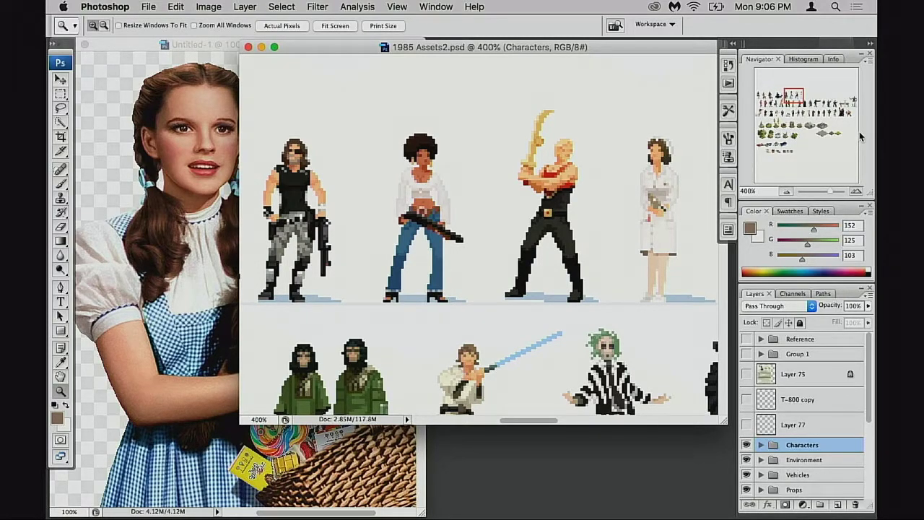
Look through the top-row pixel characters in 1985 Assets2.psd around the black alien and the eyepatch soldier.
{"action": "left_click_drag", "start_coordinate": [321, 48], "coordinate": [329, 47]}
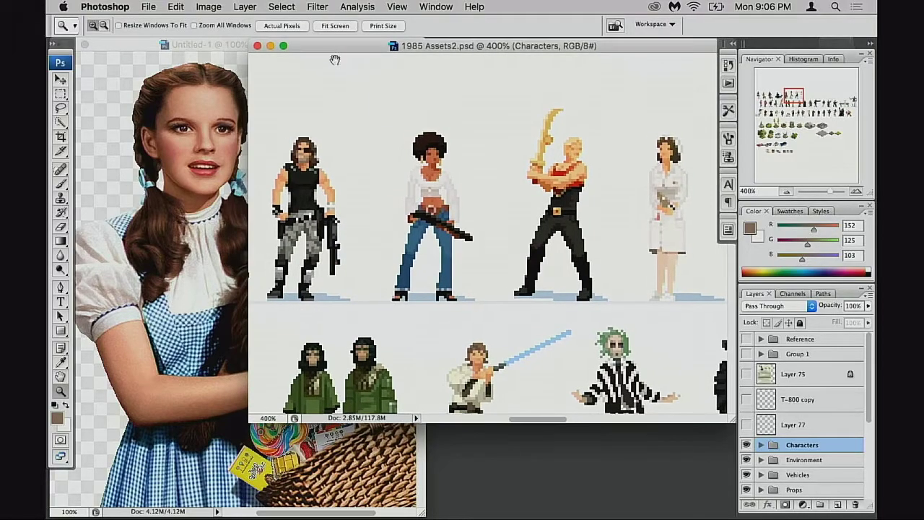
{"action": "scroll", "coordinate": [487, 152], "scroll_direction": "left", "scroll_amount": 10}
{"action": "scroll", "coordinate": [487, 152], "scroll_direction": "down", "scroll_amount": 2}
{"action": "scroll", "coordinate": [515, 157], "scroll_direction": "left", "scroll_amount": 5}
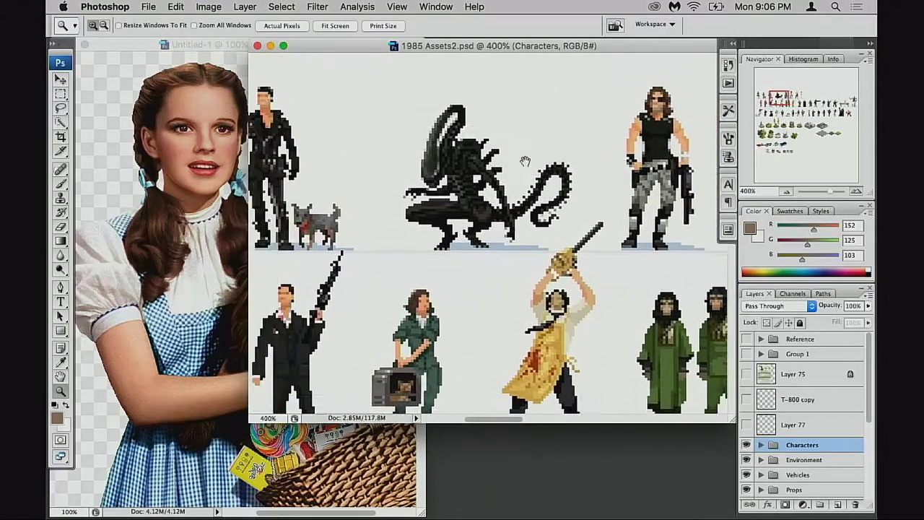
{"action": "scroll", "coordinate": [514, 157], "scroll_direction": "right", "scroll_amount": 5}
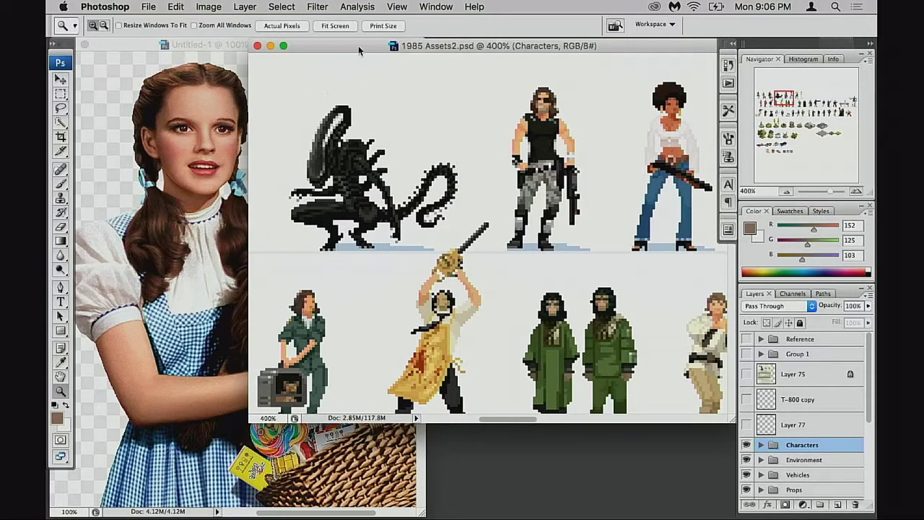
Compare the Untitled-1 reference photo of the girl with the dog against the pixel characters in 1985 Assets2.psd.
{"action": "left_click_drag", "start_coordinate": [360, 47], "coordinate": [355, 47]}
{"action": "left_click", "coordinate": [208, 44]}
{"action": "left_click_drag", "start_coordinate": [214, 45], "coordinate": [234, 45]}
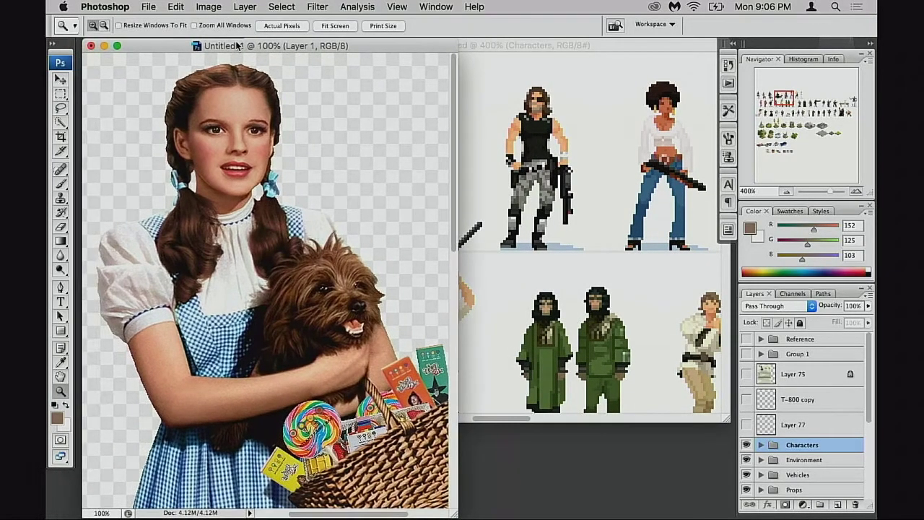
{"action": "left_click", "coordinate": [506, 45]}
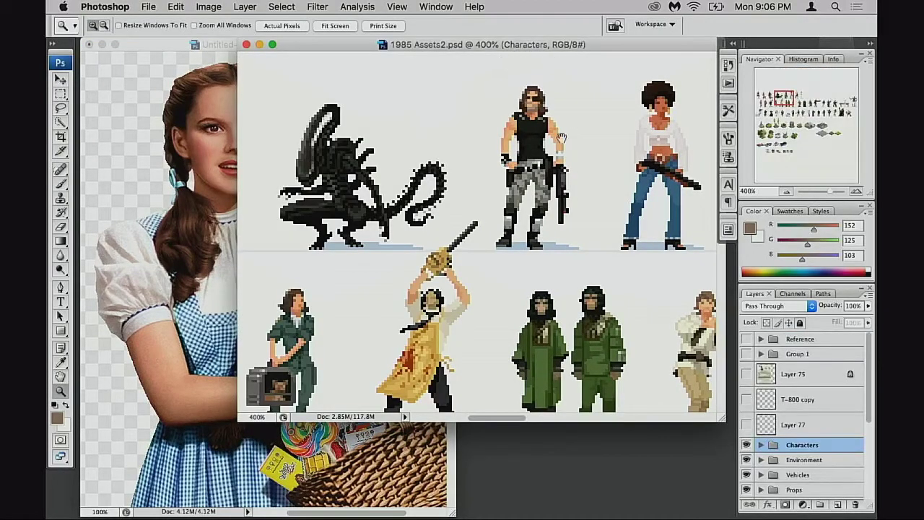
{"action": "scroll", "coordinate": [563, 139], "scroll_direction": "right", "scroll_amount": 10}
{"action": "scroll", "coordinate": [527, 111], "scroll_direction": "left", "scroll_amount": 2}
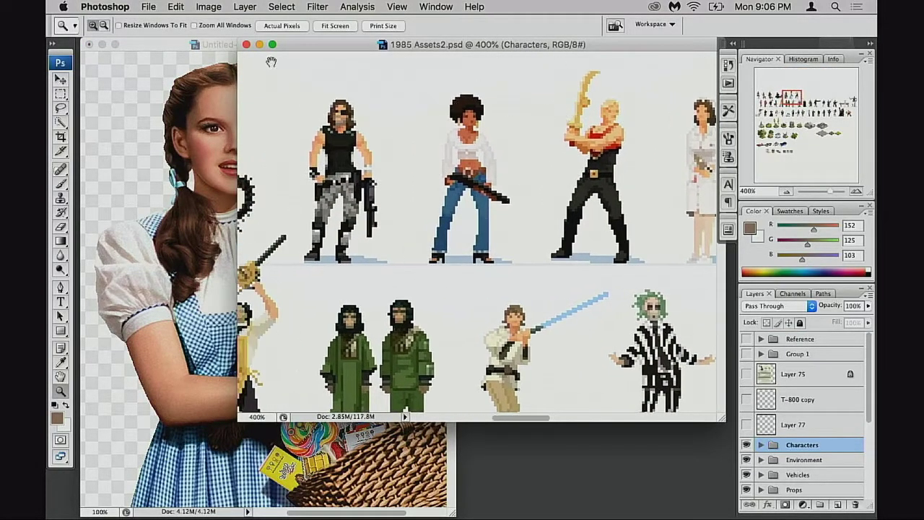
{"action": "left_click_drag", "start_coordinate": [214, 45], "coordinate": [204, 44]}
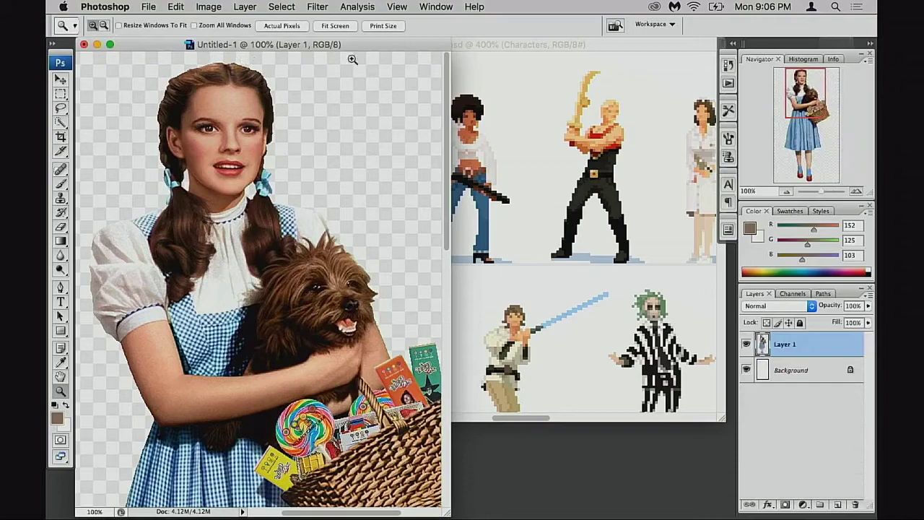
Examine the nurse and sword-fighter sprites in the first row of 1985 Assets2.psd.
{"action": "left_click", "coordinate": [526, 66]}
{"action": "scroll", "coordinate": [590, 115], "scroll_direction": "right", "scroll_amount": 5}
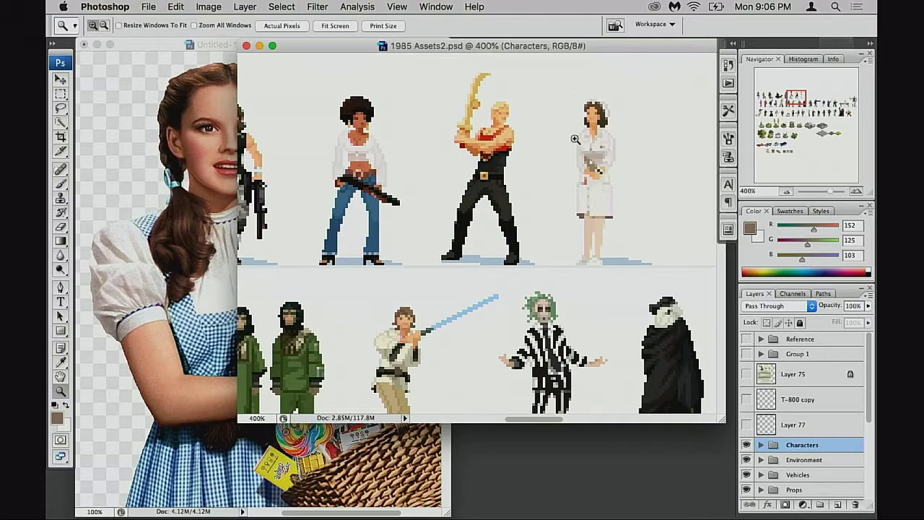
{"action": "scroll", "coordinate": [596, 218], "scroll_direction": "right", "scroll_amount": 3}
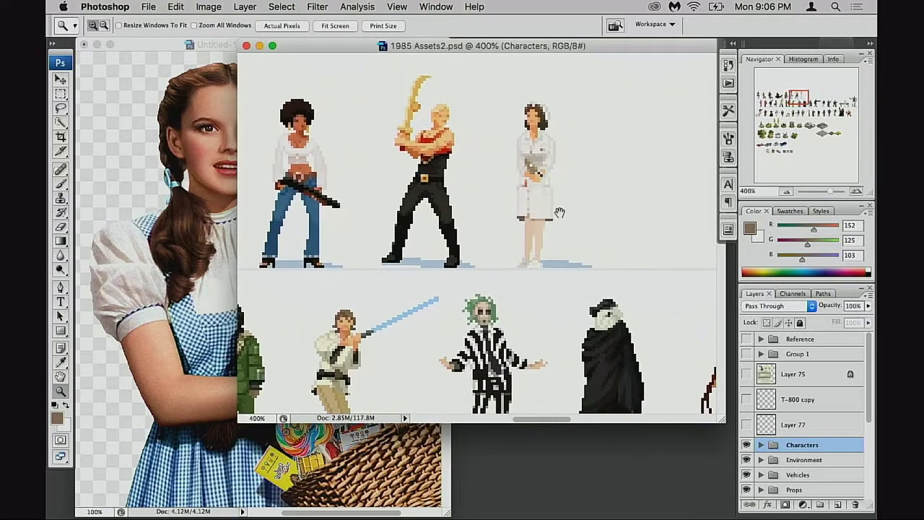
{"action": "scroll", "coordinate": [549, 193], "scroll_direction": "right", "scroll_amount": 2}
{"action": "scroll", "coordinate": [510, 185], "scroll_direction": "left", "scroll_amount": 3}
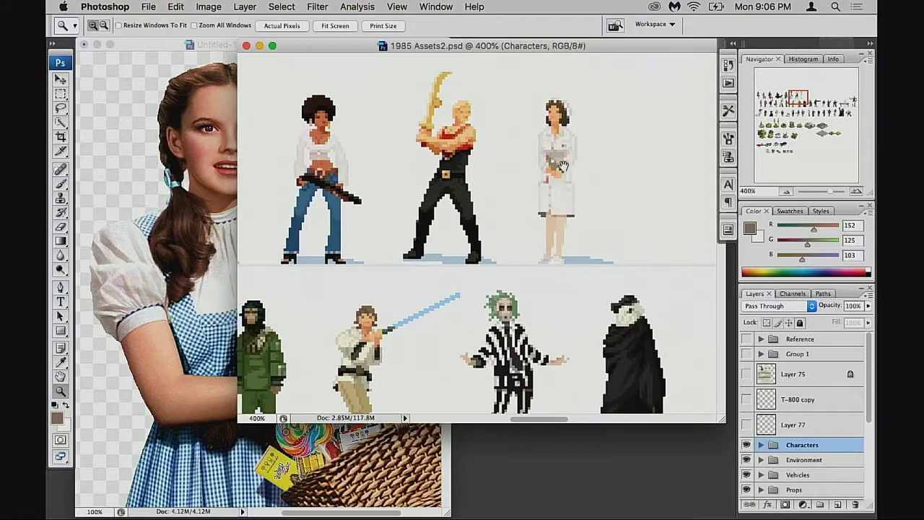
{"action": "scroll", "coordinate": [534, 152], "scroll_direction": "right", "scroll_amount": 1}
{"action": "scroll", "coordinate": [556, 116], "scroll_direction": "left", "scroll_amount": 1}
{"action": "scroll", "coordinate": [560, 182], "scroll_direction": "up", "scroll_amount": 2}
{"action": "scroll", "coordinate": [561, 183], "scroll_direction": "left", "scroll_amount": 1}
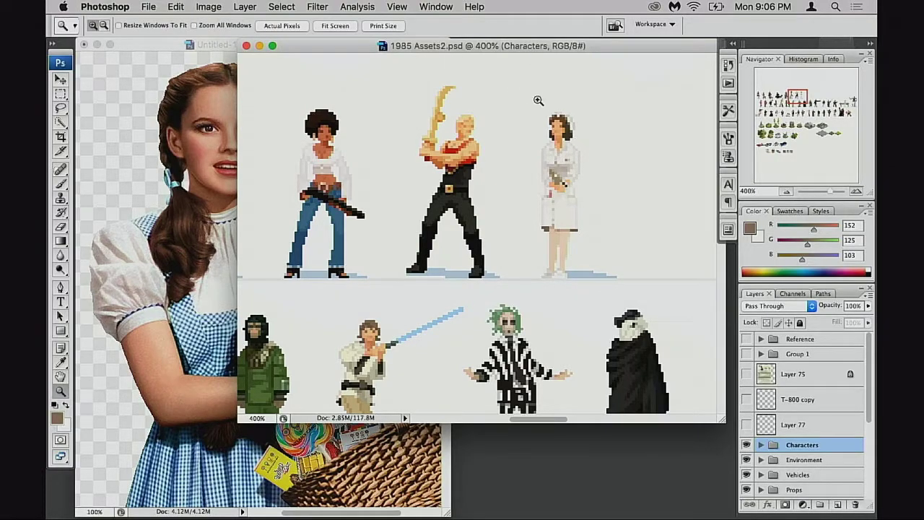
{"action": "left_click_drag", "start_coordinate": [549, 176], "coordinate": [536, 170]}
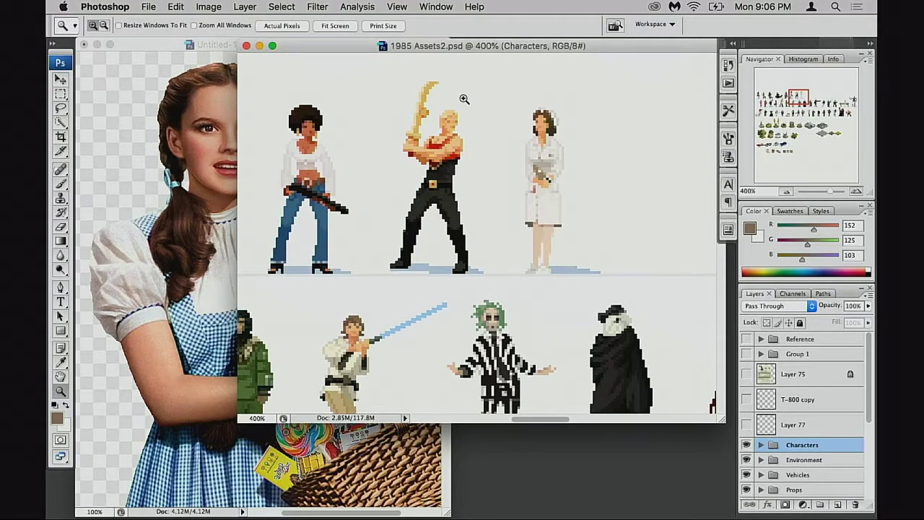
{"action": "left_click_drag", "start_coordinate": [433, 197], "coordinate": [474, 190]}
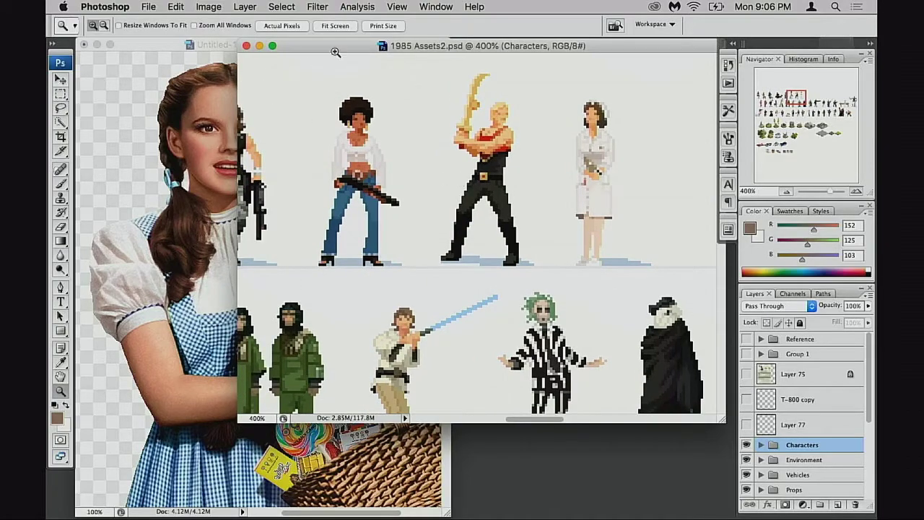
Place the 1985 Assets2.psd window beside the girl's face in the reference photo, with the nurse sprite in view.
{"action": "left_click_drag", "start_coordinate": [329, 43], "coordinate": [380, 43]}
{"action": "left_click", "coordinate": [231, 42]}
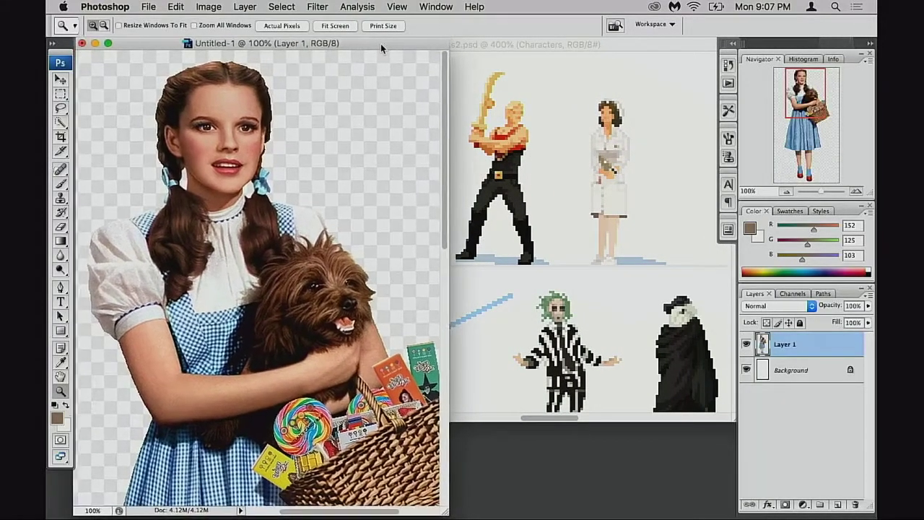
{"action": "left_click", "coordinate": [516, 48]}
{"action": "left_click_drag", "start_coordinate": [471, 46], "coordinate": [494, 46]}
{"action": "scroll", "coordinate": [527, 131], "scroll_direction": "right", "scroll_amount": 10}
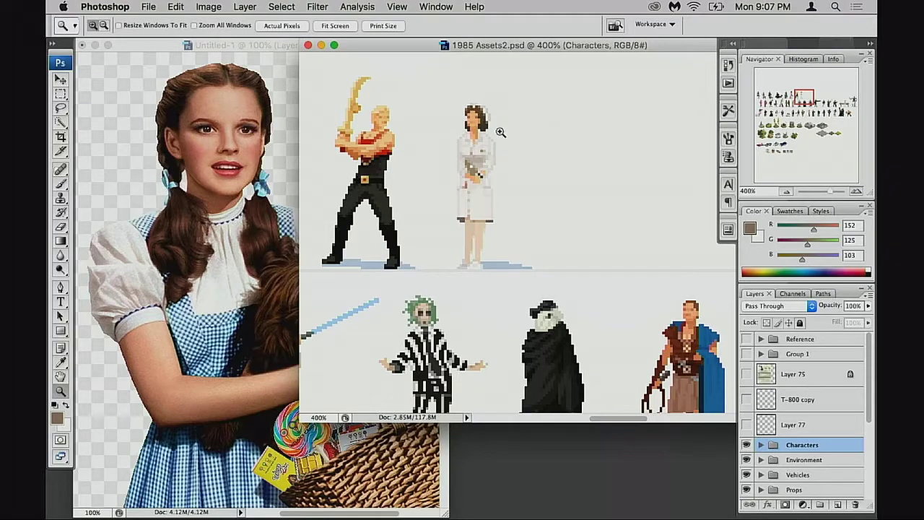
{"action": "left_click_drag", "start_coordinate": [462, 182], "coordinate": [490, 171]}
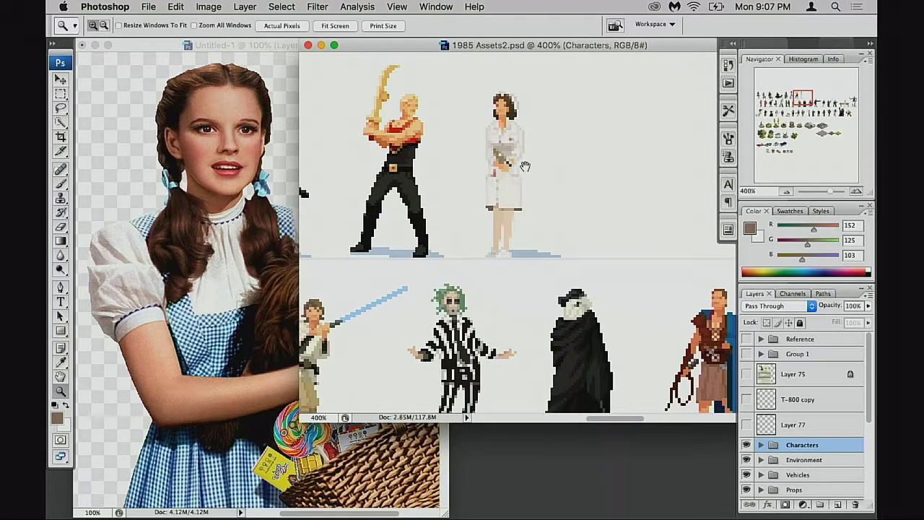
{"action": "scroll", "coordinate": [526, 167], "scroll_direction": "up", "scroll_amount": 2}
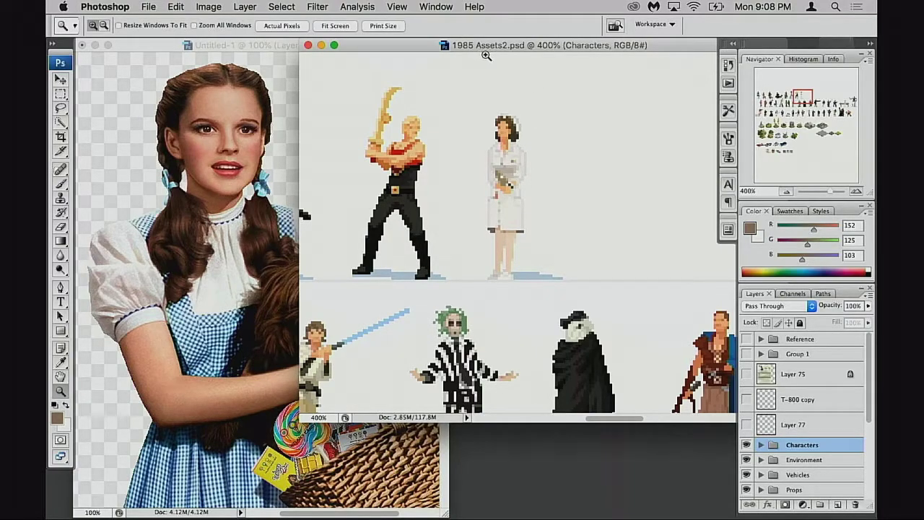
{"action": "mouse_move", "coordinate": [520, 48]}
{"action": "left_mouse_down"}
{"action": "mouse_move", "coordinate": [502, 48]}
{"action": "mouse_move", "coordinate": [522, 48]}
{"action": "left_mouse_up"}
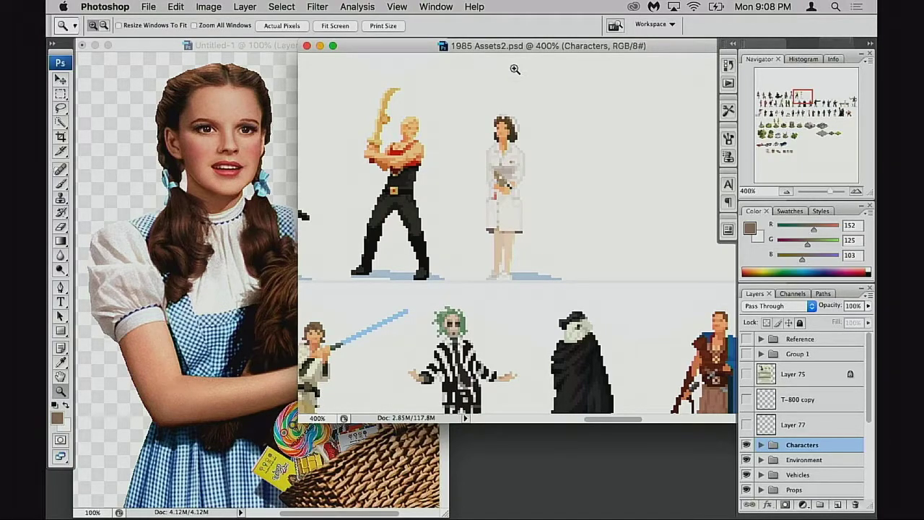
Look over the sprites preceding the nurse in the first row, and bring the Untitled-1 reference photo to the front.
{"action": "scroll", "coordinate": [540, 172], "scroll_direction": "left", "scroll_amount": 3}
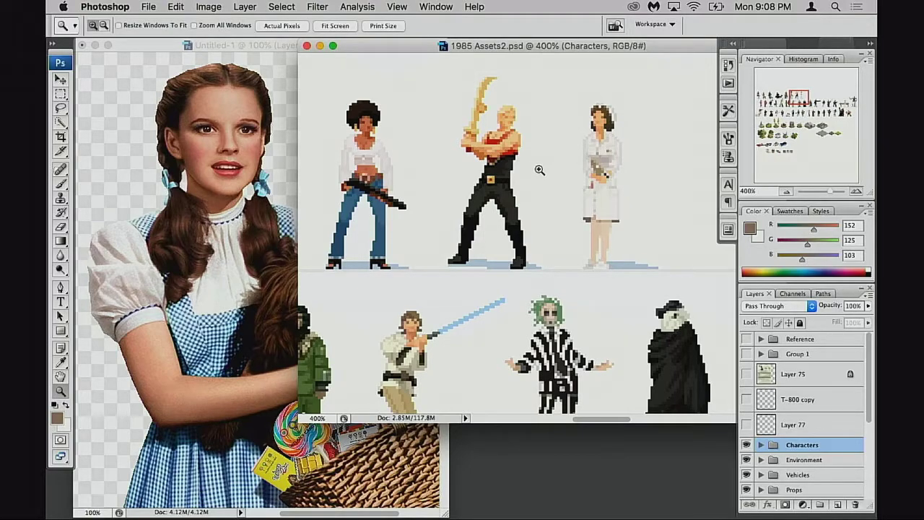
{"action": "scroll", "coordinate": [493, 200], "scroll_direction": "left", "scroll_amount": 2}
{"action": "scroll", "coordinate": [493, 200], "scroll_direction": "left", "scroll_amount": 5}
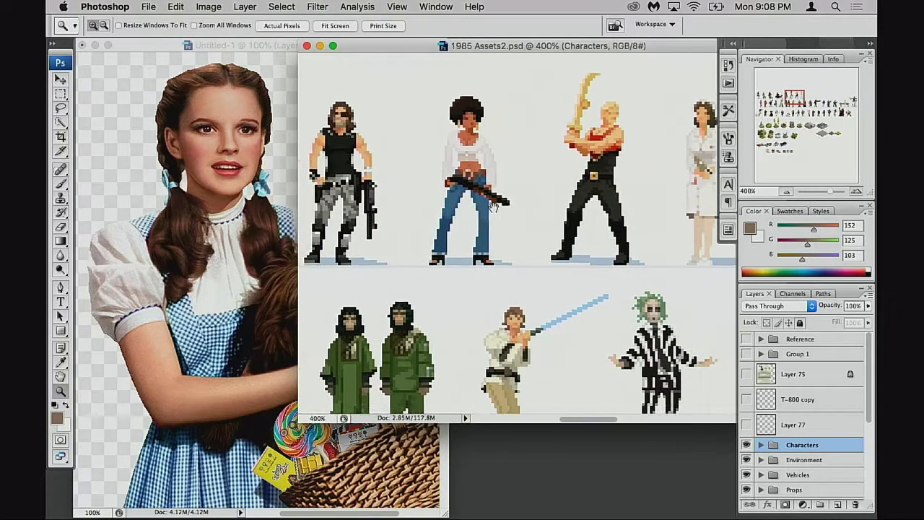
{"action": "left_click_drag", "start_coordinate": [365, 44], "coordinate": [375, 44]}
{"action": "left_click_drag", "start_coordinate": [241, 45], "coordinate": [234, 44]}
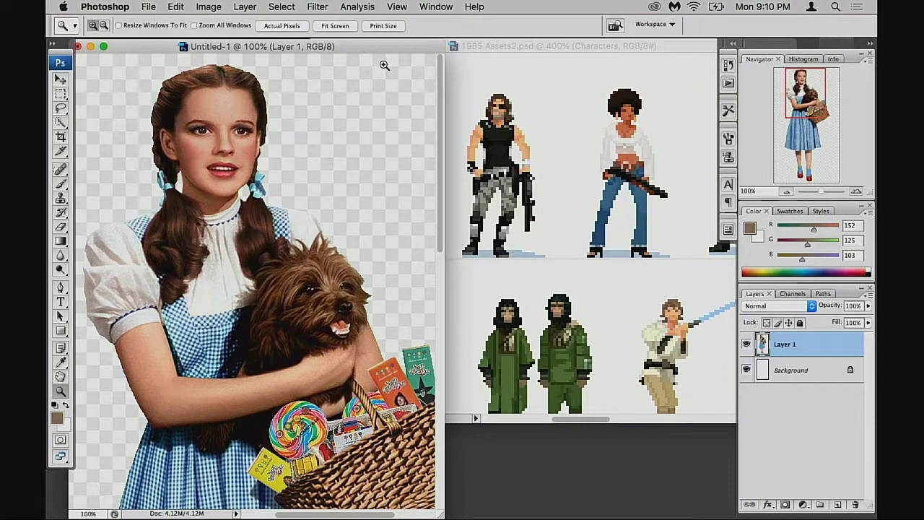
{"action": "mouse_move", "coordinate": [380, 48]}
{"action": "left_mouse_down"}
{"action": "mouse_move", "coordinate": [403, 46]}
{"action": "mouse_move", "coordinate": [393, 50]}
{"action": "left_mouse_up"}
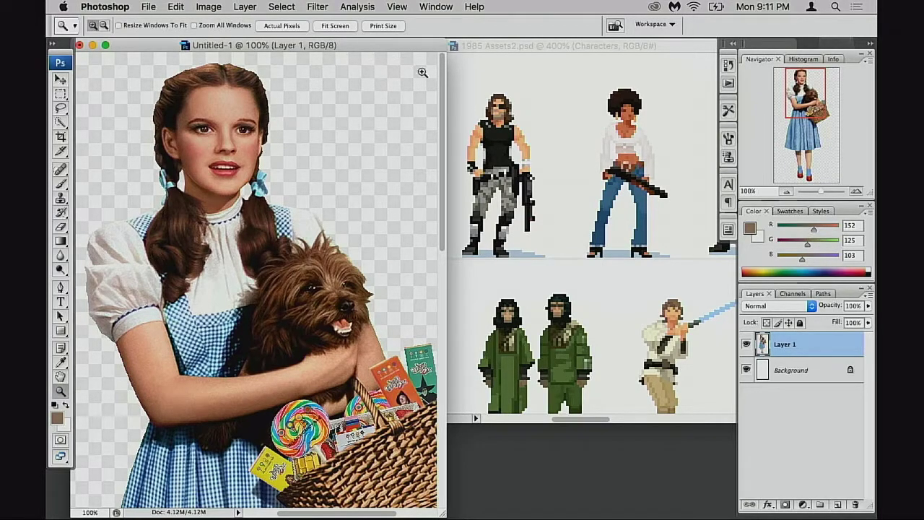
{"action": "mouse_move", "coordinate": [439, 85]}
{"action": "left_mouse_down"}
{"action": "mouse_move", "coordinate": [441, 111]}
{"action": "mouse_move", "coordinate": [442, 78]}
{"action": "left_mouse_up"}
{"action": "left_click_drag", "start_coordinate": [430, 46], "coordinate": [430, 44]}
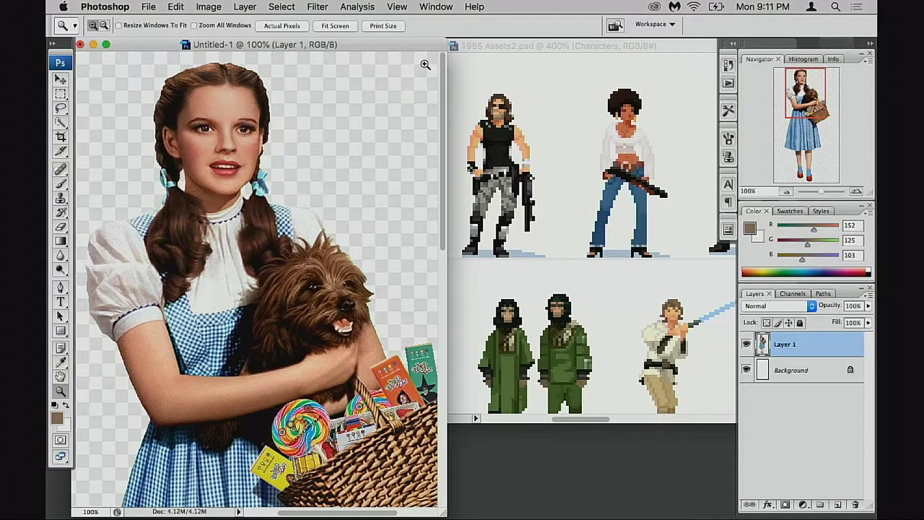
{"action": "left_click_drag", "start_coordinate": [420, 47], "coordinate": [447, 70]}
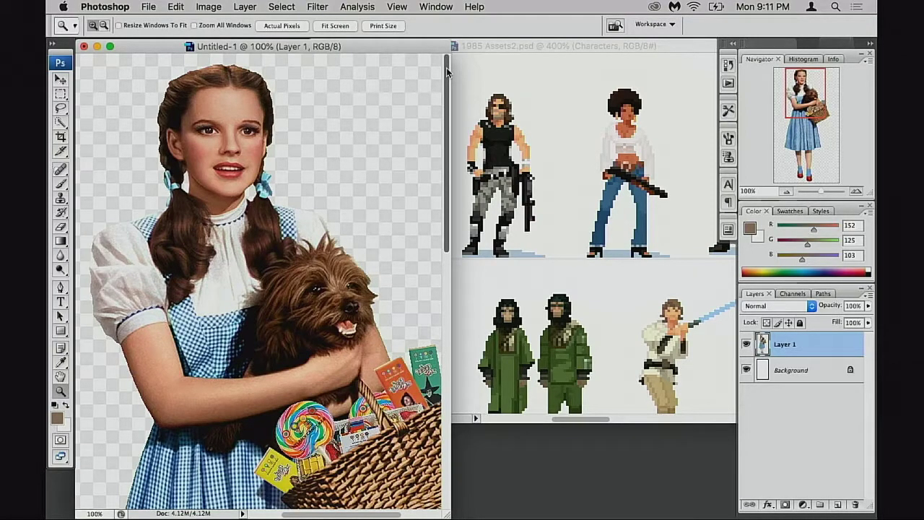
{"action": "left_click_drag", "start_coordinate": [447, 70], "coordinate": [447, 77]}
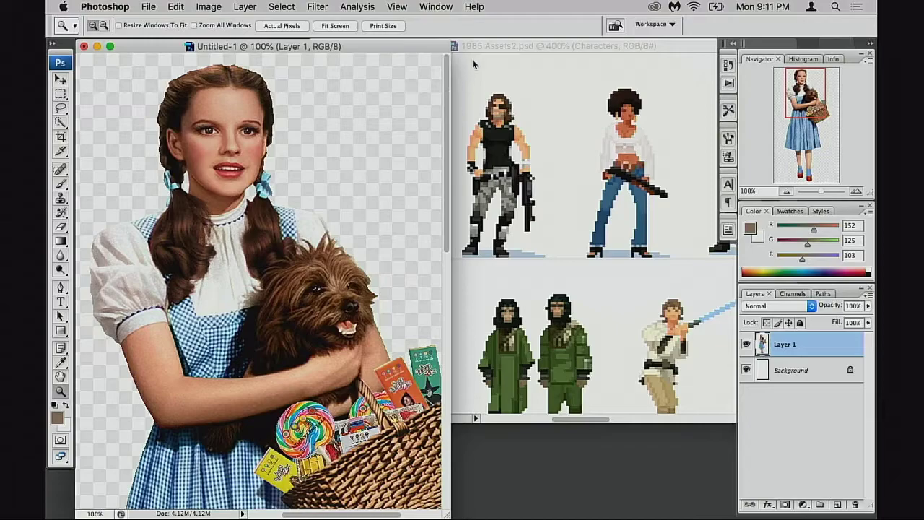
Bring 1985 Assets2.psd to the front and view the first characters of its top row, starting with the poncho-wearing cowboy.
{"action": "left_click", "coordinate": [508, 43]}
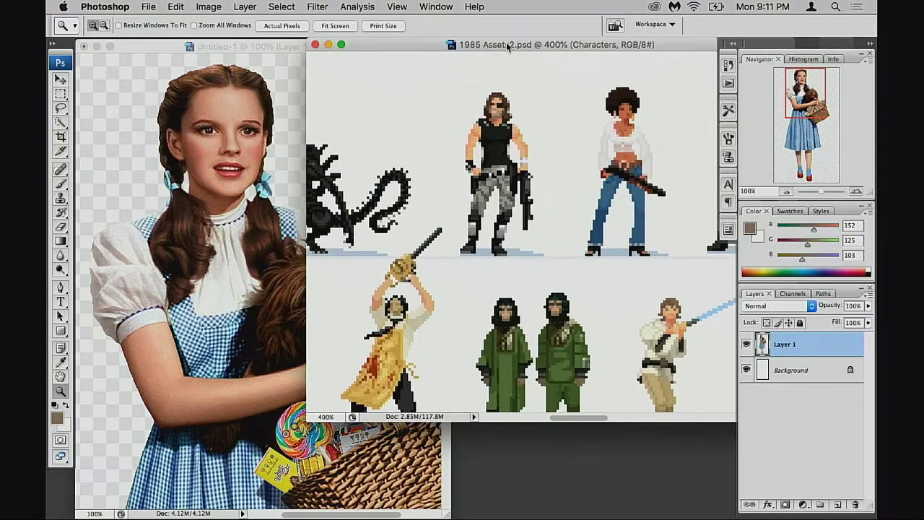
{"action": "left_click_drag", "start_coordinate": [449, 142], "coordinate": [522, 143]}
{"action": "left_click_drag", "start_coordinate": [374, 117], "coordinate": [485, 134]}
{"action": "left_click_drag", "start_coordinate": [355, 59], "coordinate": [431, 47]}
{"action": "left_click_drag", "start_coordinate": [410, 139], "coordinate": [493, 128]}
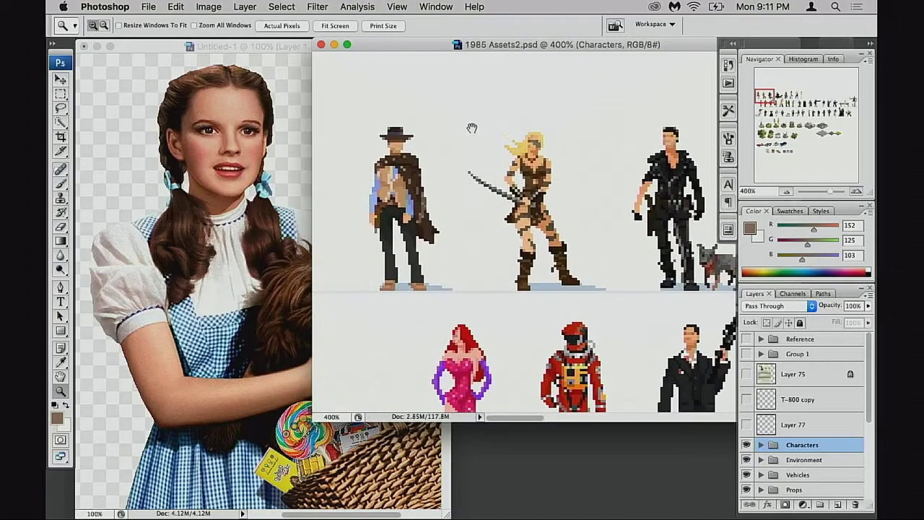
{"action": "left_click_drag", "start_coordinate": [430, 47], "coordinate": [439, 51]}
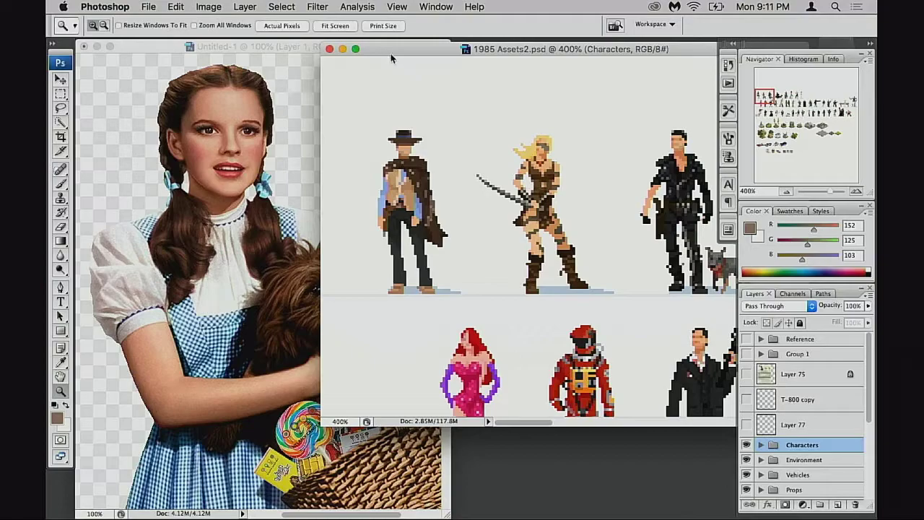
{"action": "left_click_drag", "start_coordinate": [394, 47], "coordinate": [377, 44]}
{"action": "left_click_drag", "start_coordinate": [521, 51], "coordinate": [559, 49]}
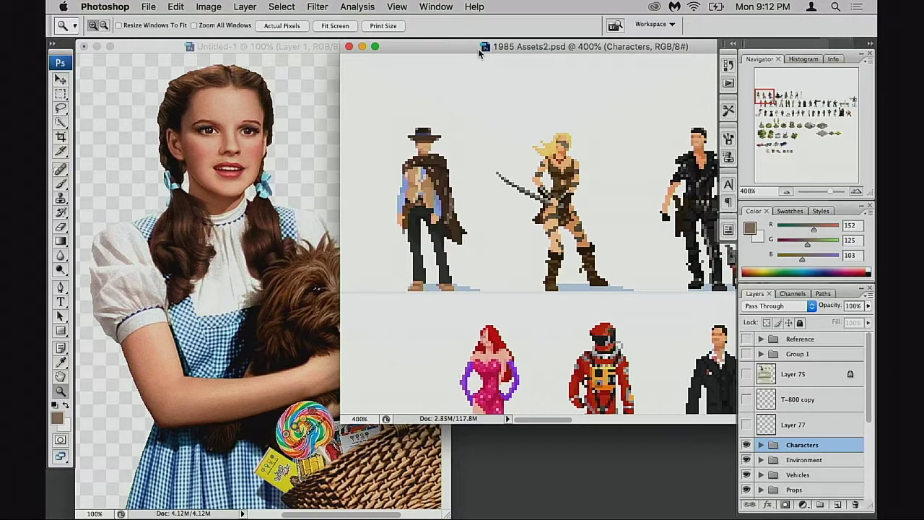
{"action": "left_click_drag", "start_coordinate": [474, 52], "coordinate": [438, 51]}
{"action": "left_click_drag", "start_coordinate": [501, 118], "coordinate": [514, 93]}
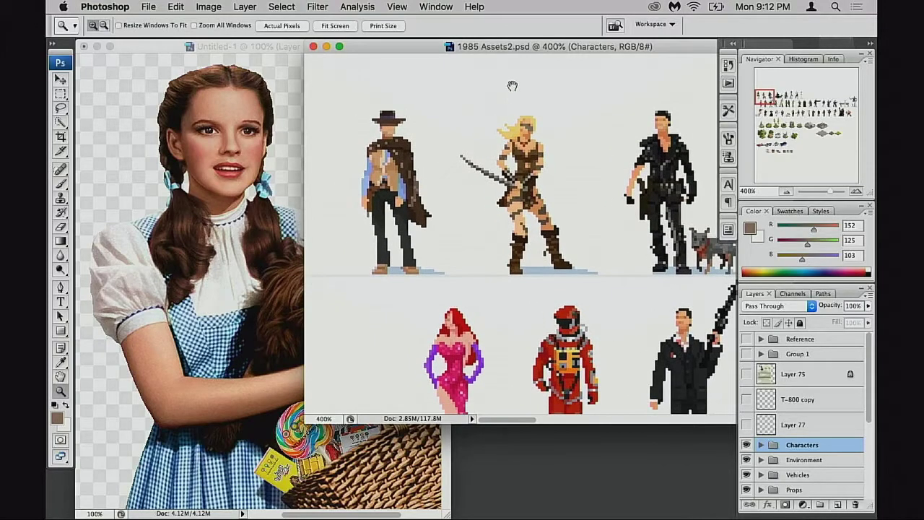
{"action": "left_click_drag", "start_coordinate": [527, 47], "coordinate": [506, 48]}
{"action": "left_click_drag", "start_coordinate": [548, 127], "coordinate": [568, 133]}
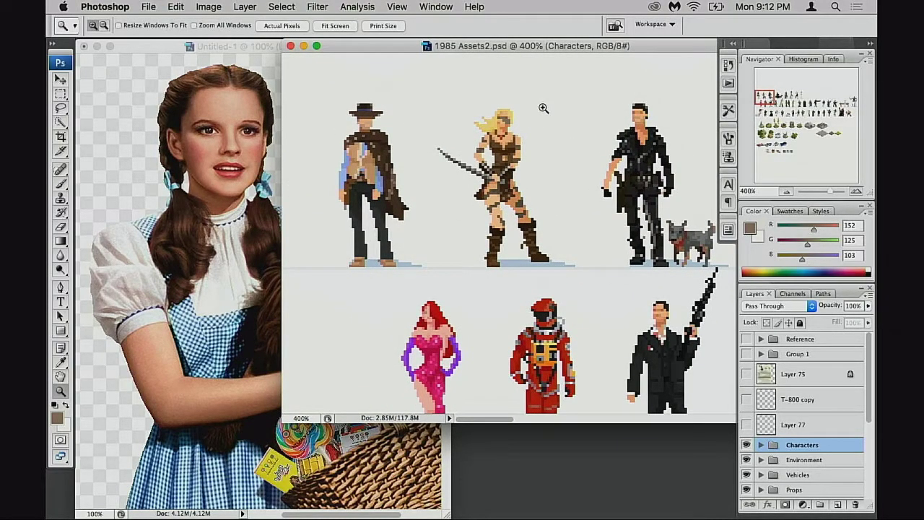
{"action": "mouse_move", "coordinate": [378, 47]}
{"action": "left_mouse_down"}
{"action": "mouse_move", "coordinate": [433, 51]}
{"action": "mouse_move", "coordinate": [381, 49]}
{"action": "mouse_move", "coordinate": [394, 46]}
{"action": "left_mouse_up"}
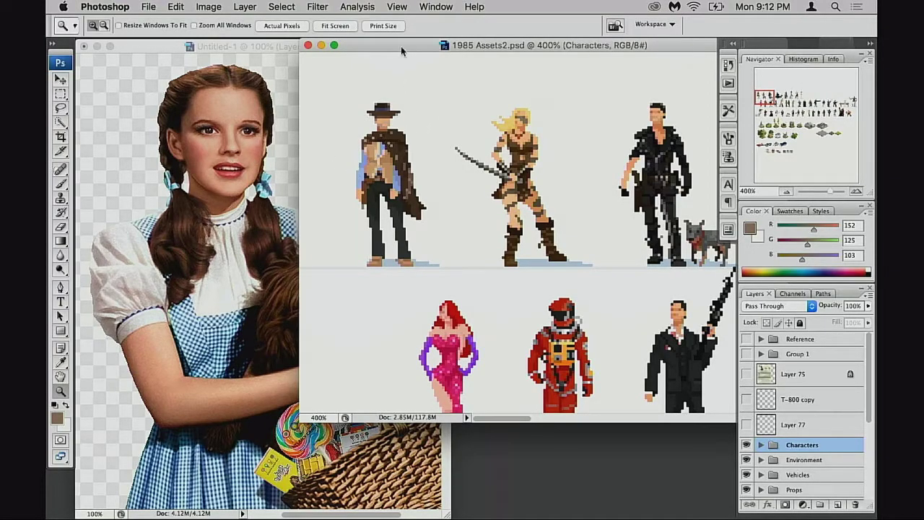
{"action": "left_click_drag", "start_coordinate": [404, 50], "coordinate": [415, 48]}
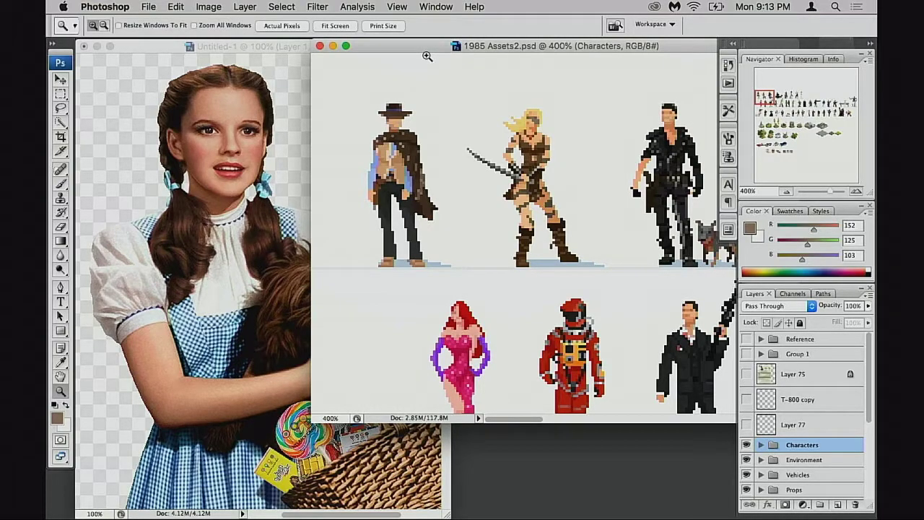
{"action": "left_click_drag", "start_coordinate": [491, 52], "coordinate": [452, 51]}
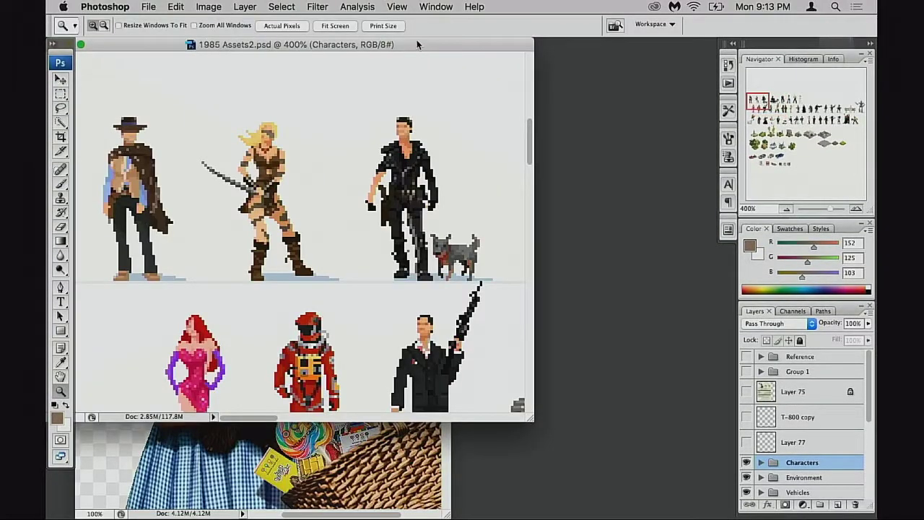
{"action": "left_click_drag", "start_coordinate": [174, 40], "coordinate": [380, 45]}
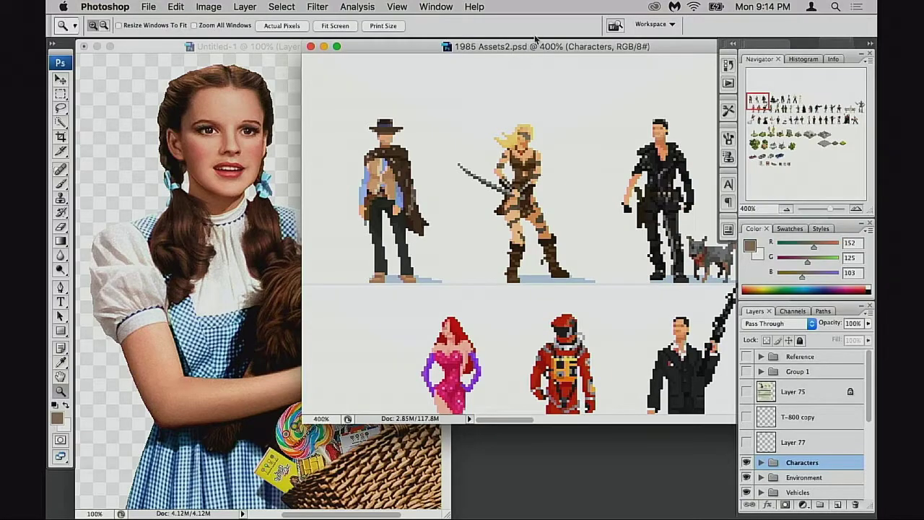
Compare the cowboy, swordswoman and other leading sprites in 1985 Assets2.psd with the girl in the Untitled-1 reference photo.
{"action": "mouse_move", "coordinate": [539, 47]}
{"action": "left_mouse_down"}
{"action": "mouse_move", "coordinate": [504, 45]}
{"action": "mouse_move", "coordinate": [538, 44]}
{"action": "left_mouse_up"}
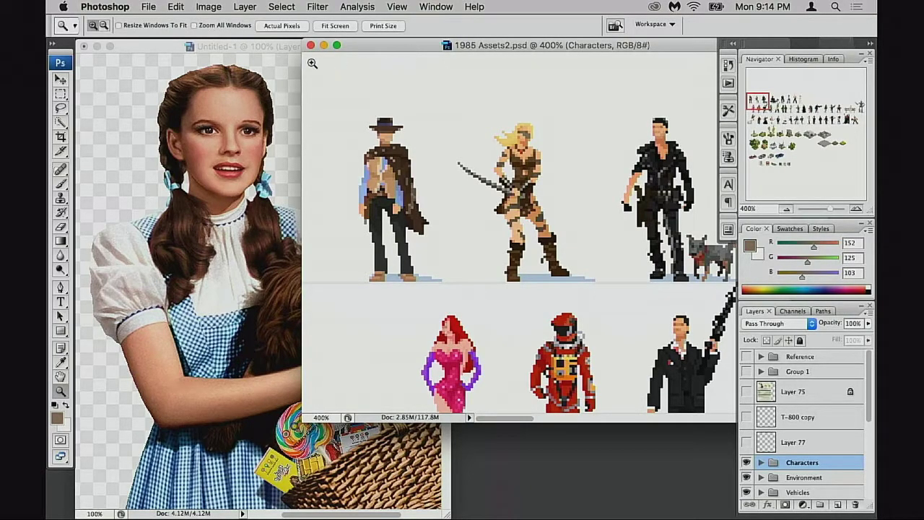
{"action": "left_click", "coordinate": [231, 45]}
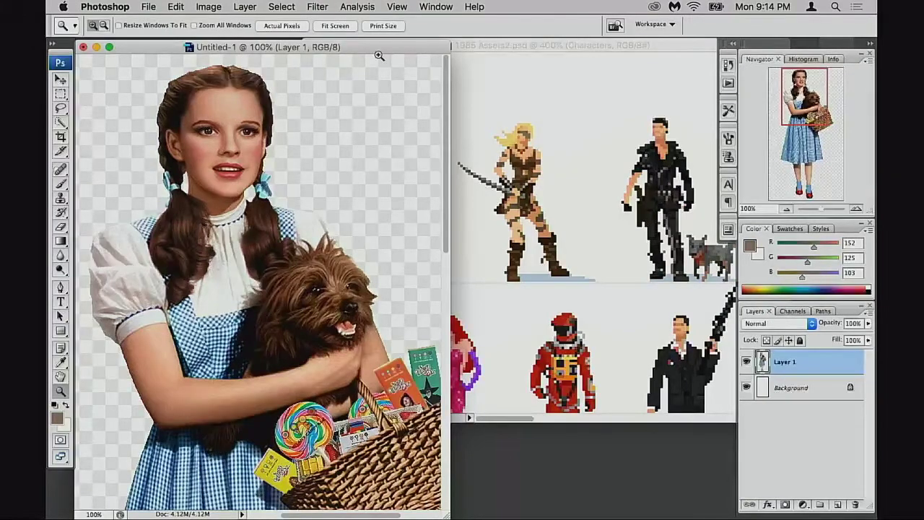
{"action": "mouse_move", "coordinate": [485, 43]}
{"action": "left_mouse_down"}
{"action": "mouse_move", "coordinate": [493, 42]}
{"action": "mouse_move", "coordinate": [472, 44]}
{"action": "left_mouse_up"}
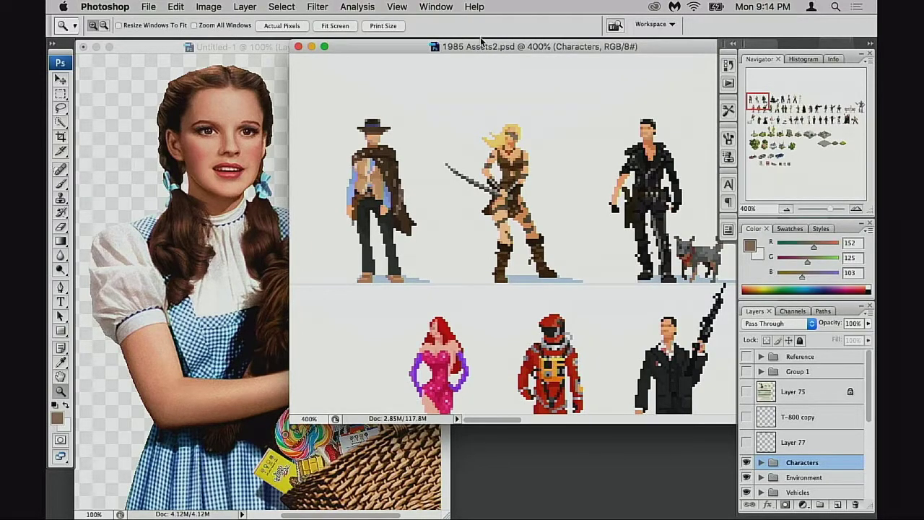
{"action": "scroll", "coordinate": [529, 159], "scroll_direction": "down", "scroll_amount": 3}
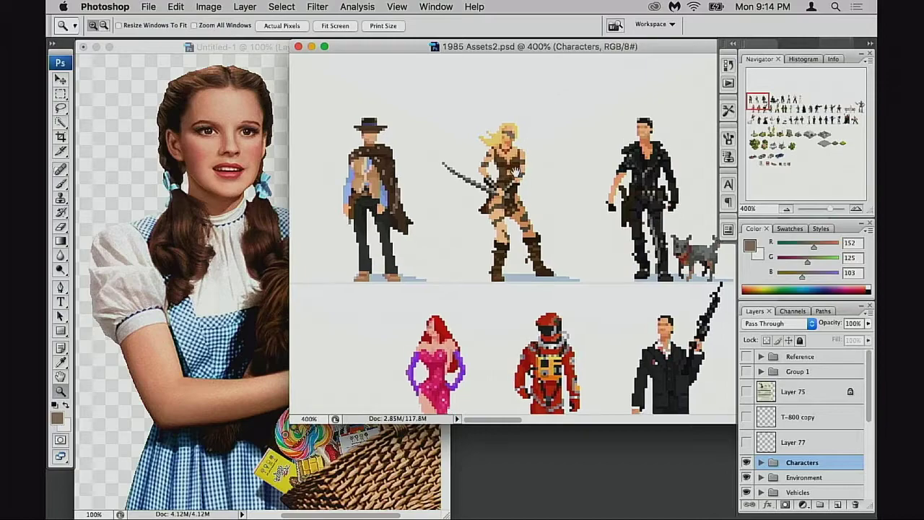
{"action": "left_click_drag", "start_coordinate": [491, 48], "coordinate": [451, 48]}
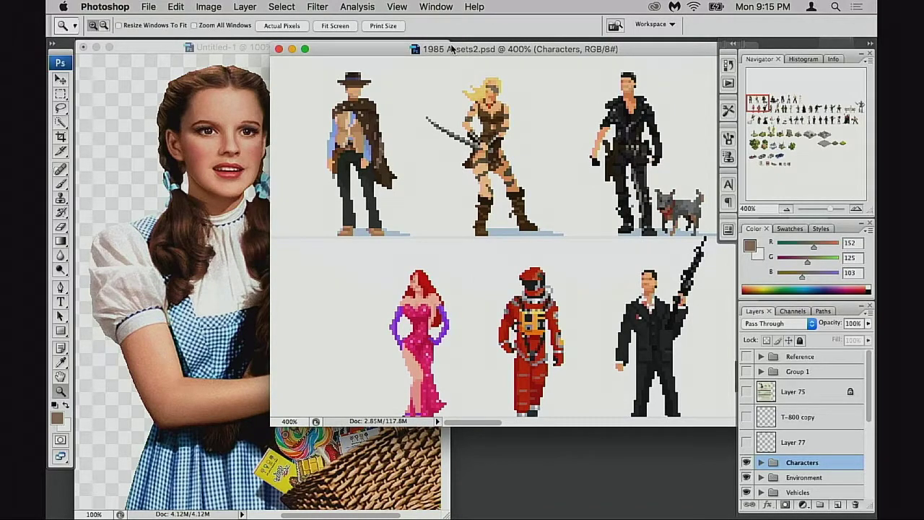
{"action": "left_click_drag", "start_coordinate": [451, 48], "coordinate": [434, 47]}
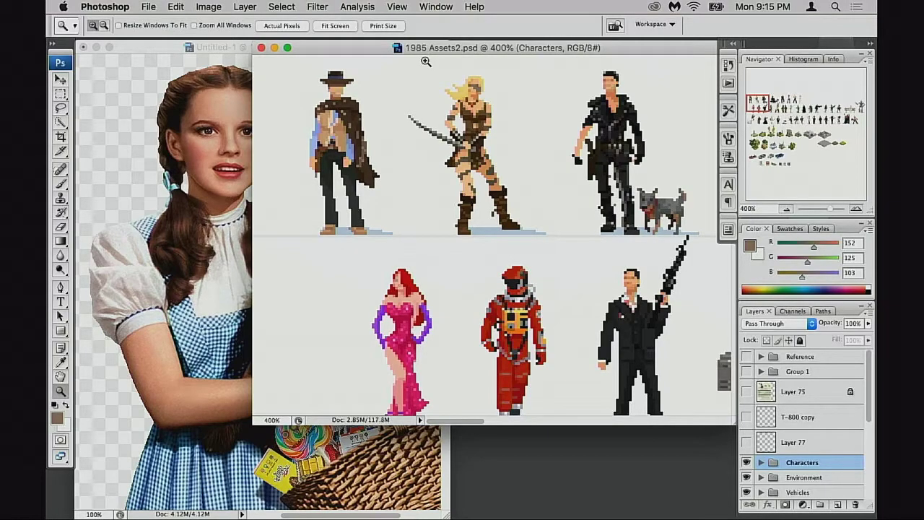
{"action": "left_click_drag", "start_coordinate": [362, 46], "coordinate": [387, 47]}
{"action": "left_click", "coordinate": [246, 50]}
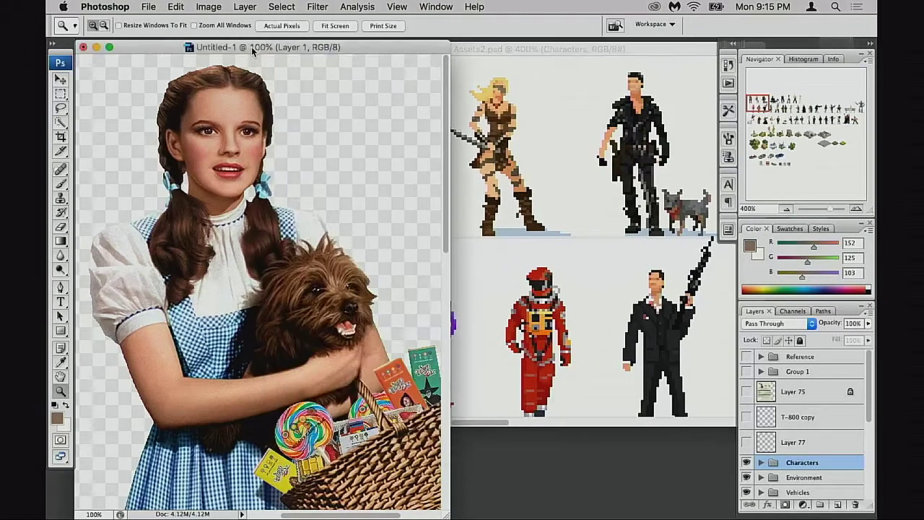
Beside the reference photo, view the man with the dog, the black alien and the second-row sprites in 1985 Assets2.psd.
{"action": "left_click_drag", "start_coordinate": [503, 48], "coordinate": [413, 51]}
{"action": "left_click_drag", "start_coordinate": [515, 212], "coordinate": [373, 315]}
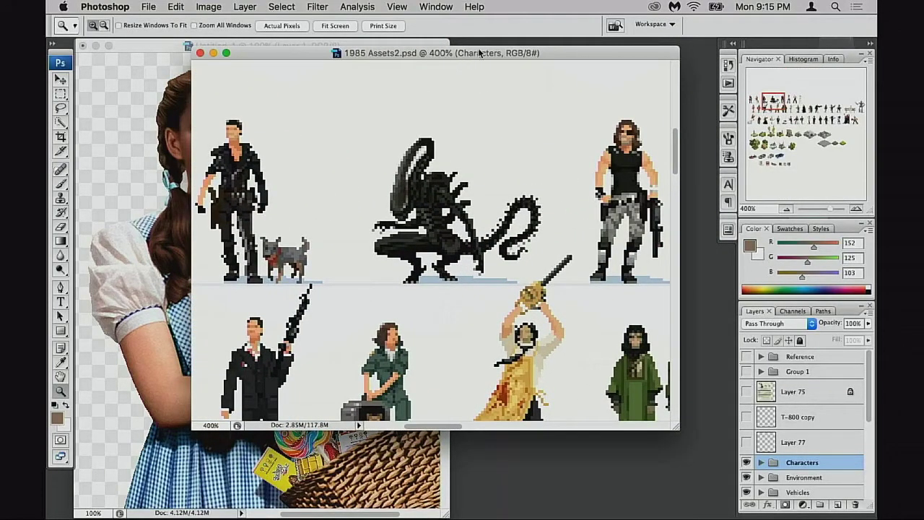
{"action": "left_click_drag", "start_coordinate": [469, 54], "coordinate": [550, 58]}
{"action": "left_click_drag", "start_coordinate": [428, 142], "coordinate": [485, 138]}
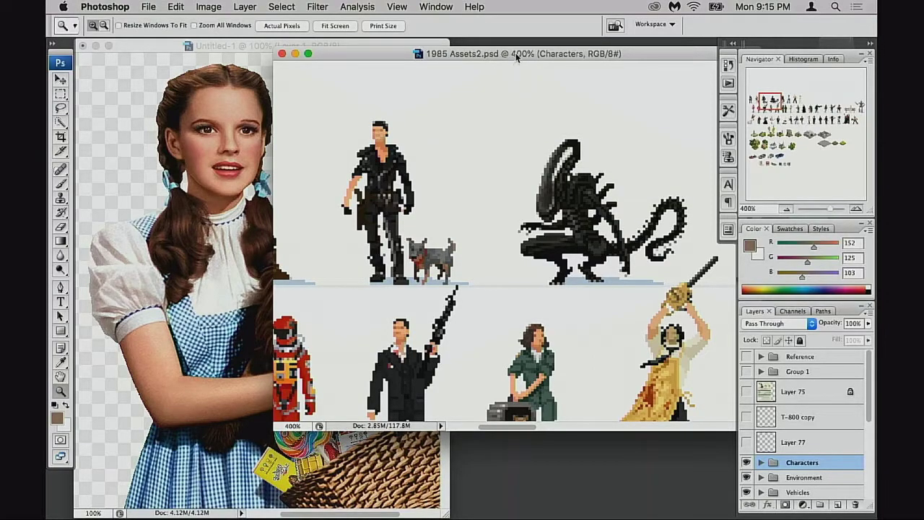
{"action": "left_click_drag", "start_coordinate": [501, 54], "coordinate": [529, 44]}
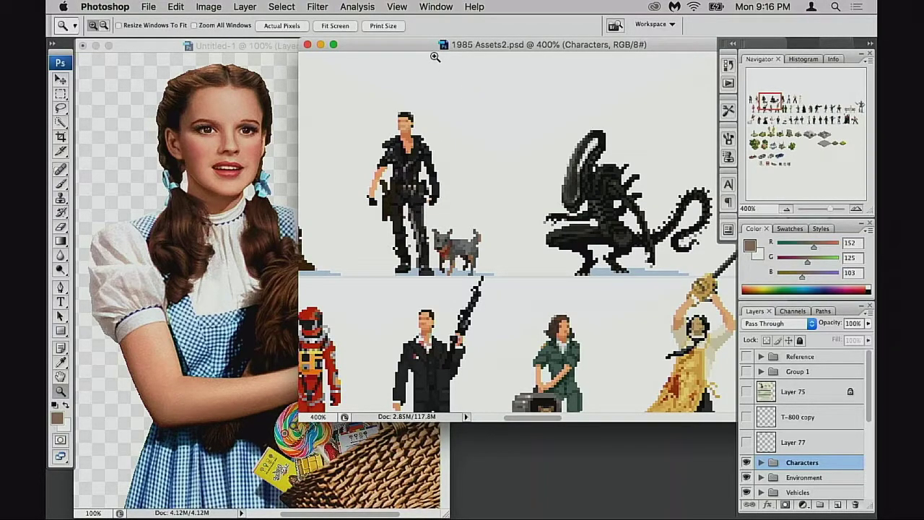
{"action": "left_click_drag", "start_coordinate": [421, 45], "coordinate": [404, 45]}
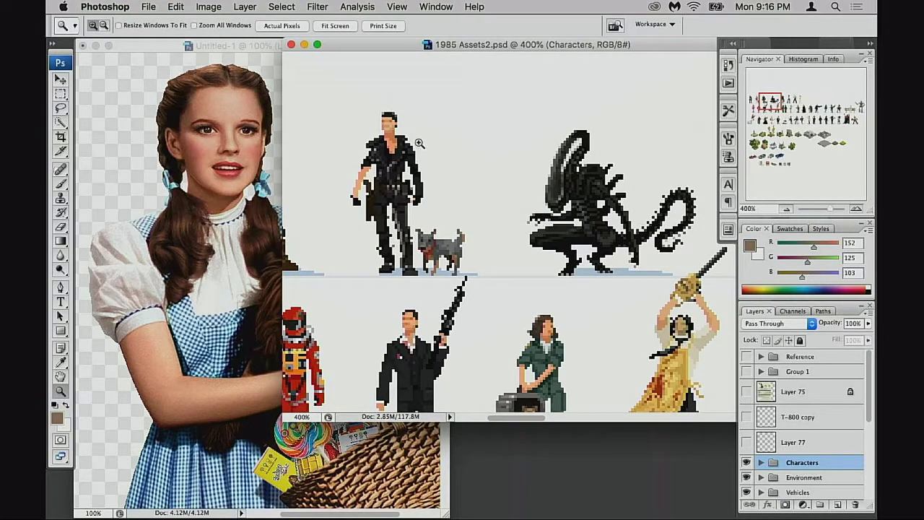
{"action": "left_click_drag", "start_coordinate": [403, 46], "coordinate": [380, 46]}
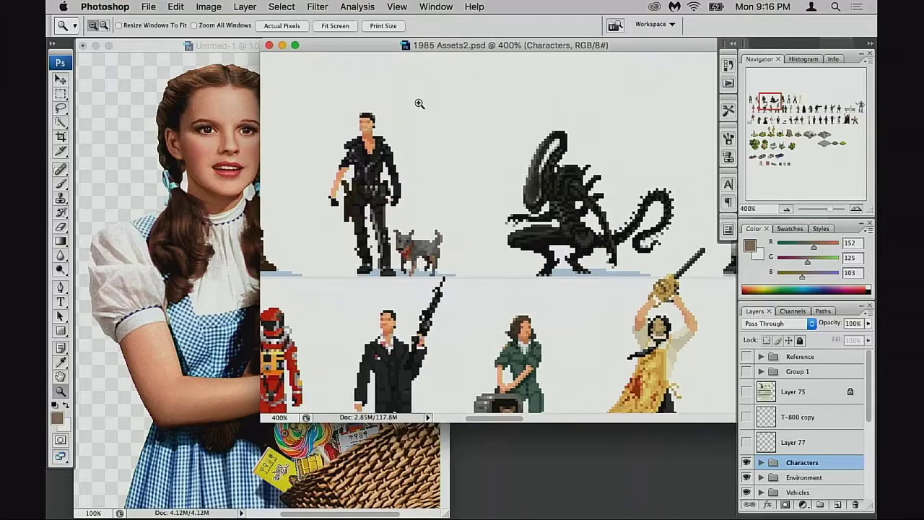
{"action": "left_click_drag", "start_coordinate": [411, 243], "coordinate": [493, 206]}
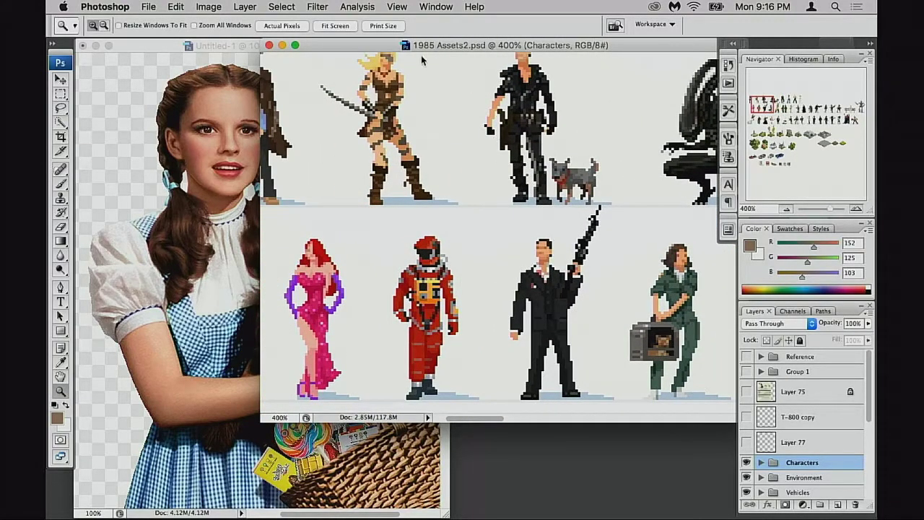
{"action": "left_click_drag", "start_coordinate": [390, 46], "coordinate": [420, 49]}
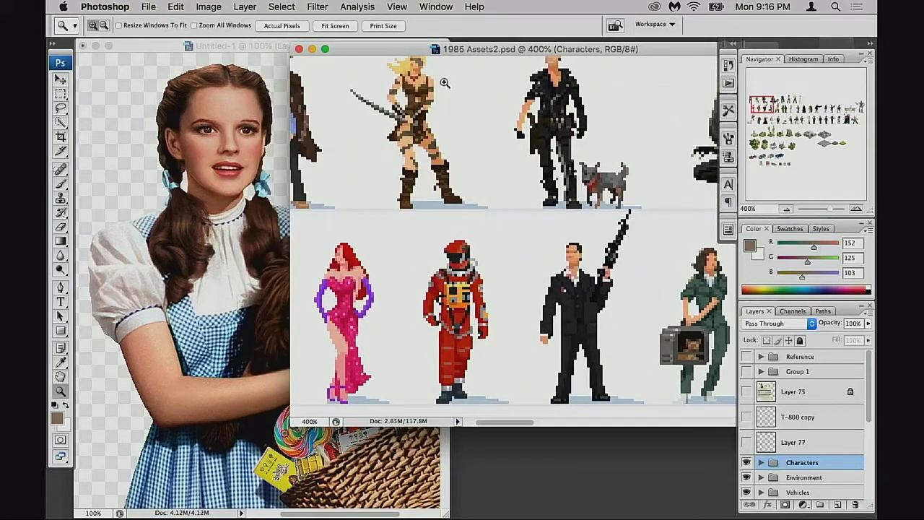
Examine the Untitled-1 reference photo from the girl's skirt and legs back up to her face and dog.
{"action": "left_click", "coordinate": [257, 43]}
{"action": "scroll", "coordinate": [286, 214], "scroll_direction": "down", "scroll_amount": 15}
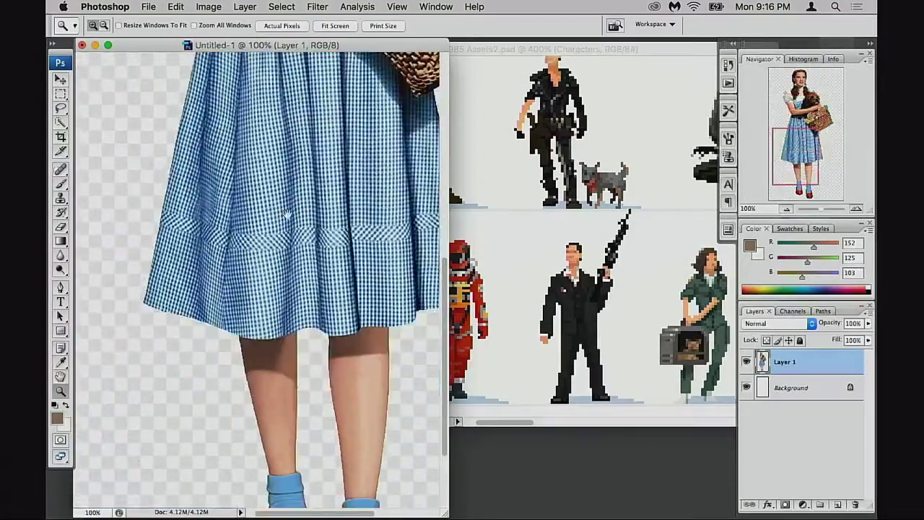
{"action": "scroll", "coordinate": [287, 215], "scroll_direction": "down", "scroll_amount": 5}
{"action": "scroll", "coordinate": [262, 288], "scroll_direction": "up", "scroll_amount": 10}
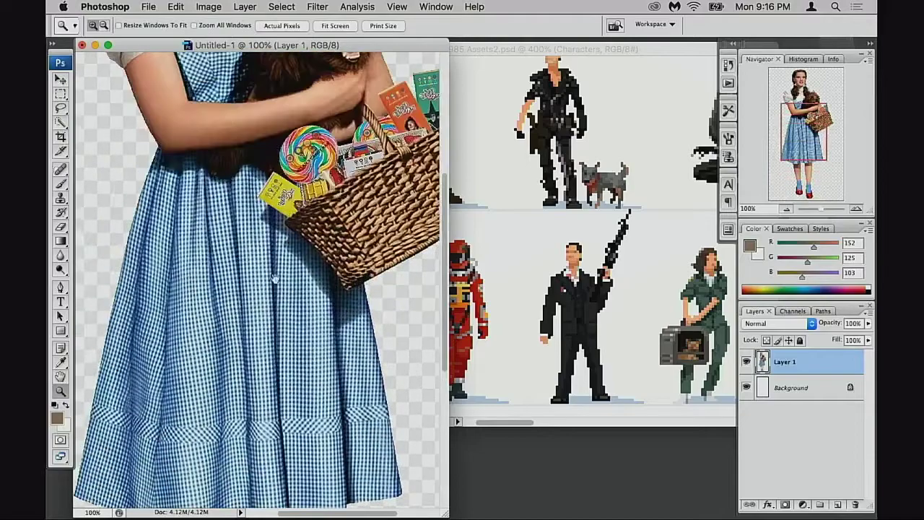
{"action": "scroll", "coordinate": [275, 278], "scroll_direction": "up", "scroll_amount": 6}
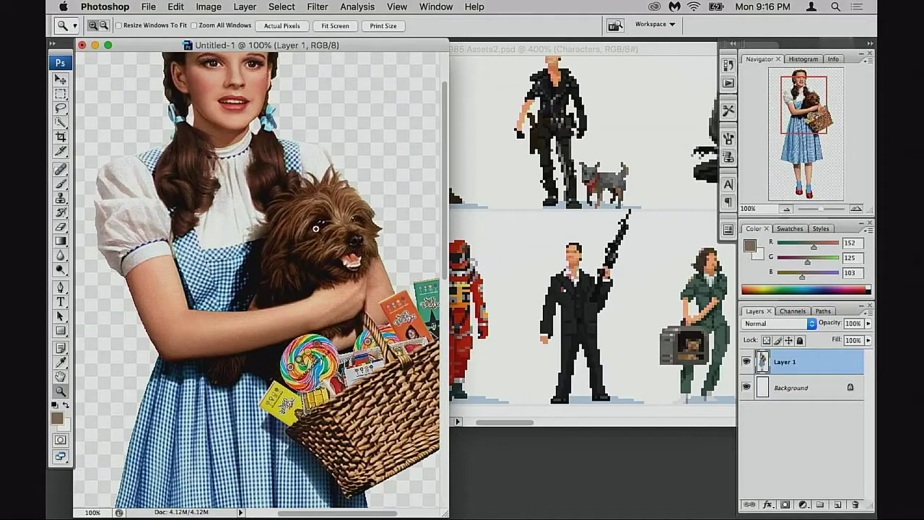
{"action": "scroll", "coordinate": [289, 249], "scroll_direction": "up", "scroll_amount": 3}
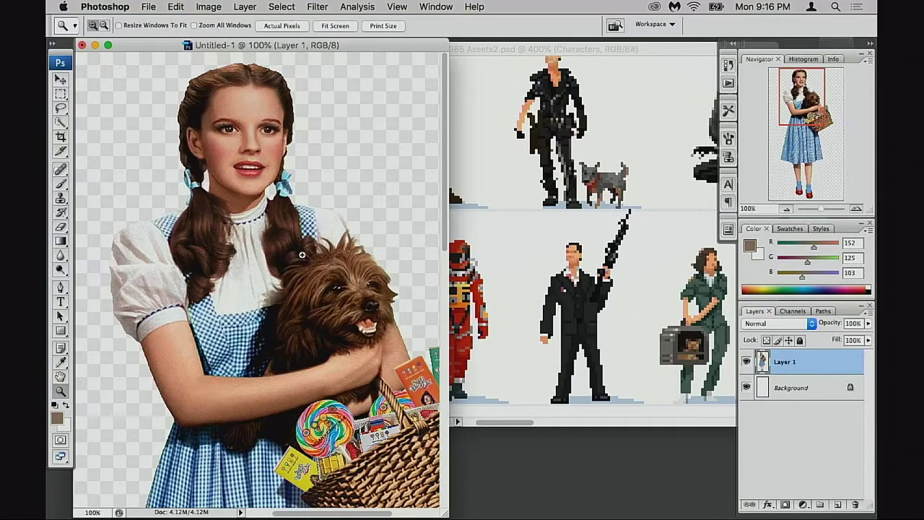
{"action": "left_click_drag", "start_coordinate": [328, 44], "coordinate": [333, 46]}
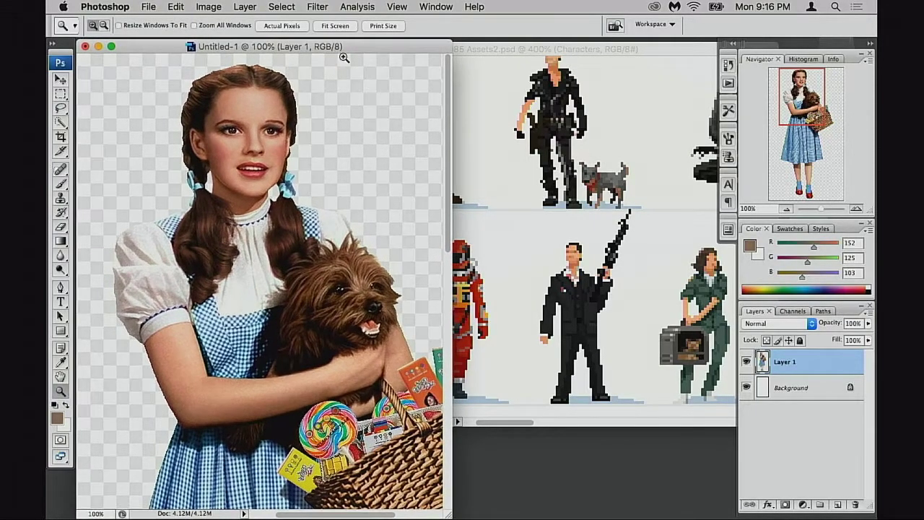
Return to the first sprites of 1985 Assets2.psd and compare them with the reference photo, ending with the sprites in front.
{"action": "left_click", "coordinate": [501, 49]}
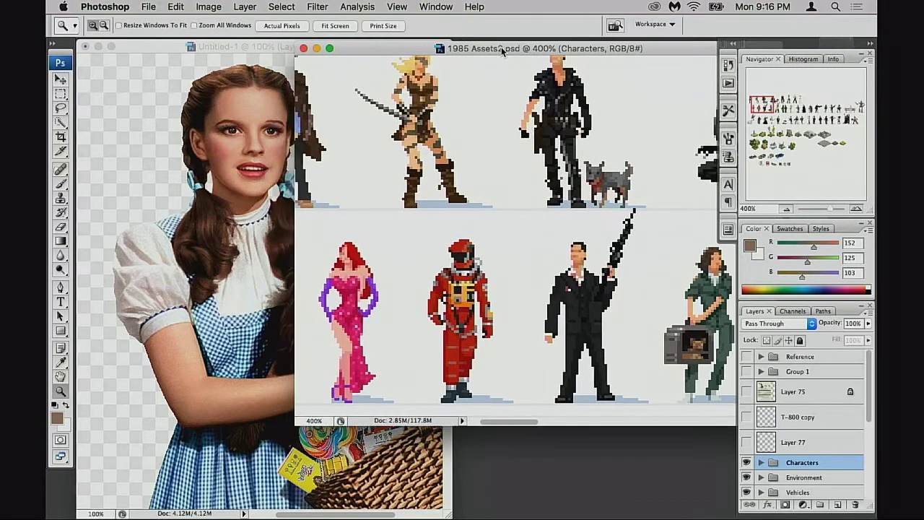
{"action": "scroll", "coordinate": [498, 72], "scroll_direction": "up", "scroll_amount": 3}
{"action": "scroll", "coordinate": [498, 72], "scroll_direction": "left", "scroll_amount": 5}
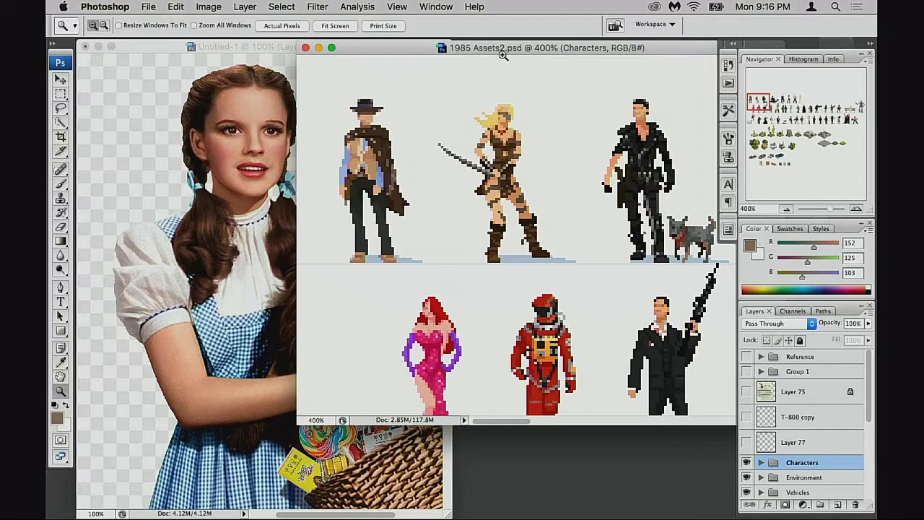
{"action": "left_click_drag", "start_coordinate": [511, 49], "coordinate": [493, 47]}
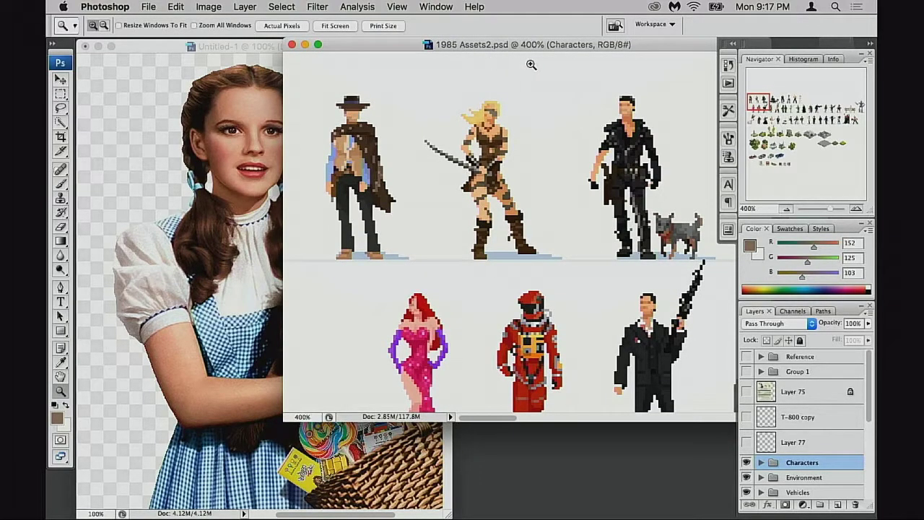
{"action": "mouse_move", "coordinate": [530, 44]}
{"action": "left_mouse_down"}
{"action": "mouse_move", "coordinate": [457, 53]}
{"action": "mouse_move", "coordinate": [527, 48]}
{"action": "left_mouse_up"}
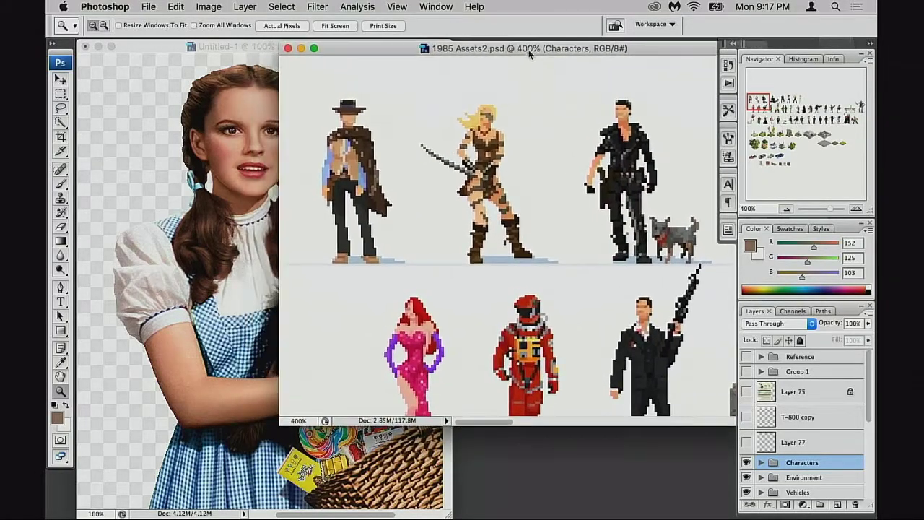
{"action": "left_click", "coordinate": [244, 46]}
{"action": "mouse_move", "coordinate": [507, 55]}
{"action": "left_mouse_down"}
{"action": "mouse_move", "coordinate": [501, 49]}
{"action": "mouse_move", "coordinate": [524, 47]}
{"action": "mouse_move", "coordinate": [437, 50]}
{"action": "mouse_move", "coordinate": [509, 46]}
{"action": "left_mouse_up"}
{"action": "left_click", "coordinate": [304, 48]}
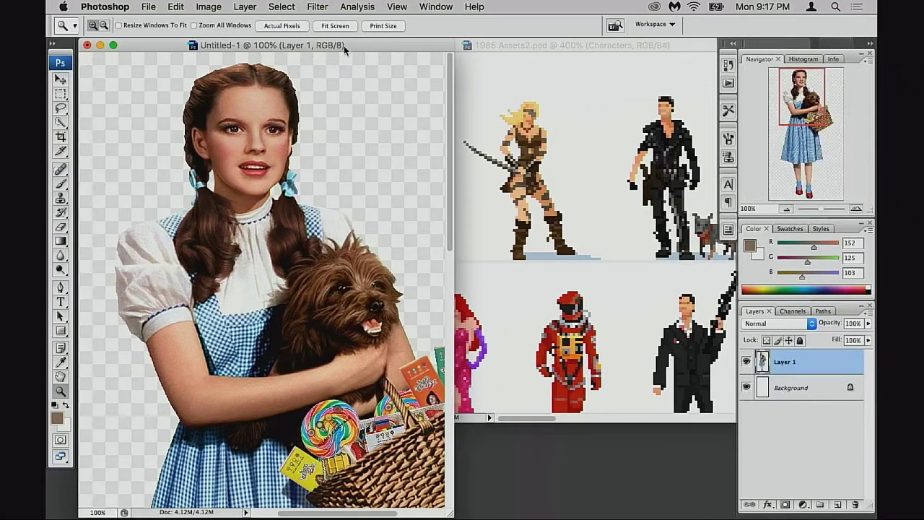
{"action": "left_click", "coordinate": [512, 46]}
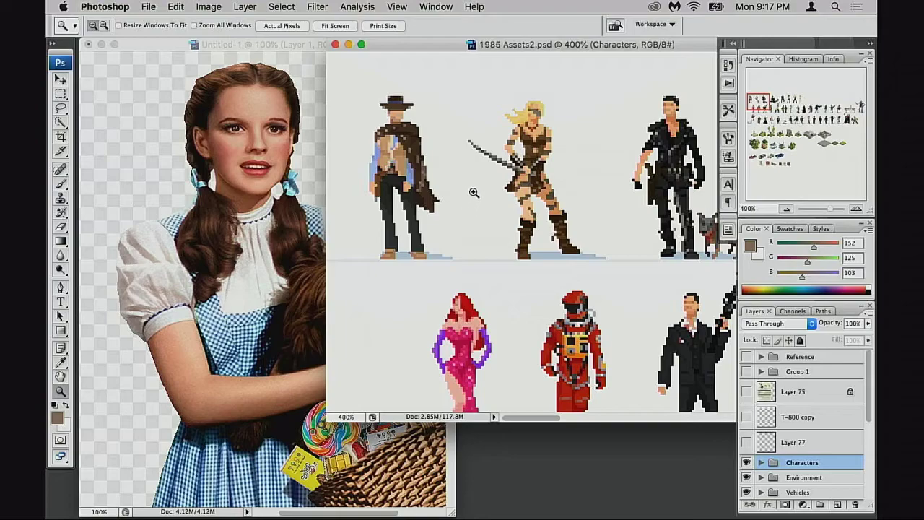
Make the Small layer group visible in 1985 Assets2.psd.
{"action": "scroll", "coordinate": [761, 447], "scroll_direction": "up", "scroll_amount": 1}
{"action": "scroll", "coordinate": [765, 412], "scroll_direction": "down", "scroll_amount": 1}
{"action": "scroll", "coordinate": [765, 393], "scroll_direction": "down", "scroll_amount": 10}
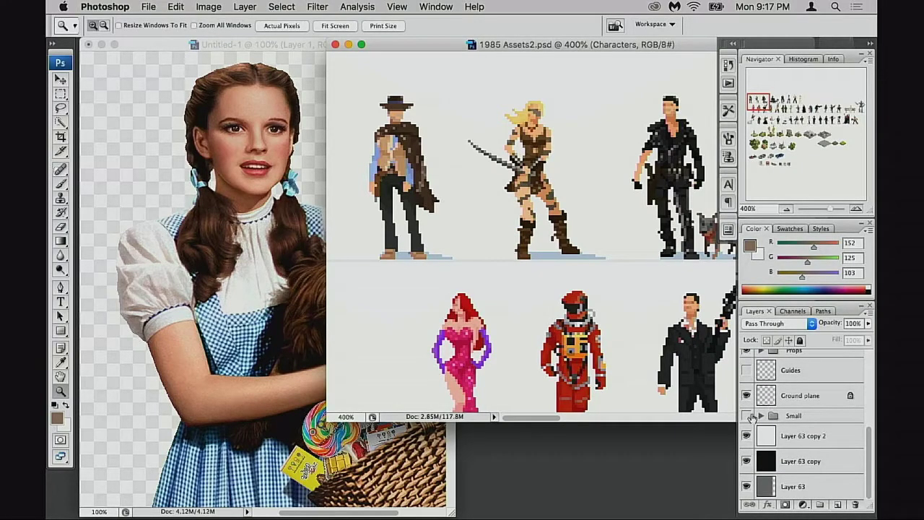
{"action": "left_click", "coordinate": [746, 416]}
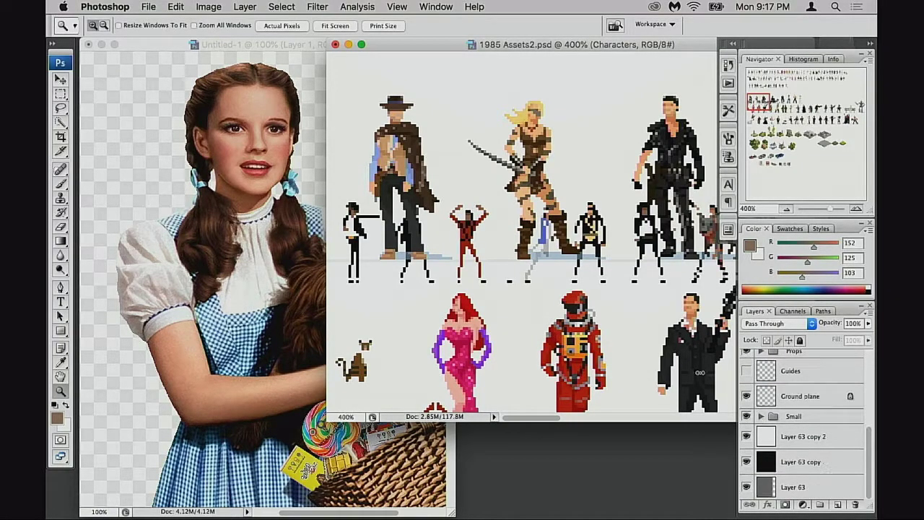
Find the small sprite of the girl in the blue dress with her dog and zoom in on it to about 957%.
{"action": "scroll", "coordinate": [577, 228], "scroll_direction": "down", "scroll_amount": 10}
{"action": "scroll", "coordinate": [566, 289], "scroll_direction": "up", "scroll_amount": 5}
{"action": "scroll", "coordinate": [566, 289], "scroll_direction": "left", "scroll_amount": 3}
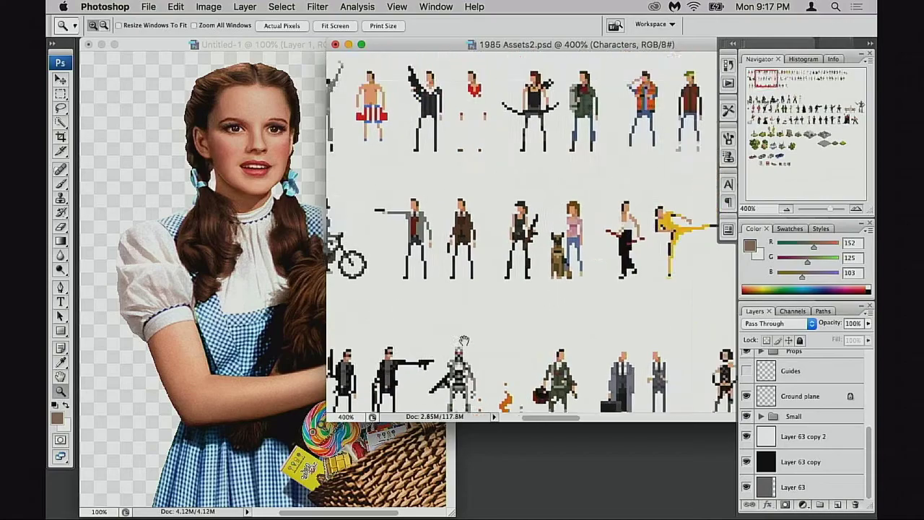
{"action": "scroll", "coordinate": [531, 234], "scroll_direction": "right", "scroll_amount": 10}
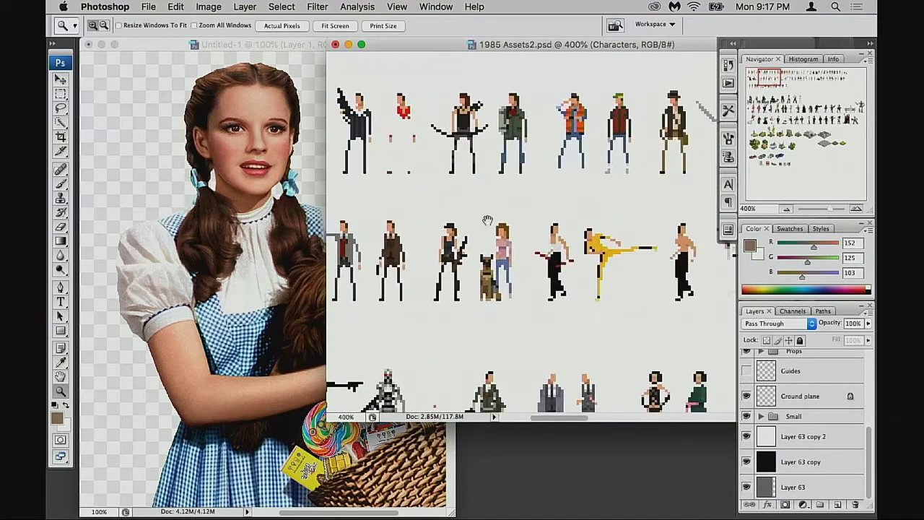
{"action": "left_click_drag", "start_coordinate": [434, 189], "coordinate": [560, 341]}
{"action": "scroll", "coordinate": [534, 245], "scroll_direction": "right", "scroll_amount": 2}
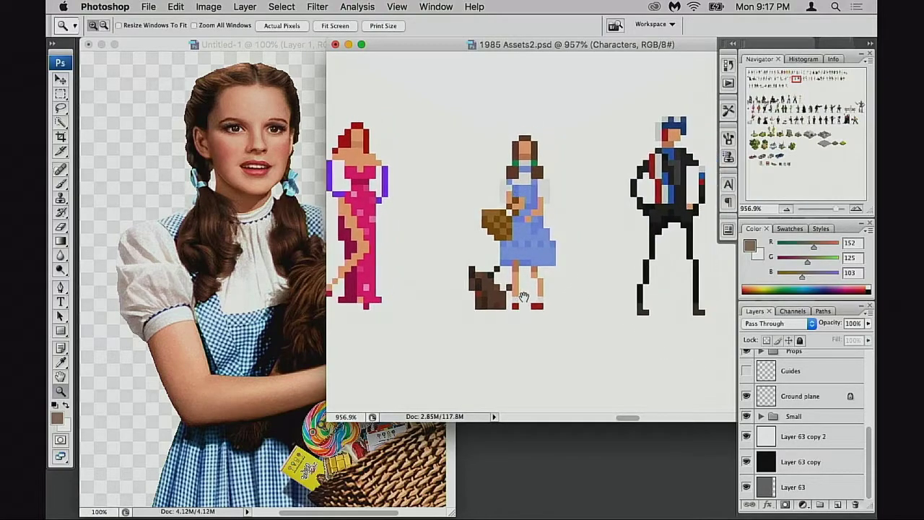
{"action": "scroll", "coordinate": [548, 260], "scroll_direction": "right", "scroll_amount": 2}
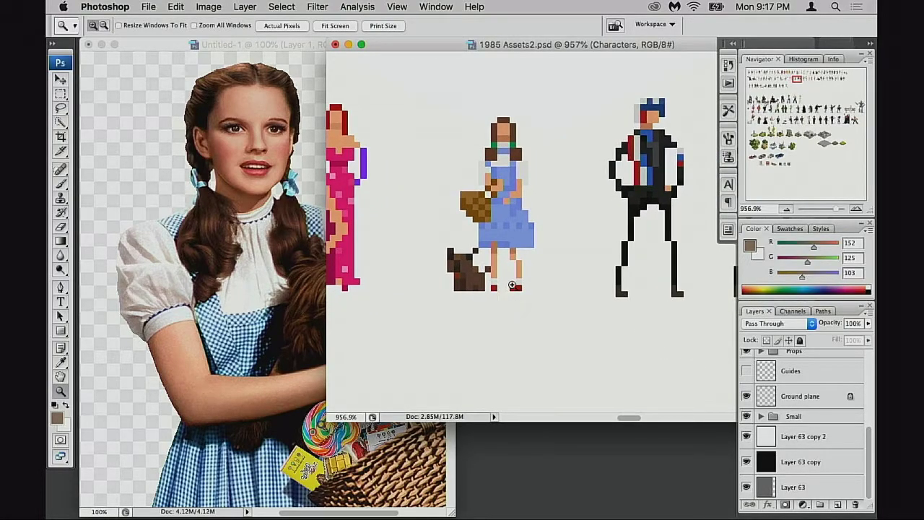
{"action": "key", "text": "v"}
{"action": "left_click_drag", "start_coordinate": [506, 287], "coordinate": [520, 265]}
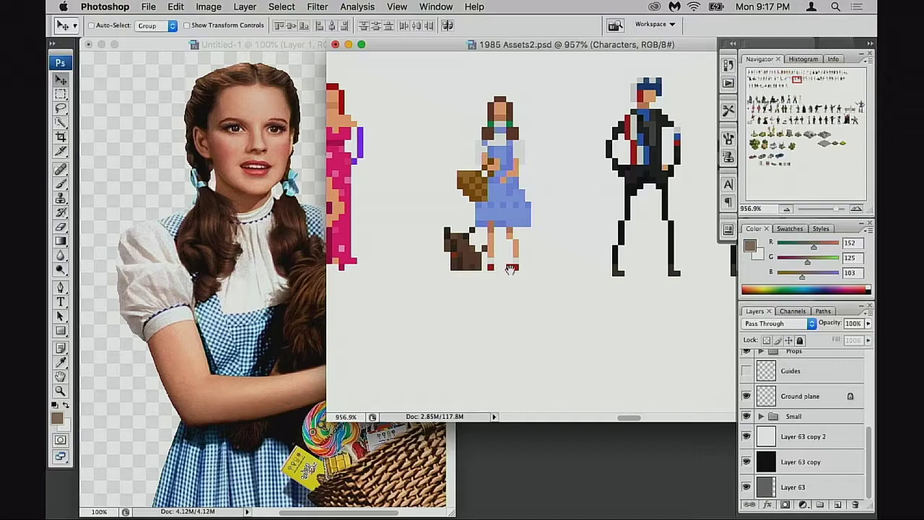
Zoom the Untitled-1 reference photo out to 66.7% and examine the girl's dress, basket, blue socks and red shoes.
{"action": "left_click", "coordinate": [322, 296]}
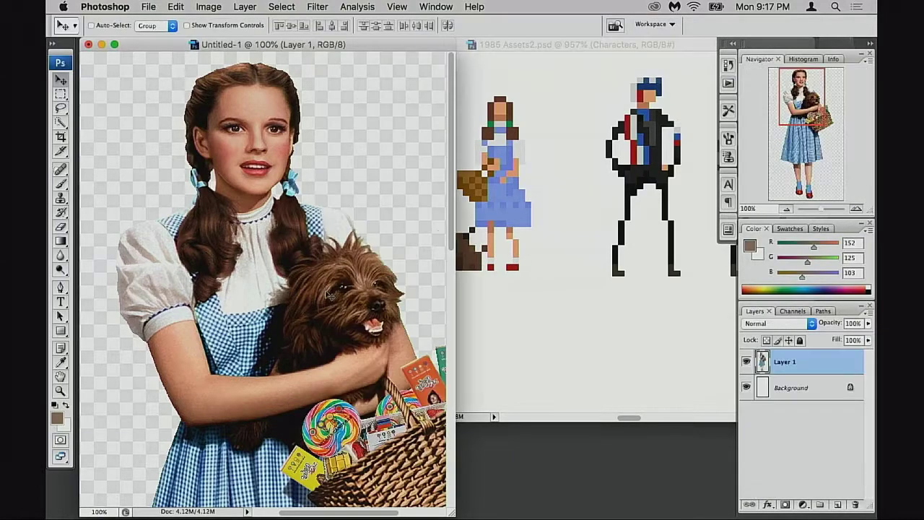
{"action": "key", "text": "super+minus"}
{"action": "left_click_drag", "start_coordinate": [302, 371], "coordinate": [316, 216]}
{"action": "scroll", "coordinate": [316, 216], "scroll_direction": "up", "scroll_amount": 5}
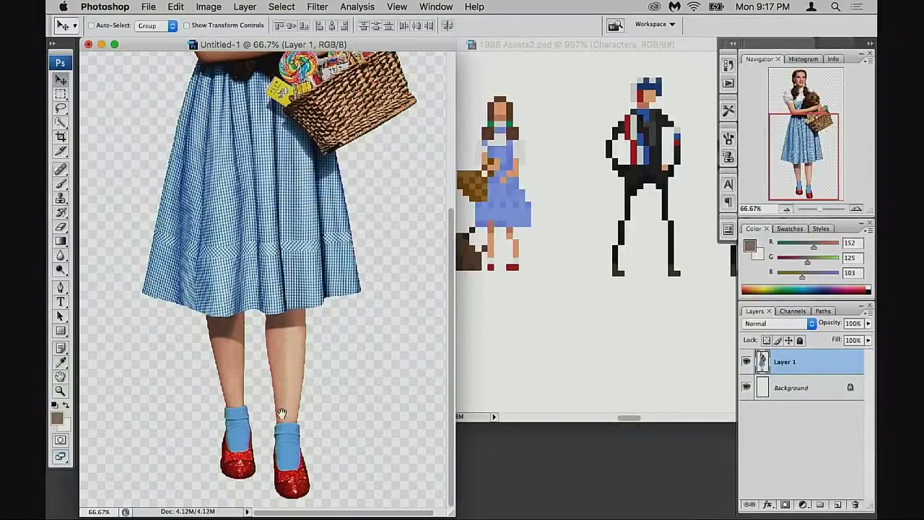
{"action": "scroll", "coordinate": [254, 310], "scroll_direction": "down", "scroll_amount": 2}
{"action": "scroll", "coordinate": [256, 347], "scroll_direction": "up", "scroll_amount": 7}
{"action": "scroll", "coordinate": [260, 330], "scroll_direction": "down", "scroll_amount": 5}
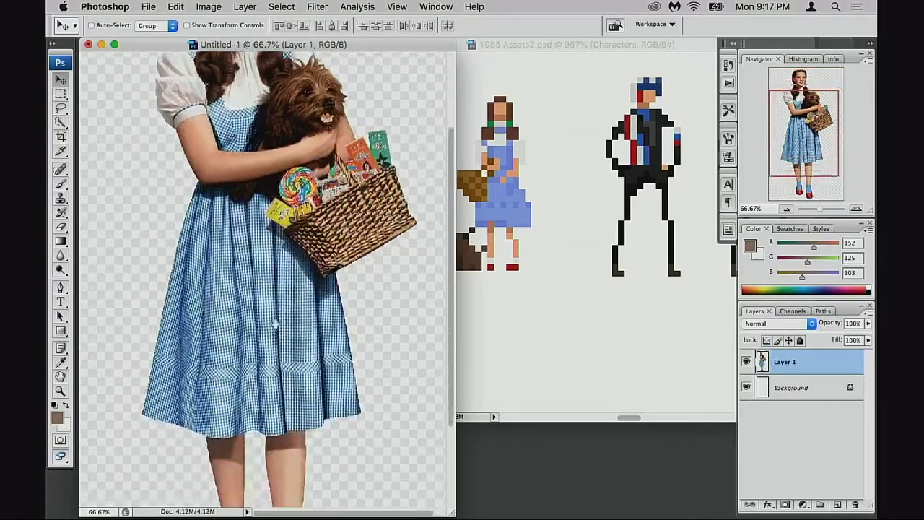
Compare the girl's face, dress, basket and dog in the reference photo with the small girl-and-dog sprite in 1985 Assets2.psd.
{"action": "scroll", "coordinate": [368, 273], "scroll_direction": "up", "scroll_amount": 6}
{"action": "scroll", "coordinate": [397, 277], "scroll_direction": "up", "scroll_amount": 3}
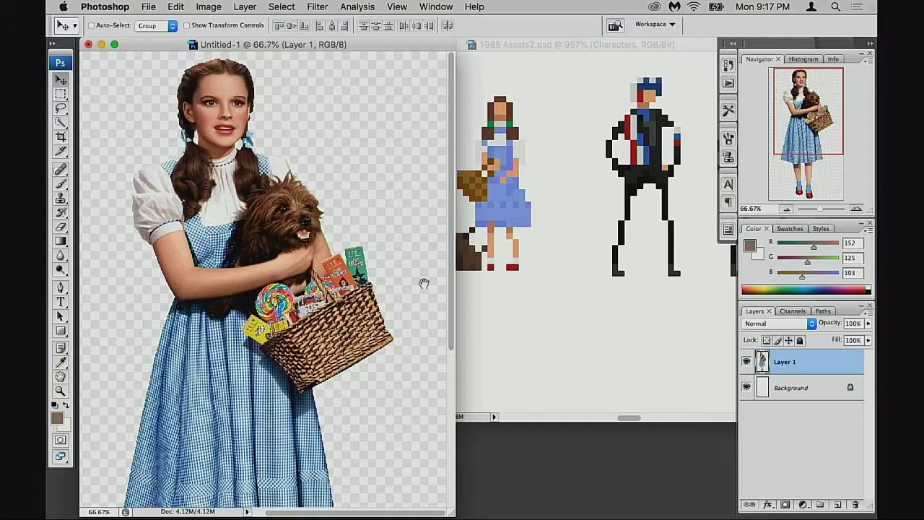
{"action": "left_click", "coordinate": [543, 289]}
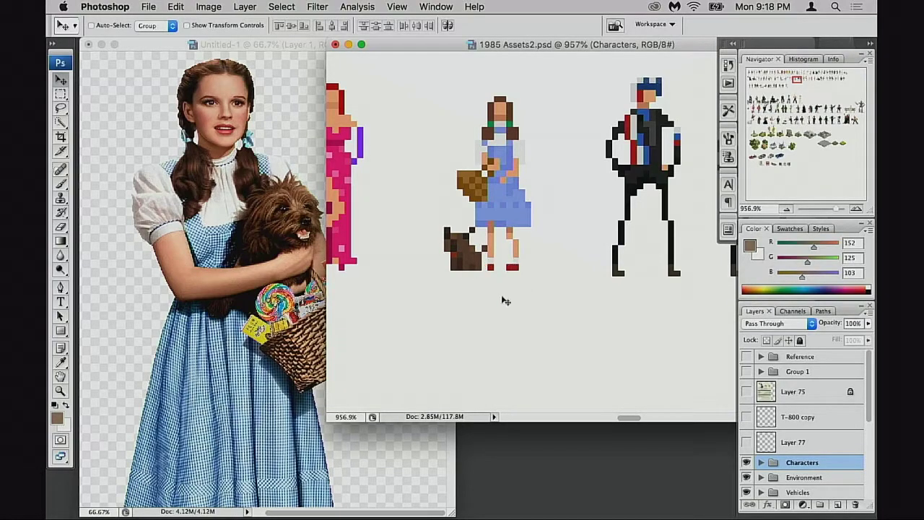
{"action": "scroll", "coordinate": [519, 310], "scroll_direction": "down", "scroll_amount": 2}
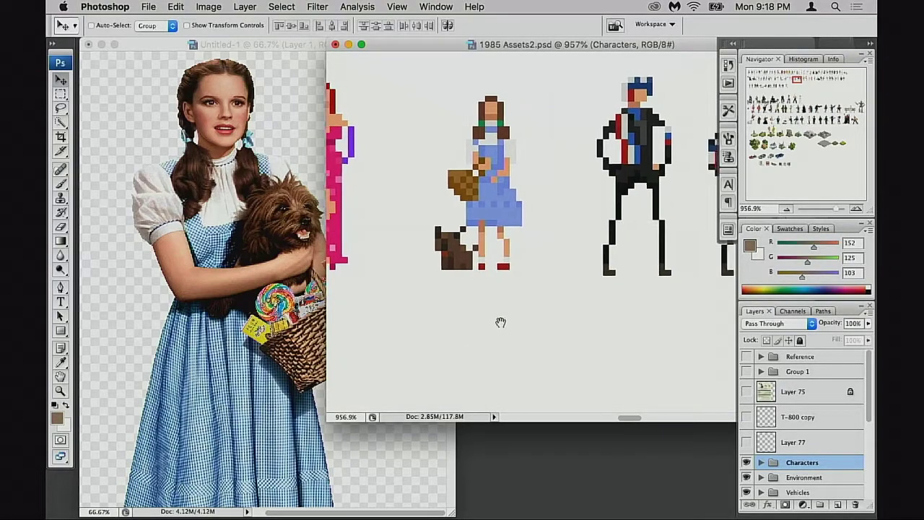
{"action": "left_click", "coordinate": [307, 376]}
{"action": "scroll", "coordinate": [361, 268], "scroll_direction": "down", "scroll_amount": 5}
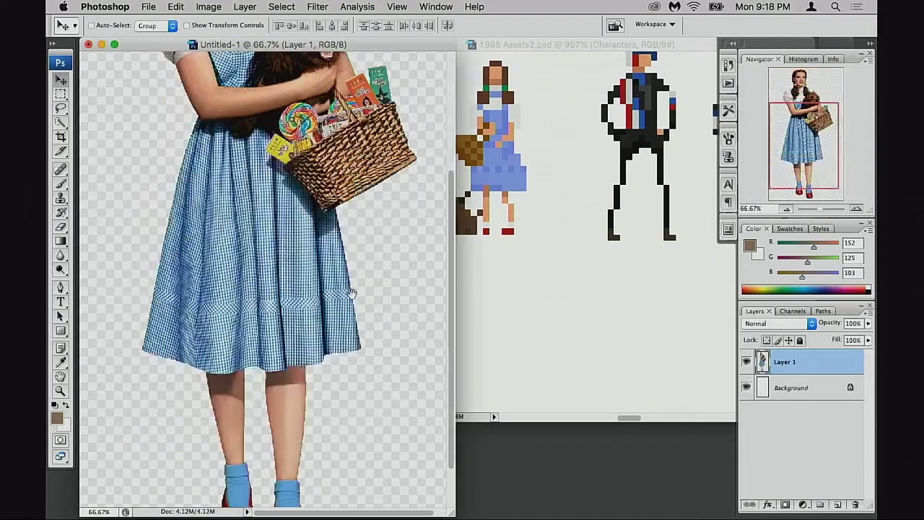
{"action": "scroll", "coordinate": [351, 392], "scroll_direction": "up", "scroll_amount": 3}
{"action": "left_click", "coordinate": [553, 272]}
{"action": "scroll", "coordinate": [547, 311], "scroll_direction": "up", "scroll_amount": 2}
{"action": "scroll", "coordinate": [791, 443], "scroll_direction": "down", "scroll_amount": 3}
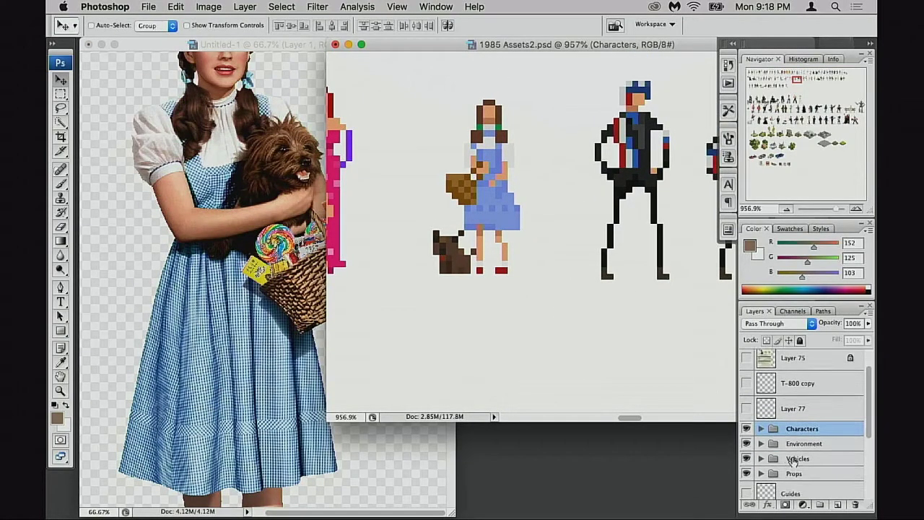
{"action": "scroll", "coordinate": [559, 245], "scroll_direction": "up", "scroll_amount": 2}
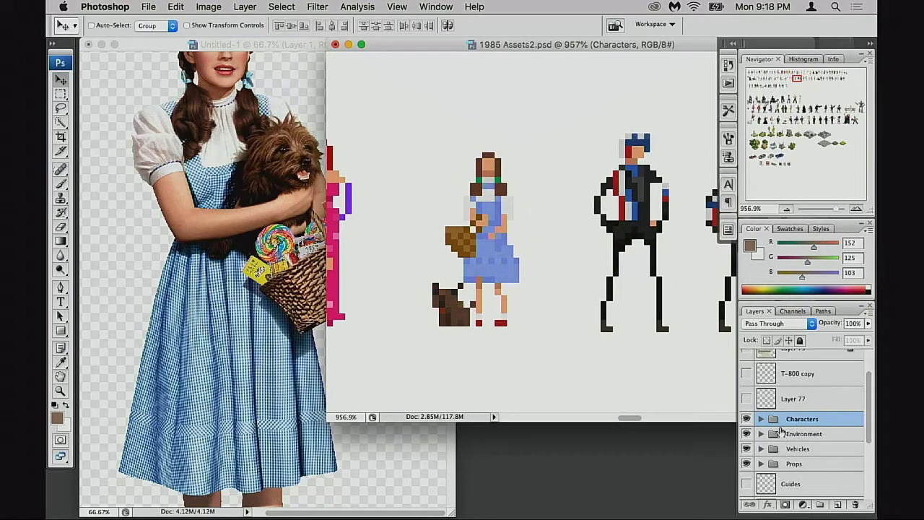
{"action": "scroll", "coordinate": [790, 432], "scroll_direction": "up", "scroll_amount": 2}
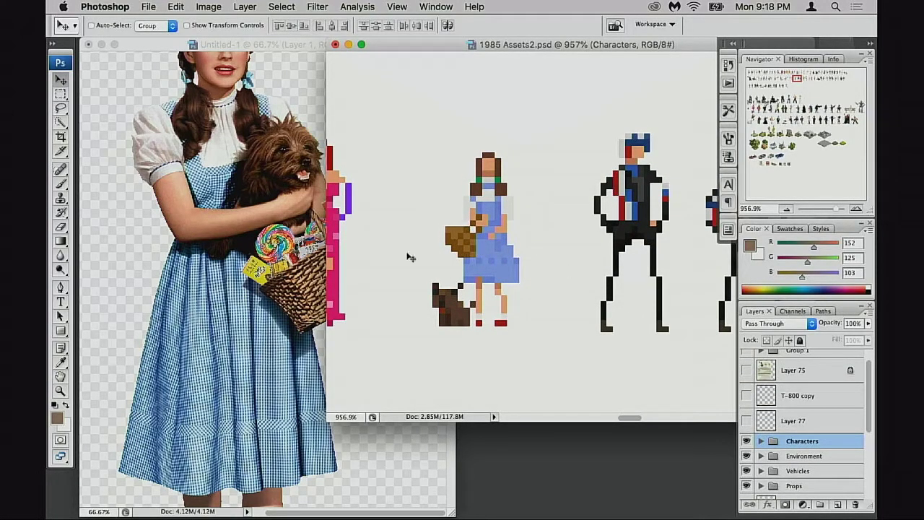
Check the reference photo again from head to skirt against the small sprite, ending with 1985 Assets2.psd in front.
{"action": "left_click", "coordinate": [321, 249]}
{"action": "scroll", "coordinate": [322, 249], "scroll_direction": "down", "scroll_amount": 5}
{"action": "scroll", "coordinate": [327, 246], "scroll_direction": "up", "scroll_amount": 4}
{"action": "scroll", "coordinate": [327, 246], "scroll_direction": "up", "scroll_amount": 3}
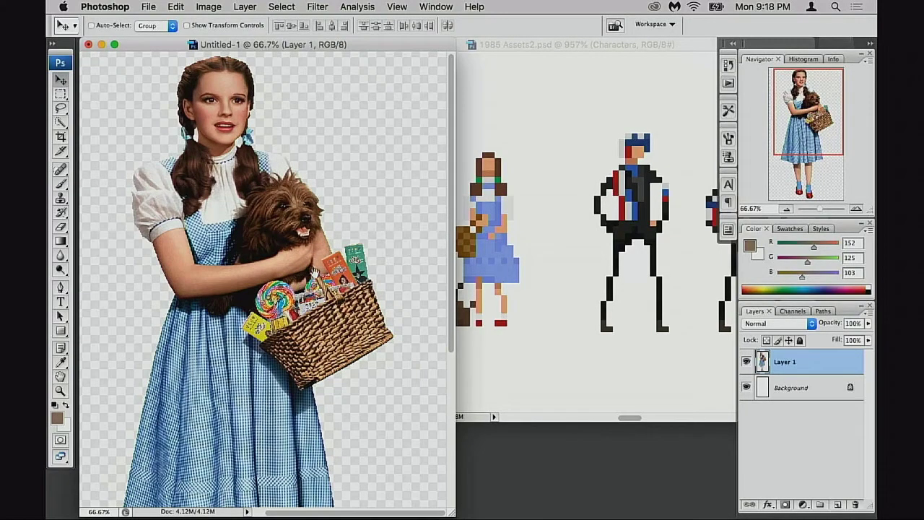
{"action": "left_click", "coordinate": [543, 298]}
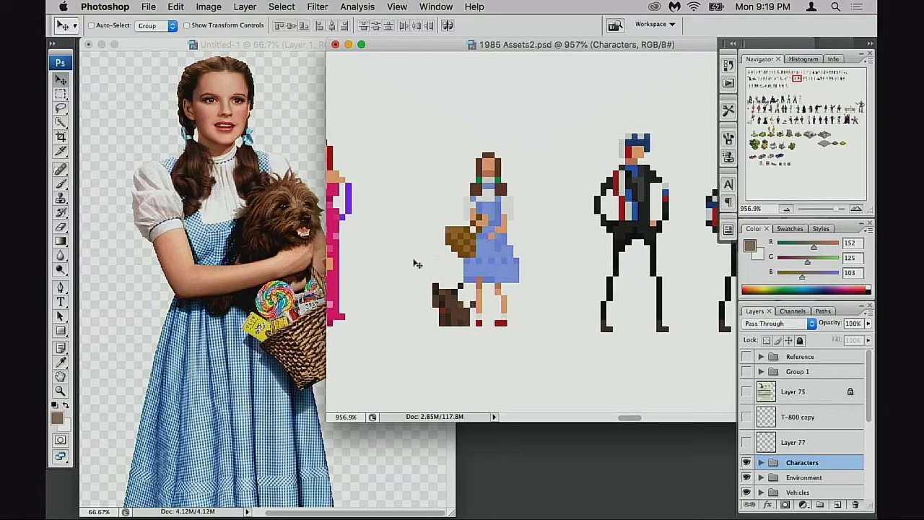
{"action": "left_click", "coordinate": [270, 303]}
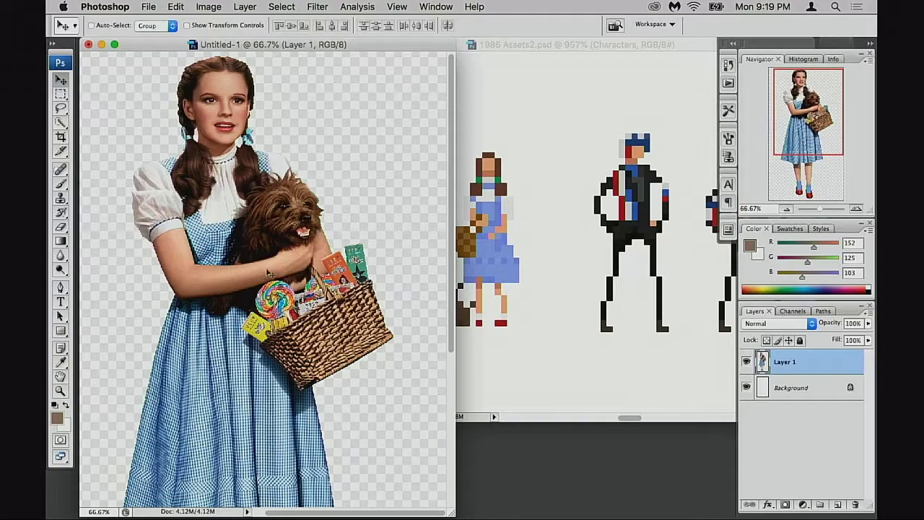
{"action": "left_click", "coordinate": [503, 283]}
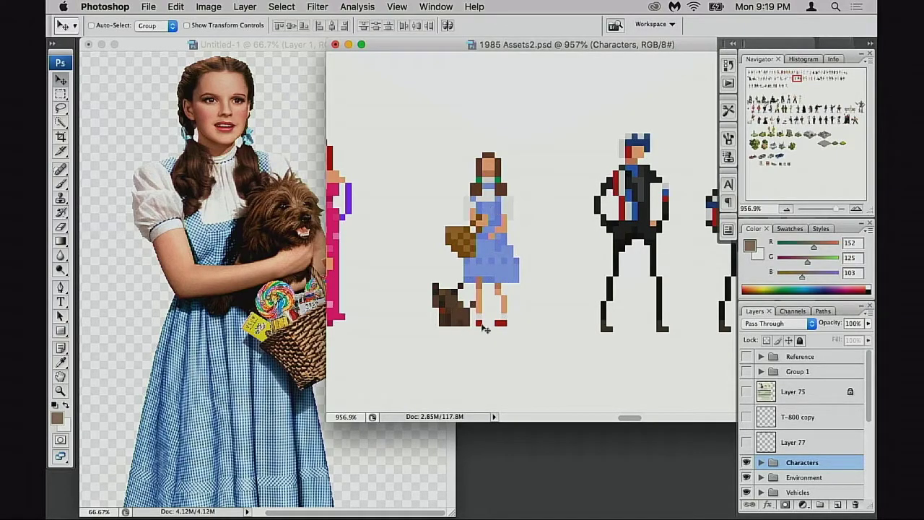
Expand the Characters group, zoom the sprite sheet out to 200% and select the Dorothy layer.
{"action": "scroll", "coordinate": [817, 476], "scroll_direction": "down", "scroll_amount": 3}
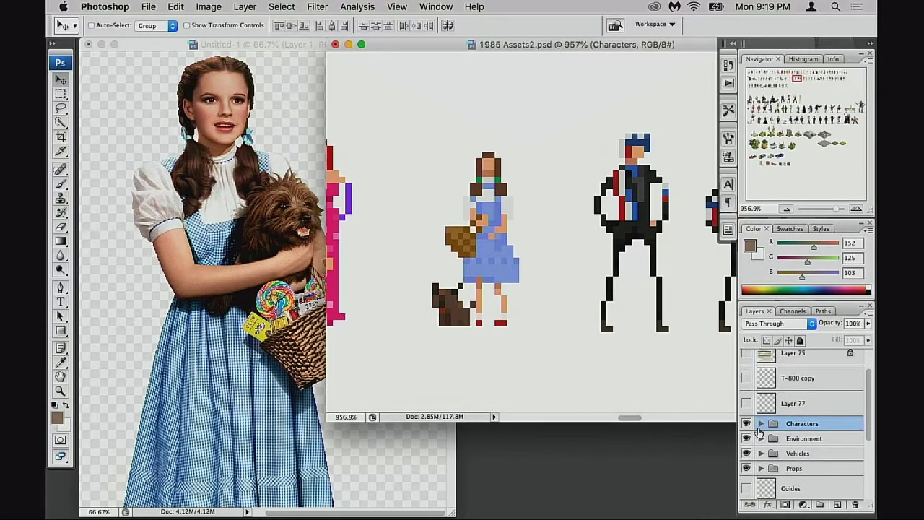
{"action": "left_click", "coordinate": [762, 427]}
{"action": "scroll", "coordinate": [787, 446], "scroll_direction": "down", "scroll_amount": 5}
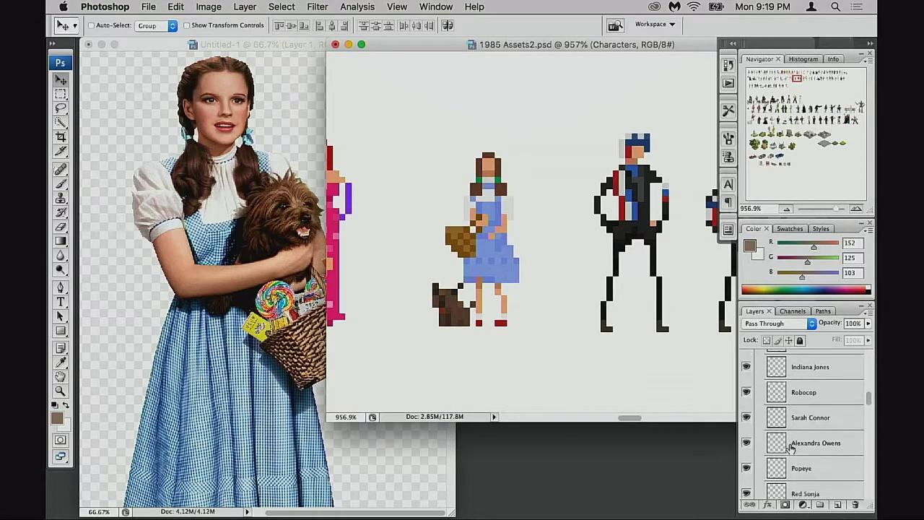
{"action": "scroll", "coordinate": [787, 446], "scroll_direction": "down", "scroll_amount": 10}
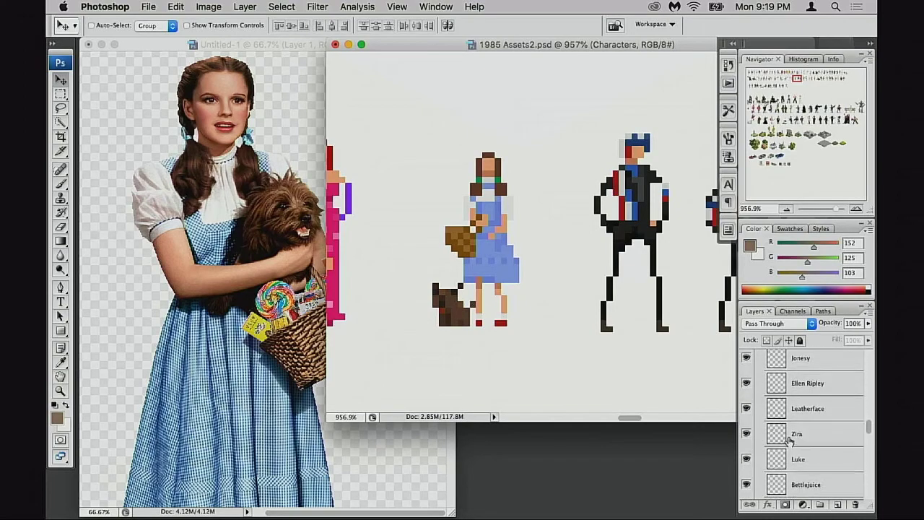
{"action": "scroll", "coordinate": [791, 440], "scroll_direction": "down", "scroll_amount": 3}
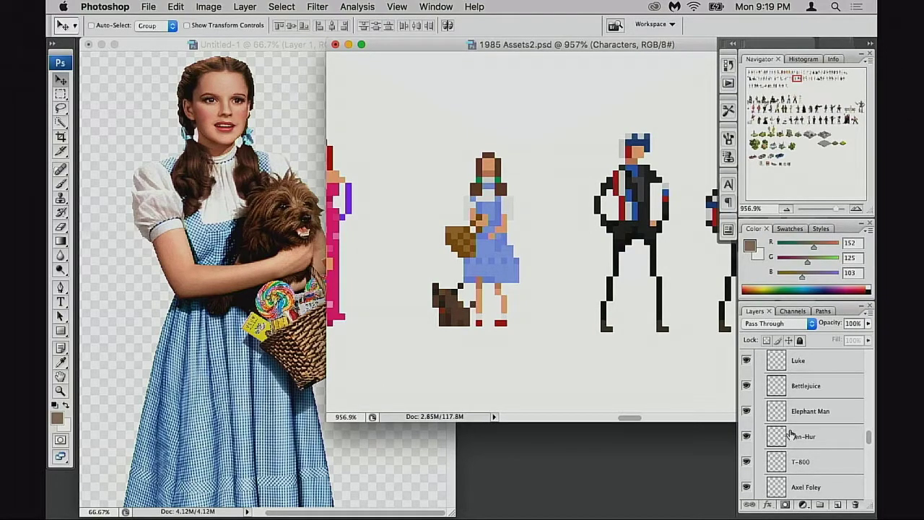
{"action": "left_click", "coordinate": [511, 235], "text": "alt"}
{"action": "left_click", "coordinate": [595, 240], "text": "alt"}
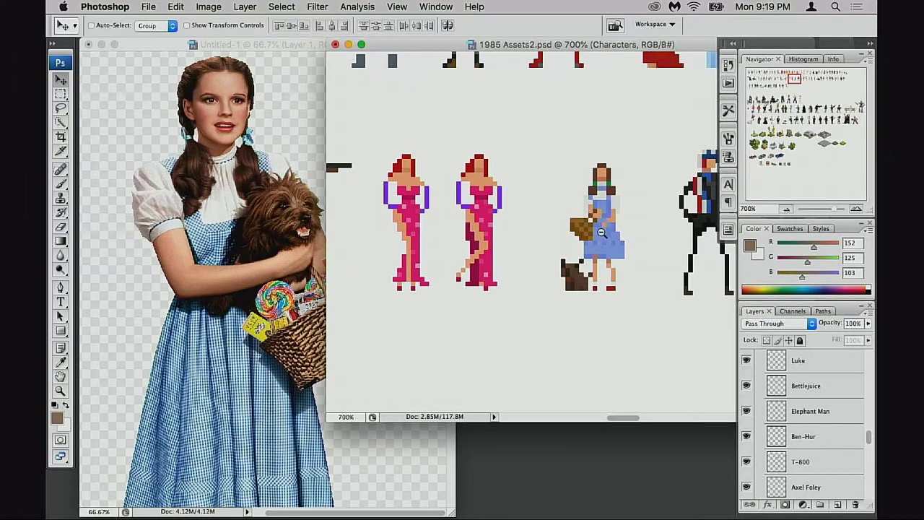
{"action": "left_click", "coordinate": [600, 236], "text": "alt"}
{"action": "left_click", "coordinate": [592, 249], "text": "alt"}
{"action": "left_click", "coordinate": [571, 258], "text": "alt"}
{"action": "left_click", "coordinate": [565, 265], "text": "alt"}
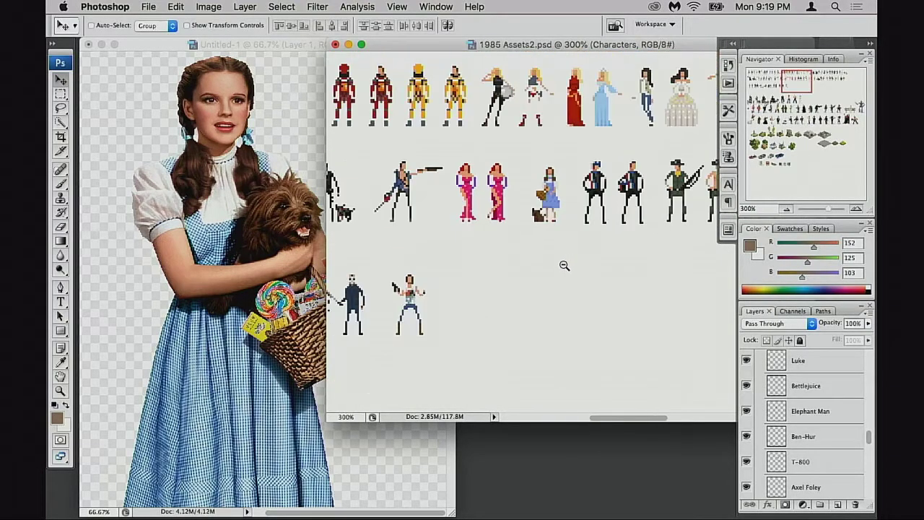
{"action": "left_click", "coordinate": [553, 267], "text": "alt"}
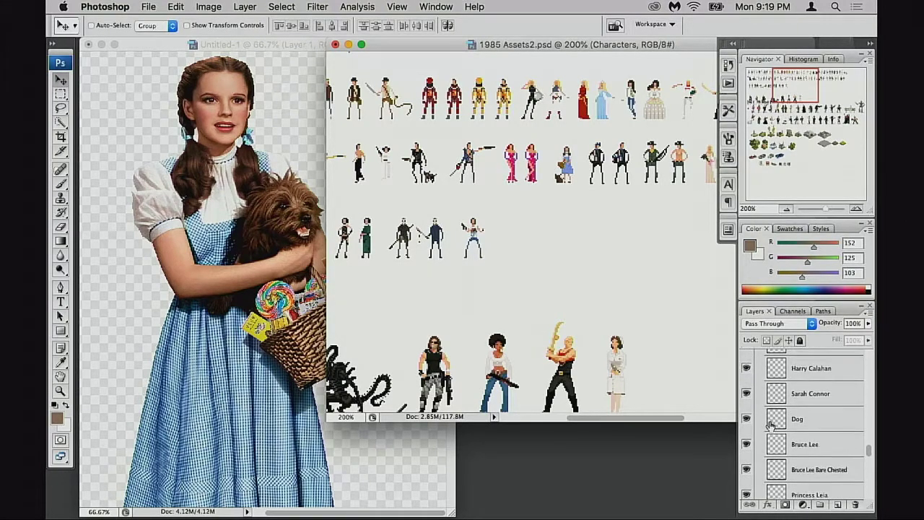
{"action": "scroll", "coordinate": [771, 425], "scroll_direction": "down", "scroll_amount": 1}
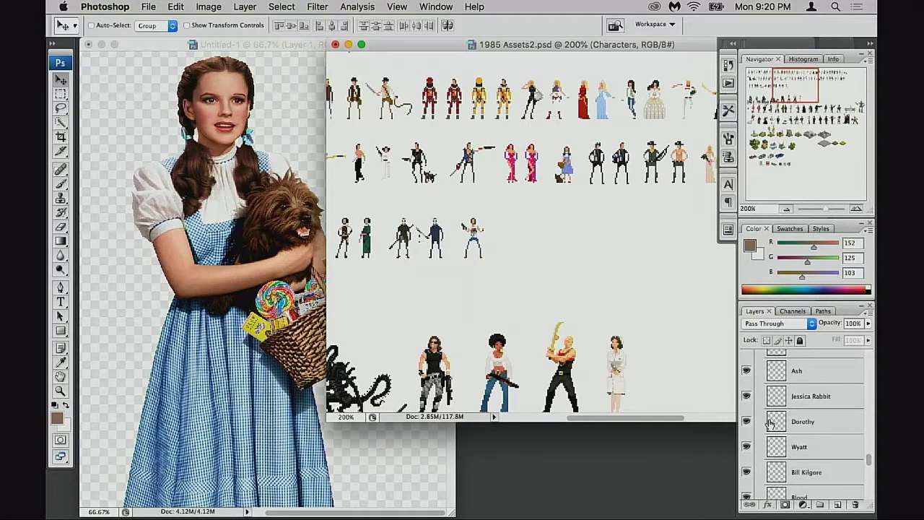
{"action": "left_click", "coordinate": [771, 420]}
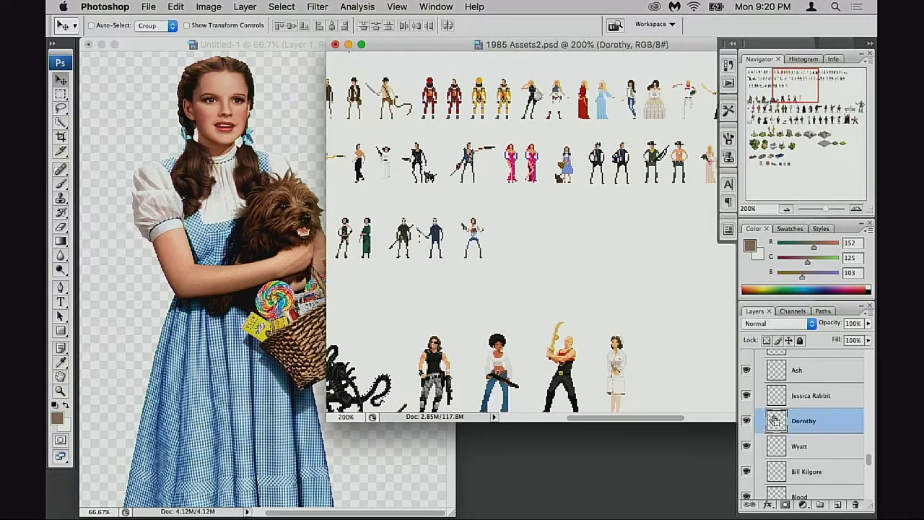
Duplicate the Dorothy layer, place the copy directly below Mildred Ratched, and move its sprite beside the large nurse.
{"action": "key", "text": "super+j"}
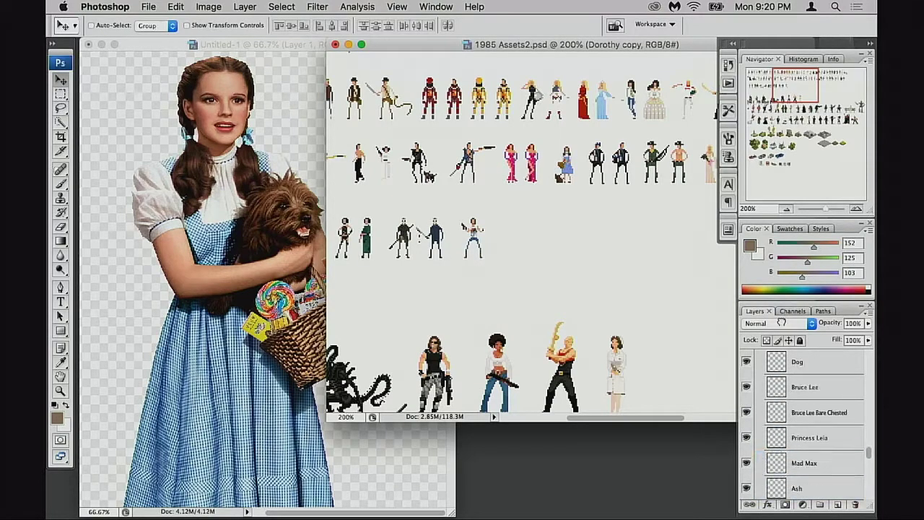
{"action": "left_click_drag", "start_coordinate": [781, 322], "coordinate": [763, 418]}
{"action": "left_click_drag", "start_coordinate": [620, 237], "coordinate": [589, 147]}
{"action": "left_click_drag", "start_coordinate": [505, 245], "coordinate": [408, 217]}
{"action": "left_click_drag", "start_coordinate": [407, 218], "coordinate": [566, 273]}
{"action": "left_click", "coordinate": [590, 253]}
{"action": "left_click", "coordinate": [581, 247]}
{"action": "scroll", "coordinate": [585, 238], "scroll_direction": "up", "scroll_amount": 2}
Zoom to 600% and gauge the large nurse sprite's height with a rectangular marquee from her head downwards.
{"action": "key", "text": "m"}
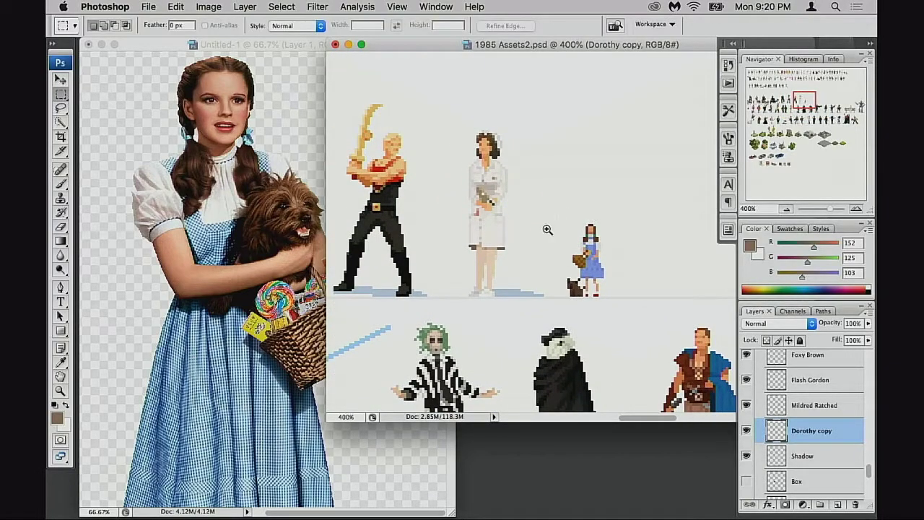
{"action": "scroll", "coordinate": [534, 239], "scroll_direction": "up", "scroll_amount": 1}
{"action": "left_click_drag", "start_coordinate": [484, 130], "coordinate": [530, 183]}
{"action": "left_click_drag", "start_coordinate": [536, 229], "coordinate": [464, 134]}
{"action": "left_click", "coordinate": [477, 139]}
{"action": "left_click_drag", "start_coordinate": [564, 268], "coordinate": [563, 268]}
{"action": "left_click_drag", "start_coordinate": [465, 137], "coordinate": [511, 182]}
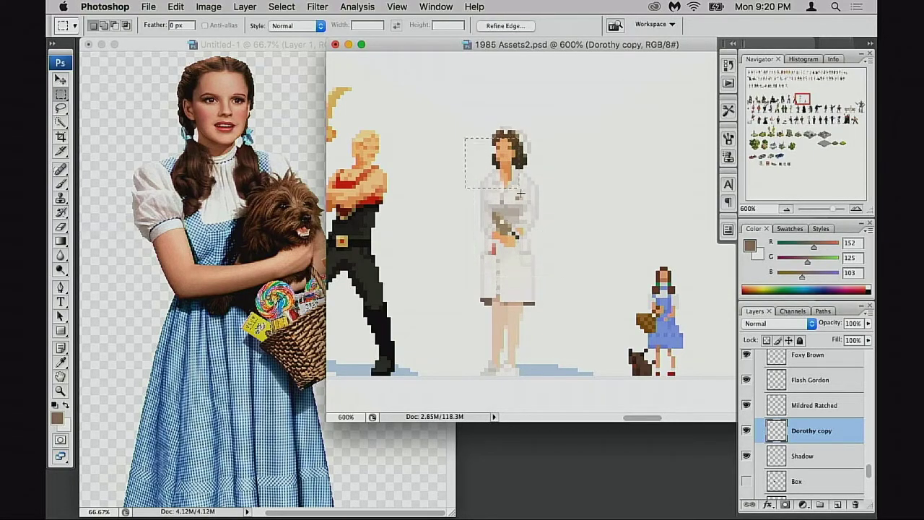
{"action": "left_click_drag", "start_coordinate": [581, 357], "coordinate": [585, 375]}
Zoom out to 400% and look over the large character sprites in the rows below the nurse.
{"action": "left_click_drag", "start_coordinate": [498, 309], "coordinate": [574, 331]}
{"action": "left_click", "coordinate": [573, 330], "text": "alt"}
{"action": "left_click", "coordinate": [569, 335], "text": "alt"}
{"action": "left_click_drag", "start_coordinate": [472, 343], "coordinate": [565, 88]}
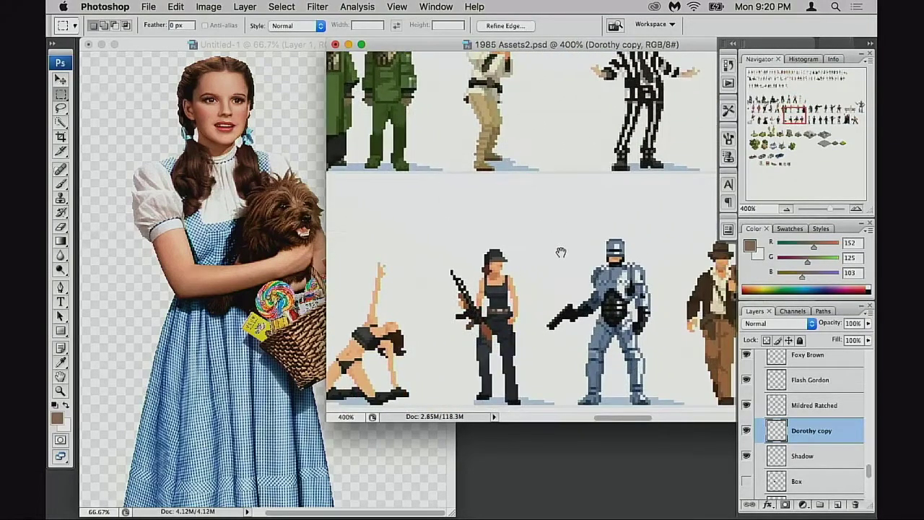
{"action": "left_click_drag", "start_coordinate": [561, 247], "coordinate": [524, 309]}
{"action": "left_click_drag", "start_coordinate": [654, 261], "coordinate": [469, 156]}
{"action": "left_click_drag", "start_coordinate": [523, 207], "coordinate": [550, 453]}
Draw a marquee of about 44 × 60 px around the nurse from head to feet and show its dimensions.
{"action": "left_click_drag", "start_coordinate": [419, 91], "coordinate": [477, 135]}
{"action": "left_click_drag", "start_coordinate": [486, 172], "coordinate": [466, 135]}
{"action": "left_click_drag", "start_coordinate": [520, 248], "coordinate": [523, 247]}
{"action": "left_click", "coordinate": [487, 190]}
{"action": "left_click", "coordinate": [542, 213]}
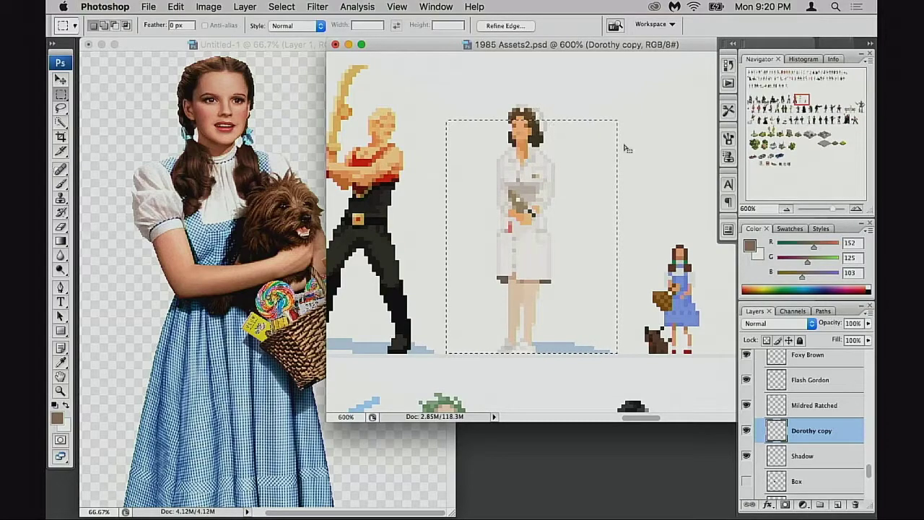
{"action": "left_click", "coordinate": [804, 59]}
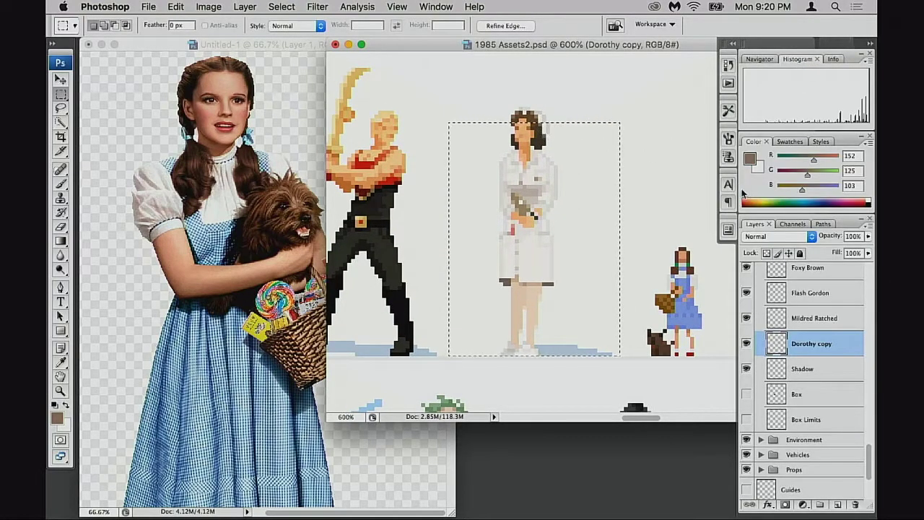
{"action": "left_click", "coordinate": [834, 59]}
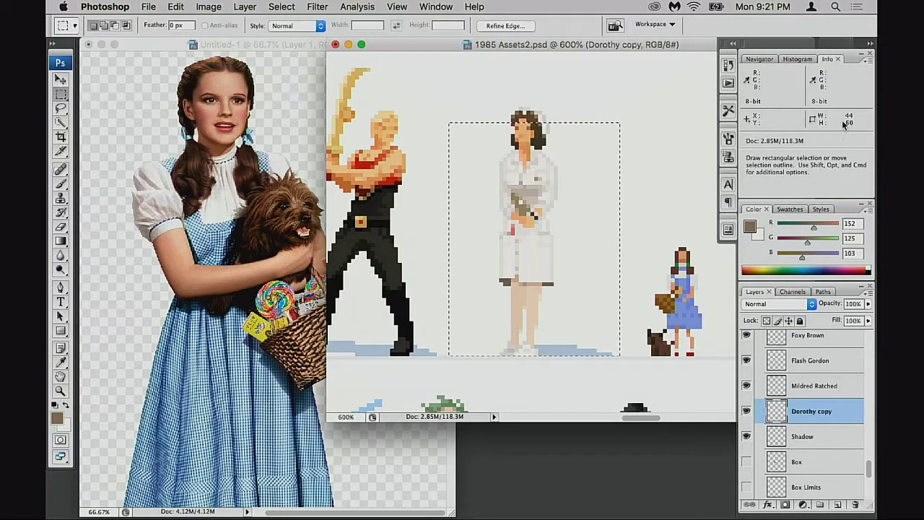
Measure the muscular swordsman's height with a marquee of about 19 × 63 px from head to feet.
{"action": "mouse_move", "coordinate": [649, 225]}
{"action": "left_mouse_down"}
{"action": "mouse_move", "coordinate": [527, 214]}
{"action": "mouse_move", "coordinate": [556, 210]}
{"action": "left_mouse_up"}
{"action": "left_click_drag", "start_coordinate": [456, 148], "coordinate": [495, 200]}
{"action": "left_click_drag", "start_coordinate": [517, 269], "coordinate": [527, 271]}
{"action": "mouse_move", "coordinate": [461, 155]}
{"action": "left_mouse_down"}
{"action": "mouse_move", "coordinate": [532, 310]}
{"action": "mouse_move", "coordinate": [718, 292]}
{"action": "left_mouse_up"}
{"action": "mouse_move", "coordinate": [516, 130]}
{"action": "left_mouse_down"}
{"action": "mouse_move", "coordinate": [579, 318]}
{"action": "mouse_move", "coordinate": [581, 378]}
{"action": "left_mouse_up"}
{"action": "left_click", "coordinate": [512, 136]}
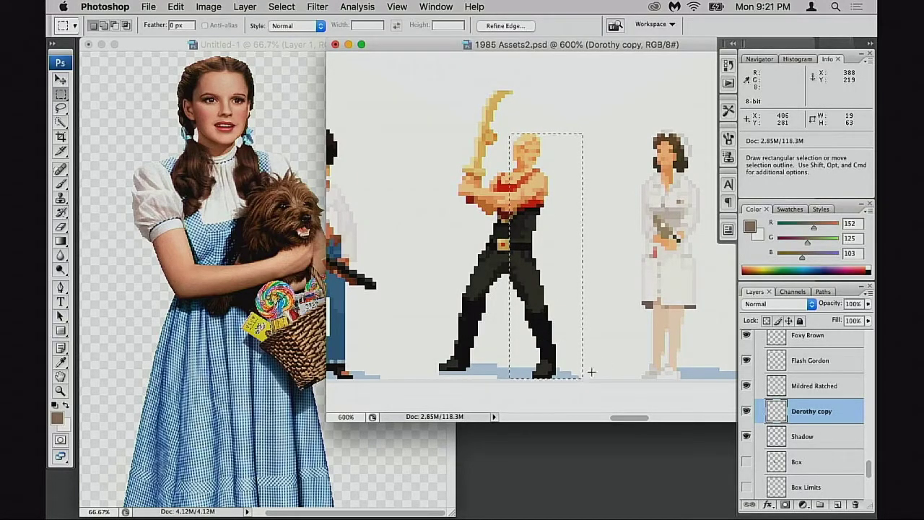
Find the red-haired swordswoman in the bottom row of characters and measure her with a marquee of about 28 × 60 px.
{"action": "left_click", "coordinate": [653, 141], "text": "alt+super"}
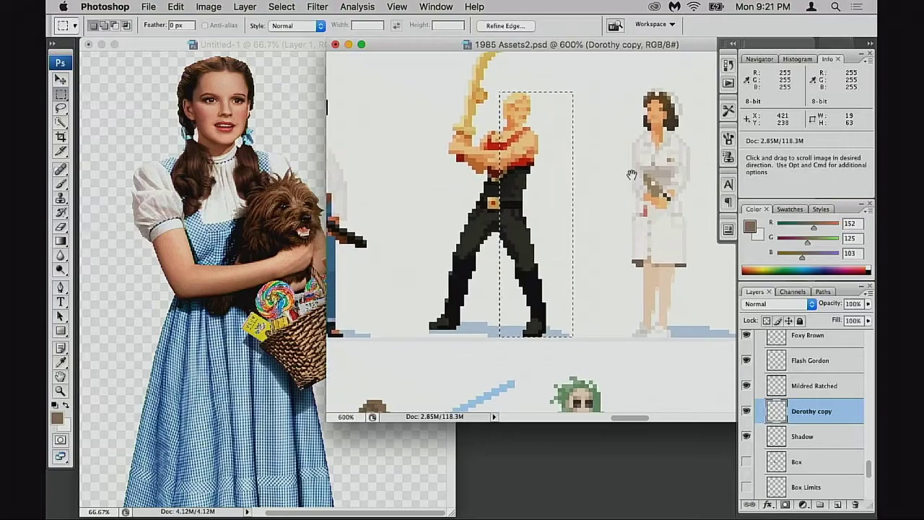
{"action": "left_click", "coordinate": [609, 226], "text": "alt"}
{"action": "left_click_drag", "start_coordinate": [591, 216], "coordinate": [692, 110]}
{"action": "left_click_drag", "start_coordinate": [337, 374], "coordinate": [660, 90]}
{"action": "left_click_drag", "start_coordinate": [433, 238], "coordinate": [557, 187]}
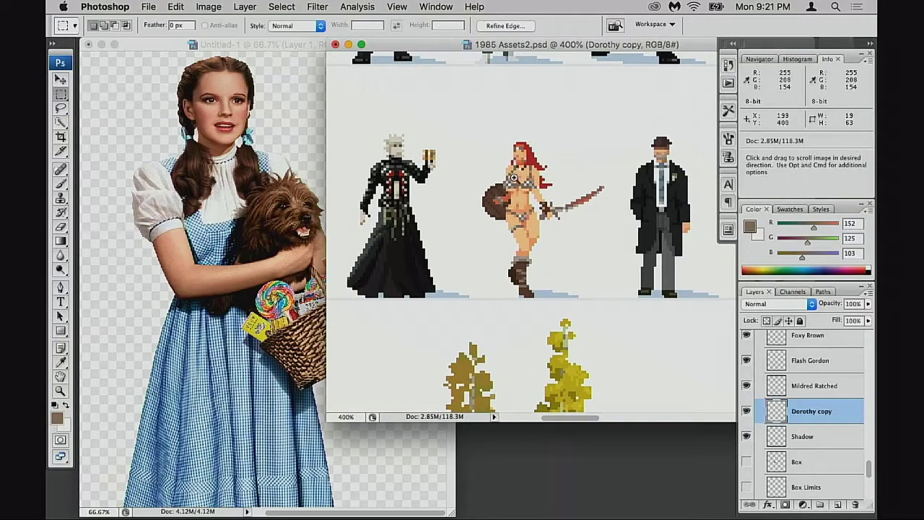
{"action": "left_click", "coordinate": [480, 177], "text": "super"}
{"action": "left_click_drag", "start_coordinate": [561, 215], "coordinate": [498, 150]}
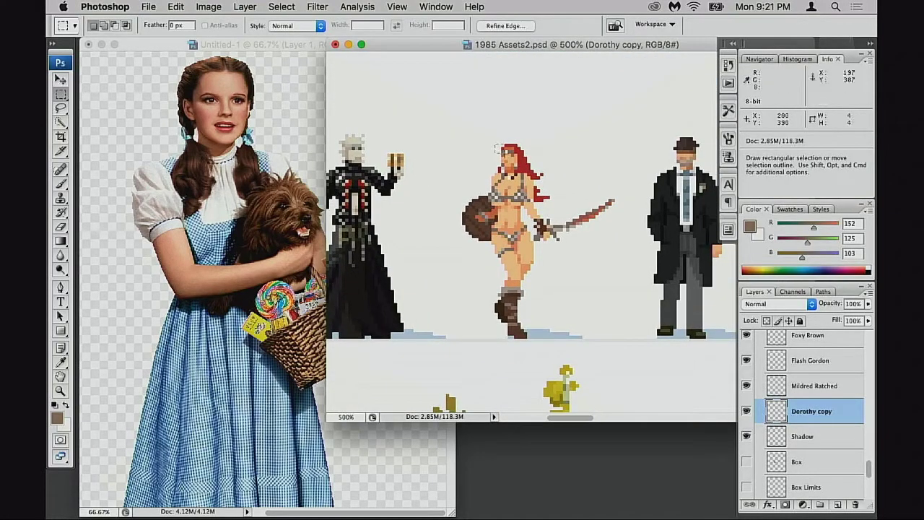
{"action": "left_click_drag", "start_coordinate": [584, 337], "coordinate": [520, 255]}
{"action": "key", "text": "space"}
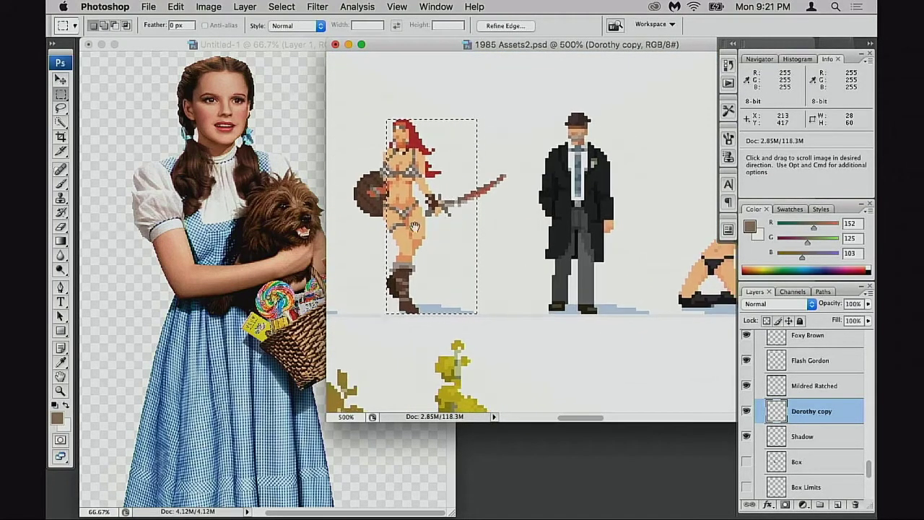
Measure the armed woman in black farther along the same row with a marquee of about 24 × 59 px.
{"action": "left_click_drag", "start_coordinate": [650, 255], "coordinate": [489, 252]}
{"action": "left_click_drag", "start_coordinate": [588, 260], "coordinate": [396, 269]}
{"action": "left_click_drag", "start_coordinate": [504, 130], "coordinate": [580, 318]}
Return to the small girl and dog beside the nurse and load the Dorothy copy layer's pixels as a selection.
{"action": "mouse_move", "coordinate": [593, 158]}
{"action": "left_mouse_down"}
{"action": "mouse_move", "coordinate": [479, 297]}
{"action": "mouse_move", "coordinate": [520, 258]}
{"action": "mouse_move", "coordinate": [447, 303]}
{"action": "mouse_move", "coordinate": [549, 318]}
{"action": "mouse_move", "coordinate": [643, 271]}
{"action": "mouse_move", "coordinate": [660, 281]}
{"action": "left_mouse_up"}
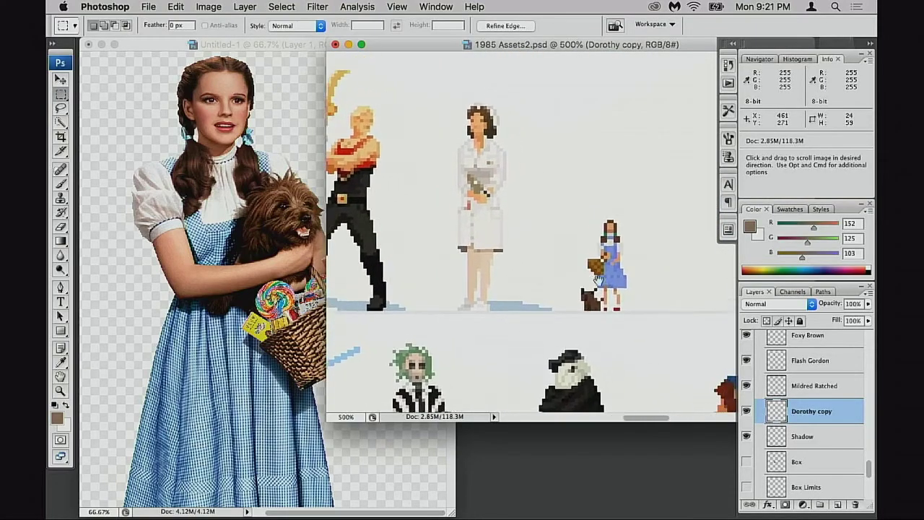
{"action": "double_click", "coordinate": [776, 411]}
{"action": "left_click", "coordinate": [615, 135]}
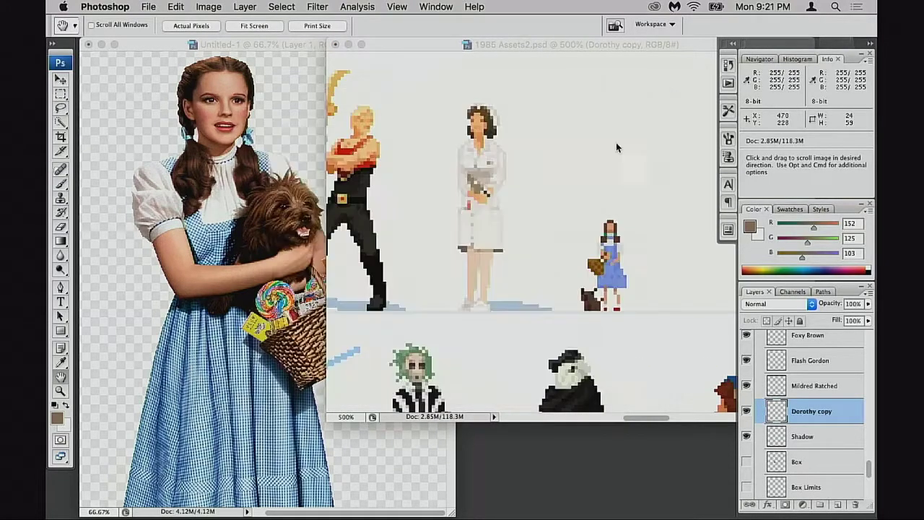
{"action": "key", "text": "m"}
{"action": "left_click", "coordinate": [774, 413], "text": "super"}
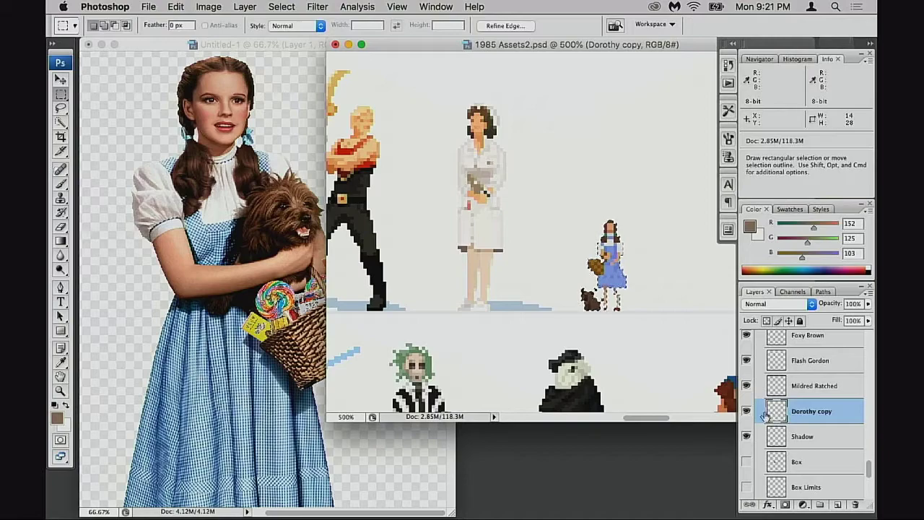
Create a new document from the copied small Dorothy sprite, paste the sprite into it and enlarge its window.
{"action": "key", "text": "super+n"}
{"action": "key", "text": "Return"}
{"action": "key", "text": "super+v"}
{"action": "left_click_drag", "start_coordinate": [200, 108], "coordinate": [338, 249]}
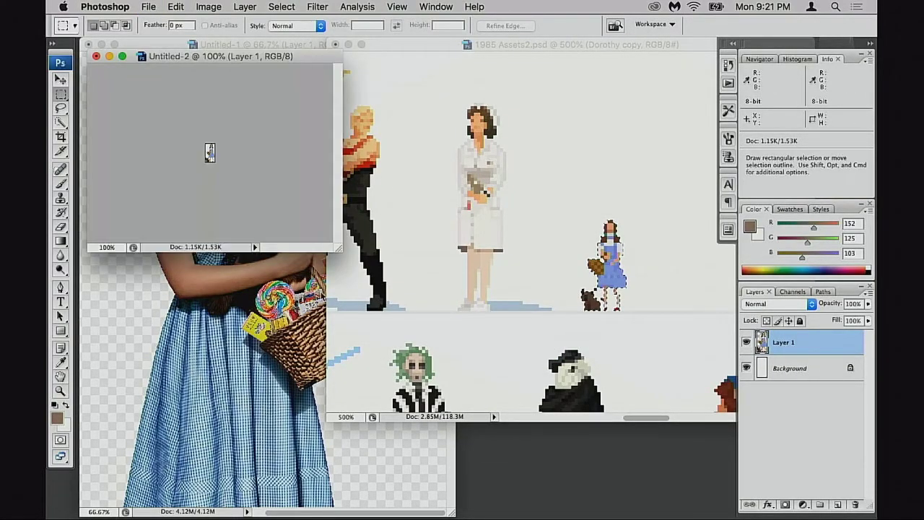
Resize the new document's image to a height of 58 pixels using Nearest Neighbor (preserve hard edges) resampling.
{"action": "key", "text": "super+alt+i"}
{"action": "key", "text": "Tab"}
{"action": "type", "text": "58"}
{"action": "left_click", "coordinate": [622, 337]}
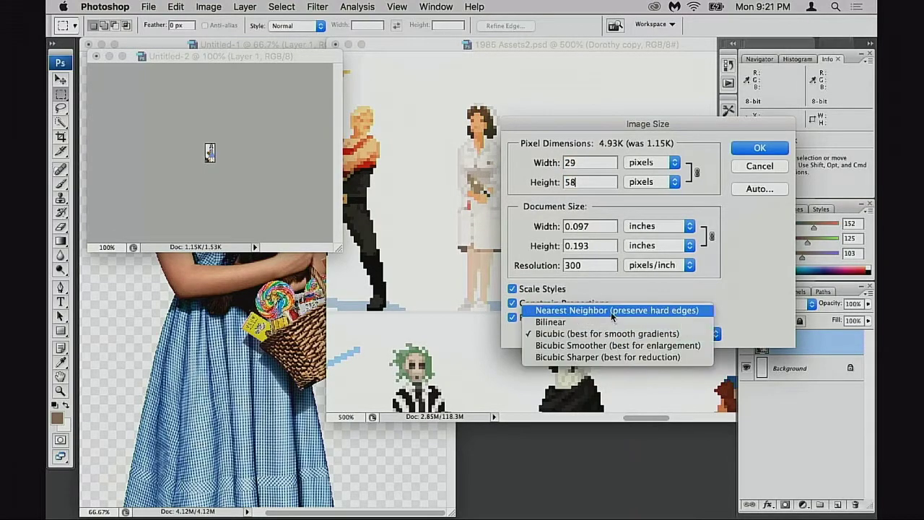
{"action": "left_click", "coordinate": [610, 312]}
{"action": "left_click", "coordinate": [760, 149]}
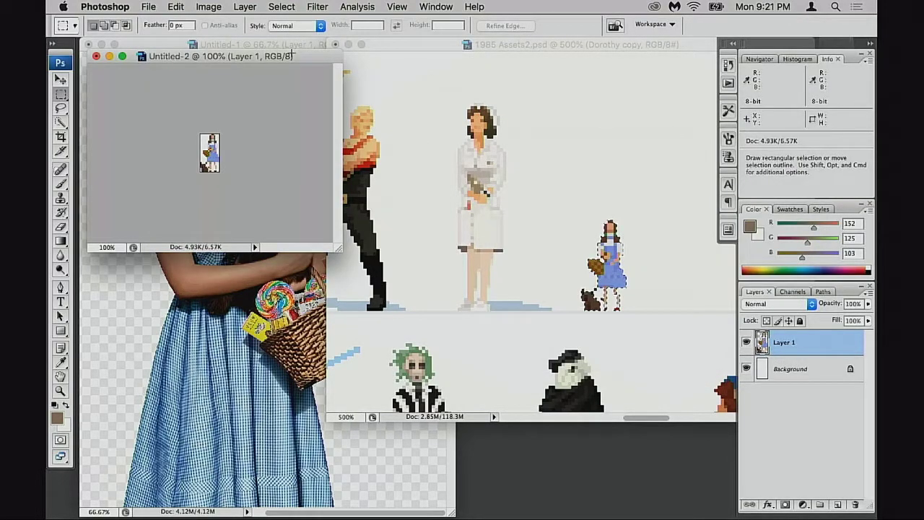
Deselect in 1985 Assets2.psd and bring the enlarged Dorothy layer into it from Untitled-2.
{"action": "left_click", "coordinate": [658, 243]}
{"action": "key", "text": "super+d"}
{"action": "left_click", "coordinate": [318, 88]}
{"action": "left_click_drag", "start_coordinate": [763, 347], "coordinate": [525, 258]}
{"action": "key", "text": "v"}
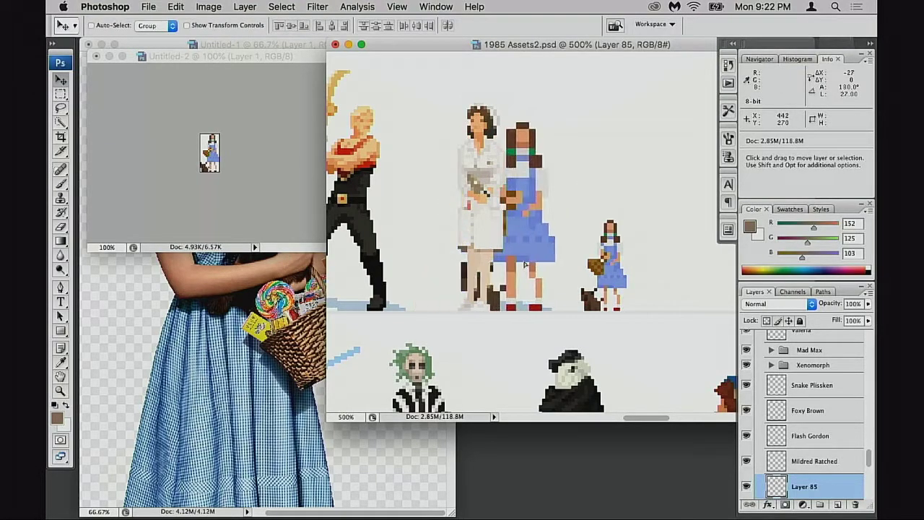
Position the enlarged Dorothy over the small original beside the nurse, with her feet on the same ground line.
{"action": "left_click_drag", "start_coordinate": [524, 169], "coordinate": [562, 209]}
{"action": "left_click_drag", "start_coordinate": [564, 270], "coordinate": [618, 268]}
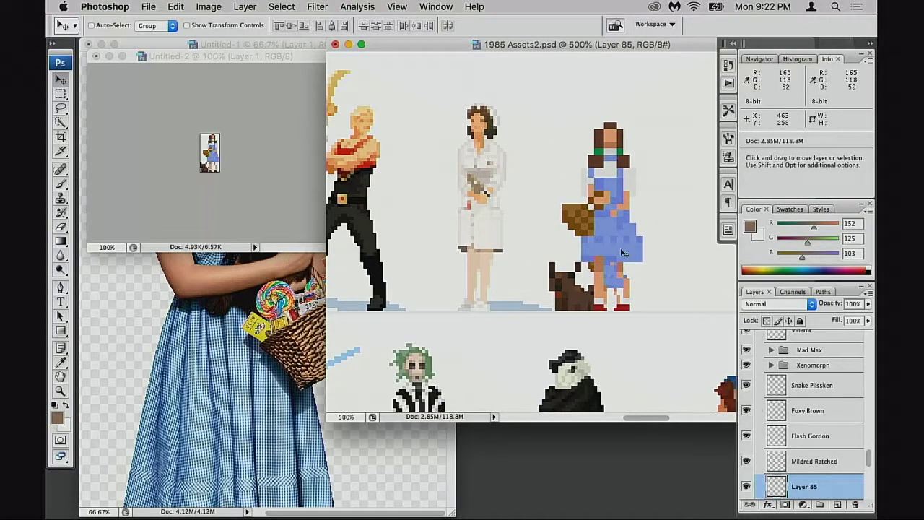
{"action": "key", "text": "Right"}
{"action": "key", "text": "Right"}
{"action": "key", "text": "Right"}
{"action": "mouse_move", "coordinate": [612, 267]}
{"action": "left_mouse_down"}
{"action": "mouse_move", "coordinate": [581, 268]}
{"action": "mouse_move", "coordinate": [603, 268]}
{"action": "left_mouse_up"}
Try deleting the Dorothy copy layer and undo the deletion.
{"action": "scroll", "coordinate": [788, 462], "scroll_direction": "down", "scroll_amount": 4}
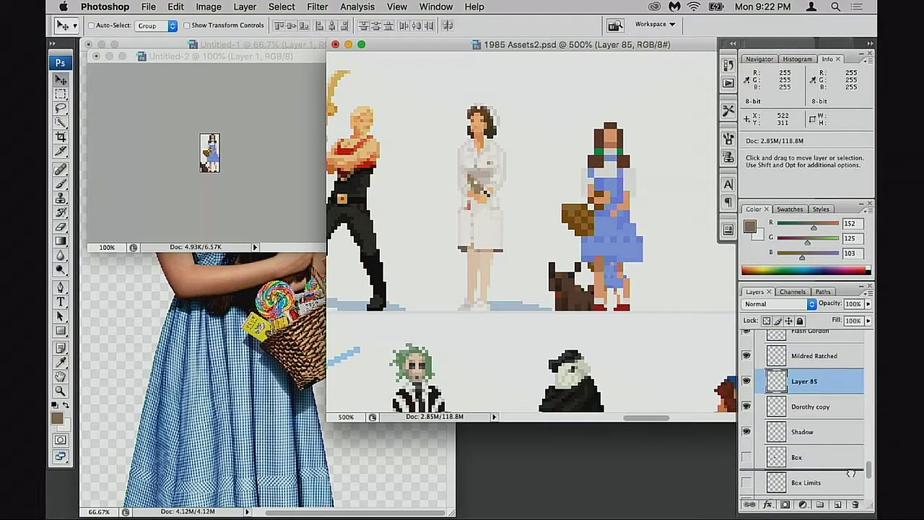
{"action": "left_click", "coordinate": [854, 501]}
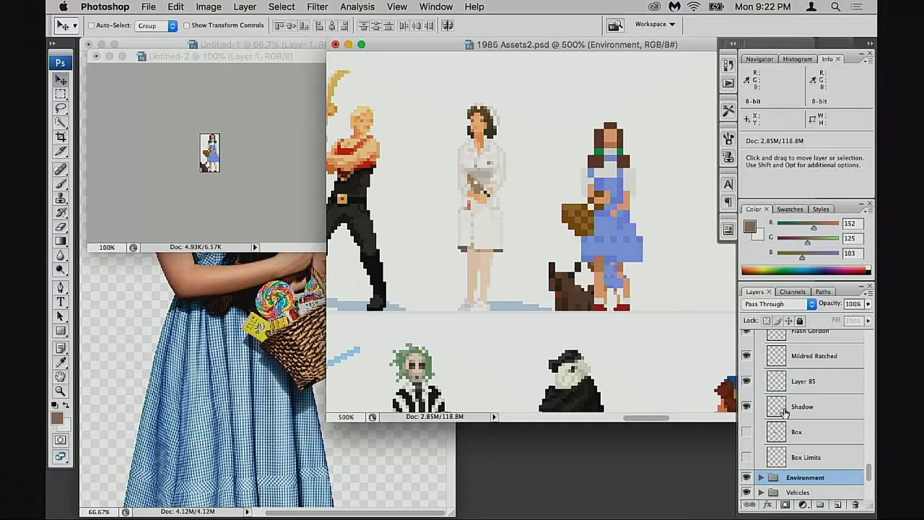
{"action": "right_click", "coordinate": [799, 431]}
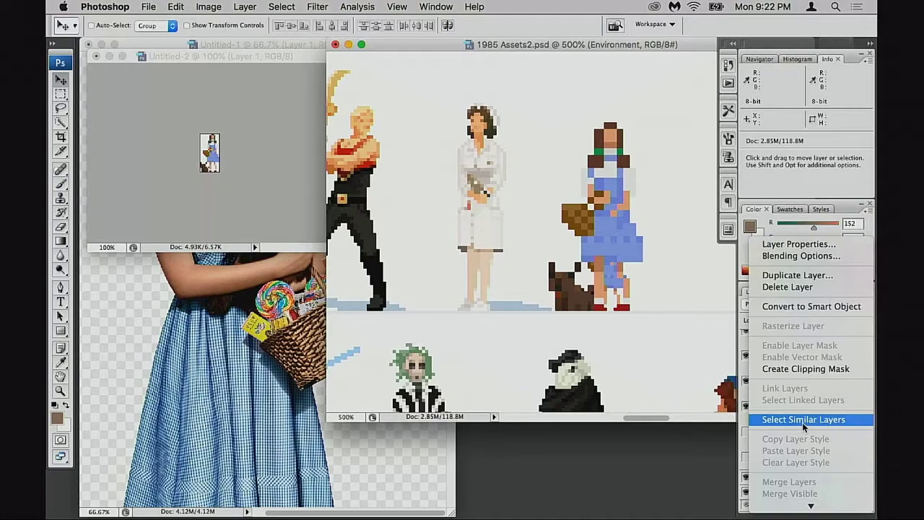
{"action": "left_click", "coordinate": [713, 347]}
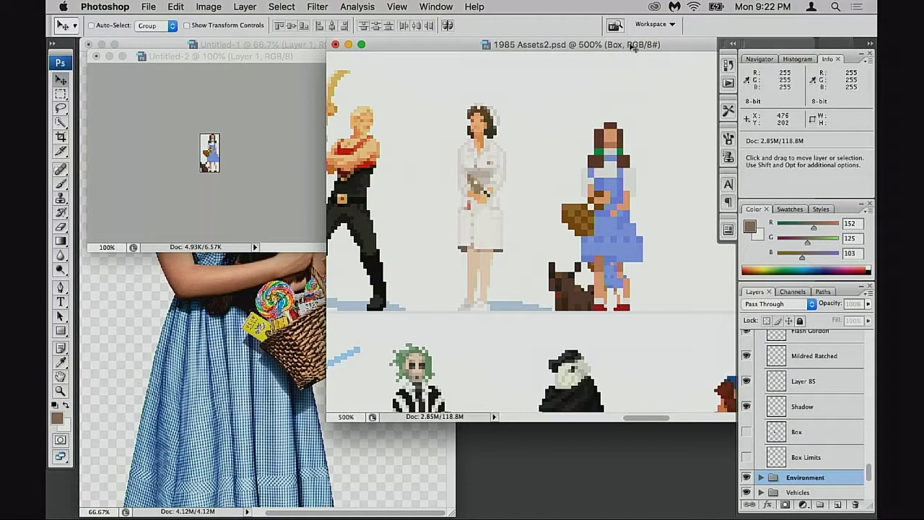
{"action": "key", "text": "super+z"}
Delete the Dorothy copy layer and shift the enlarged Dorothy on Layer 85 a little farther from the nurse.
{"action": "mouse_move", "coordinate": [804, 381]}
{"action": "left_mouse_down"}
{"action": "mouse_move", "coordinate": [845, 467]}
{"action": "mouse_move", "coordinate": [805, 380]}
{"action": "left_mouse_up"}
{"action": "left_click", "coordinate": [781, 406]}
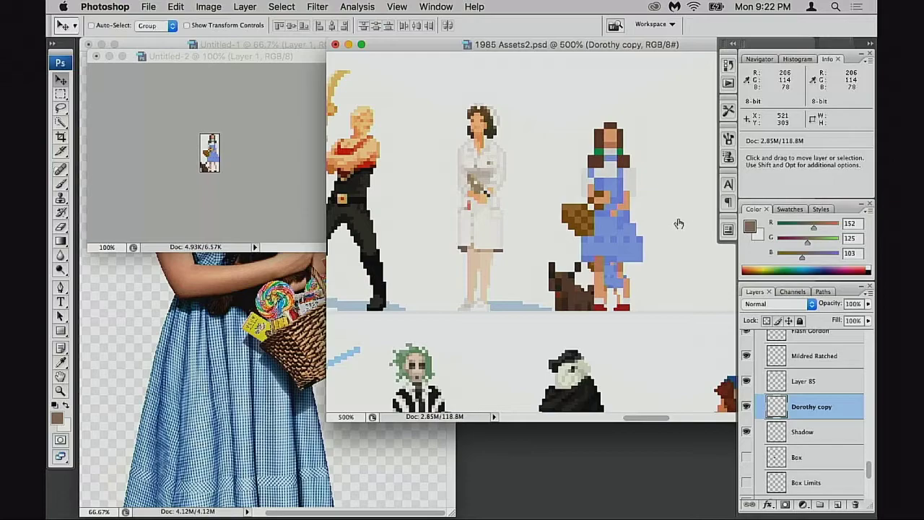
{"action": "double_click", "coordinate": [780, 405]}
{"action": "key", "text": "Escape"}
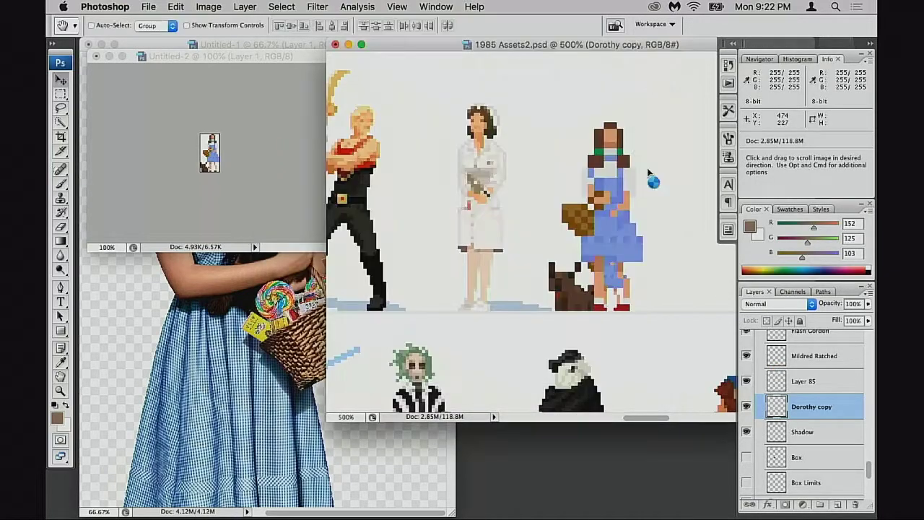
{"action": "left_click_drag", "start_coordinate": [779, 403], "coordinate": [852, 498]}
{"action": "left_click", "coordinate": [781, 382]}
{"action": "scroll", "coordinate": [532, 299], "scroll_direction": "right", "scroll_amount": 5}
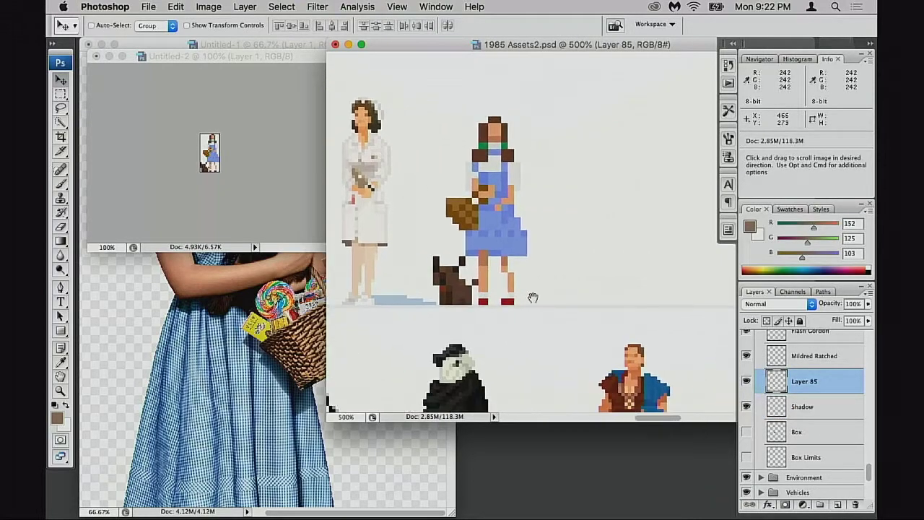
{"action": "left_click_drag", "start_coordinate": [494, 250], "coordinate": [523, 277]}
Close the Untitled-2 scratch document, check the reference photo and return to 1985 Assets2.psd.
{"action": "left_click", "coordinate": [263, 186]}
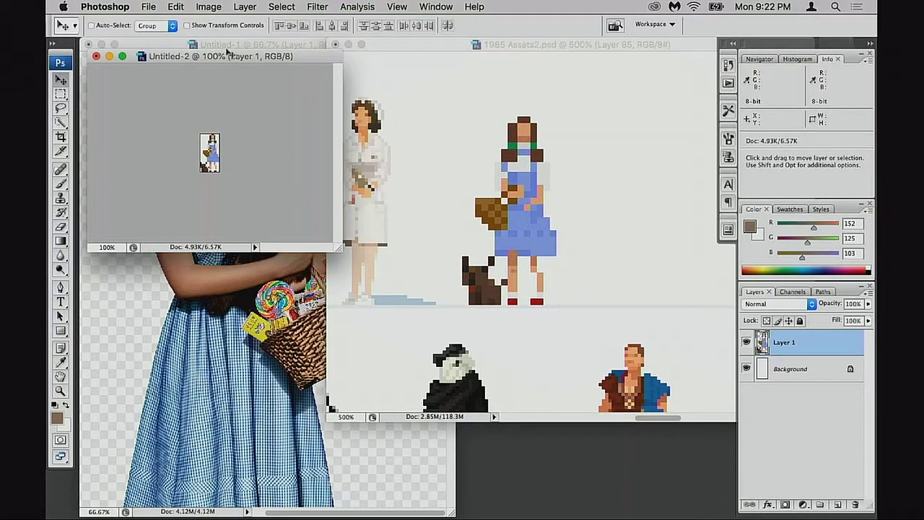
{"action": "left_click", "coordinate": [96, 56]}
{"action": "left_click", "coordinate": [403, 164]}
{"action": "left_click", "coordinate": [279, 44]}
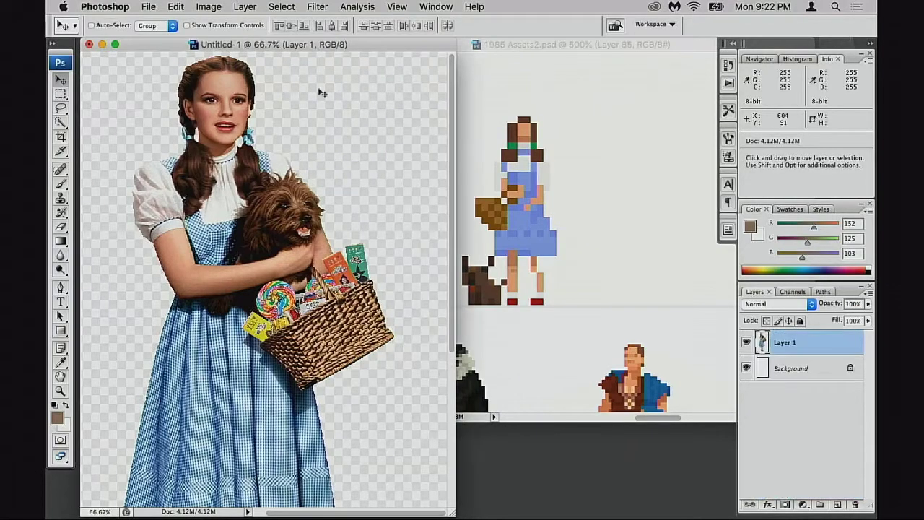
{"action": "left_click", "coordinate": [558, 72]}
Nudge the enlarged Dorothy slightly toward the nurse and arrange the reference photo and sprite windows for side-by-side viewing.
{"action": "left_click_drag", "start_coordinate": [495, 210], "coordinate": [600, 213]}
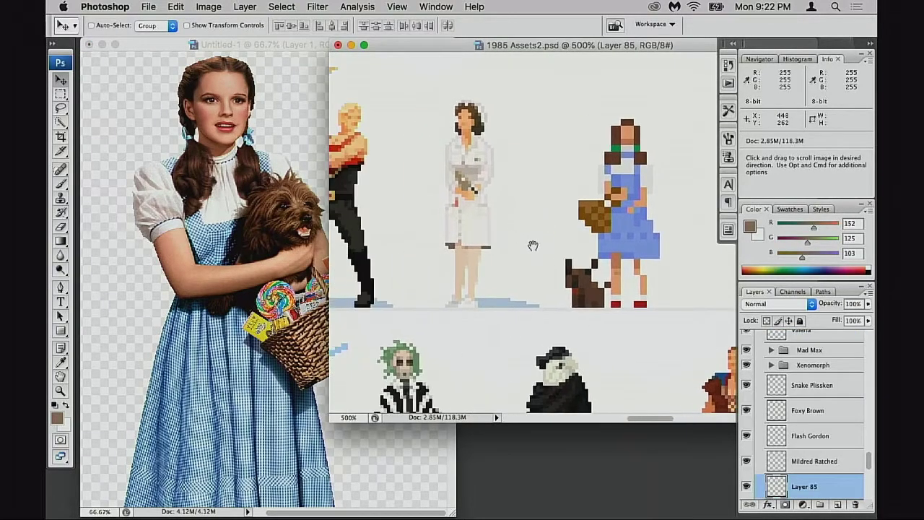
{"action": "left_click_drag", "start_coordinate": [611, 296], "coordinate": [602, 292]}
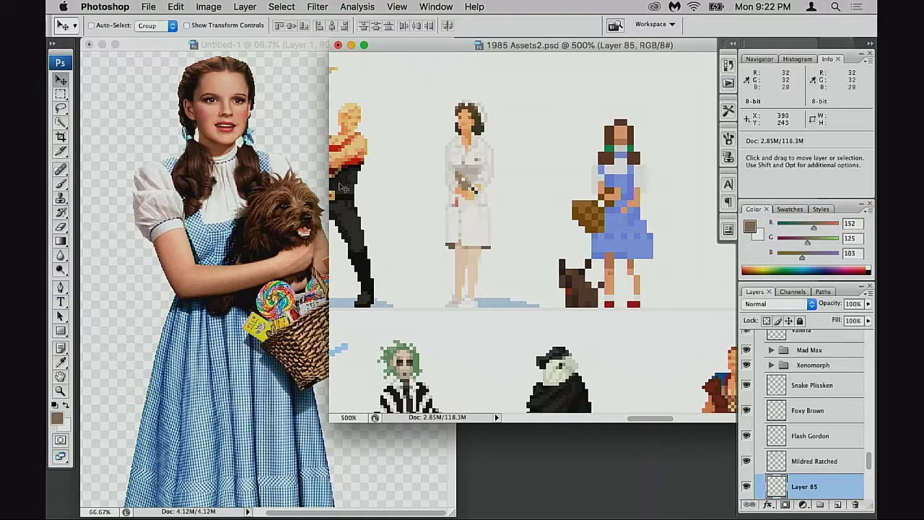
{"action": "left_click_drag", "start_coordinate": [301, 42], "coordinate": [264, 43]}
{"action": "left_click", "coordinate": [660, 271]}
{"action": "left_click_drag", "start_coordinate": [660, 272], "coordinate": [610, 280]}
With the Pencil tool, sample the dress's light blue (146, 166, 240) and trim the corner of the hand beside the basket handle.
{"action": "key", "text": "z"}
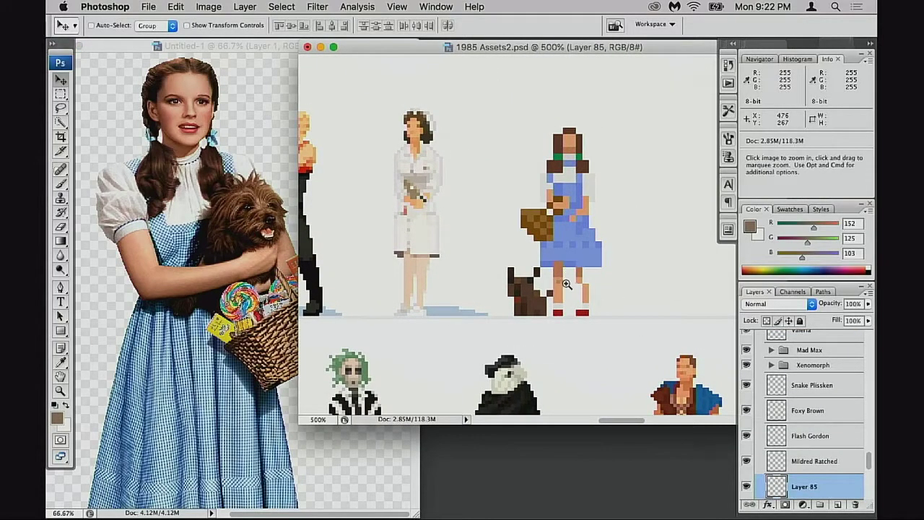
{"action": "left_click", "coordinate": [563, 279]}
{"action": "left_click", "coordinate": [723, 387]}
{"action": "scroll", "coordinate": [566, 235], "scroll_direction": "up", "scroll_amount": 3}
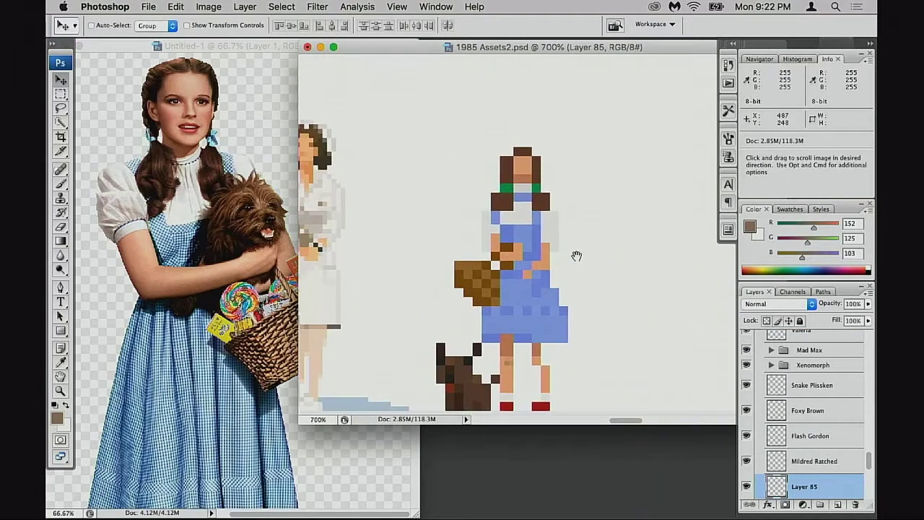
{"action": "left_click_drag", "start_coordinate": [619, 329], "coordinate": [537, 227]}
{"action": "key", "text": "b"}
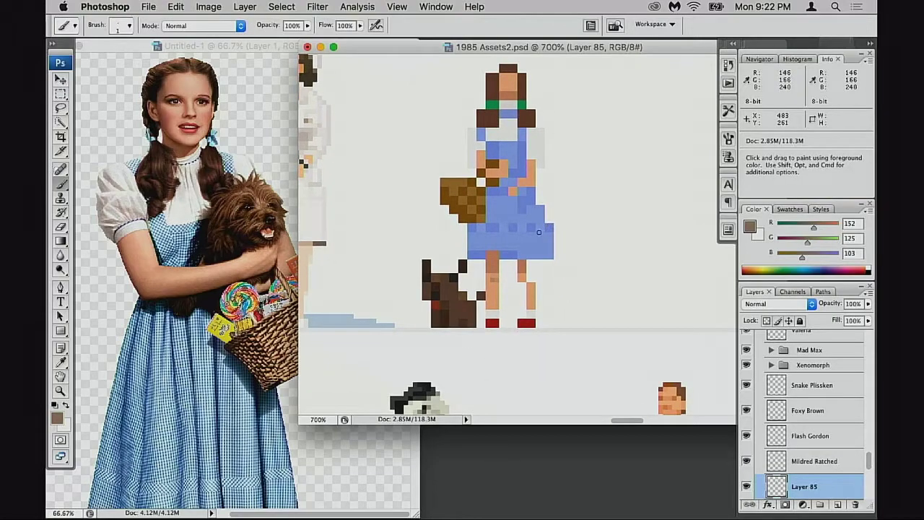
{"action": "key", "text": "super+equal"}
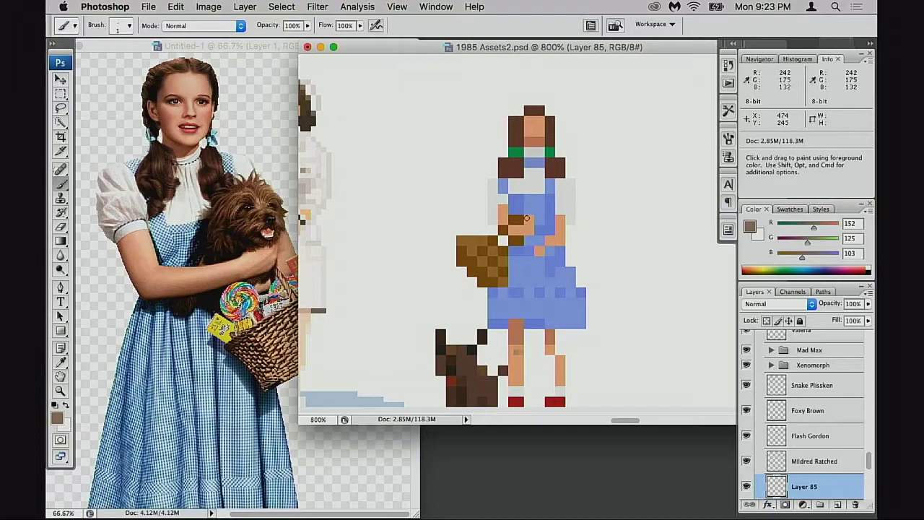
{"action": "key", "text": "shift+b"}
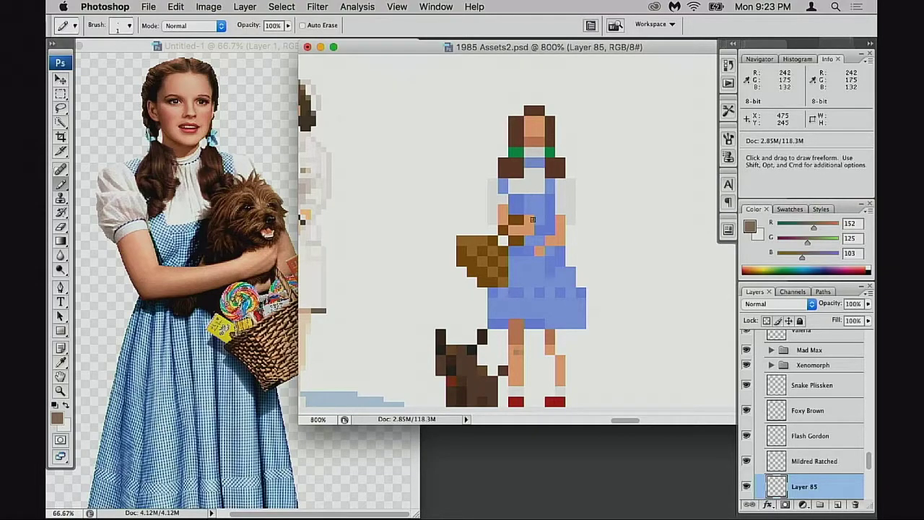
{"action": "left_click", "coordinate": [537, 210], "text": "alt"}
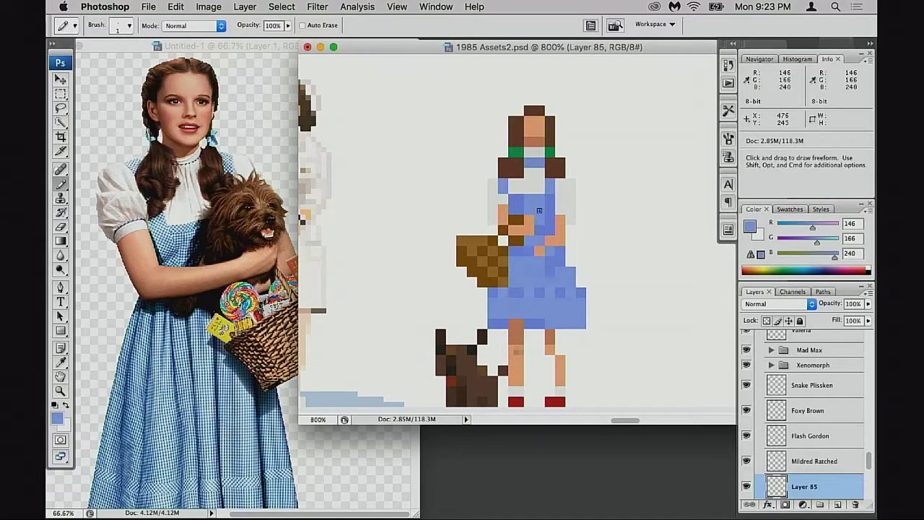
{"action": "scroll", "coordinate": [532, 241], "scroll_direction": "right", "scroll_amount": 1}
{"action": "left_click", "coordinate": [533, 240]}
{"action": "scroll", "coordinate": [524, 240], "scroll_direction": "right", "scroll_amount": 2}
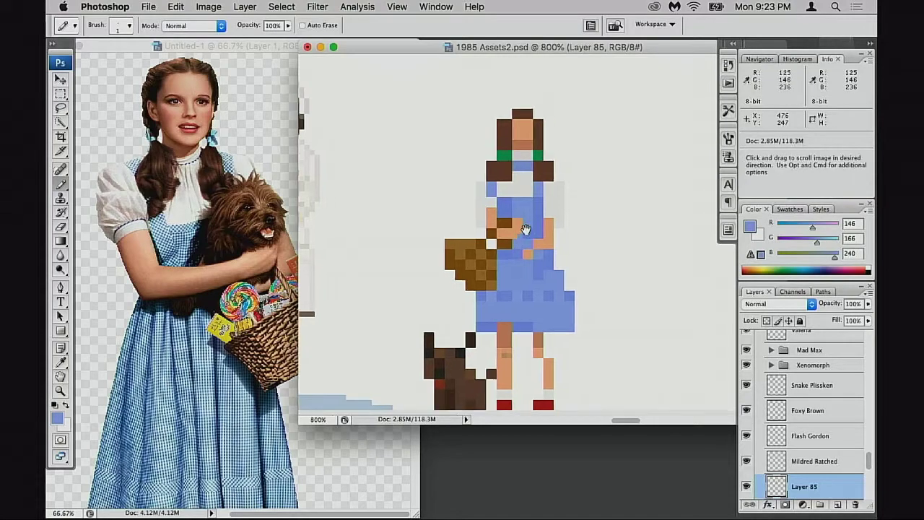
Sample the blouse's white (242, 242, 242) and extend the blouse's lower edge into the dress bodice.
{"action": "left_click", "coordinate": [495, 225], "text": "alt"}
{"action": "scroll", "coordinate": [516, 229], "scroll_direction": "right", "scroll_amount": 1}
{"action": "left_click", "coordinate": [518, 213], "text": "alt"}
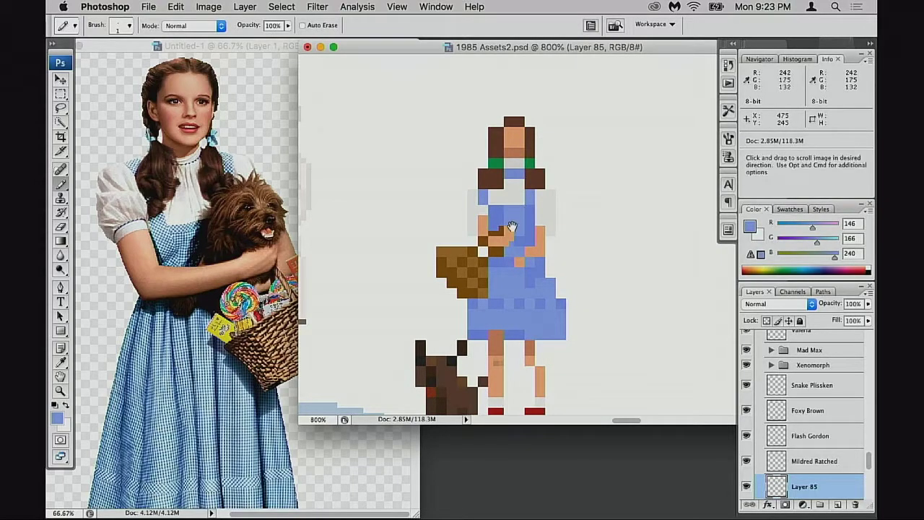
{"action": "scroll", "coordinate": [516, 215], "scroll_direction": "up", "scroll_amount": 1}
{"action": "left_click", "coordinate": [504, 215], "text": "alt"}
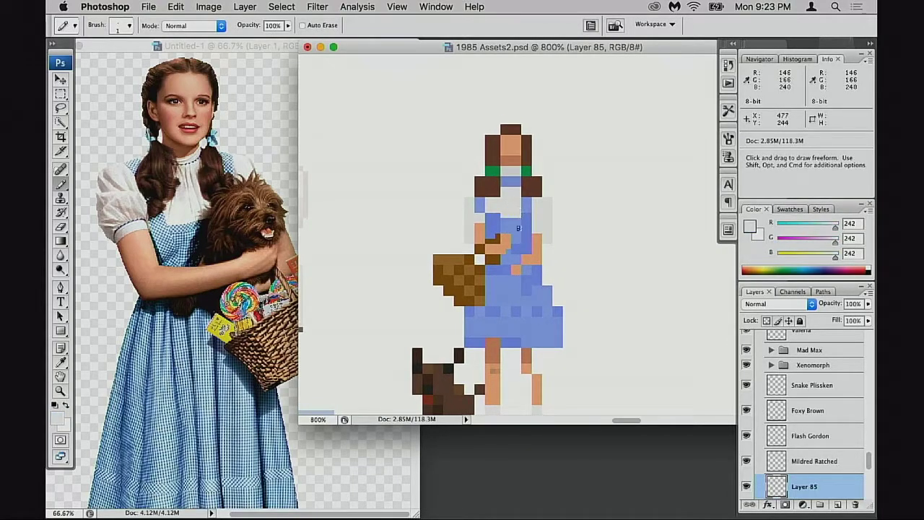
Sample the warm white (255, 251, 249) from the nurse's uniform and use it on the enlarged Dorothy's blouse.
{"action": "scroll", "coordinate": [518, 228], "scroll_direction": "left", "scroll_amount": 5}
{"action": "scroll", "coordinate": [517, 228], "scroll_direction": "down", "scroll_amount": 2}
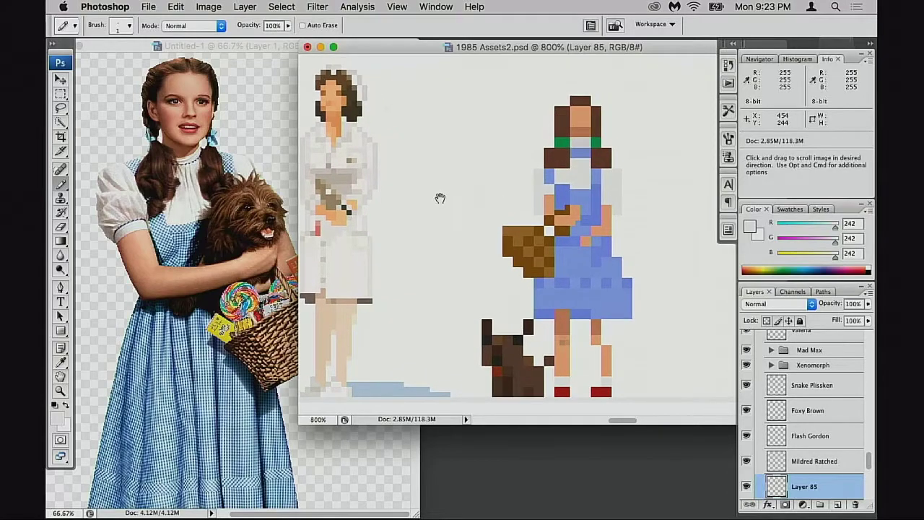
{"action": "left_click", "coordinate": [500, 207], "text": "super"}
{"action": "scroll", "coordinate": [498, 219], "scroll_direction": "left", "scroll_amount": 3}
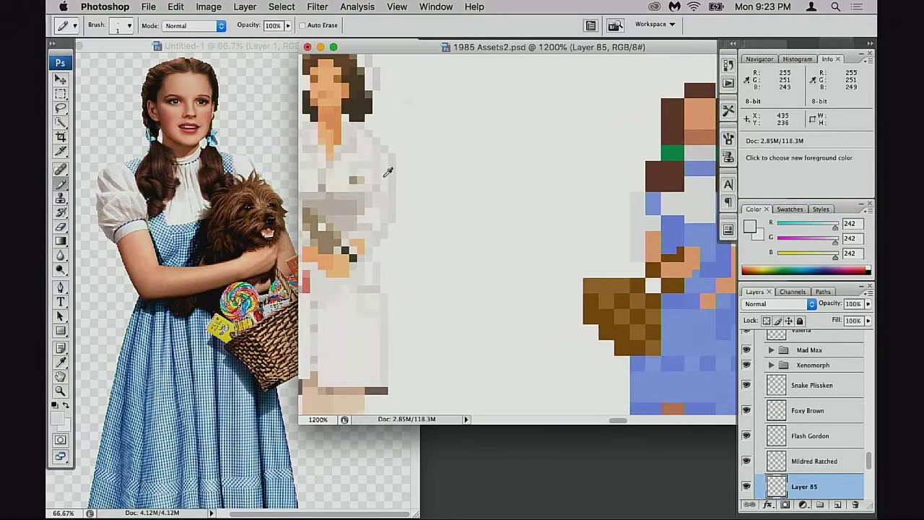
{"action": "scroll", "coordinate": [535, 217], "scroll_direction": "right", "scroll_amount": 1}
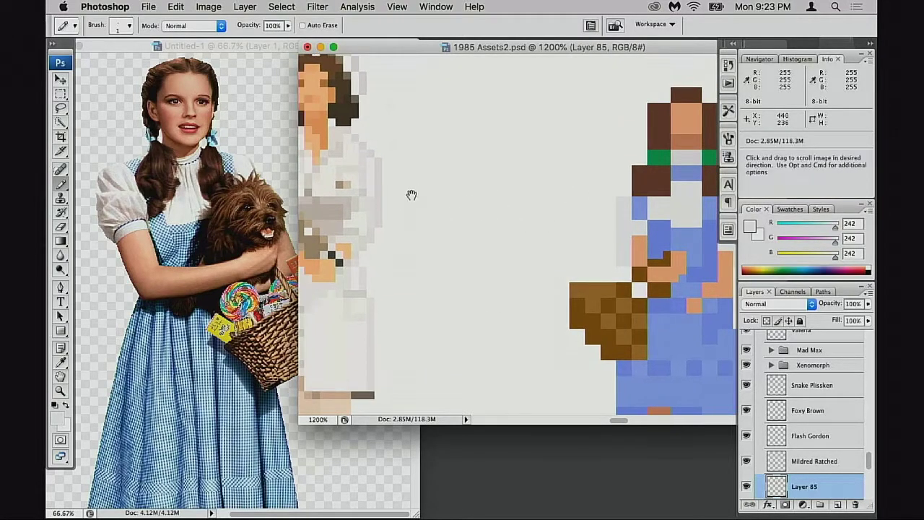
{"action": "scroll", "coordinate": [424, 180], "scroll_direction": "left", "scroll_amount": 3}
{"action": "scroll", "coordinate": [584, 223], "scroll_direction": "right", "scroll_amount": 10}
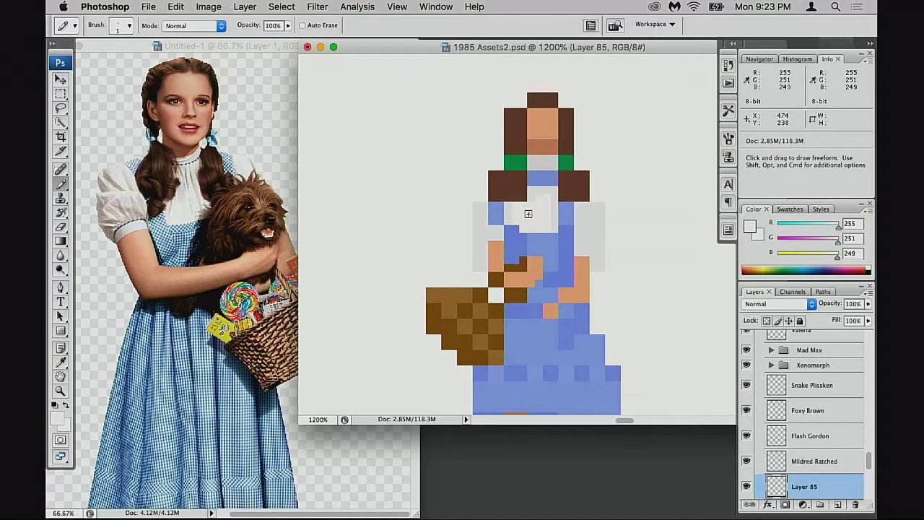
Sample the off-white shading color (241, 236, 234) from the shoulder area of the nurse's uniform.
{"action": "scroll", "coordinate": [541, 214], "scroll_direction": "left", "scroll_amount": 10}
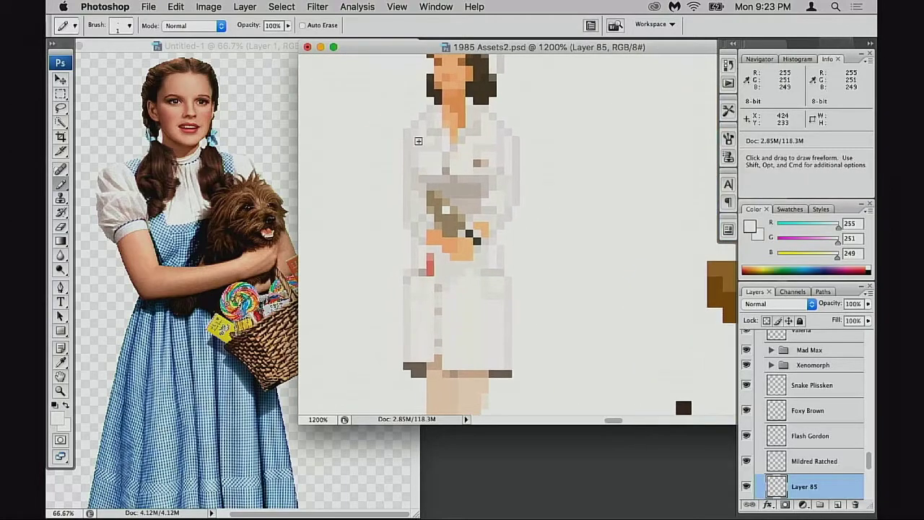
{"action": "key", "text": "z"}
{"action": "left_click", "coordinate": [426, 198]}
{"action": "left_click", "coordinate": [580, 231]}
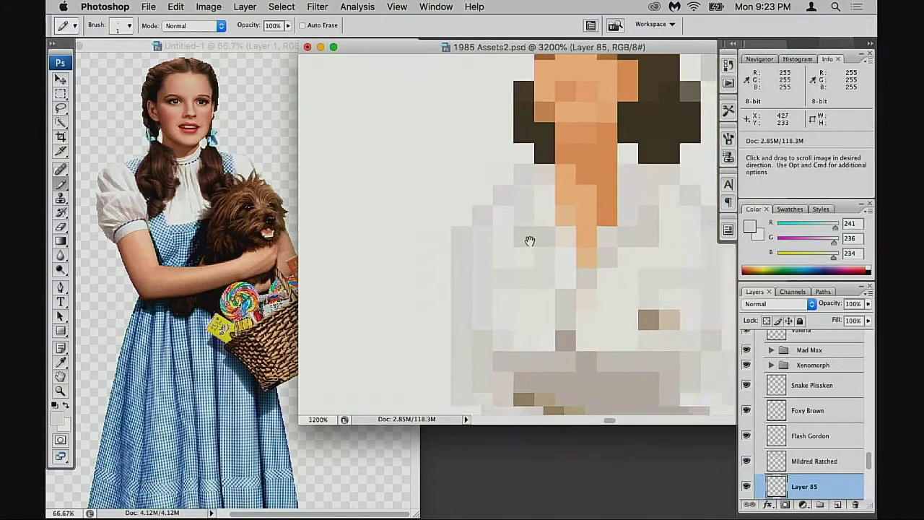
{"action": "left_click", "coordinate": [604, 256], "text": "alt"}
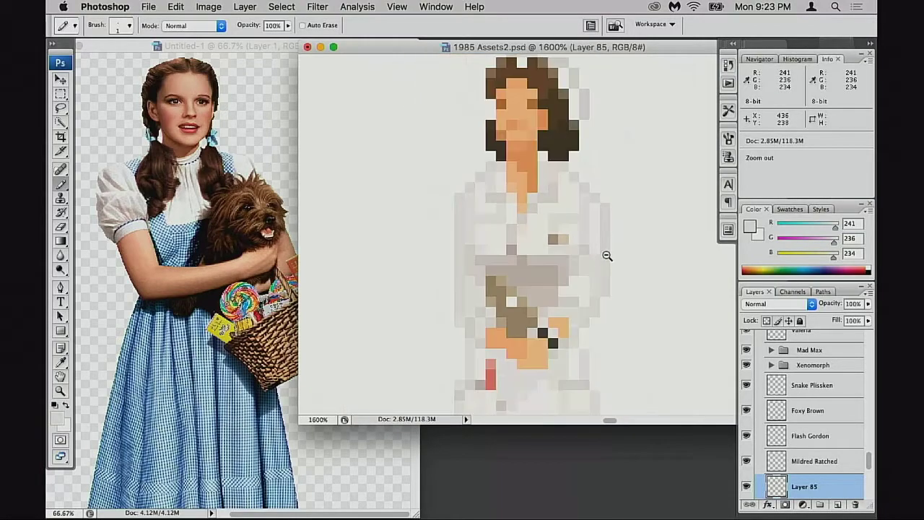
{"action": "left_click", "coordinate": [604, 259], "text": "alt"}
{"action": "left_click", "coordinate": [622, 262], "text": "alt"}
Try an off-white vertical stroke along the outer edge of the enlarged Dorothy's sleeve and undo it.
{"action": "scroll", "coordinate": [622, 262], "scroll_direction": "right", "scroll_amount": 5}
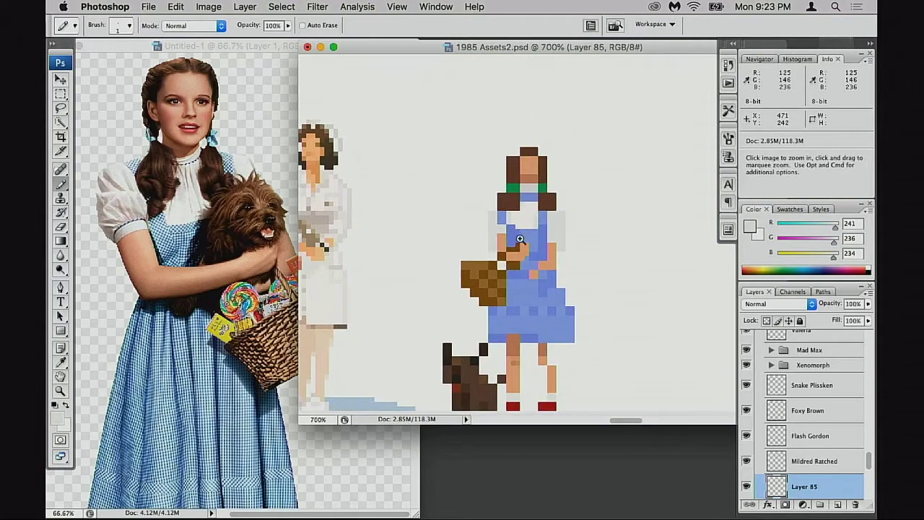
{"action": "scroll", "coordinate": [521, 239], "scroll_direction": "left", "scroll_amount": 4}
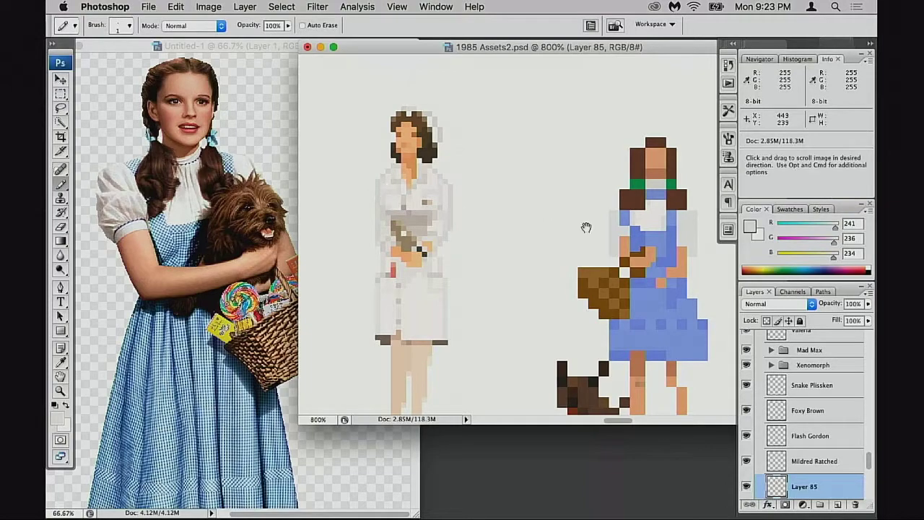
{"action": "left_click", "coordinate": [622, 229]}
{"action": "left_click_drag", "start_coordinate": [439, 211], "coordinate": [435, 293]}
{"action": "key", "text": "super+z"}
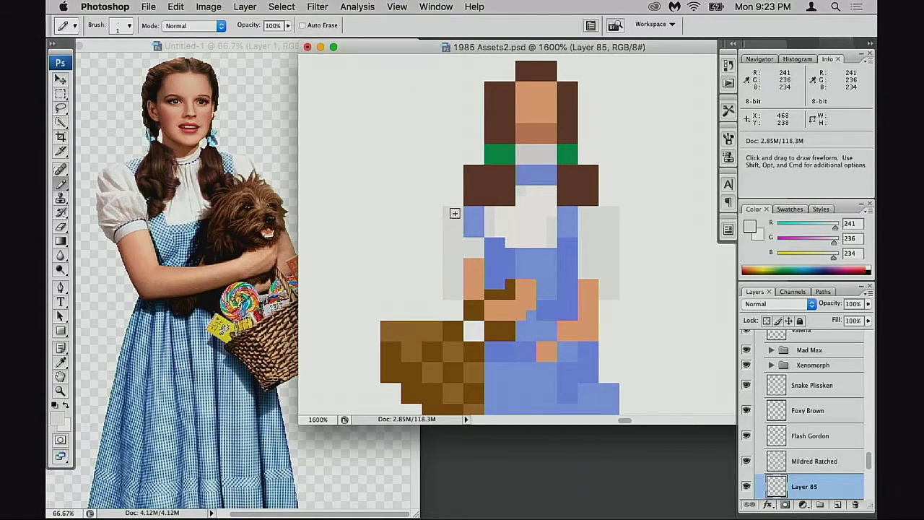
Undo the last sleeve stroke, then sample the warm white (255, 251, 249) from the nurse's uniform and paint the puffed sleeve above the basket arm.
{"action": "key", "text": "super+z"}
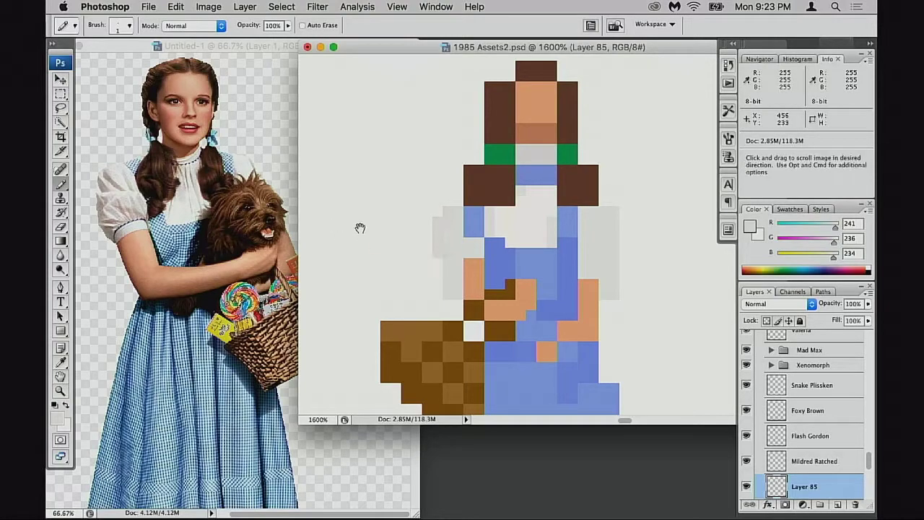
{"action": "left_click_drag", "start_coordinate": [359, 226], "coordinate": [705, 244]}
{"action": "left_click_drag", "start_coordinate": [336, 216], "coordinate": [449, 217]}
{"action": "left_click", "coordinate": [439, 213], "text": "alt"}
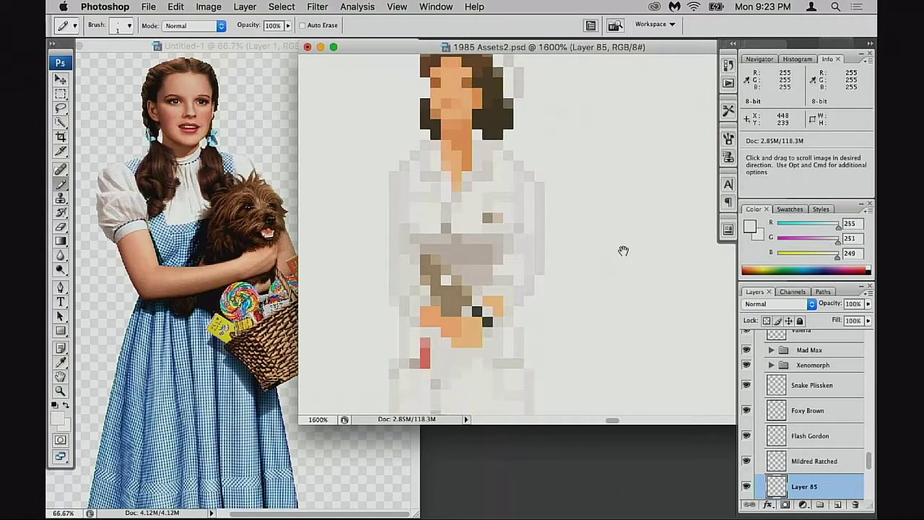
{"action": "left_click_drag", "start_coordinate": [620, 250], "coordinate": [464, 241]}
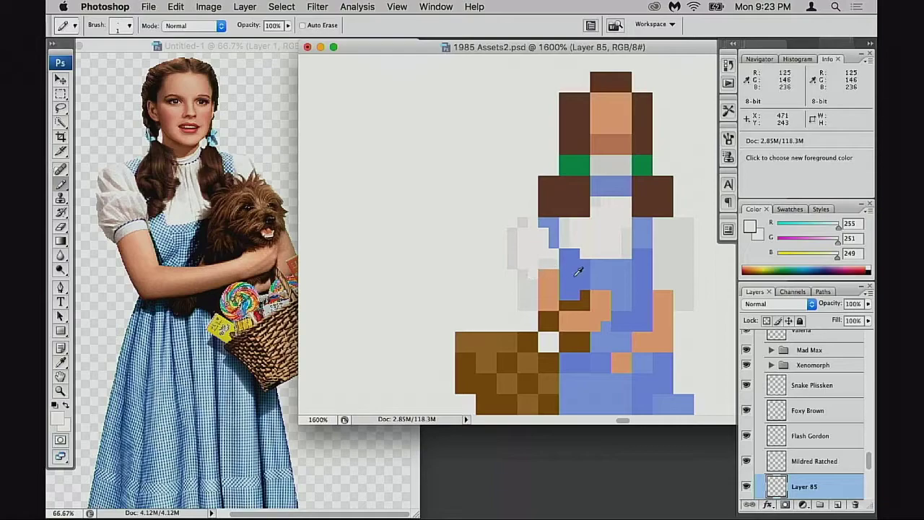
Paint a diagonal two-pixel cuff in light blue (146, 166, 240) under the puffed sleeve and sample the sleeve's off-white shading (241, 236, 234).
{"action": "left_click", "coordinate": [621, 276], "text": "alt"}
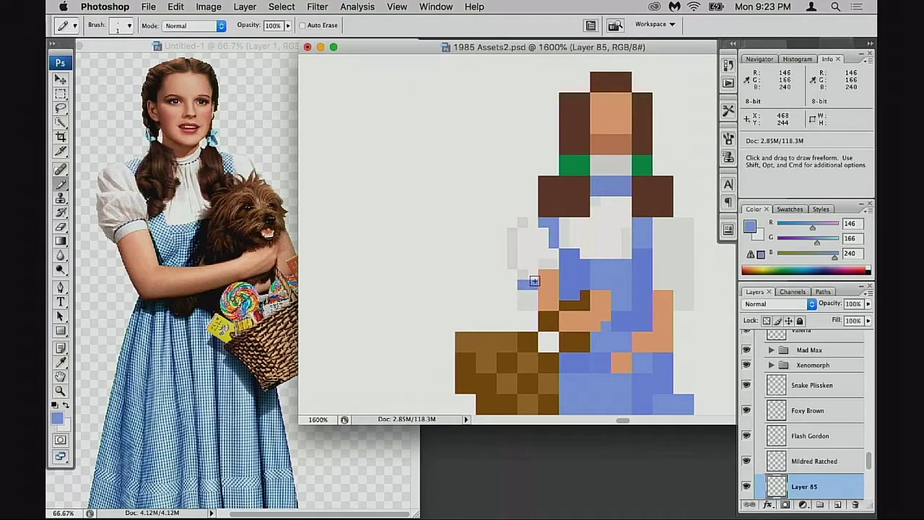
{"action": "key", "text": "super+z"}
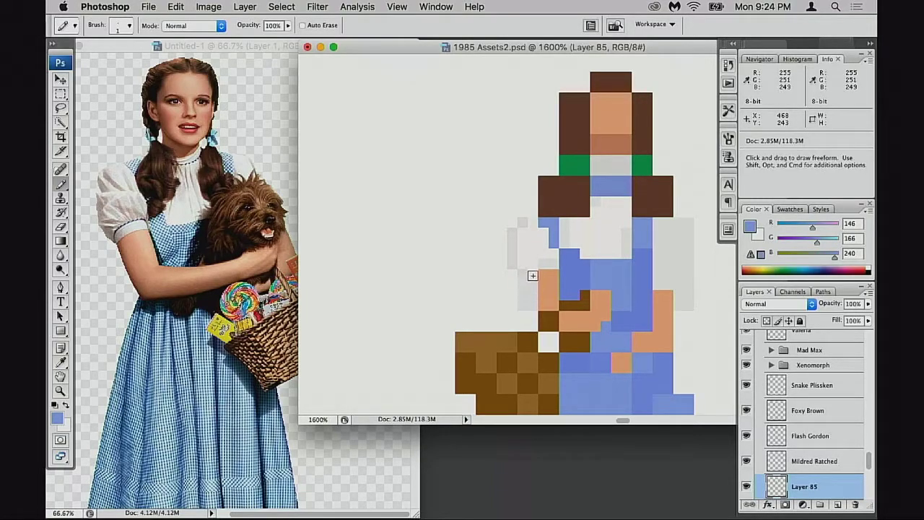
{"action": "left_click", "coordinate": [534, 265], "text": "alt"}
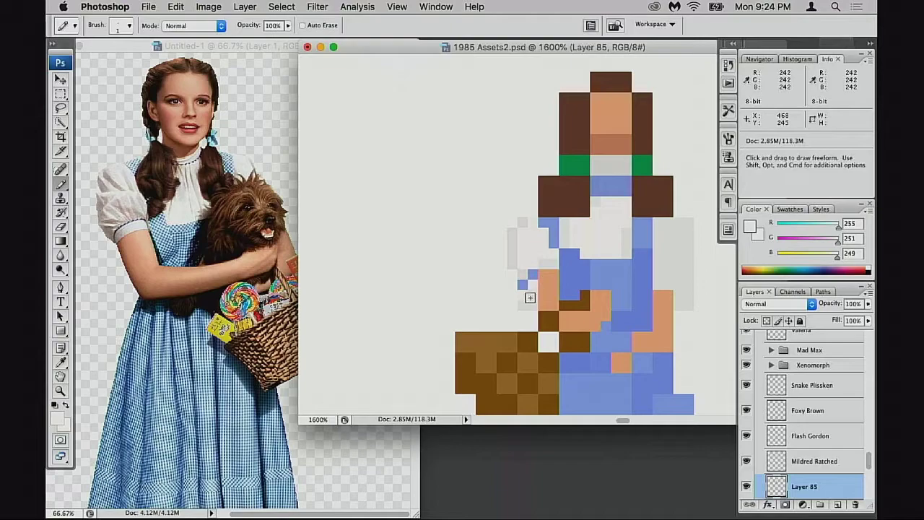
{"action": "left_click", "coordinate": [520, 263], "text": "alt"}
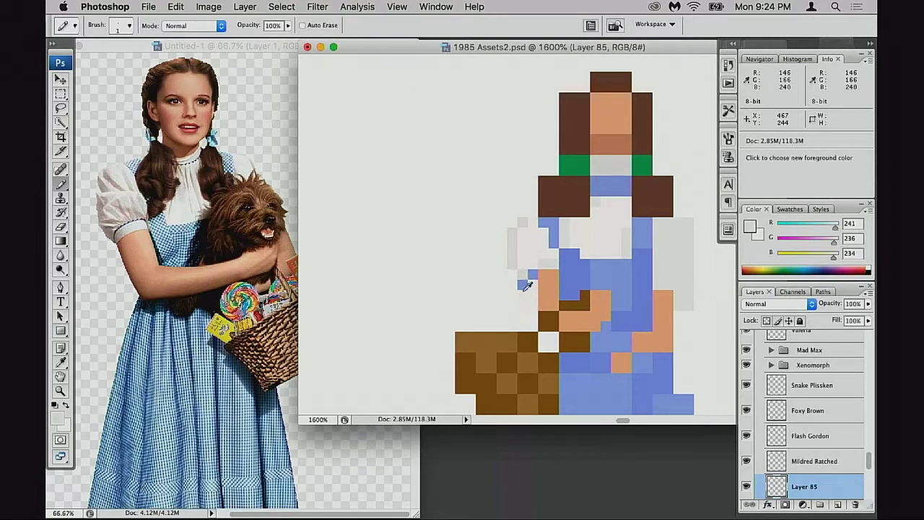
{"action": "scroll", "coordinate": [523, 317], "scroll_direction": "right", "scroll_amount": 3}
{"action": "scroll", "coordinate": [524, 318], "scroll_direction": "down", "scroll_amount": 2}
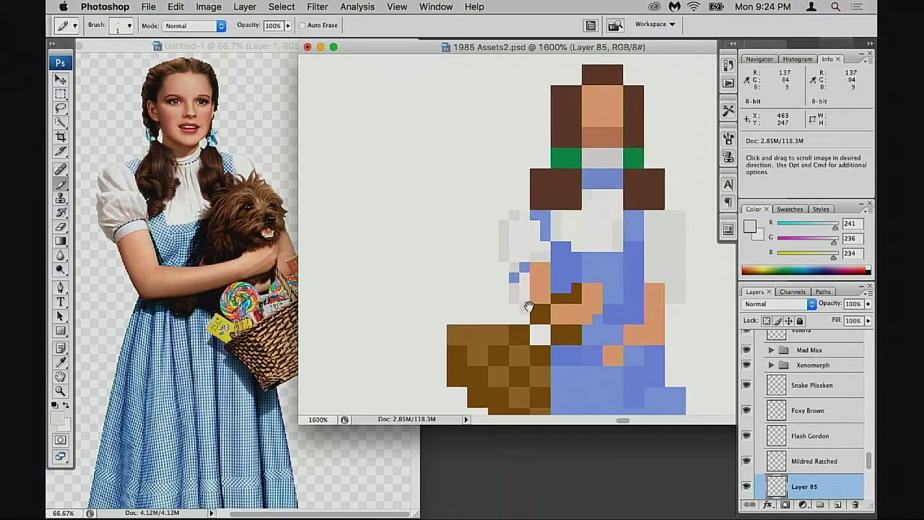
Round the bent elbow with skin tone (242, 175, 132) and cover the brown patch above the forearm with dress blue (125, 146, 236).
{"action": "left_click", "coordinate": [521, 285], "text": "alt"}
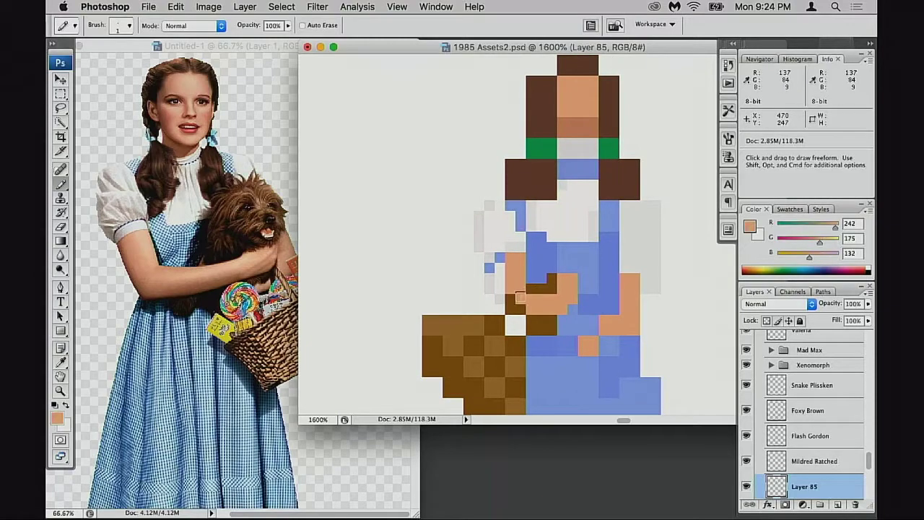
{"action": "scroll", "coordinate": [553, 296], "scroll_direction": "right", "scroll_amount": 1}
{"action": "scroll", "coordinate": [553, 296], "scroll_direction": "up", "scroll_amount": 1}
{"action": "left_click", "coordinate": [535, 269], "text": "alt"}
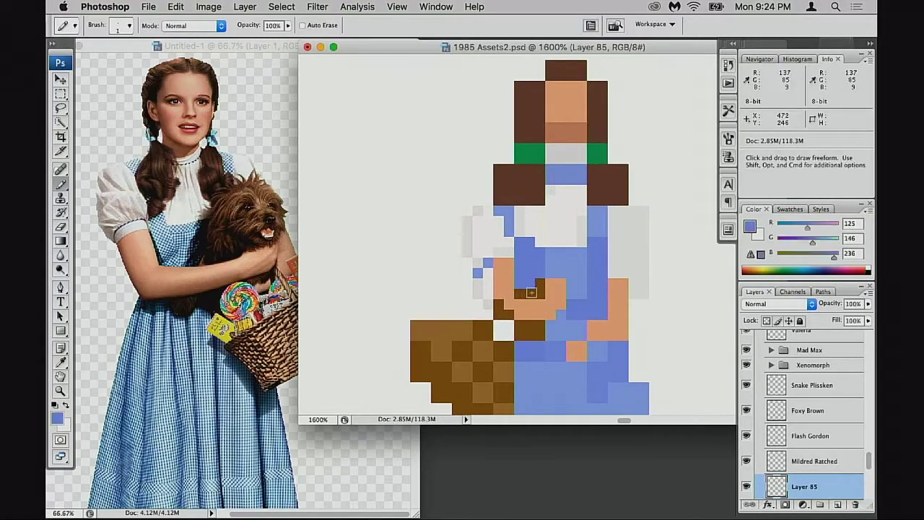
{"action": "left_click_drag", "start_coordinate": [524, 291], "coordinate": [534, 287]}
Finish the bodice above the forearm in light blue (146, 166, 240) and reshape the blouse's lower edge where it meets the bodice.
{"action": "left_click", "coordinate": [554, 264], "text": "alt"}
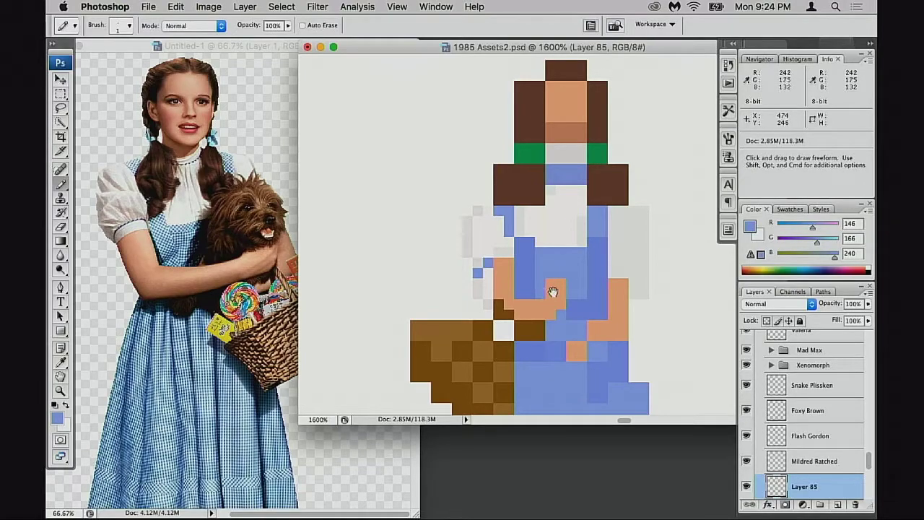
{"action": "scroll", "coordinate": [552, 288], "scroll_direction": "right", "scroll_amount": 1}
{"action": "scroll", "coordinate": [552, 287], "scroll_direction": "up", "scroll_amount": 1}
{"action": "left_click", "coordinate": [534, 233], "text": "alt"}
{"action": "mouse_move", "coordinate": [528, 242]}
{"action": "left_mouse_down"}
{"action": "mouse_move", "coordinate": [561, 252]}
{"action": "mouse_move", "coordinate": [577, 243]}
{"action": "left_mouse_up"}
{"action": "left_click", "coordinate": [578, 246], "text": "alt"}
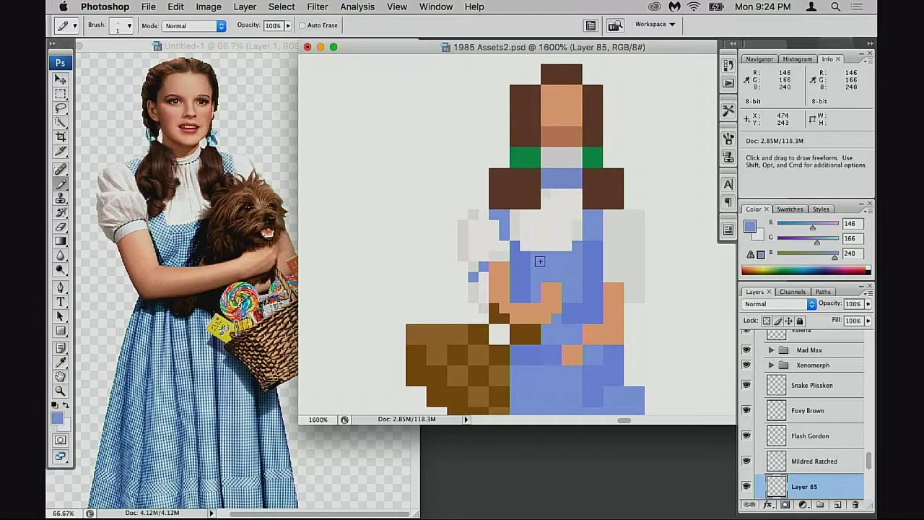
Sample the blouse's warm white (255, 251, 249) and paint over the remaining gray shading on the blouse front.
{"action": "scroll", "coordinate": [539, 255], "scroll_direction": "up", "scroll_amount": 1}
{"action": "scroll", "coordinate": [539, 255], "scroll_direction": "right", "scroll_amount": 1}
{"action": "scroll", "coordinate": [541, 246], "scroll_direction": "right", "scroll_amount": 3}
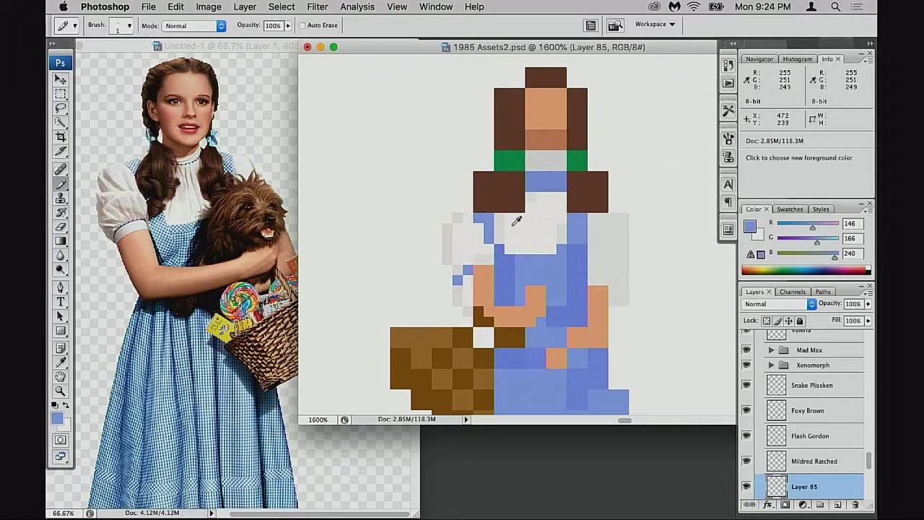
{"action": "left_click", "coordinate": [504, 225], "text": "alt"}
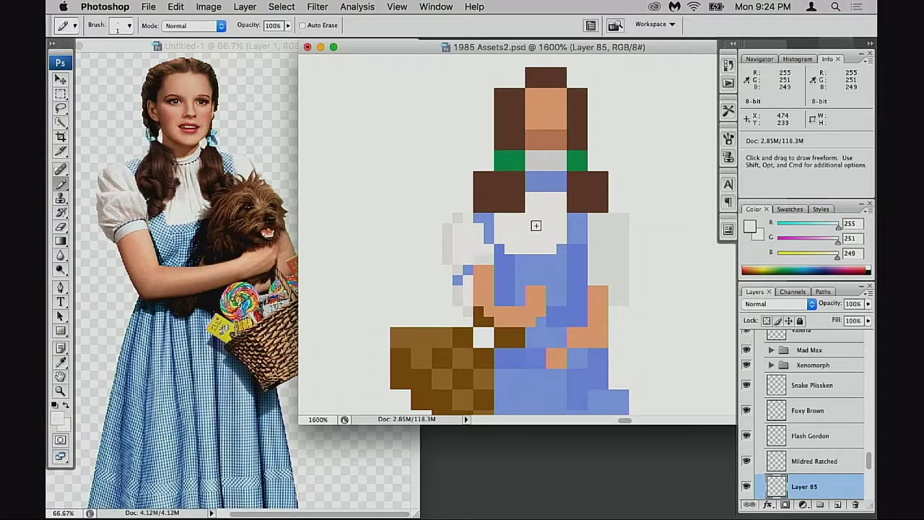
Sample the off-white (241, 236, 234) from the nurse's uniform and shade the upper outer corner of the puffed sleeve.
{"action": "mouse_move", "coordinate": [547, 246]}
{"action": "left_mouse_down"}
{"action": "mouse_move", "coordinate": [495, 241]}
{"action": "mouse_move", "coordinate": [639, 221]}
{"action": "left_mouse_up"}
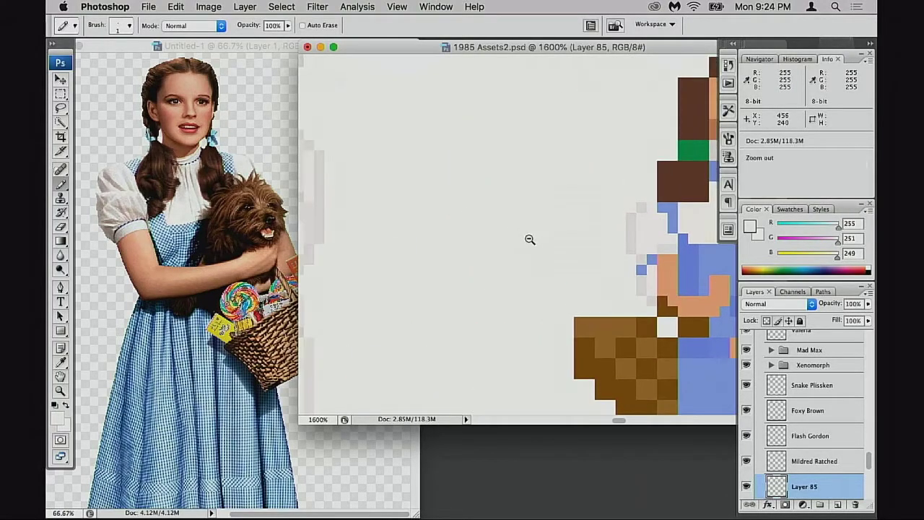
{"action": "left_click", "coordinate": [530, 241], "text": "alt"}
{"action": "mouse_move", "coordinate": [490, 237]}
{"action": "left_mouse_down"}
{"action": "mouse_move", "coordinate": [565, 260]}
{"action": "mouse_move", "coordinate": [487, 252]}
{"action": "mouse_move", "coordinate": [568, 247]}
{"action": "mouse_move", "coordinate": [577, 238]}
{"action": "mouse_move", "coordinate": [499, 224]}
{"action": "mouse_move", "coordinate": [529, 238]}
{"action": "mouse_move", "coordinate": [523, 212]}
{"action": "mouse_move", "coordinate": [562, 252]}
{"action": "mouse_move", "coordinate": [528, 241]}
{"action": "mouse_move", "coordinate": [612, 236]}
{"action": "mouse_move", "coordinate": [506, 206]}
{"action": "mouse_move", "coordinate": [516, 224]}
{"action": "mouse_move", "coordinate": [556, 231]}
{"action": "mouse_move", "coordinate": [502, 210]}
{"action": "left_mouse_up"}
{"action": "left_click", "coordinate": [321, 159], "text": "alt"}
{"action": "left_click", "coordinate": [505, 231], "text": "super"}
{"action": "left_click", "coordinate": [408, 202], "text": "alt"}
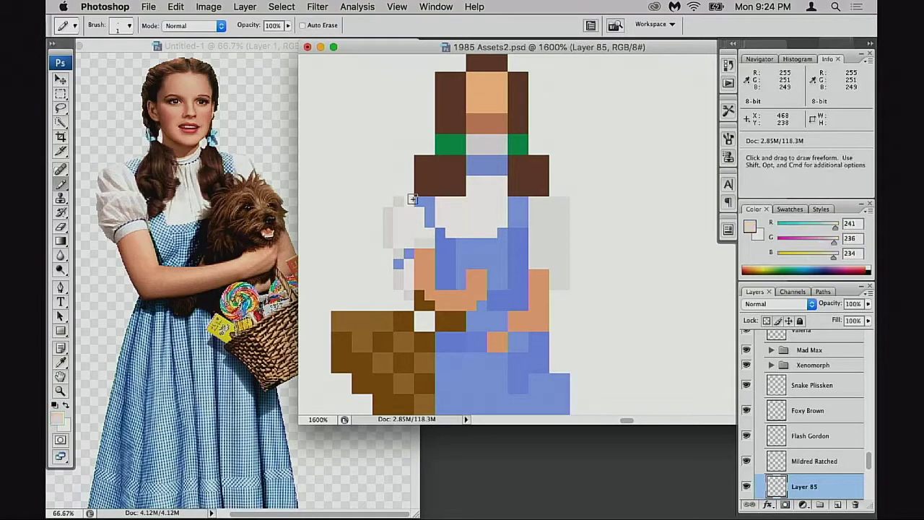
{"action": "left_click_drag", "start_coordinate": [429, 262], "coordinate": [471, 231]}
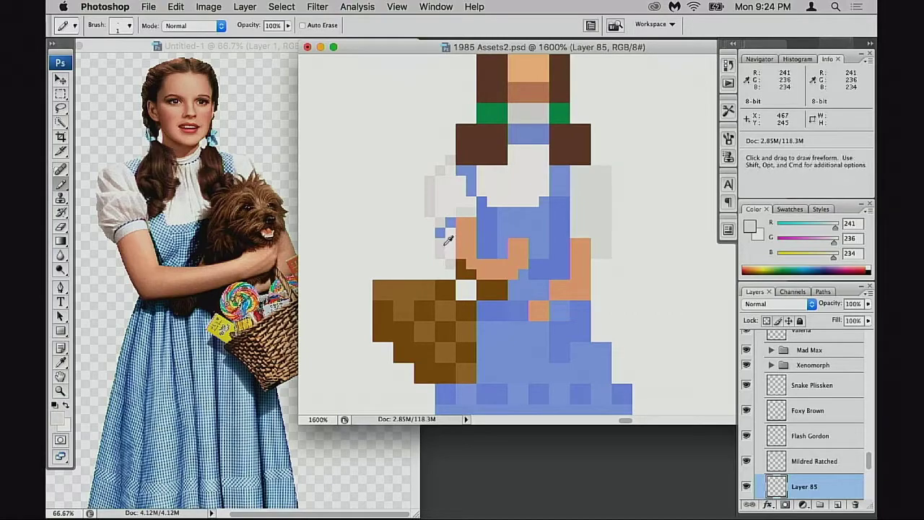
{"action": "left_click_drag", "start_coordinate": [450, 242], "coordinate": [453, 264]}
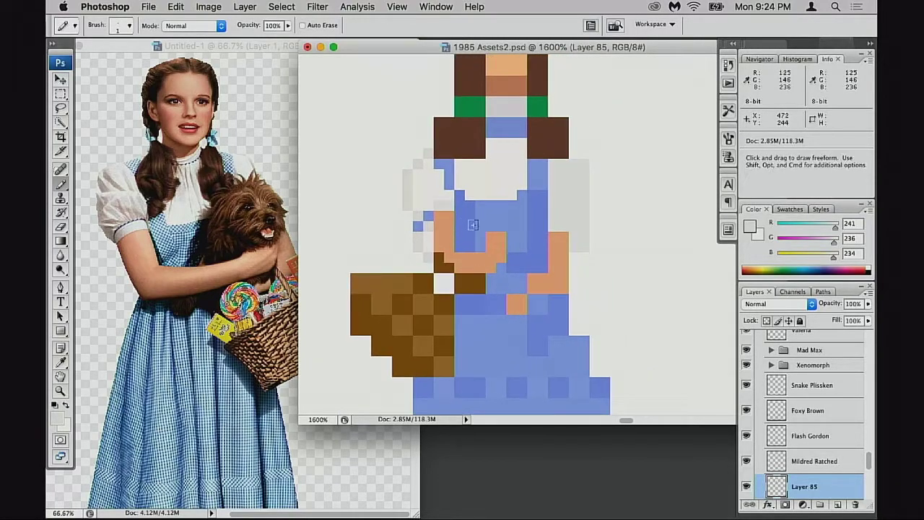
Step the dress strap beside the puffed sleeve diagonally down to the bodice, using light blue (146, 166, 240).
{"action": "left_click", "coordinate": [459, 213], "text": "alt"}
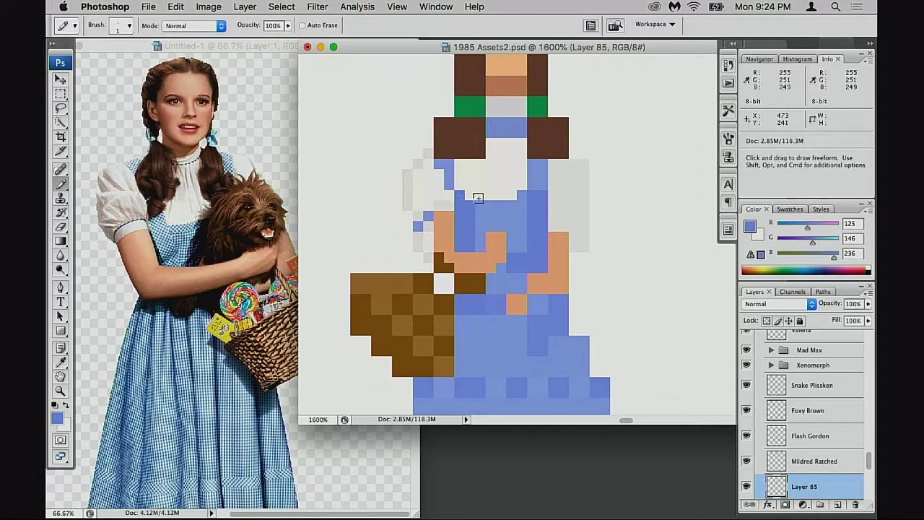
{"action": "left_click", "coordinate": [473, 199], "text": "alt"}
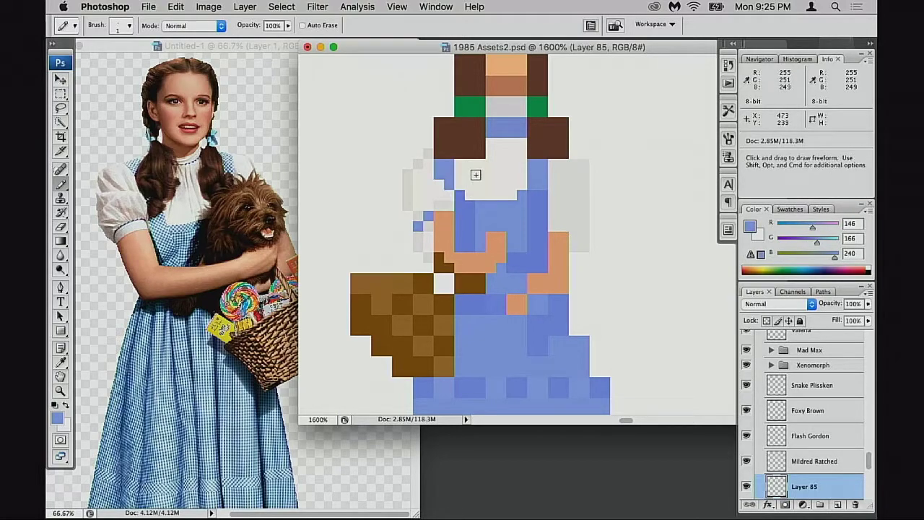
{"action": "left_click", "coordinate": [459, 186], "text": "alt"}
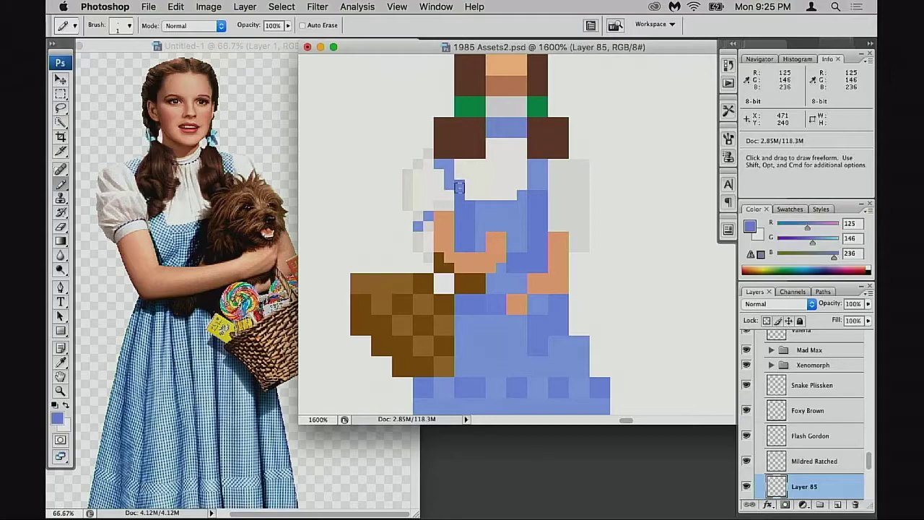
{"action": "left_click", "coordinate": [462, 170], "text": "alt"}
{"action": "left_click", "coordinate": [465, 187], "text": "alt"}
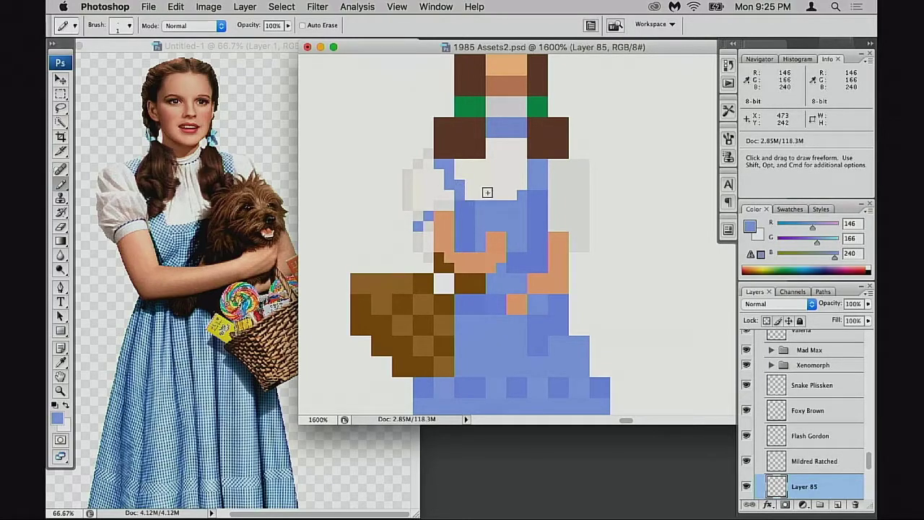
{"action": "mouse_move", "coordinate": [483, 177]}
{"action": "left_mouse_down"}
{"action": "mouse_move", "coordinate": [474, 194]}
{"action": "mouse_move", "coordinate": [483, 204]}
{"action": "mouse_move", "coordinate": [463, 219]}
{"action": "mouse_move", "coordinate": [501, 215]}
{"action": "mouse_move", "coordinate": [515, 231]}
{"action": "mouse_move", "coordinate": [525, 223]}
{"action": "left_mouse_up"}
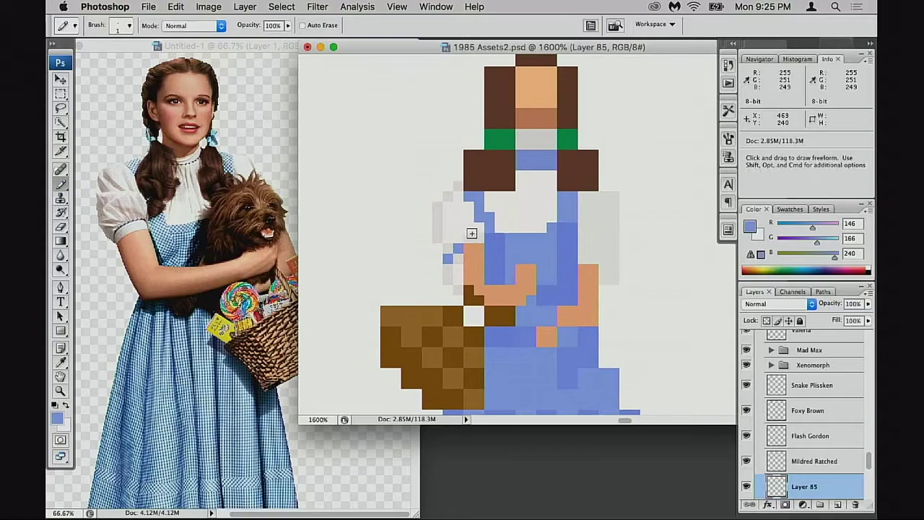
Extend the bent arm up under the sleeve in skin tone (242, 175, 132) and lengthen the brown (137, 84, 9) basket handle upward.
{"action": "left_click", "coordinate": [471, 226], "text": "alt"}
{"action": "left_click", "coordinate": [476, 250], "text": "alt"}
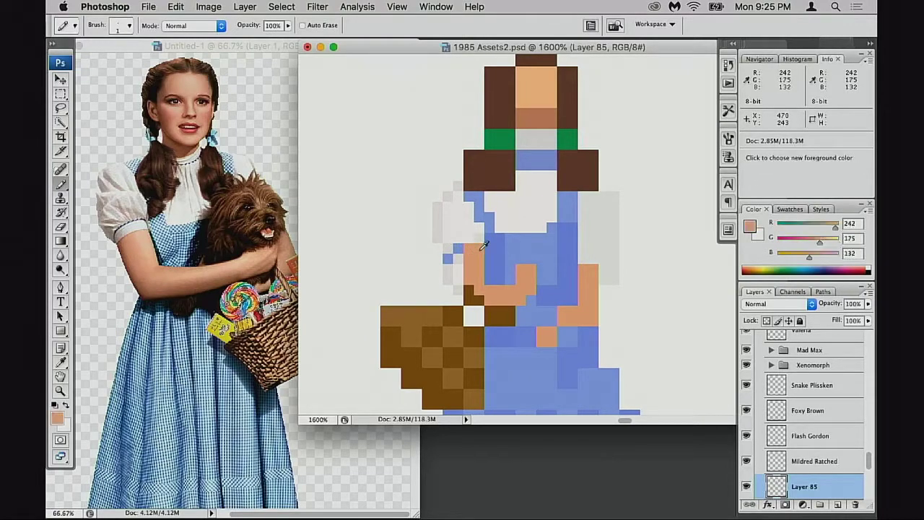
{"action": "left_click", "coordinate": [468, 285], "text": "alt"}
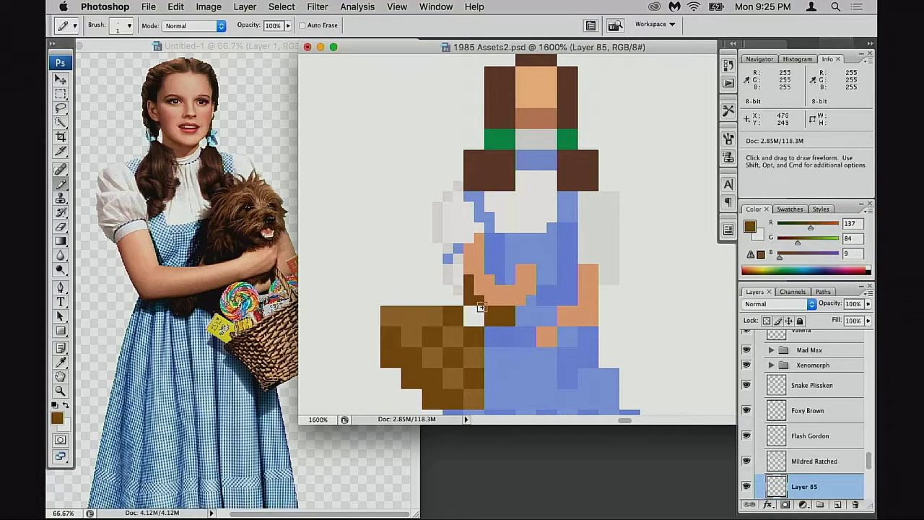
Refine the puffed sleeve's top edge with off-white (241, 236, 234) and erase its outer corner pixel.
{"action": "left_click", "coordinate": [495, 296], "text": "alt+super"}
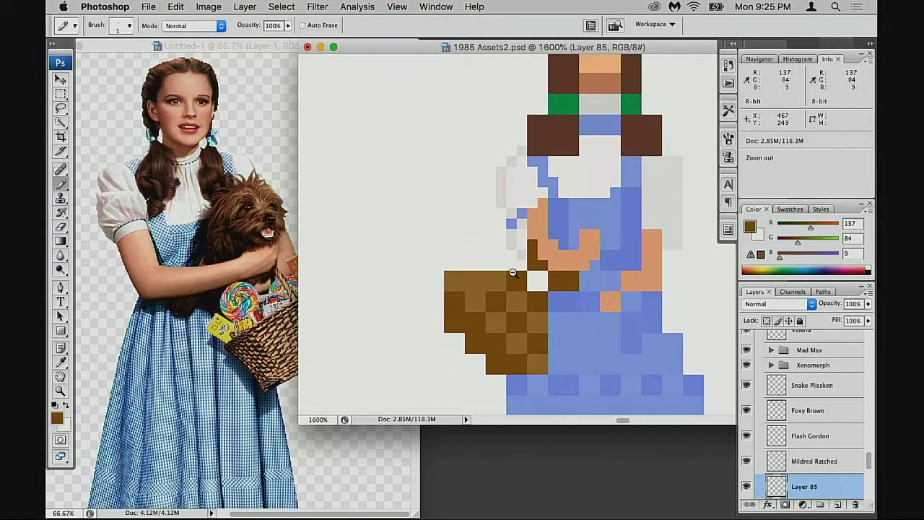
{"action": "left_click", "coordinate": [508, 280], "text": "alt+super"}
{"action": "left_click", "coordinate": [523, 238], "text": "alt+super"}
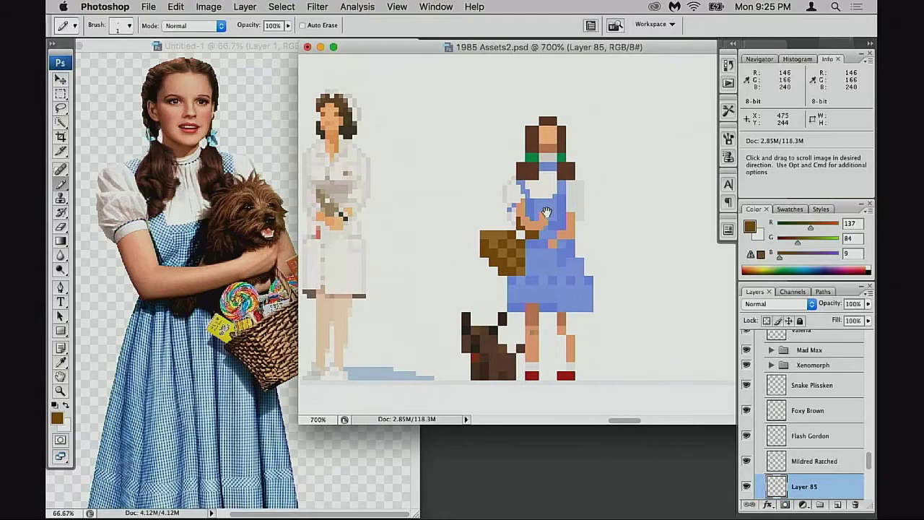
{"action": "left_click", "coordinate": [537, 196], "text": "super"}
{"action": "left_click", "coordinate": [532, 216], "text": "super"}
{"action": "key", "text": "e"}
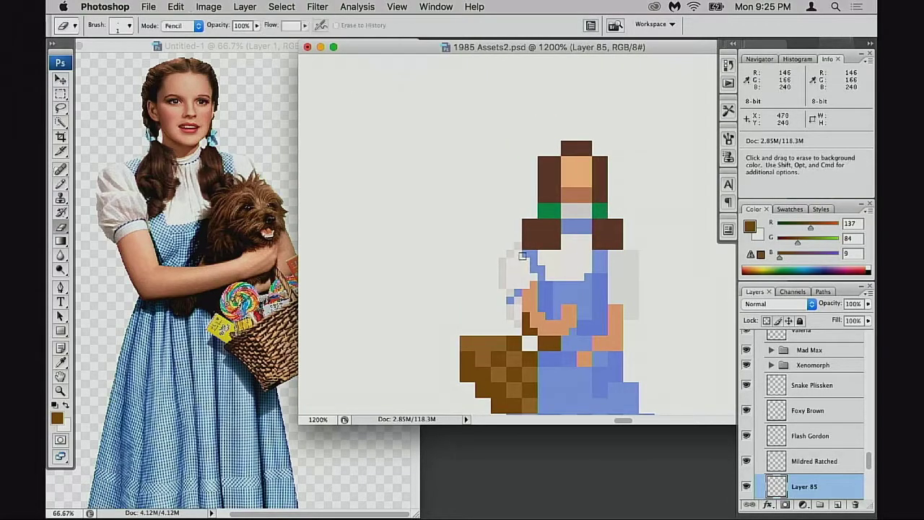
{"action": "key", "text": "b"}
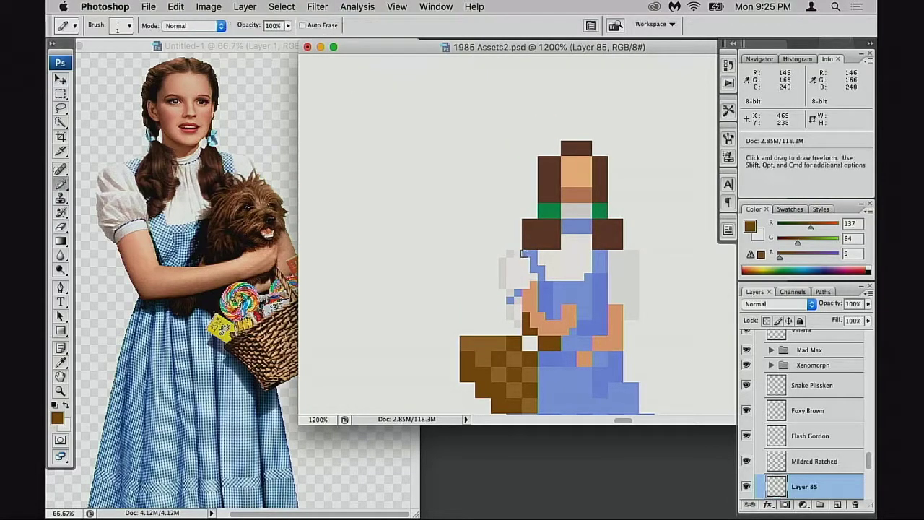
{"action": "left_click", "coordinate": [514, 255], "text": "alt"}
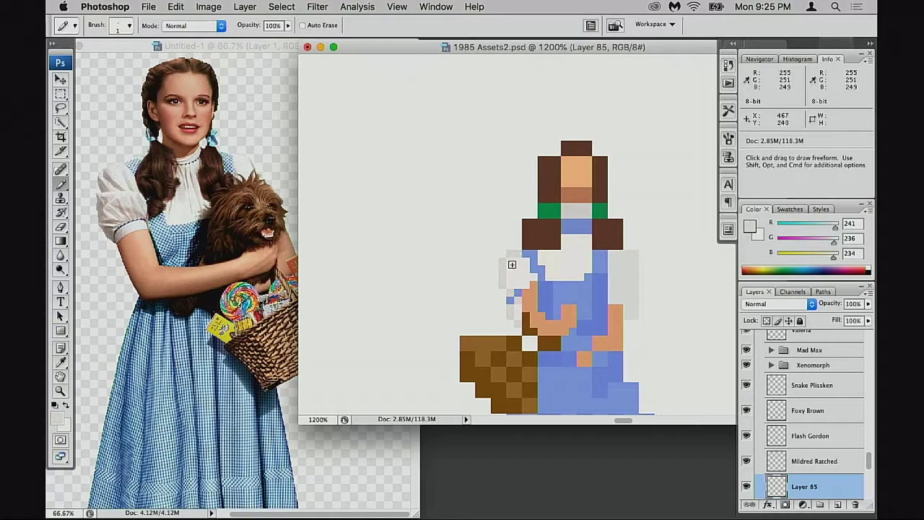
{"action": "key", "text": "e"}
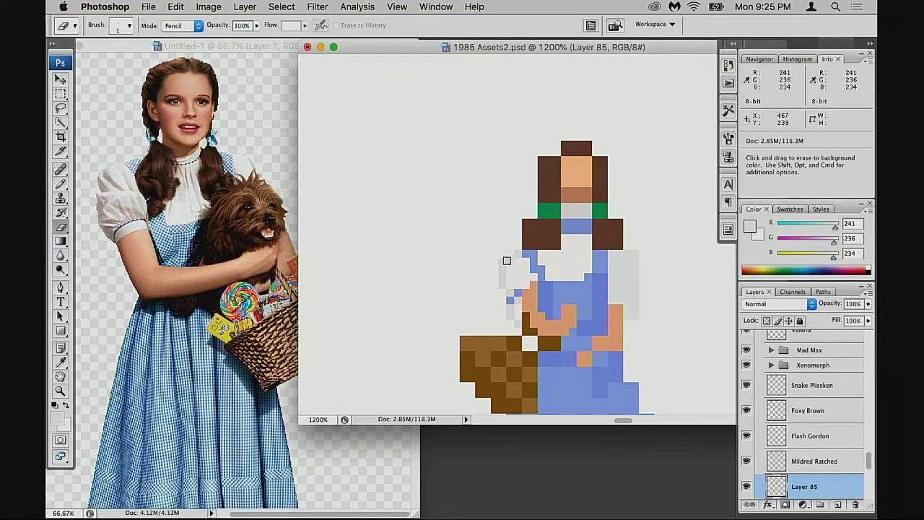
{"action": "left_click_drag", "start_coordinate": [498, 275], "coordinate": [479, 262]}
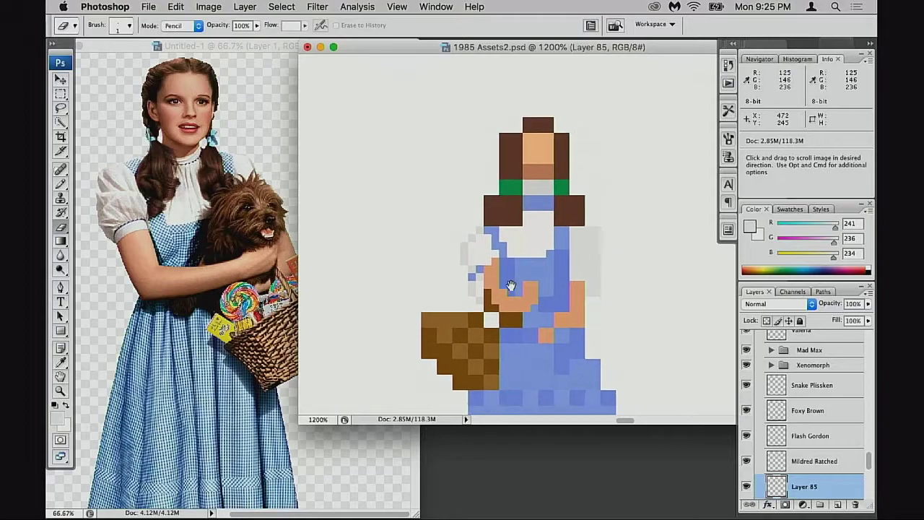
Narrow the far sleeve's upper part using white (255, 251, 249) with off-white (241, 236, 234) shading, and erase its outer edge pixels.
{"action": "left_click_drag", "start_coordinate": [567, 278], "coordinate": [545, 264]}
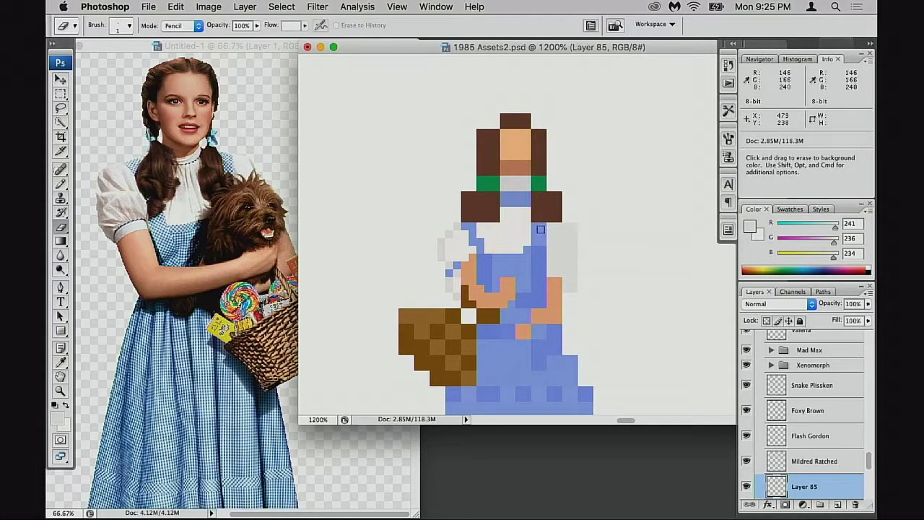
{"action": "key", "text": "b"}
{"action": "left_click", "coordinate": [519, 221], "text": "alt"}
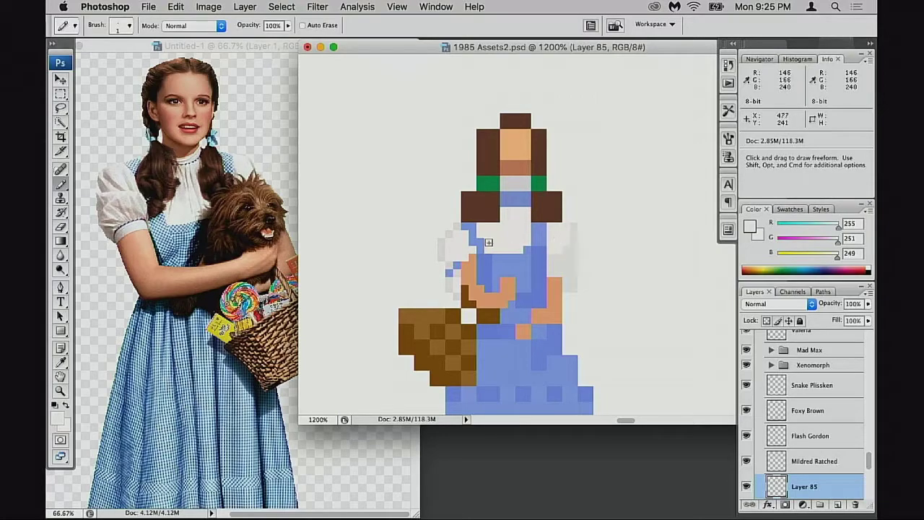
{"action": "left_click", "coordinate": [563, 231], "text": "alt"}
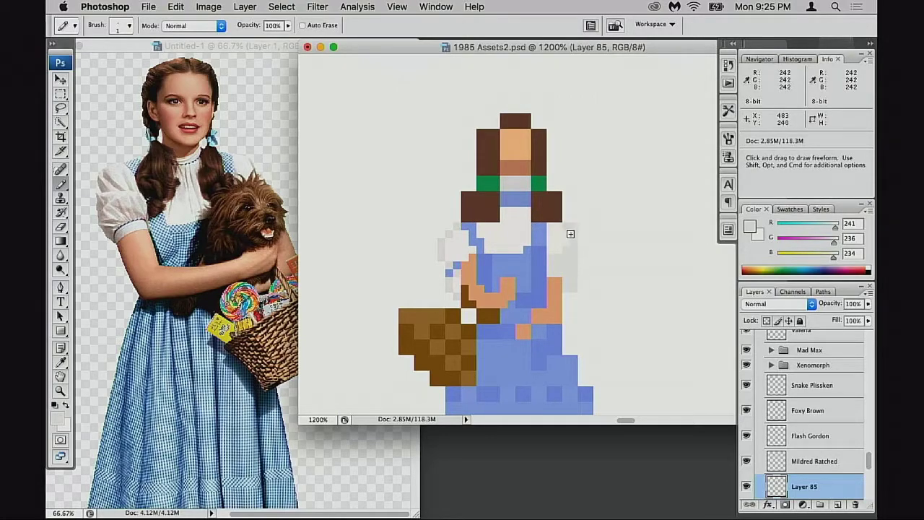
{"action": "key", "text": "e"}
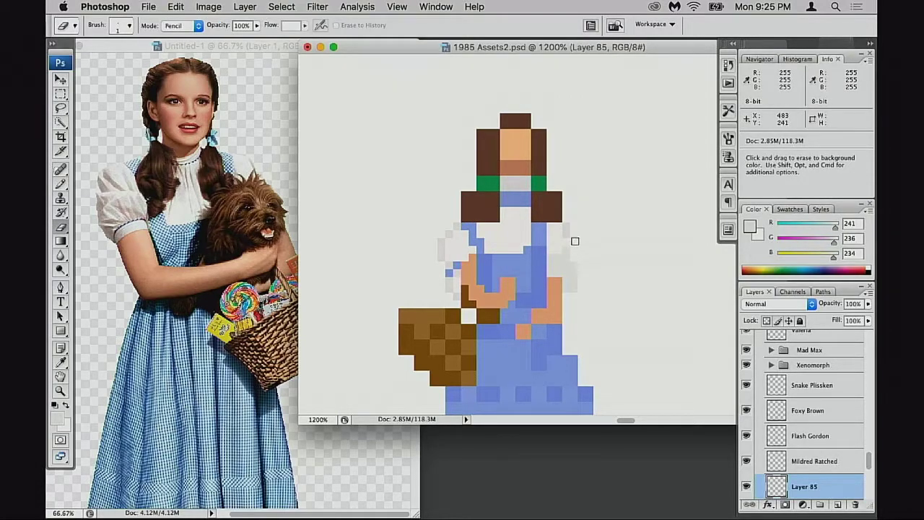
Repaint the far sleeve's lower part in white (255, 251, 249) and off-white (241, 236, 234), and erase the excess outer pixels.
{"action": "key", "text": "b"}
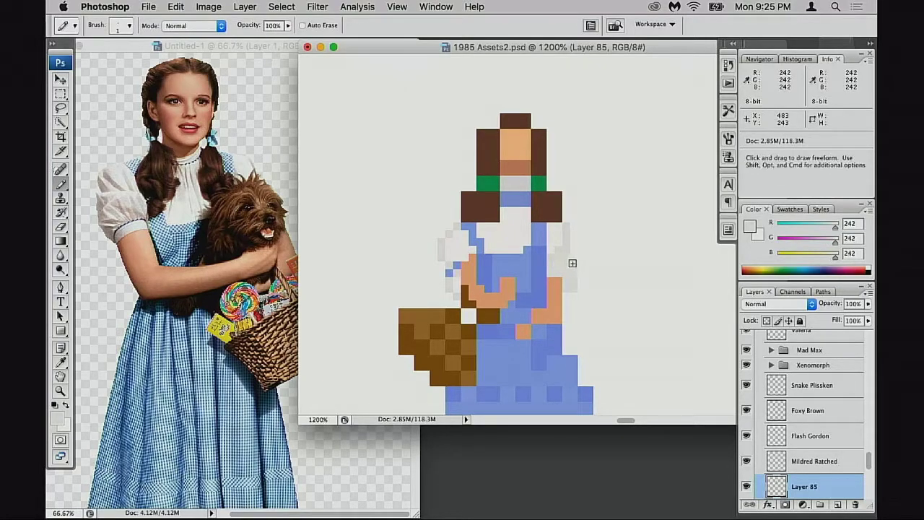
{"action": "left_click", "coordinate": [494, 255], "text": "alt"}
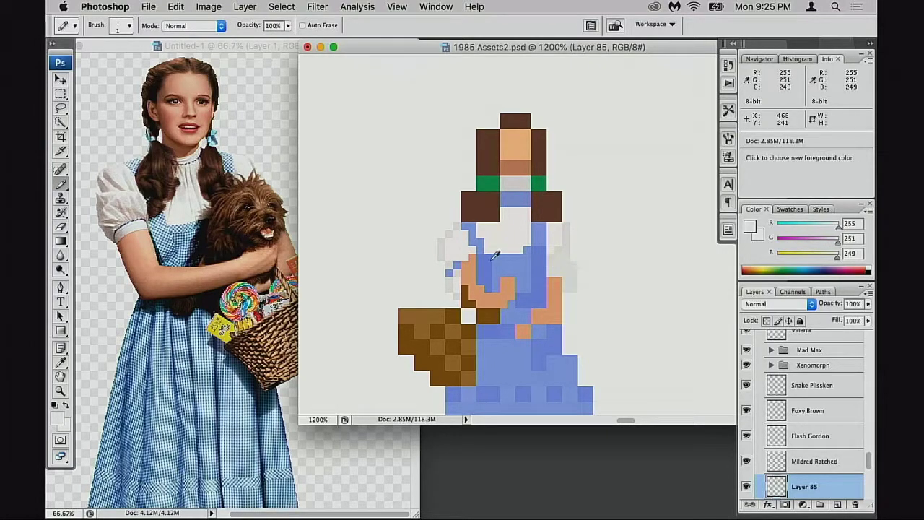
{"action": "left_click", "coordinate": [552, 255], "text": "alt"}
{"action": "key", "text": "e"}
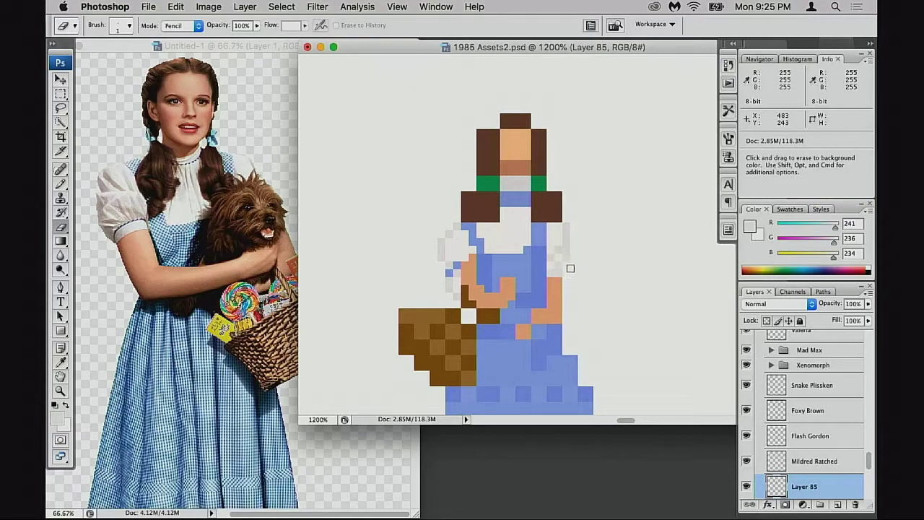
Add a light blue (146, 166, 240) cuff along the bottom of the far sleeve and sample the blouse white (255, 251, 249).
{"action": "key", "text": "b"}
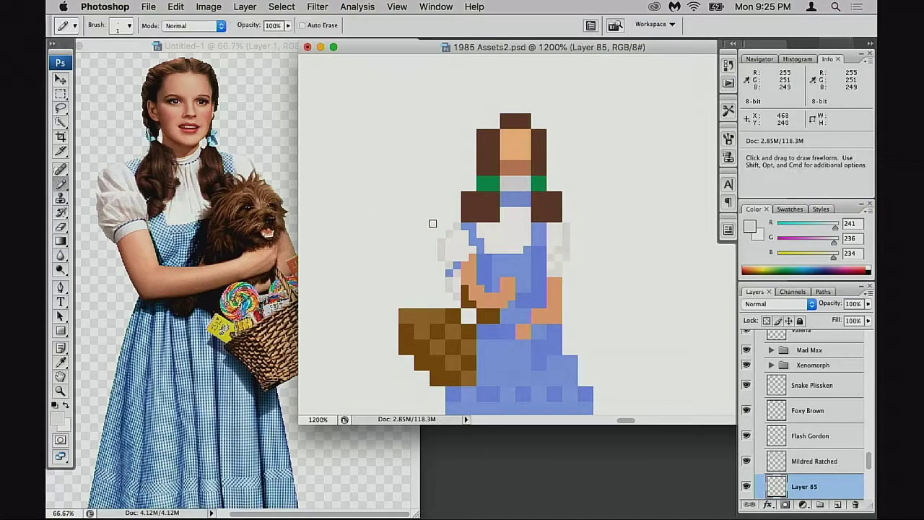
{"action": "left_click", "coordinate": [553, 242], "text": "alt"}
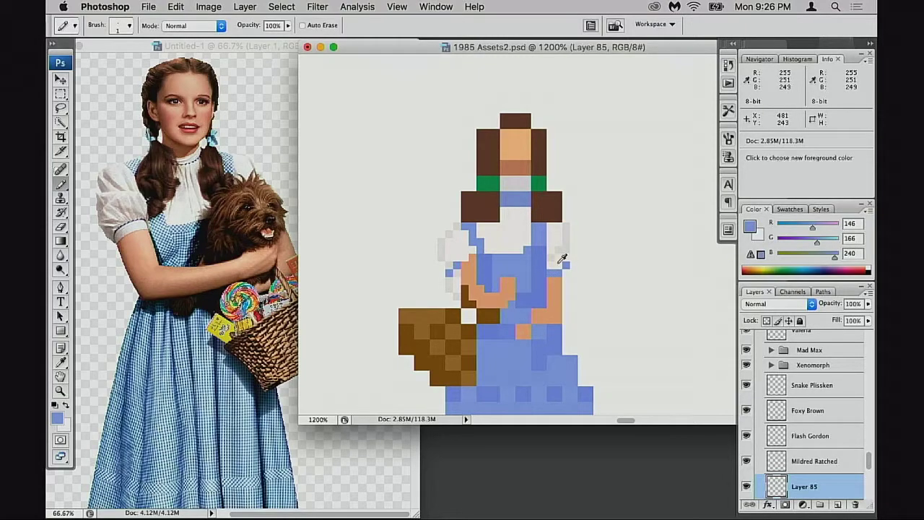
{"action": "left_click", "coordinate": [559, 260], "text": "alt"}
Highlight the bent arm beside the basket handle with the lighter skin tone (255, 197, 144).
{"action": "left_click_drag", "start_coordinate": [590, 280], "coordinate": [629, 266]}
{"action": "scroll", "coordinate": [463, 263], "scroll_direction": "right", "scroll_amount": 5}
{"action": "scroll", "coordinate": [463, 264], "scroll_direction": "down", "scroll_amount": 3}
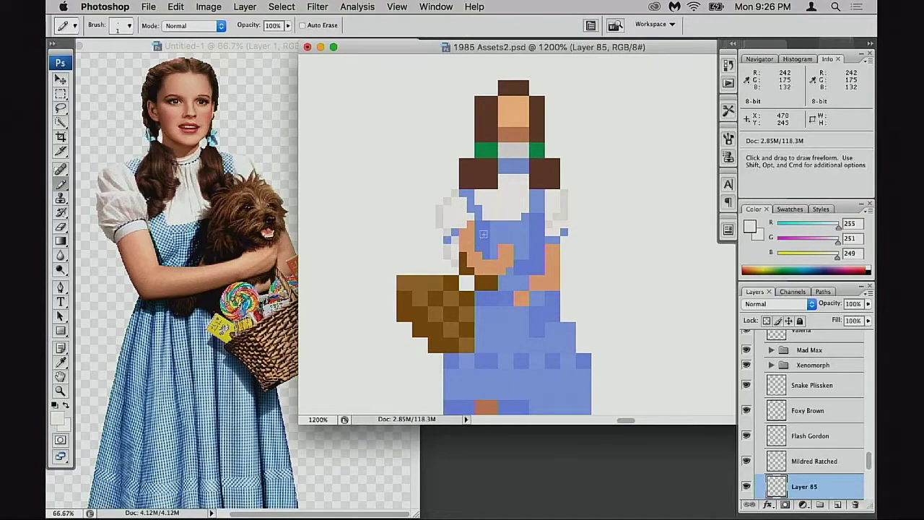
{"action": "scroll", "coordinate": [505, 268], "scroll_direction": "left", "scroll_amount": 2}
{"action": "left_click", "coordinate": [523, 266], "text": "alt"}
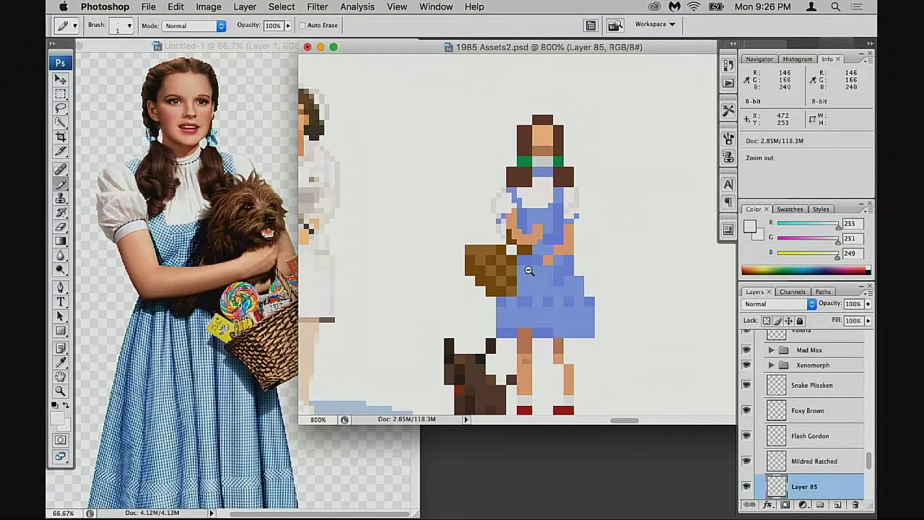
{"action": "left_click", "coordinate": [529, 223]}
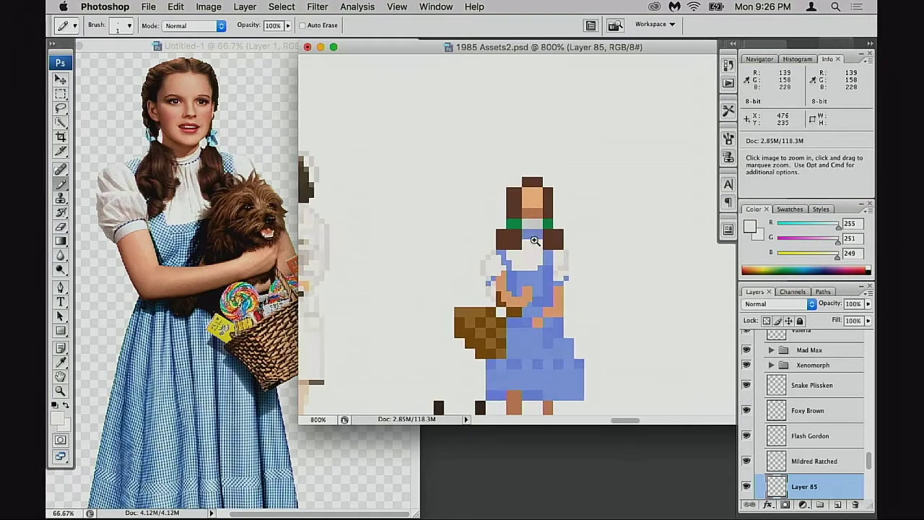
{"action": "left_click", "coordinate": [478, 266], "text": "alt"}
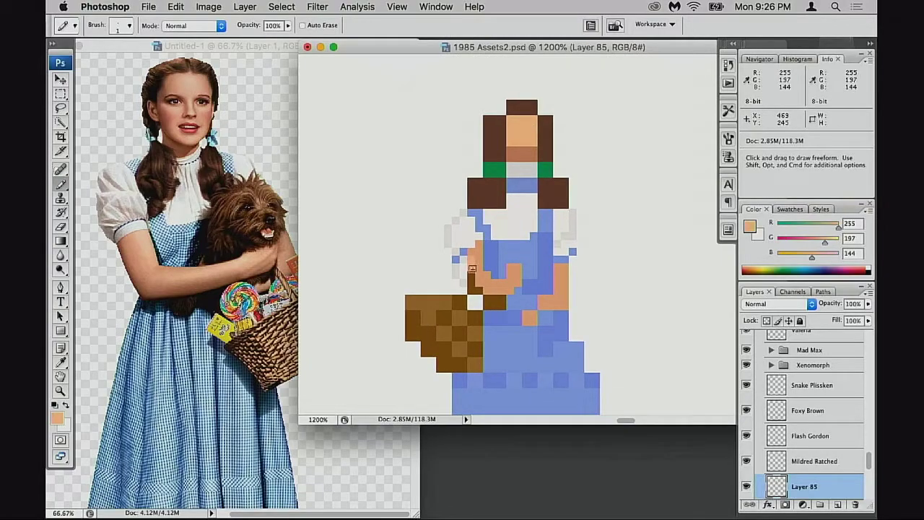
{"action": "left_click_drag", "start_coordinate": [498, 296], "coordinate": [522, 291]}
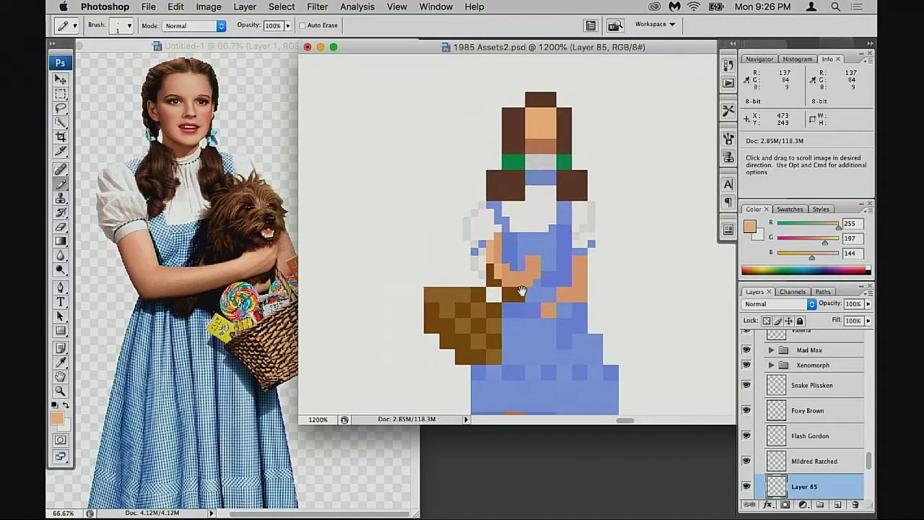
Erase pixels along both outer edges of the skirt so it tapers gradually down to the hem.
{"action": "left_click", "coordinate": [520, 289], "text": "alt"}
{"action": "left_click", "coordinate": [519, 291], "text": "alt"}
{"action": "mouse_move", "coordinate": [539, 233]}
{"action": "left_mouse_down"}
{"action": "mouse_move", "coordinate": [564, 191]}
{"action": "mouse_move", "coordinate": [525, 242]}
{"action": "mouse_move", "coordinate": [464, 278]}
{"action": "mouse_move", "coordinate": [481, 275]}
{"action": "left_mouse_up"}
{"action": "key", "text": "e"}
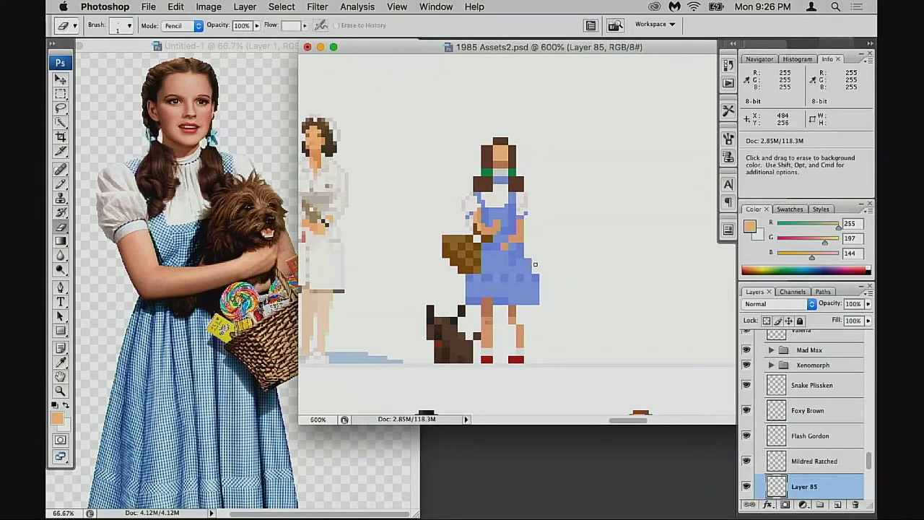
{"action": "scroll", "coordinate": [546, 252], "scroll_direction": "down", "scroll_amount": 2}
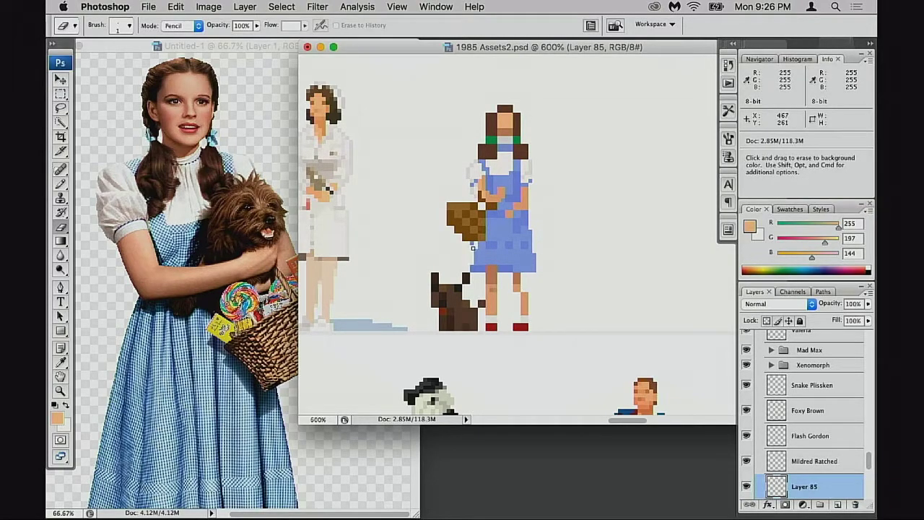
{"action": "mouse_move", "coordinate": [519, 239]}
{"action": "left_mouse_down"}
{"action": "mouse_move", "coordinate": [542, 212]}
{"action": "mouse_move", "coordinate": [514, 225]}
{"action": "left_mouse_up"}
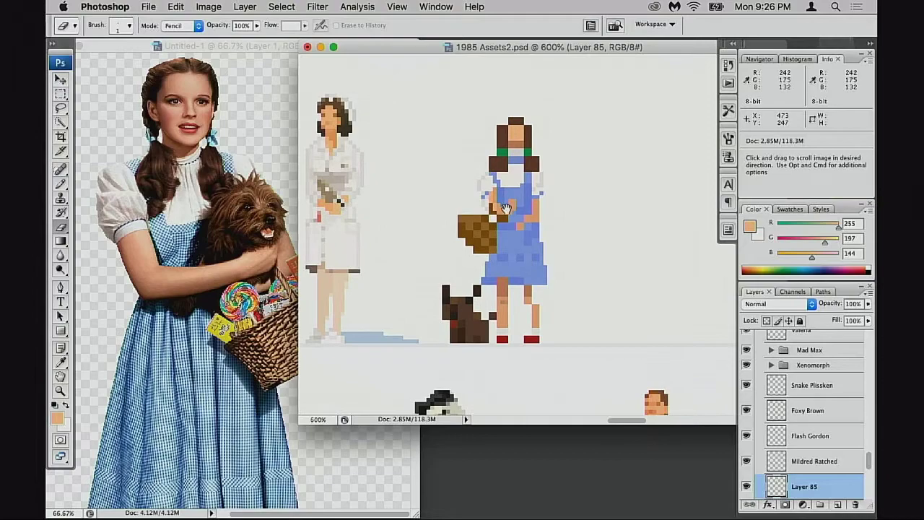
Smooth the strap and bodice beside the bent arm in light blue (146, 166, 240) and lighten the arm with skin tone (255, 197, 144).
{"action": "left_click", "coordinate": [513, 206], "text": "ctrl"}
{"action": "left_click", "coordinate": [549, 238], "text": "ctrl"}
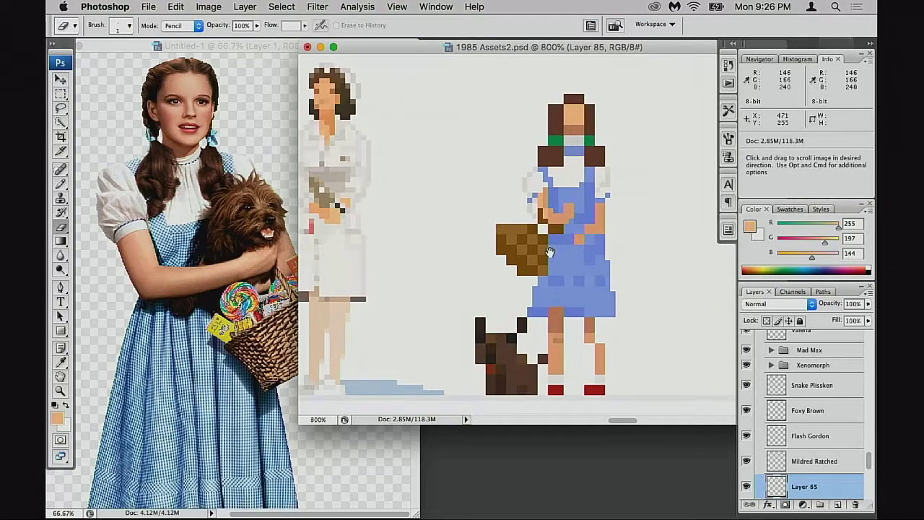
{"action": "left_click", "coordinate": [557, 226], "text": "ctrl"}
{"action": "key", "text": "b"}
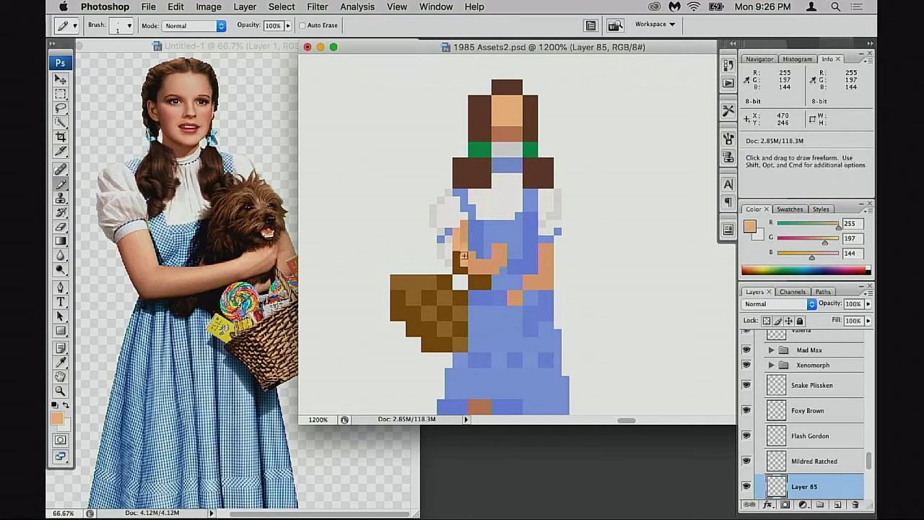
{"action": "left_click", "coordinate": [466, 225], "text": "alt"}
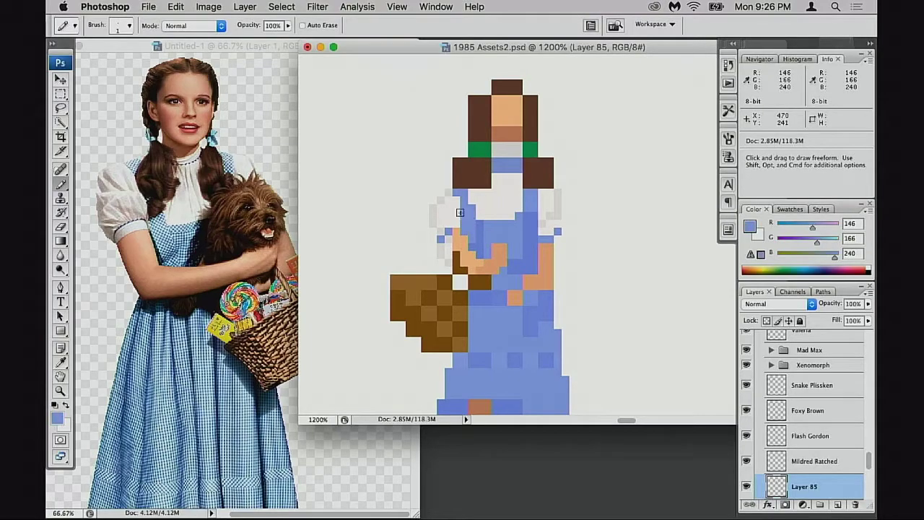
{"action": "left_click", "coordinate": [476, 265], "text": "alt"}
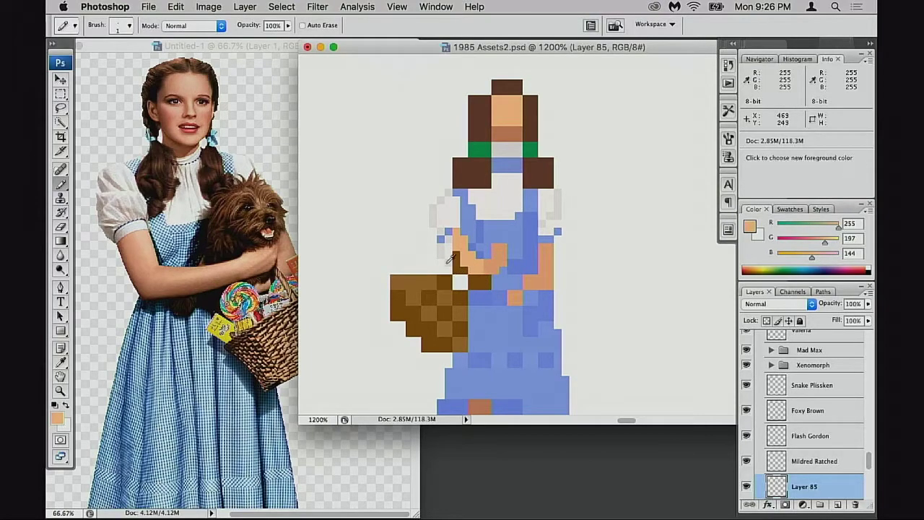
{"action": "left_click", "coordinate": [488, 240], "text": "alt"}
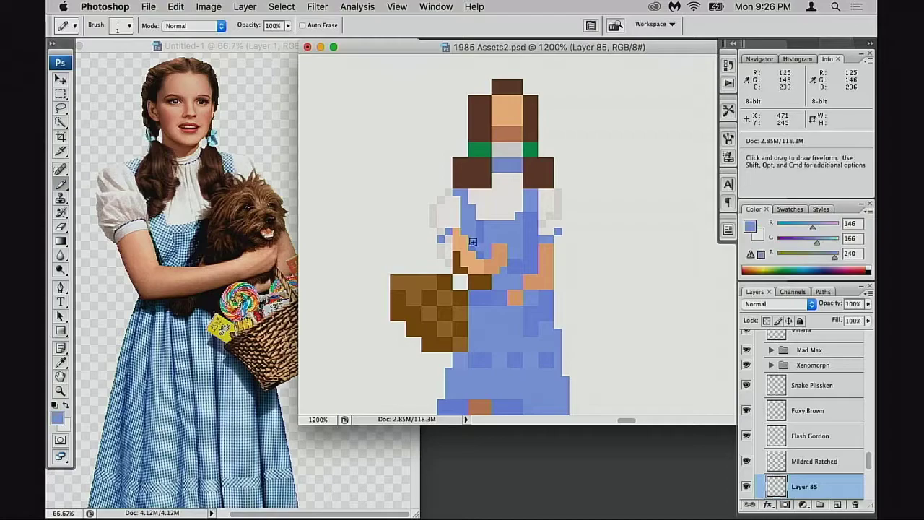
Lower the blouse's neckline area by a row of white (255, 251, 249) and cover the raised hand with light blue (146, 166, 240).
{"action": "left_click", "coordinate": [489, 215], "text": "alt"}
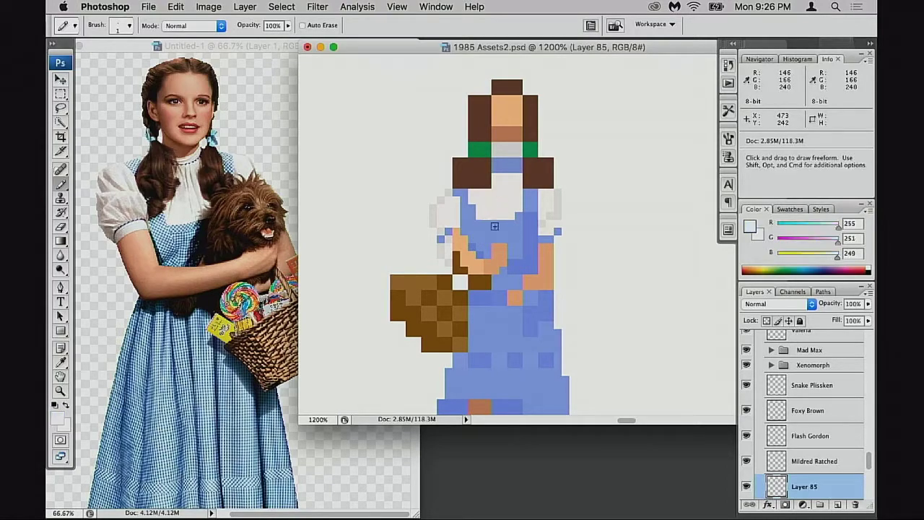
{"action": "left_click_drag", "start_coordinate": [483, 223], "coordinate": [510, 221]}
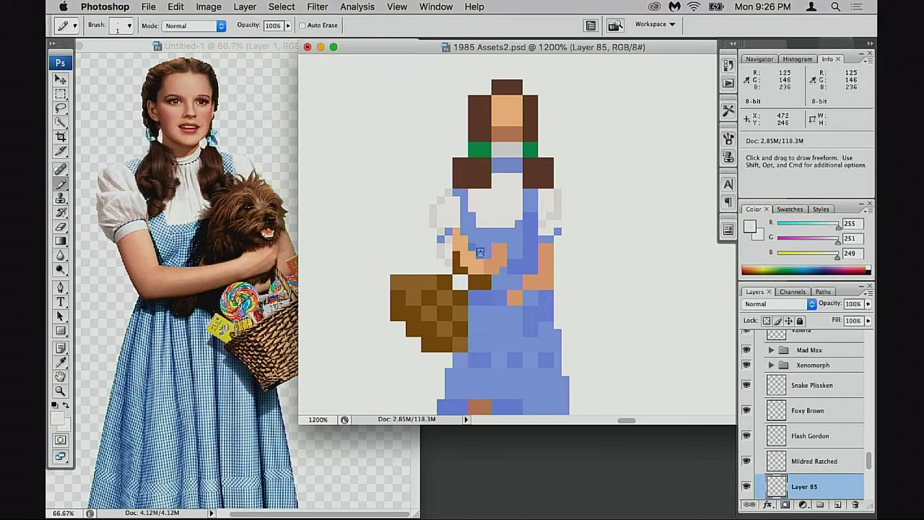
{"action": "left_click", "coordinate": [480, 254], "text": "alt"}
{"action": "left_click_drag", "start_coordinate": [495, 246], "coordinate": [505, 253]}
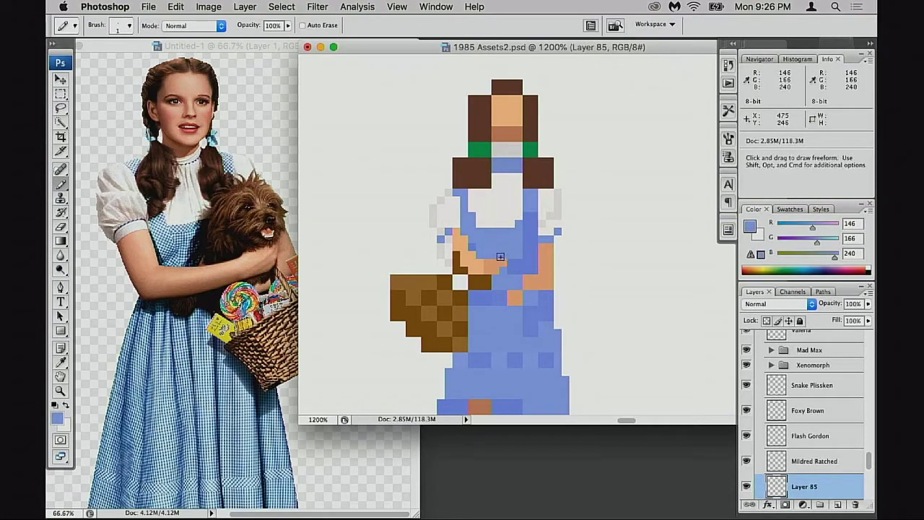
Redraw the bent arm as a diagonal forearm over the basket handle in skin tone (255, 197, 144), trimming its edge with light blue (146, 166, 240).
{"action": "left_click", "coordinate": [481, 259], "text": "alt"}
{"action": "left_click", "coordinate": [486, 284]}
{"action": "left_click_drag", "start_coordinate": [464, 258], "coordinate": [454, 238]}
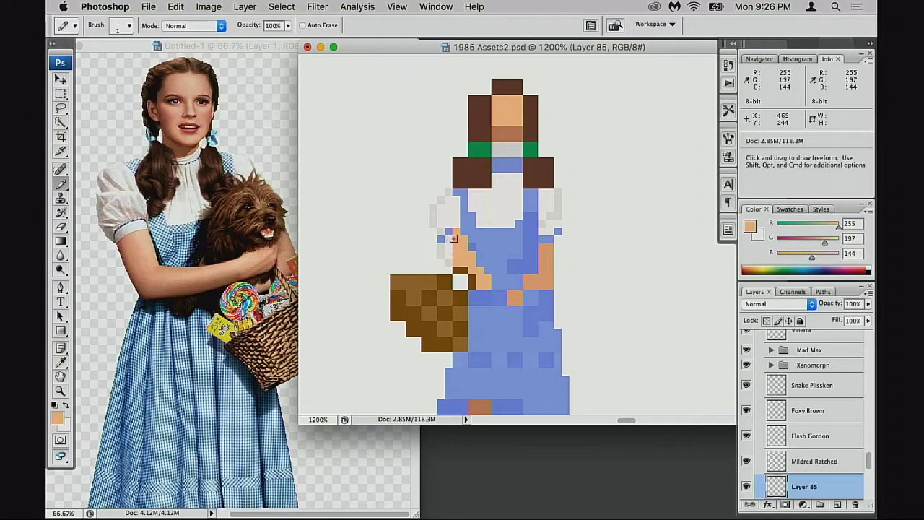
{"action": "left_click", "coordinate": [496, 237], "text": "alt"}
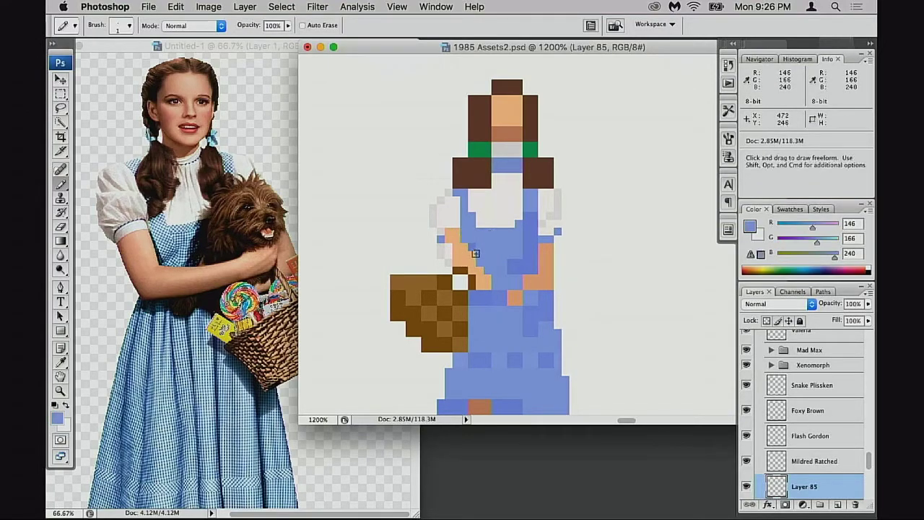
{"action": "left_click", "coordinate": [483, 283], "text": "alt"}
{"action": "left_click", "coordinate": [472, 281]}
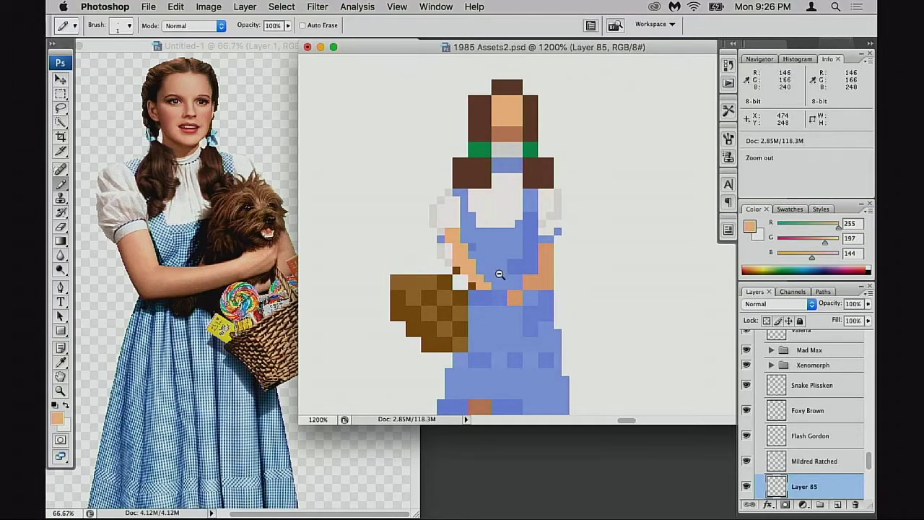
Remove the near sleeve's blue cuff and the leftover pale pixels beside the arm, and even out the bodice with light blue (146, 166, 240).
{"action": "key", "text": "super+minus"}
{"action": "mouse_move", "coordinate": [503, 251]}
{"action": "left_mouse_down"}
{"action": "mouse_move", "coordinate": [567, 222]}
{"action": "mouse_move", "coordinate": [466, 304]}
{"action": "left_mouse_up"}
{"action": "key", "text": "super+plus"}
{"action": "key", "text": "super+plus"}
{"action": "key", "text": "super+plus"}
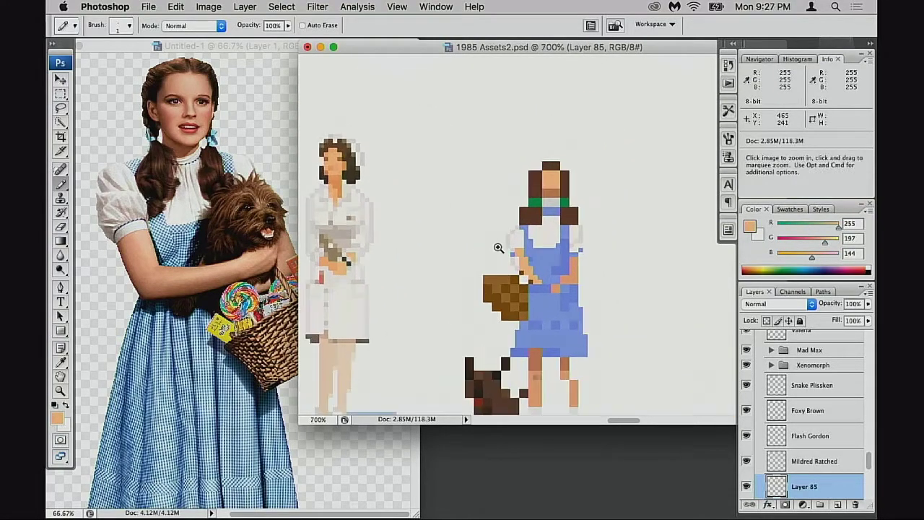
{"action": "key", "text": "m"}
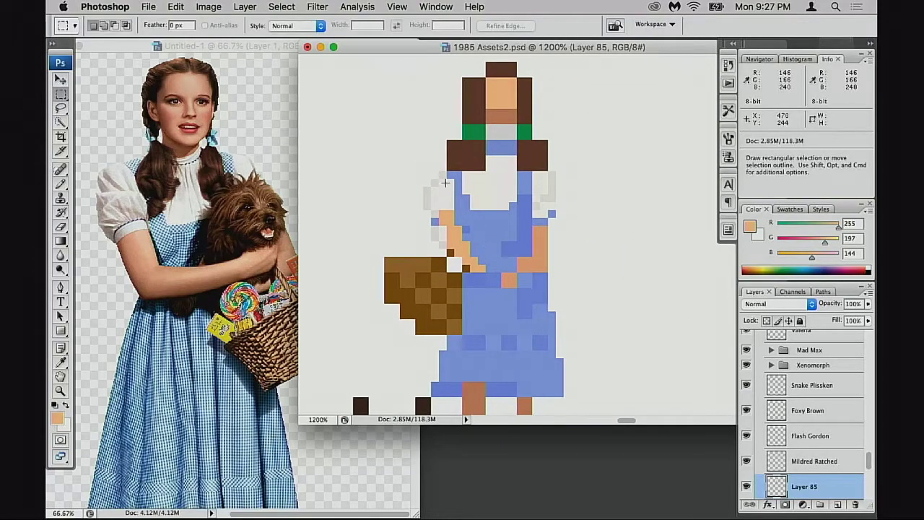
{"action": "key", "text": "b"}
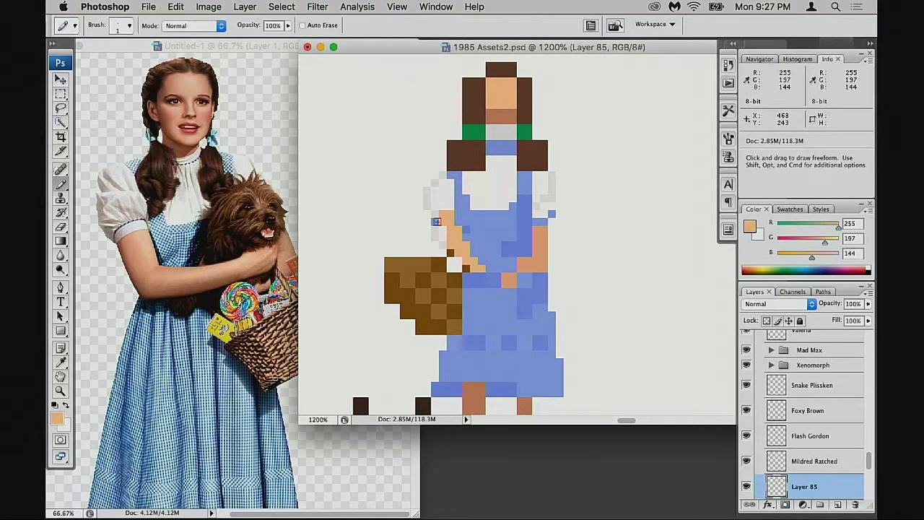
{"action": "left_click", "coordinate": [436, 224], "text": "alt"}
{"action": "left_click", "coordinate": [448, 230], "text": "alt"}
{"action": "left_click", "coordinate": [473, 224], "text": "alt"}
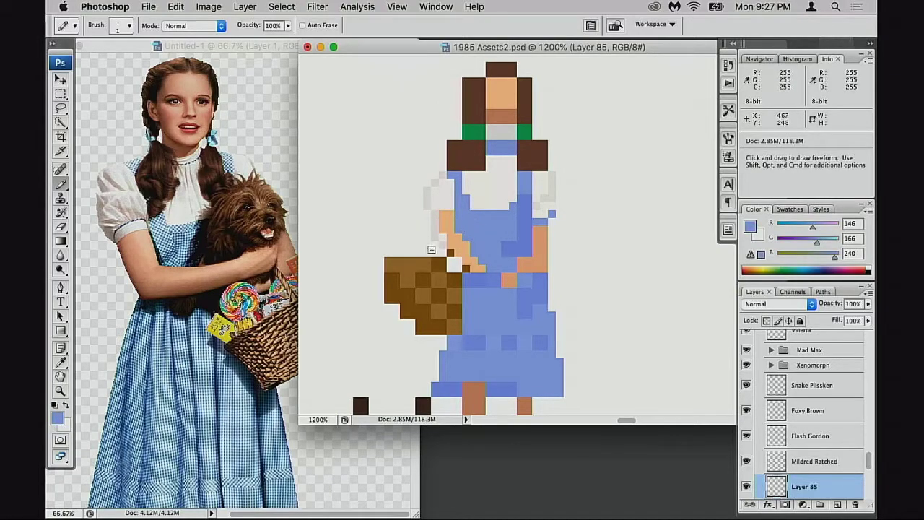
{"action": "key", "text": "e"}
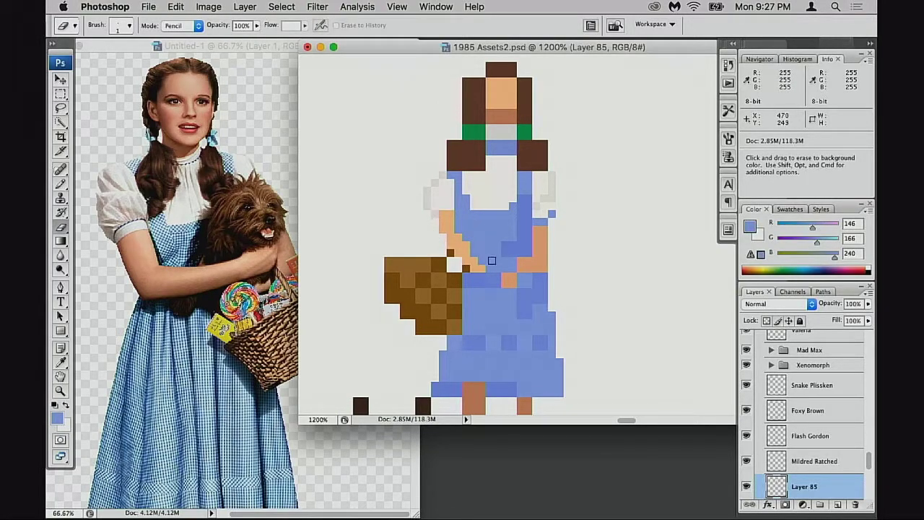
Extend the forearm across the waist to meet the other arm in skin tone (255, 197, 144), and cover the old hand with light blue (146, 166, 240).
{"action": "scroll", "coordinate": [494, 258], "scroll_direction": "down", "scroll_amount": 1}
{"action": "key", "text": "b"}
{"action": "left_click", "coordinate": [469, 266], "text": "alt"}
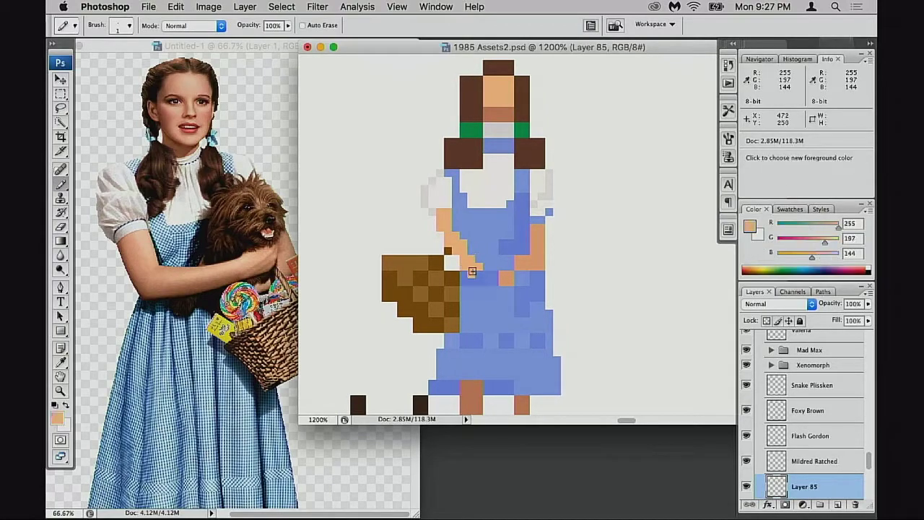
{"action": "mouse_move", "coordinate": [472, 272]}
{"action": "left_mouse_down"}
{"action": "mouse_move", "coordinate": [530, 258]}
{"action": "mouse_move", "coordinate": [513, 266]}
{"action": "left_mouse_up"}
{"action": "left_click", "coordinate": [497, 287], "text": "alt"}
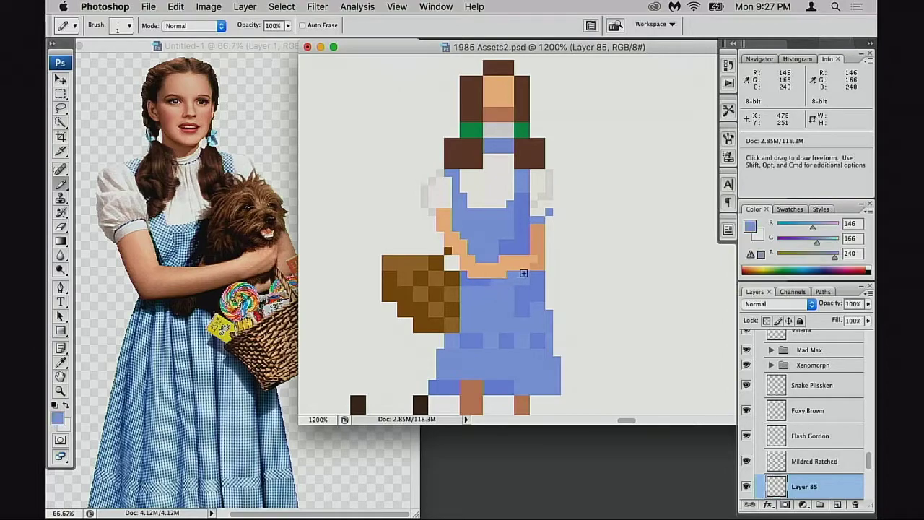
Redraw the far forearm and hand in skin tone (255, 197, 144), with blue separating the hand from the waist.
{"action": "left_click", "coordinate": [543, 235], "text": "alt"}
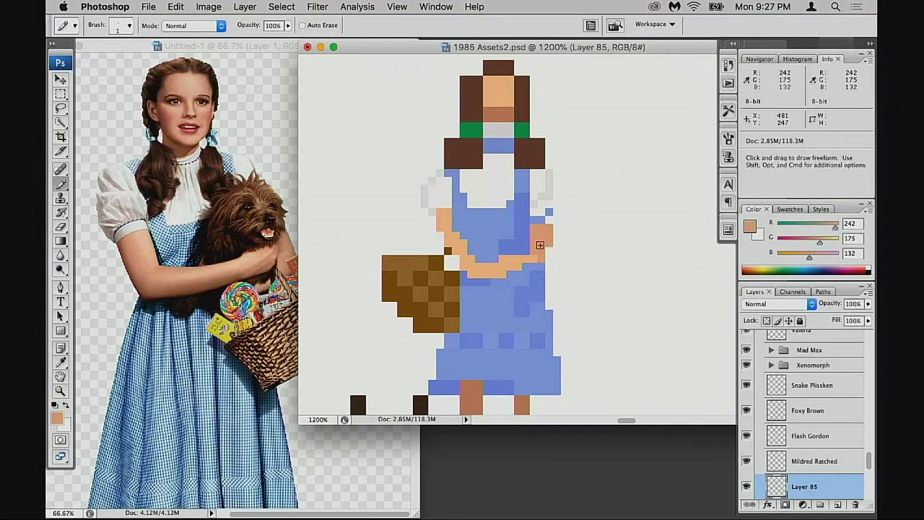
{"action": "mouse_move", "coordinate": [543, 229]}
{"action": "left_mouse_down"}
{"action": "mouse_move", "coordinate": [544, 260]}
{"action": "mouse_move", "coordinate": [522, 272]}
{"action": "left_mouse_up"}
{"action": "left_click", "coordinate": [517, 235], "text": "alt"}
{"action": "left_click", "coordinate": [527, 232], "text": "alt"}
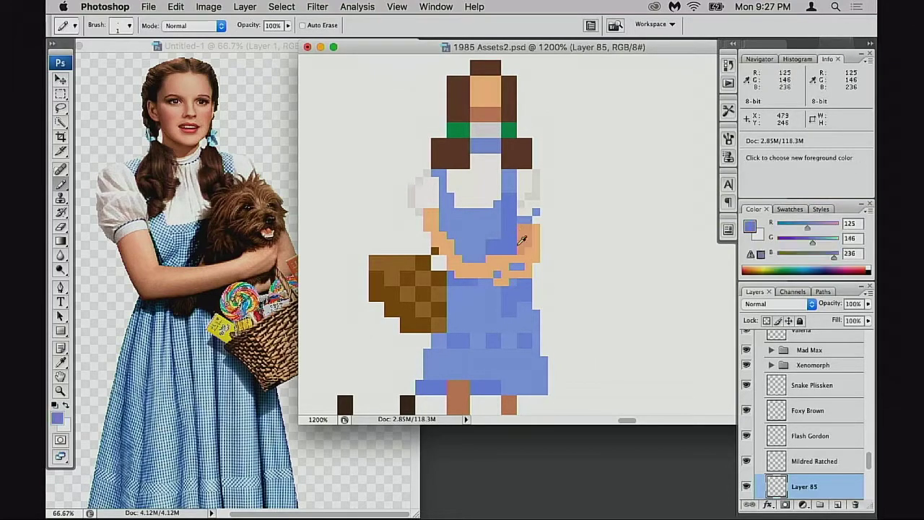
{"action": "left_click", "coordinate": [529, 227], "text": "alt"}
{"action": "mouse_move", "coordinate": [482, 299]}
{"action": "left_mouse_down"}
{"action": "mouse_move", "coordinate": [515, 270]}
{"action": "mouse_move", "coordinate": [482, 299]}
{"action": "left_mouse_up"}
{"action": "left_click_drag", "start_coordinate": [498, 254], "coordinate": [548, 254]}
Erase the blue pixels between the far arm and the bodice to open a gap beside the torso.
{"action": "key", "text": "e"}
{"action": "left_click_drag", "start_coordinate": [566, 222], "coordinate": [569, 228]}
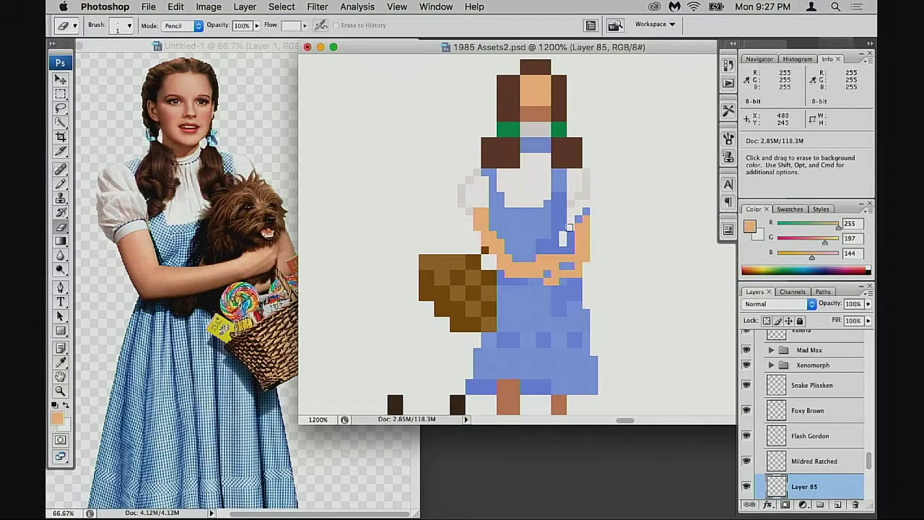
{"action": "left_click_drag", "start_coordinate": [581, 266], "coordinate": [567, 281]}
{"action": "key", "text": "m"}
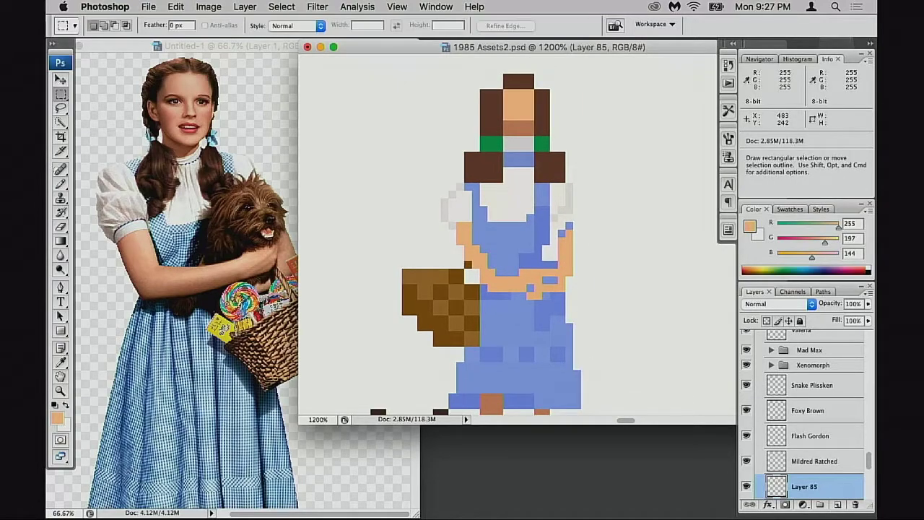
{"action": "left_click_drag", "start_coordinate": [538, 150], "coordinate": [529, 162]}
{"action": "left_click_drag", "start_coordinate": [558, 218], "coordinate": [530, 255]}
{"action": "left_click_drag", "start_coordinate": [426, 273], "coordinate": [513, 249]}
{"action": "key", "text": "v"}
{"action": "scroll", "coordinate": [622, 266], "scroll_direction": "left", "scroll_amount": 2}
{"action": "left_click_drag", "start_coordinate": [623, 278], "coordinate": [436, 267]}
{"action": "key", "text": "super+z"}
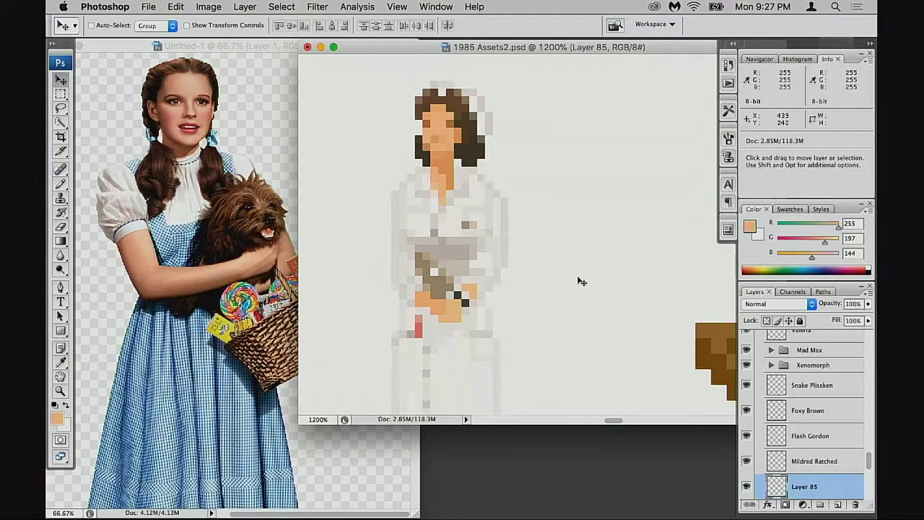
{"action": "scroll", "coordinate": [561, 279], "scroll_direction": "right", "scroll_amount": 5}
{"action": "key", "text": "e"}
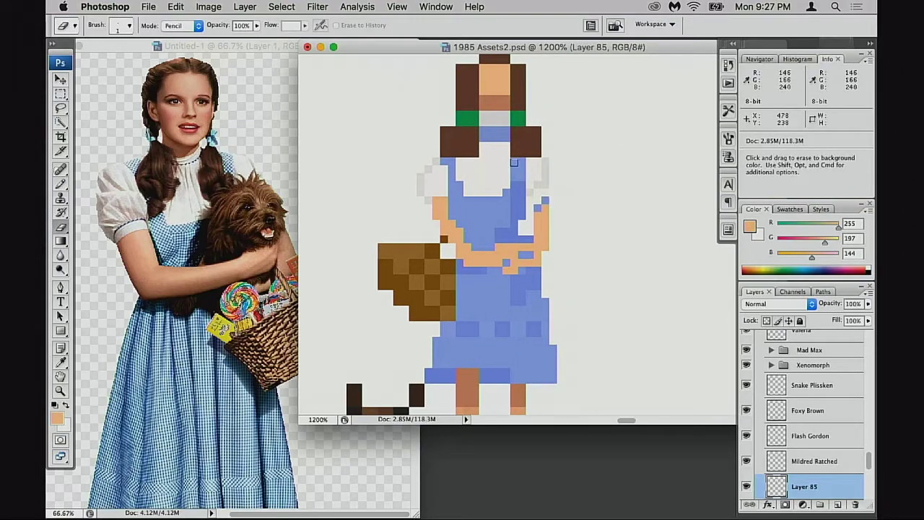
Narrow the head and upper body by selecting their far half and nudging it one pixel inward.
{"action": "key", "text": "m"}
{"action": "scroll", "coordinate": [491, 120], "scroll_direction": "up", "scroll_amount": 2}
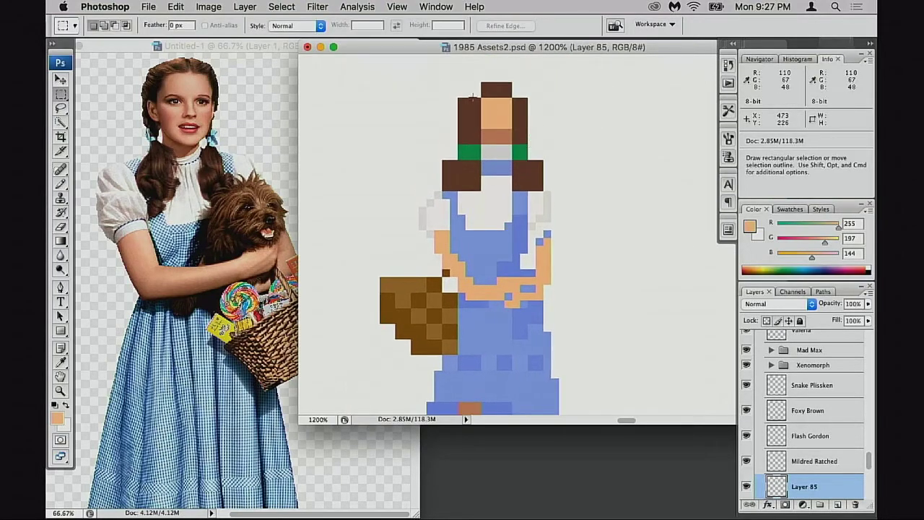
{"action": "left_click_drag", "start_coordinate": [426, 81], "coordinate": [485, 136]}
{"action": "left_click", "coordinate": [485, 137]}
{"action": "left_click_drag", "start_coordinate": [489, 74], "coordinate": [618, 248]}
{"action": "key", "text": "super+Left"}
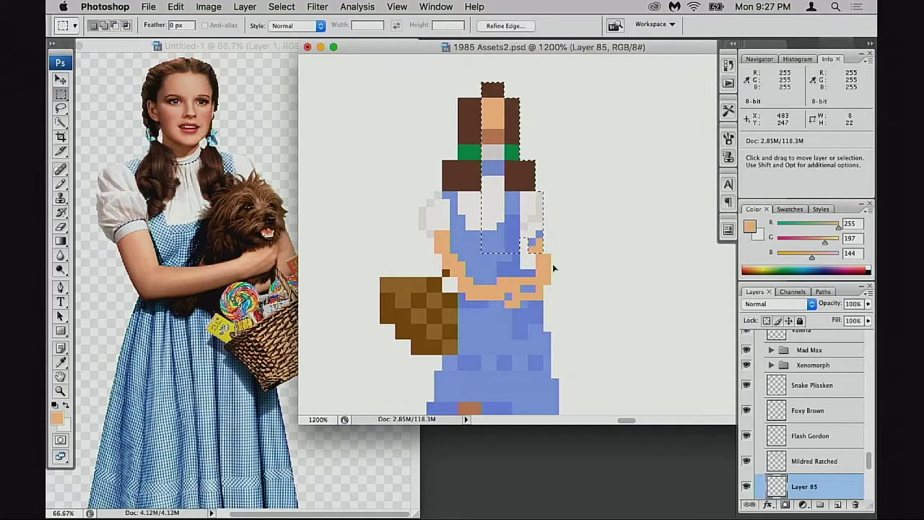
Reshape the far puffed sleeve with the sleeve's white and the pale shade (241, 236, 234) along its outer edge.
{"action": "scroll", "coordinate": [553, 278], "scroll_direction": "down", "scroll_amount": 5}
{"action": "scroll", "coordinate": [592, 175], "scroll_direction": "up", "scroll_amount": 3}
{"action": "key", "text": "b"}
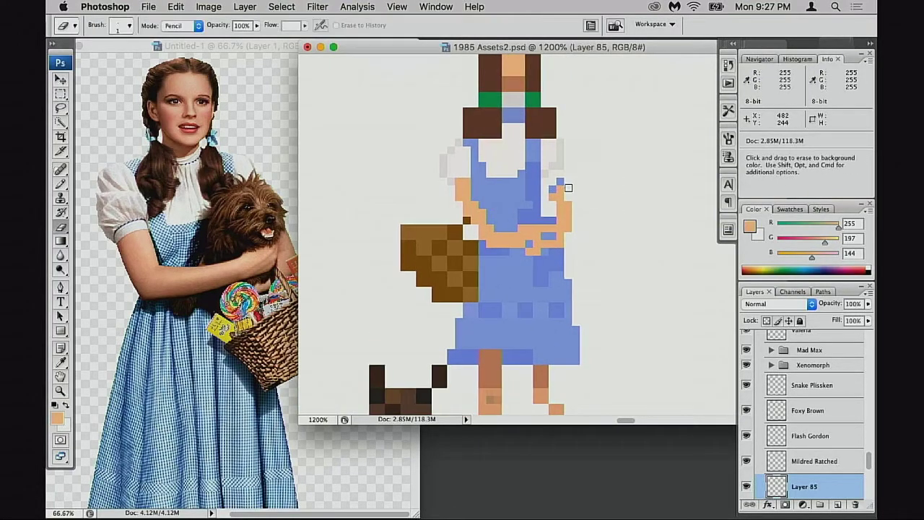
{"action": "left_click", "coordinate": [552, 153], "text": "alt"}
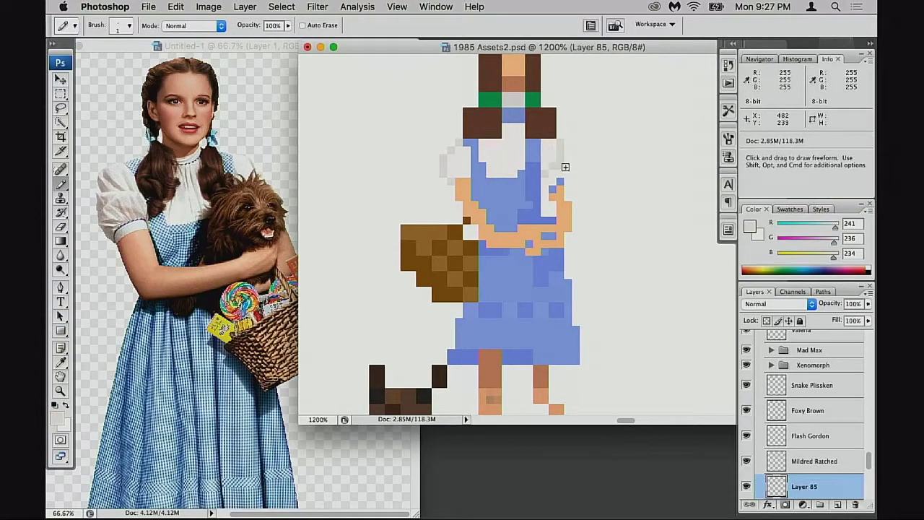
{"action": "left_click", "coordinate": [547, 172], "text": "alt"}
{"action": "left_click", "coordinate": [562, 175], "text": "alt"}
{"action": "mouse_move", "coordinate": [555, 239]}
{"action": "left_mouse_down"}
{"action": "mouse_move", "coordinate": [579, 222]}
{"action": "mouse_move", "coordinate": [571, 244]}
{"action": "mouse_move", "coordinate": [594, 305]}
{"action": "left_mouse_up"}
Trim the dress at the far side of the waist, even out the bodice in light blue (146, 166, 240), and deepen the neckline in white (255, 251, 249).
{"action": "key", "text": "e"}
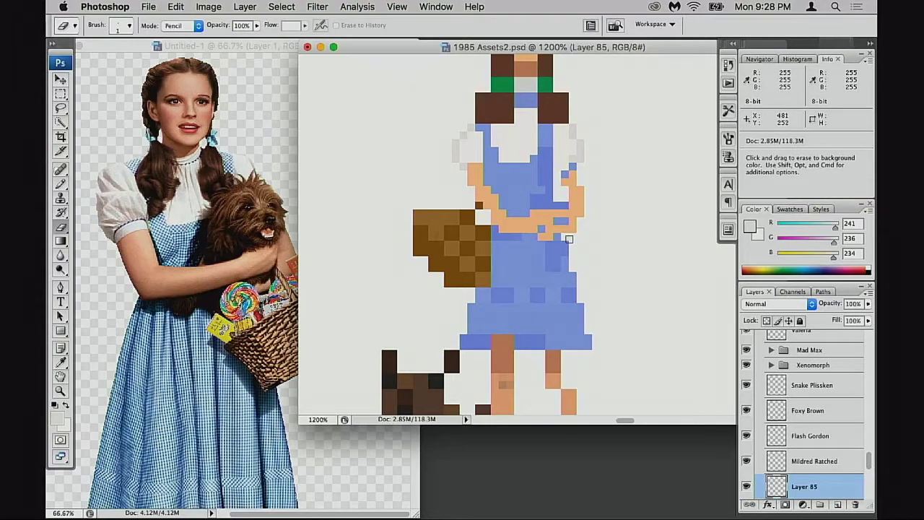
{"action": "left_click_drag", "start_coordinate": [563, 243], "coordinate": [556, 257]}
{"action": "key", "text": "b"}
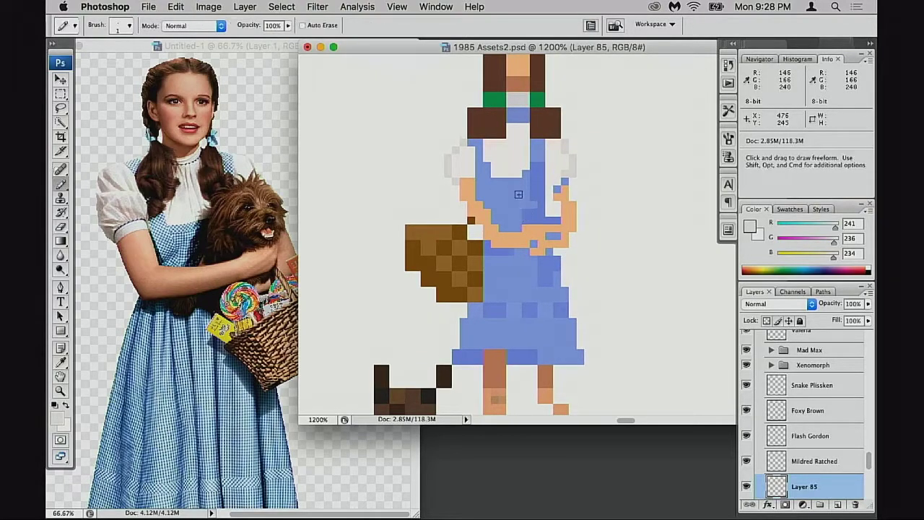
{"action": "left_click", "coordinate": [531, 190], "text": "alt"}
{"action": "left_click", "coordinate": [526, 213]}
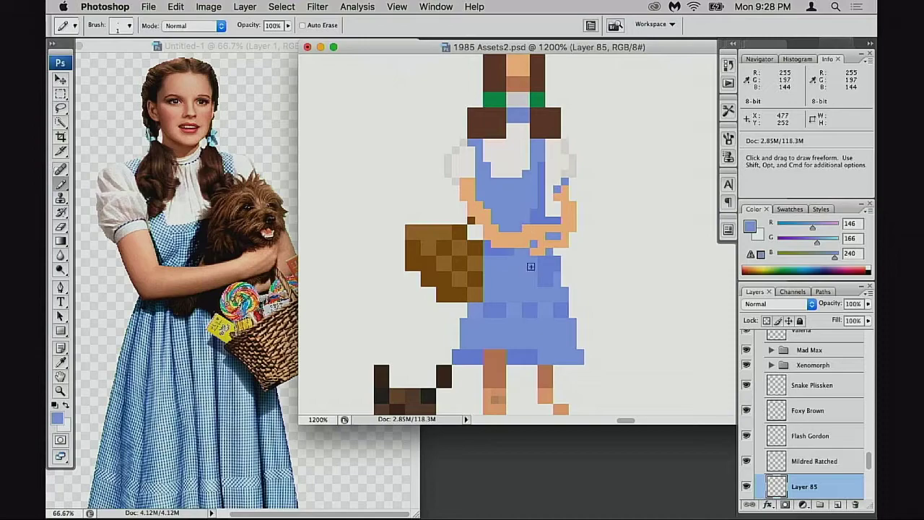
{"action": "left_click", "coordinate": [515, 170], "text": "alt"}
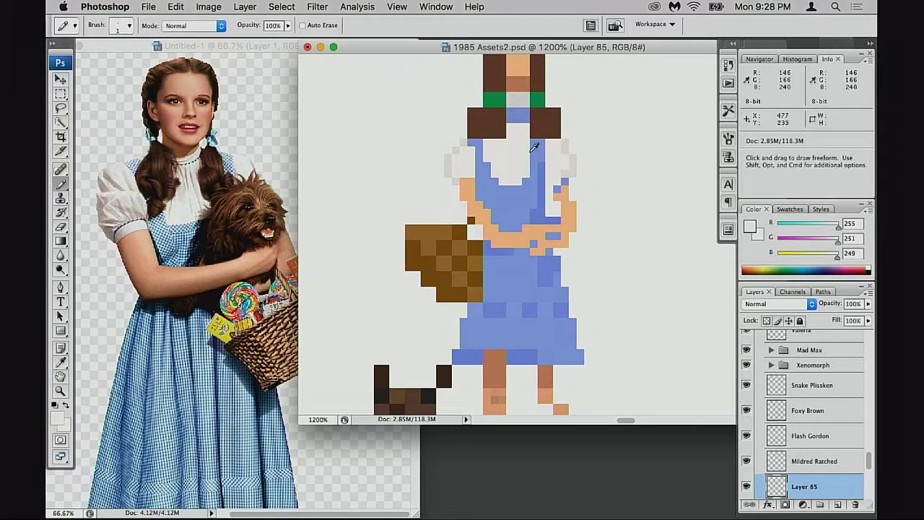
{"action": "scroll", "coordinate": [496, 188], "scroll_direction": "down", "scroll_amount": 1}
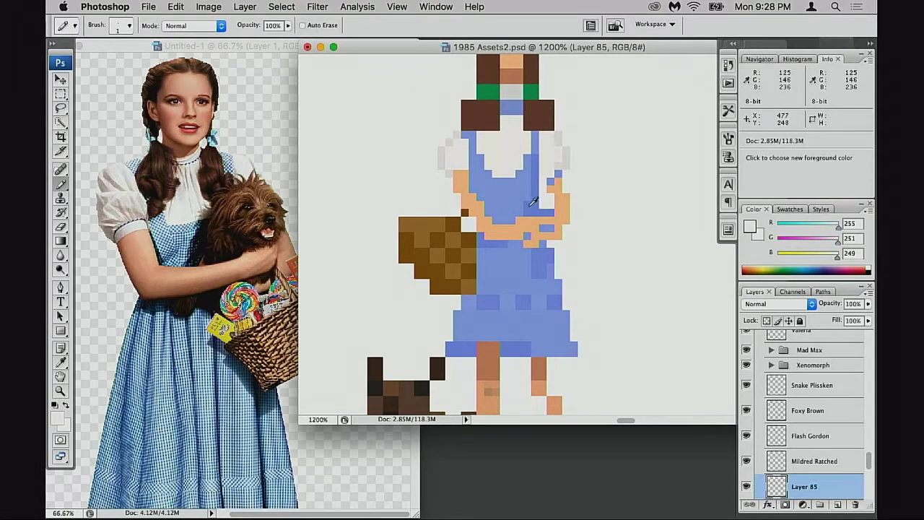
Shade the bodice above the folded arms with darker blue (125, 146, 236) at a reduced 50% pencil opacity.
{"action": "left_click", "coordinate": [532, 202], "text": "alt"}
{"action": "key", "text": "3"}
{"action": "key", "text": "5"}
{"action": "mouse_move", "coordinate": [527, 202]}
{"action": "left_mouse_down"}
{"action": "mouse_move", "coordinate": [490, 202]}
{"action": "mouse_move", "coordinate": [503, 272]}
{"action": "mouse_move", "coordinate": [475, 251]}
{"action": "left_mouse_up"}
{"action": "key", "text": "space"}
{"action": "left_click", "coordinate": [483, 249], "text": "alt"}
Cover the basket's checkered weave with medium brown (165, 118, 52).
{"action": "left_click", "coordinate": [399, 163], "text": "alt"}
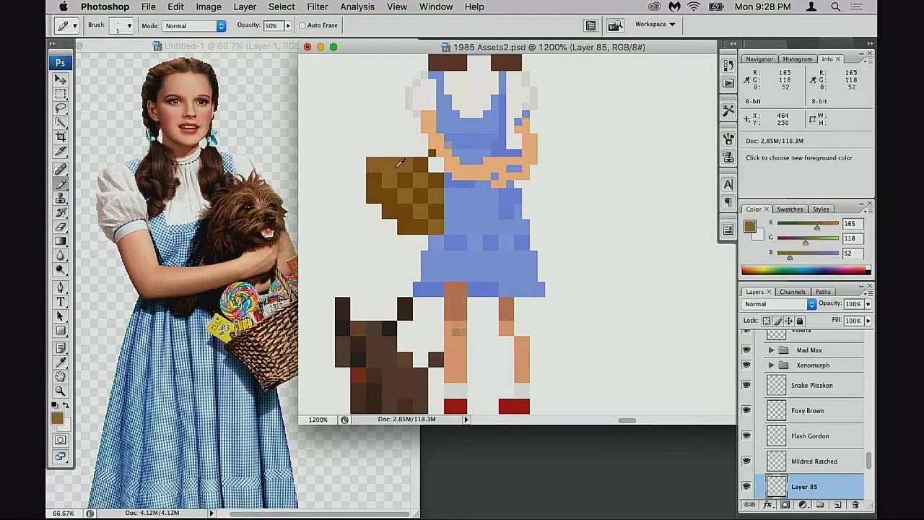
{"action": "key", "text": "super+z"}
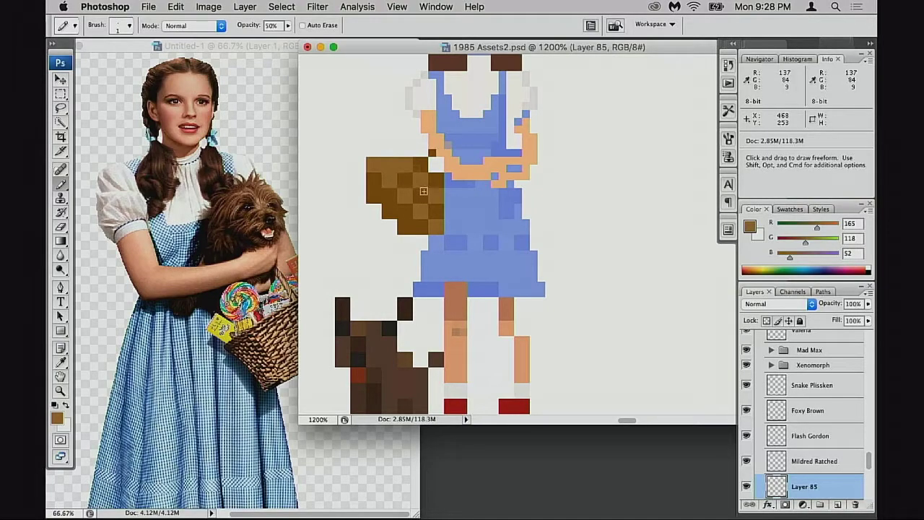
{"action": "left_click", "coordinate": [410, 180], "text": "alt"}
{"action": "left_click", "coordinate": [428, 197]}
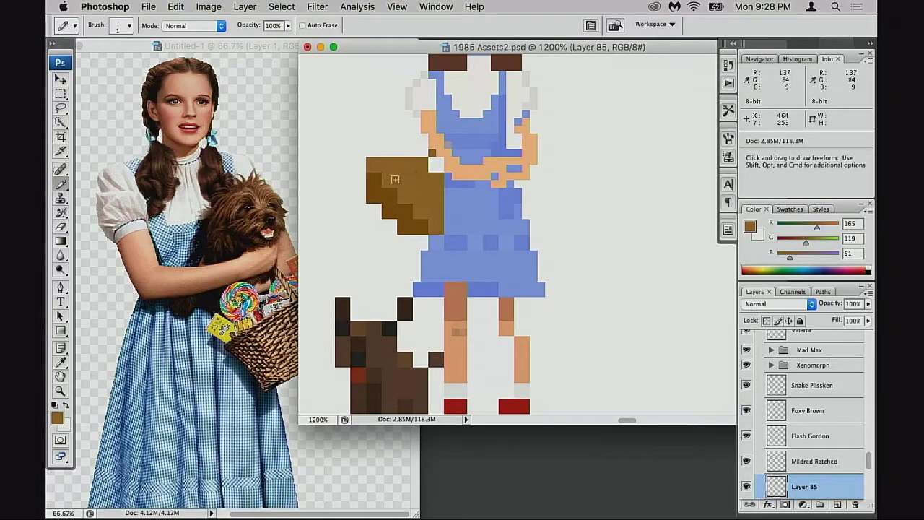
Smooth the basket's stepped outer edge and shade its underside diagonally in dark brown (137, 84, 9), trimming with medium brown.
{"action": "left_click", "coordinate": [369, 186], "text": "alt"}
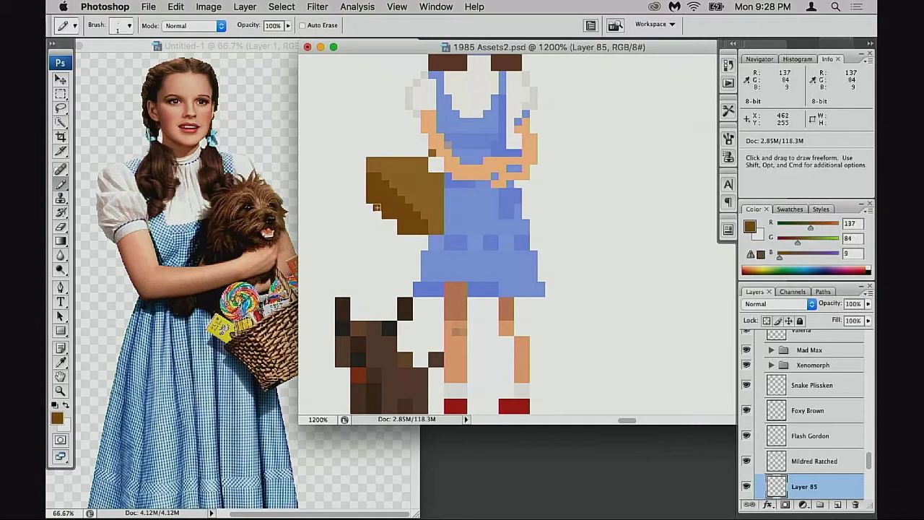
{"action": "left_click", "coordinate": [391, 171], "text": "alt"}
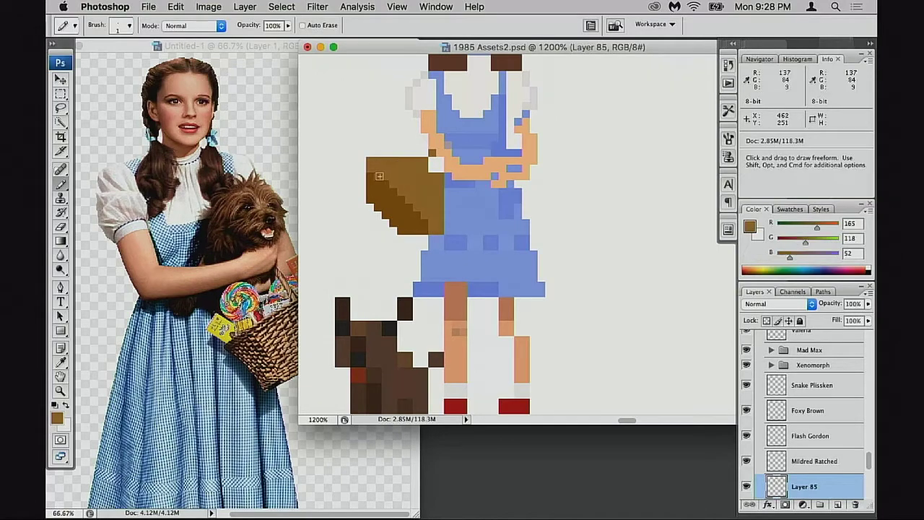
{"action": "left_click", "coordinate": [374, 181], "text": "alt"}
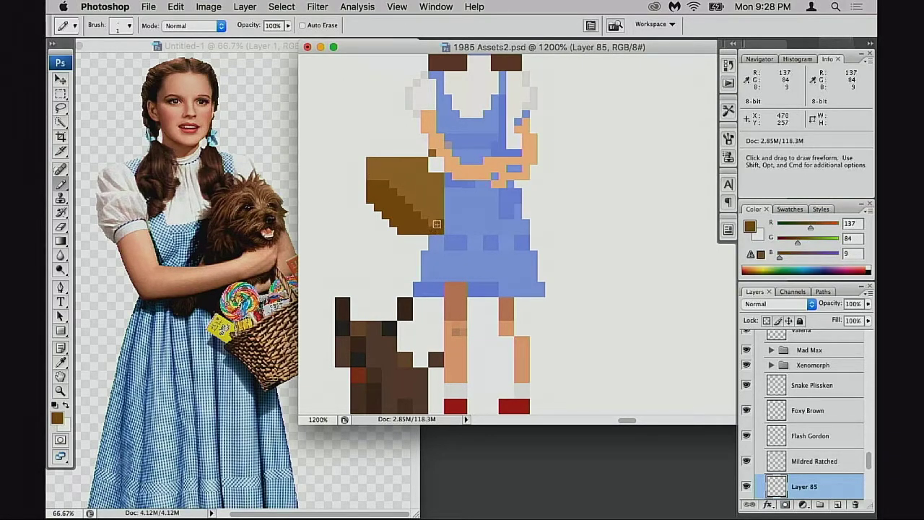
{"action": "left_click", "coordinate": [386, 186], "text": "alt"}
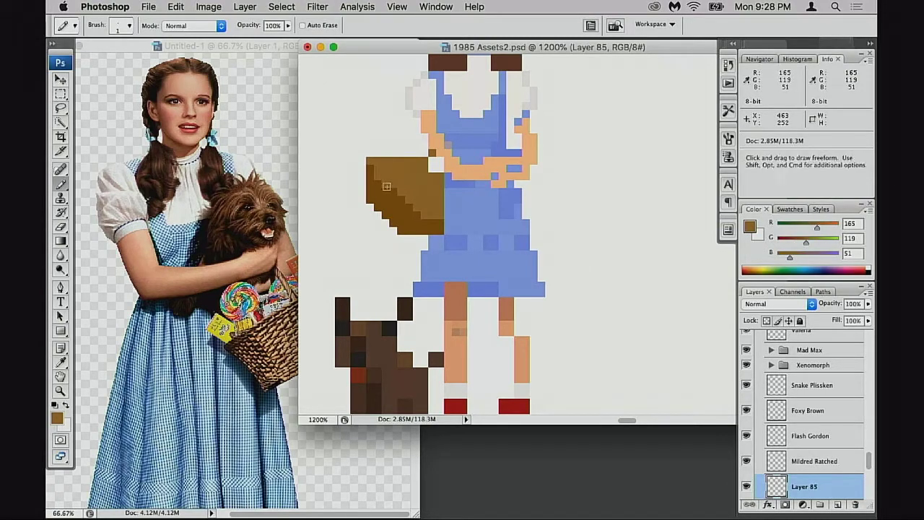
{"action": "left_click", "coordinate": [437, 219], "text": "alt"}
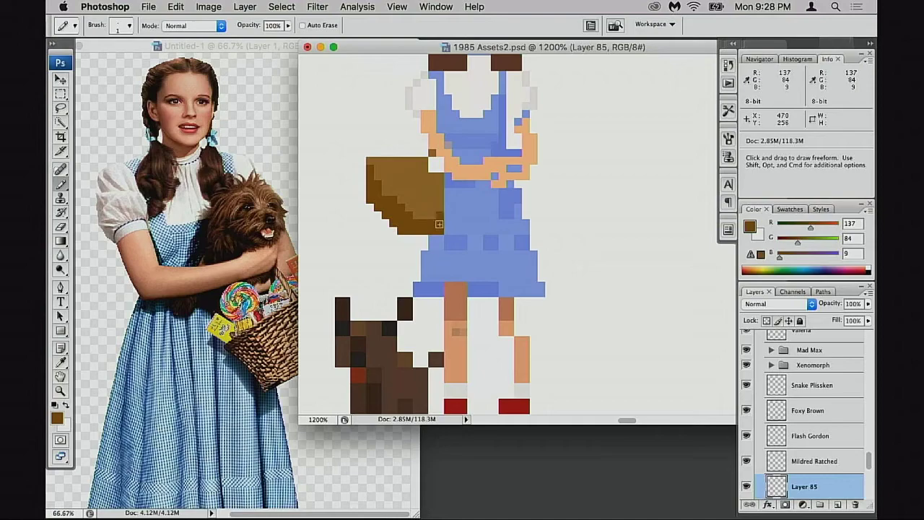
Refine the basket's shading into a thick dark brown (137, 84, 9) band along the base, with medium brown (165, 118, 52) above.
{"action": "left_click", "coordinate": [370, 169], "text": "alt"}
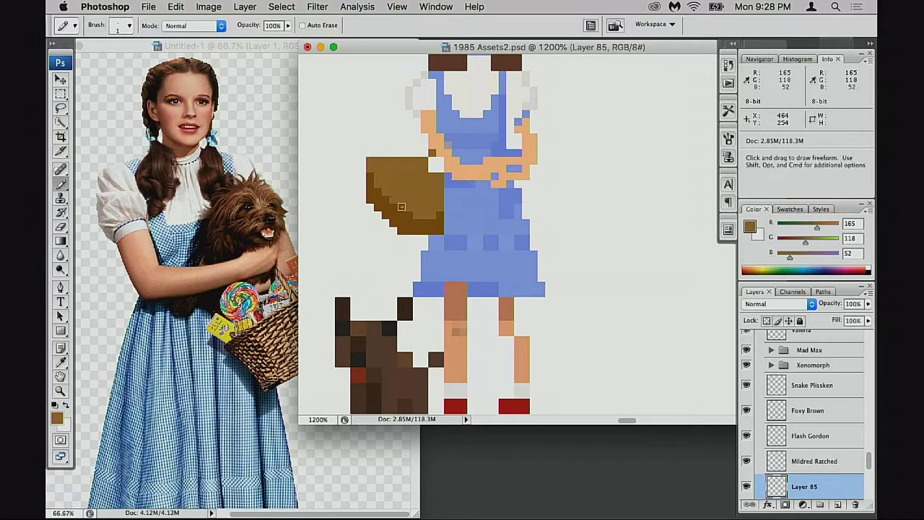
{"action": "left_click", "coordinate": [408, 205], "text": "alt"}
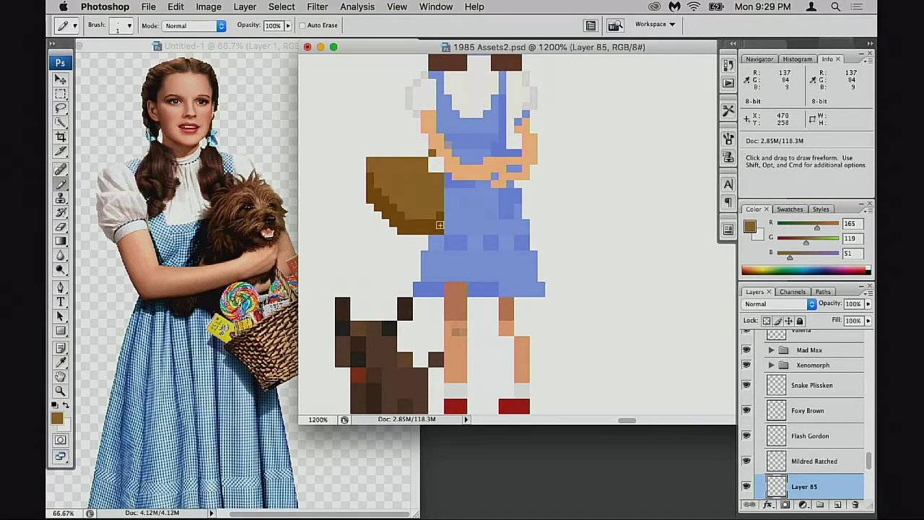
{"action": "left_click", "coordinate": [436, 222], "text": "alt"}
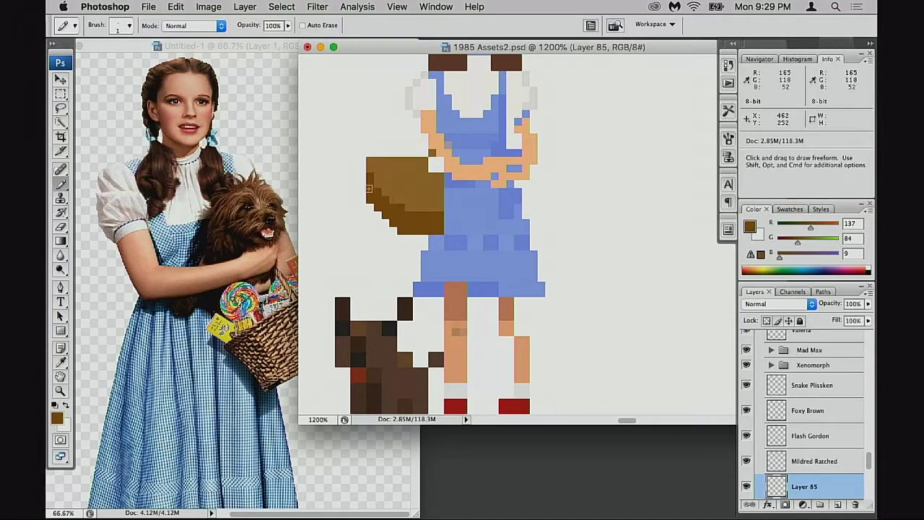
{"action": "left_click_drag", "start_coordinate": [400, 241], "coordinate": [450, 227]}
{"action": "key", "text": "e"}
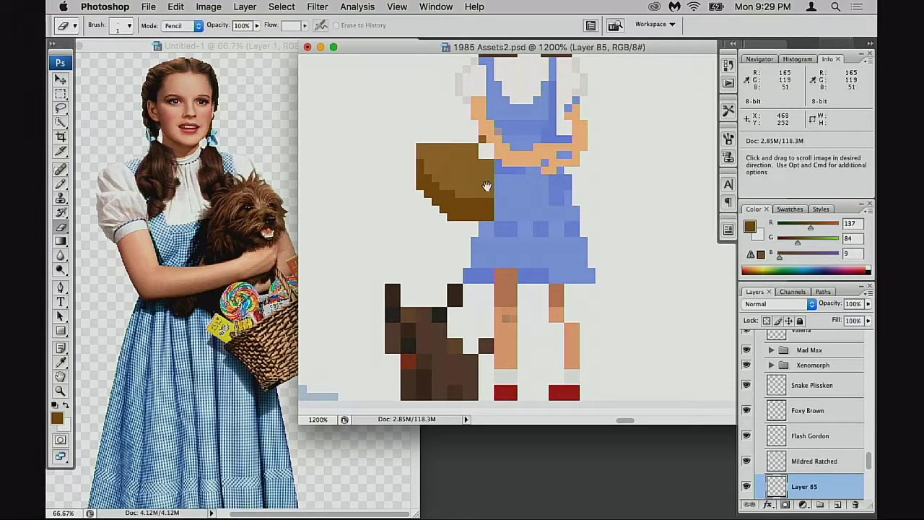
Cover the dark squares on the skirt with light blue (146, 166, 240) and touch up the hem in darker blue (125, 146, 236).
{"action": "scroll", "coordinate": [487, 186], "scroll_direction": "down", "scroll_amount": 3}
{"action": "scroll", "coordinate": [486, 186], "scroll_direction": "right", "scroll_amount": 3}
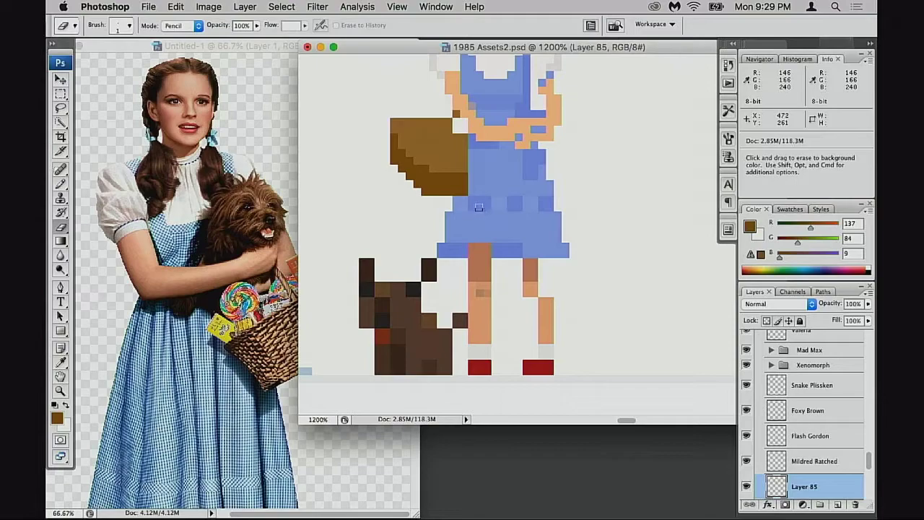
{"action": "key", "text": "b"}
{"action": "left_click", "coordinate": [476, 210], "text": "alt"}
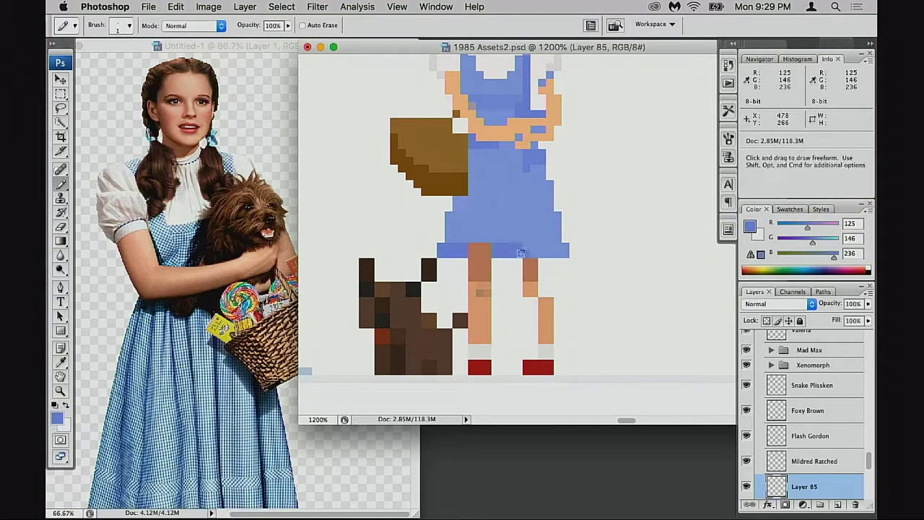
{"action": "scroll", "coordinate": [495, 231], "scroll_direction": "down", "scroll_amount": 3}
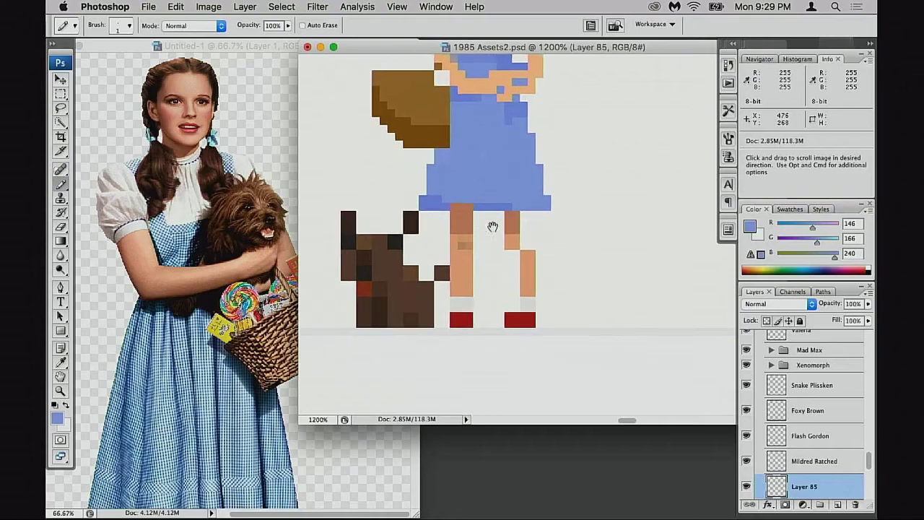
Repaint the lower legs in skin tone (255, 197, 144), covering the knee mark and reshaping the far calf.
{"action": "left_click", "coordinate": [484, 146], "text": "alt"}
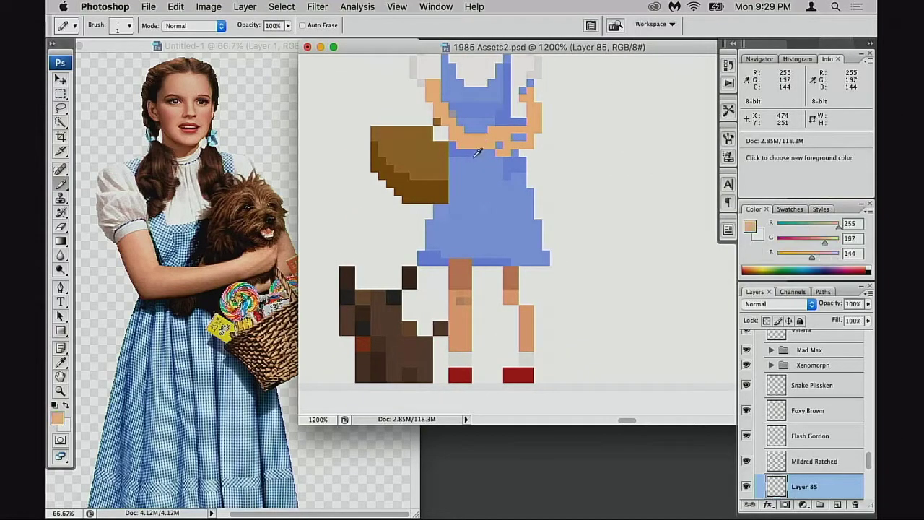
{"action": "scroll", "coordinate": [485, 181], "scroll_direction": "down", "scroll_amount": 3}
{"action": "mouse_move", "coordinate": [478, 229]}
{"action": "left_mouse_down"}
{"action": "mouse_move", "coordinate": [478, 259]}
{"action": "mouse_move", "coordinate": [474, 236]}
{"action": "mouse_move", "coordinate": [472, 272]}
{"action": "mouse_move", "coordinate": [484, 242]}
{"action": "mouse_move", "coordinate": [485, 276]}
{"action": "mouse_move", "coordinate": [525, 231]}
{"action": "mouse_move", "coordinate": [548, 263]}
{"action": "mouse_move", "coordinate": [537, 247]}
{"action": "mouse_move", "coordinate": [544, 275]}
{"action": "mouse_move", "coordinate": [544, 256]}
{"action": "mouse_move", "coordinate": [559, 256]}
{"action": "mouse_move", "coordinate": [549, 235]}
{"action": "left_mouse_up"}
{"action": "key", "text": "e"}
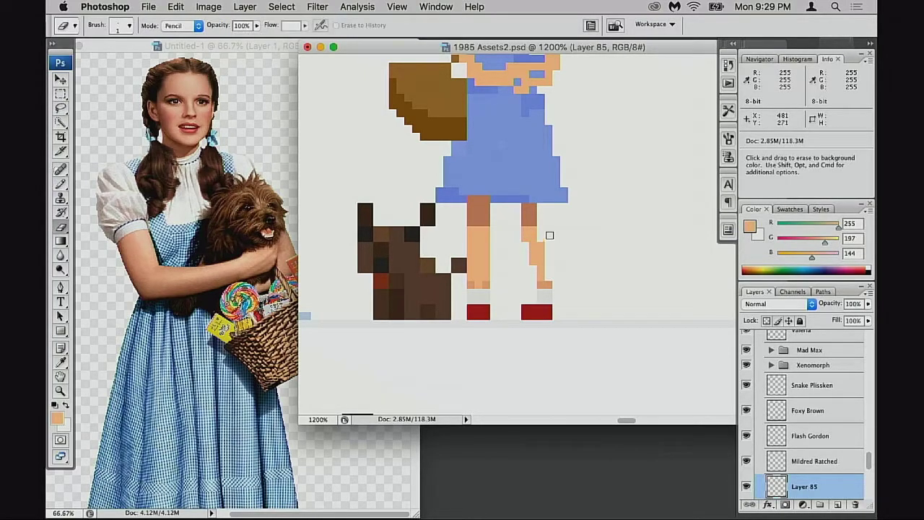
{"action": "key", "text": "b"}
{"action": "left_click", "coordinate": [535, 282]}
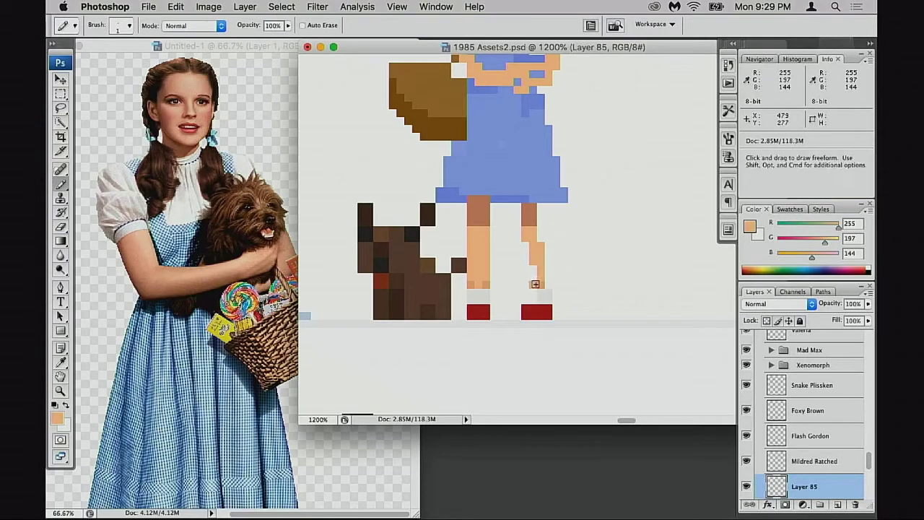
{"action": "left_click", "coordinate": [534, 278]}
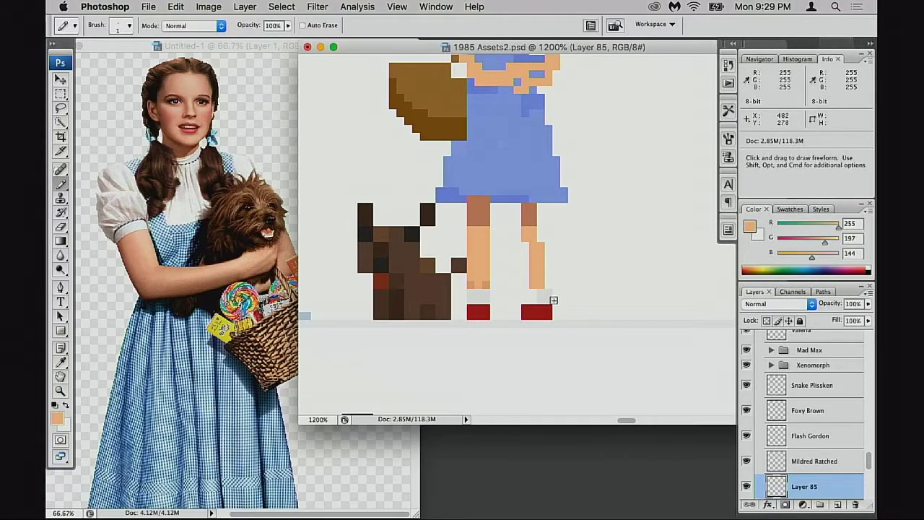
{"action": "scroll", "coordinate": [505, 289], "scroll_direction": "up", "scroll_amount": 5}
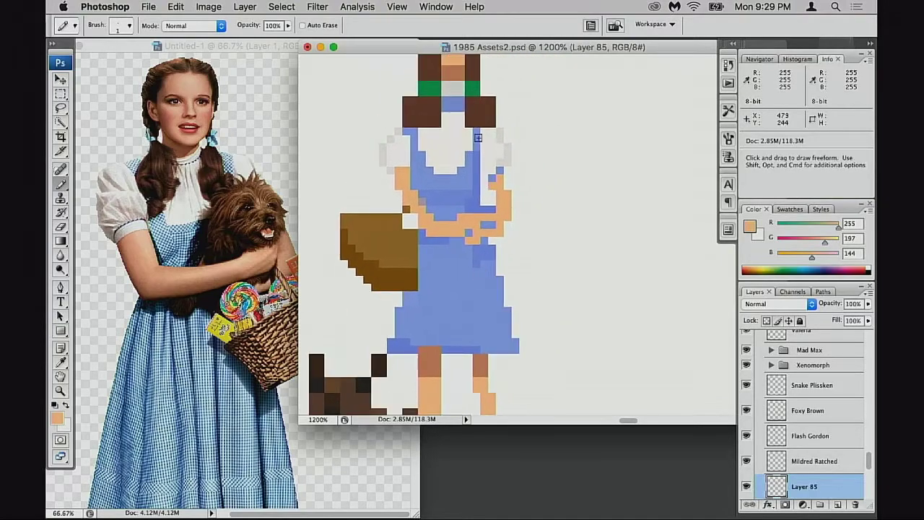
Extend the lower edge of the far puffed sleeve in light grey (241, 236, 234).
{"action": "scroll", "coordinate": [497, 190], "scroll_direction": "right", "scroll_amount": 2}
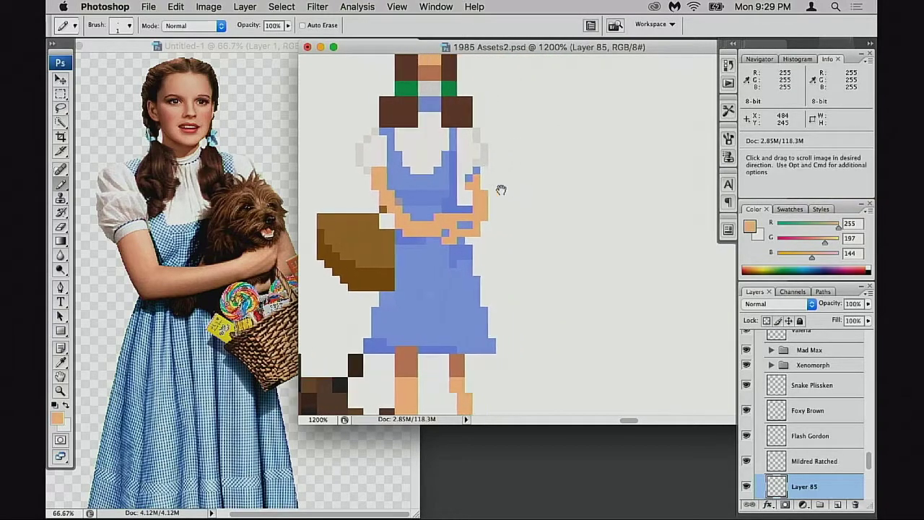
{"action": "key", "text": "e"}
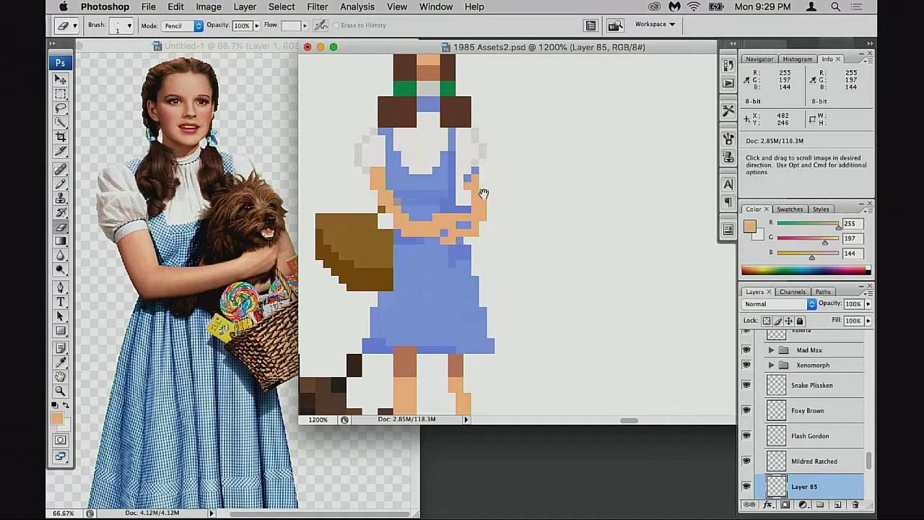
{"action": "scroll", "coordinate": [498, 187], "scroll_direction": "left", "scroll_amount": 5}
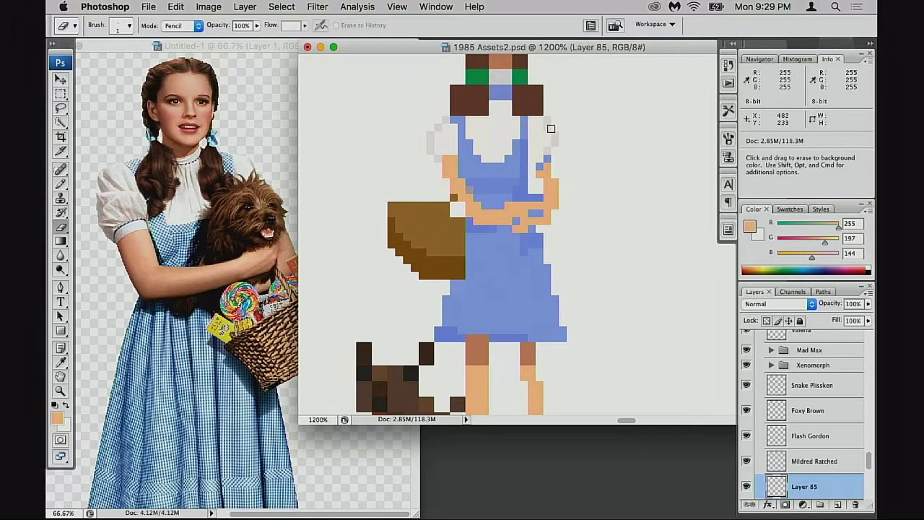
{"action": "key", "text": "b"}
{"action": "left_click", "coordinate": [543, 153], "text": "alt"}
{"action": "left_click", "coordinate": [543, 157]}
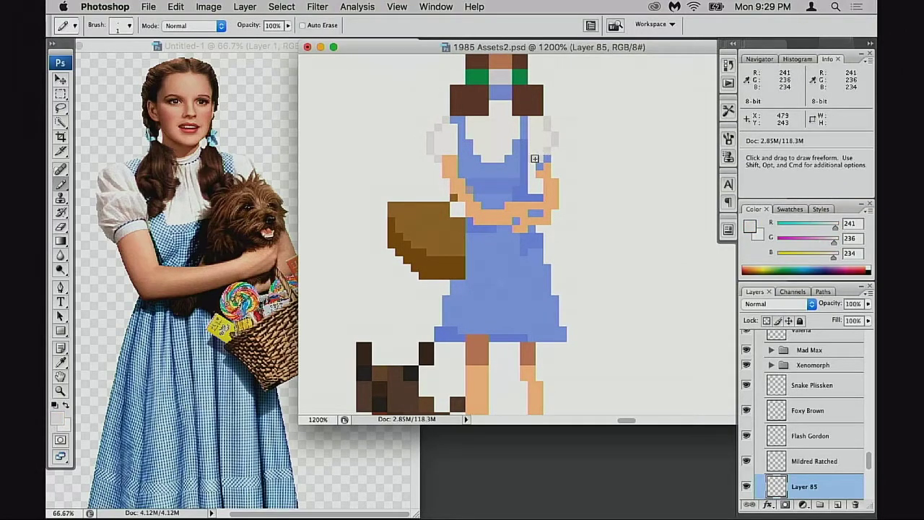
Erase the outer column of the near leg to slim it and repaint its dark thigh in skin tone (255, 197, 144).
{"action": "scroll", "coordinate": [554, 177], "scroll_direction": "down", "scroll_amount": 5}
{"action": "scroll", "coordinate": [550, 189], "scroll_direction": "right", "scroll_amount": 2}
{"action": "scroll", "coordinate": [547, 192], "scroll_direction": "up", "scroll_amount": 2}
{"action": "scroll", "coordinate": [547, 192], "scroll_direction": "right", "scroll_amount": 1}
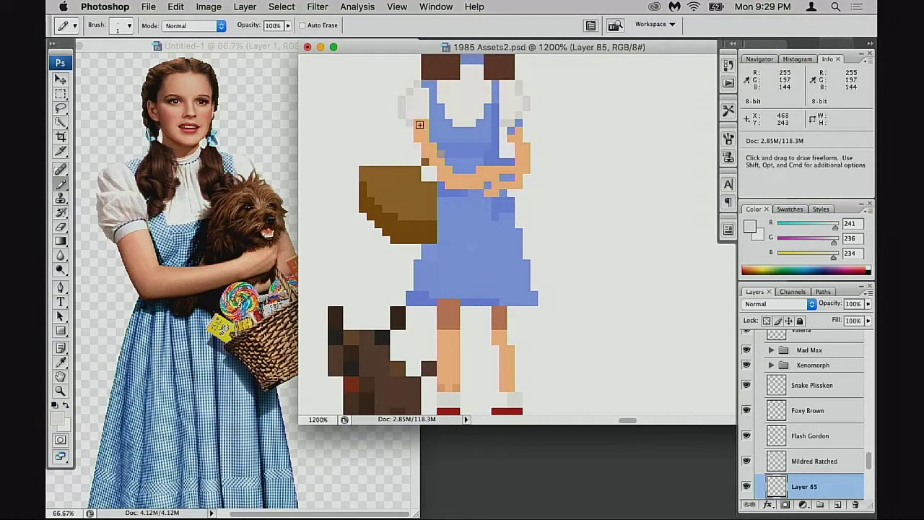
{"action": "scroll", "coordinate": [538, 224], "scroll_direction": "down", "scroll_amount": 4}
{"action": "scroll", "coordinate": [538, 225], "scroll_direction": "left", "scroll_amount": 2}
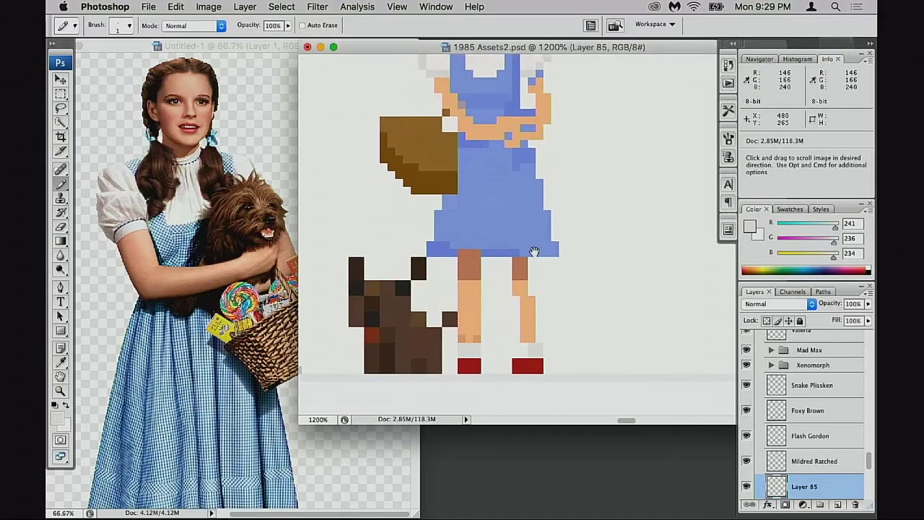
{"action": "left_click", "coordinate": [514, 289]}
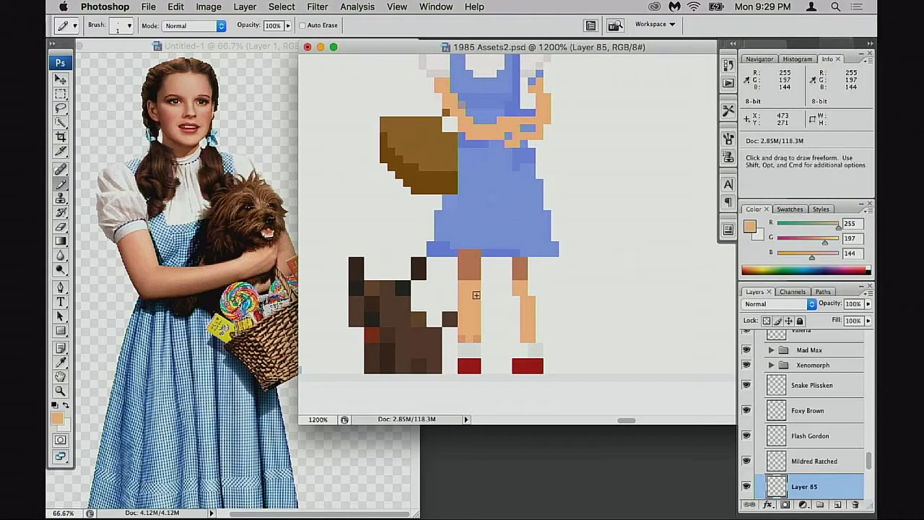
{"action": "key", "text": "e"}
{"action": "left_click_drag", "start_coordinate": [468, 266], "coordinate": [457, 331]}
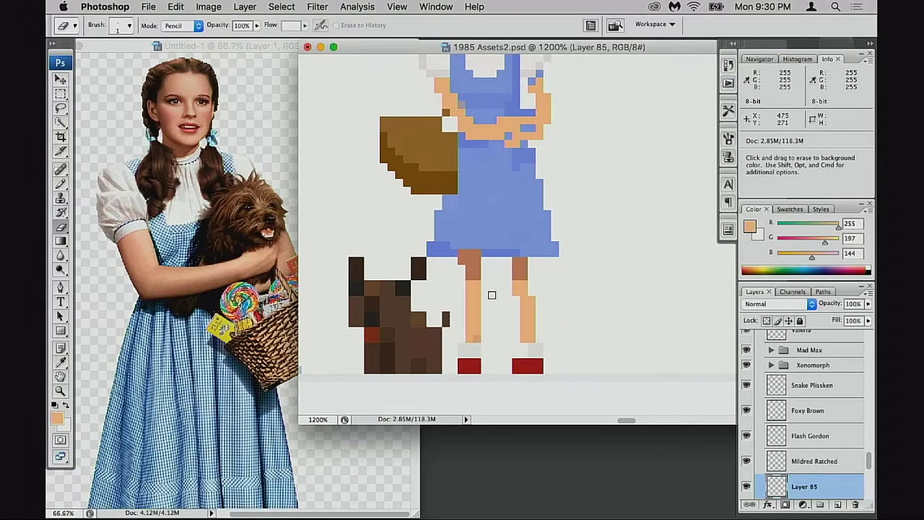
{"action": "key", "text": "b"}
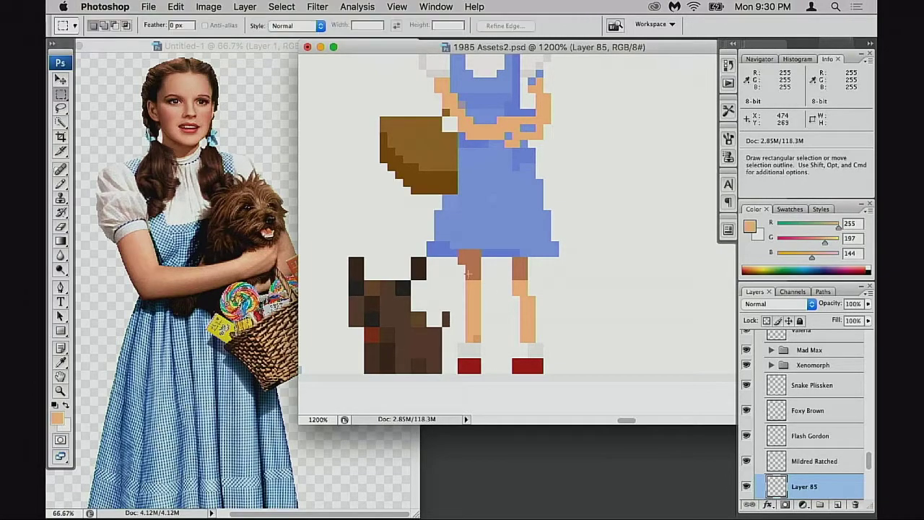
{"action": "key", "text": "shift+b"}
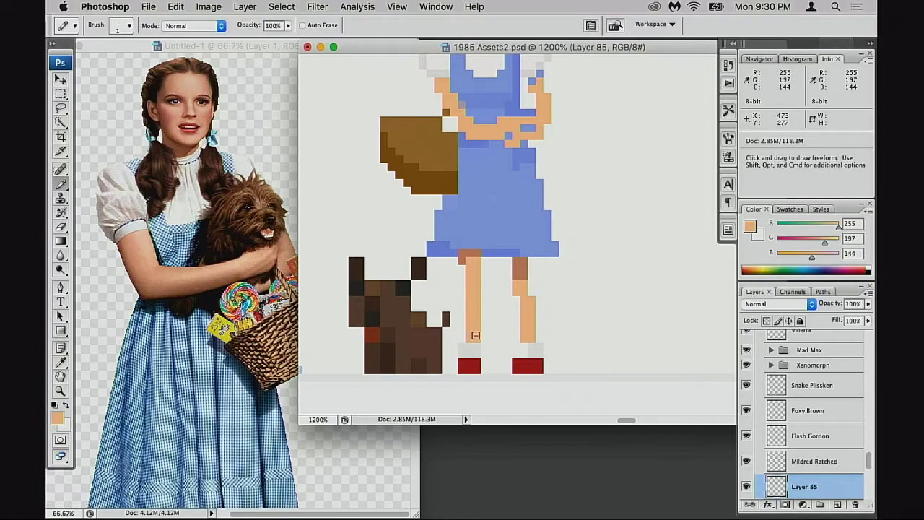
Paint short socks above both red shoes in the dress's light blue (146, 166, 240).
{"action": "scroll", "coordinate": [540, 294], "scroll_direction": "up", "scroll_amount": 1}
{"action": "left_click", "coordinate": [490, 295], "text": "alt"}
{"action": "scroll", "coordinate": [470, 289], "scroll_direction": "down", "scroll_amount": 5}
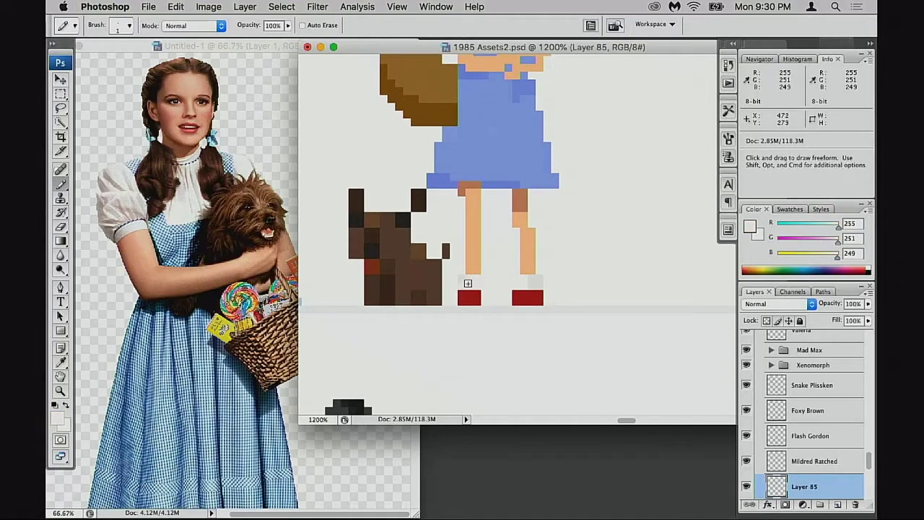
{"action": "scroll", "coordinate": [484, 242], "scroll_direction": "up", "scroll_amount": 2}
{"action": "left_click", "coordinate": [443, 128], "text": "alt"}
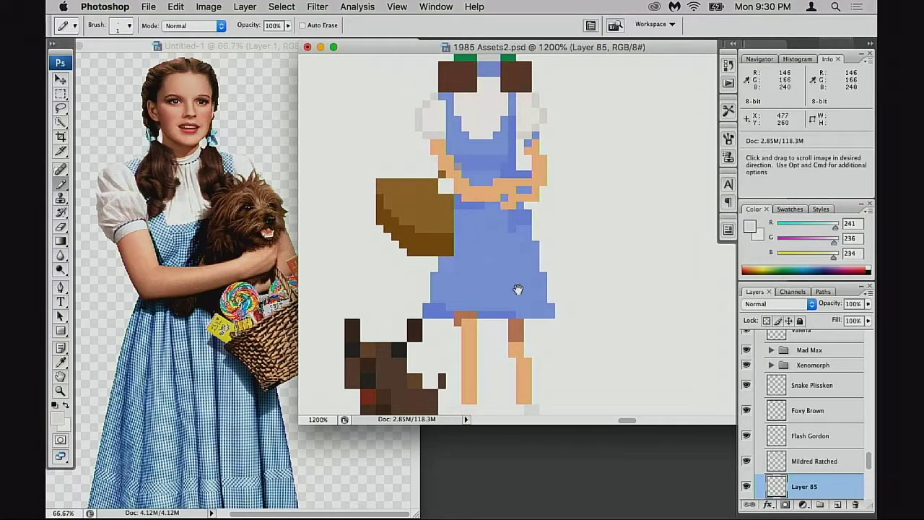
{"action": "scroll", "coordinate": [514, 282], "scroll_direction": "down", "scroll_amount": 2}
{"action": "scroll", "coordinate": [512, 180], "scroll_direction": "up", "scroll_amount": 2}
{"action": "left_click", "coordinate": [503, 191], "text": "alt"}
{"action": "scroll", "coordinate": [480, 205], "scroll_direction": "down", "scroll_amount": 3}
{"action": "left_click", "coordinate": [463, 215]}
{"action": "left_click", "coordinate": [523, 215]}
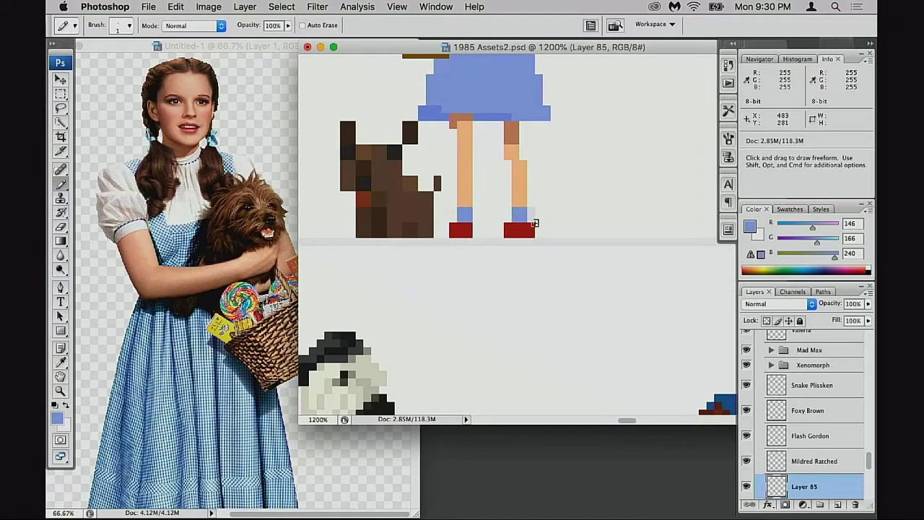
Erase the leftover grey beside the far sock and the stray brown pixels beside the near thigh.
{"action": "key", "text": "e"}
{"action": "scroll", "coordinate": [454, 224], "scroll_direction": "up", "scroll_amount": 3}
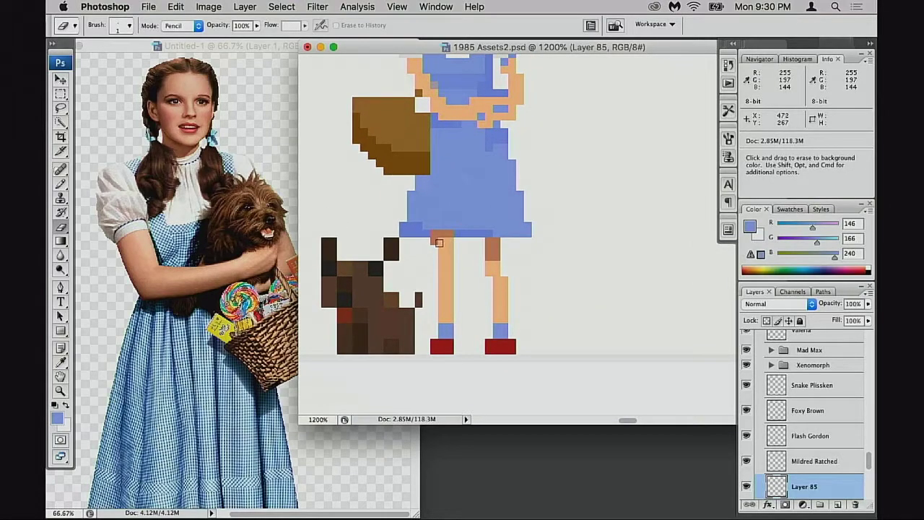
{"action": "scroll", "coordinate": [448, 256], "scroll_direction": "left", "scroll_amount": 1}
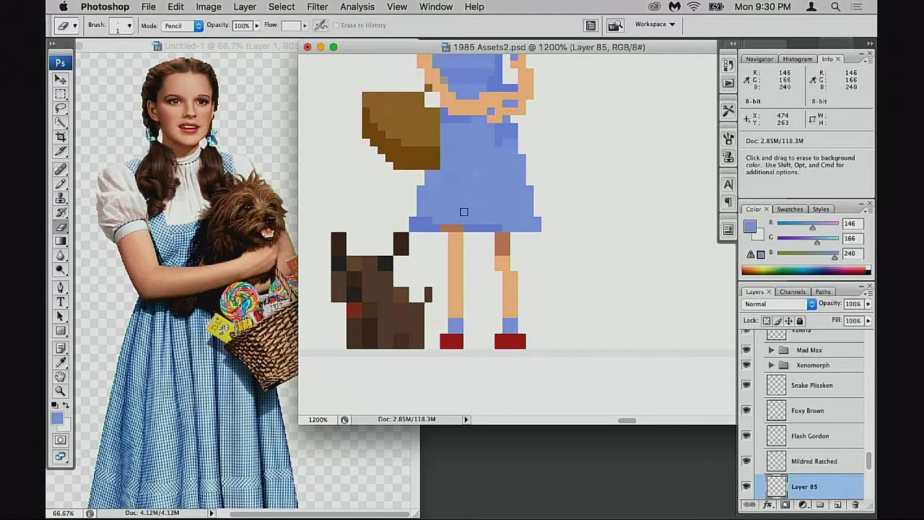
Patch the hem in darker blue (125, 146, 236) and repaint the upper legs in skin tone (255, 197, 144) with brown (206, 137, 103) shading.
{"action": "key", "text": "b"}
{"action": "left_click", "coordinate": [449, 226], "text": "alt"}
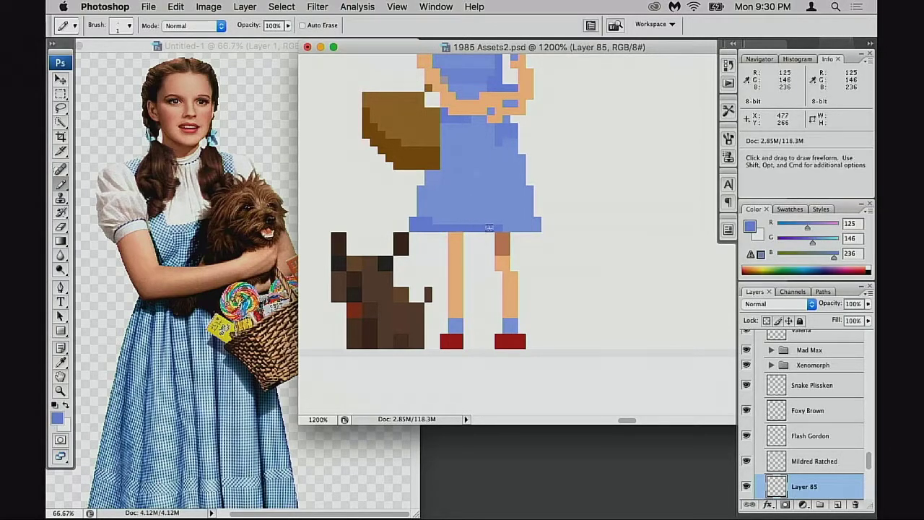
{"action": "left_click", "coordinate": [508, 242], "text": "alt"}
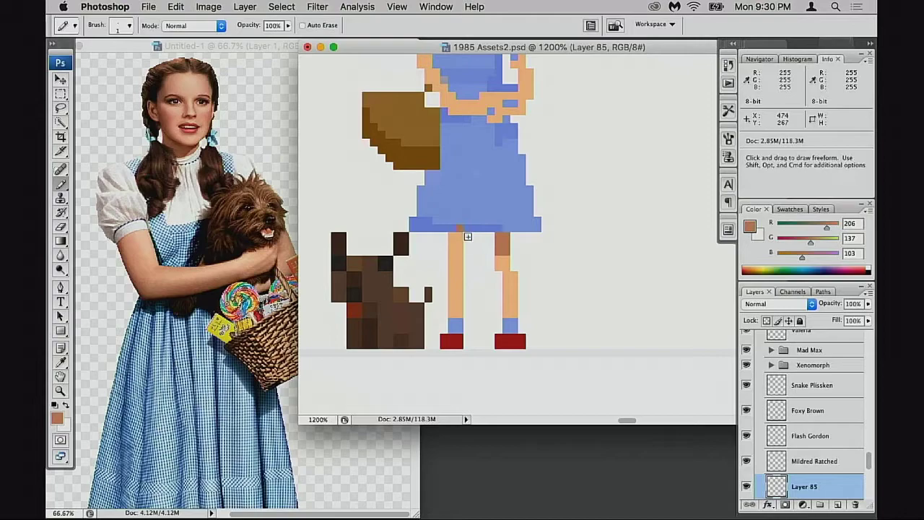
{"action": "left_click", "coordinate": [508, 261], "text": "alt"}
{"action": "left_click_drag", "start_coordinate": [504, 254], "coordinate": [502, 244]}
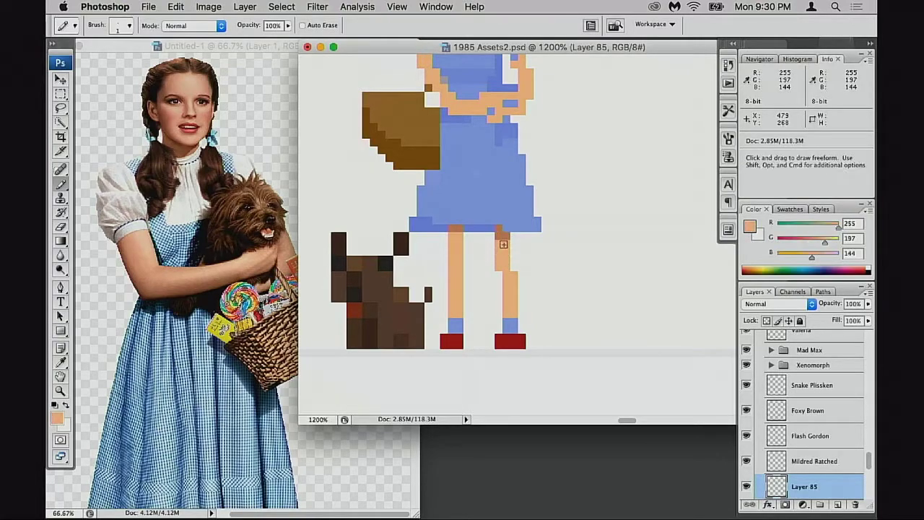
{"action": "left_click", "coordinate": [501, 236]}
Examine the sprite's overall proportions beside the other characters and against the full-length reference photo.
{"action": "left_click", "coordinate": [519, 292], "text": "alt+super"}
{"action": "left_click", "coordinate": [538, 287], "text": "alt+super"}
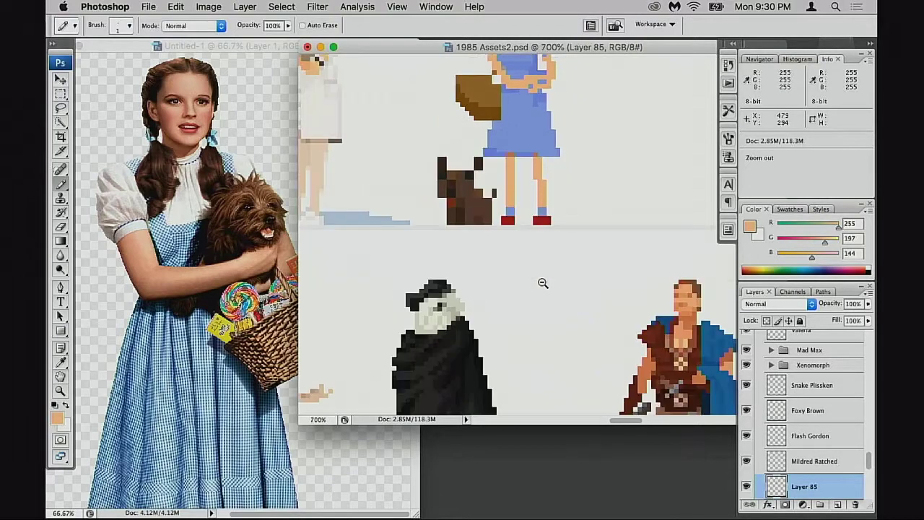
{"action": "left_click", "coordinate": [542, 283], "text": "alt+super"}
{"action": "left_click", "coordinate": [534, 238], "text": "alt+super"}
{"action": "left_click_drag", "start_coordinate": [522, 206], "coordinate": [531, 279]}
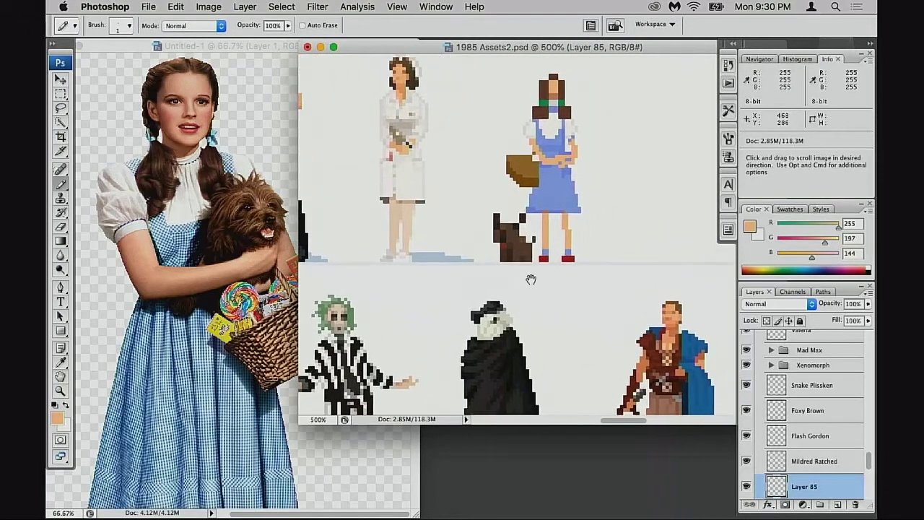
{"action": "left_click_drag", "start_coordinate": [564, 246], "coordinate": [514, 296]}
{"action": "left_click", "coordinate": [519, 288], "text": "alt+super"}
{"action": "left_click", "coordinate": [541, 262], "text": "alt+super"}
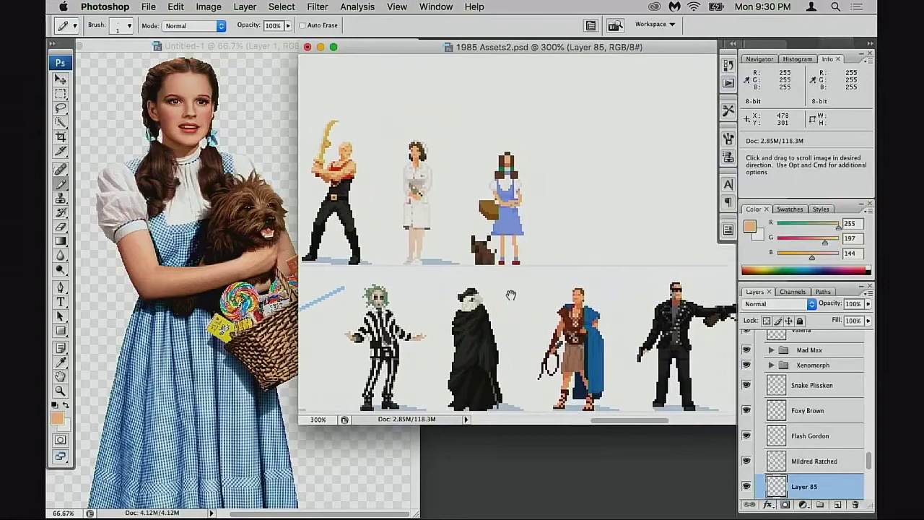
{"action": "left_click_drag", "start_coordinate": [541, 262], "coordinate": [621, 275]}
{"action": "left_click", "coordinate": [273, 315]}
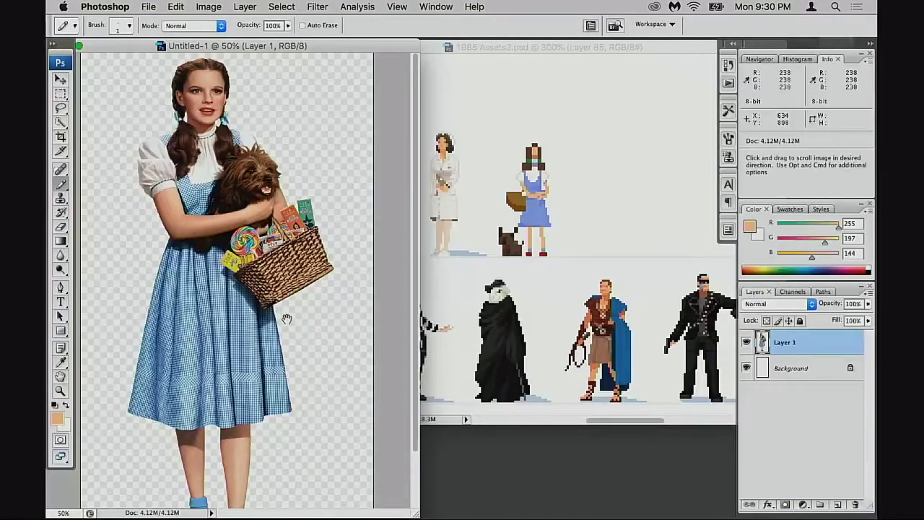
{"action": "left_click", "coordinate": [284, 318], "text": "alt+super"}
{"action": "left_click", "coordinate": [282, 315], "text": "alt+super"}
{"action": "left_click", "coordinate": [560, 267]}
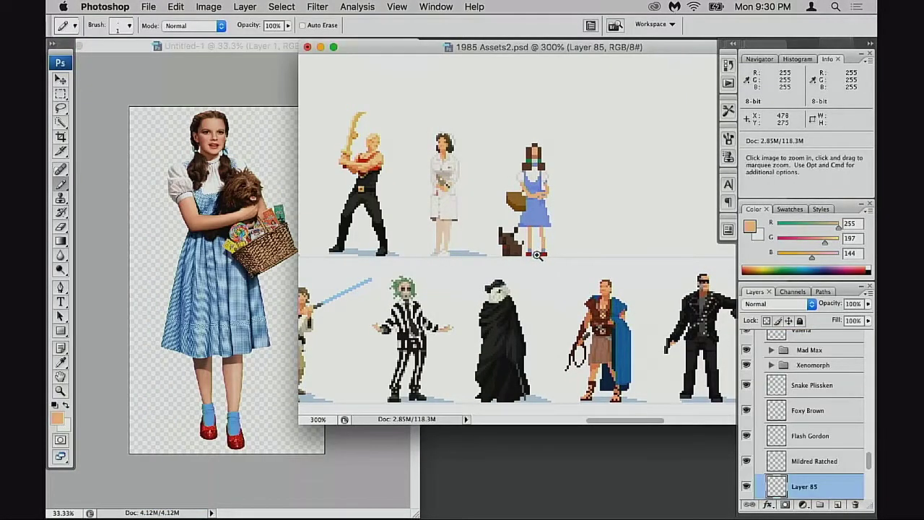
Lengthen the skirt slightly over the tops of the legs in light blue (146, 166, 240), covering the darker hem.
{"action": "left_click", "coordinate": [532, 247], "text": "super"}
{"action": "left_click", "coordinate": [532, 248], "text": "super"}
{"action": "left_click", "coordinate": [510, 287], "text": "super"}
{"action": "scroll", "coordinate": [510, 288], "scroll_direction": "up", "scroll_amount": 2}
{"action": "left_click", "coordinate": [532, 263], "text": "super"}
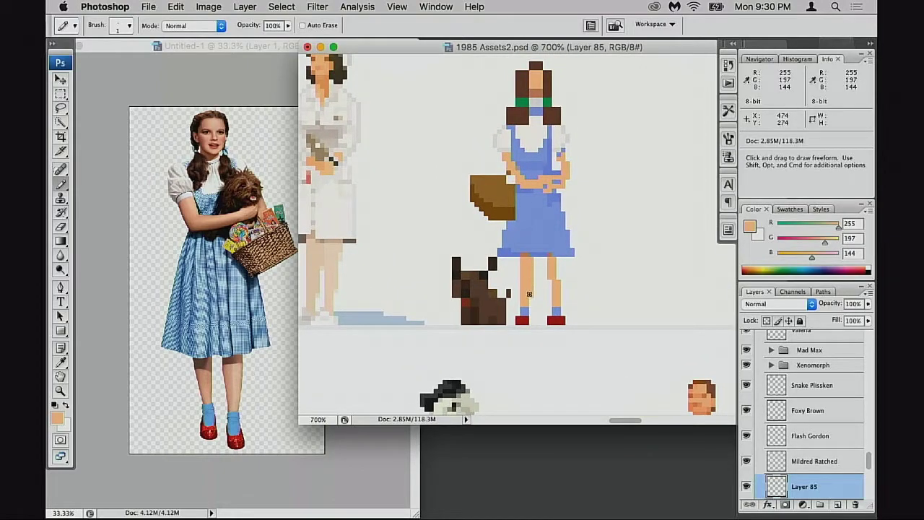
{"action": "left_click", "coordinate": [536, 245], "text": "alt"}
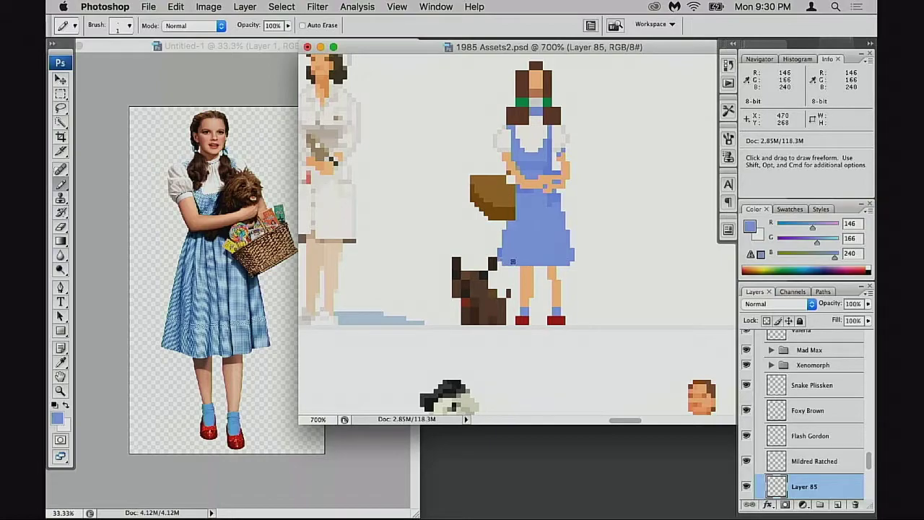
{"action": "mouse_move", "coordinate": [547, 214]}
{"action": "left_mouse_down"}
{"action": "mouse_move", "coordinate": [535, 271]}
{"action": "mouse_move", "coordinate": [566, 267]}
{"action": "mouse_move", "coordinate": [536, 261]}
{"action": "left_mouse_up"}
Select the dog and move it a couple of pixels left, away from the skirt and near leg.
{"action": "key", "text": "e"}
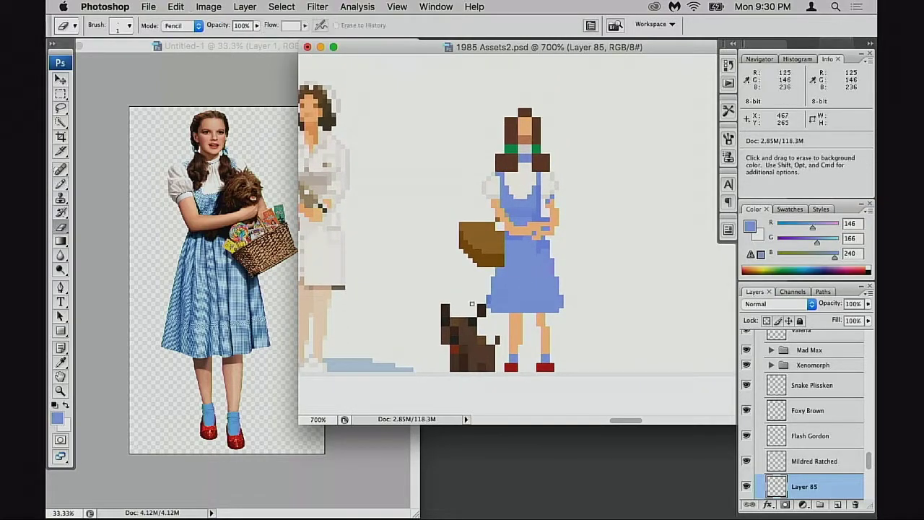
{"action": "key", "text": "m"}
{"action": "left_click_drag", "start_coordinate": [428, 286], "coordinate": [486, 349]}
{"action": "mouse_move", "coordinate": [428, 334]}
{"action": "left_mouse_down"}
{"action": "mouse_move", "coordinate": [488, 355]}
{"action": "mouse_move", "coordinate": [505, 371]}
{"action": "mouse_move", "coordinate": [490, 361]}
{"action": "left_mouse_up"}
{"action": "key", "text": "v"}
{"action": "key", "text": "super+d"}
Extend the hem evenly in light blue (146, 166, 240) and straighten the far leg in skin tone (255, 197, 144).
{"action": "key", "text": "b"}
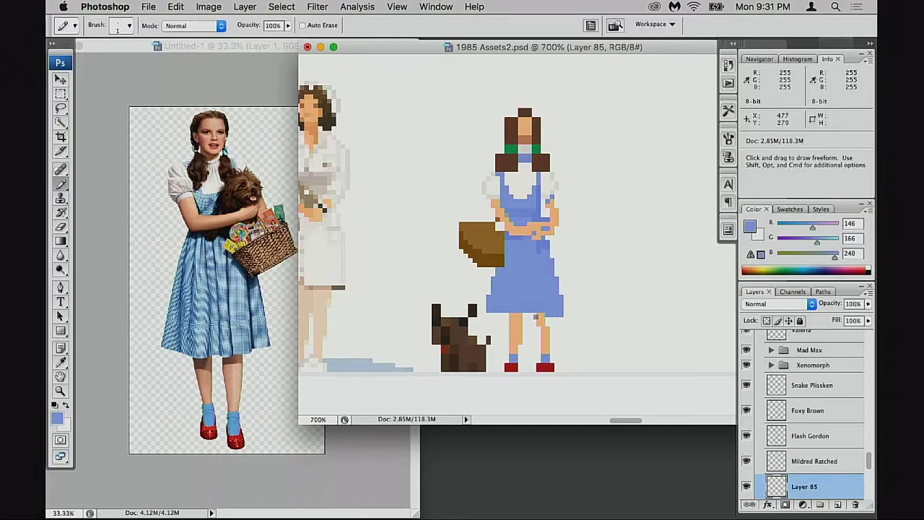
{"action": "scroll", "coordinate": [547, 315], "scroll_direction": "up", "scroll_amount": 2}
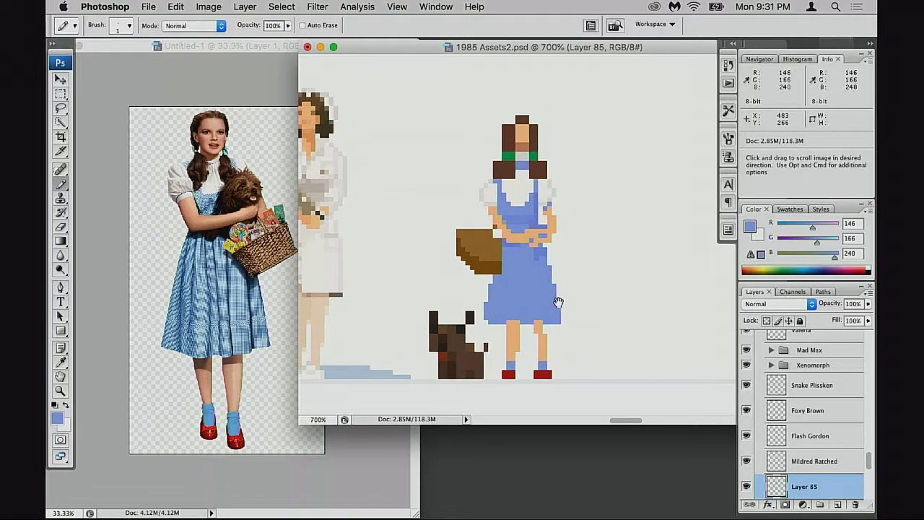
{"action": "left_click", "coordinate": [536, 342], "text": "alt"}
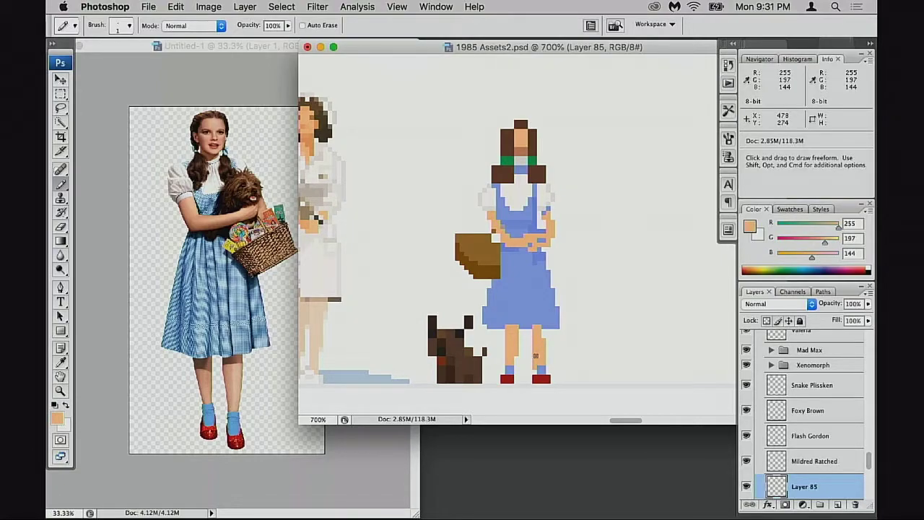
Extend the near shoe's toe outward in red (174, 25, 25) and clean up the shoe shapes with the Eraser.
{"action": "key", "text": "e"}
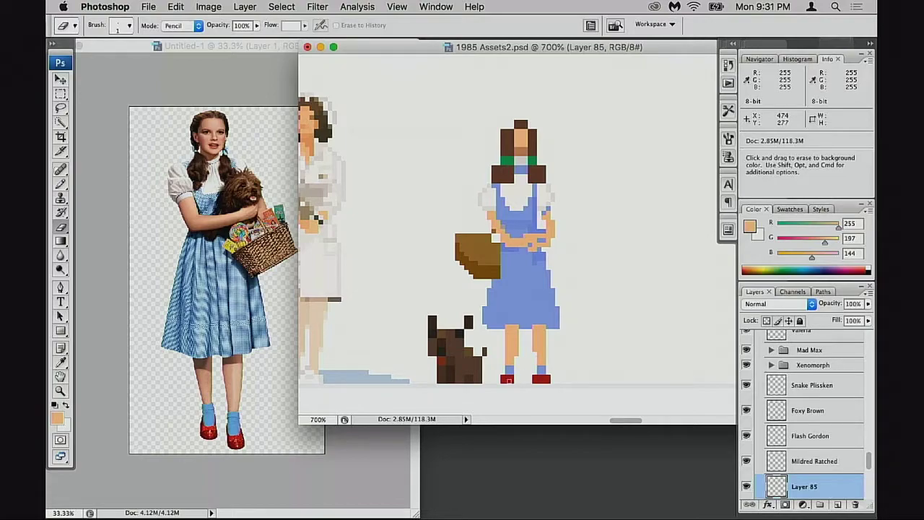
{"action": "key", "text": "b"}
{"action": "left_click", "coordinate": [501, 380], "text": "alt"}
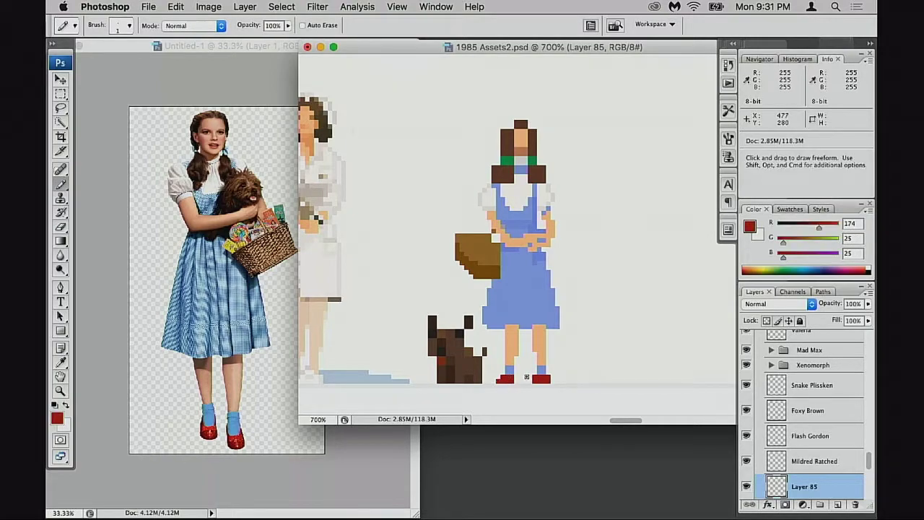
{"action": "key", "text": "e"}
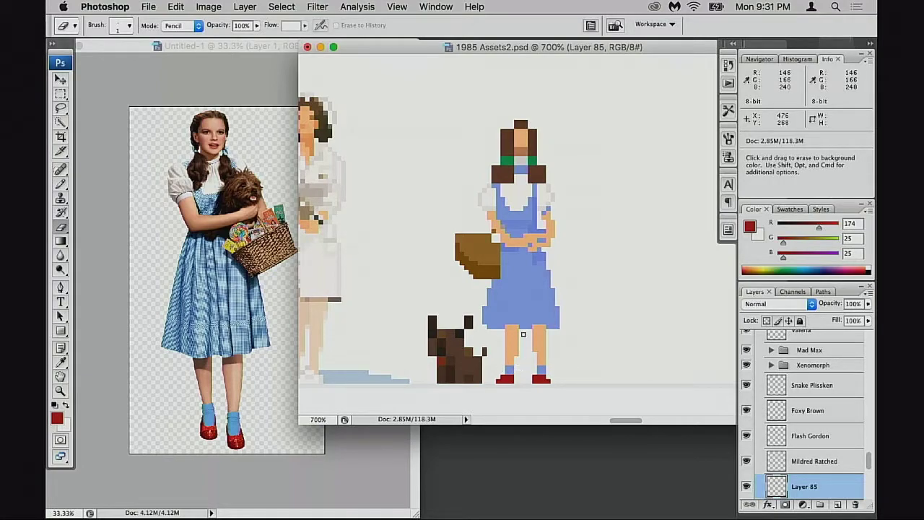
Select the far leg with its shoe and shift it 3 pixels toward the near leg.
{"action": "key", "text": "m"}
{"action": "mouse_move", "coordinate": [536, 329]}
{"action": "left_mouse_down"}
{"action": "mouse_move", "coordinate": [570, 390]}
{"action": "mouse_move", "coordinate": [546, 373]}
{"action": "left_mouse_up"}
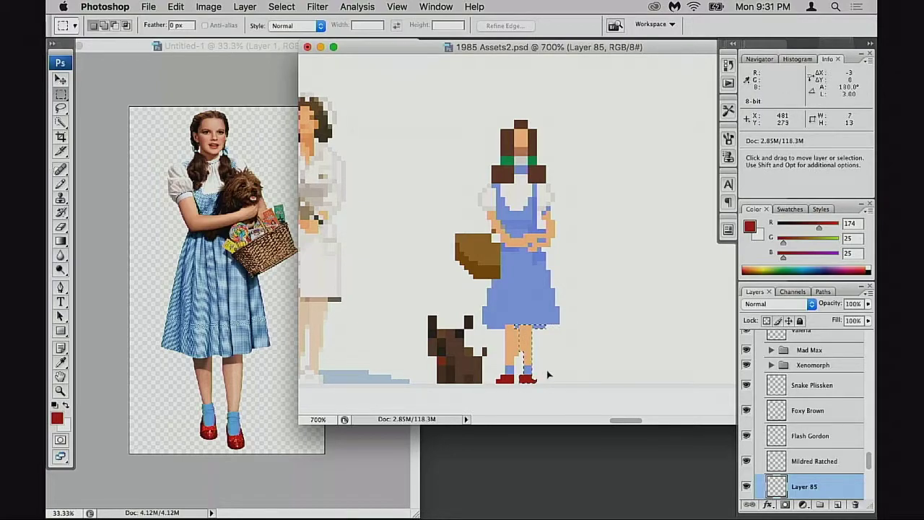
{"action": "key", "text": "super+d"}
Select both legs with their shoes and shift them 1 pixel left under the skirt.
{"action": "scroll", "coordinate": [573, 317], "scroll_direction": "down", "scroll_amount": 1}
{"action": "scroll", "coordinate": [574, 318], "scroll_direction": "left", "scroll_amount": 1}
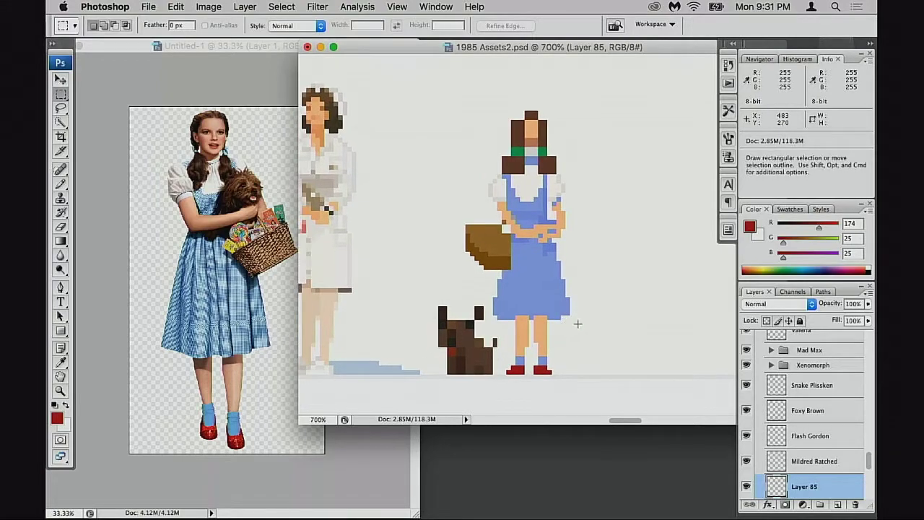
{"action": "left_click_drag", "start_coordinate": [511, 316], "coordinate": [568, 394]}
{"action": "key", "text": "super+Left"}
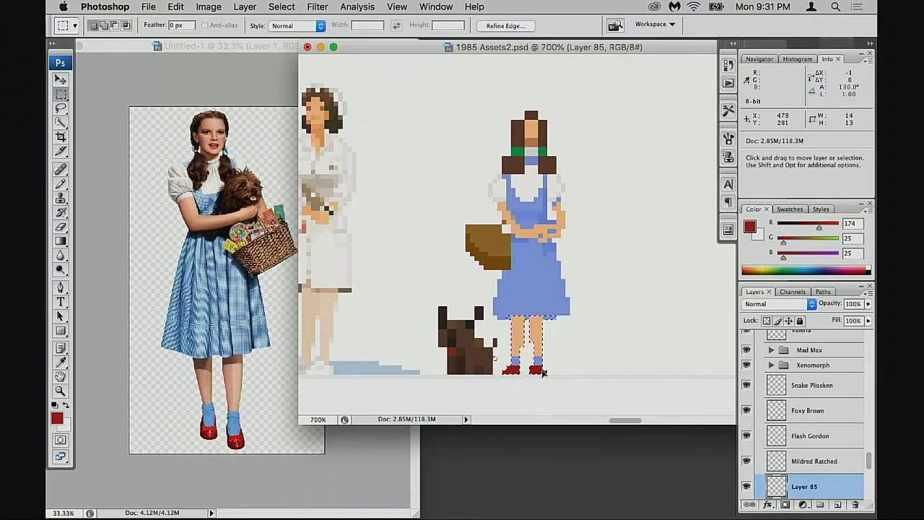
Deselect the legs and reshape the skirt's hem in light blue (146, 166, 240), trimming stray pixels with the Eraser.
{"action": "key", "text": "super+d"}
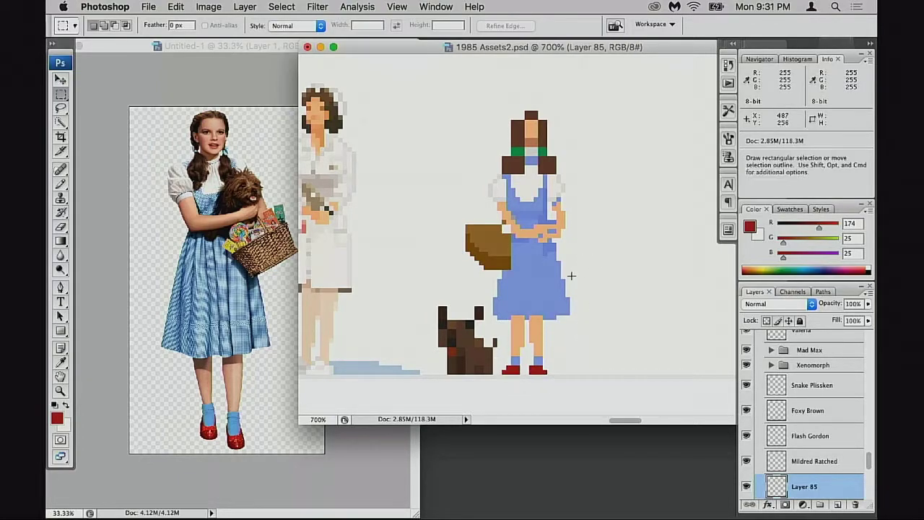
{"action": "key", "text": "b"}
{"action": "left_click", "coordinate": [560, 316], "text": "alt"}
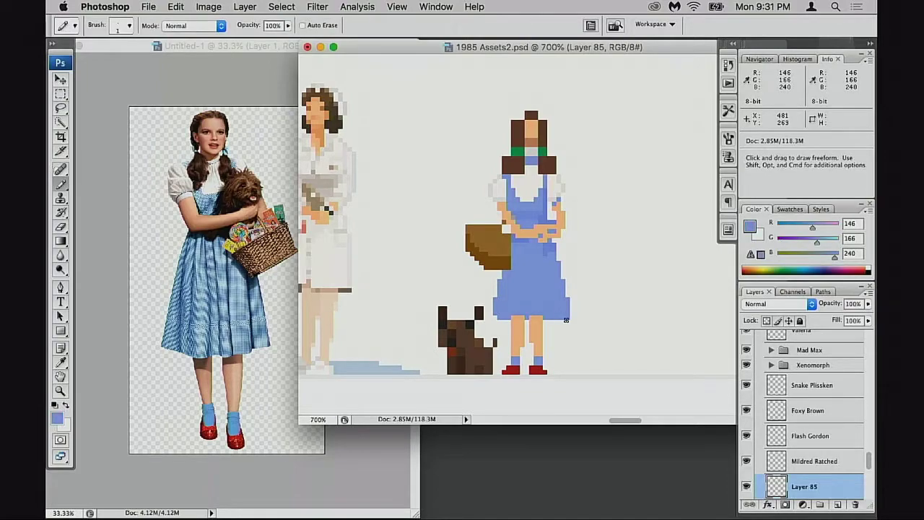
{"action": "scroll", "coordinate": [566, 319], "scroll_direction": "up", "scroll_amount": 2}
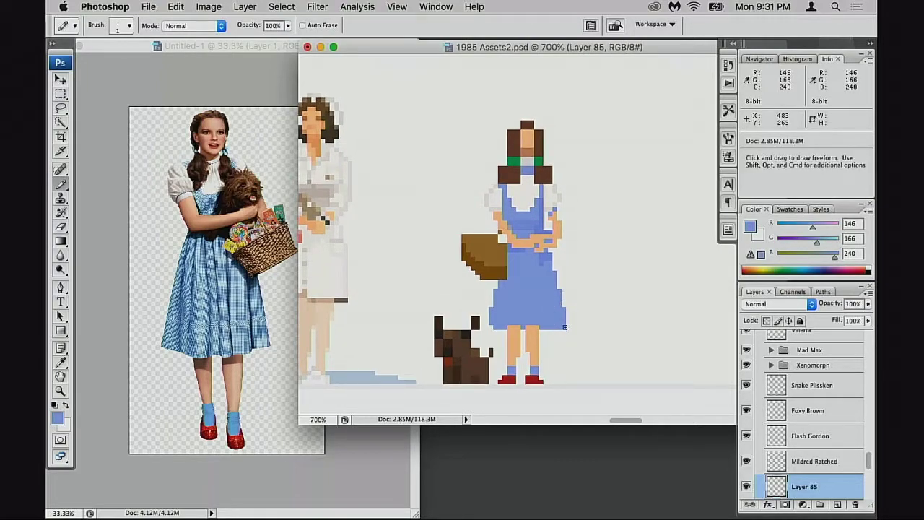
{"action": "key", "text": "e"}
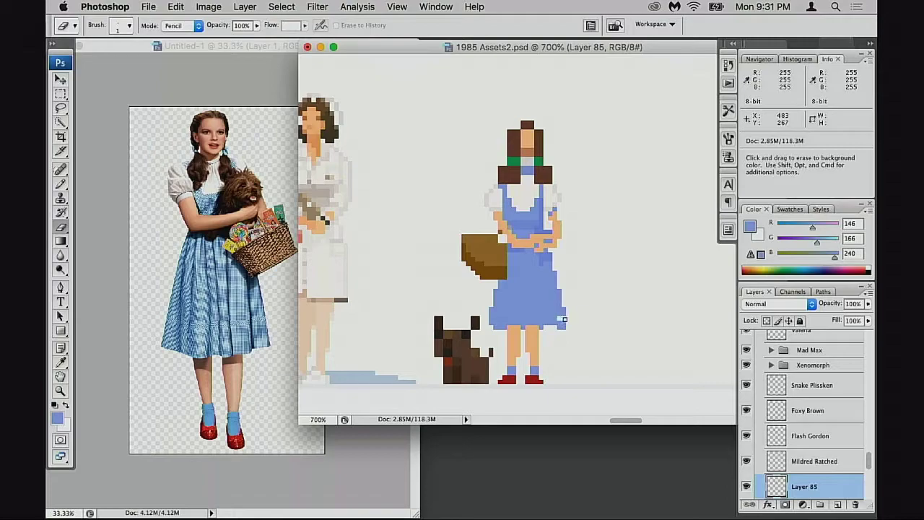
{"action": "key", "text": "b"}
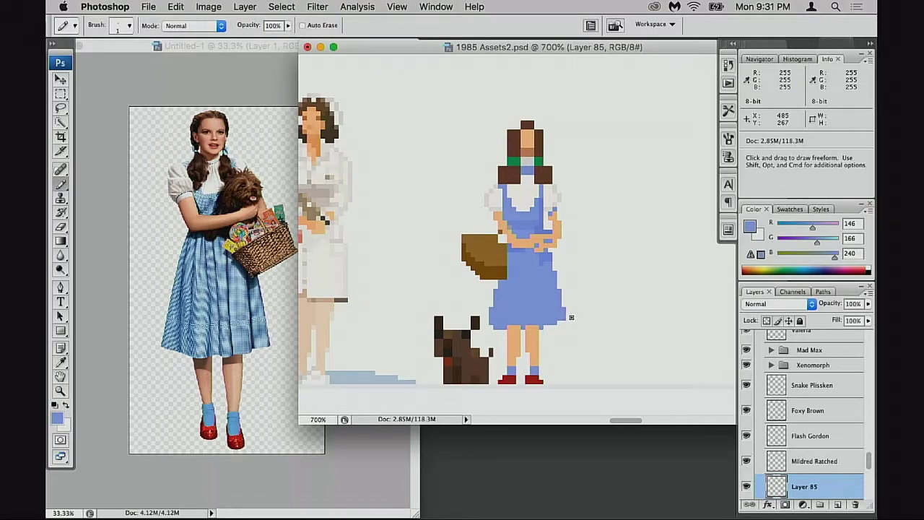
{"action": "left_click", "coordinate": [564, 323]}
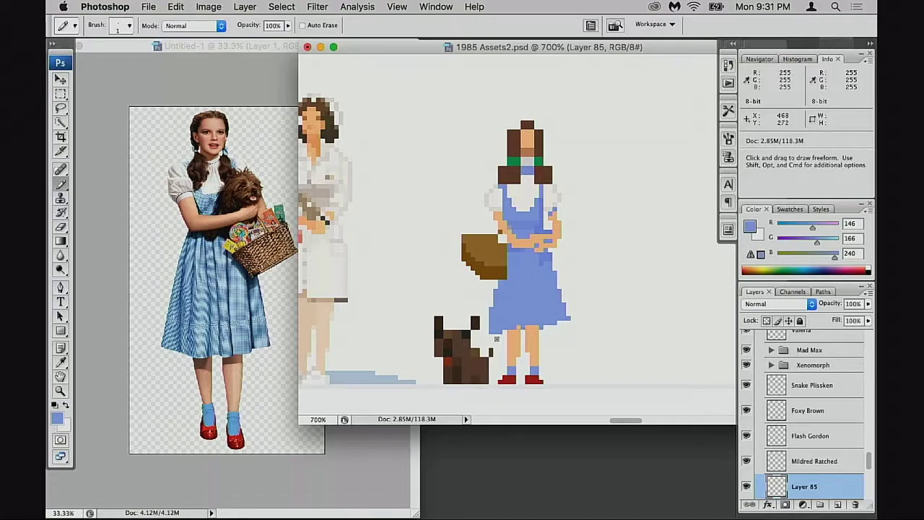
{"action": "key", "text": "e"}
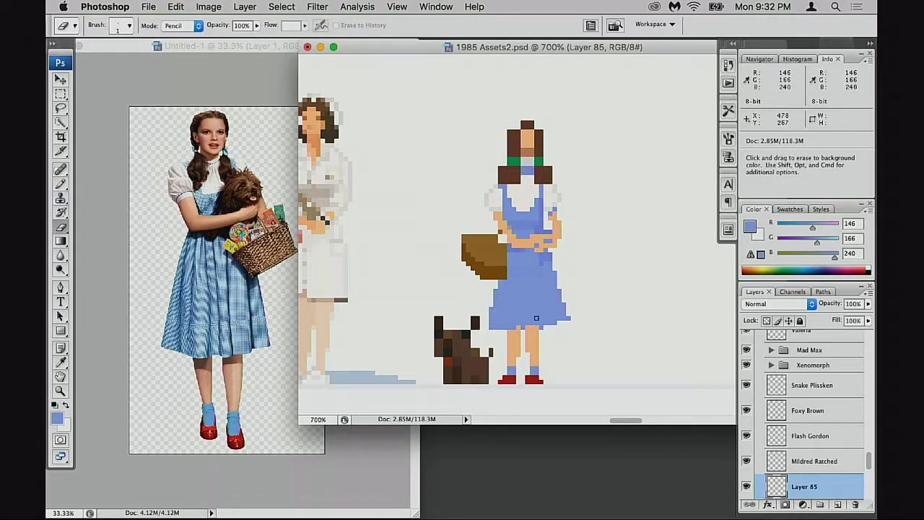
Paint vertical fold lines down the skirt with the Pencil in a slightly darker blue (135, 156, 238).
{"action": "key", "text": "b"}
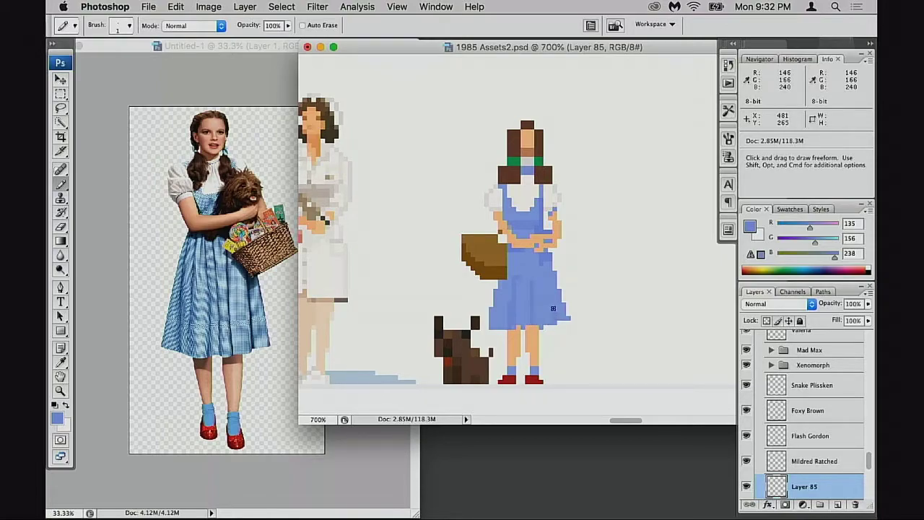
{"action": "key", "text": "super+space"}
{"action": "left_click", "coordinate": [529, 317]}
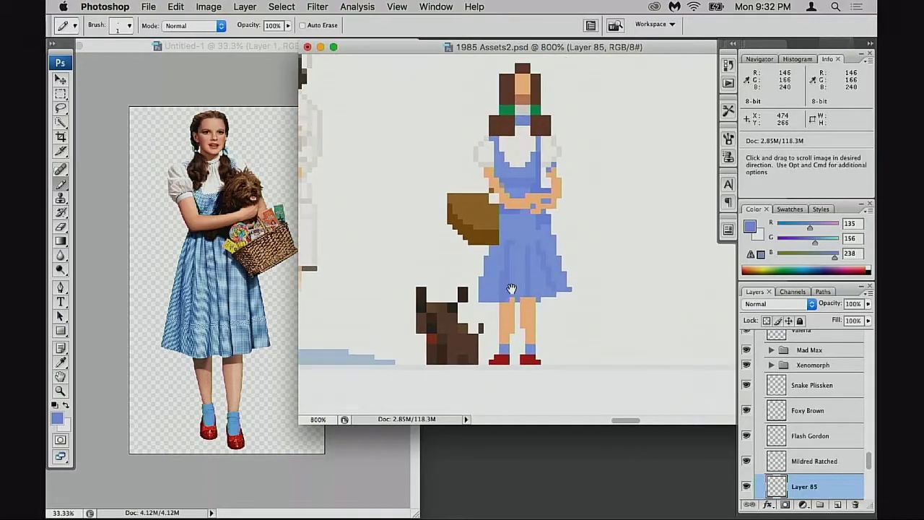
{"action": "left_click", "coordinate": [522, 296]}
{"action": "left_click", "coordinate": [550, 295]}
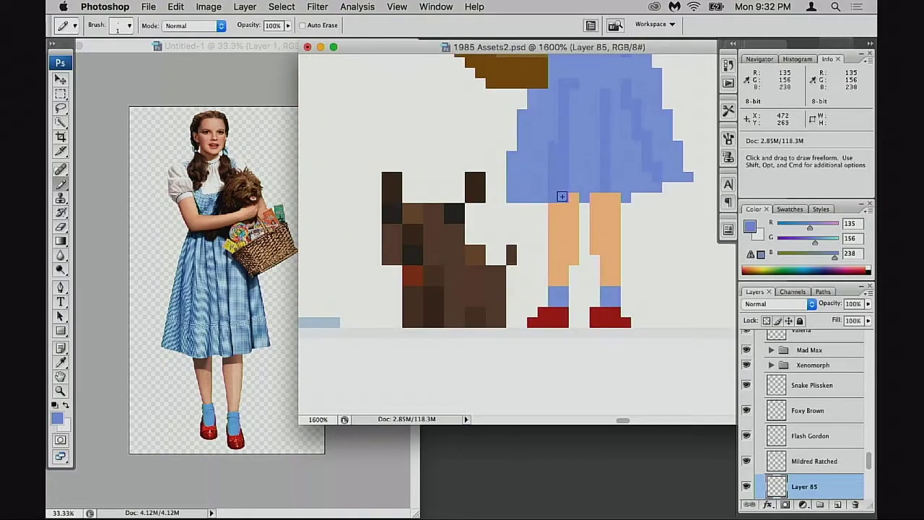
{"action": "left_click_drag", "start_coordinate": [559, 195], "coordinate": [530, 309]}
{"action": "mouse_move", "coordinate": [527, 236]}
{"action": "left_mouse_down"}
{"action": "mouse_move", "coordinate": [532, 200]}
{"action": "mouse_move", "coordinate": [533, 223]}
{"action": "left_mouse_up"}
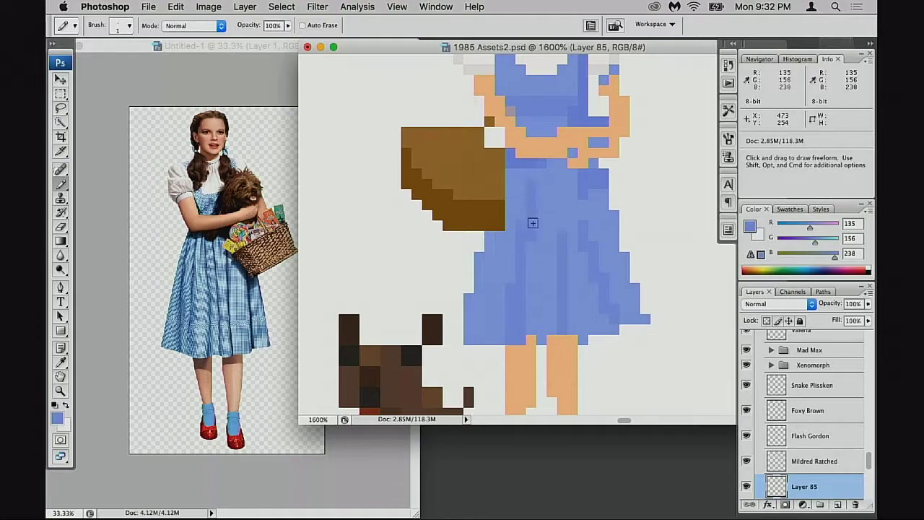
{"action": "left_click_drag", "start_coordinate": [532, 269], "coordinate": [561, 326]}
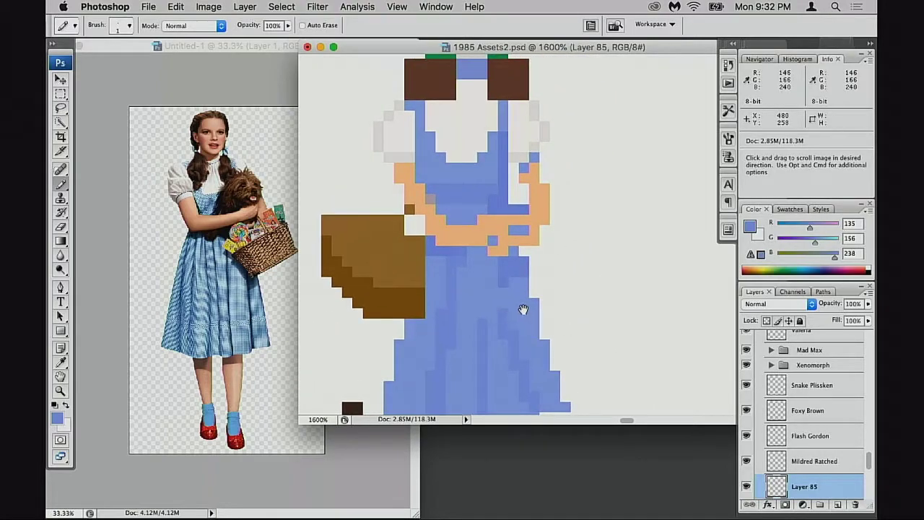
{"action": "left_click", "coordinate": [532, 304], "text": "alt"}
{"action": "left_click", "coordinate": [532, 304], "text": "alt"}
Select the nurse's face and hair on the Mildred Ratched layer and copy them to a new layer.
{"action": "scroll", "coordinate": [563, 289], "scroll_direction": "left", "scroll_amount": 5}
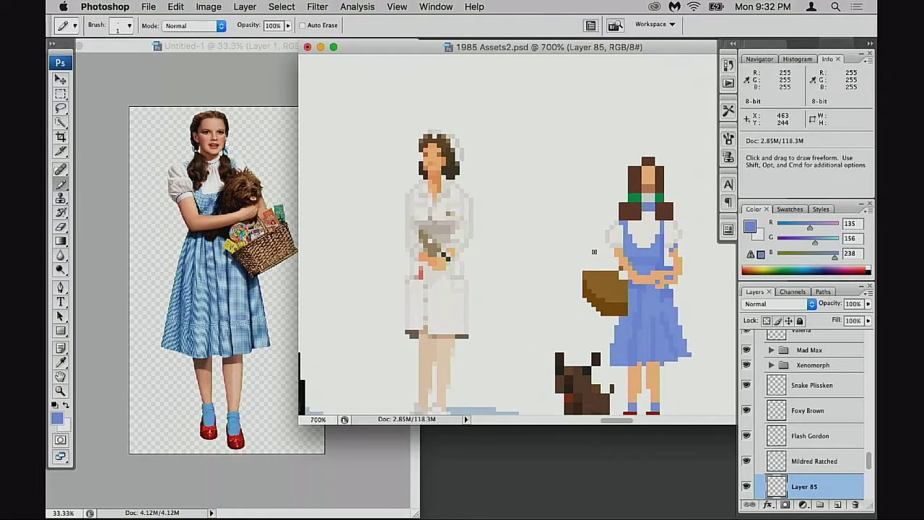
{"action": "scroll", "coordinate": [595, 256], "scroll_direction": "right", "scroll_amount": 2}
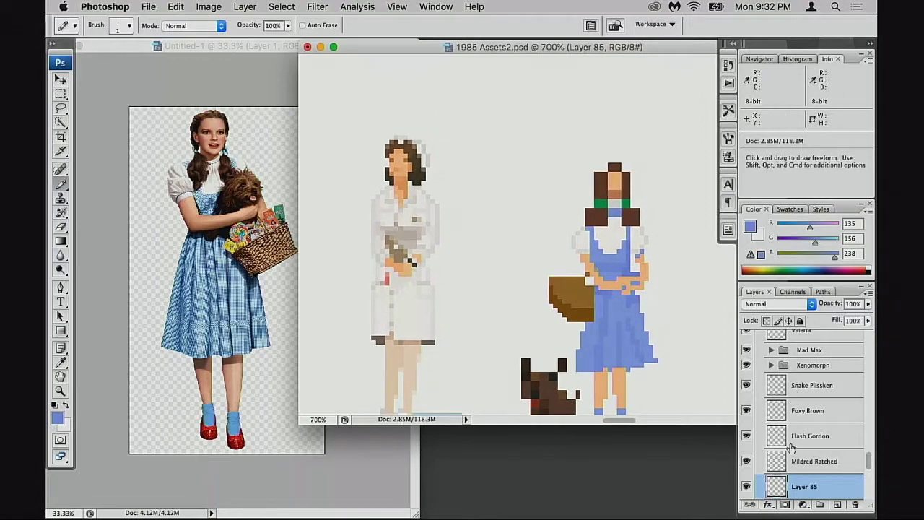
{"action": "scroll", "coordinate": [781, 431], "scroll_direction": "down", "scroll_amount": 2}
{"action": "left_click", "coordinate": [779, 416]}
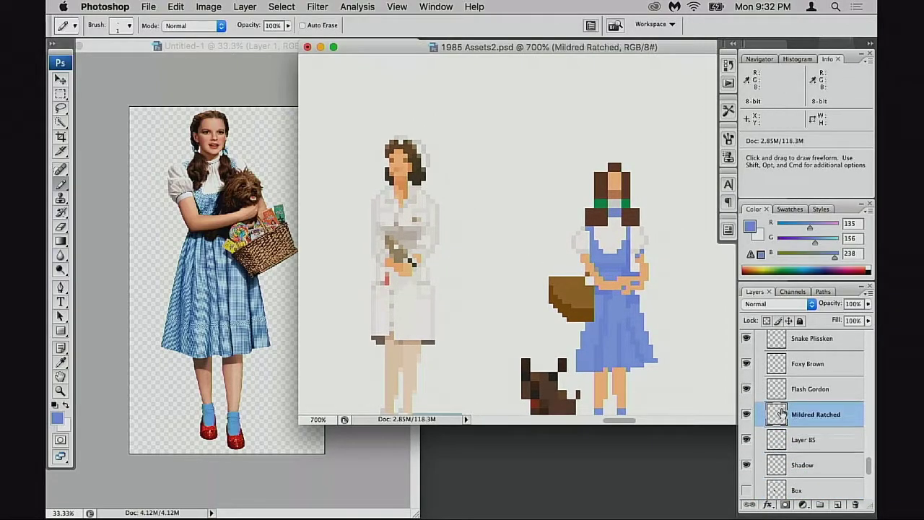
{"action": "key", "text": "m"}
{"action": "left_click", "coordinate": [429, 169]}
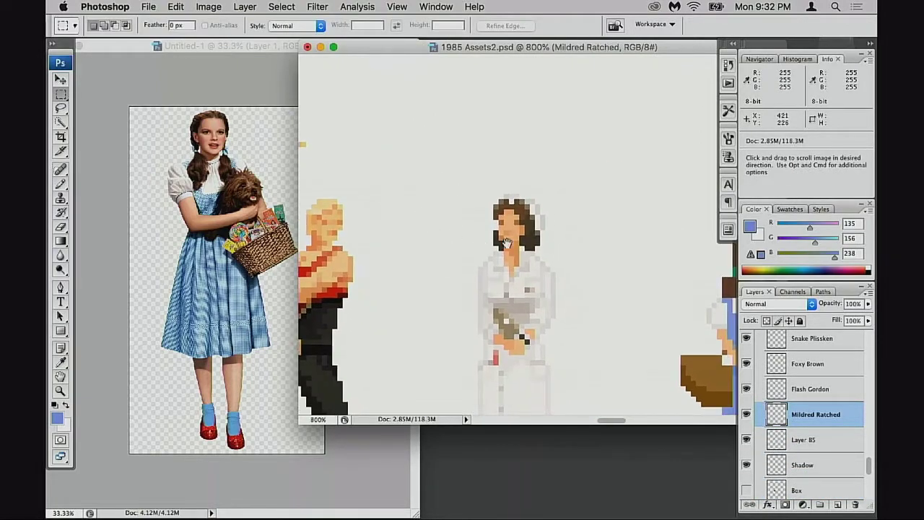
{"action": "left_click_drag", "start_coordinate": [495, 209], "coordinate": [538, 250]}
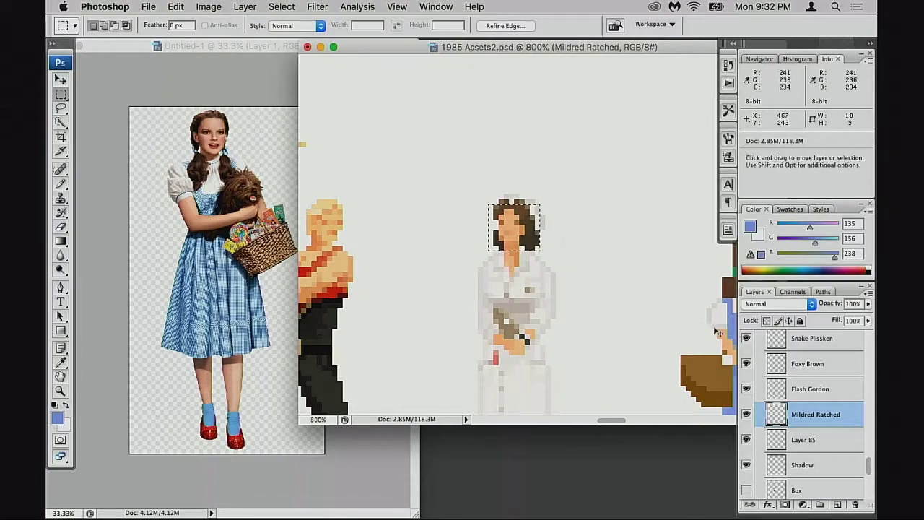
{"action": "key", "text": "super+j"}
Move the copied head over to Dorothy, flip it horizontally and position it over her face.
{"action": "key", "text": "v"}
{"action": "left_click_drag", "start_coordinate": [514, 304], "coordinate": [611, 304]}
{"action": "left_click_drag", "start_coordinate": [611, 304], "coordinate": [371, 311]}
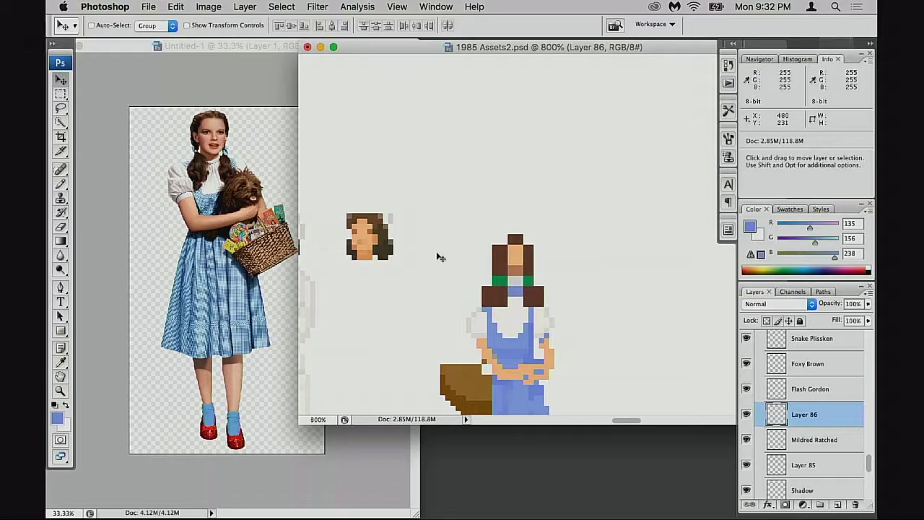
{"action": "key", "text": "super+t"}
{"action": "right_click", "coordinate": [363, 211]}
{"action": "left_click", "coordinate": [436, 325]}
{"action": "right_click", "coordinate": [381, 242]}
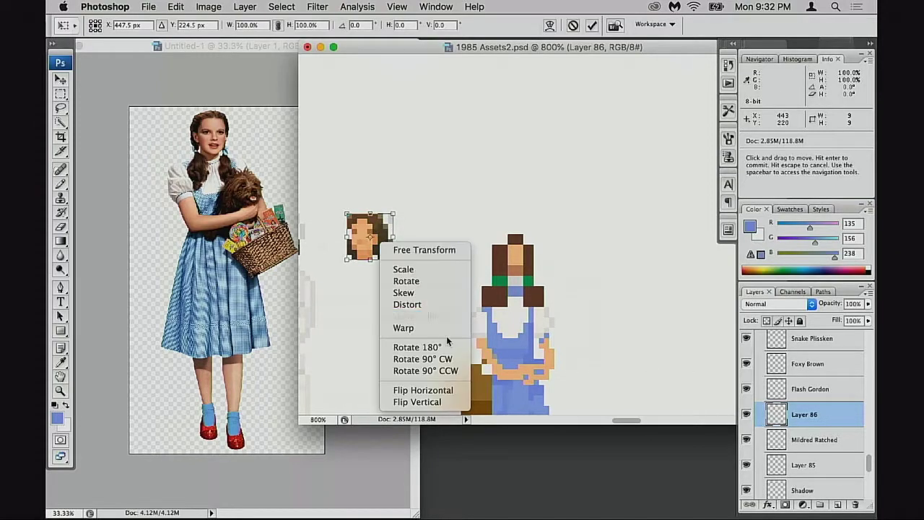
{"action": "left_click", "coordinate": [450, 390]}
{"action": "left_click_drag", "start_coordinate": [411, 262], "coordinate": [549, 289]}
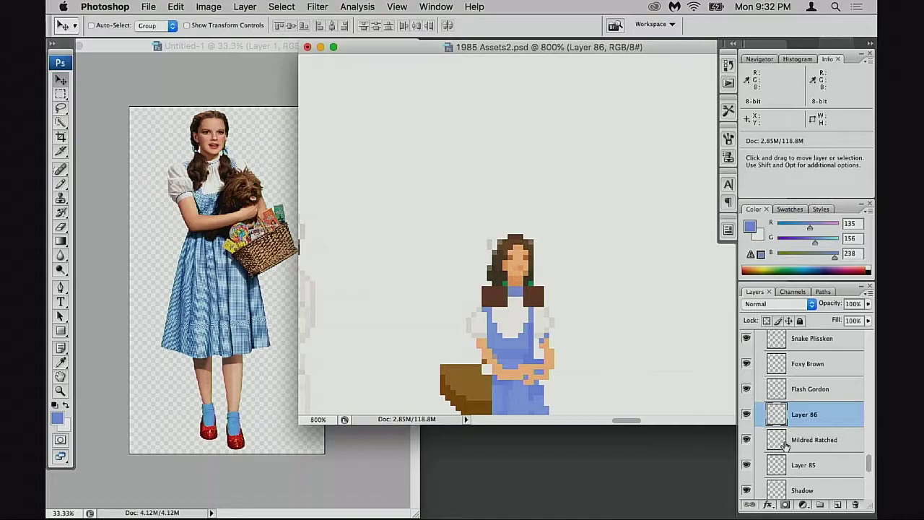
Place the copied head's layer directly above Layer 85 and erase Dorothy's old hair and hair ties on Layer 85.
{"action": "left_click", "coordinate": [777, 466]}
{"action": "left_click_drag", "start_coordinate": [778, 411], "coordinate": [783, 450]}
{"action": "key", "text": "e"}
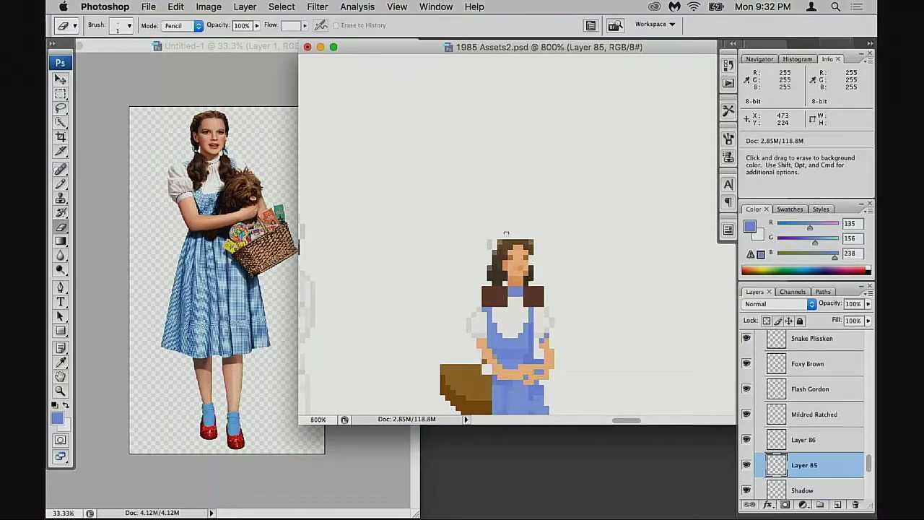
{"action": "scroll", "coordinate": [763, 439], "scroll_direction": "down", "scroll_amount": 1}
{"action": "left_click", "coordinate": [747, 433]}
{"action": "left_click", "coordinate": [747, 433]}
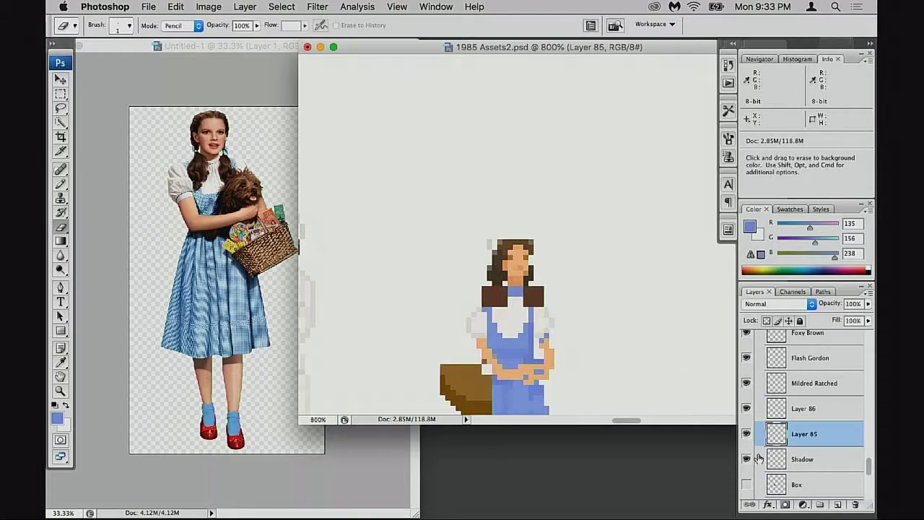
{"action": "left_click", "coordinate": [747, 408]}
{"action": "left_click", "coordinate": [747, 407]}
Erase the leftover nurse's cap pixels around the copied hair and merge the head layer down into Layer 85.
{"action": "left_click", "coordinate": [802, 408]}
{"action": "left_click", "coordinate": [529, 276], "text": "super"}
{"action": "left_click", "coordinate": [529, 276], "text": "super"}
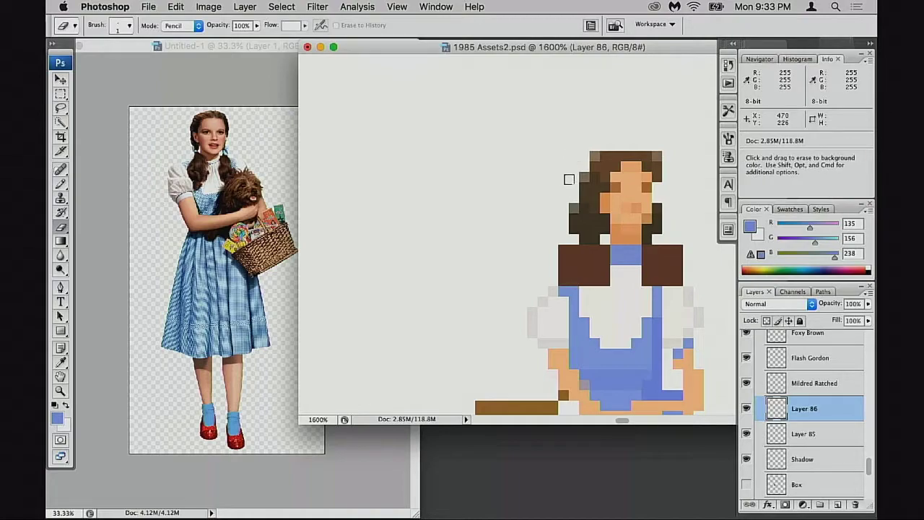
{"action": "left_click_drag", "start_coordinate": [539, 215], "coordinate": [378, 278]}
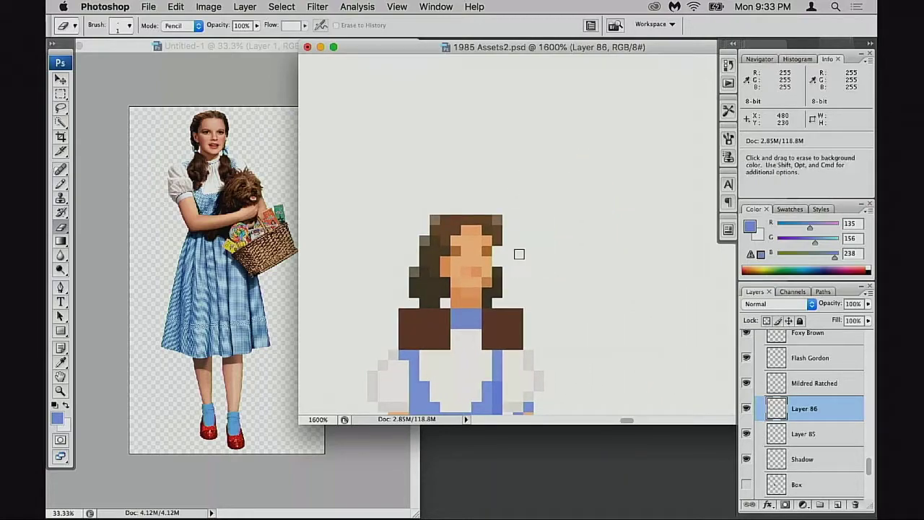
{"action": "left_click_drag", "start_coordinate": [409, 190], "coordinate": [463, 157]}
{"action": "left_click", "coordinate": [747, 408]}
{"action": "left_click", "coordinate": [747, 408]}
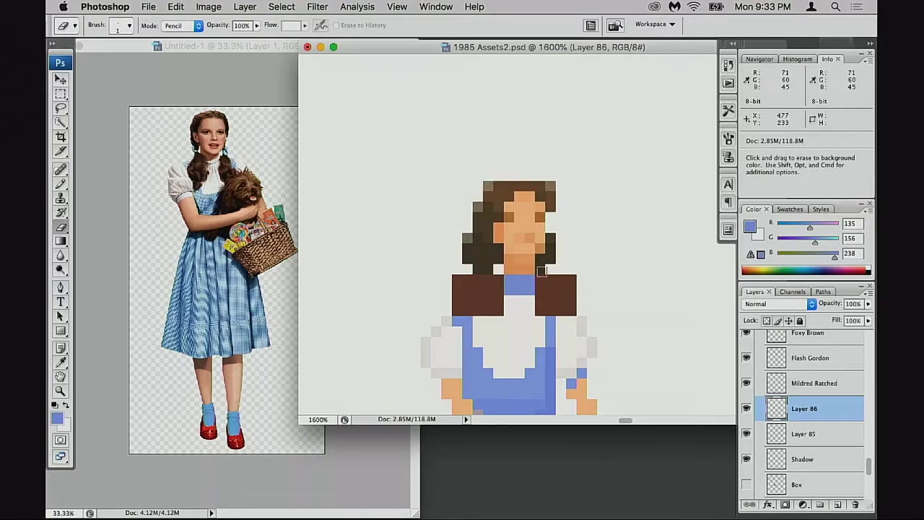
{"action": "key", "text": "b"}
{"action": "key", "text": "super+e"}
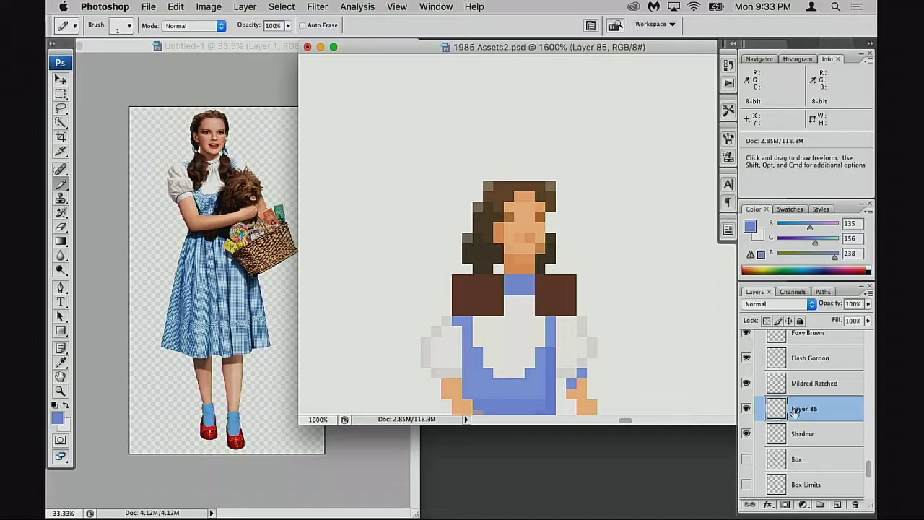
Extend the braids upward in reddish brown (110, 67, 48) and widen the blouse's neckline between them in off-white (255, 251, 249).
{"action": "left_click", "coordinate": [488, 286], "text": "alt"}
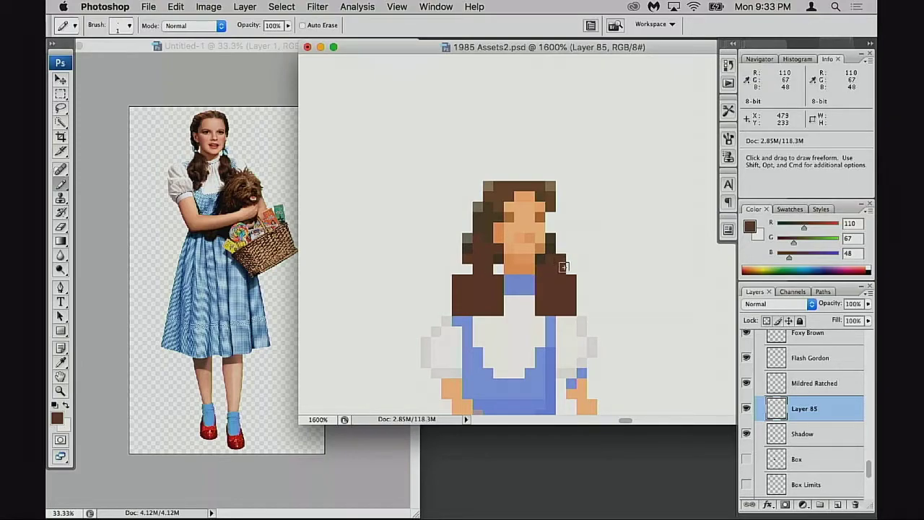
{"action": "left_click", "coordinate": [503, 324], "text": "alt"}
{"action": "mouse_move", "coordinate": [488, 309]}
{"action": "left_mouse_down"}
{"action": "mouse_move", "coordinate": [493, 300]}
{"action": "mouse_move", "coordinate": [505, 310]}
{"action": "left_mouse_up"}
{"action": "left_click", "coordinate": [530, 304]}
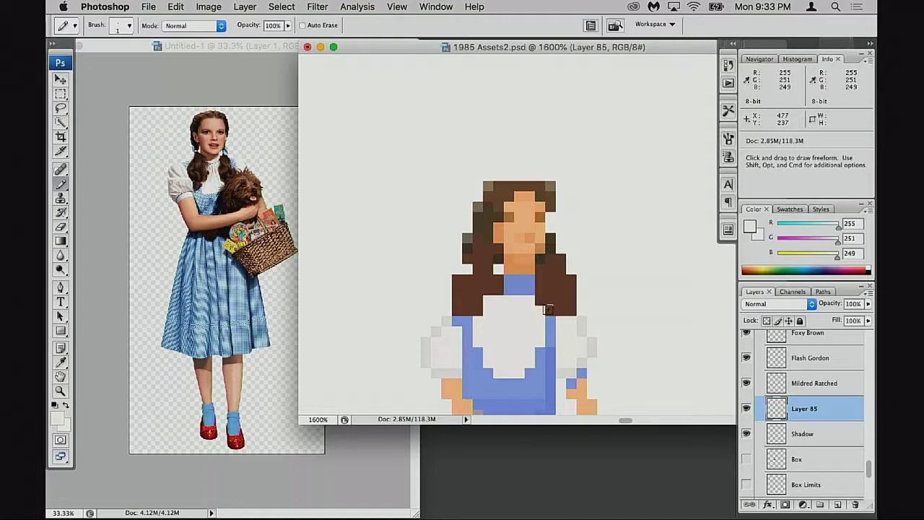
Recolor the hair on the basket side of the face in reddish brown (110, 67, 48) and erase the stray dark pixels along it.
{"action": "left_click", "coordinate": [552, 249], "text": "alt"}
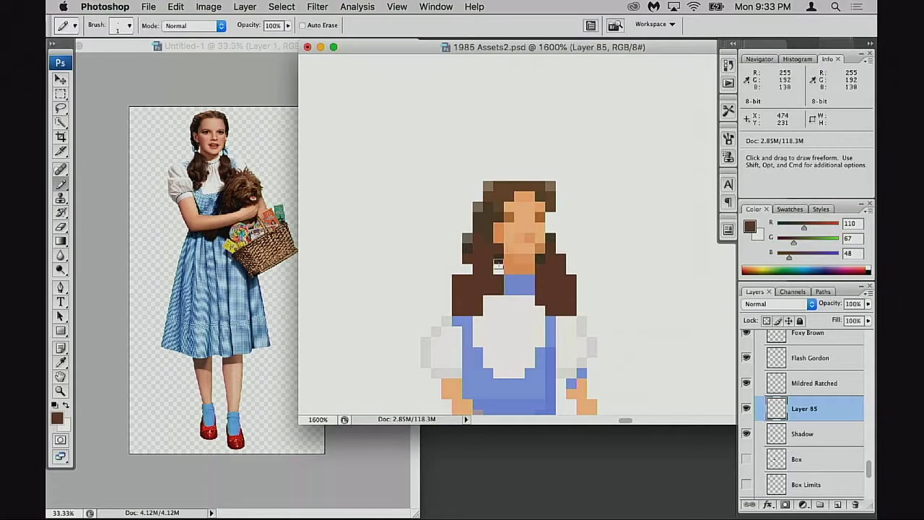
{"action": "key", "text": "e"}
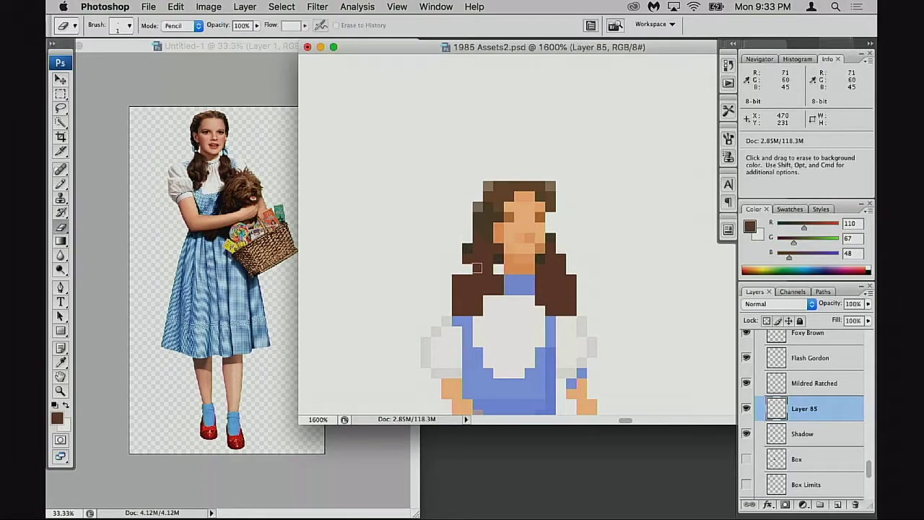
{"action": "key", "text": "b"}
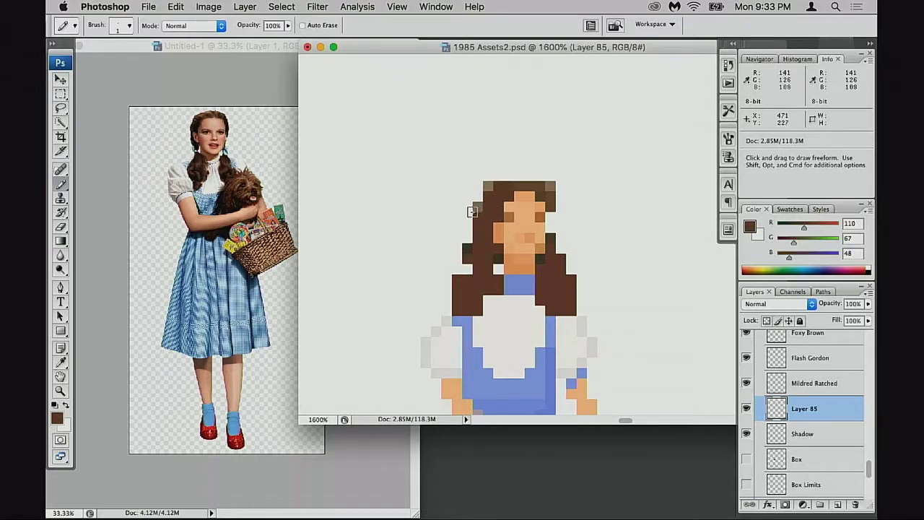
{"action": "key", "text": "m"}
{"action": "key", "text": "b"}
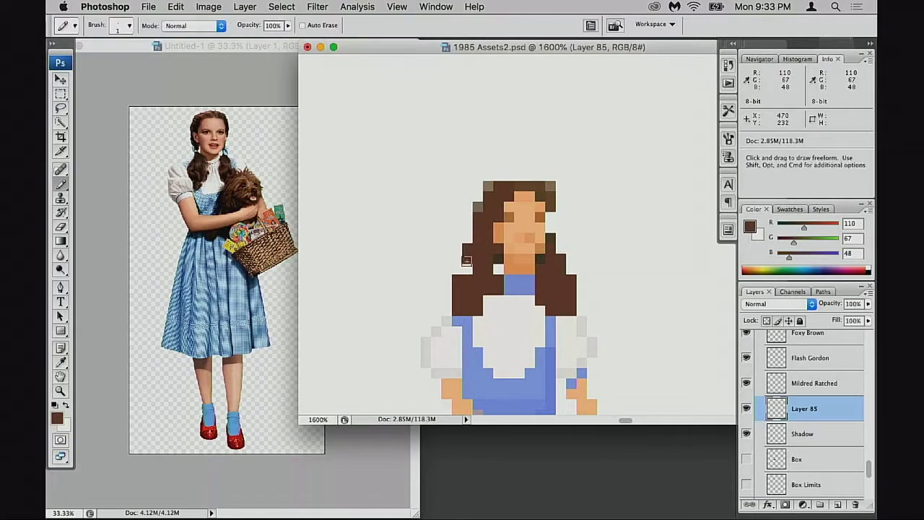
{"action": "key", "text": "e"}
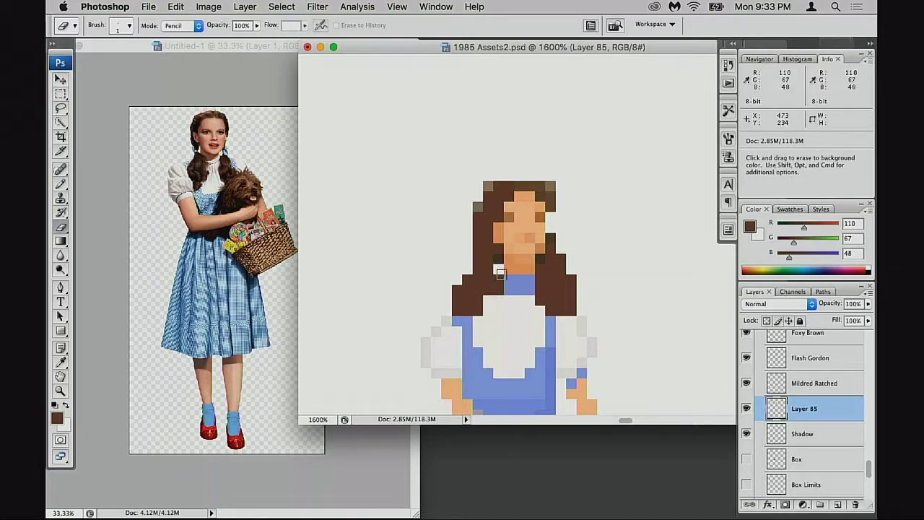
{"action": "key", "text": "b"}
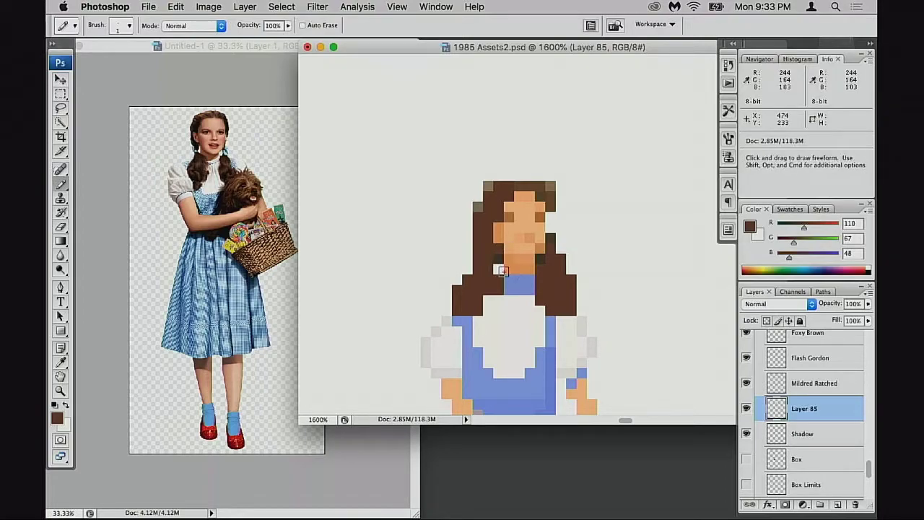
{"action": "key", "text": "e"}
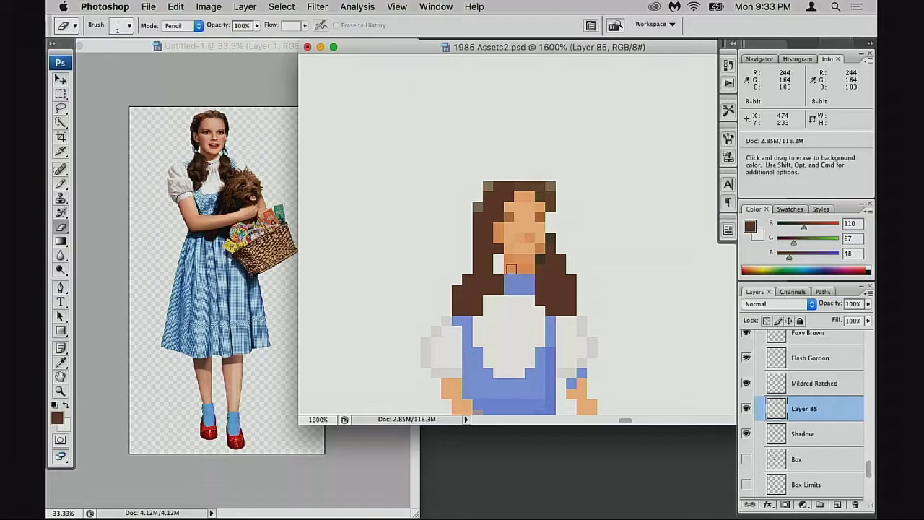
Shade the basket-side braid with the Pencil in Multiply mode at 30% opacity and sample the darker brown (91, 52, 36) for Normal mode.
{"action": "key", "text": "b"}
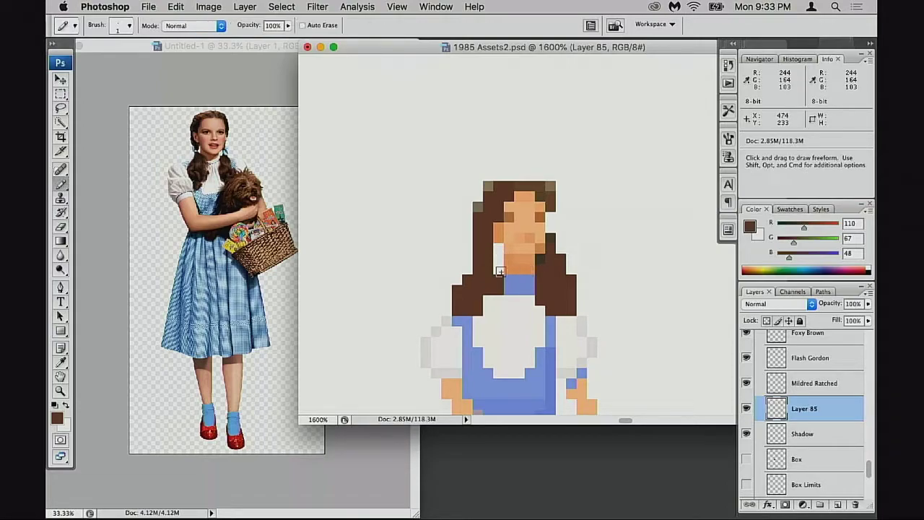
{"action": "key", "text": "shift+alt+m"}
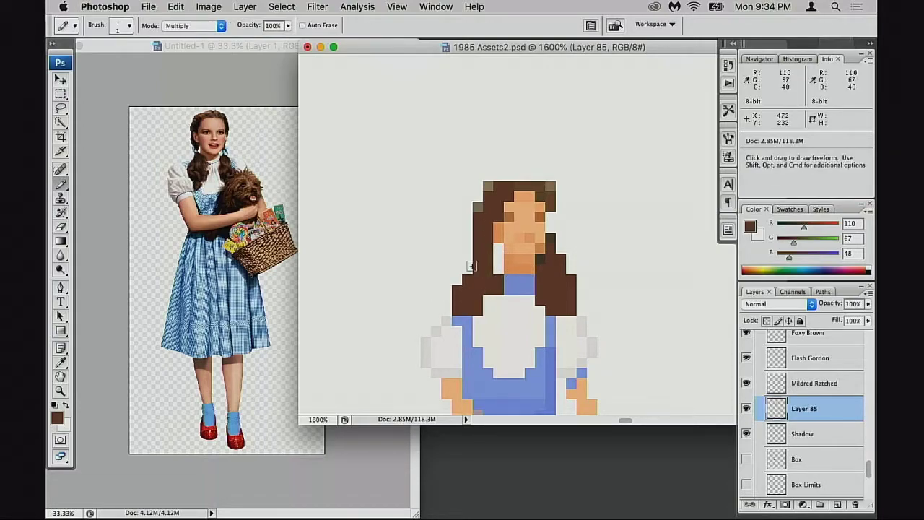
{"action": "key", "text": "2"}
{"action": "key", "text": "3"}
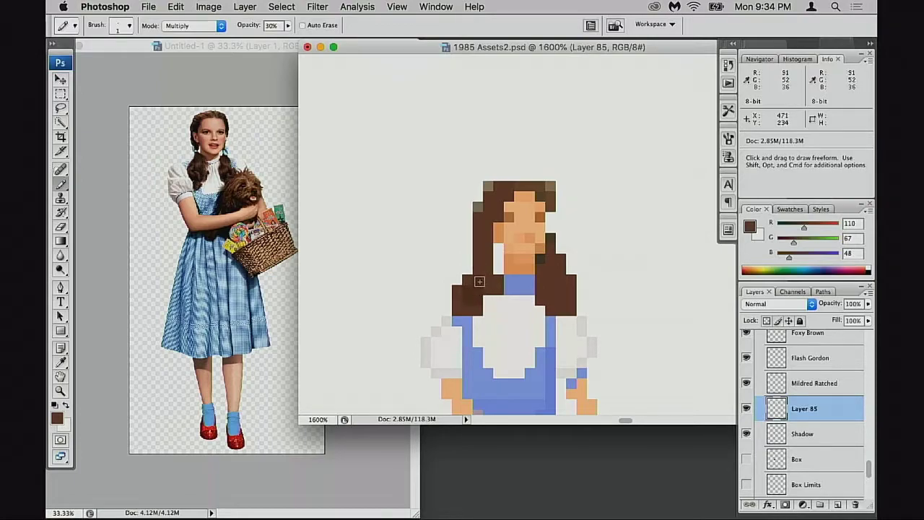
{"action": "left_click", "coordinate": [493, 274], "text": "alt"}
{"action": "key", "text": "shift+alt+n"}
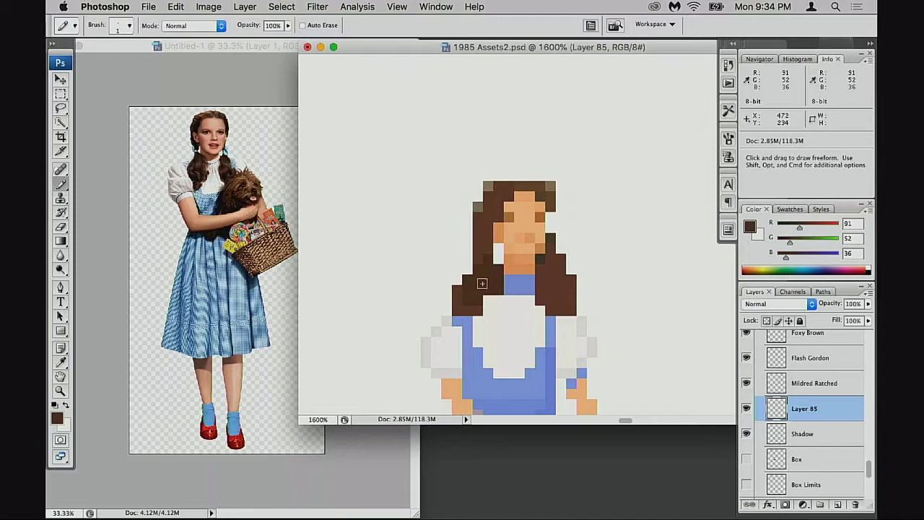
Move the document windows apart, open a second window of 1985 Assets2.psd and hide the Small layer group.
{"action": "left_click_drag", "start_coordinate": [367, 48], "coordinate": [452, 49]}
{"action": "left_click_drag", "start_coordinate": [264, 50], "coordinate": [360, 194]}
{"action": "left_click", "coordinate": [465, 49]}
{"action": "left_click", "coordinate": [436, 6]}
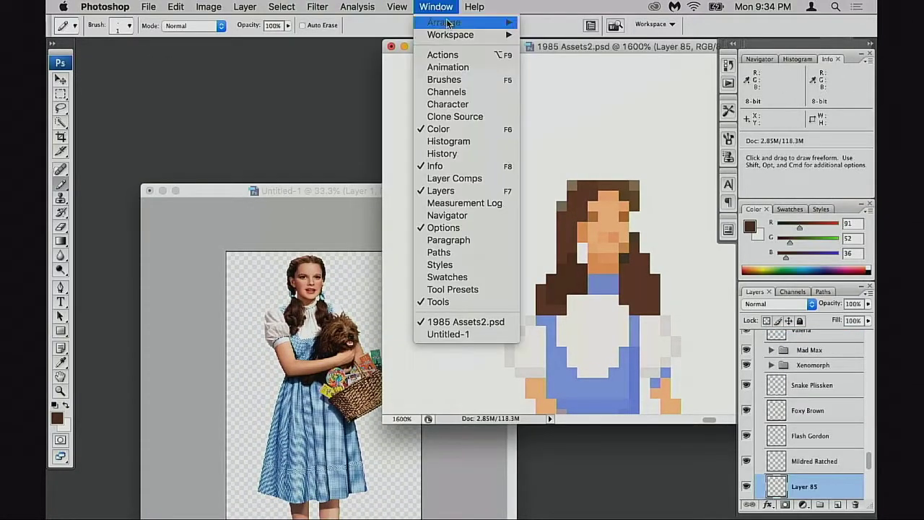
{"action": "mouse_move", "coordinate": [486, 22]}
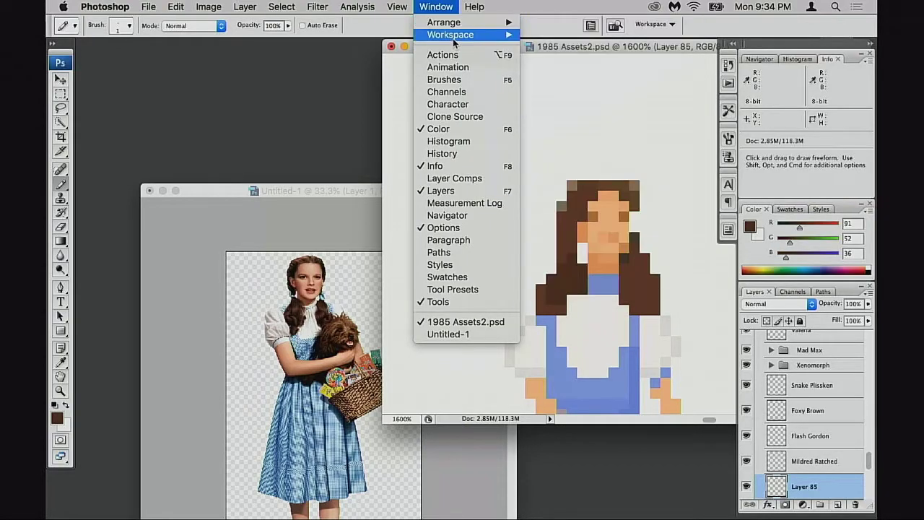
{"action": "left_click", "coordinate": [597, 115]}
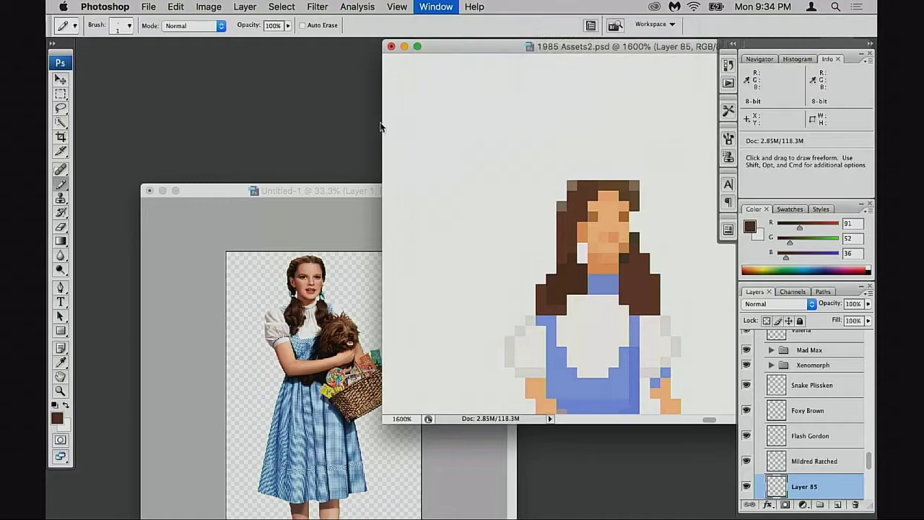
{"action": "scroll", "coordinate": [777, 433], "scroll_direction": "down", "scroll_amount": 2}
{"action": "scroll", "coordinate": [777, 433], "scroll_direction": "down", "scroll_amount": 5}
{"action": "left_click", "coordinate": [747, 415]}
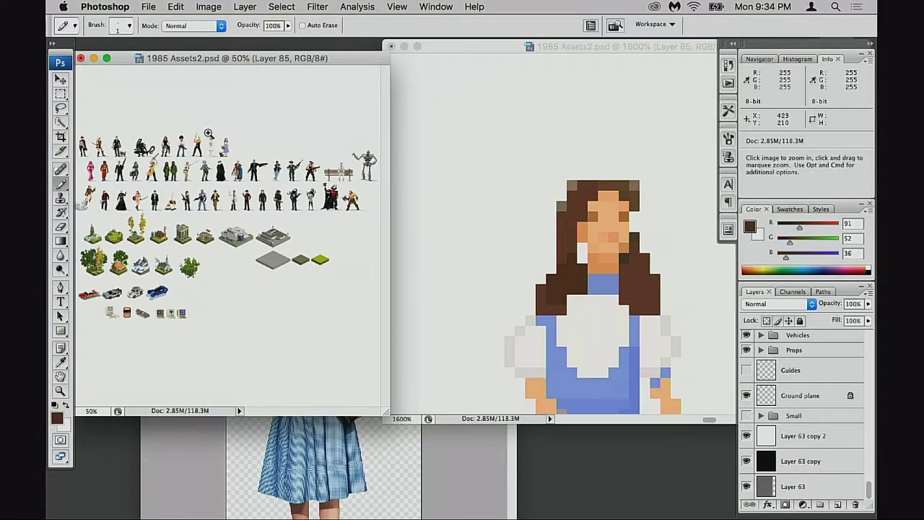
Zoom the second window in on Dorothy to 318.79% and shrink it to a small preview.
{"action": "scroll", "coordinate": [214, 137], "scroll_direction": "up", "scroll_amount": 5}
{"action": "left_click_drag", "start_coordinate": [252, 206], "coordinate": [242, 211]}
{"action": "left_click_drag", "start_coordinate": [259, 57], "coordinate": [256, 48]}
{"action": "left_click_drag", "start_coordinate": [382, 407], "coordinate": [290, 295]}
{"action": "left_click_drag", "start_coordinate": [238, 240], "coordinate": [208, 175]}
{"action": "left_click_drag", "start_coordinate": [276, 291], "coordinate": [274, 218]}
{"action": "left_click_drag", "start_coordinate": [190, 174], "coordinate": [201, 143]}
Arrange the reference photo below the small preview and enlarge the 1600% working window beside them.
{"action": "left_click_drag", "start_coordinate": [463, 44], "coordinate": [466, 44]}
{"action": "left_click_drag", "start_coordinate": [324, 191], "coordinate": [199, 234]}
{"action": "left_click_drag", "start_coordinate": [471, 49], "coordinate": [356, 46]}
{"action": "left_click", "coordinate": [214, 47]}
{"action": "left_click_drag", "start_coordinate": [237, 119], "coordinate": [210, 124]}
{"action": "left_click_drag", "start_coordinate": [507, 46], "coordinate": [447, 49]}
{"action": "left_click_drag", "start_coordinate": [691, 426], "coordinate": [715, 504]}
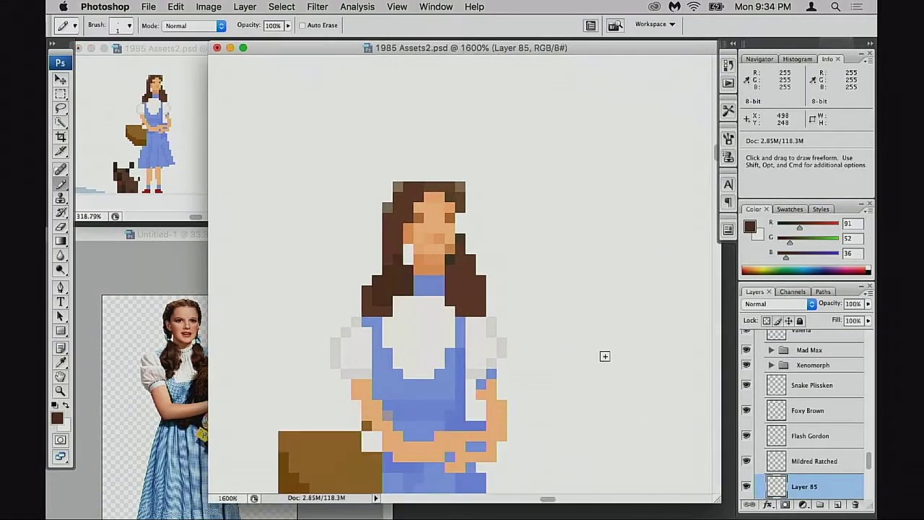
{"action": "mouse_move", "coordinate": [409, 48]}
{"action": "left_mouse_down"}
{"action": "mouse_move", "coordinate": [446, 39]}
{"action": "mouse_move", "coordinate": [430, 46]}
{"action": "left_mouse_up"}
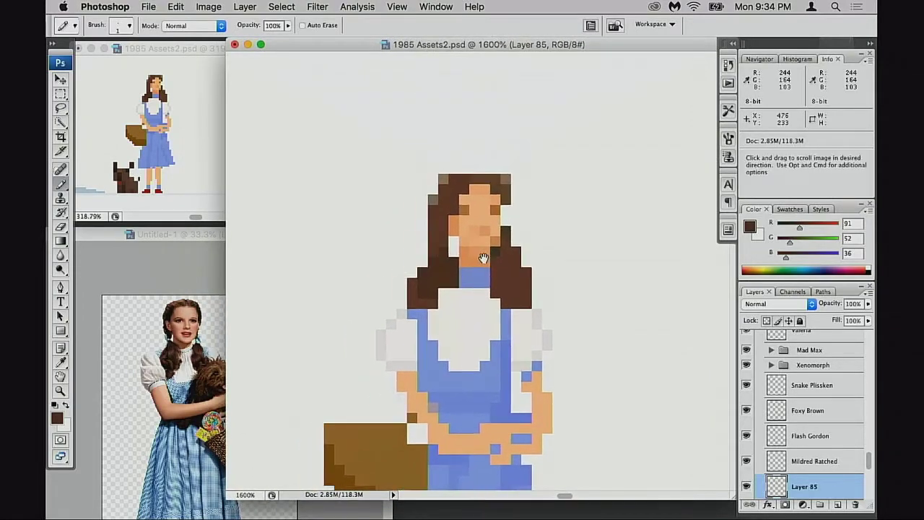
Recolor the hair across the top of the head and beside the forehead in reddish brown (110, 67, 48).
{"action": "key", "text": "e"}
{"action": "scroll", "coordinate": [426, 208], "scroll_direction": "up", "scroll_amount": 1}
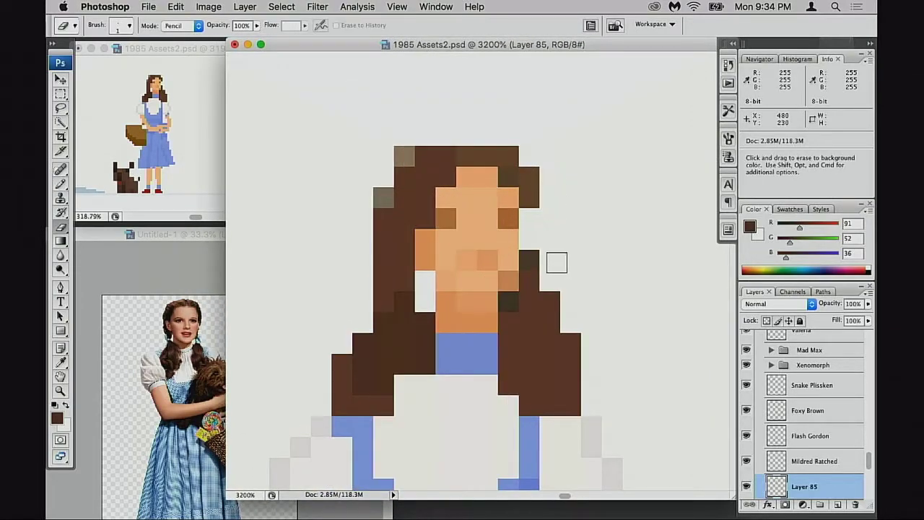
{"action": "key", "text": "b"}
{"action": "left_click", "coordinate": [408, 191], "text": "alt"}
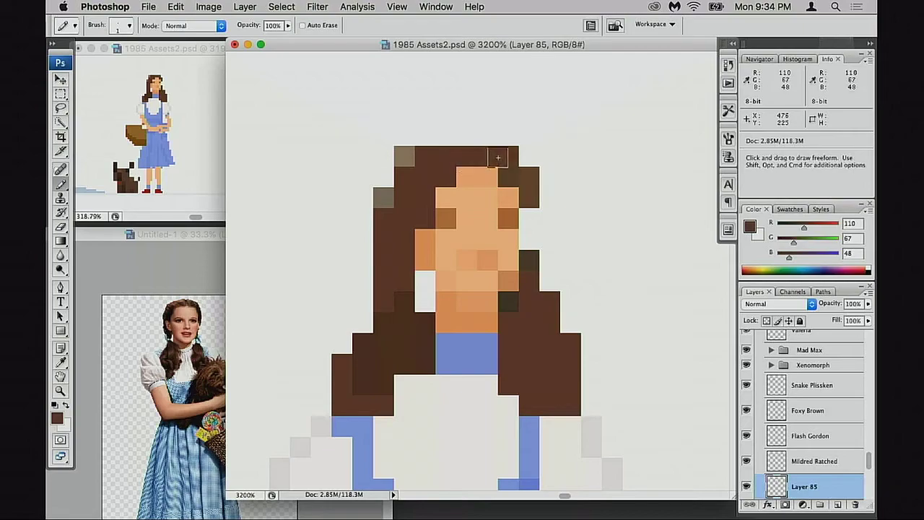
{"action": "scroll", "coordinate": [524, 224], "scroll_direction": "left", "scroll_amount": 2}
{"action": "scroll", "coordinate": [524, 224], "scroll_direction": "down", "scroll_amount": 1}
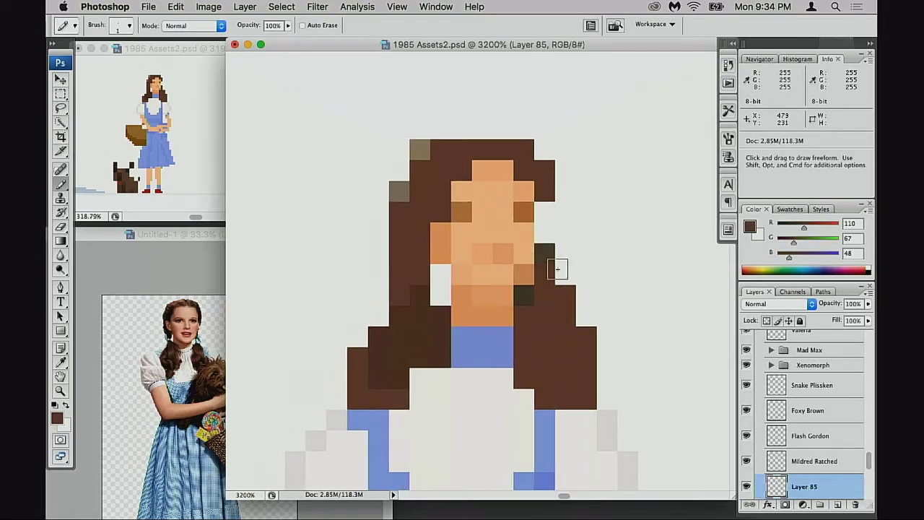
Trim the outer pixels of the braid away from the basket and recolor the dark pixel beside the jaw in reddish brown.
{"action": "key", "text": "e"}
{"action": "left_click", "coordinate": [547, 251]}
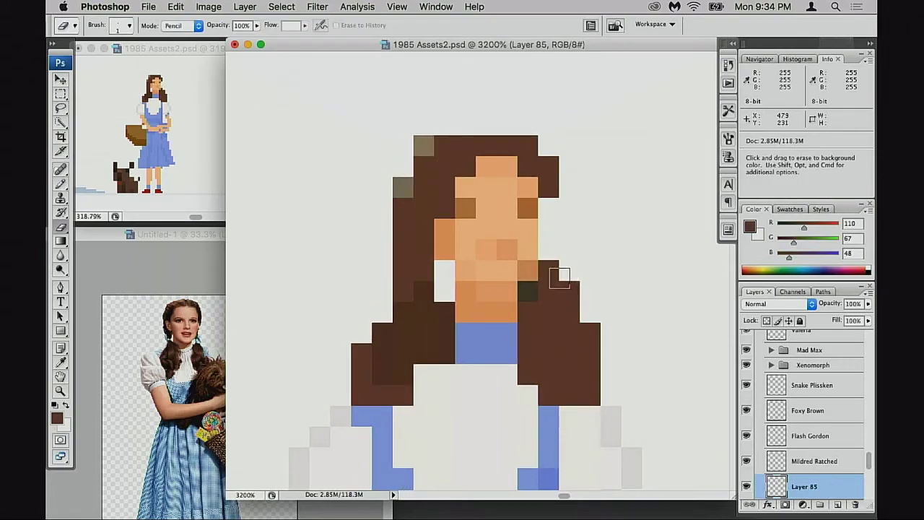
{"action": "left_click", "coordinate": [588, 329]}
{"action": "left_click", "coordinate": [590, 394]}
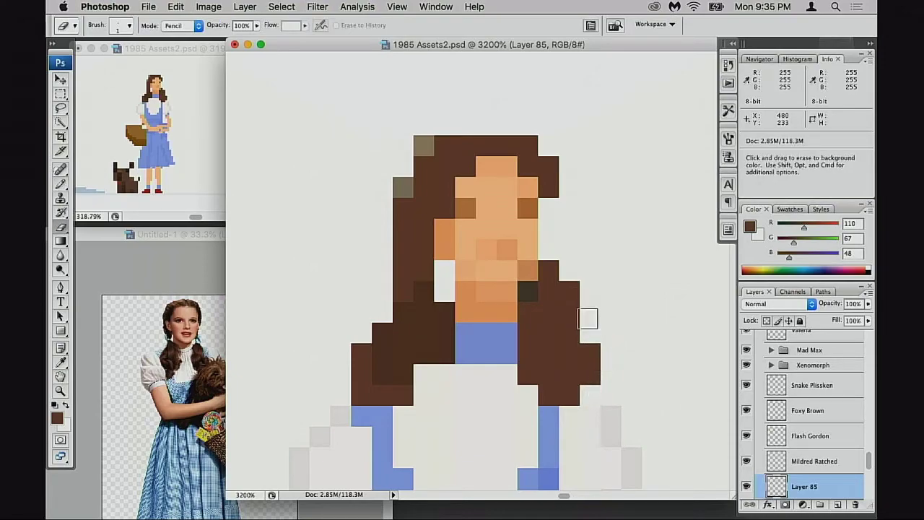
{"action": "key", "text": "b"}
{"action": "left_click", "coordinate": [540, 294]}
{"action": "key", "text": "e"}
{"action": "left_click", "coordinate": [550, 268]}
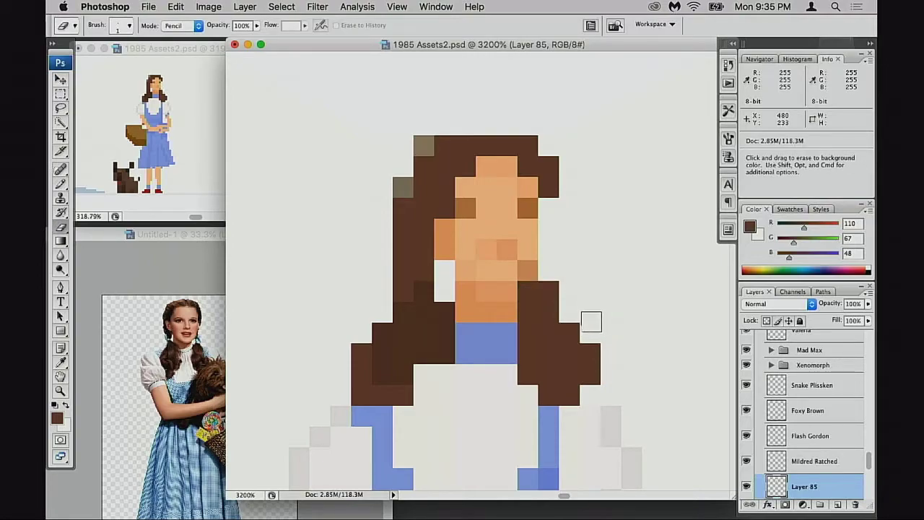
{"action": "left_click", "coordinate": [578, 332]}
{"action": "key", "text": "super+z"}
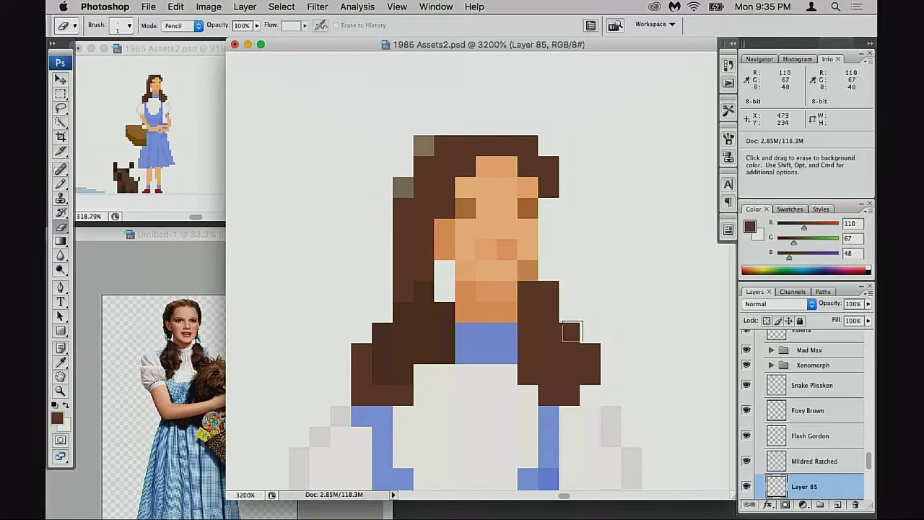
Shade the lower parts of both braids in dark brown (91, 52, 36) and erase the basket-side braid's outer column.
{"action": "key", "text": "b"}
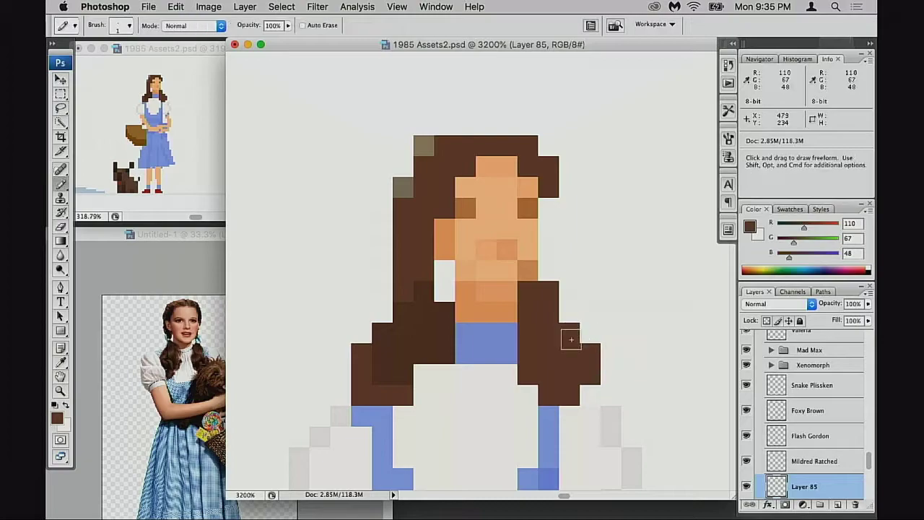
{"action": "left_click", "coordinate": [425, 324], "text": "alt"}
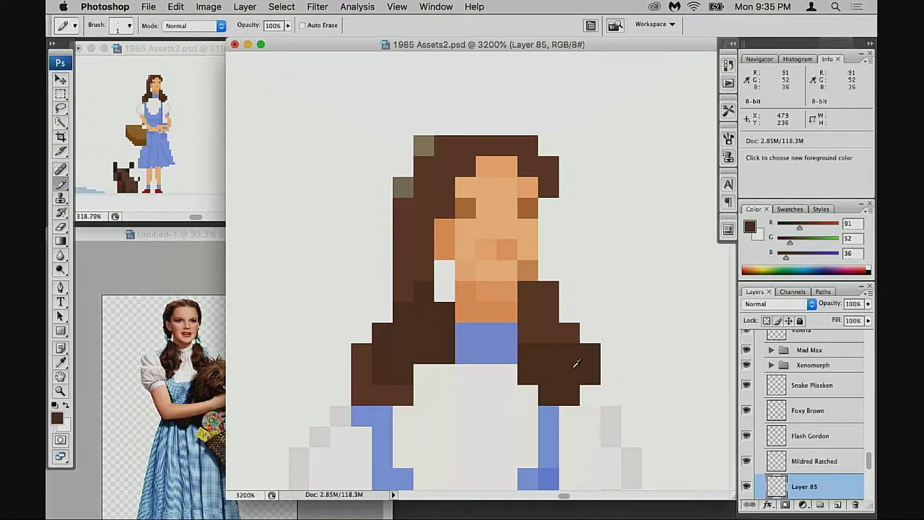
{"action": "left_click", "coordinate": [426, 372]}
{"action": "key", "text": "e"}
{"action": "left_click_drag", "start_coordinate": [360, 330], "coordinate": [363, 401]}
{"action": "left_click", "coordinate": [423, 394]}
{"action": "scroll", "coordinate": [419, 408], "scroll_direction": "down", "scroll_amount": 3}
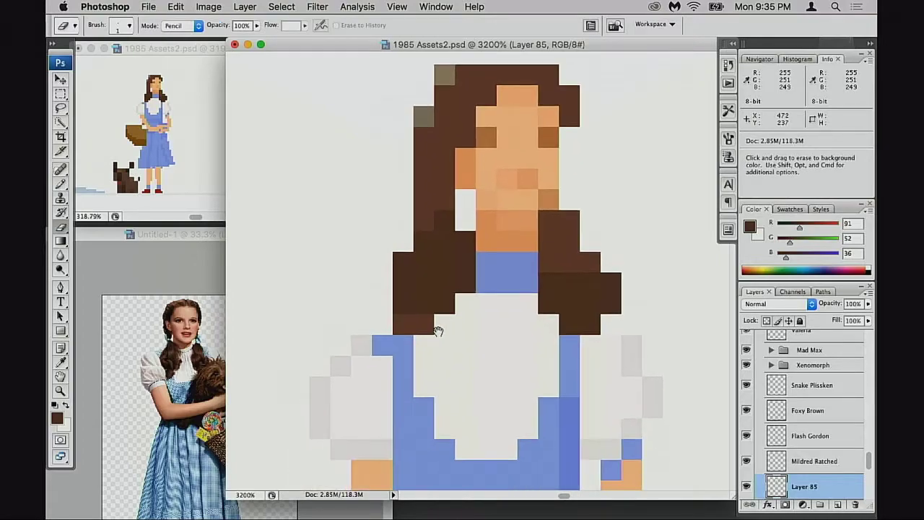
{"action": "left_click", "coordinate": [438, 303], "text": "alt"}
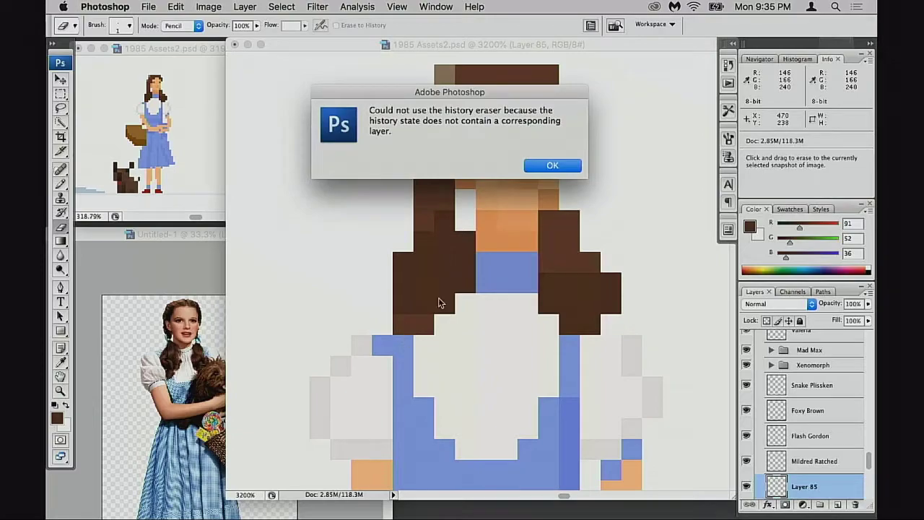
{"action": "left_click", "coordinate": [552, 166]}
Select the head and upper hair as a 14 by 12 pixel area, move it down one pixel and deselect.
{"action": "key", "text": "b"}
{"action": "left_click_drag", "start_coordinate": [470, 350], "coordinate": [495, 351]}
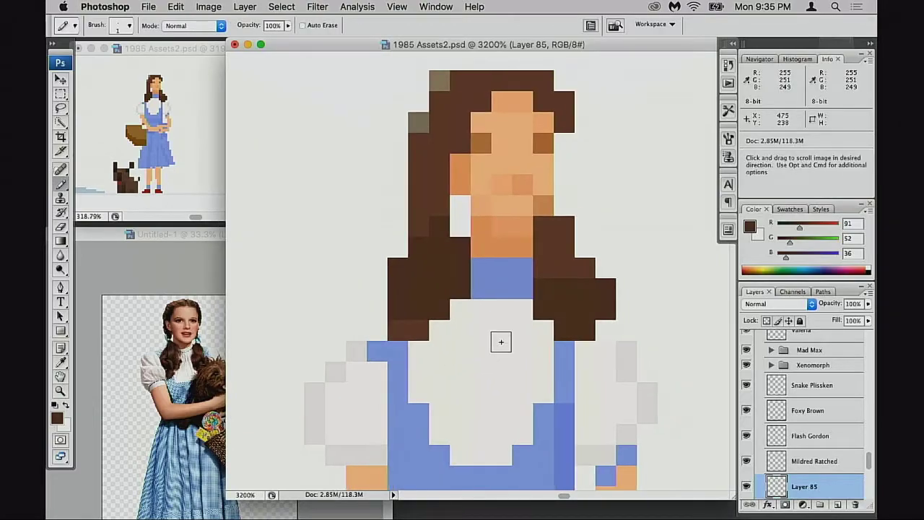
{"action": "left_click_drag", "start_coordinate": [511, 255], "coordinate": [501, 300]}
{"action": "key", "text": "m"}
{"action": "left_click_drag", "start_coordinate": [349, 74], "coordinate": [622, 307]}
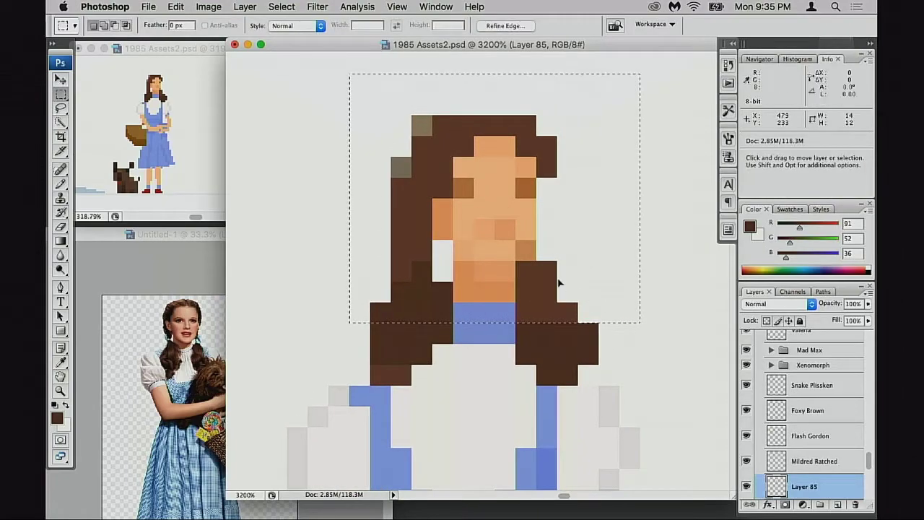
{"action": "left_click_drag", "start_coordinate": [561, 285], "coordinate": [559, 300]}
{"action": "left_click_drag", "start_coordinate": [531, 342], "coordinate": [505, 349]}
{"action": "key", "text": "ctrl+d"}
Fade the two outer corner pixels of the hair away from the basket with the Eraser at 40% opacity.
{"action": "key", "text": "b"}
{"action": "left_click_drag", "start_coordinate": [474, 310], "coordinate": [478, 312]}
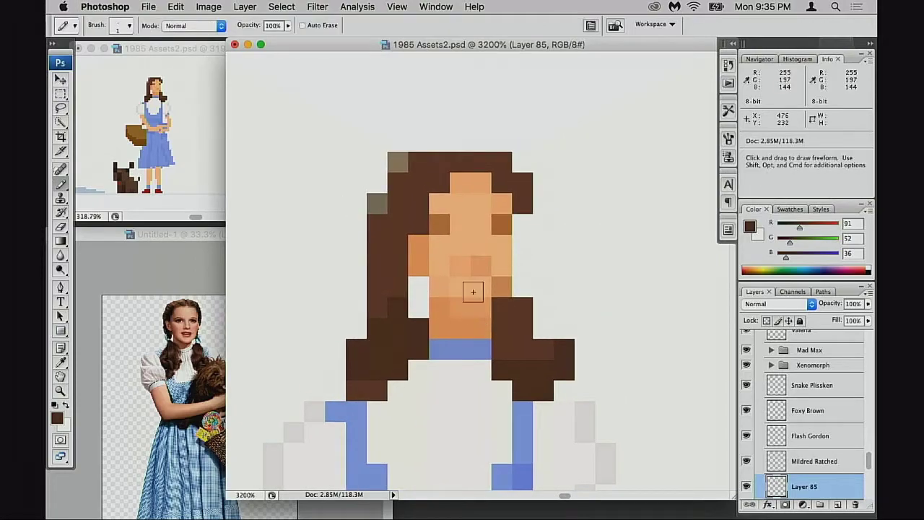
{"action": "left_click_drag", "start_coordinate": [512, 244], "coordinate": [505, 276]}
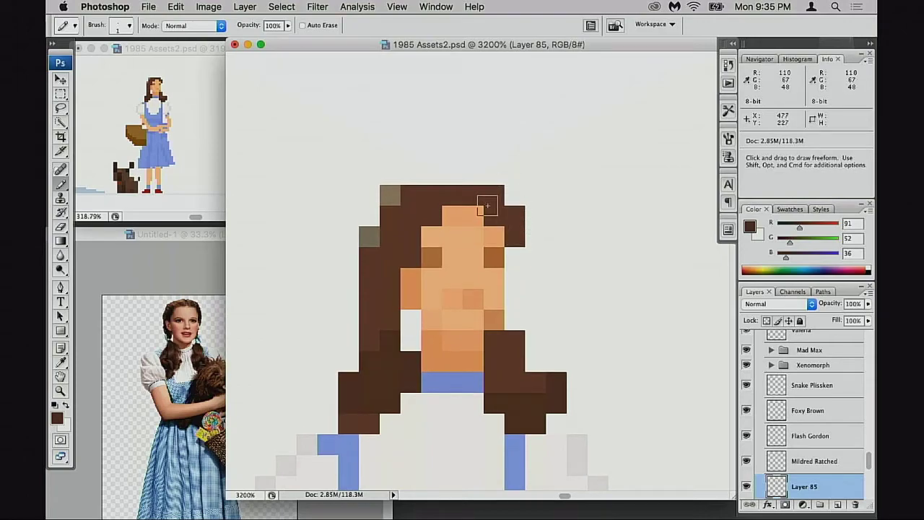
{"action": "key", "text": "e"}
{"action": "left_click", "coordinate": [494, 195]}
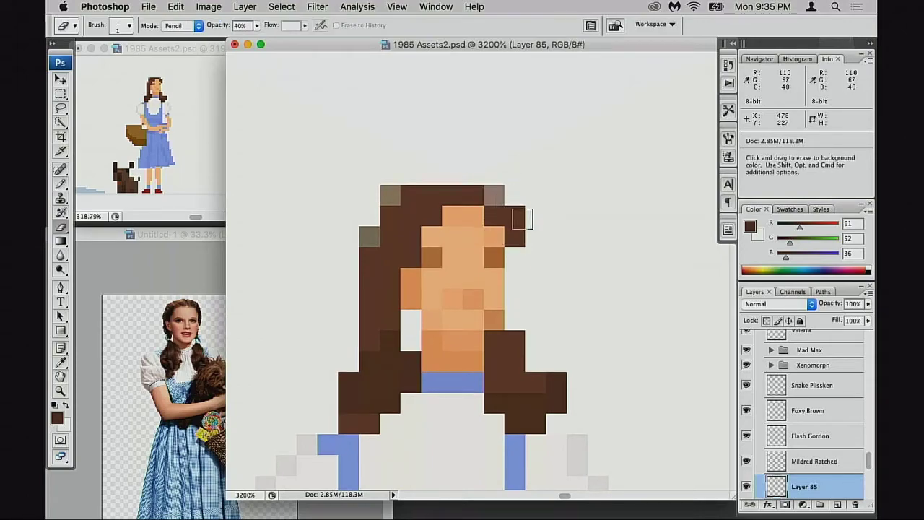
{"action": "left_click", "coordinate": [518, 214]}
Extend the hair beside the eye downward in reddish brown (110, 67, 48) and end it with a 50% opacity pixel.
{"action": "key", "text": "b"}
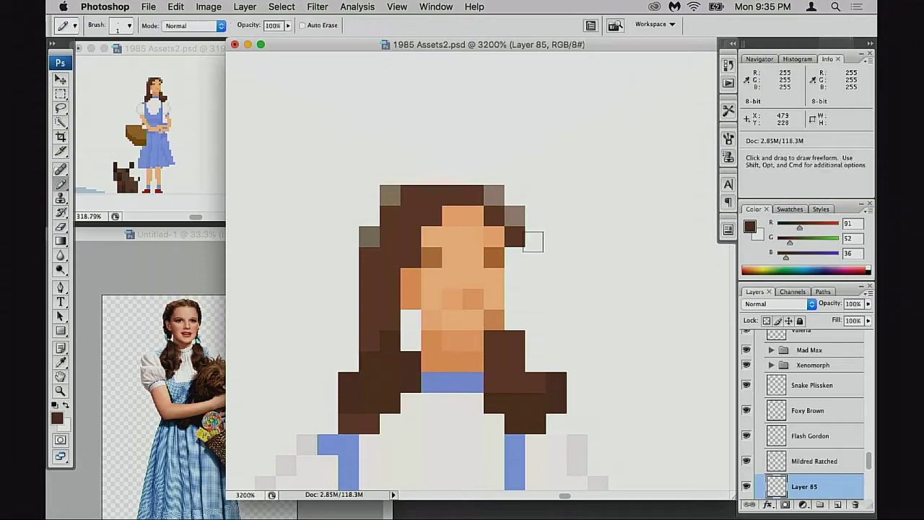
{"action": "left_click", "coordinate": [517, 238], "text": "alt"}
{"action": "left_click", "coordinate": [516, 257]}
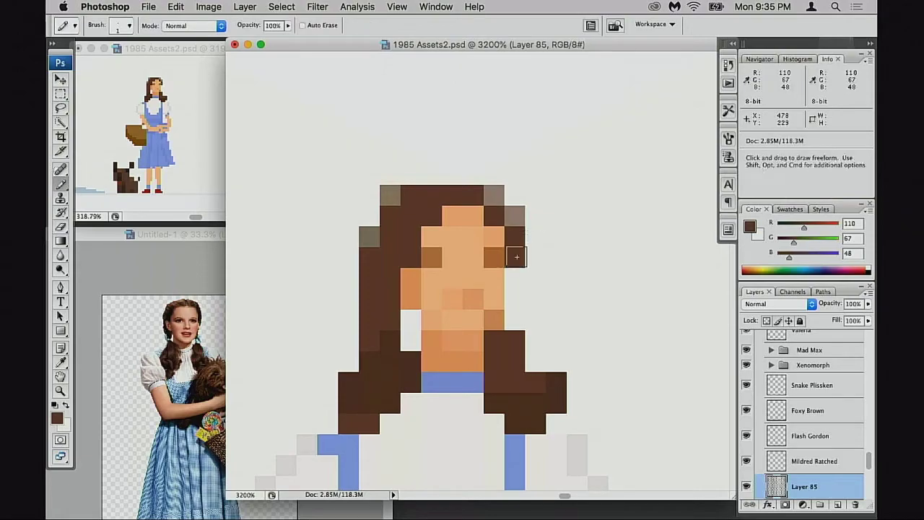
{"action": "scroll", "coordinate": [522, 270], "scroll_direction": "down", "scroll_amount": 2}
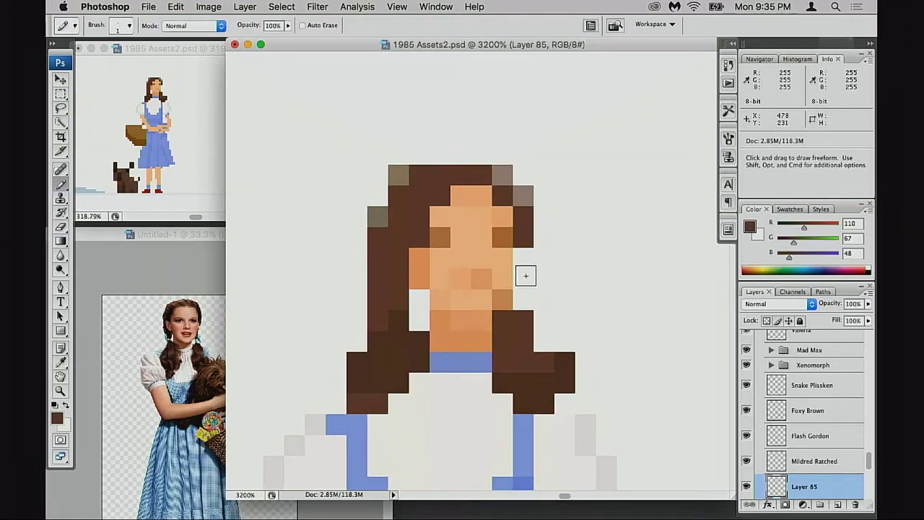
{"action": "key", "text": "5"}
{"action": "left_click", "coordinate": [522, 257]}
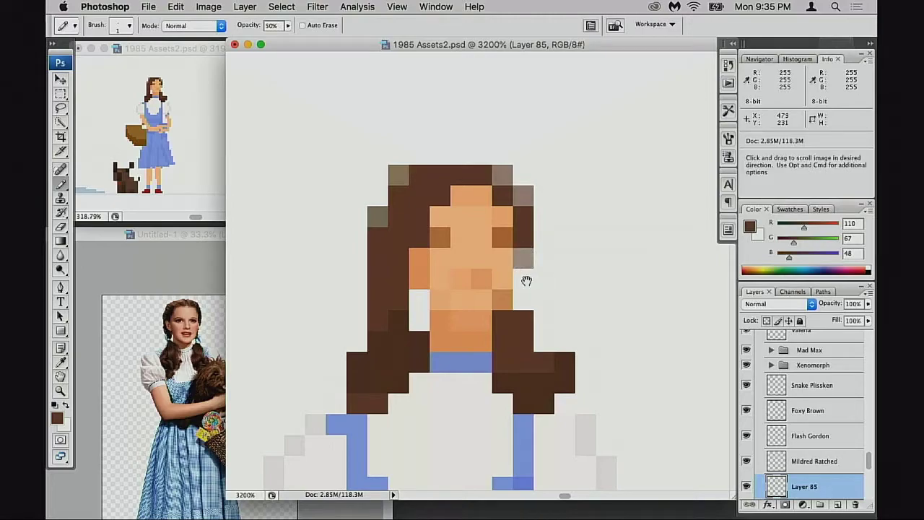
Try to fade outer hair pixels beside the neck on the basket side with the Eraser at 40% opacity.
{"action": "scroll", "coordinate": [528, 276], "scroll_direction": "left", "scroll_amount": 3}
{"action": "scroll", "coordinate": [489, 291], "scroll_direction": "down", "scroll_amount": 1}
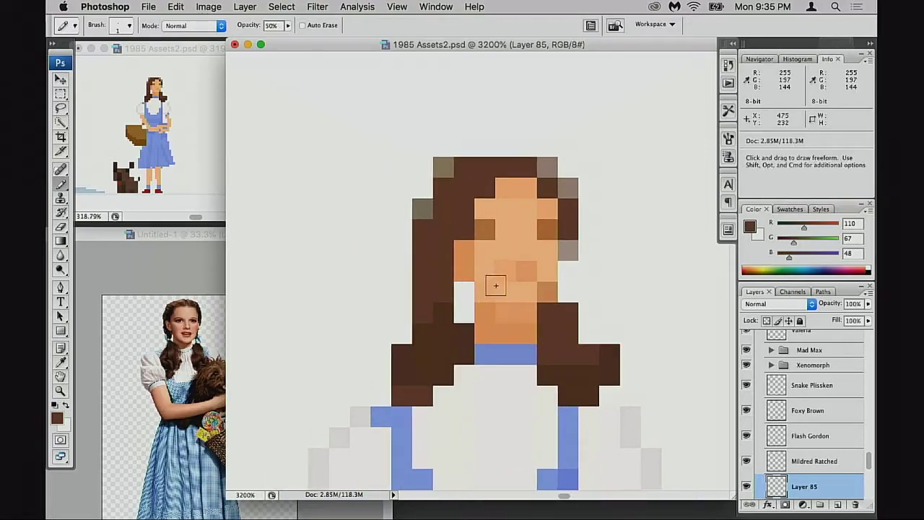
{"action": "key", "text": "e"}
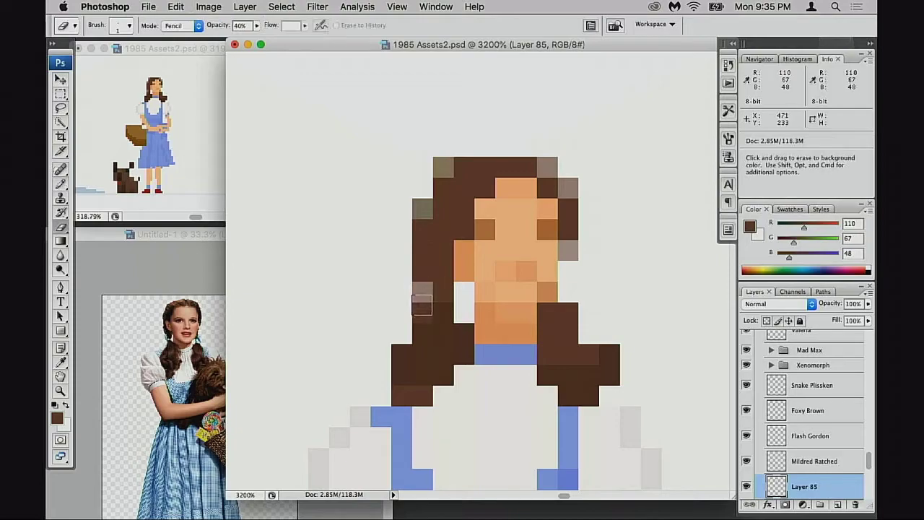
{"action": "key", "text": "d"}
{"action": "left_click_drag", "start_coordinate": [430, 292], "coordinate": [423, 296]}
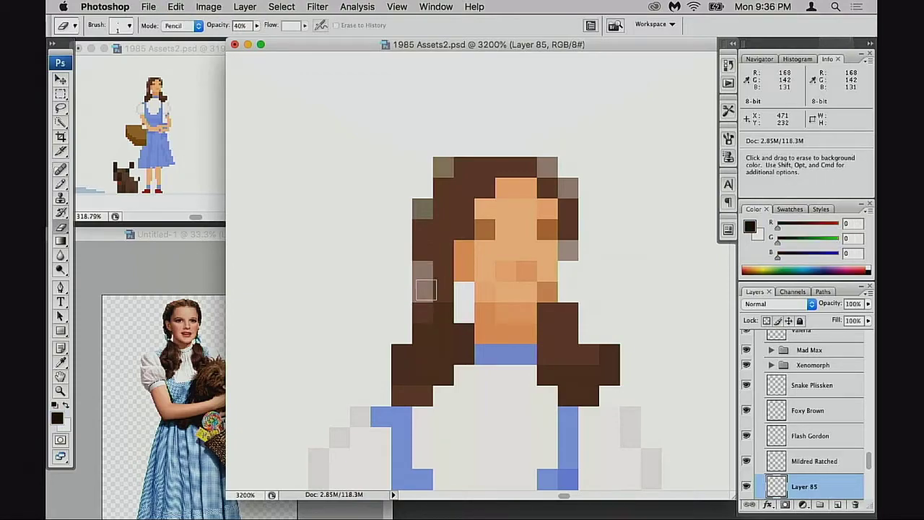
Sample the dress blue (146, 166, 240), undo the trial stroke on the blouse front and set the Pencil to 100% opacity.
{"action": "scroll", "coordinate": [426, 284], "scroll_direction": "down", "scroll_amount": 10}
{"action": "scroll", "coordinate": [480, 297], "scroll_direction": "up", "scroll_amount": 3}
{"action": "scroll", "coordinate": [480, 297], "scroll_direction": "left", "scroll_amount": 3}
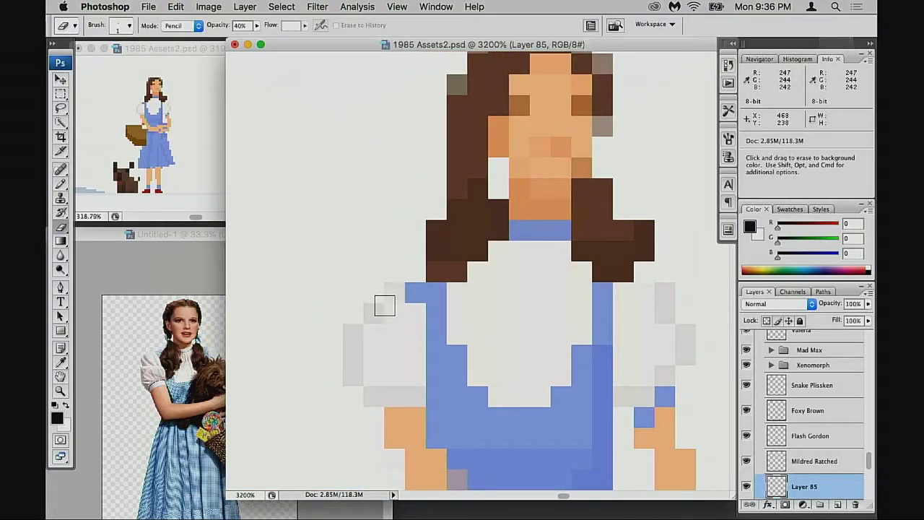
{"action": "left_click_drag", "start_coordinate": [496, 321], "coordinate": [473, 274]}
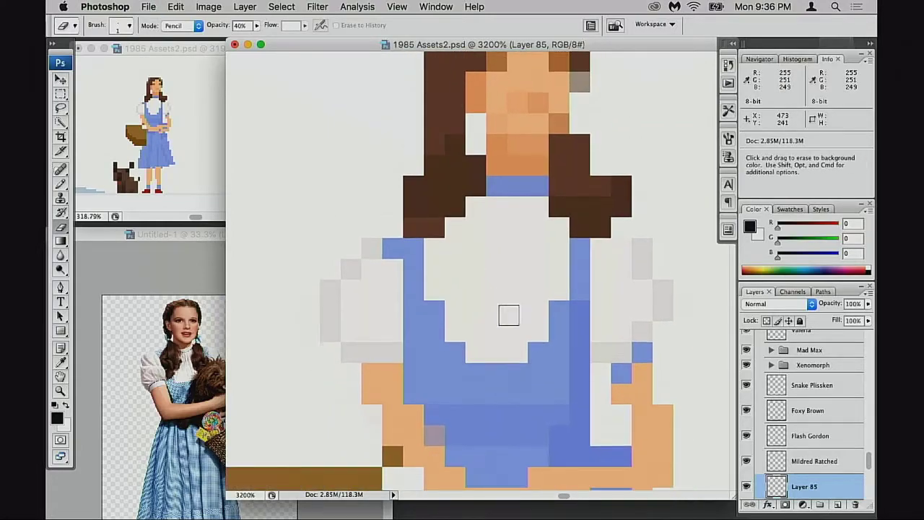
{"action": "key", "text": "b"}
{"action": "left_click", "coordinate": [487, 374], "text": "alt"}
{"action": "mouse_move", "coordinate": [455, 331]}
{"action": "left_mouse_down"}
{"action": "mouse_move", "coordinate": [537, 333]}
{"action": "mouse_move", "coordinate": [503, 351]}
{"action": "left_mouse_up"}
{"action": "key", "text": "super+z"}
{"action": "key", "text": "0"}
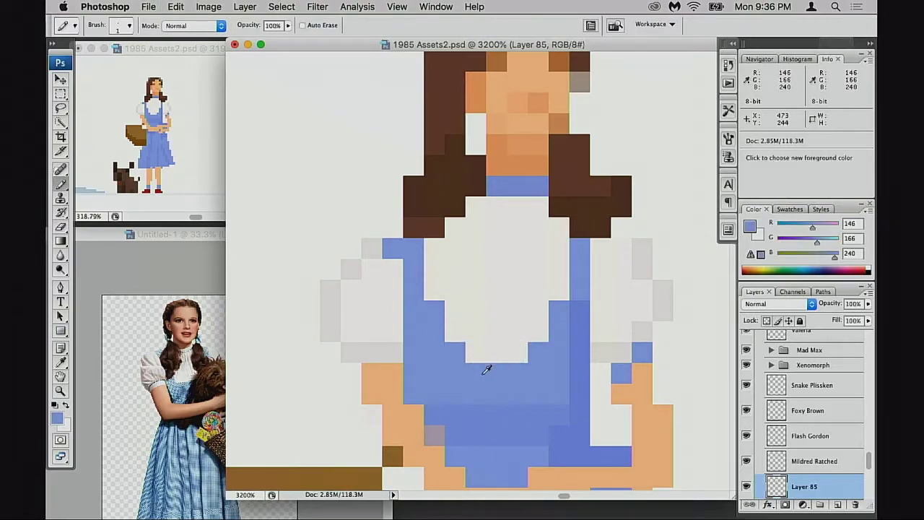
Raise the blue bib over the bottom rows of the white blouse and extend the darker blue band up the bodice.
{"action": "left_click_drag", "start_coordinate": [453, 331], "coordinate": [540, 344]}
{"action": "left_click", "coordinate": [494, 349]}
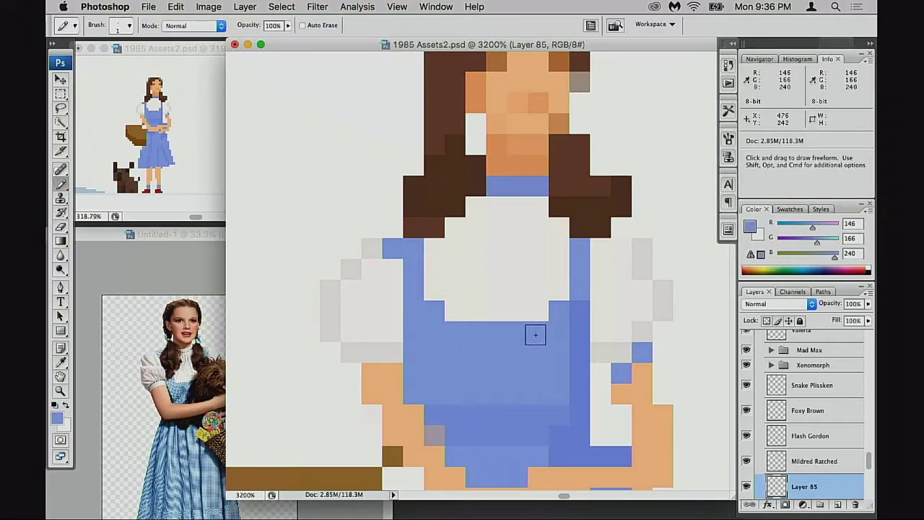
{"action": "left_click", "coordinate": [465, 403], "text": "alt"}
{"action": "mouse_move", "coordinate": [429, 398]}
{"action": "left_mouse_down"}
{"action": "mouse_move", "coordinate": [560, 387]}
{"action": "mouse_move", "coordinate": [542, 376]}
{"action": "mouse_move", "coordinate": [412, 368]}
{"action": "left_mouse_up"}
{"action": "left_click_drag", "start_coordinate": [502, 394], "coordinate": [481, 300]}
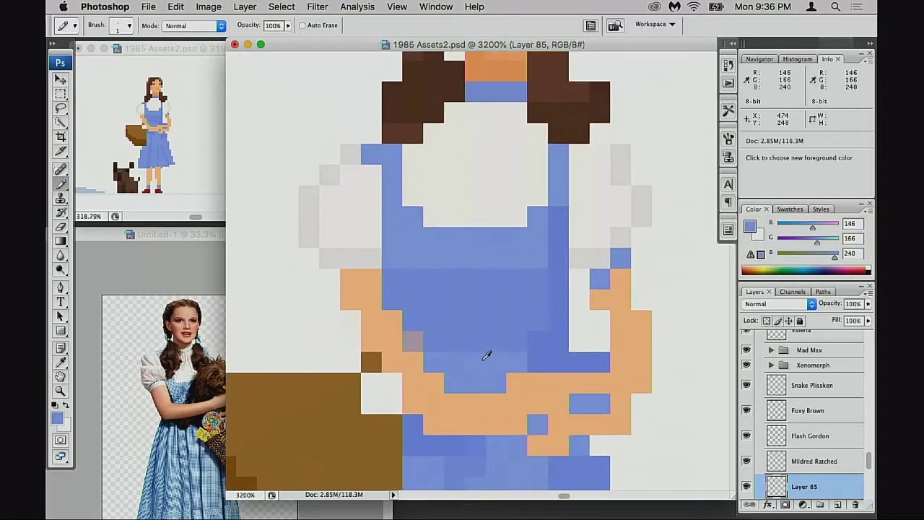
Reshape the inner edge of the basket-side arm at the elbow using skin-tone and dress-blue pixels.
{"action": "scroll", "coordinate": [490, 357], "scroll_direction": "up", "scroll_amount": 2}
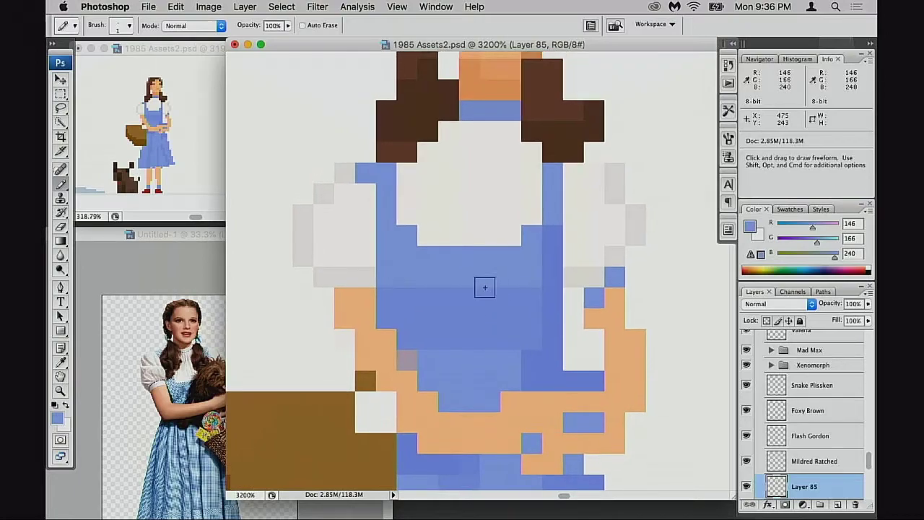
{"action": "scroll", "coordinate": [477, 281], "scroll_direction": "up", "scroll_amount": 1}
{"action": "scroll", "coordinate": [549, 274], "scroll_direction": "down", "scroll_amount": 2}
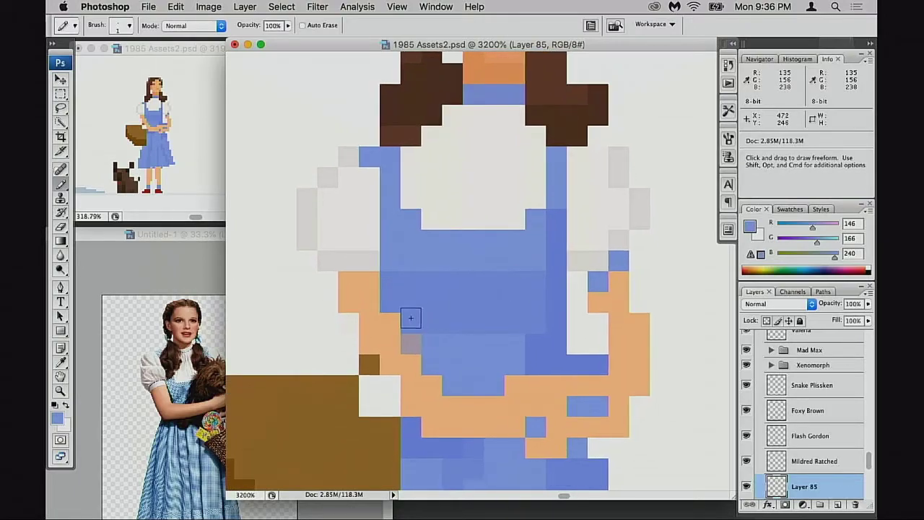
{"action": "left_click", "coordinate": [373, 330], "text": "alt"}
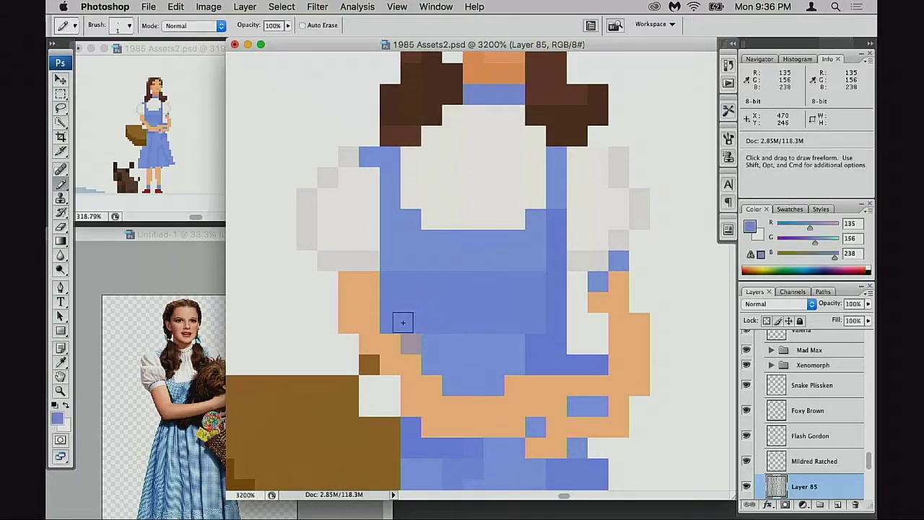
{"action": "left_click", "coordinate": [414, 351], "text": "alt"}
{"action": "left_click", "coordinate": [433, 380]}
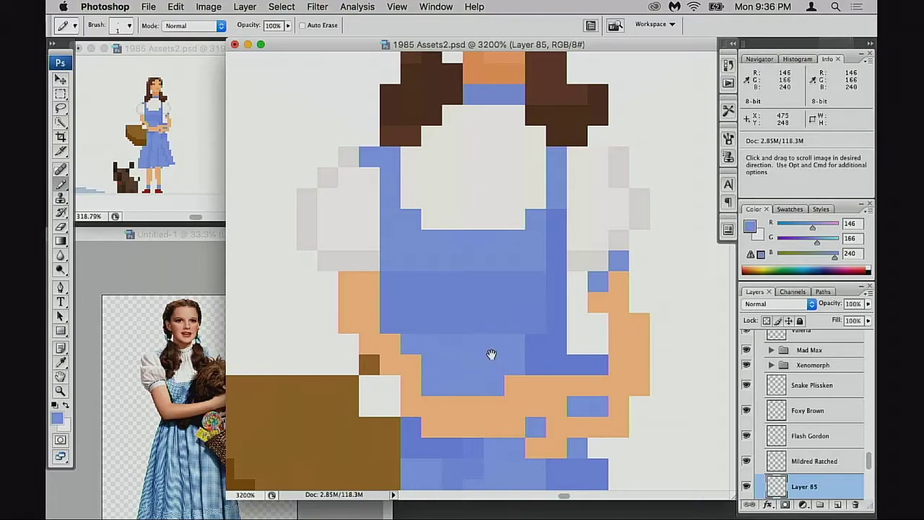
Paint dress blue into the forearm's upper edge at the waist and fill out its lower corner with skin tone.
{"action": "scroll", "coordinate": [491, 361], "scroll_direction": "down", "scroll_amount": 1}
{"action": "scroll", "coordinate": [491, 361], "scroll_direction": "left", "scroll_amount": 1}
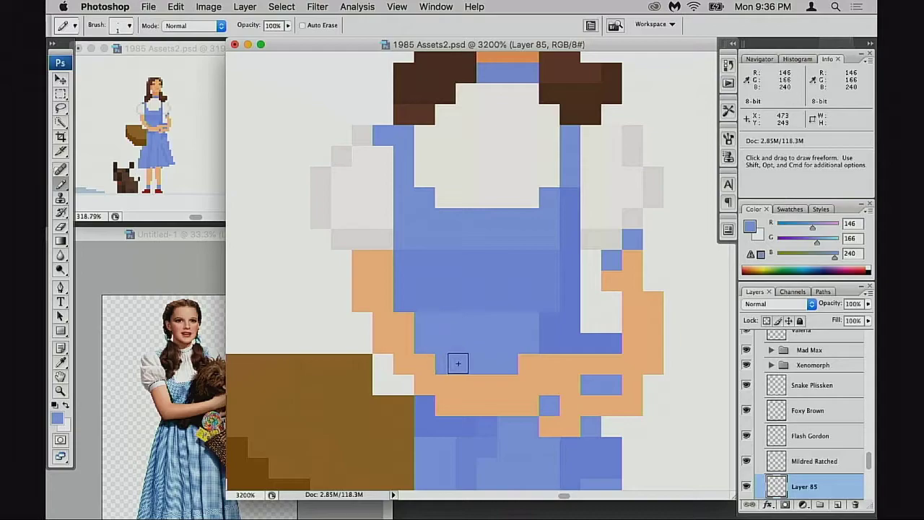
{"action": "left_click_drag", "start_coordinate": [466, 361], "coordinate": [449, 327]}
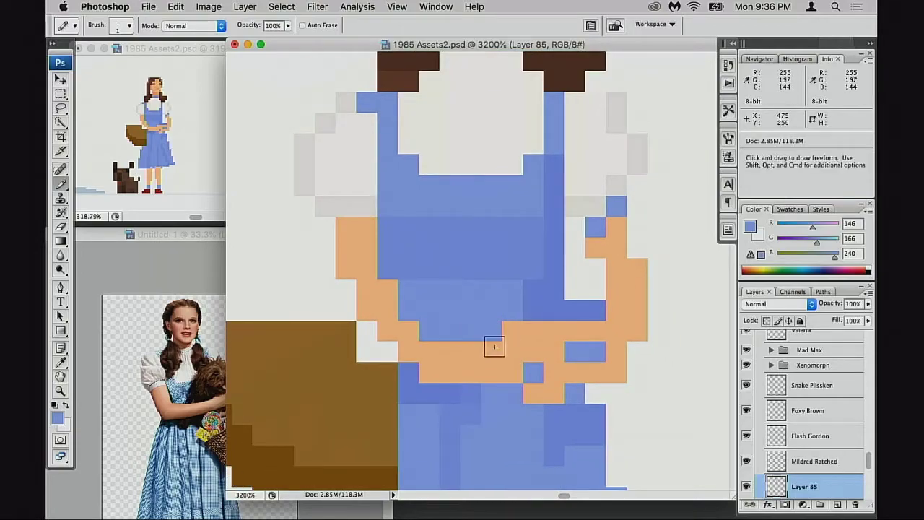
{"action": "left_click", "coordinate": [511, 331]}
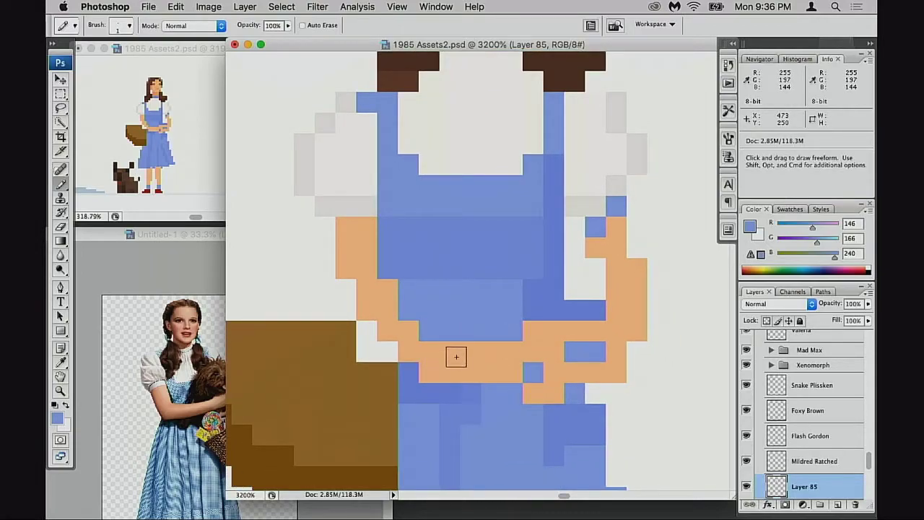
{"action": "left_click", "coordinate": [412, 330], "text": "alt"}
{"action": "left_click", "coordinate": [408, 372]}
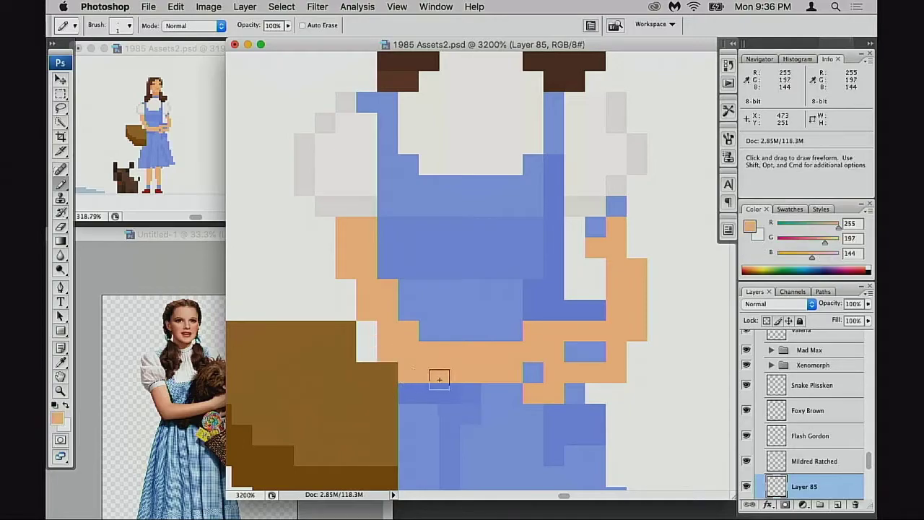
Add light grey (241, 236, 234) shading pixels at both sleeves' shoulders and erase the right sleeve's outer corner pixel at 100% opacity.
{"action": "scroll", "coordinate": [451, 318], "scroll_direction": "right", "scroll_amount": 3}
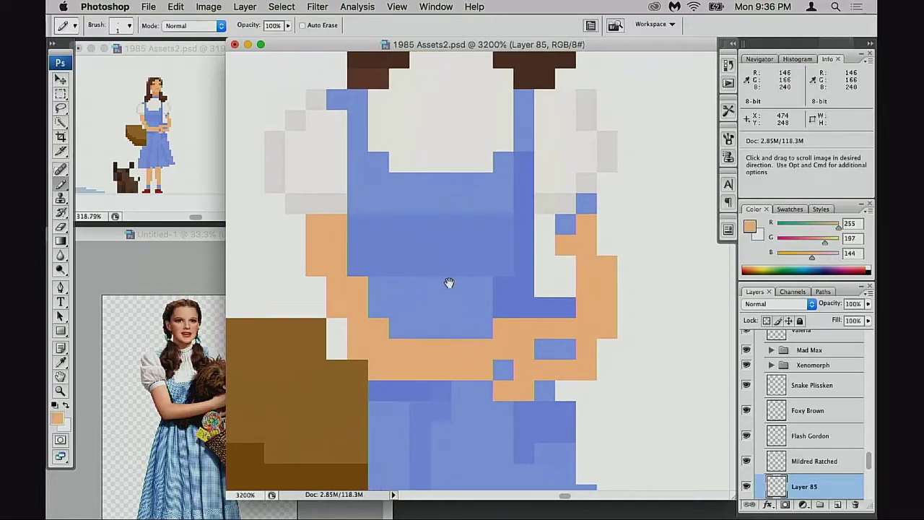
{"action": "scroll", "coordinate": [441, 281], "scroll_direction": "up", "scroll_amount": 4}
{"action": "scroll", "coordinate": [400, 164], "scroll_direction": "up", "scroll_amount": 3}
{"action": "scroll", "coordinate": [399, 164], "scroll_direction": "left", "scroll_amount": 2}
{"action": "left_click", "coordinate": [358, 211], "text": "alt"}
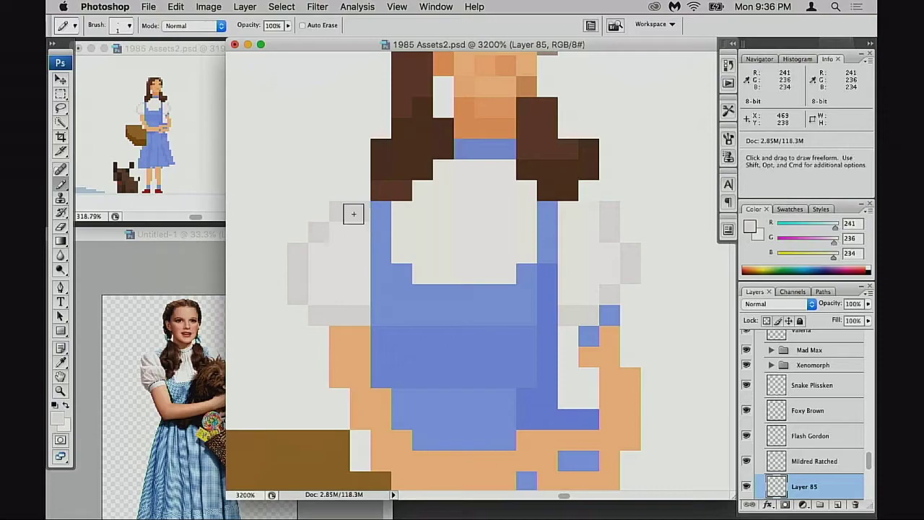
{"action": "scroll", "coordinate": [412, 289], "scroll_direction": "down", "scroll_amount": 1}
{"action": "left_click", "coordinate": [612, 226]}
{"action": "key", "text": "e"}
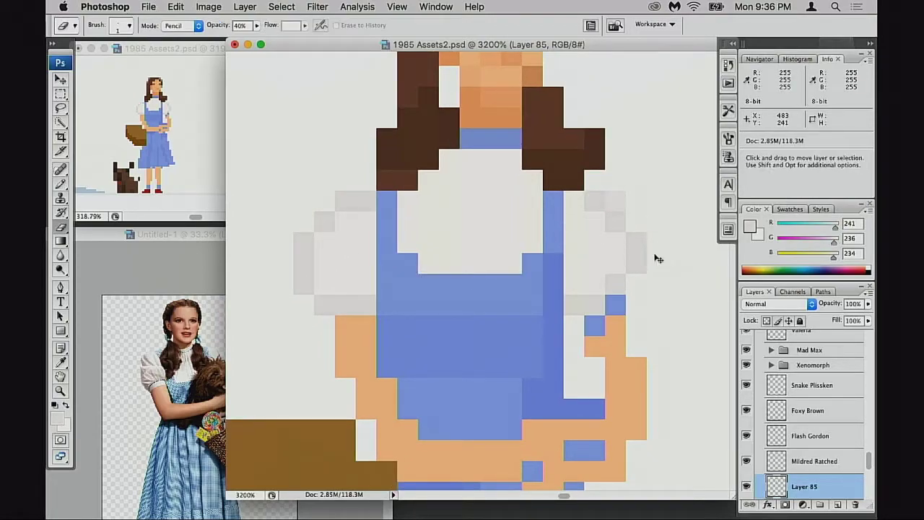
{"action": "key", "text": "0"}
{"action": "left_click", "coordinate": [619, 202]}
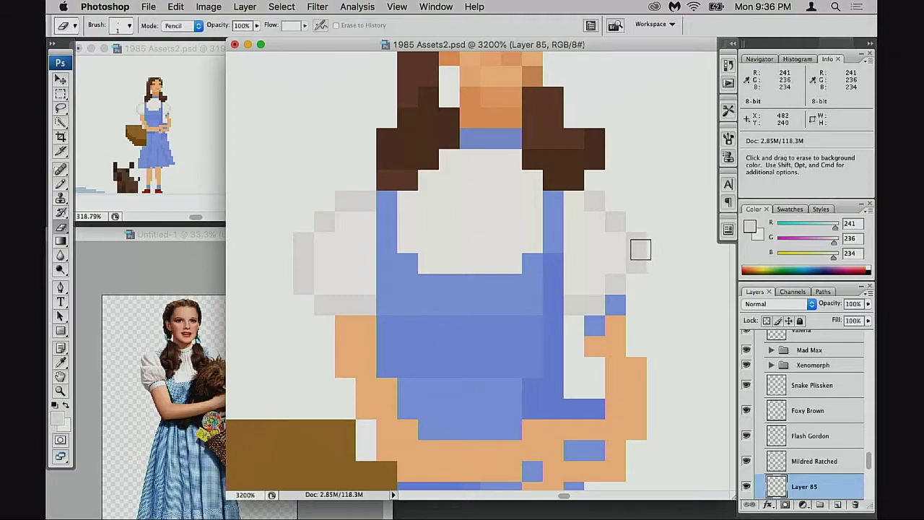
Lengthen the basket-side sleeve by painting a white row and a light grey shadow row over the top of the arm.
{"action": "key", "text": "b"}
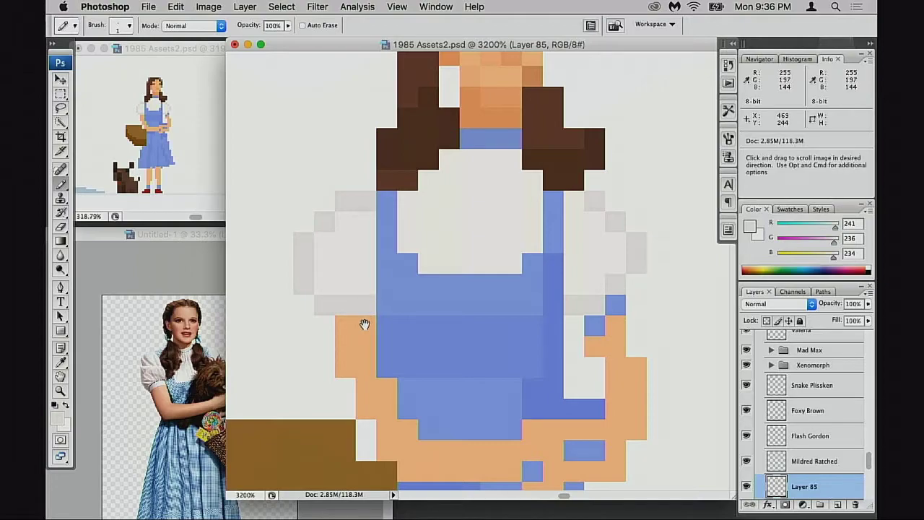
{"action": "scroll", "coordinate": [365, 321], "scroll_direction": "down", "scroll_amount": 2}
{"action": "left_click", "coordinate": [378, 288], "text": "alt"}
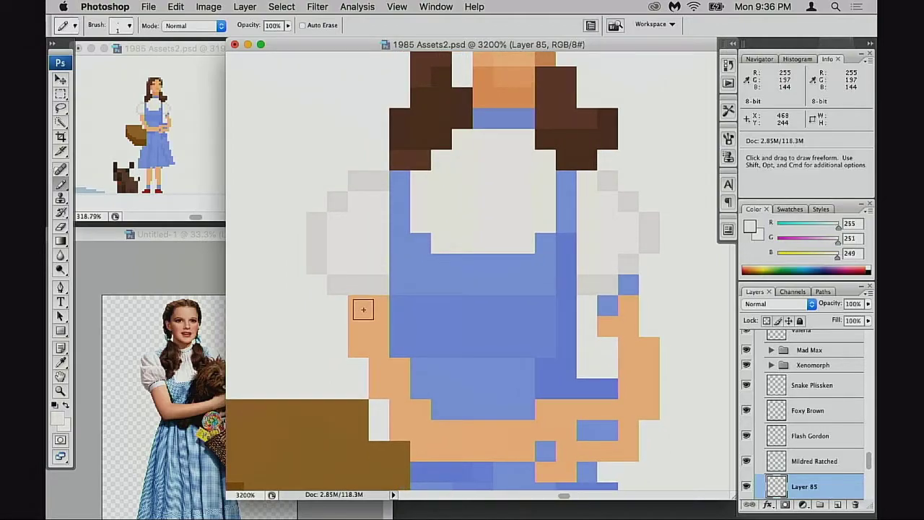
{"action": "left_click", "coordinate": [363, 310]}
{"action": "left_click", "coordinate": [378, 282], "text": "alt"}
{"action": "left_click_drag", "start_coordinate": [375, 322], "coordinate": [372, 321]}
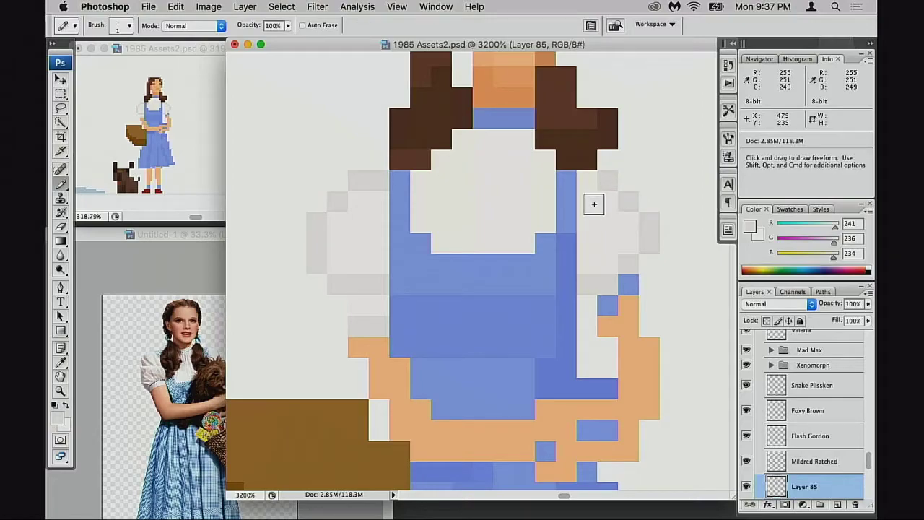
Paint the neck collar row white and add a row of dress blue (146, 166, 240) directly beneath it.
{"action": "left_click", "coordinate": [516, 120], "text": "alt"}
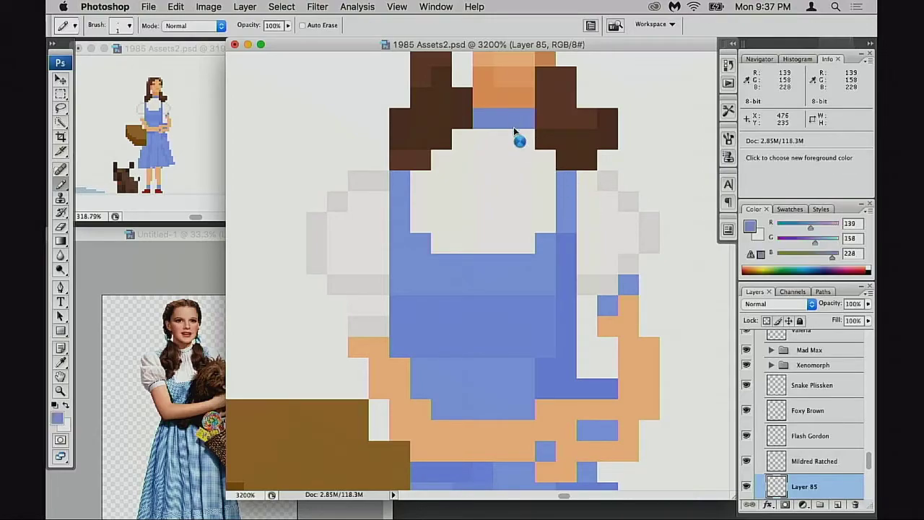
{"action": "left_click", "coordinate": [480, 149], "text": "alt"}
{"action": "left_click_drag", "start_coordinate": [482, 120], "coordinate": [515, 120]}
{"action": "left_click", "coordinate": [570, 207], "text": "alt"}
{"action": "left_click_drag", "start_coordinate": [465, 141], "coordinate": [524, 144]}
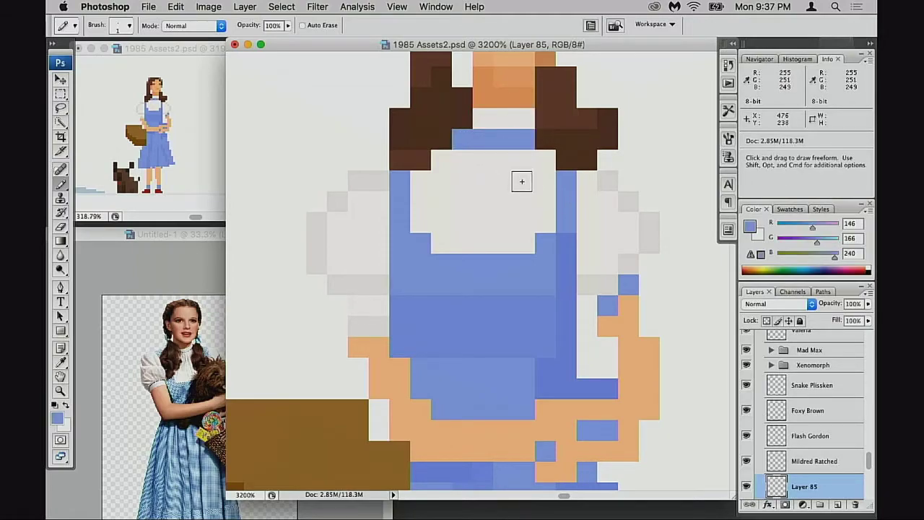
Extend the left braid over the collar's edge in dark brown (91, 52, 36) and broaden the upper outer edges of both braids.
{"action": "scroll", "coordinate": [506, 193], "scroll_direction": "up", "scroll_amount": 1}
{"action": "left_click", "coordinate": [433, 142], "text": "alt"}
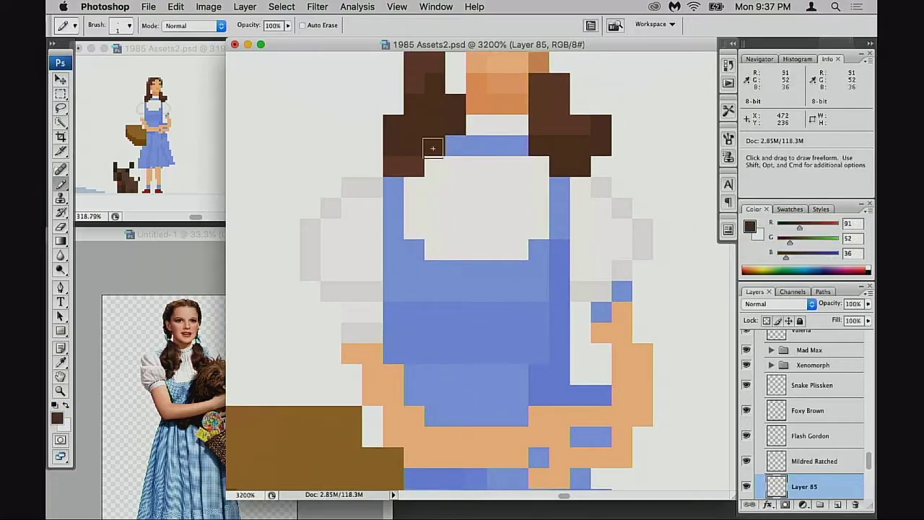
{"action": "mouse_move", "coordinate": [438, 160]}
{"action": "left_mouse_down"}
{"action": "mouse_move", "coordinate": [452, 144]}
{"action": "mouse_move", "coordinate": [441, 155]}
{"action": "left_mouse_up"}
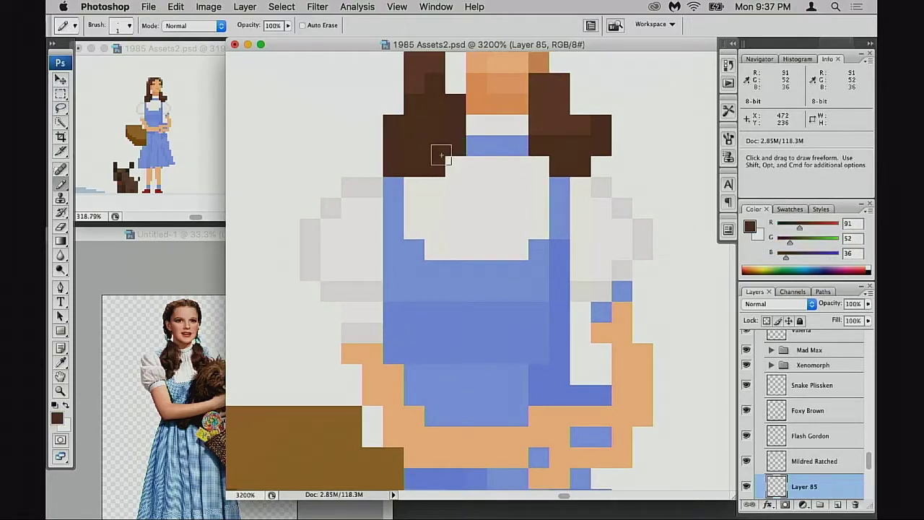
{"action": "scroll", "coordinate": [404, 152], "scroll_direction": "up", "scroll_amount": 1}
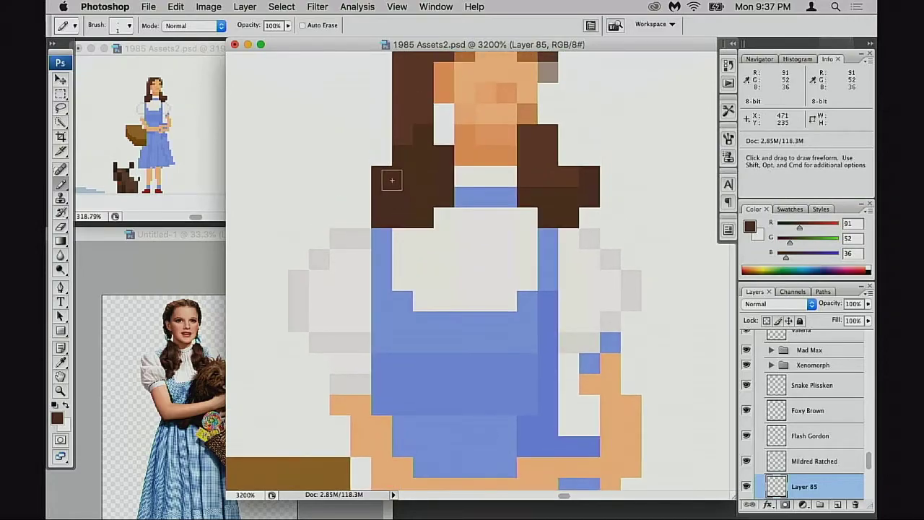
{"action": "left_click", "coordinate": [561, 186], "text": "alt"}
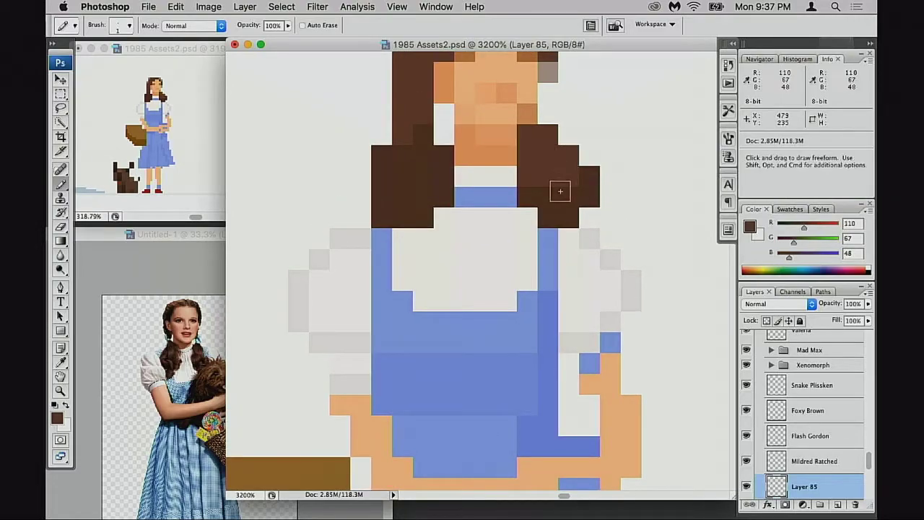
{"action": "scroll", "coordinate": [560, 192], "scroll_direction": "up", "scroll_amount": 1}
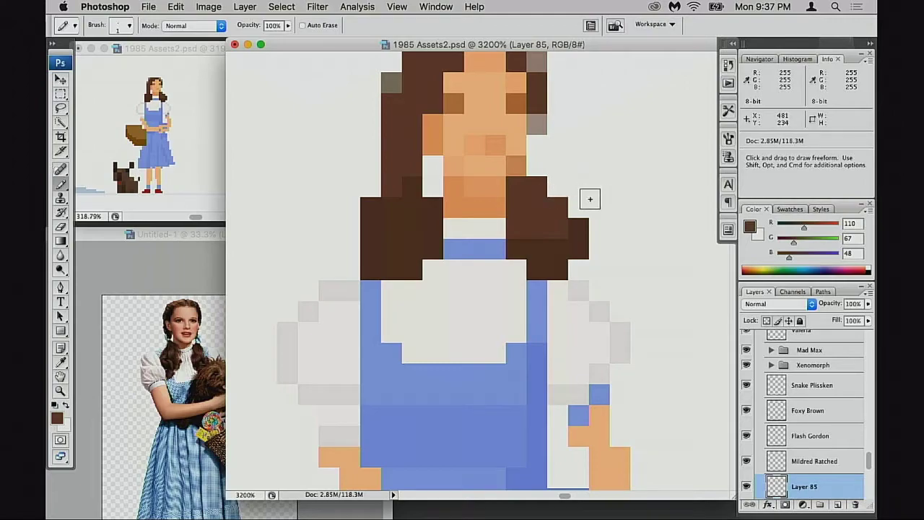
Shade the braids with lighter brown (110, 67, 48) on the left braid's upper part and dark brown on their lower parts.
{"action": "left_click", "coordinate": [557, 225], "text": "alt"}
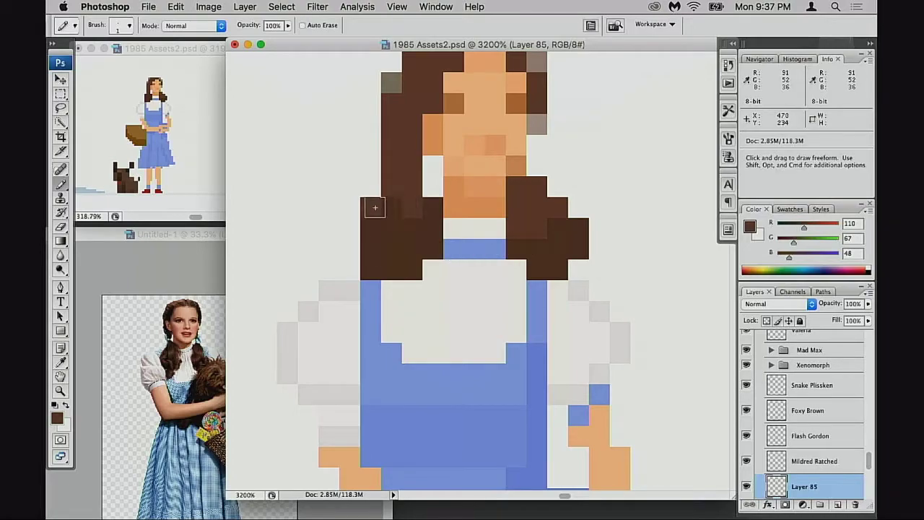
{"action": "left_click", "coordinate": [406, 224], "text": "alt"}
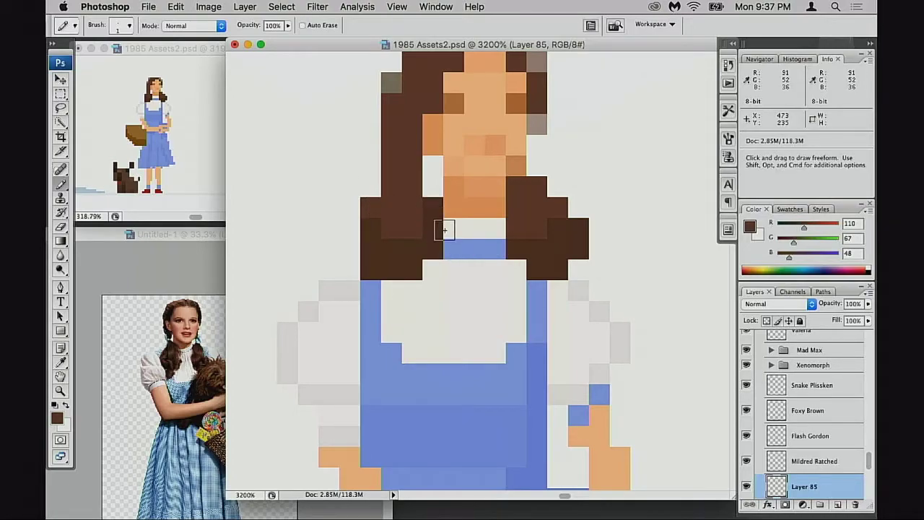
{"action": "left_click", "coordinate": [431, 236]}
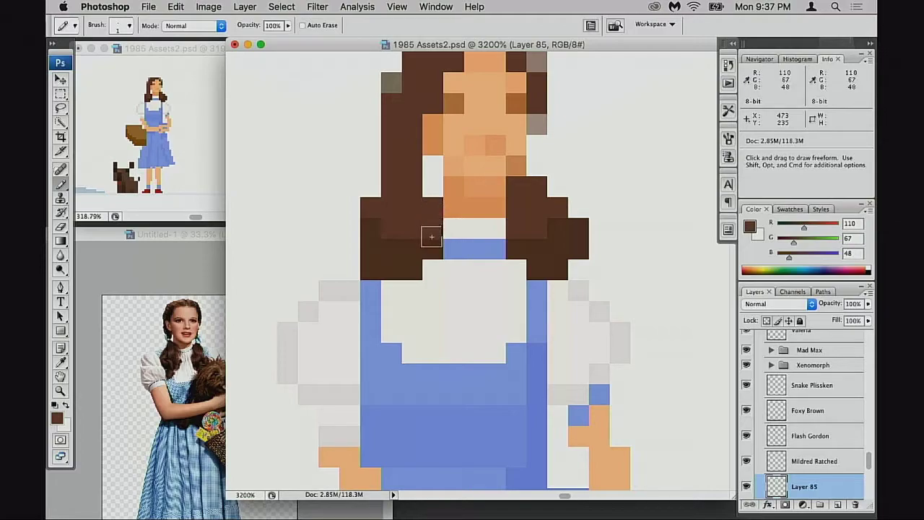
{"action": "left_click", "coordinate": [395, 244], "text": "alt"}
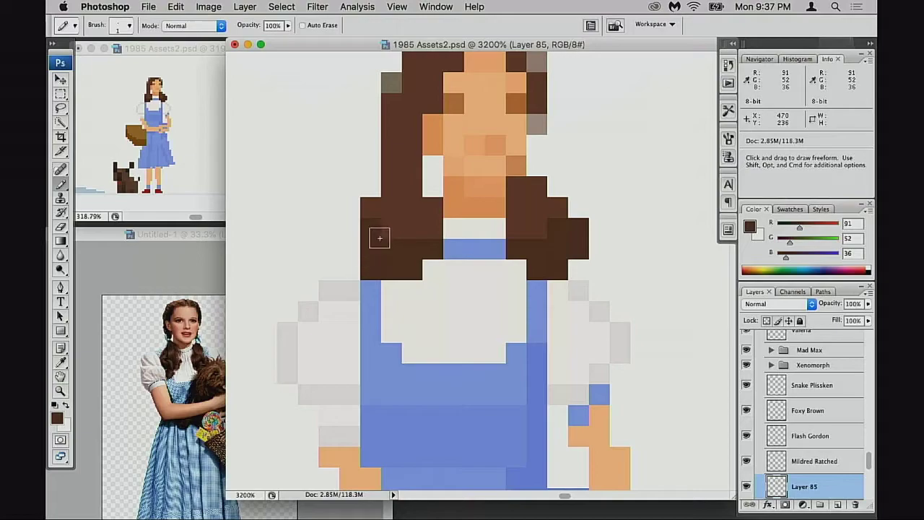
Try widening the hair above the left braid by adding lighter brown pixels along its outer edge.
{"action": "key", "text": "e"}
{"action": "scroll", "coordinate": [393, 196], "scroll_direction": "up", "scroll_amount": 3}
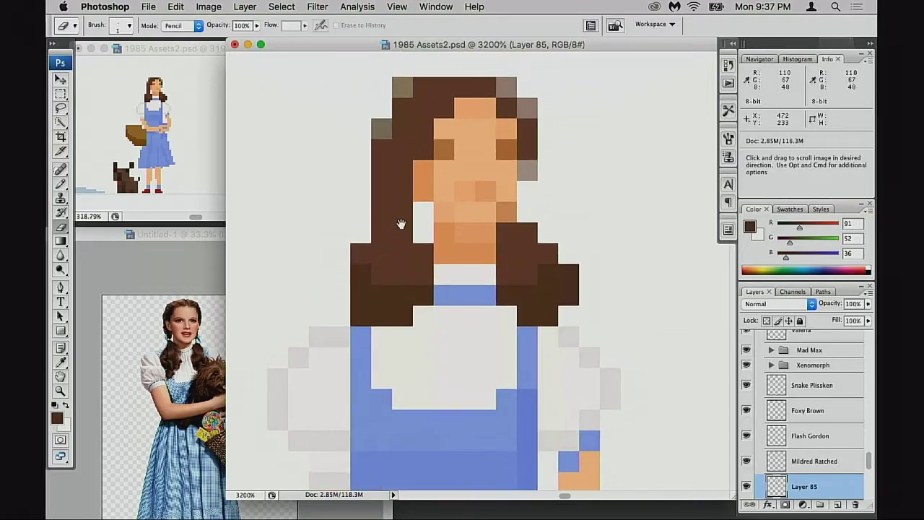
{"action": "key", "text": "b"}
{"action": "left_click", "coordinate": [381, 227], "text": "alt"}
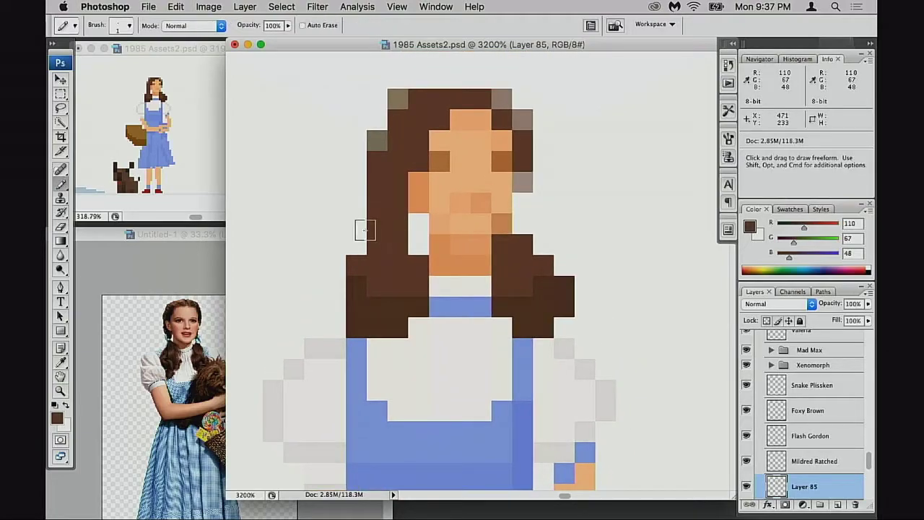
{"action": "left_click_drag", "start_coordinate": [361, 230], "coordinate": [369, 244]}
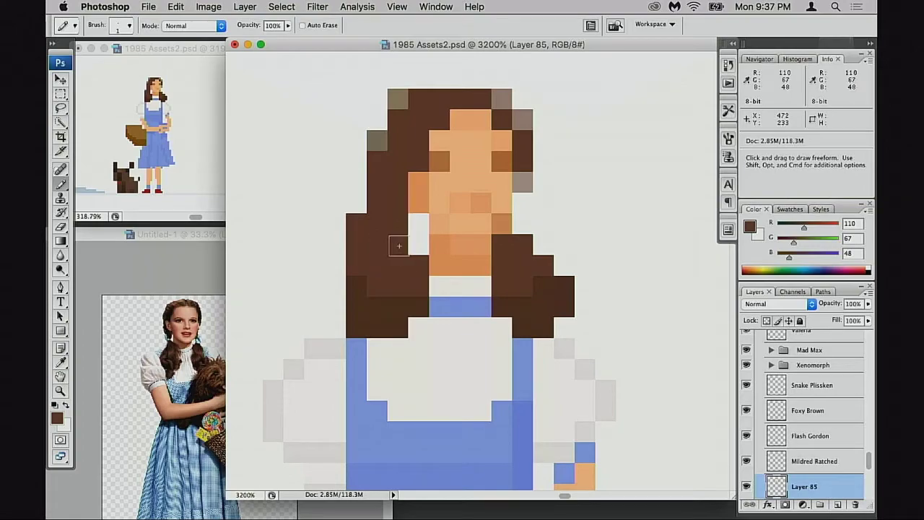
Erase hair pixels along the outer edge above the left braid to form a notch and a narrower tie point.
{"action": "scroll", "coordinate": [390, 249], "scroll_direction": "up", "scroll_amount": 1}
{"action": "key", "text": "e"}
{"action": "left_click", "coordinate": [349, 238]}
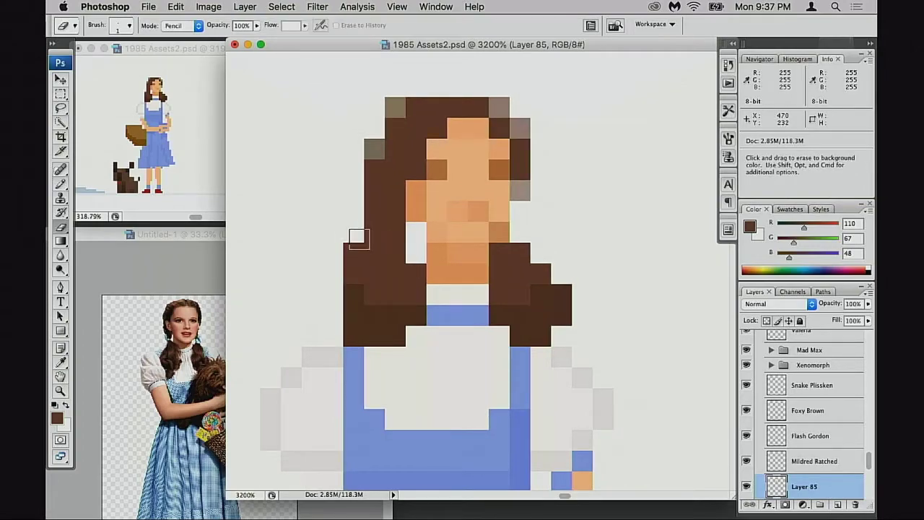
{"action": "left_click", "coordinate": [361, 247]}
{"action": "left_click", "coordinate": [354, 266]}
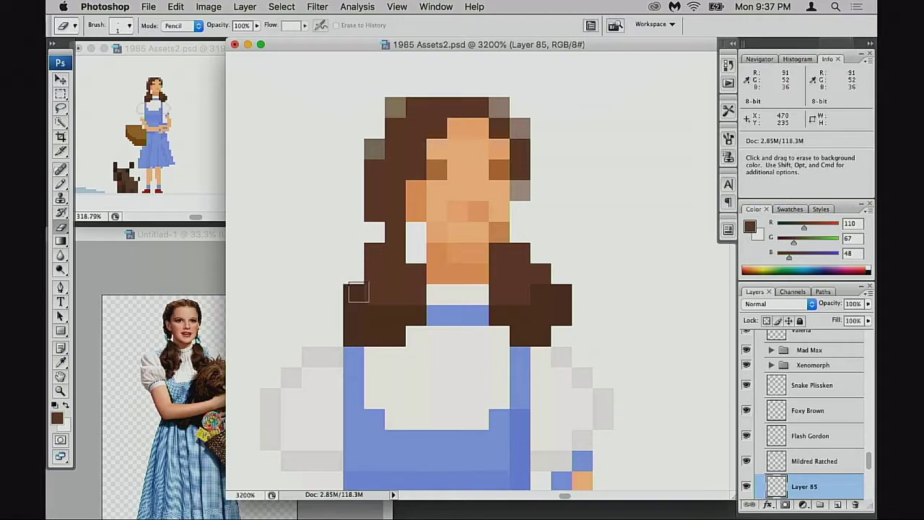
{"action": "scroll", "coordinate": [522, 303], "scroll_direction": "right", "scroll_amount": 1}
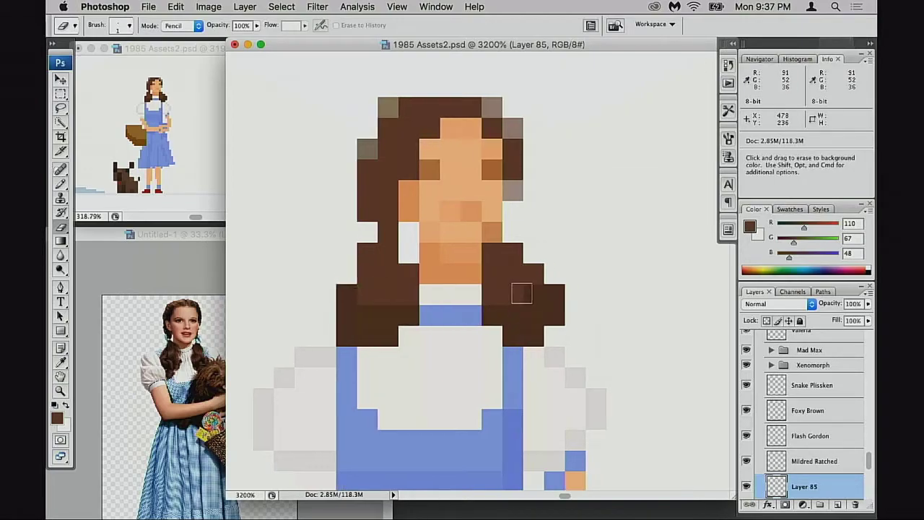
{"action": "key", "text": "r"}
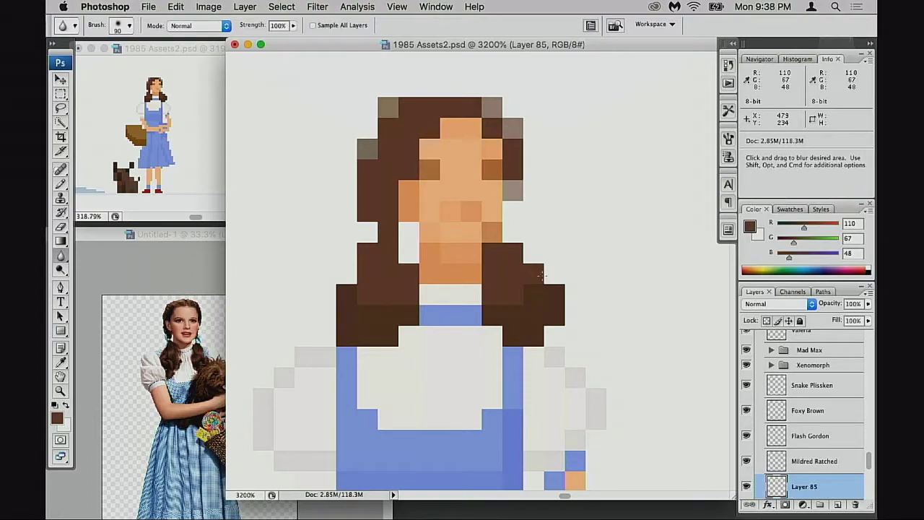
Trim the right braid's outer edge and lengthen both braids' lower ends by one pixel row in dark brown (91, 52, 36).
{"action": "key", "text": "e"}
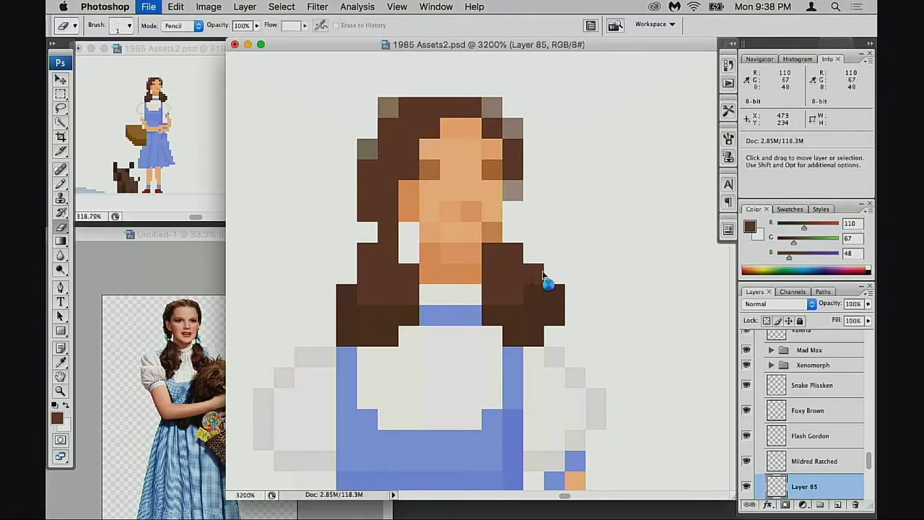
{"action": "mouse_move", "coordinate": [561, 291]}
{"action": "left_mouse_down"}
{"action": "mouse_move", "coordinate": [558, 314]}
{"action": "mouse_move", "coordinate": [573, 295]}
{"action": "mouse_move", "coordinate": [563, 267]}
{"action": "left_mouse_up"}
{"action": "key", "text": "b"}
{"action": "left_click", "coordinate": [386, 249], "text": "alt"}
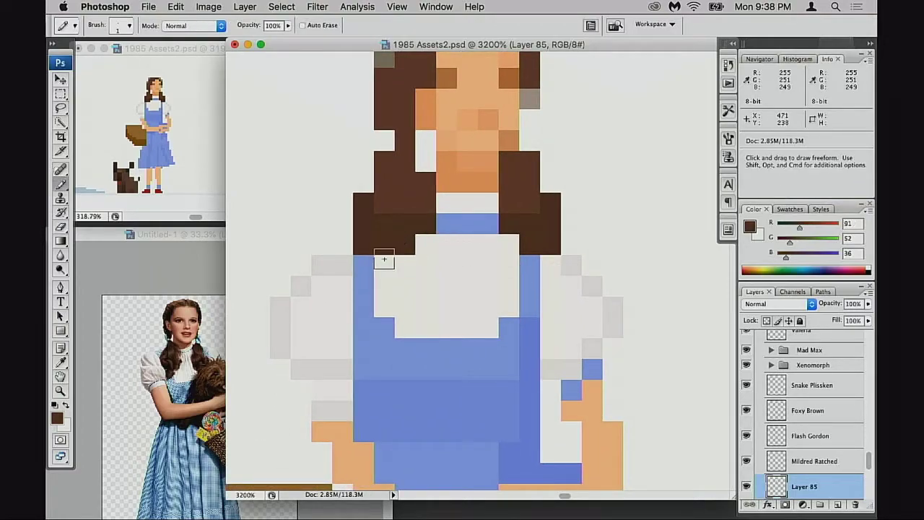
{"action": "left_click", "coordinate": [365, 265]}
{"action": "left_click", "coordinate": [384, 265]}
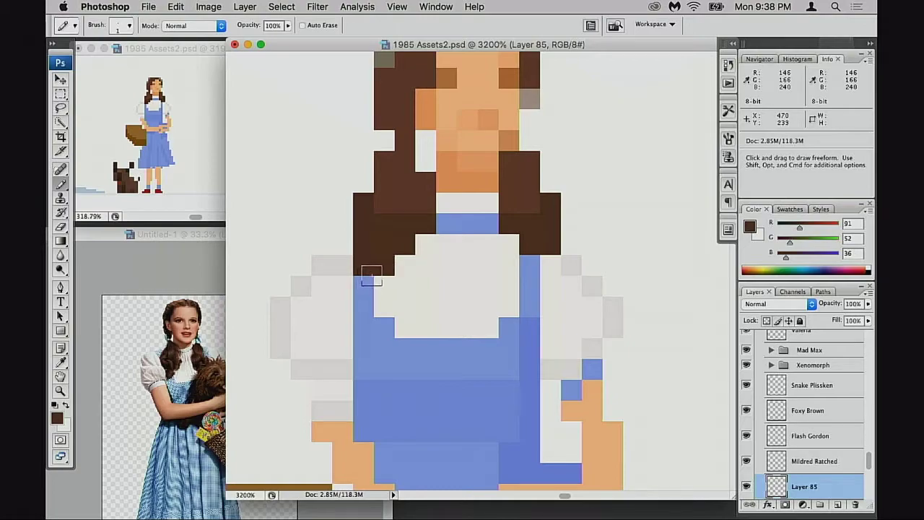
{"action": "scroll", "coordinate": [527, 273], "scroll_direction": "up", "scroll_amount": 1}
{"action": "left_click_drag", "start_coordinate": [532, 268], "coordinate": [543, 266]}
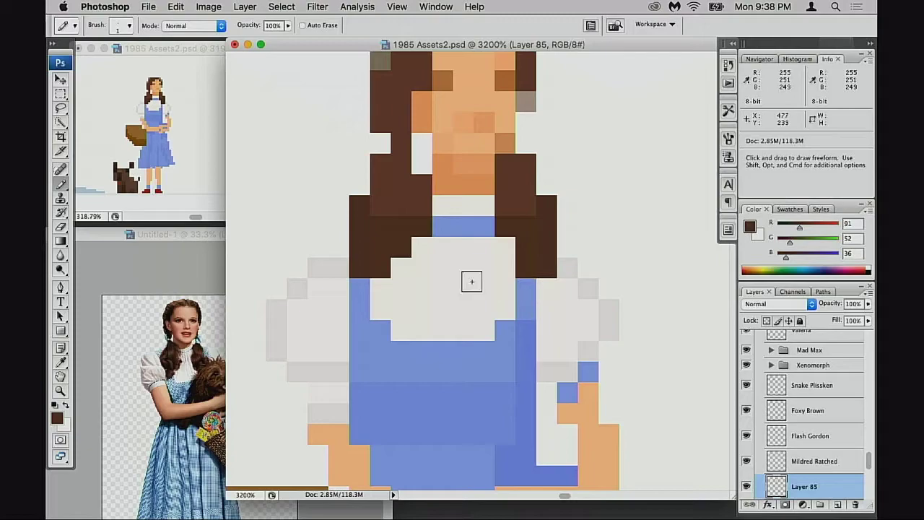
Widen the blue strip below the collar by one pixel toward the left braid using dress blue (146, 166, 240).
{"action": "left_click", "coordinate": [441, 226], "text": "alt"}
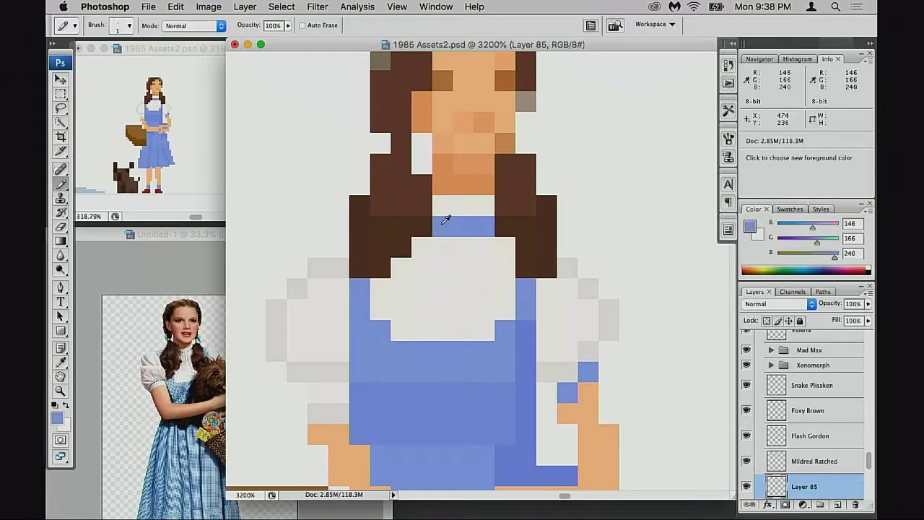
{"action": "scroll", "coordinate": [439, 260], "scroll_direction": "down", "scroll_amount": 2}
{"action": "scroll", "coordinate": [439, 260], "scroll_direction": "down", "scroll_amount": 5}
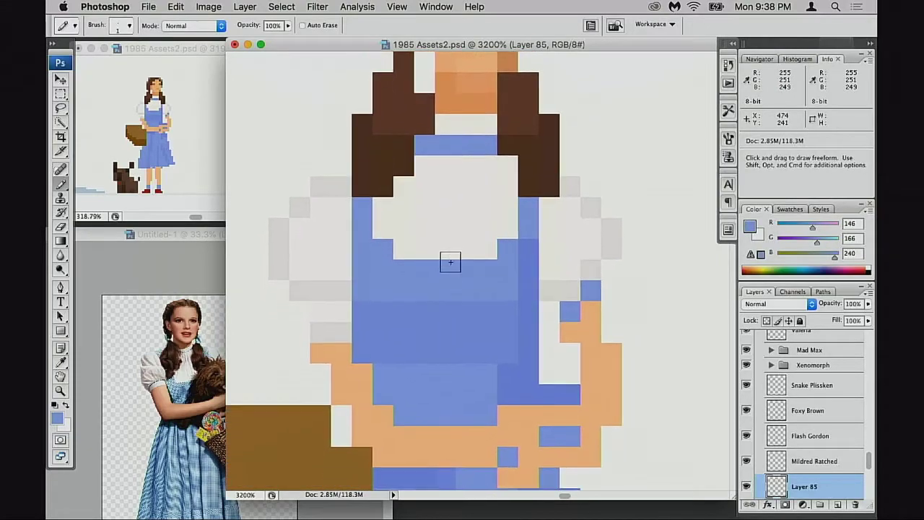
Check the reference photo and try lowering the left forearm, painting dress blue (146, 166, 240) above it and skin tone below.
{"action": "scroll", "coordinate": [457, 251], "scroll_direction": "down", "scroll_amount": 2}
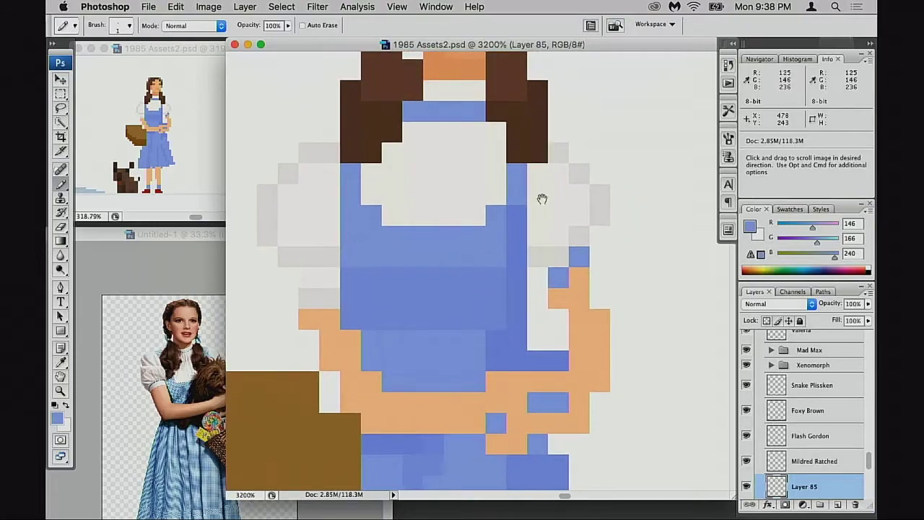
{"action": "scroll", "coordinate": [497, 249], "scroll_direction": "down", "scroll_amount": 3}
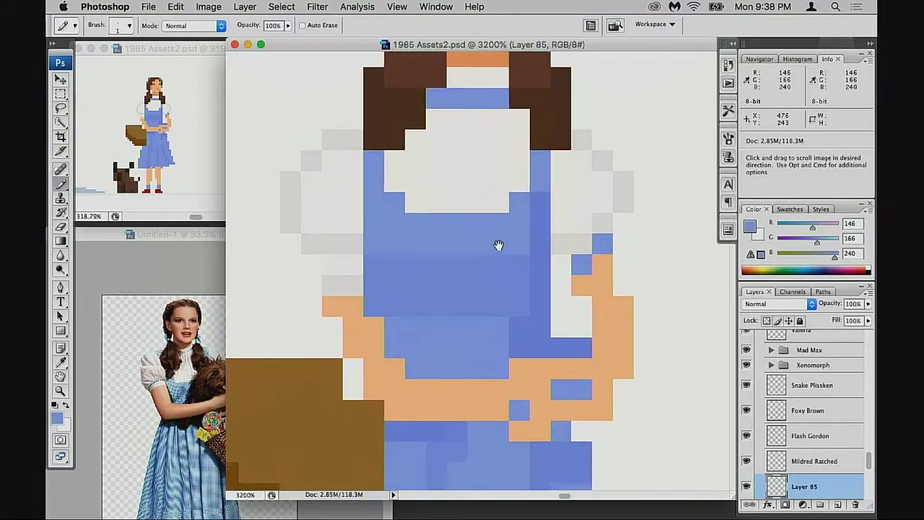
{"action": "scroll", "coordinate": [394, 326], "scroll_direction": "down", "scroll_amount": 6}
{"action": "scroll", "coordinate": [394, 326], "scroll_direction": "left", "scroll_amount": 4}
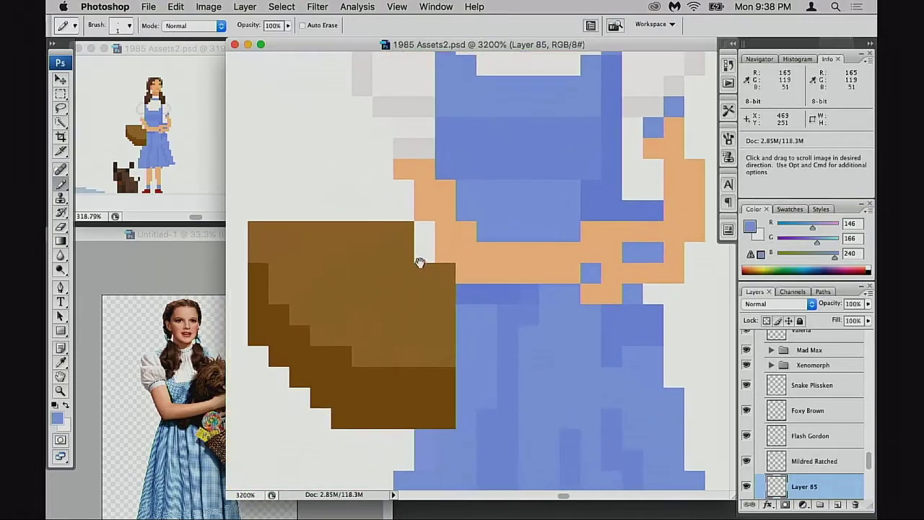
{"action": "scroll", "coordinate": [431, 260], "scroll_direction": "left", "scroll_amount": 1}
{"action": "left_click", "coordinate": [217, 324]}
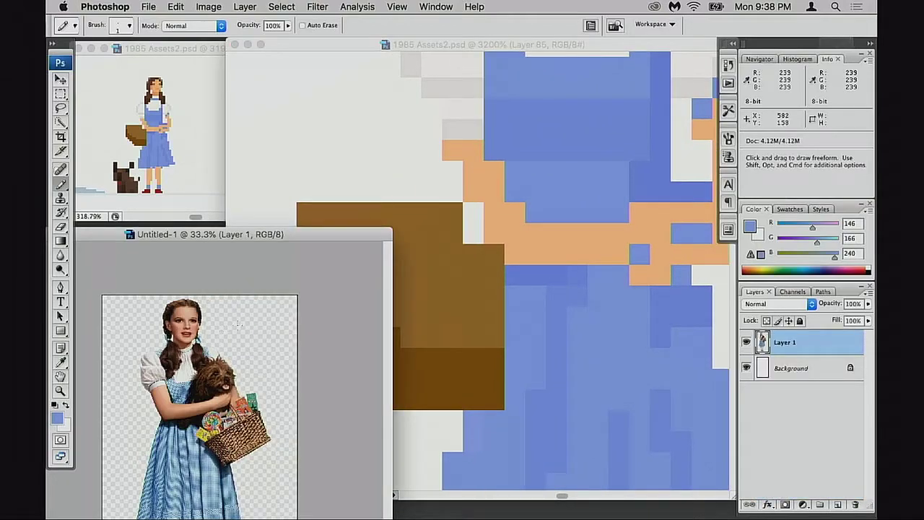
{"action": "left_click", "coordinate": [585, 272]}
{"action": "mouse_move", "coordinate": [572, 280]}
{"action": "left_mouse_down"}
{"action": "mouse_move", "coordinate": [521, 293]}
{"action": "mouse_move", "coordinate": [469, 285]}
{"action": "mouse_move", "coordinate": [507, 281]}
{"action": "left_mouse_up"}
{"action": "left_click", "coordinate": [555, 249], "text": "alt"}
{"action": "left_click", "coordinate": [496, 221], "text": "alt"}
{"action": "mouse_move", "coordinate": [476, 244]}
{"action": "left_mouse_down"}
{"action": "mouse_move", "coordinate": [503, 238]}
{"action": "mouse_move", "coordinate": [470, 243]}
{"action": "mouse_move", "coordinate": [501, 248]}
{"action": "left_mouse_up"}
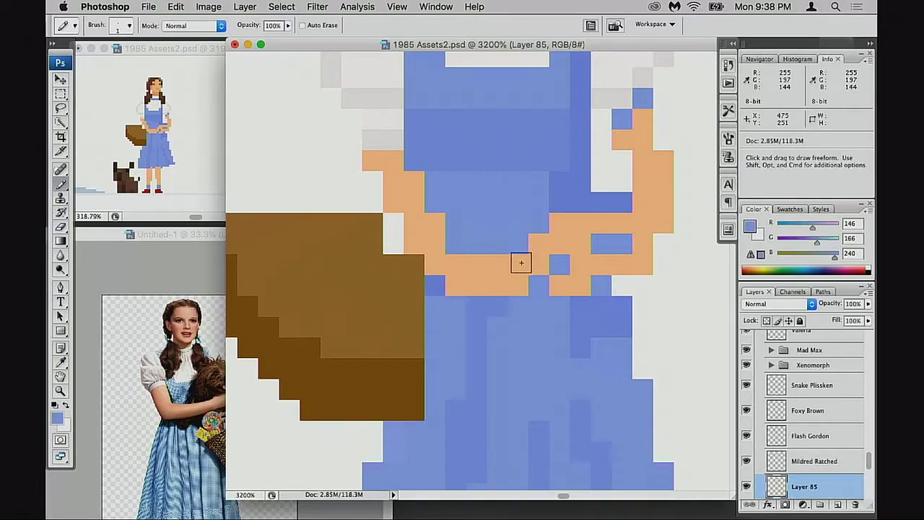
{"action": "left_click_drag", "start_coordinate": [530, 293], "coordinate": [478, 295]}
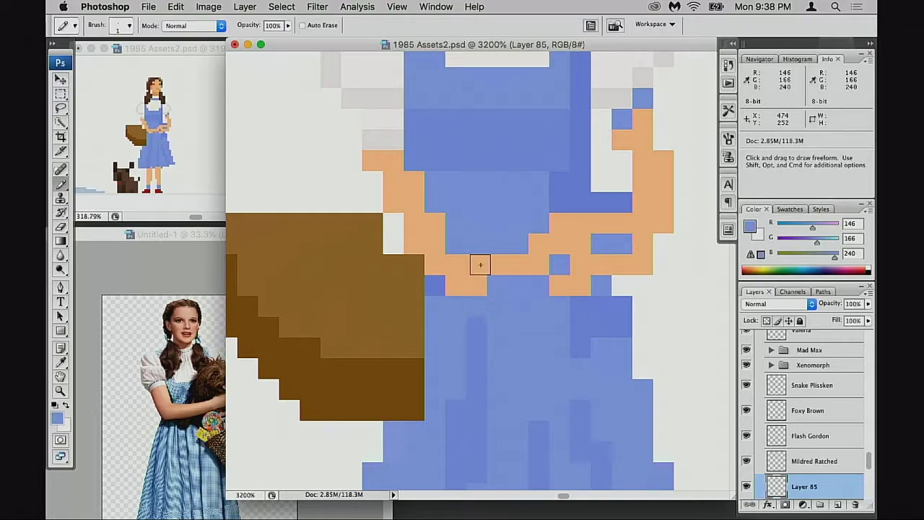
Fill the left forearm's upper edge with skin tone (255, 197, 144) and extend the right forearm inward by one pixel.
{"action": "left_click", "coordinate": [480, 265], "text": "alt"}
{"action": "left_click_drag", "start_coordinate": [497, 244], "coordinate": [520, 242]}
{"action": "mouse_move", "coordinate": [466, 280]}
{"action": "left_mouse_down"}
{"action": "mouse_move", "coordinate": [442, 282]}
{"action": "mouse_move", "coordinate": [463, 289]}
{"action": "left_mouse_up"}
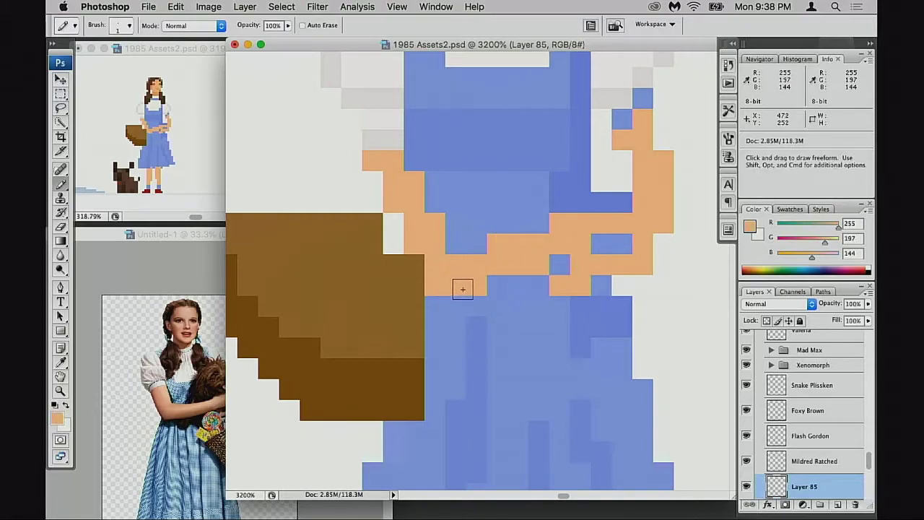
{"action": "key", "text": "super+z"}
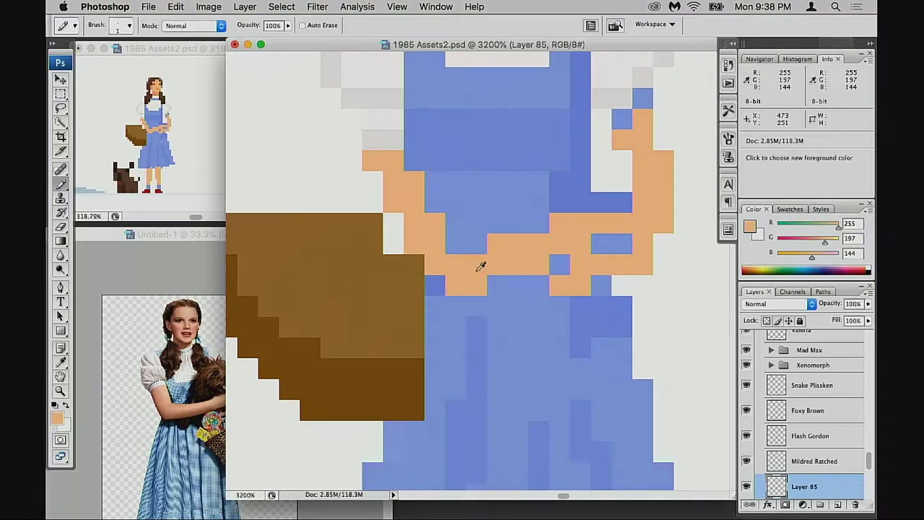
{"action": "left_click_drag", "start_coordinate": [479, 245], "coordinate": [513, 241]}
{"action": "left_click", "coordinate": [538, 223]}
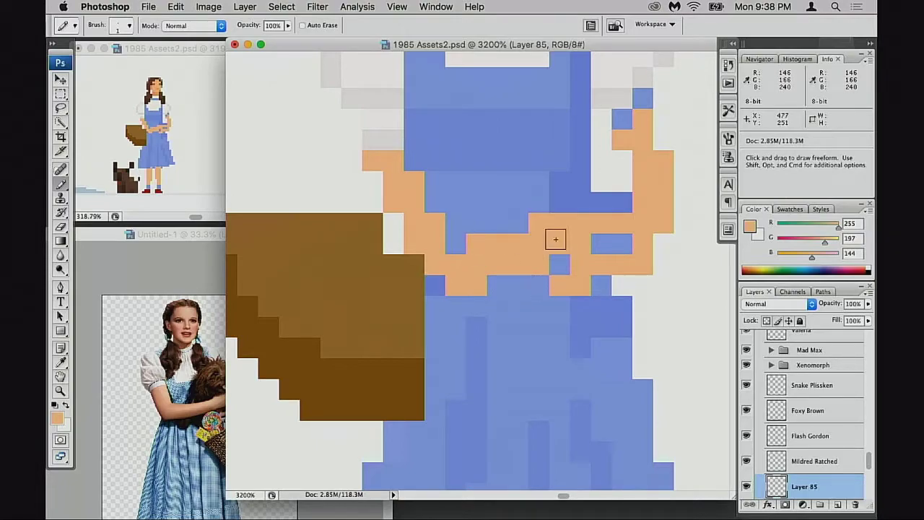
Cover the skin pixels bulging below the left forearm with dress blue and close its remaining upper gap with skin tone.
{"action": "left_click", "coordinate": [509, 291], "text": "alt"}
{"action": "left_click_drag", "start_coordinate": [476, 285], "coordinate": [458, 291]}
{"action": "left_click", "coordinate": [489, 250], "text": "alt"}
{"action": "left_click", "coordinate": [456, 244]}
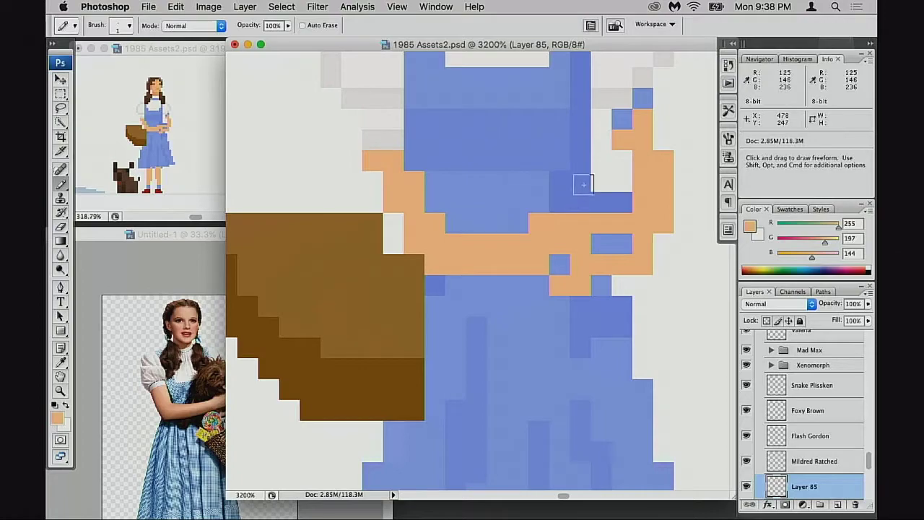
Thicken the upper part of the right arm with skin-tone pixels, replacing the blue pixel at its inner top corner.
{"action": "left_click", "coordinate": [622, 160]}
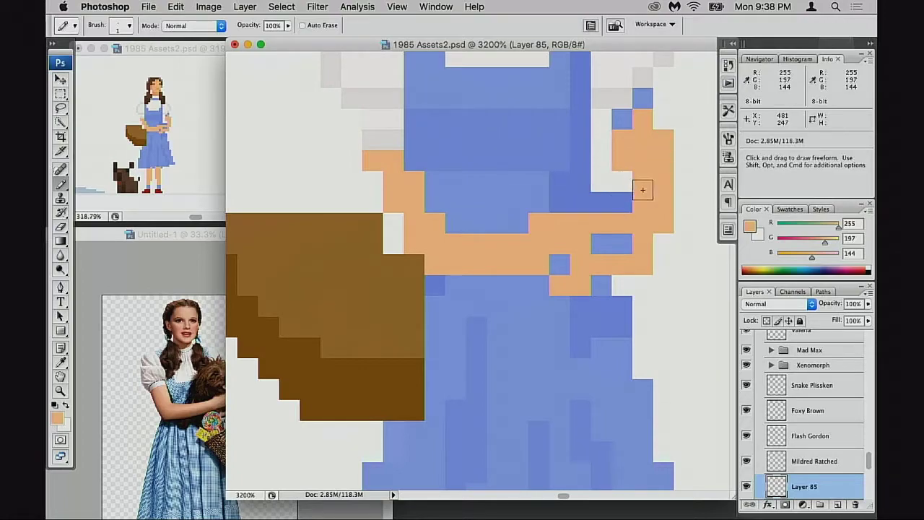
{"action": "scroll", "coordinate": [644, 192], "scroll_direction": "up", "scroll_amount": 2}
{"action": "scroll", "coordinate": [644, 192], "scroll_direction": "right", "scroll_amount": 1}
{"action": "left_click", "coordinate": [591, 174]}
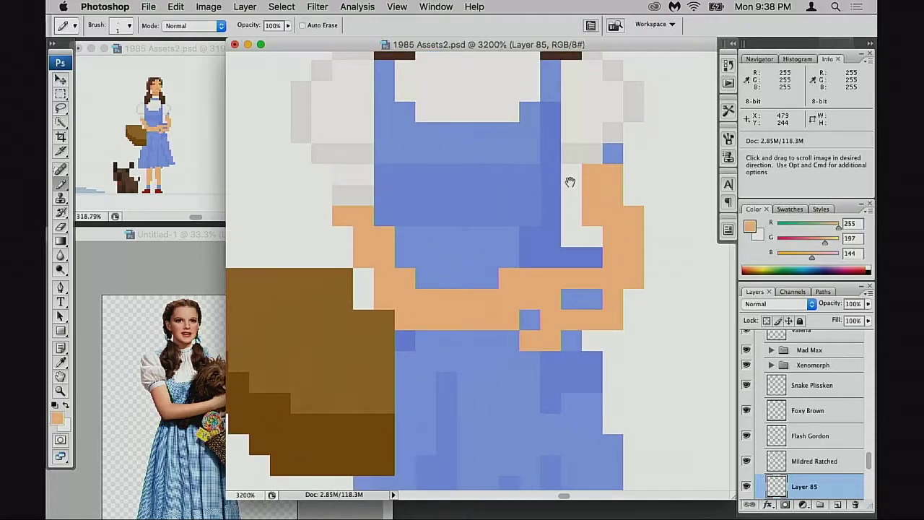
Paint the right arm's top inner pixel and the blue pixel at the sleeve's lower edge in sleeve white (255, 251, 249).
{"action": "left_click_drag", "start_coordinate": [569, 181], "coordinate": [576, 200]}
{"action": "left_click", "coordinate": [371, 192], "text": "alt"}
{"action": "left_click", "coordinate": [602, 186]}
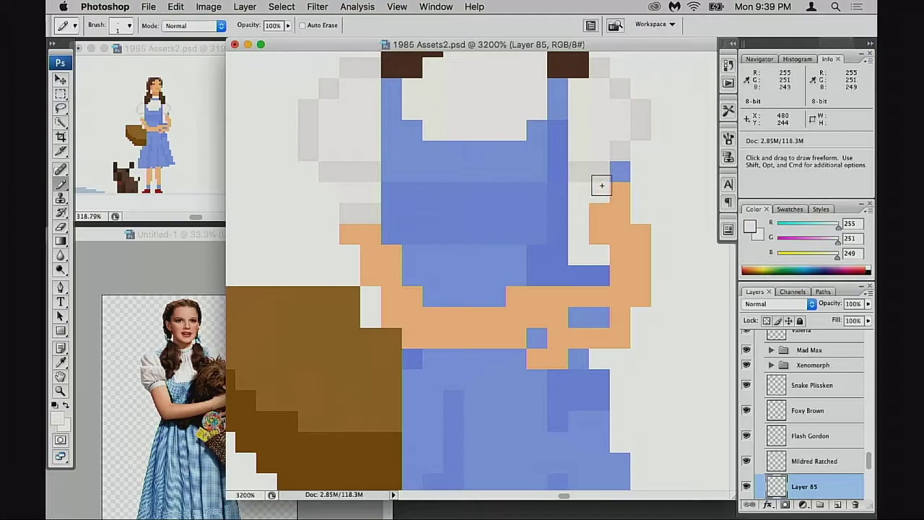
{"action": "left_click", "coordinate": [618, 197], "text": "alt"}
{"action": "left_click", "coordinate": [610, 189], "text": "alt"}
{"action": "left_click", "coordinate": [618, 172]}
Try a light grey (241, 236, 234) cuff row across the right arm with a white pixel above it.
{"action": "left_click", "coordinate": [588, 181], "text": "alt"}
{"action": "left_click", "coordinate": [614, 212]}
{"action": "left_click", "coordinate": [591, 214]}
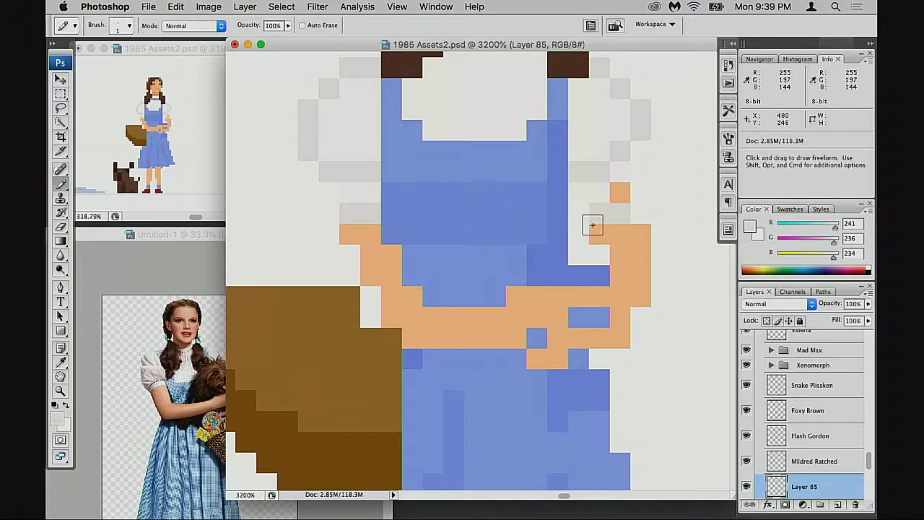
{"action": "left_click", "coordinate": [619, 173], "text": "alt"}
{"action": "left_click", "coordinate": [619, 192]}
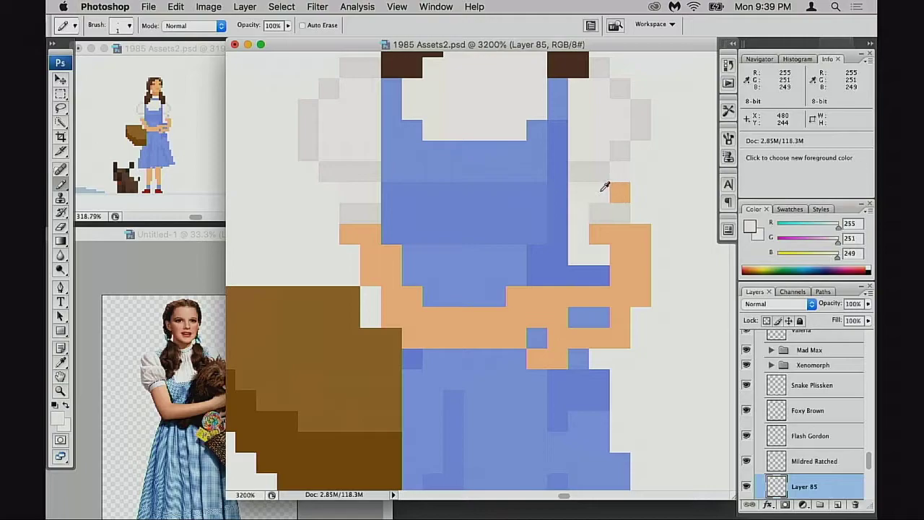
Recolor both arms' cuff rows in skin tone (255, 197, 144) and add a light grey (241, 236, 234) pixel above the right arm.
{"action": "left_click", "coordinate": [620, 229], "text": "alt"}
{"action": "left_click", "coordinate": [602, 221]}
{"action": "left_click", "coordinate": [619, 217]}
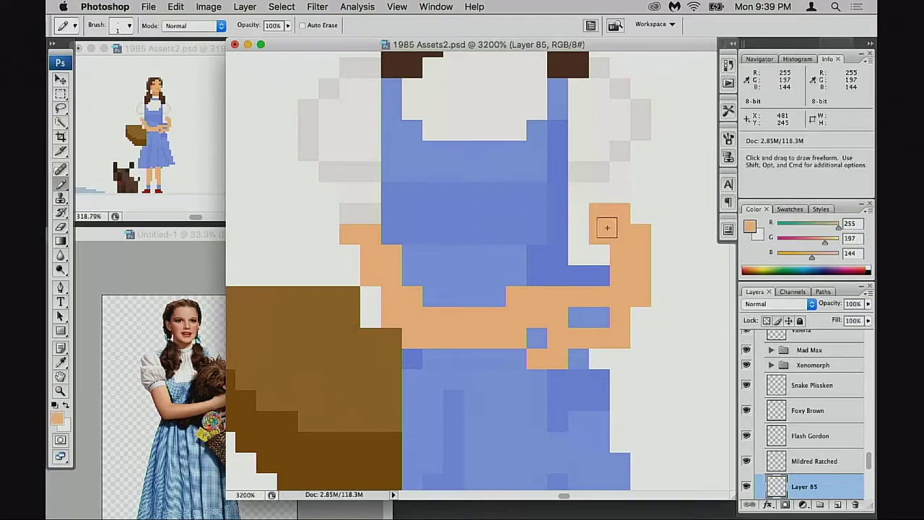
{"action": "left_click", "coordinate": [612, 187], "text": "alt"}
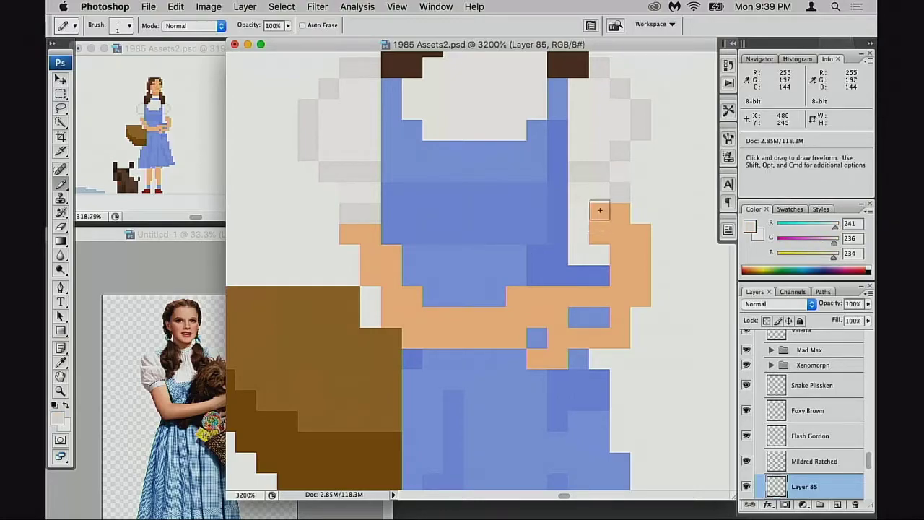
{"action": "left_click", "coordinate": [363, 231], "text": "alt"}
{"action": "left_click_drag", "start_coordinate": [350, 214], "coordinate": [366, 213]}
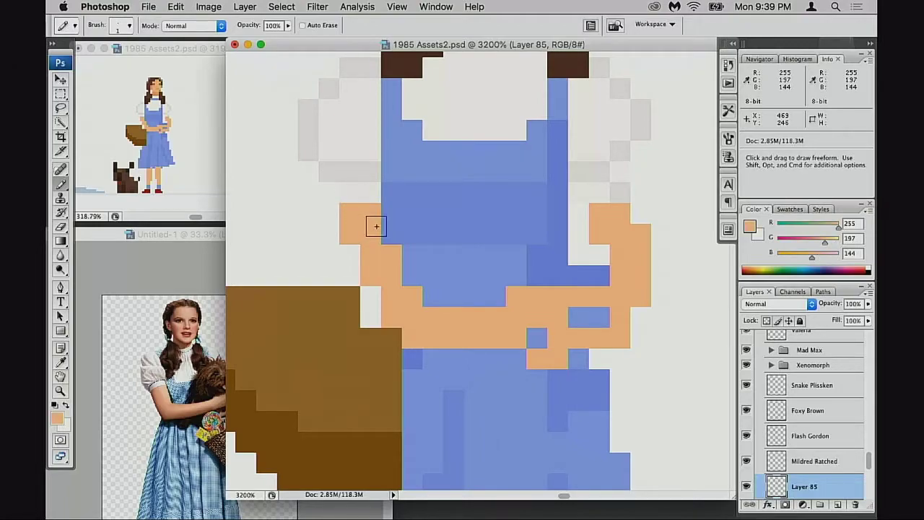
Compare the basket area with the reference photo and sample the basket's lighter brown (165, 119, 51).
{"action": "left_click_drag", "start_coordinate": [411, 243], "coordinate": [403, 195]}
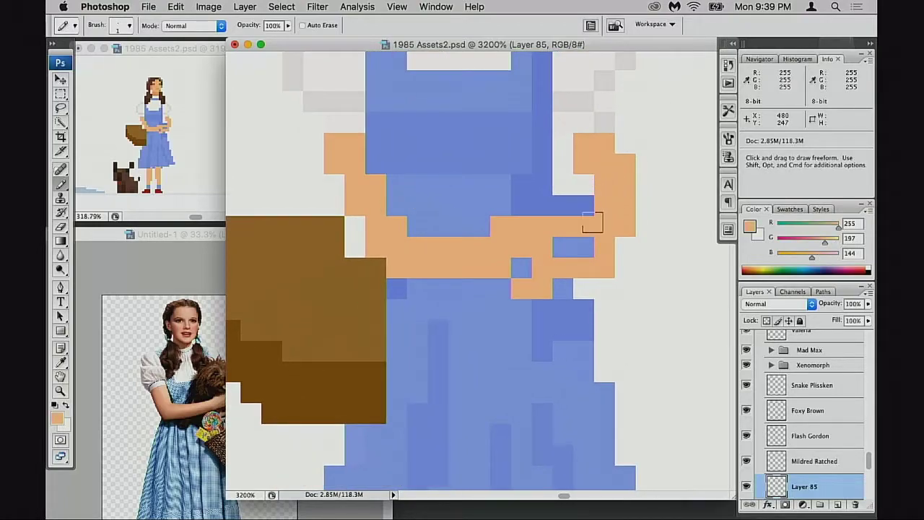
{"action": "left_click_drag", "start_coordinate": [540, 280], "coordinate": [545, 231]}
{"action": "scroll", "coordinate": [505, 184], "scroll_direction": "up", "scroll_amount": 1}
{"action": "scroll", "coordinate": [483, 207], "scroll_direction": "left", "scroll_amount": 4}
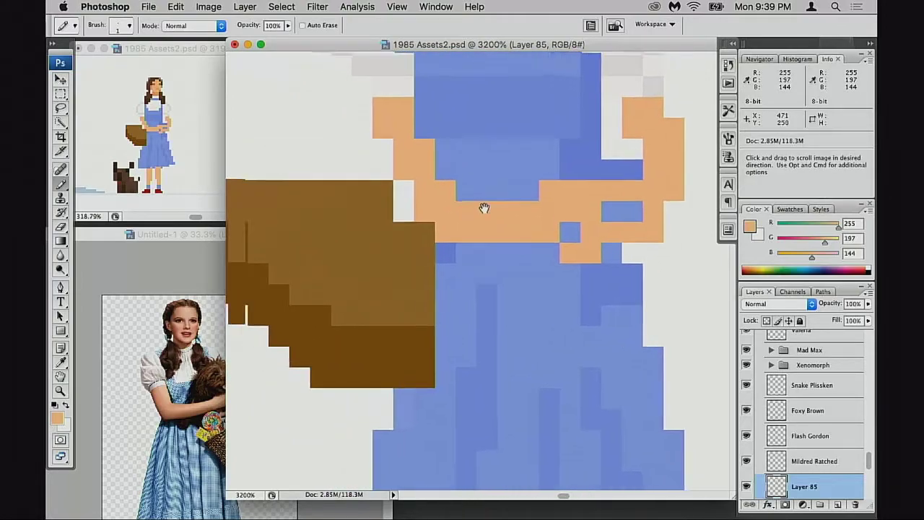
{"action": "left_click", "coordinate": [221, 273]}
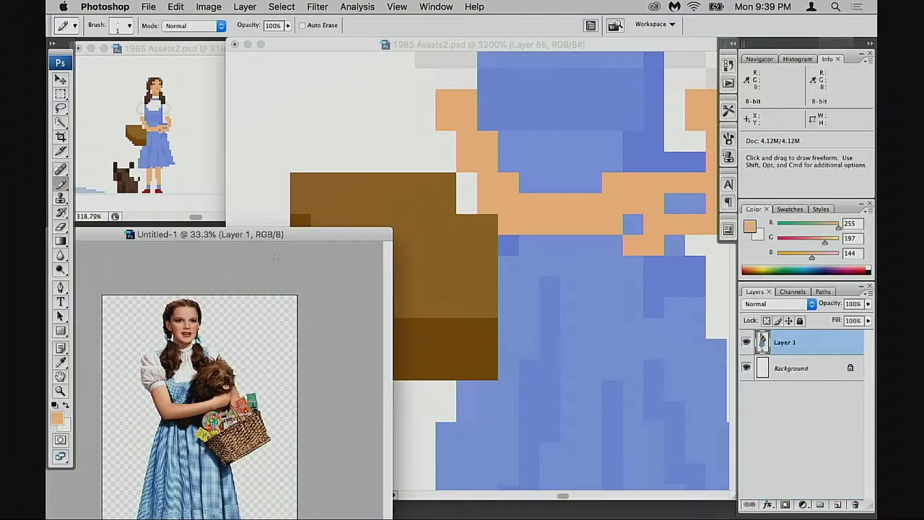
{"action": "left_click", "coordinate": [505, 249]}
{"action": "left_click", "coordinate": [473, 225], "text": "alt"}
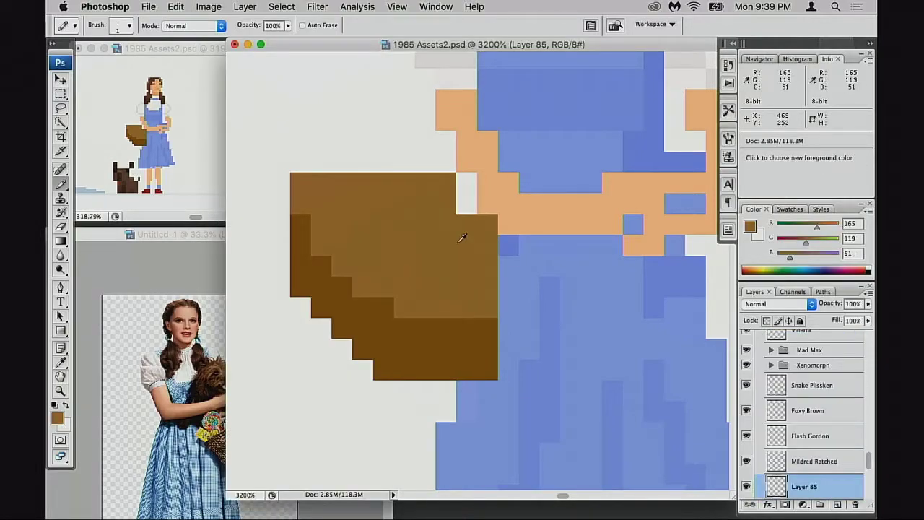
{"action": "key", "text": "w"}
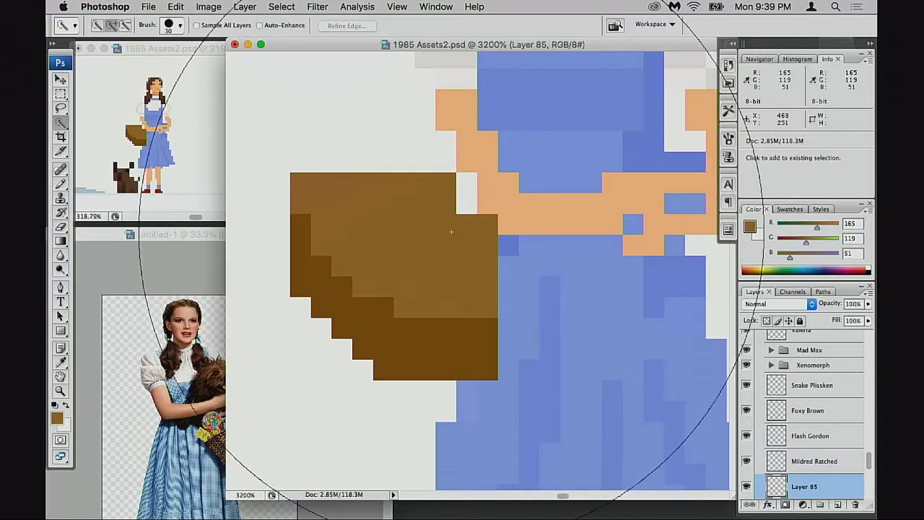
{"action": "key", "text": "shift+w"}
{"action": "left_click", "coordinate": [433, 256]}
{"action": "left_click", "coordinate": [402, 309], "text": "shift"}
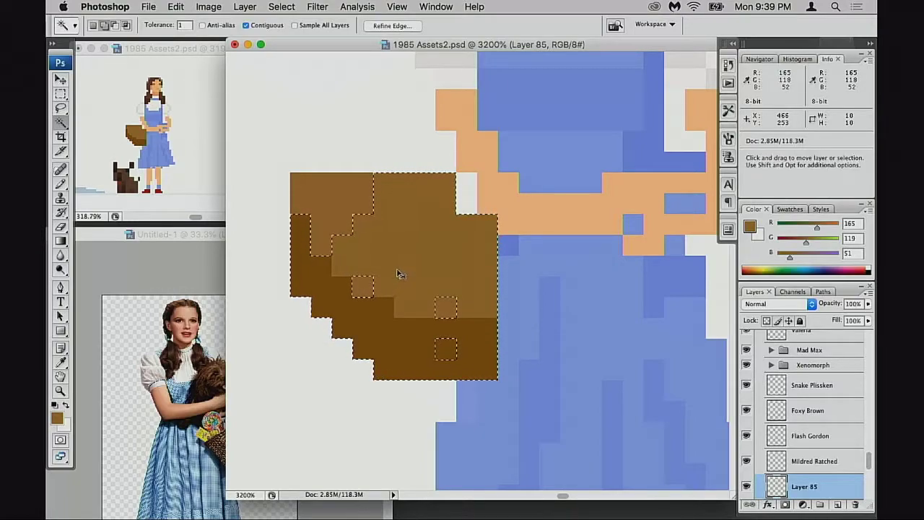
{"action": "key", "text": "super+d"}
Select the entire stepped lighter brown area of the basket by combining adjoining rectangular selections.
{"action": "key", "text": "m"}
{"action": "left_click_drag", "start_coordinate": [294, 179], "coordinate": [312, 181]}
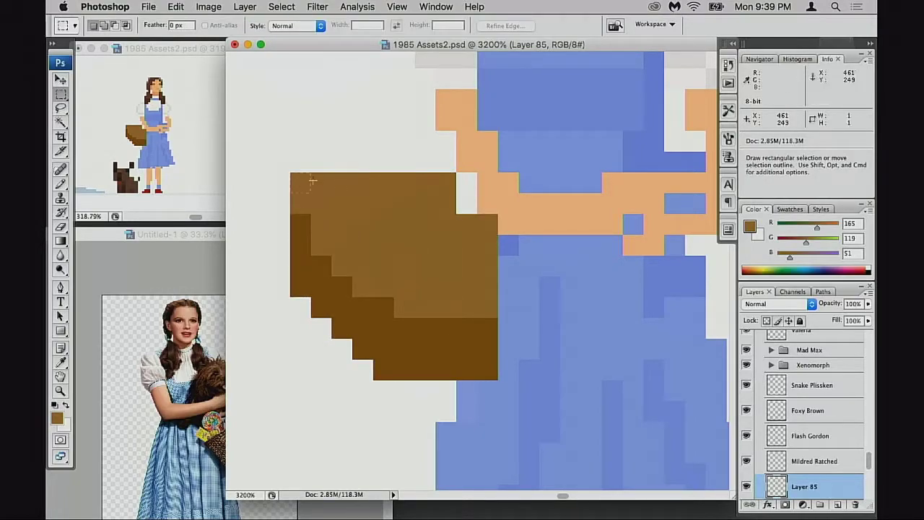
{"action": "left_click_drag", "start_coordinate": [311, 214], "coordinate": [388, 243]}
{"action": "left_click_drag", "start_coordinate": [481, 253], "coordinate": [498, 254]}
{"action": "left_click_drag", "start_coordinate": [332, 237], "coordinate": [478, 277]}
{"action": "left_click_drag", "start_coordinate": [353, 258], "coordinate": [372, 278]}
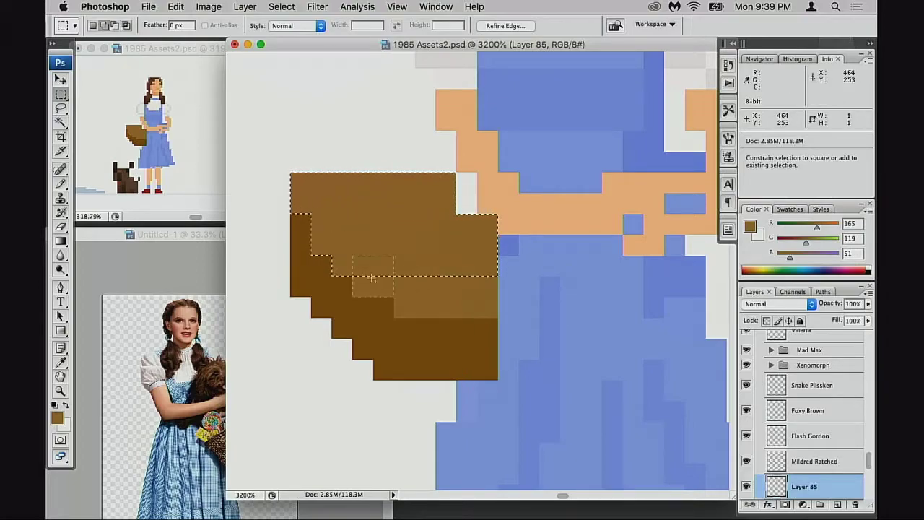
{"action": "left_click_drag", "start_coordinate": [484, 289], "coordinate": [497, 296]}
{"action": "left_click_drag", "start_coordinate": [395, 297], "coordinate": [498, 318]}
Fill the selected basket area with the sampled brown (165, 119, 51) and clear the selection.
{"action": "key", "text": "i"}
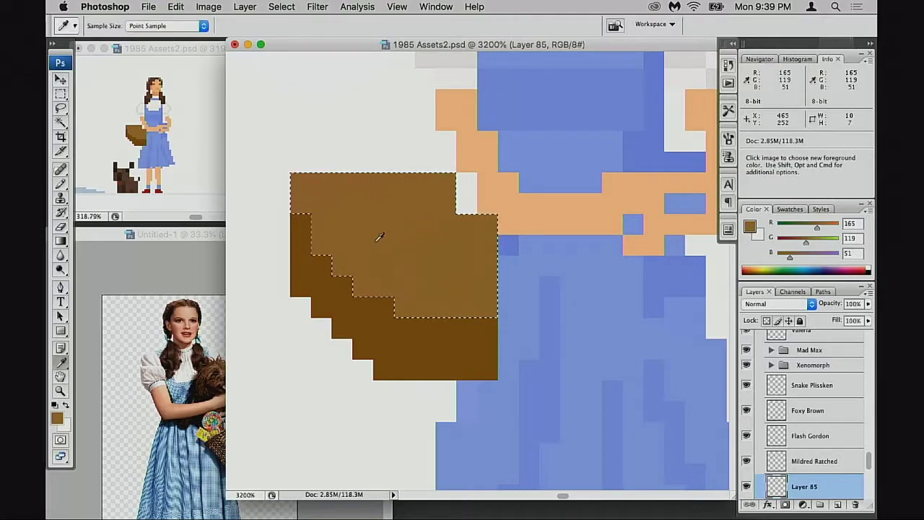
{"action": "key", "text": "x"}
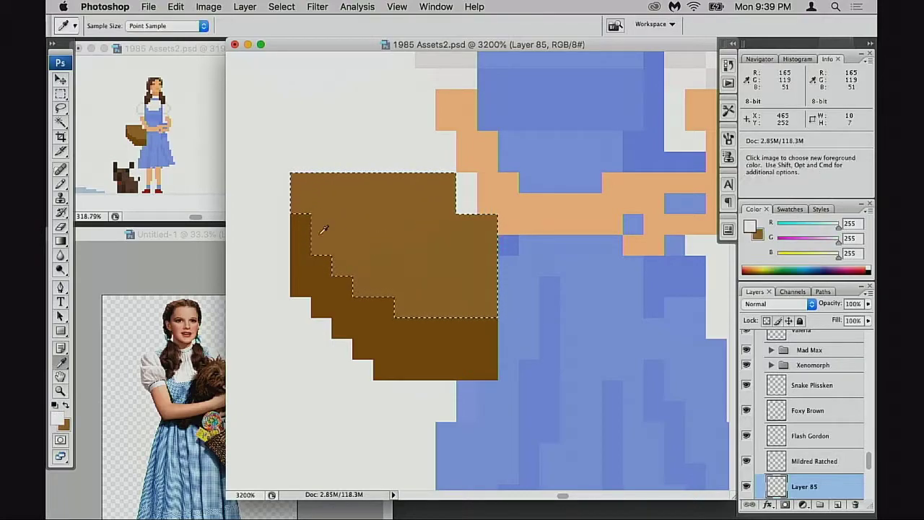
{"action": "key", "text": "cmd+d"}
Try selecting the basket's darker brown band and sample the basket's lighter brown.
{"action": "key", "text": "w"}
{"action": "left_click", "coordinate": [403, 354]}
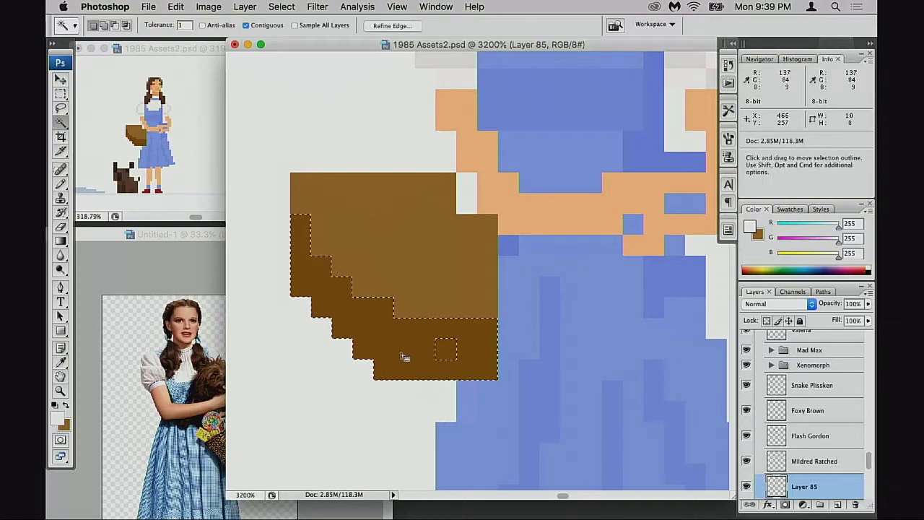
{"action": "key", "text": "cmd+d"}
{"action": "key", "text": "m"}
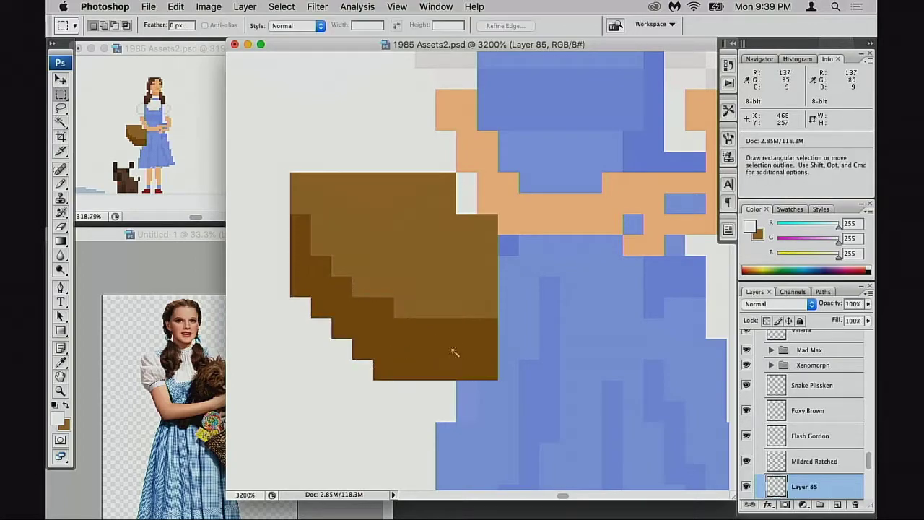
{"action": "left_click_drag", "start_coordinate": [394, 318], "coordinate": [477, 380]}
{"action": "key", "text": "i"}
{"action": "left_click", "coordinate": [379, 307]}
{"action": "key", "text": "cmd+d"}
Shift the basket's hue by -5 and reduce its saturation for a duller brown using Hue/Saturation.
{"action": "key", "text": "w"}
{"action": "left_click", "coordinate": [363, 316]}
{"action": "key", "text": "super+h"}
{"action": "key", "text": "super+u"}
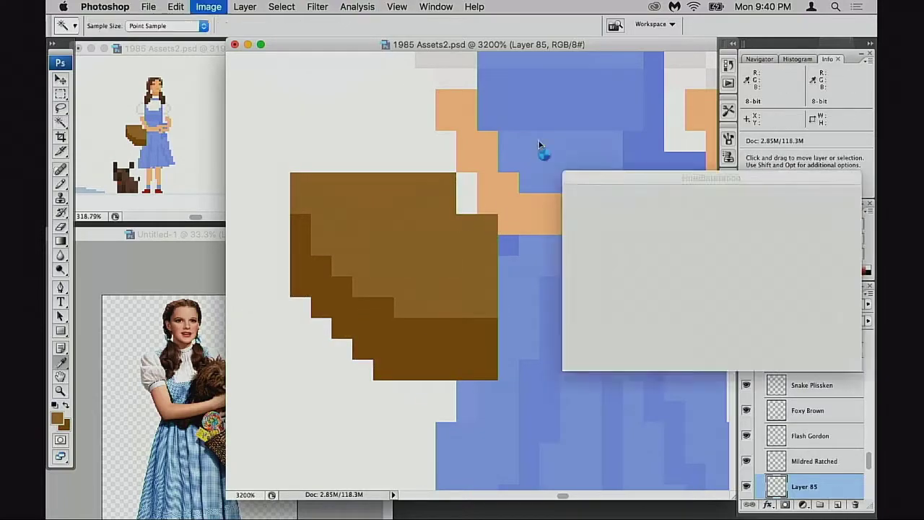
{"action": "left_click_drag", "start_coordinate": [677, 236], "coordinate": [676, 236]}
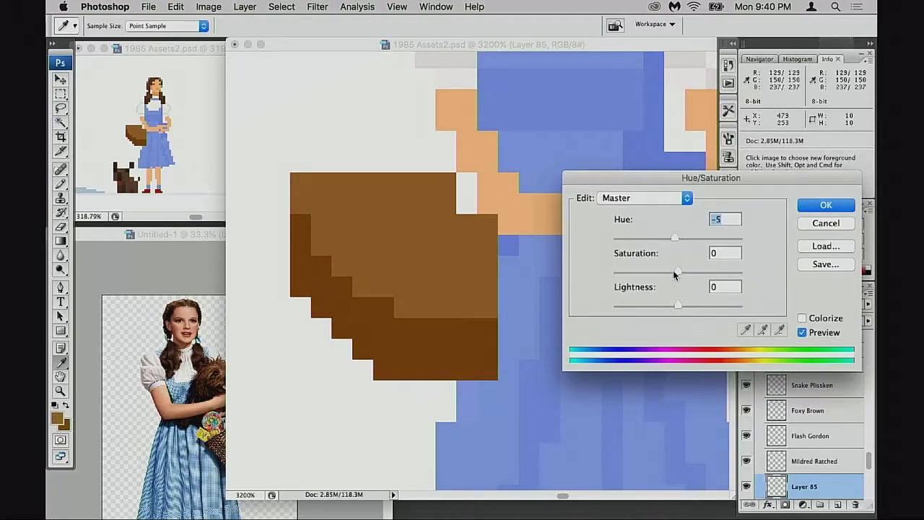
{"action": "left_click_drag", "start_coordinate": [675, 273], "coordinate": [659, 273]}
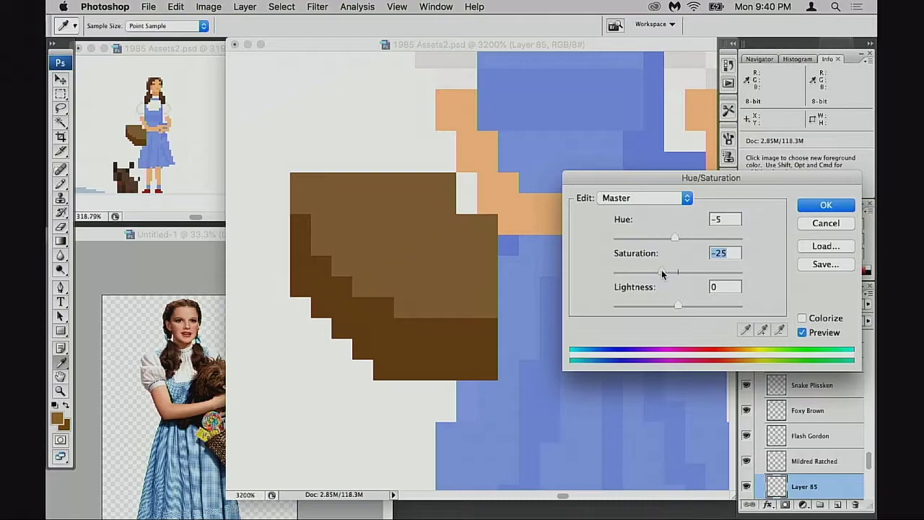
{"action": "left_click_drag", "start_coordinate": [662, 273], "coordinate": [664, 274]}
{"action": "left_click_drag", "start_coordinate": [665, 275], "coordinate": [666, 275]}
{"action": "left_click_drag", "start_coordinate": [677, 275], "coordinate": [664, 271]}
{"action": "left_click", "coordinate": [827, 206]}
Sample the basket's lighter brown (152, 109, 63) and compare the basket's shape with the reference photo.
{"action": "key", "text": "w"}
{"action": "scroll", "coordinate": [505, 260], "scroll_direction": "left", "scroll_amount": 2}
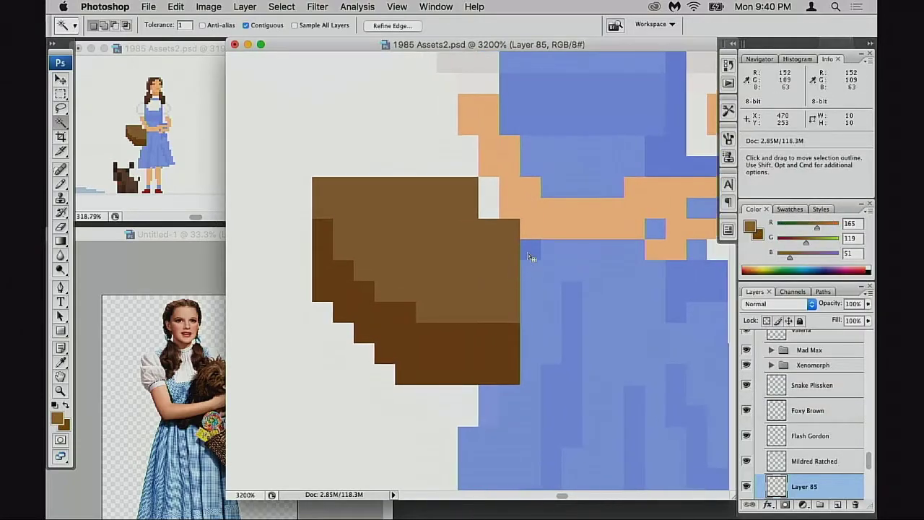
{"action": "key", "text": "b"}
{"action": "left_click", "coordinate": [468, 210], "text": "alt"}
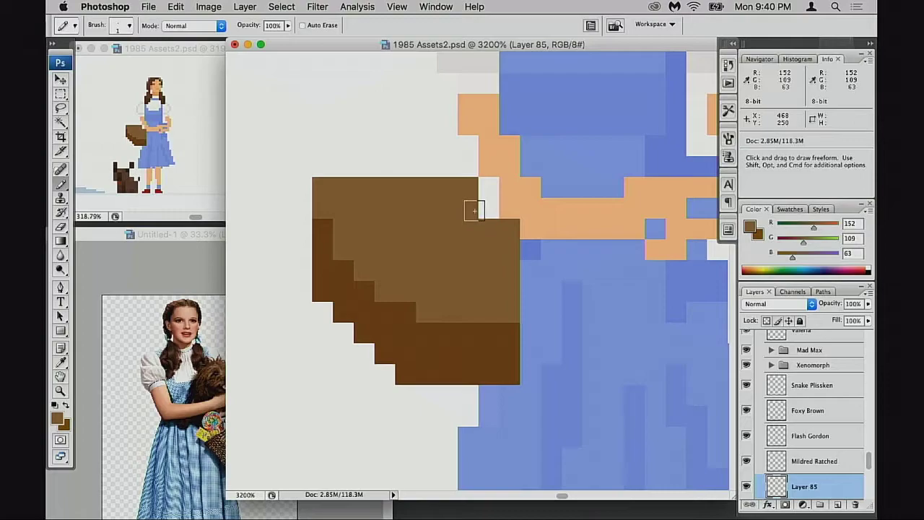
{"action": "left_click", "coordinate": [210, 306]}
{"action": "left_click", "coordinate": [509, 273]}
{"action": "key", "text": "e"}
{"action": "key", "text": "ctrl+Tab"}
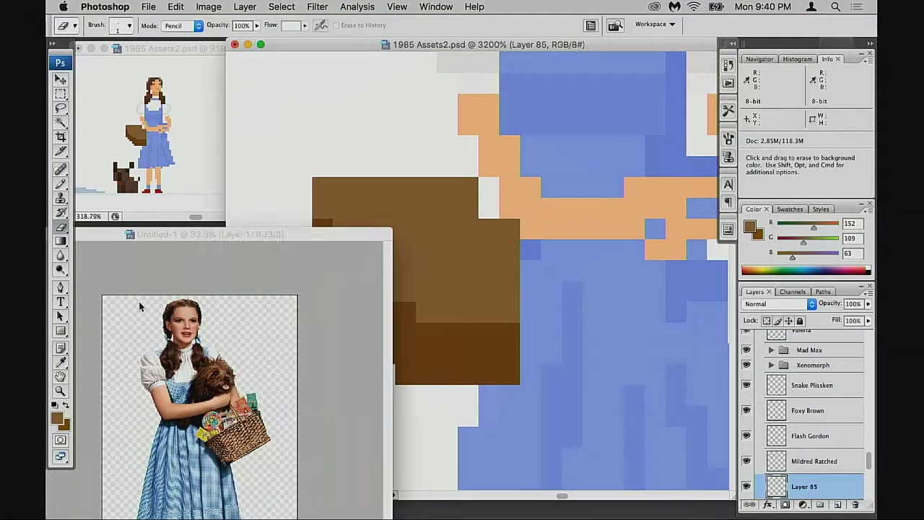
{"action": "left_click", "coordinate": [485, 320]}
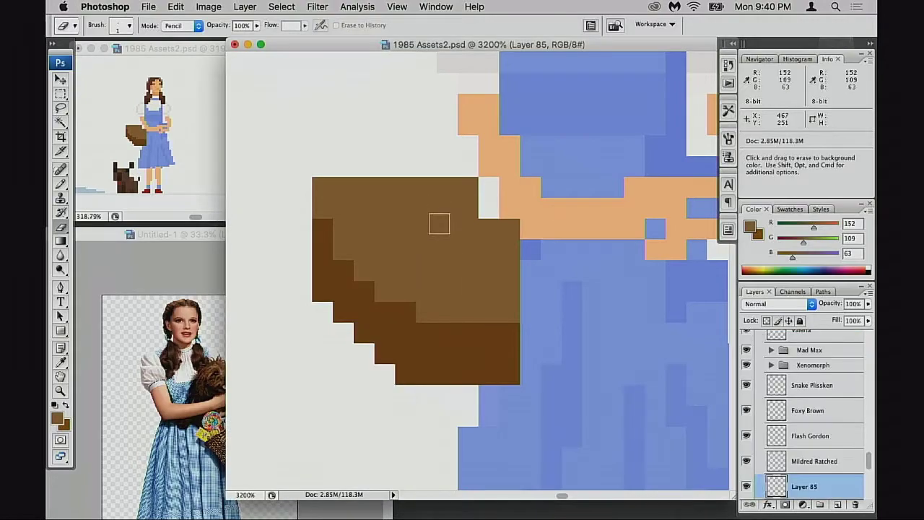
Erase pixels along the basket's top corners and dress-side edge so its outline steps down diagonally on both sides of a peak.
{"action": "mouse_move", "coordinate": [428, 197]}
{"action": "left_mouse_down"}
{"action": "mouse_move", "coordinate": [461, 207]}
{"action": "mouse_move", "coordinate": [468, 184]}
{"action": "mouse_move", "coordinate": [453, 200]}
{"action": "mouse_move", "coordinate": [471, 228]}
{"action": "left_mouse_up"}
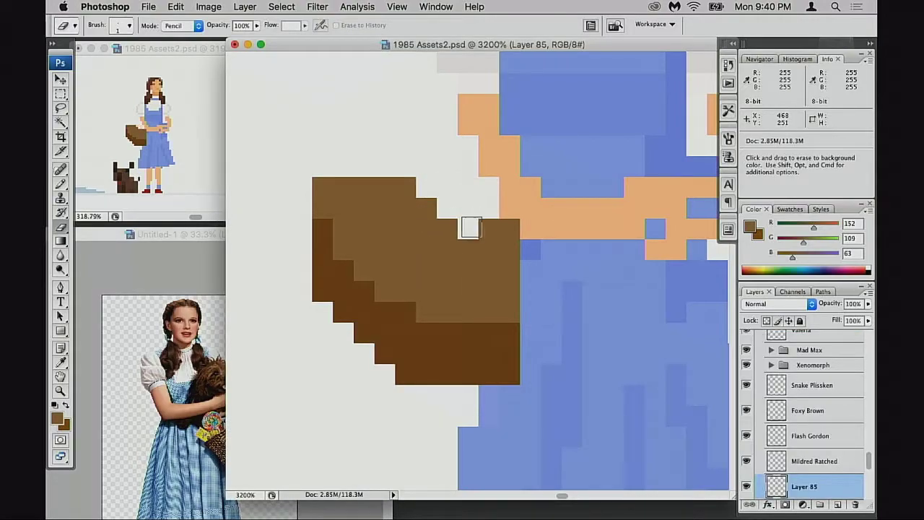
{"action": "mouse_move", "coordinate": [355, 185]}
{"action": "left_mouse_down"}
{"action": "mouse_move", "coordinate": [323, 185]}
{"action": "mouse_move", "coordinate": [311, 208]}
{"action": "mouse_move", "coordinate": [333, 190]}
{"action": "mouse_move", "coordinate": [339, 198]}
{"action": "mouse_move", "coordinate": [311, 243]}
{"action": "left_mouse_up"}
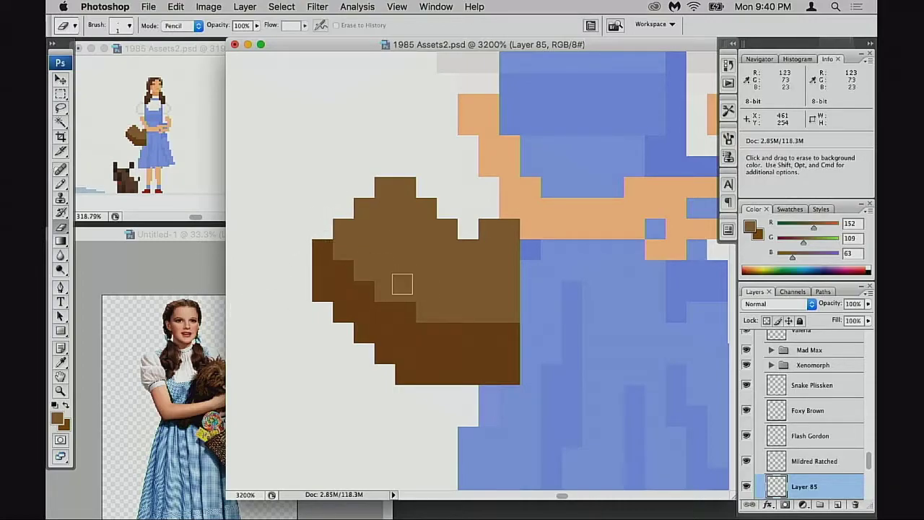
{"action": "key", "text": "b"}
{"action": "key", "text": "e"}
{"action": "left_click", "coordinate": [488, 230]}
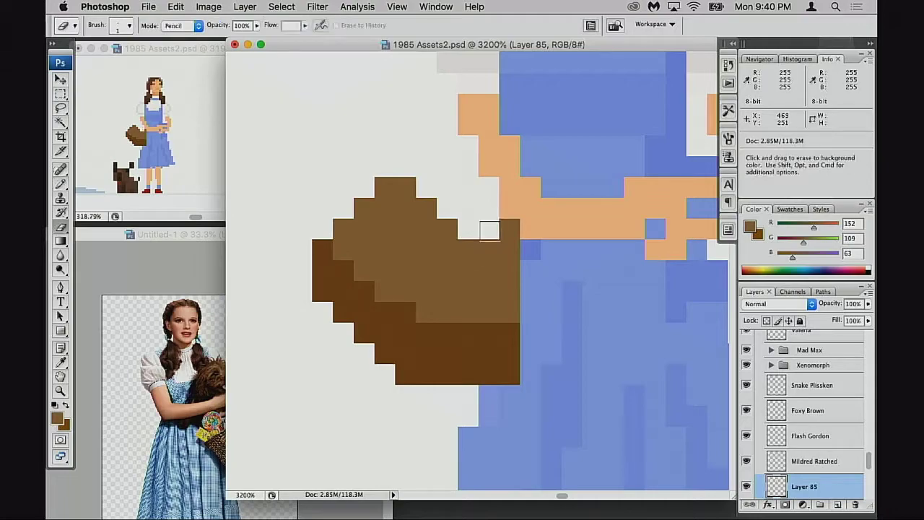
{"action": "left_click", "coordinate": [504, 233]}
{"action": "left_click_drag", "start_coordinate": [506, 248], "coordinate": [506, 297]}
{"action": "scroll", "coordinate": [458, 313], "scroll_direction": "right", "scroll_amount": 1}
{"action": "key", "text": "b"}
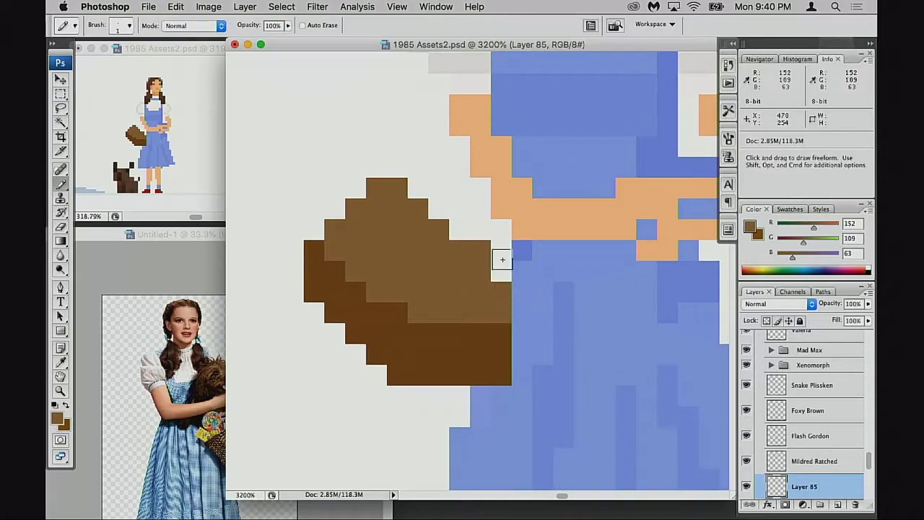
{"action": "key", "text": "e"}
{"action": "left_click", "coordinate": [481, 251]}
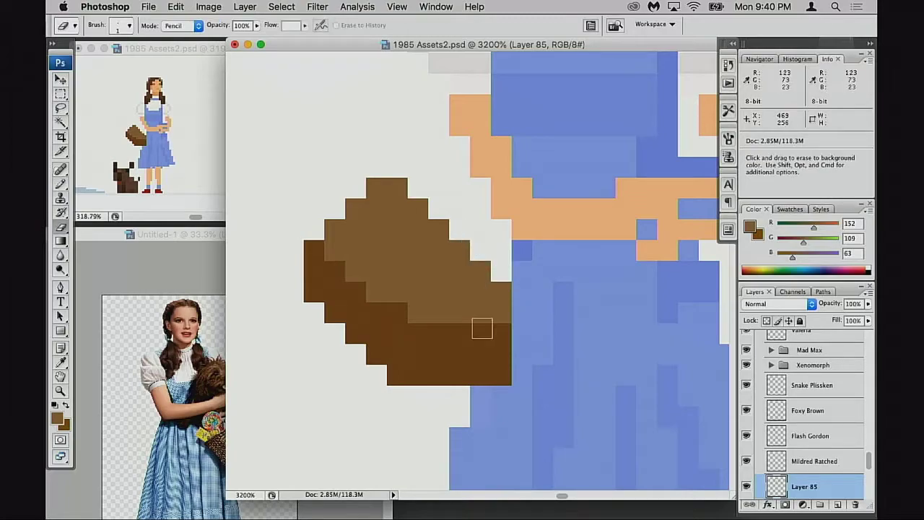
Paint the lighter brown (152, 109, 63) over the inner pixels of the basket's dark band, leaving a thin stepped dark edge.
{"action": "key", "text": "b"}
{"action": "left_click_drag", "start_coordinate": [419, 332], "coordinate": [493, 337]}
{"action": "left_click_drag", "start_coordinate": [440, 353], "coordinate": [497, 348]}
{"action": "scroll", "coordinate": [474, 340], "scroll_direction": "left", "scroll_amount": 2}
{"action": "scroll", "coordinate": [475, 340], "scroll_direction": "down", "scroll_amount": 1}
{"action": "left_click", "coordinate": [480, 355], "text": "alt"}
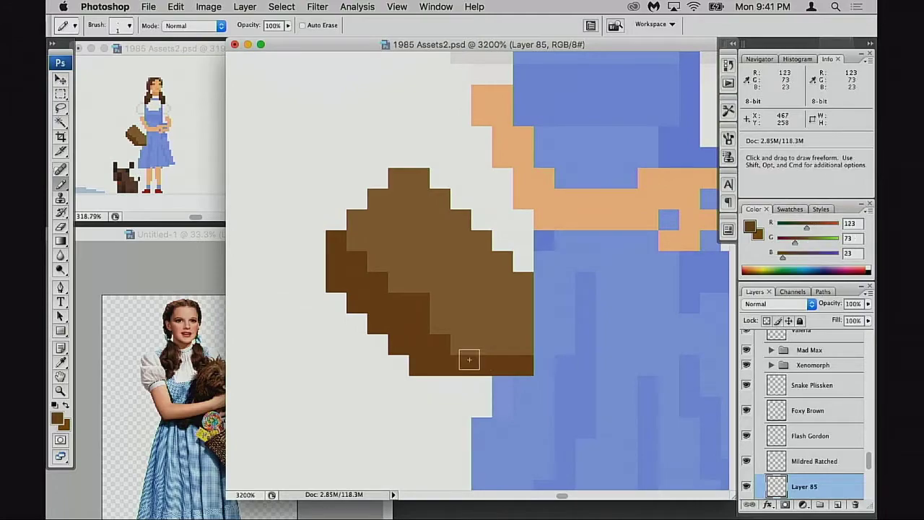
{"action": "left_click", "coordinate": [311, 251]}
{"action": "left_click", "coordinate": [412, 278]}
{"action": "left_click", "coordinate": [443, 295], "text": "alt"}
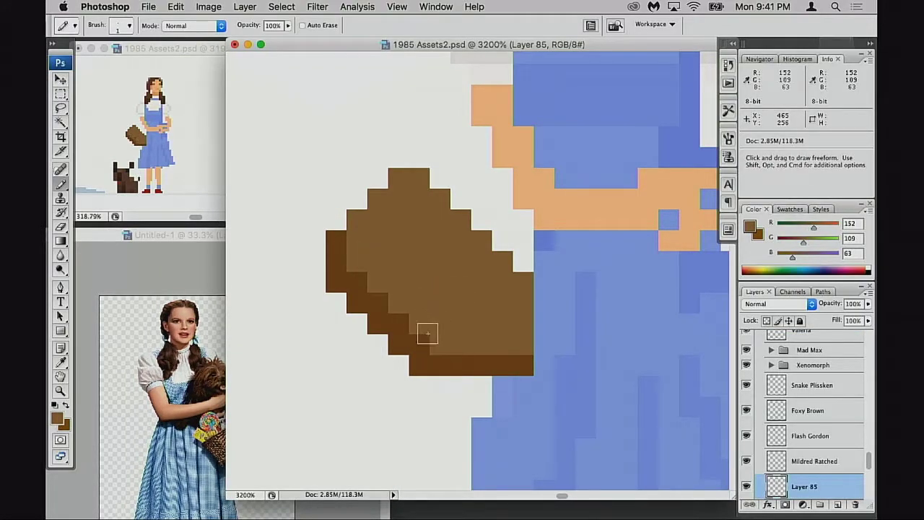
{"action": "scroll", "coordinate": [501, 315], "scroll_direction": "left", "scroll_amount": 2}
{"action": "scroll", "coordinate": [501, 315], "scroll_direction": "down", "scroll_amount": 1}
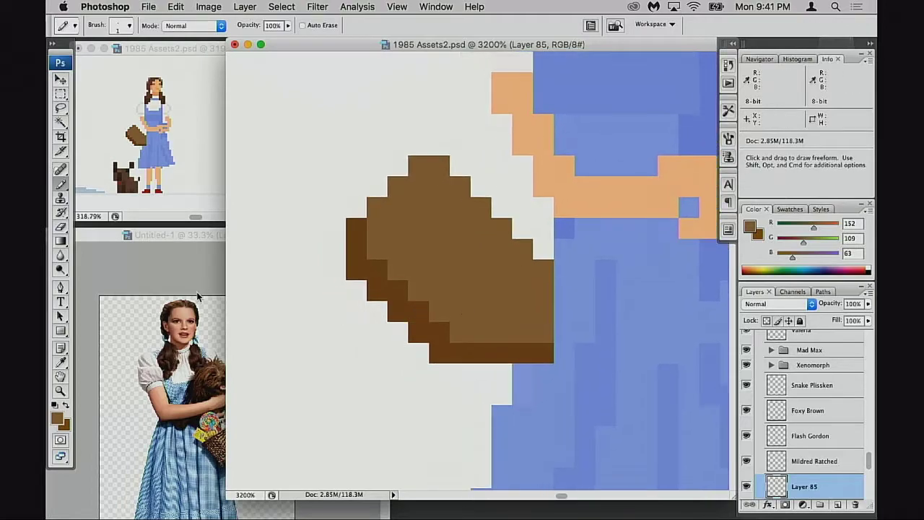
Reposition the reference photo window so its basket is visible beside the sprite, and return to the sprite document.
{"action": "left_click", "coordinate": [220, 301]}
{"action": "left_click_drag", "start_coordinate": [290, 235], "coordinate": [256, 229]}
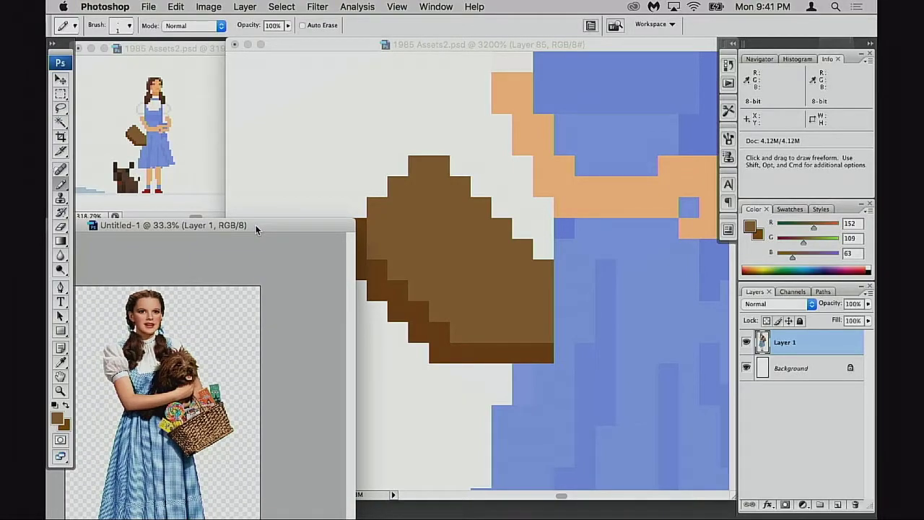
{"action": "mouse_move", "coordinate": [256, 229]}
{"action": "left_mouse_down"}
{"action": "mouse_move", "coordinate": [264, 217]}
{"action": "mouse_move", "coordinate": [246, 231]}
{"action": "left_mouse_up"}
{"action": "left_click", "coordinate": [505, 325]}
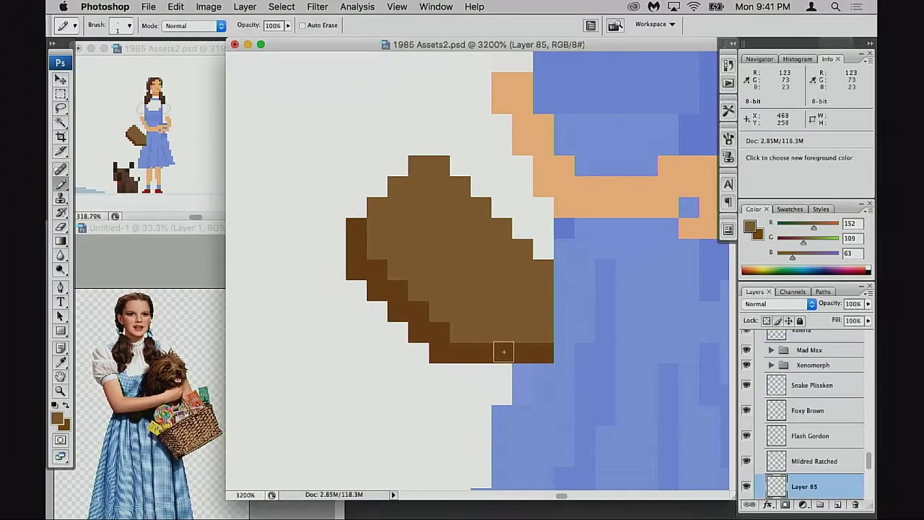
Reshape the basket's lower corner nearest the dress by erasing its outer pixels and repainting a stepped edge in dark brown (123, 73, 23).
{"action": "key", "text": "e"}
{"action": "left_click", "coordinate": [501, 353]}
{"action": "left_click", "coordinate": [522, 353]}
{"action": "left_click", "coordinate": [543, 353]}
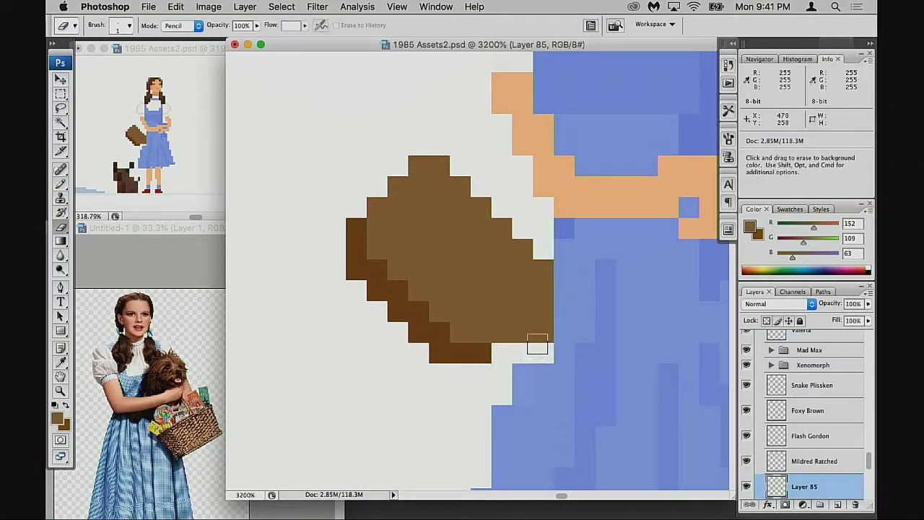
{"action": "key", "text": "b"}
{"action": "left_click", "coordinate": [485, 352], "text": "alt"}
{"action": "left_click", "coordinate": [503, 333]}
{"action": "left_click", "coordinate": [523, 332]}
{"action": "left_click", "coordinate": [537, 314]}
{"action": "key", "text": "e"}
{"action": "left_click", "coordinate": [538, 336]}
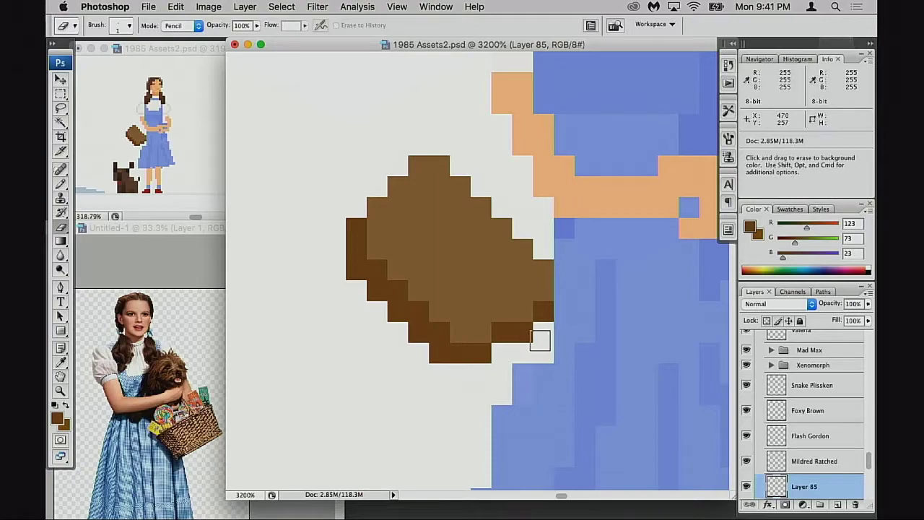
Select the whole basket, cut it from the figure's layer and paste it onto its own layer.
{"action": "key", "text": "m"}
{"action": "left_click_drag", "start_coordinate": [325, 135], "coordinate": [482, 334]}
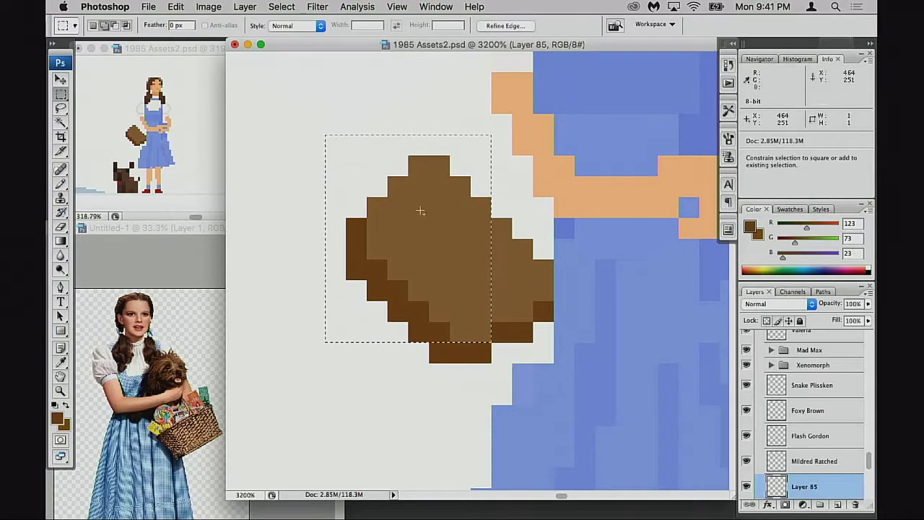
{"action": "left_click_drag", "start_coordinate": [534, 360], "coordinate": [537, 361]}
{"action": "key", "text": "super+x"}
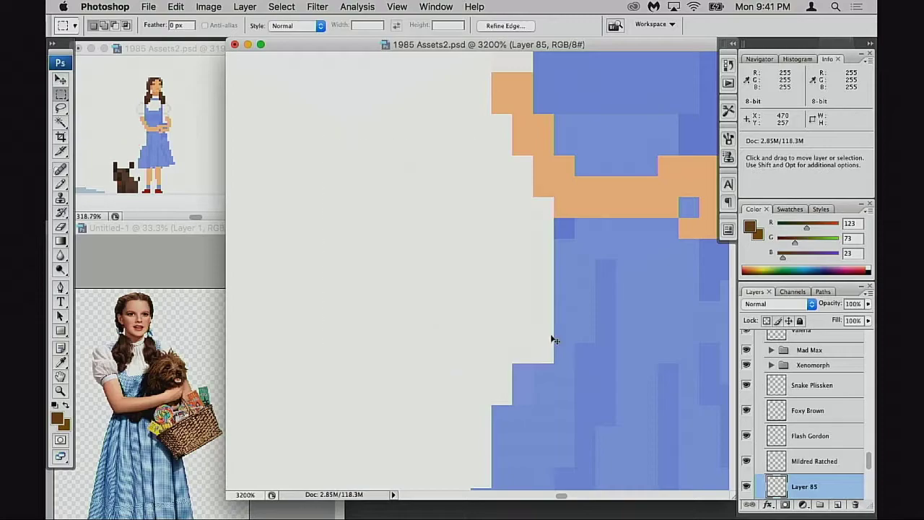
{"action": "key", "text": "super+v"}
Move the pasted basket two pixels toward the dress so that it overlaps the skirt.
{"action": "key", "text": "v"}
{"action": "left_click_drag", "start_coordinate": [504, 316], "coordinate": [537, 301]}
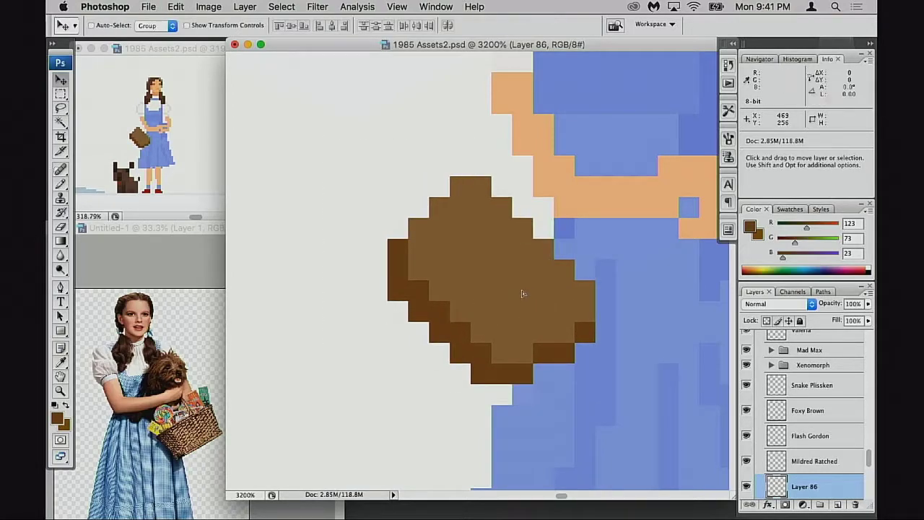
{"action": "key", "text": "Right"}
{"action": "key", "text": "Left"}
{"action": "key", "text": "Right"}
{"action": "key", "text": "Left"}
{"action": "key", "text": "Up"}
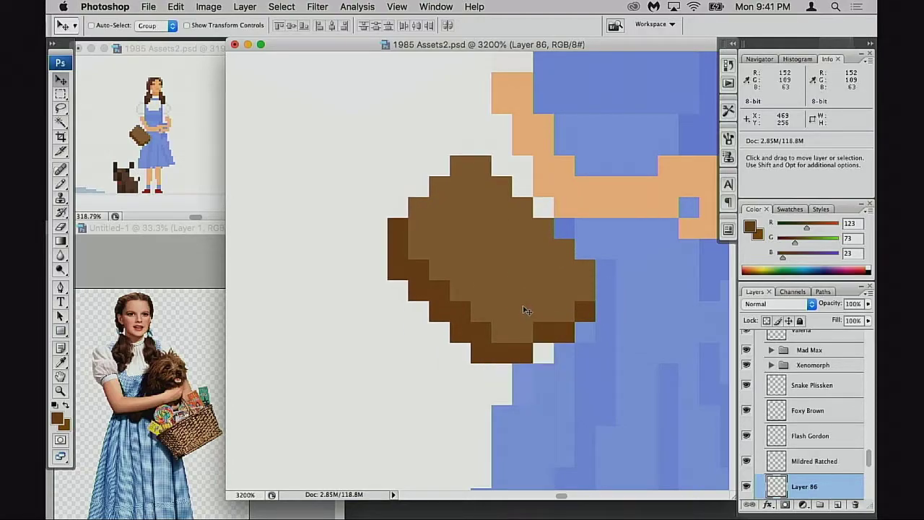
On Layer 85, fill the gap beneath the basket and touch up the skirt beside it with light blue (146, 166, 240).
{"action": "left_click_drag", "start_coordinate": [533, 314], "coordinate": [502, 310]}
{"action": "scroll", "coordinate": [808, 426], "scroll_direction": "down", "scroll_amount": 3}
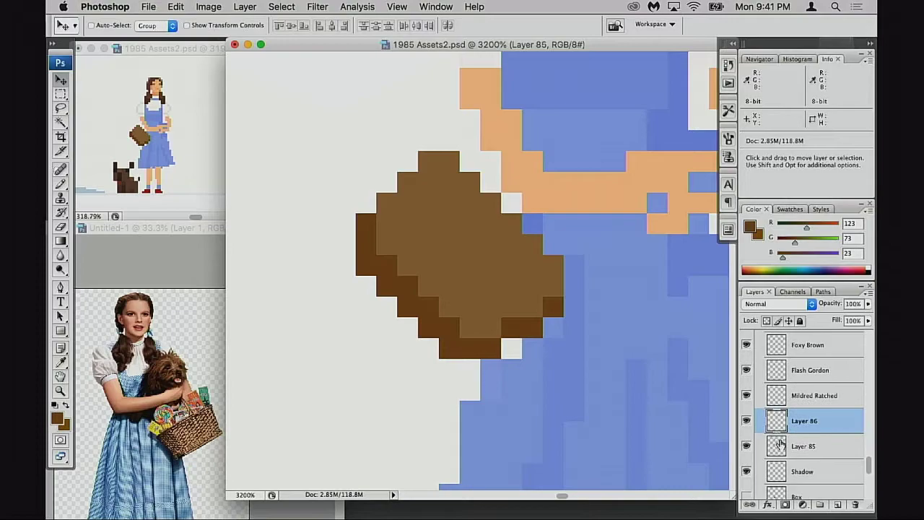
{"action": "left_click", "coordinate": [779, 439]}
{"action": "key", "text": "b"}
{"action": "left_click", "coordinate": [577, 237], "text": "alt"}
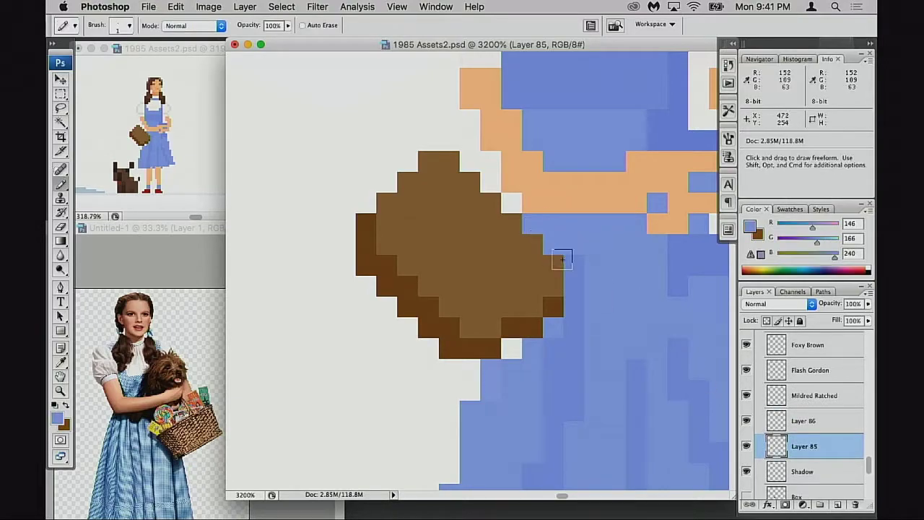
{"action": "left_click", "coordinate": [511, 348]}
{"action": "mouse_move", "coordinate": [609, 318]}
{"action": "left_mouse_down"}
{"action": "mouse_move", "coordinate": [515, 279]}
{"action": "mouse_move", "coordinate": [489, 305]}
{"action": "mouse_move", "coordinate": [544, 288]}
{"action": "left_mouse_up"}
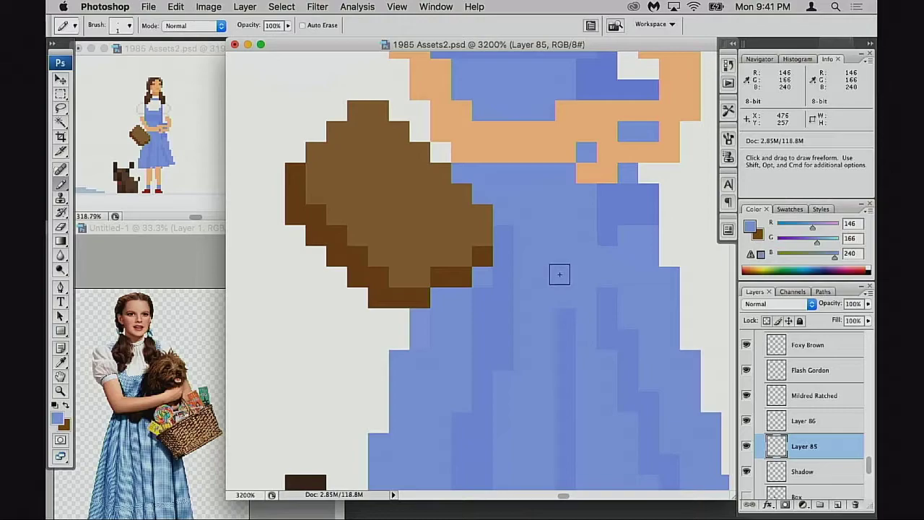
{"action": "left_click_drag", "start_coordinate": [519, 307], "coordinate": [580, 305]}
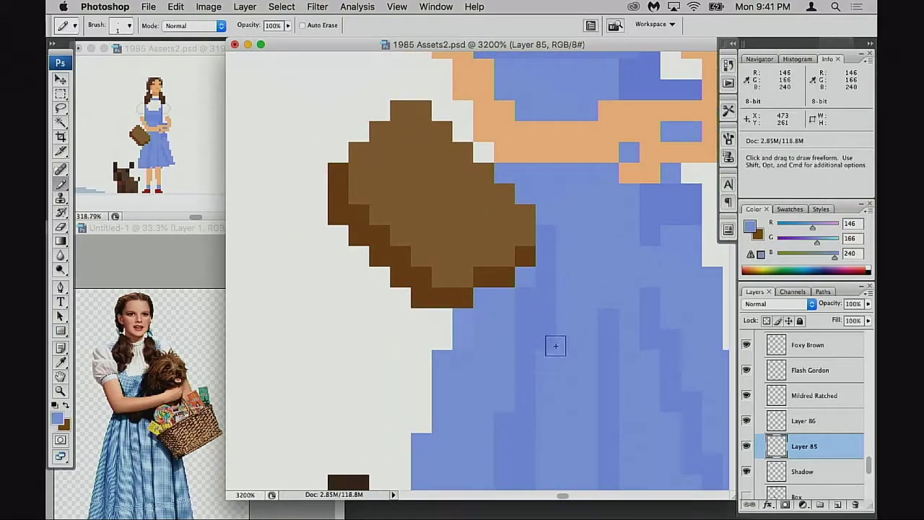
Sample the darker blue (135, 156, 238) and extend the skirt's two vertical folds up to the waist.
{"action": "left_click", "coordinate": [537, 300], "text": "alt"}
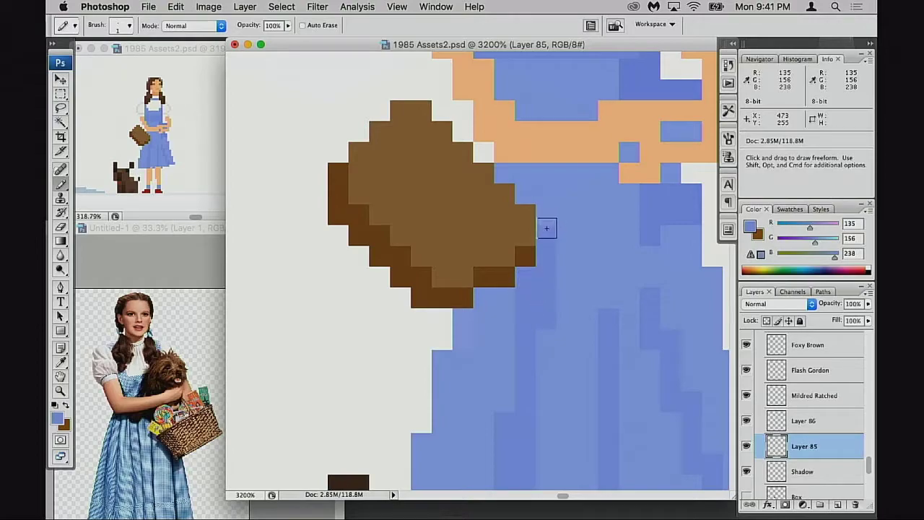
{"action": "scroll", "coordinate": [543, 202], "scroll_direction": "right", "scroll_amount": 3}
{"action": "scroll", "coordinate": [543, 203], "scroll_direction": "down", "scroll_amount": 2}
{"action": "mouse_move", "coordinate": [555, 264]}
{"action": "left_mouse_down"}
{"action": "mouse_move", "coordinate": [546, 171]}
{"action": "mouse_move", "coordinate": [550, 108]}
{"action": "left_mouse_up"}
Reshape the stepped fold on the side of the skirt away from the basket using the skirt's light blue (146, 166, 240) and darker blue.
{"action": "left_click", "coordinate": [586, 285], "text": "alt"}
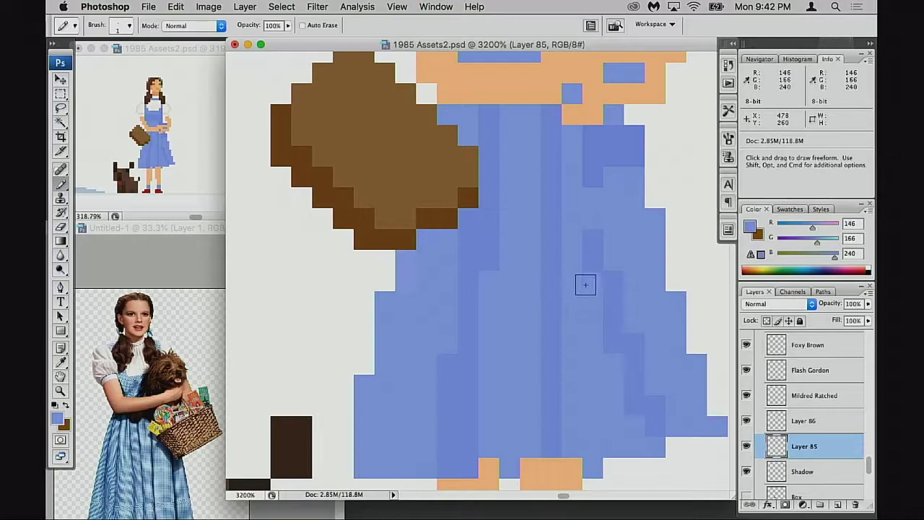
{"action": "left_click", "coordinate": [596, 223], "text": "alt"}
{"action": "scroll", "coordinate": [598, 257], "scroll_direction": "down", "scroll_amount": 5}
{"action": "scroll", "coordinate": [520, 260], "scroll_direction": "right", "scroll_amount": 3}
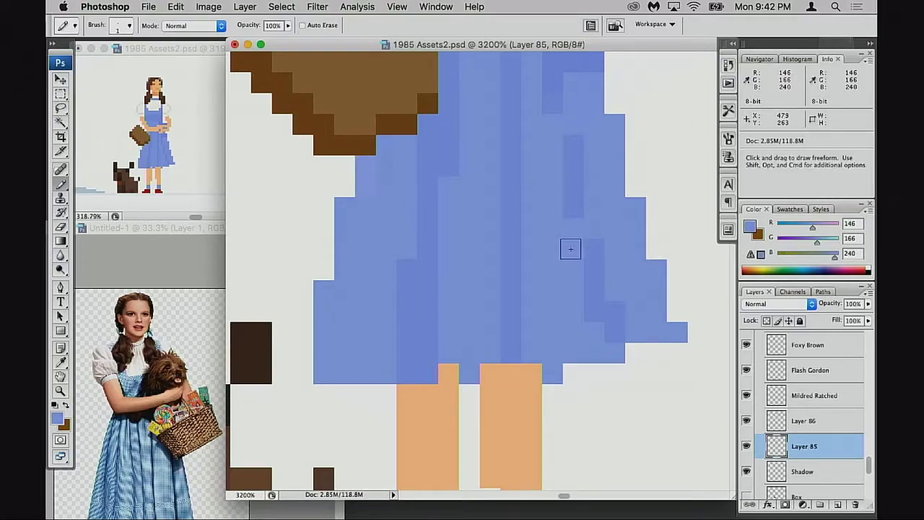
Shade the top rows of the skirt beneath the arms in darker blue (135, 156, 238).
{"action": "left_click_drag", "start_coordinate": [545, 113], "coordinate": [535, 276]}
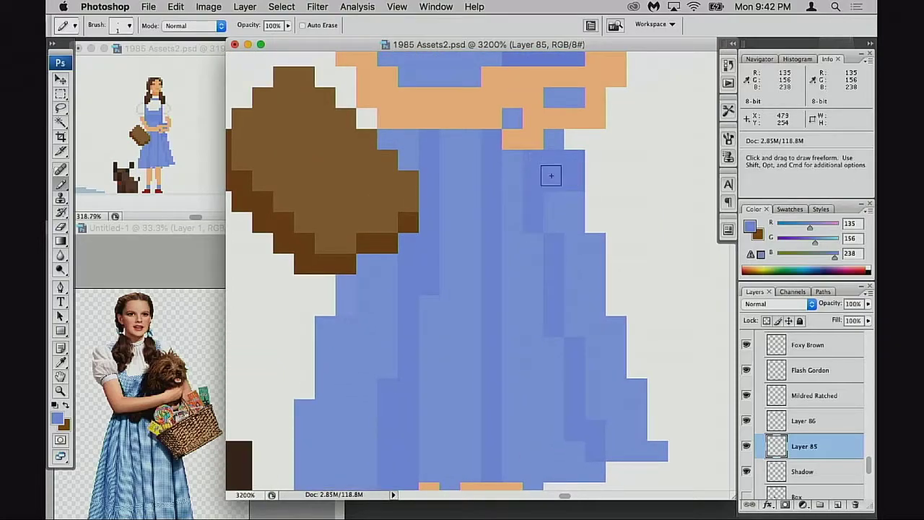
{"action": "scroll", "coordinate": [551, 252], "scroll_direction": "left", "scroll_amount": 3}
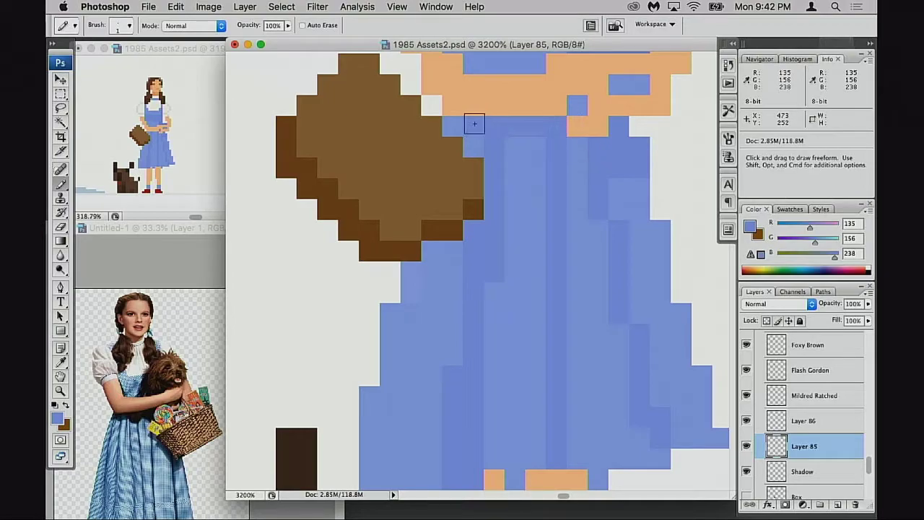
{"action": "left_click_drag", "start_coordinate": [472, 146], "coordinate": [578, 152]}
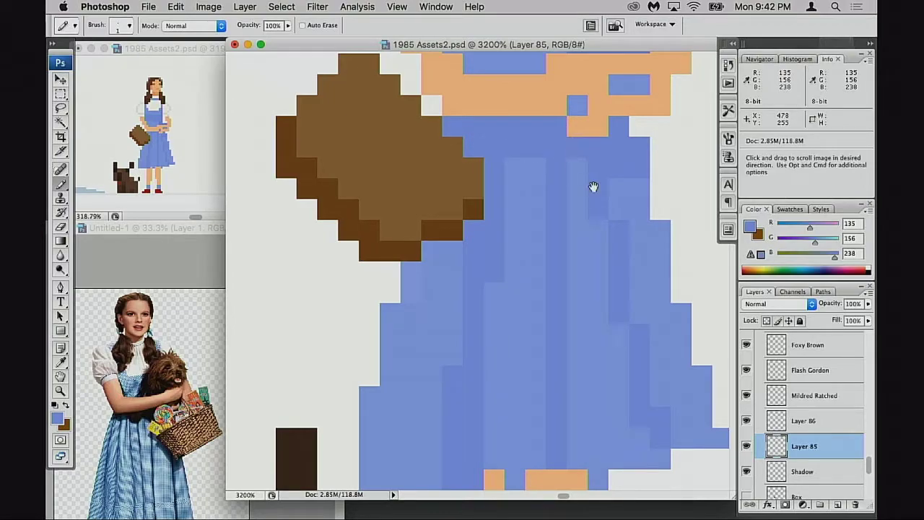
Lighten the skirt's outer edge below the hand in light blue (146, 166, 240) and darken the row above the fold panels (135, 156, 238).
{"action": "scroll", "coordinate": [595, 188], "scroll_direction": "up", "scroll_amount": 1}
{"action": "scroll", "coordinate": [596, 189], "scroll_direction": "left", "scroll_amount": 1}
{"action": "left_click", "coordinate": [608, 208], "text": "alt"}
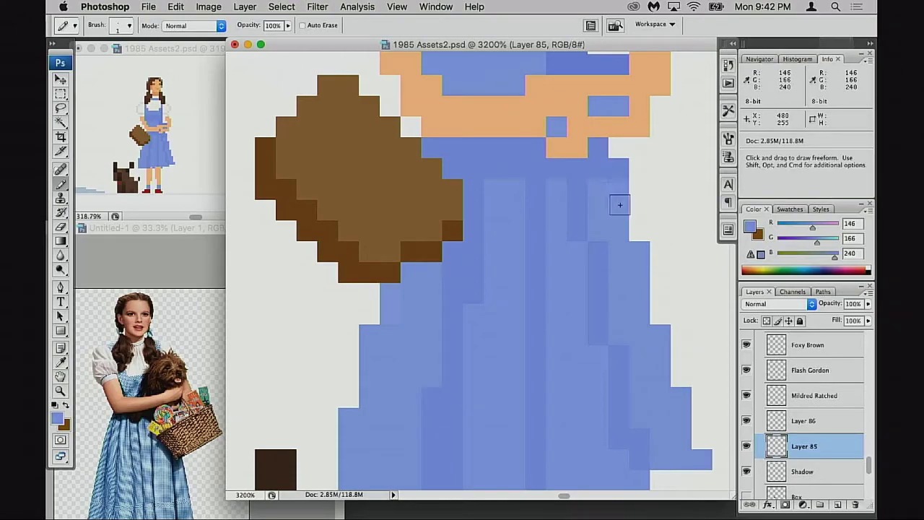
{"action": "scroll", "coordinate": [607, 200], "scroll_direction": "down", "scroll_amount": 1}
{"action": "scroll", "coordinate": [607, 200], "scroll_direction": "left", "scroll_amount": 1}
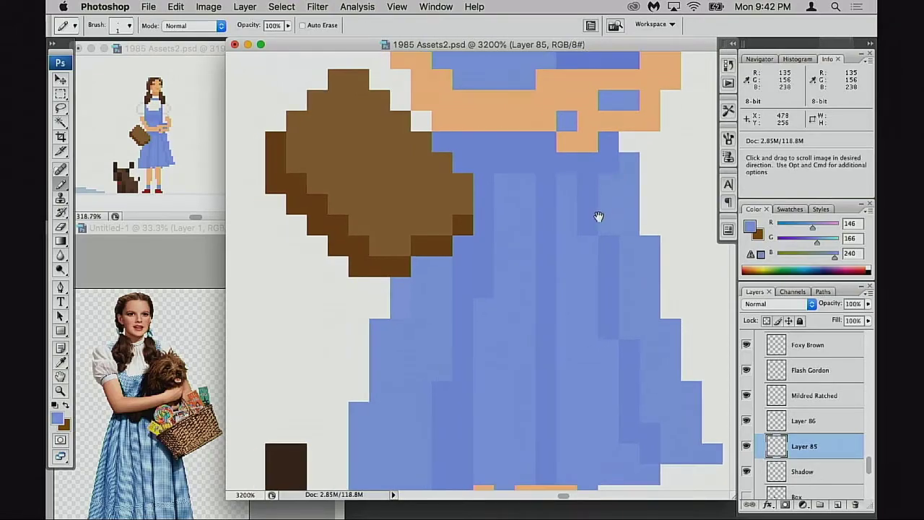
{"action": "left_click", "coordinate": [541, 169], "text": "alt"}
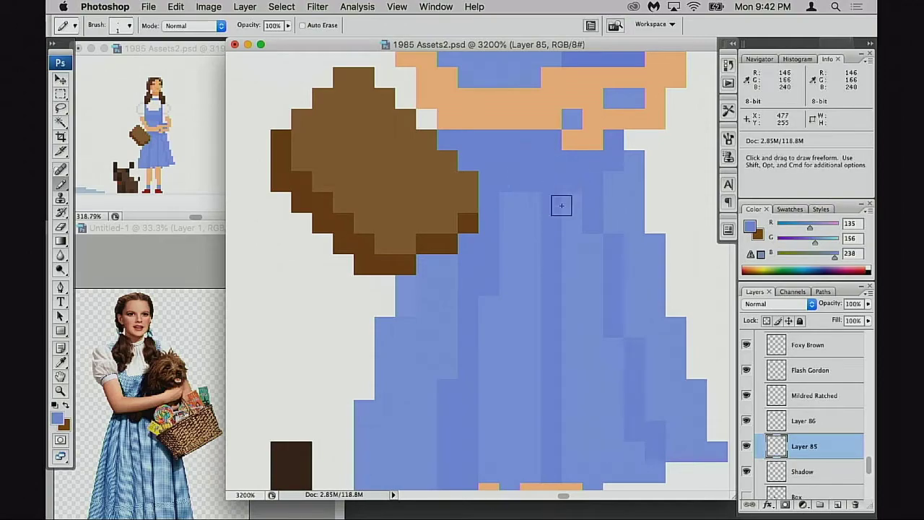
Widen the lower end of the skirt's middle fold and shade the hem beside the legs in darker blue (135, 156, 238).
{"action": "scroll", "coordinate": [561, 258], "scroll_direction": "left", "scroll_amount": 1}
{"action": "scroll", "coordinate": [515, 262], "scroll_direction": "down", "scroll_amount": 5}
{"action": "scroll", "coordinate": [515, 262], "scroll_direction": "right", "scroll_amount": 1}
{"action": "scroll", "coordinate": [532, 250], "scroll_direction": "down", "scroll_amount": 3}
{"action": "scroll", "coordinate": [532, 251], "scroll_direction": "left", "scroll_amount": 2}
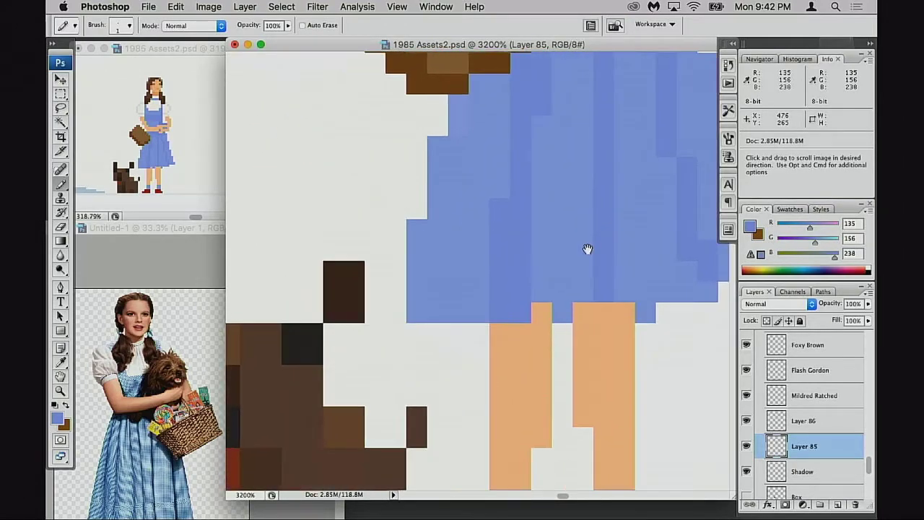
{"action": "left_click_drag", "start_coordinate": [596, 212], "coordinate": [548, 260]}
{"action": "scroll", "coordinate": [563, 268], "scroll_direction": "left", "scroll_amount": 2}
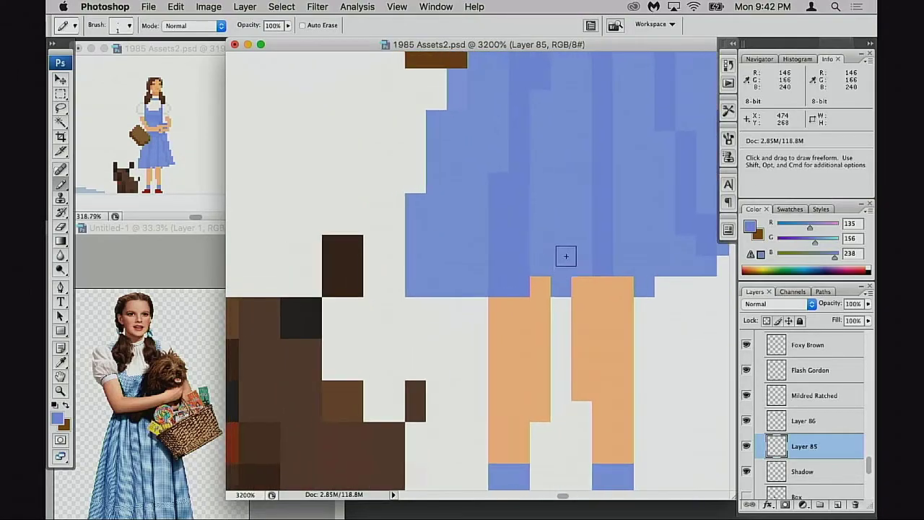
{"action": "key", "text": "alt"}
{"action": "left_click", "coordinate": [517, 262], "text": "alt"}
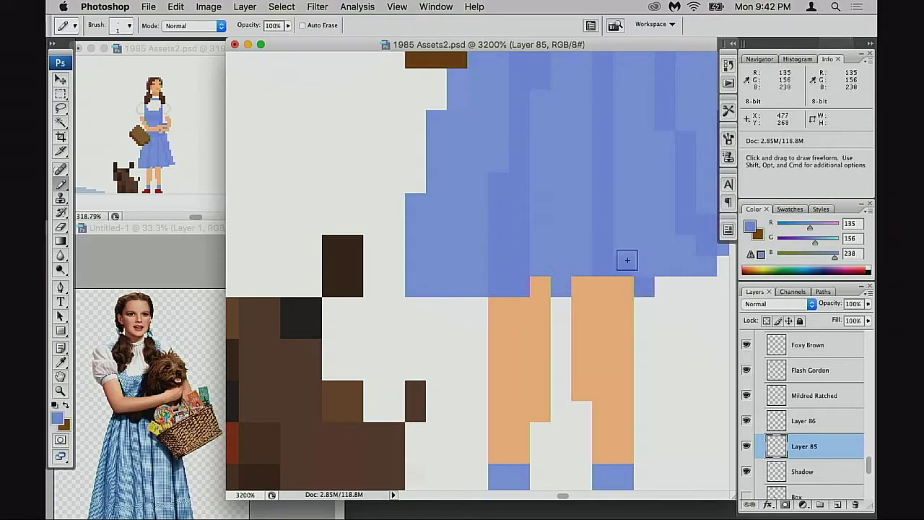
{"action": "scroll", "coordinate": [628, 253], "scroll_direction": "right", "scroll_amount": 5}
{"action": "scroll", "coordinate": [628, 253], "scroll_direction": "up", "scroll_amount": 2}
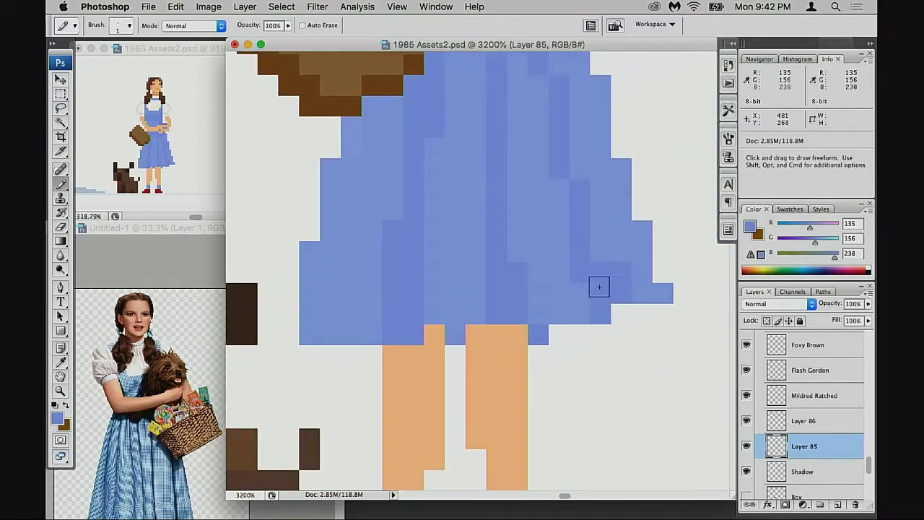
Rework the stepped fold with both skirt blues and lighten the strip beneath the hand in light blue (146, 166, 240).
{"action": "left_click", "coordinate": [612, 272], "text": "alt"}
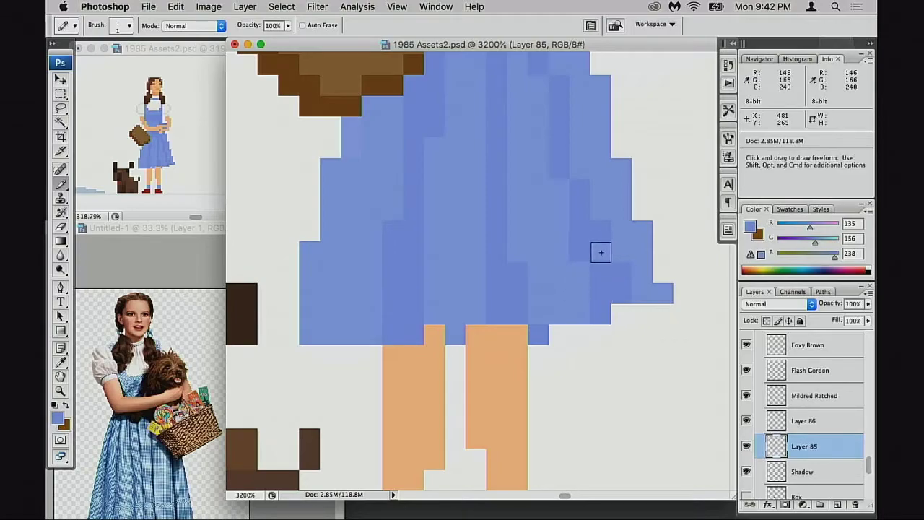
{"action": "scroll", "coordinate": [581, 262], "scroll_direction": "up", "scroll_amount": 2}
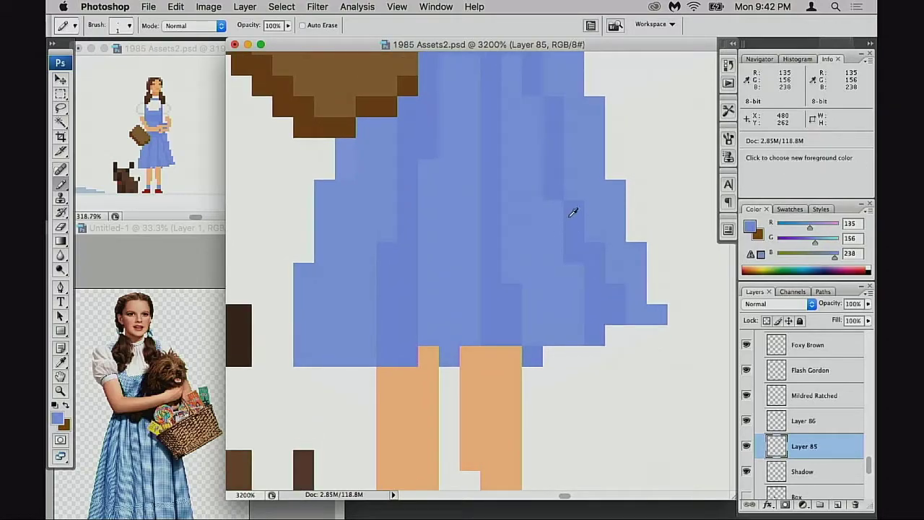
{"action": "scroll", "coordinate": [553, 200], "scroll_direction": "up", "scroll_amount": 3}
{"action": "scroll", "coordinate": [576, 231], "scroll_direction": "left", "scroll_amount": 3}
{"action": "scroll", "coordinate": [576, 231], "scroll_direction": "down", "scroll_amount": 1}
{"action": "left_click", "coordinate": [561, 173], "text": "alt"}
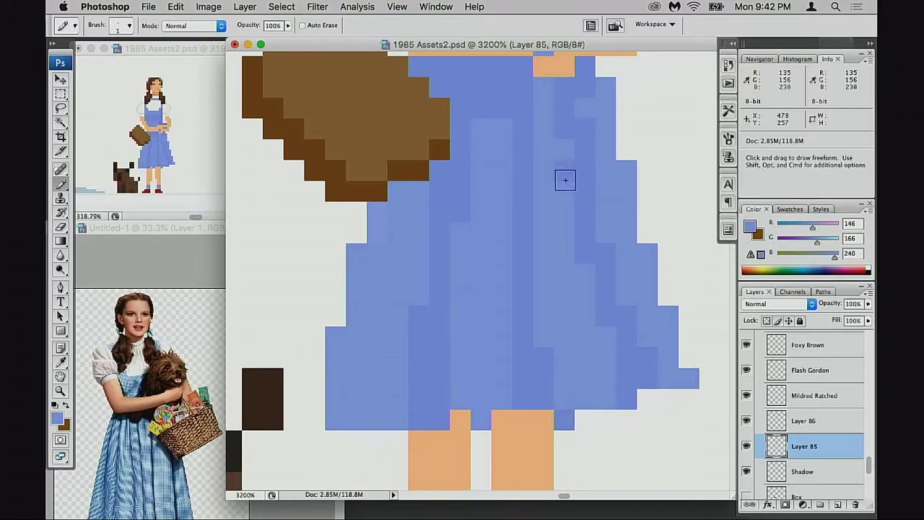
{"action": "scroll", "coordinate": [567, 179], "scroll_direction": "left", "scroll_amount": 1}
{"action": "scroll", "coordinate": [567, 179], "scroll_direction": "down", "scroll_amount": 1}
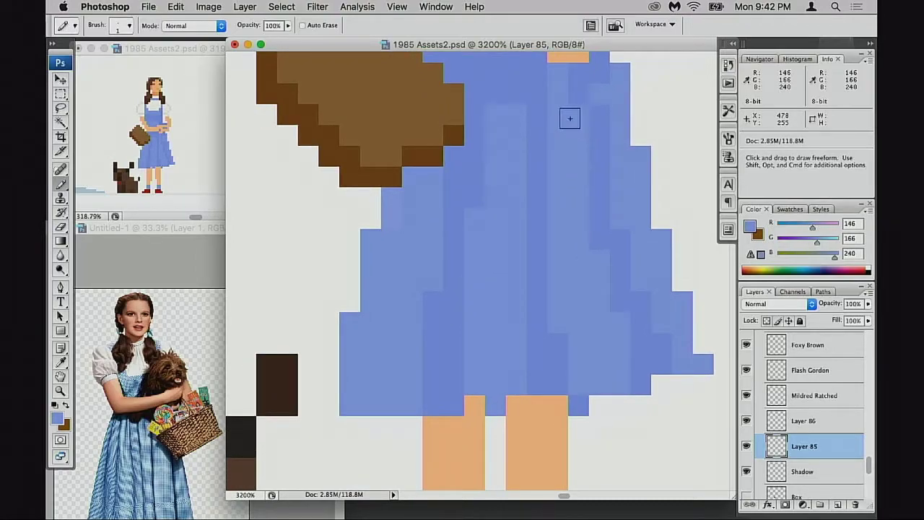
Reshape the lower half of the stepped fold toward the hem, alternating the skirt's darker blue (135, 156, 238) and light blue (146, 166, 240).
{"action": "left_click", "coordinate": [605, 155], "text": "alt"}
{"action": "mouse_move", "coordinate": [609, 187]}
{"action": "left_mouse_down"}
{"action": "mouse_move", "coordinate": [629, 264]}
{"action": "mouse_move", "coordinate": [659, 322]}
{"action": "left_mouse_up"}
{"action": "scroll", "coordinate": [633, 330], "scroll_direction": "left", "scroll_amount": 1}
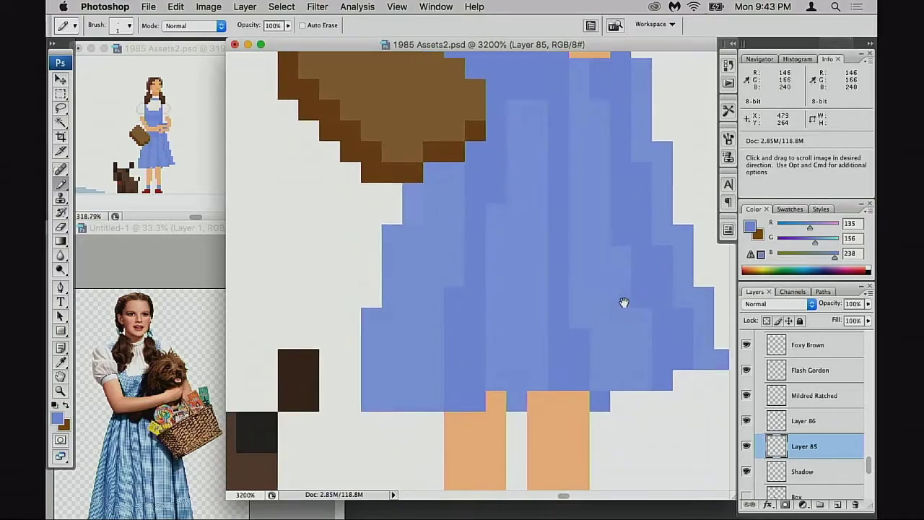
{"action": "scroll", "coordinate": [580, 147], "scroll_direction": "right", "scroll_amount": 3}
{"action": "scroll", "coordinate": [580, 147], "scroll_direction": "down", "scroll_amount": 1}
{"action": "left_click", "coordinate": [578, 150], "text": "alt"}
{"action": "left_click_drag", "start_coordinate": [577, 150], "coordinate": [573, 248]}
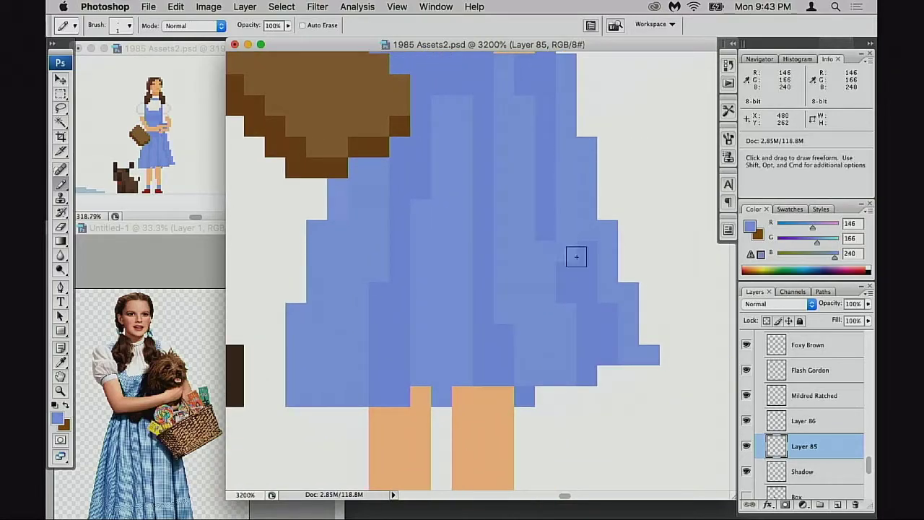
{"action": "left_click", "coordinate": [571, 362], "text": "alt"}
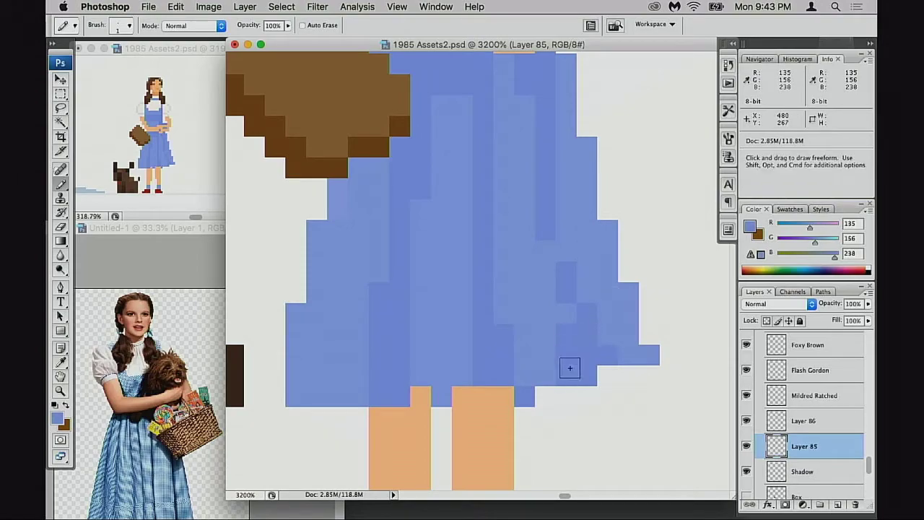
{"action": "left_click", "coordinate": [553, 252]}
{"action": "left_click", "coordinate": [603, 274], "text": "alt"}
{"action": "scroll", "coordinate": [597, 301], "scroll_direction": "left", "scroll_amount": 3}
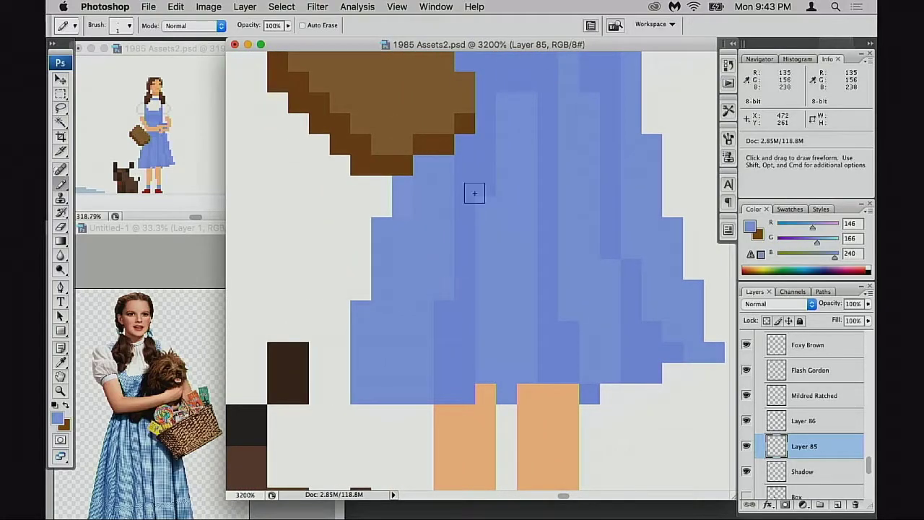
Sample the darker blue (135, 156, 238) and shade the hem row across the skirt above the legs.
{"action": "left_click_drag", "start_coordinate": [477, 229], "coordinate": [515, 230]}
{"action": "scroll", "coordinate": [514, 230], "scroll_direction": "right", "scroll_amount": 3}
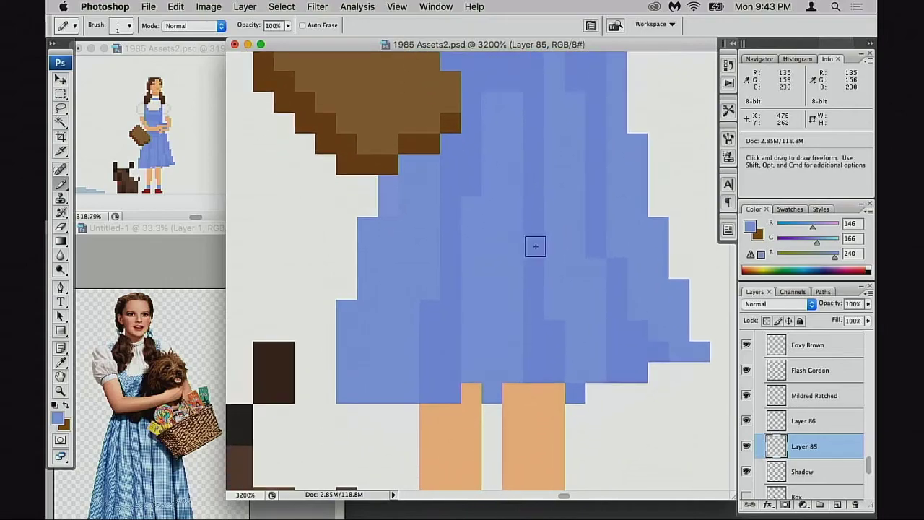
{"action": "scroll", "coordinate": [532, 247], "scroll_direction": "left", "scroll_amount": 3}
{"action": "scroll", "coordinate": [525, 226], "scroll_direction": "down", "scroll_amount": 1}
{"action": "left_click", "coordinate": [517, 352], "text": "alt"}
{"action": "mouse_move", "coordinate": [552, 373]}
{"action": "left_mouse_down"}
{"action": "mouse_move", "coordinate": [537, 354]}
{"action": "mouse_move", "coordinate": [657, 353]}
{"action": "left_mouse_up"}
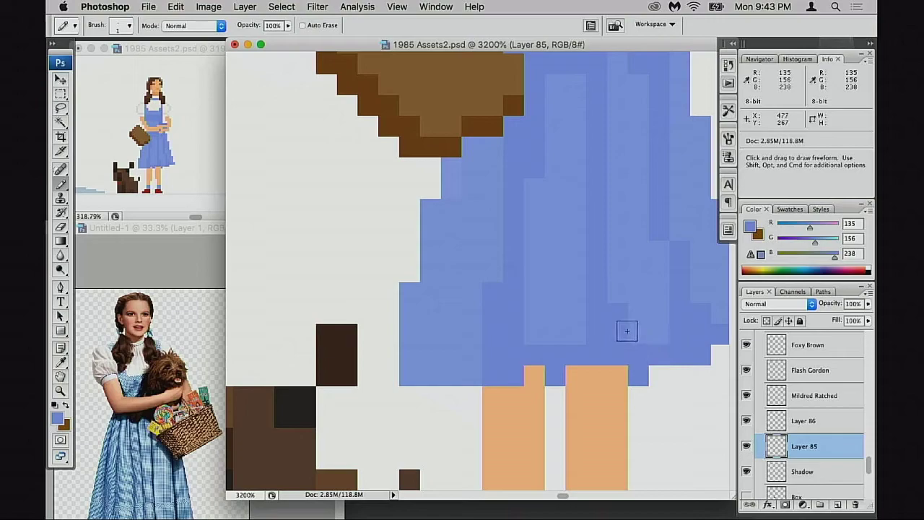
{"action": "scroll", "coordinate": [621, 318], "scroll_direction": "down", "scroll_amount": 1}
{"action": "scroll", "coordinate": [621, 317], "scroll_direction": "right", "scroll_amount": 1}
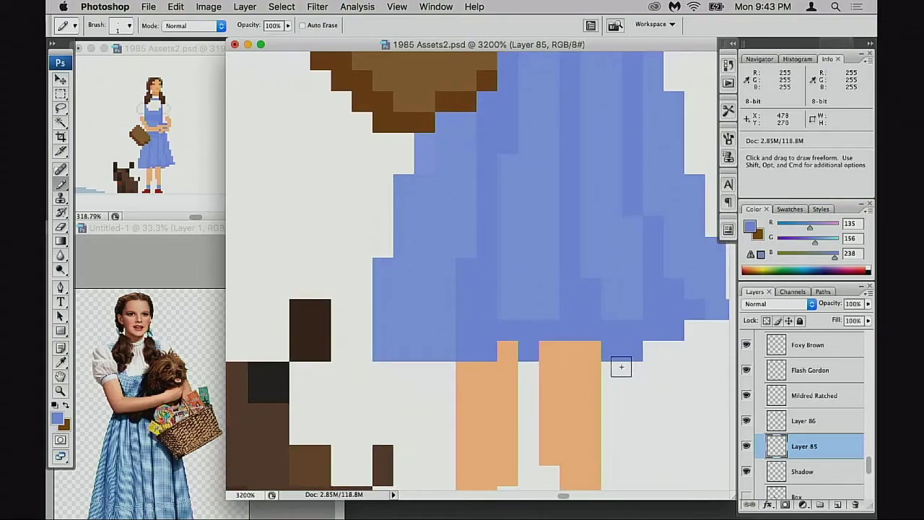
Darken one more hem row below the panel away from the basket, and fill that panel's lower corner with light blue (146, 166, 240).
{"action": "scroll", "coordinate": [625, 357], "scroll_direction": "right", "scroll_amount": 1}
{"action": "scroll", "coordinate": [625, 357], "scroll_direction": "up", "scroll_amount": 1}
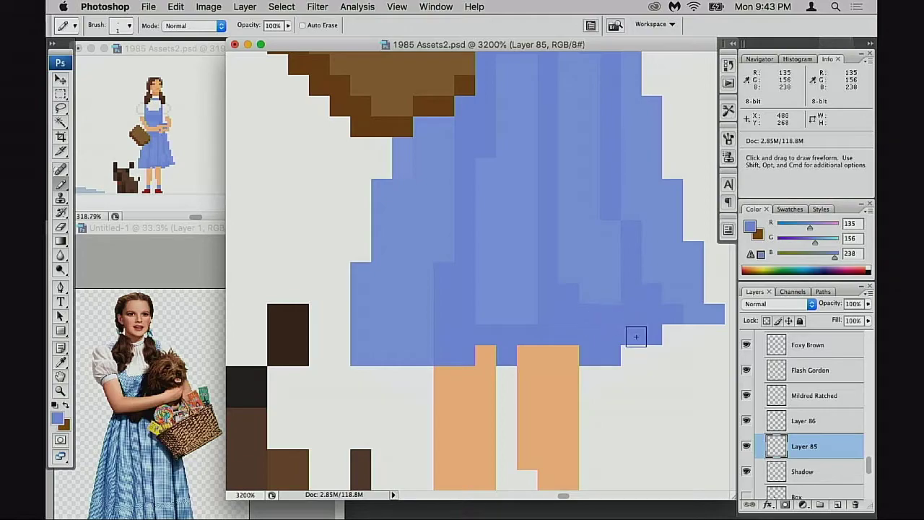
{"action": "left_click", "coordinate": [607, 291], "text": "alt"}
{"action": "scroll", "coordinate": [616, 337], "scroll_direction": "right", "scroll_amount": 1}
{"action": "scroll", "coordinate": [616, 337], "scroll_direction": "up", "scroll_amount": 1}
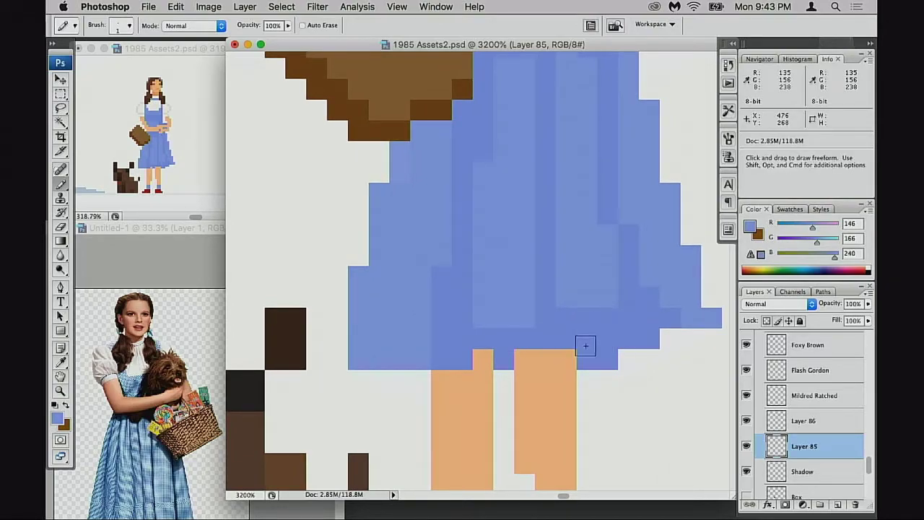
Show the reference photo full screen and examine the folds and shading of the gingham dress up close.
{"action": "scroll", "coordinate": [572, 345], "scroll_direction": "down", "scroll_amount": 3}
{"action": "left_click", "coordinate": [220, 228]}
{"action": "key", "text": "f"}
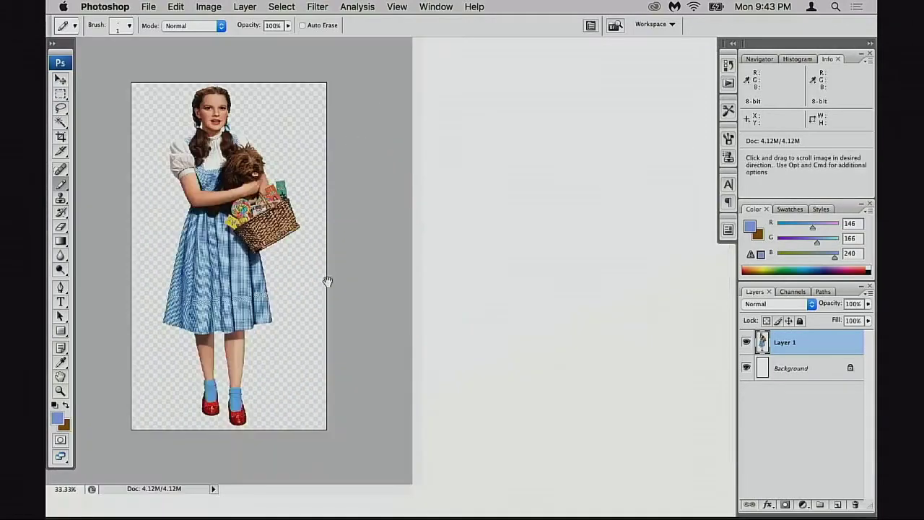
{"action": "key", "text": "super+space"}
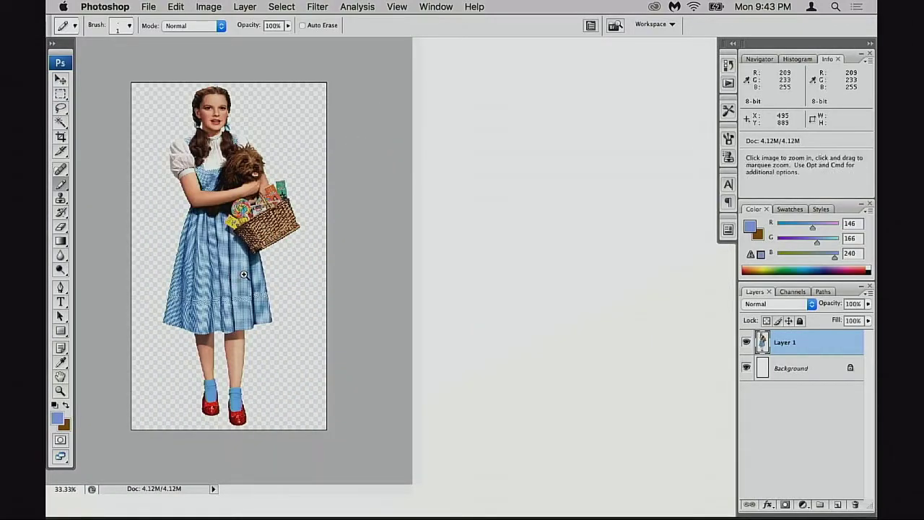
{"action": "left_click", "coordinate": [244, 275]}
{"action": "left_click", "coordinate": [244, 275]}
{"action": "left_click", "coordinate": [243, 273]}
{"action": "left_click_drag", "start_coordinate": [213, 220], "coordinate": [252, 339]}
{"action": "key", "text": "super+space"}
{"action": "left_click", "coordinate": [289, 244]}
{"action": "left_click", "coordinate": [287, 249], "text": "alt+super"}
{"action": "scroll", "coordinate": [266, 286], "scroll_direction": "down", "scroll_amount": 3}
{"action": "left_click", "coordinate": [242, 317], "text": "alt+super"}
{"action": "scroll", "coordinate": [238, 320], "scroll_direction": "down", "scroll_amount": 5}
{"action": "scroll", "coordinate": [238, 319], "scroll_direction": "left", "scroll_amount": 2}
{"action": "left_click", "coordinate": [278, 286]}
{"action": "scroll", "coordinate": [291, 274], "scroll_direction": "up", "scroll_amount": 4}
{"action": "scroll", "coordinate": [291, 274], "scroll_direction": "right", "scroll_amount": 2}
{"action": "left_click", "coordinate": [249, 290], "text": "alt+super"}
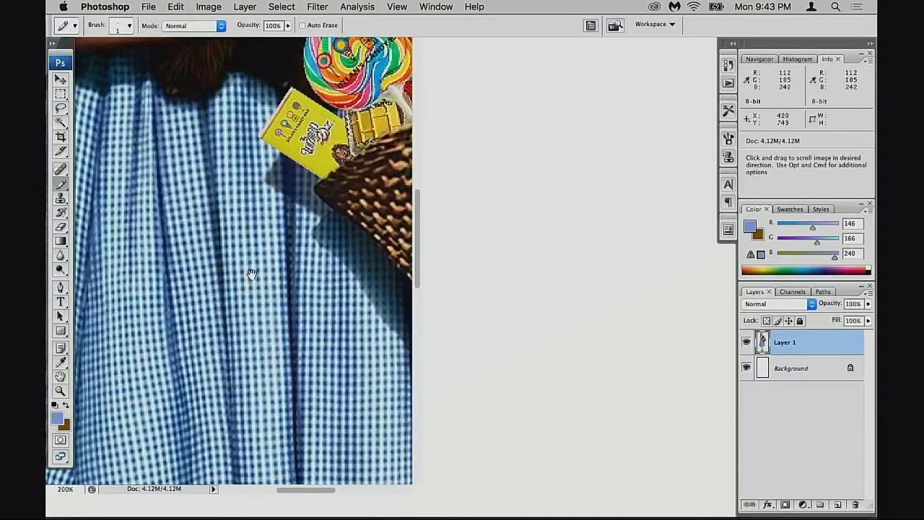
{"action": "left_click", "coordinate": [257, 273], "text": "alt+super"}
{"action": "left_click", "coordinate": [263, 268], "text": "alt+super"}
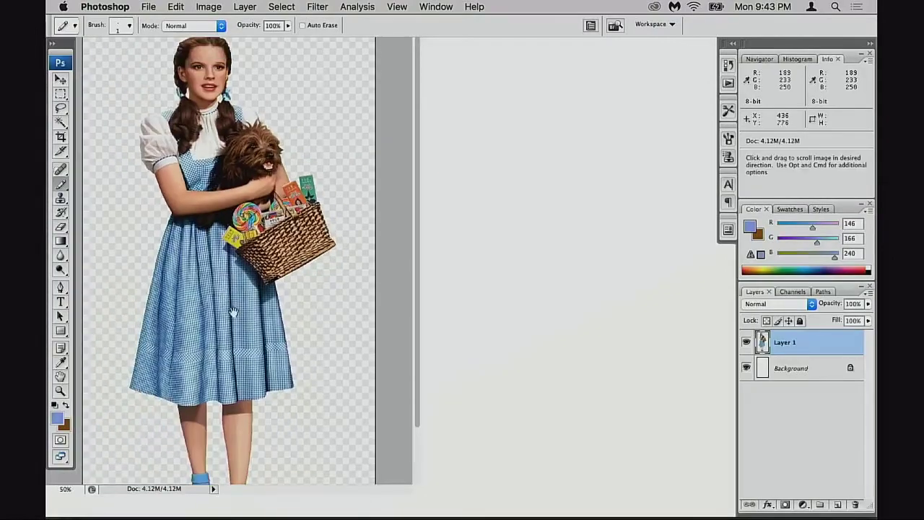
{"action": "left_click", "coordinate": [196, 213], "text": "super"}
{"action": "left_click", "coordinate": [196, 213], "text": "super"}
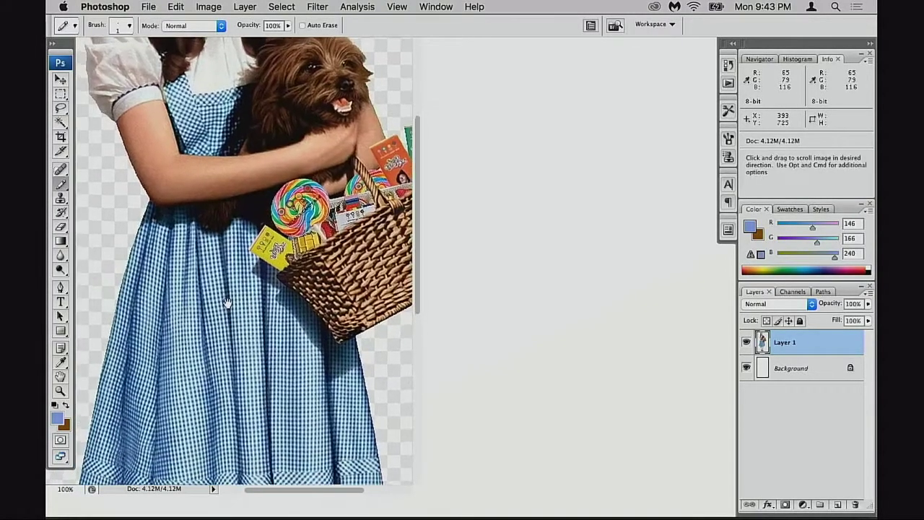
{"action": "scroll", "coordinate": [226, 319], "scroll_direction": "up", "scroll_amount": 8}
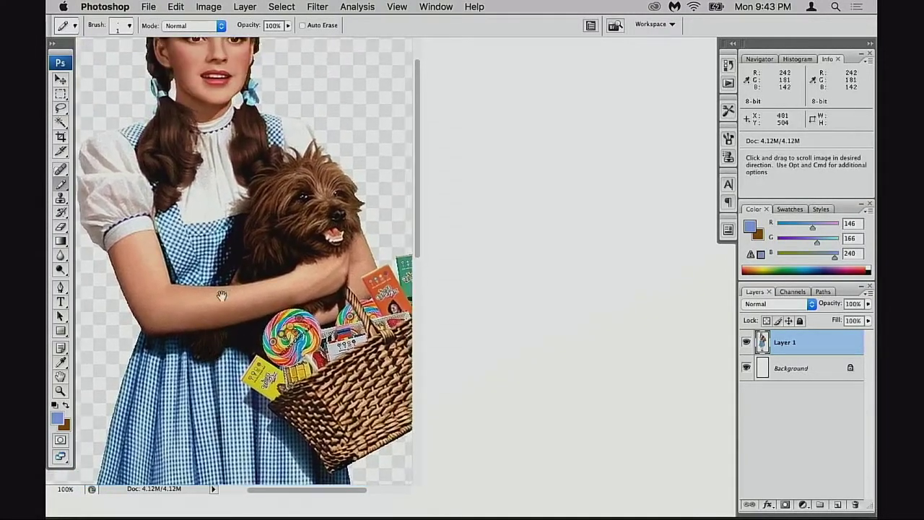
Return the reference photo to its standard window at 66.67% zoom and go back to the 1985 Assets2.psd sprite.
{"action": "key", "text": "f"}
{"action": "key", "text": "f"}
{"action": "key", "text": "f"}
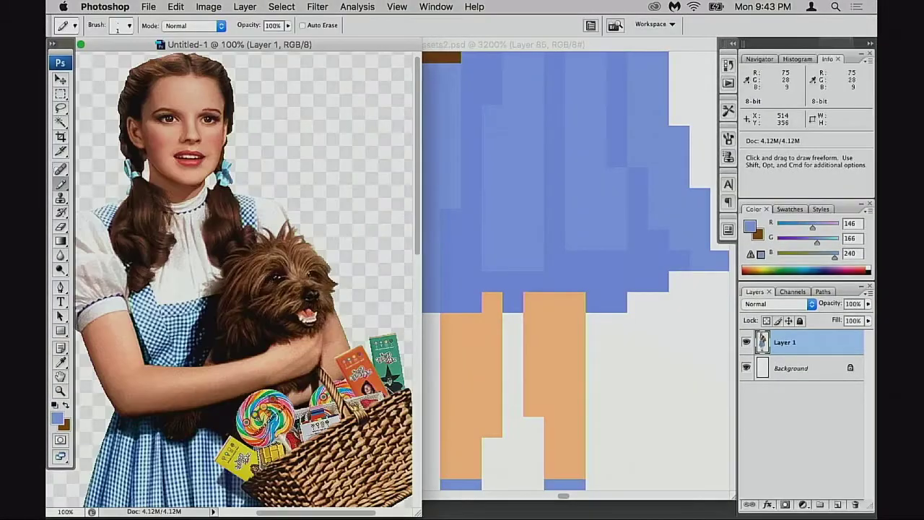
{"action": "key", "text": "super+minus"}
{"action": "left_click", "coordinate": [555, 231]}
{"action": "left_click_drag", "start_coordinate": [482, 195], "coordinate": [497, 247]}
Select all blue areas of the dress with the Magic Wand, including the skirt, bodice, gaps between the arms and collar.
{"action": "key", "text": "w"}
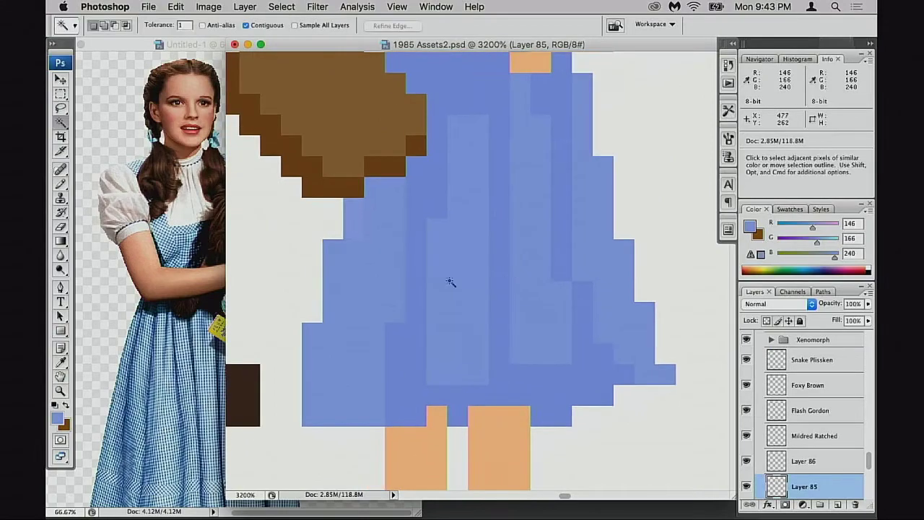
{"action": "left_click", "coordinate": [365, 316]}
{"action": "left_click", "coordinate": [454, 320], "text": "shift"}
{"action": "left_click", "coordinate": [541, 248], "text": "shift"}
{"action": "left_click", "coordinate": [566, 260], "text": "shift"}
{"action": "scroll", "coordinate": [423, 303], "scroll_direction": "up", "scroll_amount": 3}
{"action": "left_click", "coordinate": [429, 177], "text": "shift"}
{"action": "left_click", "coordinate": [500, 206], "text": "shift"}
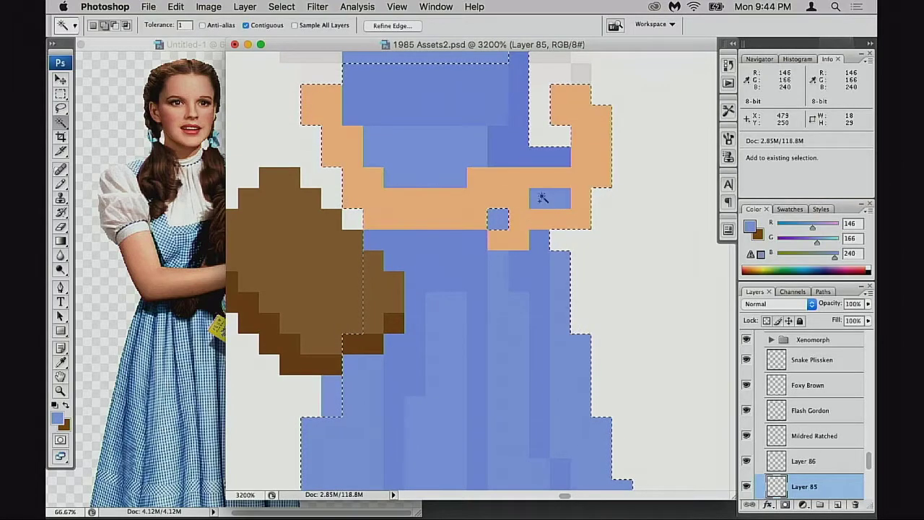
{"action": "left_click_drag", "start_coordinate": [480, 163], "coordinate": [474, 237]}
{"action": "scroll", "coordinate": [519, 248], "scroll_direction": "up", "scroll_amount": 3}
{"action": "left_click", "coordinate": [462, 183], "text": "shift"}
{"action": "left_click", "coordinate": [449, 84], "text": "shift"}
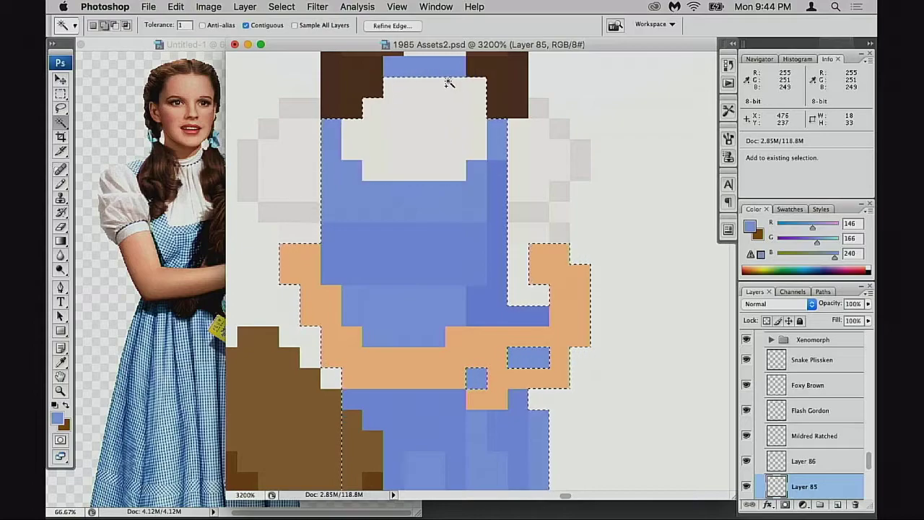
Hide Layer 86 and view the whole girl sprite at 1200% zoom.
{"action": "scroll", "coordinate": [462, 95], "scroll_direction": "down", "scroll_amount": 5}
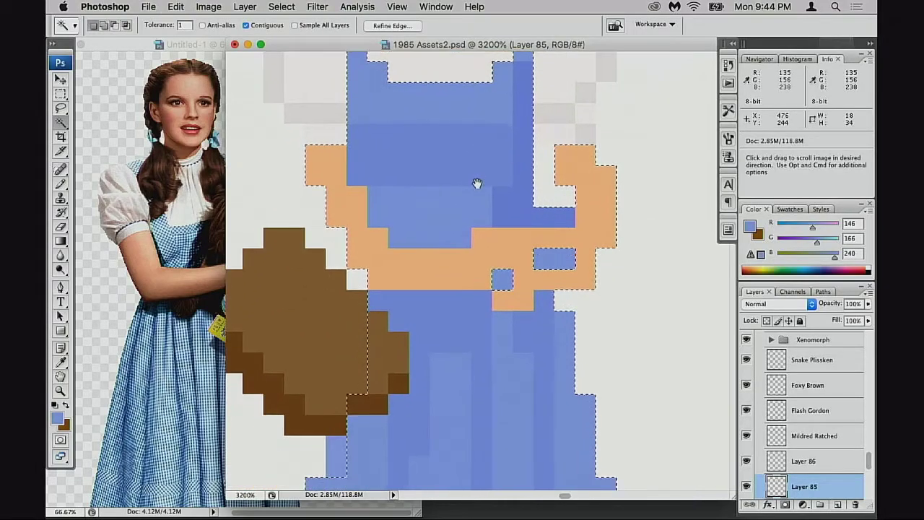
{"action": "left_click", "coordinate": [490, 222], "text": "alt+super"}
{"action": "left_click", "coordinate": [489, 238], "text": "alt+super"}
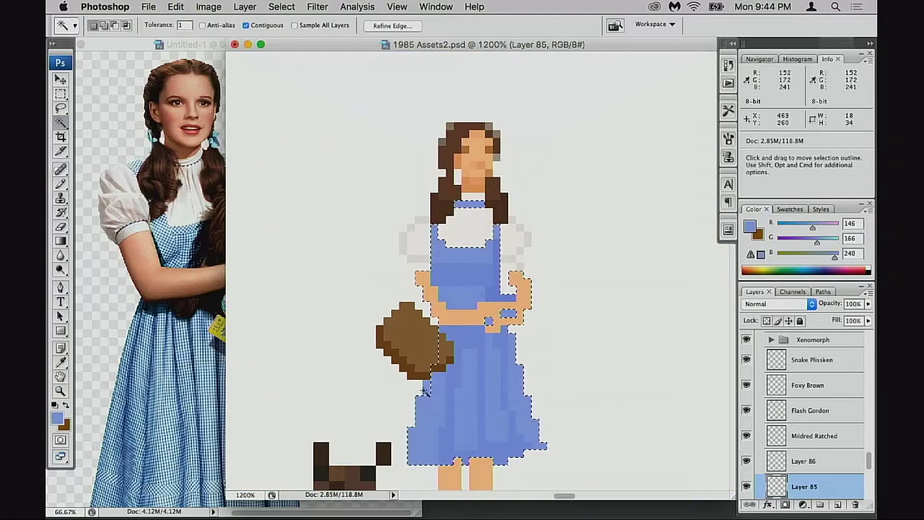
{"action": "left_click", "coordinate": [747, 460]}
{"action": "left_click_drag", "start_coordinate": [487, 336], "coordinate": [483, 259]}
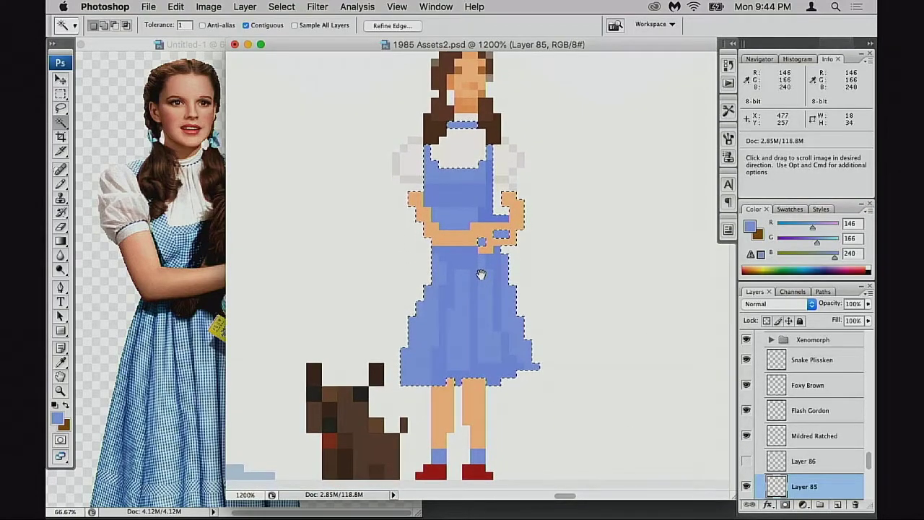
{"action": "left_click_drag", "start_coordinate": [523, 317], "coordinate": [525, 298]}
{"action": "key", "text": "super+u"}
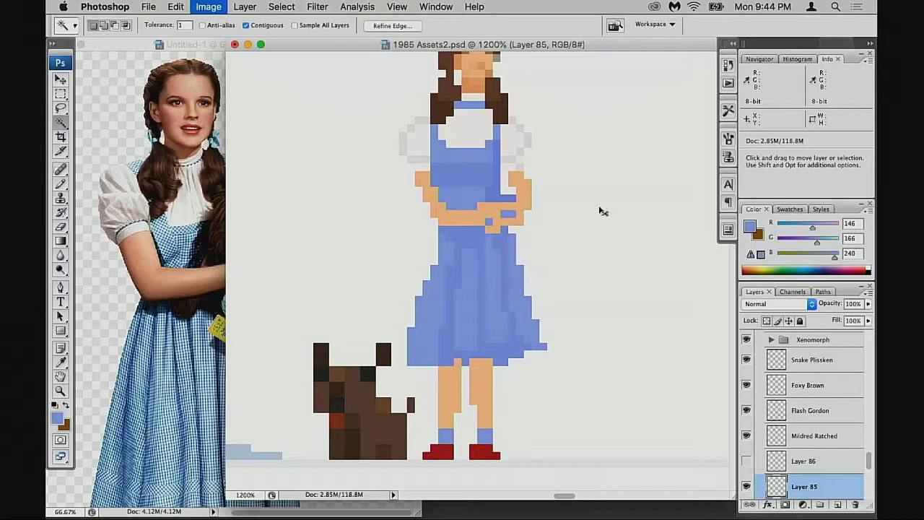
{"action": "left_click_drag", "start_coordinate": [687, 178], "coordinate": [713, 79]}
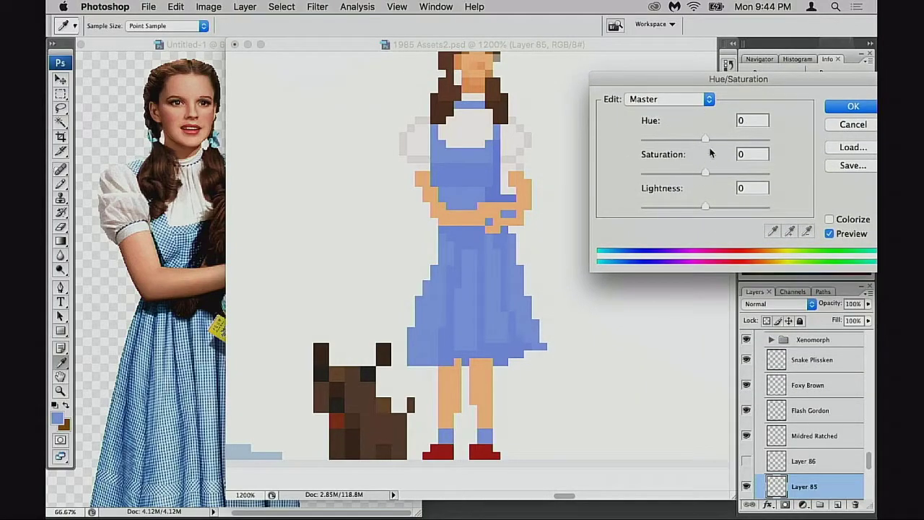
{"action": "left_click_drag", "start_coordinate": [704, 140], "coordinate": [697, 140]}
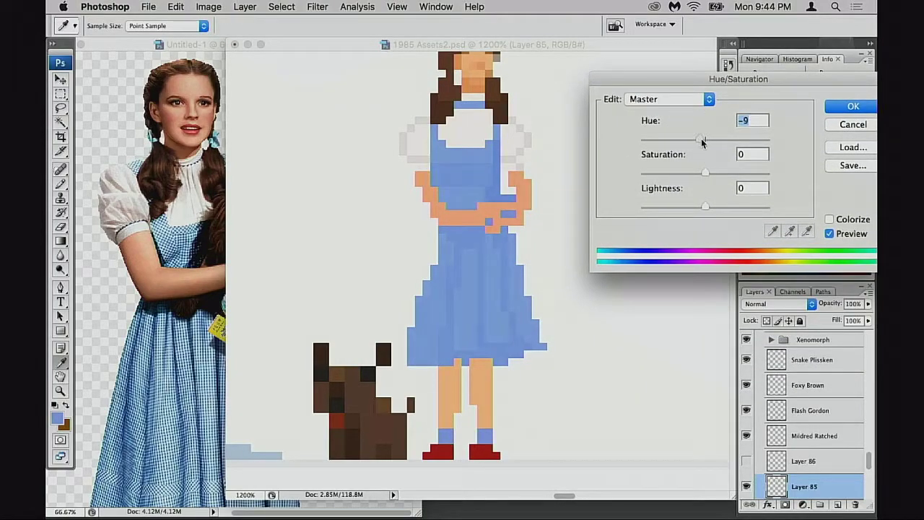
{"action": "left_click", "coordinate": [853, 125]}
Subtract the skin-coloured arms and hands from the dress selection while keeping the small blue gaps between them selected.
{"action": "key", "text": "super+equal"}
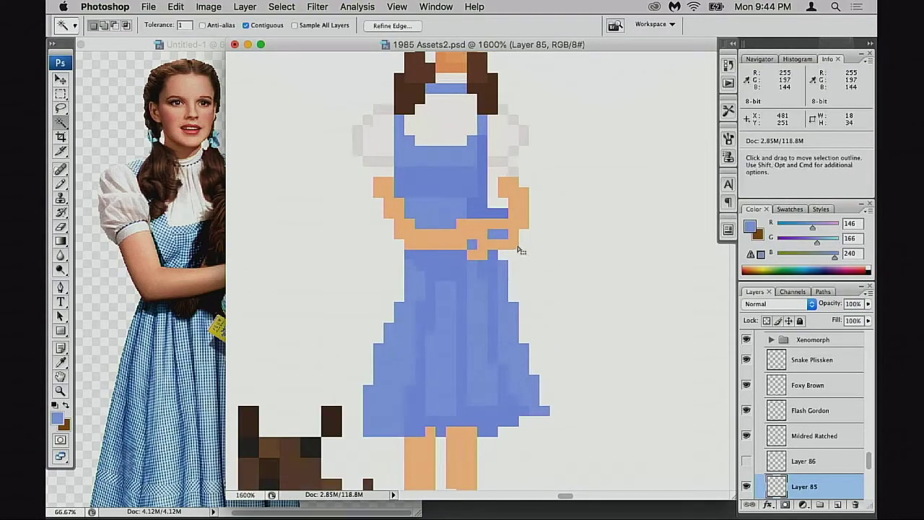
{"action": "key", "text": "q"}
{"action": "key", "text": "q"}
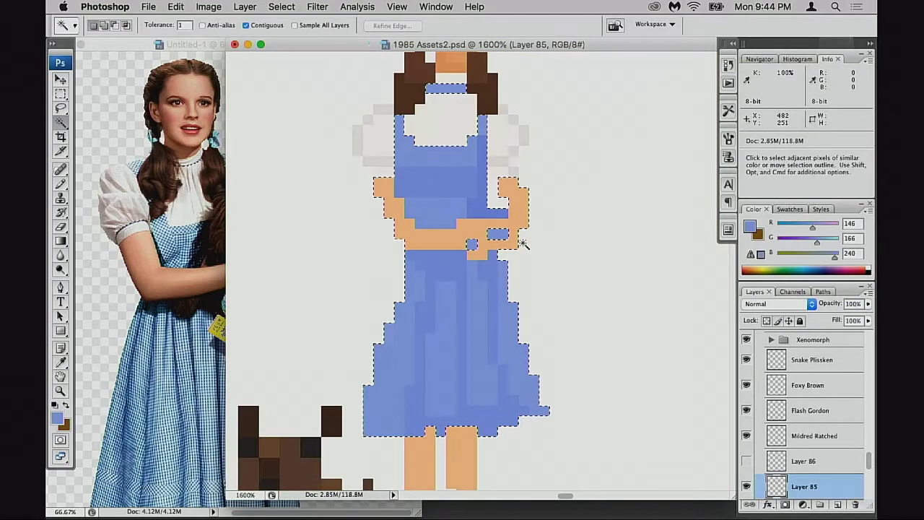
{"action": "left_click", "coordinate": [453, 242], "text": "alt"}
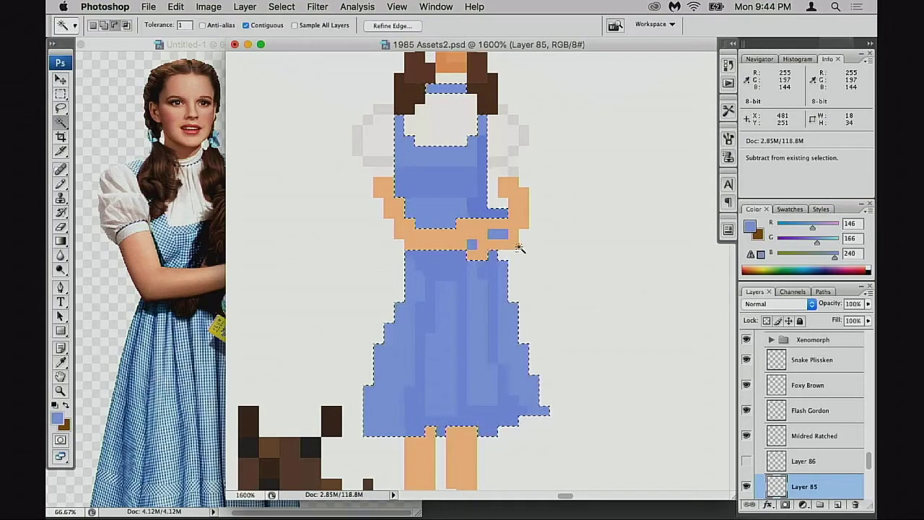
{"action": "key", "text": "m"}
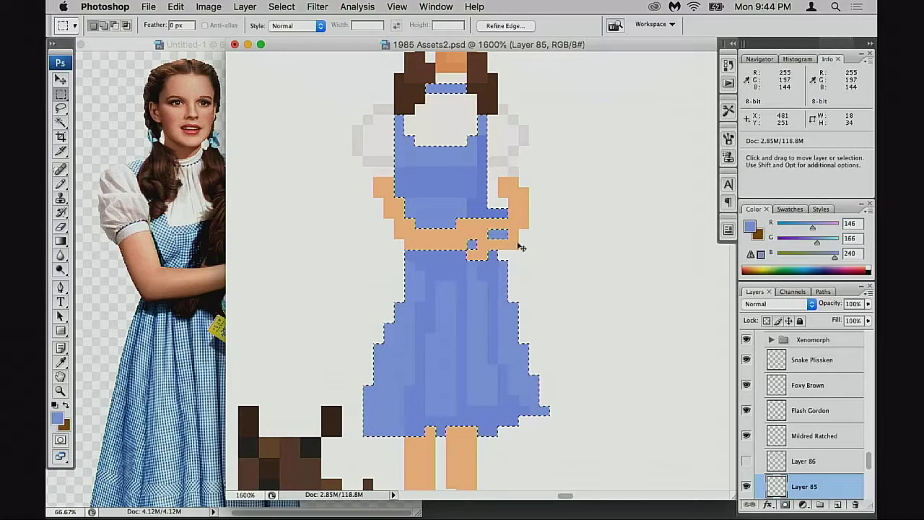
Start a Hue/Saturation adjustment on the selected dress and shift its hue to -13, judging it on the whole sprite.
{"action": "key", "text": "super+u"}
{"action": "left_click_drag", "start_coordinate": [705, 137], "coordinate": [698, 134]}
{"action": "left_click", "coordinate": [451, 255], "text": "alt"}
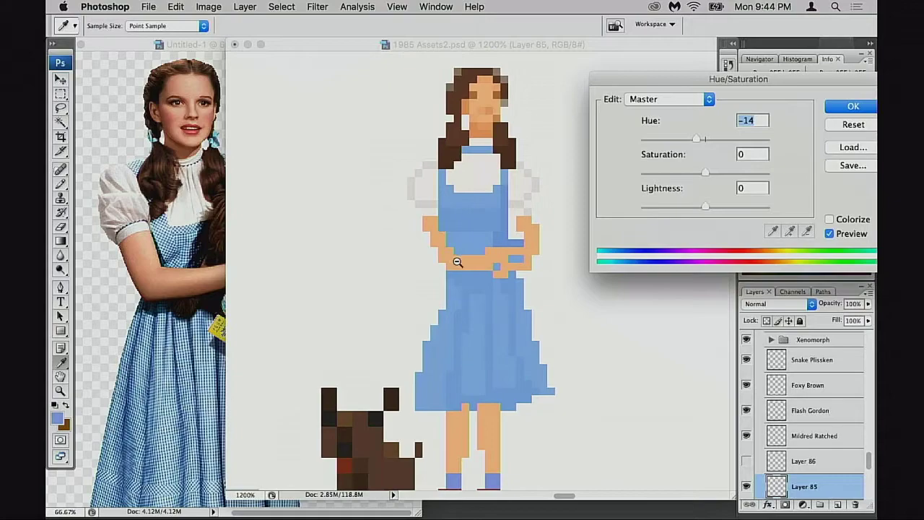
{"action": "left_click", "coordinate": [456, 262], "text": "alt"}
{"action": "left_click", "coordinate": [460, 264], "text": "alt"}
{"action": "left_click", "coordinate": [469, 267], "text": "alt"}
{"action": "left_click_drag", "start_coordinate": [516, 269], "coordinate": [395, 237]}
{"action": "left_click_drag", "start_coordinate": [698, 136], "coordinate": [696, 137]}
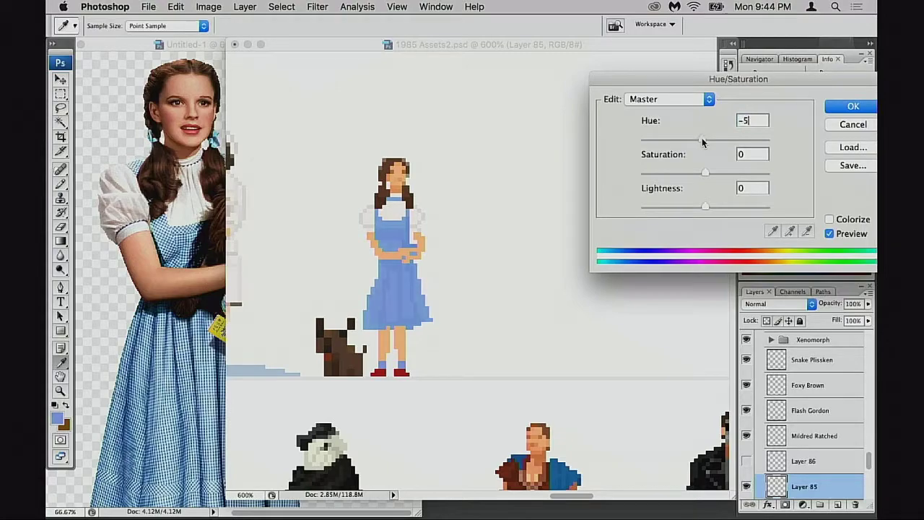
{"action": "left_click_drag", "start_coordinate": [697, 136], "coordinate": [698, 137]}
{"action": "left_click_drag", "start_coordinate": [697, 137], "coordinate": [697, 137]}
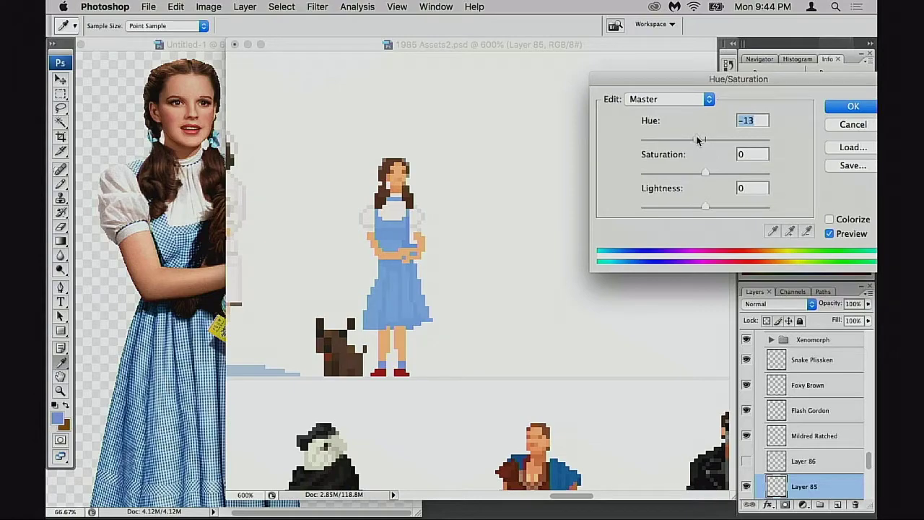
Refine the dress adjustment to hue -15 and saturation +9 while viewing the sprite at 300%.
{"action": "left_click", "coordinate": [452, 270], "text": "alt"}
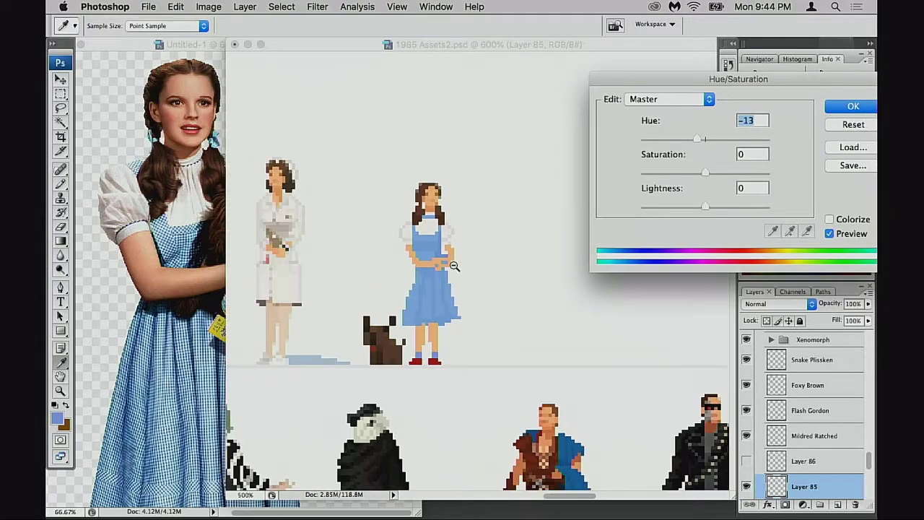
{"action": "left_click", "coordinate": [454, 269], "text": "alt"}
{"action": "left_click", "coordinate": [454, 269], "text": "alt"}
{"action": "left_click_drag", "start_coordinate": [605, 295], "coordinate": [456, 222]}
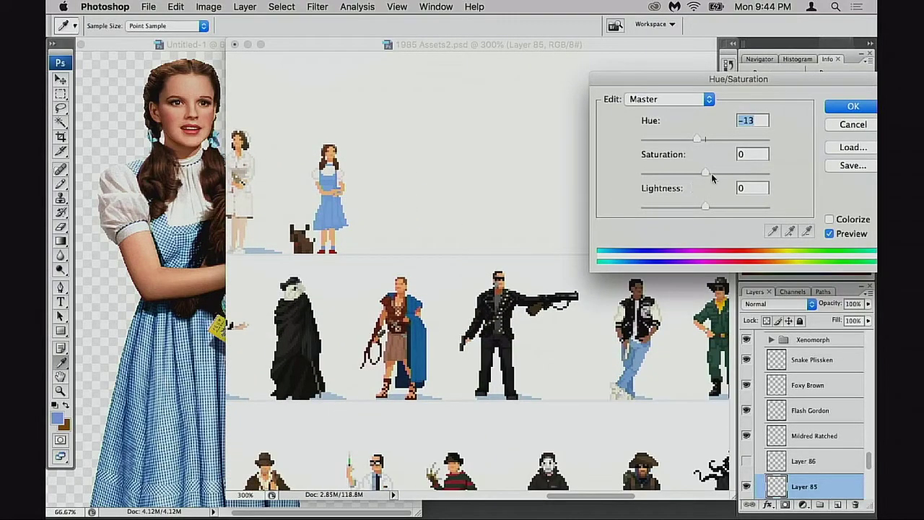
{"action": "key", "text": "Down"}
{"action": "key", "text": "Down"}
{"action": "key", "text": "Down"}
{"action": "key", "text": "Up"}
Compare the recoloured dress with the neighbouring character sprites and apply the Hue/Saturation adjustment.
{"action": "left_click_drag", "start_coordinate": [437, 277], "coordinate": [539, 283]}
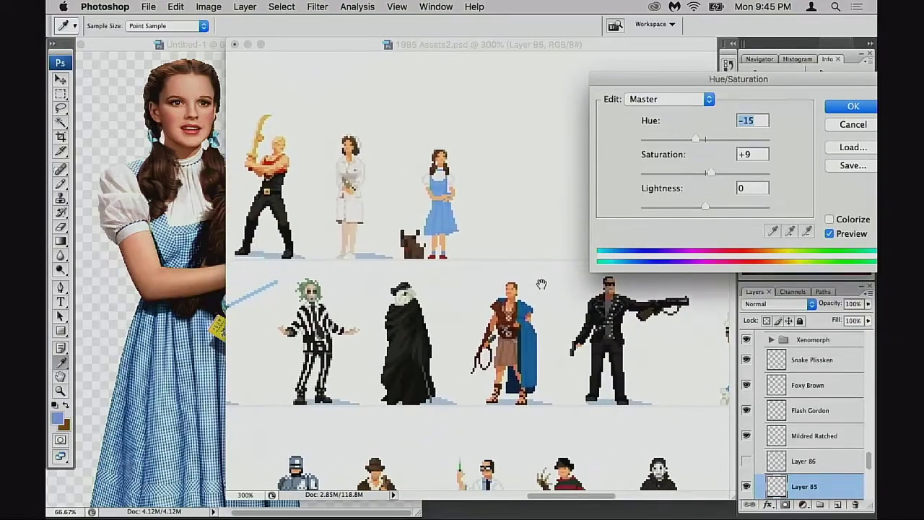
{"action": "scroll", "coordinate": [510, 283], "scroll_direction": "left", "scroll_amount": 4}
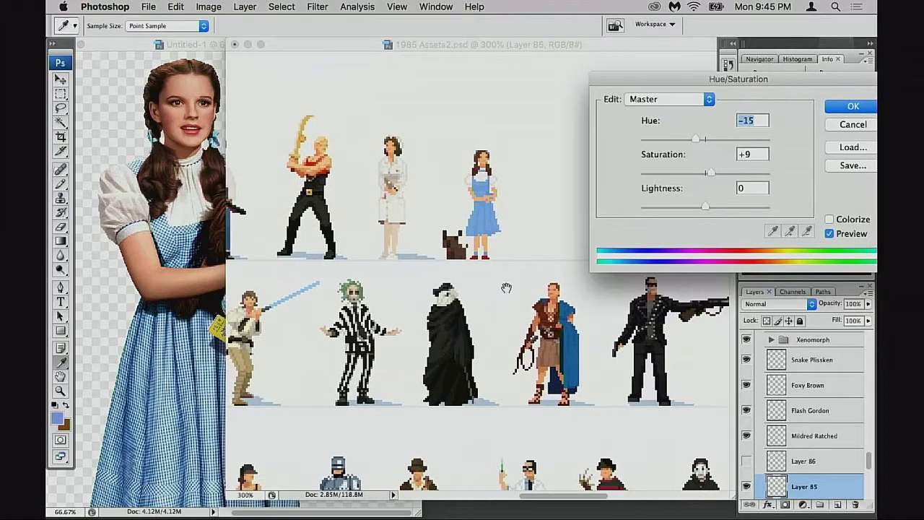
{"action": "left_click_drag", "start_coordinate": [504, 245], "coordinate": [482, 253]}
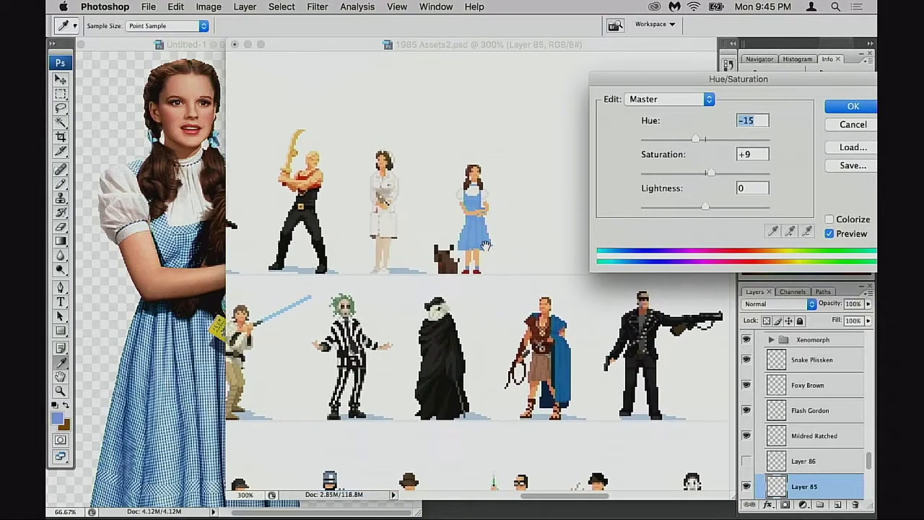
{"action": "left_click", "coordinate": [482, 254]}
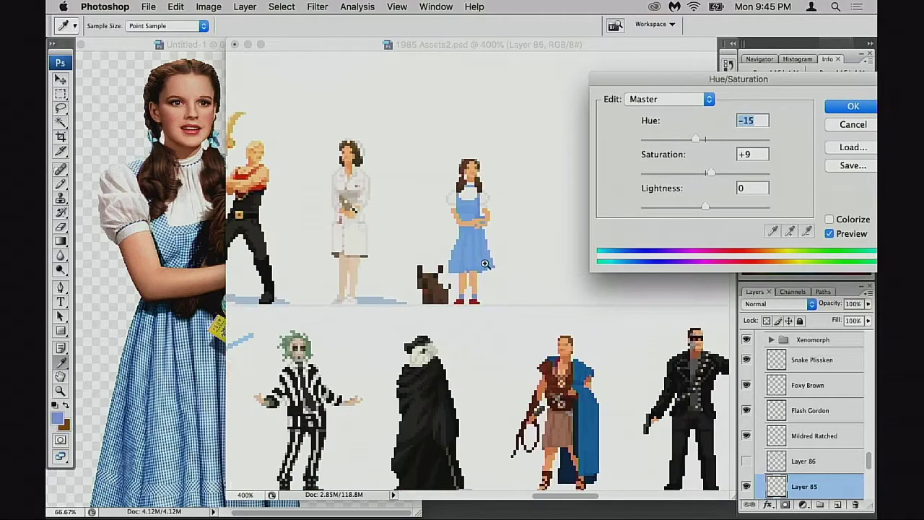
{"action": "left_click", "coordinate": [488, 259]}
{"action": "scroll", "coordinate": [465, 273], "scroll_direction": "down", "scroll_amount": 5}
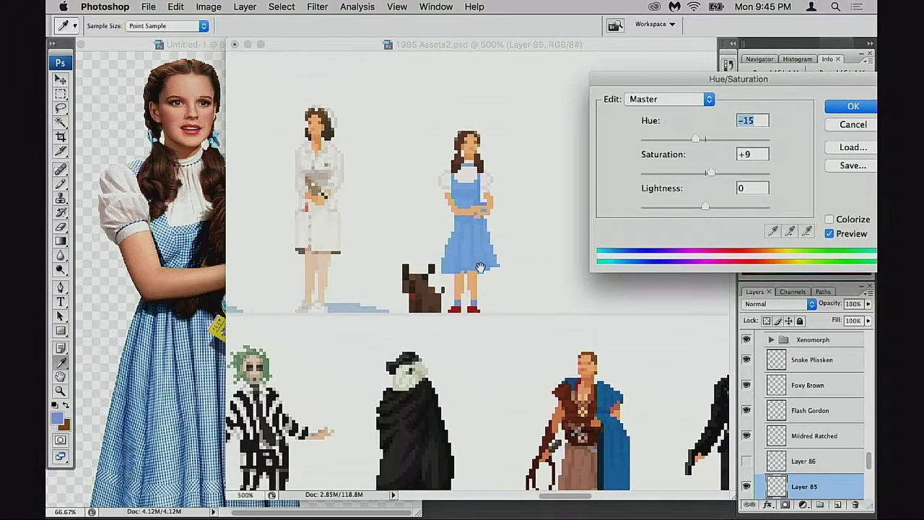
{"action": "scroll", "coordinate": [590, 315], "scroll_direction": "right", "scroll_amount": 2}
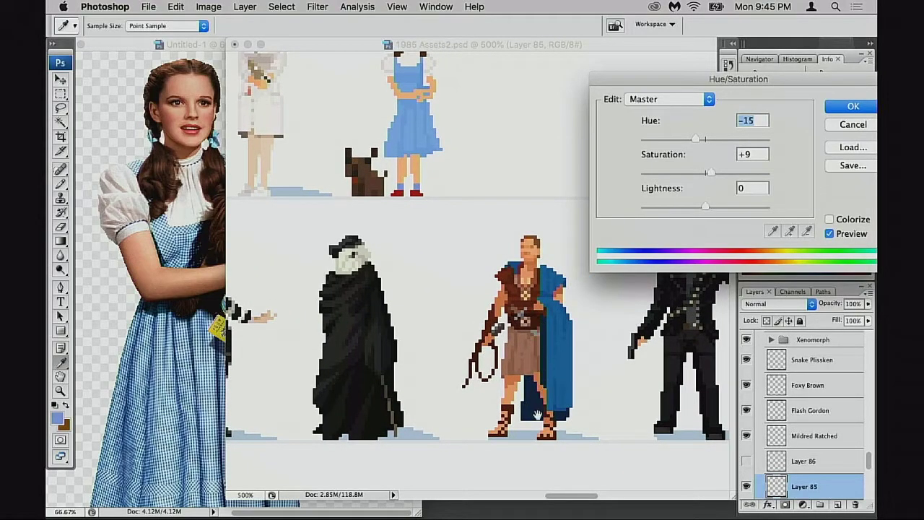
{"action": "scroll", "coordinate": [495, 242], "scroll_direction": "up", "scroll_amount": 5}
{"action": "scroll", "coordinate": [469, 241], "scroll_direction": "left", "scroll_amount": 2}
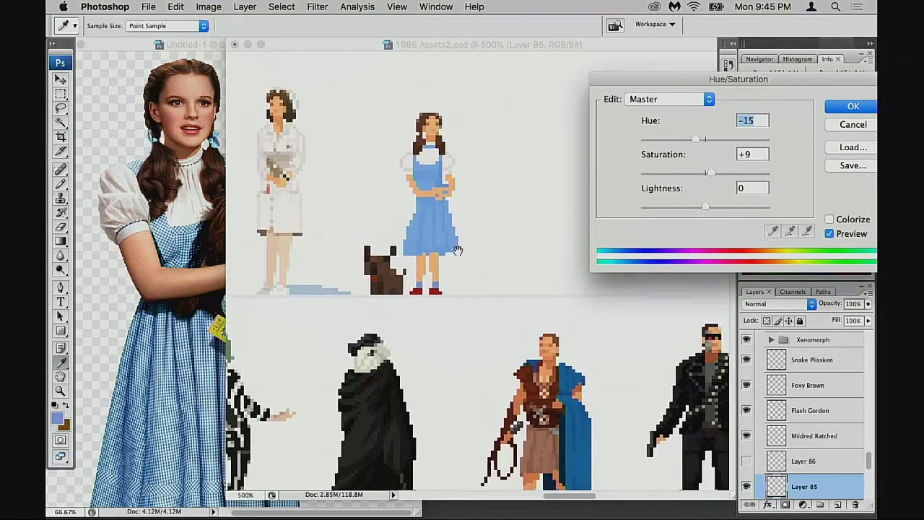
{"action": "scroll", "coordinate": [429, 248], "scroll_direction": "left", "scroll_amount": 1}
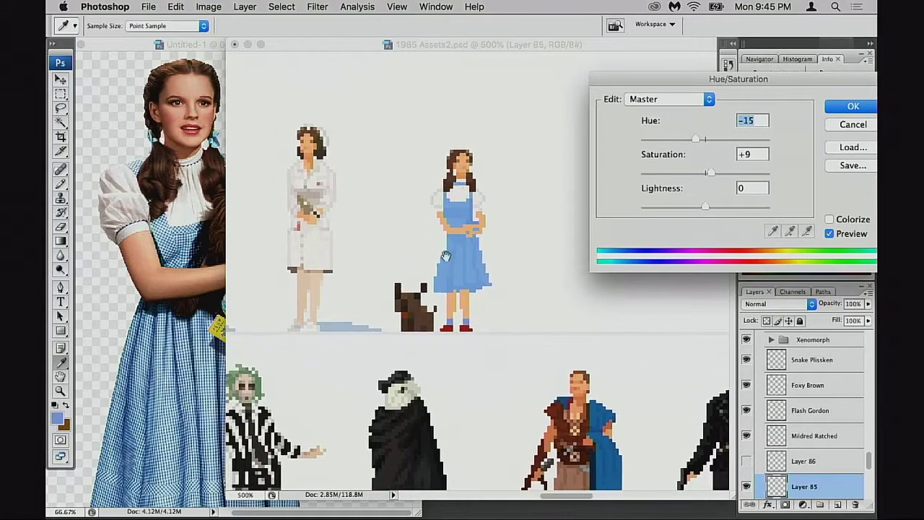
{"action": "scroll", "coordinate": [485, 233], "scroll_direction": "left", "scroll_amount": 4}
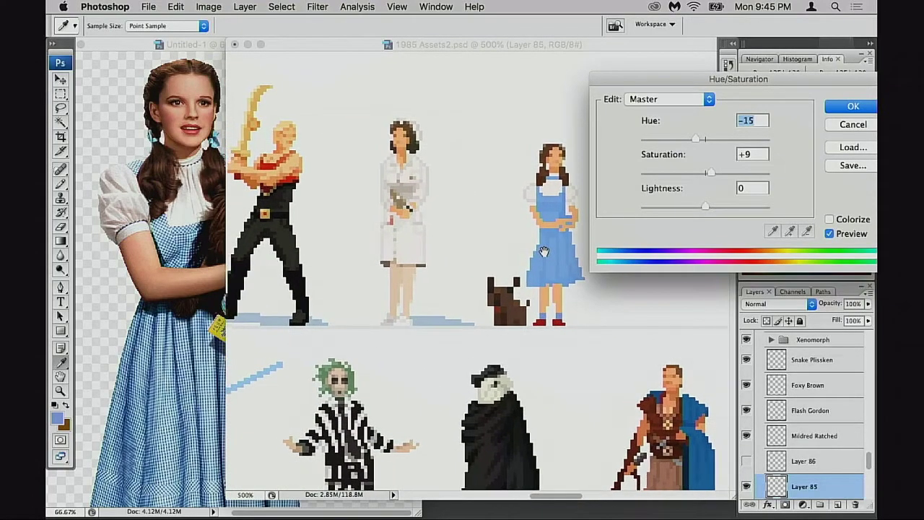
{"action": "scroll", "coordinate": [509, 224], "scroll_direction": "right", "scroll_amount": 3}
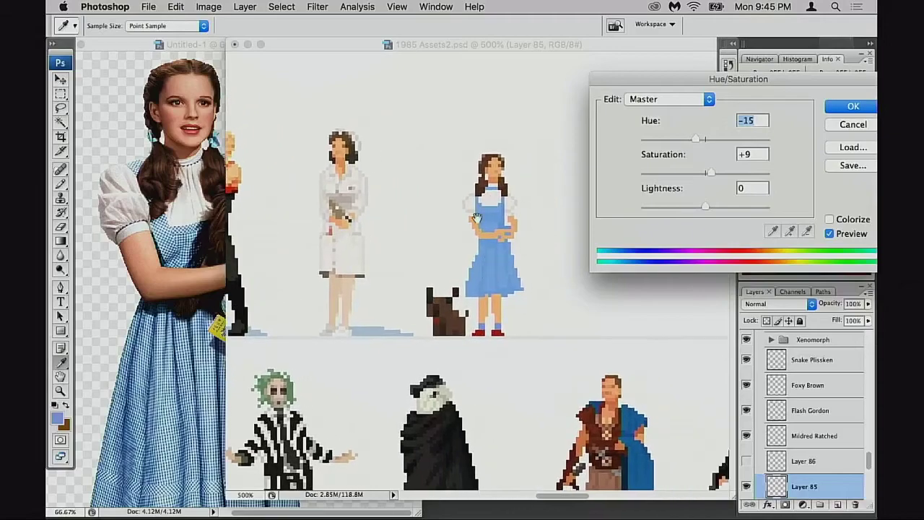
{"action": "scroll", "coordinate": [509, 256], "scroll_direction": "right", "scroll_amount": 2}
{"action": "left_click", "coordinate": [848, 112]}
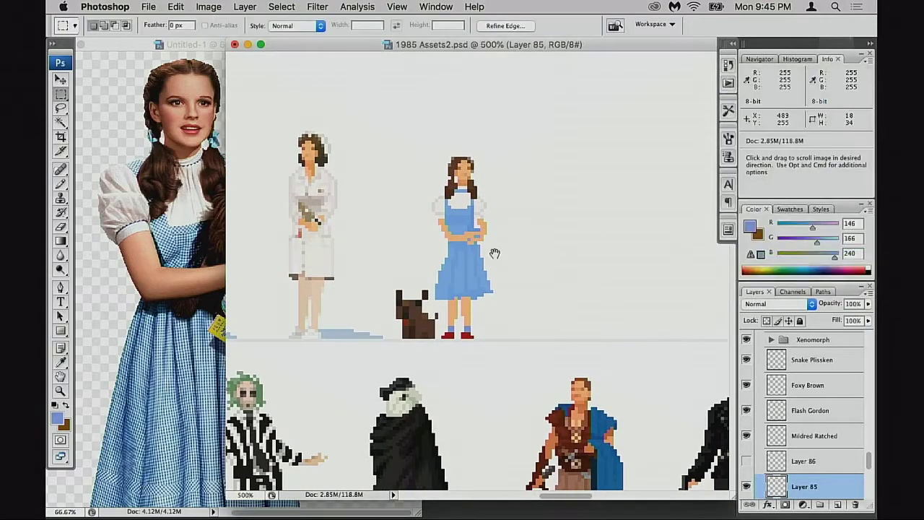
Compare the girl with and without the brown basket on Layer 86 at 700% zoom, leaving the layer hidden.
{"action": "left_click", "coordinate": [451, 244]}
{"action": "left_click", "coordinate": [746, 460]}
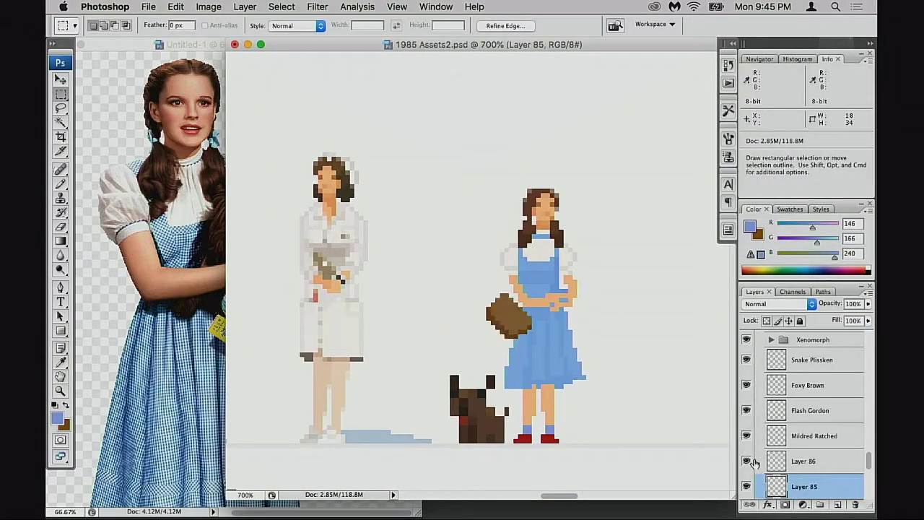
{"action": "scroll", "coordinate": [712, 415], "scroll_direction": "down", "scroll_amount": 4}
{"action": "scroll", "coordinate": [712, 415], "scroll_direction": "right", "scroll_amount": 2}
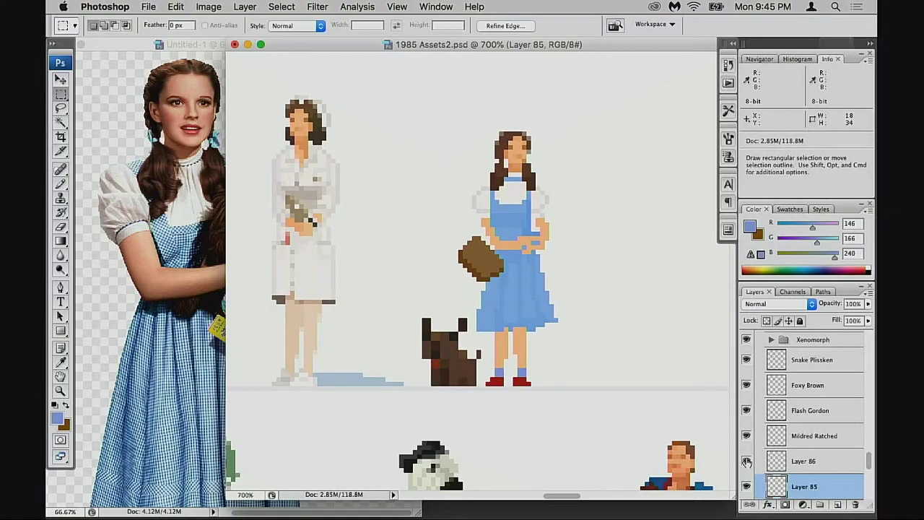
{"action": "left_click", "coordinate": [747, 460]}
{"action": "left_click", "coordinate": [746, 461]}
{"action": "left_click", "coordinate": [746, 460]}
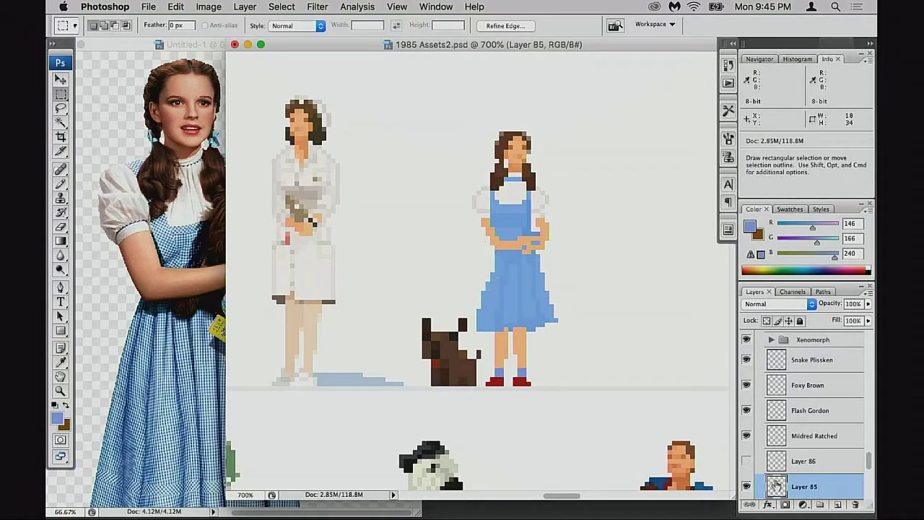
Sample the dress's light blue (141, 188, 244) and draw Pencil pixels along the skirt's upper left side on Layer 85.
{"action": "scroll", "coordinate": [501, 289], "scroll_direction": "up", "scroll_amount": 1}
{"action": "key", "text": "b"}
{"action": "scroll", "coordinate": [490, 253], "scroll_direction": "up", "scroll_amount": 1}
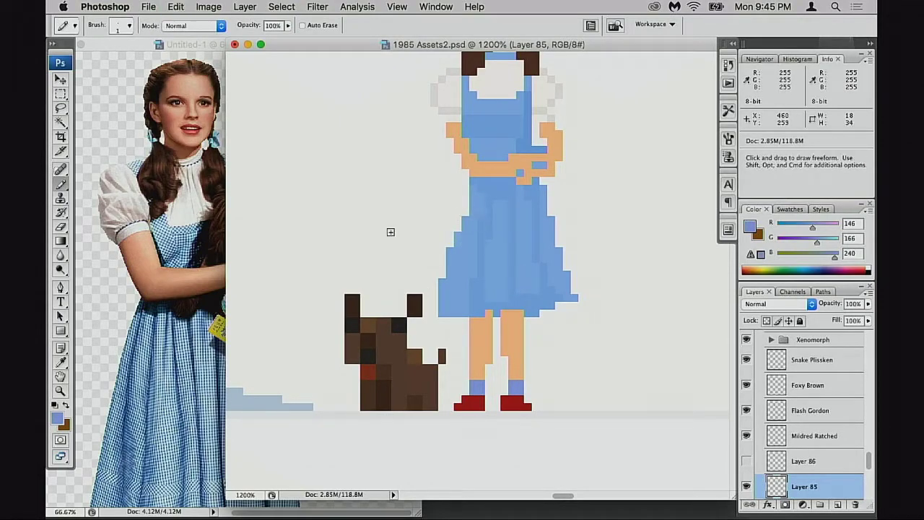
{"action": "left_click", "coordinate": [475, 215], "text": "alt"}
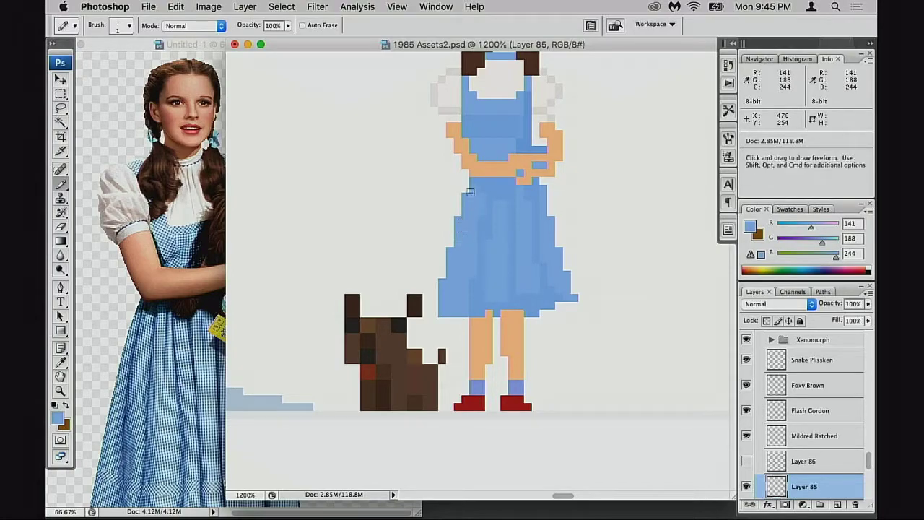
{"action": "left_click_drag", "start_coordinate": [467, 223], "coordinate": [465, 264]}
{"action": "mouse_move", "coordinate": [466, 184]}
{"action": "left_mouse_down"}
{"action": "mouse_move", "coordinate": [433, 316]}
{"action": "mouse_move", "coordinate": [406, 336]}
{"action": "left_mouse_up"}
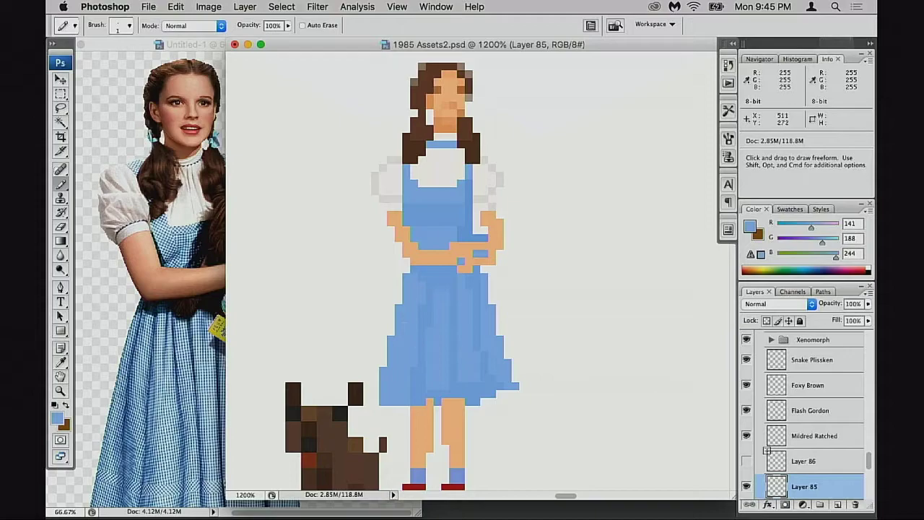
Briefly show and hide Layer 86, and inspect the reshaped skirt beside the other sprites at 500% to 700% zoom.
{"action": "left_click", "coordinate": [746, 461]}
{"action": "left_click", "coordinate": [746, 461]}
{"action": "scroll", "coordinate": [462, 264], "scroll_direction": "down", "scroll_amount": 2}
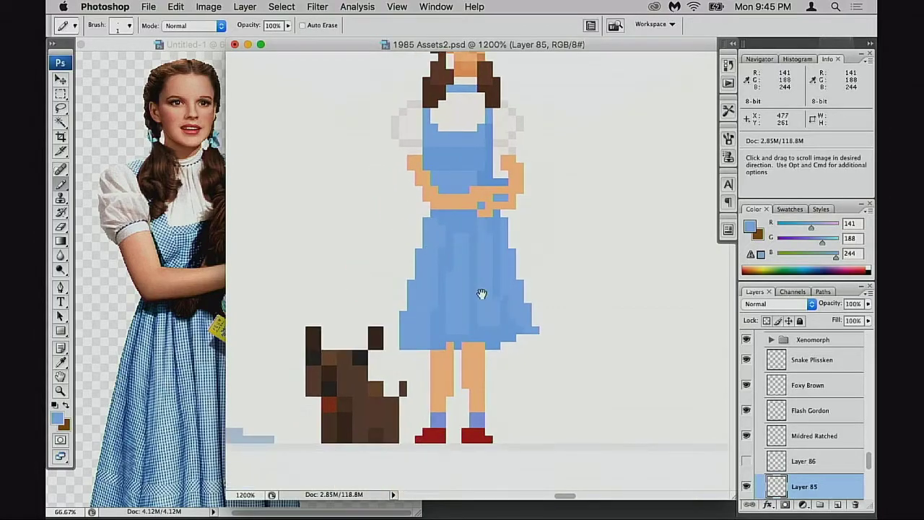
{"action": "left_click", "coordinate": [491, 289], "text": "alt+super"}
{"action": "left_click", "coordinate": [493, 295], "text": "alt+super"}
{"action": "left_click", "coordinate": [493, 299], "text": "alt+super"}
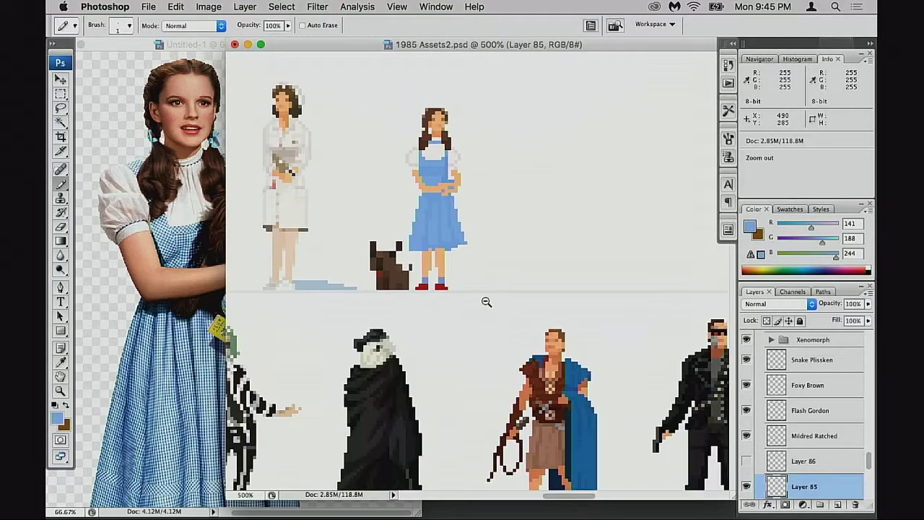
{"action": "scroll", "coordinate": [476, 296], "scroll_direction": "up", "scroll_amount": 2}
{"action": "scroll", "coordinate": [470, 285], "scroll_direction": "up", "scroll_amount": 2}
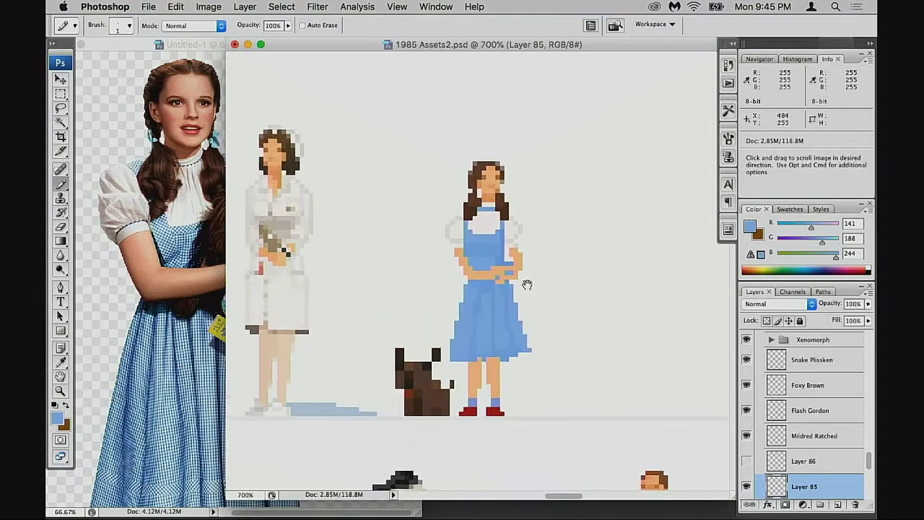
Toggle the basket on Layer 86 repeatedly to judge its fit with the girl's pose, leaving it hidden.
{"action": "left_click", "coordinate": [746, 461]}
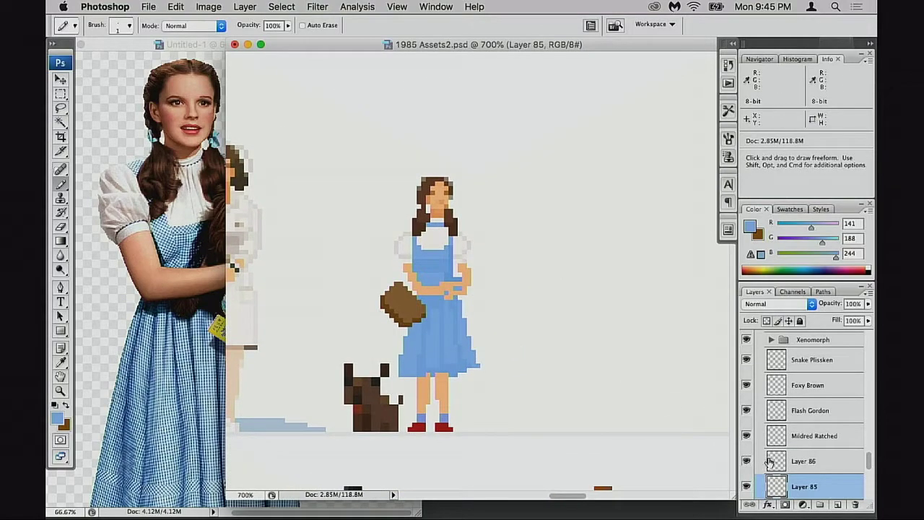
{"action": "left_click", "coordinate": [747, 460]}
{"action": "left_click", "coordinate": [746, 461]}
{"action": "left_click", "coordinate": [746, 460]}
{"action": "left_click", "coordinate": [747, 461]}
{"action": "left_click", "coordinate": [746, 460]}
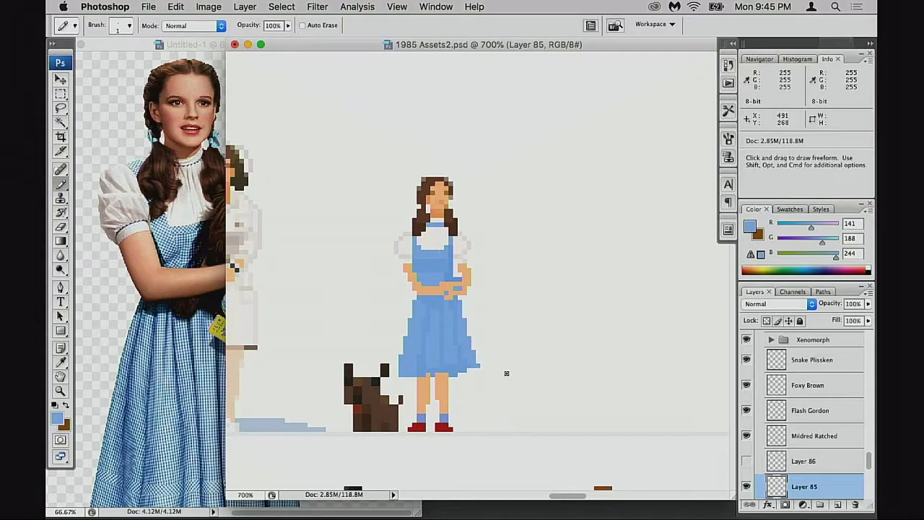
{"action": "scroll", "coordinate": [511, 373], "scroll_direction": "down", "scroll_amount": 2}
{"action": "scroll", "coordinate": [511, 373], "scroll_direction": "left", "scroll_amount": 2}
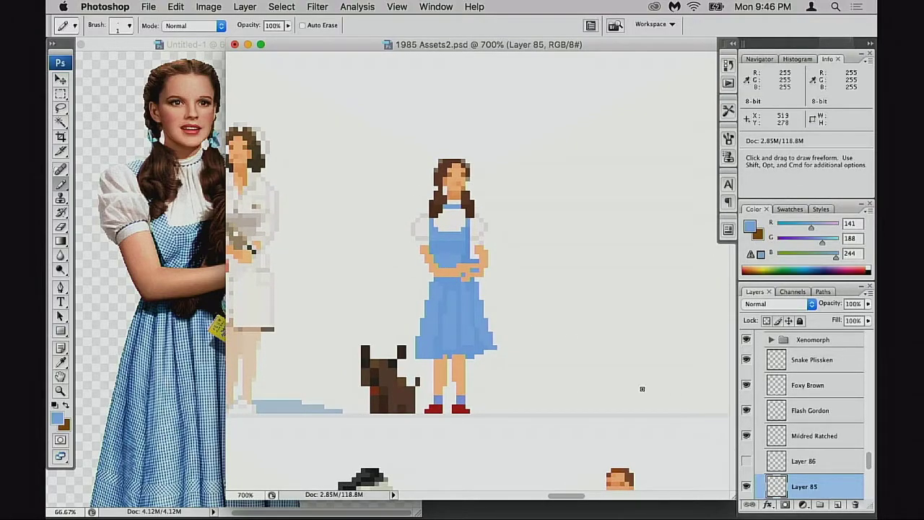
Compare the girl with and without the basket on Layer 86, leaving it hidden and Layer 85 visible.
{"action": "left_click", "coordinate": [746, 460]}
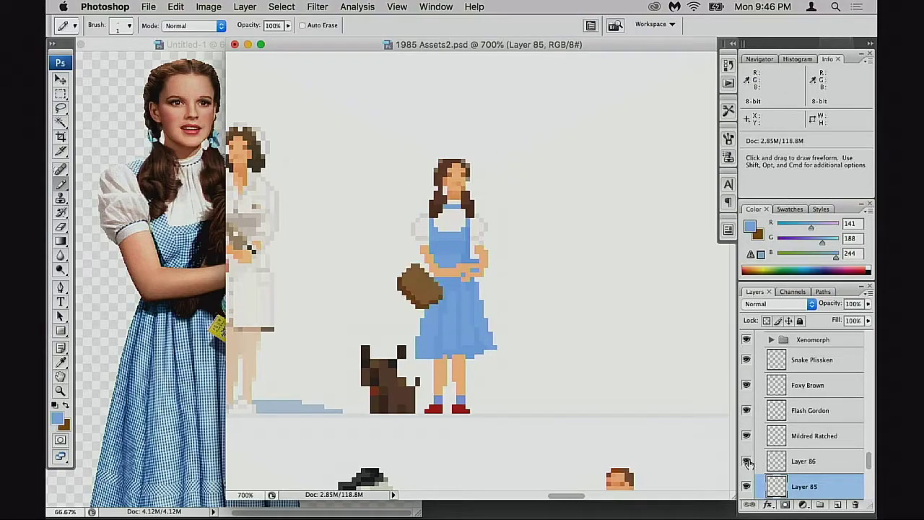
{"action": "key", "text": "space"}
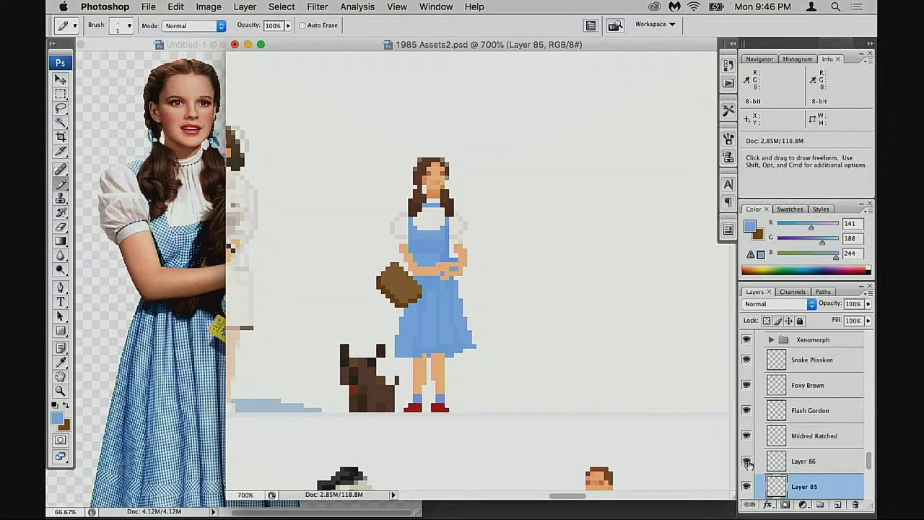
{"action": "left_click", "coordinate": [747, 461]}
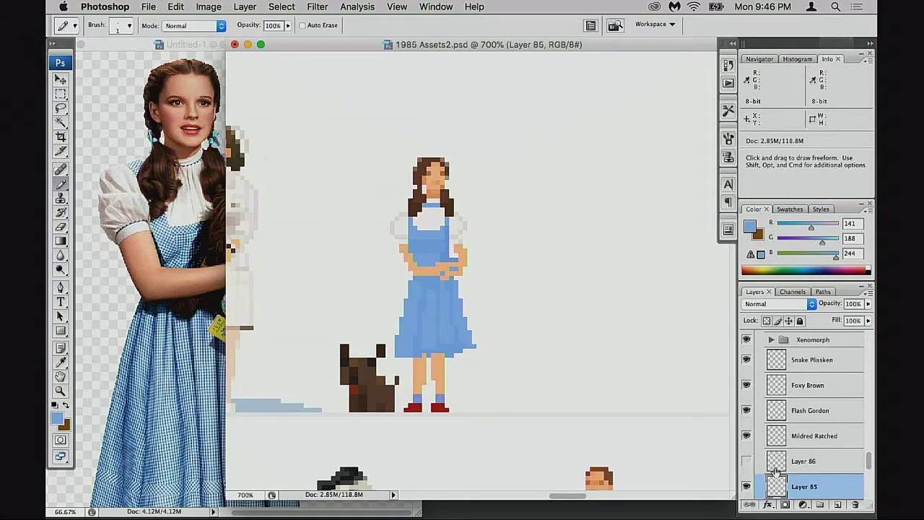
{"action": "left_click", "coordinate": [746, 460]}
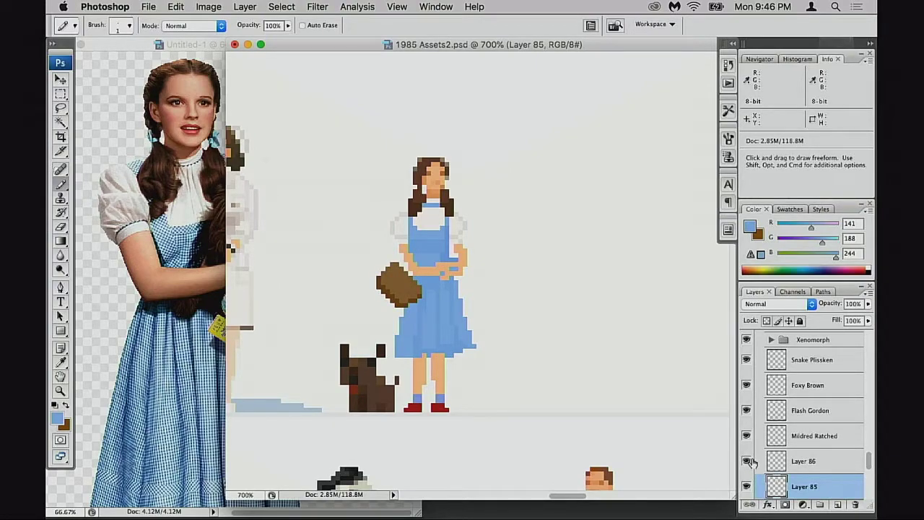
{"action": "left_click", "coordinate": [746, 460]}
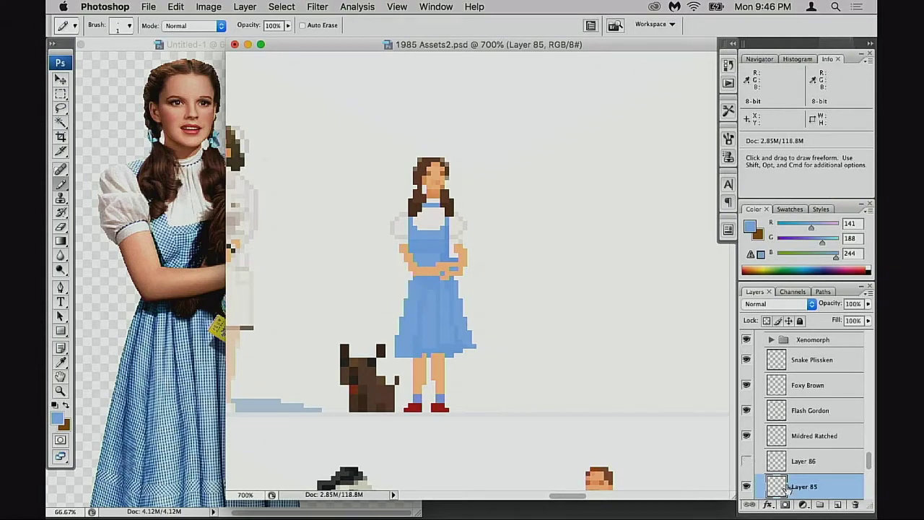
{"action": "left_click", "coordinate": [746, 487]}
{"action": "left_click", "coordinate": [746, 487]}
Inspect the girl's proportions and dress against the neighbouring sprites at 400% to 800% zoom.
{"action": "key", "text": "m"}
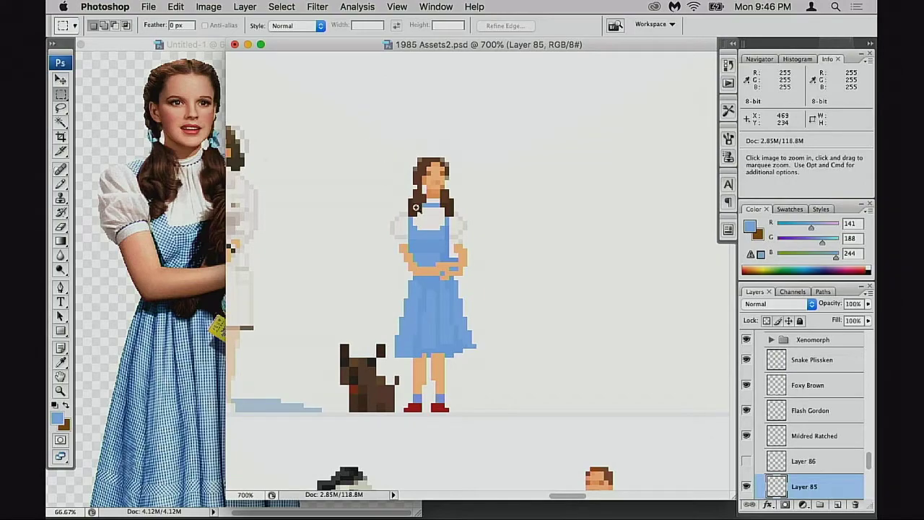
{"action": "left_click", "coordinate": [412, 206]}
{"action": "left_click_drag", "start_coordinate": [389, 156], "coordinate": [618, 334]}
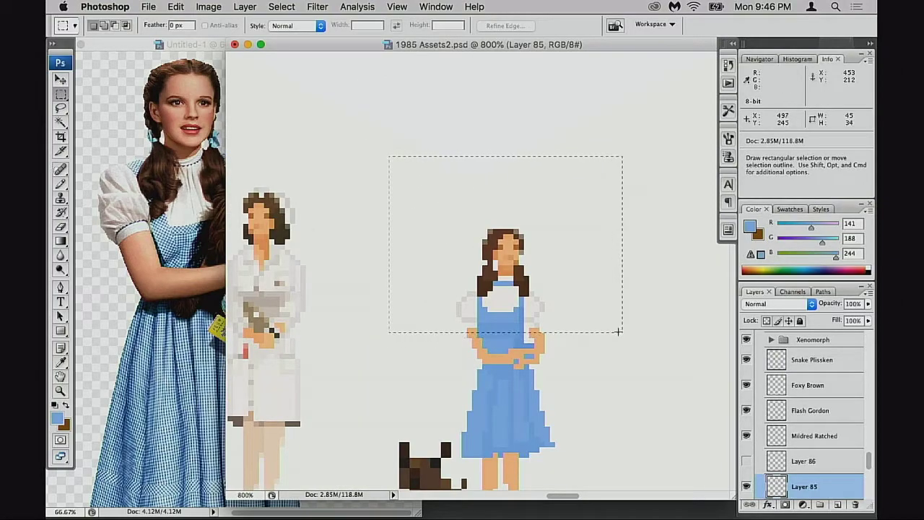
{"action": "key", "text": "super+Down"}
{"action": "key", "text": "super+d"}
{"action": "scroll", "coordinate": [549, 310], "scroll_direction": "down", "scroll_amount": 5}
{"action": "left_click", "coordinate": [500, 288], "text": "alt+super"}
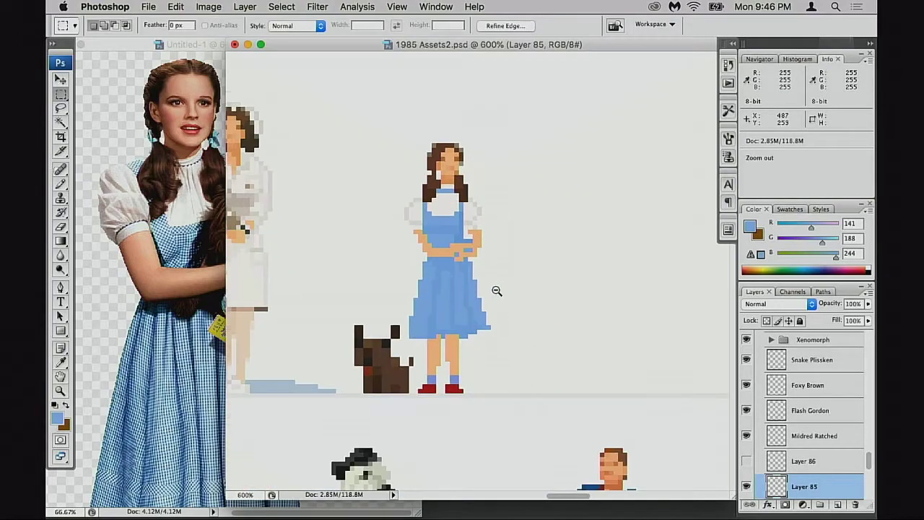
{"action": "left_click", "coordinate": [497, 292], "text": "alt+super"}
{"action": "left_click", "coordinate": [493, 294], "text": "alt+super"}
{"action": "left_click", "coordinate": [489, 296], "text": "alt+super"}
{"action": "left_click_drag", "start_coordinate": [474, 296], "coordinate": [479, 303]}
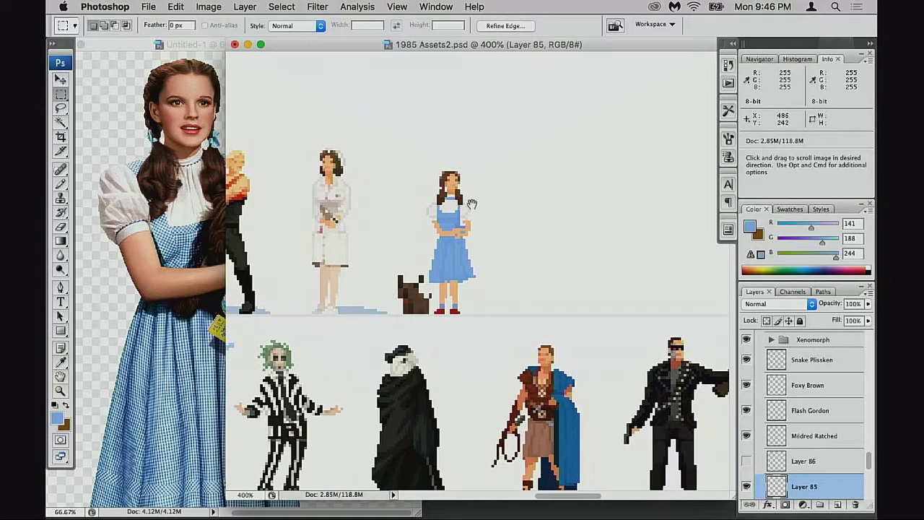
{"action": "scroll", "coordinate": [489, 221], "scroll_direction": "up", "scroll_amount": 5}
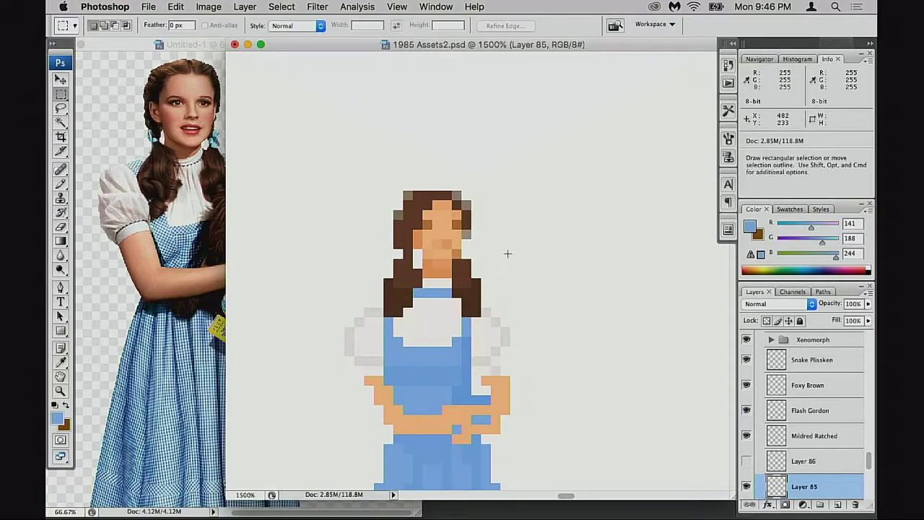
{"action": "left_click_drag", "start_coordinate": [363, 151], "coordinate": [529, 268]}
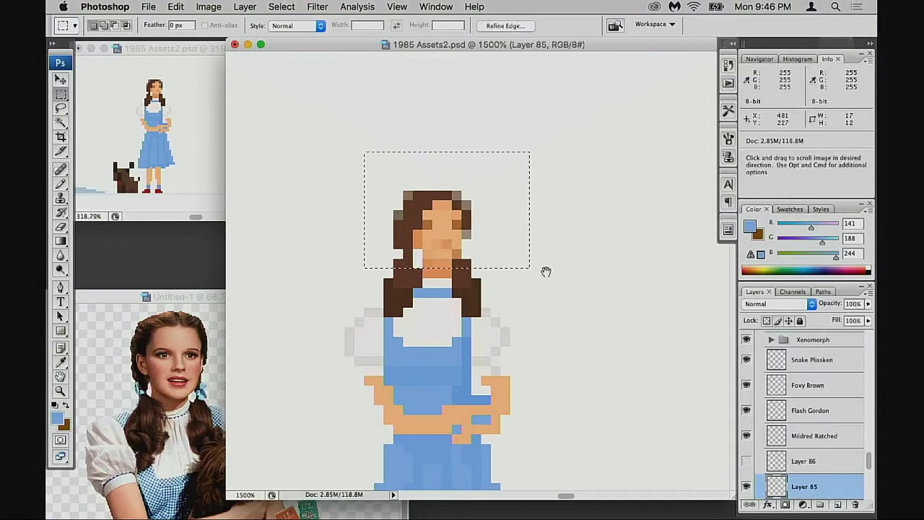
{"action": "scroll", "coordinate": [546, 270], "scroll_direction": "down", "scroll_amount": 3}
{"action": "scroll", "coordinate": [546, 270], "scroll_direction": "left", "scroll_amount": 3}
{"action": "key", "text": "e"}
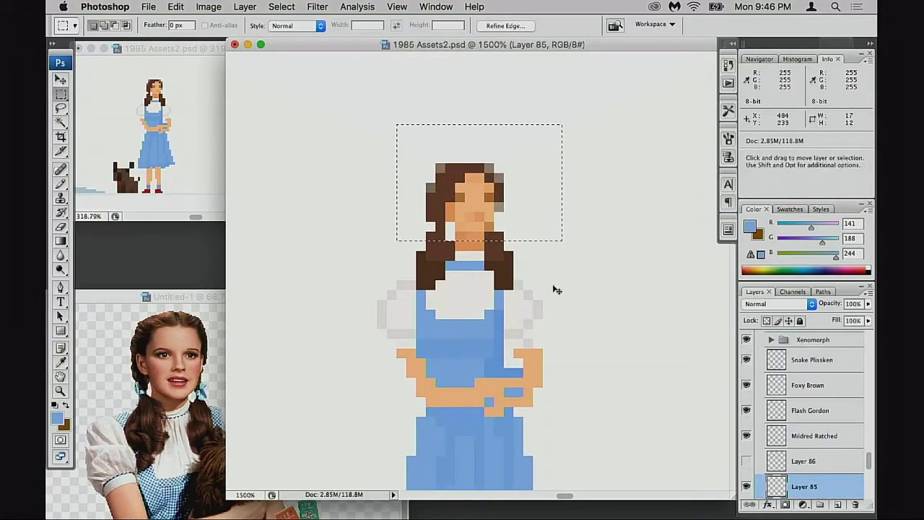
{"action": "key", "text": "super+d"}
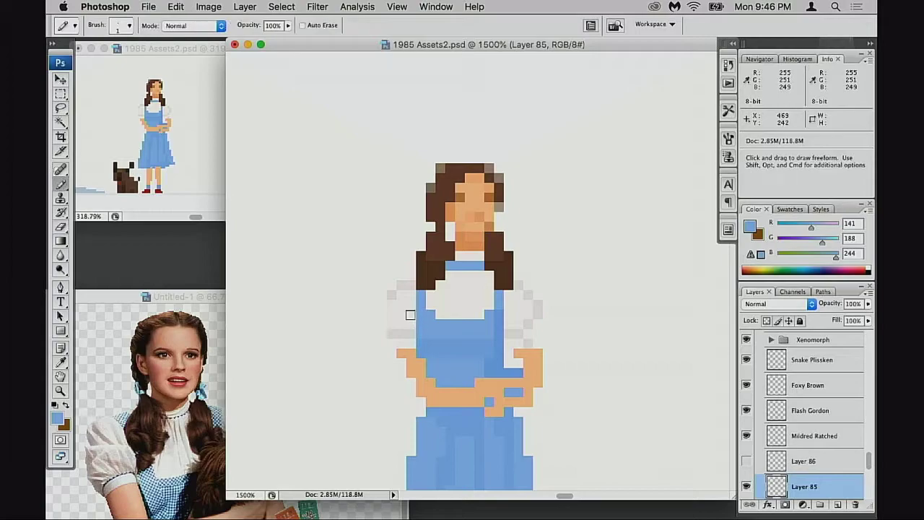
Narrow both puffed sleeves by one pixel on Layer 85, redrawing their outer edges in the sampled shade (241, 236, 234).
{"action": "left_click", "coordinate": [403, 299], "text": "alt"}
{"action": "left_click_drag", "start_coordinate": [391, 302], "coordinate": [388, 320]}
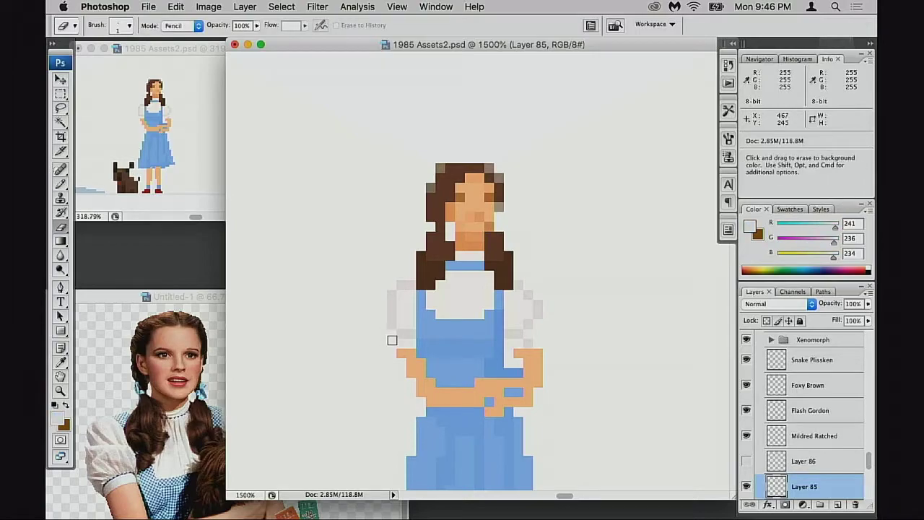
{"action": "scroll", "coordinate": [505, 309], "scroll_direction": "up", "scroll_amount": 1}
{"action": "scroll", "coordinate": [505, 309], "scroll_direction": "right", "scroll_amount": 1}
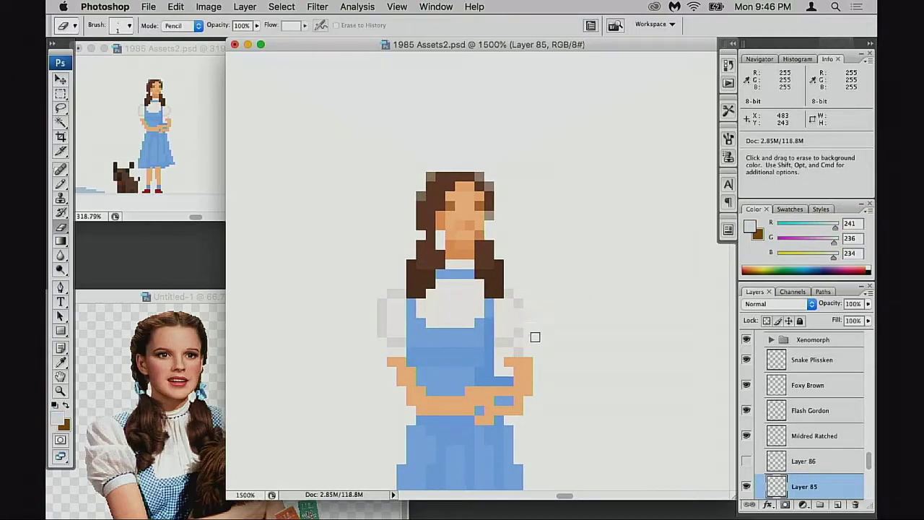
{"action": "key", "text": "b"}
{"action": "left_click_drag", "start_coordinate": [529, 336], "coordinate": [579, 314]}
{"action": "scroll", "coordinate": [549, 288], "scroll_direction": "down", "scroll_amount": 1}
{"action": "scroll", "coordinate": [550, 288], "scroll_direction": "right", "scroll_amount": 2}
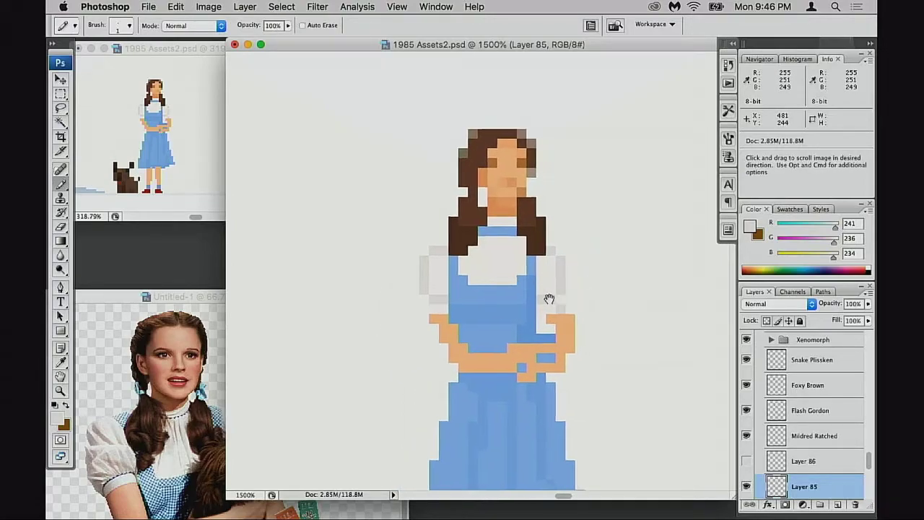
Round off the sleeves' corners with sampled off-white (255, 251, 249) and the sleeve shade (241, 236, 234).
{"action": "left_click", "coordinate": [430, 246], "text": "alt"}
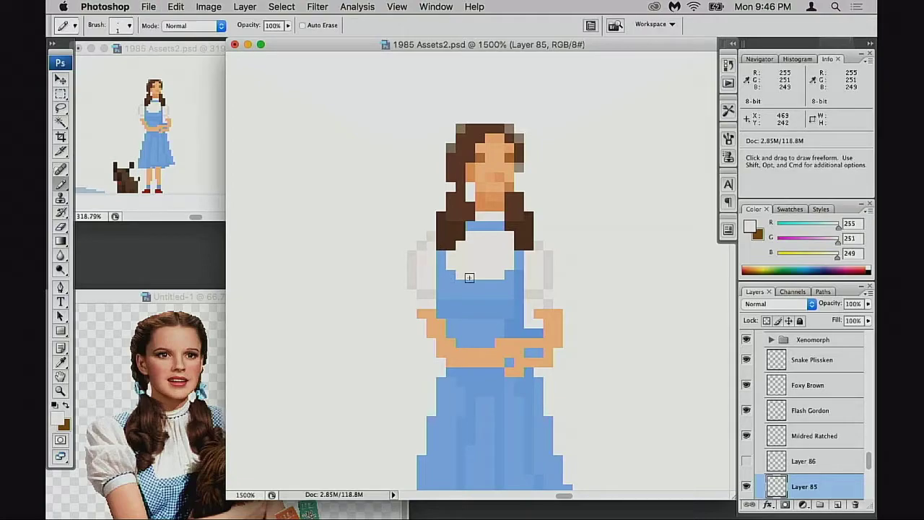
{"action": "mouse_move", "coordinate": [539, 311]}
{"action": "left_mouse_down"}
{"action": "mouse_move", "coordinate": [533, 265]}
{"action": "mouse_move", "coordinate": [556, 239]}
{"action": "left_mouse_up"}
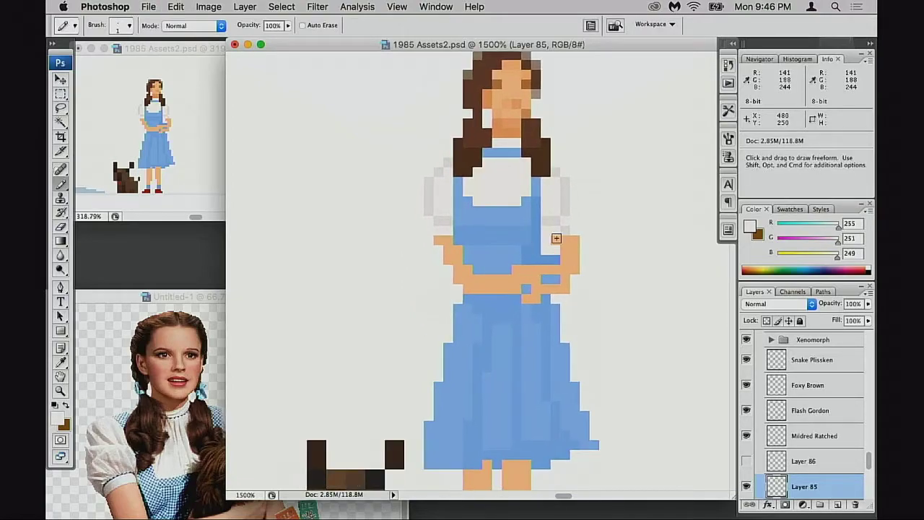
{"action": "left_click", "coordinate": [553, 224], "text": "alt"}
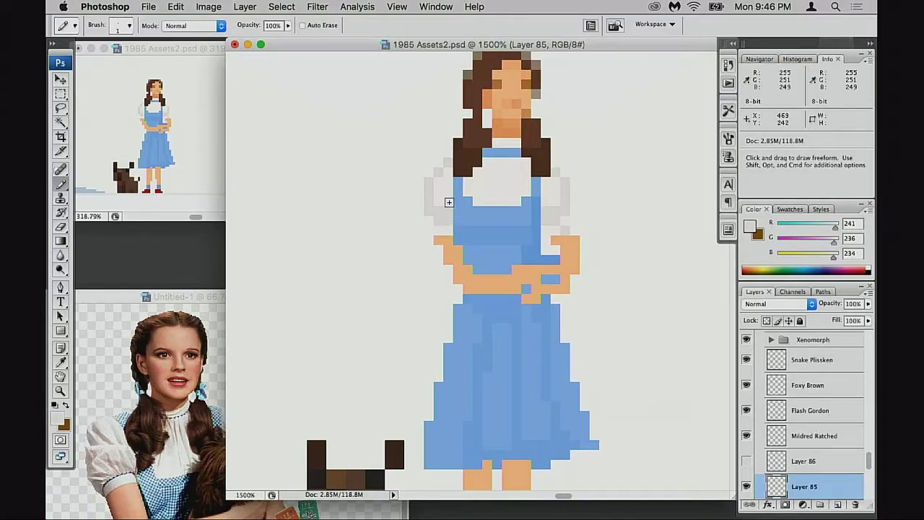
Lower the forearms at the waist, covering their upper pixels with dress blue (141, 188, 244) and adding skin (255, 197, 144) below.
{"action": "scroll", "coordinate": [477, 207], "scroll_direction": "down", "scroll_amount": 2}
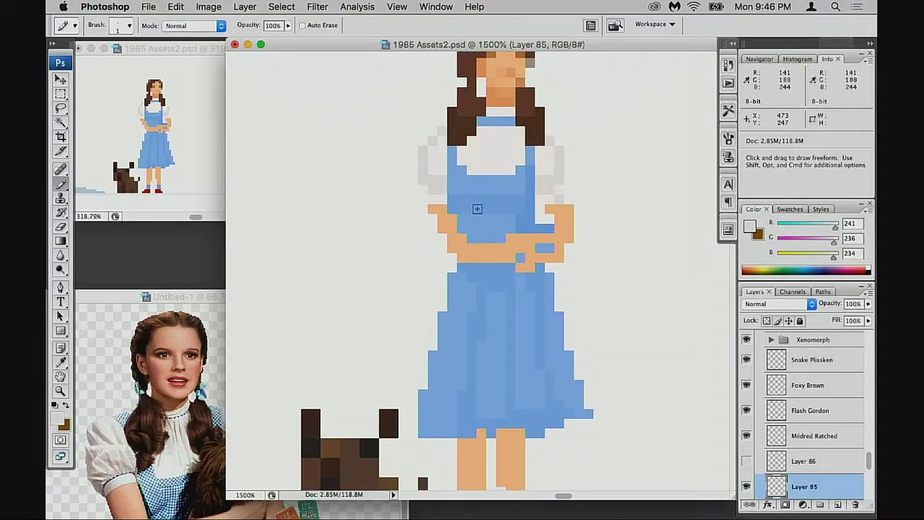
{"action": "left_click", "coordinate": [484, 254], "text": "alt"}
{"action": "left_click", "coordinate": [511, 236], "text": "alt"}
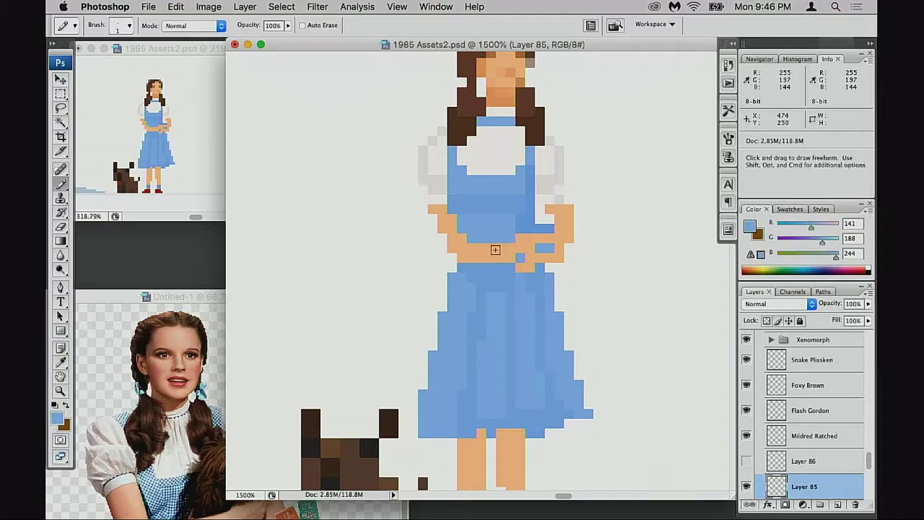
{"action": "left_click", "coordinate": [493, 247], "text": "alt"}
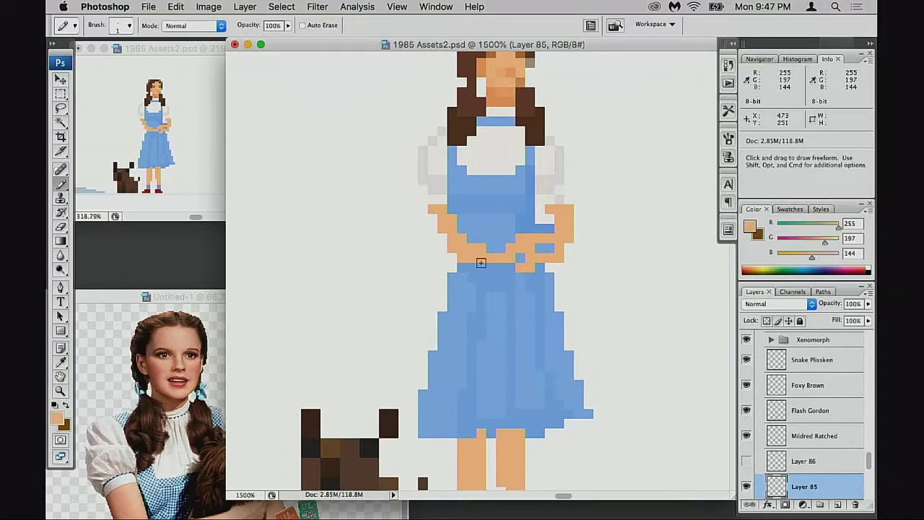
{"action": "left_click", "coordinate": [480, 246], "text": "alt"}
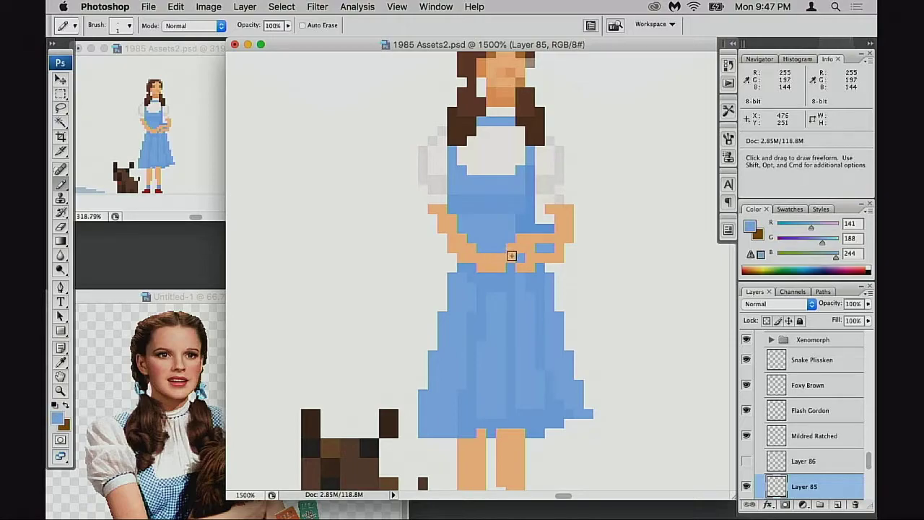
Redraw the overlapping hands as one joined band, filling gaps with skin colour (255, 197, 144) and covering excess with dress blue.
{"action": "left_click", "coordinate": [510, 258], "text": "alt"}
{"action": "left_click", "coordinate": [519, 257]}
{"action": "left_click", "coordinate": [511, 240], "text": "alt"}
{"action": "left_click_drag", "start_coordinate": [519, 239], "coordinate": [507, 248]}
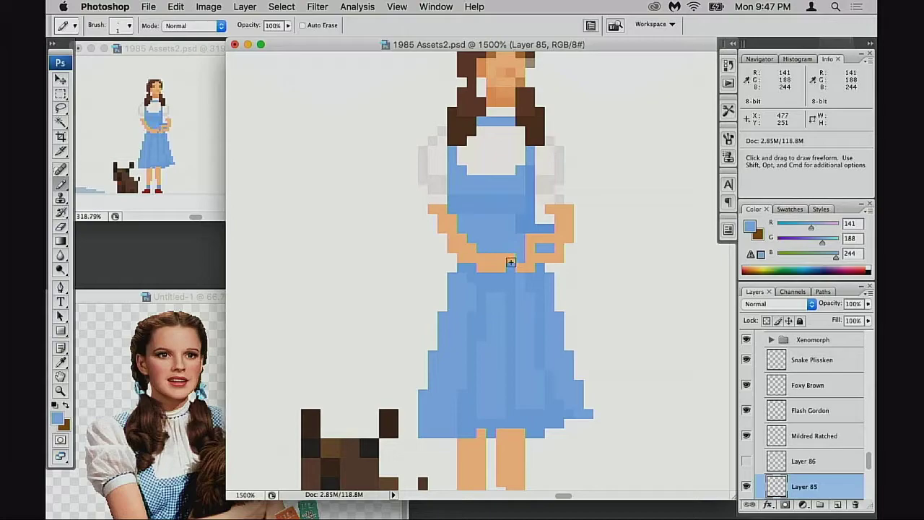
{"action": "left_click", "coordinate": [511, 262], "text": "alt"}
{"action": "left_click", "coordinate": [517, 263]}
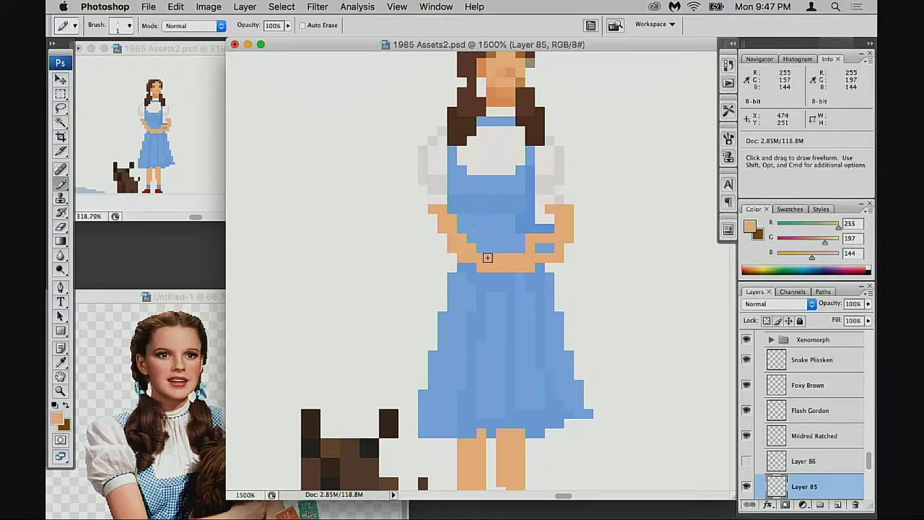
Reshape the right forearm where it meets the hands, using sampled skin colour (255, 197, 144) and dress blue (141, 188, 244) pixels.
{"action": "scroll", "coordinate": [509, 268], "scroll_direction": "up", "scroll_amount": 1}
{"action": "scroll", "coordinate": [512, 268], "scroll_direction": "up", "scroll_amount": 1}
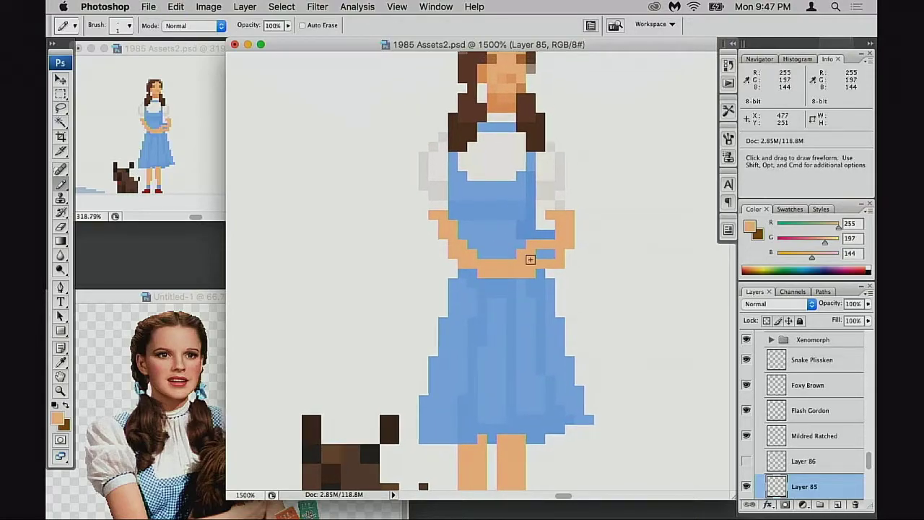
{"action": "key", "text": "e"}
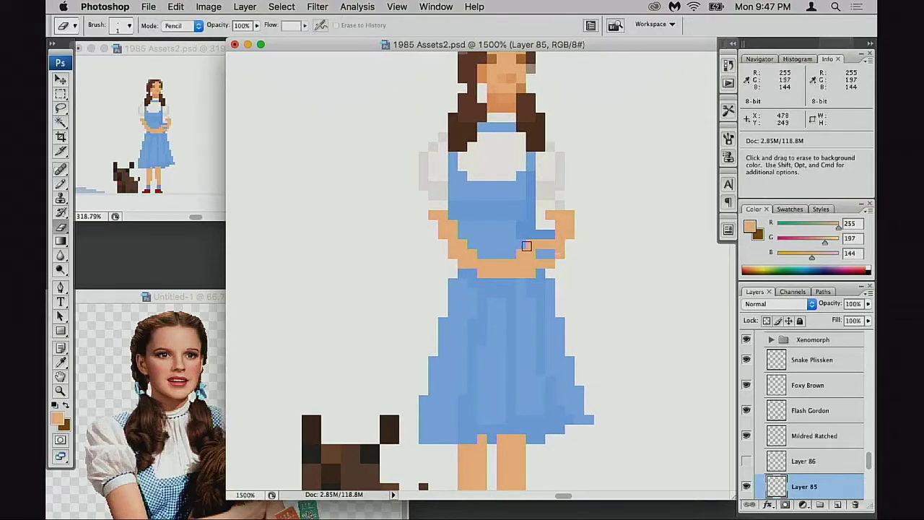
{"action": "key", "text": "b"}
{"action": "left_click", "coordinate": [519, 251], "text": "alt"}
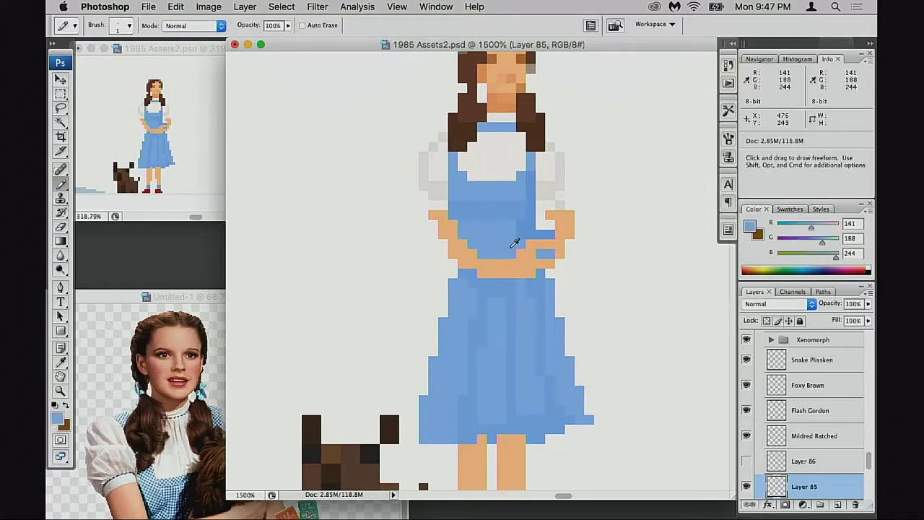
{"action": "left_click", "coordinate": [548, 253]}
{"action": "left_click", "coordinate": [530, 261], "text": "alt"}
{"action": "key", "text": "e"}
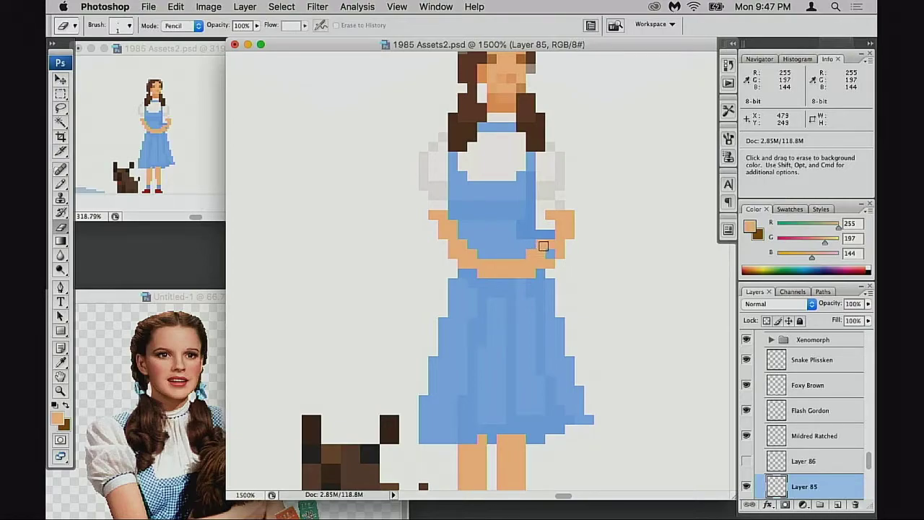
Fill the gap in the right forearm with skin colour (255, 197, 144) and erase the excess pixels along its outer edge.
{"action": "key", "text": "b"}
{"action": "left_click", "coordinate": [532, 245], "text": "alt"}
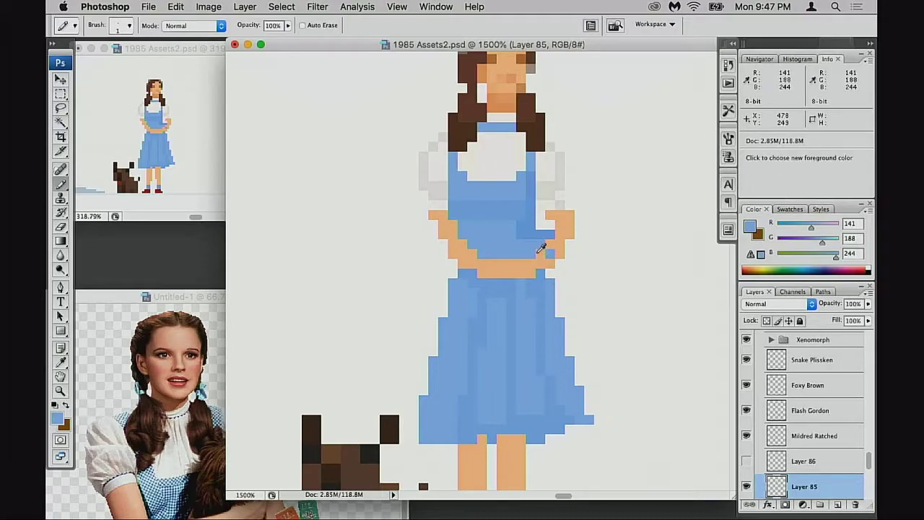
{"action": "left_click", "coordinate": [539, 250], "text": "alt"}
{"action": "key", "text": "e"}
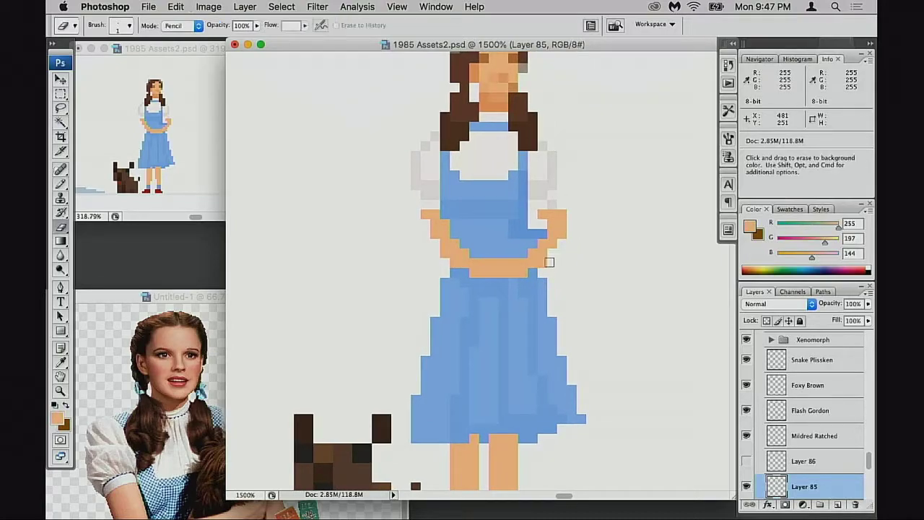
{"action": "scroll", "coordinate": [553, 270], "scroll_direction": "down", "scroll_amount": 2}
{"action": "scroll", "coordinate": [553, 270], "scroll_direction": "left", "scroll_amount": 2}
{"action": "scroll", "coordinate": [556, 264], "scroll_direction": "right", "scroll_amount": 2}
{"action": "scroll", "coordinate": [556, 264], "scroll_direction": "up", "scroll_amount": 1}
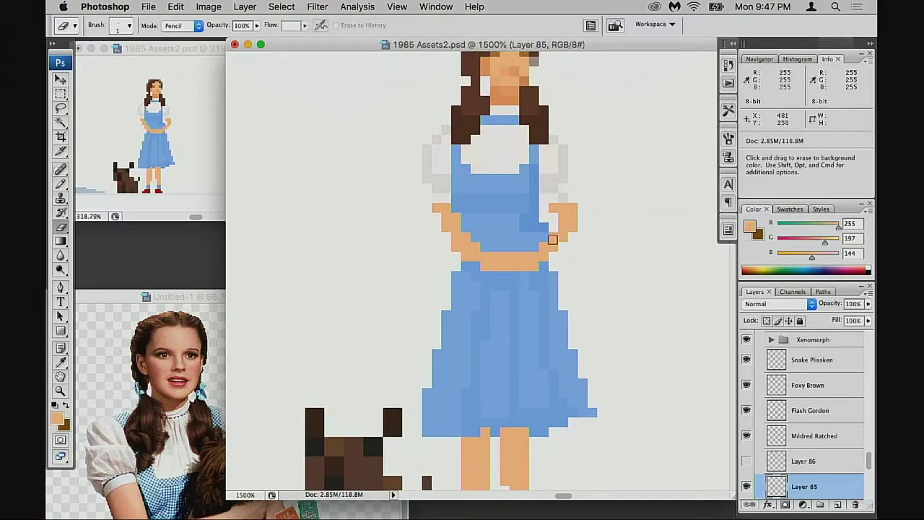
Erase the blue pixel inside the right elbow and its outer skin pixels, and add skin colour where the forearm meets the dress.
{"action": "left_click", "coordinate": [548, 226]}
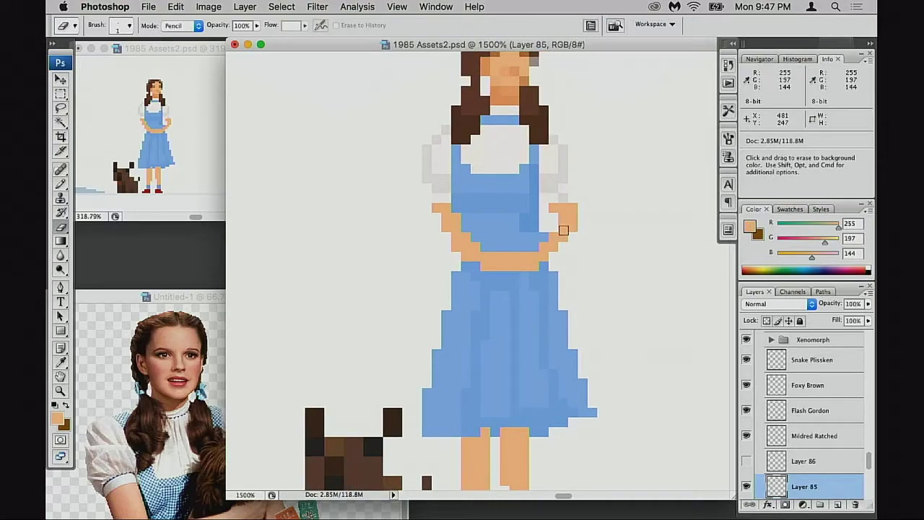
{"action": "key", "text": "b"}
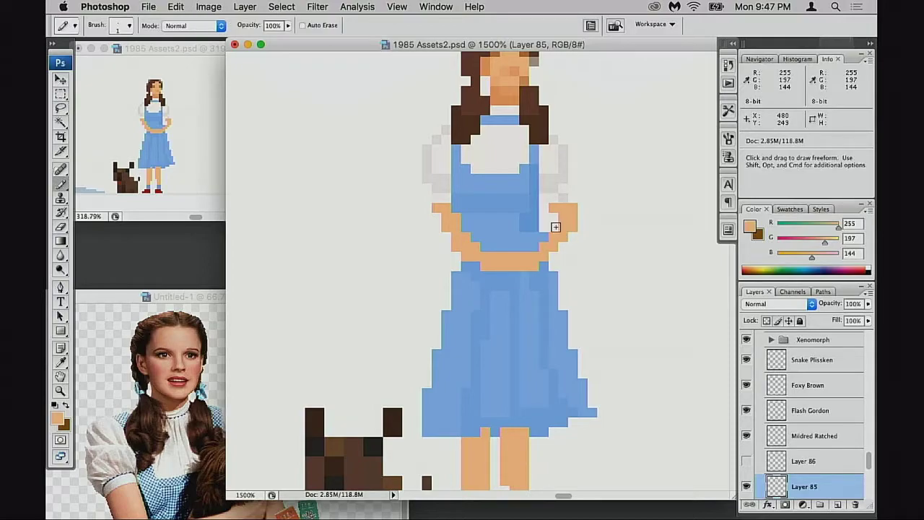
{"action": "key", "text": "e"}
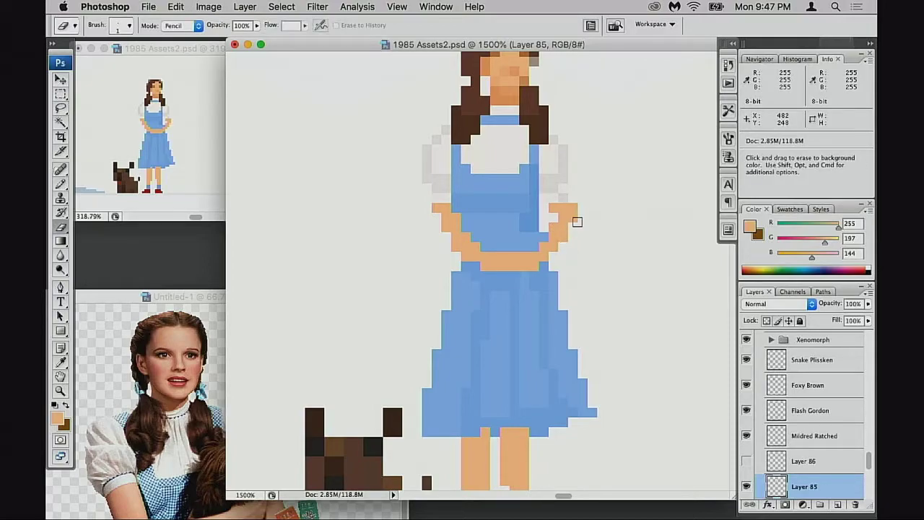
{"action": "key", "text": "b"}
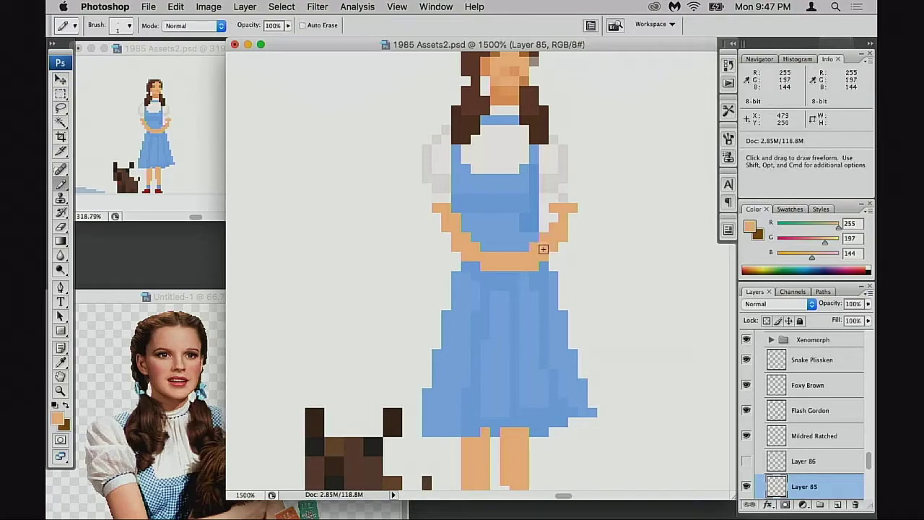
Shade both sides of the lower bodice above the forearms with sampled blue (130, 181, 243), retouching the left forearm's edge with skin colour.
{"action": "key", "text": "alt"}
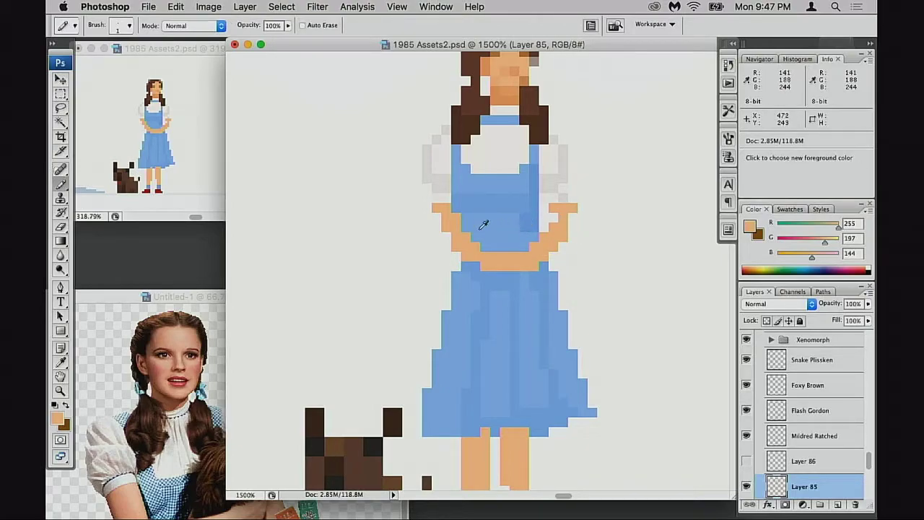
{"action": "left_click", "coordinate": [477, 195], "text": "alt"}
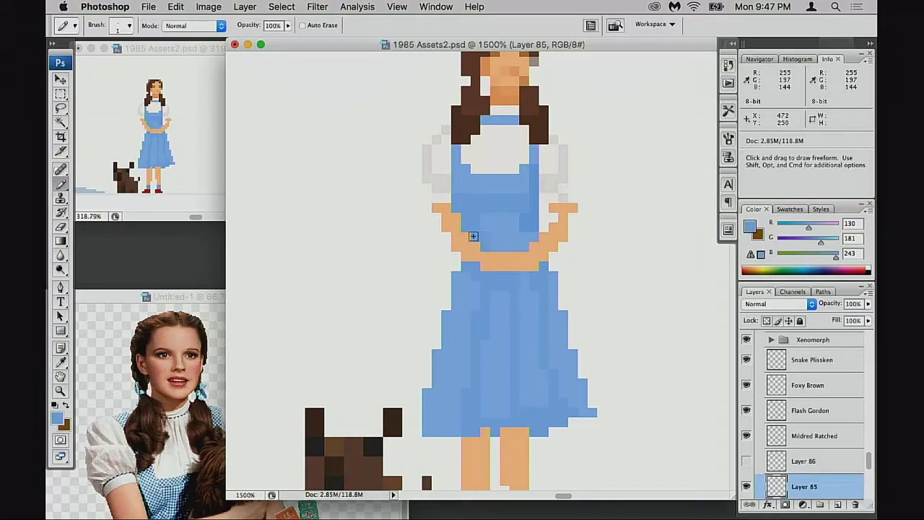
{"action": "left_click", "coordinate": [452, 217], "text": "alt"}
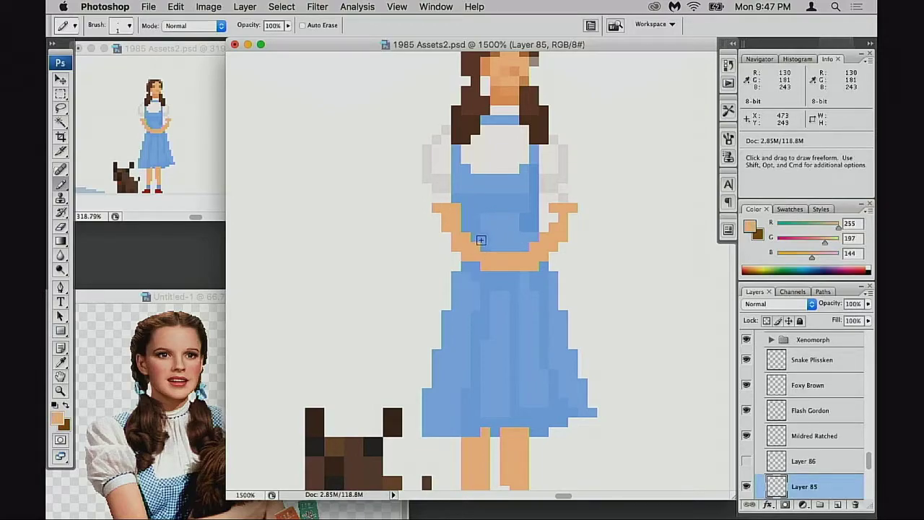
{"action": "left_click", "coordinate": [525, 218], "text": "alt"}
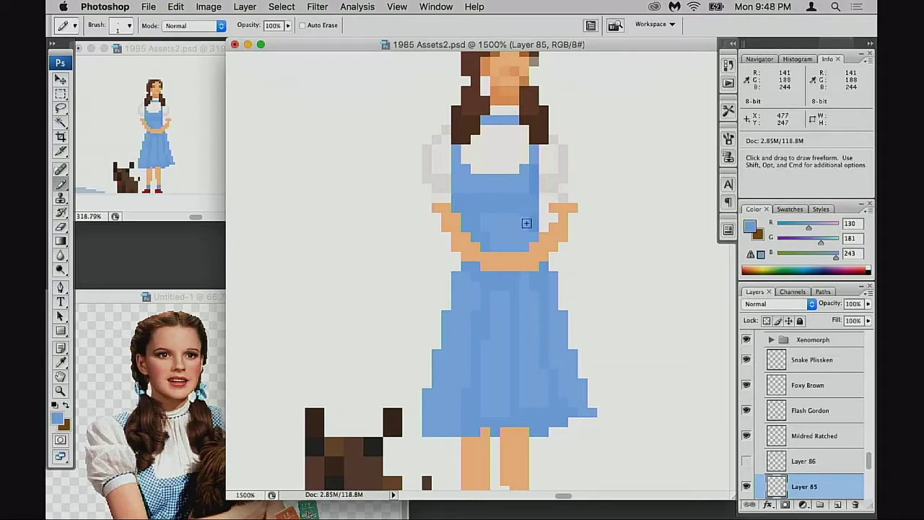
{"action": "left_click", "coordinate": [520, 179], "text": "alt"}
{"action": "left_click", "coordinate": [478, 193], "text": "alt"}
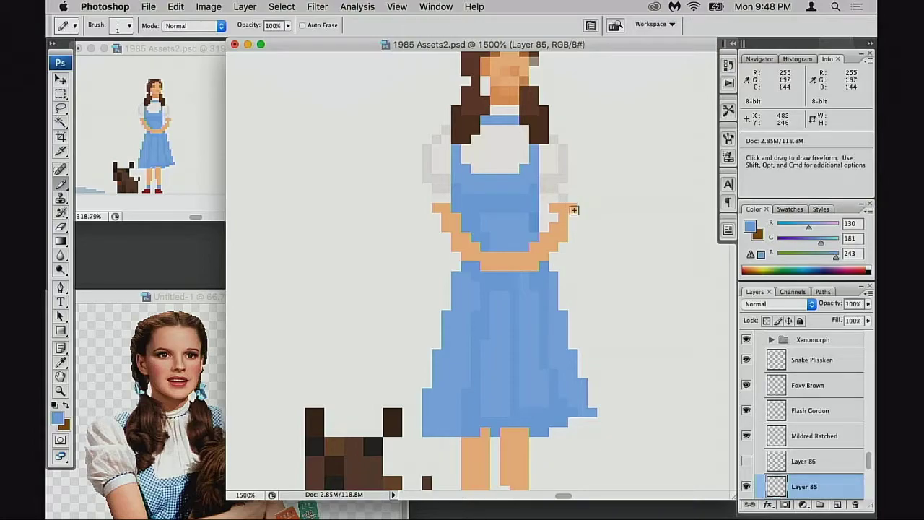
Erase the outermost skin pixel at the top of the right forearm, just below the sleeve.
{"action": "key", "text": "e"}
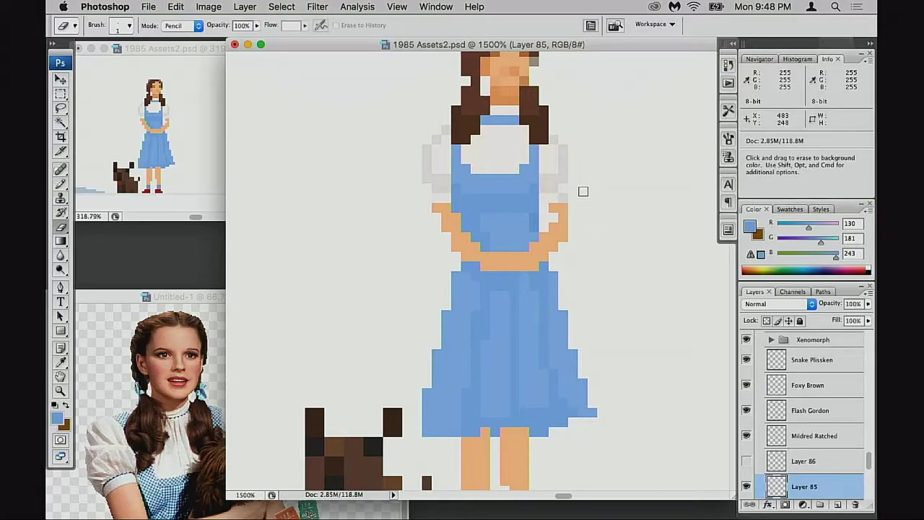
{"action": "scroll", "coordinate": [589, 228], "scroll_direction": "down", "scroll_amount": 3}
{"action": "scroll", "coordinate": [589, 229], "scroll_direction": "left", "scroll_amount": 2}
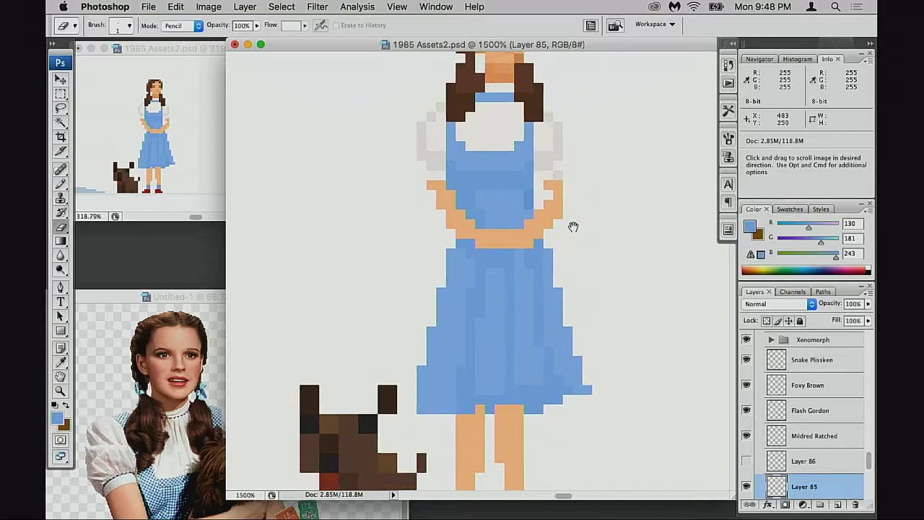
Examine the girl's skirt and legs, and compare the whole sprite with the surrounding characters and the reference photo.
{"action": "key", "text": "b"}
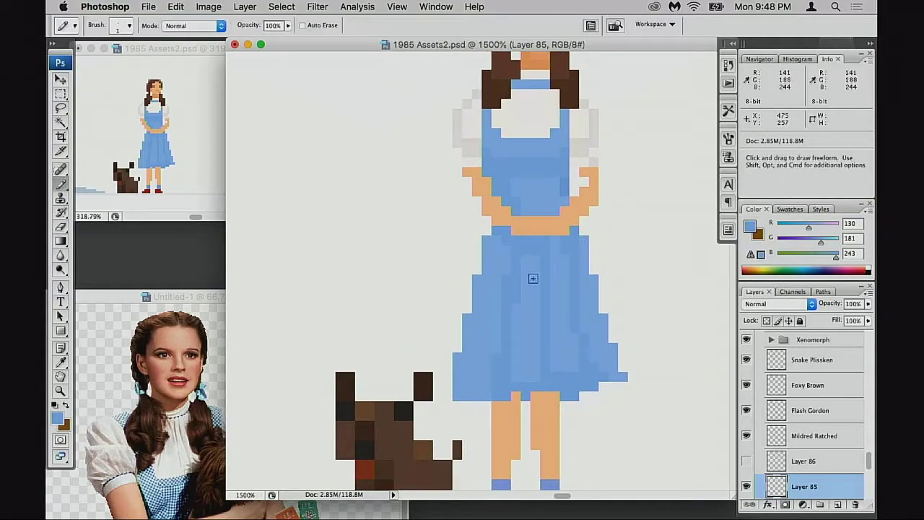
{"action": "scroll", "coordinate": [532, 276], "scroll_direction": "down", "scroll_amount": 3}
{"action": "scroll", "coordinate": [509, 243], "scroll_direction": "right", "scroll_amount": 1}
{"action": "scroll", "coordinate": [520, 240], "scroll_direction": "down", "scroll_amount": 3}
{"action": "scroll", "coordinate": [519, 240], "scroll_direction": "left", "scroll_amount": 1}
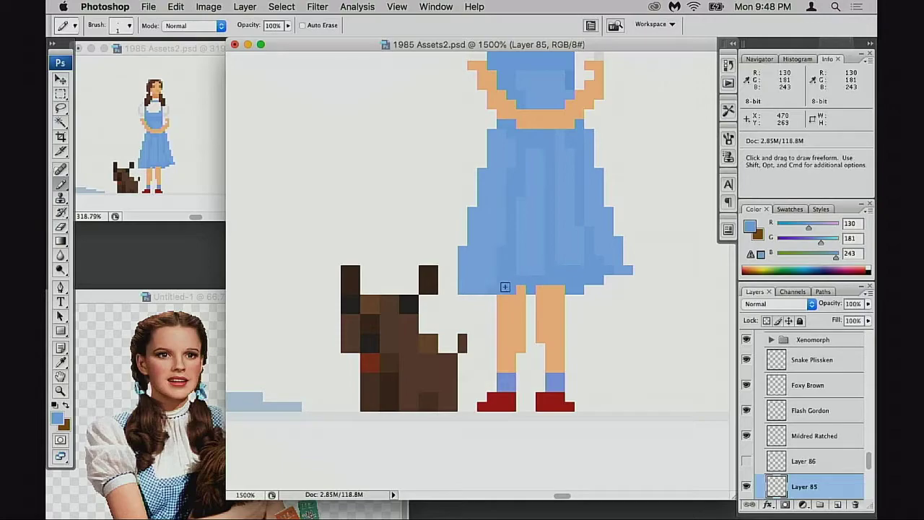
{"action": "scroll", "coordinate": [509, 287], "scroll_direction": "up", "scroll_amount": 3}
{"action": "left_click", "coordinate": [525, 287], "text": "alt+super"}
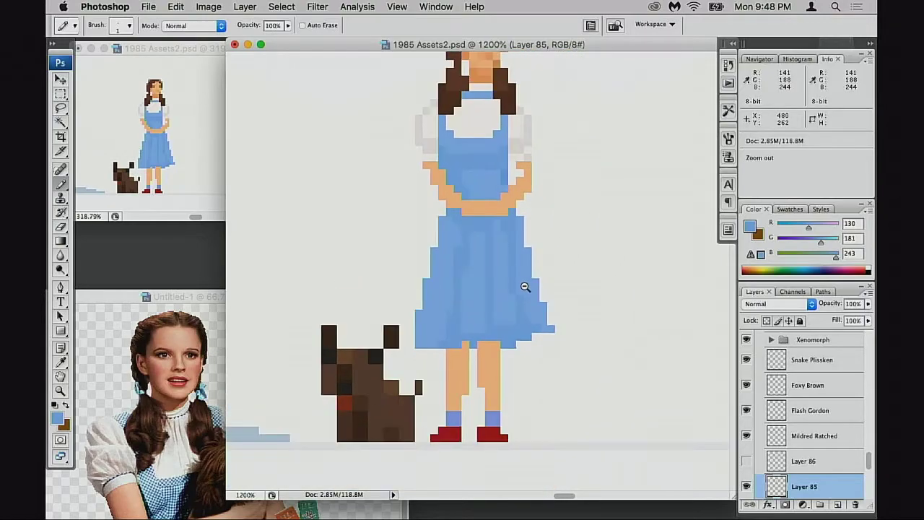
{"action": "left_click", "coordinate": [525, 286], "text": "alt"}
{"action": "left_click", "coordinate": [524, 286], "text": "alt"}
{"action": "left_click", "coordinate": [523, 285], "text": "alt"}
{"action": "left_click", "coordinate": [520, 284], "text": "alt"}
{"action": "left_click", "coordinate": [515, 288], "text": "alt"}
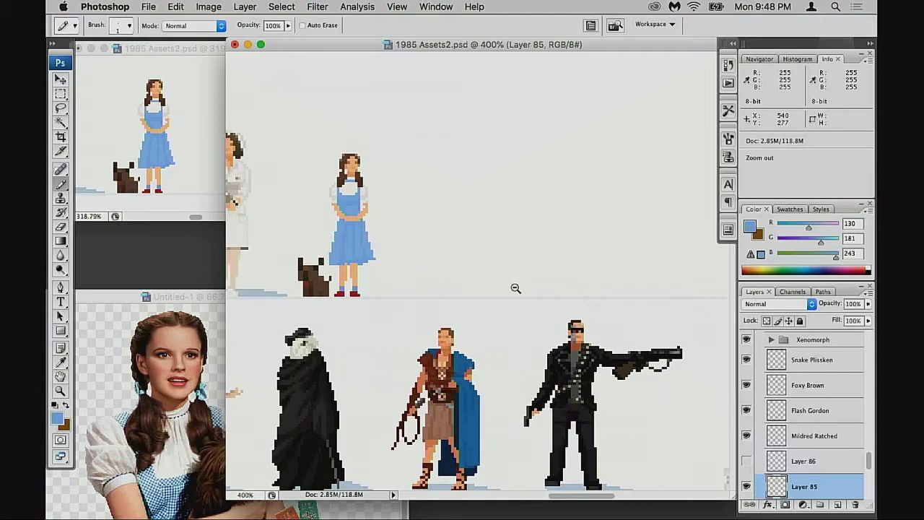
{"action": "left_click", "coordinate": [516, 288], "text": "alt"}
{"action": "left_click_drag", "start_coordinate": [452, 278], "coordinate": [579, 279]}
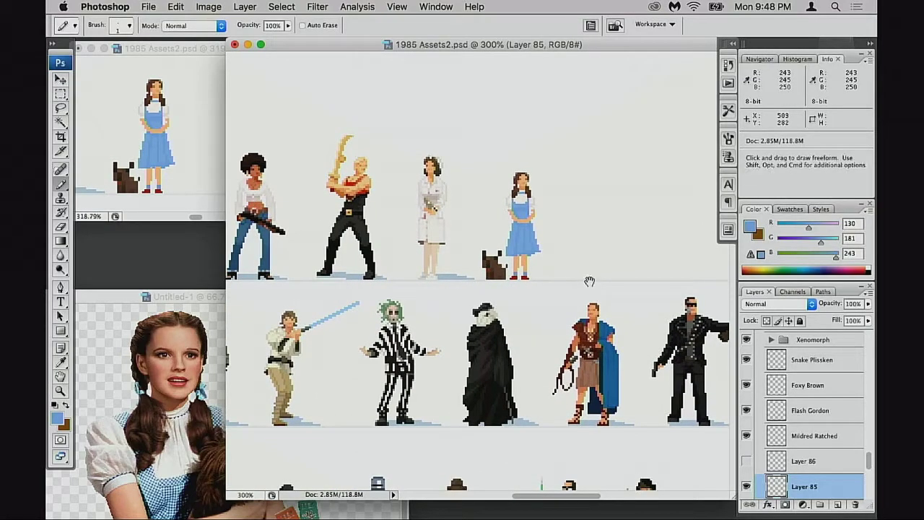
{"action": "left_click", "coordinate": [555, 294], "text": "alt"}
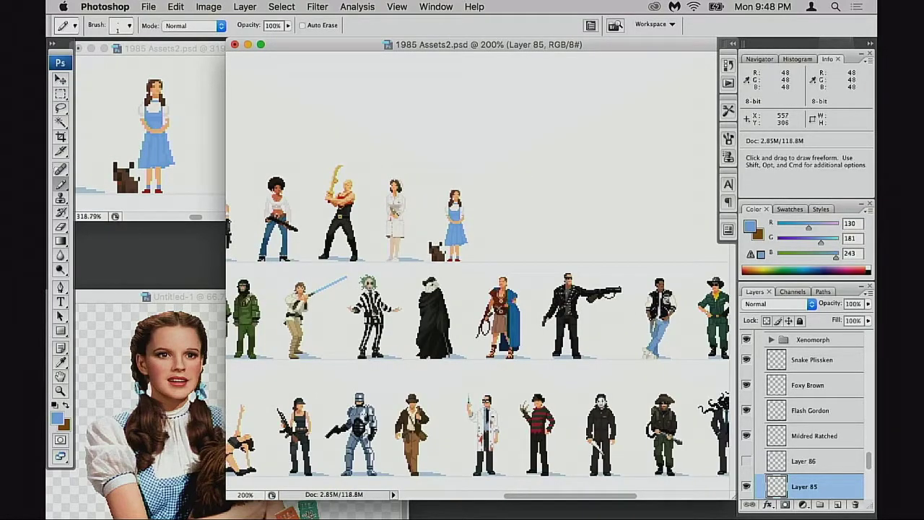
{"action": "left_click", "coordinate": [209, 296]}
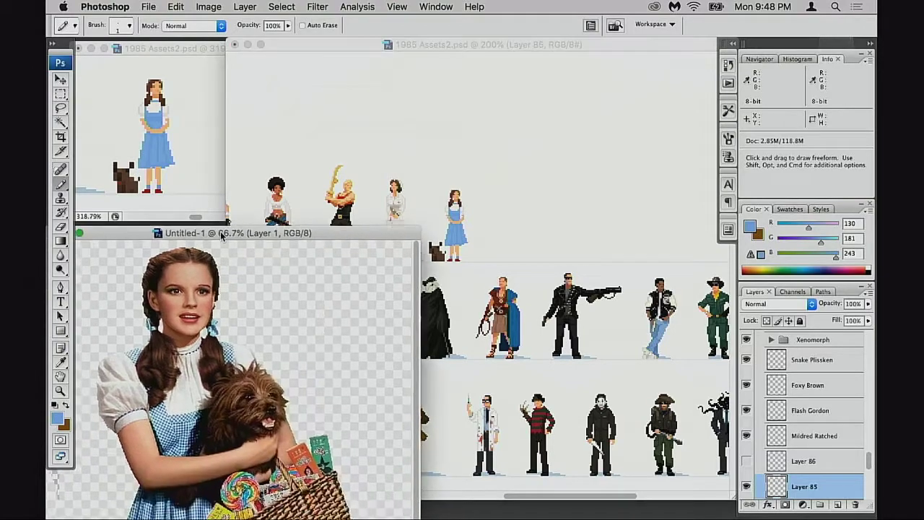
{"action": "left_click", "coordinate": [546, 229]}
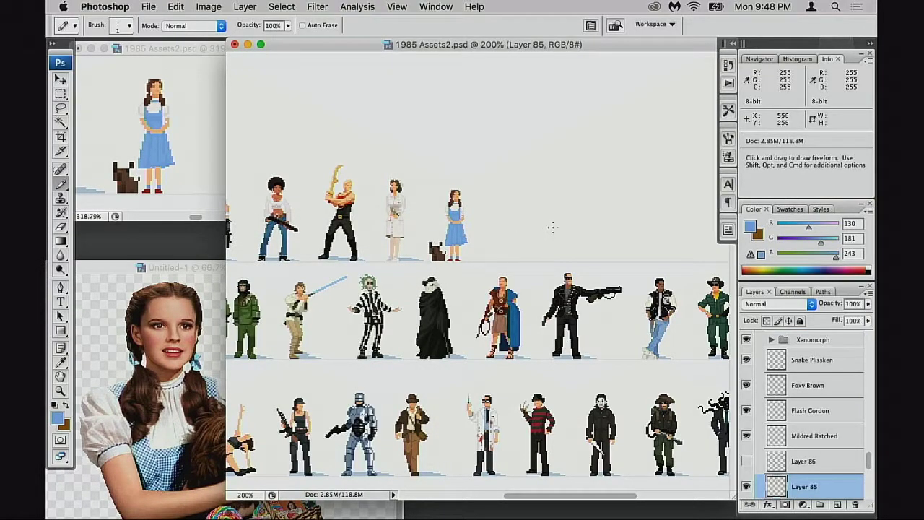
Flip the girl and dog layer horizontally.
{"action": "key", "text": "super+t"}
{"action": "right_click", "coordinate": [431, 209]}
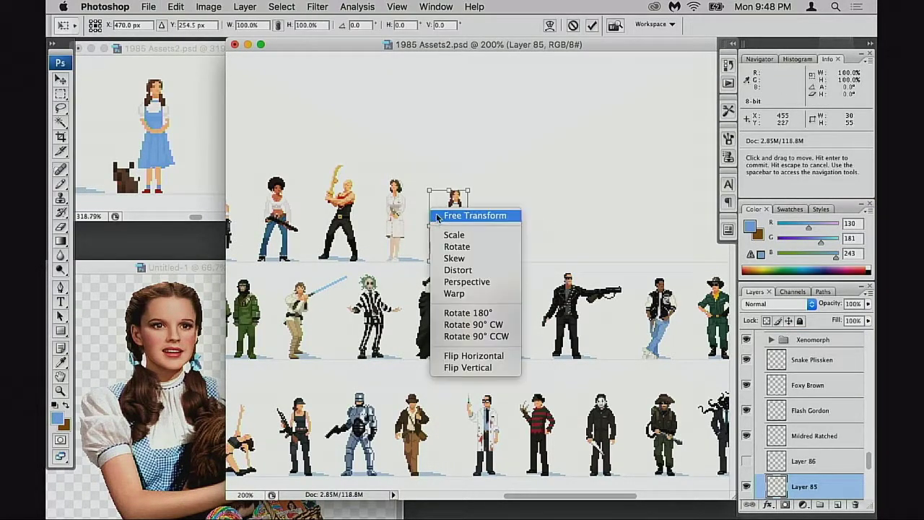
{"action": "left_click", "coordinate": [473, 357]}
{"action": "key", "text": "Return"}
{"action": "key", "text": "b"}
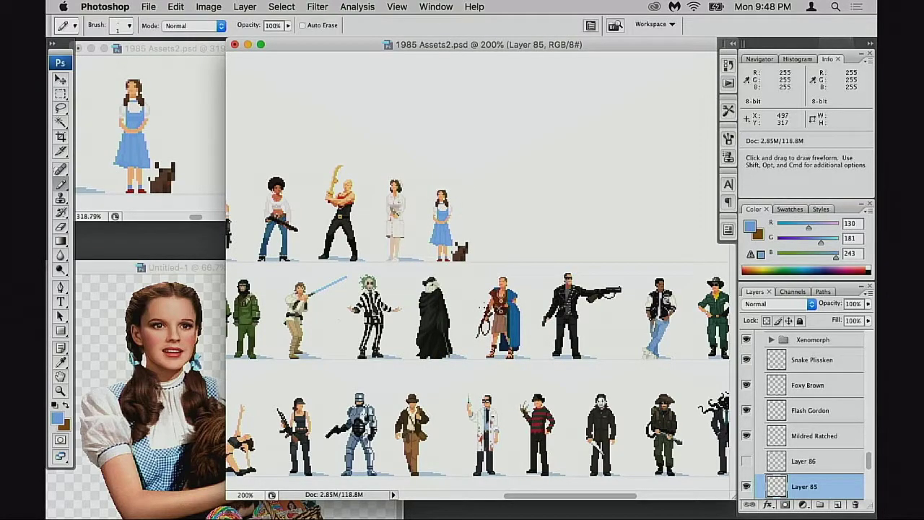
Try the girl and dog beside the rifle-carrying woman in a lower row to compare sizes, and undo the move.
{"action": "key", "text": "space"}
{"action": "left_click", "coordinate": [429, 274], "text": "super"}
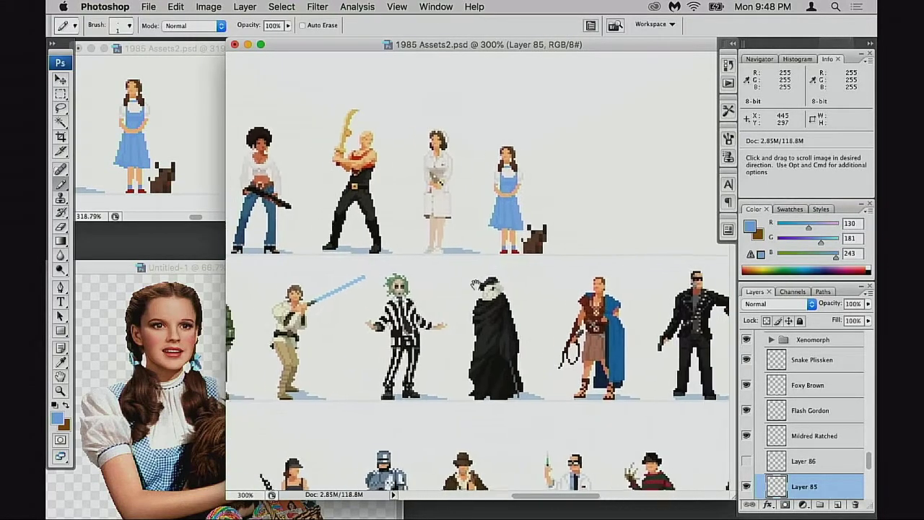
{"action": "key", "text": "v"}
{"action": "left_click_drag", "start_coordinate": [526, 262], "coordinate": [609, 248]}
{"action": "key", "text": "super+z"}
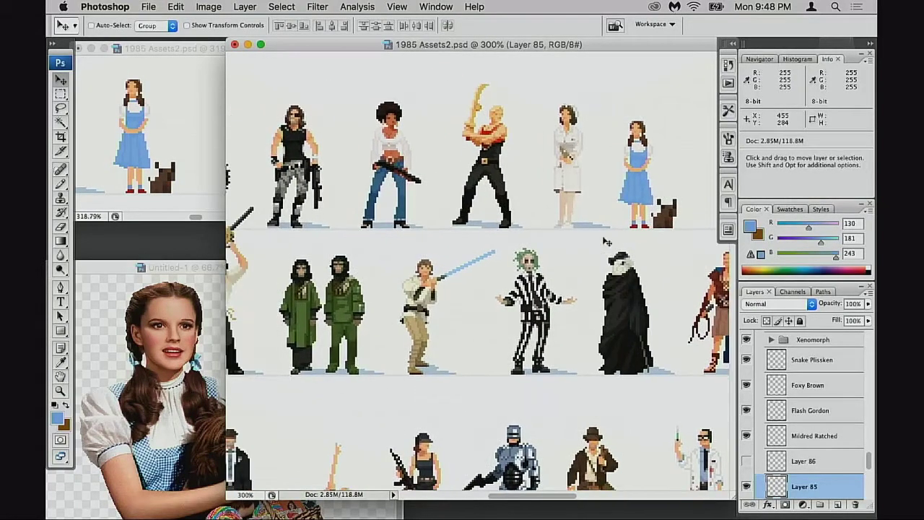
{"action": "scroll", "coordinate": [612, 256], "scroll_direction": "left", "scroll_amount": 4}
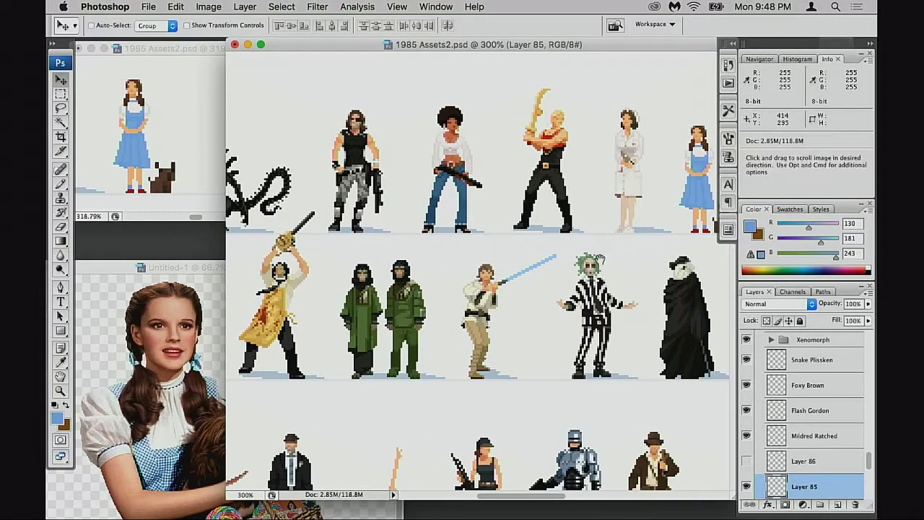
{"action": "scroll", "coordinate": [628, 252], "scroll_direction": "right", "scroll_amount": 5}
{"action": "scroll", "coordinate": [617, 244], "scroll_direction": "right", "scroll_amount": 2}
{"action": "scroll", "coordinate": [617, 243], "scroll_direction": "up", "scroll_amount": 1}
{"action": "left_click_drag", "start_coordinate": [610, 236], "coordinate": [582, 300]}
{"action": "scroll", "coordinate": [549, 309], "scroll_direction": "down", "scroll_amount": 5}
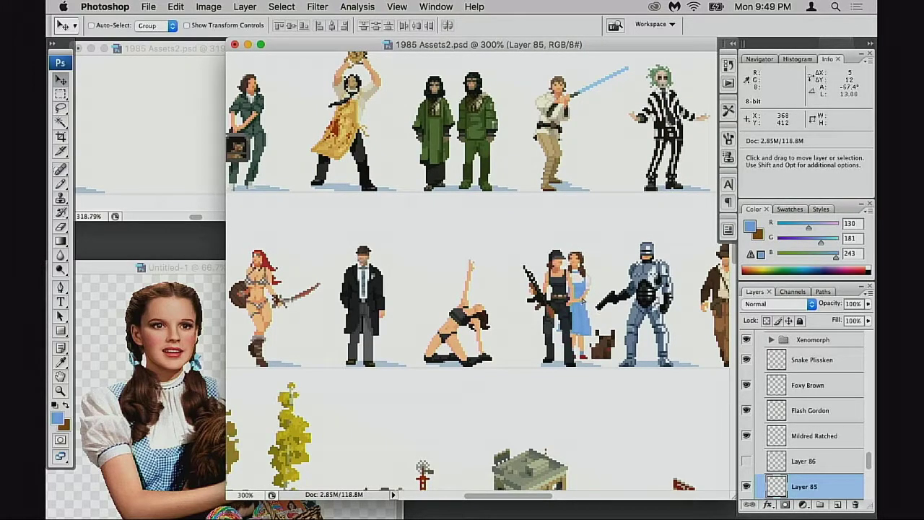
{"action": "key", "text": "super+z"}
Move the girl and dog among the characters in the lower rows for comparison, and return them beside the nurse in the upper row.
{"action": "scroll", "coordinate": [549, 304], "scroll_direction": "up", "scroll_amount": 5}
{"action": "scroll", "coordinate": [549, 304], "scroll_direction": "right", "scroll_amount": 5}
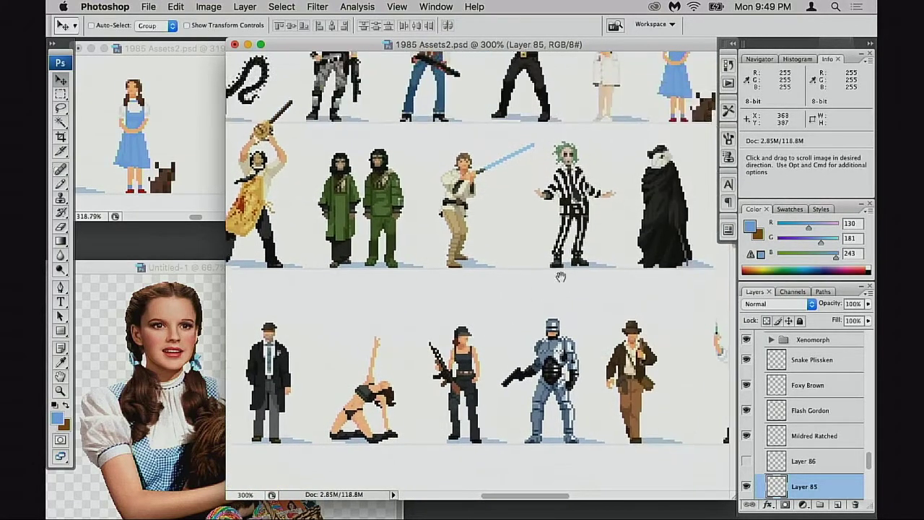
{"action": "left_click_drag", "start_coordinate": [558, 227], "coordinate": [466, 349]}
{"action": "scroll", "coordinate": [512, 238], "scroll_direction": "up", "scroll_amount": 2}
{"action": "scroll", "coordinate": [513, 238], "scroll_direction": "right", "scroll_amount": 3}
{"action": "left_click_drag", "start_coordinate": [433, 311], "coordinate": [606, 265]}
{"action": "left_click_drag", "start_coordinate": [600, 264], "coordinate": [371, 375]}
{"action": "left_click_drag", "start_coordinate": [371, 375], "coordinate": [592, 265]}
{"action": "mouse_move", "coordinate": [592, 264]}
{"action": "left_mouse_down"}
{"action": "mouse_move", "coordinate": [516, 305]}
{"action": "mouse_move", "coordinate": [574, 263]}
{"action": "left_mouse_up"}
{"action": "left_click_drag", "start_coordinate": [573, 263], "coordinate": [520, 317]}
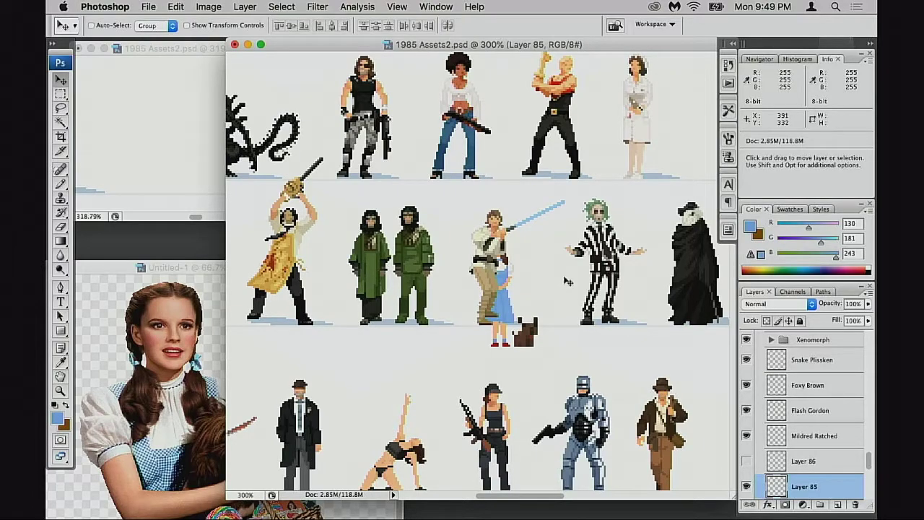
{"action": "key", "text": "space"}
{"action": "left_click_drag", "start_coordinate": [556, 295], "coordinate": [513, 303]}
{"action": "key", "text": "space"}
{"action": "left_click_drag", "start_coordinate": [508, 306], "coordinate": [589, 251]}
{"action": "left_click_drag", "start_coordinate": [538, 284], "coordinate": [551, 292]}
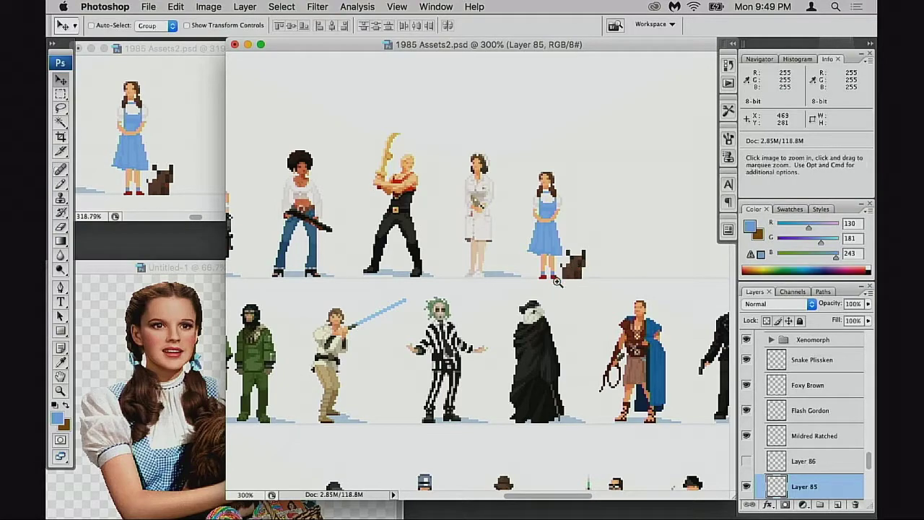
Shift the girl and dog slightly to the right, farther from the nurse, keeping their feet on the ground line.
{"action": "key", "text": "super+plus"}
{"action": "key", "text": "super+plus"}
{"action": "left_click_drag", "start_coordinate": [424, 262], "coordinate": [460, 291]}
{"action": "left_click_drag", "start_coordinate": [386, 301], "coordinate": [520, 292]}
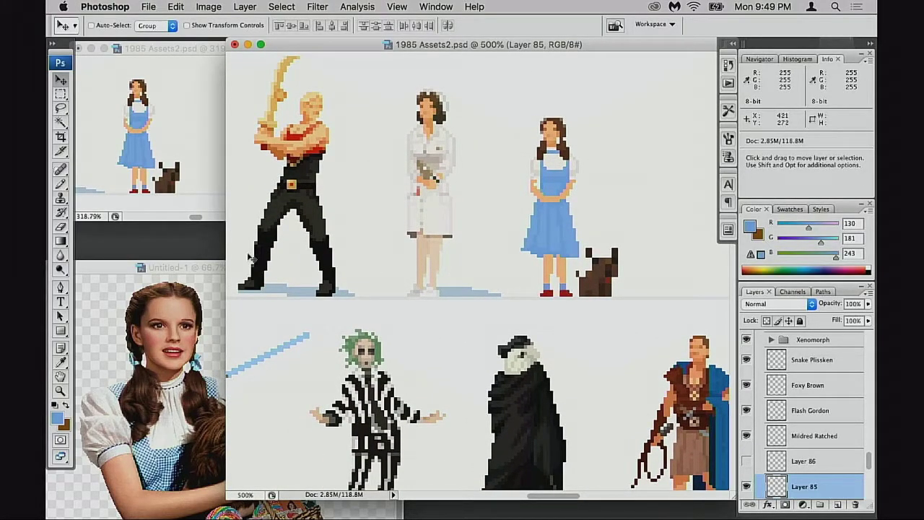
Select the girl's legs and shoes below the skirt, shift them one pixel to the left, and clear the selection.
{"action": "key", "text": "space"}
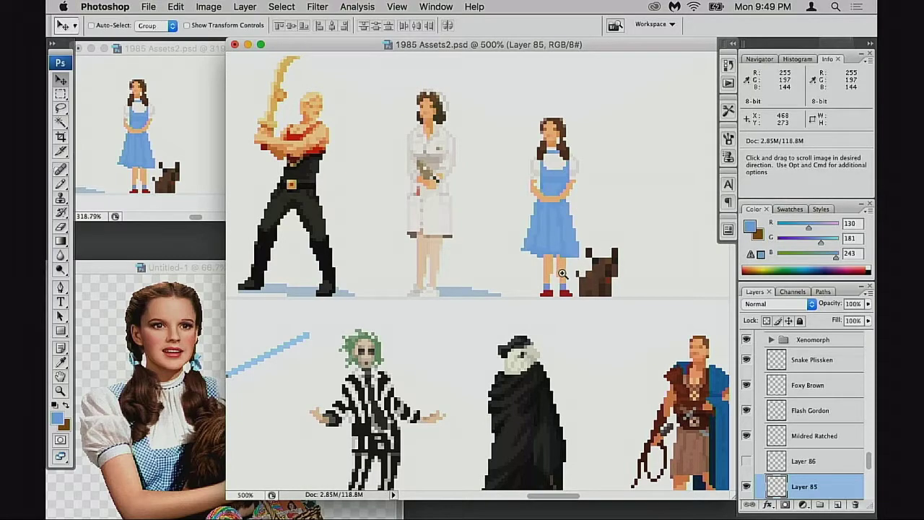
{"action": "left_click", "coordinate": [562, 273]}
{"action": "left_click", "coordinate": [561, 280]}
{"action": "key", "text": "m"}
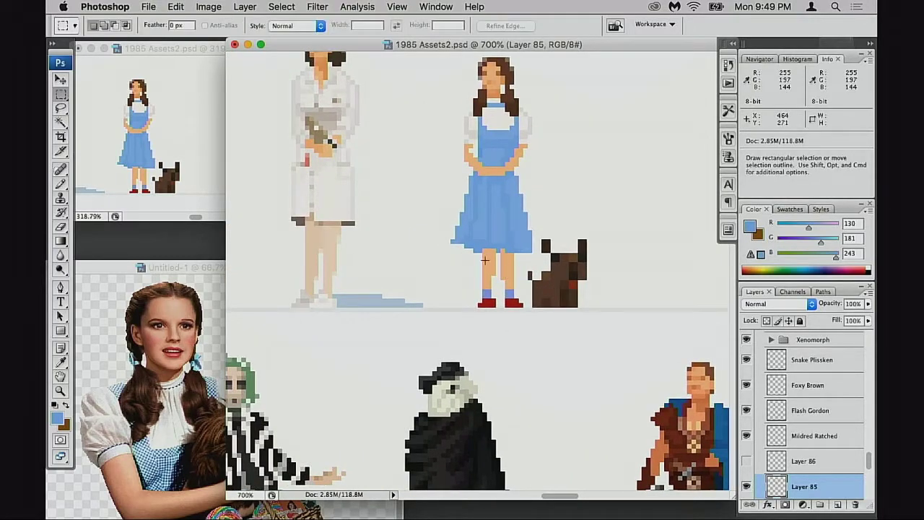
{"action": "left_click_drag", "start_coordinate": [478, 250], "coordinate": [522, 311]}
{"action": "key", "text": "super+Left"}
{"action": "key", "text": "super+d"}
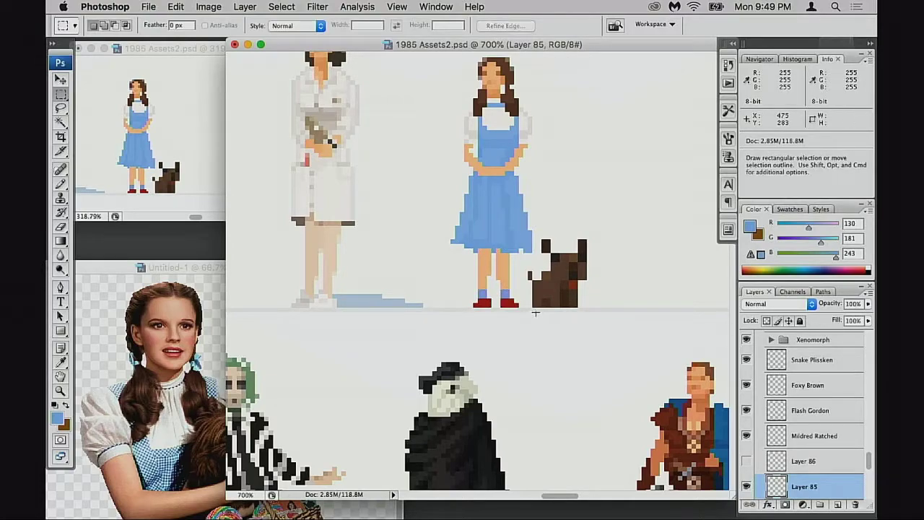
Refine the lower edge of the girl's skirt with blue pixels, extending the hem outward on the side away from the dog.
{"action": "scroll", "coordinate": [535, 313], "scroll_direction": "left", "scroll_amount": 3}
{"action": "key", "text": "v"}
{"action": "key", "text": "space"}
{"action": "left_click_drag", "start_coordinate": [532, 258], "coordinate": [509, 266]}
{"action": "key", "text": "b"}
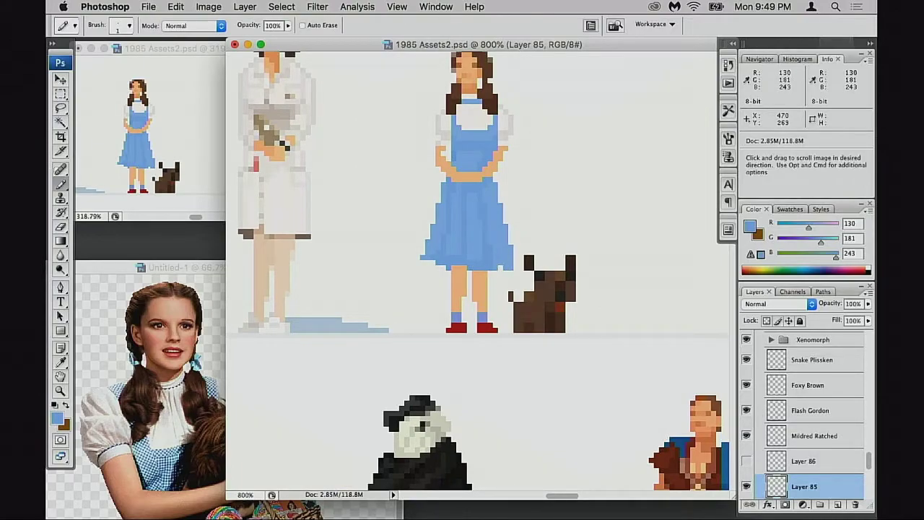
{"action": "key", "text": "e"}
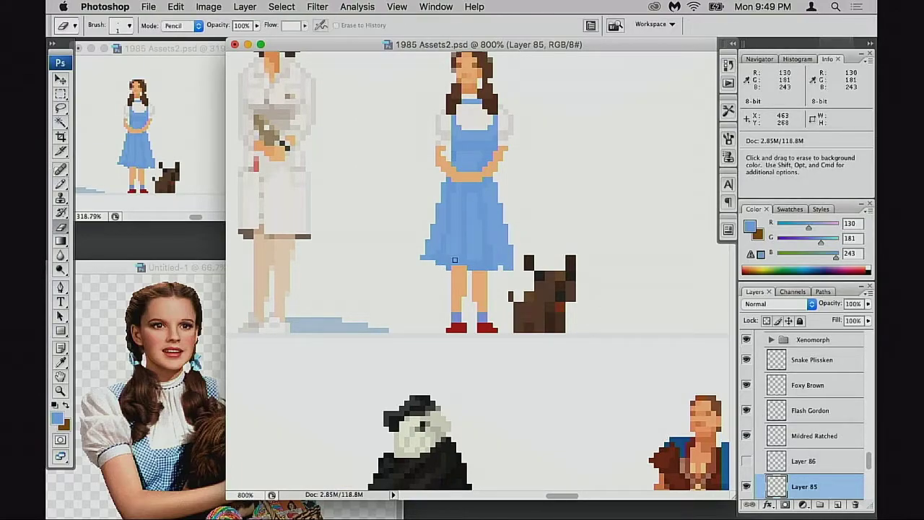
{"action": "key", "text": "b"}
{"action": "key", "text": "space"}
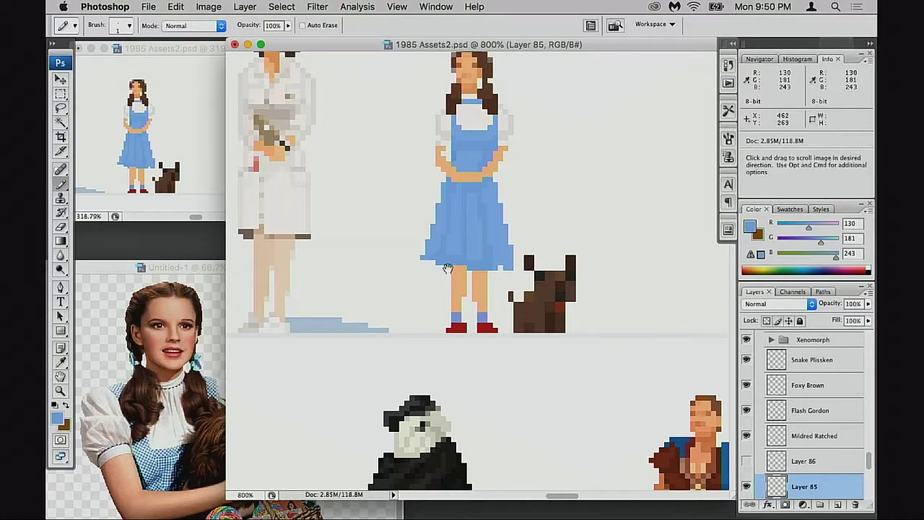
{"action": "left_click", "coordinate": [448, 268], "text": "super"}
{"action": "left_click_drag", "start_coordinate": [454, 264], "coordinate": [493, 266]}
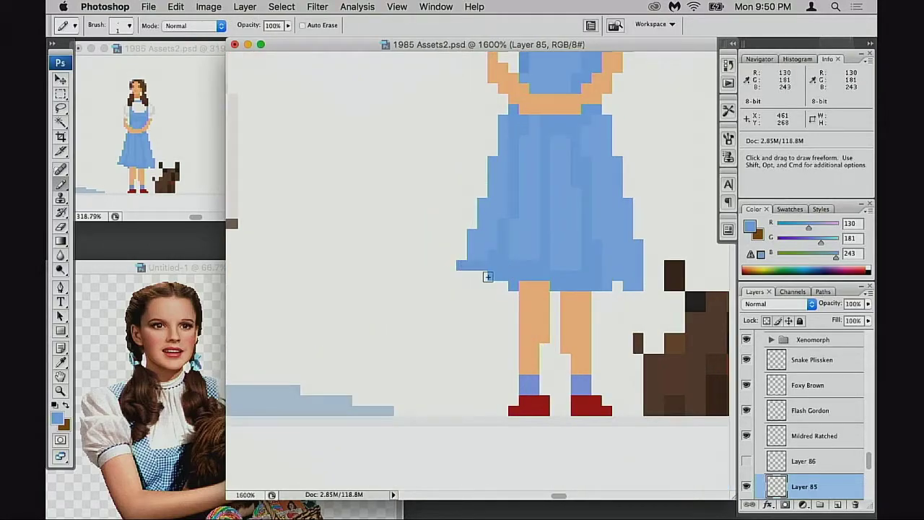
{"action": "scroll", "coordinate": [537, 287], "scroll_direction": "right", "scroll_amount": 2}
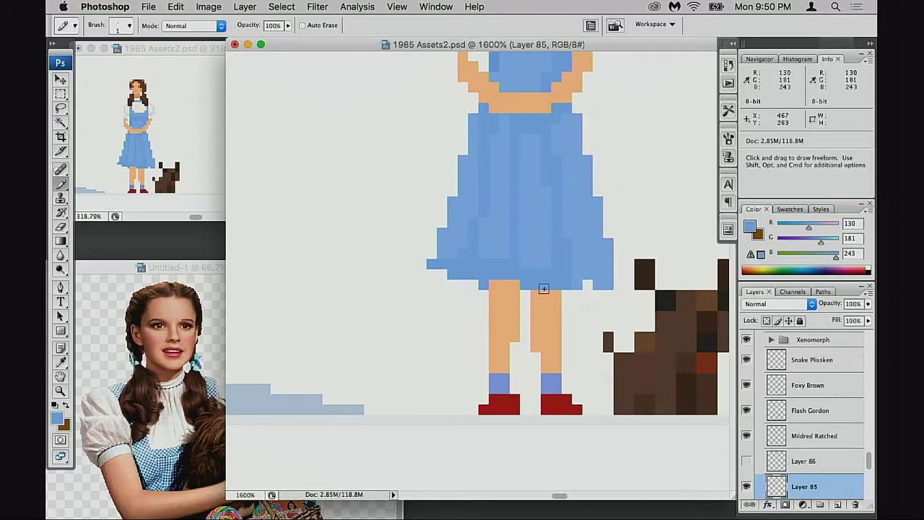
{"action": "scroll", "coordinate": [542, 289], "scroll_direction": "right", "scroll_amount": 2}
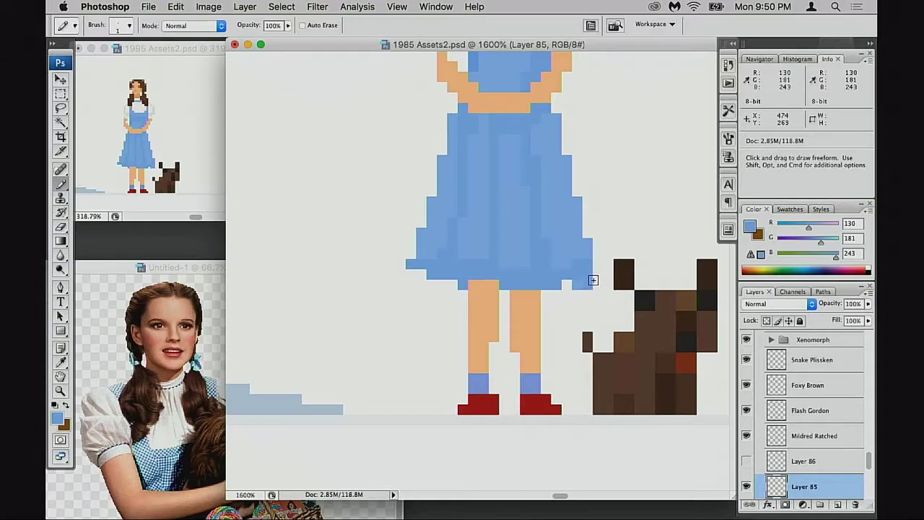
Touch up the fold shading across the girl's skirt, alternating between the darker and lighter blues sampled from the dress.
{"action": "left_click", "coordinate": [578, 262], "text": "alt"}
{"action": "scroll", "coordinate": [505, 277], "scroll_direction": "right", "scroll_amount": 2}
{"action": "scroll", "coordinate": [505, 278], "scroll_direction": "up", "scroll_amount": 1}
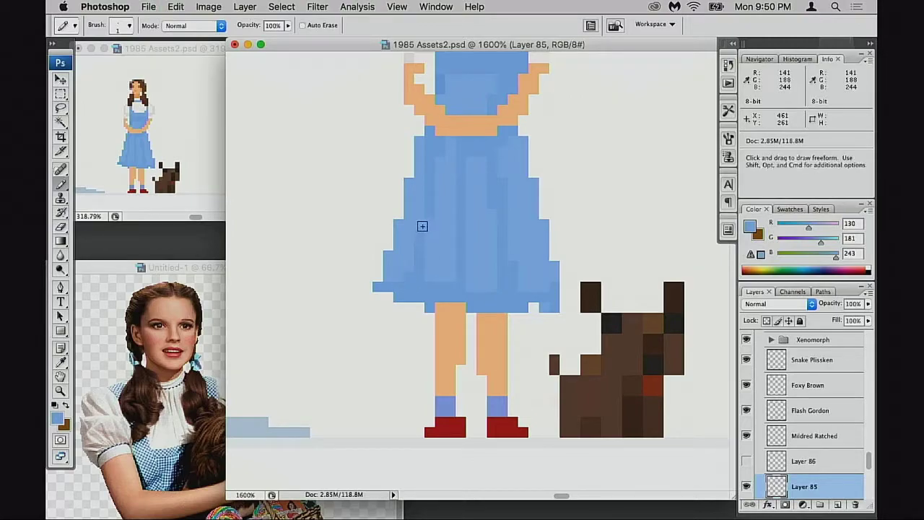
{"action": "left_click", "coordinate": [423, 212], "text": "alt"}
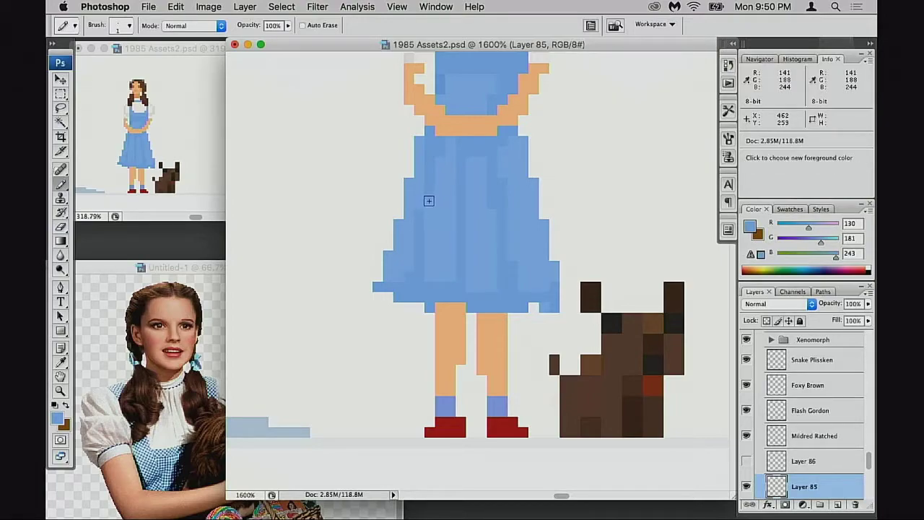
{"action": "left_click", "coordinate": [423, 225], "text": "alt"}
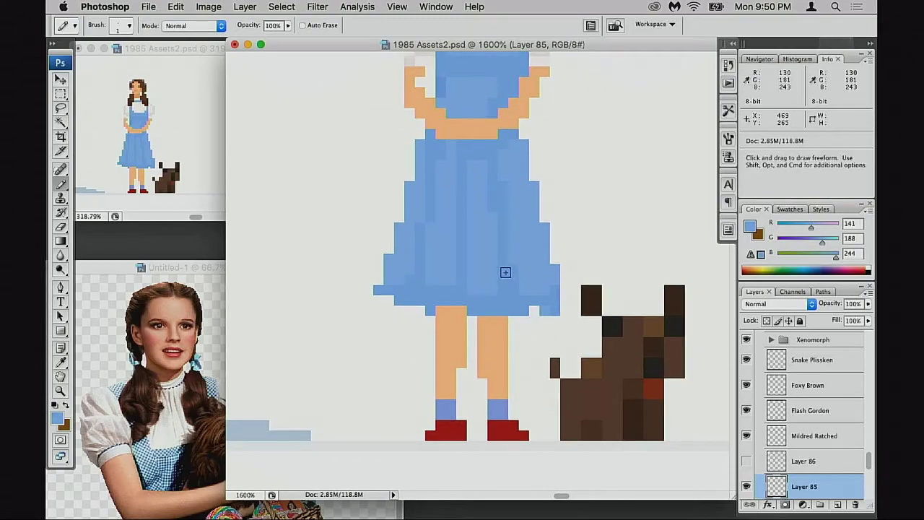
{"action": "scroll", "coordinate": [453, 284], "scroll_direction": "up", "scroll_amount": 3}
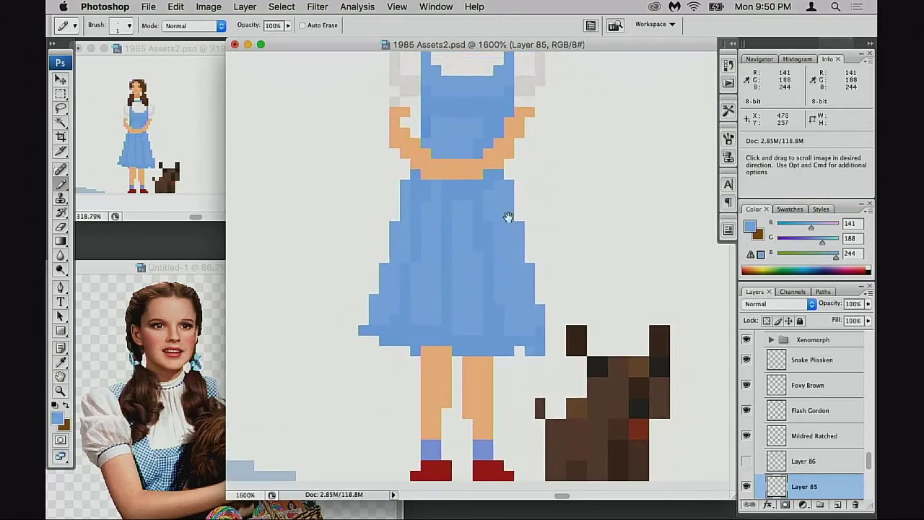
{"action": "scroll", "coordinate": [481, 195], "scroll_direction": "up", "scroll_amount": 3}
Shade the bodice above the girl's clasped hands with the darker blue sampled from the dress.
{"action": "left_click", "coordinate": [437, 136], "text": "alt"}
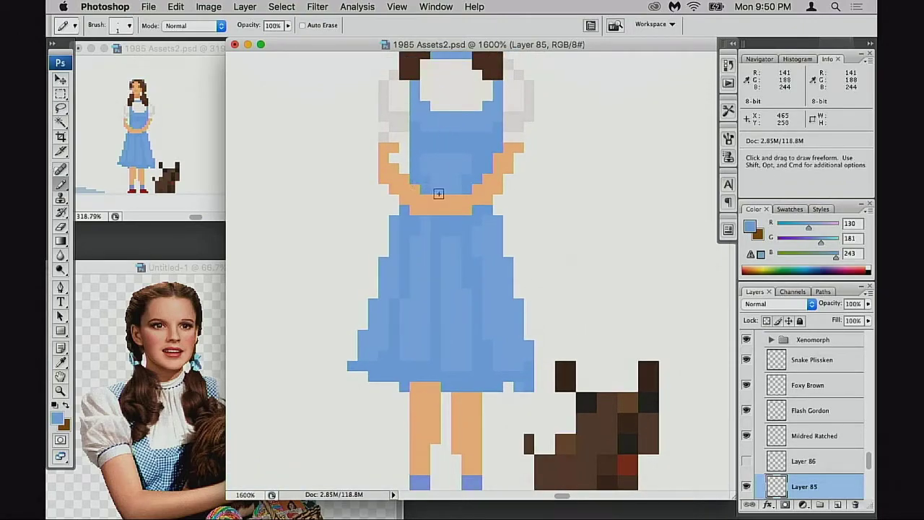
{"action": "scroll", "coordinate": [437, 199], "scroll_direction": "up", "scroll_amount": 1}
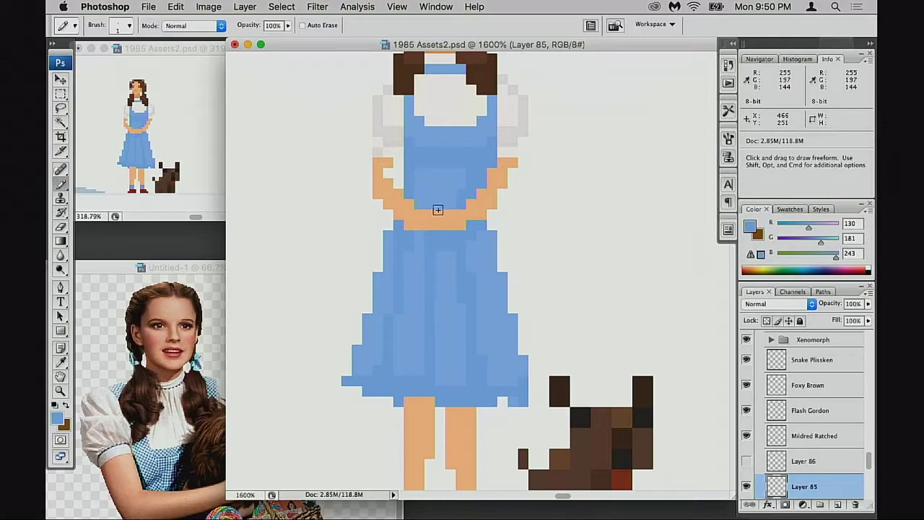
{"action": "scroll", "coordinate": [436, 210], "scroll_direction": "up", "scroll_amount": 3}
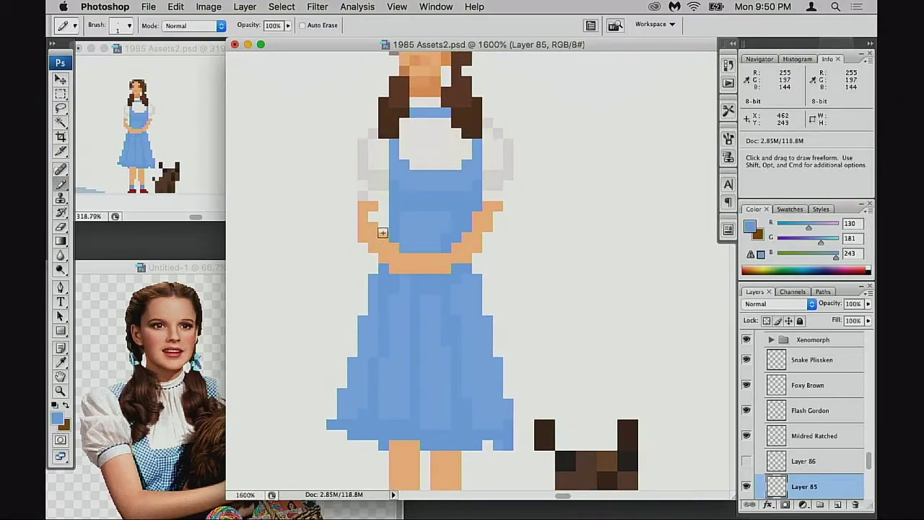
Thicken the forearm away from the dog with the sampled skin tone, and recolour its lower corner at the waist in dress blue.
{"action": "left_click", "coordinate": [374, 231], "text": "alt"}
{"action": "key", "text": "e"}
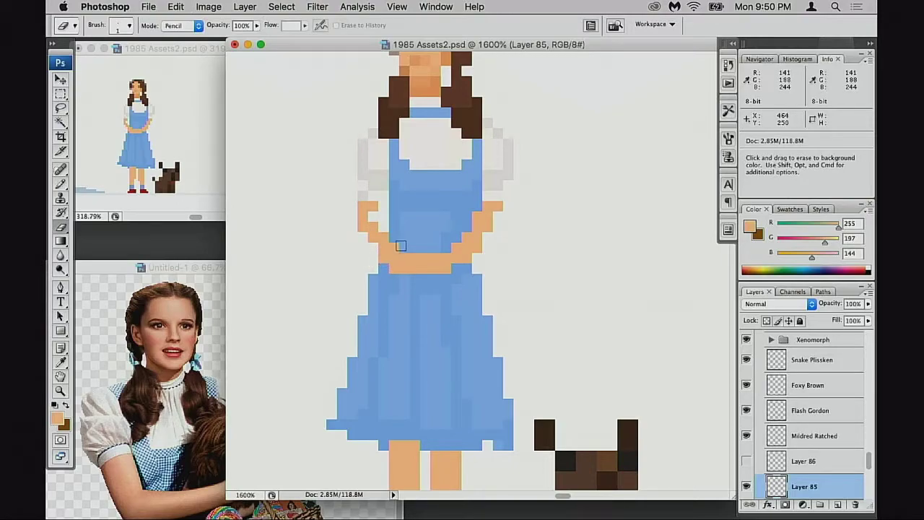
{"action": "key", "text": "b"}
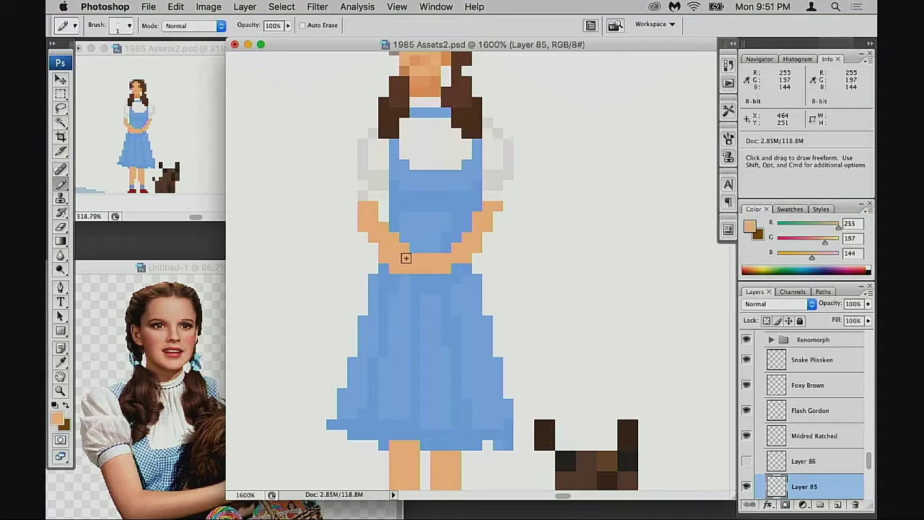
{"action": "left_click", "coordinate": [389, 265], "text": "alt"}
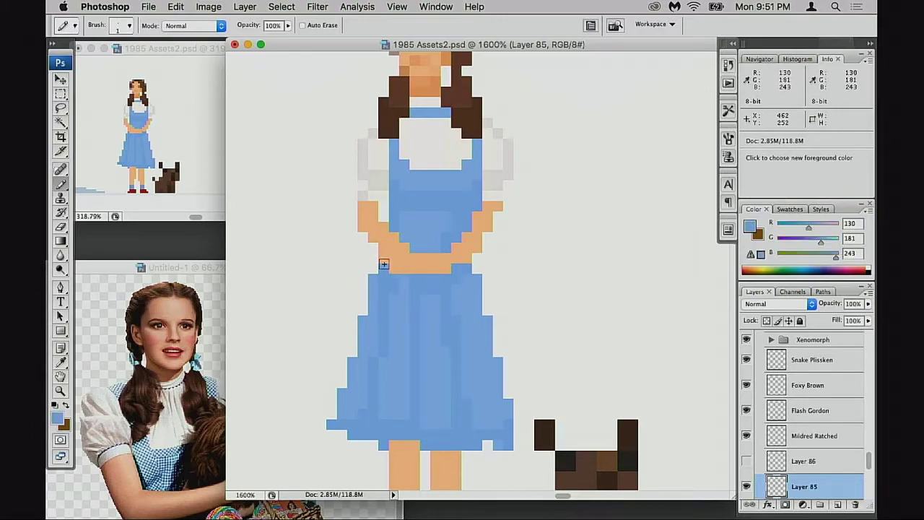
{"action": "left_click", "coordinate": [394, 266]}
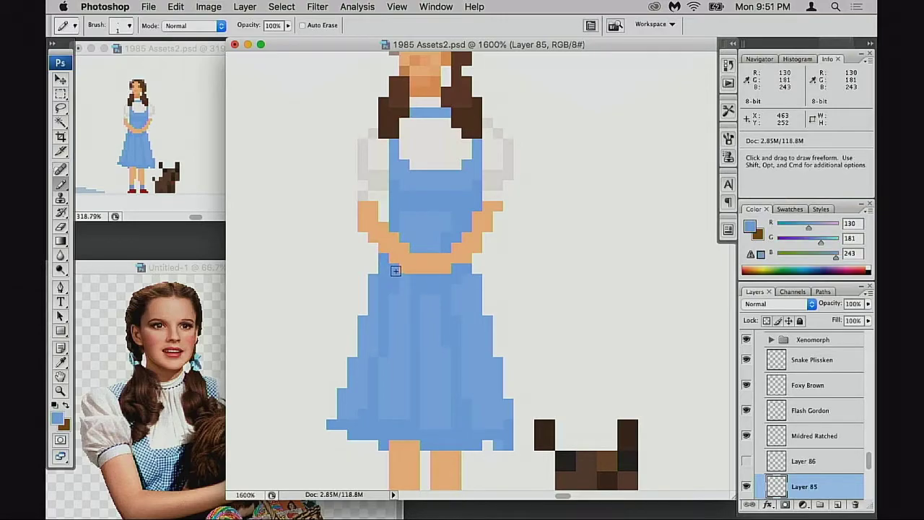
Widen the bodice with dress-blue pixels beside the thickened arm, filling most of the gap between arm and body.
{"action": "left_click_drag", "start_coordinate": [423, 264], "coordinate": [412, 285]}
{"action": "mouse_move", "coordinate": [437, 243]}
{"action": "left_mouse_down"}
{"action": "mouse_move", "coordinate": [404, 254]}
{"action": "mouse_move", "coordinate": [425, 237]}
{"action": "left_mouse_up"}
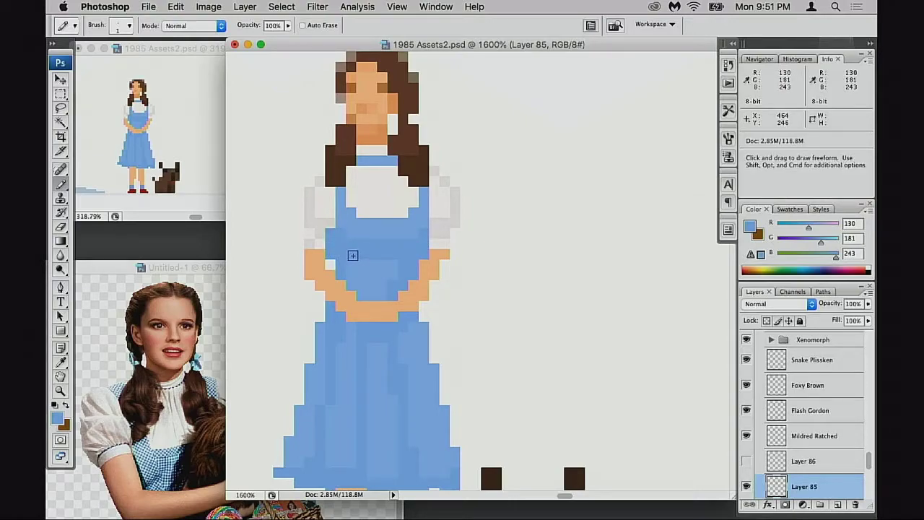
{"action": "left_click_drag", "start_coordinate": [357, 254], "coordinate": [427, 256]}
Flip the girl and dog horizontally with Free Transform so the dog sits between her and the nurse.
{"action": "key", "text": "super+minus"}
{"action": "key", "text": "super+minus"}
{"action": "key", "text": "super+minus"}
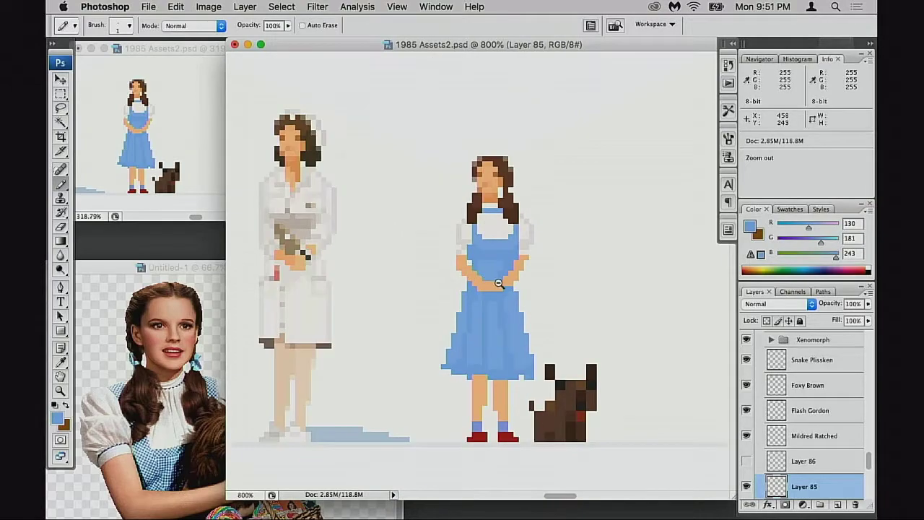
{"action": "key", "text": "super+t"}
{"action": "right_click", "coordinate": [480, 268]}
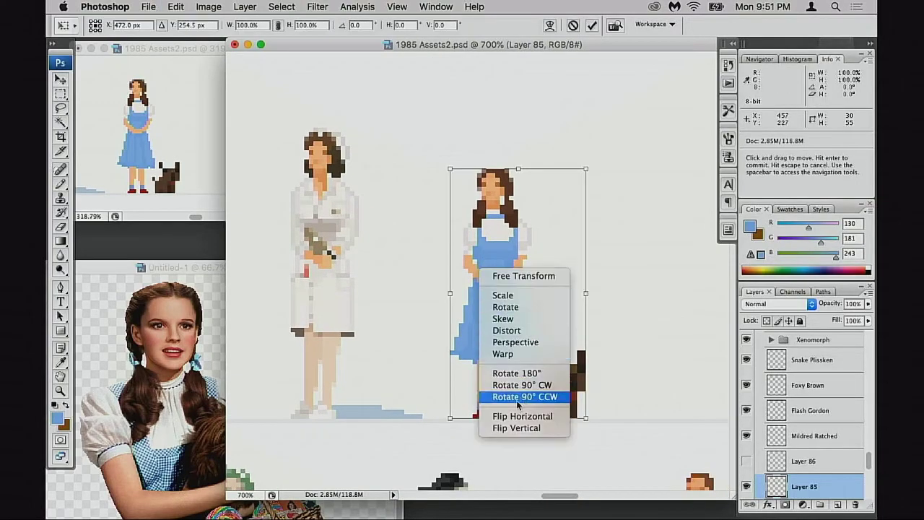
{"action": "left_click", "coordinate": [524, 417]}
{"action": "key", "text": "Return"}
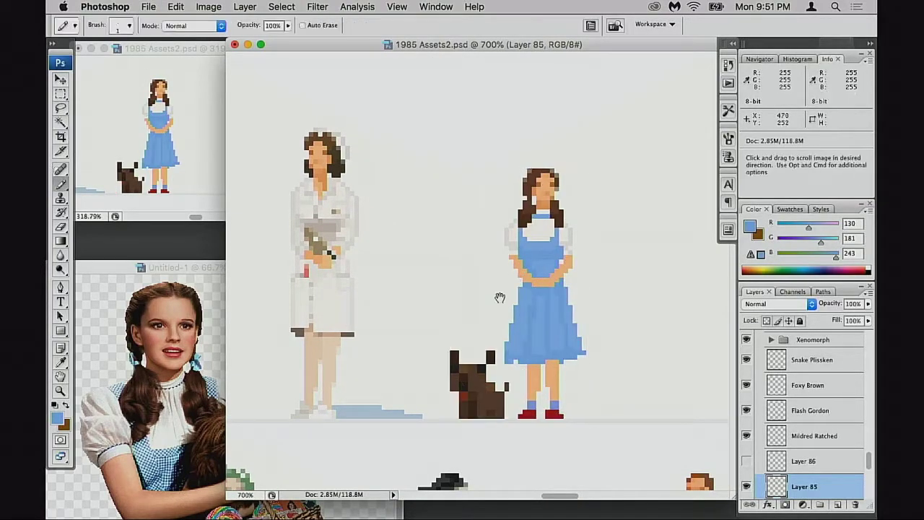
Touch up the skirt's upper folds with the lighter dress blue, and erase the outer corner pixel below the waist on the dog's side.
{"action": "scroll", "coordinate": [485, 305], "scroll_direction": "right", "scroll_amount": 3}
{"action": "left_click", "coordinate": [489, 320]}
{"action": "left_click", "coordinate": [485, 314]}
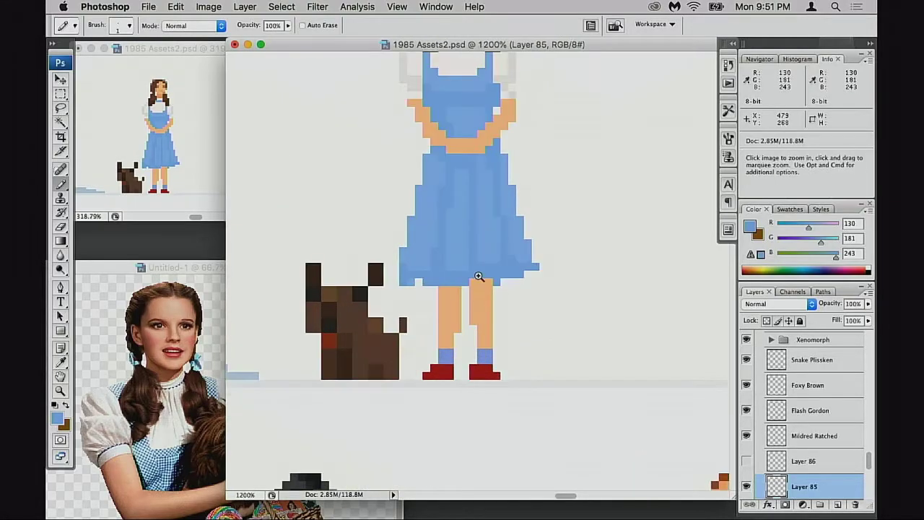
{"action": "left_click", "coordinate": [468, 254]}
{"action": "scroll", "coordinate": [469, 281], "scroll_direction": "right", "scroll_amount": 2}
{"action": "scroll", "coordinate": [470, 278], "scroll_direction": "up", "scroll_amount": 5}
{"action": "scroll", "coordinate": [470, 274], "scroll_direction": "up", "scroll_amount": 3}
{"action": "scroll", "coordinate": [470, 274], "scroll_direction": "right", "scroll_amount": 1}
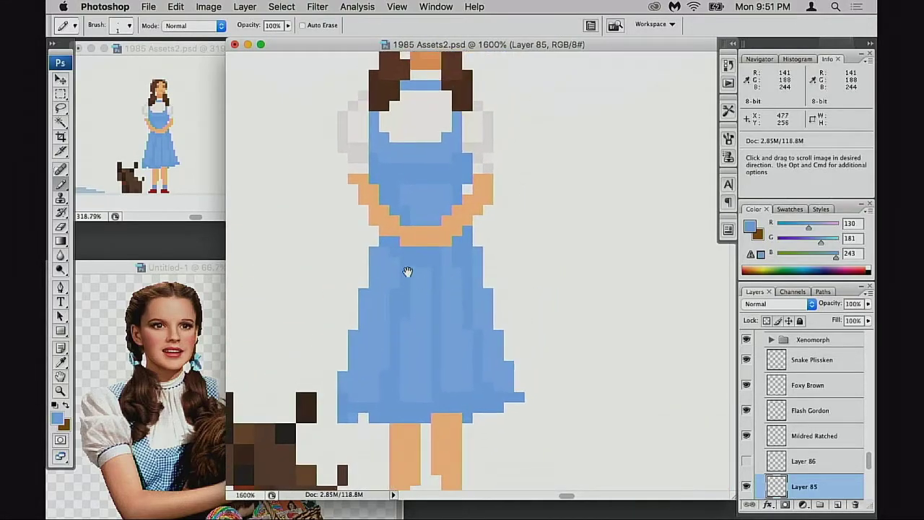
{"action": "left_click", "coordinate": [374, 243]}
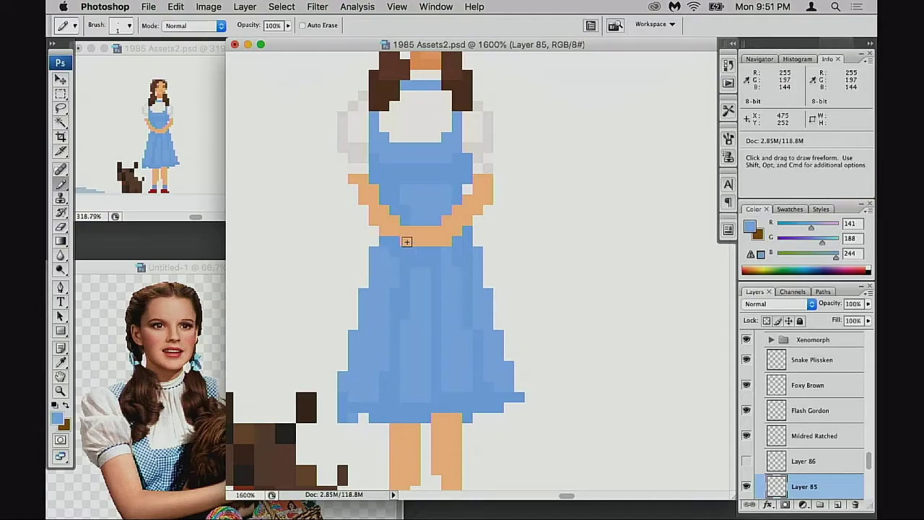
{"action": "key", "text": "e"}
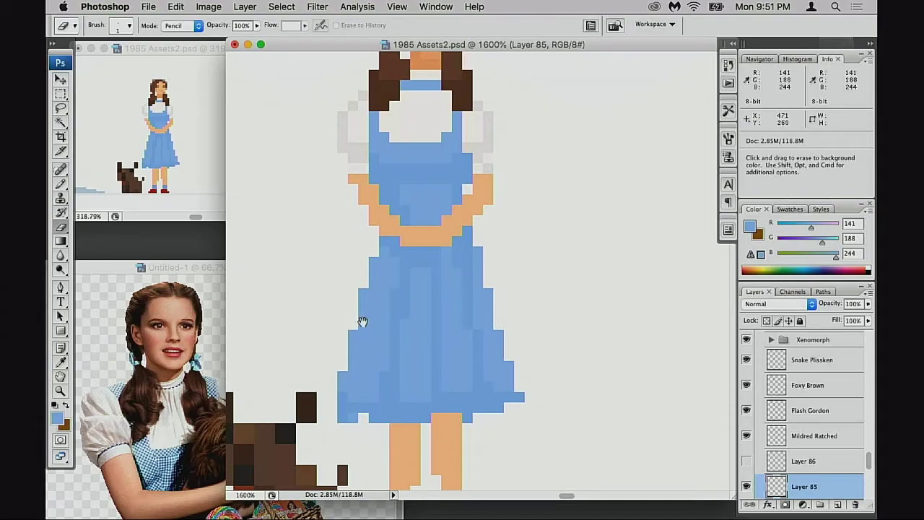
{"action": "scroll", "coordinate": [395, 316], "scroll_direction": "down", "scroll_amount": 2}
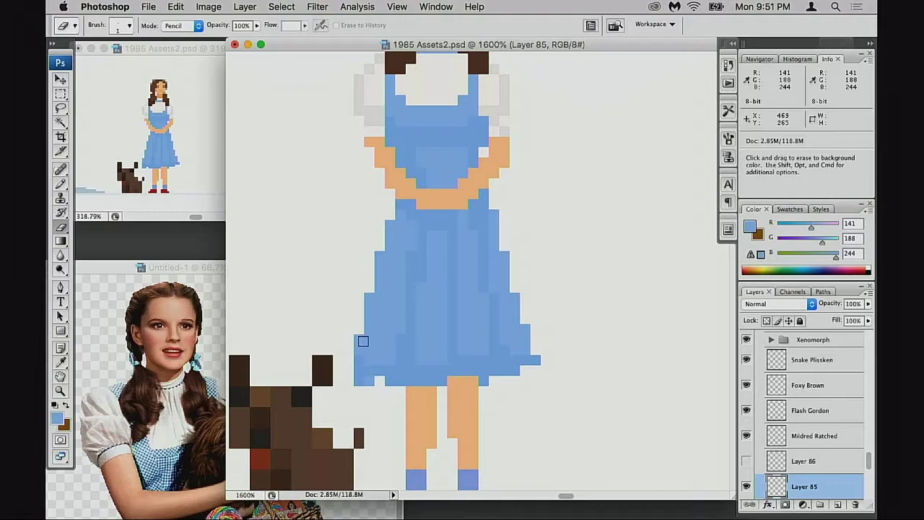
Retouch the pigtail on the side away from the dog with the sampled hair brown, and erase its upper outer corner pixel.
{"action": "scroll", "coordinate": [443, 301], "scroll_direction": "up", "scroll_amount": 8}
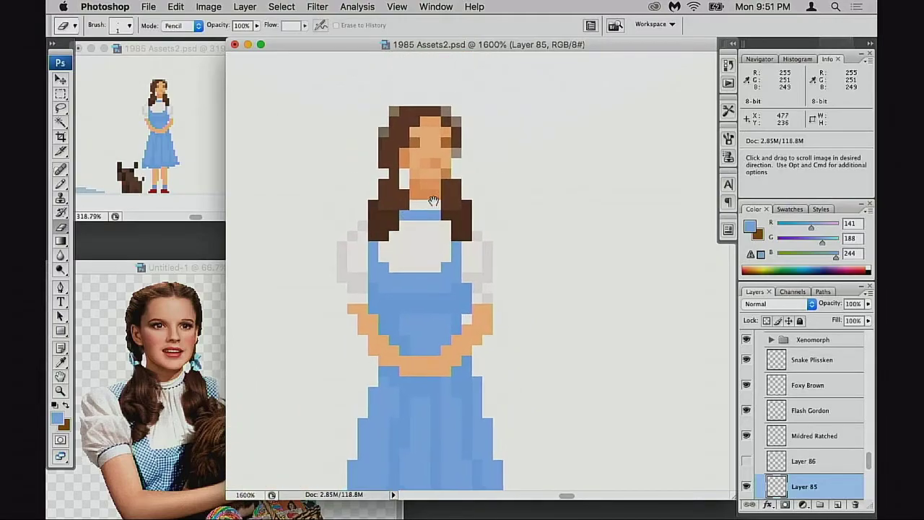
{"action": "key", "text": "b"}
{"action": "left_click", "coordinate": [395, 209], "text": "alt"}
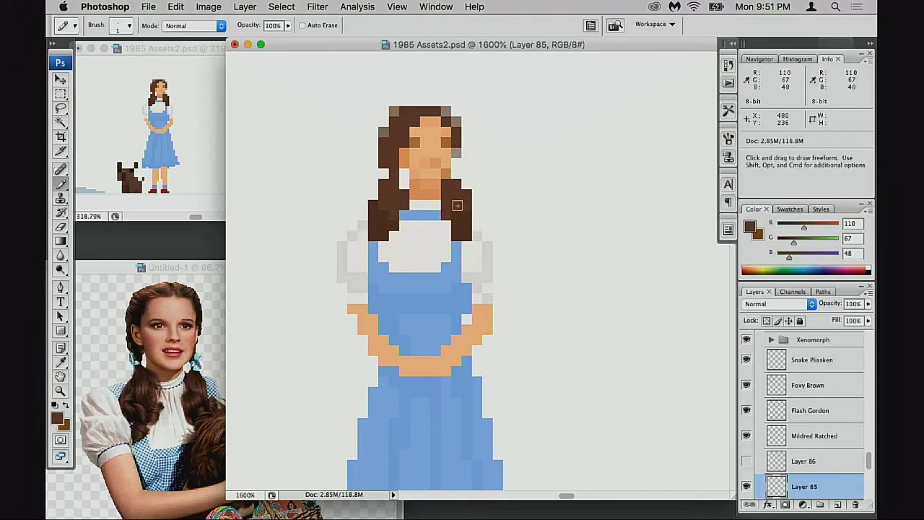
{"action": "left_click_drag", "start_coordinate": [456, 208], "coordinate": [447, 228]}
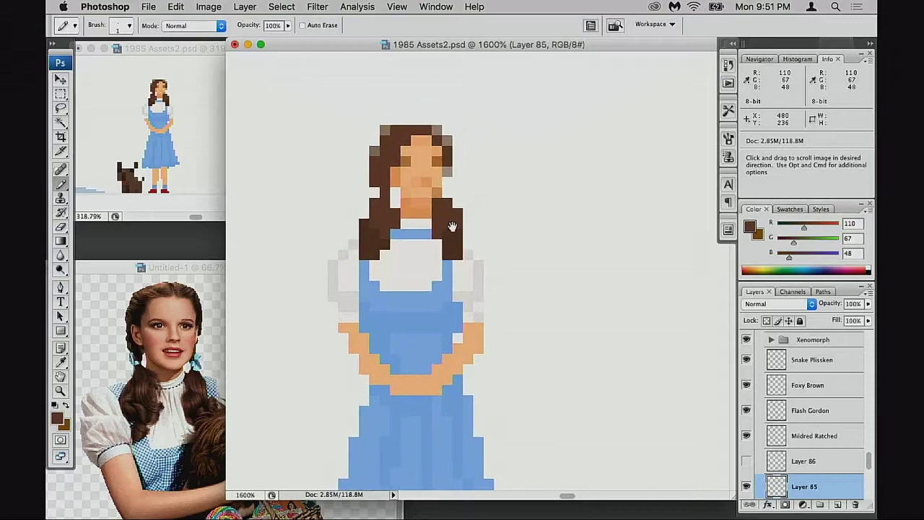
{"action": "key", "text": "e"}
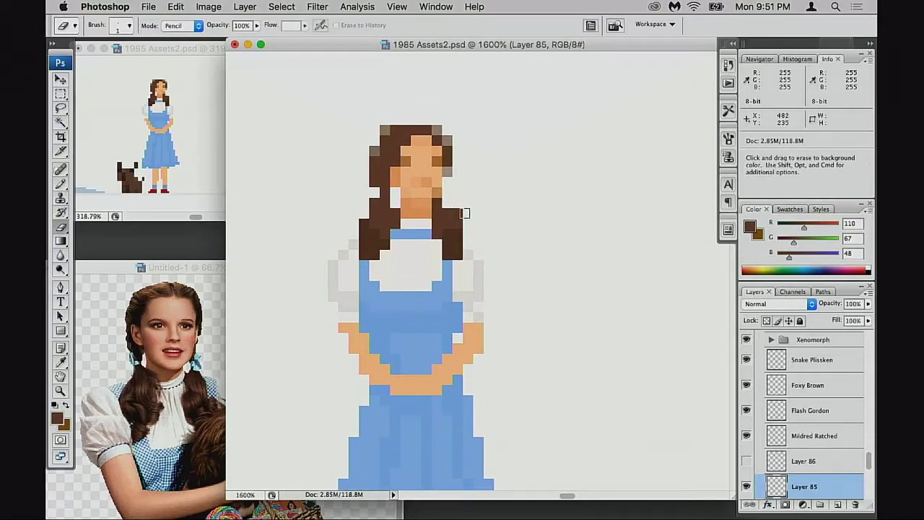
{"action": "scroll", "coordinate": [486, 229], "scroll_direction": "left", "scroll_amount": 3}
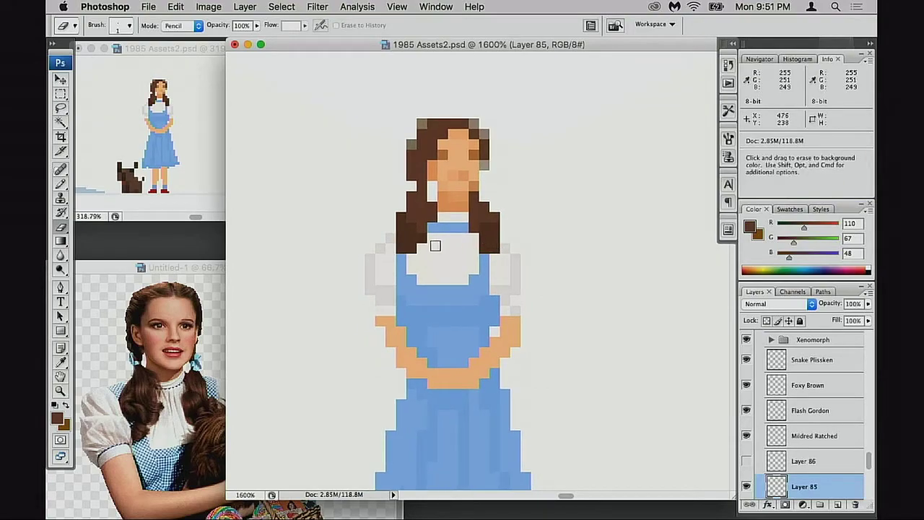
Sample the white of the blouse front as the Pencil color.
{"action": "key", "text": "b"}
{"action": "key", "text": "alt"}
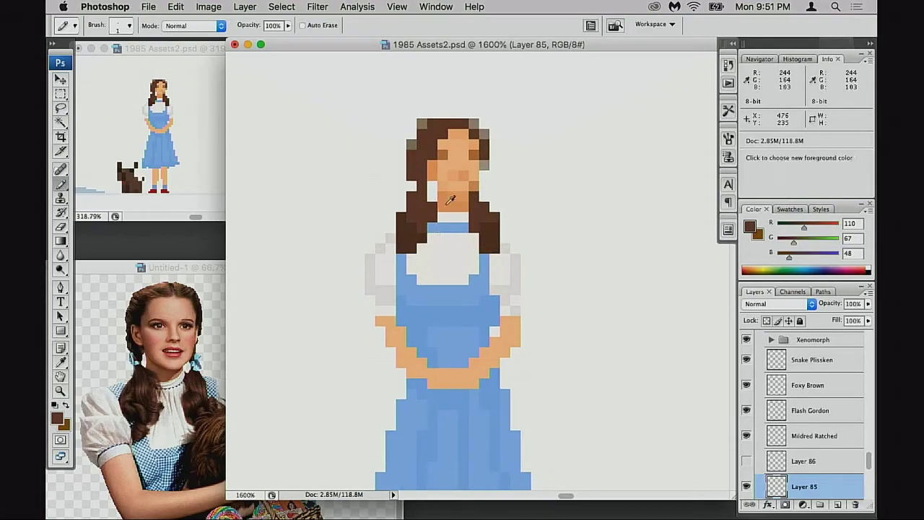
{"action": "scroll", "coordinate": [452, 213], "scroll_direction": "right", "scroll_amount": 1}
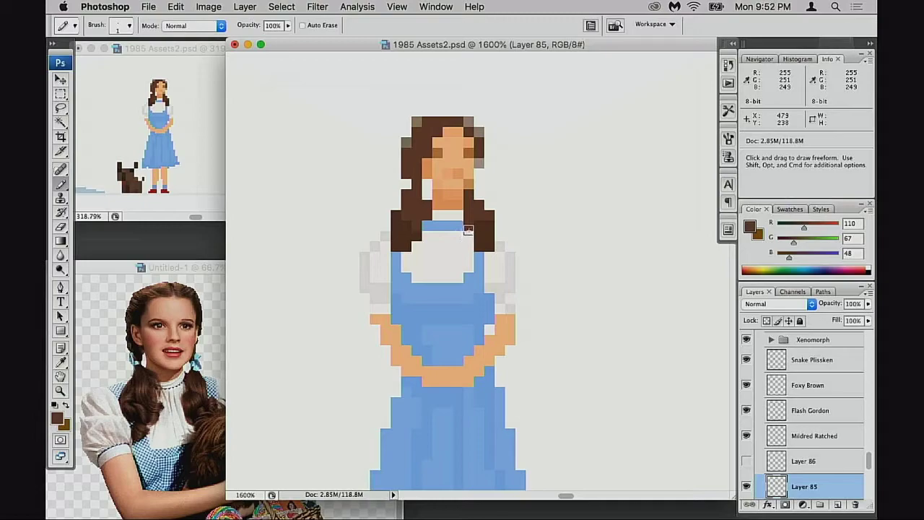
{"action": "scroll", "coordinate": [433, 244], "scroll_direction": "down", "scroll_amount": 1}
{"action": "scroll", "coordinate": [433, 244], "scroll_direction": "left", "scroll_amount": 1}
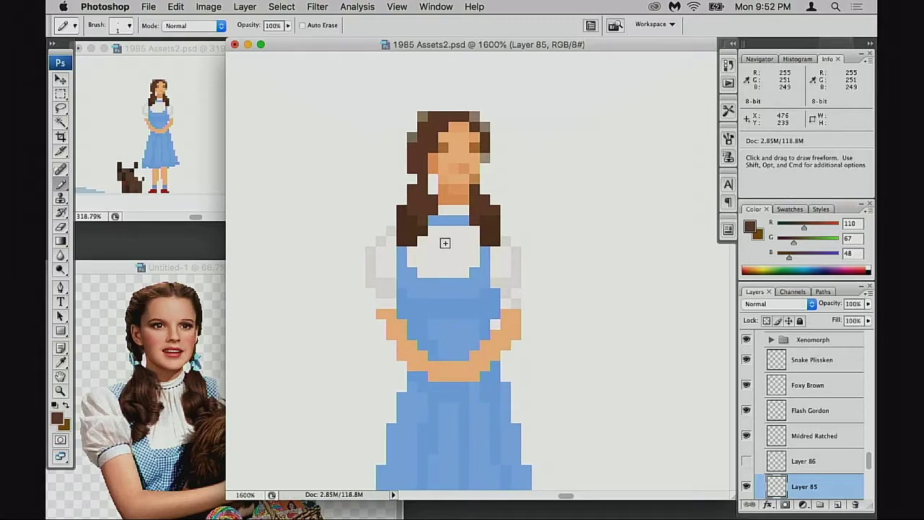
{"action": "left_click", "coordinate": [430, 238], "text": "alt"}
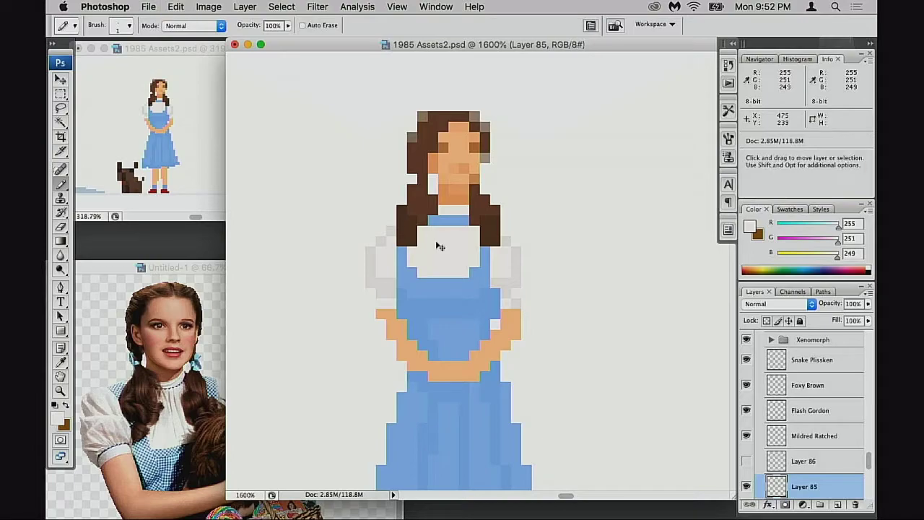
Examine the girl's pigtails, bodice, arms and skirt, continuing down to her legs, shoes and the dog.
{"action": "scroll", "coordinate": [435, 241], "scroll_direction": "down", "scroll_amount": 4}
{"action": "scroll", "coordinate": [435, 241], "scroll_direction": "right", "scroll_amount": 5}
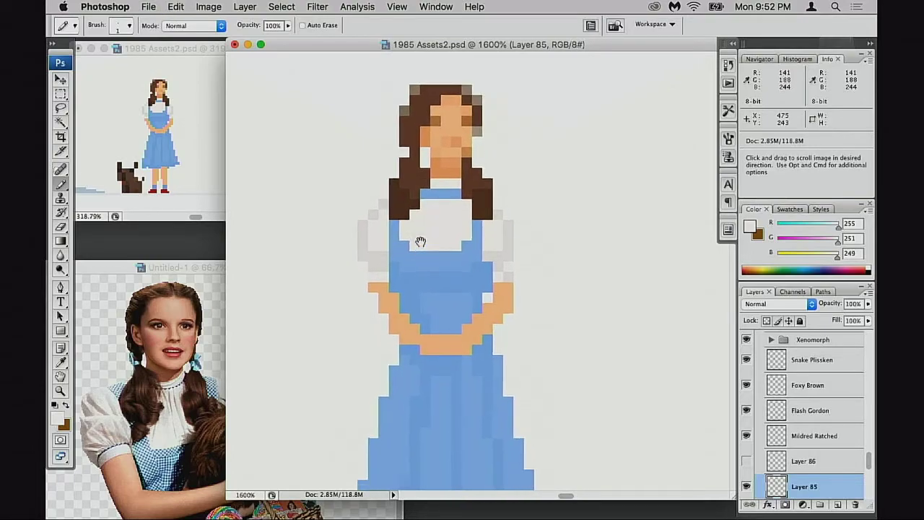
{"action": "scroll", "coordinate": [431, 249], "scroll_direction": "up", "scroll_amount": 2}
{"action": "scroll", "coordinate": [426, 246], "scroll_direction": "right", "scroll_amount": 2}
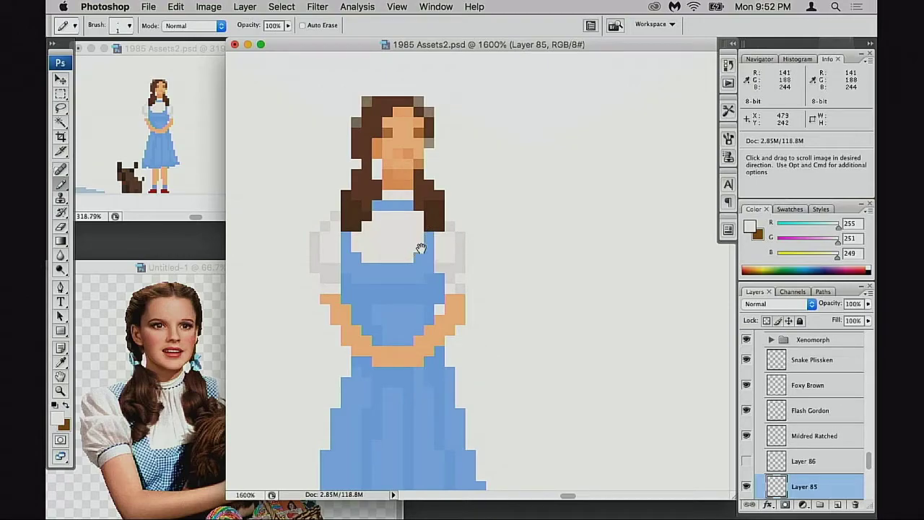
{"action": "left_click_drag", "start_coordinate": [416, 253], "coordinate": [433, 240]}
{"action": "scroll", "coordinate": [434, 243], "scroll_direction": "down", "scroll_amount": 2}
{"action": "scroll", "coordinate": [433, 243], "scroll_direction": "left", "scroll_amount": 2}
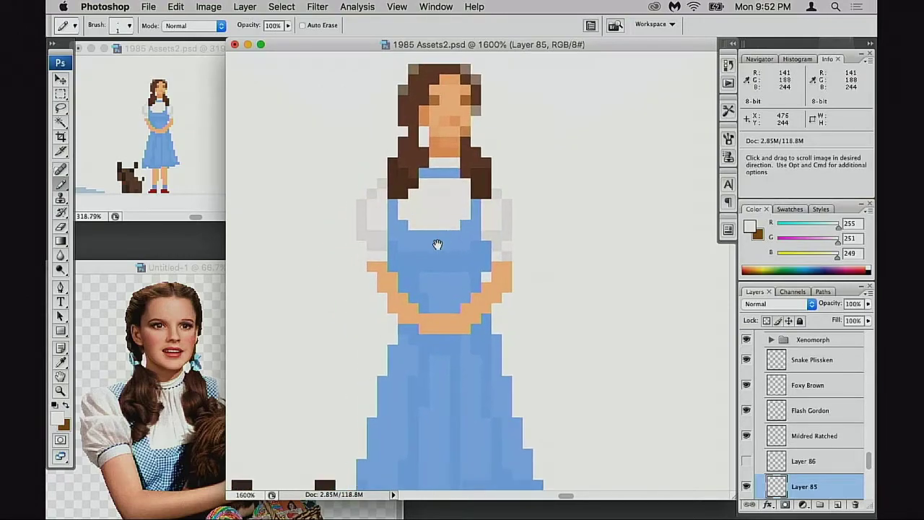
{"action": "scroll", "coordinate": [458, 253], "scroll_direction": "down", "scroll_amount": 5}
{"action": "scroll", "coordinate": [457, 254], "scroll_direction": "right", "scroll_amount": 2}
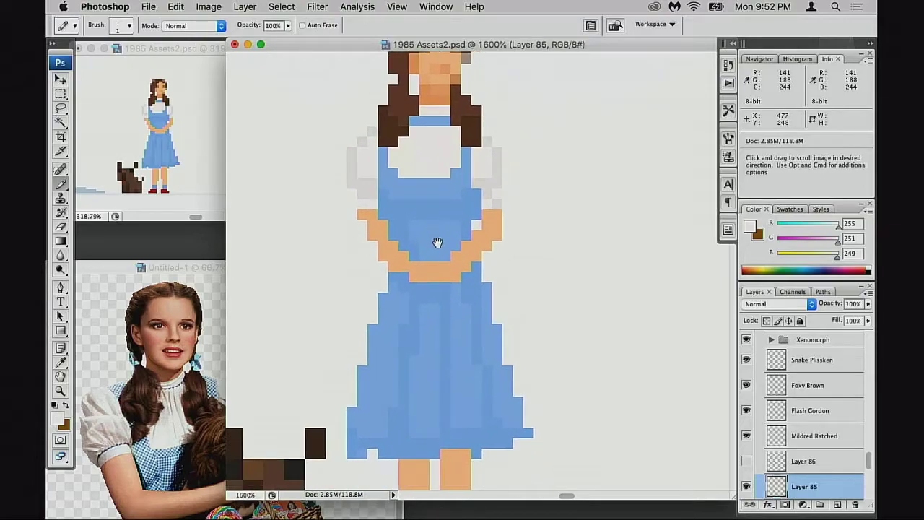
{"action": "scroll", "coordinate": [426, 228], "scroll_direction": "down", "scroll_amount": 2}
{"action": "scroll", "coordinate": [427, 229], "scroll_direction": "right", "scroll_amount": 2}
{"action": "scroll", "coordinate": [447, 210], "scroll_direction": "left", "scroll_amount": 8}
{"action": "scroll", "coordinate": [447, 210], "scroll_direction": "up", "scroll_amount": 2}
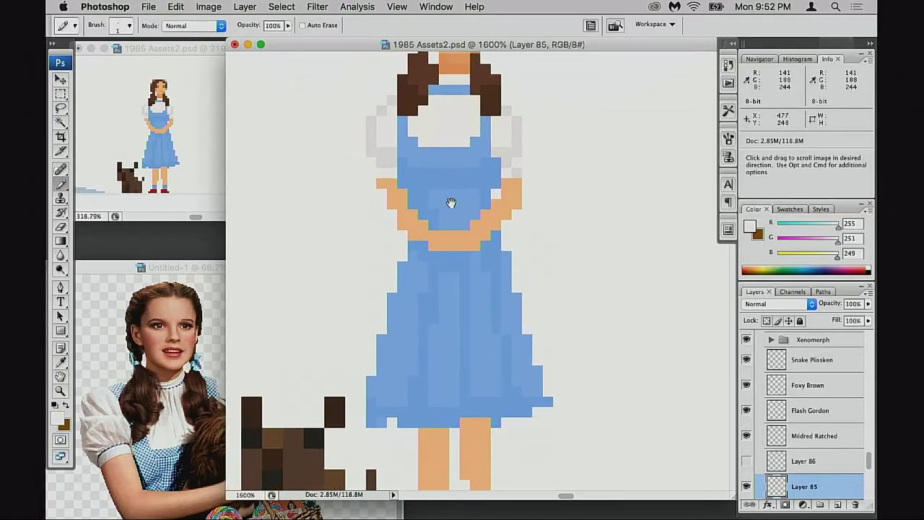
{"action": "scroll", "coordinate": [497, 219], "scroll_direction": "right", "scroll_amount": 5}
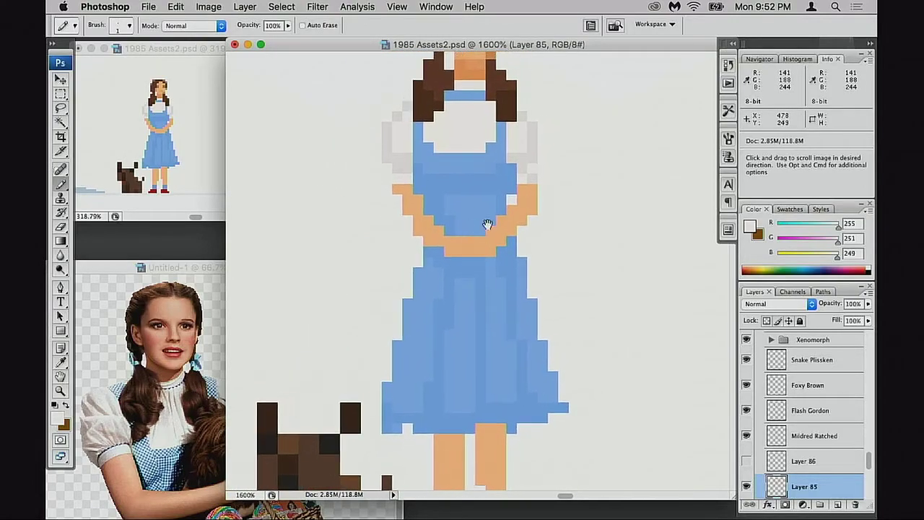
{"action": "scroll", "coordinate": [477, 223], "scroll_direction": "up", "scroll_amount": 2}
{"action": "scroll", "coordinate": [465, 214], "scroll_direction": "up", "scroll_amount": 2}
{"action": "scroll", "coordinate": [465, 214], "scroll_direction": "right", "scroll_amount": 2}
{"action": "scroll", "coordinate": [445, 238], "scroll_direction": "left", "scroll_amount": 3}
{"action": "scroll", "coordinate": [445, 238], "scroll_direction": "down", "scroll_amount": 8}
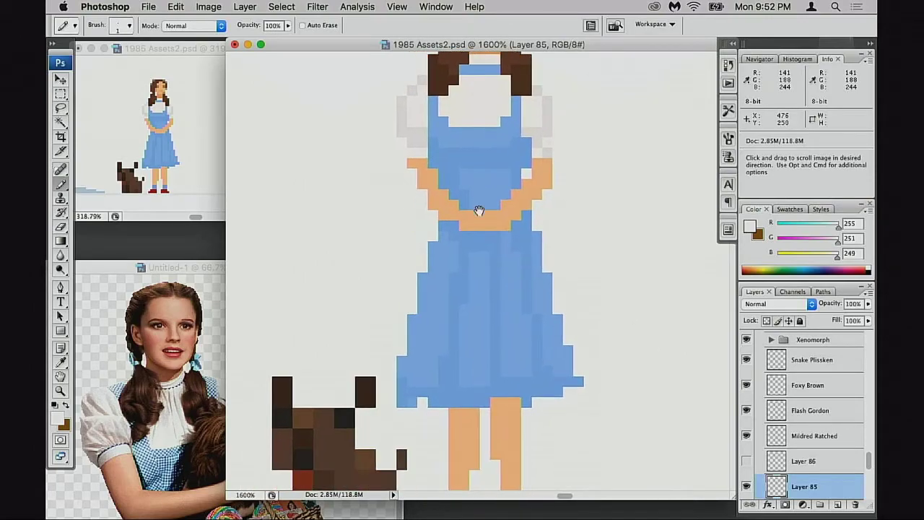
{"action": "scroll", "coordinate": [451, 241], "scroll_direction": "down", "scroll_amount": 4}
{"action": "scroll", "coordinate": [451, 240], "scroll_direction": "right", "scroll_amount": 3}
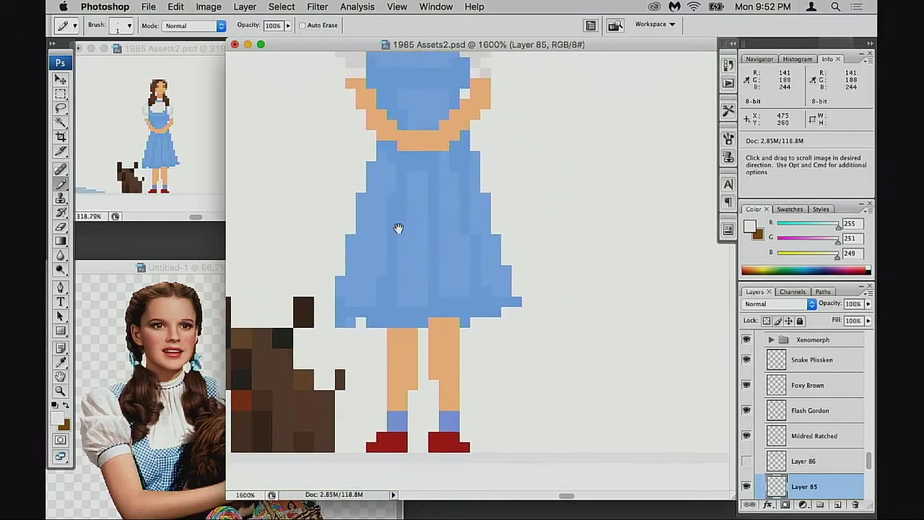
Reframe the small preview of the artwork to view the girl and dog beside the nurse, and return to the enlarged sprite.
{"action": "scroll", "coordinate": [439, 230], "scroll_direction": "left", "scroll_amount": 5}
{"action": "left_click", "coordinate": [178, 171]}
{"action": "scroll", "coordinate": [178, 171], "scroll_direction": "left", "scroll_amount": 3}
{"action": "scroll", "coordinate": [179, 171], "scroll_direction": "up", "scroll_amount": 1}
{"action": "scroll", "coordinate": [178, 171], "scroll_direction": "right", "scroll_amount": 2}
{"action": "left_click", "coordinate": [589, 227]}
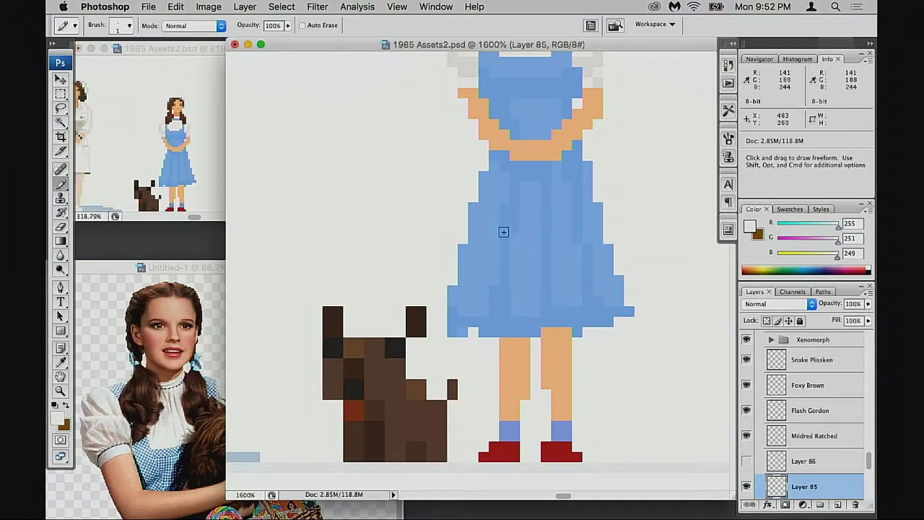
{"action": "left_click", "coordinate": [217, 148]}
{"action": "scroll", "coordinate": [218, 148], "scroll_direction": "down", "scroll_amount": 2}
{"action": "scroll", "coordinate": [218, 148], "scroll_direction": "left", "scroll_amount": 1}
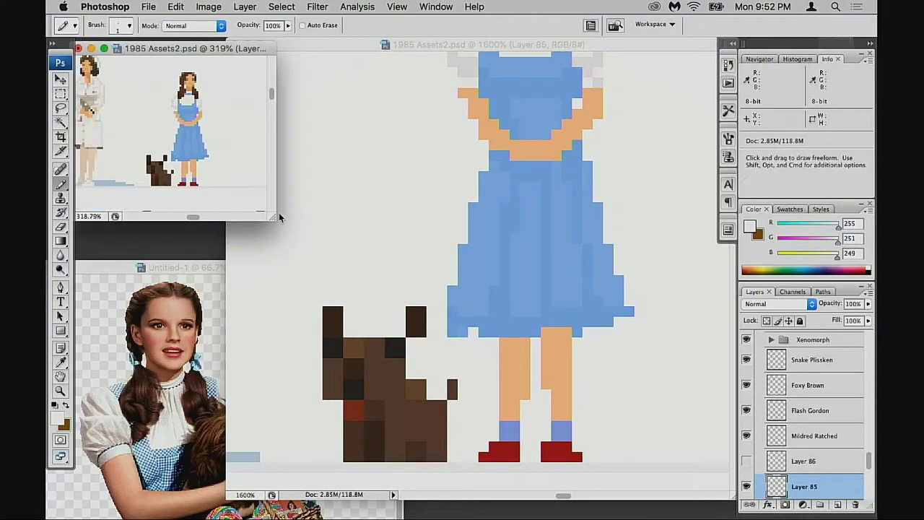
{"action": "left_click_drag", "start_coordinate": [274, 217], "coordinate": [225, 218]}
{"action": "left_click", "coordinate": [528, 199]}
Extend the tops of both legs one pixel row up into the skirt hem with the sampled skin tone.
{"action": "mouse_move", "coordinate": [530, 252]}
{"action": "left_mouse_down"}
{"action": "mouse_move", "coordinate": [520, 241]}
{"action": "mouse_move", "coordinate": [499, 290]}
{"action": "mouse_move", "coordinate": [505, 195]}
{"action": "left_mouse_up"}
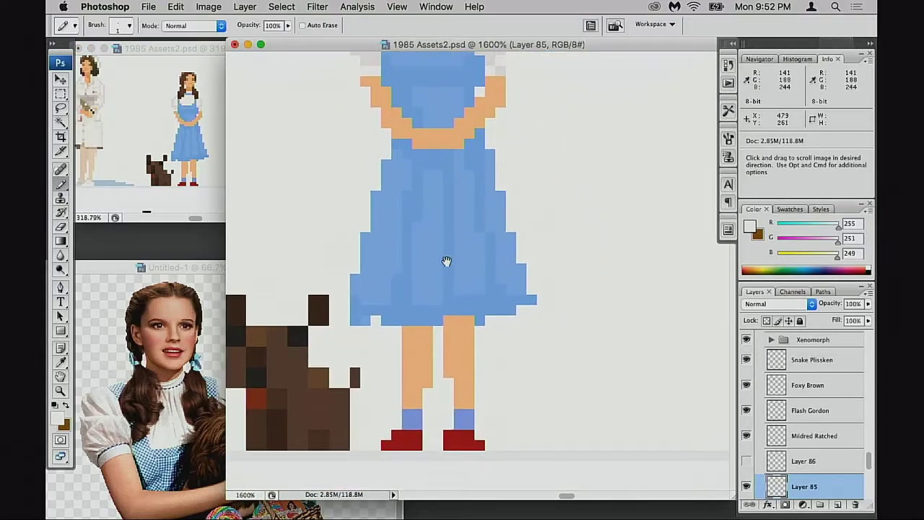
{"action": "left_click", "coordinate": [434, 309], "text": "alt"}
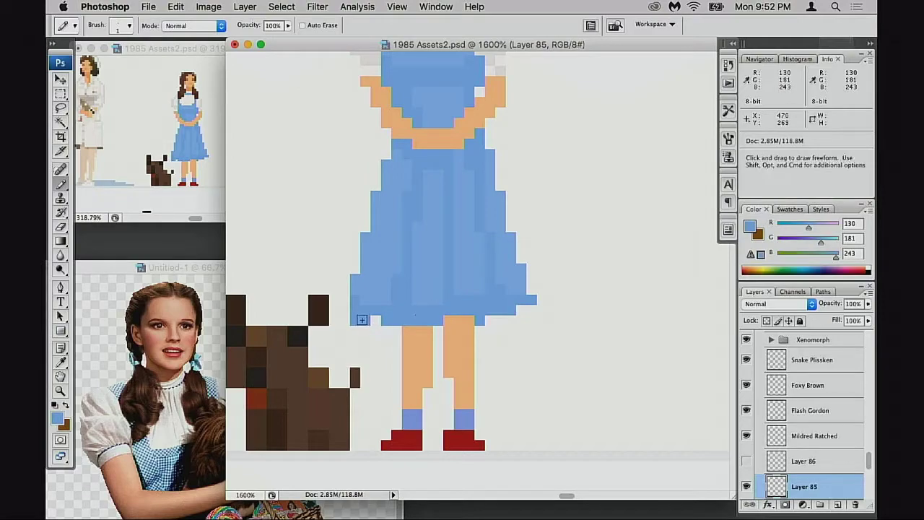
{"action": "key", "text": "space"}
{"action": "left_click_drag", "start_coordinate": [426, 305], "coordinate": [485, 309]}
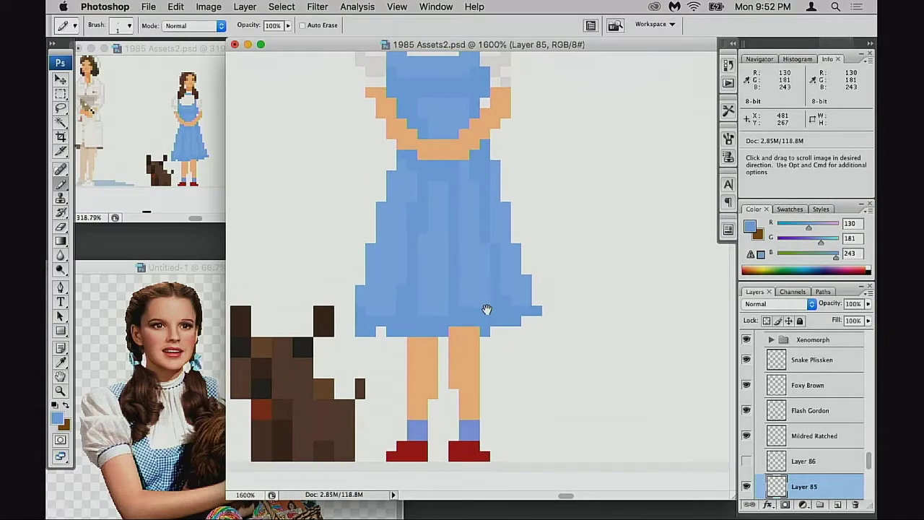
{"action": "left_click", "coordinate": [474, 331], "text": "alt"}
{"action": "left_click", "coordinate": [469, 322]}
{"action": "key", "text": "space"}
{"action": "left_click_drag", "start_coordinate": [463, 343], "coordinate": [473, 327]}
{"action": "key", "text": "space"}
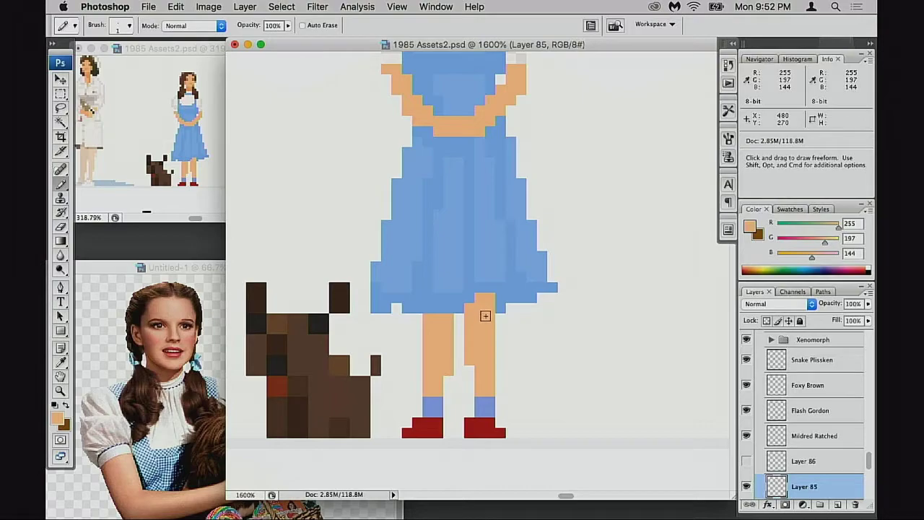
{"action": "mouse_move", "coordinate": [435, 311]}
{"action": "left_mouse_down"}
{"action": "mouse_move", "coordinate": [469, 331]}
{"action": "mouse_move", "coordinate": [472, 306]}
{"action": "mouse_move", "coordinate": [510, 287]}
{"action": "left_mouse_up"}
Examine the skirt hem and legs of the sprite, and compare them with the skirt in the reference photo.
{"action": "key", "text": "space"}
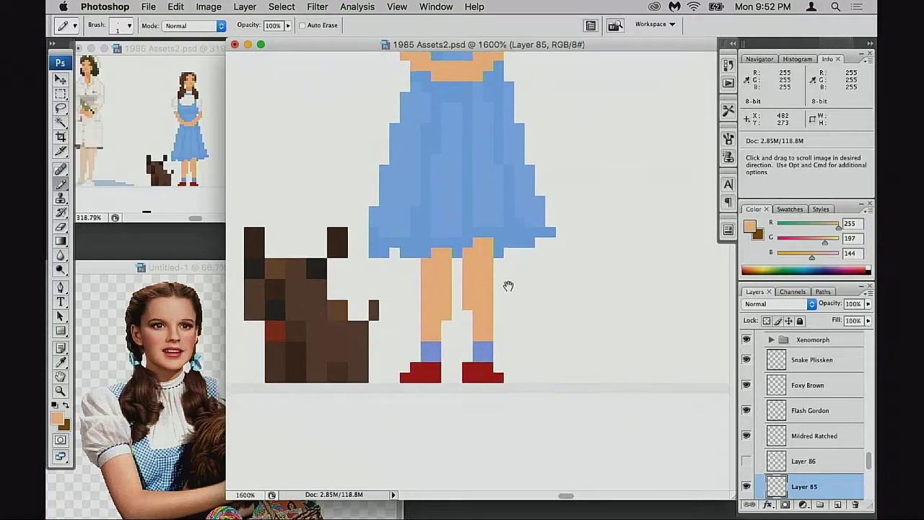
{"action": "key", "text": "space"}
{"action": "mouse_move", "coordinate": [551, 229]}
{"action": "left_mouse_down"}
{"action": "mouse_move", "coordinate": [529, 272]}
{"action": "mouse_move", "coordinate": [553, 280]}
{"action": "left_mouse_up"}
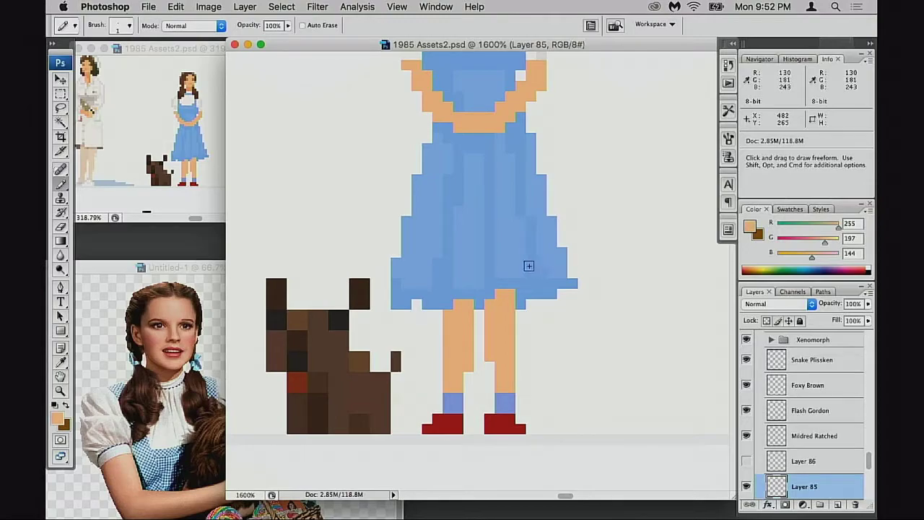
{"action": "key", "text": "space"}
{"action": "left_click_drag", "start_coordinate": [532, 264], "coordinate": [507, 308]}
{"action": "key", "text": "space"}
{"action": "left_click_drag", "start_coordinate": [487, 177], "coordinate": [544, 145]}
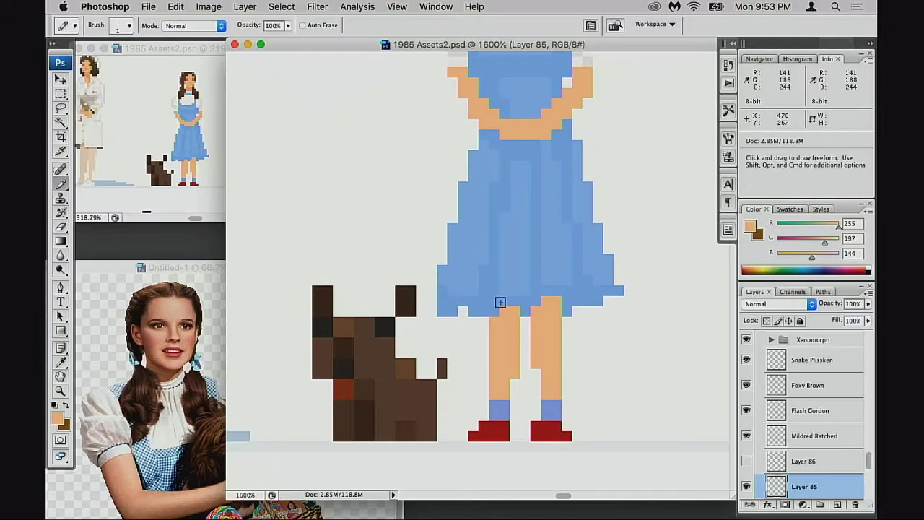
{"action": "key", "text": "space"}
{"action": "left_click_drag", "start_coordinate": [561, 245], "coordinate": [546, 274]}
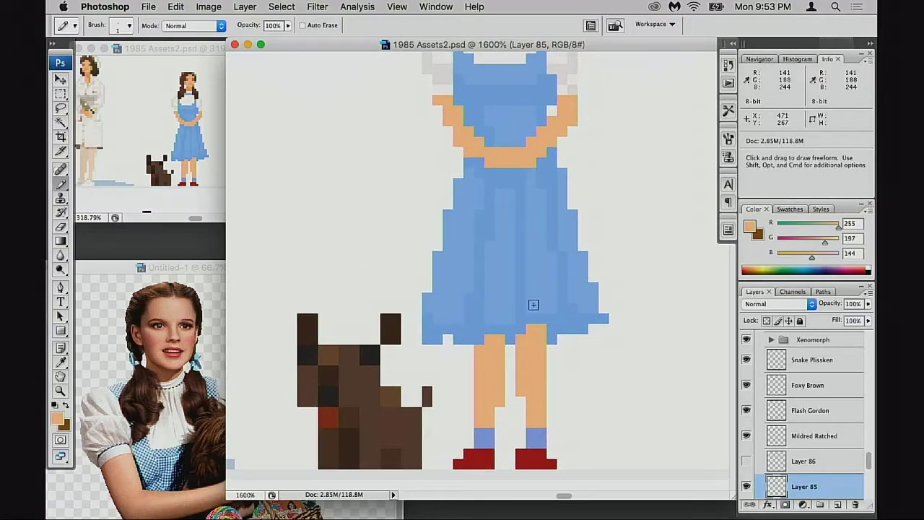
{"action": "left_click", "coordinate": [207, 271]}
{"action": "scroll", "coordinate": [257, 328], "scroll_direction": "down", "scroll_amount": 10}
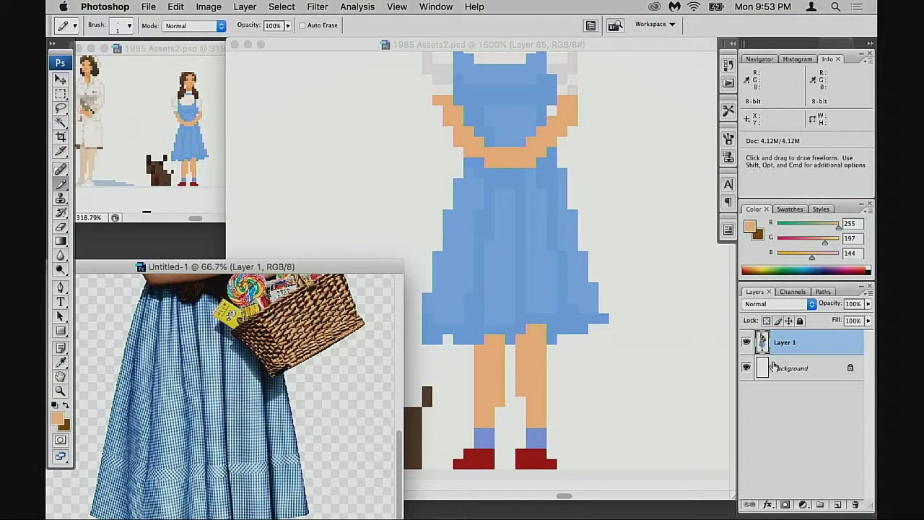
Show the basket on Layer 86 and move it against the girl's arm so it overlaps the upper skirt.
{"action": "left_click", "coordinate": [577, 272]}
{"action": "left_click", "coordinate": [747, 461]}
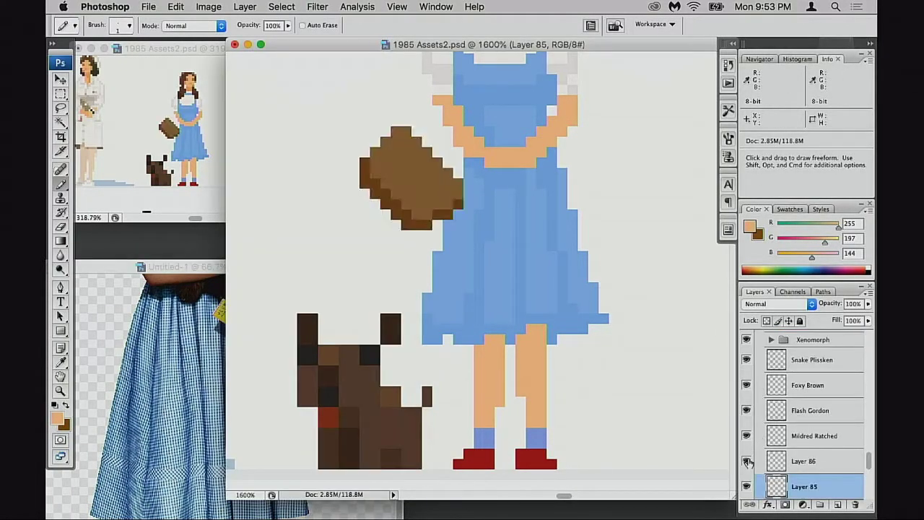
{"action": "left_click", "coordinate": [774, 462]}
{"action": "scroll", "coordinate": [505, 289], "scroll_direction": "left", "scroll_amount": 2}
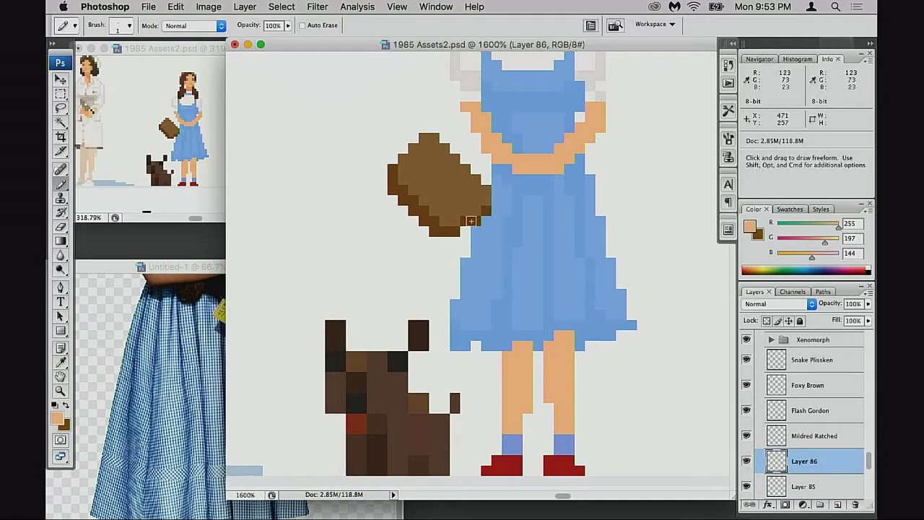
{"action": "key", "text": "v"}
{"action": "left_click_drag", "start_coordinate": [471, 221], "coordinate": [499, 233]}
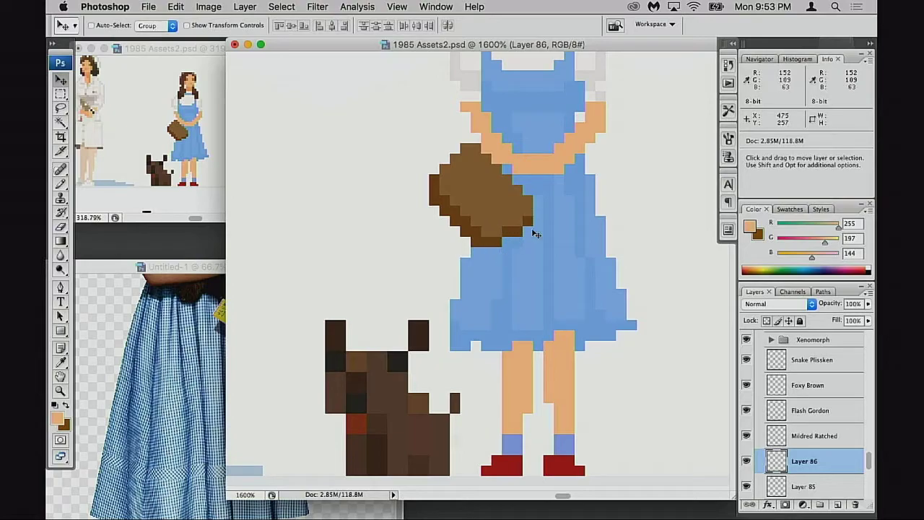
Examine the basket's placement against the arms, skirt and dog.
{"action": "scroll", "coordinate": [528, 281], "scroll_direction": "right", "scroll_amount": 1}
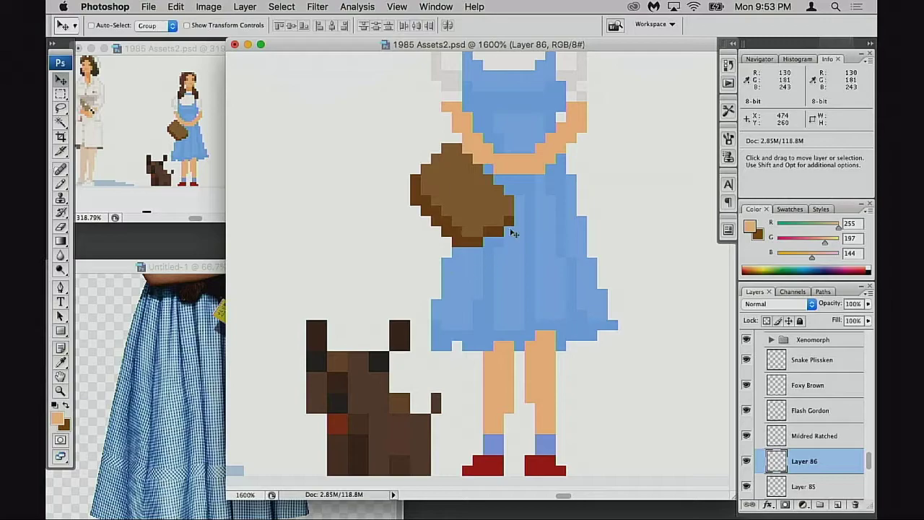
{"action": "scroll", "coordinate": [480, 299], "scroll_direction": "right", "scroll_amount": 4}
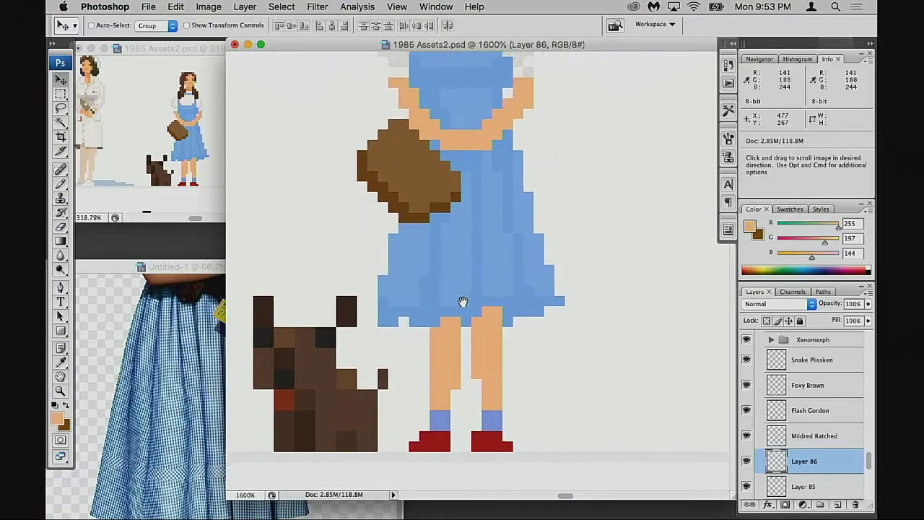
{"action": "scroll", "coordinate": [457, 291], "scroll_direction": "up", "scroll_amount": 1}
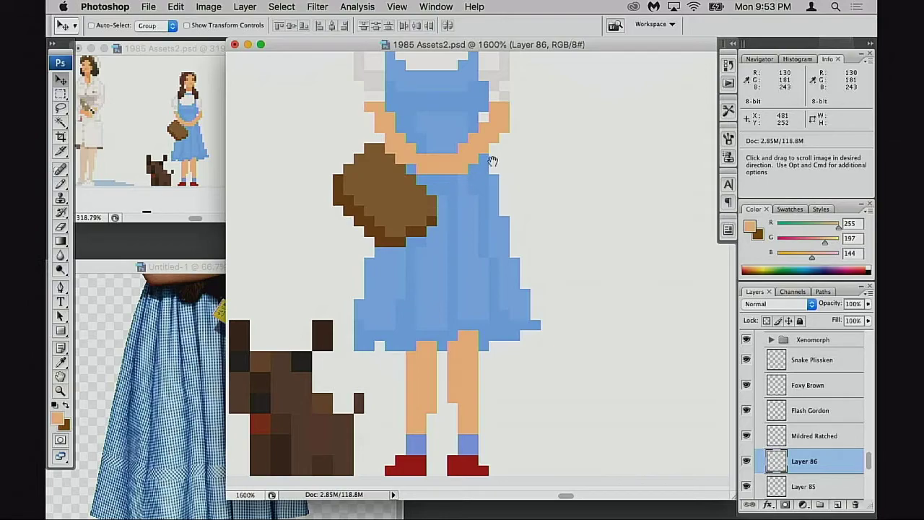
{"action": "scroll", "coordinate": [453, 239], "scroll_direction": "left", "scroll_amount": 2}
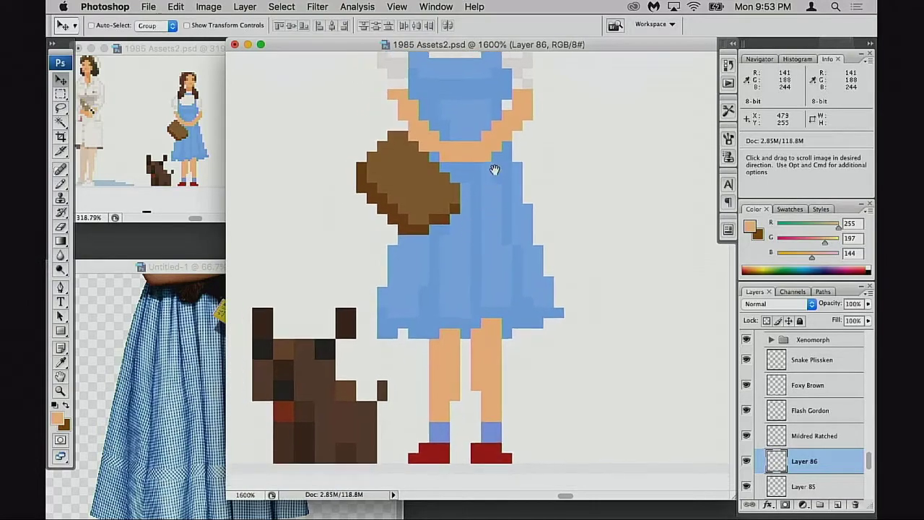
{"action": "scroll", "coordinate": [433, 262], "scroll_direction": "up", "scroll_amount": 1}
{"action": "scroll", "coordinate": [500, 245], "scroll_direction": "down", "scroll_amount": 3}
{"action": "scroll", "coordinate": [501, 245], "scroll_direction": "left", "scroll_amount": 3}
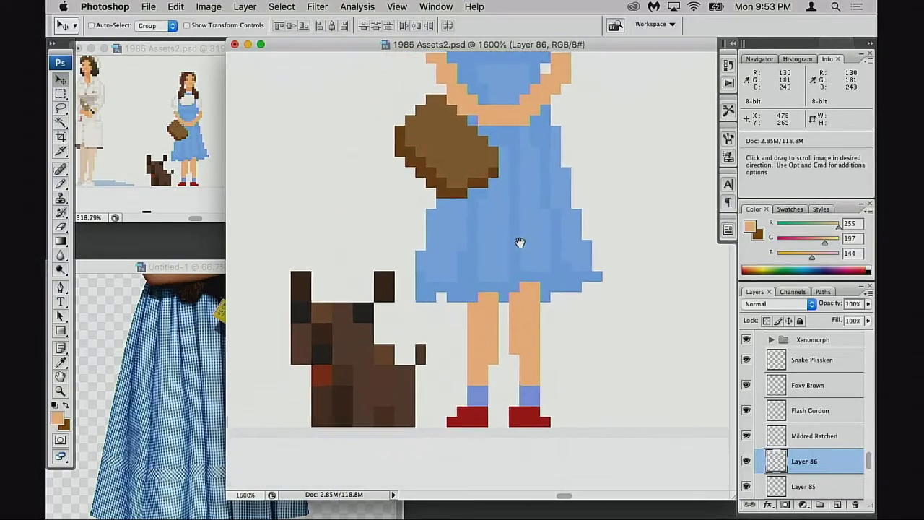
Enlarge the reference photo to 100% to study the skirt's folds and hem, and return to the sprite with the Pencil.
{"action": "key", "text": "ctrl+Tab"}
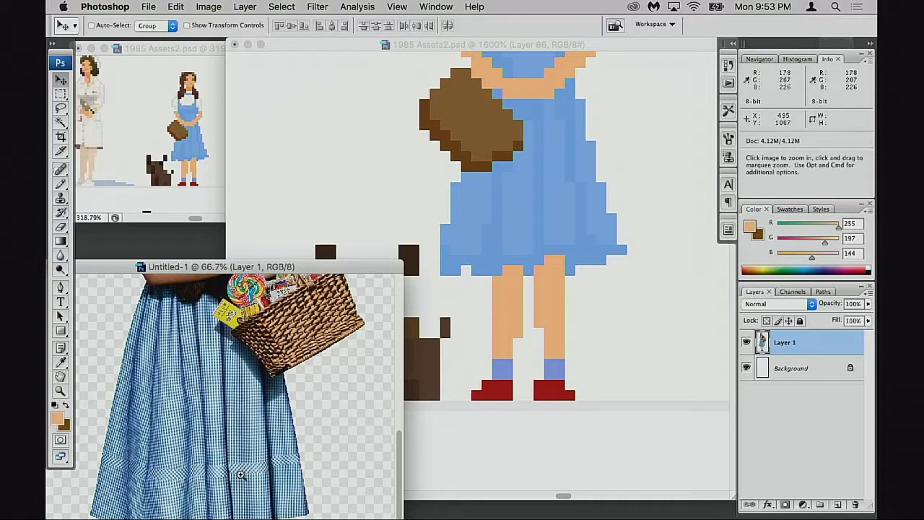
{"action": "key", "text": "ctrl+plus"}
{"action": "left_click_drag", "start_coordinate": [243, 464], "coordinate": [285, 386]}
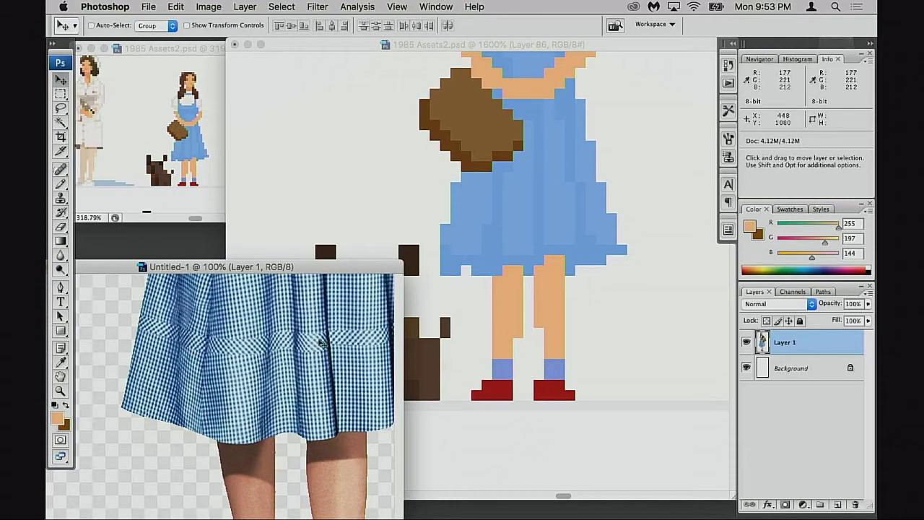
{"action": "scroll", "coordinate": [340, 366], "scroll_direction": "right", "scroll_amount": 3}
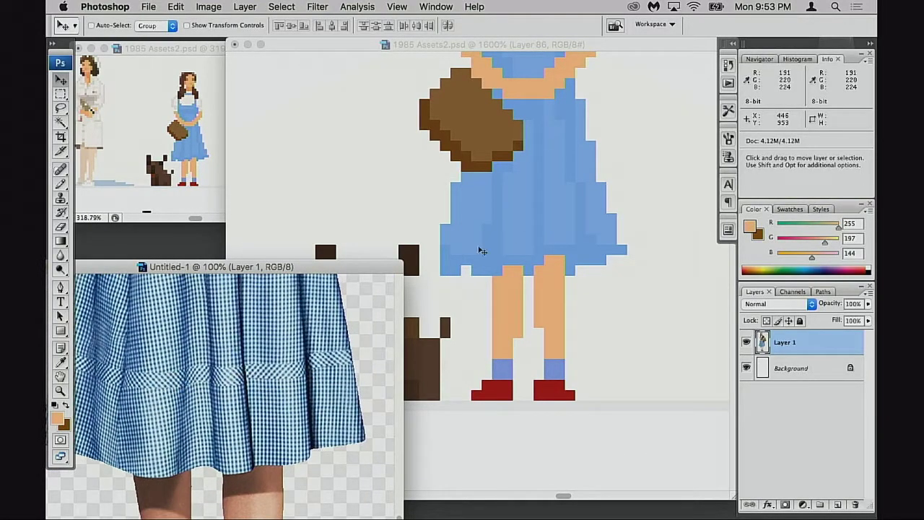
{"action": "left_click", "coordinate": [611, 270]}
{"action": "key", "text": "b"}
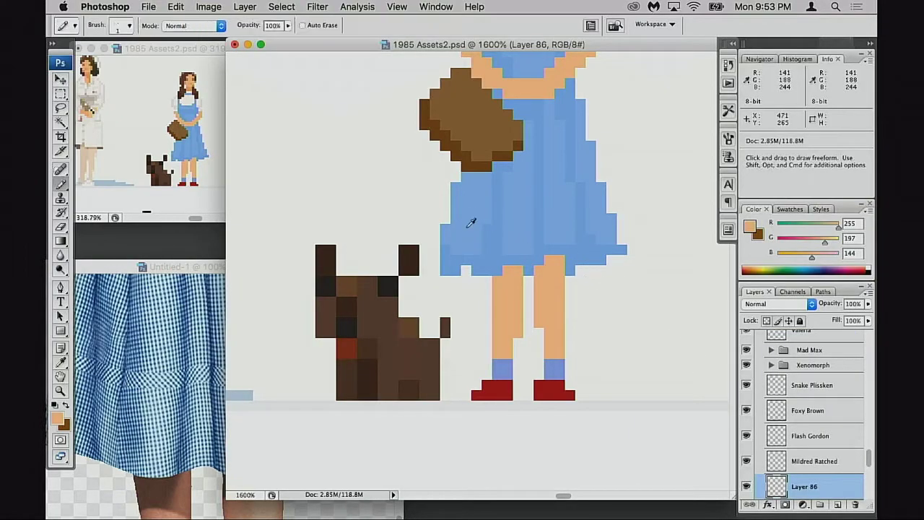
Paint a light band on the lower skirt of Layer 85, using sampled skirt blue, Screen mode and 30% opacity.
{"action": "left_click", "coordinate": [465, 227], "text": "alt"}
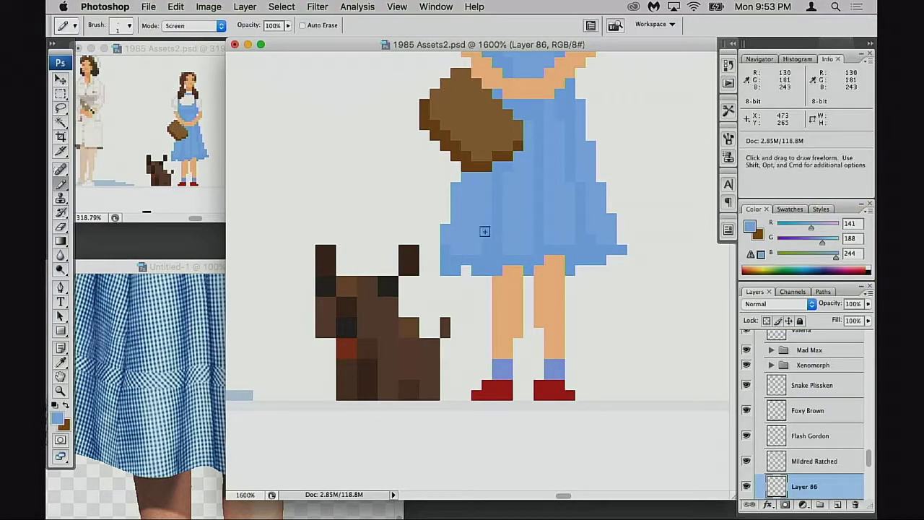
{"action": "key", "text": "shift+alt+s"}
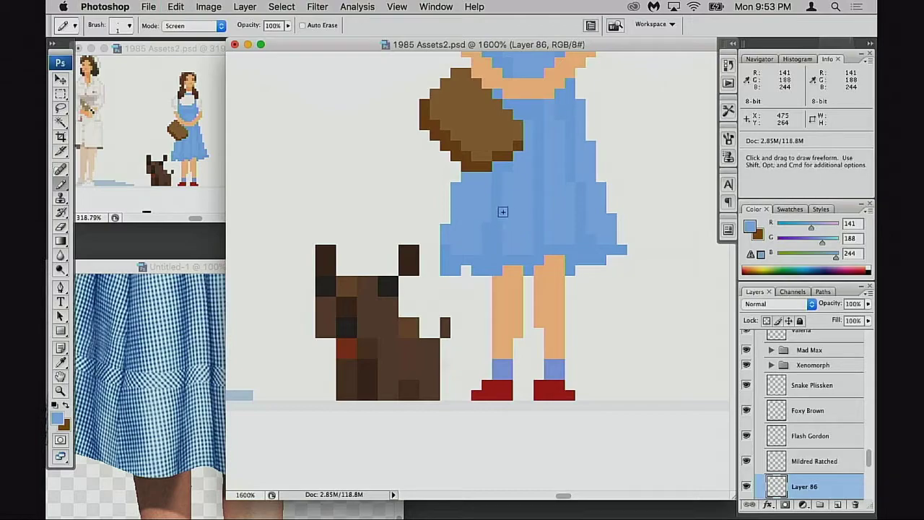
{"action": "scroll", "coordinate": [806, 469], "scroll_direction": "down", "scroll_amount": 3}
{"action": "left_click", "coordinate": [777, 442]}
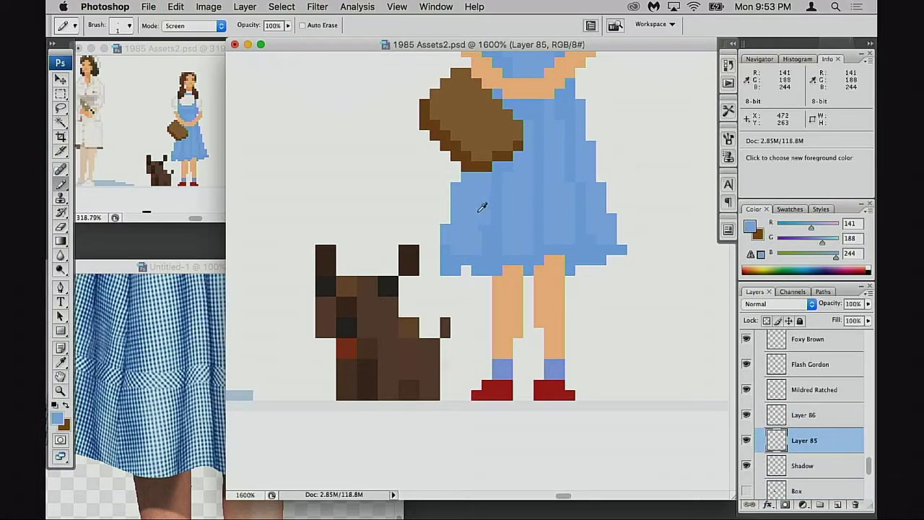
{"action": "key", "text": "3"}
{"action": "left_click_drag", "start_coordinate": [452, 215], "coordinate": [492, 215]}
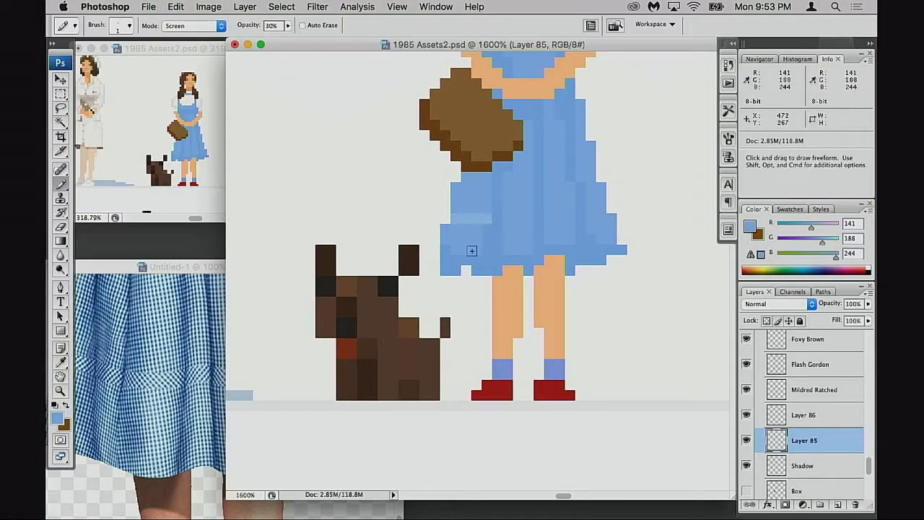
Widen the band into a strip across the lower skirt with its sampled light blue, using the Pencil in Normal mode.
{"action": "left_click", "coordinate": [477, 214], "text": "alt"}
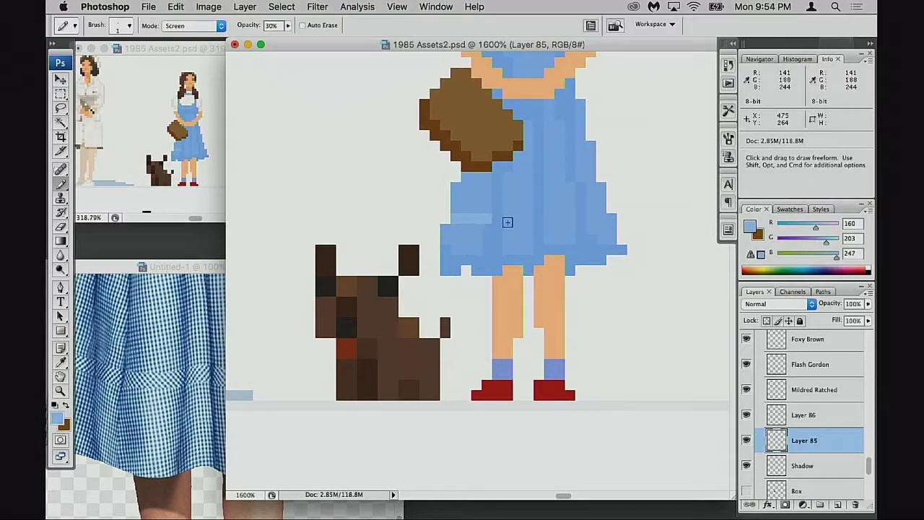
{"action": "key", "text": "2"}
{"action": "key", "text": "0"}
{"action": "left_click_drag", "start_coordinate": [452, 208], "coordinate": [491, 209]}
{"action": "key", "text": "super+z"}
{"action": "key", "text": "shift+alt+n"}
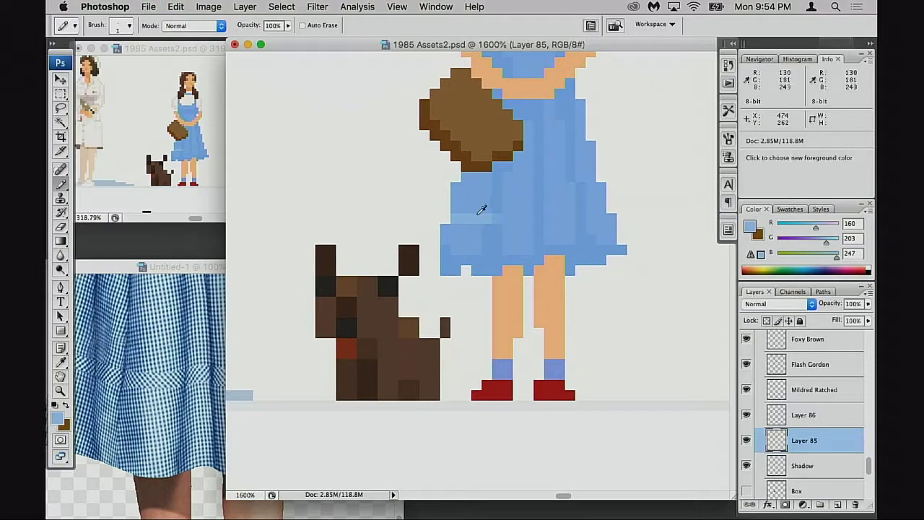
{"action": "mouse_move", "coordinate": [456, 209]}
{"action": "left_mouse_down"}
{"action": "mouse_move", "coordinate": [507, 223]}
{"action": "mouse_move", "coordinate": [498, 208]}
{"action": "mouse_move", "coordinate": [516, 216]}
{"action": "mouse_move", "coordinate": [489, 216]}
{"action": "mouse_move", "coordinate": [572, 202]}
{"action": "mouse_move", "coordinate": [563, 215]}
{"action": "mouse_move", "coordinate": [586, 209]}
{"action": "left_mouse_up"}
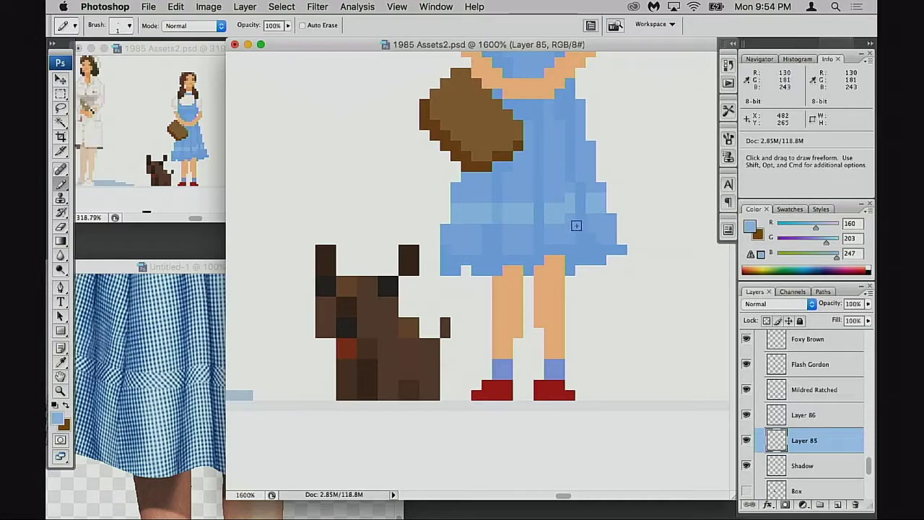
Sample the mid blue where a fold crosses the light band and touch up the skirt's fold shading with it.
{"action": "scroll", "coordinate": [576, 225], "scroll_direction": "right", "scroll_amount": 1}
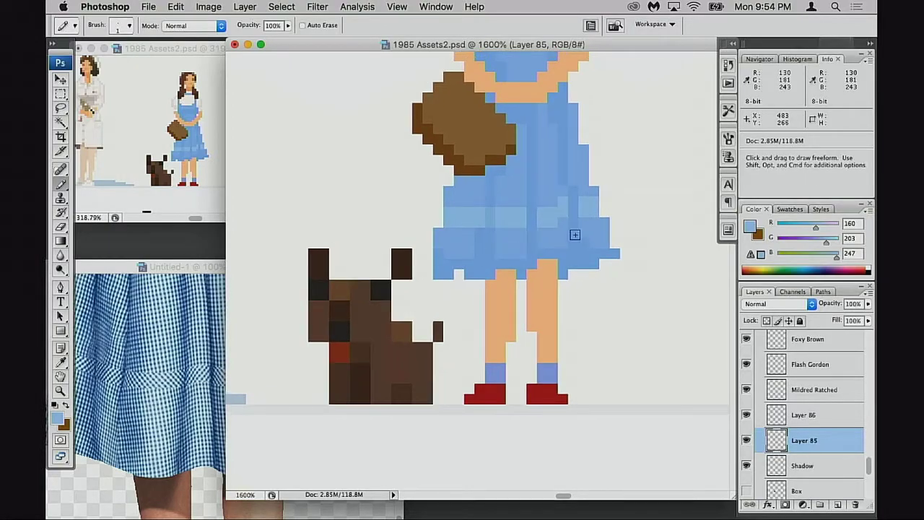
{"action": "left_click", "coordinate": [497, 217], "text": "alt"}
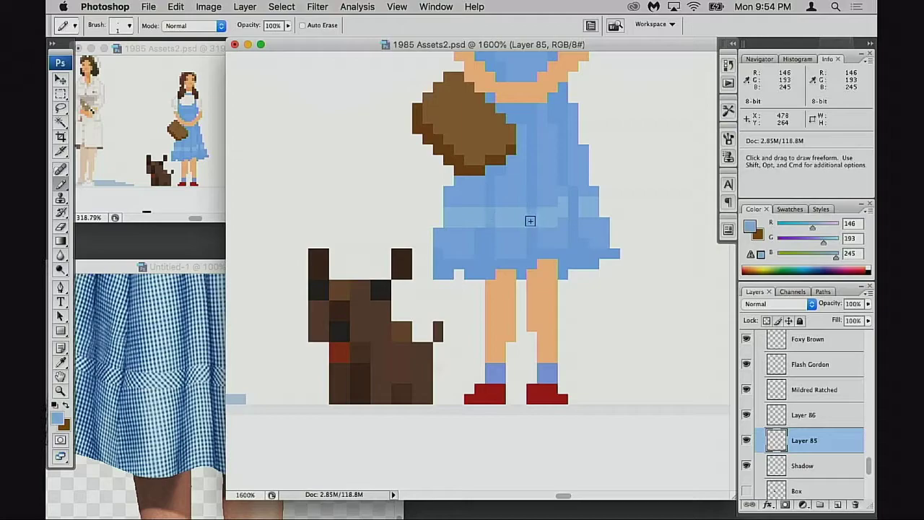
{"action": "left_click_drag", "start_coordinate": [551, 243], "coordinate": [563, 260]}
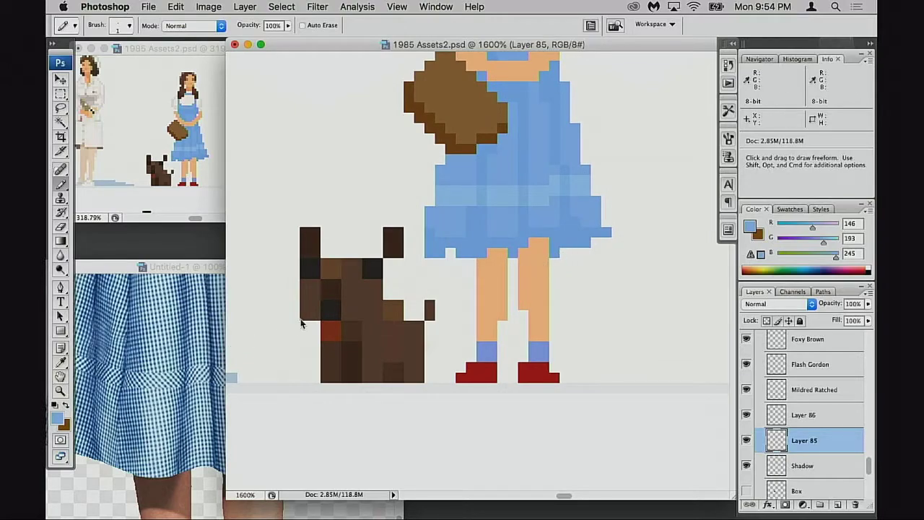
Zoom the reference photo out to 50% to study the dress hem, and extend the sprite's hem over the top of one leg.
{"action": "left_click", "coordinate": [194, 368]}
{"action": "left_click_drag", "start_coordinate": [195, 367], "coordinate": [219, 417]}
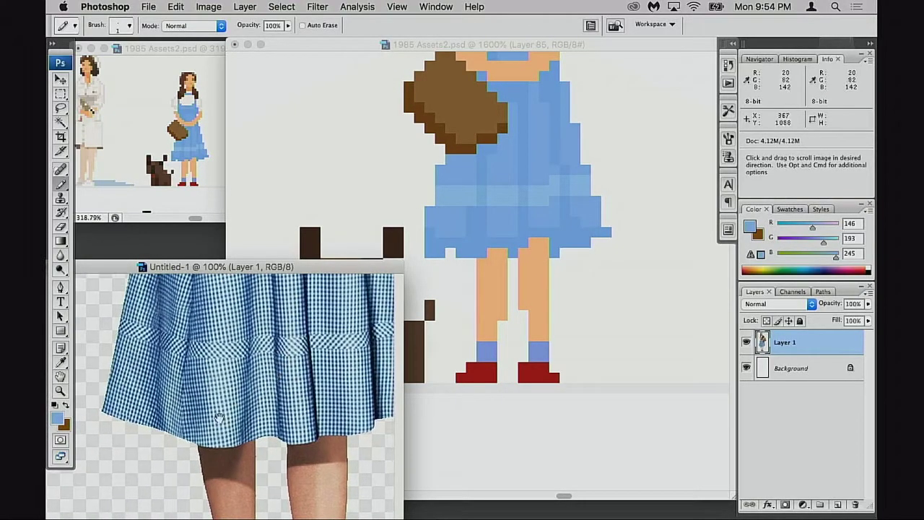
{"action": "left_click", "coordinate": [256, 418], "text": "alt"}
{"action": "left_click", "coordinate": [254, 417], "text": "alt"}
{"action": "left_click_drag", "start_coordinate": [303, 266], "coordinate": [343, 135]}
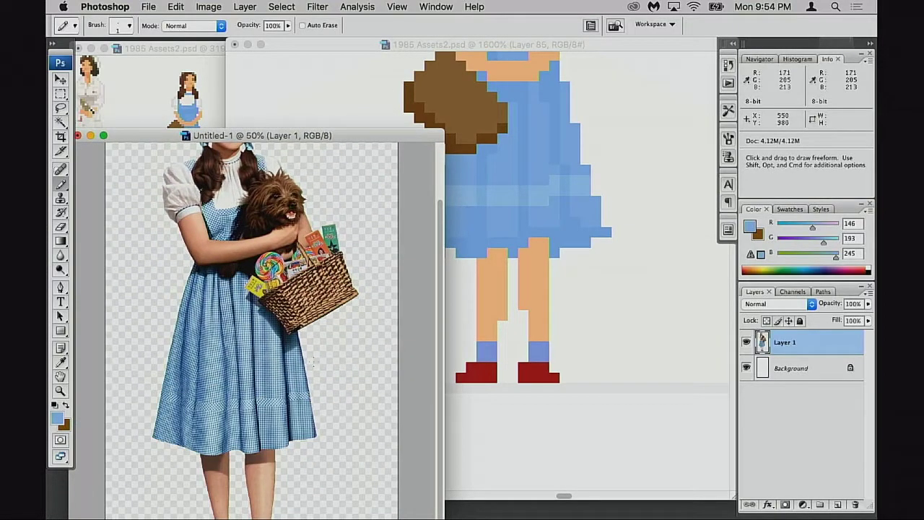
{"action": "left_click", "coordinate": [533, 310]}
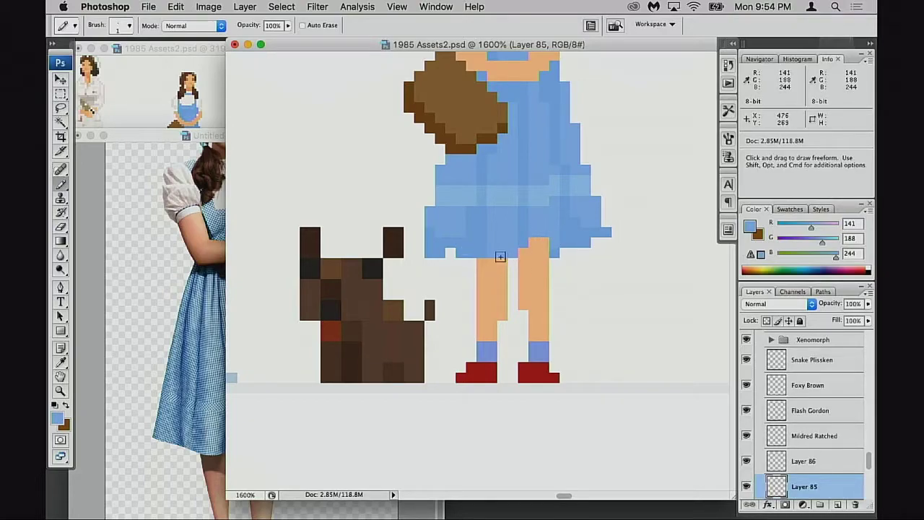
Examine the full dress, hem and legs in the reference photo and compare them with the sprite's skirt.
{"action": "left_click", "coordinate": [184, 387]}
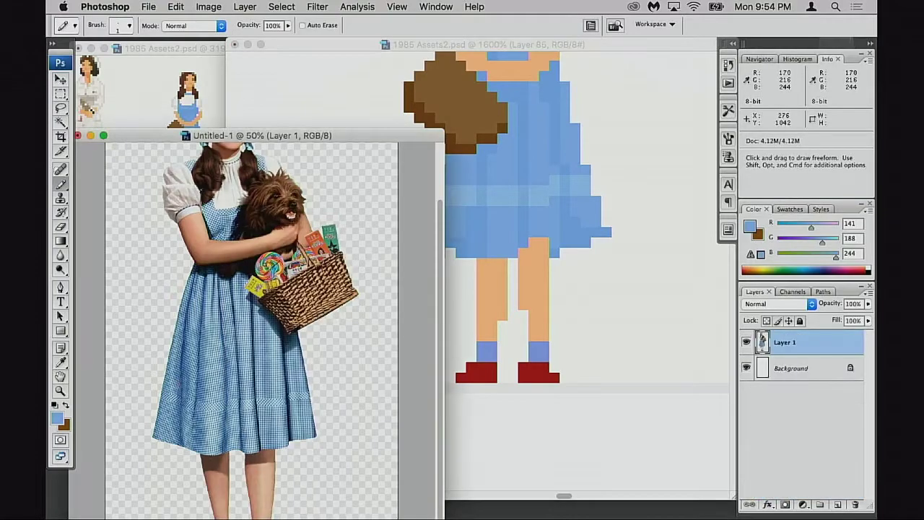
{"action": "key", "text": "v"}
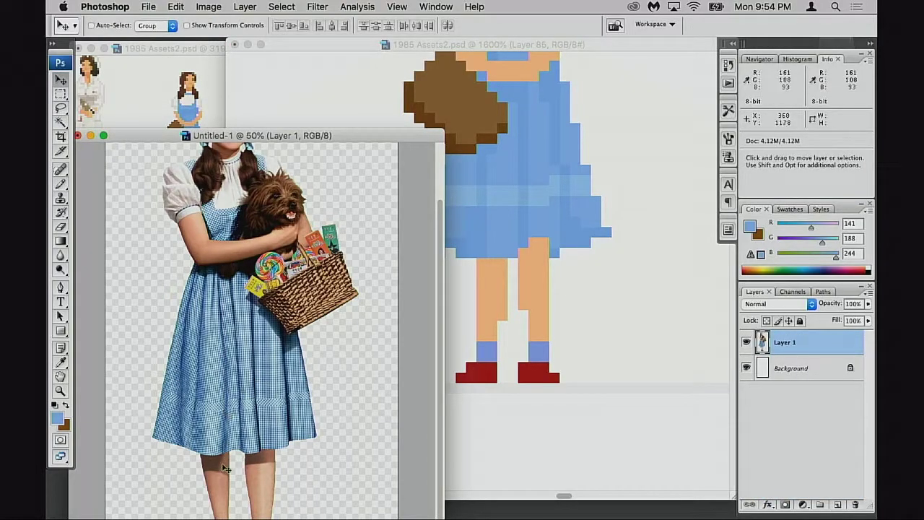
{"action": "scroll", "coordinate": [245, 433], "scroll_direction": "up", "scroll_amount": 3}
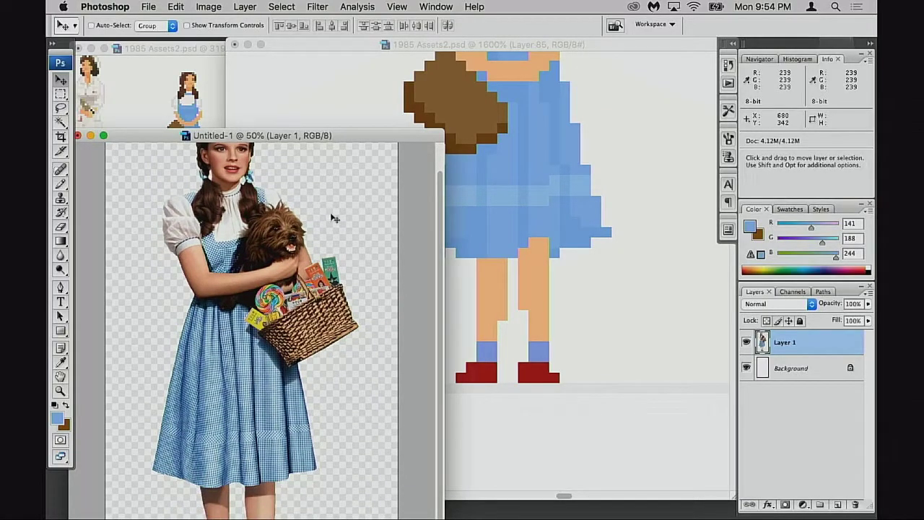
{"action": "left_click_drag", "start_coordinate": [255, 322], "coordinate": [255, 290]}
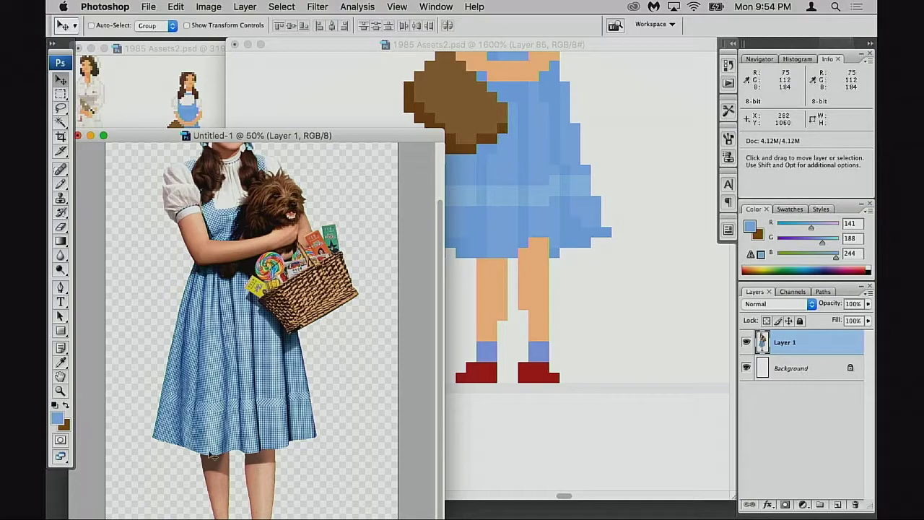
{"action": "left_click_drag", "start_coordinate": [226, 442], "coordinate": [244, 410]}
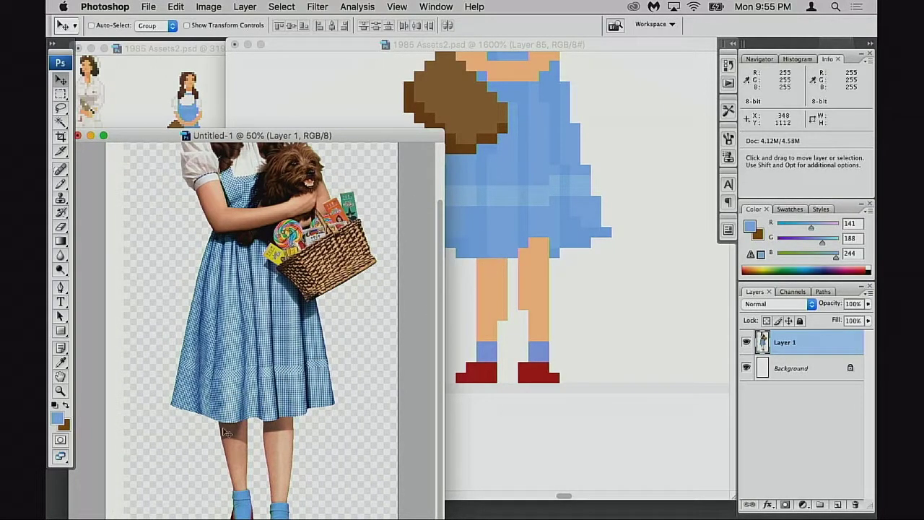
{"action": "left_click", "coordinate": [543, 269]}
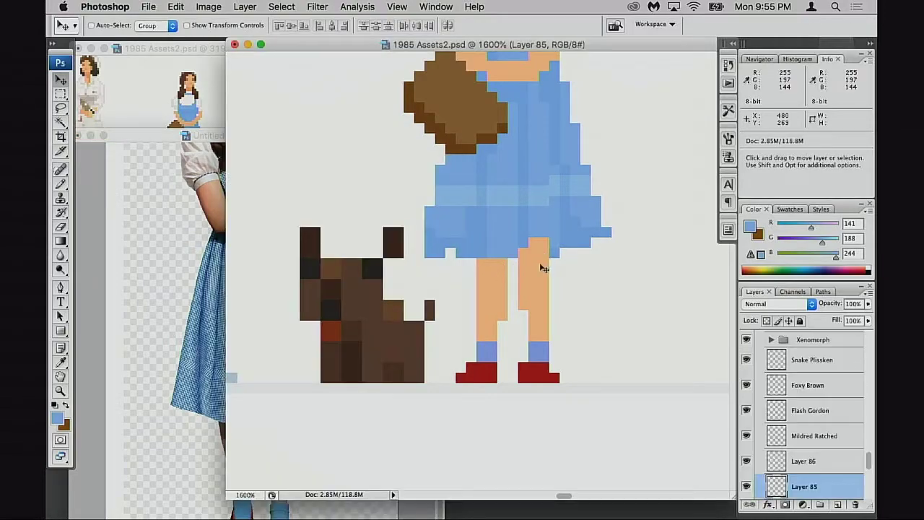
{"action": "left_click", "coordinate": [211, 375]}
{"action": "left_click", "coordinate": [572, 289]}
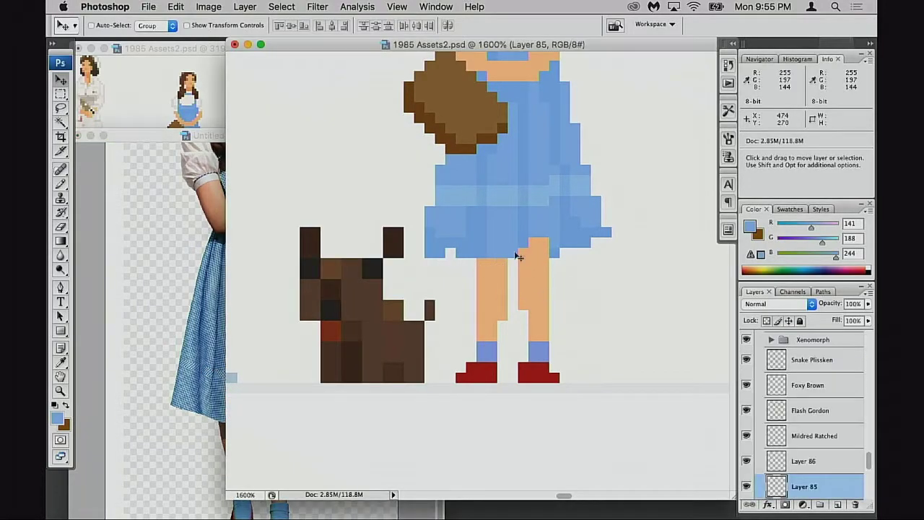
Erase single pixels along the bottom of the skirt on both sides of the legs to make the hem uneven.
{"action": "key", "text": "e"}
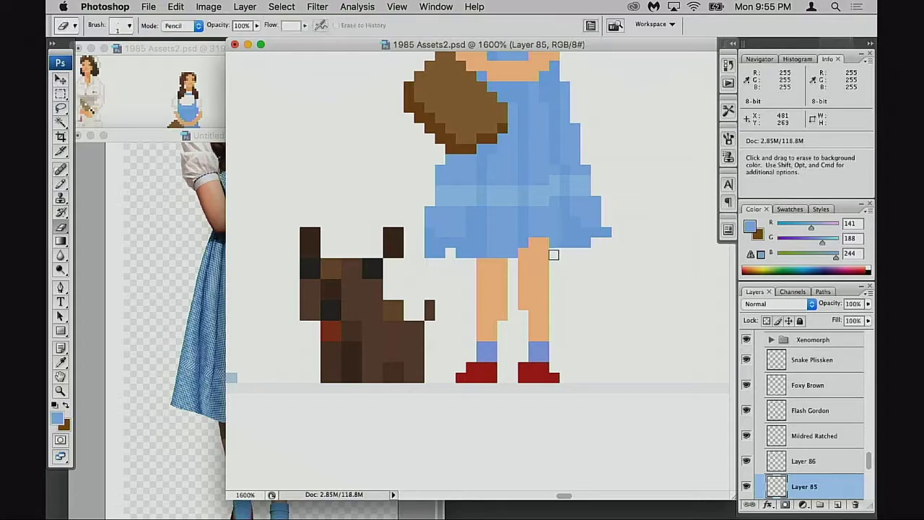
{"action": "key", "text": "b"}
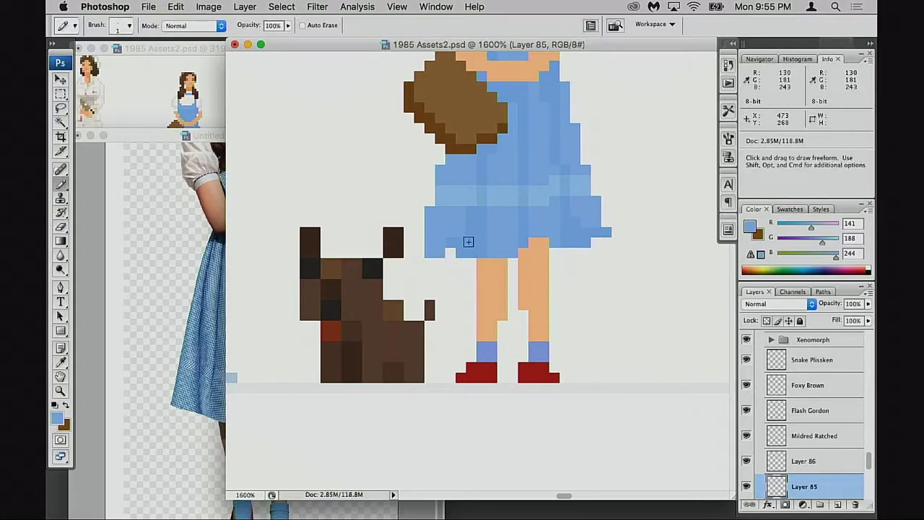
{"action": "scroll", "coordinate": [532, 268], "scroll_direction": "up", "scroll_amount": 1}
{"action": "scroll", "coordinate": [532, 268], "scroll_direction": "right", "scroll_amount": 1}
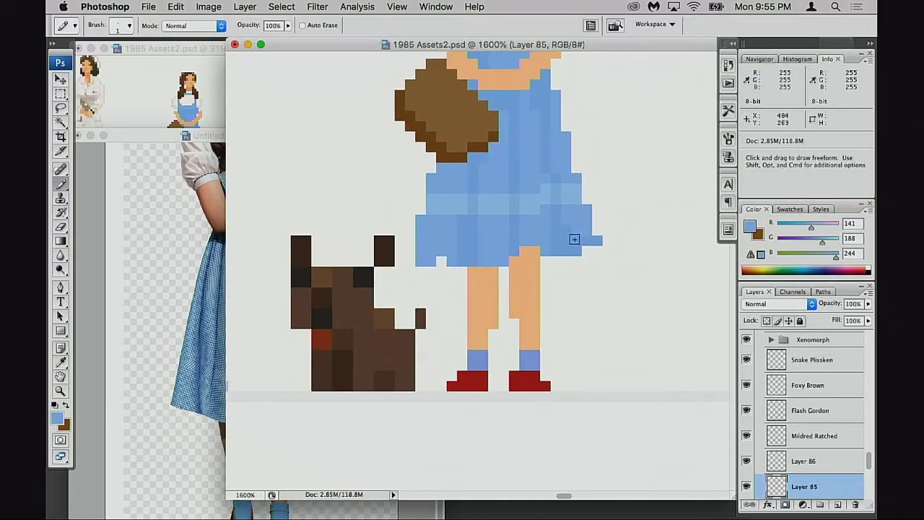
{"action": "key", "text": "e"}
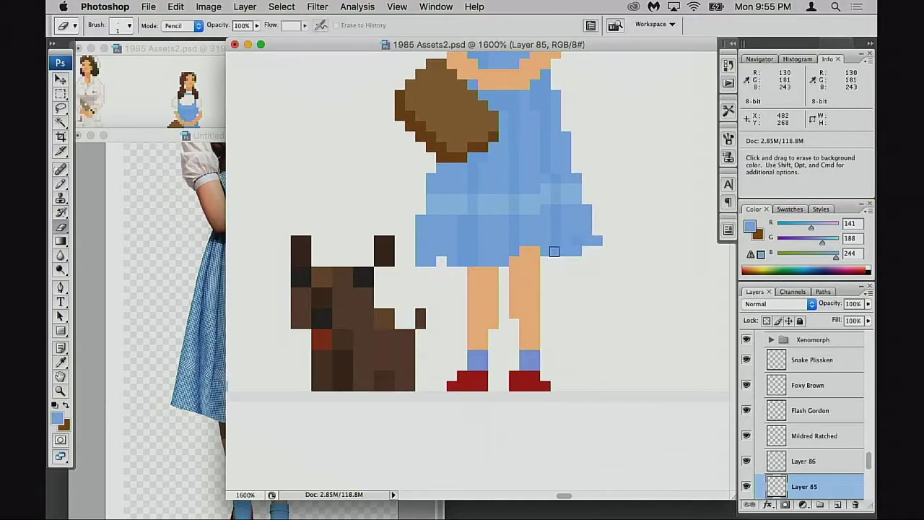
{"action": "scroll", "coordinate": [514, 287], "scroll_direction": "up", "scroll_amount": 1}
{"action": "scroll", "coordinate": [515, 287], "scroll_direction": "right", "scroll_amount": 1}
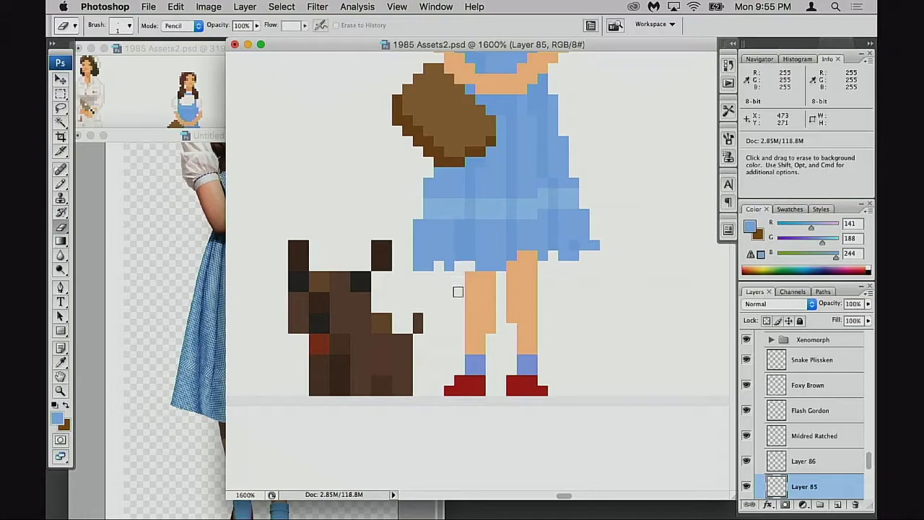
Retouch the top of the leg near the dog with skin tone and fill the notch in the adjacent hem with sampled blue.
{"action": "key", "text": "b"}
{"action": "left_click", "coordinate": [476, 274], "text": "alt"}
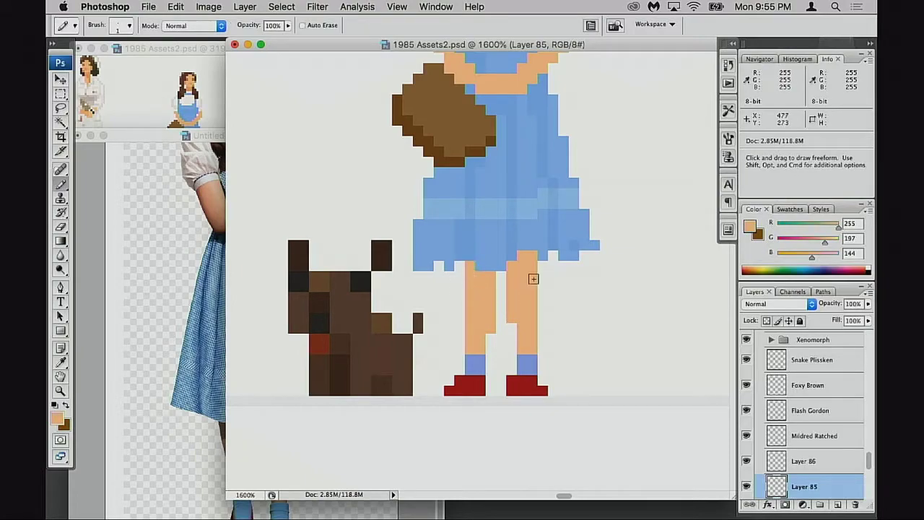
{"action": "scroll", "coordinate": [498, 288], "scroll_direction": "up", "scroll_amount": 1}
{"action": "left_click", "coordinate": [449, 262], "text": "alt"}
{"action": "left_click", "coordinate": [444, 272]}
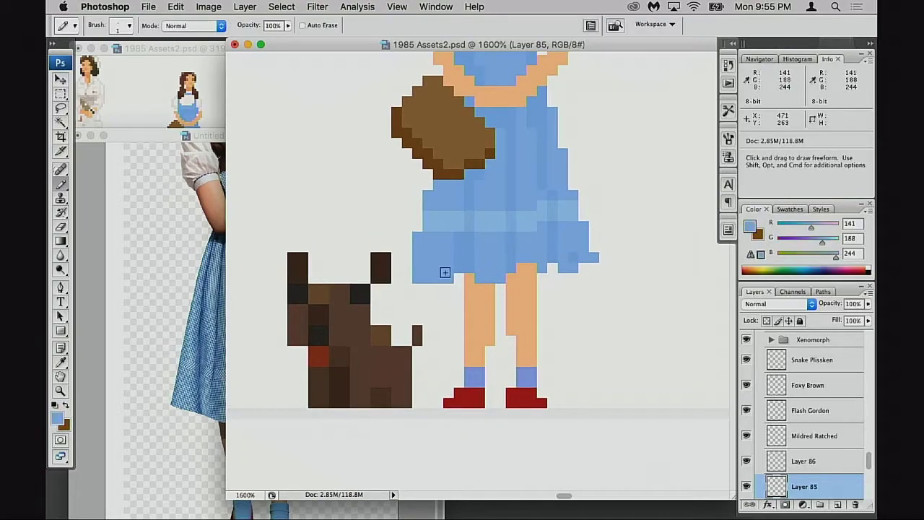
{"action": "key", "text": "ctrl+Tab"}
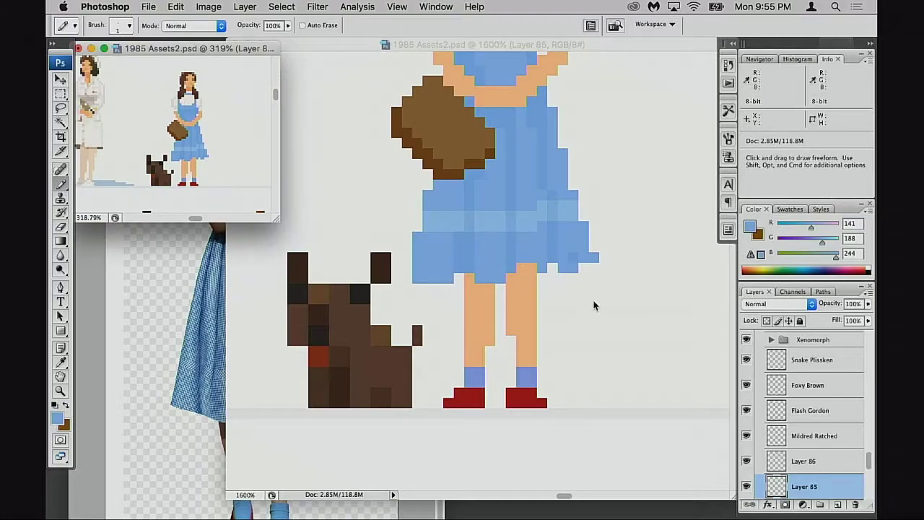
{"action": "key", "text": "ctrl+Tab"}
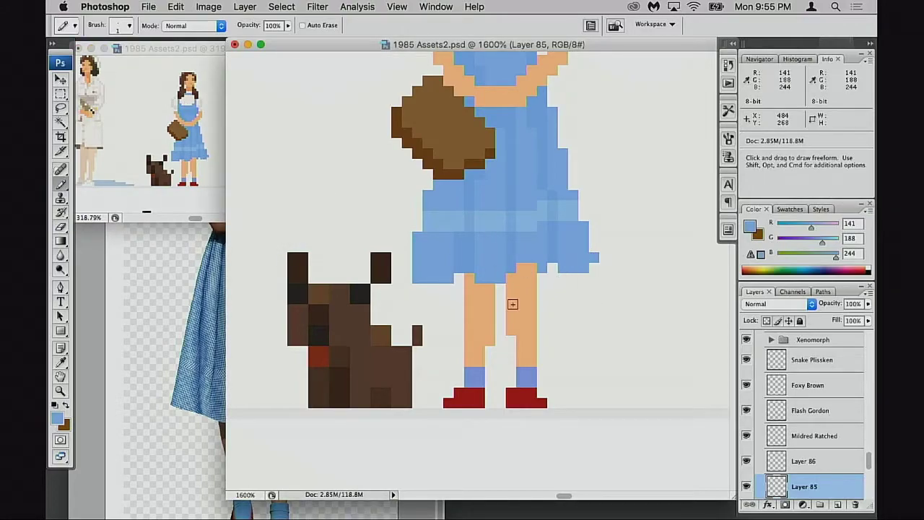
Reshape the hem over the leg farther from the dog with sampled skin tone and blue, and fill the remaining gaps in darker blue.
{"action": "scroll", "coordinate": [512, 304], "scroll_direction": "up", "scroll_amount": 1}
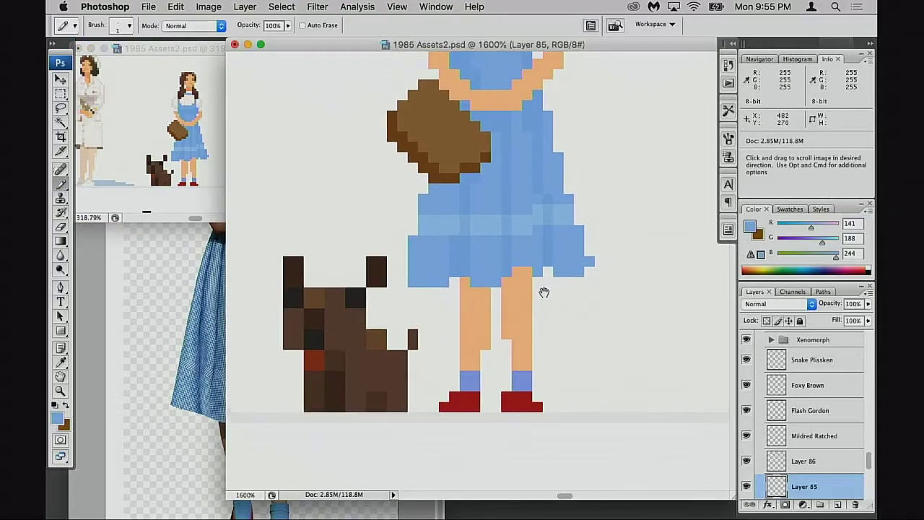
{"action": "left_click", "coordinate": [510, 275], "text": "alt"}
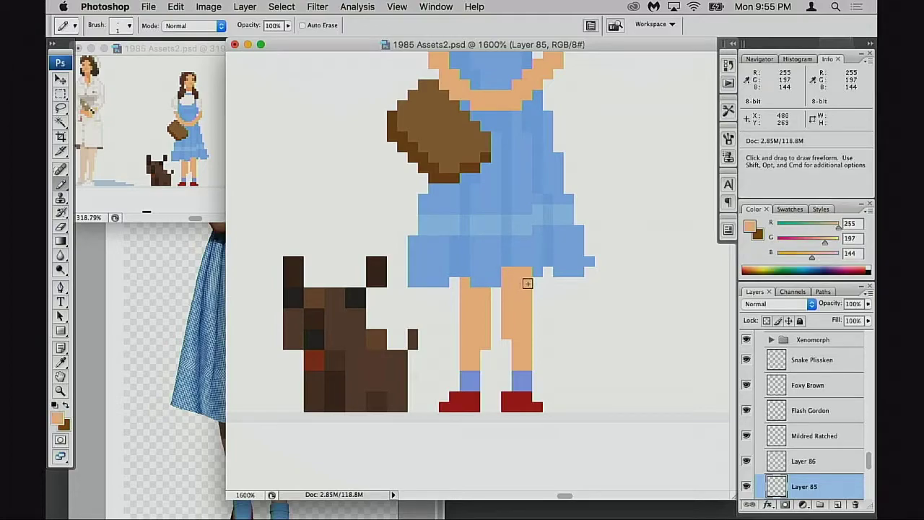
{"action": "left_click", "coordinate": [528, 265], "text": "alt"}
{"action": "left_click", "coordinate": [525, 283]}
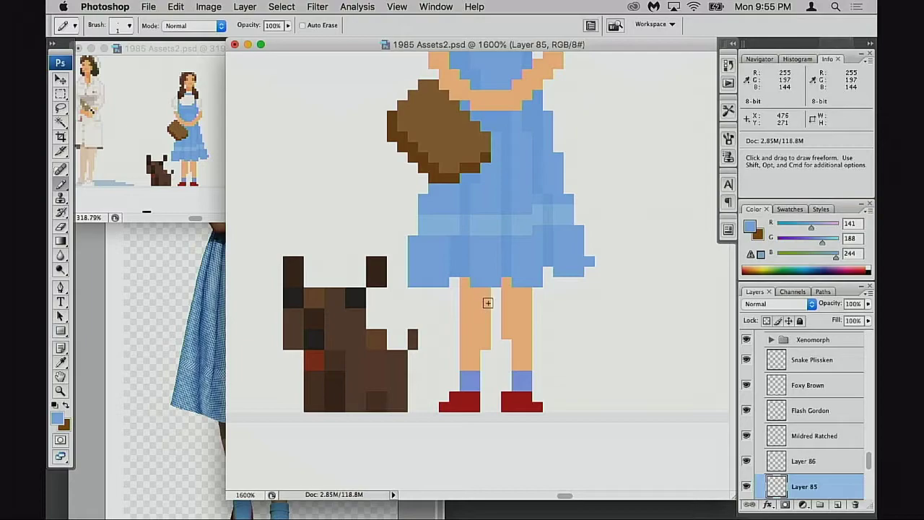
{"action": "key", "text": "alt"}
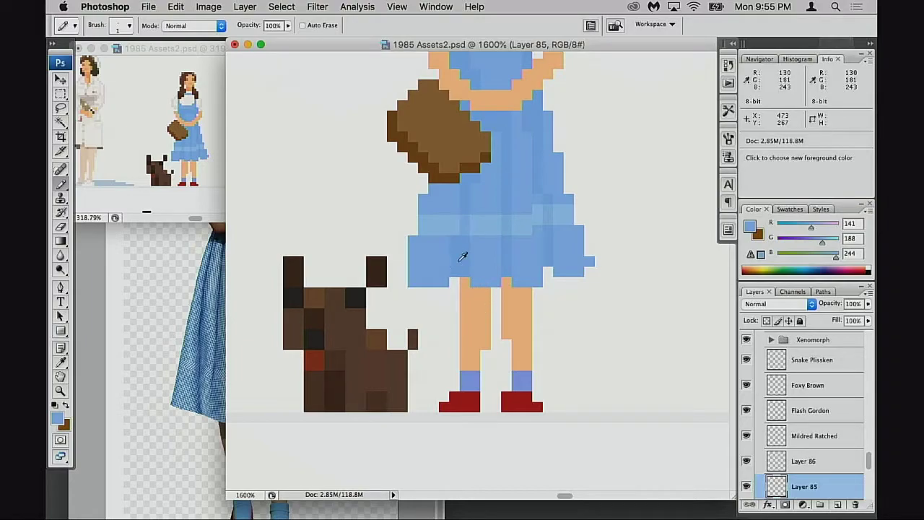
{"action": "left_click", "coordinate": [465, 254], "text": "alt"}
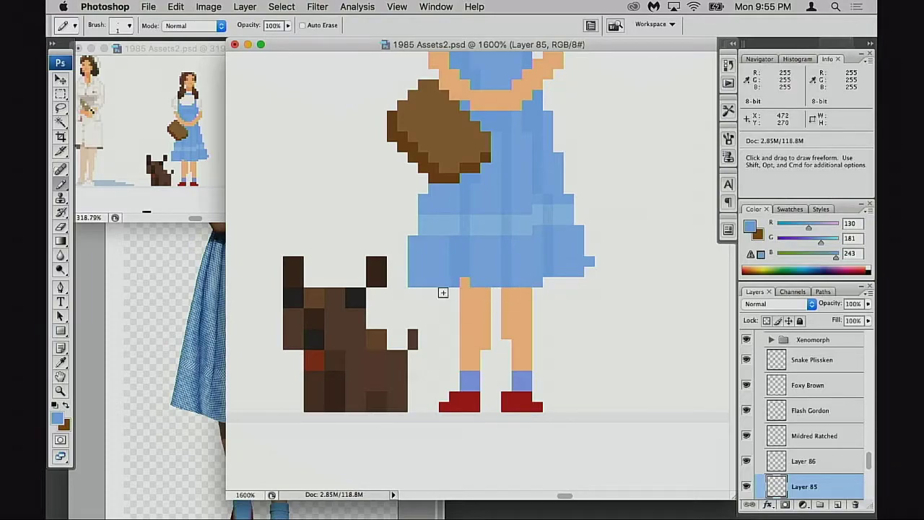
Select the hem corner nearest the dog with the marquee and move it up one pixel.
{"action": "key", "text": "m"}
{"action": "left_click_drag", "start_coordinate": [397, 256], "coordinate": [469, 297]}
{"action": "left_click_drag", "start_coordinate": [390, 238], "coordinate": [454, 306]}
{"action": "left_click", "coordinate": [422, 327]}
{"action": "left_click_drag", "start_coordinate": [408, 257], "coordinate": [459, 277]}
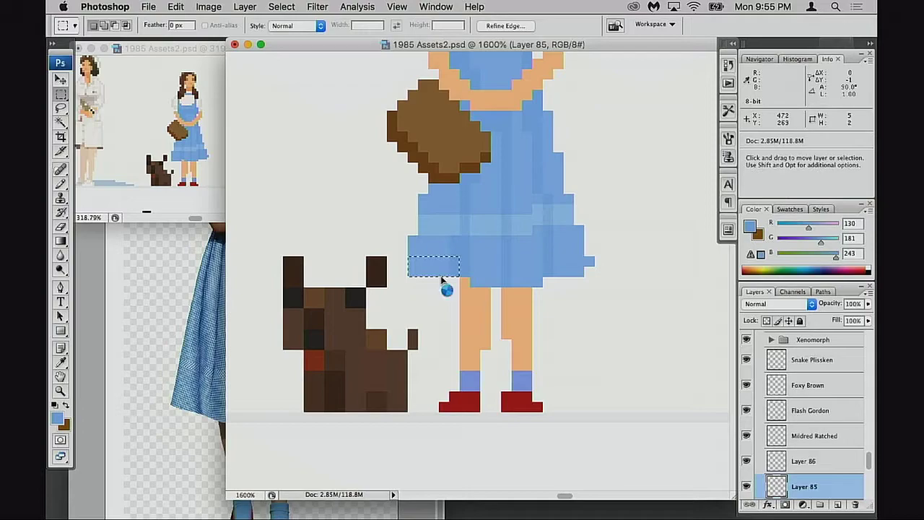
Try skin-tone pixels in the hem above both legs, refilling the hem over the leg nearest the dog with sampled blue.
{"action": "key", "text": "super+d"}
{"action": "key", "text": "b"}
{"action": "left_click", "coordinate": [469, 285], "text": "alt"}
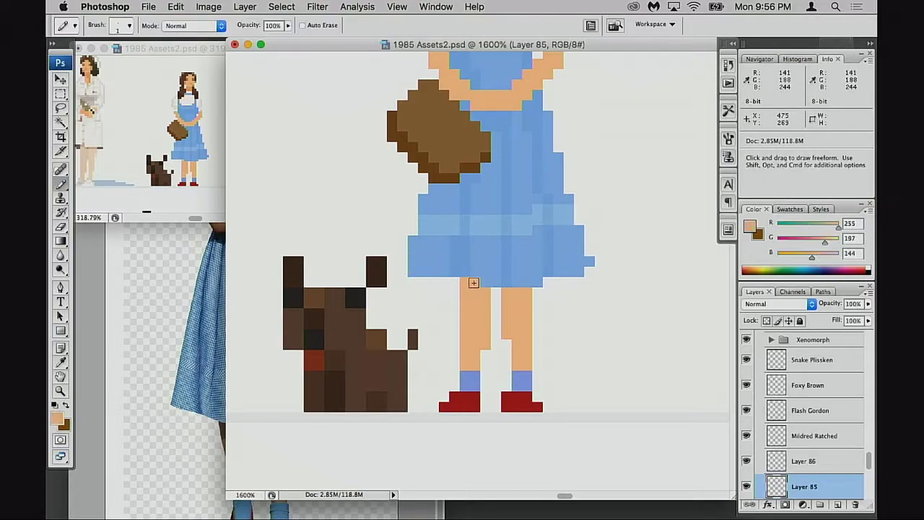
{"action": "key", "text": "e"}
{"action": "left_click", "coordinate": [453, 271]}
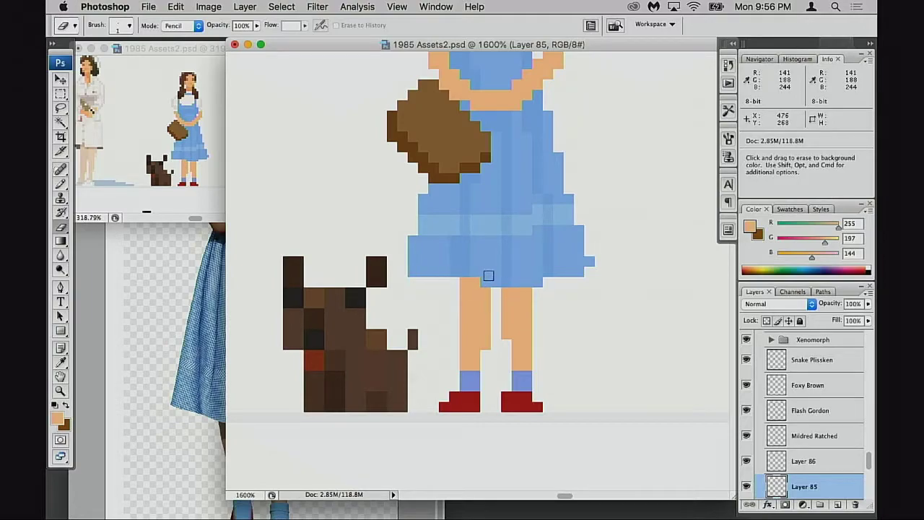
{"action": "key", "text": "b"}
{"action": "left_click", "coordinate": [489, 266], "text": "alt"}
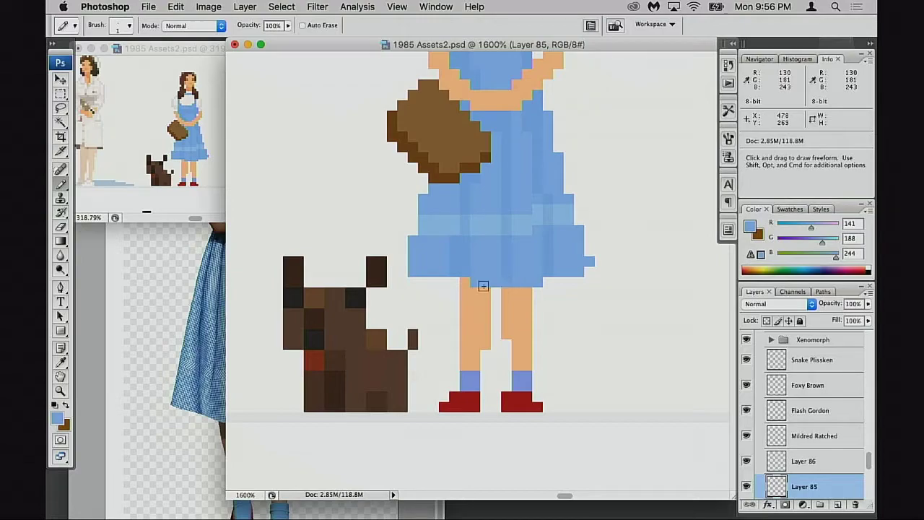
{"action": "left_click", "coordinate": [516, 296], "text": "alt"}
{"action": "left_click", "coordinate": [506, 282]}
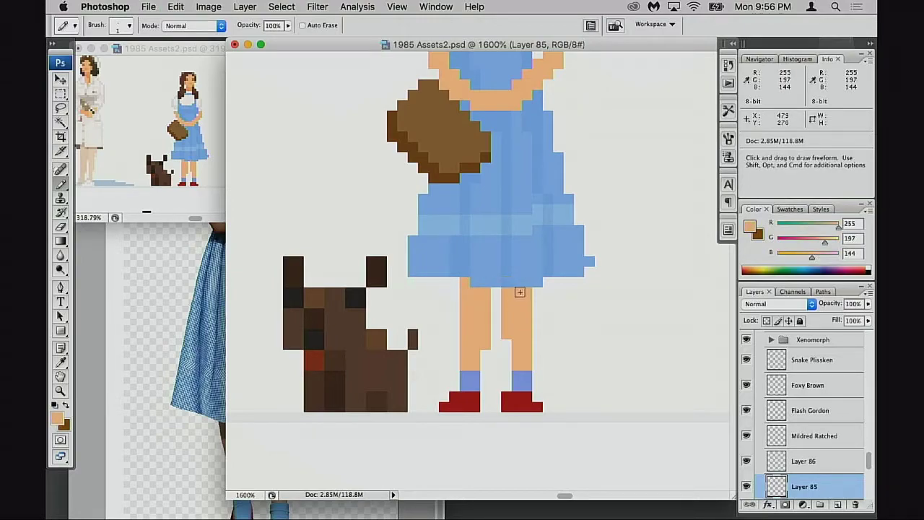
Select the hem section and leg top farther from the dog with the marquee and move them up one pixel.
{"action": "key", "text": "m"}
{"action": "left_click_drag", "start_coordinate": [512, 257], "coordinate": [542, 296]}
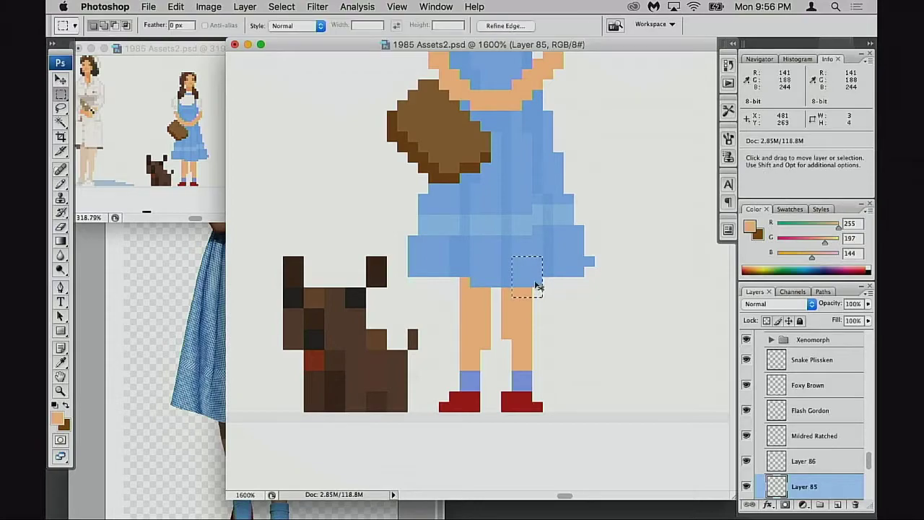
{"action": "key", "text": "super+Up"}
{"action": "key", "text": "super+d"}
Rework the hem over the leg farther from the dog with sampled blue, leaving a one-pixel skin-tone notch at its inner edge.
{"action": "key", "text": "b"}
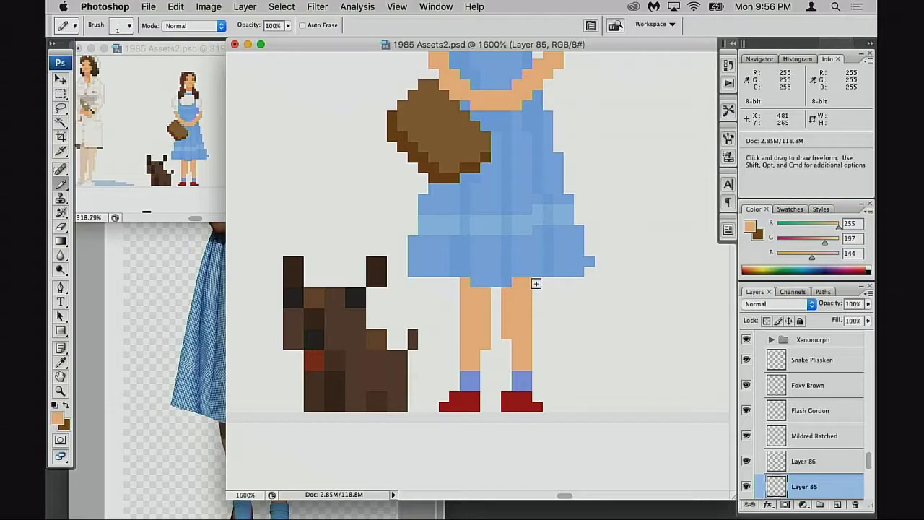
{"action": "left_click", "coordinate": [526, 269], "text": "alt"}
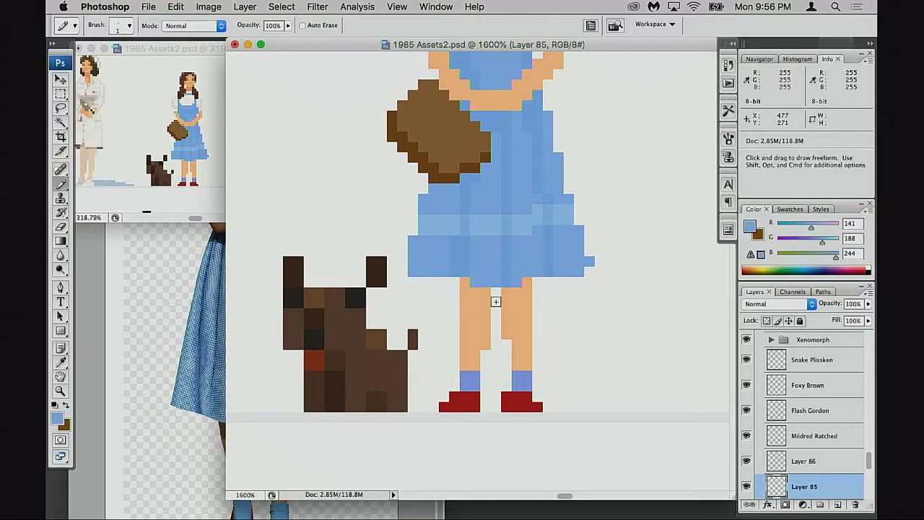
{"action": "key", "text": "e"}
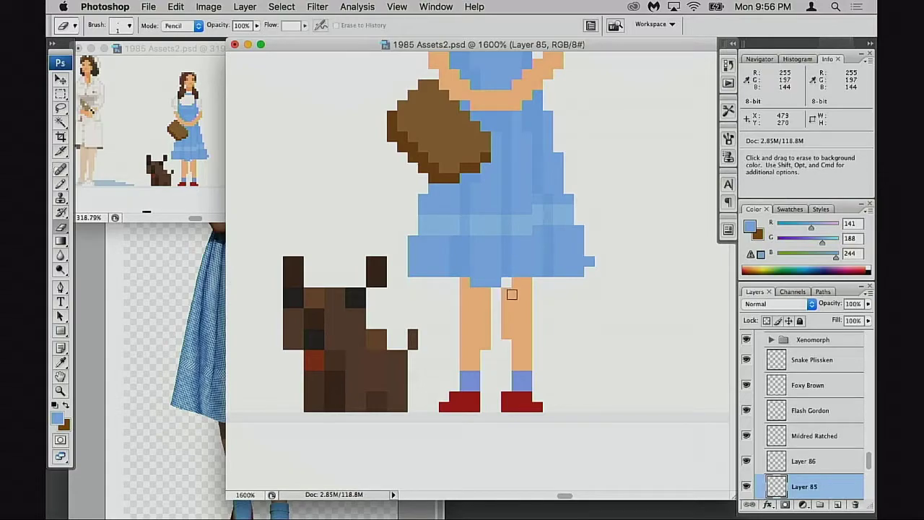
{"action": "key", "text": "b"}
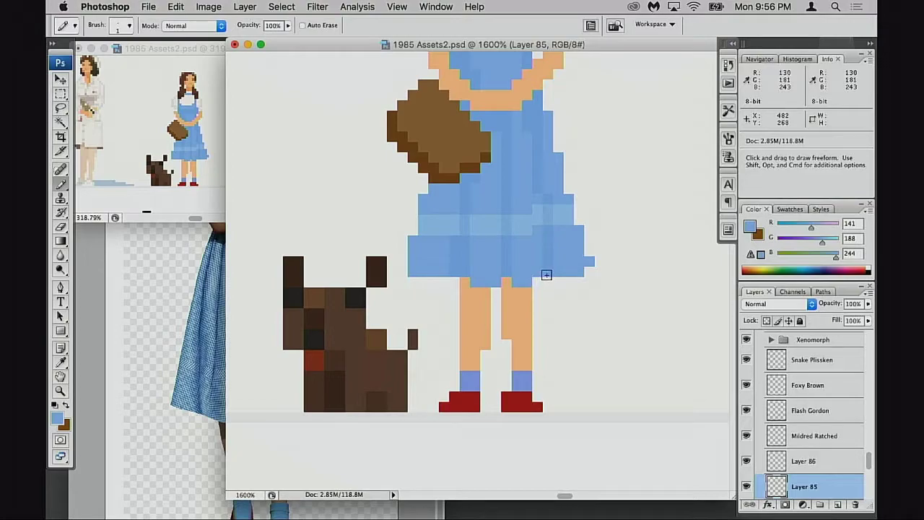
{"action": "left_click", "coordinate": [442, 273], "text": "alt"}
{"action": "scroll", "coordinate": [462, 282], "scroll_direction": "right", "scroll_amount": 1}
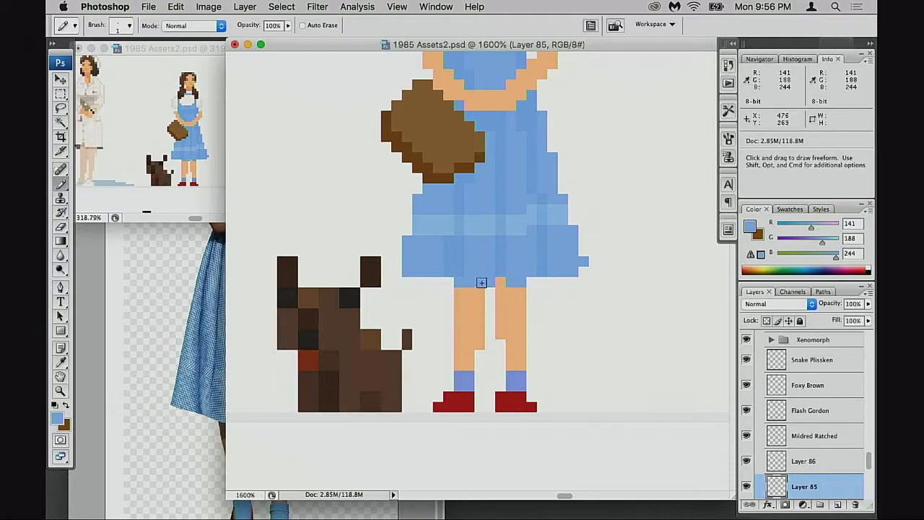
{"action": "scroll", "coordinate": [519, 285], "scroll_direction": "right", "scroll_amount": 3}
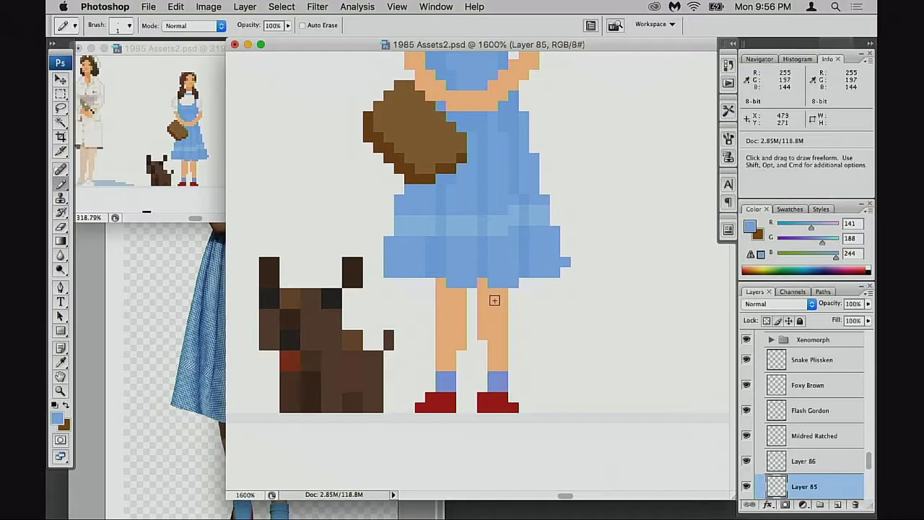
Extend the skirt's right hem downward with a light blue pixel and trim the excess pixels at its outer corner.
{"action": "scroll", "coordinate": [520, 287], "scroll_direction": "left", "scroll_amount": 2}
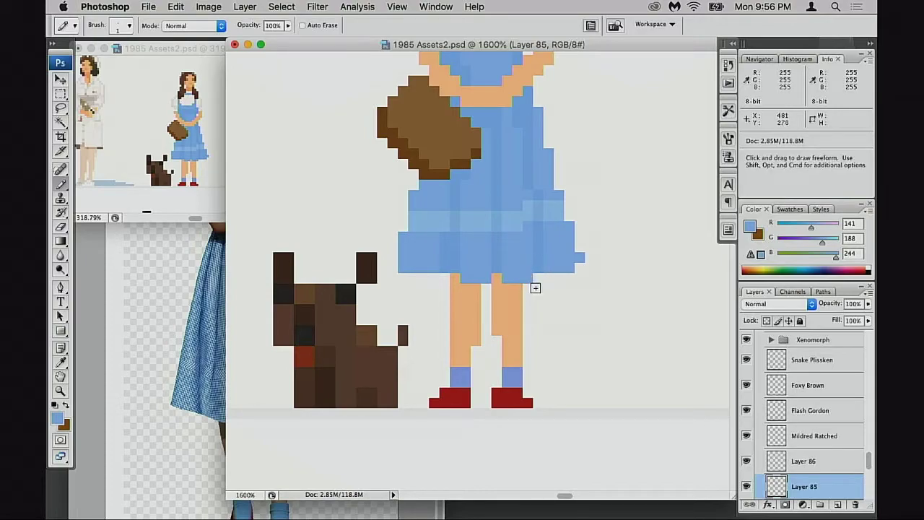
{"action": "left_click", "coordinate": [552, 278]}
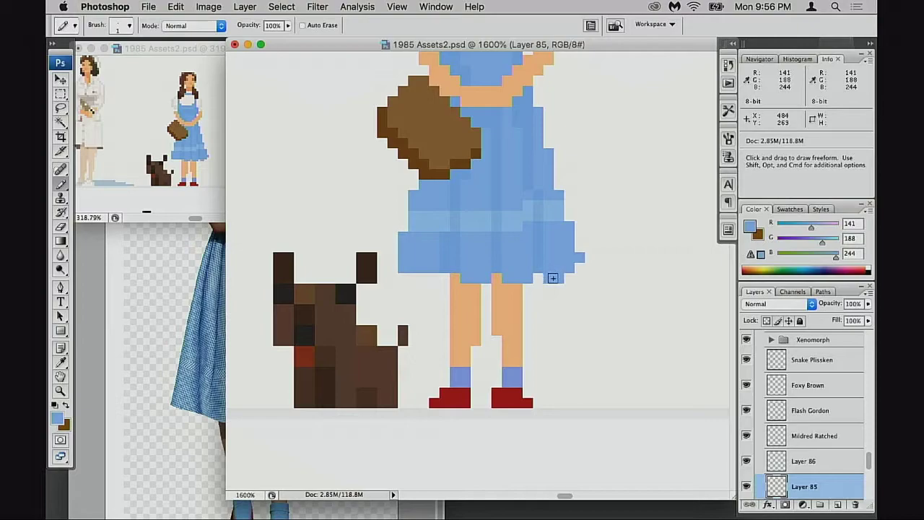
{"action": "mouse_move", "coordinate": [558, 281]}
{"action": "left_mouse_down"}
{"action": "mouse_move", "coordinate": [582, 270]}
{"action": "mouse_move", "coordinate": [576, 275]}
{"action": "left_mouse_up"}
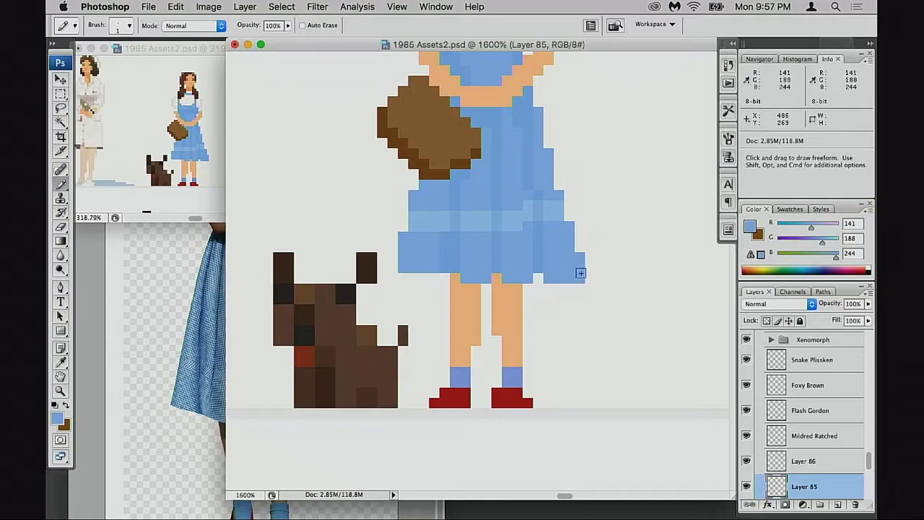
{"action": "key", "text": "e"}
{"action": "left_click", "coordinate": [580, 278]}
{"action": "left_click", "coordinate": [580, 269]}
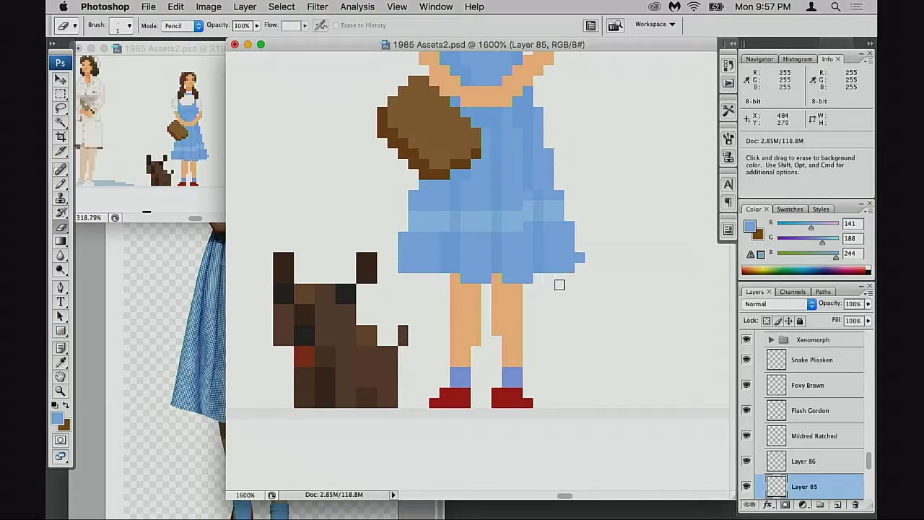
{"action": "key", "text": "super+z"}
{"action": "key", "text": "b"}
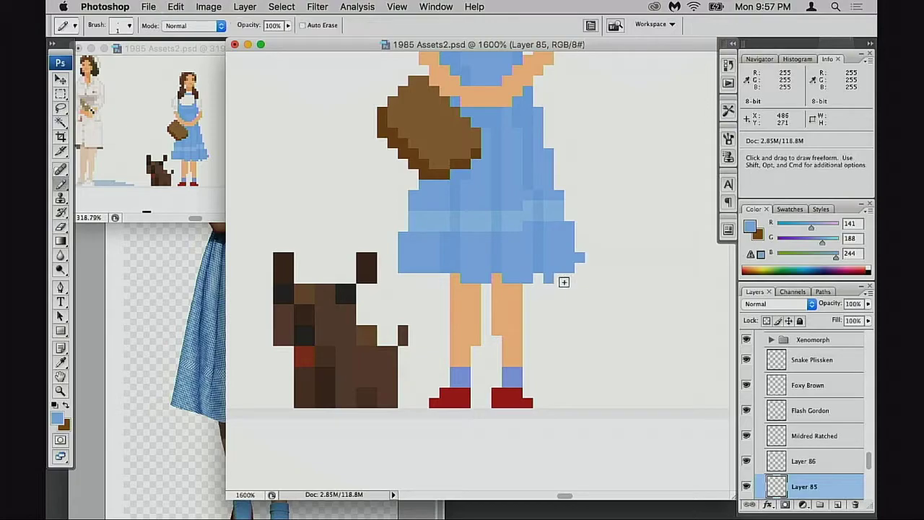
{"action": "left_click", "coordinate": [558, 282]}
At 100% opacity, paint an extra blue pixel row under the skirt's left hem and erase the corner pixels to round it.
{"action": "key", "text": "r"}
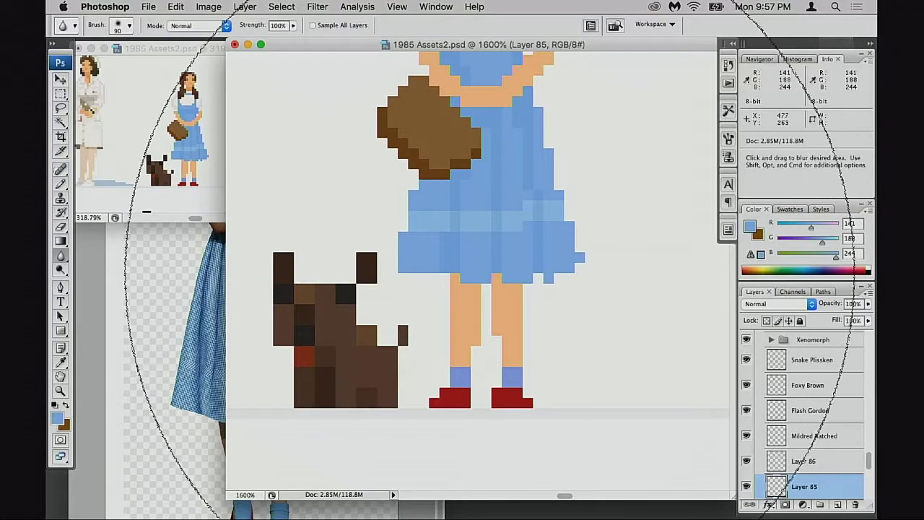
{"action": "key", "text": "b"}
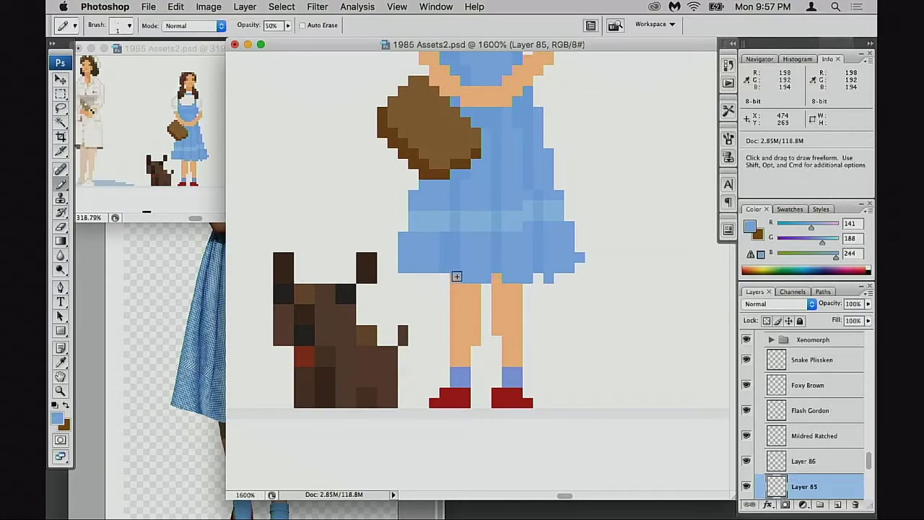
{"action": "key", "text": "0"}
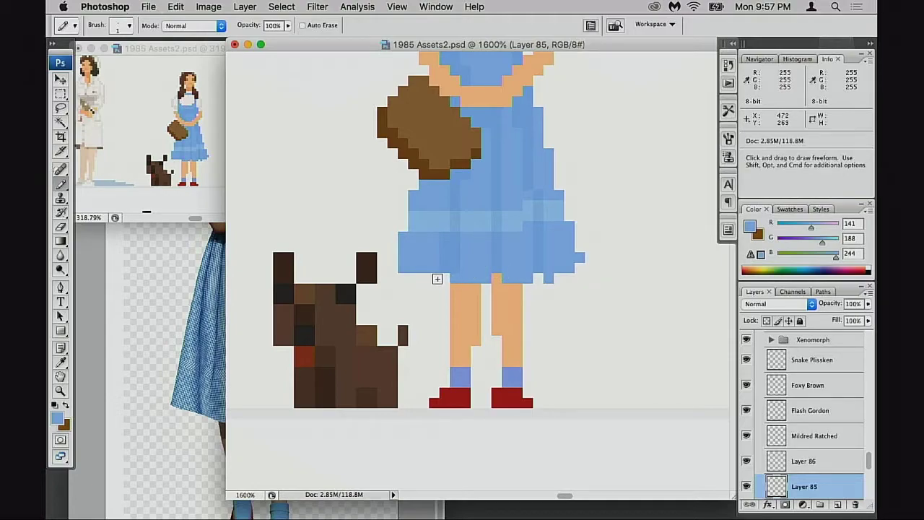
{"action": "left_click", "coordinate": [442, 277]}
{"action": "left_click", "coordinate": [433, 277]}
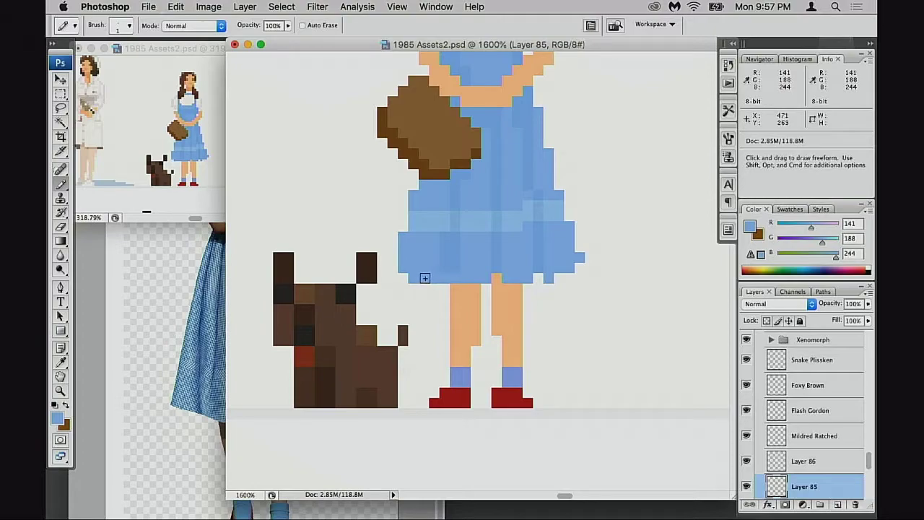
{"action": "key", "text": "e"}
{"action": "left_click", "coordinate": [402, 267]}
{"action": "left_click", "coordinate": [413, 278]}
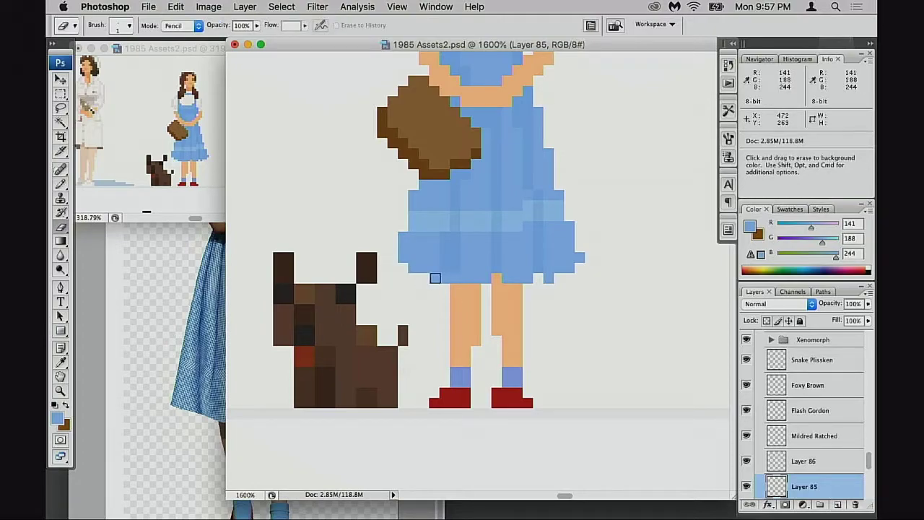
{"action": "key", "text": "b"}
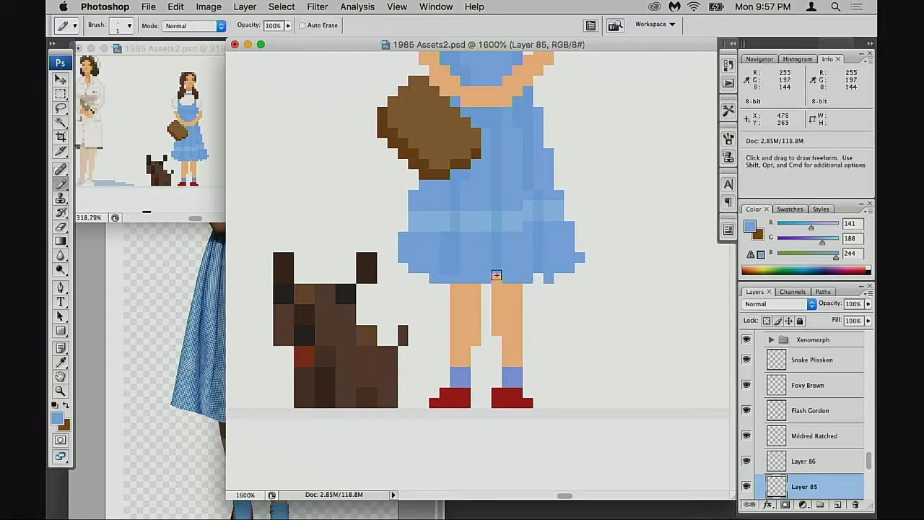
With the darker dress blue (130, 181, 243), cover the skin-coloured pixel in the hem and fill the gap in the right hem.
{"action": "left_click", "coordinate": [503, 262], "text": "alt"}
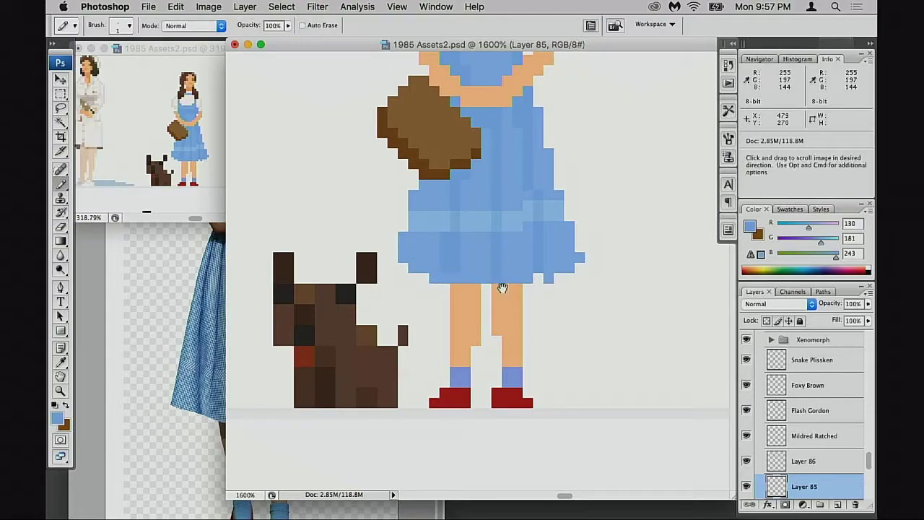
{"action": "scroll", "coordinate": [519, 285], "scroll_direction": "up", "scroll_amount": 1}
{"action": "left_click", "coordinate": [545, 278], "text": "alt"}
{"action": "left_click", "coordinate": [534, 288], "text": "alt"}
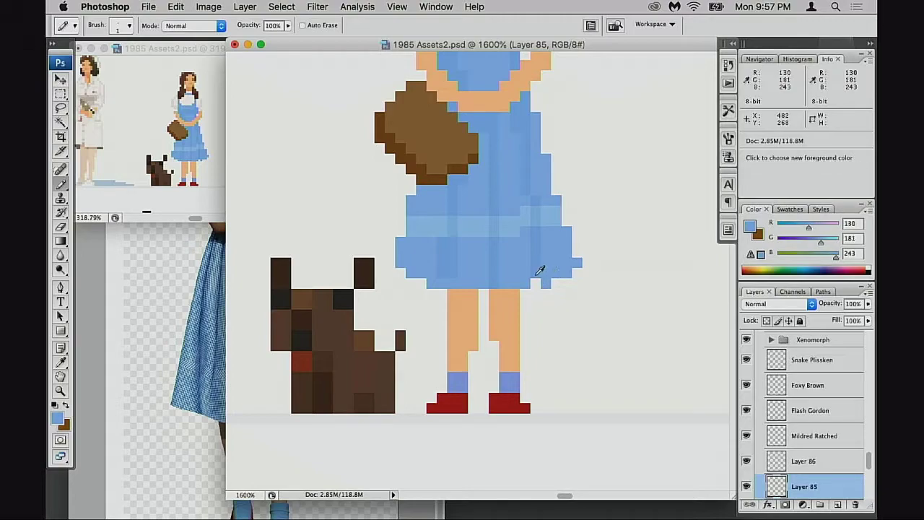
{"action": "scroll", "coordinate": [537, 285], "scroll_direction": "up", "scroll_amount": 2}
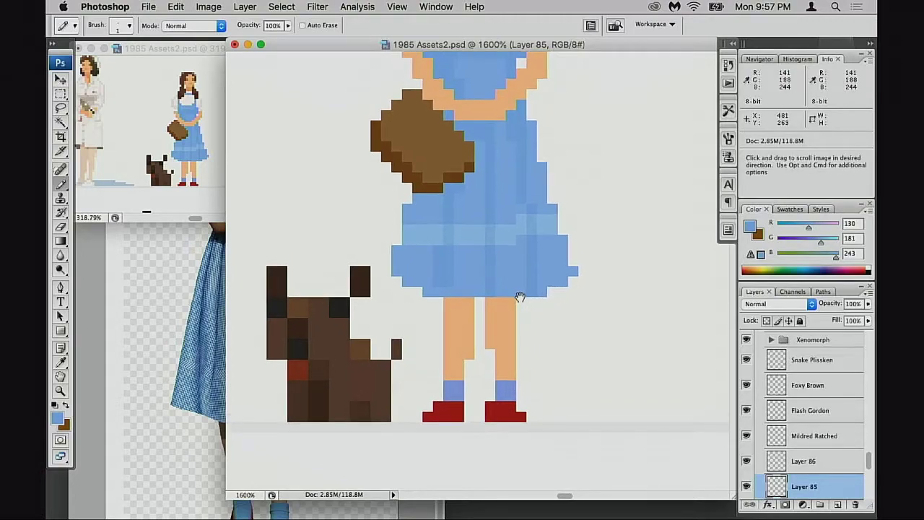
Retouch the skirt's trim band with light blue (146, 193, 245) and its fold shading with darker blue (130, 181, 243).
{"action": "scroll", "coordinate": [537, 286], "scroll_direction": "up", "scroll_amount": 2}
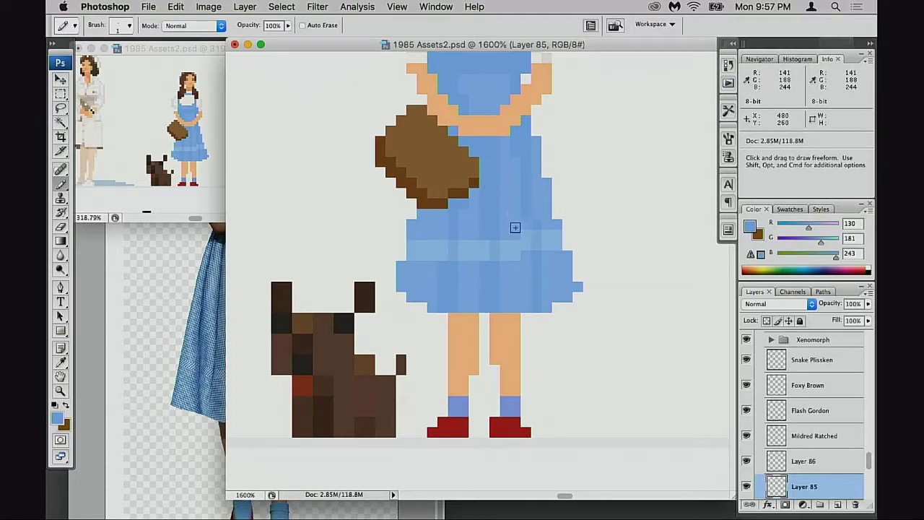
{"action": "left_click", "coordinate": [495, 250], "text": "alt"}
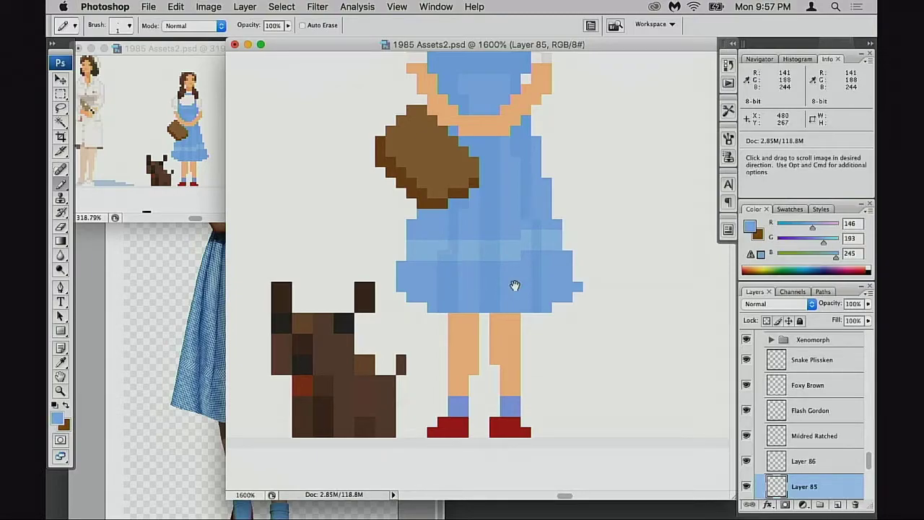
{"action": "left_click_drag", "start_coordinate": [513, 287], "coordinate": [505, 283]}
{"action": "left_click", "coordinate": [532, 220], "text": "alt"}
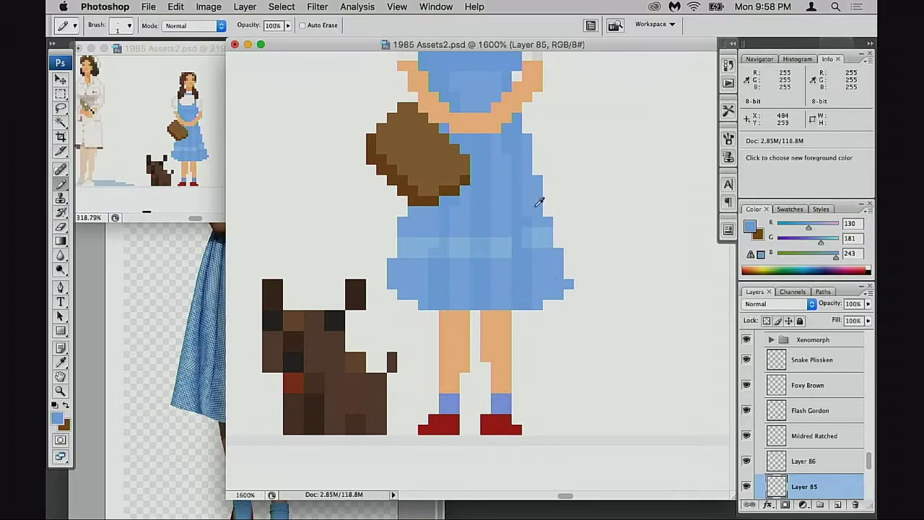
{"action": "left_click", "coordinate": [519, 249], "text": "alt"}
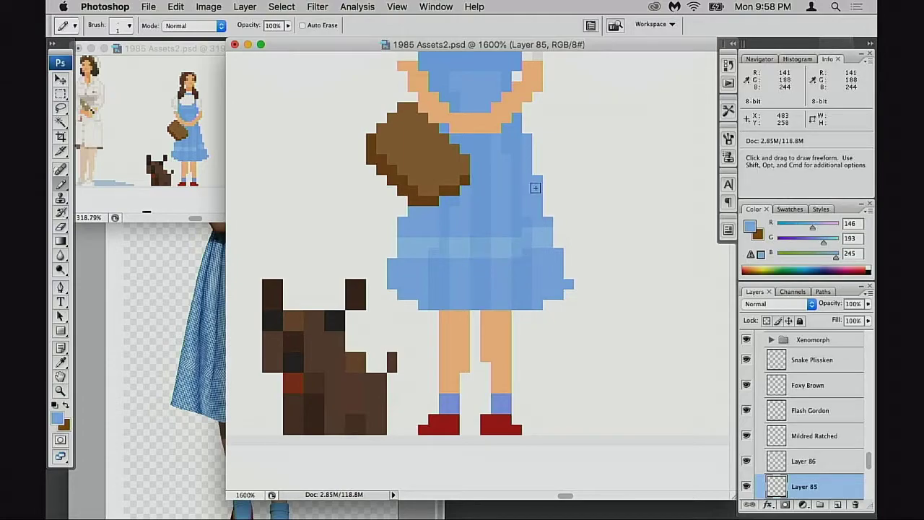
{"action": "left_click", "coordinate": [518, 167], "text": "alt"}
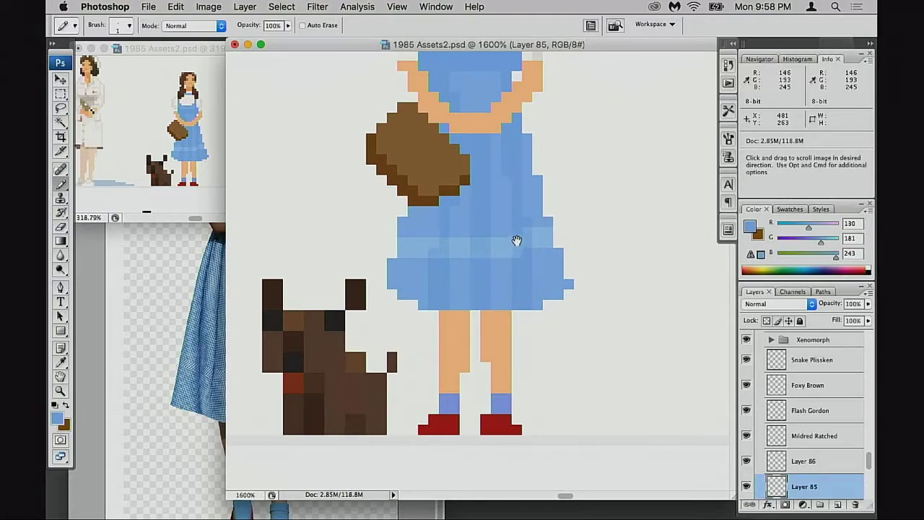
Examine the whole girl sprite from head to shoes, checking the dress shading, basket and dog.
{"action": "scroll", "coordinate": [516, 241], "scroll_direction": "left", "scroll_amount": 3}
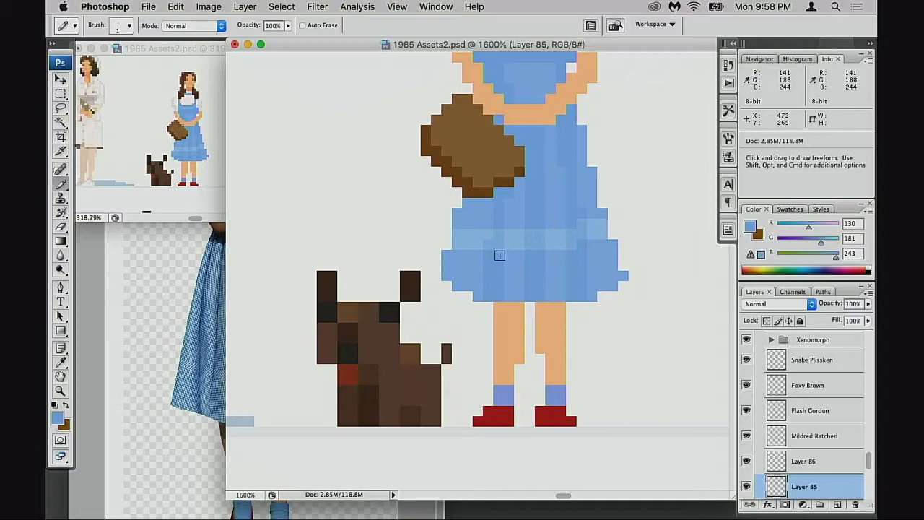
{"action": "scroll", "coordinate": [497, 255], "scroll_direction": "right", "scroll_amount": 3}
{"action": "scroll", "coordinate": [522, 268], "scroll_direction": "up", "scroll_amount": 1}
{"action": "scroll", "coordinate": [498, 242], "scroll_direction": "up", "scroll_amount": 4}
{"action": "scroll", "coordinate": [498, 241], "scroll_direction": "right", "scroll_amount": 3}
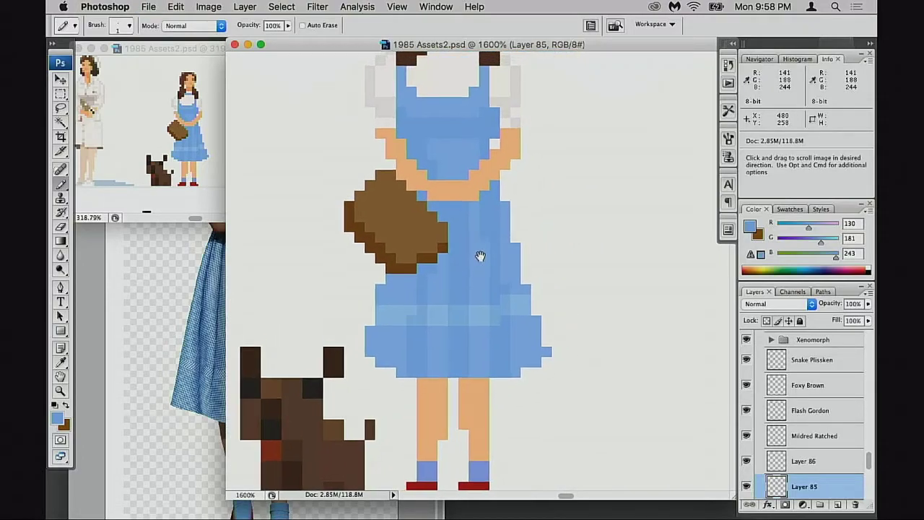
{"action": "scroll", "coordinate": [476, 267], "scroll_direction": "up", "scroll_amount": 2}
{"action": "scroll", "coordinate": [476, 267], "scroll_direction": "right", "scroll_amount": 1}
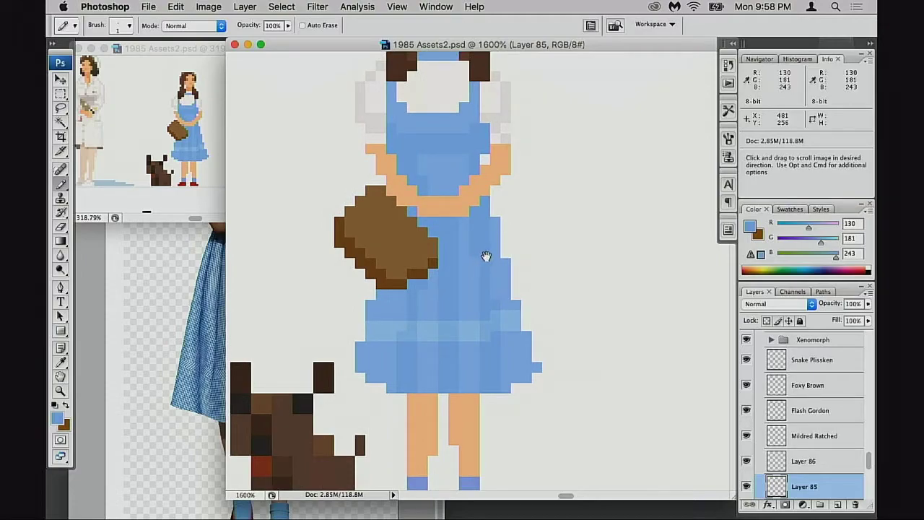
{"action": "scroll", "coordinate": [487, 257], "scroll_direction": "up", "scroll_amount": 1}
{"action": "scroll", "coordinate": [481, 244], "scroll_direction": "left", "scroll_amount": 4}
{"action": "scroll", "coordinate": [480, 243], "scroll_direction": "down", "scroll_amount": 3}
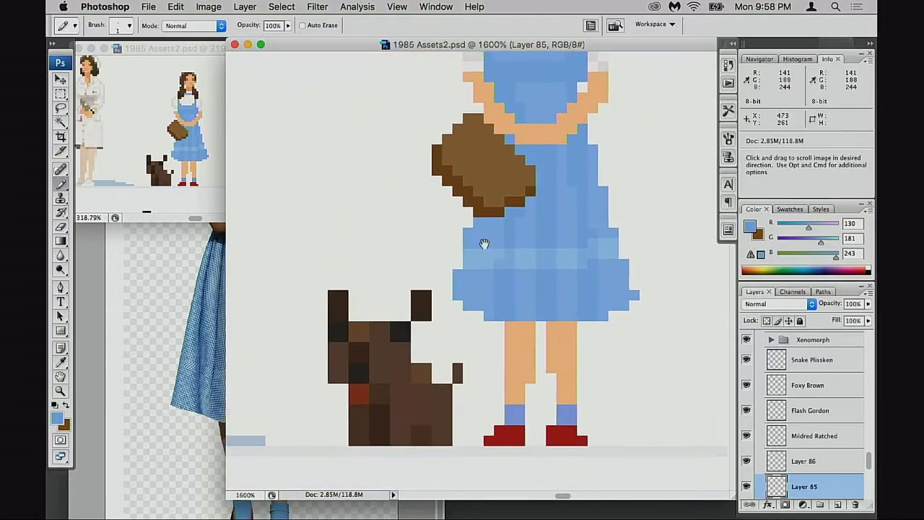
{"action": "scroll", "coordinate": [449, 296], "scroll_direction": "up", "scroll_amount": 2}
{"action": "scroll", "coordinate": [449, 296], "scroll_direction": "right", "scroll_amount": 1}
{"action": "scroll", "coordinate": [449, 296], "scroll_direction": "up", "scroll_amount": 6}
{"action": "scroll", "coordinate": [449, 296], "scroll_direction": "right", "scroll_amount": 4}
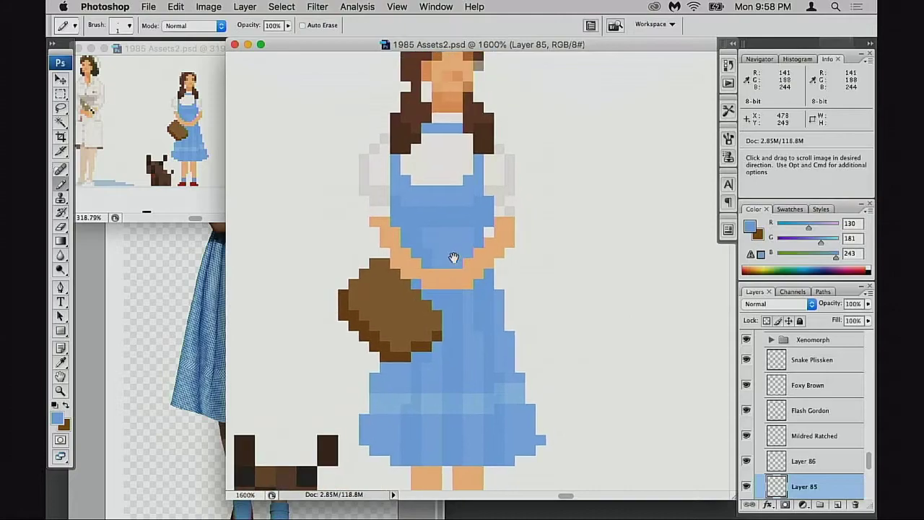
{"action": "scroll", "coordinate": [444, 300], "scroll_direction": "up", "scroll_amount": 2}
{"action": "scroll", "coordinate": [444, 300], "scroll_direction": "right", "scroll_amount": 1}
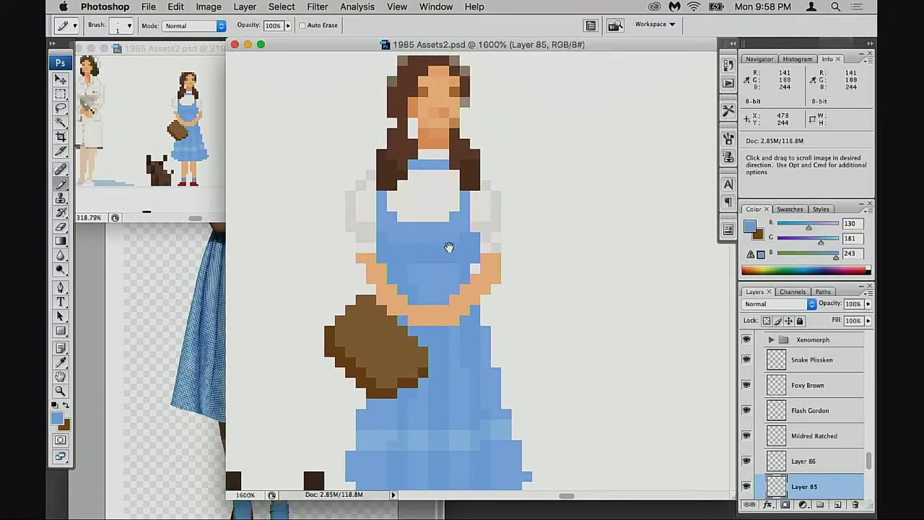
{"action": "scroll", "coordinate": [448, 256], "scroll_direction": "up", "scroll_amount": 1}
{"action": "scroll", "coordinate": [449, 257], "scroll_direction": "right", "scroll_amount": 1}
{"action": "scroll", "coordinate": [449, 266], "scroll_direction": "down", "scroll_amount": 7}
{"action": "scroll", "coordinate": [450, 266], "scroll_direction": "left", "scroll_amount": 6}
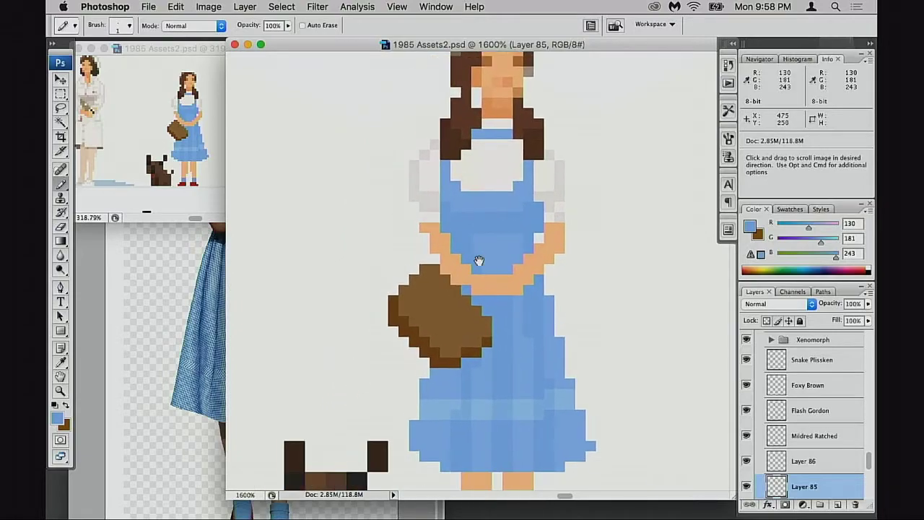
{"action": "scroll", "coordinate": [553, 196], "scroll_direction": "down", "scroll_amount": 2}
{"action": "scroll", "coordinate": [553, 196], "scroll_direction": "left", "scroll_amount": 2}
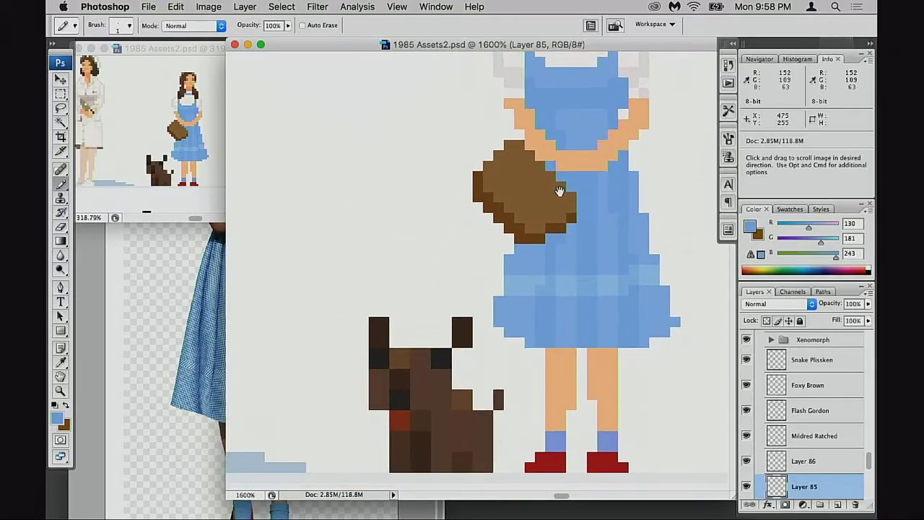
{"action": "scroll", "coordinate": [560, 192], "scroll_direction": "up", "scroll_amount": 6}
{"action": "scroll", "coordinate": [560, 191], "scroll_direction": "right", "scroll_amount": 7}
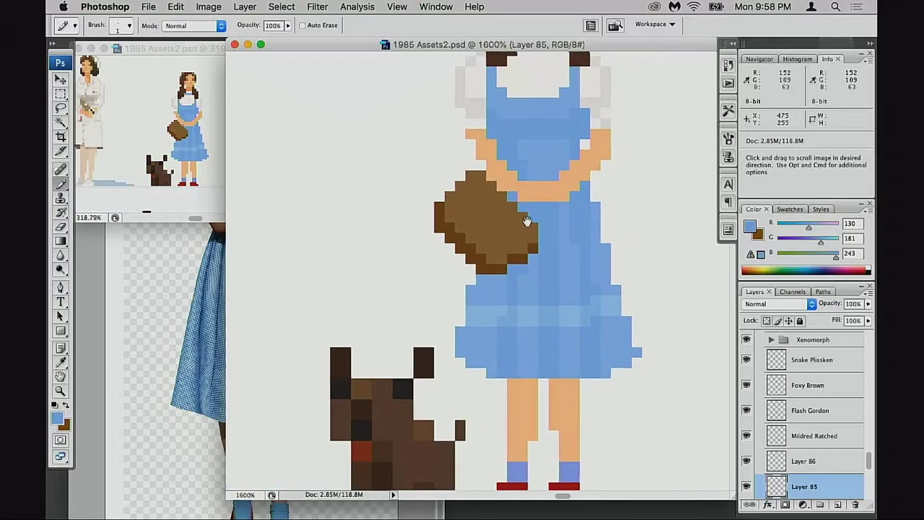
{"action": "scroll", "coordinate": [441, 234], "scroll_direction": "left", "scroll_amount": 3}
{"action": "scroll", "coordinate": [442, 234], "scroll_direction": "up", "scroll_amount": 3}
{"action": "scroll", "coordinate": [454, 258], "scroll_direction": "right", "scroll_amount": 3}
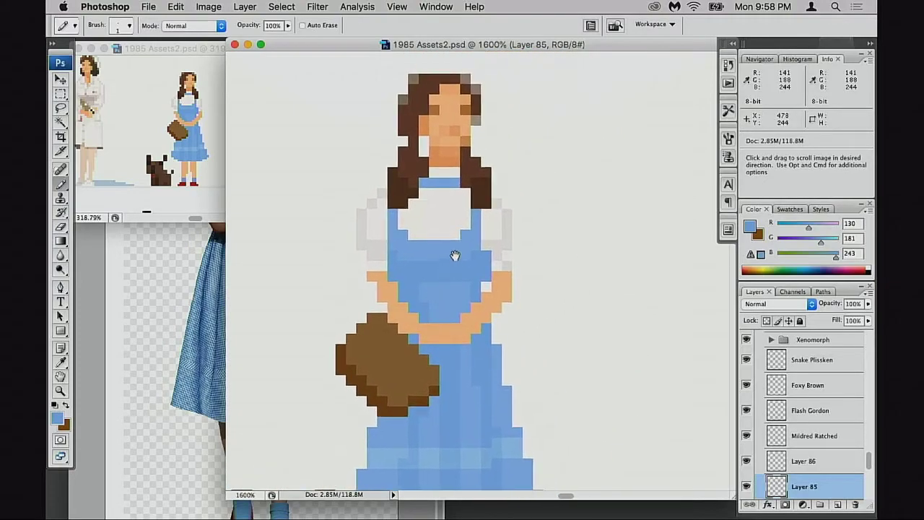
{"action": "scroll", "coordinate": [454, 258], "scroll_direction": "down", "scroll_amount": 1}
{"action": "scroll", "coordinate": [454, 258], "scroll_direction": "left", "scroll_amount": 1}
{"action": "scroll", "coordinate": [479, 239], "scroll_direction": "left", "scroll_amount": 1}
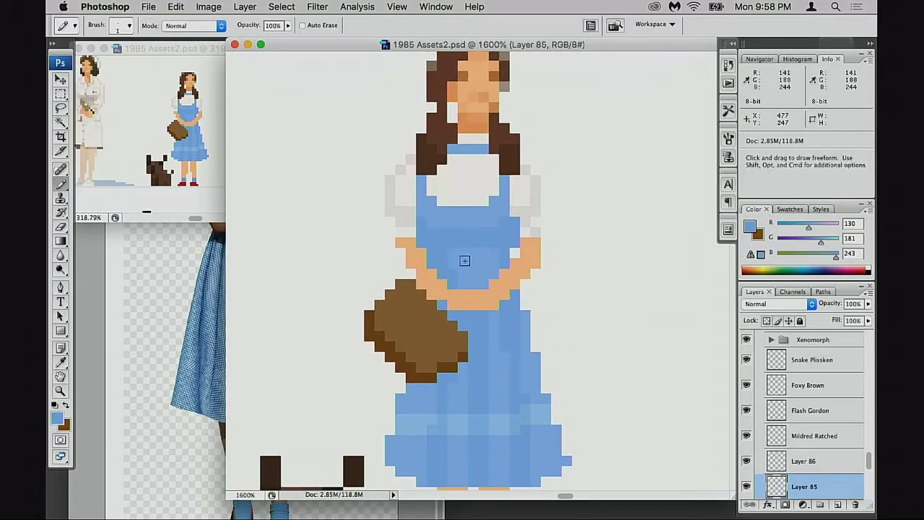
Erase the stray pixel between the forearm and the basket and fill the gap with dress blue (130, 181, 243).
{"action": "left_click", "coordinate": [428, 306], "text": "alt"}
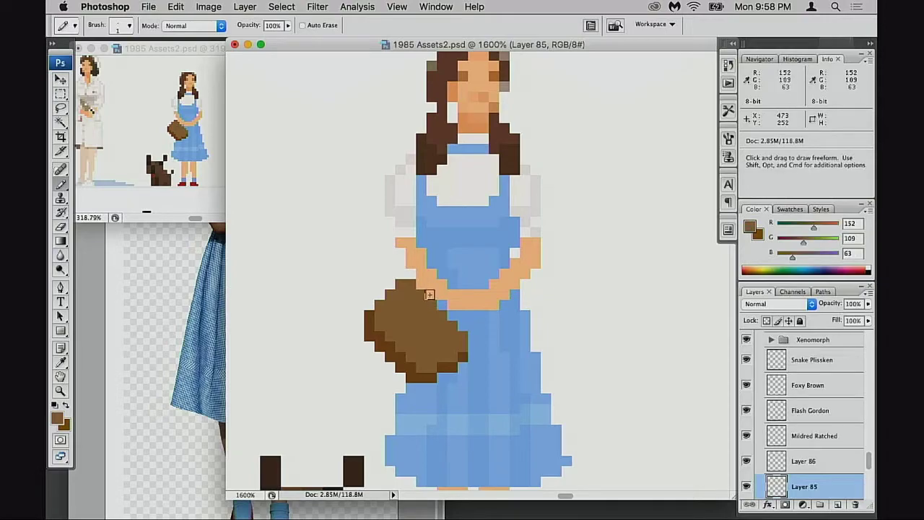
{"action": "key", "text": "e"}
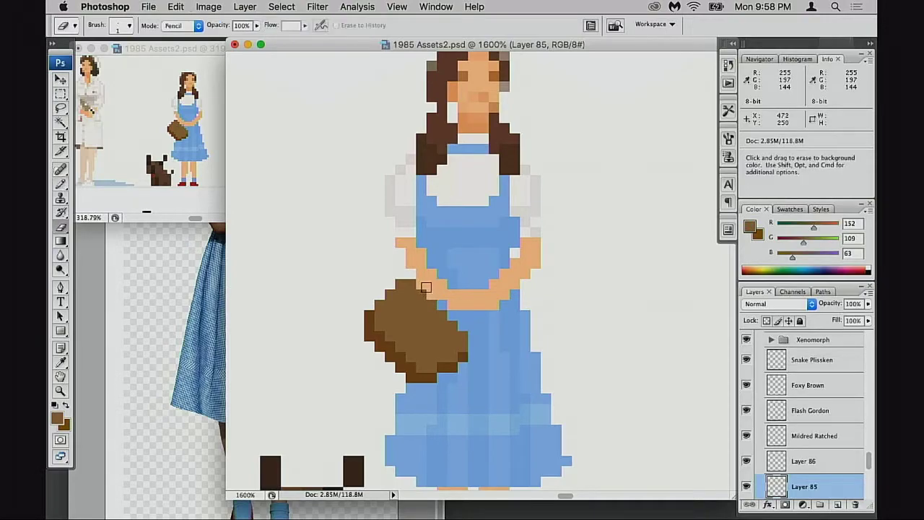
{"action": "key", "text": "b"}
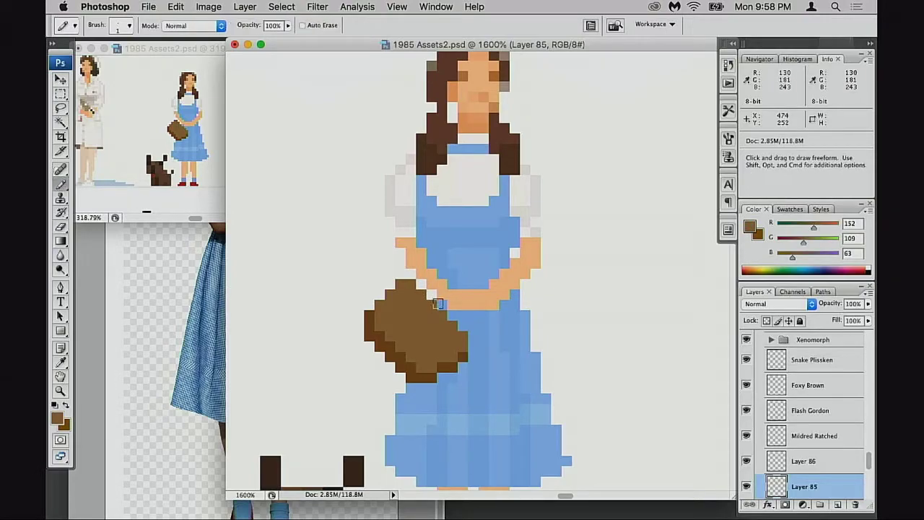
{"action": "left_click", "coordinate": [435, 298], "text": "alt"}
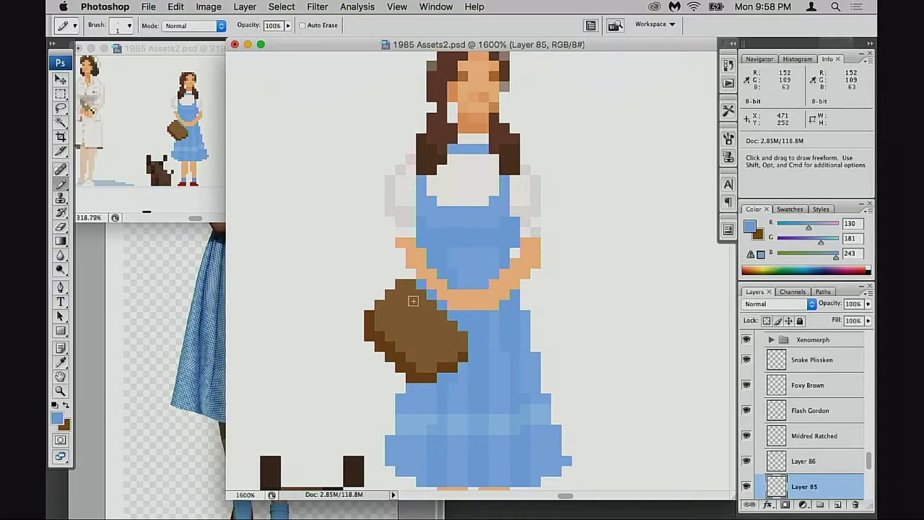
Hide and show Layer 86 to identify the basket's layer, and make Layer 86 the active layer.
{"action": "left_click", "coordinate": [747, 460]}
{"action": "key", "text": "e"}
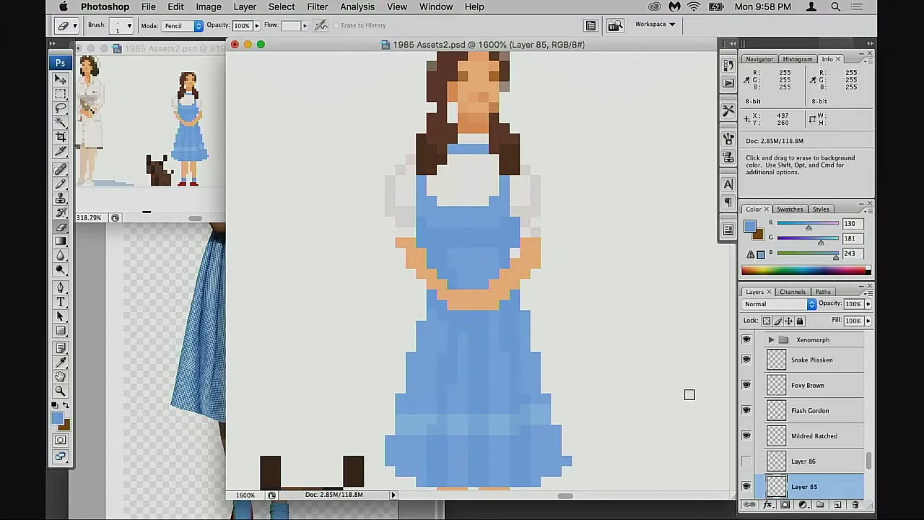
{"action": "left_click", "coordinate": [746, 461]}
{"action": "left_click", "coordinate": [803, 460]}
{"action": "mouse_move", "coordinate": [508, 315]}
{"action": "left_mouse_down"}
{"action": "mouse_move", "coordinate": [496, 263]}
{"action": "mouse_move", "coordinate": [505, 258]}
{"action": "left_mouse_up"}
Compare the woven basket and arms in the Untitled-1 reference photo with the sprite, repositioning the photo for a better view.
{"action": "left_click", "coordinate": [213, 335]}
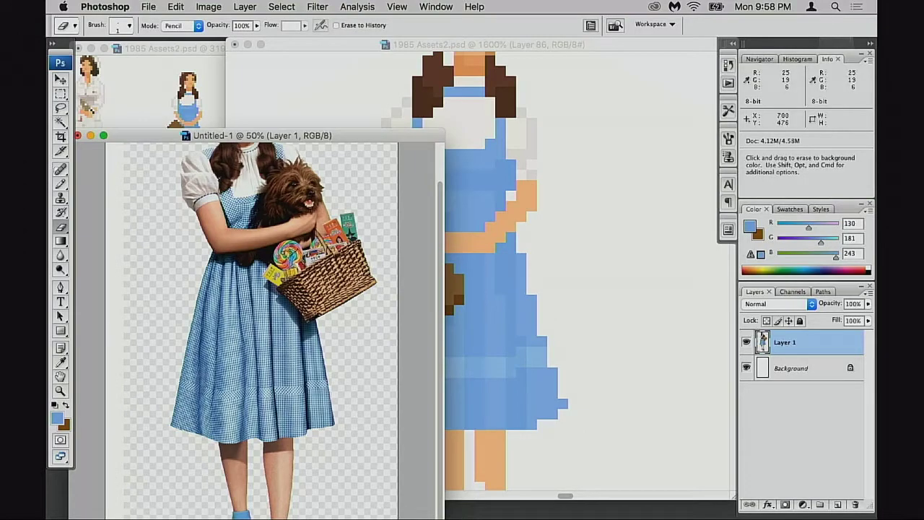
{"action": "left_click", "coordinate": [454, 278]}
{"action": "left_click", "coordinate": [196, 302]}
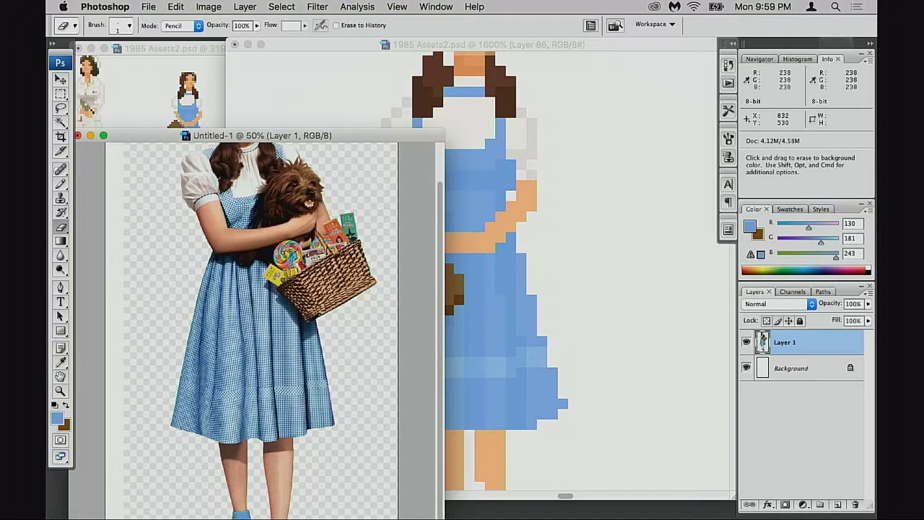
{"action": "left_click", "coordinate": [497, 256]}
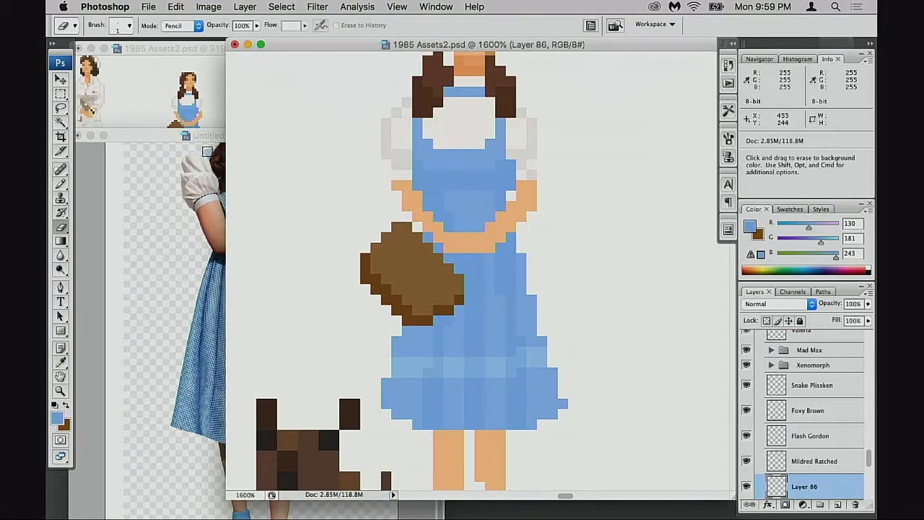
{"action": "left_click_drag", "start_coordinate": [214, 140], "coordinate": [167, 200]}
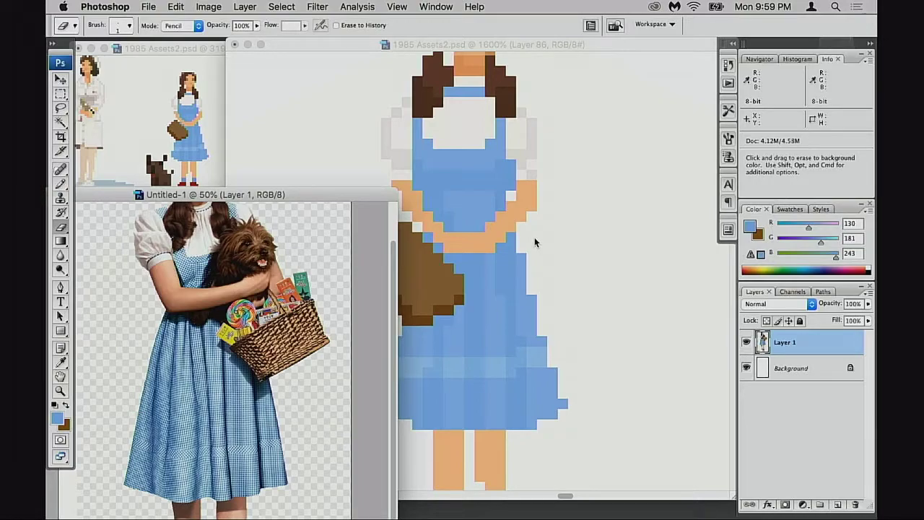
{"action": "left_click", "coordinate": [568, 231]}
{"action": "left_click_drag", "start_coordinate": [473, 280], "coordinate": [519, 277]}
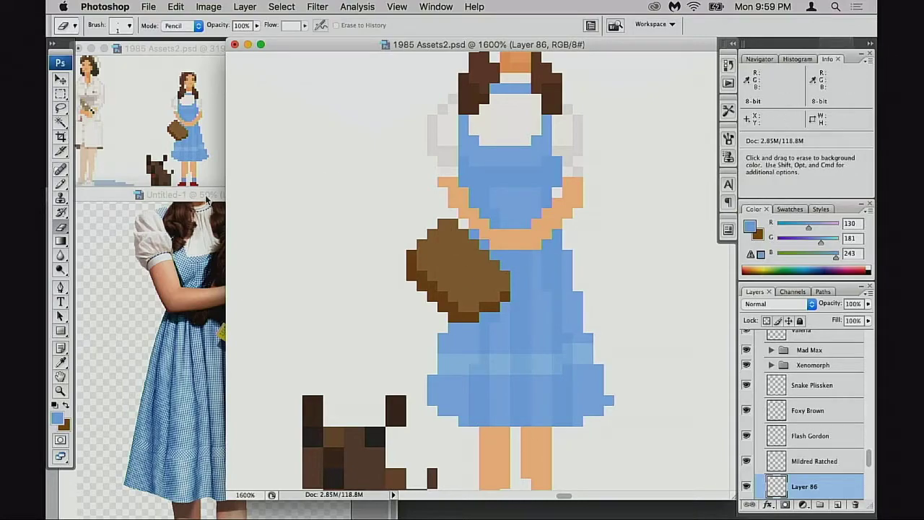
{"action": "left_click", "coordinate": [213, 192]}
{"action": "left_click_drag", "start_coordinate": [212, 189], "coordinate": [228, 225]}
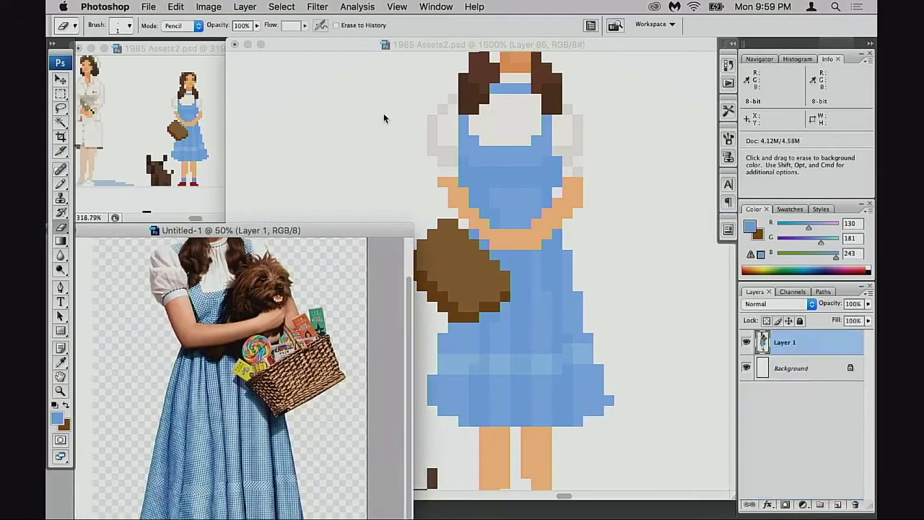
Shift the sprite's document windows and examine the pixel basket's outline against the forearm and skirt.
{"action": "left_click_drag", "start_coordinate": [431, 49], "coordinate": [452, 47]}
{"action": "left_click_drag", "start_coordinate": [194, 46], "coordinate": [215, 46]}
{"action": "mouse_move", "coordinate": [349, 46]}
{"action": "left_mouse_down"}
{"action": "mouse_move", "coordinate": [375, 45]}
{"action": "mouse_move", "coordinate": [334, 45]}
{"action": "left_mouse_up"}
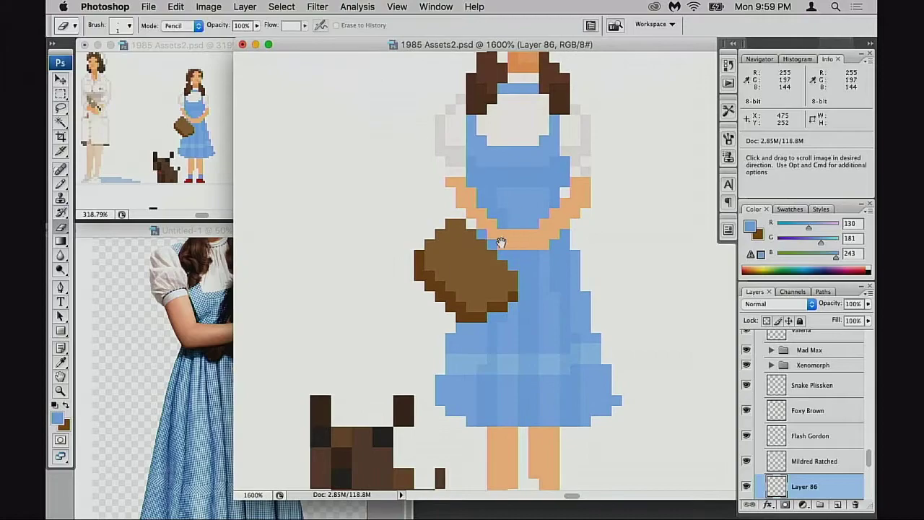
{"action": "left_click_drag", "start_coordinate": [509, 242], "coordinate": [493, 239]}
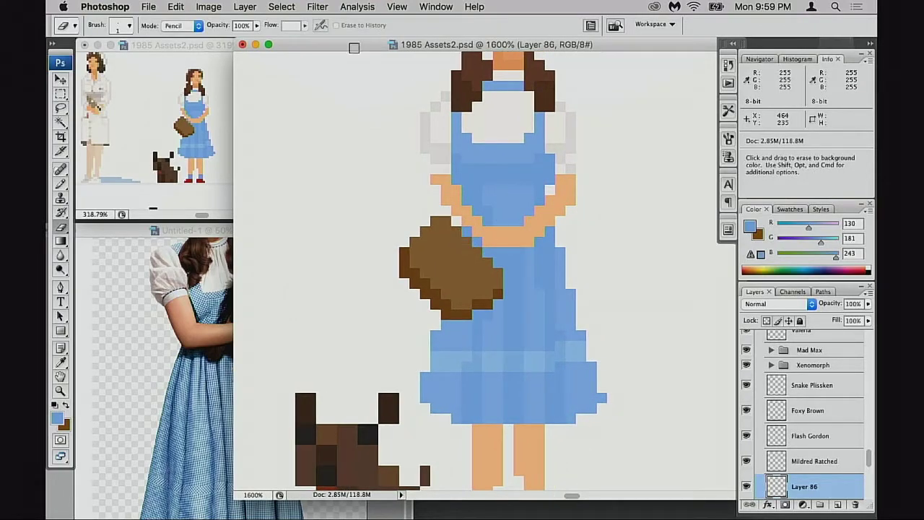
{"action": "mouse_move", "coordinate": [358, 47]}
{"action": "left_mouse_down"}
{"action": "mouse_move", "coordinate": [370, 47]}
{"action": "mouse_move", "coordinate": [355, 47]}
{"action": "left_mouse_up"}
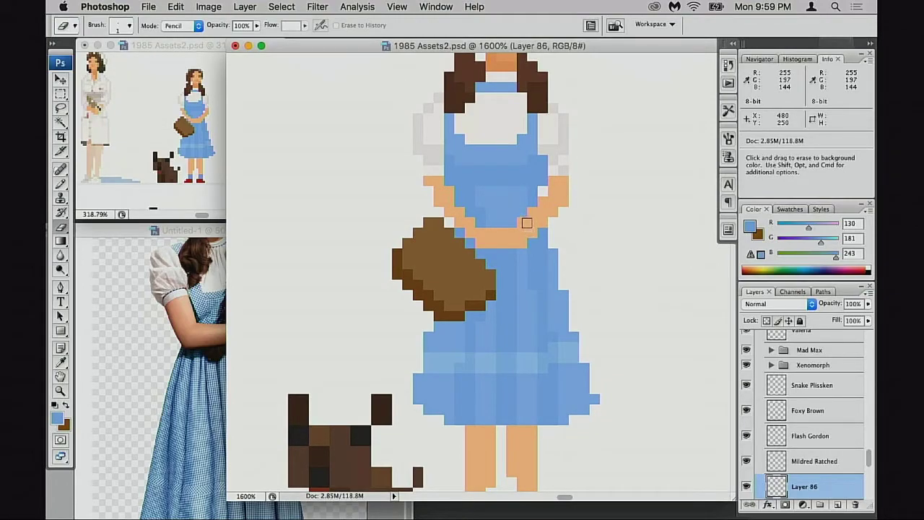
{"action": "scroll", "coordinate": [489, 270], "scroll_direction": "right", "scroll_amount": 2}
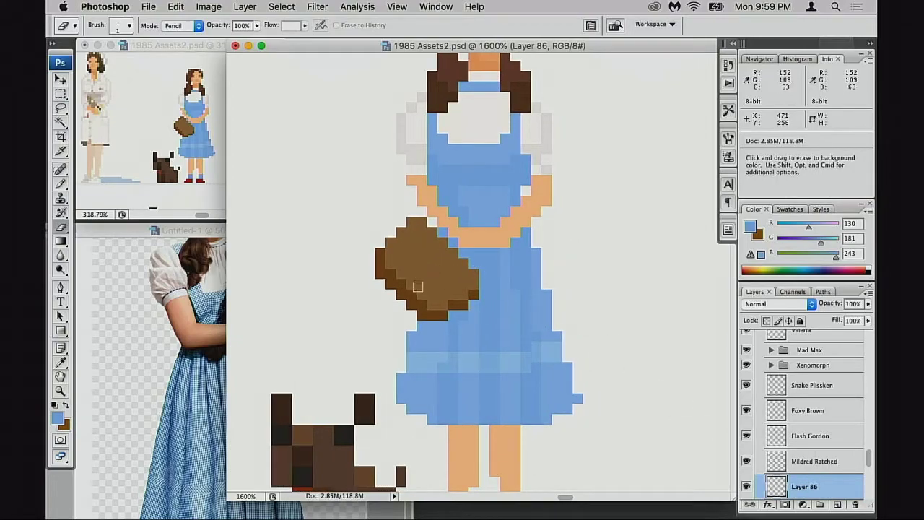
{"action": "scroll", "coordinate": [455, 285], "scroll_direction": "right", "scroll_amount": 2}
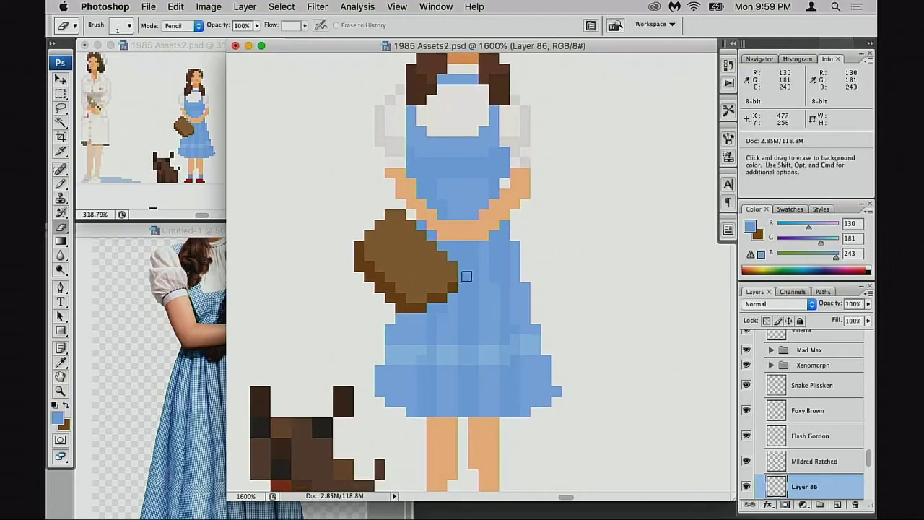
{"action": "scroll", "coordinate": [459, 281], "scroll_direction": "right", "scroll_amount": 2}
{"action": "scroll", "coordinate": [459, 281], "scroll_direction": "down", "scroll_amount": 1}
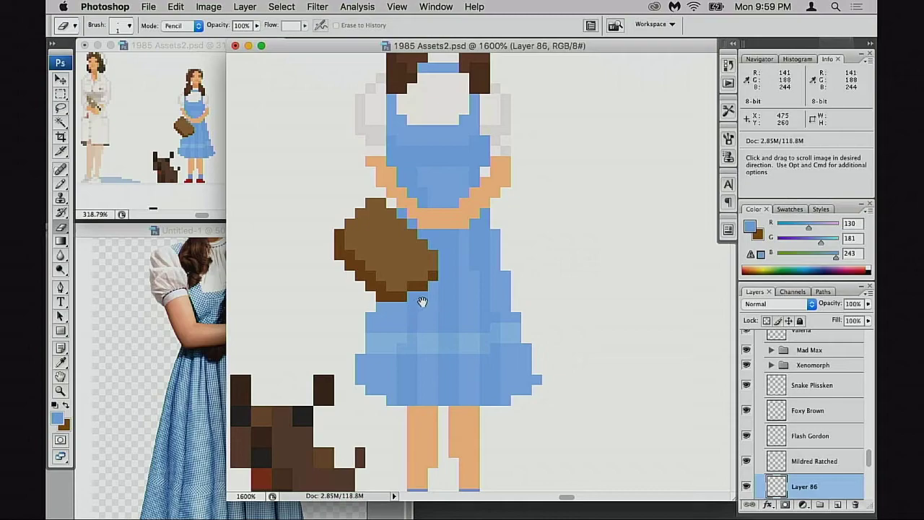
{"action": "scroll", "coordinate": [423, 302], "scroll_direction": "left", "scroll_amount": 1}
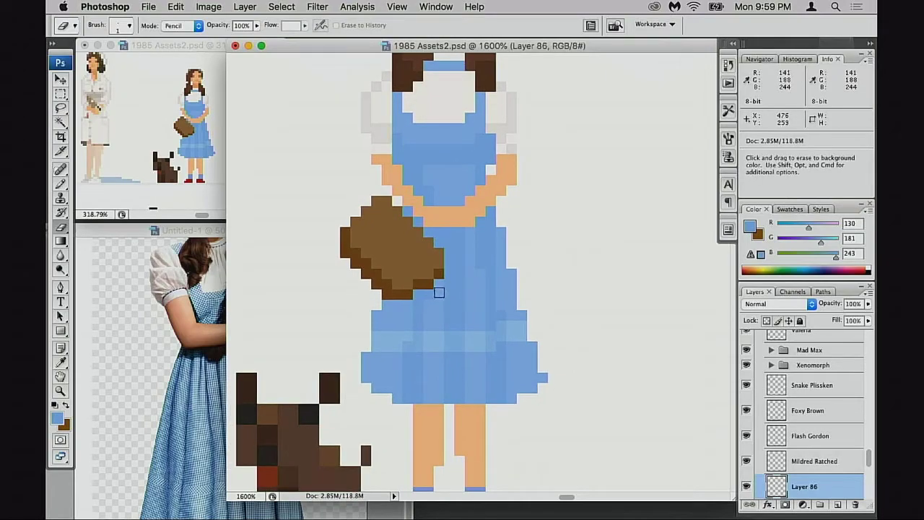
Switch to the Pencil and sample the basket's lighter brown (152, 109, 63) as the drawing colour.
{"action": "key", "text": "b"}
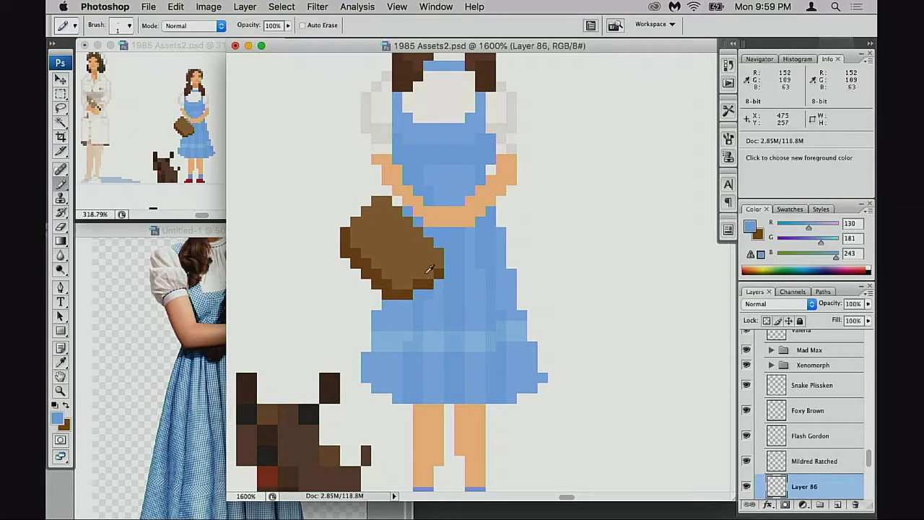
{"action": "left_click", "coordinate": [443, 280], "text": "alt"}
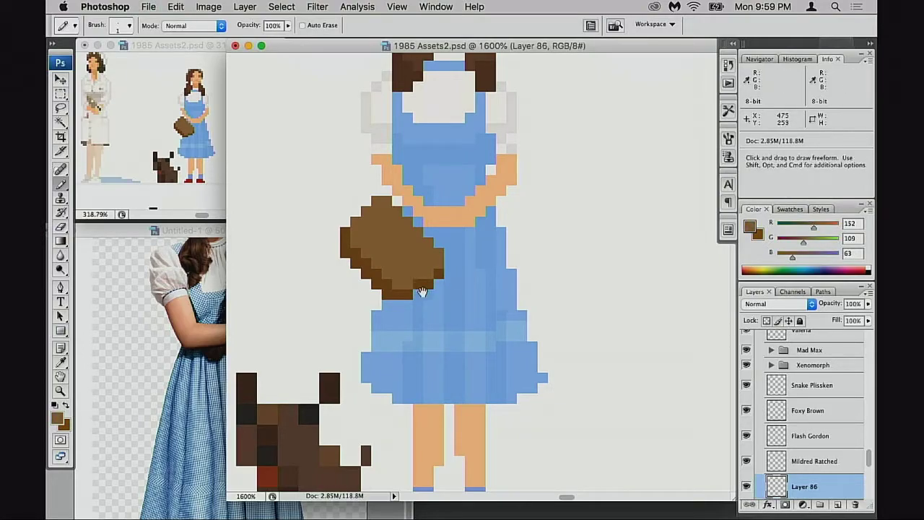
{"action": "scroll", "coordinate": [446, 283], "scroll_direction": "left", "scroll_amount": 2}
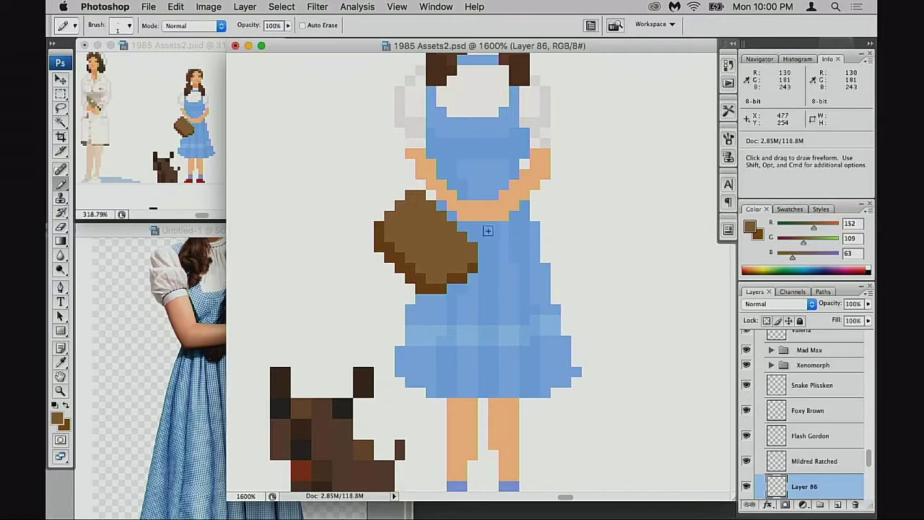
{"action": "key", "text": "space"}
{"action": "left_click_drag", "start_coordinate": [465, 269], "coordinate": [453, 238]}
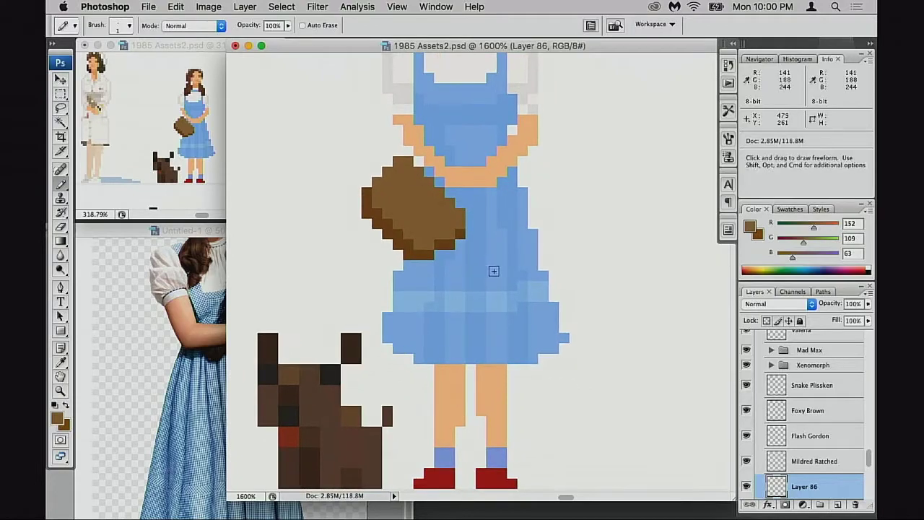
{"action": "left_click_drag", "start_coordinate": [429, 272], "coordinate": [457, 285]}
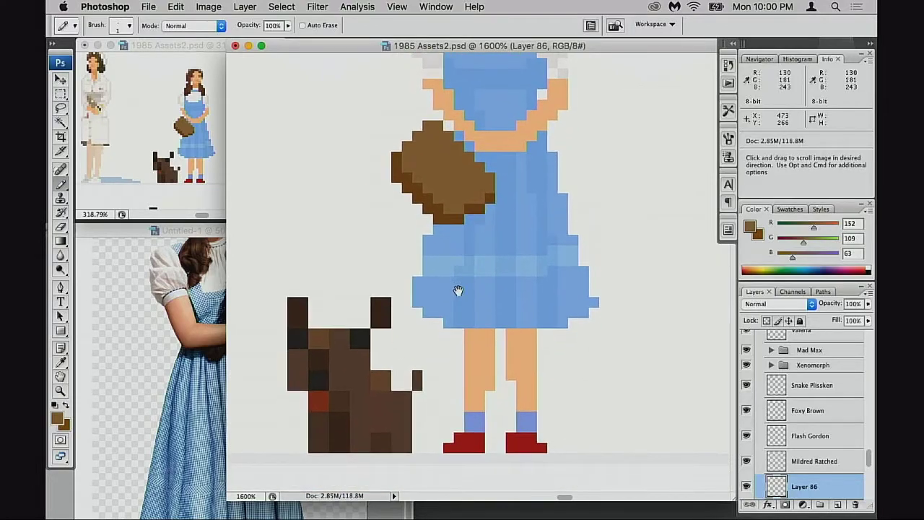
Study how the girl holds the basket in the reference photo and compare it with the zoomed sprite.
{"action": "mouse_move", "coordinate": [206, 230]}
{"action": "left_mouse_down"}
{"action": "mouse_move", "coordinate": [250, 230]}
{"action": "mouse_move", "coordinate": [215, 228]}
{"action": "left_mouse_up"}
{"action": "mouse_move", "coordinate": [420, 46]}
{"action": "left_mouse_down"}
{"action": "mouse_move", "coordinate": [449, 46]}
{"action": "mouse_move", "coordinate": [437, 47]}
{"action": "left_mouse_up"}
{"action": "mouse_move", "coordinate": [150, 228]}
{"action": "left_mouse_down"}
{"action": "mouse_move", "coordinate": [185, 225]}
{"action": "mouse_move", "coordinate": [155, 226]}
{"action": "mouse_move", "coordinate": [183, 224]}
{"action": "mouse_move", "coordinate": [164, 224]}
{"action": "left_mouse_up"}
{"action": "left_click", "coordinate": [332, 51]}
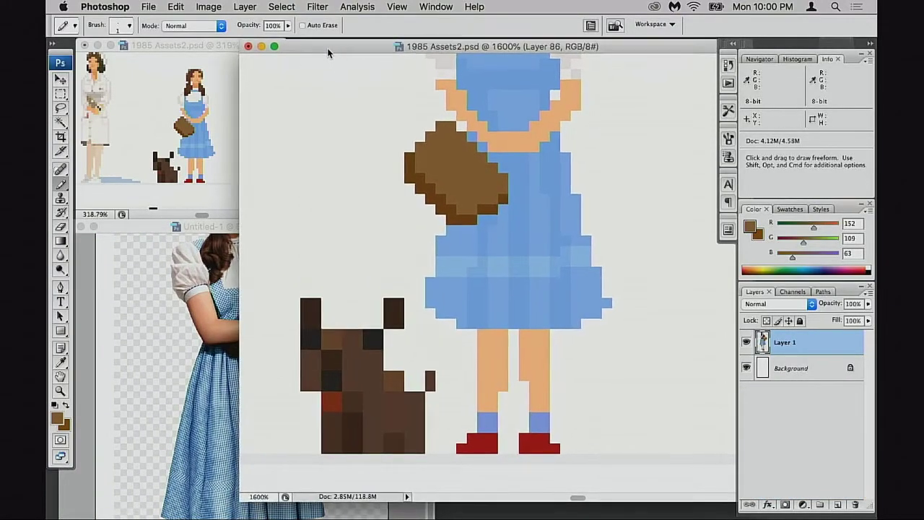
{"action": "key", "text": "space"}
{"action": "scroll", "coordinate": [469, 266], "scroll_direction": "up", "scroll_amount": 3}
{"action": "scroll", "coordinate": [469, 265], "scroll_direction": "right", "scroll_amount": 2}
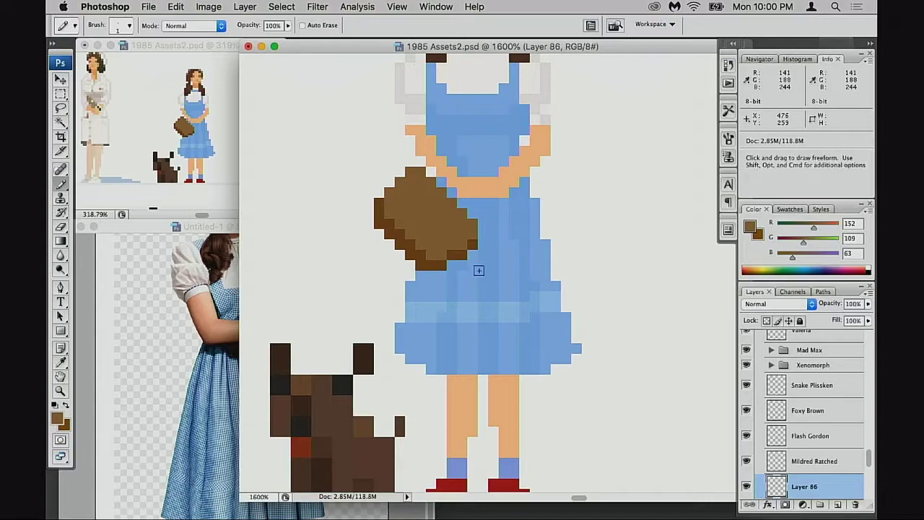
{"action": "left_click", "coordinate": [231, 249]}
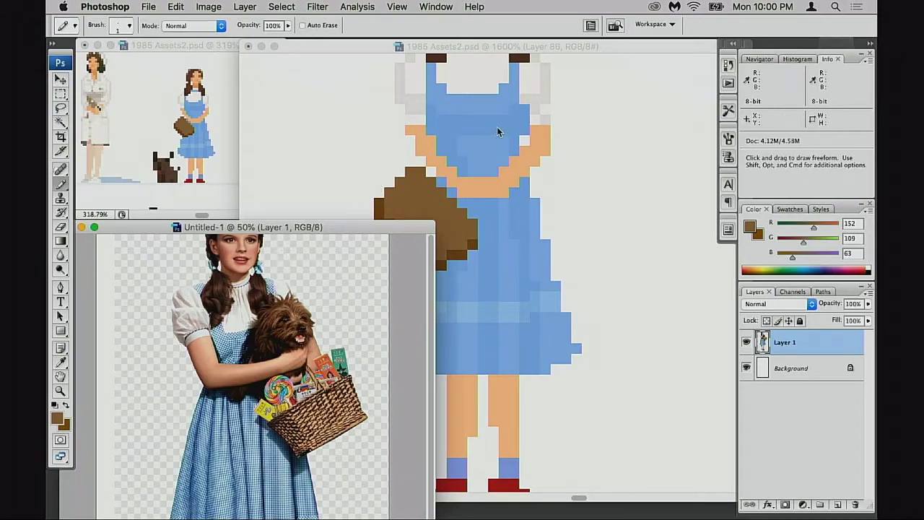
{"action": "left_click", "coordinate": [502, 49]}
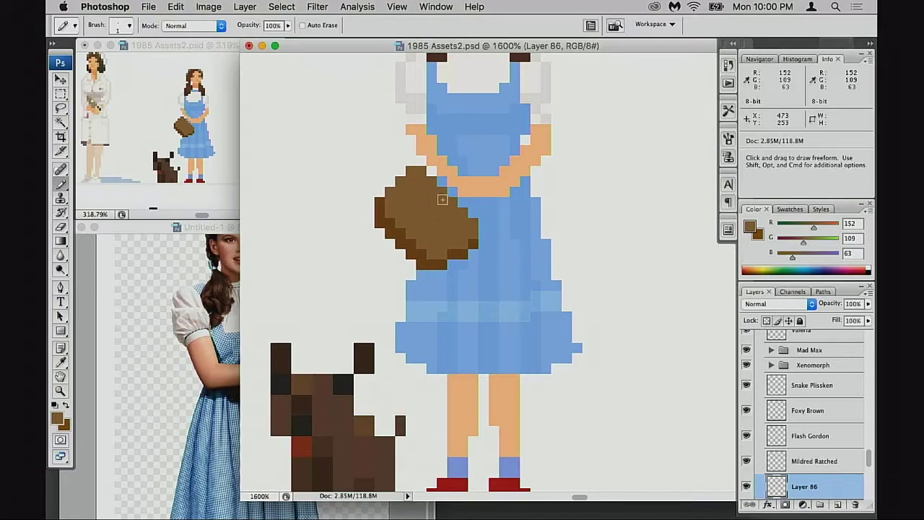
{"action": "key", "text": "space"}
{"action": "left_click_drag", "start_coordinate": [480, 289], "coordinate": [490, 273]}
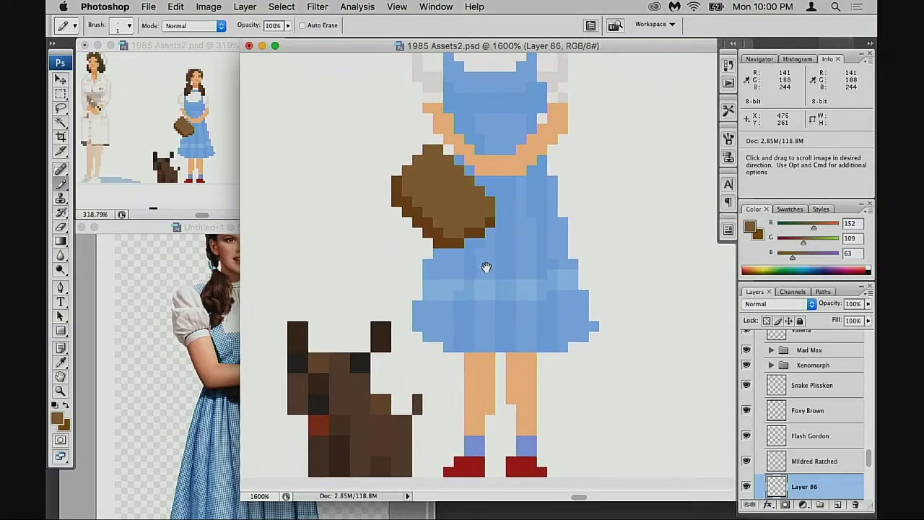
Toggle Layer 86's visibility to compare the girl with and without the basket.
{"action": "scroll", "coordinate": [785, 450], "scroll_direction": "down", "scroll_amount": 1}
{"action": "scroll", "coordinate": [785, 450], "scroll_direction": "down", "scroll_amount": 3}
{"action": "left_click", "coordinate": [745, 404]}
{"action": "left_click", "coordinate": [747, 405]}
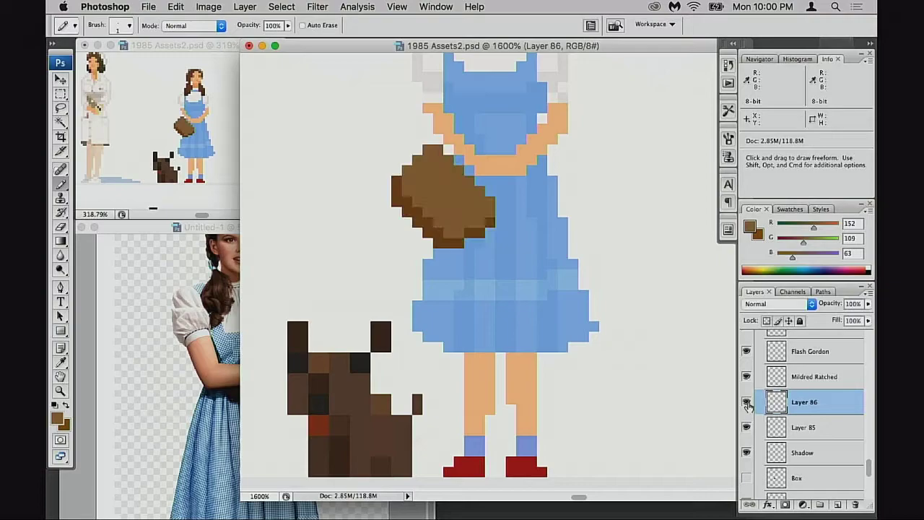
{"action": "key", "text": "alt"}
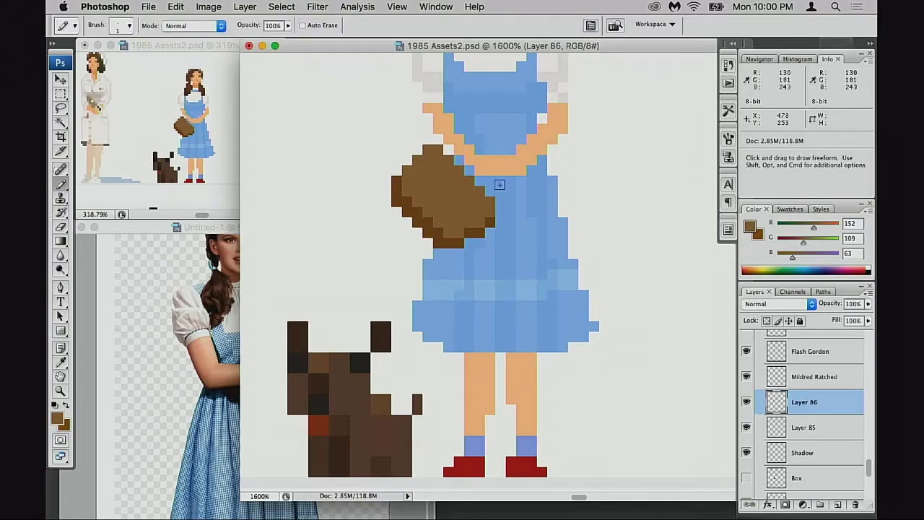
{"action": "left_click", "coordinate": [747, 404]}
{"action": "left_click", "coordinate": [748, 404]}
Arrange the document windows so the reference photo's girl and basket can be seen beside the enlarged sprite.
{"action": "left_click", "coordinate": [197, 341]}
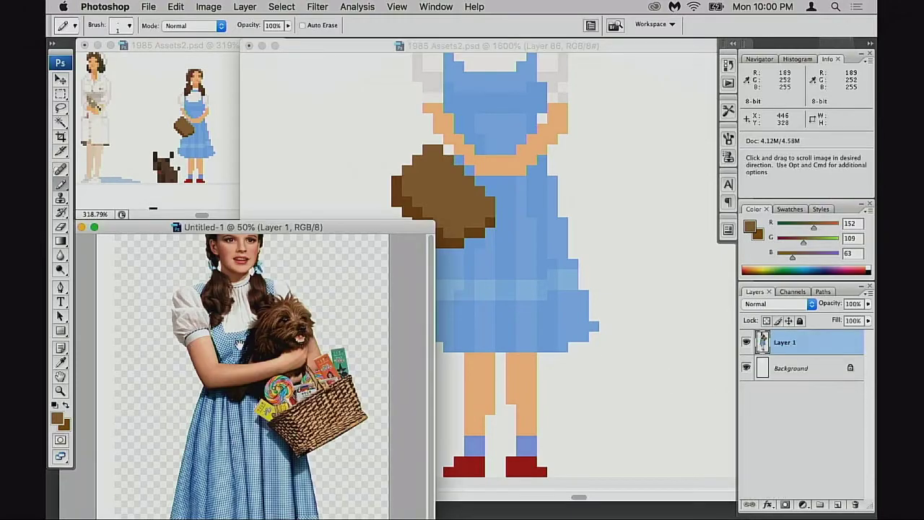
{"action": "left_click", "coordinate": [610, 282]}
{"action": "key", "text": "ctrl+Tab"}
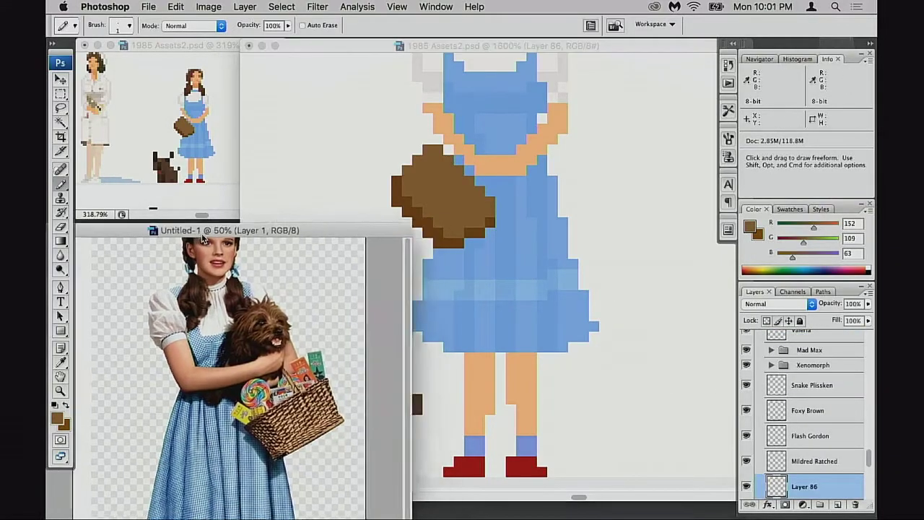
{"action": "left_click_drag", "start_coordinate": [446, 55], "coordinate": [496, 60]}
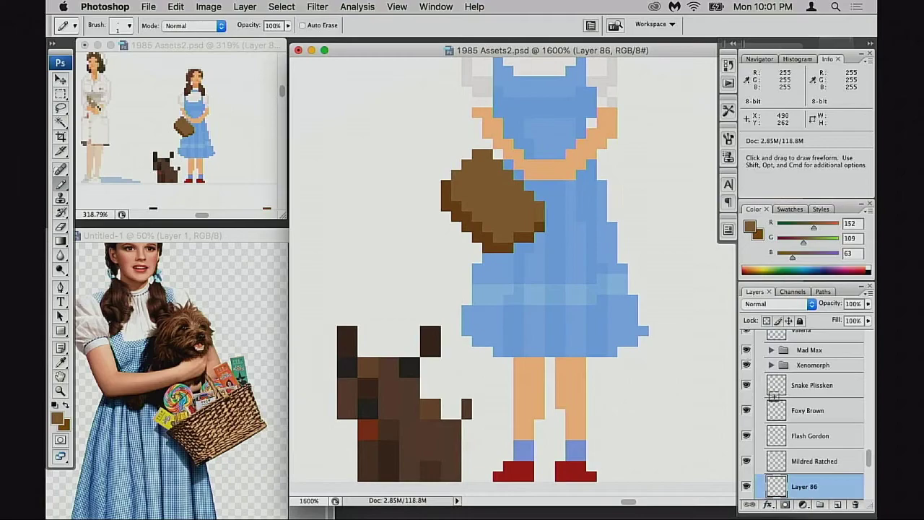
Try adding basket-handle pixels in brown (152, 109, 63) along the forearm, first on Layer 86 and on Layer 85, and undo them.
{"action": "key", "text": "alt"}
{"action": "left_click", "coordinate": [533, 165]}
{"action": "left_click", "coordinate": [540, 154]}
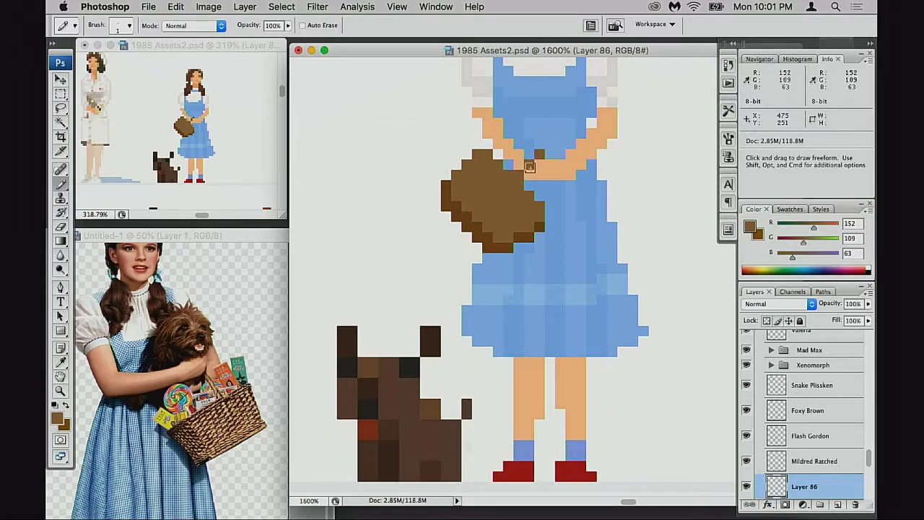
{"action": "key", "text": "alt+bracketleft"}
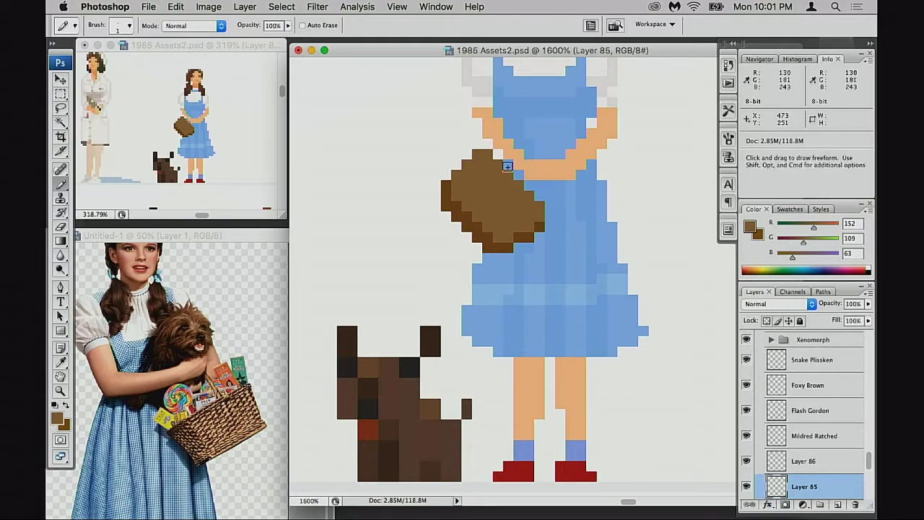
{"action": "left_click_drag", "start_coordinate": [517, 153], "coordinate": [526, 153]}
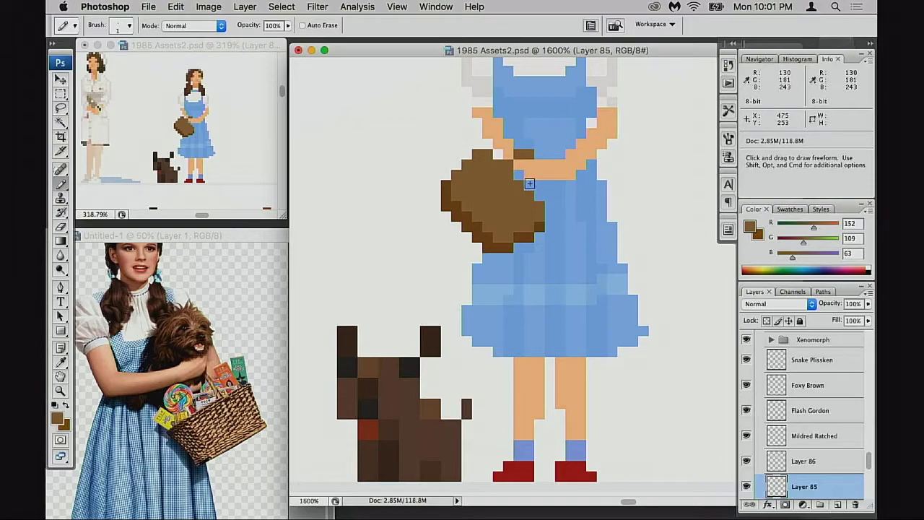
{"action": "key", "text": "super+alt+z"}
{"action": "key", "text": "super+alt+z"}
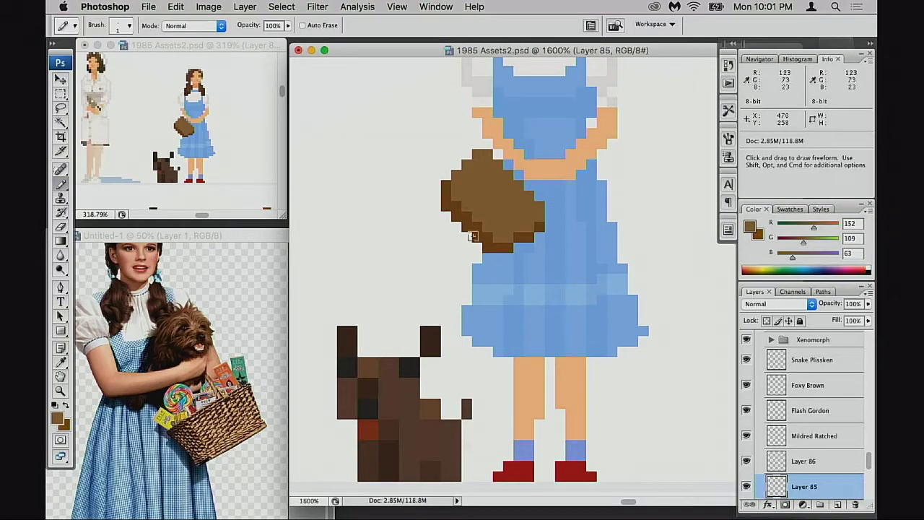
Isolate Layer 85 and toggle Layer 86 to check their contents, and make Layer 86 active.
{"action": "scroll", "coordinate": [751, 467], "scroll_direction": "down", "scroll_amount": 1}
{"action": "left_click", "coordinate": [747, 467], "text": "alt"}
{"action": "left_click", "coordinate": [747, 467], "text": "alt"}
{"action": "left_click", "coordinate": [745, 441]}
{"action": "left_click", "coordinate": [745, 442]}
{"action": "left_click", "coordinate": [794, 442]}
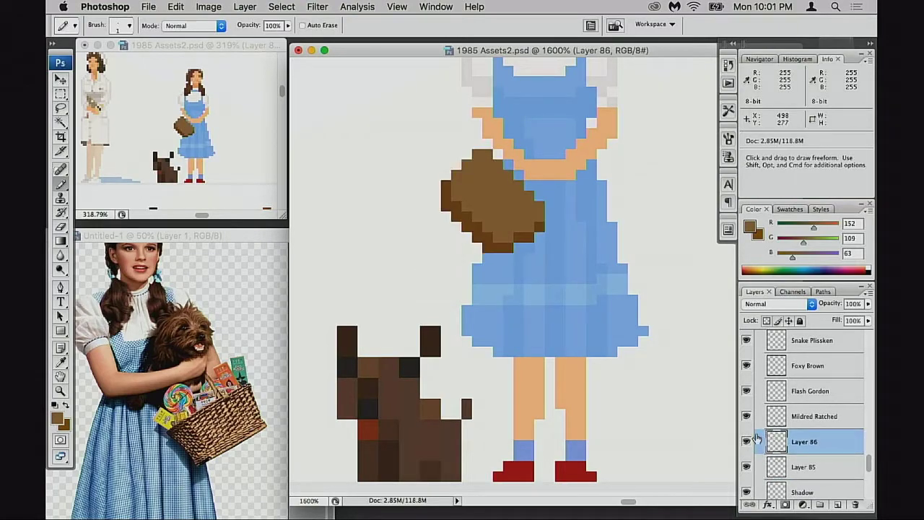
Reshape the basket's lower edge on Layer 86 by erasing its bottom row and redrawing with browns (123, 73, 23) and (152, 109, 63).
{"action": "left_click", "coordinate": [470, 216], "text": "alt"}
{"action": "left_click", "coordinate": [450, 216]}
{"action": "key", "text": "e"}
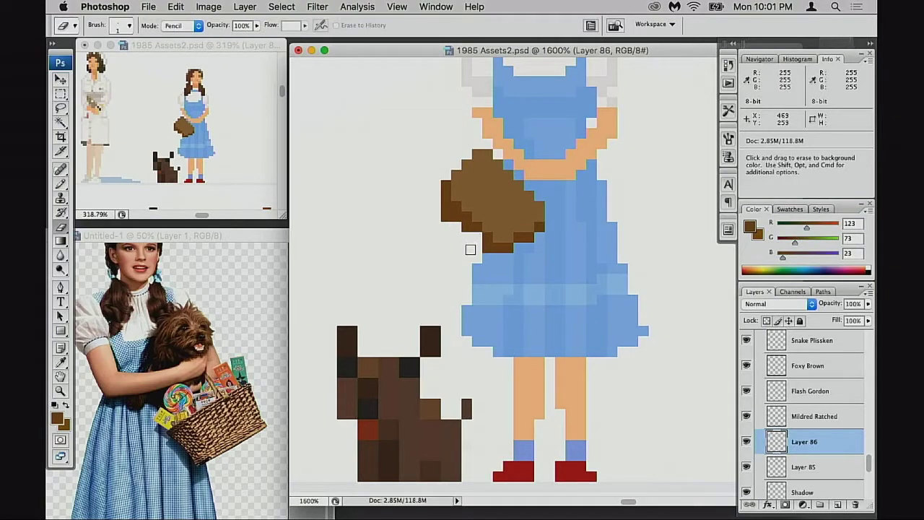
{"action": "left_click_drag", "start_coordinate": [480, 247], "coordinate": [511, 250]}
{"action": "key", "text": "b"}
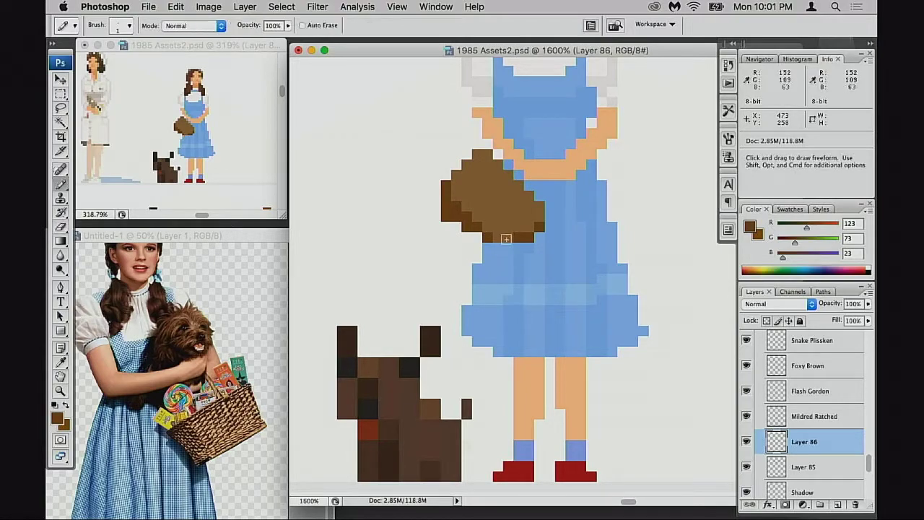
{"action": "left_click_drag", "start_coordinate": [509, 246], "coordinate": [527, 247]}
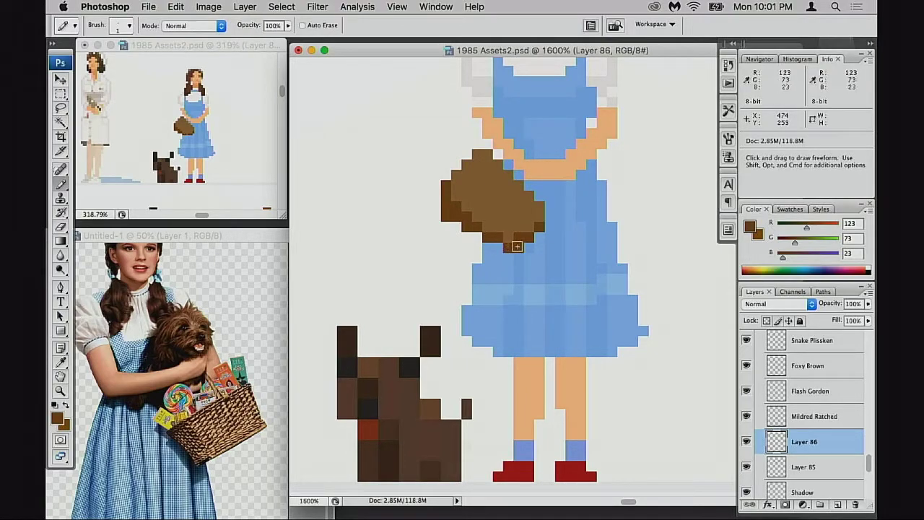
{"action": "left_click", "coordinate": [453, 205], "text": "alt"}
{"action": "left_click_drag", "start_coordinate": [467, 214], "coordinate": [517, 243]}
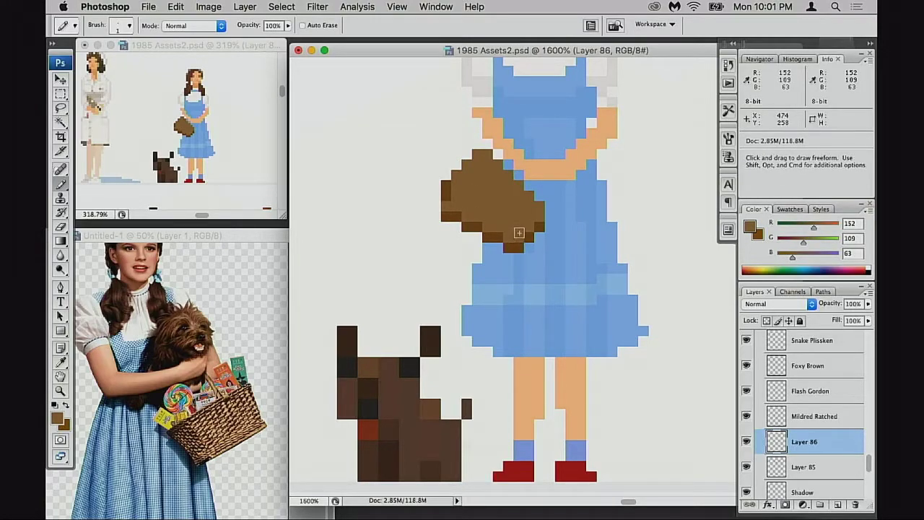
Trim the basket's sloping upper edge, and extend its right tip and squared upper-left corner in brown (152, 109, 63).
{"action": "key", "text": "e"}
{"action": "mouse_move", "coordinate": [477, 150]}
{"action": "left_mouse_down"}
{"action": "mouse_move", "coordinate": [508, 156]}
{"action": "mouse_move", "coordinate": [496, 164]}
{"action": "mouse_move", "coordinate": [517, 174]}
{"action": "mouse_move", "coordinate": [488, 164]}
{"action": "mouse_move", "coordinate": [523, 177]}
{"action": "mouse_move", "coordinate": [507, 172]}
{"action": "mouse_move", "coordinate": [540, 194]}
{"action": "left_mouse_up"}
{"action": "key", "text": "b"}
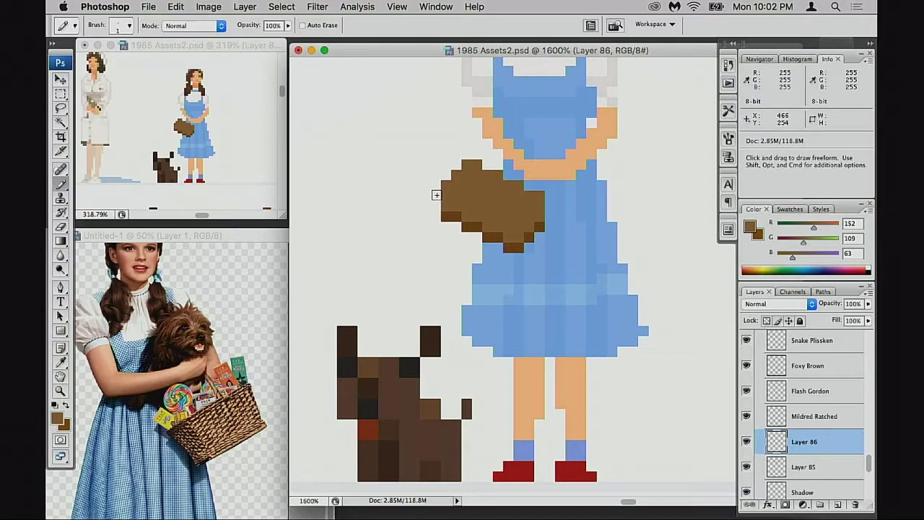
{"action": "left_click", "coordinate": [546, 210]}
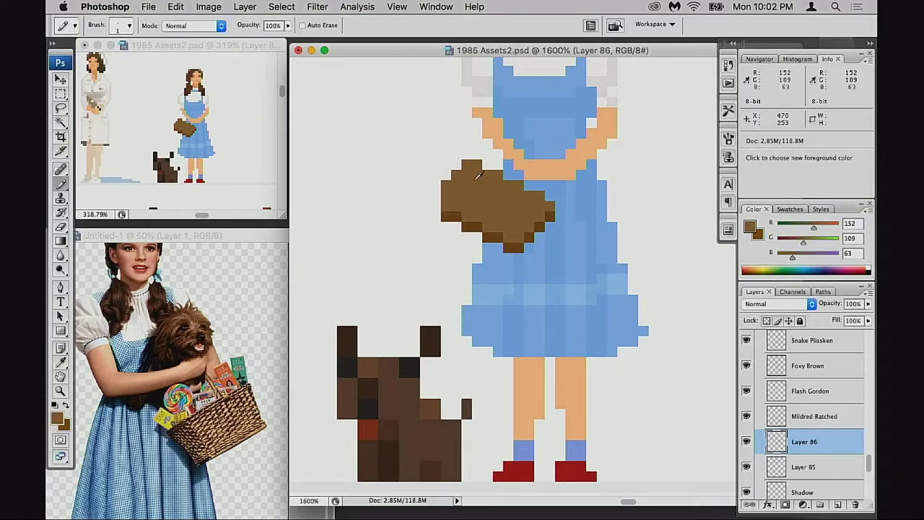
{"action": "left_click_drag", "start_coordinate": [446, 173], "coordinate": [462, 164]}
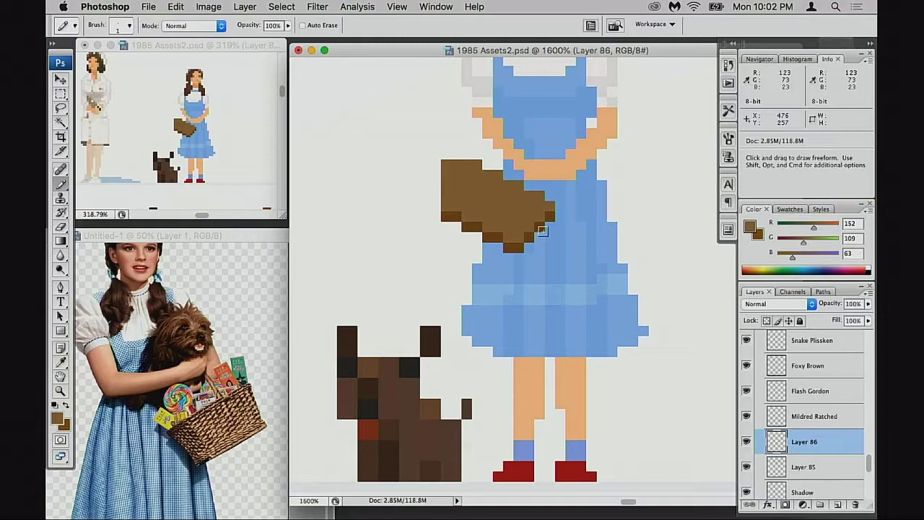
Replace the dark pixels along the basket's lower-right edge with the lighter brown (152, 109, 63).
{"action": "key", "text": "alt"}
{"action": "left_click", "coordinate": [489, 217], "text": "alt"}
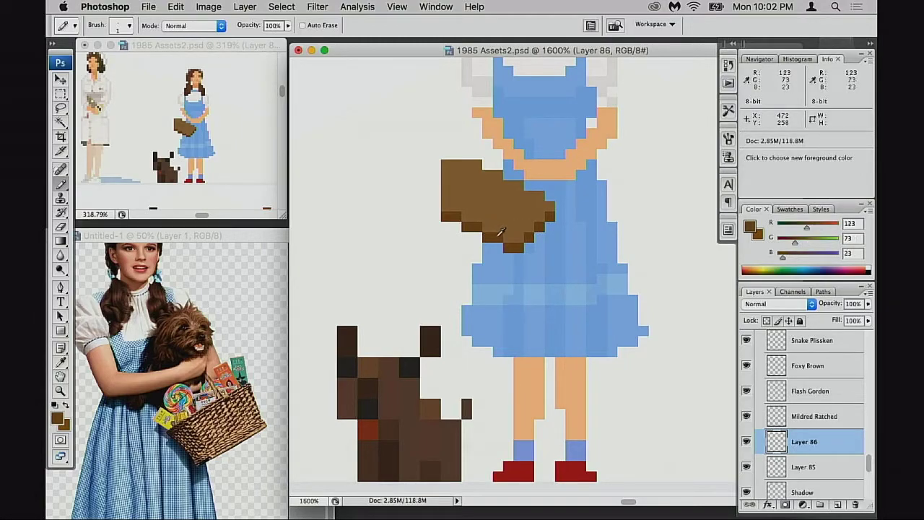
{"action": "left_click", "coordinate": [501, 189], "text": "alt"}
{"action": "key", "text": "super+z"}
{"action": "key", "text": "e"}
{"action": "key", "text": "space"}
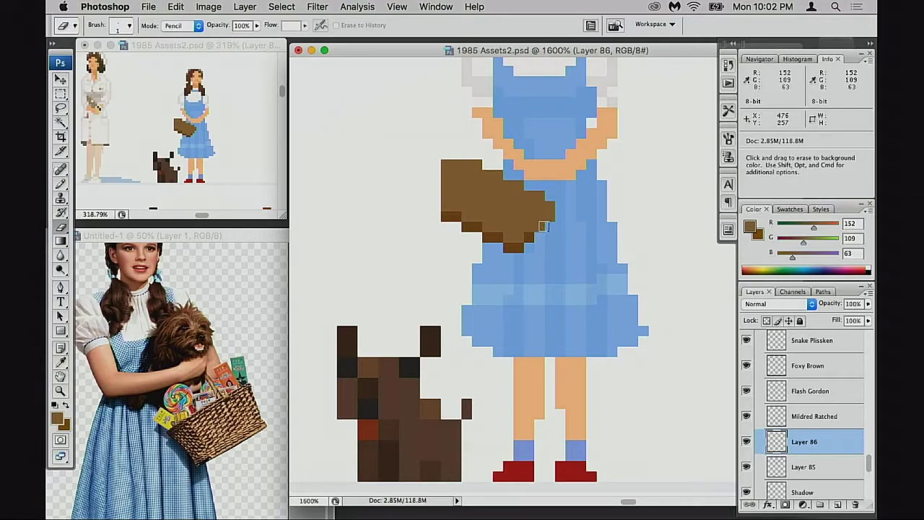
{"action": "left_click_drag", "start_coordinate": [516, 236], "coordinate": [517, 236]}
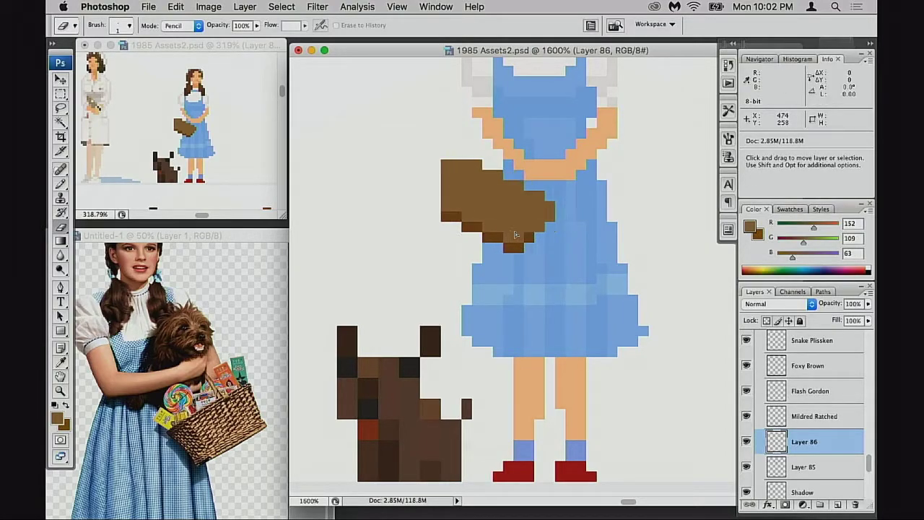
Make Layer 85 active, try a brown pixel by the inner forearm and undo it.
{"action": "left_click", "coordinate": [804, 466]}
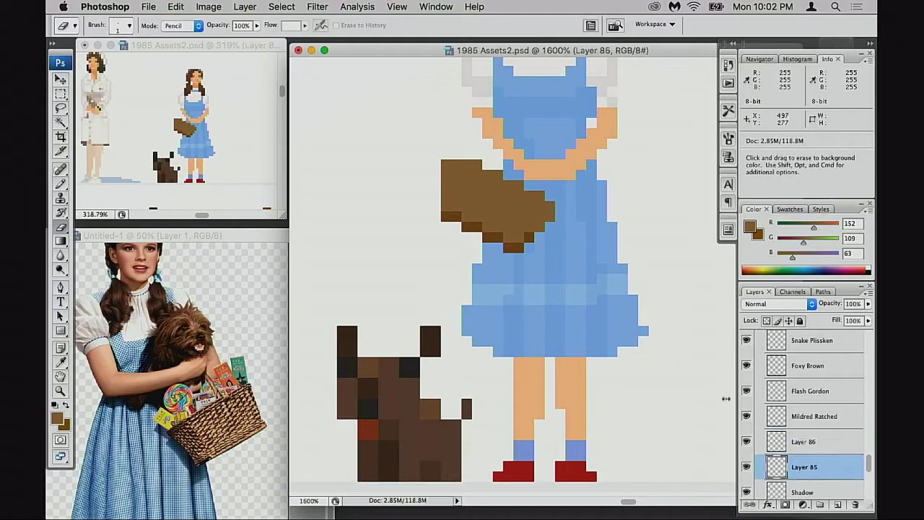
{"action": "key", "text": "b"}
{"action": "left_click", "coordinate": [518, 134]}
{"action": "key", "text": "super+z"}
{"action": "left_click", "coordinate": [499, 139], "text": "alt"}
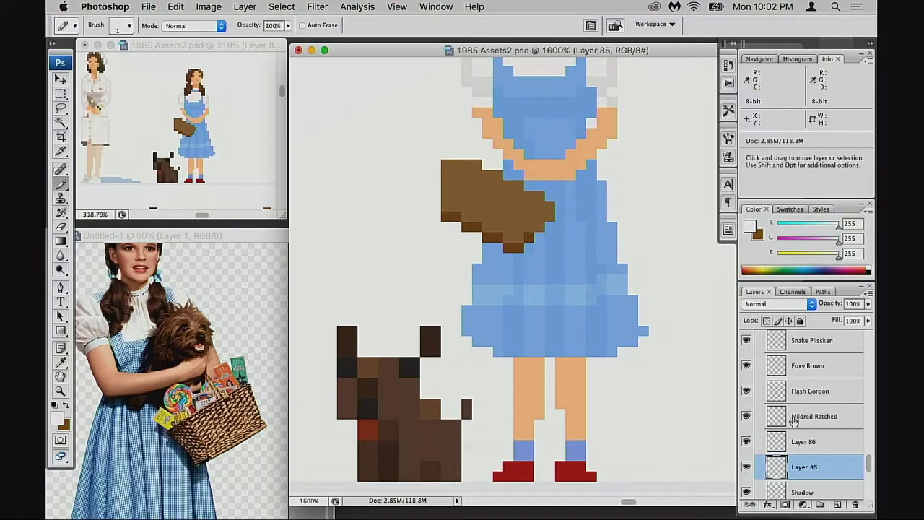
{"action": "left_click", "coordinate": [746, 466], "text": "alt"}
{"action": "left_click", "coordinate": [746, 466], "text": "alt"}
Extend the girl's clasped hands downward and shade them with the darker skin tone (244, 164, 103) on Layer 85.
{"action": "left_click", "coordinate": [514, 168], "text": "alt"}
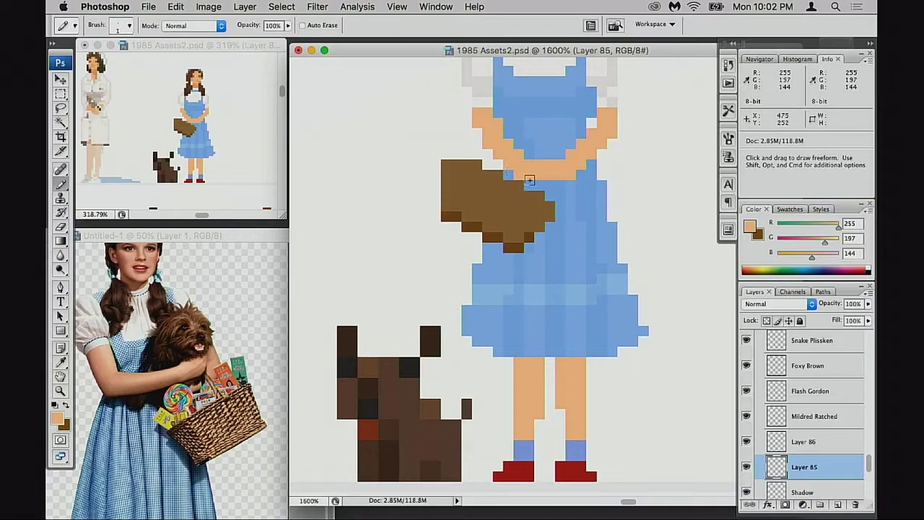
{"action": "scroll", "coordinate": [534, 177], "scroll_direction": "up", "scroll_amount": 1}
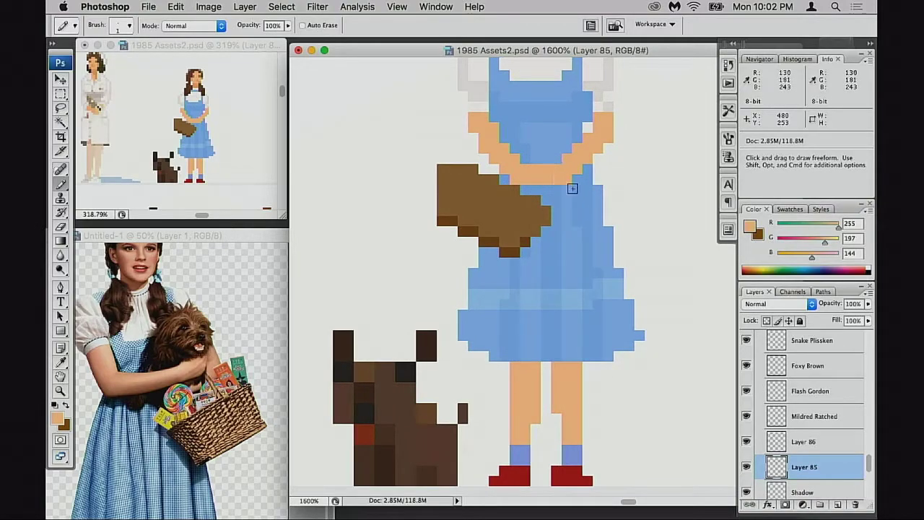
{"action": "key", "text": "space"}
{"action": "mouse_move", "coordinate": [540, 180]}
{"action": "left_mouse_down"}
{"action": "mouse_move", "coordinate": [556, 195]}
{"action": "mouse_move", "coordinate": [573, 180]}
{"action": "mouse_move", "coordinate": [594, 205]}
{"action": "mouse_move", "coordinate": [537, 194]}
{"action": "mouse_move", "coordinate": [509, 260]}
{"action": "left_mouse_up"}
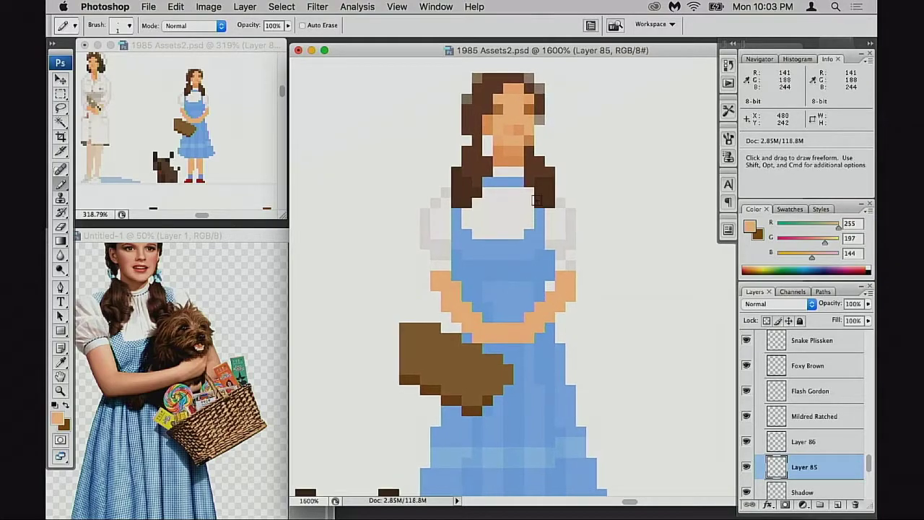
{"action": "left_click", "coordinate": [494, 126], "text": "alt"}
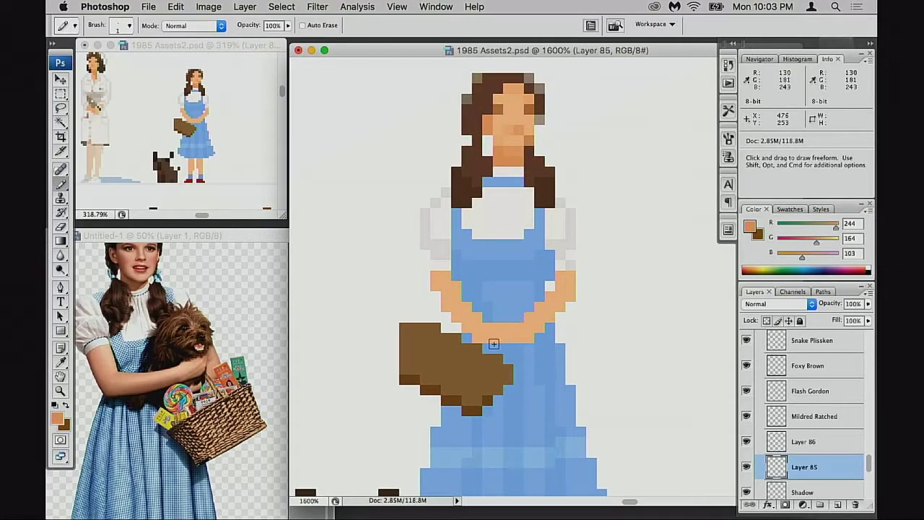
{"action": "left_click_drag", "start_coordinate": [508, 342], "coordinate": [502, 342]}
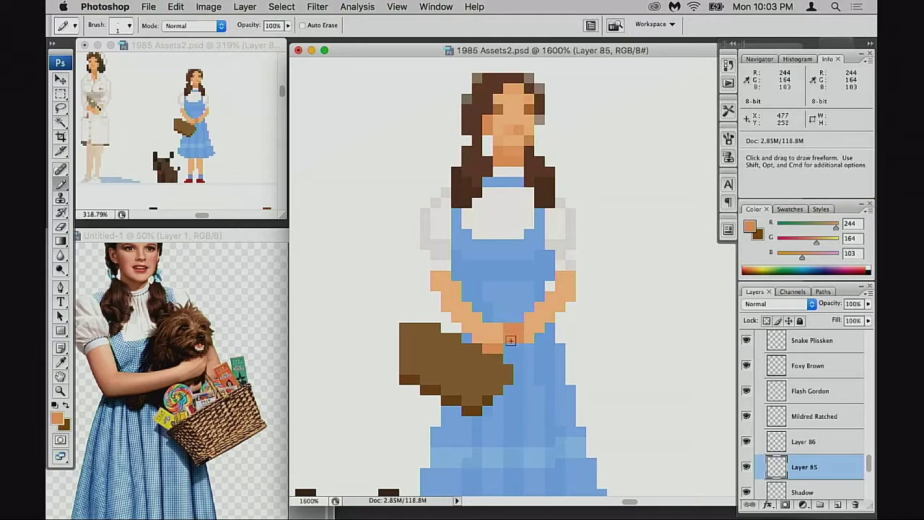
{"action": "left_click_drag", "start_coordinate": [521, 334], "coordinate": [525, 342]}
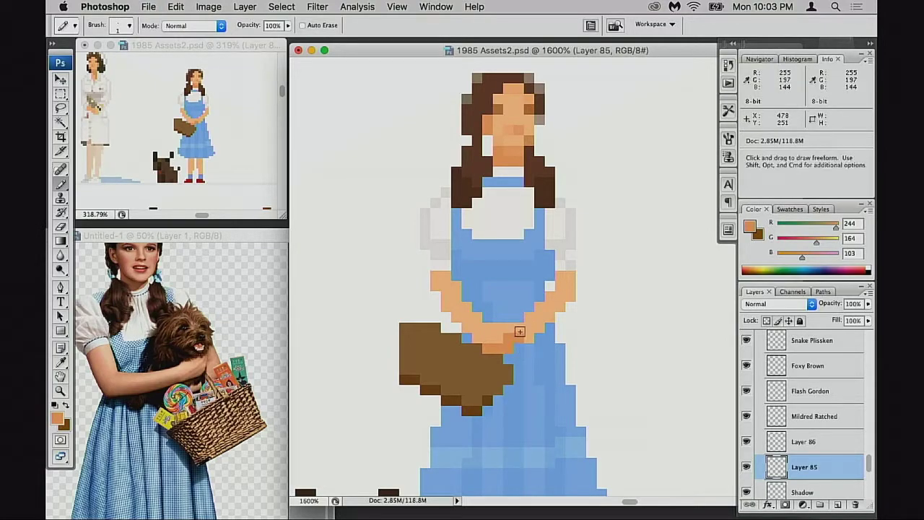
Refine the clasped hands' shape and shading with the intermediate skin tone (255, 186, 130) sampled from the face.
{"action": "scroll", "coordinate": [531, 273], "scroll_direction": "up", "scroll_amount": 2}
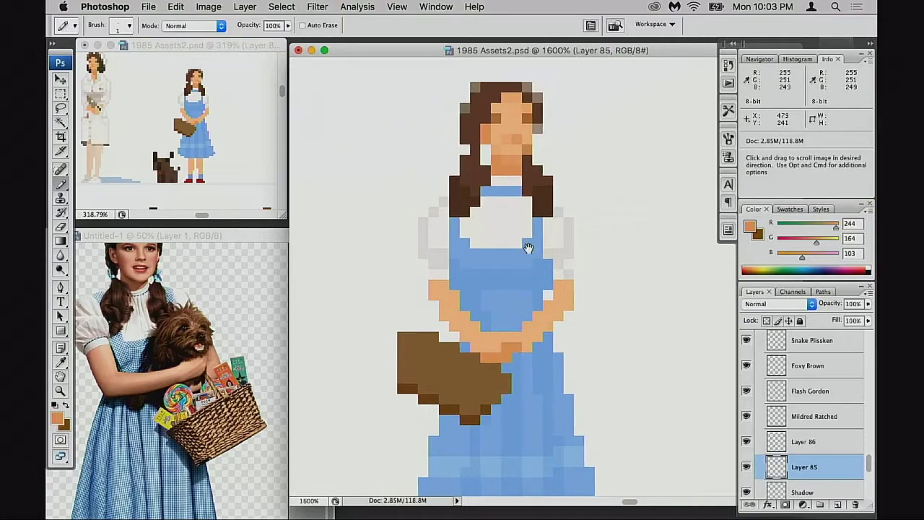
{"action": "left_click", "coordinate": [512, 151], "text": "alt"}
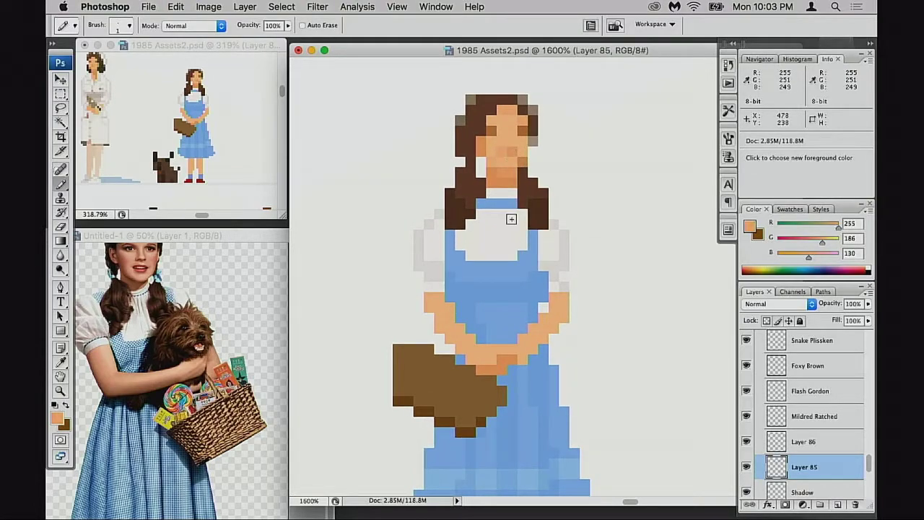
{"action": "left_click", "coordinate": [508, 358], "text": "alt"}
{"action": "left_click", "coordinate": [517, 367], "text": "alt"}
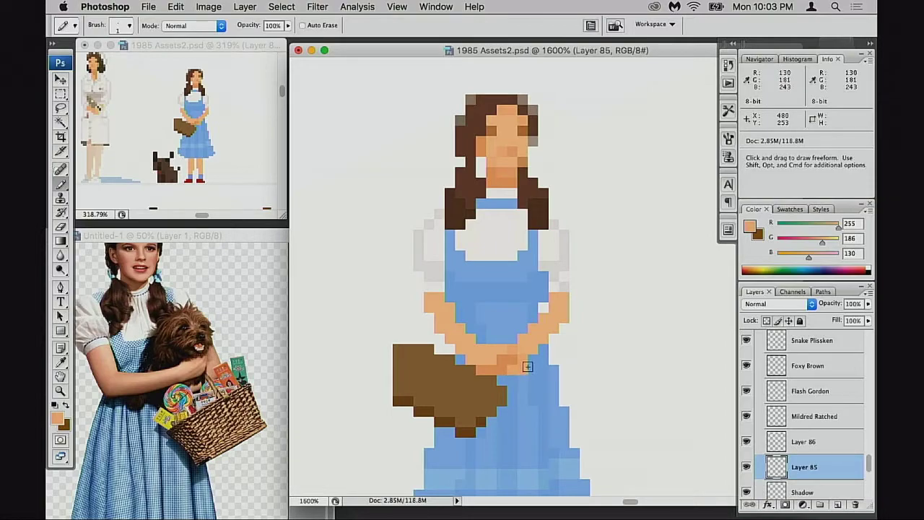
{"action": "key", "text": "space"}
{"action": "mouse_move", "coordinate": [504, 369]}
{"action": "left_mouse_down"}
{"action": "mouse_move", "coordinate": [495, 379]}
{"action": "mouse_move", "coordinate": [511, 366]}
{"action": "left_mouse_up"}
{"action": "key", "text": "space"}
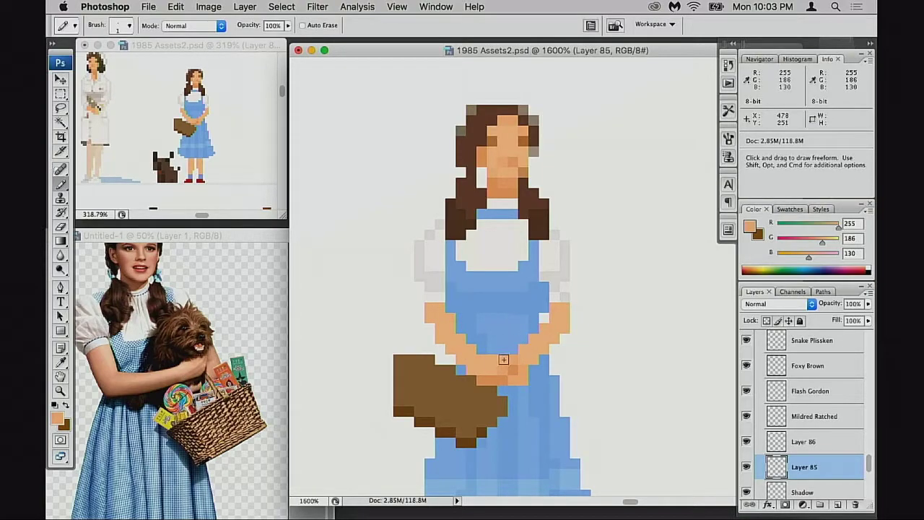
{"action": "scroll", "coordinate": [514, 361], "scroll_direction": "down", "scroll_amount": 2}
{"action": "scroll", "coordinate": [514, 361], "scroll_direction": "left", "scroll_amount": 2}
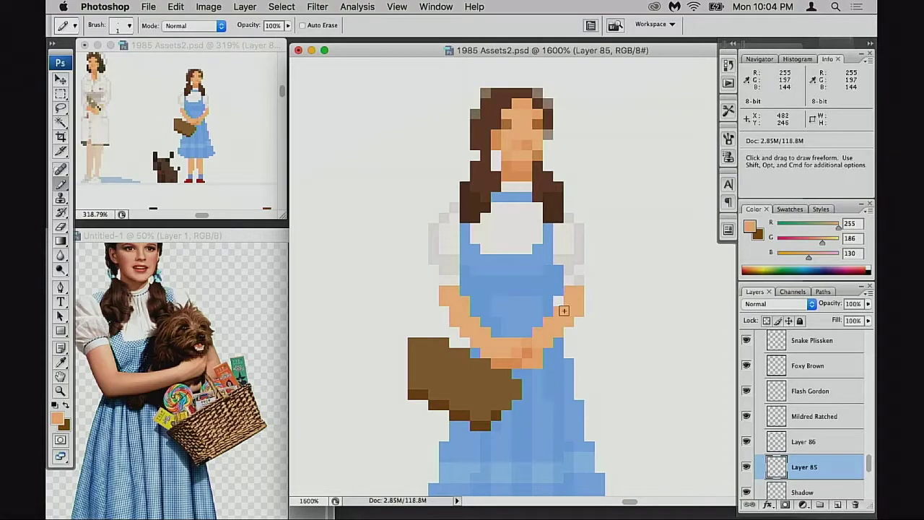
Try a dress-blue (141, 188, 244) pixel along the top of the clasped hands and undo it.
{"action": "key", "text": "e"}
{"action": "key", "text": "b"}
{"action": "left_click", "coordinate": [514, 328], "text": "alt"}
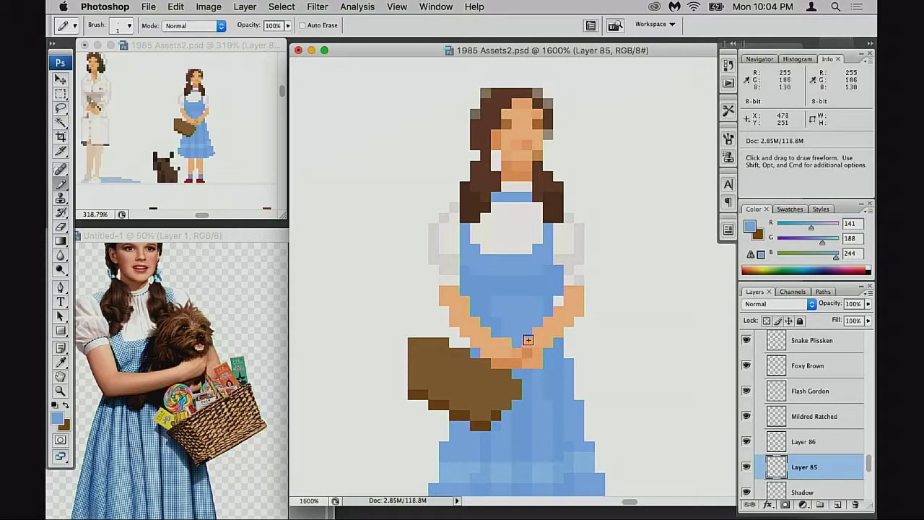
{"action": "left_click", "coordinate": [507, 340]}
{"action": "key", "text": "super+z"}
Toggle Layer 86 to check the basket, make that layer active, and move the basket down one pixel.
{"action": "double_click", "coordinate": [745, 441]}
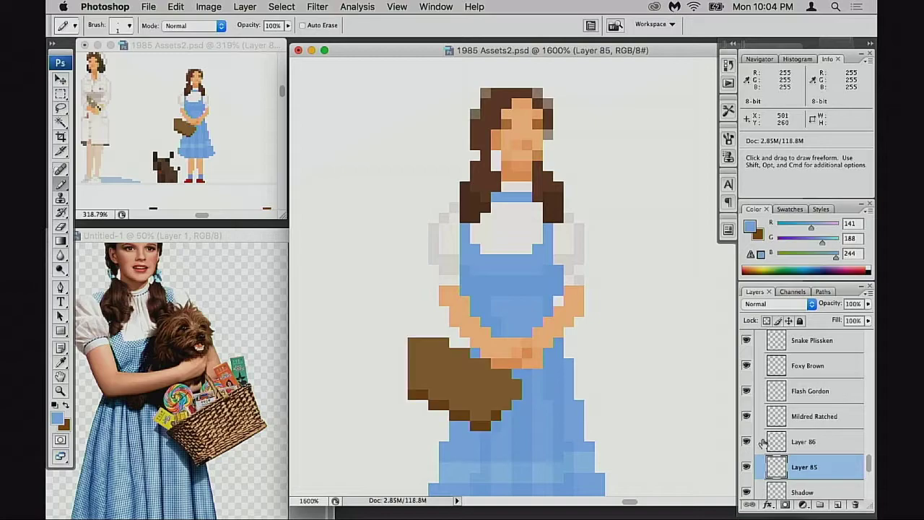
{"action": "left_click", "coordinate": [763, 442]}
{"action": "key", "text": "v"}
{"action": "left_click_drag", "start_coordinate": [467, 383], "coordinate": [459, 398]}
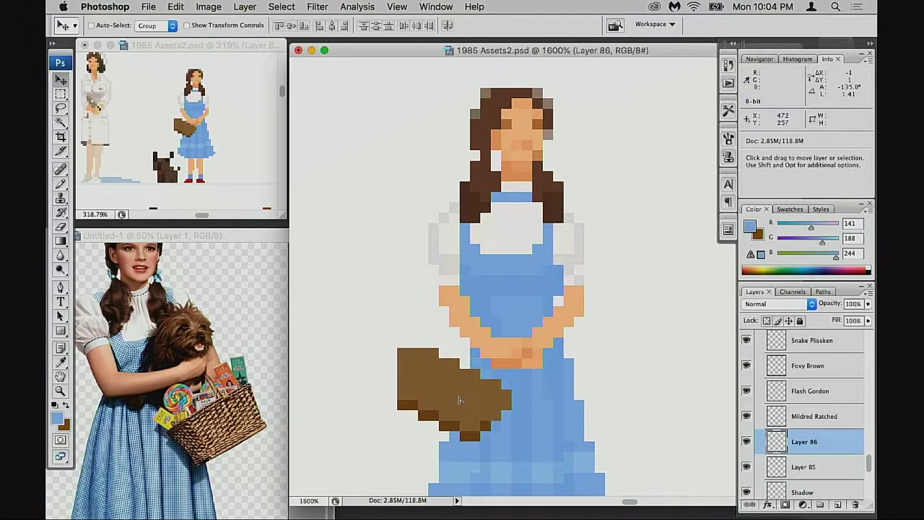
{"action": "key", "text": "Right"}
{"action": "key", "text": "Up"}
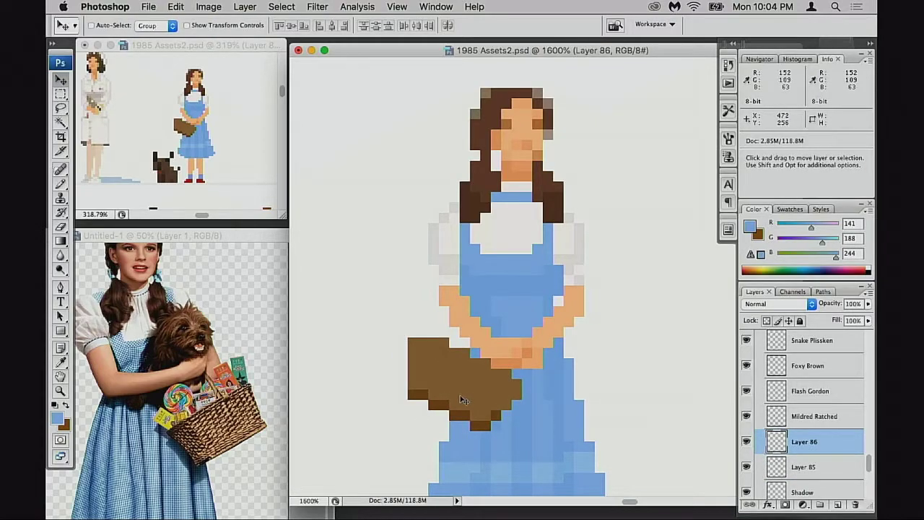
{"action": "key", "text": "Down"}
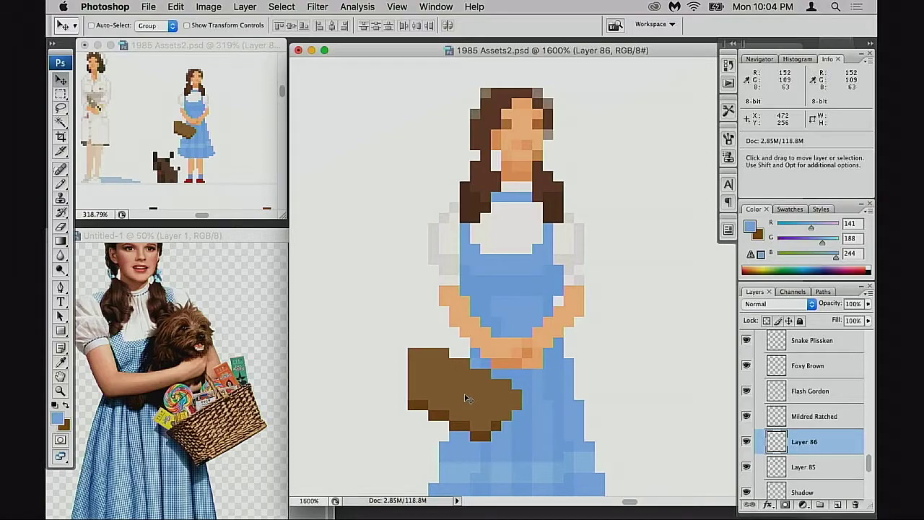
Paint an orange-red (245, 92, 32) two-by-two block above the basket's rim and a single pixel beneath the hands.
{"action": "key", "text": "b"}
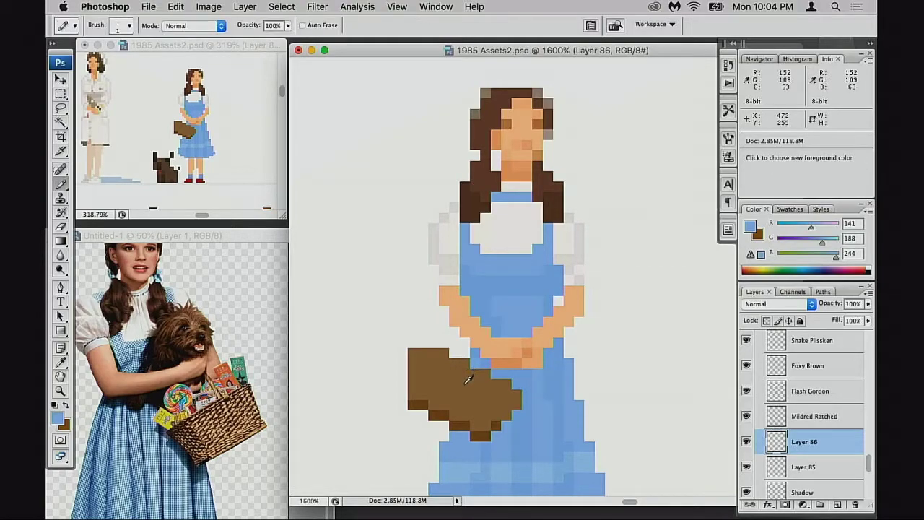
{"action": "left_click", "coordinate": [468, 379], "text": "alt"}
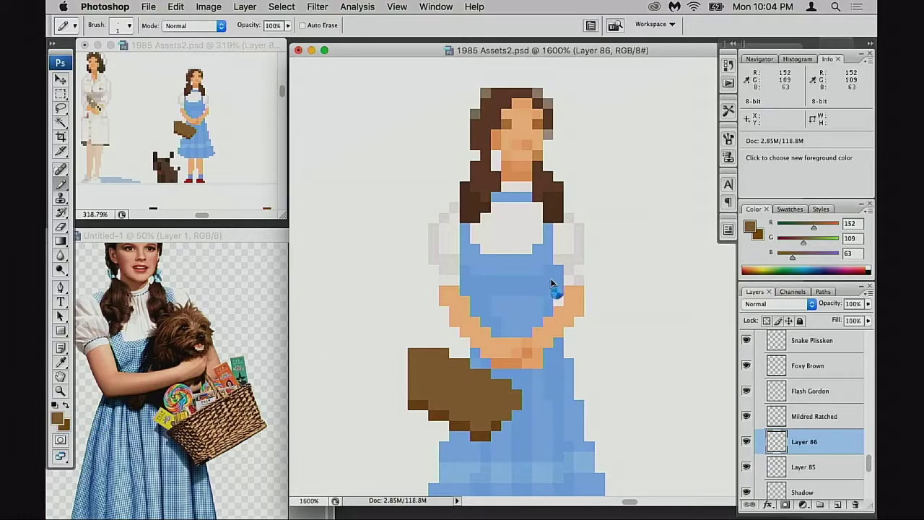
{"action": "left_click", "coordinate": [710, 233]}
{"action": "left_click_drag", "start_coordinate": [654, 84], "coordinate": [669, 77]}
{"action": "left_click", "coordinate": [807, 66]}
{"action": "key", "text": "b"}
{"action": "left_click", "coordinate": [462, 350]}
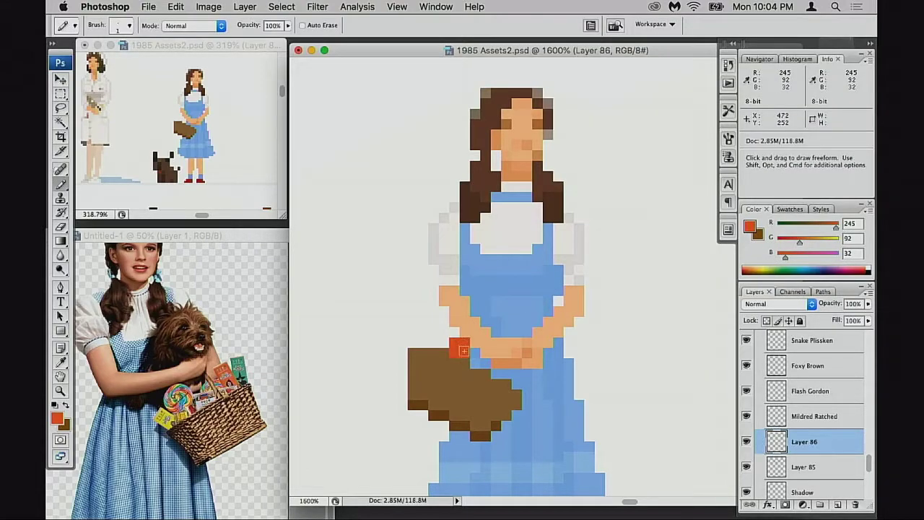
{"action": "left_click", "coordinate": [495, 373]}
Set the foreground colour to light green (129, 237, 82), try it on pixels beside the hands, and undo the last stroke.
{"action": "left_click", "coordinate": [58, 417]}
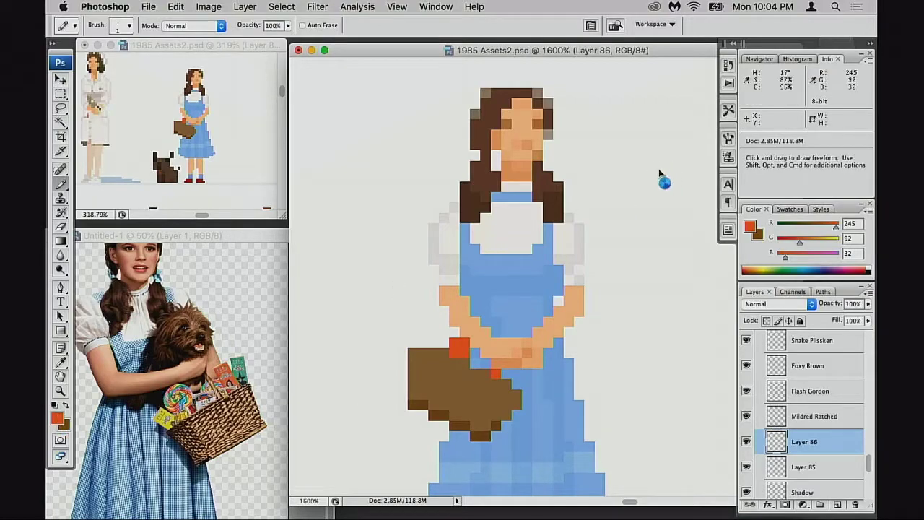
{"action": "mouse_move", "coordinate": [706, 185]}
{"action": "left_mouse_down"}
{"action": "mouse_move", "coordinate": [712, 200]}
{"action": "mouse_move", "coordinate": [708, 190]}
{"action": "left_mouse_up"}
{"action": "left_click", "coordinate": [628, 77]}
{"action": "left_click_drag", "start_coordinate": [629, 86], "coordinate": [633, 83]}
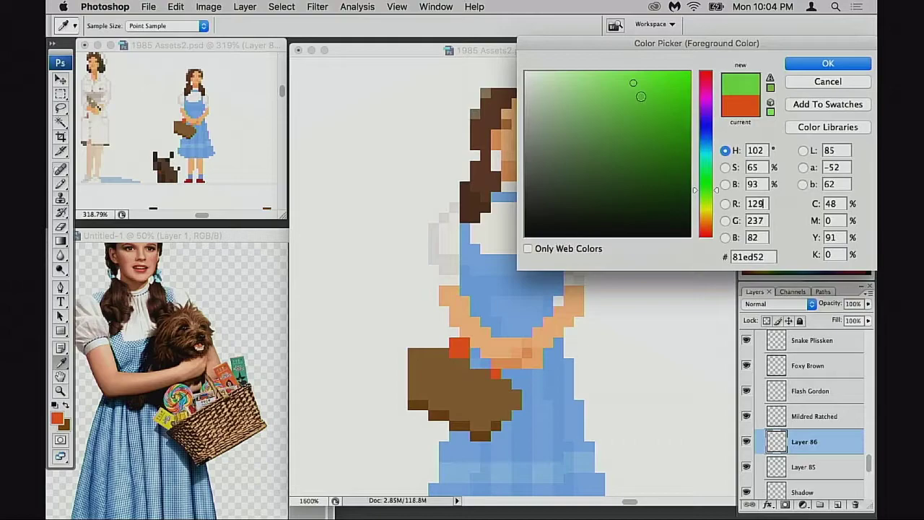
{"action": "left_click", "coordinate": [827, 63]}
{"action": "key", "text": "b"}
{"action": "left_click_drag", "start_coordinate": [482, 363], "coordinate": [497, 363]}
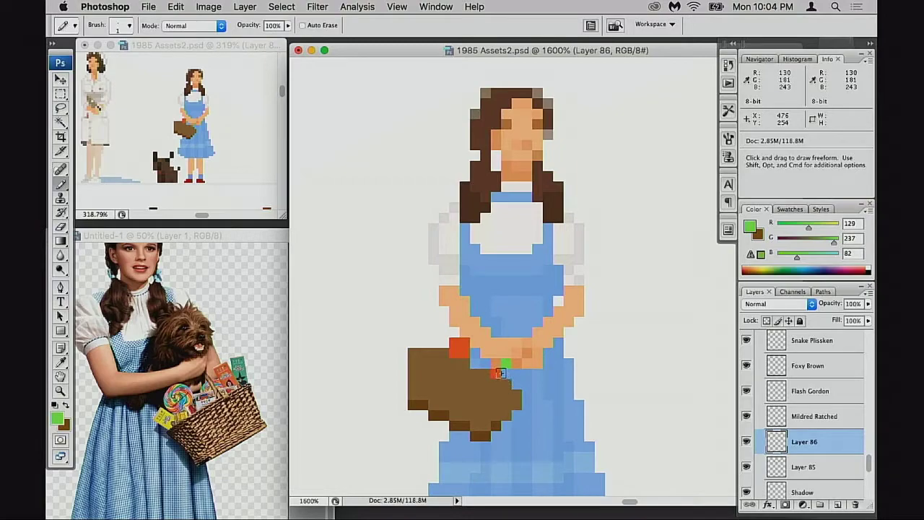
{"action": "key", "text": "super+z"}
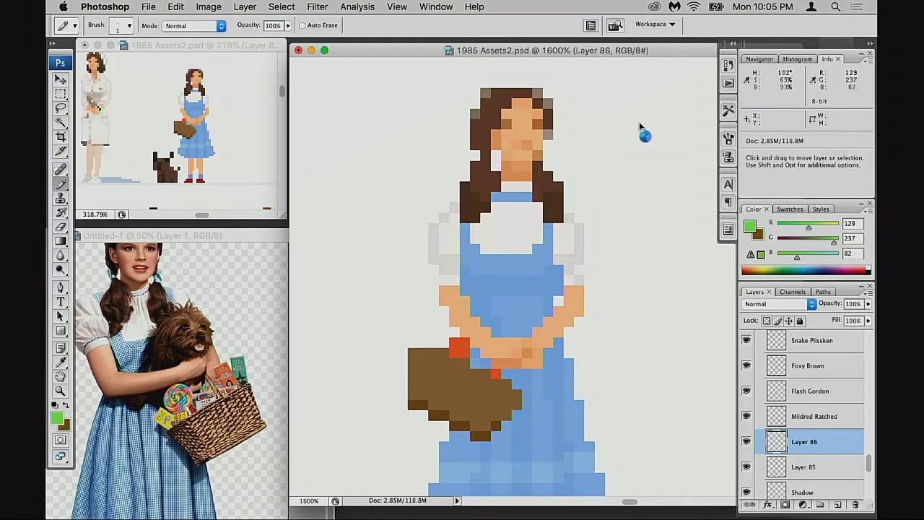
Set the foreground colour to green (90, 173, 53) and paint a diagonal of pixels from the hands to the basket, covering the lone orange-red pixel.
{"action": "left_click_drag", "start_coordinate": [635, 94], "coordinate": [640, 123]}
{"action": "key", "text": "Return"}
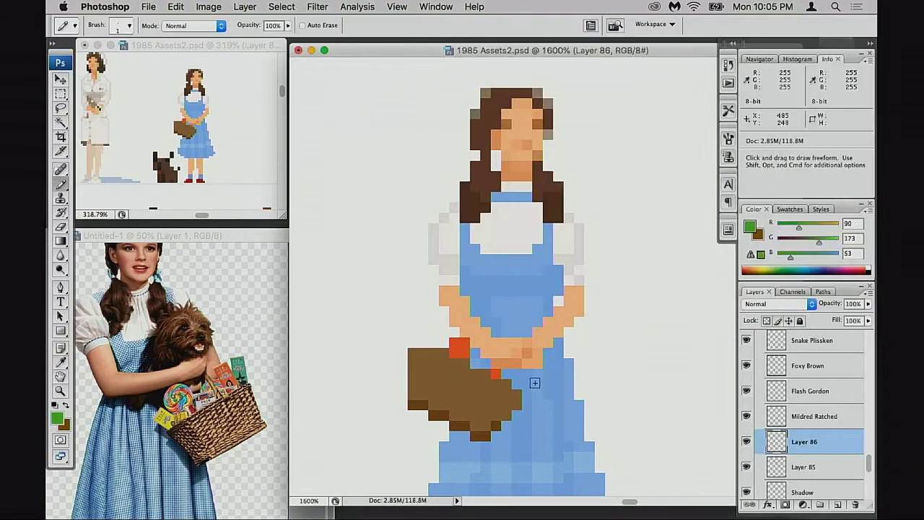
{"action": "left_click_drag", "start_coordinate": [511, 358], "coordinate": [506, 370]}
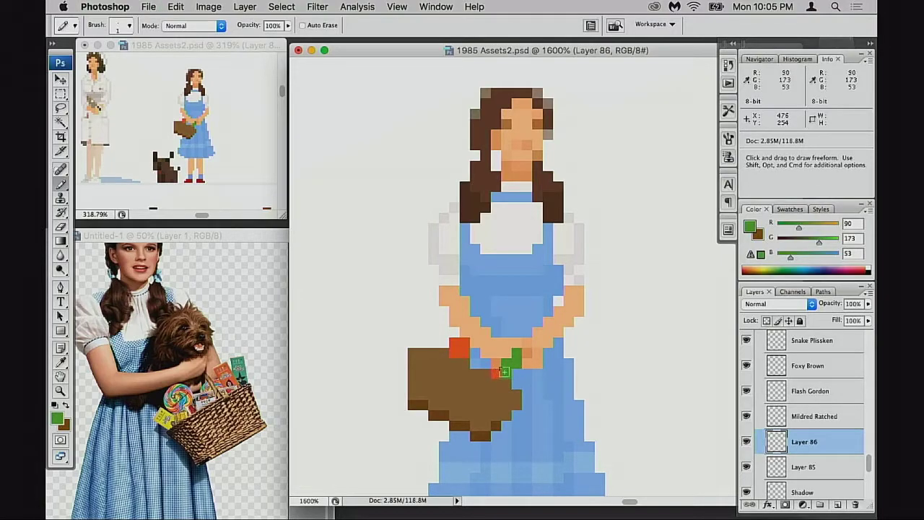
{"action": "left_click", "coordinate": [499, 371]}
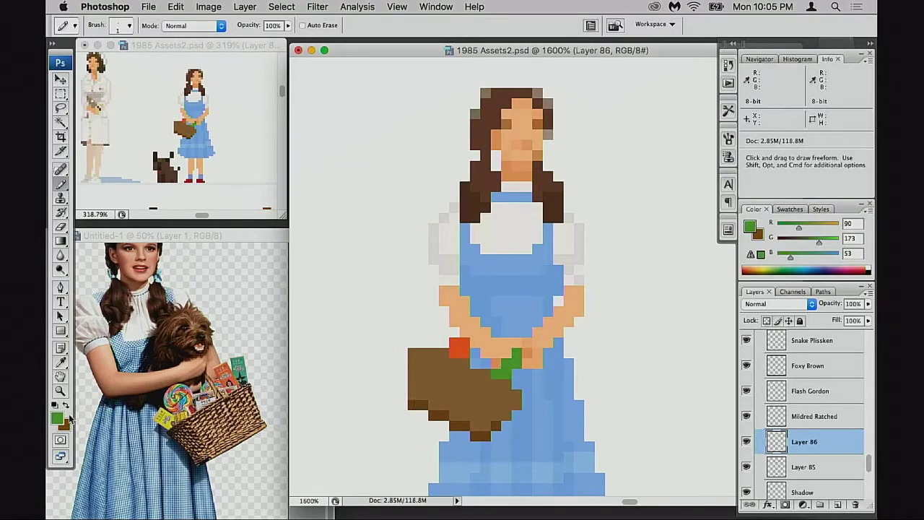
Select the green pixels beneath the hands with the Magic Wand and shift their hue by +45 using Hue/Saturation.
{"action": "left_click", "coordinate": [61, 421]}
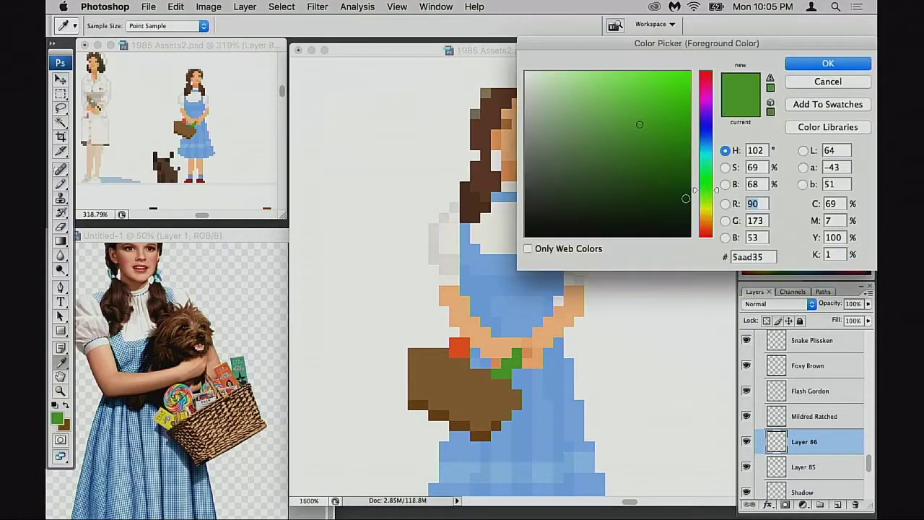
{"action": "left_click", "coordinate": [825, 82]}
{"action": "key", "text": "w"}
{"action": "left_click", "coordinate": [506, 373]}
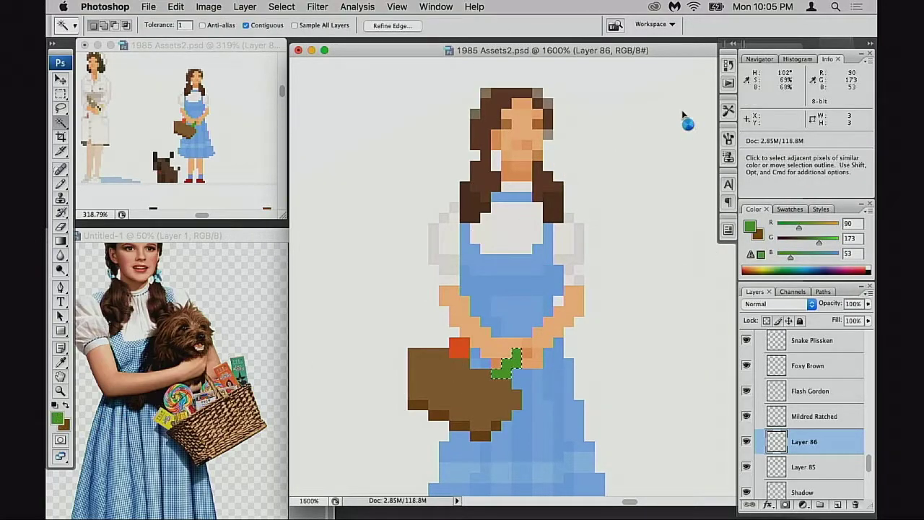
{"action": "left_click", "coordinate": [750, 227]}
{"action": "left_click", "coordinate": [828, 82]}
{"action": "key", "text": "super+h"}
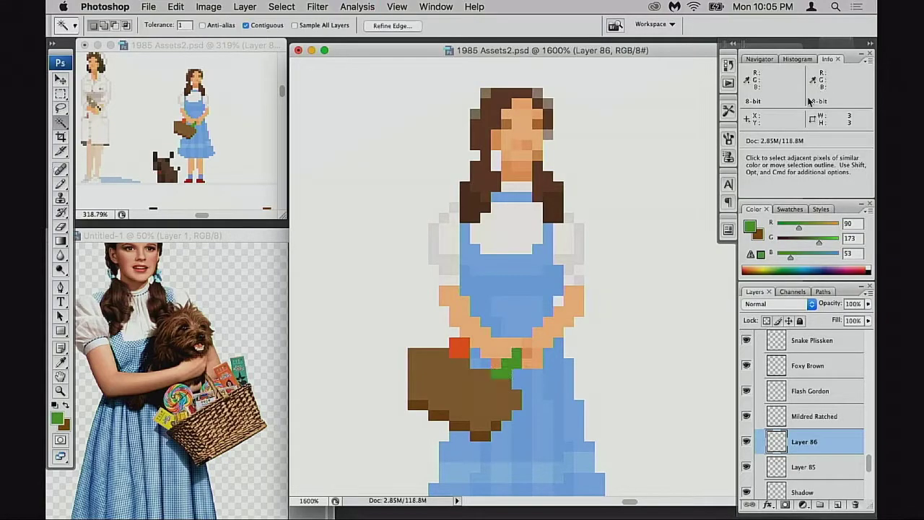
{"action": "key", "text": "super+u"}
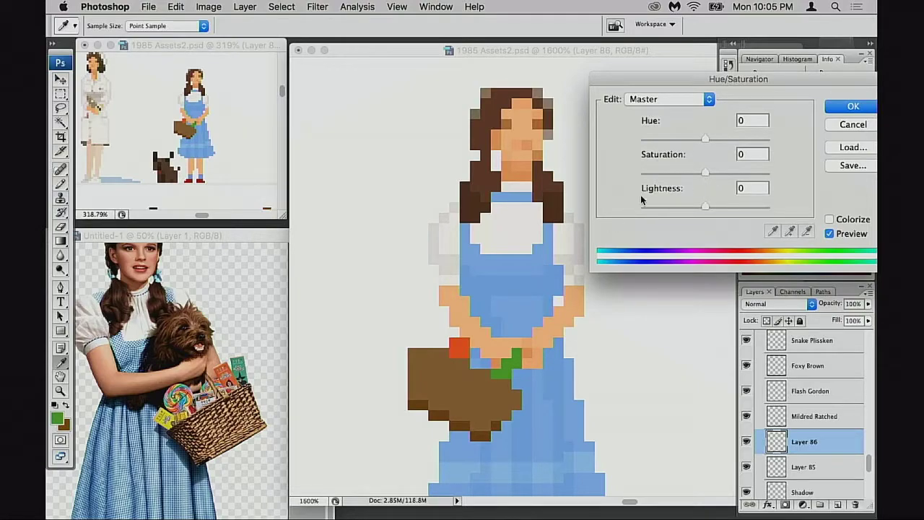
{"action": "left_click_drag", "start_coordinate": [708, 140], "coordinate": [735, 141]}
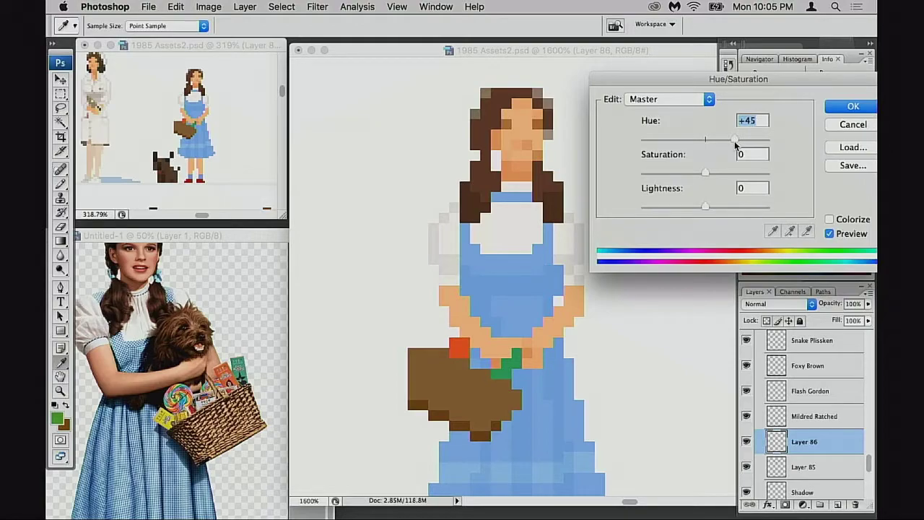
{"action": "left_click", "coordinate": [845, 108]}
Set the Pencil's foreground colour to golden yellow (255, 201, 37).
{"action": "key", "text": "b"}
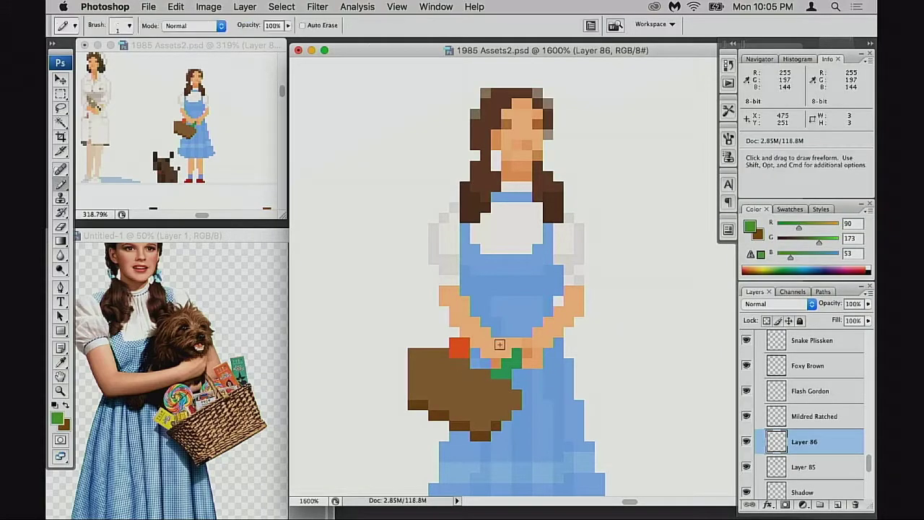
{"action": "left_click", "coordinate": [459, 348], "text": "alt"}
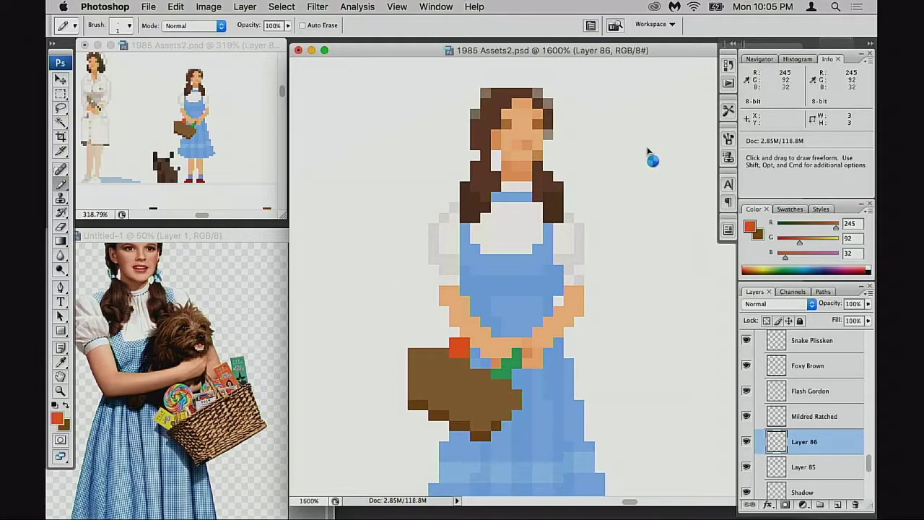
{"action": "left_click", "coordinate": [825, 84]}
{"action": "left_click", "coordinate": [649, 183], "text": "alt"}
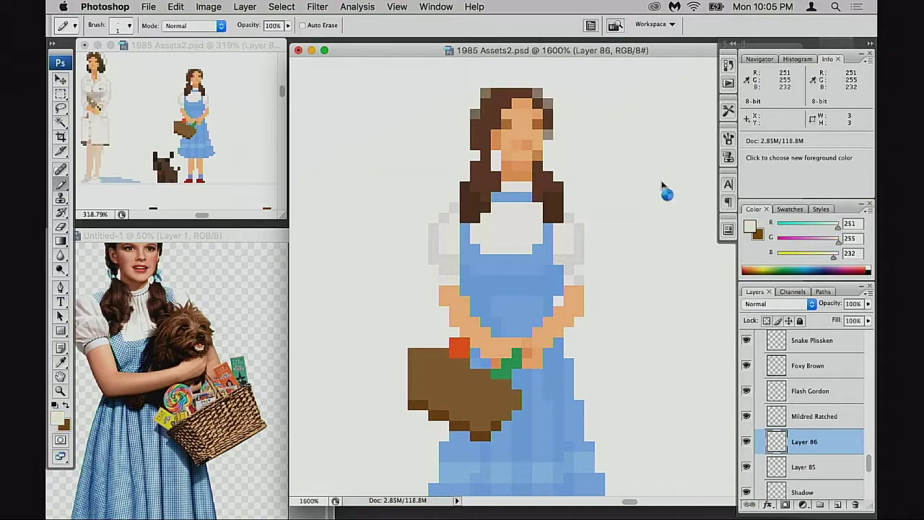
{"action": "left_click_drag", "start_coordinate": [708, 211], "coordinate": [708, 219]}
{"action": "left_click_drag", "start_coordinate": [663, 112], "coordinate": [673, 91]}
{"action": "left_click_drag", "start_coordinate": [707, 220], "coordinate": [707, 218]}
{"action": "left_click_drag", "start_coordinate": [659, 87], "coordinate": [648, 74]}
{"action": "left_click_drag", "start_coordinate": [706, 222], "coordinate": [706, 219]}
{"action": "left_click_drag", "start_coordinate": [673, 90], "coordinate": [665, 72]}
{"action": "left_click", "coordinate": [705, 215]}
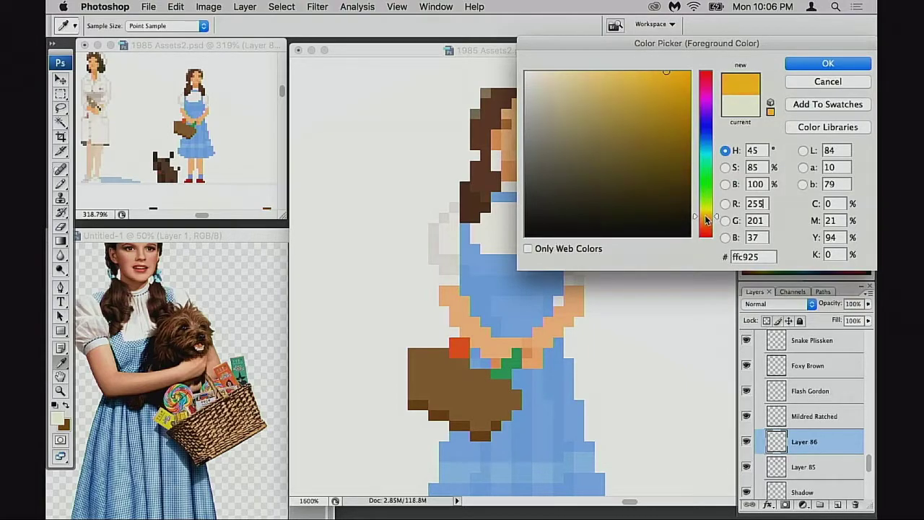
{"action": "left_click", "coordinate": [813, 68]}
Toggle Layer 86 to check the basket, try golden-yellow strokes above the basket and across the forearm, and undo both.
{"action": "key", "text": "super"}
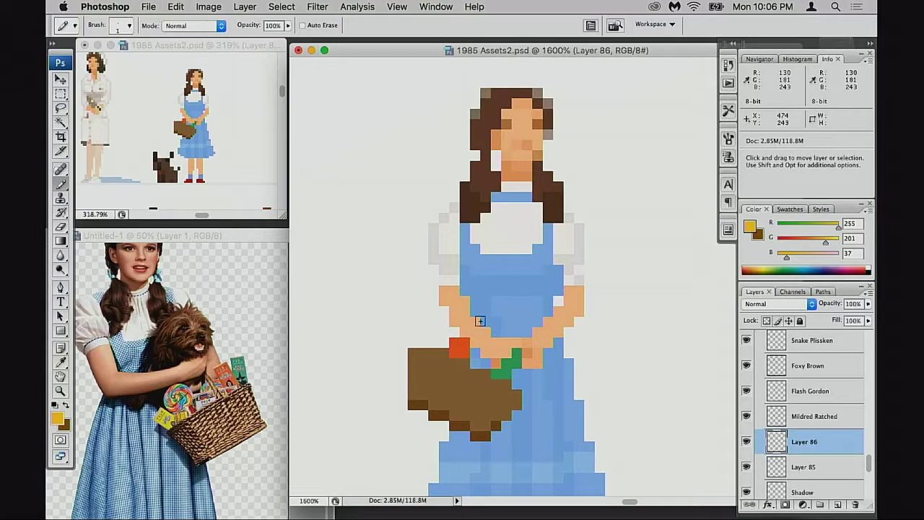
{"action": "double_click", "coordinate": [746, 441]}
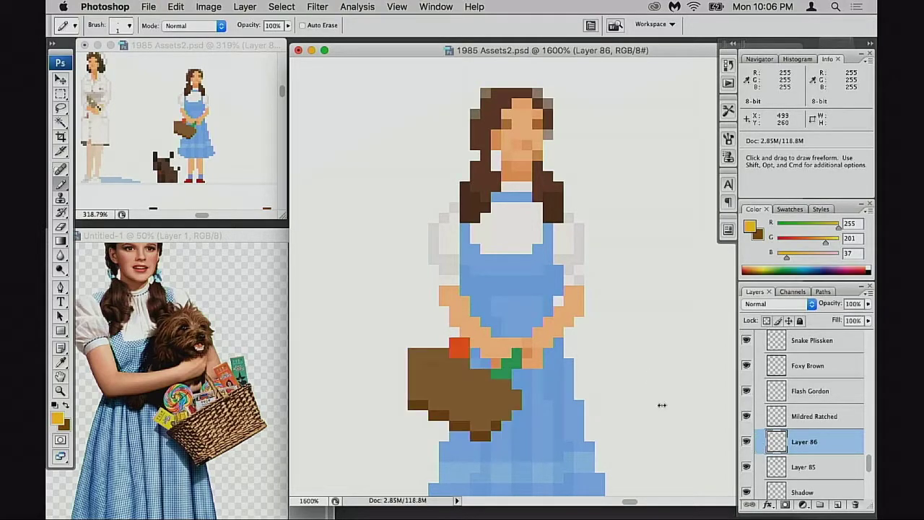
{"action": "left_click_drag", "start_coordinate": [439, 315], "coordinate": [435, 344]}
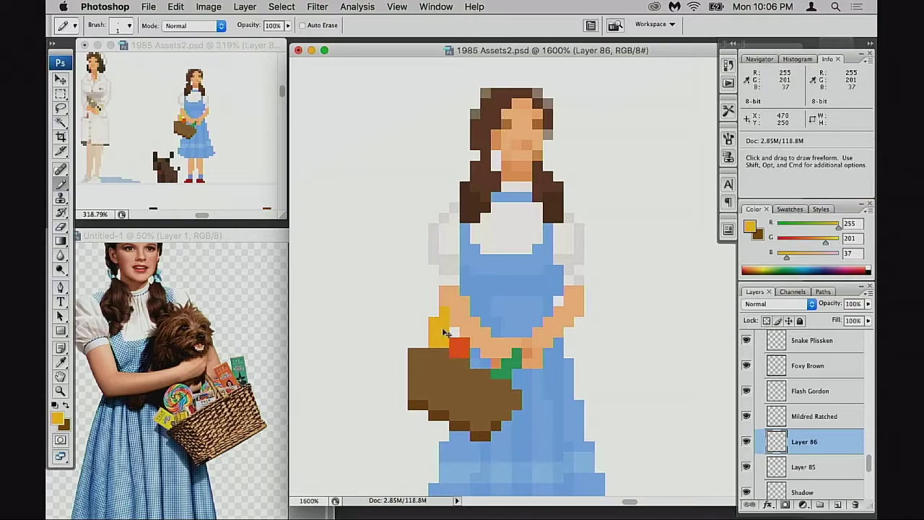
{"action": "key", "text": "super+z"}
{"action": "left_click", "coordinate": [477, 332]}
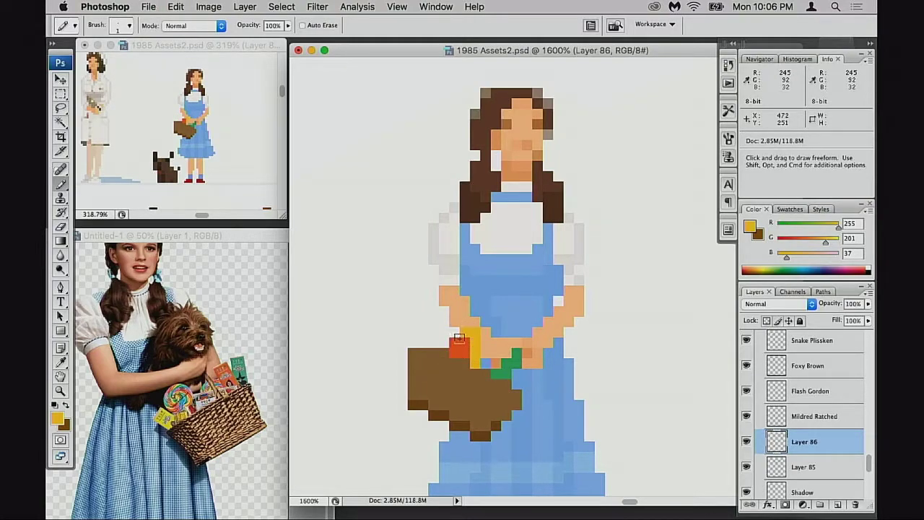
{"action": "key", "text": "super+z"}
Paint a golden-yellow block two pixels wide and three high on the basket's rim, just outside the orange-red block.
{"action": "mouse_move", "coordinate": [433, 321]}
{"action": "left_mouse_down"}
{"action": "mouse_move", "coordinate": [436, 339]}
{"action": "mouse_move", "coordinate": [451, 345]}
{"action": "left_mouse_up"}
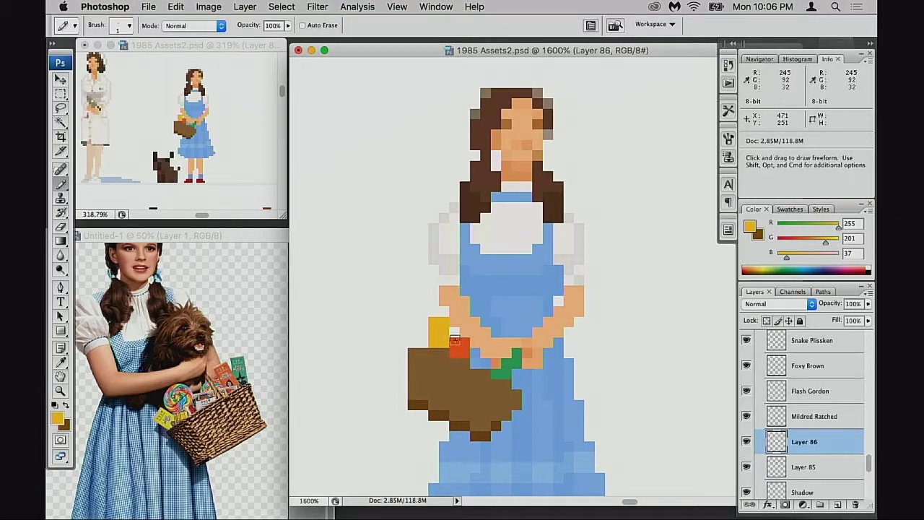
{"action": "left_click_drag", "start_coordinate": [458, 340], "coordinate": [448, 327]}
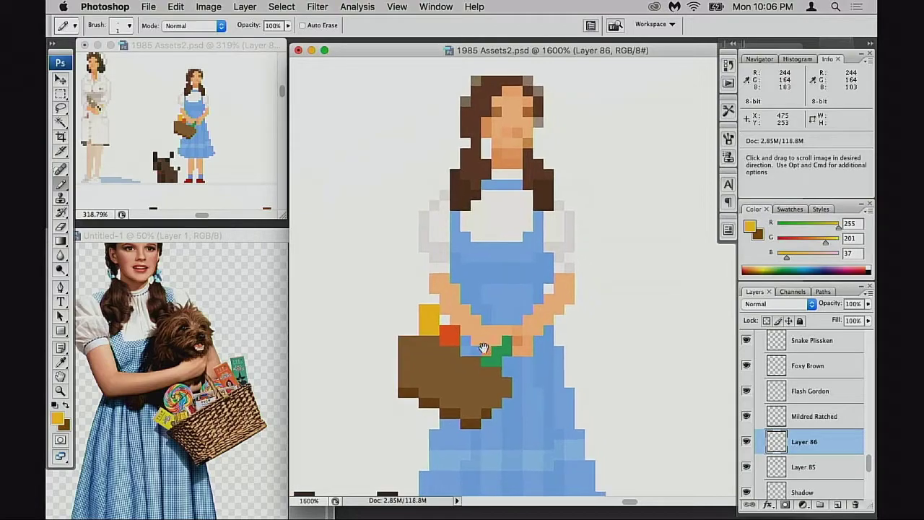
{"action": "left_click_drag", "start_coordinate": [485, 354], "coordinate": [478, 353]}
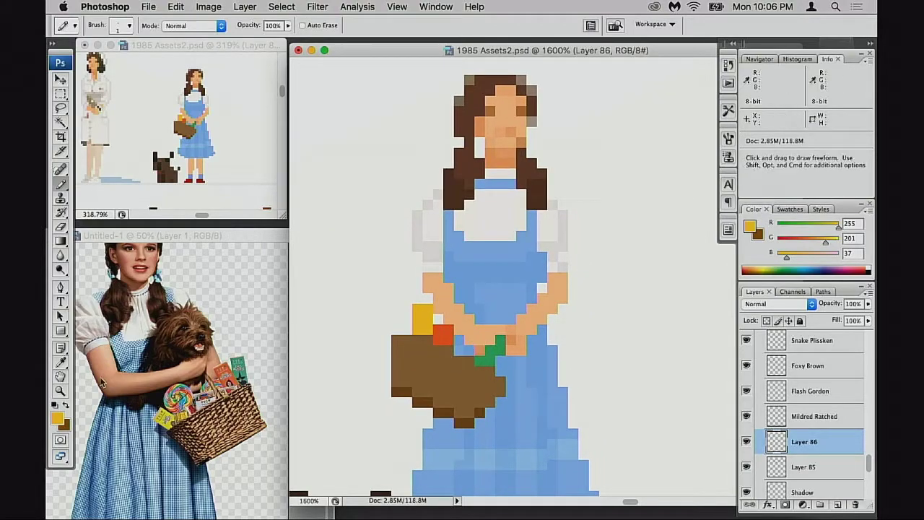
Sample the blouse's off-white (255, 251, 249), try it on pixels around the orange-red block, and undo it.
{"action": "left_click", "coordinate": [503, 234], "text": "alt"}
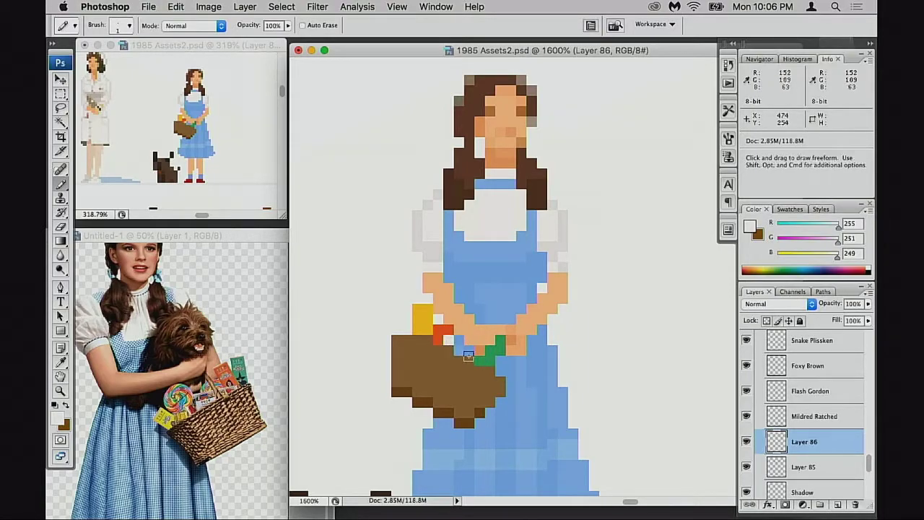
{"action": "left_click", "coordinate": [468, 352]}
{"action": "left_click", "coordinate": [459, 352]}
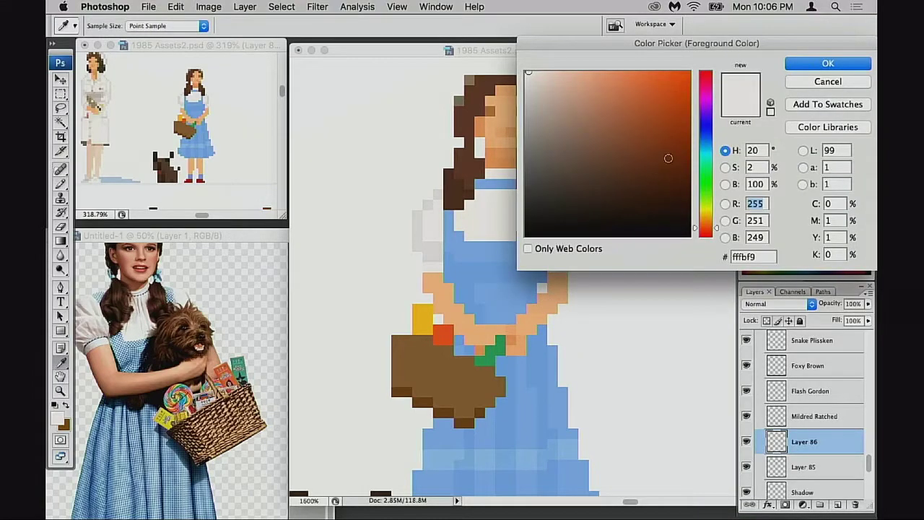
Set the foreground colour to cream (244, 224, 185).
{"action": "left_click_drag", "start_coordinate": [704, 147], "coordinate": [705, 207]}
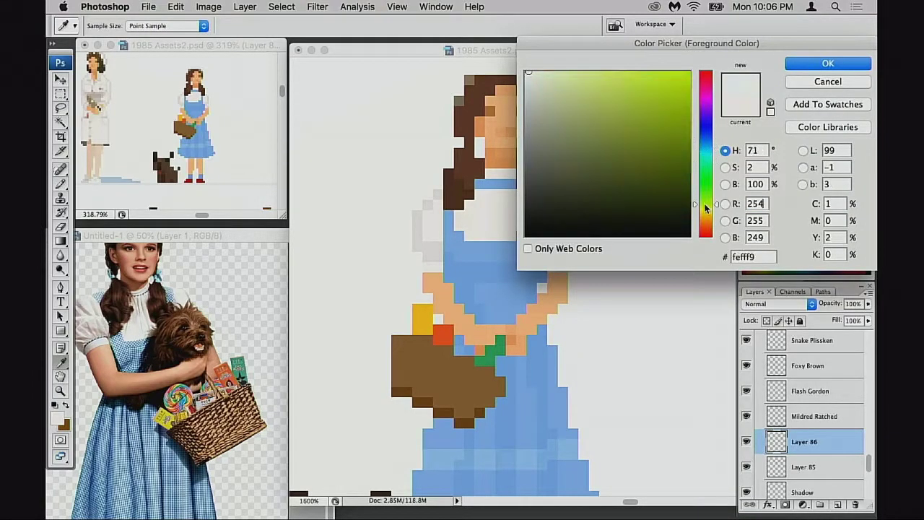
{"action": "left_click_drag", "start_coordinate": [658, 130], "coordinate": [603, 72]}
{"action": "left_click_drag", "start_coordinate": [705, 208], "coordinate": [709, 223]}
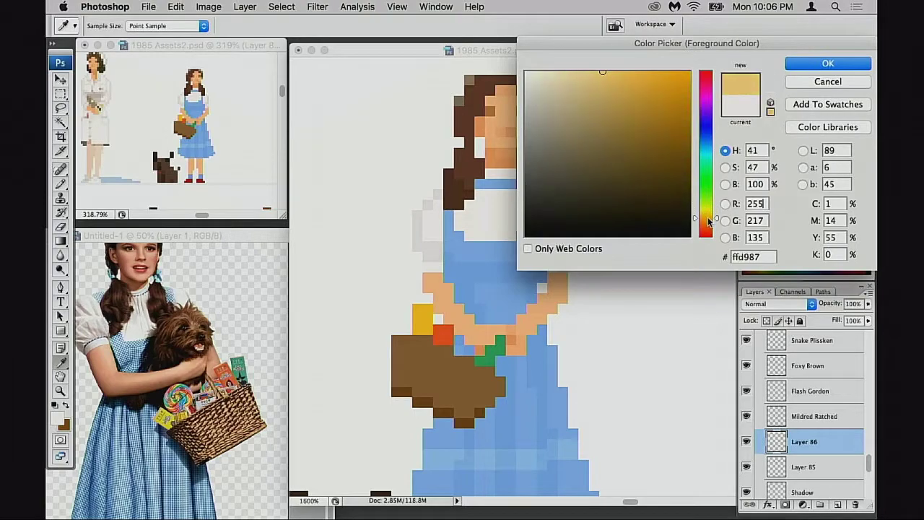
{"action": "mouse_move", "coordinate": [624, 117]}
{"action": "left_mouse_down"}
{"action": "mouse_move", "coordinate": [570, 68]}
{"action": "mouse_move", "coordinate": [565, 78]}
{"action": "left_mouse_up"}
{"action": "left_click", "coordinate": [821, 65]}
{"action": "key", "text": "b"}
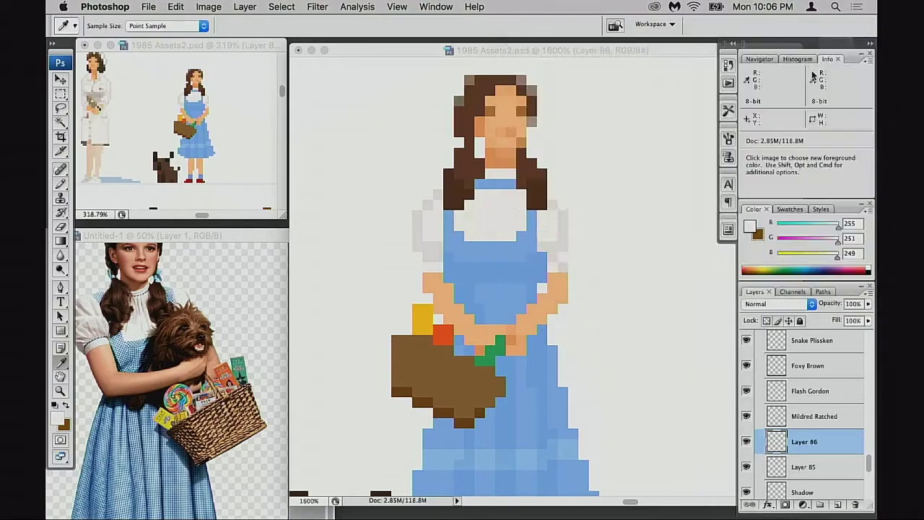
Paint cream pixels between the basket's rim and the hands, then try golden yellow across the hands and undo that stroke.
{"action": "left_click_drag", "start_coordinate": [459, 329], "coordinate": [456, 350]}
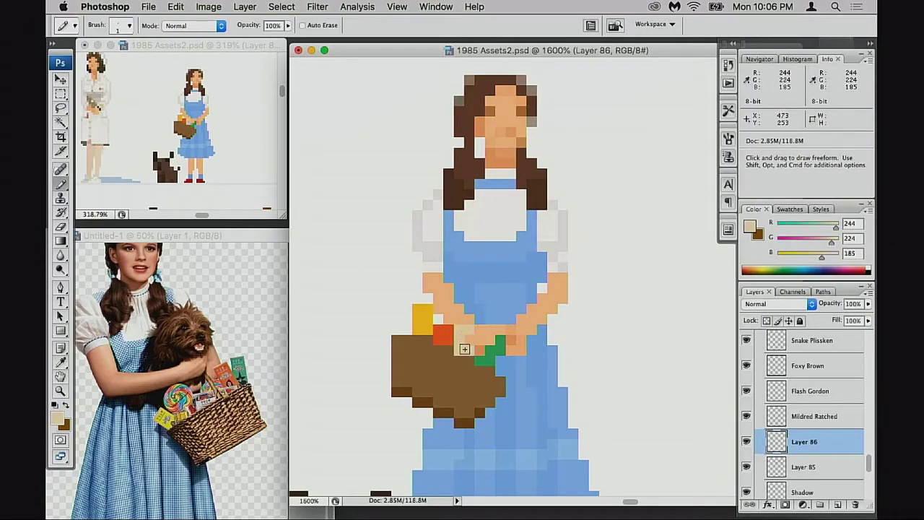
{"action": "key", "text": "super+z"}
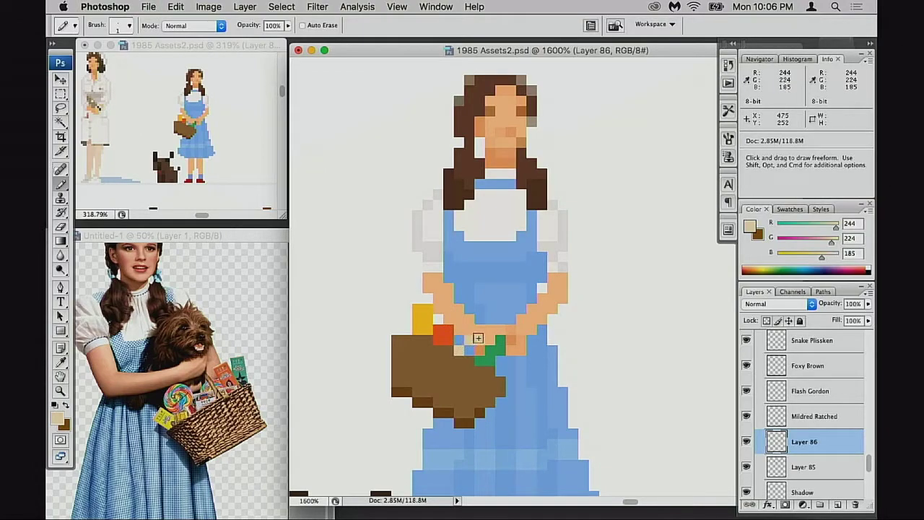
{"action": "left_click", "coordinate": [427, 318], "text": "alt"}
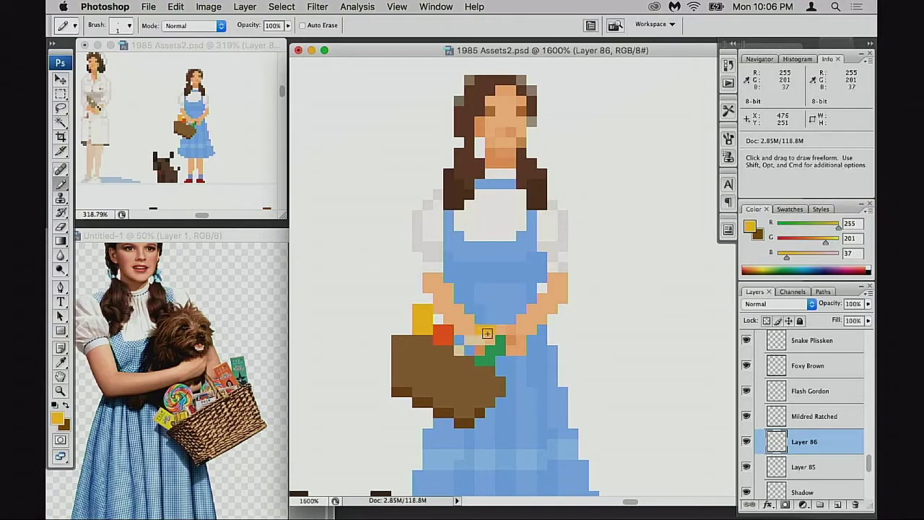
{"action": "key", "text": "super+z"}
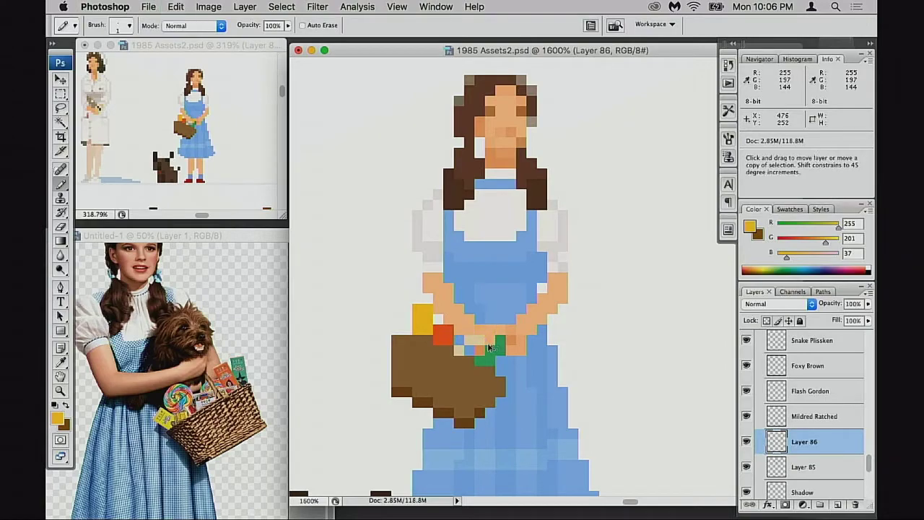
Sample the cream colour (244, 224, 185) and recolour the single golden-yellow pixel on the hand with it.
{"action": "key", "text": "z"}
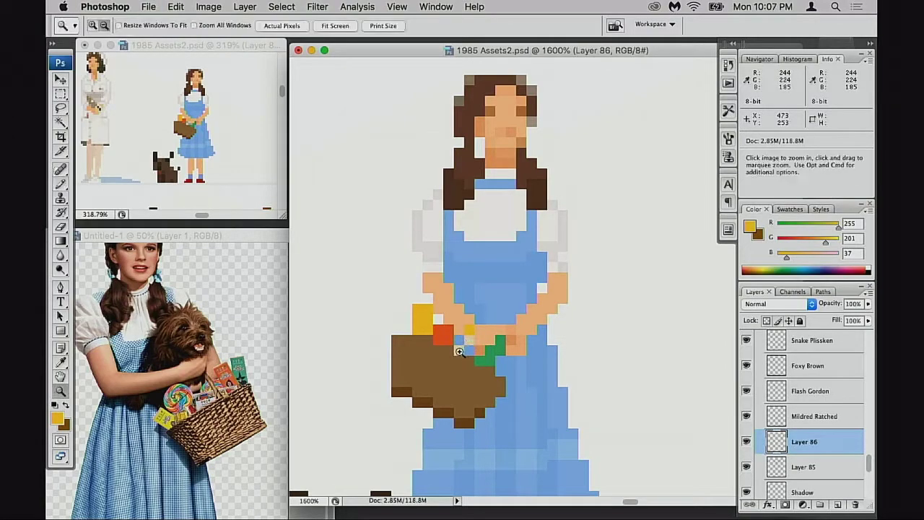
{"action": "left_click", "coordinate": [465, 348], "text": "alt"}
{"action": "key", "text": "b"}
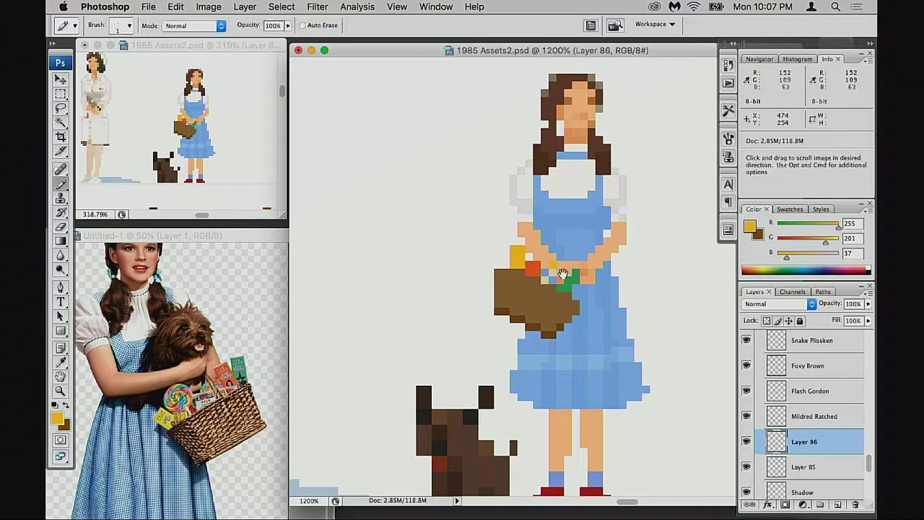
{"action": "left_click", "coordinate": [549, 289], "text": "super"}
{"action": "left_click", "coordinate": [549, 288], "text": "super"}
{"action": "left_click", "coordinate": [532, 262], "text": "alt"}
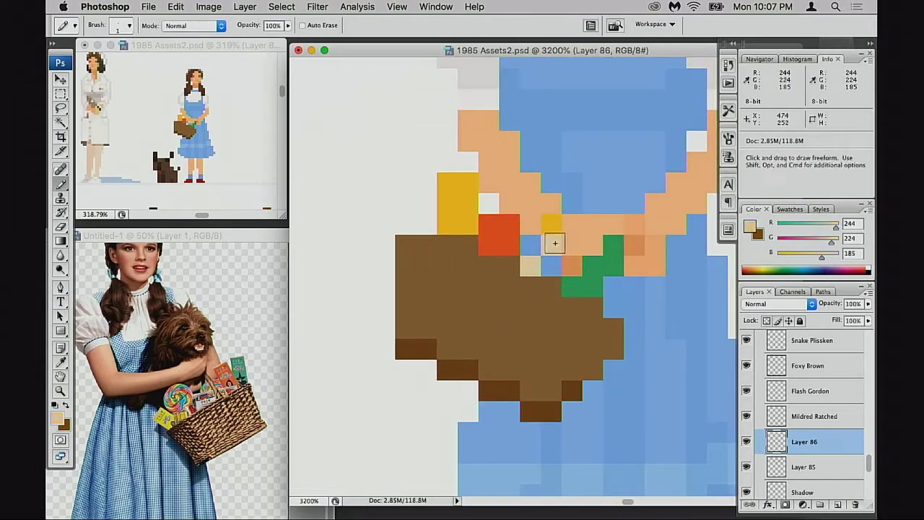
{"action": "left_click", "coordinate": [549, 224]}
Add cream pixels along the basket's rim and on the hand, then erase the two stacked cream pixels at the wrist.
{"action": "left_click", "coordinate": [534, 251]}
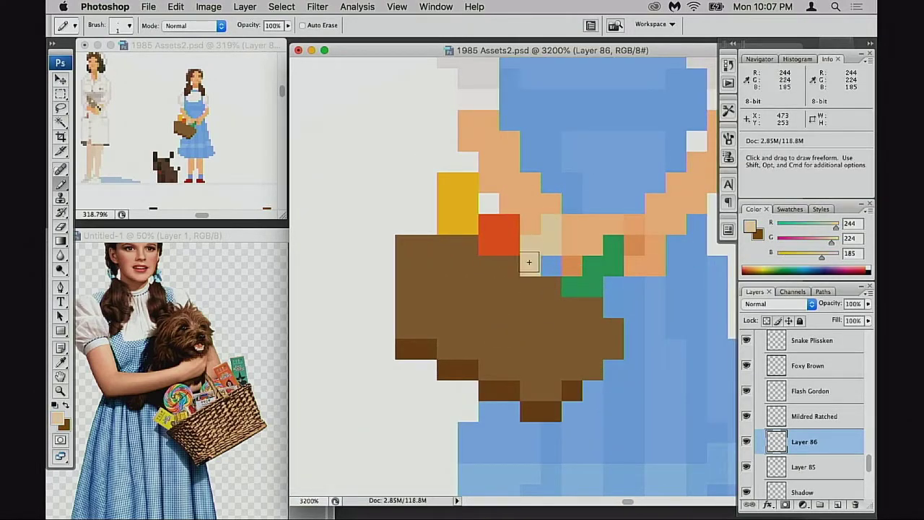
{"action": "key", "text": "super+z"}
{"action": "left_click", "coordinate": [571, 244]}
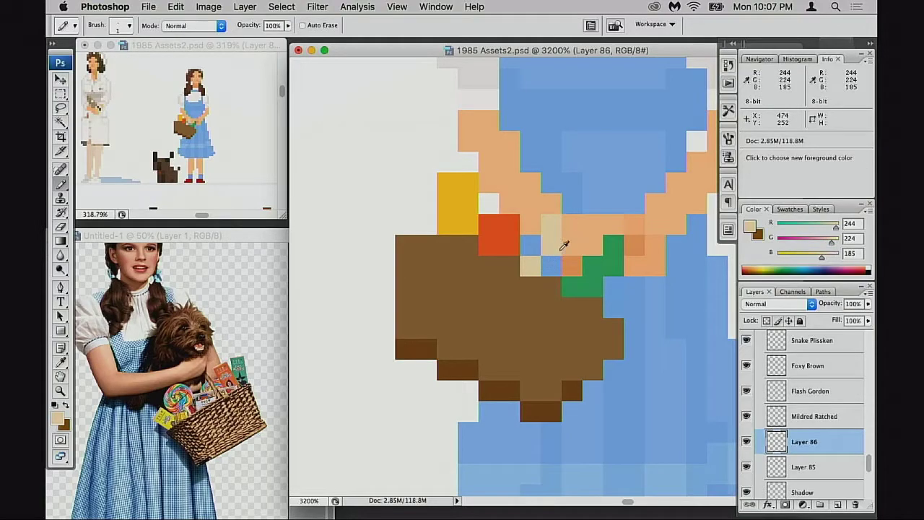
{"action": "left_click", "coordinate": [552, 263]}
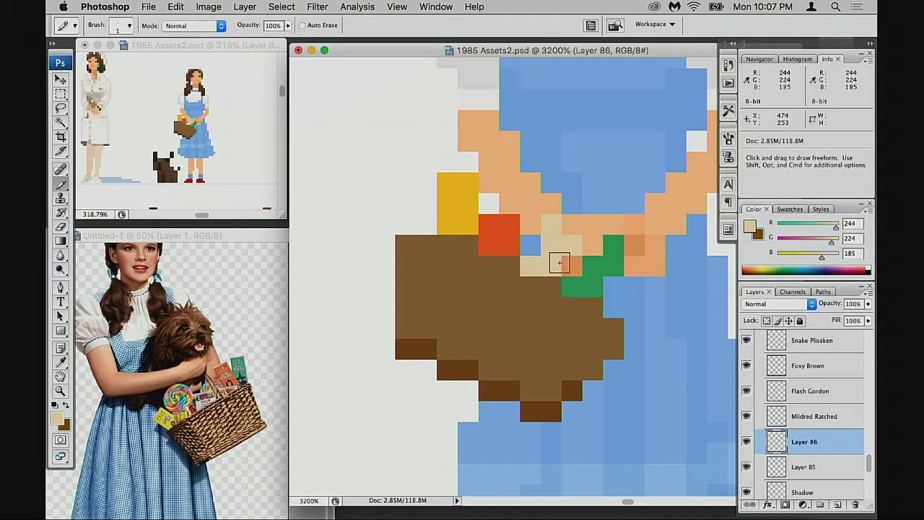
{"action": "key", "text": "e"}
{"action": "left_click", "coordinate": [551, 224]}
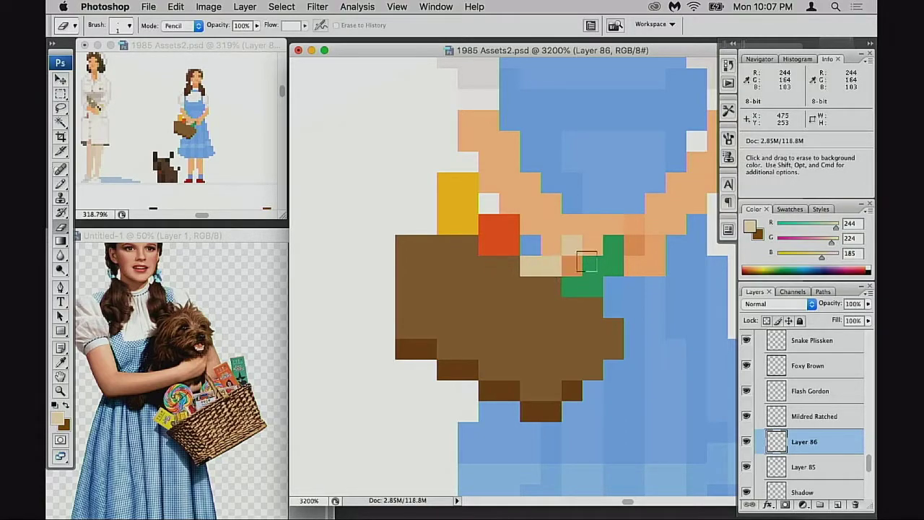
Sample the orange, shift it to bright red (234, 35, 2), try one pixel of it on the hands and undo it.
{"action": "key", "text": "b"}
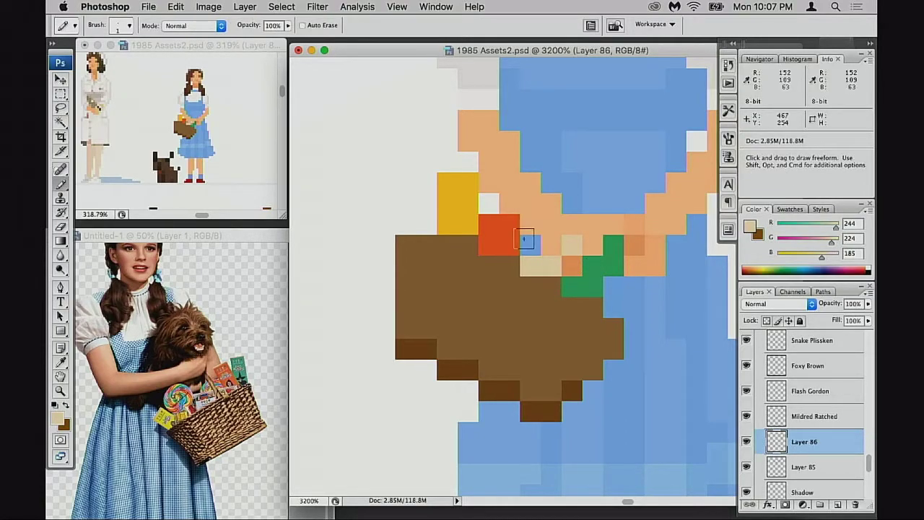
{"action": "left_click", "coordinate": [509, 226], "text": "alt"}
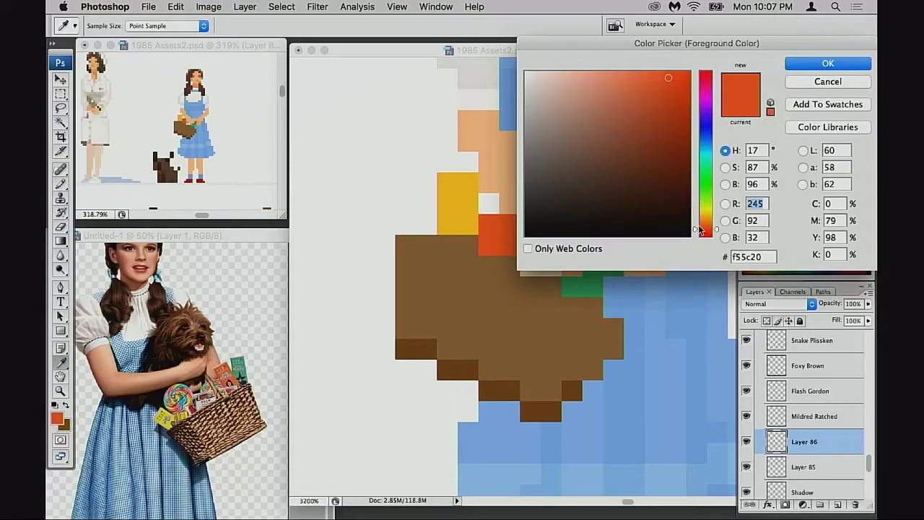
{"action": "left_click_drag", "start_coordinate": [698, 228], "coordinate": [705, 236]}
{"action": "left_click_drag", "start_coordinate": [676, 89], "coordinate": [689, 84]}
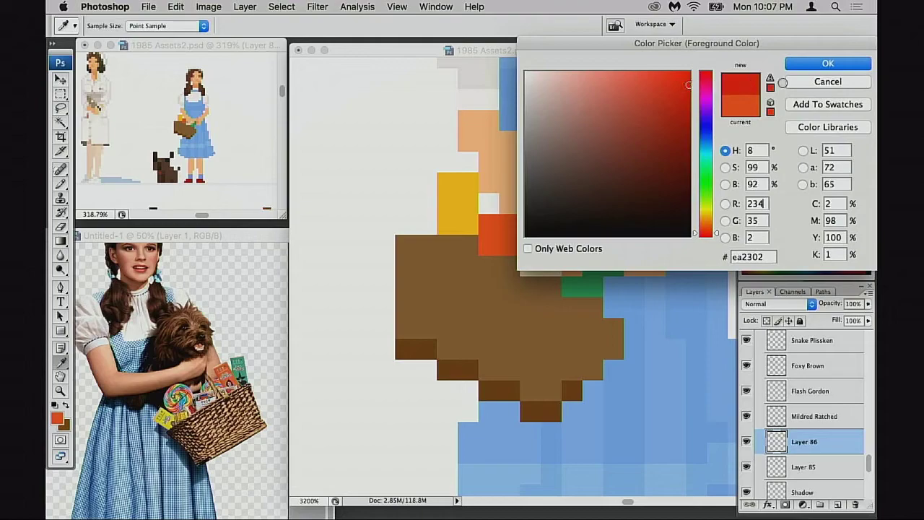
{"action": "left_click", "coordinate": [802, 67]}
{"action": "left_click", "coordinate": [593, 225]}
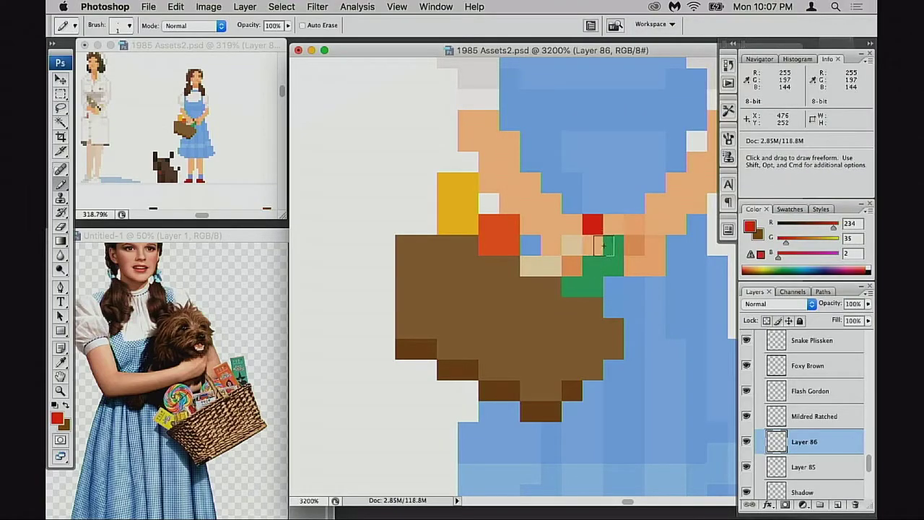
{"action": "key", "text": "super+z"}
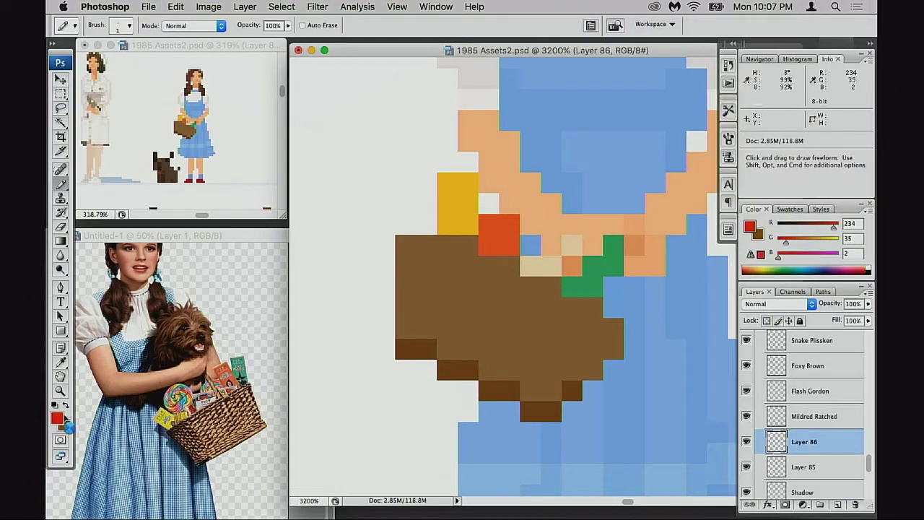
Try darker reds (205, 50, 24) and (185, 69, 50) on the hands, undoing each attempt.
{"action": "left_click_drag", "start_coordinate": [675, 92], "coordinate": [670, 104]}
{"action": "left_click", "coordinate": [809, 65]}
{"action": "left_click", "coordinate": [591, 225]}
{"action": "key", "text": "super+z"}
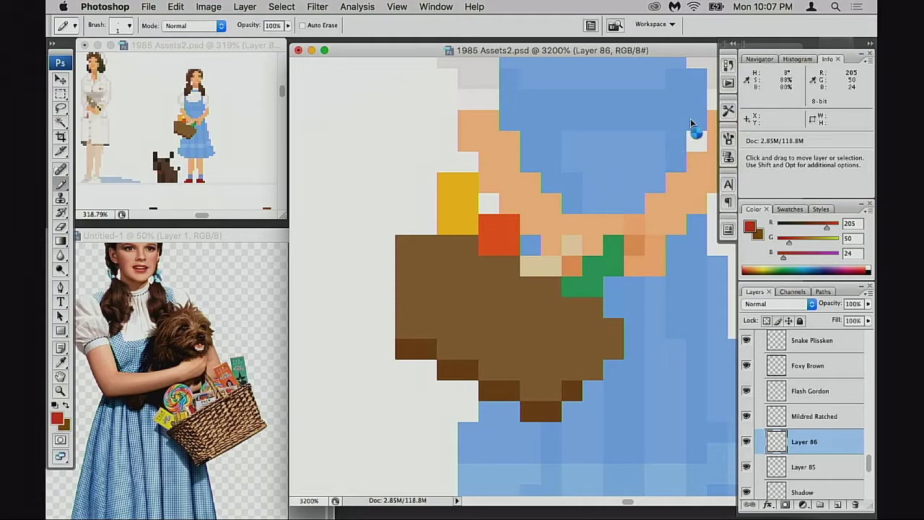
{"action": "left_click_drag", "start_coordinate": [643, 91], "coordinate": [641, 117]}
{"action": "left_click", "coordinate": [808, 65]}
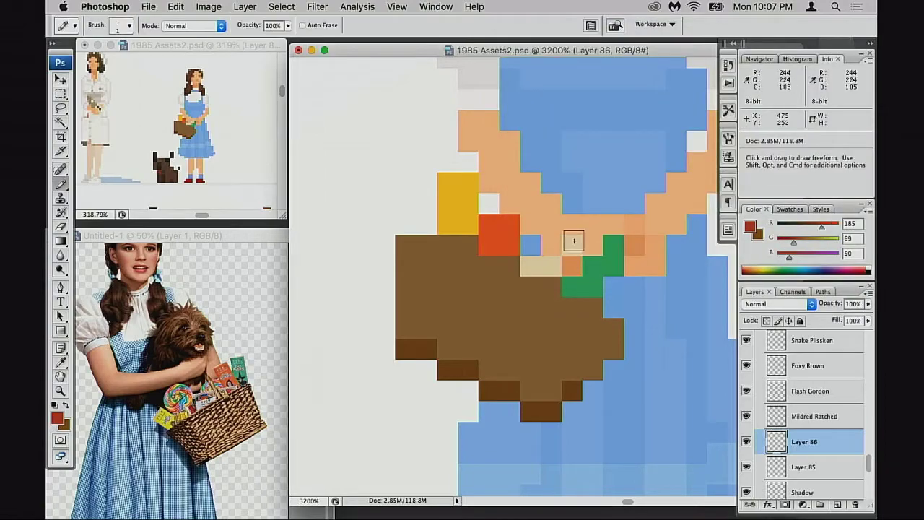
{"action": "left_click_drag", "start_coordinate": [572, 225], "coordinate": [593, 225]}
{"action": "key", "text": "super+z"}
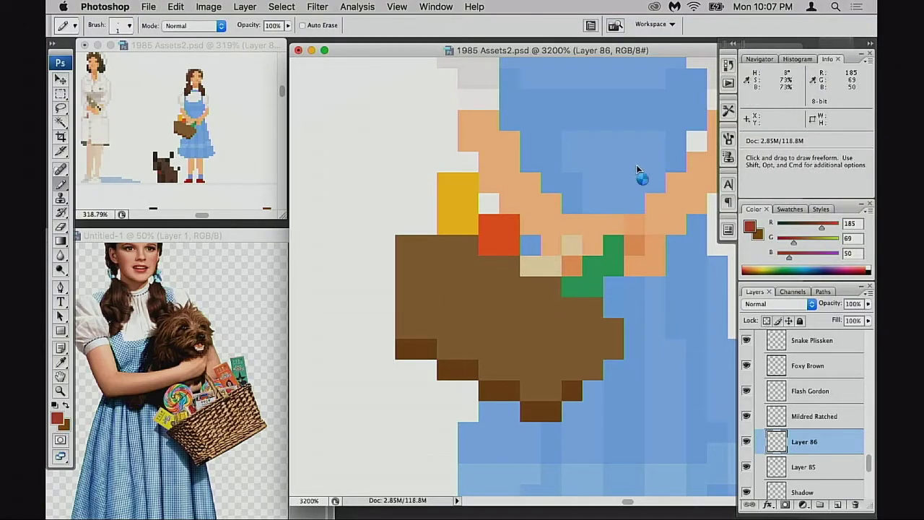
Set the foreground colour to coral red (231, 91, 68) and paint pixels between the cream and green basket contents.
{"action": "mouse_move", "coordinate": [644, 124]}
{"action": "left_mouse_down"}
{"action": "mouse_move", "coordinate": [630, 87]}
{"action": "mouse_move", "coordinate": [641, 87]}
{"action": "left_mouse_up"}
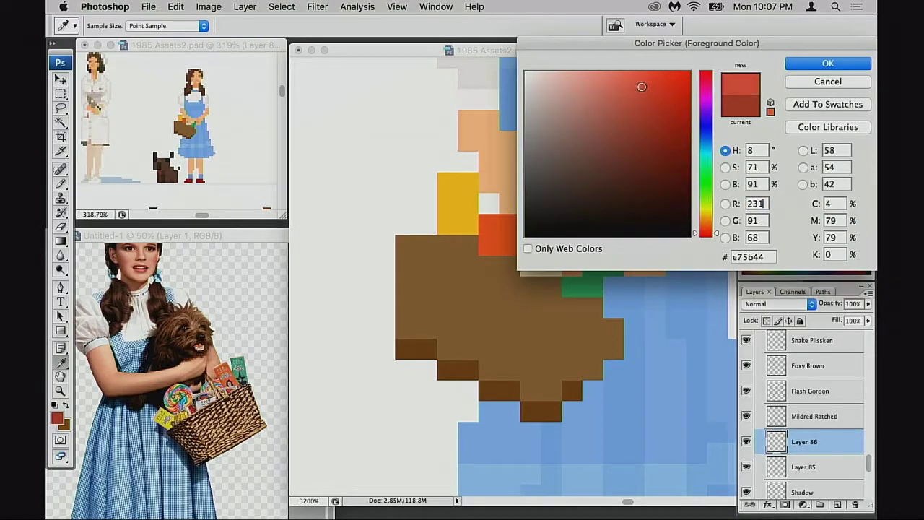
{"action": "left_click", "coordinate": [828, 65]}
{"action": "left_click", "coordinate": [586, 242]}
{"action": "left_click", "coordinate": [591, 264]}
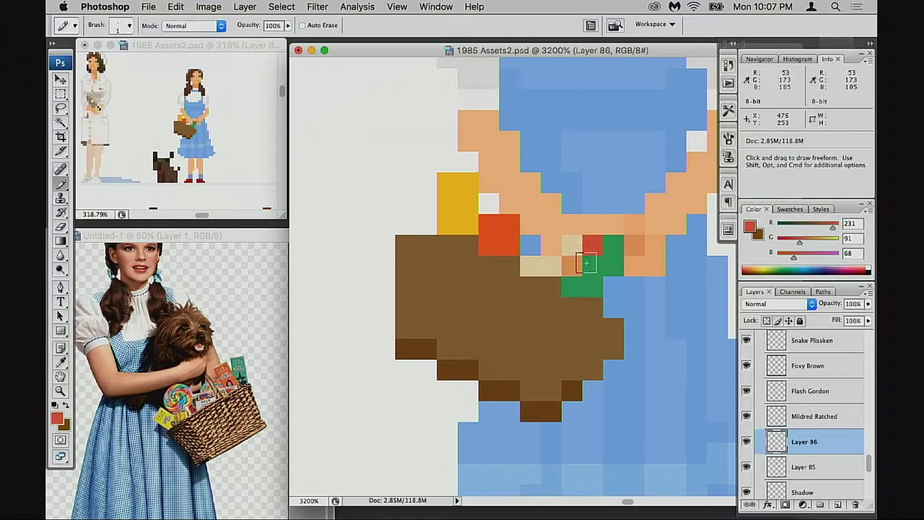
{"action": "left_click", "coordinate": [572, 265]}
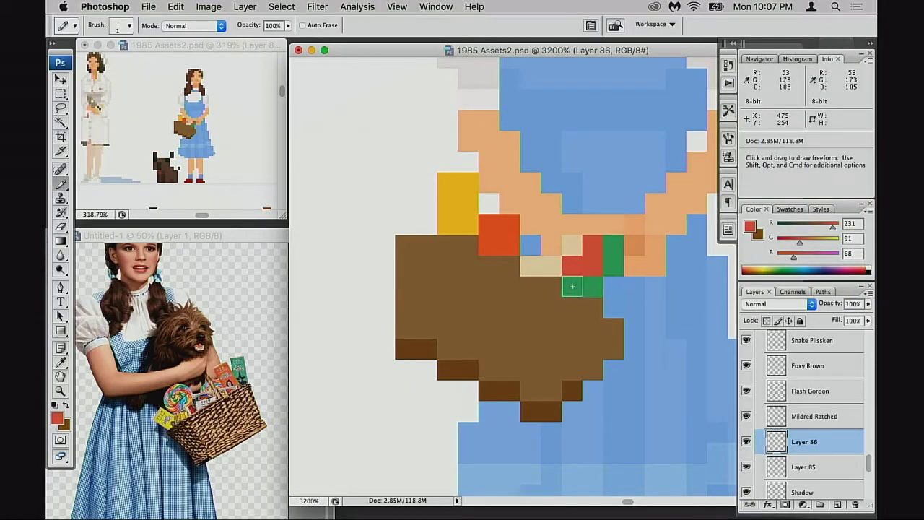
Sample the green (53, 173, 105) and repaint the middle pixel of the green item over the red.
{"action": "scroll", "coordinate": [572, 285], "scroll_direction": "up", "scroll_amount": 1}
{"action": "left_click", "coordinate": [610, 269], "text": "alt"}
{"action": "left_click", "coordinate": [592, 280]}
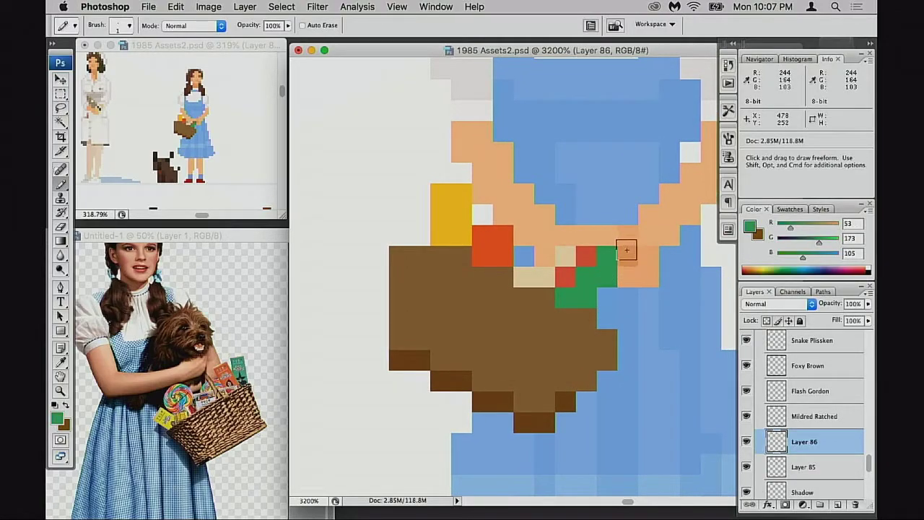
Lighten the middle of the green item in Screen mode at 20% opacity, and compare with Layer 86 hidden and shown.
{"action": "key", "text": "alt+shift+s"}
{"action": "key", "text": "2"}
{"action": "left_click", "coordinate": [595, 271]}
{"action": "scroll", "coordinate": [579, 293], "scroll_direction": "right", "scroll_amount": 1}
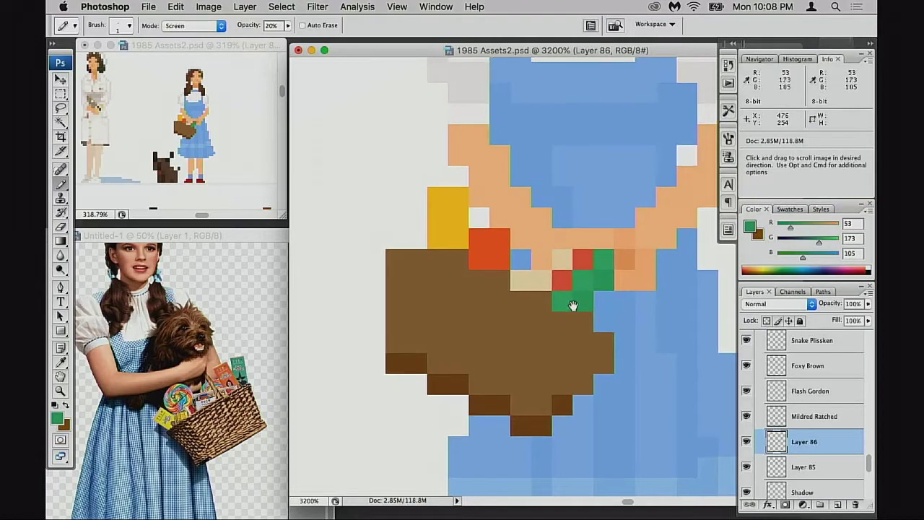
{"action": "scroll", "coordinate": [599, 300], "scroll_direction": "right", "scroll_amount": 1}
{"action": "scroll", "coordinate": [544, 326], "scroll_direction": "right", "scroll_amount": 2}
{"action": "left_click", "coordinate": [747, 441]}
{"action": "left_click", "coordinate": [746, 441]}
{"action": "scroll", "coordinate": [506, 274], "scroll_direction": "down", "scroll_amount": 1}
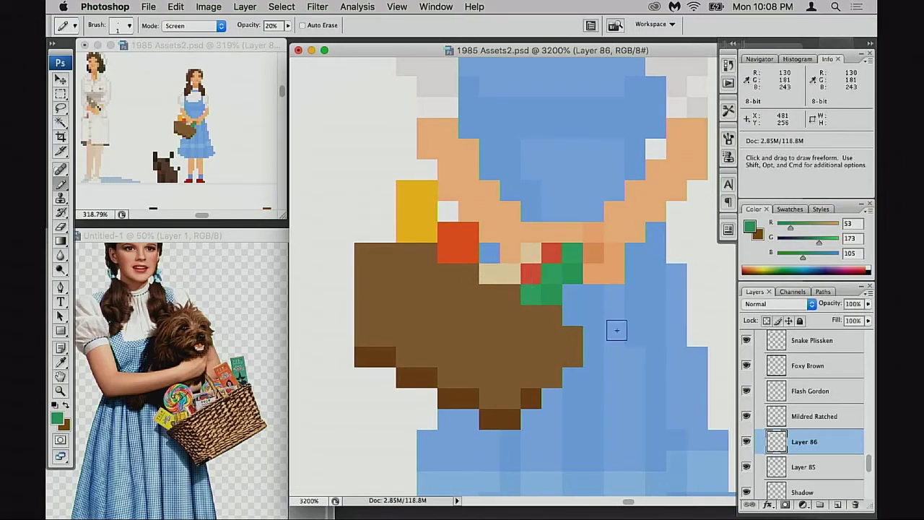
Sample the basket brown (152, 109, 63) and draw a stepped handle from the rim past the hands in Normal mode at 100% opacity.
{"action": "left_click", "coordinate": [491, 288], "text": "alt"}
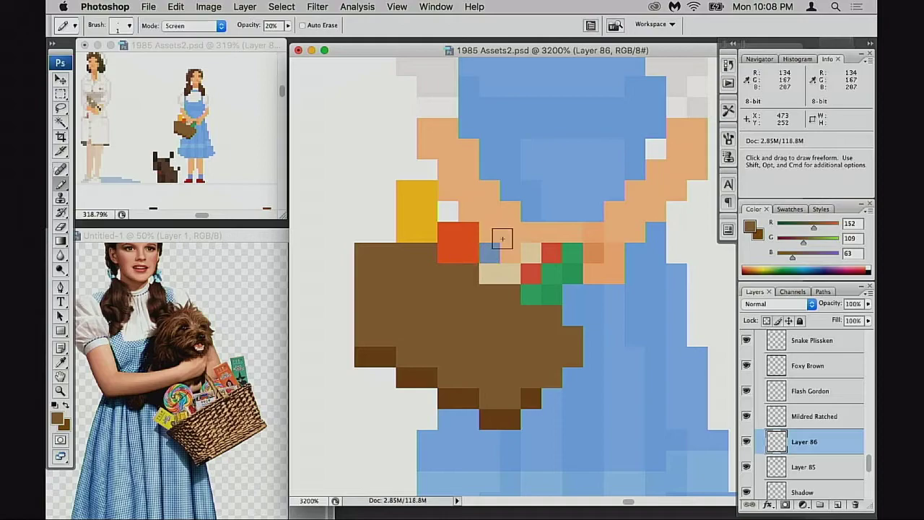
{"action": "key", "text": "0"}
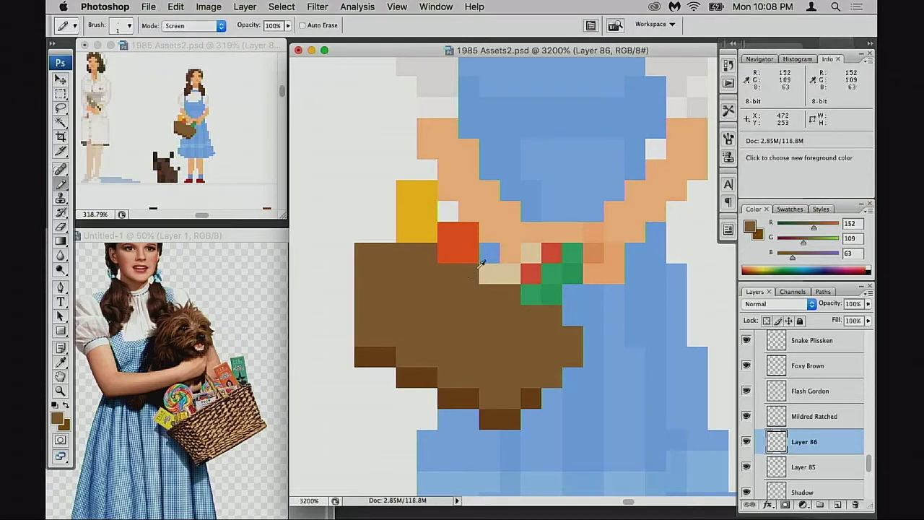
{"action": "left_click", "coordinate": [469, 253]}
{"action": "key", "text": "super+z"}
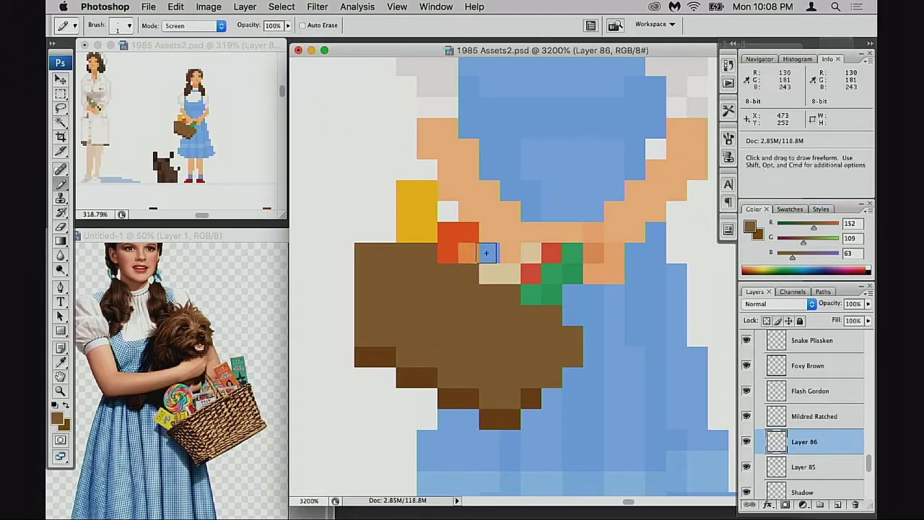
{"action": "key", "text": "alt+shift+n"}
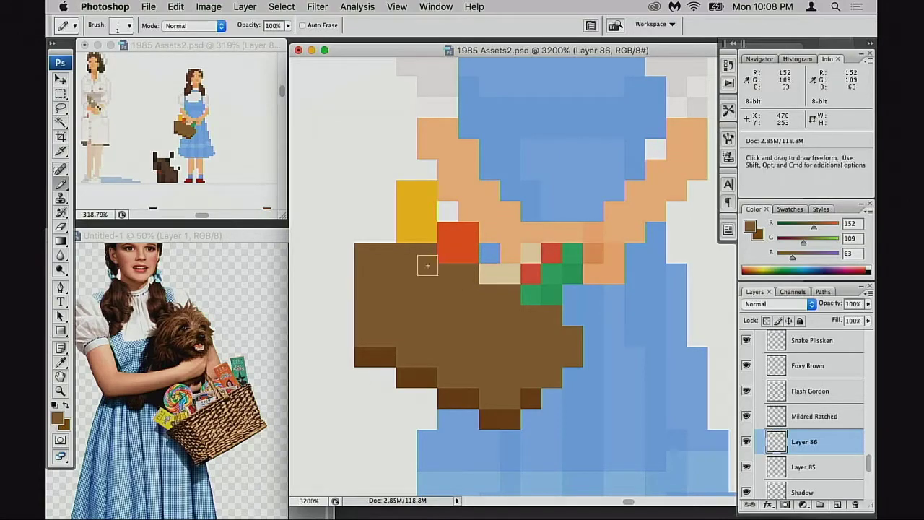
{"action": "mouse_move", "coordinate": [476, 254]}
{"action": "left_mouse_down"}
{"action": "mouse_move", "coordinate": [503, 209]}
{"action": "mouse_move", "coordinate": [528, 213]}
{"action": "left_mouse_up"}
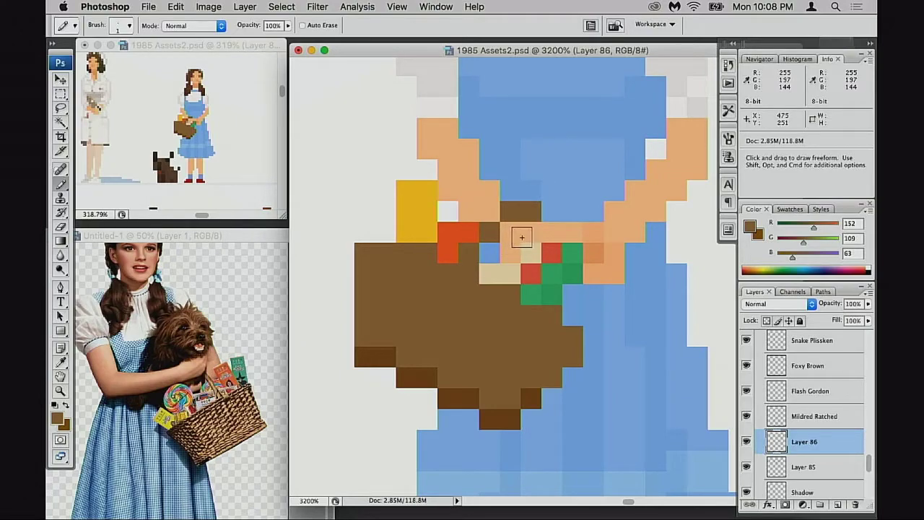
{"action": "left_click_drag", "start_coordinate": [522, 237], "coordinate": [534, 281]}
Lighten alternating pixels across the whole basket in Screen mode at 40% opacity to create a checkerboard weave.
{"action": "mouse_move", "coordinate": [452, 325]}
{"action": "left_mouse_down"}
{"action": "mouse_move", "coordinate": [454, 295]}
{"action": "mouse_move", "coordinate": [475, 286]}
{"action": "left_mouse_up"}
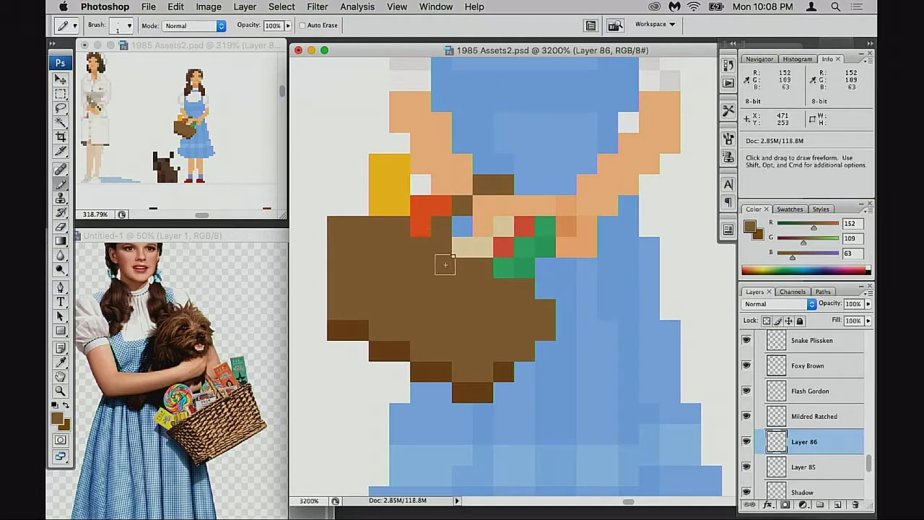
{"action": "left_click_drag", "start_coordinate": [441, 264], "coordinate": [436, 266]}
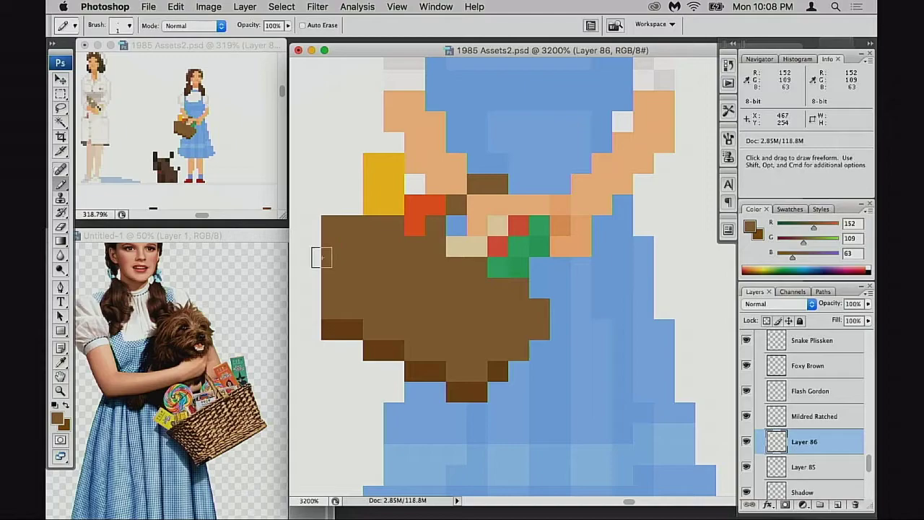
{"action": "key", "text": "shift+alt+s"}
{"action": "key", "text": "2"}
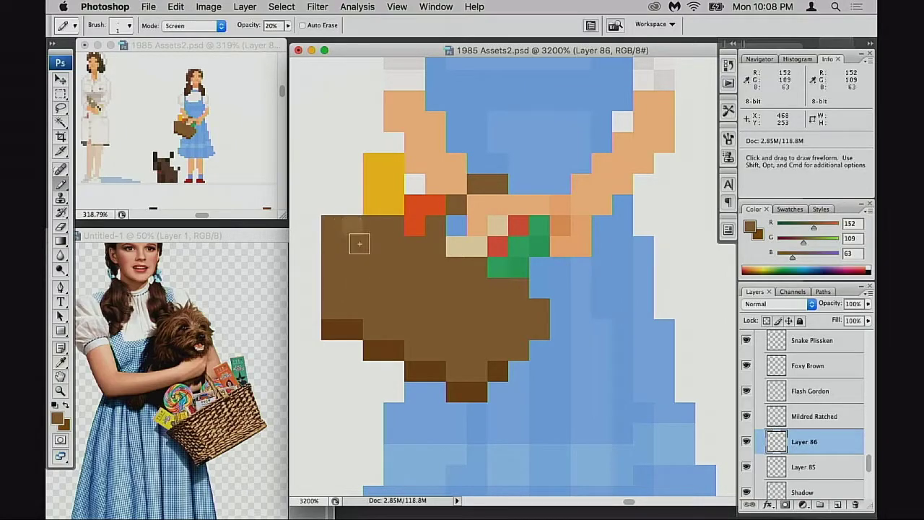
{"action": "key", "text": "4"}
{"action": "left_click", "coordinate": [352, 226]}
{"action": "left_click", "coordinate": [373, 246]}
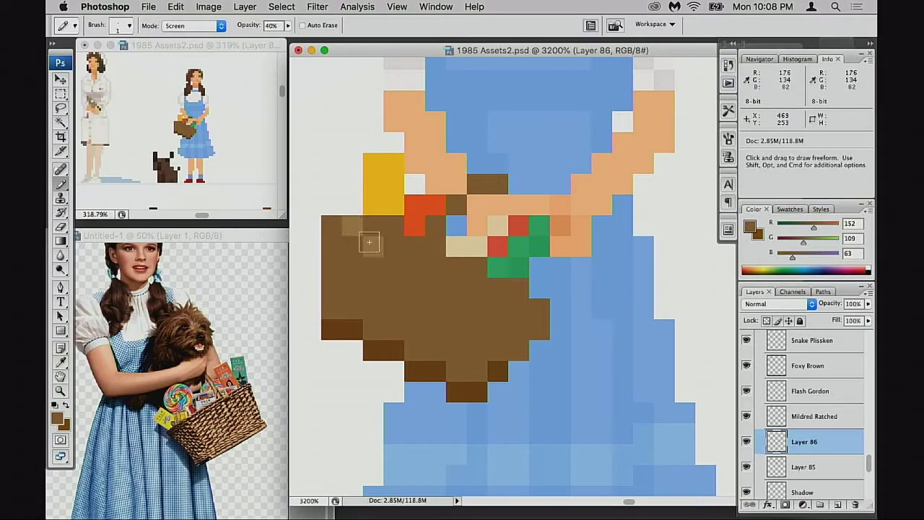
{"action": "left_click", "coordinate": [349, 259]}
{"action": "left_click", "coordinate": [331, 244]}
{"action": "left_click", "coordinate": [393, 263]}
{"action": "left_click", "coordinate": [394, 228]}
{"action": "left_click", "coordinate": [375, 288]}
{"action": "left_click", "coordinate": [416, 247]}
{"action": "left_click", "coordinate": [416, 286]}
{"action": "left_click", "coordinate": [436, 266]}
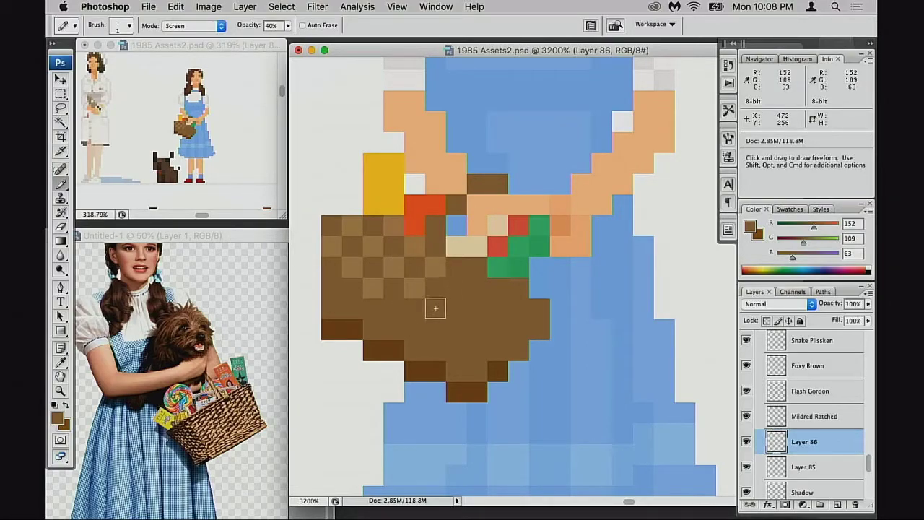
{"action": "left_click", "coordinate": [394, 308]}
{"action": "left_click", "coordinate": [435, 308]}
{"action": "left_click", "coordinate": [457, 287]}
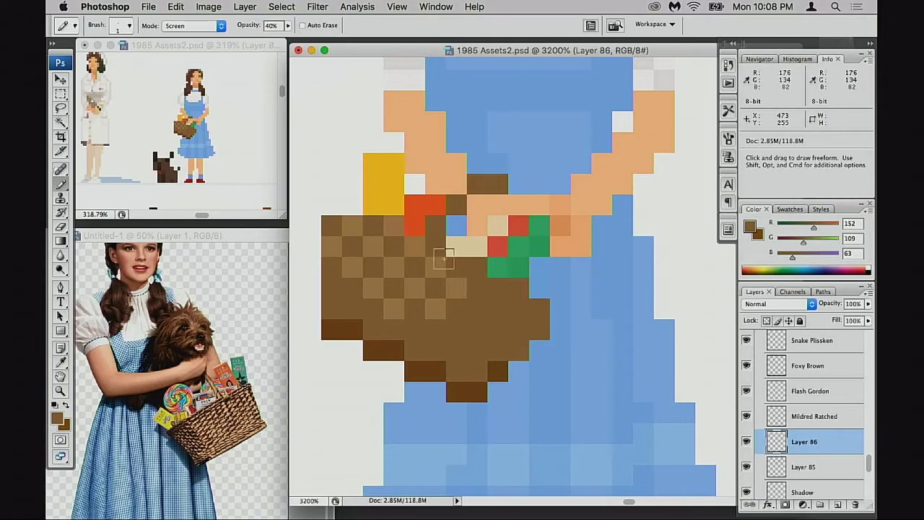
{"action": "left_click", "coordinate": [477, 267]}
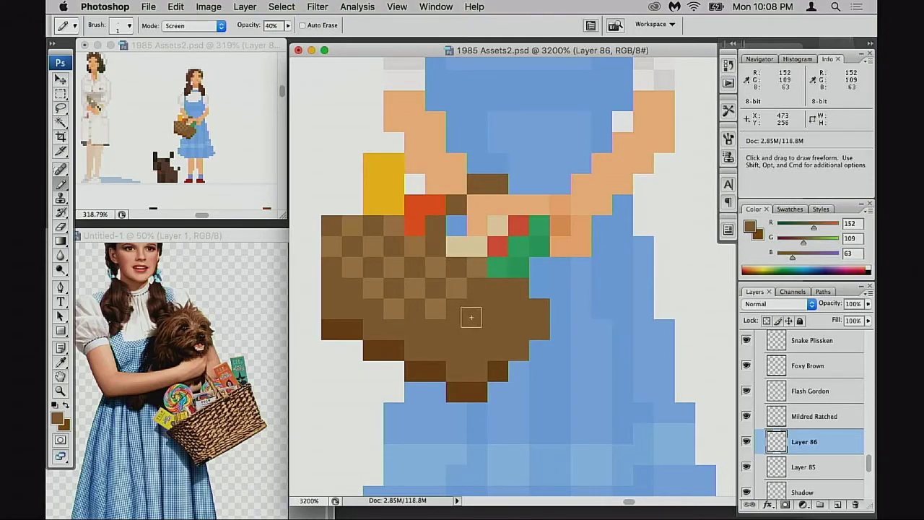
{"action": "left_click", "coordinate": [498, 289]}
{"action": "left_click", "coordinate": [456, 329]}
{"action": "left_click", "coordinate": [489, 333]}
{"action": "left_click", "coordinate": [519, 308]}
{"action": "left_click", "coordinate": [538, 326]}
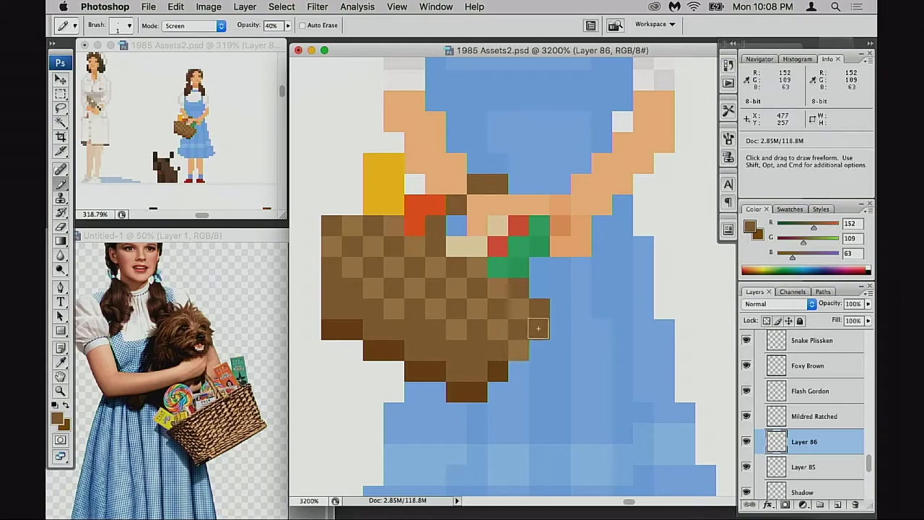
{"action": "left_click_drag", "start_coordinate": [437, 323], "coordinate": [442, 336]}
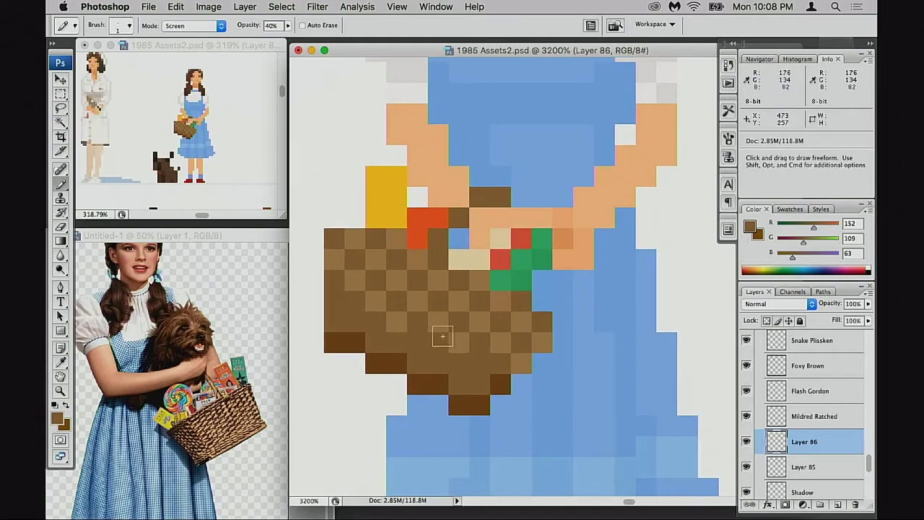
{"action": "left_click", "coordinate": [378, 339]}
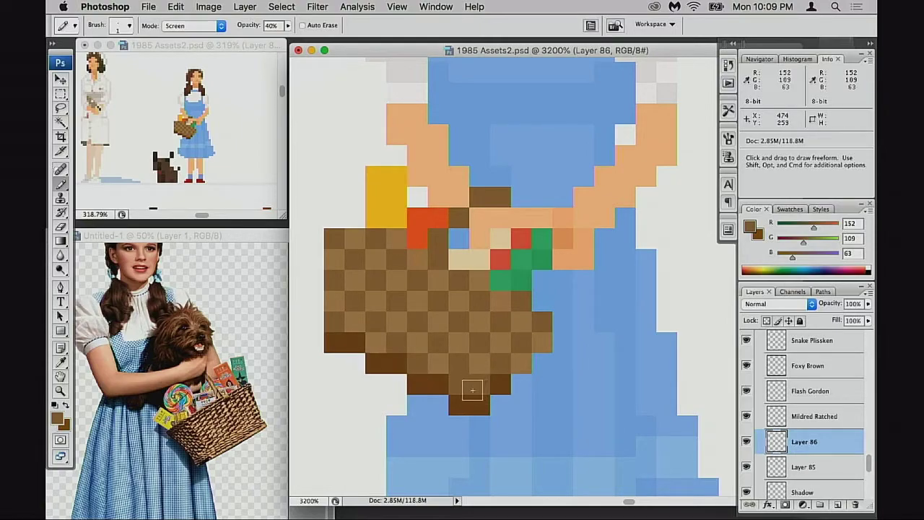
{"action": "key", "text": "space"}
{"action": "left_click_drag", "start_coordinate": [508, 335], "coordinate": [497, 355]}
{"action": "mouse_move", "coordinate": [536, 317]}
{"action": "left_mouse_down"}
{"action": "mouse_move", "coordinate": [518, 328]}
{"action": "mouse_move", "coordinate": [507, 304]}
{"action": "mouse_move", "coordinate": [530, 324]}
{"action": "mouse_move", "coordinate": [536, 307]}
{"action": "left_mouse_up"}
{"action": "key", "text": "space"}
{"action": "key", "text": "space"}
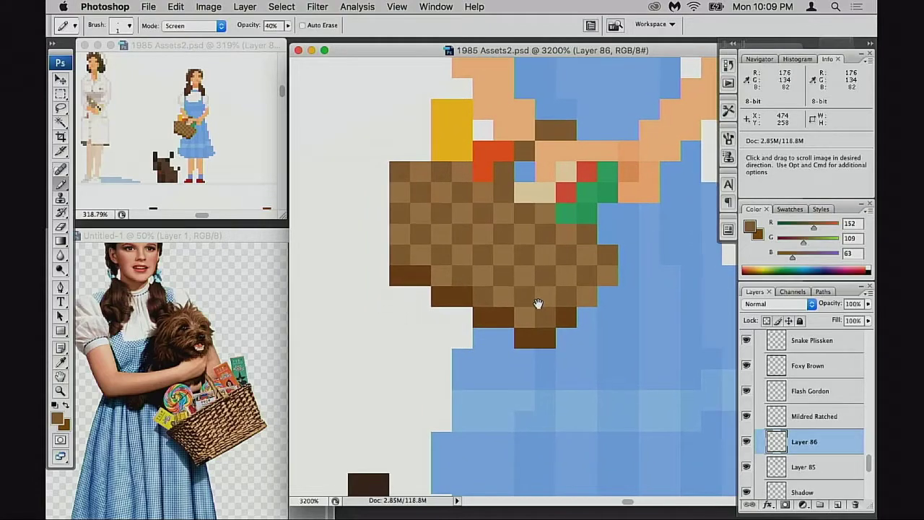
Recolour the dark pixel at the basket's lower right edge light brown (176, 134, 82) in Normal mode at 100% opacity, and sample dark brown (123, 73, 23).
{"action": "key", "text": "alt"}
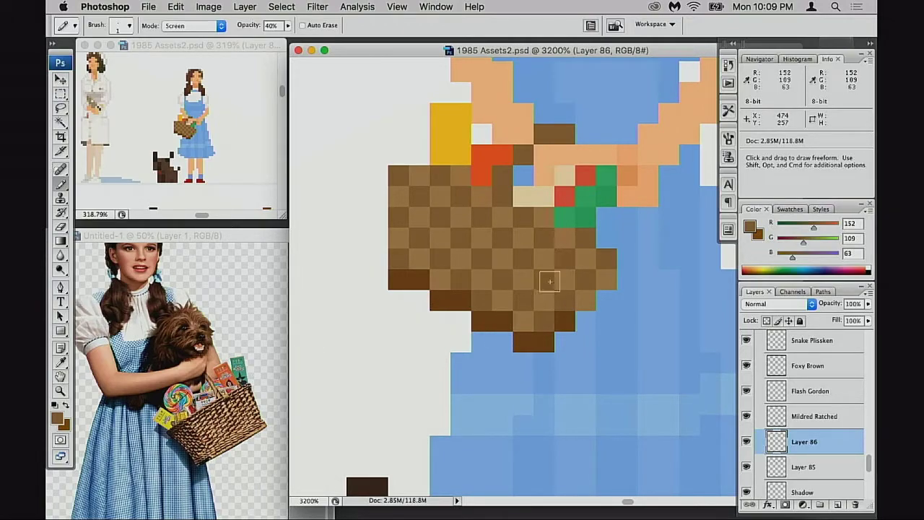
{"action": "left_click", "coordinate": [561, 316], "text": "alt"}
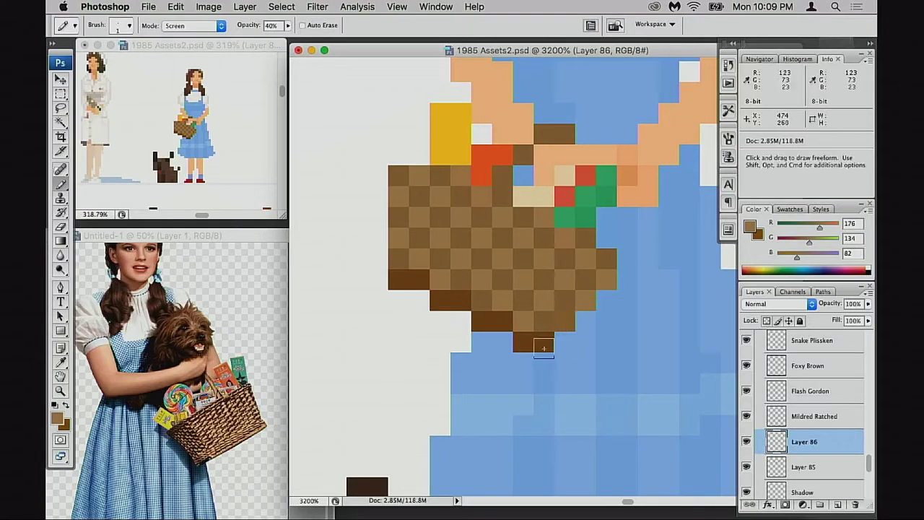
{"action": "left_click", "coordinate": [545, 341], "text": "alt"}
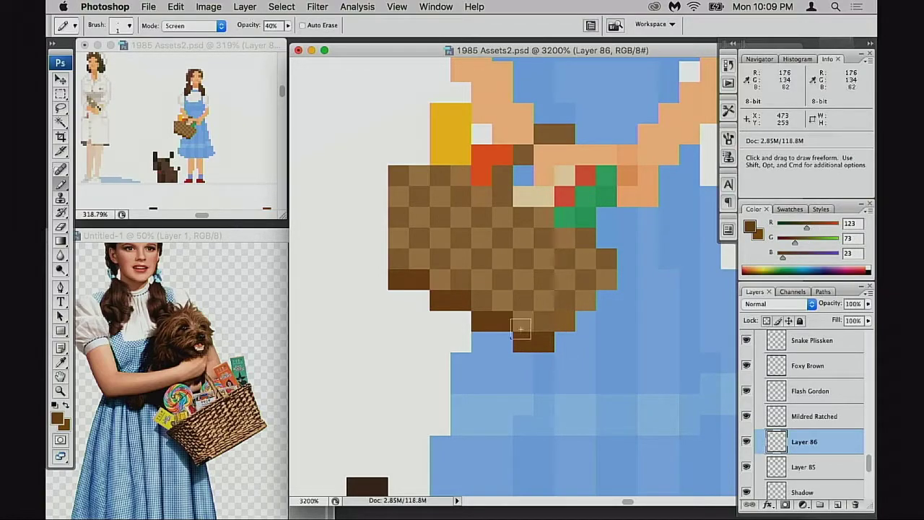
{"action": "left_click", "coordinate": [590, 300], "text": "alt"}
{"action": "key", "text": "0"}
{"action": "left_click", "coordinate": [564, 322]}
{"action": "key", "text": "shift+alt+n"}
{"action": "left_click", "coordinate": [564, 322]}
{"action": "left_click", "coordinate": [537, 335], "text": "alt"}
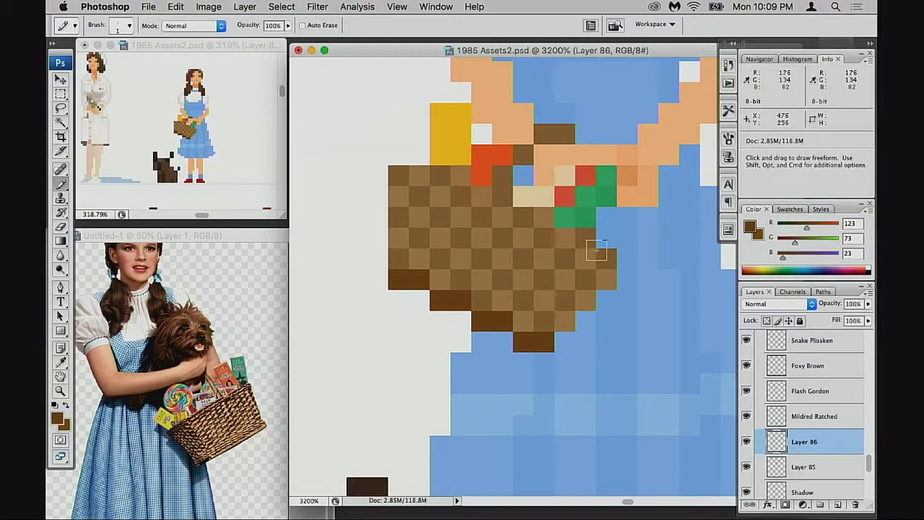
{"action": "key", "text": "super"}
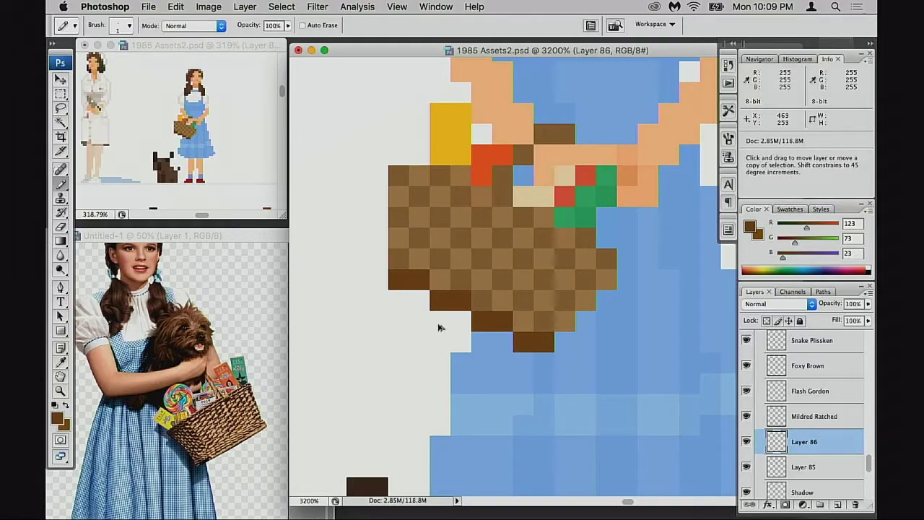
{"action": "key", "text": "super+n"}
{"action": "left_click", "coordinate": [604, 160]}
{"action": "key", "text": "super+n"}
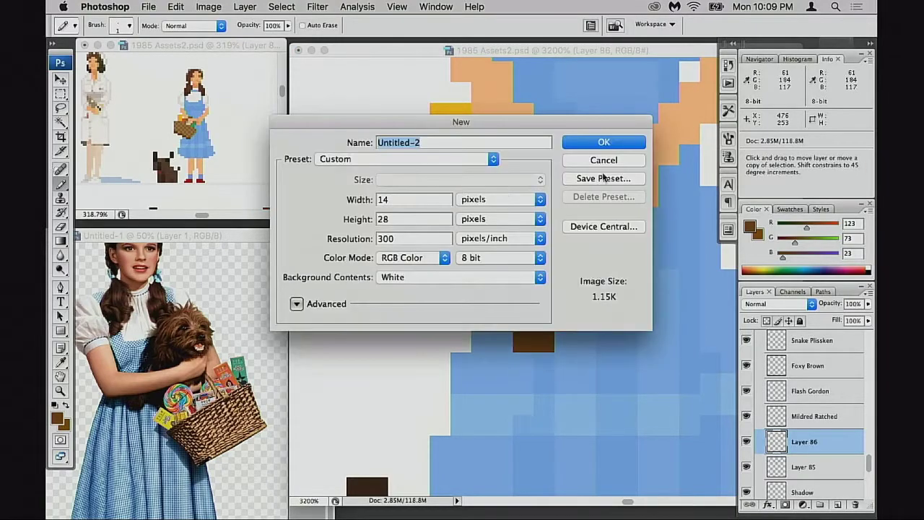
{"action": "key", "text": "Escape"}
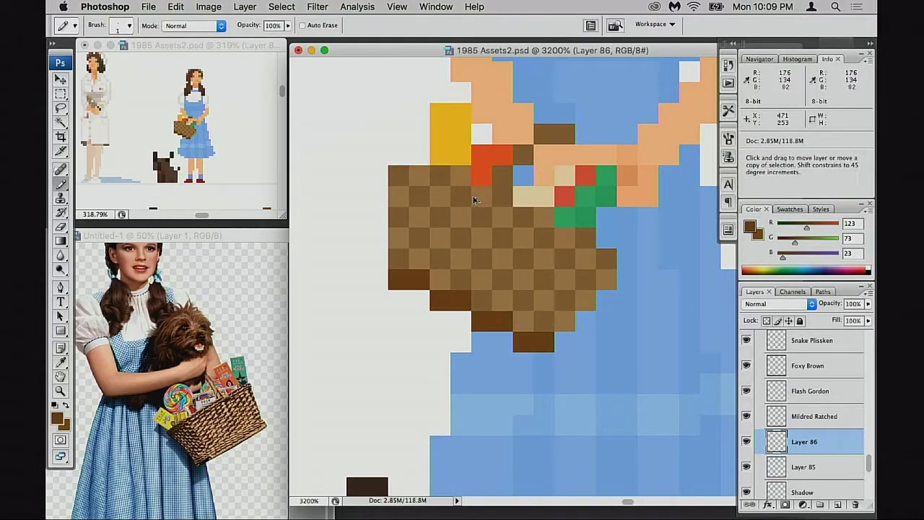
{"action": "key", "text": "super+n"}
{"action": "key", "text": "Escape"}
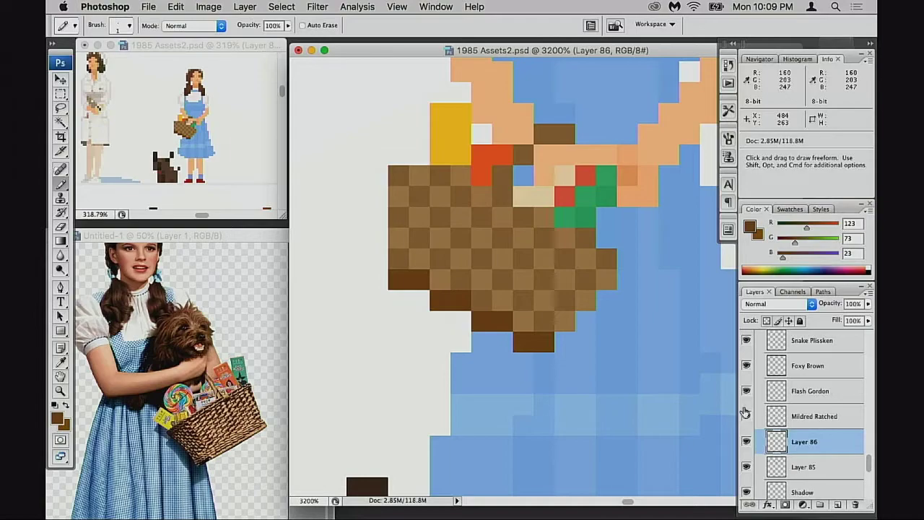
{"action": "key", "text": "shift"}
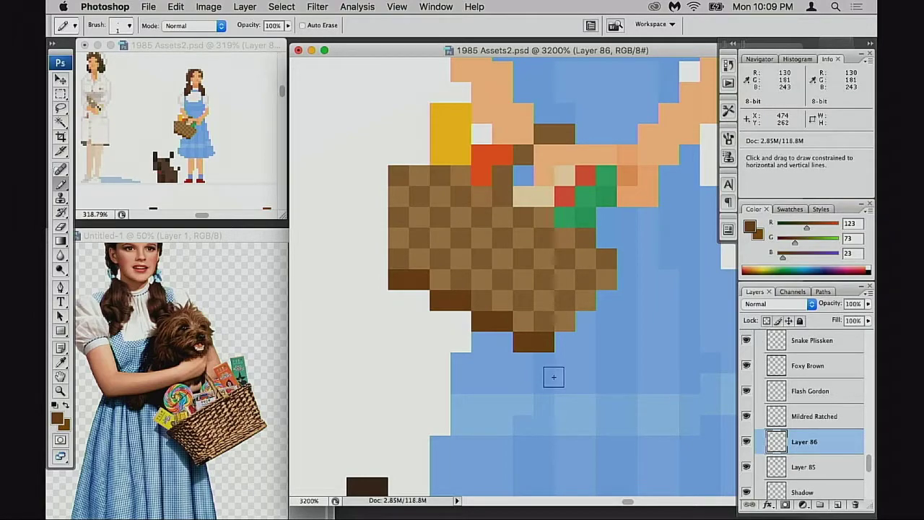
{"action": "key", "text": "super+shift+n"}
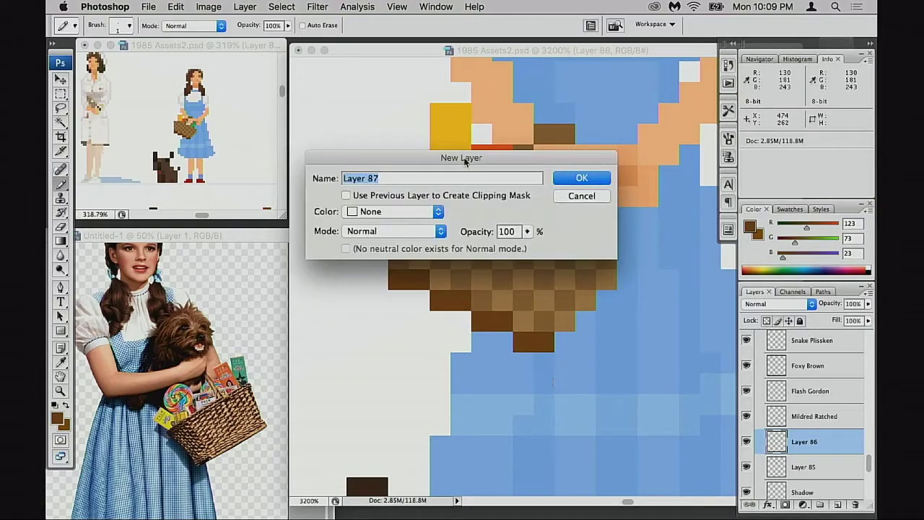
{"action": "key", "text": "Escape"}
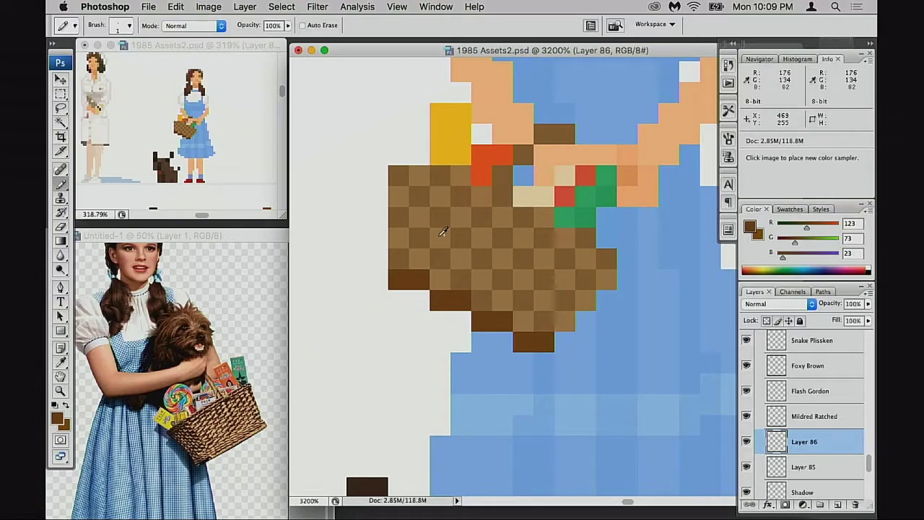
Create a new layer above Layer 86 and paint the basket's lower-right side solid dark brown (123, 73, 23) with the Pencil.
{"action": "key", "text": "super+shift+n"}
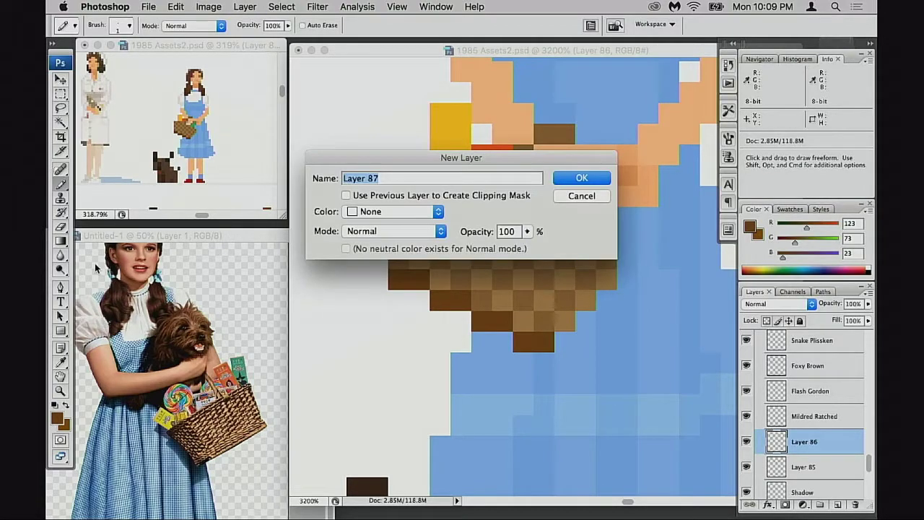
{"action": "key", "text": "Return"}
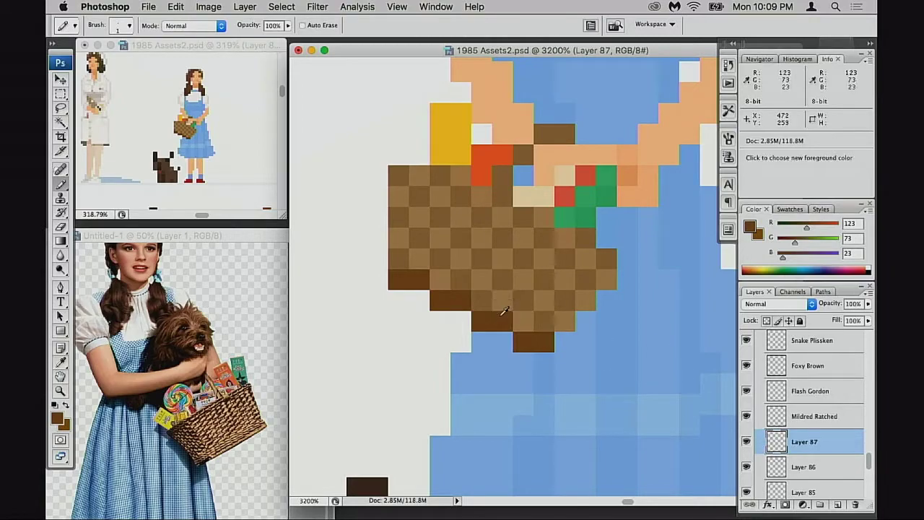
{"action": "mouse_move", "coordinate": [537, 271]}
{"action": "left_mouse_down"}
{"action": "mouse_move", "coordinate": [562, 244]}
{"action": "mouse_move", "coordinate": [581, 249]}
{"action": "mouse_move", "coordinate": [540, 287]}
{"action": "mouse_move", "coordinate": [524, 320]}
{"action": "mouse_move", "coordinate": [560, 317]}
{"action": "mouse_move", "coordinate": [583, 292]}
{"action": "left_mouse_up"}
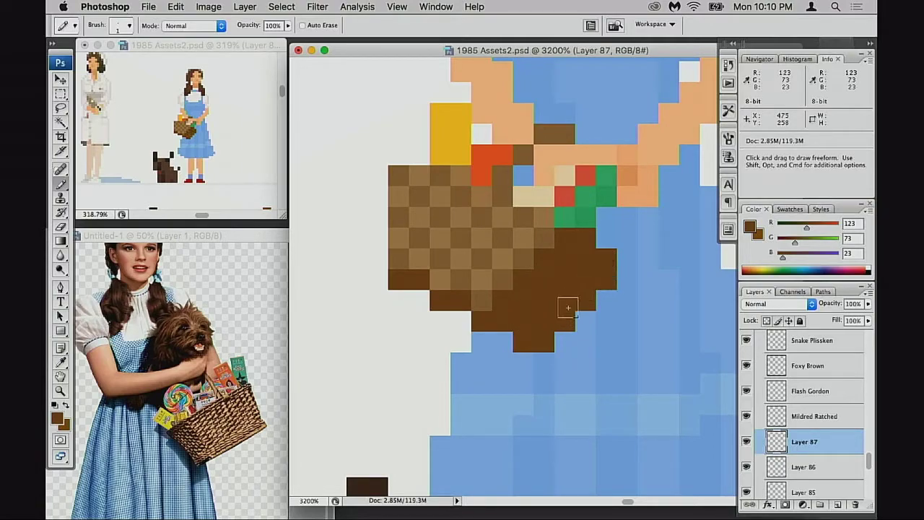
{"action": "left_click_drag", "start_coordinate": [496, 315], "coordinate": [570, 265]}
Set Layer 87 to Multiply at 62% opacity so the weave shows through the basket's shadow.
{"action": "key", "text": "v"}
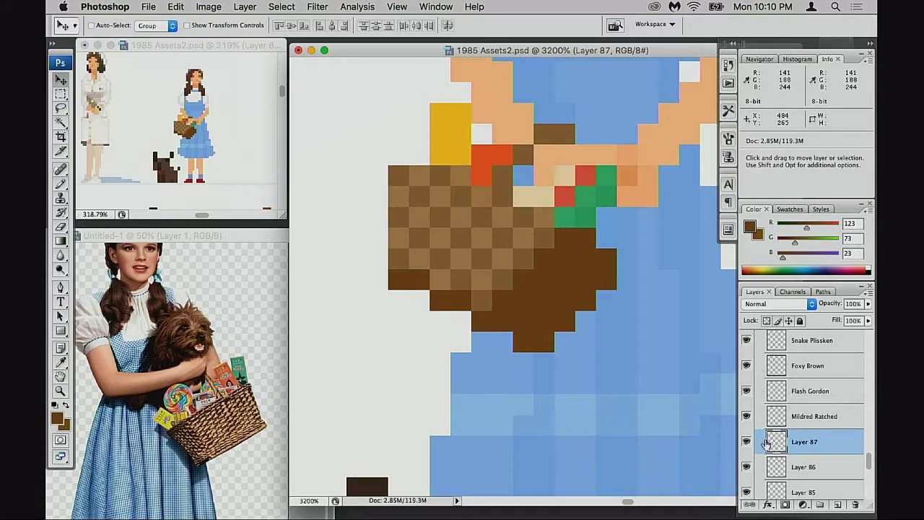
{"action": "left_click", "coordinate": [775, 304]}
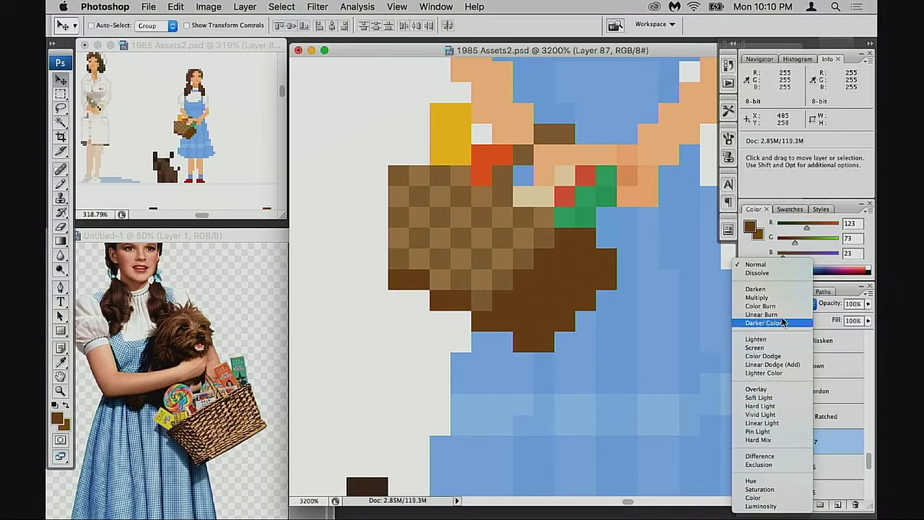
{"action": "left_click", "coordinate": [758, 298]}
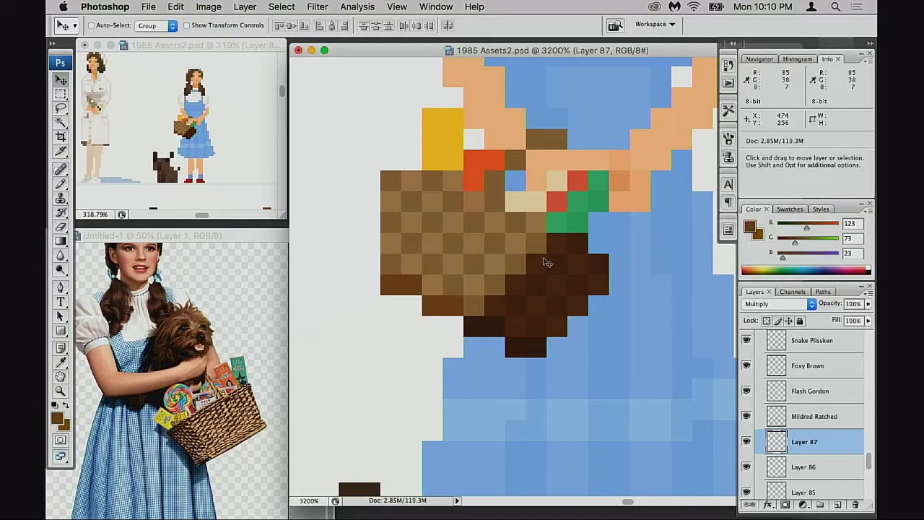
{"action": "left_click", "coordinate": [747, 441]}
{"action": "left_click", "coordinate": [748, 441]}
{"action": "left_click", "coordinate": [868, 305]}
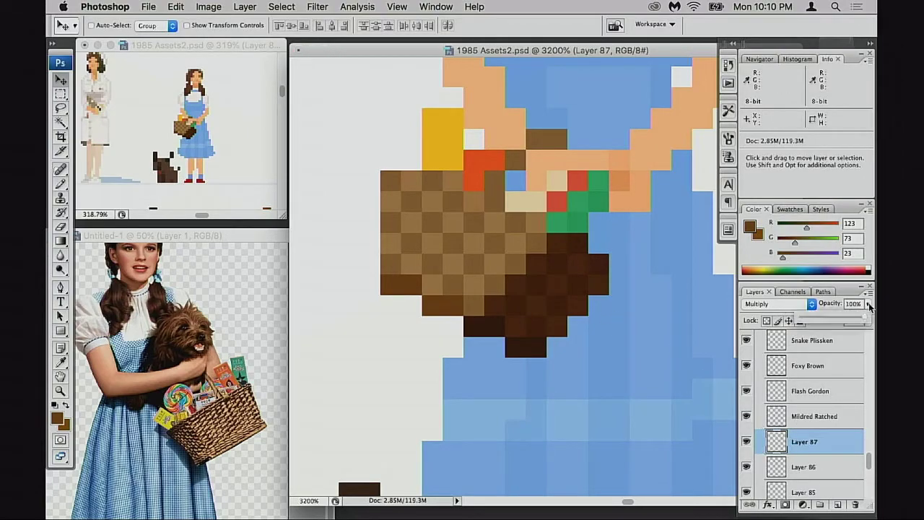
{"action": "left_click_drag", "start_coordinate": [851, 321], "coordinate": [829, 320]}
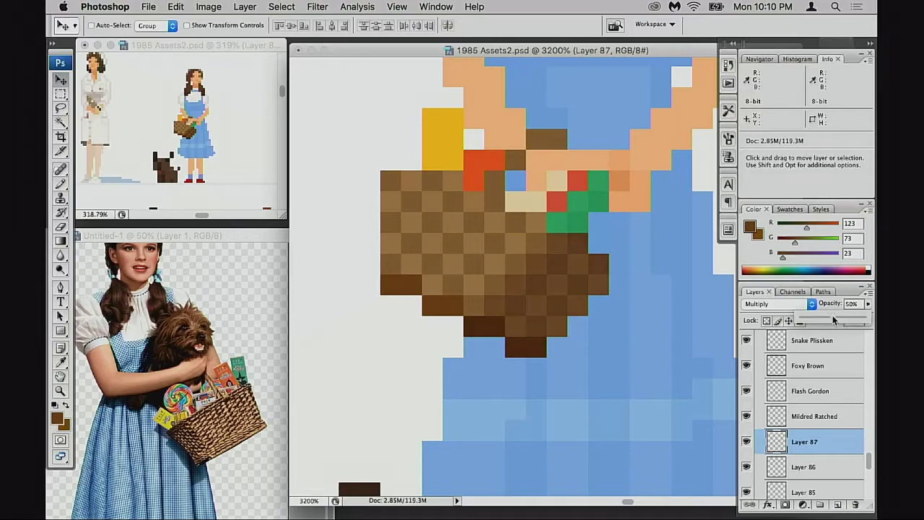
{"action": "left_click_drag", "start_coordinate": [845, 318], "coordinate": [840, 319]}
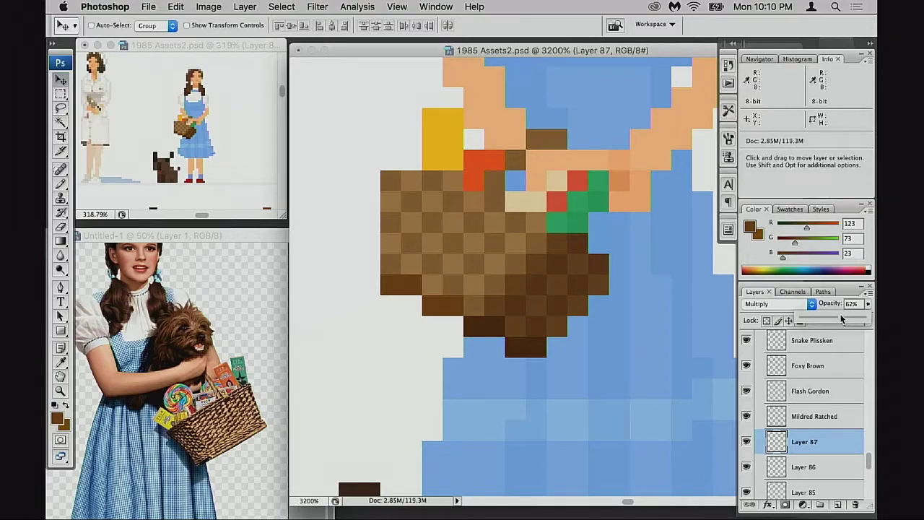
Examine the shaded basket at whole-figure scale.
{"action": "left_click_drag", "start_coordinate": [589, 317], "coordinate": [519, 374]}
{"action": "left_click", "coordinate": [510, 320], "text": "alt"}
{"action": "left_click", "coordinate": [516, 322], "text": "alt"}
{"action": "left_click_drag", "start_coordinate": [615, 335], "coordinate": [585, 363]}
{"action": "left_click_drag", "start_coordinate": [543, 319], "coordinate": [576, 312]}
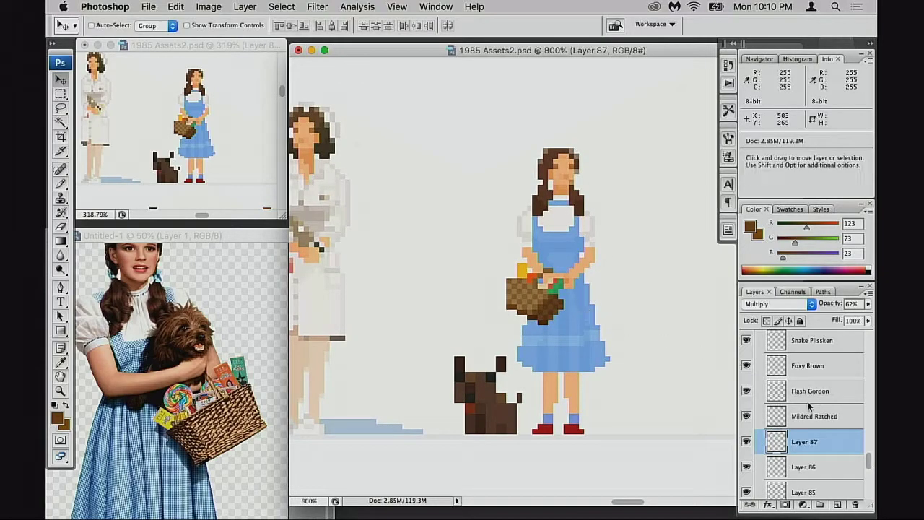
{"action": "key", "text": "super+space"}
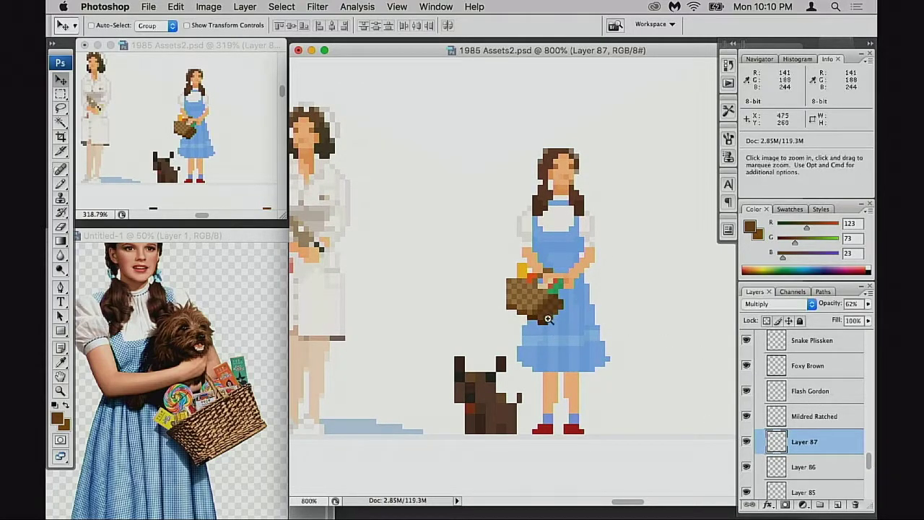
{"action": "left_click", "coordinate": [557, 330]}
{"action": "left_click", "coordinate": [558, 329]}
{"action": "left_click", "coordinate": [575, 306]}
{"action": "left_click", "coordinate": [580, 295]}
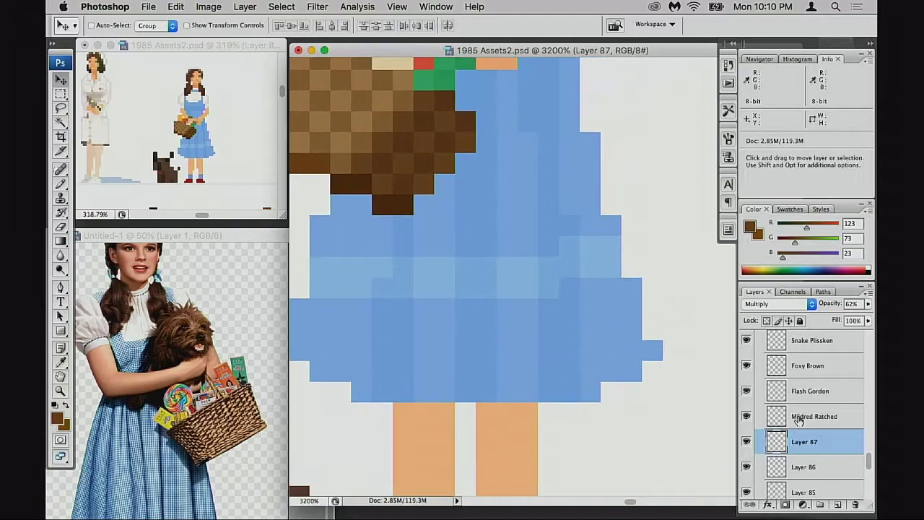
Compare the basket close up with the Layer 87 shadow hidden and shown.
{"action": "left_click", "coordinate": [748, 443]}
{"action": "left_click", "coordinate": [748, 442]}
{"action": "left_click", "coordinate": [748, 442]}
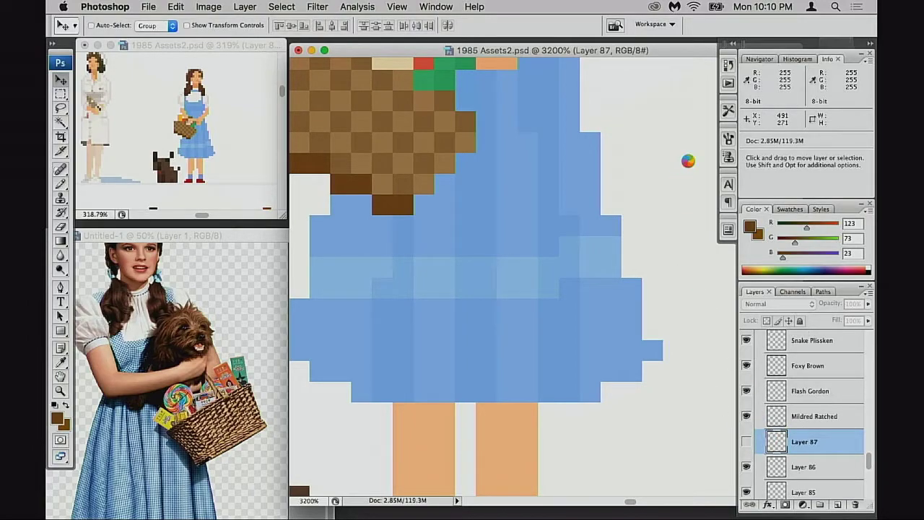
{"action": "key", "text": "Escape"}
{"action": "left_click", "coordinate": [746, 442]}
{"action": "scroll", "coordinate": [528, 256], "scroll_direction": "up", "scroll_amount": 3}
{"action": "scroll", "coordinate": [528, 255], "scroll_direction": "left", "scroll_amount": 3}
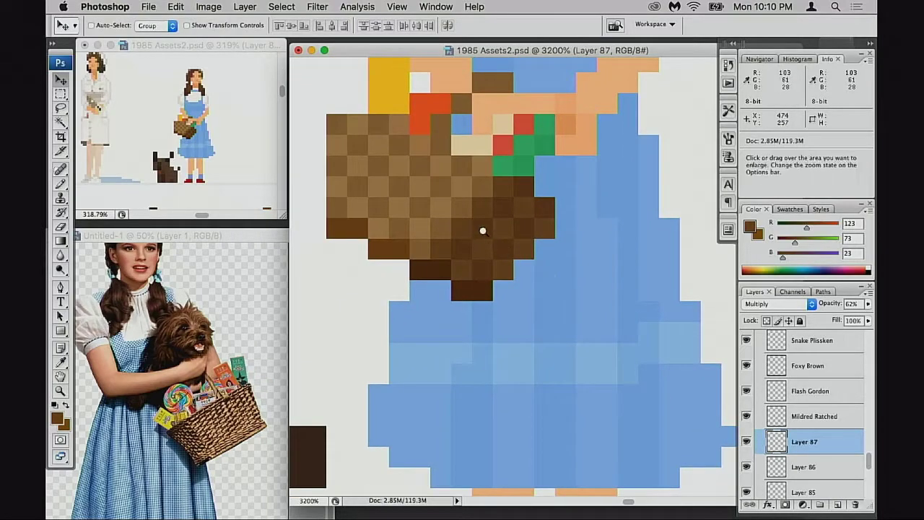
{"action": "key", "text": "super+space"}
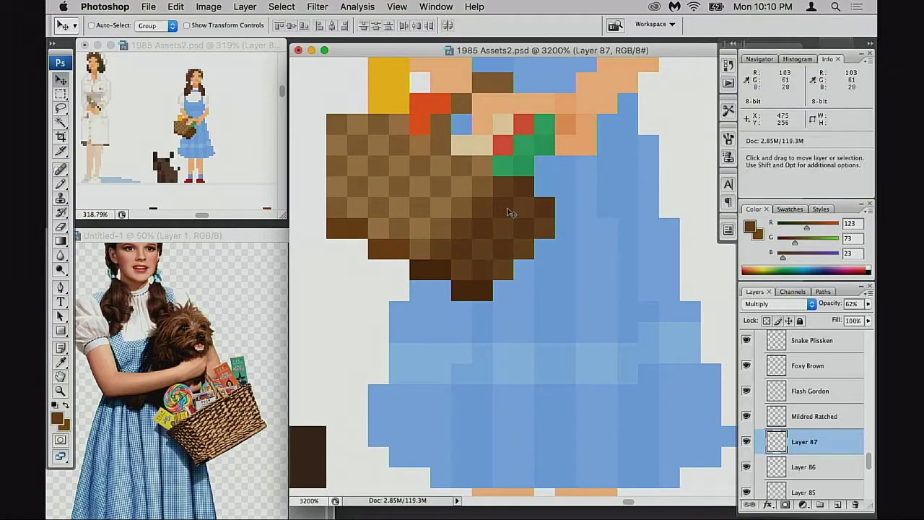
Erase the inner left edge of the shadow on Layer 87 so it follows a stepped diagonal from below the green item.
{"action": "key", "text": "e"}
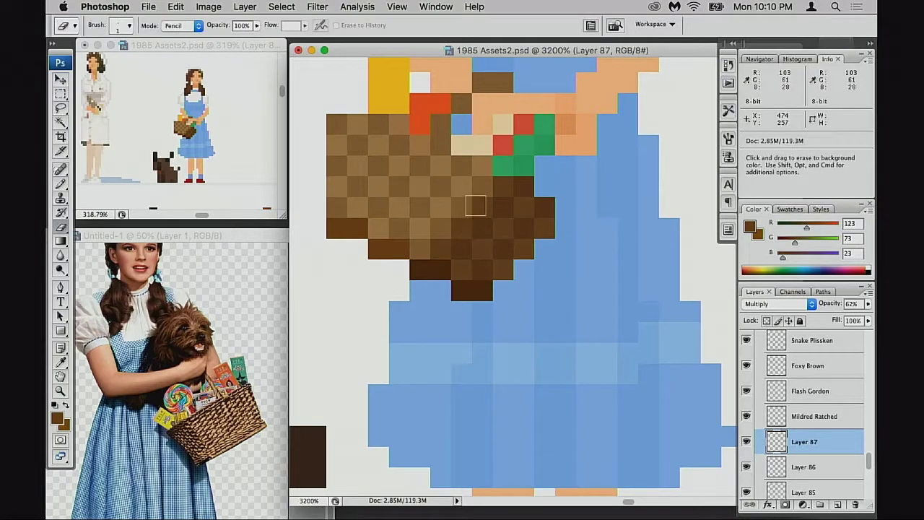
{"action": "left_click", "coordinate": [189, 136]}
{"action": "key", "text": "super+space"}
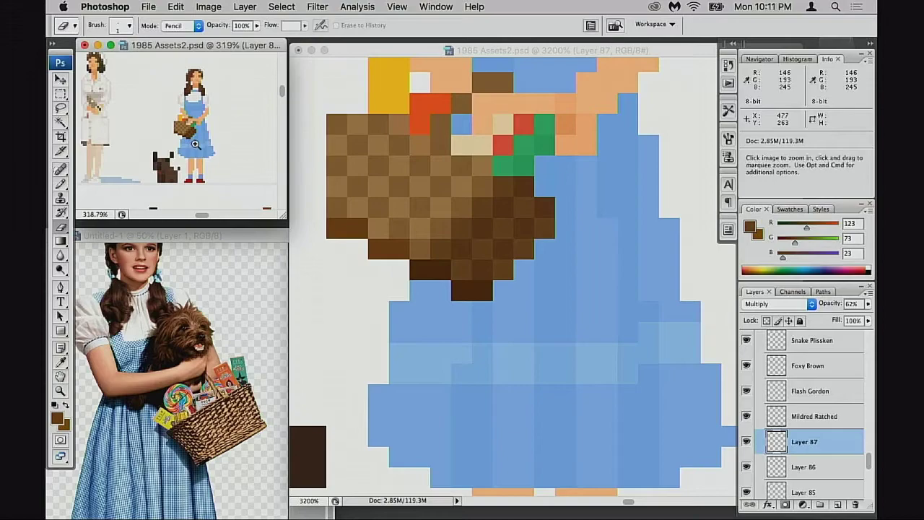
{"action": "left_click", "coordinate": [192, 139]}
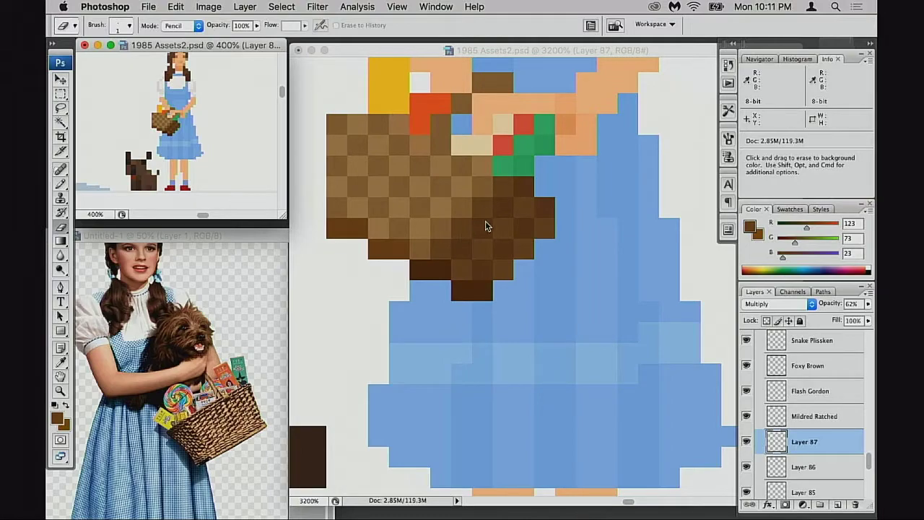
{"action": "left_click", "coordinate": [514, 193]}
{"action": "mouse_move", "coordinate": [514, 194]}
{"action": "left_mouse_down"}
{"action": "mouse_move", "coordinate": [450, 249]}
{"action": "mouse_move", "coordinate": [410, 273]}
{"action": "mouse_move", "coordinate": [468, 288]}
{"action": "mouse_move", "coordinate": [484, 309]}
{"action": "left_mouse_up"}
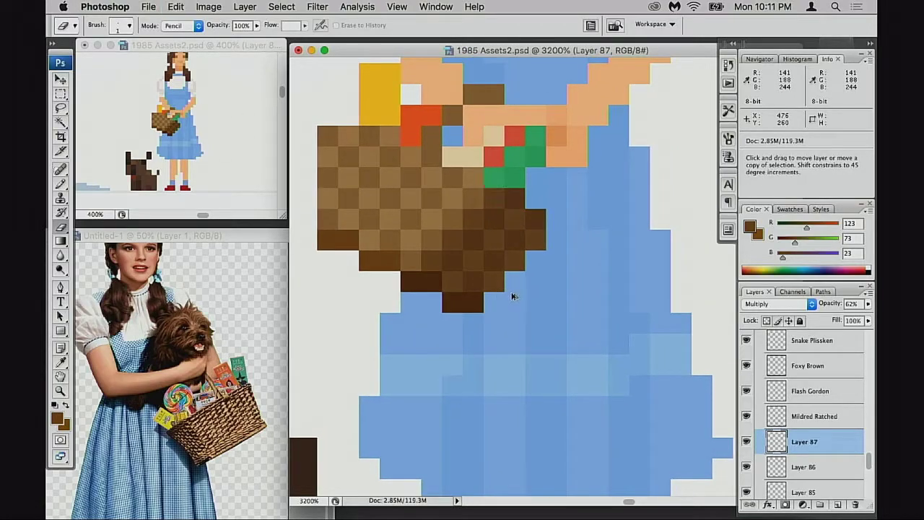
{"action": "left_click", "coordinate": [495, 205]}
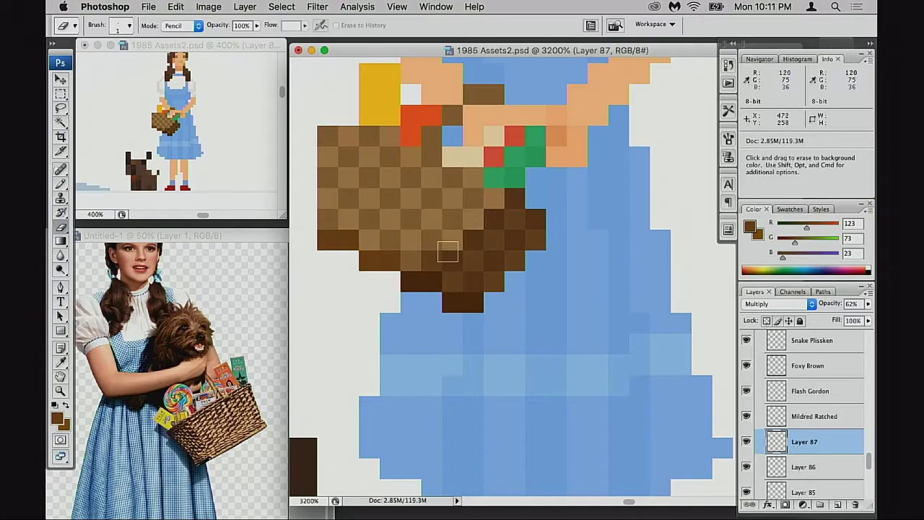
{"action": "key", "text": "super+alt+z"}
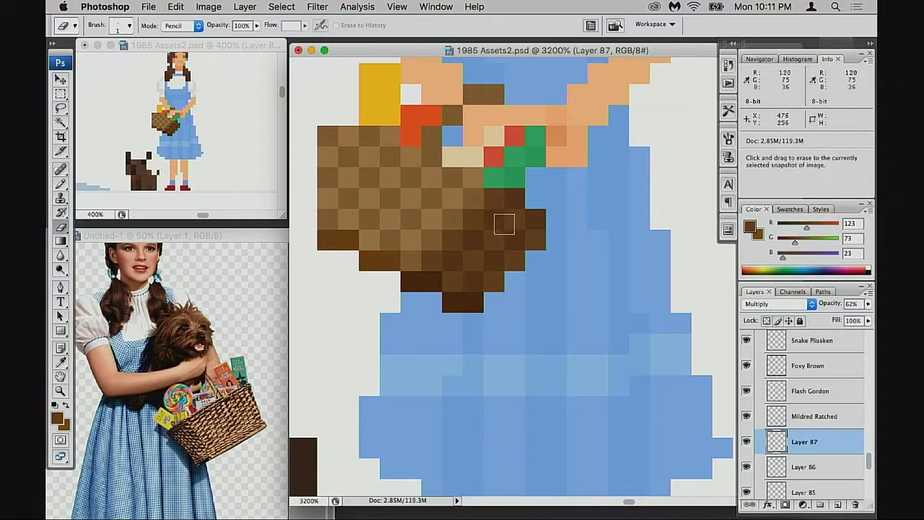
{"action": "left_click", "coordinate": [495, 199]}
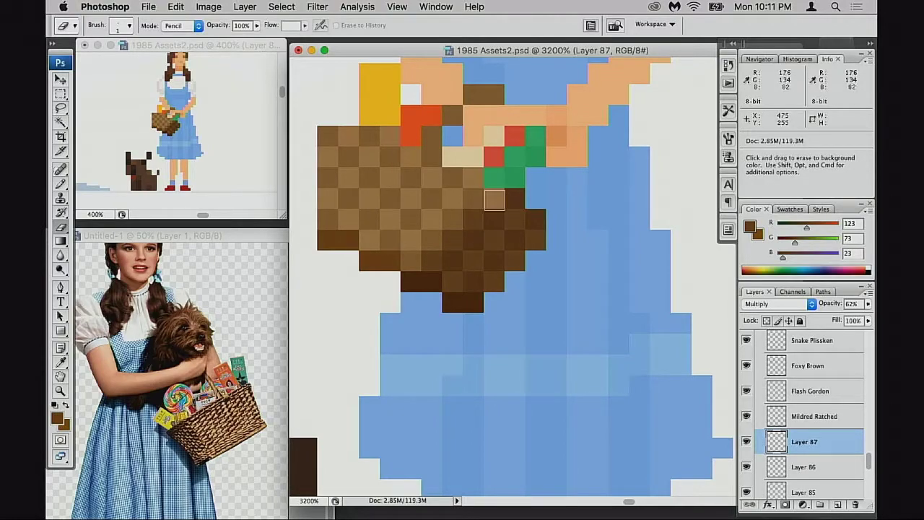
{"action": "left_click_drag", "start_coordinate": [428, 271], "coordinate": [464, 277]}
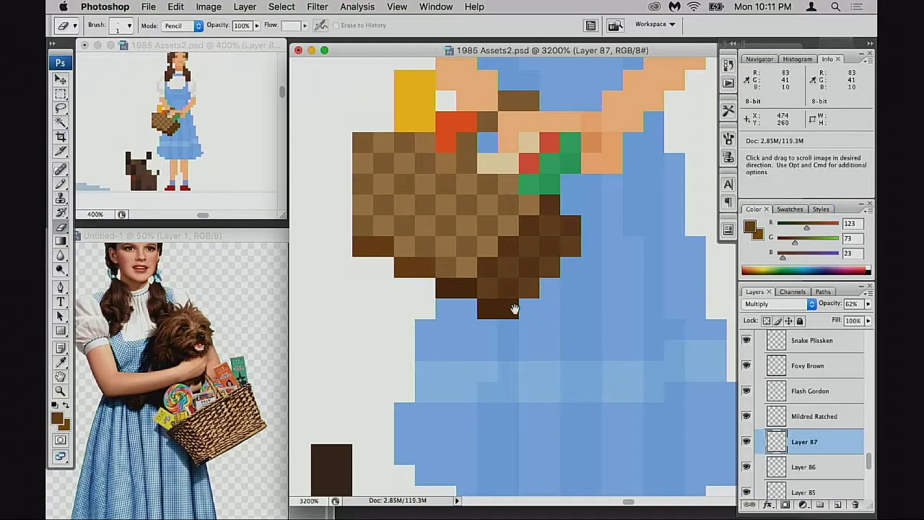
Check the trimmed basket shadow on the whole figure, toggling the visibility of Layer 87.
{"action": "scroll", "coordinate": [513, 310], "scroll_direction": "down", "scroll_amount": 4}
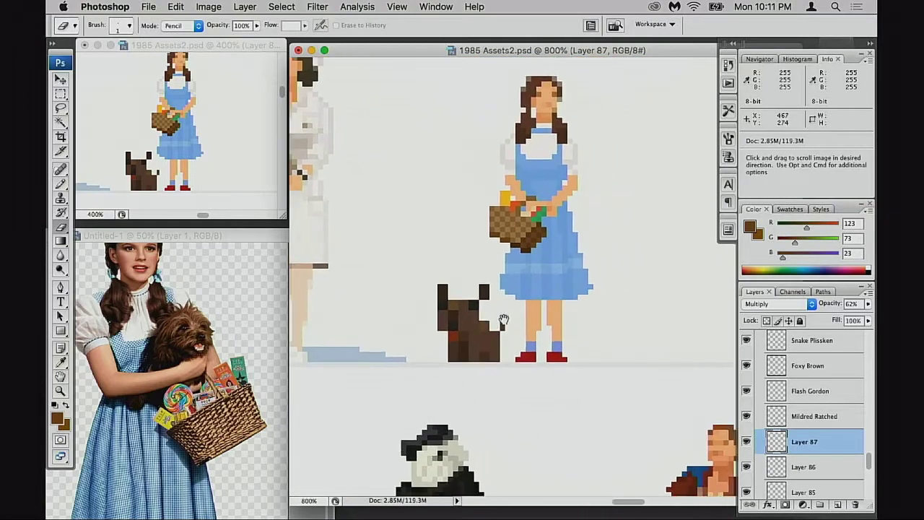
{"action": "left_click_drag", "start_coordinate": [503, 320], "coordinate": [458, 332]}
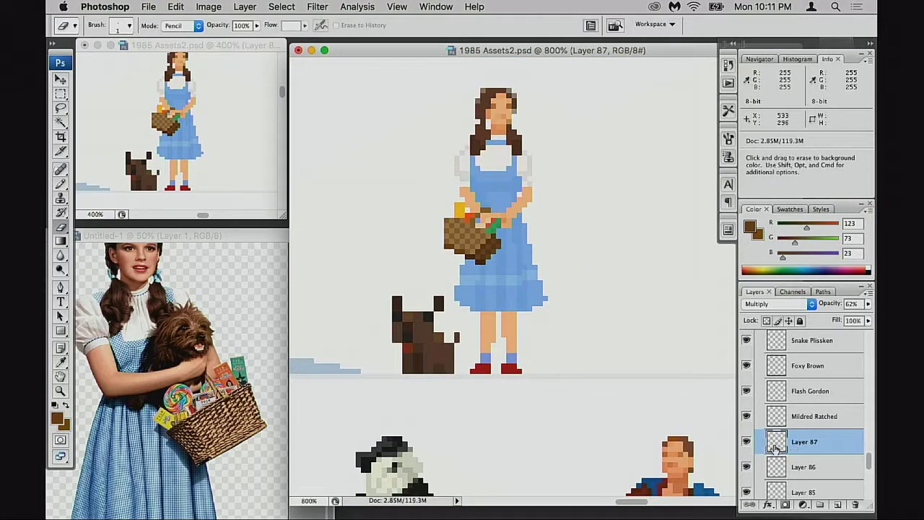
{"action": "left_click", "coordinate": [747, 442]}
{"action": "key", "text": "super+equal"}
{"action": "key", "text": "super+equal"}
{"action": "key", "text": "super+equal"}
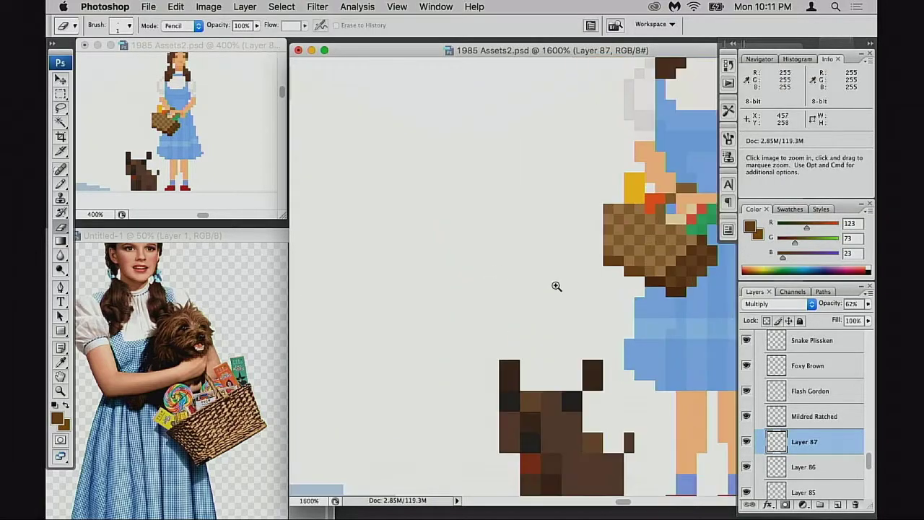
{"action": "scroll", "coordinate": [511, 308], "scroll_direction": "right", "scroll_amount": 10}
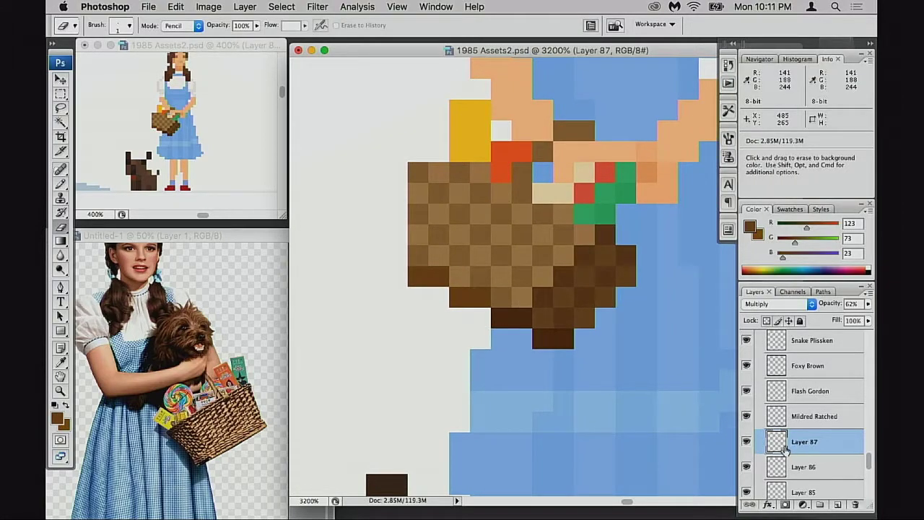
Compare the basket with and without Layer 87, and erase that layer's leftmost shadow pixel on the basket's bottom edge.
{"action": "left_click", "coordinate": [780, 467]}
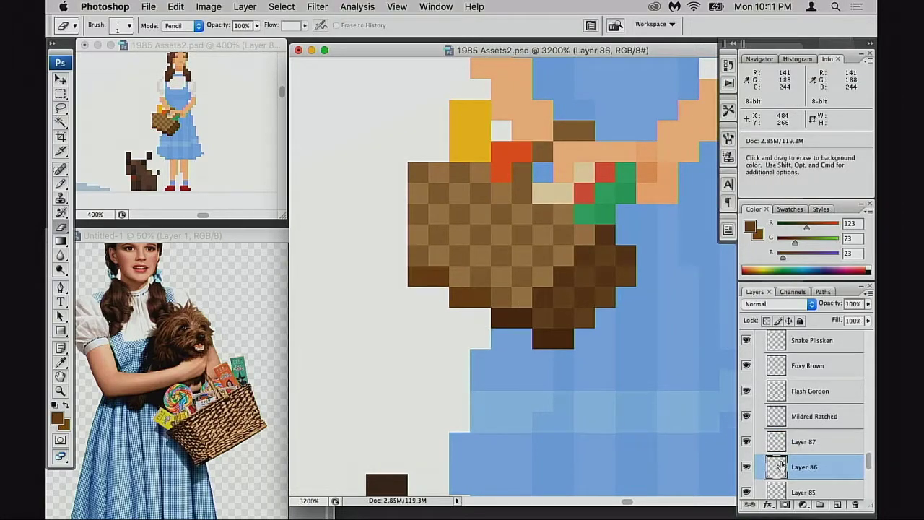
{"action": "left_click", "coordinate": [748, 441]}
{"action": "left_click", "coordinate": [748, 442]}
{"action": "left_click", "coordinate": [779, 440]}
{"action": "left_click", "coordinate": [499, 330]}
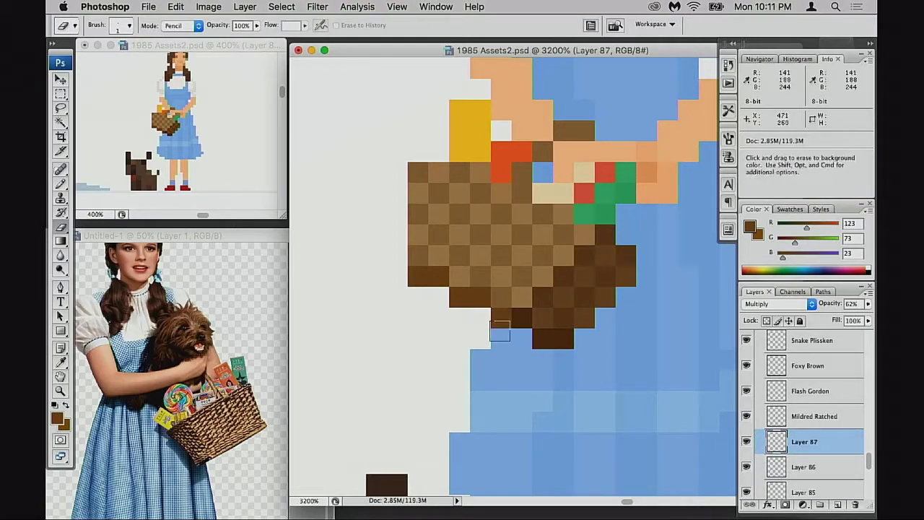
Tint alternate pixels along the basket's bottom edge on Layer 86 with a lighter brown sampled from the weave at 30% pencil opacity.
{"action": "left_click", "coordinate": [772, 466]}
{"action": "key", "text": "b"}
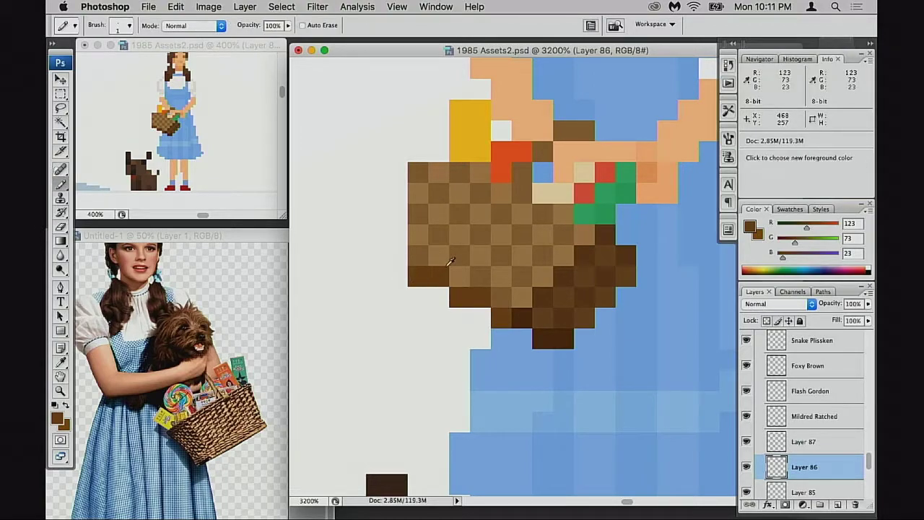
{"action": "left_click", "coordinate": [445, 253], "text": "alt"}
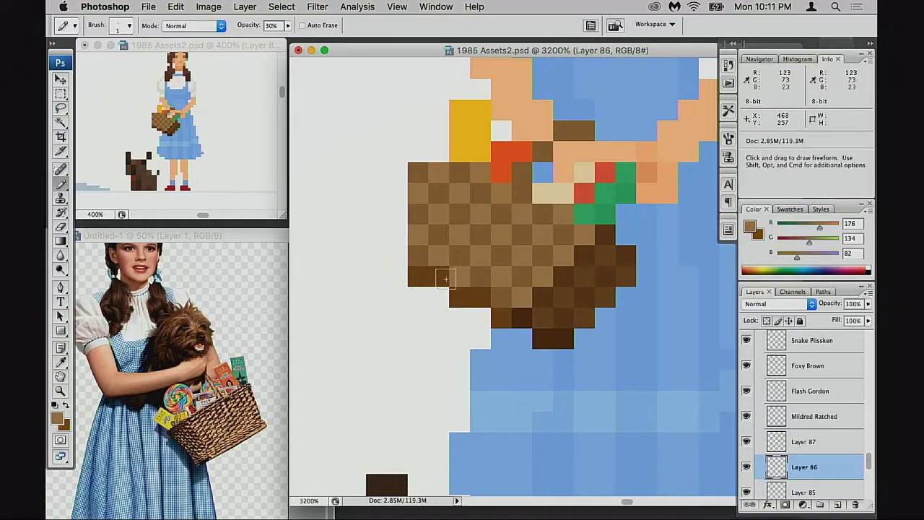
{"action": "left_click", "coordinate": [476, 304]}
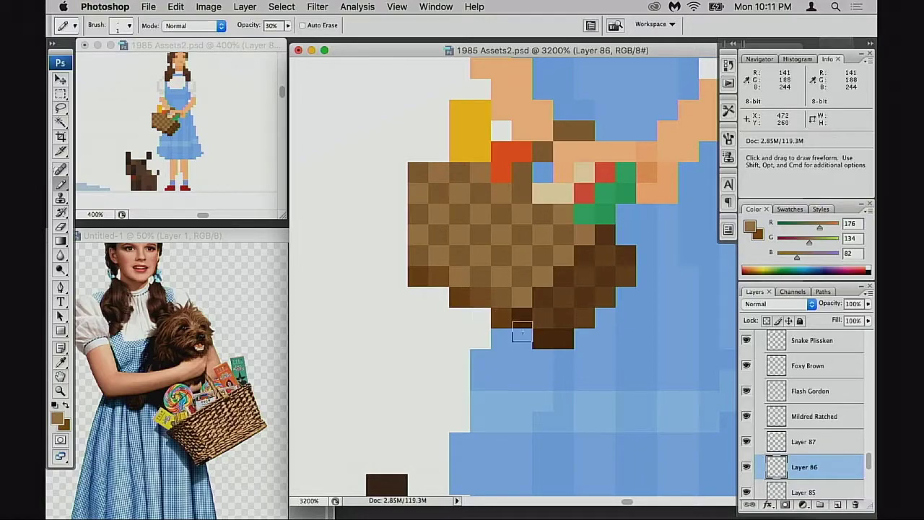
{"action": "left_click_drag", "start_coordinate": [519, 328], "coordinate": [452, 291]}
{"action": "mouse_move", "coordinate": [403, 256]}
{"action": "left_mouse_down"}
{"action": "mouse_move", "coordinate": [432, 273]}
{"action": "mouse_move", "coordinate": [501, 278]}
{"action": "left_mouse_up"}
{"action": "left_click_drag", "start_coordinate": [534, 313], "coordinate": [510, 299]}
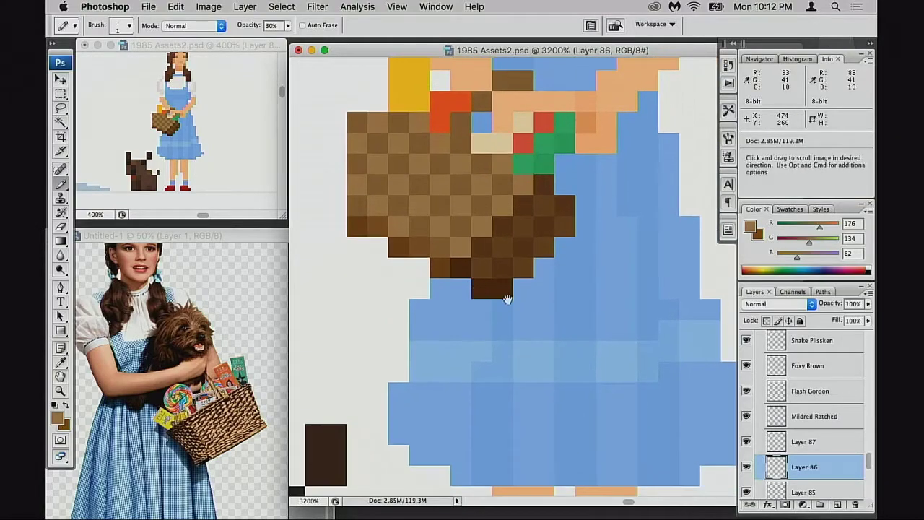
{"action": "left_click", "coordinate": [772, 445]}
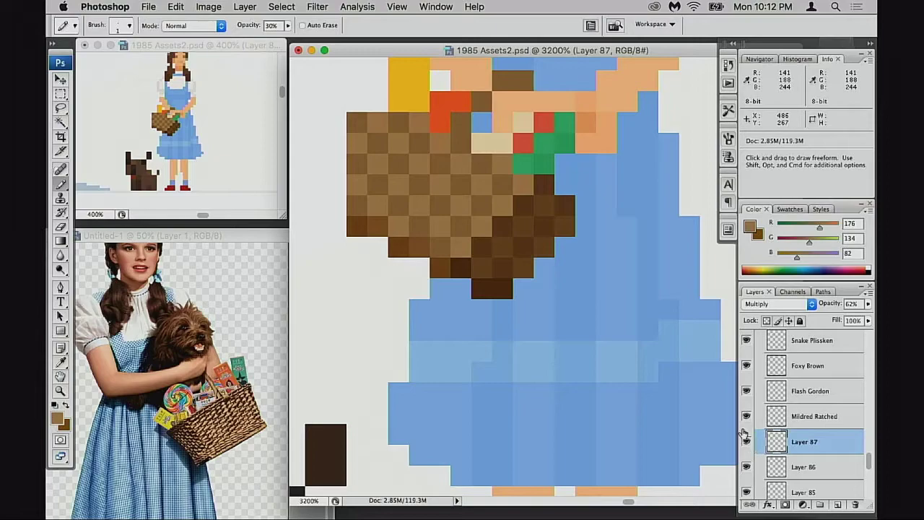
{"action": "scroll", "coordinate": [436, 260], "scroll_direction": "up", "scroll_amount": 2}
{"action": "left_click", "coordinate": [422, 258], "text": "alt"}
{"action": "key", "text": "5"}
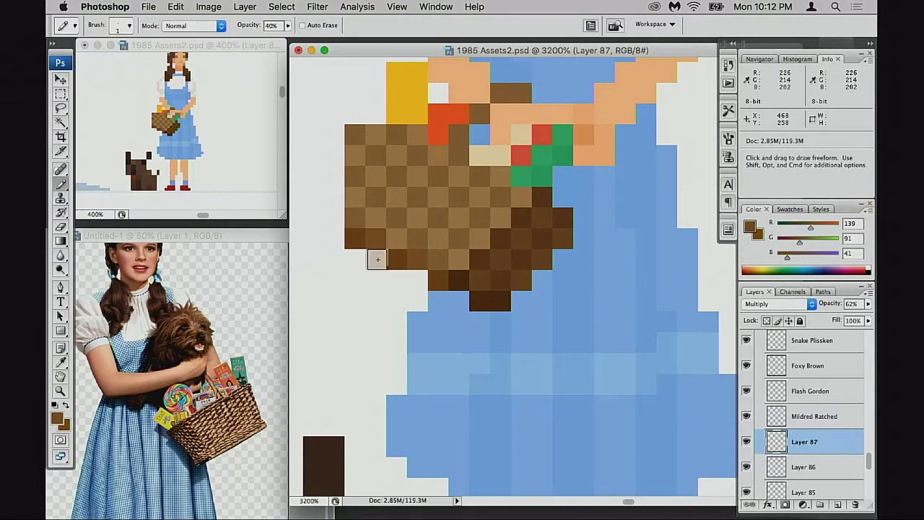
{"action": "left_click", "coordinate": [376, 258]}
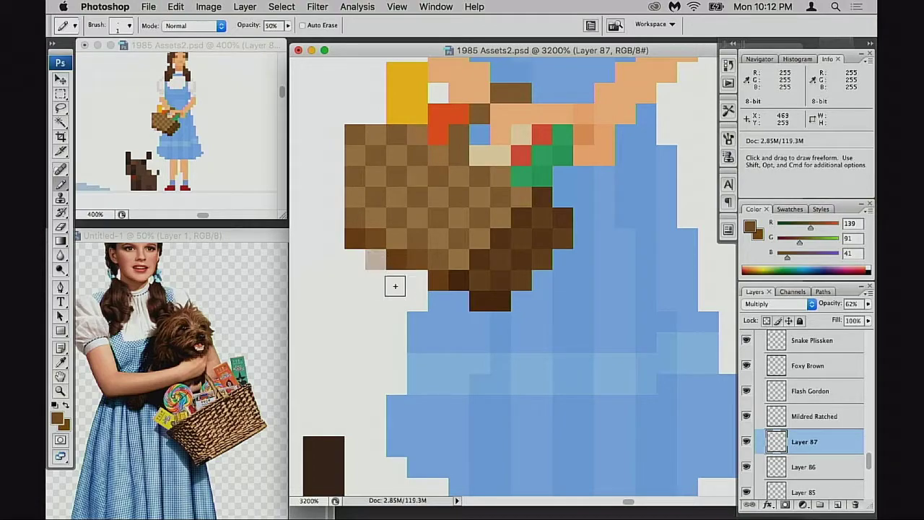
{"action": "key", "text": "super+z"}
Try a mid-brown checker at 50% opacity along the basket's bottom edge on Layer 86, and step back through these edits.
{"action": "key", "text": "alt+bracketleft"}
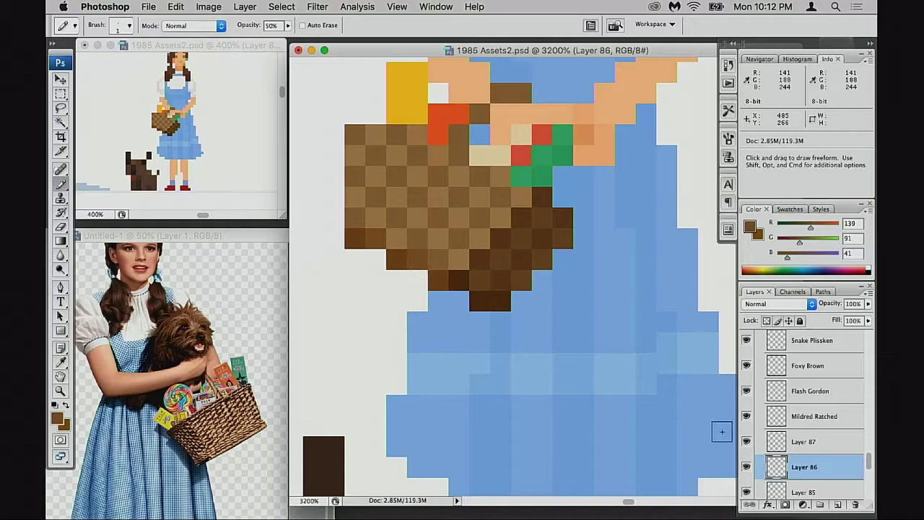
{"action": "left_click", "coordinate": [358, 238]}
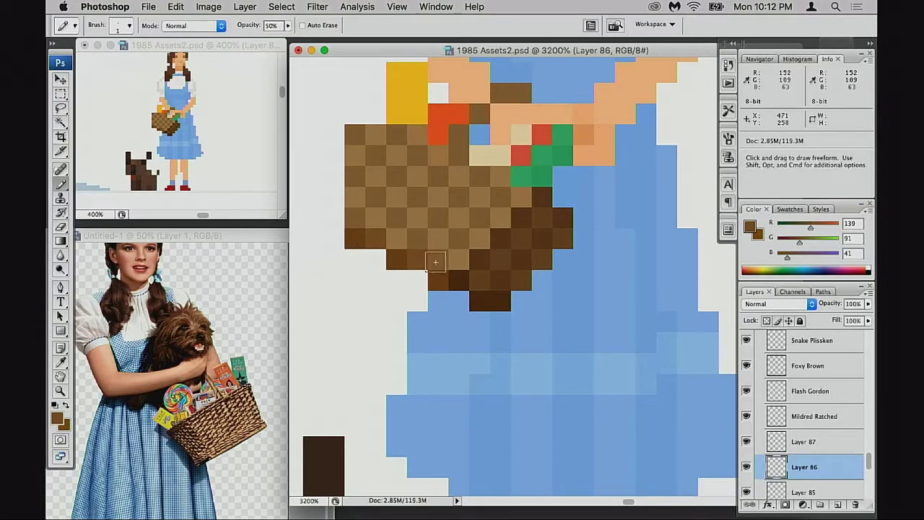
{"action": "left_click_drag", "start_coordinate": [429, 272], "coordinate": [462, 277]}
{"action": "key", "text": "alt+super+z"}
{"action": "key", "text": "alt+super+z"}
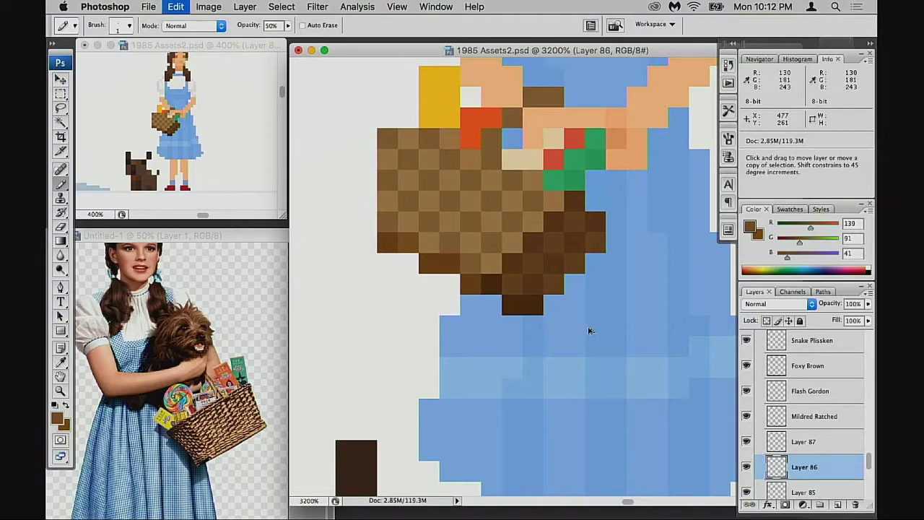
Weave the basket's bottom edge on Layer 86 with alternate pixels of a brown sampled from the basket at 40% opacity.
{"action": "left_click", "coordinate": [589, 331], "text": "super"}
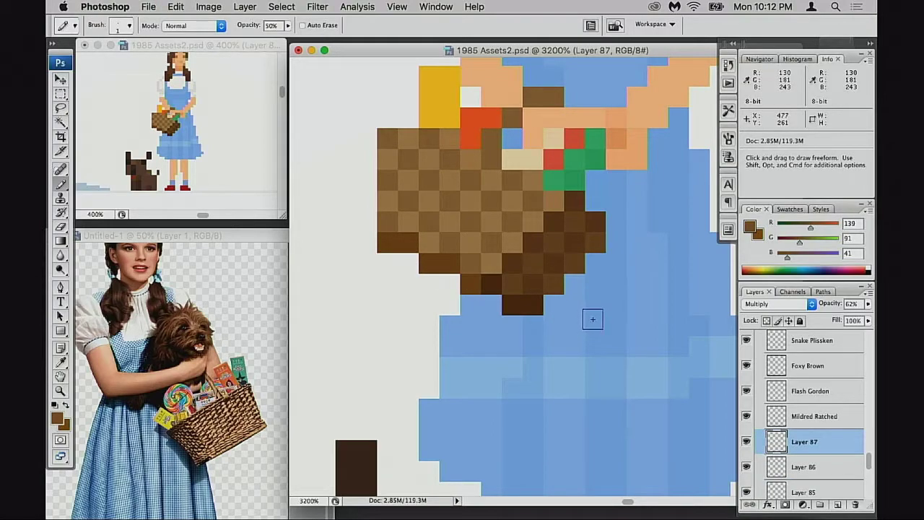
{"action": "left_click", "coordinate": [456, 239], "text": "alt"}
{"action": "left_click", "coordinate": [381, 242]}
{"action": "key", "text": "super+z"}
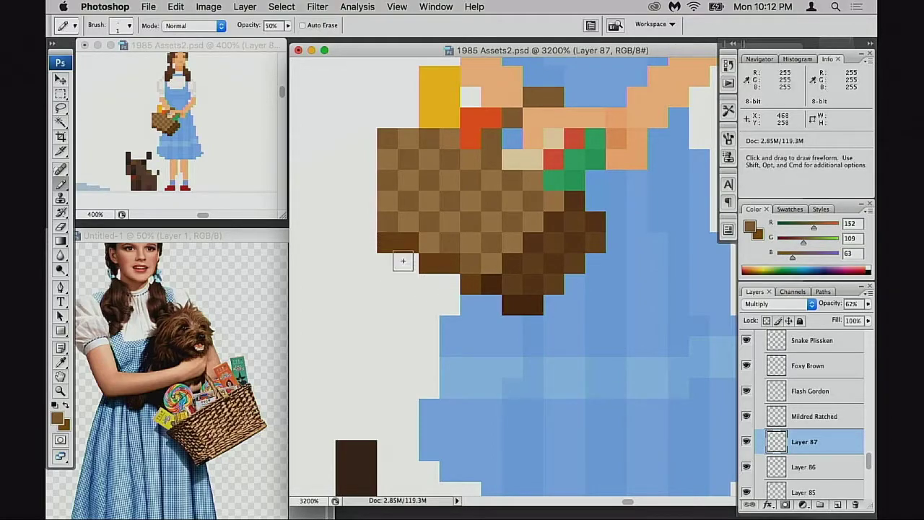
{"action": "left_click", "coordinate": [778, 460]}
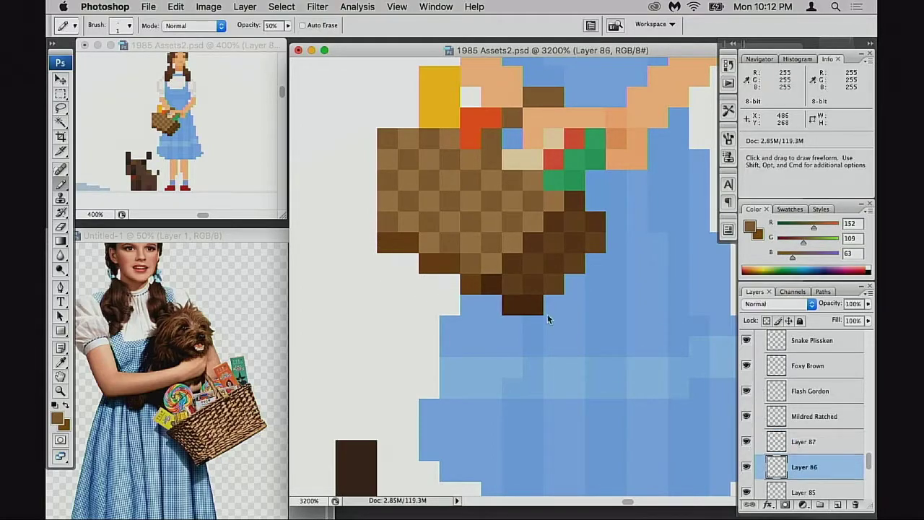
{"action": "key", "text": "4"}
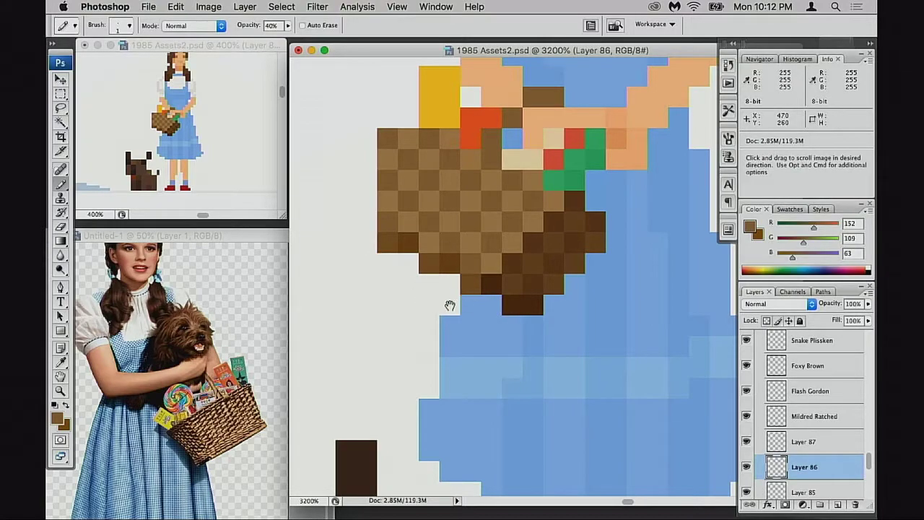
Merge the basket shadow on Layer 87 down into Layer 86.
{"action": "scroll", "coordinate": [449, 306], "scroll_direction": "right", "scroll_amount": 1}
{"action": "left_click", "coordinate": [768, 444]}
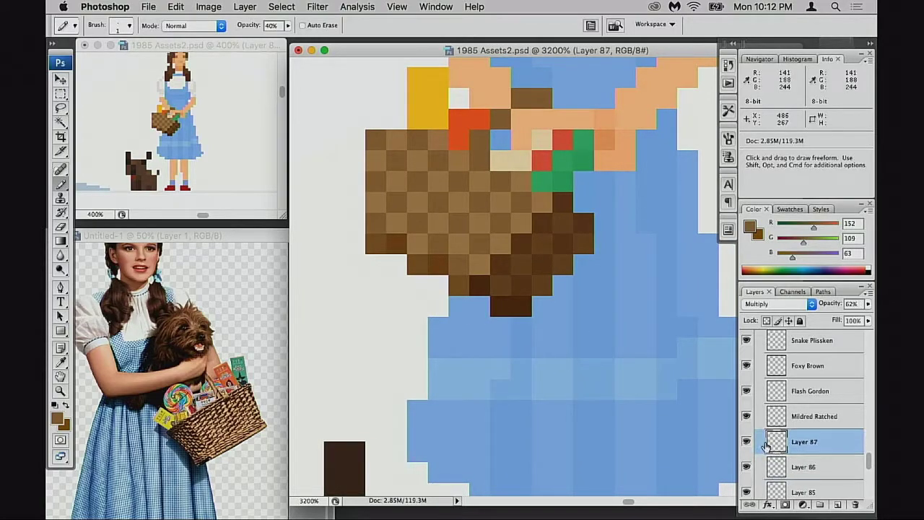
{"action": "key", "text": "Delete"}
{"action": "key", "text": "super+z"}
{"action": "key", "text": "super+z"}
{"action": "key", "text": "super+z"}
{"action": "left_click_drag", "start_coordinate": [541, 323], "coordinate": [468, 322]}
{"action": "scroll", "coordinate": [451, 345], "scroll_direction": "up", "scroll_amount": 5}
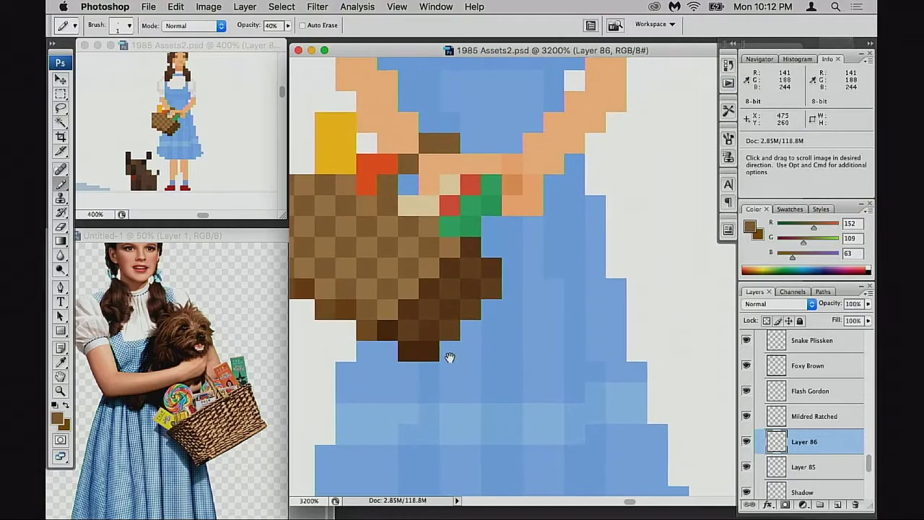
Check the merged basket up close, toggling Layer 85's visibility, and review it on the whole figure at 800%.
{"action": "left_click_drag", "start_coordinate": [464, 359], "coordinate": [515, 340]}
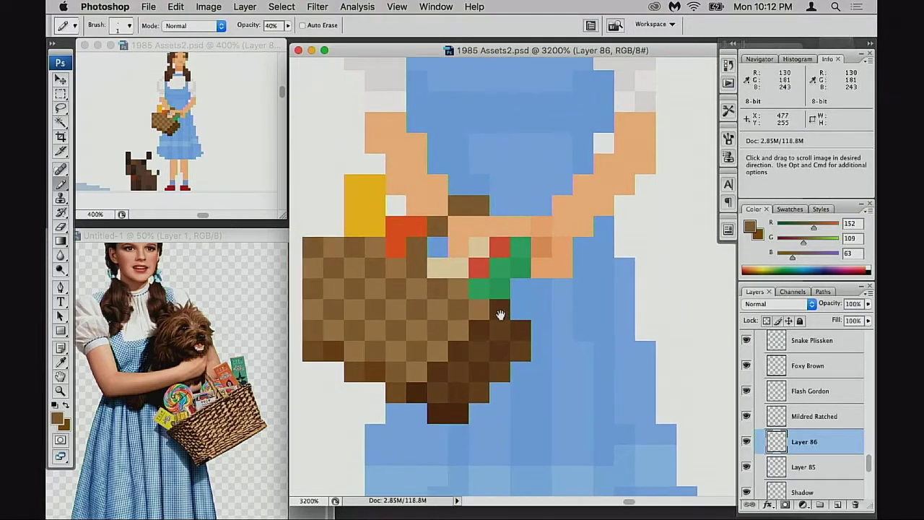
{"action": "scroll", "coordinate": [516, 308], "scroll_direction": "down", "scroll_amount": 5}
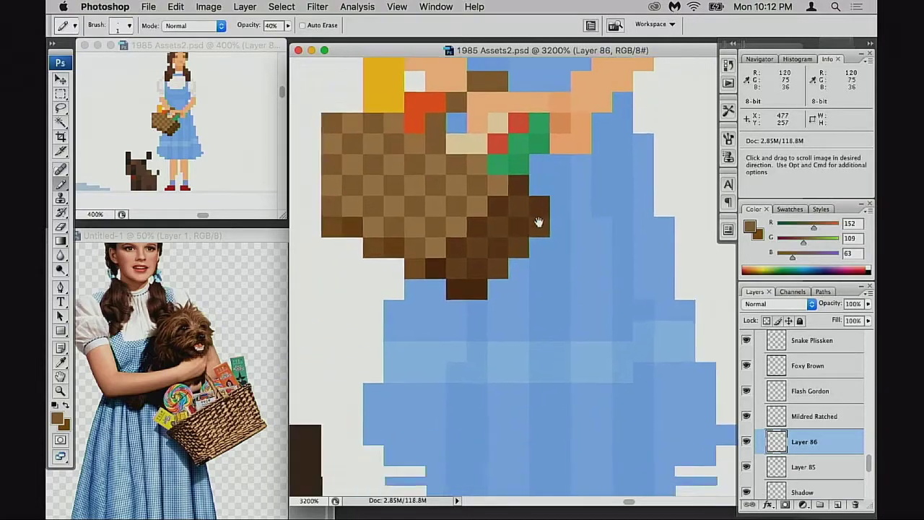
{"action": "scroll", "coordinate": [766, 448], "scroll_direction": "down", "scroll_amount": 2}
{"action": "left_click", "coordinate": [746, 425]}
{"action": "left_click", "coordinate": [746, 424]}
{"action": "left_click_drag", "start_coordinate": [480, 256], "coordinate": [473, 344]}
{"action": "key", "text": "space"}
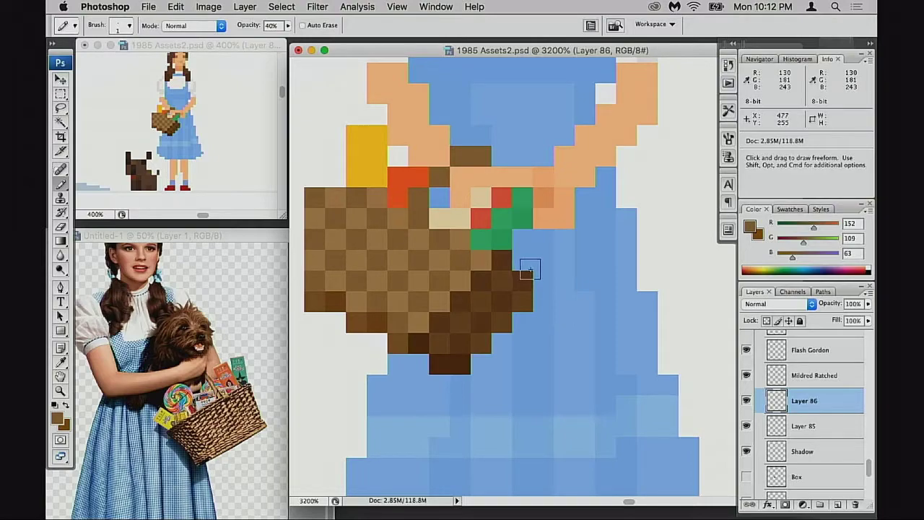
{"action": "left_click", "coordinate": [499, 322], "text": "alt"}
{"action": "left_click", "coordinate": [499, 322], "text": "alt"}
{"action": "left_click", "coordinate": [498, 322], "text": "alt"}
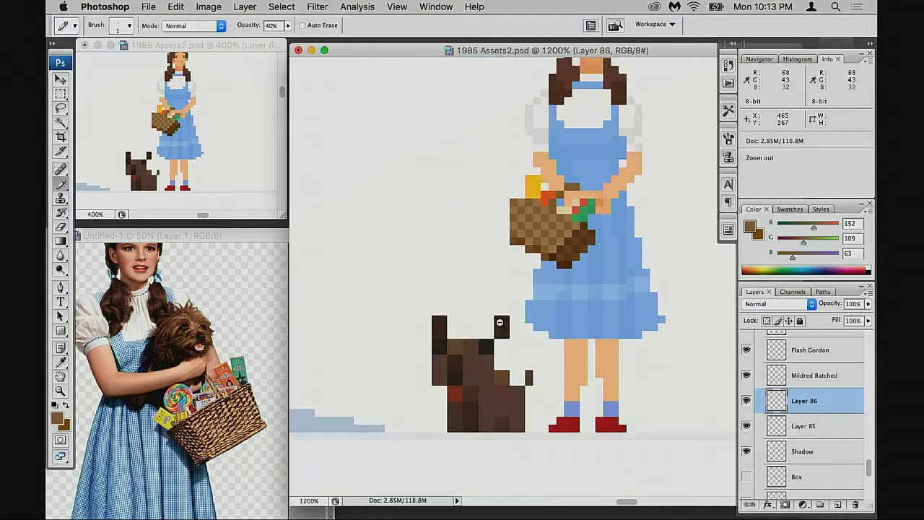
{"action": "left_click", "coordinate": [500, 323], "text": "alt"}
{"action": "left_click_drag", "start_coordinate": [559, 299], "coordinate": [523, 324]}
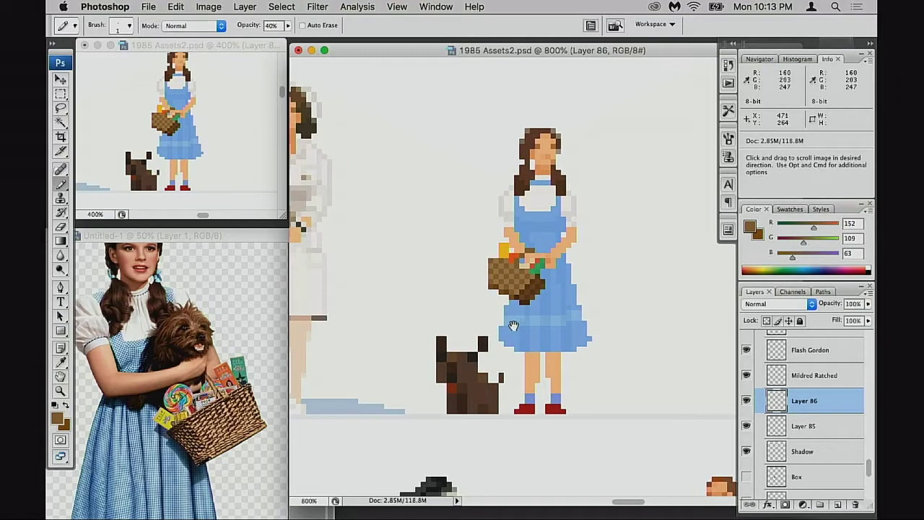
Examine the white blouse in the reference photo at 100% and compare it with the pixel girl's bodice at 3200%.
{"action": "left_click", "coordinate": [154, 345]}
{"action": "left_click", "coordinate": [154, 345]}
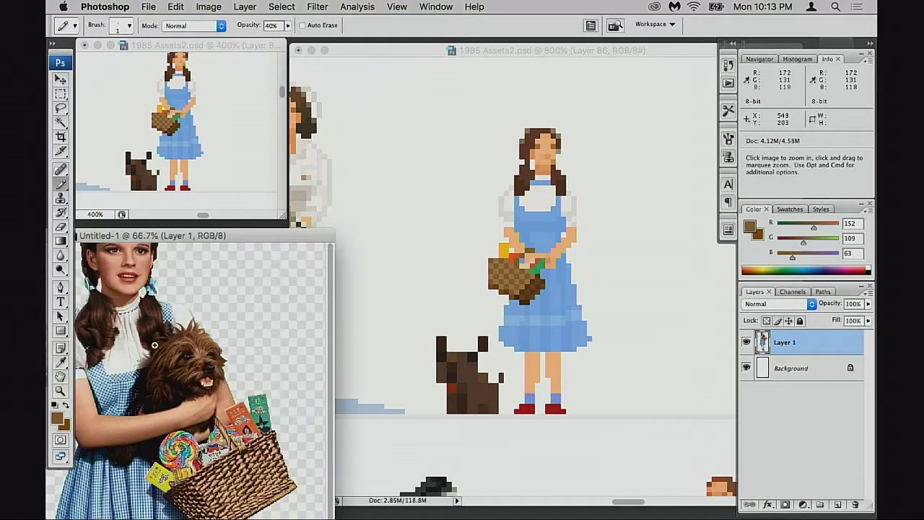
{"action": "left_click", "coordinate": [154, 345]}
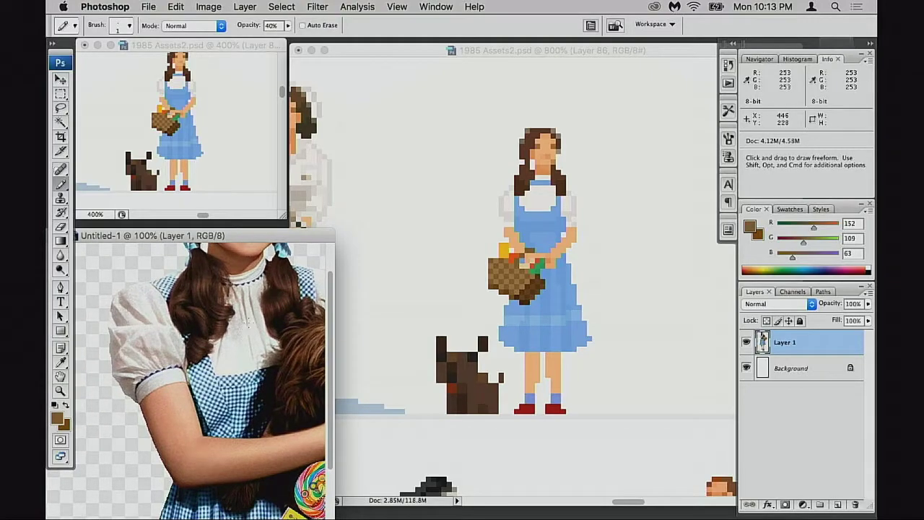
{"action": "left_click_drag", "start_coordinate": [254, 344], "coordinate": [189, 365]}
{"action": "left_click", "coordinate": [569, 256]}
{"action": "left_click_drag", "start_coordinate": [569, 256], "coordinate": [564, 272]}
{"action": "left_click_drag", "start_coordinate": [519, 195], "coordinate": [580, 287]}
{"action": "left_click", "coordinate": [280, 309]}
{"action": "left_click", "coordinate": [503, 254]}
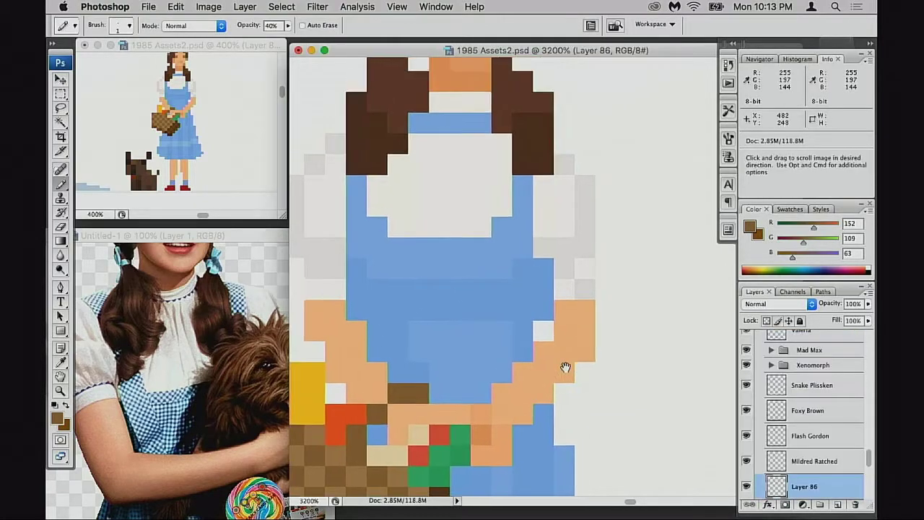
Toggle and isolate Layer 86 to tell the figure's layers apart, and make Layer 85 the active layer.
{"action": "scroll", "coordinate": [565, 367], "scroll_direction": "up", "scroll_amount": 5}
{"action": "scroll", "coordinate": [755, 447], "scroll_direction": "down", "scroll_amount": 2}
{"action": "left_click", "coordinate": [746, 437]}
{"action": "left_click", "coordinate": [746, 438]}
{"action": "left_click", "coordinate": [746, 438], "text": "alt"}
{"action": "left_click", "coordinate": [746, 437], "text": "alt"}
{"action": "left_click", "coordinate": [778, 460]}
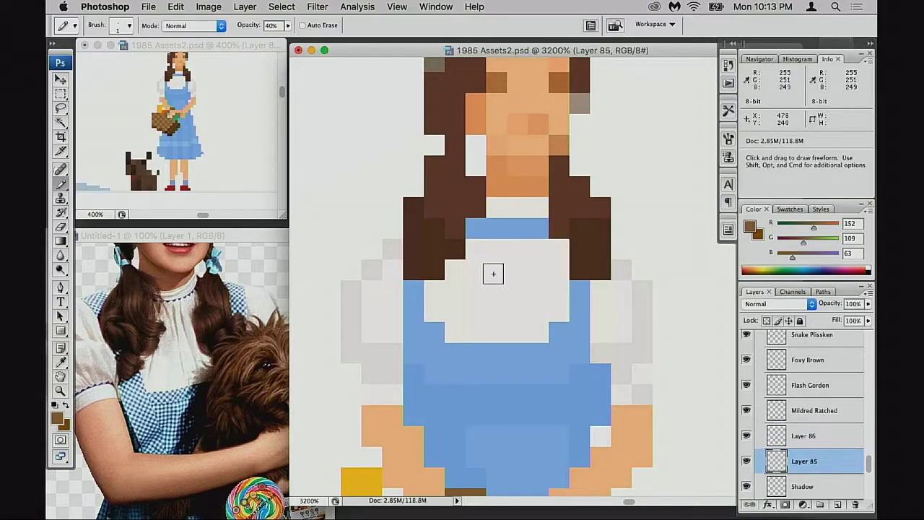
Paint faint vertical folds on the white blouse on Layer 85 with sampled light greys, at 40% opacity and in Multiply at 30%.
{"action": "left_click", "coordinate": [642, 306], "text": "alt"}
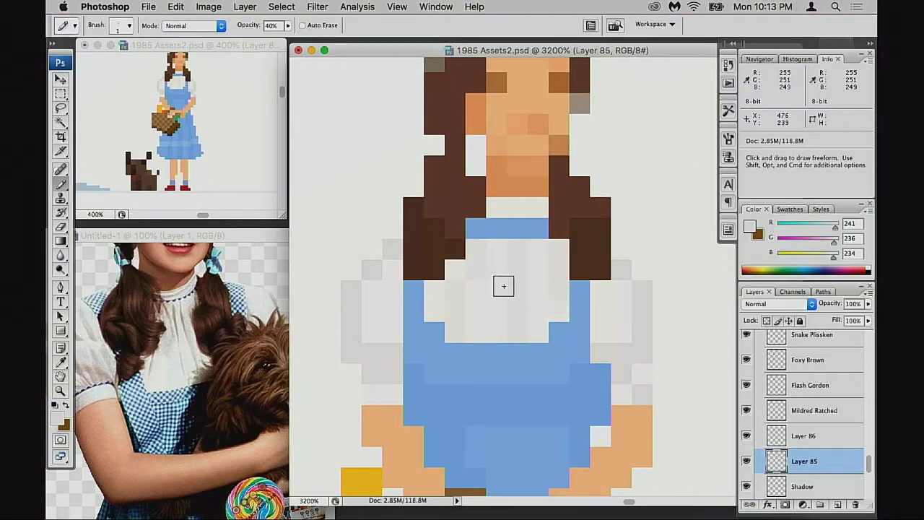
{"action": "left_click", "coordinate": [466, 321], "text": "alt"}
{"action": "left_click", "coordinate": [467, 311], "text": "alt"}
{"action": "key", "text": "shift+alt+m"}
{"action": "key", "text": "3"}
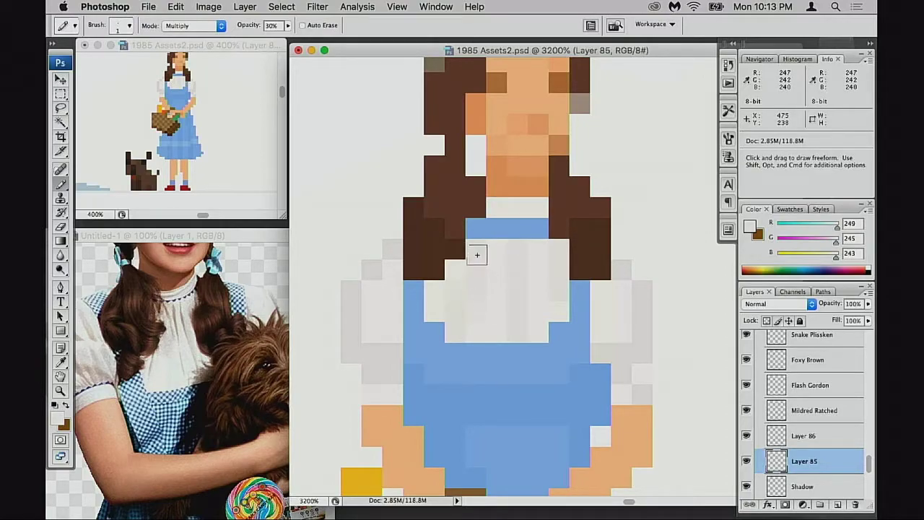
Deepen the blouse folds below the collar on Layer 85 with the Multiply pencil at 80% opacity.
{"action": "key", "text": "8"}
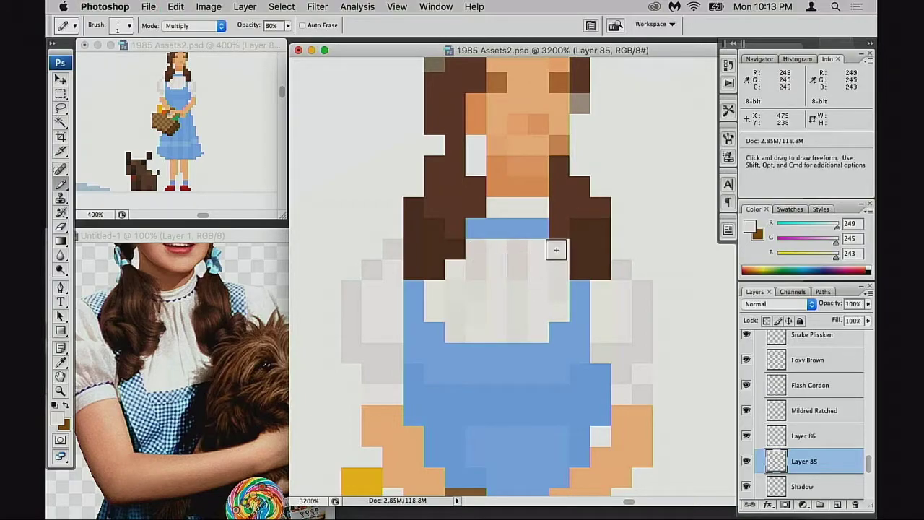
{"action": "left_click_drag", "start_coordinate": [540, 293], "coordinate": [529, 304]}
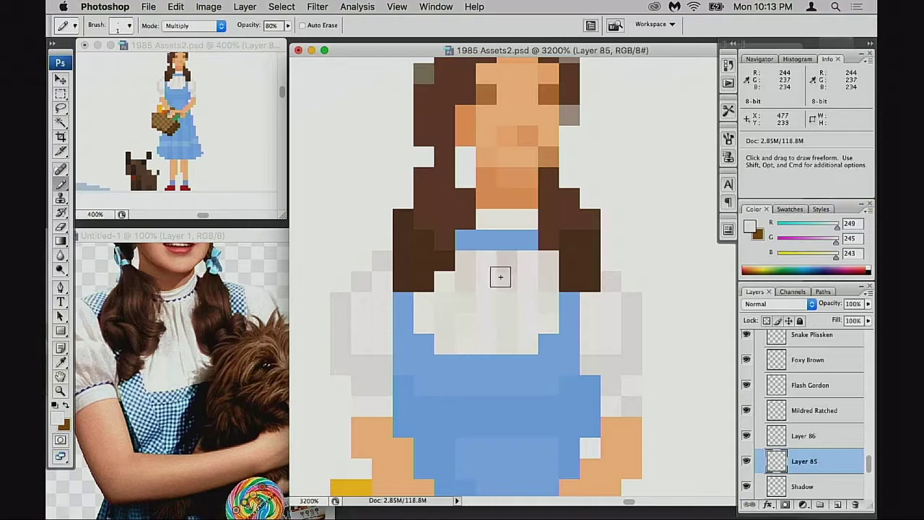
{"action": "left_click", "coordinate": [467, 261]}
{"action": "left_click", "coordinate": [548, 262]}
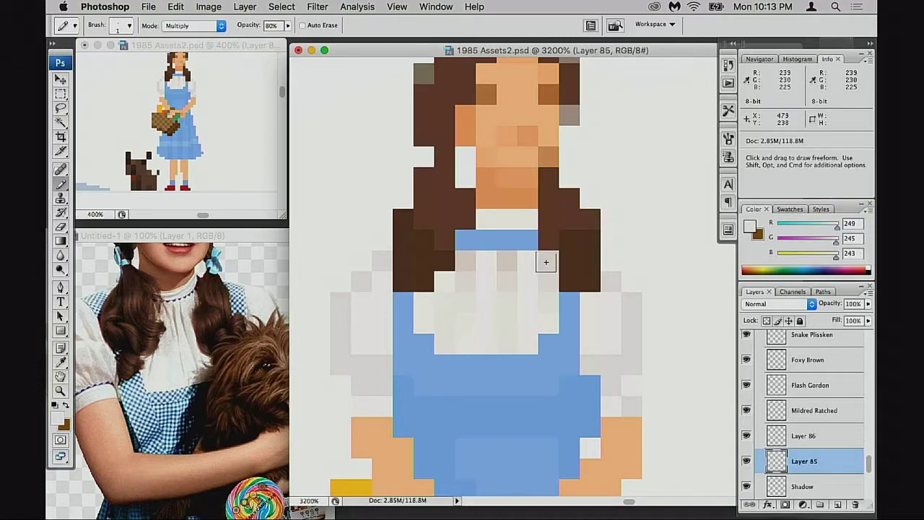
{"action": "left_click_drag", "start_coordinate": [517, 289], "coordinate": [541, 288]}
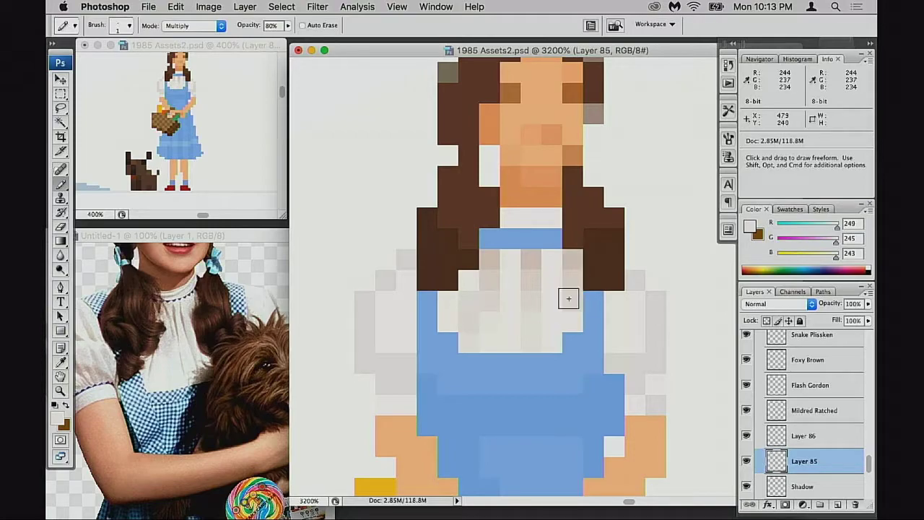
{"action": "scroll", "coordinate": [568, 298], "scroll_direction": "up", "scroll_amount": 1}
{"action": "scroll", "coordinate": [568, 298], "scroll_direction": "left", "scroll_amount": 1}
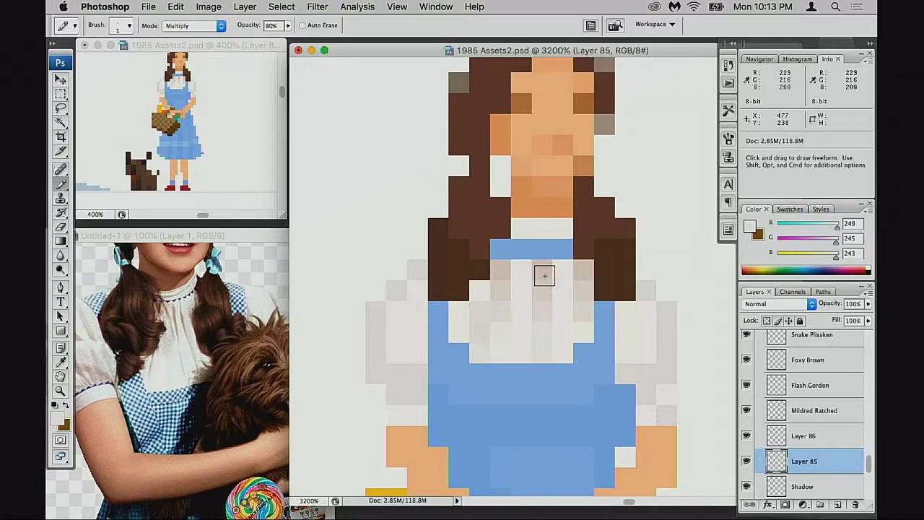
{"action": "scroll", "coordinate": [549, 284], "scroll_direction": "left", "scroll_amount": 1}
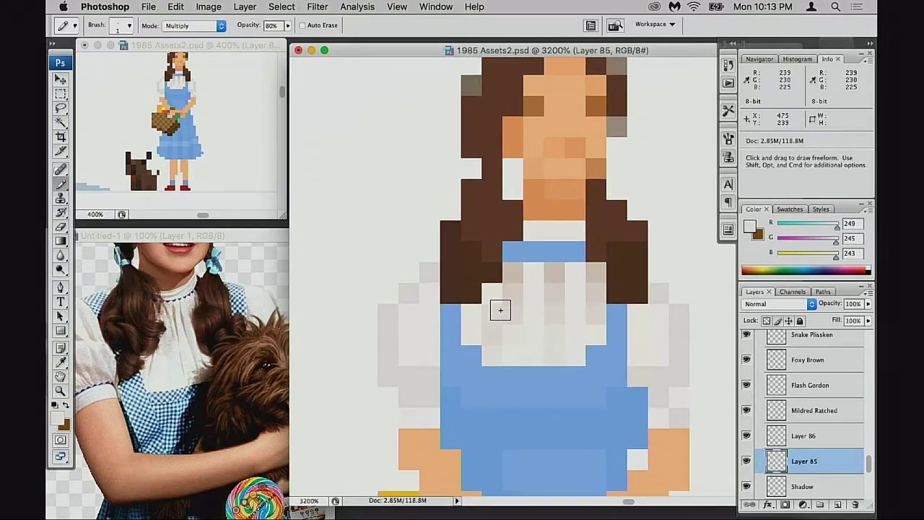
{"action": "scroll", "coordinate": [533, 325], "scroll_direction": "right", "scroll_amount": 2}
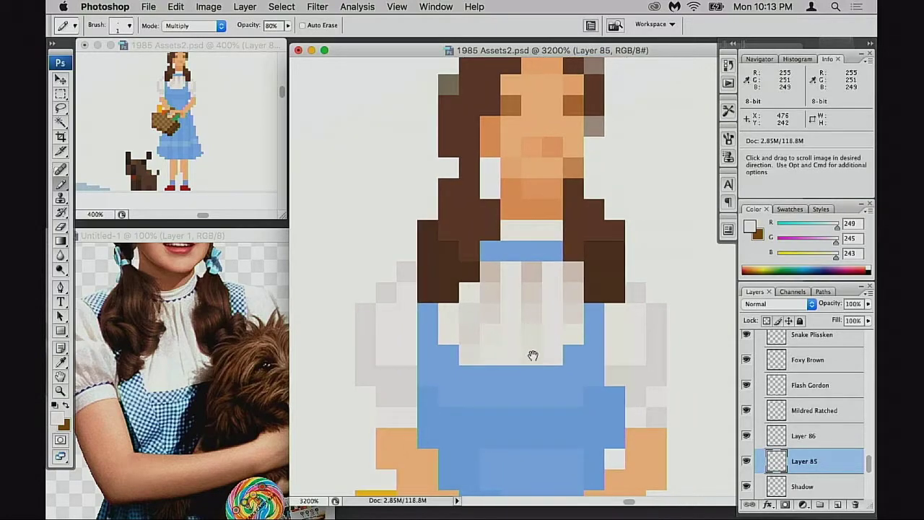
{"action": "scroll", "coordinate": [533, 356], "scroll_direction": "right", "scroll_amount": 1}
{"action": "scroll", "coordinate": [541, 334], "scroll_direction": "right", "scroll_amount": 1}
{"action": "scroll", "coordinate": [540, 334], "scroll_direction": "up", "scroll_amount": 2}
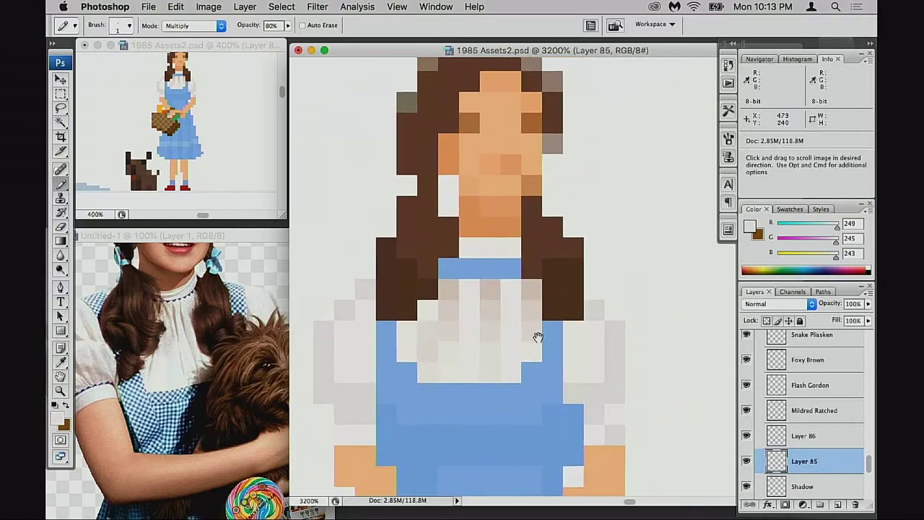
Toggle Layer 85's visibility off and on to check the fold shading on the girl's white blouse.
{"action": "scroll", "coordinate": [546, 330], "scroll_direction": "left", "scroll_amount": 2}
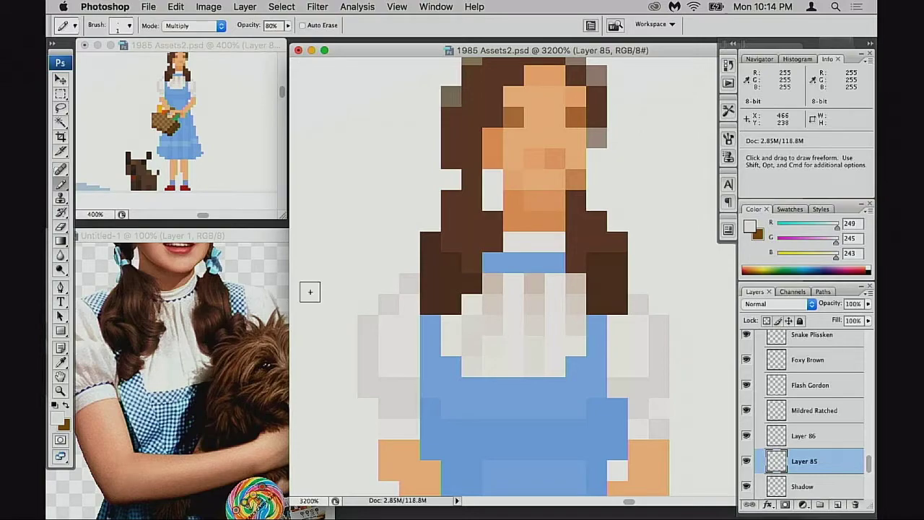
{"action": "left_click_drag", "start_coordinate": [510, 336], "coordinate": [538, 332]}
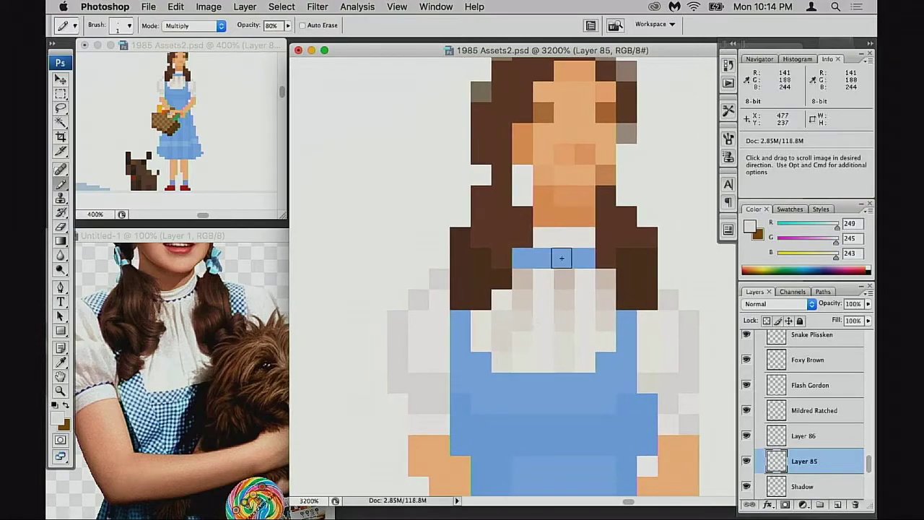
{"action": "left_click", "coordinate": [746, 460]}
{"action": "left_click", "coordinate": [746, 461]}
{"action": "scroll", "coordinate": [489, 291], "scroll_direction": "down", "scroll_amount": 4}
{"action": "scroll", "coordinate": [489, 290], "scroll_direction": "left", "scroll_amount": 3}
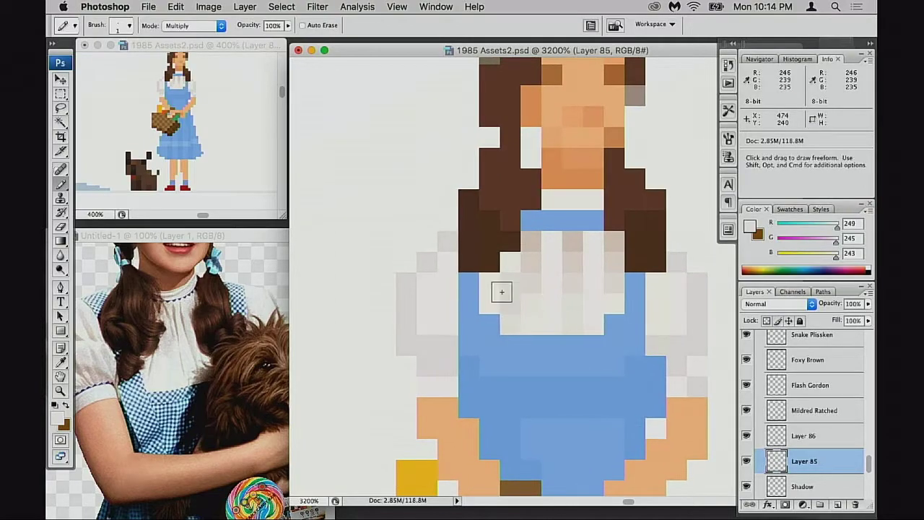
Try shading the lower edges of both puffed sleeves on Layer 85 with a sampled beige at 100% opacity in Multiply, and undo it.
{"action": "left_click", "coordinate": [551, 245], "text": "alt"}
{"action": "left_click", "coordinate": [450, 352]}
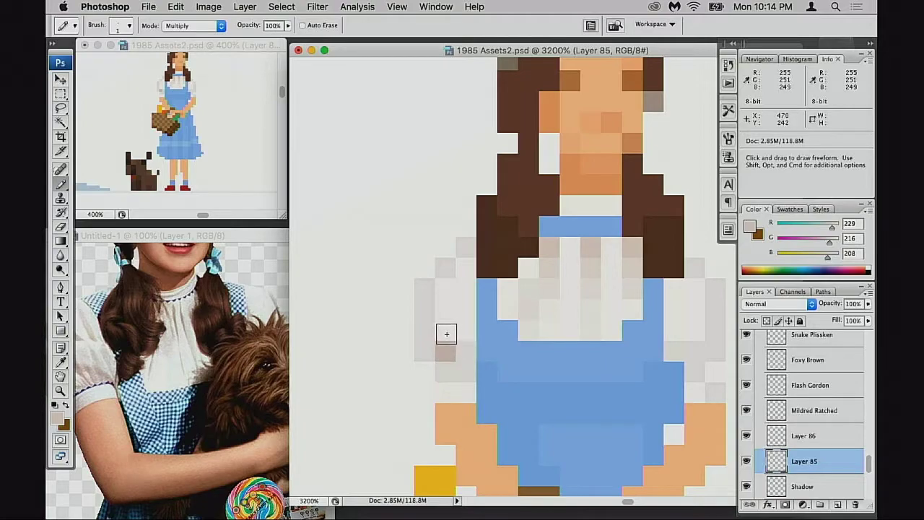
{"action": "left_click", "coordinate": [464, 356]}
{"action": "key", "text": "super+z"}
{"action": "left_click", "coordinate": [467, 370]}
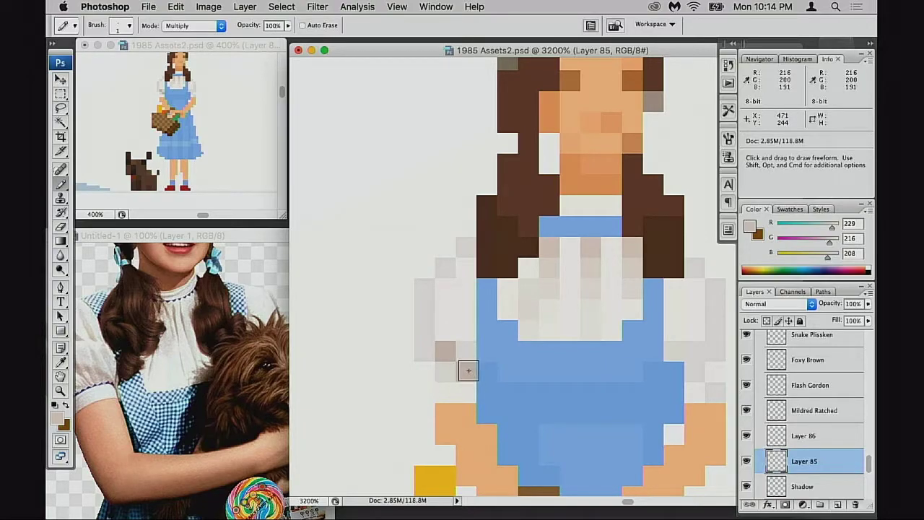
{"action": "scroll", "coordinate": [473, 363], "scroll_direction": "right", "scroll_amount": 3}
{"action": "left_click", "coordinate": [584, 349]}
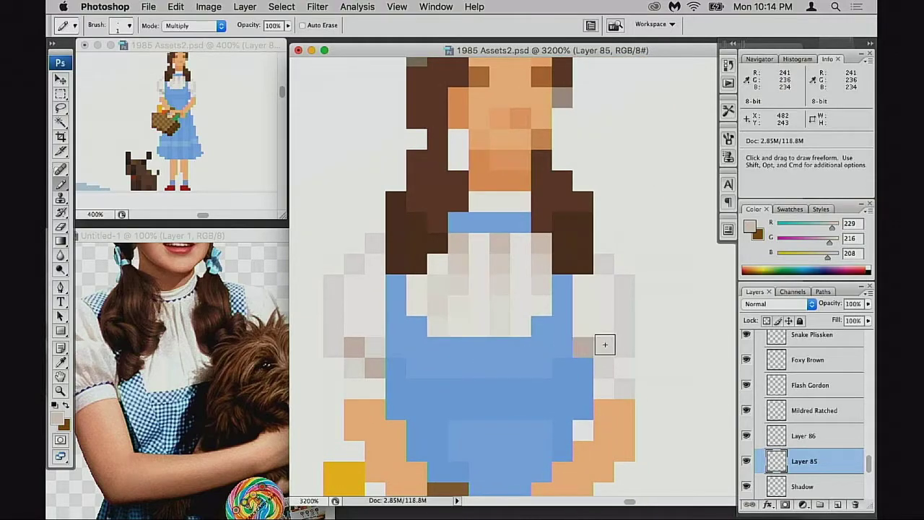
{"action": "key", "text": "super+alt+z"}
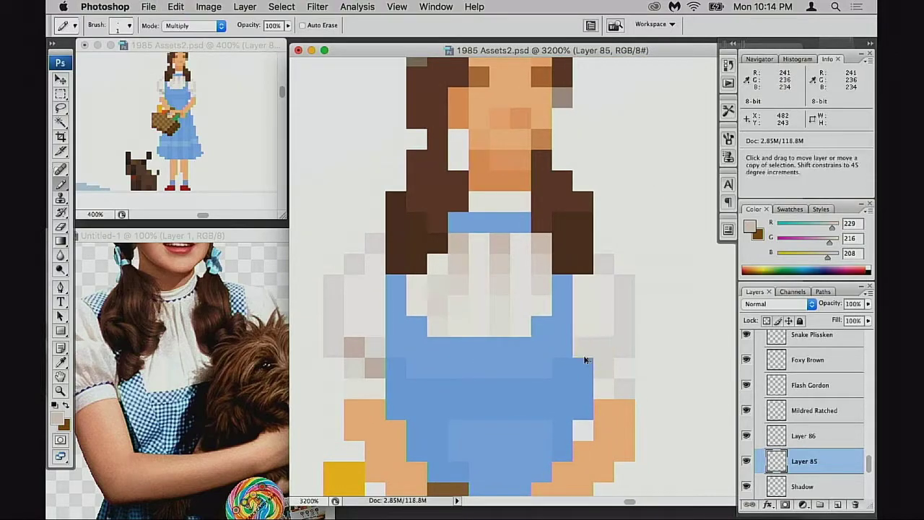
{"action": "key", "text": "super+alt+z"}
{"action": "key", "text": "super+alt+z"}
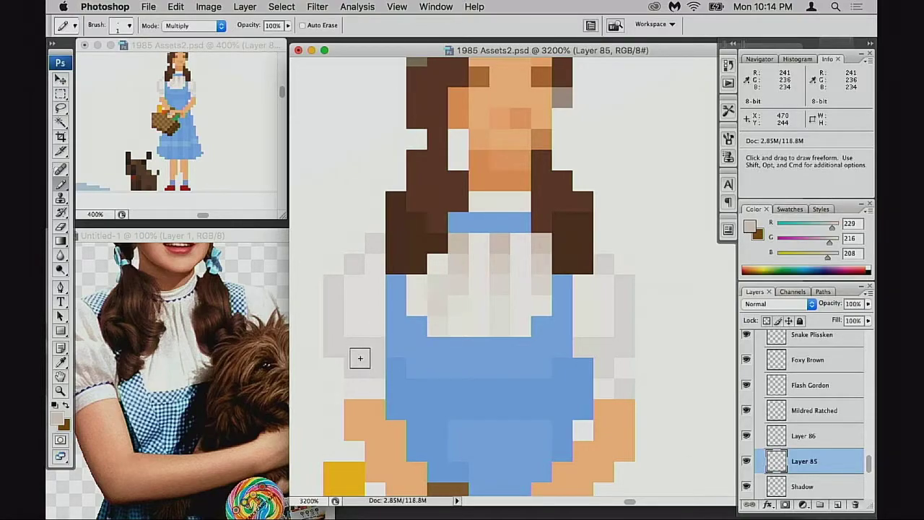
Paint beige-grey shadow bands across both sleeve cuffs on Layer 85 with tones sampled from the blouse, changing the pencil's blending mode to Normal.
{"action": "left_click", "coordinate": [361, 358], "text": "alt"}
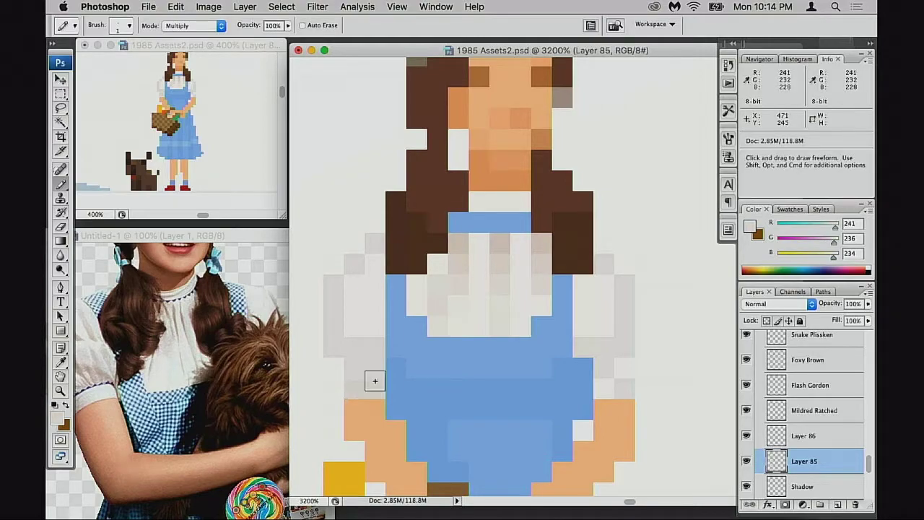
{"action": "left_click", "coordinate": [460, 243], "text": "alt"}
{"action": "left_click", "coordinate": [368, 368]}
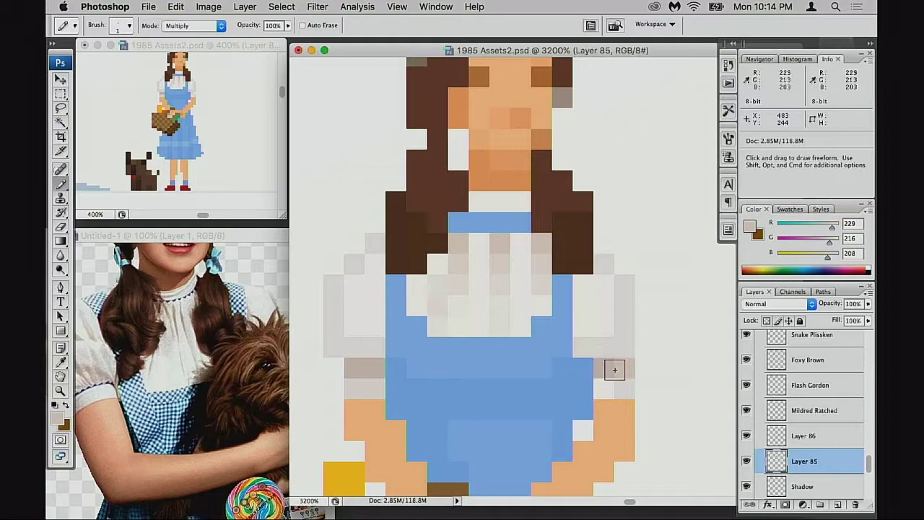
{"action": "left_click", "coordinate": [617, 346], "text": "alt"}
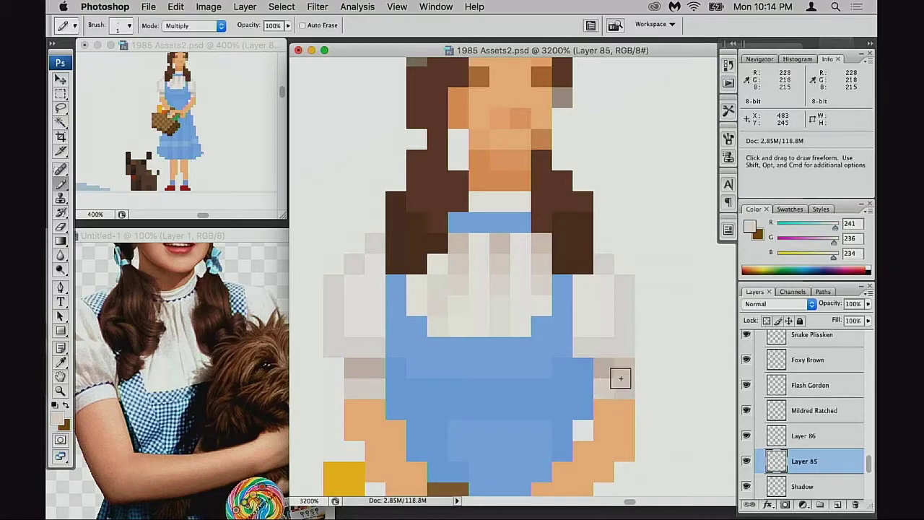
{"action": "left_click", "coordinate": [370, 362], "text": "alt"}
{"action": "key", "text": "shift+alt+n"}
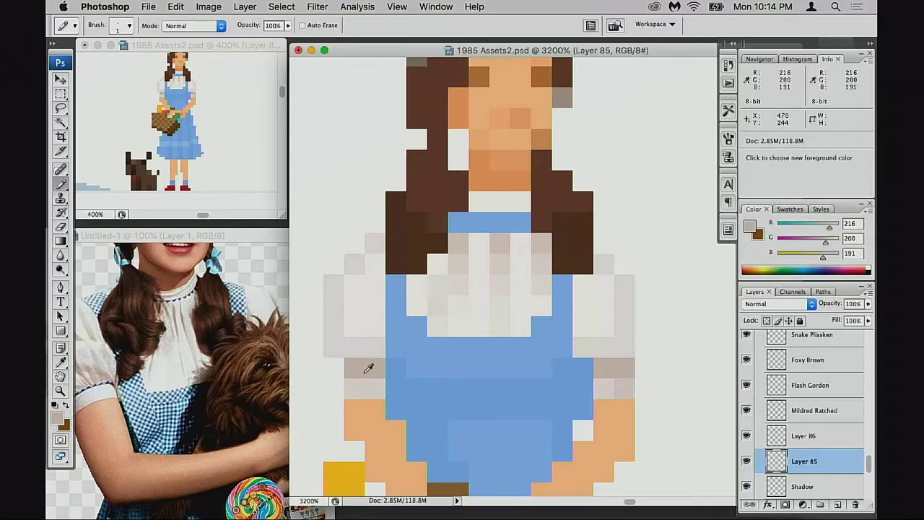
{"action": "left_click_drag", "start_coordinate": [496, 393], "coordinate": [486, 390]}
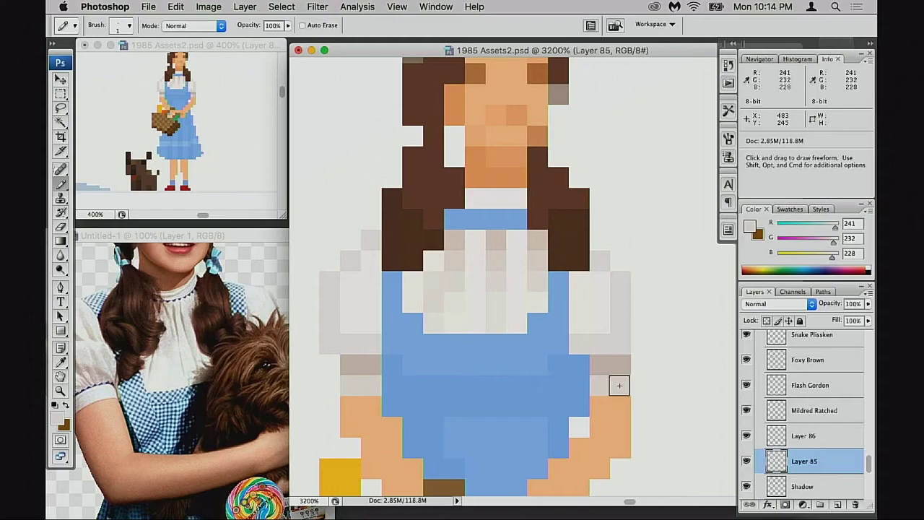
{"action": "scroll", "coordinate": [563, 389], "scroll_direction": "down", "scroll_amount": 1}
{"action": "mouse_move", "coordinate": [563, 389]}
{"action": "left_mouse_down"}
{"action": "mouse_move", "coordinate": [557, 283]}
{"action": "mouse_move", "coordinate": [547, 354]}
{"action": "mouse_move", "coordinate": [467, 295]}
{"action": "mouse_move", "coordinate": [419, 330]}
{"action": "mouse_move", "coordinate": [434, 358]}
{"action": "left_mouse_up"}
Widen the sleeve on the image's right by one pixel column on Layer 85, using sampled off-white and light grey and trimming its upper corner.
{"action": "key", "text": "e"}
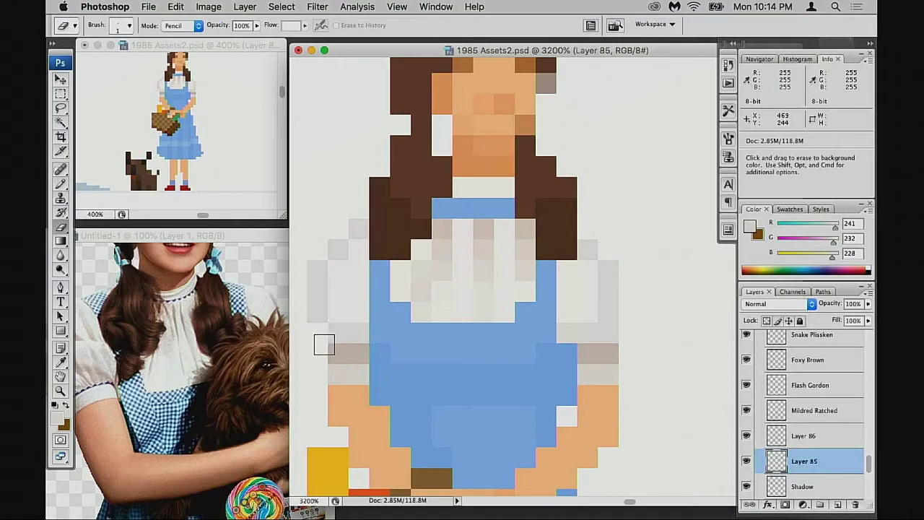
{"action": "key", "text": "super+z"}
{"action": "key", "text": "b"}
{"action": "left_click", "coordinate": [598, 315], "text": "alt"}
{"action": "left_click_drag", "start_coordinate": [621, 281], "coordinate": [621, 310]}
{"action": "left_click", "coordinate": [605, 289], "text": "alt"}
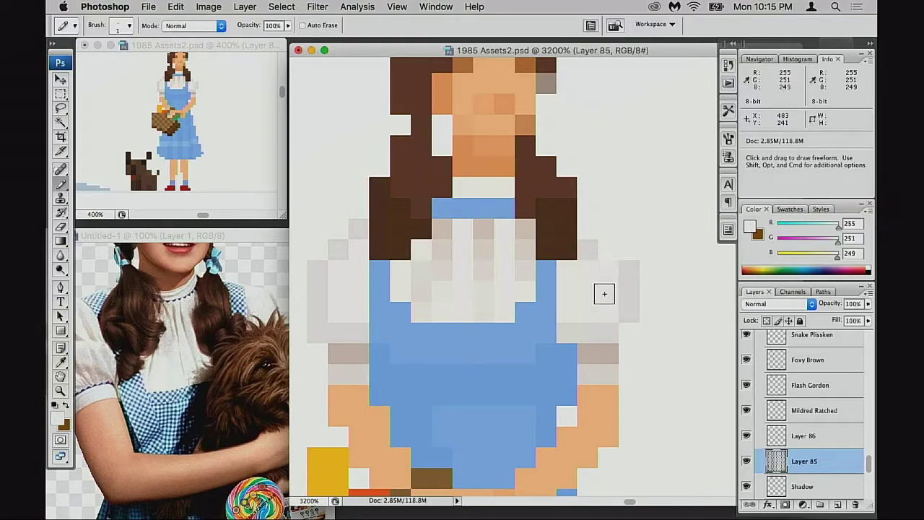
{"action": "key", "text": "e"}
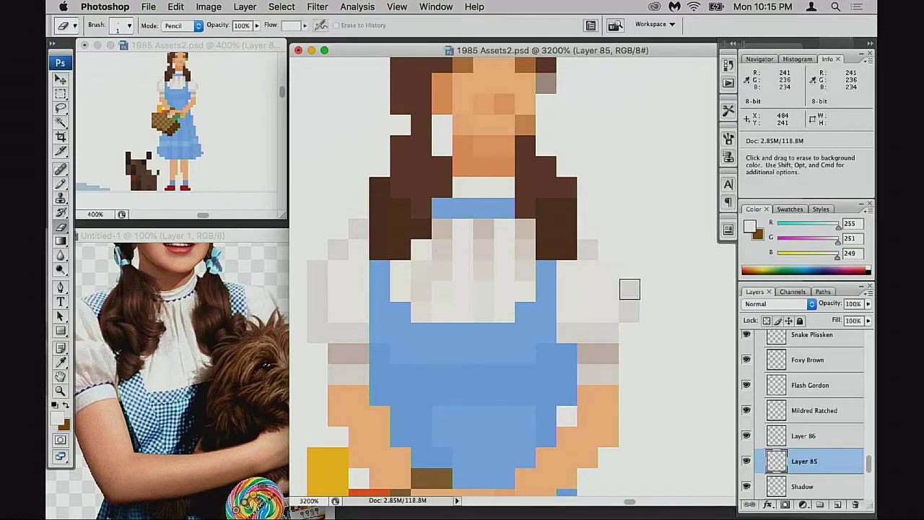
{"action": "key", "text": "b"}
{"action": "left_click", "coordinate": [631, 290], "text": "alt"}
{"action": "left_click_drag", "start_coordinate": [594, 322], "coordinate": [583, 336]}
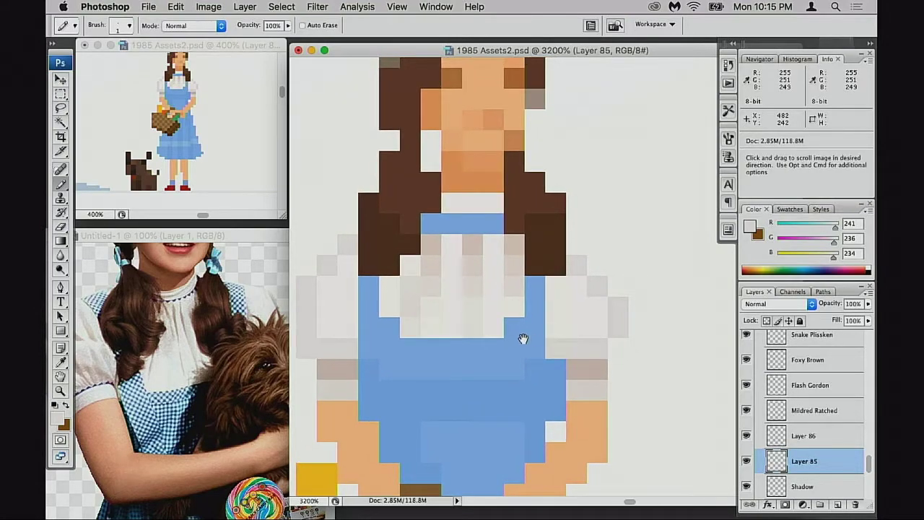
Examine the blue dress from bodice to skirt around the arms and basket, and sample the dress blue.
{"action": "left_click_drag", "start_coordinate": [526, 341], "coordinate": [570, 342]}
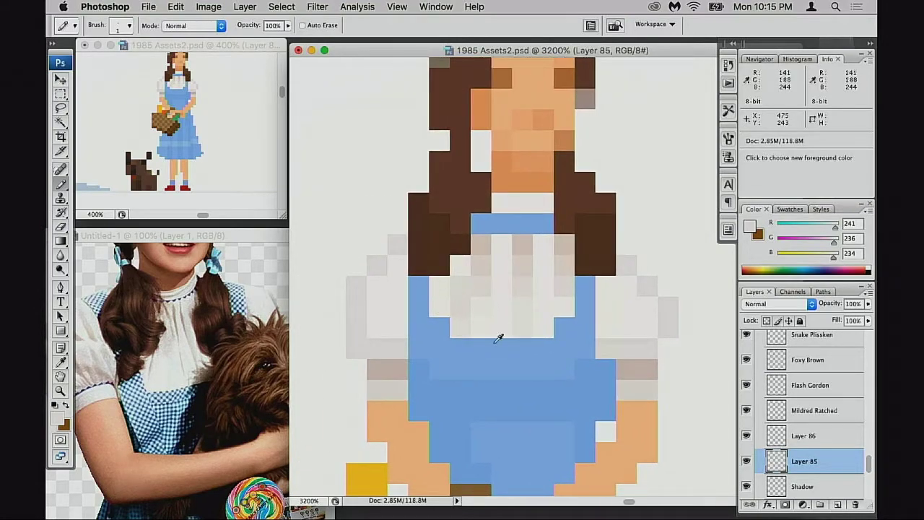
{"action": "scroll", "coordinate": [496, 326], "scroll_direction": "down", "scroll_amount": 3}
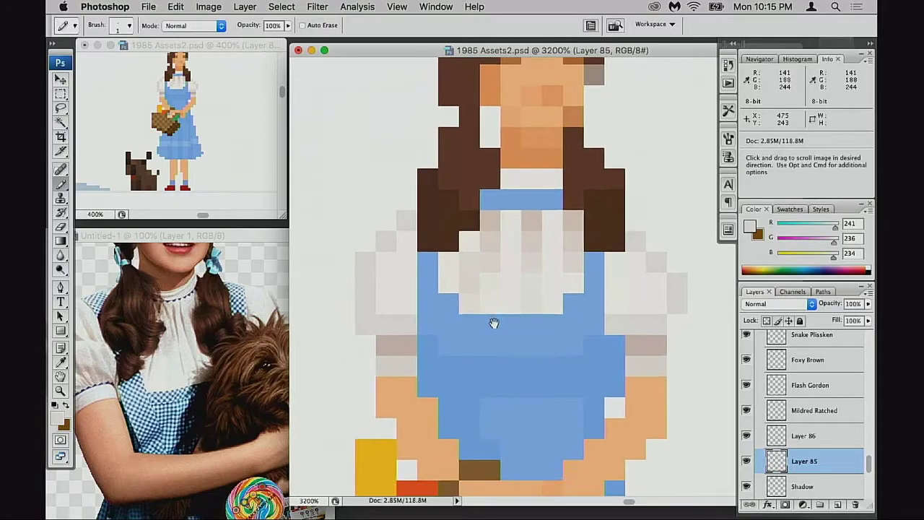
{"action": "scroll", "coordinate": [504, 304], "scroll_direction": "down", "scroll_amount": 1}
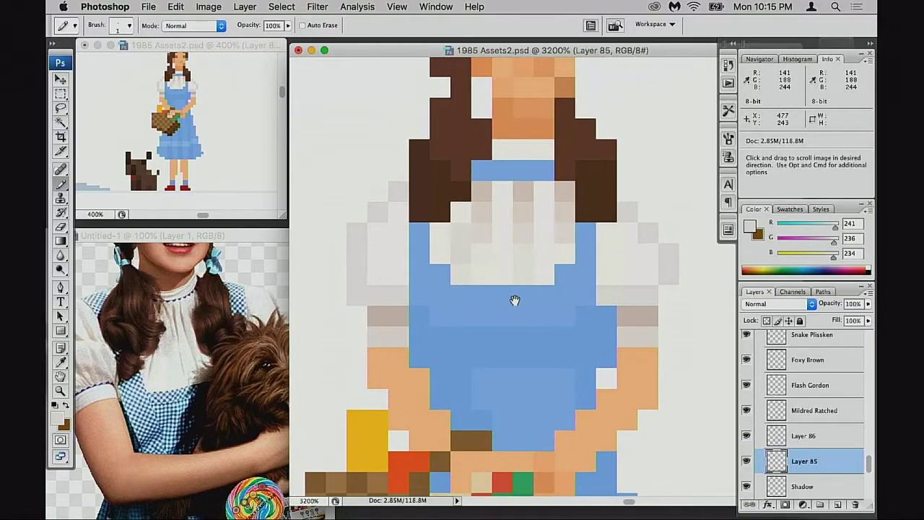
{"action": "scroll", "coordinate": [501, 309], "scroll_direction": "down", "scroll_amount": 2}
{"action": "left_click", "coordinate": [476, 345], "text": "alt"}
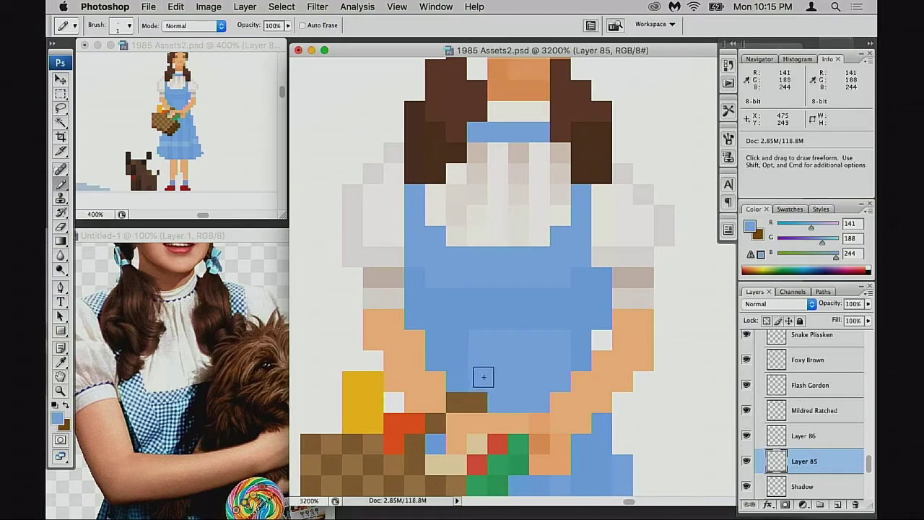
{"action": "scroll", "coordinate": [505, 360], "scroll_direction": "down", "scroll_amount": 1}
{"action": "scroll", "coordinate": [514, 352], "scroll_direction": "down", "scroll_amount": 5}
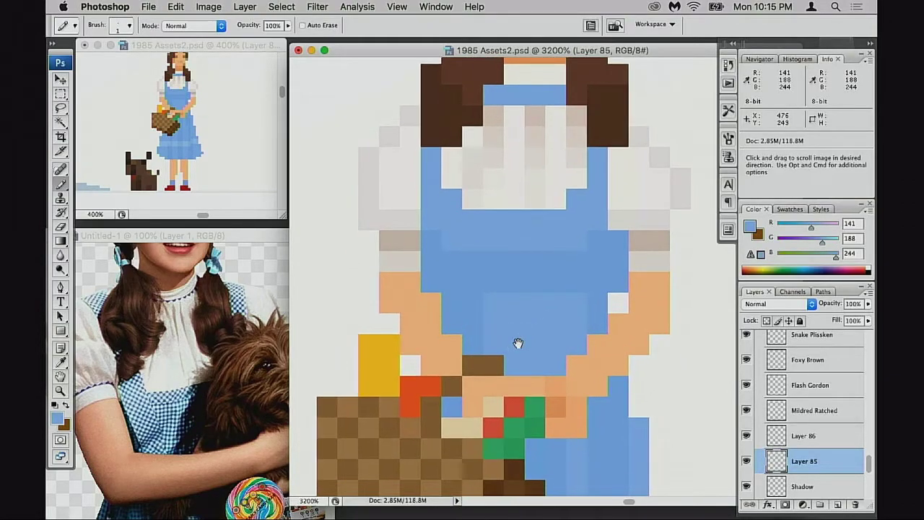
{"action": "scroll", "coordinate": [516, 304], "scroll_direction": "down", "scroll_amount": 1}
{"action": "scroll", "coordinate": [526, 304], "scroll_direction": "down", "scroll_amount": 10}
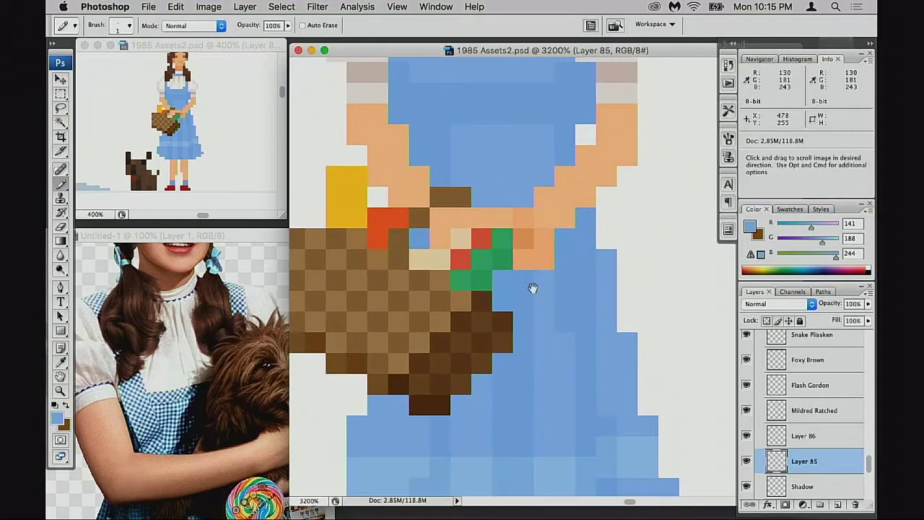
{"action": "scroll", "coordinate": [455, 326], "scroll_direction": "up", "scroll_amount": 1}
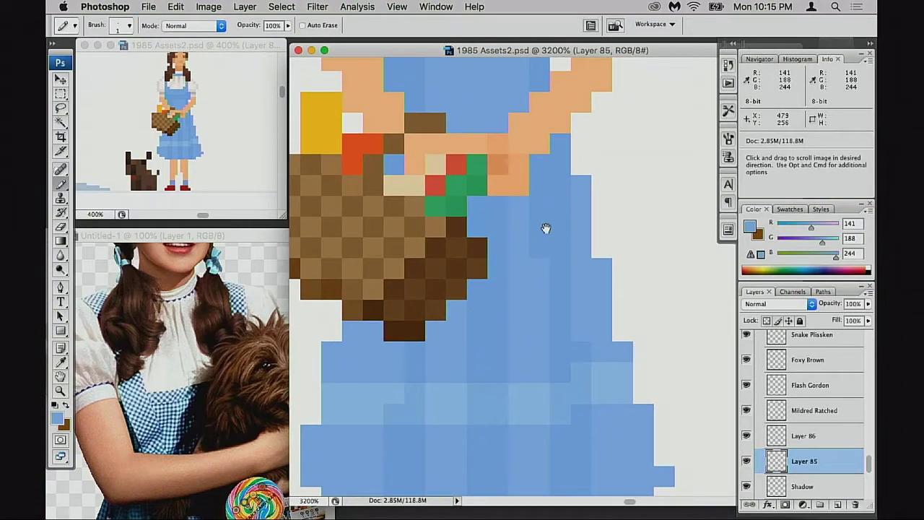
{"action": "left_click_drag", "start_coordinate": [520, 271], "coordinate": [500, 319]}
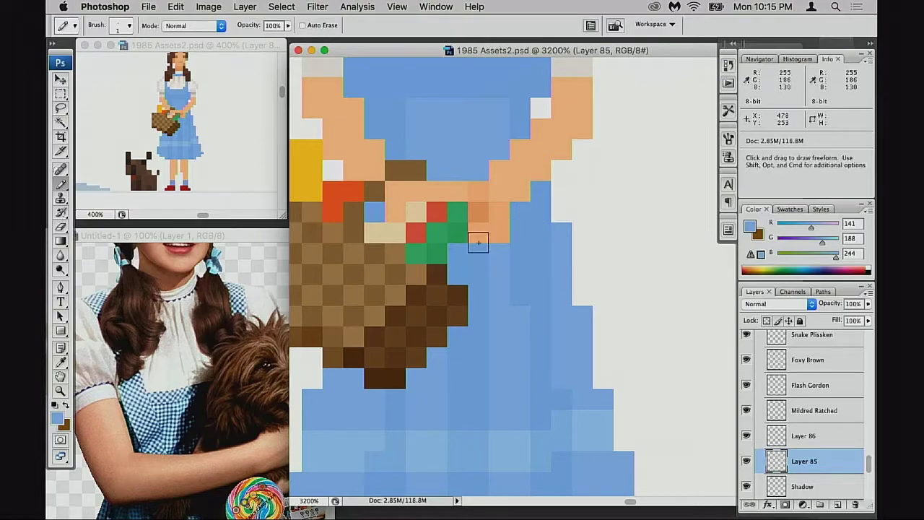
{"action": "scroll", "coordinate": [518, 262], "scroll_direction": "down", "scroll_amount": 1}
{"action": "scroll", "coordinate": [750, 431], "scroll_direction": "down", "scroll_amount": 2}
Create a new layer above Layer 85, try dark slate (58, 71, 85) shadow pixels below the forearm, and toggle the layer to compare.
{"action": "left_click", "coordinate": [746, 406]}
{"action": "left_click", "coordinate": [747, 407]}
{"action": "key", "text": "super"}
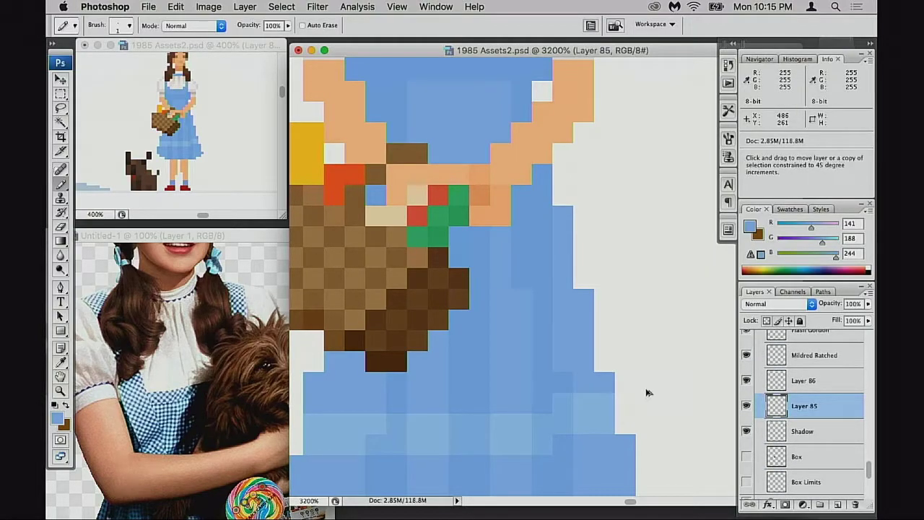
{"action": "key", "text": "super+alt+shift+n"}
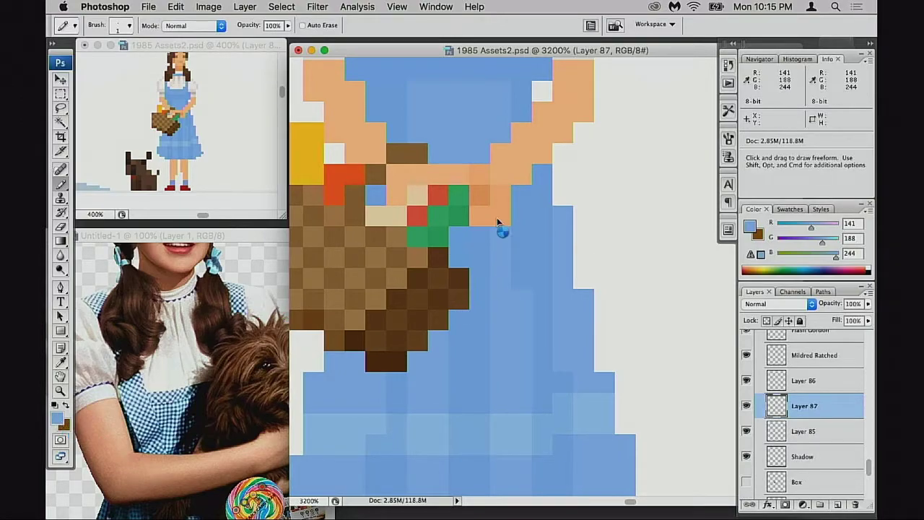
{"action": "mouse_move", "coordinate": [594, 92]}
{"action": "left_mouse_down"}
{"action": "mouse_move", "coordinate": [600, 156]}
{"action": "mouse_move", "coordinate": [567, 186]}
{"action": "mouse_move", "coordinate": [563, 173]}
{"action": "mouse_move", "coordinate": [576, 182]}
{"action": "mouse_move", "coordinate": [514, 211]}
{"action": "mouse_move", "coordinate": [471, 254]}
{"action": "mouse_move", "coordinate": [462, 241]}
{"action": "mouse_move", "coordinate": [542, 175]}
{"action": "left_mouse_up"}
{"action": "left_click", "coordinate": [816, 63]}
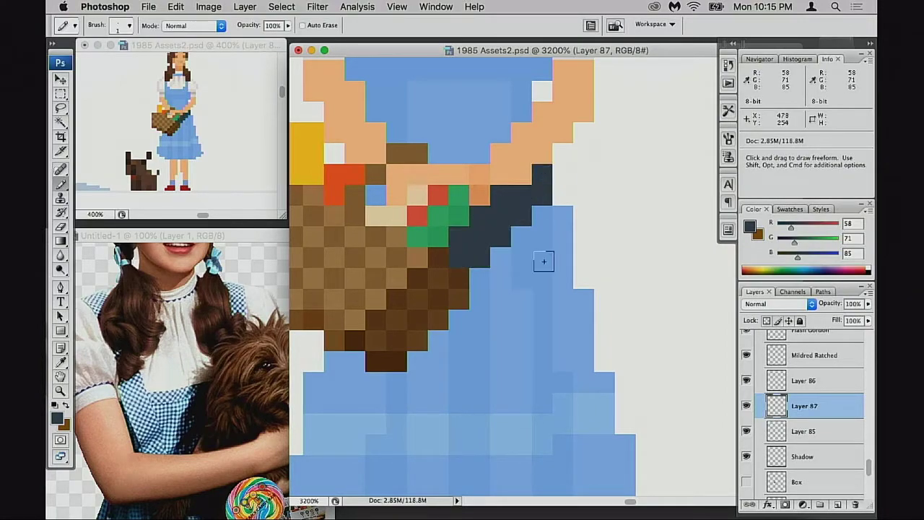
{"action": "left_click", "coordinate": [746, 407]}
{"action": "left_click", "coordinate": [747, 406]}
{"action": "left_click", "coordinate": [746, 408]}
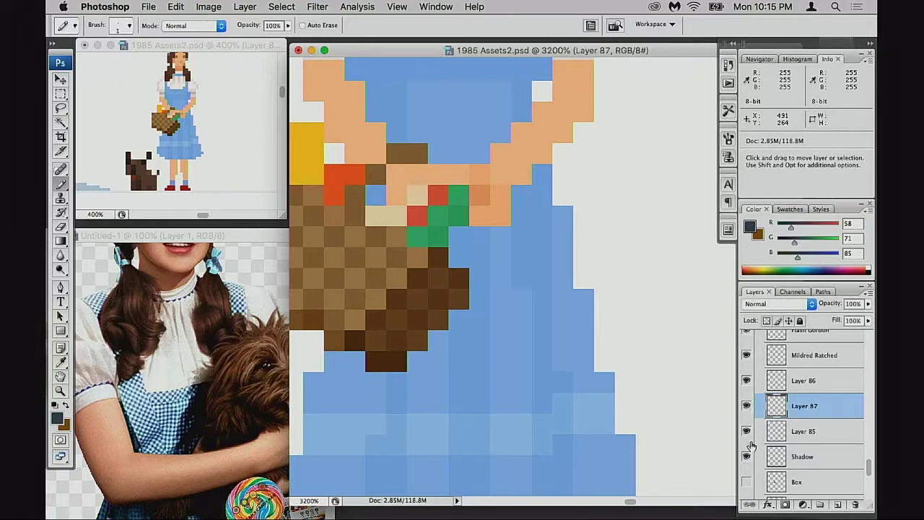
Check Layer 85's visibility and paint a stepped dark slate shadow on the dress under the forearm and hand on Layer 87.
{"action": "left_click", "coordinate": [746, 432]}
{"action": "left_click", "coordinate": [746, 432]}
{"action": "left_click", "coordinate": [523, 195]}
{"action": "left_click", "coordinate": [542, 174]}
{"action": "mouse_move", "coordinate": [521, 215]}
{"action": "left_mouse_down"}
{"action": "mouse_move", "coordinate": [499, 234]}
{"action": "mouse_move", "coordinate": [470, 238]}
{"action": "mouse_move", "coordinate": [488, 250]}
{"action": "mouse_move", "coordinate": [467, 252]}
{"action": "mouse_move", "coordinate": [500, 258]}
{"action": "mouse_move", "coordinate": [481, 271]}
{"action": "mouse_move", "coordinate": [516, 243]}
{"action": "mouse_move", "coordinate": [539, 192]}
{"action": "mouse_move", "coordinate": [496, 280]}
{"action": "mouse_move", "coordinate": [540, 244]}
{"action": "mouse_move", "coordinate": [556, 251]}
{"action": "mouse_move", "coordinate": [502, 296]}
{"action": "mouse_move", "coordinate": [524, 296]}
{"action": "mouse_move", "coordinate": [514, 299]}
{"action": "mouse_move", "coordinate": [469, 297]}
{"action": "mouse_move", "coordinate": [468, 279]}
{"action": "mouse_move", "coordinate": [455, 278]}
{"action": "mouse_move", "coordinate": [463, 298]}
{"action": "mouse_move", "coordinate": [454, 296]}
{"action": "mouse_move", "coordinate": [490, 323]}
{"action": "mouse_move", "coordinate": [482, 321]}
{"action": "mouse_move", "coordinate": [522, 314]}
{"action": "mouse_move", "coordinate": [537, 283]}
{"action": "mouse_move", "coordinate": [534, 300]}
{"action": "mouse_move", "coordinate": [573, 249]}
{"action": "left_mouse_up"}
{"action": "left_click", "coordinate": [536, 196]}
Paint the dark slate shadow along the basket's lower right edge and beneath its base on Layer 87.
{"action": "scroll", "coordinate": [505, 275], "scroll_direction": "down", "scroll_amount": 3}
{"action": "scroll", "coordinate": [505, 274], "scroll_direction": "left", "scroll_amount": 4}
{"action": "left_click", "coordinate": [514, 299]}
{"action": "left_click", "coordinate": [577, 236]}
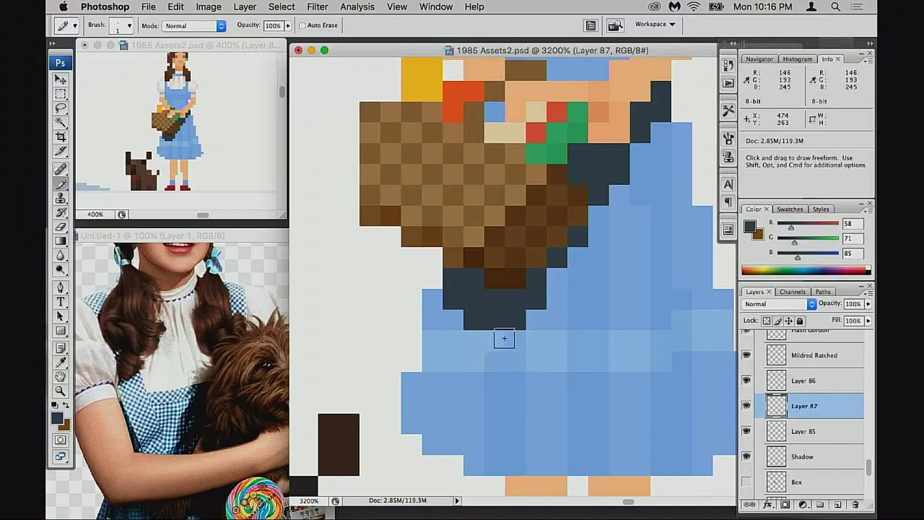
{"action": "left_click", "coordinate": [430, 301]}
{"action": "left_click", "coordinate": [444, 320]}
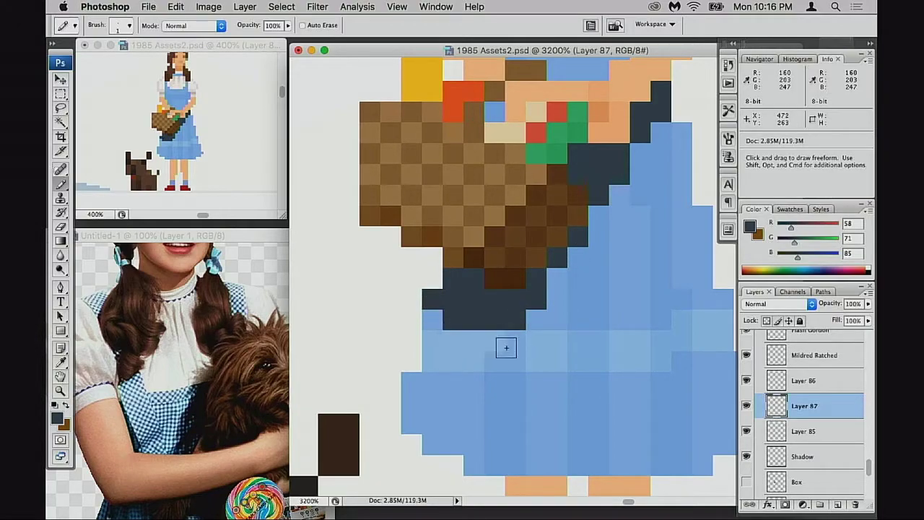
Undo an extra shadow row below the basket and widen the dark slate shadow by one pixel column on its right side.
{"action": "left_click_drag", "start_coordinate": [463, 338], "coordinate": [499, 340]}
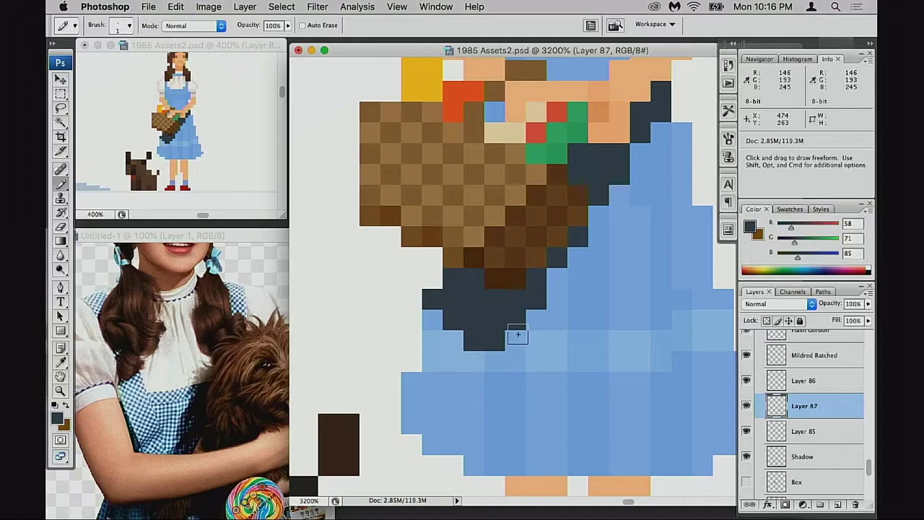
{"action": "key", "text": "super+z"}
{"action": "left_click", "coordinate": [557, 278]}
{"action": "left_click", "coordinate": [535, 319]}
{"action": "left_click", "coordinate": [557, 302]}
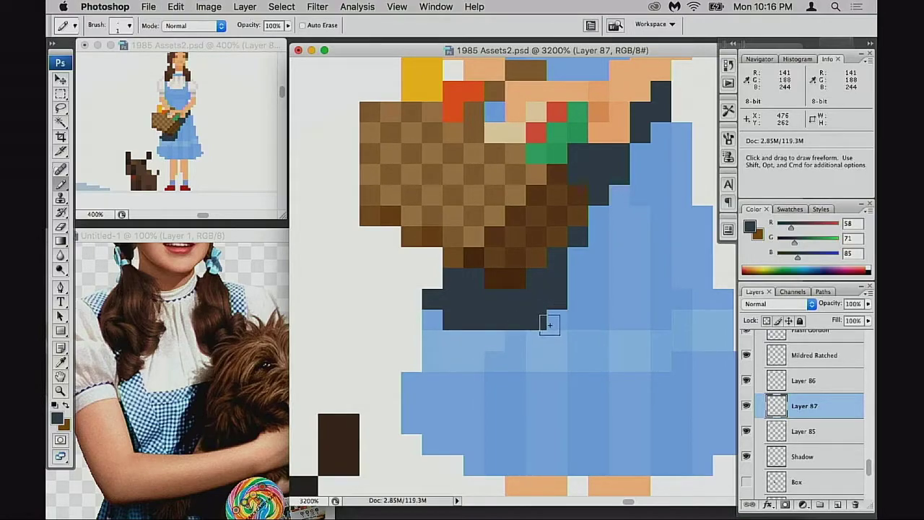
{"action": "left_click_drag", "start_coordinate": [549, 325], "coordinate": [487, 359]}
{"action": "left_click_drag", "start_coordinate": [533, 304], "coordinate": [520, 313]}
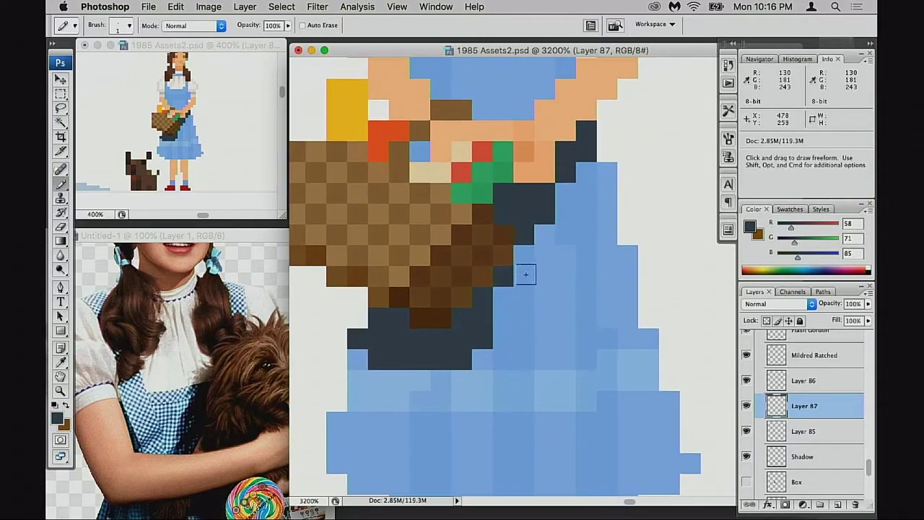
{"action": "left_click_drag", "start_coordinate": [526, 278], "coordinate": [522, 253]}
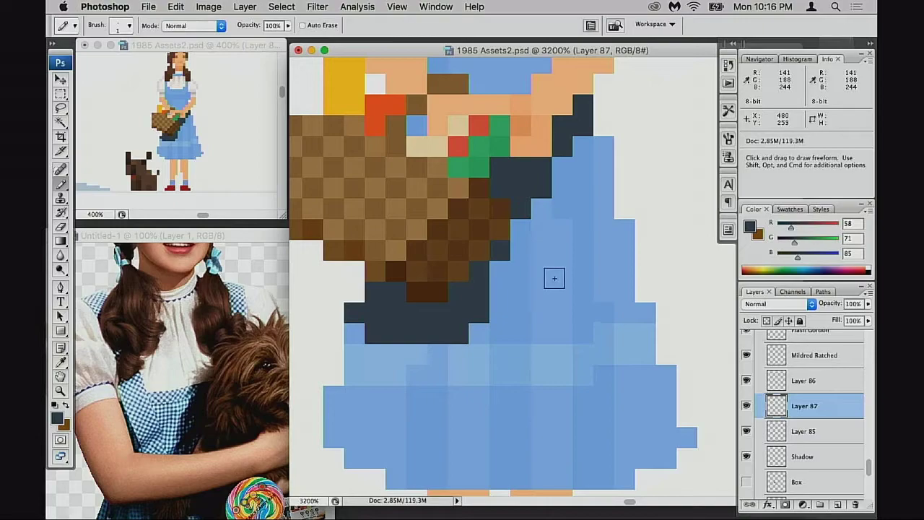
Try erasing the shadow pixel beside the basket's right edge, just below the hand, on Layer 87.
{"action": "mouse_move", "coordinate": [511, 301]}
{"action": "left_mouse_down"}
{"action": "mouse_move", "coordinate": [522, 309]}
{"action": "mouse_move", "coordinate": [508, 322]}
{"action": "mouse_move", "coordinate": [510, 310]}
{"action": "left_mouse_up"}
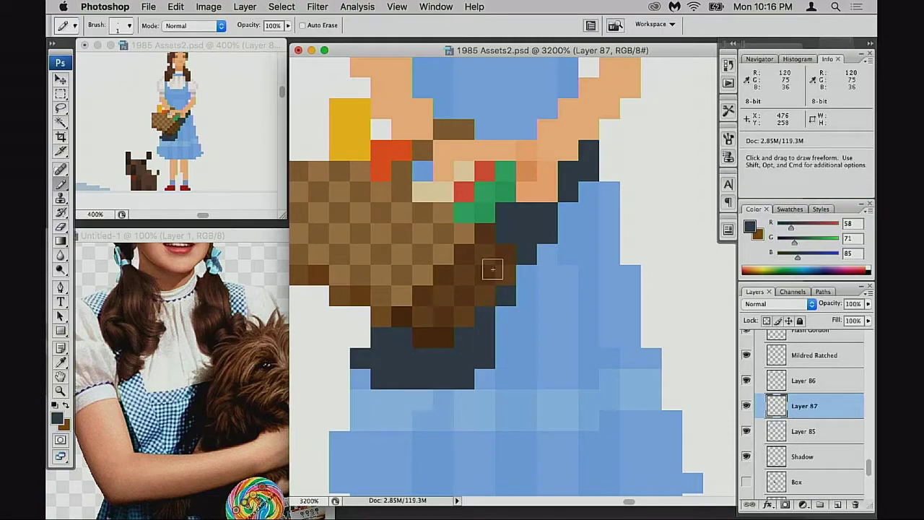
{"action": "scroll", "coordinate": [507, 251], "scroll_direction": "left", "scroll_amount": 5}
{"action": "scroll", "coordinate": [506, 251], "scroll_direction": "down", "scroll_amount": 3}
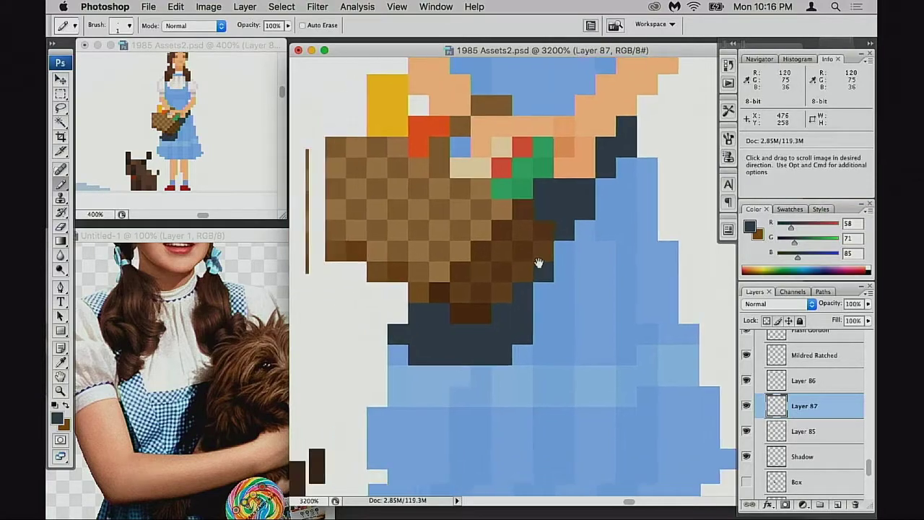
{"action": "scroll", "coordinate": [508, 285], "scroll_direction": "right", "scroll_amount": 2}
{"action": "left_click_drag", "start_coordinate": [515, 293], "coordinate": [474, 262]}
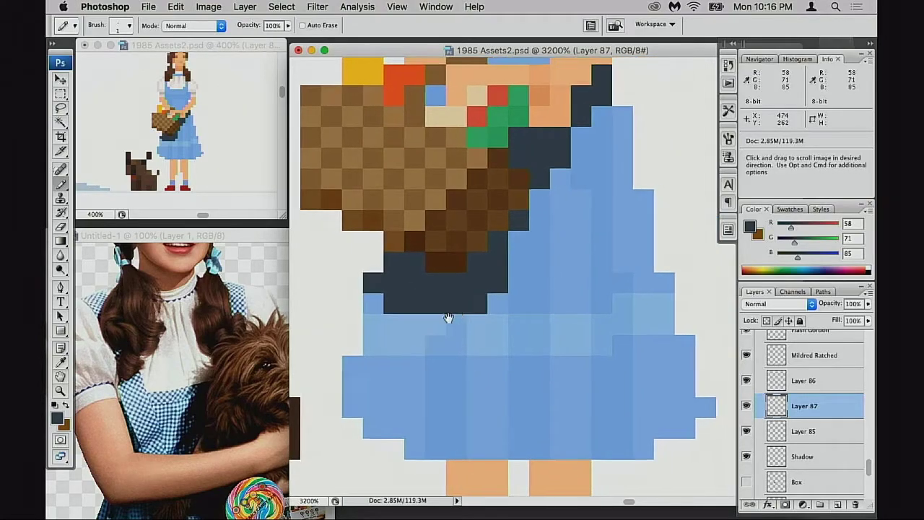
{"action": "scroll", "coordinate": [459, 310], "scroll_direction": "up", "scroll_amount": 4}
{"action": "scroll", "coordinate": [460, 309], "scroll_direction": "right", "scroll_amount": 4}
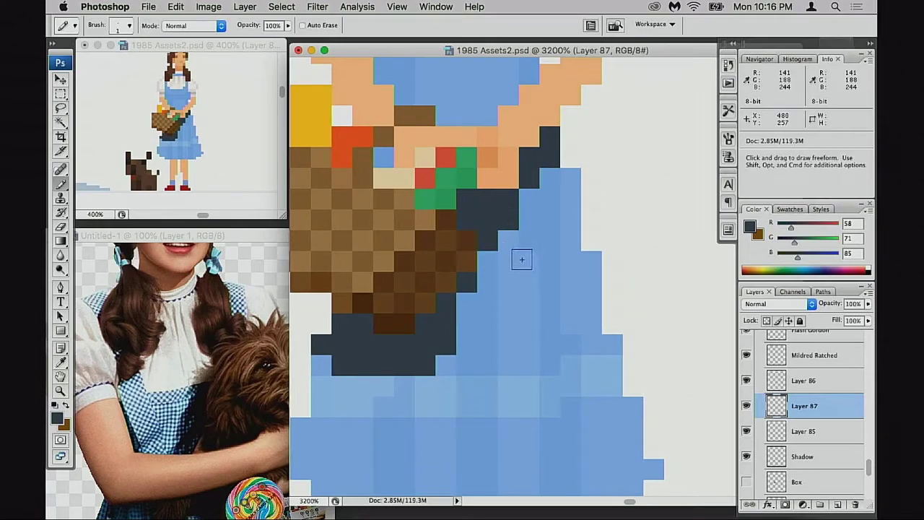
{"action": "key", "text": "e"}
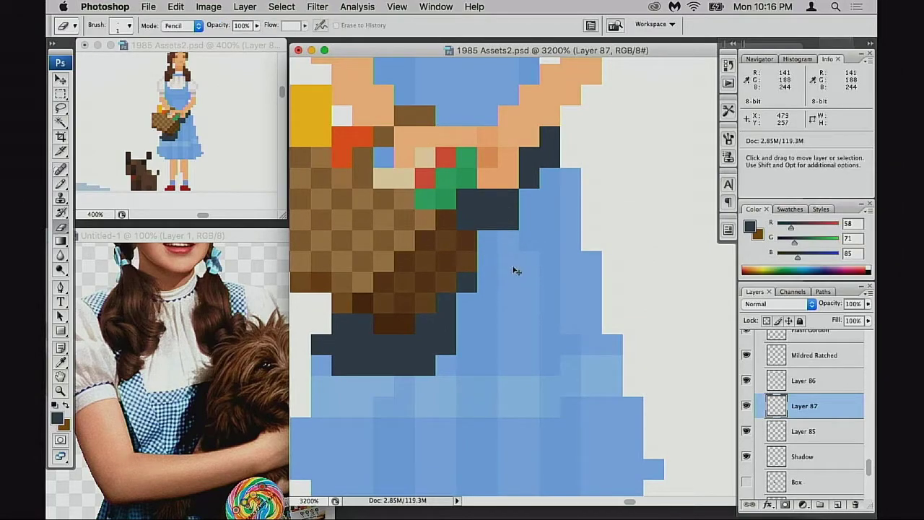
{"action": "scroll", "coordinate": [520, 257], "scroll_direction": "down", "scroll_amount": 3}
{"action": "scroll", "coordinate": [519, 256], "scroll_direction": "right", "scroll_amount": 1}
{"action": "scroll", "coordinate": [509, 228], "scroll_direction": "down", "scroll_amount": 1}
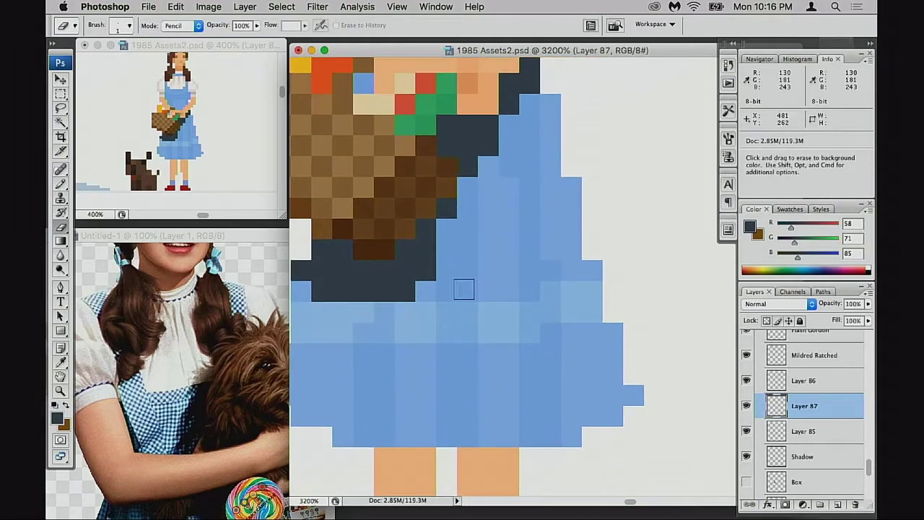
Add one dark slate pencil pixel at the left end of the shadow's bottom row under the basket.
{"action": "key", "text": "b"}
{"action": "scroll", "coordinate": [425, 291], "scroll_direction": "left", "scroll_amount": 6}
{"action": "left_click", "coordinate": [401, 299]}
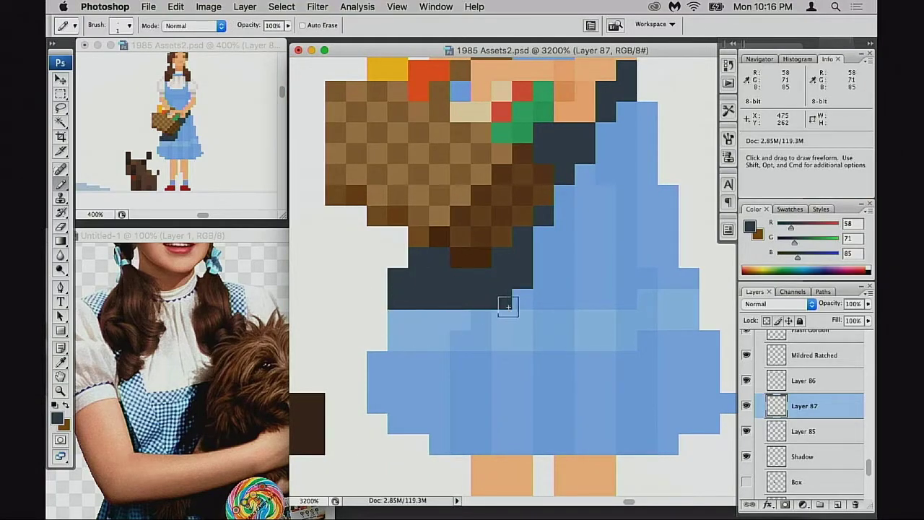
{"action": "scroll", "coordinate": [475, 309], "scroll_direction": "down", "scroll_amount": 5}
{"action": "scroll", "coordinate": [487, 272], "scroll_direction": "right", "scroll_amount": 2}
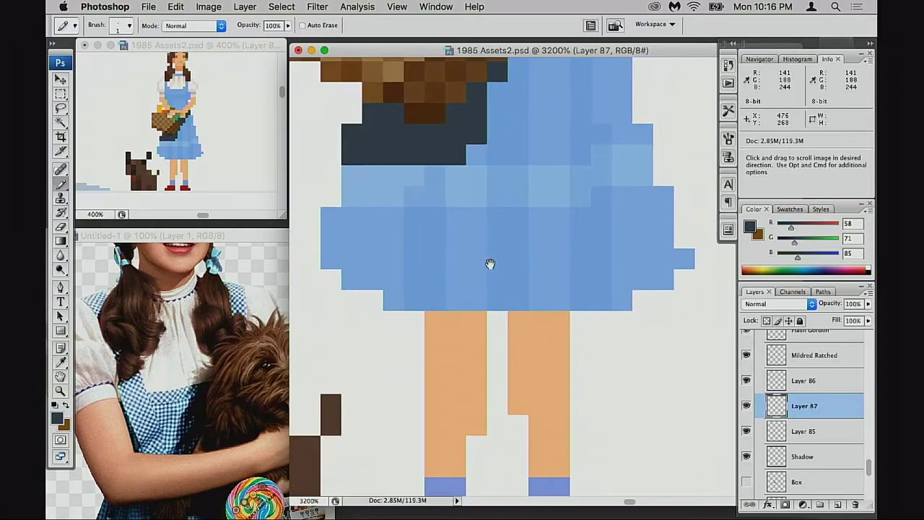
{"action": "scroll", "coordinate": [488, 270], "scroll_direction": "up", "scroll_amount": 4}
{"action": "scroll", "coordinate": [487, 268], "scroll_direction": "right", "scroll_amount": 1}
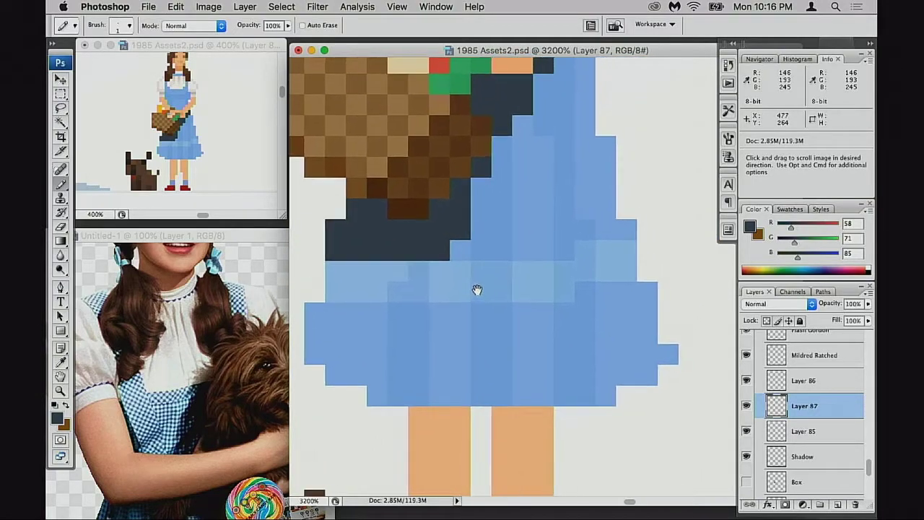
Add one dark slate pixel beside the basket's lower right edge and a three-pixel row beneath the shadow's left end.
{"action": "left_click", "coordinate": [480, 180]}
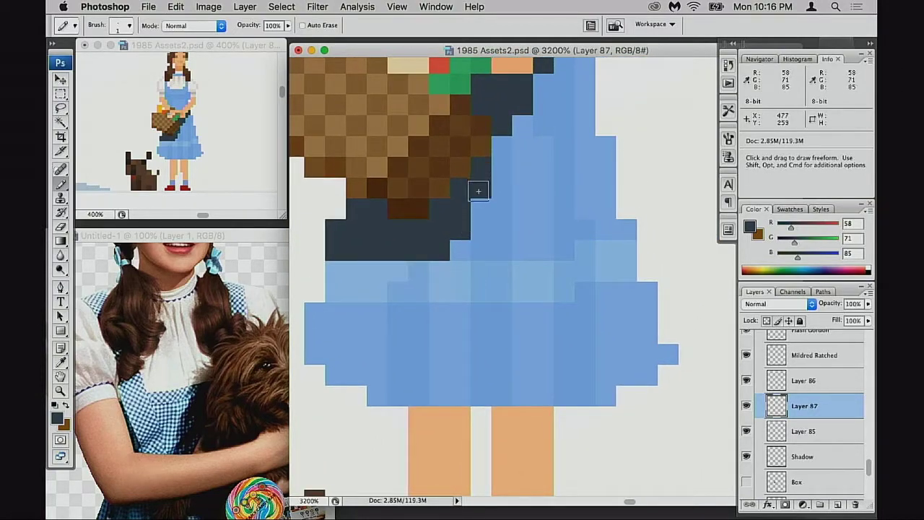
{"action": "mouse_move", "coordinate": [419, 270]}
{"action": "left_mouse_down"}
{"action": "mouse_move", "coordinate": [338, 267]}
{"action": "mouse_move", "coordinate": [384, 280]}
{"action": "mouse_move", "coordinate": [373, 266]}
{"action": "mouse_move", "coordinate": [334, 267]}
{"action": "left_mouse_up"}
{"action": "key", "text": "super+z"}
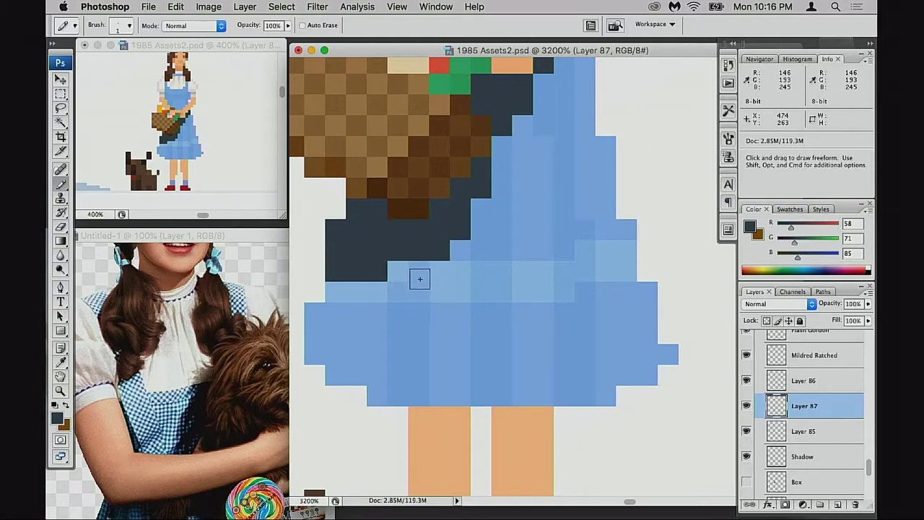
{"action": "scroll", "coordinate": [484, 277], "scroll_direction": "down", "scroll_amount": 2}
{"action": "scroll", "coordinate": [484, 277], "scroll_direction": "left", "scroll_amount": 2}
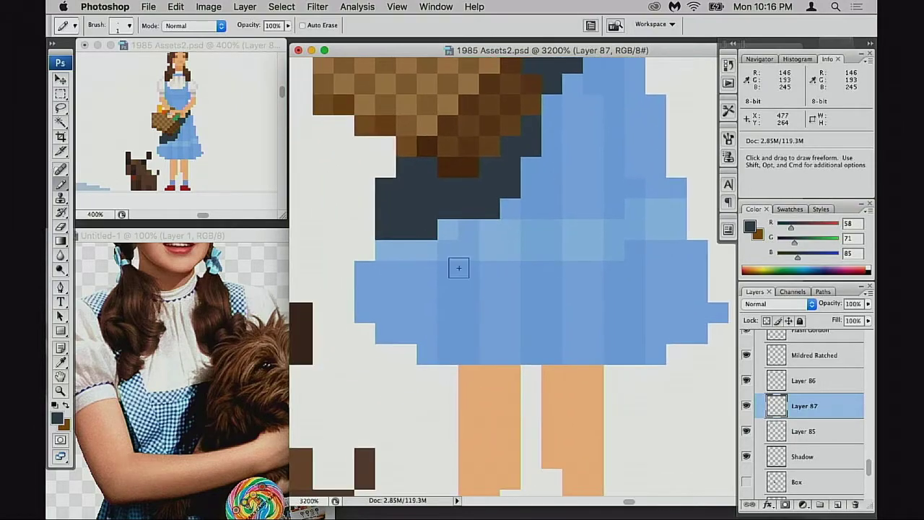
Switch to the reference photo Untitled-1, zoom out to 66.7%, and sample yellow (236, 225, 4) from the candy box.
{"action": "key", "text": "ctrl+Tab"}
{"action": "key", "text": "f"}
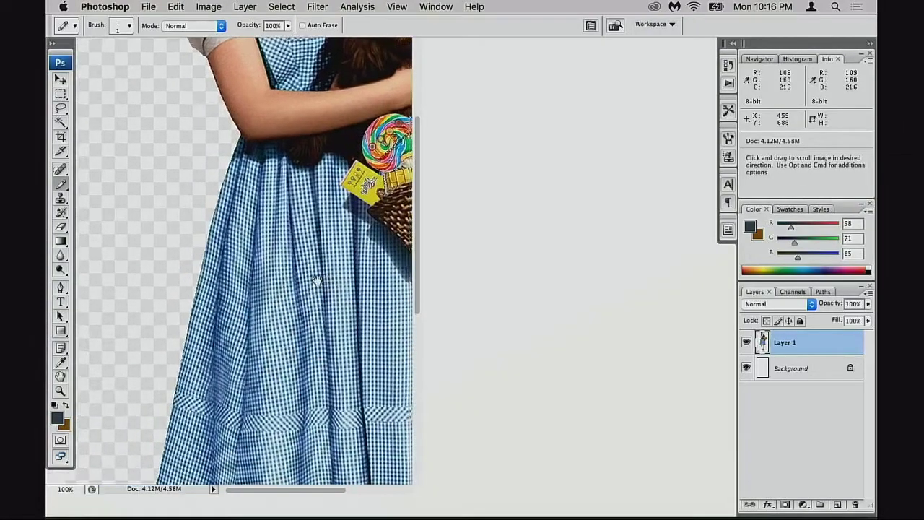
{"action": "key", "text": "f"}
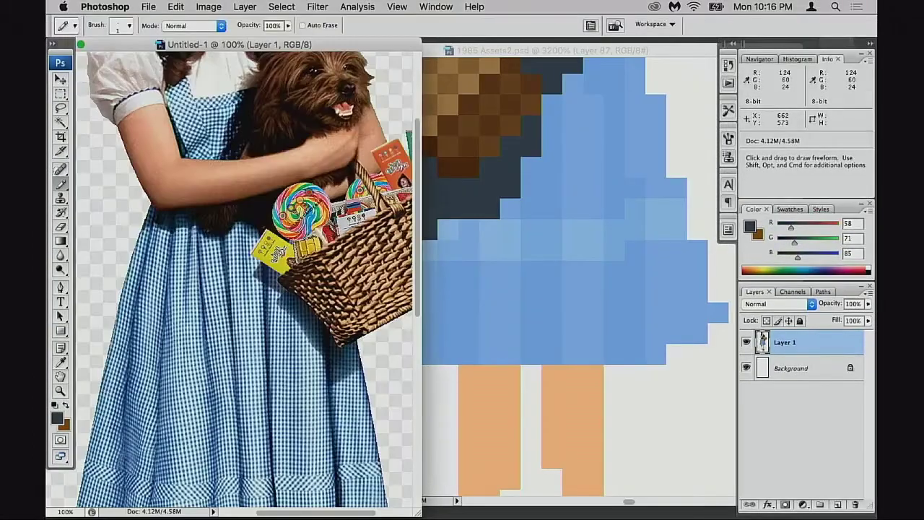
{"action": "left_click_drag", "start_coordinate": [347, 409], "coordinate": [322, 304]}
{"action": "key", "text": "super+minus"}
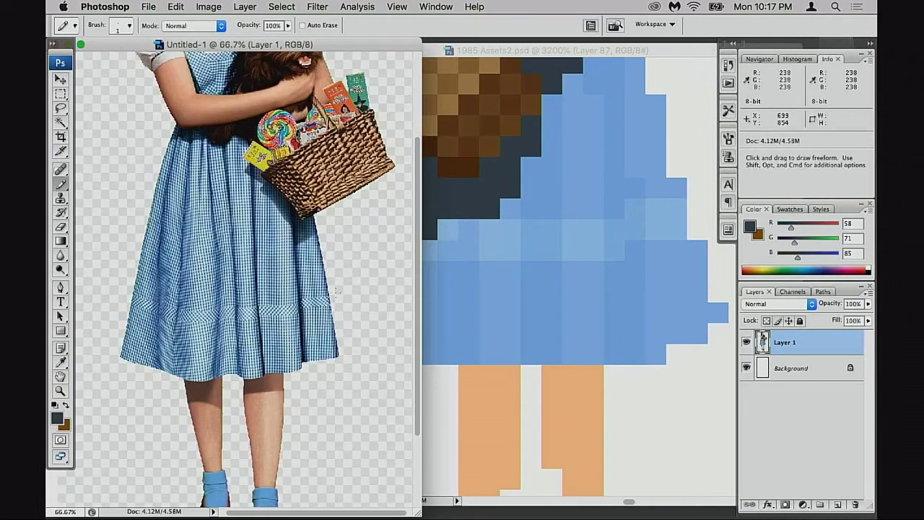
{"action": "key", "text": "alt"}
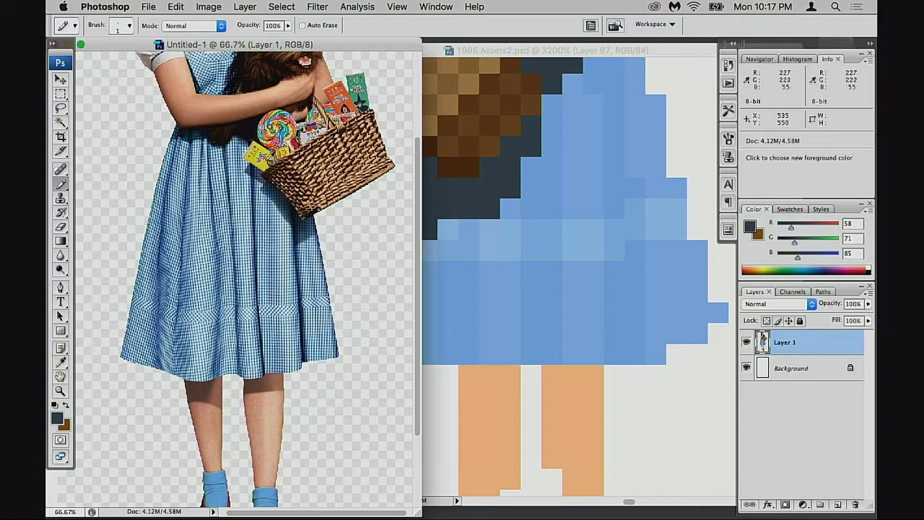
{"action": "left_click", "coordinate": [267, 161], "text": "alt"}
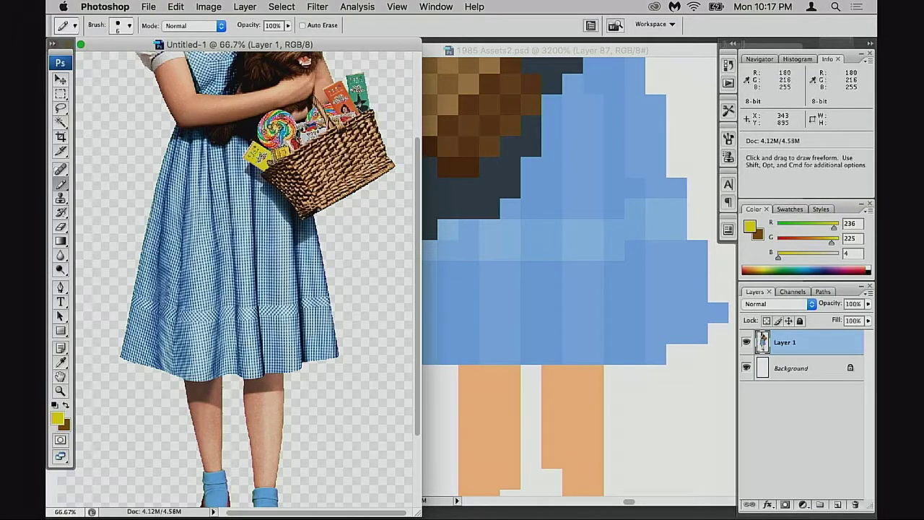
Draw curved yellow guide strokes with a 6 px pencil across the photo's skirt, following its rounded form.
{"action": "left_click_drag", "start_coordinate": [142, 309], "coordinate": [311, 299]}
{"action": "key", "text": "ctrl+z"}
{"action": "left_click_drag", "start_coordinate": [131, 304], "coordinate": [339, 309]}
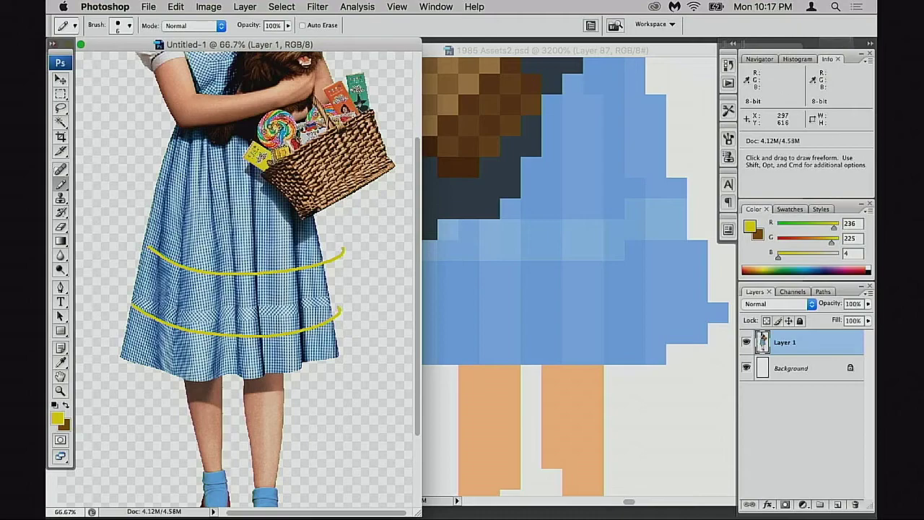
{"action": "scroll", "coordinate": [238, 281], "scroll_direction": "down", "scroll_amount": 3}
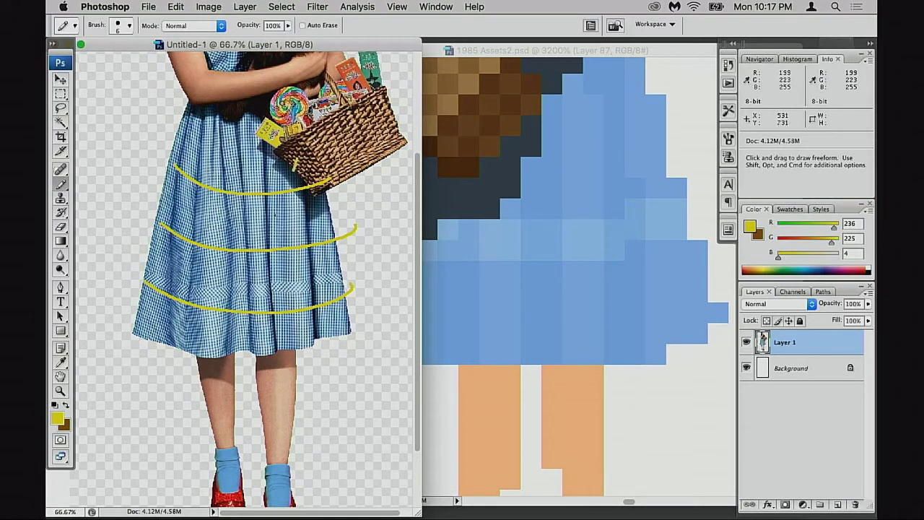
Try diagonal yellow strokes from the basket's base down the skirt to the hem band, undoing each attempt.
{"action": "key", "text": "ctrl+z"}
{"action": "left_click_drag", "start_coordinate": [302, 163], "coordinate": [266, 256]}
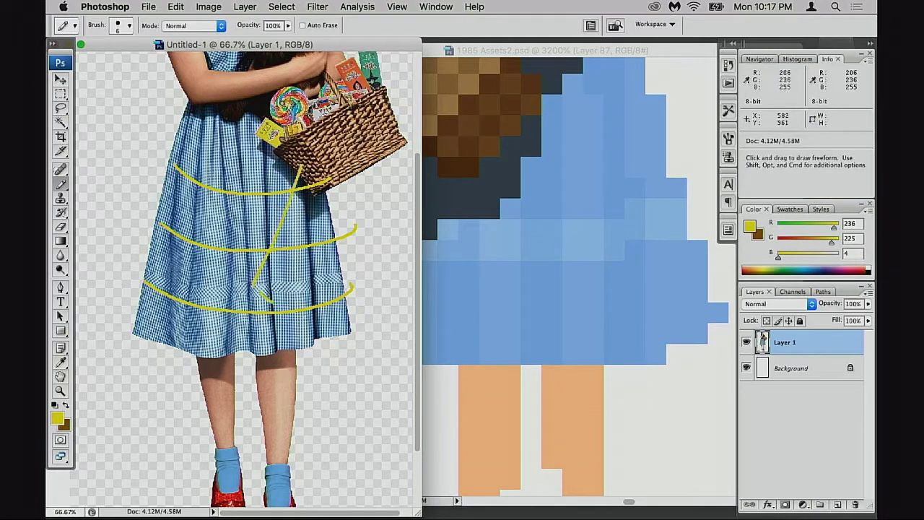
{"action": "key", "text": "ctrl+z"}
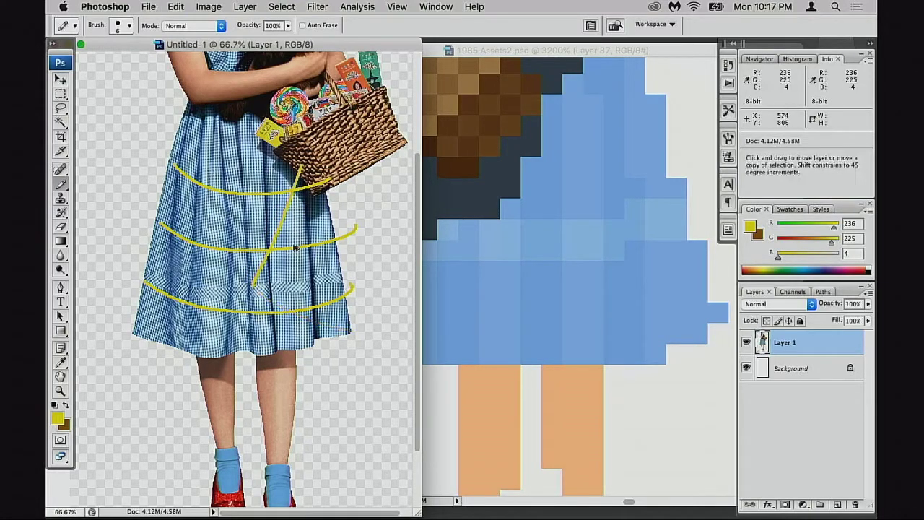
{"action": "key", "text": "ctrl+z"}
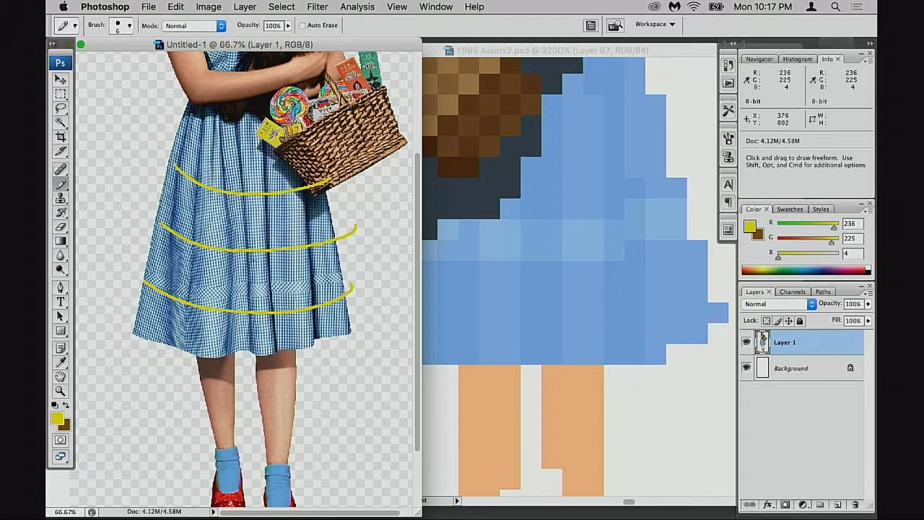
{"action": "key", "text": "ctrl+z"}
{"action": "left_click_drag", "start_coordinate": [310, 181], "coordinate": [263, 312]}
{"action": "key", "text": "ctrl+z"}
{"action": "key", "text": "ctrl+z"}
{"action": "key", "text": "ctrl+z"}
Draw yellow guide strokes down the length of the photo's skirt along its folds, crossing the curved guides.
{"action": "left_click_drag", "start_coordinate": [214, 110], "coordinate": [165, 336]}
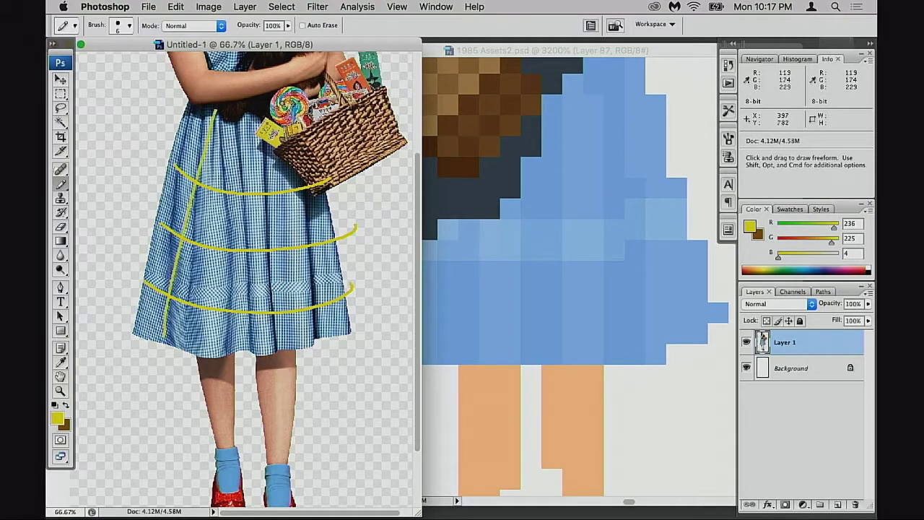
{"action": "left_click_drag", "start_coordinate": [207, 255], "coordinate": [191, 354]}
{"action": "left_click_drag", "start_coordinate": [249, 140], "coordinate": [224, 350]}
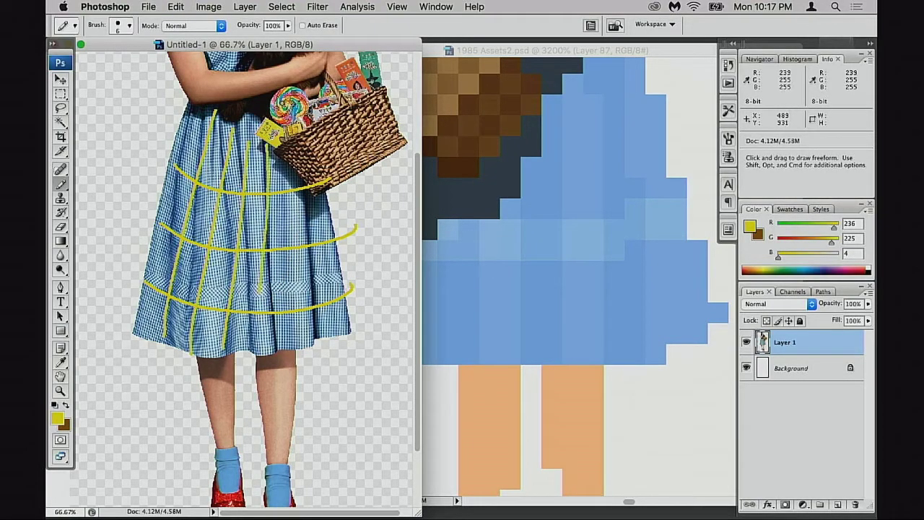
{"action": "mouse_move", "coordinate": [286, 148]}
{"action": "left_mouse_down"}
{"action": "mouse_move", "coordinate": [279, 339]}
{"action": "mouse_move", "coordinate": [318, 358]}
{"action": "left_mouse_up"}
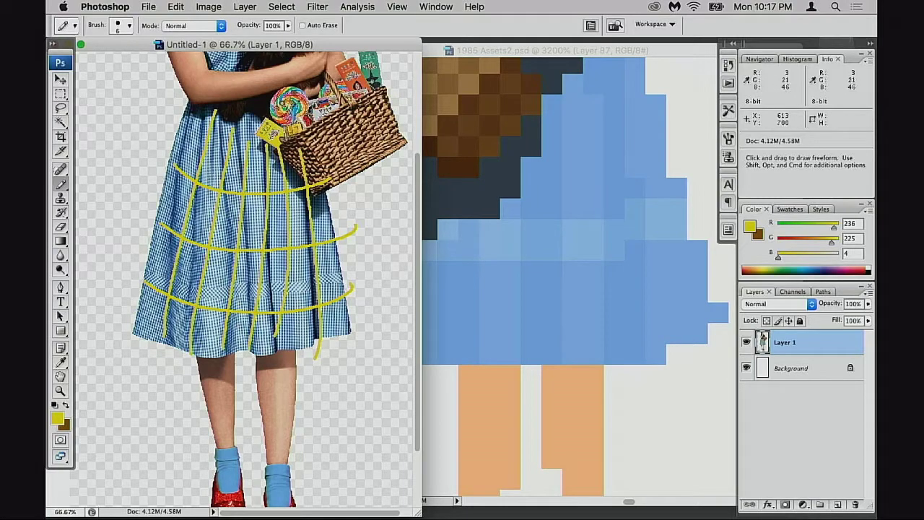
Undo the lengthwise yellow fold strokes and the uppermost curved guide on the reference photo.
{"action": "key", "text": "ctrl+alt+z"}
{"action": "key", "text": "ctrl+alt+z"}
{"action": "key", "text": "ctrl+alt+z"}
{"action": "key", "text": "ctrl+alt+z"}
{"action": "key", "text": "ctrl+alt+z"}
{"action": "key", "text": "ctrl+alt+z"}
{"action": "key", "text": "ctrl+alt+z"}
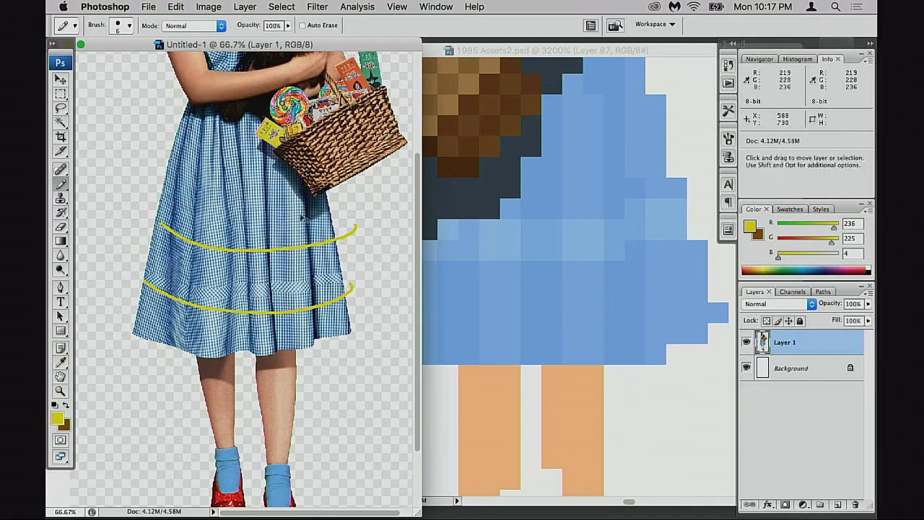
{"action": "key", "text": "ctrl+alt+z"}
{"action": "key", "text": "super+alt+z"}
Try yellow strokes from the basket's lower corner across the two curved guides and undo them.
{"action": "left_click_drag", "start_coordinate": [301, 180], "coordinate": [258, 302]}
{"action": "key", "text": "super+alt+z"}
{"action": "left_click_drag", "start_coordinate": [311, 197], "coordinate": [287, 287]}
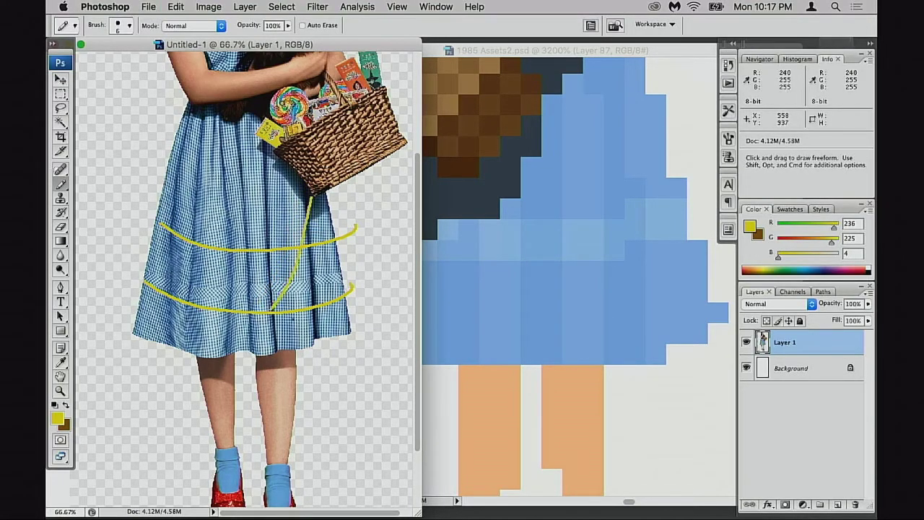
{"action": "key", "text": "super+alt+z"}
{"action": "key", "text": "super+alt+z"}
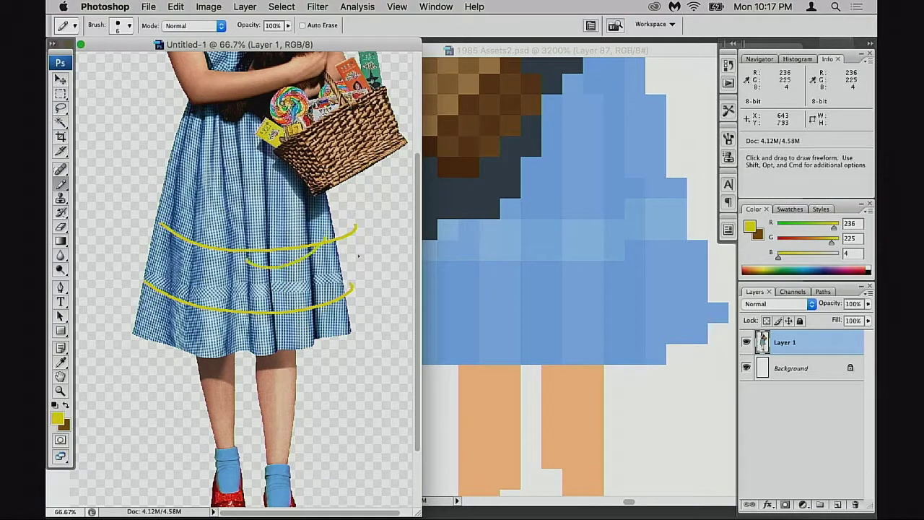
Undo all the remaining yellow guide strokes on the reference photo.
{"action": "scroll", "coordinate": [344, 249], "scroll_direction": "up", "scroll_amount": 1}
{"action": "scroll", "coordinate": [344, 249], "scroll_direction": "right", "scroll_amount": 1}
{"action": "key", "text": "super+alt+z"}
{"action": "key", "text": "super+alt+z"}
{"action": "key", "text": "super+alt+z"}
Shrink the reference photo's window and place it beneath the 400% preview, clear of the enlarged artwork.
{"action": "scroll", "coordinate": [390, 217], "scroll_direction": "up", "scroll_amount": 3}
{"action": "scroll", "coordinate": [390, 217], "scroll_direction": "right", "scroll_amount": 2}
{"action": "left_click_drag", "start_coordinate": [375, 45], "coordinate": [354, 50]}
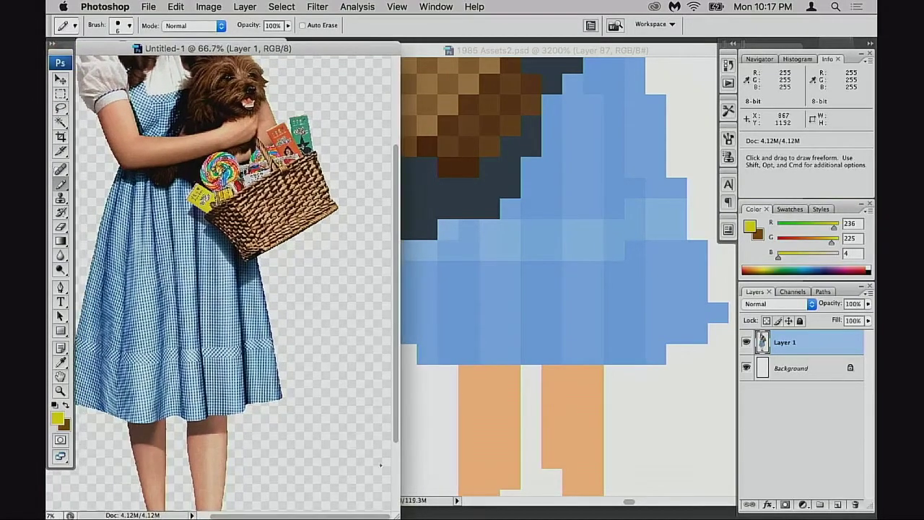
{"action": "left_click_drag", "start_coordinate": [402, 516], "coordinate": [342, 384]}
{"action": "scroll", "coordinate": [216, 216], "scroll_direction": "up", "scroll_amount": 5}
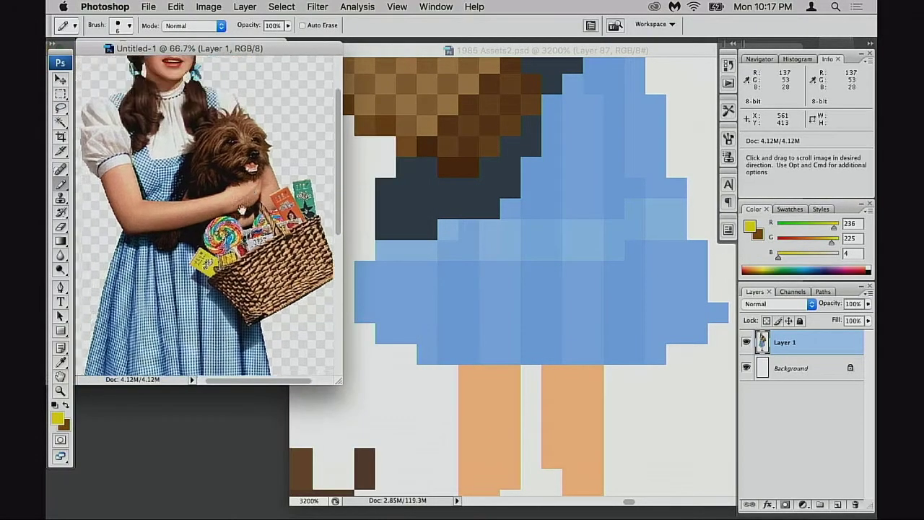
{"action": "left_click_drag", "start_coordinate": [264, 48], "coordinate": [261, 173]}
{"action": "left_click", "coordinate": [424, 122]}
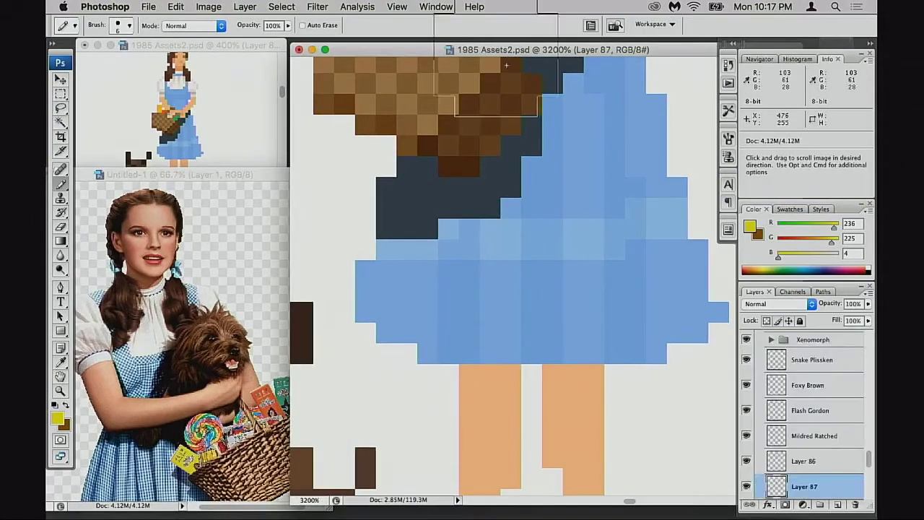
{"action": "left_click_drag", "start_coordinate": [509, 239], "coordinate": [495, 238]}
{"action": "left_click_drag", "start_coordinate": [241, 176], "coordinate": [231, 230]}
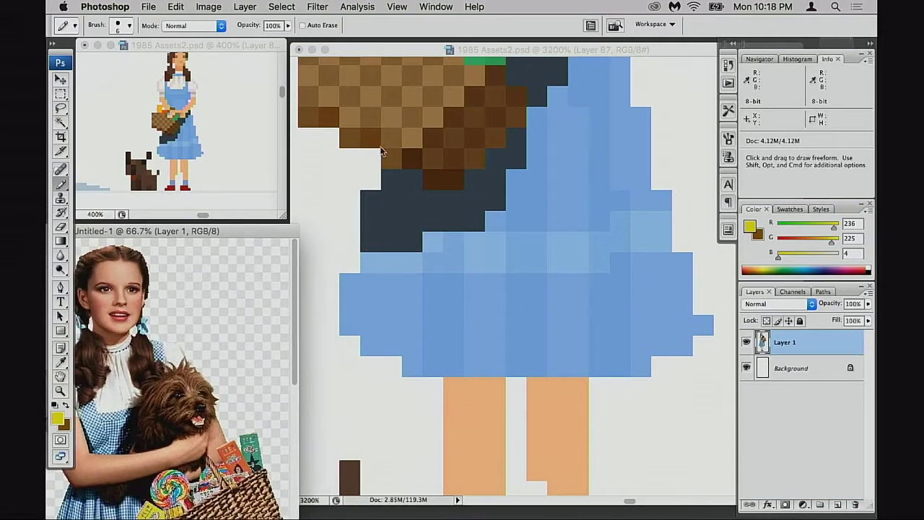
Return to the 3200% view of 1985 Assets2.psd and set the pencil's brush size to 1 px.
{"action": "left_click", "coordinate": [474, 53]}
{"action": "right_click", "coordinate": [433, 220]}
{"action": "left_click", "coordinate": [483, 320]}
{"action": "key", "text": "Return"}
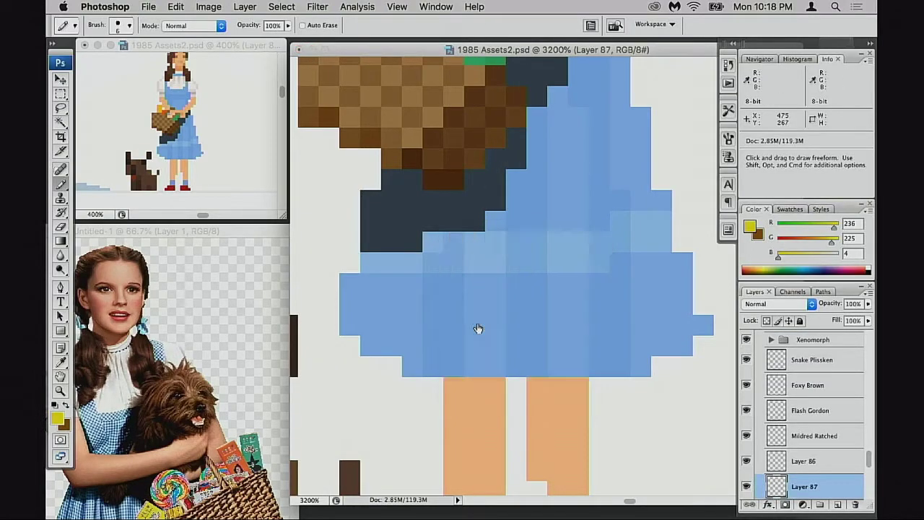
Undo the stray yellow pixel, sample dark slate (58, 71, 85), and extend the shadow's lowest row by one pixel.
{"action": "left_click", "coordinate": [433, 240]}
{"action": "key", "text": "super+z"}
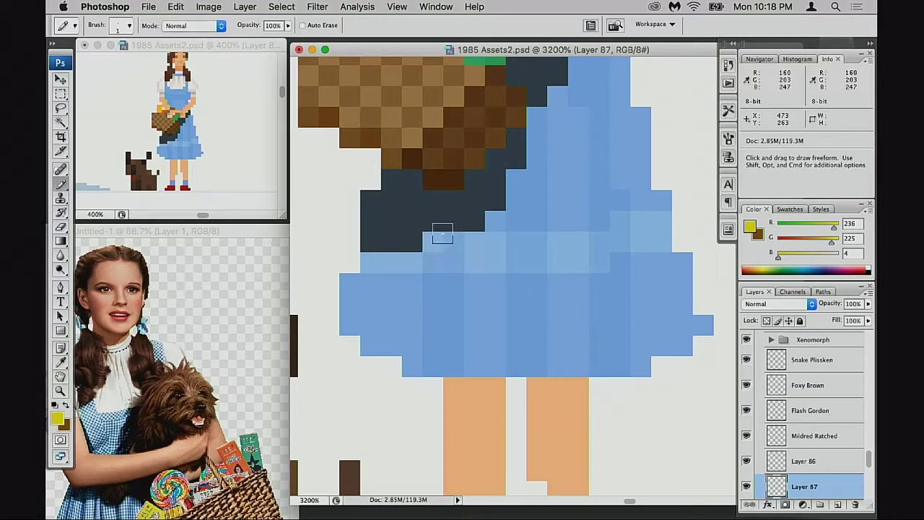
{"action": "left_click", "coordinate": [448, 216], "text": "alt"}
{"action": "left_click", "coordinate": [432, 240]}
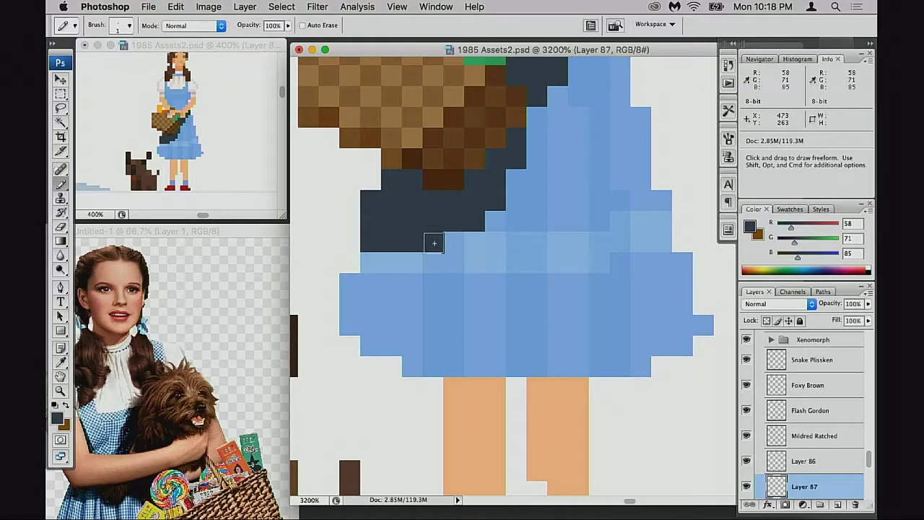
Undo the last shadow pixel and erase one pixel from the shadow's stepped lower edge on the skirt.
{"action": "key", "text": "super+z"}
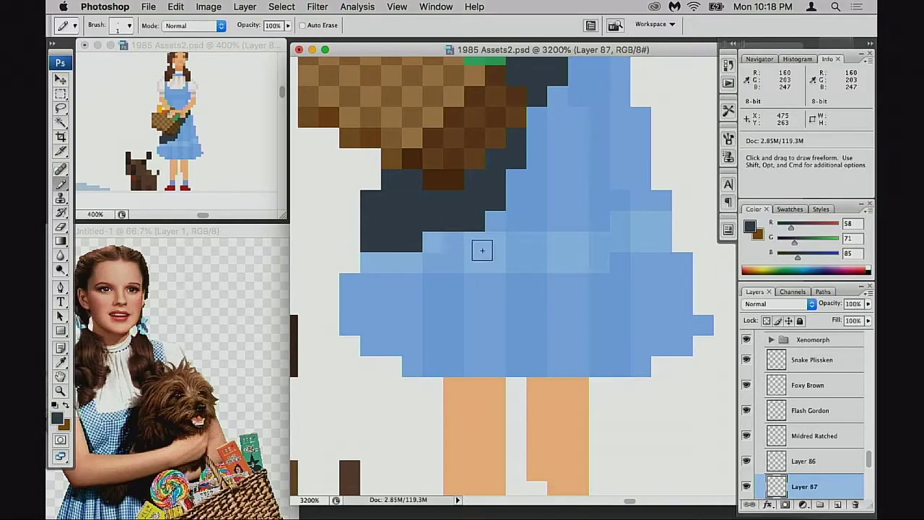
{"action": "key", "text": "e"}
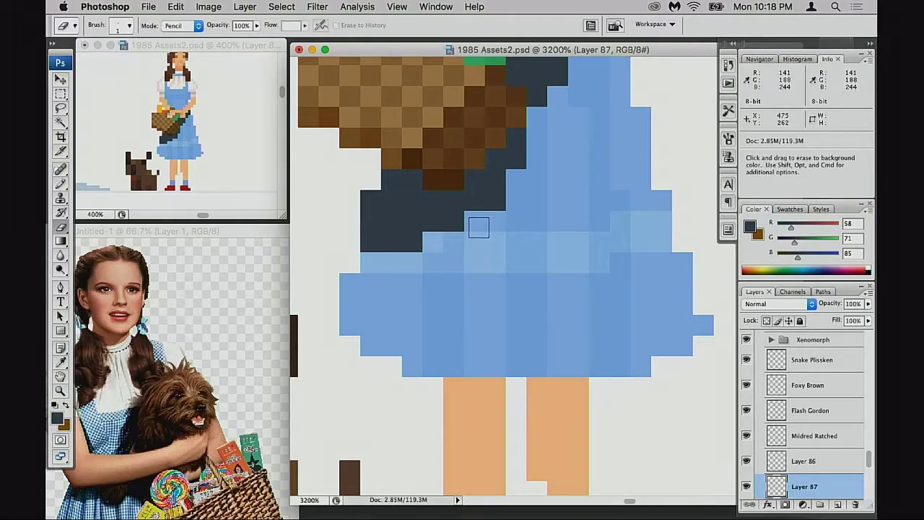
Shift the hue of the shadow on Layer 87 by +18 and set the layer's opacity to 60%.
{"action": "key", "text": "v"}
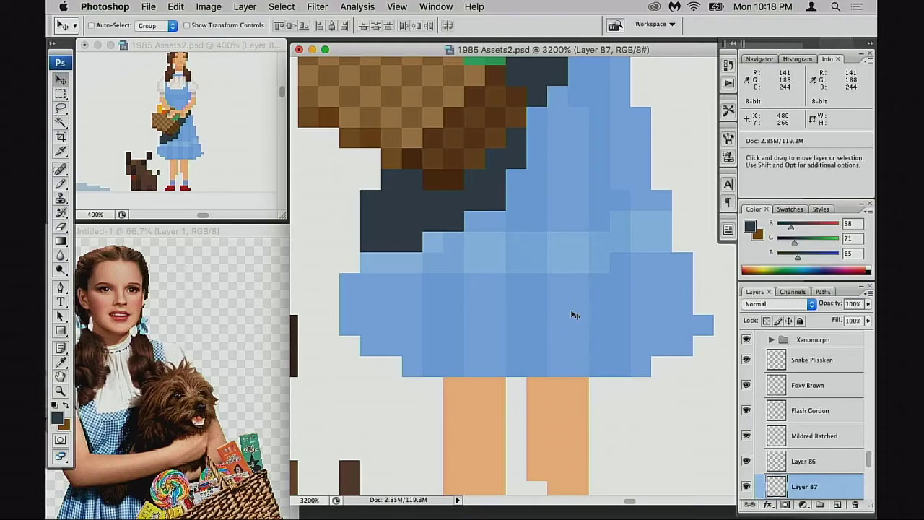
{"action": "key", "text": "5"}
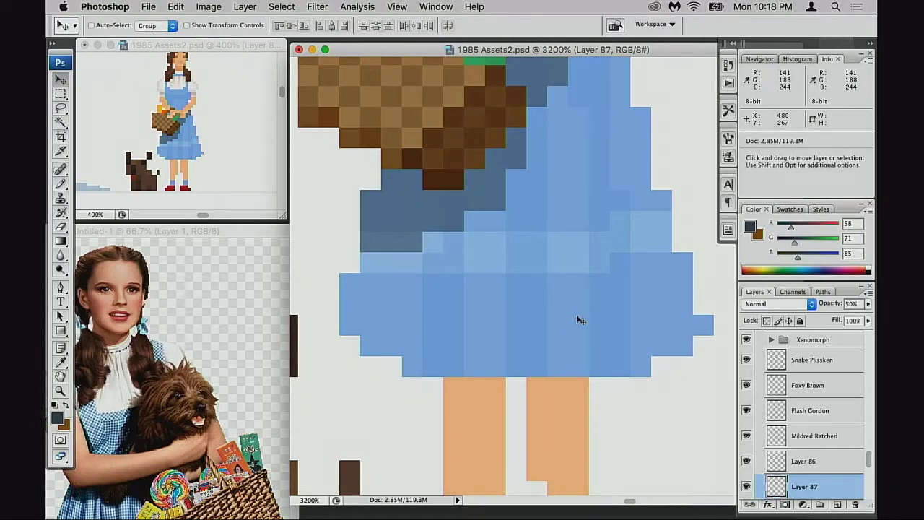
{"action": "scroll", "coordinate": [538, 314], "scroll_direction": "right", "scroll_amount": 1}
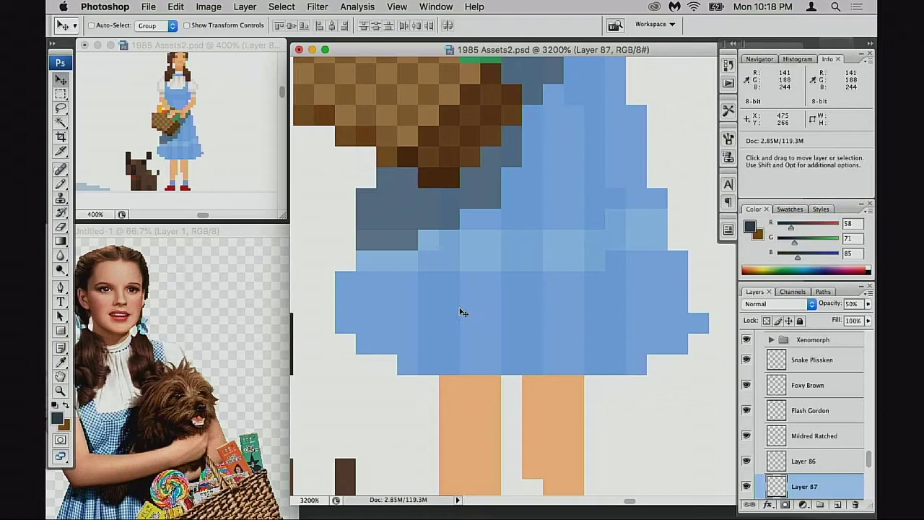
{"action": "key", "text": "super+u"}
{"action": "left_click_drag", "start_coordinate": [713, 139], "coordinate": [717, 142]}
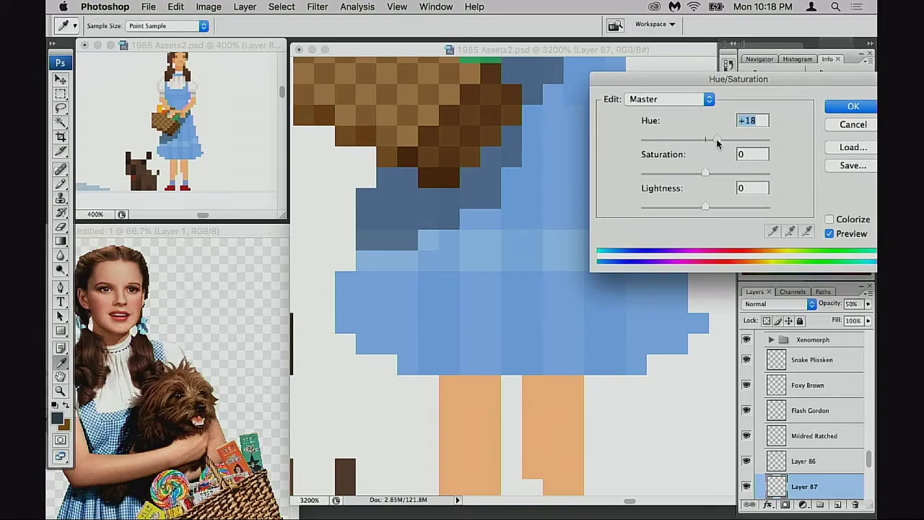
{"action": "left_click", "coordinate": [854, 106]}
{"action": "key", "text": "7"}
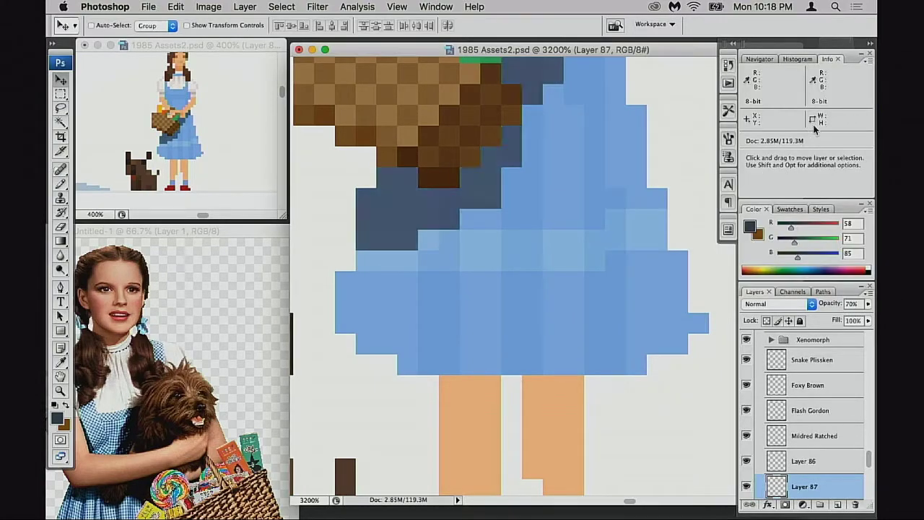
{"action": "key", "text": "6"}
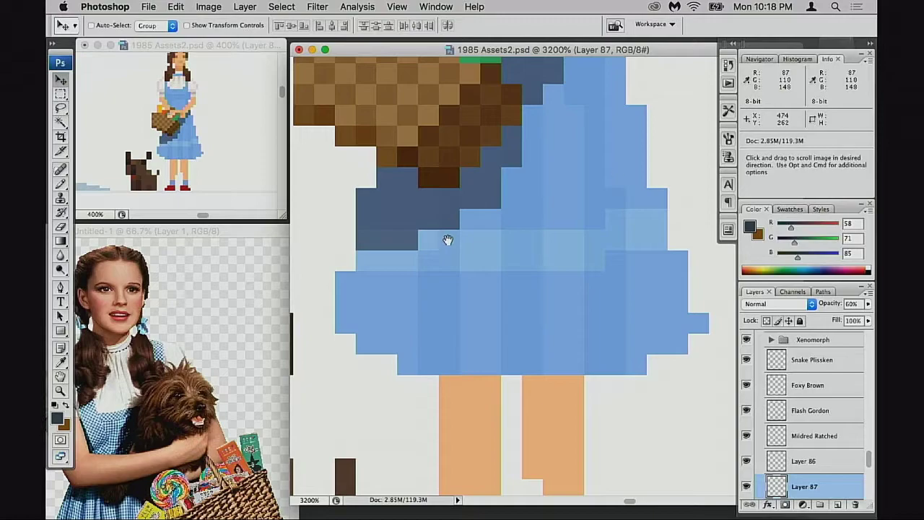
Examine the recoloured shadow against the whole figure and again up close around the basket and dress.
{"action": "scroll", "coordinate": [462, 240], "scroll_direction": "up", "scroll_amount": 2}
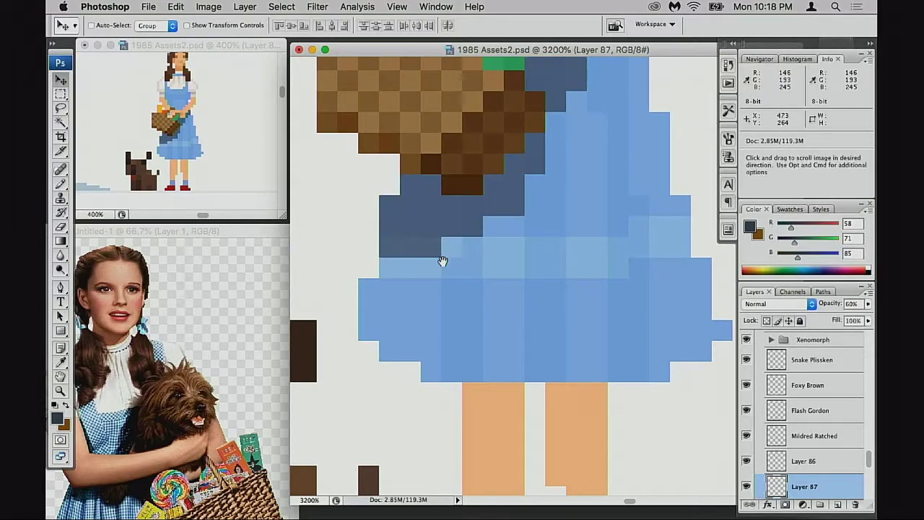
{"action": "scroll", "coordinate": [462, 251], "scroll_direction": "up", "scroll_amount": 2}
{"action": "left_click", "coordinate": [469, 250], "text": "alt"}
{"action": "left_click", "coordinate": [474, 251], "text": "alt"}
{"action": "left_click", "coordinate": [485, 256], "text": "alt"}
{"action": "left_click", "coordinate": [485, 257], "text": "alt"}
{"action": "left_click_drag", "start_coordinate": [643, 305], "coordinate": [488, 303]}
{"action": "left_click", "coordinate": [553, 324]}
{"action": "left_click", "coordinate": [553, 314]}
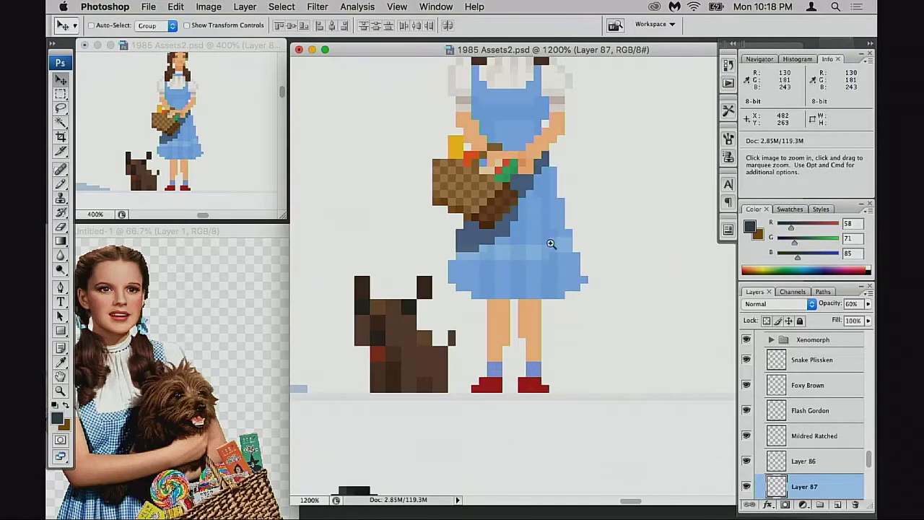
{"action": "left_click", "coordinate": [553, 259]}
{"action": "left_click", "coordinate": [510, 154]}
{"action": "left_click_drag", "start_coordinate": [510, 287], "coordinate": [547, 236]}
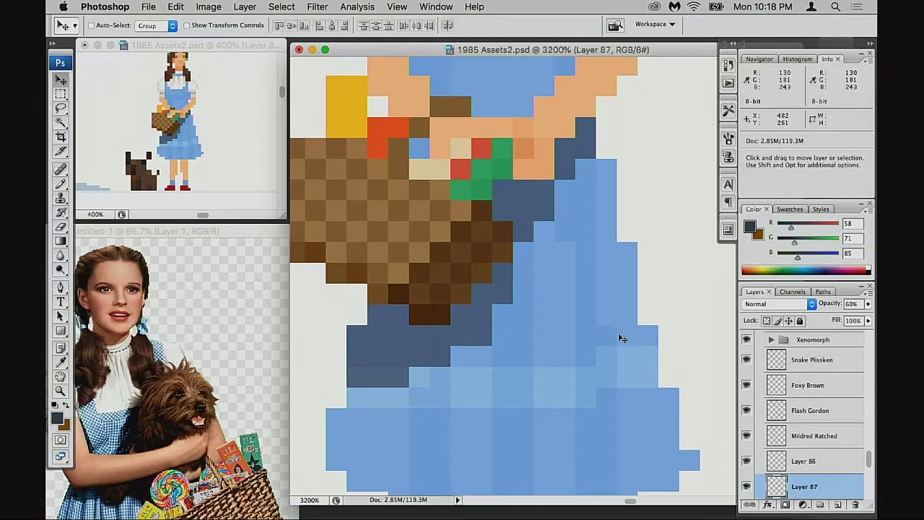
{"action": "key", "text": "b"}
{"action": "left_click", "coordinate": [646, 393]}
{"action": "key", "text": "alt+shift+m"}
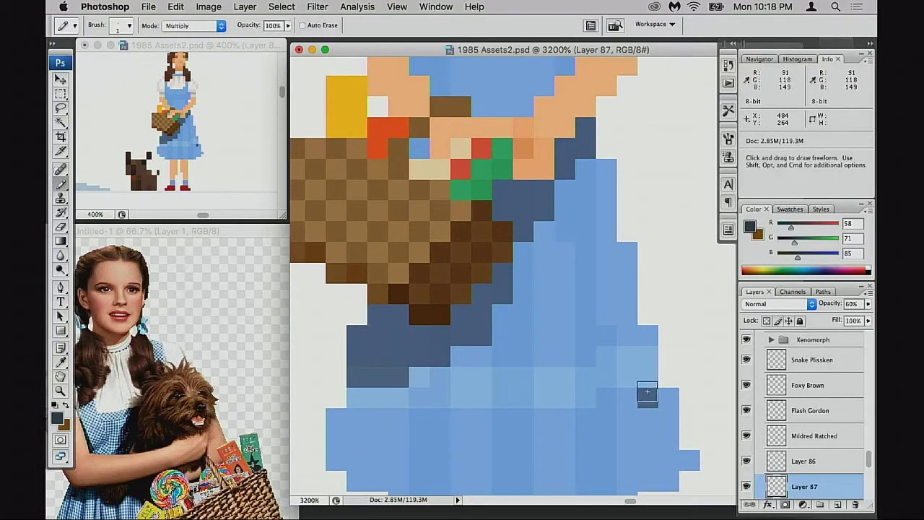
{"action": "left_click", "coordinate": [786, 308]}
{"action": "left_click", "coordinate": [694, 330]}
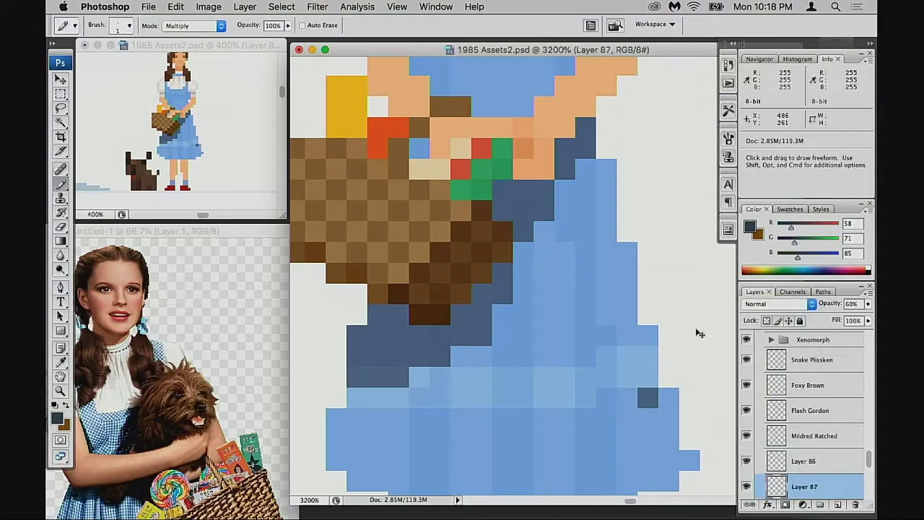
{"action": "key", "text": "super+z"}
{"action": "left_click", "coordinate": [786, 303]}
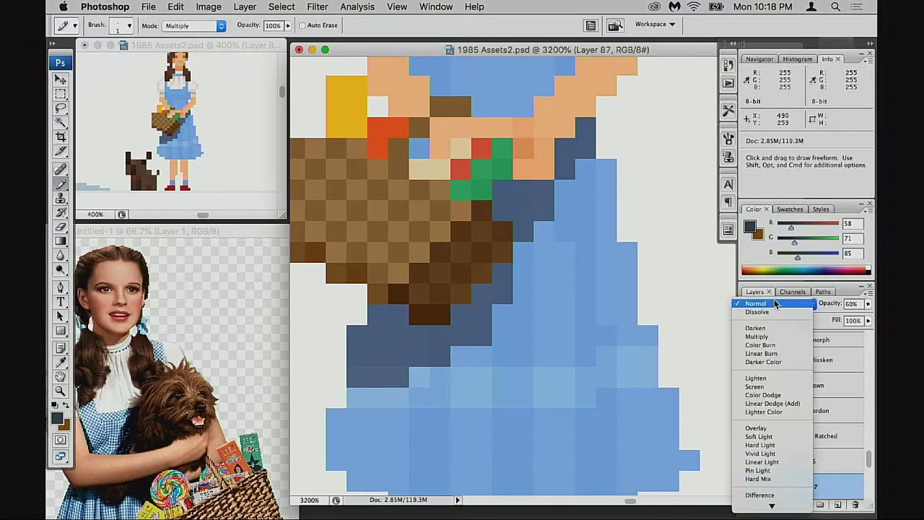
{"action": "left_click", "coordinate": [461, 353]}
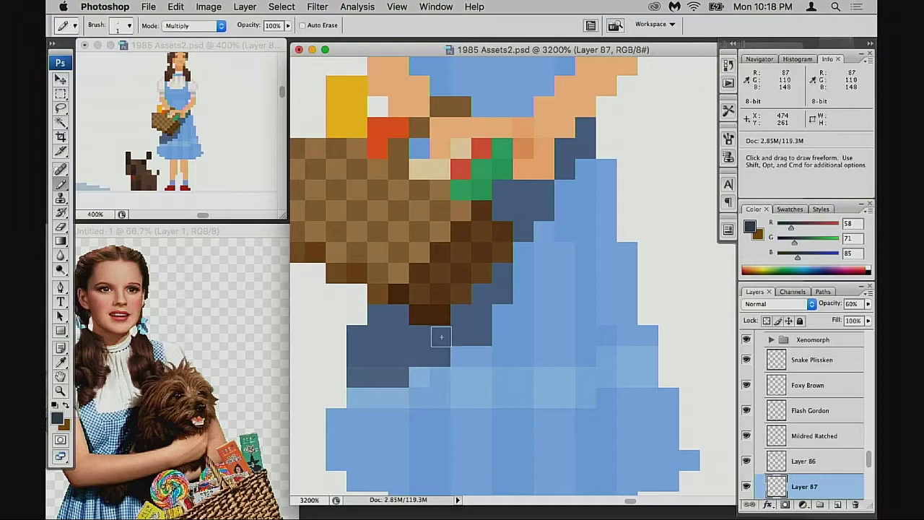
Set the blend mode of the shadow on Layer 87 to Multiply.
{"action": "left_click_drag", "start_coordinate": [450, 402], "coordinate": [518, 292]}
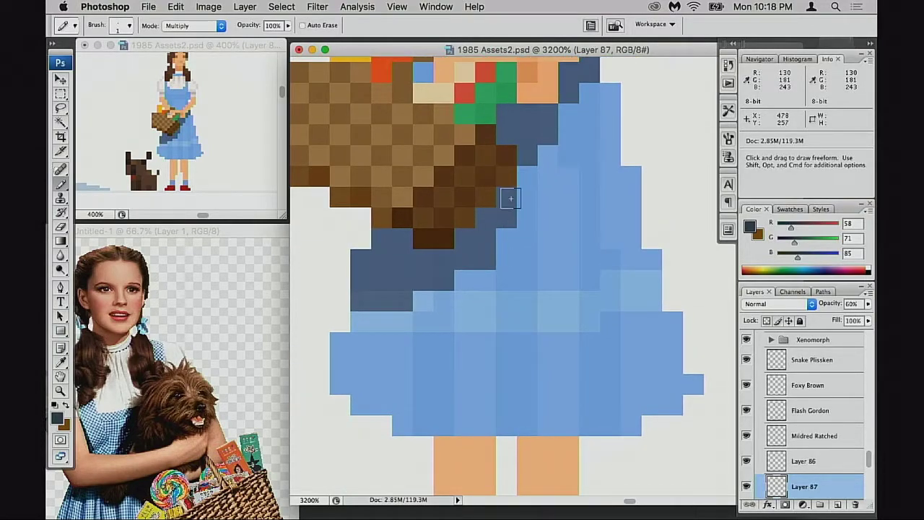
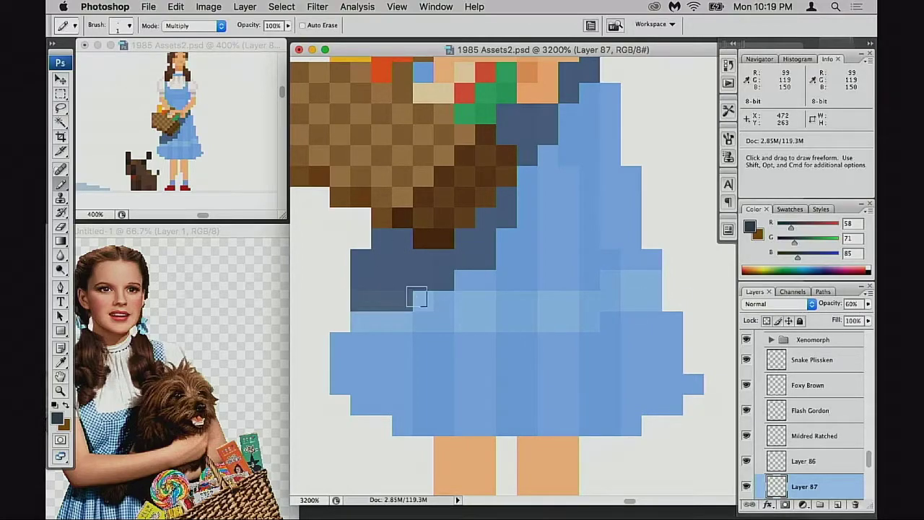
{"action": "left_click", "coordinate": [799, 307]}
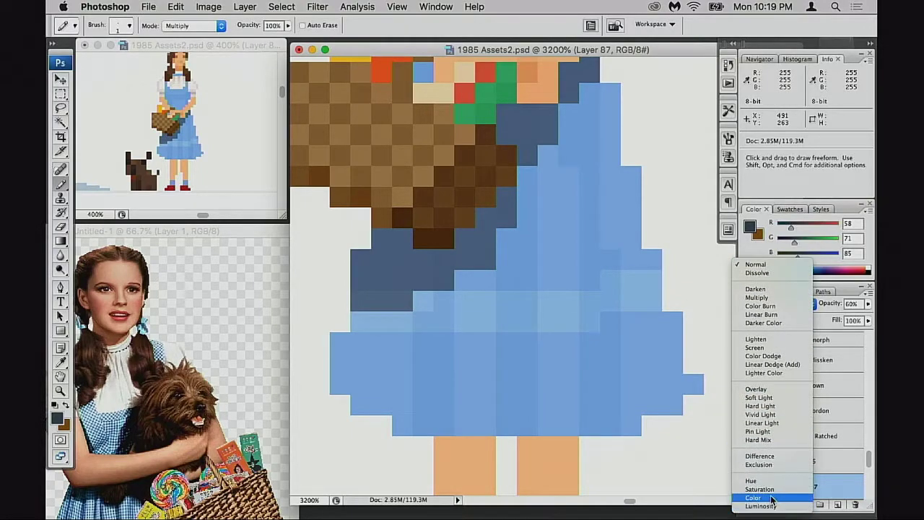
{"action": "left_click", "coordinate": [762, 298]}
Inspect the multiplied shadow at different magnifications and compare the dress with Layer 87 hidden and shown.
{"action": "mouse_move", "coordinate": [548, 256]}
{"action": "left_mouse_down"}
{"action": "mouse_move", "coordinate": [525, 313]}
{"action": "mouse_move", "coordinate": [555, 301]}
{"action": "left_mouse_up"}
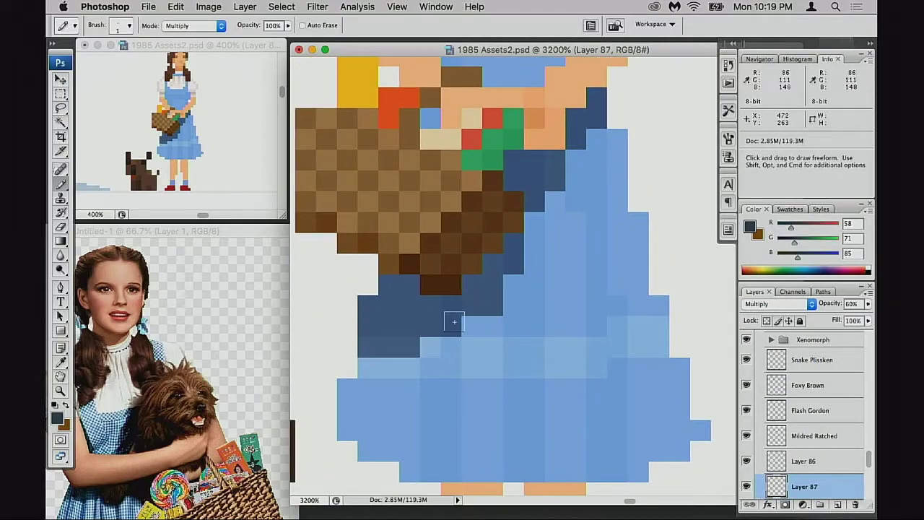
{"action": "left_click_drag", "start_coordinate": [478, 331], "coordinate": [440, 348]}
{"action": "left_click_drag", "start_coordinate": [539, 246], "coordinate": [520, 269]}
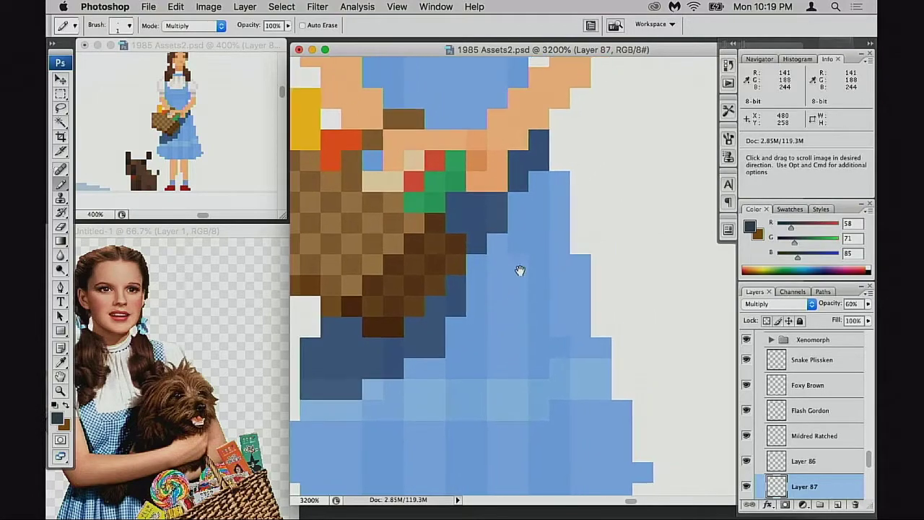
{"action": "left_click", "coordinate": [566, 319], "text": "alt"}
{"action": "left_click", "coordinate": [574, 316], "text": "alt"}
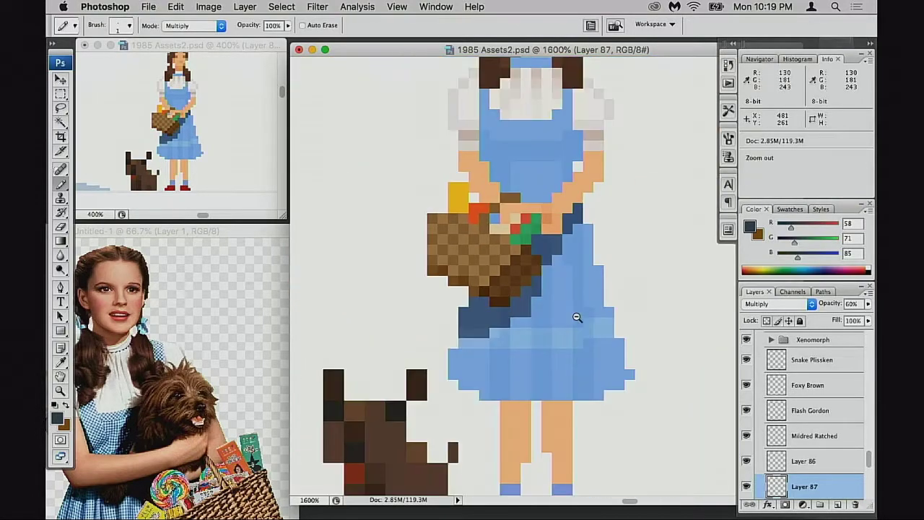
{"action": "left_click", "coordinate": [559, 303], "text": "alt"}
{"action": "left_click", "coordinate": [550, 297]}
{"action": "left_click", "coordinate": [556, 303]}
{"action": "left_click", "coordinate": [563, 311]}
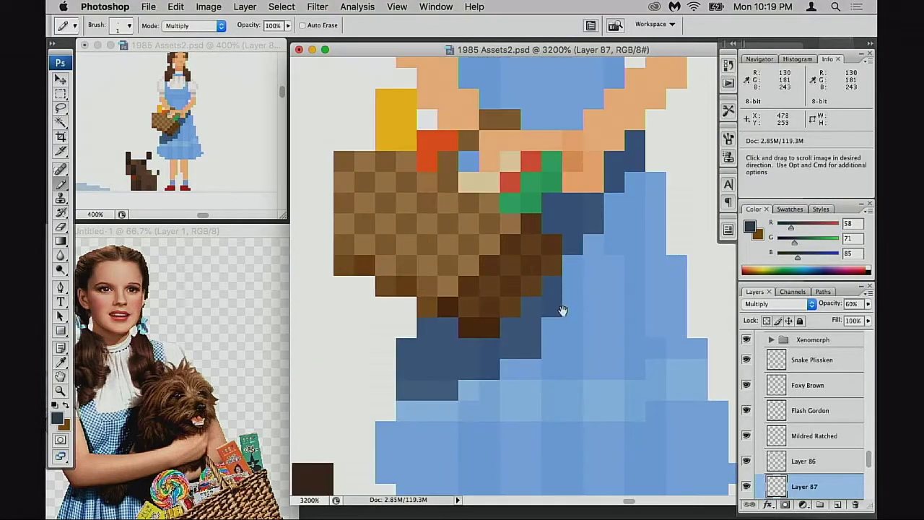
{"action": "left_click", "coordinate": [745, 485]}
{"action": "left_click", "coordinate": [745, 486]}
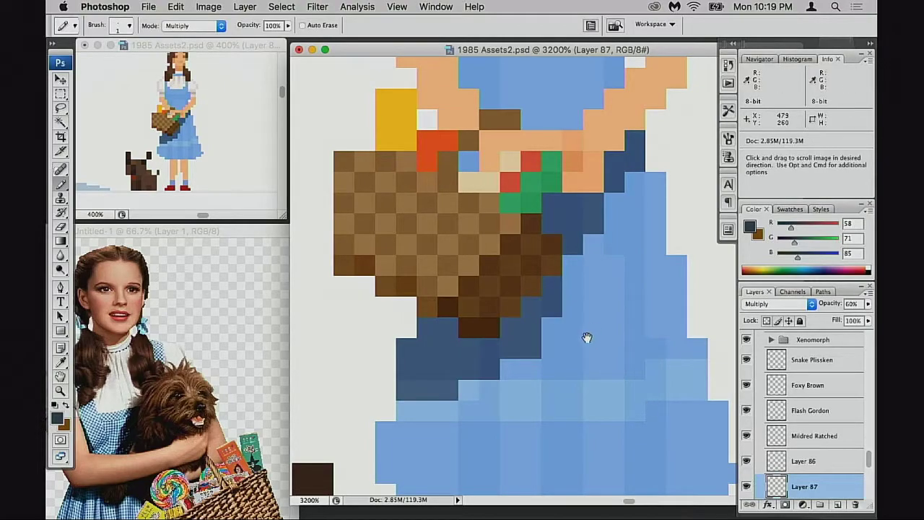
{"action": "left_click_drag", "start_coordinate": [588, 313], "coordinate": [577, 343]}
{"action": "left_click_drag", "start_coordinate": [529, 273], "coordinate": [532, 307]}
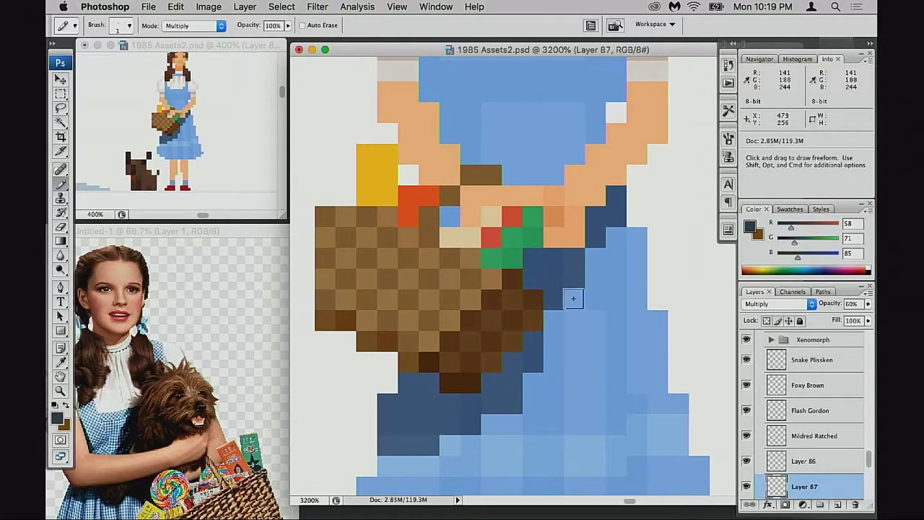
Compare Layer 87's shadow at several opacities, including 50% and 60%, and settle on 40%.
{"action": "key", "text": "v"}
{"action": "key", "text": "5"}
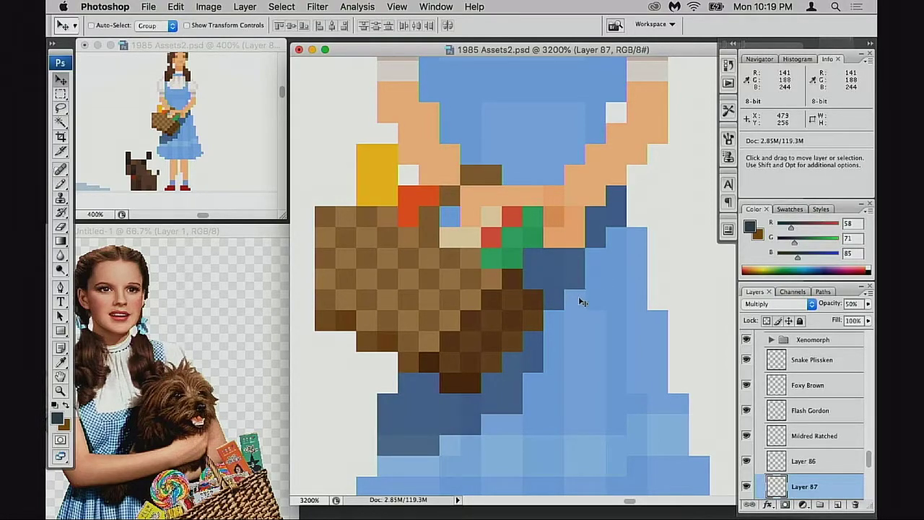
{"action": "key", "text": "2"}
{"action": "key", "text": "6"}
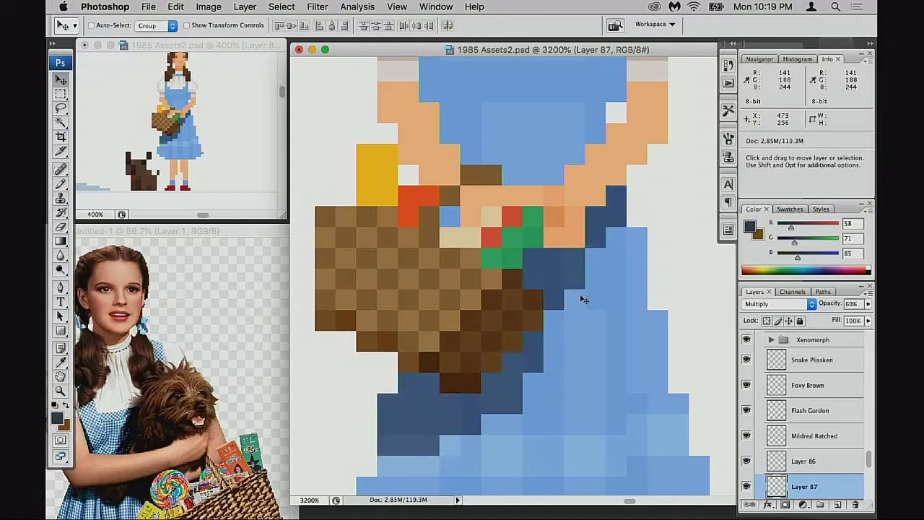
{"action": "key", "text": "5"}
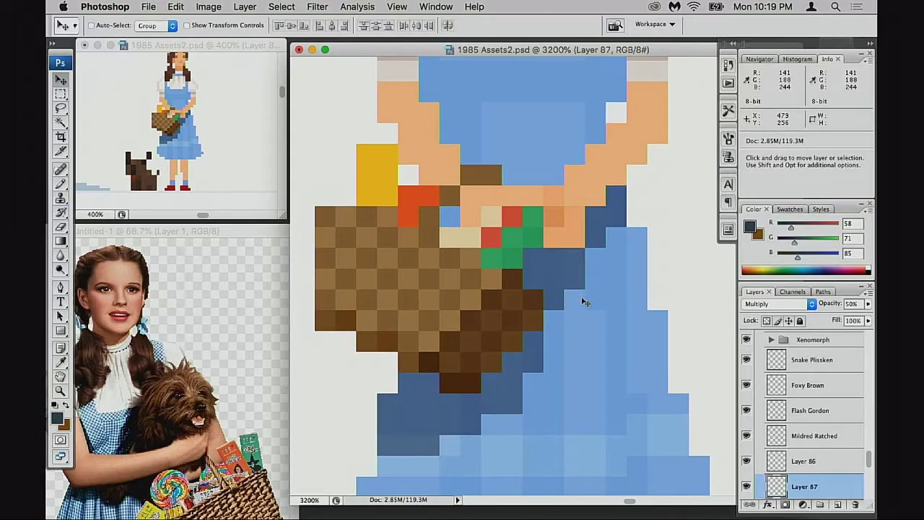
{"action": "key", "text": "4"}
{"action": "key", "text": "6"}
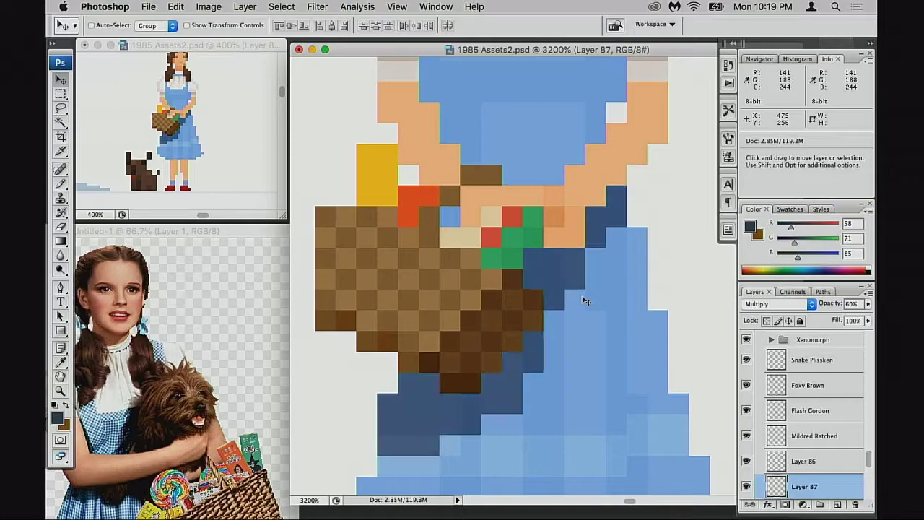
{"action": "key", "text": "4"}
{"action": "scroll", "coordinate": [577, 293], "scroll_direction": "up", "scroll_amount": 3}
{"action": "scroll", "coordinate": [577, 292], "scroll_direction": "right", "scroll_amount": 2}
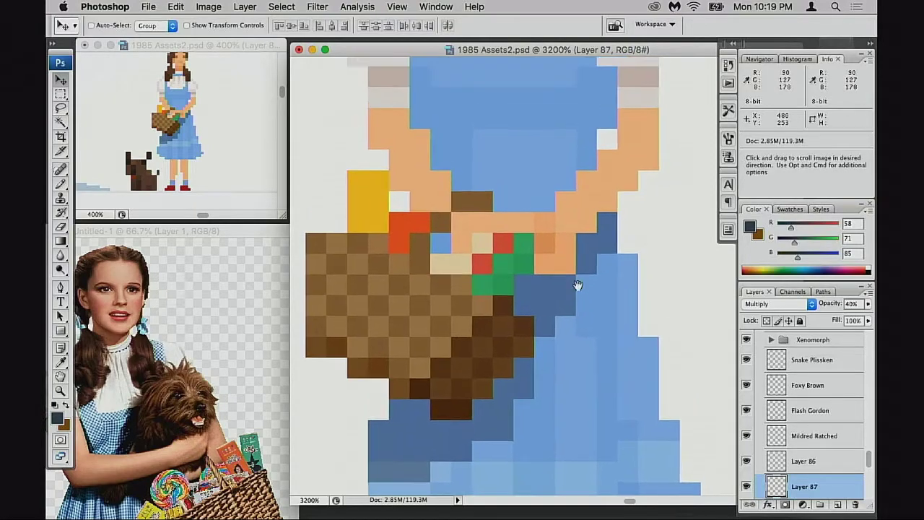
Try erasing one pixel of the shadow just below the forearm.
{"action": "key", "text": "e"}
{"action": "left_click", "coordinate": [582, 270]}
{"action": "key", "text": "super+z"}
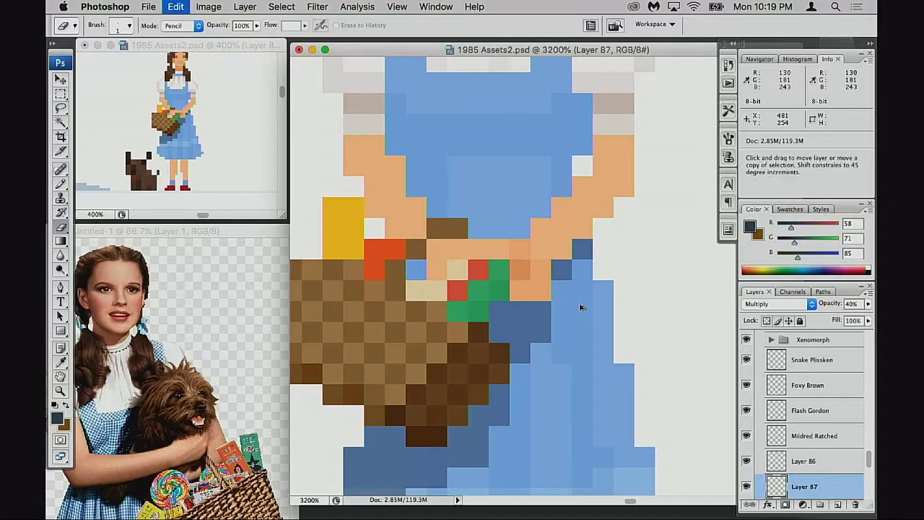
{"action": "mouse_move", "coordinate": [546, 325]}
{"action": "left_mouse_down"}
{"action": "mouse_move", "coordinate": [551, 332]}
{"action": "mouse_move", "coordinate": [556, 313]}
{"action": "left_mouse_up"}
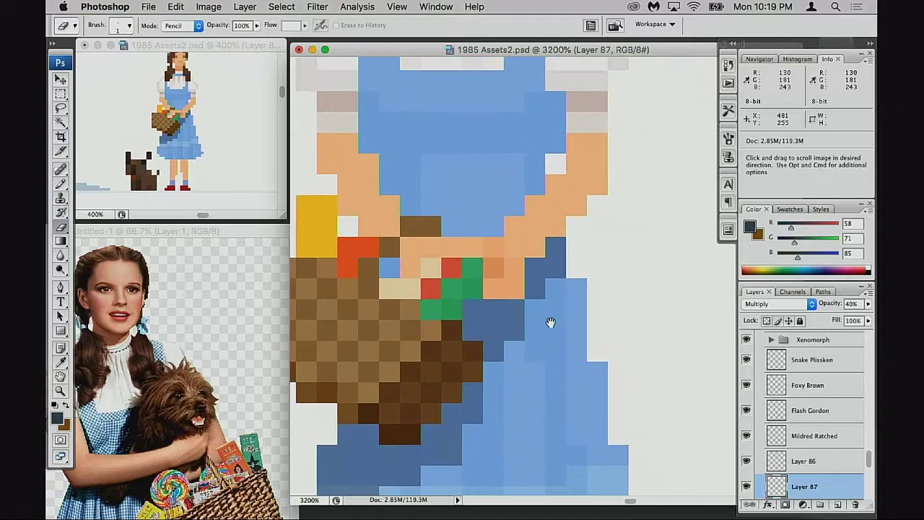
Check what Layers 86 and 87 contain by hiding and showing each, and make Layer 85 active.
{"action": "scroll", "coordinate": [778, 436], "scroll_direction": "down", "scroll_amount": 3}
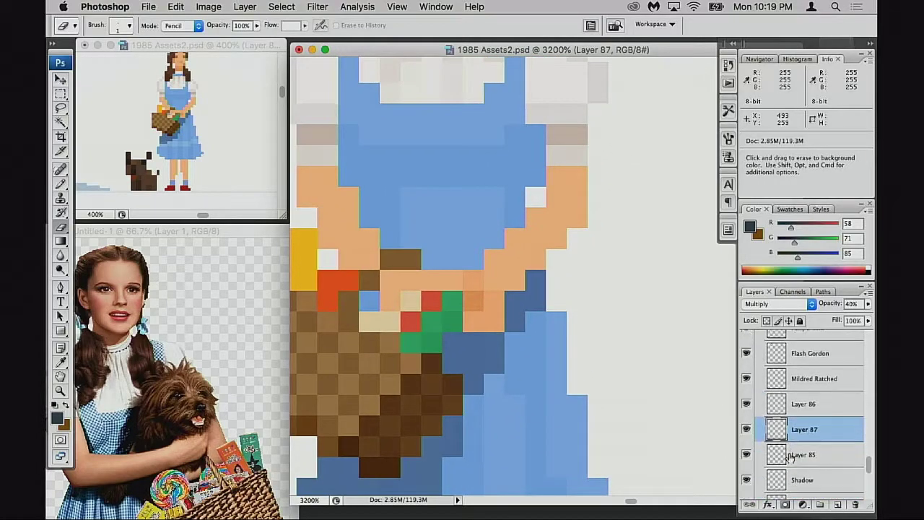
{"action": "left_click", "coordinate": [746, 401]}
{"action": "left_click", "coordinate": [746, 401]}
{"action": "left_click", "coordinate": [746, 424]}
{"action": "left_click", "coordinate": [746, 424]}
{"action": "left_click", "coordinate": [774, 451]}
Sample the darker orange skin tone (244, 164, 103) for the pencil and set its mode to Normal.
{"action": "key", "text": "b"}
{"action": "scroll", "coordinate": [504, 262], "scroll_direction": "up", "scroll_amount": 8}
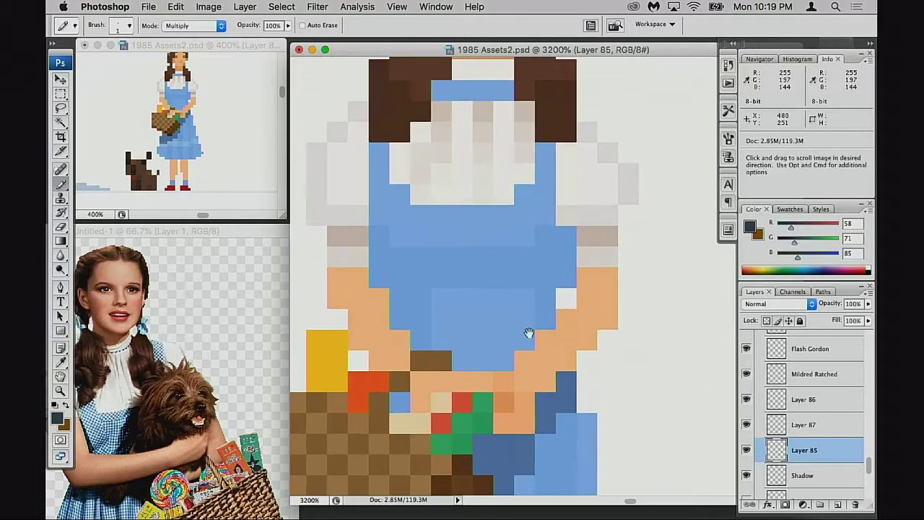
{"action": "left_click", "coordinate": [489, 265], "text": "alt"}
{"action": "scroll", "coordinate": [489, 266], "scroll_direction": "down", "scroll_amount": 6}
{"action": "scroll", "coordinate": [489, 266], "scroll_direction": "right", "scroll_amount": 1}
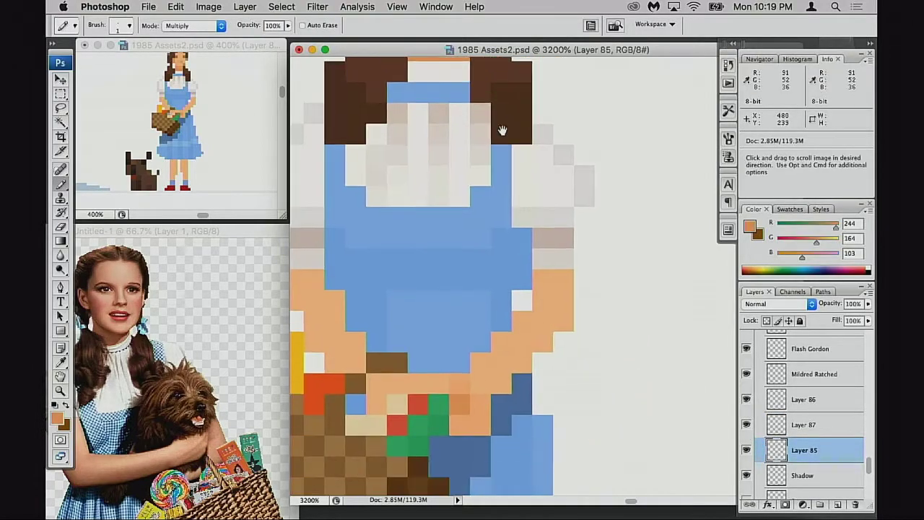
{"action": "key", "text": "shift+alt+n"}
Paint darker orange shading pixels down the outer edges of both forearms on Layer 85.
{"action": "mouse_move", "coordinate": [501, 372]}
{"action": "left_mouse_down"}
{"action": "mouse_move", "coordinate": [563, 305]}
{"action": "mouse_move", "coordinate": [557, 330]}
{"action": "mouse_move", "coordinate": [565, 325]}
{"action": "left_mouse_up"}
{"action": "mouse_move", "coordinate": [343, 330]}
{"action": "left_mouse_down"}
{"action": "mouse_move", "coordinate": [388, 328]}
{"action": "mouse_move", "coordinate": [342, 275]}
{"action": "left_mouse_up"}
{"action": "left_click", "coordinate": [392, 344]}
{"action": "left_click", "coordinate": [370, 323]}
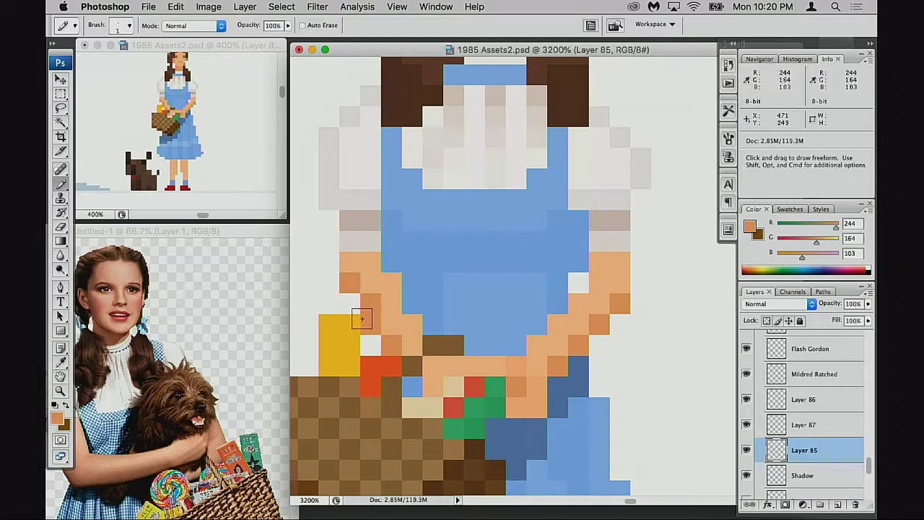
Try darker skin-tone shading pixels at the outer elbows of both of the girl's arms on Layer 85.
{"action": "left_click", "coordinate": [348, 264]}
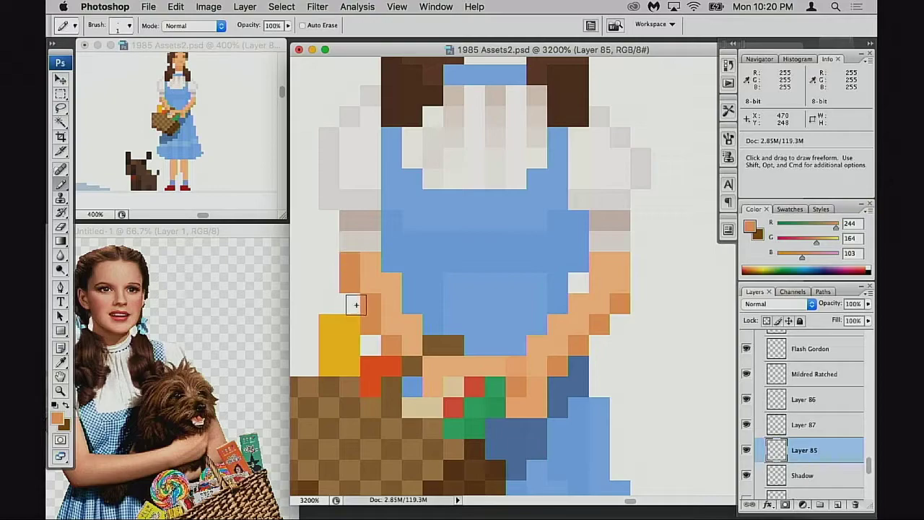
{"action": "left_click_drag", "start_coordinate": [394, 323], "coordinate": [388, 320]}
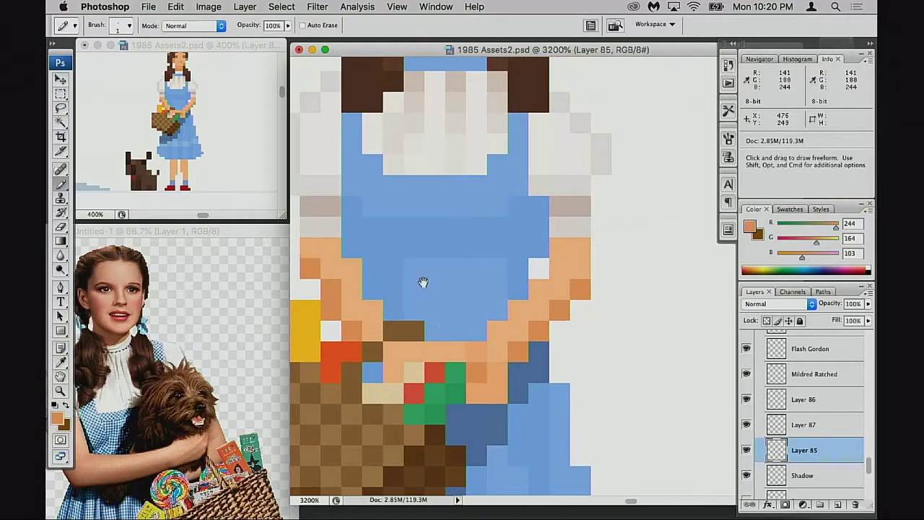
{"action": "left_click_drag", "start_coordinate": [423, 283], "coordinate": [454, 371]}
{"action": "scroll", "coordinate": [453, 371], "scroll_direction": "up", "scroll_amount": 2}
{"action": "scroll", "coordinate": [547, 119], "scroll_direction": "up", "scroll_amount": 3}
{"action": "left_click", "coordinate": [546, 119], "text": "alt"}
{"action": "scroll", "coordinate": [503, 228], "scroll_direction": "down", "scroll_amount": 3}
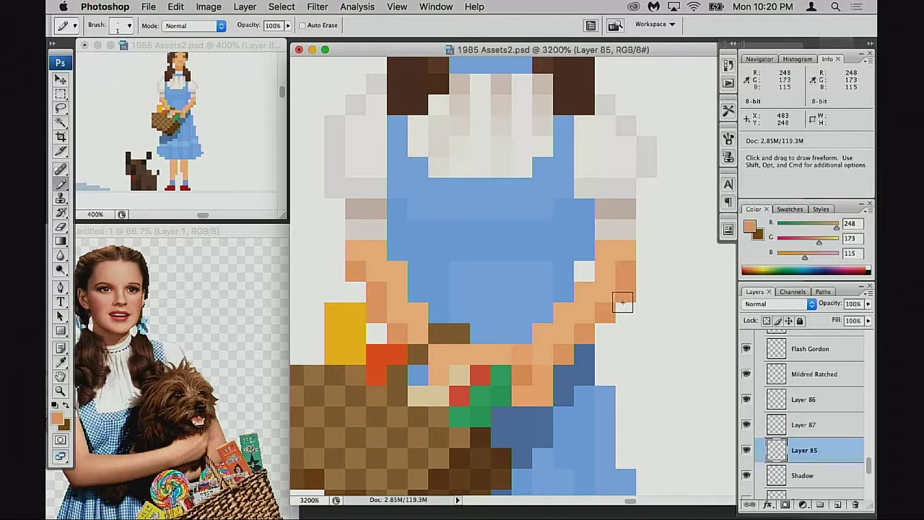
{"action": "left_click_drag", "start_coordinate": [601, 329], "coordinate": [628, 303]}
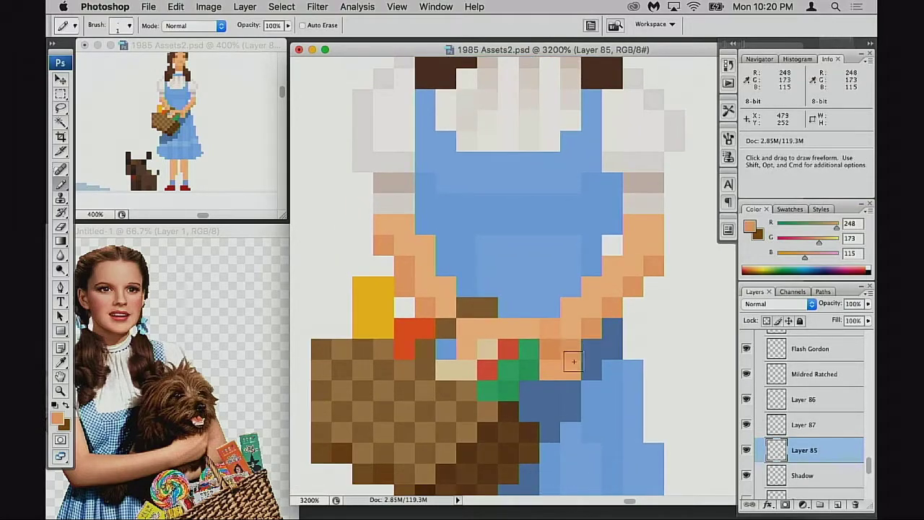
{"action": "left_click_drag", "start_coordinate": [582, 366], "coordinate": [570, 384]}
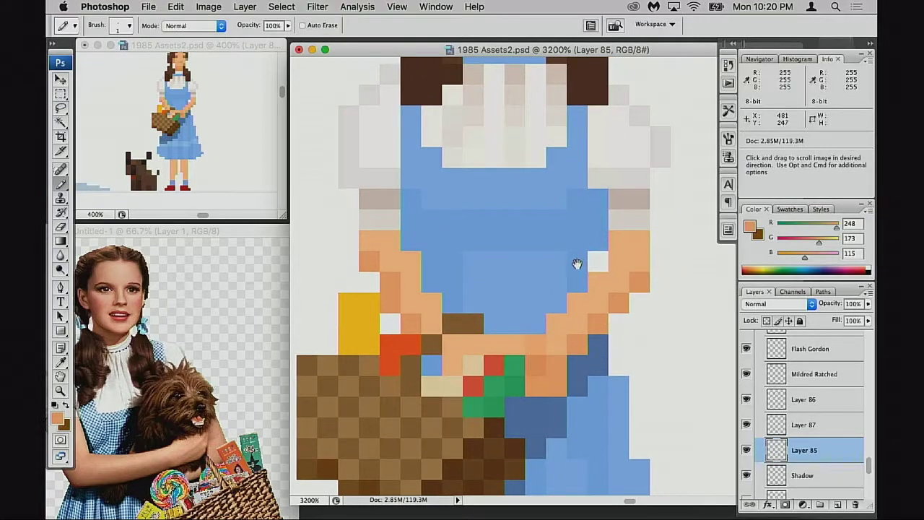
Repaint the hand at the end of the image-right arm in light skin tone (255, 197, 144) with a darker bottom row (244, 164, 103).
{"action": "left_click_drag", "start_coordinate": [606, 333], "coordinate": [604, 359]}
{"action": "left_click_drag", "start_coordinate": [538, 282], "coordinate": [506, 377]}
{"action": "left_click", "coordinate": [503, 144], "text": "alt"}
{"action": "left_click_drag", "start_coordinate": [559, 353], "coordinate": [547, 209]}
{"action": "left_click_drag", "start_coordinate": [513, 355], "coordinate": [505, 360]}
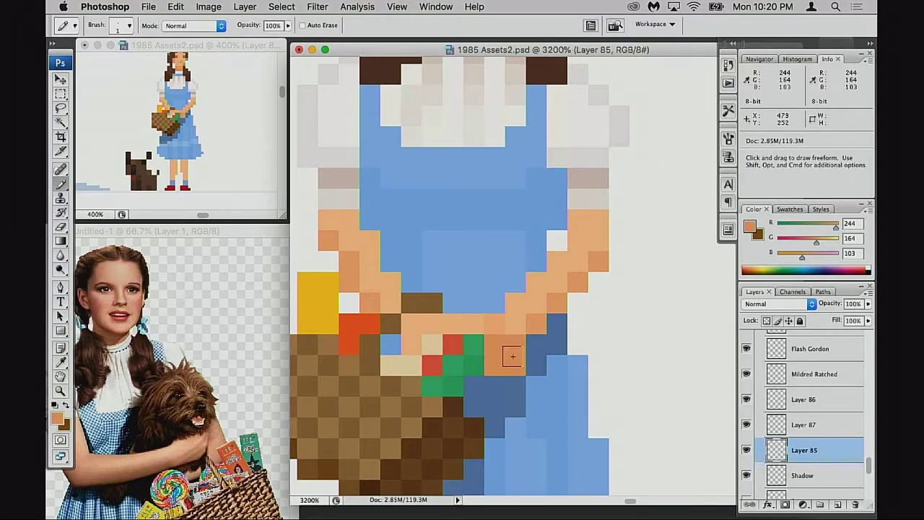
{"action": "left_click", "coordinate": [498, 329], "text": "alt"}
{"action": "left_click_drag", "start_coordinate": [499, 334], "coordinate": [509, 339]}
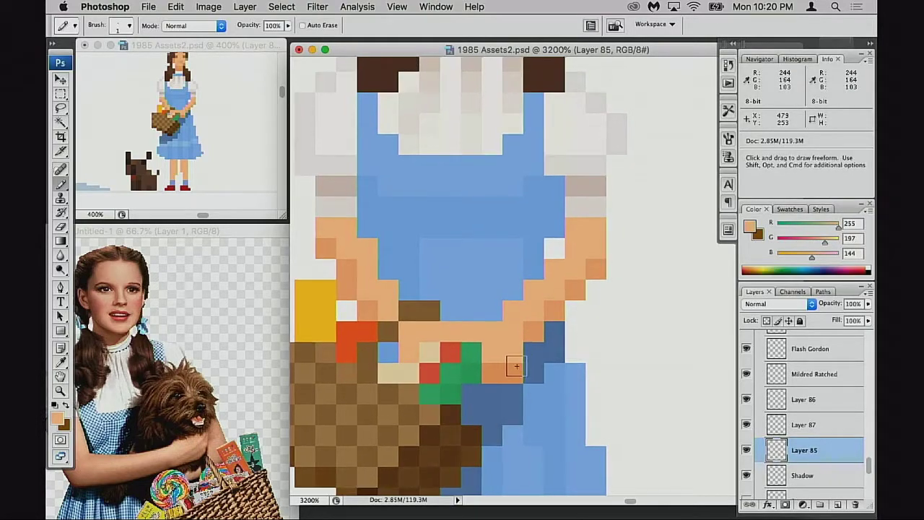
{"action": "scroll", "coordinate": [506, 365], "scroll_direction": "up", "scroll_amount": 2}
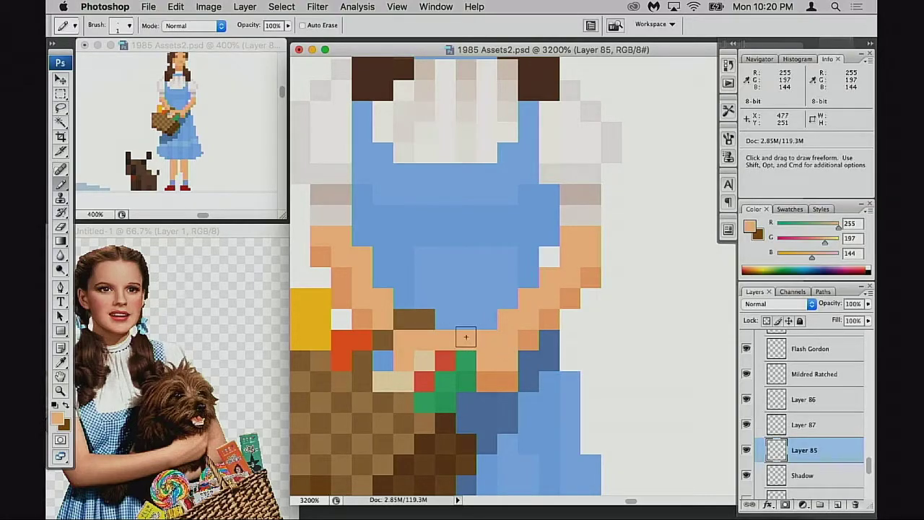
Try a brown basket-handle pixel on the wrist between the two hands.
{"action": "left_click", "coordinate": [428, 322], "text": "alt"}
{"action": "left_click", "coordinate": [451, 337]}
{"action": "key", "text": "ctrl+z"}
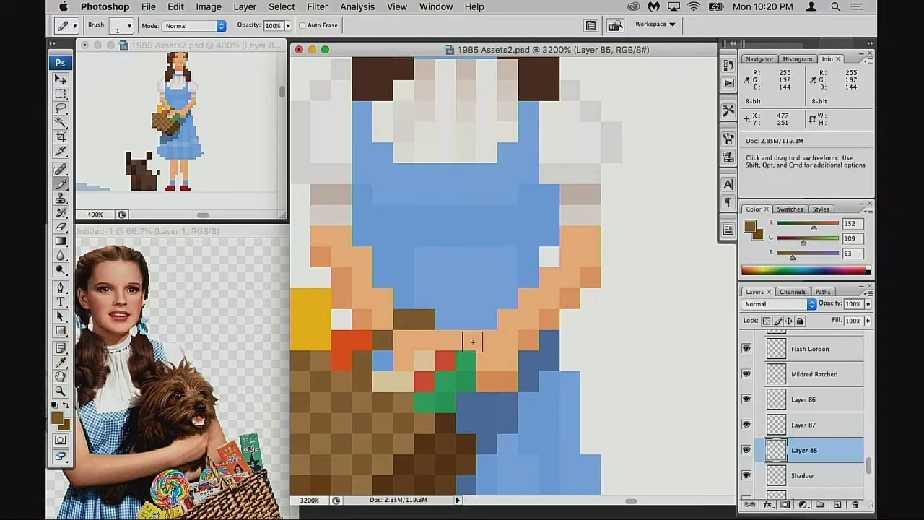
{"action": "key", "text": "e"}
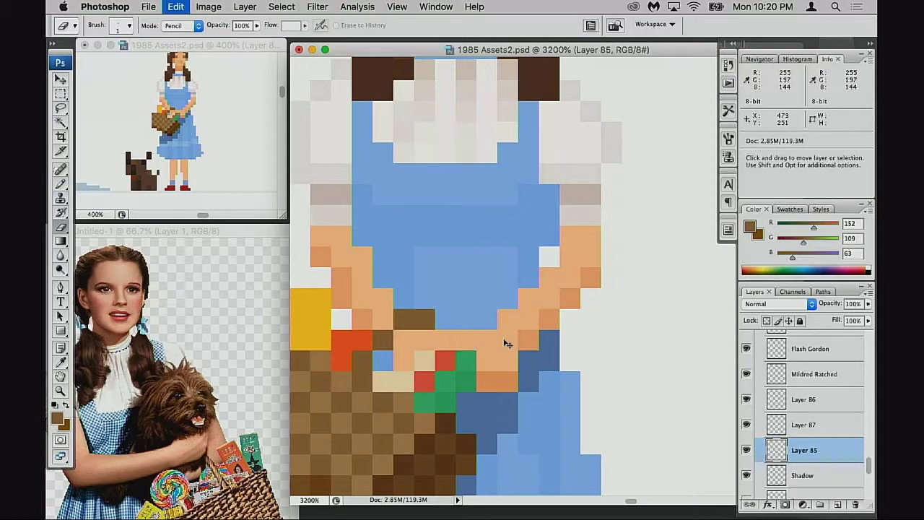
Try separating the two hands with a dress-blue pixel (141, 188, 244) directly above the red basket item.
{"action": "key", "text": "b"}
{"action": "left_click", "coordinate": [474, 316], "text": "alt"}
{"action": "left_click", "coordinate": [454, 339]}
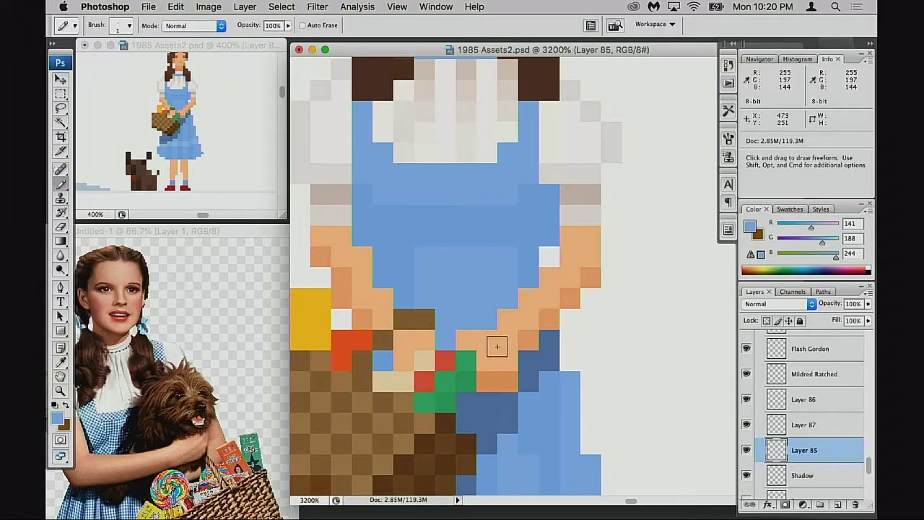
{"action": "key", "text": "e"}
{"action": "left_click", "coordinate": [465, 339]}
{"action": "key", "text": "ctrl+z"}
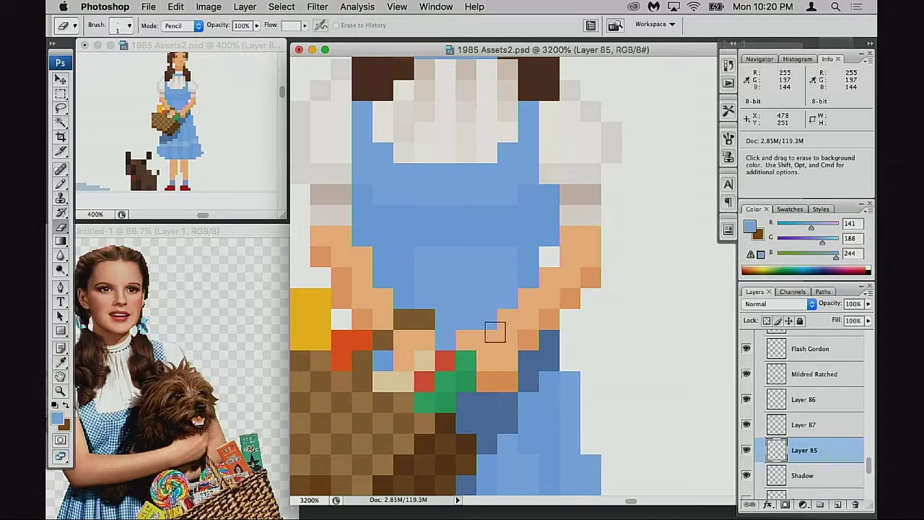
{"action": "key", "text": "b"}
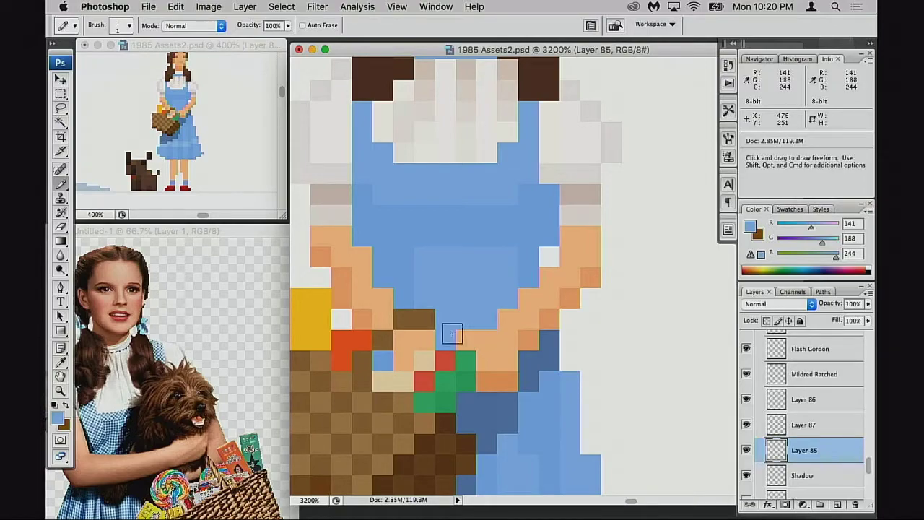
{"action": "key", "text": "ctrl+z"}
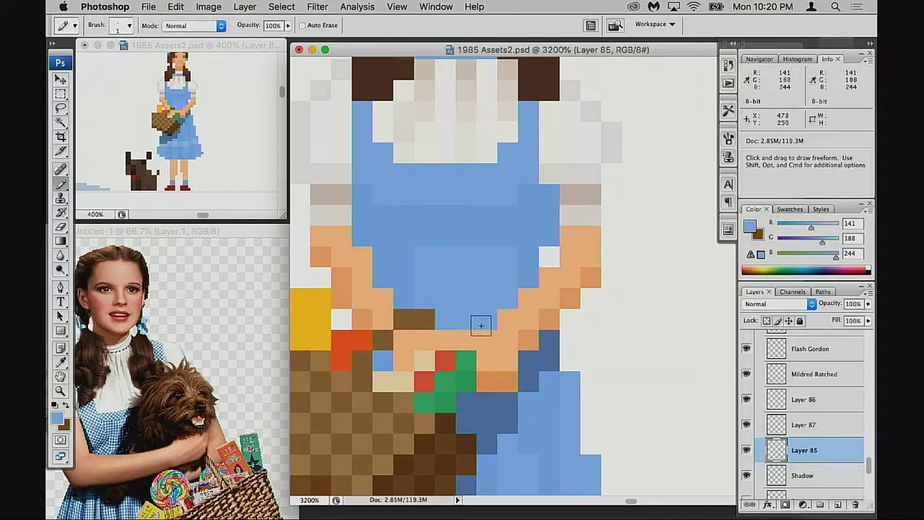
Paint dress-blue pixels between the hands and inside the image-right forearm, and add a skin-tone pixel (248, 173, 115) beside that hand.
{"action": "left_click", "coordinate": [503, 313]}
{"action": "left_click", "coordinate": [472, 336]}
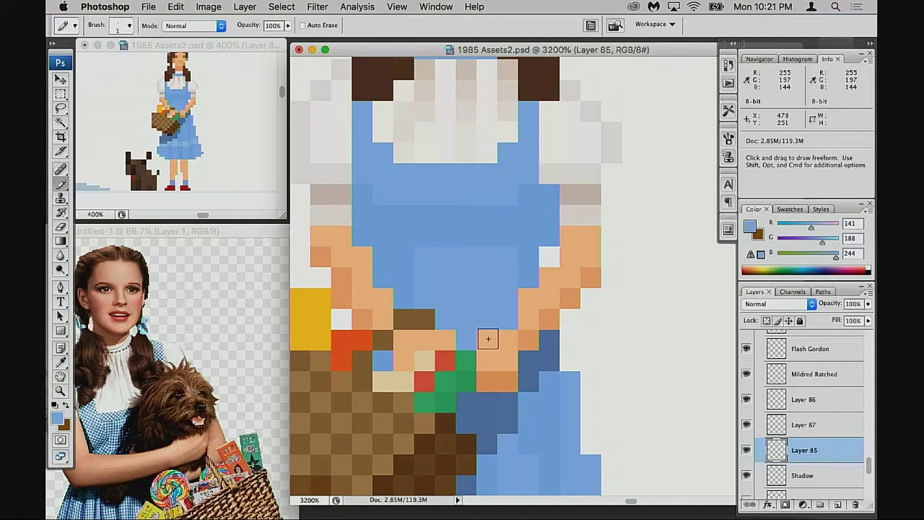
{"action": "left_click", "coordinate": [521, 302]}
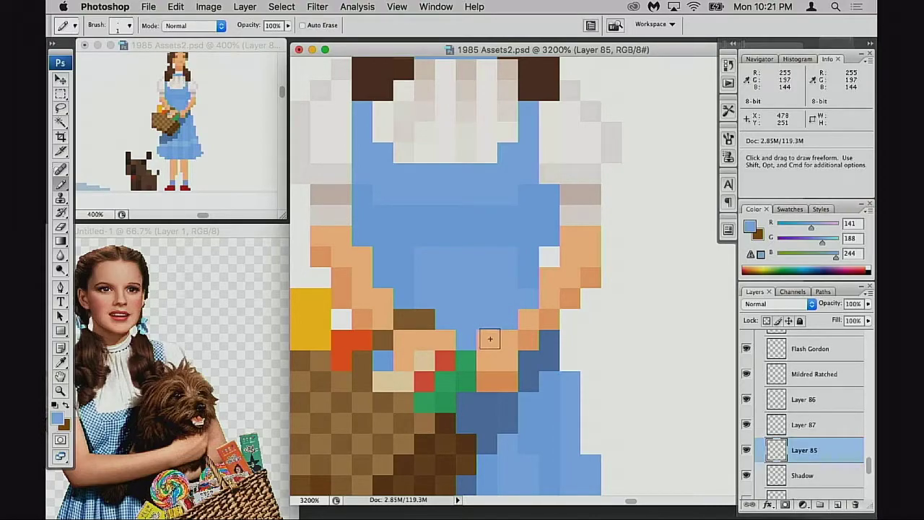
{"action": "left_click", "coordinate": [532, 336], "text": "alt"}
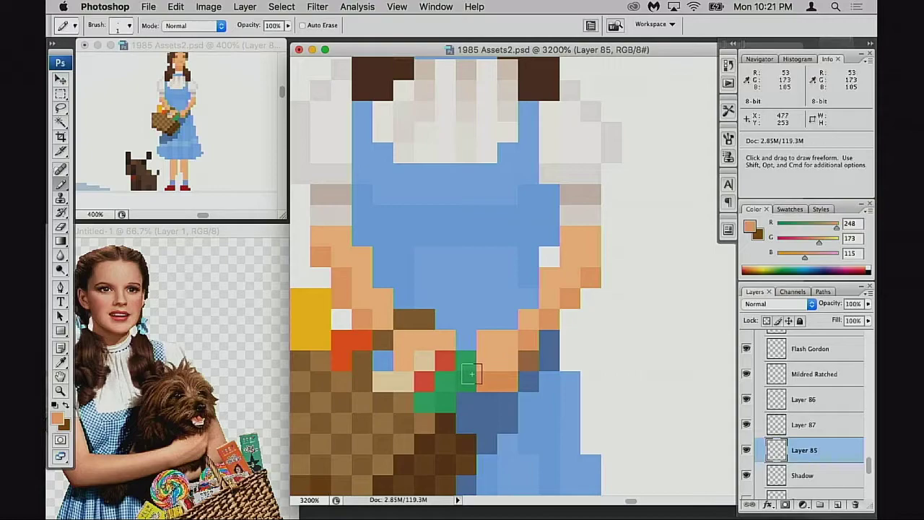
{"action": "left_click", "coordinate": [405, 363], "text": "alt"}
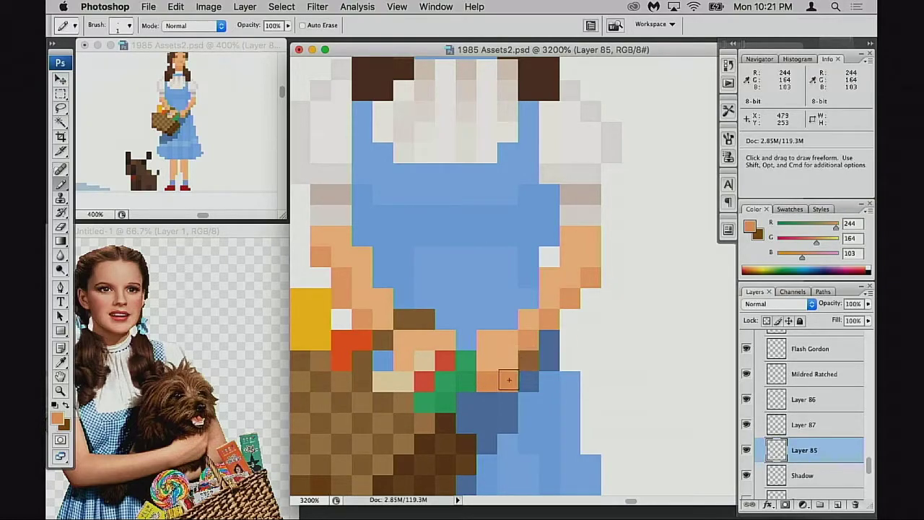
Try erasing the shadow pixels beside the image-right hand on Layer 87.
{"action": "left_click", "coordinate": [762, 431]}
{"action": "key", "text": "e"}
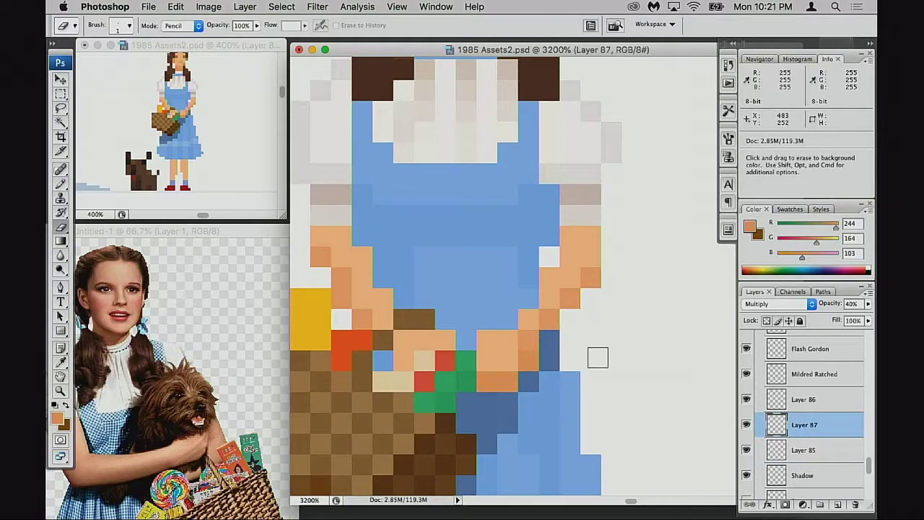
{"action": "left_click", "coordinate": [550, 340]}
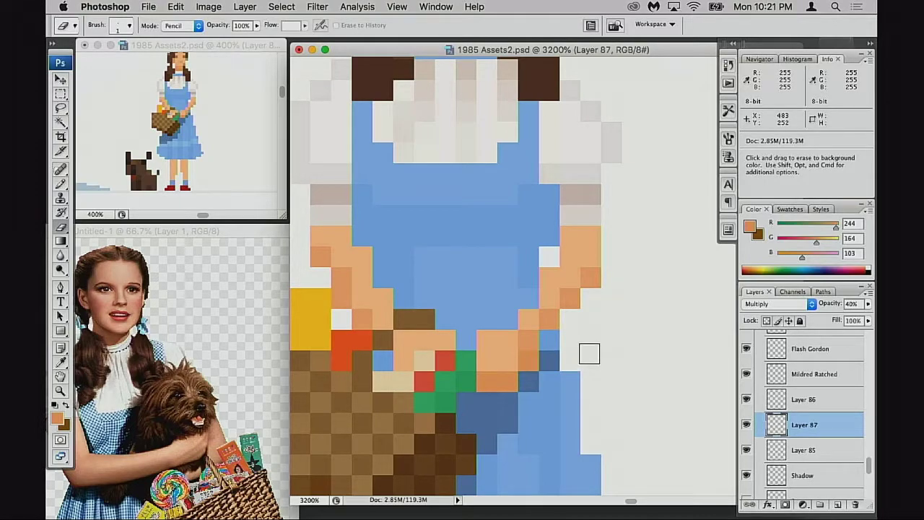
Undo the shadow erasures on Layer 87 and step through the hand's earlier edits, redoing up to the added skin-tone pixel.
{"action": "key", "text": "super+alt+z"}
{"action": "key", "text": "super+alt+z"}
{"action": "key", "text": "super+alt+z"}
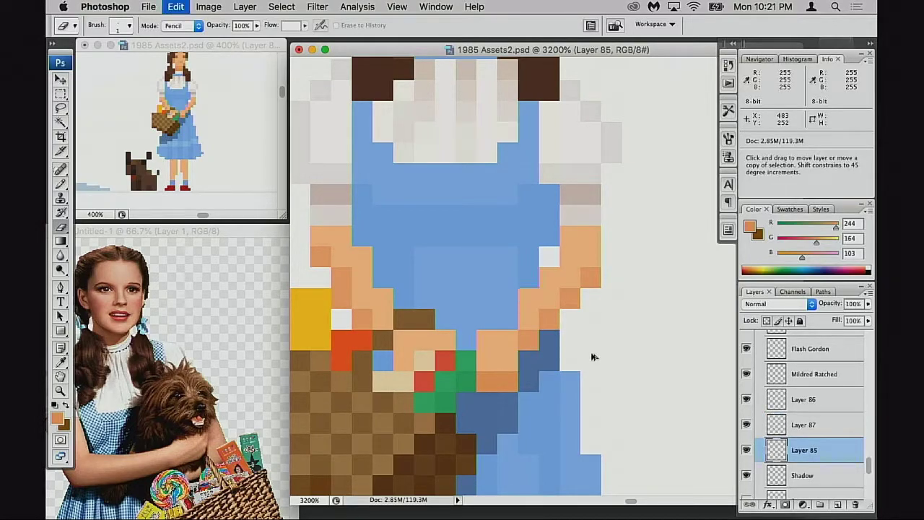
{"action": "key", "text": "super+alt+z"}
{"action": "key", "text": "super+alt+z"}
{"action": "key", "text": "super+alt+z"}
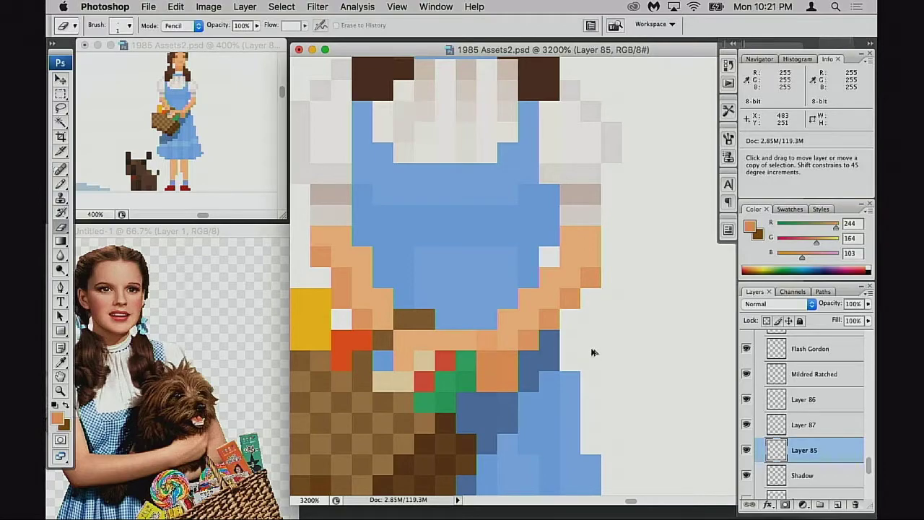
{"action": "key", "text": "shift+super+z"}
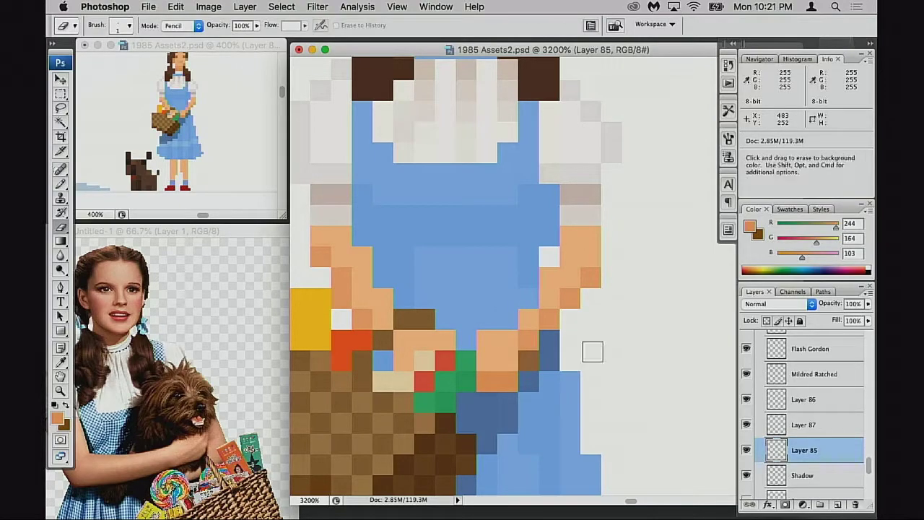
Thicken the outer edge of the image-right forearm with skin-tone pixels and hide the shadow on Layer 87.
{"action": "key", "text": "b"}
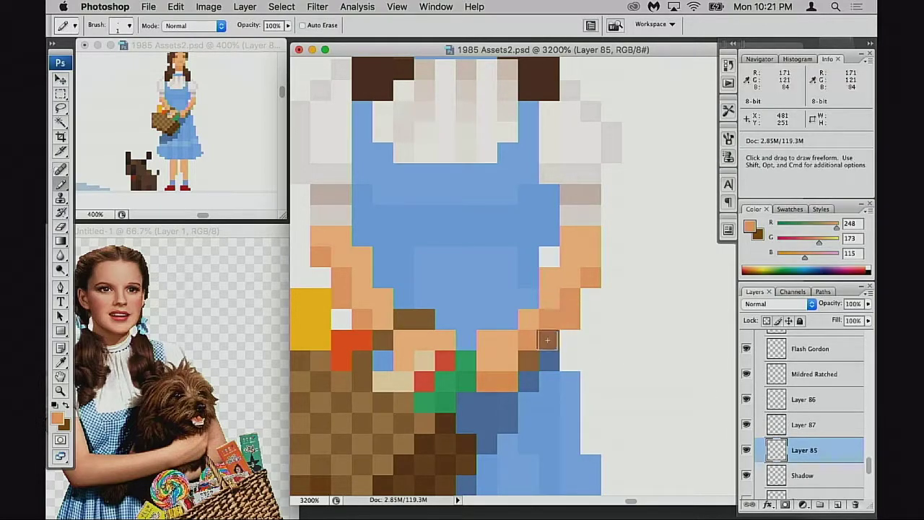
{"action": "left_click", "coordinate": [553, 306], "text": "alt"}
{"action": "left_click", "coordinate": [550, 323], "text": "alt"}
{"action": "left_click", "coordinate": [744, 424]}
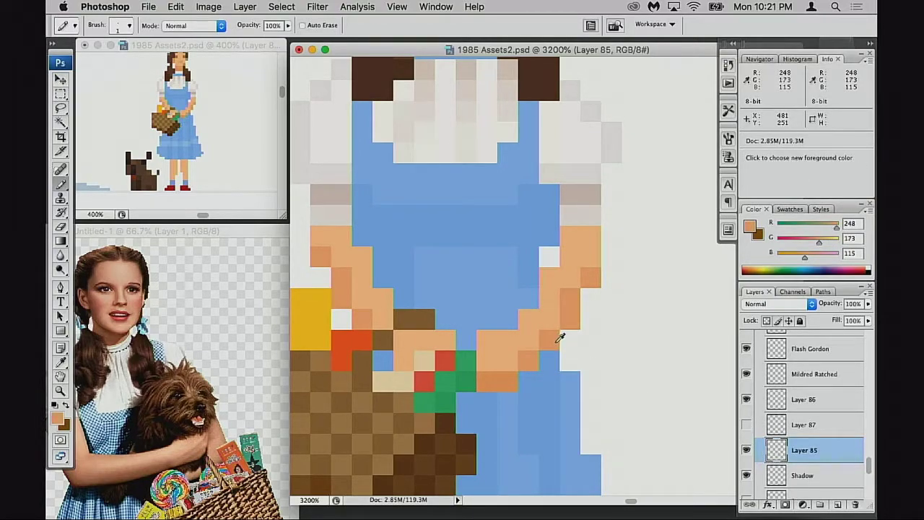
{"action": "left_click", "coordinate": [556, 283], "text": "alt"}
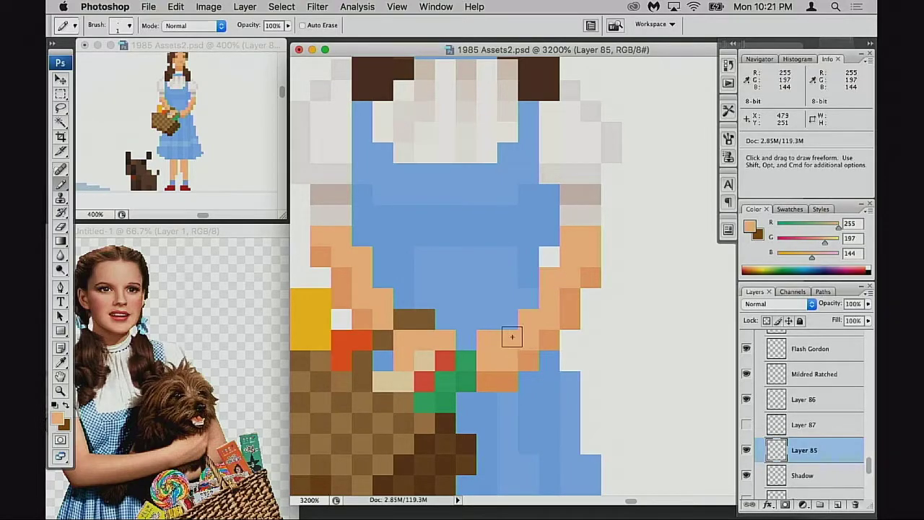
Erase an inner pixel of the image-right forearm and rework its outer edge with light skin tone and a darker elbow pixel.
{"action": "key", "text": "e"}
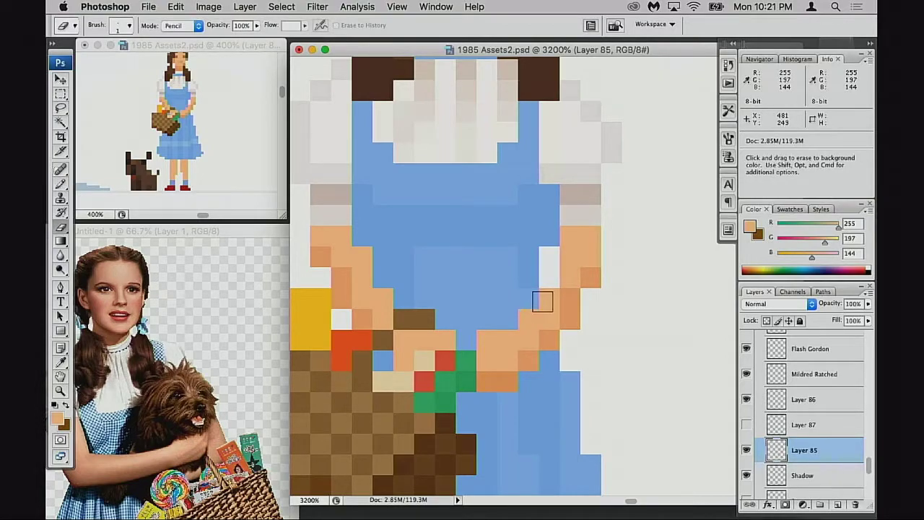
{"action": "key", "text": "b"}
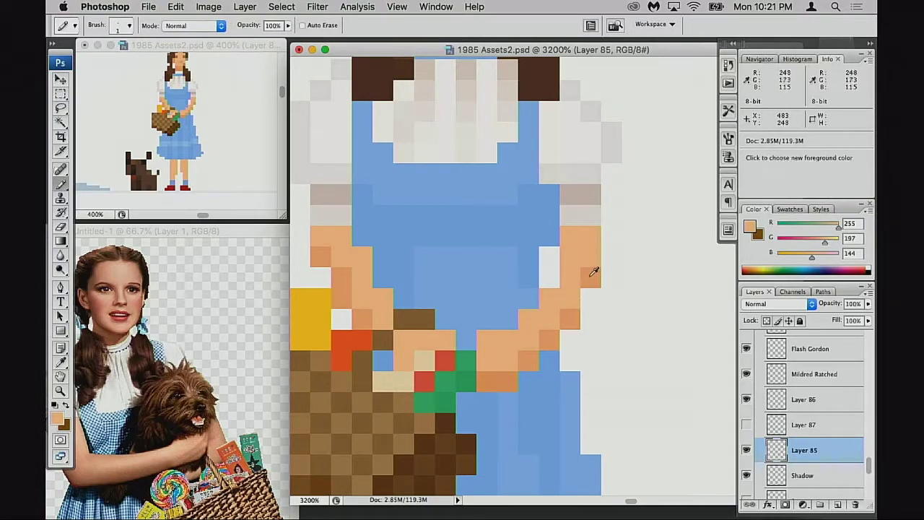
{"action": "left_click", "coordinate": [581, 303], "text": "alt"}
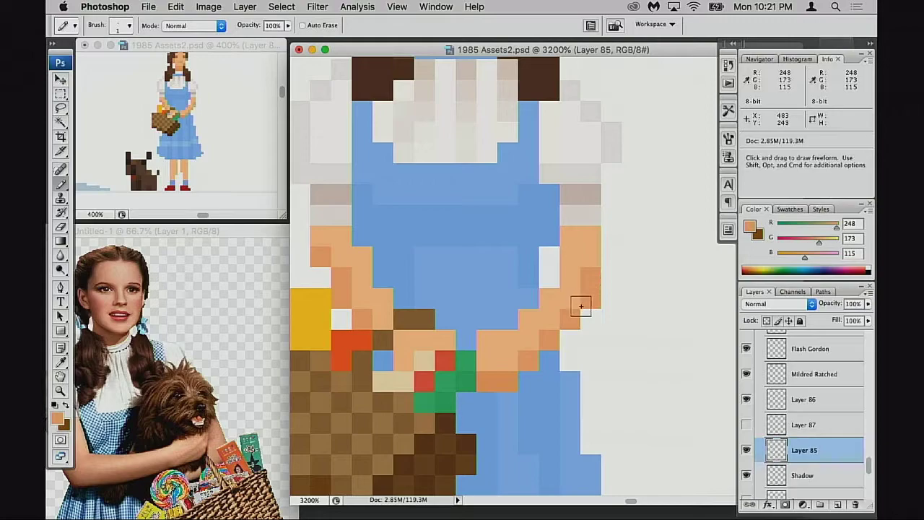
{"action": "left_click", "coordinate": [592, 258], "text": "alt"}
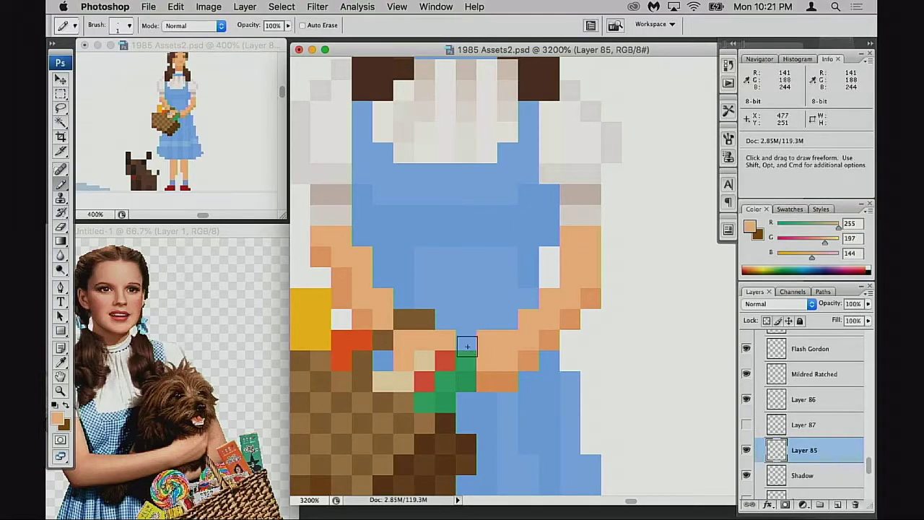
Try extending the red basket item upward over the fingers and the gap between the hands with red pixels (231, 91, 68).
{"action": "left_click", "coordinate": [445, 381], "text": "alt"}
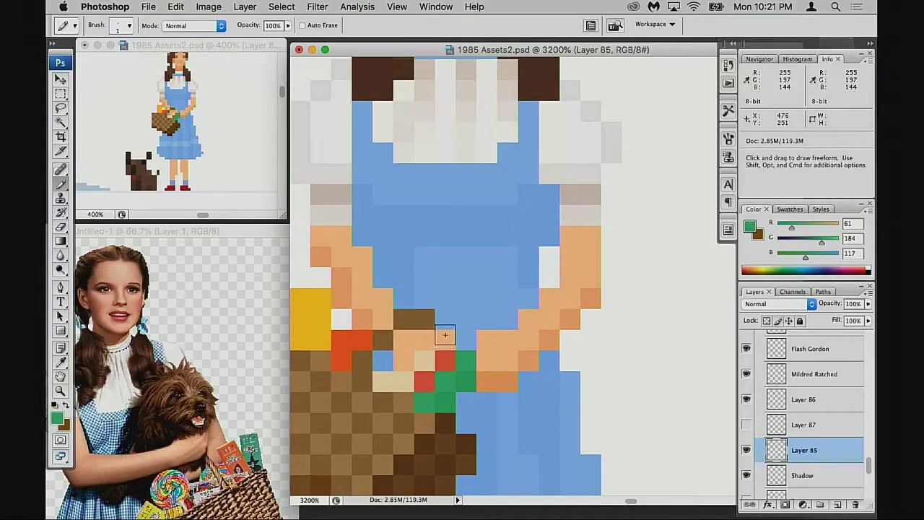
{"action": "left_click", "coordinate": [441, 358], "text": "alt"}
{"action": "left_click", "coordinate": [446, 335]}
{"action": "left_click", "coordinate": [459, 350]}
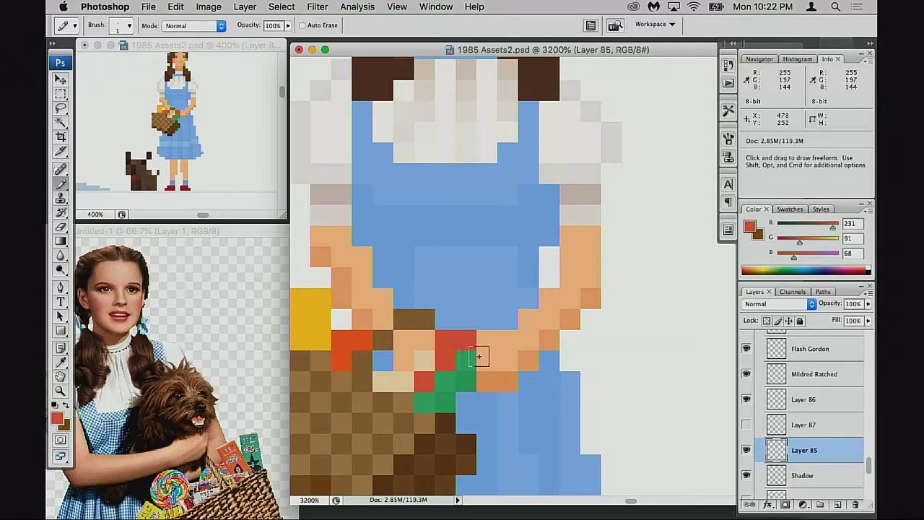
{"action": "left_click", "coordinate": [425, 341]}
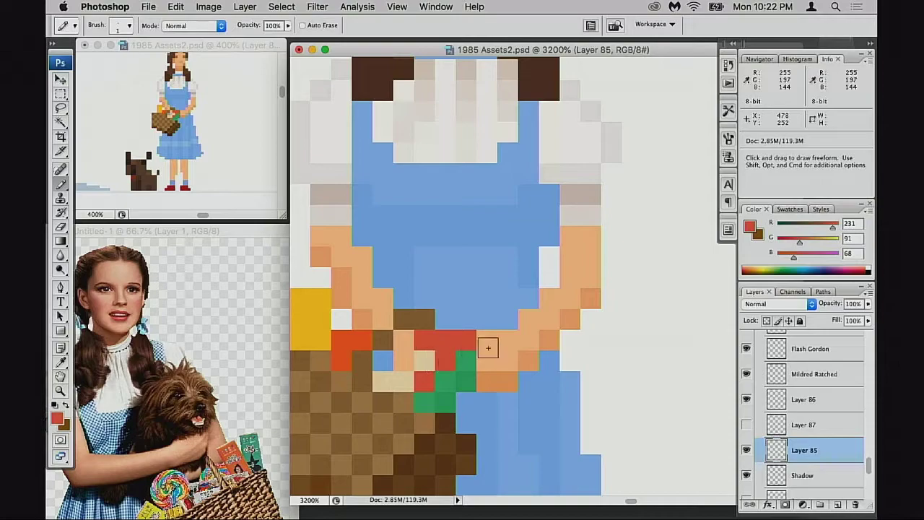
{"action": "key", "text": "super+z"}
{"action": "key", "text": "alt+super+z"}
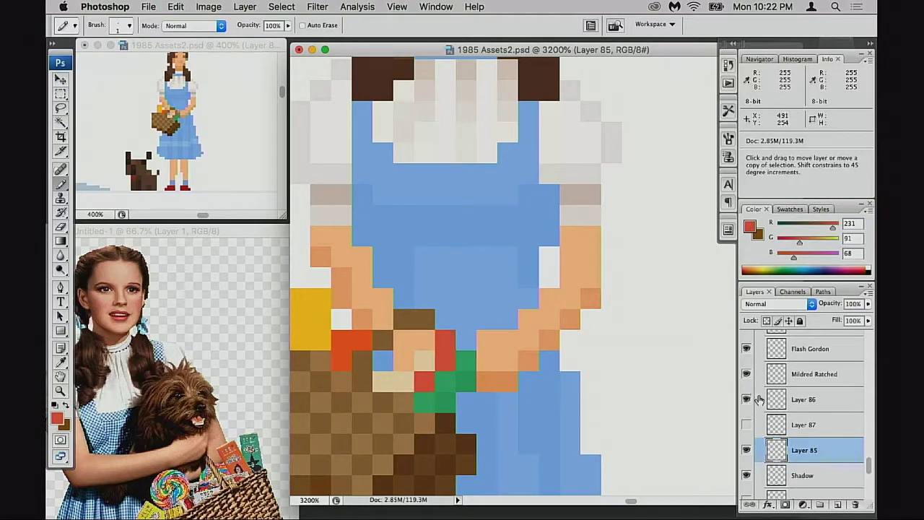
{"action": "key", "text": "alt+super+z"}
Select Layer 86 and toggle its visibility to check what it contains.
{"action": "left_click", "coordinate": [779, 406]}
{"action": "left_click", "coordinate": [746, 400]}
{"action": "left_click", "coordinate": [746, 401]}
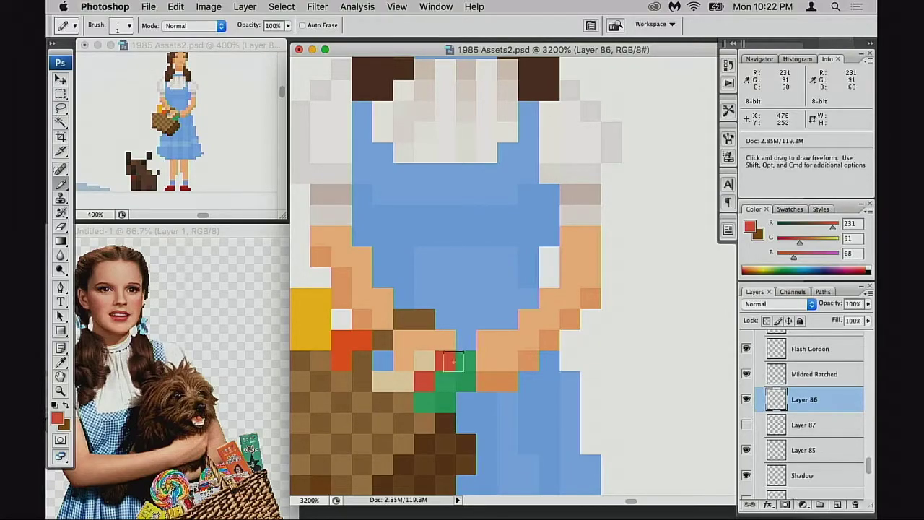
Try painting a red block (231, 91, 68) over the fingers above the basket items.
{"action": "mouse_move", "coordinate": [424, 339]}
{"action": "left_mouse_down"}
{"action": "mouse_move", "coordinate": [424, 361]}
{"action": "mouse_move", "coordinate": [443, 345]}
{"action": "left_mouse_up"}
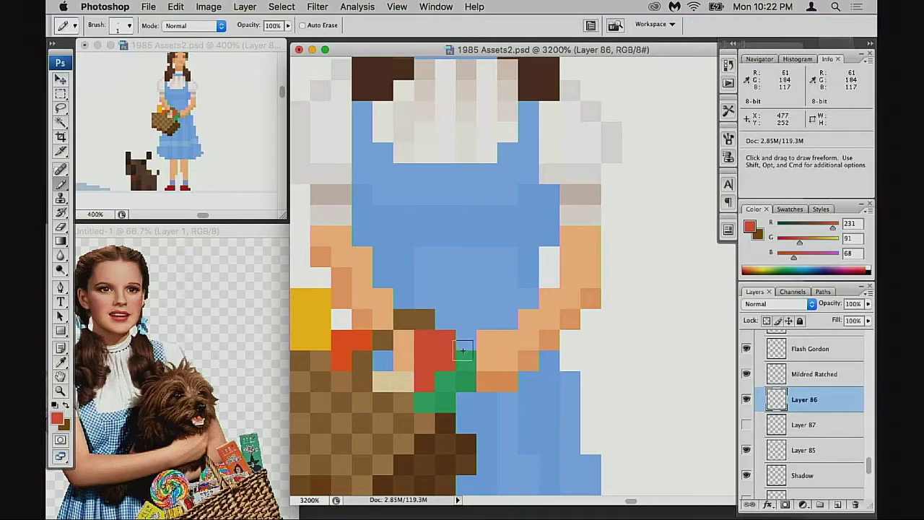
{"action": "key", "text": "super"}
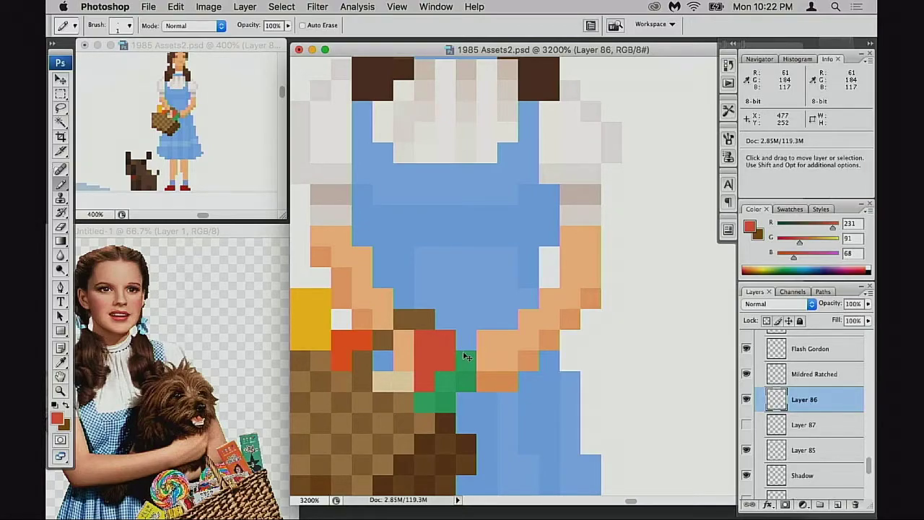
{"action": "key", "text": "super+z"}
Erase the two green basket-item pixels on Layer 86 that cover the end of the image-right hand.
{"action": "left_click_drag", "start_coordinate": [457, 358], "coordinate": [468, 353]}
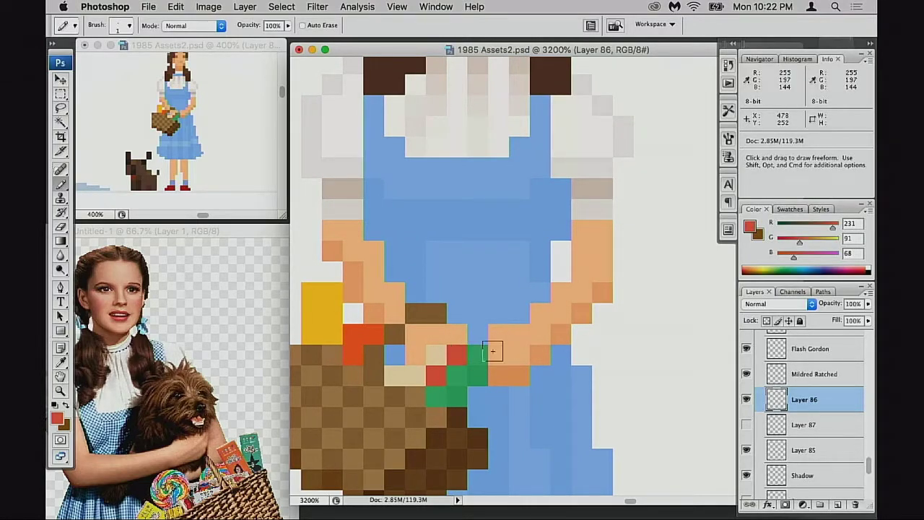
{"action": "key", "text": "e"}
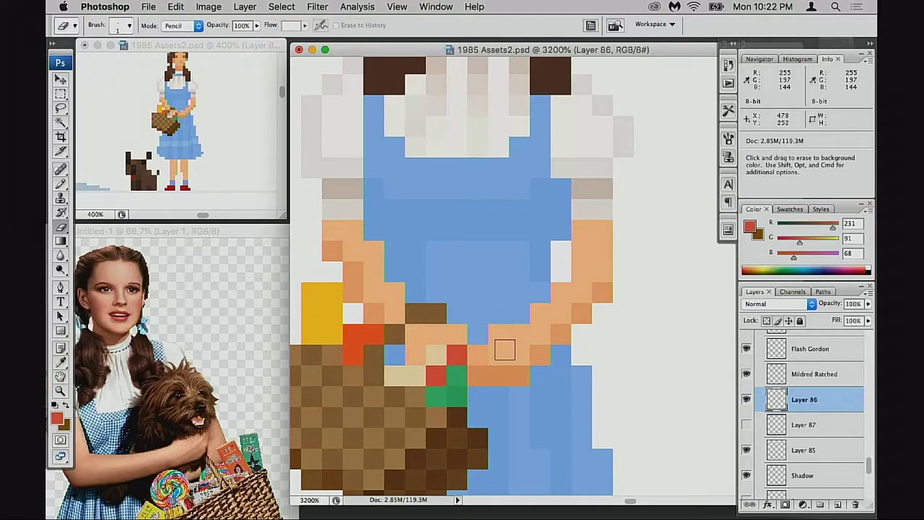
{"action": "key", "text": "b"}
On Layer 85, erase the upper inner pixel of the image-right hand and fill it with dress blue (141, 188, 244).
{"action": "left_click", "coordinate": [489, 357], "text": "alt"}
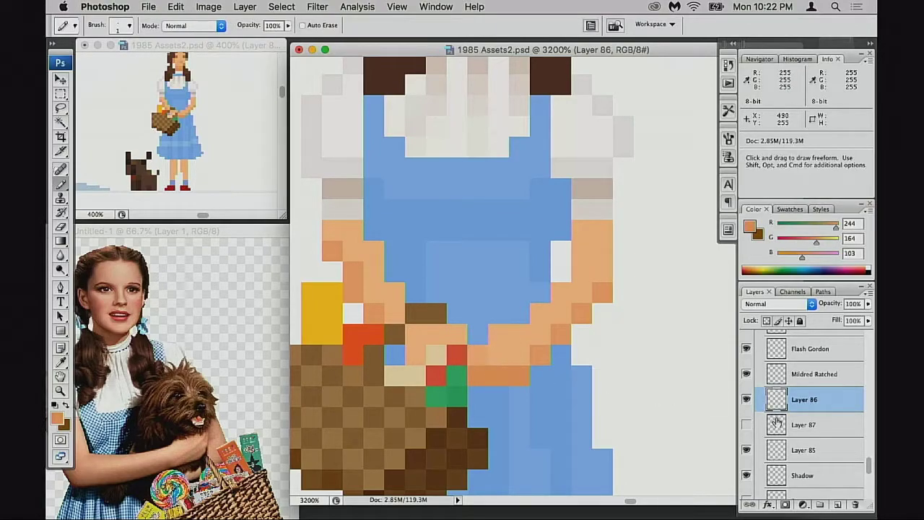
{"action": "left_click", "coordinate": [787, 449]}
{"action": "left_click", "coordinate": [484, 359], "text": "alt"}
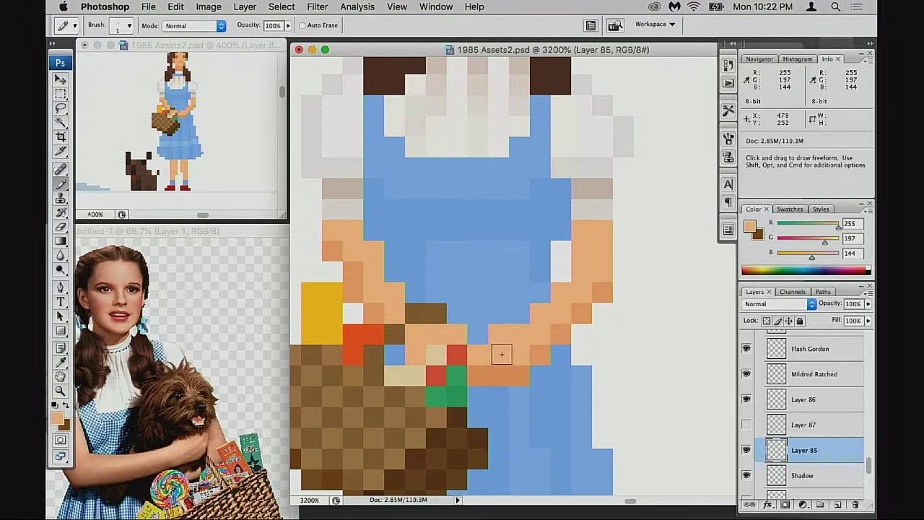
{"action": "key", "text": "e"}
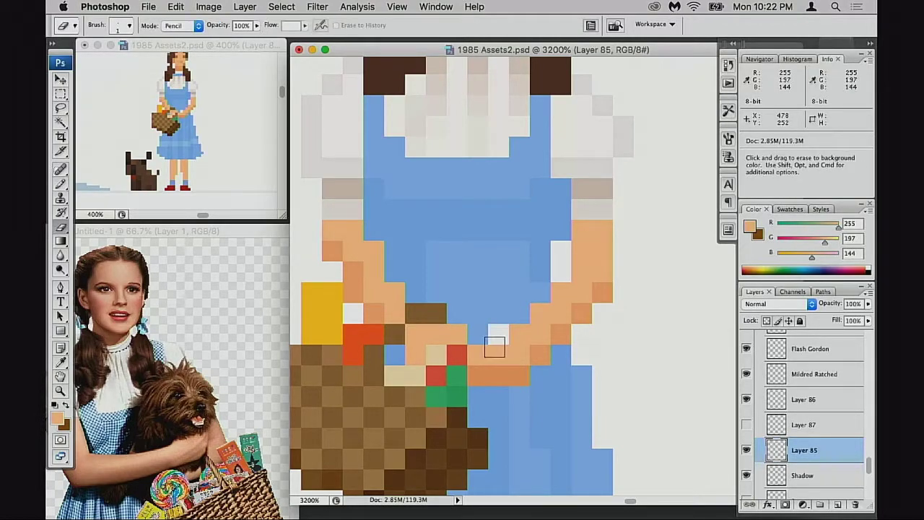
{"action": "key", "text": "b"}
{"action": "left_click", "coordinate": [507, 301], "text": "alt"}
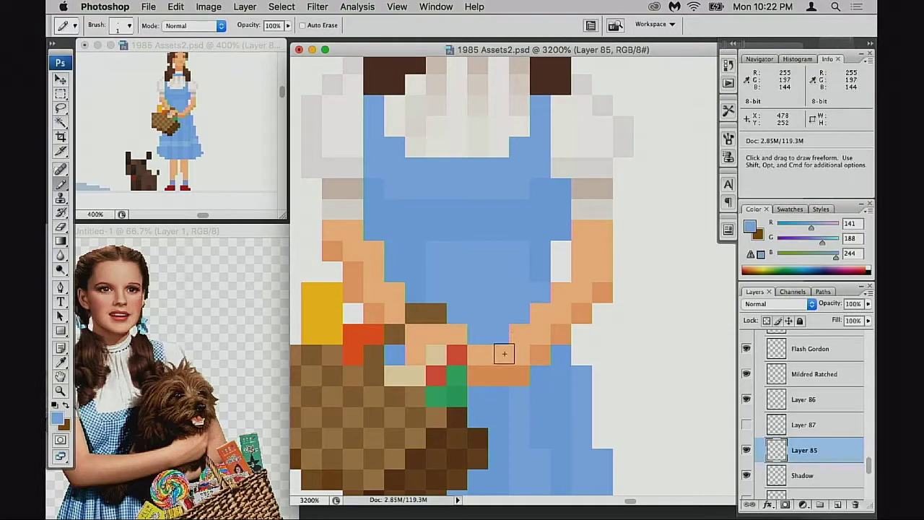
Extend the image-right hand downward with light skin pixels (255, 197, 144) and shade its underside with darker skin (244, 164, 103).
{"action": "left_click", "coordinate": [503, 353], "text": "alt"}
{"action": "mouse_move", "coordinate": [498, 364]}
{"action": "left_mouse_down"}
{"action": "mouse_move", "coordinate": [508, 388]}
{"action": "mouse_move", "coordinate": [477, 394]}
{"action": "left_mouse_up"}
{"action": "left_click", "coordinate": [514, 377], "text": "alt"}
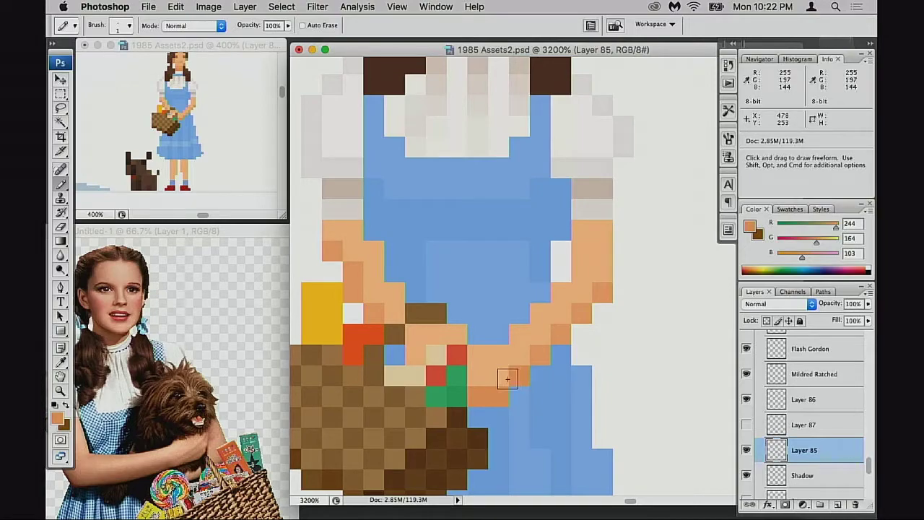
Try shading the gap between the two hands with darker skin pixels (244, 164, 103).
{"action": "left_click", "coordinate": [477, 333]}
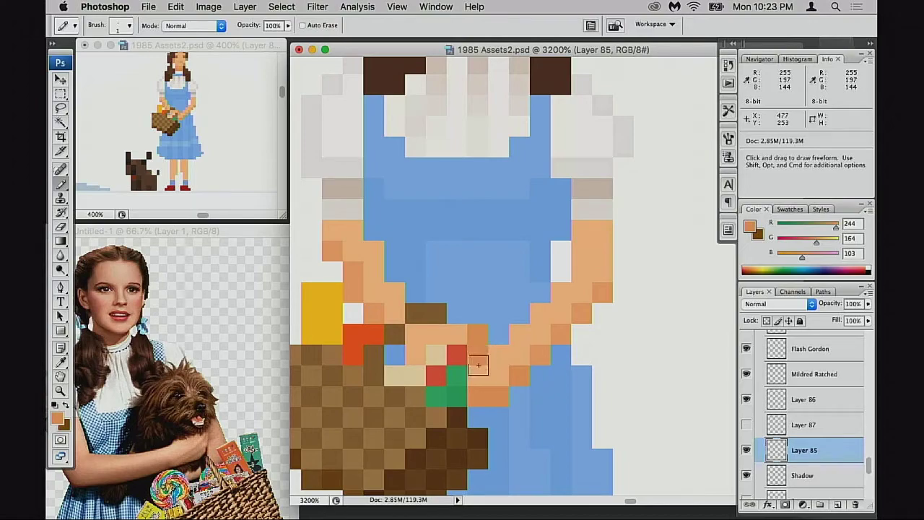
{"action": "key", "text": "super+z"}
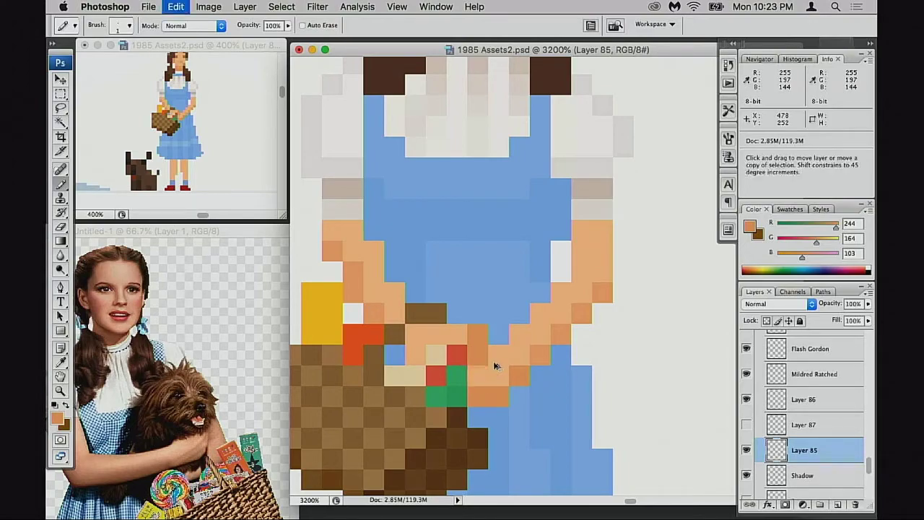
{"action": "key", "text": "super+z"}
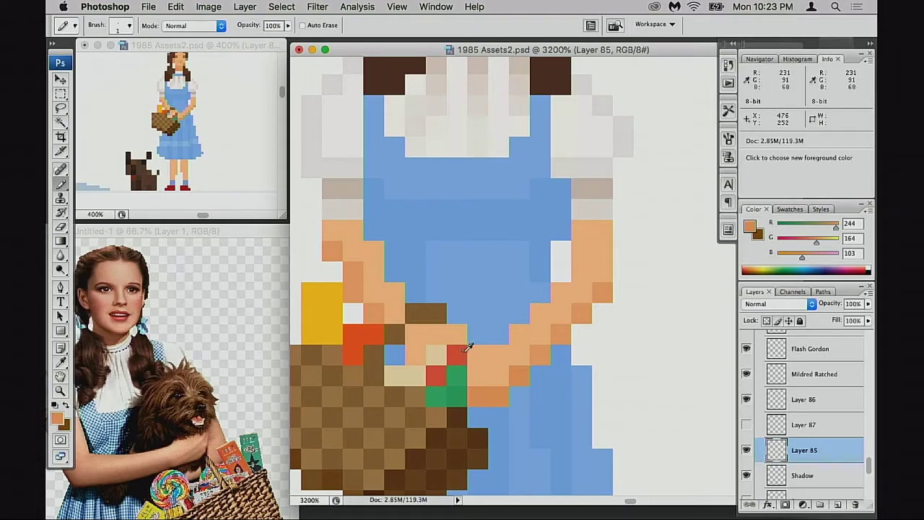
{"action": "left_click_drag", "start_coordinate": [424, 312], "coordinate": [431, 326]}
{"action": "left_click", "coordinate": [376, 268], "text": "alt"}
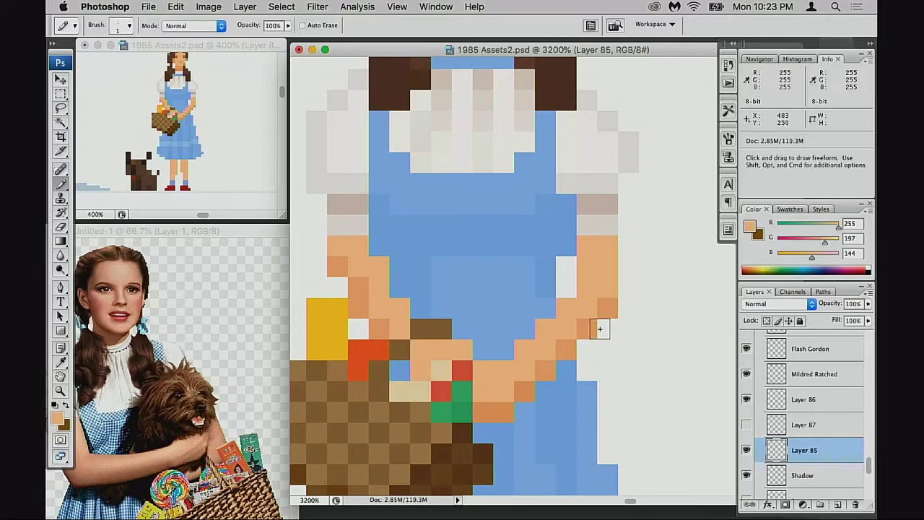
Try enlarging the red basket item on Layer 85 with red pixels (231, 91, 68) over the fingertips and between the hands.
{"action": "scroll", "coordinate": [530, 368], "scroll_direction": "left", "scroll_amount": 3}
{"action": "scroll", "coordinate": [530, 368], "scroll_direction": "down", "scroll_amount": 2}
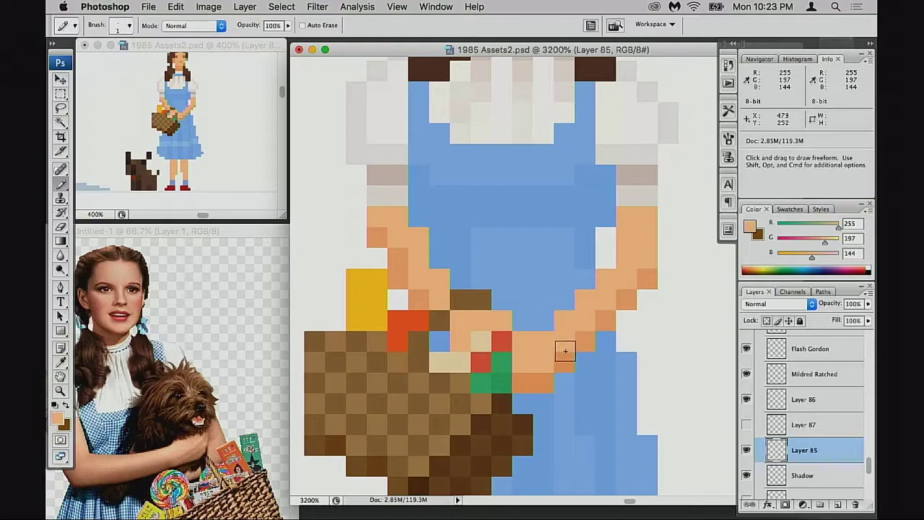
{"action": "left_click", "coordinate": [501, 338], "text": "alt"}
{"action": "left_click", "coordinate": [521, 321]}
{"action": "left_click", "coordinate": [503, 327]}
{"action": "left_click", "coordinate": [514, 344]}
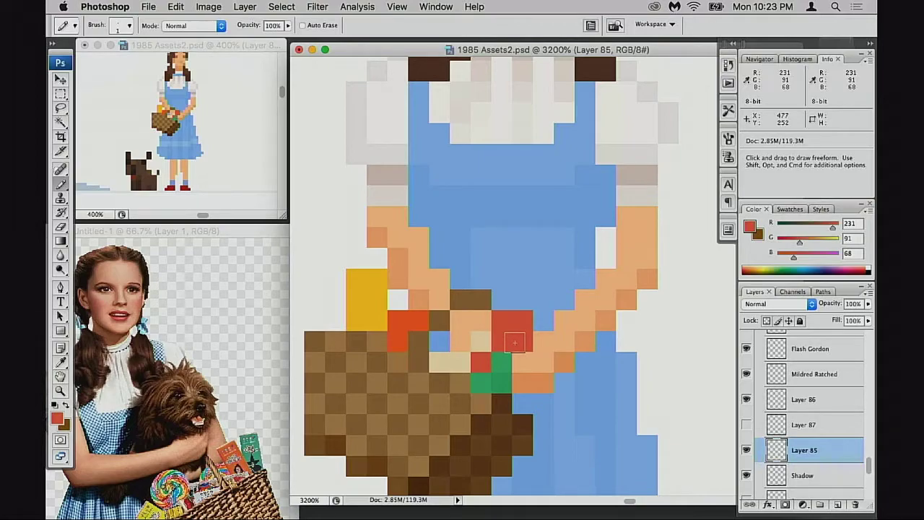
{"action": "left_click_drag", "start_coordinate": [501, 359], "coordinate": [526, 333]}
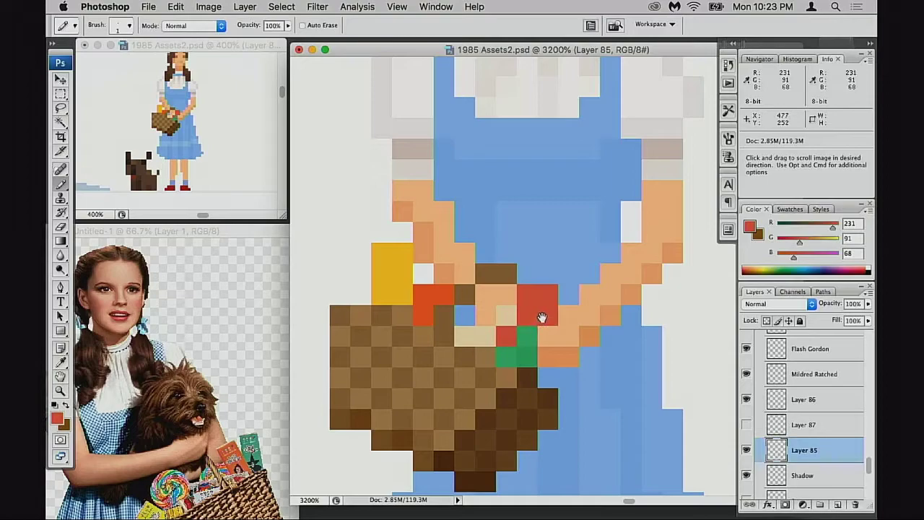
{"action": "scroll", "coordinate": [570, 339], "scroll_direction": "down", "scroll_amount": 3}
{"action": "scroll", "coordinate": [571, 340], "scroll_direction": "right", "scroll_amount": 3}
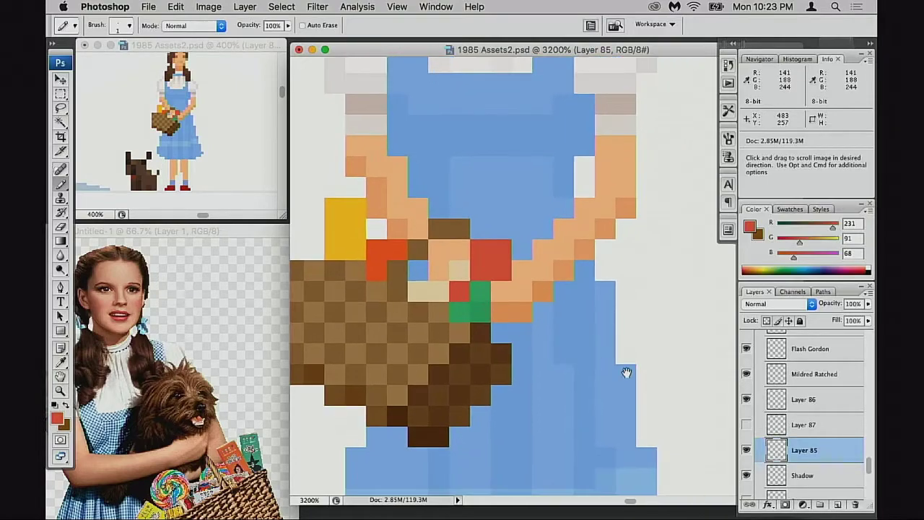
Toggle Layer 86's visibility to check its contents, and undo the red pixels painted on Layer 85.
{"action": "left_click", "coordinate": [747, 450]}
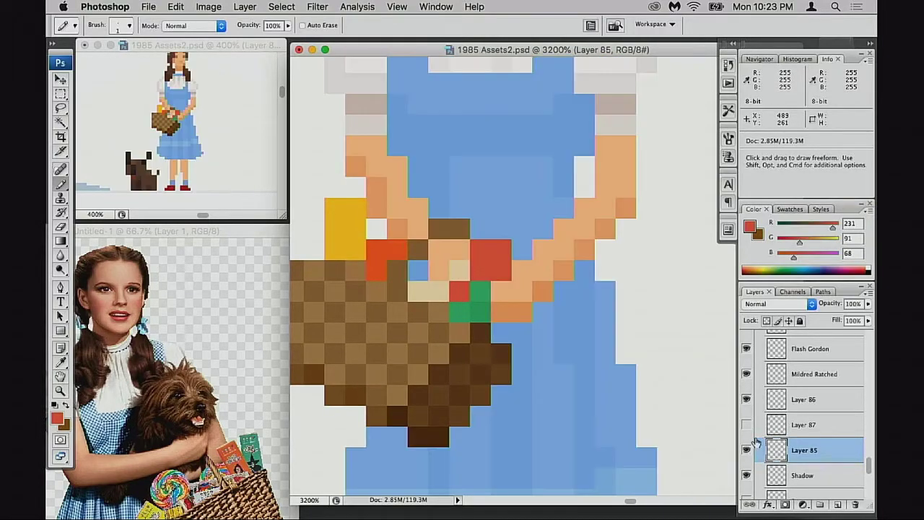
{"action": "left_click", "coordinate": [753, 399]}
{"action": "left_click", "coordinate": [747, 401]}
{"action": "left_click", "coordinate": [746, 401]}
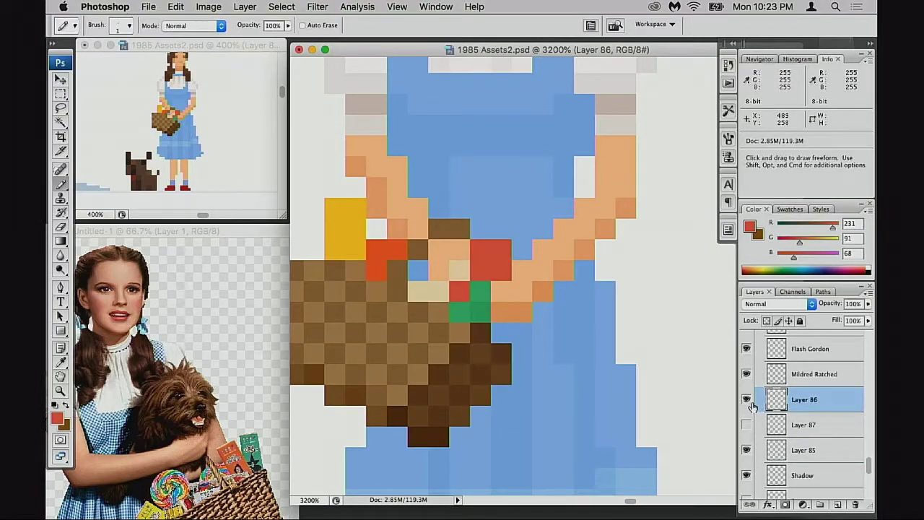
{"action": "key", "text": "super+alt+z"}
{"action": "key", "text": "super+alt+z"}
{"action": "key", "text": "super+alt+z"}
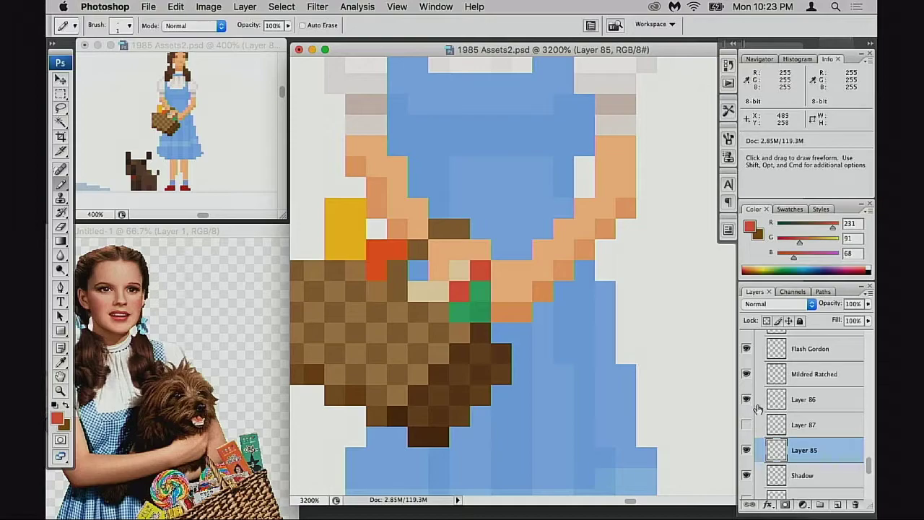
Select Layer 86 and enlarge the red basket item into a two-by-two-pixel block (231, 91, 68) between the hands.
{"action": "left_click", "coordinate": [748, 403]}
{"action": "left_click", "coordinate": [747, 402]}
{"action": "left_click", "coordinate": [755, 401]}
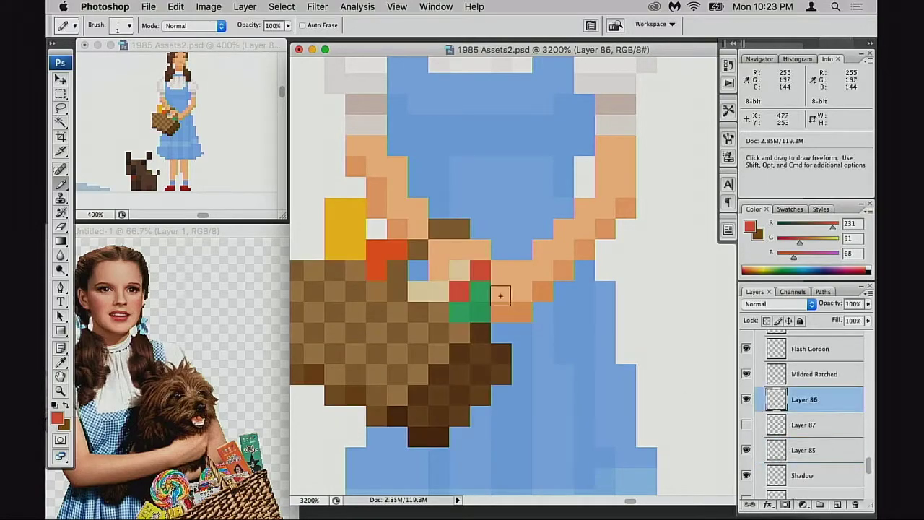
{"action": "left_click", "coordinate": [499, 254]}
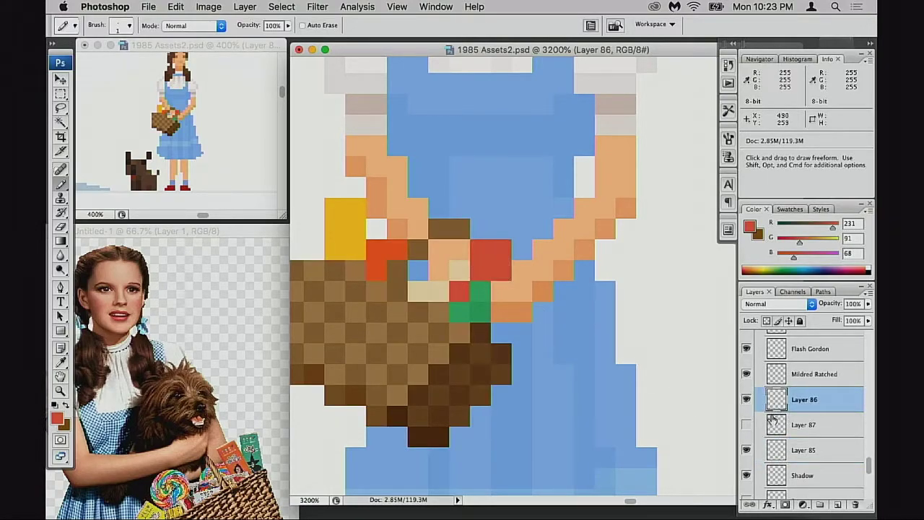
Toggle the visibility of Layer 86 and Layer 85 to check which parts each one contains.
{"action": "left_click", "coordinate": [745, 401]}
{"action": "left_click", "coordinate": [746, 402]}
{"action": "left_click", "coordinate": [747, 402]}
{"action": "left_click", "coordinate": [746, 401]}
{"action": "left_click", "coordinate": [744, 450]}
{"action": "left_click", "coordinate": [745, 450]}
Show and select the shadow on Layer 87, and erase its pixels that fall on the image-right forearm and hand.
{"action": "left_click", "coordinate": [747, 426]}
{"action": "left_click", "coordinate": [754, 426]}
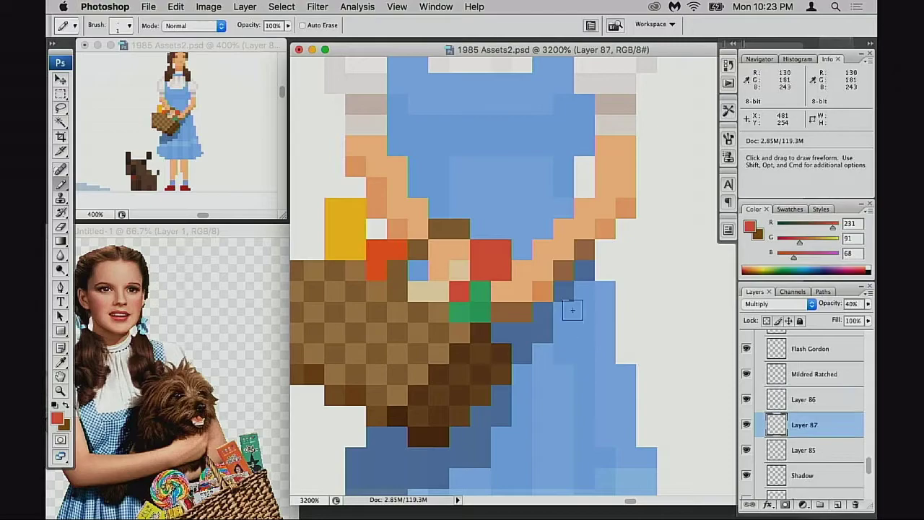
{"action": "left_click", "coordinate": [746, 426]}
{"action": "left_click", "coordinate": [746, 426]}
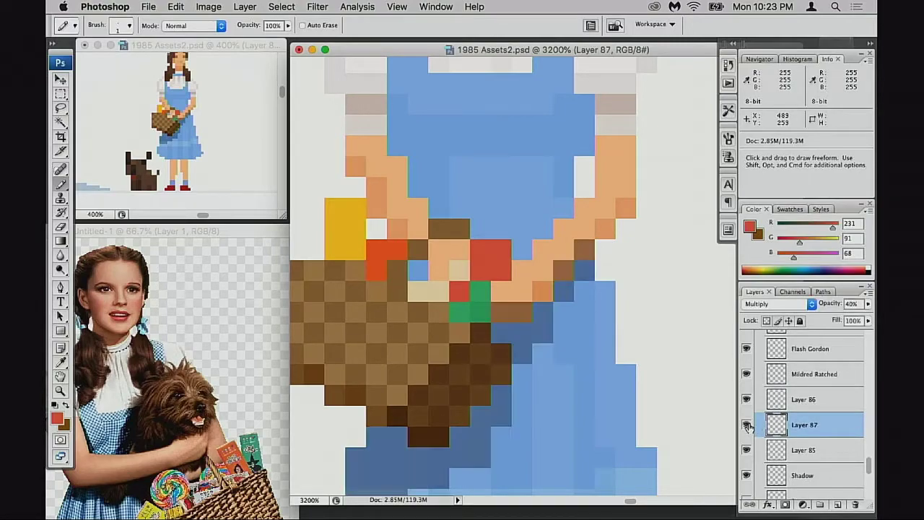
{"action": "key", "text": "e"}
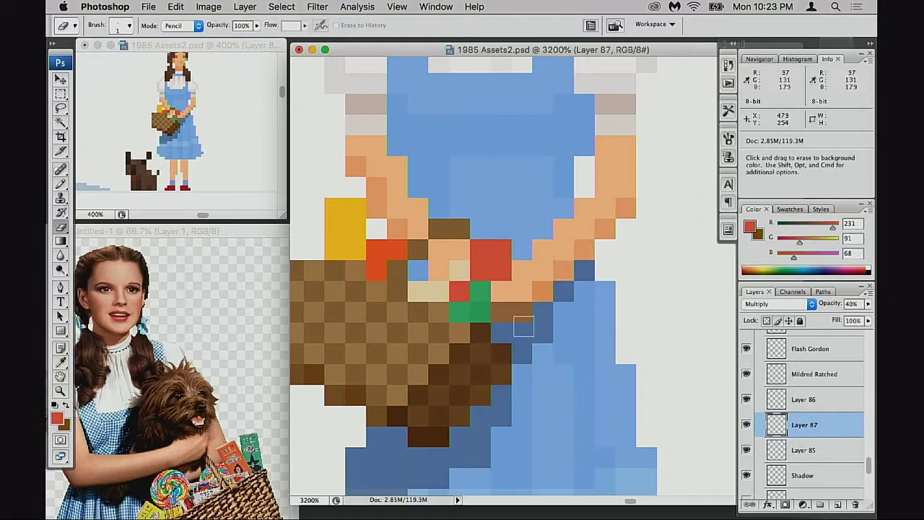
{"action": "left_click_drag", "start_coordinate": [530, 361], "coordinate": [555, 359]}
Save the document and review the whole Dorothy figure at a smaller scale.
{"action": "left_click", "coordinate": [551, 346], "text": "alt"}
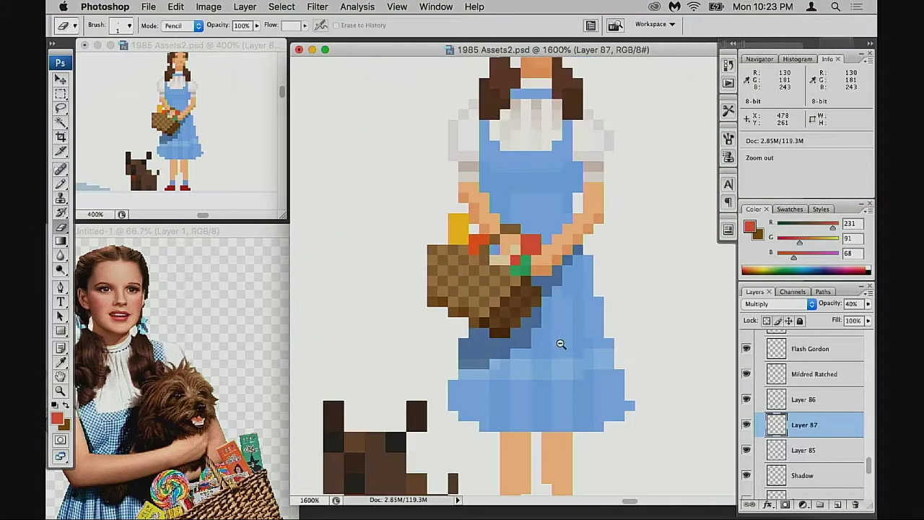
{"action": "left_click", "coordinate": [559, 345], "text": "alt"}
{"action": "left_click", "coordinate": [558, 342], "text": "alt"}
{"action": "left_click", "coordinate": [549, 347], "text": "alt"}
{"action": "key", "text": "super+s"}
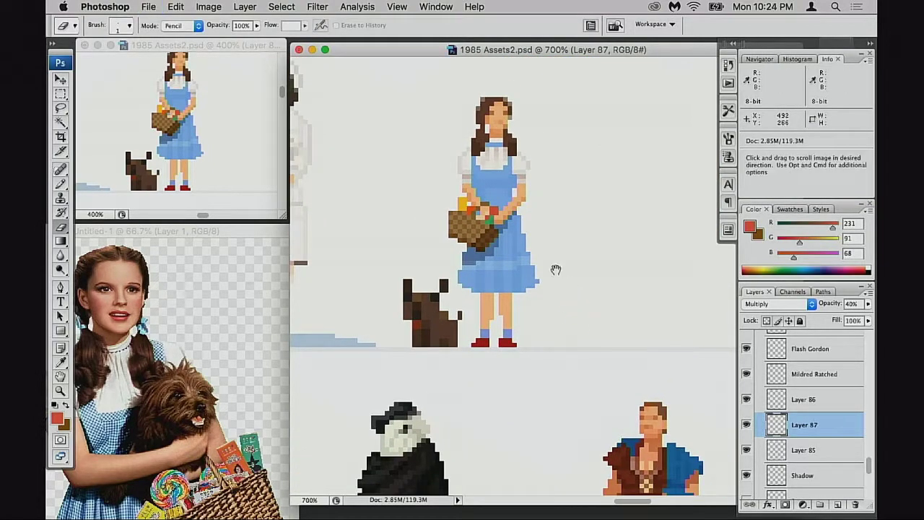
{"action": "scroll", "coordinate": [565, 282], "scroll_direction": "up", "scroll_amount": 3}
{"action": "scroll", "coordinate": [557, 299], "scroll_direction": "up", "scroll_amount": 1}
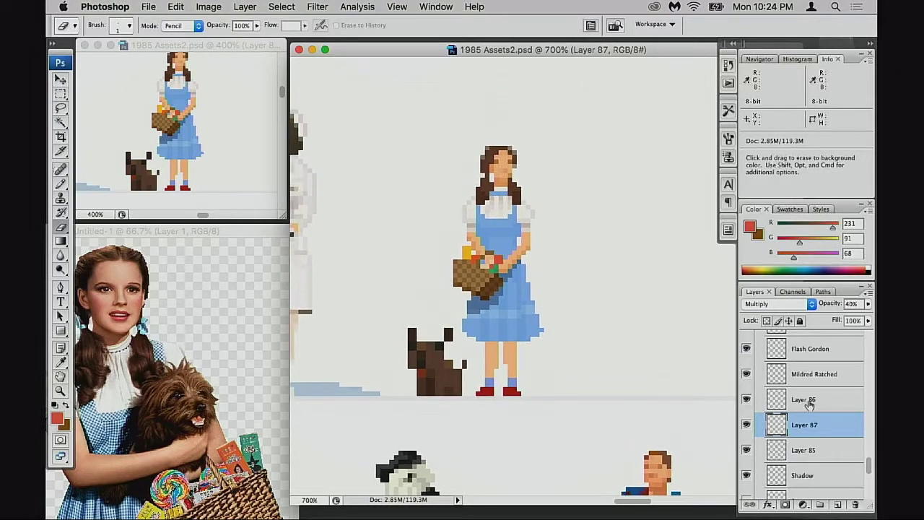
Paint a one-pixel-high shadow line across the dress waist on Layer 87 using the dress blue (130, 181, 243).
{"action": "left_click_drag", "start_coordinate": [484, 283], "coordinate": [521, 315]}
{"action": "left_click", "coordinate": [514, 280], "text": "super"}
{"action": "left_click", "coordinate": [527, 299], "text": "super"}
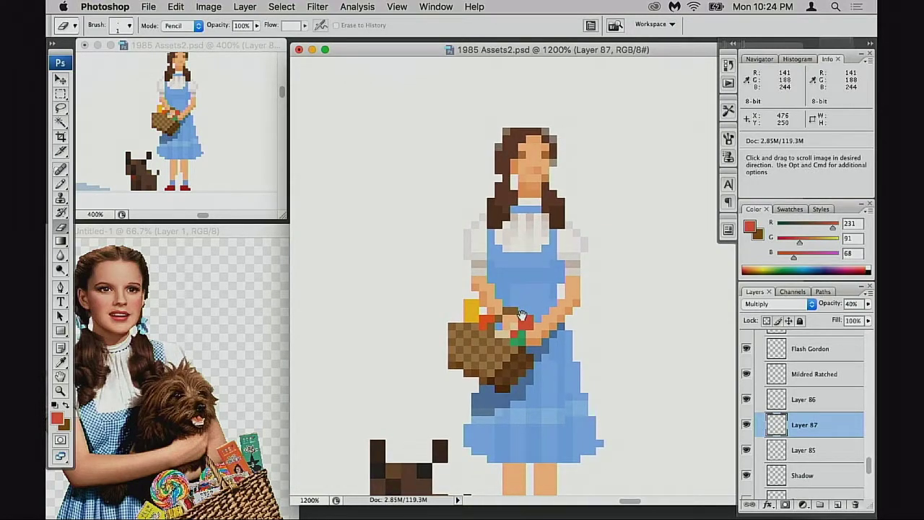
{"action": "left_click_drag", "start_coordinate": [521, 315], "coordinate": [510, 318]}
{"action": "key", "text": "b"}
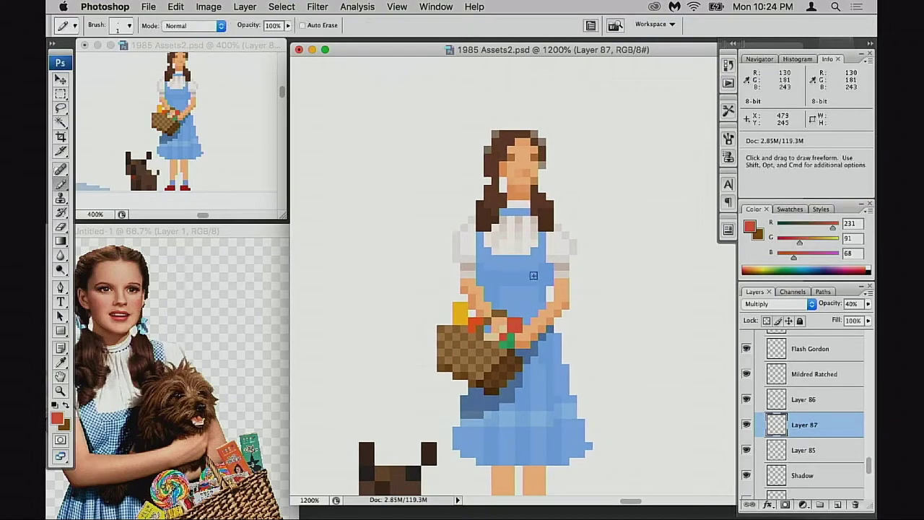
{"action": "left_click", "coordinate": [511, 292], "text": "alt"}
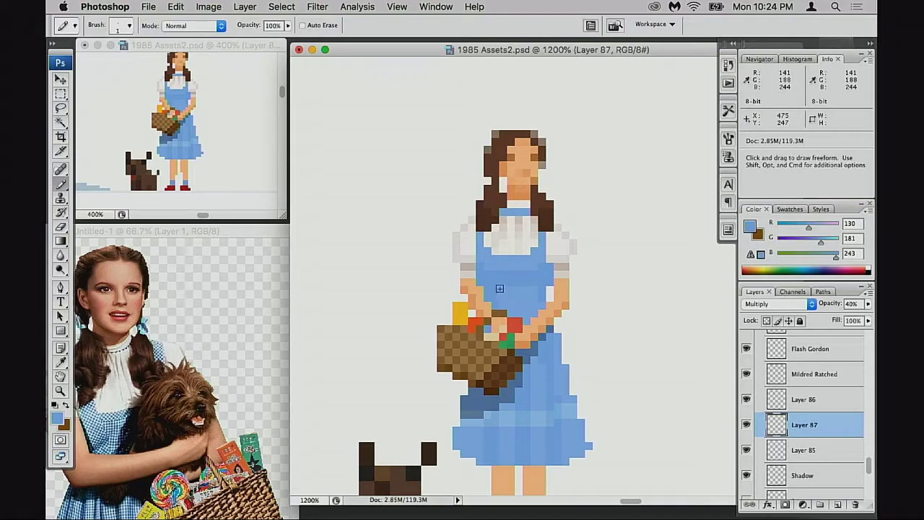
{"action": "left_click_drag", "start_coordinate": [501, 282], "coordinate": [523, 281]}
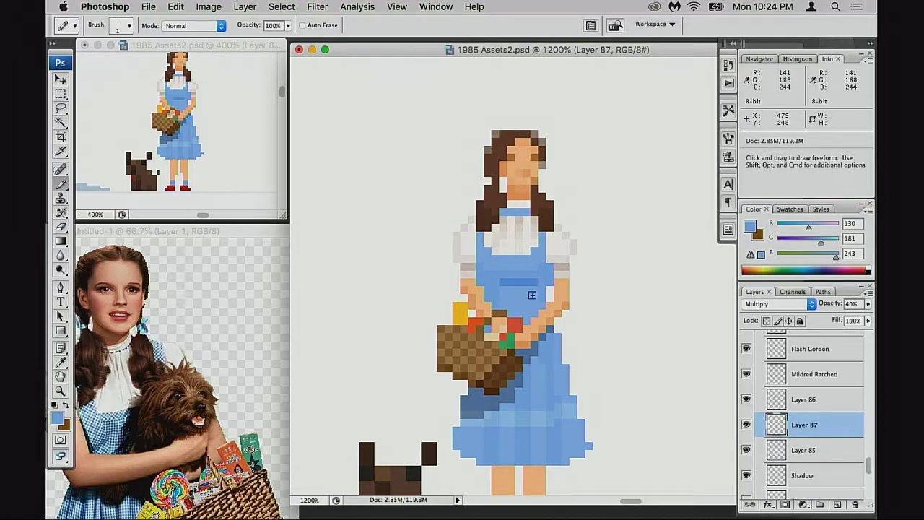
{"action": "key", "text": "super+z"}
{"action": "left_click_drag", "start_coordinate": [499, 284], "coordinate": [525, 280]}
{"action": "key", "text": "super+z"}
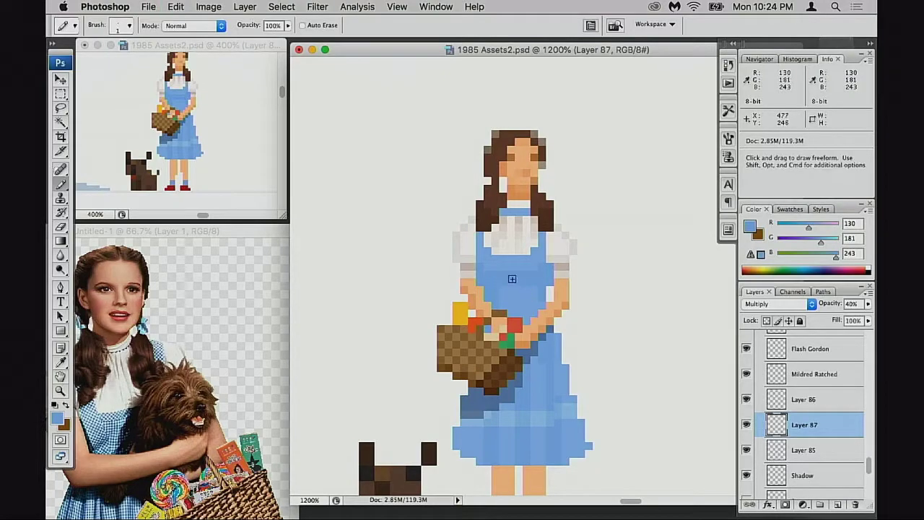
{"action": "left_click_drag", "start_coordinate": [538, 279], "coordinate": [549, 281]}
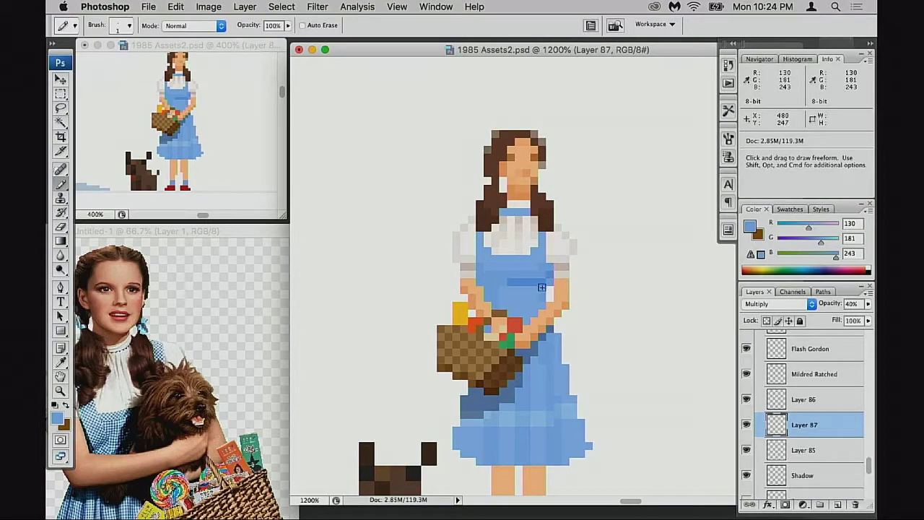
{"action": "left_click_drag", "start_coordinate": [501, 282], "coordinate": [480, 280]}
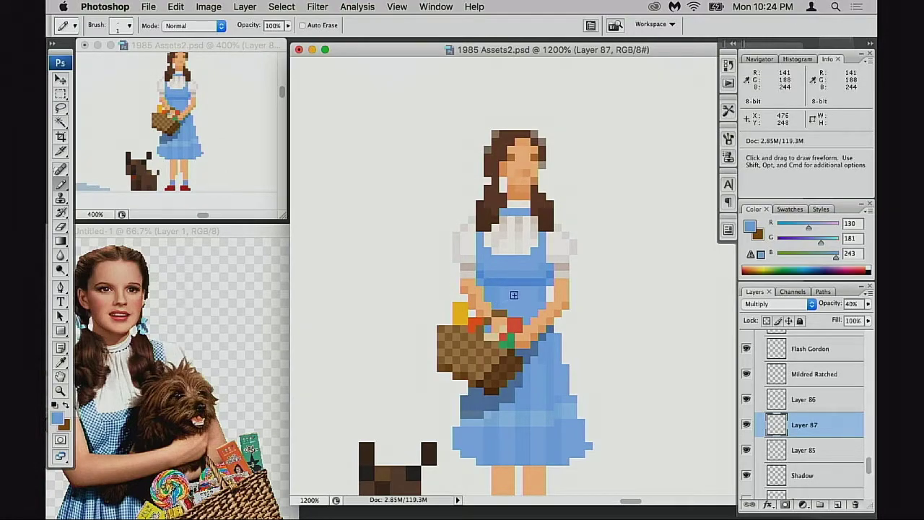
Paint a short horizontal shadow stroke just below the existing waist line of the dress on Layer 87.
{"action": "key", "text": "alt"}
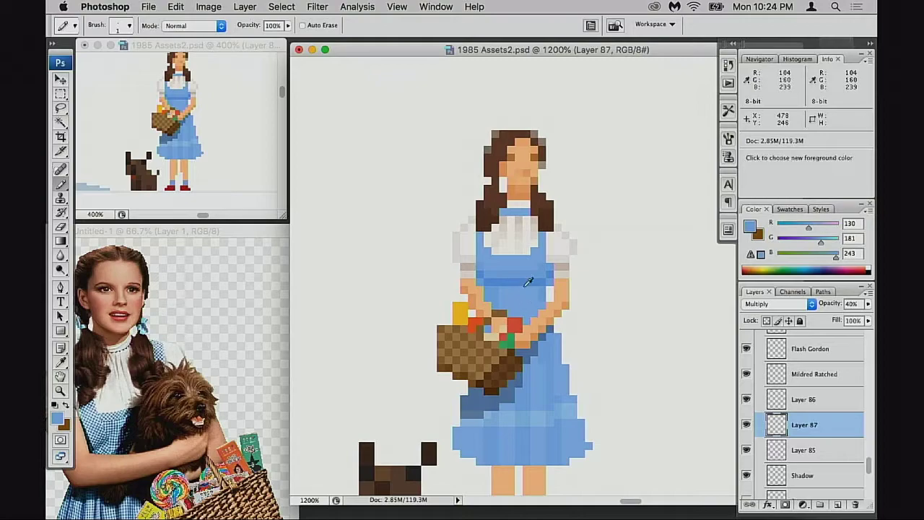
{"action": "left_click_drag", "start_coordinate": [502, 292], "coordinate": [533, 292]}
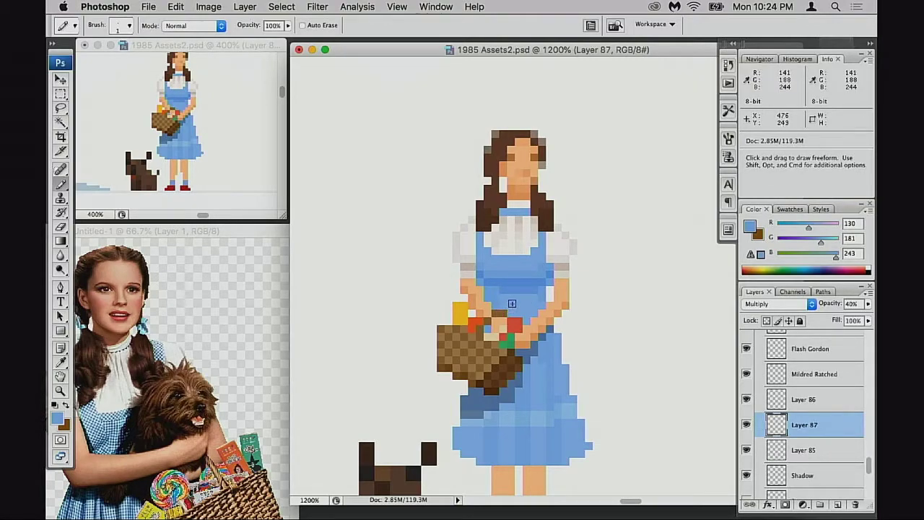
{"action": "key", "text": "super+equal"}
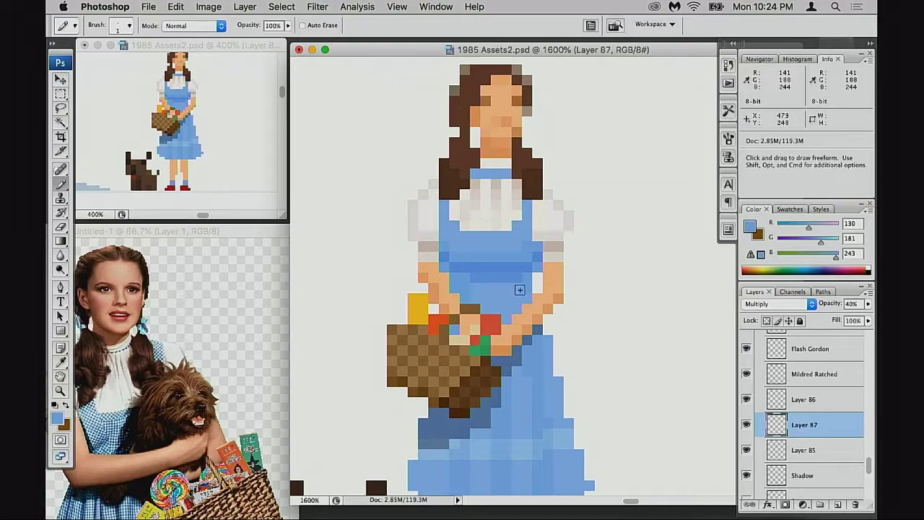
Toggle Layer 87 and Layer 85 to compare the waist shading, sample the dress blue (141, 188, 244), and reselect Layer 87.
{"action": "left_click", "coordinate": [482, 274], "text": "alt"}
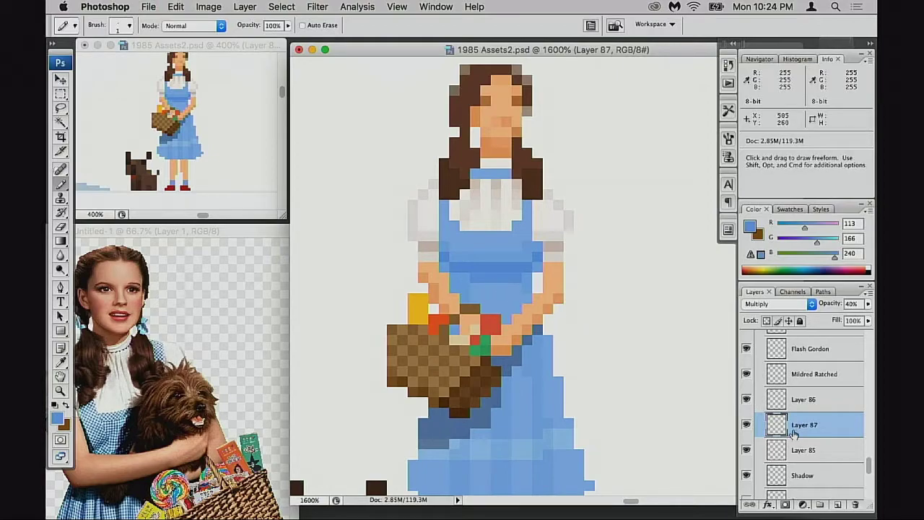
{"action": "left_click", "coordinate": [746, 426]}
{"action": "left_click", "coordinate": [747, 426]}
{"action": "left_click", "coordinate": [781, 448]}
{"action": "left_click", "coordinate": [485, 288], "text": "alt"}
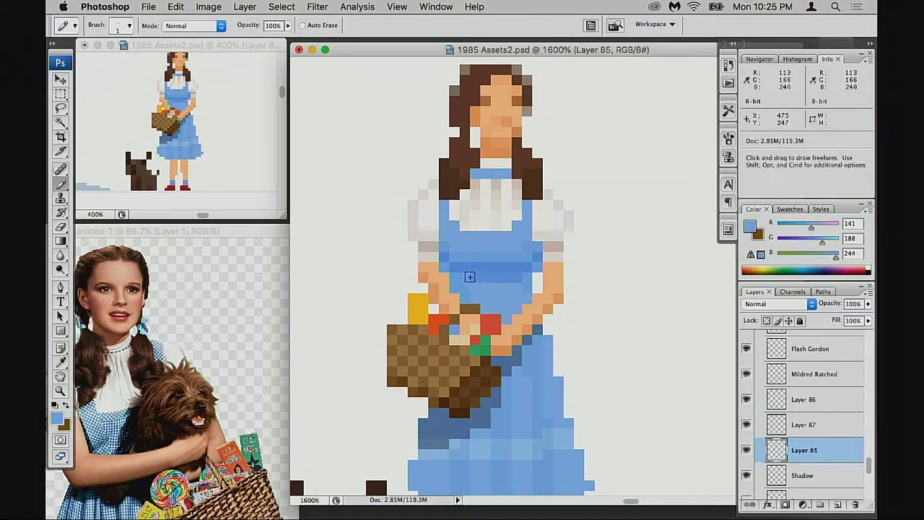
{"action": "left_click", "coordinate": [746, 449]}
{"action": "left_click", "coordinate": [747, 449]}
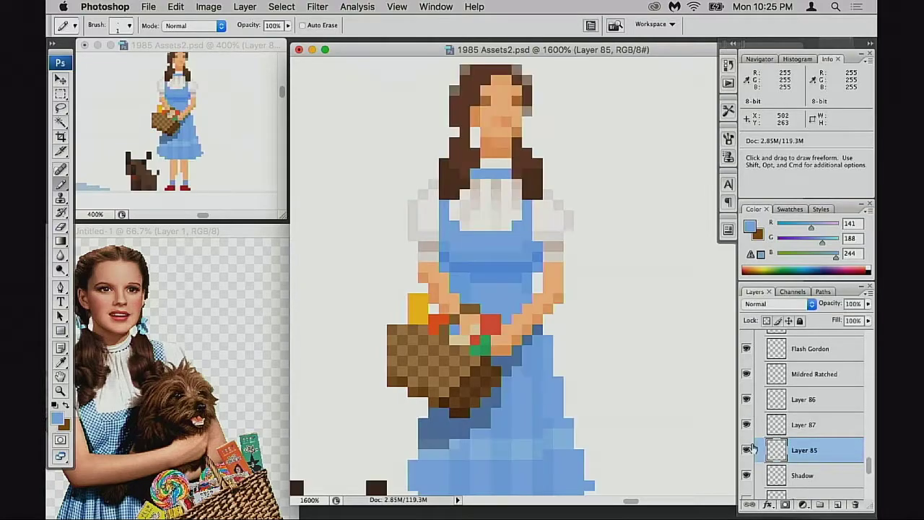
{"action": "left_click", "coordinate": [762, 431]}
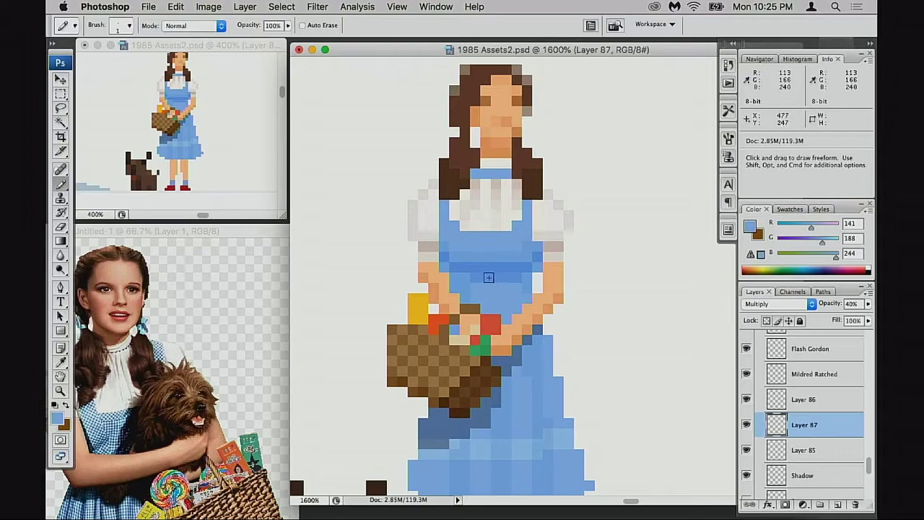
Review the Dorothy figure beside the neighbouring characters at 400%, and examine the skirt and basket shadow up close.
{"action": "key", "text": "space"}
{"action": "left_click_drag", "start_coordinate": [547, 304], "coordinate": [520, 311]}
{"action": "left_click", "coordinate": [520, 312], "text": "alt+super"}
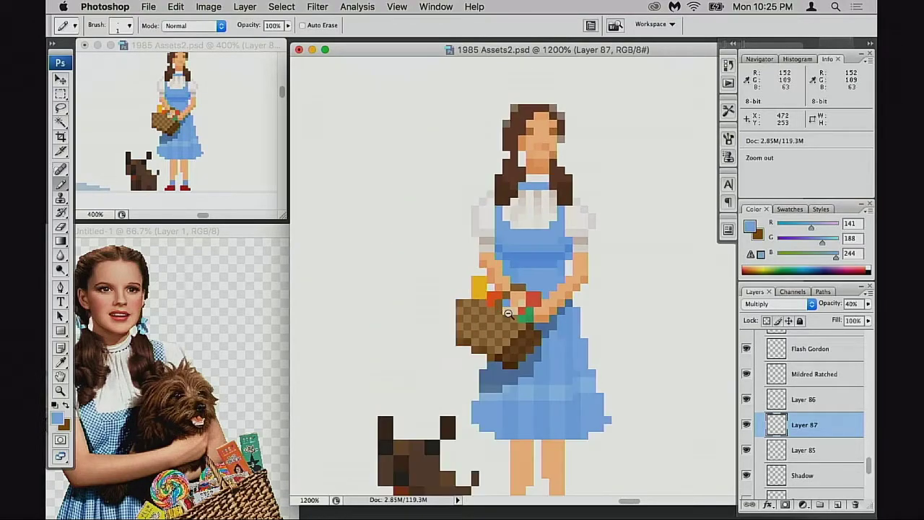
{"action": "left_click", "coordinate": [518, 314], "text": "alt+super"}
{"action": "left_click", "coordinate": [517, 315], "text": "alt+super"}
{"action": "left_click", "coordinate": [517, 315], "text": "alt+super"}
{"action": "left_click_drag", "start_coordinate": [526, 313], "coordinate": [564, 323]}
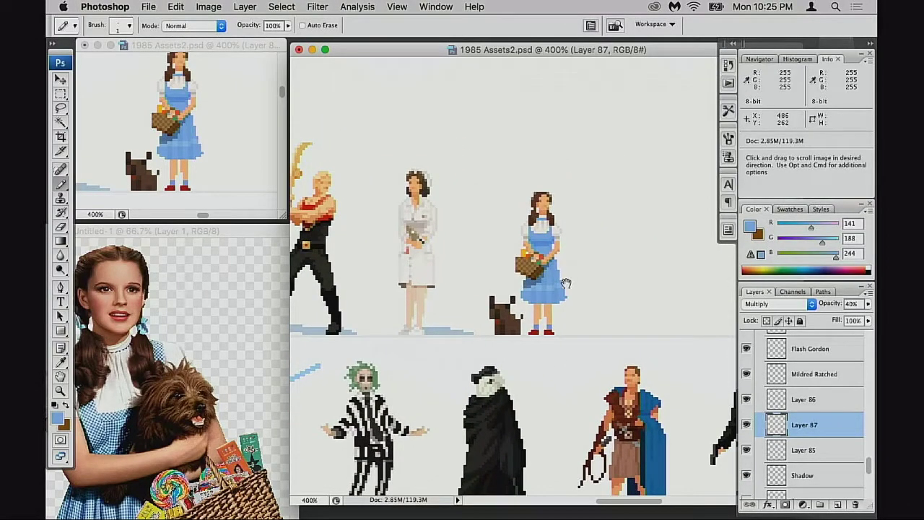
{"action": "left_click", "coordinate": [561, 283], "text": "super"}
{"action": "left_click", "coordinate": [549, 298], "text": "super"}
{"action": "left_click", "coordinate": [508, 290], "text": "super"}
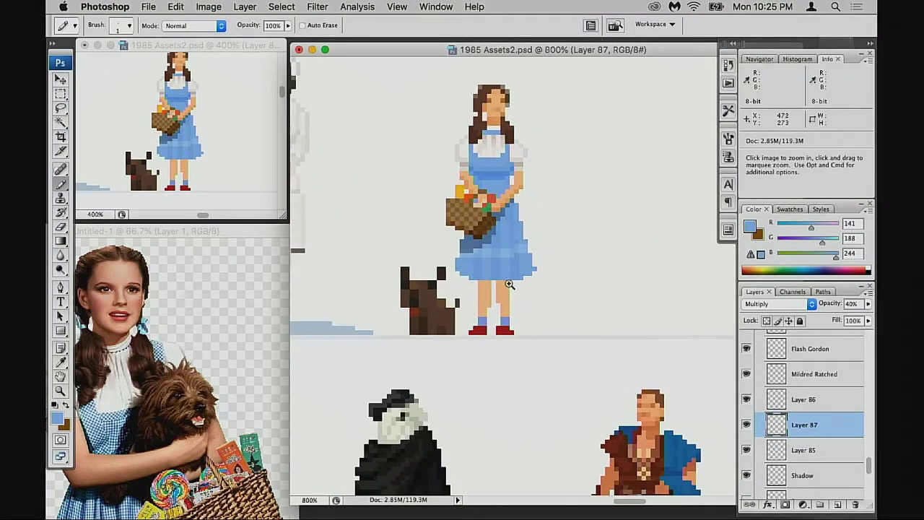
{"action": "left_click", "coordinate": [509, 286], "text": "super"}
{"action": "left_click", "coordinate": [587, 272], "text": "super"}
{"action": "left_click_drag", "start_coordinate": [588, 272], "coordinate": [534, 312]}
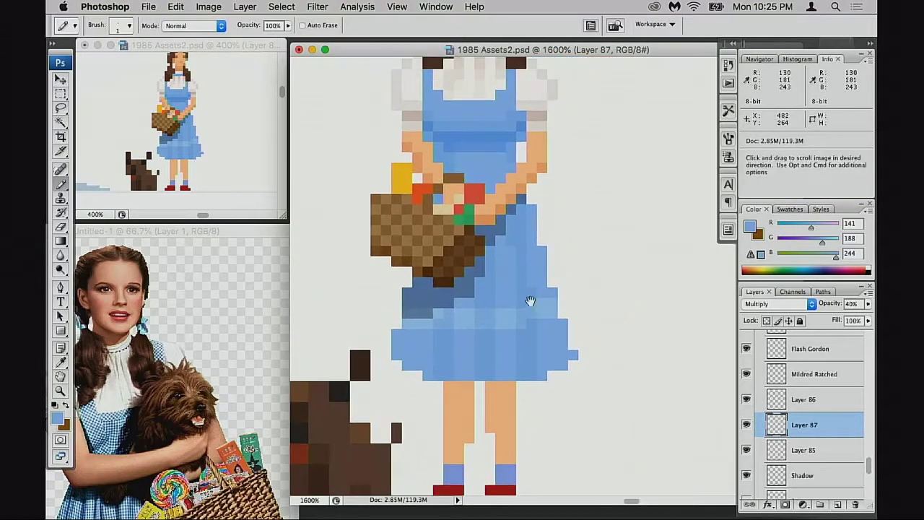
{"action": "scroll", "coordinate": [433, 153], "scroll_direction": "up", "scroll_amount": 3}
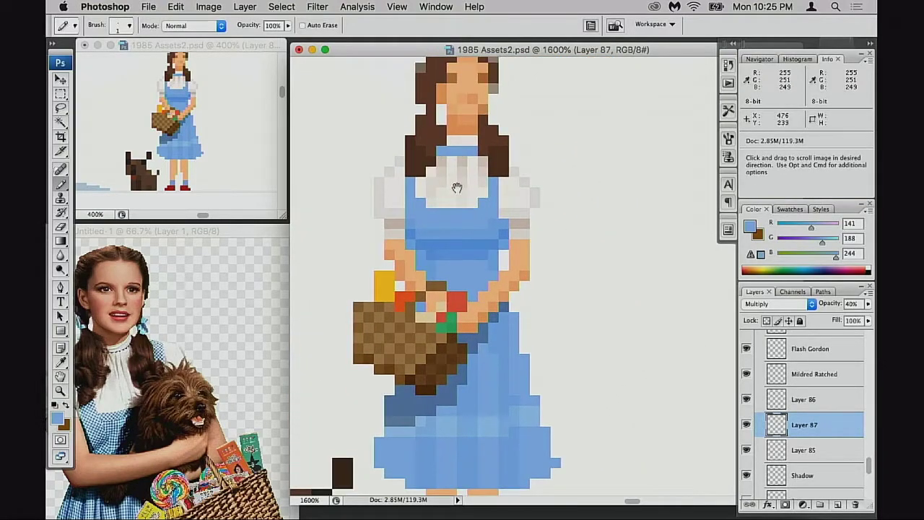
{"action": "left_click", "coordinate": [495, 264], "text": "super"}
{"action": "left_click_drag", "start_coordinate": [511, 295], "coordinate": [497, 180]}
{"action": "left_click_drag", "start_coordinate": [469, 272], "coordinate": [517, 100]}
{"action": "scroll", "coordinate": [527, 219], "scroll_direction": "up", "scroll_amount": 2}
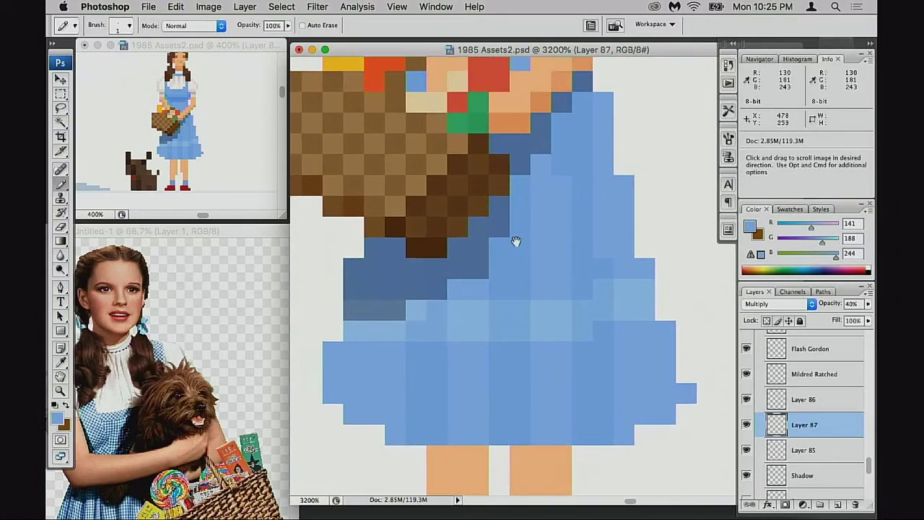
{"action": "scroll", "coordinate": [506, 316], "scroll_direction": "down", "scroll_amount": 2}
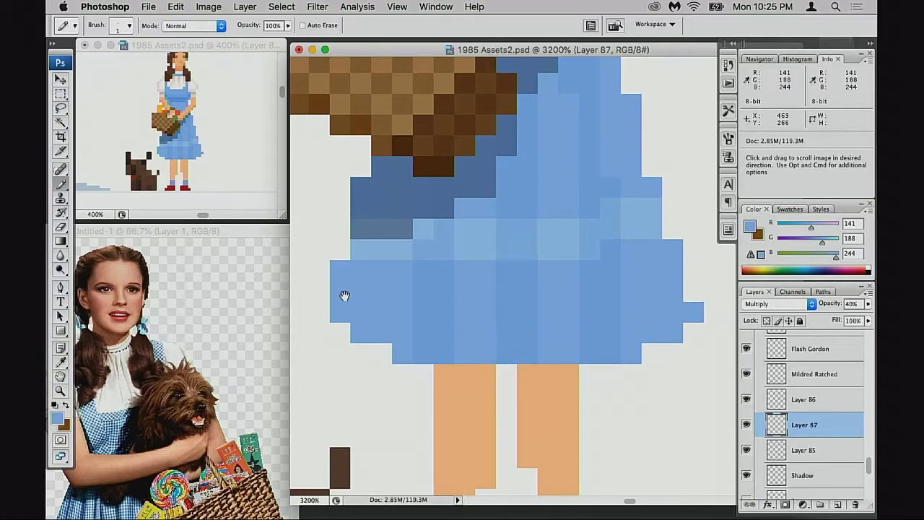
{"action": "scroll", "coordinate": [530, 230], "scroll_direction": "up", "scroll_amount": 3}
{"action": "scroll", "coordinate": [520, 216], "scroll_direction": "down", "scroll_amount": 1}
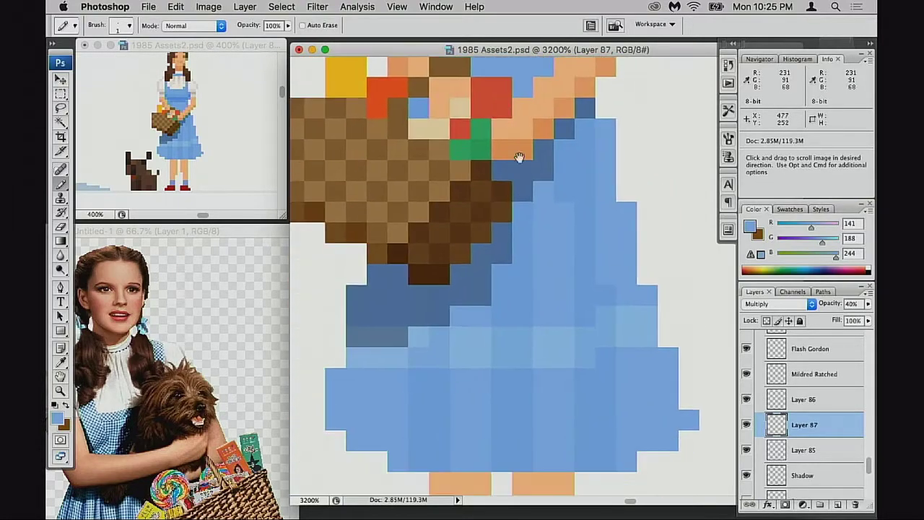
Try painting one-pixel-wide vertical fold shadows down the skirt on Layer 87 with the dress blue (141, 188, 244).
{"action": "mouse_move", "coordinate": [522, 215]}
{"action": "left_mouse_down"}
{"action": "mouse_move", "coordinate": [511, 306]}
{"action": "mouse_move", "coordinate": [521, 383]}
{"action": "left_mouse_up"}
{"action": "scroll", "coordinate": [563, 293], "scroll_direction": "up", "scroll_amount": 2}
{"action": "key", "text": "super+z"}
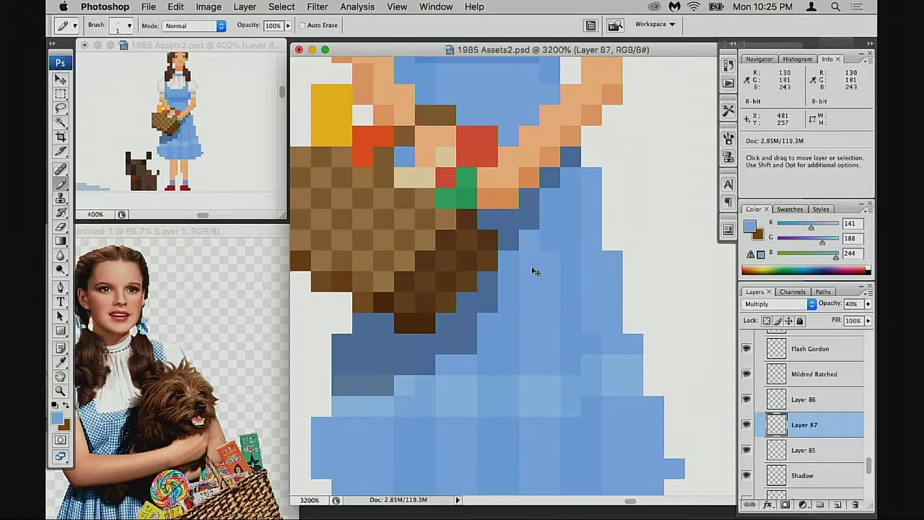
{"action": "left_click_drag", "start_coordinate": [517, 286], "coordinate": [514, 292]}
{"action": "left_click_drag", "start_coordinate": [503, 257], "coordinate": [504, 417]}
{"action": "left_click_drag", "start_coordinate": [561, 200], "coordinate": [567, 313]}
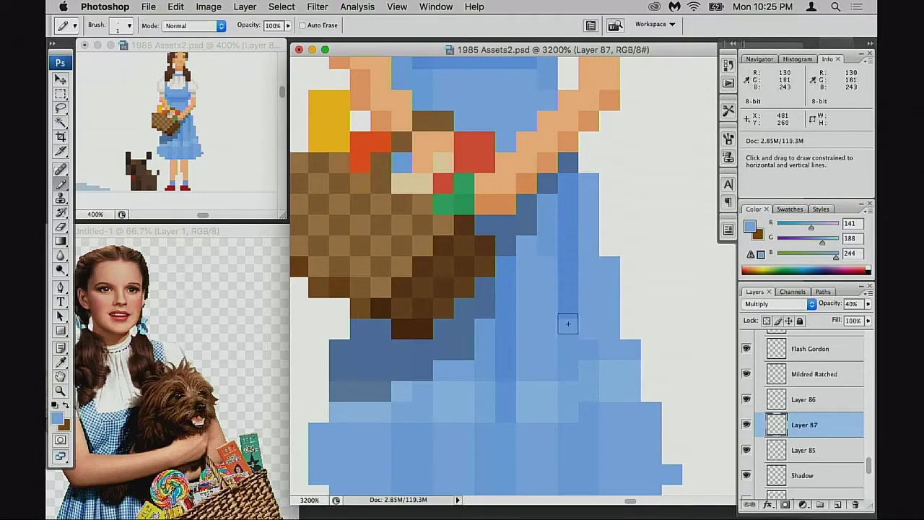
{"action": "scroll", "coordinate": [555, 231], "scroll_direction": "down", "scroll_amount": 5}
{"action": "left_click_drag", "start_coordinate": [470, 233], "coordinate": [474, 306]}
{"action": "key", "text": "super+z"}
{"action": "left_click_drag", "start_coordinate": [472, 243], "coordinate": [469, 293]}
{"action": "key", "text": "super+alt+z"}
{"action": "key", "text": "super+alt+z"}
{"action": "key", "text": "super+alt+z"}
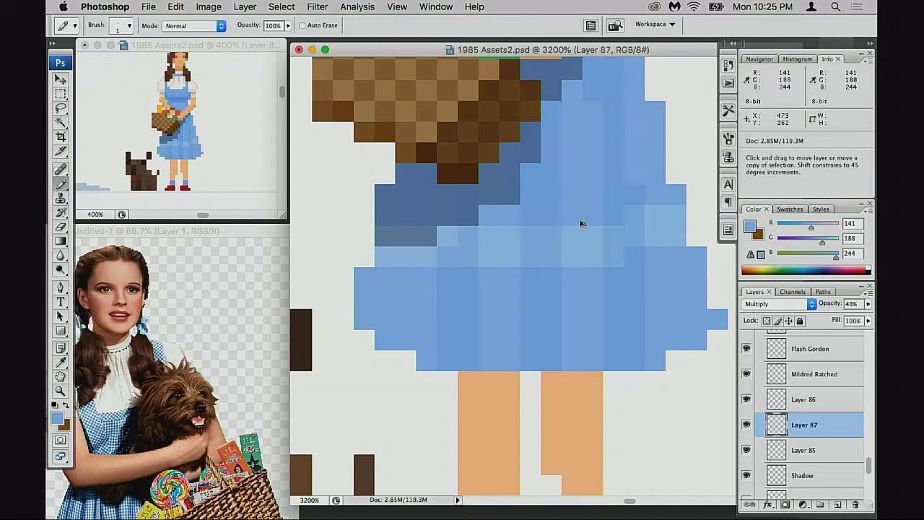
{"action": "left_click_drag", "start_coordinate": [569, 207], "coordinate": [551, 305]}
{"action": "left_click_drag", "start_coordinate": [530, 159], "coordinate": [539, 250]}
{"action": "key", "text": "super+z"}
Toggle the visibility of Layer 87 and Layer 85 to check which one carries the skirt's shading.
{"action": "left_click", "coordinate": [746, 426]}
{"action": "left_click", "coordinate": [747, 428]}
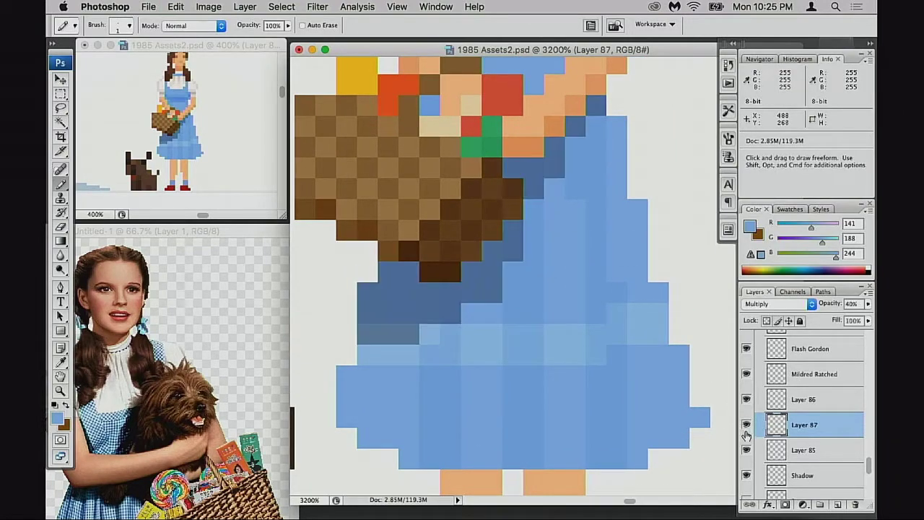
{"action": "left_click", "coordinate": [747, 450]}
{"action": "left_click", "coordinate": [746, 451]}
{"action": "left_click", "coordinate": [804, 450]}
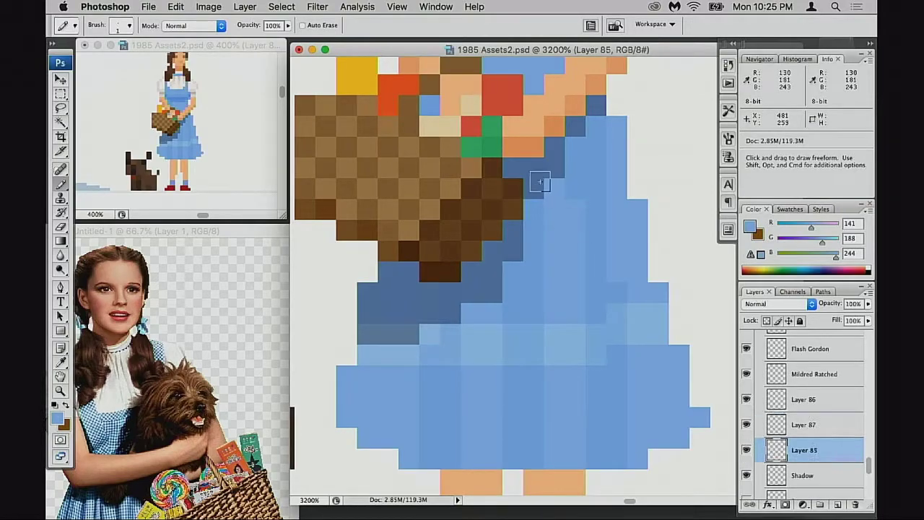
{"action": "key", "text": "super+z"}
{"action": "left_click", "coordinate": [746, 425]}
{"action": "left_click", "coordinate": [746, 426]}
Add a new layer directly above Layer 87 and set its blend mode to Multiply.
{"action": "left_click", "coordinate": [761, 431]}
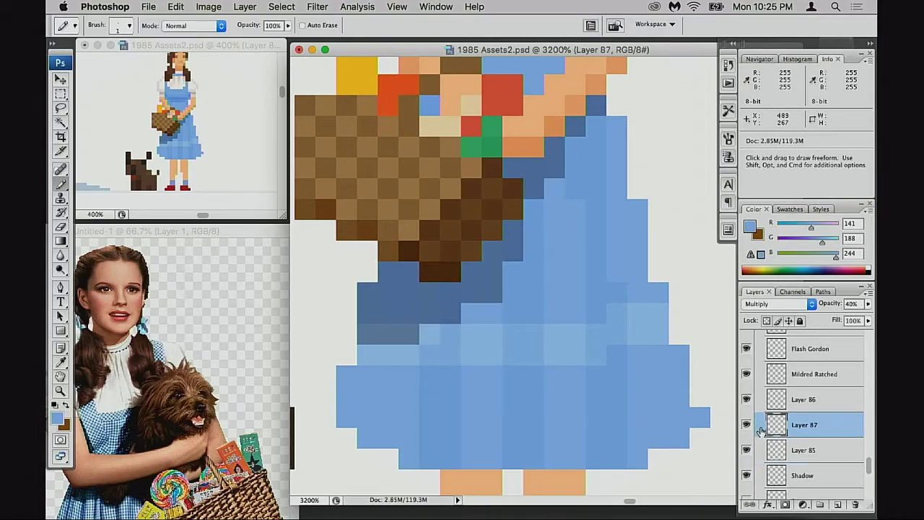
{"action": "key", "text": "super+alt+shift+n"}
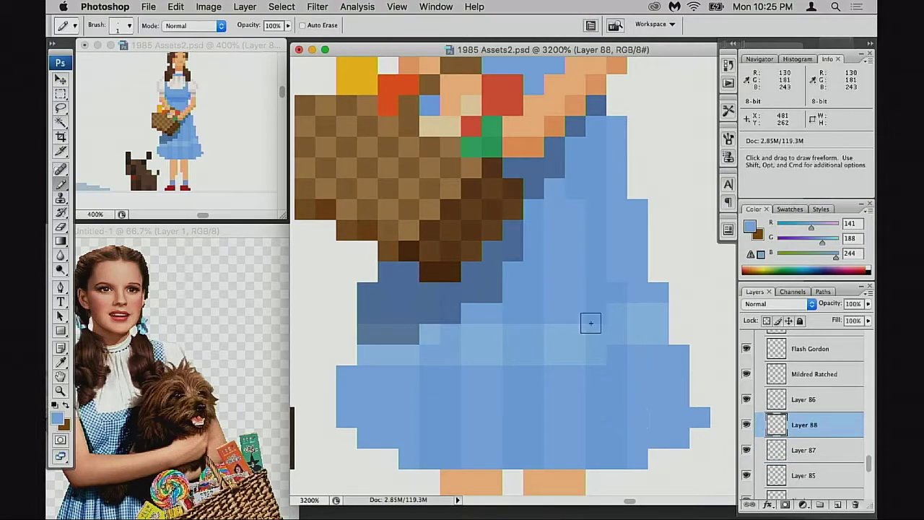
{"action": "key", "text": "v"}
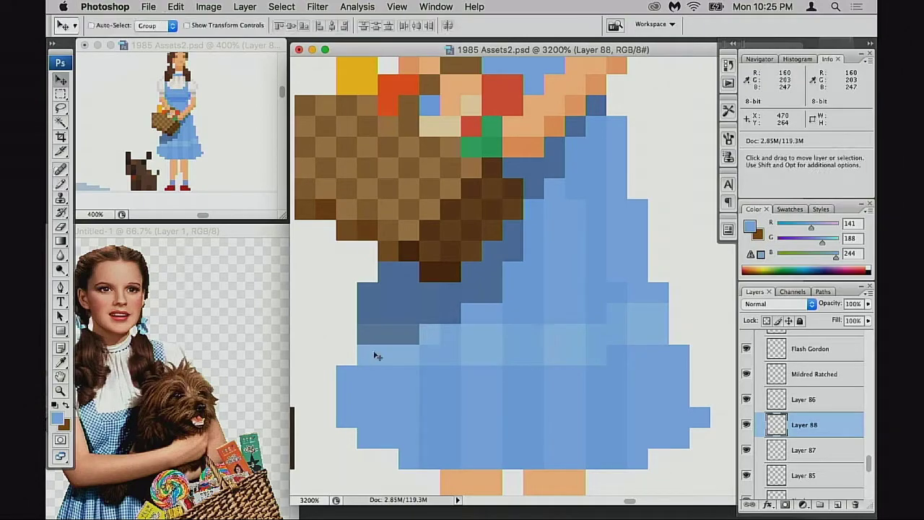
{"action": "left_click", "coordinate": [776, 304]}
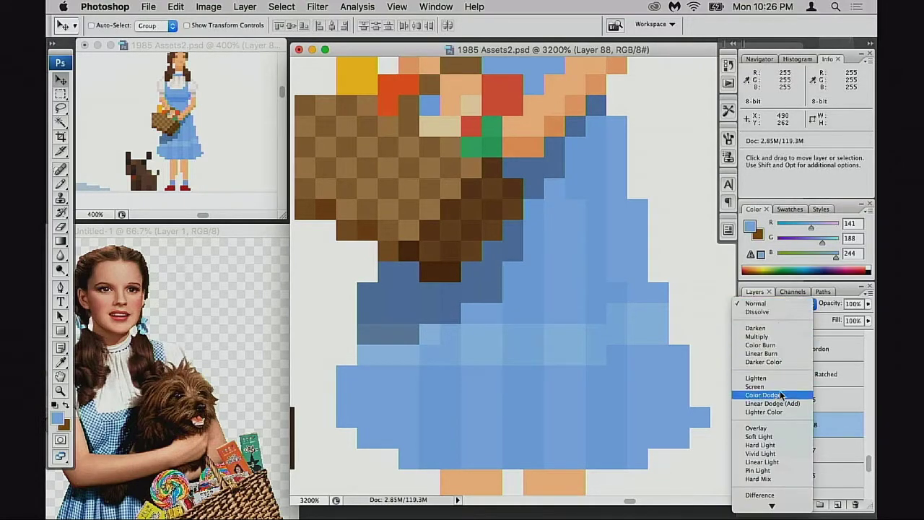
{"action": "mouse_move", "coordinate": [771, 509]}
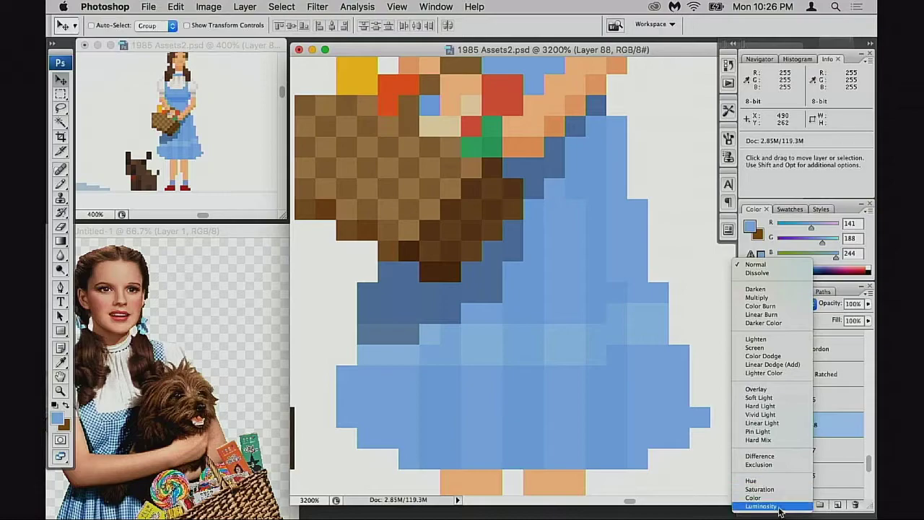
{"action": "left_click", "coordinate": [758, 297]}
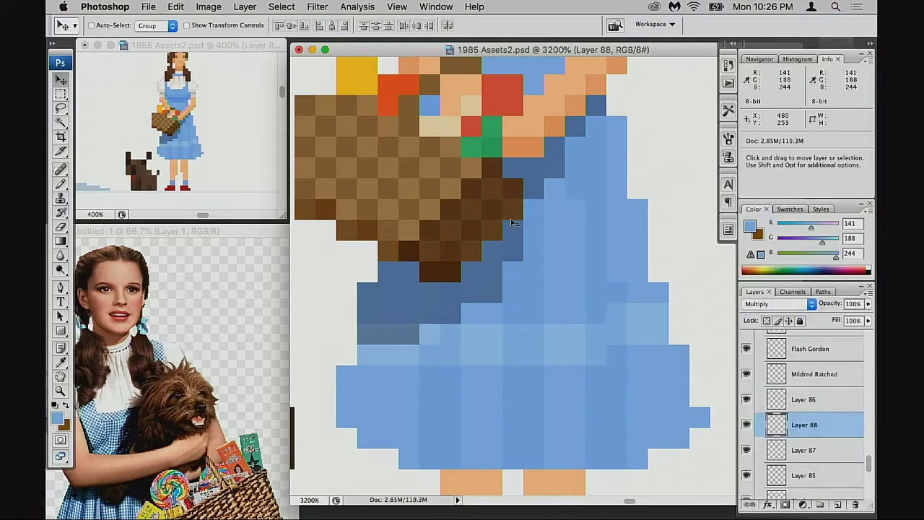
Check the contents of Layer 86 and move Layer 87 above Layer 88 in the layer stack.
{"action": "left_click", "coordinate": [746, 401]}
{"action": "left_click", "coordinate": [747, 400]}
{"action": "left_click_drag", "start_coordinate": [776, 450], "coordinate": [777, 413]}
Hide and reshow Layers 86, 87 and 88 to compare the dress with and without shadows, and select Layer 88.
{"action": "left_click_drag", "start_coordinate": [746, 443], "coordinate": [747, 401]}
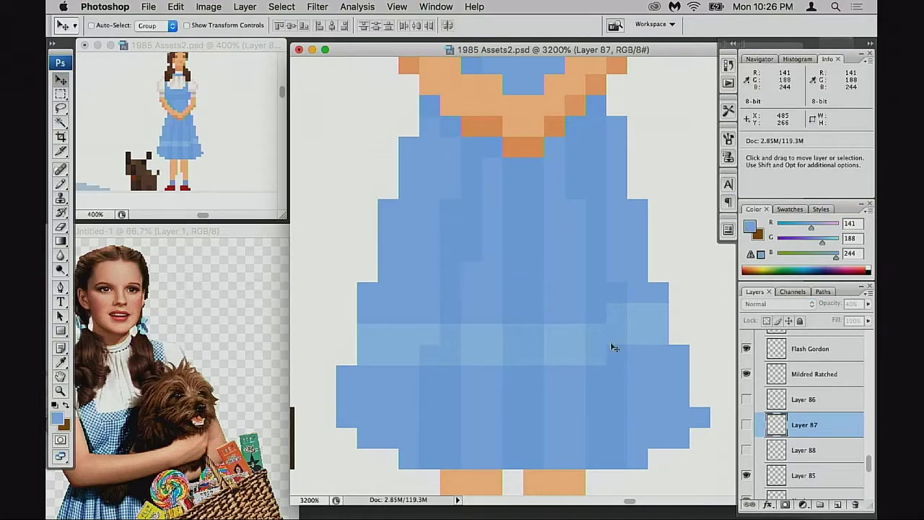
{"action": "left_click", "coordinate": [746, 424]}
{"action": "left_click", "coordinate": [746, 400]}
{"action": "left_click", "coordinate": [746, 424]}
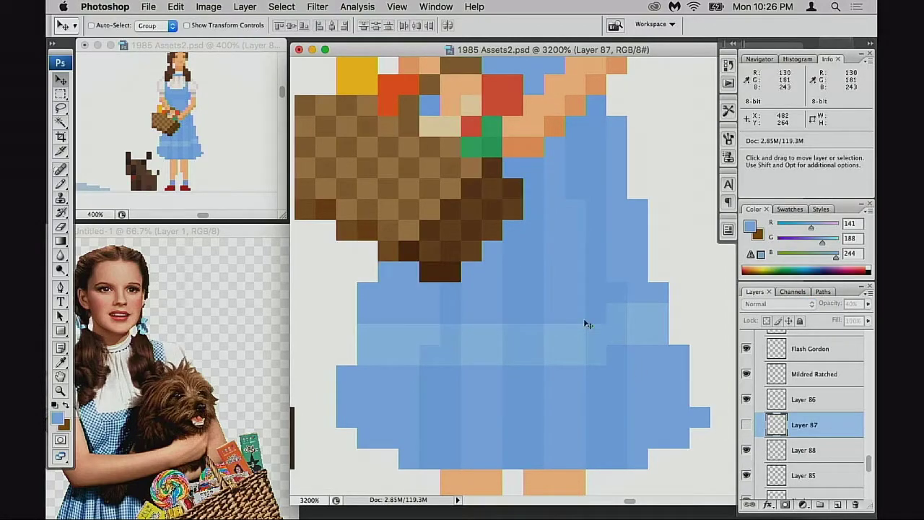
{"action": "left_click", "coordinate": [779, 451]}
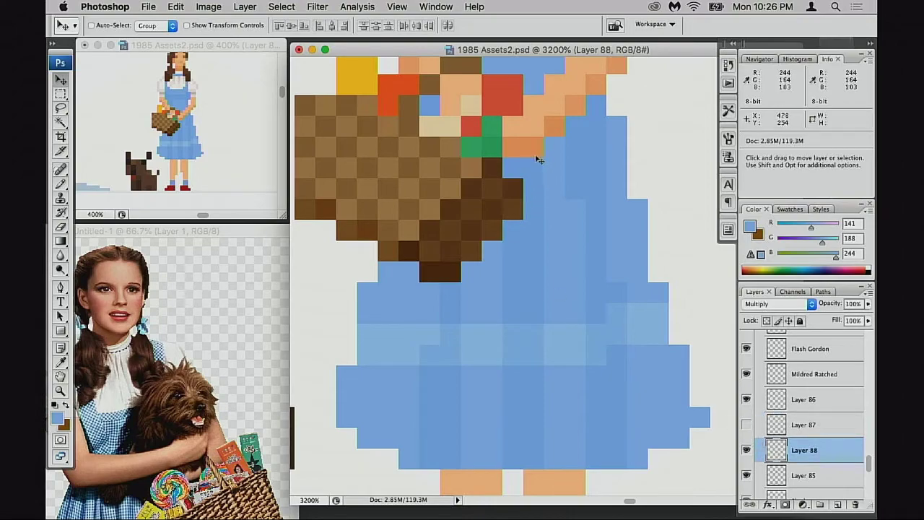
{"action": "left_click", "coordinate": [747, 450]}
{"action": "left_click", "coordinate": [746, 450]}
{"action": "left_click", "coordinate": [747, 425]}
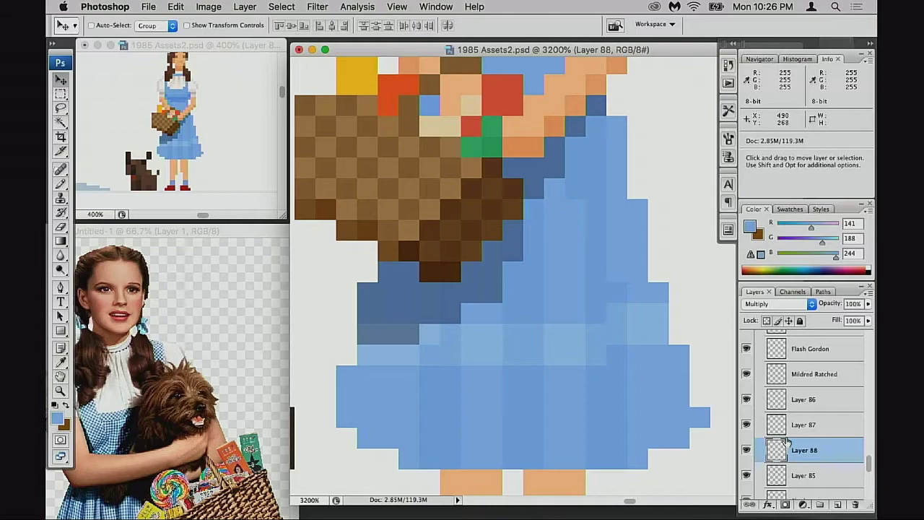
Try painting one-pixel-wide vertical fold lines on the skirt beside and below the basket on Multiply Layer 88.
{"action": "key", "text": "b"}
{"action": "mouse_move", "coordinate": [533, 167]}
{"action": "left_mouse_down"}
{"action": "mouse_move", "coordinate": [530, 255]}
{"action": "mouse_move", "coordinate": [533, 334]}
{"action": "left_mouse_up"}
{"action": "key", "text": "super"}
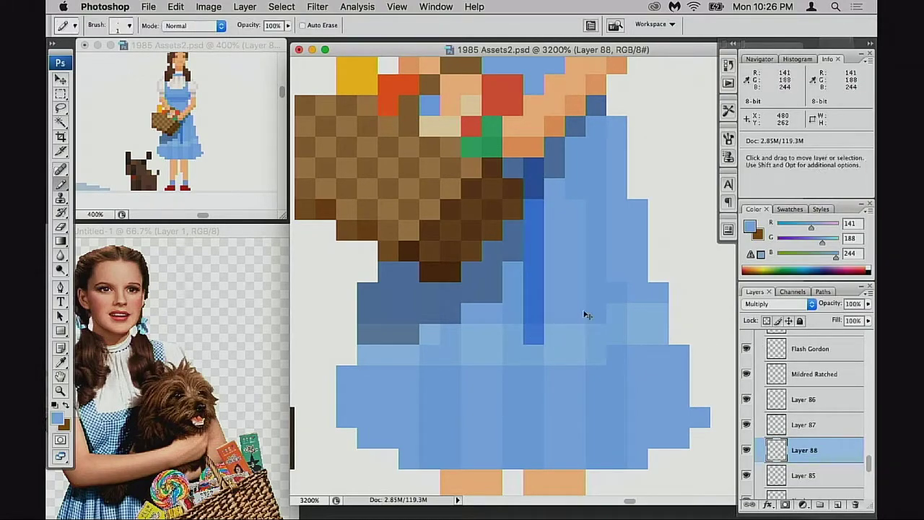
{"action": "key", "text": "super+z"}
{"action": "left_click_drag", "start_coordinate": [408, 298], "coordinate": [408, 383]}
{"action": "key", "text": "super+z"}
{"action": "left_click_drag", "start_coordinate": [408, 273], "coordinate": [409, 419]}
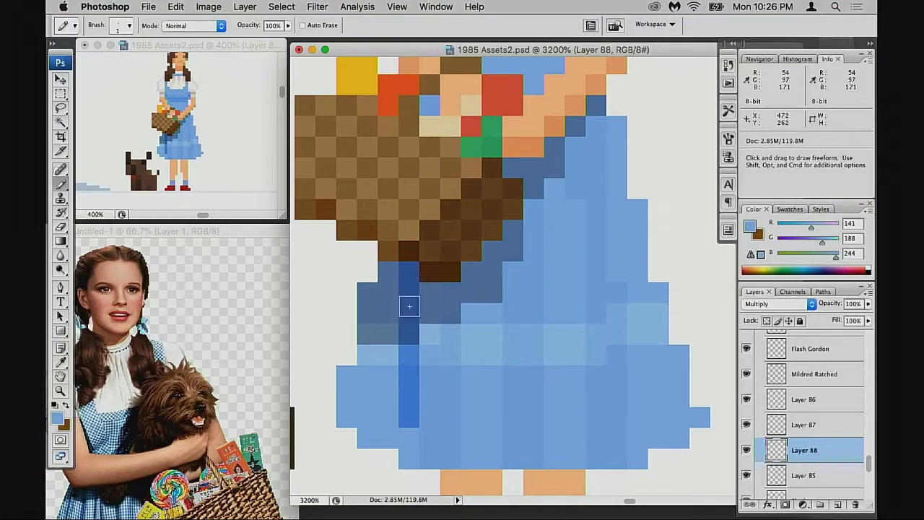
{"action": "left_click", "coordinate": [408, 356]}
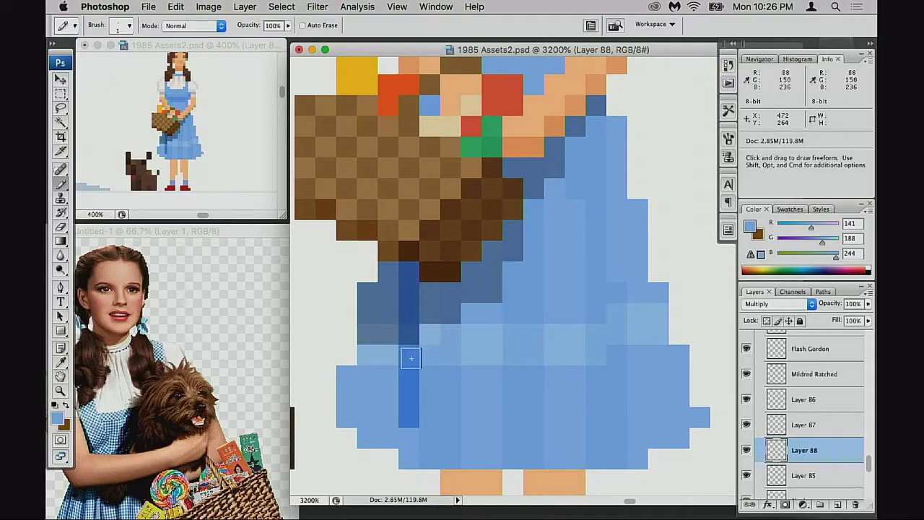
{"action": "scroll", "coordinate": [506, 361], "scroll_direction": "right", "scroll_amount": 3}
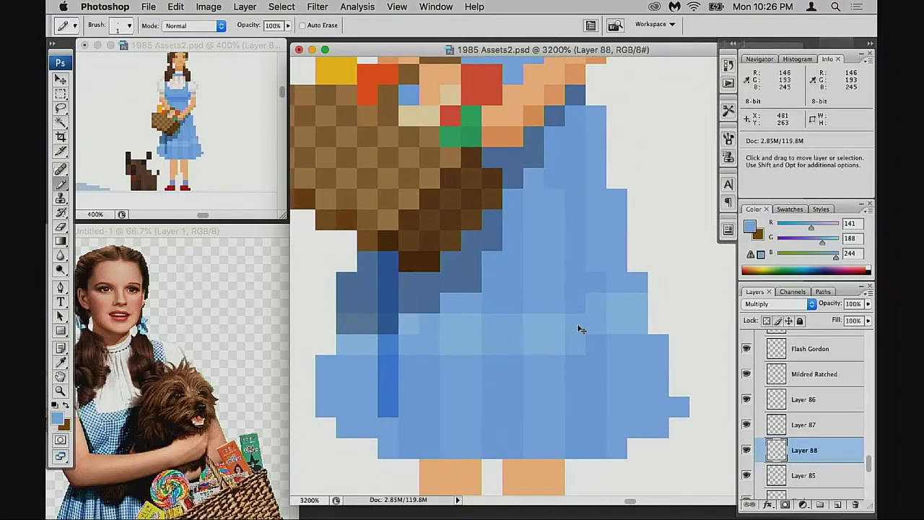
{"action": "key", "text": "alt+super+z"}
{"action": "key", "text": "alt+super+z"}
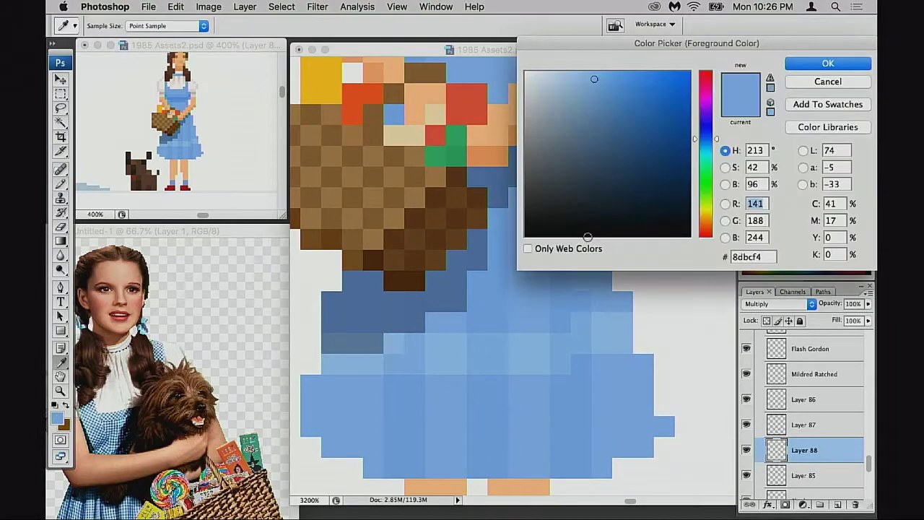
Choose a muted grey-blue foreground (RGB 134, 157, 184) and draw three one-pixel-wide vertical fold lines on the skirt.
{"action": "left_click_drag", "start_coordinate": [601, 84], "coordinate": [569, 117]}
{"action": "left_click", "coordinate": [809, 65]}
{"action": "left_click_drag", "start_coordinate": [498, 177], "coordinate": [499, 390]}
{"action": "key", "text": "super+z"}
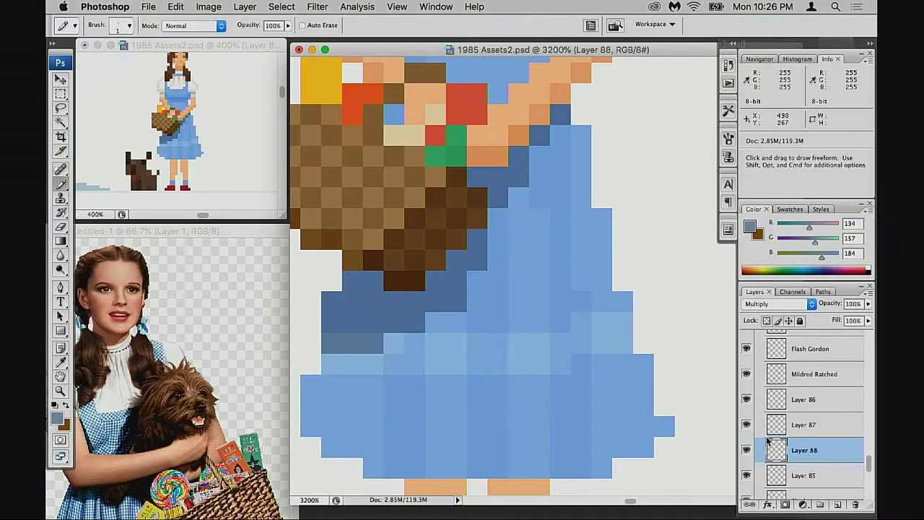
{"action": "left_click_drag", "start_coordinate": [498, 177], "coordinate": [498, 309]}
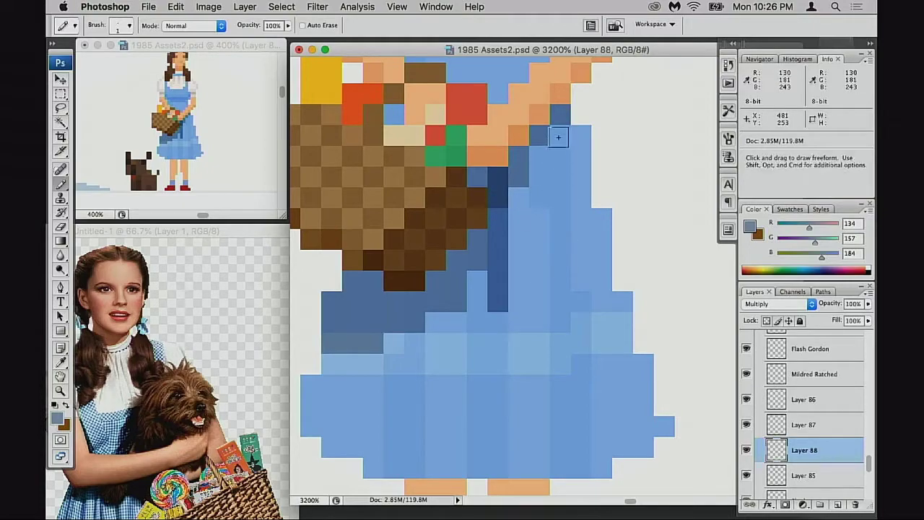
{"action": "left_click_drag", "start_coordinate": [540, 140], "coordinate": [540, 180]}
{"action": "key", "text": "super+z"}
{"action": "left_click_drag", "start_coordinate": [560, 140], "coordinate": [559, 269]}
{"action": "left_click_drag", "start_coordinate": [415, 300], "coordinate": [417, 377]}
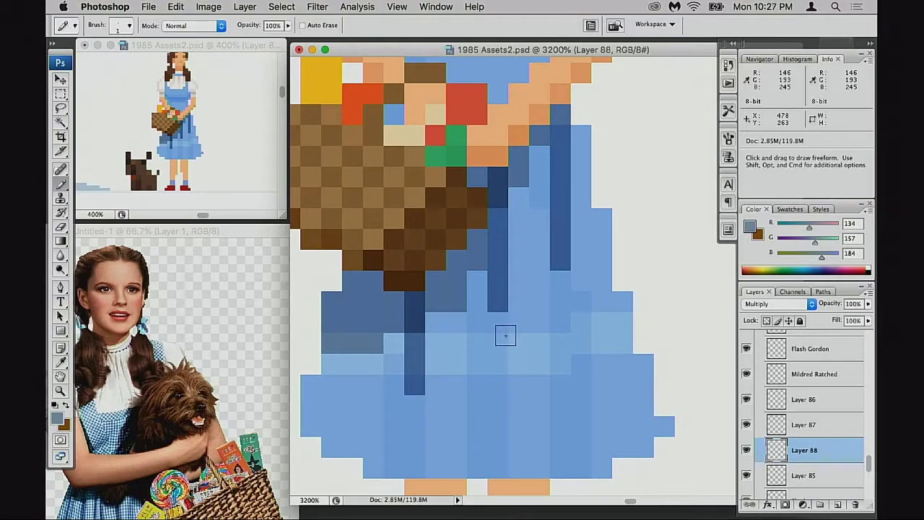
Extend the lower ends of the three fold lines with the Pencil at 50% opacity so they fade out.
{"action": "key", "text": "5"}
{"action": "left_click_drag", "start_coordinate": [497, 322], "coordinate": [496, 365]}
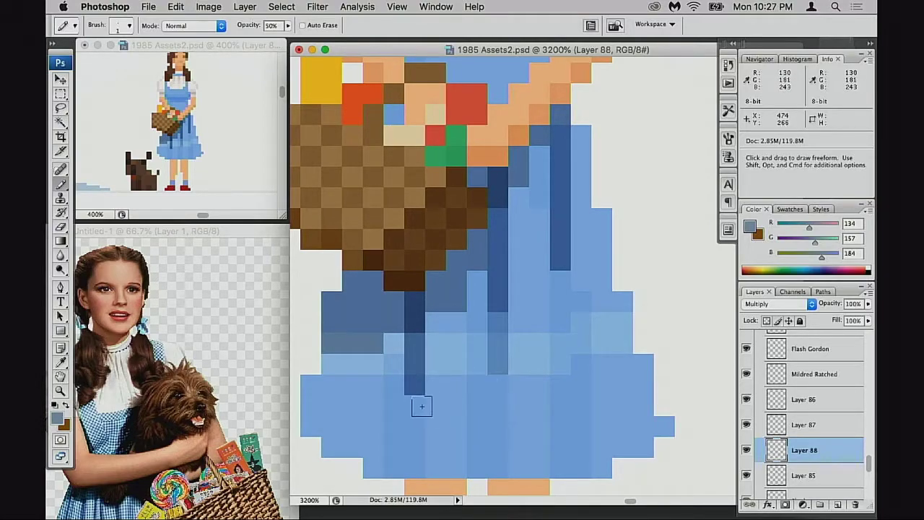
{"action": "key", "text": "super+z"}
{"action": "left_click_drag", "start_coordinate": [497, 317], "coordinate": [497, 365]}
{"action": "left_click_drag", "start_coordinate": [417, 404], "coordinate": [417, 430]}
{"action": "left_click_drag", "start_coordinate": [562, 280], "coordinate": [561, 307]}
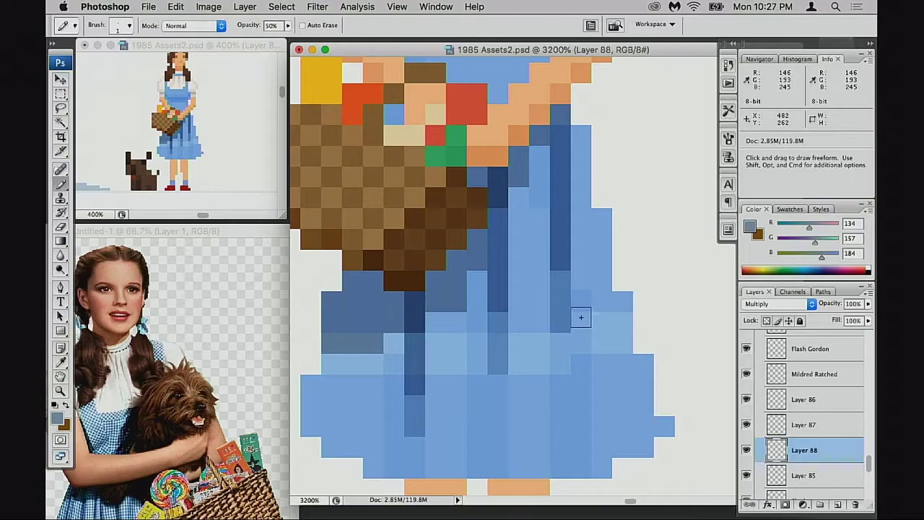
Lower Layer 88's opacity to 40% and set the Pencil's painting mode to Multiply.
{"action": "key", "text": "v"}
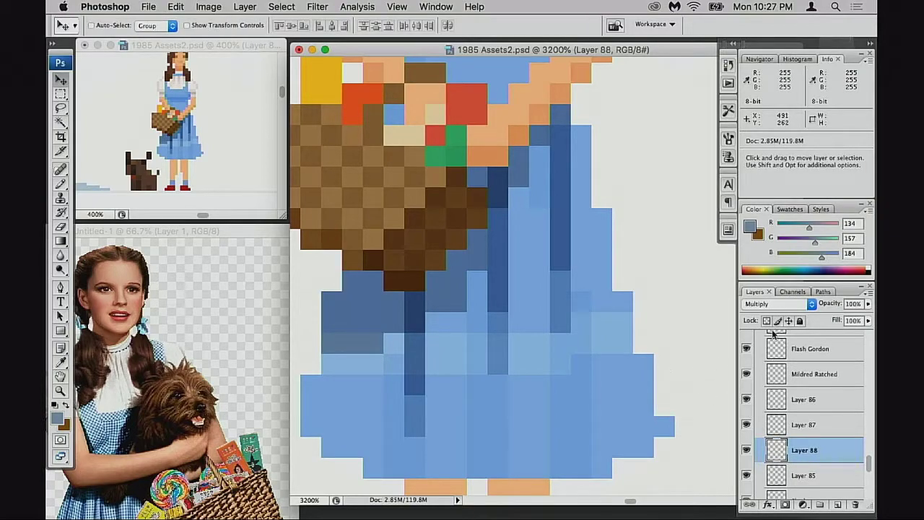
{"action": "key", "text": "5"}
{"action": "scroll", "coordinate": [631, 336], "scroll_direction": "up", "scroll_amount": 2}
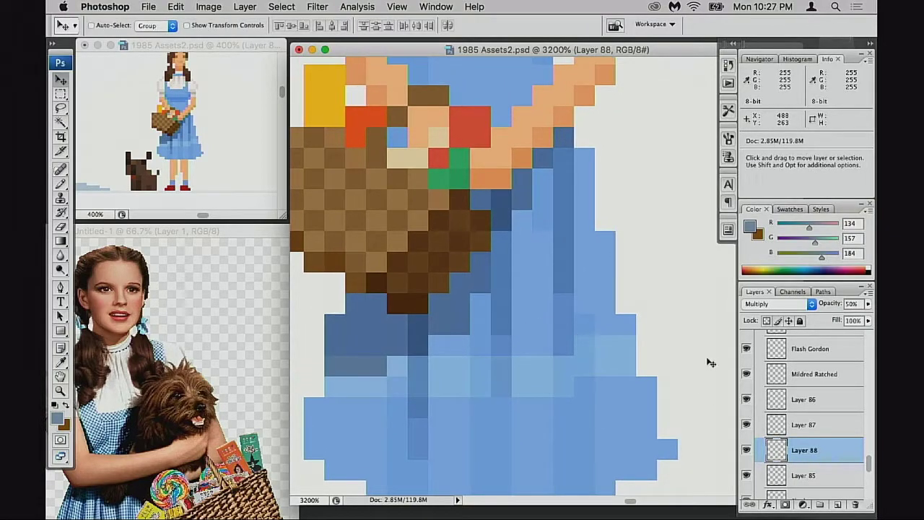
{"action": "key", "text": "3"}
{"action": "scroll", "coordinate": [599, 353], "scroll_direction": "up", "scroll_amount": 2}
{"action": "scroll", "coordinate": [600, 354], "scroll_direction": "right", "scroll_amount": 1}
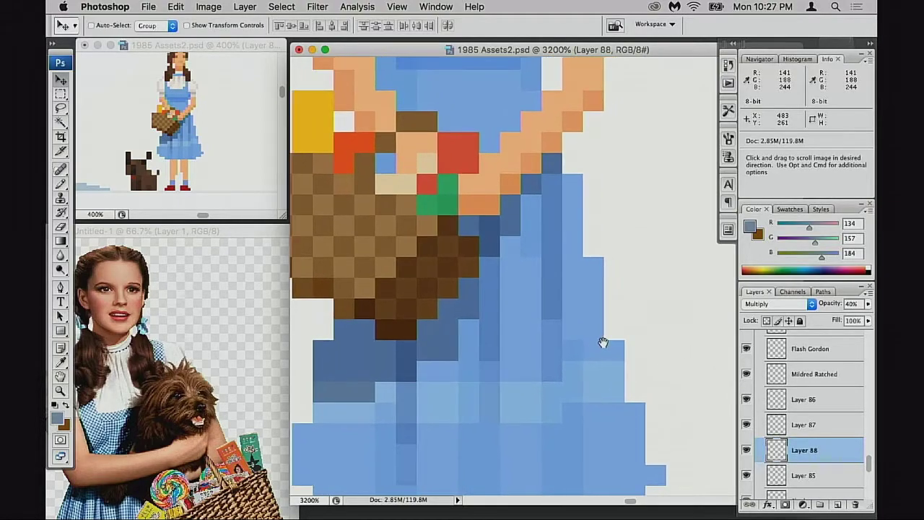
{"action": "key", "text": "b"}
{"action": "key", "text": "alt+shift+m"}
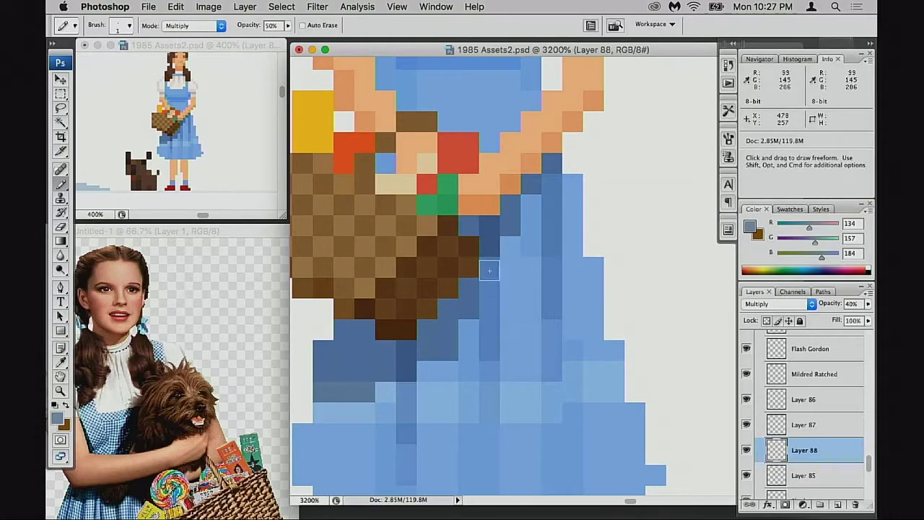
Hide and reshow Layer 88 with the whole figure in view to compare the skirt with and without folds.
{"action": "scroll", "coordinate": [425, 324], "scroll_direction": "down", "scroll_amount": 5}
{"action": "scroll", "coordinate": [425, 324], "scroll_direction": "left", "scroll_amount": 1}
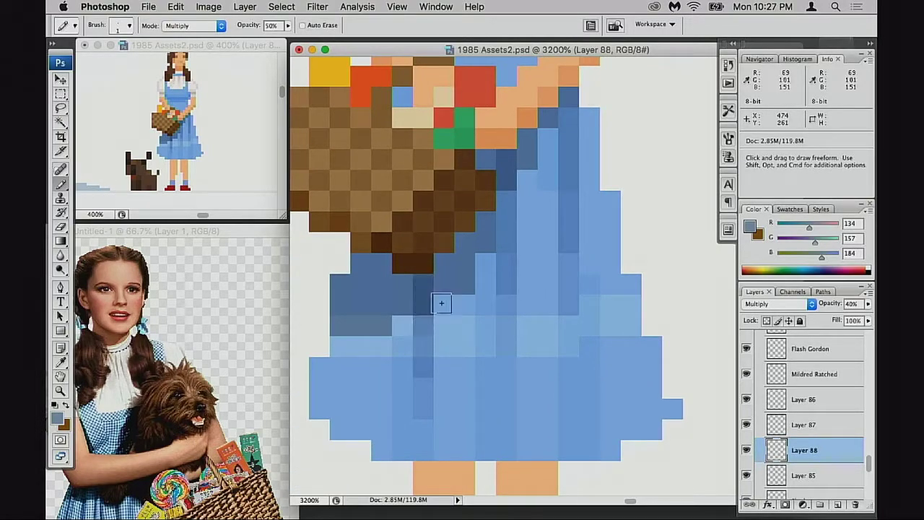
{"action": "scroll", "coordinate": [534, 303], "scroll_direction": "up", "scroll_amount": 3}
{"action": "scroll", "coordinate": [534, 303], "scroll_direction": "right", "scroll_amount": 1}
{"action": "left_click", "coordinate": [564, 292], "text": "alt"}
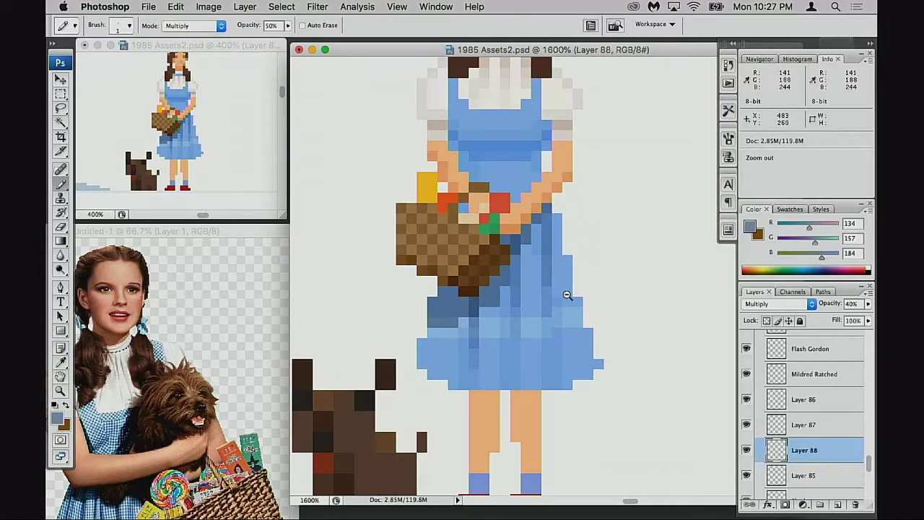
{"action": "left_click", "coordinate": [569, 296], "text": "alt"}
{"action": "left_click", "coordinate": [571, 296], "text": "alt"}
{"action": "left_click", "coordinate": [560, 312], "text": "alt"}
{"action": "left_click", "coordinate": [561, 312], "text": "alt"}
{"action": "scroll", "coordinate": [514, 345], "scroll_direction": "up", "scroll_amount": 3}
{"action": "scroll", "coordinate": [514, 345], "scroll_direction": "right", "scroll_amount": 1}
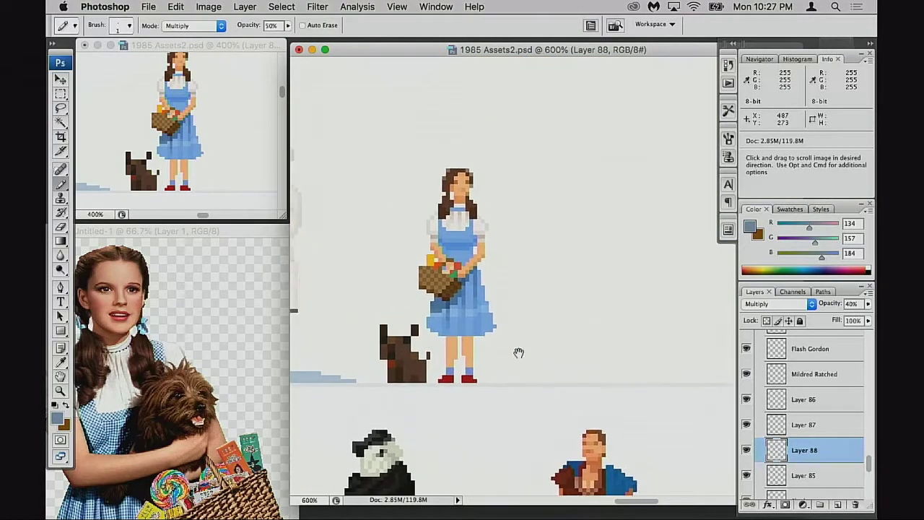
{"action": "left_click", "coordinate": [571, 340], "text": "alt"}
{"action": "scroll", "coordinate": [578, 344], "scroll_direction": "down", "scroll_amount": 2}
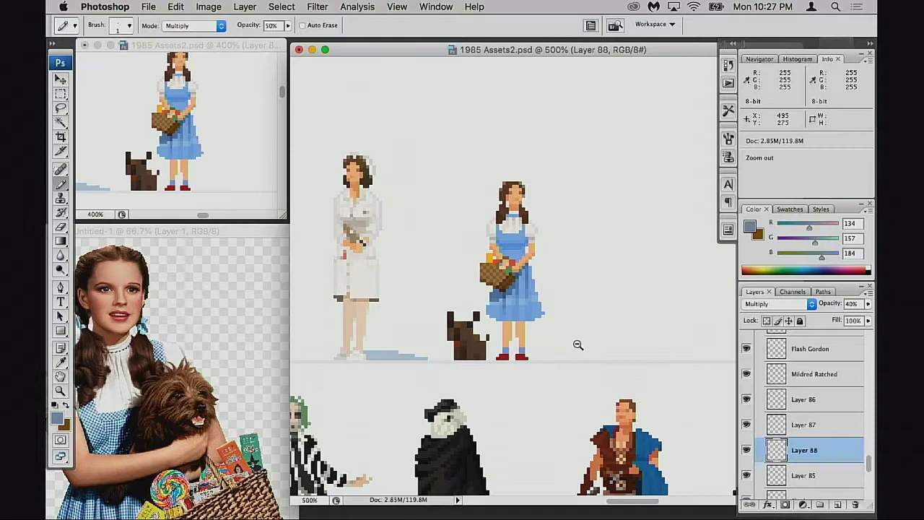
{"action": "left_click", "coordinate": [577, 344], "text": "alt"}
{"action": "left_click", "coordinate": [746, 450]}
{"action": "left_click", "coordinate": [748, 449]}
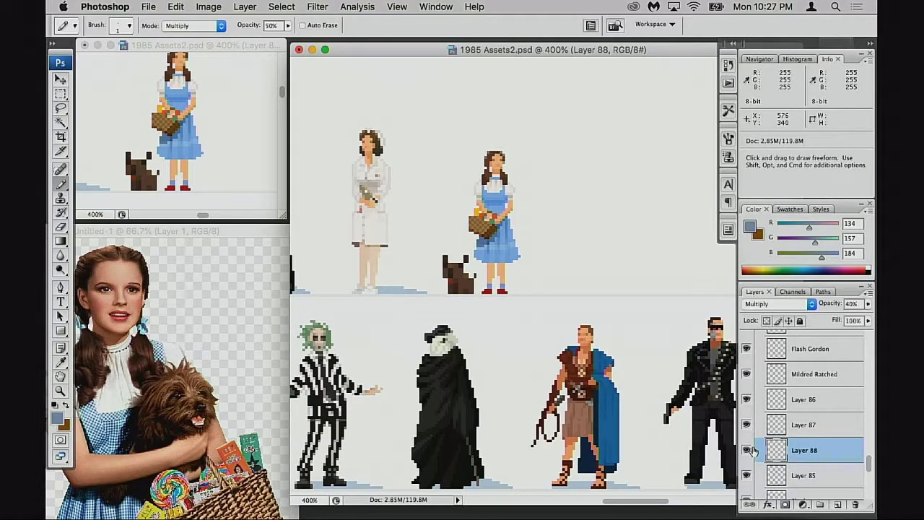
{"action": "left_click", "coordinate": [747, 450]}
{"action": "left_click", "coordinate": [748, 450]}
{"action": "scroll", "coordinate": [660, 390], "scroll_direction": "up", "scroll_amount": 2}
{"action": "scroll", "coordinate": [661, 390], "scroll_direction": "left", "scroll_amount": 1}
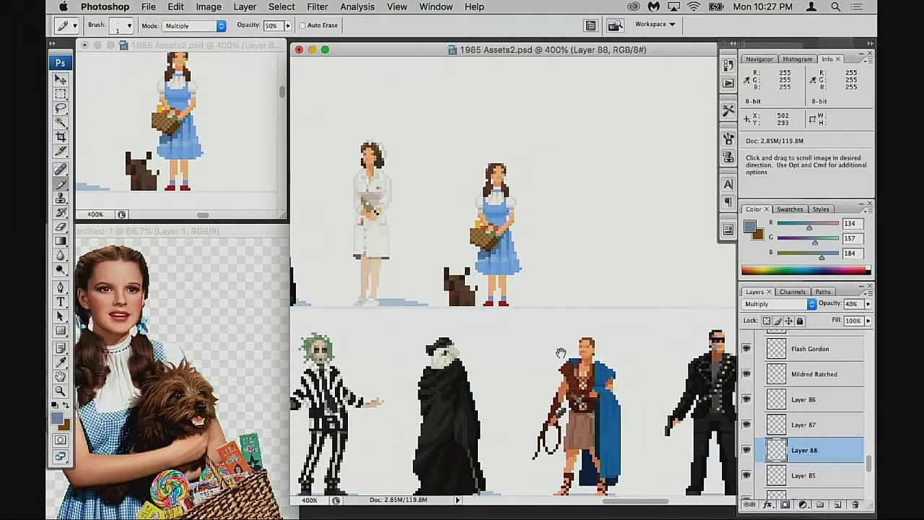
{"action": "scroll", "coordinate": [655, 380], "scroll_direction": "up", "scroll_amount": 1}
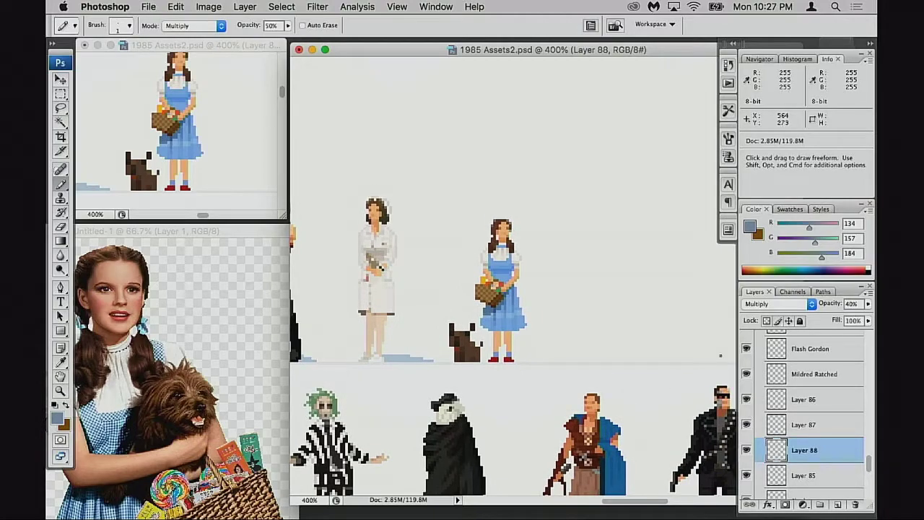
Shift the upper five pixels of the fold line nearest the skirt's right edge one pixel to the left.
{"action": "left_click", "coordinate": [517, 298], "text": "super"}
{"action": "left_click", "coordinate": [517, 298], "text": "super"}
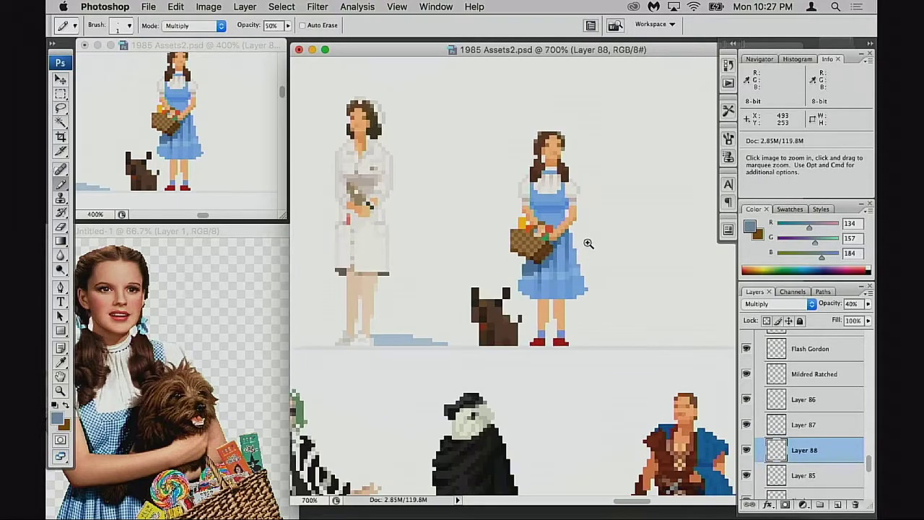
{"action": "left_click", "coordinate": [589, 243], "text": "super"}
{"action": "left_click", "coordinate": [510, 282], "text": "super"}
{"action": "left_click", "coordinate": [405, 339], "text": "super"}
{"action": "left_click", "coordinate": [505, 263], "text": "super"}
{"action": "left_click", "coordinate": [518, 270], "text": "super"}
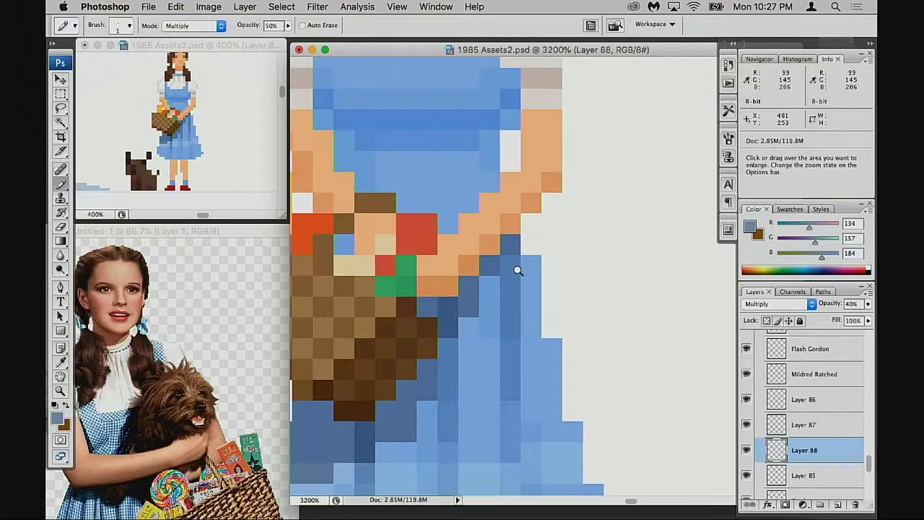
{"action": "key", "text": "m"}
{"action": "left_click_drag", "start_coordinate": [480, 255], "coordinate": [502, 315]}
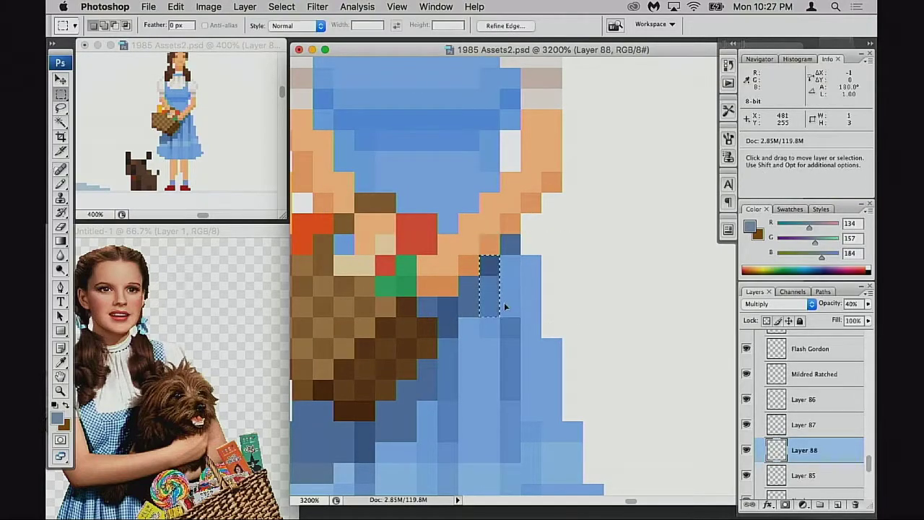
{"action": "left_click_drag", "start_coordinate": [460, 235], "coordinate": [528, 334]}
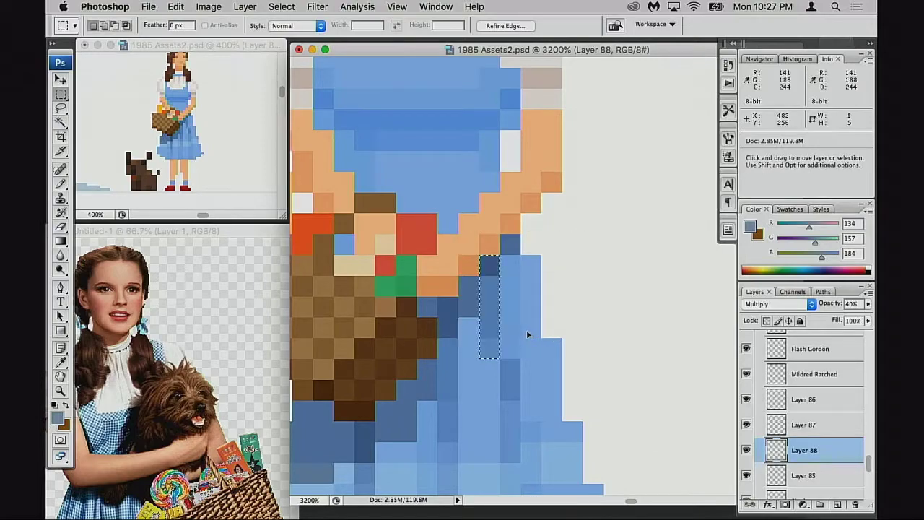
Shift the lower section of the same fold line one pixel to the right so it follows the skirt's flare.
{"action": "scroll", "coordinate": [495, 332], "scroll_direction": "down", "scroll_amount": 3}
{"action": "scroll", "coordinate": [495, 332], "scroll_direction": "left", "scroll_amount": 1}
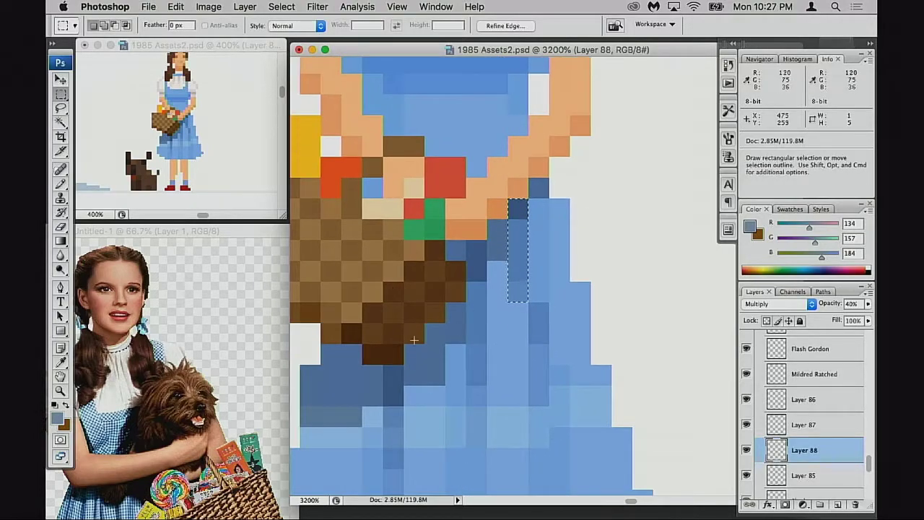
{"action": "scroll", "coordinate": [495, 335], "scroll_direction": "down", "scroll_amount": 4}
{"action": "scroll", "coordinate": [495, 335], "scroll_direction": "right", "scroll_amount": 2}
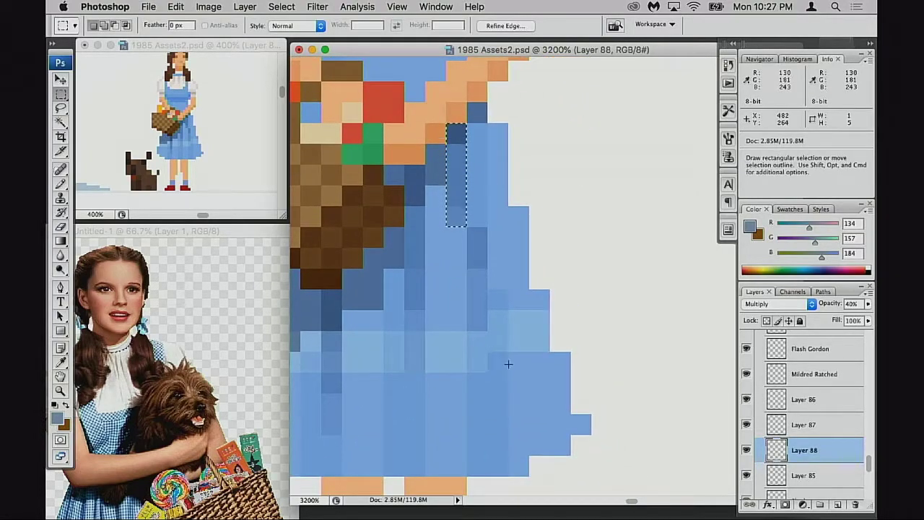
{"action": "left_click_drag", "start_coordinate": [447, 290], "coordinate": [501, 365]}
{"action": "left_click_drag", "start_coordinate": [425, 311], "coordinate": [541, 446]}
{"action": "left_click_drag", "start_coordinate": [509, 391], "coordinate": [527, 396]}
{"action": "left_click_drag", "start_coordinate": [482, 336], "coordinate": [497, 364]}
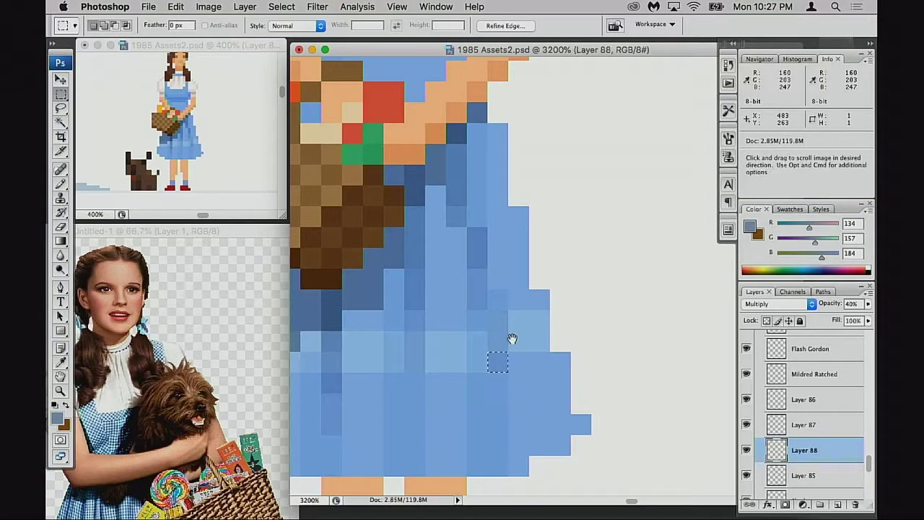
Examine the full character at several magnifications to judge the adjusted skirt folds.
{"action": "left_click", "coordinate": [503, 341], "text": "alt"}
{"action": "left_click", "coordinate": [497, 347], "text": "alt"}
{"action": "left_click", "coordinate": [488, 348], "text": "alt"}
{"action": "left_click", "coordinate": [491, 350], "text": "alt"}
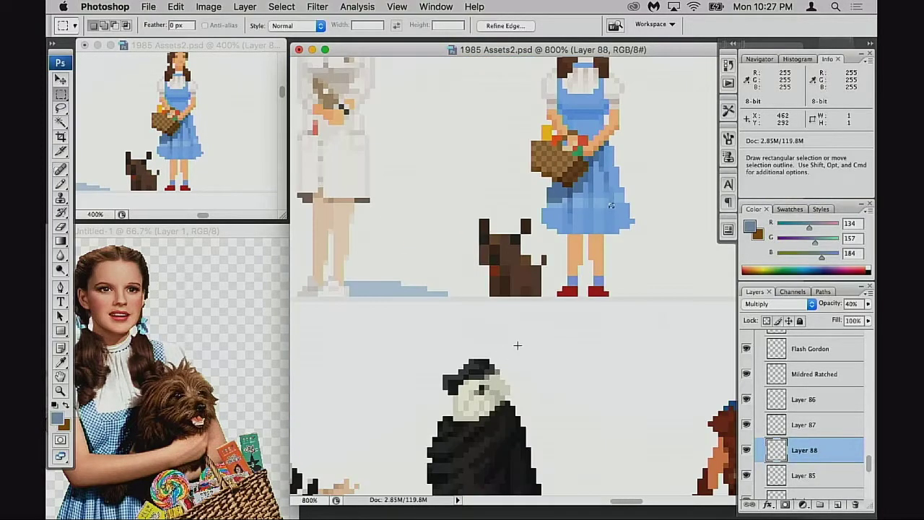
{"action": "key", "text": "ctrl+plus"}
{"action": "scroll", "coordinate": [519, 345], "scroll_direction": "left", "scroll_amount": 2}
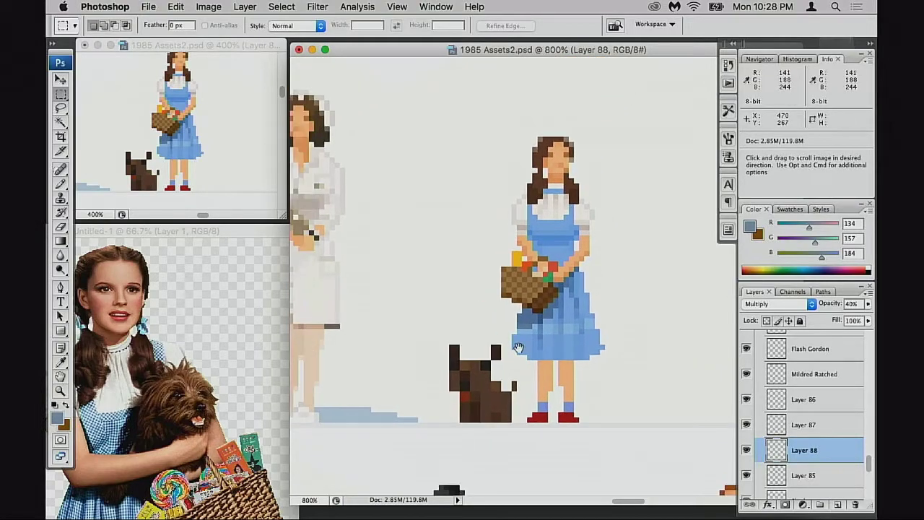
{"action": "left_click", "coordinate": [547, 347]}
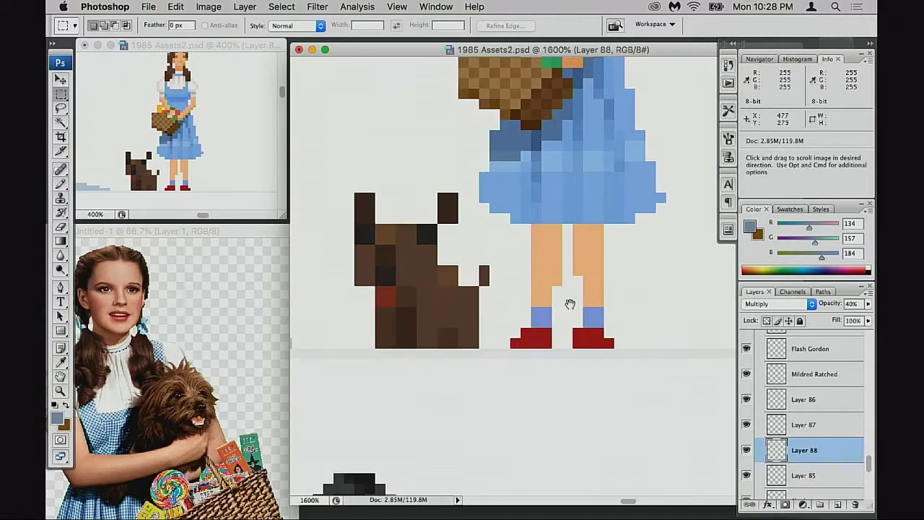
{"action": "scroll", "coordinate": [542, 324], "scroll_direction": "up", "scroll_amount": 10}
{"action": "scroll", "coordinate": [531, 319], "scroll_direction": "down", "scroll_amount": 3}
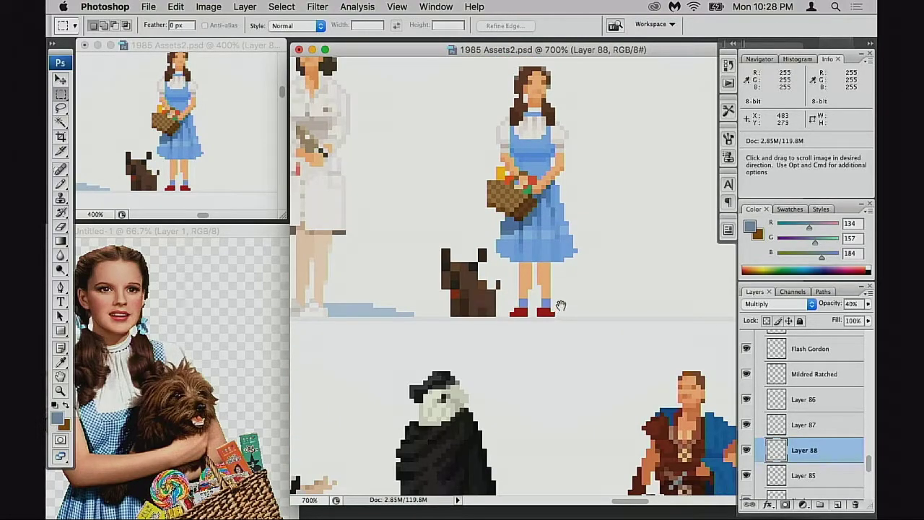
{"action": "scroll", "coordinate": [560, 304], "scroll_direction": "up", "scroll_amount": 3}
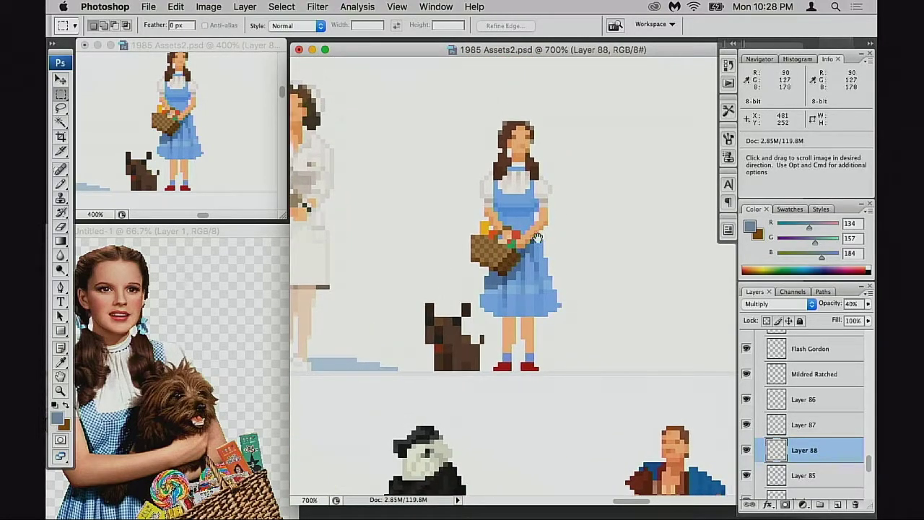
Merge the skirt folds on Layer 88 down into Layer 85, checking the shading by toggling layer visibility.
{"action": "key", "text": "super+e"}
{"action": "left_click", "coordinate": [747, 450]}
{"action": "left_click", "coordinate": [746, 450]}
{"action": "left_click", "coordinate": [747, 450]}
{"action": "left_click", "coordinate": [746, 450]}
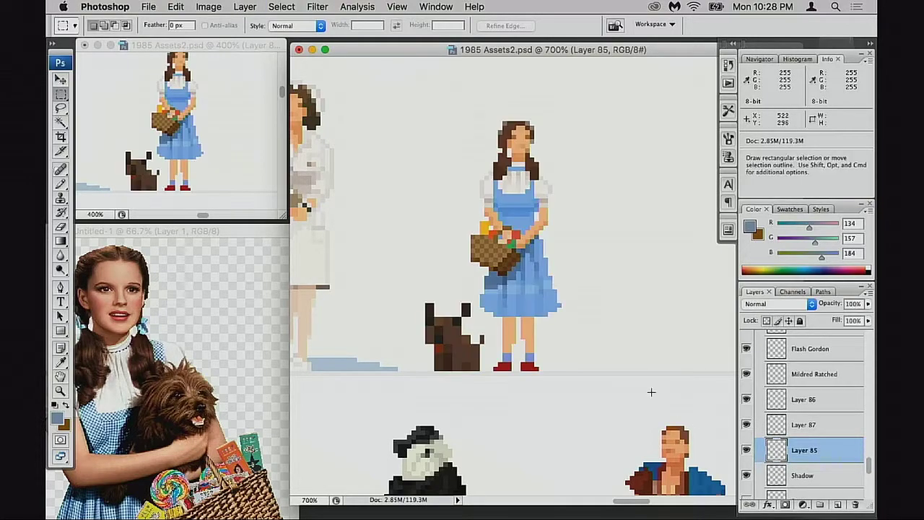
Toggle Layer 87's visibility to compare the dress with and without its waist and basket shadows.
{"action": "left_click", "coordinate": [529, 247]}
{"action": "left_click", "coordinate": [529, 248]}
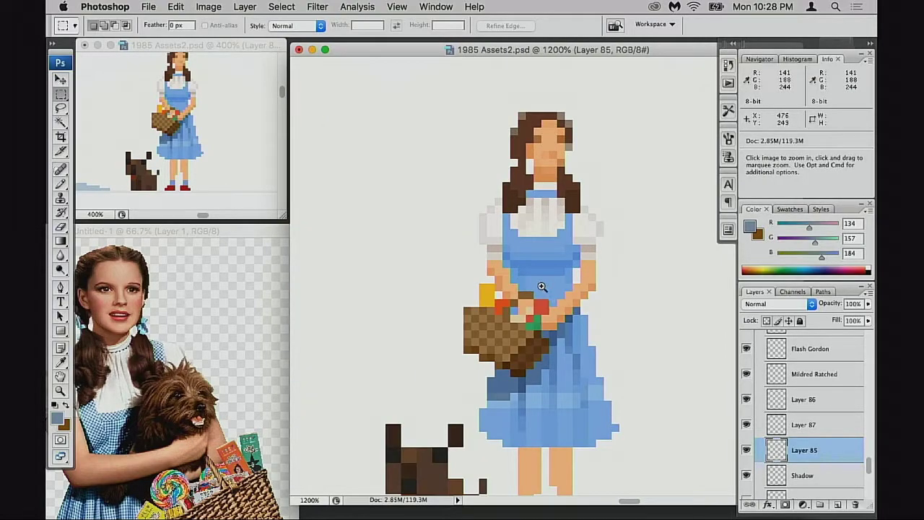
{"action": "left_click", "coordinate": [540, 287]}
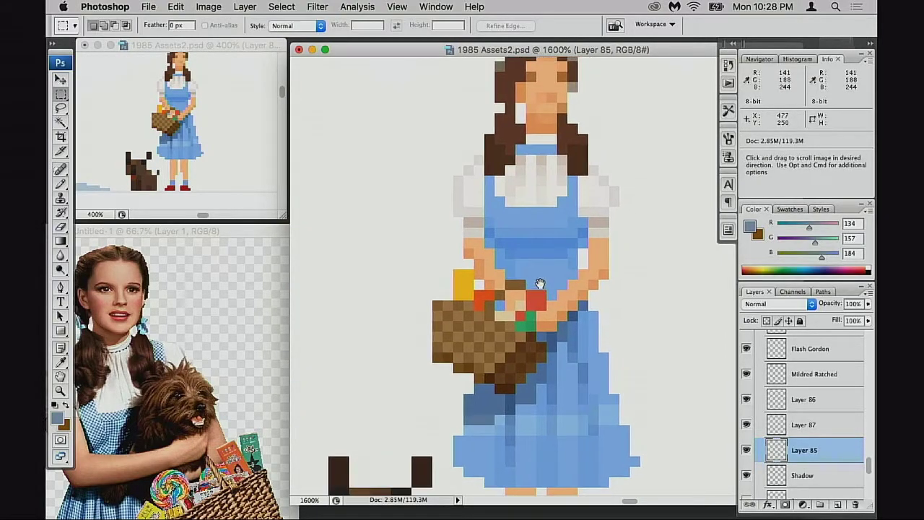
{"action": "left_click", "coordinate": [745, 425]}
{"action": "left_click", "coordinate": [746, 425]}
{"action": "left_click", "coordinate": [745, 425]}
{"action": "left_click", "coordinate": [746, 450], "text": "alt"}
{"action": "left_click", "coordinate": [746, 450], "text": "alt"}
Put the waist shadow from Layer 87 on its own layer directly above it, and reselect Layer 87.
{"action": "key", "text": "z"}
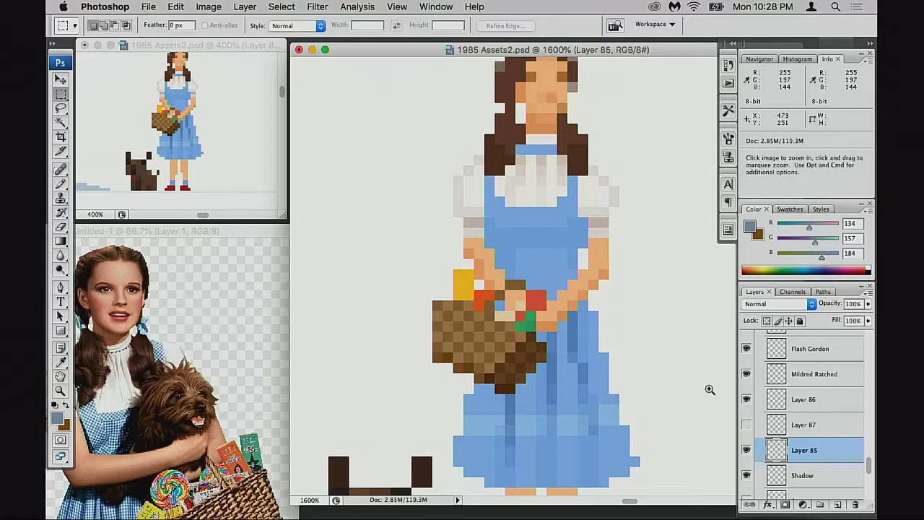
{"action": "left_click", "coordinate": [552, 304]}
{"action": "key", "text": "alt+bracketright"}
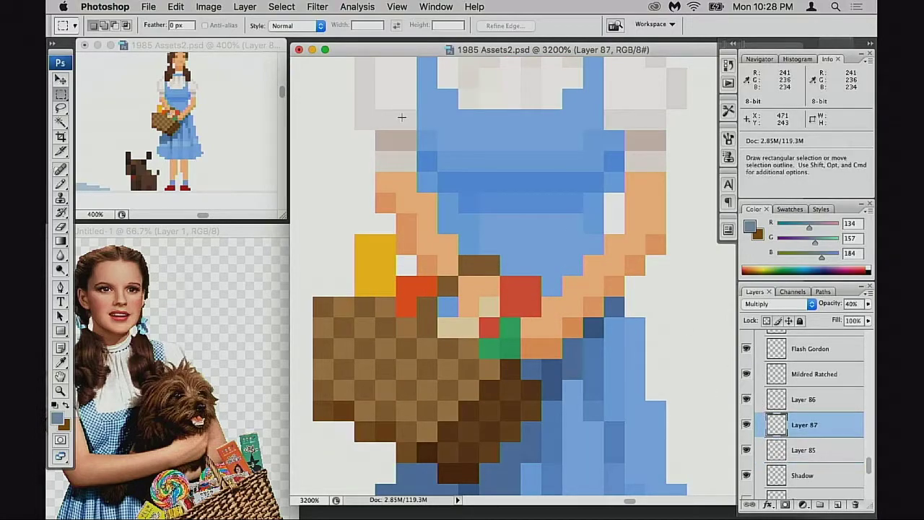
{"action": "left_click_drag", "start_coordinate": [375, 109], "coordinate": [645, 233]}
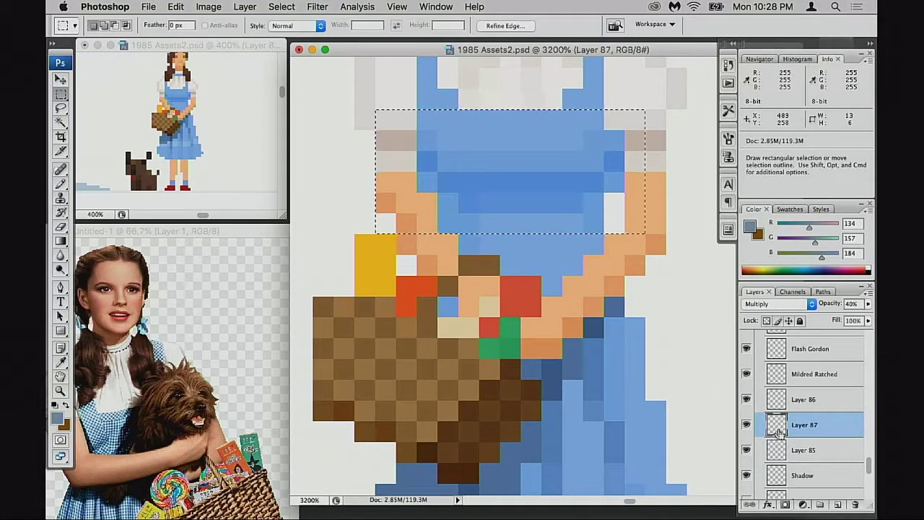
{"action": "key", "text": "super+j"}
{"action": "left_click", "coordinate": [782, 451]}
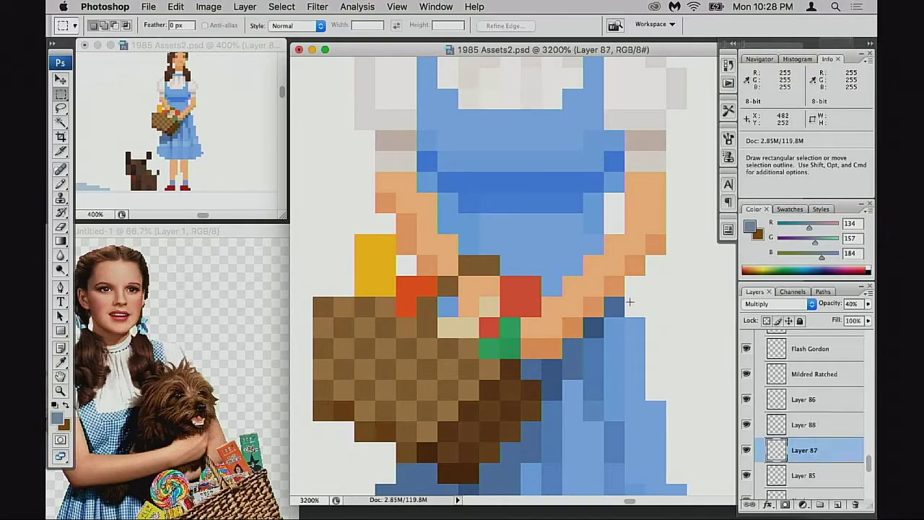
Remove the waist shadow from Layer 87 and place Layer 88, which holds the separate waist shadow, directly beneath it.
{"action": "left_click_drag", "start_coordinate": [363, 114], "coordinate": [664, 253]}
{"action": "left_click_drag", "start_coordinate": [794, 452], "coordinate": [796, 461]}
{"action": "key", "text": "super+d"}
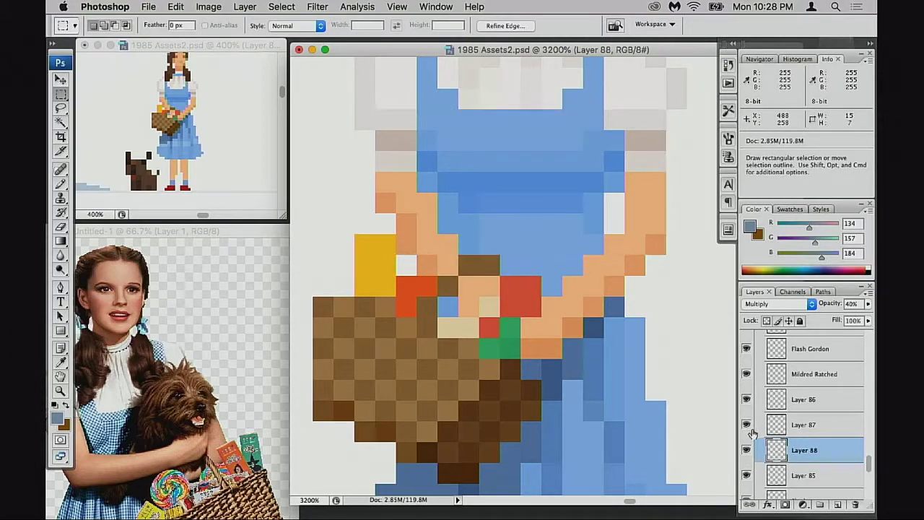
Toggle the visibility of Layers 87 and 88 to compare the dress with and without the basket and waist shadows.
{"action": "left_click", "coordinate": [747, 425]}
{"action": "left_click", "coordinate": [747, 449]}
{"action": "left_click", "coordinate": [747, 450]}
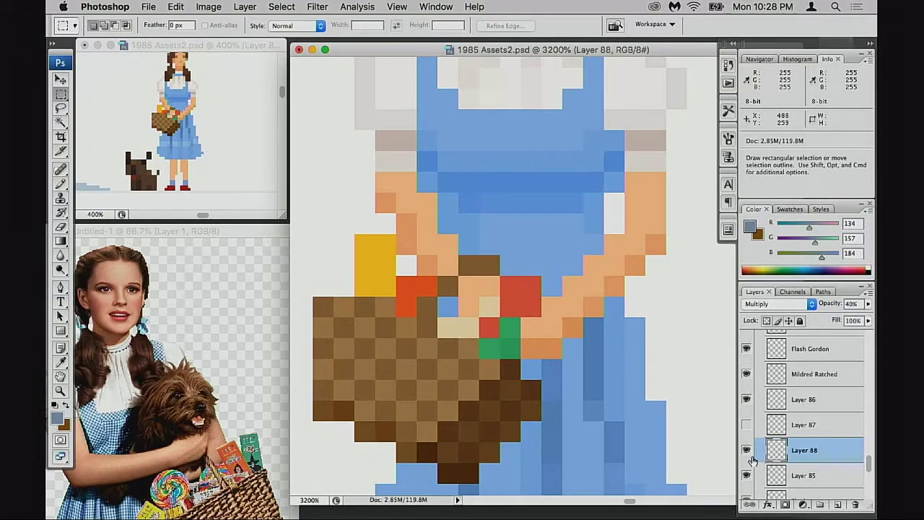
{"action": "left_click", "coordinate": [747, 426]}
{"action": "left_click", "coordinate": [747, 449]}
{"action": "left_click", "coordinate": [747, 449]}
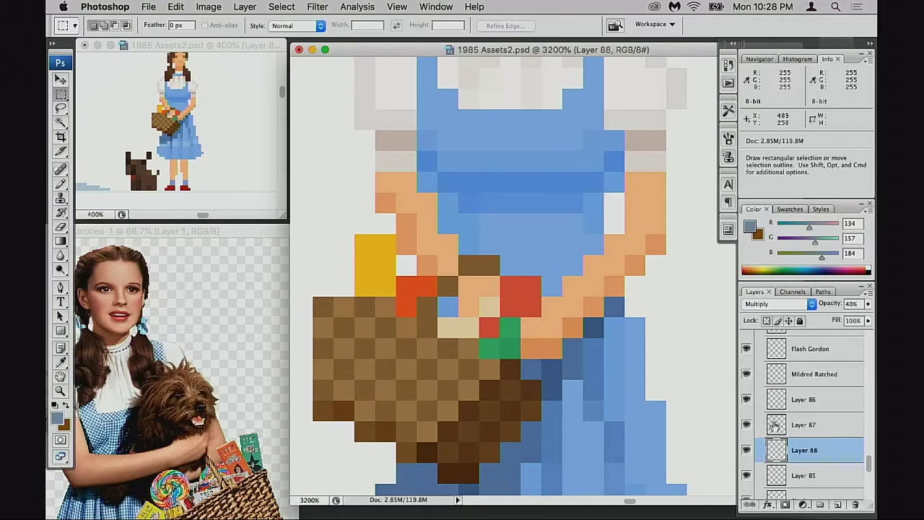
{"action": "left_click", "coordinate": [747, 426]}
{"action": "left_click", "coordinate": [747, 425]}
Merge the waist shadow on Layer 88 down into Layer 85 and check the merged dress layer in isolation.
{"action": "key", "text": "space"}
{"action": "mouse_move", "coordinate": [537, 294]}
{"action": "left_mouse_down"}
{"action": "mouse_move", "coordinate": [526, 306]}
{"action": "mouse_move", "coordinate": [510, 245]}
{"action": "left_mouse_up"}
{"action": "left_click_drag", "start_coordinate": [690, 401], "coordinate": [592, 325]}
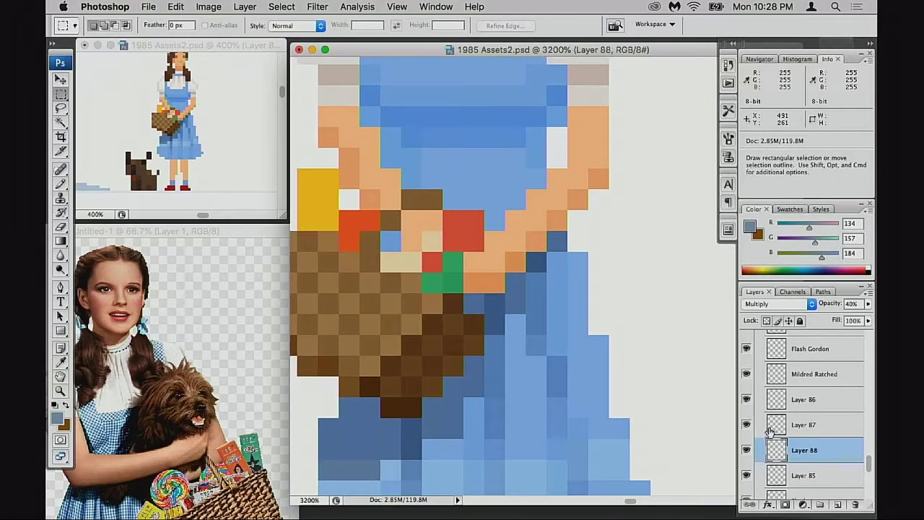
{"action": "key", "text": "super+e"}
{"action": "left_click", "coordinate": [747, 450], "text": "alt"}
{"action": "left_click", "coordinate": [747, 450], "text": "alt"}
{"action": "key", "text": "space"}
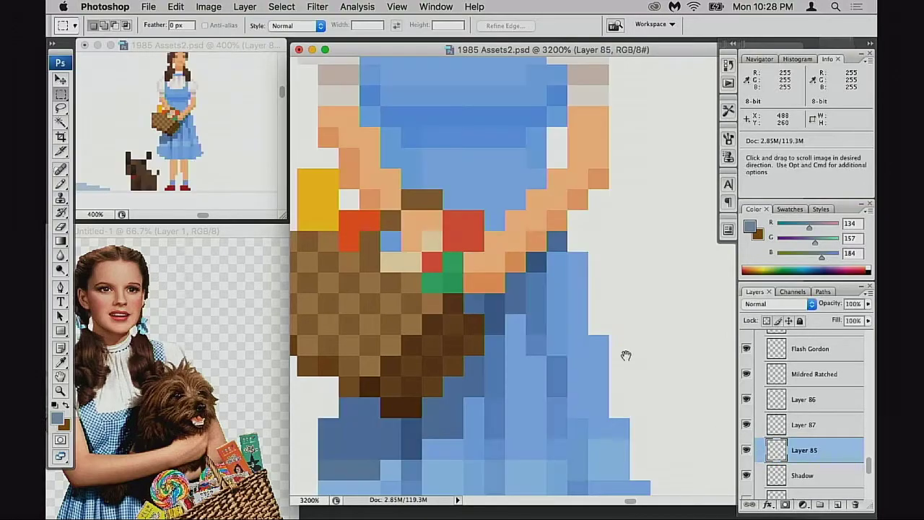
{"action": "left_click_drag", "start_coordinate": [625, 354], "coordinate": [595, 342]}
Sample the dress blue (RGB 104, 160, 239) near the waist and try it on the skirt with the Pencil in Normal mode.
{"action": "key", "text": "b"}
{"action": "scroll", "coordinate": [506, 252], "scroll_direction": "down", "scroll_amount": 2}
{"action": "scroll", "coordinate": [505, 252], "scroll_direction": "left", "scroll_amount": 2}
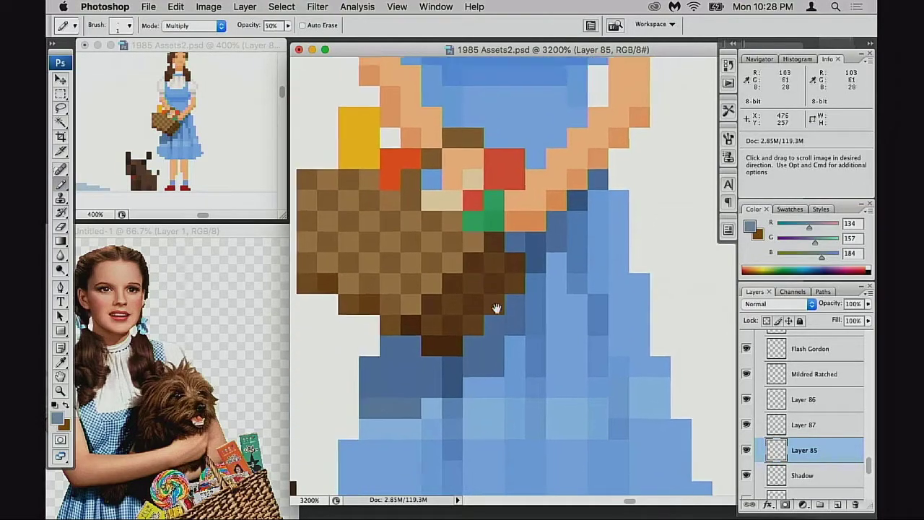
{"action": "scroll", "coordinate": [496, 310], "scroll_direction": "up", "scroll_amount": 2}
{"action": "left_click", "coordinate": [500, 113], "text": "alt"}
{"action": "scroll", "coordinate": [549, 258], "scroll_direction": "down", "scroll_amount": 2}
{"action": "scroll", "coordinate": [549, 258], "scroll_direction": "right", "scroll_amount": 1}
{"action": "left_click_drag", "start_coordinate": [551, 244], "coordinate": [553, 281]}
{"action": "key", "text": "super+z"}
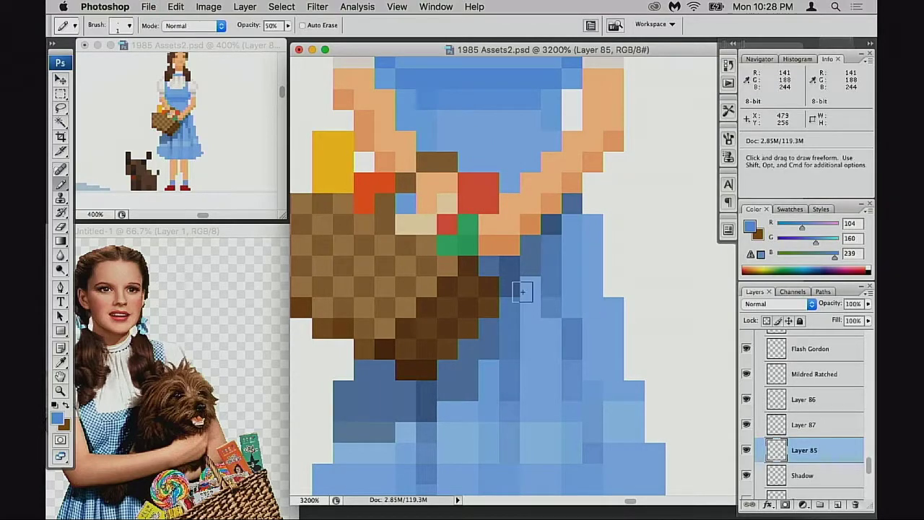
Tint the greyish skirt folds beside the basket with the sampled blue, using the Pencil in Color mode at 50% opacity.
{"action": "scroll", "coordinate": [469, 238], "scroll_direction": "up", "scroll_amount": 3}
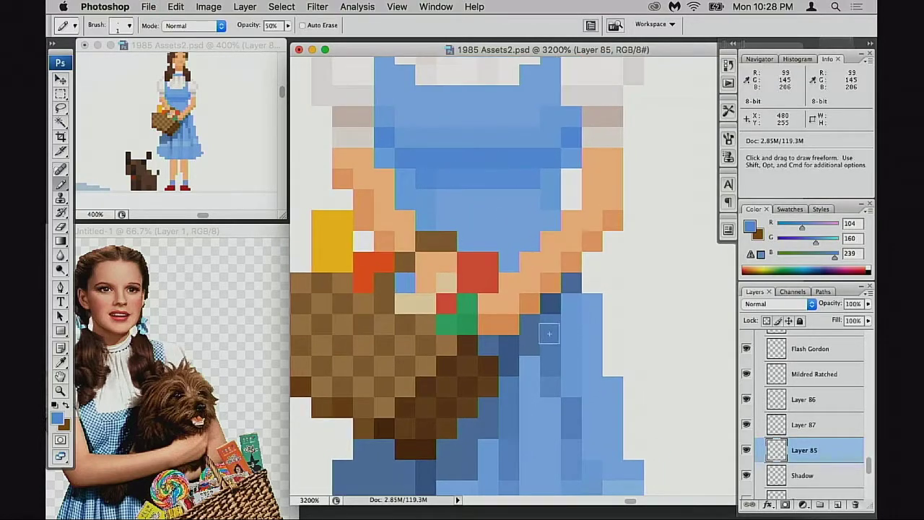
{"action": "scroll", "coordinate": [553, 361], "scroll_direction": "down", "scroll_amount": 3}
{"action": "scroll", "coordinate": [553, 361], "scroll_direction": "right", "scroll_amount": 1}
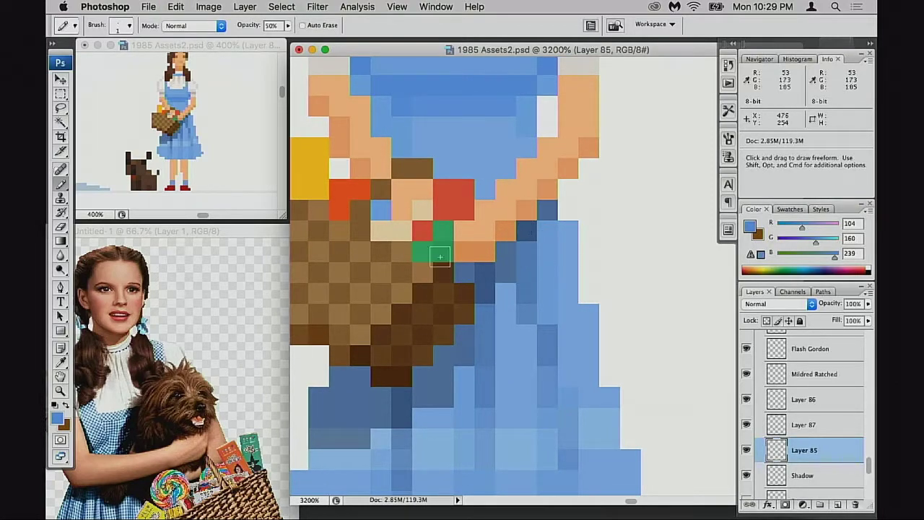
{"action": "key", "text": "alt+shift+c"}
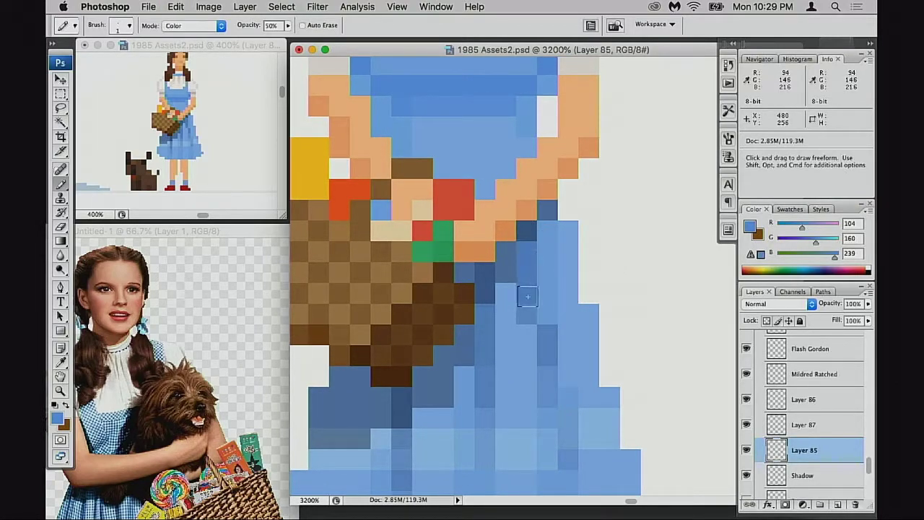
{"action": "scroll", "coordinate": [551, 396], "scroll_direction": "down", "scroll_amount": 5}
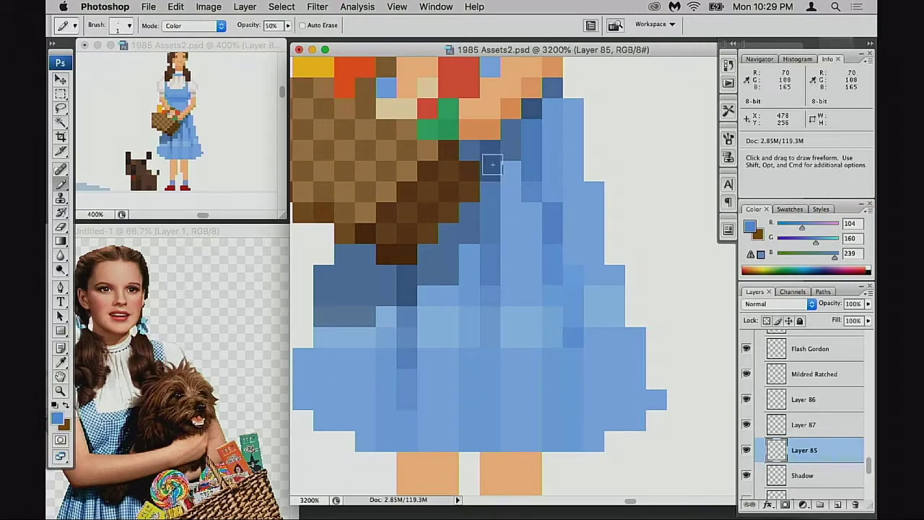
{"action": "scroll", "coordinate": [496, 279], "scroll_direction": "up", "scroll_amount": 8}
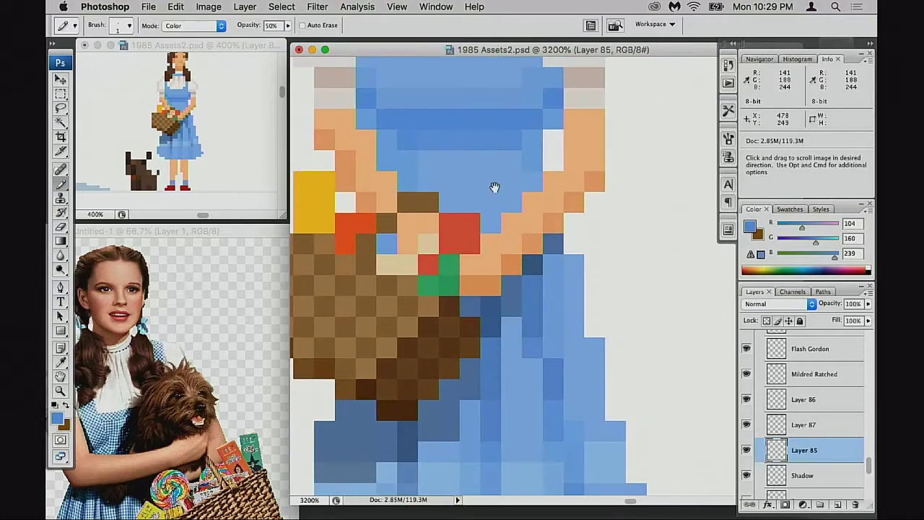
{"action": "scroll", "coordinate": [545, 292], "scroll_direction": "down", "scroll_amount": 5}
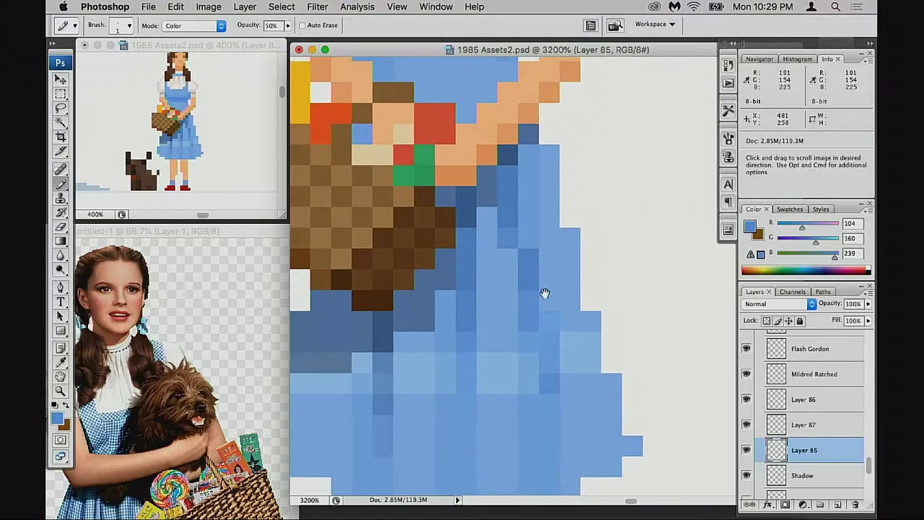
{"action": "scroll", "coordinate": [484, 255], "scroll_direction": "up", "scroll_amount": 5}
{"action": "scroll", "coordinate": [462, 245], "scroll_direction": "up", "scroll_amount": 3}
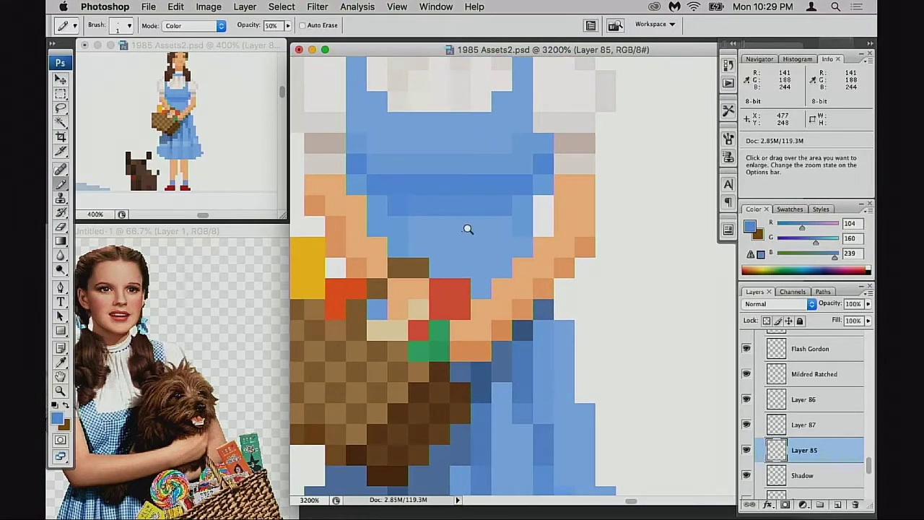
{"action": "key", "text": "i"}
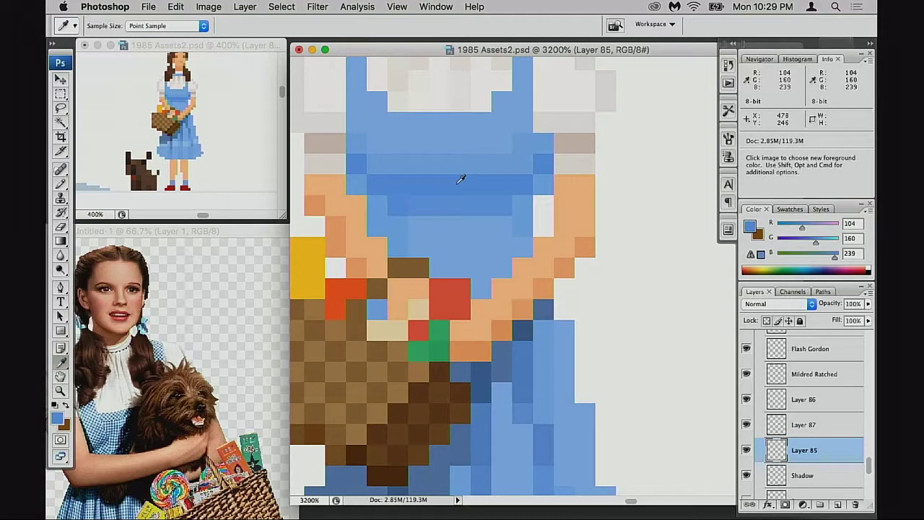
{"action": "scroll", "coordinate": [520, 303], "scroll_direction": "down", "scroll_amount": 8}
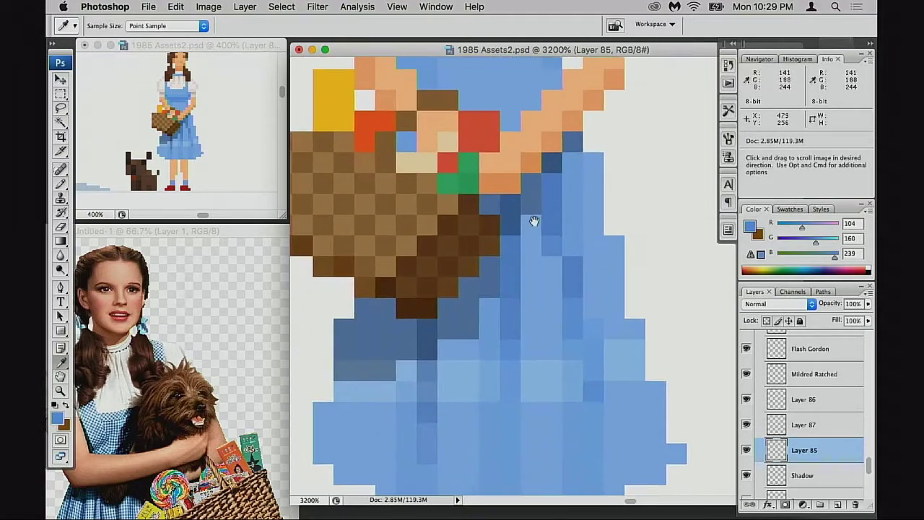
{"action": "key", "text": "b"}
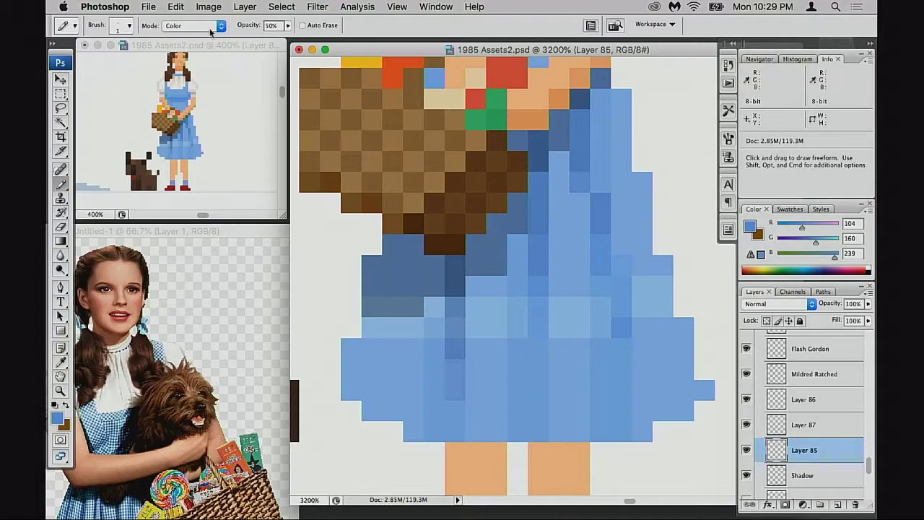
{"action": "scroll", "coordinate": [370, 169], "scroll_direction": "down", "scroll_amount": 3}
{"action": "scroll", "coordinate": [370, 170], "scroll_direction": "left", "scroll_amount": 1}
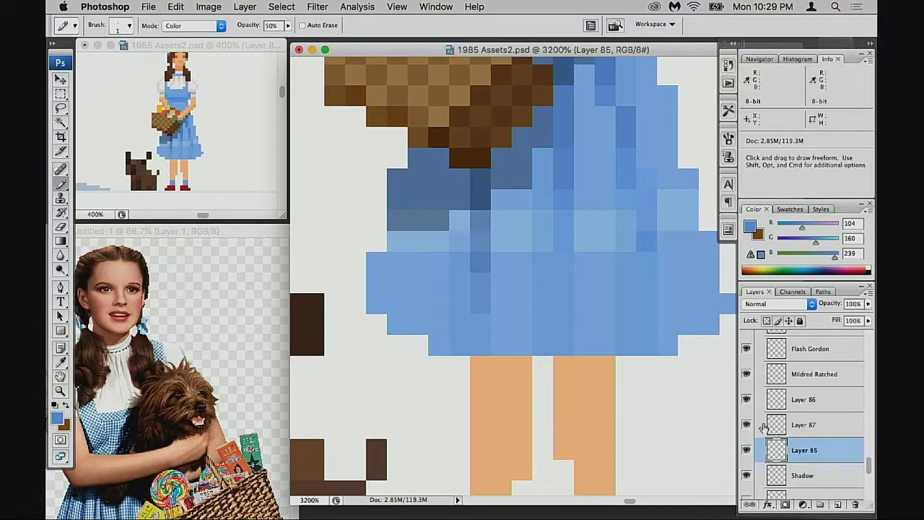
Hide Layer 87 and tint the skirt fold beneath the basket and its crossings with the light hem band in the same blue.
{"action": "left_click", "coordinate": [746, 425]}
{"action": "left_click", "coordinate": [745, 425]}
{"action": "left_click", "coordinate": [746, 425]}
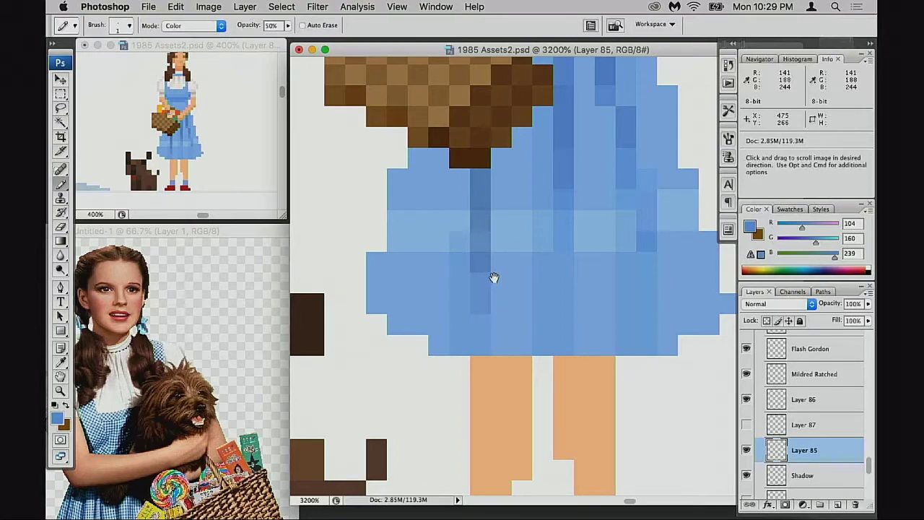
{"action": "left_click_drag", "start_coordinate": [493, 272], "coordinate": [484, 289]}
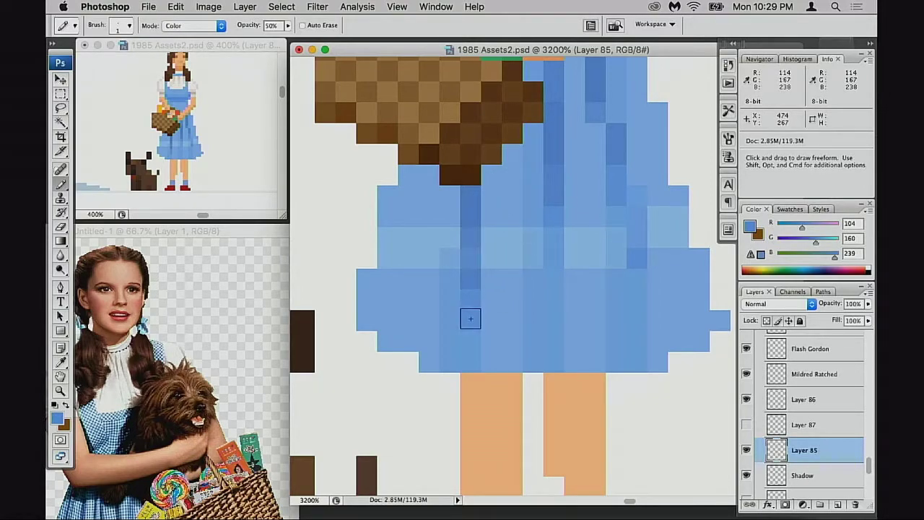
{"action": "key", "text": "super"}
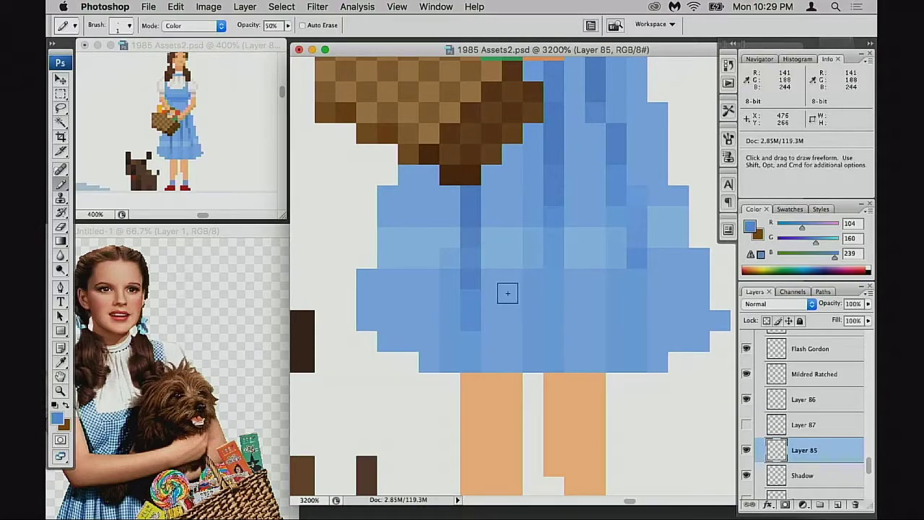
{"action": "scroll", "coordinate": [505, 294], "scroll_direction": "right", "scroll_amount": 1}
{"action": "key", "text": "super"}
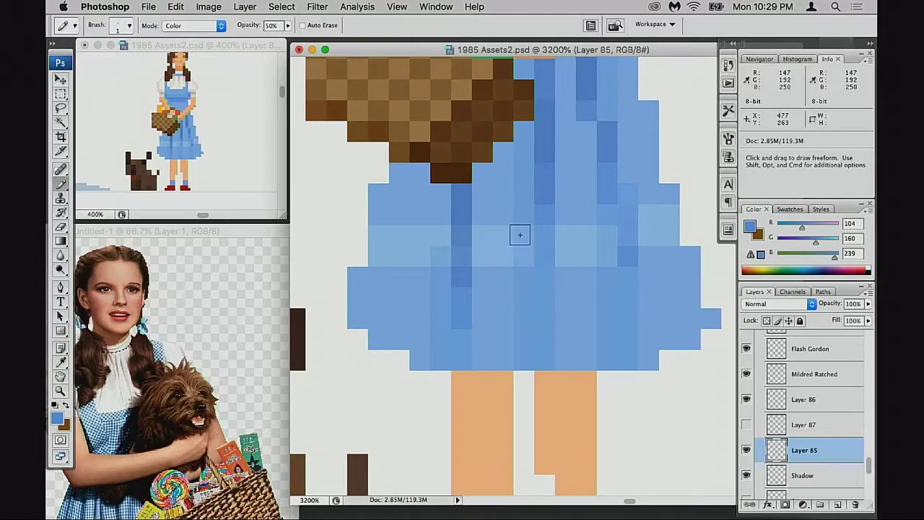
{"action": "key", "text": "super"}
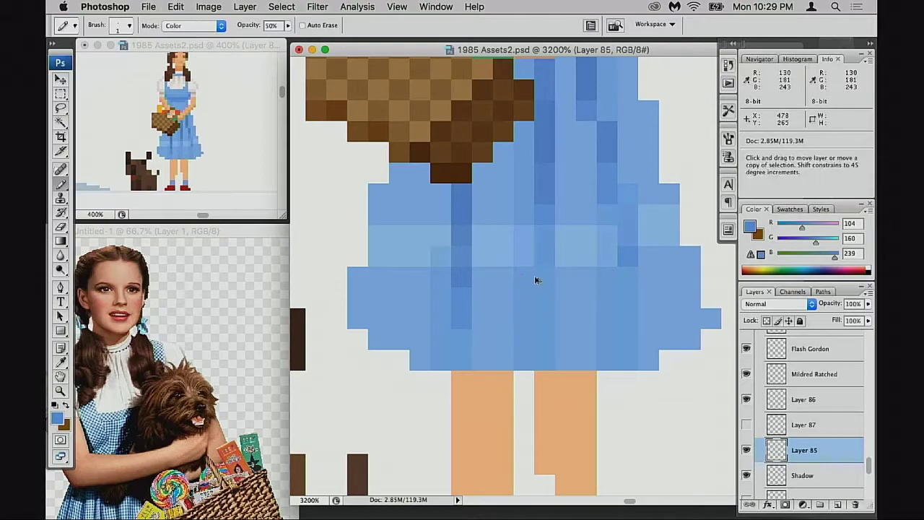
{"action": "key", "text": "super+shift"}
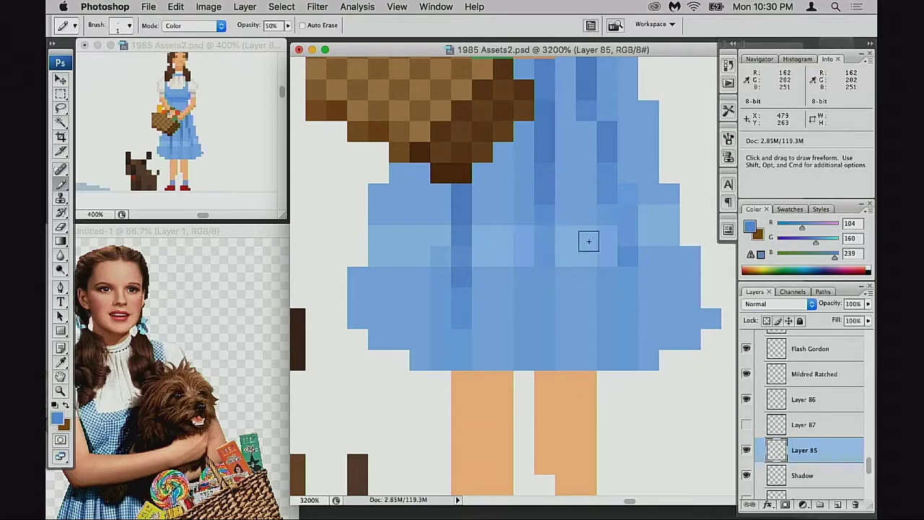
{"action": "key", "text": "super+alt+z"}
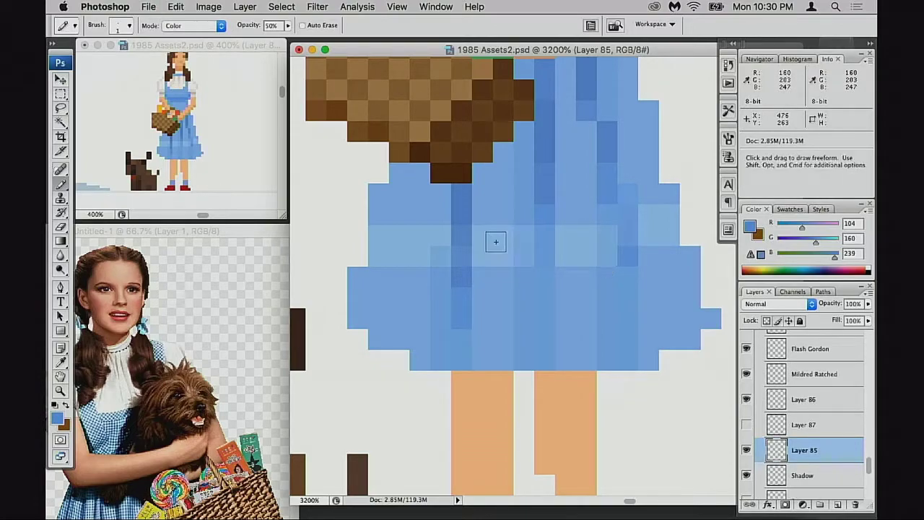
{"action": "scroll", "coordinate": [515, 279], "scroll_direction": "right", "scroll_amount": 1}
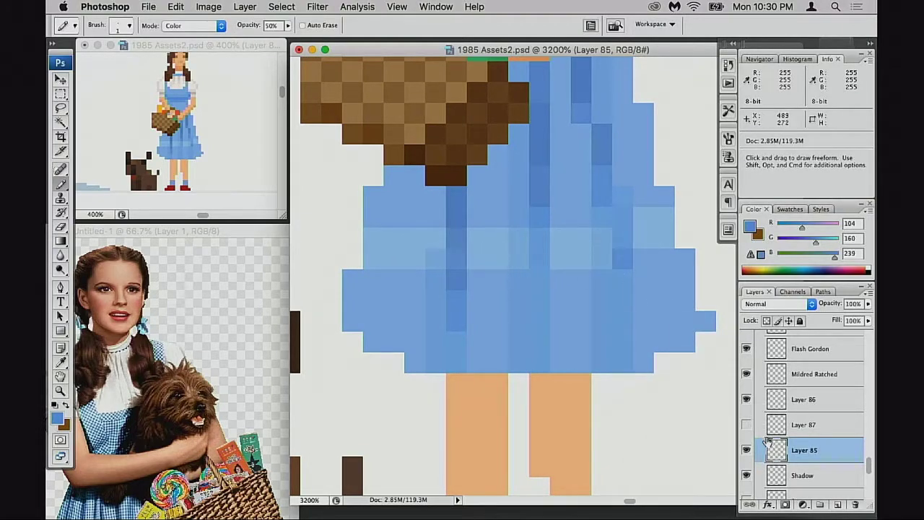
Even out the light hem band beside the fold with its own light blue (RGB 160, 203, 247), using the Pencil in Normal mode.
{"action": "key", "text": "shift+alt+n"}
{"action": "left_click", "coordinate": [417, 238], "text": "alt"}
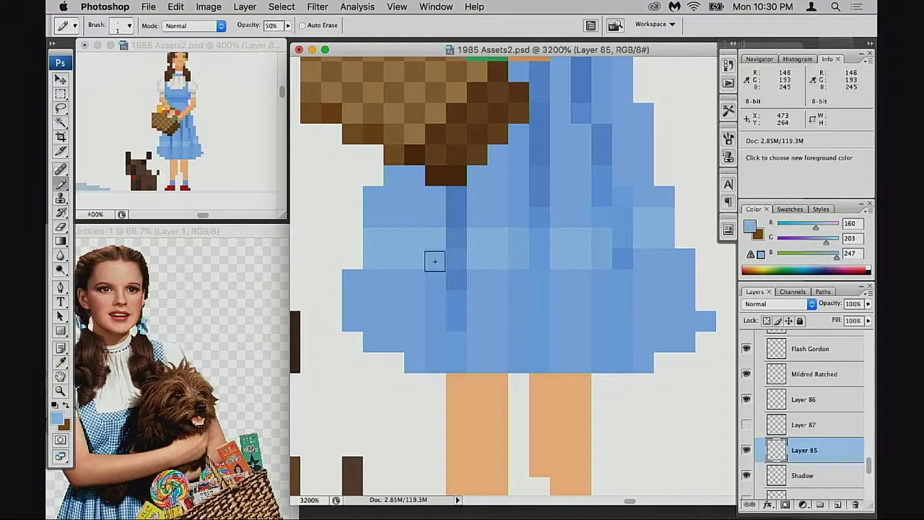
{"action": "left_click_drag", "start_coordinate": [518, 251], "coordinate": [478, 301]}
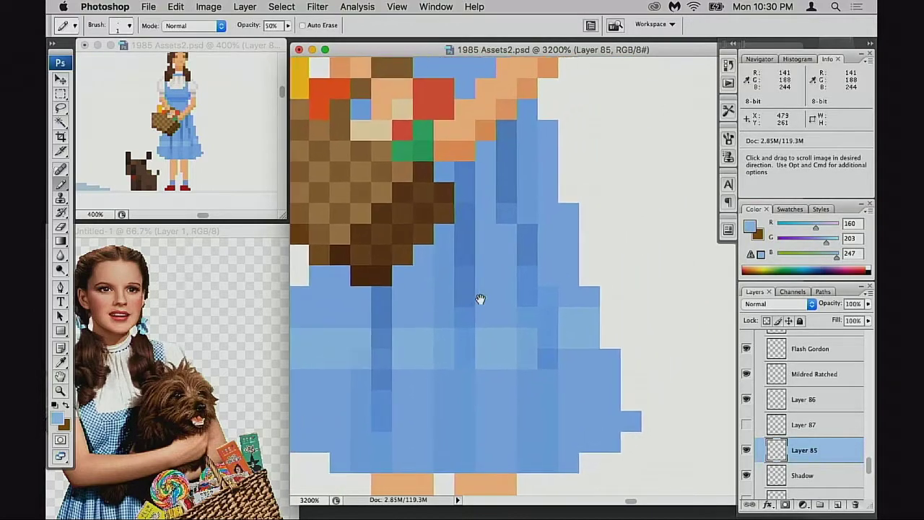
Show Layer 87 and adjust its basket shadow with Hue/Saturation, using hue +7 and saturation +58.
{"action": "left_click", "coordinate": [745, 425]}
{"action": "left_click", "coordinate": [802, 425]}
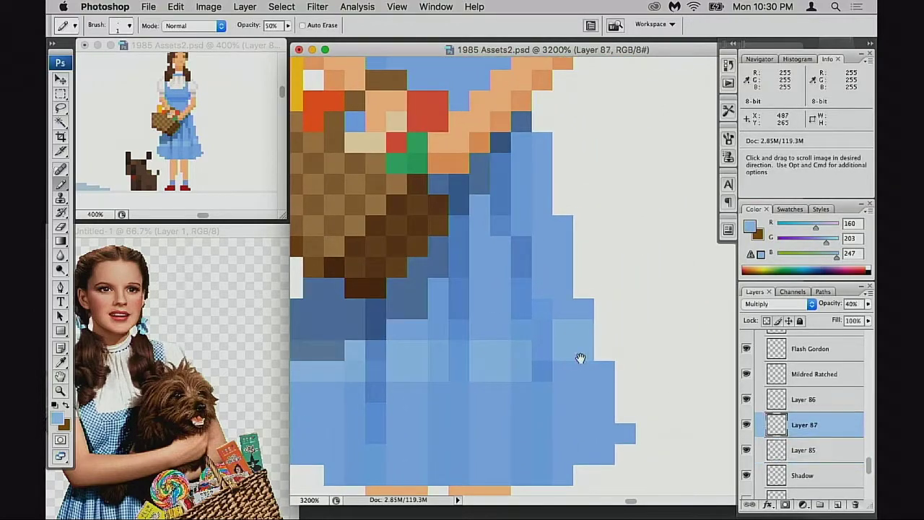
{"action": "key", "text": "super+u"}
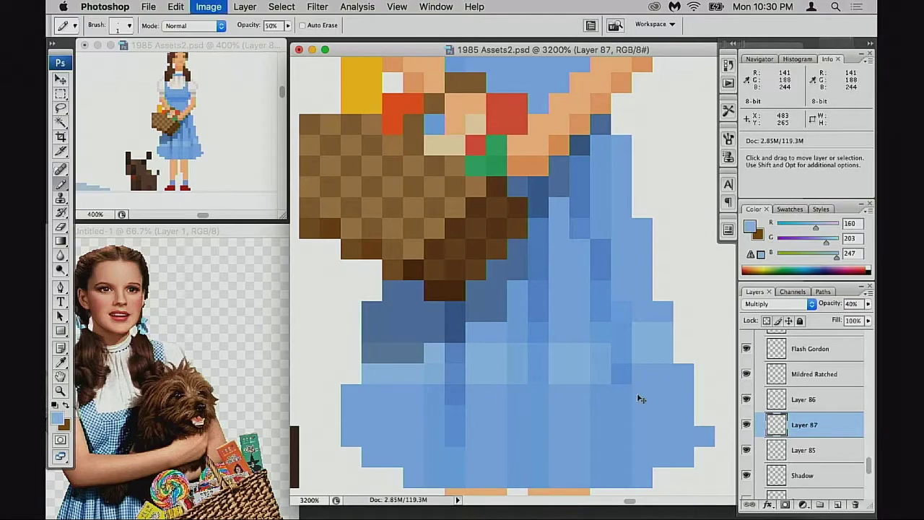
{"action": "left_click_drag", "start_coordinate": [709, 138], "coordinate": [705, 138]}
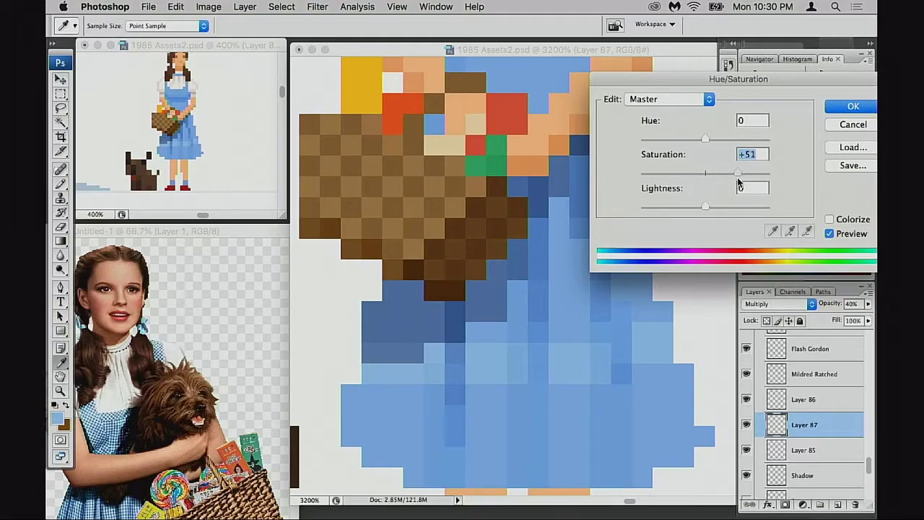
{"action": "mouse_move", "coordinate": [705, 139]}
{"action": "left_mouse_down"}
{"action": "mouse_move", "coordinate": [715, 138]}
{"action": "mouse_move", "coordinate": [708, 144]}
{"action": "left_mouse_up"}
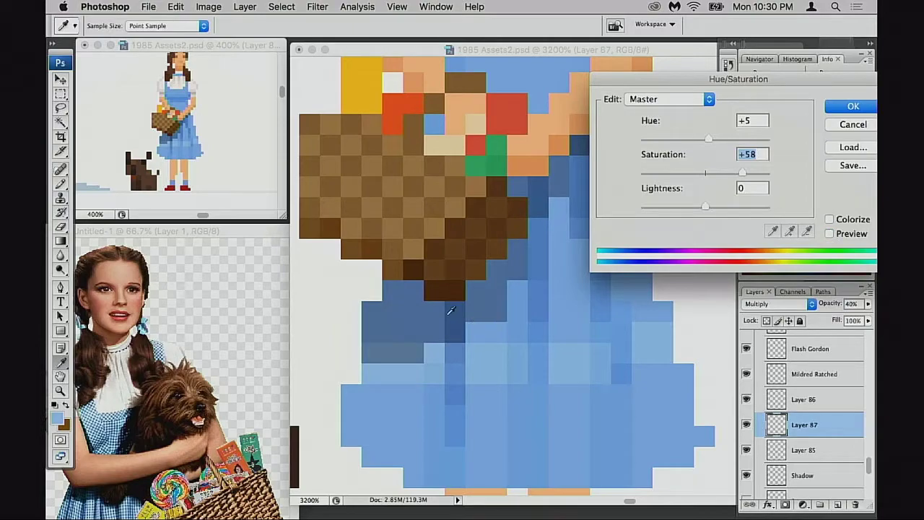
{"action": "left_click_drag", "start_coordinate": [708, 139], "coordinate": [712, 138]}
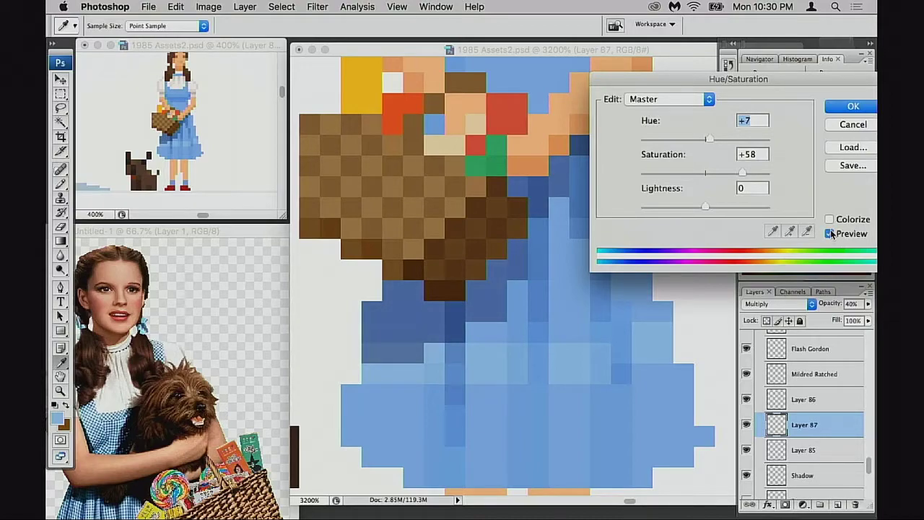
{"action": "left_click", "coordinate": [851, 126]}
Examine the recoloured dress on the full figure at lower magnifications, down to 400% alongside the neighbouring characters.
{"action": "left_click_drag", "start_coordinate": [526, 185], "coordinate": [596, 243]}
{"action": "left_click", "coordinate": [603, 259], "text": "alt"}
{"action": "left_click", "coordinate": [598, 259], "text": "alt"}
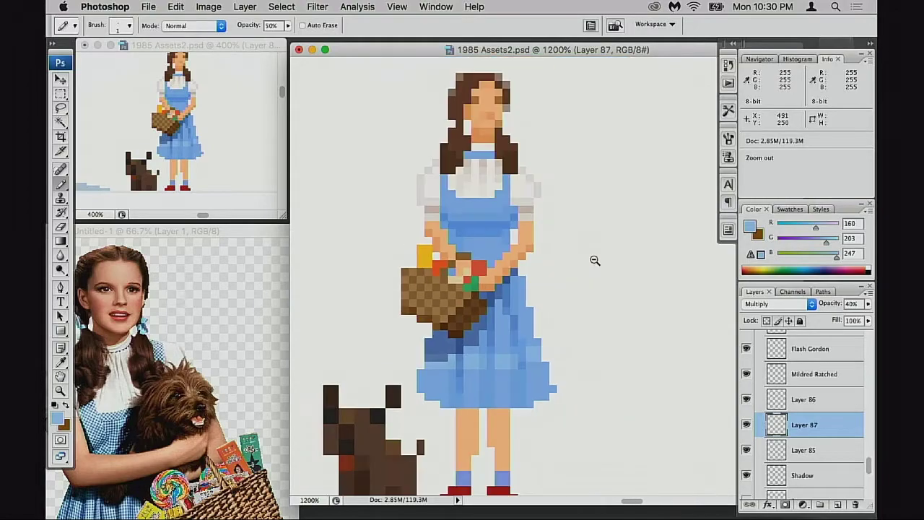
{"action": "left_click", "coordinate": [589, 266], "text": "alt"}
{"action": "left_click", "coordinate": [577, 278], "text": "alt"}
{"action": "left_click_drag", "start_coordinate": [497, 319], "coordinate": [571, 328]}
{"action": "left_click", "coordinate": [562, 302], "text": "alt"}
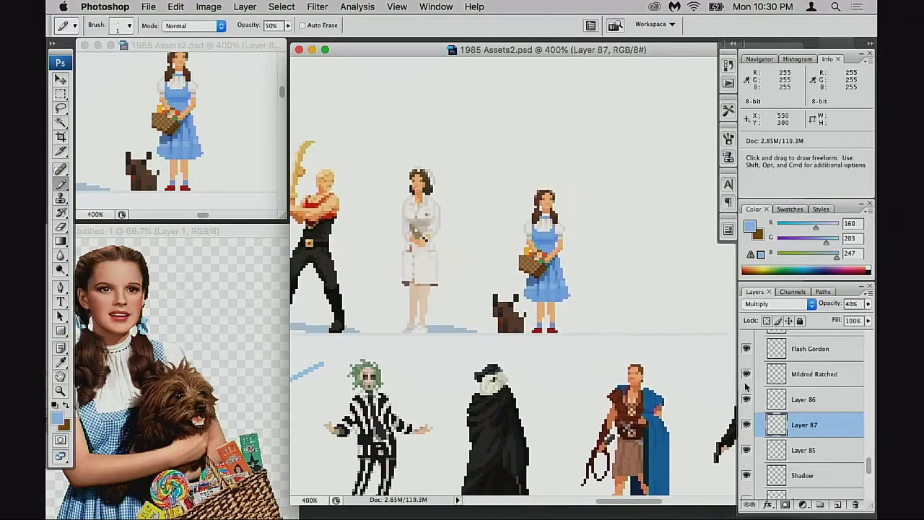
Examine the whole Dorothy figure beside the neighbouring characters, from 400% up to 600% magnification.
{"action": "scroll", "coordinate": [569, 334], "scroll_direction": "down", "scroll_amount": 3}
{"action": "scroll", "coordinate": [542, 296], "scroll_direction": "right", "scroll_amount": 3}
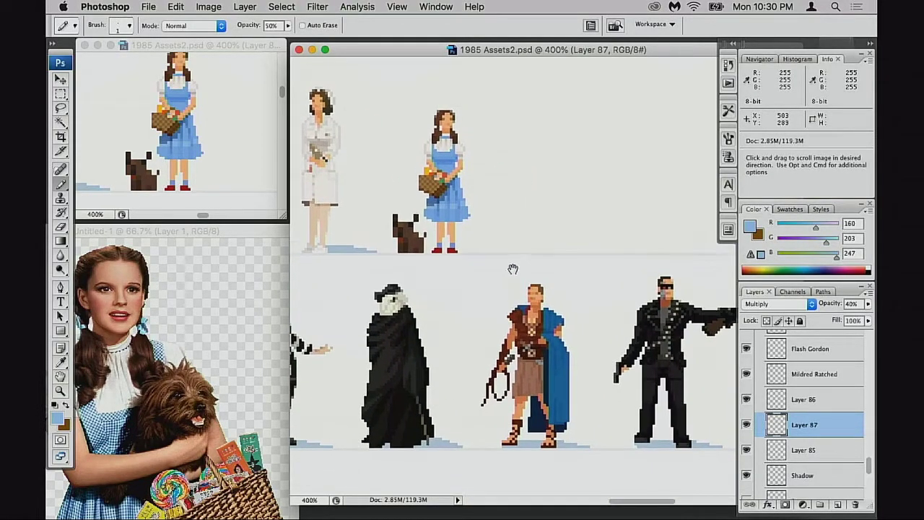
{"action": "scroll", "coordinate": [512, 268], "scroll_direction": "up", "scroll_amount": 2}
{"action": "scroll", "coordinate": [462, 195], "scroll_direction": "up", "scroll_amount": 1}
{"action": "scroll", "coordinate": [462, 194], "scroll_direction": "left", "scroll_amount": 1}
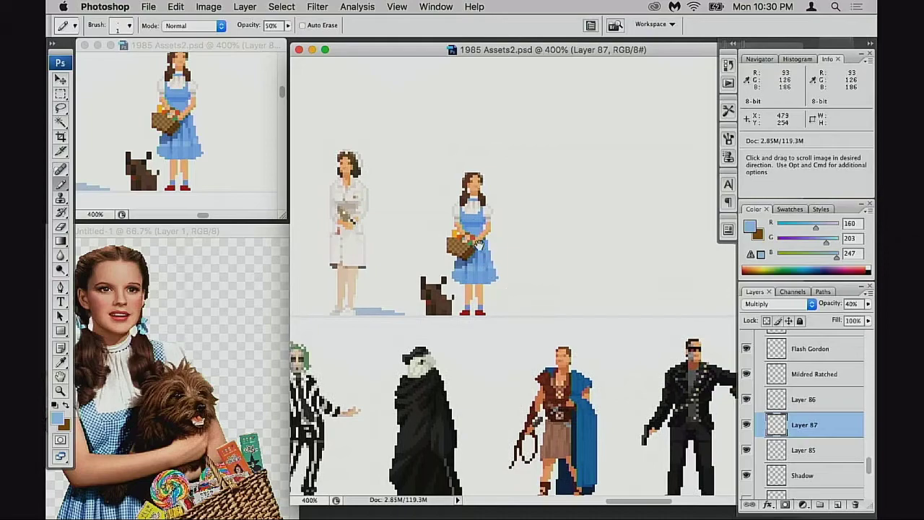
{"action": "left_click", "coordinate": [483, 251]}
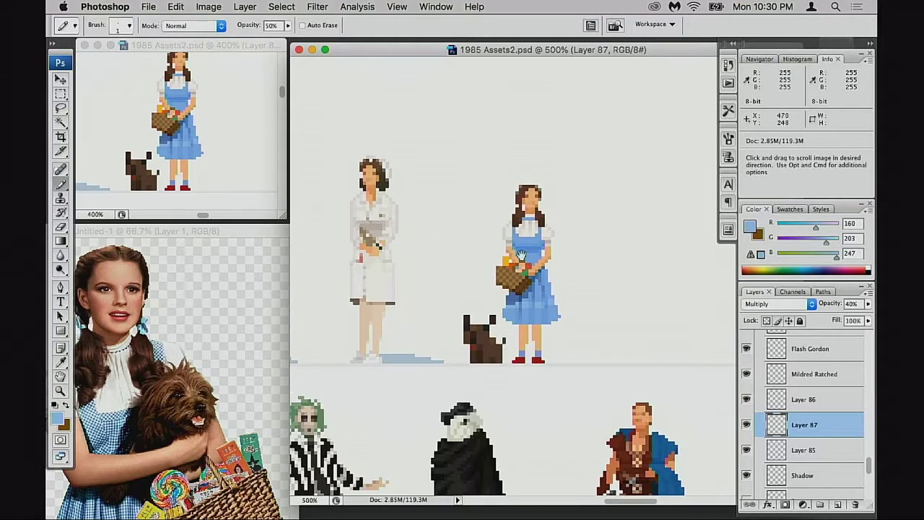
{"action": "scroll", "coordinate": [553, 273], "scroll_direction": "up", "scroll_amount": 2}
{"action": "scroll", "coordinate": [553, 272], "scroll_direction": "right", "scroll_amount": 2}
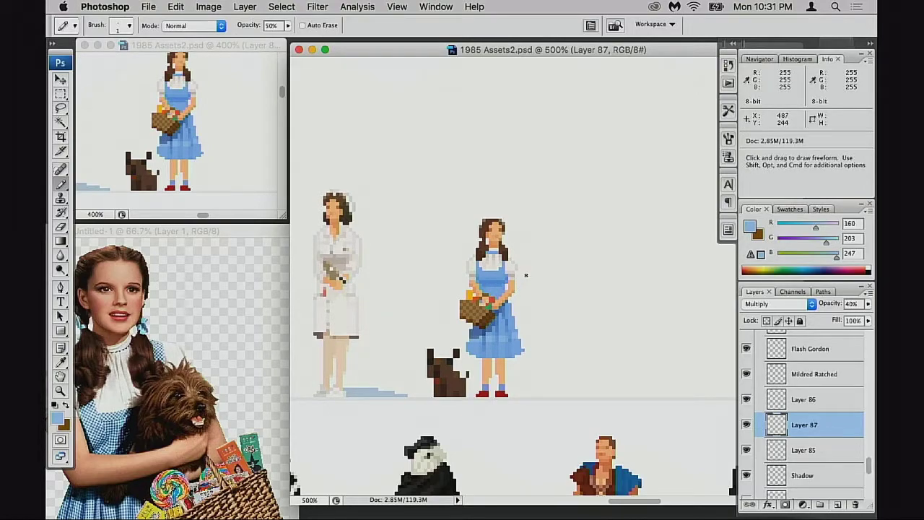
{"action": "key", "text": "z"}
{"action": "left_click", "coordinate": [495, 287]}
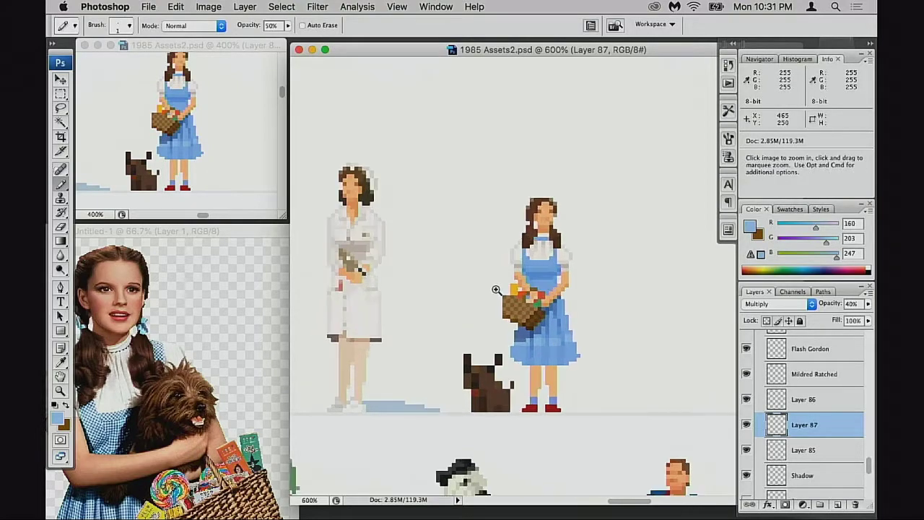
{"action": "key", "text": "space"}
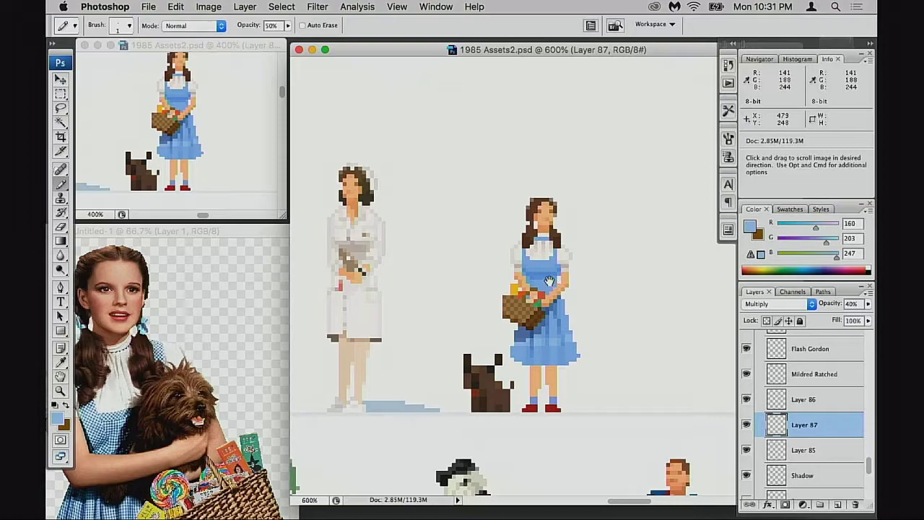
{"action": "left_click_drag", "start_coordinate": [549, 280], "coordinate": [527, 266]}
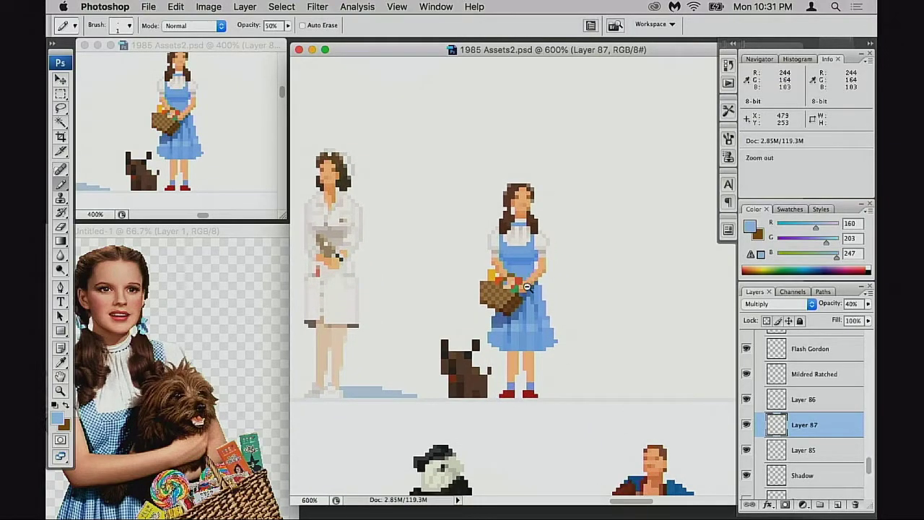
Compare Dorothy's head, braids and bodice at up to 3200% with the same area of the reference photo.
{"action": "left_click", "coordinate": [527, 287], "text": "alt"}
{"action": "left_click", "coordinate": [536, 292], "text": "alt"}
{"action": "left_click", "coordinate": [545, 295], "text": "alt"}
{"action": "mouse_move", "coordinate": [525, 186]}
{"action": "left_mouse_down"}
{"action": "mouse_move", "coordinate": [562, 287]}
{"action": "mouse_move", "coordinate": [584, 293]}
{"action": "left_mouse_up"}
{"action": "left_click", "coordinate": [133, 332]}
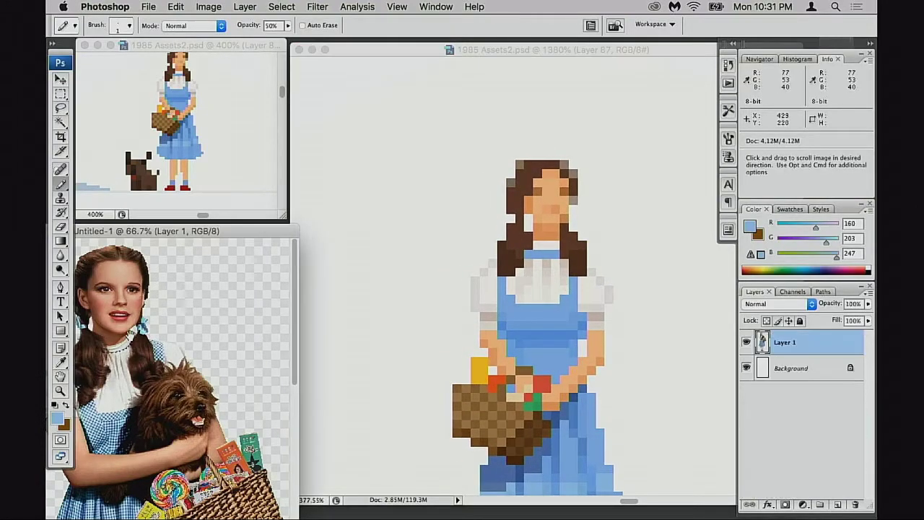
{"action": "left_click_drag", "start_coordinate": [134, 331], "coordinate": [173, 324]}
{"action": "left_click", "coordinate": [429, 296]}
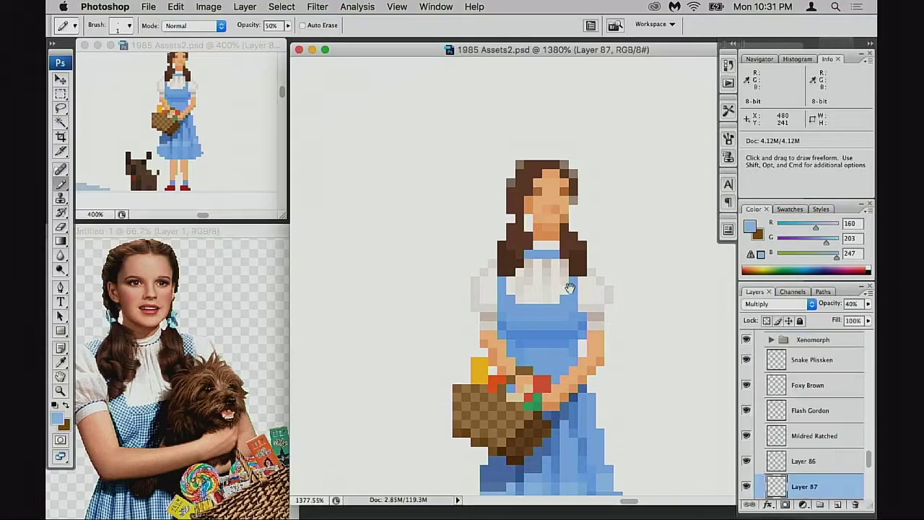
{"action": "key", "text": "super+plus"}
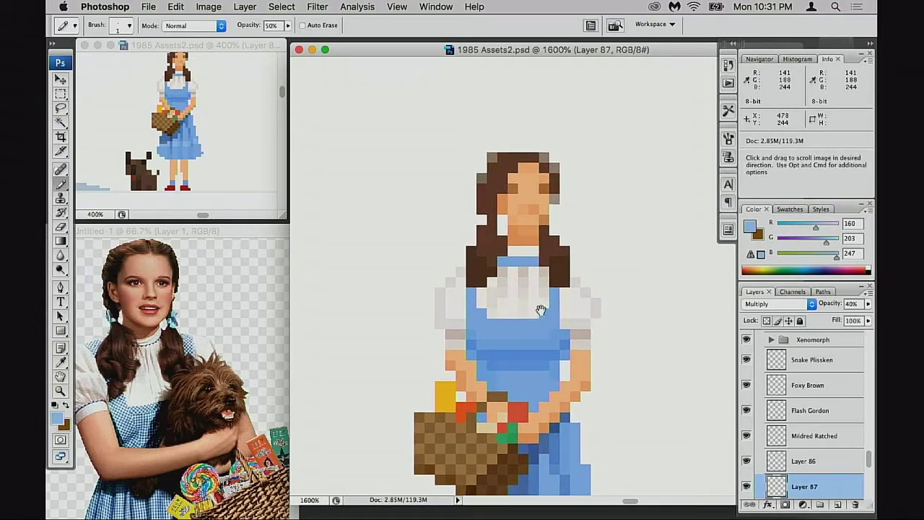
{"action": "left_click_drag", "start_coordinate": [527, 363], "coordinate": [552, 269]}
{"action": "scroll", "coordinate": [552, 268], "scroll_direction": "up", "scroll_amount": 5}
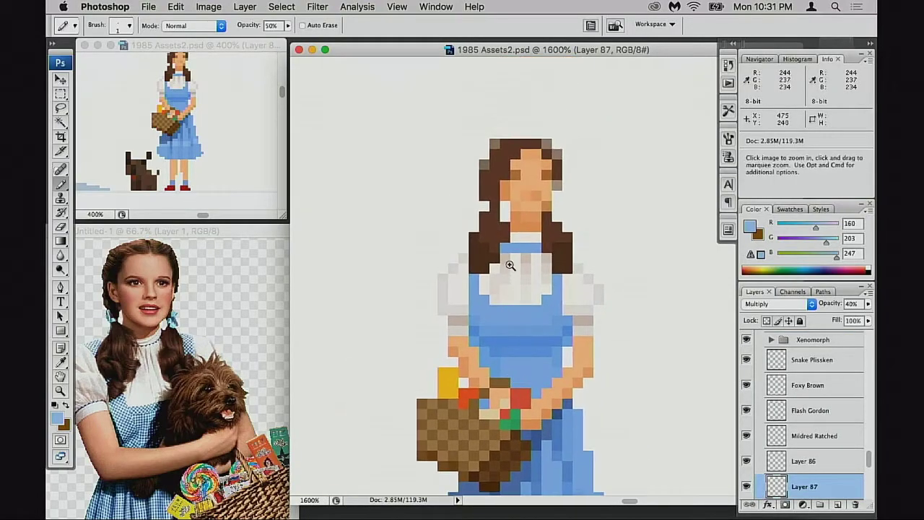
{"action": "key", "text": "super+plus"}
{"action": "scroll", "coordinate": [509, 260], "scroll_direction": "up", "scroll_amount": 1}
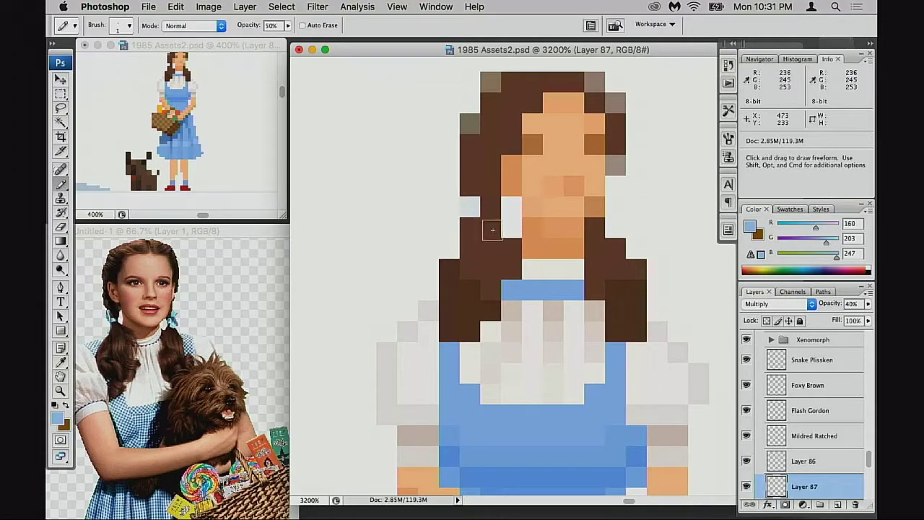
Check what Layers 87 and 85 contain by toggling their visibility, and make Layer 85 active with the Pencil at 100% opacity.
{"action": "key", "text": "0"}
{"action": "scroll", "coordinate": [801, 419], "scroll_direction": "down", "scroll_amount": 3}
{"action": "left_click", "coordinate": [747, 422]}
{"action": "left_click", "coordinate": [748, 423]}
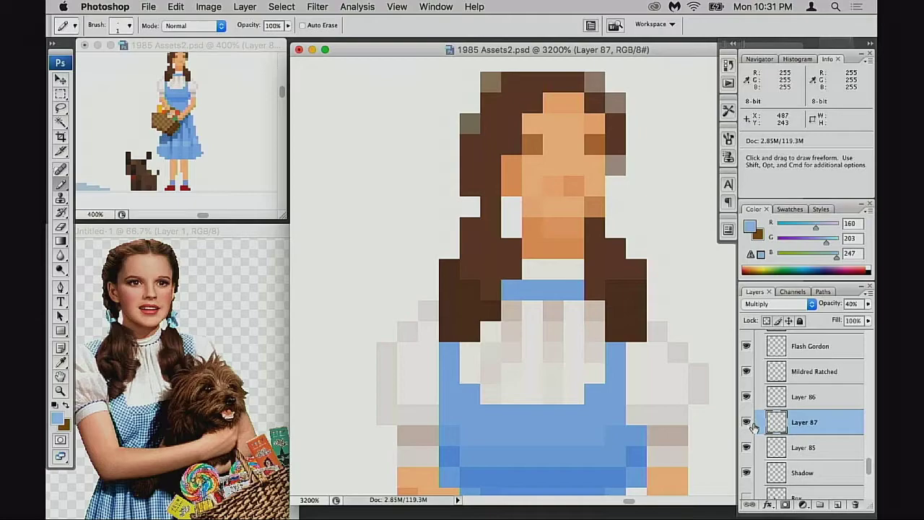
{"action": "left_click", "coordinate": [747, 448]}
{"action": "left_click", "coordinate": [747, 448]}
{"action": "left_click", "coordinate": [803, 448]}
Paint a hair ribbon of two diagonal light-blue pixels (RGB 160, 203, 247) where the left braid starts beside the jaw.
{"action": "left_click", "coordinate": [484, 209]}
{"action": "left_click", "coordinate": [470, 221]}
{"action": "key", "text": "super+z"}
{"action": "scroll", "coordinate": [498, 289], "scroll_direction": "up", "scroll_amount": 3}
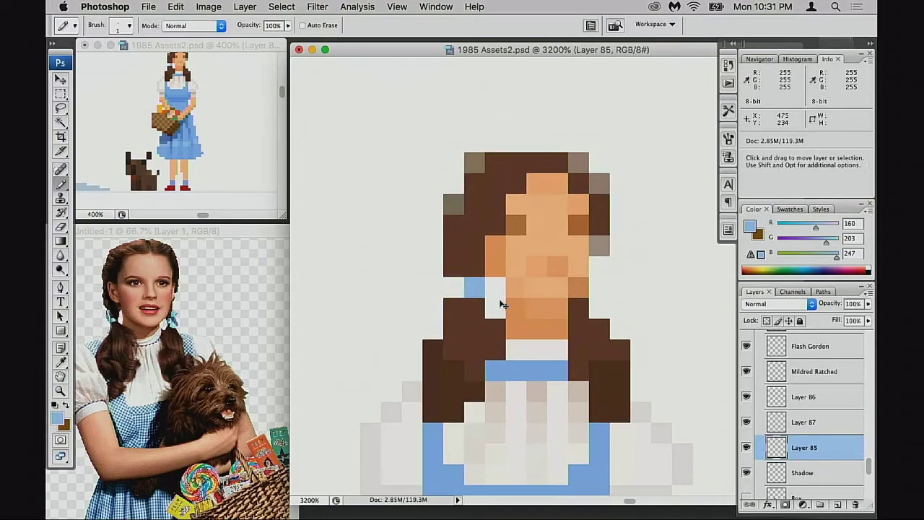
{"action": "left_click", "coordinate": [494, 303]}
{"action": "key", "text": "super+z"}
{"action": "left_click", "coordinate": [473, 307]}
{"action": "left_click", "coordinate": [461, 305]}
{"action": "left_click_drag", "start_coordinate": [478, 293], "coordinate": [470, 325]}
{"action": "key", "text": "alt+super+z"}
{"action": "key", "text": "alt+super+z"}
{"action": "left_click", "coordinate": [444, 338]}
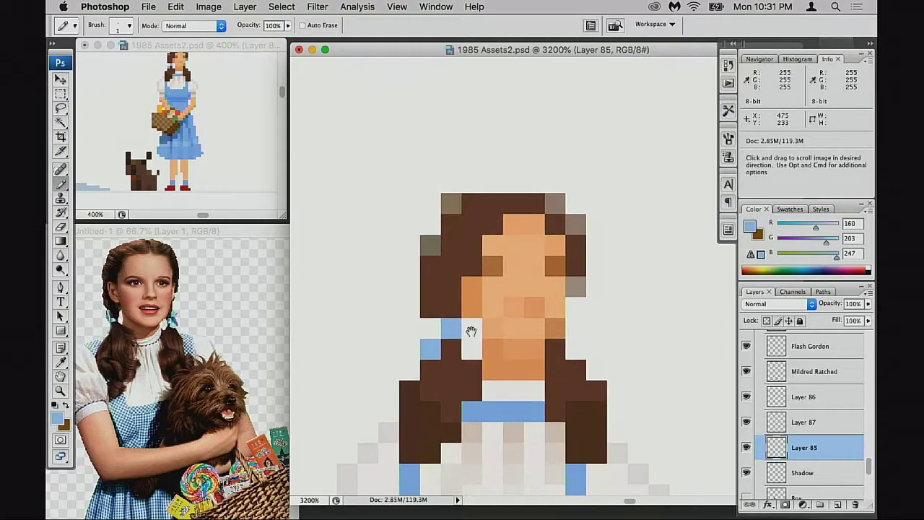
Add a single ribbon pixel in the same light blue on the opposite side of the jaw, above the right braid.
{"action": "left_click_drag", "start_coordinate": [551, 331], "coordinate": [558, 326]}
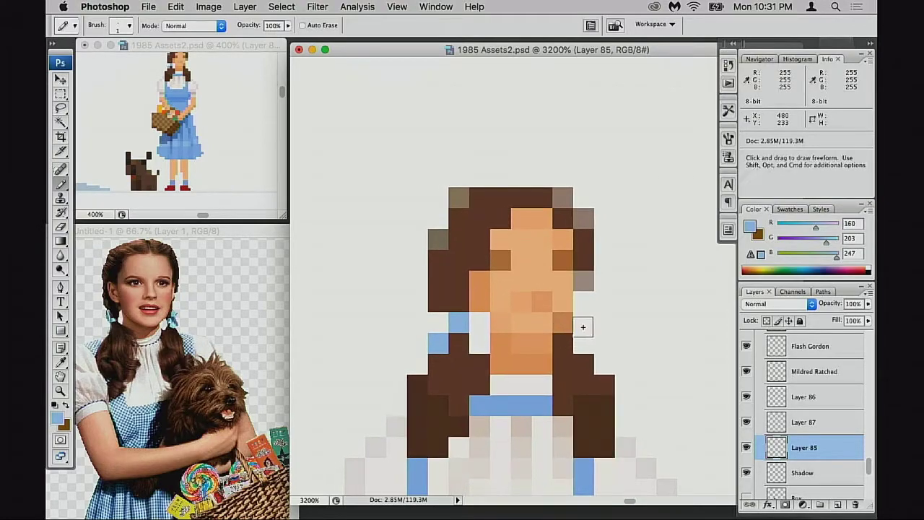
{"action": "left_click", "coordinate": [579, 327]}
{"action": "mouse_move", "coordinate": [507, 316]}
{"action": "left_mouse_down"}
{"action": "mouse_move", "coordinate": [480, 361]}
{"action": "mouse_move", "coordinate": [501, 324]}
{"action": "mouse_move", "coordinate": [519, 318]}
{"action": "left_mouse_up"}
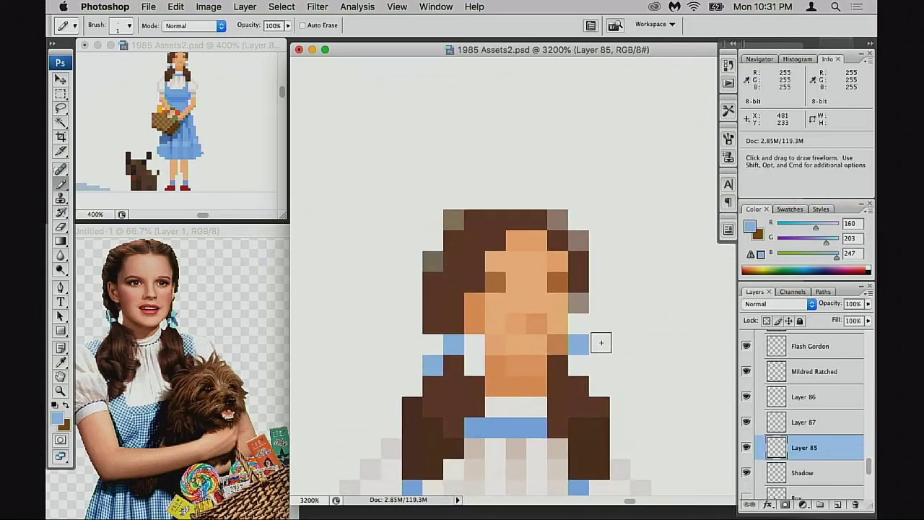
{"action": "mouse_move", "coordinate": [565, 355]}
{"action": "left_mouse_down"}
{"action": "mouse_move", "coordinate": [581, 354]}
{"action": "mouse_move", "coordinate": [595, 336]}
{"action": "mouse_move", "coordinate": [527, 317]}
{"action": "mouse_move", "coordinate": [524, 337]}
{"action": "mouse_move", "coordinate": [539, 348]}
{"action": "left_mouse_up"}
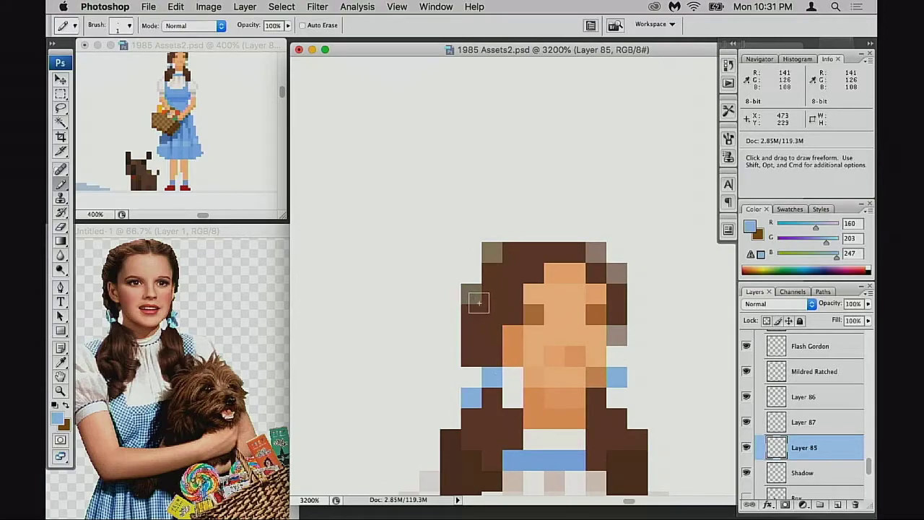
Soften the outer hair pixel just above the left ribbon with the Eraser in Pencil mode at 50% opacity.
{"action": "key", "text": "e"}
{"action": "left_click", "coordinate": [473, 358]}
{"action": "left_click_drag", "start_coordinate": [507, 347], "coordinate": [510, 362]}
{"action": "left_click_drag", "start_coordinate": [216, 156], "coordinate": [219, 196]}
{"action": "left_click", "coordinate": [556, 380]}
{"action": "left_click_drag", "start_coordinate": [557, 380], "coordinate": [534, 308]}
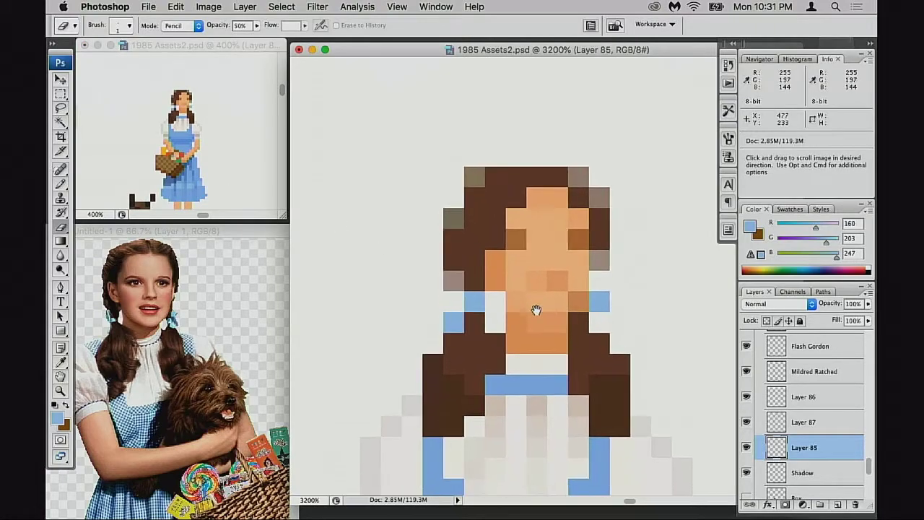
{"action": "left_click_drag", "start_coordinate": [513, 337], "coordinate": [525, 332]}
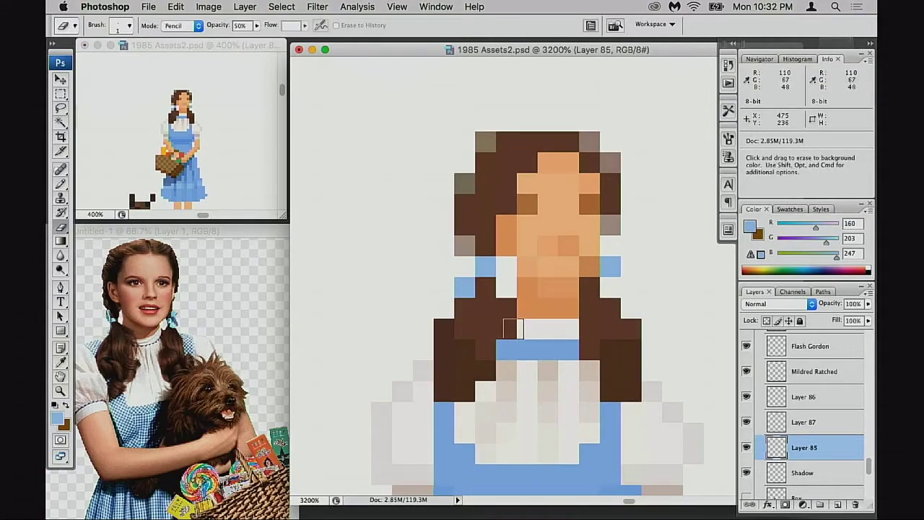
Add a light-blue highlight pixel to the neckline band and blend off-white (RGB 255, 251, 249) at 40% into the left braid beside the collar.
{"action": "key", "text": "b"}
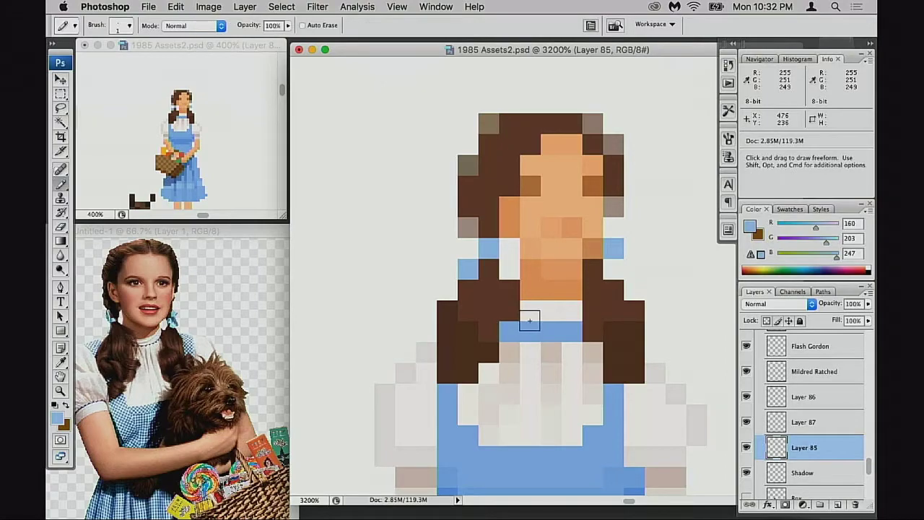
{"action": "left_click", "coordinate": [530, 322]}
{"action": "key", "text": "5"}
{"action": "left_click", "coordinate": [529, 315], "text": "alt"}
{"action": "left_click", "coordinate": [510, 312]}
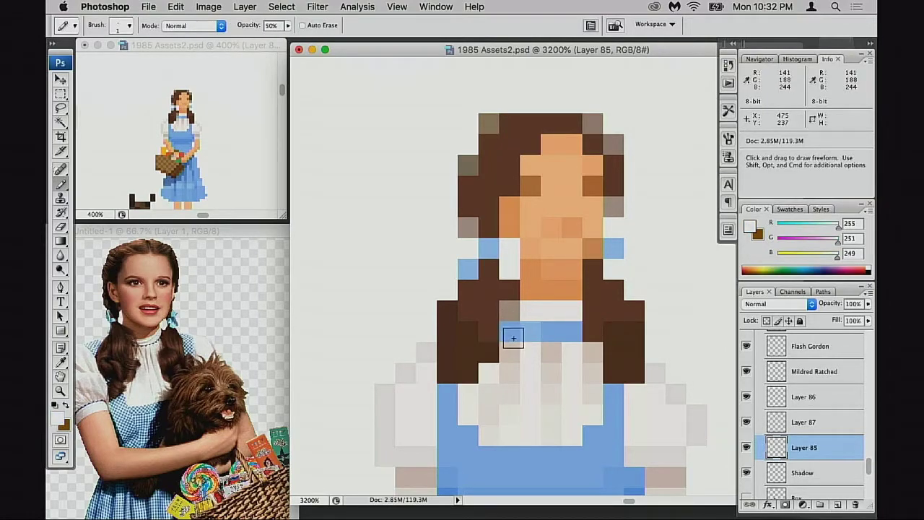
{"action": "key", "text": "super+z"}
{"action": "left_click", "coordinate": [509, 311]}
Try softening the lower edge pixels of both braids with off-white and dress blue (RGB 141, 188, 244) at 40% opacity.
{"action": "left_click", "coordinate": [492, 356]}
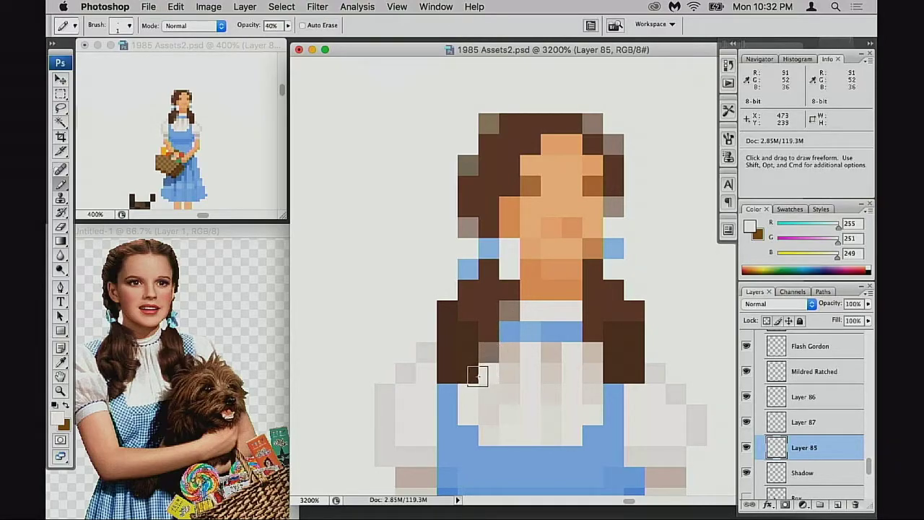
{"action": "left_click", "coordinate": [474, 378]}
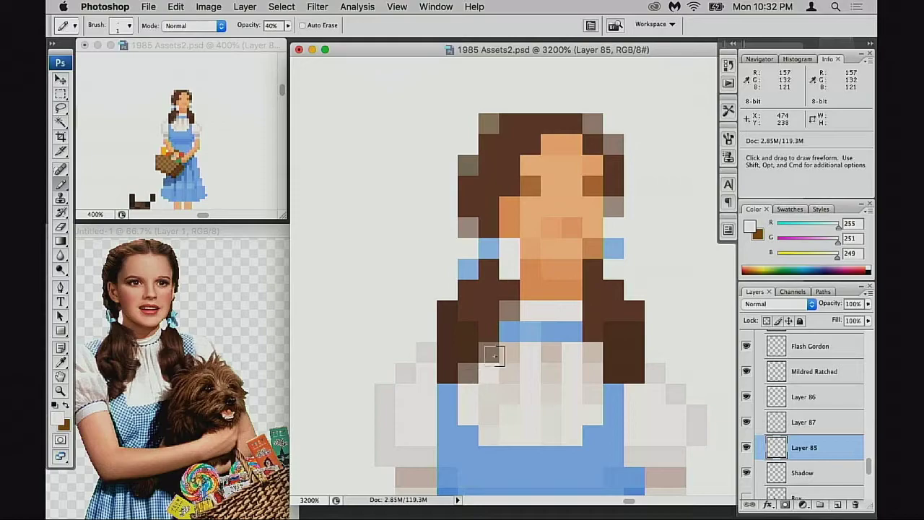
{"action": "left_click", "coordinate": [589, 330]}
{"action": "left_click", "coordinate": [612, 371]}
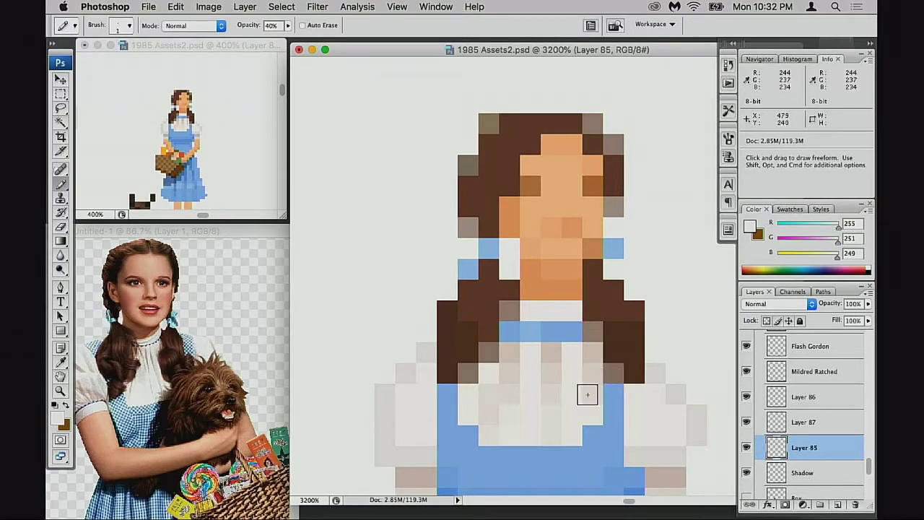
{"action": "left_click", "coordinate": [614, 383], "text": "alt"}
{"action": "left_click", "coordinate": [612, 374]}
{"action": "left_click_drag", "start_coordinate": [566, 387], "coordinate": [571, 373]}
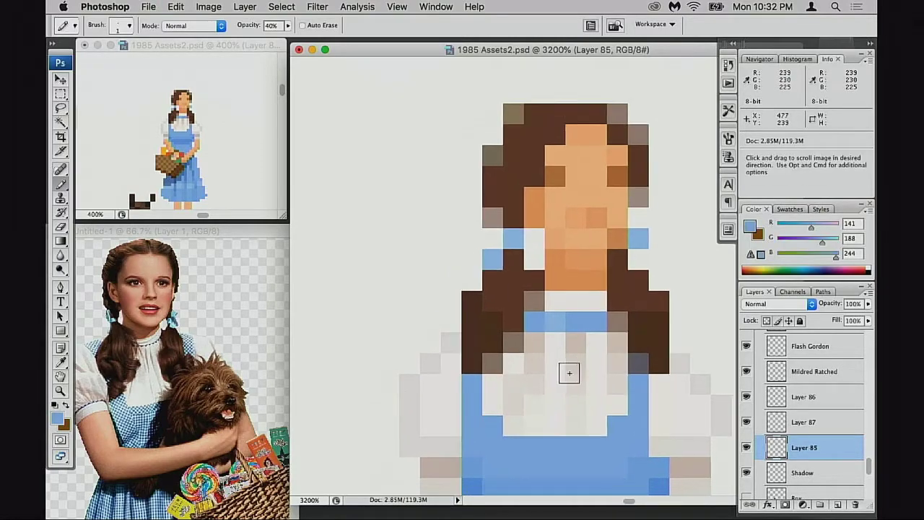
{"action": "left_click_drag", "start_coordinate": [541, 312], "coordinate": [529, 314]}
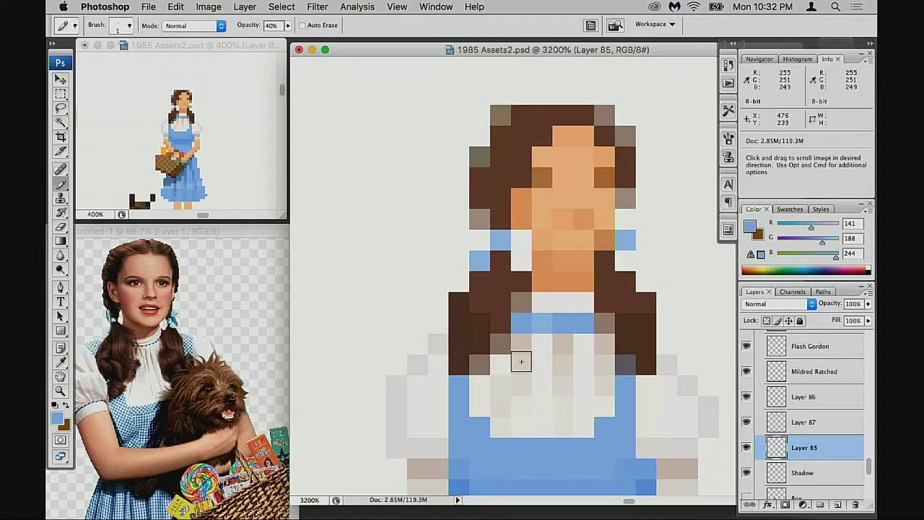
{"action": "left_click", "coordinate": [480, 363]}
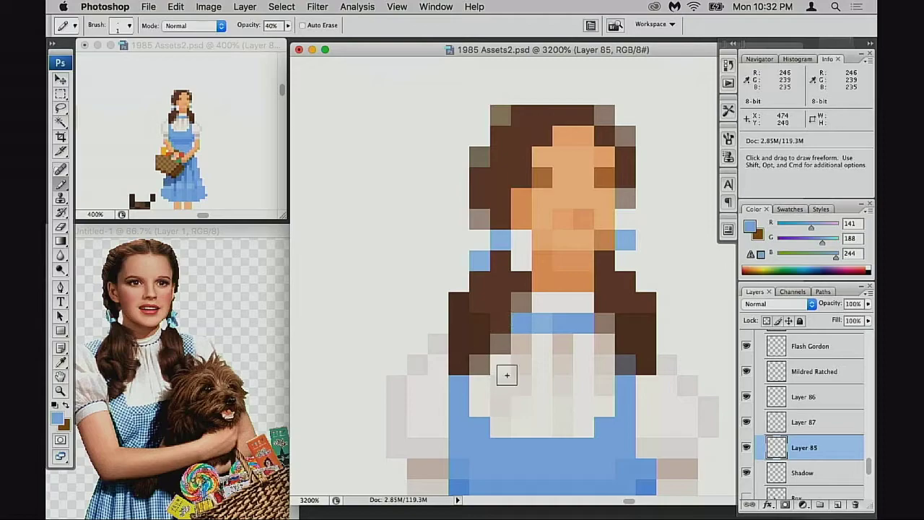
Compare the braids with and without the lower edge softening, and undo it, keeping only the blended pixel beside the collar.
{"action": "key", "text": "super+z"}
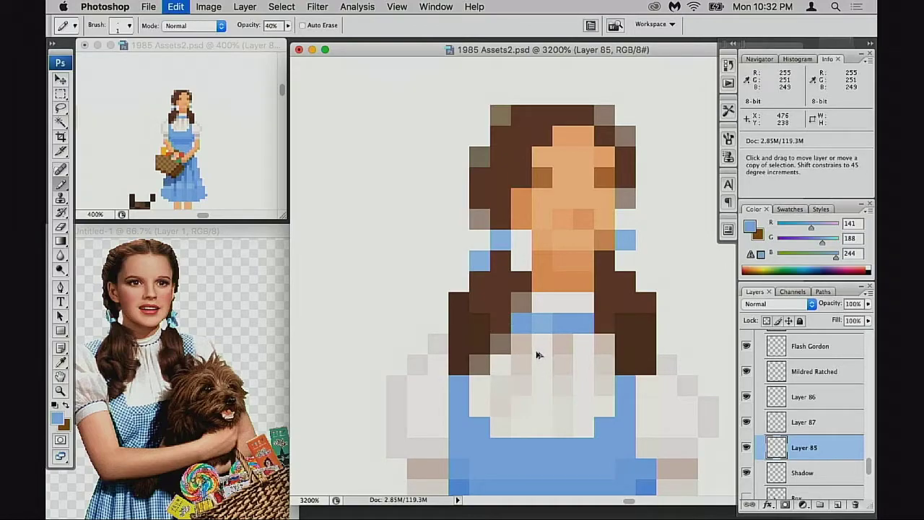
{"action": "key", "text": "super+alt+z"}
{"action": "key", "text": "super+alt+z"}
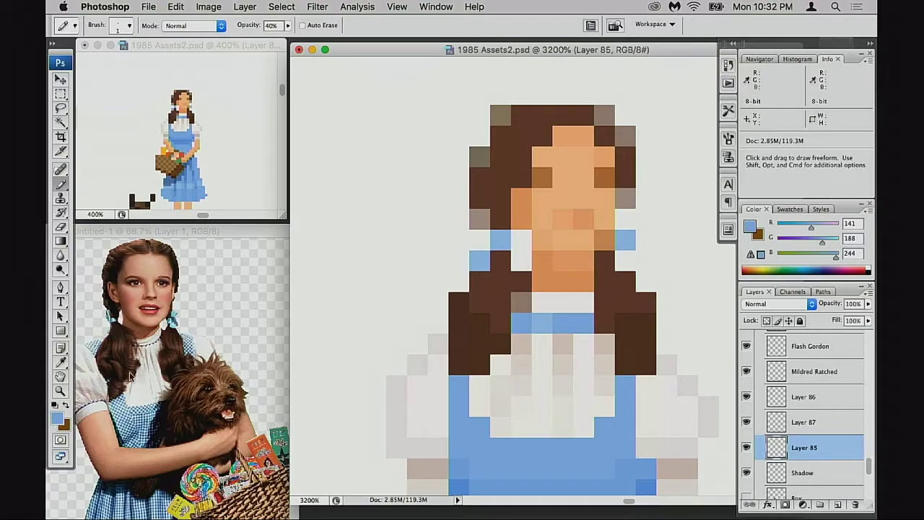
{"action": "key", "text": "super+shift+z"}
{"action": "key", "text": "super+shift+z"}
{"action": "key", "text": "super+shift+z"}
{"action": "key", "text": "super+shift+z"}
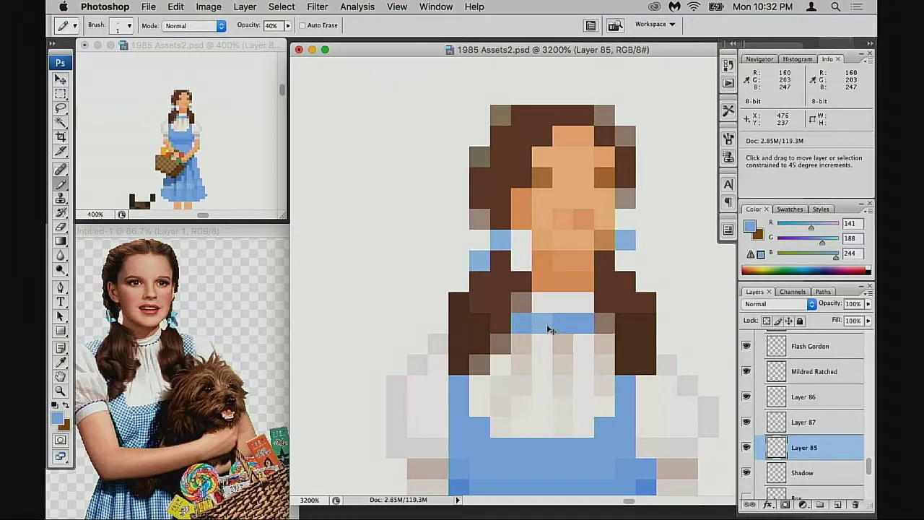
{"action": "key", "text": "super+alt+z"}
{"action": "key", "text": "super+alt+z"}
{"action": "key", "text": "super+alt+z"}
{"action": "key", "text": "super+alt+z"}
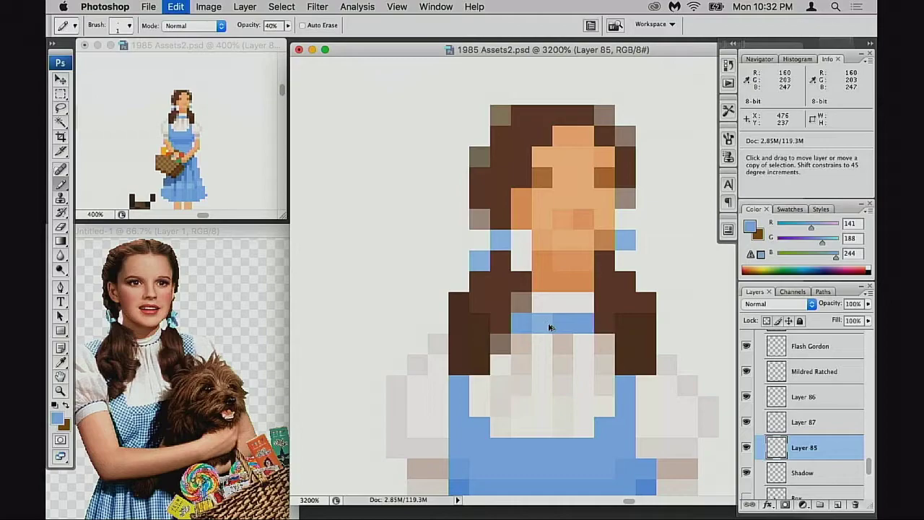
{"action": "key", "text": "super+alt+z"}
{"action": "key", "text": "super+shift+z"}
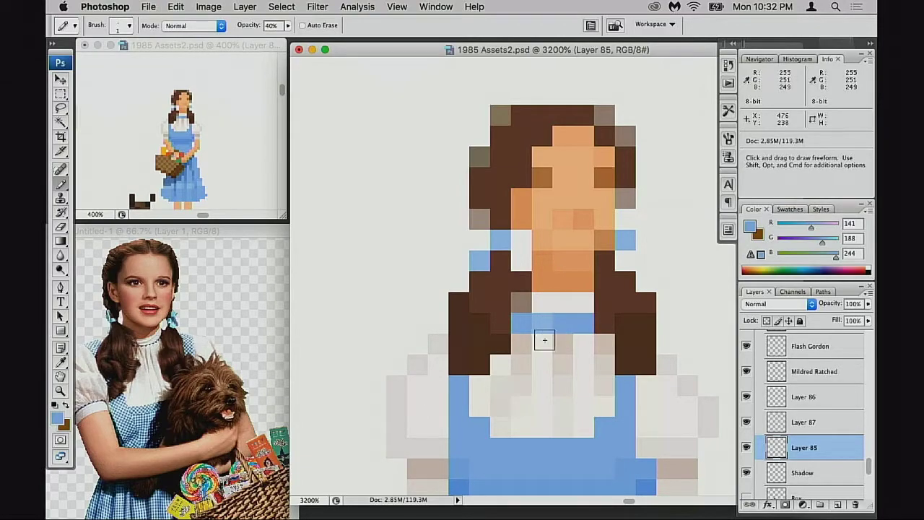
Extend the left braid's lower end with a dark-brown pixel (RGB 91, 52, 36) at 80% opacity and a 30% blended pixel beside it.
{"action": "key", "text": "alt"}
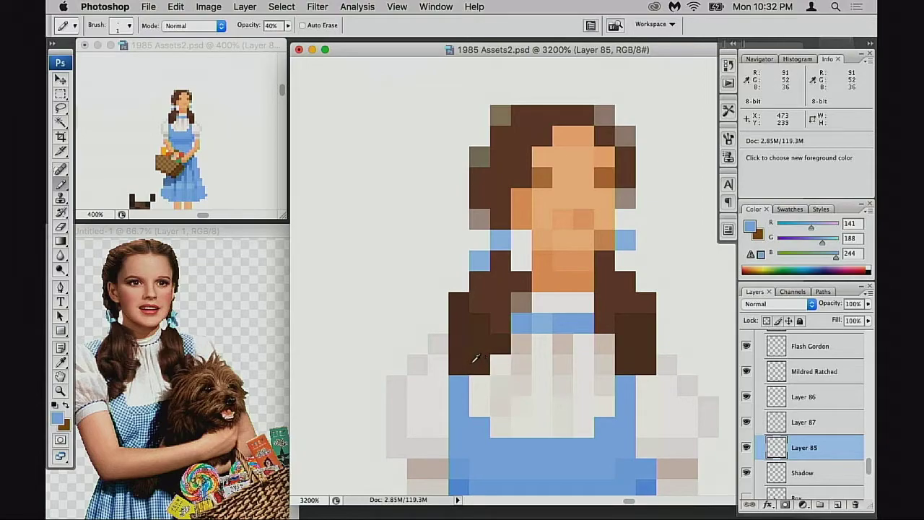
{"action": "left_click", "coordinate": [476, 358], "text": "alt"}
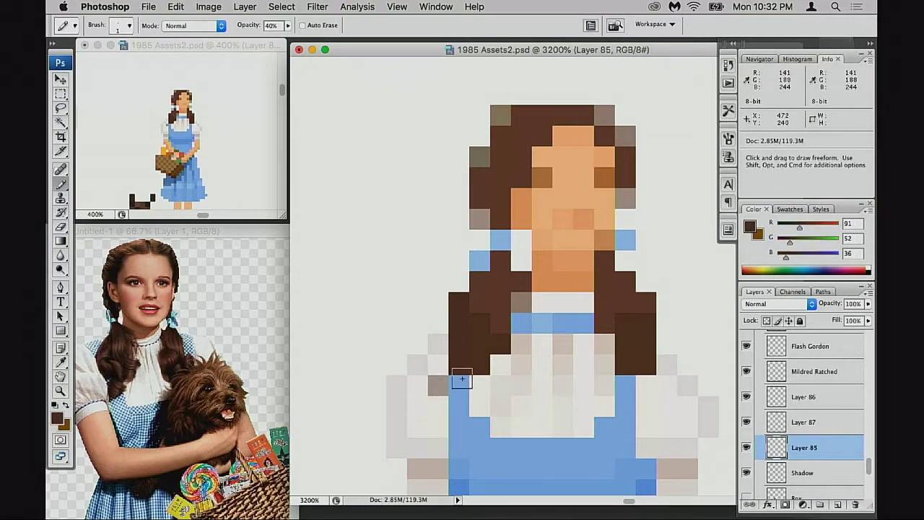
{"action": "key", "text": "8"}
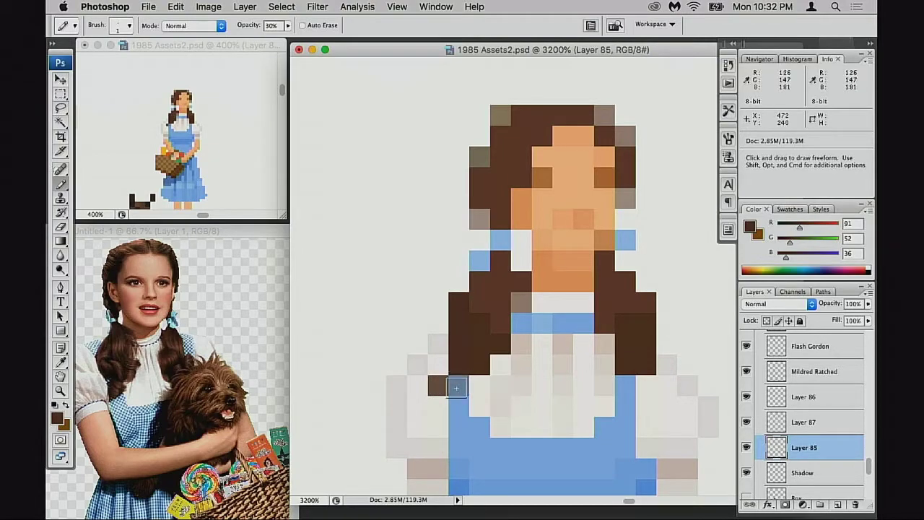
{"action": "scroll", "coordinate": [519, 378], "scroll_direction": "right", "scroll_amount": 1}
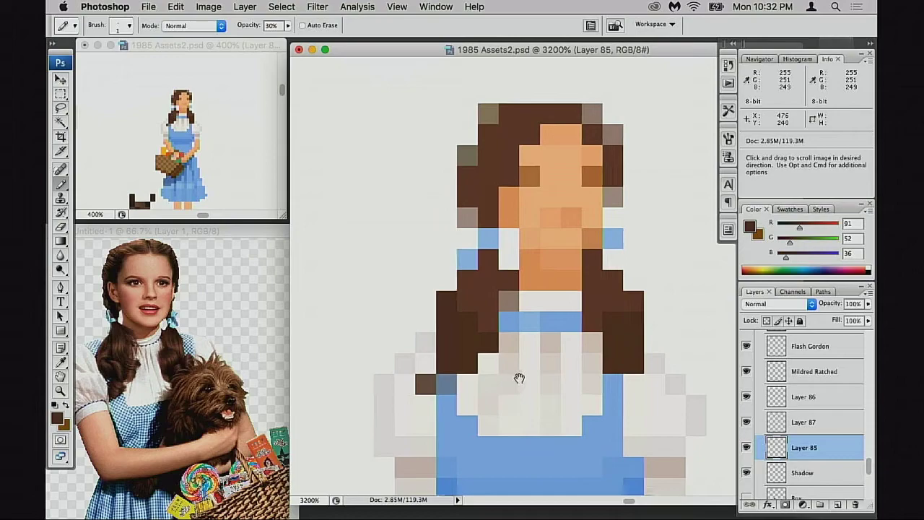
Add a brown pixel below the right braid's inner edge, using a colour sampled from the braid (RGB 110, 67, 48).
{"action": "left_click", "coordinate": [635, 383]}
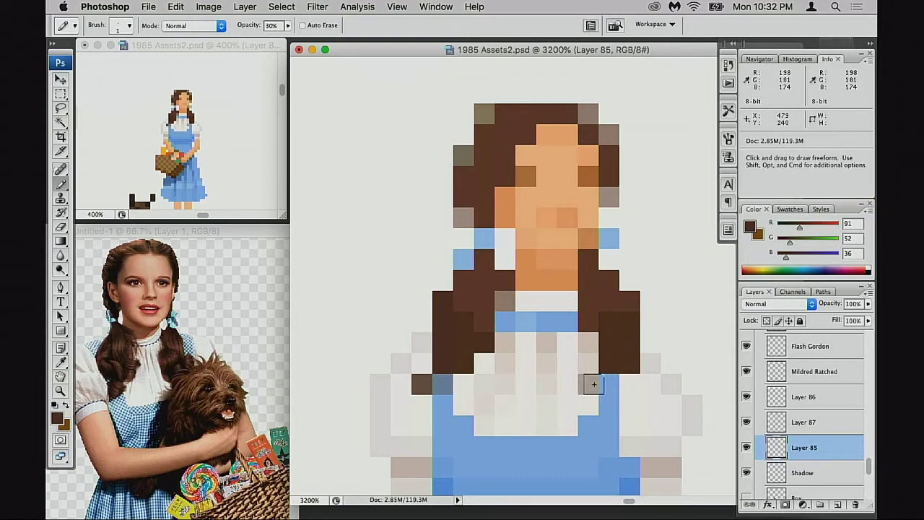
{"action": "left_click", "coordinate": [587, 319], "text": "alt"}
{"action": "left_click", "coordinate": [591, 383]}
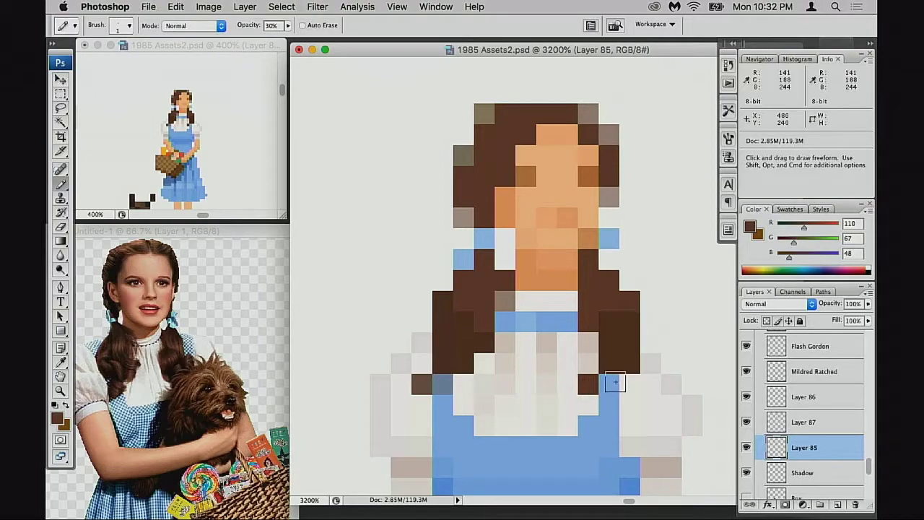
{"action": "left_click_drag", "start_coordinate": [570, 387], "coordinate": [568, 393]}
Try flipping the Dorothy and dog layer horizontally to check how the figure reads when mirrored.
{"action": "scroll", "coordinate": [553, 377], "scroll_direction": "down", "scroll_amount": 4}
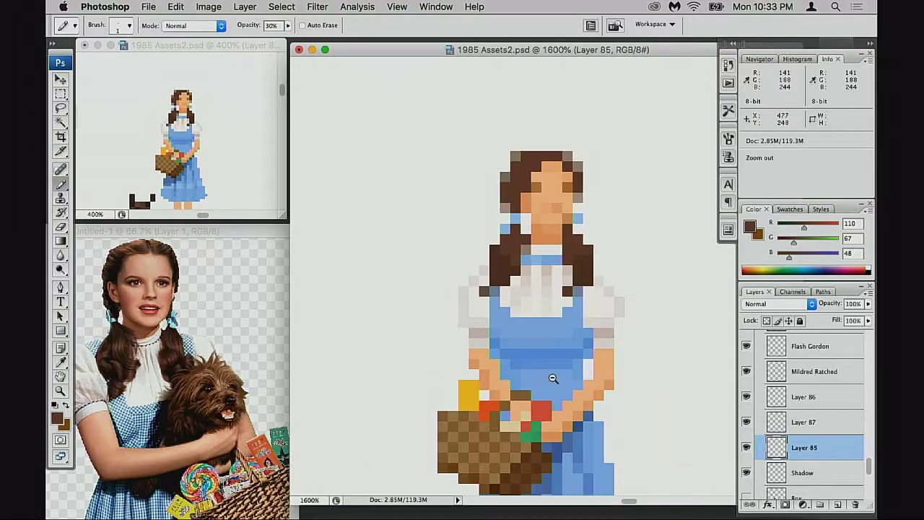
{"action": "scroll", "coordinate": [536, 315], "scroll_direction": "down", "scroll_amount": 3}
{"action": "scroll", "coordinate": [538, 332], "scroll_direction": "up", "scroll_amount": 3}
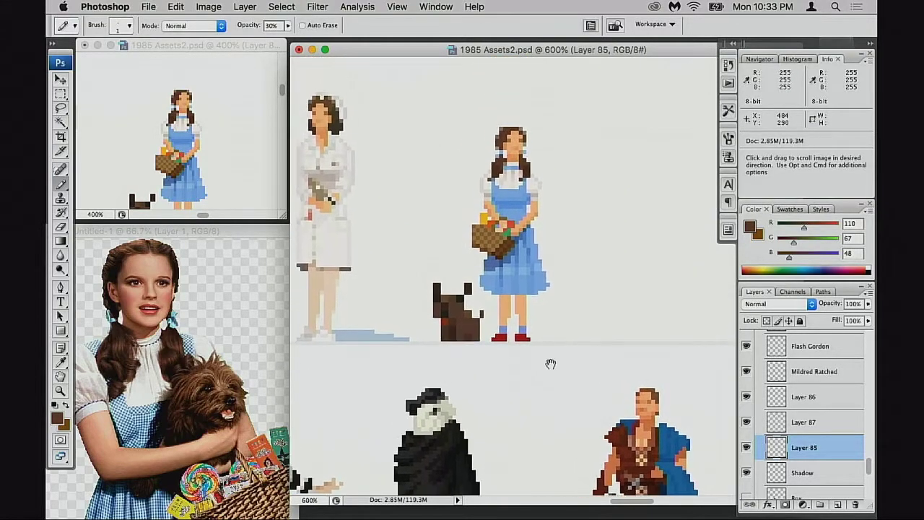
{"action": "scroll", "coordinate": [593, 334], "scroll_direction": "up", "scroll_amount": 2}
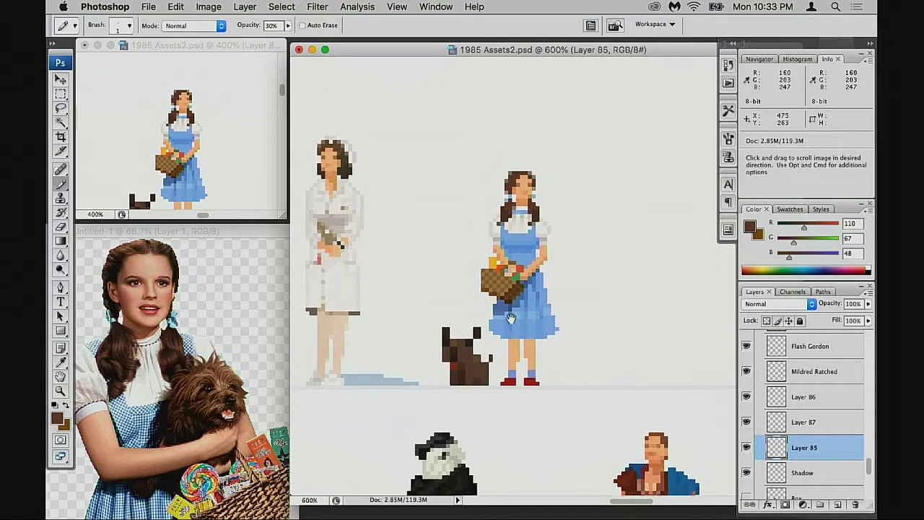
{"action": "scroll", "coordinate": [608, 371], "scroll_direction": "up", "scroll_amount": 3}
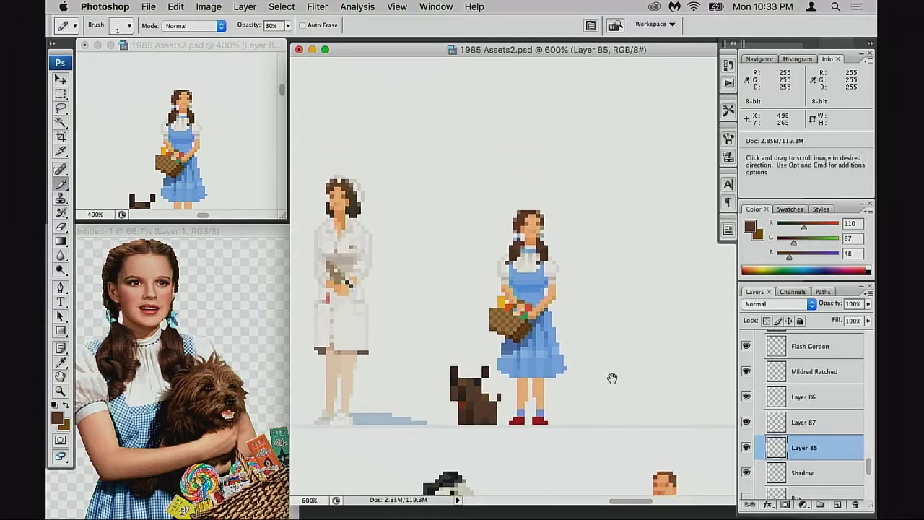
{"action": "key", "text": "super+t"}
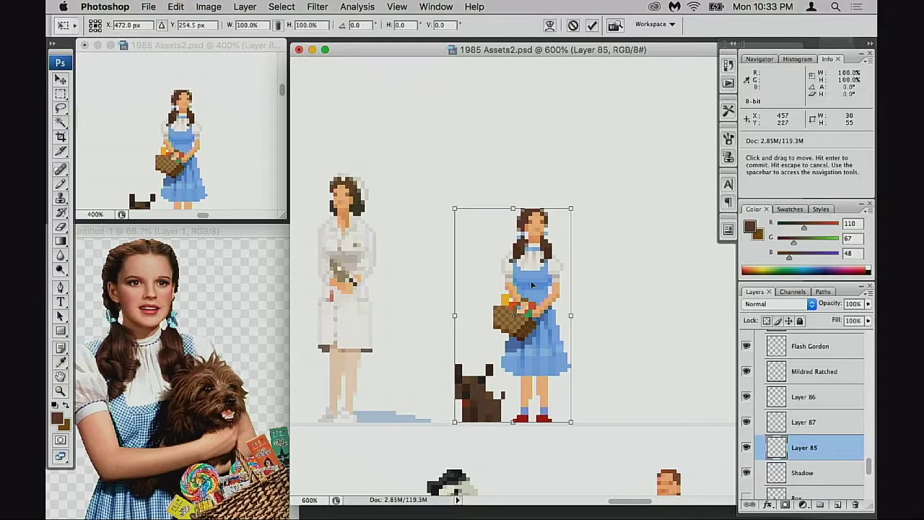
{"action": "right_click", "coordinate": [522, 274]}
{"action": "left_click", "coordinate": [553, 426]}
{"action": "key", "text": "Return"}
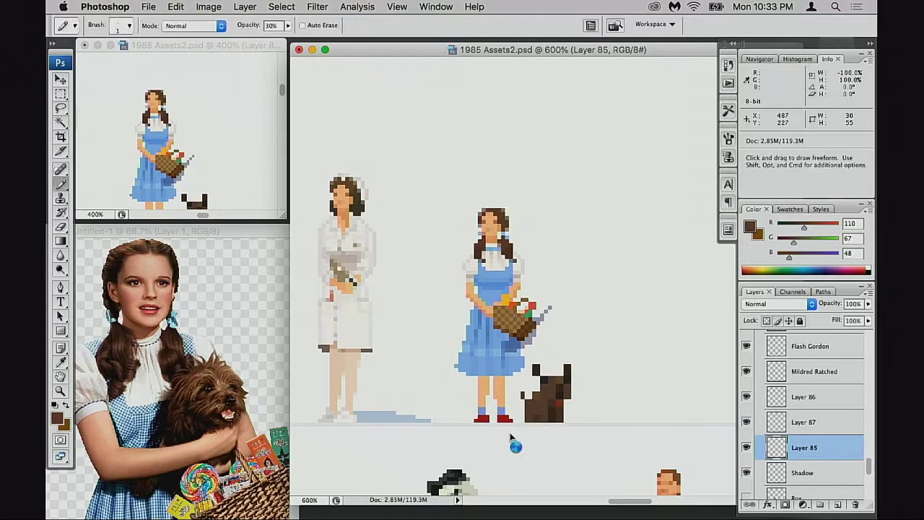
Place the mirrored Dorothy and dog beside the red-haired swordswoman in the third row for comparison.
{"action": "left_click_drag", "start_coordinate": [478, 321], "coordinate": [498, 325]}
{"action": "key", "text": "super+minus"}
{"action": "key", "text": "super+minus"}
{"action": "key", "text": "super+minus"}
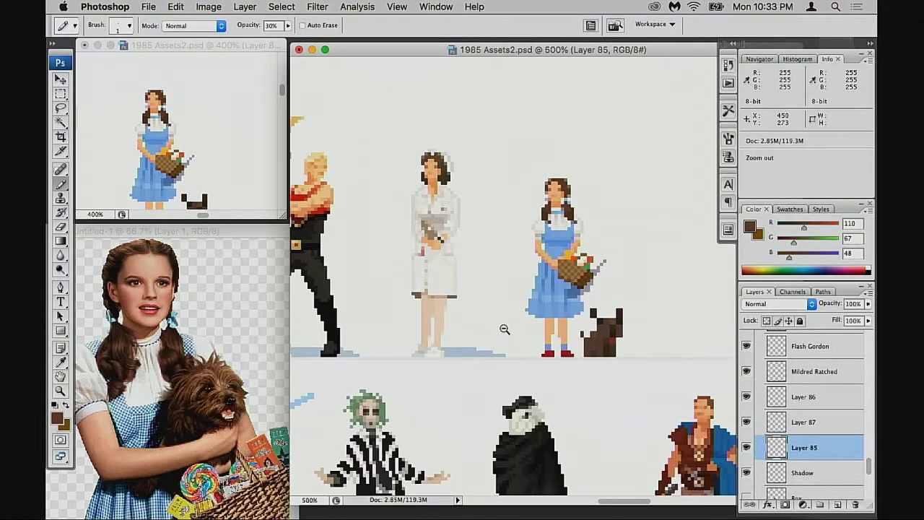
{"action": "left_click_drag", "start_coordinate": [568, 309], "coordinate": [492, 298]}
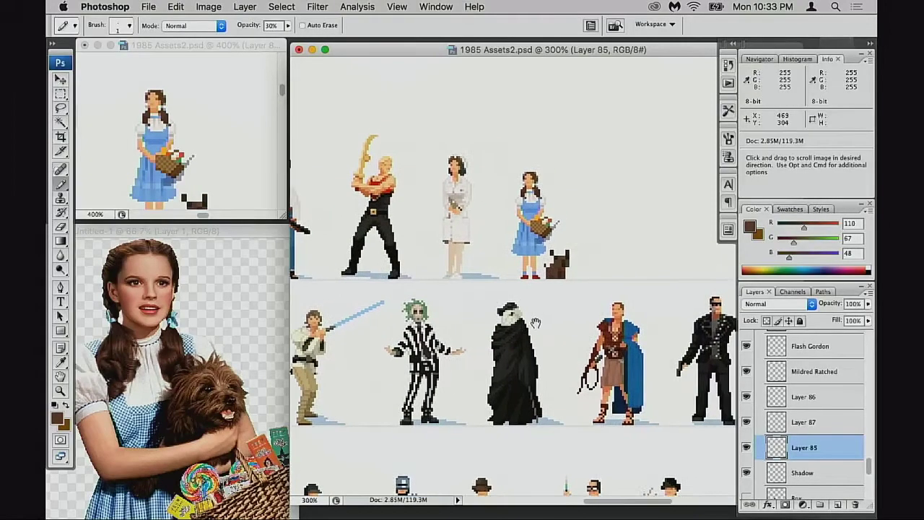
{"action": "left_click_drag", "start_coordinate": [551, 271], "coordinate": [509, 259]}
{"action": "key", "text": "v"}
{"action": "mouse_move", "coordinate": [506, 200]}
{"action": "left_mouse_down"}
{"action": "mouse_move", "coordinate": [542, 372]}
{"action": "mouse_move", "coordinate": [640, 263]}
{"action": "mouse_move", "coordinate": [451, 357]}
{"action": "mouse_move", "coordinate": [536, 285]}
{"action": "mouse_move", "coordinate": [498, 362]}
{"action": "mouse_move", "coordinate": [512, 361]}
{"action": "mouse_move", "coordinate": [443, 363]}
{"action": "mouse_move", "coordinate": [506, 365]}
{"action": "mouse_move", "coordinate": [507, 351]}
{"action": "mouse_move", "coordinate": [588, 349]}
{"action": "mouse_move", "coordinate": [393, 332]}
{"action": "mouse_move", "coordinate": [612, 338]}
{"action": "left_mouse_up"}
{"action": "left_click_drag", "start_coordinate": [599, 303], "coordinate": [594, 325]}
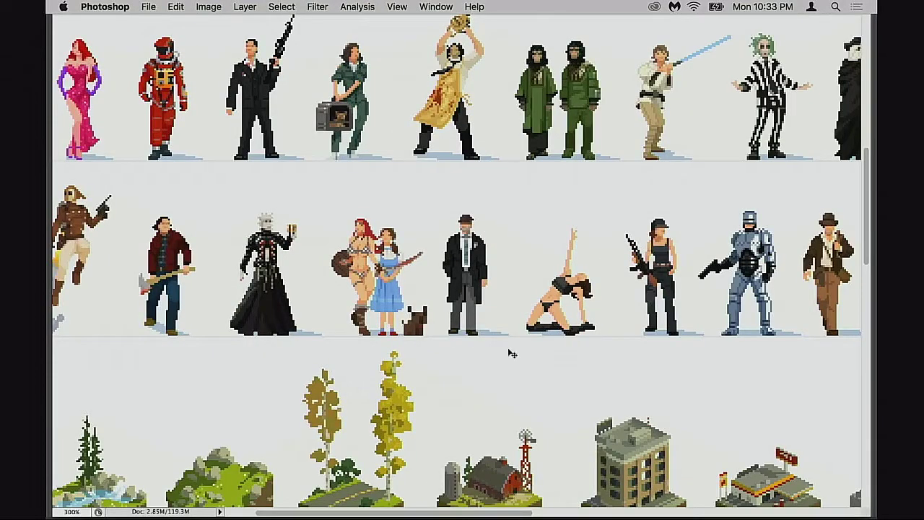
{"action": "left_click_drag", "start_coordinate": [509, 351], "coordinate": [644, 351]}
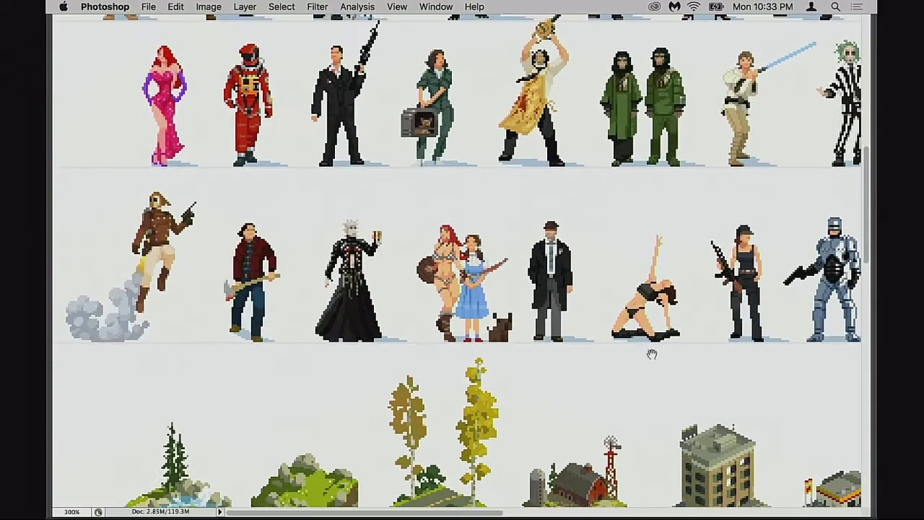
{"action": "scroll", "coordinate": [594, 350], "scroll_direction": "up", "scroll_amount": 3}
Move the mirrored Dorothy and dog beside the blonde swordswoman in the first row for comparison.
{"action": "left_click_drag", "start_coordinate": [583, 373], "coordinate": [390, 211]}
{"action": "left_click_drag", "start_coordinate": [452, 265], "coordinate": [452, 360]}
{"action": "left_click_drag", "start_coordinate": [351, 339], "coordinate": [299, 200]}
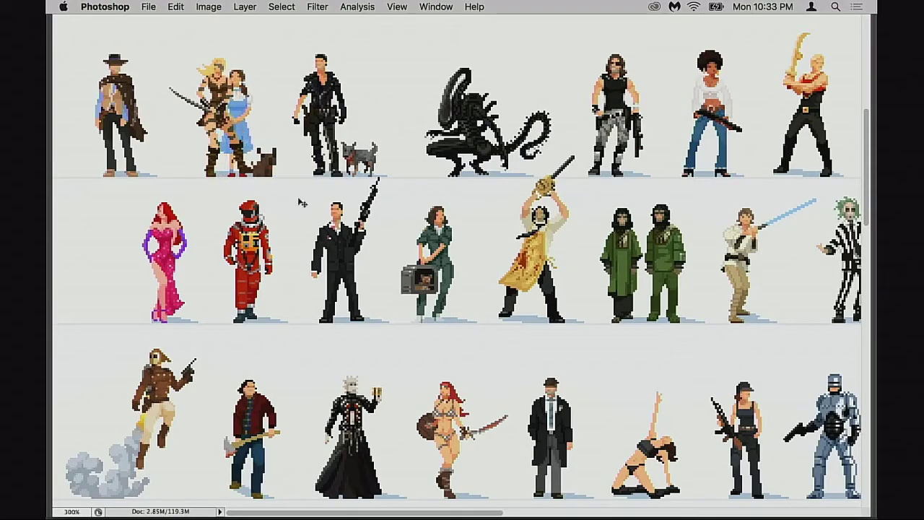
Undo Dorothy's trial moves and horizontal flip, restoring her place beside the nurse.
{"action": "left_click_drag", "start_coordinate": [383, 235], "coordinate": [289, 206]}
{"action": "left_click_drag", "start_coordinate": [250, 171], "coordinate": [665, 179]}
{"action": "left_click_drag", "start_coordinate": [606, 140], "coordinate": [660, 249]}
{"action": "key", "text": "super+z"}
{"action": "key", "text": "super+z"}
{"action": "key", "text": "super+shift+h"}
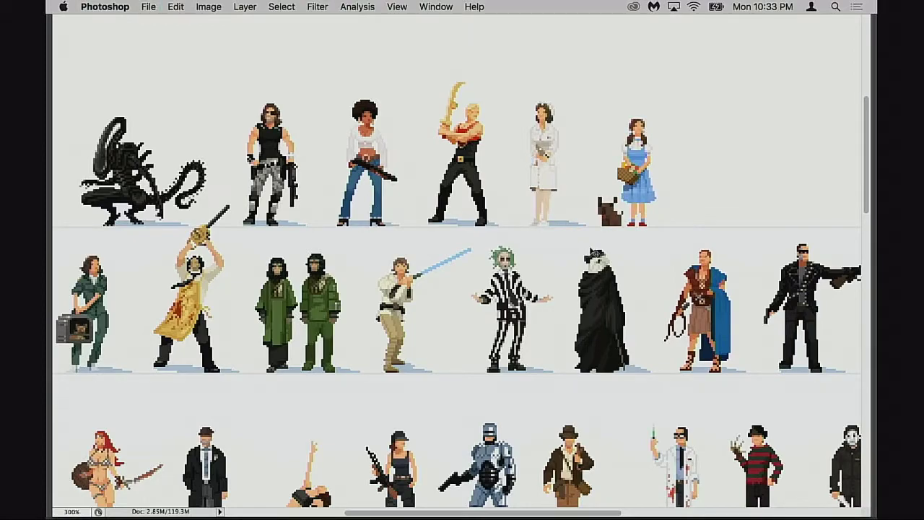
Select the Characters group and stamp all visible layers into a new merged layer above it.
{"action": "key", "text": "Tab"}
{"action": "left_click_drag", "start_coordinate": [603, 257], "coordinate": [503, 272]}
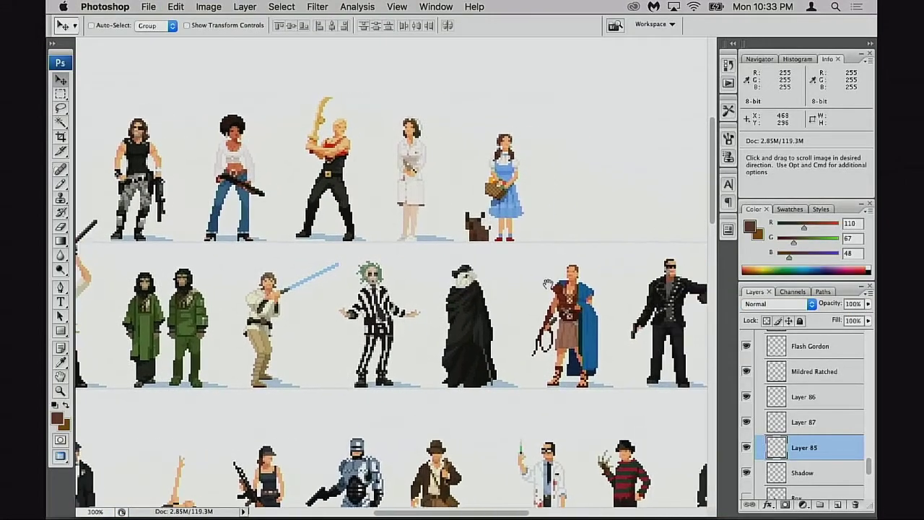
{"action": "scroll", "coordinate": [820, 358], "scroll_direction": "up", "scroll_amount": 10}
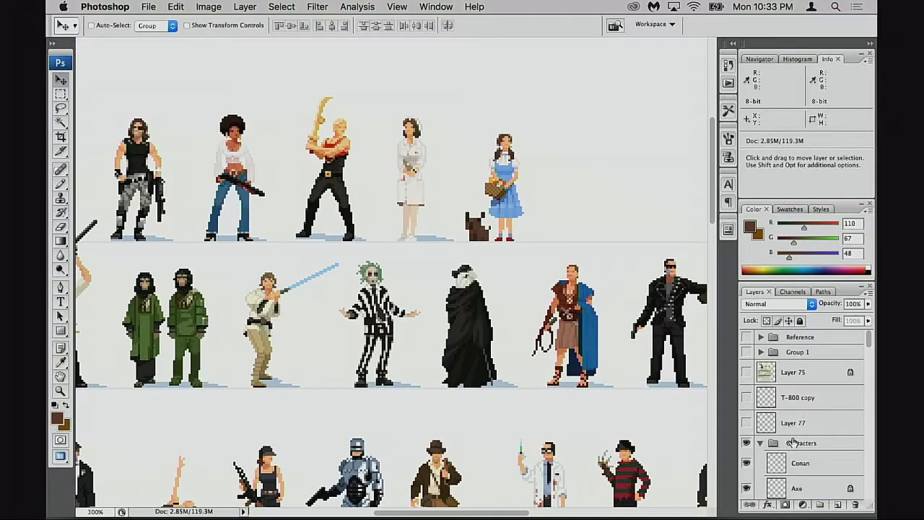
{"action": "left_click", "coordinate": [792, 441]}
{"action": "key", "text": "super+alt+shift+e"}
{"action": "left_click_drag", "start_coordinate": [567, 301], "coordinate": [538, 267]}
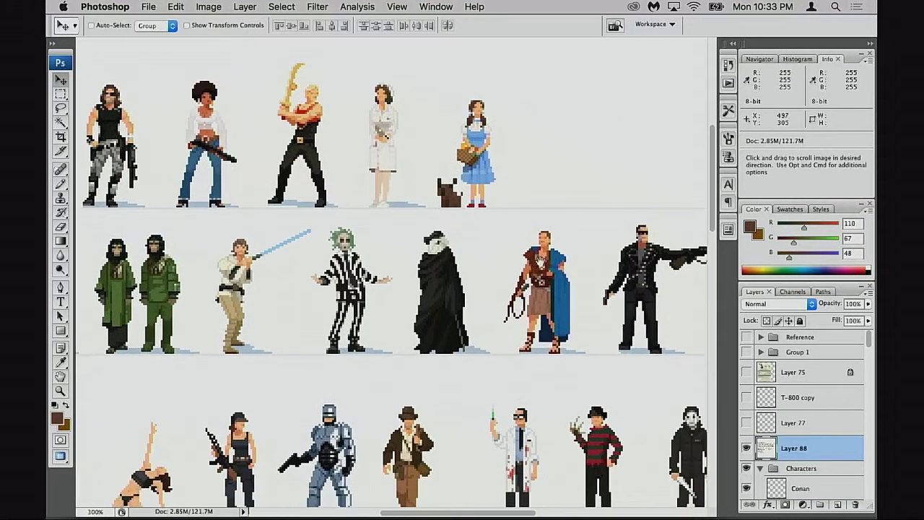
Copy Dorothy with her dog from the merged layer into the empty area above the rows, and place a copy of the alien beside them.
{"action": "key", "text": "m"}
{"action": "left_click_drag", "start_coordinate": [436, 89], "coordinate": [492, 189]}
{"action": "key", "text": "space"}
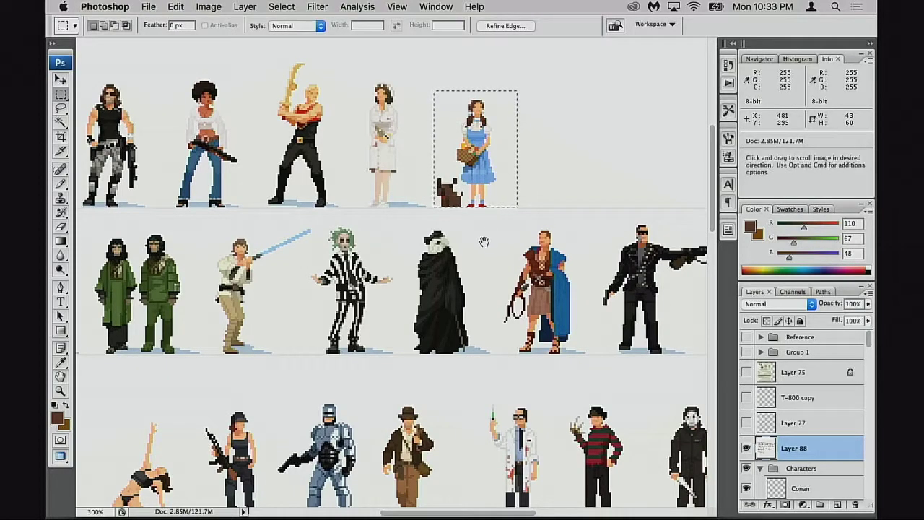
{"action": "left_click", "coordinate": [483, 253], "text": "alt"}
{"action": "mouse_move", "coordinate": [503, 296]}
{"action": "left_mouse_down"}
{"action": "mouse_move", "coordinate": [298, 158]}
{"action": "mouse_move", "coordinate": [207, 122]}
{"action": "left_mouse_up"}
{"action": "scroll", "coordinate": [296, 200], "scroll_direction": "left", "scroll_amount": 5}
{"action": "mouse_move", "coordinate": [314, 207]}
{"action": "left_mouse_down"}
{"action": "mouse_move", "coordinate": [364, 257]}
{"action": "mouse_move", "coordinate": [468, 92]}
{"action": "left_mouse_up"}
Copy the red-haired woman in the pink dress from the second row to the space beside the copied alien.
{"action": "scroll", "coordinate": [478, 306], "scroll_direction": "down", "scroll_amount": 5}
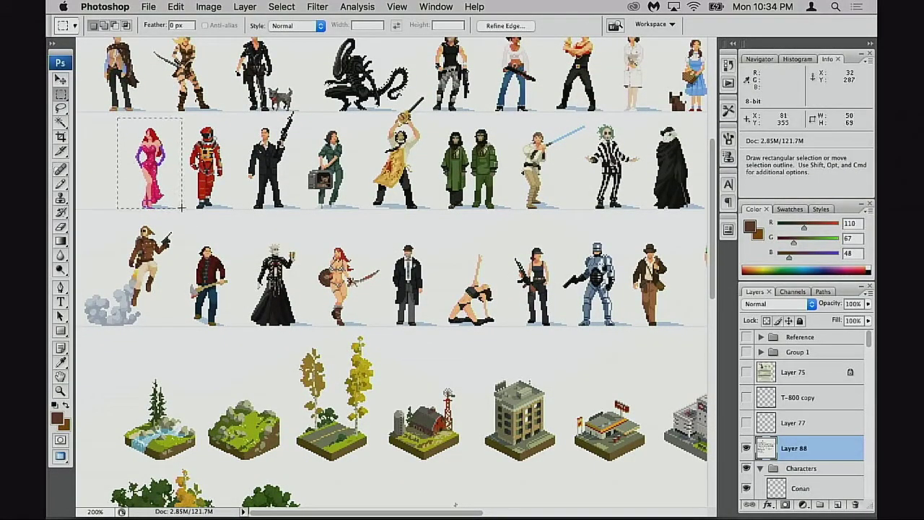
{"action": "scroll", "coordinate": [183, 208], "scroll_direction": "up", "scroll_amount": 5}
{"action": "left_click_drag", "start_coordinate": [182, 349], "coordinate": [516, 146]}
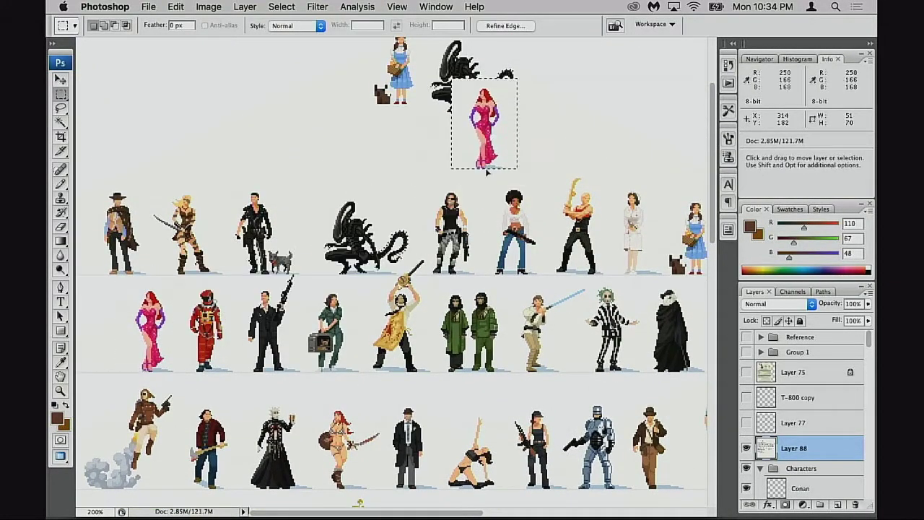
{"action": "scroll", "coordinate": [516, 147], "scroll_direction": "up", "scroll_amount": 2}
{"action": "left_click_drag", "start_coordinate": [458, 194], "coordinate": [524, 118]}
Copy the machine gunner with the red headband from the second row to the space beside the copied woman in pink.
{"action": "scroll", "coordinate": [474, 195], "scroll_direction": "down", "scroll_amount": 5}
{"action": "scroll", "coordinate": [474, 196], "scroll_direction": "right", "scroll_amount": 5}
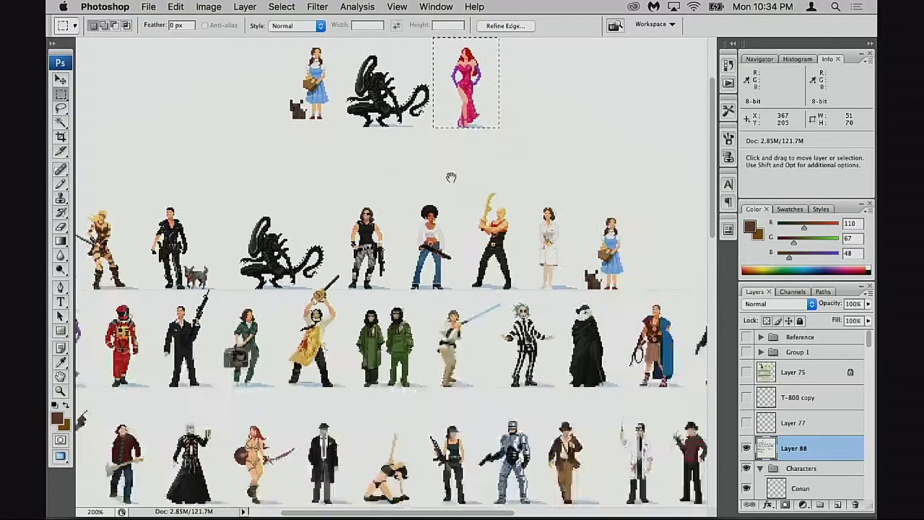
{"action": "left_click_drag", "start_coordinate": [702, 296], "coordinate": [493, 297]}
{"action": "scroll", "coordinate": [493, 296], "scroll_direction": "right", "scroll_amount": 4}
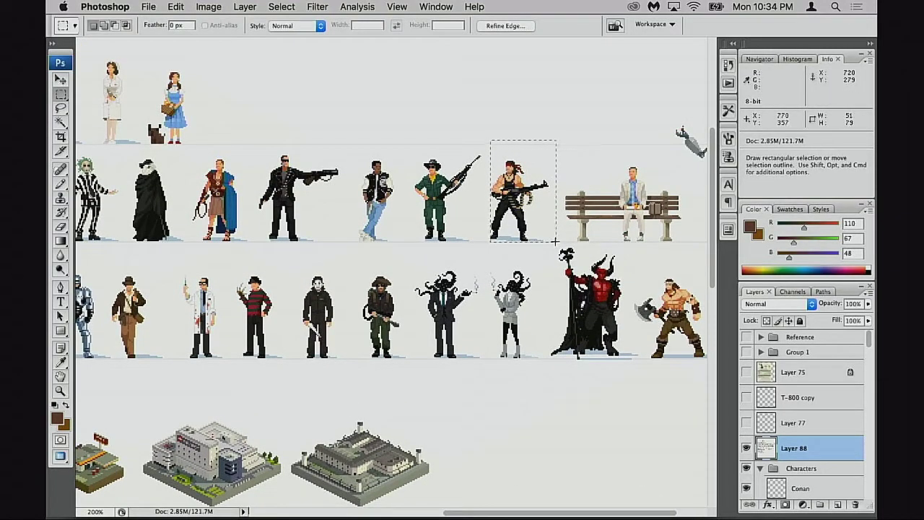
{"action": "scroll", "coordinate": [534, 246], "scroll_direction": "up", "scroll_amount": 4}
{"action": "scroll", "coordinate": [534, 245], "scroll_direction": "left", "scroll_amount": 3}
{"action": "left_click_drag", "start_coordinate": [601, 352], "coordinate": [315, 169]}
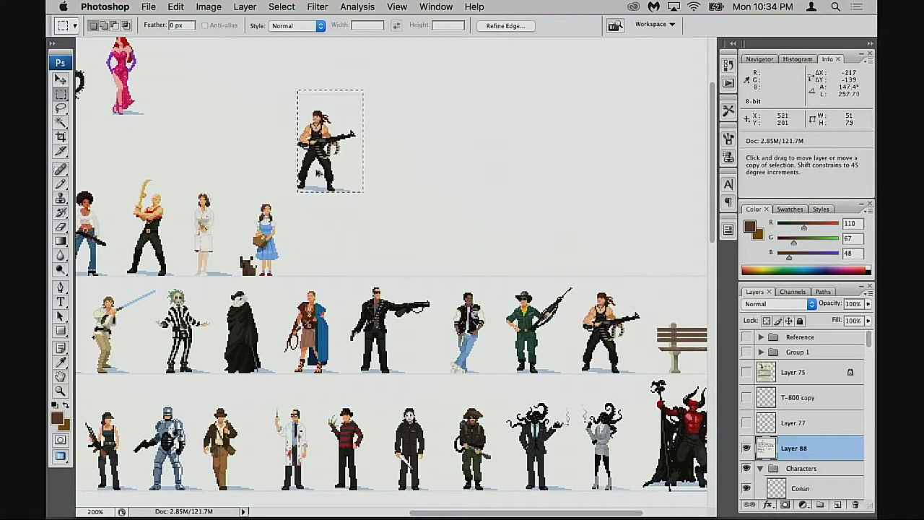
{"action": "scroll", "coordinate": [315, 168], "scroll_direction": "up", "scroll_amount": 3}
{"action": "scroll", "coordinate": [315, 168], "scroll_direction": "left", "scroll_amount": 5}
{"action": "left_click_drag", "start_coordinate": [493, 253], "coordinate": [355, 175]}
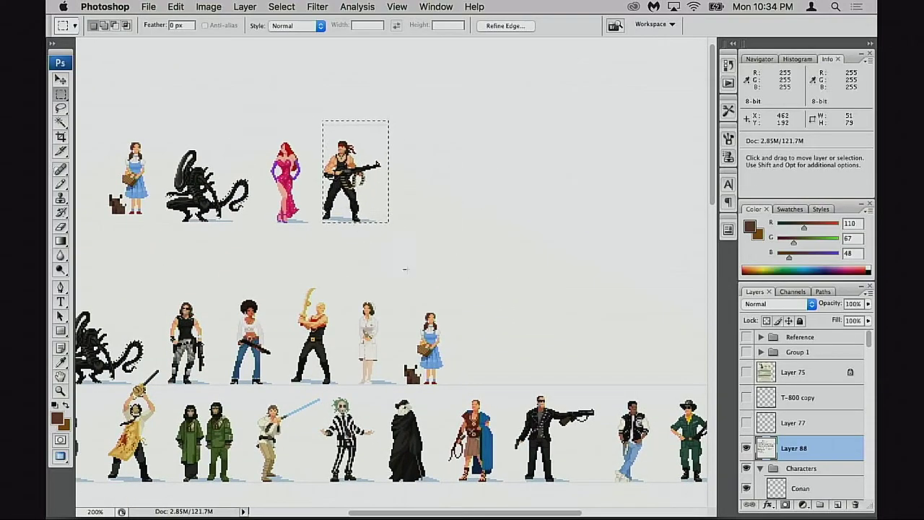
Deselect the copied gunner and shift the alien copy slightly upward within the comparison row.
{"action": "scroll", "coordinate": [491, 303], "scroll_direction": "left", "scroll_amount": 4}
{"action": "left_click", "coordinate": [363, 270]}
{"action": "scroll", "coordinate": [349, 155], "scroll_direction": "left", "scroll_amount": 3}
{"action": "left_click_drag", "start_coordinate": [404, 266], "coordinate": [399, 233]}
{"action": "left_click_drag", "start_coordinate": [463, 110], "coordinate": [596, 181]}
{"action": "scroll", "coordinate": [578, 217], "scroll_direction": "left", "scroll_amount": 3}
{"action": "left_click", "coordinate": [494, 253]}
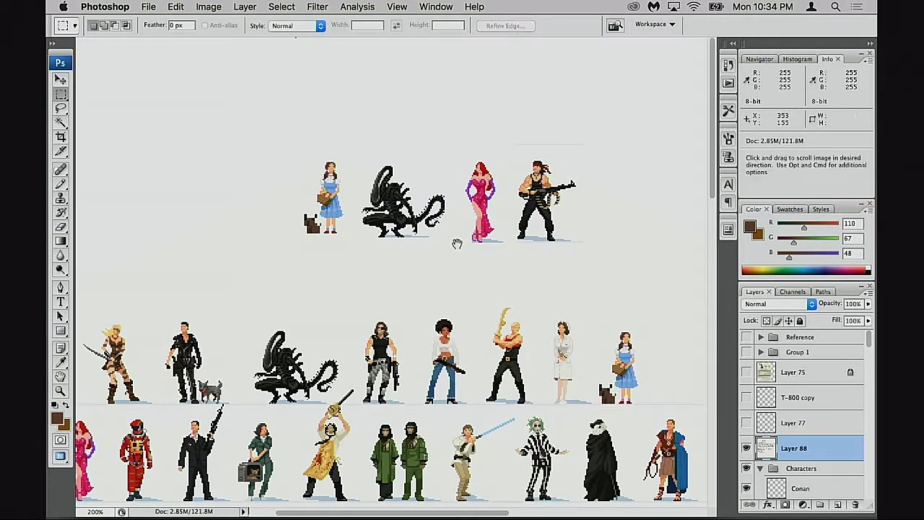
Examine the four copied figures side by side and against the full character sheet, comparing their scale and style.
{"action": "key", "text": "super+plus"}
{"action": "key", "text": "super+minus"}
{"action": "key", "text": "super+minus"}
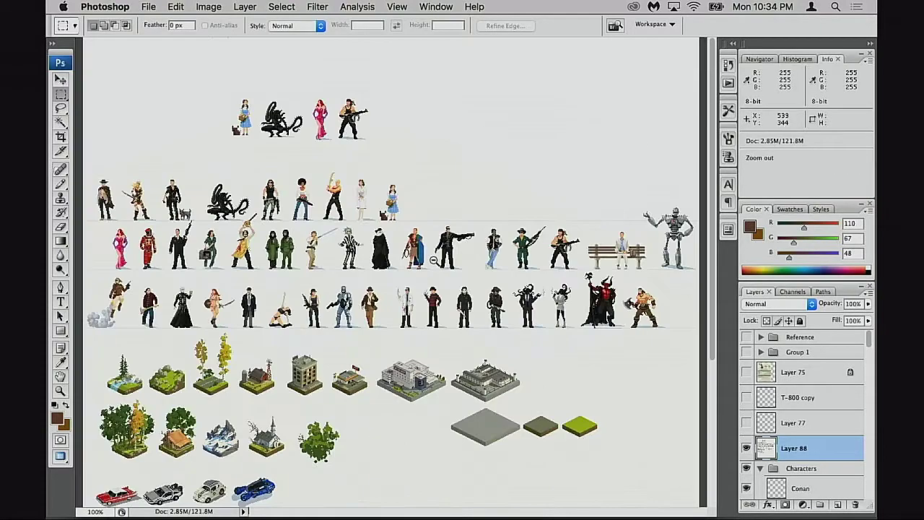
{"action": "left_click", "coordinate": [328, 154]}
{"action": "left_click", "coordinate": [363, 204]}
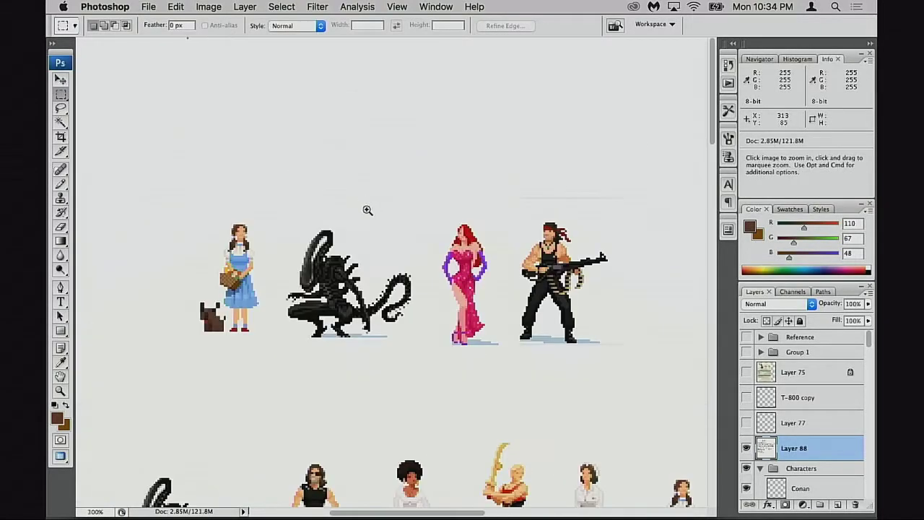
{"action": "mouse_move", "coordinate": [469, 308]}
{"action": "left_mouse_down"}
{"action": "mouse_move", "coordinate": [496, 286]}
{"action": "mouse_move", "coordinate": [503, 305]}
{"action": "mouse_move", "coordinate": [467, 310]}
{"action": "left_mouse_up"}
{"action": "key", "text": "super+minus"}
{"action": "left_click_drag", "start_coordinate": [426, 271], "coordinate": [413, 287]}
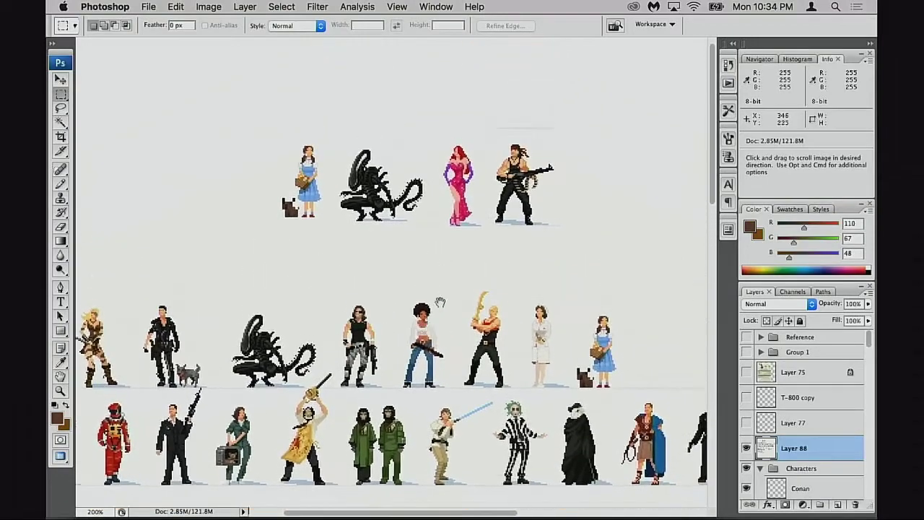
{"action": "mouse_move", "coordinate": [473, 266]}
{"action": "left_mouse_down"}
{"action": "mouse_move", "coordinate": [388, 253]}
{"action": "mouse_move", "coordinate": [426, 270]}
{"action": "mouse_move", "coordinate": [466, 260]}
{"action": "left_mouse_up"}
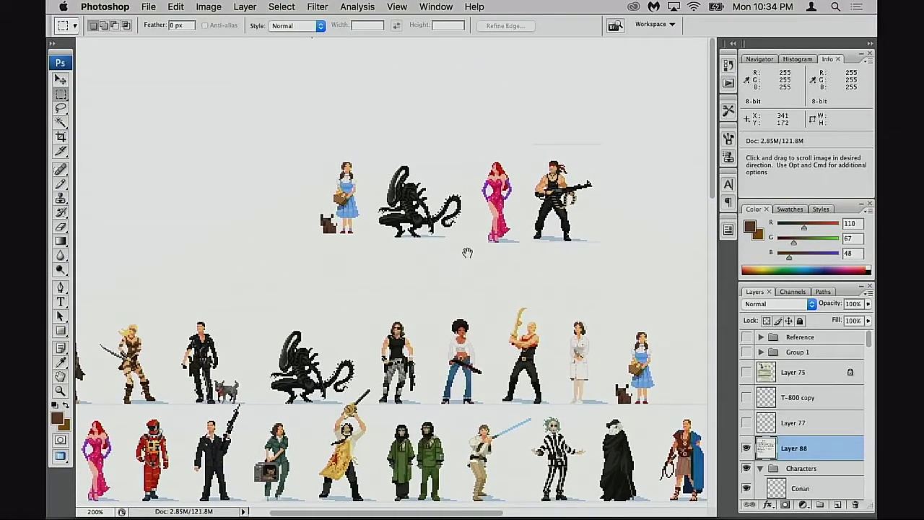
{"action": "scroll", "coordinate": [469, 249], "scroll_direction": "down", "scroll_amount": 4}
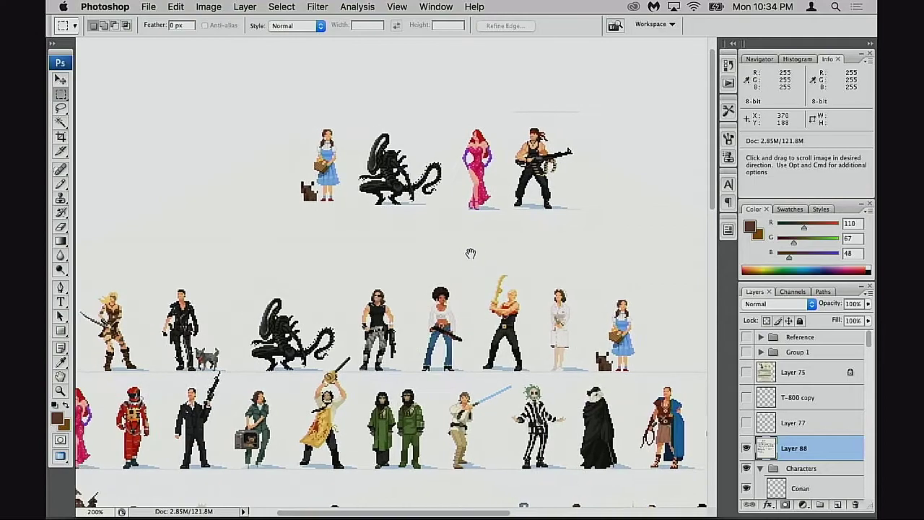
{"action": "left_click_drag", "start_coordinate": [495, 244], "coordinate": [515, 217]}
{"action": "scroll", "coordinate": [500, 233], "scroll_direction": "up", "scroll_amount": 3}
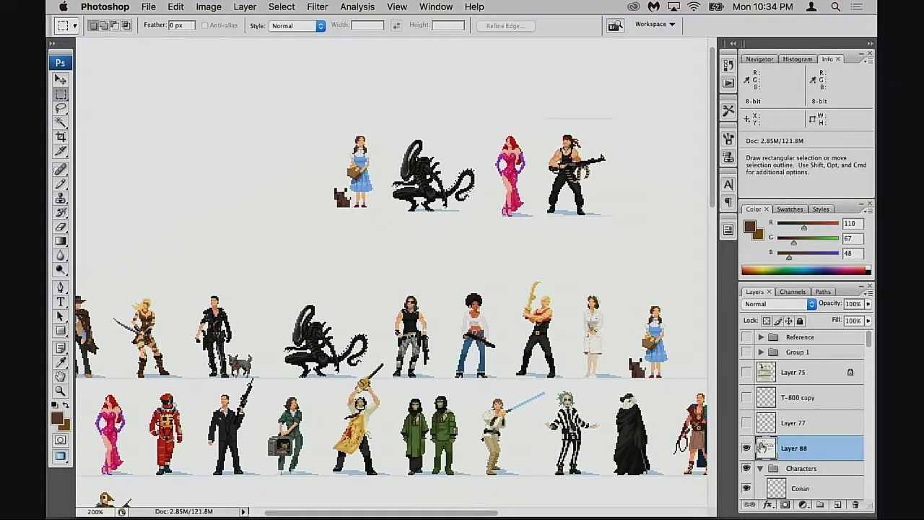
Delete the merged comparison layer, Layer 88, removing the row of copied figures above the character sheet.
{"action": "left_click", "coordinate": [853, 503]}
{"action": "scroll", "coordinate": [505, 300], "scroll_direction": "right", "scroll_amount": 5}
{"action": "key", "text": "z"}
{"action": "left_click", "coordinate": [505, 299]}
{"action": "left_click", "coordinate": [508, 306]}
{"action": "scroll", "coordinate": [644, 353], "scroll_direction": "right", "scroll_amount": 5}
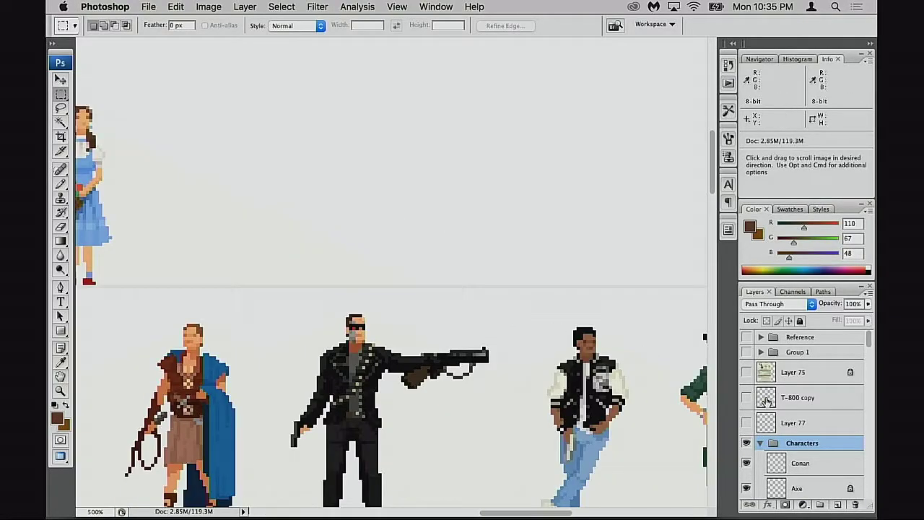
Look through the layers of the Characters group for the ones that hold Dorothy and her dog.
{"action": "scroll", "coordinate": [766, 401], "scroll_direction": "down", "scroll_amount": 15}
{"action": "scroll", "coordinate": [782, 406], "scroll_direction": "up", "scroll_amount": 3}
{"action": "scroll", "coordinate": [770, 404], "scroll_direction": "up", "scroll_amount": 12}
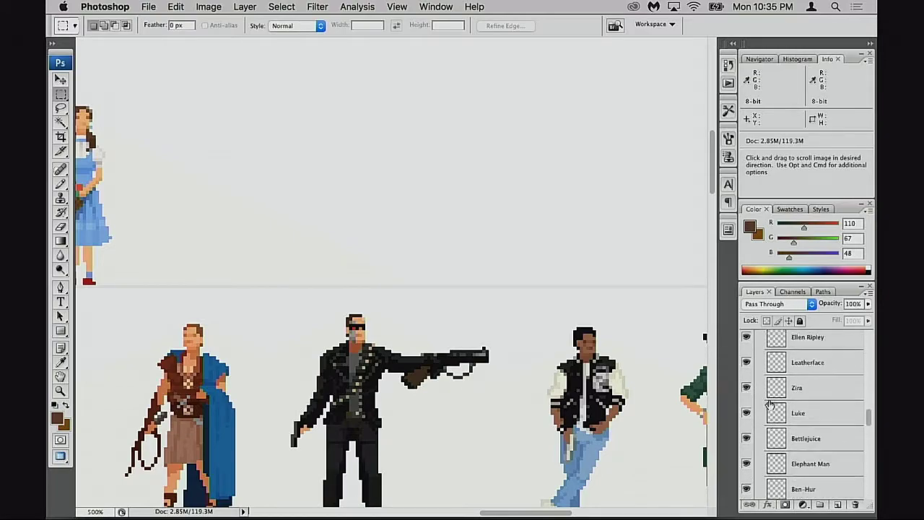
{"action": "scroll", "coordinate": [773, 402], "scroll_direction": "up", "scroll_amount": 3}
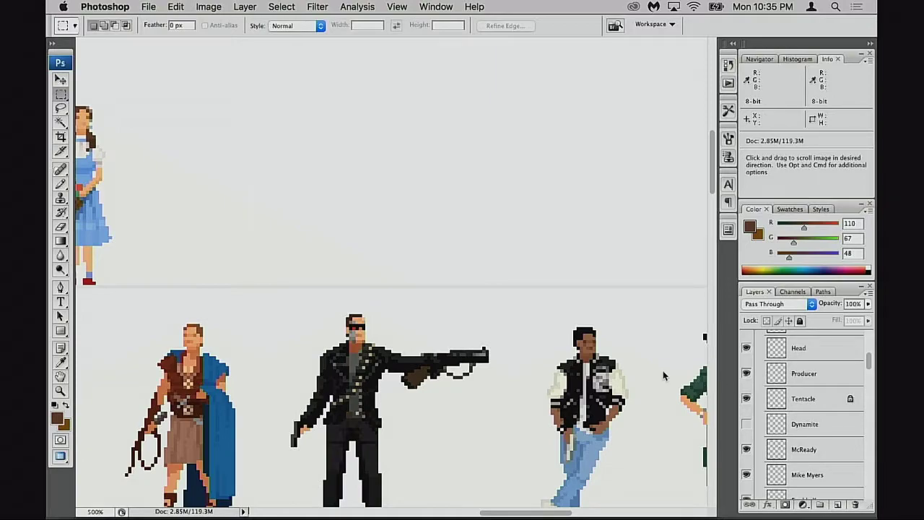
{"action": "scroll", "coordinate": [664, 375], "scroll_direction": "left", "scroll_amount": 10}
{"action": "scroll", "coordinate": [665, 375], "scroll_direction": "up", "scroll_amount": 3}
{"action": "scroll", "coordinate": [783, 403], "scroll_direction": "down", "scroll_amount": 15}
{"action": "scroll", "coordinate": [785, 405], "scroll_direction": "down", "scroll_amount": 20}
{"action": "scroll", "coordinate": [789, 408], "scroll_direction": "up", "scroll_amount": 4}
{"action": "scroll", "coordinate": [790, 411], "scroll_direction": "down", "scroll_amount": 10}
{"action": "scroll", "coordinate": [792, 411], "scroll_direction": "up", "scroll_amount": 15}
{"action": "scroll", "coordinate": [792, 408], "scroll_direction": "down", "scroll_amount": 15}
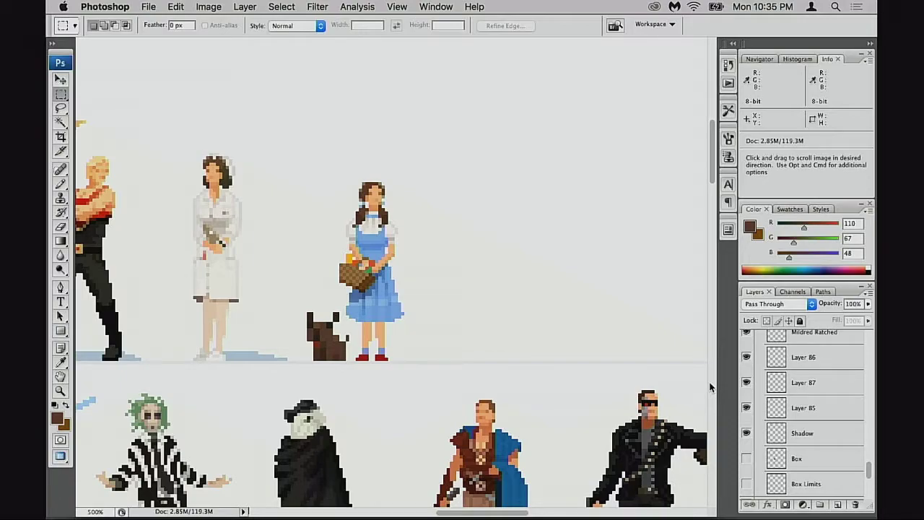
{"action": "left_click_drag", "start_coordinate": [710, 388], "coordinate": [711, 398]}
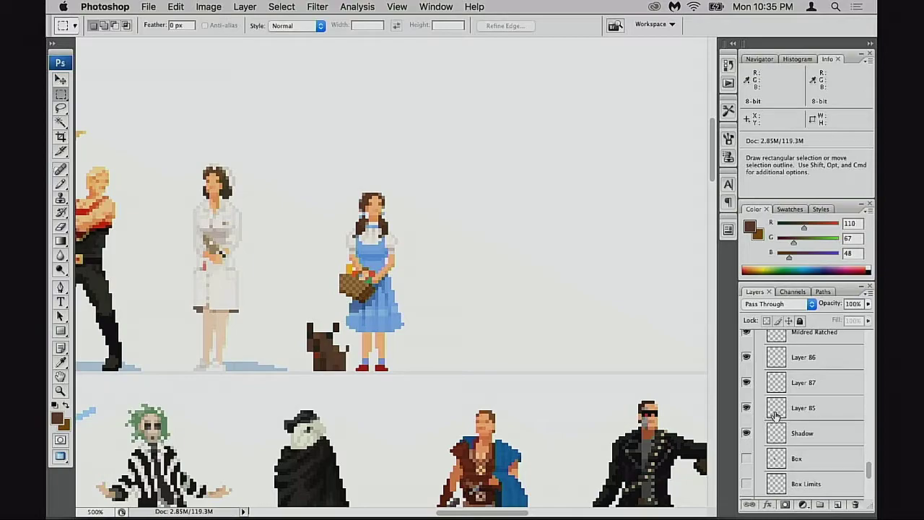
{"action": "scroll", "coordinate": [780, 424], "scroll_direction": "up", "scroll_amount": 10}
{"action": "scroll", "coordinate": [786, 426], "scroll_direction": "up", "scroll_amount": 1}
{"action": "scroll", "coordinate": [785, 421], "scroll_direction": "up", "scroll_amount": 15}
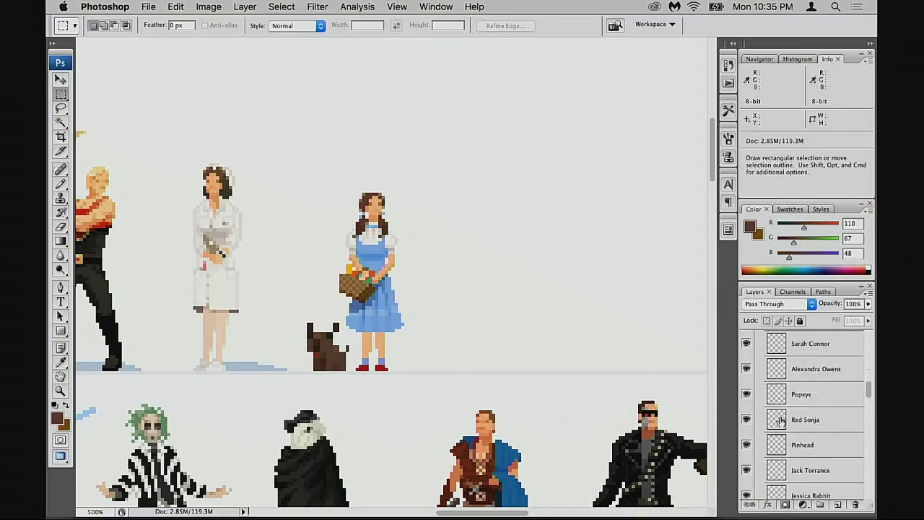
{"action": "scroll", "coordinate": [778, 421], "scroll_direction": "up", "scroll_amount": 15}
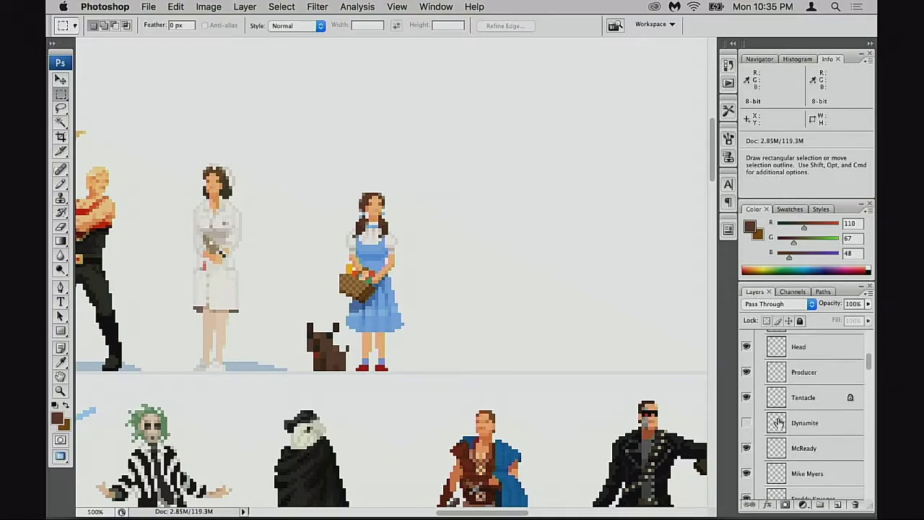
Toggle the Characters group's visibility off and on, and compare Dorothy with the figures around her.
{"action": "left_click", "coordinate": [746, 387]}
{"action": "left_click", "coordinate": [747, 388]}
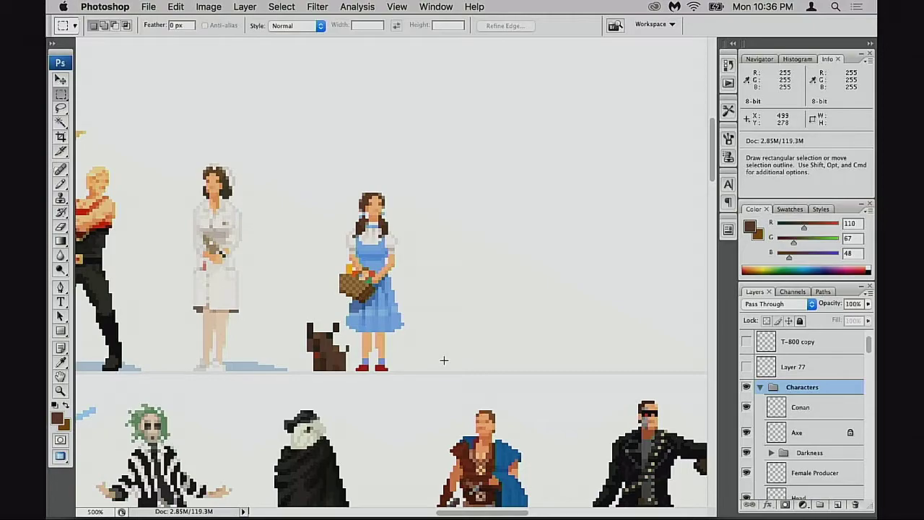
{"action": "scroll", "coordinate": [406, 291], "scroll_direction": "left", "scroll_amount": 5}
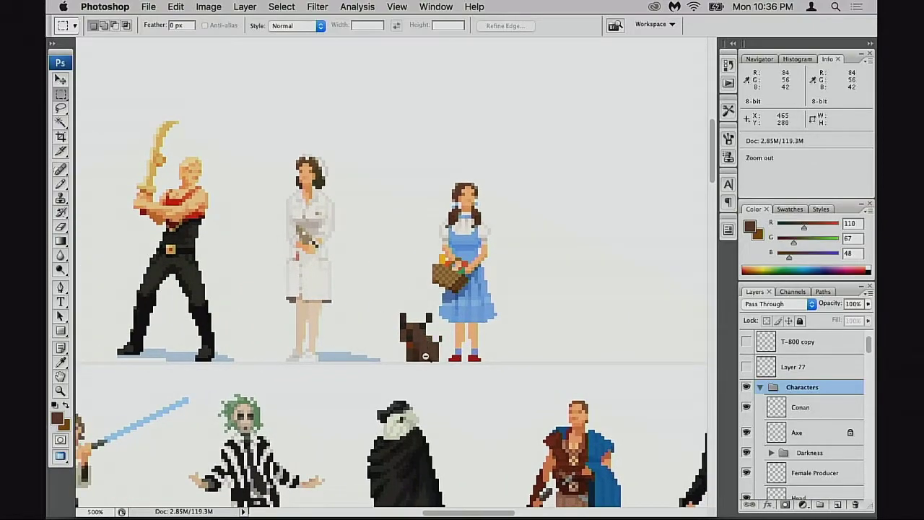
{"action": "left_click", "coordinate": [424, 356], "text": "alt"}
{"action": "scroll", "coordinate": [408, 375], "scroll_direction": "up", "scroll_amount": 3}
{"action": "scroll", "coordinate": [408, 375], "scroll_direction": "left", "scroll_amount": 2}
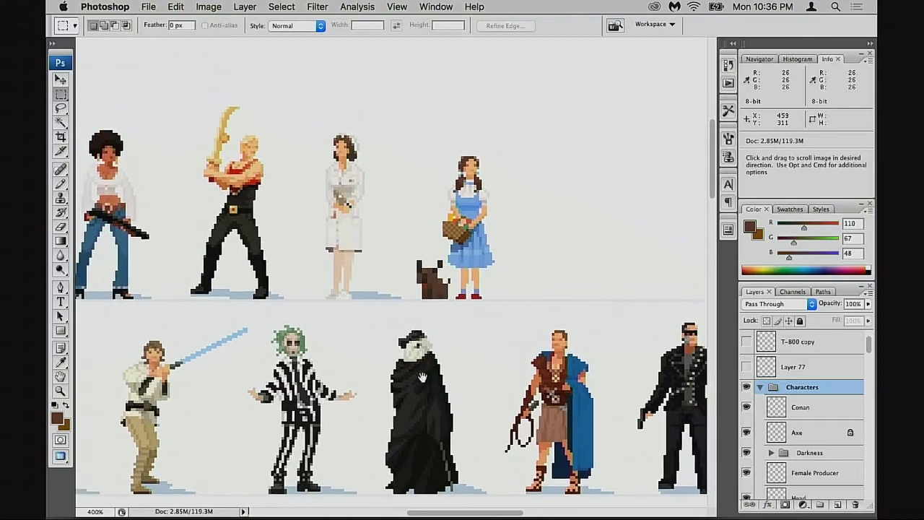
{"action": "scroll", "coordinate": [408, 375], "scroll_direction": "left", "scroll_amount": 3}
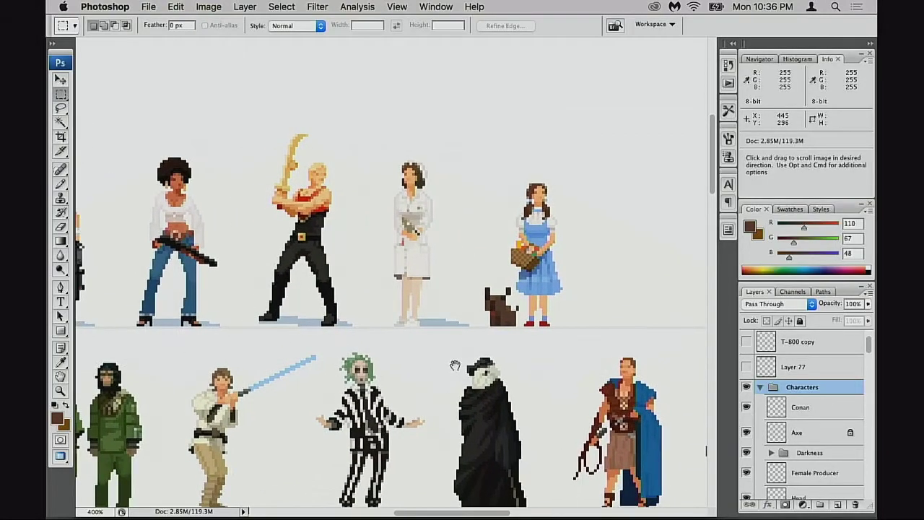
{"action": "scroll", "coordinate": [445, 362], "scroll_direction": "right", "scroll_amount": 2}
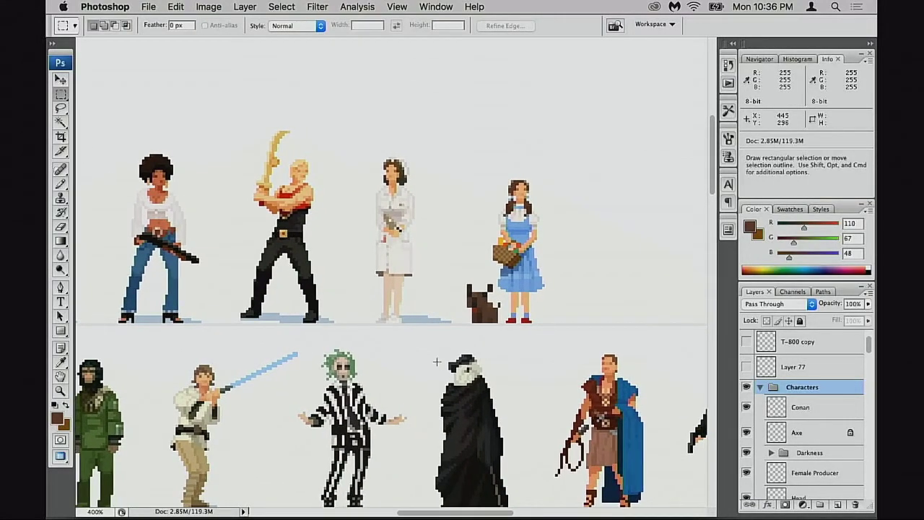
{"action": "scroll", "coordinate": [436, 368], "scroll_direction": "right", "scroll_amount": 2}
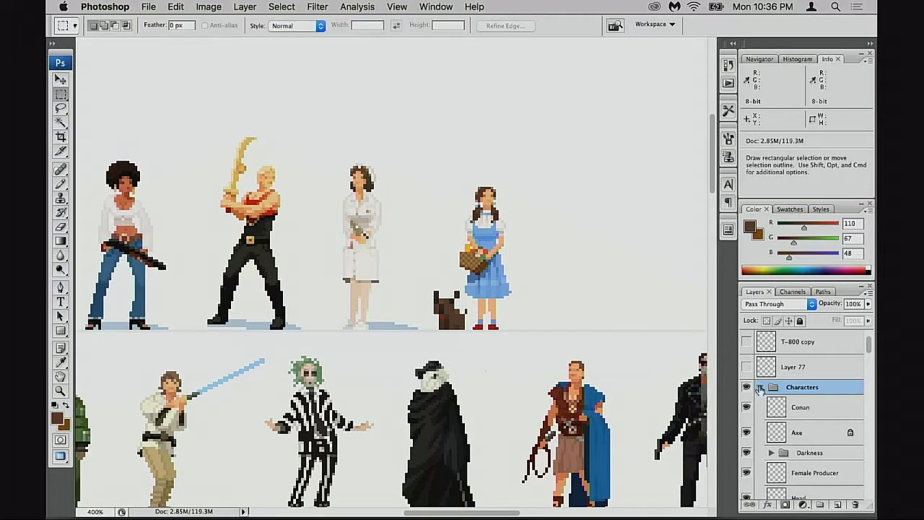
Search the Characters group for Dorothy's layers and toggle Layer 86 off and on to identify its contents.
{"action": "scroll", "coordinate": [772, 414], "scroll_direction": "down", "scroll_amount": 3}
{"action": "scroll", "coordinate": [773, 413], "scroll_direction": "down", "scroll_amount": 8}
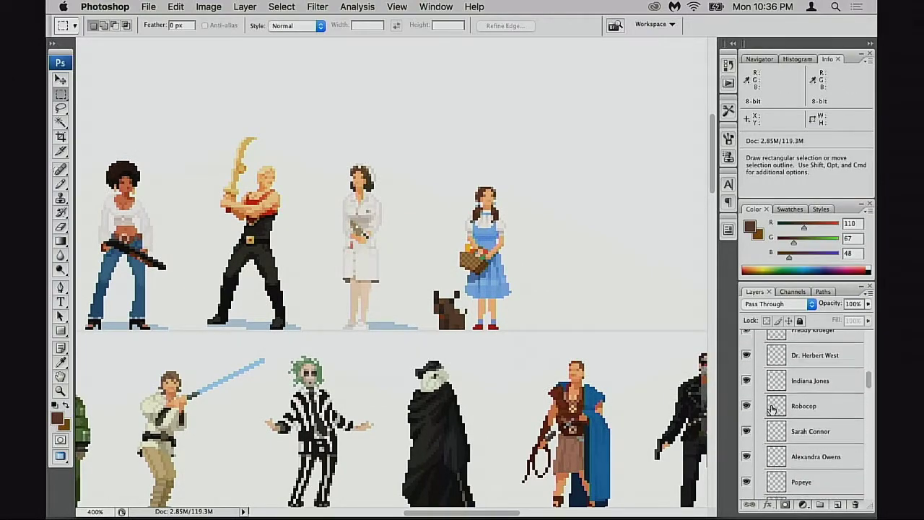
{"action": "scroll", "coordinate": [772, 412], "scroll_direction": "down", "scroll_amount": 10}
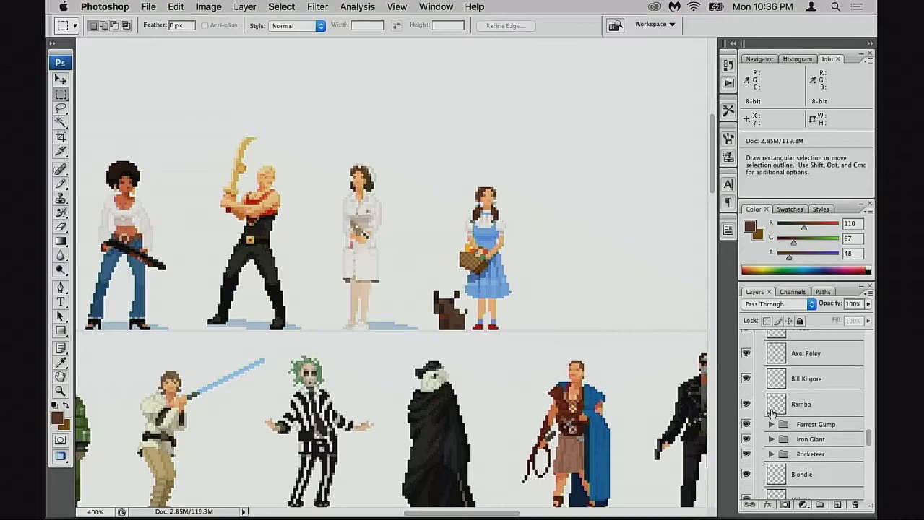
{"action": "scroll", "coordinate": [772, 413], "scroll_direction": "up", "scroll_amount": 10}
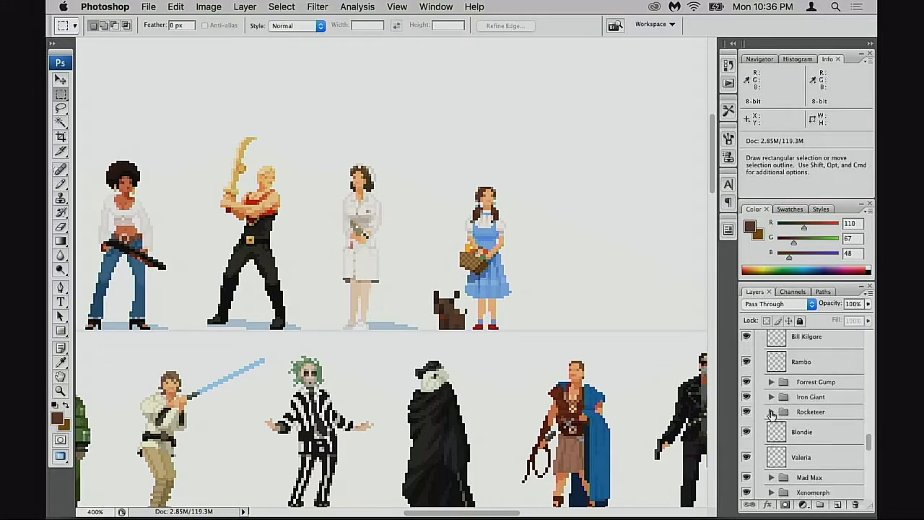
{"action": "scroll", "coordinate": [771, 413], "scroll_direction": "up", "scroll_amount": 10}
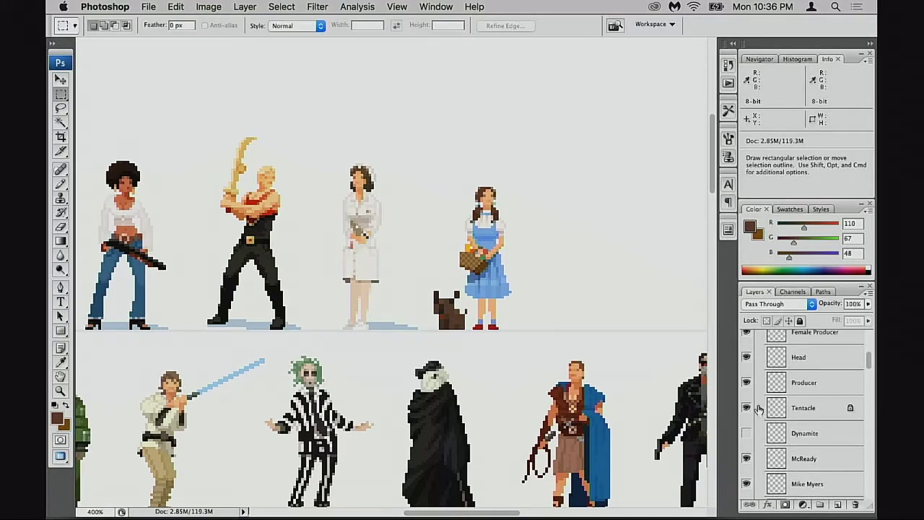
{"action": "scroll", "coordinate": [761, 412], "scroll_direction": "down", "scroll_amount": 8}
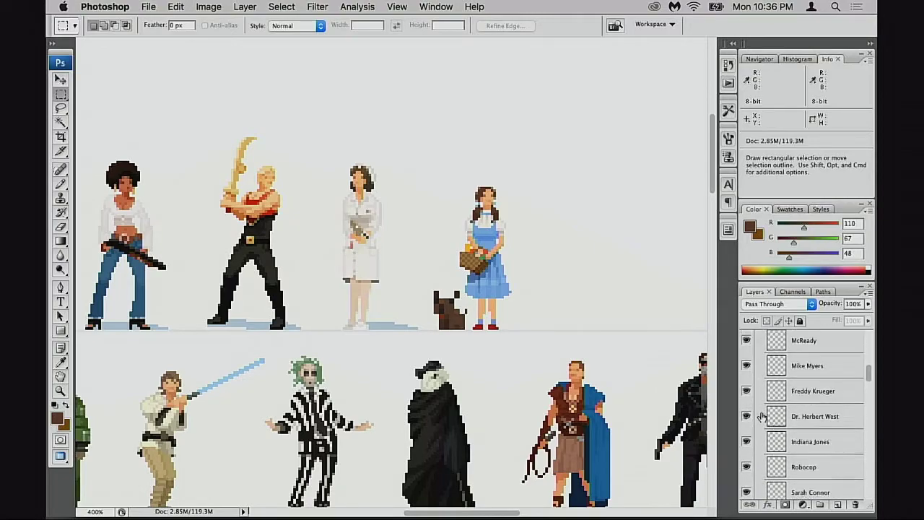
{"action": "scroll", "coordinate": [761, 415], "scroll_direction": "down", "scroll_amount": 10}
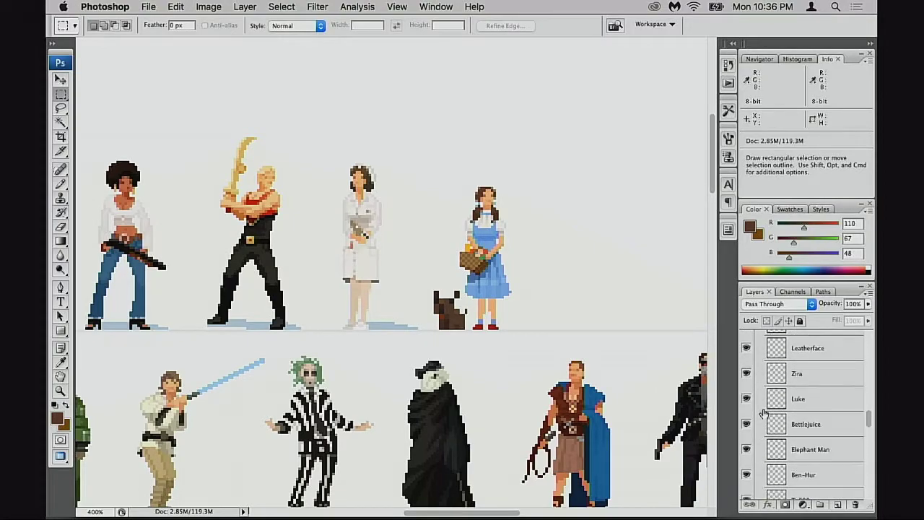
{"action": "scroll", "coordinate": [764, 412], "scroll_direction": "down", "scroll_amount": 10}
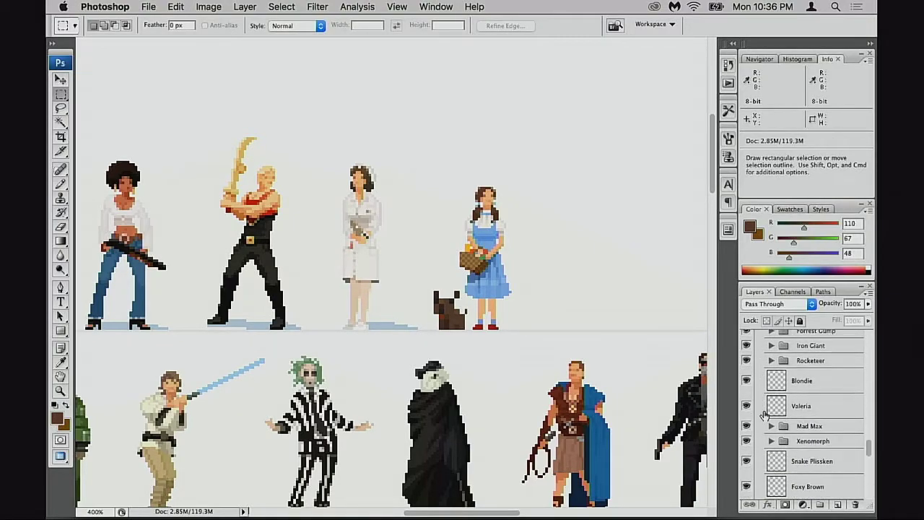
{"action": "scroll", "coordinate": [765, 411], "scroll_direction": "down", "scroll_amount": 8}
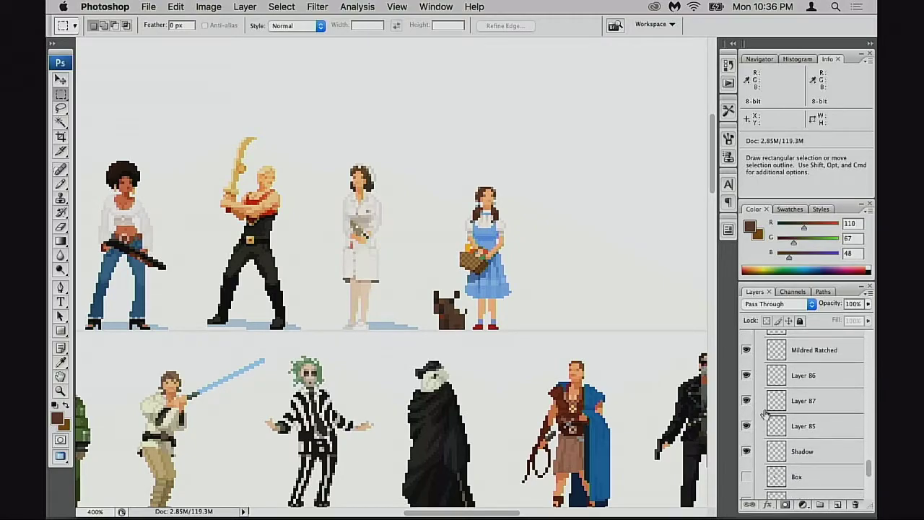
{"action": "left_click", "coordinate": [746, 375]}
{"action": "left_click", "coordinate": [746, 375]}
Inspect Dorothy up close beside the nurse while toggling Layer 86 off and on.
{"action": "key", "text": "super+plus"}
{"action": "key", "text": "super+plus"}
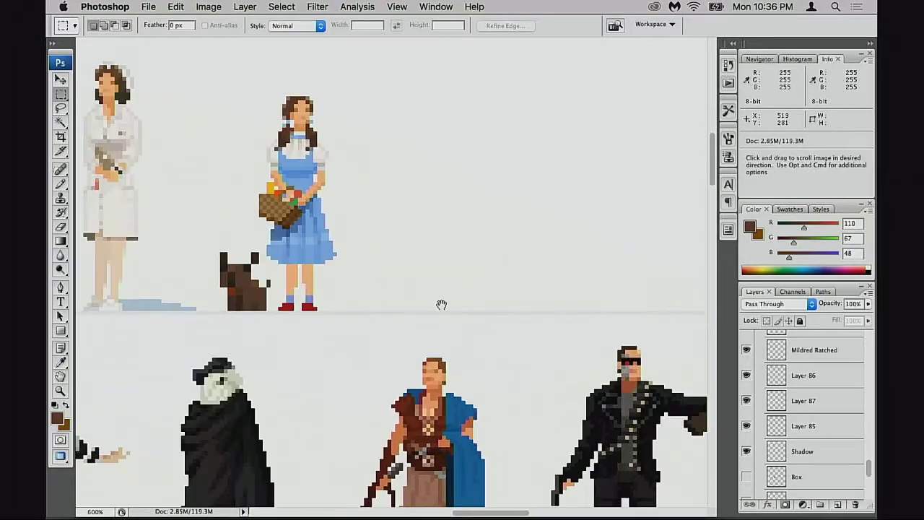
{"action": "left_click_drag", "start_coordinate": [474, 346], "coordinate": [535, 371]}
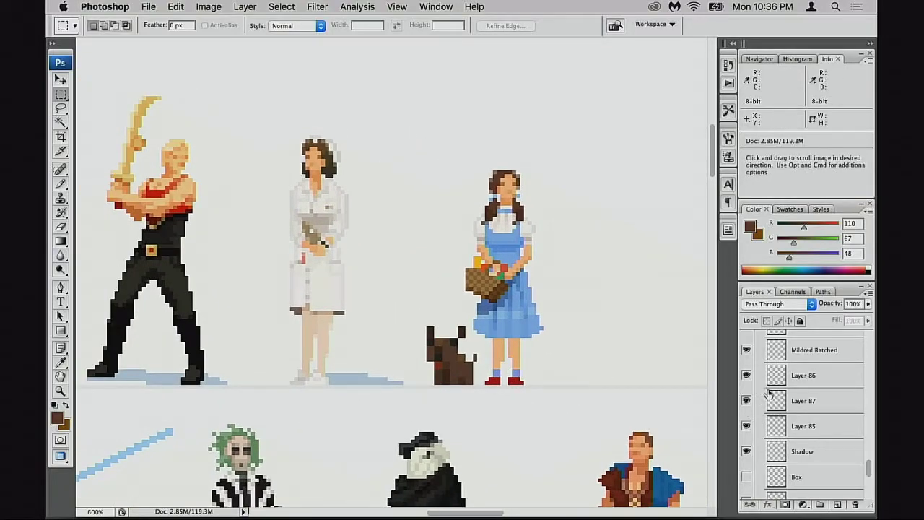
{"action": "left_click", "coordinate": [746, 375]}
{"action": "left_click", "coordinate": [746, 375]}
{"action": "left_click_drag", "start_coordinate": [679, 373], "coordinate": [679, 378]}
{"action": "left_click", "coordinate": [747, 375]}
{"action": "left_click", "coordinate": [746, 376]}
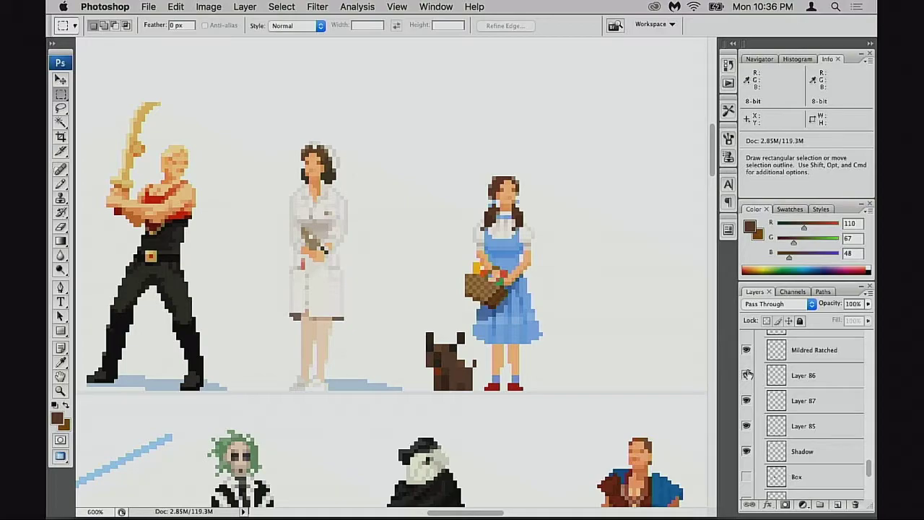
Toggle Layer 86, Layer 87 and Layer 85 off and on in turn to see which part each holds.
{"action": "scroll", "coordinate": [570, 355], "scroll_direction": "left", "scroll_amount": 2}
{"action": "scroll", "coordinate": [570, 355], "scroll_direction": "down", "scroll_amount": 1}
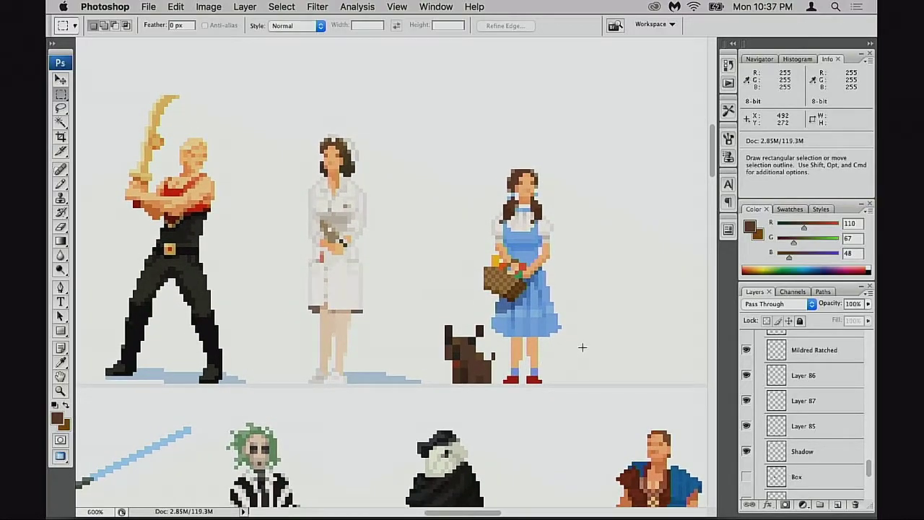
{"action": "left_click", "coordinate": [747, 375]}
{"action": "left_click", "coordinate": [746, 376]}
{"action": "left_click", "coordinate": [746, 401]}
{"action": "left_click", "coordinate": [746, 400]}
{"action": "left_click", "coordinate": [746, 426]}
{"action": "left_click", "coordinate": [747, 425]}
Recolour Dorothy's socks on Layer 85 with the light blue sampled from her skirt, using the Pencil at 100% opacity.
{"action": "left_click", "coordinate": [808, 426]}
{"action": "key", "text": "z"}
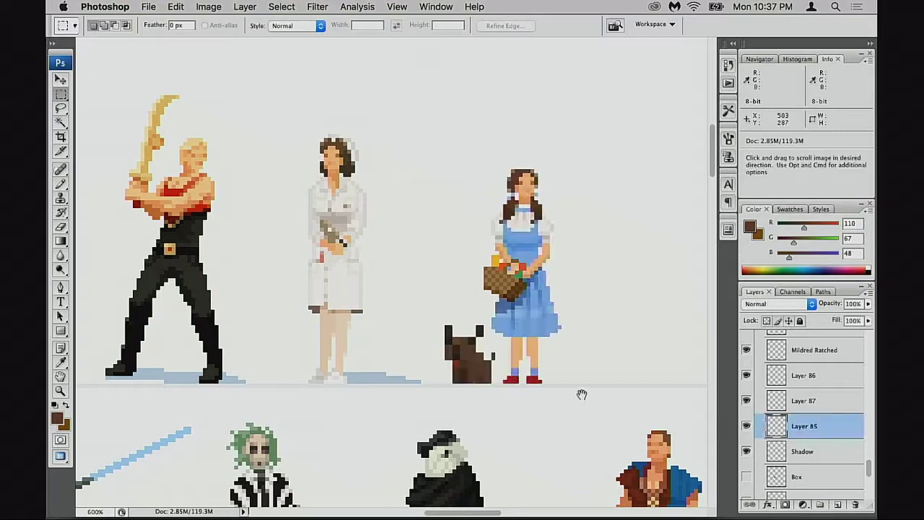
{"action": "left_click", "coordinate": [521, 369]}
{"action": "scroll", "coordinate": [521, 369], "scroll_direction": "down", "scroll_amount": 3}
{"action": "key", "text": "b"}
{"action": "scroll", "coordinate": [412, 363], "scroll_direction": "up", "scroll_amount": 3}
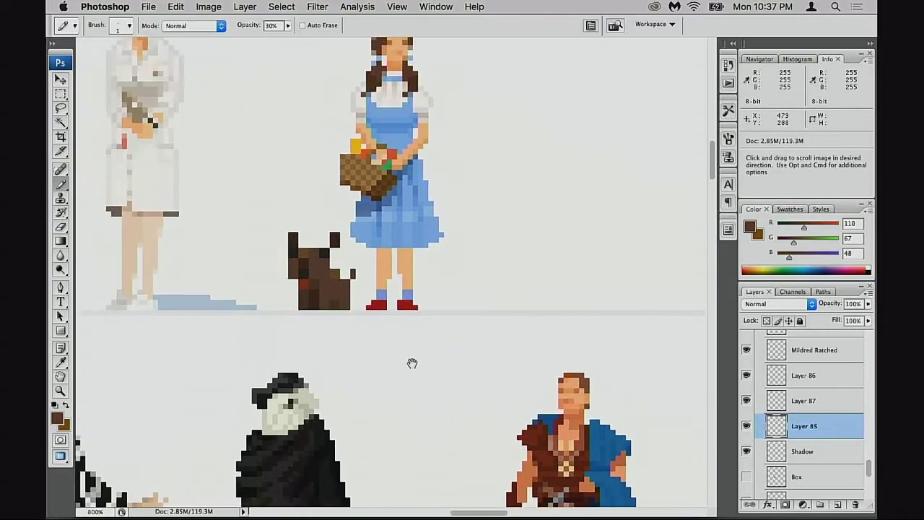
{"action": "key", "text": "super+plus"}
{"action": "key", "text": "super+plus"}
{"action": "key", "text": "0"}
{"action": "left_click", "coordinate": [378, 281], "text": "alt"}
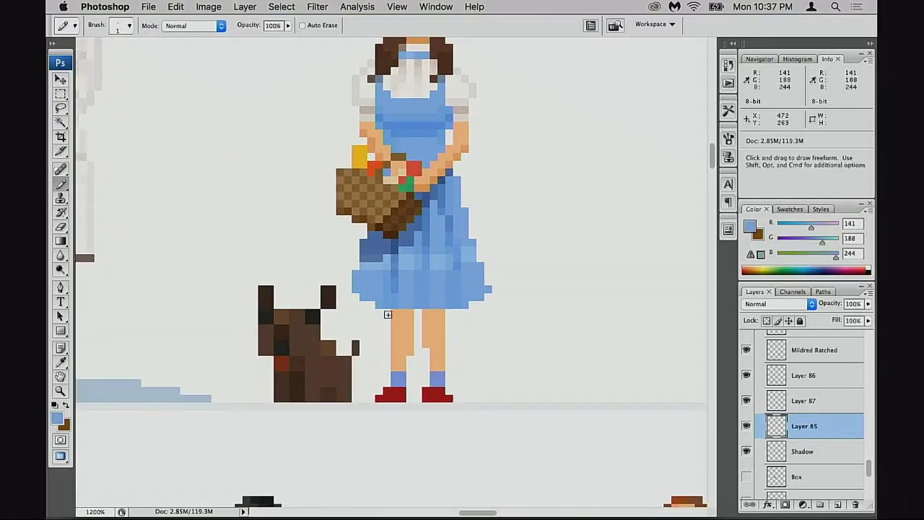
{"action": "left_click", "coordinate": [397, 377]}
{"action": "key", "text": "space"}
{"action": "left_click_drag", "start_coordinate": [429, 382], "coordinate": [496, 384]}
Examine Dorothy's recoloured socks at reduced zoom alongside the neighbouring characters and again up close.
{"action": "key", "text": "space"}
{"action": "key", "text": "space"}
{"action": "left_click", "coordinate": [483, 371], "text": "alt"}
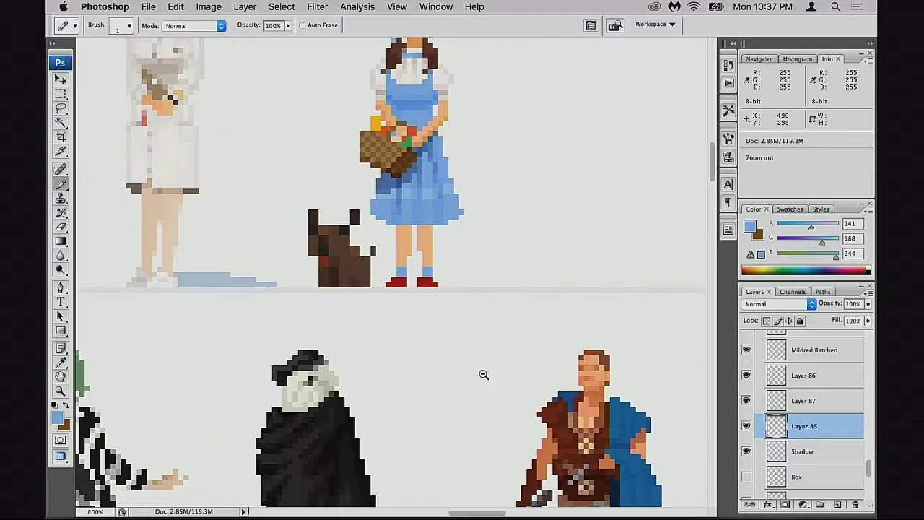
{"action": "left_click", "coordinate": [484, 375], "text": "alt"}
{"action": "key", "text": "space"}
{"action": "left_click_drag", "start_coordinate": [454, 396], "coordinate": [503, 389]}
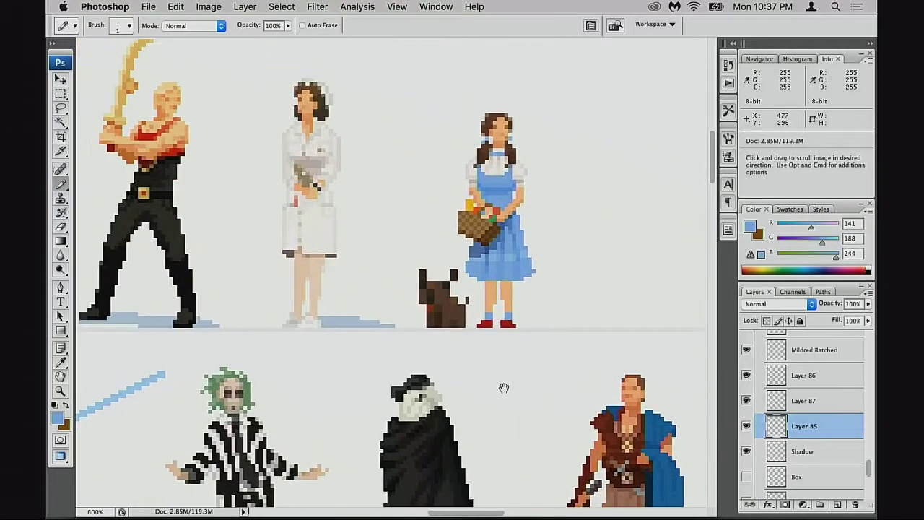
{"action": "left_click_drag", "start_coordinate": [571, 344], "coordinate": [396, 301]}
{"action": "left_click", "coordinate": [397, 301], "text": "super"}
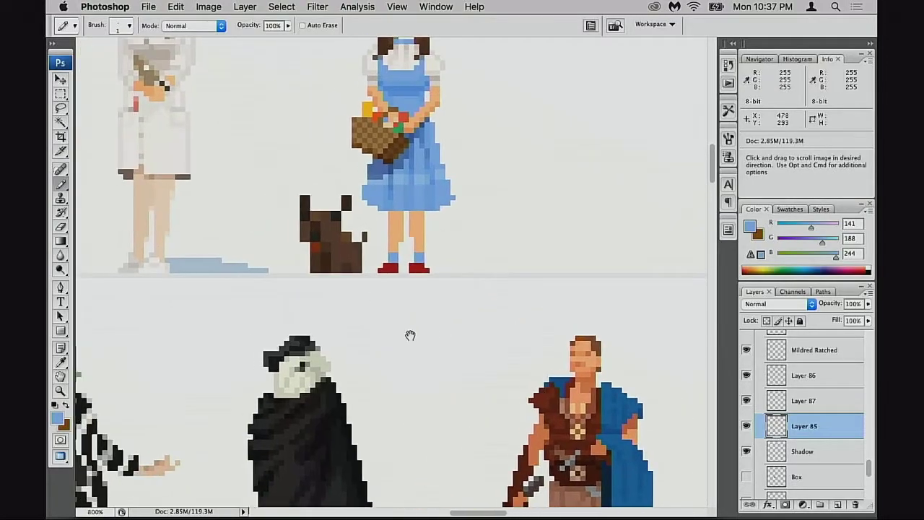
Show the floating document windows and examine the skirt, legs, socks and shoes in Dorothy's reference photo.
{"action": "key", "text": "shift+f"}
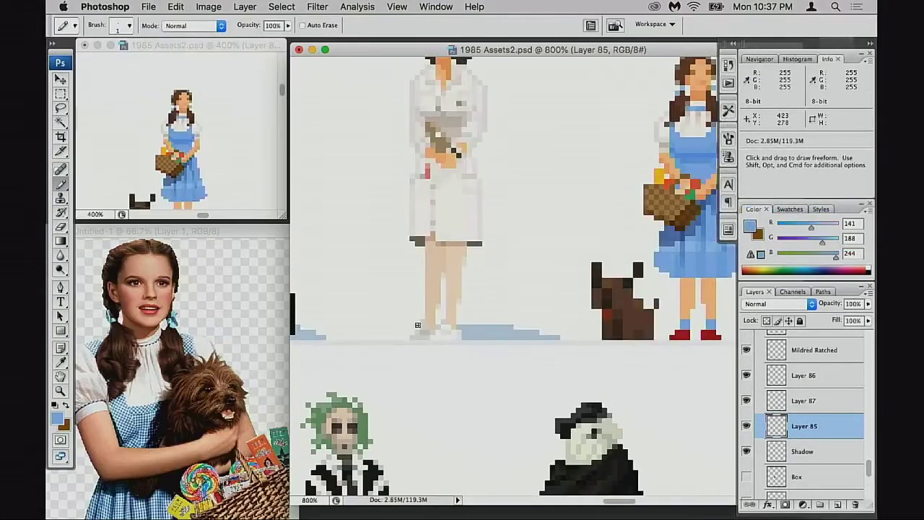
{"action": "left_click_drag", "start_coordinate": [573, 342], "coordinate": [540, 355]}
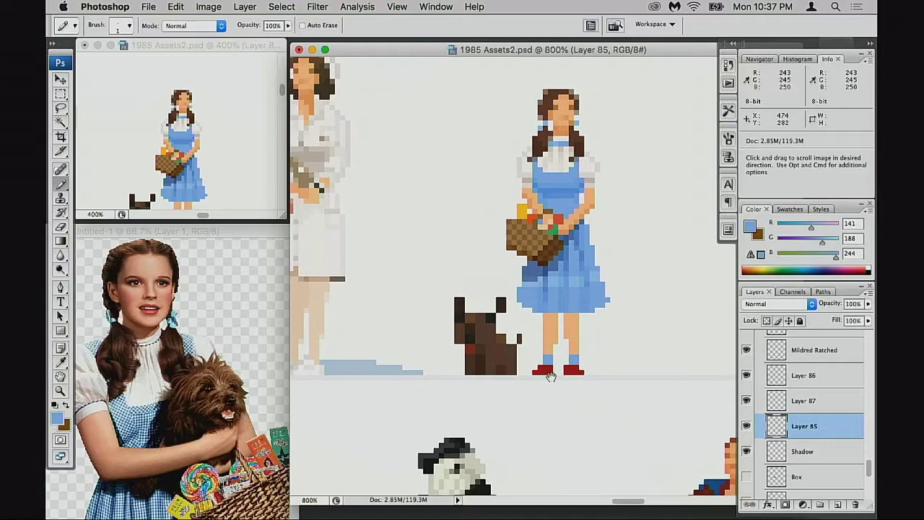
{"action": "left_click", "coordinate": [204, 354]}
{"action": "scroll", "coordinate": [208, 336], "scroll_direction": "down", "scroll_amount": 5}
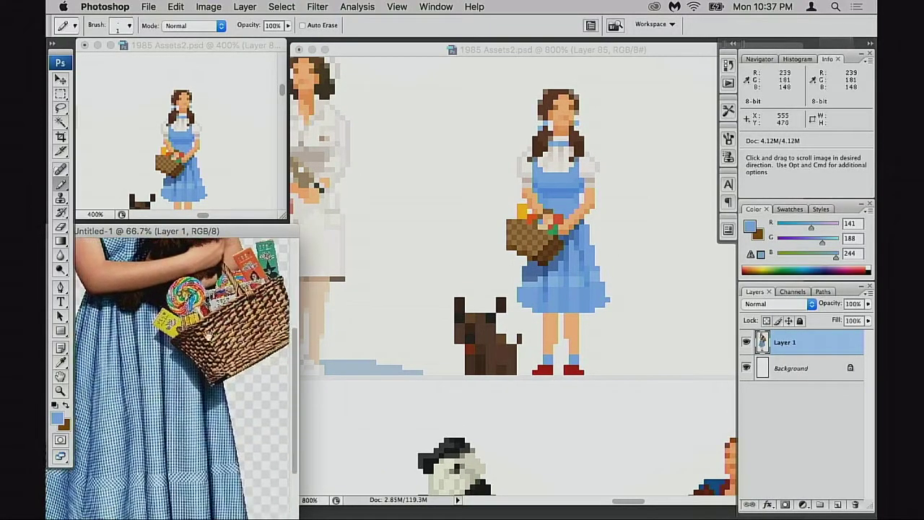
{"action": "scroll", "coordinate": [208, 334], "scroll_direction": "down", "scroll_amount": 6}
{"action": "left_click_drag", "start_coordinate": [245, 230], "coordinate": [248, 202]}
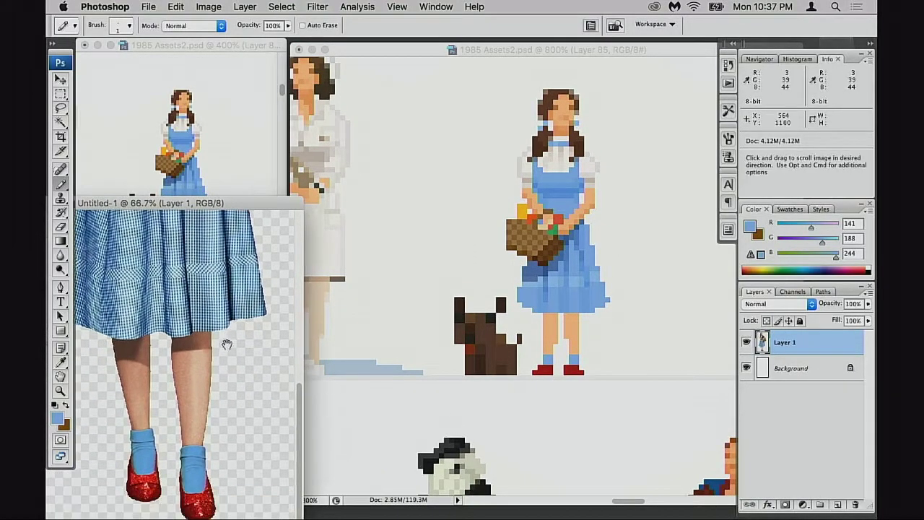
Sample the dark red of Dorothy's shoes and reshape the shoe nearest the dog on Layer 85 with its toe pointing downward.
{"action": "left_click", "coordinate": [553, 371]}
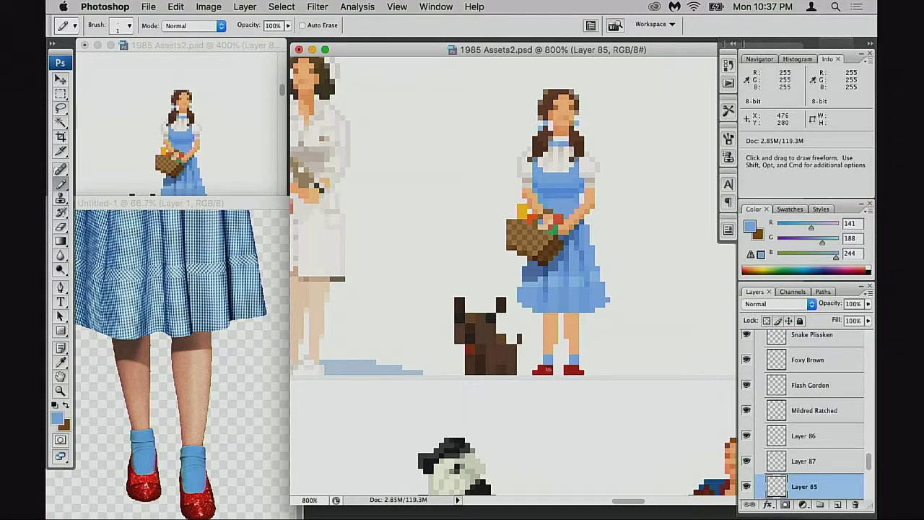
{"action": "left_click", "coordinate": [553, 369], "text": "alt"}
{"action": "key", "text": "e"}
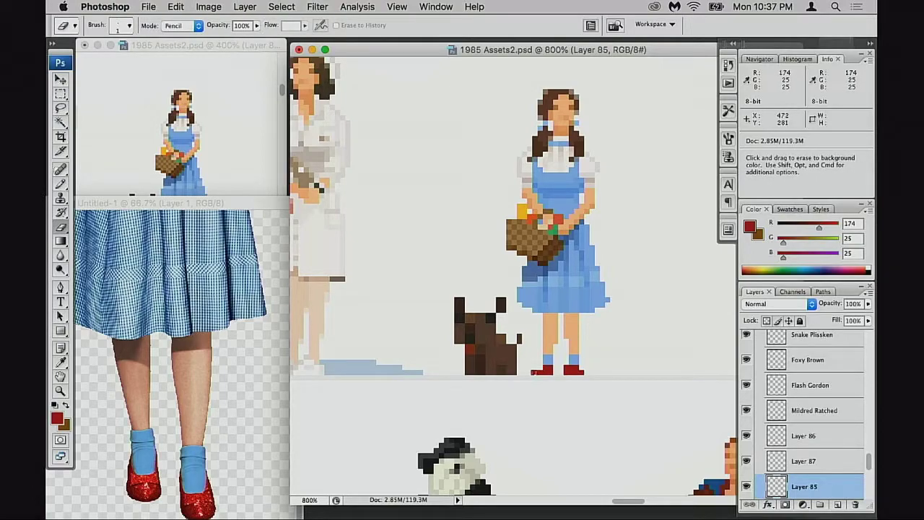
{"action": "key", "text": "b"}
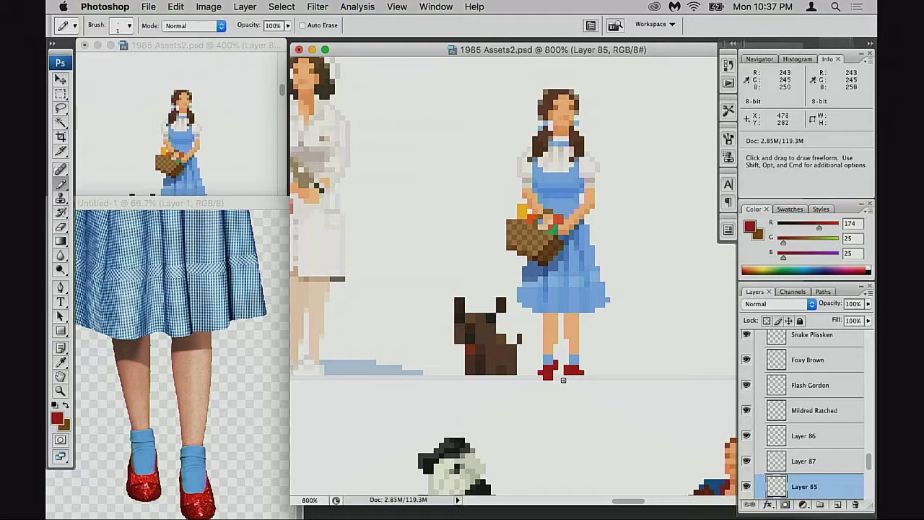
Move the lower part of Dorothy's other leg, including its sock and shoe, up one pixel and deselect it.
{"action": "key", "text": "m"}
{"action": "left_click_drag", "start_coordinate": [565, 330], "coordinate": [583, 371]}
{"action": "key", "text": "super+Up"}
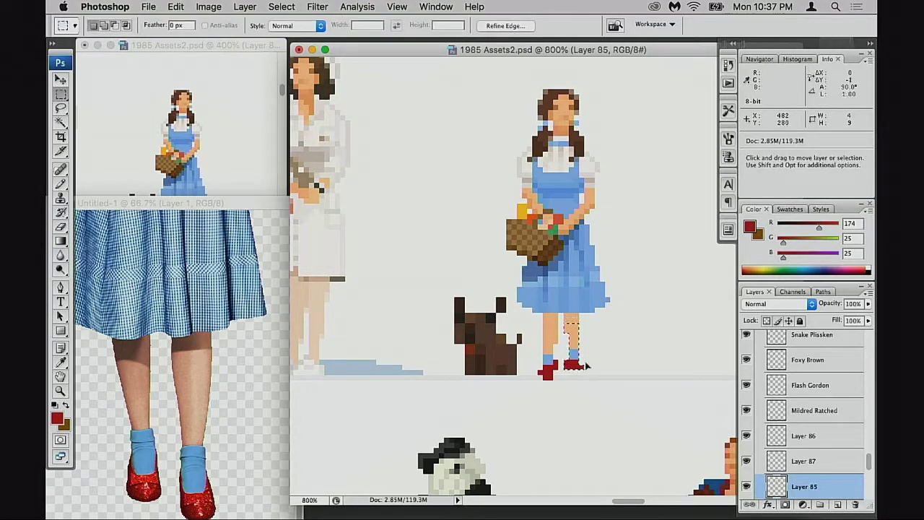
{"action": "key", "text": "super+d"}
{"action": "scroll", "coordinate": [578, 381], "scroll_direction": "up", "scroll_amount": 1}
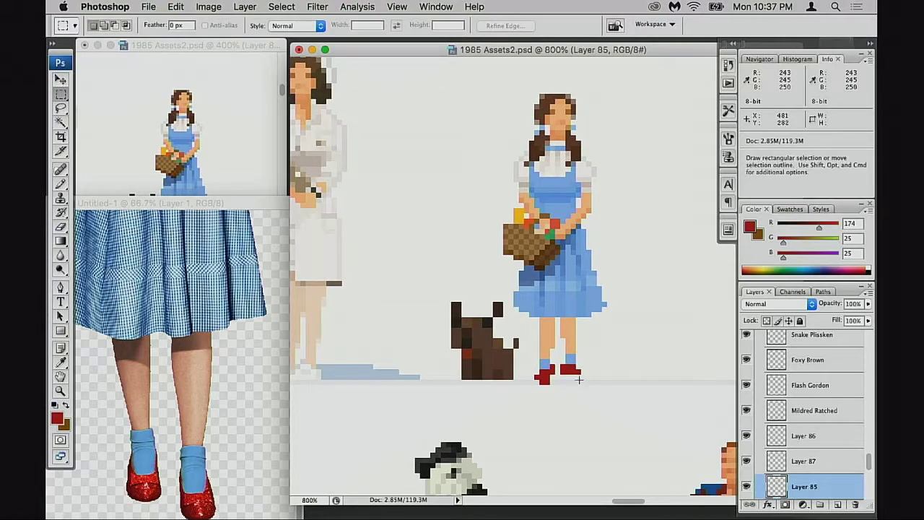
Compare the feet in the 400% view and trim the side pixels of the shoe nearest the dog to narrow it.
{"action": "left_click", "coordinate": [200, 180]}
{"action": "scroll", "coordinate": [181, 144], "scroll_direction": "down", "scroll_amount": 3}
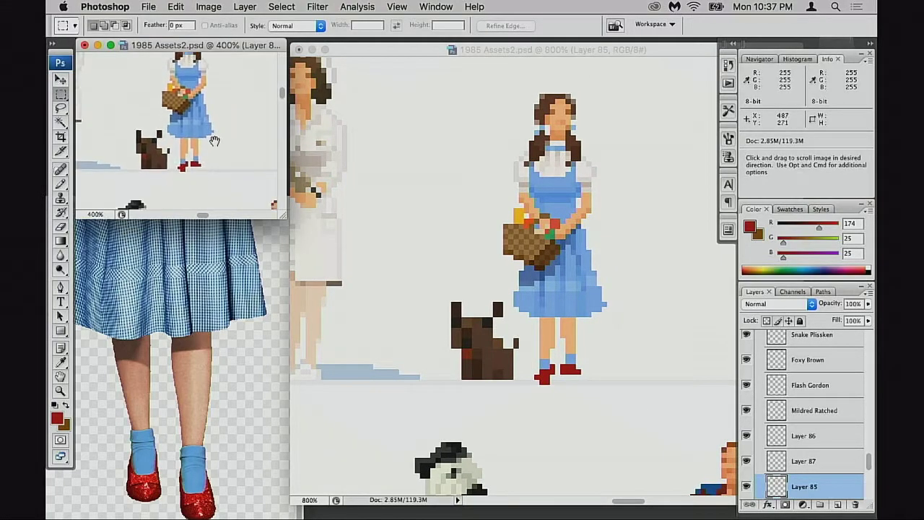
{"action": "left_click", "coordinate": [567, 361]}
{"action": "key", "text": "e"}
{"action": "left_click", "coordinate": [537, 376]}
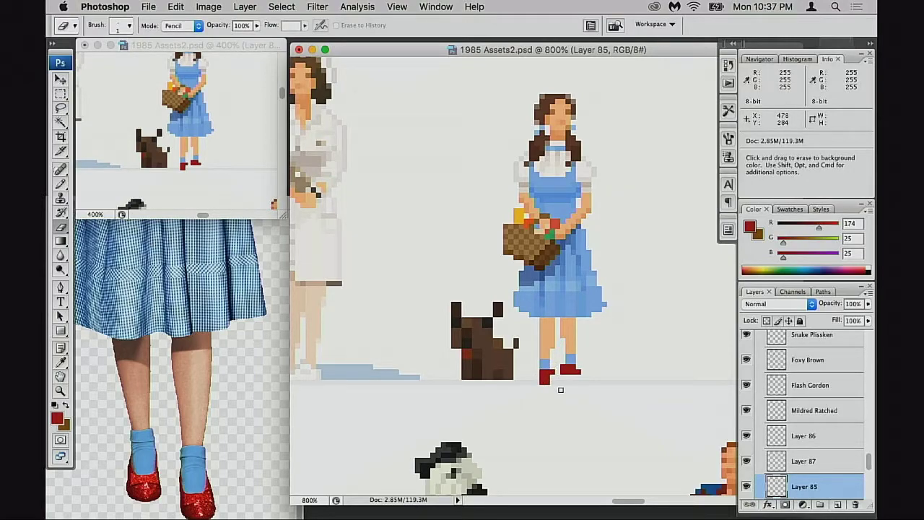
{"action": "key", "text": "b"}
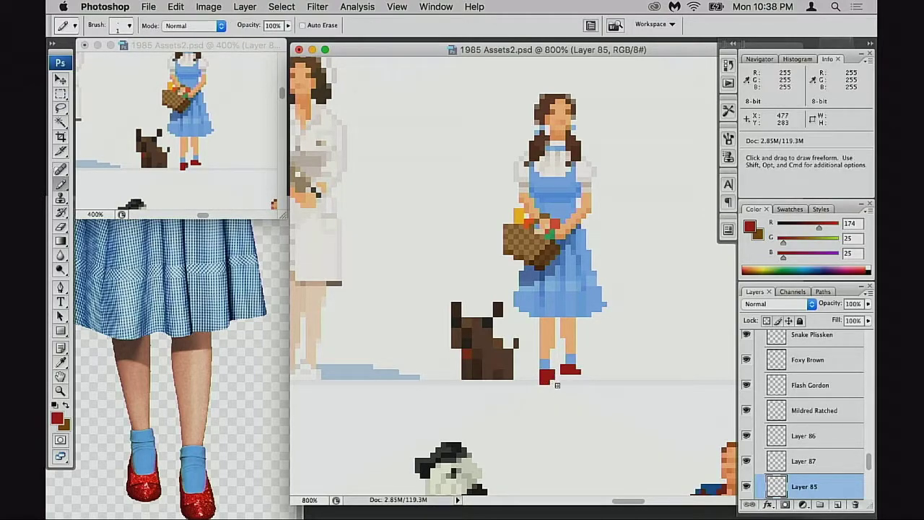
{"action": "key", "text": "e"}
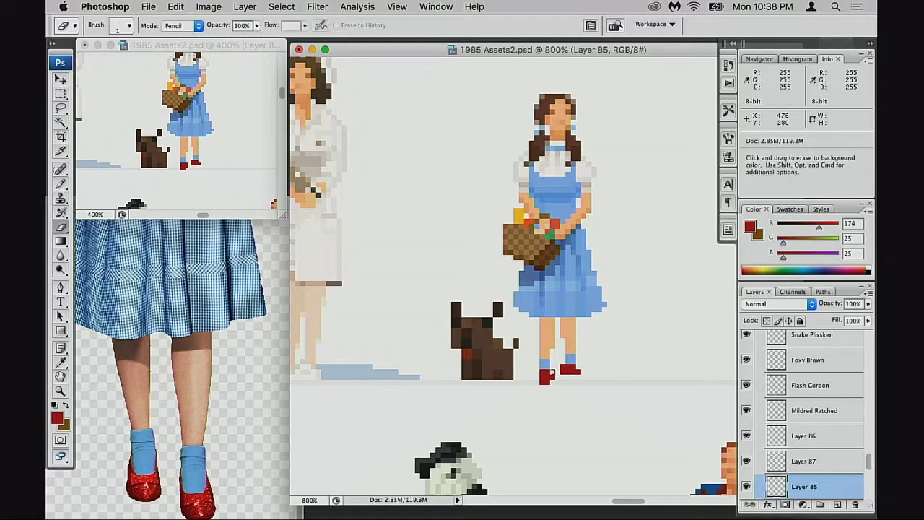
{"action": "left_click", "coordinate": [265, 189]}
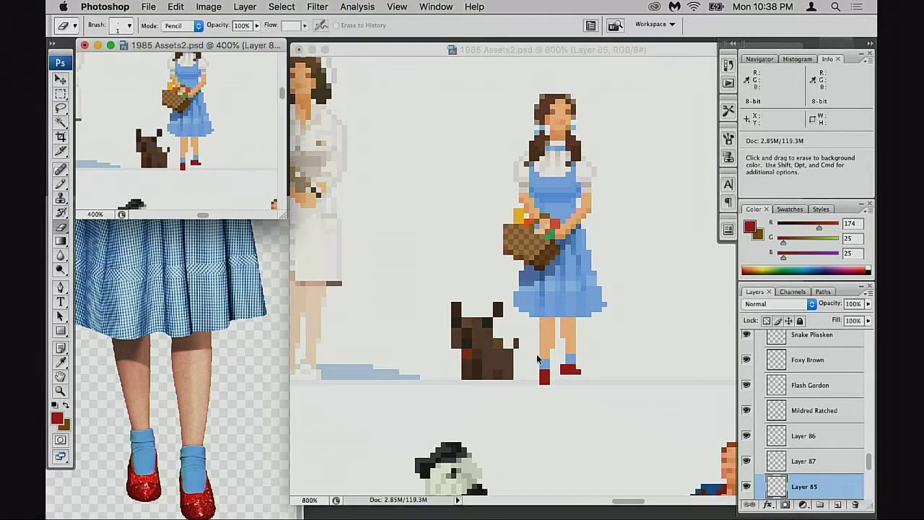
Add a dark red toe pixel to the narrowed shoe and shorten it by one pixel beneath the sock.
{"action": "key", "text": "b"}
{"action": "left_click", "coordinate": [535, 376]}
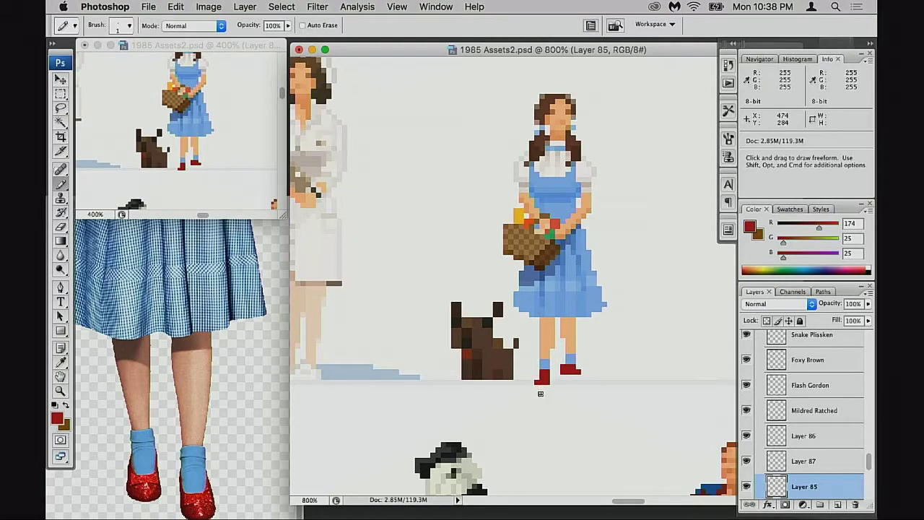
{"action": "left_click", "coordinate": [541, 374], "text": "alt"}
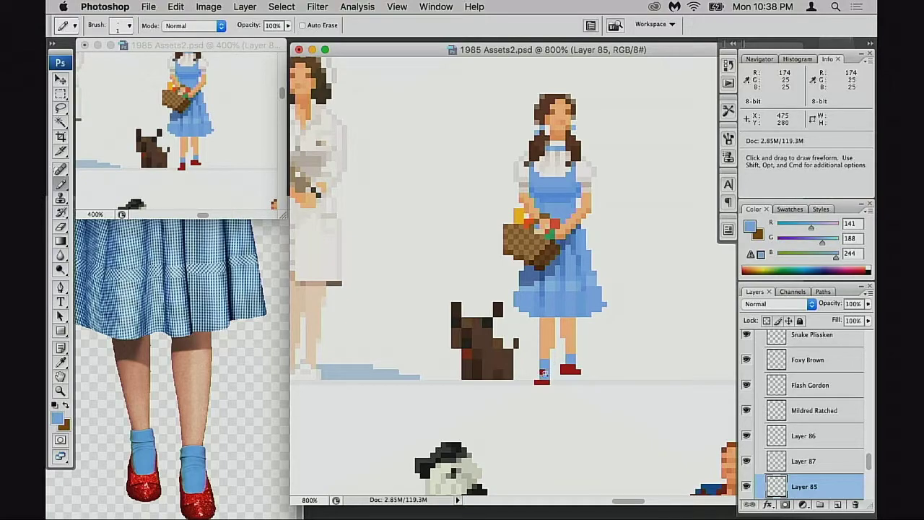
{"action": "key", "text": "m"}
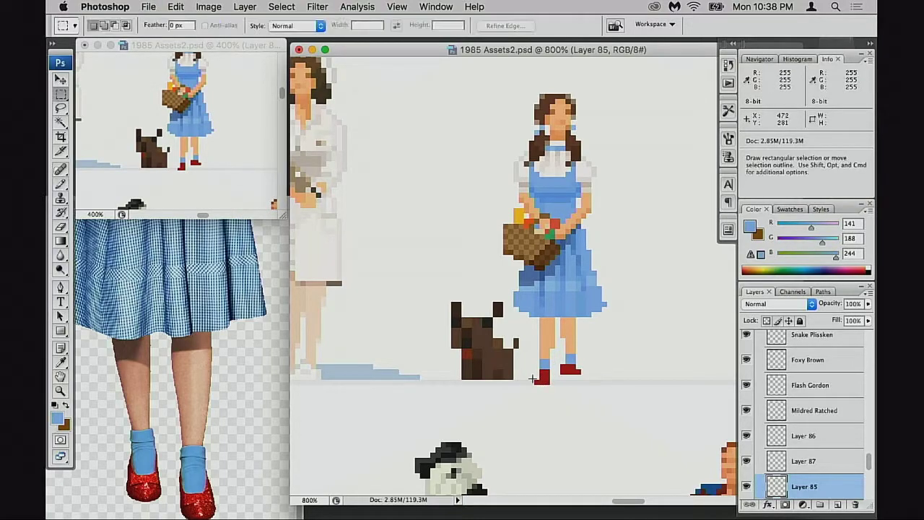
{"action": "left_click", "coordinate": [546, 389]}
{"action": "key", "text": "b"}
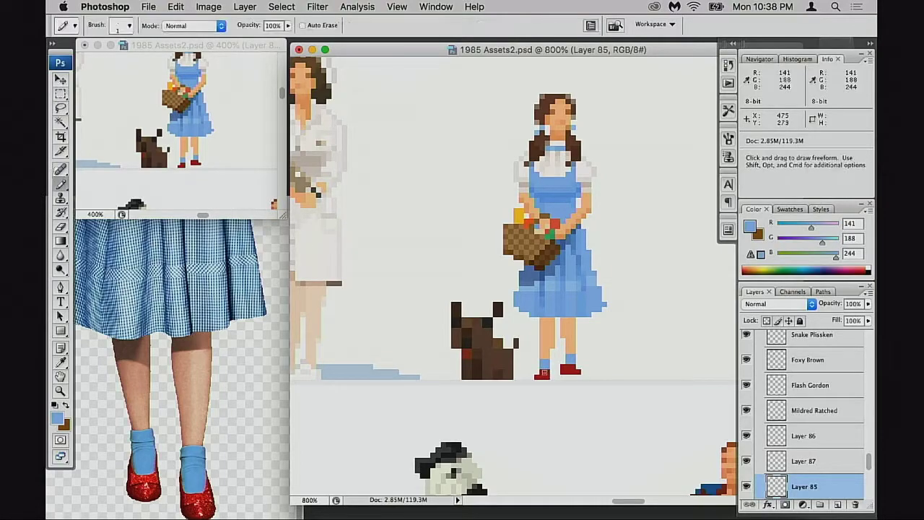
Extend the toe of the shoe nearest the dog by one pixel towards the dog in its sampled dark red.
{"action": "left_click", "coordinate": [537, 373], "text": "alt"}
{"action": "key", "text": "space"}
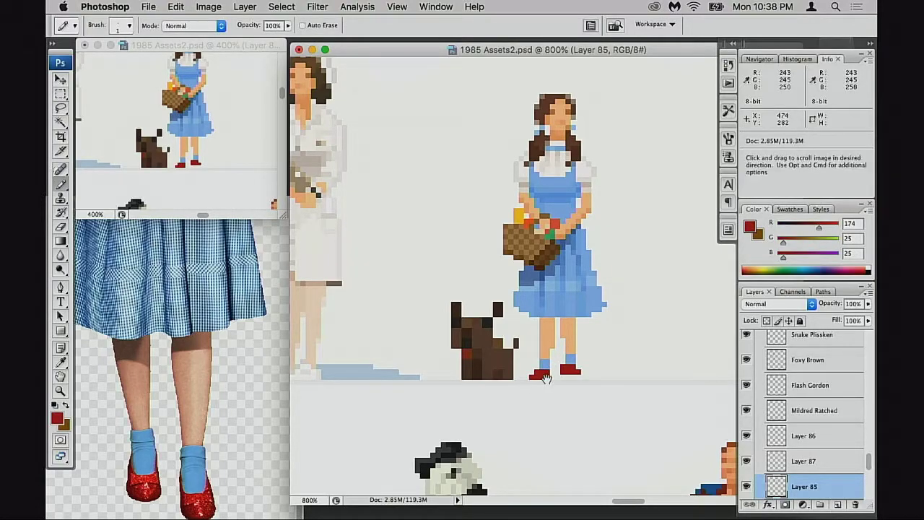
{"action": "mouse_move", "coordinate": [546, 383]}
{"action": "left_mouse_down"}
{"action": "mouse_move", "coordinate": [585, 381]}
{"action": "mouse_move", "coordinate": [576, 374]}
{"action": "mouse_move", "coordinate": [554, 392]}
{"action": "left_mouse_up"}
{"action": "key", "text": "m"}
{"action": "key", "text": "super+d"}
{"action": "key", "text": "space"}
{"action": "key", "text": "b"}
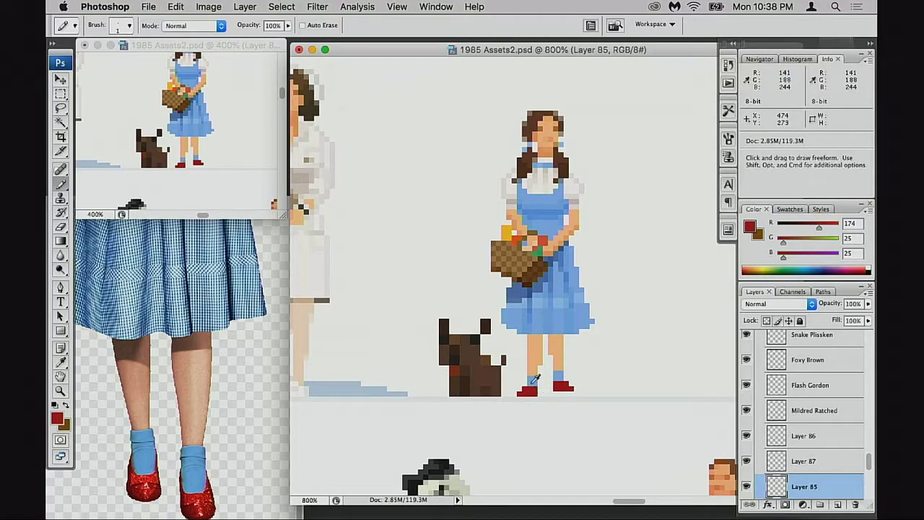
Rework the opening of the shoe nearest the dog with the sampled sock blue and dark red.
{"action": "left_click", "coordinate": [532, 381], "text": "alt"}
{"action": "left_click", "coordinate": [526, 388]}
{"action": "left_click", "coordinate": [532, 386], "text": "alt"}
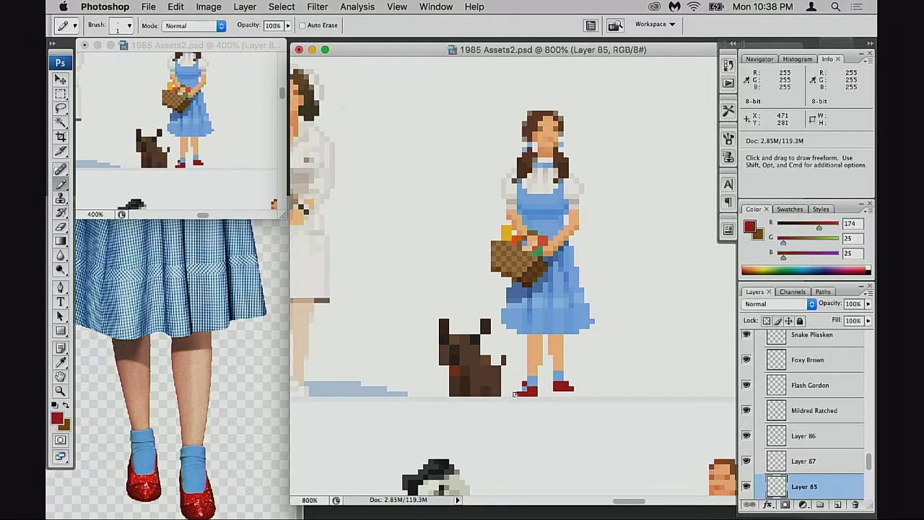
{"action": "left_click_drag", "start_coordinate": [524, 385], "coordinate": [532, 381]}
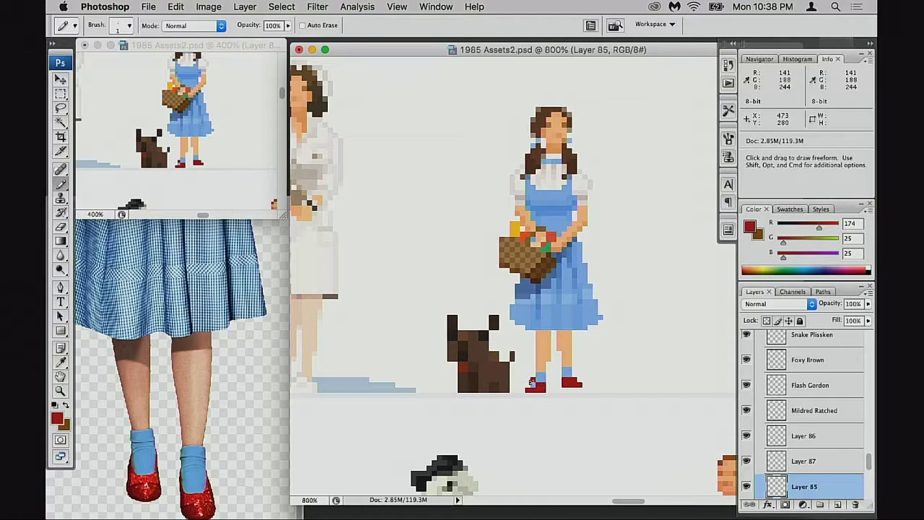
{"action": "left_click", "coordinate": [530, 383]}
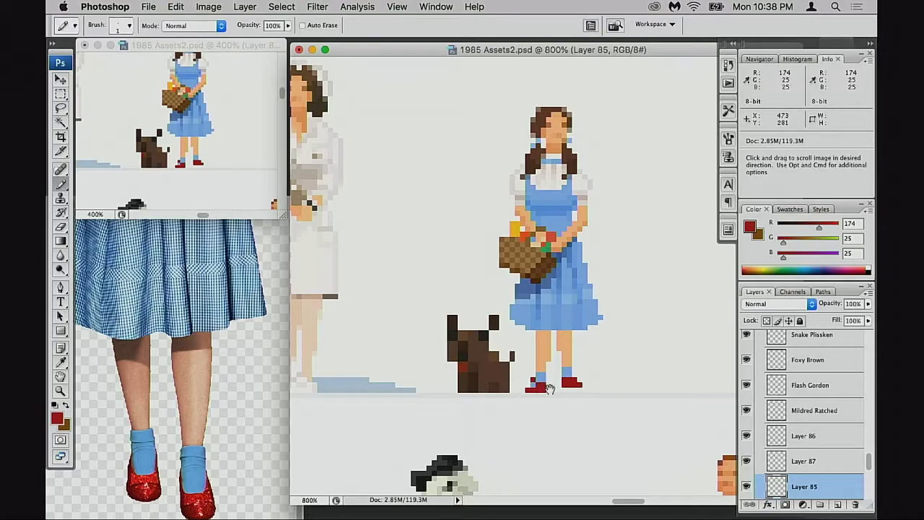
{"action": "left_click_drag", "start_coordinate": [548, 389], "coordinate": [559, 380]}
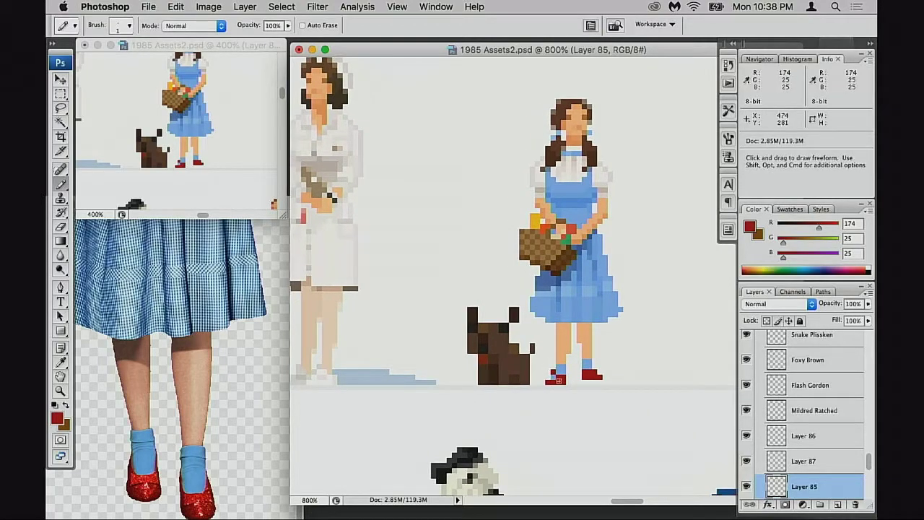
Repaint the meeting of sock and shoe with sampled blue and red, adding red pixels along the sock's inner side and a lower sole row.
{"action": "key", "text": "super"}
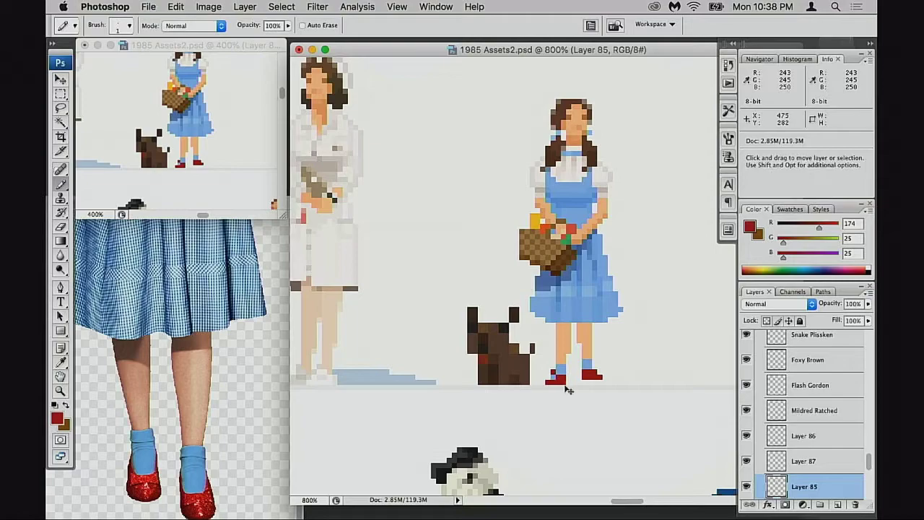
{"action": "key", "text": "alt"}
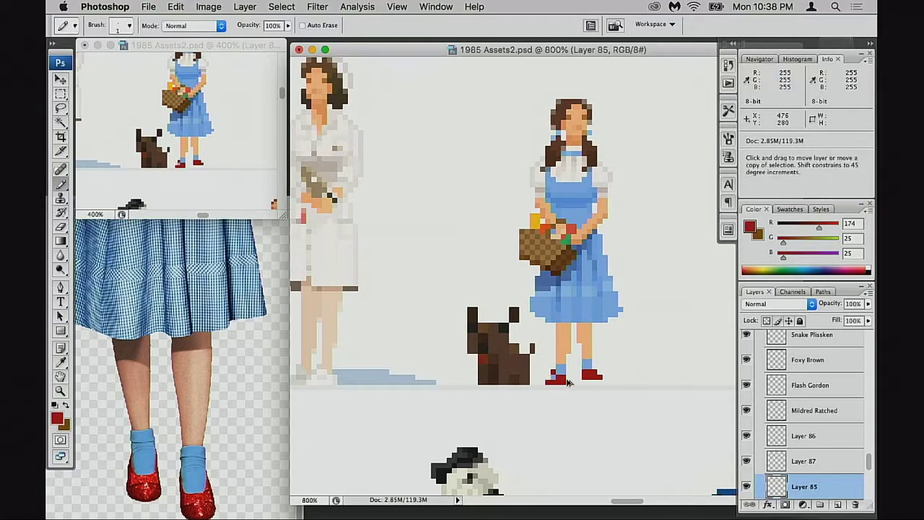
{"action": "left_click", "coordinate": [560, 380]}
{"action": "left_click", "coordinate": [558, 374], "text": "alt"}
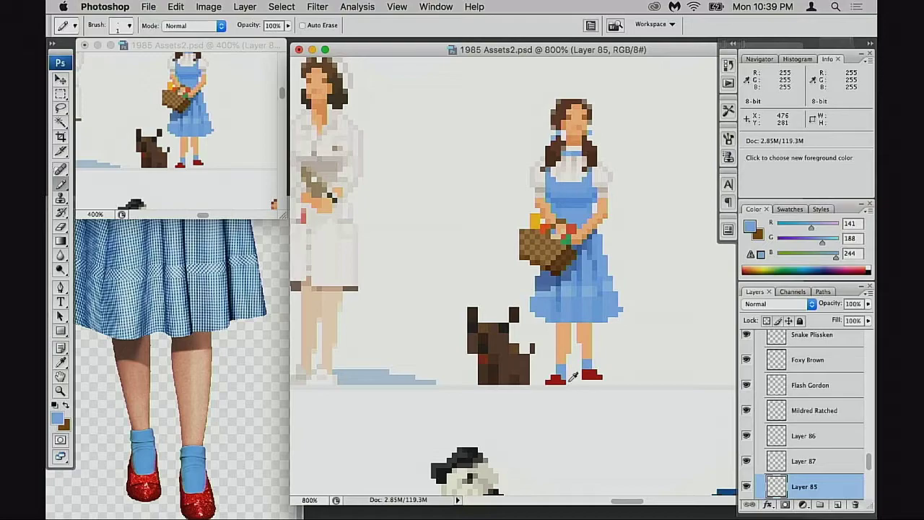
{"action": "left_click", "coordinate": [568, 378], "text": "alt"}
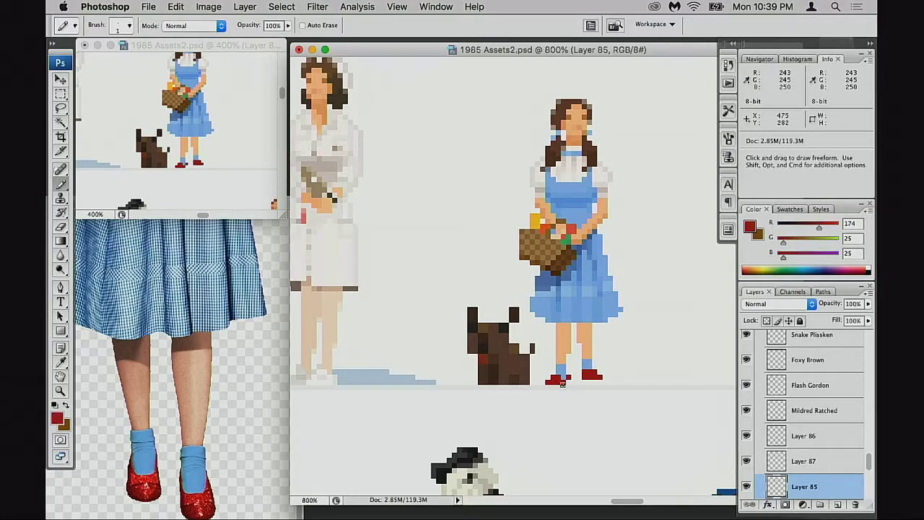
{"action": "key", "text": "super+z"}
{"action": "key", "text": "super+z"}
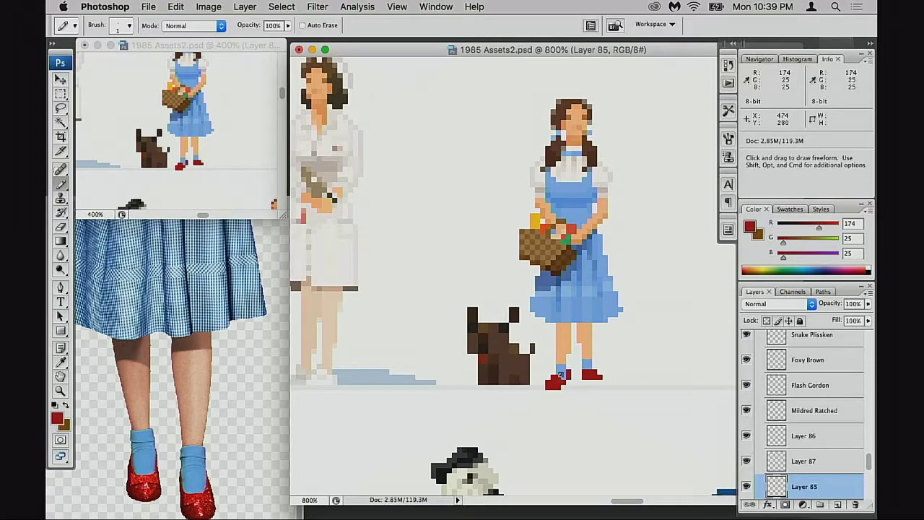
Erase the red pixels along the inner side of the sock nearest the dog.
{"action": "key", "text": "e"}
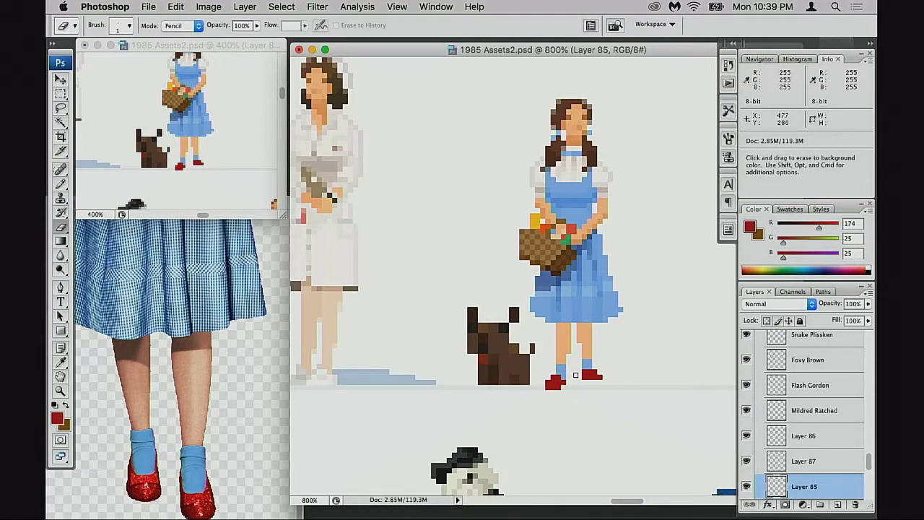
{"action": "key", "text": "alt"}
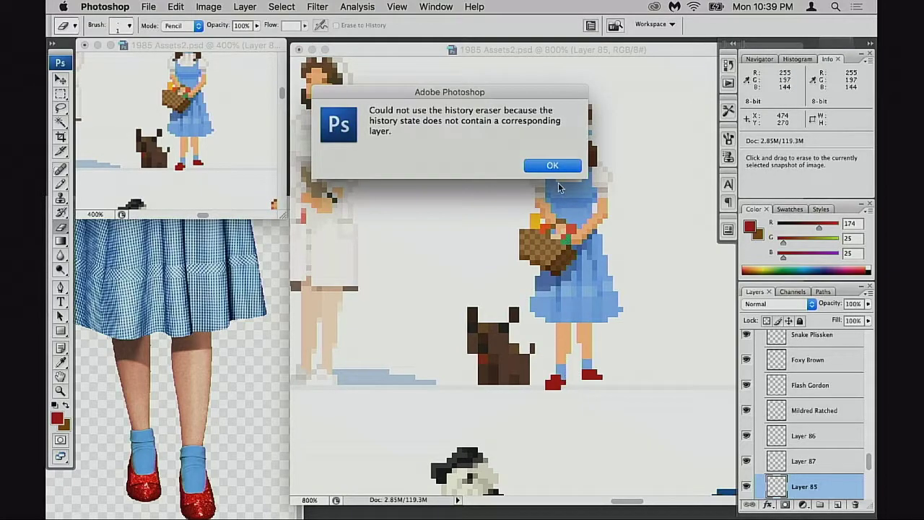
{"action": "key", "text": "Return"}
Paint a dark red shoe edge back along the inner side of the sock at 1200% zoom.
{"action": "key", "text": "b"}
{"action": "key", "text": "space"}
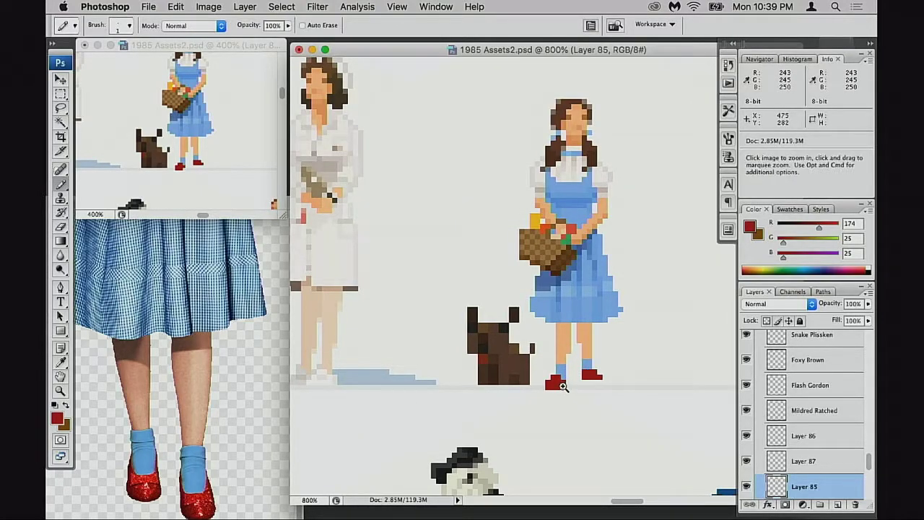
{"action": "left_click", "coordinate": [559, 386], "text": "super"}
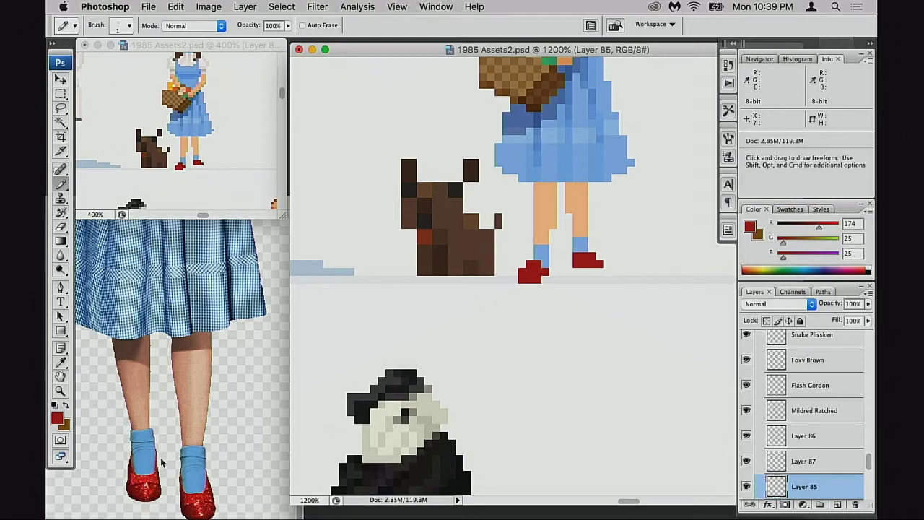
{"action": "left_click_drag", "start_coordinate": [555, 258], "coordinate": [553, 267]}
{"action": "scroll", "coordinate": [541, 303], "scroll_direction": "up", "scroll_amount": 1}
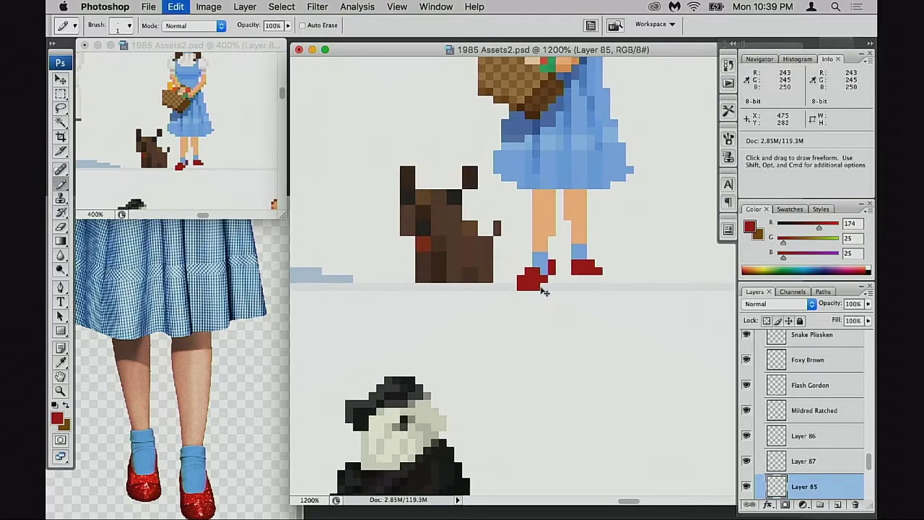
Try extending the sampled sock blue down over the shoe nearest the dog, and undo the strokes.
{"action": "left_click", "coordinate": [540, 258], "text": "alt"}
{"action": "left_click_drag", "start_coordinate": [538, 278], "coordinate": [528, 289]}
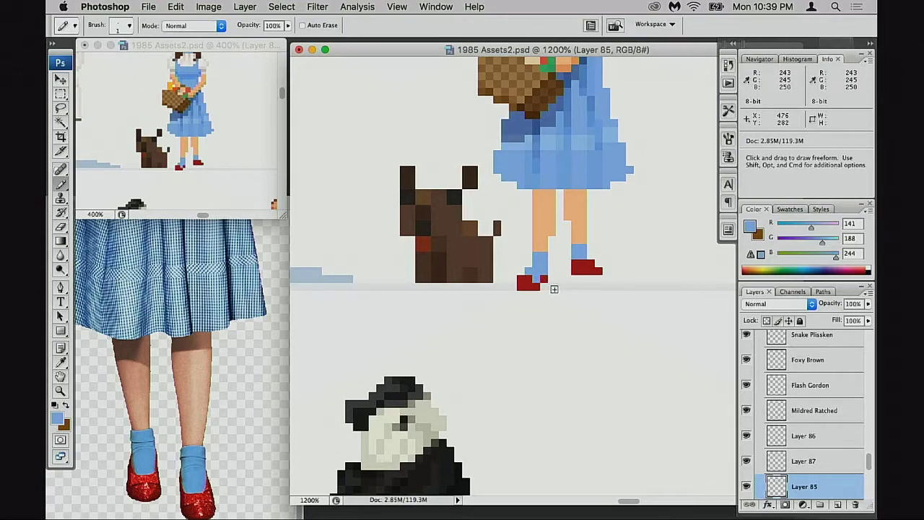
{"action": "key", "text": "super+alt+z"}
{"action": "key", "text": "super+alt+z"}
{"action": "key", "text": "super+alt+z"}
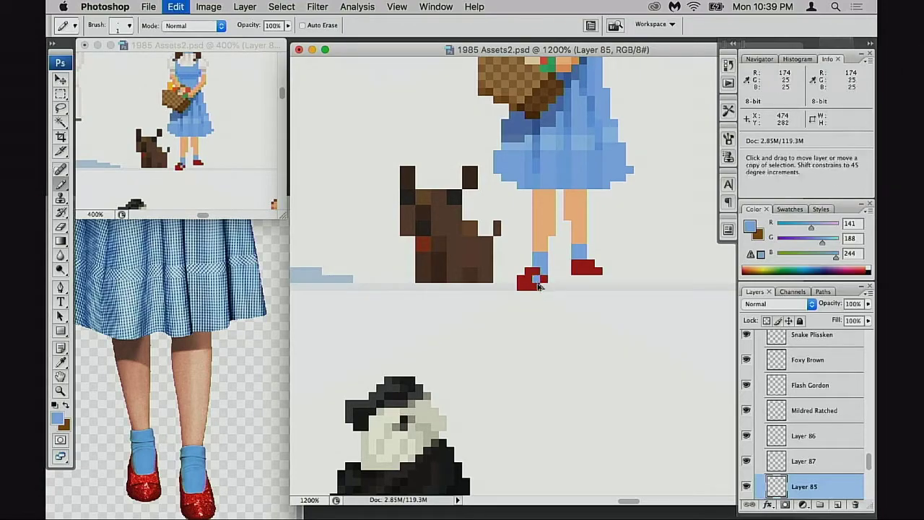
{"action": "key", "text": "super+alt+z"}
{"action": "key", "text": "super+alt+z"}
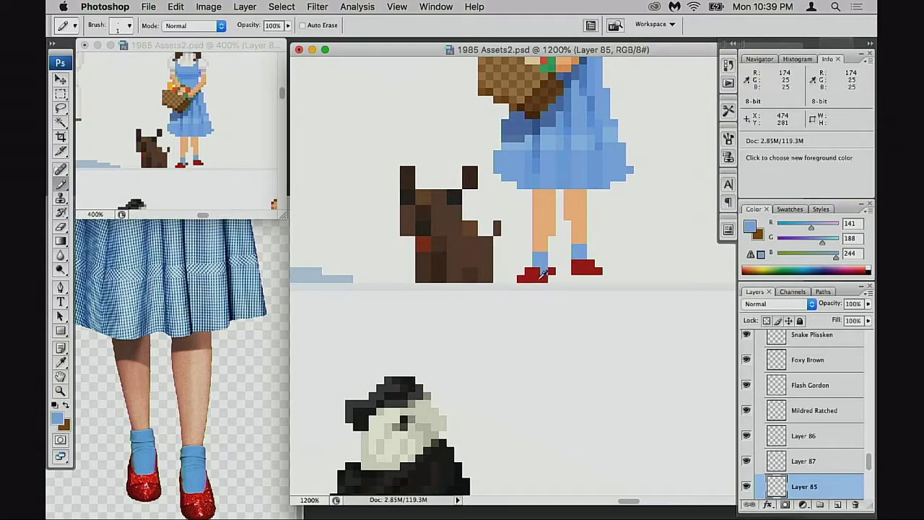
Erase the shoe's inner edge pixel and repaint the shoe beneath and beside the sock with its sampled dark red.
{"action": "key", "text": "e"}
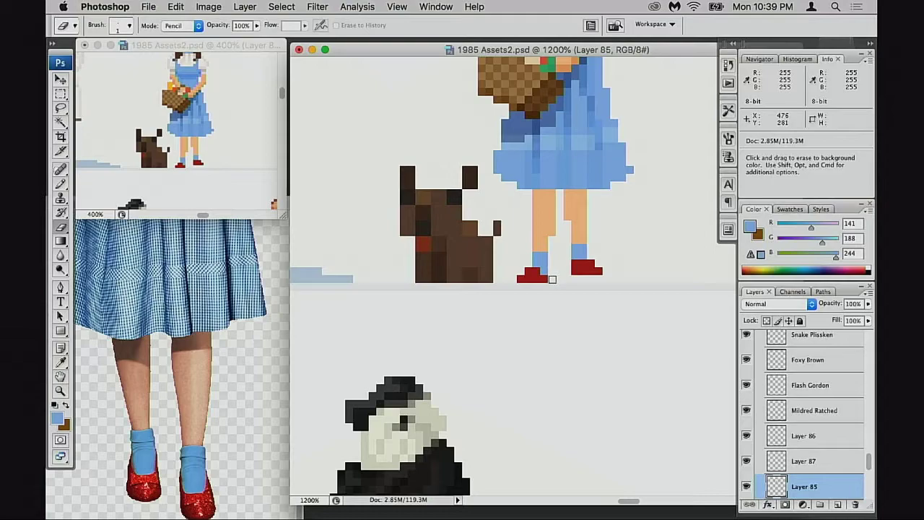
{"action": "key", "text": "b"}
{"action": "left_click", "coordinate": [541, 275], "text": "alt"}
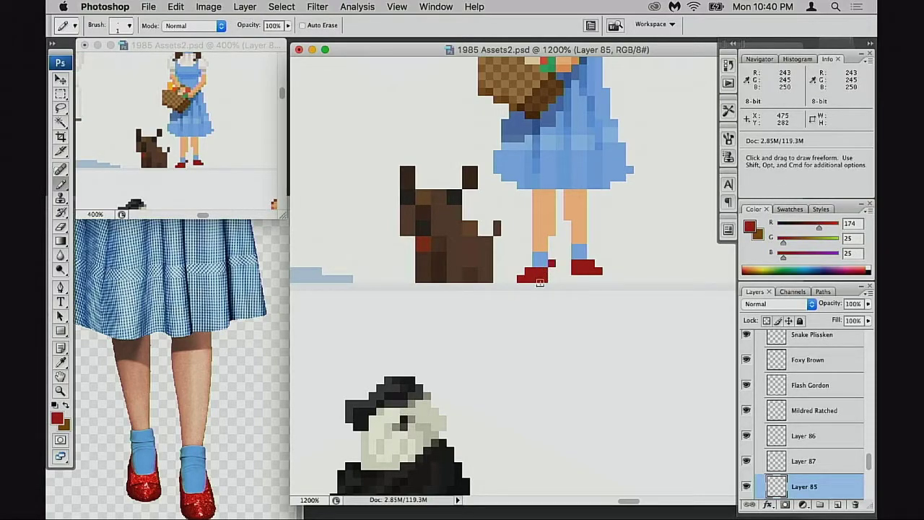
Extend the toe of the red shoe nearest the dog one pixel row below the ground line.
{"action": "left_click", "coordinate": [529, 264]}
{"action": "key", "text": "e"}
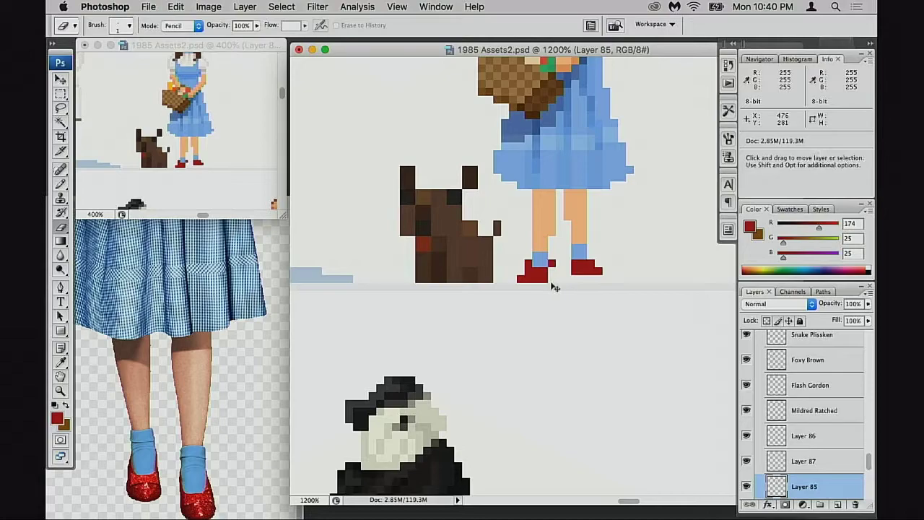
{"action": "key", "text": "b"}
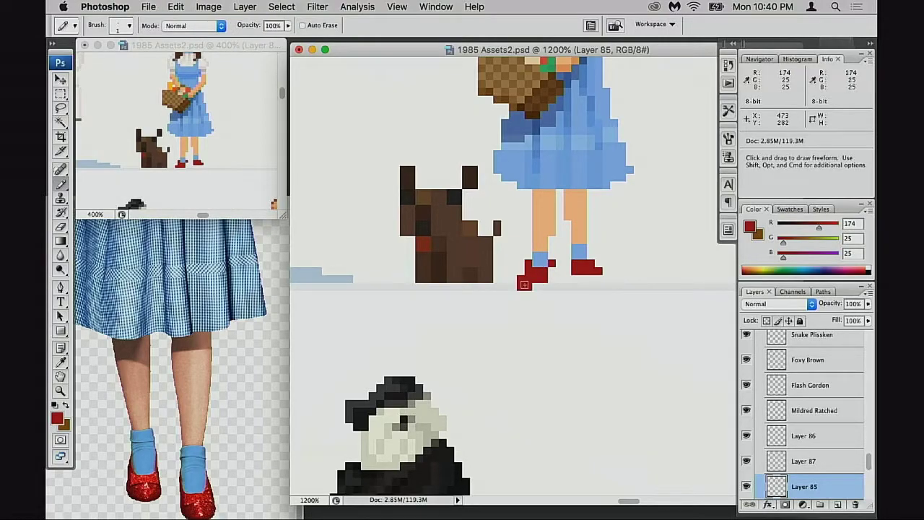
Examine the black heeled shoes of the sprite in blue jeans, marqueeing the trouser leg above one shoe, and compare them with Dorothy's.
{"action": "left_click_drag", "start_coordinate": [517, 291], "coordinate": [625, 291]}
{"action": "left_click_drag", "start_coordinate": [462, 375], "coordinate": [380, 307]}
{"action": "key", "text": "m"}
{"action": "key", "text": "space"}
{"action": "mouse_move", "coordinate": [563, 310]}
{"action": "left_mouse_down"}
{"action": "mouse_move", "coordinate": [387, 305]}
{"action": "mouse_move", "coordinate": [608, 327]}
{"action": "mouse_move", "coordinate": [436, 315]}
{"action": "mouse_move", "coordinate": [450, 322]}
{"action": "mouse_move", "coordinate": [577, 323]}
{"action": "mouse_move", "coordinate": [526, 315]}
{"action": "mouse_move", "coordinate": [699, 329]}
{"action": "left_mouse_up"}
{"action": "left_click_drag", "start_coordinate": [493, 266], "coordinate": [570, 320]}
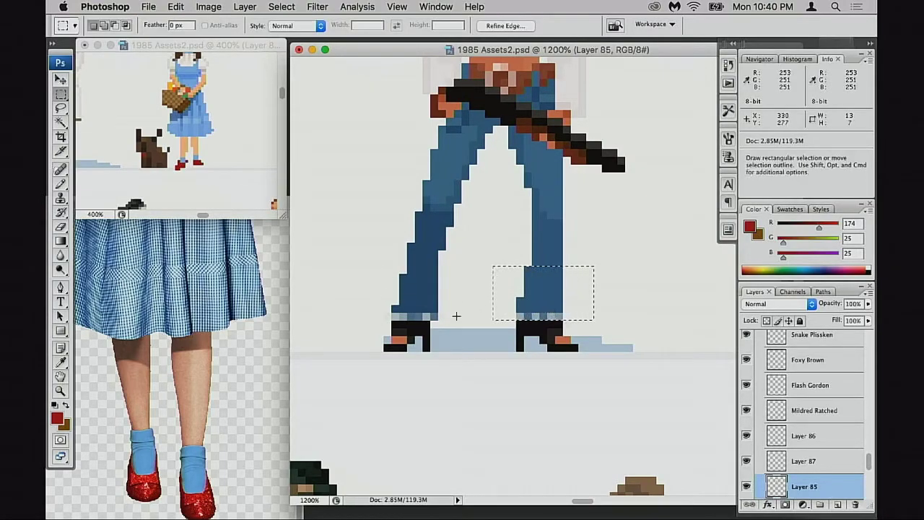
{"action": "scroll", "coordinate": [572, 326], "scroll_direction": "right", "scroll_amount": 10}
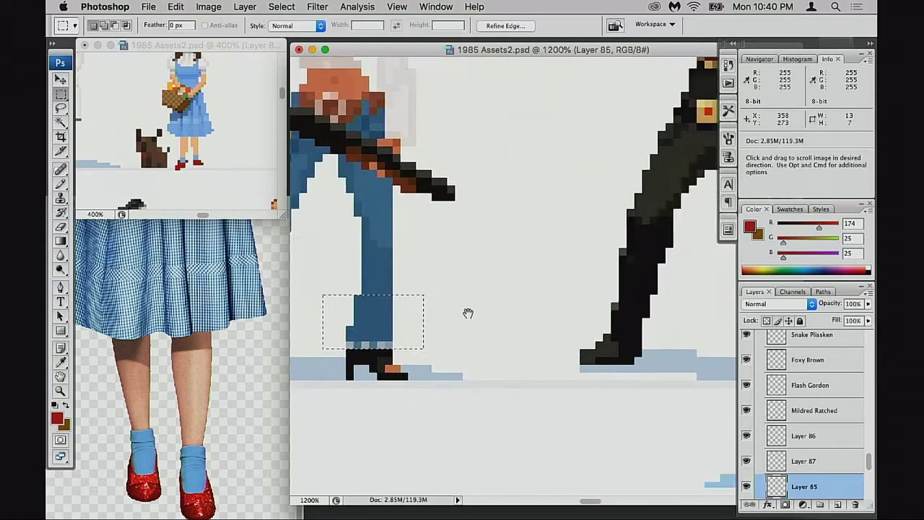
{"action": "scroll", "coordinate": [602, 351], "scroll_direction": "right", "scroll_amount": 20}
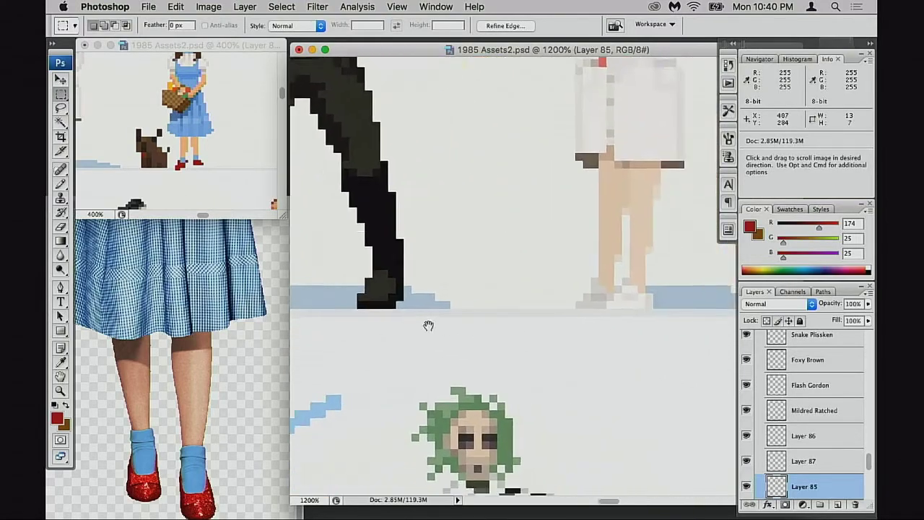
{"action": "scroll", "coordinate": [553, 339], "scroll_direction": "right", "scroll_amount": 20}
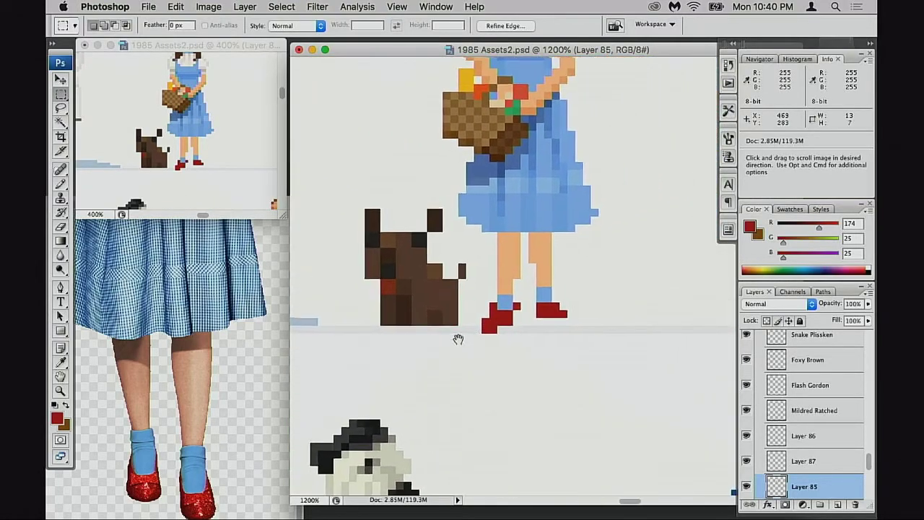
Survey the other sprites' feet and examine the white shoes of the woman in the green jumpsuit carrying the cat box.
{"action": "key", "text": "super+minus"}
{"action": "key", "text": "super+minus"}
{"action": "key", "text": "super+minus"}
{"action": "key", "text": "super+minus"}
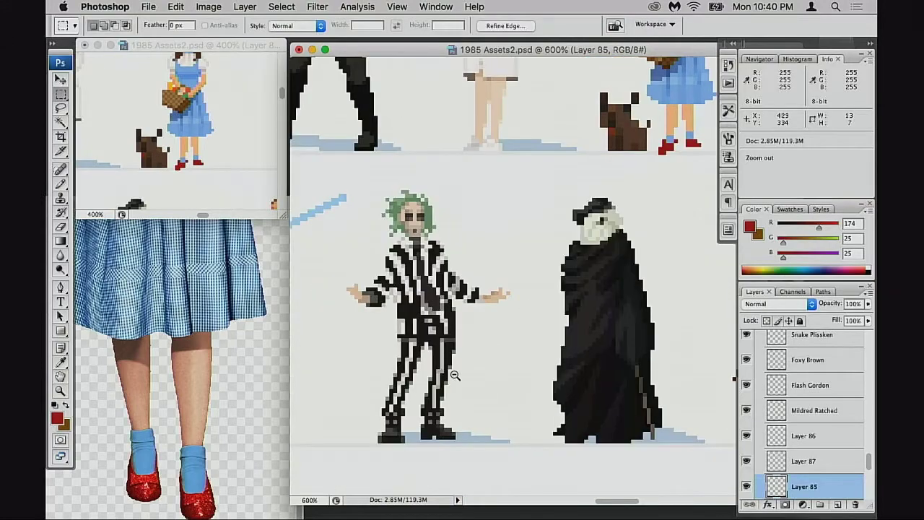
{"action": "scroll", "coordinate": [487, 336], "scroll_direction": "left", "scroll_amount": 15}
{"action": "scroll", "coordinate": [488, 336], "scroll_direction": "down", "scroll_amount": 6}
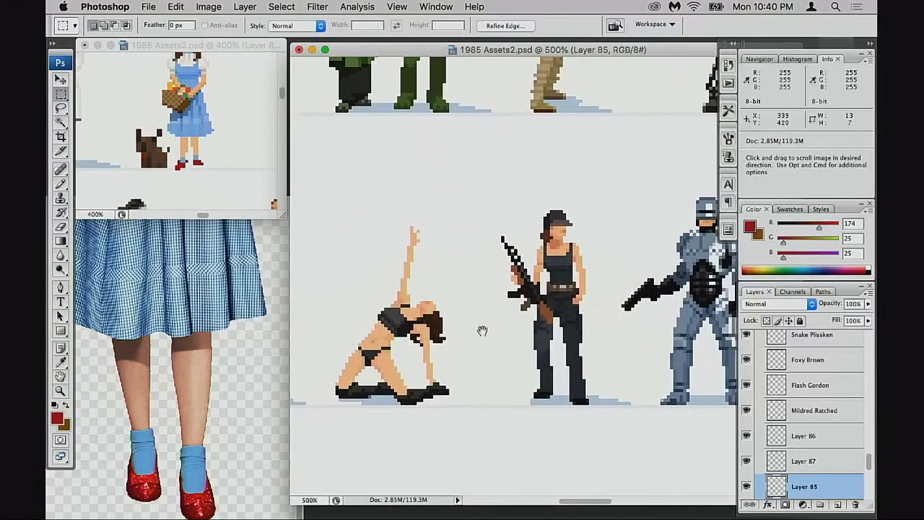
{"action": "scroll", "coordinate": [463, 324], "scroll_direction": "left", "scroll_amount": 15}
{"action": "scroll", "coordinate": [463, 324], "scroll_direction": "up", "scroll_amount": 2}
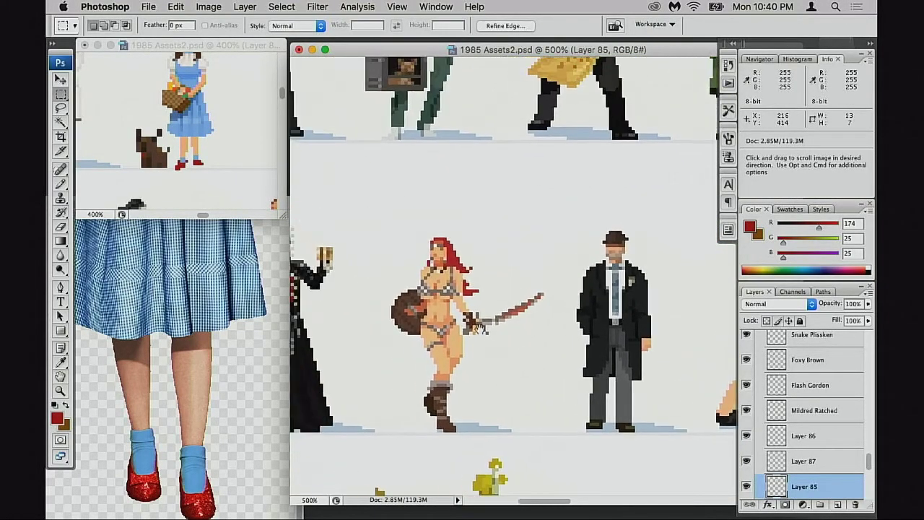
{"action": "scroll", "coordinate": [525, 319], "scroll_direction": "up", "scroll_amount": 4}
{"action": "key", "text": "super+plus"}
{"action": "key", "text": "super+plus"}
{"action": "key", "text": "super+plus"}
{"action": "key", "text": "super+plus"}
{"action": "key", "text": "super+plus"}
{"action": "key", "text": "super+plus"}
{"action": "key", "text": "super+plus"}
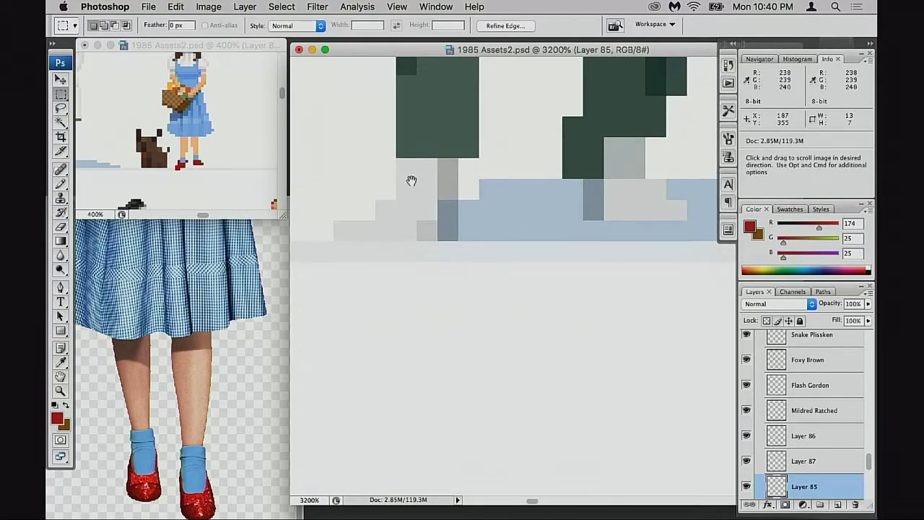
{"action": "key", "text": "alt"}
{"action": "left_click", "coordinate": [484, 265], "text": "alt"}
{"action": "left_click", "coordinate": [484, 264], "text": "alt"}
{"action": "left_click", "coordinate": [497, 267], "text": "alt"}
{"action": "left_click", "coordinate": [497, 267], "text": "alt"}
{"action": "left_click", "coordinate": [501, 270], "text": "alt"}
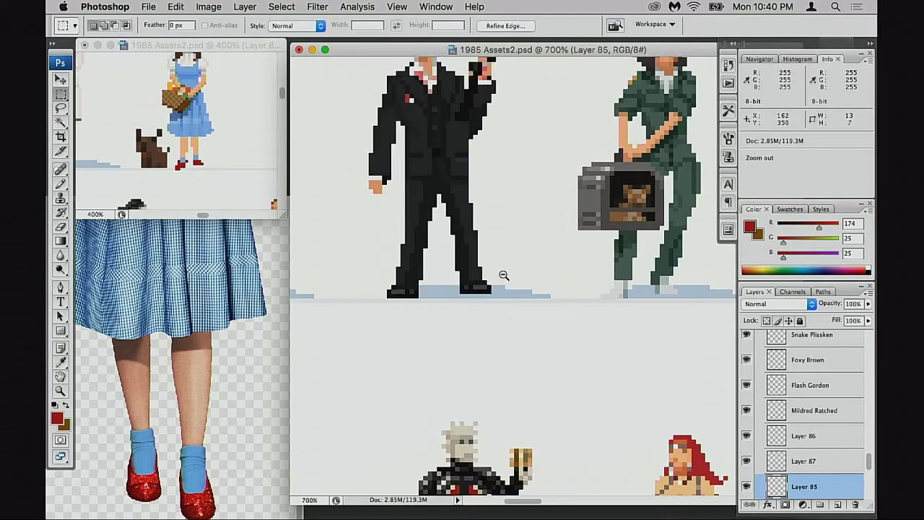
{"action": "left_click", "coordinate": [501, 271], "text": "alt"}
{"action": "left_click_drag", "start_coordinate": [632, 332], "coordinate": [445, 304]}
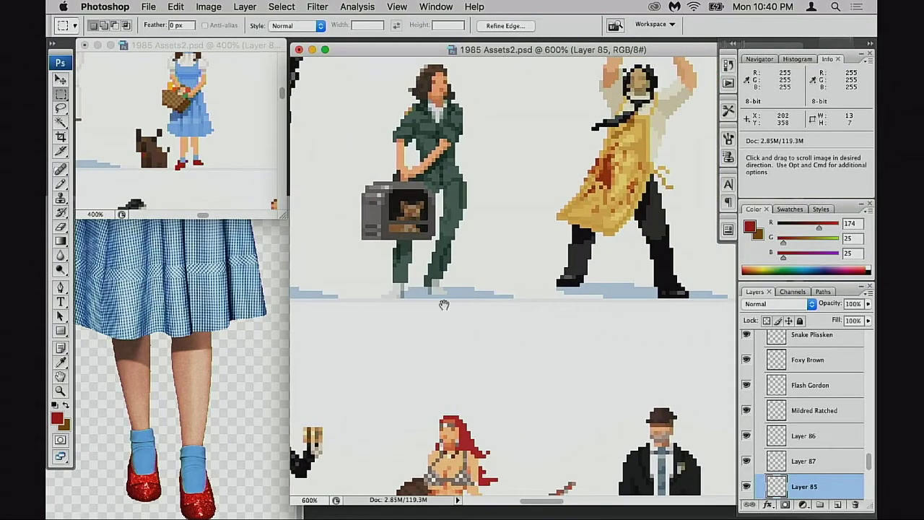
{"action": "left_click", "coordinate": [403, 289], "text": "super"}
{"action": "left_click_drag", "start_coordinate": [532, 257], "coordinate": [551, 269]}
Check how the other sprites' feet meet the ground line, ending back at Dorothy and the dog.
{"action": "scroll", "coordinate": [577, 256], "scroll_direction": "right", "scroll_amount": 15}
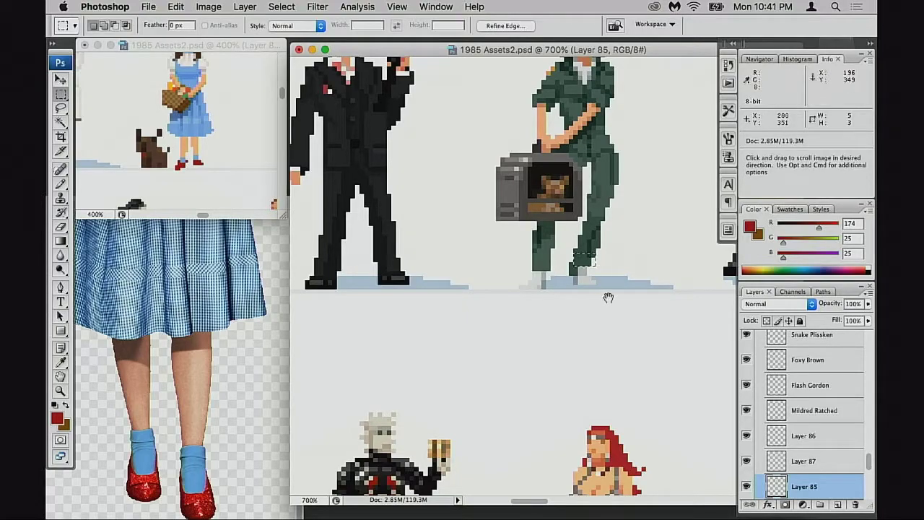
{"action": "scroll", "coordinate": [361, 299], "scroll_direction": "right", "scroll_amount": 15}
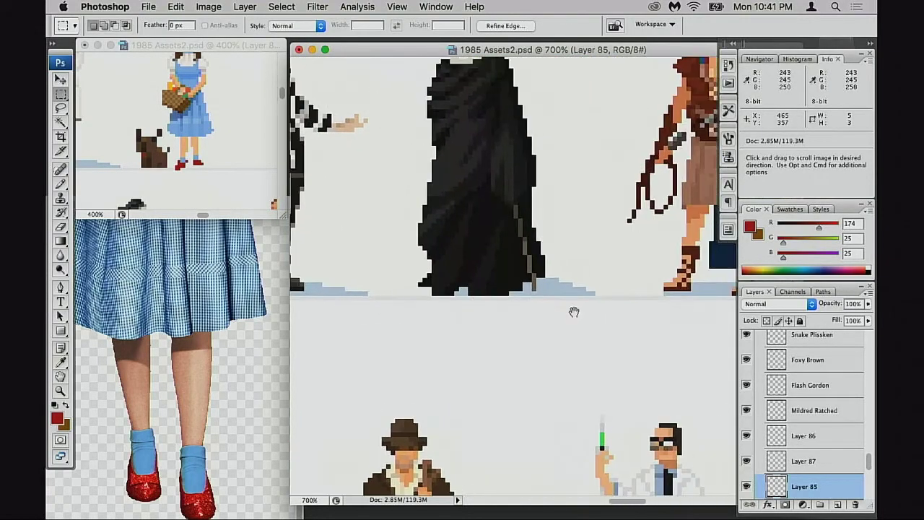
{"action": "scroll", "coordinate": [505, 289], "scroll_direction": "up", "scroll_amount": 3}
{"action": "scroll", "coordinate": [562, 278], "scroll_direction": "right", "scroll_amount": 10}
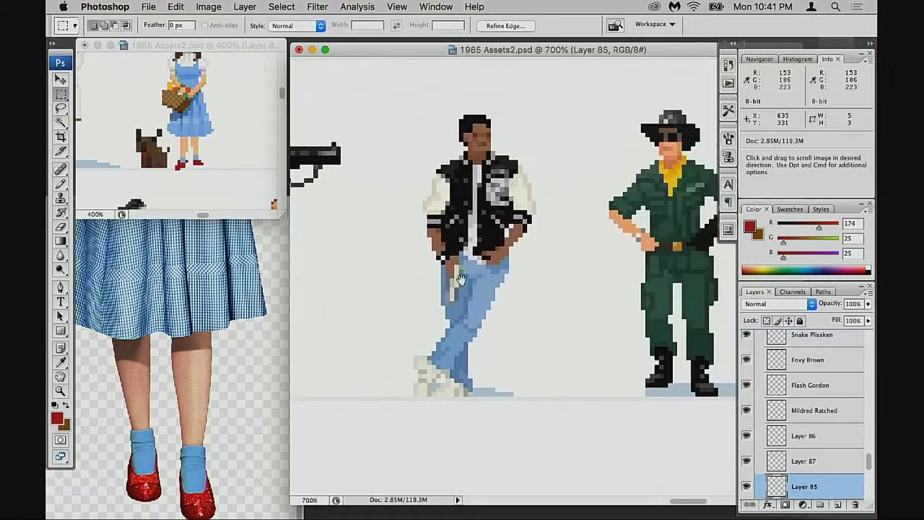
{"action": "scroll", "coordinate": [516, 298], "scroll_direction": "left", "scroll_amount": 8}
{"action": "scroll", "coordinate": [662, 339], "scroll_direction": "up", "scroll_amount": 5}
{"action": "scroll", "coordinate": [621, 335], "scroll_direction": "left", "scroll_amount": 6}
{"action": "scroll", "coordinate": [621, 336], "scroll_direction": "down", "scroll_amount": 1}
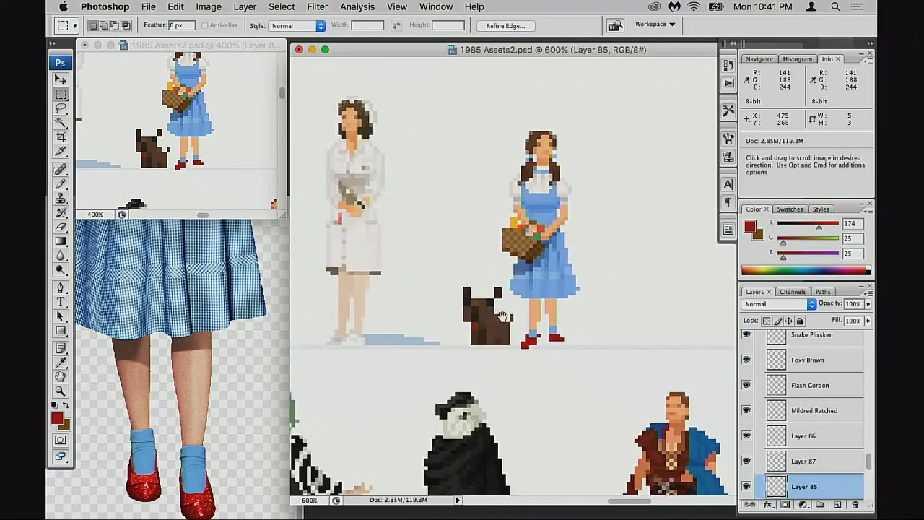
Erase the inner edge pixel of the shoe nearest the dog and repaint its lowest toe row in dark red.
{"action": "left_click", "coordinate": [543, 333]}
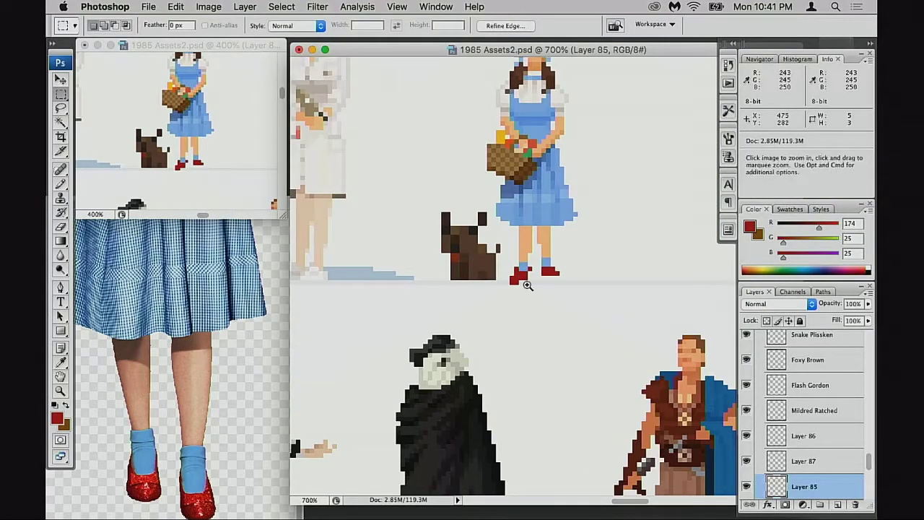
{"action": "left_click", "coordinate": [529, 296]}
{"action": "key", "text": "b"}
{"action": "key", "text": "e"}
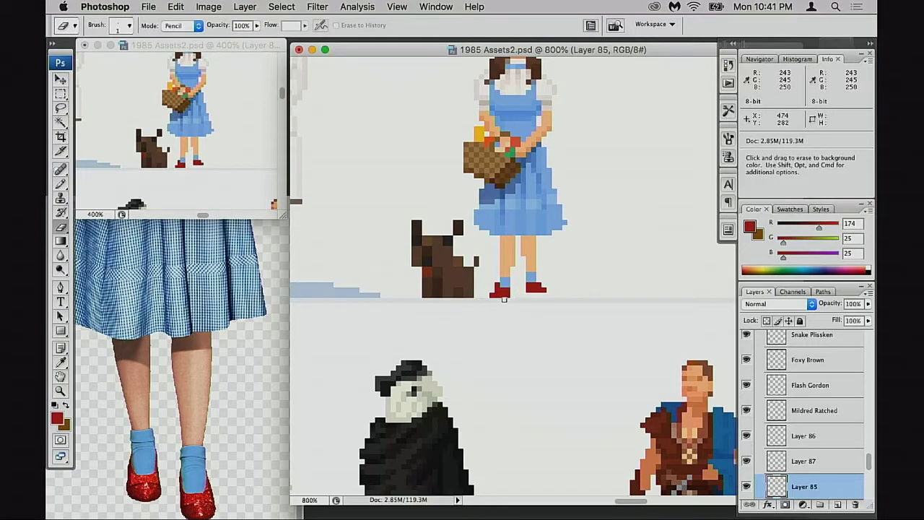
{"action": "key", "text": "b"}
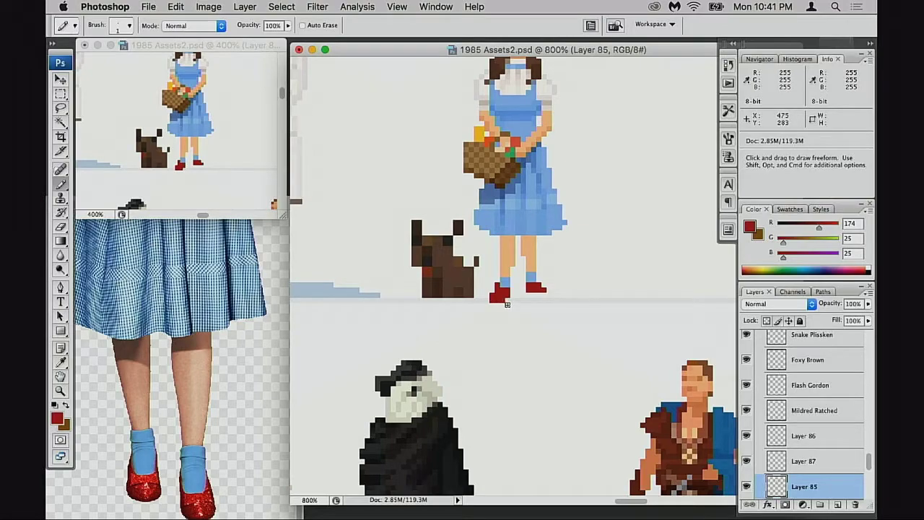
Paint the shoe's inner edge pixel in dark red at 50% opacity, undoing the trial 40% erasures on the toe.
{"action": "key", "text": "e"}
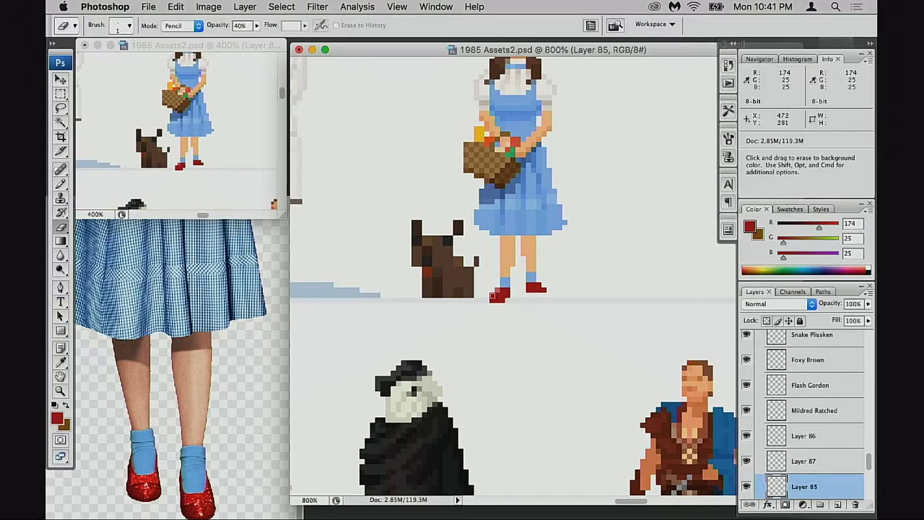
{"action": "key", "text": "super+z"}
{"action": "key", "text": "b"}
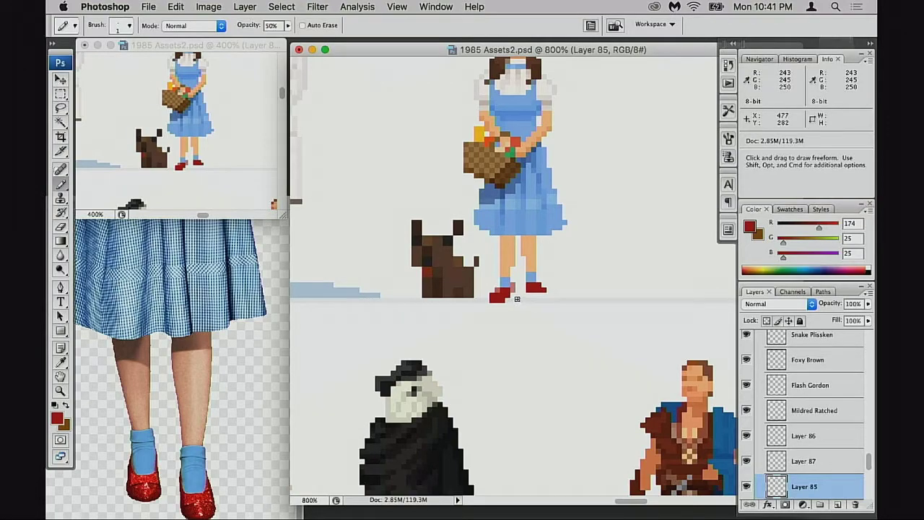
{"action": "key", "text": "e"}
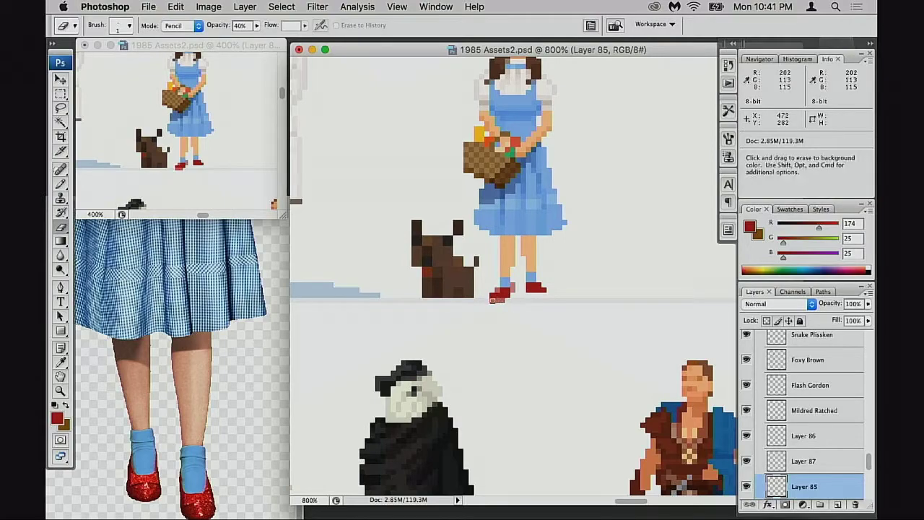
{"action": "key", "text": "super"}
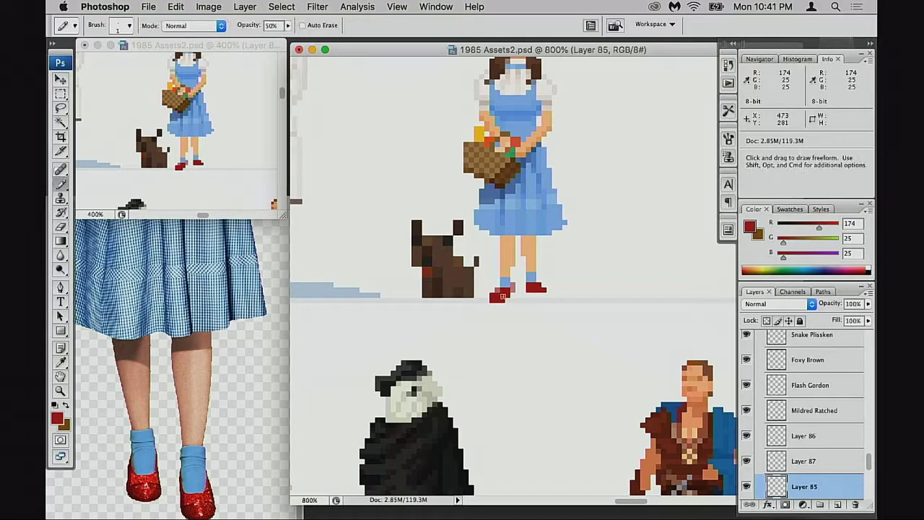
Erase the lowest toe row of the shoe nearest the dog and paint its upper edge in dark red at 50% opacity.
{"action": "key", "text": "super+equal"}
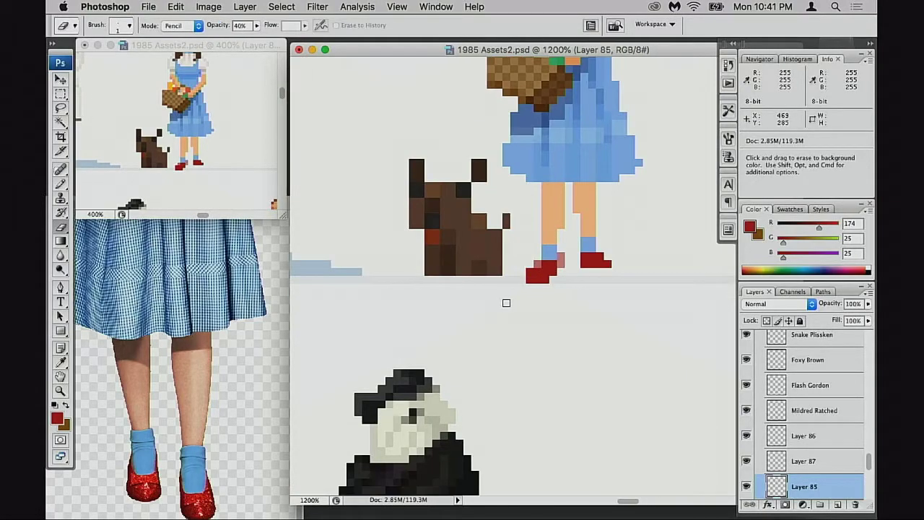
{"action": "mouse_move", "coordinate": [532, 293]}
{"action": "left_mouse_down"}
{"action": "mouse_move", "coordinate": [545, 282]}
{"action": "mouse_move", "coordinate": [527, 284]}
{"action": "left_mouse_up"}
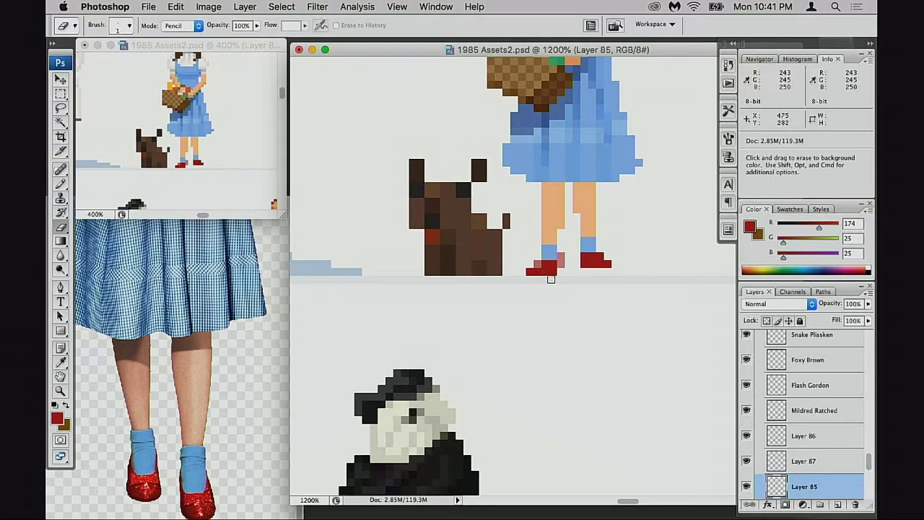
{"action": "key", "text": "b"}
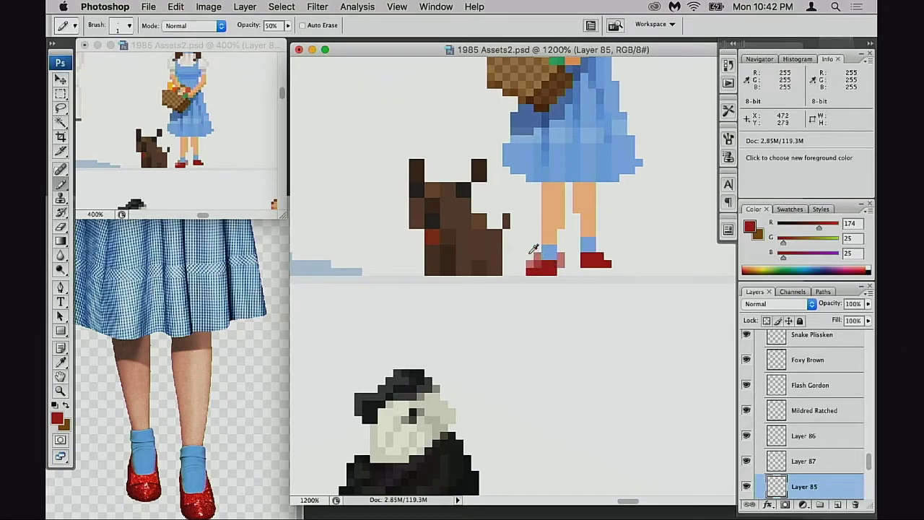
Sample white and add sparkle highlights to the shoe nearest the dog in Screen mode at 50% opacity.
{"action": "left_click", "coordinate": [527, 257], "text": "alt"}
{"action": "key", "text": "shift+alt+s"}
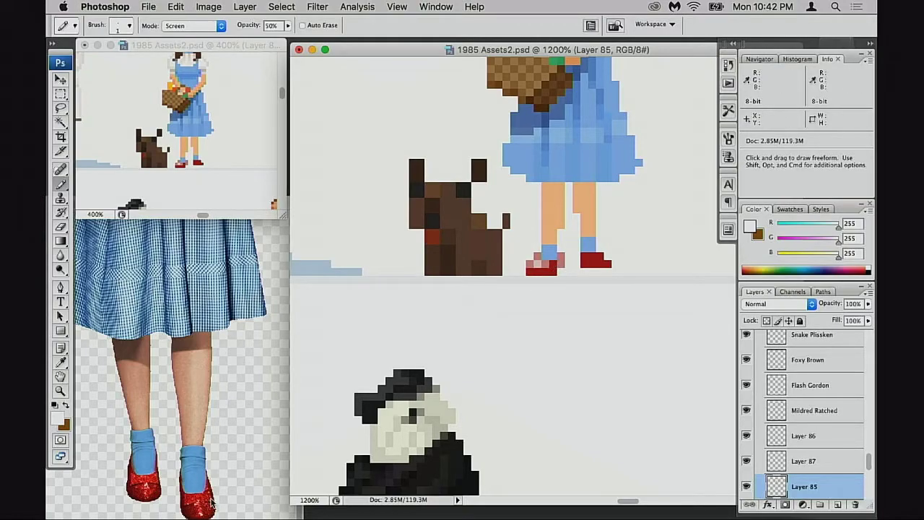
Examine the sparkle pixels on the red-haired sprite's pink sequined dress at 1200% zoom as a reference for the shoes.
{"action": "left_click_drag", "start_coordinate": [477, 276], "coordinate": [630, 333]}
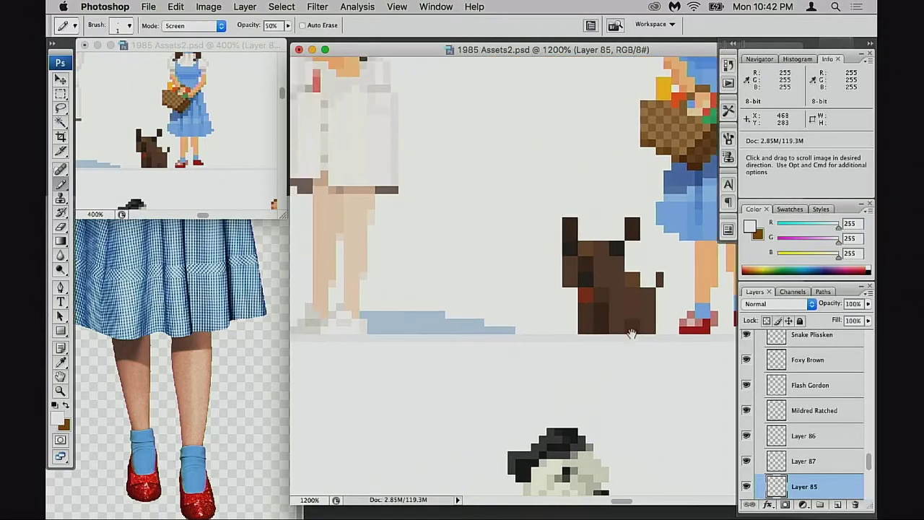
{"action": "left_click", "coordinate": [531, 301], "text": "alt"}
{"action": "left_click", "coordinate": [485, 322], "text": "alt"}
{"action": "left_click_drag", "start_coordinate": [339, 324], "coordinate": [613, 292]}
{"action": "left_click_drag", "start_coordinate": [397, 302], "coordinate": [635, 263]}
{"action": "left_click_drag", "start_coordinate": [361, 310], "coordinate": [582, 251]}
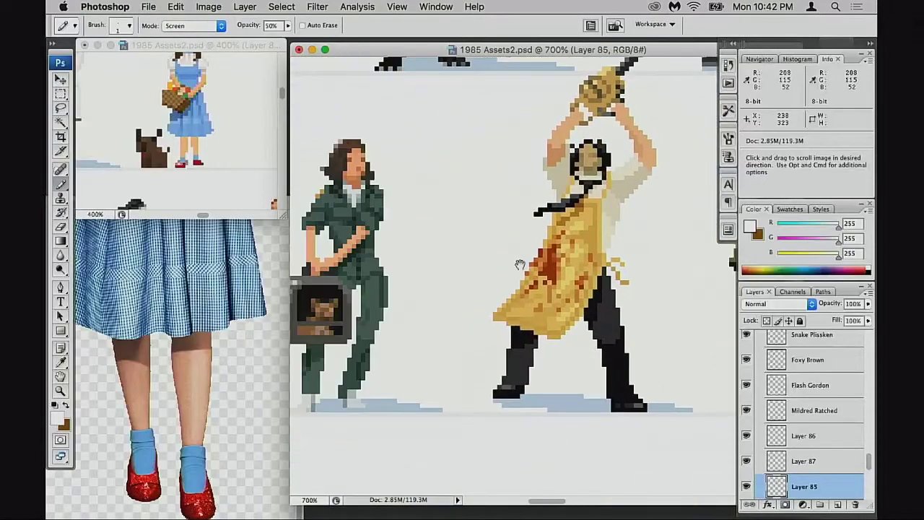
{"action": "left_click_drag", "start_coordinate": [347, 281], "coordinate": [602, 271]}
{"action": "left_click_drag", "start_coordinate": [376, 281], "coordinate": [671, 271]}
{"action": "left_click_drag", "start_coordinate": [433, 278], "coordinate": [636, 259]}
{"action": "left_click_drag", "start_coordinate": [465, 229], "coordinate": [493, 254]}
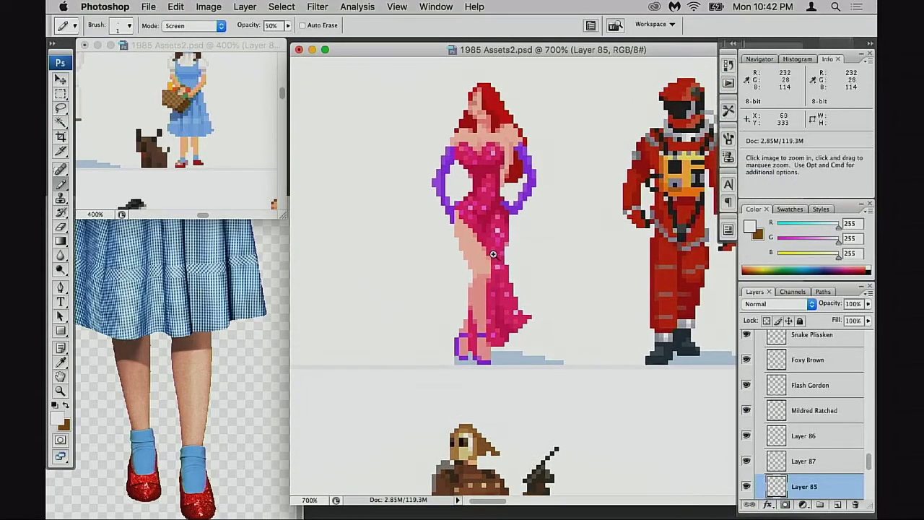
{"action": "left_click", "coordinate": [495, 256], "text": "super"}
{"action": "left_click_drag", "start_coordinate": [555, 264], "coordinate": [501, 267]}
{"action": "left_click", "coordinate": [518, 272], "text": "super"}
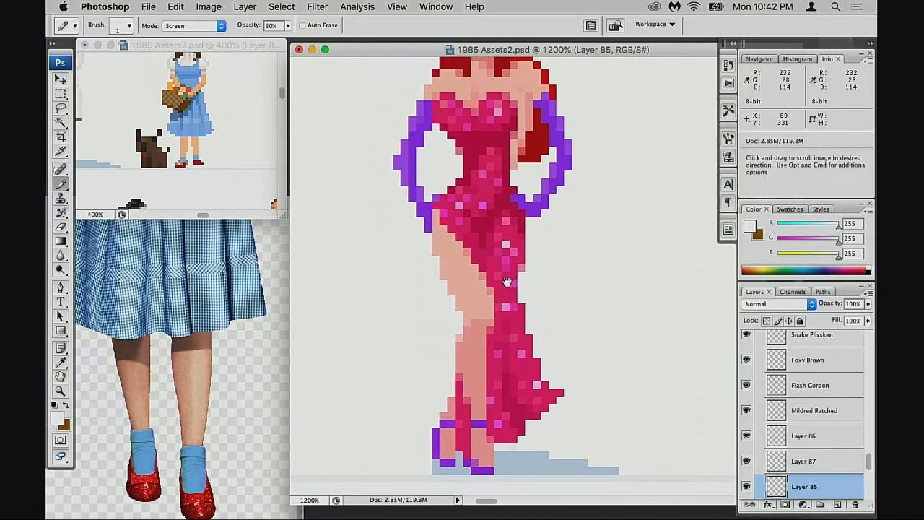
{"action": "left_click_drag", "start_coordinate": [505, 310], "coordinate": [484, 317]}
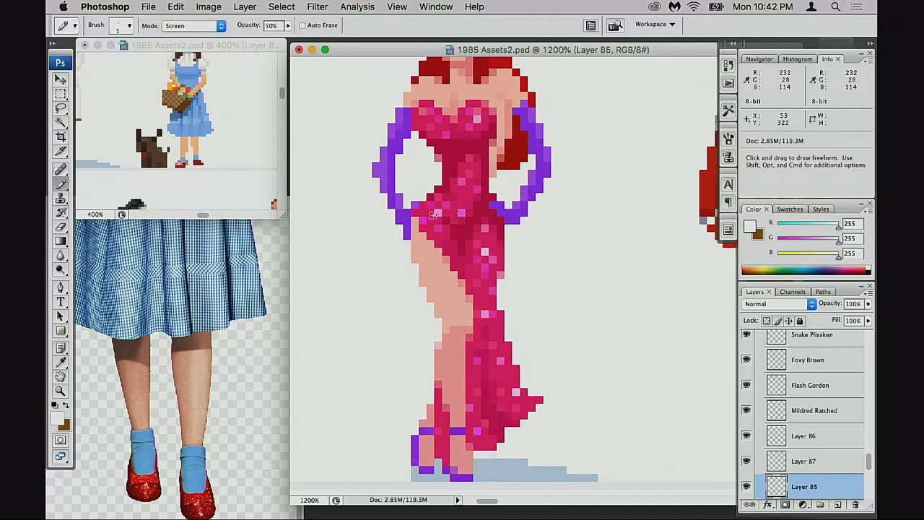
{"action": "scroll", "coordinate": [485, 253], "scroll_direction": "down", "scroll_amount": 5}
{"action": "scroll", "coordinate": [485, 253], "scroll_direction": "right", "scroll_amount": 3}
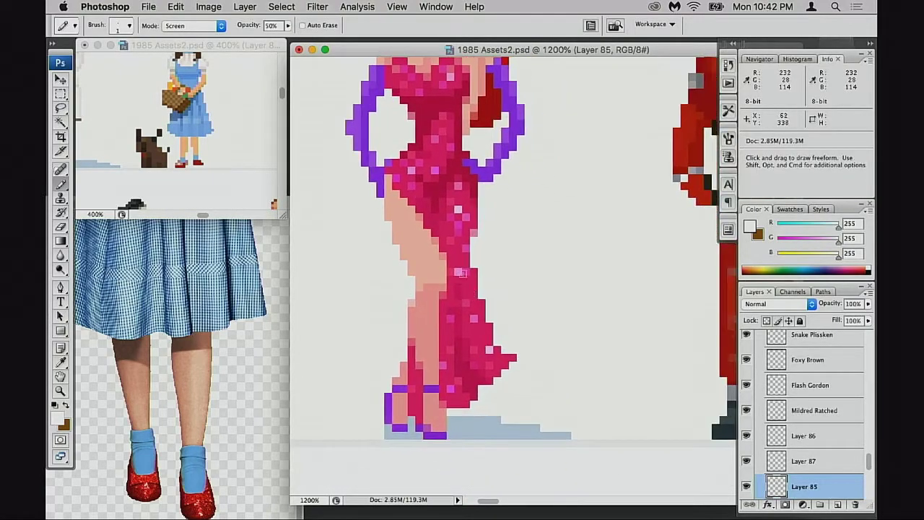
{"action": "scroll", "coordinate": [470, 325], "scroll_direction": "up", "scroll_amount": 4}
{"action": "scroll", "coordinate": [471, 325], "scroll_direction": "right", "scroll_amount": 2}
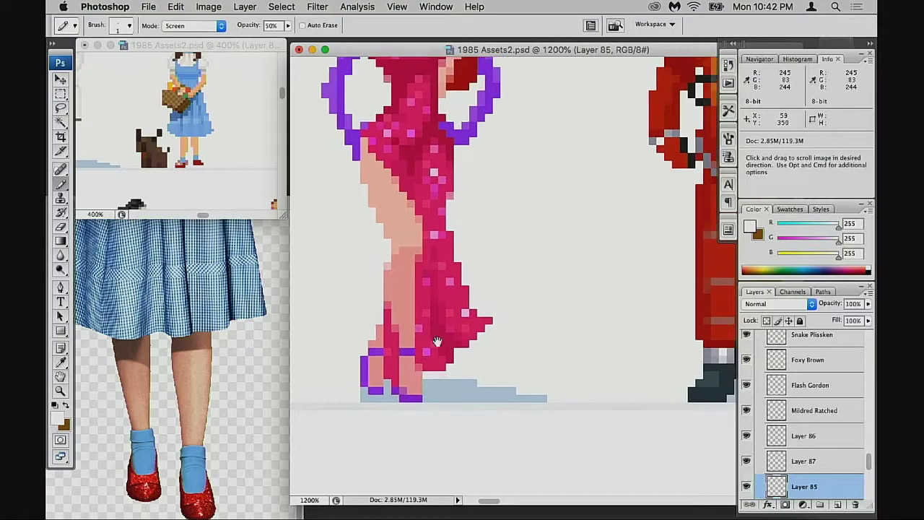
Examine the pixel figure in the sequined red dress, from the dress down to the purple heeled shoes and shadow.
{"action": "scroll", "coordinate": [427, 277], "scroll_direction": "up", "scroll_amount": 3}
{"action": "scroll", "coordinate": [427, 277], "scroll_direction": "right", "scroll_amount": 1}
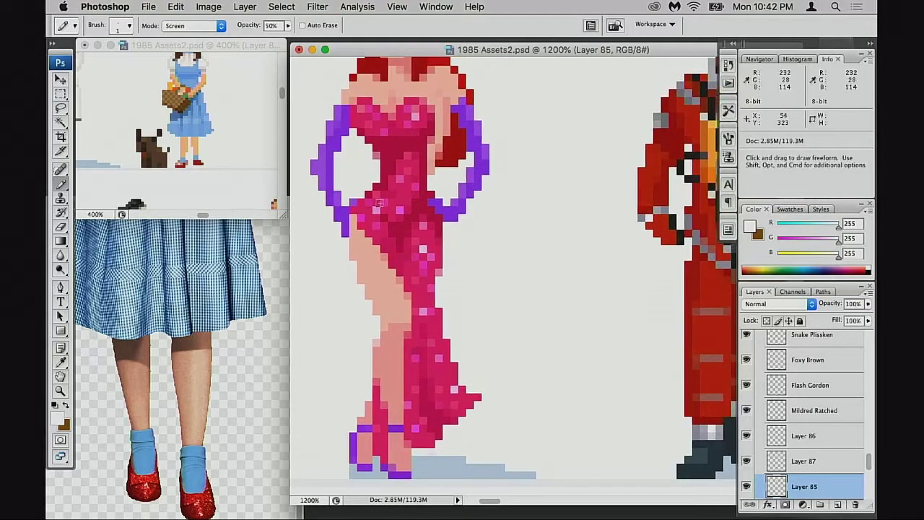
{"action": "left_click_drag", "start_coordinate": [412, 170], "coordinate": [408, 224]}
{"action": "scroll", "coordinate": [414, 225], "scroll_direction": "right", "scroll_amount": 1}
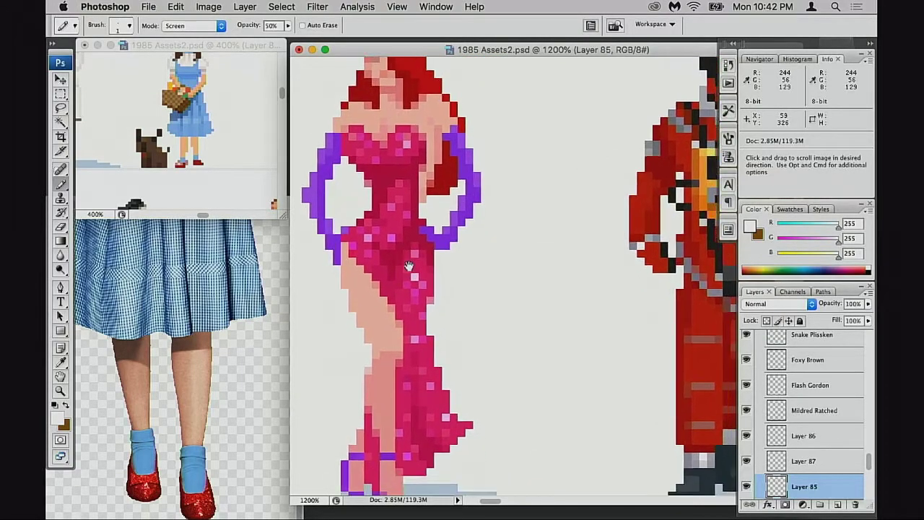
{"action": "scroll", "coordinate": [398, 342], "scroll_direction": "down", "scroll_amount": 7}
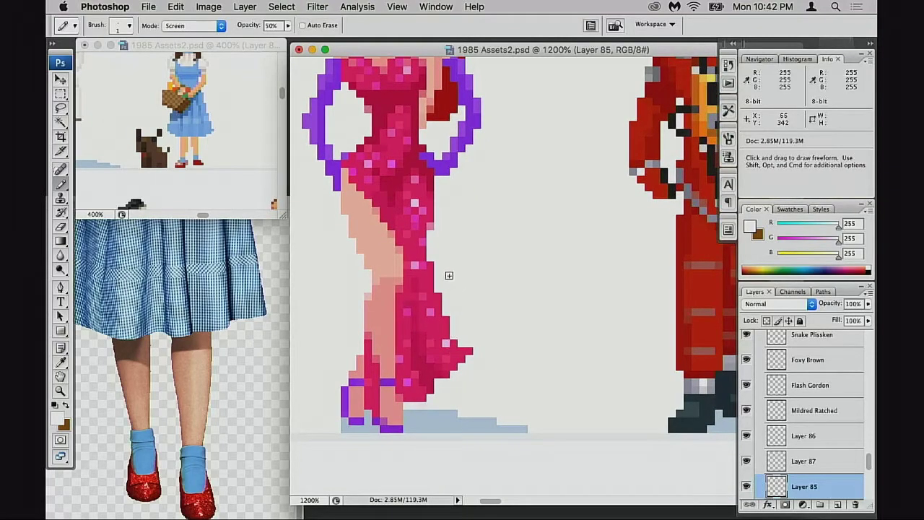
{"action": "scroll", "coordinate": [379, 185], "scroll_direction": "up", "scroll_amount": 6}
{"action": "scroll", "coordinate": [379, 185], "scroll_direction": "left", "scroll_amount": 1}
{"action": "scroll", "coordinate": [510, 311], "scroll_direction": "down", "scroll_amount": 1}
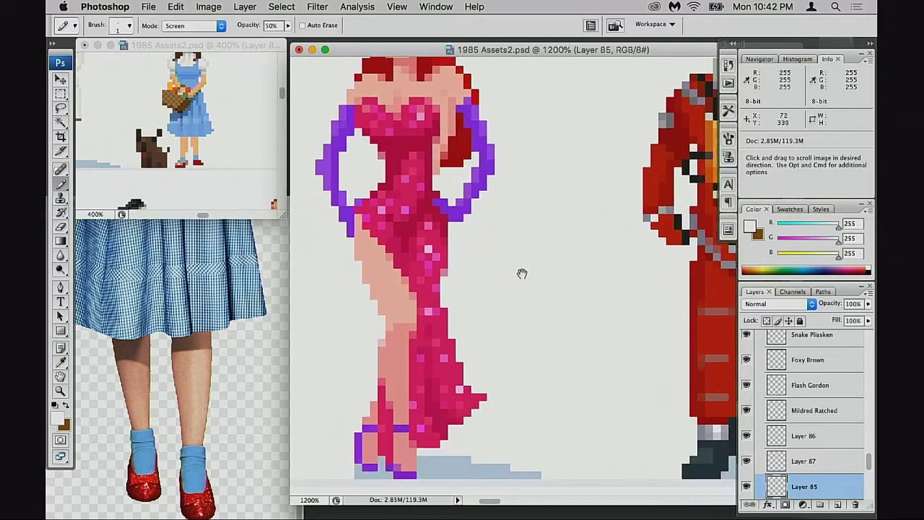
{"action": "scroll", "coordinate": [527, 275], "scroll_direction": "down", "scroll_amount": 2}
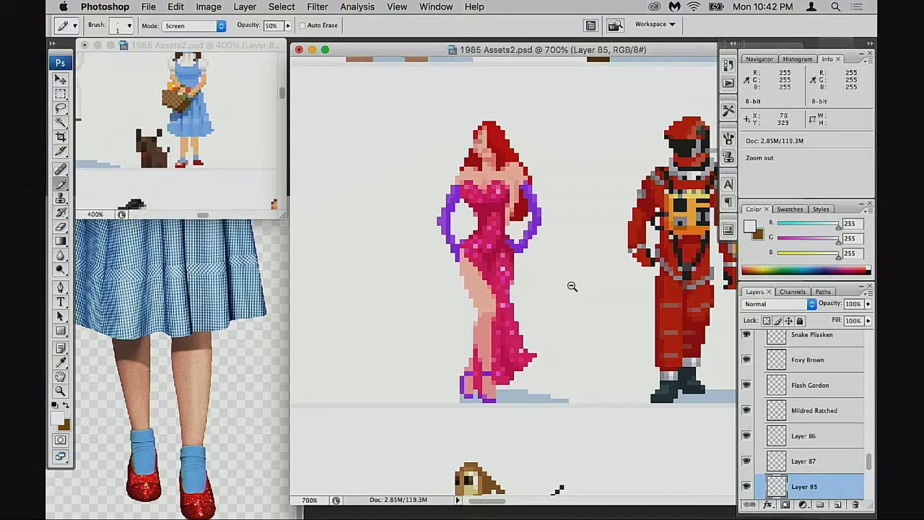
{"action": "scroll", "coordinate": [571, 286], "scroll_direction": "down", "scroll_amount": 1}
{"action": "scroll", "coordinate": [552, 315], "scroll_direction": "down", "scroll_amount": 5}
{"action": "scroll", "coordinate": [551, 314], "scroll_direction": "right", "scroll_amount": 1}
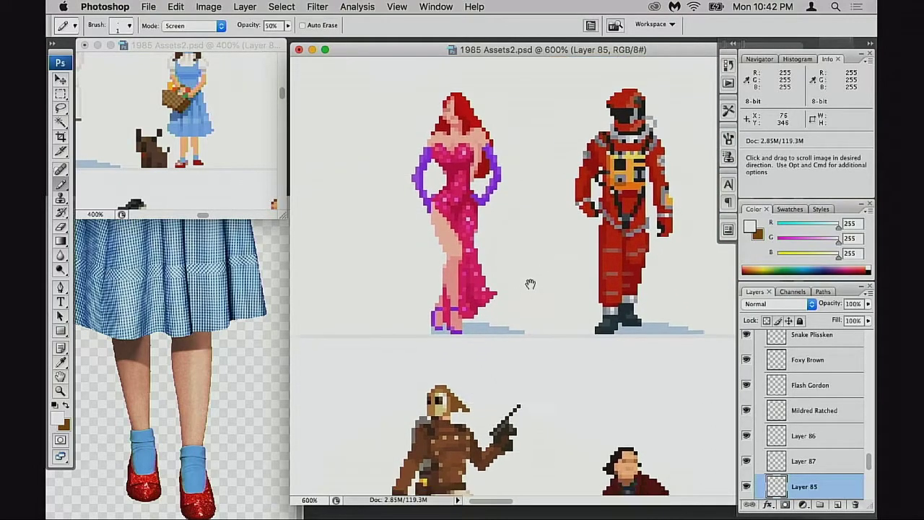
{"action": "left_click", "coordinate": [561, 297]}
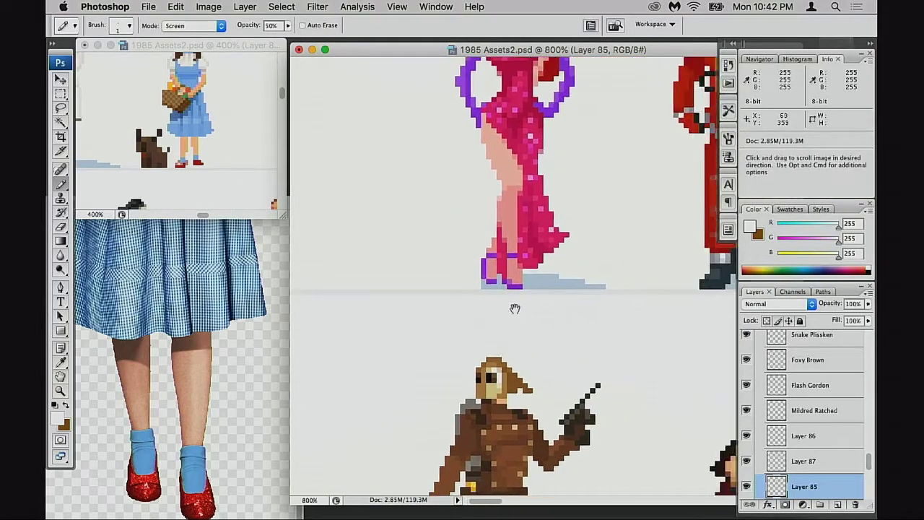
{"action": "left_click", "coordinate": [534, 296]}
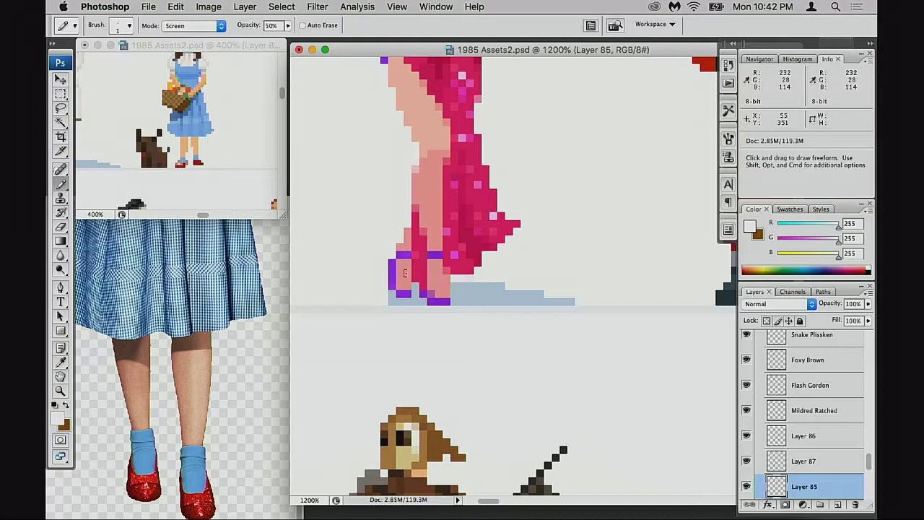
{"action": "scroll", "coordinate": [413, 273], "scroll_direction": "left", "scroll_amount": 2}
{"action": "key", "text": "space"}
{"action": "mouse_move", "coordinate": [458, 265]}
{"action": "left_mouse_down"}
{"action": "mouse_move", "coordinate": [413, 267]}
{"action": "mouse_move", "coordinate": [483, 281]}
{"action": "mouse_move", "coordinate": [449, 262]}
{"action": "mouse_move", "coordinate": [407, 293]}
{"action": "left_mouse_up"}
{"action": "left_click", "coordinate": [458, 305], "text": "alt"}
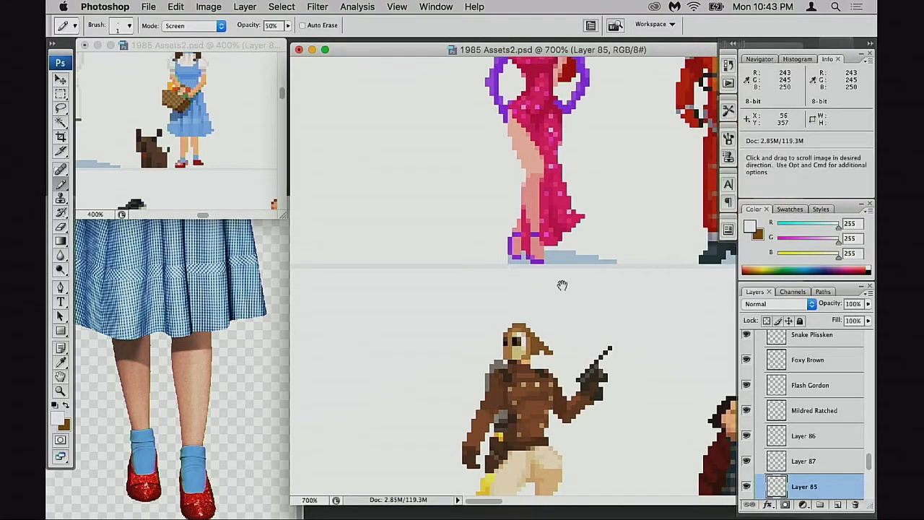
Survey the neighbouring pixel characters across the sheet, comparing how their feet and shoes stand on the ground line.
{"action": "scroll", "coordinate": [555, 280], "scroll_direction": "right", "scroll_amount": 5}
{"action": "scroll", "coordinate": [554, 293], "scroll_direction": "right", "scroll_amount": 4}
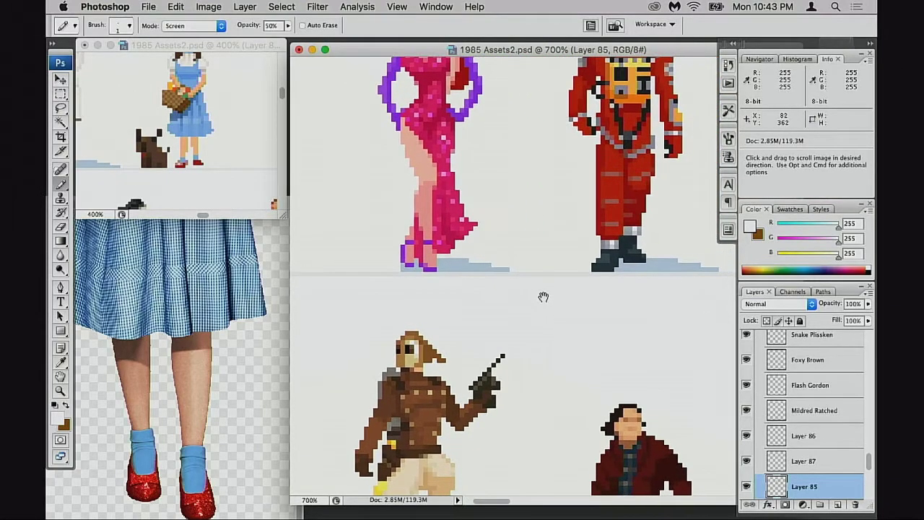
{"action": "scroll", "coordinate": [574, 285], "scroll_direction": "right", "scroll_amount": 4}
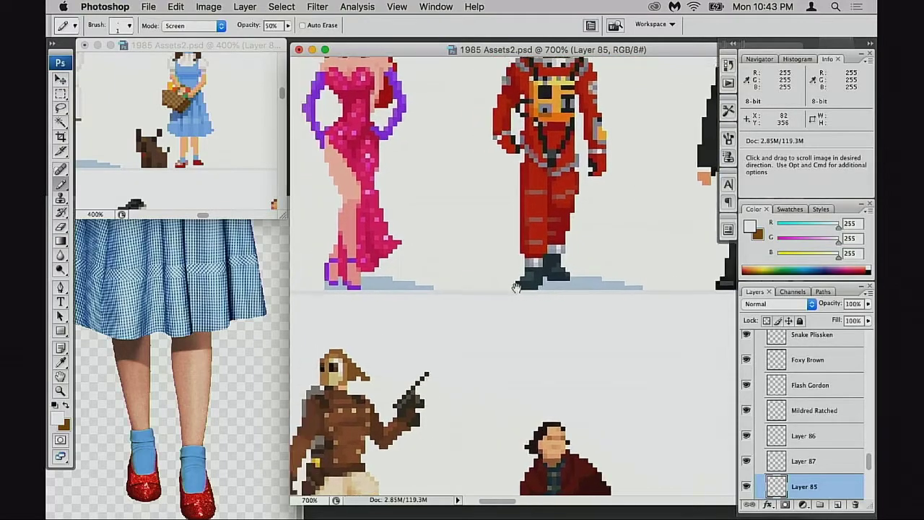
{"action": "scroll", "coordinate": [472, 287], "scroll_direction": "left", "scroll_amount": 6}
{"action": "key", "text": "space"}
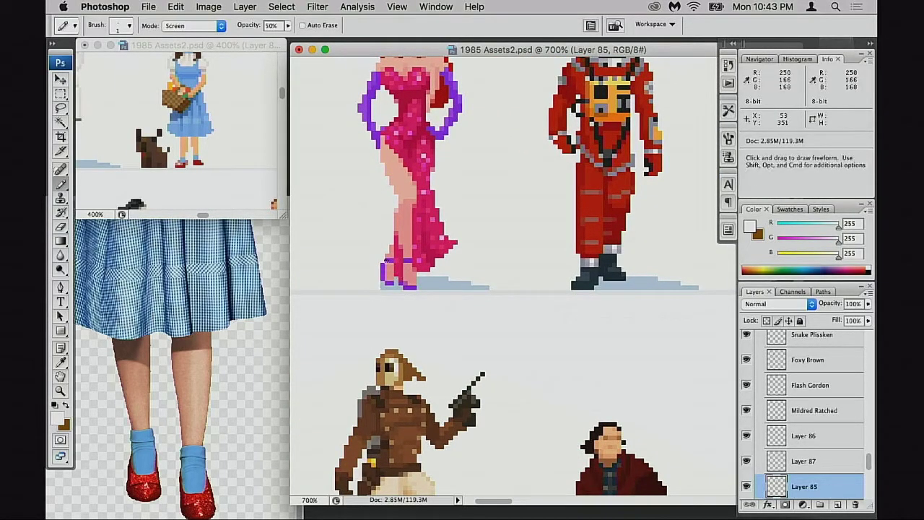
{"action": "key", "text": "space"}
{"action": "scroll", "coordinate": [476, 264], "scroll_direction": "right", "scroll_amount": 10}
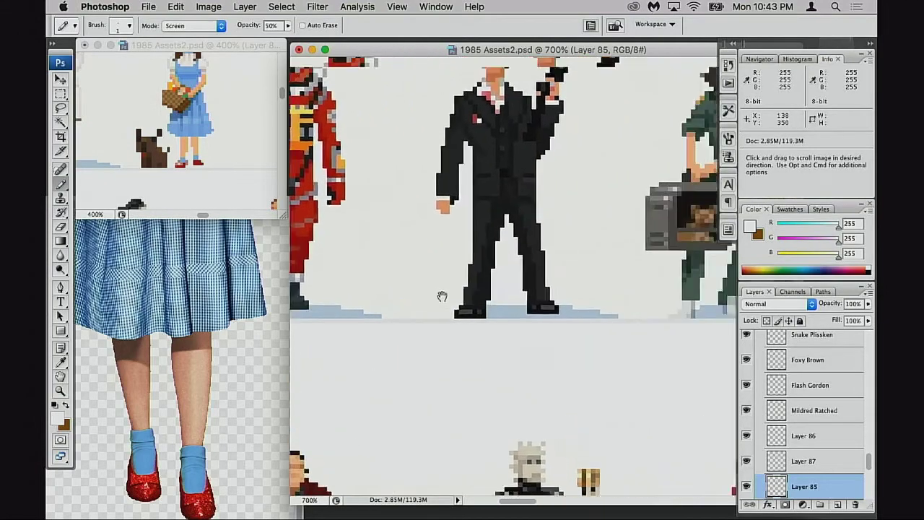
{"action": "scroll", "coordinate": [534, 262], "scroll_direction": "right", "scroll_amount": 15}
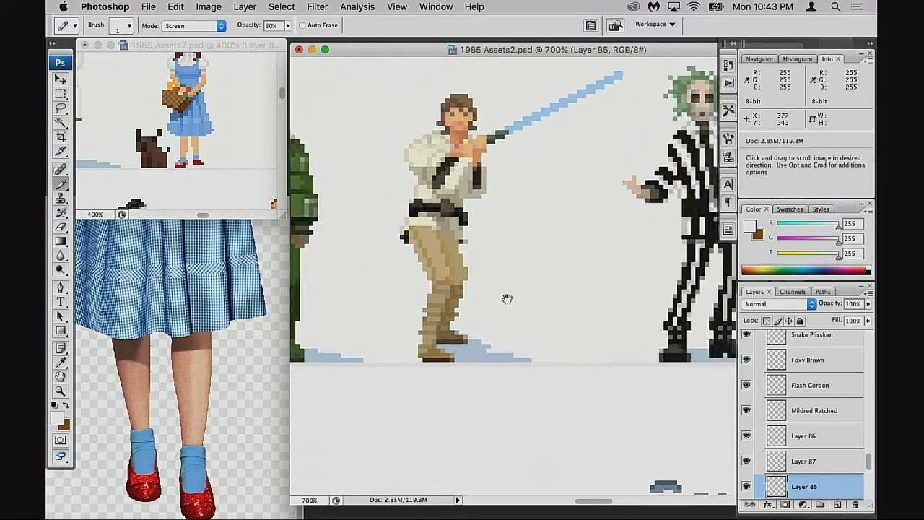
{"action": "scroll", "coordinate": [547, 313], "scroll_direction": "up", "scroll_amount": 5}
{"action": "scroll", "coordinate": [412, 252], "scroll_direction": "right", "scroll_amount": 10}
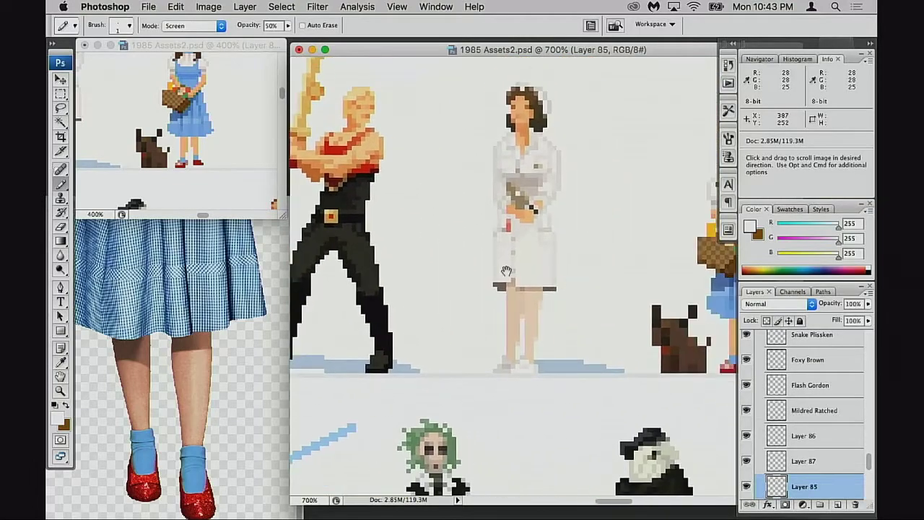
Sample the dark red of the girl's shoe beside the dog and paint over its highlight with the Pencil in Normal mode at 100% opacity.
{"action": "key", "text": "super+space"}
{"action": "left_click", "coordinate": [537, 336], "text": "super"}
{"action": "left_click", "coordinate": [572, 238], "text": "super"}
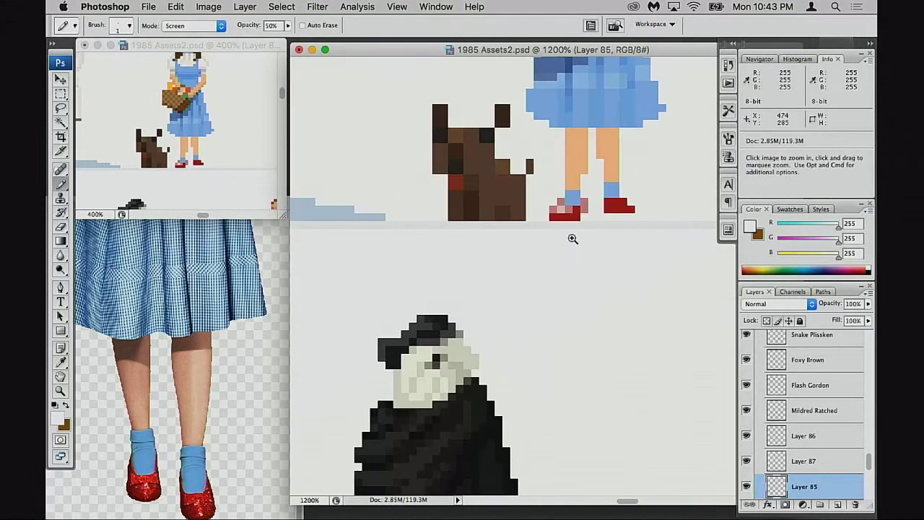
{"action": "left_click", "coordinate": [568, 236], "text": "super"}
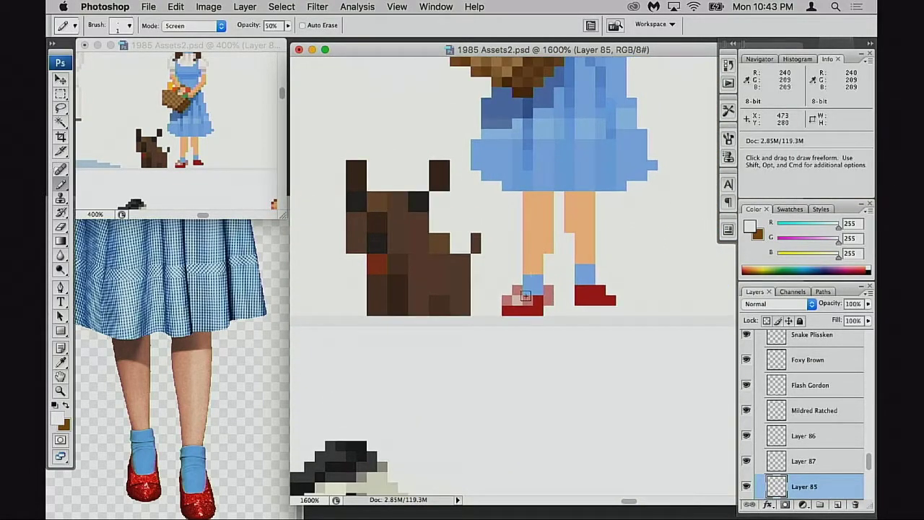
{"action": "left_click", "coordinate": [522, 304], "text": "alt"}
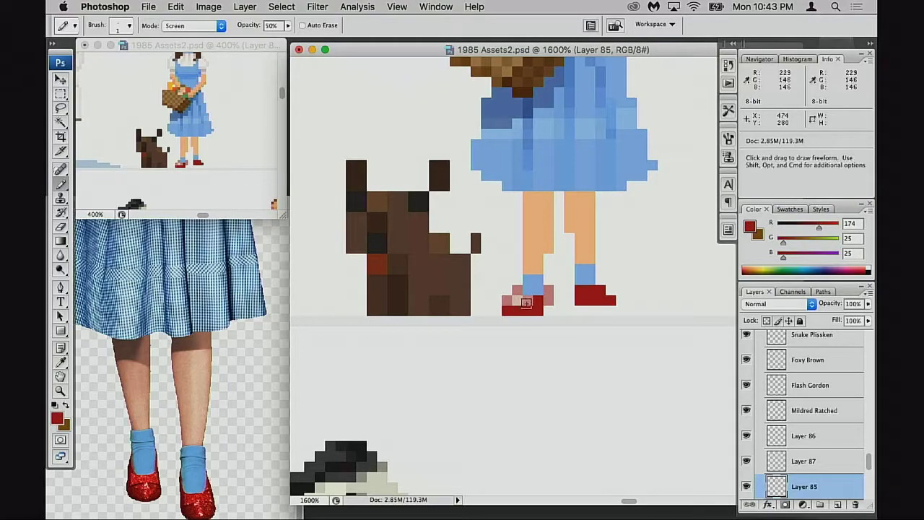
{"action": "key", "text": "shift+alt+n"}
{"action": "key", "text": "0"}
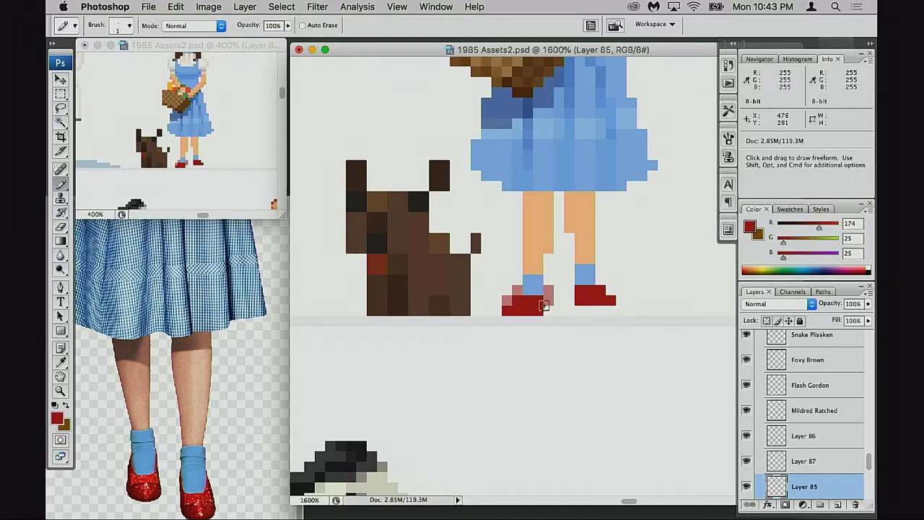
{"action": "key", "text": "e"}
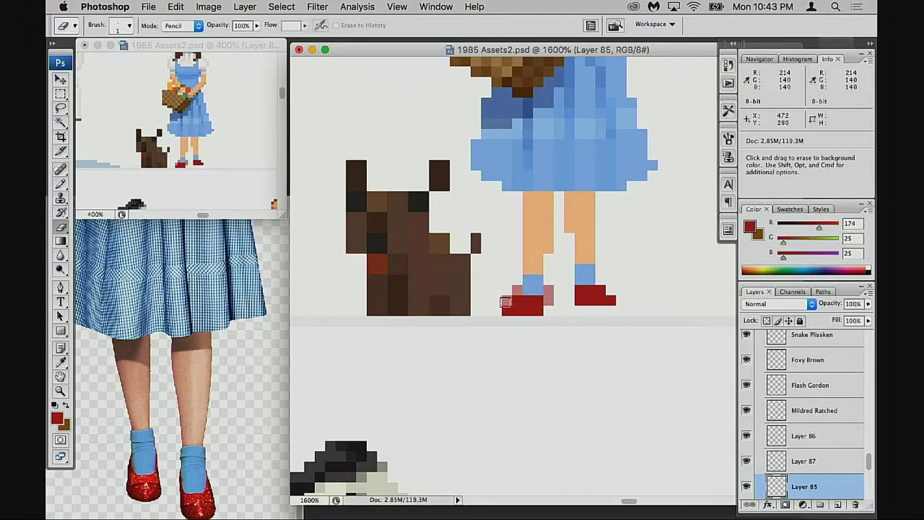
{"action": "key", "text": "b"}
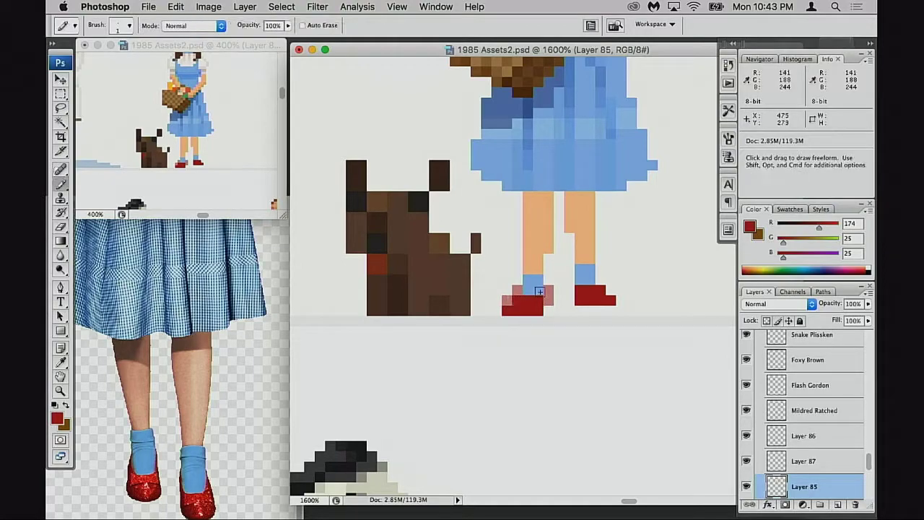
Extend the blue sock down into the shoe beside the dog and erase the faded pink pixels above the toe.
{"action": "left_click", "coordinate": [538, 287], "text": "alt"}
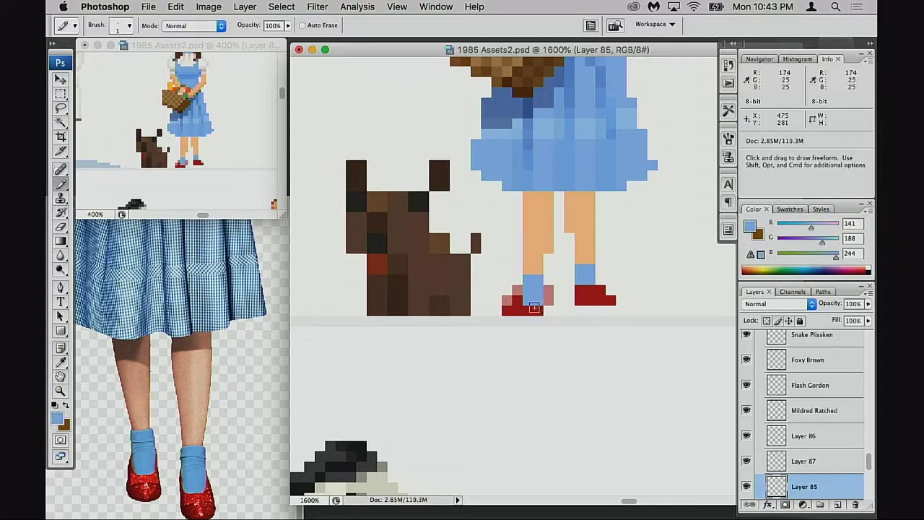
{"action": "left_click", "coordinate": [534, 307], "text": "alt"}
{"action": "key", "text": "e"}
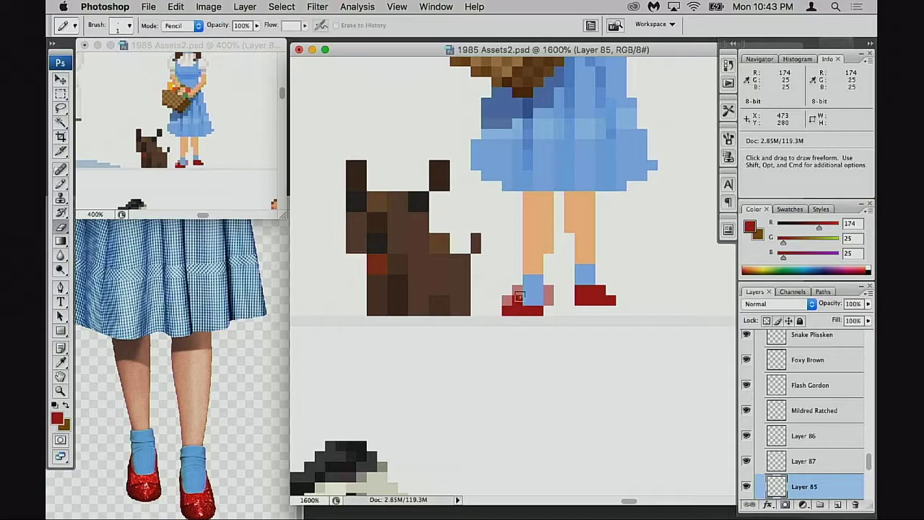
{"action": "left_click", "coordinate": [508, 300]}
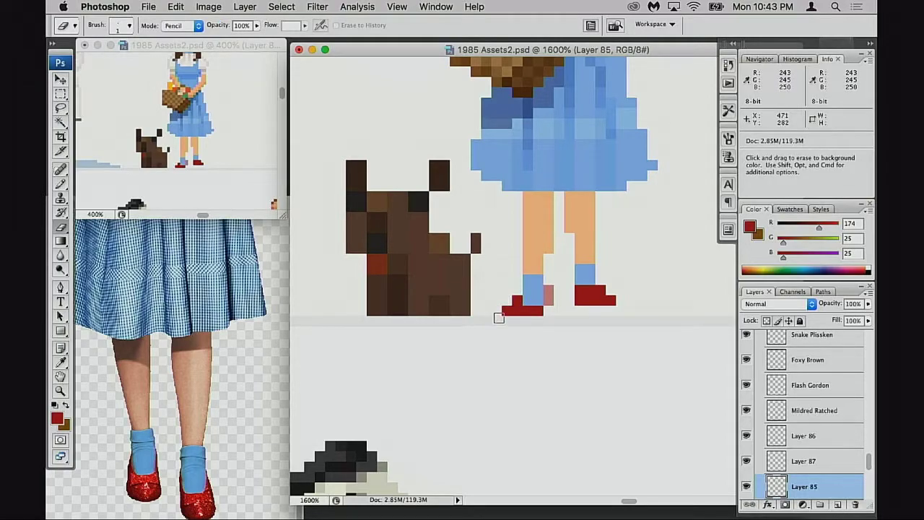
{"action": "key", "text": "b"}
{"action": "left_click", "coordinate": [507, 310]}
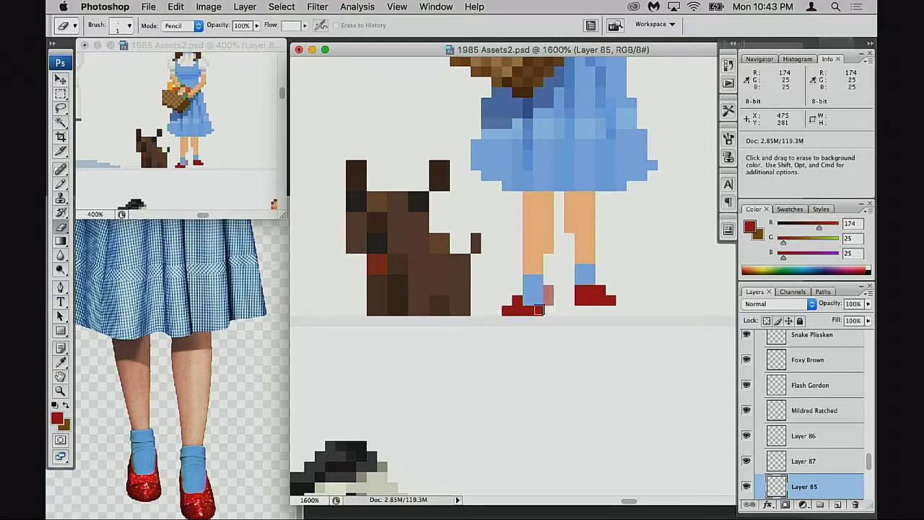
{"action": "left_click", "coordinate": [531, 319]}
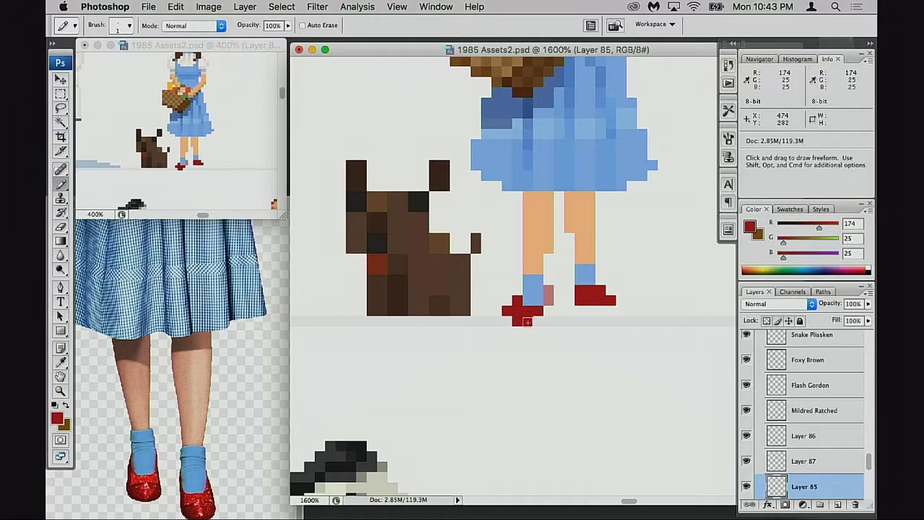
{"action": "key", "text": "super+z"}
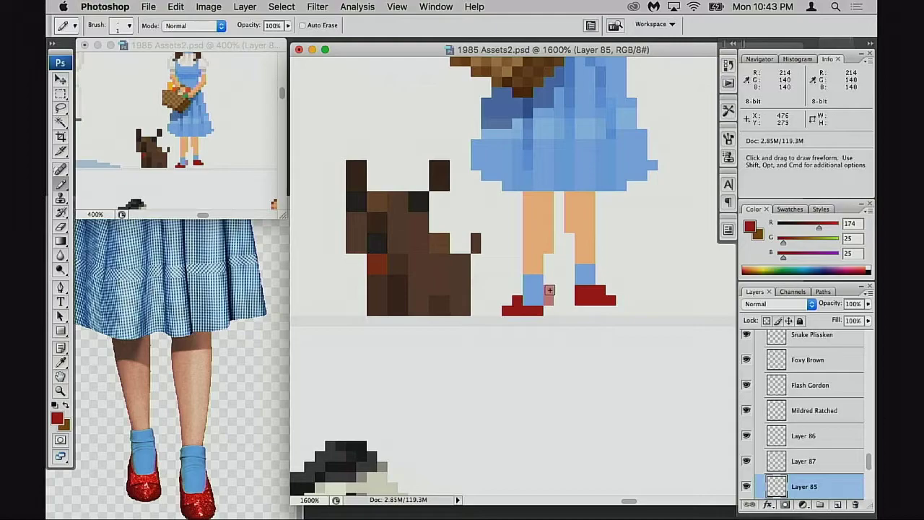
Erase the shoe's outer toe pixel and paint a dark red sole row one pixel lower, extending to the toe.
{"action": "key", "text": "e"}
{"action": "left_click", "coordinate": [506, 309]}
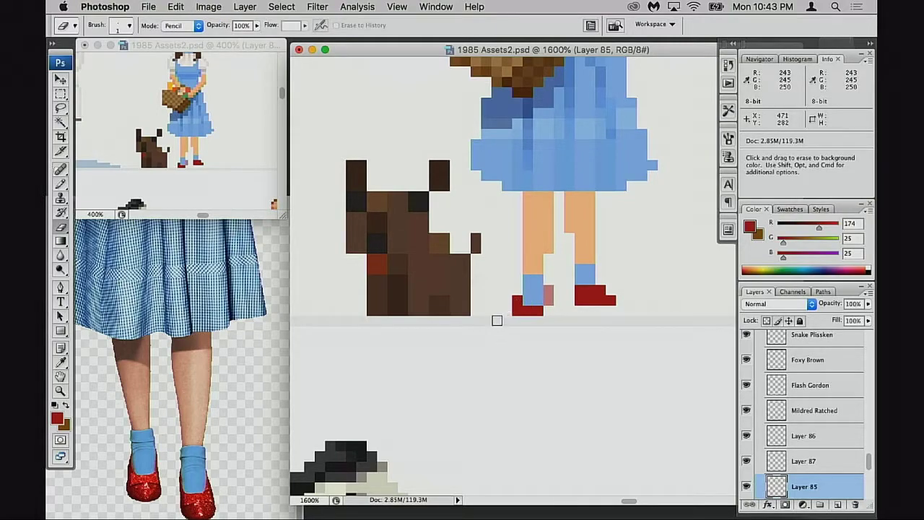
{"action": "key", "text": "b"}
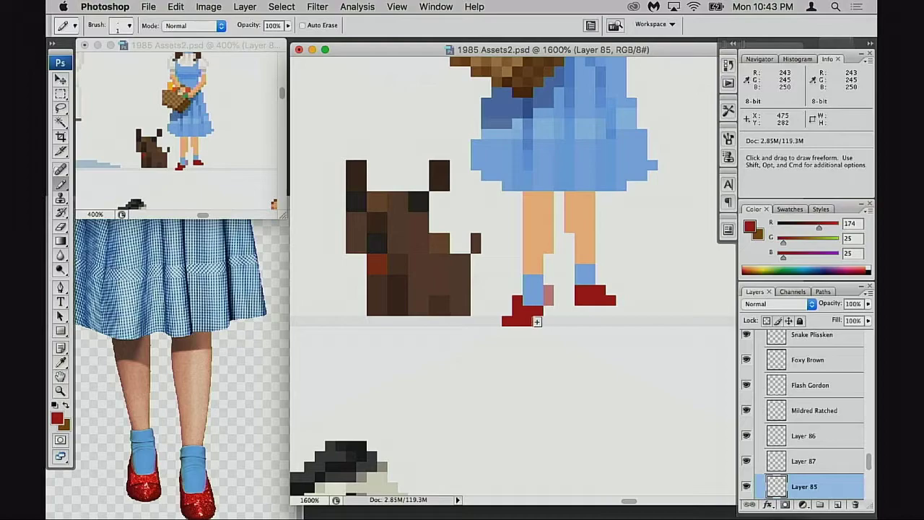
Set the Pencil opacity to 30% and soften the shoe's outline with one faint red pixel above the toe and one at the heel.
{"action": "key", "text": "3"}
{"action": "left_click", "coordinate": [507, 311]}
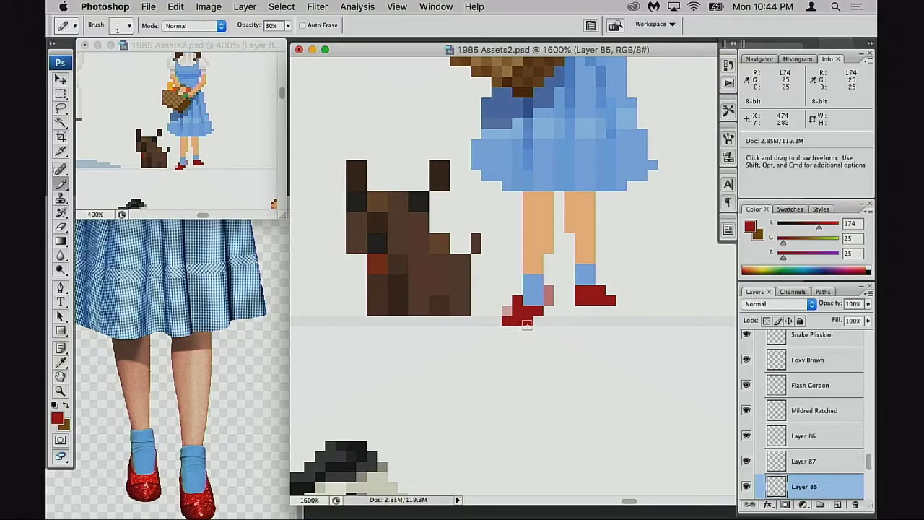
{"action": "left_click", "coordinate": [538, 319]}
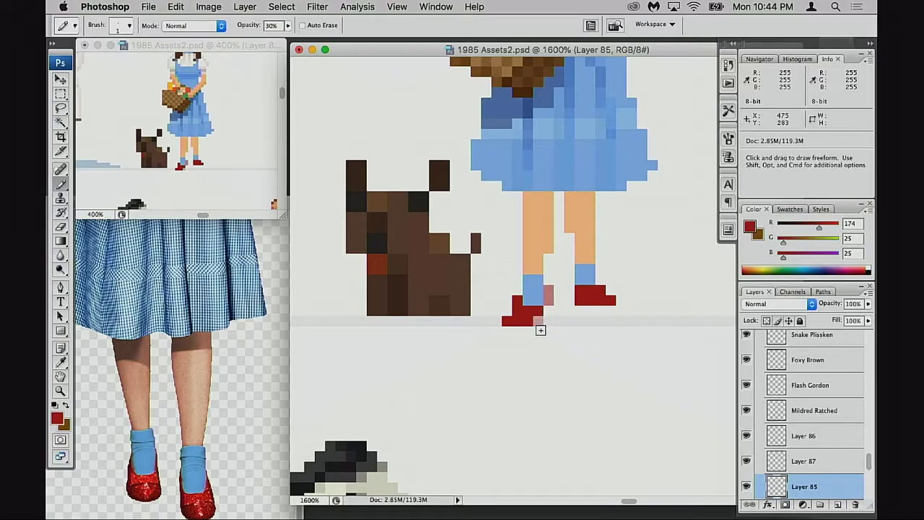
{"action": "left_click", "coordinate": [509, 317]}
{"action": "key", "text": "super+z"}
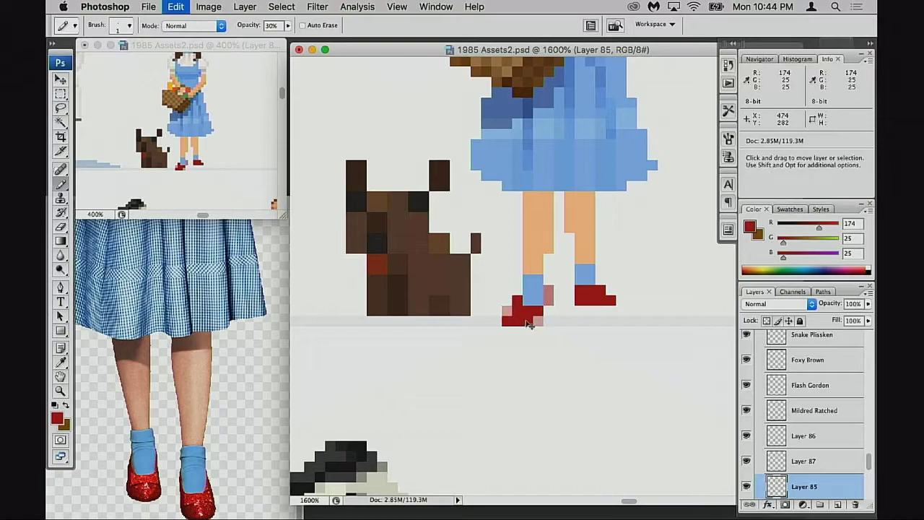
Erase the faded pink pixels behind the ankle and strengthen the soft pixel above the toe with red at 50% opacity.
{"action": "key", "text": "e"}
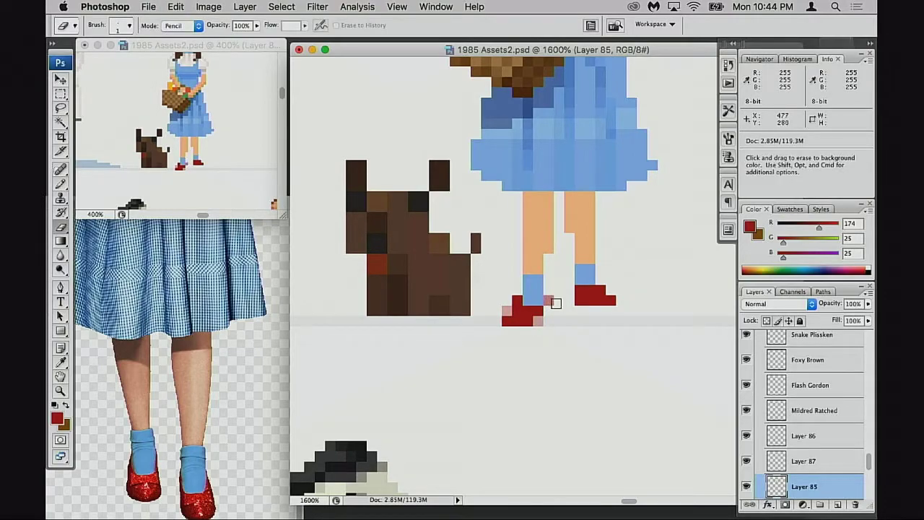
{"action": "scroll", "coordinate": [556, 314], "scroll_direction": "up", "scroll_amount": 1}
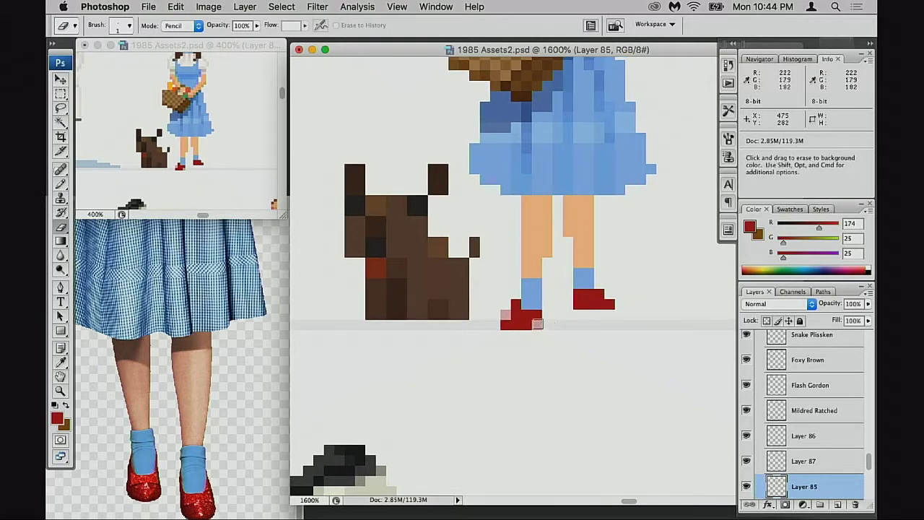
{"action": "key", "text": "b"}
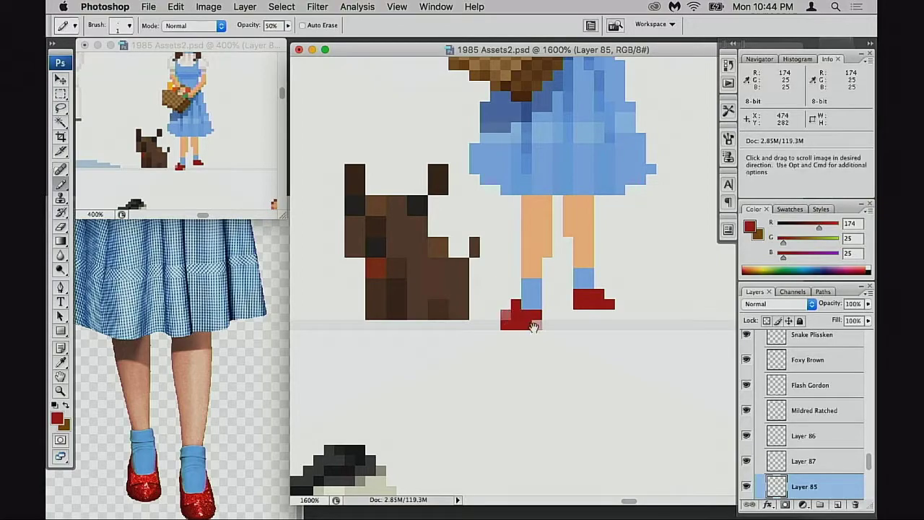
Examine both red shoes up close and the full girl figure alongside the neighbouring characters.
{"action": "scroll", "coordinate": [532, 325], "scroll_direction": "right", "scroll_amount": 1}
{"action": "scroll", "coordinate": [538, 324], "scroll_direction": "right", "scroll_amount": 2}
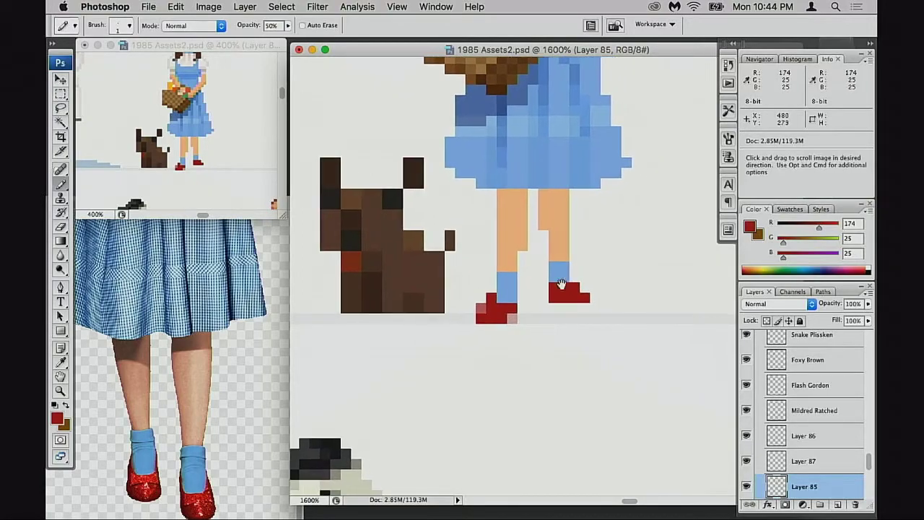
{"action": "scroll", "coordinate": [546, 324], "scroll_direction": "up", "scroll_amount": 1}
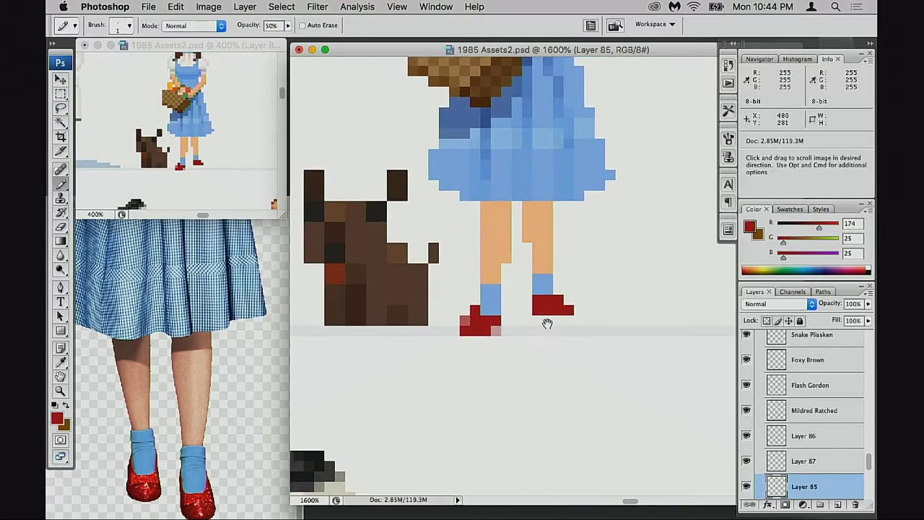
{"action": "left_click", "coordinate": [545, 327], "text": "alt"}
{"action": "left_click", "coordinate": [545, 327], "text": "alt"}
{"action": "left_click", "coordinate": [547, 319], "text": "alt"}
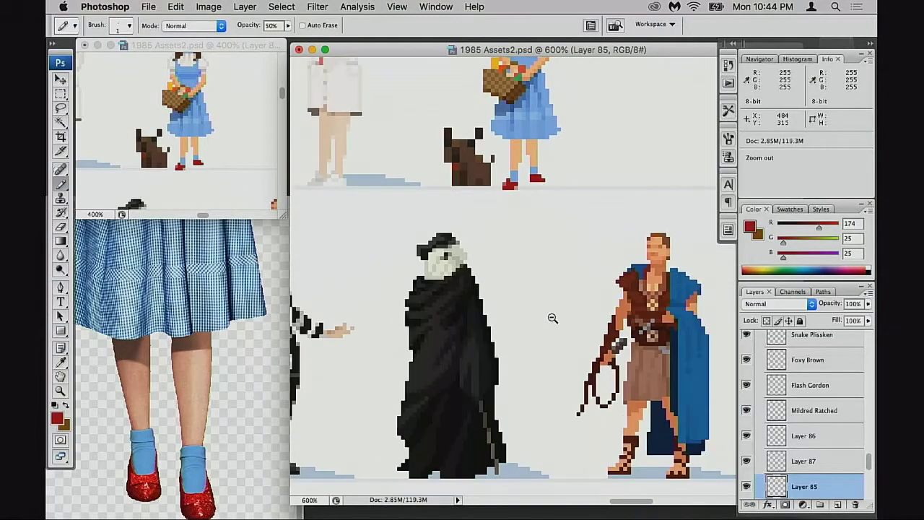
{"action": "left_click", "coordinate": [553, 320], "text": "alt"}
{"action": "left_click", "coordinate": [550, 307], "text": "alt"}
{"action": "left_click", "coordinate": [509, 290]}
{"action": "left_click", "coordinate": [516, 286]}
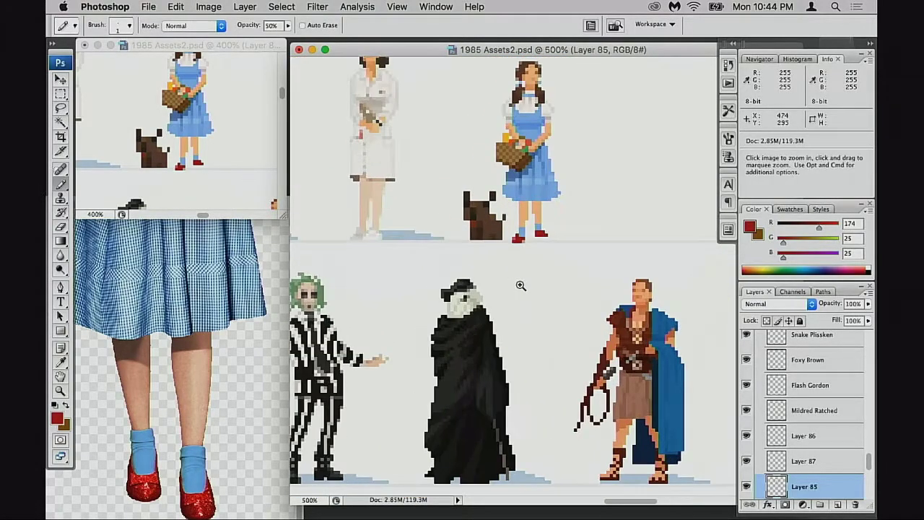
{"action": "left_click", "coordinate": [542, 288]}
{"action": "left_click", "coordinate": [570, 239]}
{"action": "left_click", "coordinate": [563, 239]}
{"action": "left_click", "coordinate": [538, 282]}
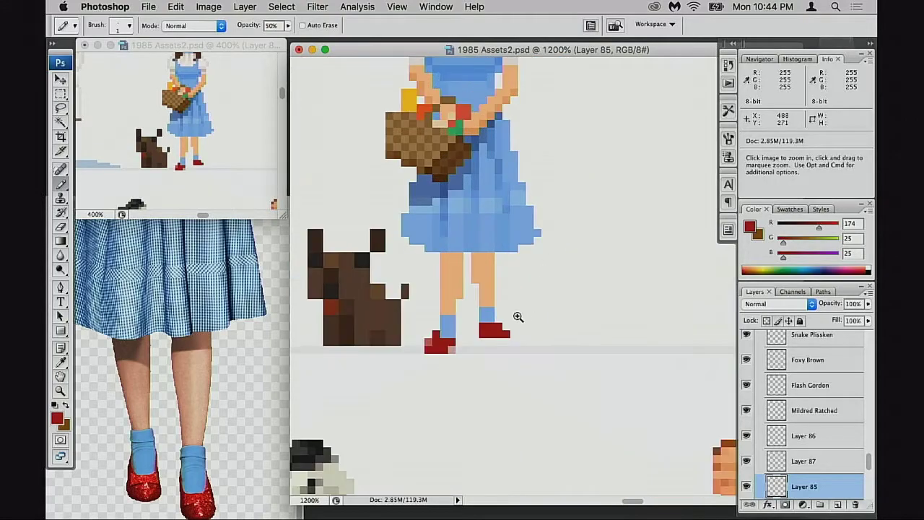
{"action": "left_click", "coordinate": [520, 314]}
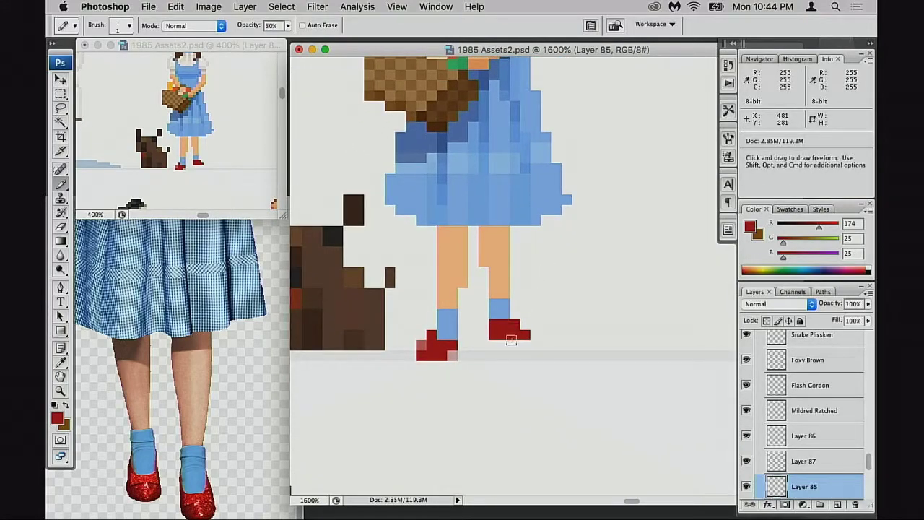
Sample the faded red and, with the Pencil at 40% opacity, add soft pixels around the toe of the shoe farther from the dog.
{"action": "left_click", "coordinate": [426, 342], "text": "alt"}
{"action": "key", "text": "4"}
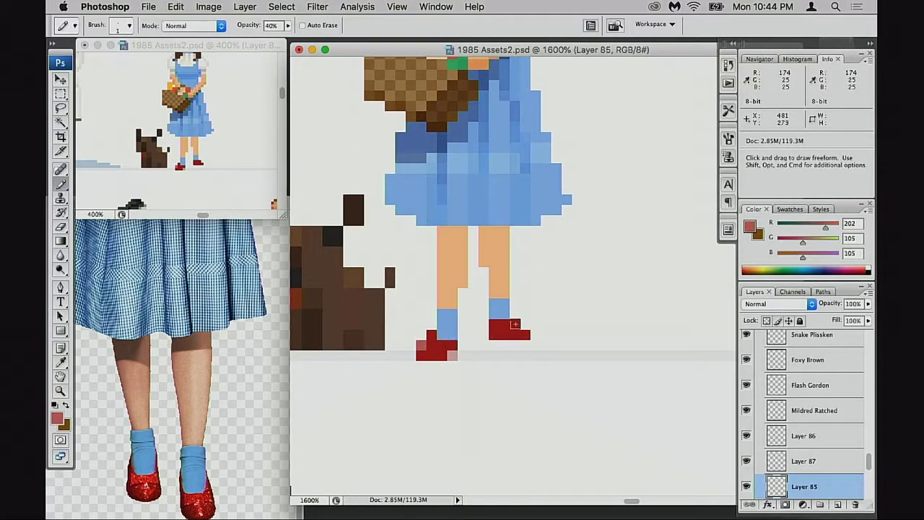
{"action": "left_click_drag", "start_coordinate": [502, 345], "coordinate": [520, 344]}
{"action": "key", "text": "super+z"}
{"action": "left_click_drag", "start_coordinate": [513, 314], "coordinate": [525, 325]}
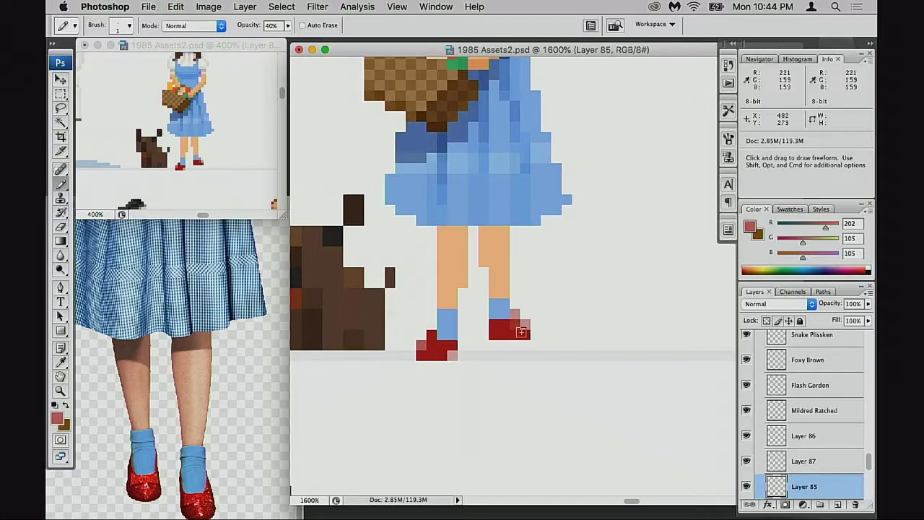
{"action": "left_click", "coordinate": [482, 318]}
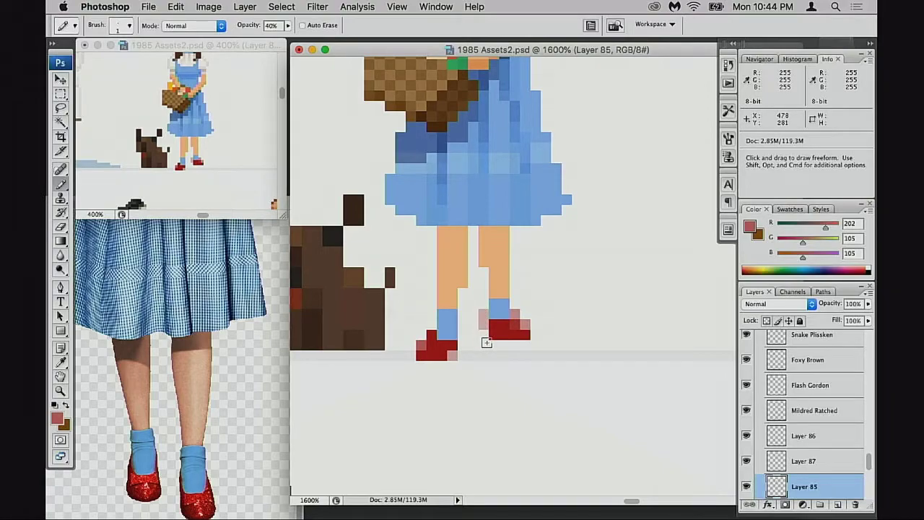
{"action": "key", "text": "super+z"}
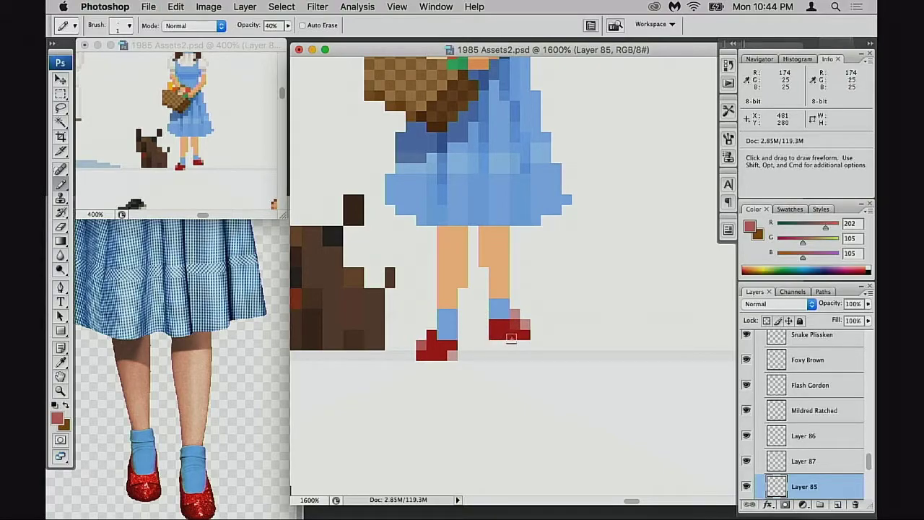
{"action": "key", "text": "m"}
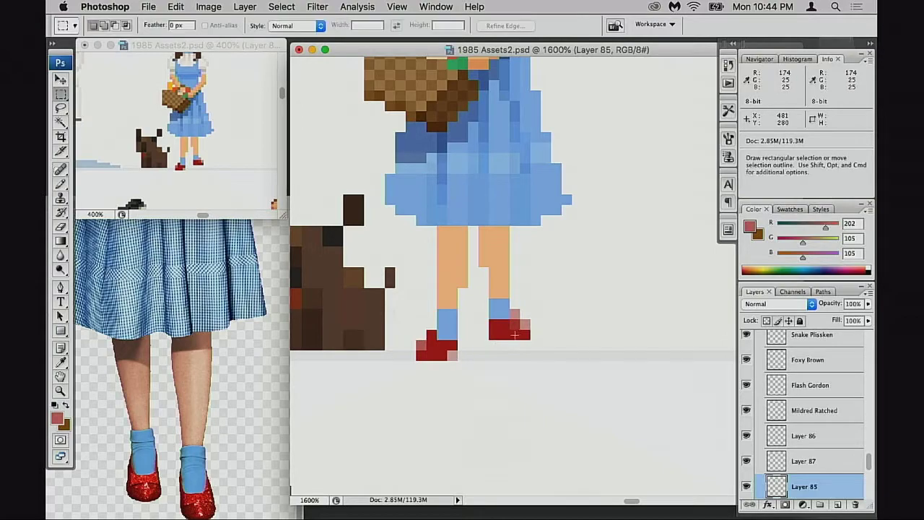
{"action": "left_click_drag", "start_coordinate": [513, 335], "coordinate": [490, 364]}
{"action": "left_click", "coordinate": [494, 361], "text": "alt"}
{"action": "left_click", "coordinate": [498, 354], "text": "alt"}
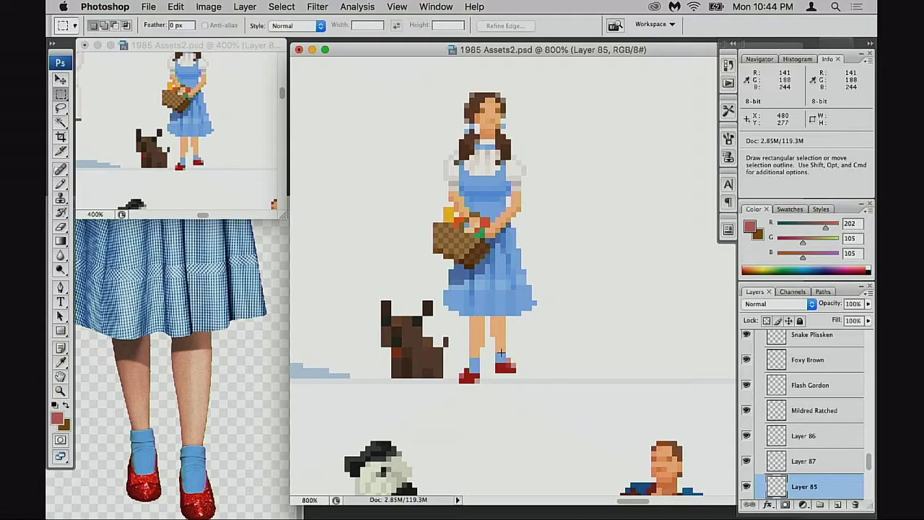
{"action": "left_click", "coordinate": [505, 345], "text": "super"}
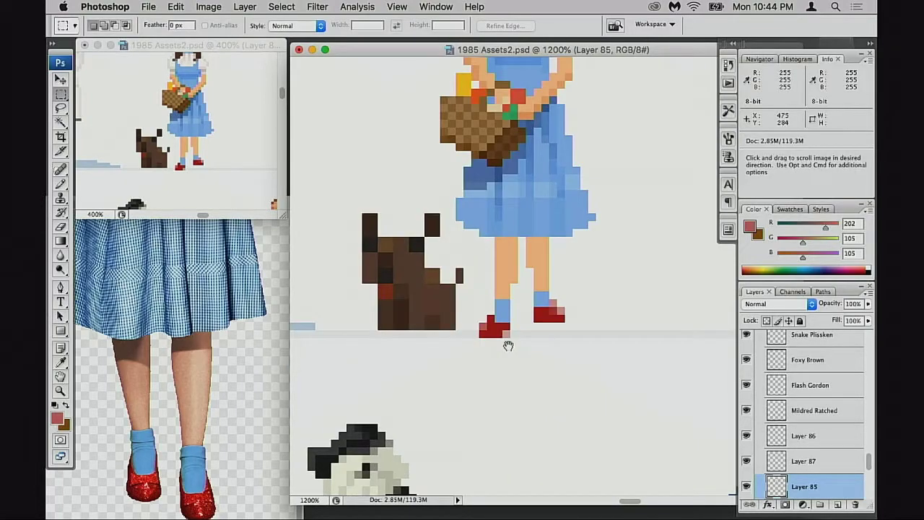
{"action": "left_click", "coordinate": [524, 312], "text": "super"}
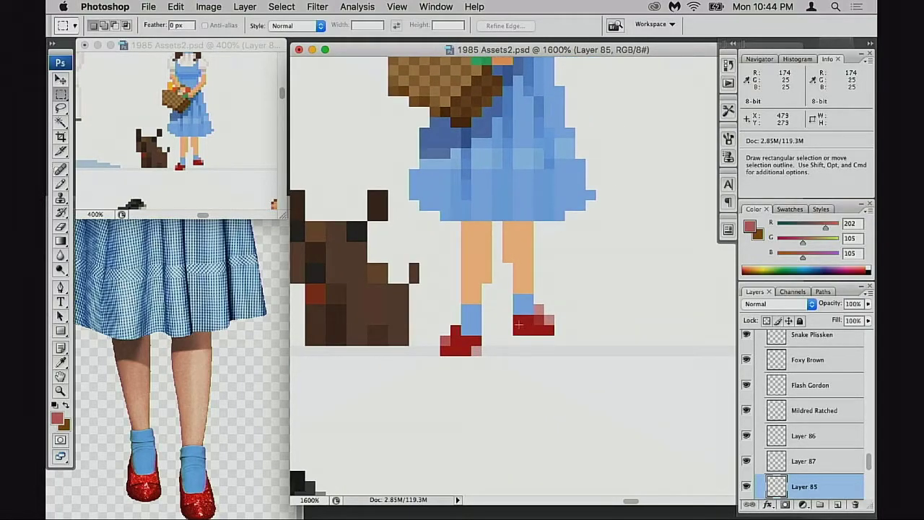
{"action": "left_click_drag", "start_coordinate": [431, 305], "coordinate": [492, 376]}
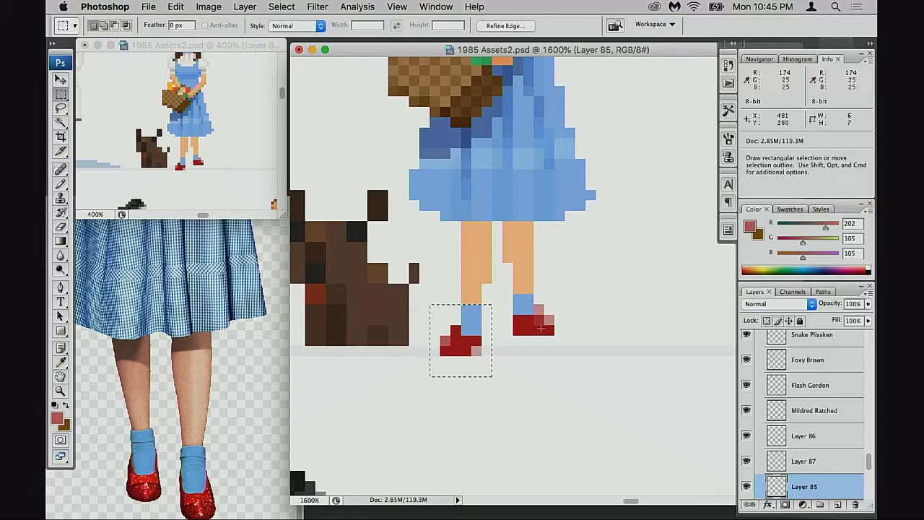
{"action": "key", "text": "super+d"}
Erase the outward-pointing toe and its soft pixels from the shoe farther from the dog.
{"action": "key", "text": "b"}
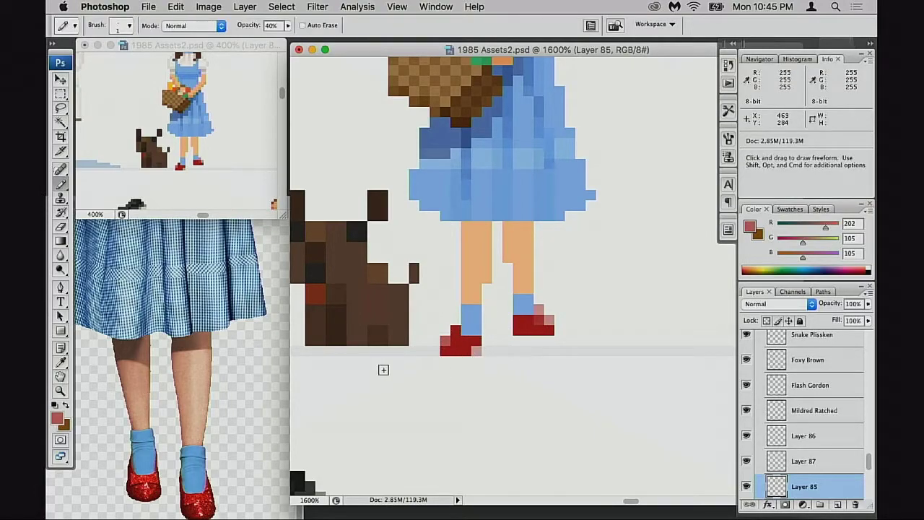
{"action": "scroll", "coordinate": [469, 357], "scroll_direction": "up", "scroll_amount": 2}
{"action": "key", "text": "e"}
{"action": "mouse_move", "coordinate": [550, 346]}
{"action": "left_mouse_down"}
{"action": "mouse_move", "coordinate": [538, 352]}
{"action": "mouse_move", "coordinate": [532, 334]}
{"action": "left_mouse_up"}
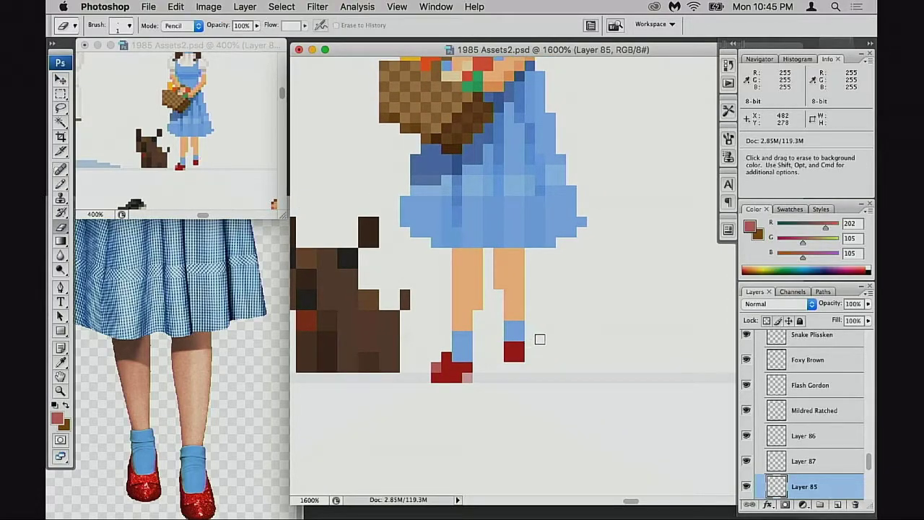
Sample the shoe's dark red and paint a new toe on that shoe pointing inward toward the other foot.
{"action": "key", "text": "b"}
{"action": "left_click", "coordinate": [509, 351], "text": "alt"}
{"action": "left_click", "coordinate": [498, 356]}
{"action": "mouse_move", "coordinate": [498, 365]}
{"action": "left_mouse_down"}
{"action": "mouse_move", "coordinate": [522, 368]}
{"action": "mouse_move", "coordinate": [496, 363]}
{"action": "mouse_move", "coordinate": [505, 373]}
{"action": "mouse_move", "coordinate": [529, 359]}
{"action": "left_mouse_up"}
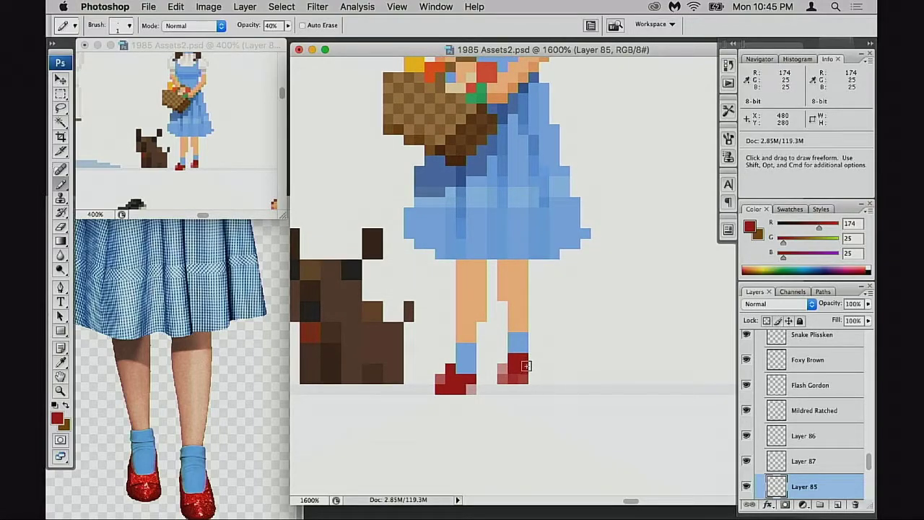
{"action": "key", "text": "m"}
{"action": "mouse_move", "coordinate": [498, 364]}
{"action": "left_mouse_down"}
{"action": "mouse_move", "coordinate": [516, 385]}
{"action": "mouse_move", "coordinate": [510, 377]}
{"action": "left_mouse_up"}
{"action": "key", "text": "b"}
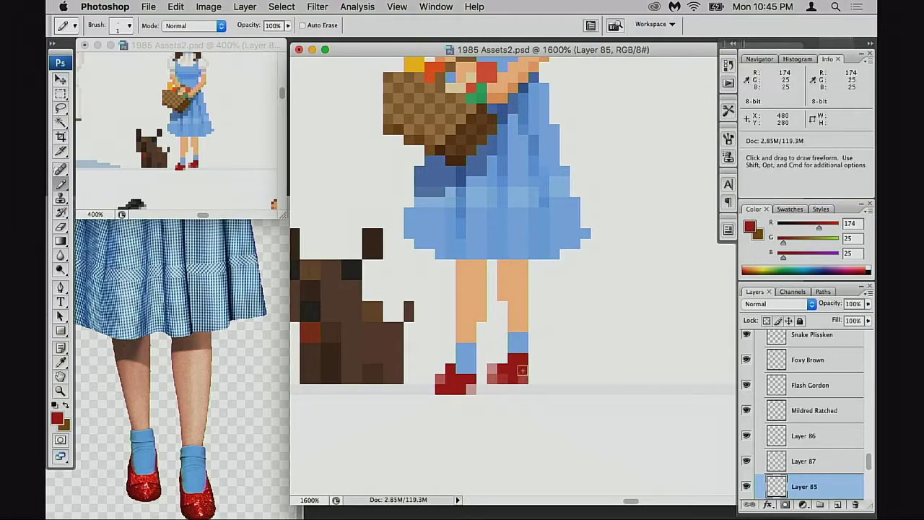
Erase the new toe's outermost pixels and fade its upper pixel with the Eraser at 50% opacity.
{"action": "key", "text": "e"}
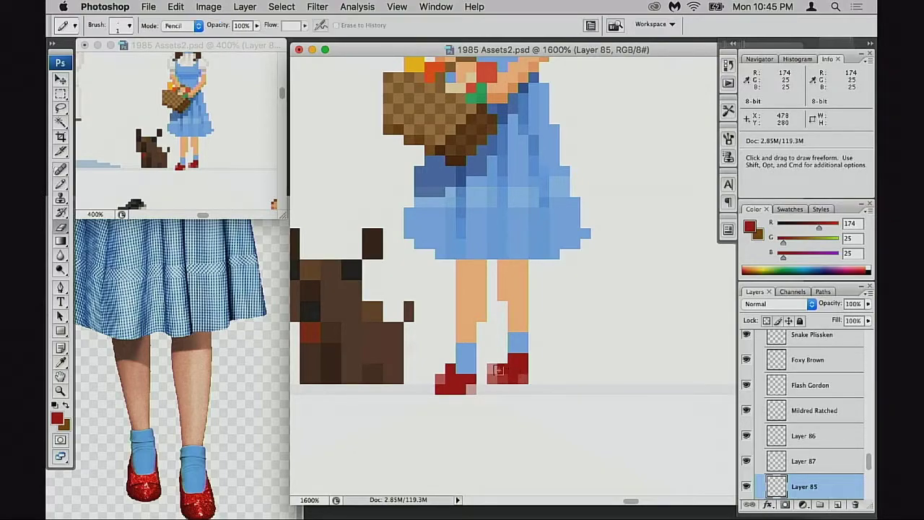
{"action": "left_click", "coordinate": [495, 376]}
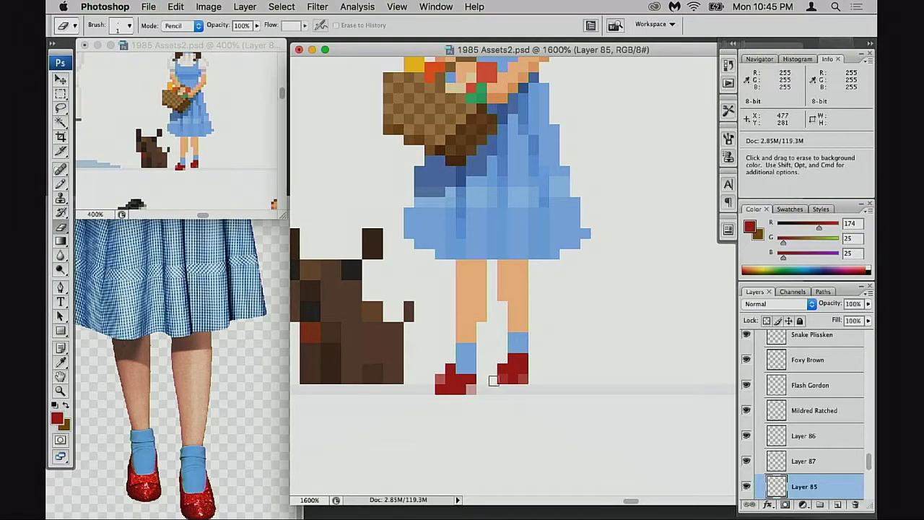
{"action": "key", "text": "b"}
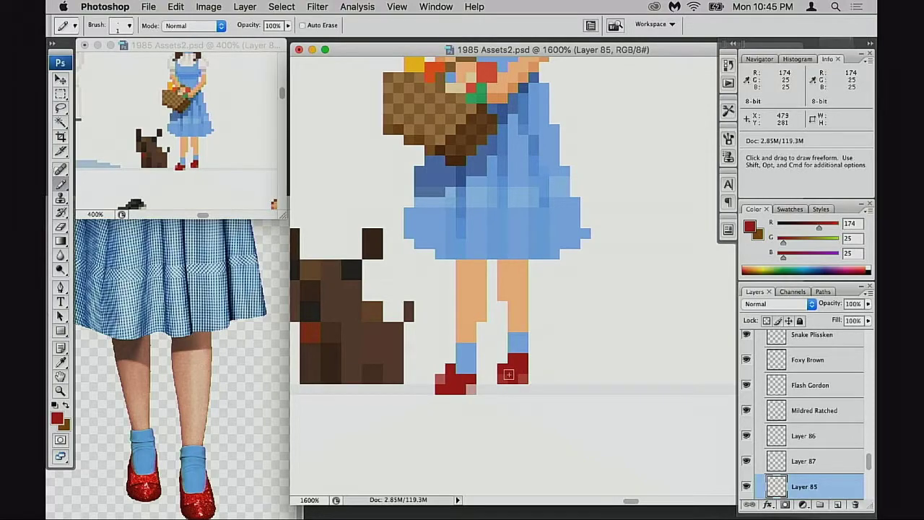
{"action": "key", "text": "e"}
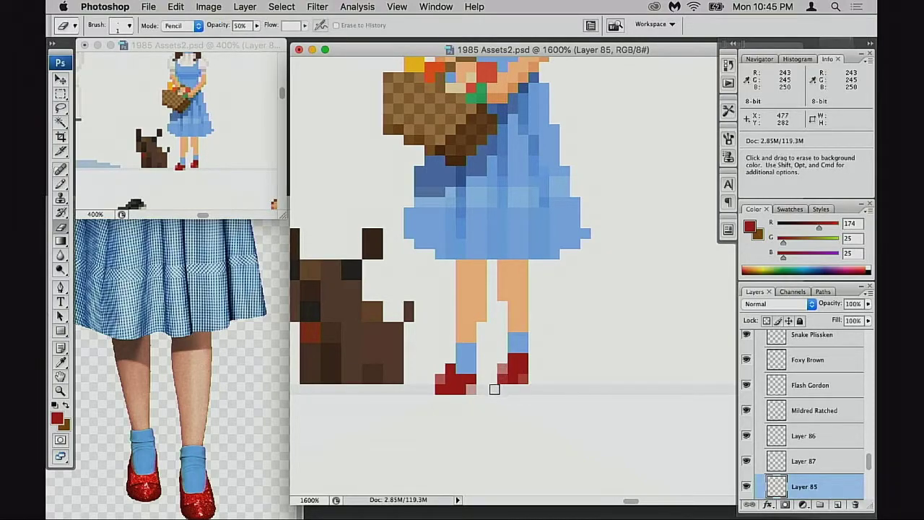
{"action": "key", "text": "b"}
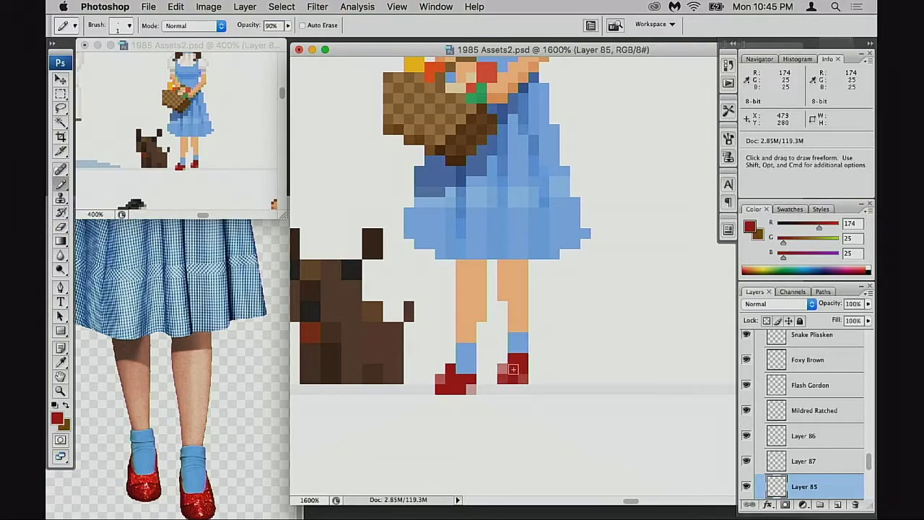
Sample the softened red and paint a sole row one pixel lower at 100% opacity, extending the toe inward by one pixel.
{"action": "key", "text": "alt"}
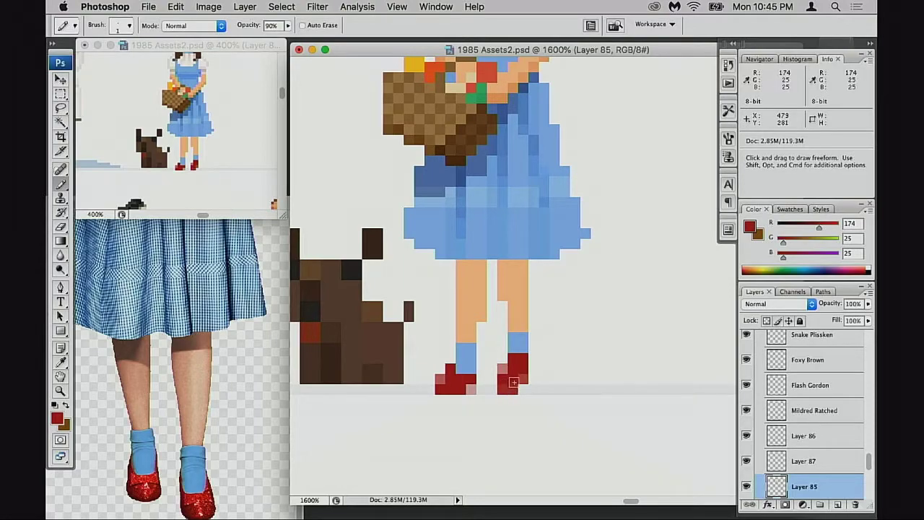
{"action": "key", "text": "4"}
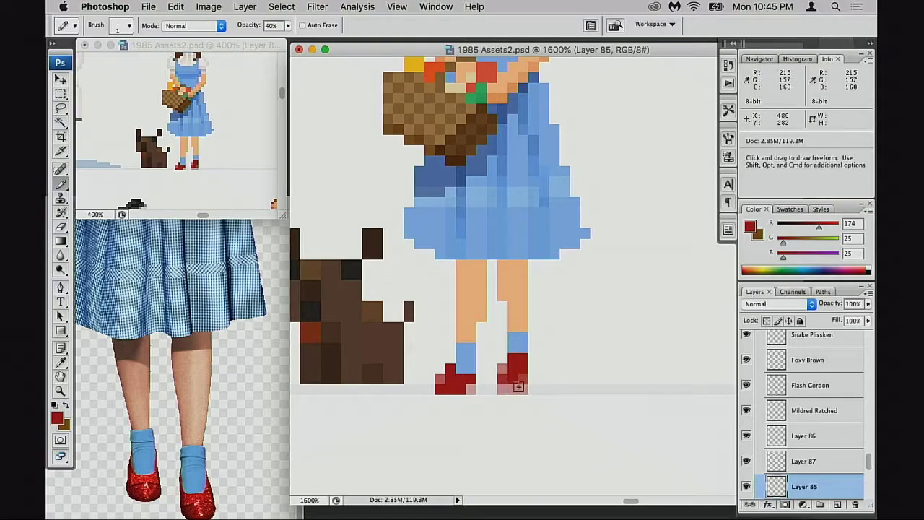
{"action": "left_click", "coordinate": [517, 384], "text": "alt"}
{"action": "key", "text": "0"}
{"action": "left_click_drag", "start_coordinate": [504, 388], "coordinate": [512, 387]}
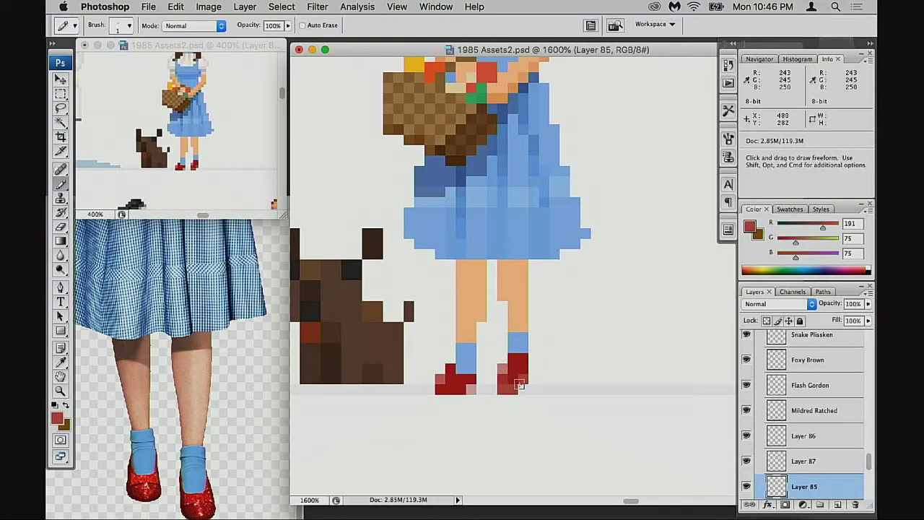
{"action": "left_click", "coordinate": [492, 388]}
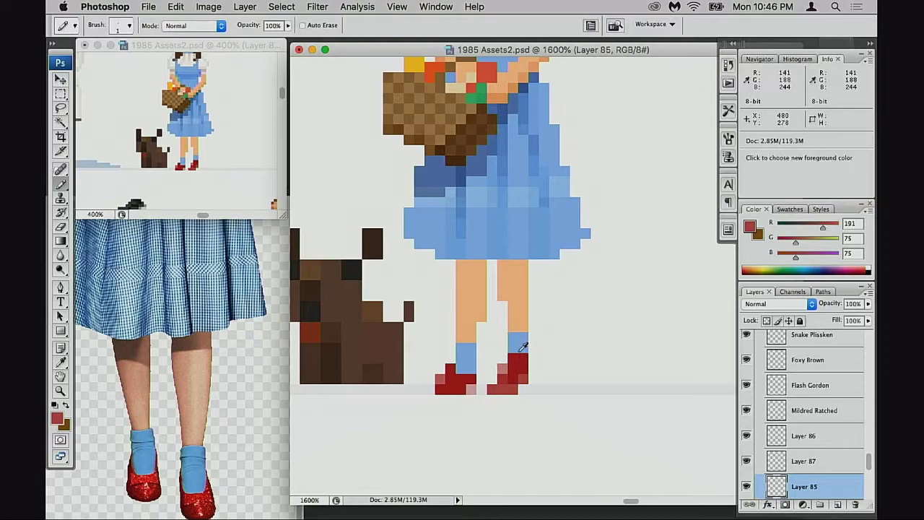
Move the ankle, sock and shoe top down one pixel and fill the gap in the leg with the sampled skin tone.
{"action": "key", "text": "m"}
{"action": "left_click_drag", "start_coordinate": [498, 311], "coordinate": [547, 361]}
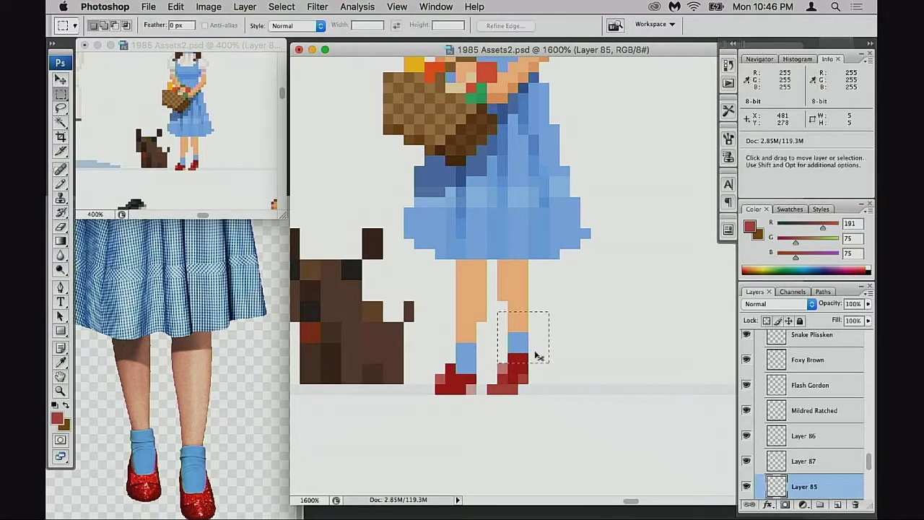
{"action": "key", "text": "super+Down"}
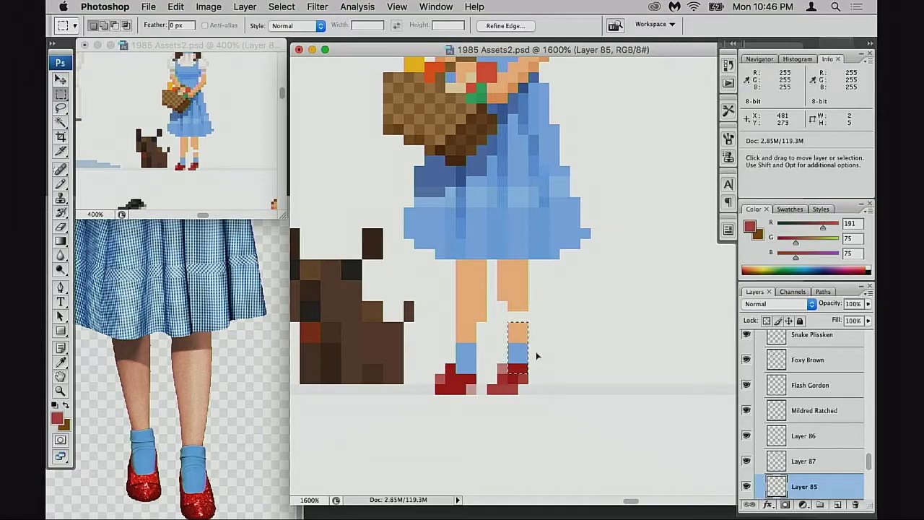
{"action": "key", "text": "super+d"}
{"action": "key", "text": "b"}
{"action": "left_click", "coordinate": [522, 319], "text": "alt"}
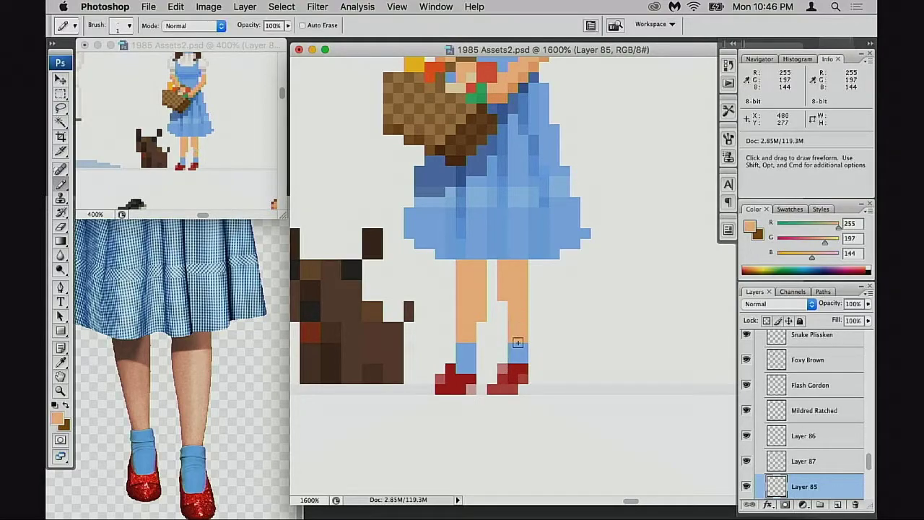
Select the redrawn lower leg, sock and shoe and move them up one pixel.
{"action": "key", "text": "m"}
{"action": "left_click_drag", "start_coordinate": [480, 321], "coordinate": [552, 387]}
{"action": "key", "text": "super+Up"}
{"action": "key", "text": "super+z"}
{"action": "key", "text": "super+z"}
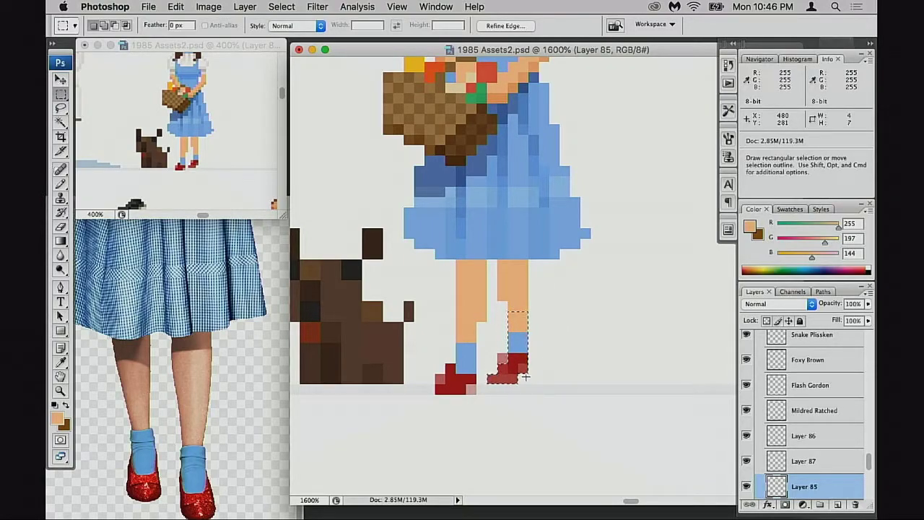
Try moving the sock and shoe from beside the dog onto the other leg, then undo the move and deselect.
{"action": "left_click_drag", "start_coordinate": [424, 354], "coordinate": [518, 370]}
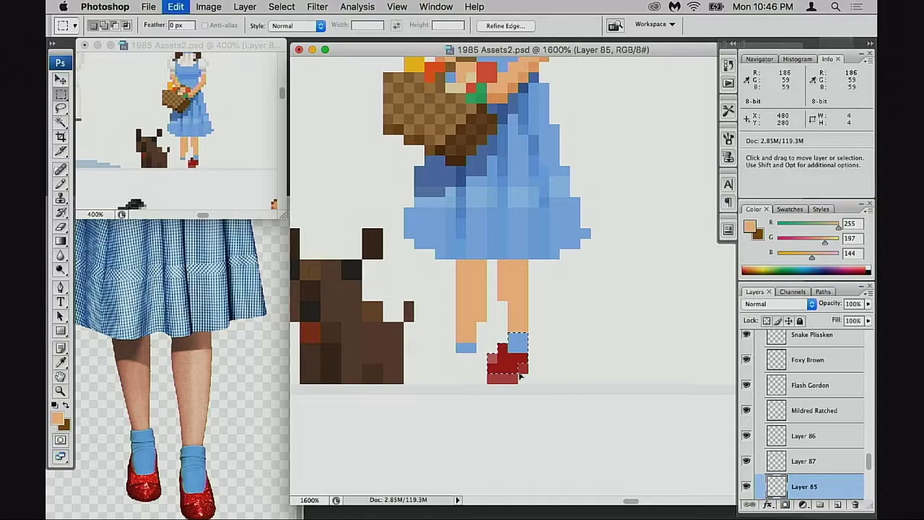
{"action": "key", "text": "ctrl+alt+z"}
{"action": "key", "text": "ctrl+alt+z"}
{"action": "key", "text": "ctrl+d"}
Move the redrawn foot aside into the empty area and place a copy of the foot beside the dog under the bare leg.
{"action": "left_click_drag", "start_coordinate": [487, 323], "coordinate": [654, 402]}
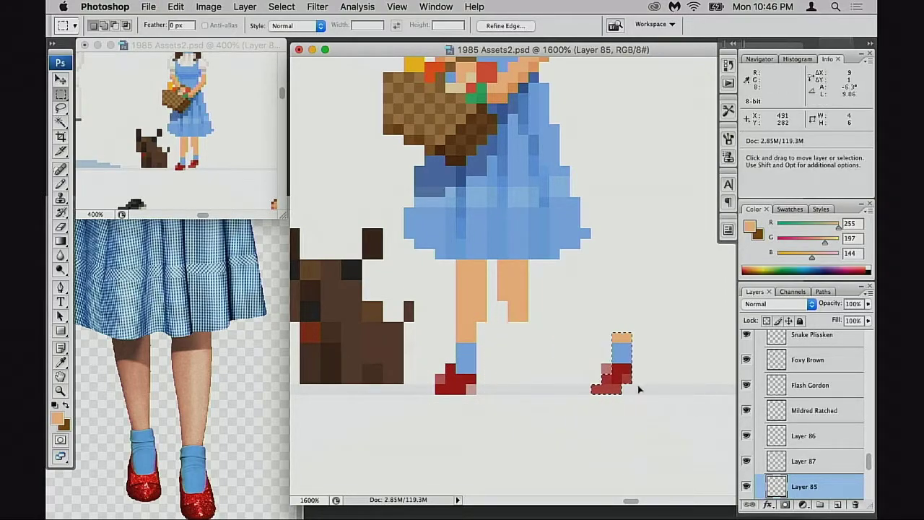
{"action": "key", "text": "ctrl+d"}
{"action": "mouse_move", "coordinate": [414, 335]}
{"action": "left_mouse_down"}
{"action": "mouse_move", "coordinate": [508, 401]}
{"action": "mouse_move", "coordinate": [491, 383]}
{"action": "mouse_move", "coordinate": [517, 369]}
{"action": "left_mouse_up"}
{"action": "key", "text": "super+z"}
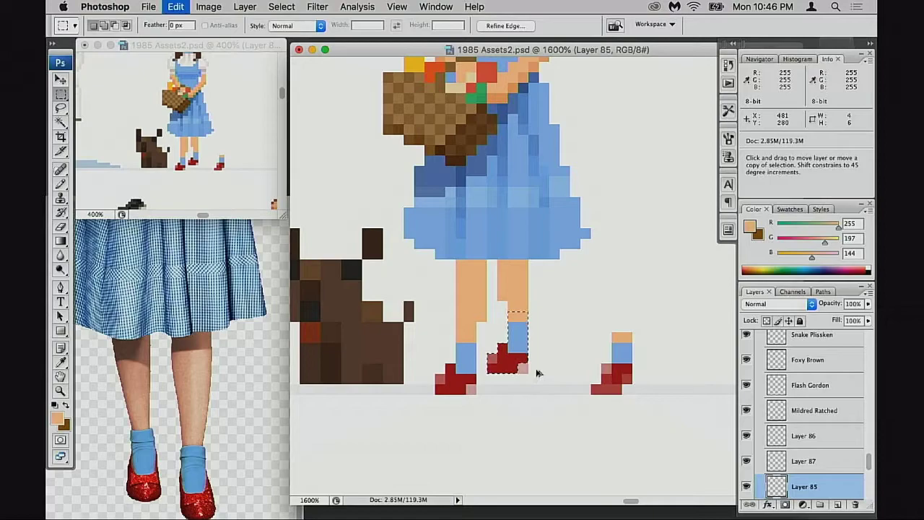
Deselect and erase the protruding toe pixels of the shoe beside the dog at 100% eraser opacity.
{"action": "key", "text": "super+d"}
{"action": "key", "text": "e"}
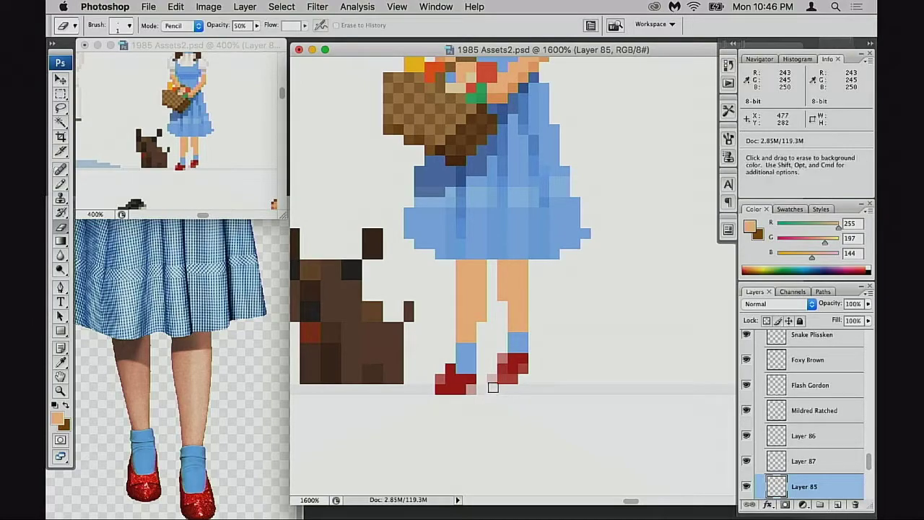
{"action": "key", "text": "0"}
{"action": "left_click_drag", "start_coordinate": [439, 377], "coordinate": [438, 393]}
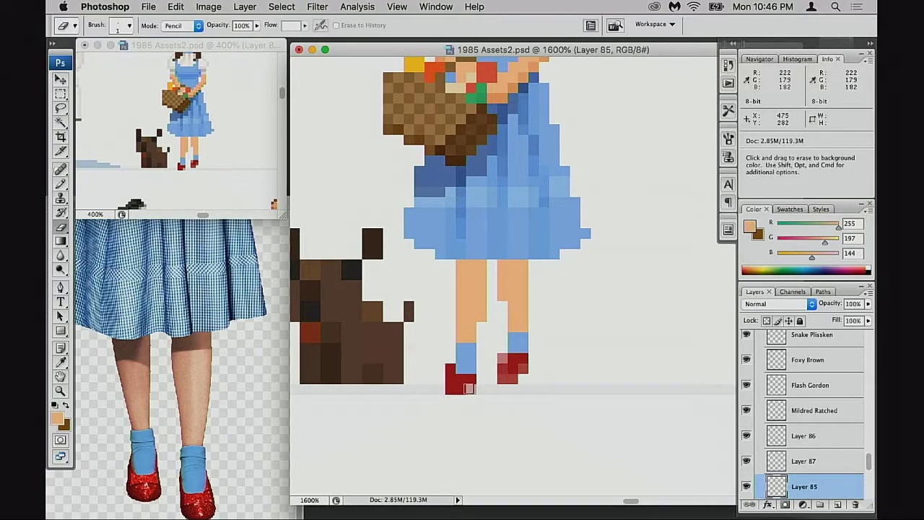
Fill the heel of the shoe beside the dog with its sampled dark red and extend the toe one pixel row lower.
{"action": "key", "text": "b"}
{"action": "left_click", "coordinate": [467, 379], "text": "alt"}
{"action": "left_click", "coordinate": [469, 389]}
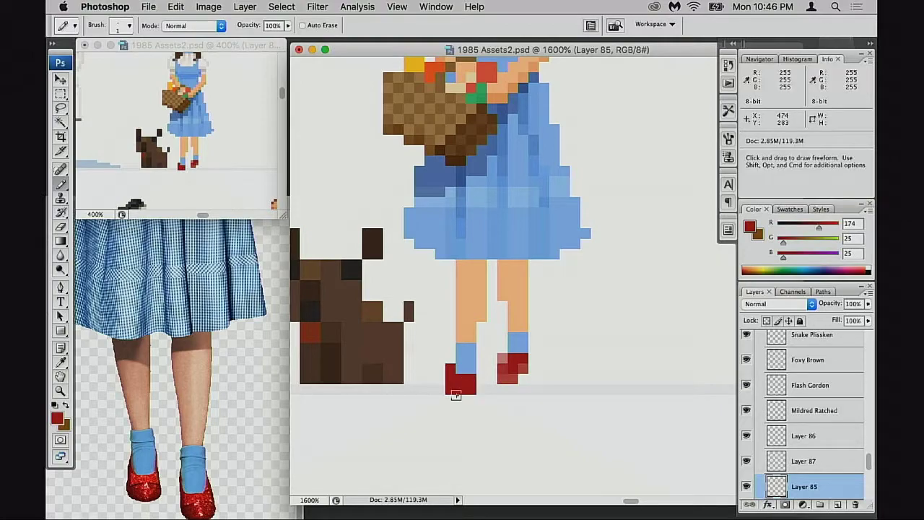
{"action": "left_click", "coordinate": [448, 398]}
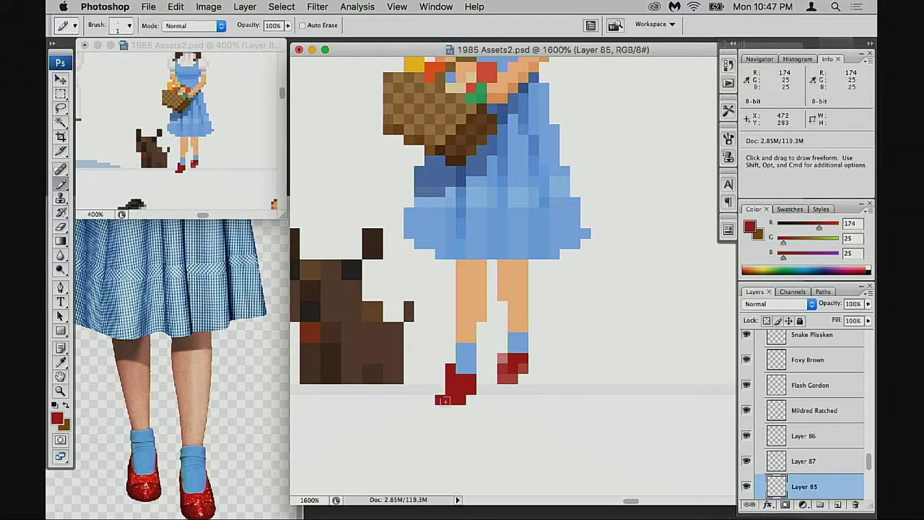
{"action": "left_click", "coordinate": [466, 366], "text": "alt"}
{"action": "key", "text": "super+z"}
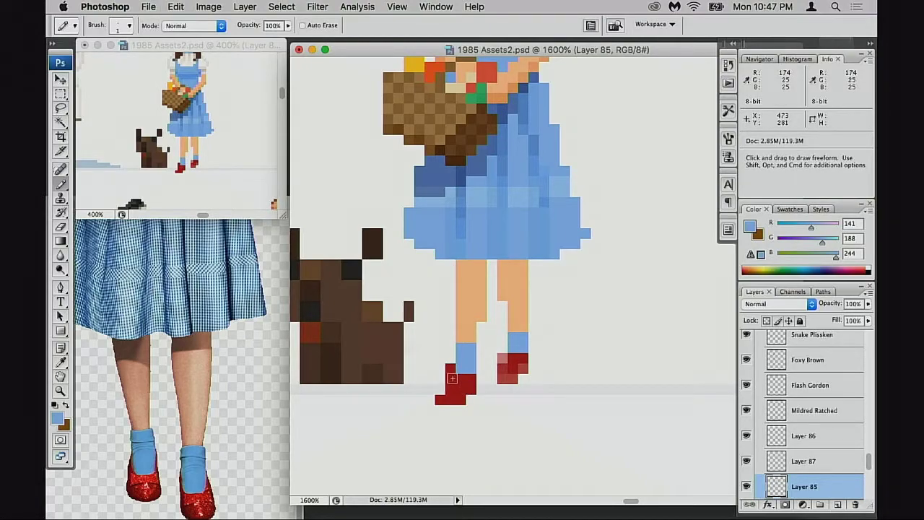
Highlight the toe of the shoe beside the dog with the other shoe's lighter red, using 30% pencil opacity.
{"action": "left_click", "coordinate": [508, 357], "text": "alt"}
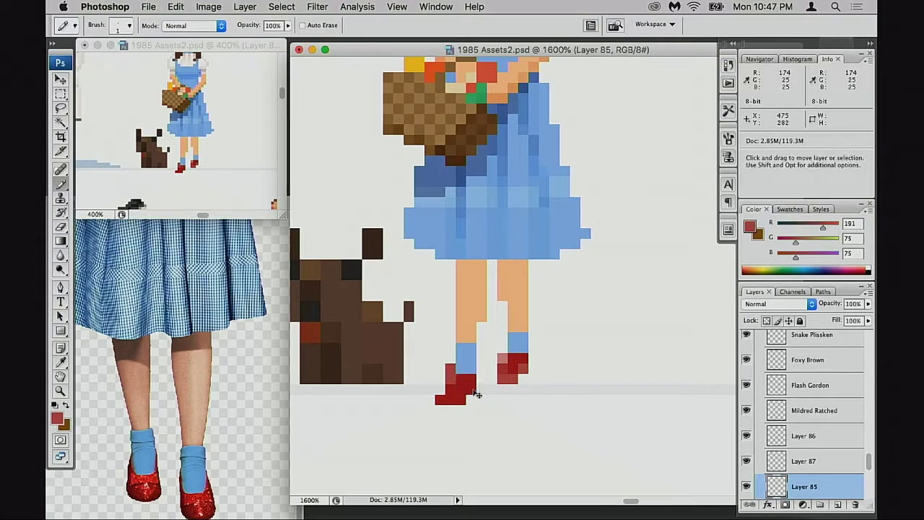
{"action": "left_click", "coordinate": [450, 368]}
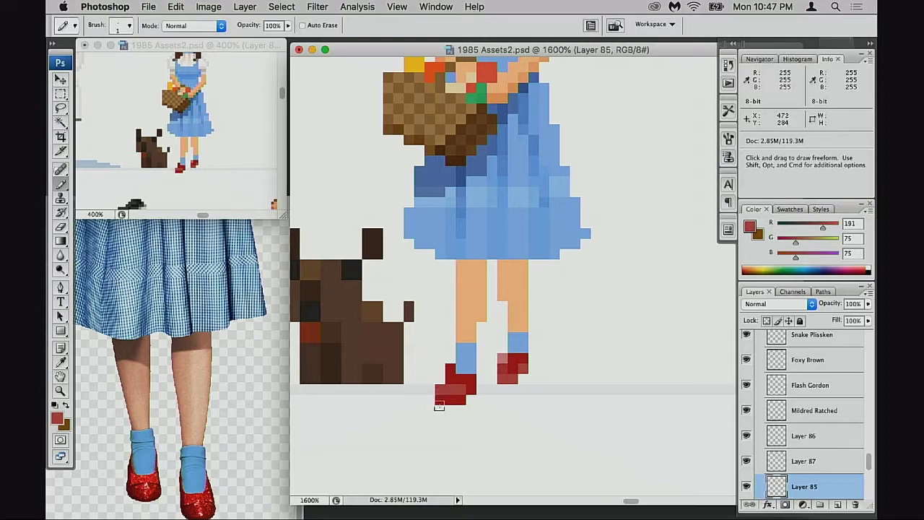
{"action": "left_click_drag", "start_coordinate": [440, 399], "coordinate": [453, 396]}
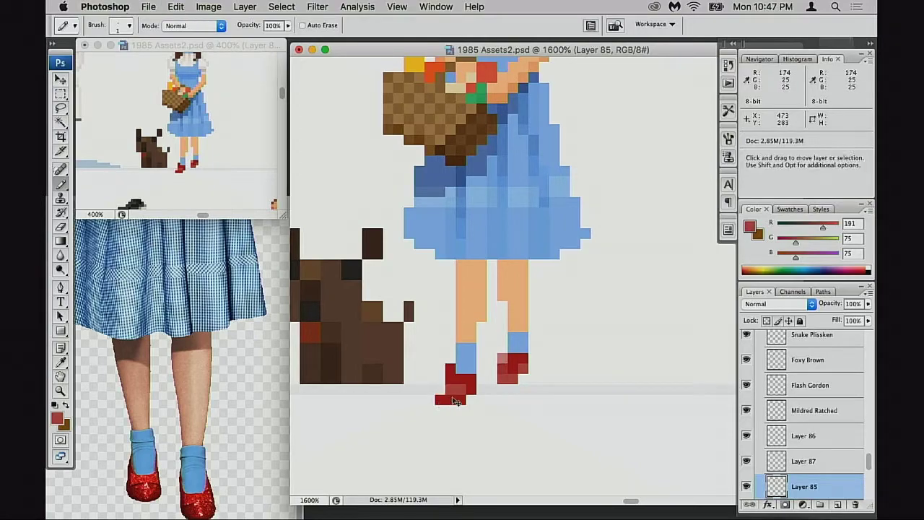
{"action": "key", "text": "3"}
{"action": "left_click", "coordinate": [441, 391]}
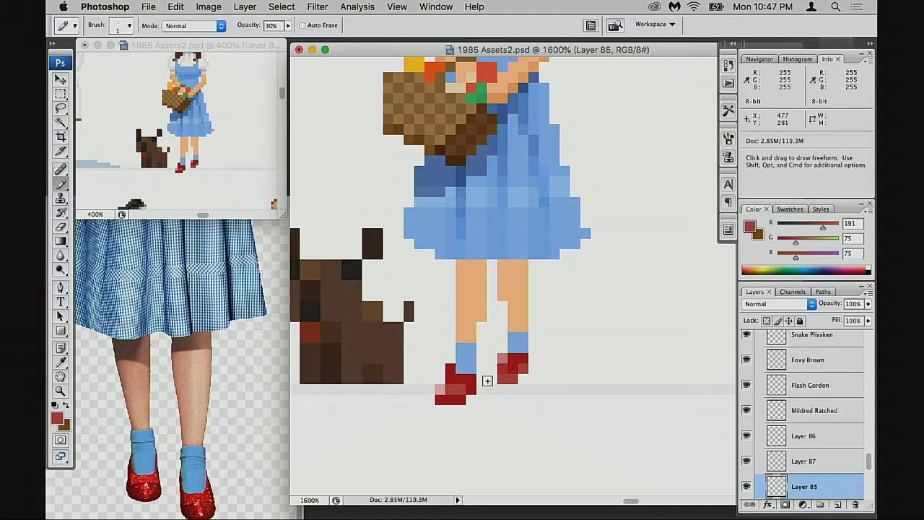
{"action": "key", "text": "super"}
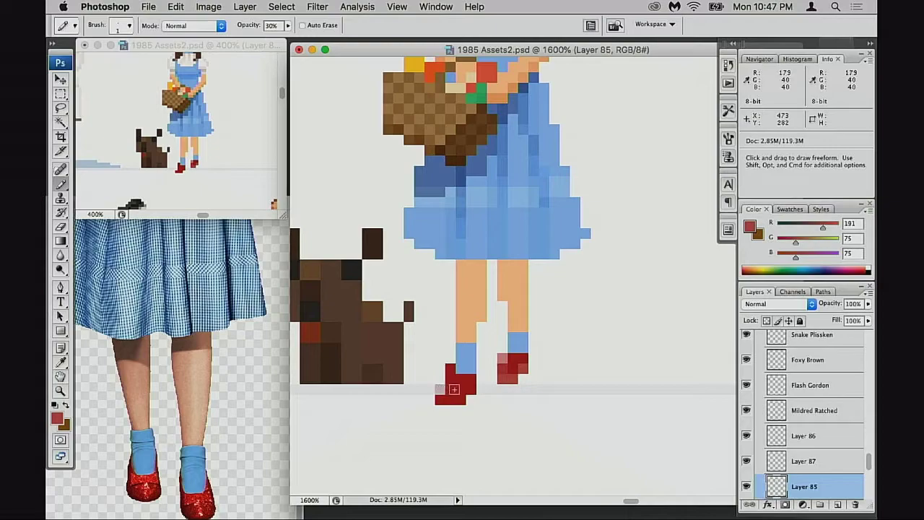
{"action": "left_click_drag", "start_coordinate": [443, 389], "coordinate": [450, 405]}
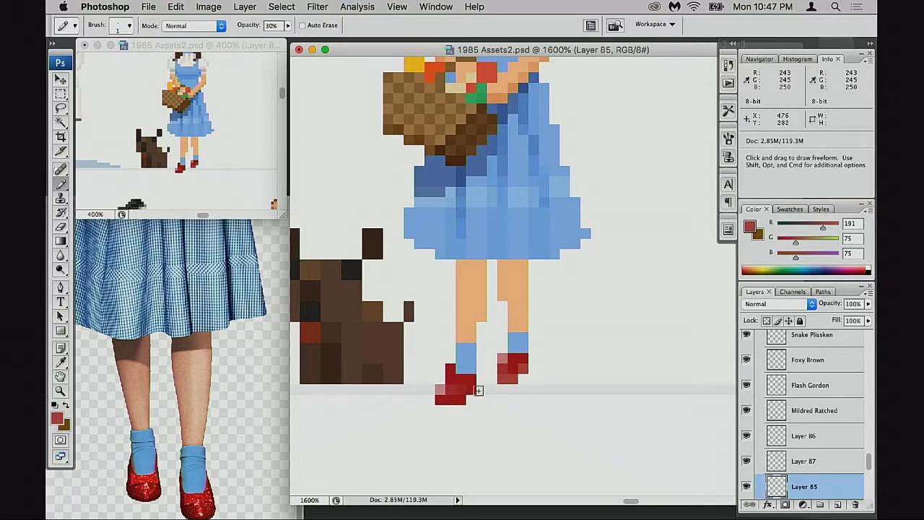
Sample a darker blue from the skirt and shade the sock above that shoe at 100% opacity.
{"action": "key", "text": "m"}
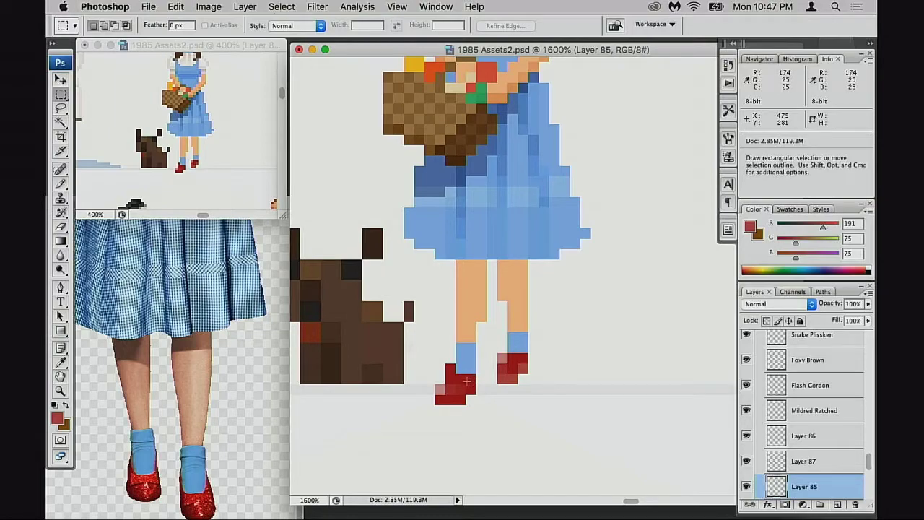
{"action": "key", "text": "b"}
{"action": "left_click", "coordinate": [485, 220], "text": "alt"}
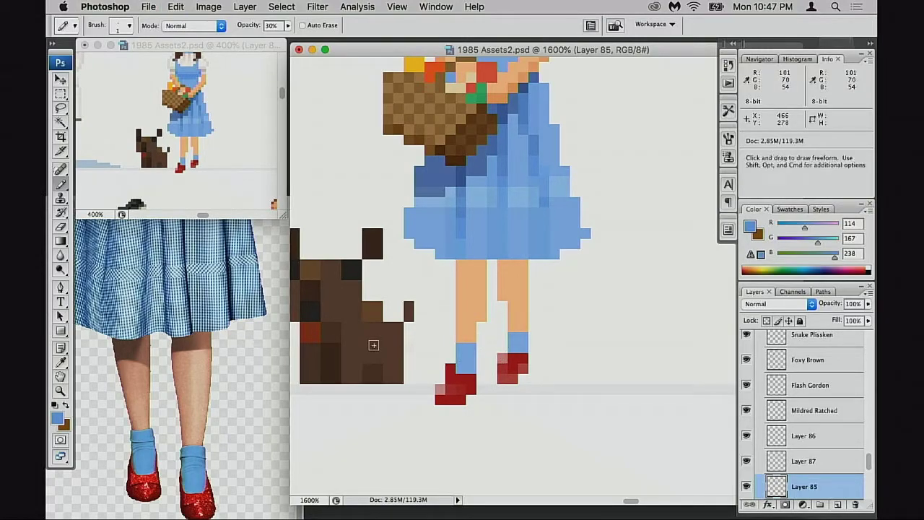
{"action": "key", "text": "0"}
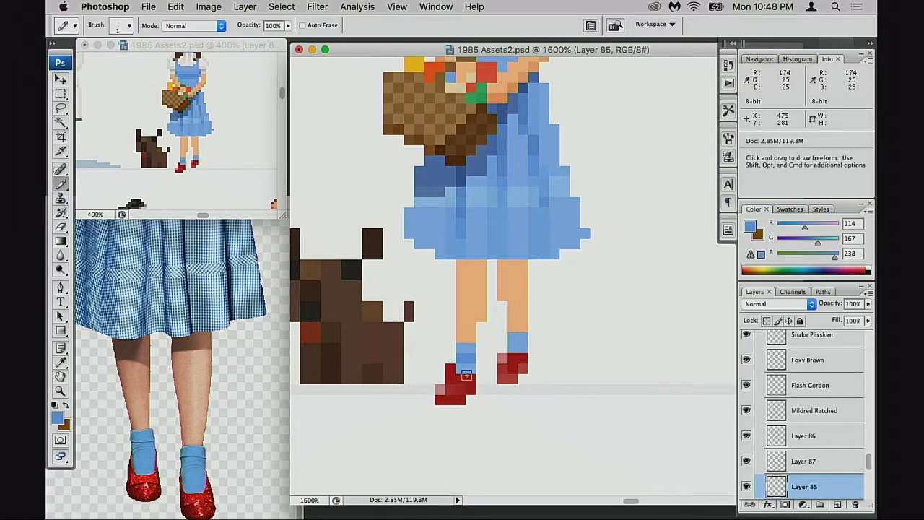
Examine the girl's redrawn feet at 300% zoom beside the other characters on the sheet.
{"action": "key", "text": "space"}
{"action": "left_click_drag", "start_coordinate": [492, 356], "coordinate": [500, 350]}
{"action": "key", "text": "space"}
{"action": "key", "text": "space"}
{"action": "left_click", "coordinate": [505, 351], "text": "alt"}
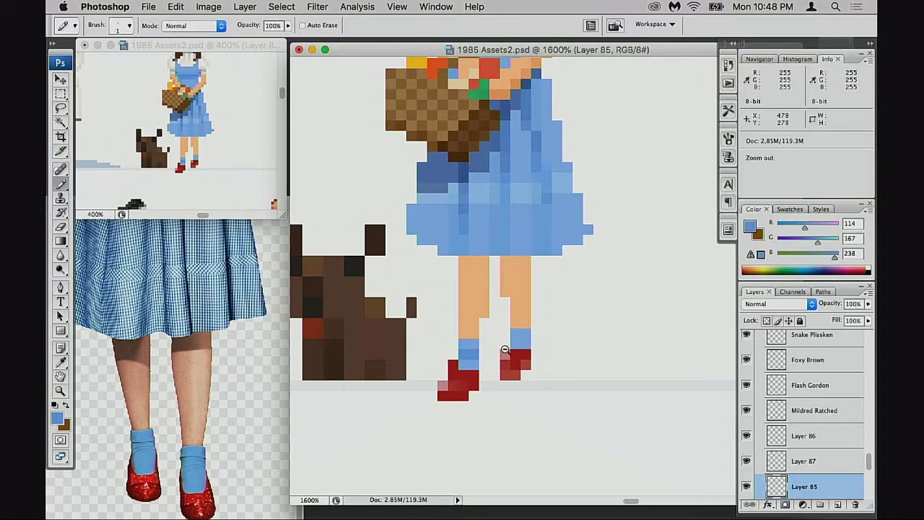
{"action": "left_click", "coordinate": [506, 351], "text": "alt"}
{"action": "left_click", "coordinate": [520, 336], "text": "alt"}
{"action": "left_click", "coordinate": [526, 333], "text": "alt"}
{"action": "left_click", "coordinate": [527, 332], "text": "alt"}
{"action": "left_click_drag", "start_coordinate": [564, 289], "coordinate": [510, 351]}
{"action": "left_click", "coordinate": [513, 336], "text": "alt"}
{"action": "left_click_drag", "start_coordinate": [513, 297], "coordinate": [526, 329]}
{"action": "left_click", "coordinate": [544, 292], "text": "alt"}
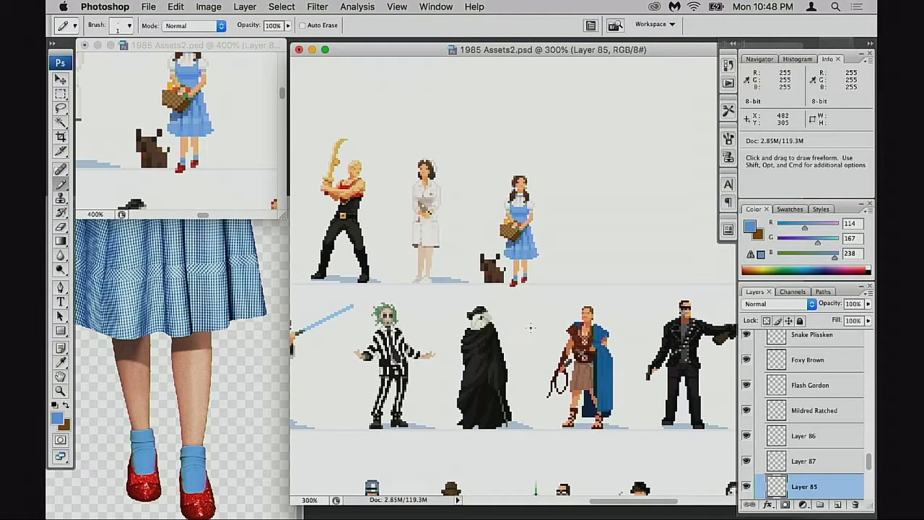
{"action": "left_click", "coordinate": [523, 292]}
{"action": "left_click", "coordinate": [539, 281]}
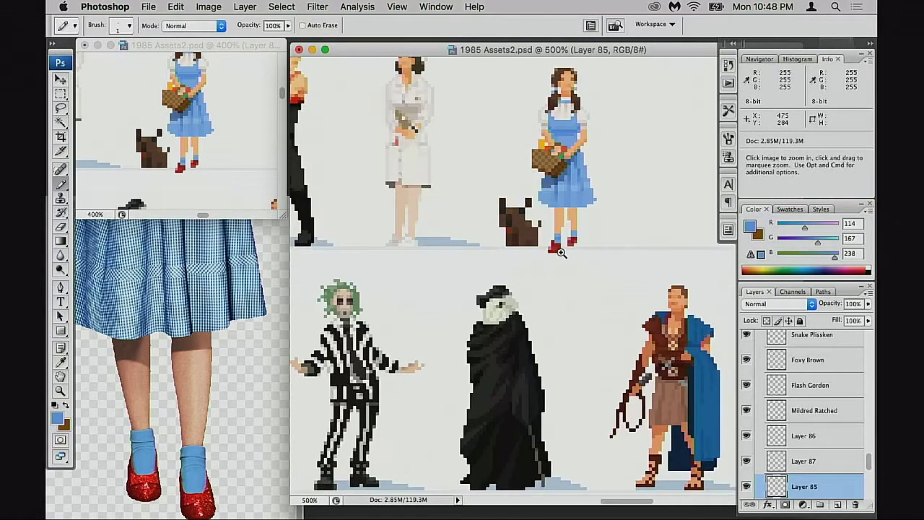
{"action": "left_click", "coordinate": [559, 253]}
{"action": "left_click", "coordinate": [538, 285]}
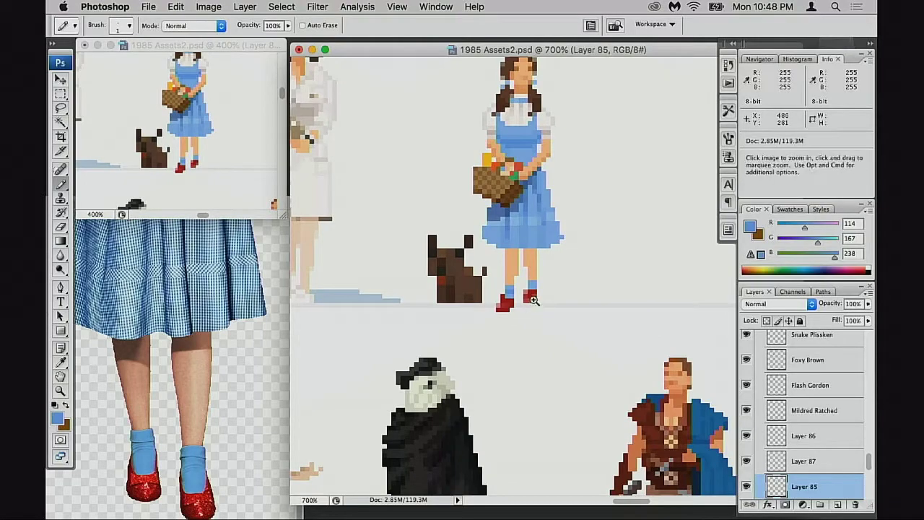
Touch up the toe of the shoe farther from the dog with the sampled dark red.
{"action": "left_click", "coordinate": [532, 299], "text": "super"}
{"action": "left_click", "coordinate": [534, 280], "text": "alt"}
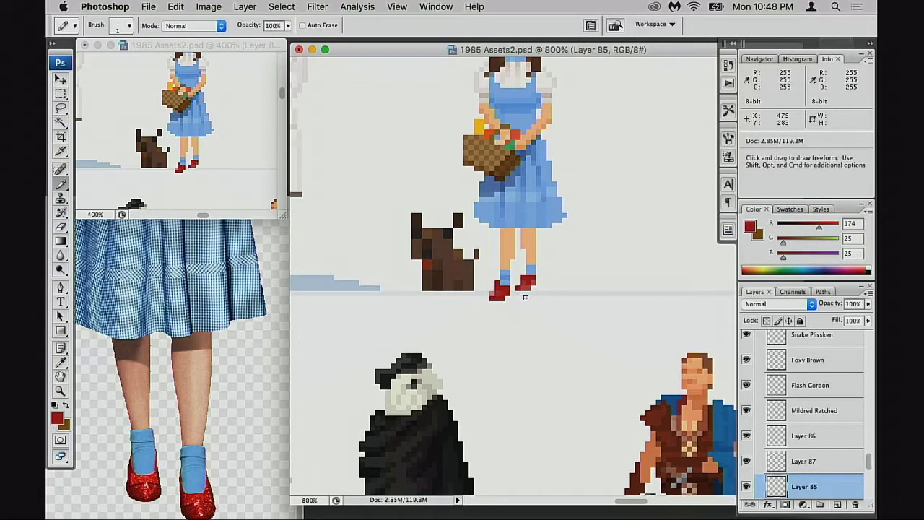
{"action": "scroll", "coordinate": [532, 303], "scroll_direction": "up", "scroll_amount": 1}
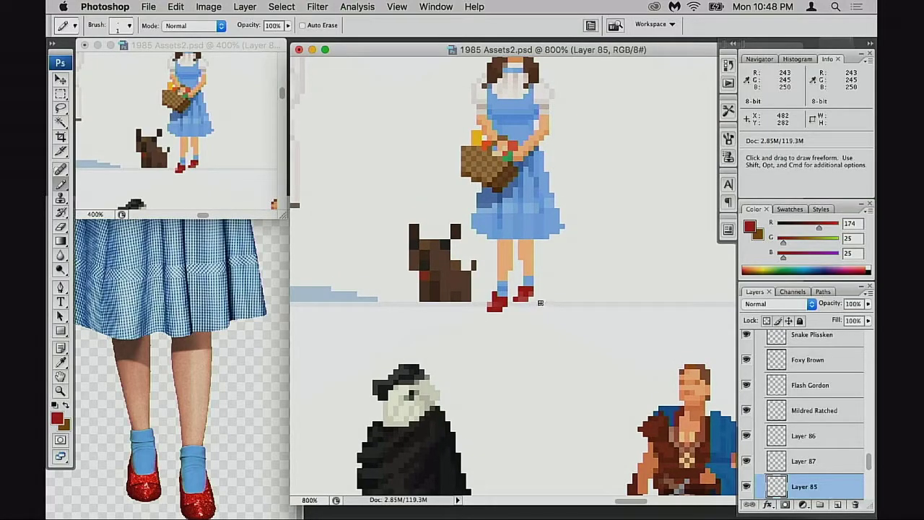
{"action": "key", "text": "space"}
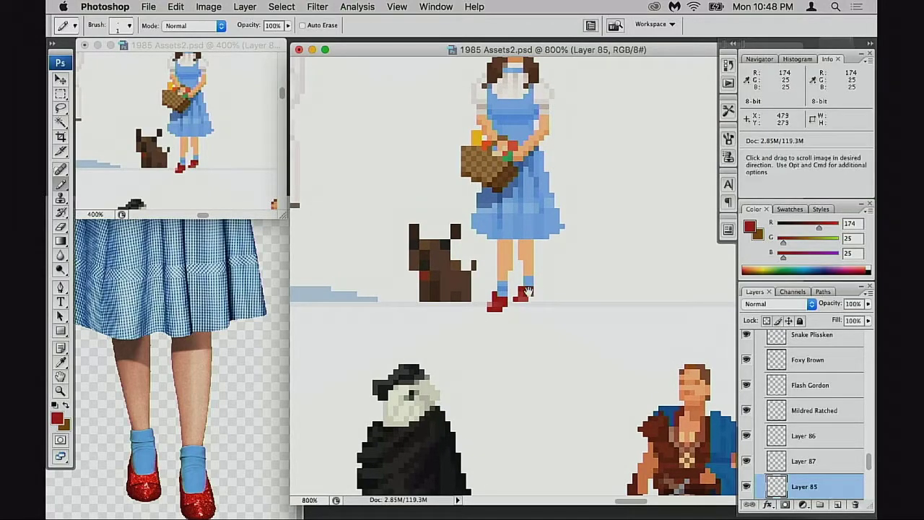
{"action": "left_click_drag", "start_coordinate": [530, 293], "coordinate": [530, 298]}
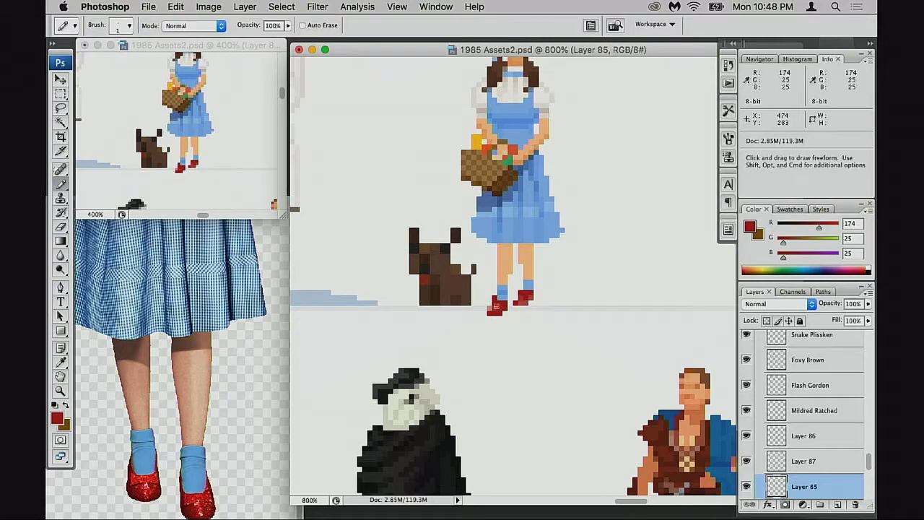
Compare the girl's leg length and overall proportions with the neighbouring nurse figure.
{"action": "scroll", "coordinate": [495, 303], "scroll_direction": "up", "scroll_amount": 1}
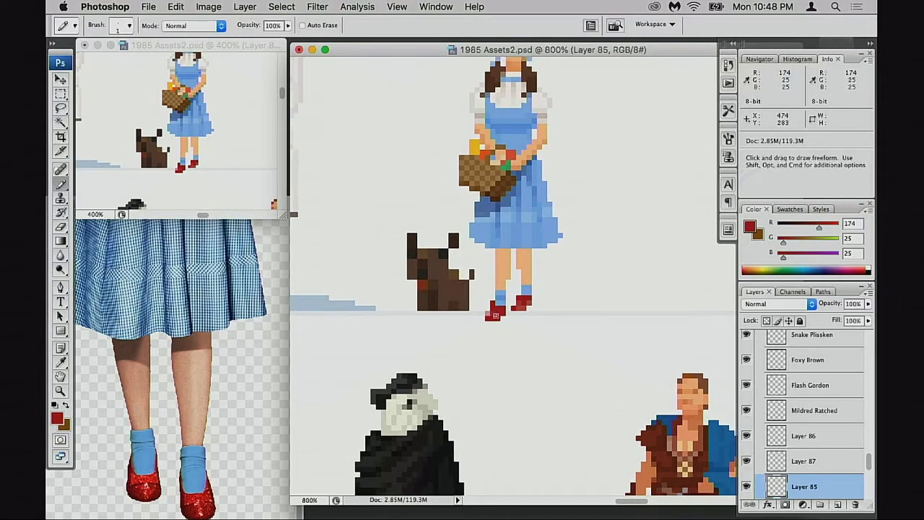
{"action": "left_click", "coordinate": [494, 333]}
{"action": "mouse_move", "coordinate": [493, 333]}
{"action": "left_mouse_down"}
{"action": "mouse_move", "coordinate": [515, 303]}
{"action": "mouse_move", "coordinate": [474, 325]}
{"action": "mouse_move", "coordinate": [538, 282]}
{"action": "mouse_move", "coordinate": [475, 319]}
{"action": "mouse_move", "coordinate": [527, 308]}
{"action": "mouse_move", "coordinate": [475, 354]}
{"action": "mouse_move", "coordinate": [606, 359]}
{"action": "left_mouse_up"}
{"action": "left_click_drag", "start_coordinate": [339, 359], "coordinate": [443, 359]}
{"action": "mouse_move", "coordinate": [303, 370]}
{"action": "left_mouse_down"}
{"action": "mouse_move", "coordinate": [549, 321]}
{"action": "mouse_move", "coordinate": [395, 316]}
{"action": "mouse_move", "coordinate": [541, 296]}
{"action": "mouse_move", "coordinate": [448, 307]}
{"action": "mouse_move", "coordinate": [467, 311]}
{"action": "mouse_move", "coordinate": [375, 405]}
{"action": "mouse_move", "coordinate": [526, 303]}
{"action": "mouse_move", "coordinate": [457, 267]}
{"action": "mouse_move", "coordinate": [183, 186]}
{"action": "left_mouse_up"}
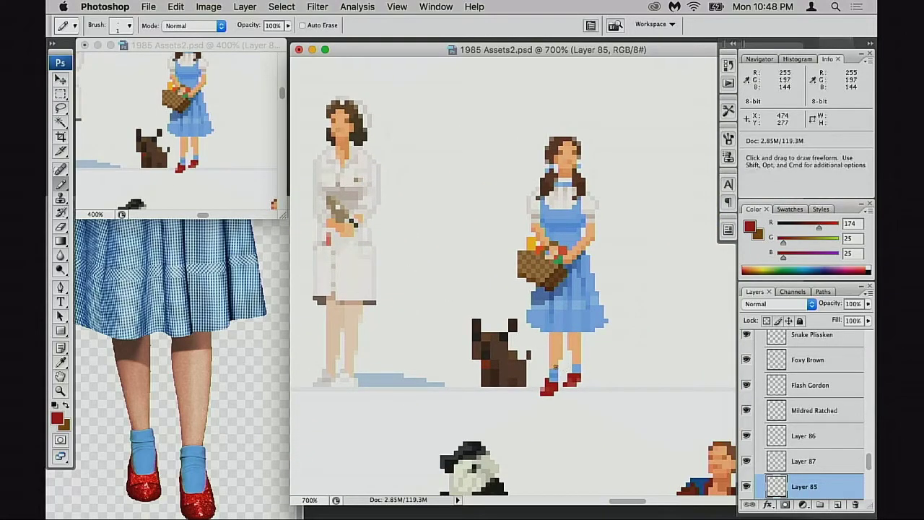
{"action": "left_click", "coordinate": [559, 374], "text": "super"}
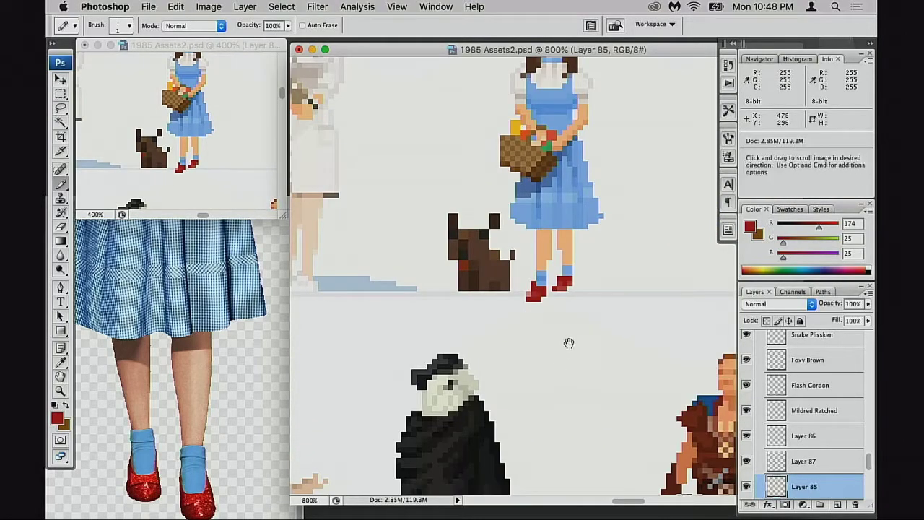
{"action": "left_click_drag", "start_coordinate": [566, 355], "coordinate": [526, 400]}
Select the skirt hem, legs and shoes without the dog's tail and move them up one pixel.
{"action": "key", "text": "m"}
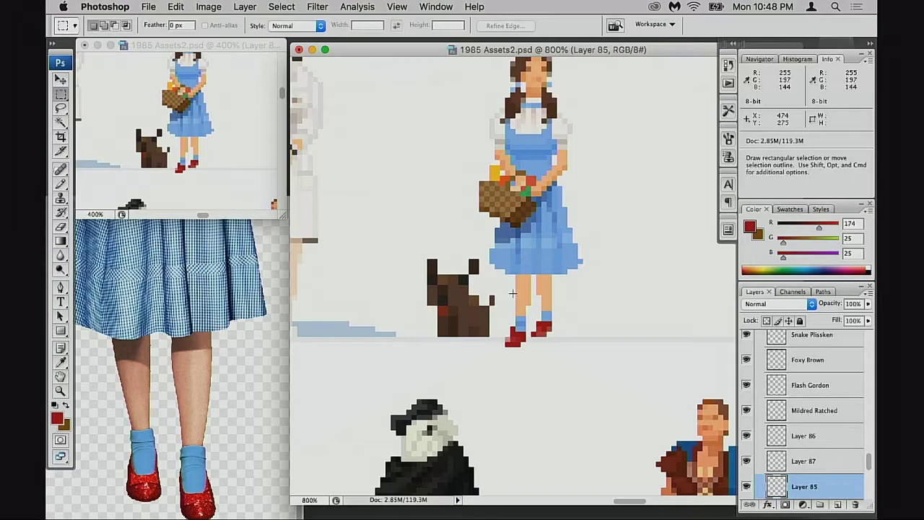
{"action": "scroll", "coordinate": [510, 294], "scroll_direction": "up", "scroll_amount": 2}
{"action": "scroll", "coordinate": [510, 295], "scroll_direction": "left", "scroll_amount": 2}
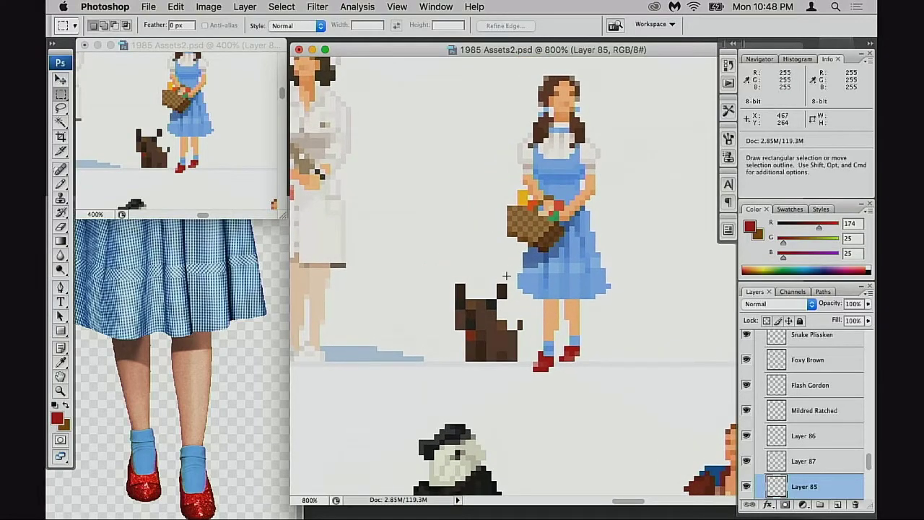
{"action": "left_click_drag", "start_coordinate": [517, 281], "coordinate": [653, 389]}
{"action": "key", "text": "super+Up"}
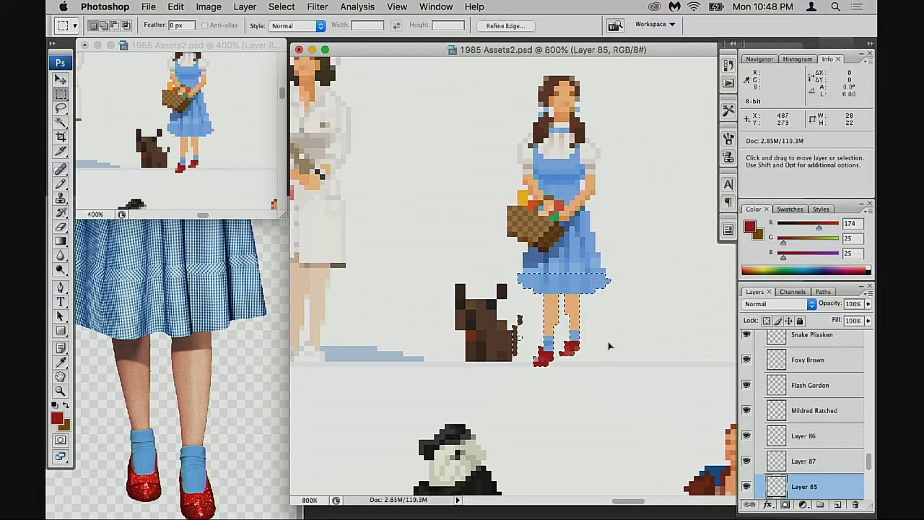
{"action": "key", "text": "super+alt+z"}
{"action": "key", "text": "super+alt+z"}
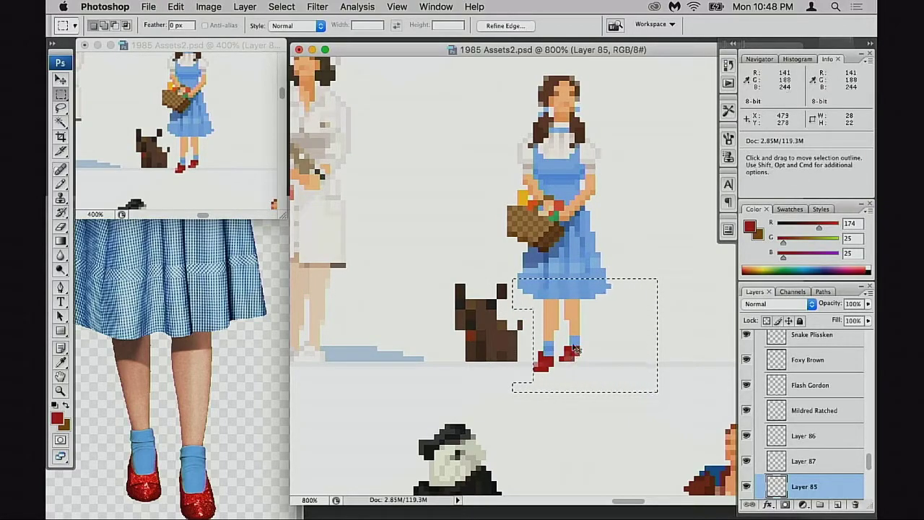
{"action": "key", "text": "super+Up"}
{"action": "left_click_drag", "start_coordinate": [597, 275], "coordinate": [582, 353]}
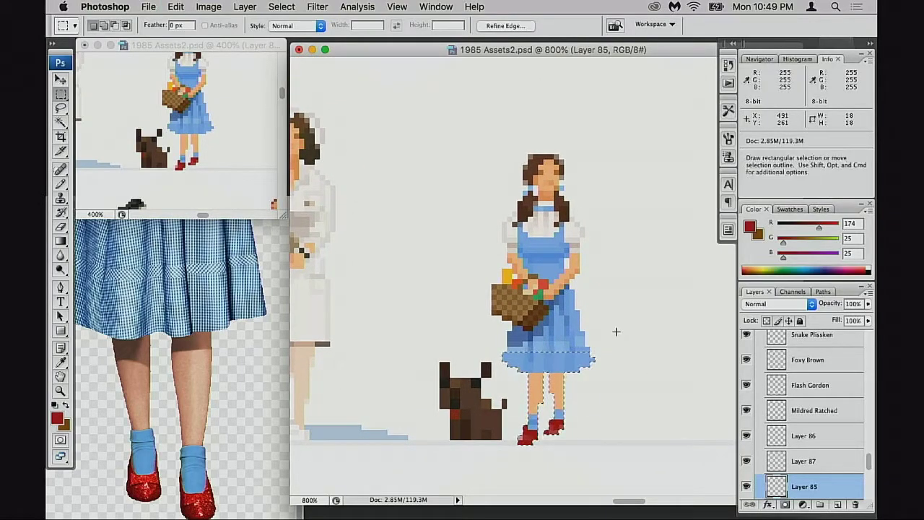
Undo and redo the upward move of the hem and legs to compare both versions of the figure.
{"action": "key", "text": "super+z"}
{"action": "key", "text": "super+z"}
{"action": "left_click_drag", "start_coordinate": [568, 371], "coordinate": [562, 368]}
{"action": "key", "text": "super+z"}
Zoom the smaller document view out to 300% to show the whole girl and check her height with and without the move.
{"action": "left_click", "coordinate": [224, 150]}
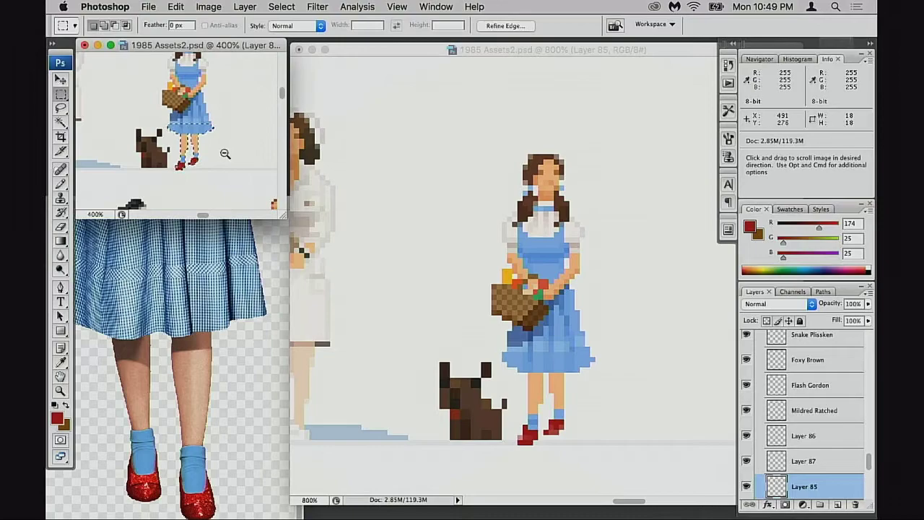
{"action": "key", "text": "super+minus"}
{"action": "left_click_drag", "start_coordinate": [238, 128], "coordinate": [256, 185]}
{"action": "left_click", "coordinate": [408, 52]}
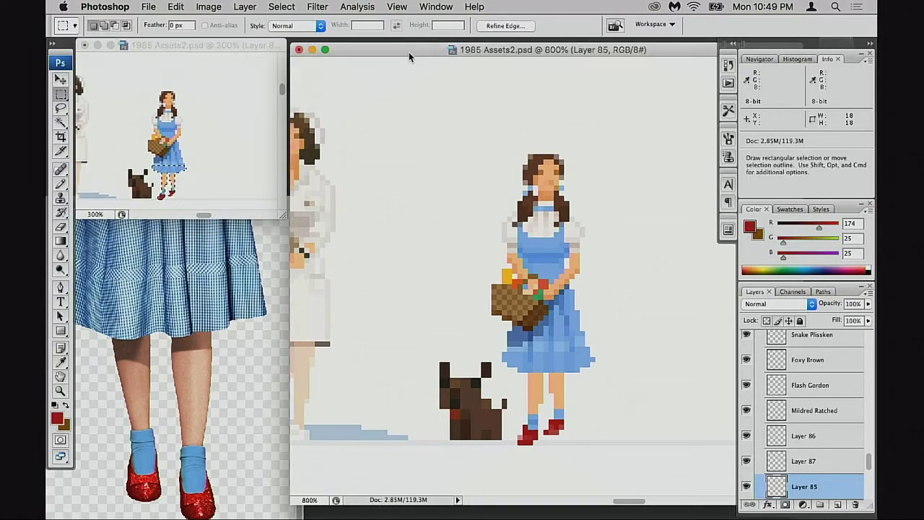
{"action": "scroll", "coordinate": [505, 303], "scroll_direction": "down", "scroll_amount": 1}
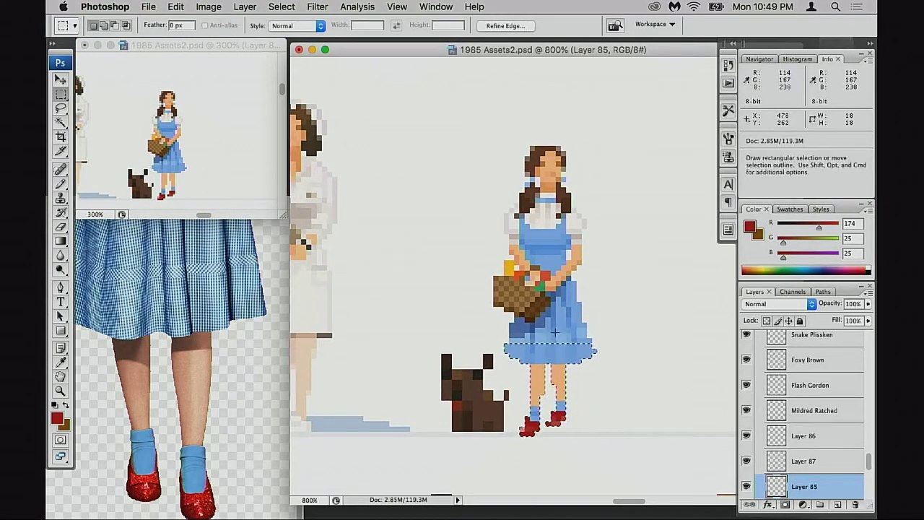
{"action": "left_click_drag", "start_coordinate": [556, 332], "coordinate": [559, 337]}
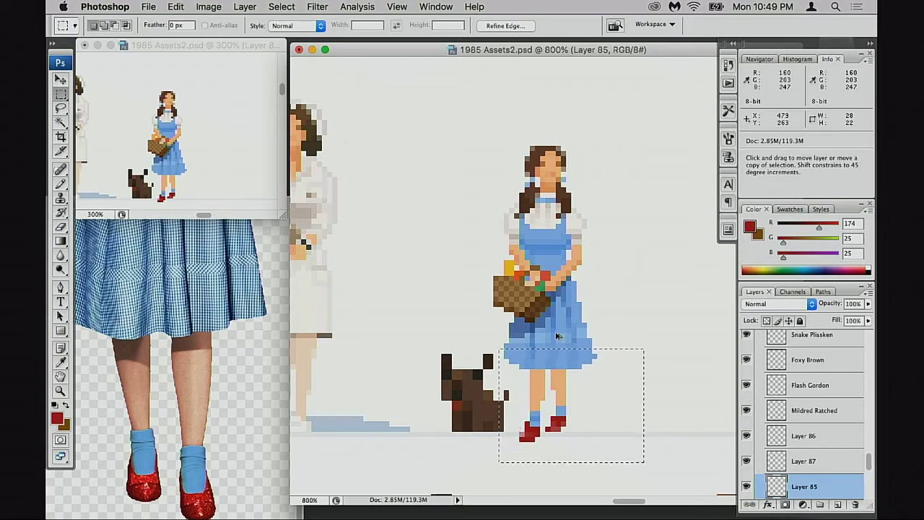
{"action": "key", "text": "super+z"}
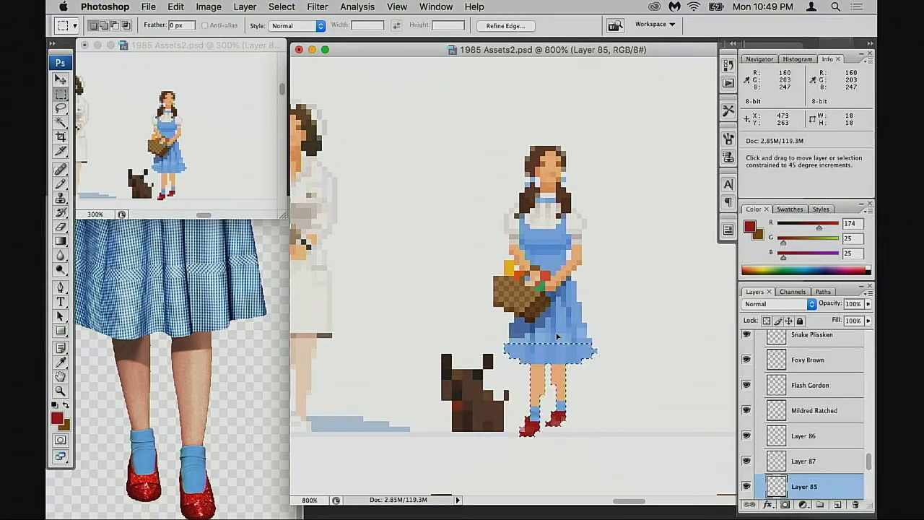
Clear the current selection, then select only the girl's lower legs, socks and shoes and move them up one pixel.
{"action": "key", "text": "space"}
{"action": "left_click_drag", "start_coordinate": [553, 340], "coordinate": [566, 309]}
{"action": "key", "text": "super+d"}
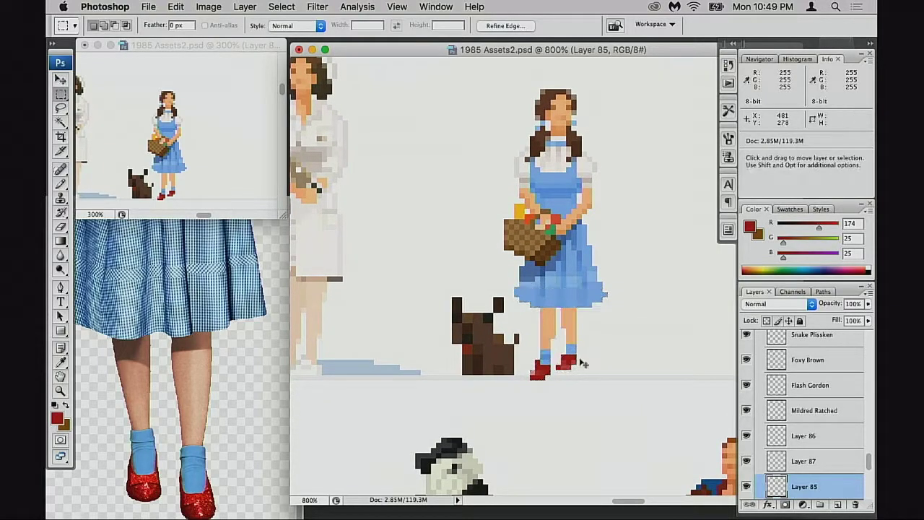
{"action": "key", "text": "super+space"}
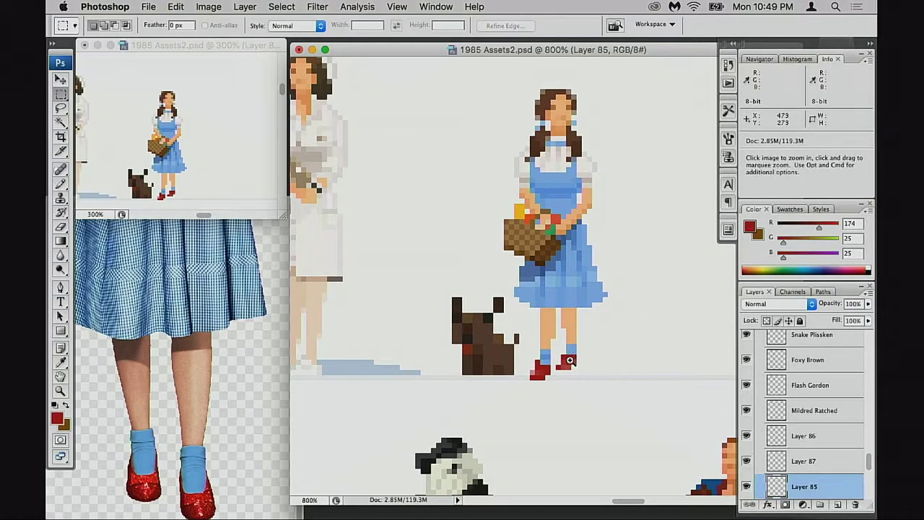
{"action": "left_click", "coordinate": [571, 361]}
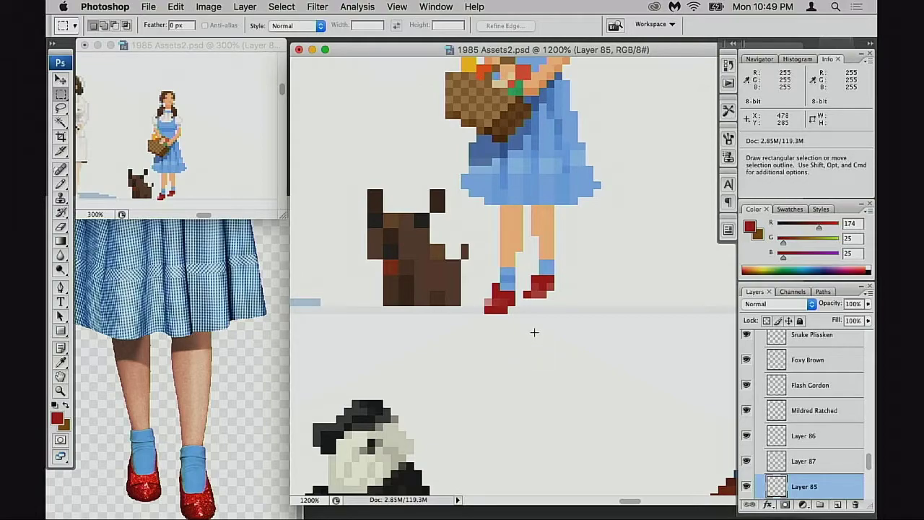
{"action": "left_click_drag", "start_coordinate": [482, 233], "coordinate": [570, 336]}
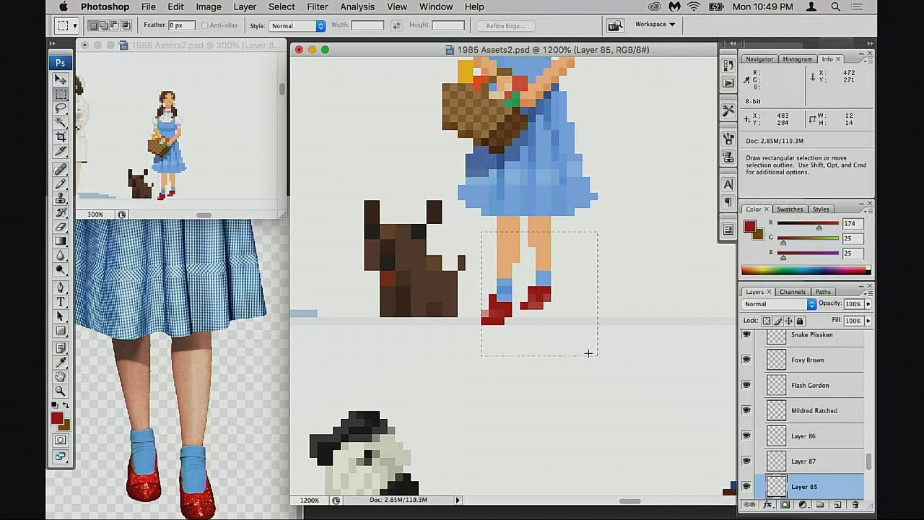
{"action": "key", "text": "super+Up"}
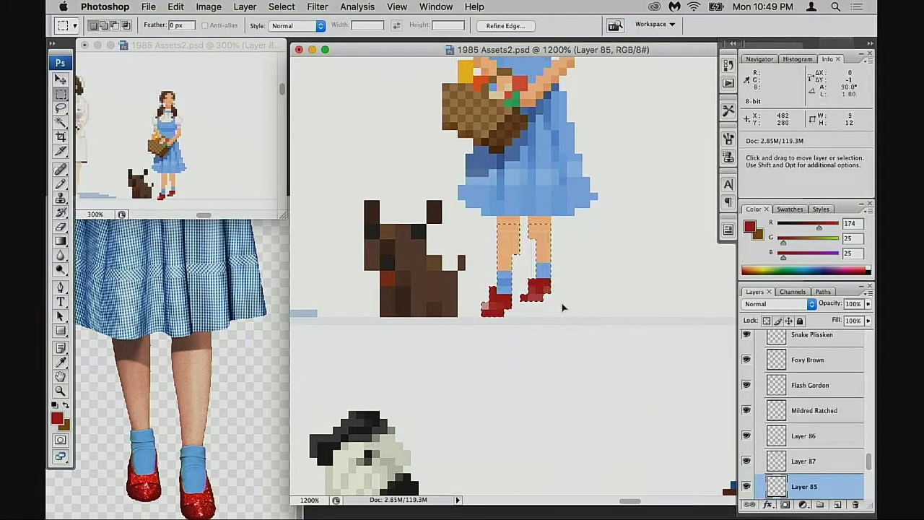
{"action": "key", "text": "super+d"}
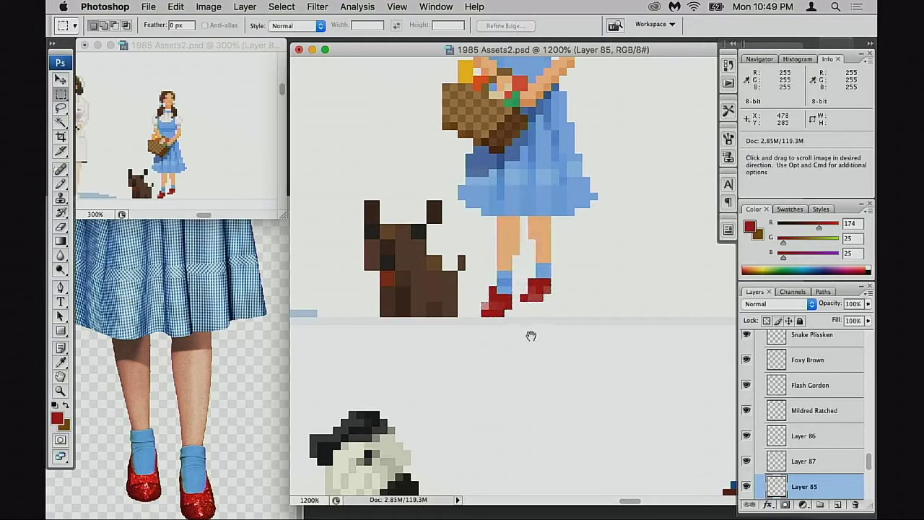
Compare the girl's shortened legs and overall height with the neighbouring nurse figure.
{"action": "left_click_drag", "start_coordinate": [536, 320], "coordinate": [551, 347]}
{"action": "left_click", "coordinate": [552, 345], "text": "alt"}
{"action": "left_click", "coordinate": [553, 344], "text": "alt"}
{"action": "left_click", "coordinate": [554, 336], "text": "alt"}
{"action": "left_click", "coordinate": [554, 335], "text": "alt"}
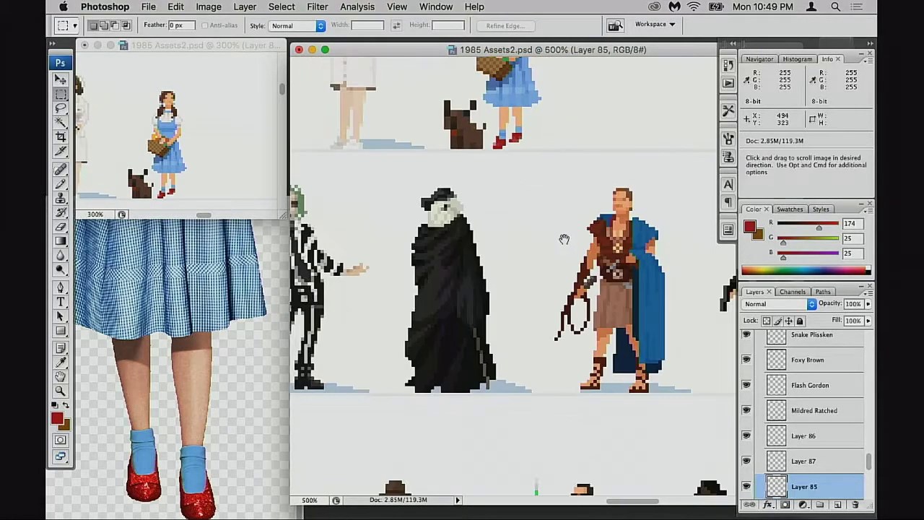
{"action": "scroll", "coordinate": [564, 254], "scroll_direction": "up", "scroll_amount": 5}
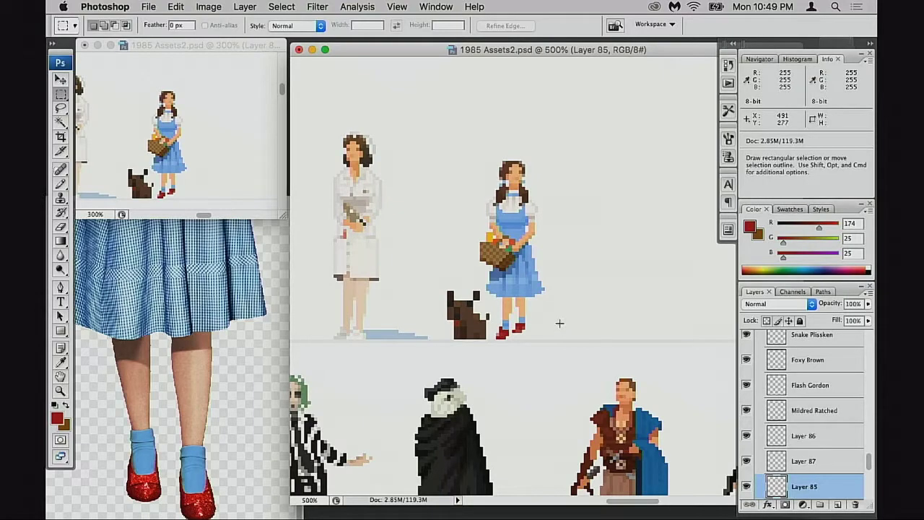
Erase the inner edge pixels of the leg farther from the dog and add a 50% opacity skin-tone column along its outer edge.
{"action": "left_click", "coordinate": [524, 314], "text": "super"}
{"action": "left_click", "coordinate": [541, 300], "text": "super"}
{"action": "left_click", "coordinate": [569, 261], "text": "super"}
{"action": "left_click", "coordinate": [573, 226], "text": "super"}
{"action": "left_click", "coordinate": [495, 320], "text": "super"}
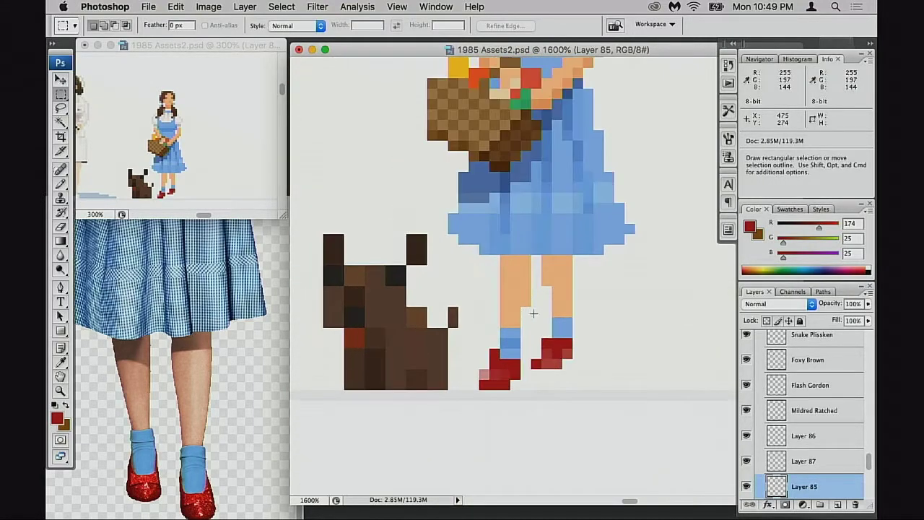
{"action": "key", "text": "b"}
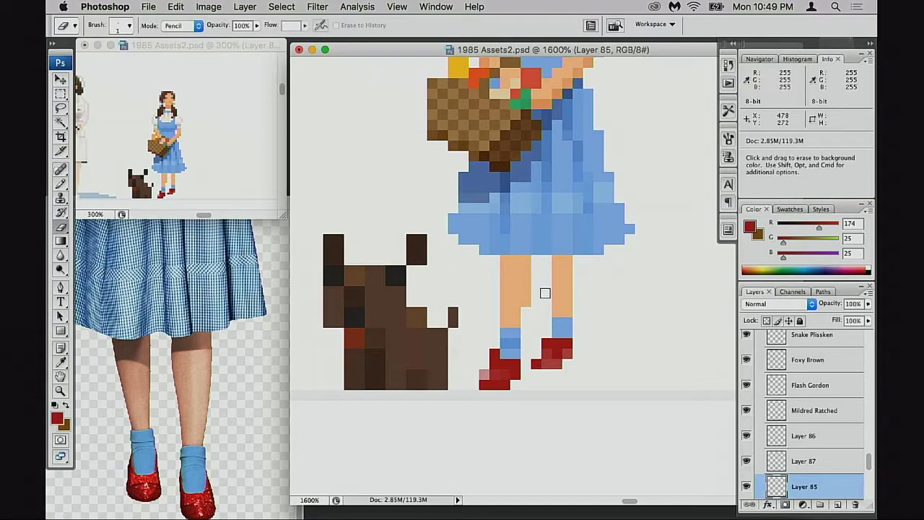
{"action": "key", "text": "alt"}
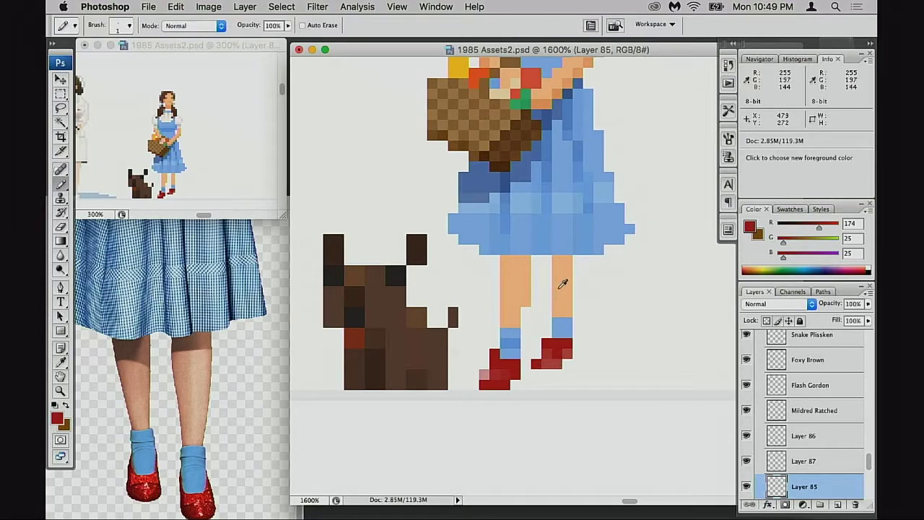
{"action": "left_click", "coordinate": [565, 285], "text": "alt"}
{"action": "key", "text": "5"}
{"action": "left_click_drag", "start_coordinate": [577, 259], "coordinate": [576, 289]}
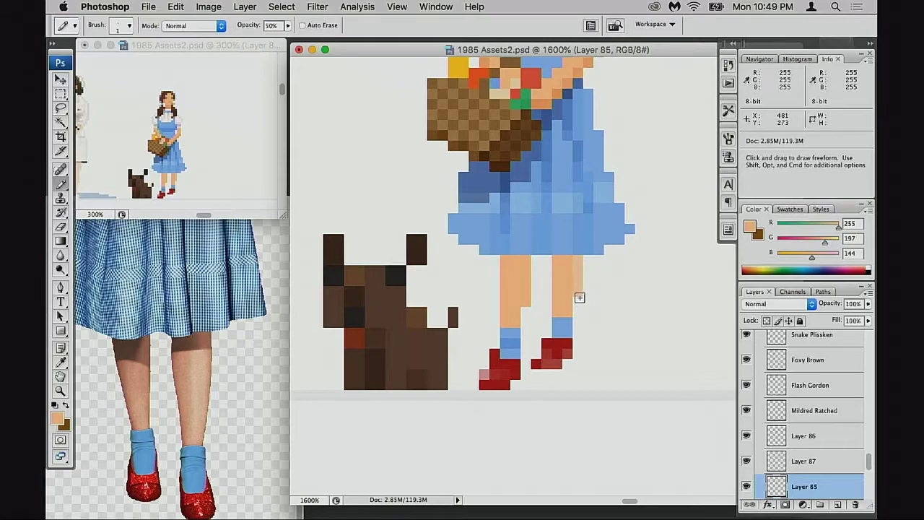
Erase the inner pixel column of the leg nearer the dog and repaint it in the same skin tone at 50% opacity.
{"action": "key", "text": "e"}
{"action": "left_click_drag", "start_coordinate": [527, 257], "coordinate": [526, 306]}
{"action": "key", "text": "b"}
{"action": "left_click_drag", "start_coordinate": [530, 262], "coordinate": [530, 297]}
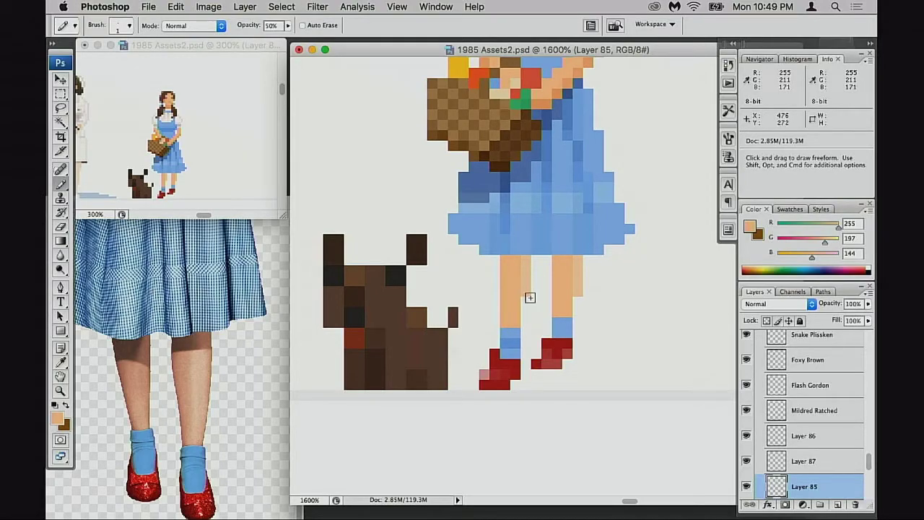
Check how the girl's reshaped legs read at 400% beside the nurse and the other characters.
{"action": "left_click", "coordinate": [559, 322], "text": "alt"}
{"action": "left_click", "coordinate": [560, 323], "text": "alt"}
{"action": "left_click", "coordinate": [560, 325], "text": "alt"}
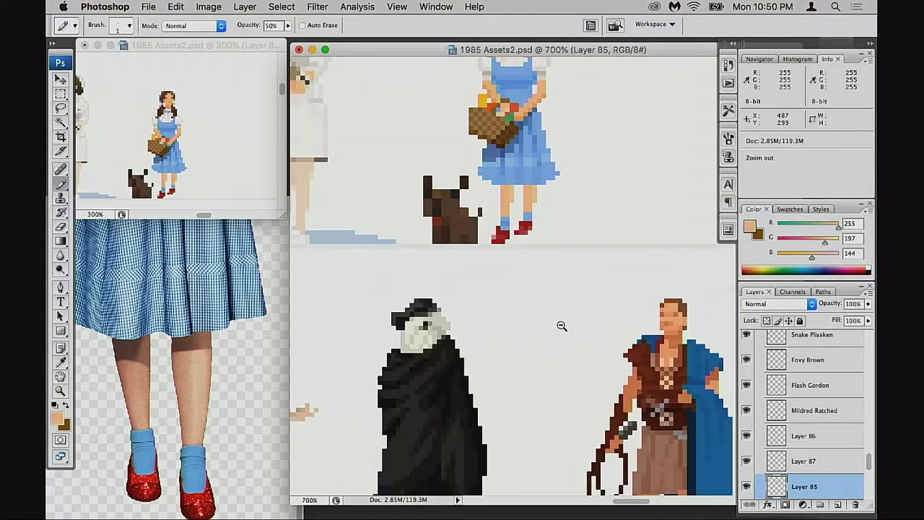
{"action": "left_click", "coordinate": [560, 325], "text": "alt"}
{"action": "left_click", "coordinate": [559, 322], "text": "alt"}
{"action": "left_click_drag", "start_coordinate": [514, 247], "coordinate": [522, 309]}
{"action": "left_click", "coordinate": [522, 306], "text": "alt"}
{"action": "left_click_drag", "start_coordinate": [515, 274], "coordinate": [511, 382]}
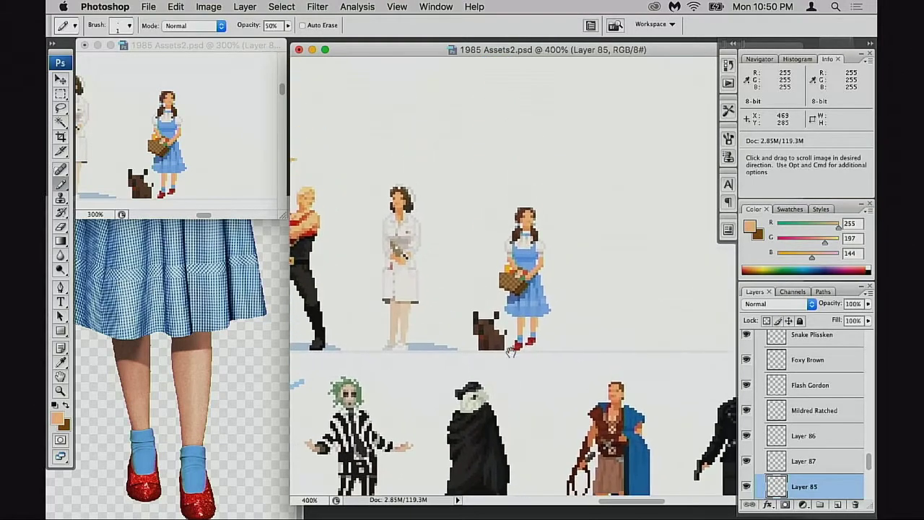
{"action": "left_click_drag", "start_coordinate": [534, 337], "coordinate": [547, 340]}
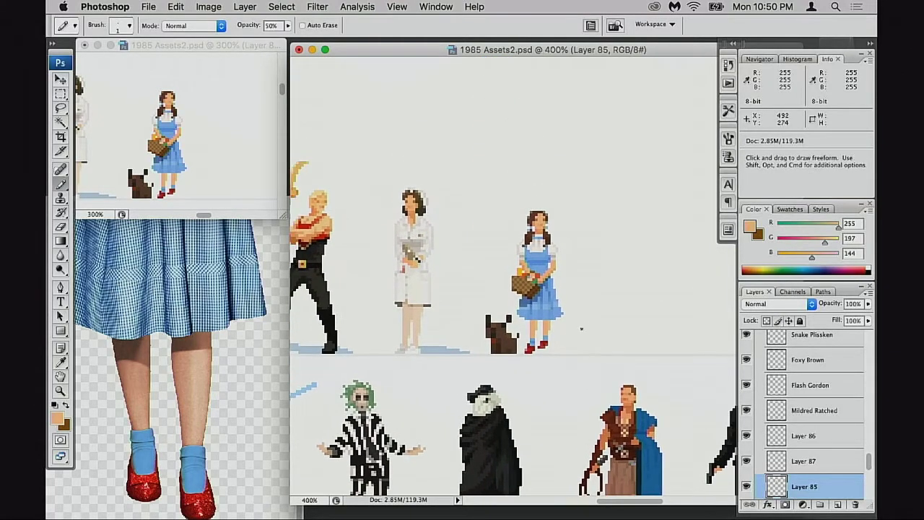
Identify Layer 87 by toggling its visibility, make it active, load Layer 85's pixels as a selection and hide the selection outline.
{"action": "left_click", "coordinate": [537, 323], "text": "super"}
{"action": "left_click", "coordinate": [549, 304], "text": "super"}
{"action": "left_click", "coordinate": [549, 304], "text": "super"}
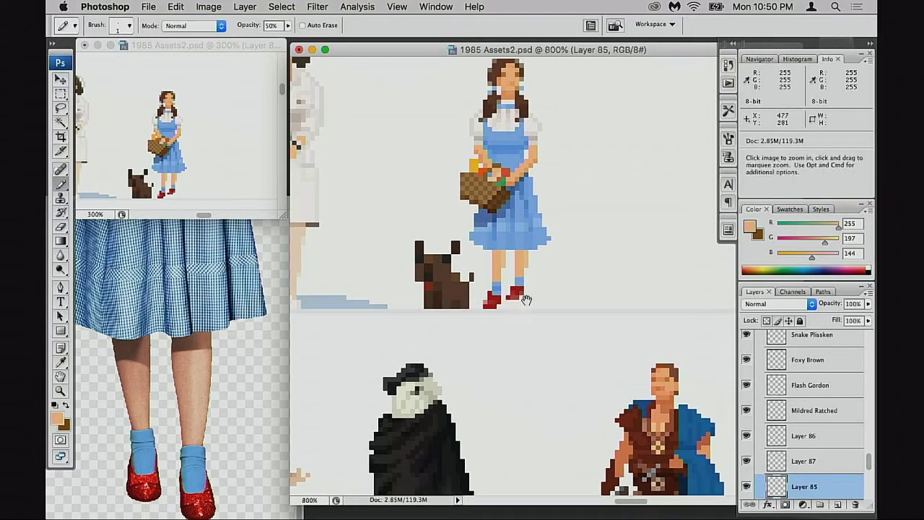
{"action": "left_click", "coordinate": [521, 303], "text": "super"}
{"action": "left_click_drag", "start_coordinate": [490, 341], "coordinate": [489, 347]}
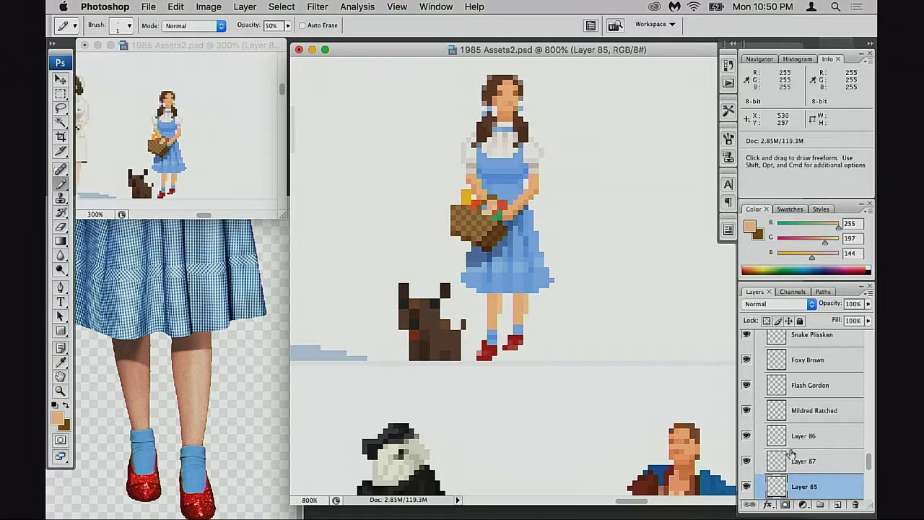
{"action": "left_click", "coordinate": [747, 461]}
{"action": "left_click", "coordinate": [747, 461]}
{"action": "left_click", "coordinate": [772, 460]}
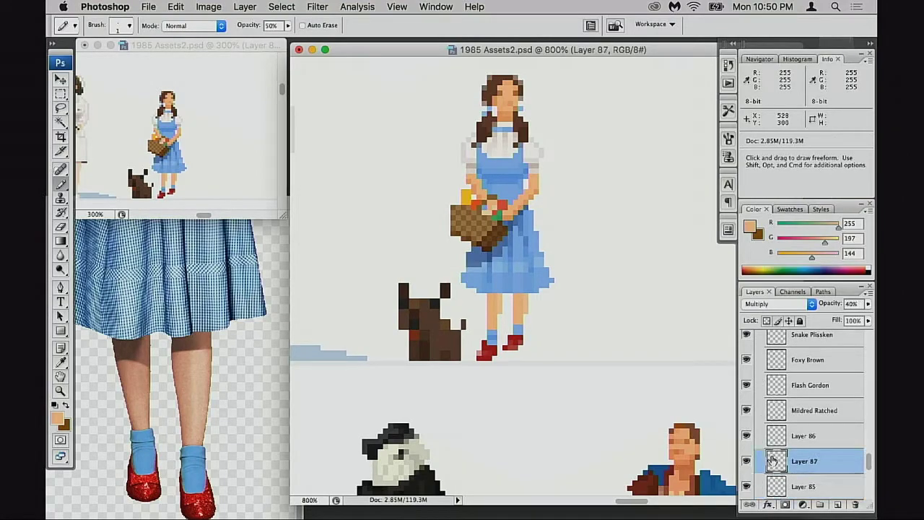
{"action": "key", "text": "super+equal"}
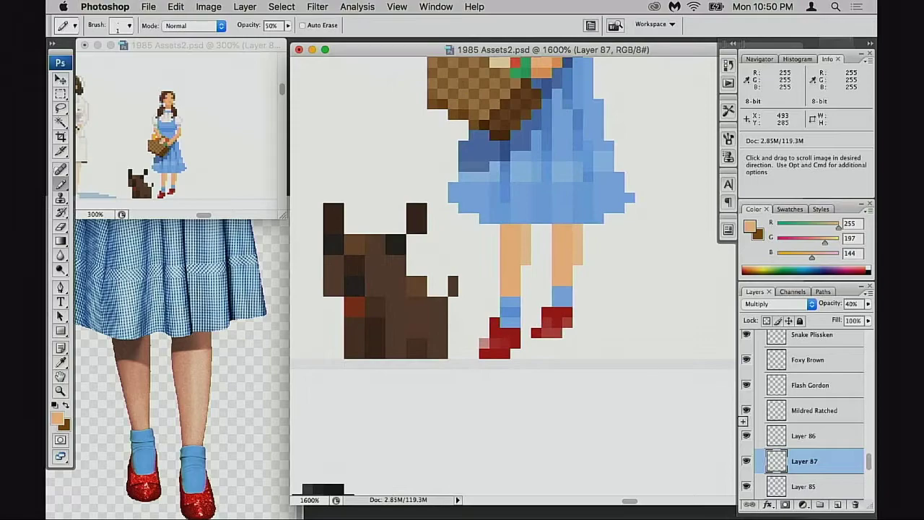
{"action": "left_click", "coordinate": [776, 480], "text": "super"}
{"action": "key", "text": "super+h"}
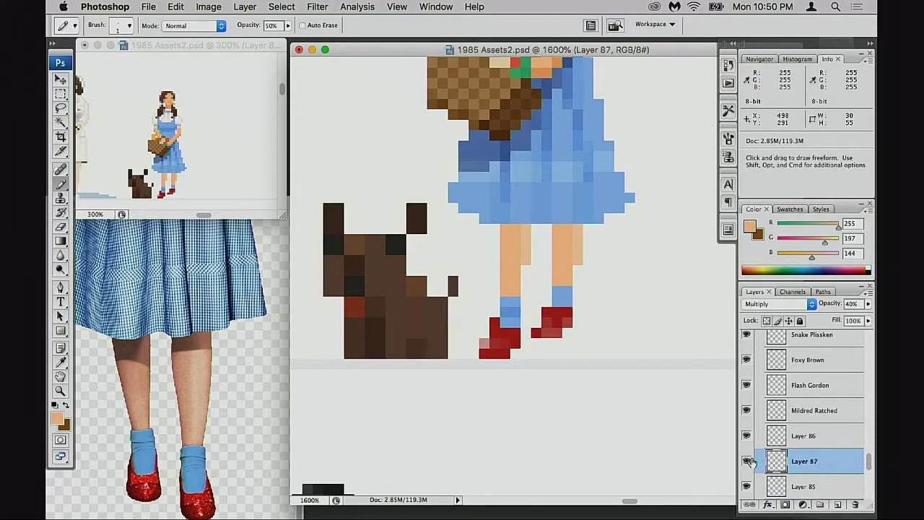
Set the pencil to 100% opacity and its foreground colour to the orange-brown df7934.
{"action": "scroll", "coordinate": [464, 248], "scroll_direction": "right", "scroll_amount": 5}
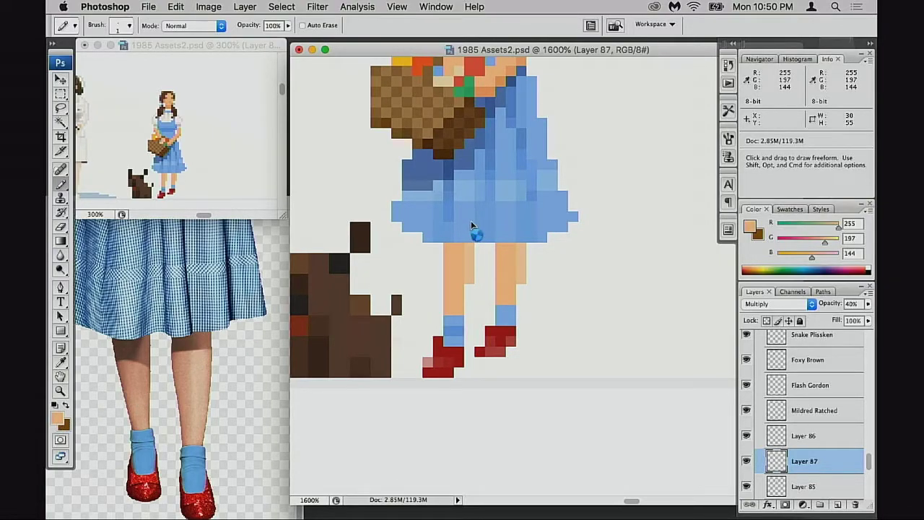
{"action": "mouse_move", "coordinate": [620, 81]}
{"action": "left_mouse_down"}
{"action": "mouse_move", "coordinate": [629, 93]}
{"action": "mouse_move", "coordinate": [651, 92]}
{"action": "left_mouse_up"}
{"action": "left_click", "coordinate": [697, 226]}
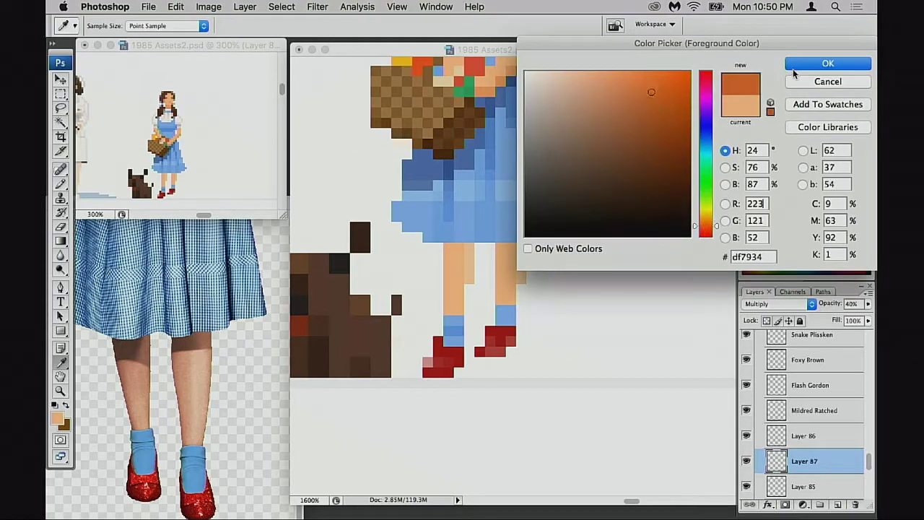
{"action": "left_click", "coordinate": [792, 74]}
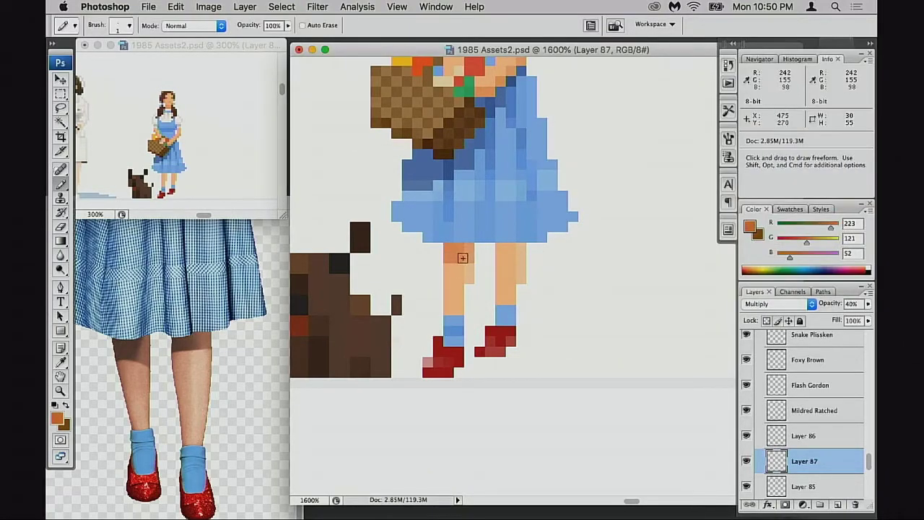
Paint a shadow across the tops of both legs below the skirt hem, keeping it one pixel shorter on the lighter edge columns.
{"action": "left_click_drag", "start_coordinate": [498, 250], "coordinate": [528, 284]}
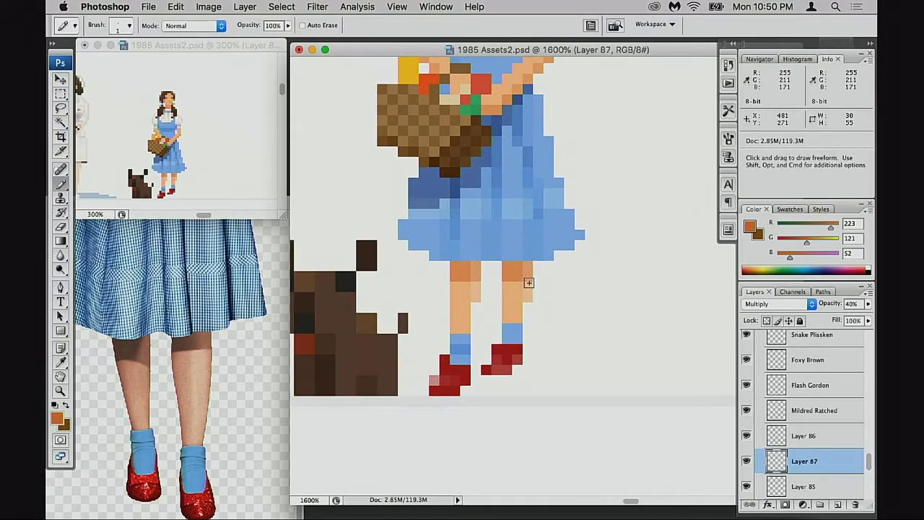
{"action": "key", "text": "ctrl+alt+z"}
{"action": "key", "text": "ctrl+alt+z"}
{"action": "mouse_move", "coordinate": [478, 274]}
{"action": "left_mouse_down"}
{"action": "mouse_move", "coordinate": [452, 275]}
{"action": "mouse_move", "coordinate": [474, 273]}
{"action": "left_mouse_up"}
{"action": "mouse_move", "coordinate": [514, 273]}
{"action": "left_mouse_down"}
{"action": "mouse_move", "coordinate": [529, 270]}
{"action": "mouse_move", "coordinate": [505, 282]}
{"action": "left_mouse_up"}
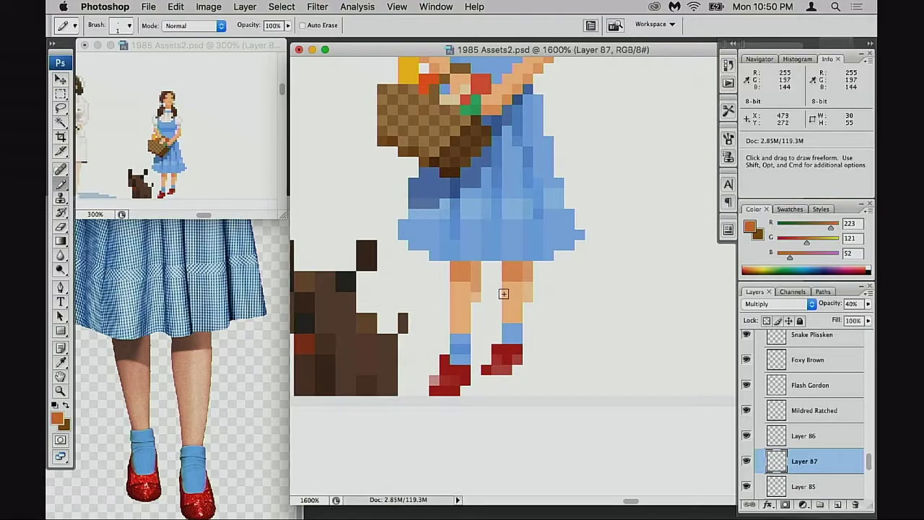
{"action": "left_click", "coordinate": [464, 287]}
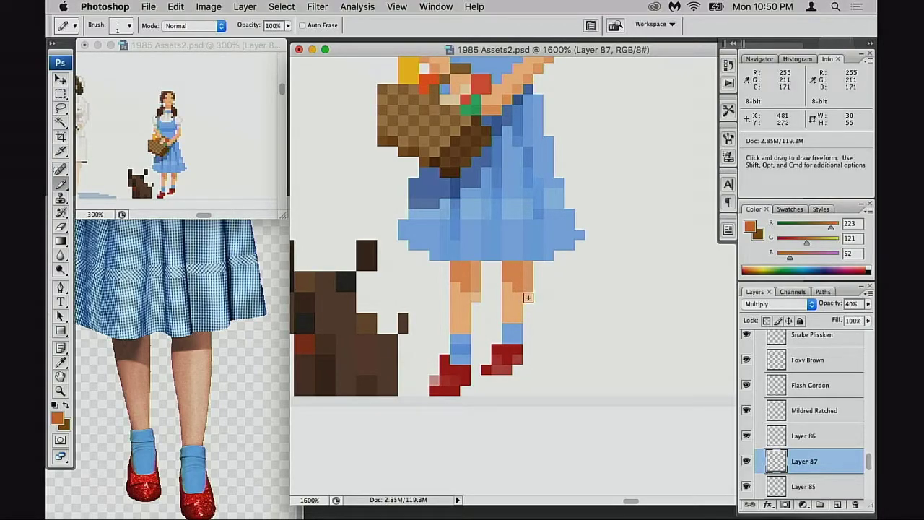
{"action": "key", "text": "super+z"}
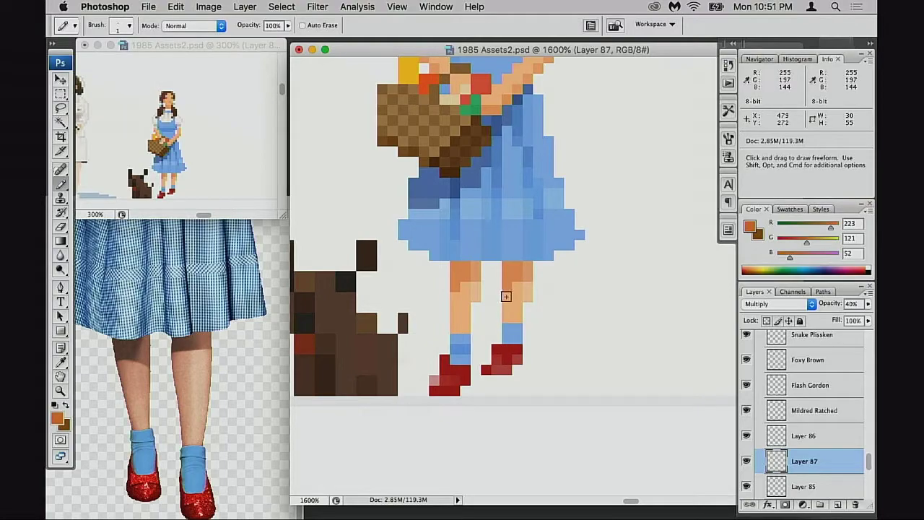
{"action": "left_click_drag", "start_coordinate": [501, 294], "coordinate": [498, 302]}
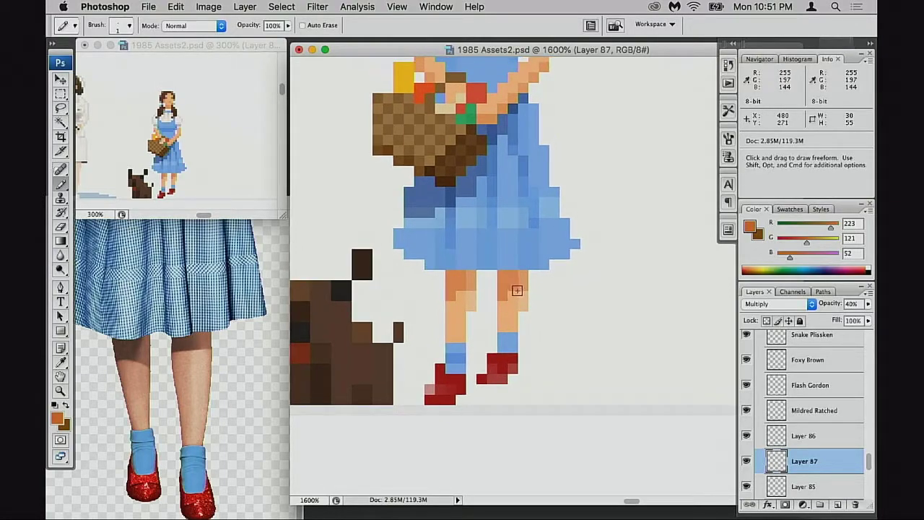
Select the shaded tops of the legs and apply Hue/Saturation with hue +3, saturation +100 and lightness -38.
{"action": "key", "text": "m"}
{"action": "mouse_move", "coordinate": [435, 271]}
{"action": "left_mouse_down"}
{"action": "mouse_move", "coordinate": [520, 328]}
{"action": "mouse_move", "coordinate": [590, 331]}
{"action": "left_mouse_up"}
{"action": "key", "text": "super+h"}
{"action": "key", "text": "super+u"}
{"action": "left_click_drag", "start_coordinate": [707, 204], "coordinate": [684, 207]}
{"action": "left_click_drag", "start_coordinate": [705, 173], "coordinate": [746, 174]}
{"action": "left_click_drag", "start_coordinate": [683, 207], "coordinate": [677, 207]}
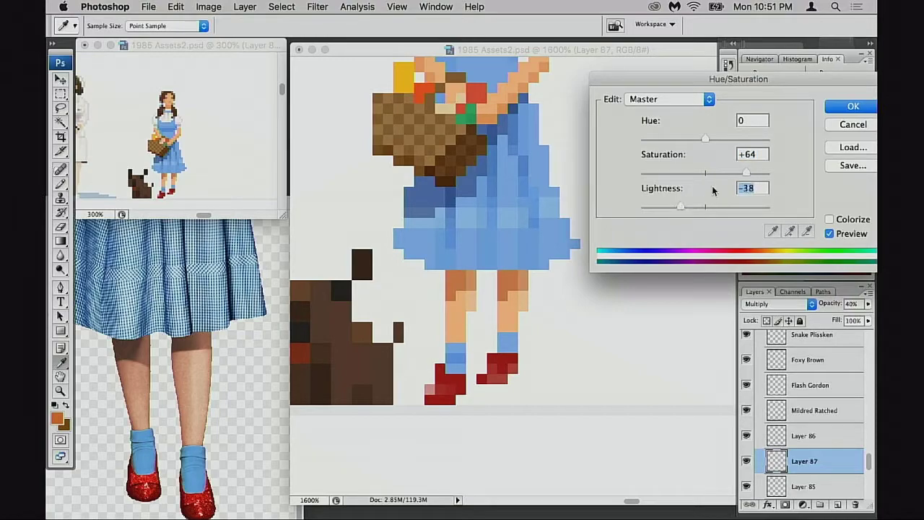
{"action": "left_click_drag", "start_coordinate": [705, 139], "coordinate": [709, 138]}
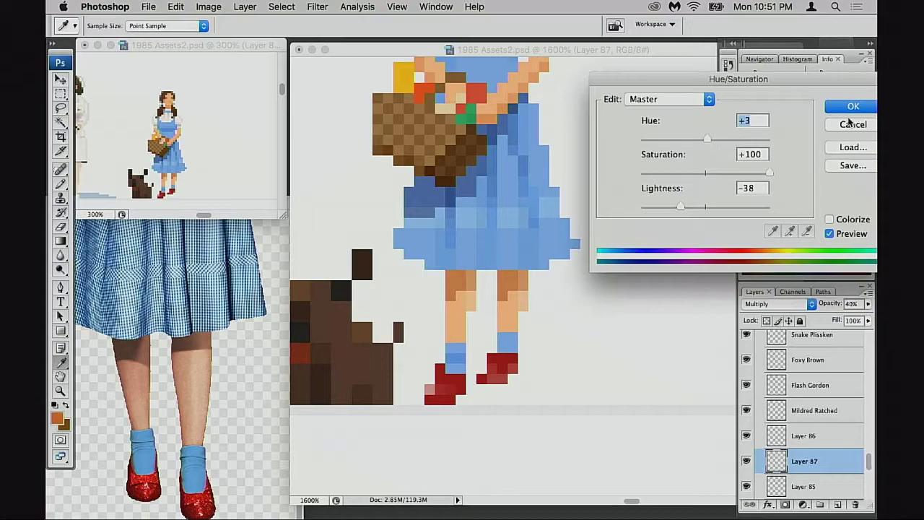
{"action": "left_click", "coordinate": [848, 119]}
Review the leg shading at 400% with the neighbouring characters in view.
{"action": "key", "text": "m"}
{"action": "left_click", "coordinate": [544, 273], "text": "alt"}
{"action": "left_click", "coordinate": [544, 273], "text": "alt"}
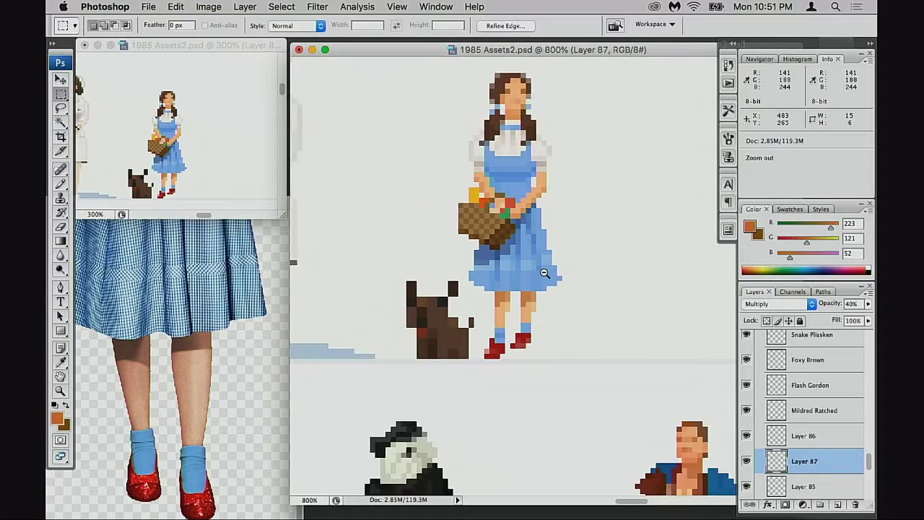
{"action": "left_click", "coordinate": [544, 273], "text": "alt"}
{"action": "left_click", "coordinate": [544, 273], "text": "alt"}
{"action": "left_click", "coordinate": [544, 273], "text": "alt"}
{"action": "left_click", "coordinate": [544, 272], "text": "alt"}
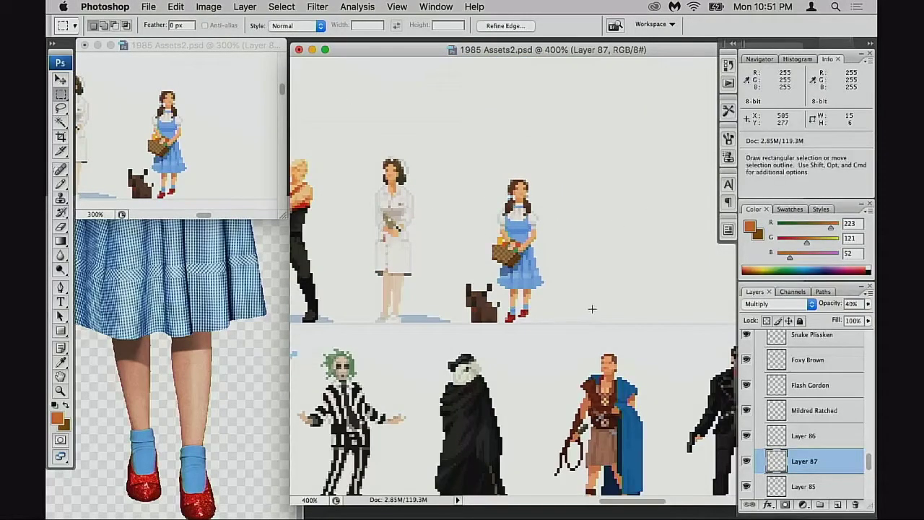
{"action": "key", "text": "super"}
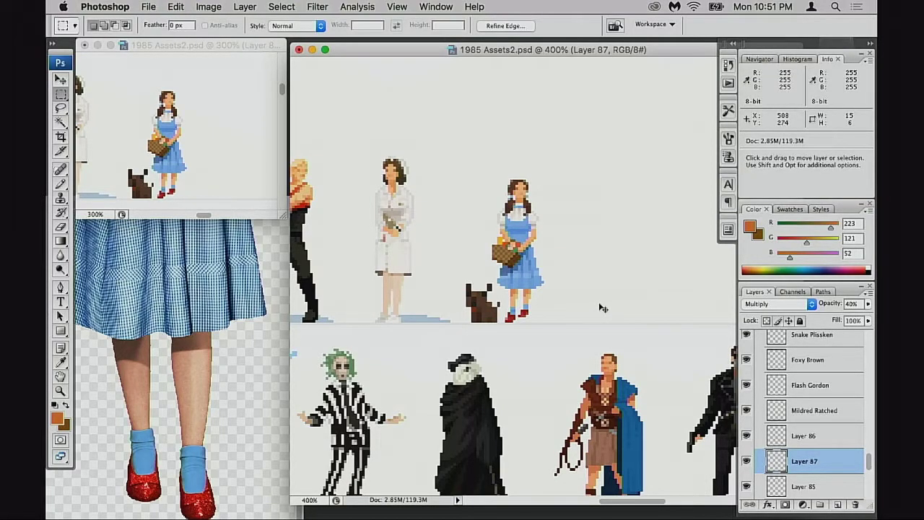
{"action": "key", "text": "super+u"}
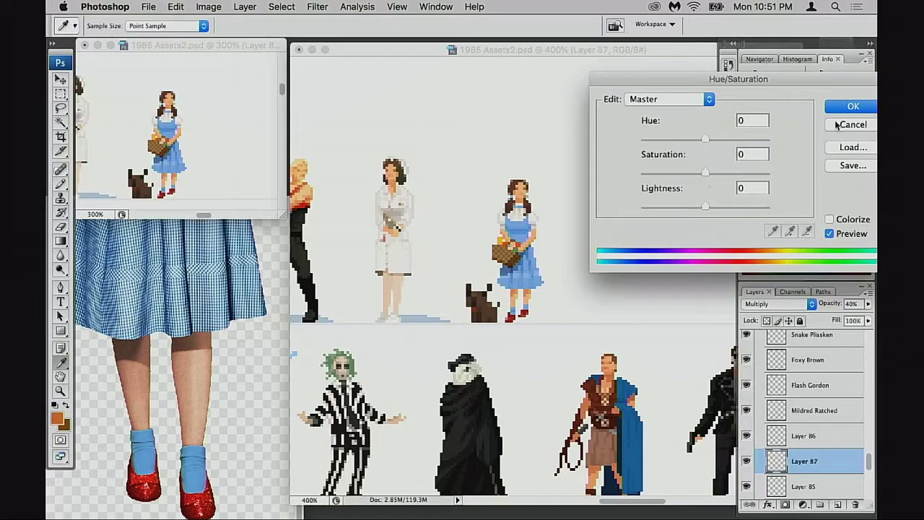
{"action": "left_click", "coordinate": [840, 125]}
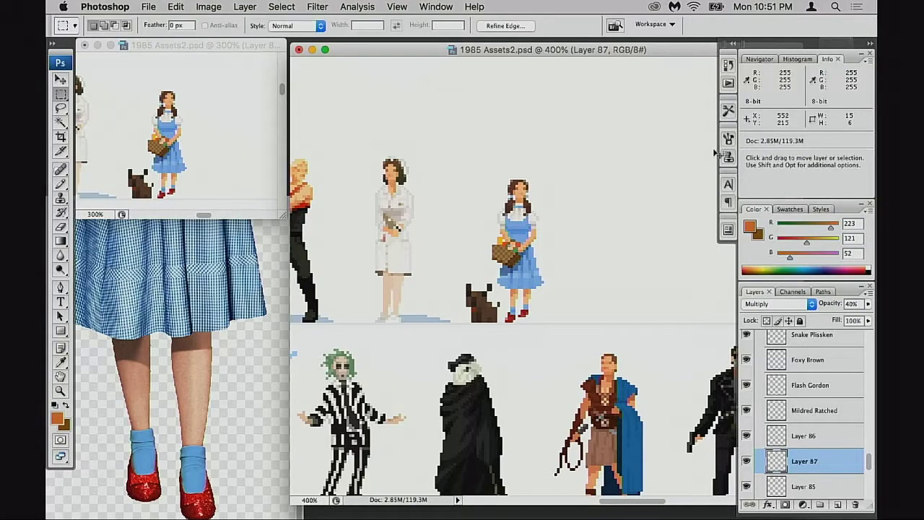
Duplicate the leg shadow layer and reduce the copy's opacity to 20%.
{"action": "key", "text": "super+alt+shift+n"}
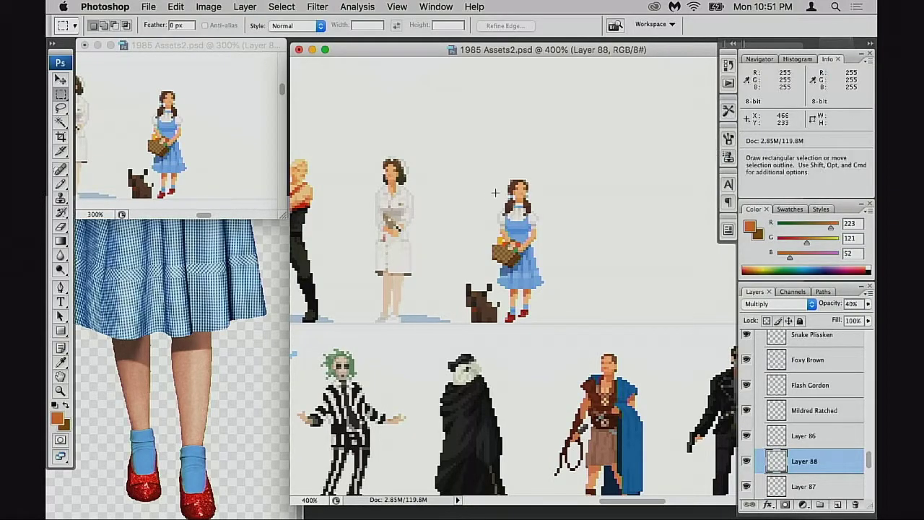
{"action": "key", "text": "v"}
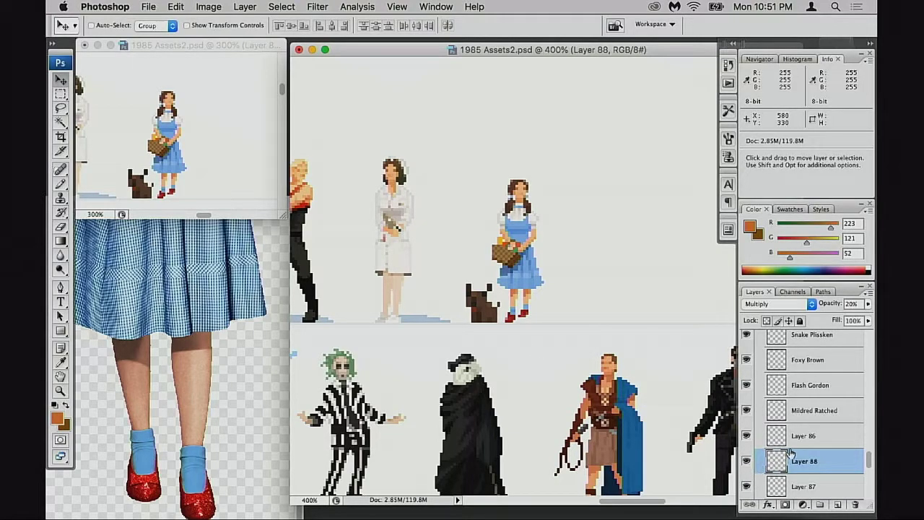
Review the girl's leg shading at magnifications from 300% to 600% alongside the neighbouring characters.
{"action": "scroll", "coordinate": [757, 470], "scroll_direction": "down", "scroll_amount": 2}
{"action": "key", "text": "super+equal"}
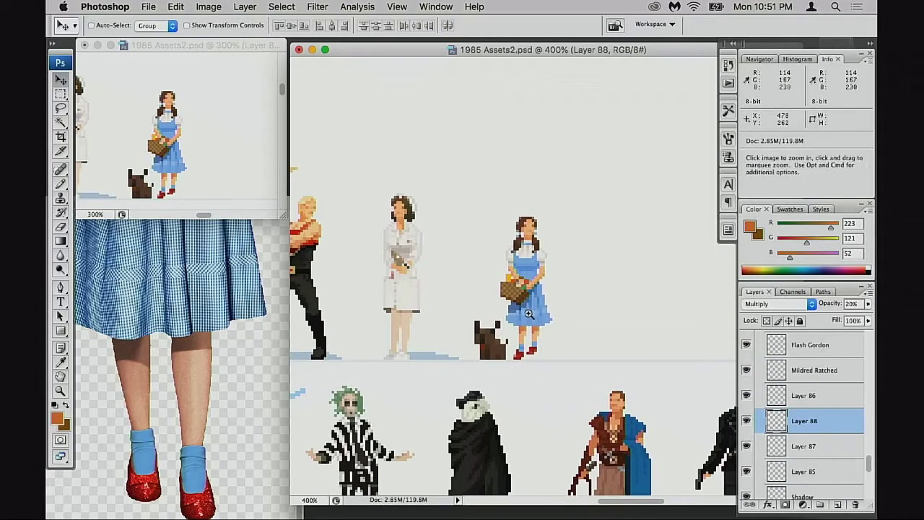
{"action": "key", "text": "super+equal"}
{"action": "left_click_drag", "start_coordinate": [589, 337], "coordinate": [513, 309]}
{"action": "left_click", "coordinate": [519, 311], "text": "alt"}
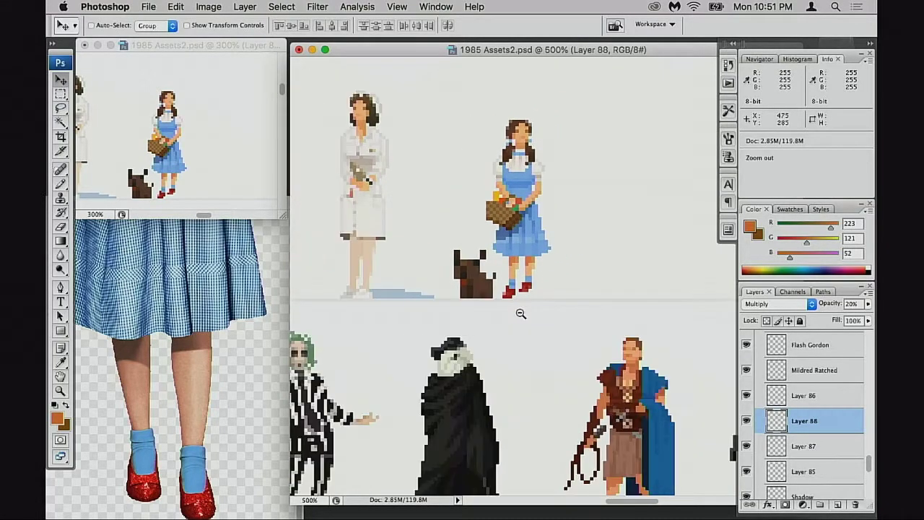
{"action": "left_click", "coordinate": [522, 312], "text": "alt"}
{"action": "left_click", "coordinate": [557, 298], "text": "alt"}
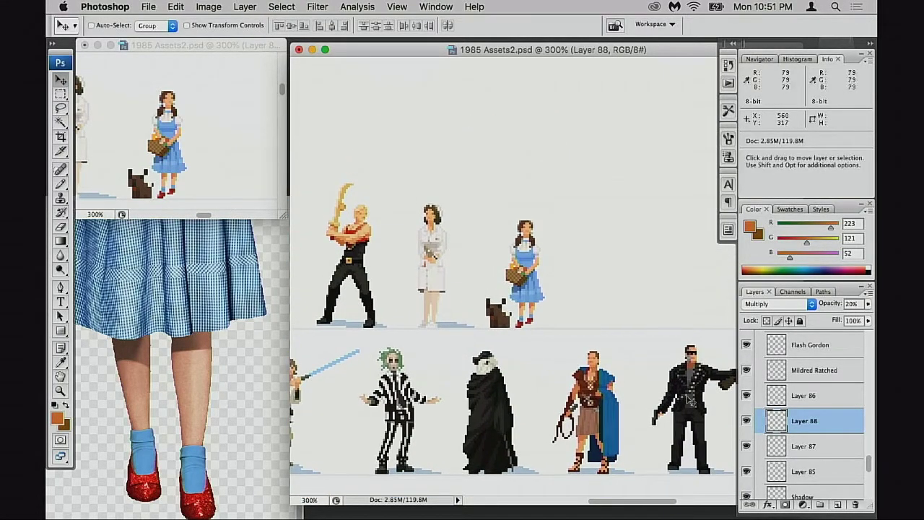
{"action": "key", "text": "space"}
{"action": "left_click_drag", "start_coordinate": [691, 397], "coordinate": [658, 371]}
{"action": "key", "text": "ctrl+space"}
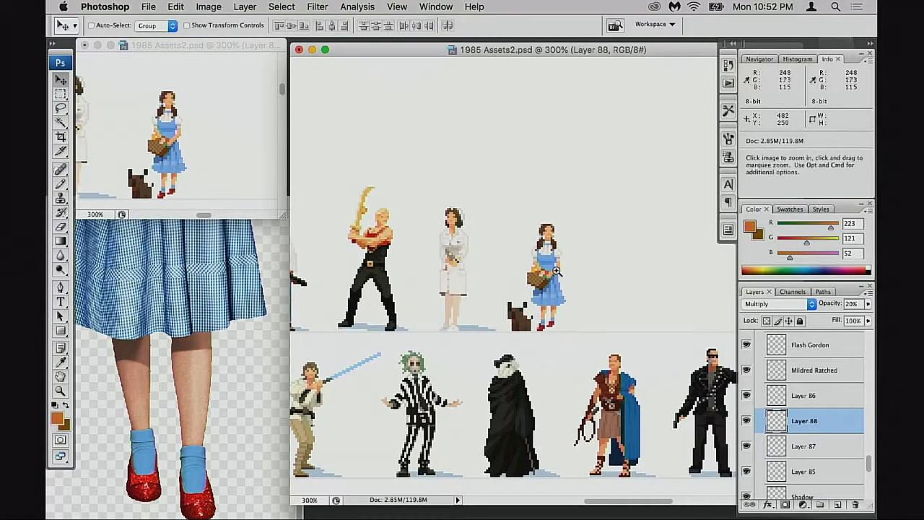
{"action": "left_click", "coordinate": [556, 289]}
{"action": "left_click", "coordinate": [557, 329]}
{"action": "left_click", "coordinate": [556, 329]}
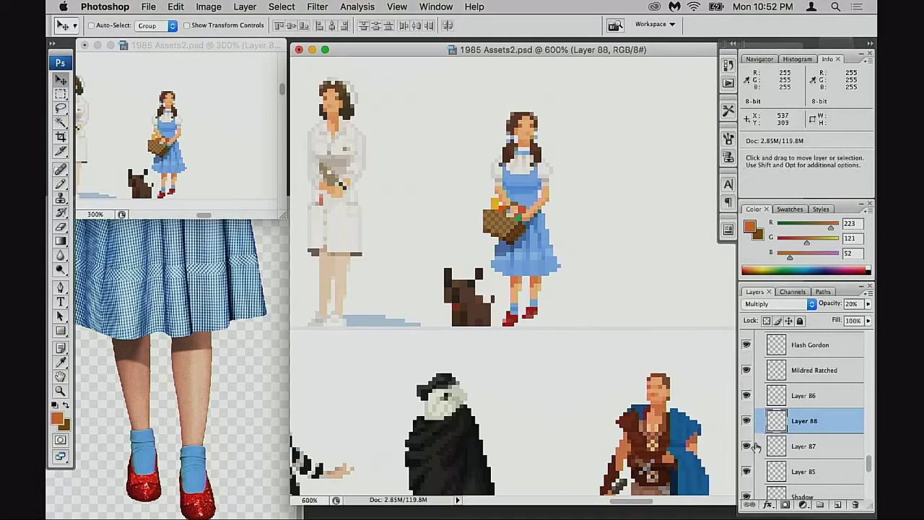
Check which artwork Layer 86 holds, then merge Layers 86, 88, 87 and 85 into a single layer.
{"action": "left_click", "coordinate": [746, 396]}
{"action": "left_click", "coordinate": [747, 396]}
{"action": "left_click", "coordinate": [776, 396]}
{"action": "left_click", "coordinate": [747, 396]}
{"action": "left_click", "coordinate": [746, 396]}
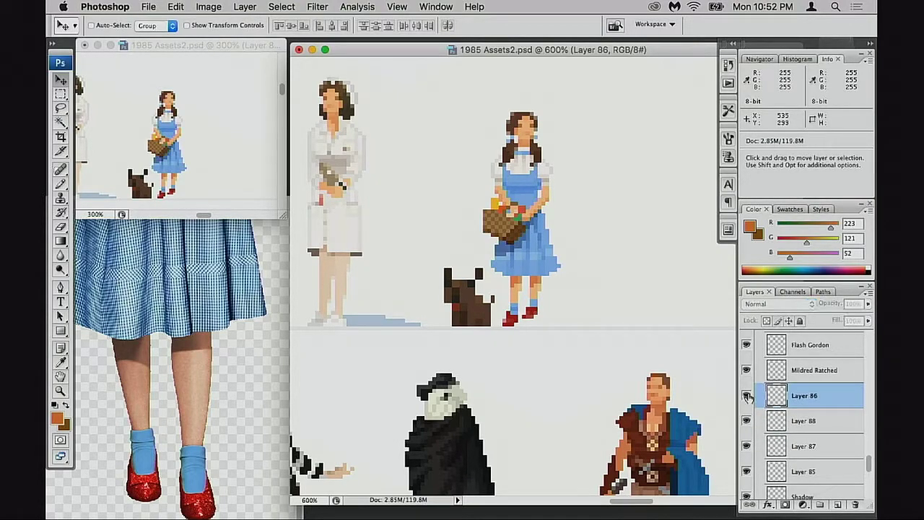
{"action": "left_click", "coordinate": [783, 471], "text": "shift"}
{"action": "key", "text": "super+e"}
{"action": "left_click", "coordinate": [747, 396]}
{"action": "left_click", "coordinate": [746, 396]}
Examine the merged girl and the dog beside her at 1200% magnification.
{"action": "left_click_drag", "start_coordinate": [565, 357], "coordinate": [631, 394]}
{"action": "left_click", "coordinate": [568, 325], "text": "super"}
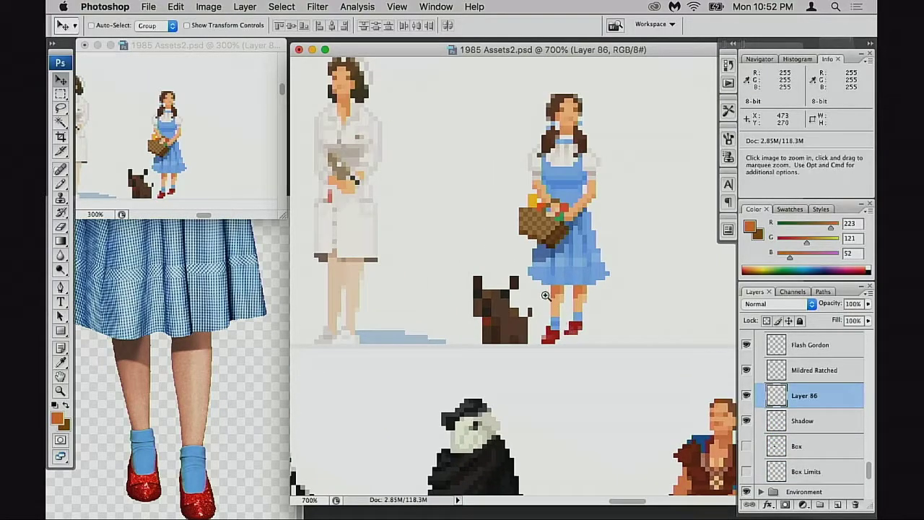
{"action": "left_click", "coordinate": [545, 295], "text": "super"}
{"action": "left_click", "coordinate": [560, 296], "text": "super"}
{"action": "left_click_drag", "start_coordinate": [560, 296], "coordinate": [566, 319]}
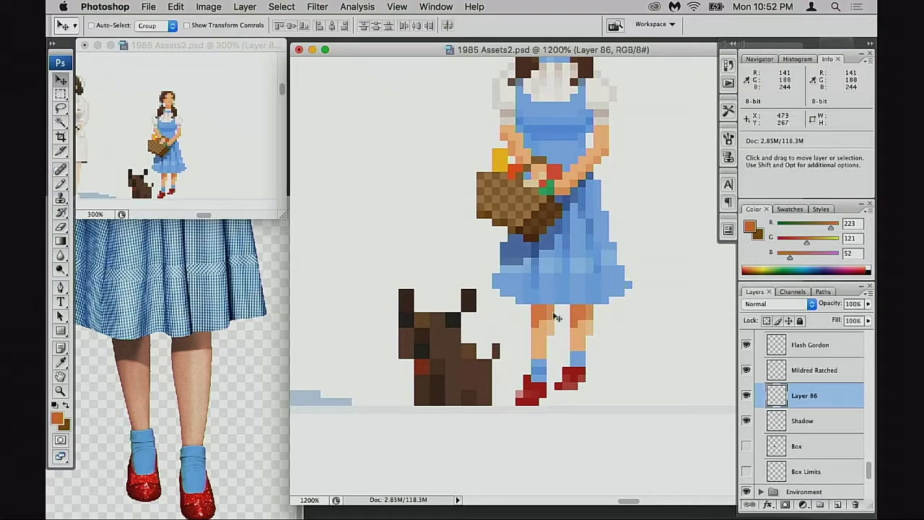
{"action": "scroll", "coordinate": [556, 317], "scroll_direction": "left", "scroll_amount": 8}
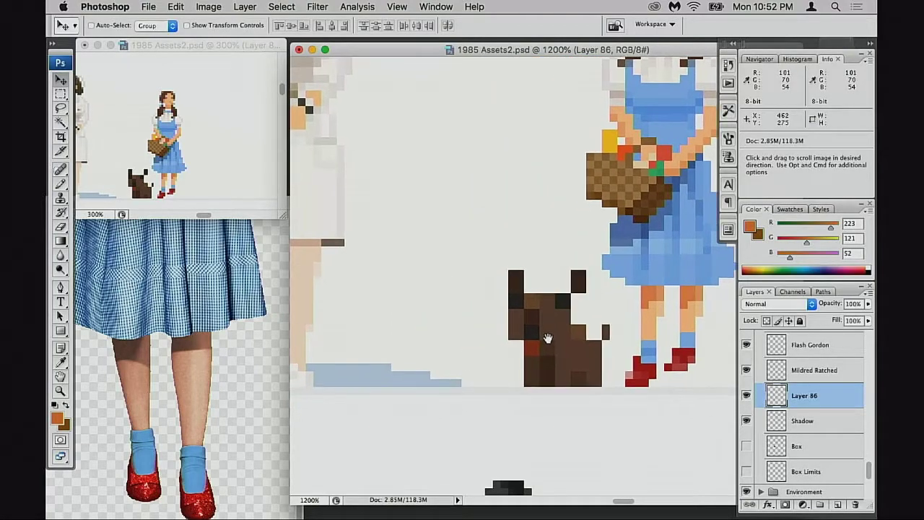
{"action": "scroll", "coordinate": [547, 338], "scroll_direction": "up", "scroll_amount": 5}
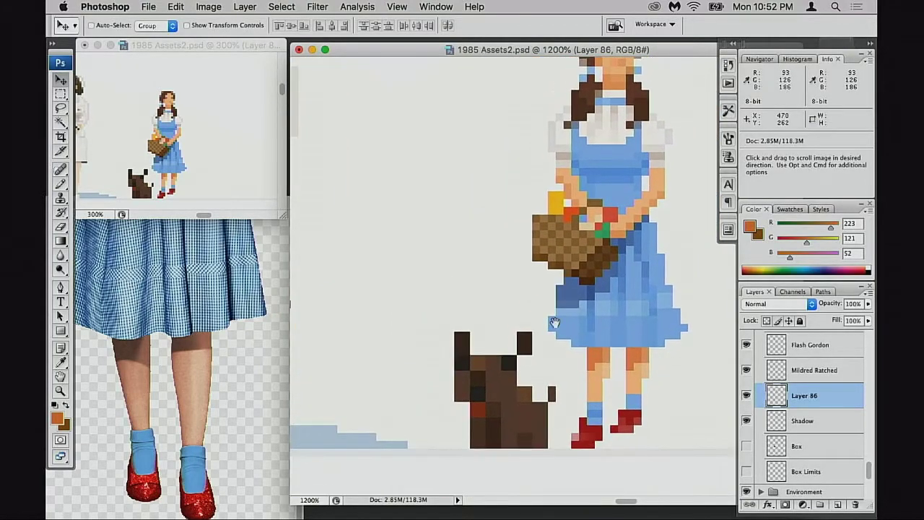
{"action": "scroll", "coordinate": [554, 322], "scroll_direction": "down", "scroll_amount": 3}
{"action": "scroll", "coordinate": [554, 321], "scroll_direction": "left", "scroll_amount": 2}
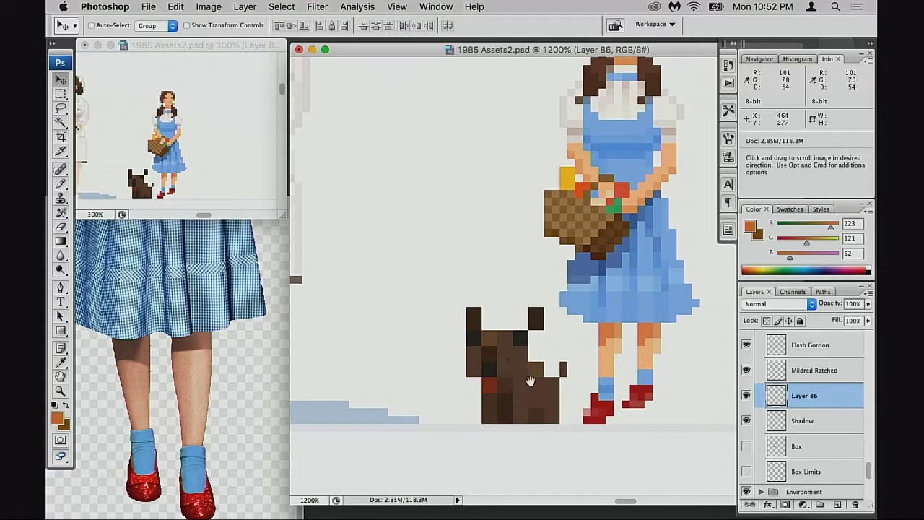
{"action": "scroll", "coordinate": [476, 394], "scroll_direction": "left", "scroll_amount": 3}
{"action": "scroll", "coordinate": [476, 393], "scroll_direction": "down", "scroll_amount": 1}
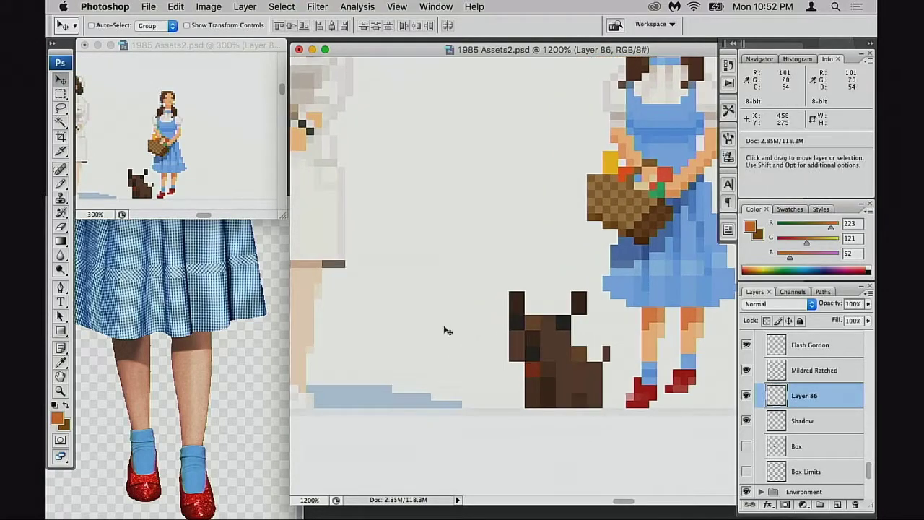
Show the dog in the Untitled-1 reference photo and place that window just below the 300% preview.
{"action": "left_click", "coordinate": [229, 295]}
{"action": "scroll", "coordinate": [229, 295], "scroll_direction": "up", "scroll_amount": 10}
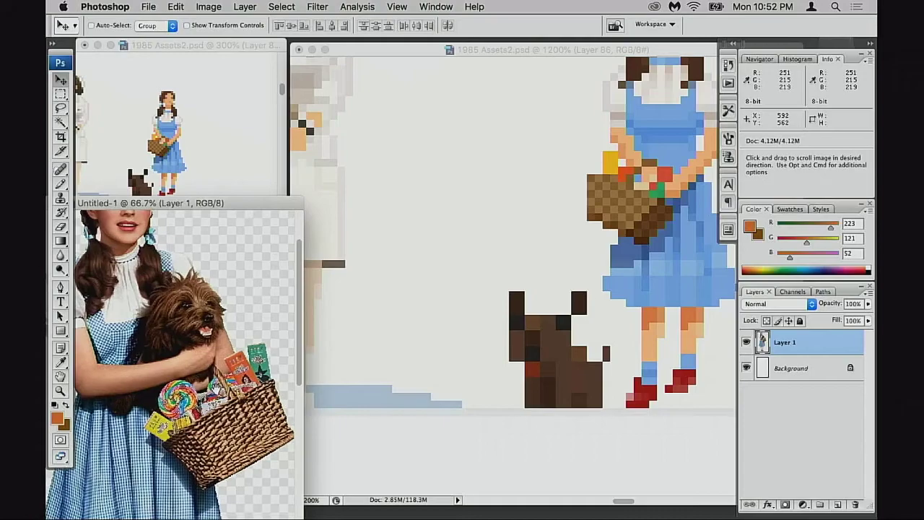
{"action": "left_click", "coordinate": [474, 299]}
{"action": "scroll", "coordinate": [600, 382], "scroll_direction": "right", "scroll_amount": 2}
{"action": "scroll", "coordinate": [600, 382], "scroll_direction": "up", "scroll_amount": 1}
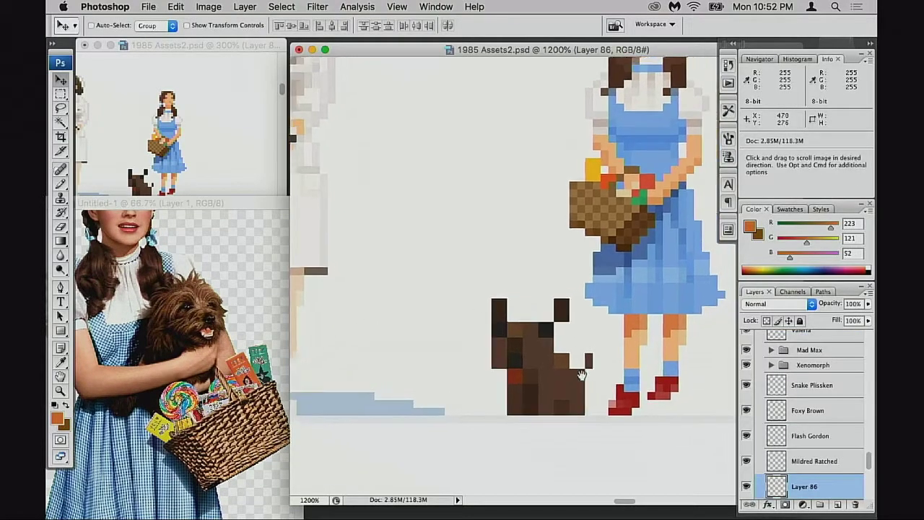
{"action": "scroll", "coordinate": [563, 368], "scroll_direction": "down", "scroll_amount": 1}
{"action": "scroll", "coordinate": [563, 368], "scroll_direction": "right", "scroll_amount": 2}
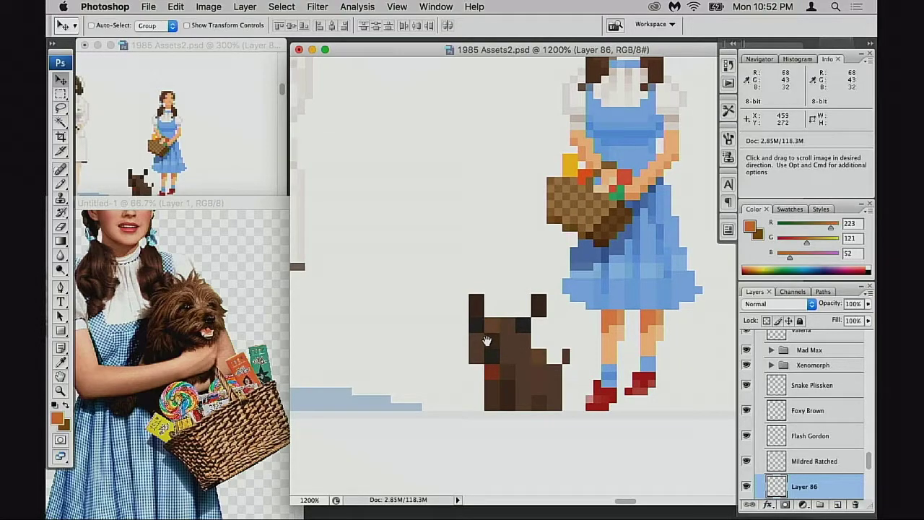
{"action": "key", "text": "space"}
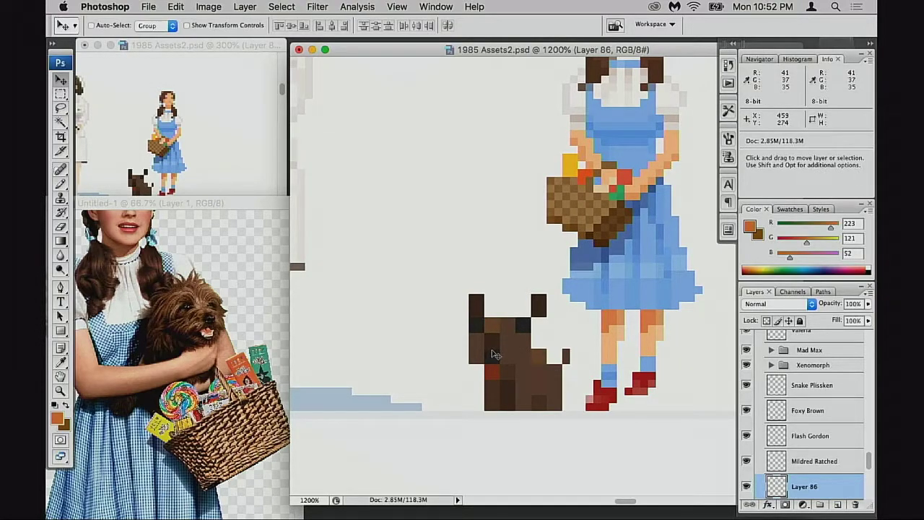
{"action": "key", "text": "ctrl+Tab"}
{"action": "left_click_drag", "start_coordinate": [205, 213], "coordinate": [196, 251]}
{"action": "left_click", "coordinate": [542, 304]}
{"action": "key", "text": "space"}
{"action": "left_click_drag", "start_coordinate": [535, 375], "coordinate": [518, 357]}
{"action": "left_click_drag", "start_coordinate": [255, 242], "coordinate": [256, 231]}
{"action": "left_click", "coordinate": [478, 291]}
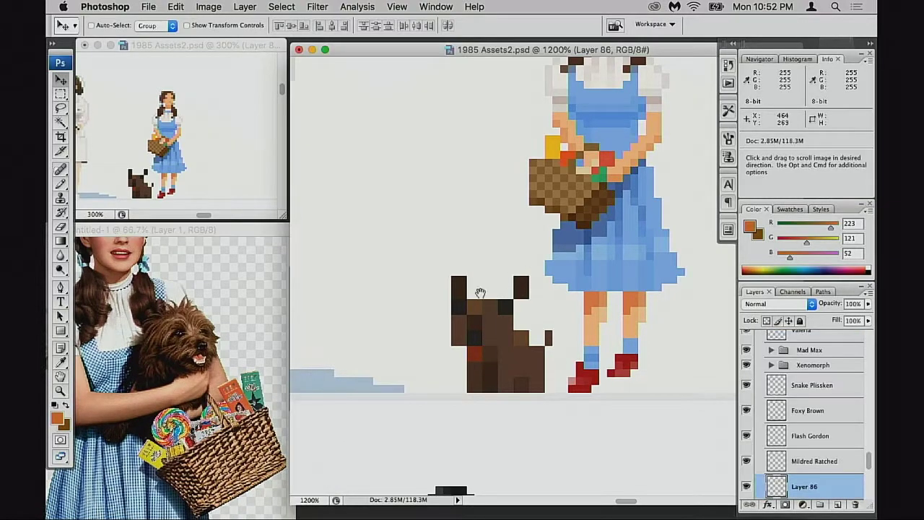
Erase pixels from the dog's ears to make them narrow and outward-pointing, touching them up with dark brown (RGB 68, 43, 32).
{"action": "left_click_drag", "start_coordinate": [515, 325], "coordinate": [511, 350]}
{"action": "left_click", "coordinate": [748, 485]}
{"action": "left_click", "coordinate": [748, 486]}
{"action": "scroll", "coordinate": [774, 489], "scroll_direction": "down", "scroll_amount": 1}
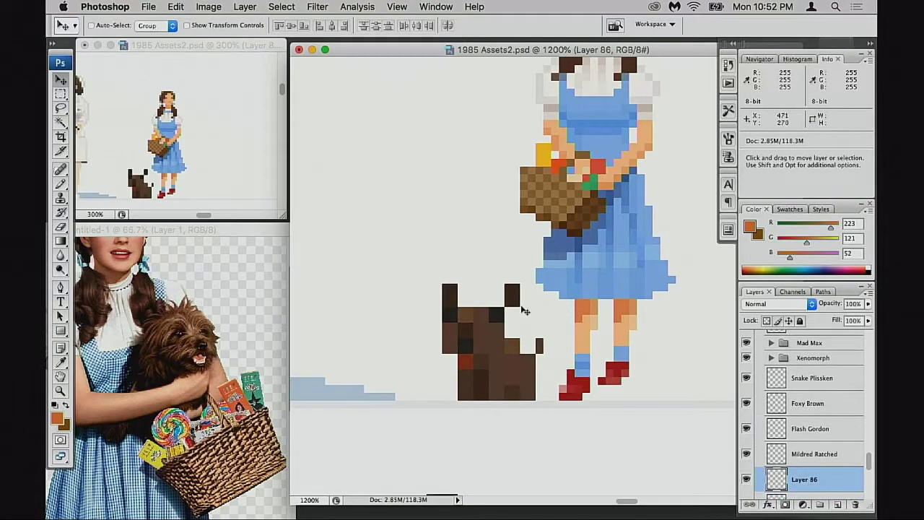
{"action": "key", "text": "e"}
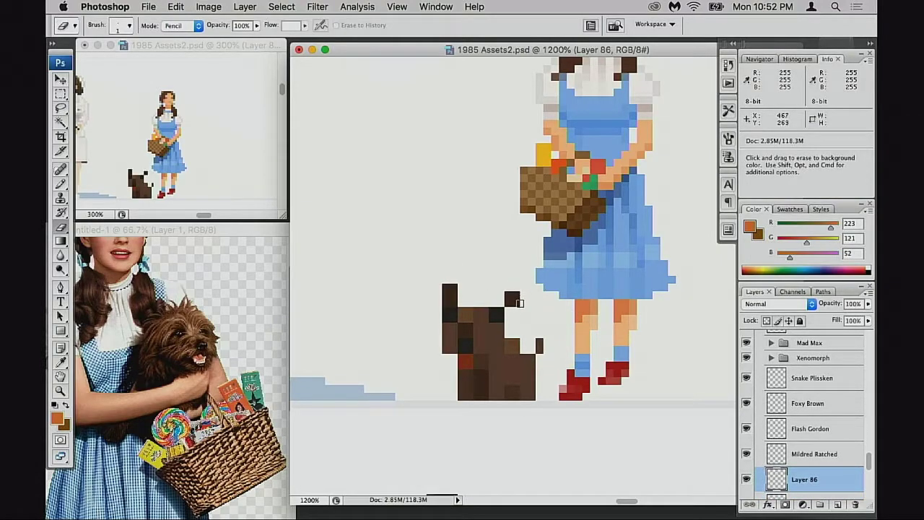
{"action": "left_click", "coordinate": [511, 296]}
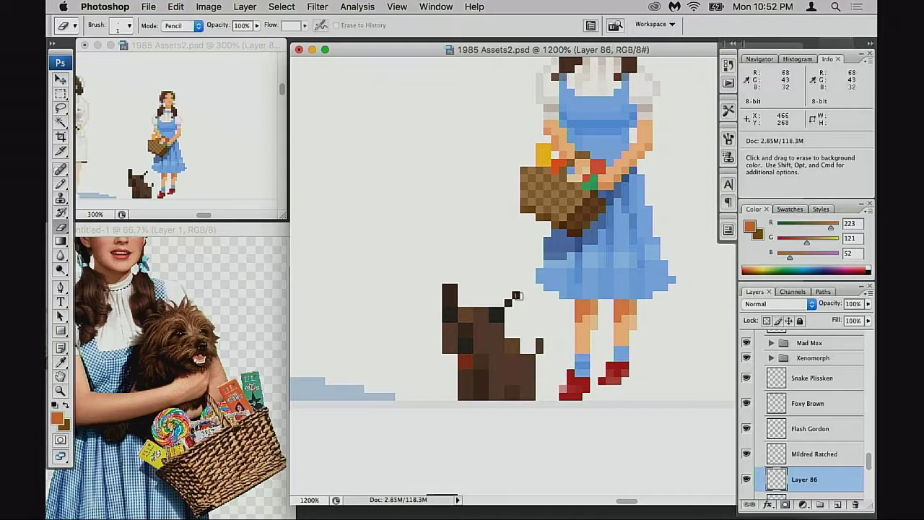
{"action": "key", "text": "b"}
{"action": "left_click", "coordinate": [509, 299], "text": "alt"}
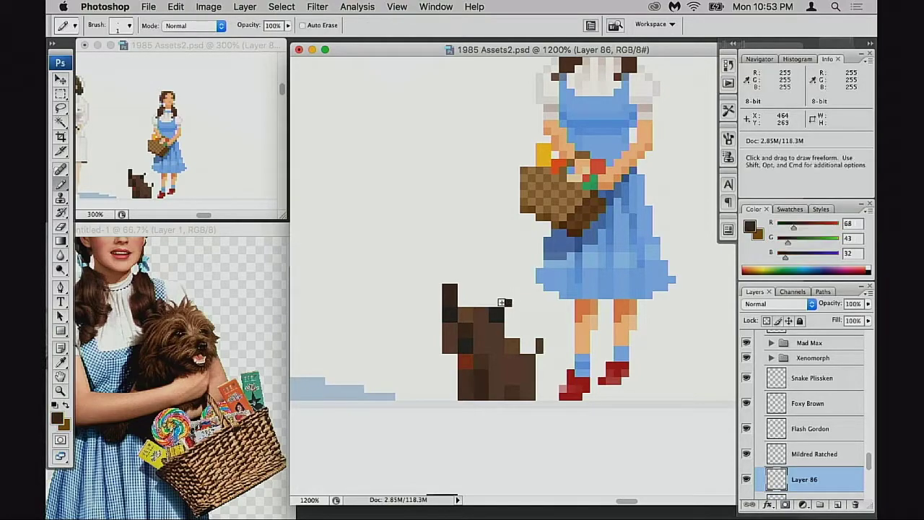
{"action": "left_click", "coordinate": [509, 298]}
{"action": "key", "text": "e"}
{"action": "left_click_drag", "start_coordinate": [495, 330], "coordinate": [510, 323]}
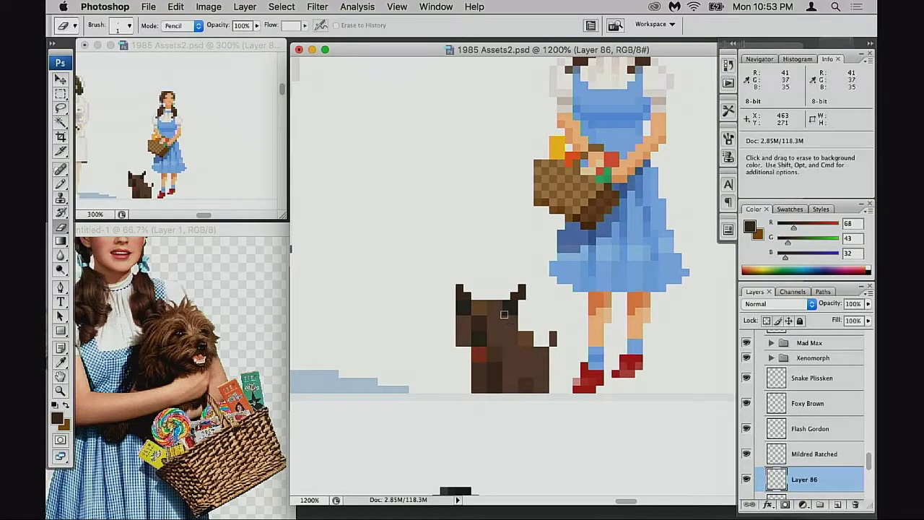
{"action": "key", "text": "b"}
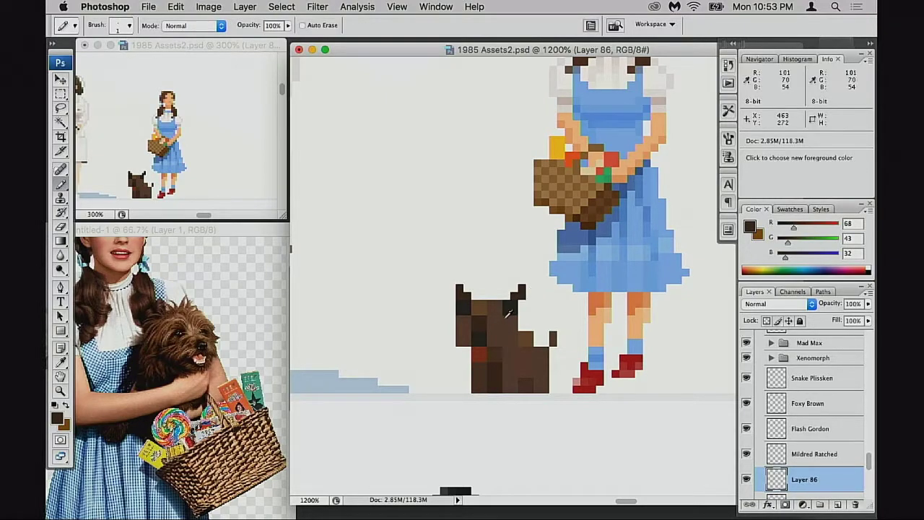
Select the dog in a 17 x 17 pixel area and brighten it with Levels inputs 7, 1.00 and 190, then deselect.
{"action": "key", "text": "m"}
{"action": "mouse_move", "coordinate": [426, 278]}
{"action": "left_mouse_down"}
{"action": "mouse_move", "coordinate": [526, 403]}
{"action": "mouse_move", "coordinate": [556, 408]}
{"action": "left_mouse_up"}
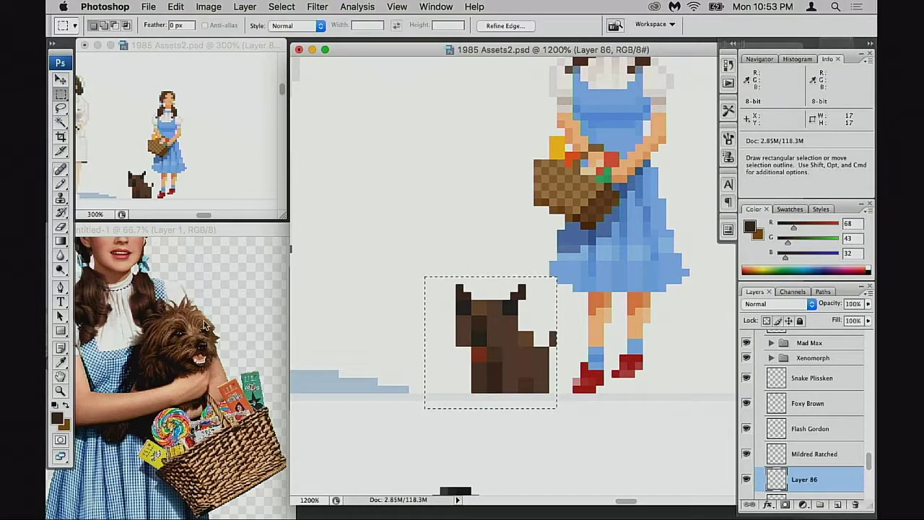
{"action": "key", "text": "super+l"}
{"action": "left_click_drag", "start_coordinate": [727, 202], "coordinate": [686, 205]}
{"action": "left_click_drag", "start_coordinate": [562, 203], "coordinate": [567, 204]}
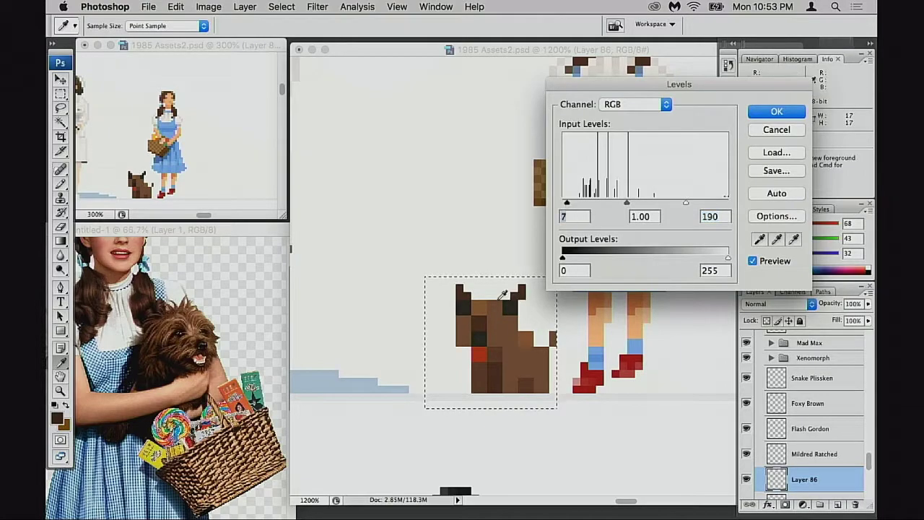
{"action": "key", "text": "Return"}
{"action": "key", "text": "super+d"}
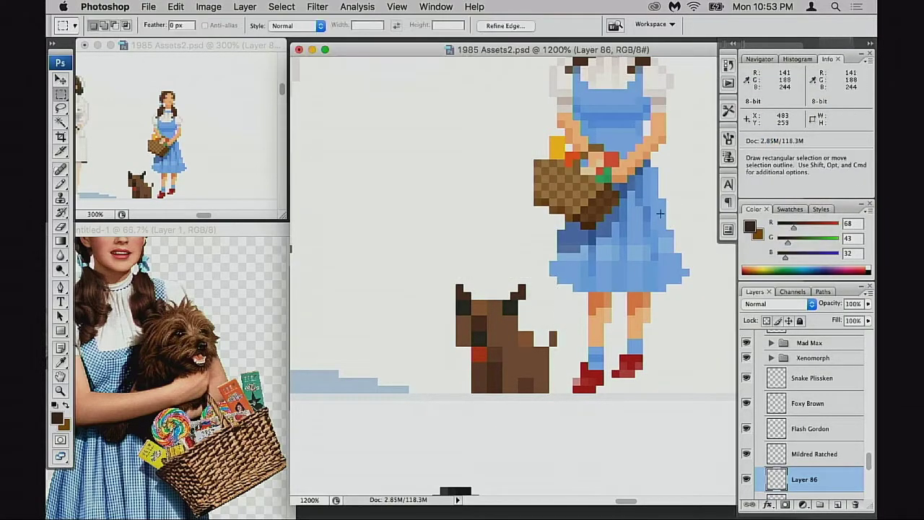
Paint light brown (RGB 153, 102, 61) highlights on the dog's face and erase the outer lower corner of its muzzle.
{"action": "key", "text": "b"}
{"action": "left_click", "coordinate": [481, 313], "text": "alt"}
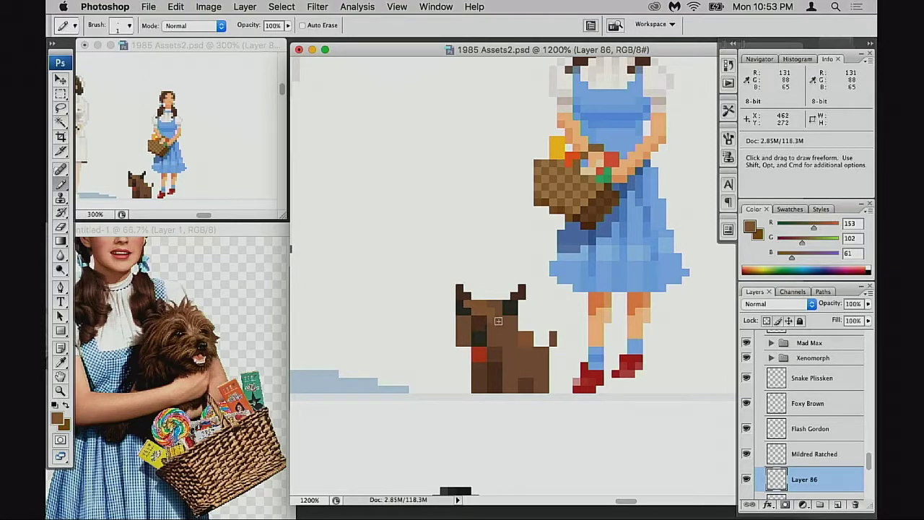
{"action": "key", "text": "e"}
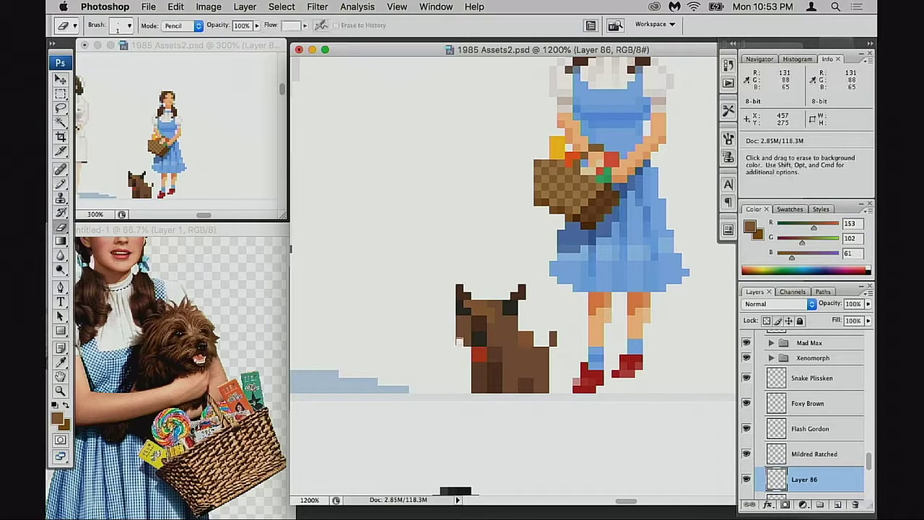
{"action": "left_click_drag", "start_coordinate": [470, 349], "coordinate": [468, 351]}
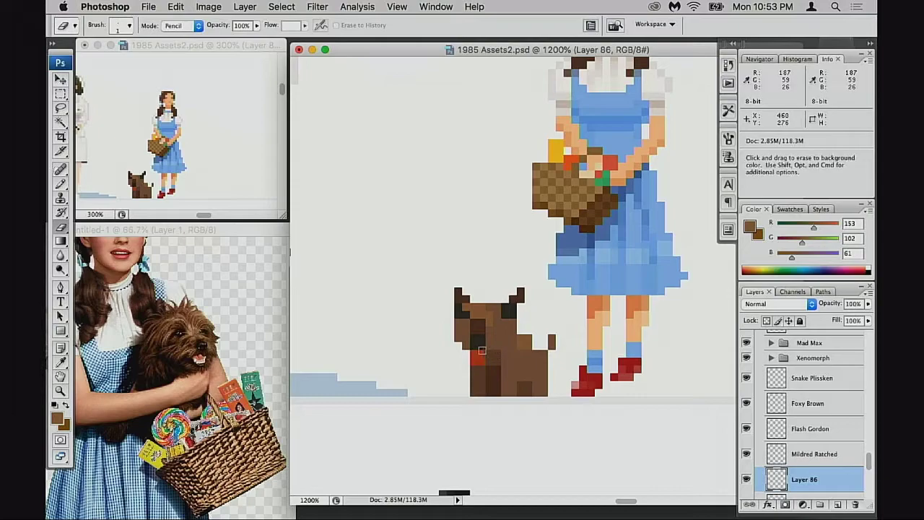
Touch up the dog's neck and face with brown tones RGB 107, 68, 49, RGB 153, 102, 61 and RGB 131, 88, 65.
{"action": "key", "text": "b"}
{"action": "left_click", "coordinate": [479, 356], "text": "alt"}
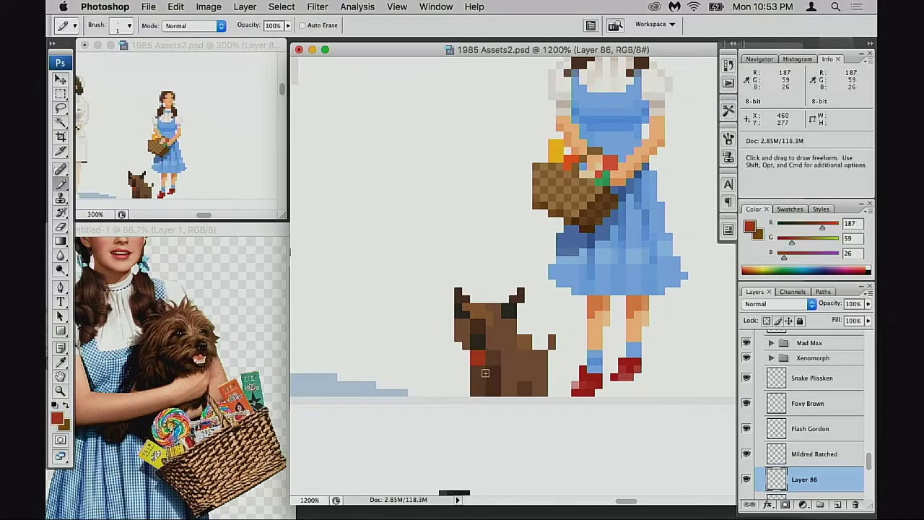
{"action": "left_click", "coordinate": [482, 376], "text": "alt"}
{"action": "left_click_drag", "start_coordinate": [499, 370], "coordinate": [503, 360]}
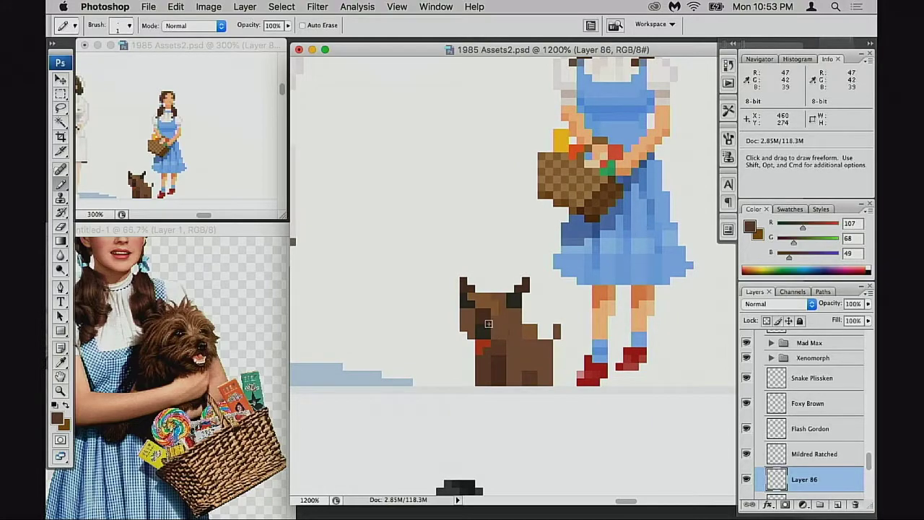
{"action": "left_click", "coordinate": [490, 336], "text": "super"}
{"action": "left_click_drag", "start_coordinate": [546, 263], "coordinate": [498, 331]}
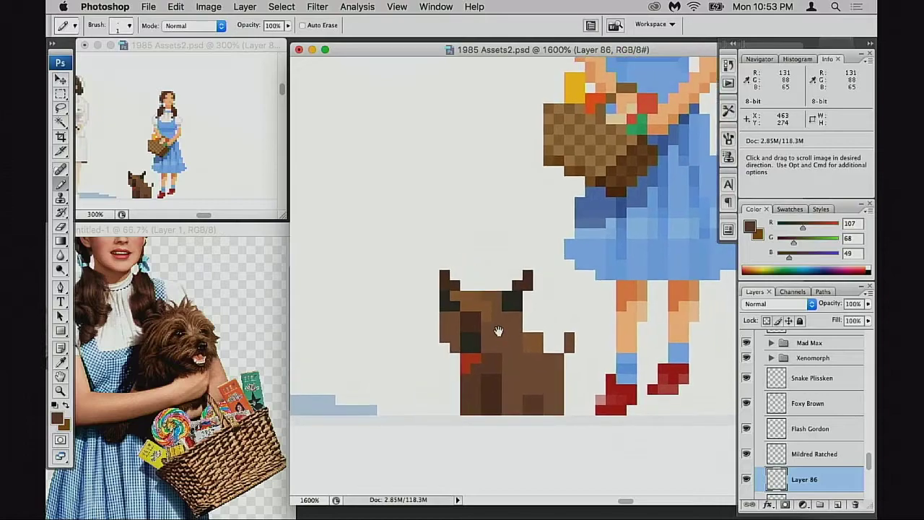
{"action": "left_click", "coordinate": [481, 305], "text": "alt"}
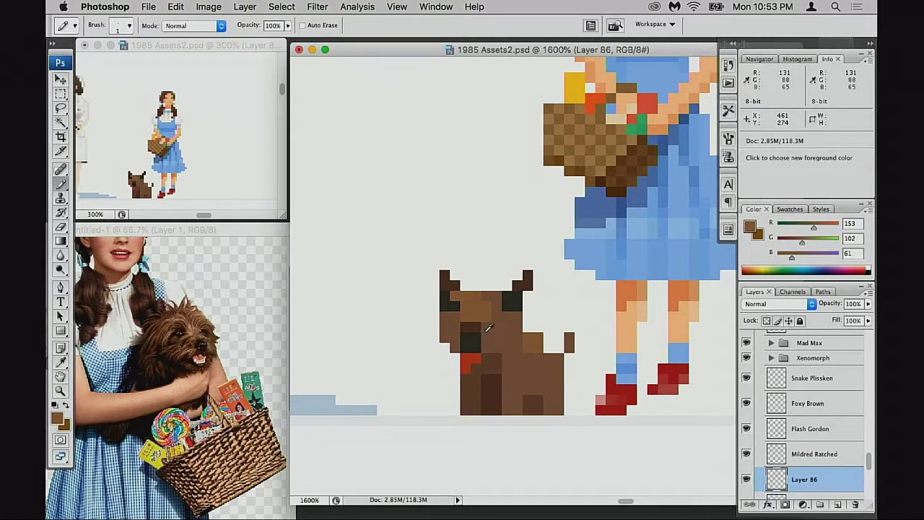
{"action": "left_click", "coordinate": [484, 339], "text": "alt"}
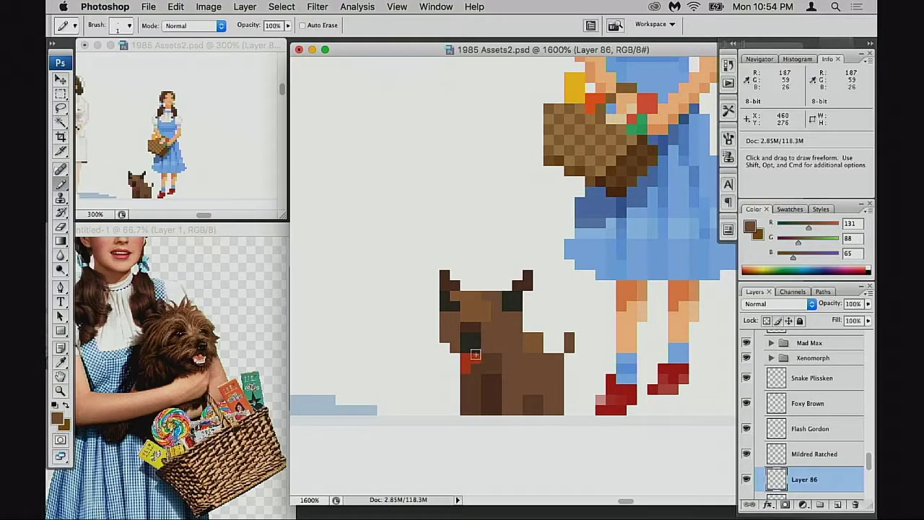
Move a 3 x 4 pixel area around the dog's mouth up one pixel and fill the gap below with browns sampled from its chest.
{"action": "key", "text": "m"}
{"action": "left_click_drag", "start_coordinate": [460, 345], "coordinate": [492, 382]}
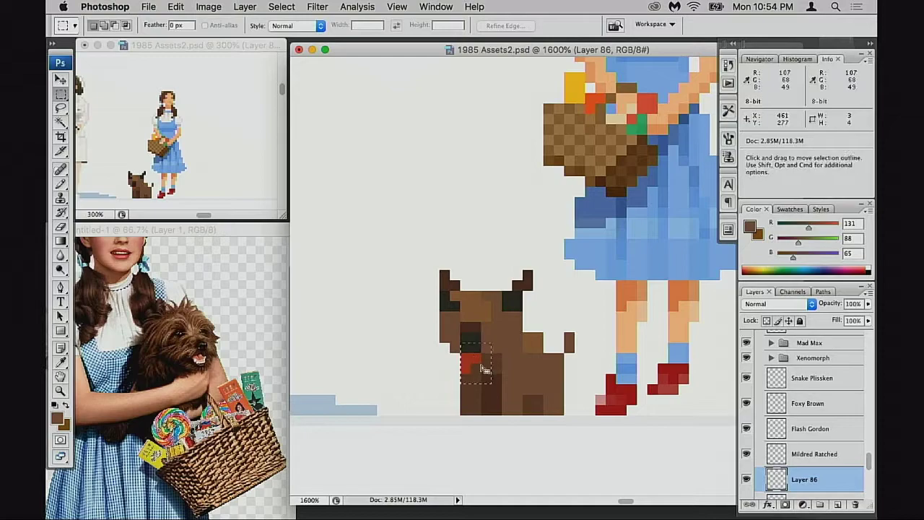
{"action": "key", "text": "super+Up"}
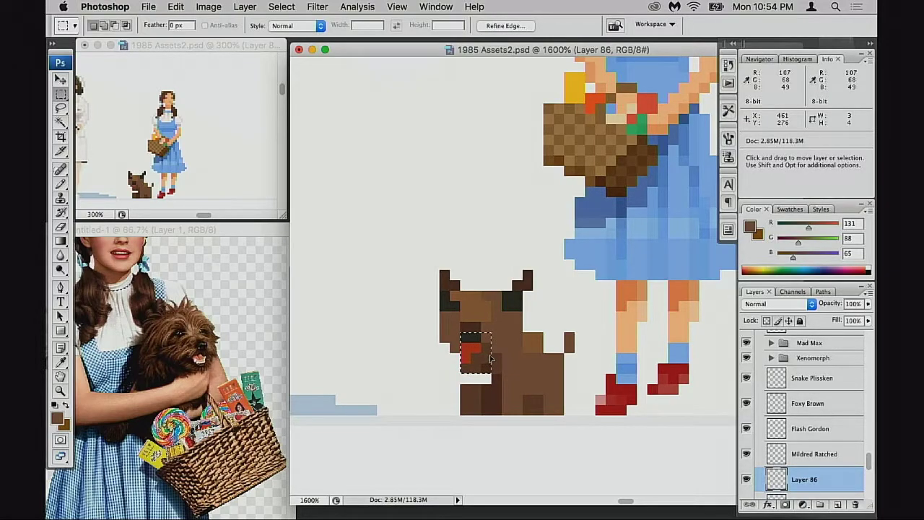
{"action": "key", "text": "b"}
{"action": "left_click", "coordinate": [482, 371], "text": "alt"}
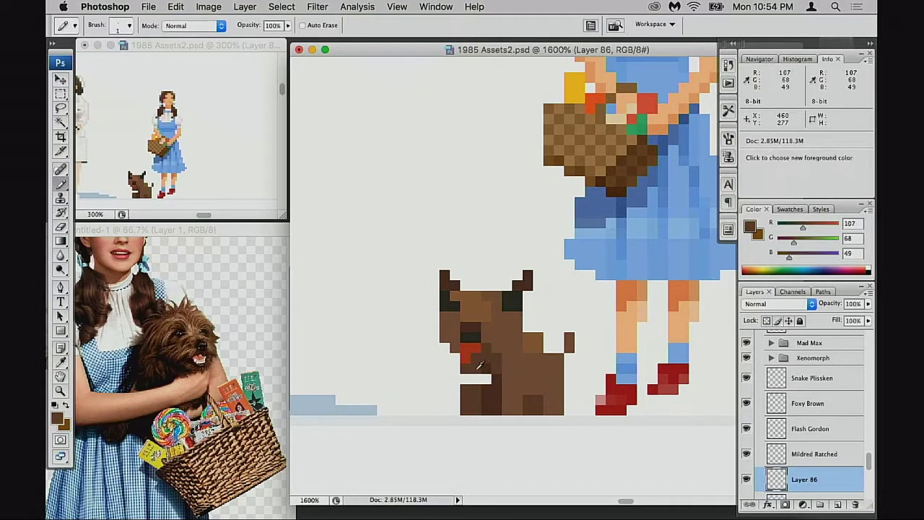
{"action": "left_click", "coordinate": [496, 362], "text": "alt"}
{"action": "left_click_drag", "start_coordinate": [495, 365], "coordinate": [491, 367]}
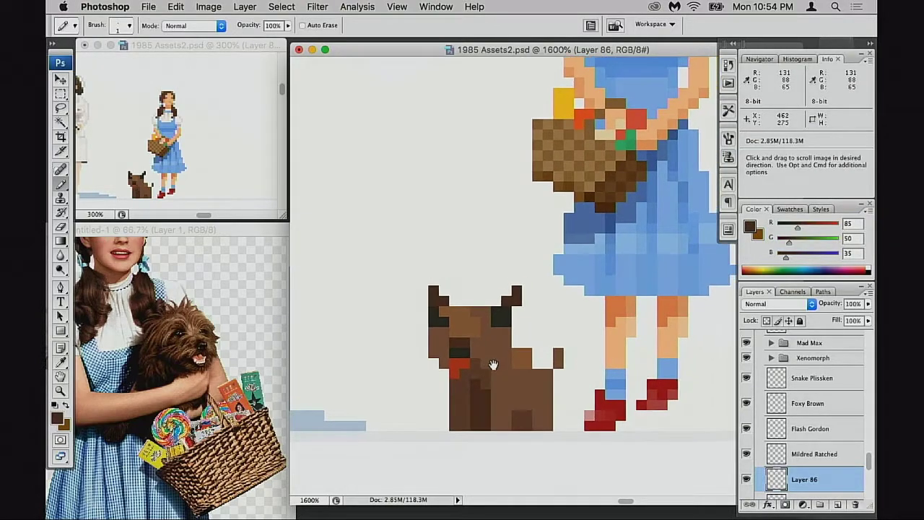
Erase stray pixels at the dog's muzzle and back, then join its tail to the body with brown (RGB 131, 88, 65).
{"action": "key", "text": "e"}
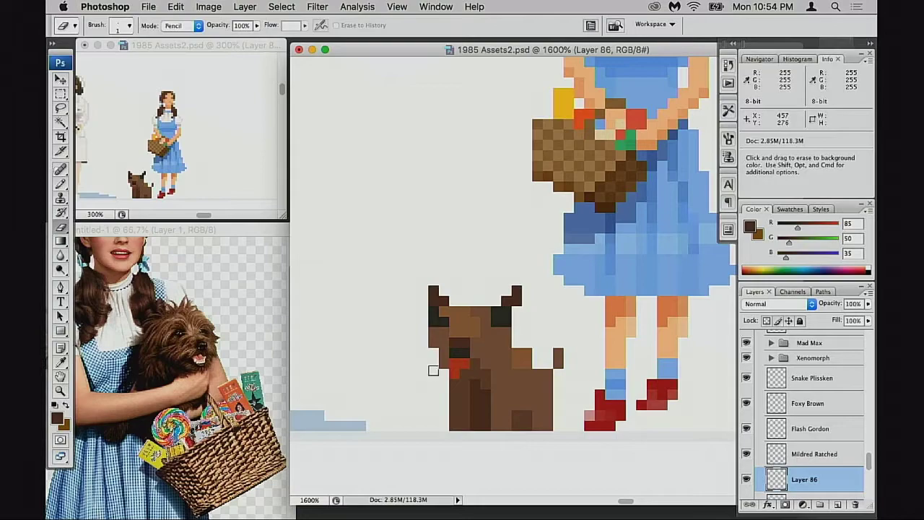
{"action": "left_click_drag", "start_coordinate": [433, 370], "coordinate": [426, 358]}
{"action": "mouse_move", "coordinate": [532, 349]}
{"action": "left_mouse_down"}
{"action": "mouse_move", "coordinate": [522, 367]}
{"action": "mouse_move", "coordinate": [520, 356]}
{"action": "left_mouse_up"}
{"action": "key", "text": "b"}
{"action": "left_click", "coordinate": [525, 349], "text": "alt"}
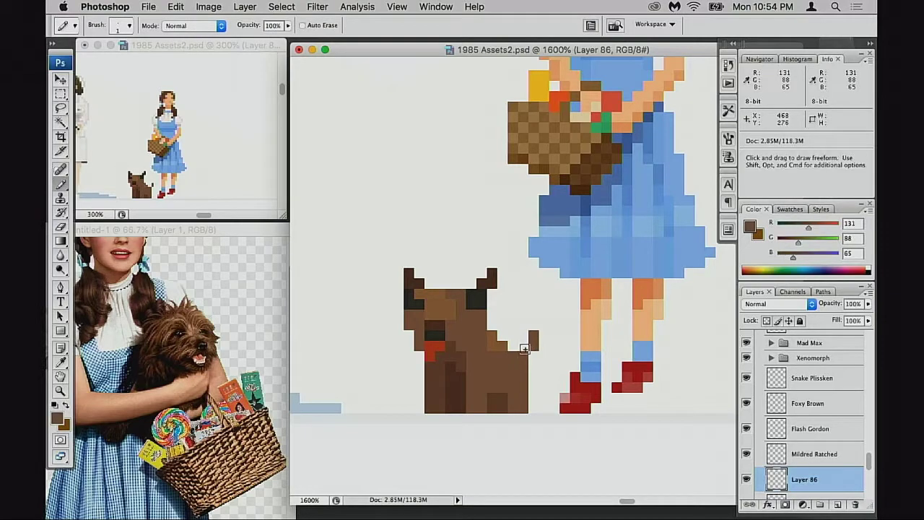
{"action": "left_click_drag", "start_coordinate": [516, 365], "coordinate": [514, 358]}
{"action": "mouse_move", "coordinate": [487, 392]}
{"action": "left_mouse_down"}
{"action": "mouse_move", "coordinate": [491, 377]}
{"action": "mouse_move", "coordinate": [472, 383]}
{"action": "left_mouse_up"}
Undo the last pixel edit and shade the dog's hind leg with dark brown (RGB 85, 50, 35).
{"action": "key", "text": "e"}
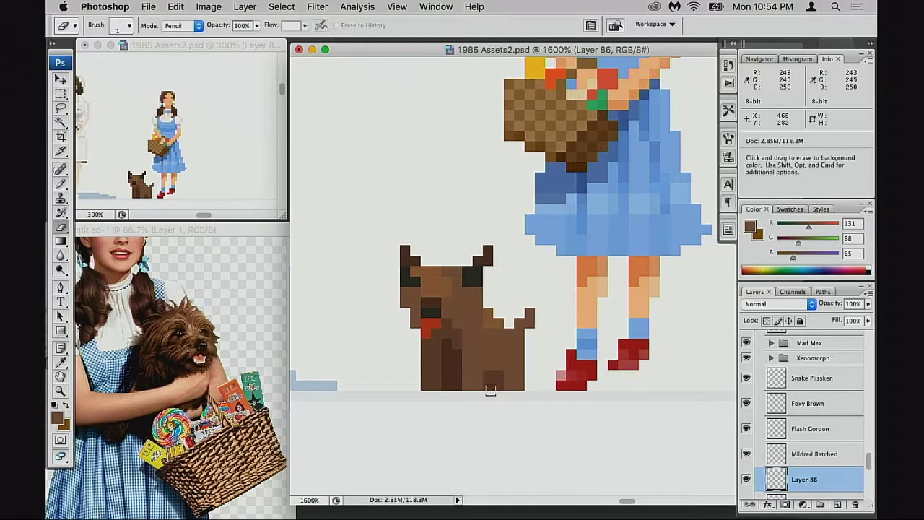
{"action": "key", "text": "super+z"}
{"action": "key", "text": "b"}
{"action": "left_click", "coordinate": [451, 370], "text": "alt"}
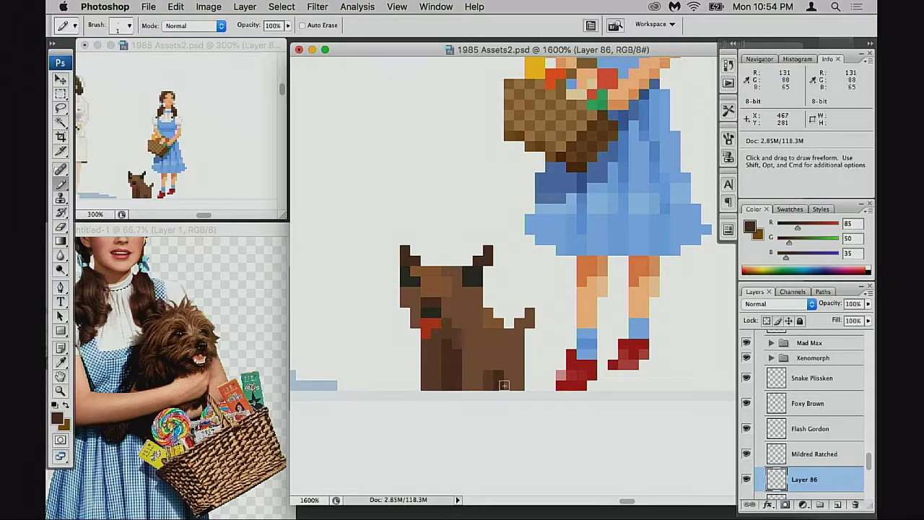
Erase pixels along the dog's underside to separate its legs, and touch up the hind legs with dark brown (RGB 85, 50, 35).
{"action": "key", "text": "e"}
{"action": "left_click", "coordinate": [437, 386]}
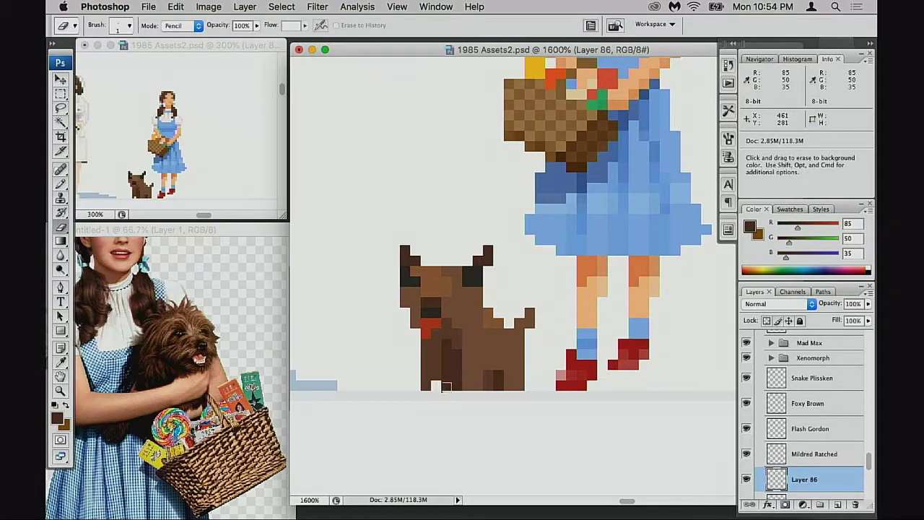
{"action": "left_click", "coordinate": [450, 386]}
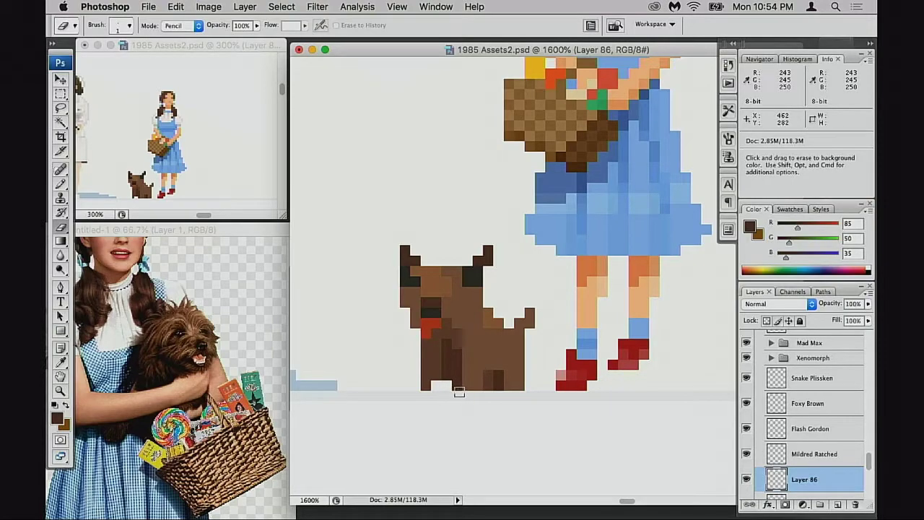
{"action": "left_click", "coordinate": [448, 374]}
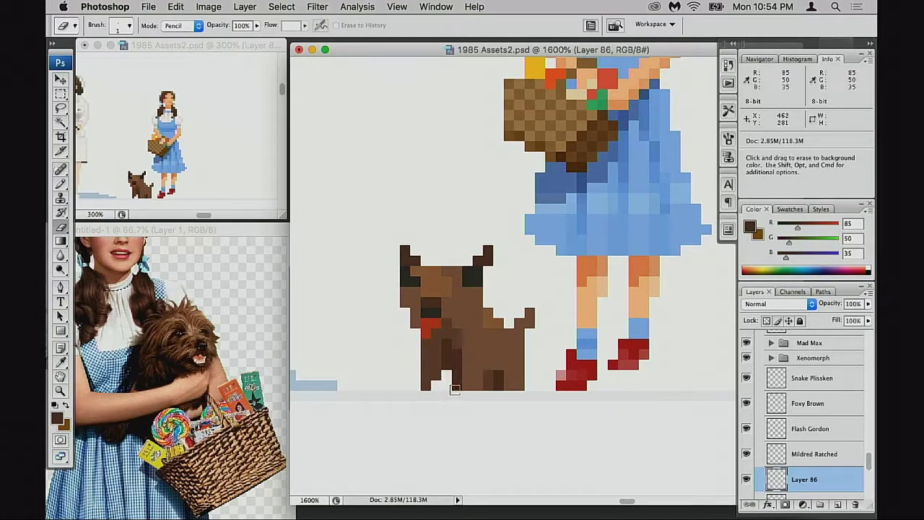
{"action": "key", "text": "space"}
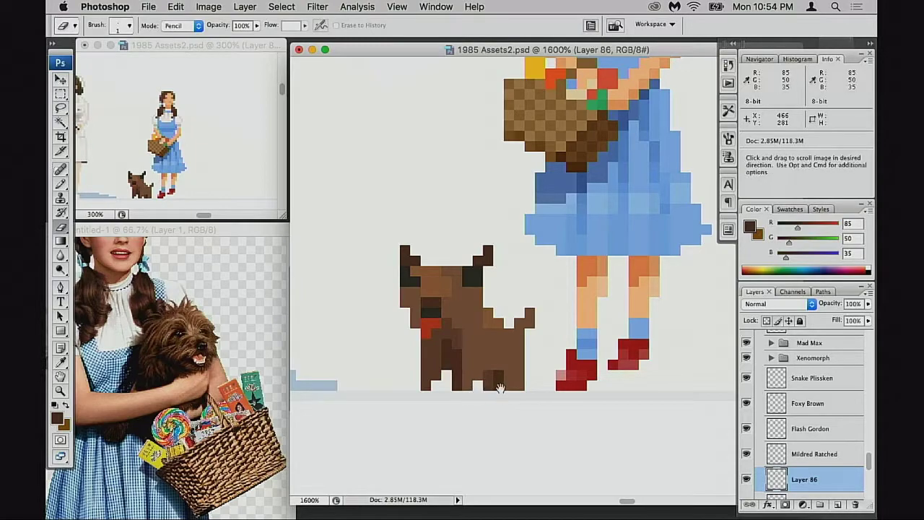
{"action": "left_click_drag", "start_coordinate": [499, 390], "coordinate": [505, 401]}
{"action": "key", "text": "space"}
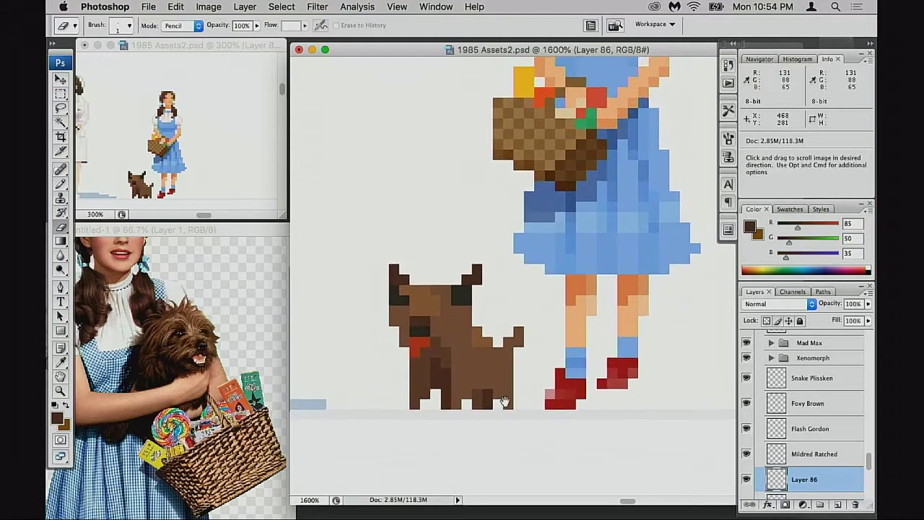
{"action": "key", "text": "b"}
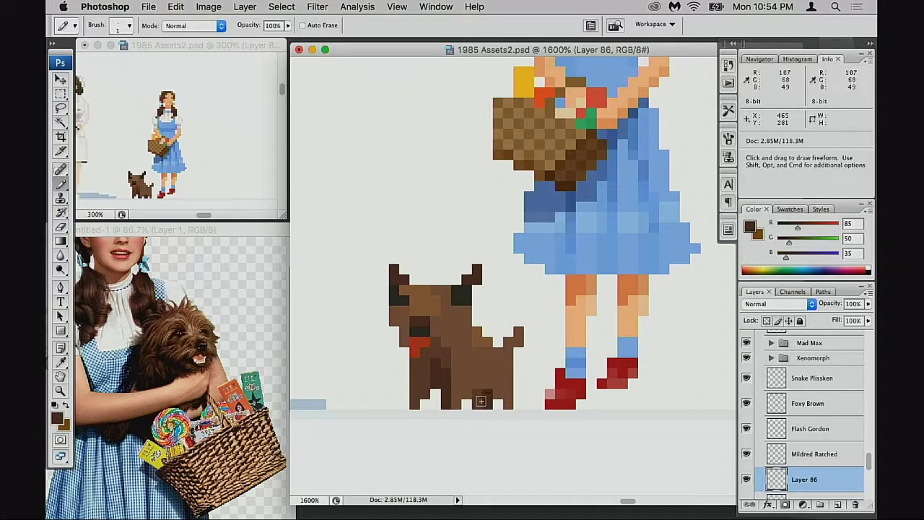
{"action": "key", "text": "e"}
{"action": "key", "text": "b"}
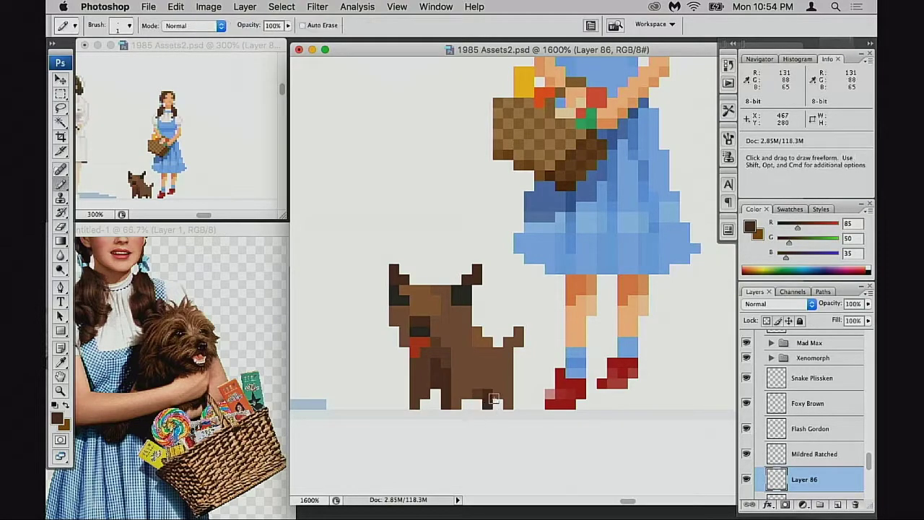
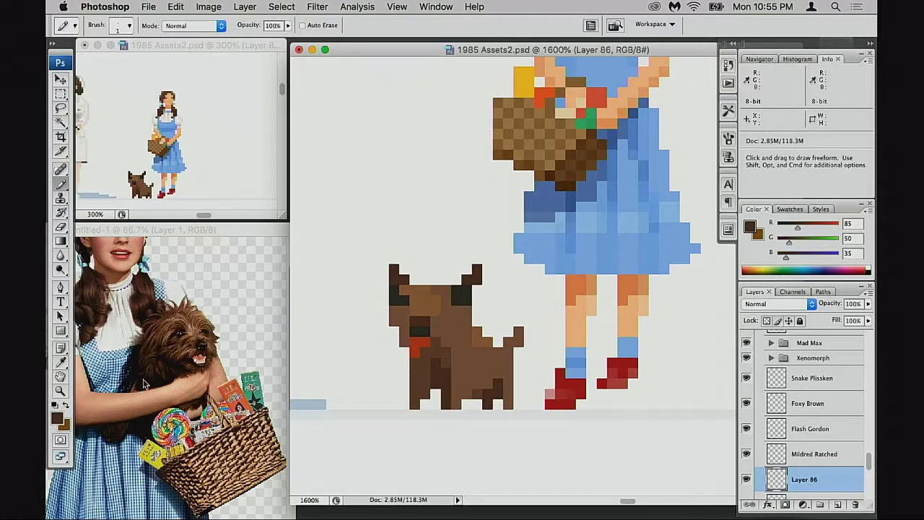
Bring the Untitled-1 reference photo forward and examine the dog and the girl's lower body.
{"action": "left_click", "coordinate": [293, 371]}
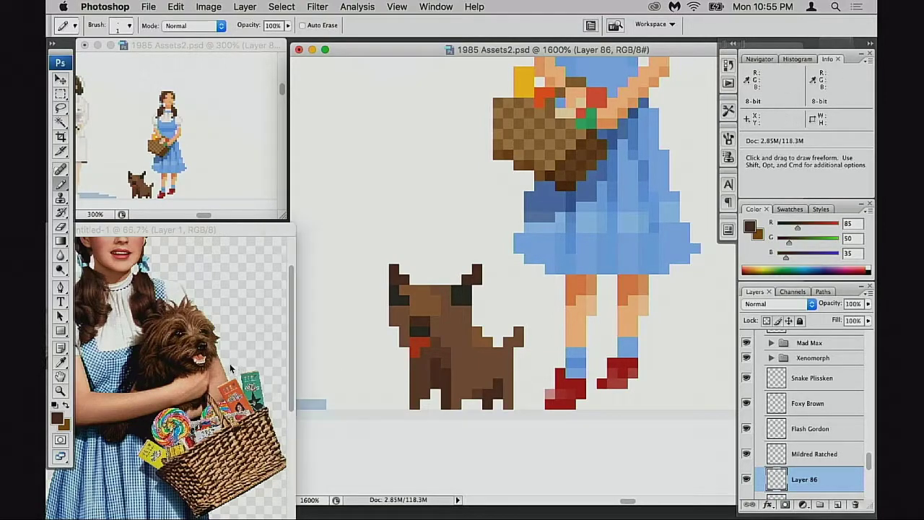
{"action": "left_click_drag", "start_coordinate": [200, 493], "coordinate": [226, 343]}
{"action": "scroll", "coordinate": [226, 343], "scroll_direction": "up", "scroll_amount": 5}
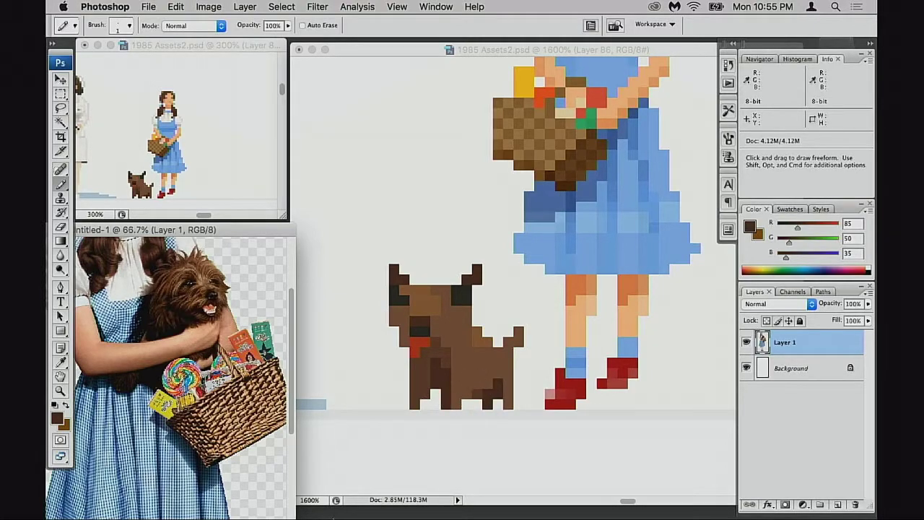
Switch to Chrome and search Google Images for "wizard of oz toto".
{"action": "left_click", "coordinate": [381, 498]}
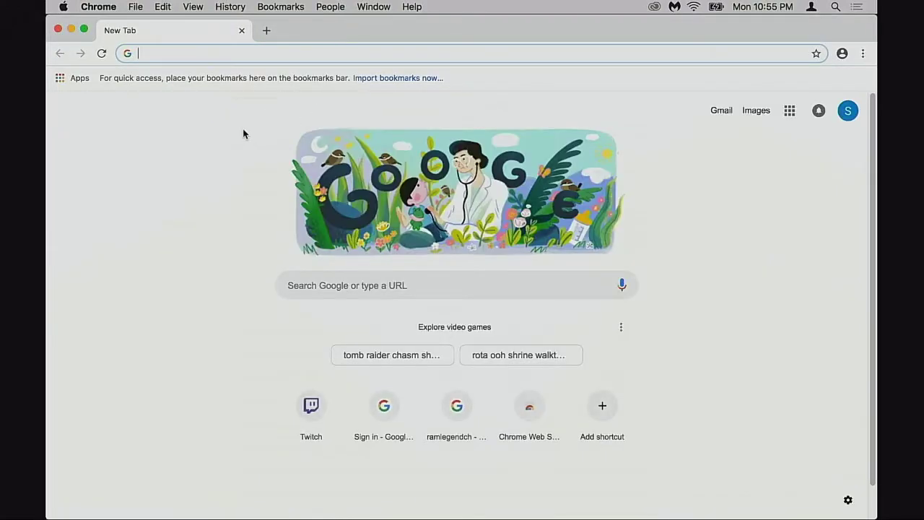
{"action": "type", "text": "wizard"}
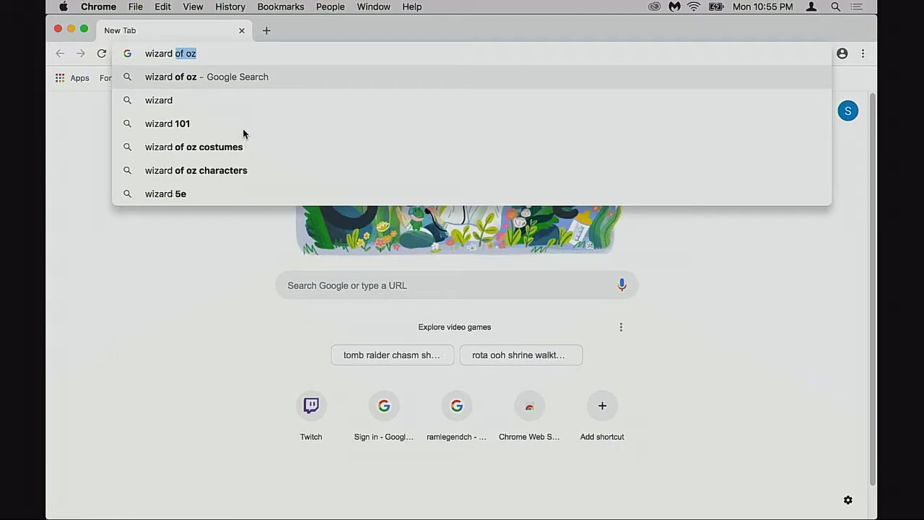
{"action": "key", "text": "Right"}
{"action": "type", "text": "toto"}
{"action": "key", "text": "Return"}
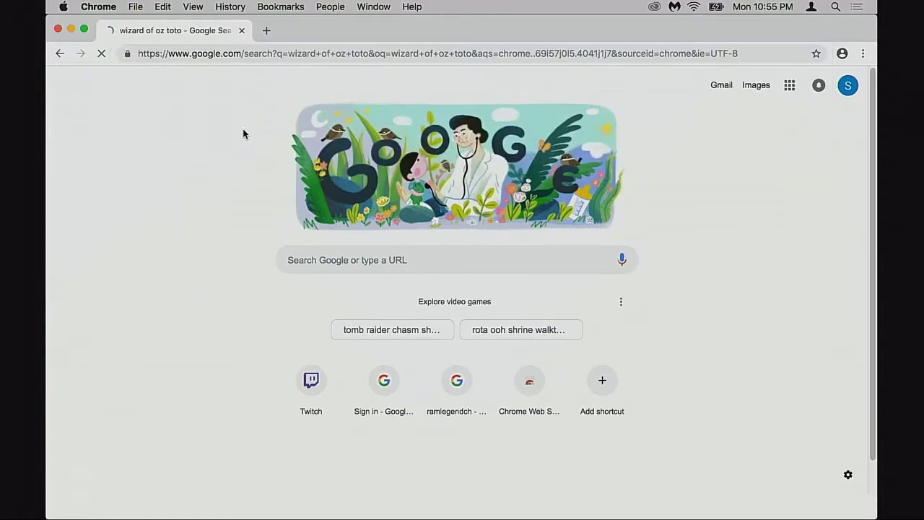
{"action": "left_click", "coordinate": [208, 133]}
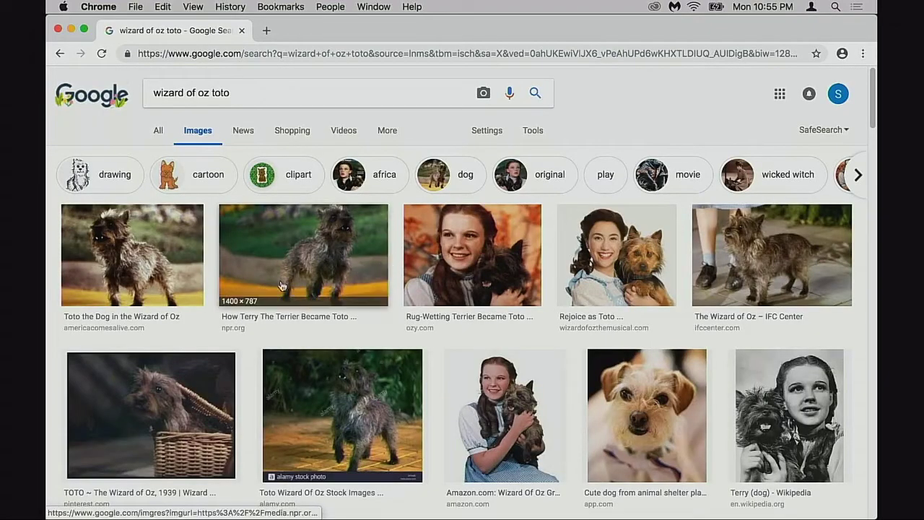
Open the IFC Center picture of the standing dog from the results and copy the image.
{"action": "scroll", "coordinate": [233, 294], "scroll_direction": "down", "scroll_amount": 1}
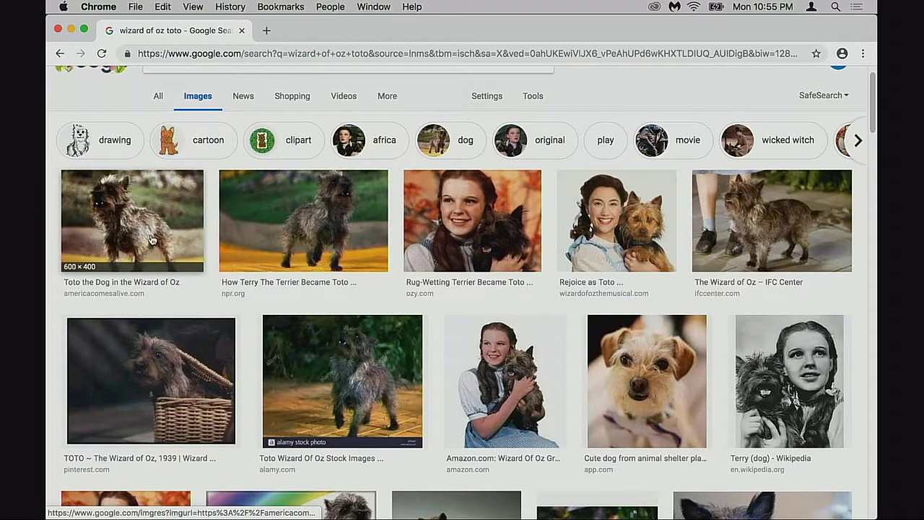
{"action": "left_click", "coordinate": [753, 229]}
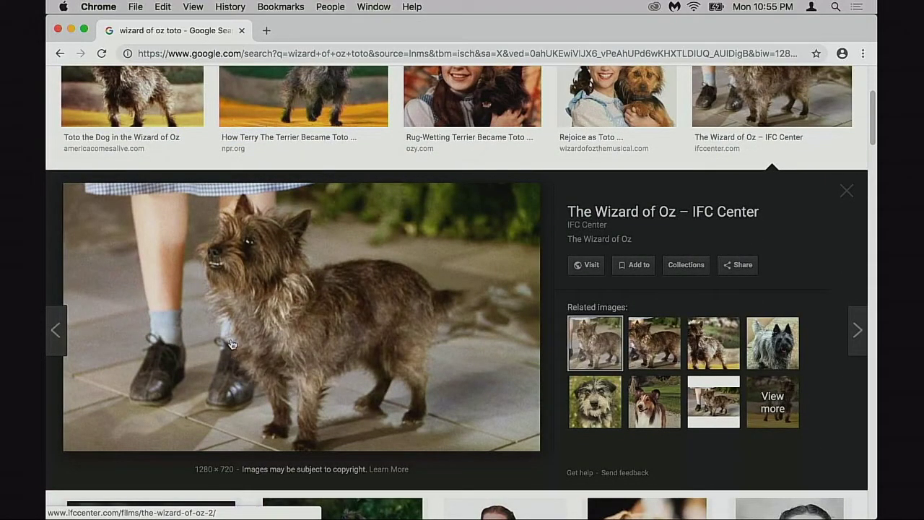
{"action": "right_click", "coordinate": [301, 317]}
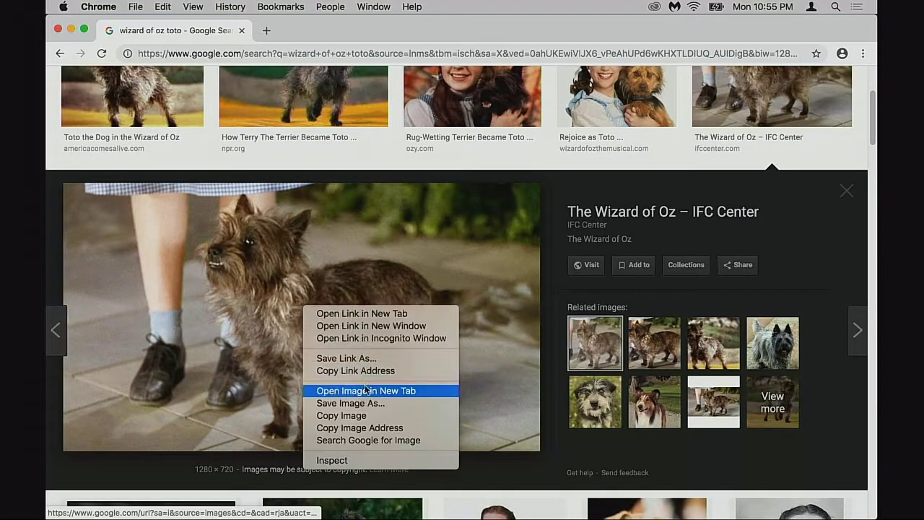
{"action": "left_click", "coordinate": [380, 415]}
Move the Chrome window aside and switch back to Photoshop.
{"action": "left_click_drag", "start_coordinate": [326, 31], "coordinate": [337, 31]}
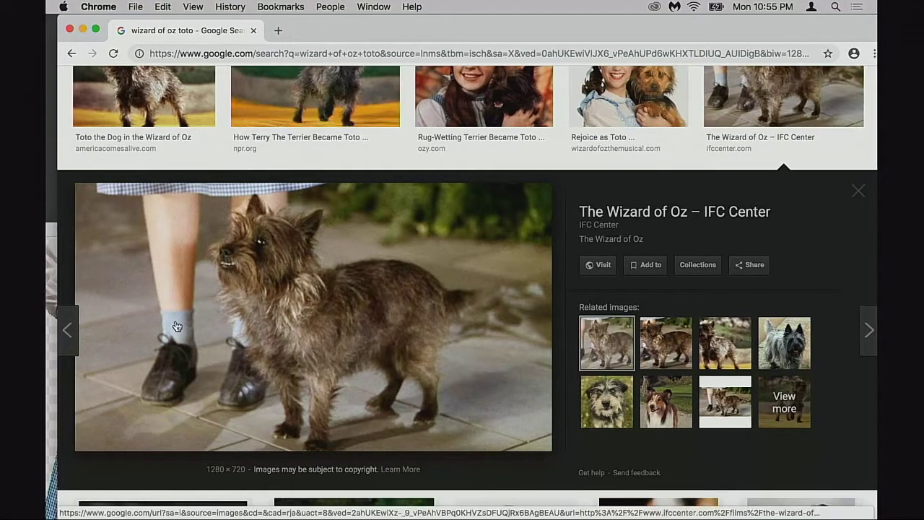
{"action": "scroll", "coordinate": [422, 174], "scroll_direction": "up", "scroll_amount": 3}
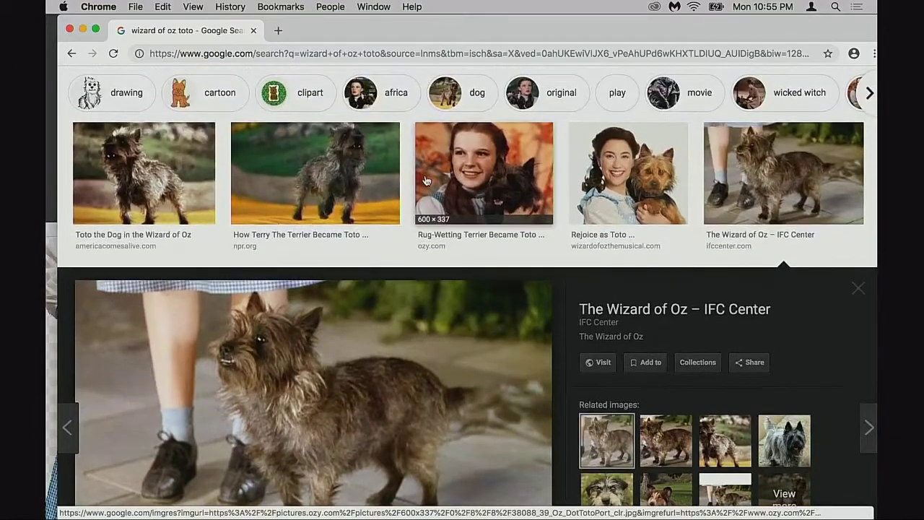
{"action": "left_click_drag", "start_coordinate": [421, 37], "coordinate": [503, 36]}
{"action": "left_click", "coordinate": [115, 96]}
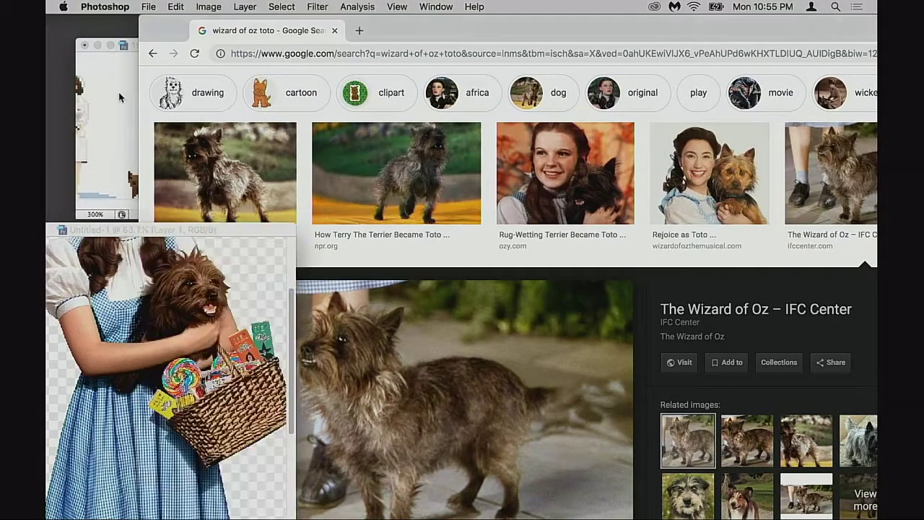
Paste the copied dog photo into a new document and place its window below the 300% preview, returning to the 1600% sprite window.
{"action": "key", "text": "super+n"}
{"action": "key", "text": "Return"}
{"action": "key", "text": "super+v"}
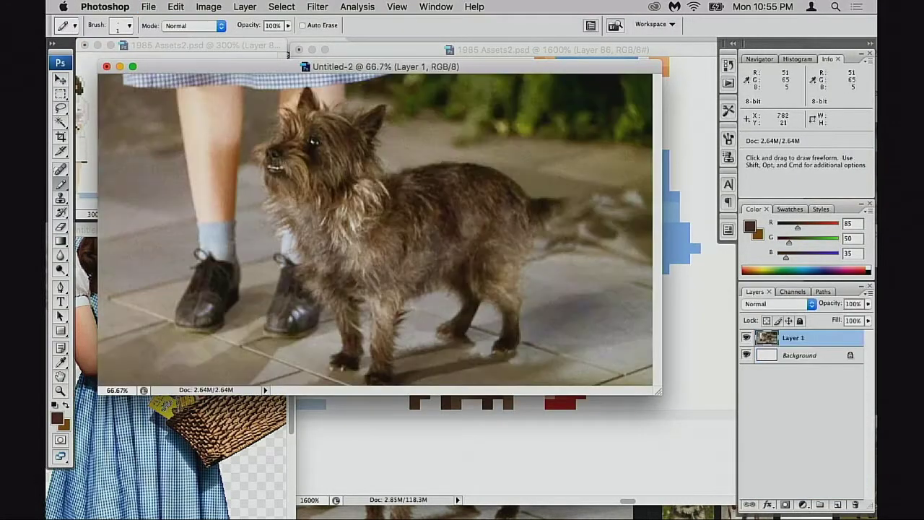
{"action": "left_click_drag", "start_coordinate": [446, 66], "coordinate": [215, 257]}
{"action": "left_click", "coordinate": [452, 342]}
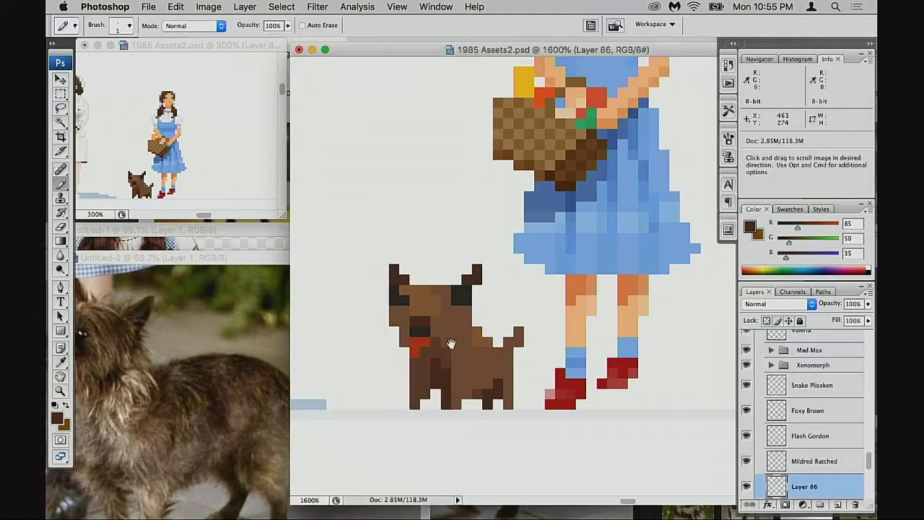
Erase excess pixels beneath the dog's belly near its hind legs and along the front of its chest below the chin.
{"action": "left_click_drag", "start_coordinate": [451, 342], "coordinate": [513, 292]}
{"action": "key", "text": "e"}
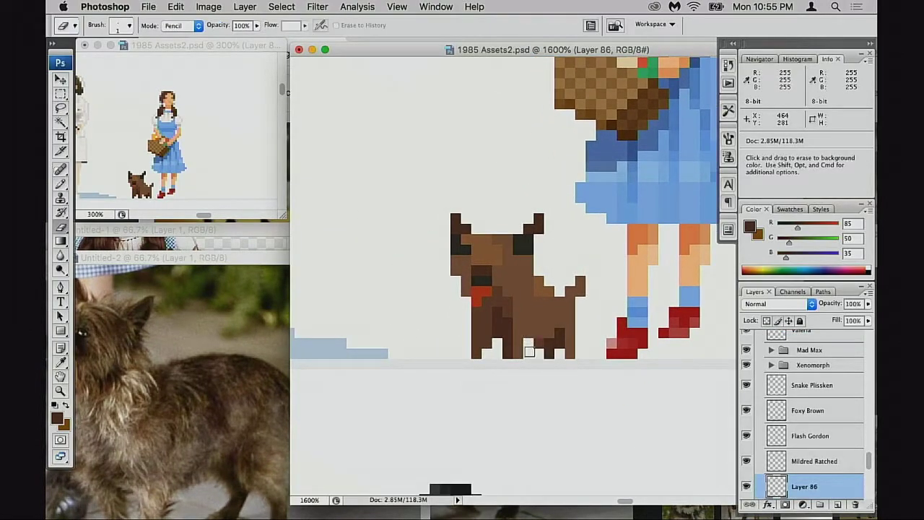
{"action": "left_click", "coordinate": [534, 351]}
{"action": "scroll", "coordinate": [537, 352], "scroll_direction": "up", "scroll_amount": 1}
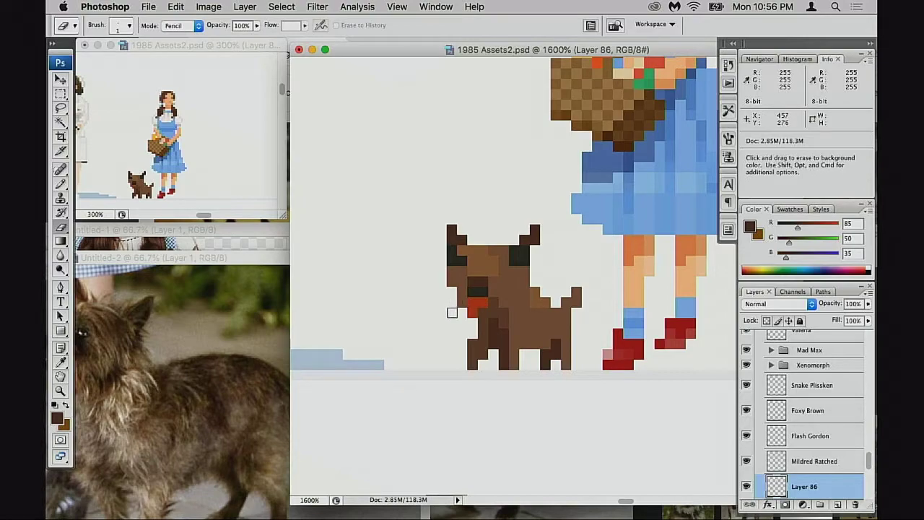
{"action": "left_click_drag", "start_coordinate": [453, 316], "coordinate": [467, 319]}
Narrow the dog's head by shifting the three-pixel-wide outer part of its face one pixel inward, and deselect.
{"action": "key", "text": "m"}
{"action": "mouse_move", "coordinate": [408, 197]}
{"action": "left_mouse_down"}
{"action": "mouse_move", "coordinate": [491, 320]}
{"action": "mouse_move", "coordinate": [489, 308]}
{"action": "left_mouse_up"}
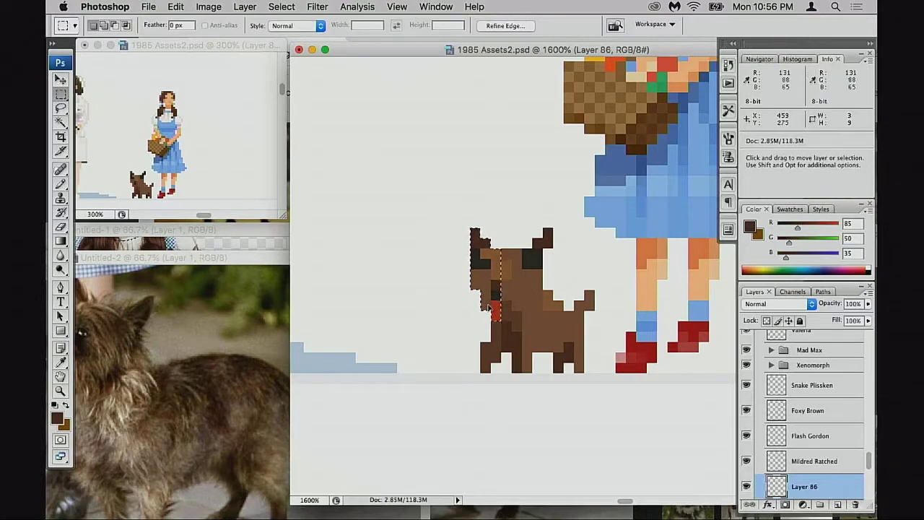
{"action": "scroll", "coordinate": [498, 311], "scroll_direction": "up", "scroll_amount": 1}
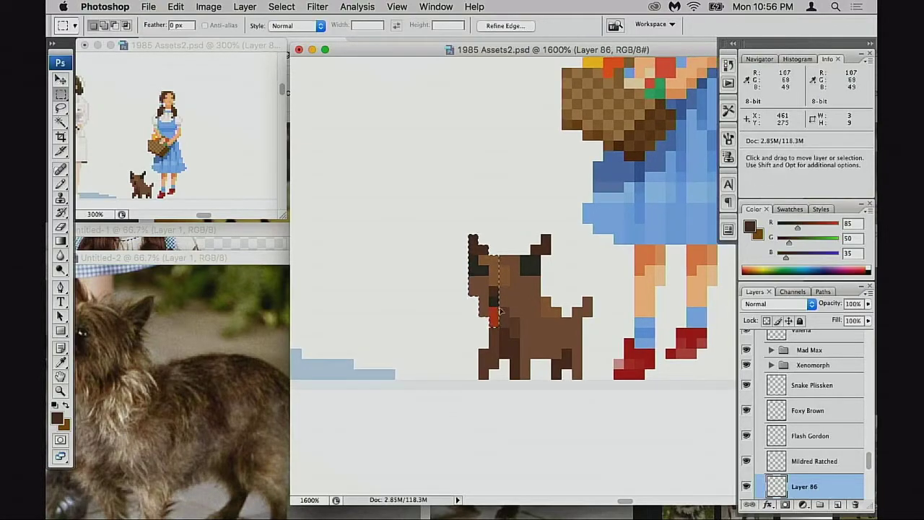
{"action": "key", "text": "super+d"}
Recolour the dog's foremost leg with brown shades sampled from it, ending with the dark brown R85 G50 B35.
{"action": "key", "text": "b"}
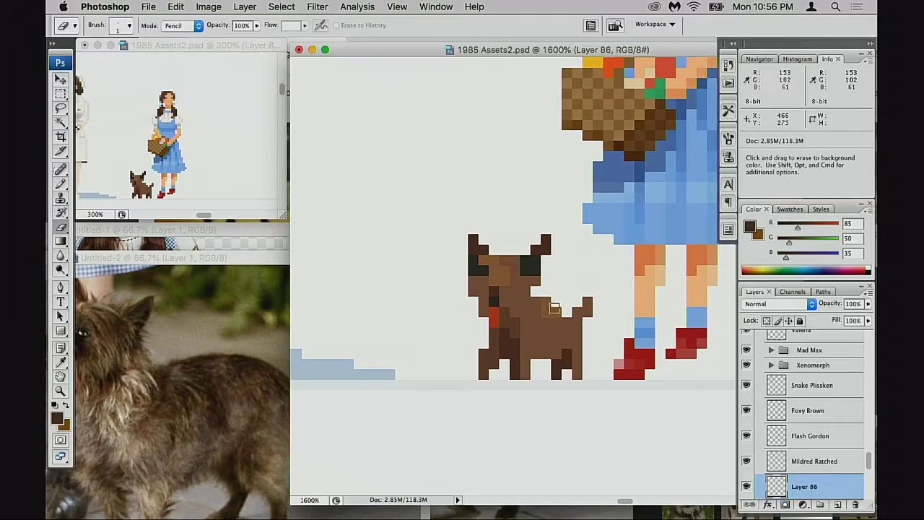
{"action": "scroll", "coordinate": [538, 321], "scroll_direction": "right", "scroll_amount": 1}
{"action": "key", "text": "b"}
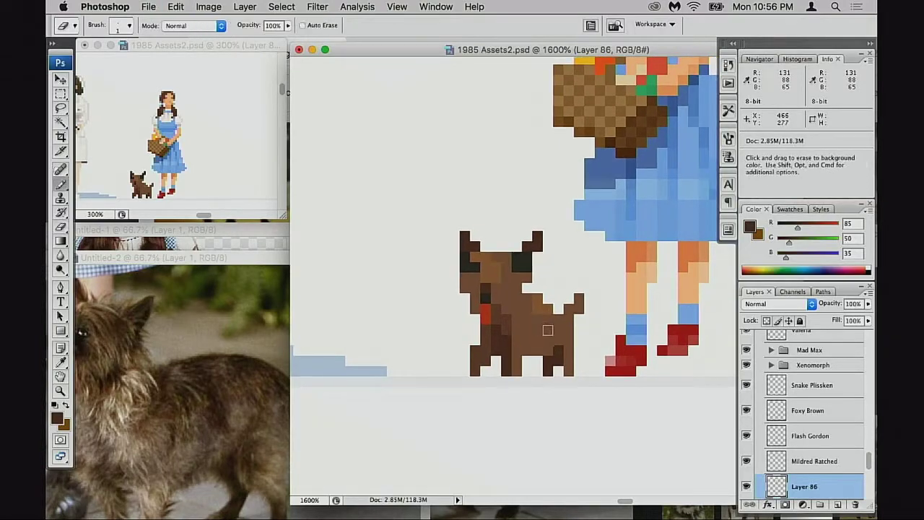
{"action": "key", "text": "e"}
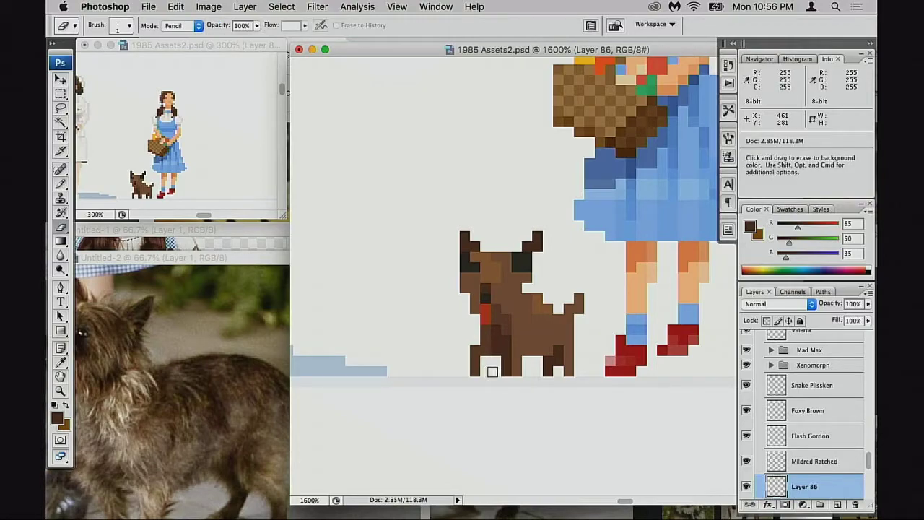
{"action": "key", "text": "b"}
{"action": "left_click", "coordinate": [476, 342], "text": "alt"}
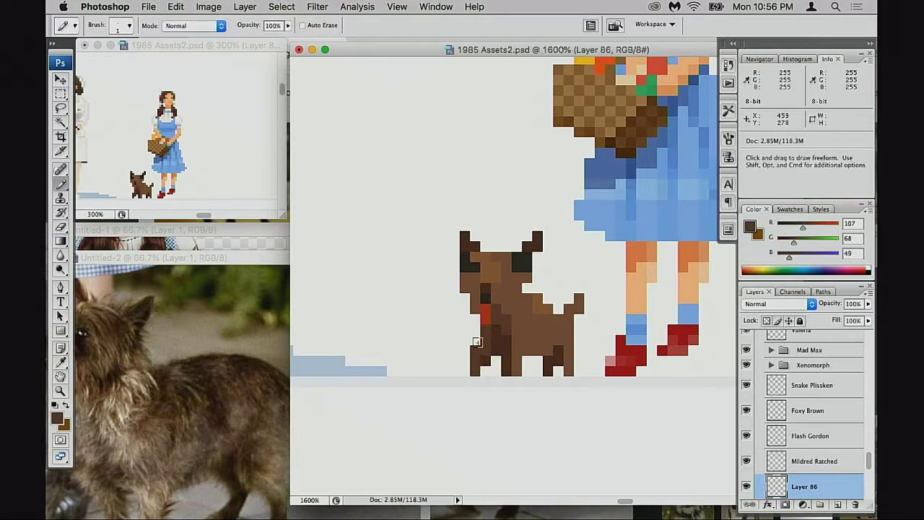
{"action": "left_click", "coordinate": [486, 360], "text": "alt"}
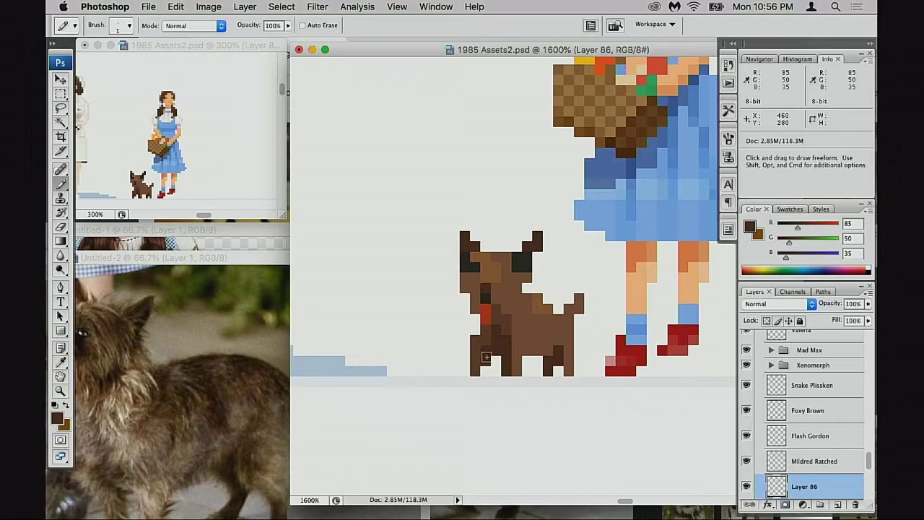
{"action": "key", "text": "e"}
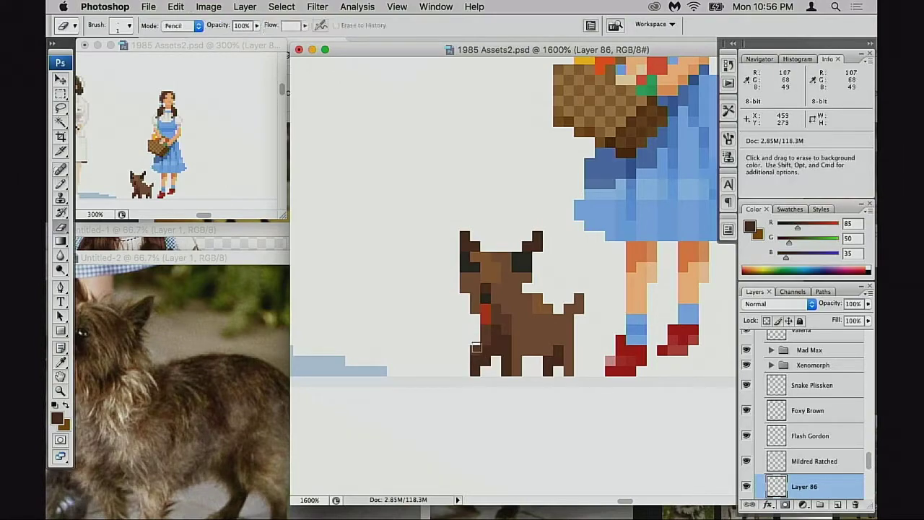
{"action": "key", "text": "b"}
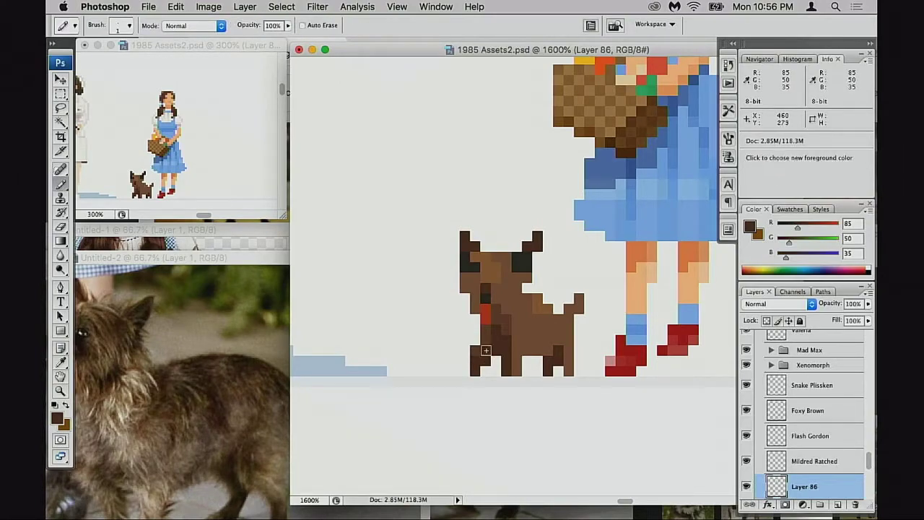
Try adding lighter brown (R153 G102 B61) fur highlights to the dog's face and back, filling the gap before the tail.
{"action": "scroll", "coordinate": [498, 346], "scroll_direction": "right", "scroll_amount": 2}
{"action": "scroll", "coordinate": [498, 347], "scroll_direction": "down", "scroll_amount": 1}
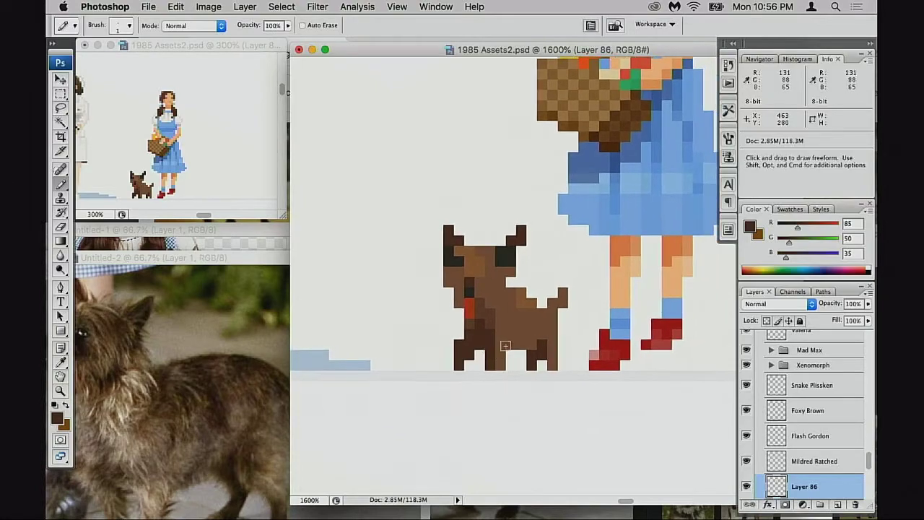
{"action": "scroll", "coordinate": [498, 348], "scroll_direction": "right", "scroll_amount": 2}
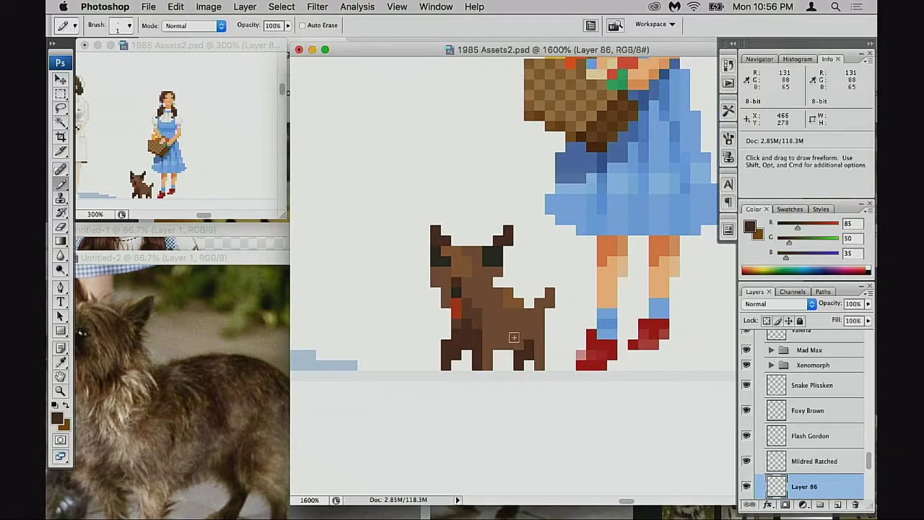
{"action": "scroll", "coordinate": [518, 334], "scroll_direction": "right", "scroll_amount": 2}
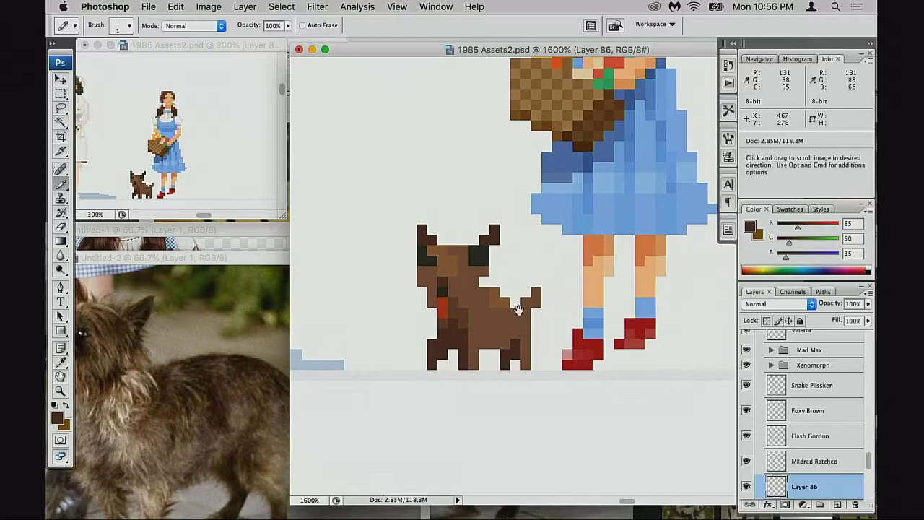
{"action": "left_click", "coordinate": [500, 292], "text": "alt"}
{"action": "scroll", "coordinate": [491, 296], "scroll_direction": "right", "scroll_amount": 1}
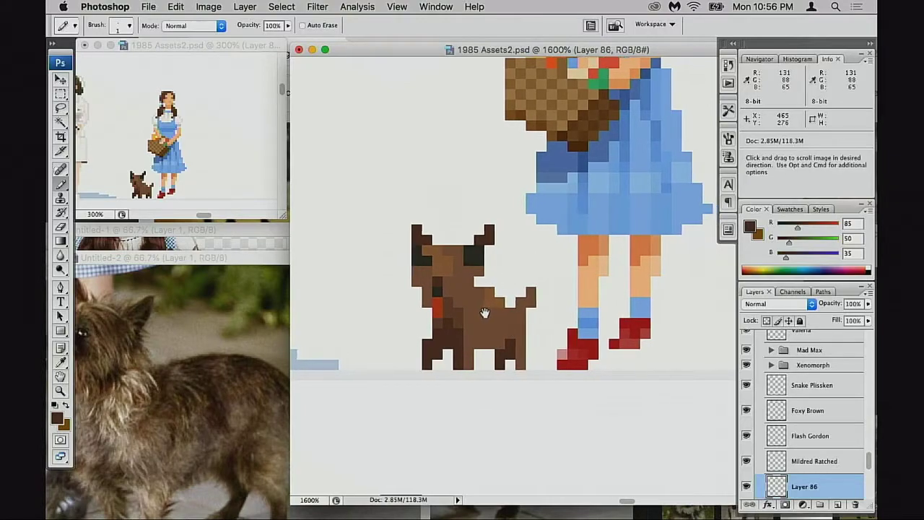
{"action": "left_click", "coordinate": [456, 263]}
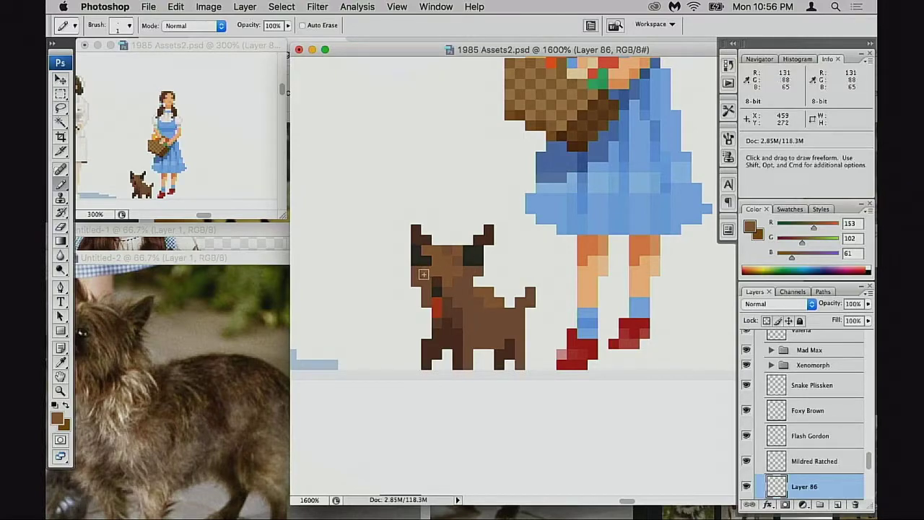
{"action": "key", "text": "super+z"}
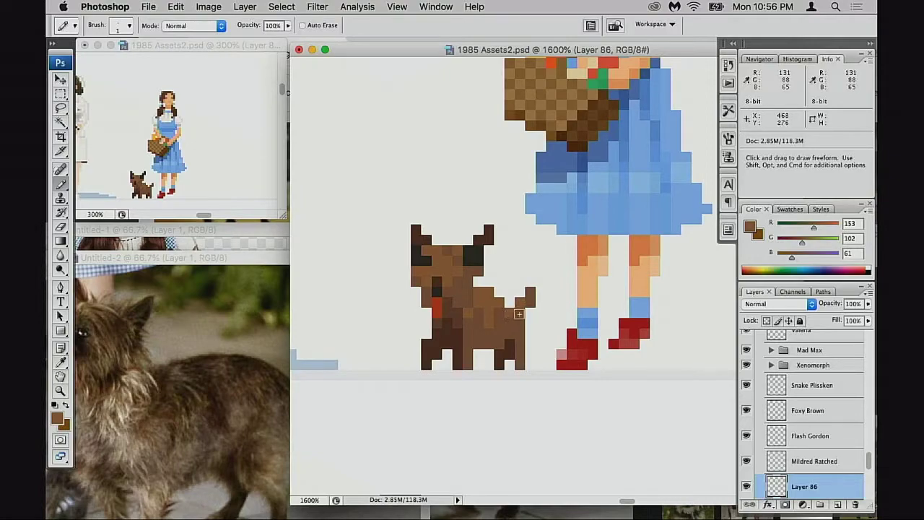
{"action": "left_click", "coordinate": [509, 304]}
{"action": "left_click_drag", "start_coordinate": [509, 339], "coordinate": [524, 328]}
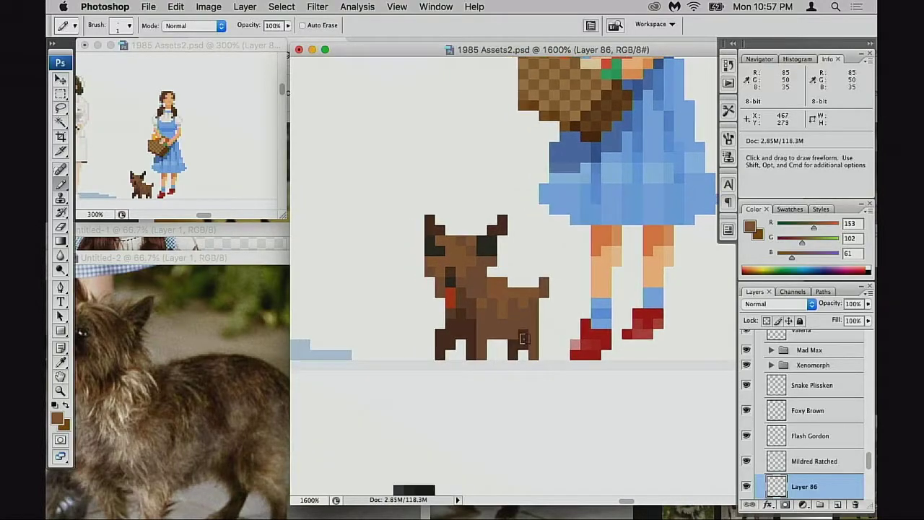
Try reshaping the dog's second front leg and belly using the sampled mid brown (R131 G88 B65) and the Eraser.
{"action": "left_click", "coordinate": [479, 345], "text": "alt"}
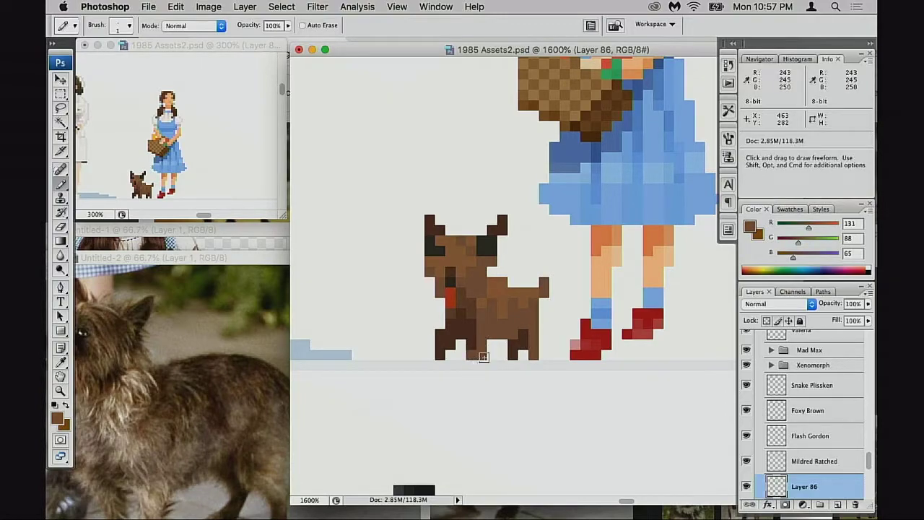
{"action": "key", "text": "e"}
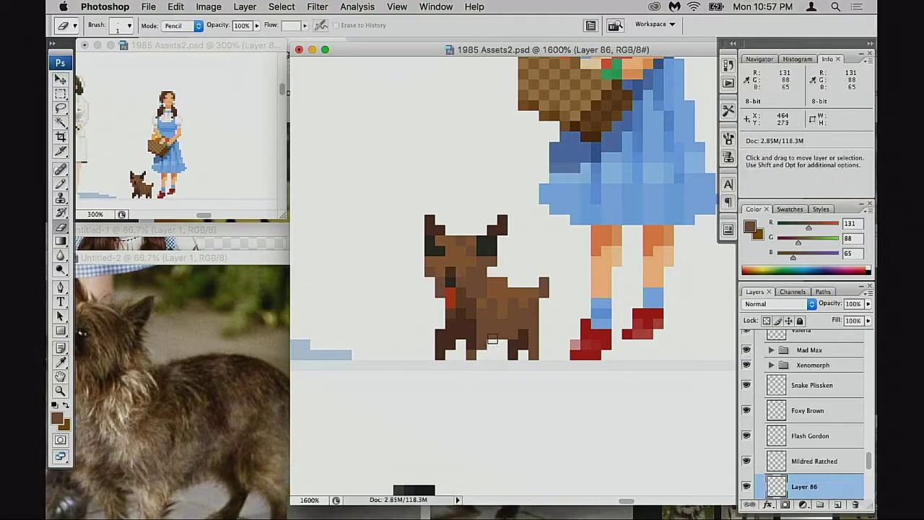
{"action": "scroll", "coordinate": [499, 345], "scroll_direction": "right", "scroll_amount": 1}
{"action": "left_click", "coordinate": [491, 341]}
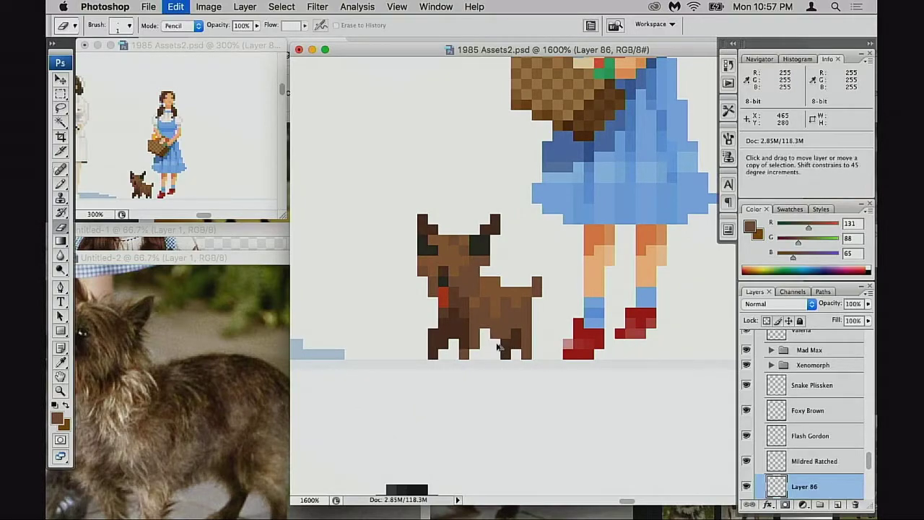
{"action": "scroll", "coordinate": [492, 344], "scroll_direction": "up", "scroll_amount": 1}
{"action": "key", "text": "b"}
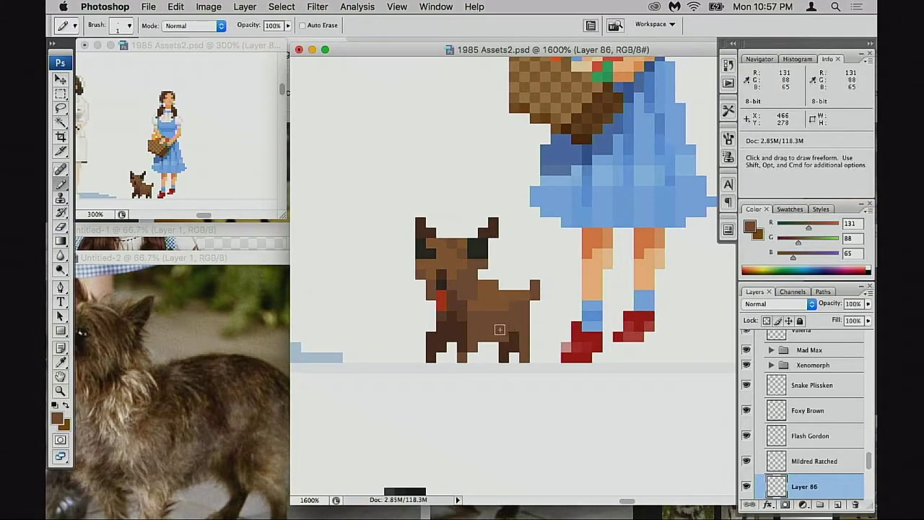
Try extending the dark brown (R85 G50 B35) down the front of the dog's chest and thinning its foremost leg.
{"action": "left_click", "coordinate": [454, 333], "text": "alt"}
{"action": "left_click_drag", "start_coordinate": [450, 346], "coordinate": [443, 357]}
{"action": "key", "text": "ctrl+z"}
{"action": "left_click_drag", "start_coordinate": [432, 326], "coordinate": [431, 322]}
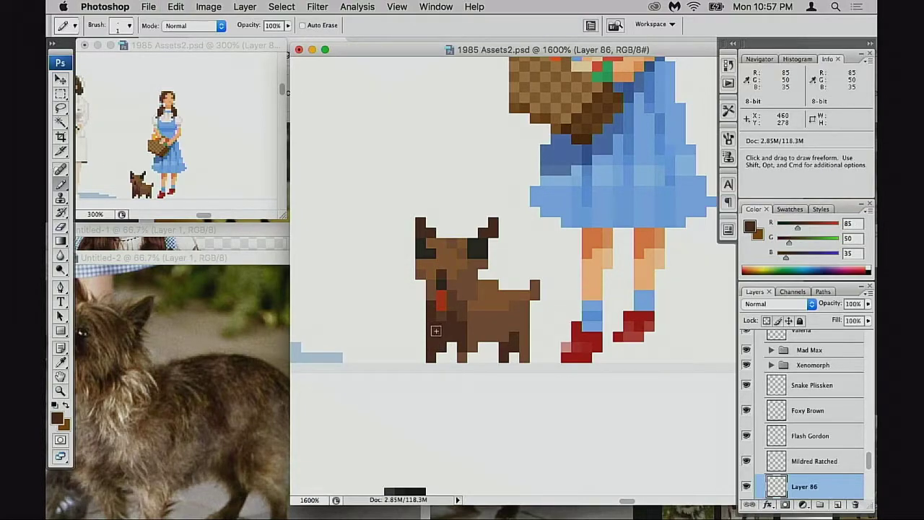
{"action": "key", "text": "e"}
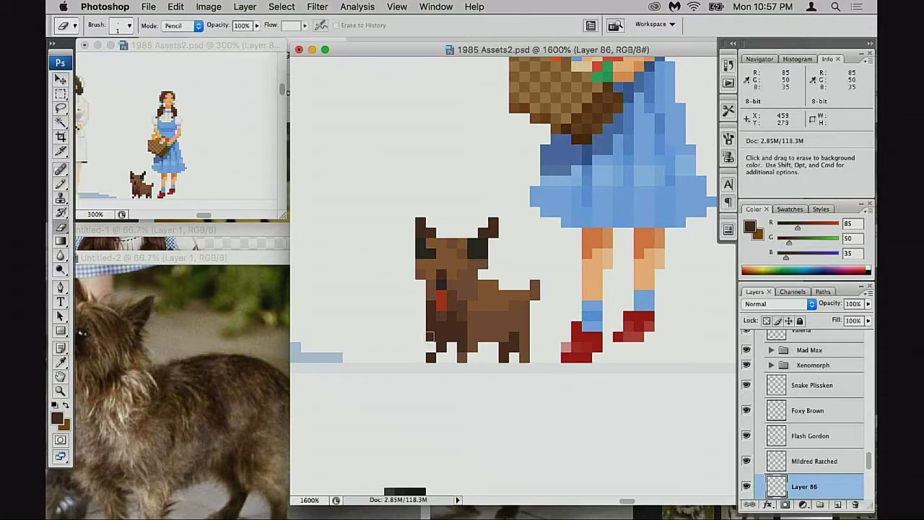
{"action": "key", "text": "ctrl+z"}
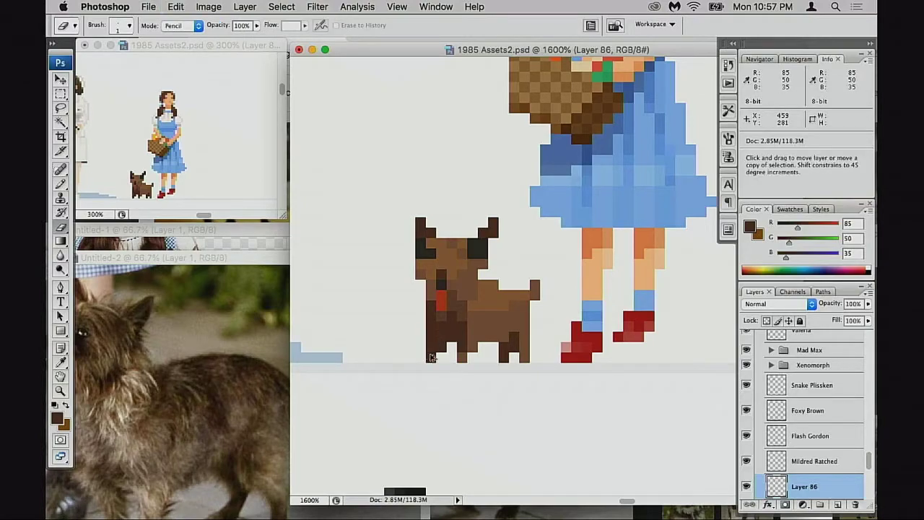
{"action": "key", "text": "ctrl+alt+z"}
{"action": "scroll", "coordinate": [446, 344], "scroll_direction": "left", "scroll_amount": 2}
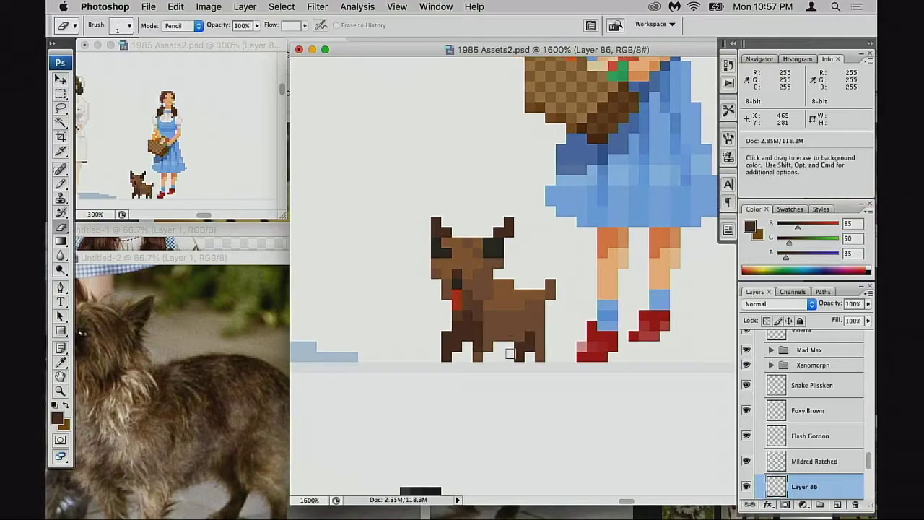
Undo the recent edits back to the dog without the added fur highlights and with the gap before its tail.
{"action": "key", "text": "b"}
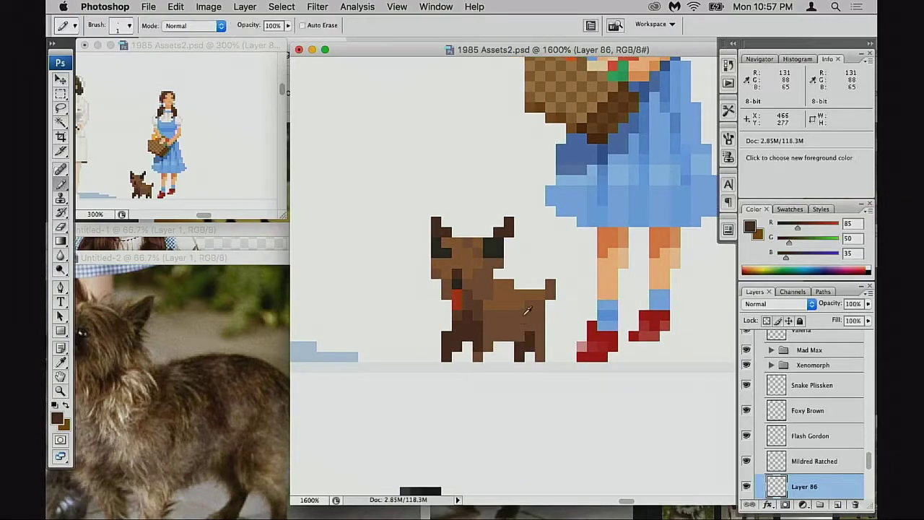
{"action": "key", "text": "ctrl+z"}
{"action": "key", "text": "ctrl+alt+z"}
{"action": "key", "text": "ctrl+alt+z"}
{"action": "key", "text": "ctrl+alt+z"}
{"action": "key", "text": "ctrl+alt+z"}
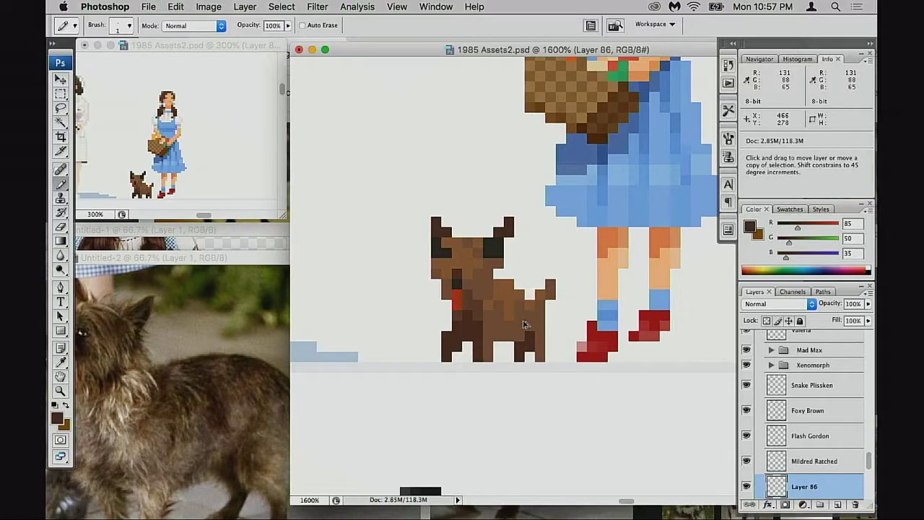
{"action": "key", "text": "ctrl+alt+z"}
{"action": "key", "text": "ctrl+alt+z"}
{"action": "key", "text": "ctrl+alt+z"}
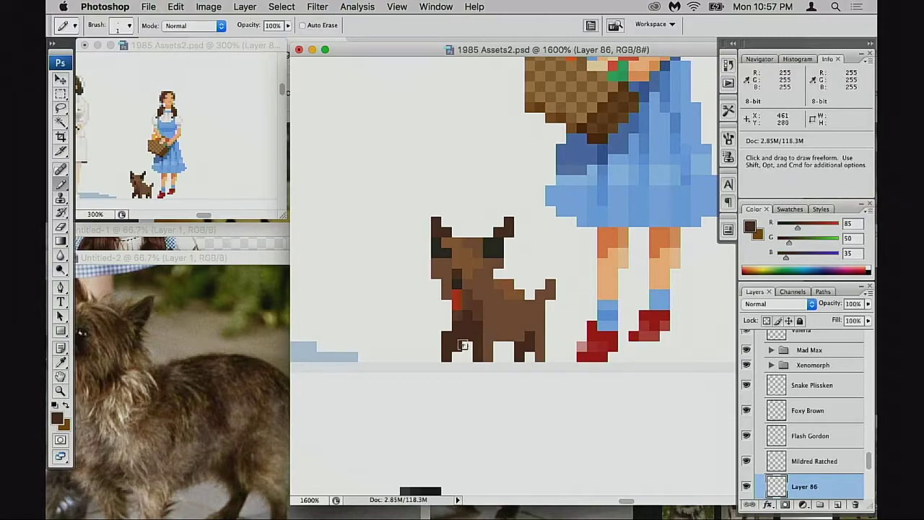
Erase the dog's protruding foremost leg and reshape the remaining front legs, keeping the foremost one a pixel shorter.
{"action": "key", "text": "e"}
{"action": "left_click_drag", "start_coordinate": [447, 334], "coordinate": [443, 357]}
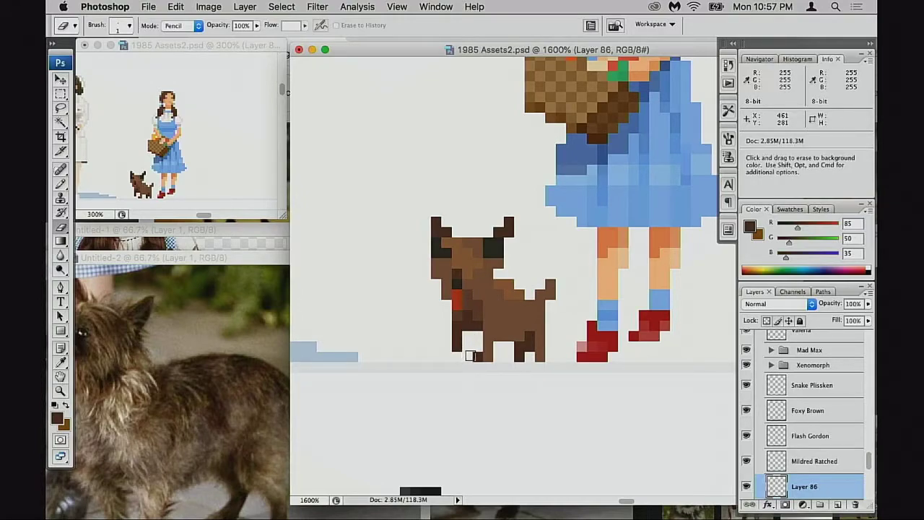
{"action": "key", "text": "b"}
{"action": "left_click", "coordinate": [481, 350], "text": "alt"}
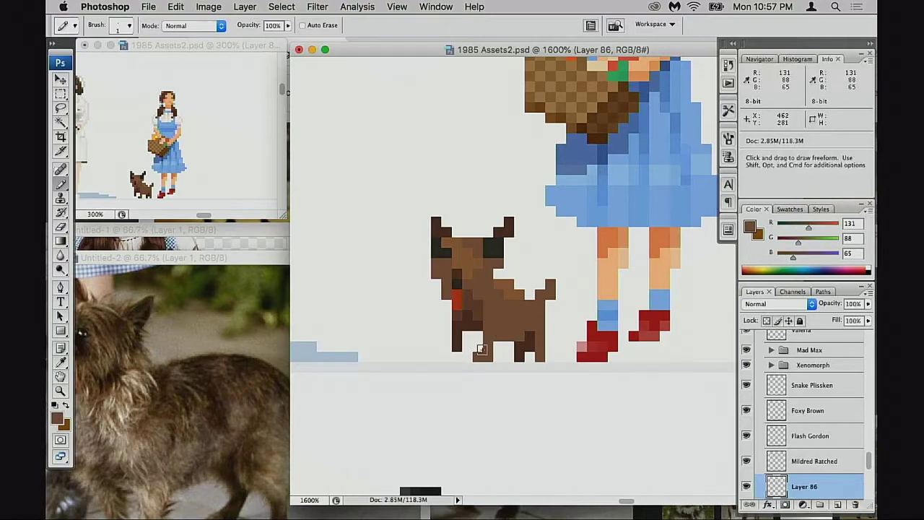
{"action": "key", "text": "e"}
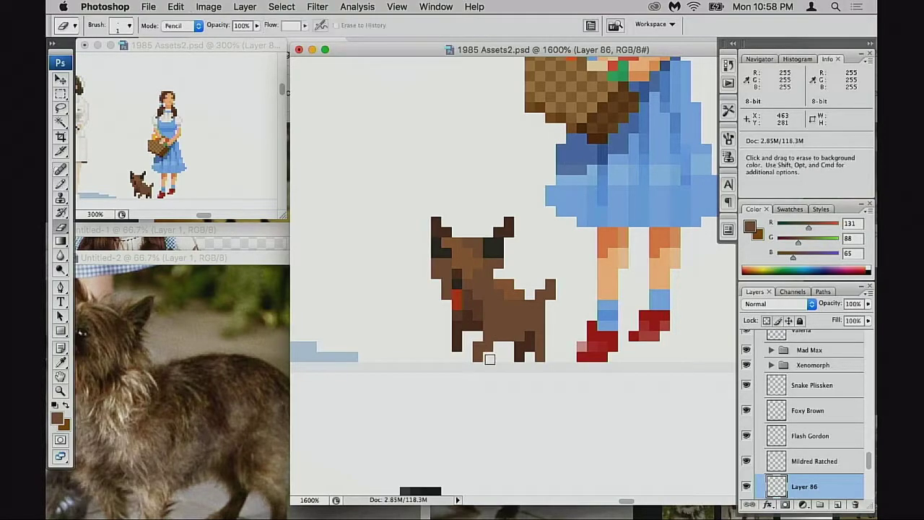
{"action": "key", "text": "super"}
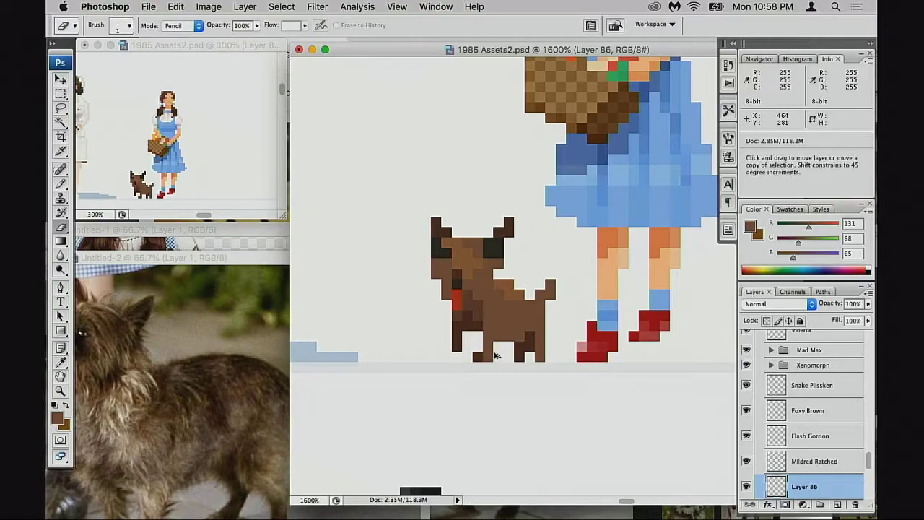
{"action": "key", "text": "super"}
{"action": "key", "text": "alt"}
Shade the dog's inner hind leg dark brown (R85 G50 B35) and fill the gap before its tail with mid brown (R131 G88 B65).
{"action": "scroll", "coordinate": [506, 354], "scroll_direction": "right", "scroll_amount": 1}
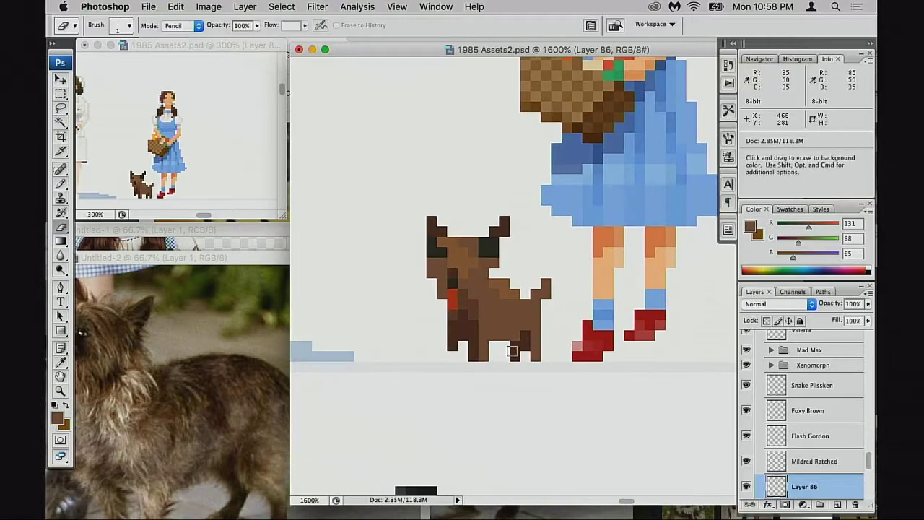
{"action": "key", "text": "b"}
{"action": "left_click", "coordinate": [513, 347], "text": "alt"}
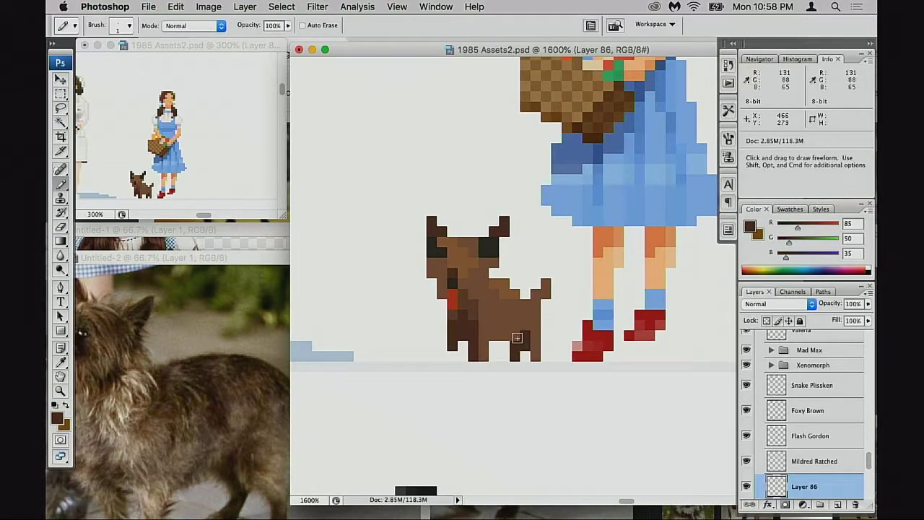
{"action": "left_click", "coordinate": [515, 328], "text": "alt"}
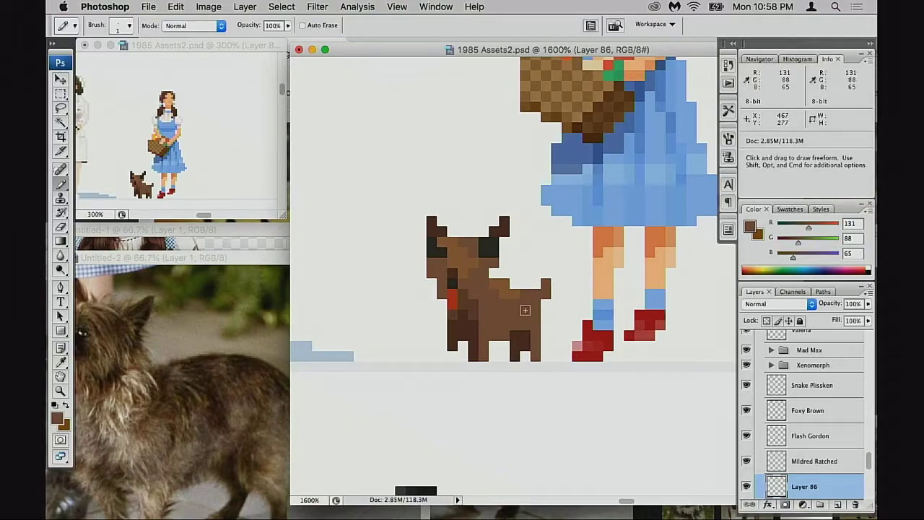
Repaint the dog's ears and eye surrounds mid brown (R131 G88 B65), reducing each eye to a single dark pixel.
{"action": "scroll", "coordinate": [525, 309], "scroll_direction": "up", "scroll_amount": 1}
{"action": "left_click", "coordinate": [504, 300], "text": "alt"}
{"action": "scroll", "coordinate": [487, 302], "scroll_direction": "left", "scroll_amount": 1}
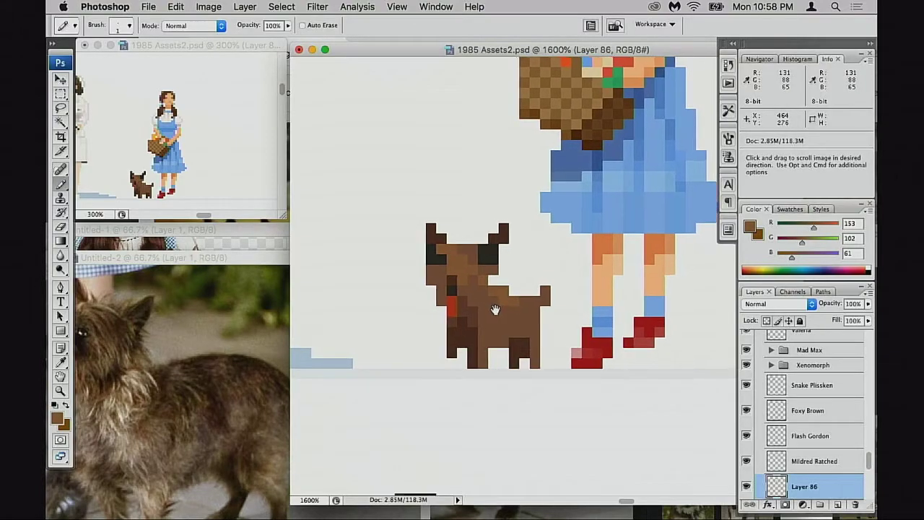
{"action": "left_click", "coordinate": [503, 253], "text": "alt"}
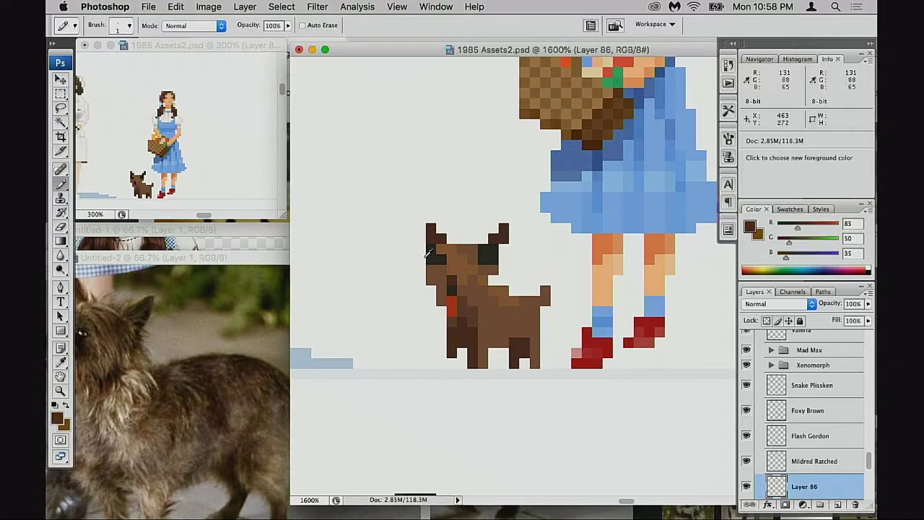
{"action": "left_click", "coordinate": [503, 229]}
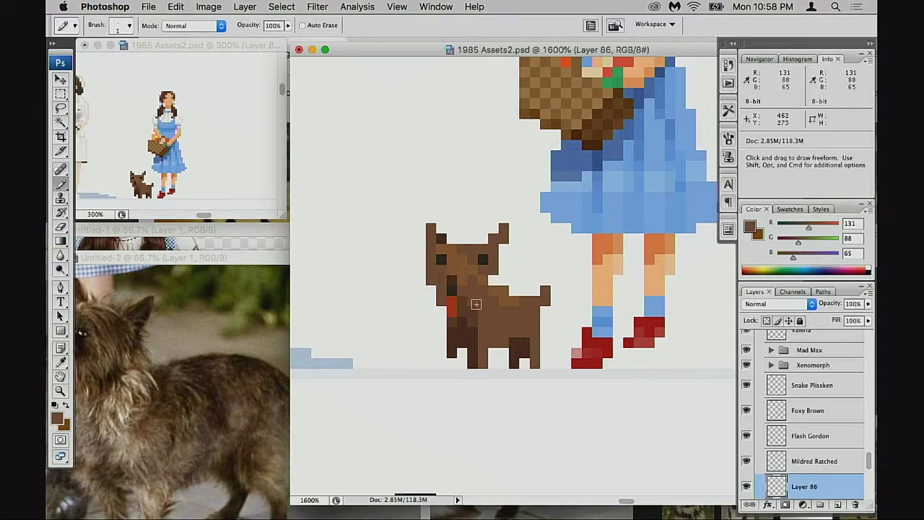
Mottle the dog's forehead and muzzle with light brown (R153 G102 B61) and mid brown (R131 G88 B65), following the reference photo.
{"action": "scroll", "coordinate": [475, 304], "scroll_direction": "left", "scroll_amount": 1}
{"action": "scroll", "coordinate": [473, 258], "scroll_direction": "left", "scroll_amount": 1}
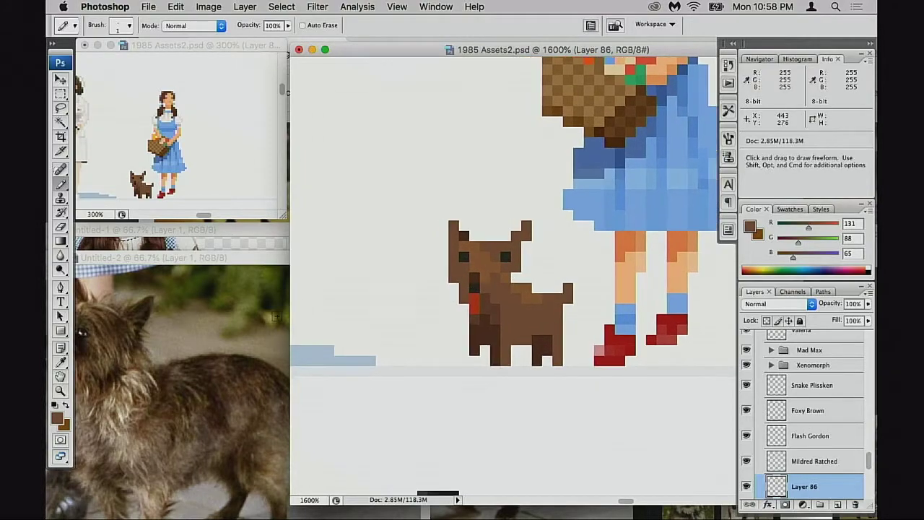
{"action": "left_click", "coordinate": [278, 317]}
{"action": "left_click", "coordinate": [491, 254]}
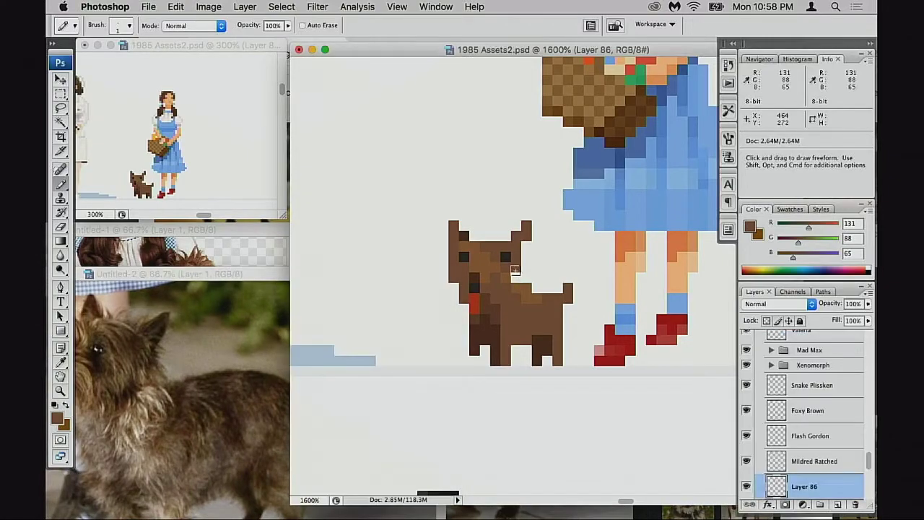
{"action": "left_click", "coordinate": [484, 259], "text": "alt"}
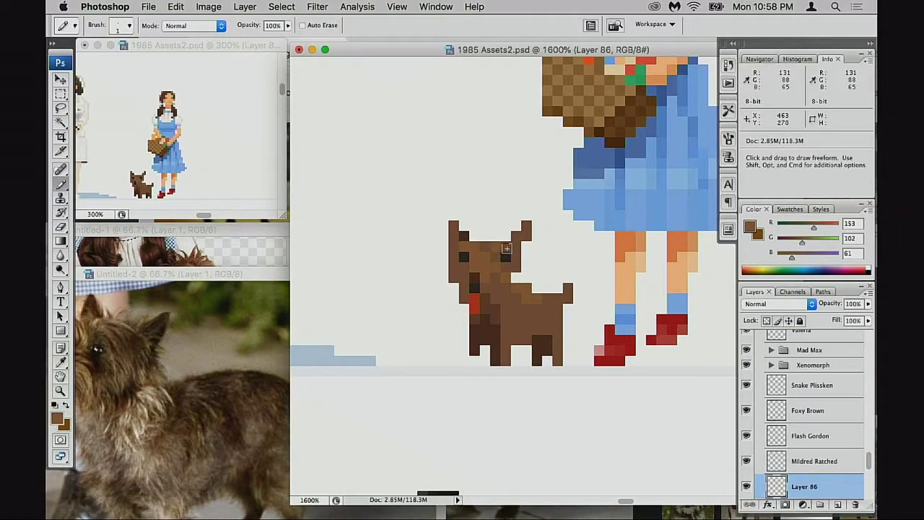
{"action": "left_click", "coordinate": [473, 266], "text": "alt"}
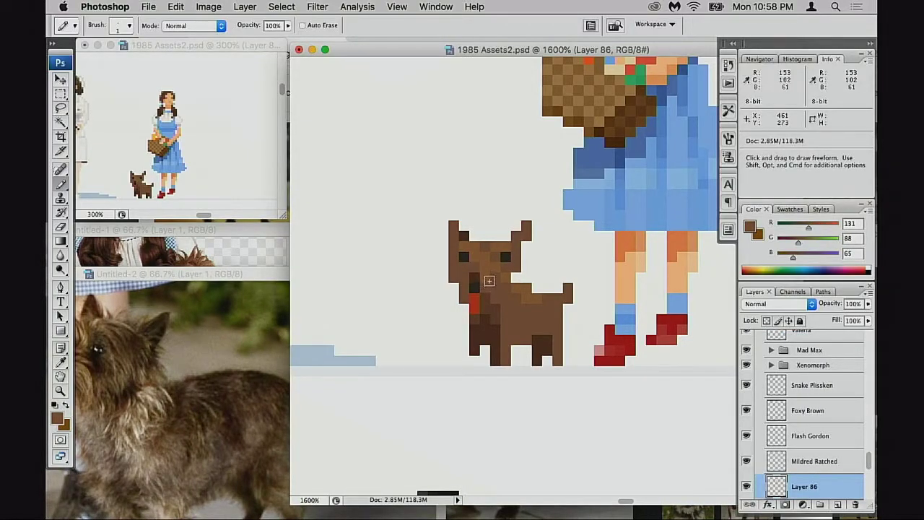
{"action": "left_click", "coordinate": [495, 274], "text": "alt"}
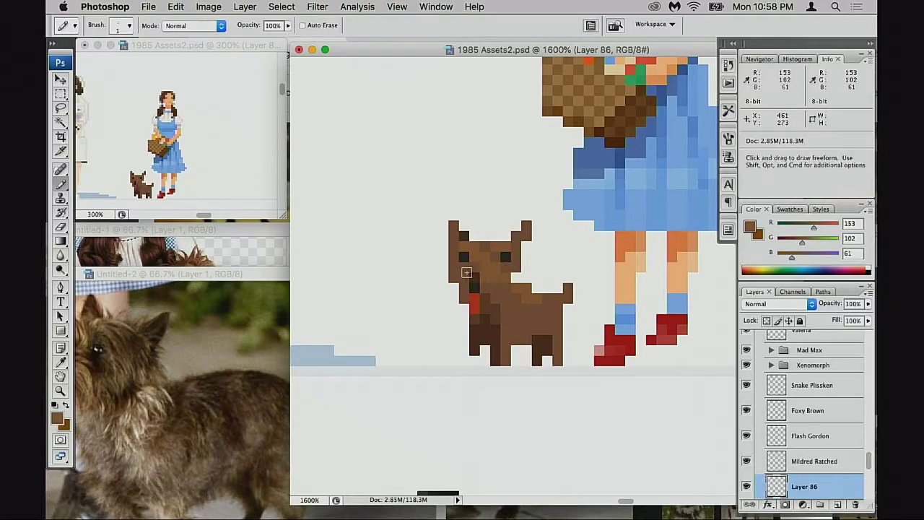
Shade the dog's neck and shoulder below the head with darker brown (R107 G68 B49), blending into the mid-brown body.
{"action": "left_click", "coordinate": [498, 299], "text": "alt"}
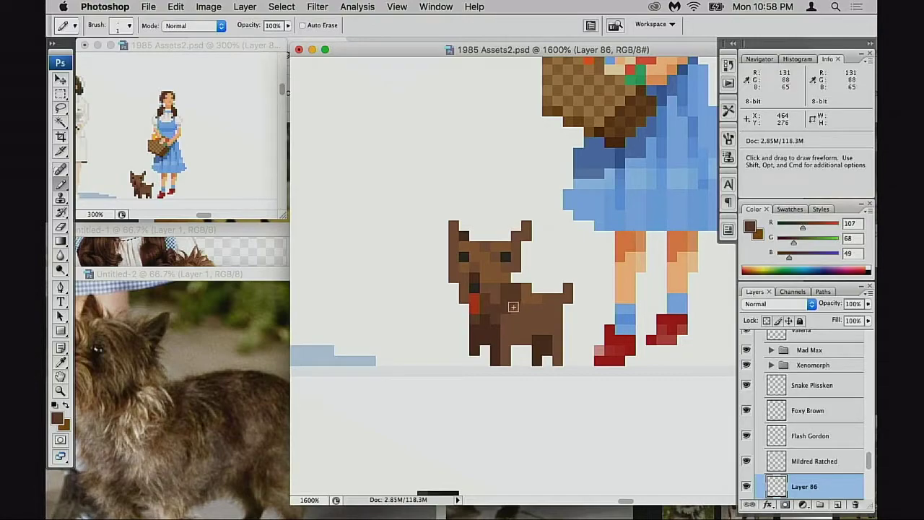
{"action": "left_click", "coordinate": [488, 303], "text": "alt"}
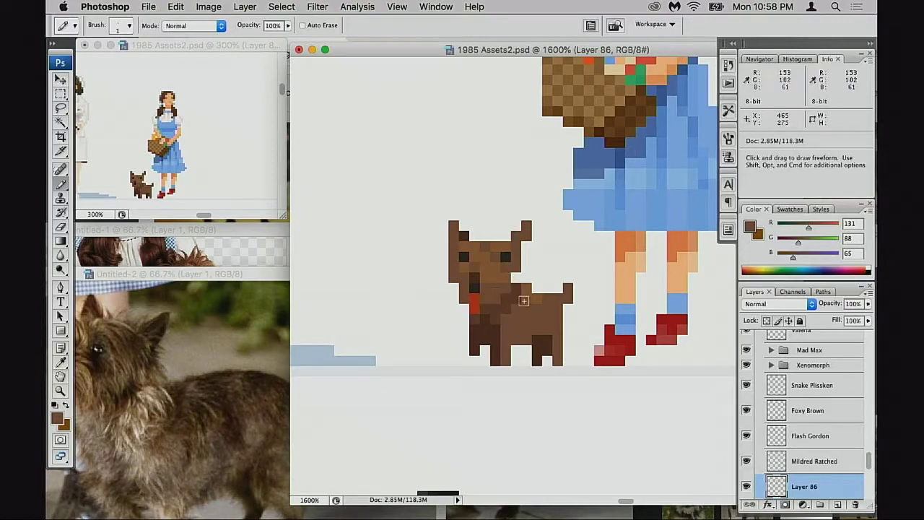
{"action": "left_click", "coordinate": [509, 303], "text": "alt"}
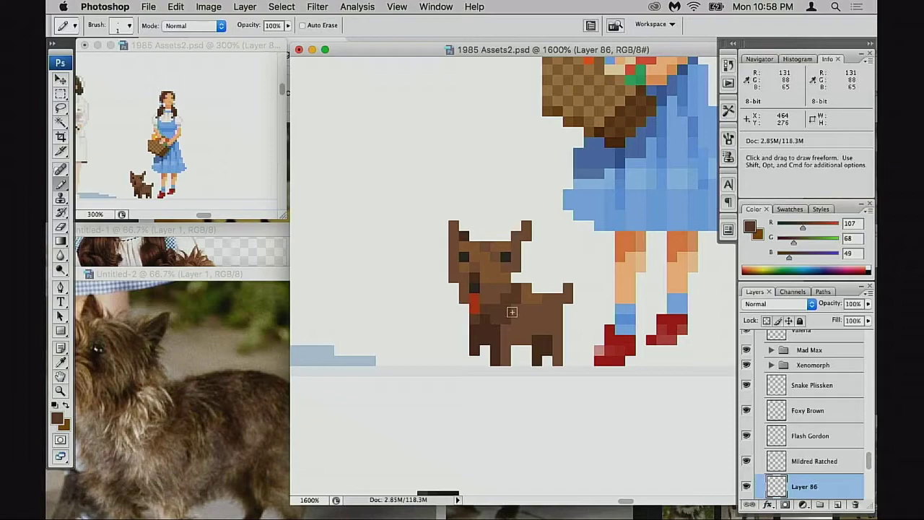
Try widening the dog's cheek and building up its neck and back with extra brown pixels (R131 G88 B65 and R107 G68 B49).
{"action": "left_click", "coordinate": [462, 287], "text": "alt"}
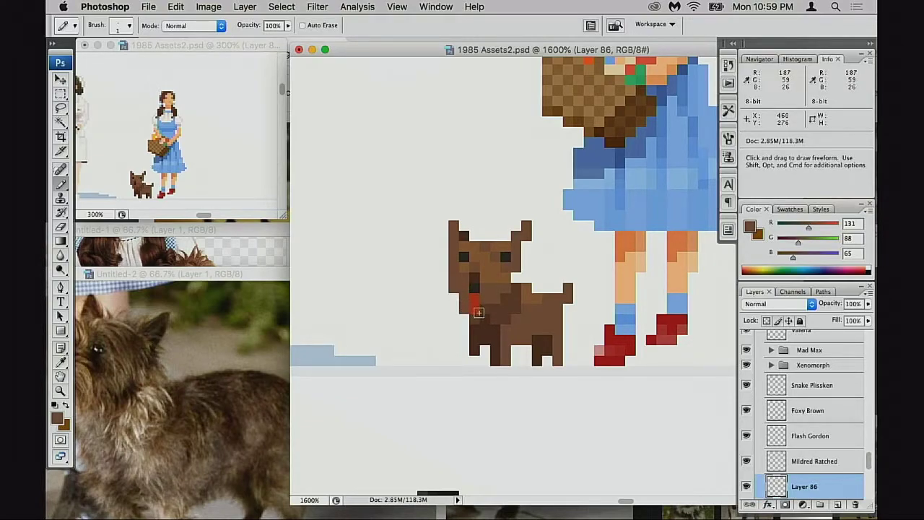
{"action": "left_click", "coordinate": [517, 301], "text": "alt"}
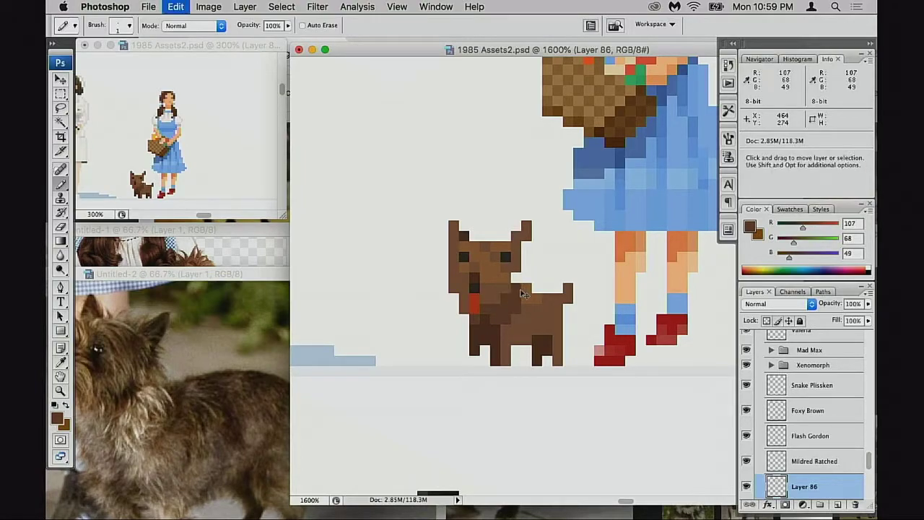
{"action": "left_click", "coordinate": [537, 303], "text": "alt"}
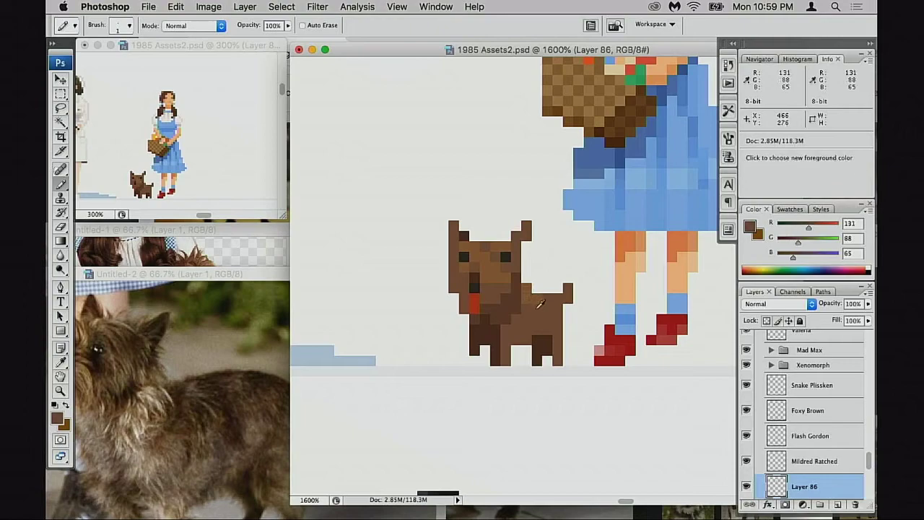
{"action": "left_click", "coordinate": [539, 291]}
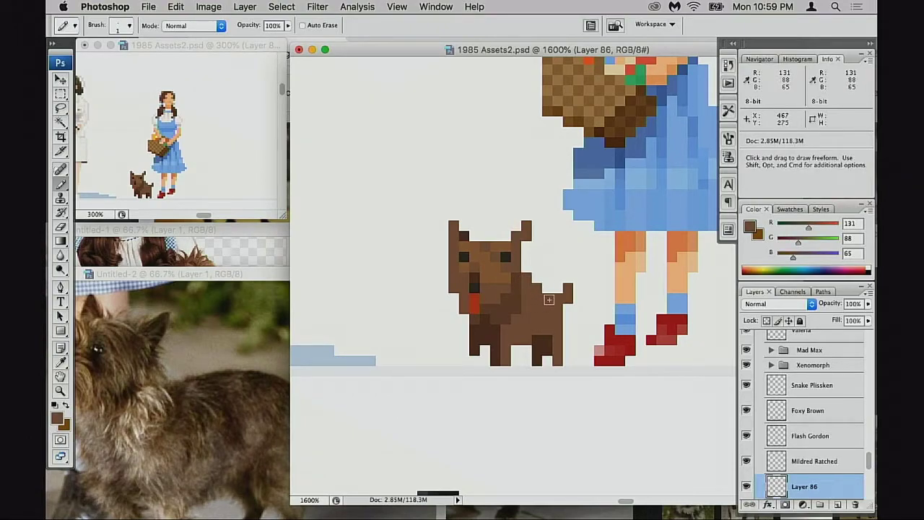
{"action": "left_click", "coordinate": [550, 291]}
{"action": "key", "text": "super+z"}
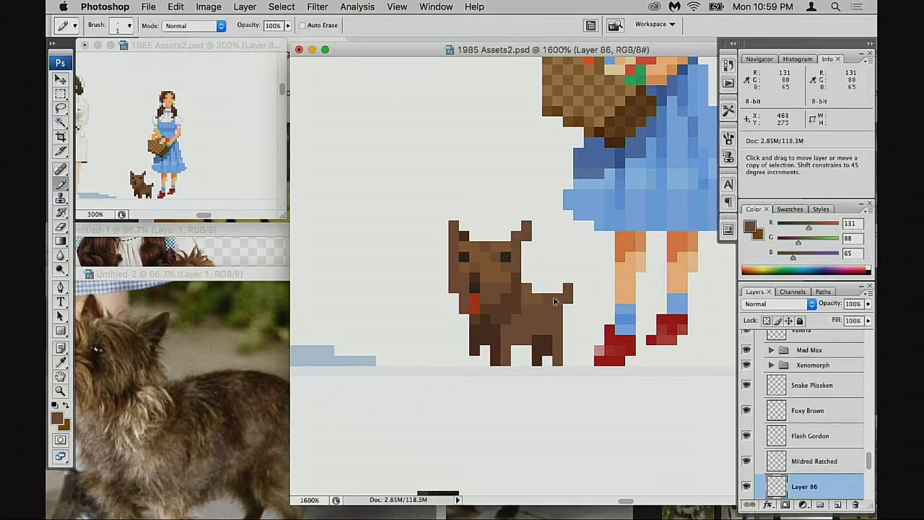
Compare earlier and newer versions of the dog through the history, and remove the extra pixels on its cheek, neck and back.
{"action": "key", "text": "super+alt+z"}
{"action": "key", "text": "super+alt+z"}
{"action": "key", "text": "super+alt+z"}
{"action": "key", "text": "alt"}
{"action": "key", "text": "shift"}
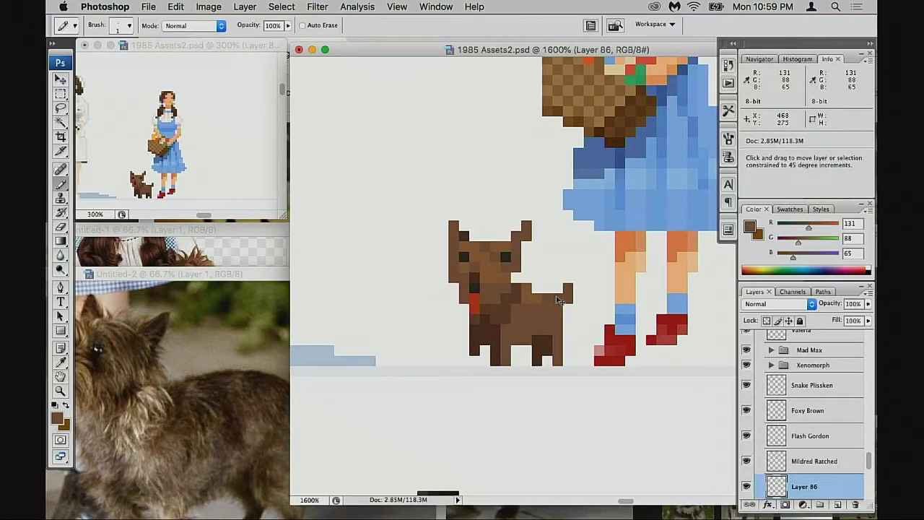
{"action": "key", "text": "super+shift+z"}
{"action": "key", "text": "super+shift+z"}
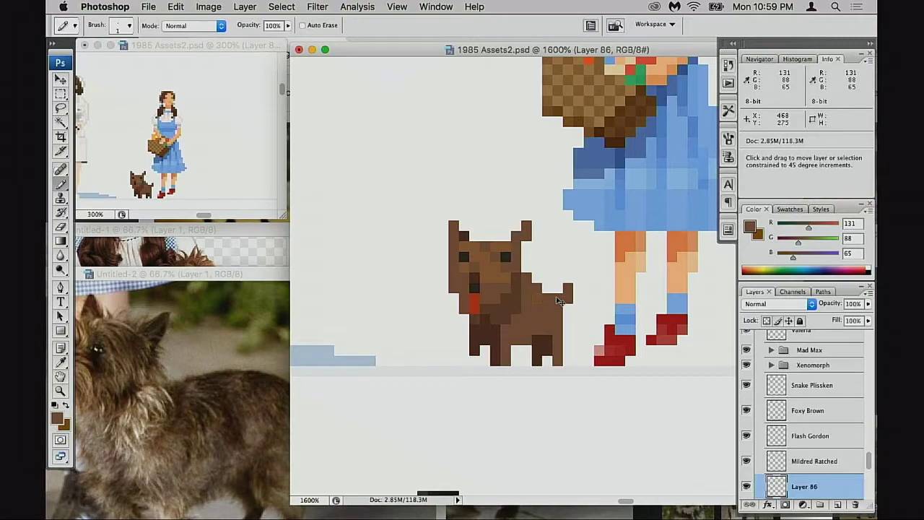
{"action": "key", "text": "alt+super+z"}
{"action": "key", "text": "alt+super+z"}
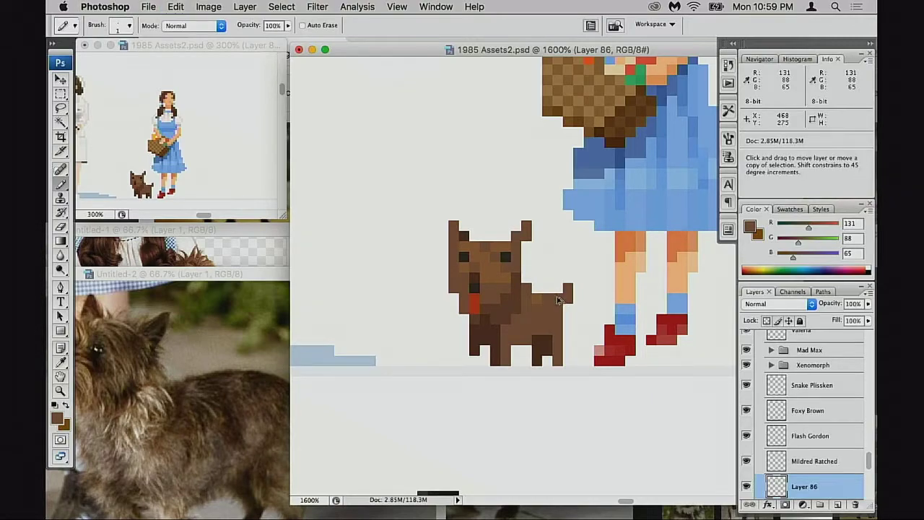
{"action": "key", "text": "w"}
{"action": "key", "text": "d"}
{"action": "key", "text": "b"}
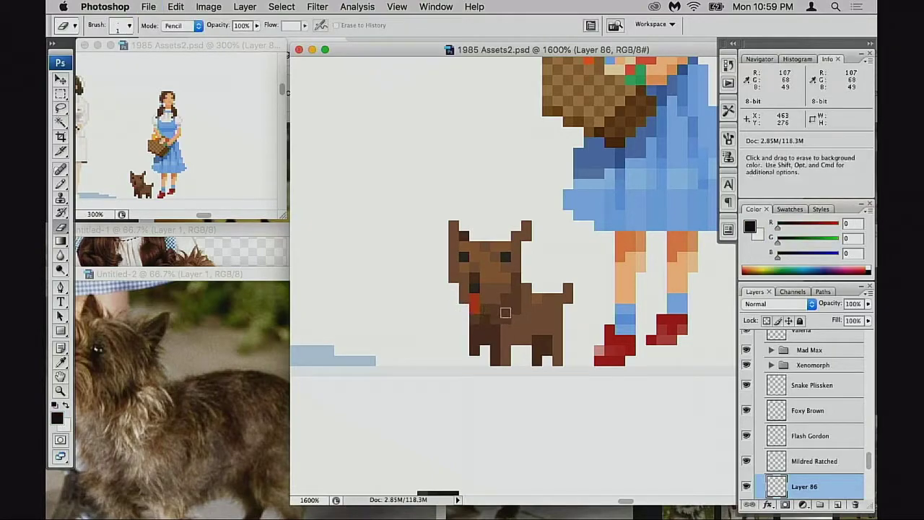
Touch up the dog's back using mid brown (R131 G88 B65) with light brown (R153 G102 B61) fur highlights.
{"action": "scroll", "coordinate": [491, 318], "scroll_direction": "down", "scroll_amount": 2}
{"action": "scroll", "coordinate": [491, 318], "scroll_direction": "right", "scroll_amount": 1}
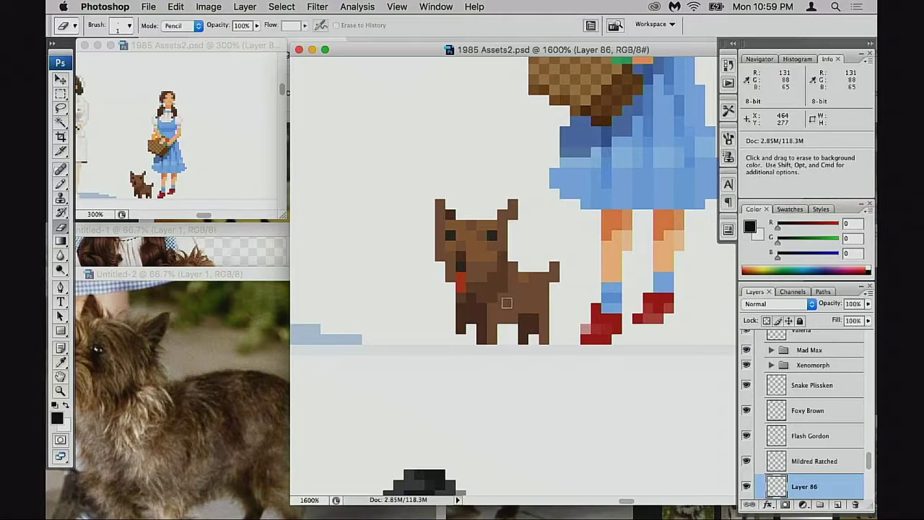
{"action": "key", "text": "b"}
{"action": "left_click", "coordinate": [525, 288], "text": "alt"}
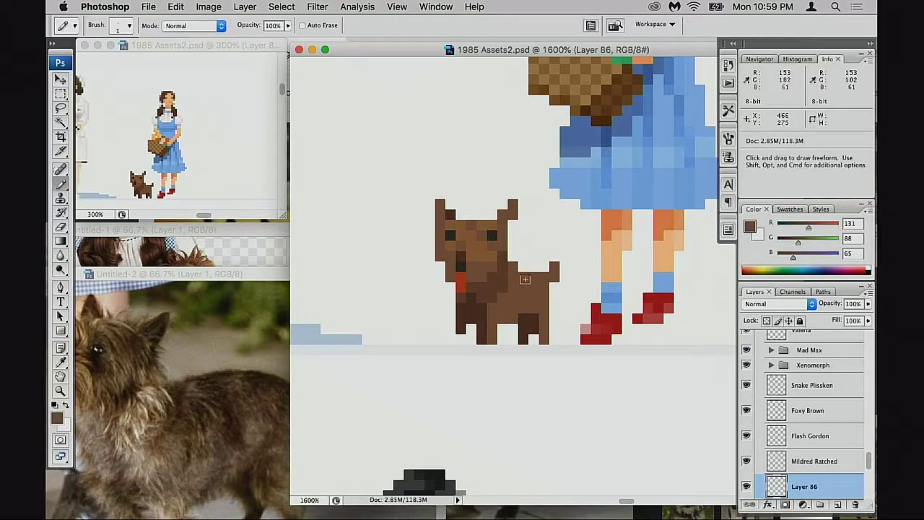
{"action": "left_click", "coordinate": [521, 287], "text": "alt"}
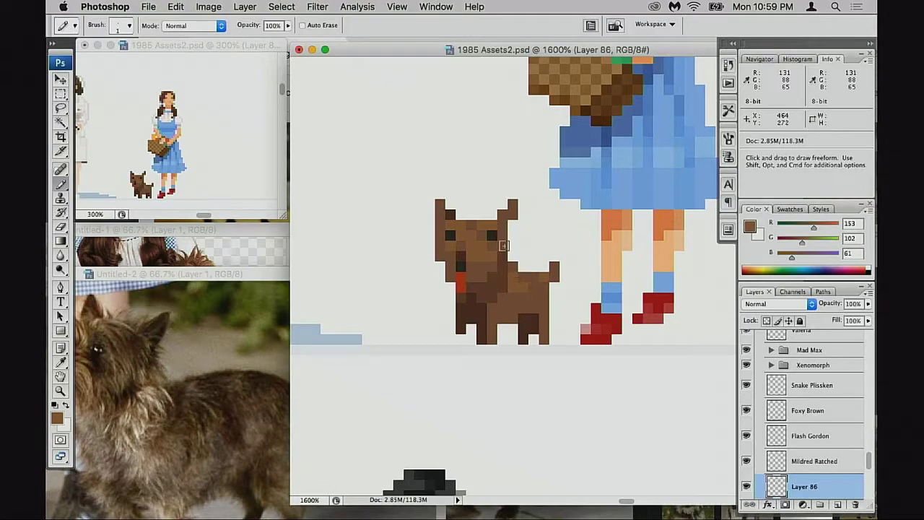
Refine the fur tones on the dog's face and add dark brown (R85 G50 B35) shading pixels to its ears.
{"action": "left_click", "coordinate": [449, 223], "text": "alt"}
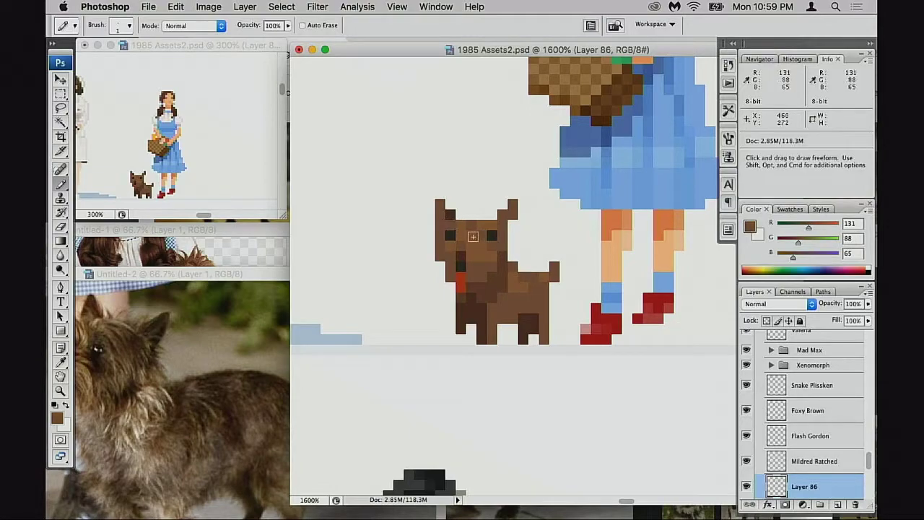
{"action": "left_click", "coordinate": [470, 229], "text": "alt"}
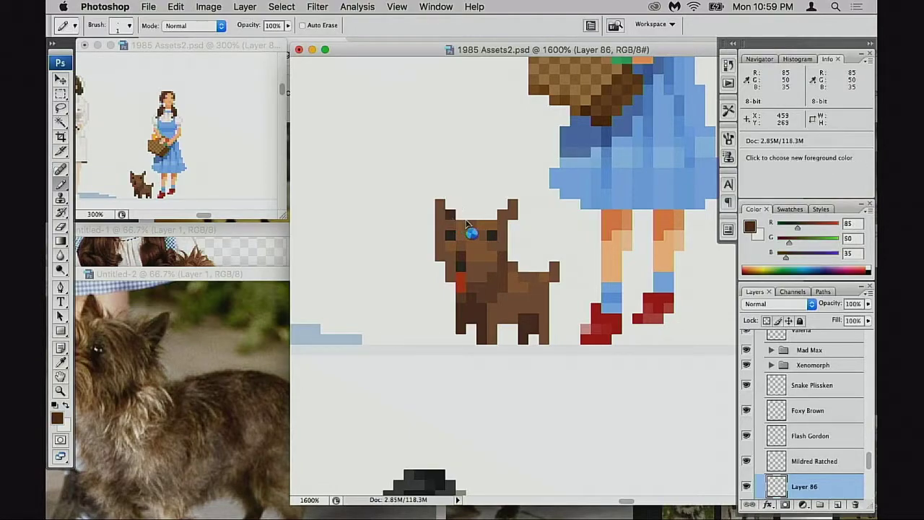
{"action": "left_click", "coordinate": [513, 221]}
{"action": "key", "text": "super+z"}
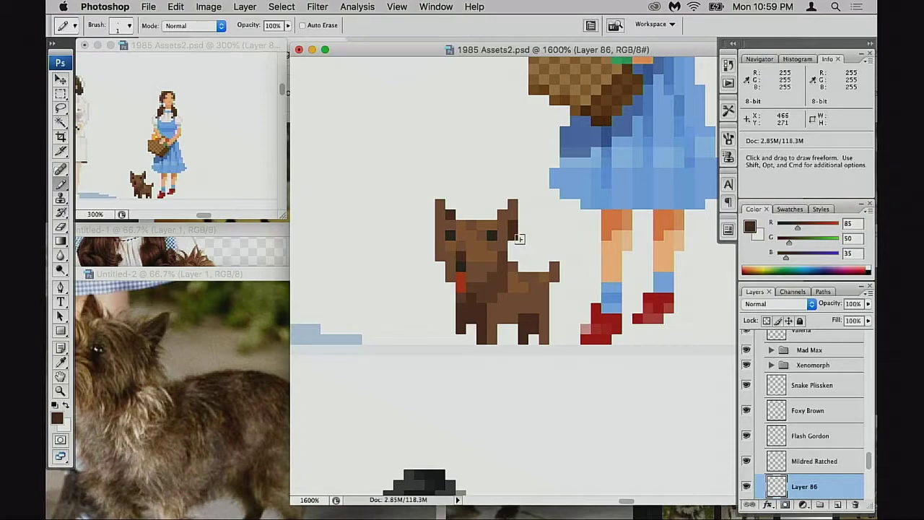
{"action": "left_click", "coordinate": [443, 216]}
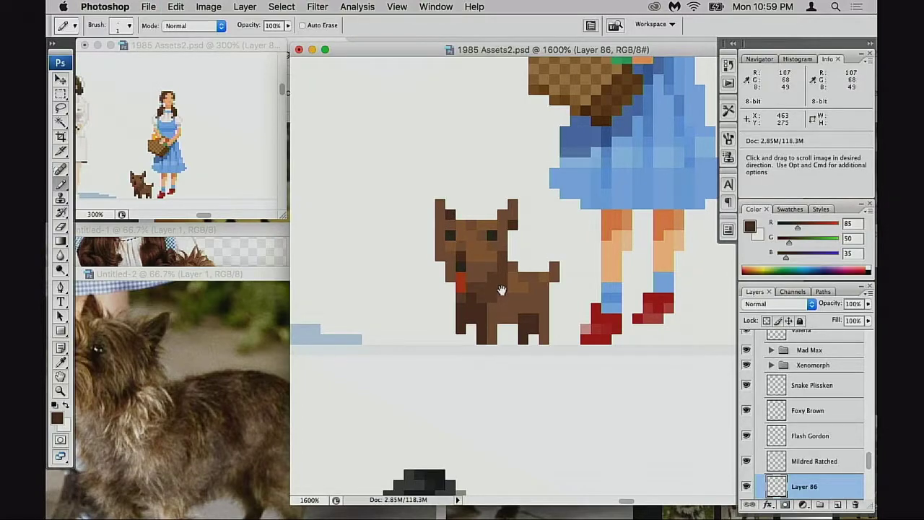
Thicken the base of the dog's tail by one pixel in mid brown (R131 G88 B65), checking its shape against the reference photo.
{"action": "scroll", "coordinate": [499, 288], "scroll_direction": "down", "scroll_amount": 1}
{"action": "scroll", "coordinate": [499, 288], "scroll_direction": "right", "scroll_amount": 1}
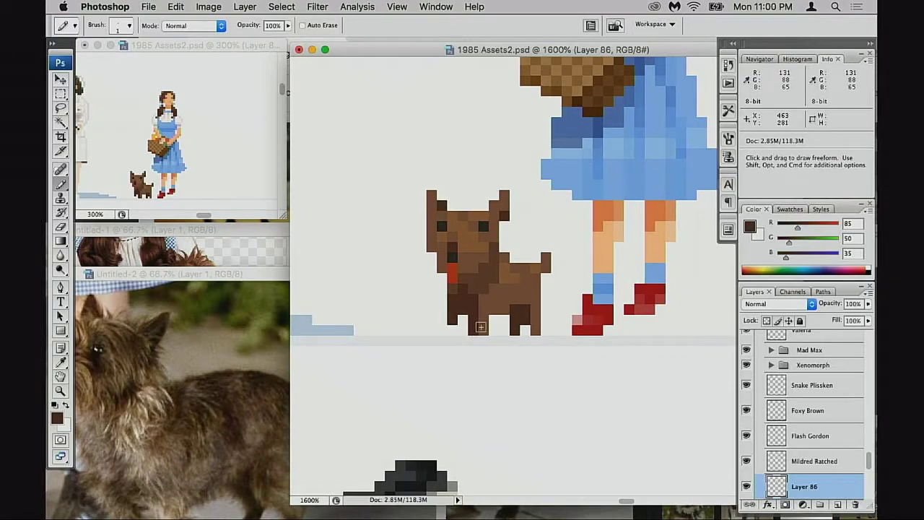
{"action": "left_click", "coordinate": [526, 303], "text": "alt"}
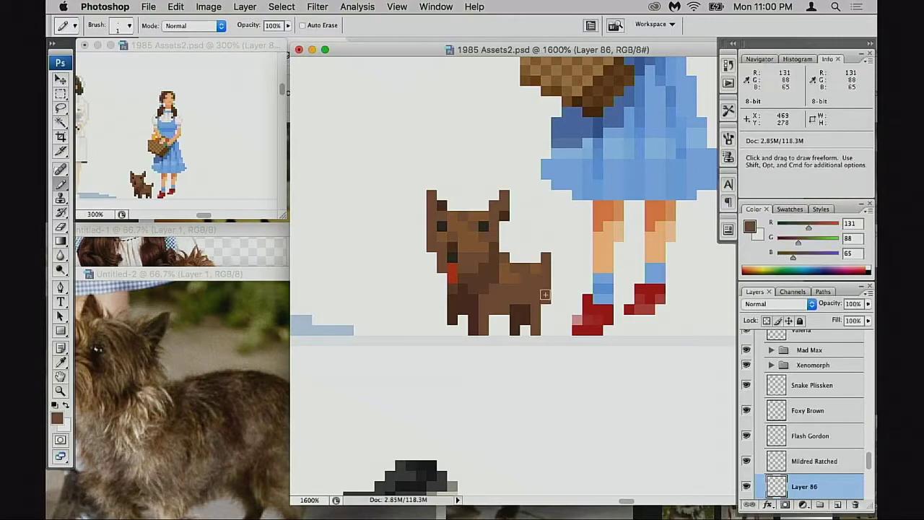
{"action": "key", "text": "super+z"}
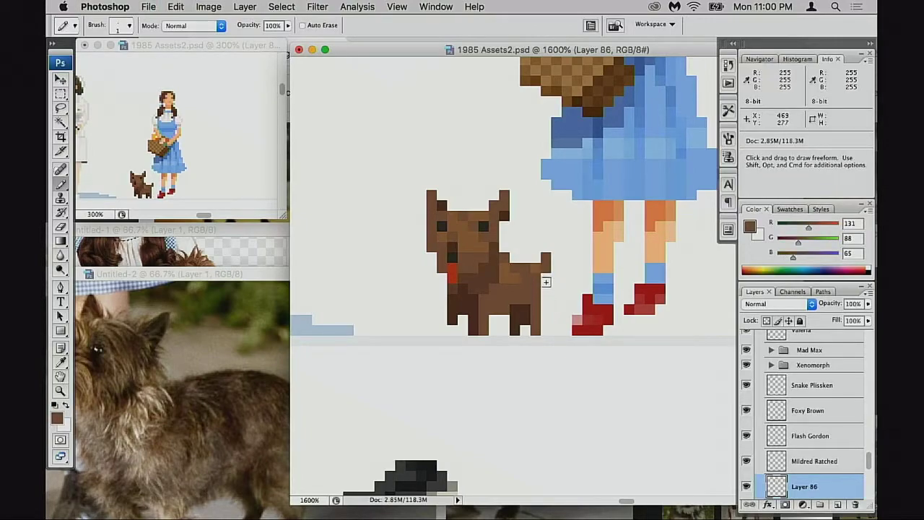
{"action": "left_click", "coordinate": [285, 354]}
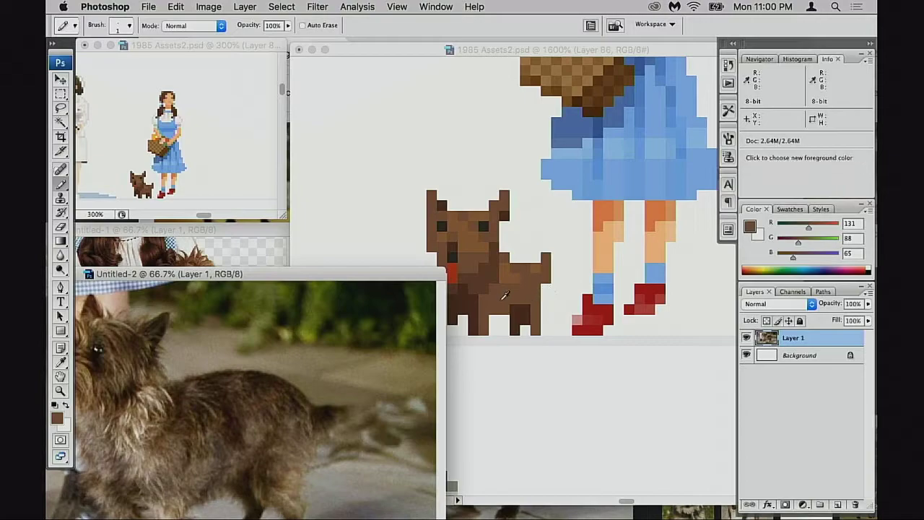
{"action": "left_click", "coordinate": [474, 329], "text": "alt"}
{"action": "key", "text": "e"}
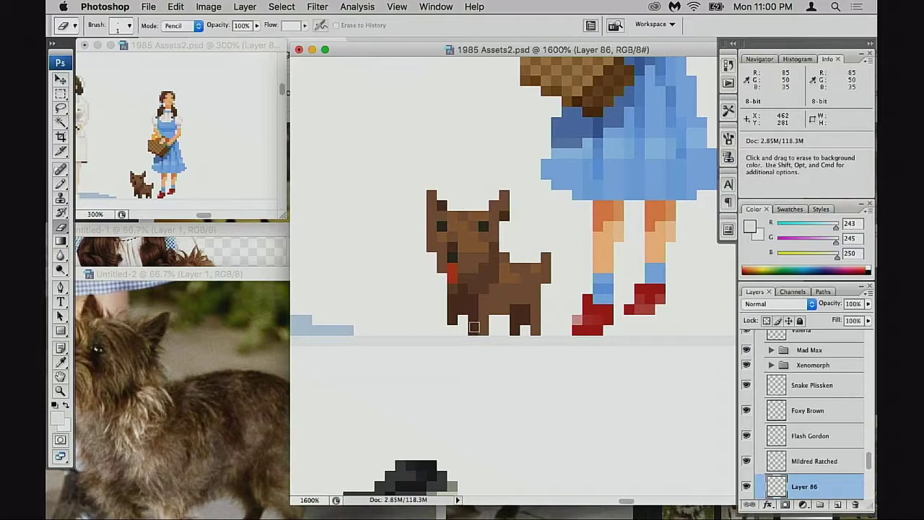
Touch up the lower pixels of the dog's near front leg, using mid brown (R131 G88 B65).
{"action": "left_click", "coordinate": [477, 329]}
{"action": "left_click", "coordinate": [484, 325], "text": "alt"}
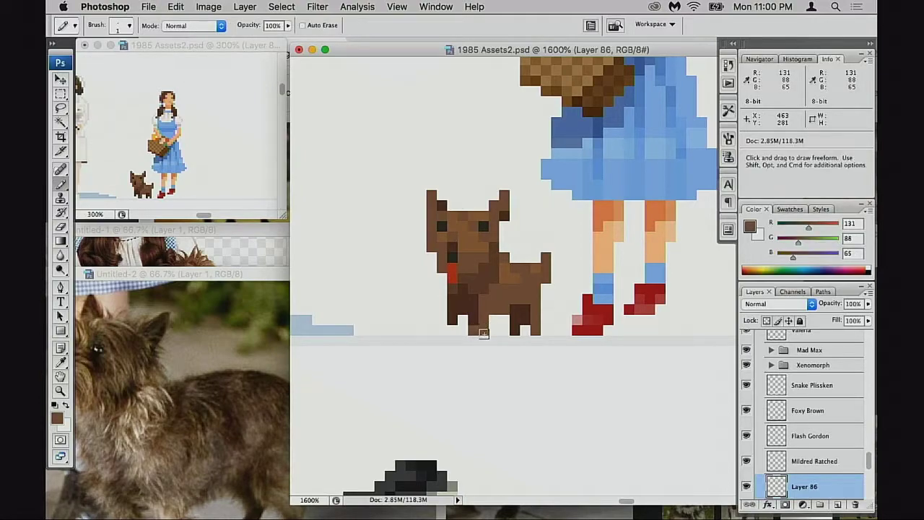
{"action": "left_click", "coordinate": [486, 333], "text": "alt"}
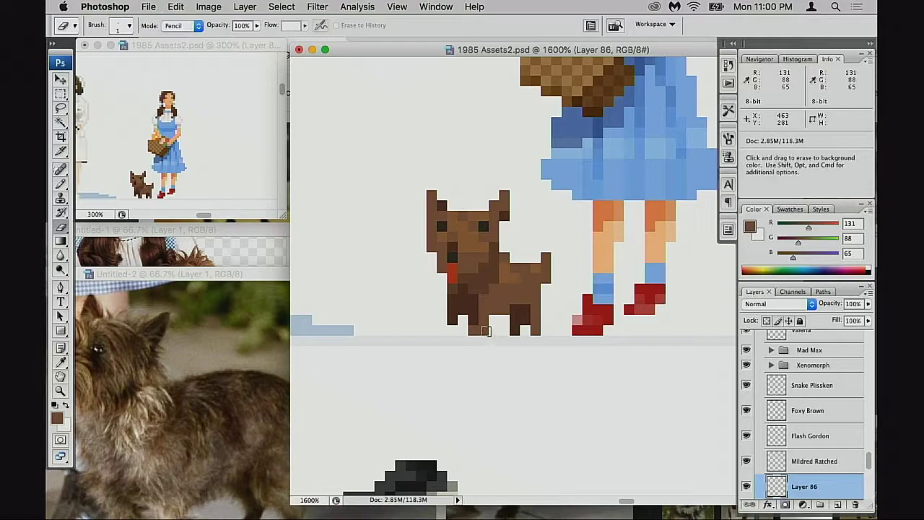
{"action": "key", "text": "b"}
Reshape the dog's far hind leg with dark brown (R85 G50 B35) and mid brown (R131 G88 B65) pixels.
{"action": "left_click", "coordinate": [509, 309], "text": "alt"}
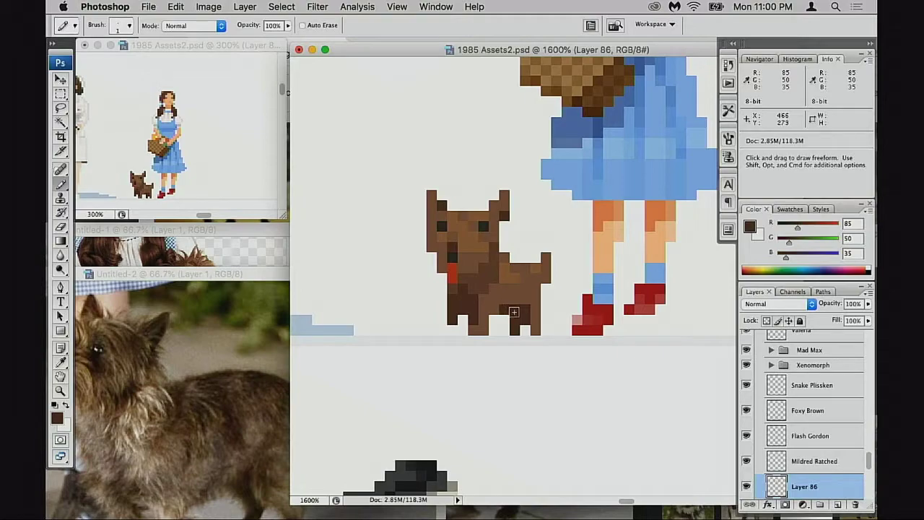
{"action": "left_click", "coordinate": [518, 302]}
{"action": "left_click", "coordinate": [525, 306], "text": "alt"}
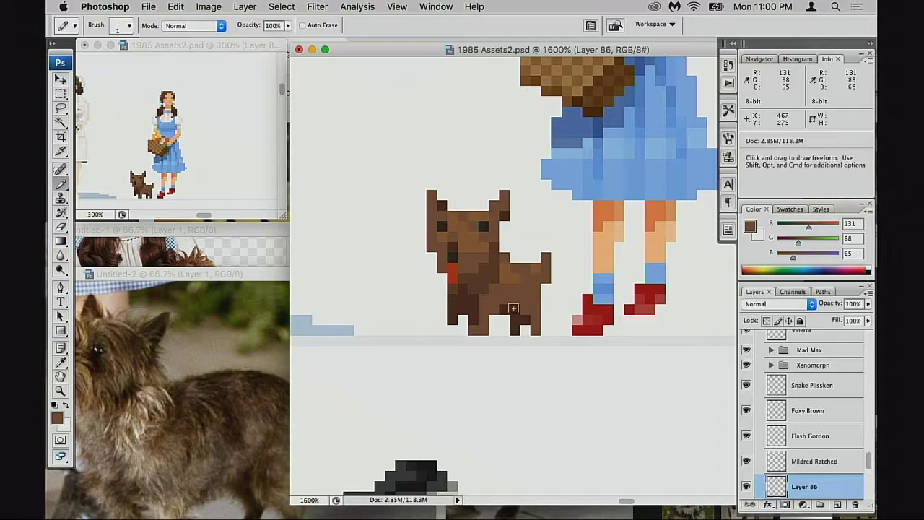
{"action": "key", "text": "x"}
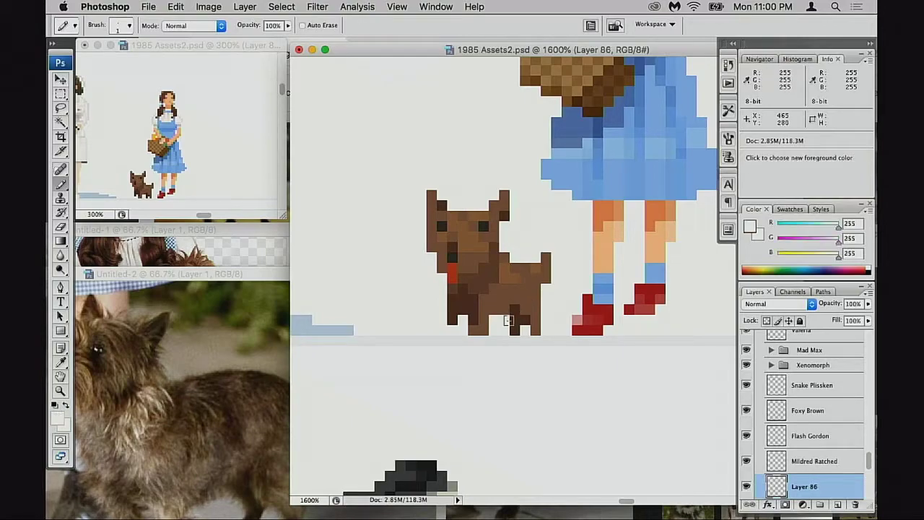
{"action": "left_click", "coordinate": [505, 322], "text": "alt"}
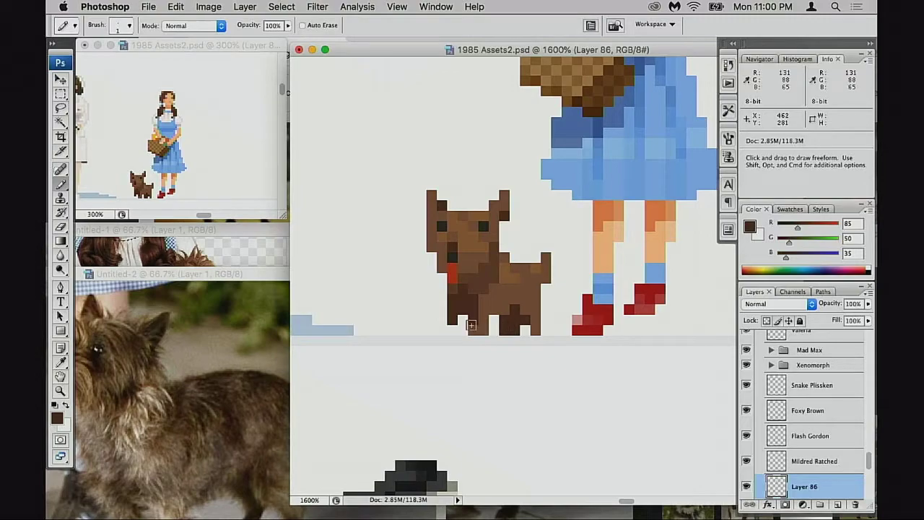
Trim the near front paw and widen the near hind leg by one pixel in mid brown (R131 G88 B65).
{"action": "key", "text": "super+z"}
{"action": "key", "text": "e"}
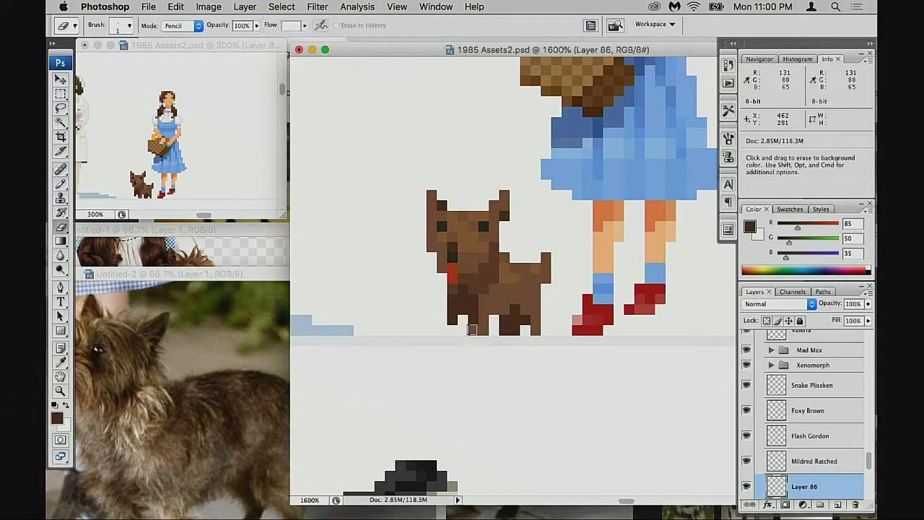
{"action": "key", "text": "b"}
{"action": "left_click", "coordinate": [542, 322], "text": "alt"}
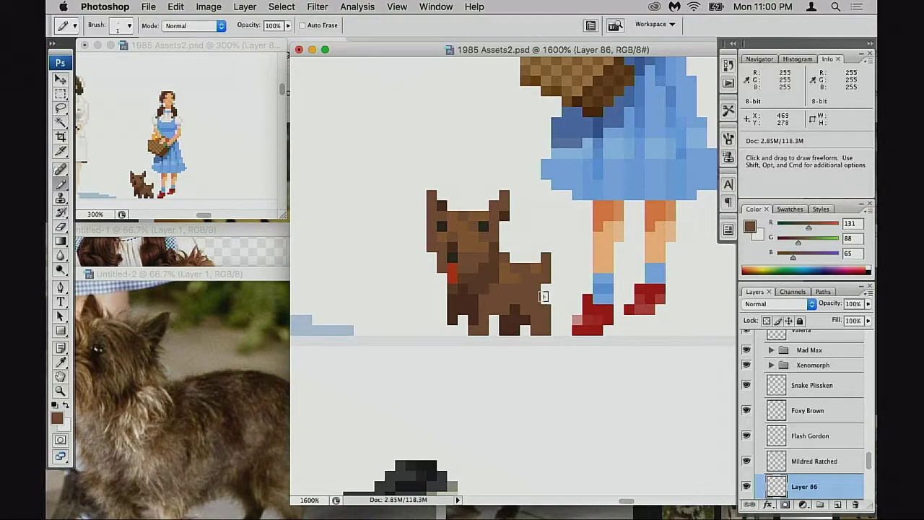
Try extending the dog's front legs with extra mid brown and dark brown (R85 G50 B35) pixels.
{"action": "key", "text": "space"}
{"action": "left_click_drag", "start_coordinate": [488, 335], "coordinate": [505, 335]}
{"action": "left_click_drag", "start_coordinate": [459, 309], "coordinate": [459, 319]}
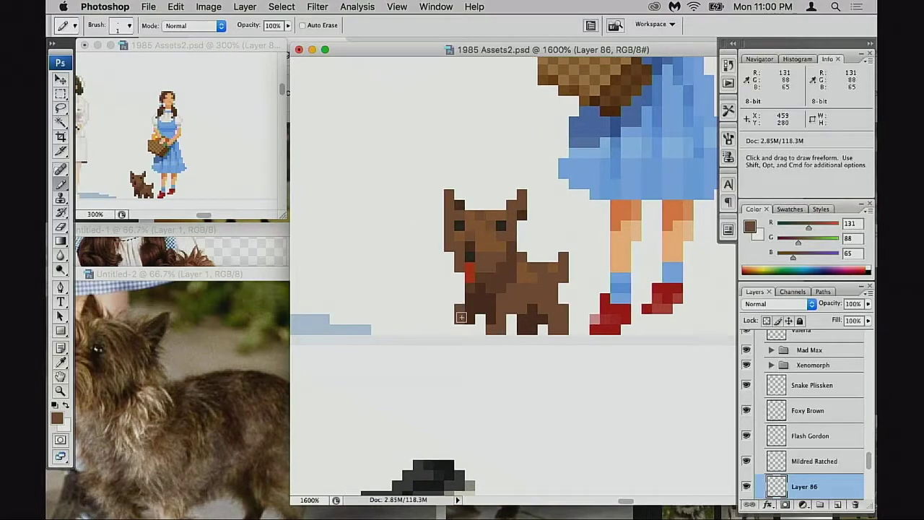
{"action": "left_click", "coordinate": [470, 323], "text": "alt"}
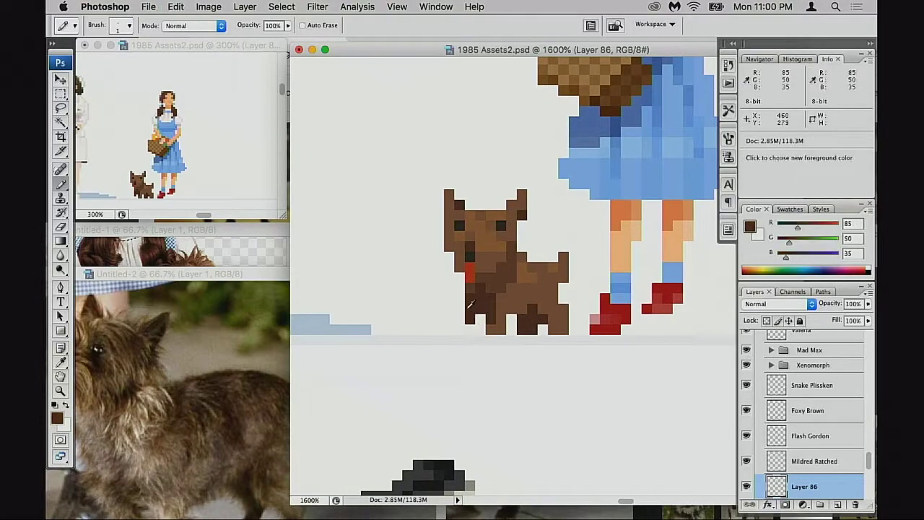
{"action": "left_click", "coordinate": [469, 328]}
{"action": "key", "text": "super+z"}
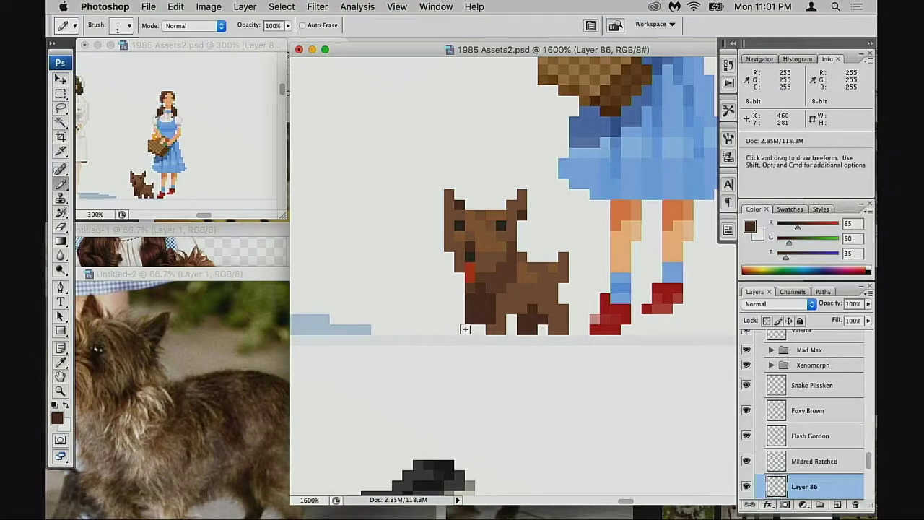
{"action": "key", "text": "e"}
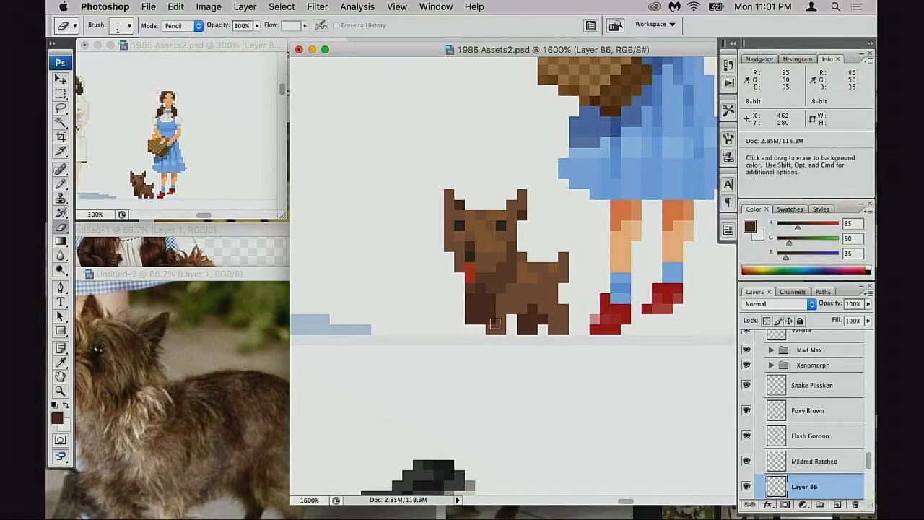
{"action": "key", "text": "b"}
{"action": "left_click", "coordinate": [490, 329], "text": "alt"}
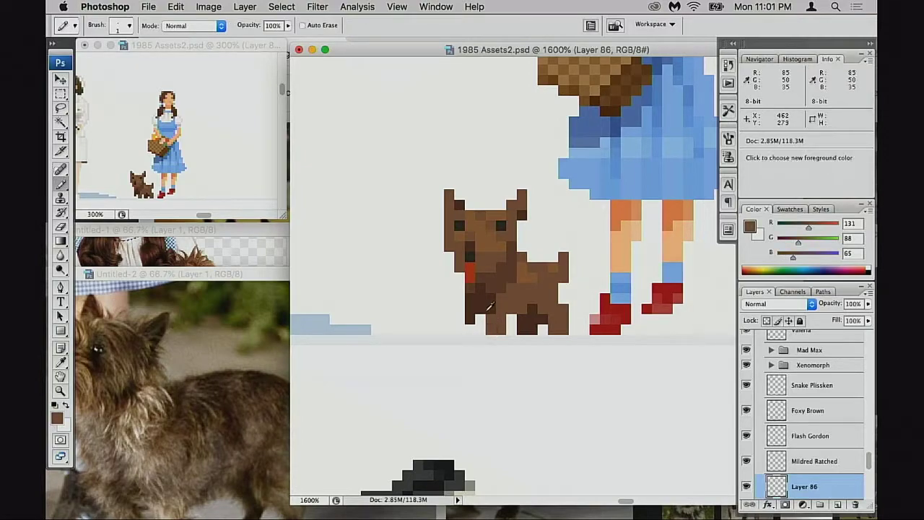
Rework the dog's chest edge and fill the gap between its front legs with dark brown (R85 G50 B35) pixels.
{"action": "key", "text": "e"}
{"action": "left_click", "coordinate": [469, 289]}
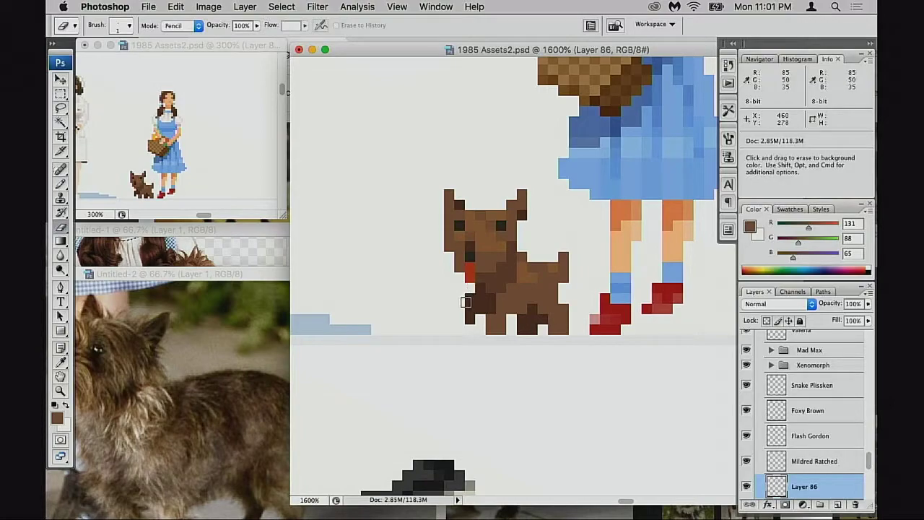
{"action": "key", "text": "b"}
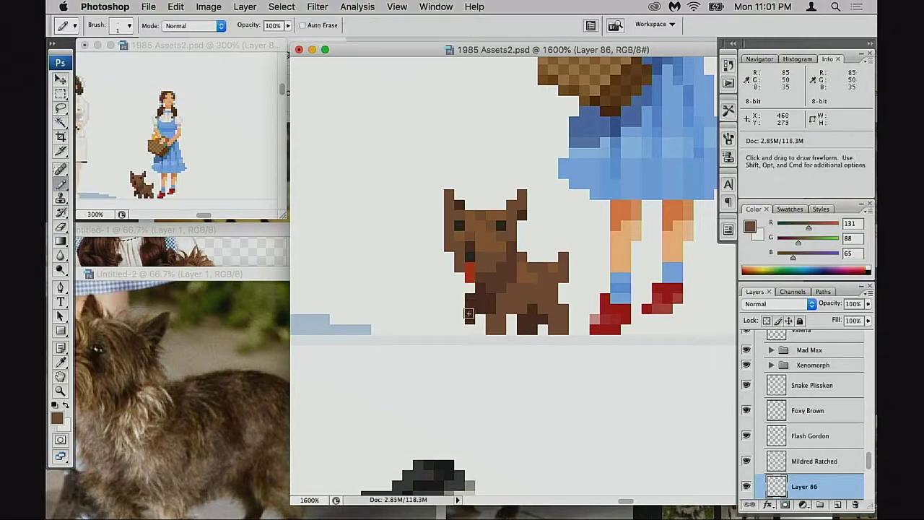
{"action": "left_click", "coordinate": [477, 316], "text": "alt"}
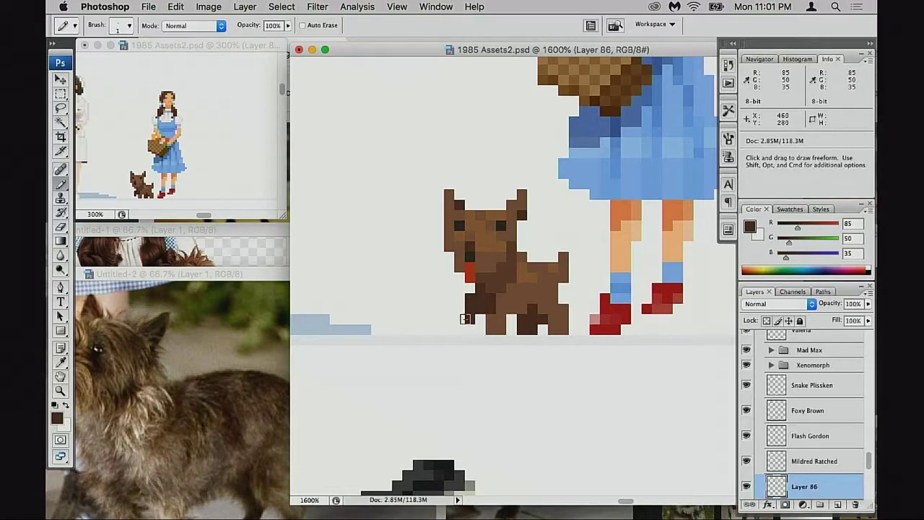
{"action": "left_click", "coordinate": [477, 328]}
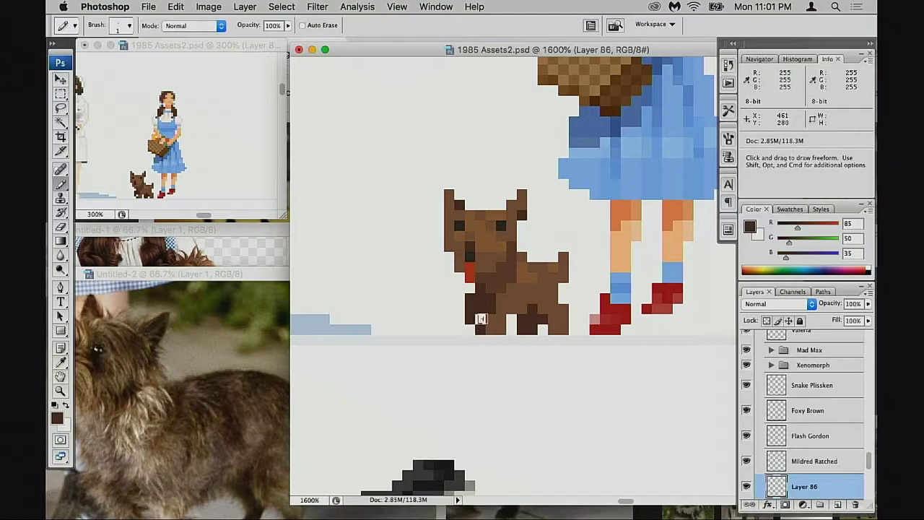
{"action": "left_click", "coordinate": [480, 320]}
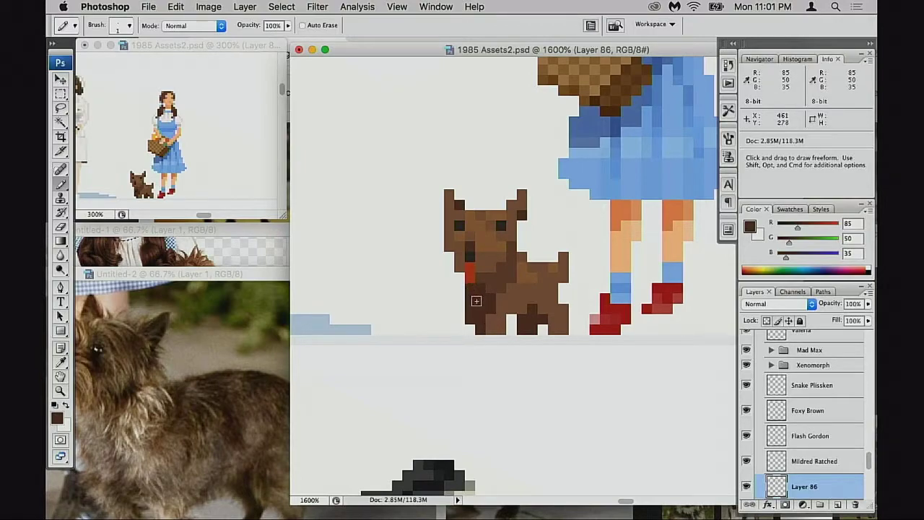
{"action": "left_click_drag", "start_coordinate": [515, 319], "coordinate": [508, 321]}
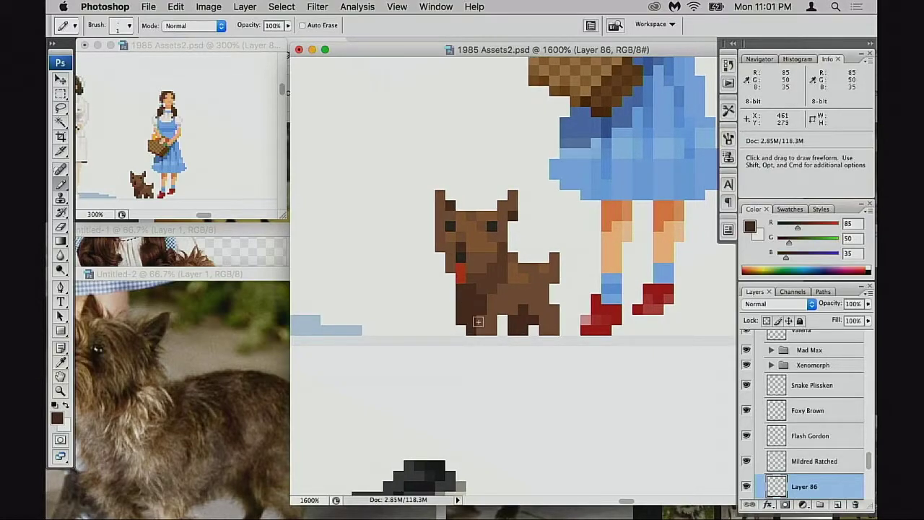
Select the dog's hindquarters with the tail and shift them one pixel toward the head, leaving nothing selected.
{"action": "scroll", "coordinate": [468, 319], "scroll_direction": "right", "scroll_amount": 2}
{"action": "key", "text": "m"}
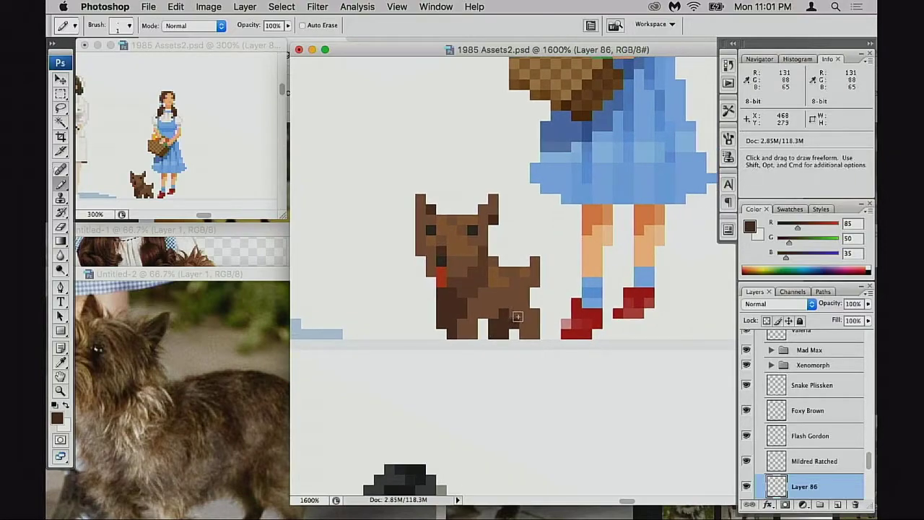
{"action": "left_click_drag", "start_coordinate": [499, 247], "coordinate": [520, 267]}
{"action": "left_click_drag", "start_coordinate": [551, 341], "coordinate": [542, 341]}
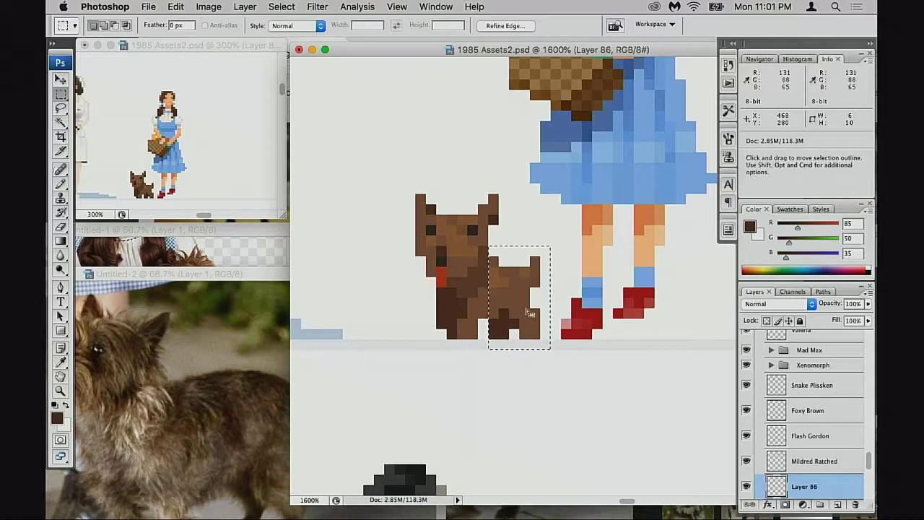
{"action": "left_click", "coordinate": [508, 260]}
{"action": "left_click_drag", "start_coordinate": [508, 261], "coordinate": [550, 349]}
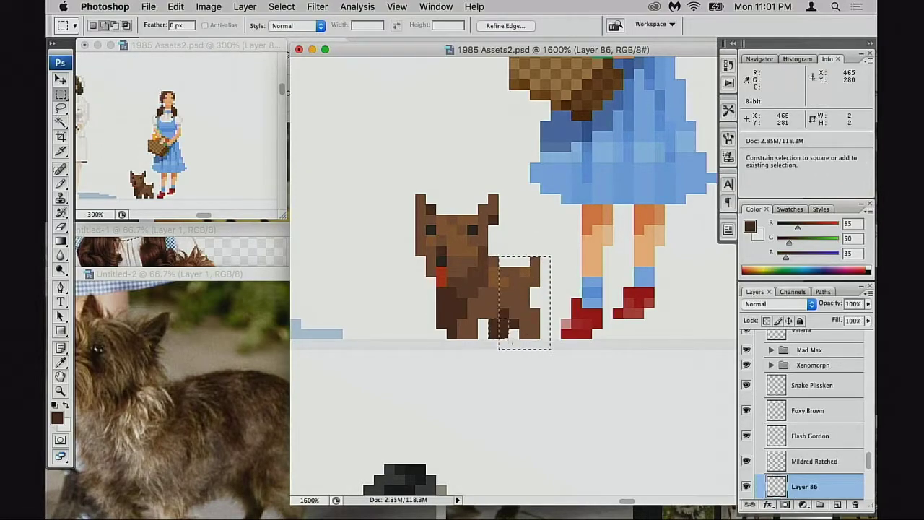
{"action": "key", "text": "super+Left"}
{"action": "key", "text": "super+Left"}
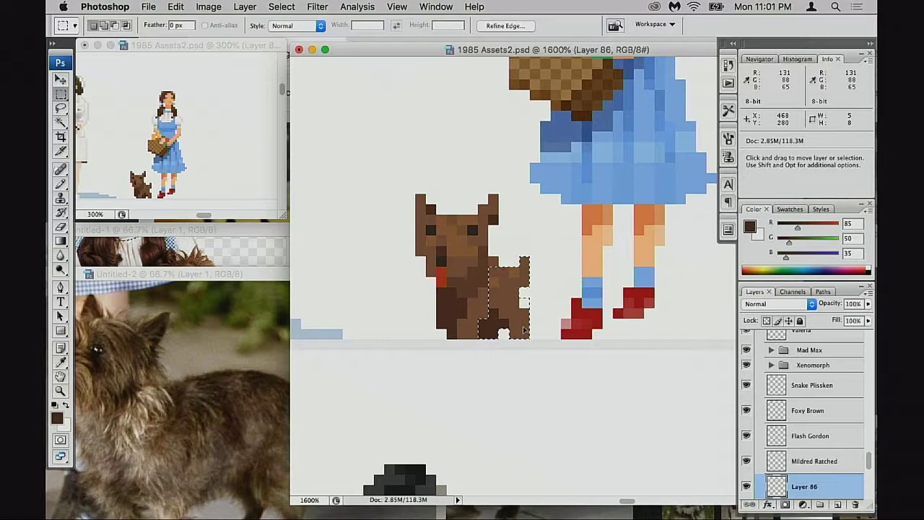
{"action": "key", "text": "super+d"}
Examine the dog's proportions beside the girl and the neighbouring characters at 400% zoom.
{"action": "left_click", "coordinate": [507, 336], "text": "alt"}
{"action": "left_click", "coordinate": [507, 335], "text": "alt"}
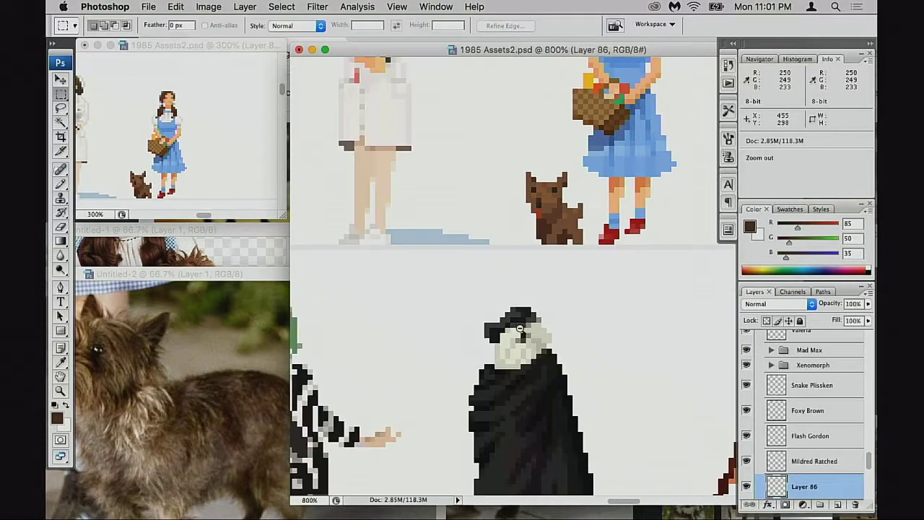
{"action": "left_click", "coordinate": [517, 331], "text": "alt"}
{"action": "left_click", "coordinate": [521, 329], "text": "alt"}
{"action": "left_click", "coordinate": [536, 318], "text": "alt"}
{"action": "left_click", "coordinate": [583, 256], "text": "alt"}
{"action": "left_click_drag", "start_coordinate": [580, 217], "coordinate": [522, 301]}
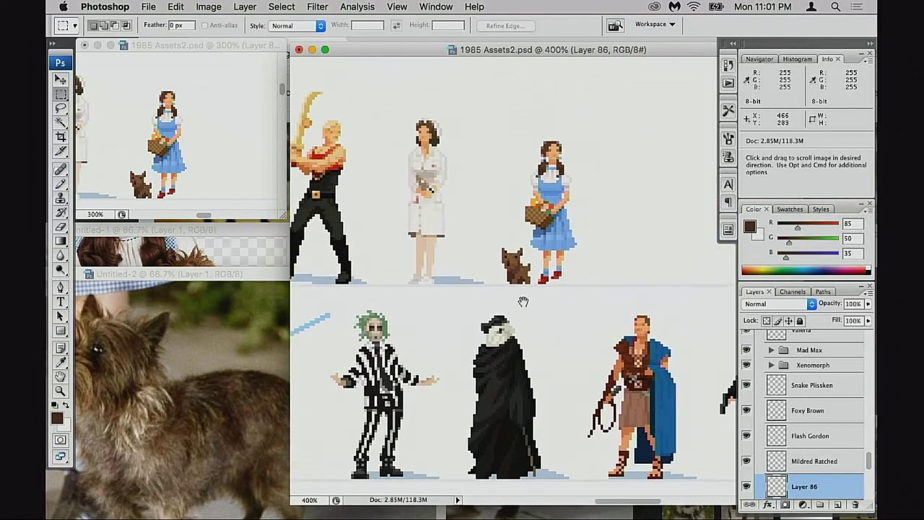
Erase the upper dark pixel between the dog's front legs, working at 3200% zoom.
{"action": "left_click", "coordinate": [532, 302], "text": "super"}
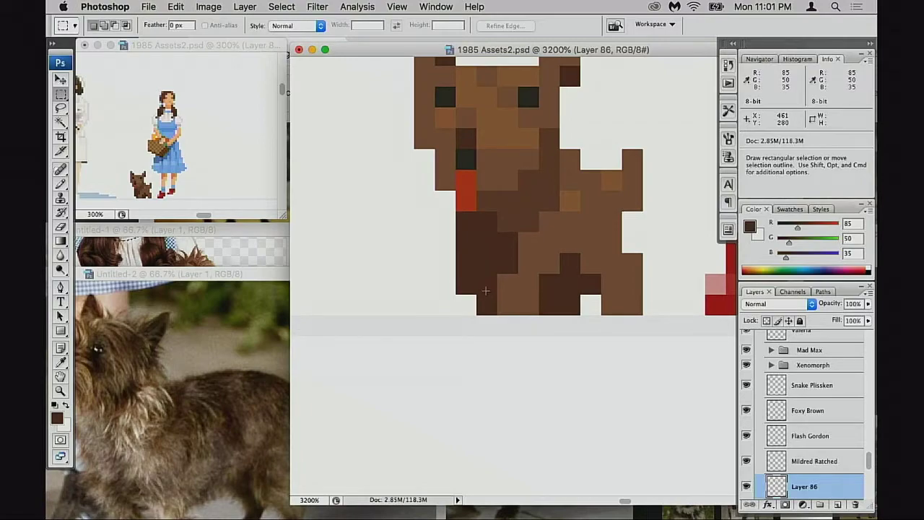
{"action": "key", "text": "e"}
{"action": "left_click", "coordinate": [487, 285]}
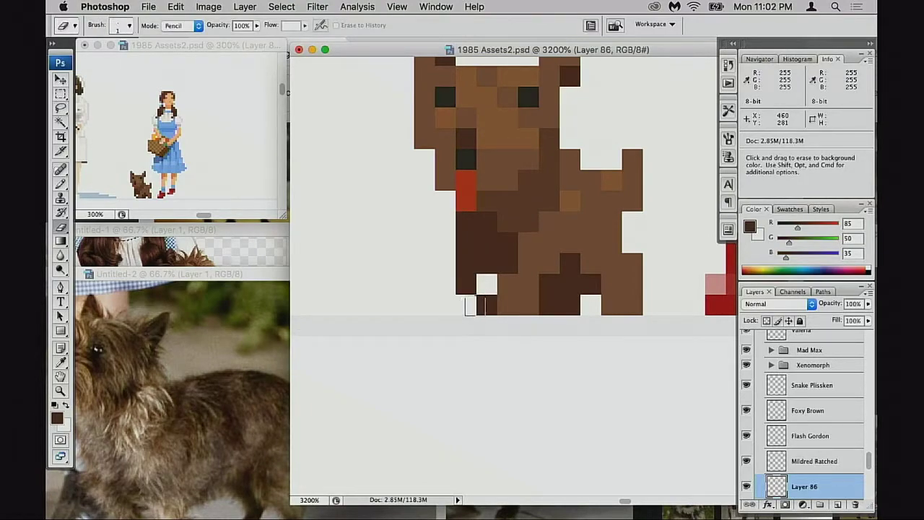
Shade the dog's shoulder with medium dark brown (R107 G68 B49) and highlight its back in light brown (R153 G102 B61).
{"action": "key", "text": "b"}
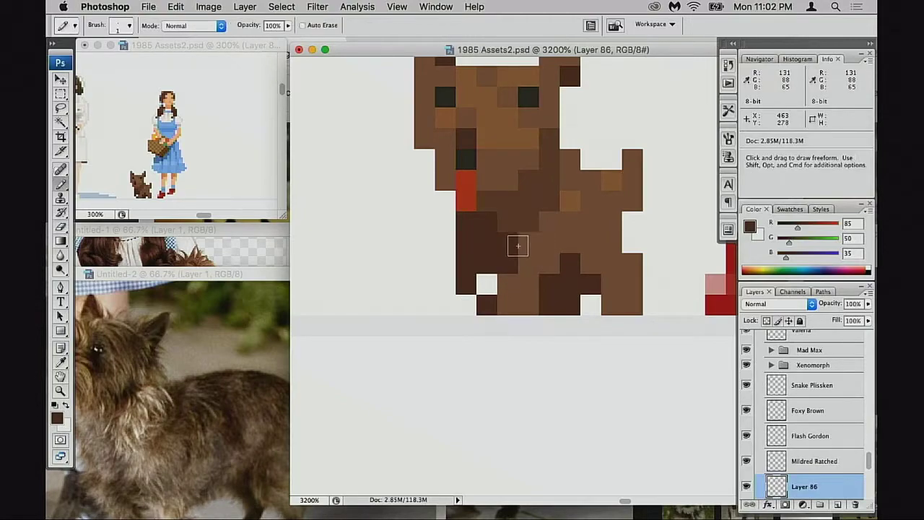
{"action": "left_click", "coordinate": [529, 233], "text": "alt"}
{"action": "left_click", "coordinate": [532, 236]}
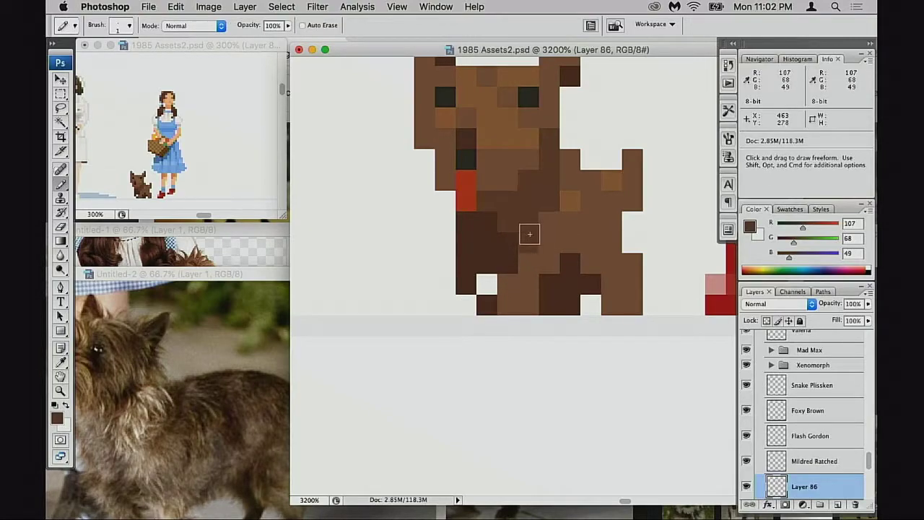
{"action": "left_click", "coordinate": [576, 200], "text": "alt"}
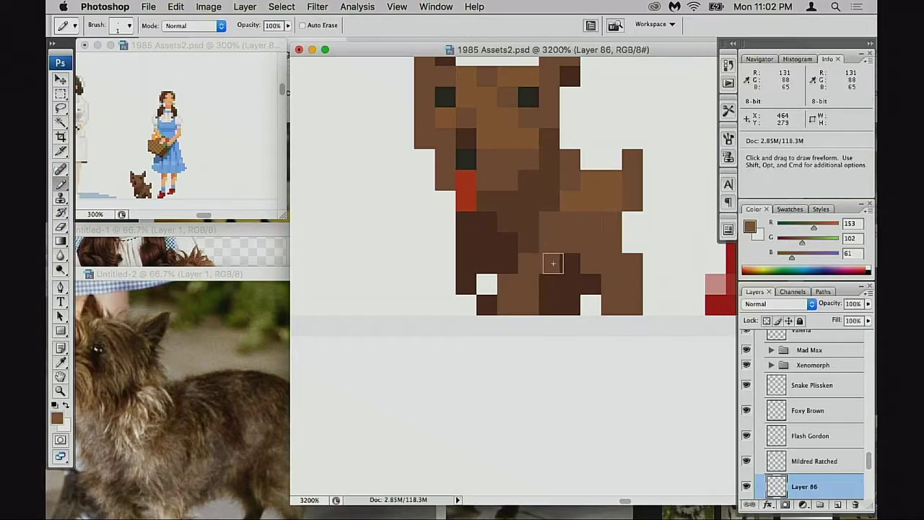
Trim the far hind paw, darken the near front leg's front edge (R85 G50 B35), and extend mid brown (R131 G88 B65) behind it.
{"action": "key", "text": "e"}
{"action": "left_click", "coordinate": [569, 311]}
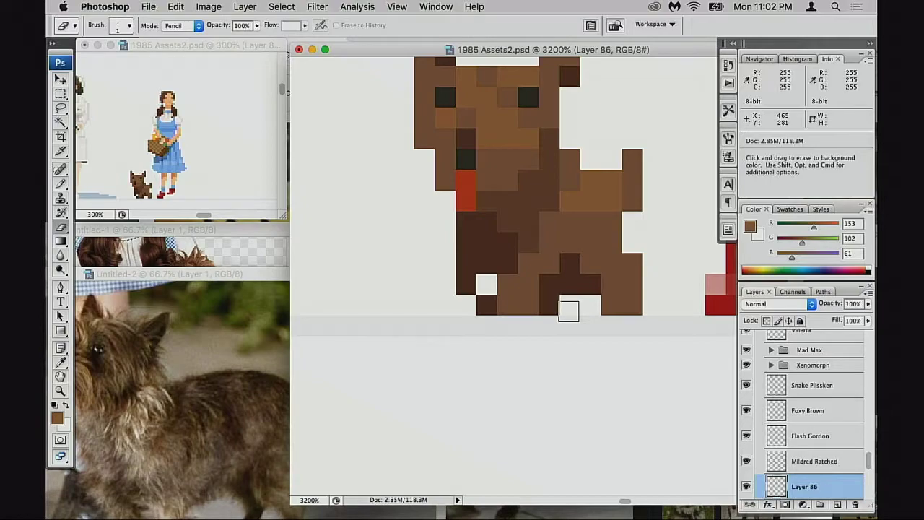
{"action": "key", "text": "b"}
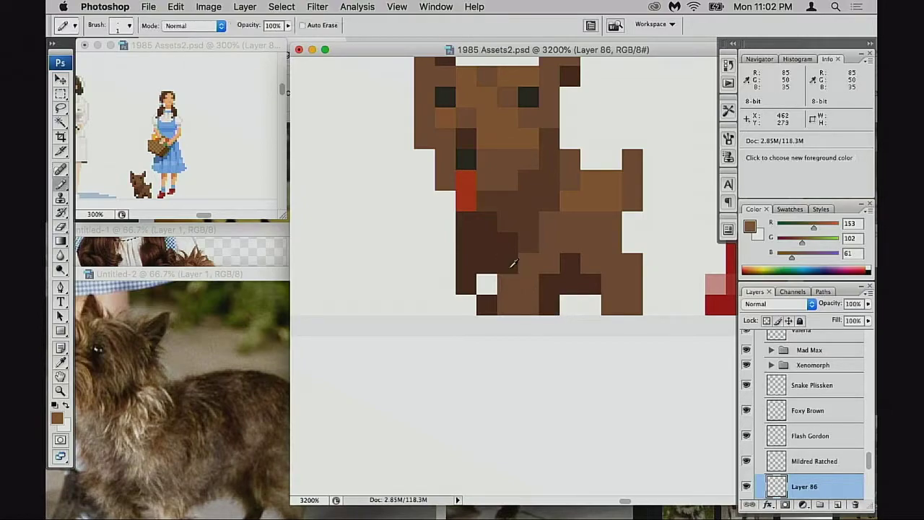
{"action": "left_click", "coordinate": [513, 263], "text": "alt"}
{"action": "mouse_move", "coordinate": [505, 278]}
{"action": "left_mouse_down"}
{"action": "mouse_move", "coordinate": [523, 307]}
{"action": "mouse_move", "coordinate": [544, 294]}
{"action": "mouse_move", "coordinate": [538, 263]}
{"action": "mouse_move", "coordinate": [530, 303]}
{"action": "mouse_move", "coordinate": [550, 306]}
{"action": "mouse_move", "coordinate": [551, 231]}
{"action": "mouse_move", "coordinate": [566, 256]}
{"action": "mouse_move", "coordinate": [530, 245]}
{"action": "mouse_move", "coordinate": [544, 306]}
{"action": "left_mouse_up"}
{"action": "left_click", "coordinate": [531, 260], "text": "alt"}
{"action": "key", "text": "super+alt+z"}
{"action": "left_click", "coordinate": [580, 238], "text": "alt"}
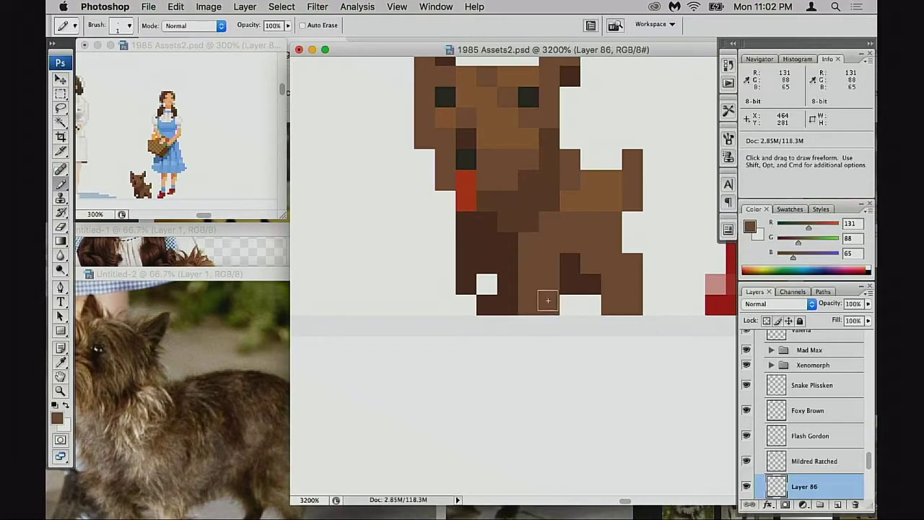
Erase the leftover bottom pixels in front of and behind the near front paw to separate the legs.
{"action": "key", "text": "e"}
{"action": "left_click", "coordinate": [489, 306]}
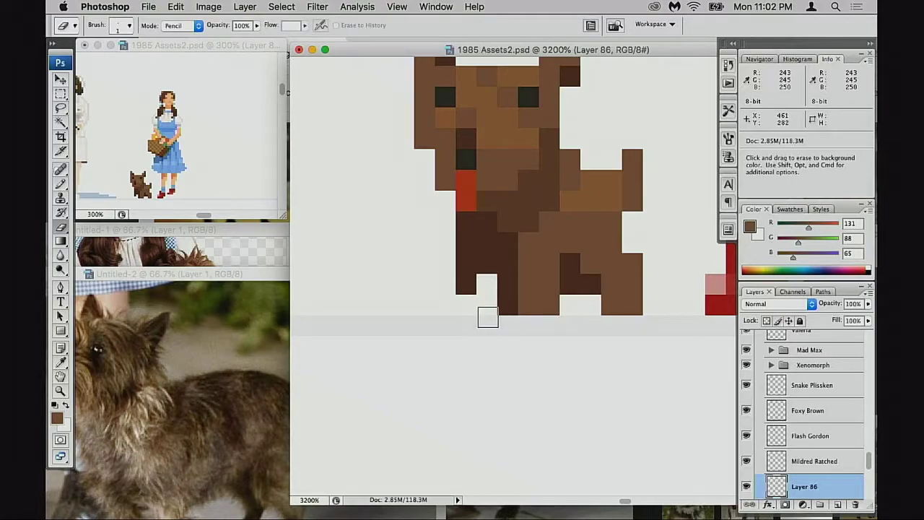
{"action": "left_click_drag", "start_coordinate": [532, 305], "coordinate": [566, 306]}
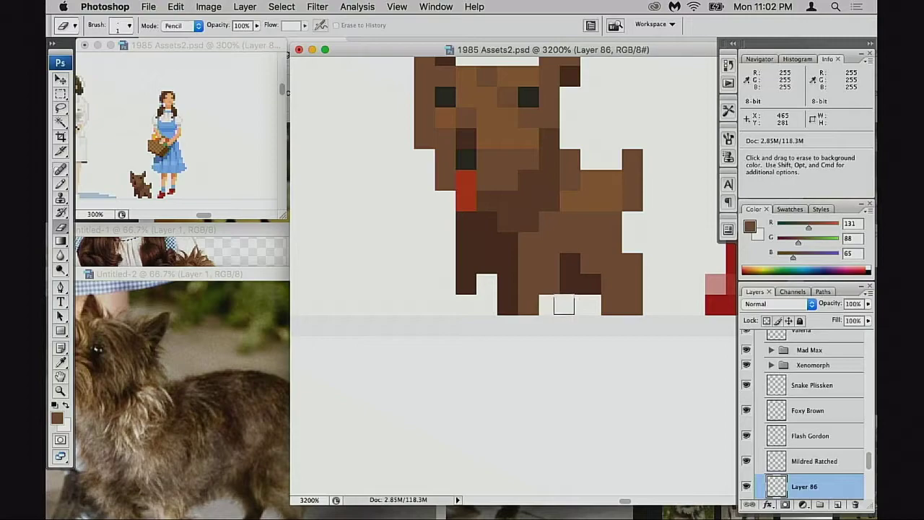
Step back through the recent edits to the dog's paws, front leg and light brown back highlight.
{"action": "key", "text": "super+alt+z"}
{"action": "key", "text": "super+alt+z"}
{"action": "key", "text": "super+alt+z"}
{"action": "key", "text": "super+alt+z"}
{"action": "key", "text": "super+alt+z"}
{"action": "key", "text": "super+alt+z"}
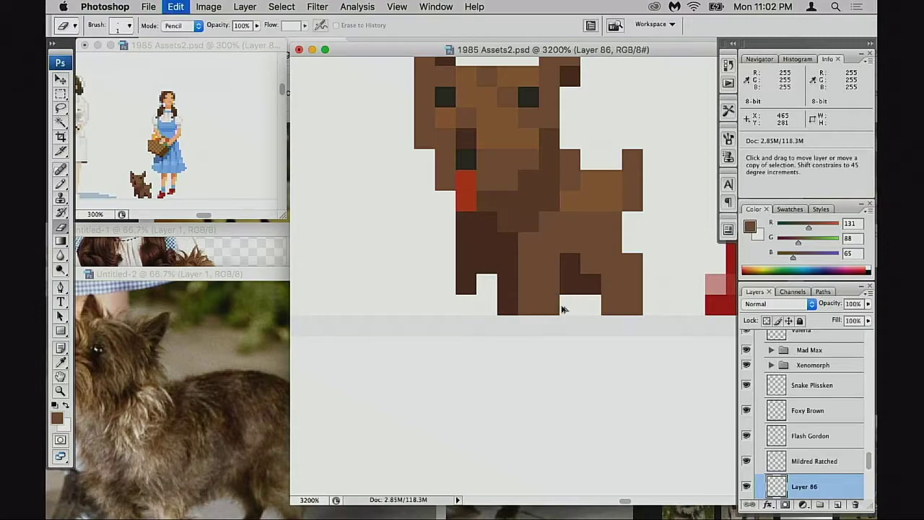
{"action": "key", "text": "super+alt+z"}
{"action": "key", "text": "super+alt+z"}
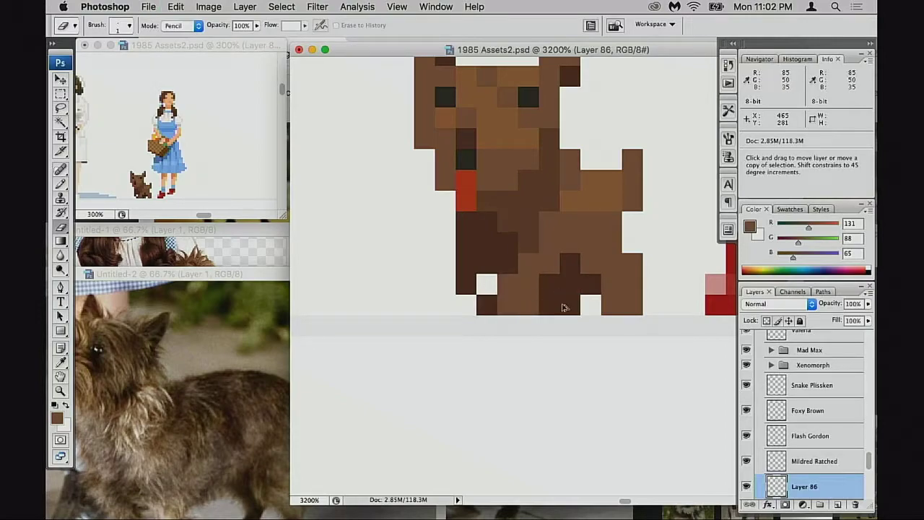
{"action": "key", "text": "super+alt+z"}
{"action": "key", "text": "super+alt+z"}
{"action": "key", "text": "super+alt+z"}
{"action": "key", "text": "super+alt+z"}
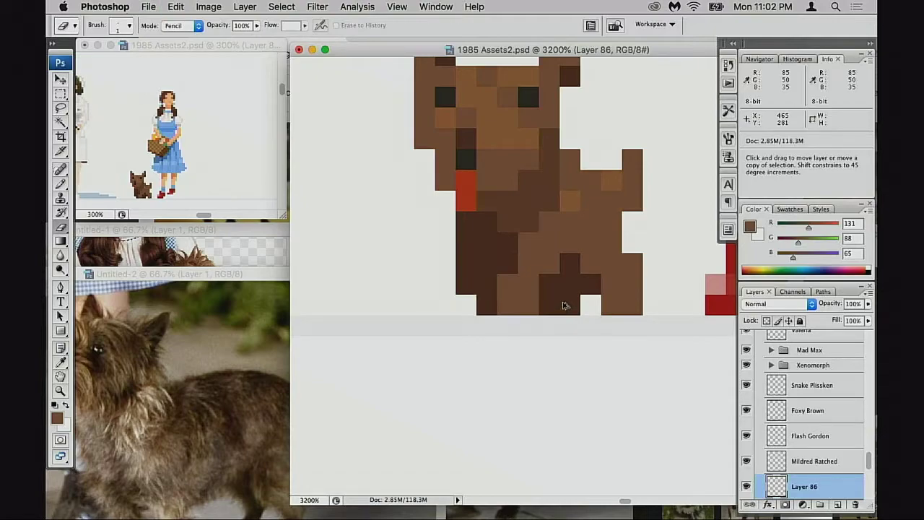
Redo the edits up through the back highlight and the near front leg's darkened front edge.
{"action": "key", "text": "shift"}
{"action": "key", "text": "ctrl+alt+z"}
{"action": "key", "text": "ctrl+alt+z"}
{"action": "key", "text": "ctrl+alt+z"}
{"action": "key", "text": "ctrl+alt+z"}
{"action": "key", "text": "ctrl+alt+z"}
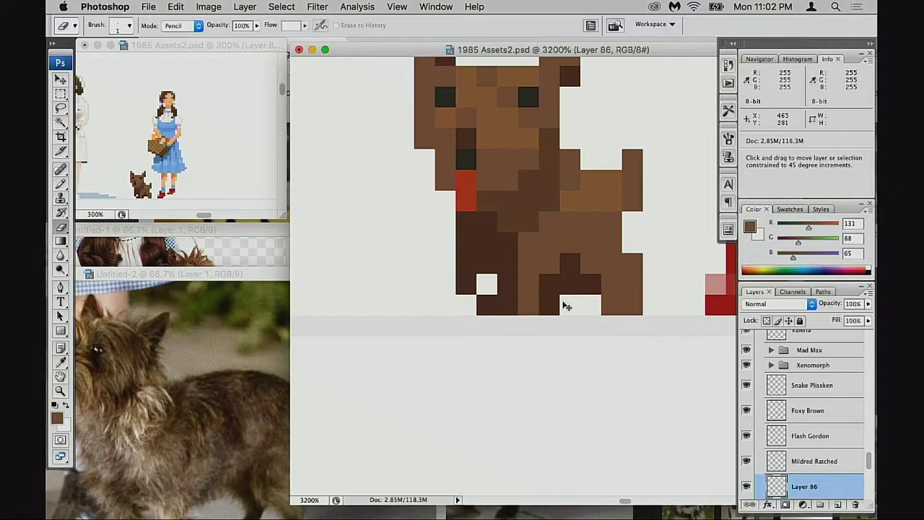
Try a mid brown pixel (R131 G88 B65) on the rump, and erase the hind leg's back edge down to its bottom pixel.
{"action": "key", "text": "b"}
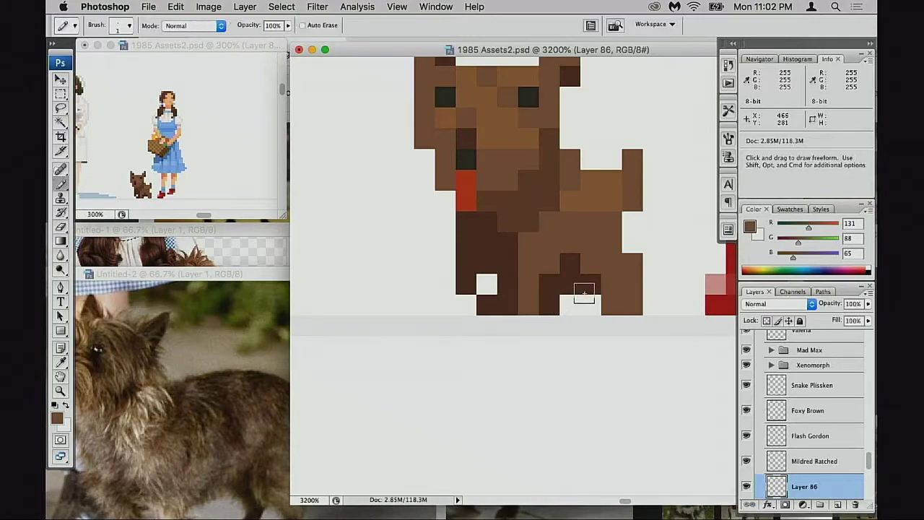
{"action": "left_click", "coordinate": [595, 277], "text": "alt"}
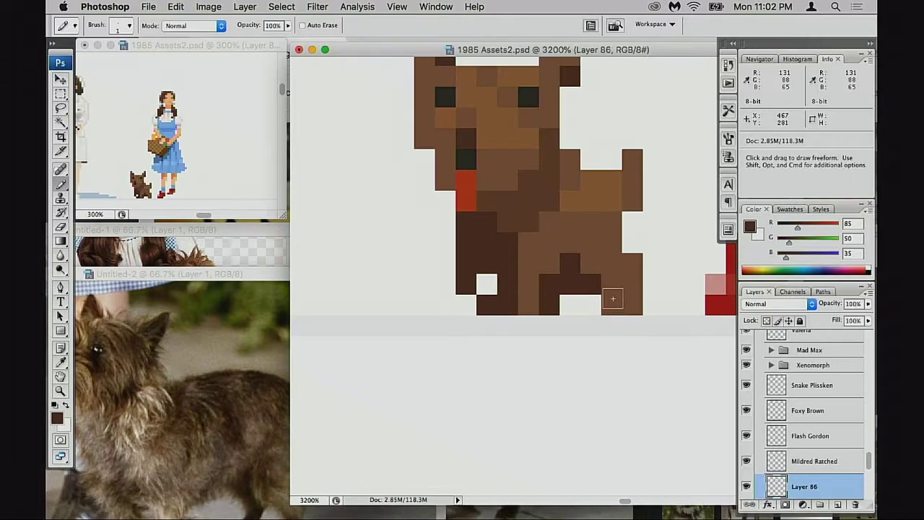
{"action": "left_click", "coordinate": [633, 268], "text": "alt"}
{"action": "left_click", "coordinate": [632, 242]}
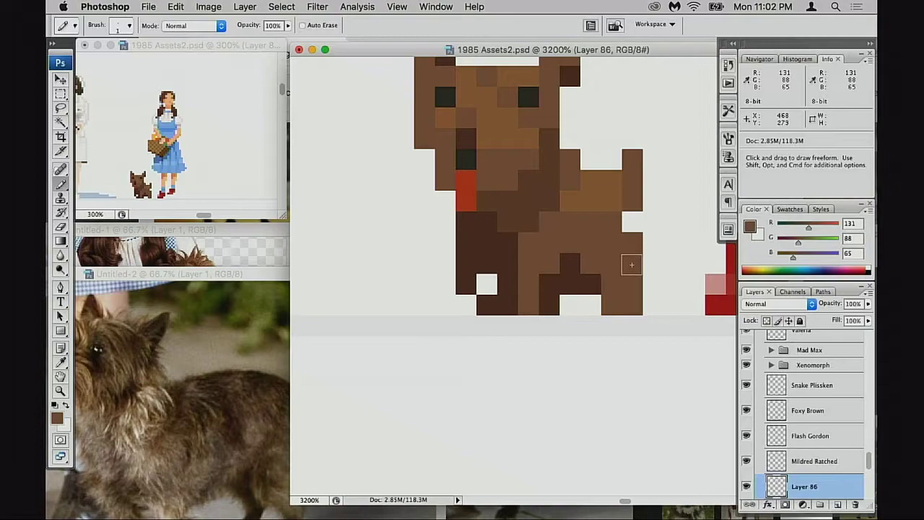
{"action": "key", "text": "e"}
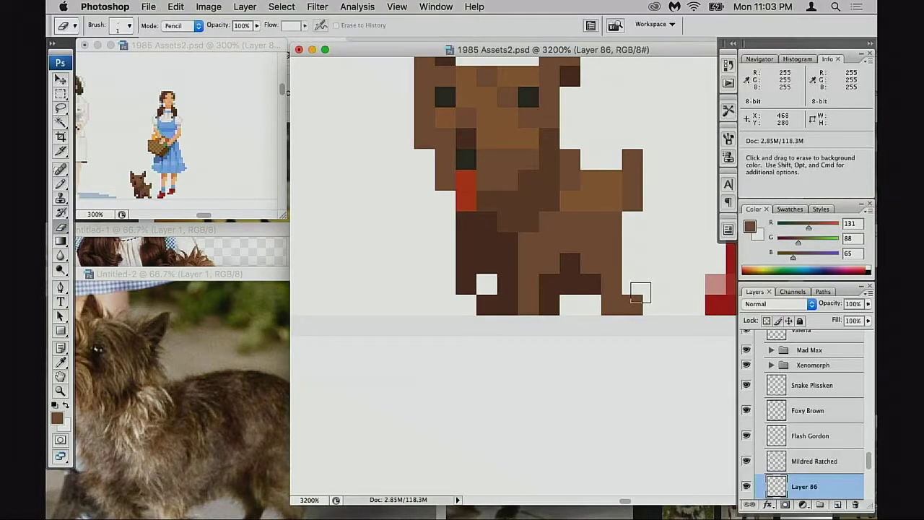
Try erasing individual bottom pixels of the hind paw, and restore the paw's two-pixel-high back edge.
{"action": "left_click", "coordinate": [636, 299]}
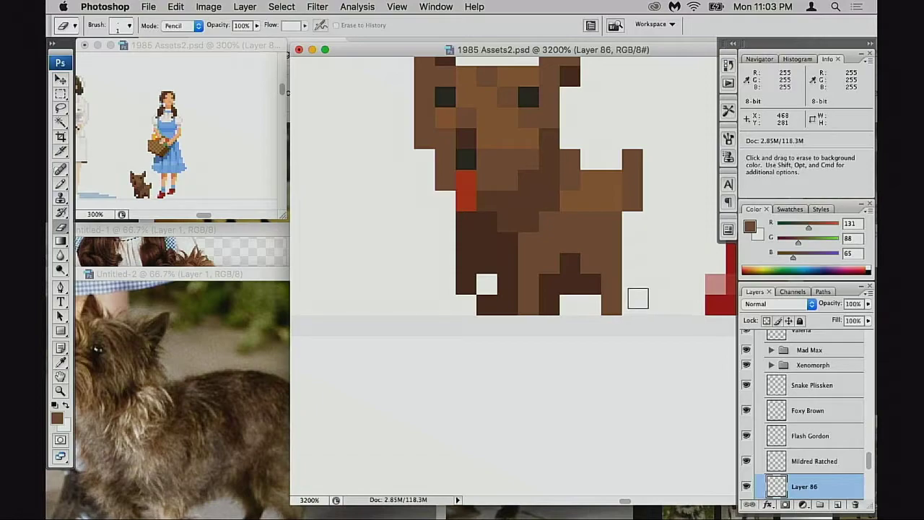
{"action": "key", "text": "super+z"}
{"action": "left_click", "coordinate": [612, 304]}
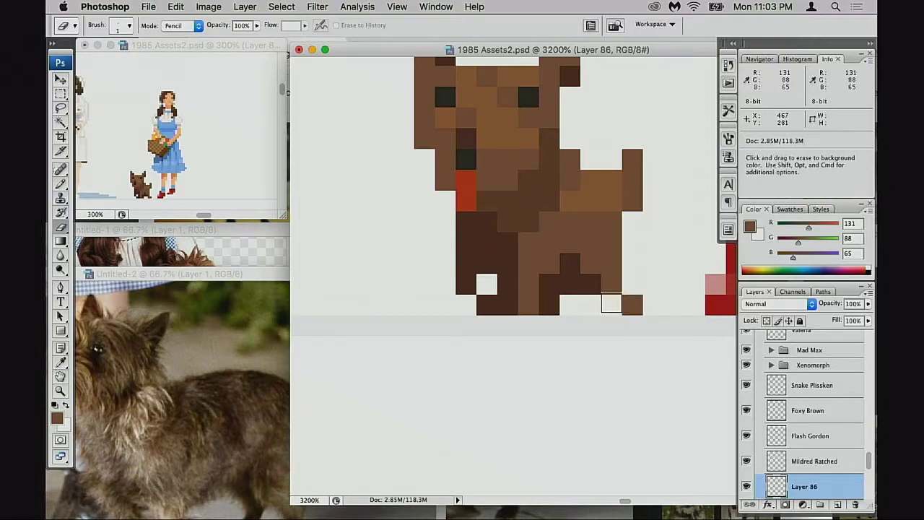
{"action": "key", "text": "super+z"}
{"action": "left_click", "coordinate": [570, 285]}
{"action": "key", "text": "super+z"}
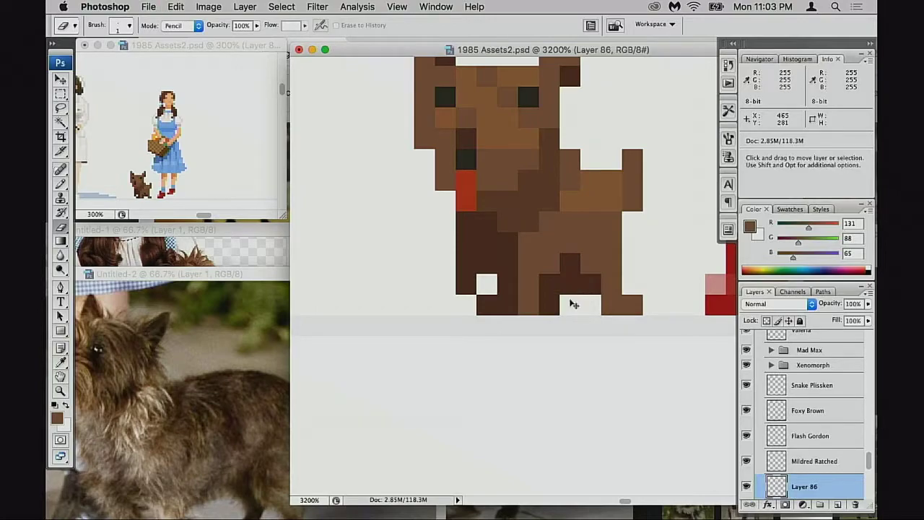
Shift the far hind paw one pixel back by erasing its bottom pixel and painting dark brown (R85 G50 B35) behind it.
{"action": "left_click", "coordinate": [543, 302]}
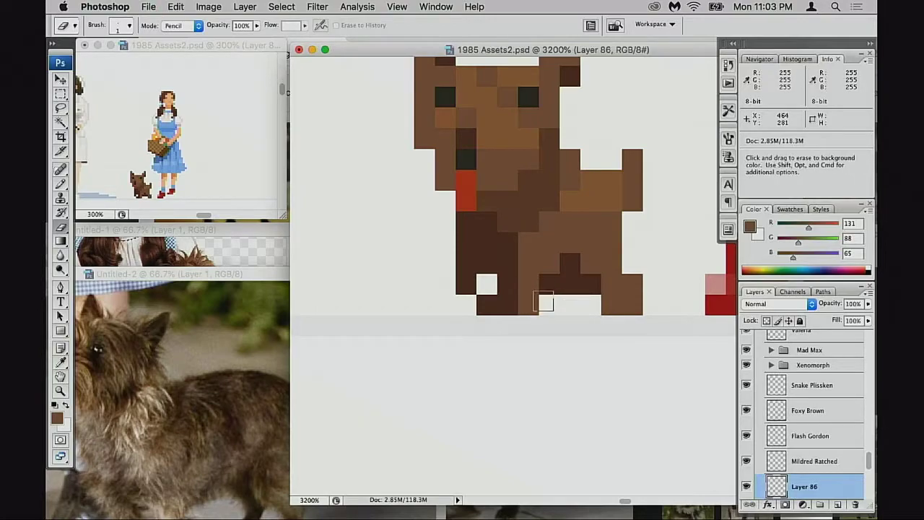
{"action": "key", "text": "b"}
{"action": "left_click", "coordinate": [575, 292], "text": "alt"}
{"action": "left_click", "coordinate": [574, 304]}
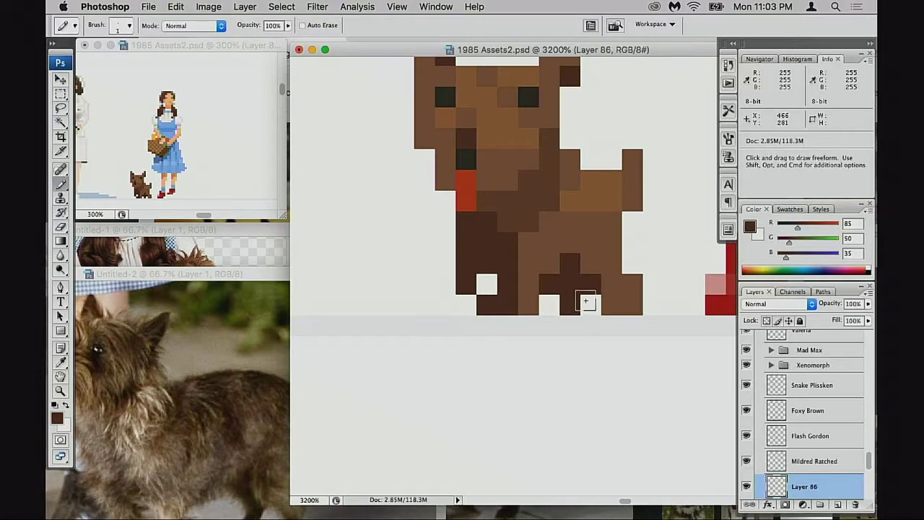
{"action": "left_click", "coordinate": [554, 304]}
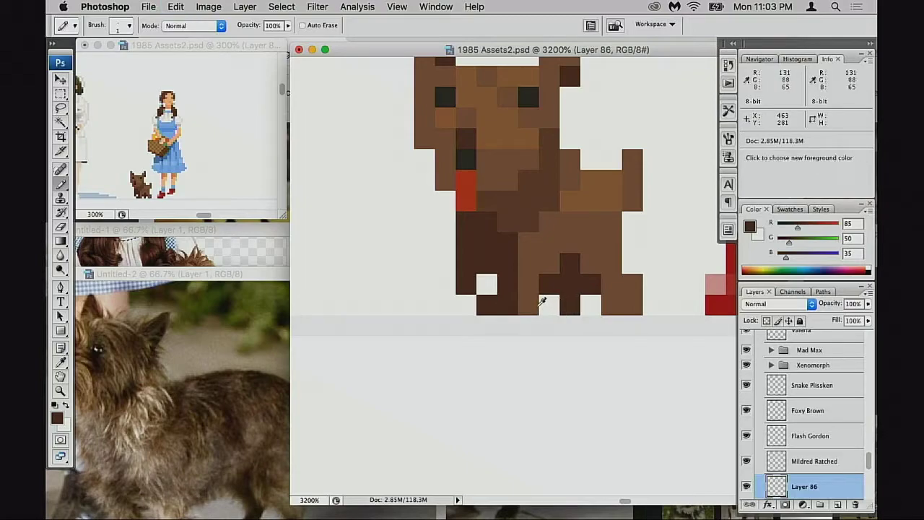
Move the near front paw one pixel forward in mid brown (R131 G88 B65), and widen the far hind paw with dark brown (R85 G50 B35).
{"action": "left_click", "coordinate": [543, 306], "text": "alt"}
{"action": "key", "text": "e"}
{"action": "left_click", "coordinate": [533, 310]}
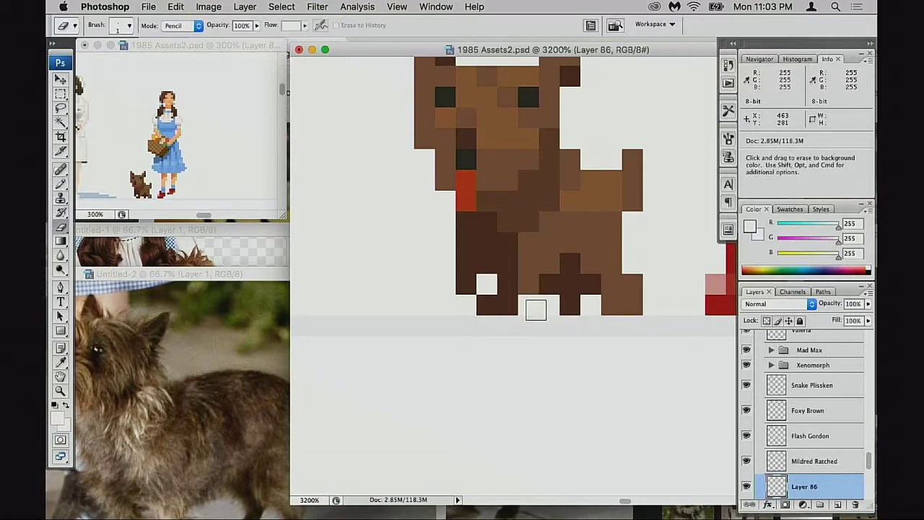
{"action": "key", "text": "b"}
{"action": "left_click", "coordinate": [528, 285], "text": "alt"}
{"action": "left_click", "coordinate": [508, 285]}
{"action": "left_click", "coordinate": [506, 301]}
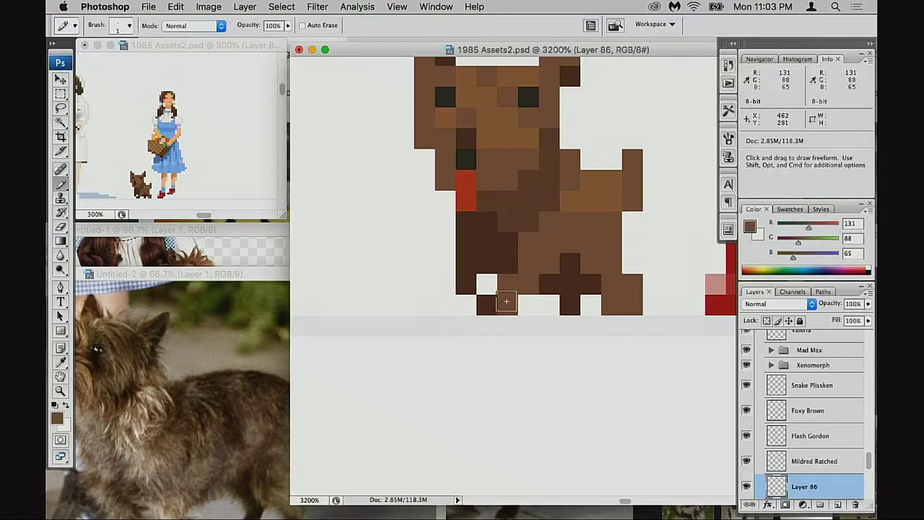
{"action": "left_click", "coordinate": [569, 299], "text": "alt"}
{"action": "left_click", "coordinate": [553, 300]}
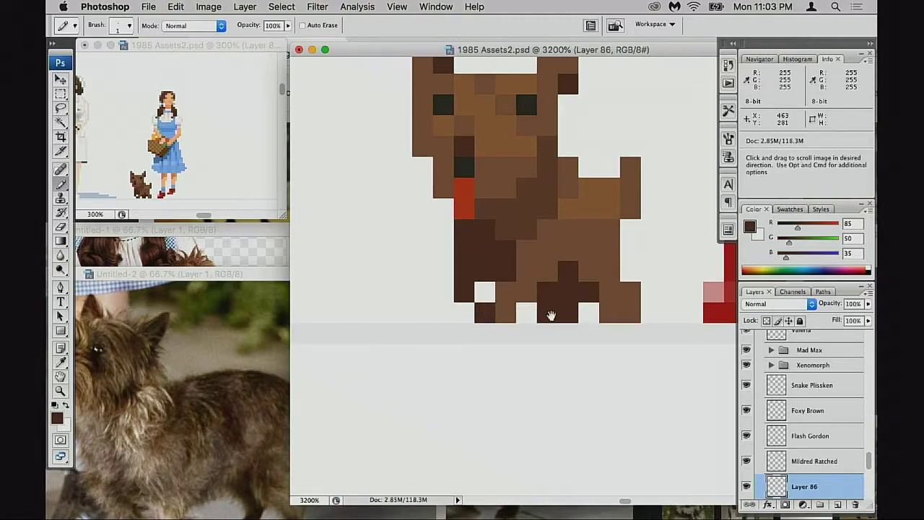
Examine the dog's legs and proportions at lower zoom beside the girl and the neighbouring characters.
{"action": "left_click", "coordinate": [552, 313], "text": "alt"}
{"action": "left_click", "coordinate": [552, 313], "text": "alt"}
{"action": "left_click", "coordinate": [562, 311], "text": "alt"}
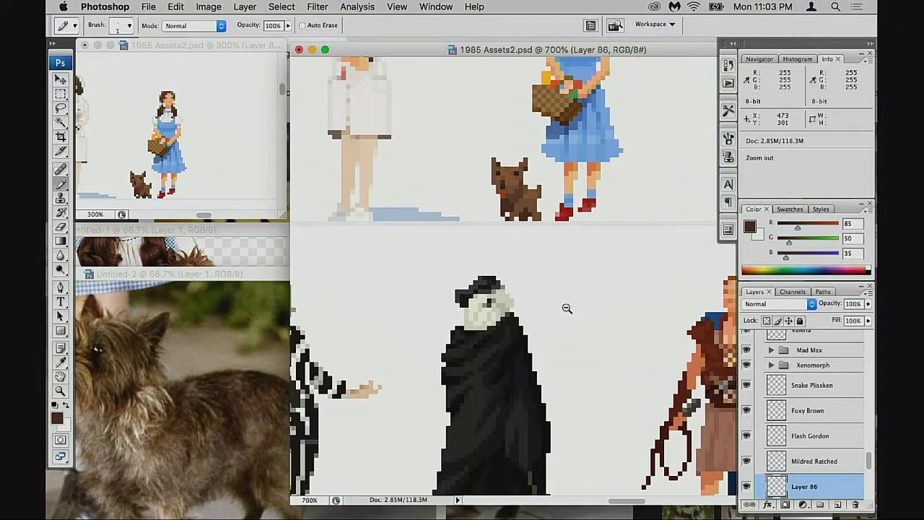
{"action": "left_click", "coordinate": [564, 309], "text": "alt"}
{"action": "mouse_move", "coordinate": [565, 310]}
{"action": "left_mouse_down"}
{"action": "mouse_move", "coordinate": [530, 251]}
{"action": "mouse_move", "coordinate": [537, 307]}
{"action": "mouse_move", "coordinate": [555, 311]}
{"action": "left_mouse_up"}
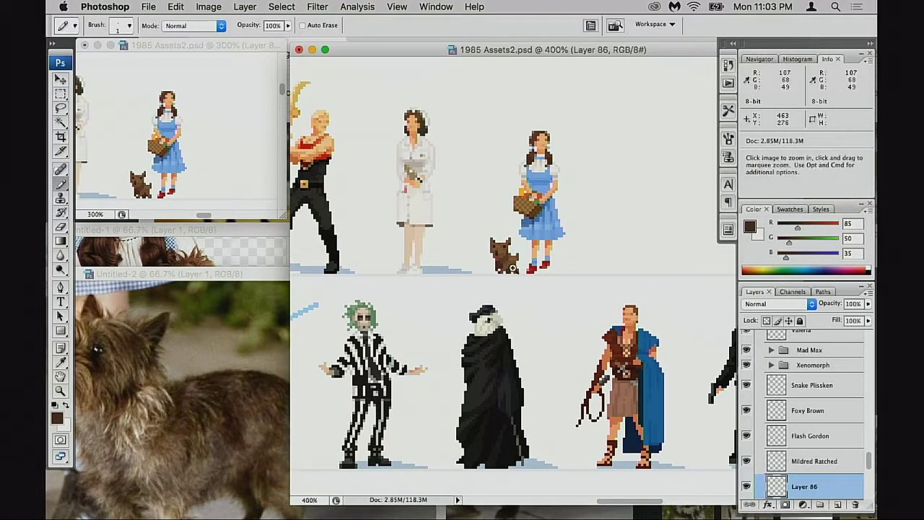
{"action": "left_click", "coordinate": [567, 305], "text": "super"}
{"action": "left_click", "coordinate": [574, 302], "text": "super"}
{"action": "left_click", "coordinate": [574, 302], "text": "super"}
{"action": "left_click", "coordinate": [550, 288], "text": "super"}
{"action": "left_click", "coordinate": [550, 288], "text": "super"}
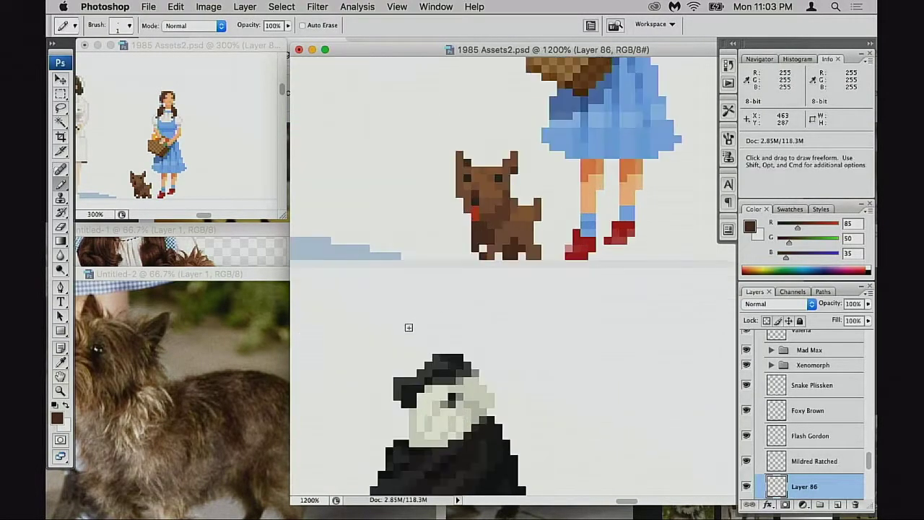
{"action": "left_click", "coordinate": [188, 376]}
{"action": "left_click", "coordinate": [537, 268]}
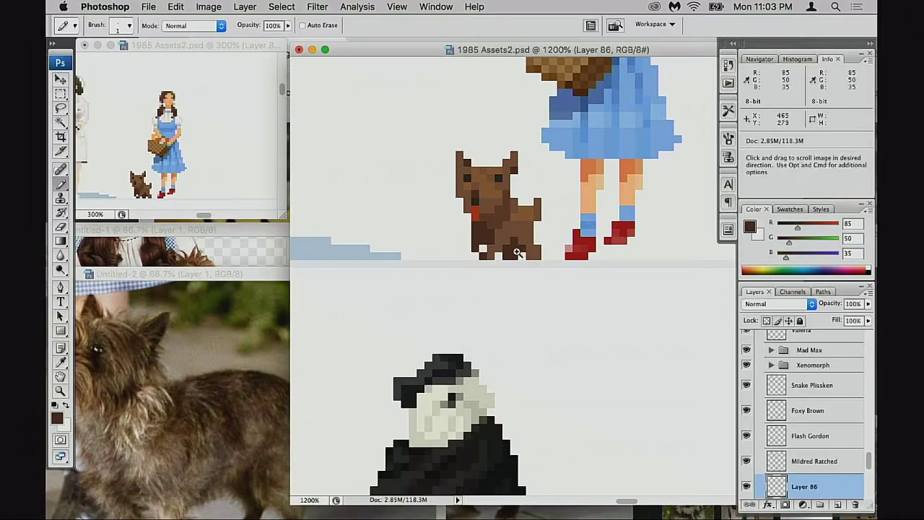
{"action": "left_click", "coordinate": [537, 268], "text": "super"}
{"action": "left_click", "coordinate": [534, 260], "text": "super"}
{"action": "left_click", "coordinate": [534, 259], "text": "super"}
{"action": "key", "text": "m"}
{"action": "left_click_drag", "start_coordinate": [453, 172], "coordinate": [472, 194]}
{"action": "left_click_drag", "start_coordinate": [561, 275], "coordinate": [514, 248]}
{"action": "key", "text": "super+z"}
{"action": "key", "text": "super+d"}
Try thickening the back of the haunch above the hind paw with mid brown pixels (R131 G88 B65).
{"action": "key", "text": "b"}
{"action": "left_click", "coordinate": [485, 273], "text": "alt"}
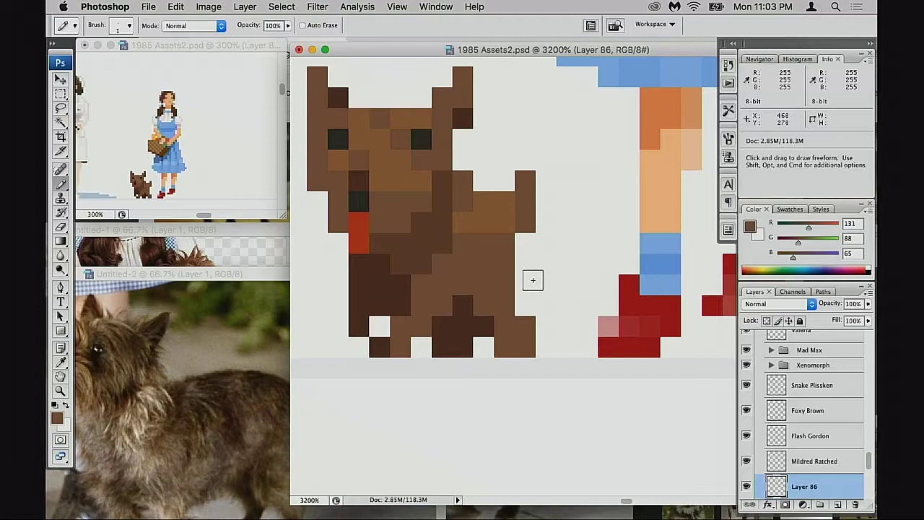
{"action": "left_click_drag", "start_coordinate": [522, 285], "coordinate": [524, 302]}
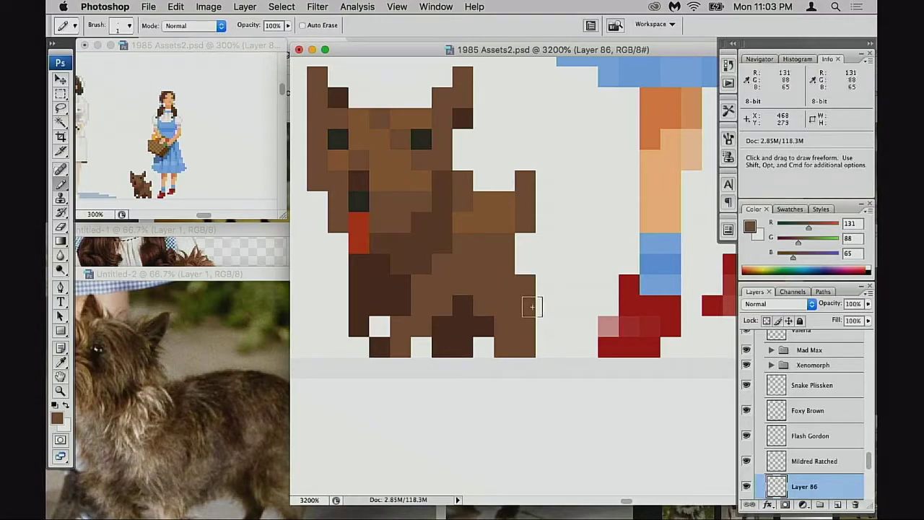
{"action": "key", "text": "super+z"}
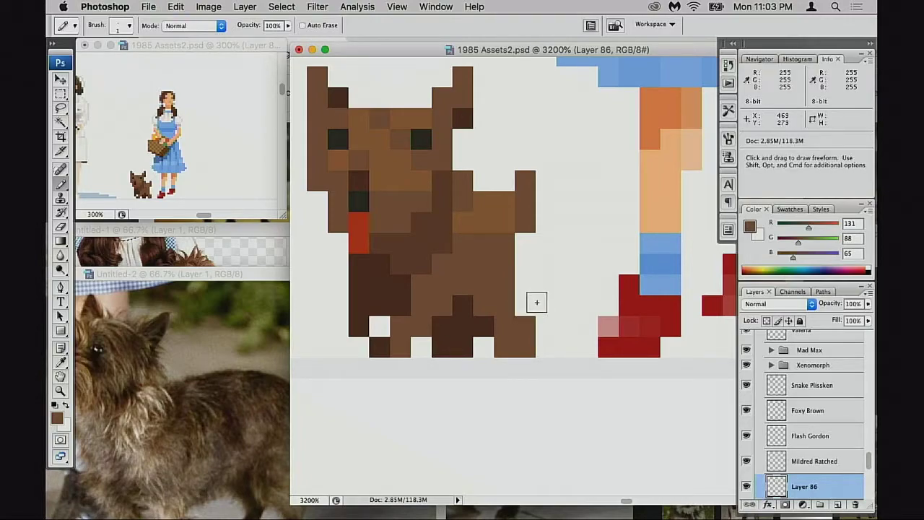
{"action": "left_click_drag", "start_coordinate": [531, 298], "coordinate": [525, 283]}
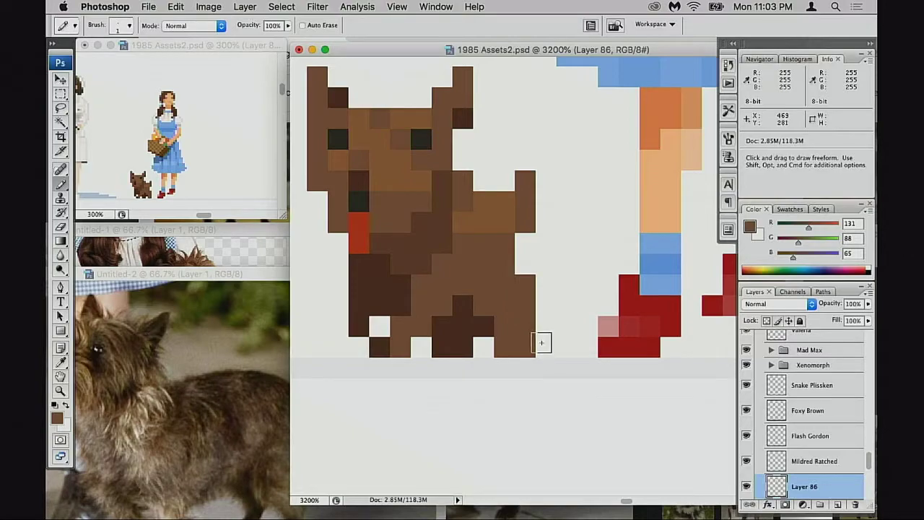
{"action": "left_click", "coordinate": [527, 272]}
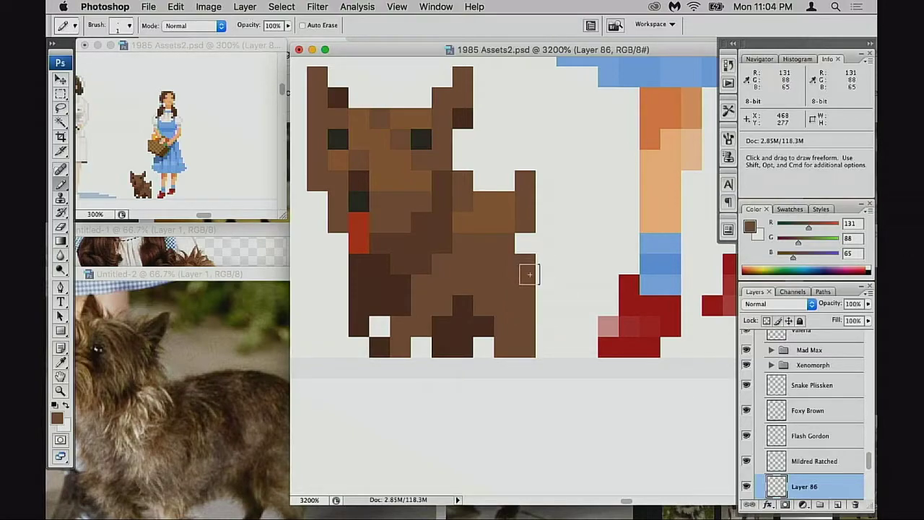
Undo the mid brown pixels added behind the dog's haunch.
{"action": "key", "text": "super+alt+z"}
{"action": "key", "text": "super+alt+z"}
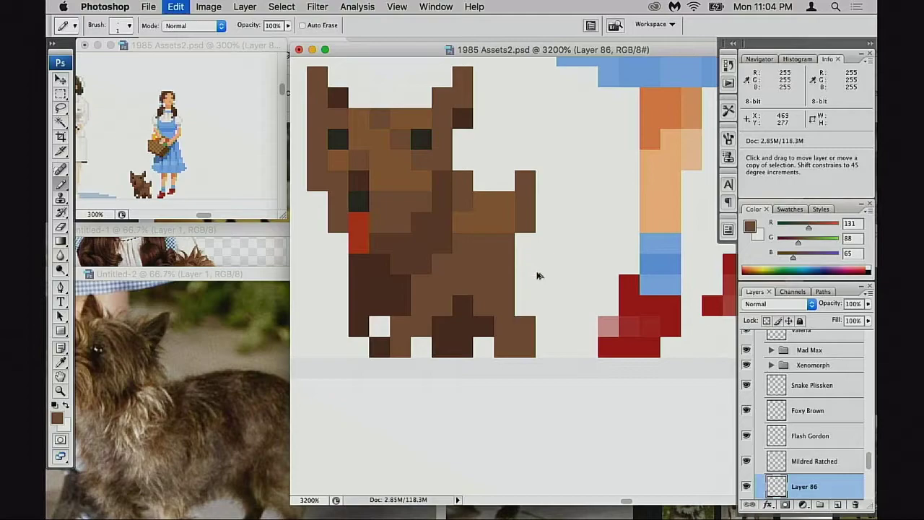
{"action": "key", "text": "super+alt+z"}
{"action": "key", "text": "super+alt+z"}
{"action": "key", "text": "super+alt+z"}
{"action": "key", "text": "super+alt+z"}
{"action": "key", "text": "super+alt+z"}
{"action": "key", "text": "super+alt+z"}
{"action": "key", "text": "super+alt+z"}
Try shortening the dog's head by moving the selected ears and eyes down one pixel.
{"action": "scroll", "coordinate": [469, 242], "scroll_direction": "up", "scroll_amount": 3}
{"action": "scroll", "coordinate": [470, 241], "scroll_direction": "left", "scroll_amount": 4}
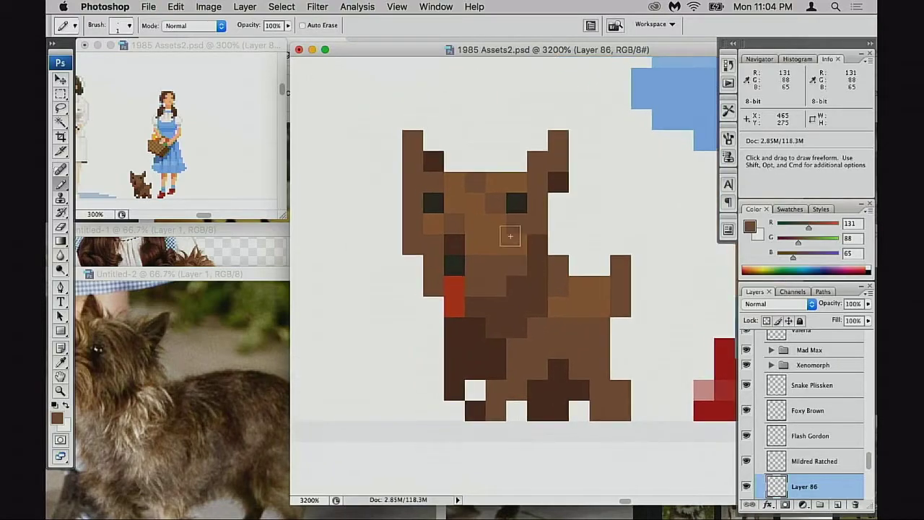
{"action": "key", "text": "m"}
{"action": "mouse_move", "coordinate": [383, 109]}
{"action": "left_mouse_down"}
{"action": "mouse_move", "coordinate": [575, 217]}
{"action": "mouse_move", "coordinate": [589, 212]}
{"action": "left_mouse_up"}
{"action": "key", "text": "super"}
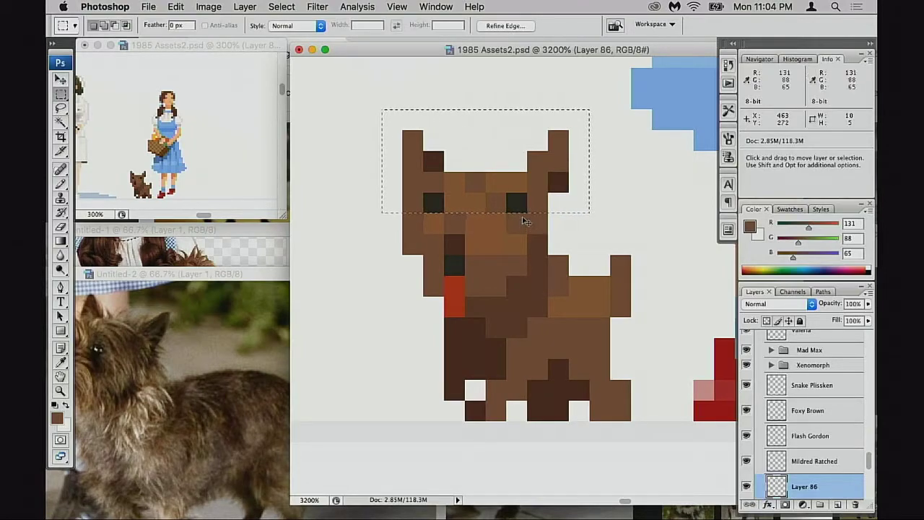
{"action": "left_click_drag", "start_coordinate": [520, 220], "coordinate": [517, 243]}
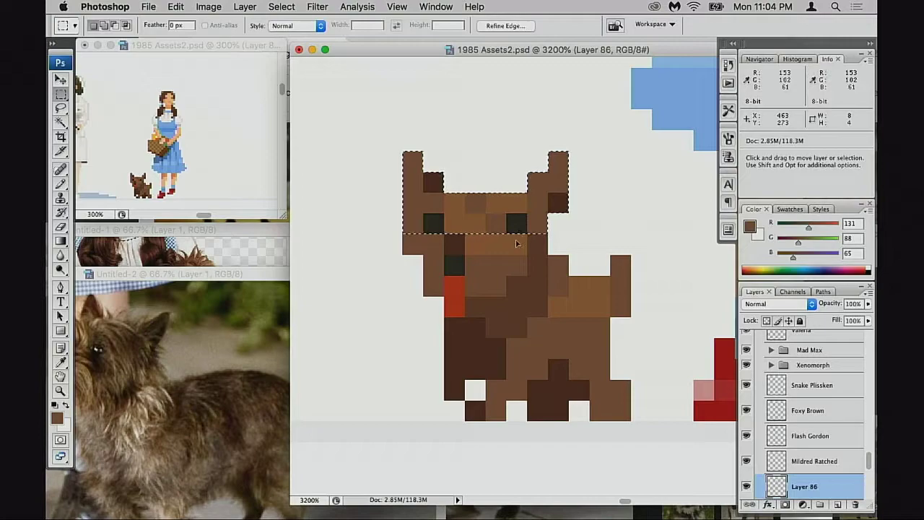
{"action": "key", "text": "super+z"}
{"action": "key", "text": "super+d"}
Erase the tips of both ears and the outer cheek pixels below the eye on the side away from the tail.
{"action": "key", "text": "e"}
{"action": "left_click", "coordinate": [412, 247]}
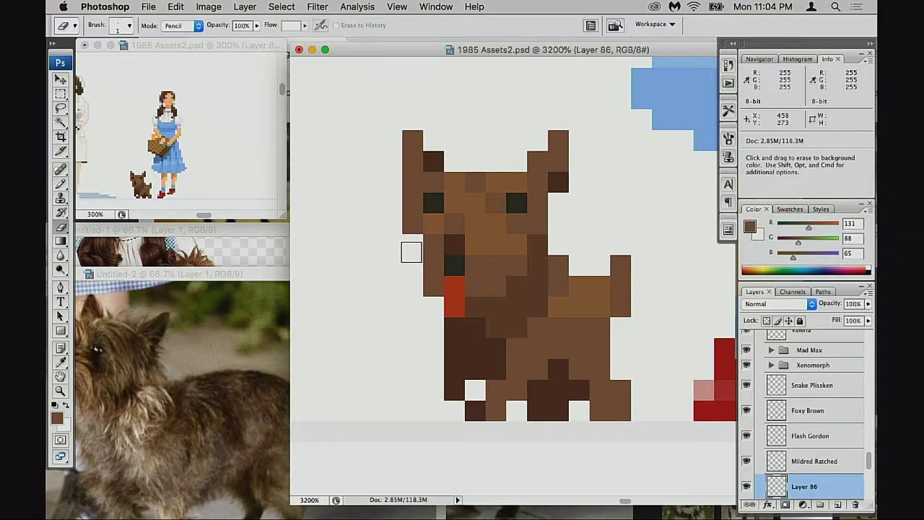
{"action": "left_click", "coordinate": [412, 140]}
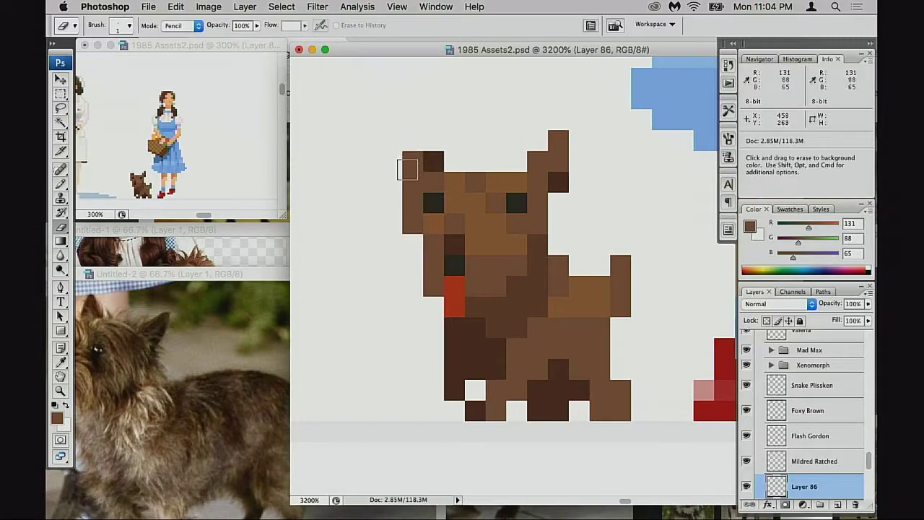
{"action": "left_click", "coordinate": [557, 140]}
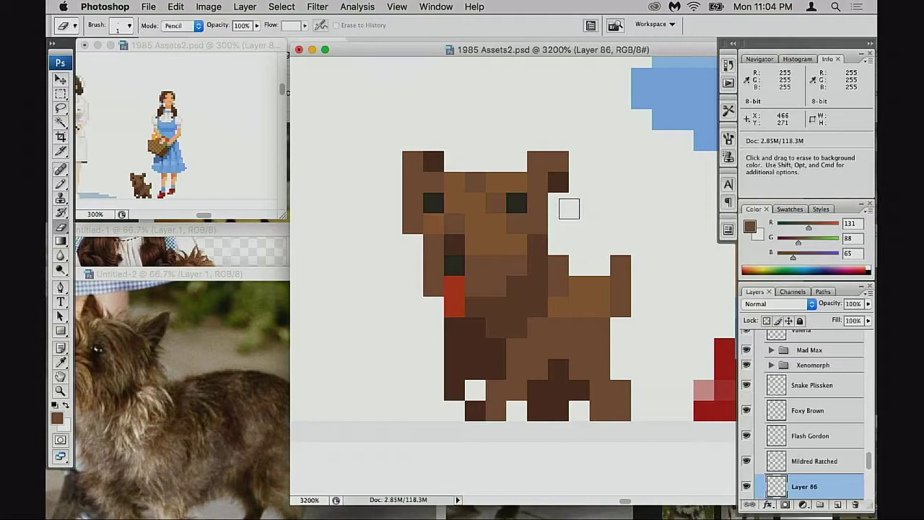
{"action": "left_click", "coordinate": [433, 161]}
{"action": "key", "text": "super+z"}
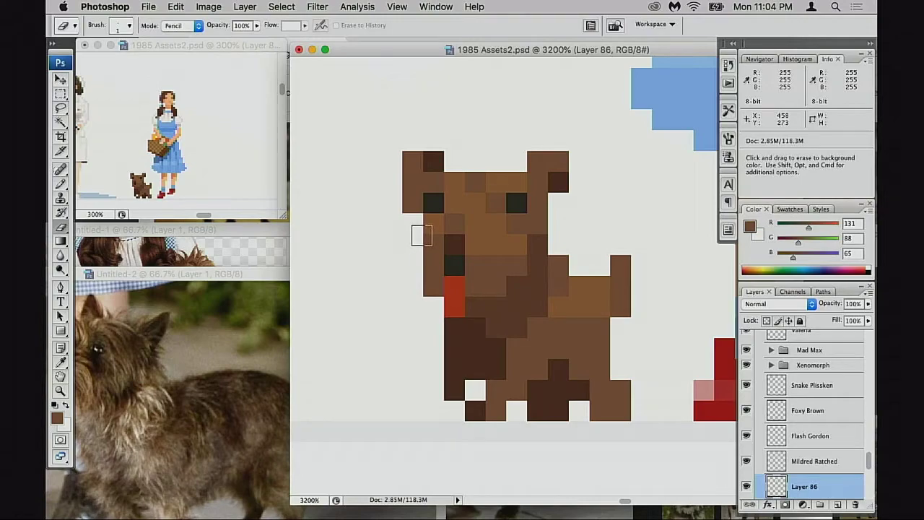
Check the ears in the Toto photo, and fade the inner top pixel of the tail-side ear with the eraser at 50% opacity.
{"action": "left_click", "coordinate": [172, 334]}
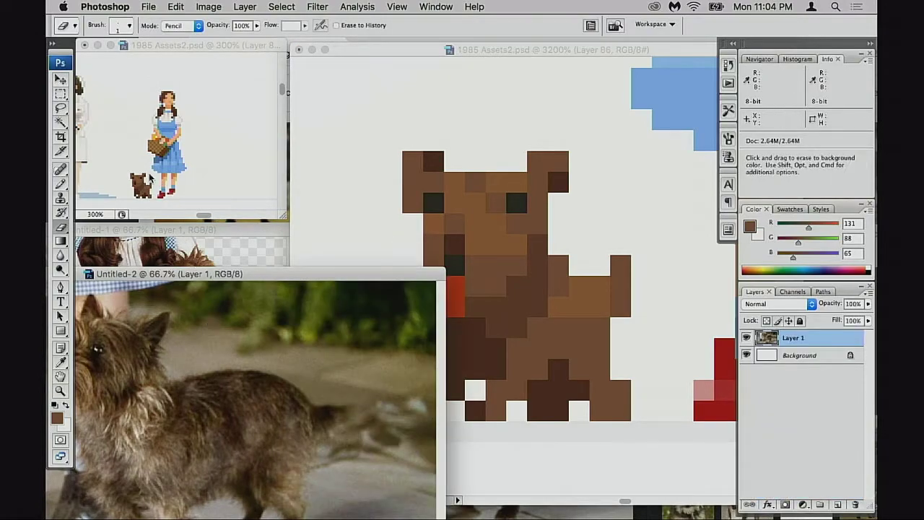
{"action": "left_click", "coordinate": [568, 184]}
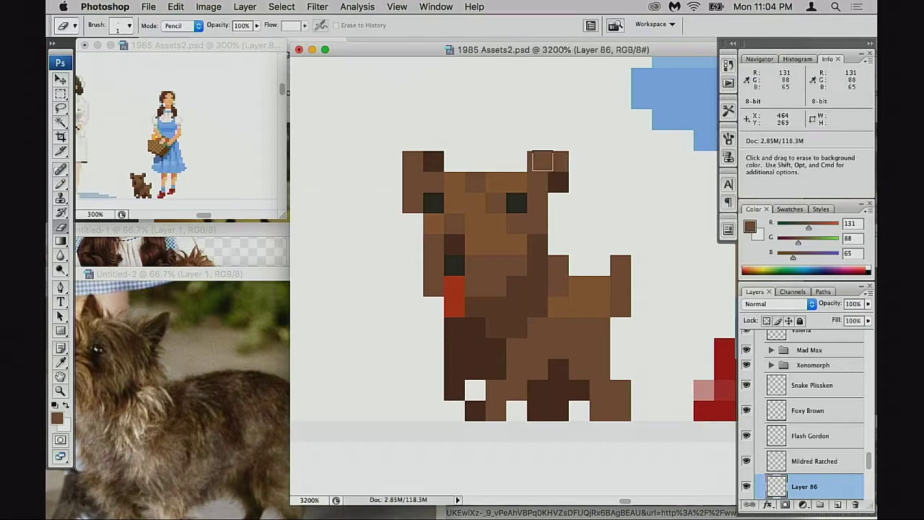
{"action": "key", "text": "5"}
{"action": "left_click", "coordinate": [538, 162]}
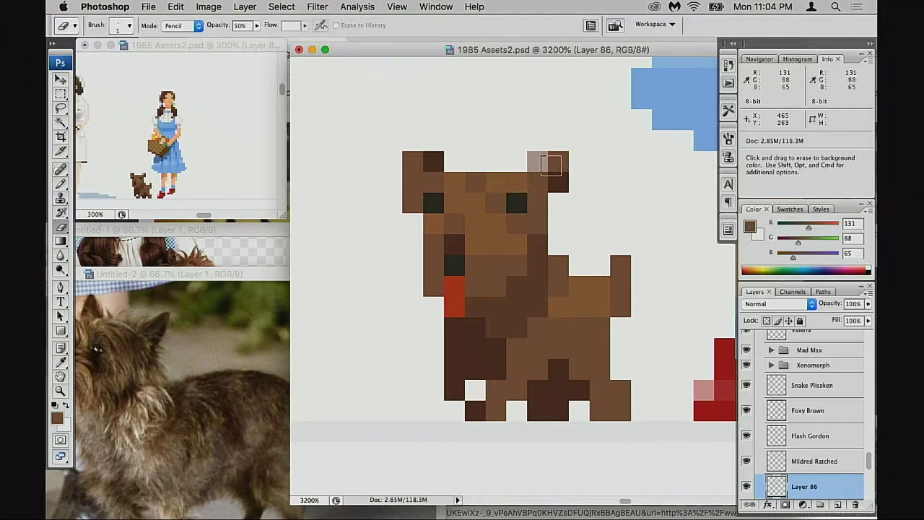
{"action": "left_click", "coordinate": [535, 165]}
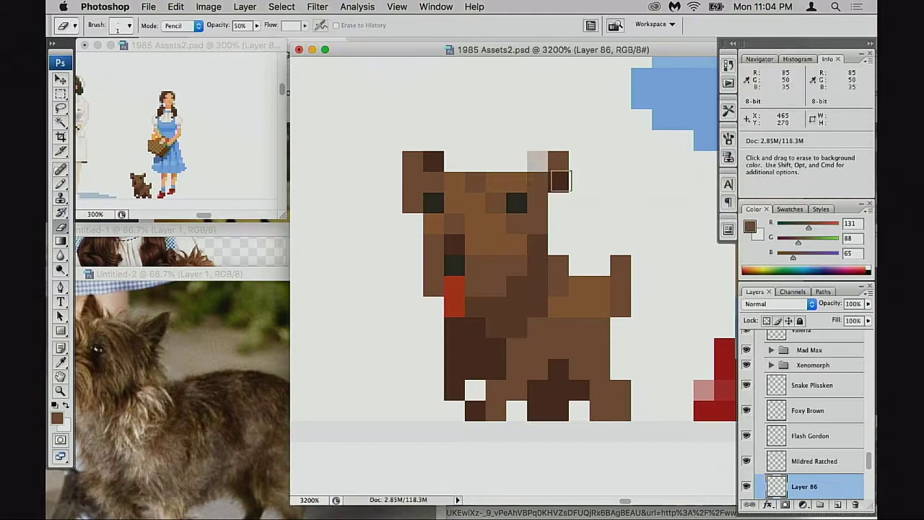
Step back through the recent dog edits to its tall-eared version and redo the trim of its cheek.
{"action": "key", "text": "super+alt+z"}
{"action": "key", "text": "super+alt+z"}
{"action": "key", "text": "super+alt+z"}
{"action": "key", "text": "super+alt+z"}
{"action": "key", "text": "super+alt+z"}
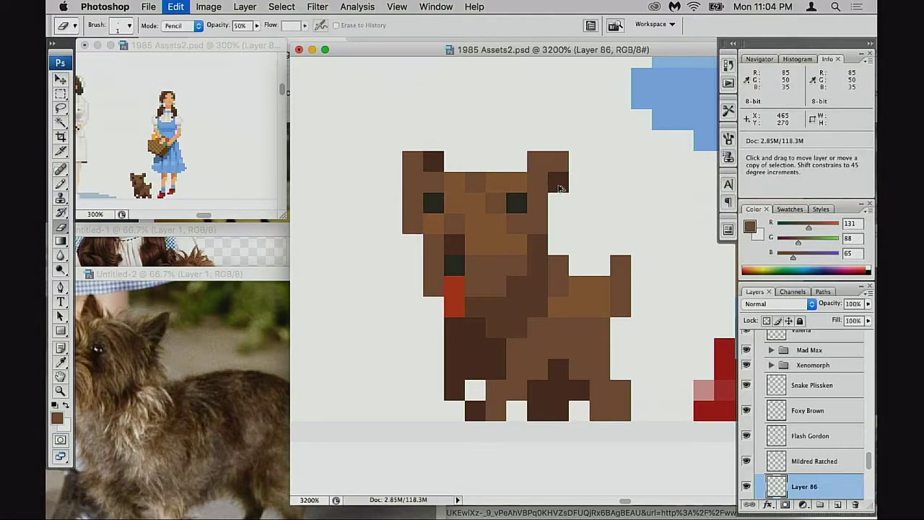
{"action": "key", "text": "super+alt+z"}
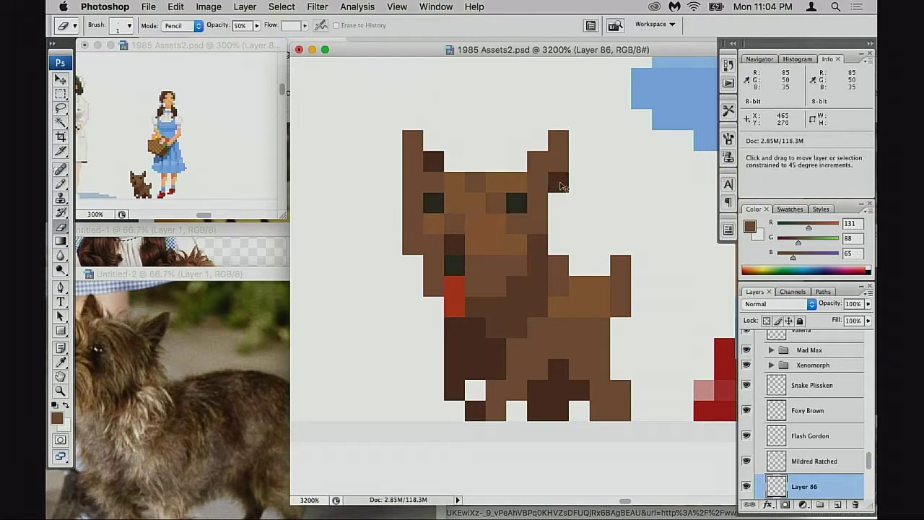
{"action": "key", "text": "super+shift+z"}
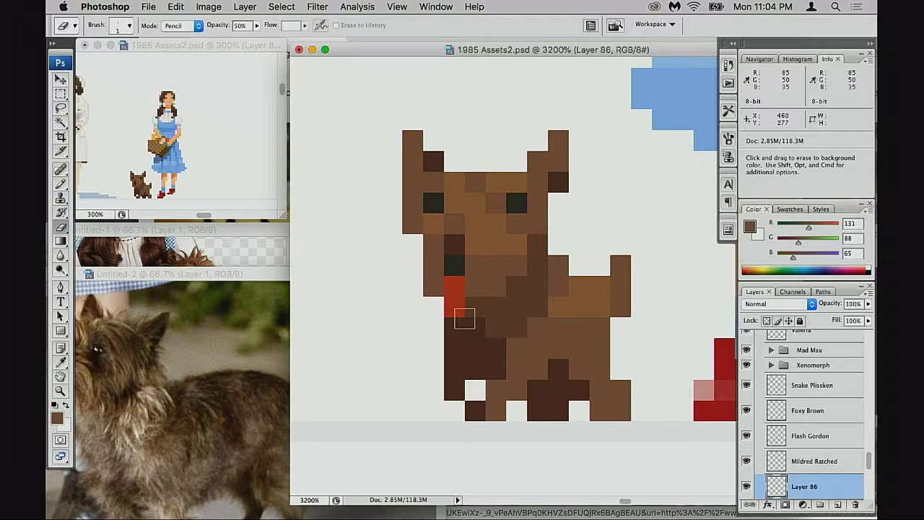
Reshade the dog's cheek, neck and shoulder pixels with the Pencil using medium and dark browns sampled from its fur.
{"action": "key", "text": "b"}
{"action": "left_click", "coordinate": [515, 291], "text": "alt"}
{"action": "left_click", "coordinate": [538, 280]}
{"action": "left_click", "coordinate": [513, 254], "text": "alt"}
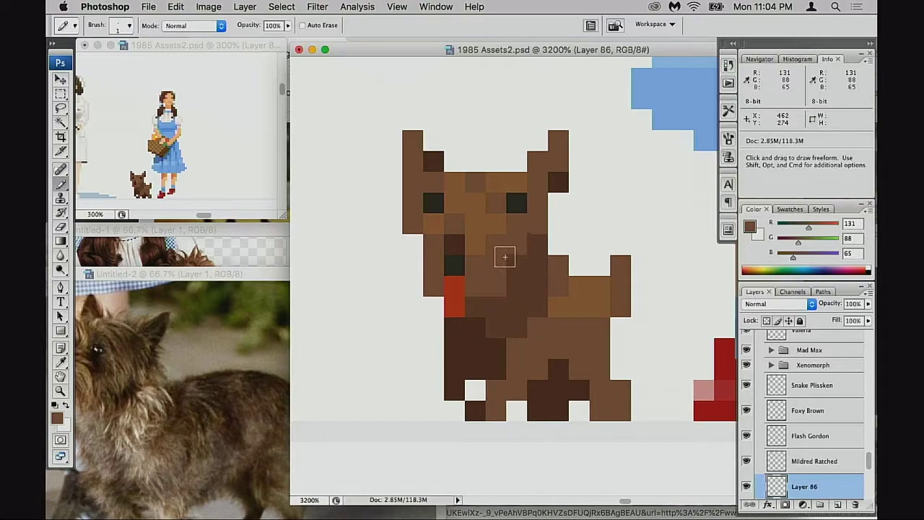
{"action": "left_click", "coordinate": [529, 271], "text": "alt"}
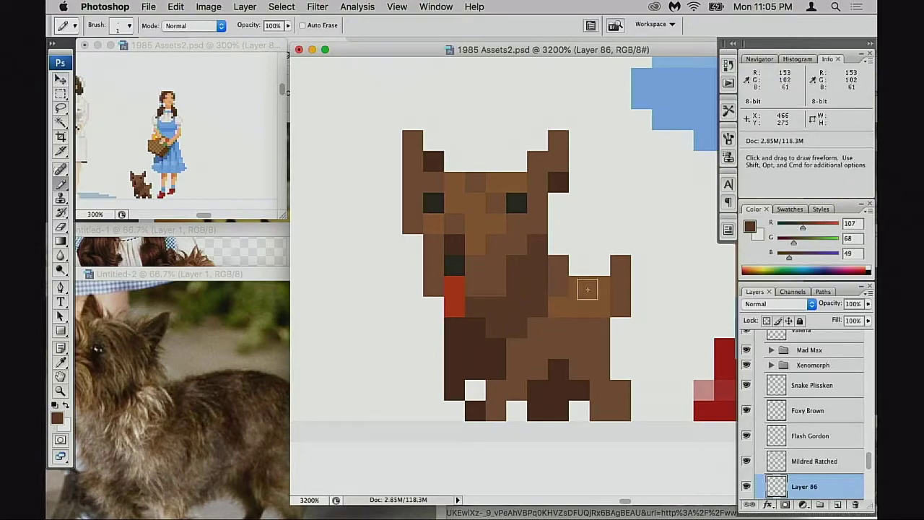
{"action": "left_click", "coordinate": [538, 266], "text": "alt"}
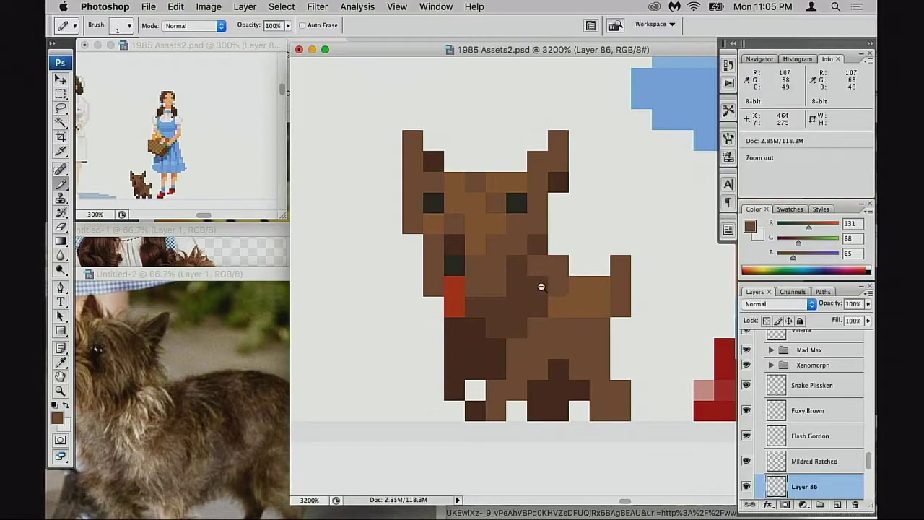
Rename the layer holding the girl and dog, Layer 86, as Dorothy.
{"action": "left_click", "coordinate": [546, 288], "text": "alt+super"}
{"action": "left_click", "coordinate": [546, 288], "text": "alt+super"}
{"action": "left_click", "coordinate": [549, 289], "text": "alt+super"}
{"action": "left_click", "coordinate": [551, 290], "text": "alt+super"}
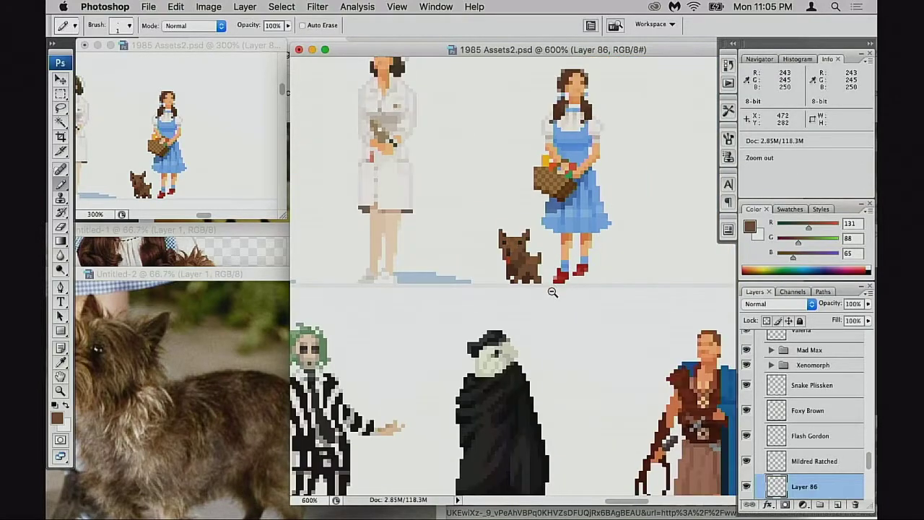
{"action": "left_click", "coordinate": [552, 289], "text": "alt+super"}
{"action": "left_click", "coordinate": [552, 289], "text": "alt+super"}
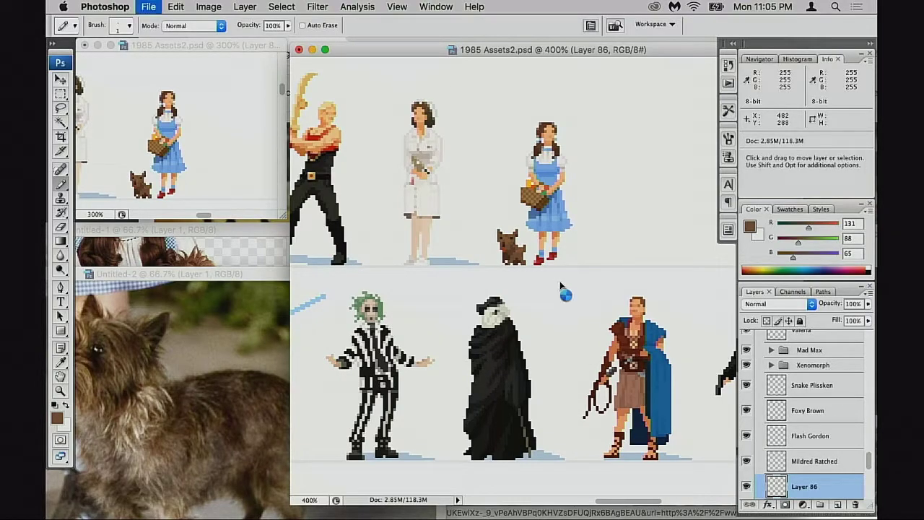
{"action": "scroll", "coordinate": [552, 268], "scroll_direction": "right", "scroll_amount": 2}
{"action": "scroll", "coordinate": [803, 451], "scroll_direction": "down", "scroll_amount": 2}
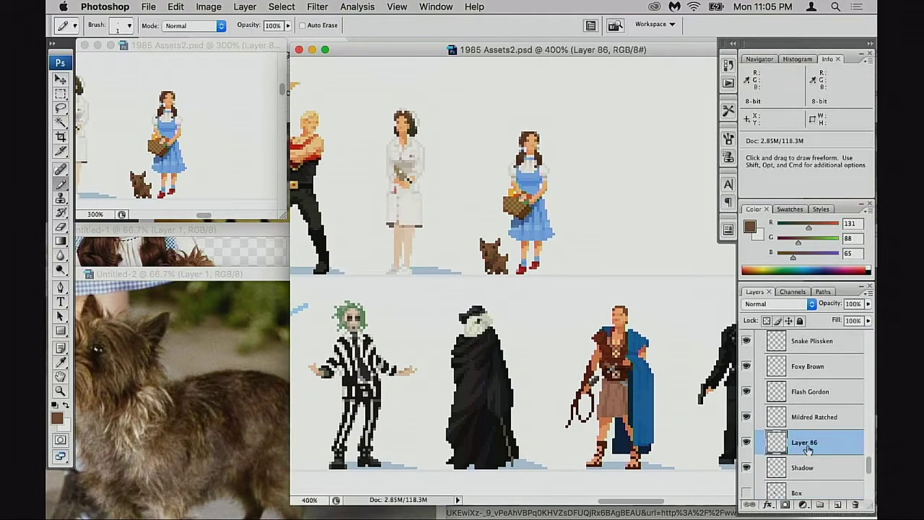
{"action": "double_click", "coordinate": [804, 442]}
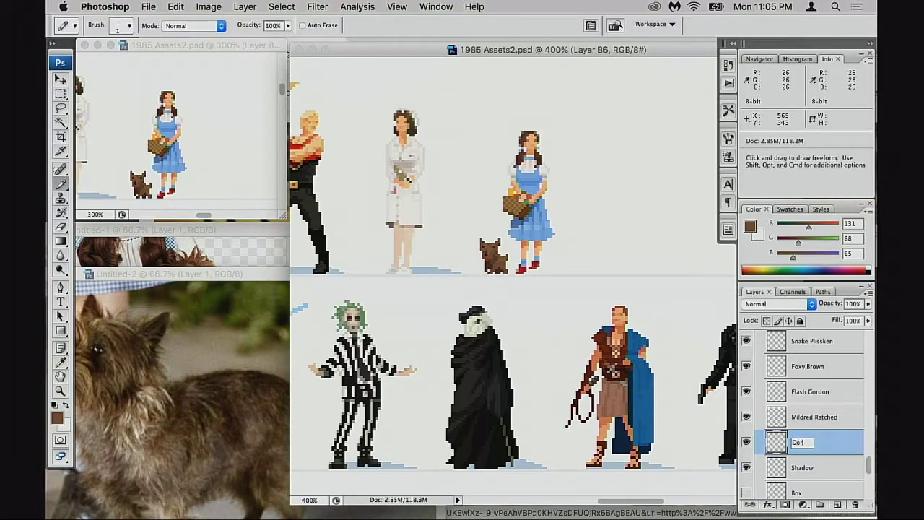
{"action": "key", "text": "Return"}
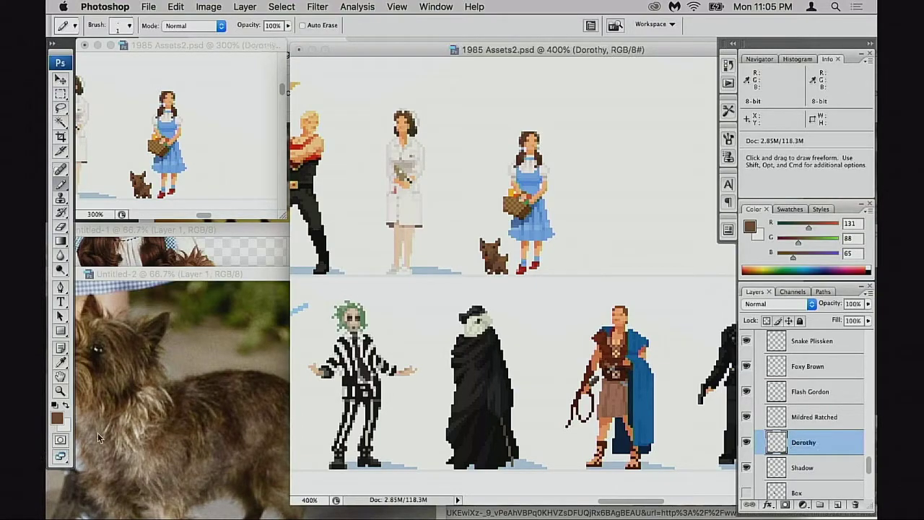
Select the dog with a rectangular marquee of 14 by 18 pixels, then cut and paste it onto its own layer.
{"action": "key", "text": "space"}
{"action": "left_click_drag", "start_coordinate": [589, 295], "coordinate": [582, 300]}
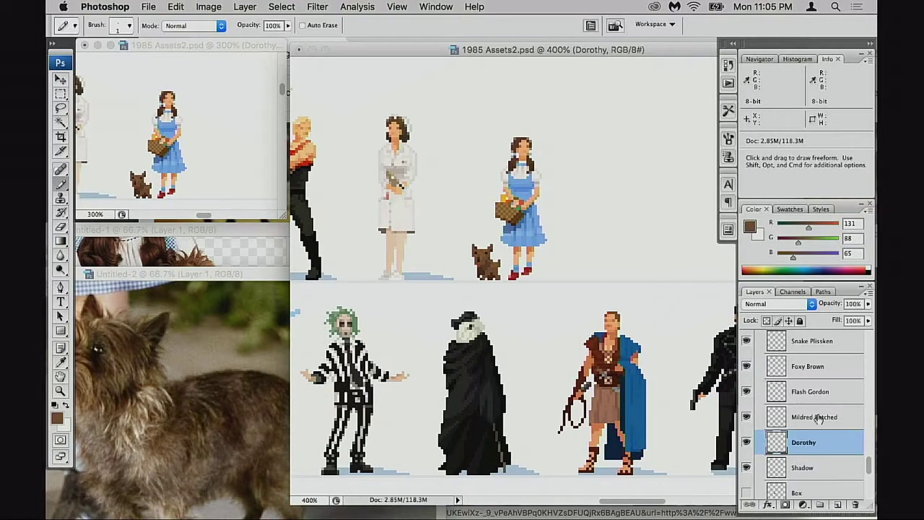
{"action": "key", "text": "m"}
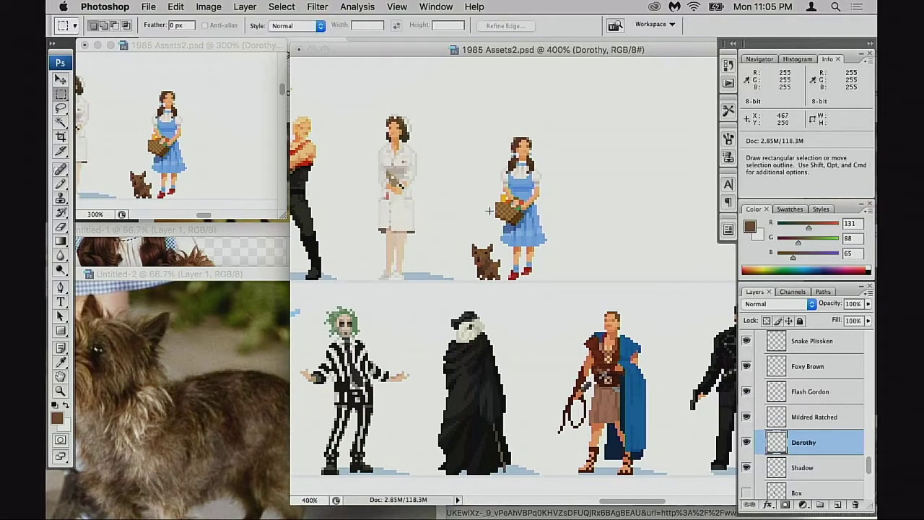
{"action": "left_click", "coordinate": [495, 264]}
{"action": "scroll", "coordinate": [510, 278], "scroll_direction": "right", "scroll_amount": 3}
{"action": "left_click_drag", "start_coordinate": [437, 261], "coordinate": [477, 307]}
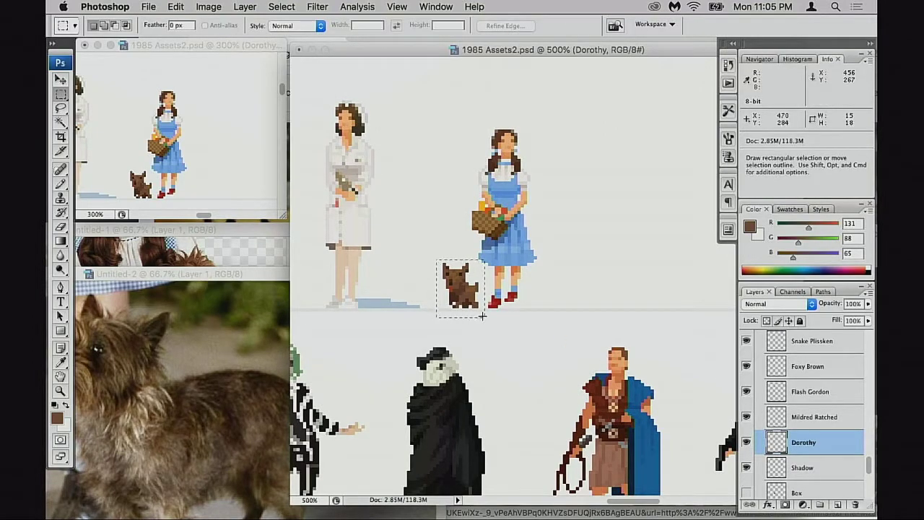
{"action": "left_click_drag", "start_coordinate": [477, 316], "coordinate": [480, 315]}
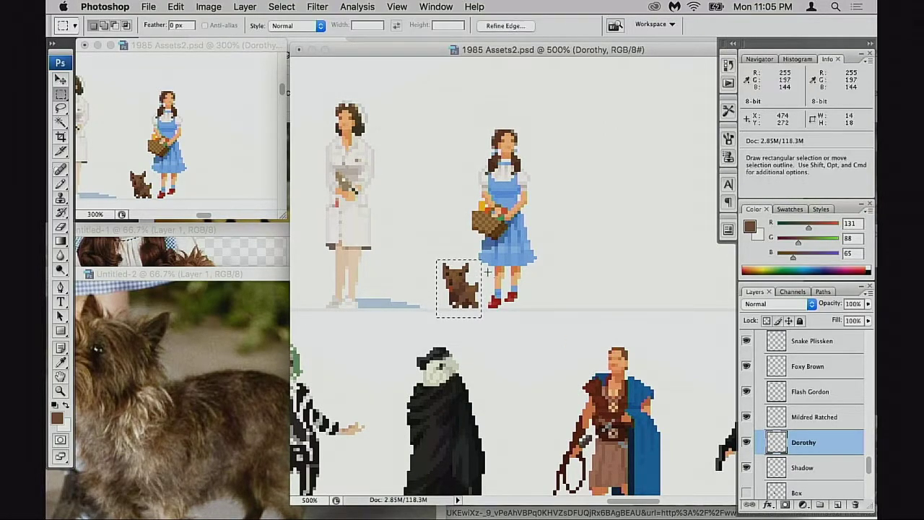
{"action": "left_click", "coordinate": [497, 279]}
{"action": "left_click", "coordinate": [526, 290]}
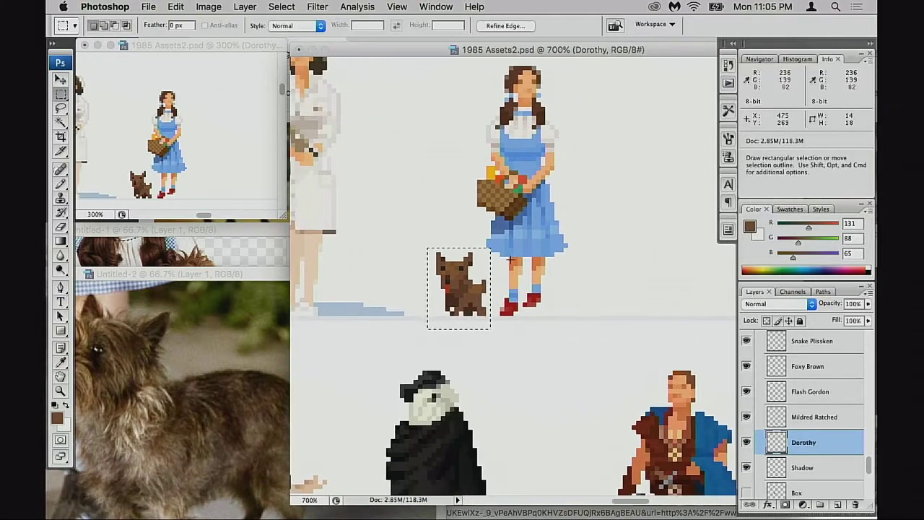
{"action": "key", "text": "super+x"}
{"action": "key", "text": "super+v"}
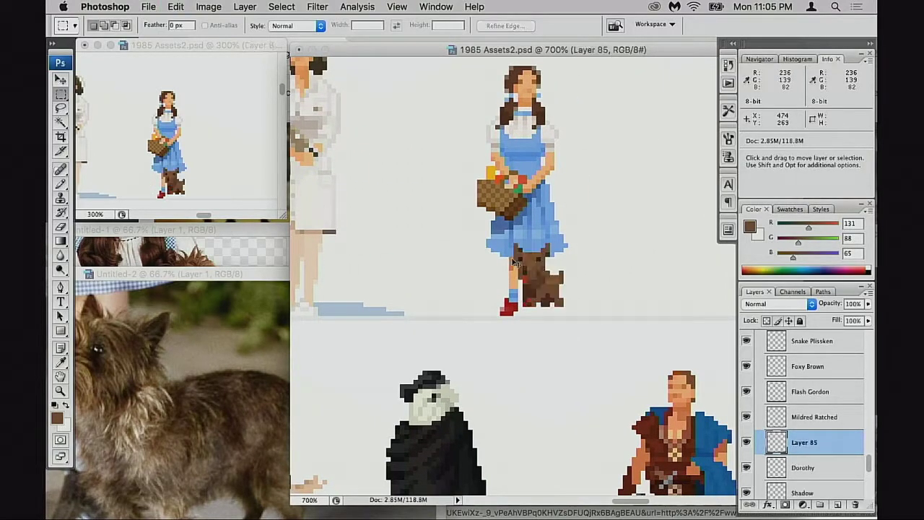
Move the pasted dog down beside Dorothy's red shoes, level with her feet and slightly overlapping her stance.
{"action": "key", "text": "v"}
{"action": "left_click_drag", "start_coordinate": [544, 290], "coordinate": [504, 314]}
{"action": "key", "text": "Down"}
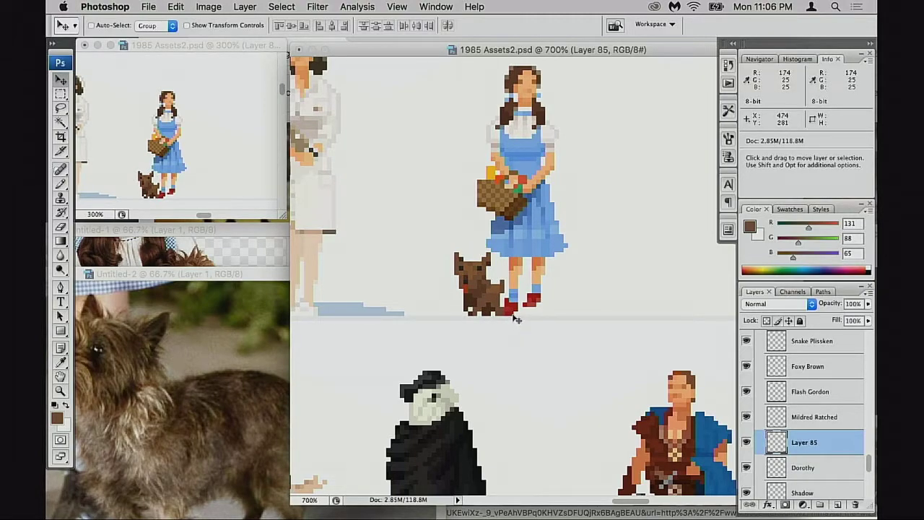
{"action": "key", "text": "Right"}
{"action": "left_click", "coordinate": [520, 311], "text": "alt+super"}
{"action": "left_click", "coordinate": [516, 309], "text": "alt+super"}
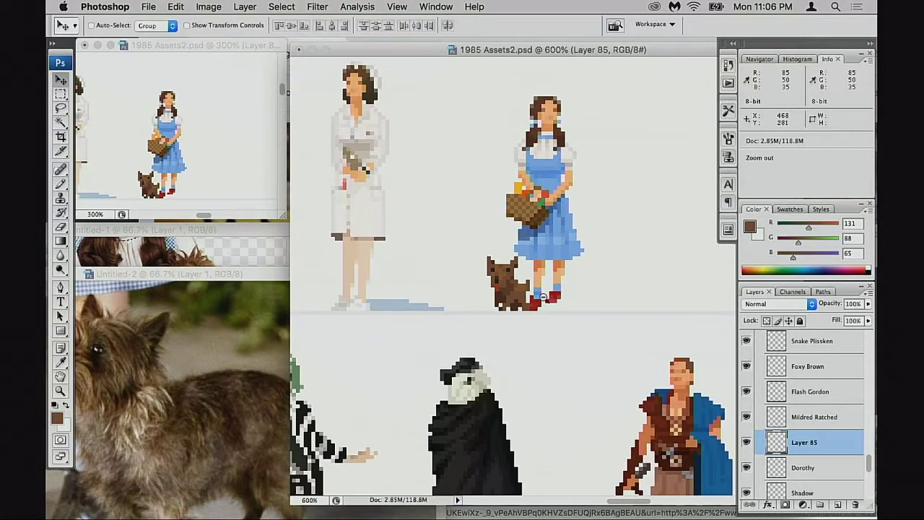
{"action": "left_click", "coordinate": [556, 296], "text": "alt"}
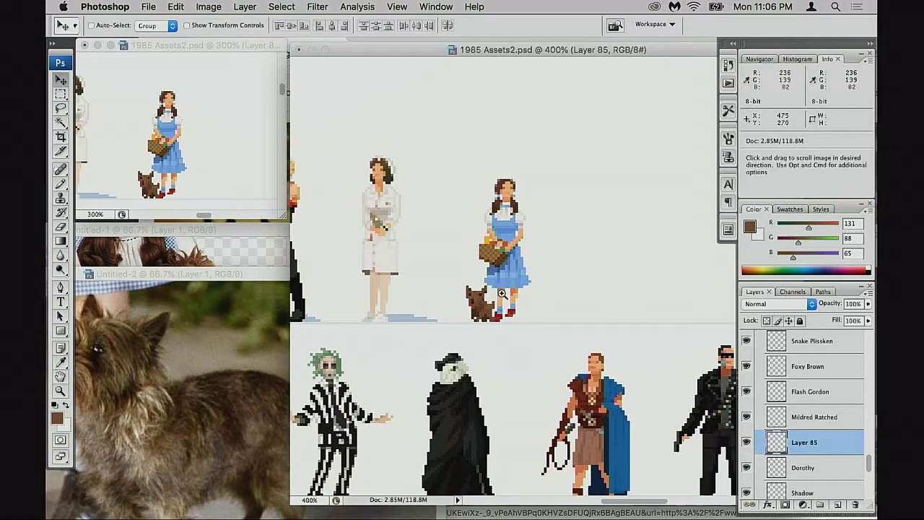
{"action": "left_click", "coordinate": [505, 297]}
{"action": "left_click", "coordinate": [504, 299]}
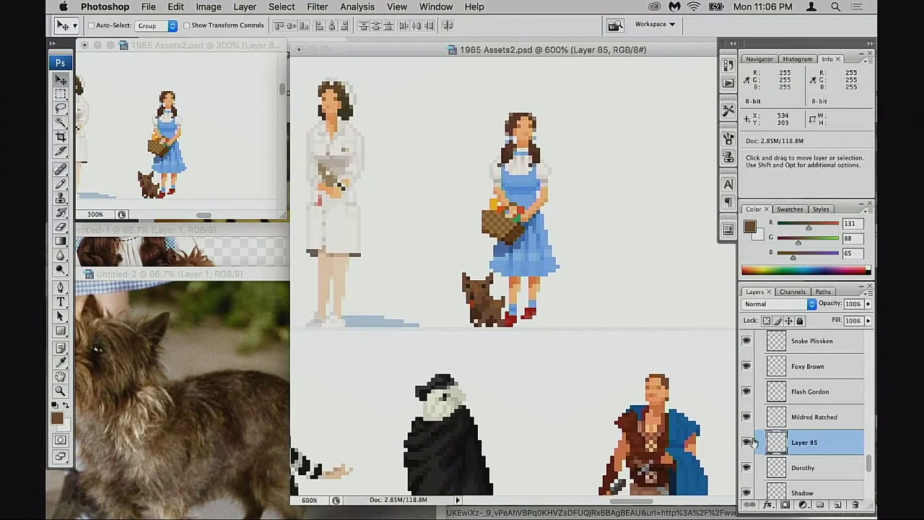
Duplicate the dog layer, hide the original, and move the copy up in front of Dorothy's torso.
{"action": "key", "text": "super+j"}
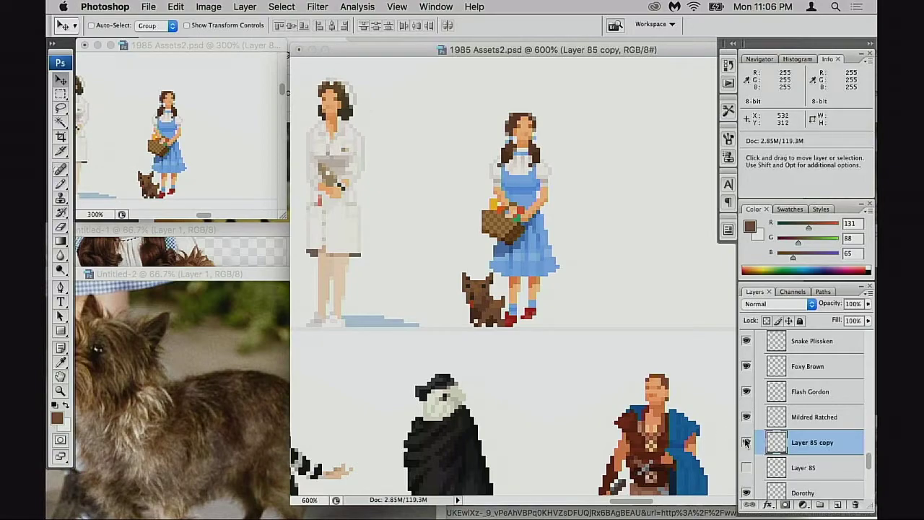
{"action": "left_click", "coordinate": [746, 442]}
{"action": "left_click", "coordinate": [746, 442]}
{"action": "left_click_drag", "start_coordinate": [501, 318], "coordinate": [548, 216]}
Erase the dog copy's pixels over Dorothy's forearm, hands and basket at 100% eraser opacity, undoing the excess erasing of its hindquarters.
{"action": "key", "text": "super+equal"}
{"action": "key", "text": "super+equal"}
{"action": "key", "text": "super+equal"}
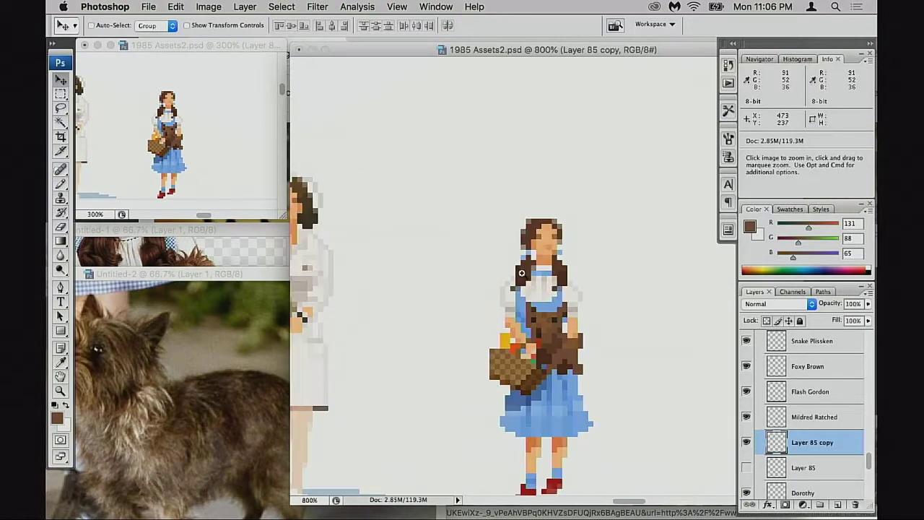
{"action": "key", "text": "super+equal"}
{"action": "key", "text": "e"}
{"action": "mouse_move", "coordinate": [574, 249]}
{"action": "left_mouse_down"}
{"action": "mouse_move", "coordinate": [564, 278]}
{"action": "mouse_move", "coordinate": [559, 269]}
{"action": "mouse_move", "coordinate": [550, 283]}
{"action": "mouse_move", "coordinate": [575, 267]}
{"action": "mouse_move", "coordinate": [576, 254]}
{"action": "mouse_move", "coordinate": [558, 273]}
{"action": "mouse_move", "coordinate": [577, 243]}
{"action": "mouse_move", "coordinate": [537, 274]}
{"action": "mouse_move", "coordinate": [552, 264]}
{"action": "mouse_move", "coordinate": [544, 283]}
{"action": "mouse_move", "coordinate": [557, 282]}
{"action": "mouse_move", "coordinate": [550, 309]}
{"action": "mouse_move", "coordinate": [591, 288]}
{"action": "left_mouse_up"}
{"action": "key", "text": "super+z"}
{"action": "key", "text": "0"}
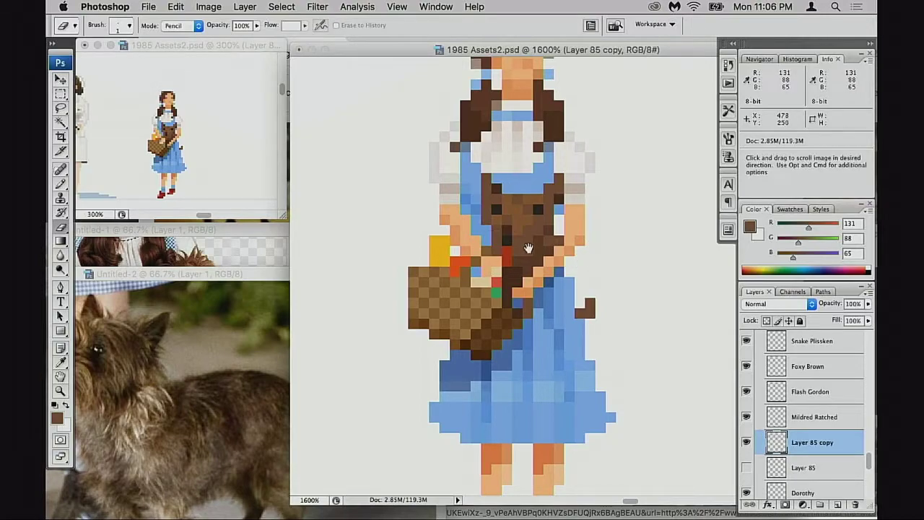
{"action": "left_click_drag", "start_coordinate": [516, 219], "coordinate": [532, 238]}
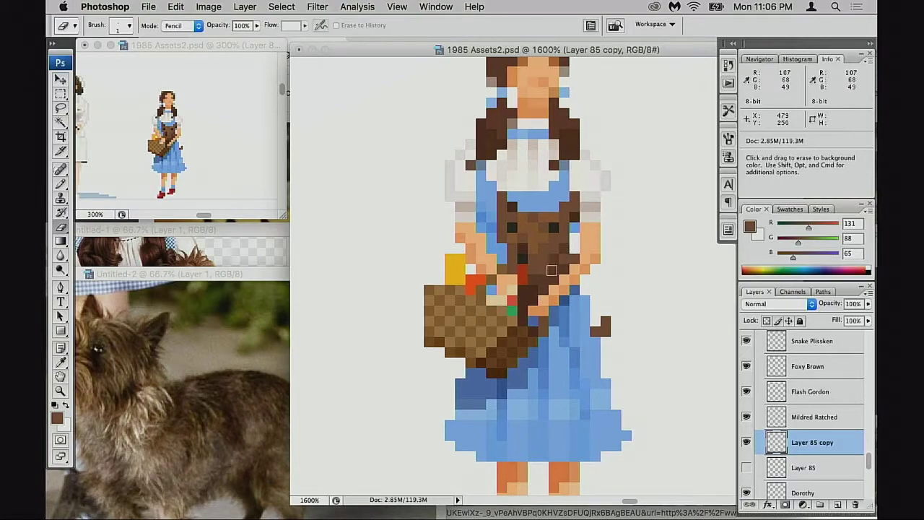
{"action": "key", "text": "super+z"}
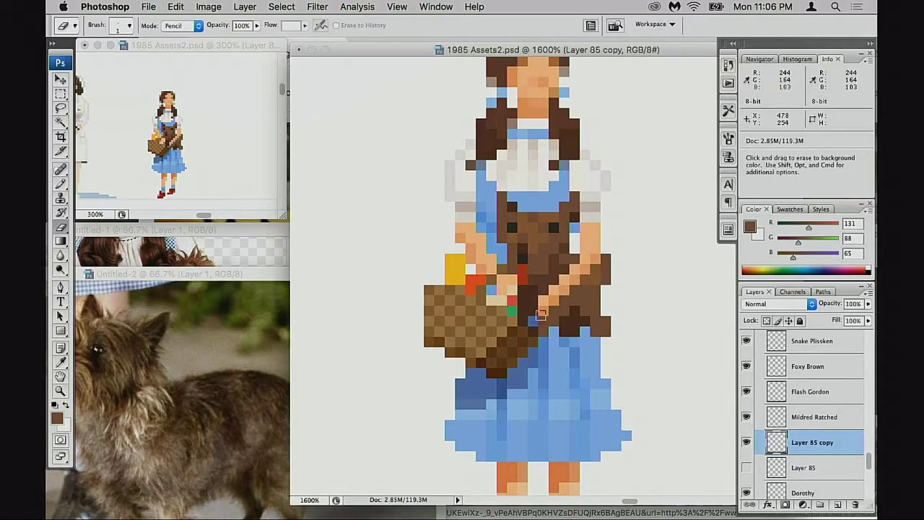
Select the dog copy's rump and tail and shift them about two pixels inward and one pixel down to shorten its body.
{"action": "key", "text": "m"}
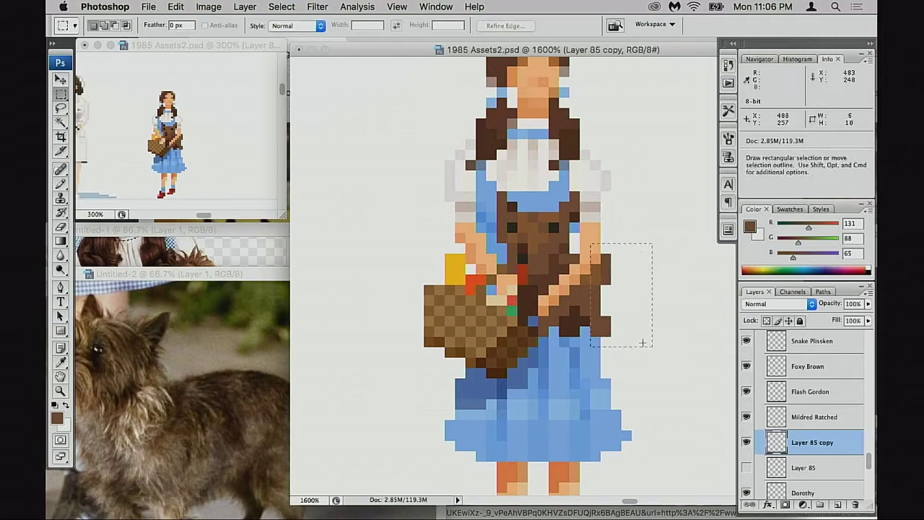
{"action": "left_click_drag", "start_coordinate": [570, 264], "coordinate": [590, 347]}
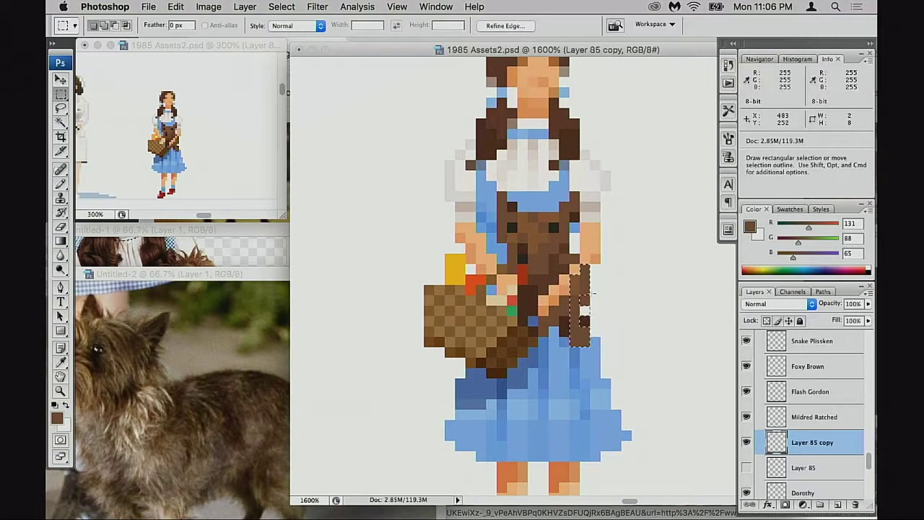
{"action": "key", "text": "super+d"}
Fill the gaps in the held dog's rump with sampled browns, including RGB 85, 50, 35, and erase stray tail pixels.
{"action": "key", "text": "b"}
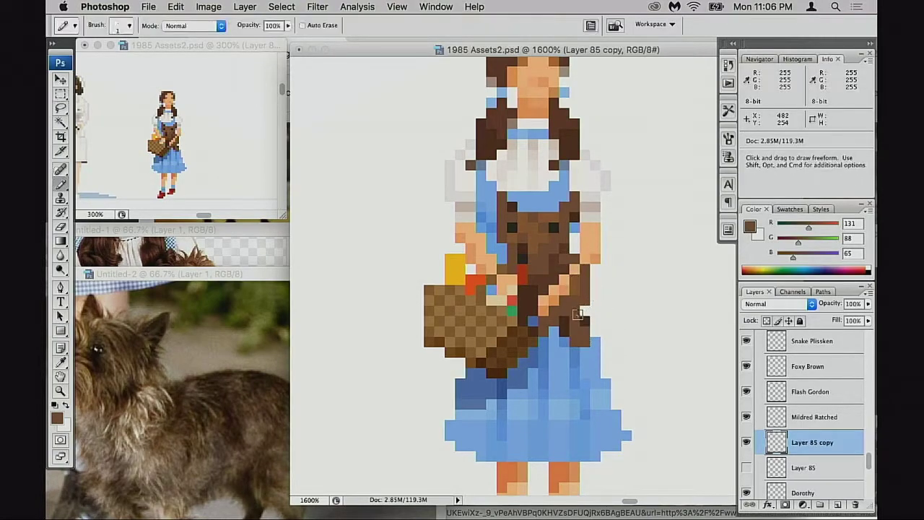
{"action": "key", "text": "e"}
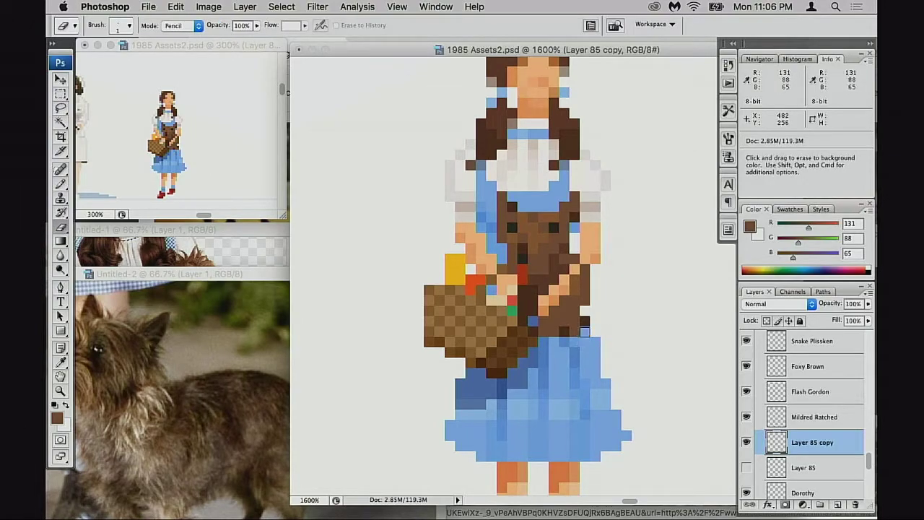
{"action": "key", "text": "b"}
{"action": "left_click", "coordinate": [575, 314], "text": "alt"}
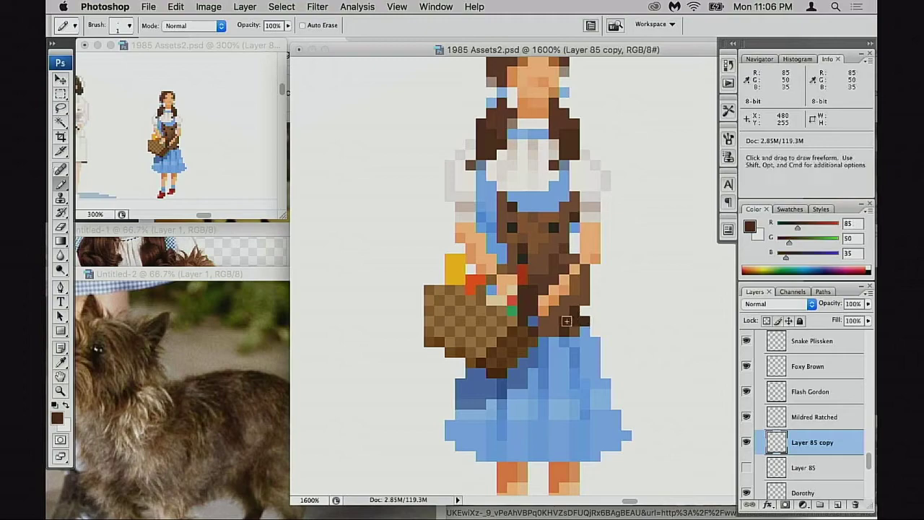
{"action": "key", "text": "space"}
{"action": "left_click_drag", "start_coordinate": [575, 314], "coordinate": [565, 350]}
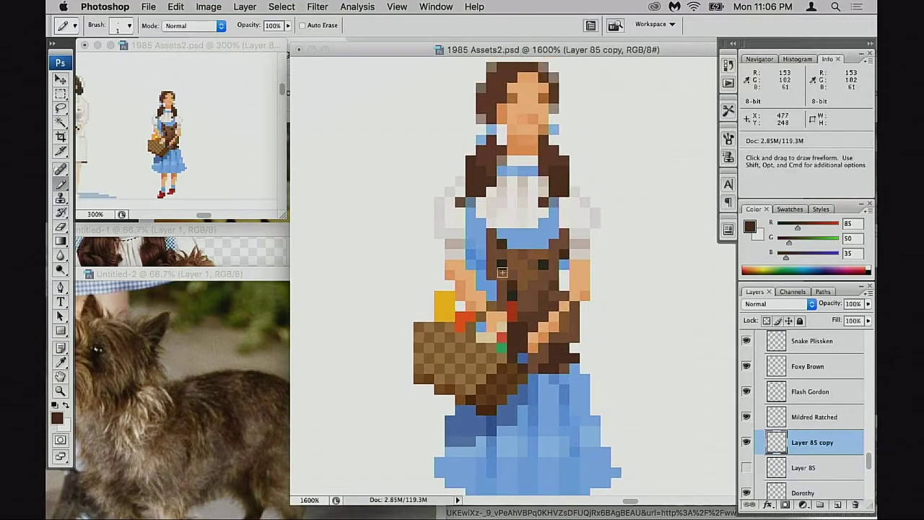
{"action": "key", "text": "e"}
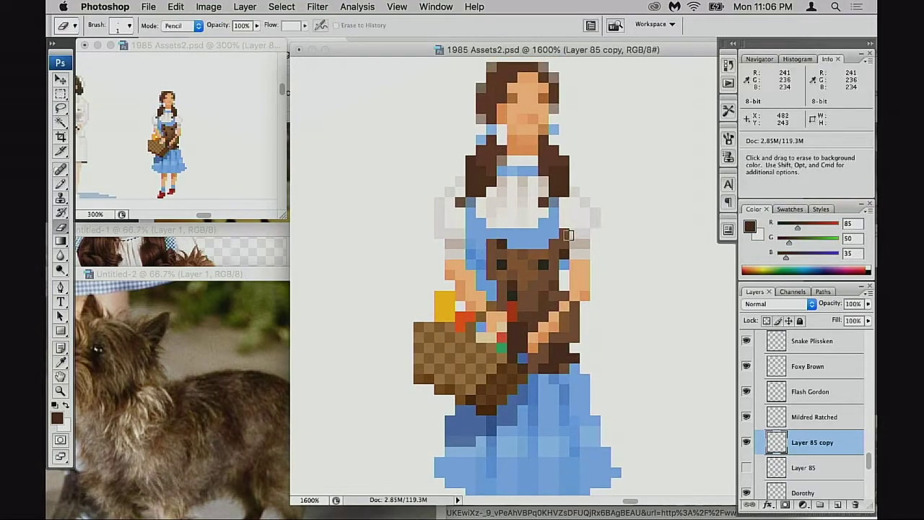
Hide the copy of the dog held in Dorothy's arms and show the original dog at her feet.
{"action": "key", "text": "space"}
{"action": "left_click_drag", "start_coordinate": [533, 299], "coordinate": [531, 306]}
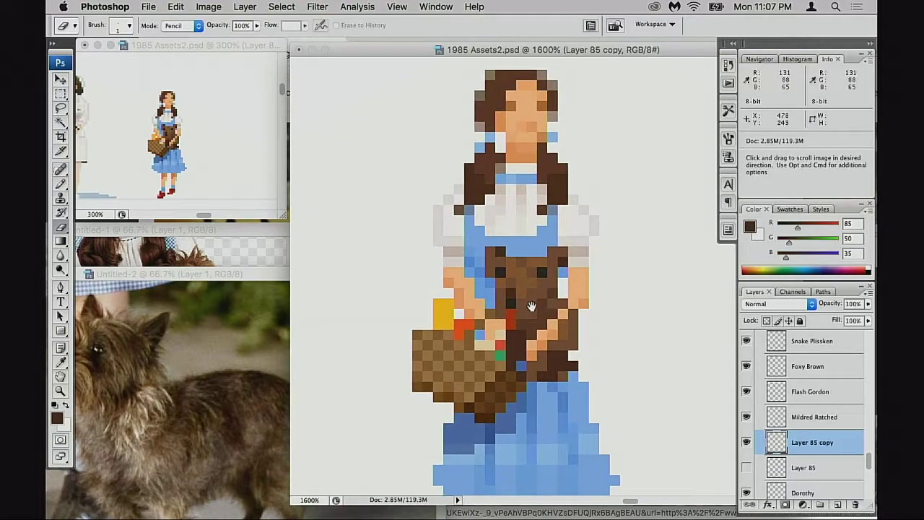
{"action": "left_click", "coordinate": [747, 443]}
{"action": "left_click", "coordinate": [747, 467]}
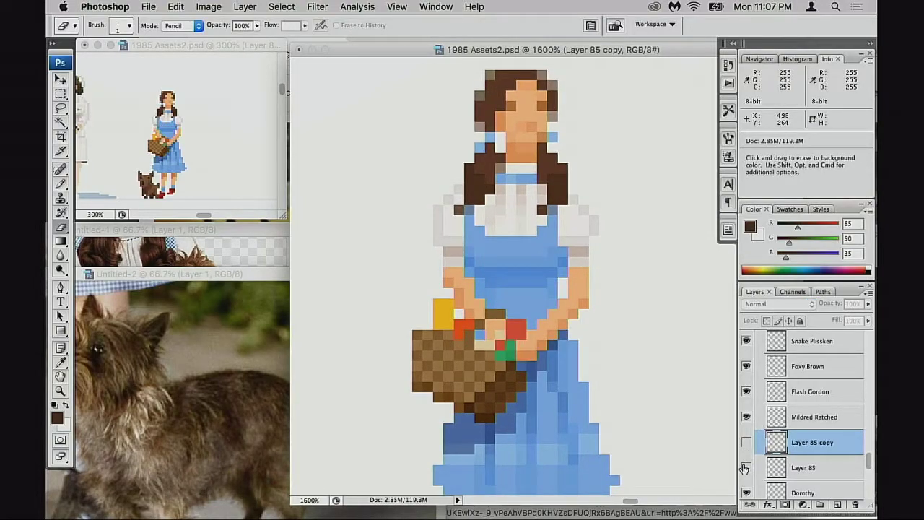
Swap the dog at Dorothy's feet for the held copy and repaint her forearm across it with sampled skin tones and brown RGB 107, 68, 49.
{"action": "left_click", "coordinate": [745, 467]}
{"action": "left_click", "coordinate": [747, 442]}
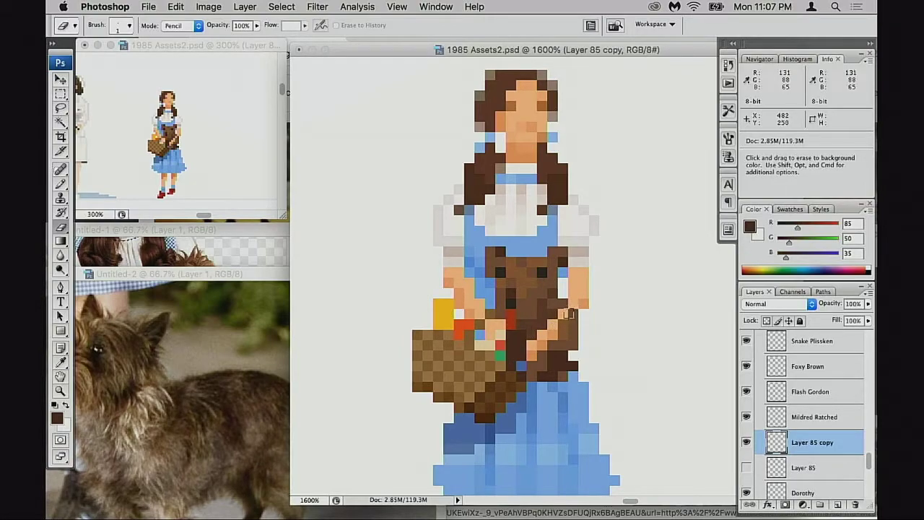
{"action": "key", "text": "b"}
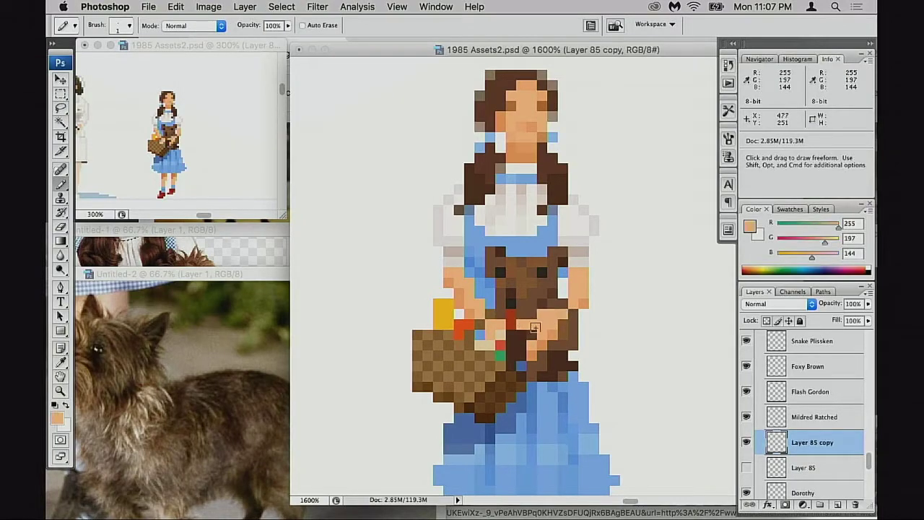
{"action": "left_click", "coordinate": [558, 336], "text": "alt"}
{"action": "left_click", "coordinate": [563, 315], "text": "alt"}
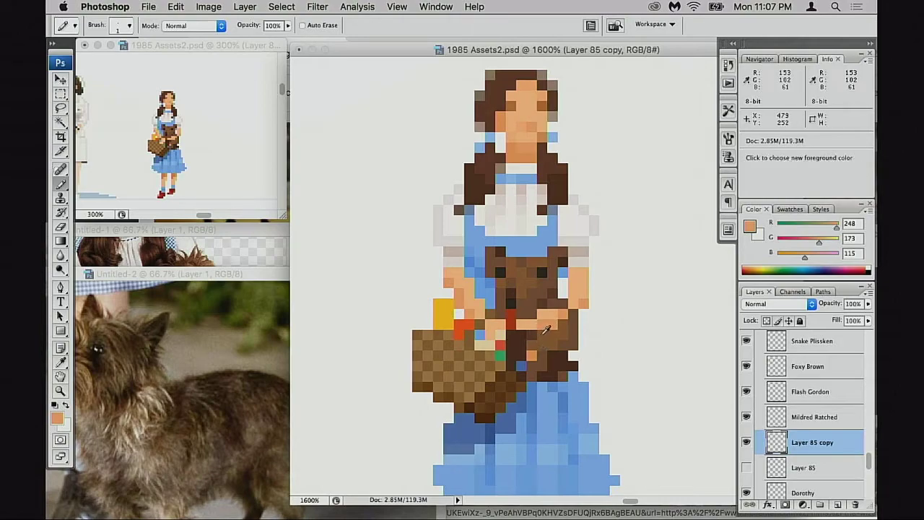
{"action": "left_click", "coordinate": [531, 333], "text": "alt"}
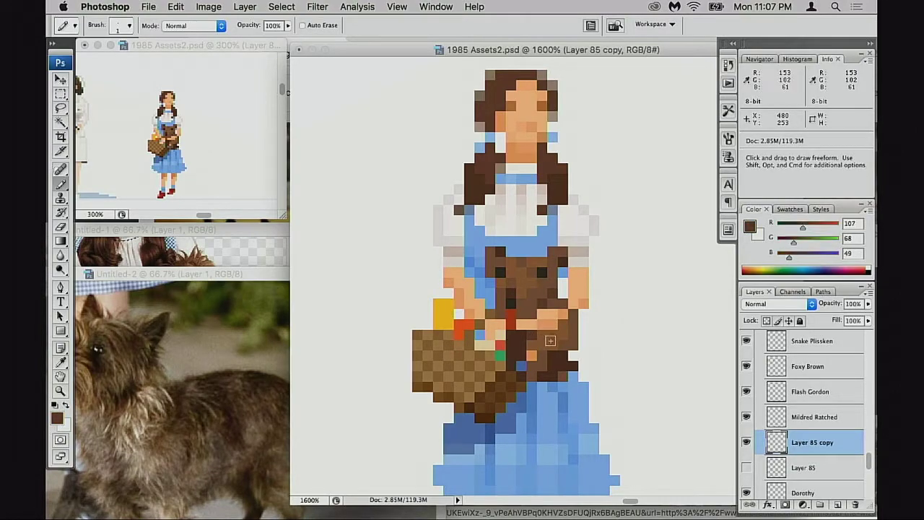
Delete the Layer 85 copy holding the dog in her arms and show the original dog at Dorothy's feet.
{"action": "left_click_drag", "start_coordinate": [790, 447], "coordinate": [855, 504]}
{"action": "left_click", "coordinate": [747, 443]}
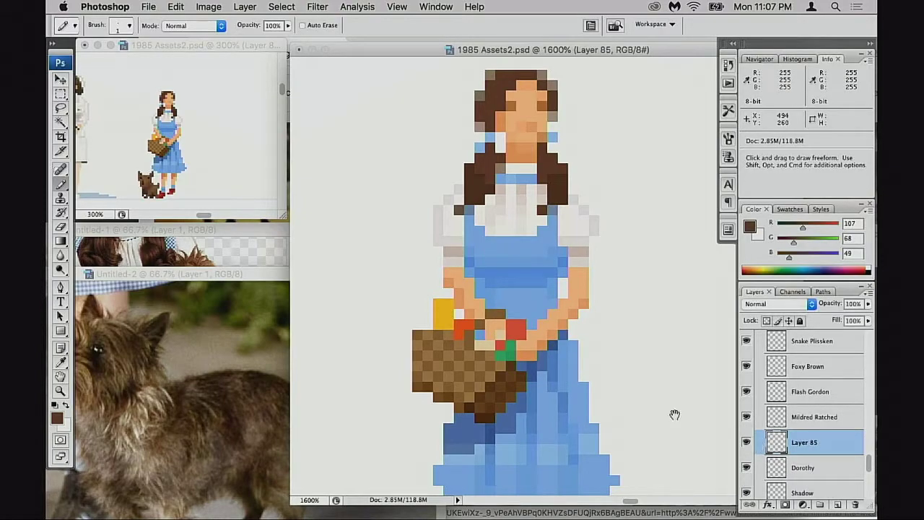
Examine Dorothy from head to shoes with the dog beside her, first at 1600% and finally at 800%.
{"action": "left_click_drag", "start_coordinate": [707, 424], "coordinate": [668, 427]}
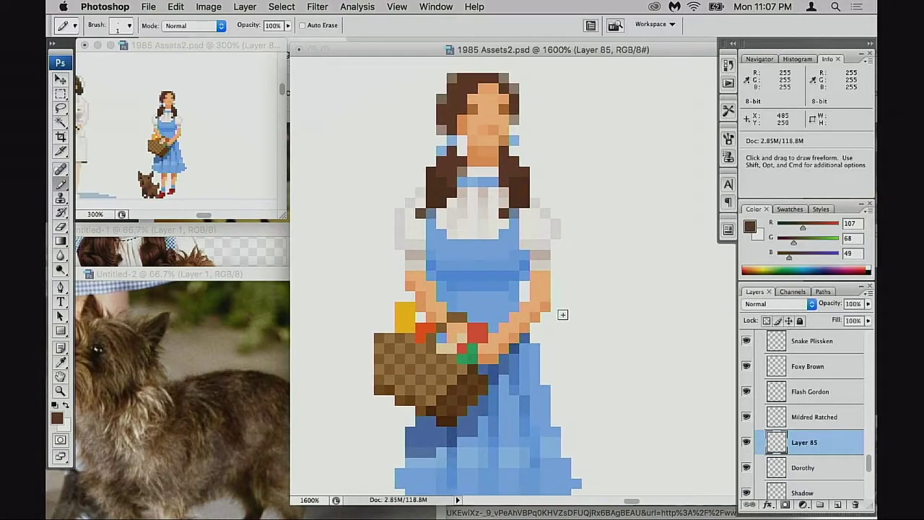
{"action": "left_click_drag", "start_coordinate": [471, 376], "coordinate": [542, 335]}
{"action": "left_click_drag", "start_coordinate": [554, 388], "coordinate": [488, 307]}
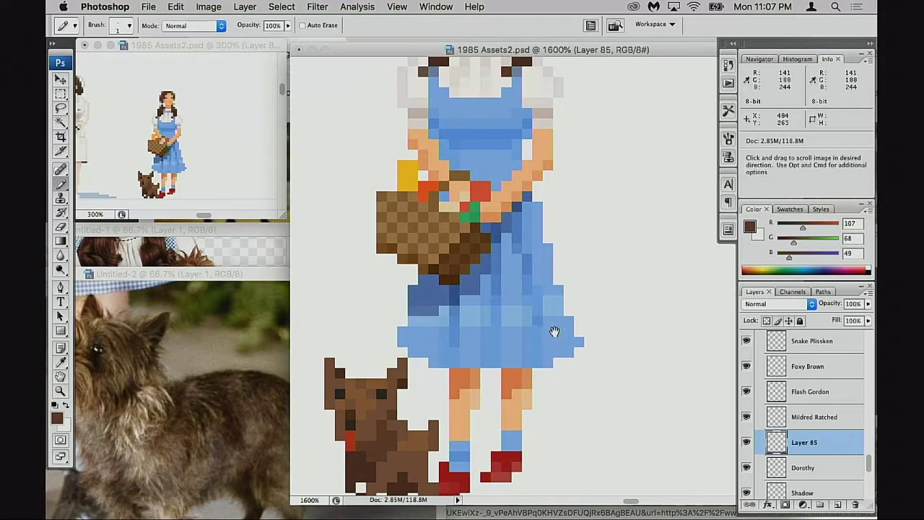
{"action": "left_click_drag", "start_coordinate": [534, 334], "coordinate": [444, 345]}
{"action": "mouse_move", "coordinate": [496, 221]}
{"action": "left_mouse_down"}
{"action": "mouse_move", "coordinate": [498, 172]}
{"action": "mouse_move", "coordinate": [484, 189]}
{"action": "left_mouse_up"}
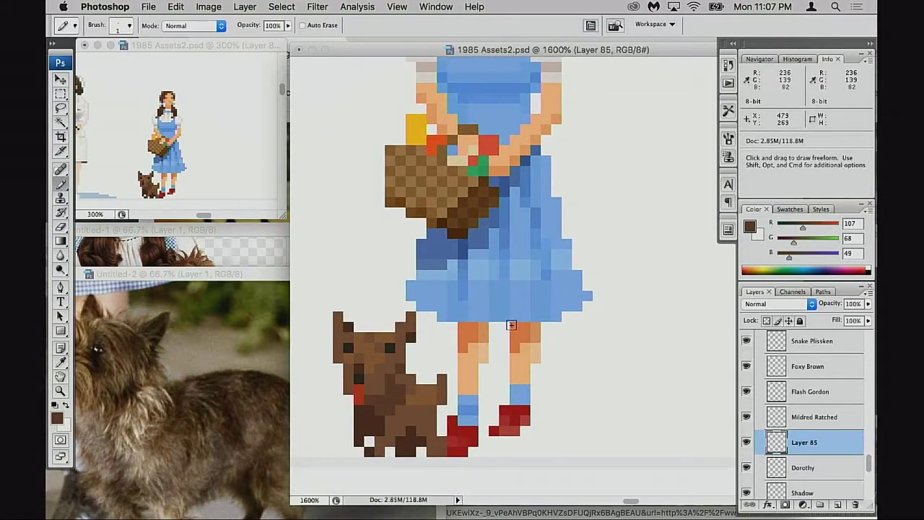
{"action": "mouse_move", "coordinate": [491, 386]}
{"action": "left_mouse_down"}
{"action": "mouse_move", "coordinate": [519, 392]}
{"action": "mouse_move", "coordinate": [495, 385]}
{"action": "mouse_move", "coordinate": [498, 370]}
{"action": "left_mouse_up"}
{"action": "left_click", "coordinate": [499, 370], "text": "alt"}
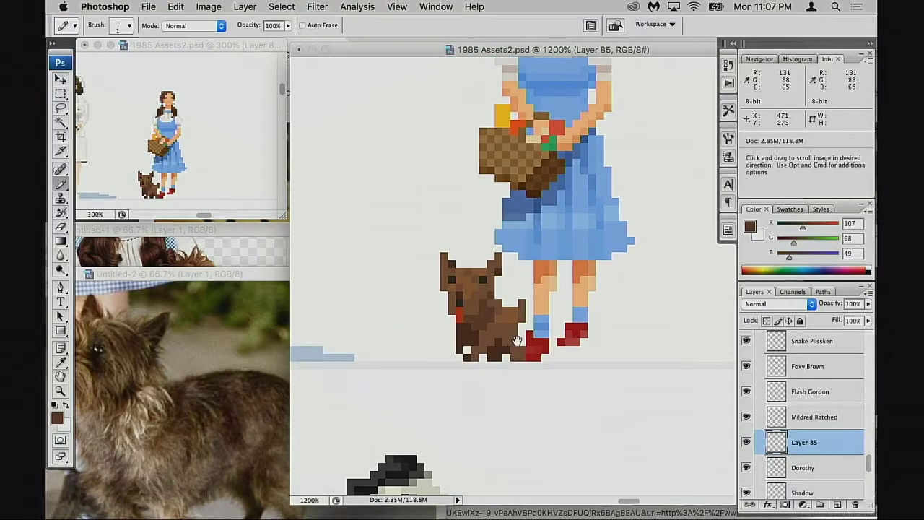
{"action": "left_click", "coordinate": [495, 367], "text": "alt"}
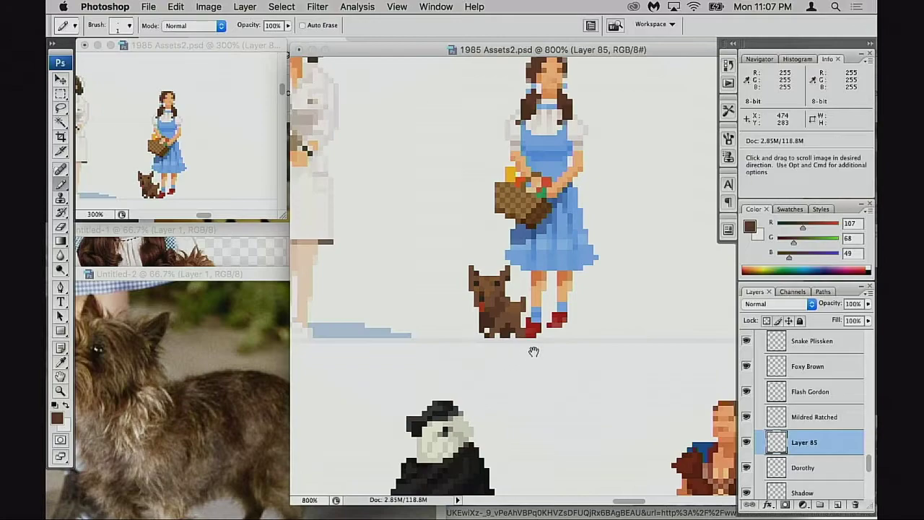
{"action": "left_click_drag", "start_coordinate": [532, 350], "coordinate": [500, 379]}
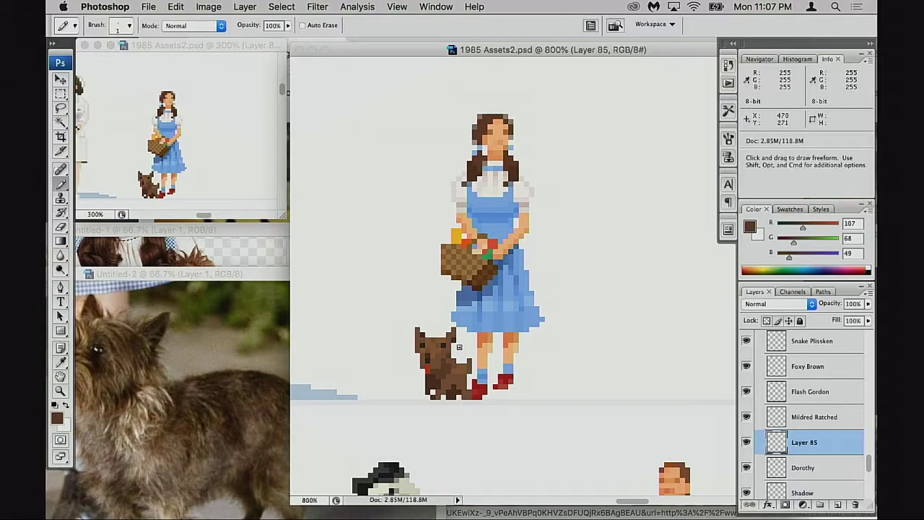
Bring the terrier's head and Dorothy's shoes into view in the reference photo and compare them with the sprite.
{"action": "left_click", "coordinate": [236, 286]}
{"action": "left_click_drag", "start_coordinate": [289, 275], "coordinate": [398, 241]}
{"action": "left_click", "coordinate": [400, 223]}
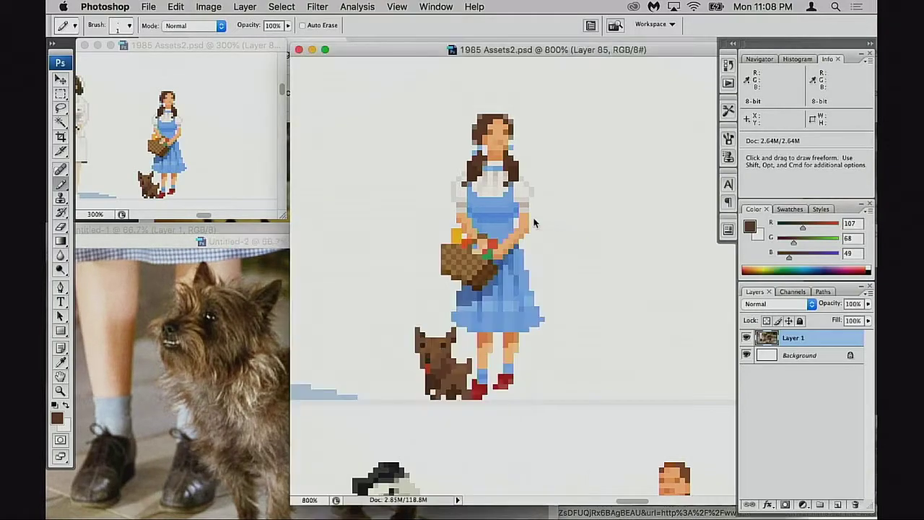
{"action": "left_click_drag", "start_coordinate": [475, 367], "coordinate": [443, 369]}
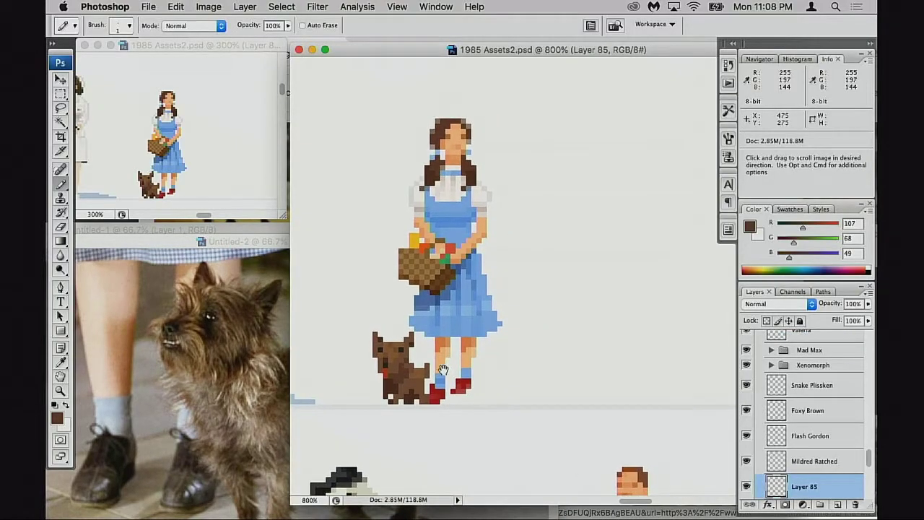
{"action": "scroll", "coordinate": [439, 370], "scroll_direction": "right", "scroll_amount": 5}
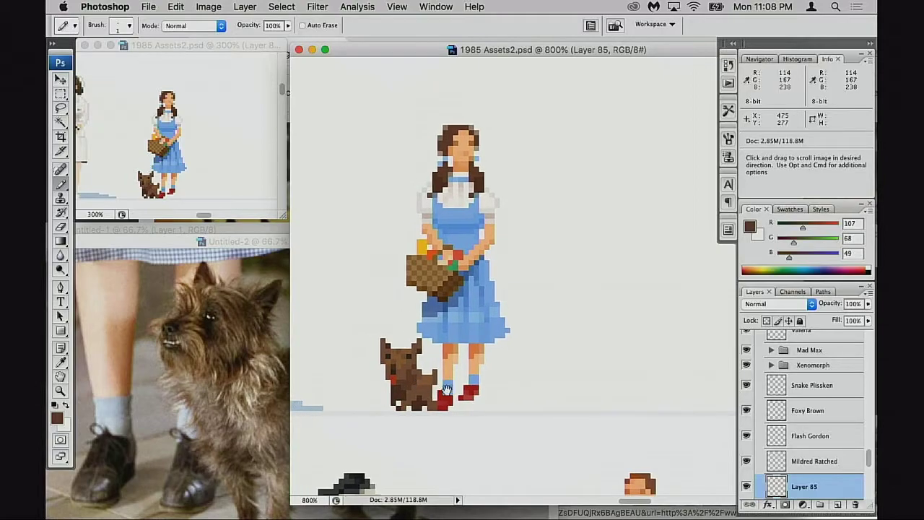
{"action": "left_click_drag", "start_coordinate": [449, 391], "coordinate": [461, 394]}
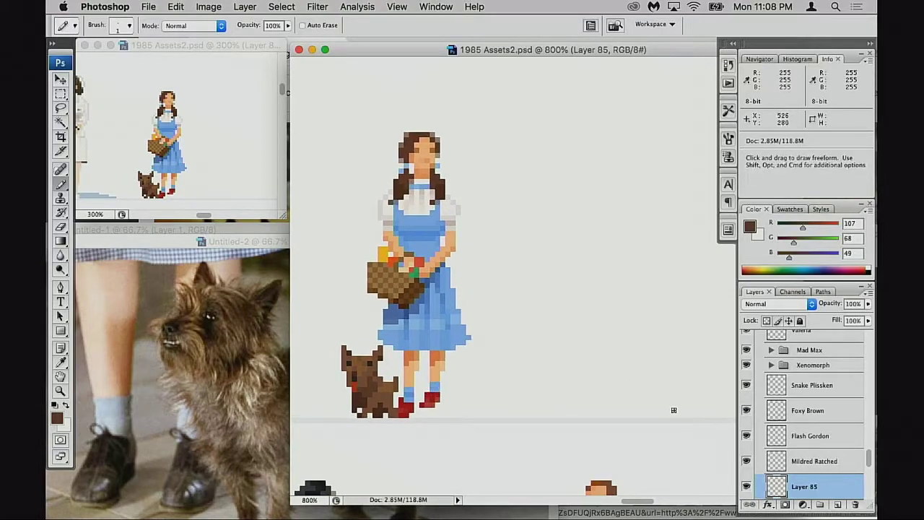
Toggle the dog layer's visibility to check it, and place the layer beneath the Dorothy layer.
{"action": "scroll", "coordinate": [793, 444], "scroll_direction": "down", "scroll_amount": 1}
{"action": "scroll", "coordinate": [793, 444], "scroll_direction": "down", "scroll_amount": 1}
{"action": "left_click", "coordinate": [747, 436]}
{"action": "left_click", "coordinate": [746, 436]}
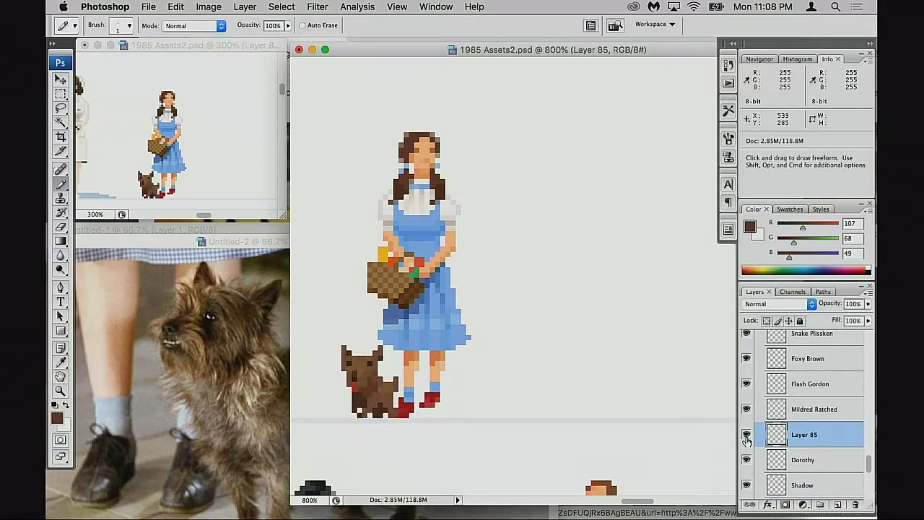
{"action": "left_click_drag", "start_coordinate": [774, 438], "coordinate": [788, 473]}
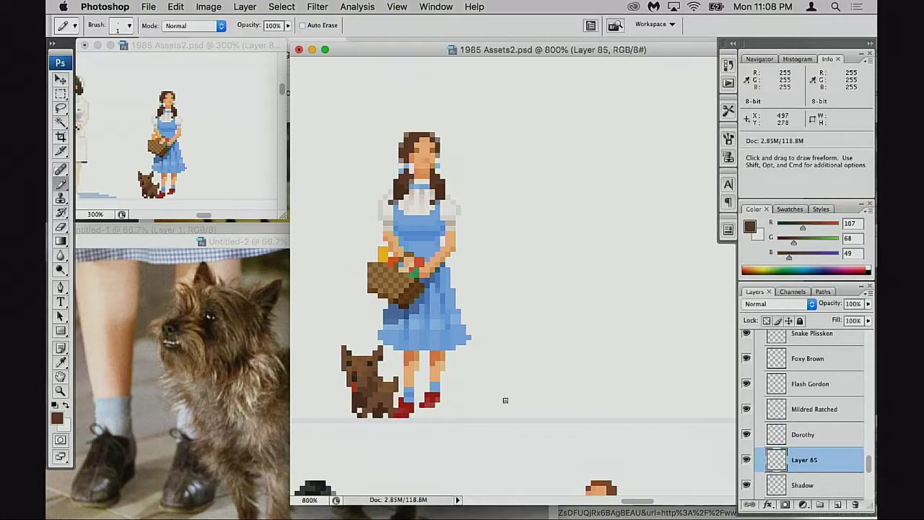
Move the dog four pixels toward Dorothy and one pixel up so it sits behind her legs, undoing any extra shift.
{"action": "key", "text": "v"}
{"action": "left_click_drag", "start_coordinate": [441, 404], "coordinate": [464, 404]}
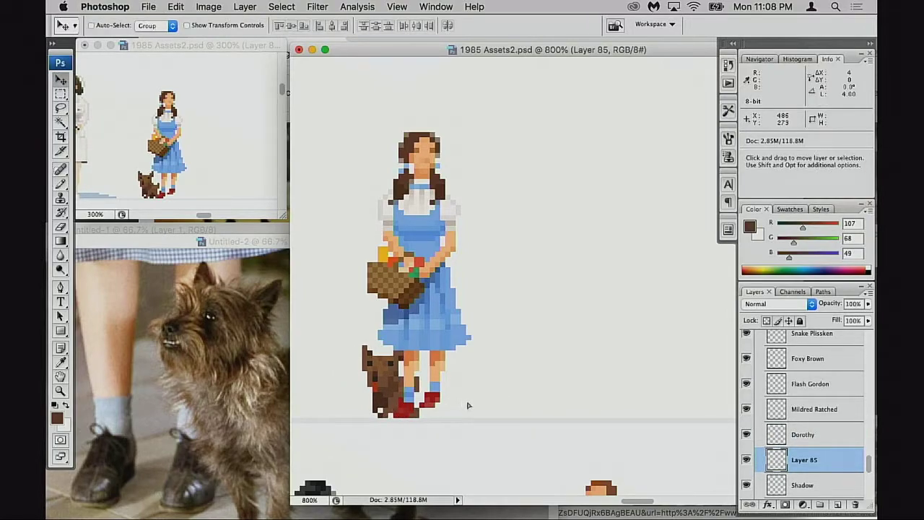
{"action": "key", "text": "Up"}
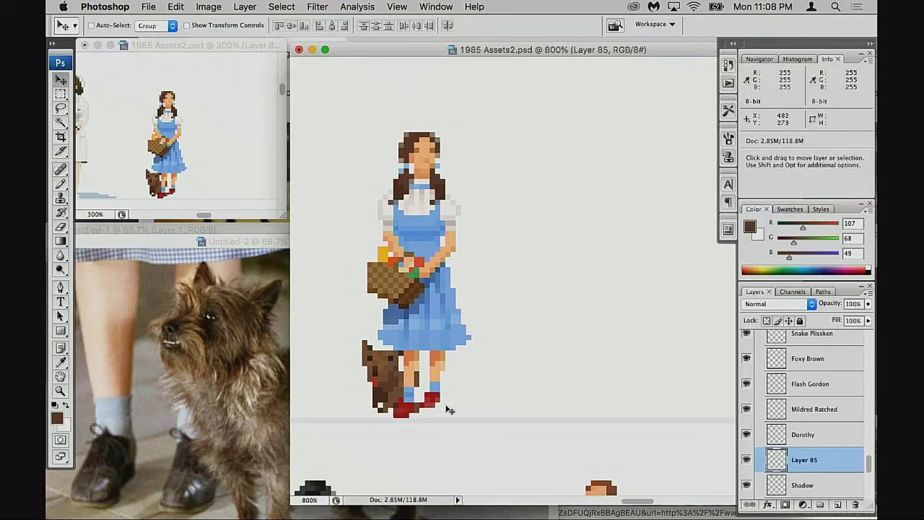
{"action": "left_click", "coordinate": [407, 398]}
{"action": "left_click_drag", "start_coordinate": [401, 398], "coordinate": [379, 397]}
{"action": "key", "text": "super+z"}
Nudge the dog by single pixels vertically and sideways to test its placement behind Dorothy's legs.
{"action": "key", "text": "Up"}
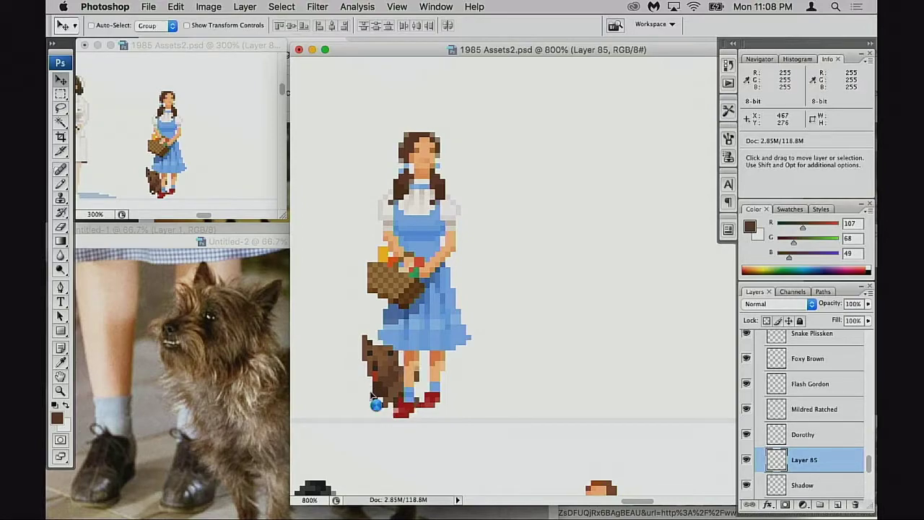
{"action": "key", "text": "Down"}
{"action": "key", "text": "Left"}
{"action": "key", "text": "Down"}
{"action": "key", "text": "Up"}
{"action": "key", "text": "Down"}
{"action": "key", "text": "Up"}
{"action": "key", "text": "Right"}
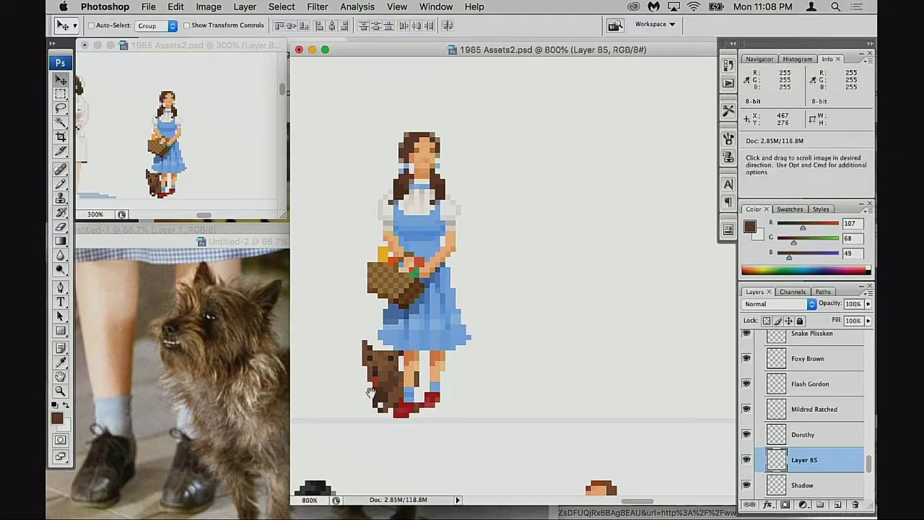
Open and enlarge the edit history and check its recent Pencil, Delete Layer, Layer Order and Move states.
{"action": "scroll", "coordinate": [553, 373], "scroll_direction": "left", "scroll_amount": 3}
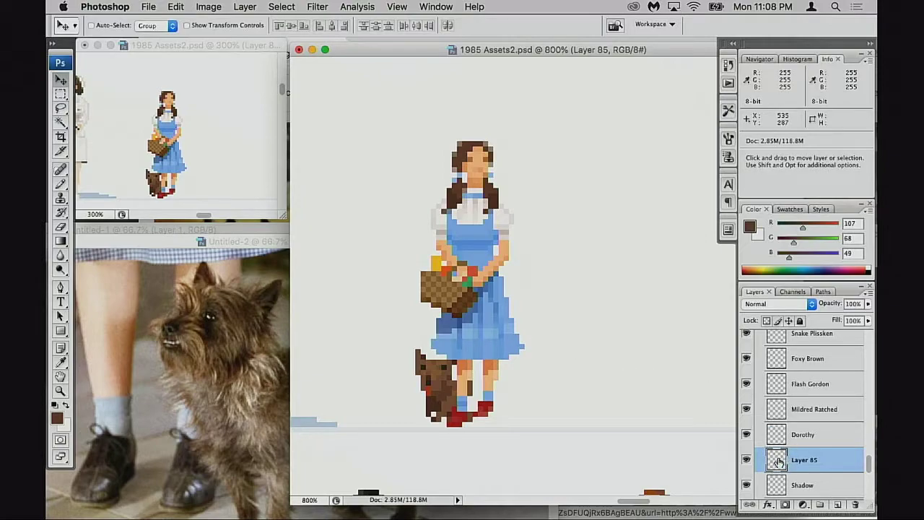
{"action": "left_click", "coordinate": [728, 69]}
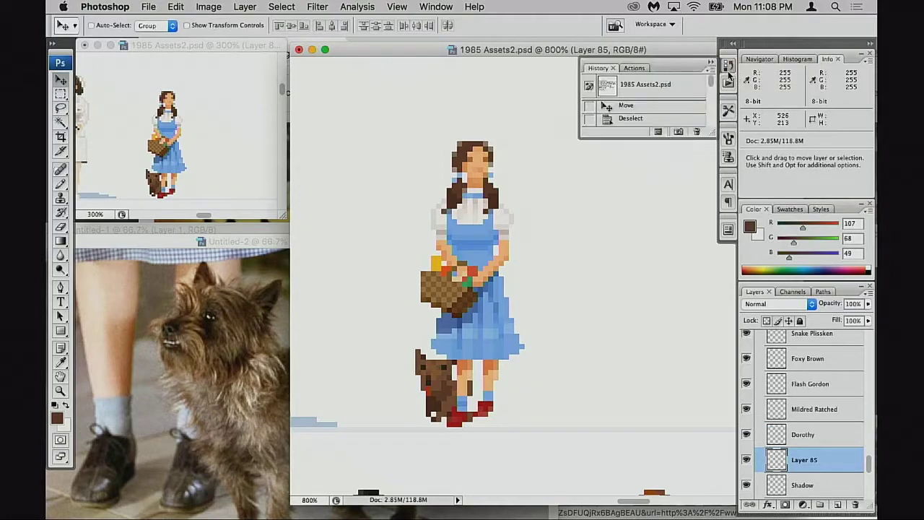
{"action": "left_click_drag", "start_coordinate": [712, 134], "coordinate": [731, 297]}
{"action": "scroll", "coordinate": [711, 266], "scroll_direction": "down", "scroll_amount": 5}
{"action": "left_click", "coordinate": [640, 245]}
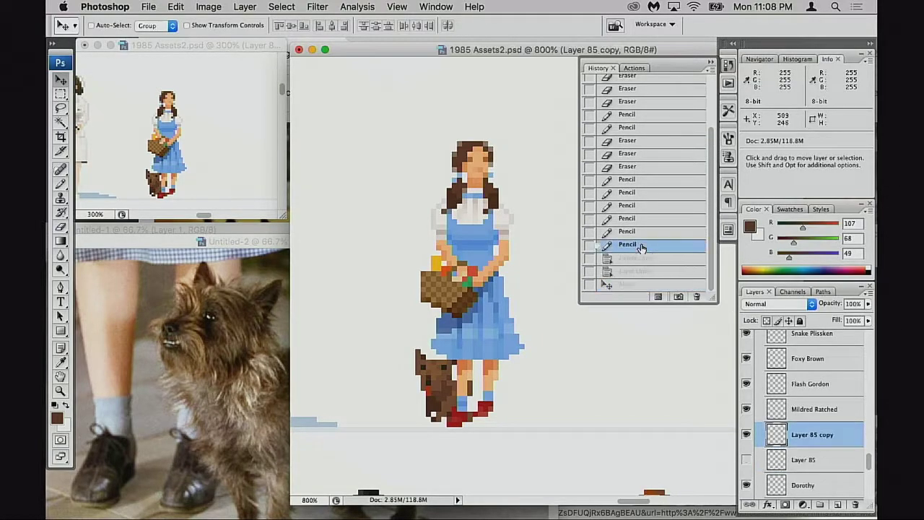
{"action": "left_click", "coordinate": [639, 258]}
{"action": "left_click", "coordinate": [641, 271]}
{"action": "left_click", "coordinate": [640, 258]}
{"action": "left_click", "coordinate": [635, 283]}
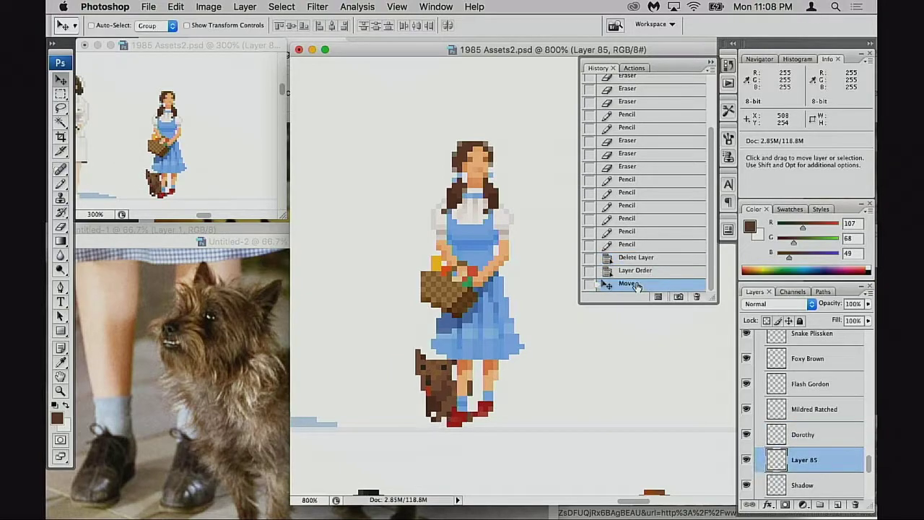
Compare the dog beside Dorothy with the dog behind her legs by alternating between the history states before and after the move.
{"action": "left_click", "coordinate": [640, 258]}
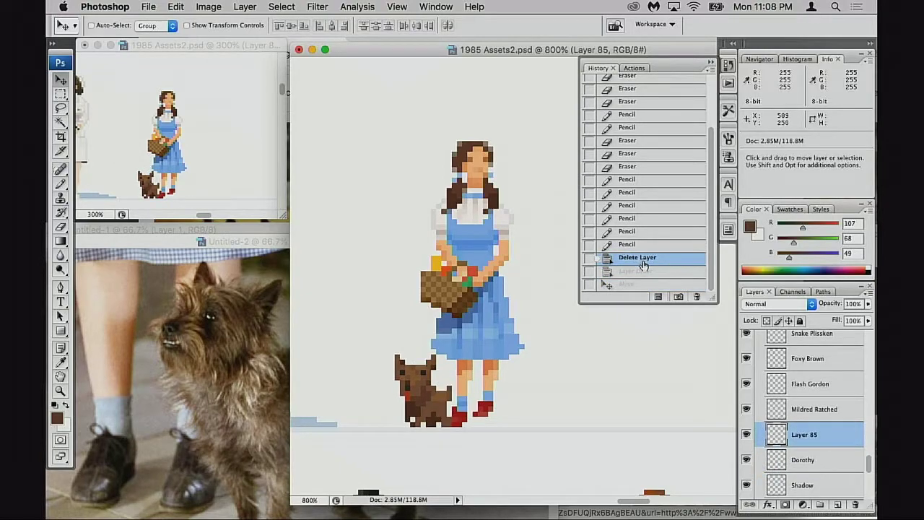
{"action": "left_click", "coordinate": [637, 273]}
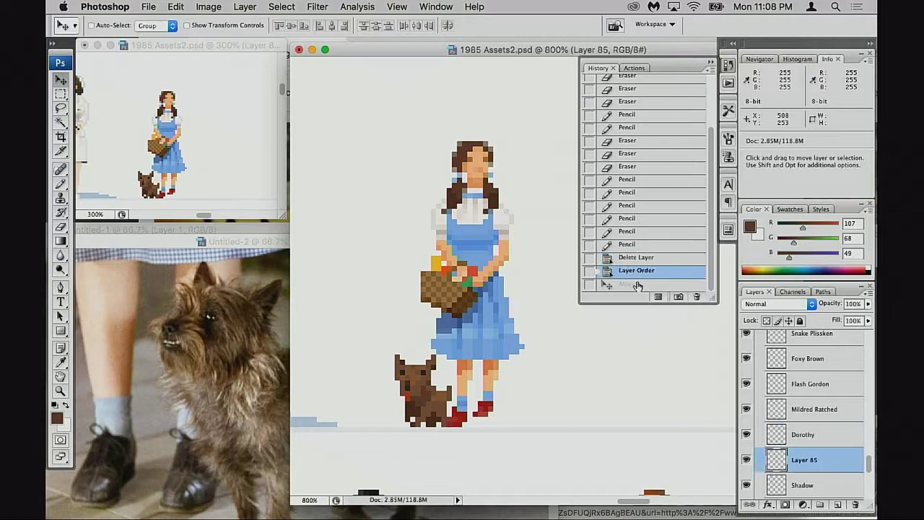
{"action": "left_click", "coordinate": [632, 285]}
{"action": "left_click", "coordinate": [642, 271]}
{"action": "left_click", "coordinate": [629, 286]}
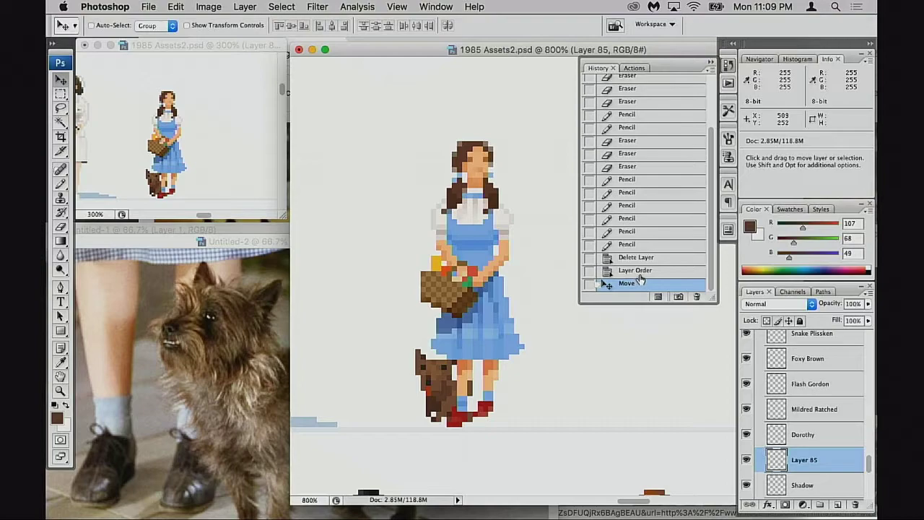
{"action": "left_click", "coordinate": [637, 271]}
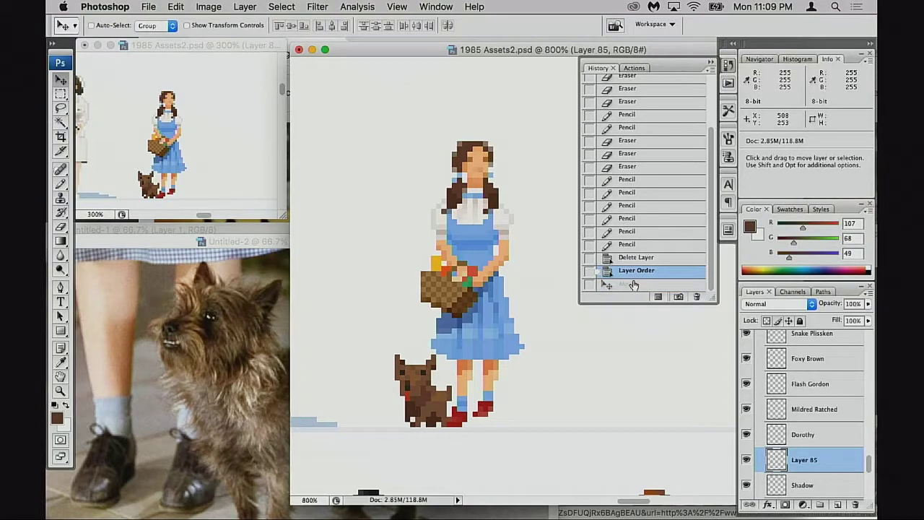
{"action": "left_click", "coordinate": [633, 285]}
{"action": "left_click", "coordinate": [637, 273]}
{"action": "left_click", "coordinate": [632, 284]}
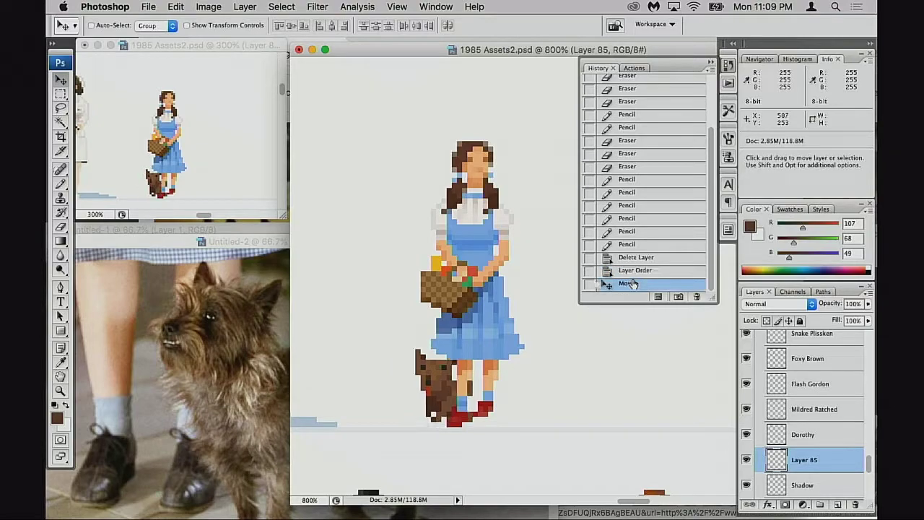
{"action": "left_click", "coordinate": [636, 272]}
{"action": "left_click", "coordinate": [632, 284]}
{"action": "left_click", "coordinate": [640, 272]}
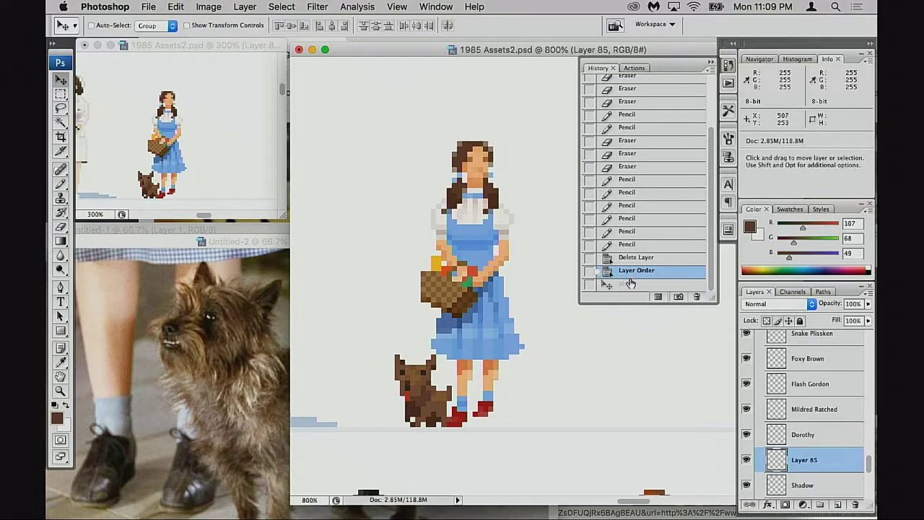
Shift the dog about four pixels toward Dorothy and one pixel up, behind her legs again.
{"action": "key", "text": "Right"}
{"action": "key", "text": "Right"}
{"action": "key", "text": "Right"}
{"action": "key", "text": "Up"}
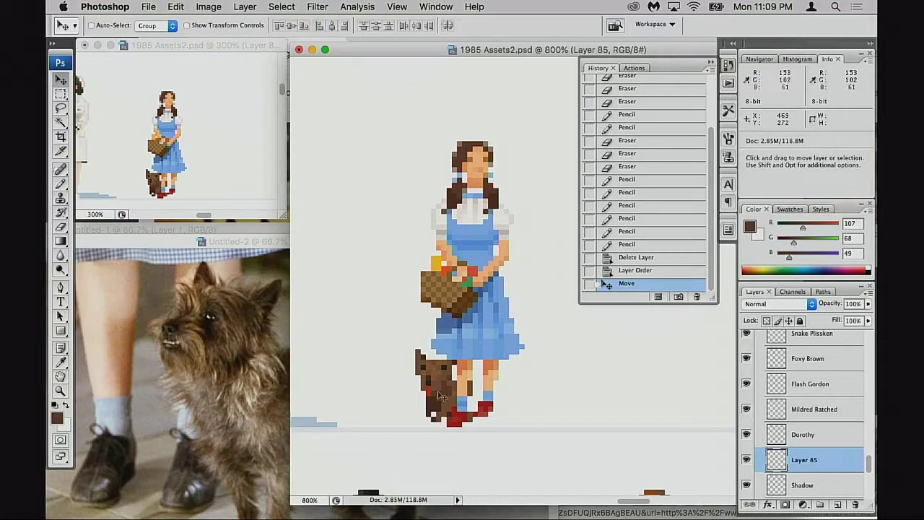
Compare both dog placements once more through the history, finishing on the Layer Order state with the dog beside Dorothy.
{"action": "left_click", "coordinate": [638, 271]}
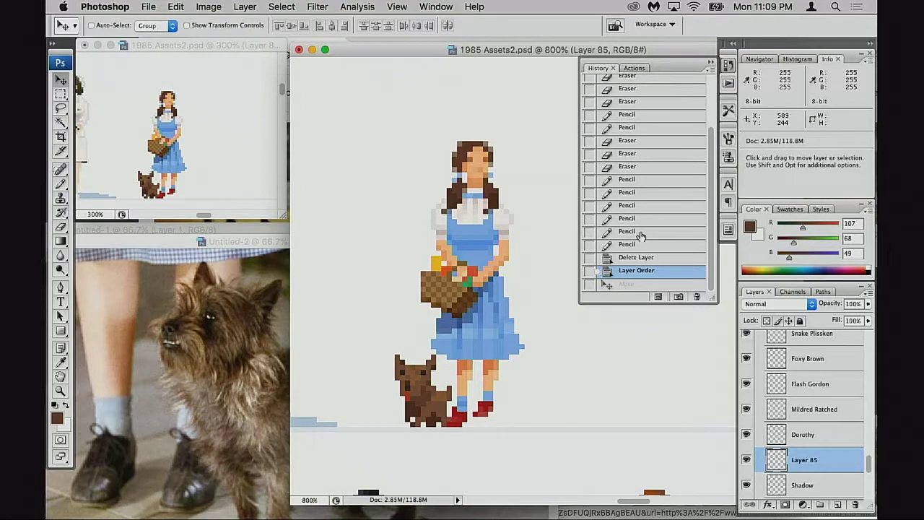
{"action": "scroll", "coordinate": [642, 224], "scroll_direction": "up", "scroll_amount": 2}
{"action": "scroll", "coordinate": [711, 270], "scroll_direction": "down", "scroll_amount": 2}
{"action": "left_click", "coordinate": [648, 283]}
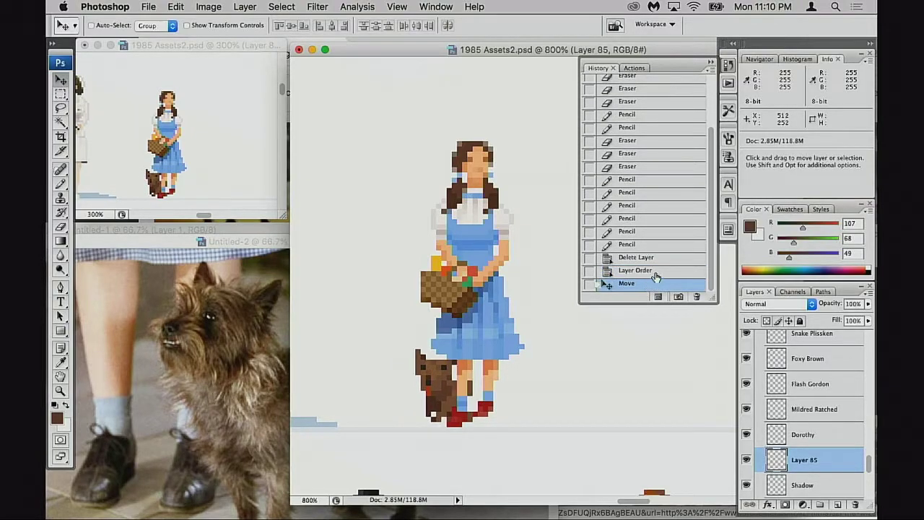
{"action": "left_click", "coordinate": [651, 274]}
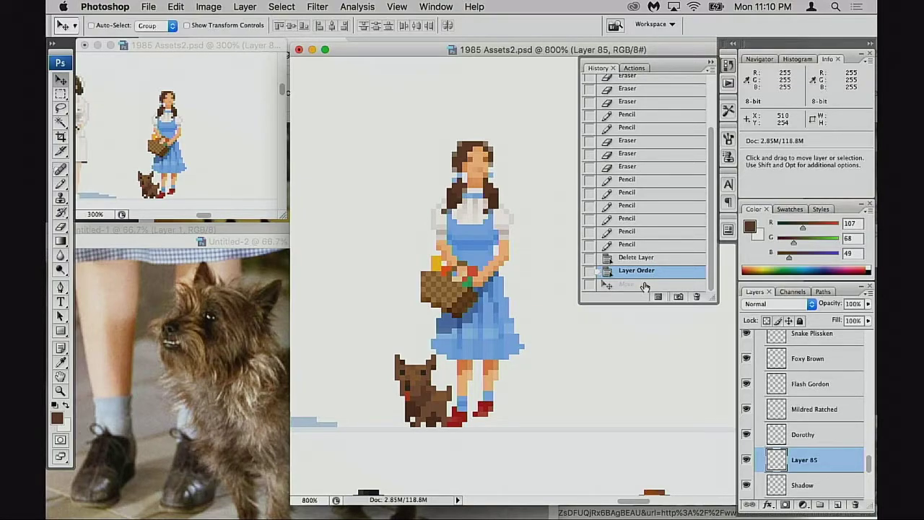
Alternate between the Layer Order and Move history states to compare the dog beside Dorothy with the dog behind her legs.
{"action": "left_click", "coordinate": [643, 284]}
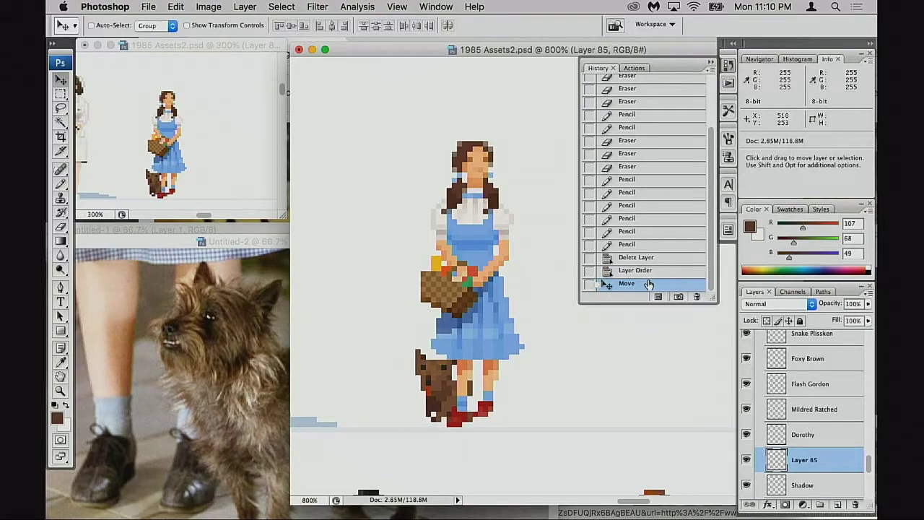
{"action": "left_click", "coordinate": [650, 273]}
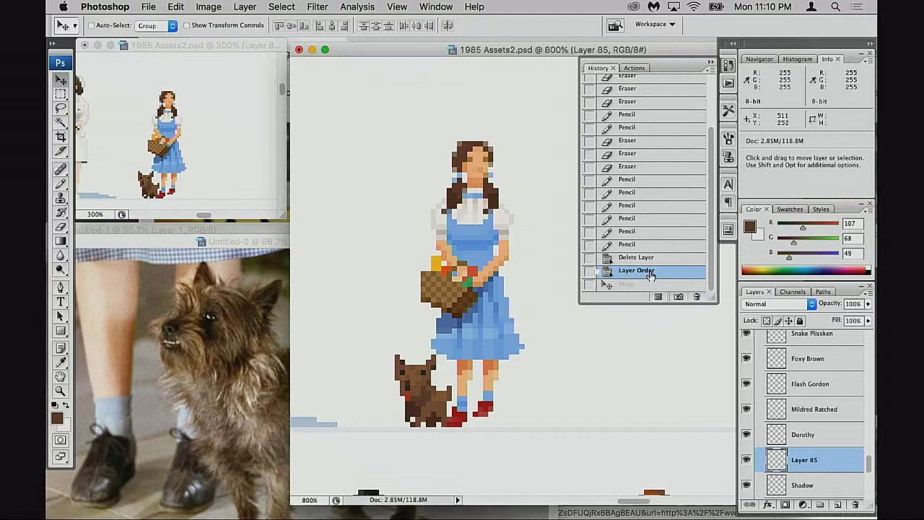
{"action": "left_click", "coordinate": [644, 284]}
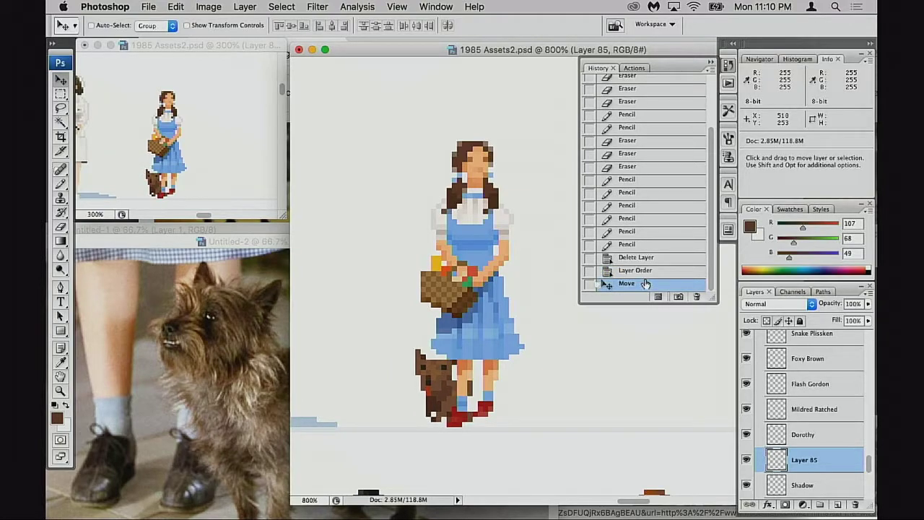
{"action": "left_click", "coordinate": [648, 271]}
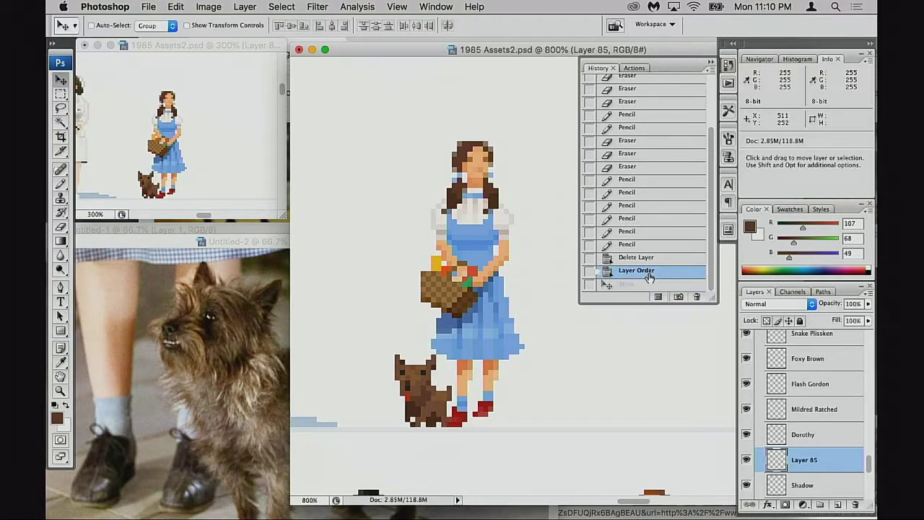
{"action": "left_click", "coordinate": [642, 284]}
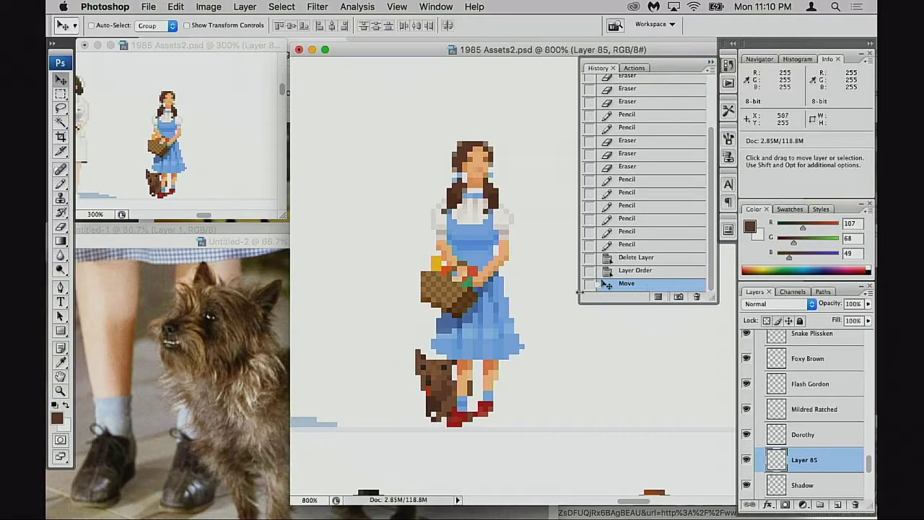
At 500% zoom, return to the Layer Order history state so the dog sits beside Dorothy's feet.
{"action": "left_click", "coordinate": [487, 315], "text": "alt+super"}
{"action": "left_click", "coordinate": [487, 316], "text": "alt+super"}
{"action": "left_click", "coordinate": [488, 316], "text": "alt+super"}
{"action": "left_click_drag", "start_coordinate": [526, 313], "coordinate": [456, 324]}
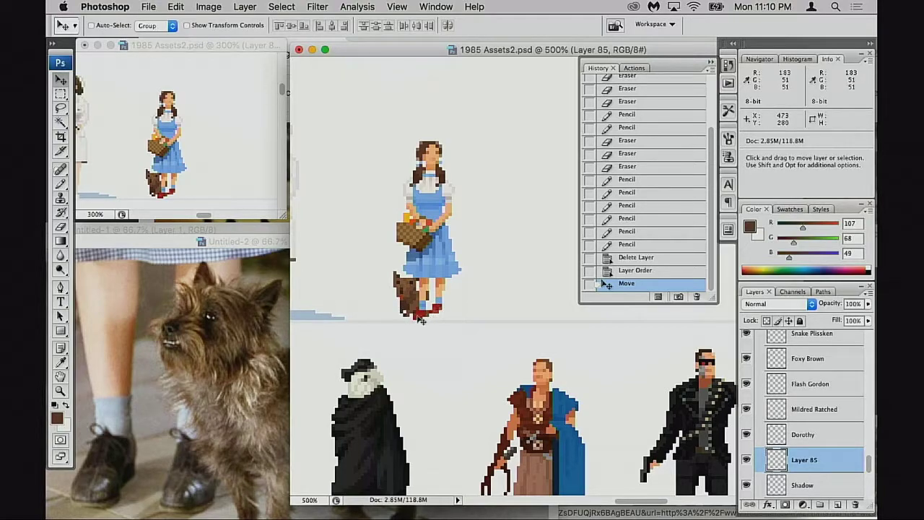
{"action": "left_click", "coordinate": [634, 272]}
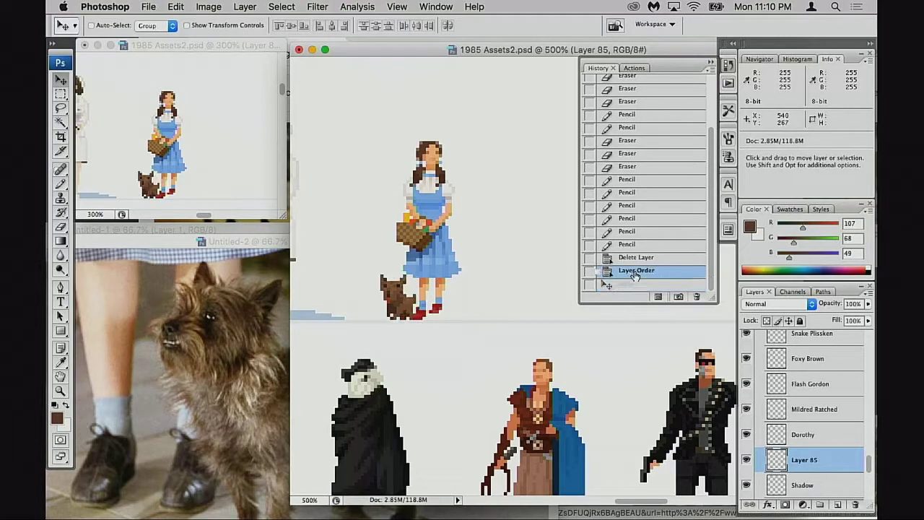
{"action": "left_click_drag", "start_coordinate": [433, 326], "coordinate": [436, 340]}
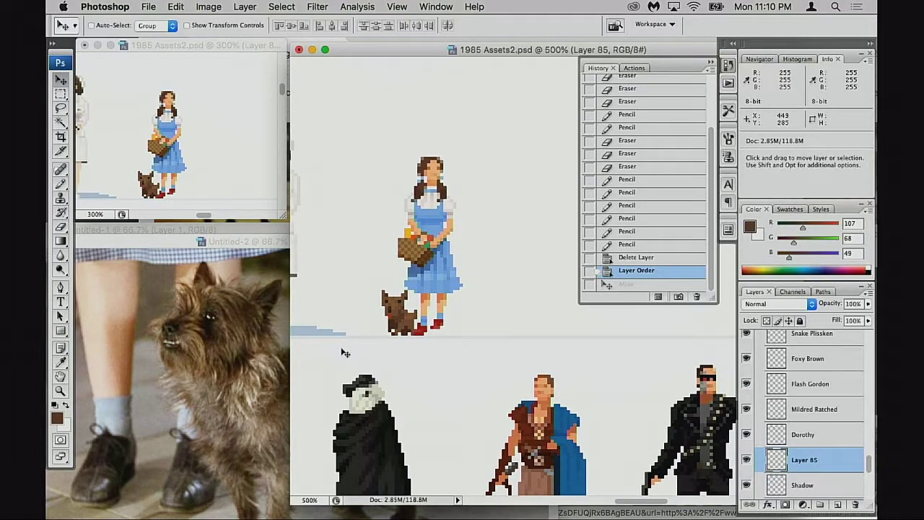
Try one-pixel nudges of the dog upward and toward Dorothy, keeping only the shift one pixel up.
{"action": "key", "text": "Up"}
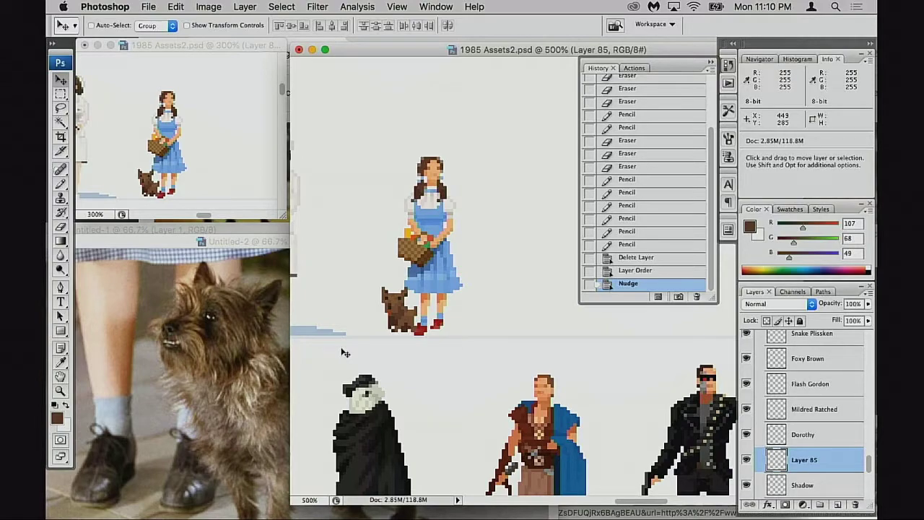
{"action": "key", "text": "super+z"}
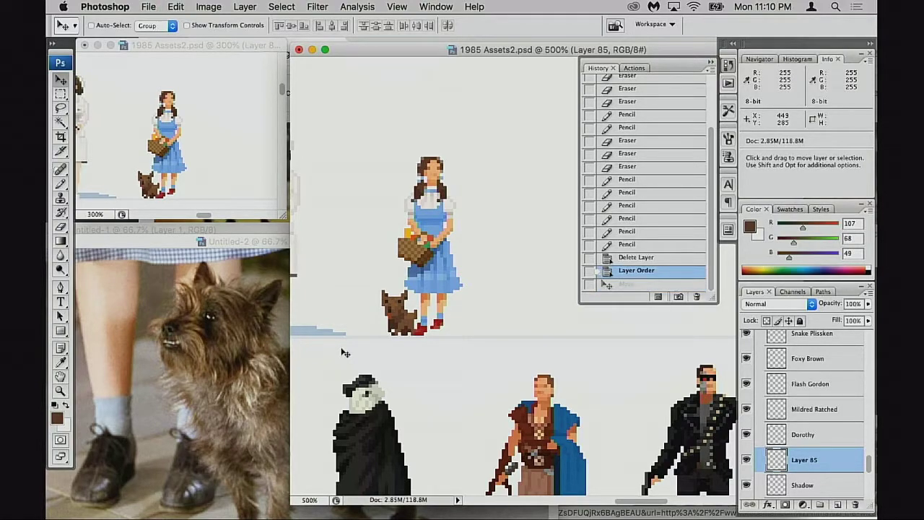
{"action": "key", "text": "Right"}
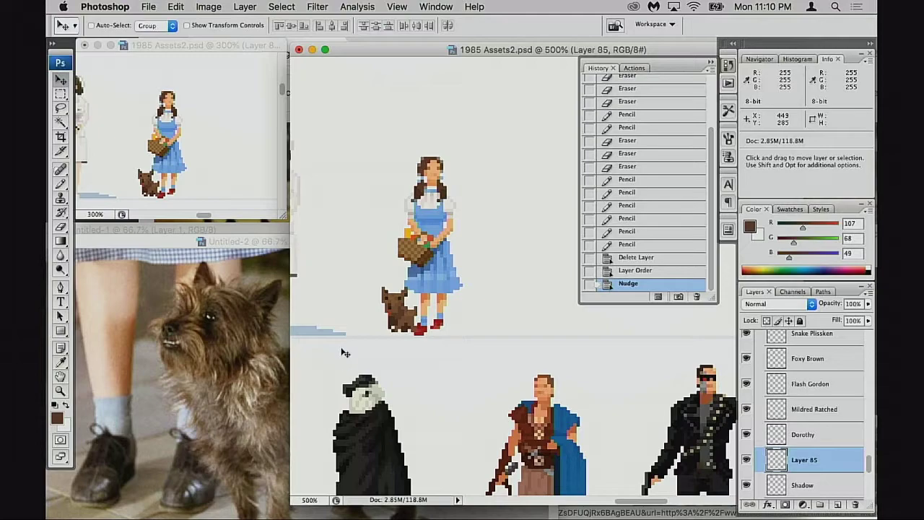
{"action": "key", "text": "Right"}
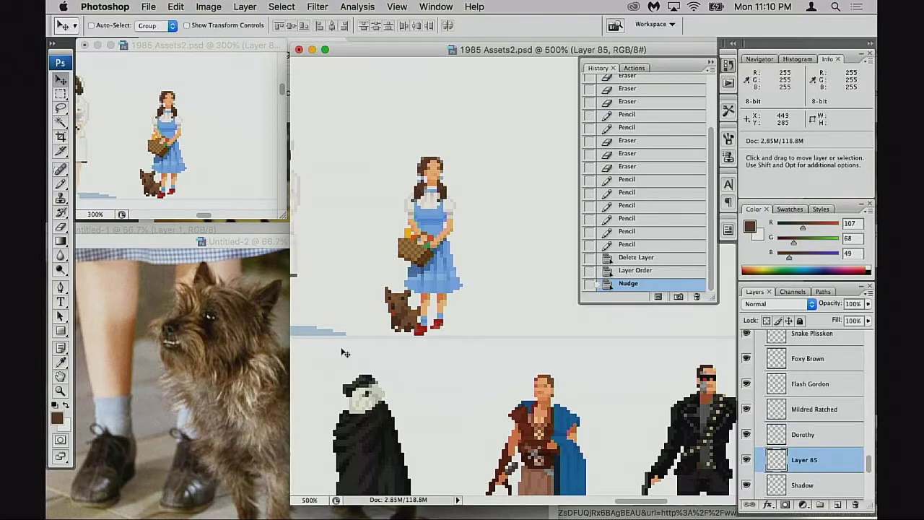
{"action": "key", "text": "super+z"}
{"action": "key", "text": "Down"}
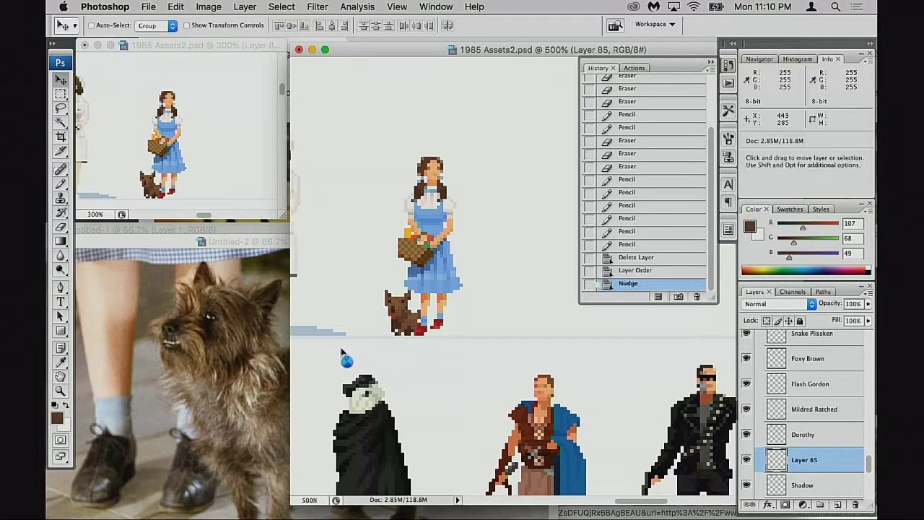
{"action": "key", "text": "super+z"}
{"action": "key", "text": "Left"}
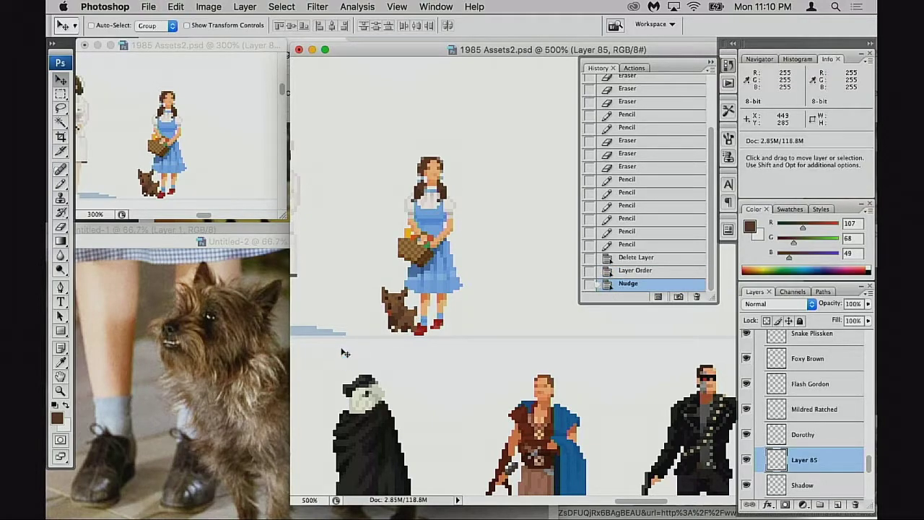
{"action": "key", "text": "super+z"}
{"action": "key", "text": "super+z"}
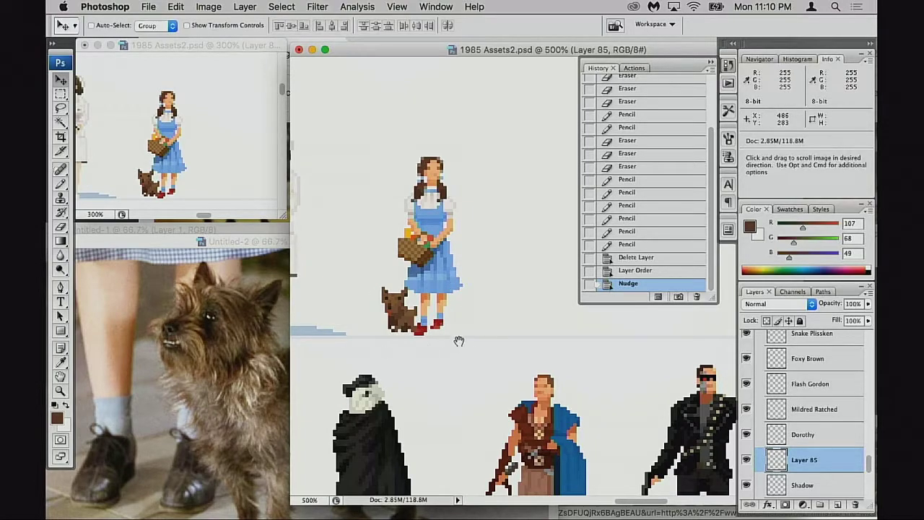
Nudge the dog one pixel away from Dorothy's feet, toward the nurse.
{"action": "scroll", "coordinate": [433, 338], "scroll_direction": "up", "scroll_amount": 1}
{"action": "scroll", "coordinate": [433, 338], "scroll_direction": "right", "scroll_amount": 1}
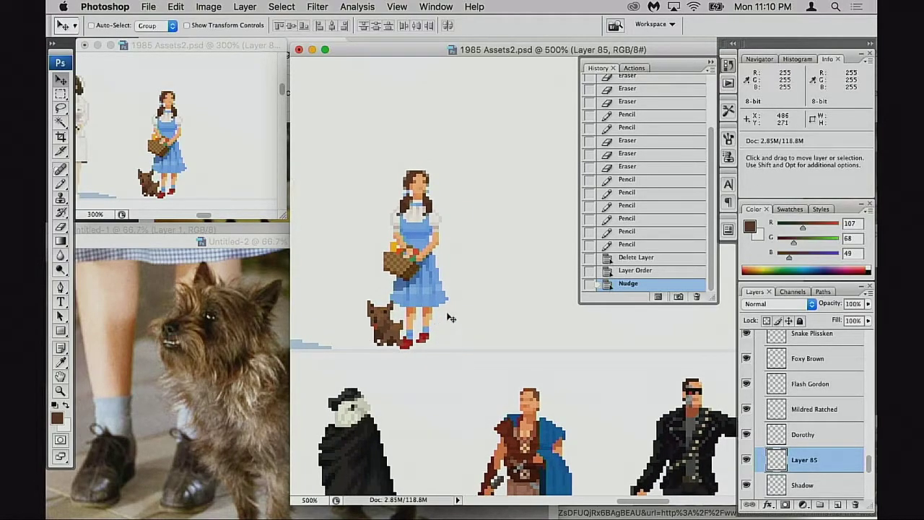
{"action": "left_click", "coordinate": [393, 315], "text": "super"}
{"action": "left_click", "coordinate": [390, 315], "text": "super"}
{"action": "scroll", "coordinate": [540, 294], "scroll_direction": "right", "scroll_amount": 5}
{"action": "scroll", "coordinate": [540, 294], "scroll_direction": "up", "scroll_amount": 1}
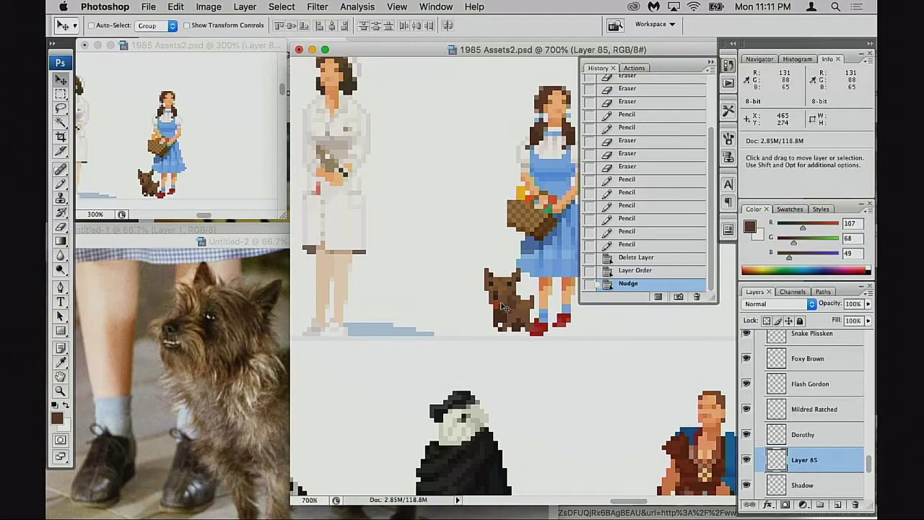
{"action": "key", "text": "Left"}
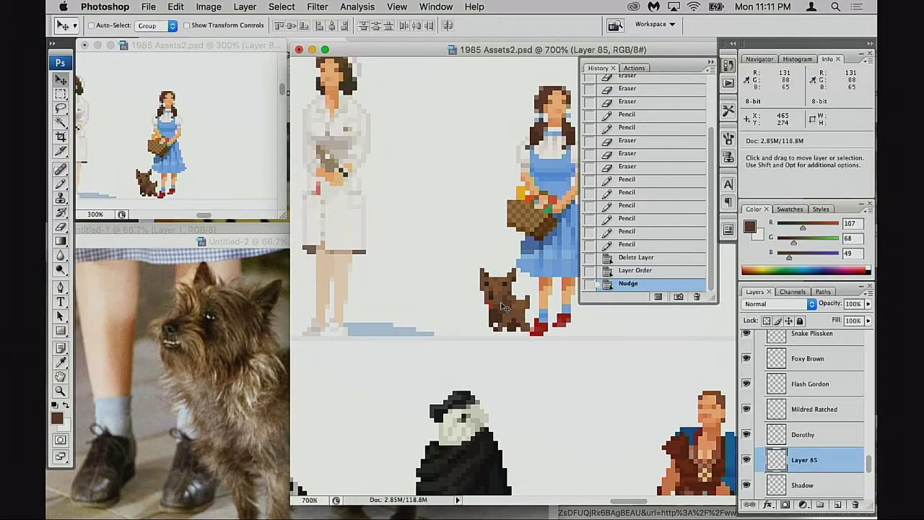
Compare the nudged dog with its placement in the Delete Layer history state at 400% zoom, finishing on the Nudge state.
{"action": "left_click", "coordinate": [431, 290], "text": "alt"}
{"action": "left_click", "coordinate": [432, 300], "text": "alt"}
{"action": "left_click", "coordinate": [408, 302], "text": "alt"}
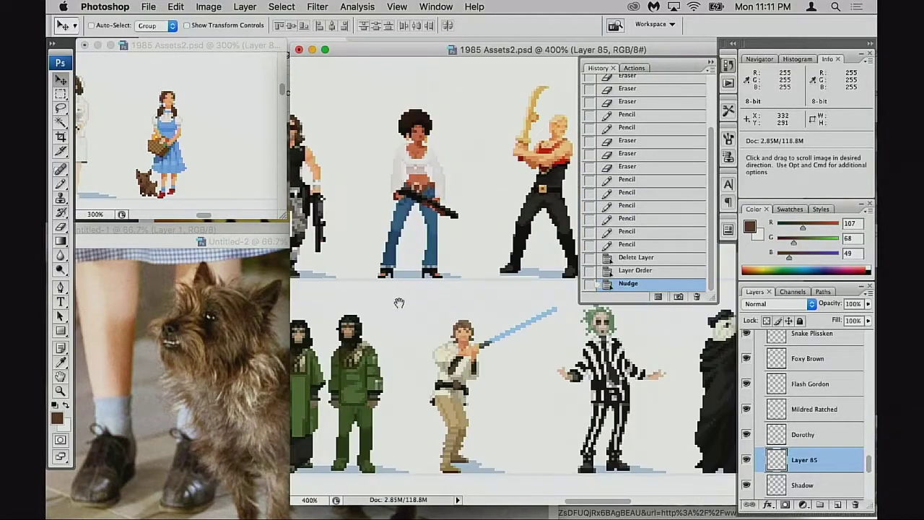
{"action": "scroll", "coordinate": [399, 303], "scroll_direction": "right", "scroll_amount": 10}
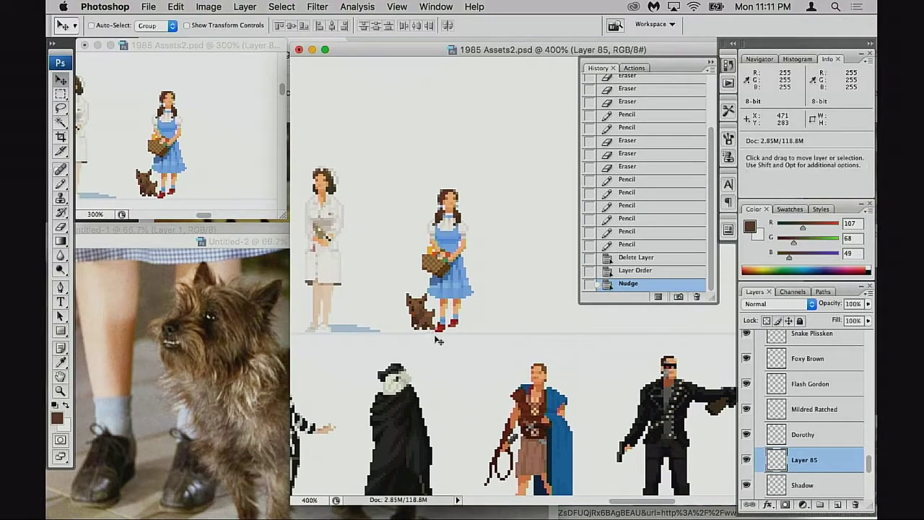
{"action": "left_click", "coordinate": [647, 259]}
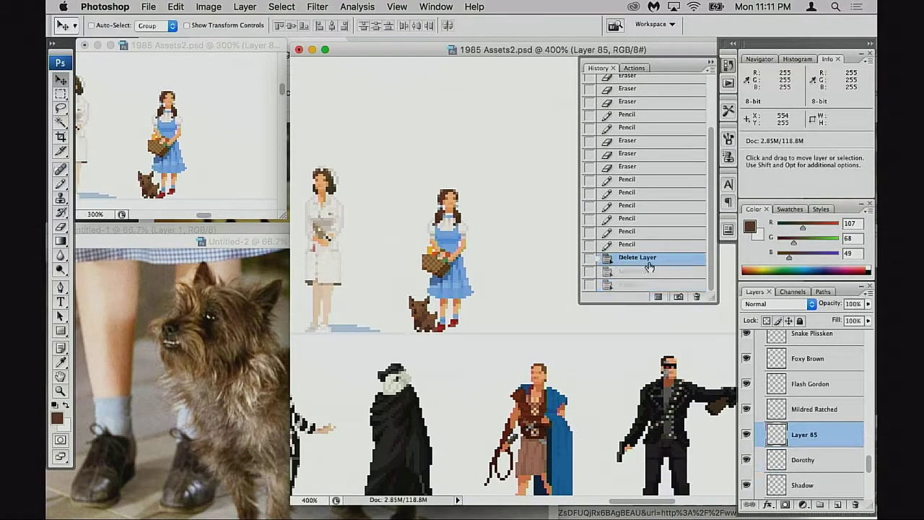
{"action": "left_click", "coordinate": [643, 284]}
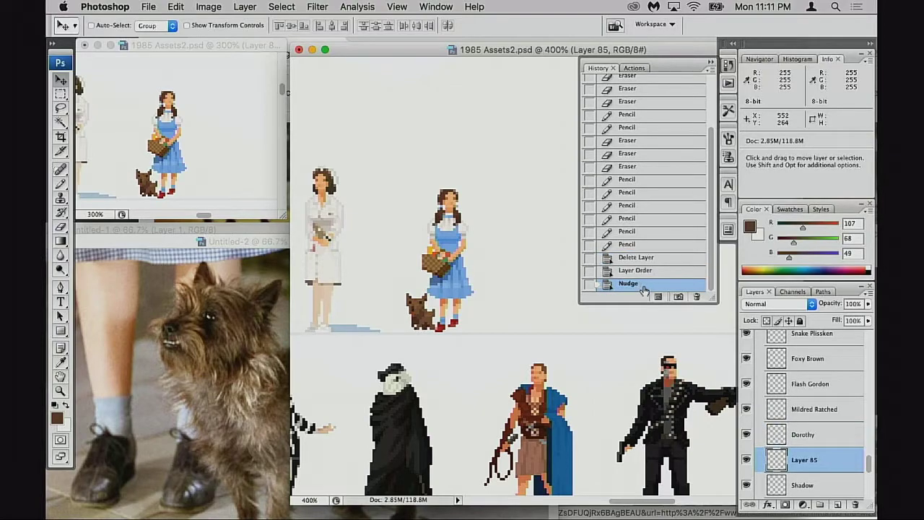
{"action": "scroll", "coordinate": [549, 310], "scroll_direction": "up", "scroll_amount": 3}
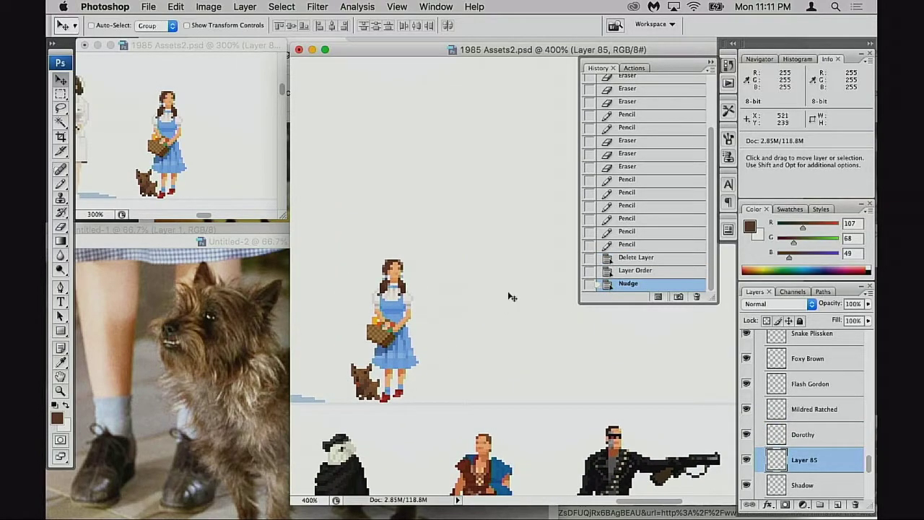
Place the dog's Layer 85 above the Dorothy layer, merge it down, and check the merged layer by toggling its visibility.
{"action": "left_click", "coordinate": [746, 460]}
{"action": "left_click", "coordinate": [746, 459]}
{"action": "left_click_drag", "start_coordinate": [776, 461], "coordinate": [786, 439]}
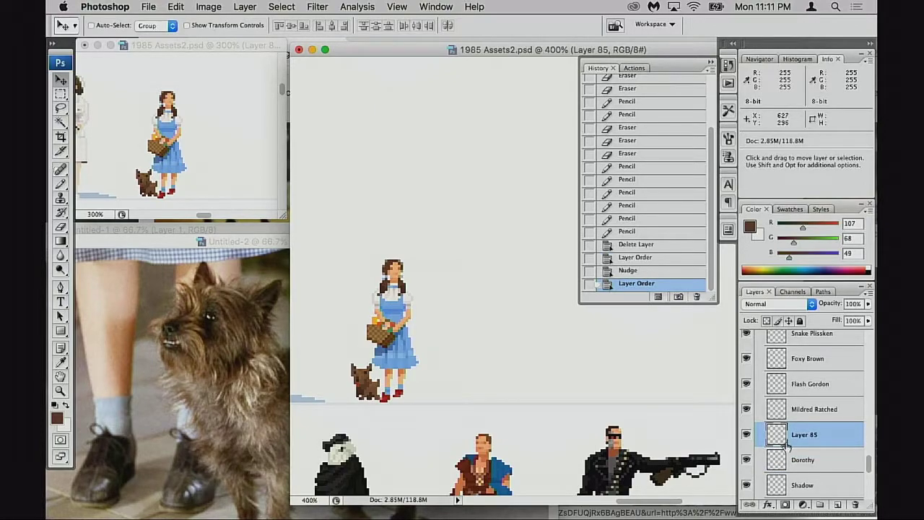
{"action": "key", "text": "super+e"}
{"action": "left_click", "coordinate": [746, 434]}
{"action": "left_click", "coordinate": [747, 434]}
Examine Dorothy and her dog among the neighbouring characters in full-screen view, then return to the windowed view at 600%.
{"action": "left_click_drag", "start_coordinate": [469, 380], "coordinate": [506, 386]}
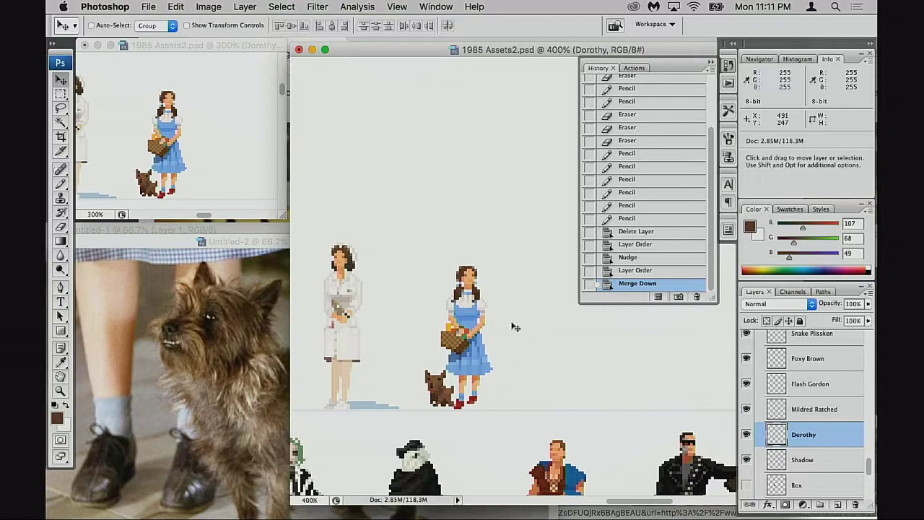
{"action": "key", "text": "f"}
{"action": "left_click_drag", "start_coordinate": [325, 323], "coordinate": [382, 309]}
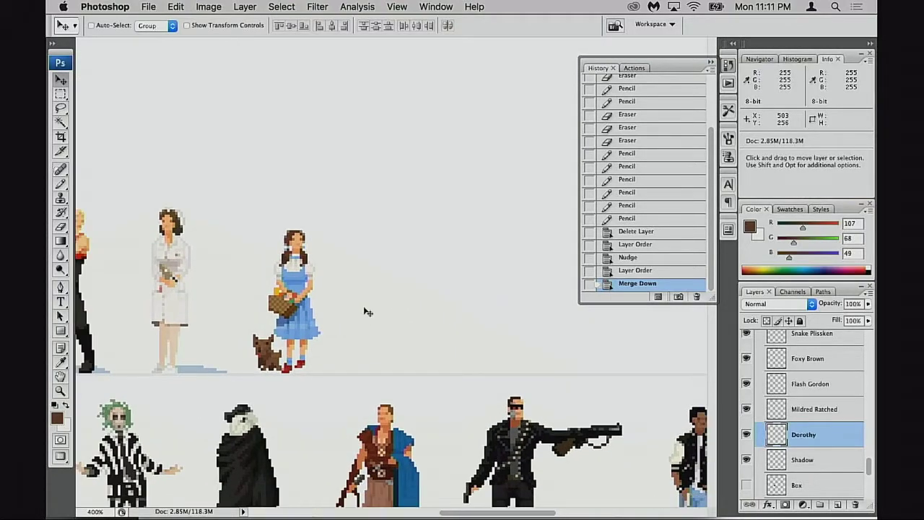
{"action": "left_click_drag", "start_coordinate": [335, 342], "coordinate": [408, 302]}
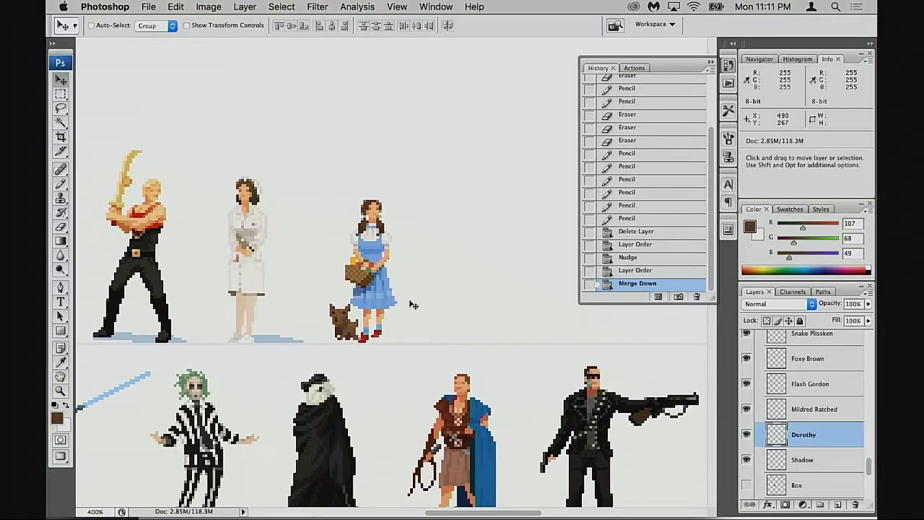
{"action": "key", "text": "z"}
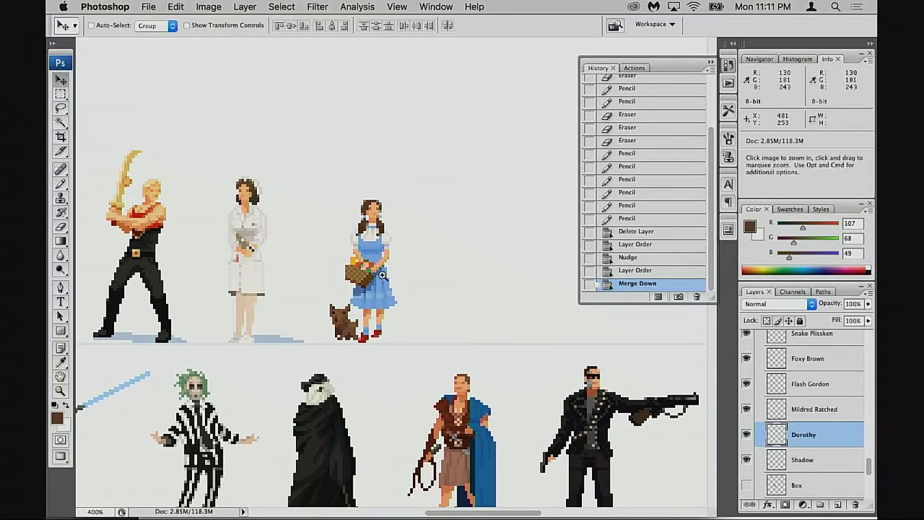
{"action": "left_click", "coordinate": [377, 282]}
{"action": "left_click", "coordinate": [377, 282]}
{"action": "left_click_drag", "start_coordinate": [377, 282], "coordinate": [323, 303]}
{"action": "key", "text": "shift+f"}
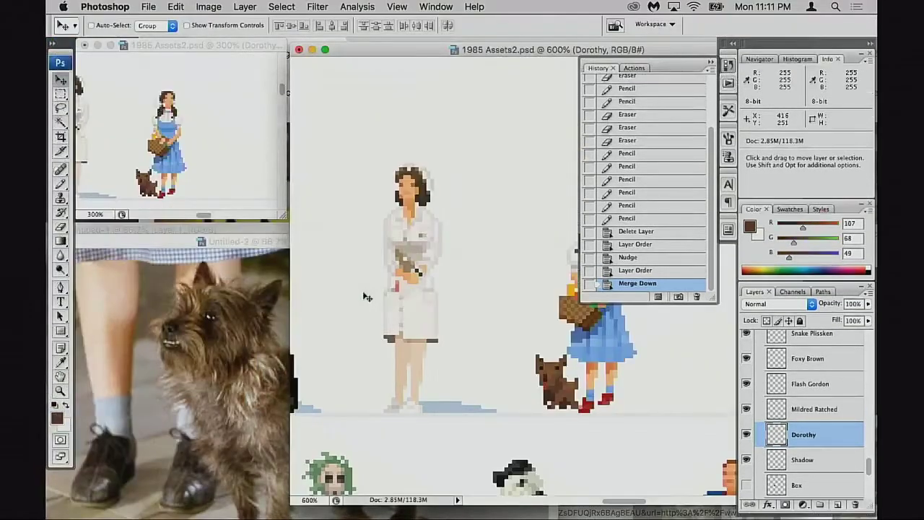
Reduce the dog photo to 50% and move it out of the way, then show the Dorothy reference photo at 50%.
{"action": "left_click", "coordinate": [195, 315]}
{"action": "key", "text": "super+minus"}
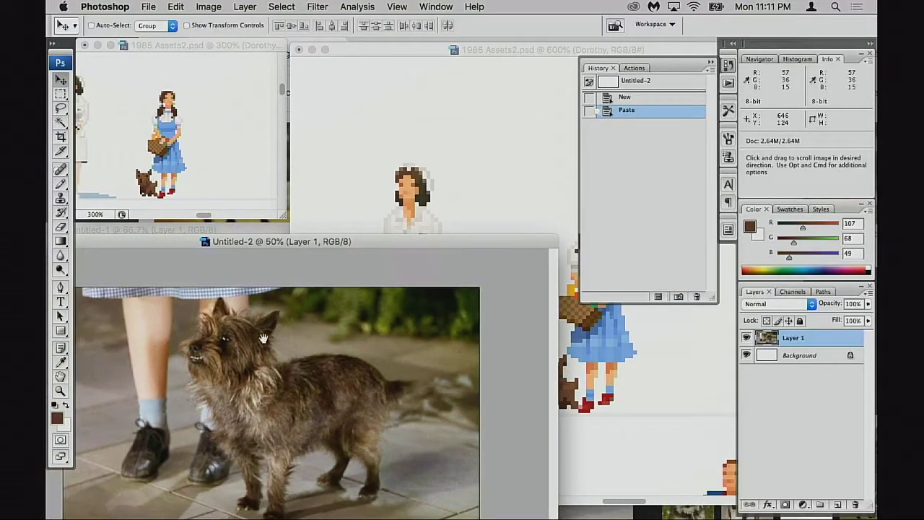
{"action": "left_click_drag", "start_coordinate": [340, 247], "coordinate": [294, 468]}
{"action": "left_click", "coordinate": [278, 400]}
{"action": "scroll", "coordinate": [213, 370], "scroll_direction": "up", "scroll_amount": 3}
{"action": "key", "text": "super+minus"}
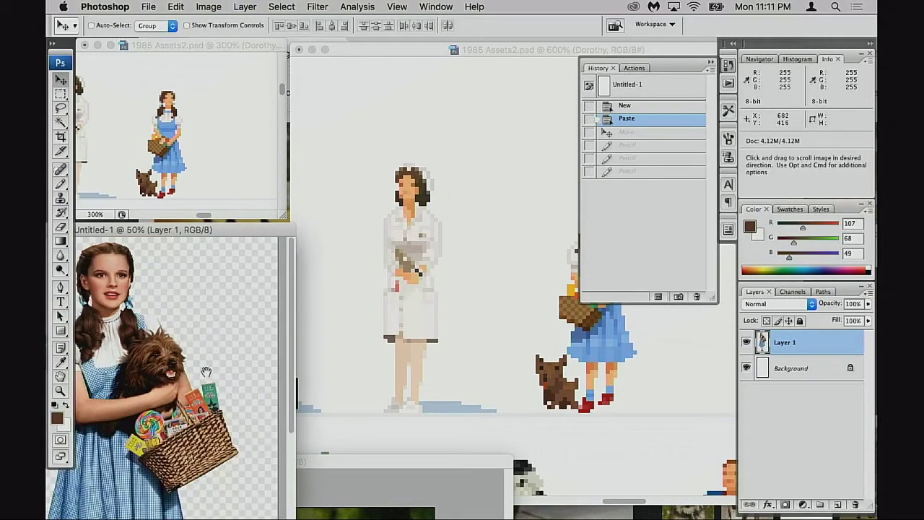
Collapse the edit history, move the Dorothy photo higher, and compare its shoes, skirt and basket with the sprite.
{"action": "left_click", "coordinate": [485, 293]}
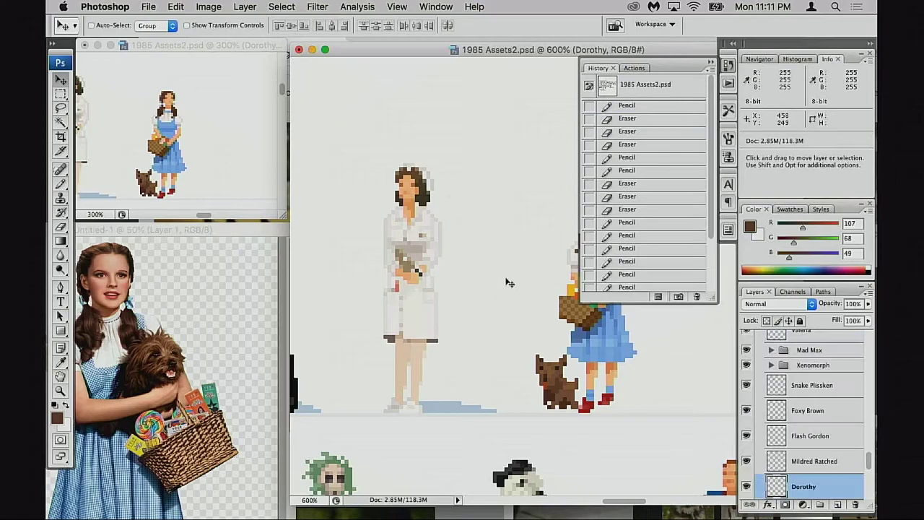
{"action": "left_click", "coordinate": [711, 63]}
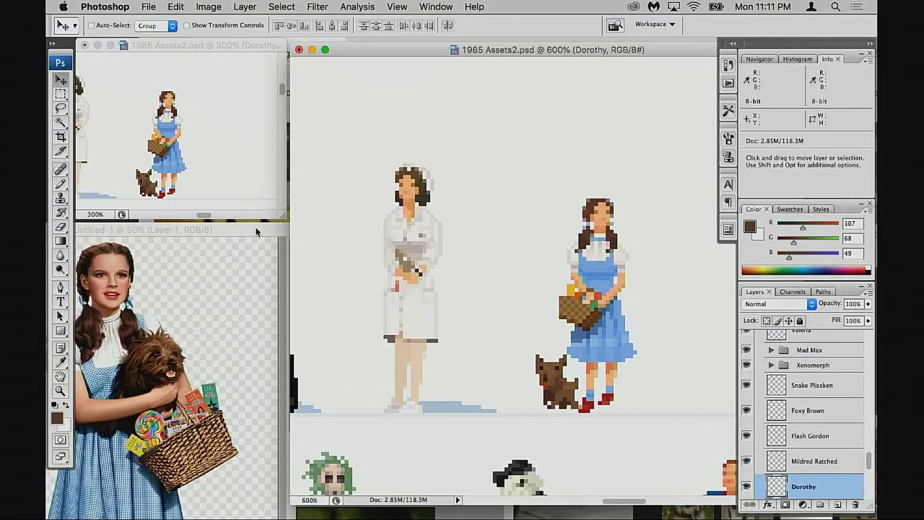
{"action": "left_click_drag", "start_coordinate": [256, 231], "coordinate": [256, 195]}
{"action": "scroll", "coordinate": [281, 311], "scroll_direction": "down", "scroll_amount": 10}
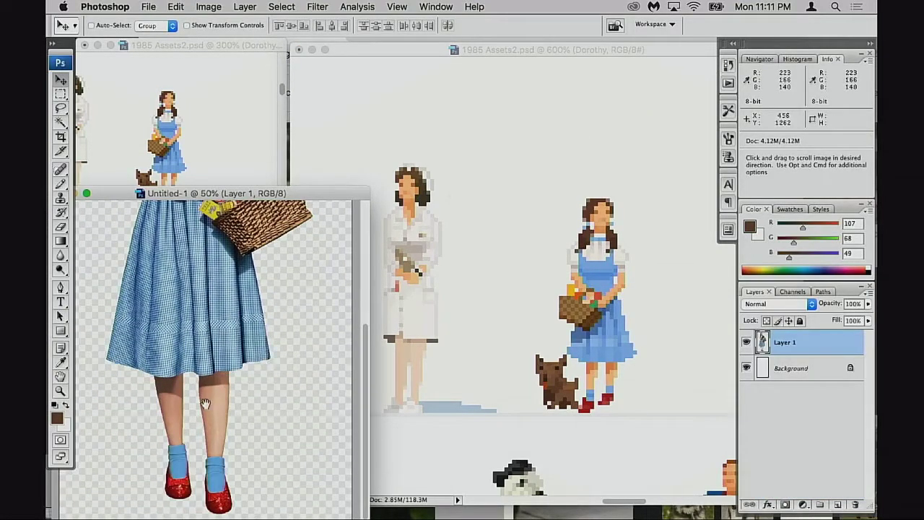
{"action": "scroll", "coordinate": [249, 400], "scroll_direction": "up", "scroll_amount": 5}
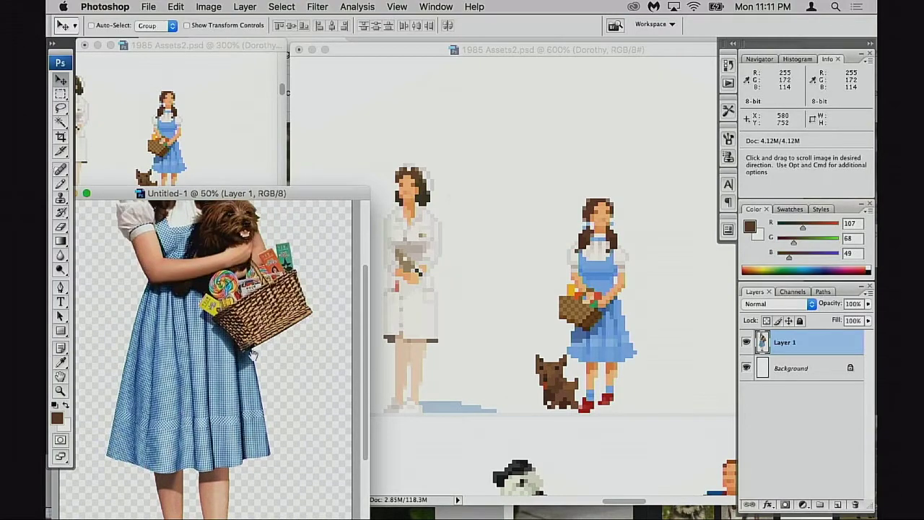
Examine Dorothy's face and braids in the reference photo, reduce it to 66.7%, move it clear of the sprite and return to 1985 Assets2.psd.
{"action": "scroll", "coordinate": [249, 344], "scroll_direction": "up", "scroll_amount": 5}
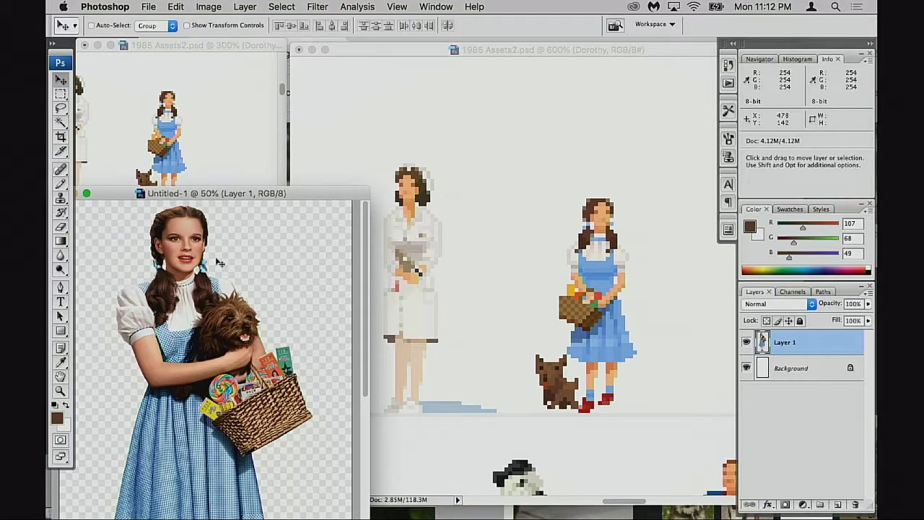
{"action": "key", "text": "z"}
{"action": "left_click", "coordinate": [206, 288]}
{"action": "left_click", "coordinate": [206, 289]}
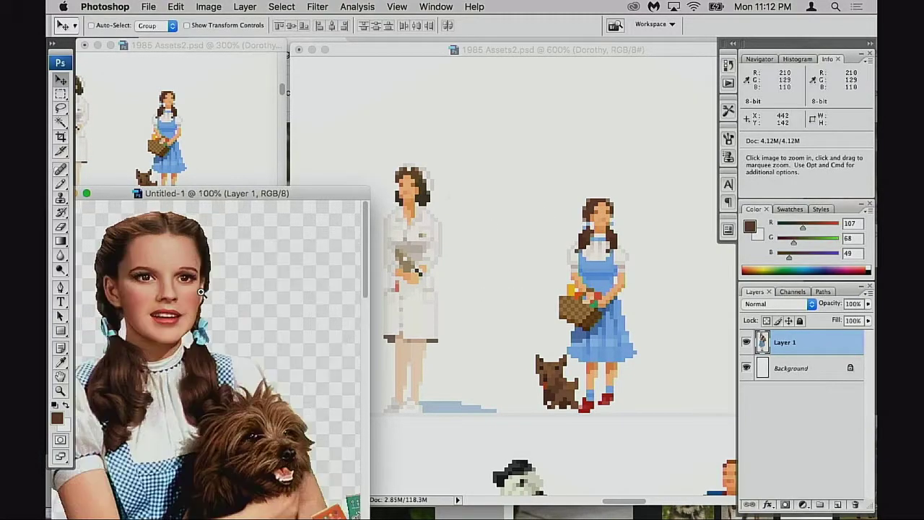
{"action": "left_click", "coordinate": [274, 330], "text": "alt"}
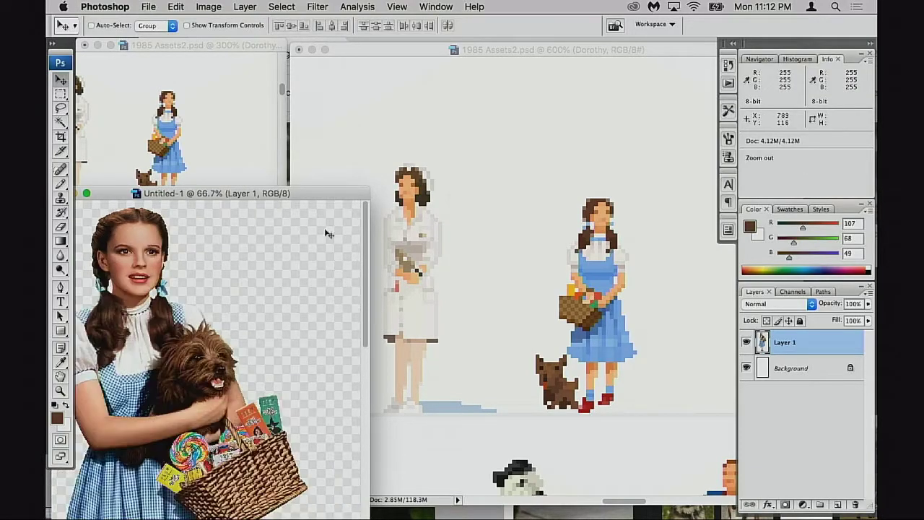
{"action": "left_click_drag", "start_coordinate": [332, 198], "coordinate": [278, 239]}
{"action": "left_click", "coordinate": [524, 48]}
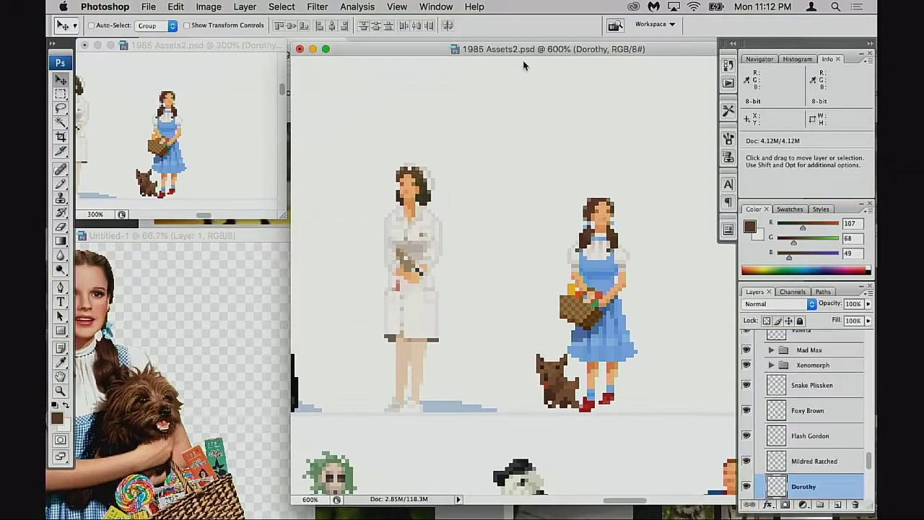
Paint Dorothy's two mouth pixels with the red sampled from the basket contents, using the Pencil at 30% opacity.
{"action": "left_click", "coordinate": [604, 253]}
{"action": "left_click", "coordinate": [583, 285]}
{"action": "left_click", "coordinate": [487, 314]}
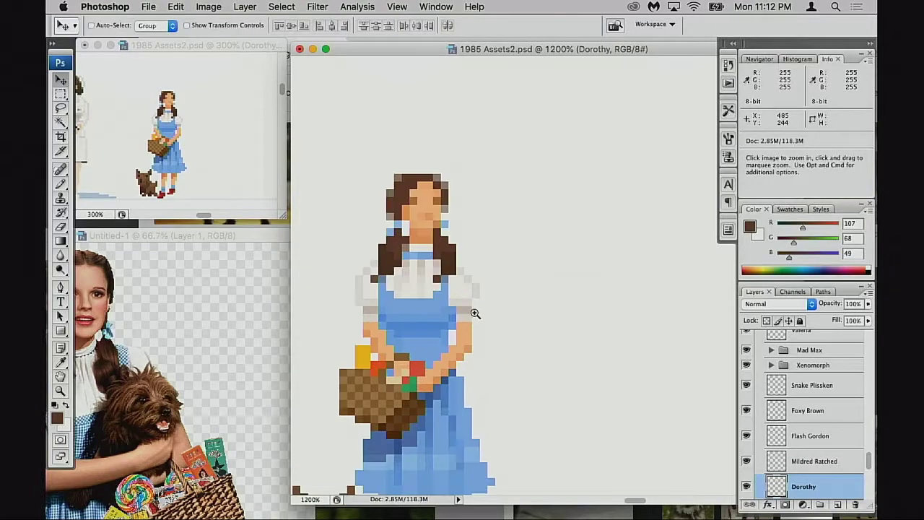
{"action": "left_click", "coordinate": [553, 383]}
{"action": "key", "text": "b"}
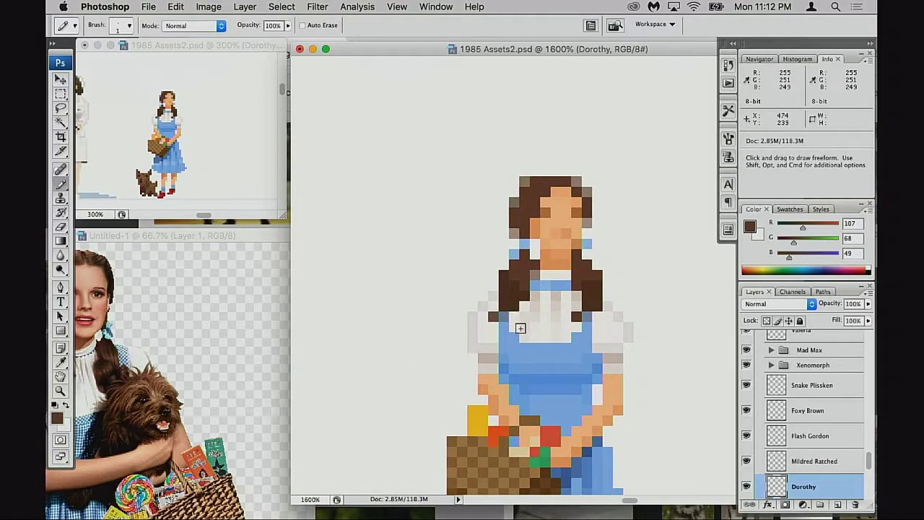
{"action": "left_click", "coordinate": [543, 436], "text": "alt"}
{"action": "key", "text": "3"}
{"action": "left_click", "coordinate": [569, 240]}
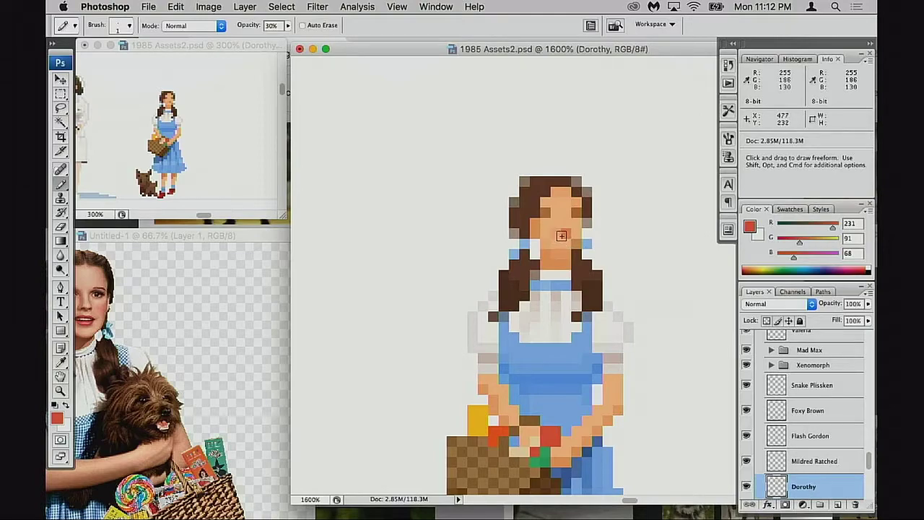
{"action": "left_click", "coordinate": [556, 232]}
Undo the second mouth pixel, repaint it at 20% opacity, and reduce the Pencil opacity to 10%.
{"action": "key", "text": "super"}
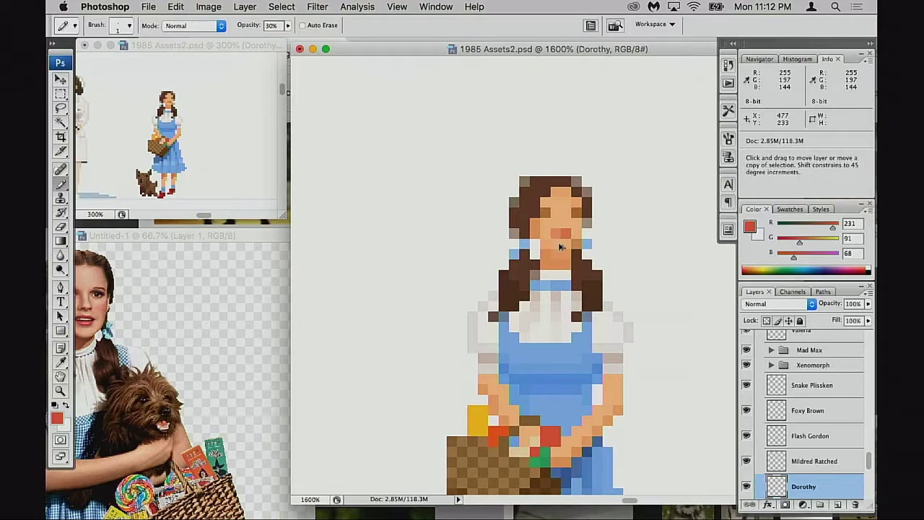
{"action": "key", "text": "super+z"}
{"action": "key", "text": "2"}
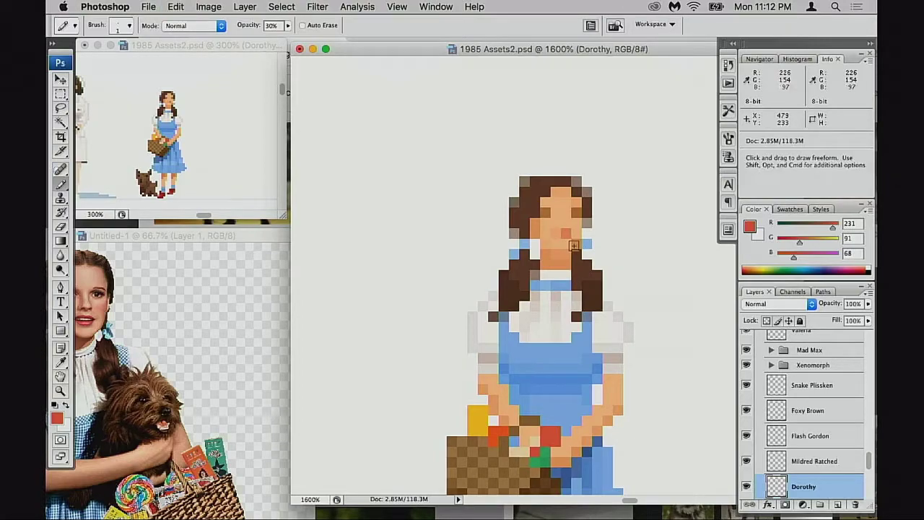
{"action": "key", "text": "1"}
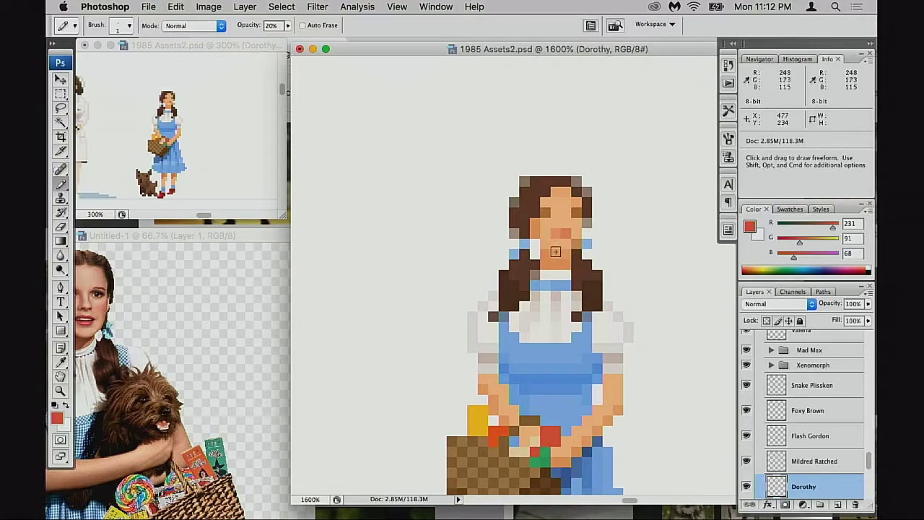
Check Dorothy's new mouth at 500% among the neighbouring characters, then return to a closer view of her.
{"action": "left_click", "coordinate": [598, 324], "text": "alt+super"}
{"action": "left_click", "coordinate": [597, 324], "text": "alt+super"}
{"action": "left_click", "coordinate": [596, 324], "text": "alt+super"}
{"action": "left_click", "coordinate": [596, 324], "text": "alt+super"}
{"action": "left_click", "coordinate": [553, 324], "text": "alt+super"}
{"action": "left_click_drag", "start_coordinate": [530, 325], "coordinate": [610, 322]}
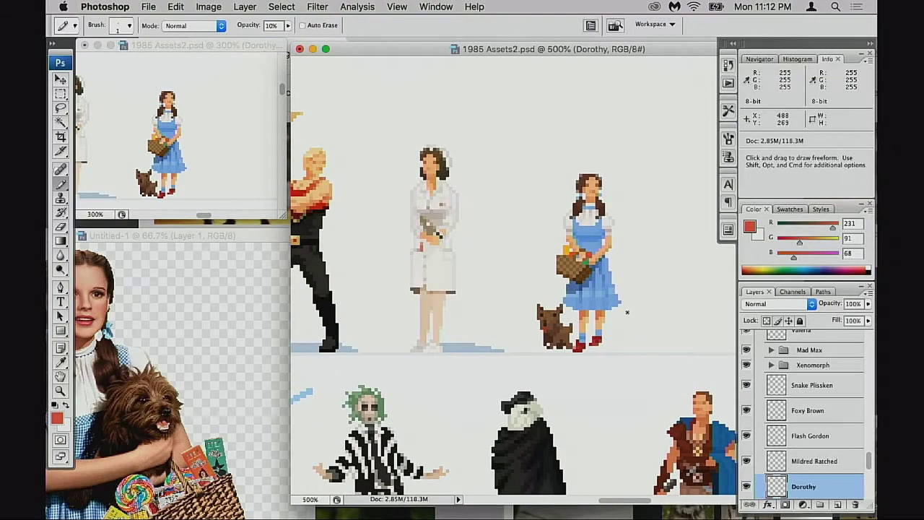
{"action": "left_click", "coordinate": [594, 207], "text": "super"}
{"action": "left_click", "coordinate": [579, 241], "text": "super"}
{"action": "left_click_drag", "start_coordinate": [579, 241], "coordinate": [481, 362]}
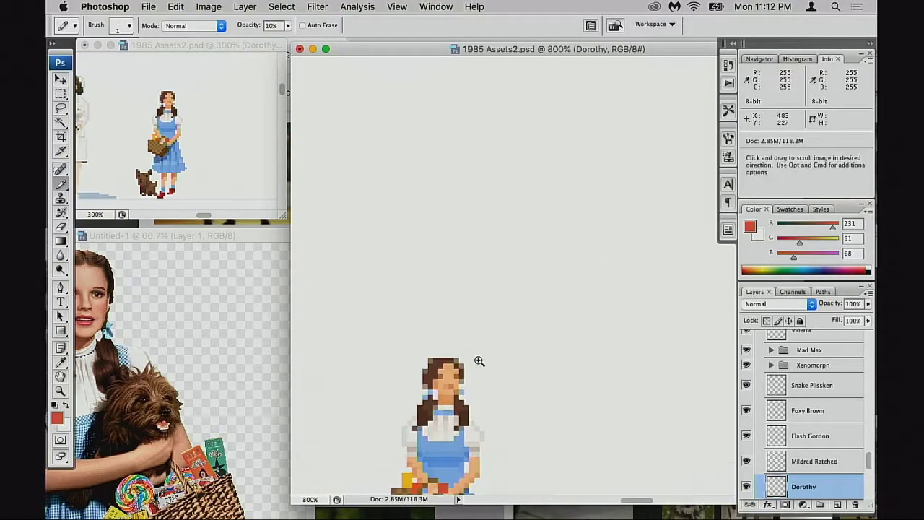
Select the two mouth pixels, raise their saturation to +8 with Hue/Saturation, and compare the result with the preview off and on.
{"action": "key", "text": "super+equal"}
{"action": "key", "text": "m"}
{"action": "key", "text": "super+equal"}
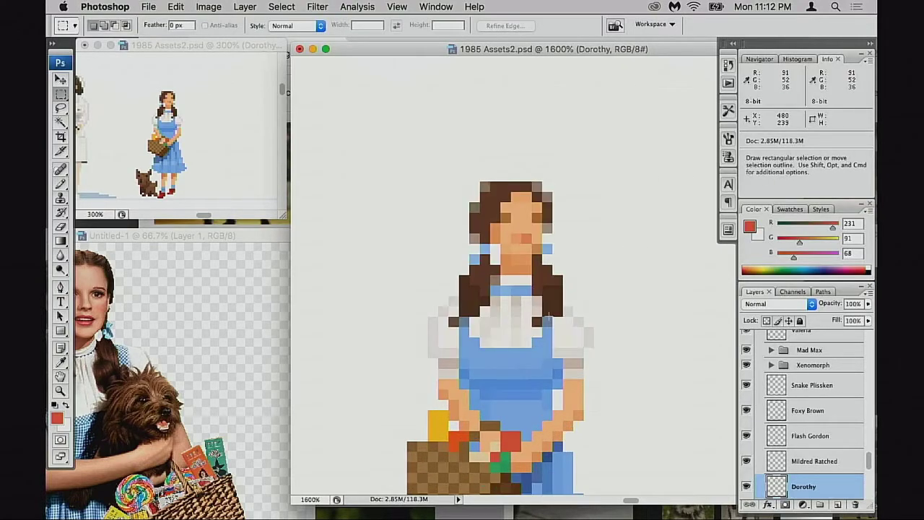
{"action": "left_click_drag", "start_coordinate": [511, 233], "coordinate": [532, 244]}
{"action": "key", "text": "super+h"}
{"action": "key", "text": "super+u"}
{"action": "left_click_drag", "start_coordinate": [714, 170], "coordinate": [709, 174]}
{"action": "left_click_drag", "start_coordinate": [705, 139], "coordinate": [706, 138]}
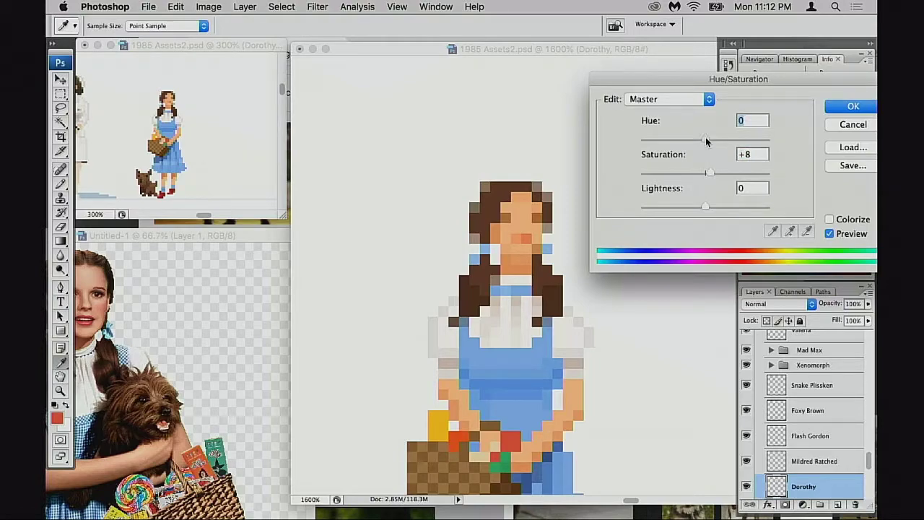
{"action": "left_click", "coordinate": [829, 233]}
{"action": "left_click", "coordinate": [829, 233]}
Set the mouth's hue to +2, saturation to +43 and lightness to -2, and apply the adjustment.
{"action": "left_click_drag", "start_coordinate": [714, 172], "coordinate": [718, 174]}
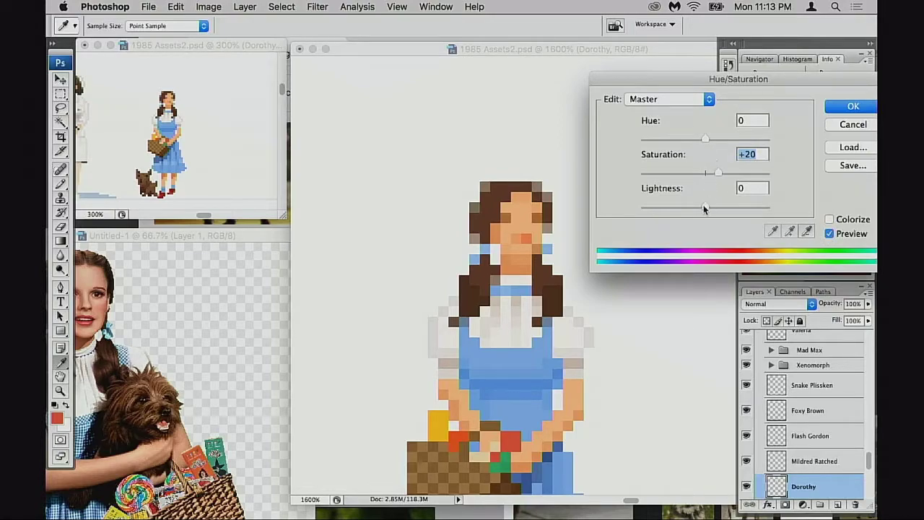
{"action": "left_click_drag", "start_coordinate": [706, 208], "coordinate": [704, 211]}
{"action": "left_click_drag", "start_coordinate": [718, 173], "coordinate": [723, 174]}
{"action": "left_click_drag", "start_coordinate": [705, 140], "coordinate": [709, 141]}
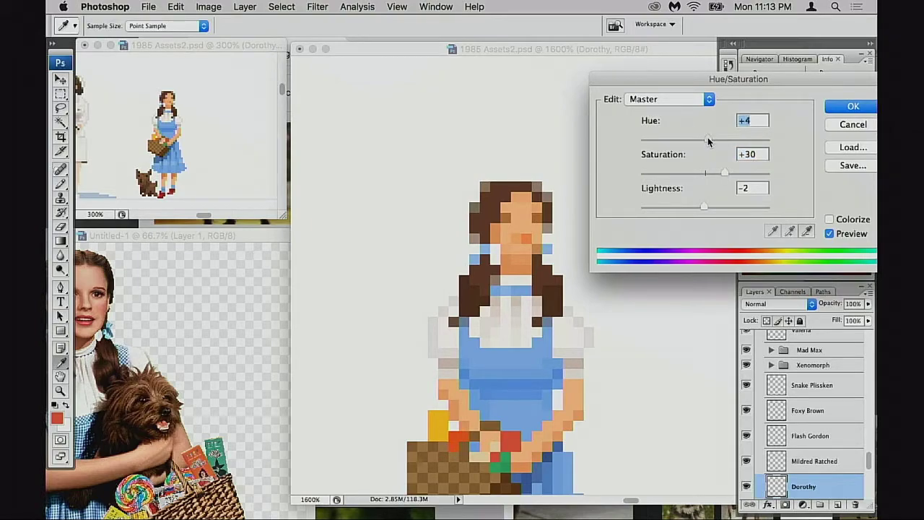
{"action": "left_click_drag", "start_coordinate": [706, 141], "coordinate": [707, 142]}
{"action": "left_click_drag", "start_coordinate": [724, 174], "coordinate": [738, 175]}
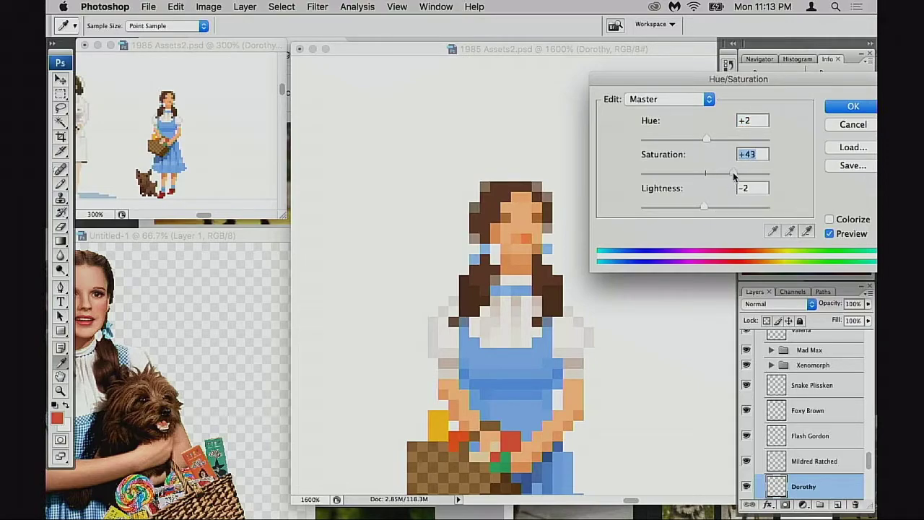
{"action": "left_click", "coordinate": [861, 108]}
{"action": "key", "text": "m"}
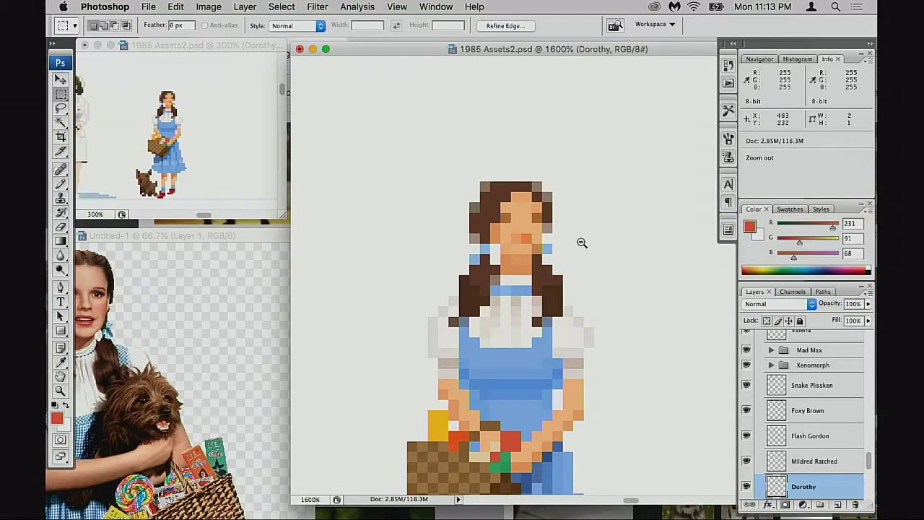
Check the recoloured mouth at 600%, then soften it with the skin tone sampled from the face, using the Pencil at 30% opacity.
{"action": "left_click", "coordinate": [581, 244], "text": "alt"}
{"action": "left_click", "coordinate": [582, 243], "text": "alt"}
{"action": "left_click", "coordinate": [538, 318], "text": "alt"}
{"action": "left_click_drag", "start_coordinate": [514, 345], "coordinate": [587, 264]}
{"action": "left_click", "coordinate": [578, 280], "text": "alt"}
{"action": "left_click_drag", "start_coordinate": [522, 316], "coordinate": [558, 297]}
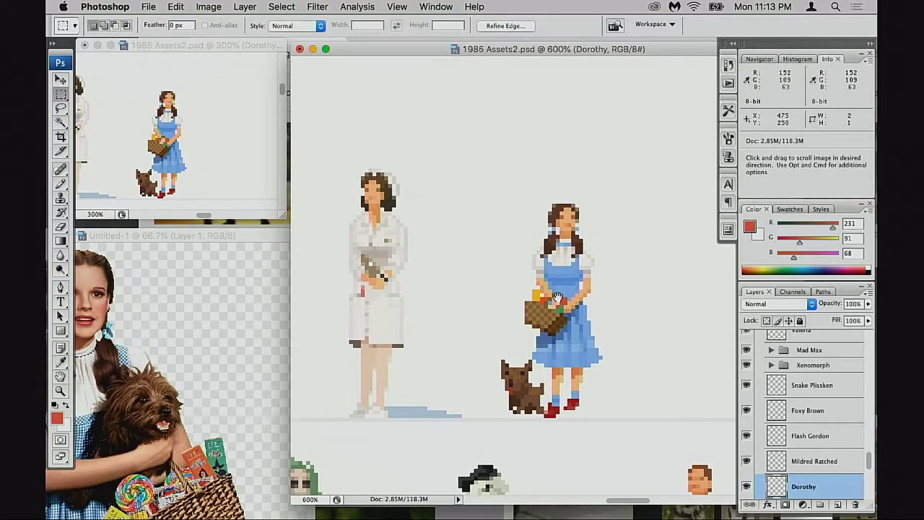
{"action": "left_click", "coordinate": [574, 228], "text": "super"}
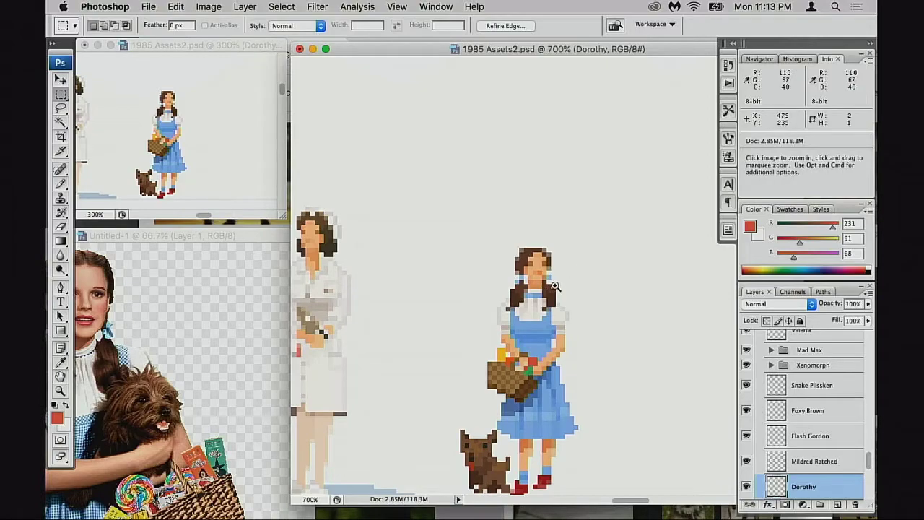
{"action": "left_click", "coordinate": [555, 286], "text": "super"}
{"action": "left_click", "coordinate": [557, 279], "text": "super"}
{"action": "key", "text": "b"}
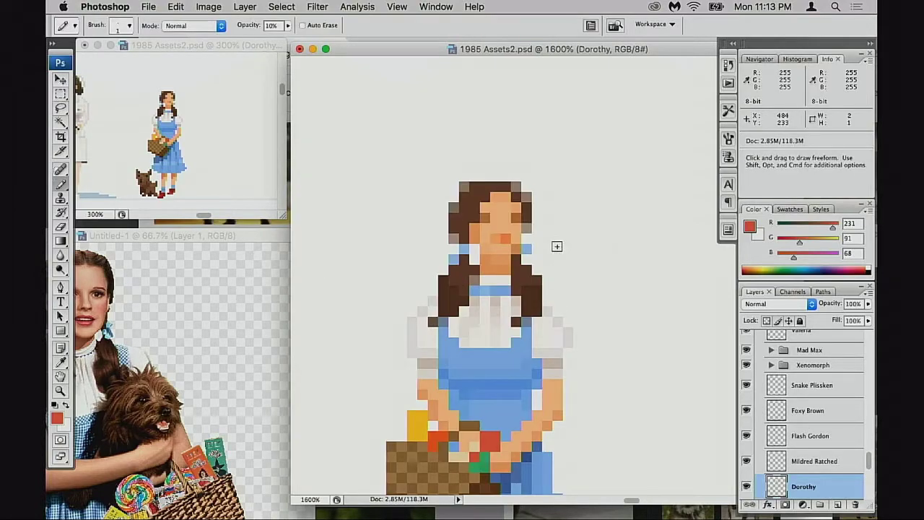
{"action": "left_click", "coordinate": [504, 239], "text": "alt"}
{"action": "key", "text": "3"}
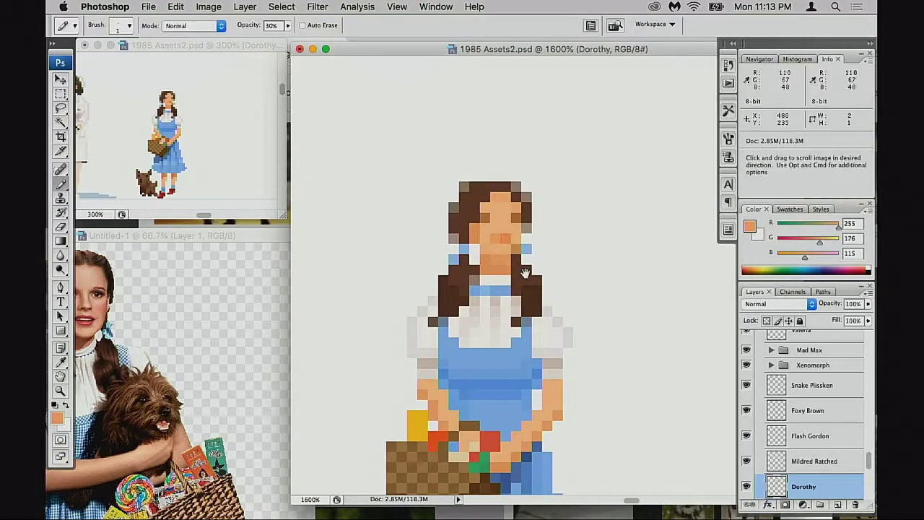
Examine Dorothy's face at 600% and 500% beside the nurse and the characters in the row below.
{"action": "left_click", "coordinate": [526, 275], "text": "alt+super"}
{"action": "left_click", "coordinate": [526, 275], "text": "alt+super"}
{"action": "left_click", "coordinate": [526, 275], "text": "alt+super"}
{"action": "scroll", "coordinate": [590, 293], "scroll_direction": "down", "scroll_amount": 2}
{"action": "scroll", "coordinate": [590, 294], "scroll_direction": "right", "scroll_amount": 2}
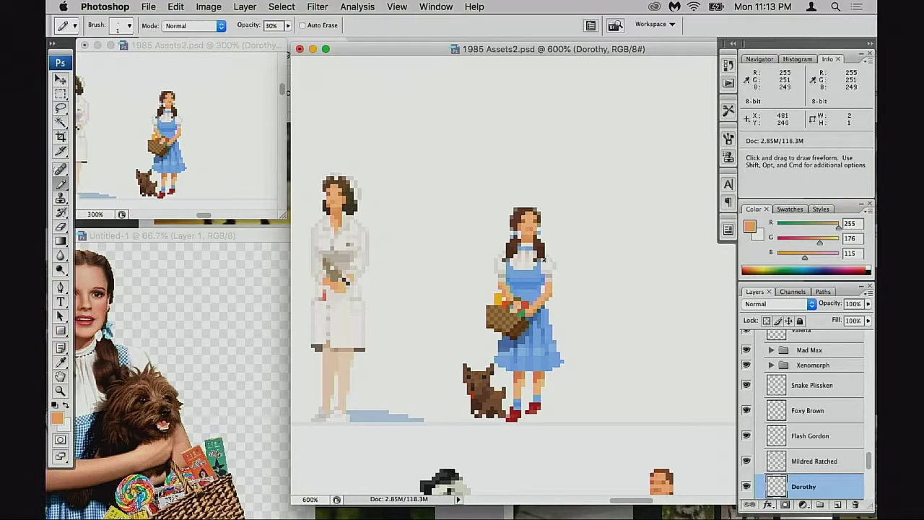
{"action": "scroll", "coordinate": [563, 261], "scroll_direction": "down", "scroll_amount": 1}
{"action": "scroll", "coordinate": [563, 261], "scroll_direction": "left", "scroll_amount": 1}
{"action": "left_click", "coordinate": [563, 262], "text": "alt+super"}
{"action": "scroll", "coordinate": [588, 283], "scroll_direction": "down", "scroll_amount": 3}
{"action": "scroll", "coordinate": [577, 291], "scroll_direction": "left", "scroll_amount": 2}
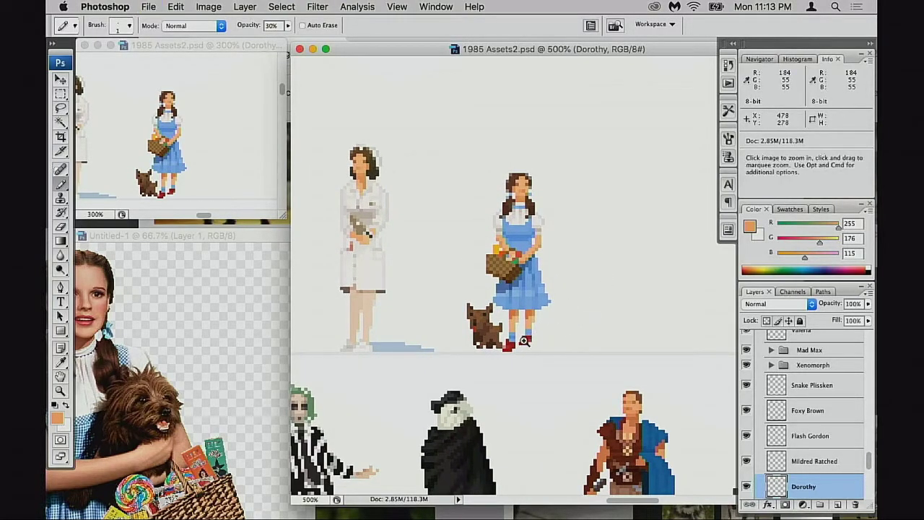
Select the 11 by 6 pixel area around Dorothy's red shoes and lower its white input level to 225 with Levels.
{"action": "left_click", "coordinate": [531, 344], "text": "super"}
{"action": "left_click", "coordinate": [575, 262], "text": "super"}
{"action": "left_click", "coordinate": [542, 268], "text": "super"}
{"action": "left_click", "coordinate": [540, 268], "text": "super"}
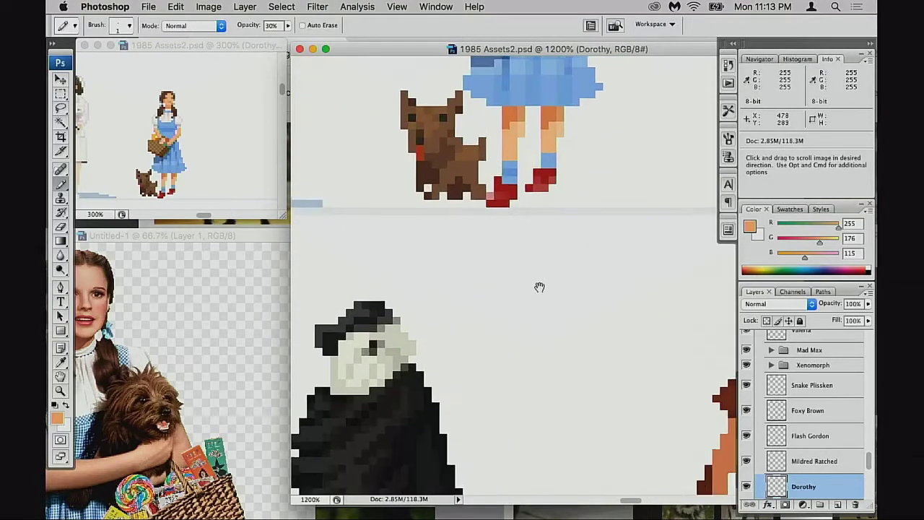
{"action": "key", "text": "m"}
{"action": "mouse_move", "coordinate": [482, 223]}
{"action": "left_mouse_down"}
{"action": "mouse_move", "coordinate": [493, 239]}
{"action": "mouse_move", "coordinate": [485, 252]}
{"action": "mouse_move", "coordinate": [544, 255]}
{"action": "mouse_move", "coordinate": [598, 297]}
{"action": "left_mouse_up"}
{"action": "key", "text": "space"}
{"action": "key", "text": "super+d"}
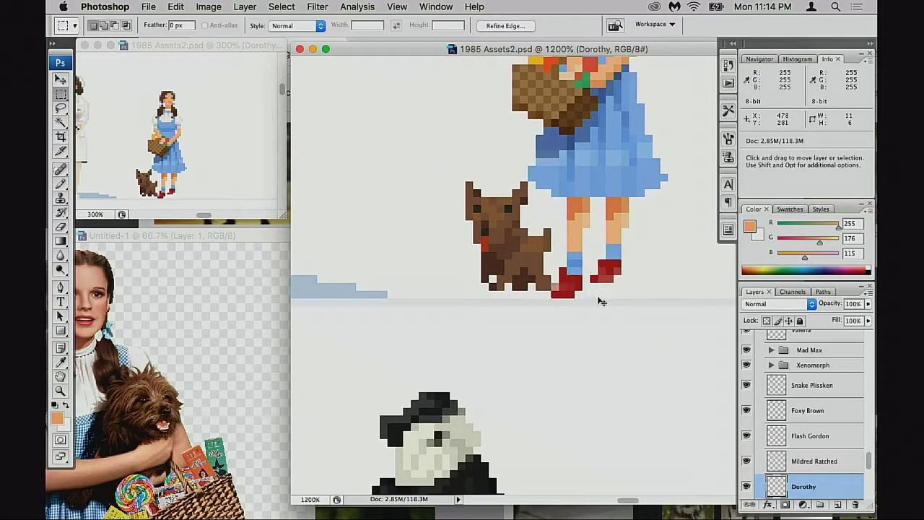
{"action": "left_click_drag", "start_coordinate": [726, 205], "coordinate": [710, 210]}
{"action": "left_click_drag", "start_coordinate": [700, 84], "coordinate": [242, 268]}
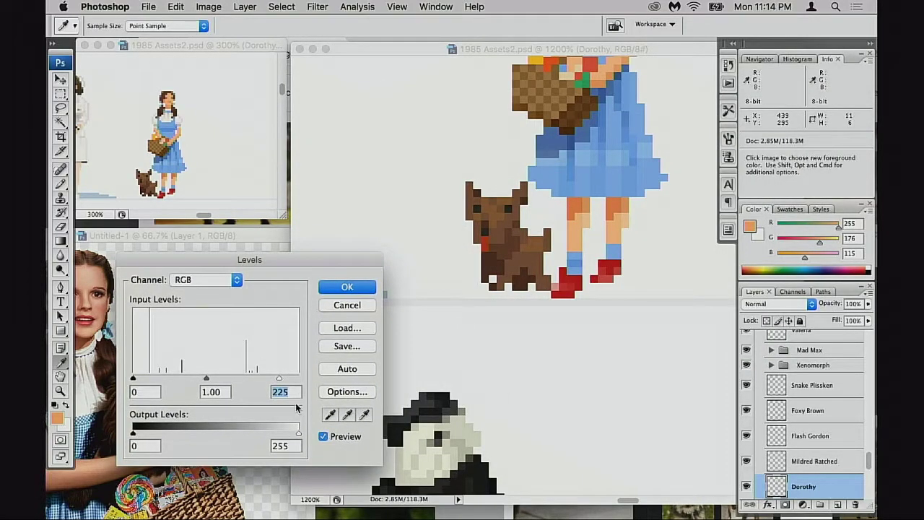
Lower the shoes' white input level slightly more, compare with the preview off and on, and apply the Levels adjustment.
{"action": "left_click_drag", "start_coordinate": [277, 377], "coordinate": [274, 378]}
{"action": "left_click", "coordinate": [324, 437]}
{"action": "left_click", "coordinate": [324, 436]}
{"action": "key", "text": "Return"}
Adjust the selected shoes with Hue/Saturation, setting saturation to -12 and lightness to +6.
{"action": "key", "text": "m"}
{"action": "key", "text": "super+u"}
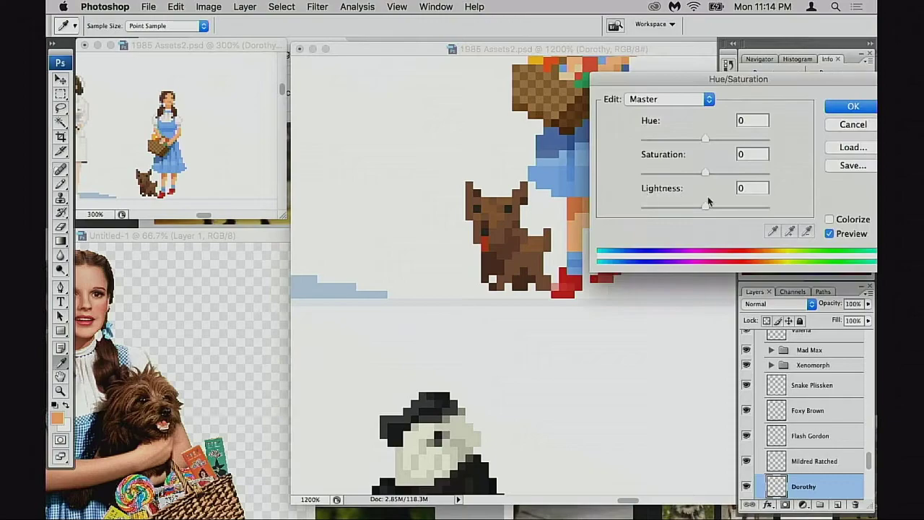
{"action": "left_click_drag", "start_coordinate": [705, 175], "coordinate": [698, 176]}
{"action": "left_click_drag", "start_coordinate": [706, 207], "coordinate": [709, 208]}
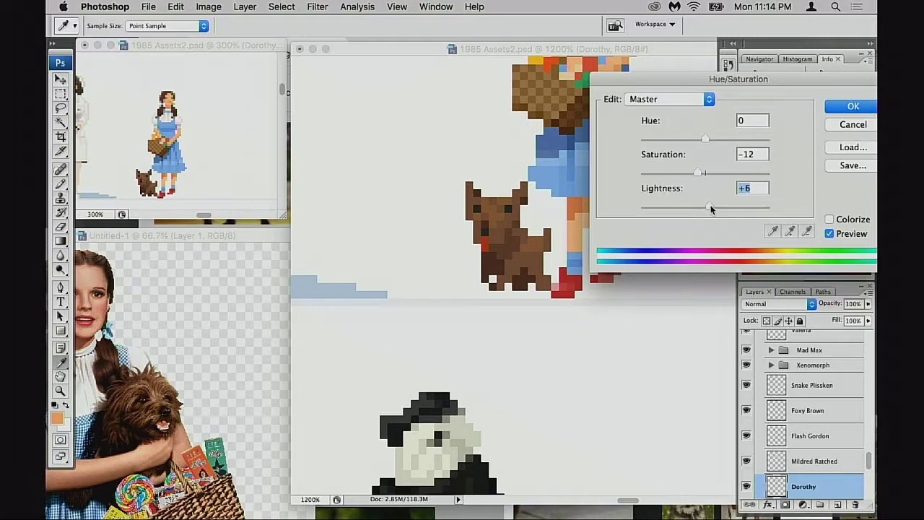
{"action": "left_click", "coordinate": [841, 108]}
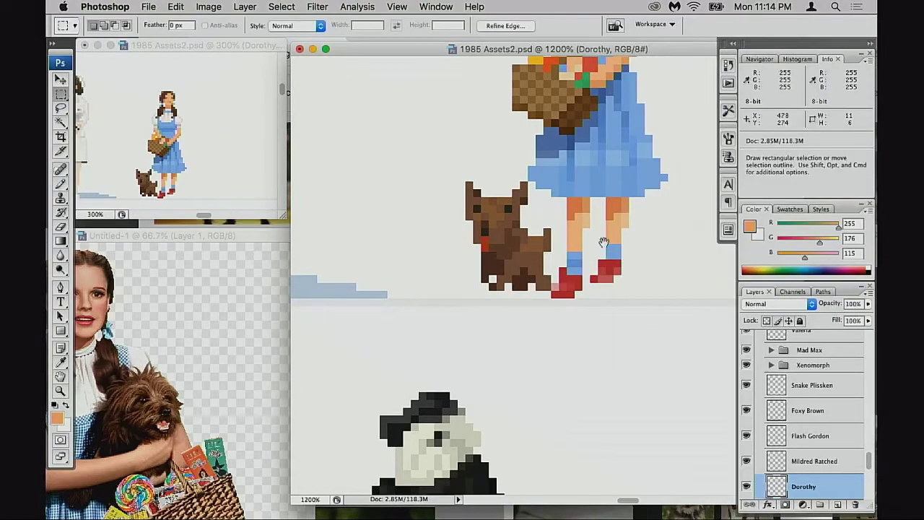
Clear the shoe selection and compare Dorothy with the rows of other characters at 200%.
{"action": "left_click", "coordinate": [537, 267], "text": "alt"}
{"action": "left_click", "coordinate": [537, 267], "text": "alt"}
{"action": "left_click", "coordinate": [537, 267], "text": "alt"}
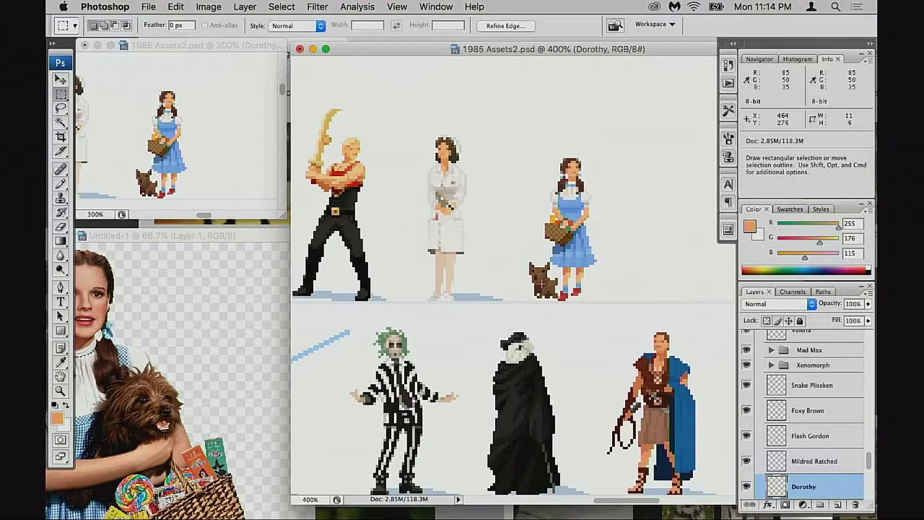
{"action": "left_click", "coordinate": [577, 307], "text": "alt"}
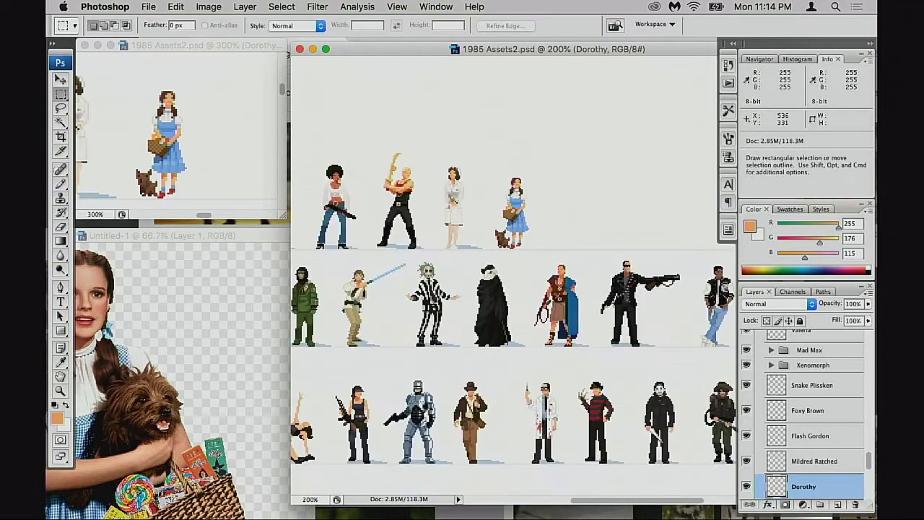
{"action": "key", "text": "super+space"}
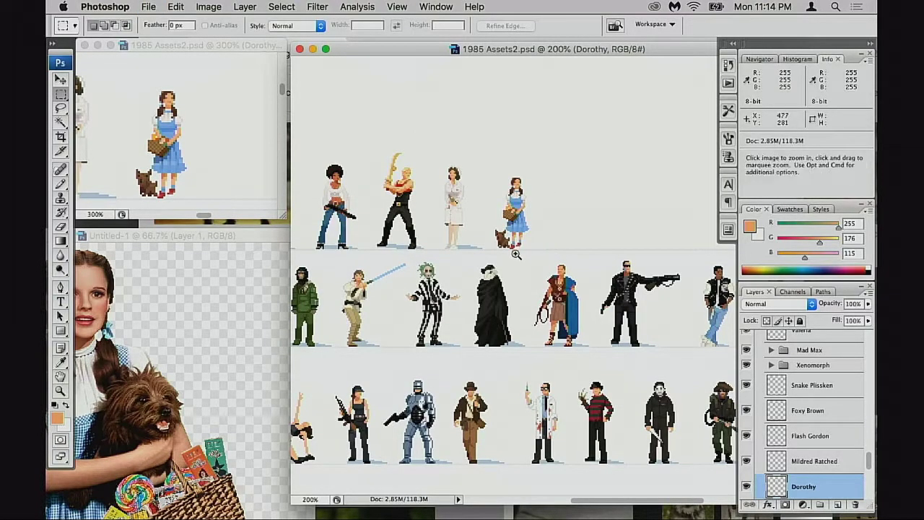
Examine Dorothy's skirt, basket, shoes and dog closely at 1600%.
{"action": "left_click", "coordinate": [517, 253]}
{"action": "left_click", "coordinate": [527, 254]}
{"action": "left_click", "coordinate": [540, 269]}
{"action": "left_click", "coordinate": [567, 284]}
{"action": "left_click", "coordinate": [641, 316]}
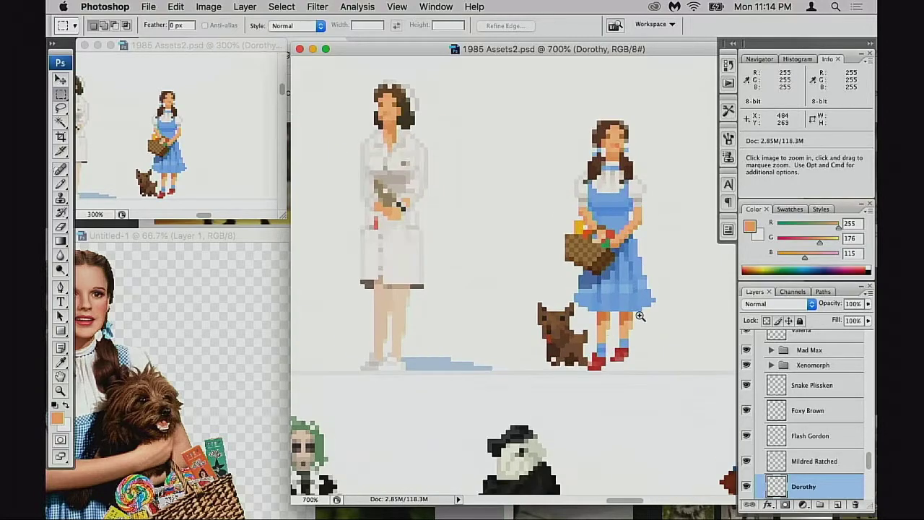
{"action": "left_click", "coordinate": [630, 315]}
{"action": "left_click", "coordinate": [472, 262]}
{"action": "left_click", "coordinate": [427, 238]}
{"action": "left_click_drag", "start_coordinate": [427, 238], "coordinate": [465, 345]}
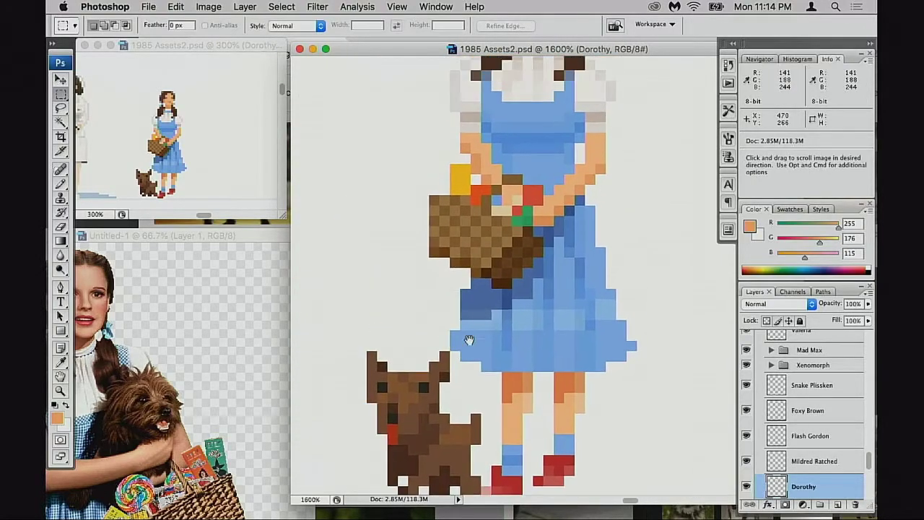
Retouch the skirt's shading just below the basket with the Pencil, using sampled dress blues at 50% and 100% opacity.
{"action": "key", "text": "b"}
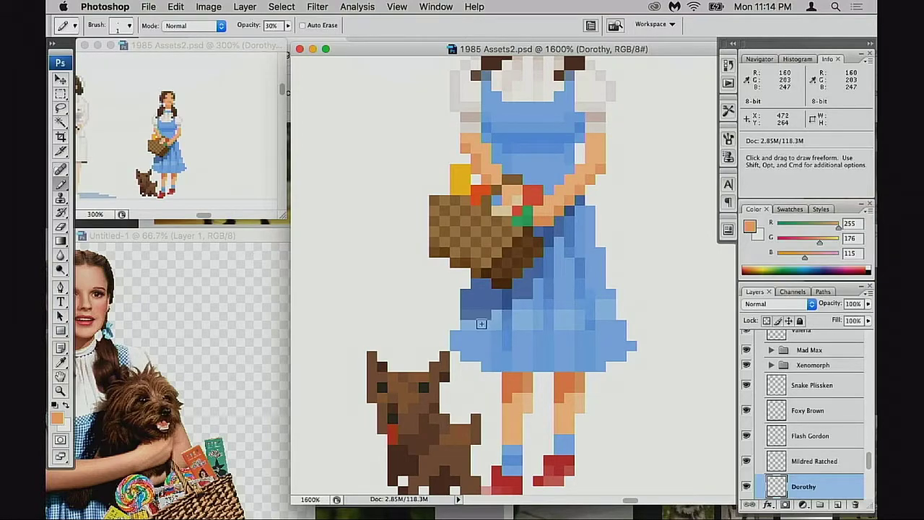
{"action": "key", "text": "alt"}
{"action": "left_click", "coordinate": [498, 306], "text": "alt"}
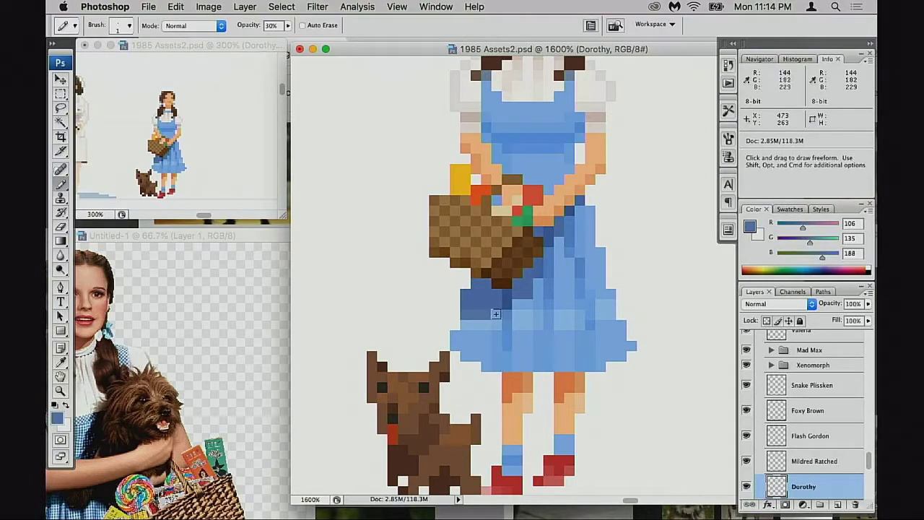
{"action": "key", "text": "5"}
{"action": "key", "text": "super+z"}
{"action": "key", "text": "super"}
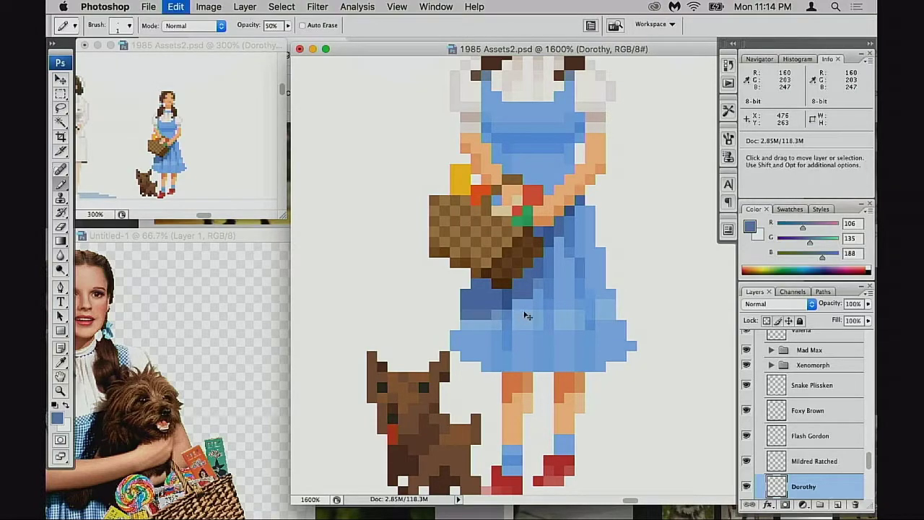
{"action": "left_click", "coordinate": [540, 286], "text": "alt"}
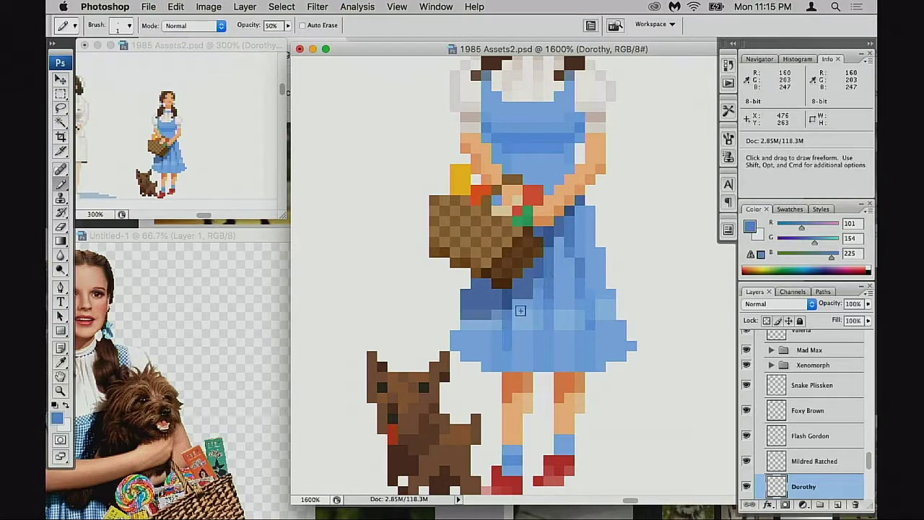
{"action": "key", "text": "0"}
{"action": "left_click", "coordinate": [543, 283], "text": "alt"}
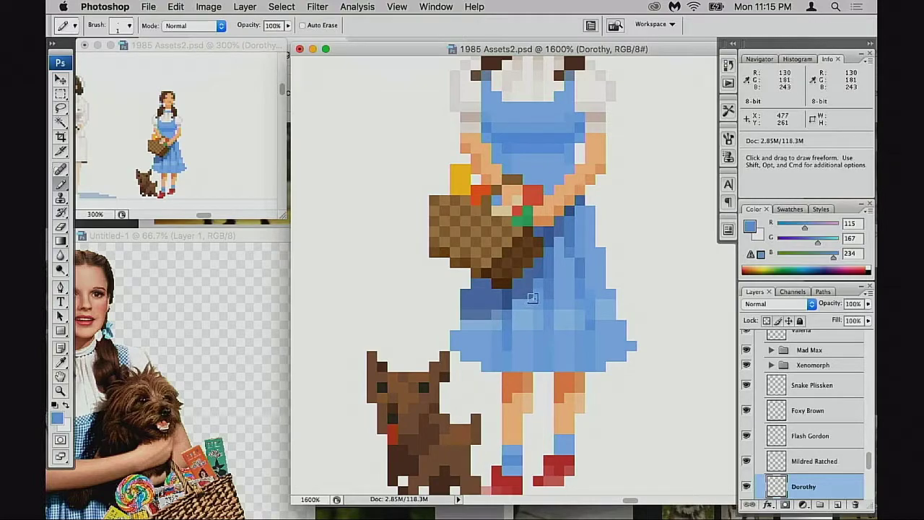
{"action": "left_click", "coordinate": [528, 296]}
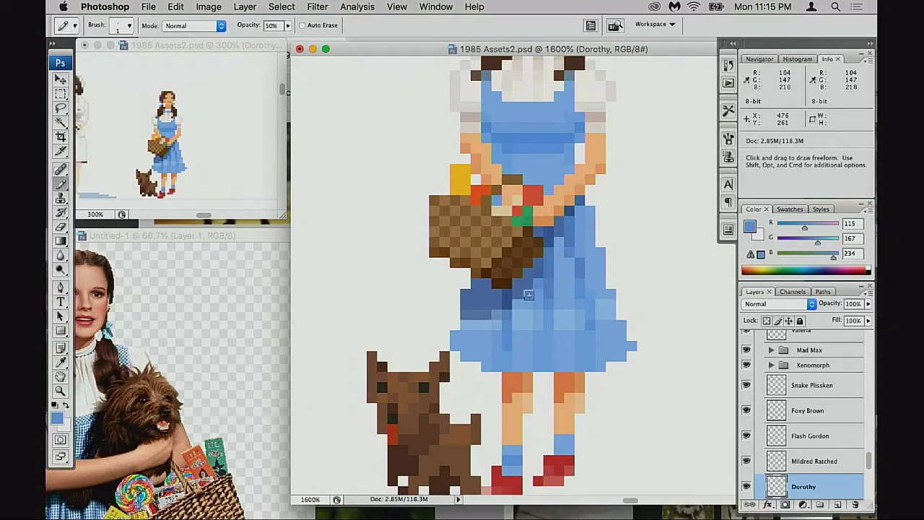
Compare the retouched Dorothy and her dog with the neighbouring characters at 500%.
{"action": "left_click_drag", "start_coordinate": [527, 299], "coordinate": [567, 295]}
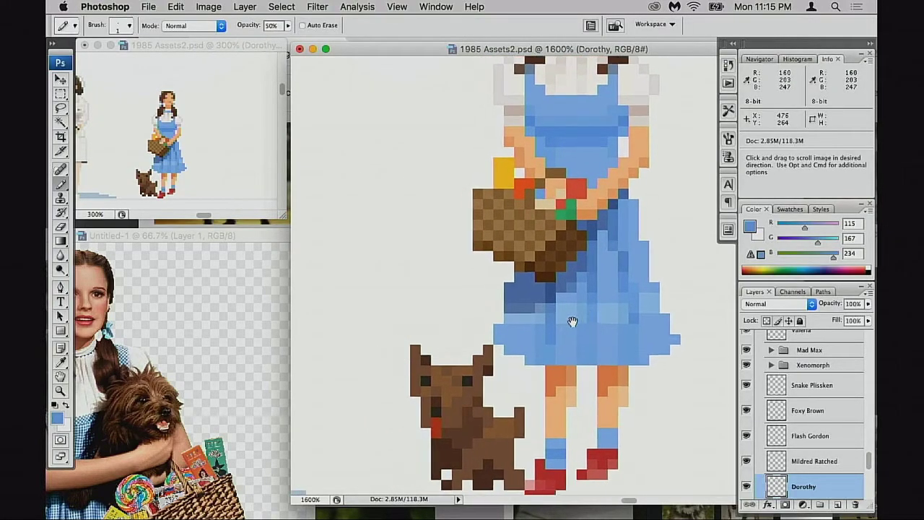
{"action": "left_click", "coordinate": [515, 316], "text": "alt"}
{"action": "left_click", "coordinate": [525, 312], "text": "alt"}
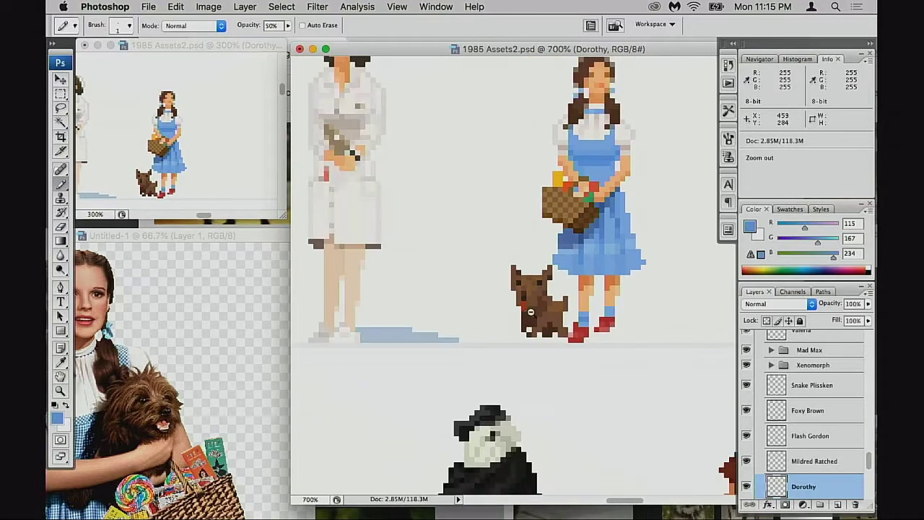
{"action": "left_click", "coordinate": [535, 309], "text": "alt"}
{"action": "left_click", "coordinate": [552, 301], "text": "alt"}
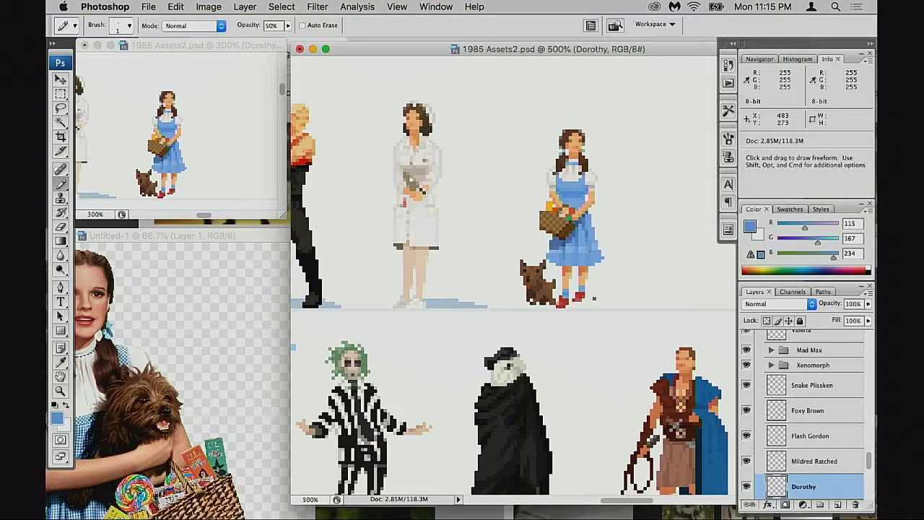
{"action": "key", "text": "super"}
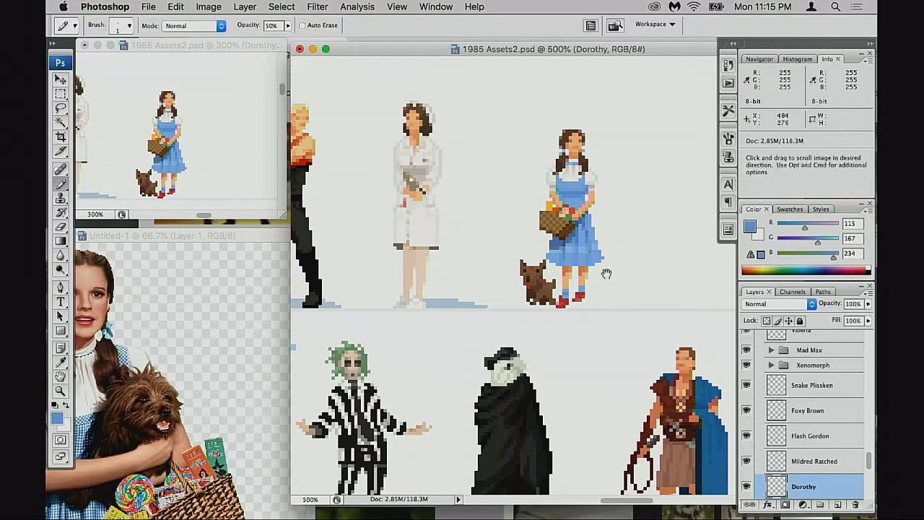
{"action": "key", "text": "space"}
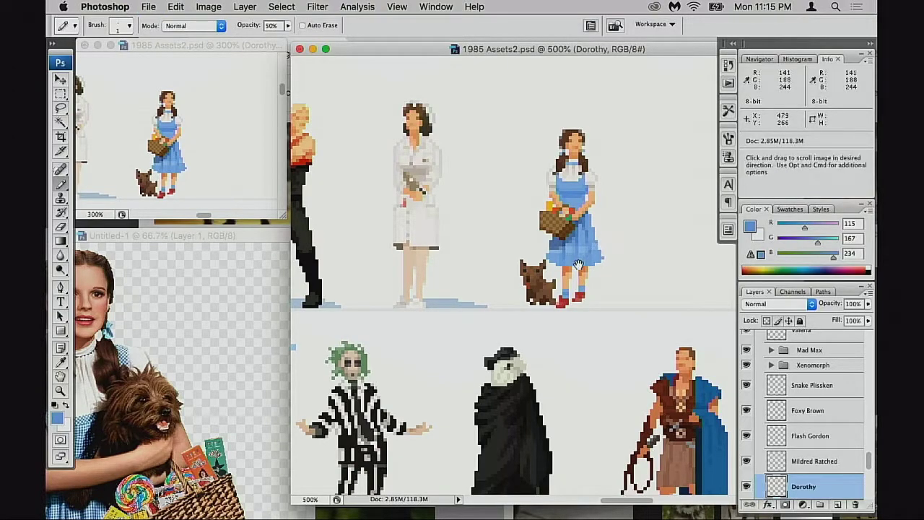
{"action": "left_click_drag", "start_coordinate": [600, 238], "coordinate": [589, 257]}
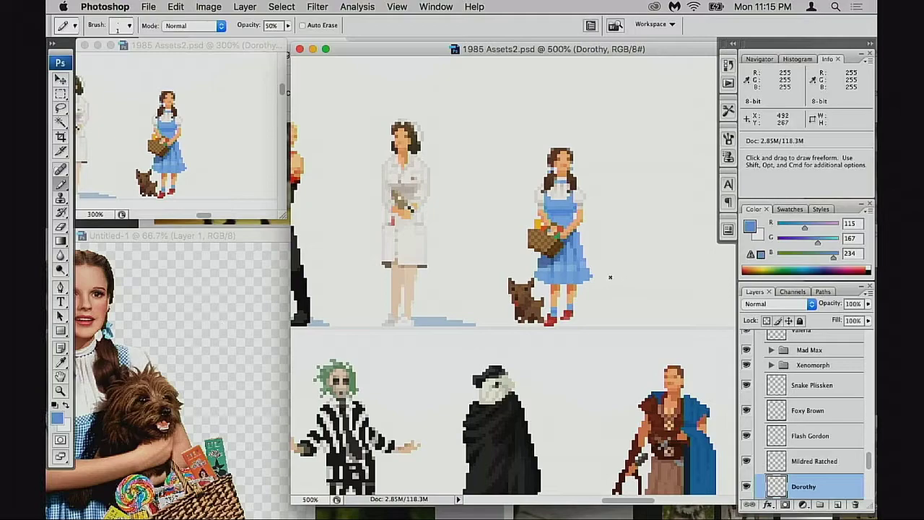
Shorten the sock nearer the dog by painting its top pixel row with the leg's skin tone (RGB 255, 197, 144) at 100% opacity.
{"action": "scroll", "coordinate": [586, 302], "scroll_direction": "up", "scroll_amount": 6}
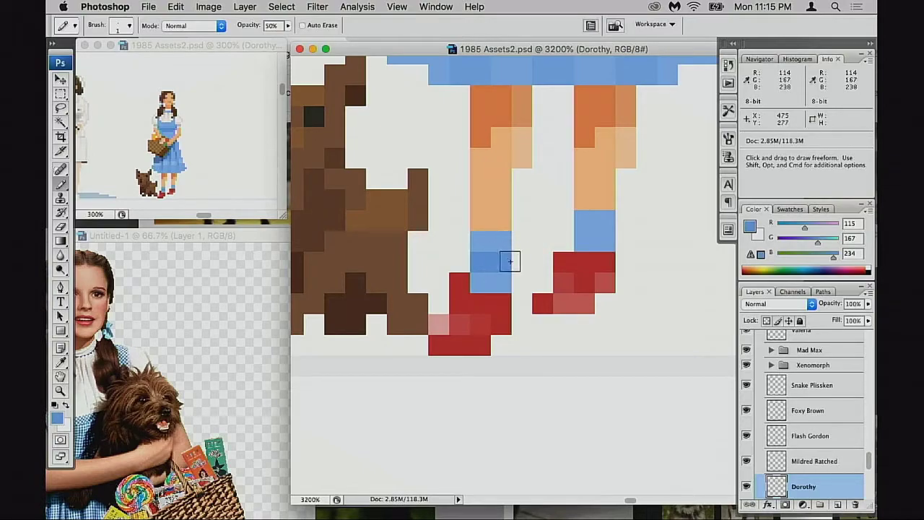
{"action": "key", "text": "0"}
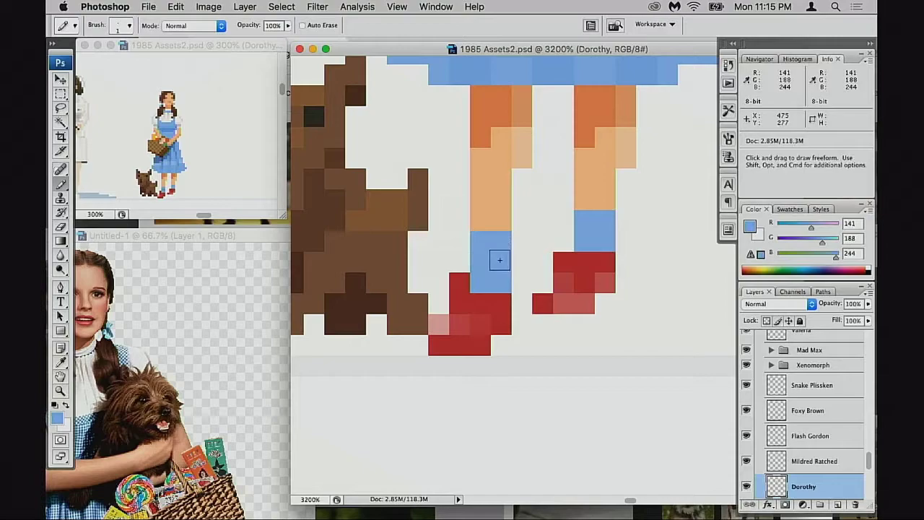
{"action": "left_click", "coordinate": [501, 208], "text": "alt"}
{"action": "left_click", "coordinate": [484, 238]}
{"action": "left_click", "coordinate": [503, 243]}
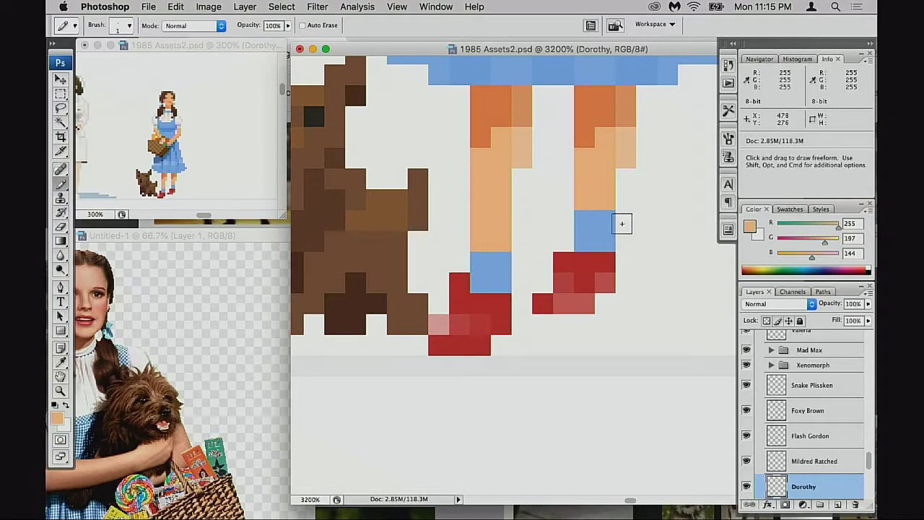
Check Dorothy's legs and overall proportions against the characters beside and below her at 400%.
{"action": "left_click_drag", "start_coordinate": [553, 288], "coordinate": [602, 301]}
{"action": "left_click", "coordinate": [597, 303], "text": "alt"}
{"action": "left_click", "coordinate": [595, 300], "text": "alt"}
{"action": "left_click", "coordinate": [594, 303], "text": "alt"}
{"action": "left_click", "coordinate": [592, 304], "text": "alt"}
{"action": "left_click", "coordinate": [592, 303], "text": "alt"}
{"action": "left_click", "coordinate": [579, 301], "text": "alt"}
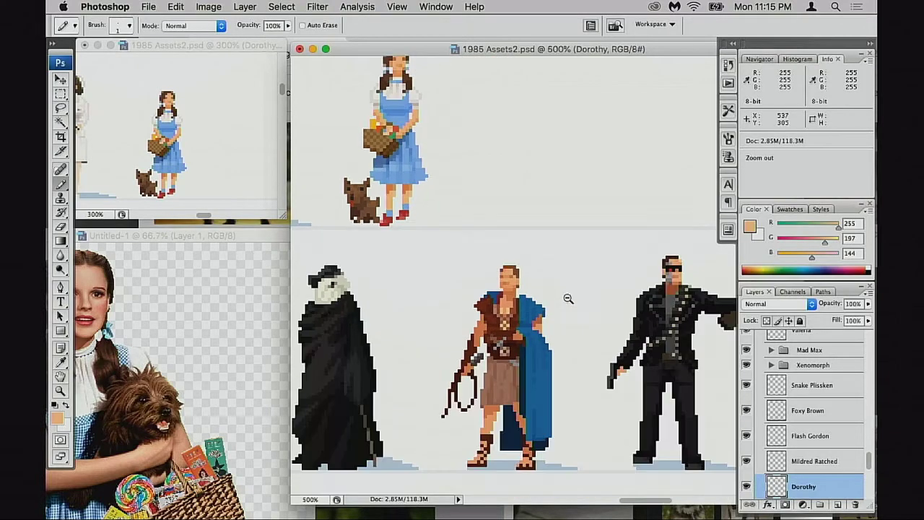
{"action": "left_click", "coordinate": [580, 301], "text": "alt"}
{"action": "left_click_drag", "start_coordinate": [579, 301], "coordinate": [611, 349]}
{"action": "scroll", "coordinate": [611, 349], "scroll_direction": "up", "scroll_amount": 3}
{"action": "scroll", "coordinate": [612, 350], "scroll_direction": "left", "scroll_amount": 3}
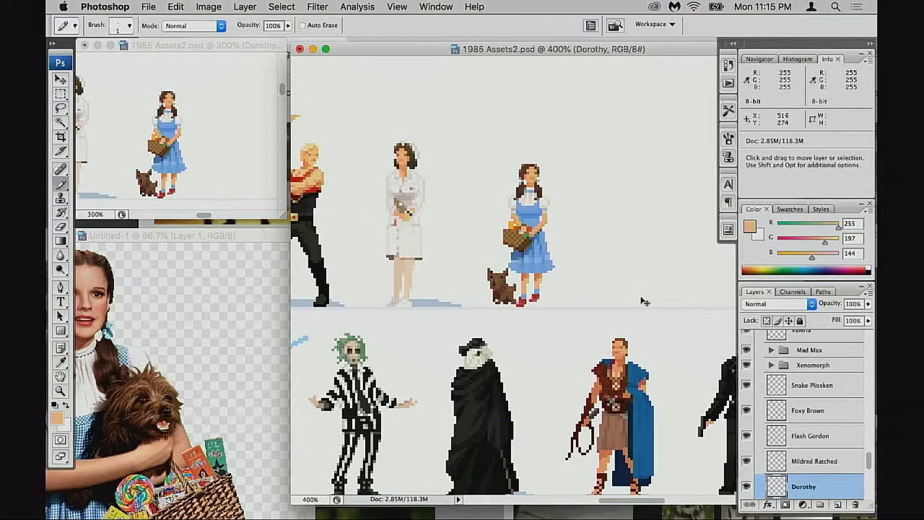
Flip the Dorothy layer horizontally and apply the transform.
{"action": "key", "text": "super+t"}
{"action": "right_click", "coordinate": [516, 261]}
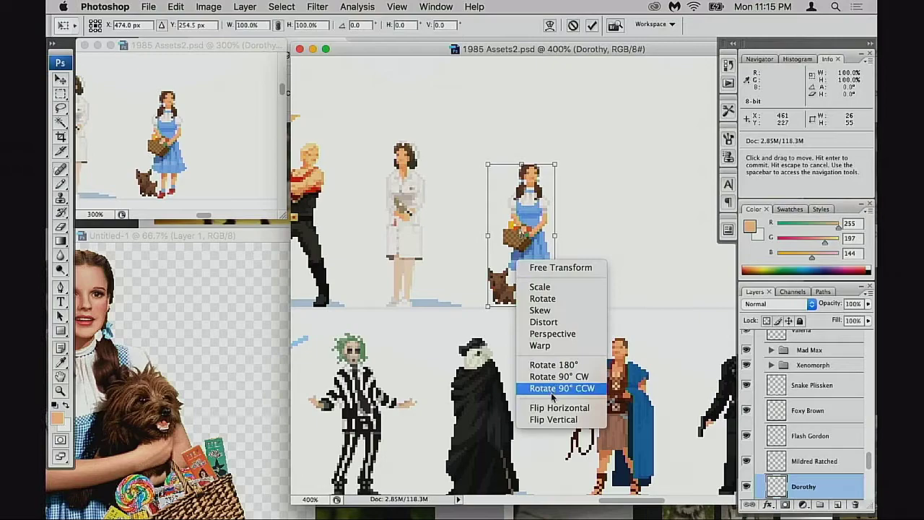
{"action": "left_click", "coordinate": [559, 408]}
{"action": "key", "text": "Return"}
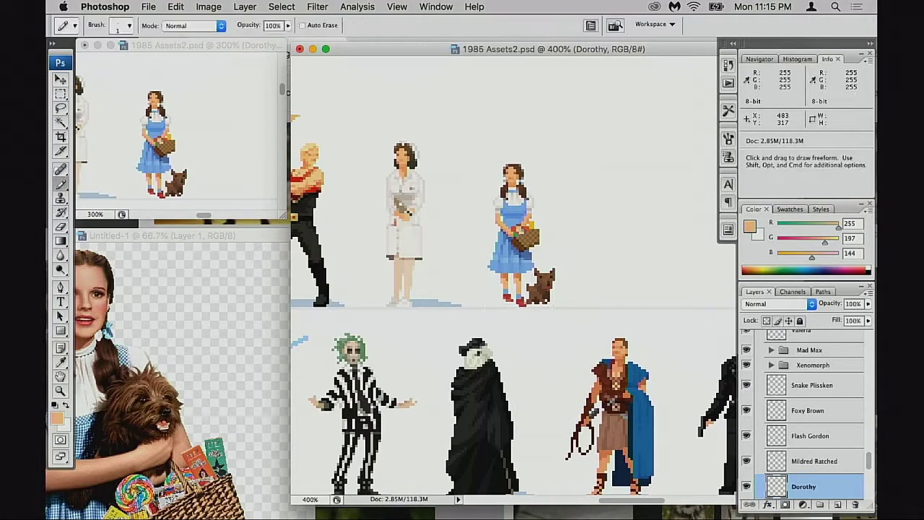
Examine the mirrored Dorothy among the other characters and up close, and flip her back to the original direction.
{"action": "scroll", "coordinate": [514, 302], "scroll_direction": "up", "scroll_amount": 1}
{"action": "key", "text": "super+minus"}
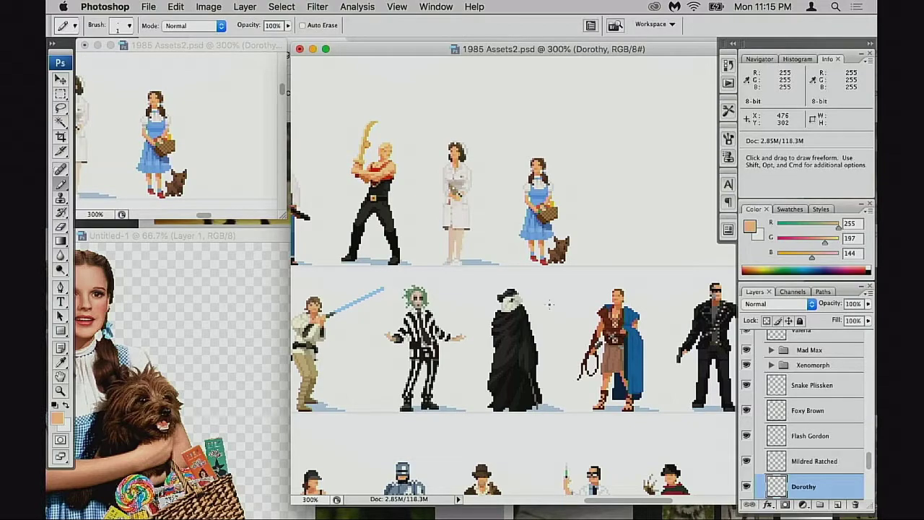
{"action": "left_click_drag", "start_coordinate": [552, 302], "coordinate": [528, 342]}
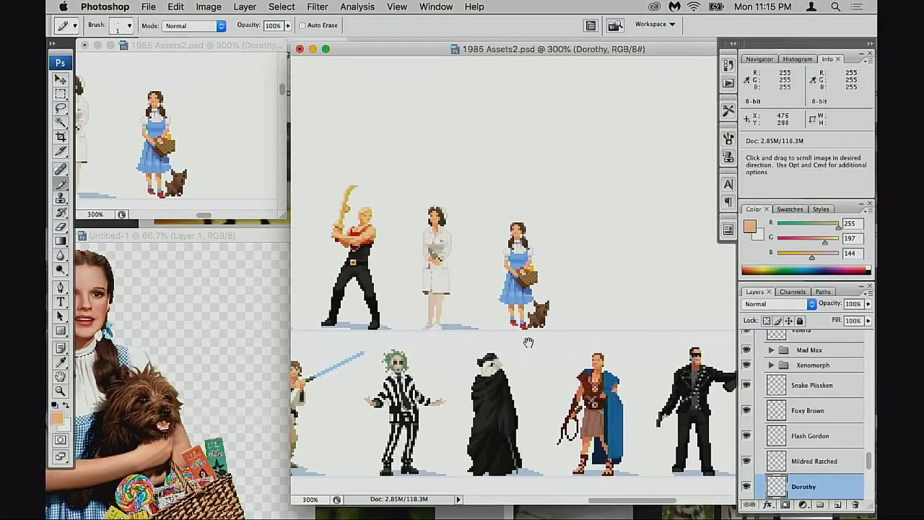
{"action": "scroll", "coordinate": [538, 332], "scroll_direction": "up", "scroll_amount": 5}
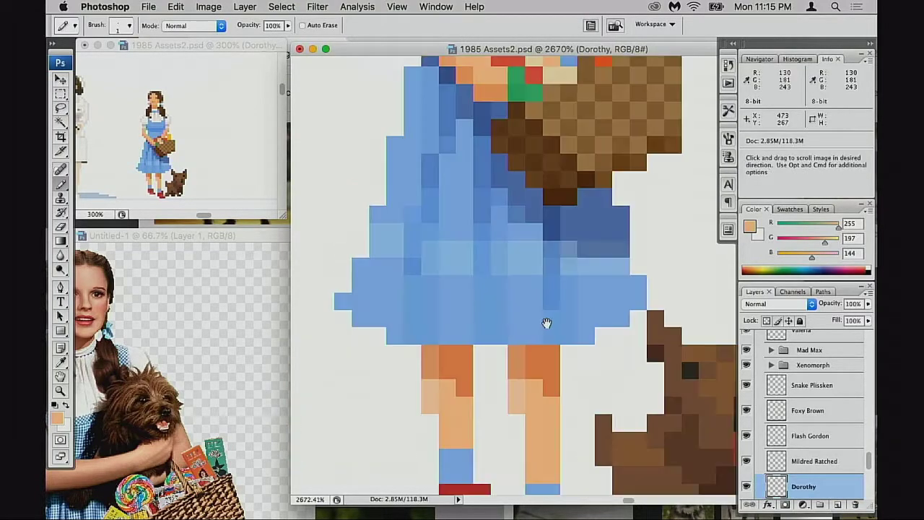
{"action": "scroll", "coordinate": [544, 318], "scroll_direction": "down", "scroll_amount": 2}
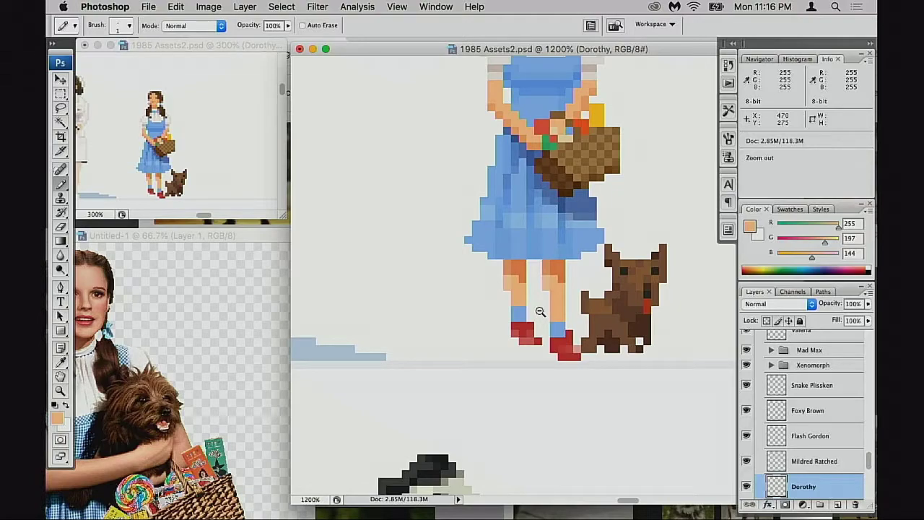
{"action": "scroll", "coordinate": [541, 313], "scroll_direction": "down", "scroll_amount": 2}
{"action": "left_click_drag", "start_coordinate": [495, 219], "coordinate": [530, 304]}
{"action": "key", "text": "alt+super+f"}
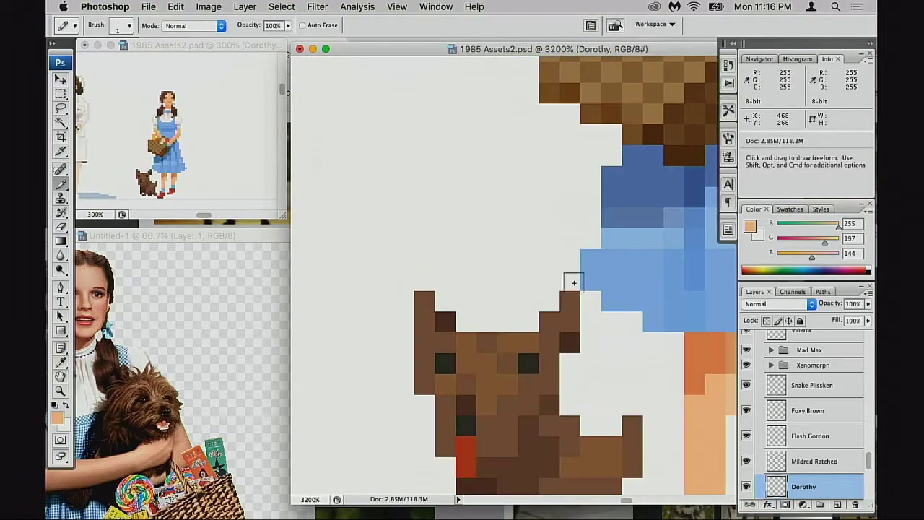
Lighten the dark fold pixels above the hem on the skirt's side away from the dog with sampled blue RGB 130, 181, 243.
{"action": "left_click_drag", "start_coordinate": [571, 279], "coordinate": [392, 305]}
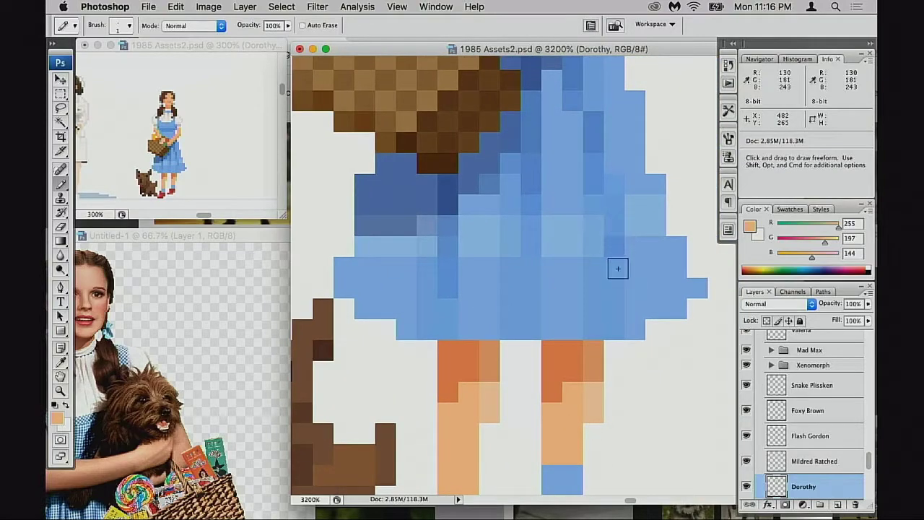
{"action": "left_click", "coordinate": [616, 254], "text": "alt"}
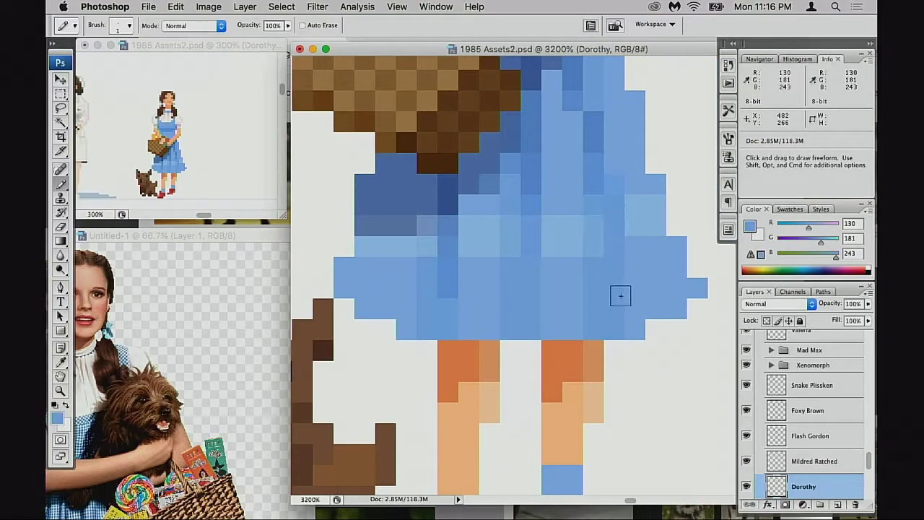
{"action": "scroll", "coordinate": [611, 280], "scroll_direction": "up", "scroll_amount": 2}
{"action": "scroll", "coordinate": [607, 245], "scroll_direction": "left", "scroll_amount": 2}
{"action": "scroll", "coordinate": [606, 245], "scroll_direction": "up", "scroll_amount": 1}
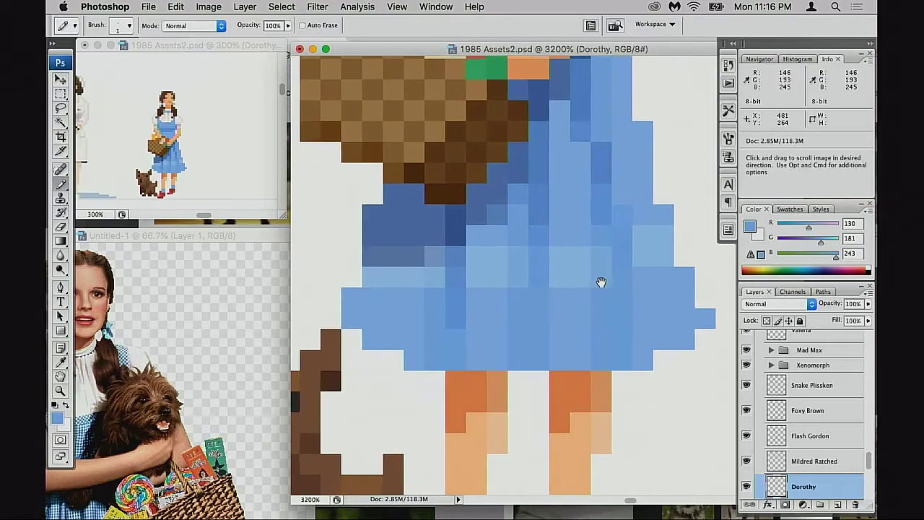
Shade the same skirt fold down towards the hem with sampled blue RGB 114, 167, 238, lowering the pencil opacity to 30%.
{"action": "left_click", "coordinate": [609, 227], "text": "alt"}
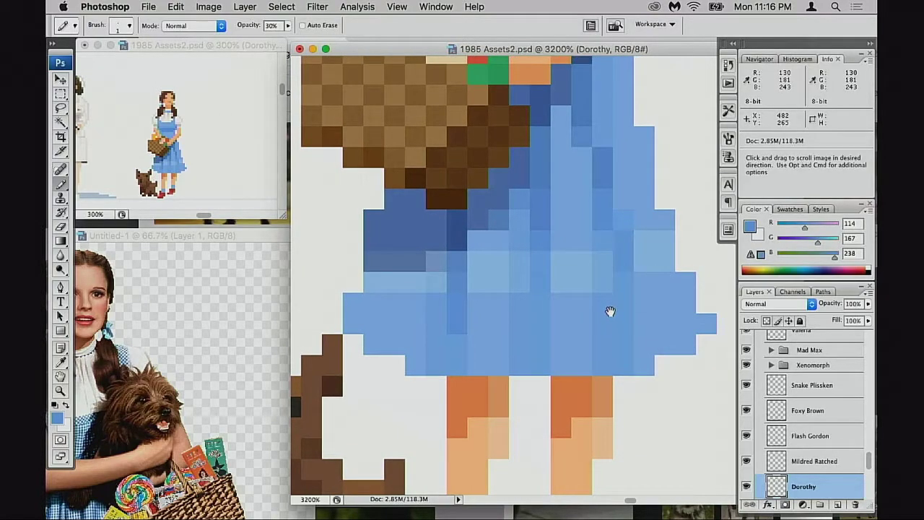
{"action": "scroll", "coordinate": [611, 317], "scroll_direction": "up", "scroll_amount": 1}
{"action": "scroll", "coordinate": [599, 328], "scroll_direction": "up", "scroll_amount": 1}
{"action": "scroll", "coordinate": [598, 329], "scroll_direction": "up", "scroll_amount": 2}
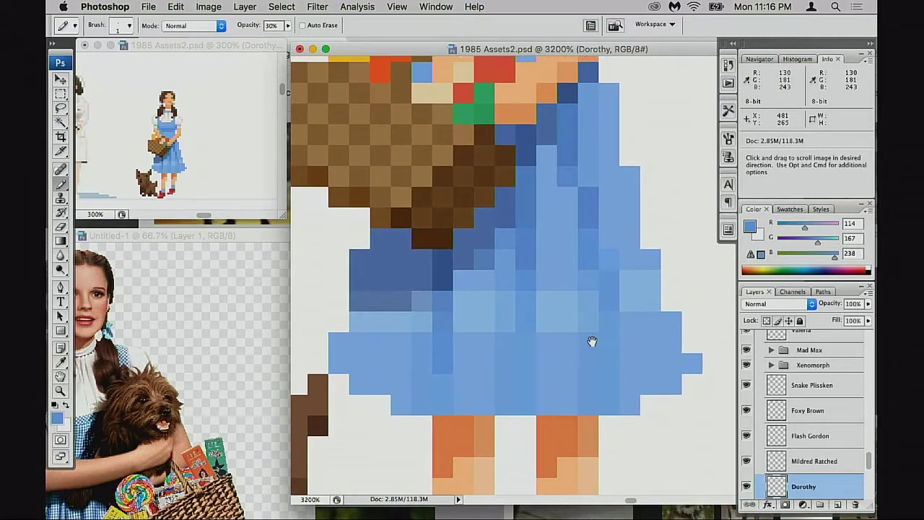
{"action": "scroll", "coordinate": [585, 354], "scroll_direction": "up", "scroll_amount": 3}
{"action": "scroll", "coordinate": [586, 355], "scroll_direction": "right", "scroll_amount": 2}
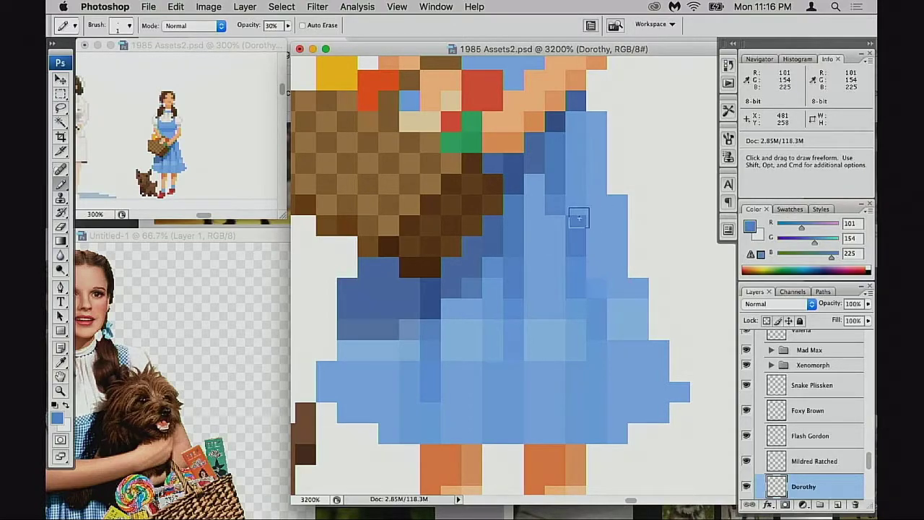
Refine the vertical fold in the middle of the skirt with sampled blues, including RGB 130, 181, 243 and 101, 154, 225, at 30% opacity.
{"action": "left_click", "coordinate": [579, 223], "text": "alt"}
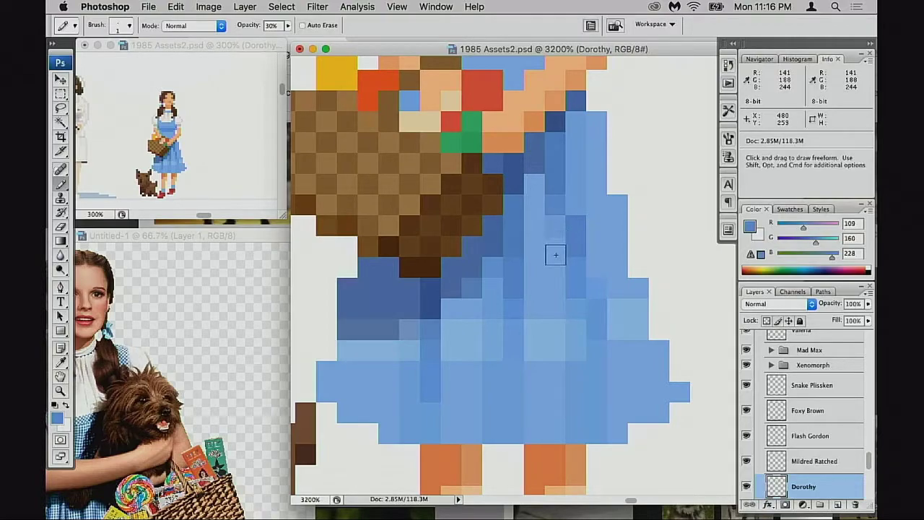
{"action": "left_click", "coordinate": [587, 216], "text": "alt"}
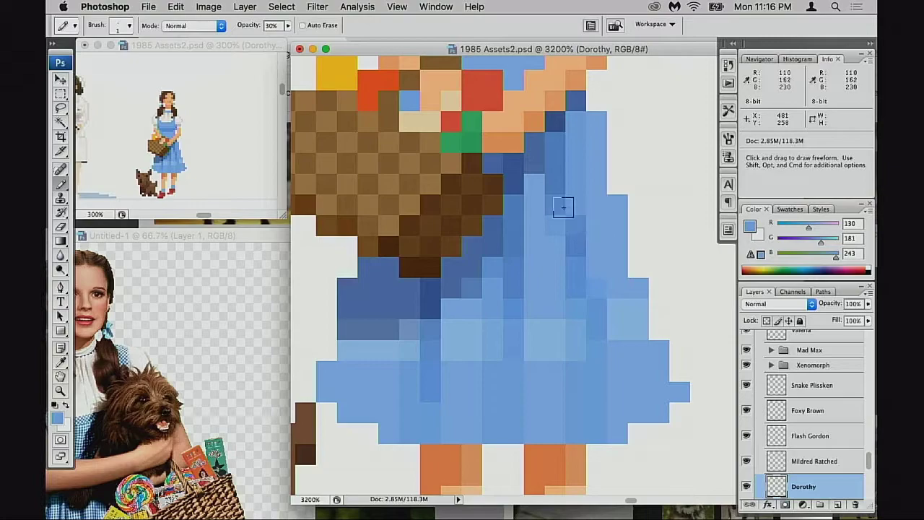
{"action": "left_click_drag", "start_coordinate": [619, 270], "coordinate": [594, 293]}
{"action": "left_click", "coordinate": [567, 262], "text": "alt"}
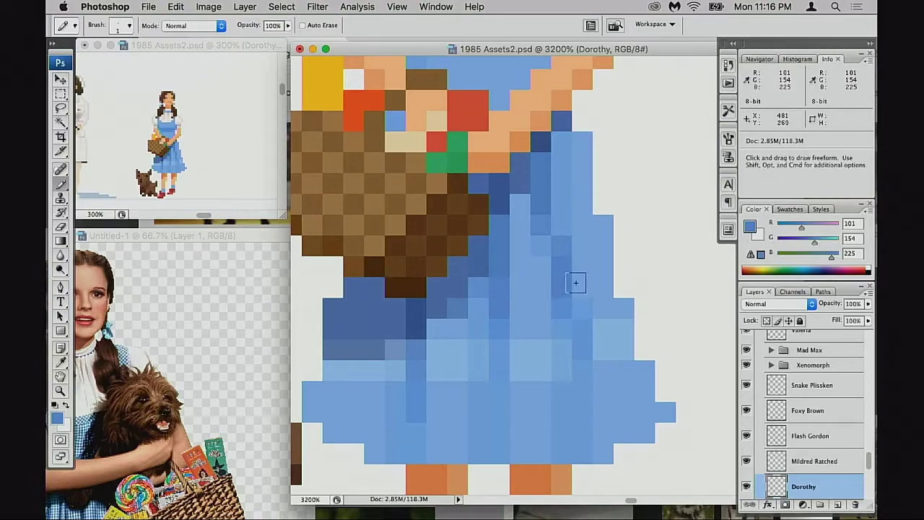
{"action": "left_click_drag", "start_coordinate": [579, 289], "coordinate": [595, 296]}
{"action": "key", "text": "super+minus"}
{"action": "key", "text": "super+minus"}
{"action": "key", "text": "super+minus"}
{"action": "key", "text": "super+minus"}
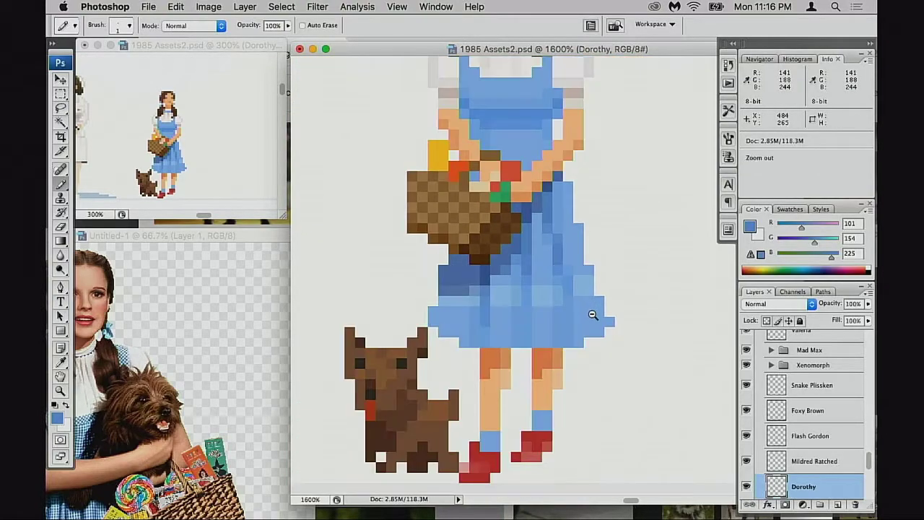
{"action": "key", "text": "super+plus"}
{"action": "key", "text": "super+plus"}
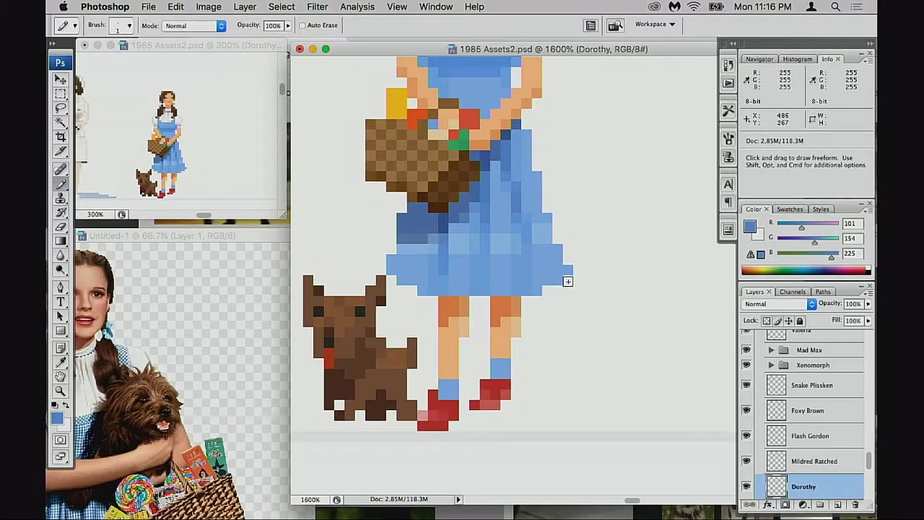
Clean up the outer hip edge of the skirt with the eraser and touch up the adjacent forearm with sampled skin tone RGB 255, 197, 144.
{"action": "mouse_move", "coordinate": [567, 263]}
{"action": "left_mouse_down"}
{"action": "mouse_move", "coordinate": [546, 269]}
{"action": "mouse_move", "coordinate": [554, 272]}
{"action": "left_mouse_up"}
{"action": "scroll", "coordinate": [555, 272], "scroll_direction": "up", "scroll_amount": 5}
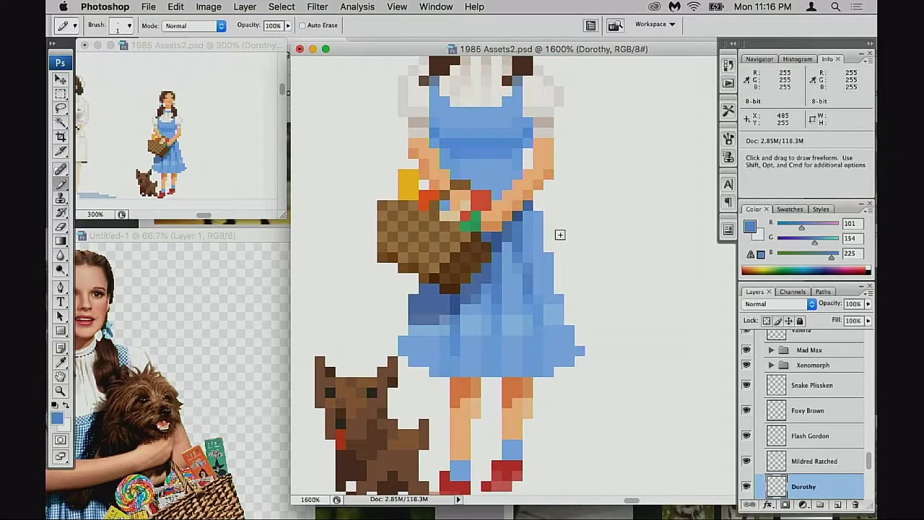
{"action": "key", "text": "e"}
{"action": "key", "text": "super"}
{"action": "left_click_drag", "start_coordinate": [571, 252], "coordinate": [586, 317]}
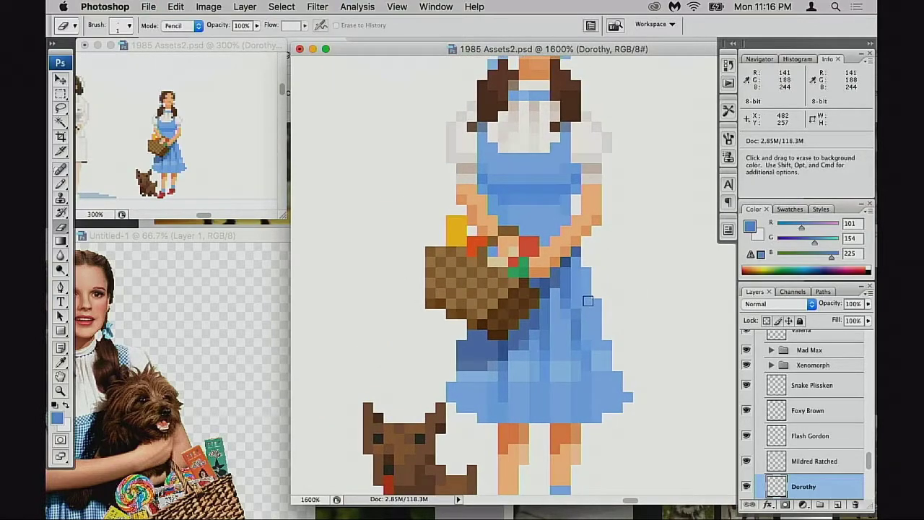
{"action": "left_click_drag", "start_coordinate": [594, 273], "coordinate": [592, 291]}
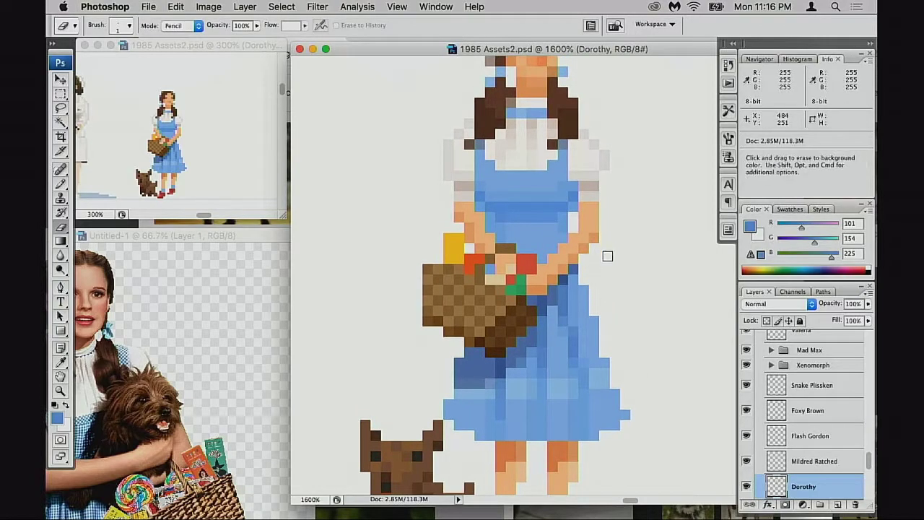
{"action": "key", "text": "b"}
{"action": "left_click", "coordinate": [593, 224], "text": "alt"}
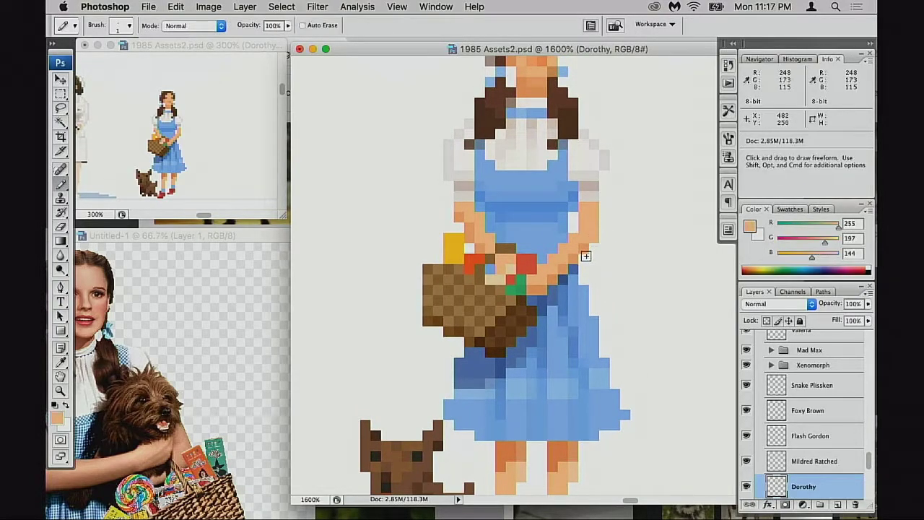
{"action": "left_click_drag", "start_coordinate": [582, 265], "coordinate": [557, 316]}
Save the document with Dorothy shown at a reduced zoom.
{"action": "key", "text": "super+minus"}
{"action": "key", "text": "super+minus"}
{"action": "key", "text": "super+minus"}
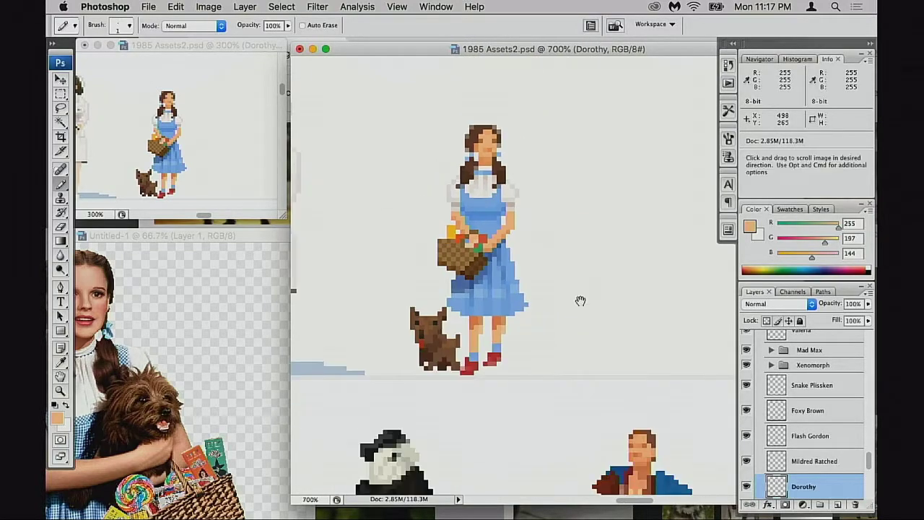
{"action": "key", "text": "super+minus"}
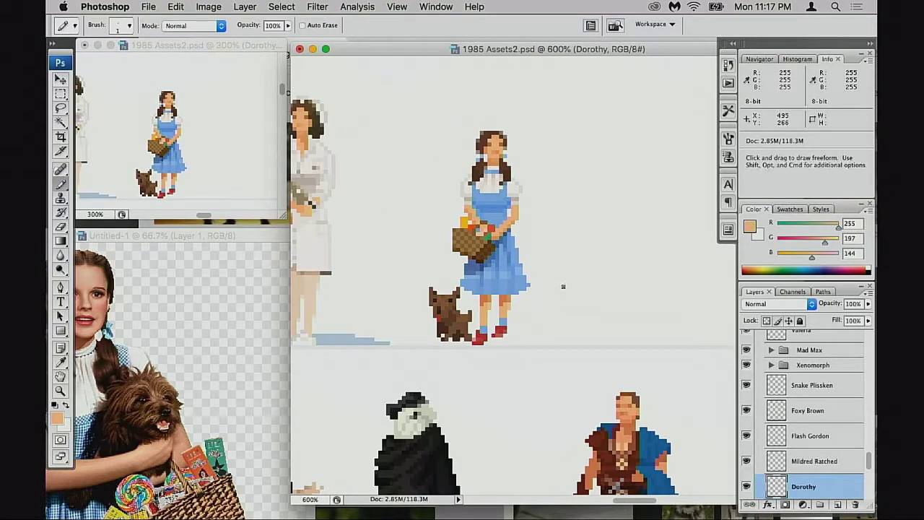
{"action": "key", "text": "super+s"}
Flip the Dorothy layer horizontally so that the dog sits on her other side.
{"action": "left_click_drag", "start_coordinate": [516, 307], "coordinate": [567, 303]}
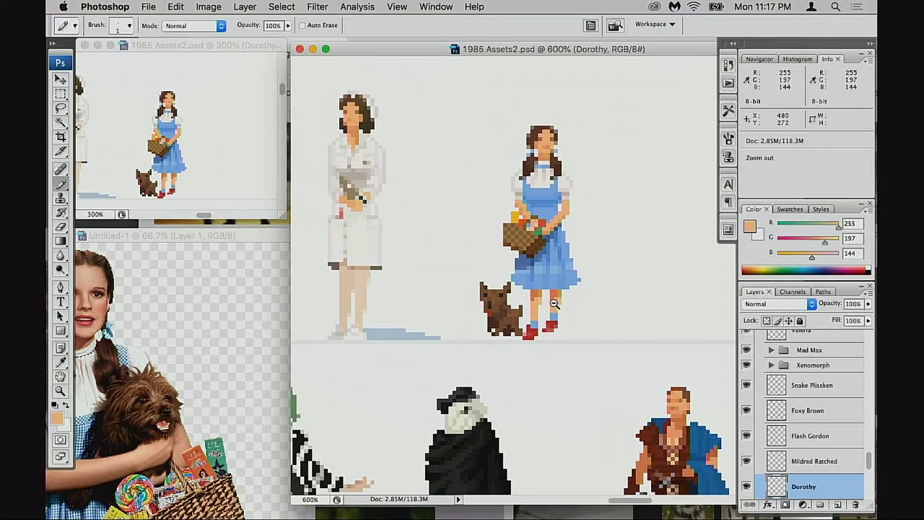
{"action": "left_click", "coordinate": [554, 303], "text": "alt"}
{"action": "left_click", "coordinate": [553, 309], "text": "alt"}
{"action": "left_click", "coordinate": [548, 309], "text": "alt"}
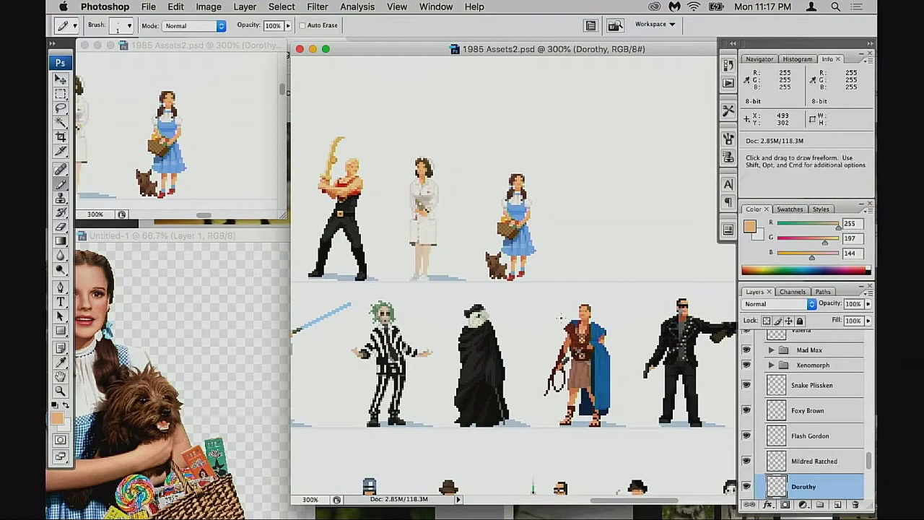
{"action": "key", "text": "super+t"}
{"action": "right_click", "coordinate": [526, 244]}
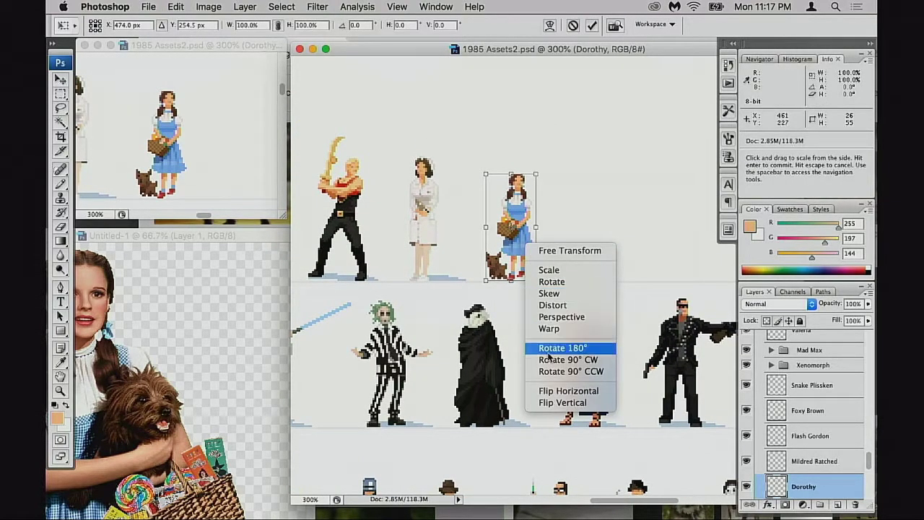
{"action": "left_click", "coordinate": [575, 392]}
{"action": "key", "text": "Return"}
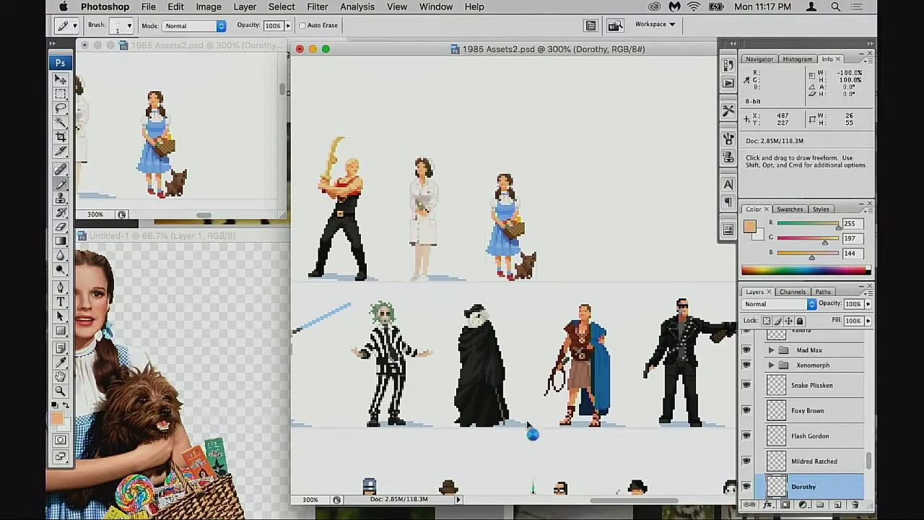
Hide the panels in full-screen view and try Dorothy between the woman with the rifle and RoboCop for comparison.
{"action": "scroll", "coordinate": [526, 419], "scroll_direction": "left", "scroll_amount": 5}
{"action": "key", "text": "f"}
{"action": "scroll", "coordinate": [534, 276], "scroll_direction": "left", "scroll_amount": 5}
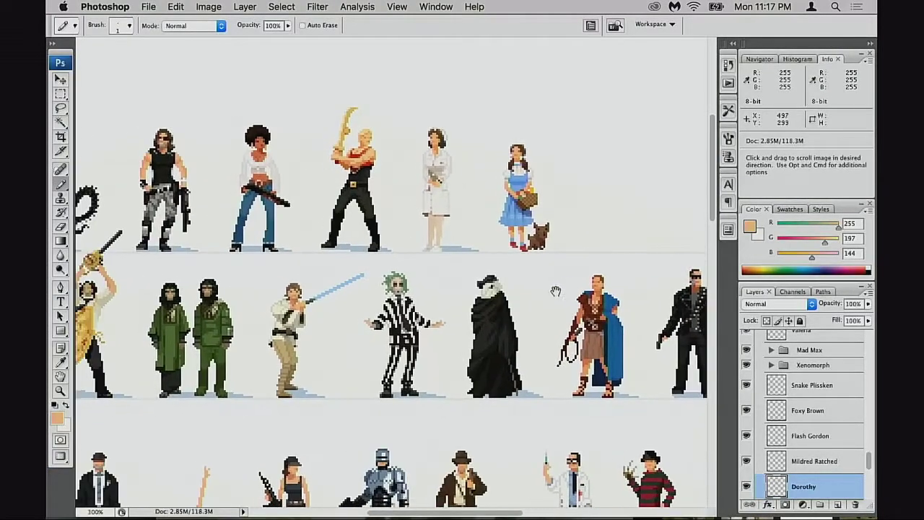
{"action": "key", "text": "Tab"}
{"action": "scroll", "coordinate": [532, 288], "scroll_direction": "left", "scroll_amount": 6}
{"action": "left_click_drag", "start_coordinate": [658, 255], "coordinate": [435, 360]}
{"action": "scroll", "coordinate": [436, 360], "scroll_direction": "down", "scroll_amount": 3}
{"action": "left_click_drag", "start_coordinate": [440, 302], "coordinate": [550, 373]}
{"action": "scroll", "coordinate": [506, 307], "scroll_direction": "down", "scroll_amount": 3}
{"action": "scroll", "coordinate": [505, 307], "scroll_direction": "left", "scroll_amount": 2}
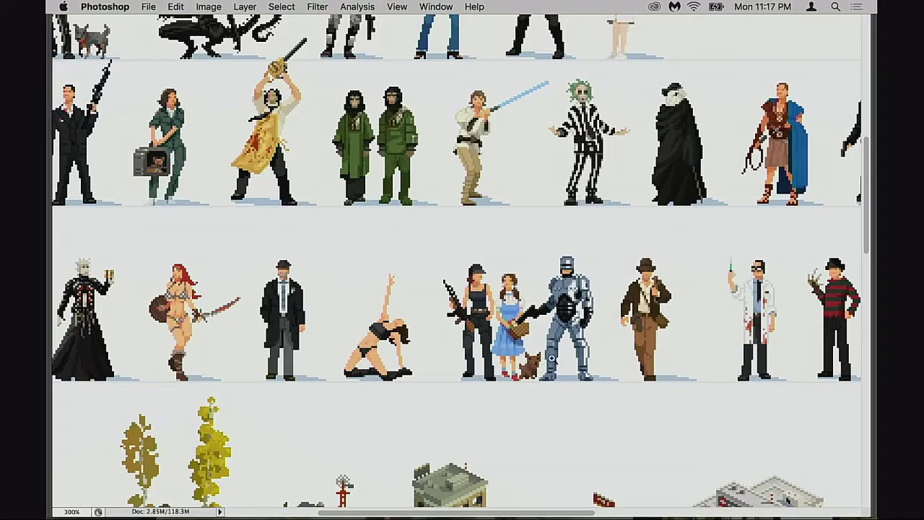
Try Dorothy one row higher, between the woman with the pet carrier and the man with the chainsaw.
{"action": "key", "text": "super+equal"}
{"action": "scroll", "coordinate": [570, 347], "scroll_direction": "up", "scroll_amount": 3}
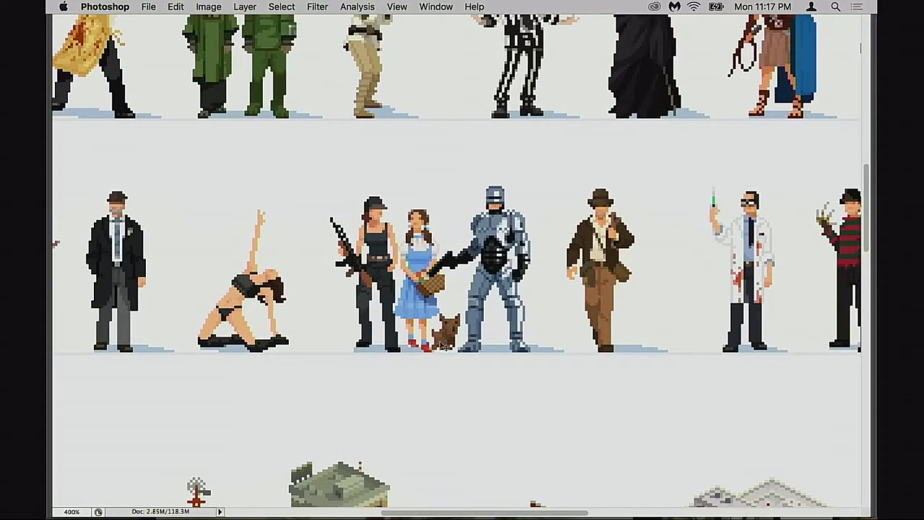
{"action": "scroll", "coordinate": [440, 345], "scroll_direction": "up", "scroll_amount": 3}
{"action": "scroll", "coordinate": [440, 345], "scroll_direction": "left", "scroll_amount": 5}
{"action": "left_click_drag", "start_coordinate": [606, 426], "coordinate": [372, 302]}
{"action": "scroll", "coordinate": [433, 339], "scroll_direction": "up", "scroll_amount": 2}
{"action": "scroll", "coordinate": [433, 339], "scroll_direction": "left", "scroll_amount": 4}
{"action": "scroll", "coordinate": [373, 303], "scroll_direction": "left", "scroll_amount": 4}
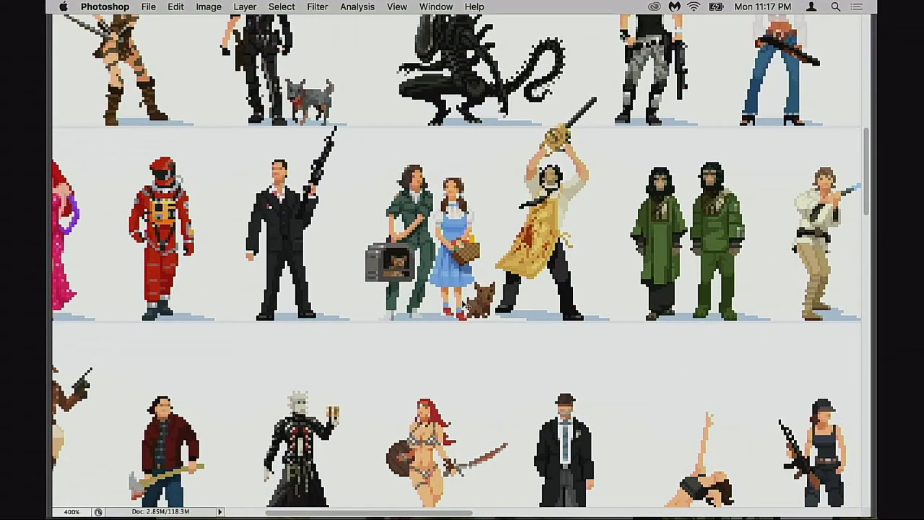
{"action": "mouse_move", "coordinate": [457, 300]}
{"action": "left_mouse_down"}
{"action": "mouse_move", "coordinate": [445, 304]}
{"action": "mouse_move", "coordinate": [458, 304]}
{"action": "left_mouse_up"}
{"action": "scroll", "coordinate": [469, 321], "scroll_direction": "left", "scroll_amount": 5}
{"action": "scroll", "coordinate": [469, 321], "scroll_direction": "up", "scroll_amount": 1}
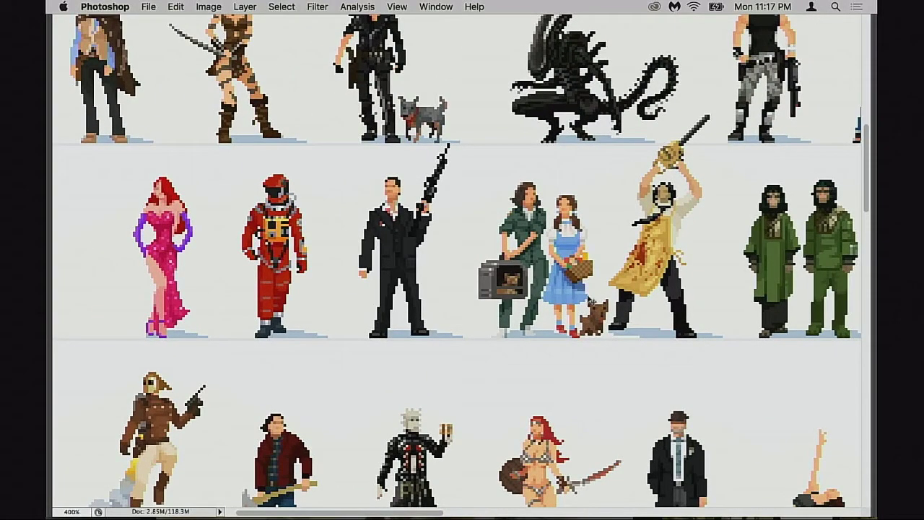
Try Dorothy farther along the same row, between the striped-suit character and the black-cloaked figure.
{"action": "left_click_drag", "start_coordinate": [586, 302], "coordinate": [527, 343]}
{"action": "scroll", "coordinate": [448, 361], "scroll_direction": "up", "scroll_amount": 3}
{"action": "scroll", "coordinate": [448, 360], "scroll_direction": "left", "scroll_amount": 1}
{"action": "scroll", "coordinate": [478, 244], "scroll_direction": "right", "scroll_amount": 1}
{"action": "scroll", "coordinate": [349, 238], "scroll_direction": "right", "scroll_amount": 2}
{"action": "scroll", "coordinate": [332, 244], "scroll_direction": "right", "scroll_amount": 1}
{"action": "scroll", "coordinate": [445, 241], "scroll_direction": "right", "scroll_amount": 1}
{"action": "scroll", "coordinate": [439, 249], "scroll_direction": "right", "scroll_amount": 2}
{"action": "scroll", "coordinate": [397, 252], "scroll_direction": "right", "scroll_amount": 1}
{"action": "scroll", "coordinate": [535, 258], "scroll_direction": "right", "scroll_amount": 5}
{"action": "scroll", "coordinate": [487, 254], "scroll_direction": "right", "scroll_amount": 1}
{"action": "scroll", "coordinate": [550, 268], "scroll_direction": "down", "scroll_amount": 1}
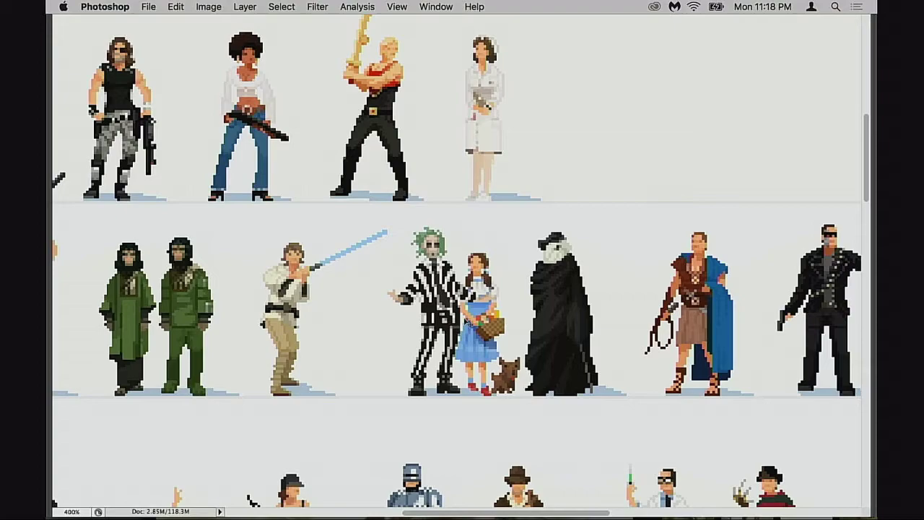
{"action": "scroll", "coordinate": [484, 275], "scroll_direction": "up", "scroll_amount": 1}
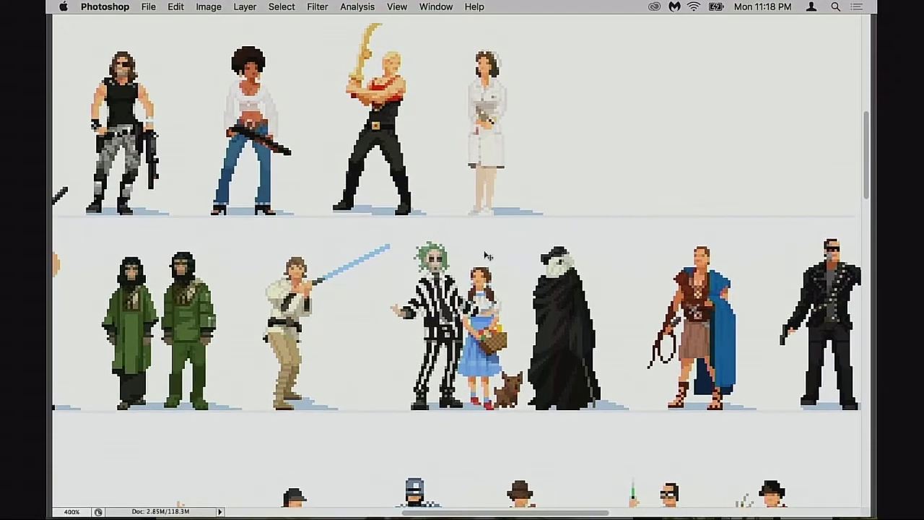
Try Dorothy beside the lightsaber fighter, and compare her again with RoboCop in the row below.
{"action": "scroll", "coordinate": [462, 365], "scroll_direction": "left", "scroll_amount": 3}
{"action": "left_click_drag", "start_coordinate": [505, 357], "coordinate": [449, 349]}
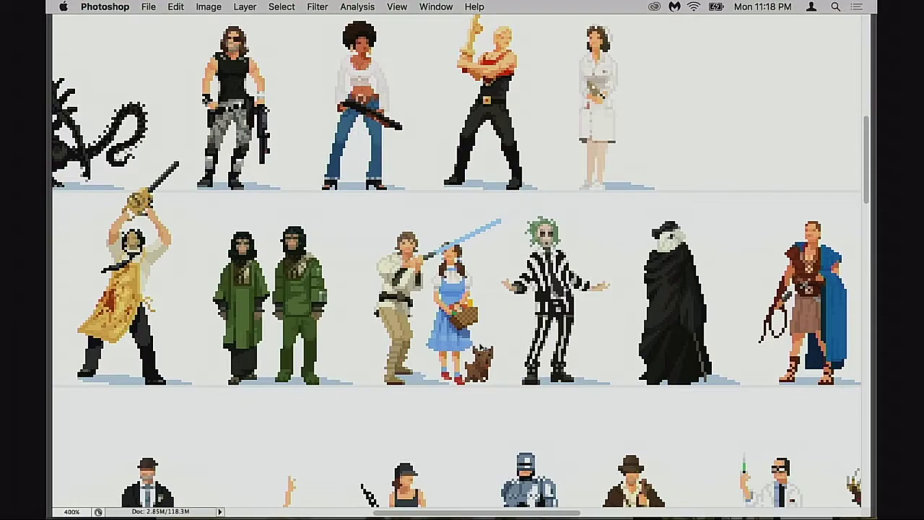
{"action": "scroll", "coordinate": [500, 355], "scroll_direction": "down", "scroll_amount": 5}
{"action": "left_click_drag", "start_coordinate": [456, 184], "coordinate": [457, 409]}
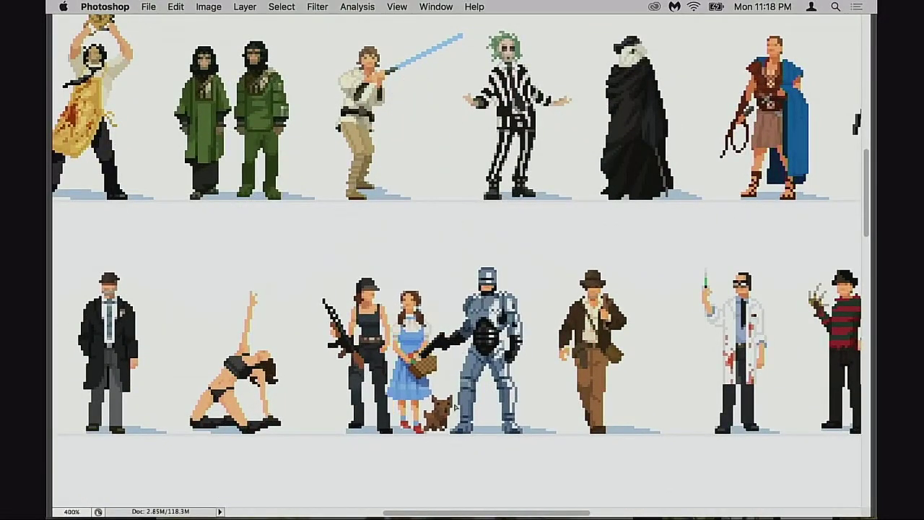
Try Dorothy between the stretching woman and the rifle woman, and at the man in the dark coat.
{"action": "scroll", "coordinate": [456, 407], "scroll_direction": "left", "scroll_amount": 3}
{"action": "scroll", "coordinate": [456, 406], "scroll_direction": "down", "scroll_amount": 1}
{"action": "left_click_drag", "start_coordinate": [570, 377], "coordinate": [469, 377]}
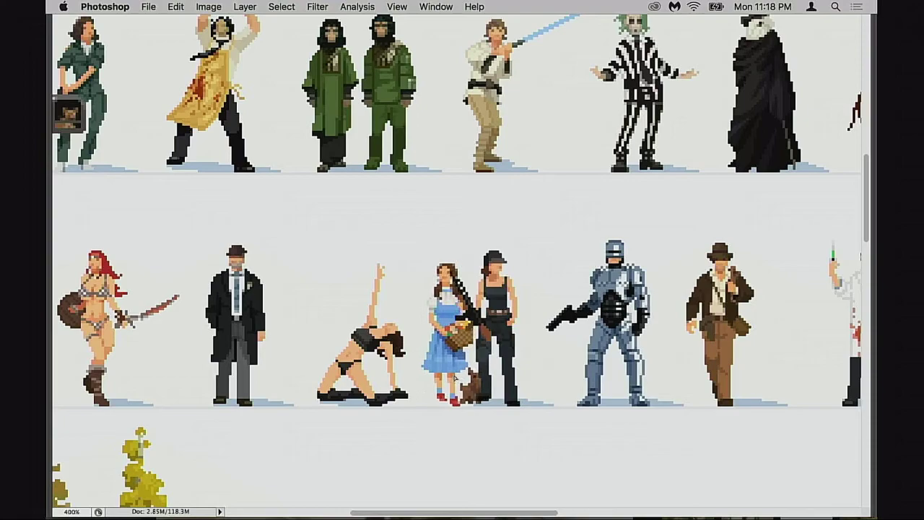
{"action": "scroll", "coordinate": [473, 379], "scroll_direction": "left", "scroll_amount": 2}
{"action": "left_click_drag", "start_coordinate": [518, 361], "coordinate": [371, 354]}
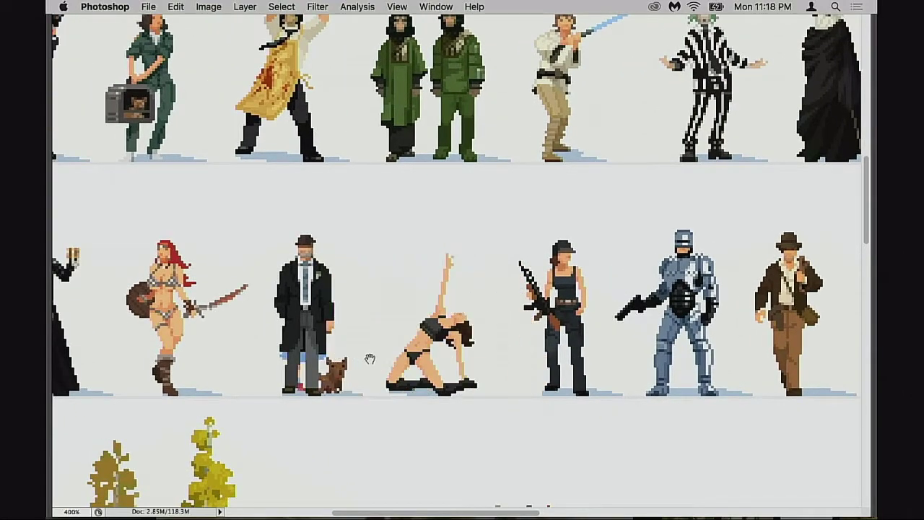
Try Dorothy beside the red-haired swordswoman, and return her to her original place beside the nurse with the panels shown.
{"action": "scroll", "coordinate": [404, 358], "scroll_direction": "left", "scroll_amount": 3}
{"action": "left_click_drag", "start_coordinate": [431, 359], "coordinate": [373, 358]}
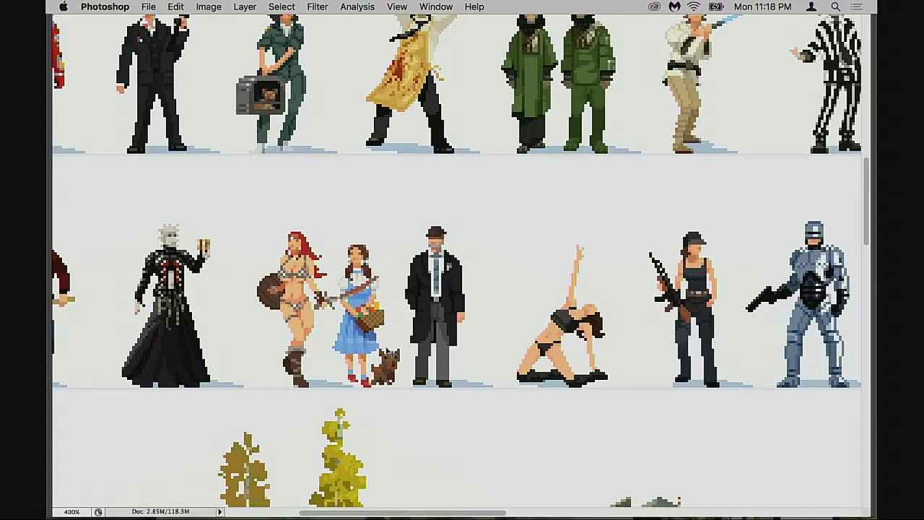
{"action": "key", "text": "Tab"}
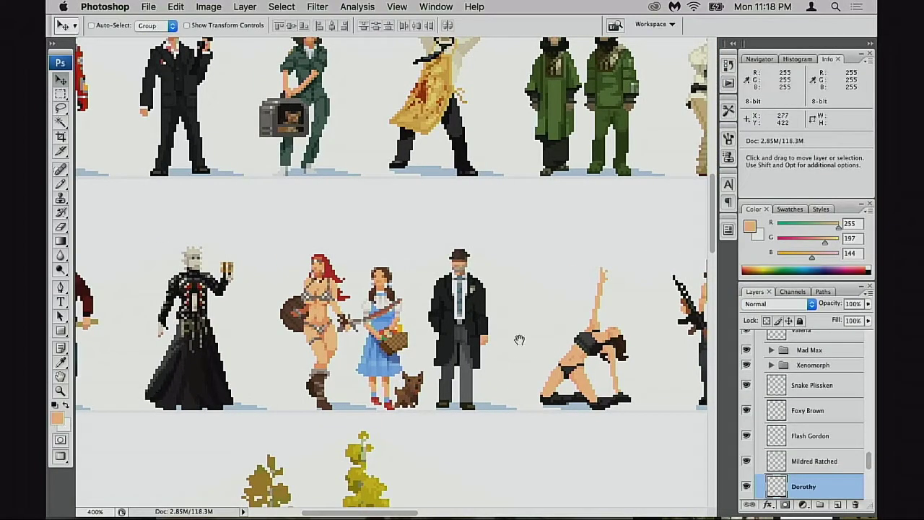
{"action": "left_click_drag", "start_coordinate": [519, 339], "coordinate": [270, 419]}
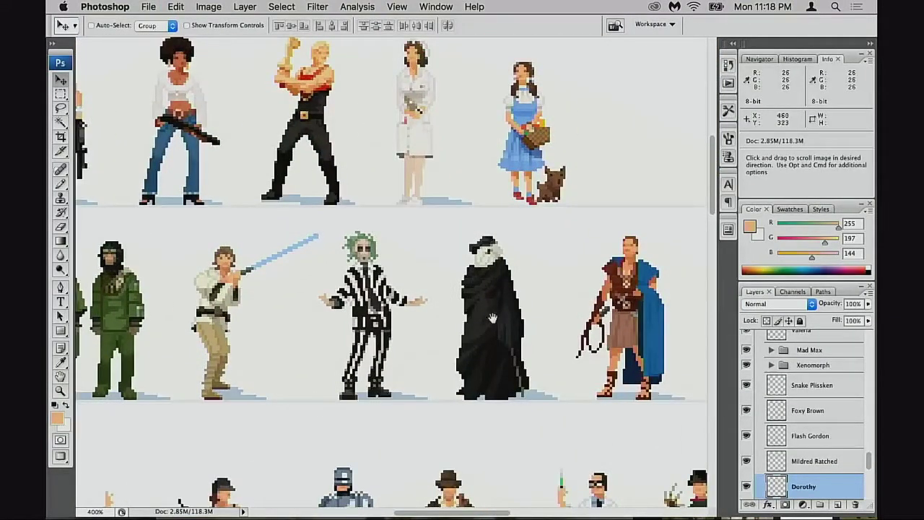
Select the skin pixels of Dorothy's face, neck, arms and hand, copy them to a new layer, and check the copy with Dorothy hidden.
{"action": "left_click_drag", "start_coordinate": [550, 161], "coordinate": [325, 267]}
{"action": "key", "text": "z"}
{"action": "left_click_drag", "start_coordinate": [454, 239], "coordinate": [453, 321]}
{"action": "key", "text": "m"}
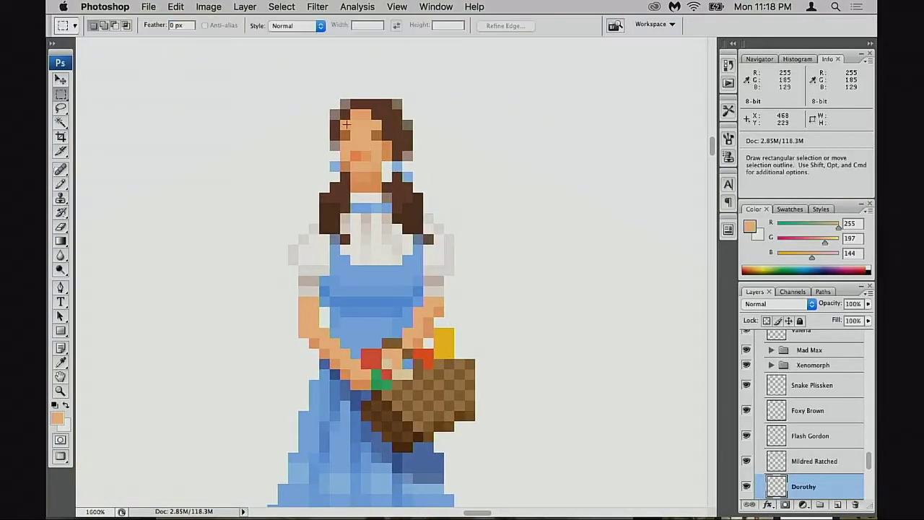
{"action": "left_click_drag", "start_coordinate": [361, 162], "coordinate": [371, 171]}
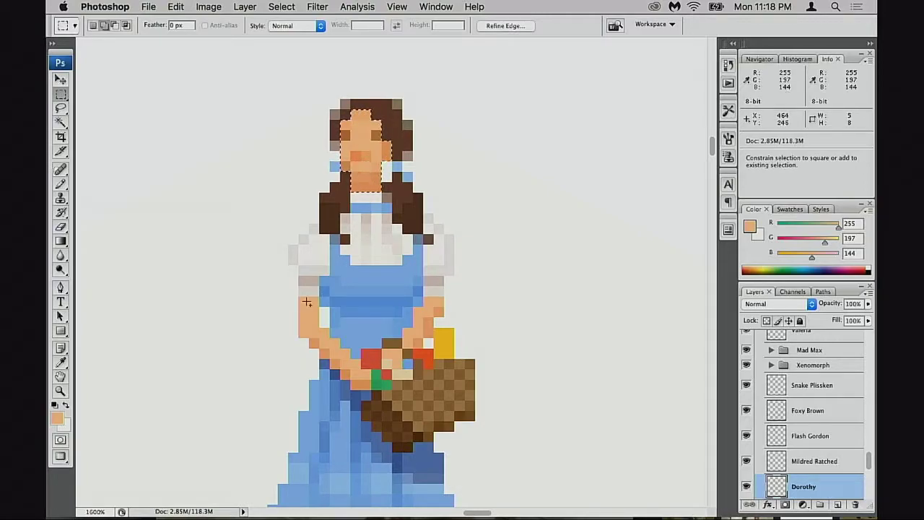
{"action": "left_click_drag", "start_coordinate": [306, 321], "coordinate": [371, 390]}
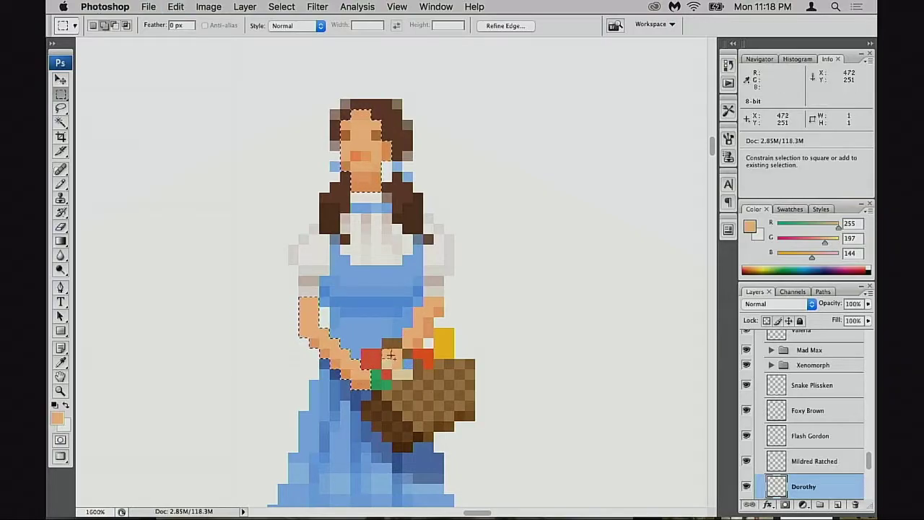
{"action": "left_click_drag", "start_coordinate": [402, 351], "coordinate": [497, 303]}
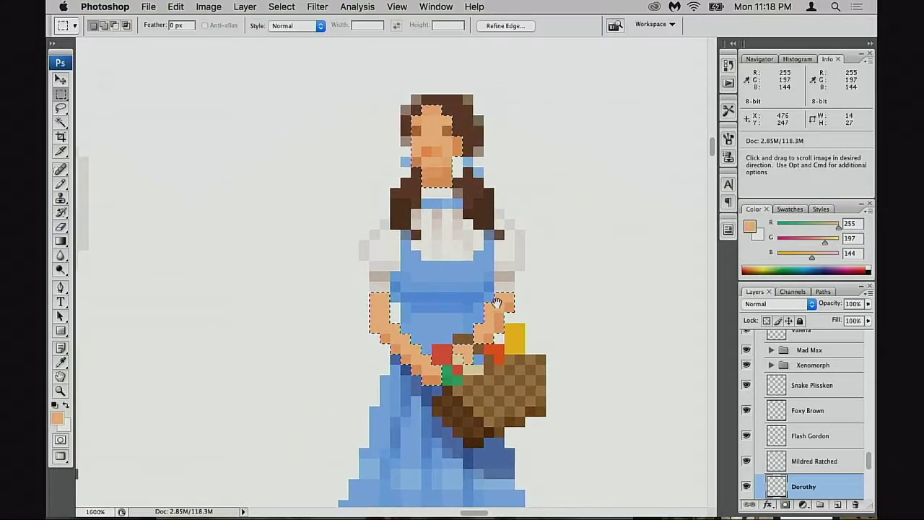
{"action": "key", "text": "super+j"}
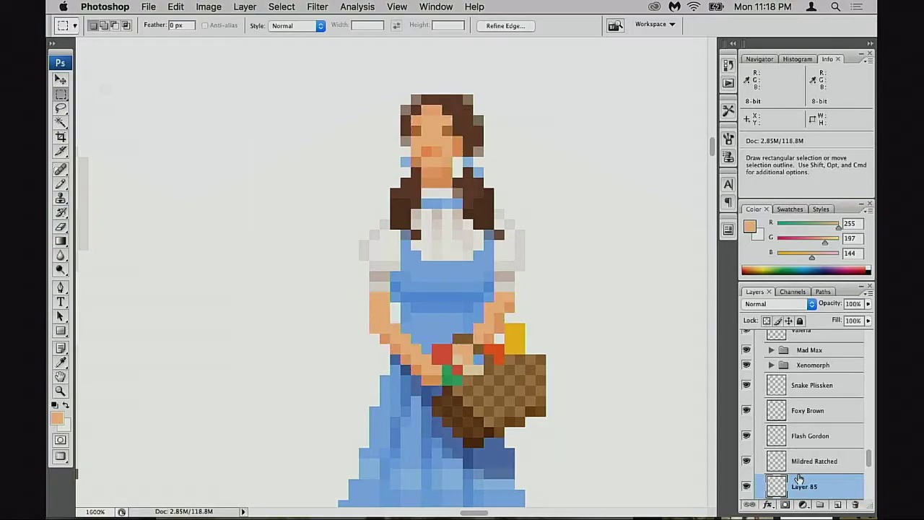
{"action": "scroll", "coordinate": [799, 479], "scroll_direction": "down", "scroll_amount": 2}
{"action": "left_click", "coordinate": [748, 457]}
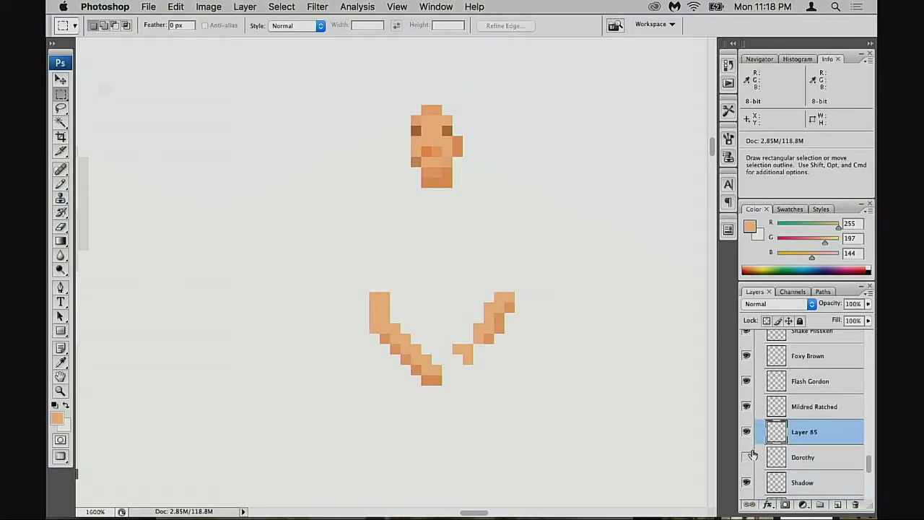
{"action": "left_click", "coordinate": [747, 456]}
Copy the skin of both legs from the Dorothy layer to a new layer and merge it with the copied face and arm skin.
{"action": "left_click", "coordinate": [784, 457]}
{"action": "left_click", "coordinate": [502, 337], "text": "alt+super"}
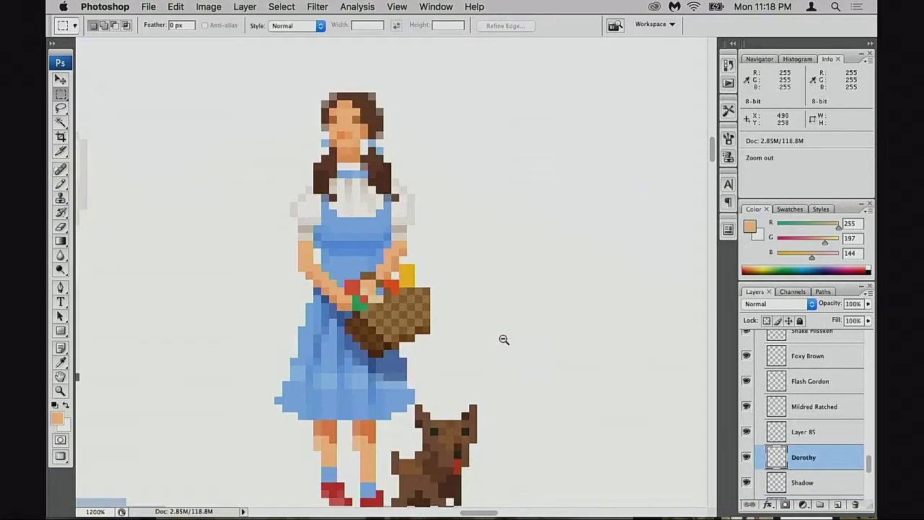
{"action": "scroll", "coordinate": [503, 340], "scroll_direction": "down", "scroll_amount": 3}
{"action": "scroll", "coordinate": [427, 340], "scroll_direction": "up", "scroll_amount": 2}
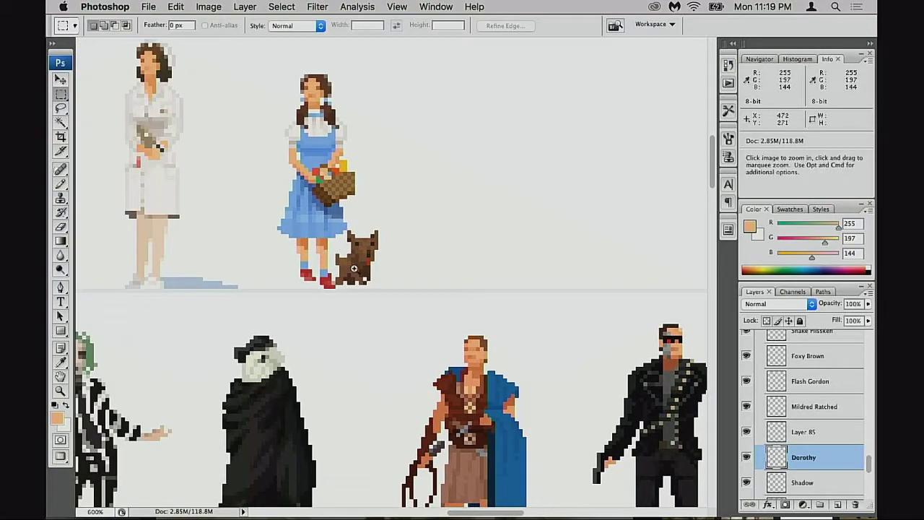
{"action": "scroll", "coordinate": [354, 269], "scroll_direction": "up", "scroll_amount": 5}
{"action": "left_click_drag", "start_coordinate": [258, 200], "coordinate": [359, 280]}
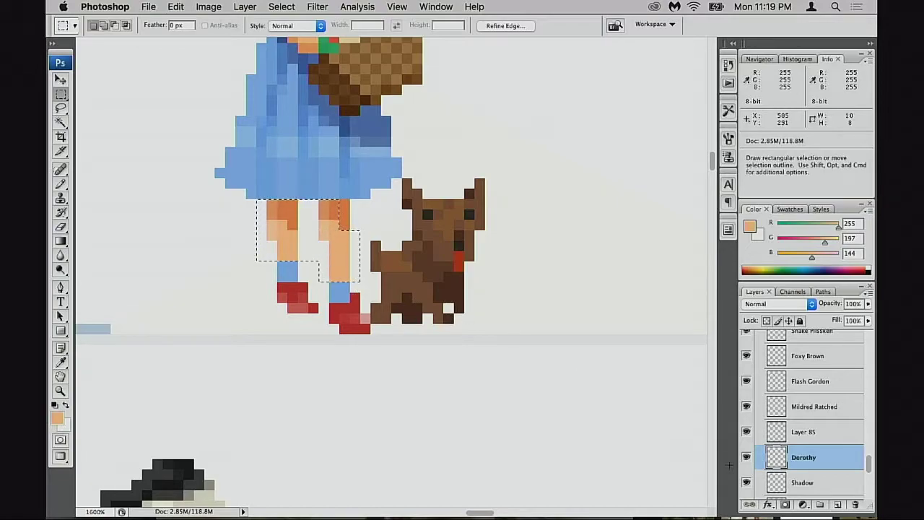
{"action": "left_click", "coordinate": [779, 482]}
{"action": "left_click", "coordinate": [786, 462]}
{"action": "key", "text": "super+j"}
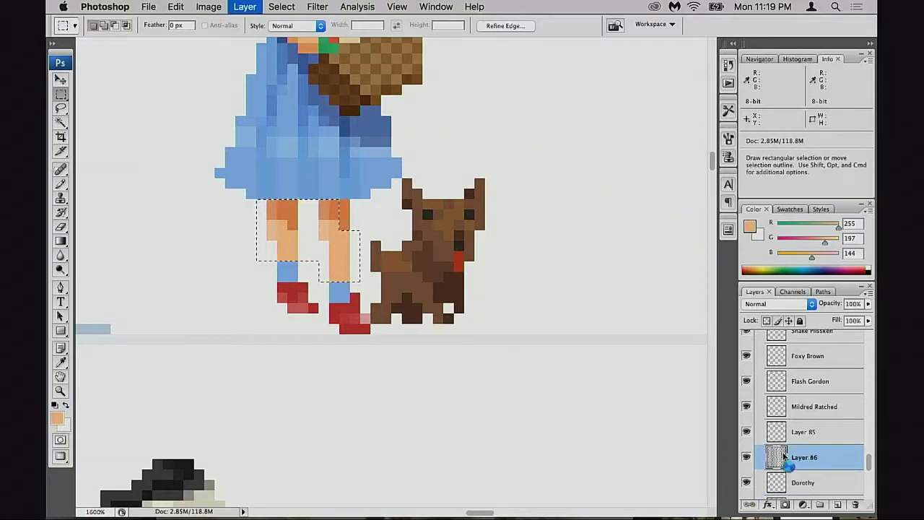
{"action": "left_click", "coordinate": [747, 457]}
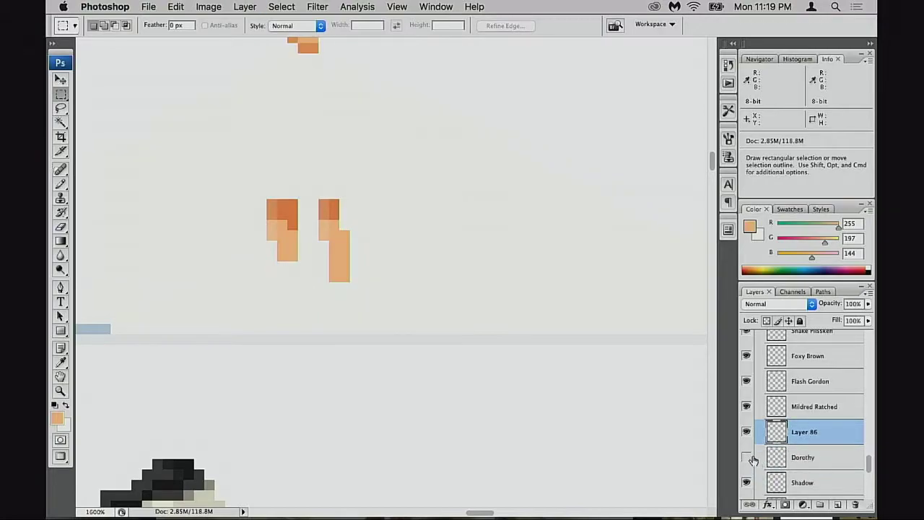
Show the Dorothy layer again and compare her with the neighbouring characters, checking the copied skin once more with Dorothy hidden.
{"action": "left_click", "coordinate": [748, 457]}
{"action": "key", "text": "z"}
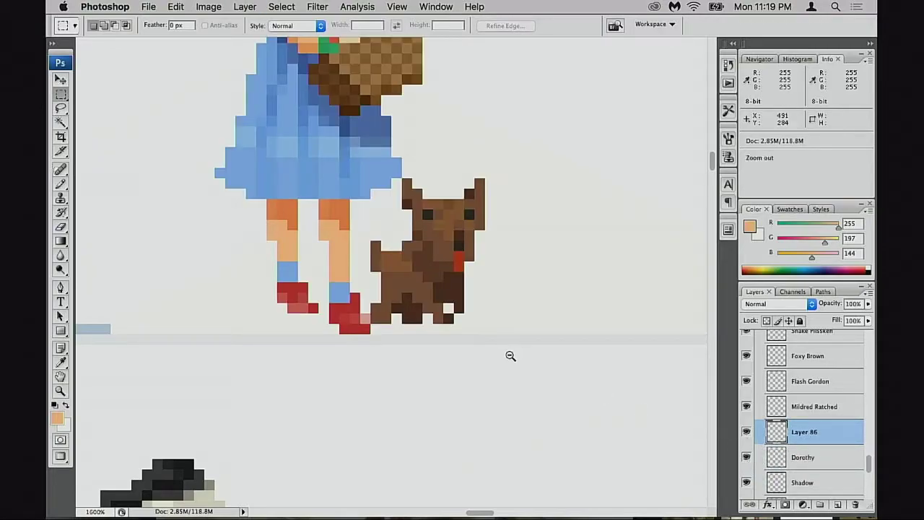
{"action": "left_click", "coordinate": [508, 353], "text": "alt"}
{"action": "left_click_drag", "start_coordinate": [508, 350], "coordinate": [433, 319]}
{"action": "scroll", "coordinate": [433, 319], "scroll_direction": "up", "scroll_amount": 3}
{"action": "left_click", "coordinate": [340, 193], "text": "super"}
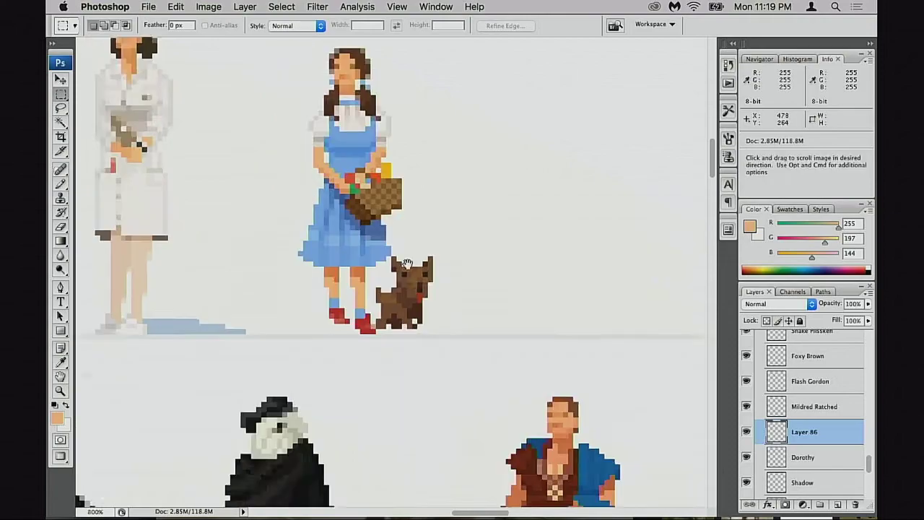
{"action": "left_click_drag", "start_coordinate": [394, 224], "coordinate": [440, 341]}
{"action": "left_click", "coordinate": [461, 347], "text": "alt"}
{"action": "left_click", "coordinate": [464, 354], "text": "alt"}
{"action": "left_click_drag", "start_coordinate": [320, 301], "coordinate": [508, 346]}
{"action": "left_click", "coordinate": [505, 340], "text": "alt"}
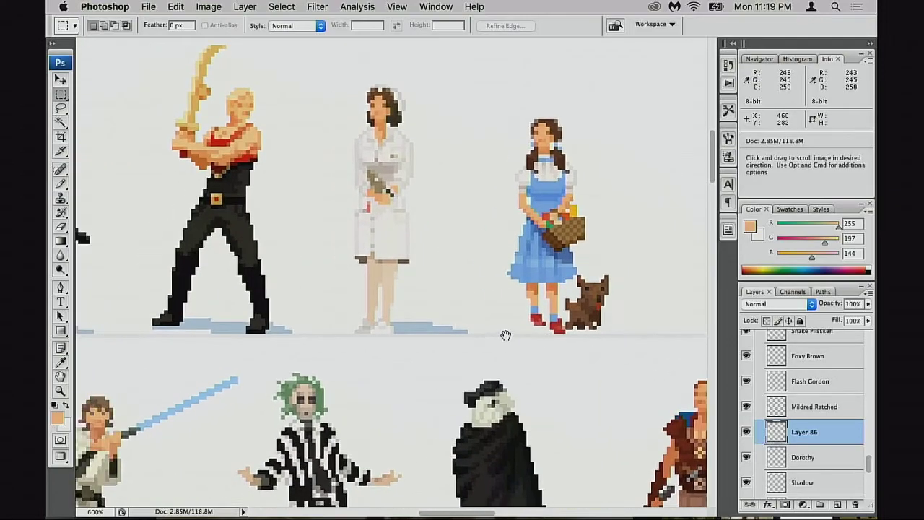
{"action": "scroll", "coordinate": [491, 330], "scroll_direction": "right", "scroll_amount": 3}
{"action": "scroll", "coordinate": [494, 330], "scroll_direction": "left", "scroll_amount": 1}
{"action": "scroll", "coordinate": [495, 330], "scroll_direction": "right", "scroll_amount": 1}
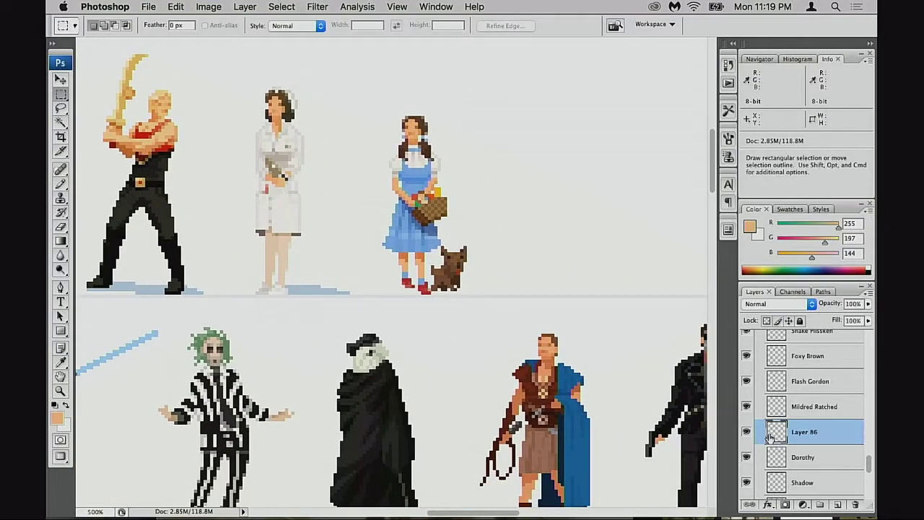
{"action": "left_click", "coordinate": [746, 457]}
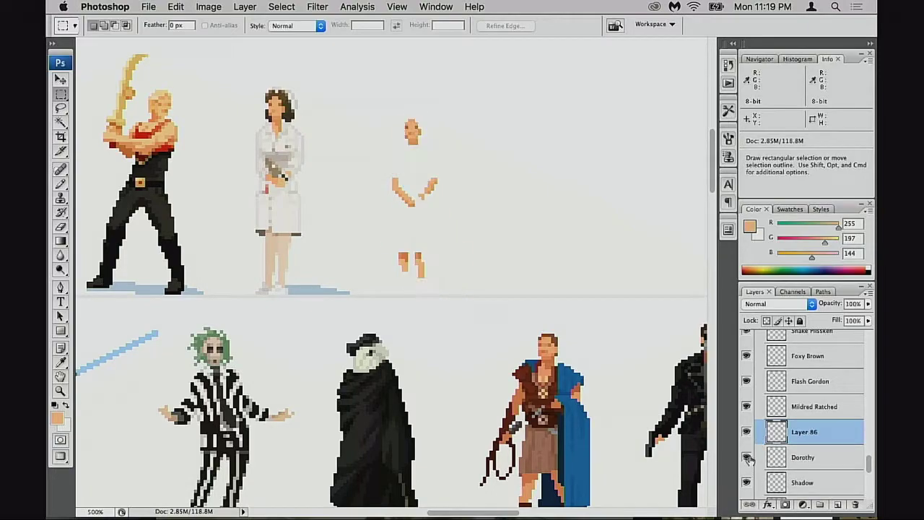
{"action": "left_click", "coordinate": [746, 457]}
Hide the panels and start a Levels adjustment on the Dorothy layer with input black 23 and input white 246.
{"action": "left_click", "coordinate": [802, 457]}
{"action": "key", "text": "Tab"}
{"action": "scroll", "coordinate": [389, 340], "scroll_direction": "left", "scroll_amount": 4}
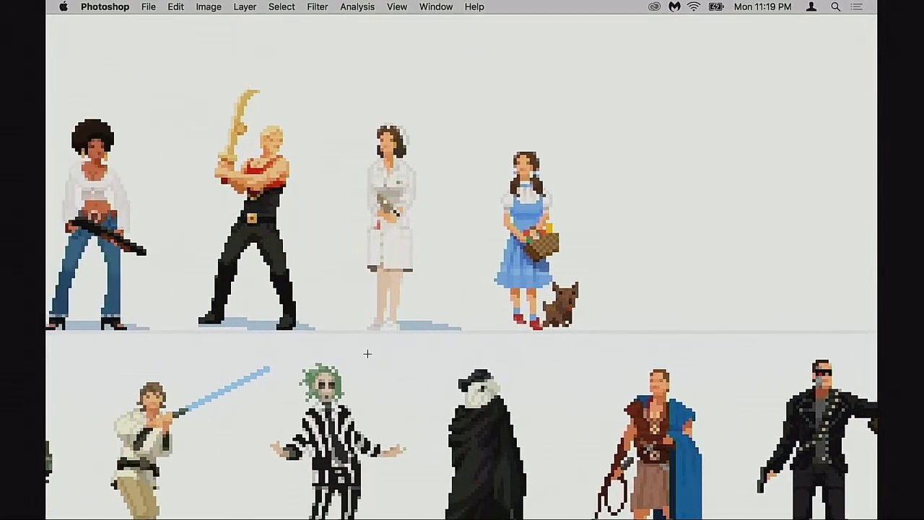
{"action": "left_click_drag", "start_coordinate": [298, 378], "coordinate": [293, 383]}
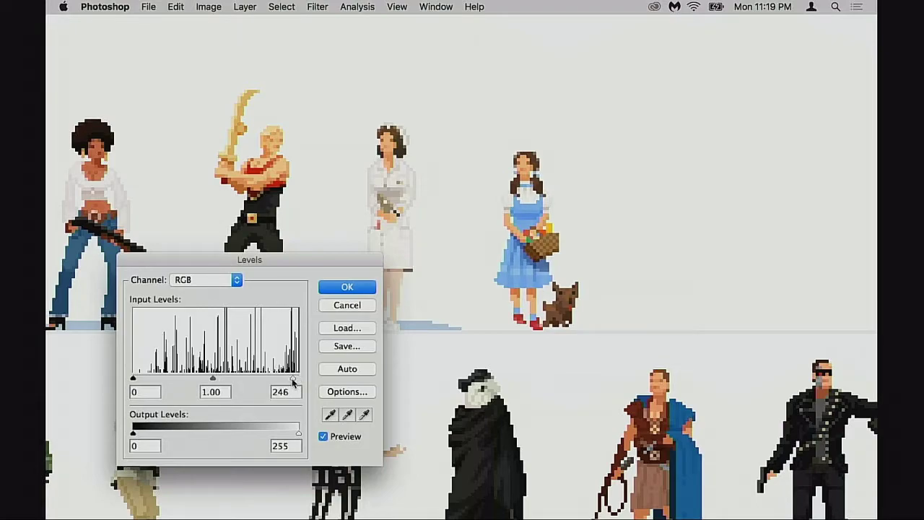
{"action": "left_click_drag", "start_coordinate": [133, 378], "coordinate": [150, 380]}
{"action": "left_click", "coordinate": [324, 436]}
{"action": "left_click", "coordinate": [323, 435]}
{"action": "left_click", "coordinate": [323, 436]}
{"action": "left_click", "coordinate": [324, 436]}
{"action": "left_click", "coordinate": [324, 436]}
{"action": "left_click_drag", "start_coordinate": [151, 376], "coordinate": [147, 376]}
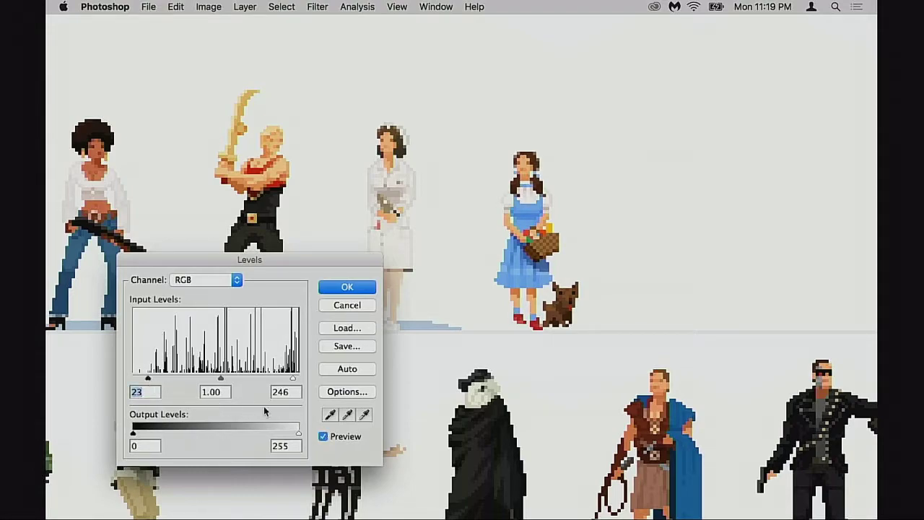
Compare Dorothy with and without the Levels adjustment, both close up and within the whole character lineup.
{"action": "left_click", "coordinate": [323, 436]}
{"action": "left_click", "coordinate": [322, 436]}
{"action": "left_click", "coordinate": [323, 436]}
{"action": "left_click", "coordinate": [323, 438]}
{"action": "left_click", "coordinate": [323, 437]}
{"action": "left_click", "coordinate": [323, 437]}
{"action": "scroll", "coordinate": [542, 353], "scroll_direction": "down", "scroll_amount": 3}
{"action": "left_click_drag", "start_coordinate": [524, 378], "coordinate": [630, 335]}
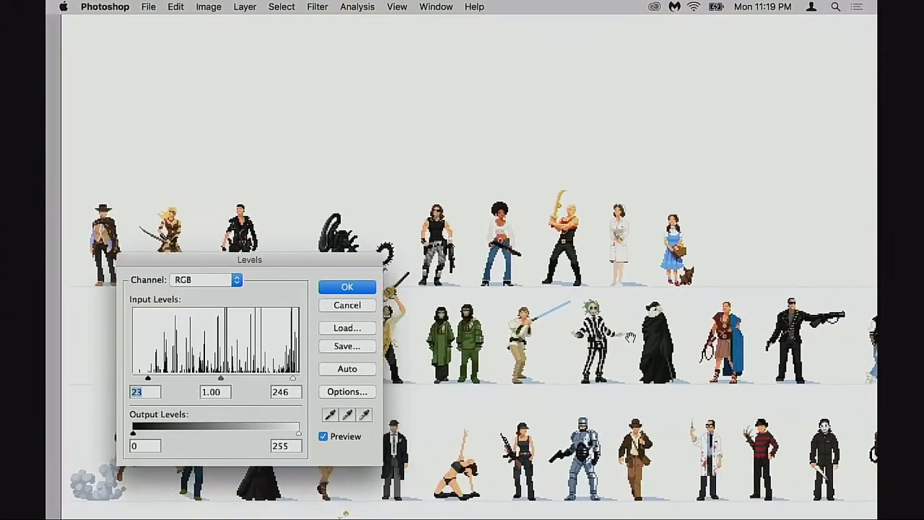
{"action": "left_click", "coordinate": [324, 436]}
{"action": "left_click", "coordinate": [324, 436]}
{"action": "left_click", "coordinate": [324, 436]}
{"action": "left_click", "coordinate": [324, 436]}
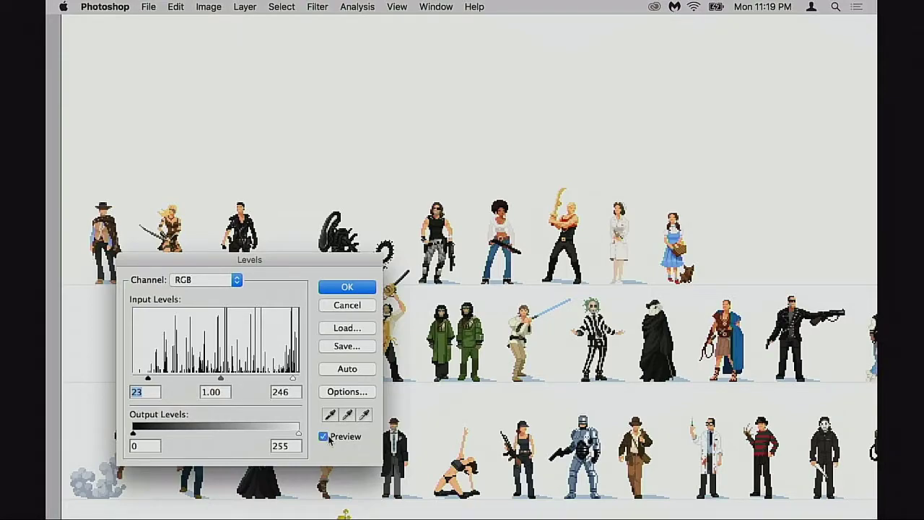
{"action": "left_click", "coordinate": [649, 265], "text": "ctrl"}
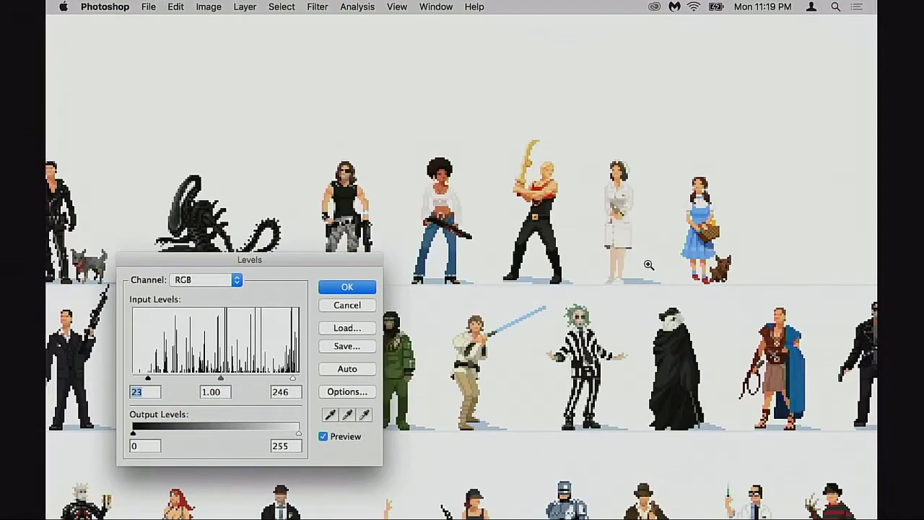
{"action": "left_click", "coordinate": [649, 265], "text": "ctrl"}
{"action": "left_click", "coordinate": [668, 256], "text": "ctrl"}
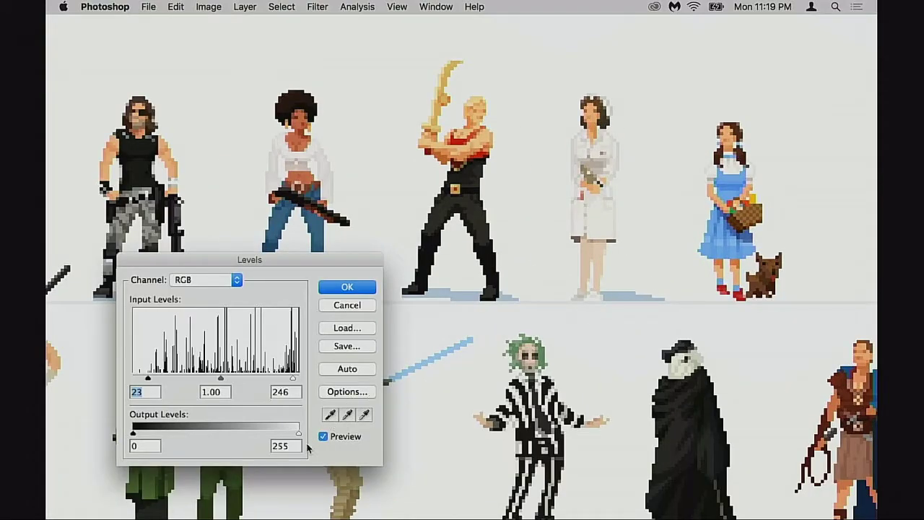
{"action": "left_click", "coordinate": [323, 436]}
{"action": "left_click", "coordinate": [324, 436]}
Try a midtone value of 0.94 and input black 20 in Levels, comparing the preview with the original colours.
{"action": "left_click_drag", "start_coordinate": [219, 380], "coordinate": [218, 380]}
{"action": "key", "text": "Tab"}
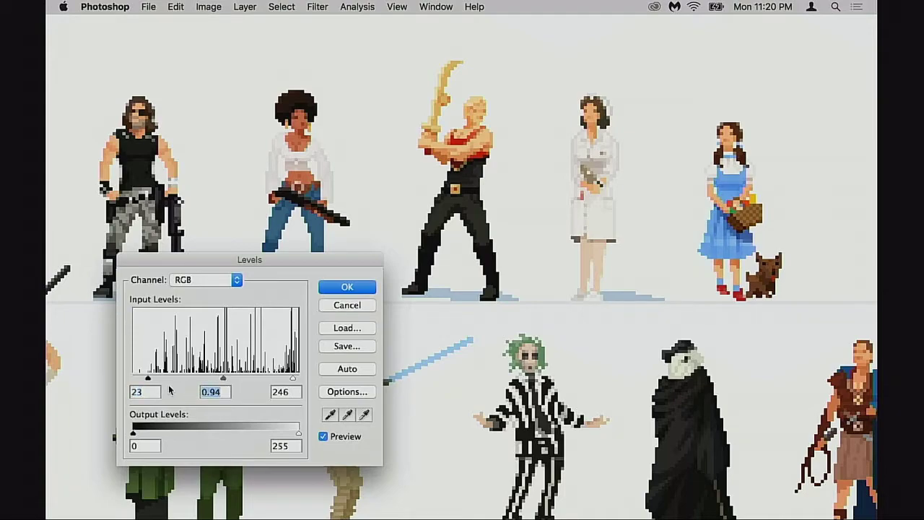
{"action": "left_click_drag", "start_coordinate": [148, 377], "coordinate": [145, 377]}
{"action": "left_click", "coordinate": [324, 437]}
{"action": "left_click", "coordinate": [323, 437]}
{"action": "left_click", "coordinate": [323, 437]}
{"action": "left_click", "coordinate": [324, 437]}
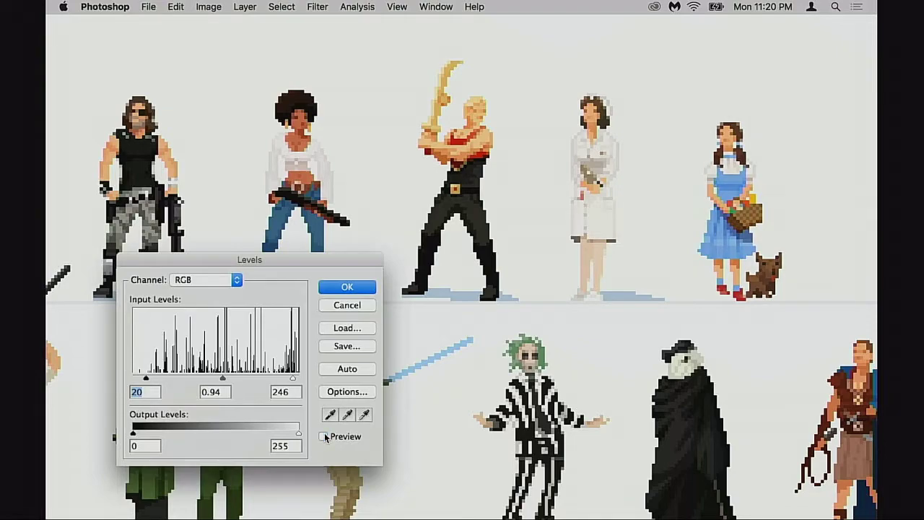
{"action": "left_click", "coordinate": [324, 437]}
{"action": "left_click", "coordinate": [325, 437]}
{"action": "left_click", "coordinate": [324, 437]}
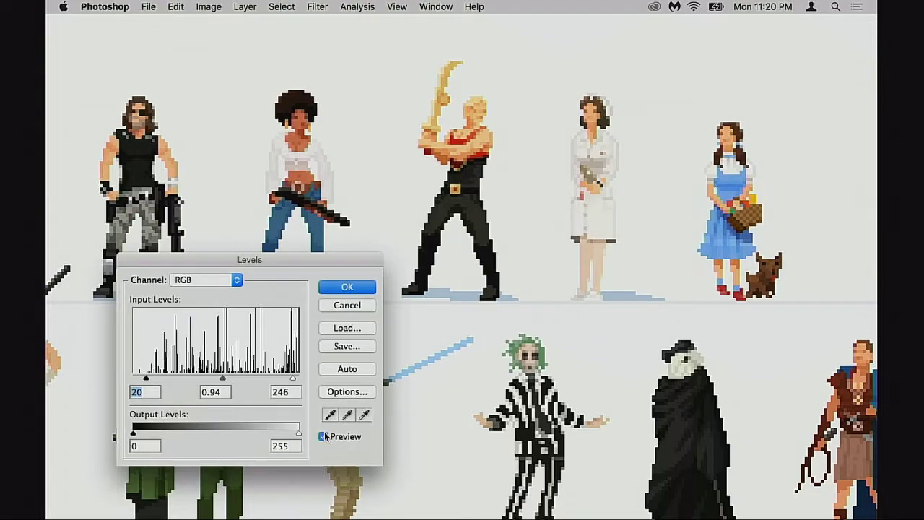
{"action": "left_click", "coordinate": [324, 437]}
{"action": "left_click", "coordinate": [324, 437]}
Examine the adjusted Dorothy among the surrounding rows and beside the nurse, with the Levels preview off and on.
{"action": "key", "text": "alt"}
{"action": "left_click", "coordinate": [571, 332], "text": "alt"}
{"action": "left_click", "coordinate": [571, 335], "text": "alt"}
{"action": "left_click", "coordinate": [559, 351], "text": "alt"}
{"action": "left_click_drag", "start_coordinate": [503, 380], "coordinate": [538, 341]}
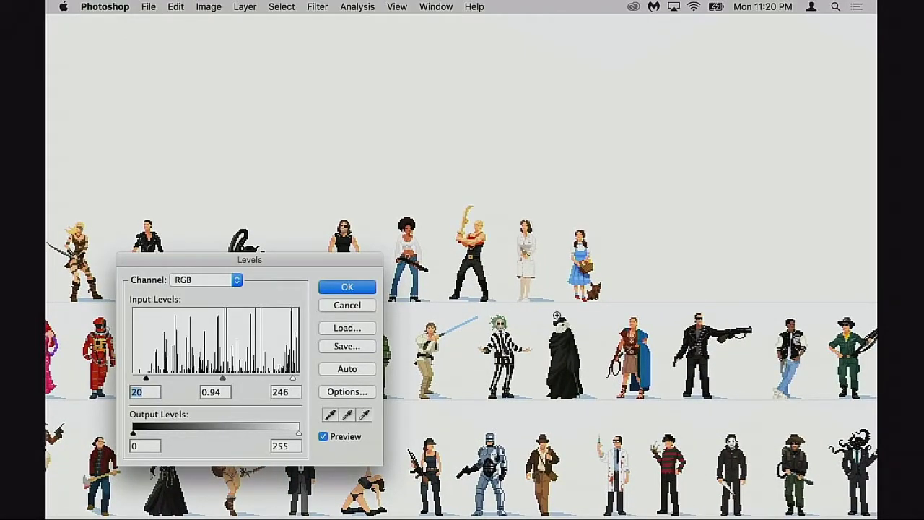
{"action": "left_click", "coordinate": [557, 317], "text": "super"}
{"action": "left_click", "coordinate": [559, 318], "text": "super"}
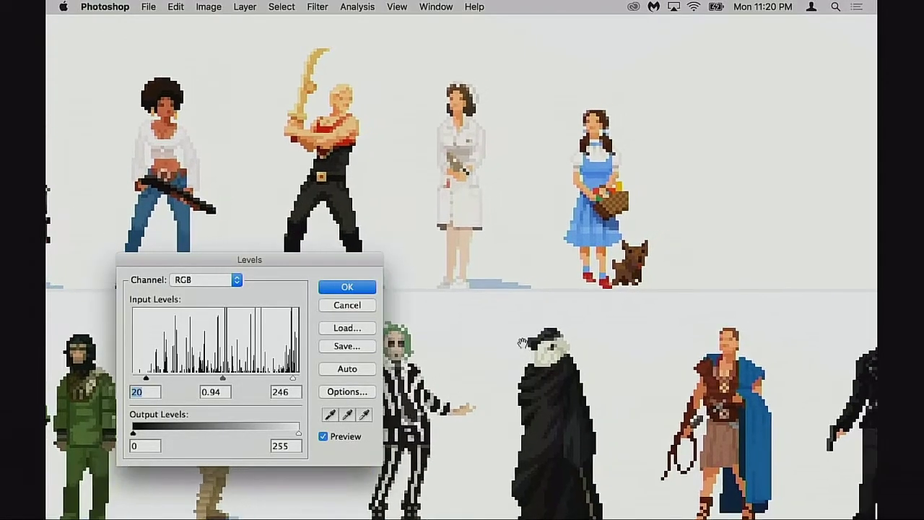
{"action": "left_click", "coordinate": [324, 436]}
{"action": "left_click", "coordinate": [323, 436]}
{"action": "left_click", "coordinate": [323, 436]}
{"action": "left_click", "coordinate": [324, 436]}
{"action": "left_click", "coordinate": [323, 436]}
{"action": "left_click", "coordinate": [323, 436]}
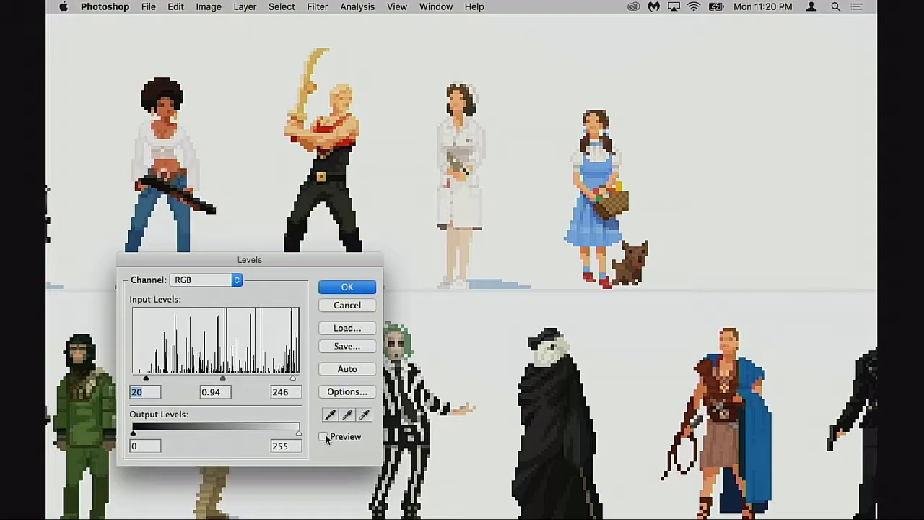
{"action": "left_click", "coordinate": [323, 436]}
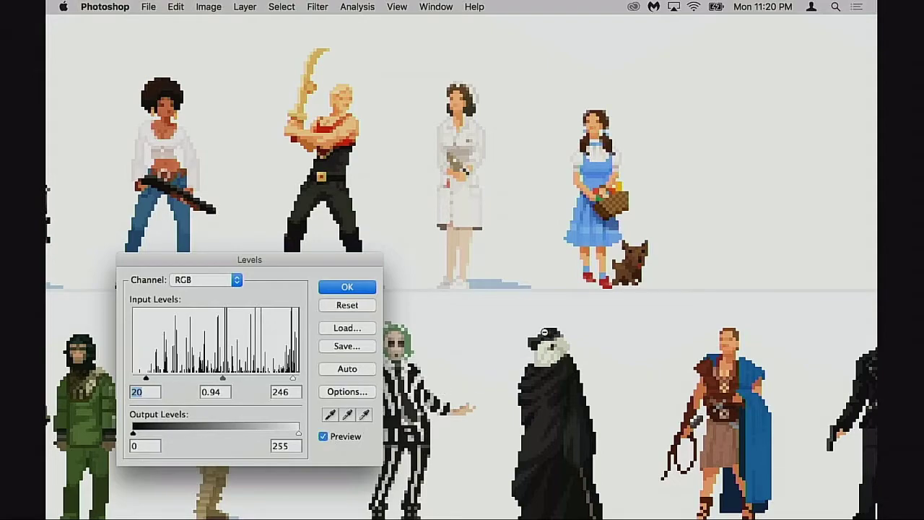
Examine Dorothy's dress, hair and dog at higher magnification against the nurse, switching the Levels preview off and on.
{"action": "scroll", "coordinate": [543, 332], "scroll_direction": "down", "scroll_amount": 1}
{"action": "scroll", "coordinate": [543, 333], "scroll_direction": "down", "scroll_amount": 1}
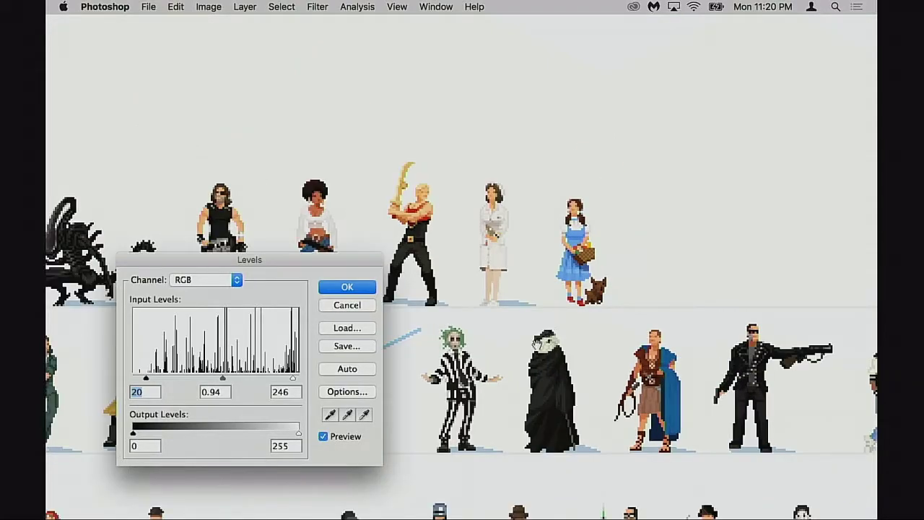
{"action": "scroll", "coordinate": [554, 253], "scroll_direction": "up", "scroll_amount": 3}
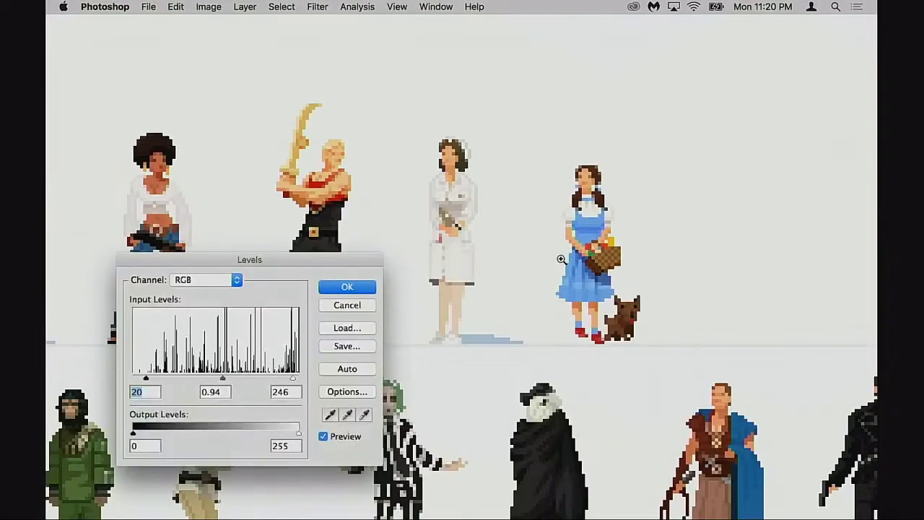
{"action": "scroll", "coordinate": [558, 279], "scroll_direction": "up", "scroll_amount": 1}
{"action": "left_click", "coordinate": [324, 437]}
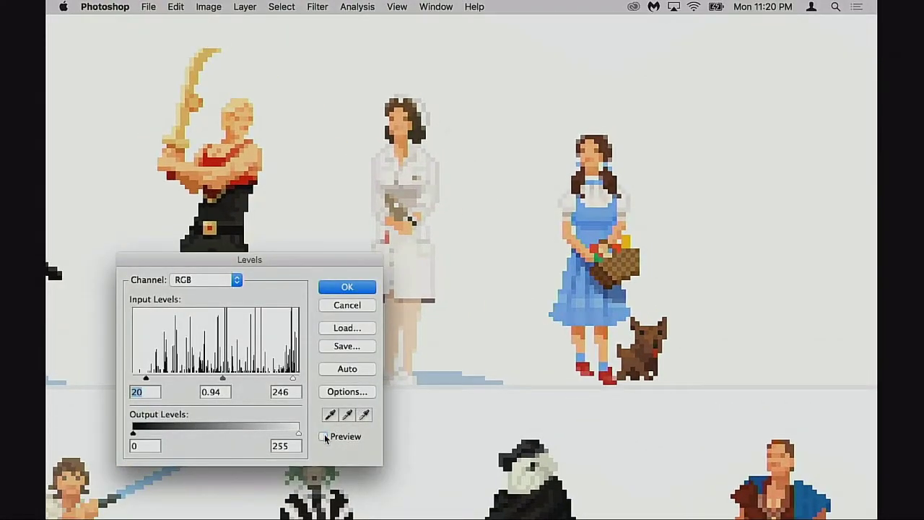
{"action": "left_click", "coordinate": [325, 436]}
{"action": "left_click", "coordinate": [324, 437]}
{"action": "left_click", "coordinate": [324, 437]}
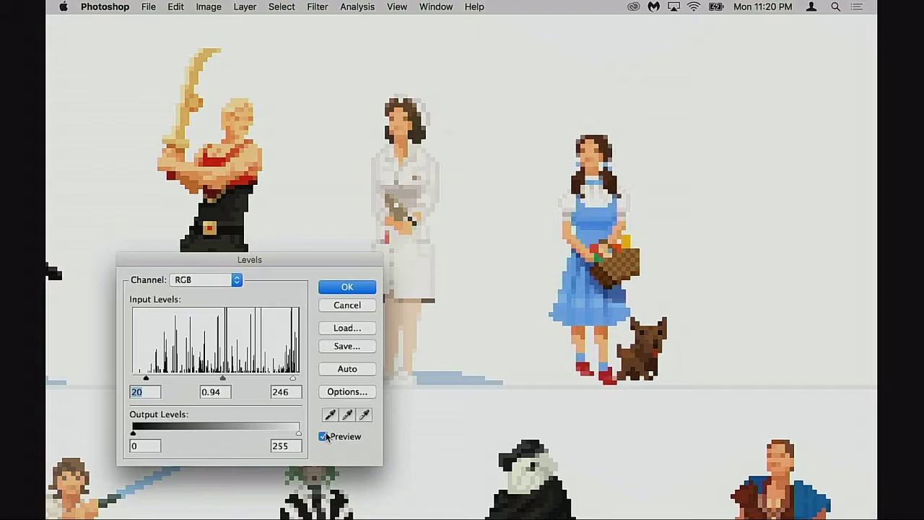
{"action": "left_click", "coordinate": [324, 437]}
{"action": "left_click", "coordinate": [324, 437]}
{"action": "left_click", "coordinate": [324, 436]}
{"action": "left_click", "coordinate": [324, 436]}
{"action": "left_click", "coordinate": [324, 436]}
{"action": "left_click", "coordinate": [324, 436]}
{"action": "left_click", "coordinate": [324, 437]}
{"action": "left_click", "coordinate": [324, 437]}
{"action": "left_click", "coordinate": [324, 437]}
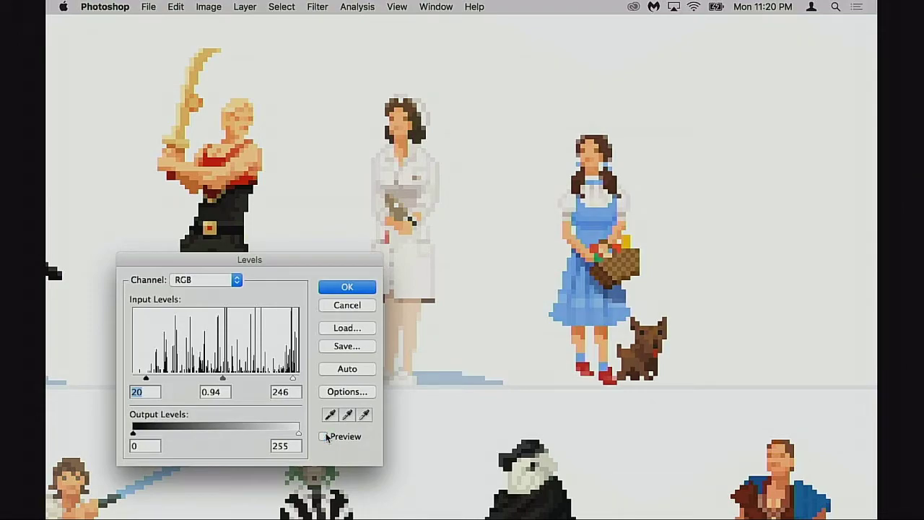
{"action": "left_click", "coordinate": [324, 436]}
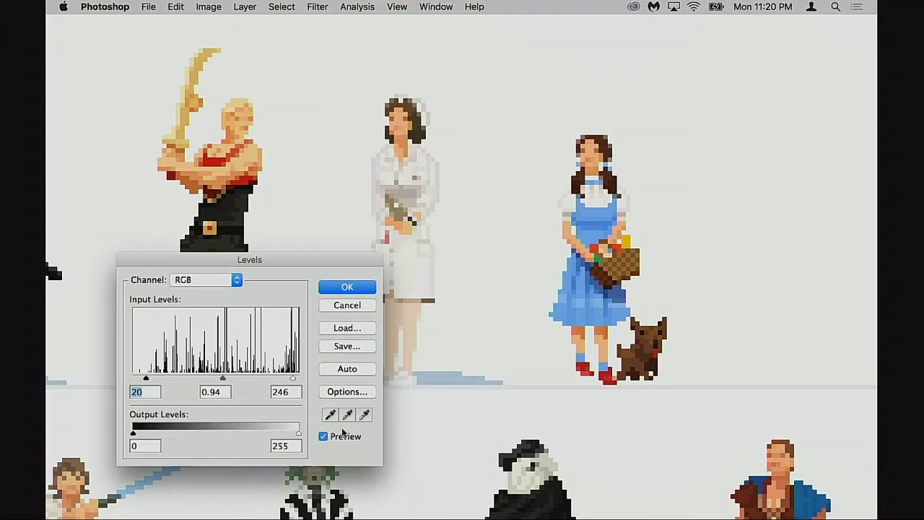
{"action": "scroll", "coordinate": [600, 214], "scroll_direction": "up", "scroll_amount": 1}
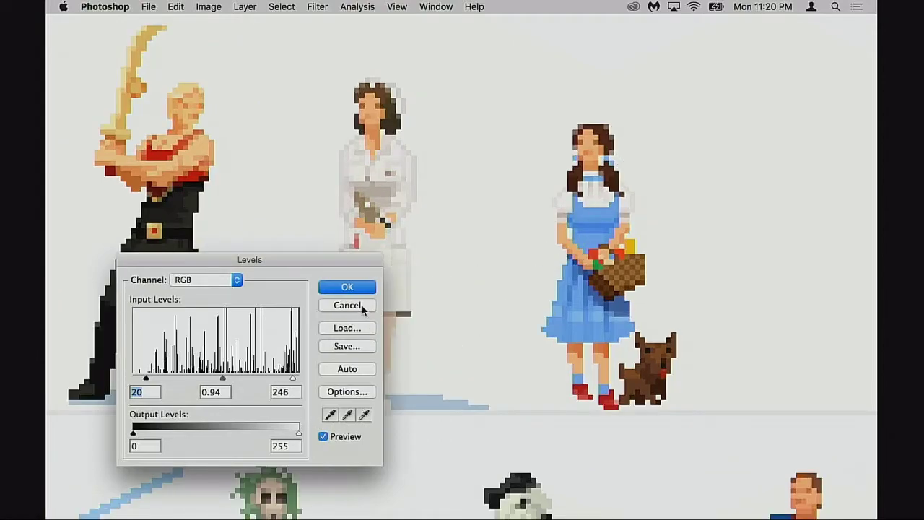
Set the Levels input black to 13 and compare the preview with the original.
{"action": "left_click_drag", "start_coordinate": [146, 378], "coordinate": [141, 378]}
{"action": "left_click", "coordinate": [323, 437]}
{"action": "left_click", "coordinate": [324, 436]}
{"action": "left_click", "coordinate": [322, 436]}
{"action": "left_click", "coordinate": [321, 434]}
Try a Levels midtone value of 1.06 and compare it with the original colours.
{"action": "left_click_drag", "start_coordinate": [219, 378], "coordinate": [214, 379]}
{"action": "left_click", "coordinate": [324, 438]}
{"action": "left_click", "coordinate": [324, 437]}
{"action": "left_click", "coordinate": [324, 436]}
{"action": "left_click", "coordinate": [324, 437]}
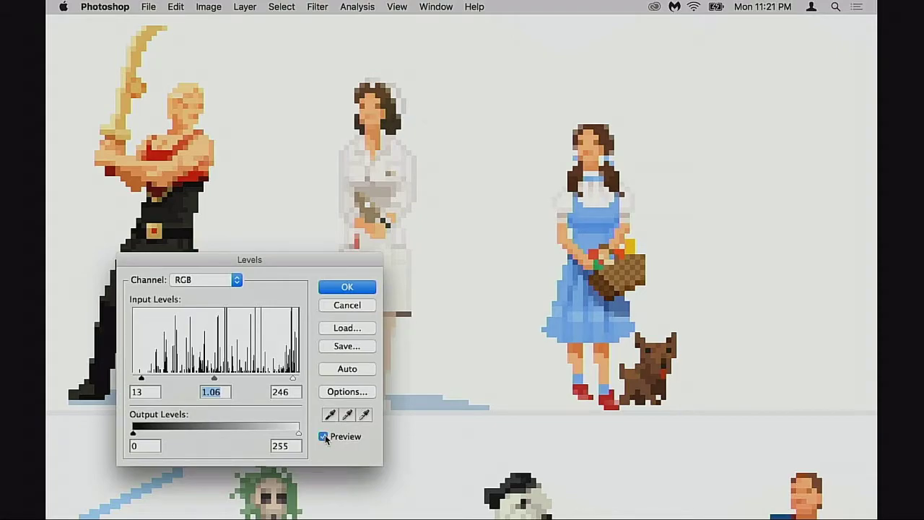
{"action": "left_click", "coordinate": [324, 436]}
Set the Levels midtone to 1.00 and input white to 251, compare the result, and apply the adjustment.
{"action": "left_click_drag", "start_coordinate": [214, 379], "coordinate": [218, 380]}
{"action": "left_click", "coordinate": [324, 437]}
{"action": "left_click_drag", "start_coordinate": [293, 379], "coordinate": [296, 381]}
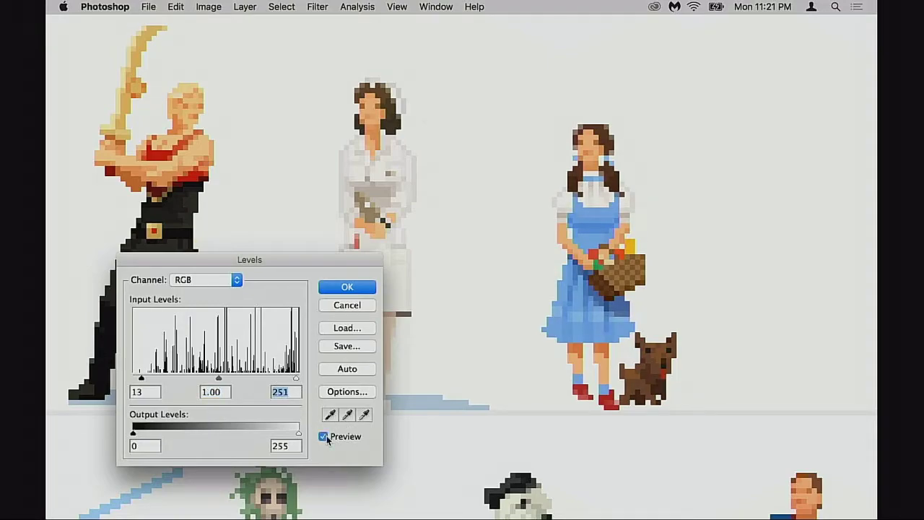
{"action": "left_click", "coordinate": [324, 437]}
{"action": "left_click", "coordinate": [324, 437]}
{"action": "left_click", "coordinate": [323, 437]}
{"action": "left_click", "coordinate": [324, 436]}
{"action": "left_click", "coordinate": [357, 289]}
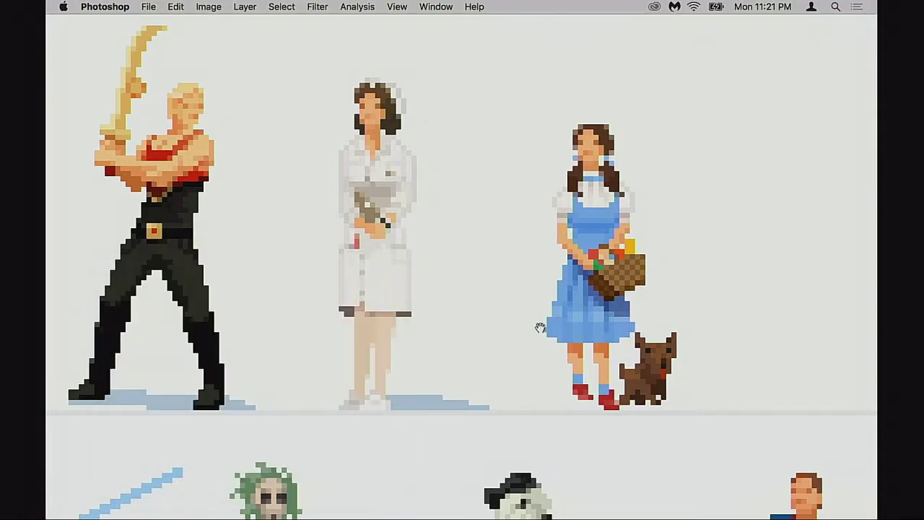
Bring the panels back, check Dorothy without the copied skin, and merge the skin layer into the Dorothy layer.
{"action": "left_click_drag", "start_coordinate": [591, 332], "coordinate": [483, 337]}
{"action": "left_click", "coordinate": [499, 342], "text": "alt"}
{"action": "left_click_drag", "start_coordinate": [668, 337], "coordinate": [577, 342]}
{"action": "key", "text": "Tab"}
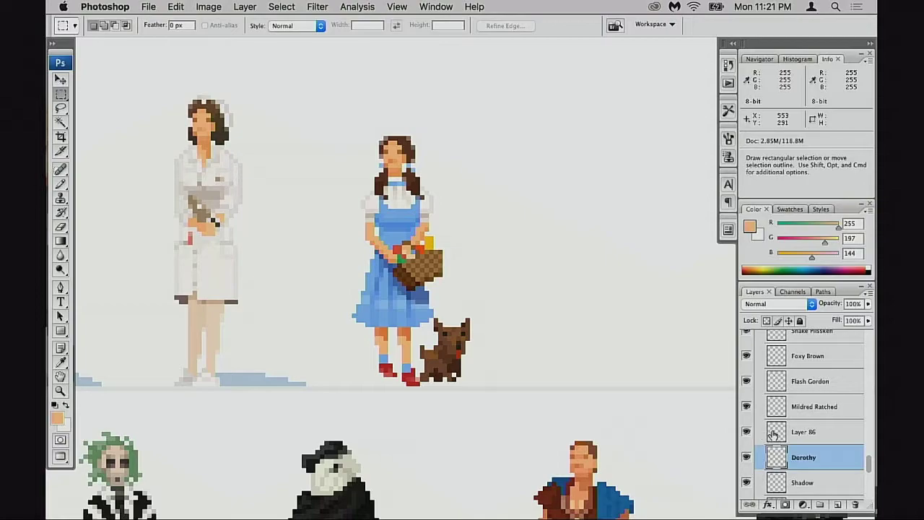
{"action": "left_click", "coordinate": [747, 432]}
{"action": "left_click", "coordinate": [747, 431]}
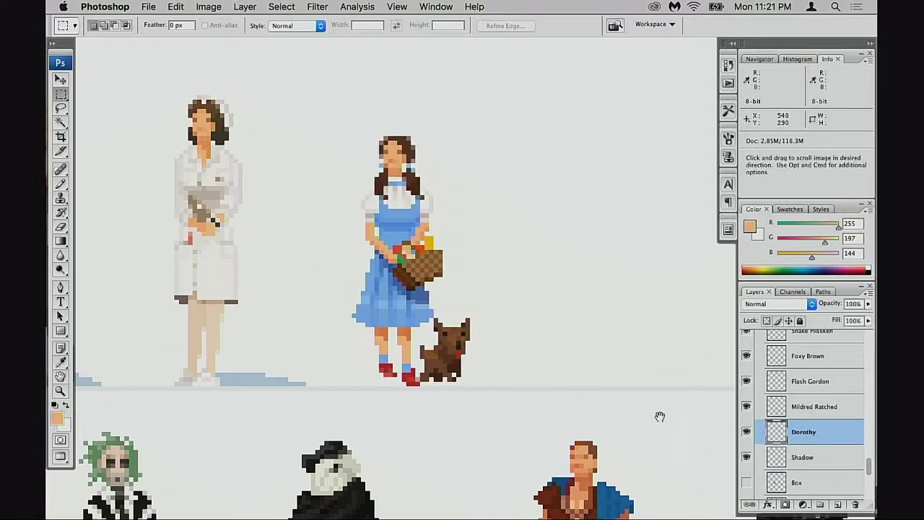
On the Shadow layer, copy Mildred Ratched's cast shadow and place the copy beneath Dorothy and her dog.
{"action": "scroll", "coordinate": [636, 390], "scroll_direction": "left", "scroll_amount": 5}
{"action": "scroll", "coordinate": [636, 389], "scroll_direction": "down", "scroll_amount": 3}
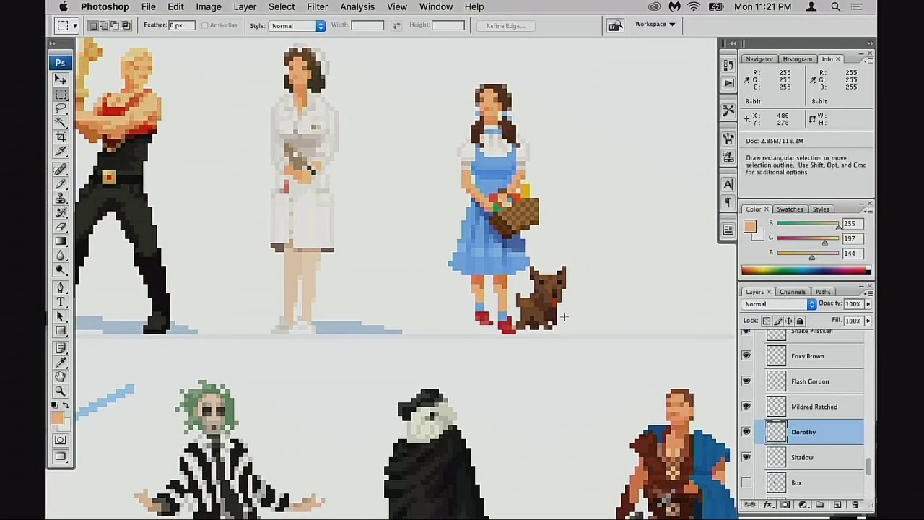
{"action": "scroll", "coordinate": [538, 356], "scroll_direction": "right", "scroll_amount": 3}
{"action": "scroll", "coordinate": [538, 356], "scroll_direction": "down", "scroll_amount": 1}
{"action": "scroll", "coordinate": [769, 437], "scroll_direction": "down", "scroll_amount": 1}
{"action": "left_click", "coordinate": [771, 437]}
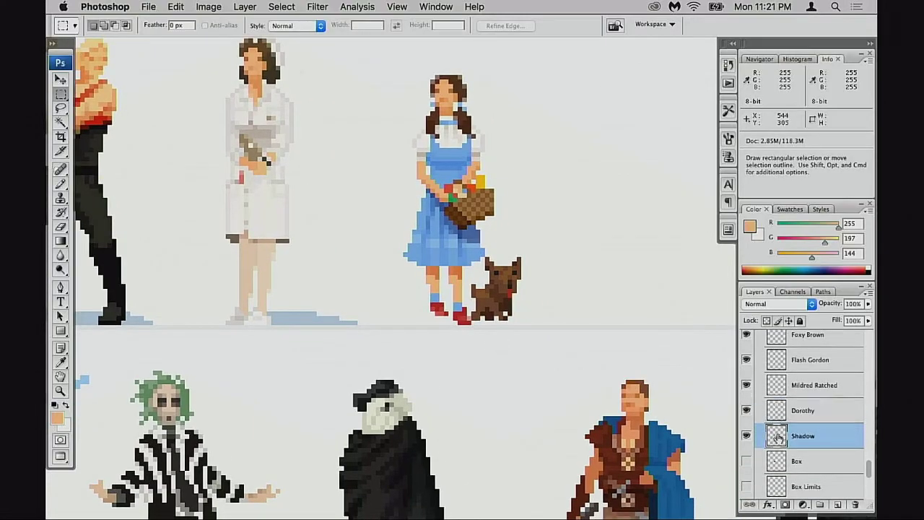
{"action": "scroll", "coordinate": [244, 304], "scroll_direction": "up", "scroll_amount": 1}
{"action": "scroll", "coordinate": [245, 303], "scroll_direction": "left", "scroll_amount": 1}
{"action": "left_click_drag", "start_coordinate": [226, 299], "coordinate": [381, 381]}
{"action": "left_click_drag", "start_coordinate": [326, 344], "coordinate": [528, 338]}
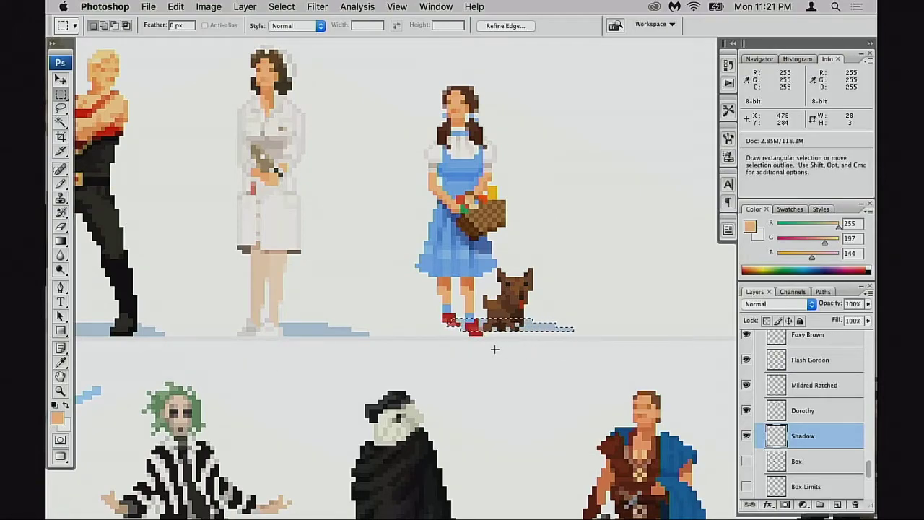
Adjust the copied shadow's position at Dorothy's and the dog's feet, then deselect it.
{"action": "left_click_drag", "start_coordinate": [435, 304], "coordinate": [516, 342]}
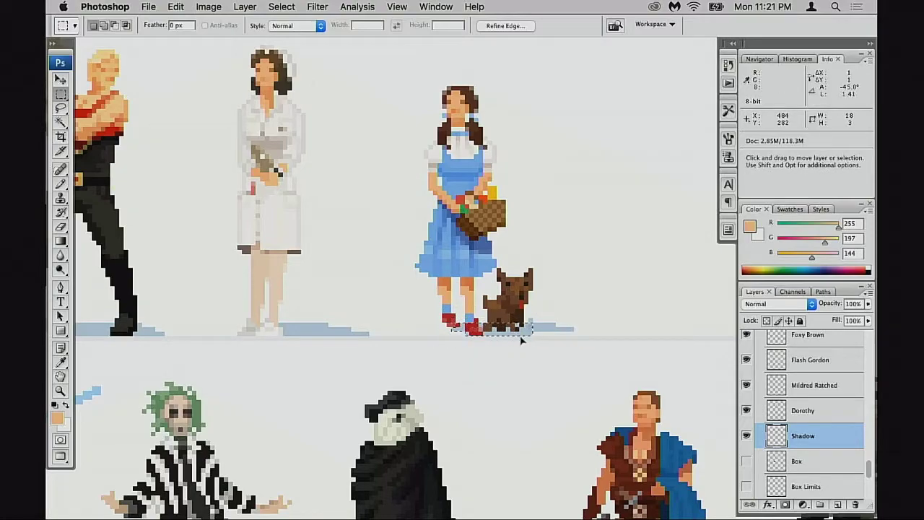
{"action": "left_click_drag", "start_coordinate": [419, 287], "coordinate": [554, 338]}
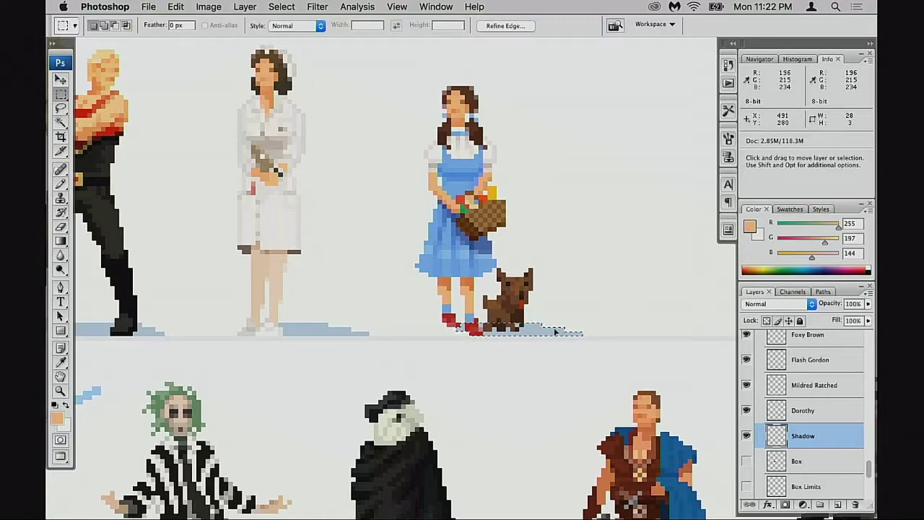
{"action": "left_click_drag", "start_coordinate": [556, 330], "coordinate": [541, 330]}
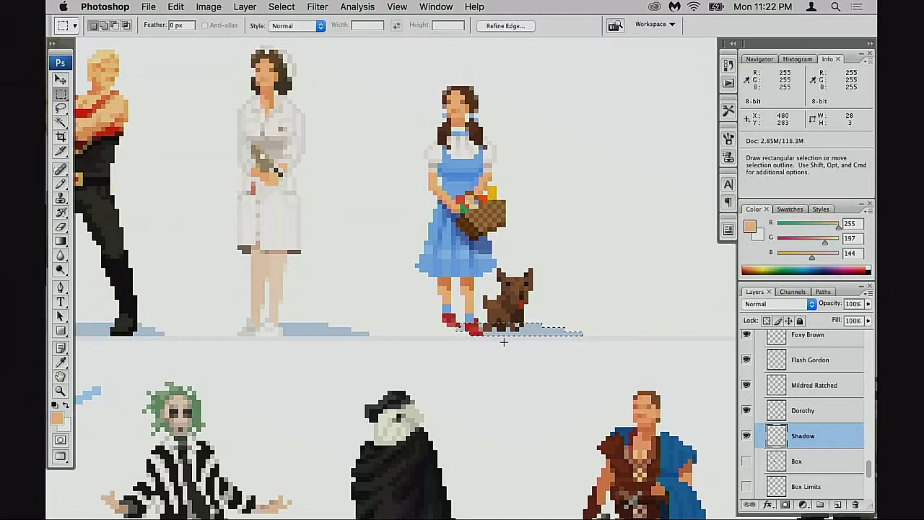
{"action": "key", "text": "super+space"}
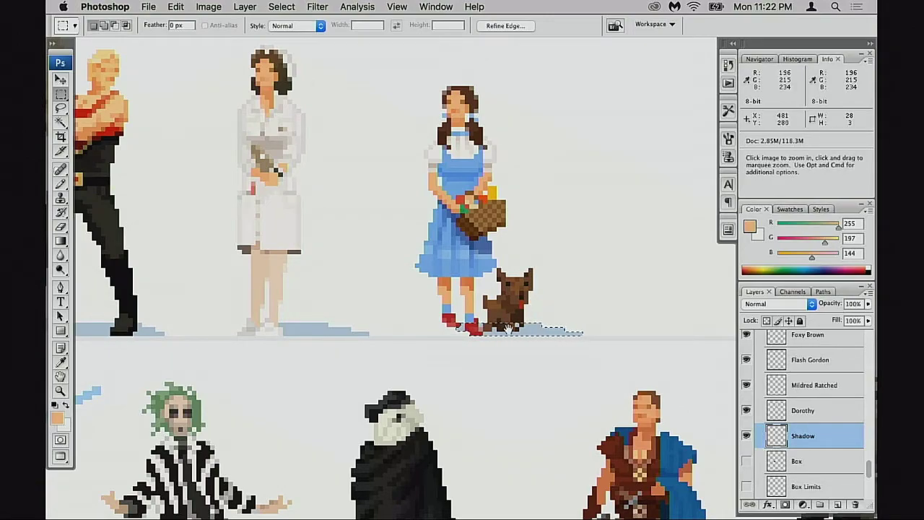
{"action": "left_click", "coordinate": [531, 300]}
{"action": "left_click_drag", "start_coordinate": [524, 338], "coordinate": [513, 333]}
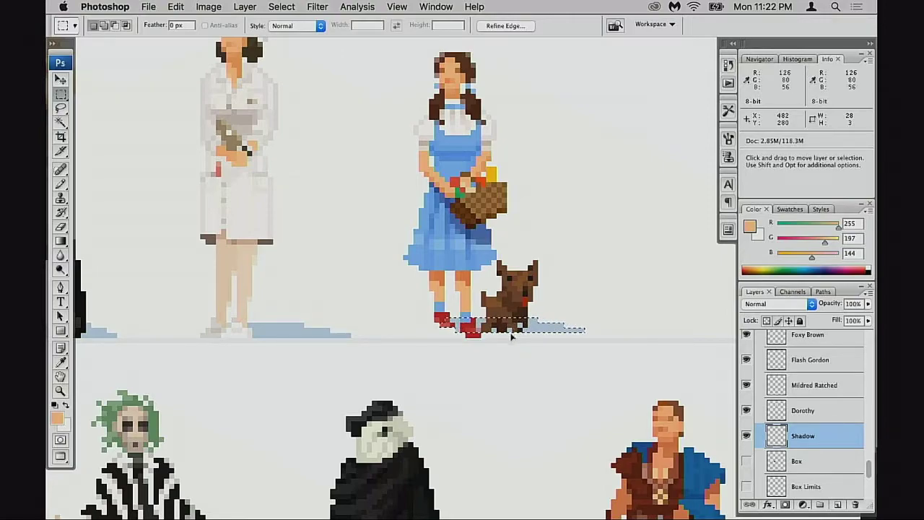
{"action": "left_click", "coordinate": [517, 346]}
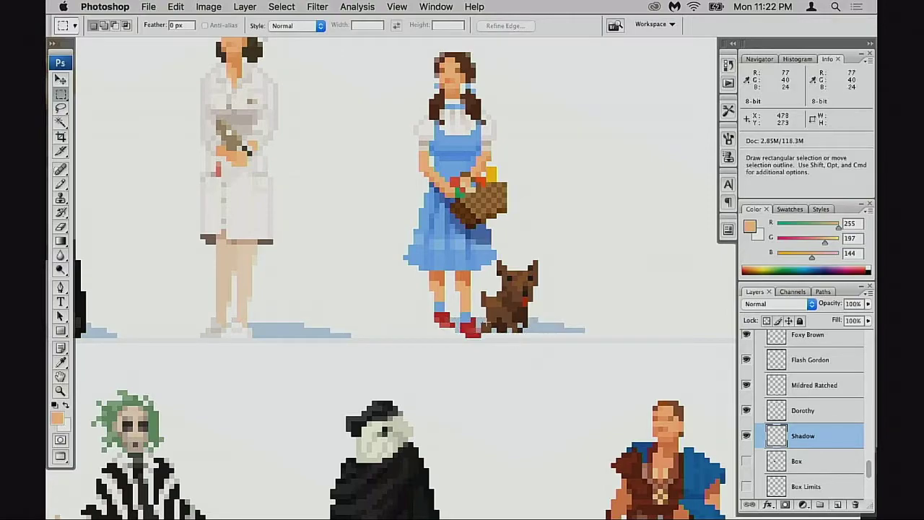
Duplicate a 25 by 1 pixel strip from the shadow's lower edge down to the ground line and erase its extra end pixel.
{"action": "left_click_drag", "start_coordinate": [456, 330], "coordinate": [585, 337]}
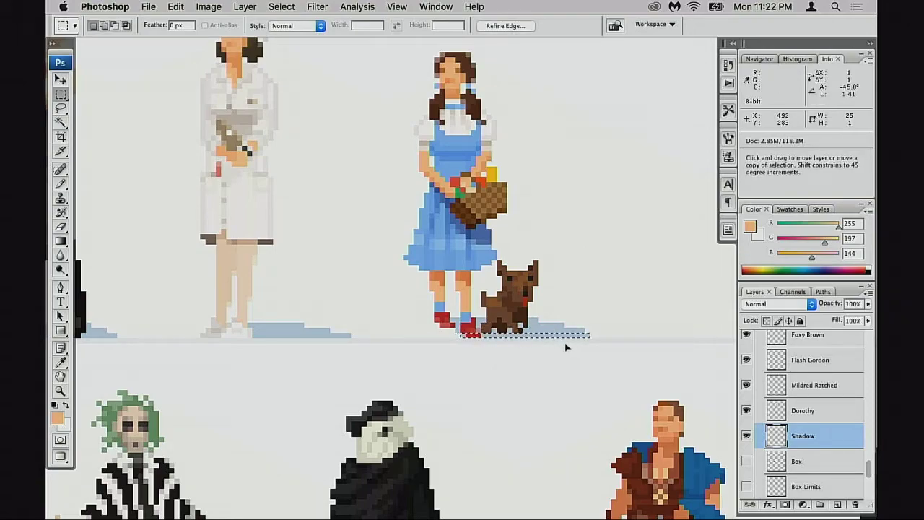
{"action": "key", "text": "super+d"}
{"action": "key", "text": "e"}
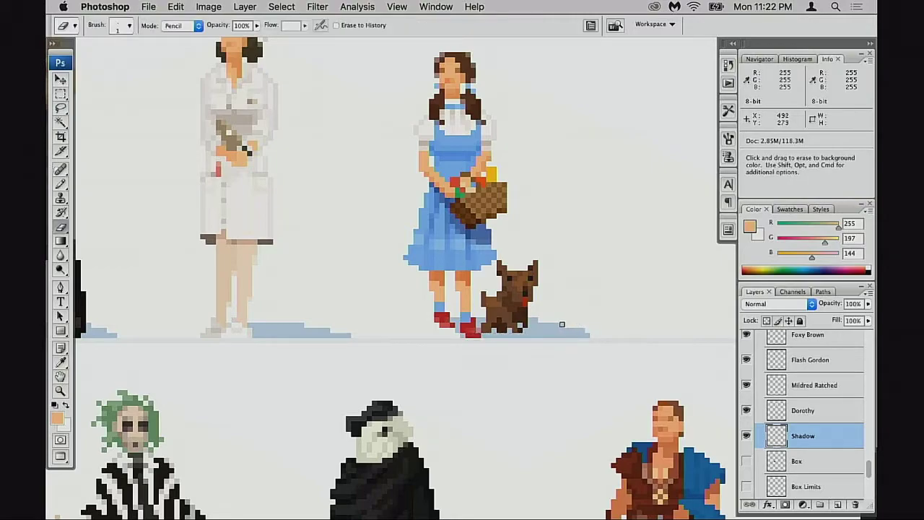
{"action": "left_click", "coordinate": [587, 334]}
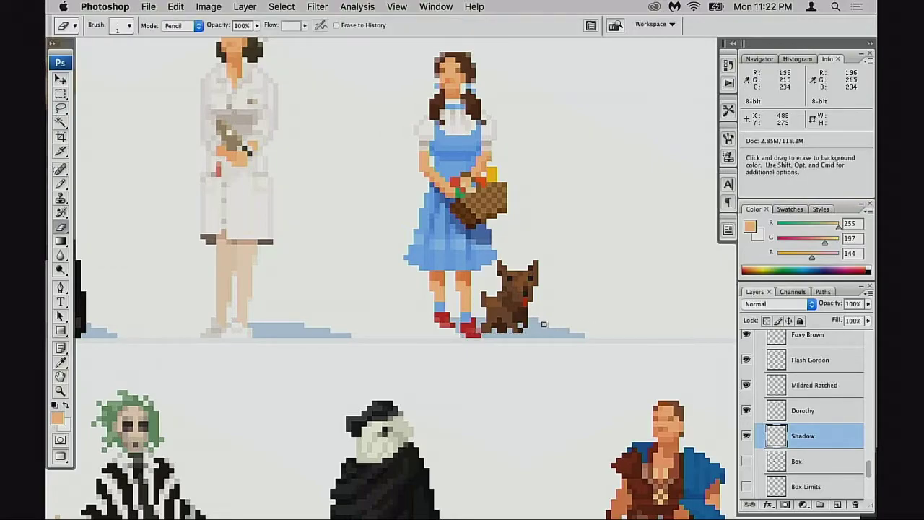
Examine Dorothy's shadow up close and compare her with the rest of the character line-up.
{"action": "left_click", "coordinate": [587, 334], "text": "alt"}
{"action": "left_click", "coordinate": [592, 345], "text": "alt"}
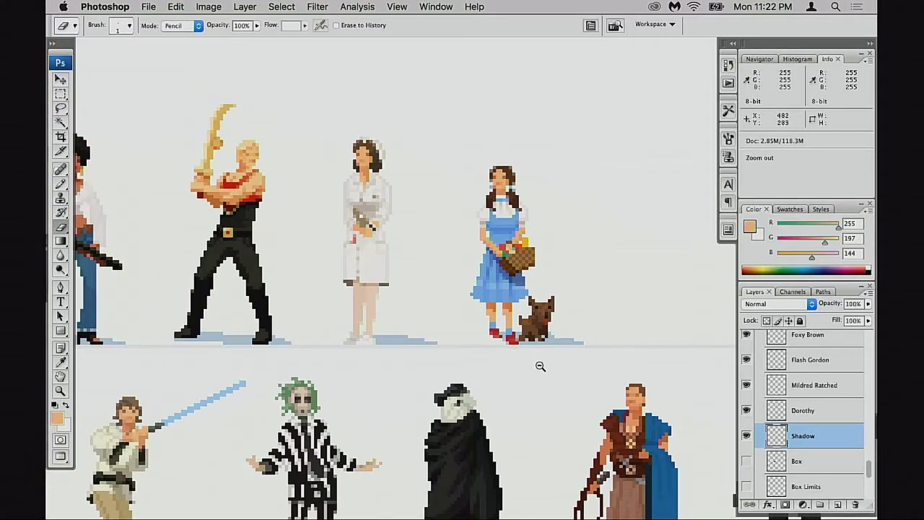
{"action": "left_click", "coordinate": [557, 345], "text": "super"}
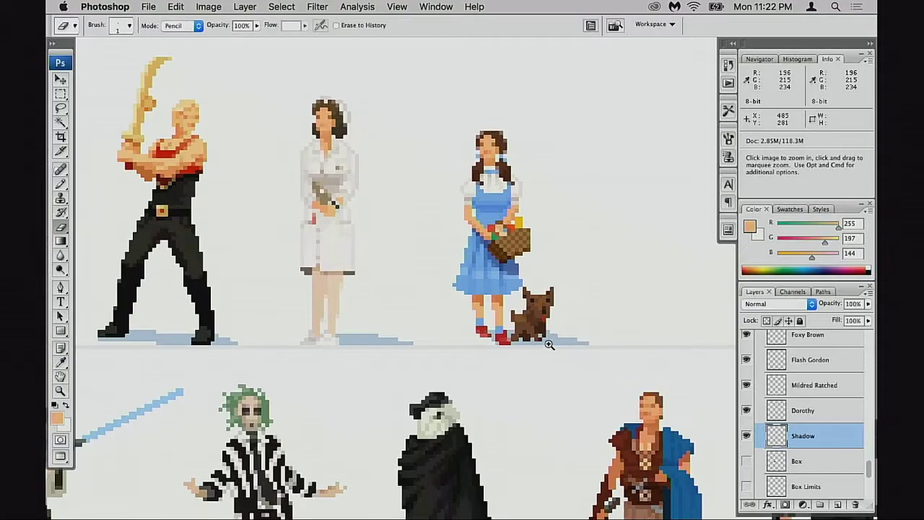
{"action": "left_click", "coordinate": [547, 340], "text": "super"}
{"action": "left_click", "coordinate": [510, 338], "text": "super"}
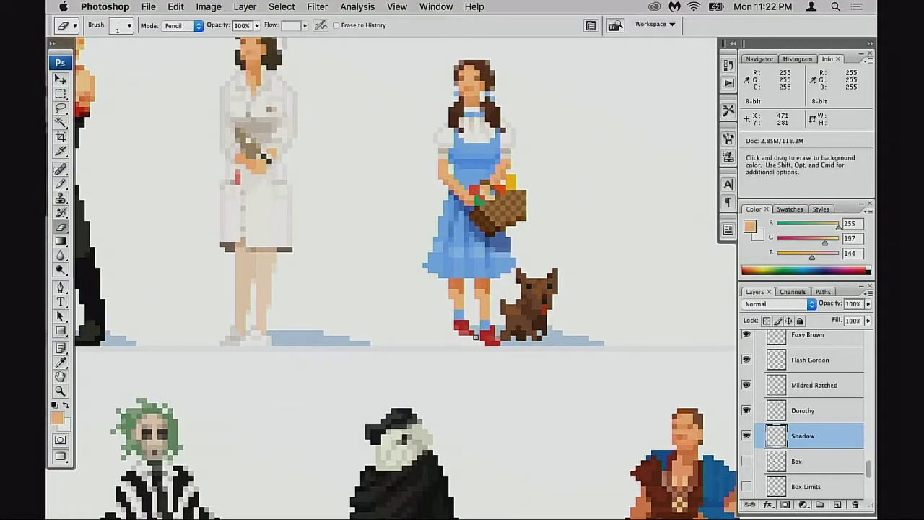
{"action": "key", "text": "space"}
{"action": "left_click", "coordinate": [509, 363], "text": "alt"}
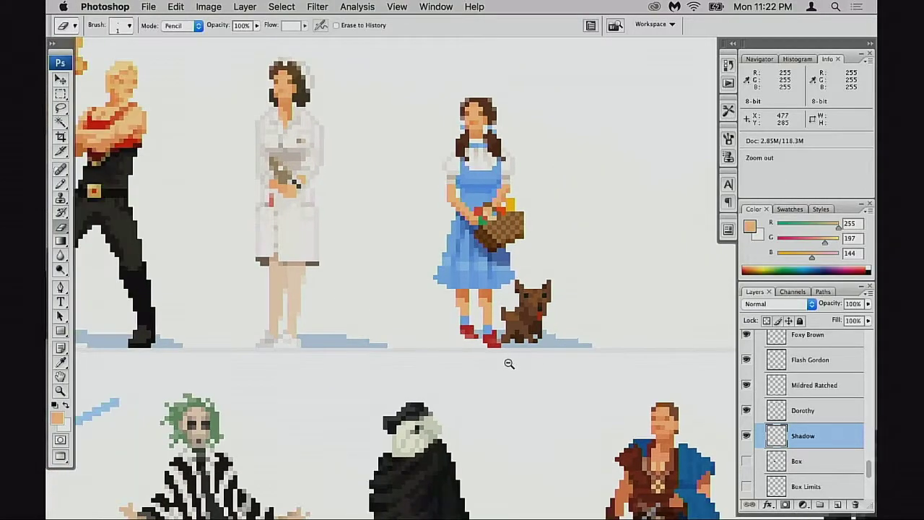
{"action": "left_click", "coordinate": [512, 363], "text": "alt"}
{"action": "left_click", "coordinate": [515, 363], "text": "alt"}
{"action": "left_click", "coordinate": [517, 362], "text": "alt"}
{"action": "left_click", "coordinate": [517, 362], "text": "alt"}
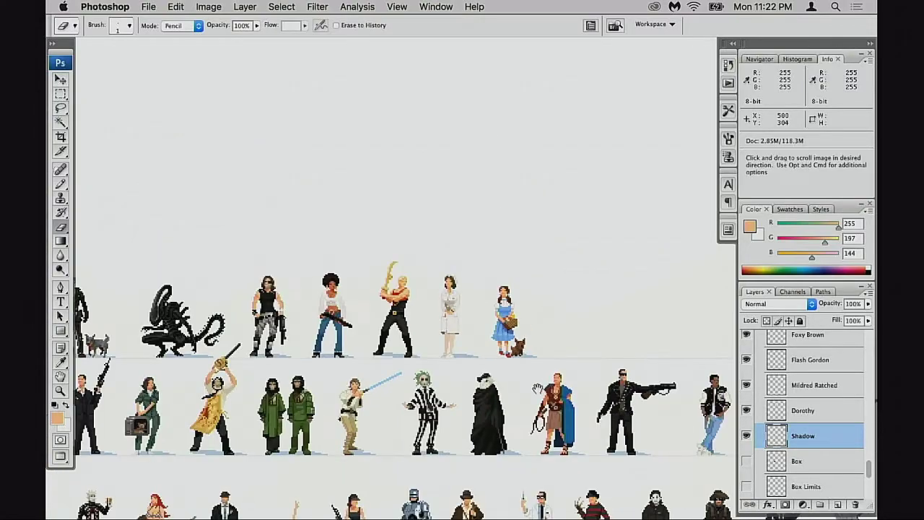
{"action": "key", "text": "space"}
{"action": "left_click_drag", "start_coordinate": [650, 375], "coordinate": [671, 371]}
Toggle the visibility of the Shadow and Dorothy layers to check their contents.
{"action": "left_click", "coordinate": [746, 436]}
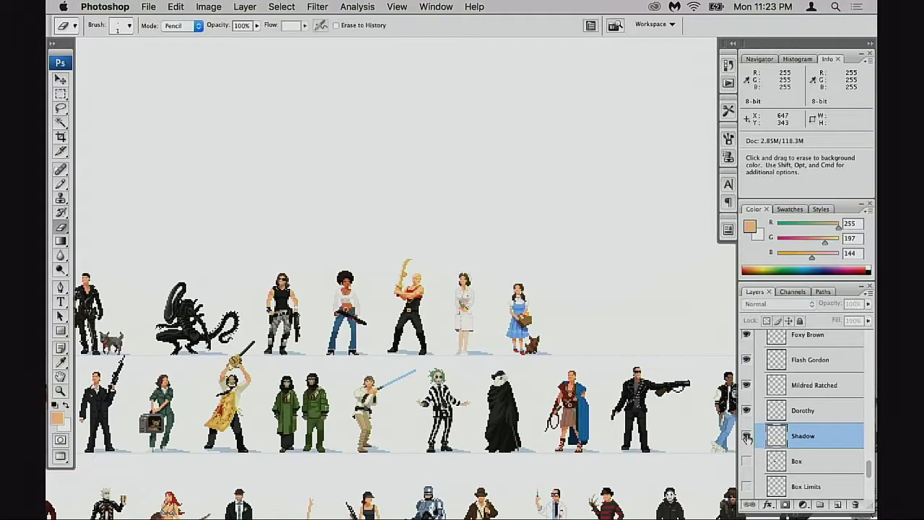
{"action": "left_click", "coordinate": [747, 411]}
{"action": "left_click", "coordinate": [747, 410]}
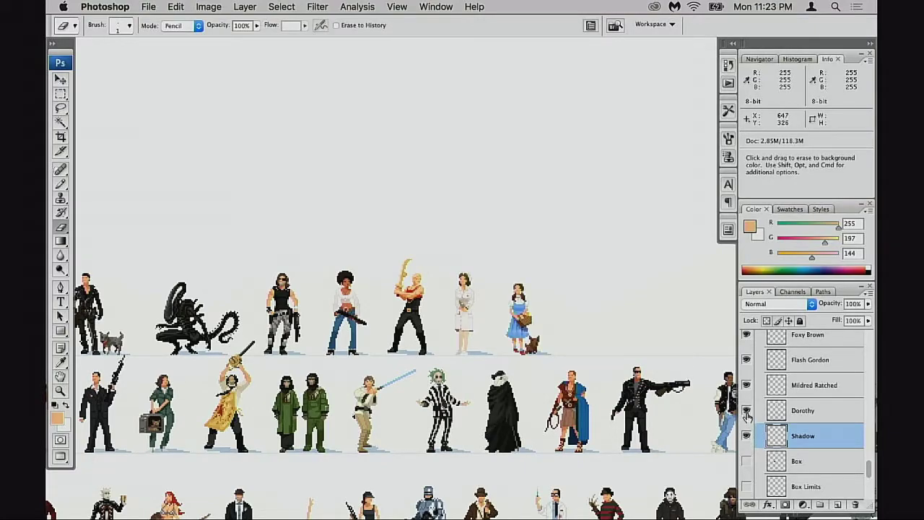
Return to the windowed view with the reference photo and preview alongside, and bring Dorothy into view in the main document.
{"action": "left_click", "coordinate": [450, 335]}
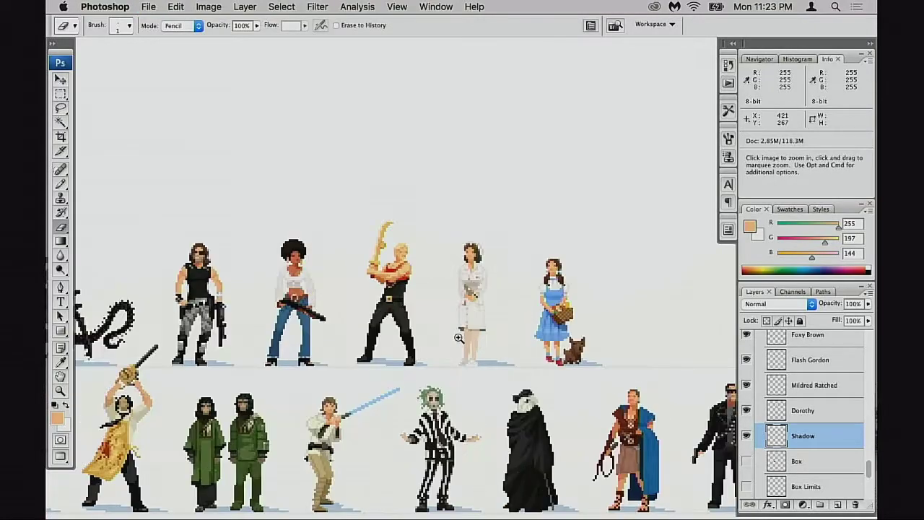
{"action": "left_click", "coordinate": [452, 336]}
{"action": "left_click", "coordinate": [452, 336]}
{"action": "key", "text": "f"}
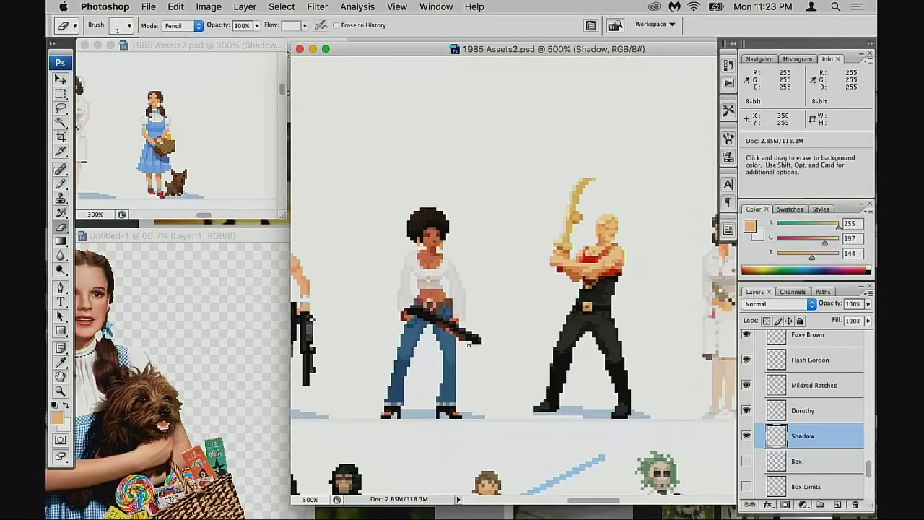
{"action": "left_click", "coordinate": [264, 318]}
{"action": "left_click", "coordinate": [495, 295]}
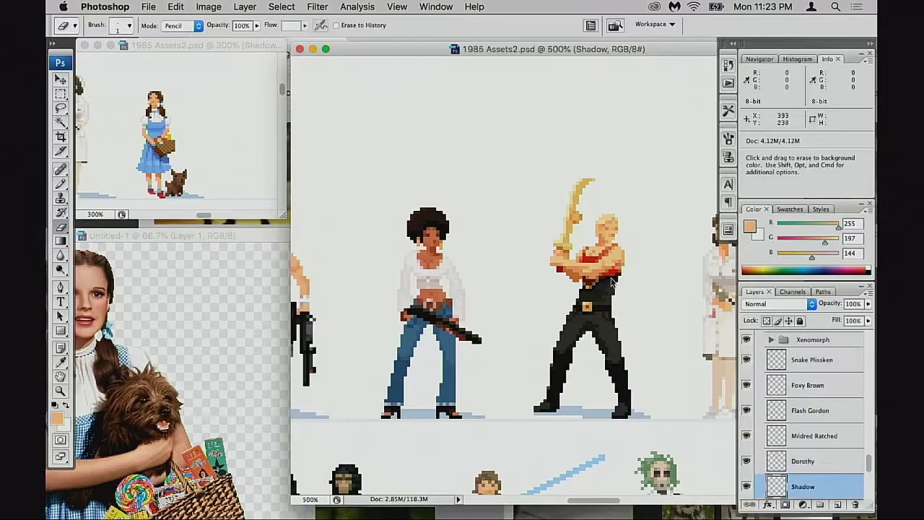
{"action": "scroll", "coordinate": [495, 296], "scroll_direction": "right", "scroll_amount": 10}
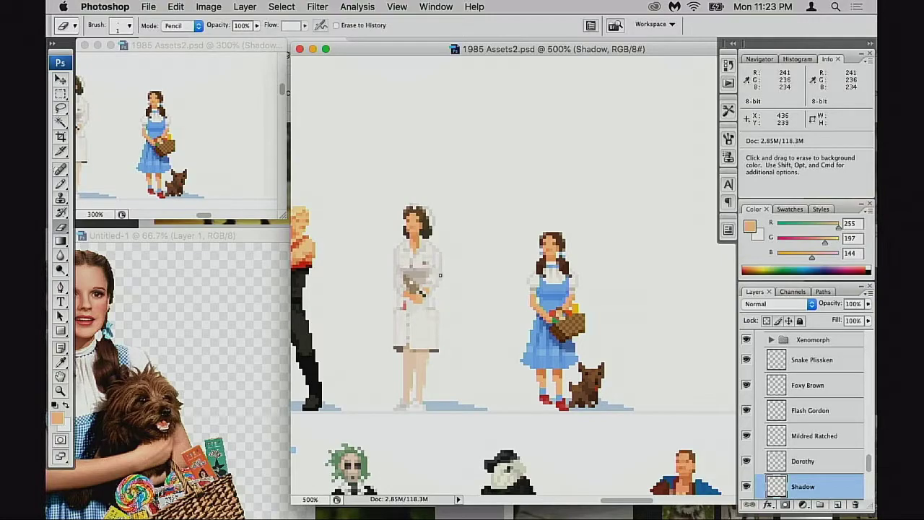
Reposition the reference photo window to show Dorothy's face and both braids, and reactivate the sprite document.
{"action": "left_click_drag", "start_coordinate": [265, 239], "coordinate": [344, 305]}
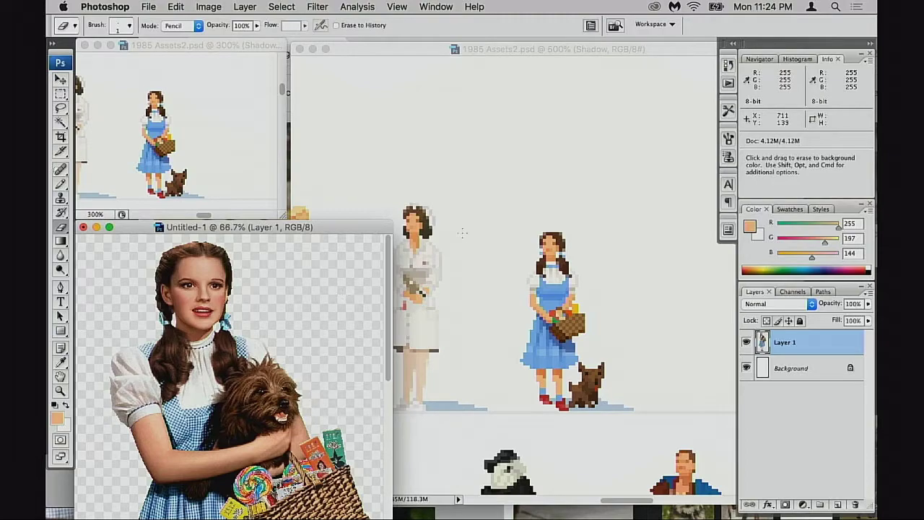
{"action": "left_click_drag", "start_coordinate": [311, 228], "coordinate": [309, 228]}
{"action": "left_click", "coordinate": [413, 52]}
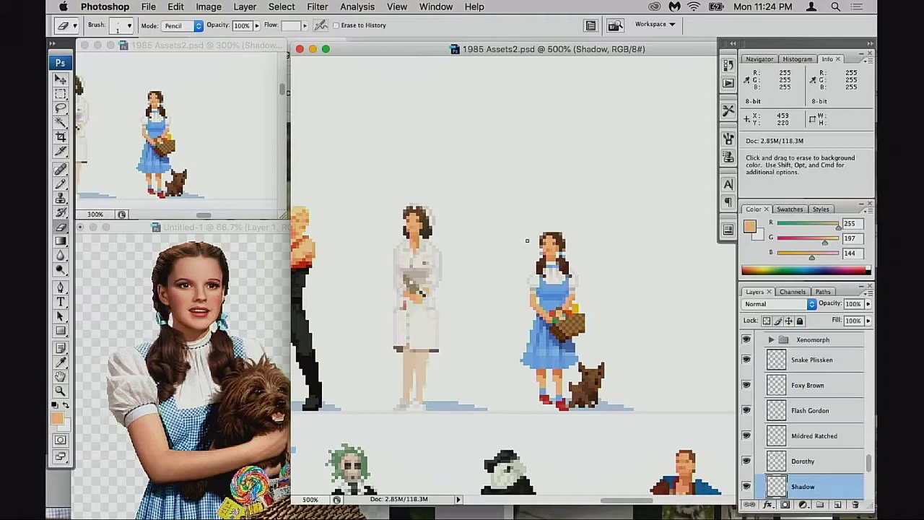
Compare Dorothy and her dog with the surrounding characters at 300% zoom.
{"action": "key", "text": "super+minus"}
{"action": "key", "text": "super+minus"}
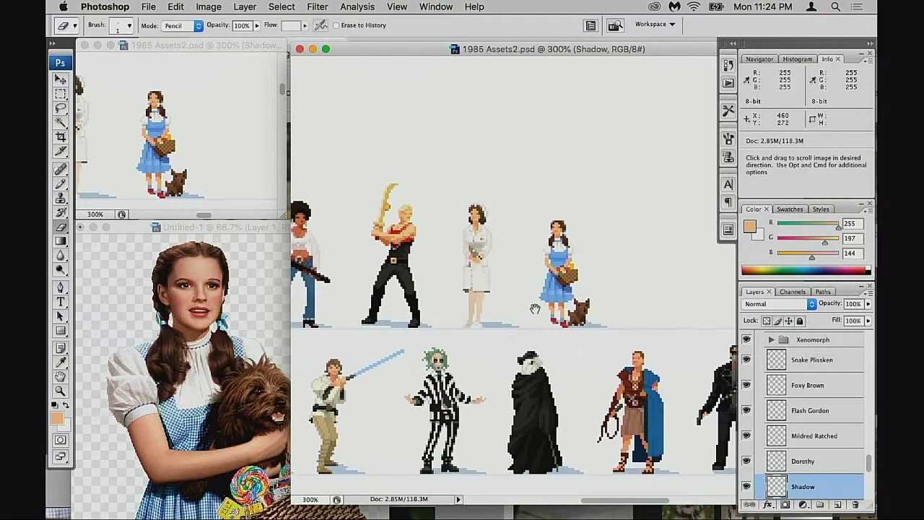
{"action": "scroll", "coordinate": [756, 466], "scroll_direction": "down", "scroll_amount": 2}
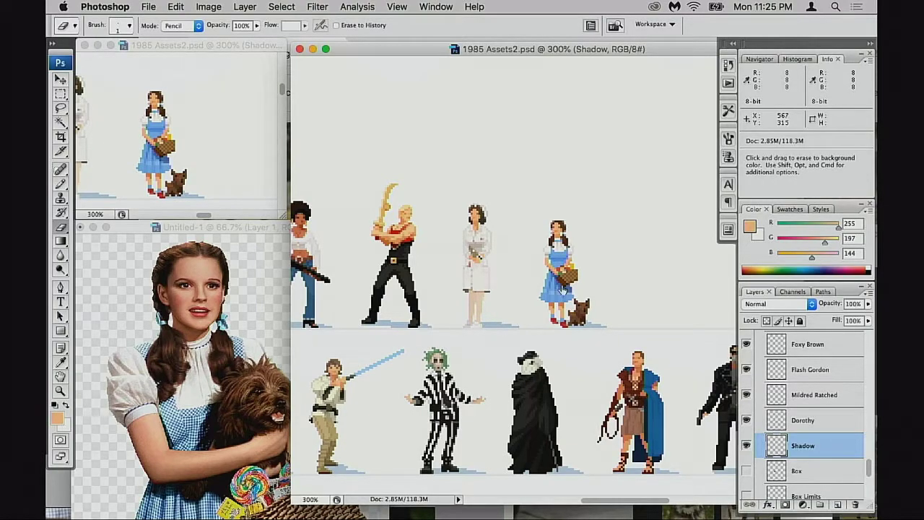
{"action": "scroll", "coordinate": [746, 395], "scroll_direction": "up", "scroll_amount": 1}
{"action": "left_click_drag", "start_coordinate": [546, 328], "coordinate": [527, 329]}
{"action": "scroll", "coordinate": [526, 329], "scroll_direction": "right", "scroll_amount": 3}
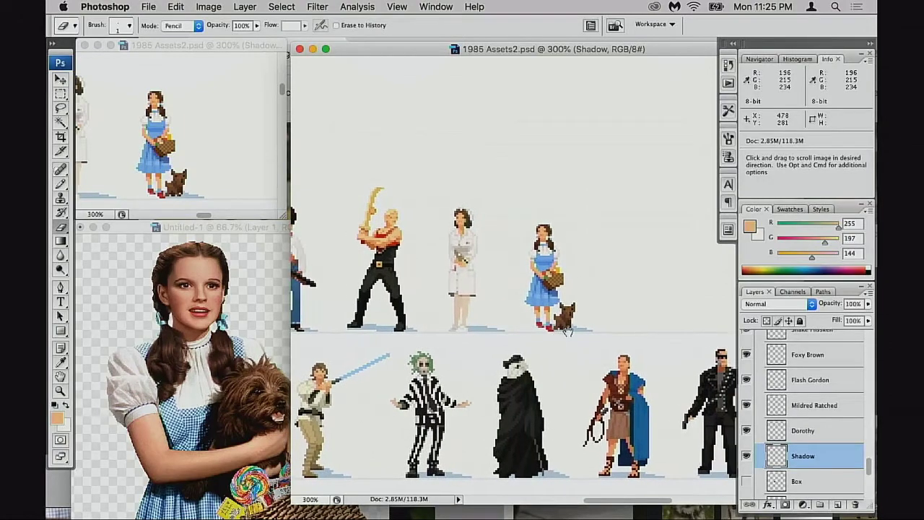
{"action": "scroll", "coordinate": [560, 336], "scroll_direction": "left", "scroll_amount": 3}
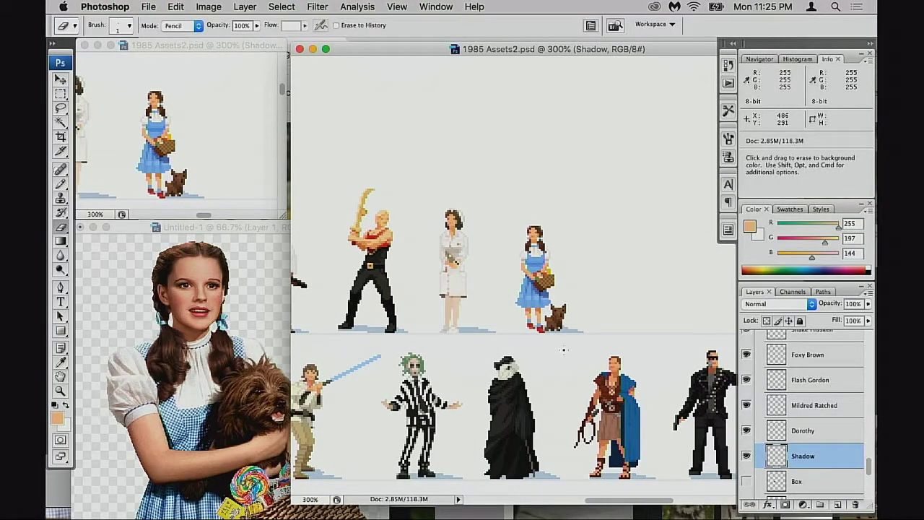
Shift the reference photo window slightly lower and view Mildred Ratched and Dorothy at 500% in the sprite document.
{"action": "mouse_move", "coordinate": [274, 228]}
{"action": "left_mouse_down"}
{"action": "mouse_move", "coordinate": [285, 319]}
{"action": "mouse_move", "coordinate": [266, 240]}
{"action": "left_mouse_up"}
{"action": "left_click", "coordinate": [586, 186]}
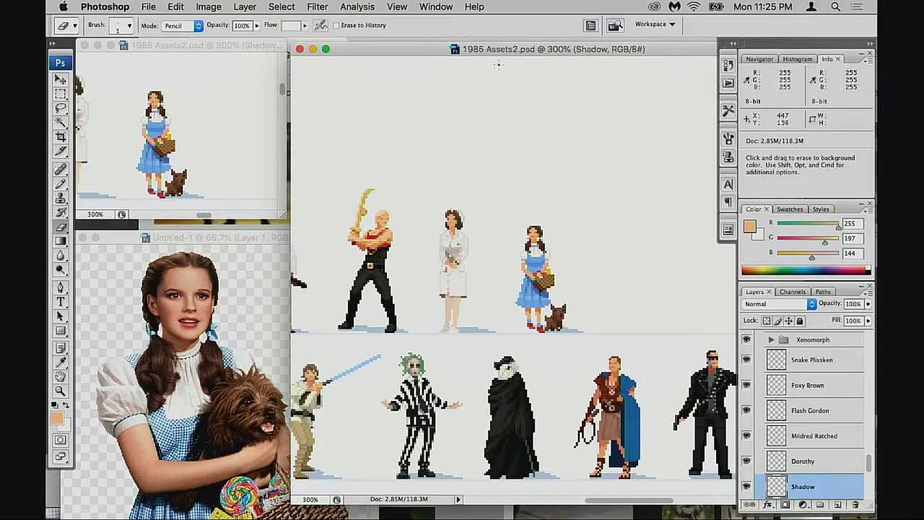
{"action": "left_click_drag", "start_coordinate": [509, 51], "coordinate": [510, 50]}
{"action": "key", "text": "z"}
{"action": "left_click", "coordinate": [463, 283], "text": "super"}
{"action": "left_click", "coordinate": [470, 288], "text": "super"}
{"action": "left_click_drag", "start_coordinate": [538, 279], "coordinate": [454, 315]}
{"action": "left_click_drag", "start_coordinate": [625, 321], "coordinate": [502, 335]}
{"action": "scroll", "coordinate": [750, 386], "scroll_direction": "down", "scroll_amount": 2}
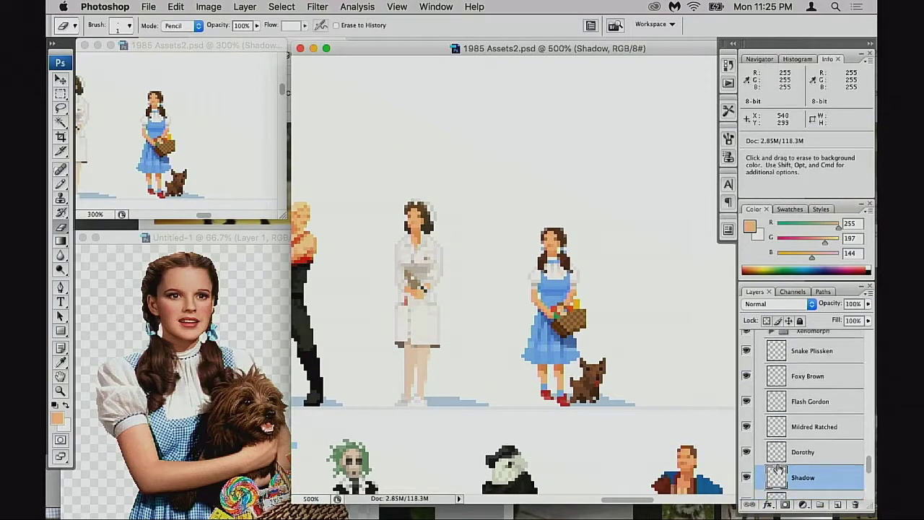
Check the Mildred Ratched layer by toggling its visibility, and make it the active layer.
{"action": "left_click", "coordinate": [747, 383]}
{"action": "left_click", "coordinate": [747, 384]}
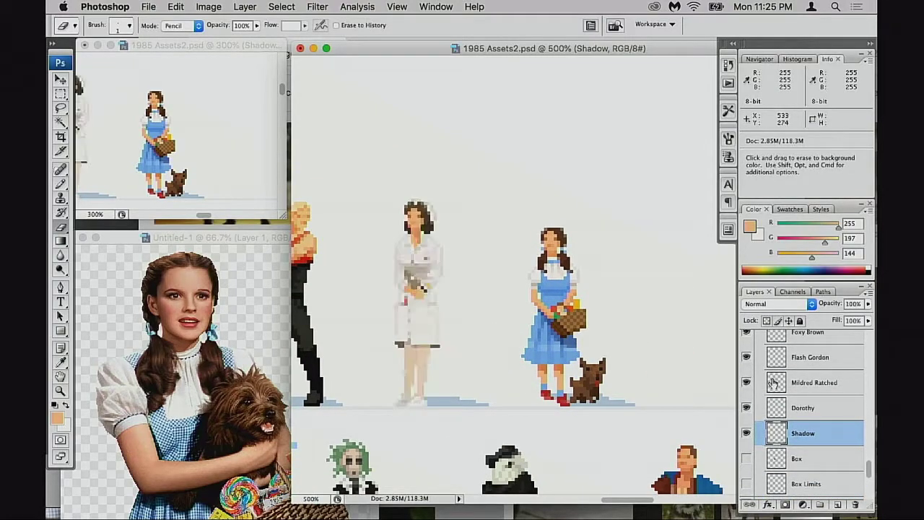
{"action": "left_click", "coordinate": [776, 383]}
Frame Mildred Ratched and Dorothy together in the small preview window and enlarge them to 700% in the main document.
{"action": "left_click_drag", "start_coordinate": [462, 346], "coordinate": [535, 361]}
{"action": "left_click", "coordinate": [170, 148]}
{"action": "left_click_drag", "start_coordinate": [169, 148], "coordinate": [226, 155]}
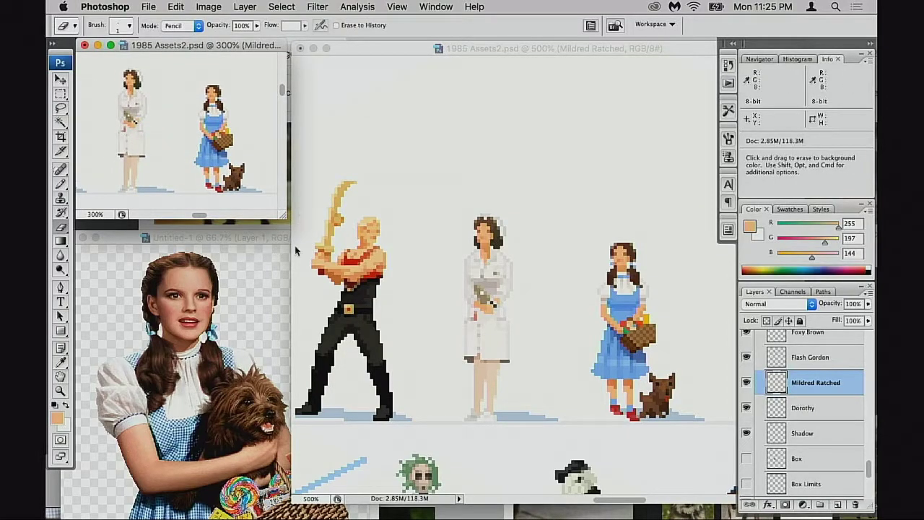
{"action": "left_click", "coordinate": [476, 246]}
{"action": "left_click", "coordinate": [509, 328]}
{"action": "left_click_drag", "start_coordinate": [549, 304], "coordinate": [538, 339]}
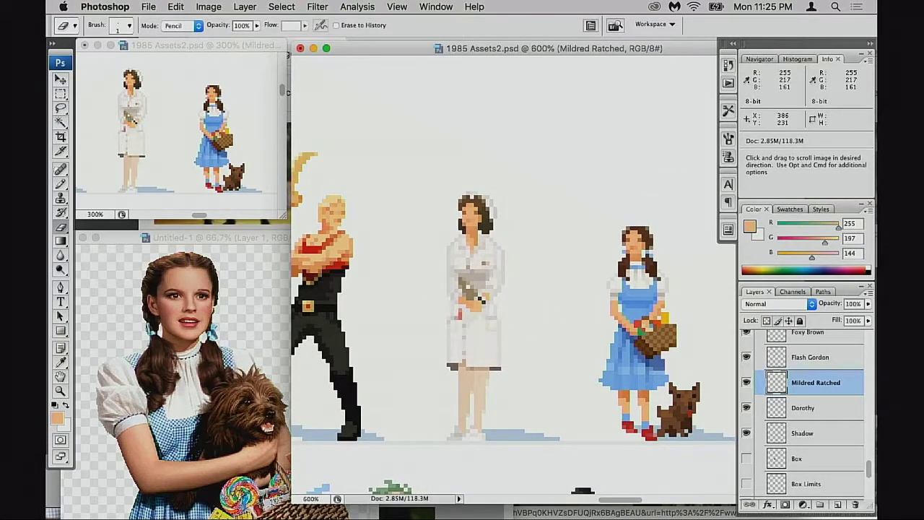
{"action": "left_click", "coordinate": [550, 326]}
{"action": "left_click_drag", "start_coordinate": [539, 330], "coordinate": [515, 363]}
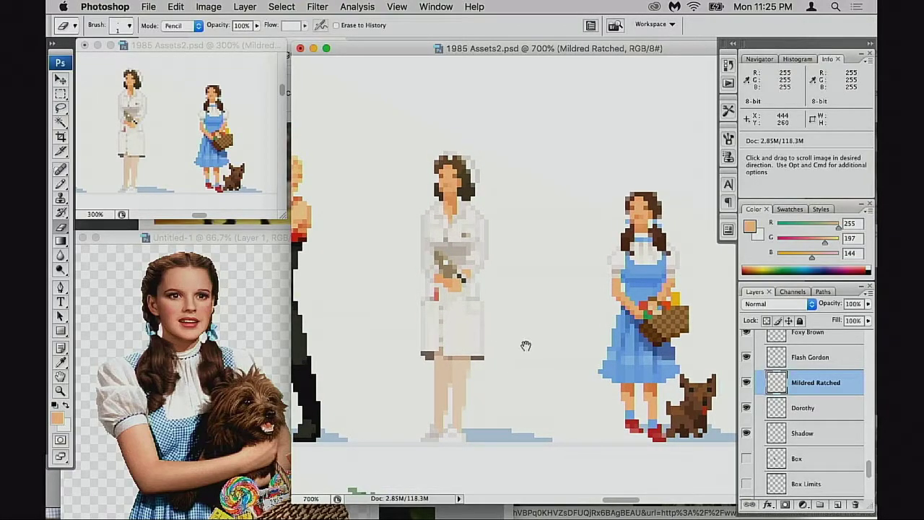
Check the Mildred Ratched layer's visibility again and inspect her sprite at 800%.
{"action": "left_click_drag", "start_coordinate": [526, 346], "coordinate": [515, 347]}
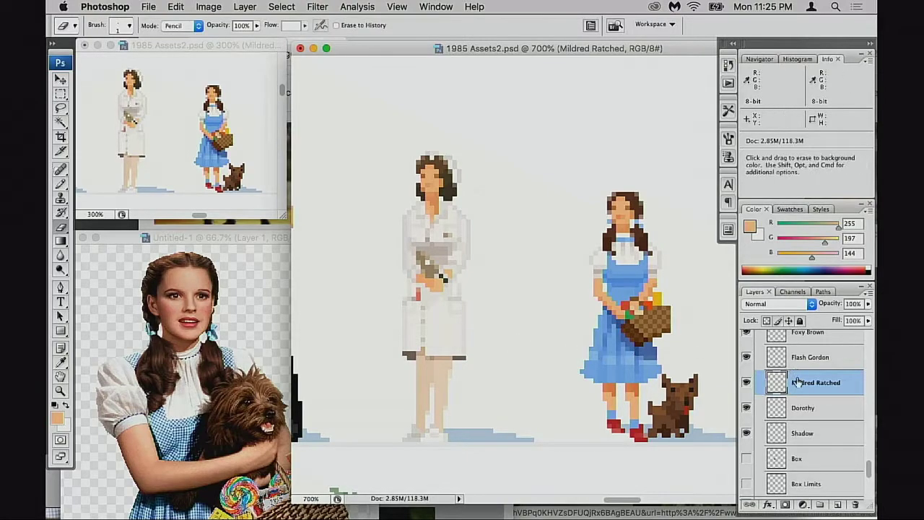
{"action": "left_click", "coordinate": [746, 382]}
{"action": "left_click", "coordinate": [746, 382]}
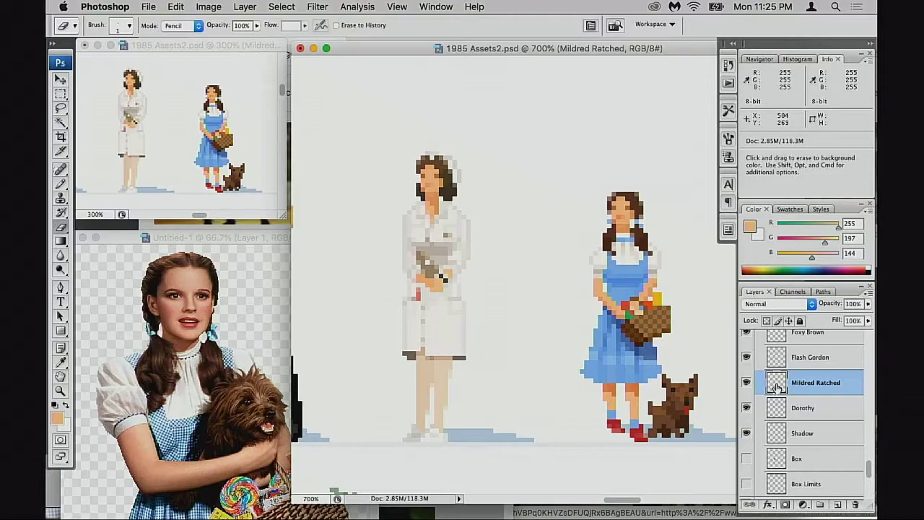
{"action": "mouse_move", "coordinate": [462, 331]}
{"action": "left_mouse_down"}
{"action": "mouse_move", "coordinate": [506, 331]}
{"action": "mouse_move", "coordinate": [490, 367]}
{"action": "mouse_move", "coordinate": [503, 361]}
{"action": "left_mouse_up"}
{"action": "left_click", "coordinate": [507, 331], "text": "super"}
{"action": "key", "text": "v"}
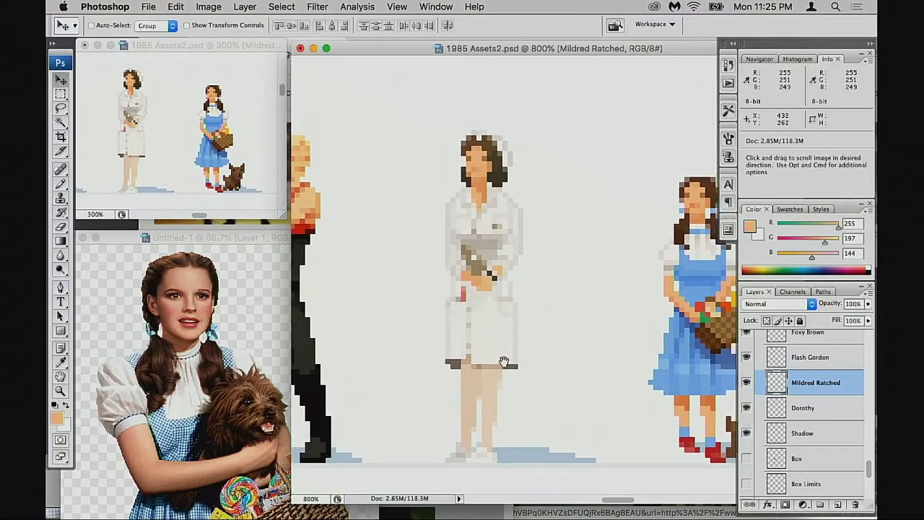
Close the Dorothy reference photo document without saving and close the Toto image search in the browser.
{"action": "left_click", "coordinate": [211, 238]}
{"action": "key", "text": "super+w"}
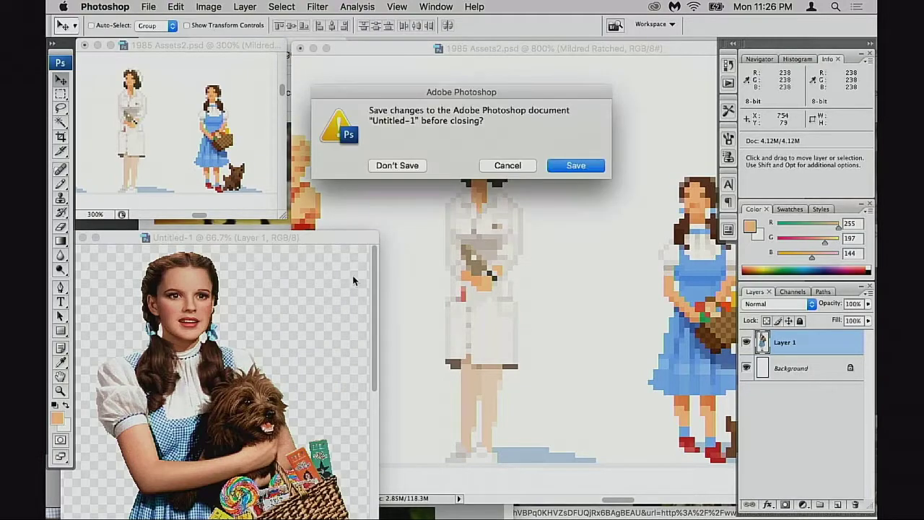
{"action": "left_click", "coordinate": [393, 166]}
{"action": "key", "text": "super+h"}
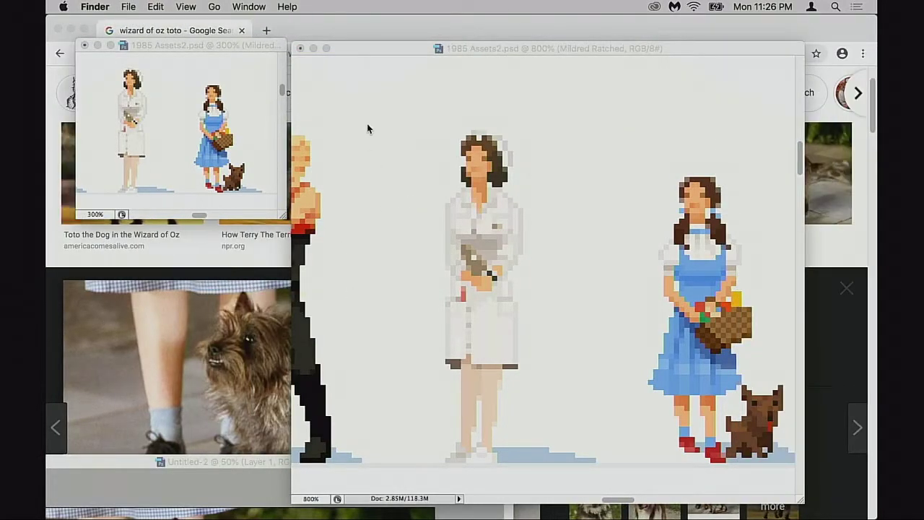
{"action": "left_click", "coordinate": [361, 25]}
{"action": "key", "text": "super+w"}
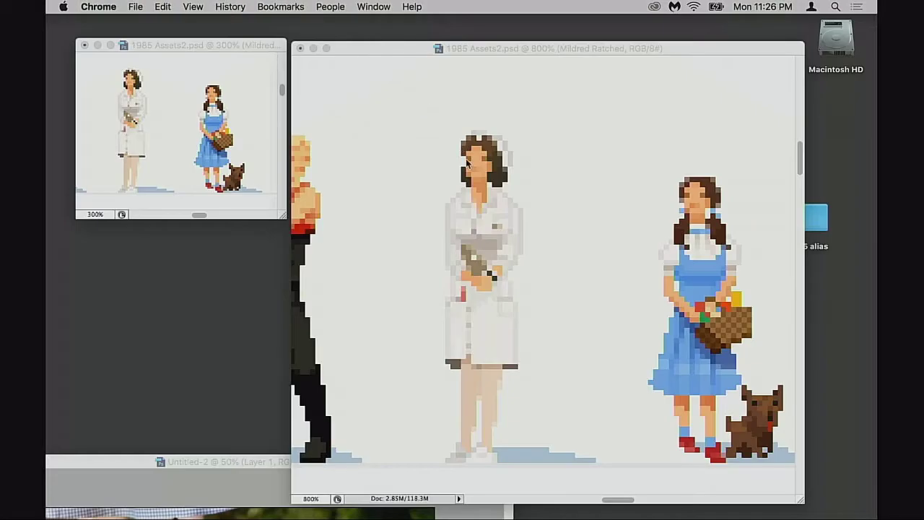
Bring up the Untitled-2 dog photo document and close it without saving.
{"action": "left_click", "coordinate": [206, 459]}
{"action": "left_click_drag", "start_coordinate": [222, 456], "coordinate": [310, 286]}
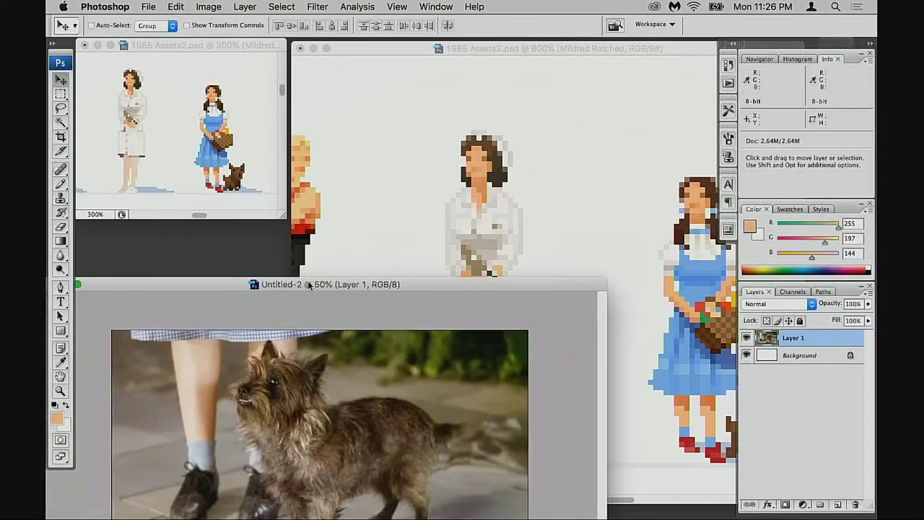
{"action": "left_click", "coordinate": [420, 165]}
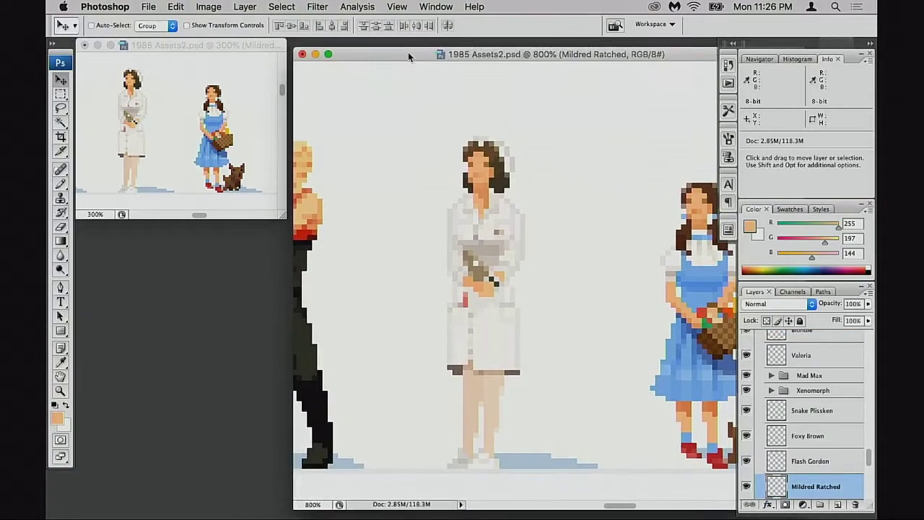
Switch to Finder, browse the 1985 alias to References and its Characters folder, and open Ratched.jpg in Photoshop.
{"action": "left_click_drag", "start_coordinate": [408, 52], "coordinate": [368, 298]}
{"action": "left_click", "coordinate": [543, 148]}
{"action": "double_click", "coordinate": [819, 228]}
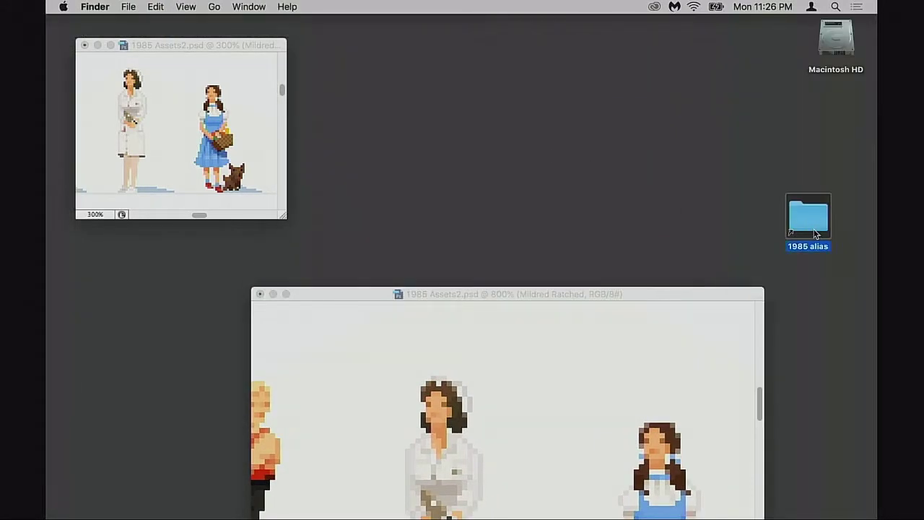
{"action": "double_click", "coordinate": [198, 148]}
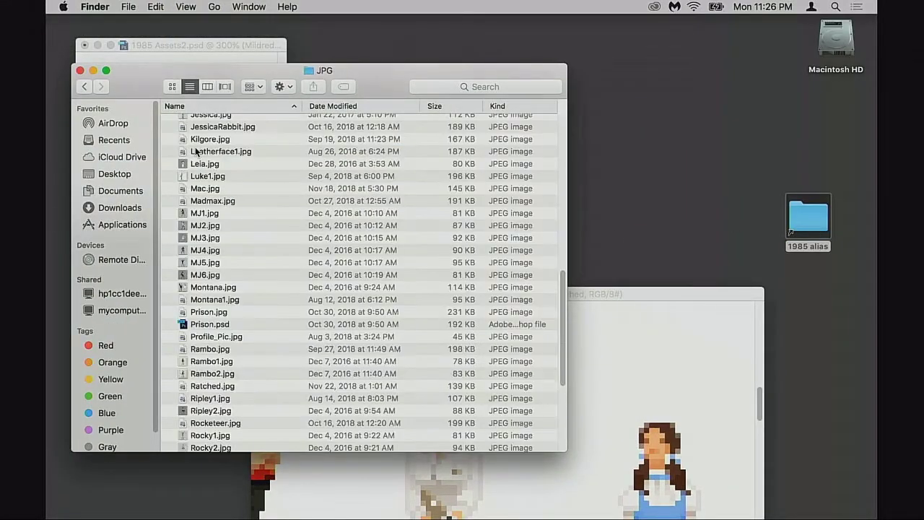
{"action": "left_click", "coordinate": [84, 86]}
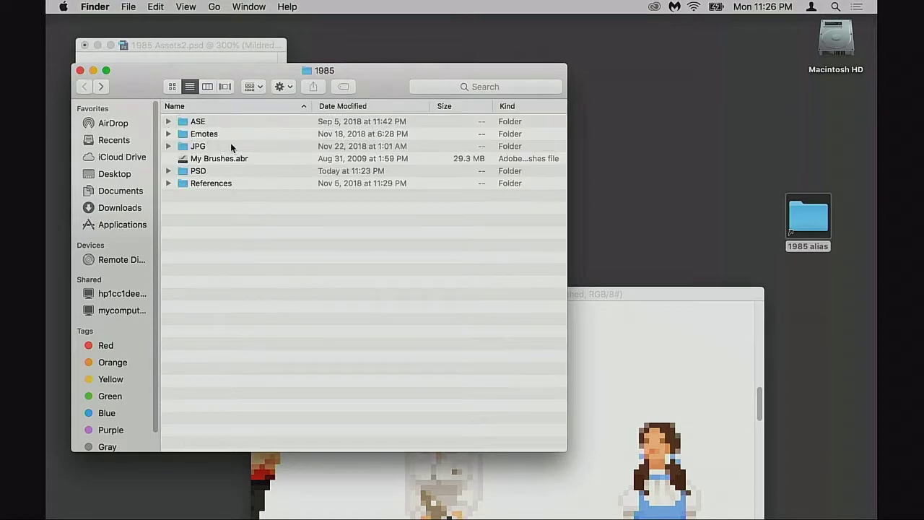
{"action": "double_click", "coordinate": [213, 184]}
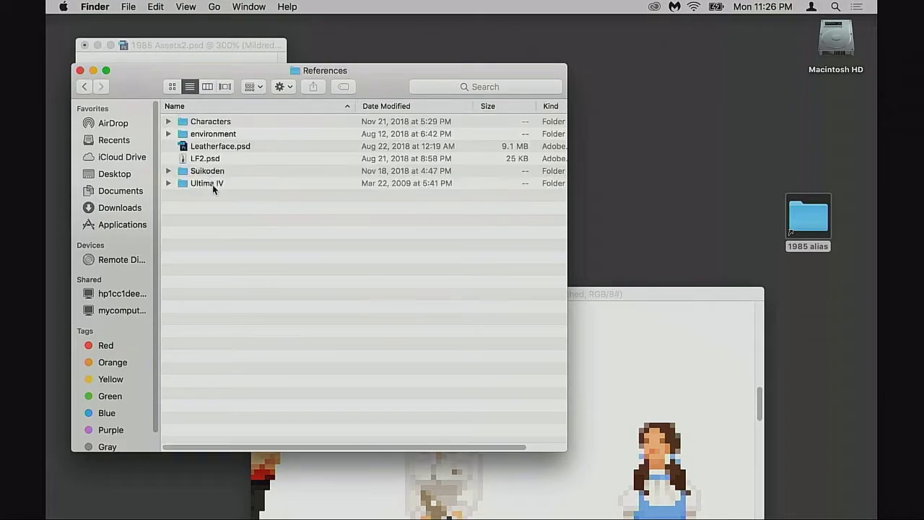
{"action": "double_click", "coordinate": [214, 120]}
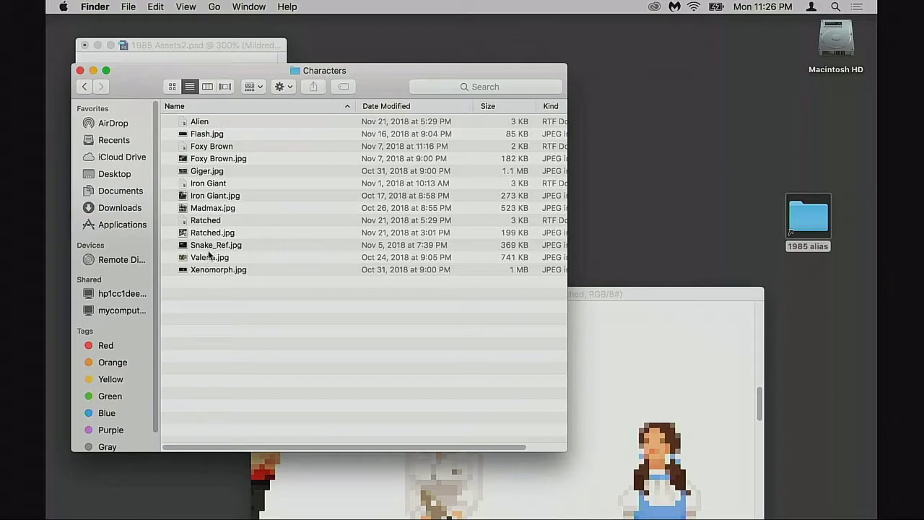
{"action": "left_click_drag", "start_coordinate": [207, 233], "coordinate": [426, 495]}
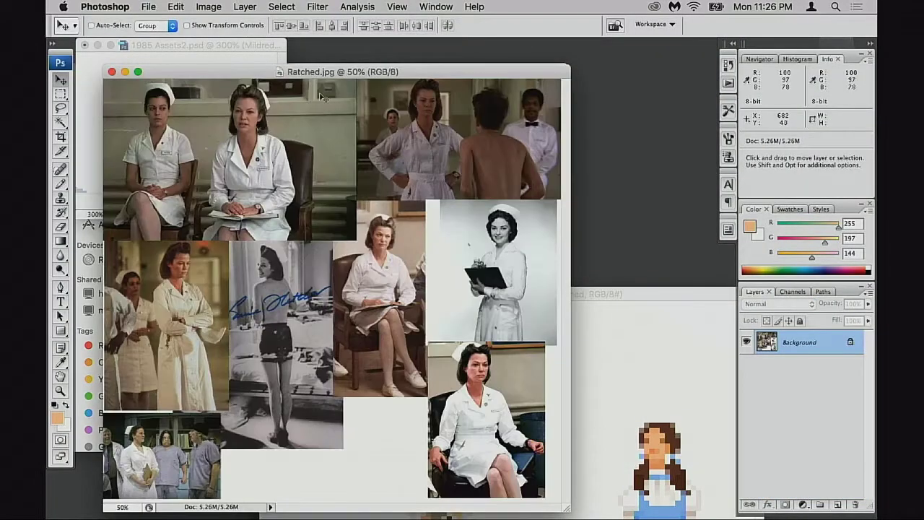
Arrange the Ratched.jpg reference window and the 1985 Assets2.psd window side by side, keeping the small preview partly in view.
{"action": "left_click_drag", "start_coordinate": [332, 72], "coordinate": [252, 92]}
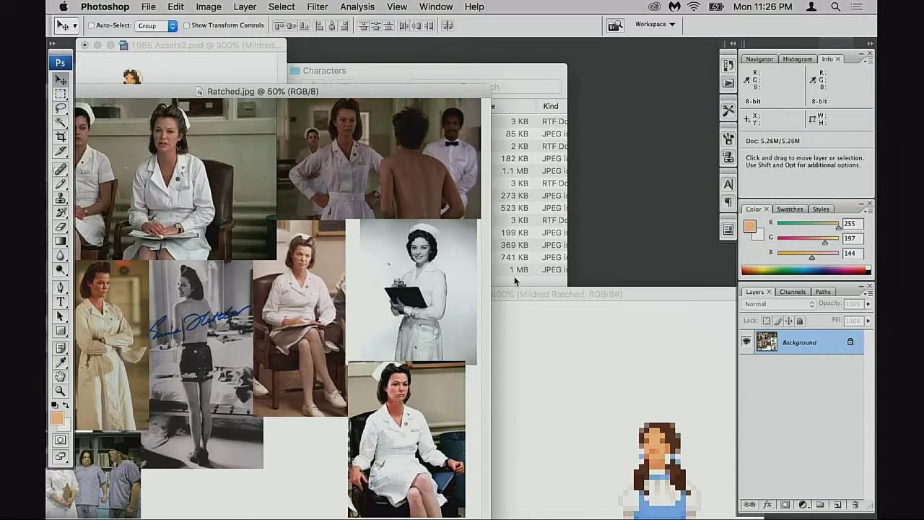
{"action": "left_click_drag", "start_coordinate": [539, 288], "coordinate": [406, 124]}
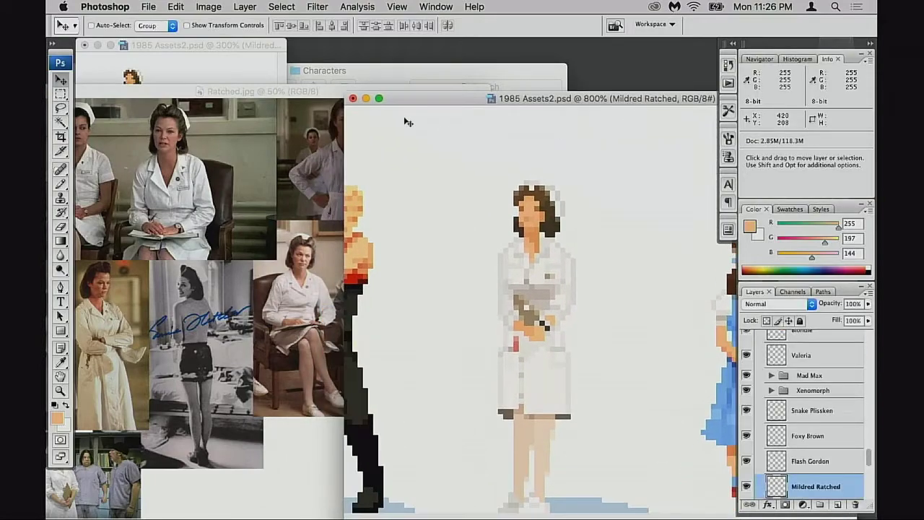
{"action": "left_click", "coordinate": [303, 101]}
{"action": "left_click_drag", "start_coordinate": [303, 101], "coordinate": [257, 185]}
{"action": "left_click", "coordinate": [520, 99]}
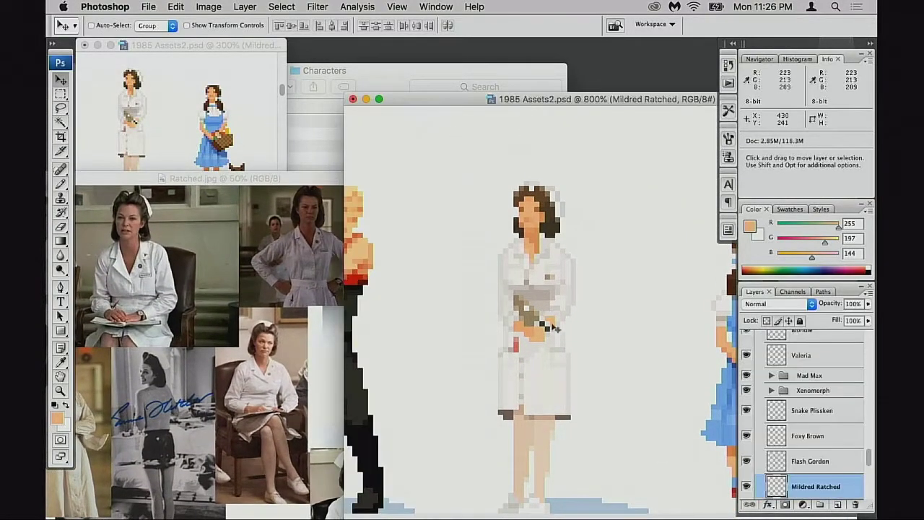
Examine Mildred Ratched from cap to shoes at 1200%, with the reference photos positioned below the small preview.
{"action": "key", "text": "super+equal"}
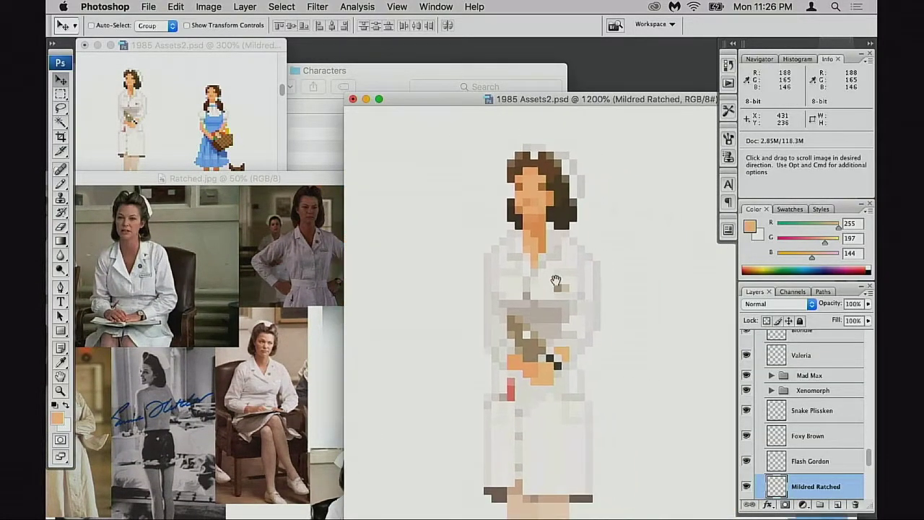
{"action": "scroll", "coordinate": [587, 298], "scroll_direction": "down", "scroll_amount": 1}
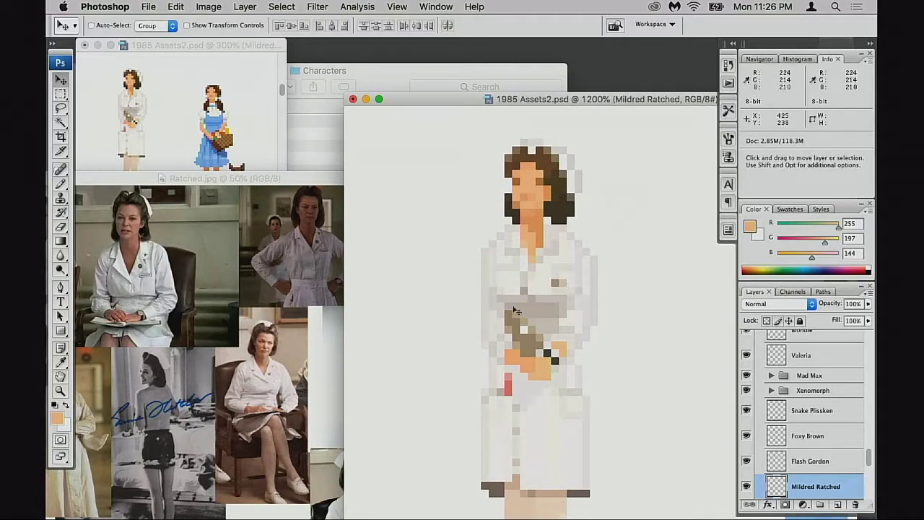
{"action": "left_click_drag", "start_coordinate": [542, 327], "coordinate": [551, 286]}
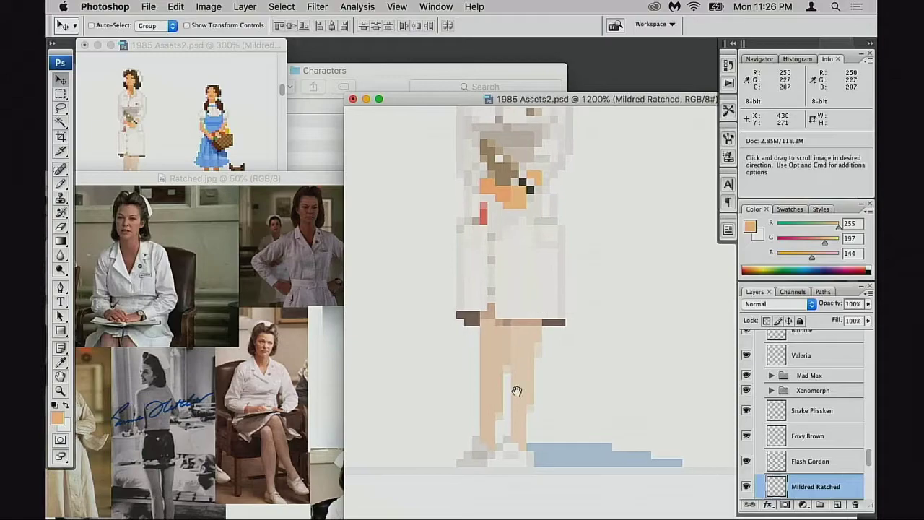
{"action": "key", "text": "space"}
{"action": "left_click_drag", "start_coordinate": [290, 185], "coordinate": [288, 223]}
{"action": "left_click", "coordinate": [513, 145]}
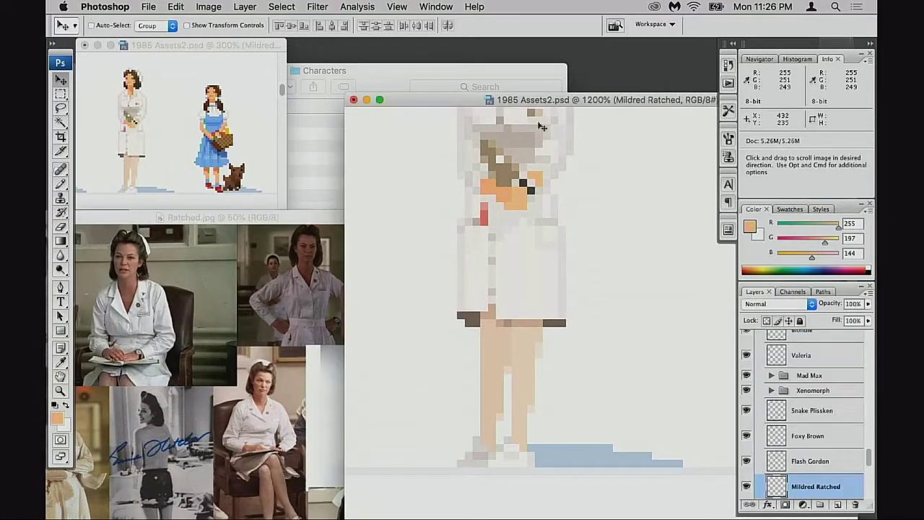
{"action": "scroll", "coordinate": [506, 418], "scroll_direction": "down", "scroll_amount": 2}
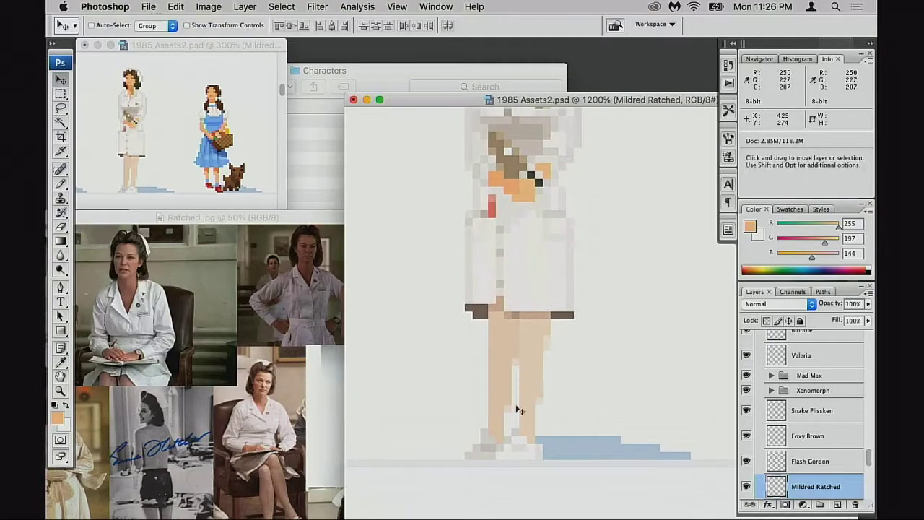
Try hem-coloured pencil lines across Mildred Ratched's lower leg to mark a longer skirt, and undo them.
{"action": "key", "text": "b"}
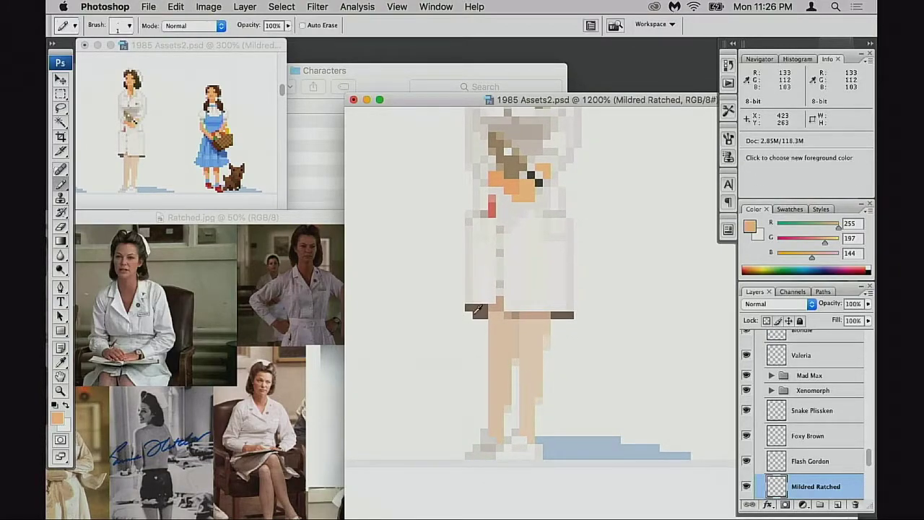
{"action": "left_click", "coordinate": [517, 318], "text": "alt"}
{"action": "left_click_drag", "start_coordinate": [500, 385], "coordinate": [411, 390]}
{"action": "key", "text": "super+z"}
{"action": "left_click_drag", "start_coordinate": [501, 380], "coordinate": [422, 379]}
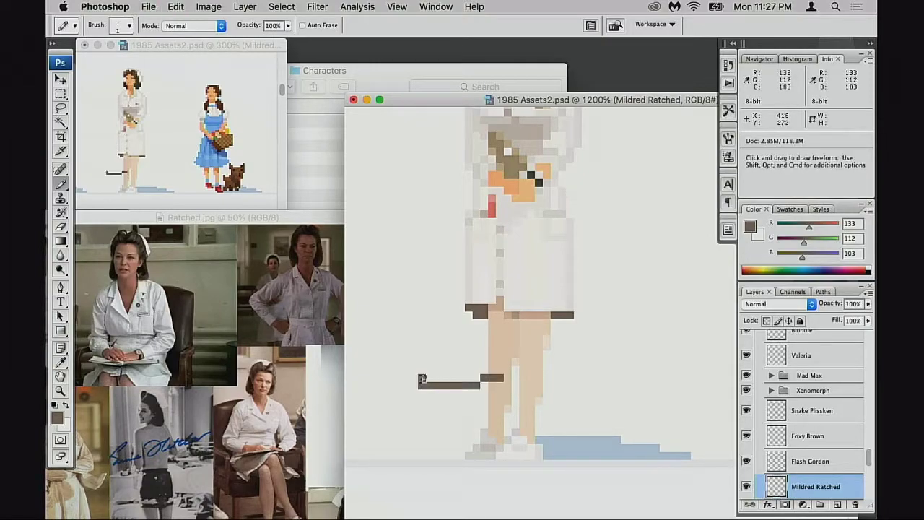
{"action": "key", "text": "super+z"}
{"action": "mouse_move", "coordinate": [503, 377]}
{"action": "left_mouse_down"}
{"action": "mouse_move", "coordinate": [416, 381]}
{"action": "mouse_move", "coordinate": [422, 368]}
{"action": "mouse_move", "coordinate": [405, 377]}
{"action": "mouse_move", "coordinate": [436, 387]}
{"action": "left_mouse_up"}
{"action": "key", "text": "super+alt+z"}
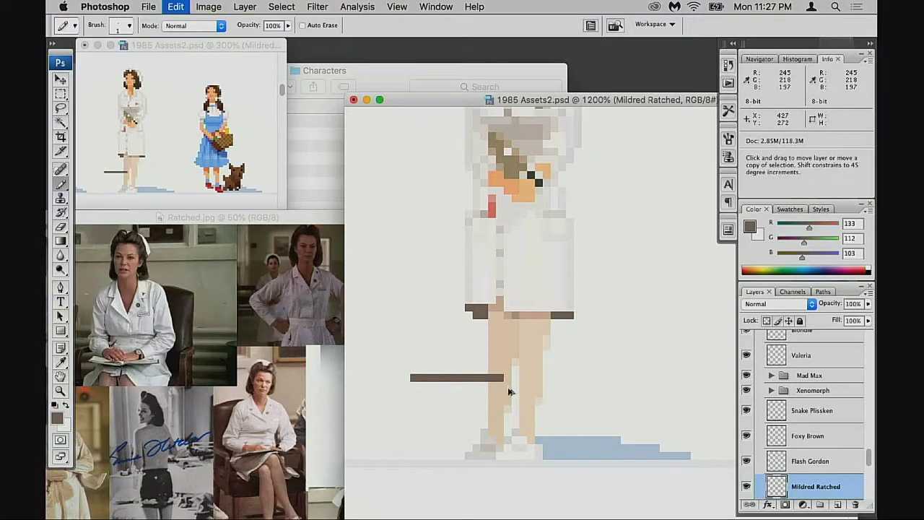
{"action": "key", "text": "super+alt+z"}
Make the Shadow layer active and examine Mildred Ratched's face, uniform and legs, and Dorothy beside her.
{"action": "key", "text": "alt+["}
{"action": "key", "text": "alt+["}
{"action": "scroll", "coordinate": [481, 361], "scroll_direction": "up", "scroll_amount": 5}
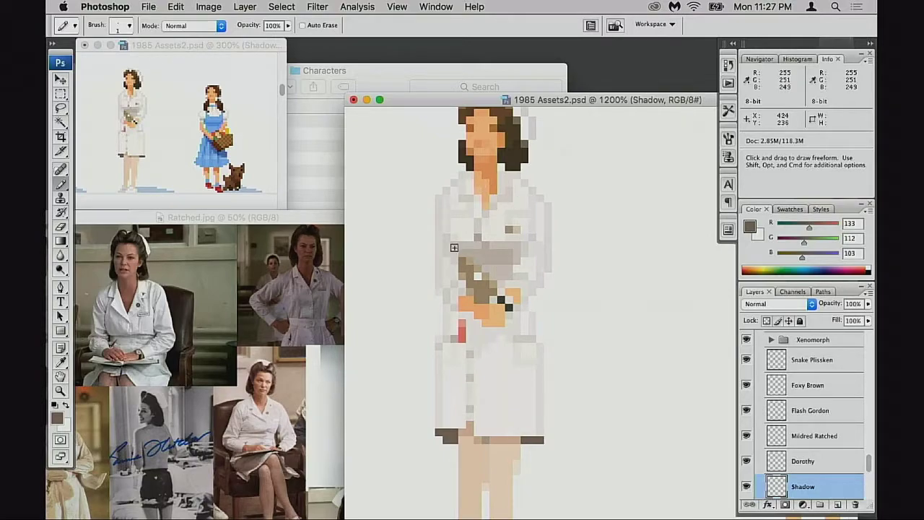
{"action": "scroll", "coordinate": [477, 289], "scroll_direction": "down", "scroll_amount": 2}
{"action": "scroll", "coordinate": [489, 310], "scroll_direction": "down", "scroll_amount": 1}
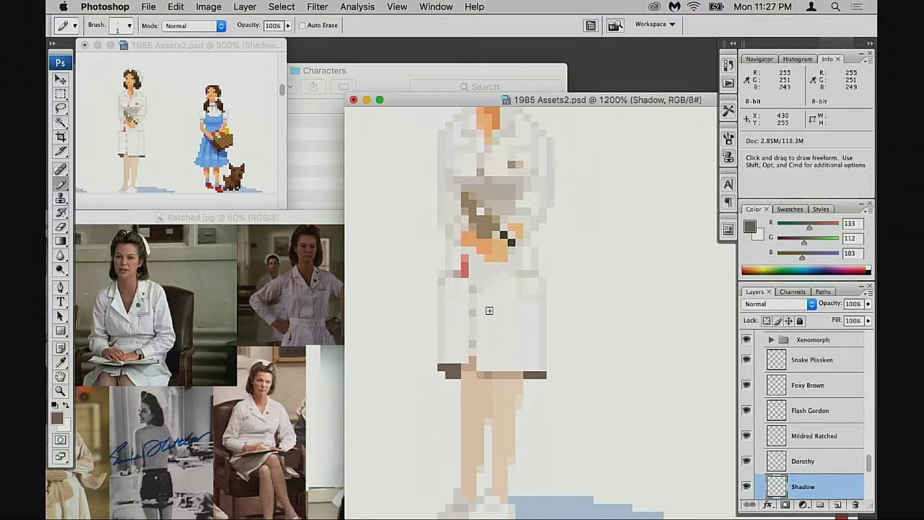
{"action": "scroll", "coordinate": [490, 310], "scroll_direction": "up", "scroll_amount": 3}
{"action": "scroll", "coordinate": [510, 309], "scroll_direction": "up", "scroll_amount": 1}
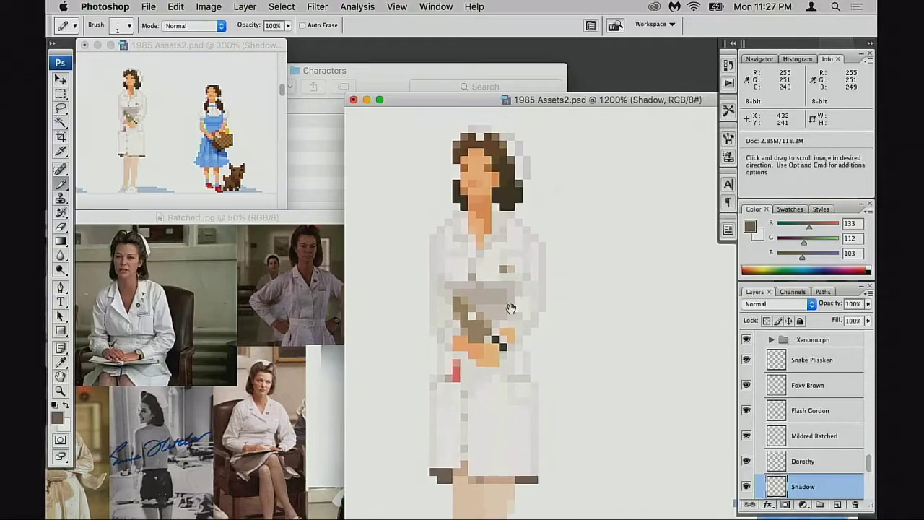
{"action": "scroll", "coordinate": [514, 260], "scroll_direction": "down", "scroll_amount": 3}
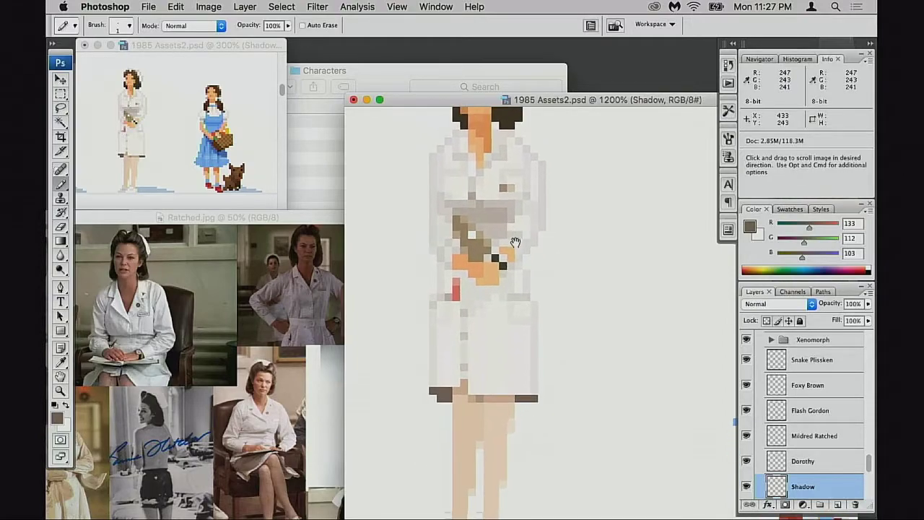
{"action": "scroll", "coordinate": [514, 241], "scroll_direction": "down", "scroll_amount": 3}
{"action": "scroll", "coordinate": [526, 274], "scroll_direction": "left", "scroll_amount": 2}
{"action": "scroll", "coordinate": [472, 324], "scroll_direction": "right", "scroll_amount": 4}
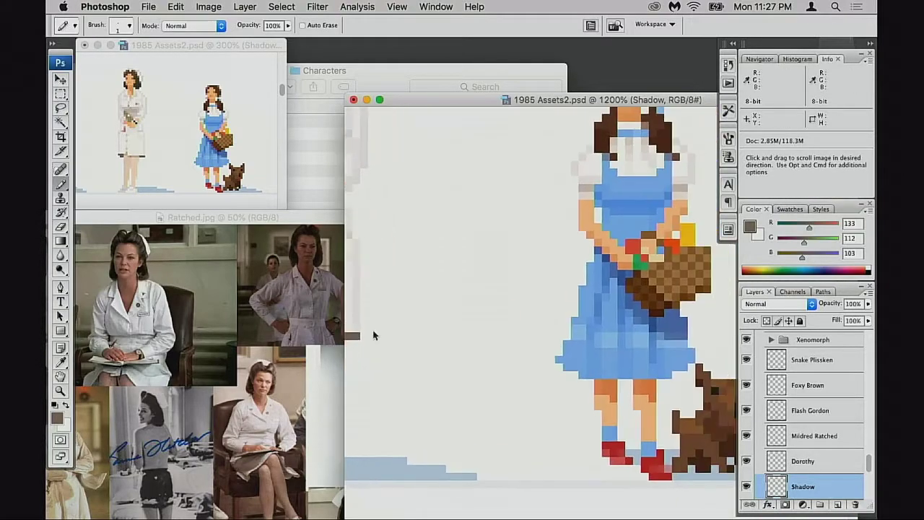
Sketch a rough circle and several trial pencil strokes in the empty space between Mildred Ratched and Dorothy.
{"action": "mouse_move", "coordinate": [491, 216]}
{"action": "left_mouse_down"}
{"action": "mouse_move", "coordinate": [561, 267]}
{"action": "mouse_move", "coordinate": [502, 196]}
{"action": "left_mouse_up"}
{"action": "scroll", "coordinate": [495, 274], "scroll_direction": "down", "scroll_amount": 2}
{"action": "scroll", "coordinate": [505, 286], "scroll_direction": "left", "scroll_amount": 1}
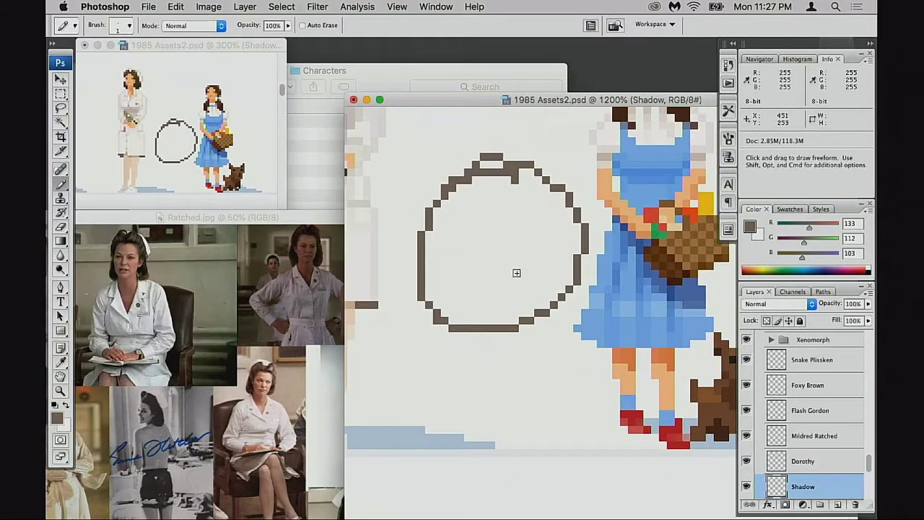
{"action": "scroll", "coordinate": [514, 264], "scroll_direction": "left", "scroll_amount": 2}
{"action": "scroll", "coordinate": [514, 263], "scroll_direction": "down", "scroll_amount": 1}
{"action": "left_click_drag", "start_coordinate": [506, 263], "coordinate": [417, 345]}
{"action": "scroll", "coordinate": [519, 262], "scroll_direction": "up", "scroll_amount": 2}
{"action": "scroll", "coordinate": [519, 262], "scroll_direction": "right", "scroll_amount": 1}
{"action": "left_click_drag", "start_coordinate": [512, 235], "coordinate": [510, 361]}
{"action": "mouse_move", "coordinate": [531, 312]}
{"action": "left_mouse_down"}
{"action": "mouse_move", "coordinate": [521, 364]}
{"action": "mouse_move", "coordinate": [529, 361]}
{"action": "left_mouse_up"}
Undo the circle and trial strokes drawn between the two characters.
{"action": "key", "text": "super+z"}
{"action": "key", "text": "alt+super+z"}
{"action": "key", "text": "alt+super+z"}
{"action": "key", "text": "alt+super+z"}
{"action": "key", "text": "alt+super+z"}
{"action": "key", "text": "alt+super+z"}
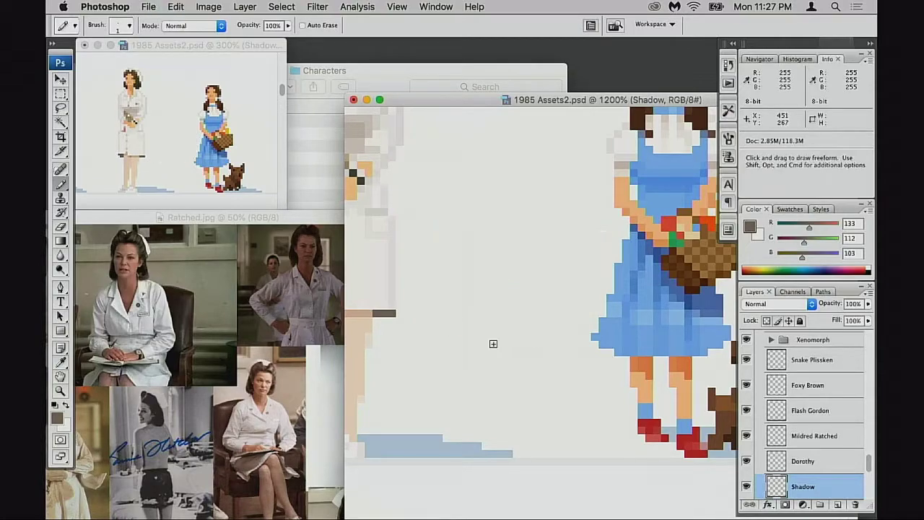
Compare Mildred Ratched's head, uniform and clipboard at 1200% with the nurse reference photos, exposing more of those photos.
{"action": "scroll", "coordinate": [491, 342], "scroll_direction": "left", "scroll_amount": 5}
{"action": "scroll", "coordinate": [491, 342], "scroll_direction": "up", "scroll_amount": 5}
{"action": "scroll", "coordinate": [536, 362], "scroll_direction": "up", "scroll_amount": 2}
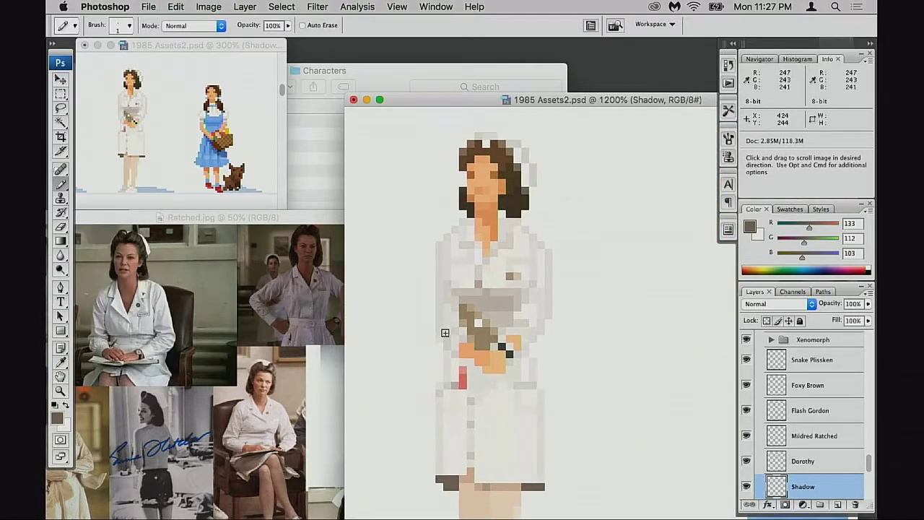
{"action": "left_click", "coordinate": [323, 234]}
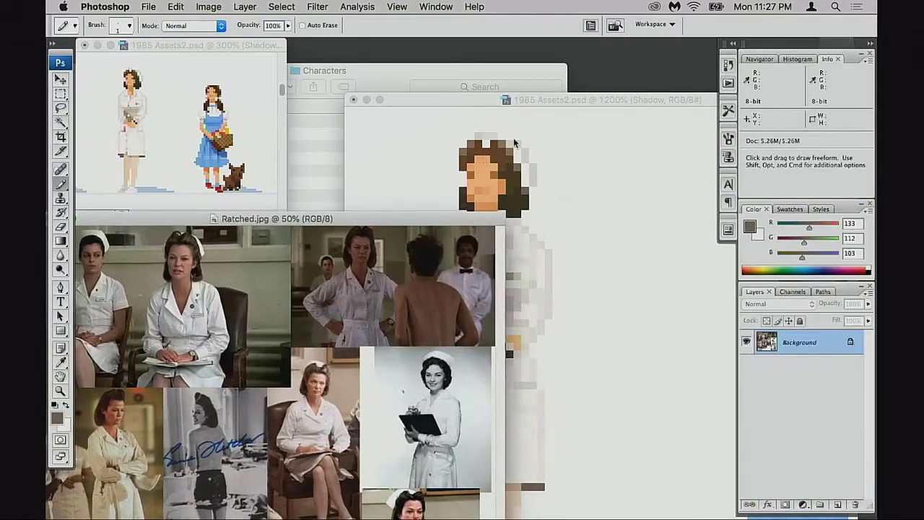
{"action": "left_click", "coordinate": [513, 138]}
{"action": "scroll", "coordinate": [562, 274], "scroll_direction": "down", "scroll_amount": 4}
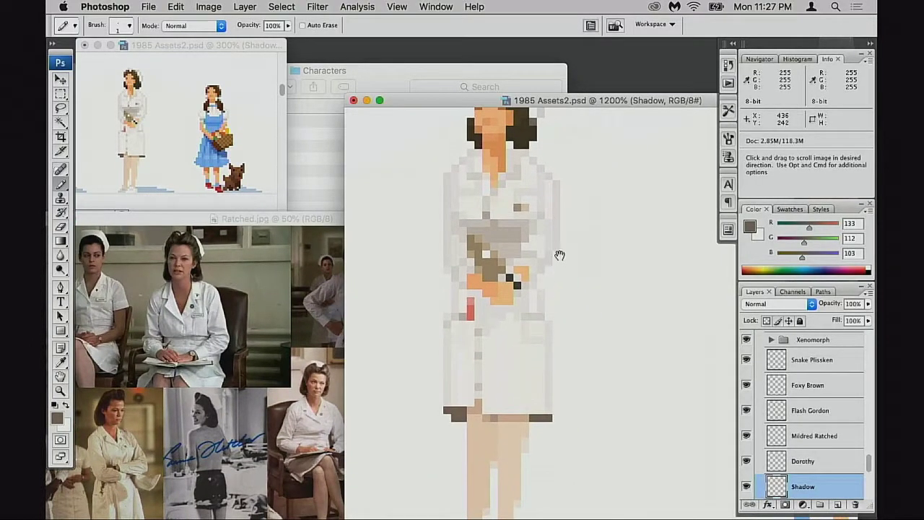
Examine Mildred Ratched's head, uniform and folded arms at 1600%.
{"action": "left_click", "coordinate": [546, 253], "text": "super"}
{"action": "scroll", "coordinate": [577, 289], "scroll_direction": "right", "scroll_amount": 5}
{"action": "scroll", "coordinate": [578, 289], "scroll_direction": "down", "scroll_amount": 2}
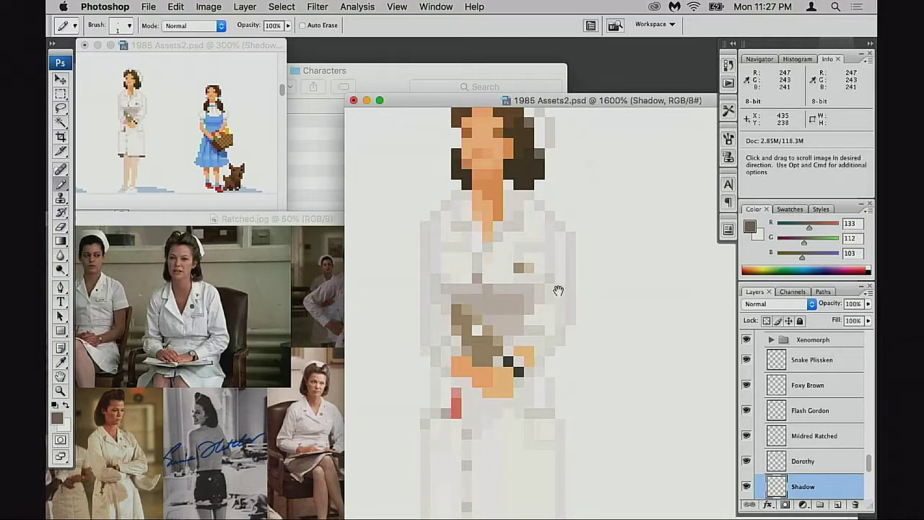
{"action": "scroll", "coordinate": [565, 299], "scroll_direction": "right", "scroll_amount": 2}
{"action": "scroll", "coordinate": [565, 300], "scroll_direction": "up", "scroll_amount": 1}
{"action": "left_click", "coordinate": [787, 442]}
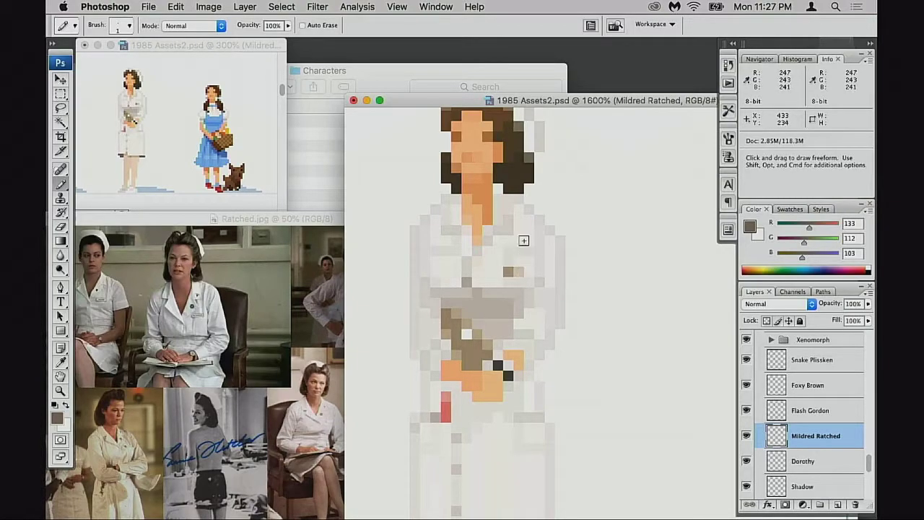
{"action": "left_click_drag", "start_coordinate": [532, 271], "coordinate": [506, 312]}
{"action": "left_click_drag", "start_coordinate": [521, 263], "coordinate": [543, 320]}
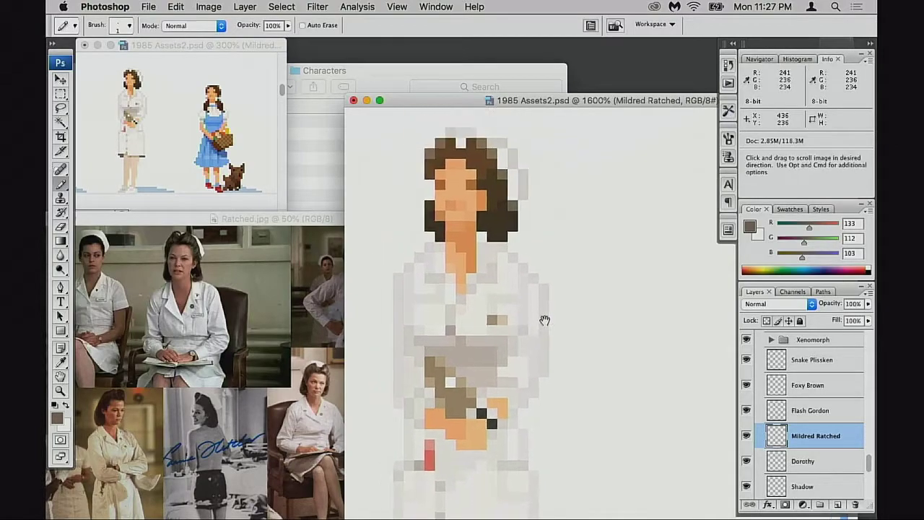
{"action": "left_click_drag", "start_coordinate": [444, 267], "coordinate": [598, 263]}
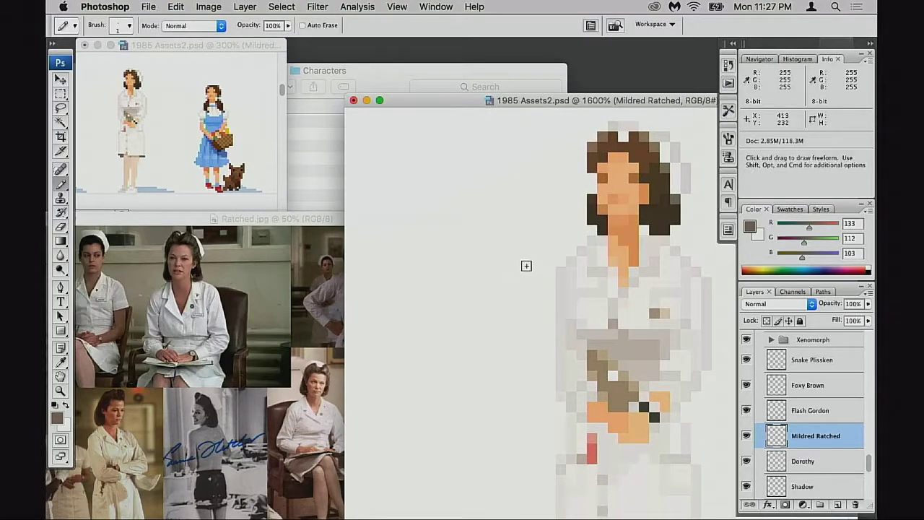
{"action": "mouse_move", "coordinate": [532, 270]}
{"action": "left_mouse_down"}
{"action": "mouse_move", "coordinate": [461, 285]}
{"action": "mouse_move", "coordinate": [465, 263]}
{"action": "mouse_move", "coordinate": [489, 303]}
{"action": "left_mouse_up"}
{"action": "key", "text": "alt+super+z"}
{"action": "key", "text": "alt+super+z"}
{"action": "scroll", "coordinate": [596, 330], "scroll_direction": "right", "scroll_amount": 5}
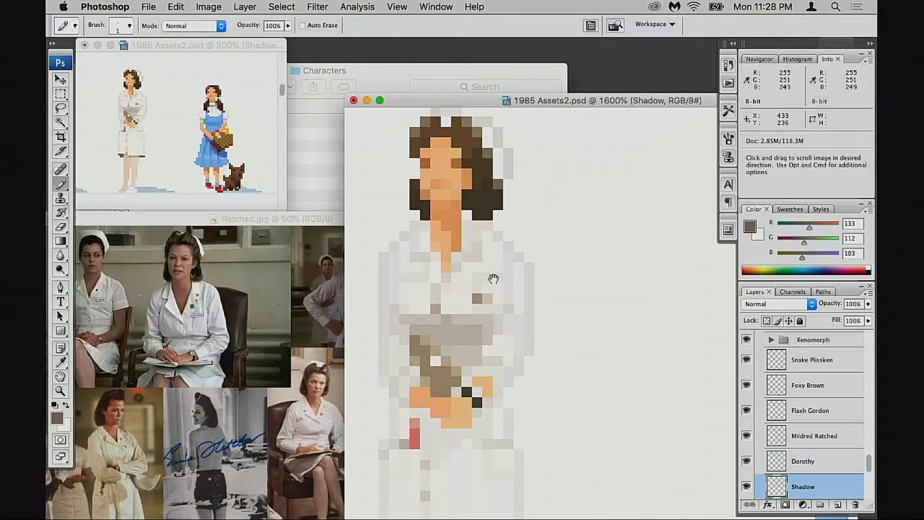
Duplicate the Mildred Ratched layer as a working copy and hide the original layer.
{"action": "scroll", "coordinate": [505, 318], "scroll_direction": "down", "scroll_amount": 1}
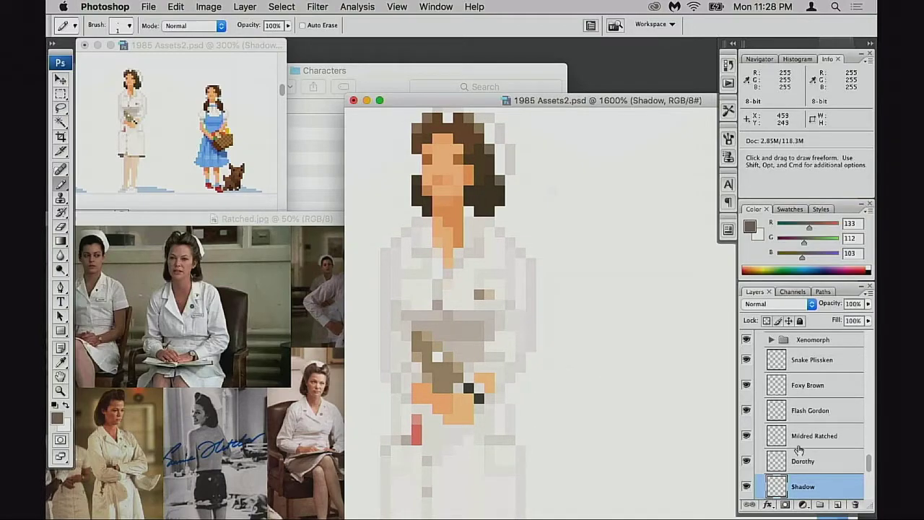
{"action": "left_click", "coordinate": [746, 436]}
{"action": "left_click", "coordinate": [746, 436]}
{"action": "left_click", "coordinate": [779, 446]}
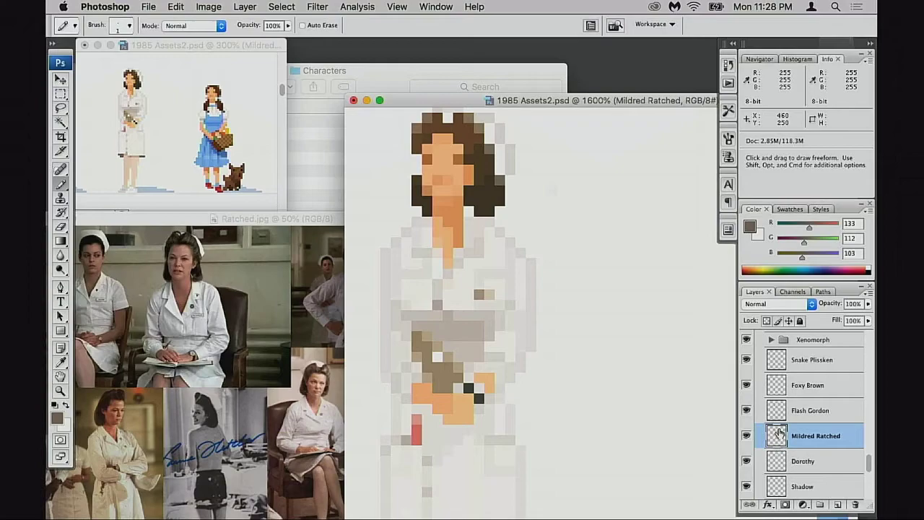
{"action": "key", "text": "super+j"}
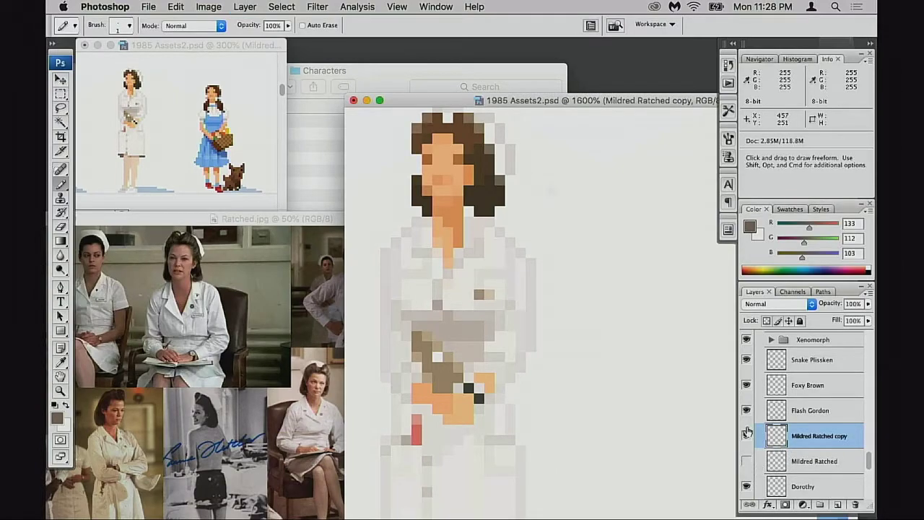
Shift a 5 by 9 pixel block of Mildred Ratched's chest, including the name badge, one pixel left and deselect it.
{"action": "key", "text": "alt"}
{"action": "left_click", "coordinate": [521, 289], "text": "alt"}
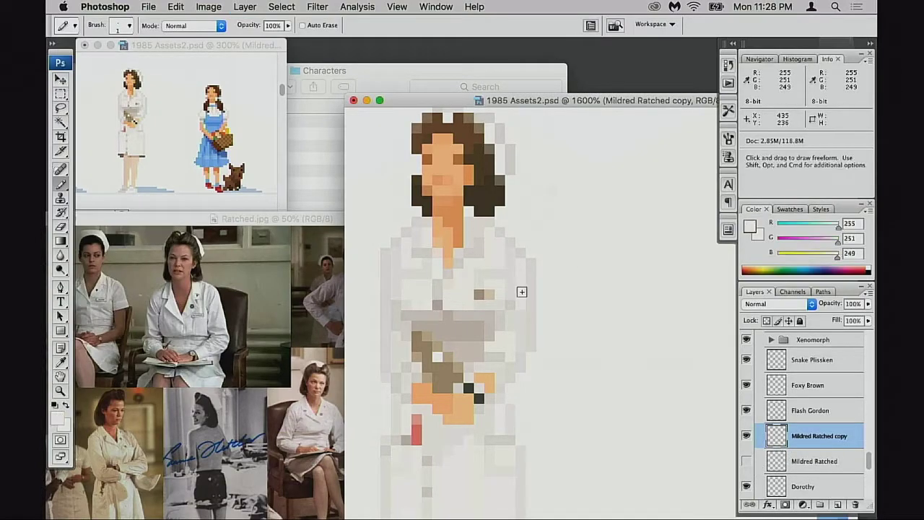
{"action": "key", "text": "m"}
{"action": "left_click_drag", "start_coordinate": [490, 262], "coordinate": [514, 350]}
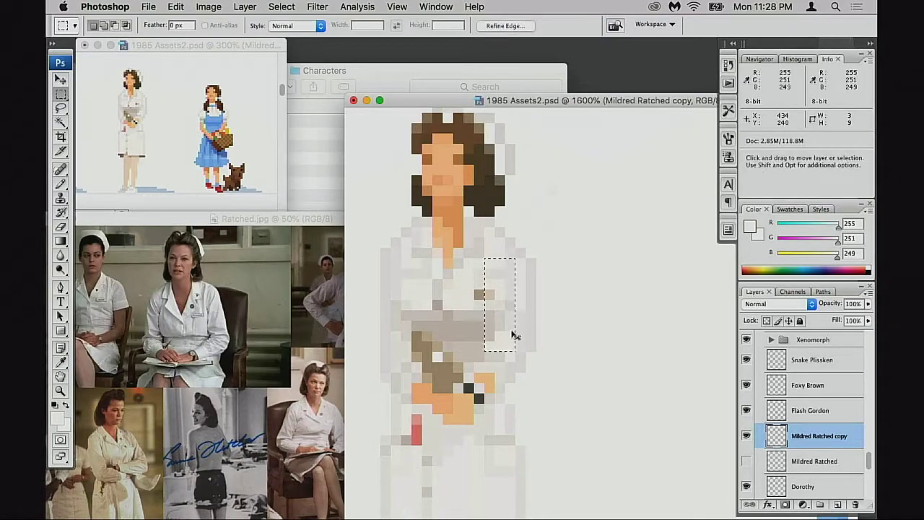
{"action": "left_click_drag", "start_coordinate": [466, 260], "coordinate": [496, 330]}
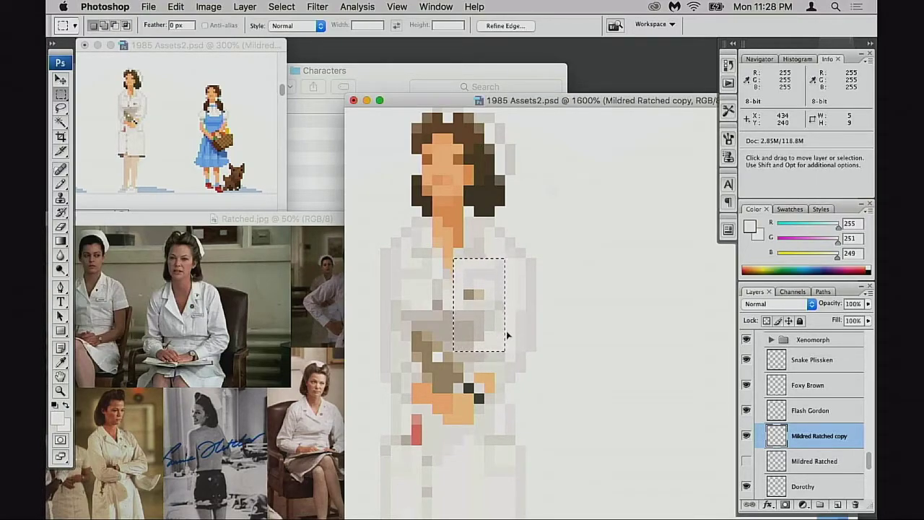
{"action": "left_click", "coordinate": [509, 331]}
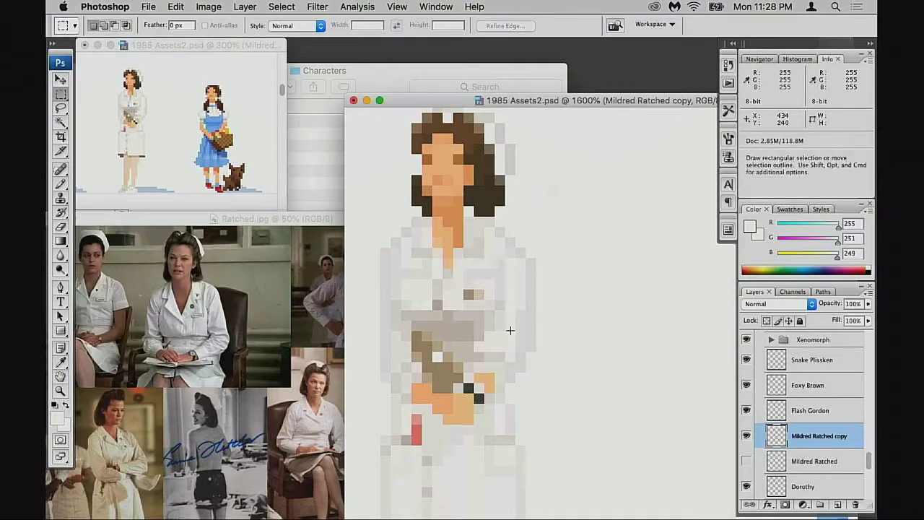
Fill in the sleeve beside the shifted chest block with its sampled white and trim the sleeve's lower outer edge.
{"action": "key", "text": "b"}
{"action": "key", "text": "alt"}
{"action": "left_click", "coordinate": [514, 295], "text": "alt"}
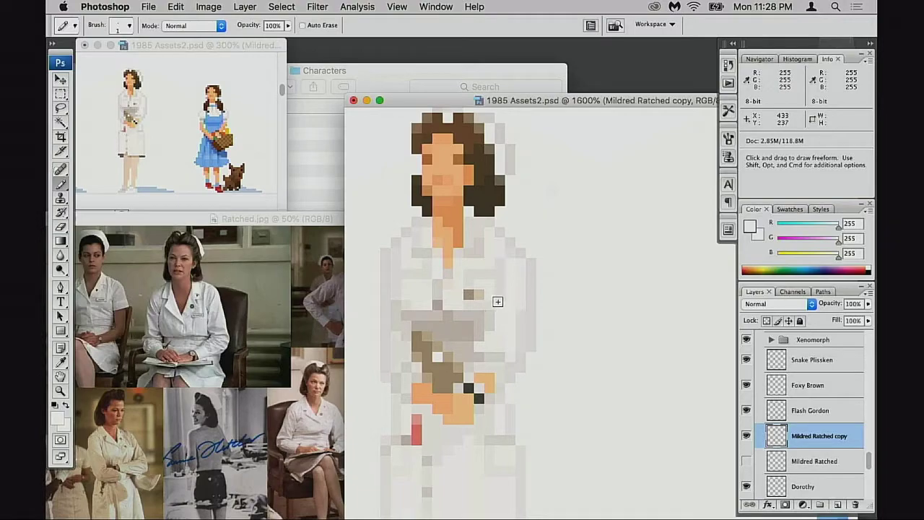
{"action": "key", "text": "e"}
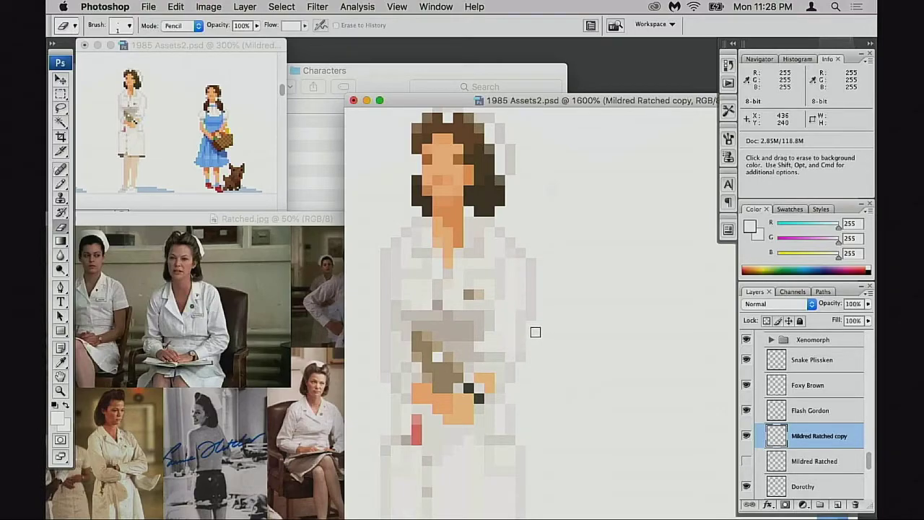
{"action": "key", "text": "b"}
{"action": "left_click", "coordinate": [526, 324], "text": "alt"}
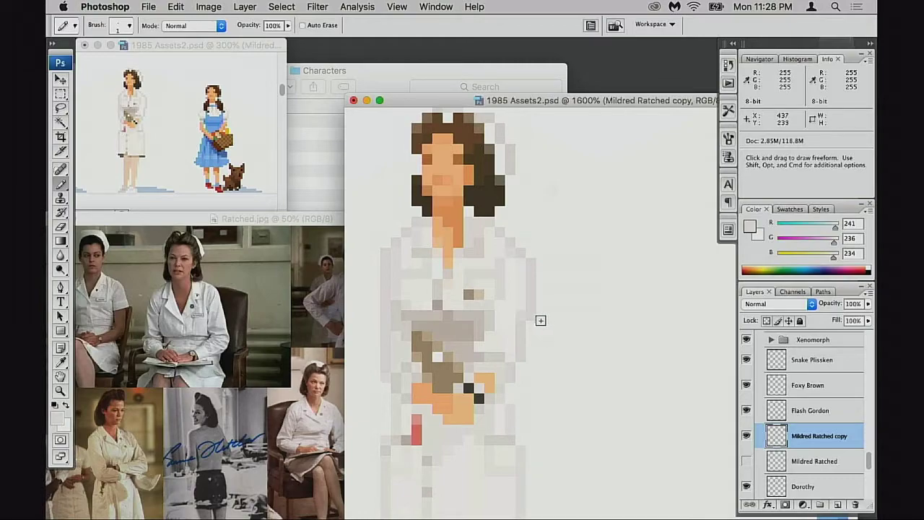
Redraw the sleeve's outline around the elbow further inward in RGB 241, 236, 234, erasing the leftover outer pixels.
{"action": "key", "text": "e"}
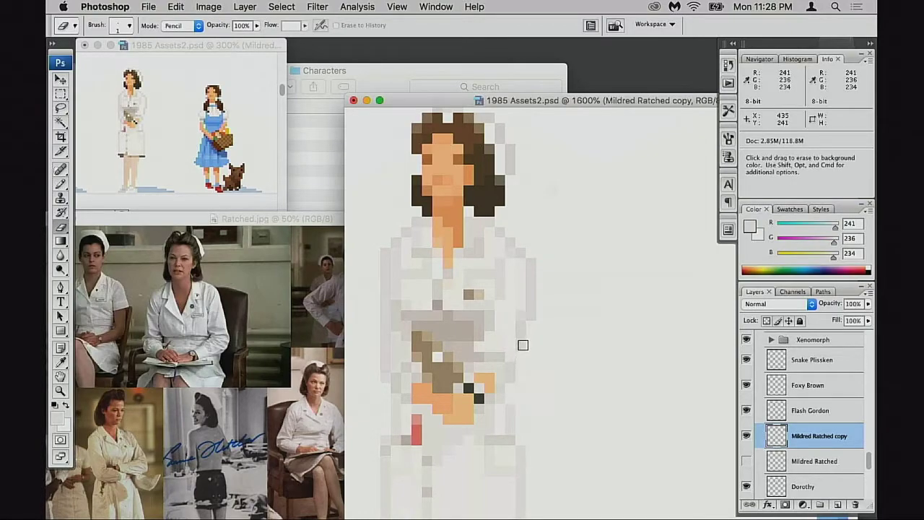
{"action": "key", "text": "b"}
{"action": "left_click", "coordinate": [521, 343], "text": "alt"}
{"action": "left_click", "coordinate": [514, 357]}
{"action": "key", "text": "e"}
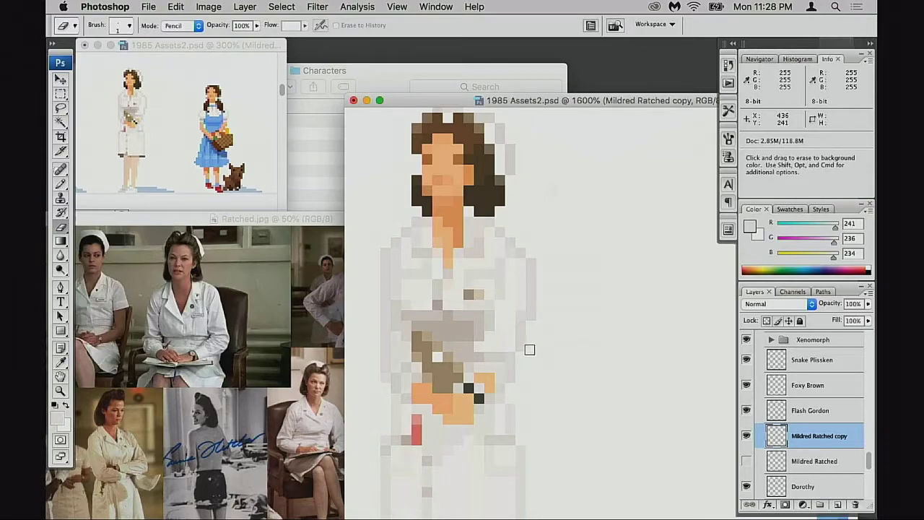
{"action": "key", "text": "b"}
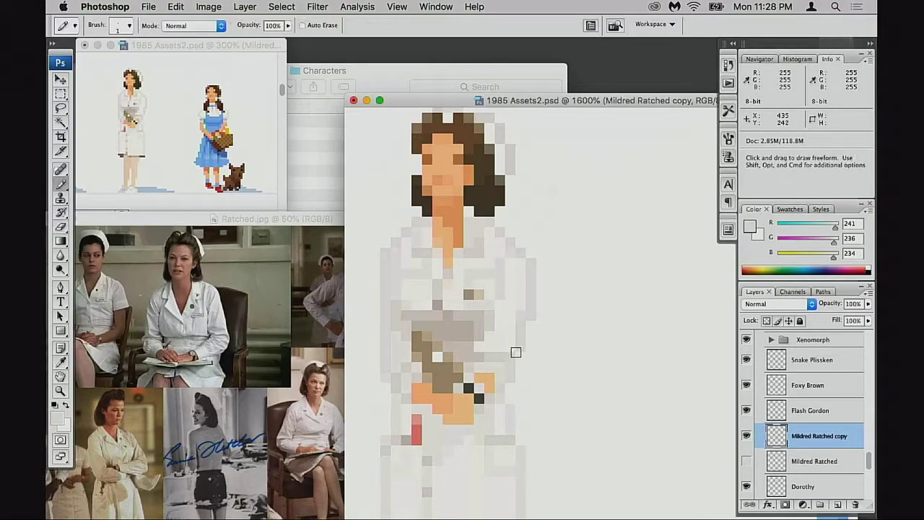
{"action": "left_click", "coordinate": [521, 343]}
{"action": "key", "text": "e"}
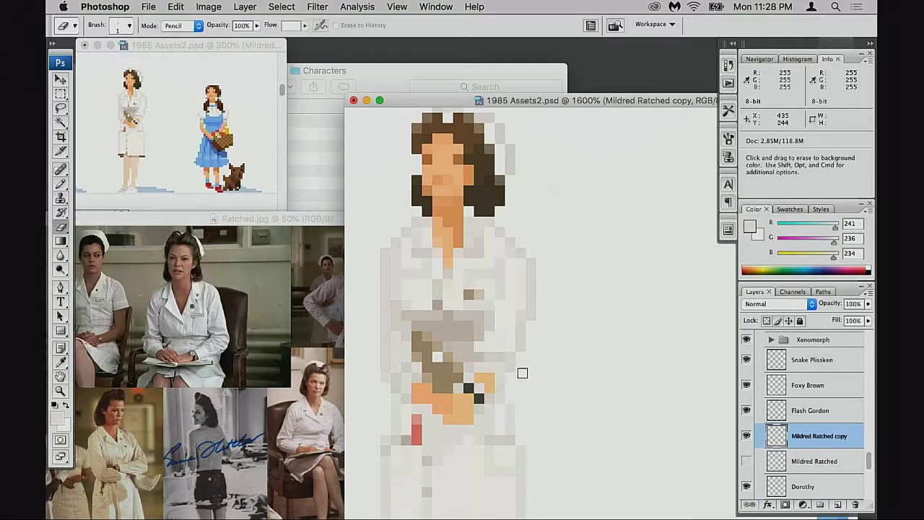
Retouch the lower sleeve and cuff above the watch hand using sampled uniform whites and the grey RGB 223, 213, 209.
{"action": "key", "text": "b"}
{"action": "left_click", "coordinate": [493, 353], "text": "alt"}
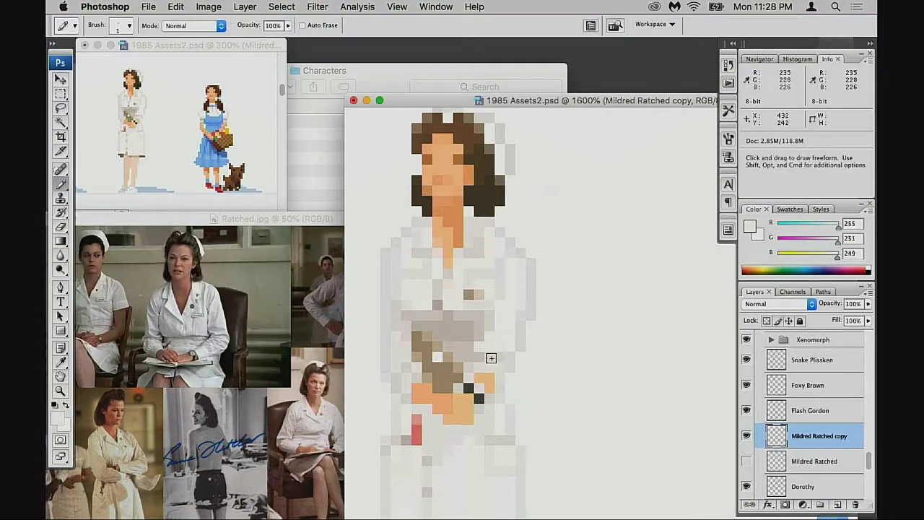
{"action": "left_click", "coordinate": [493, 365], "text": "alt"}
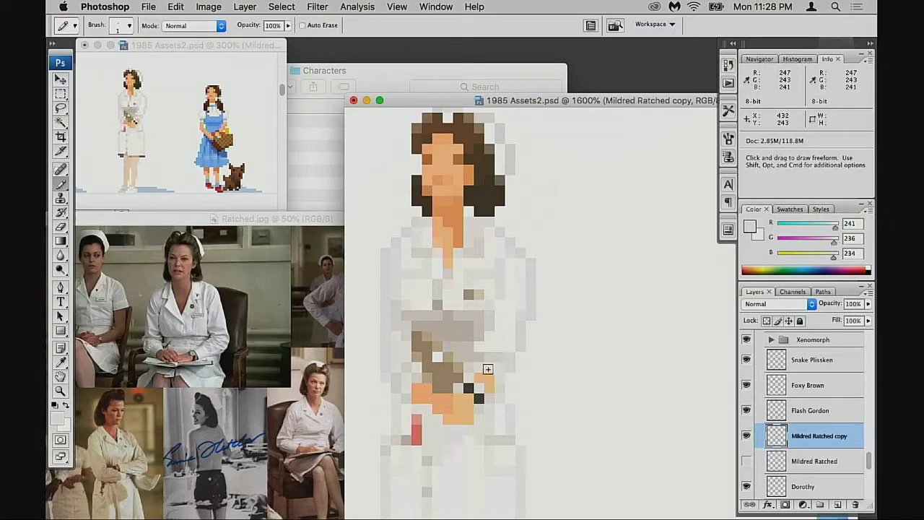
{"action": "left_click", "coordinate": [502, 346], "text": "alt"}
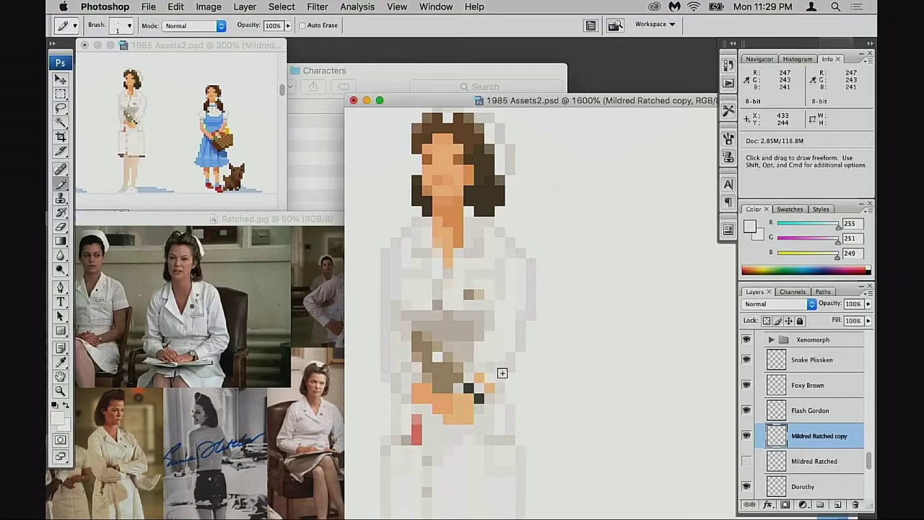
{"action": "left_click", "coordinate": [501, 371], "text": "alt"}
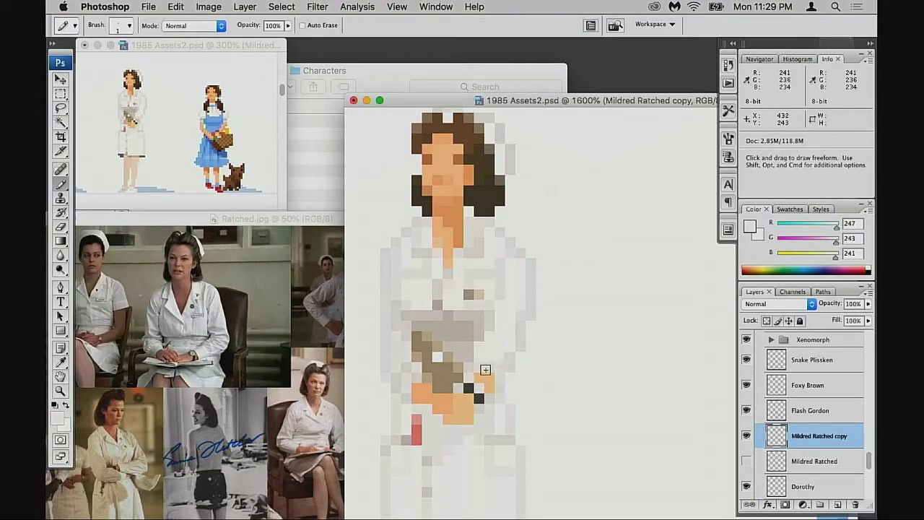
{"action": "left_click", "coordinate": [476, 345], "text": "alt"}
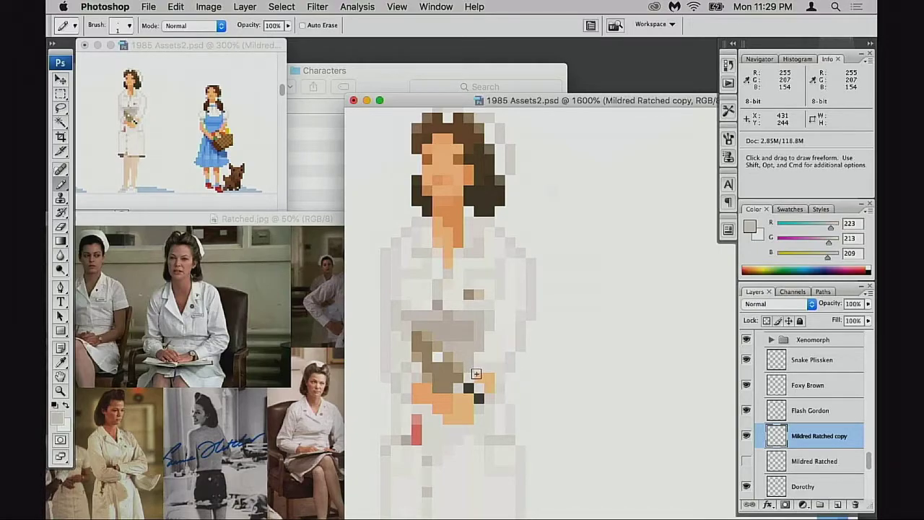
{"action": "scroll", "coordinate": [488, 372], "scroll_direction": "up", "scroll_amount": 3}
{"action": "scroll", "coordinate": [488, 372], "scroll_direction": "left", "scroll_amount": 3}
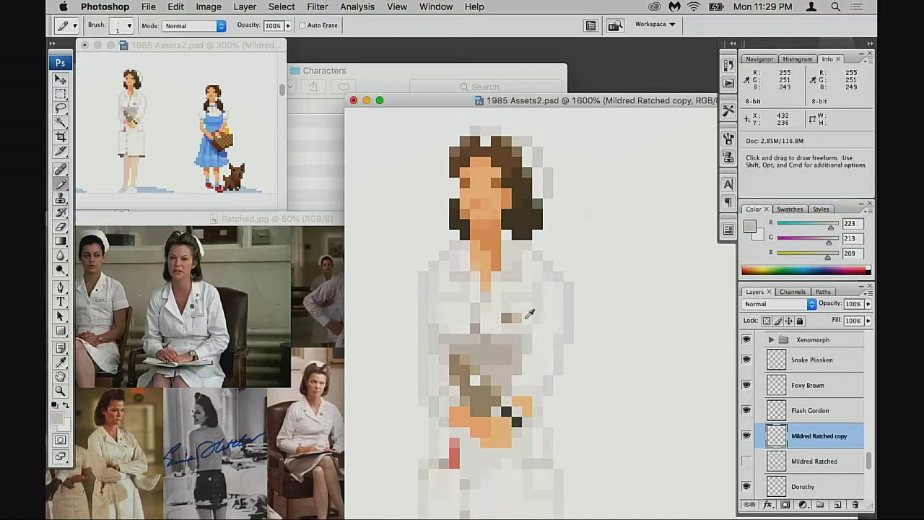
Repaint the name badge two pixels higher in its two tan shades and cover the old badge with uniform white.
{"action": "left_click", "coordinate": [510, 319], "text": "alt"}
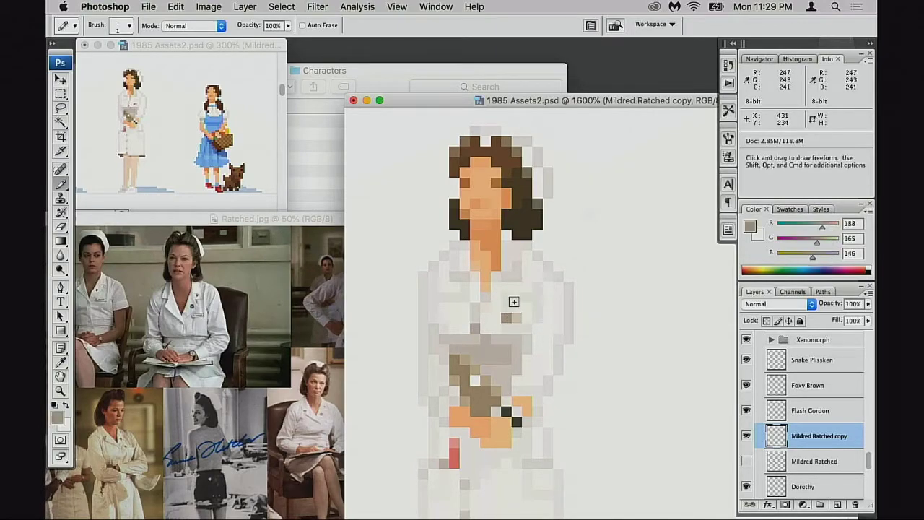
{"action": "left_click", "coordinate": [509, 300]}
{"action": "left_click", "coordinate": [517, 300], "text": "alt"}
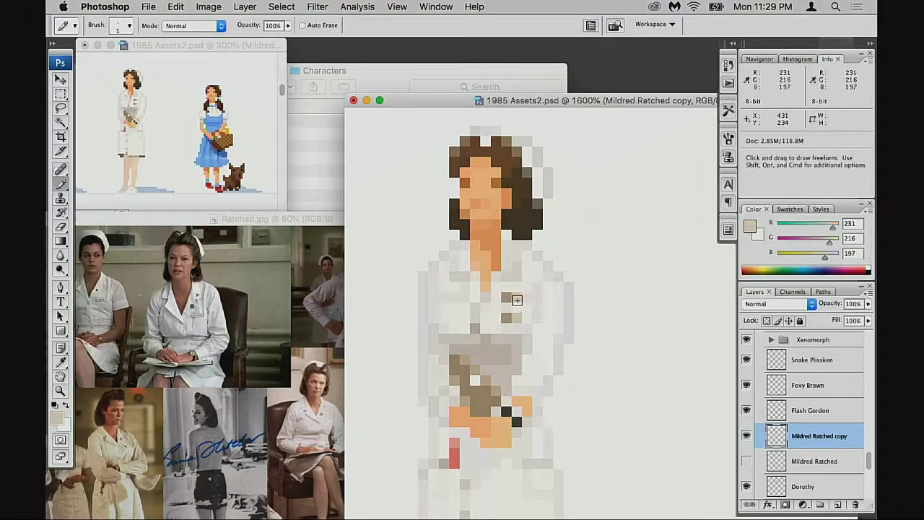
{"action": "left_click", "coordinate": [511, 326], "text": "alt"}
{"action": "left_click_drag", "start_coordinate": [506, 317], "coordinate": [516, 317]}
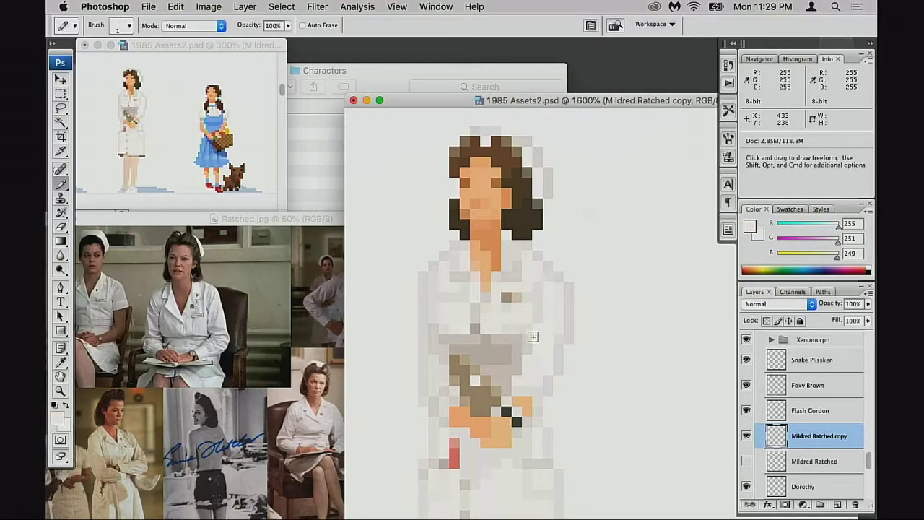
Retouch the opposite sleeve and side of the uniform with sampled whites RGB 255, 251, 249 and 247, 243, 241.
{"action": "scroll", "coordinate": [527, 339], "scroll_direction": "right", "scroll_amount": 1}
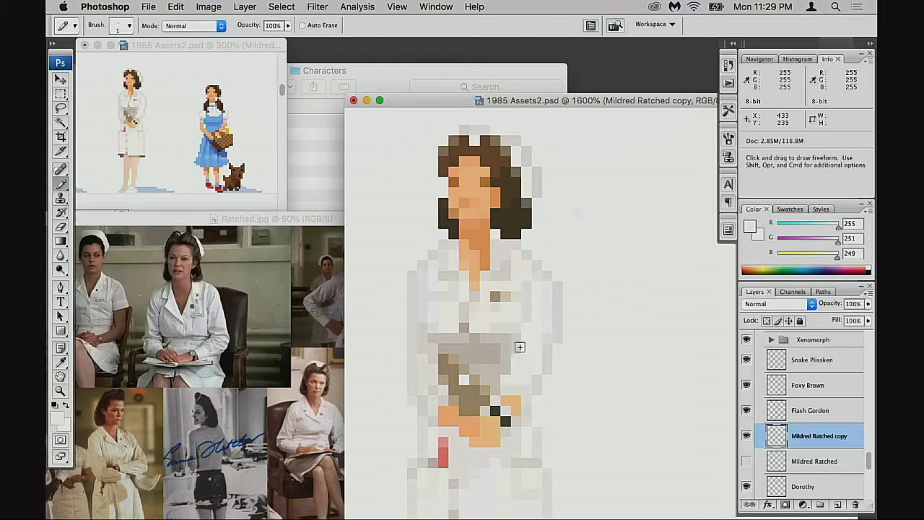
{"action": "scroll", "coordinate": [524, 346], "scroll_direction": "left", "scroll_amount": 1}
{"action": "left_click", "coordinate": [443, 307], "text": "alt"}
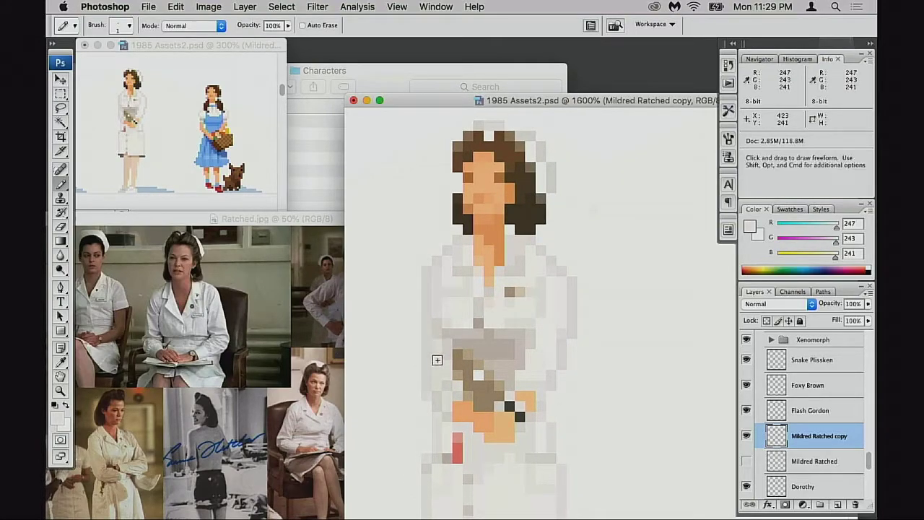
{"action": "left_click", "coordinate": [449, 310], "text": "alt"}
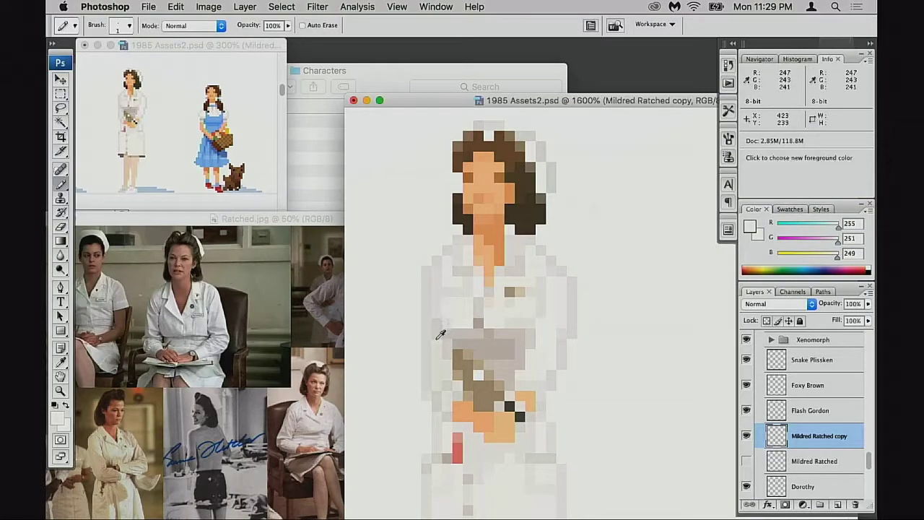
{"action": "left_click", "coordinate": [442, 339], "text": "alt"}
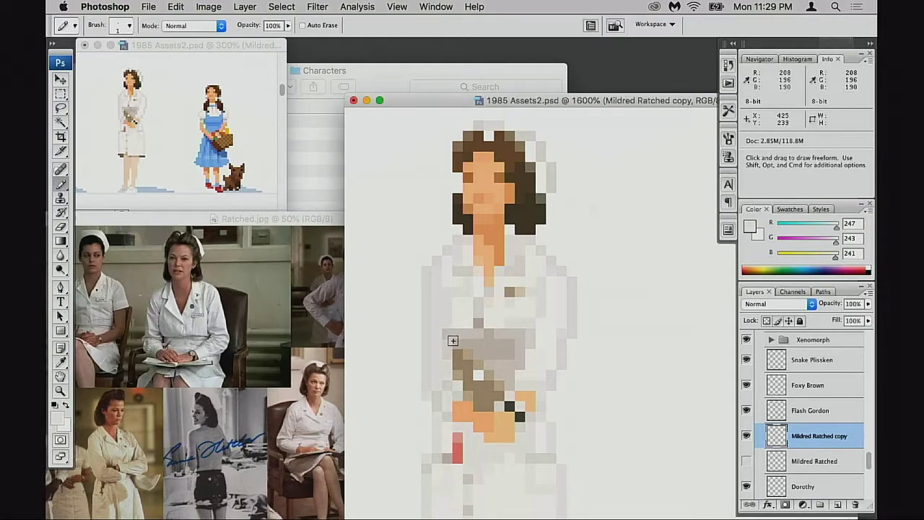
{"action": "left_click_drag", "start_coordinate": [453, 342], "coordinate": [512, 359]}
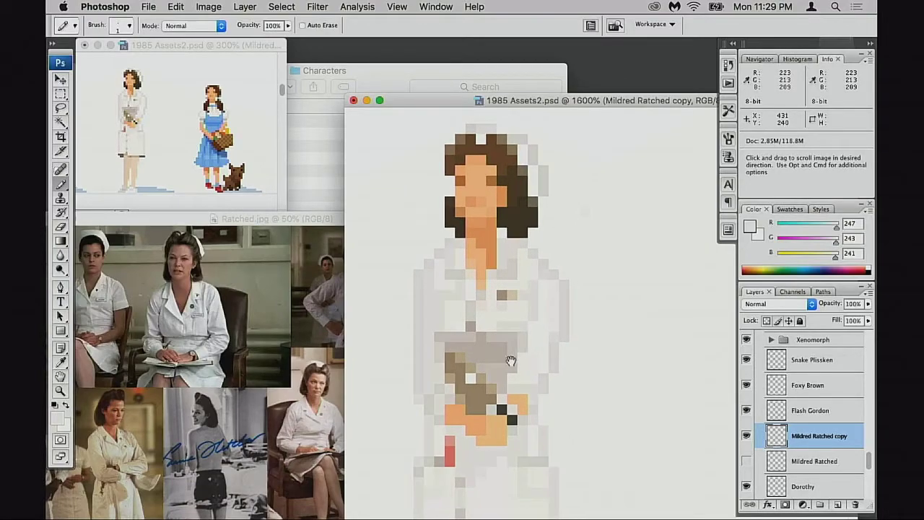
Compare Mildred Ratched's figure with Dorothy's and pick up the light grey RGB 224, 214, 210 for the clipboard area.
{"action": "mouse_move", "coordinate": [491, 313]}
{"action": "left_mouse_down"}
{"action": "mouse_move", "coordinate": [517, 332]}
{"action": "mouse_move", "coordinate": [509, 329]}
{"action": "left_mouse_up"}
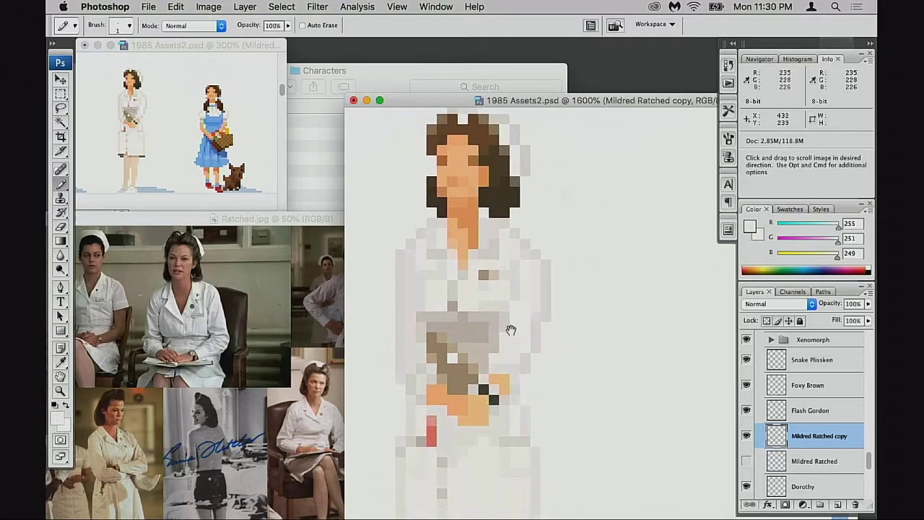
{"action": "left_click_drag", "start_coordinate": [628, 335], "coordinate": [482, 314]}
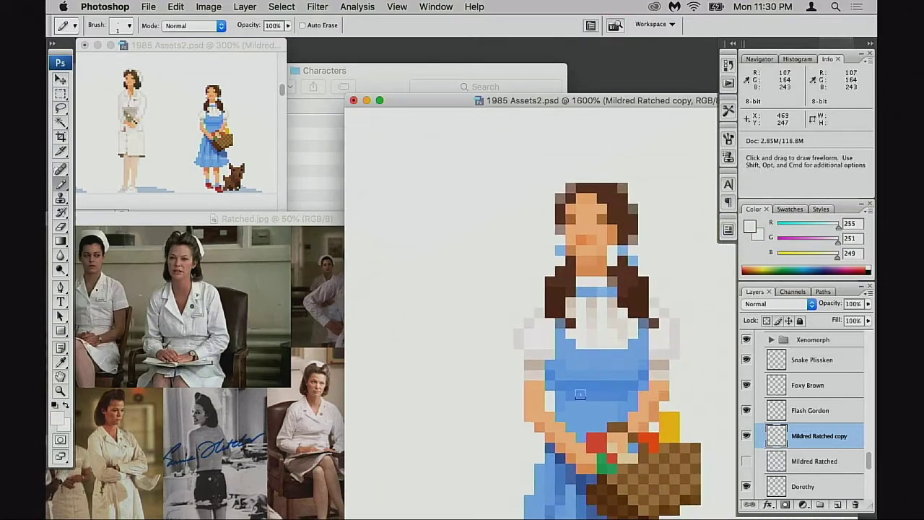
{"action": "scroll", "coordinate": [512, 398], "scroll_direction": "left", "scroll_amount": 10}
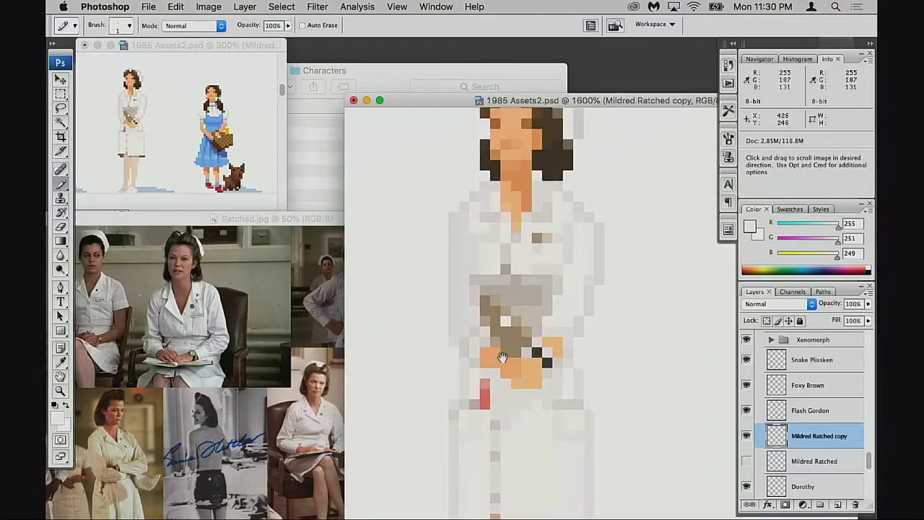
{"action": "scroll", "coordinate": [494, 358], "scroll_direction": "left", "scroll_amount": 2}
{"action": "left_click", "coordinate": [534, 292], "text": "alt"}
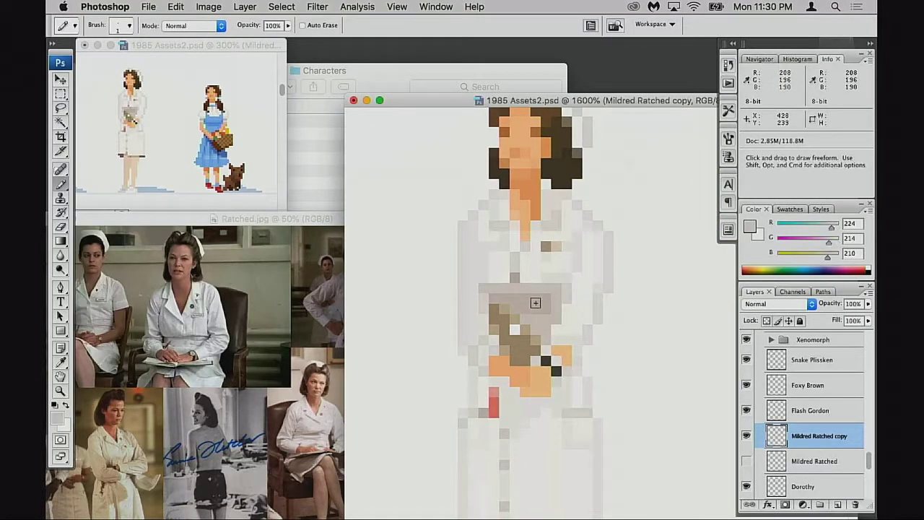
Darken the second pixel row of the nurse's clipboard using its sampled grey-beige with the Pencil in Multiply mode.
{"action": "left_click", "coordinate": [534, 303], "text": "alt"}
{"action": "key", "text": "shift+alt+m"}
{"action": "key", "text": "super+z"}
{"action": "key", "text": "2"}
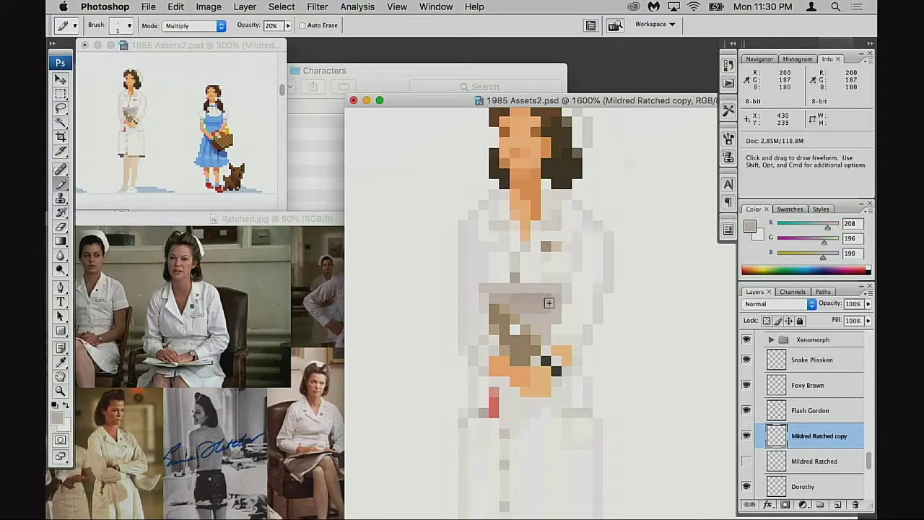
{"action": "mouse_move", "coordinate": [521, 302]}
{"action": "left_mouse_down"}
{"action": "mouse_move", "coordinate": [501, 304]}
{"action": "mouse_move", "coordinate": [541, 301]}
{"action": "left_mouse_up"}
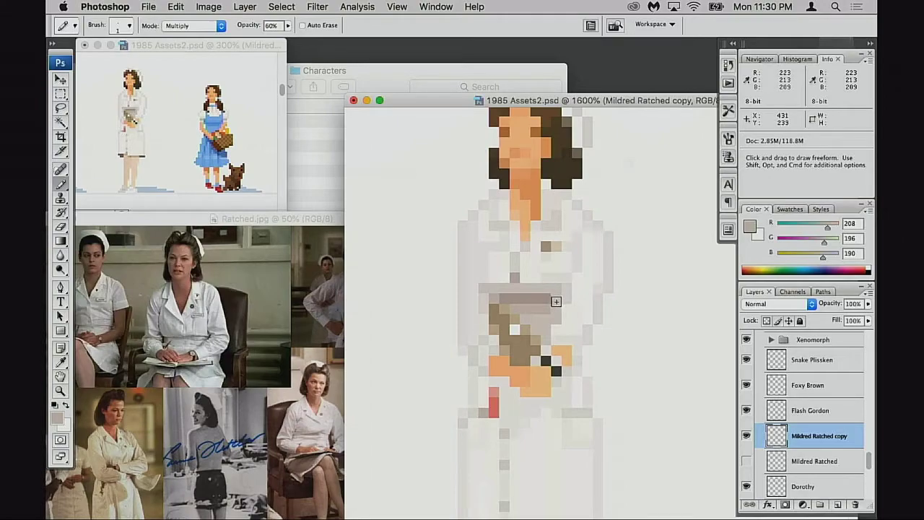
{"action": "scroll", "coordinate": [549, 316], "scroll_direction": "up", "scroll_amount": 1}
{"action": "scroll", "coordinate": [549, 315], "scroll_direction": "right", "scroll_amount": 1}
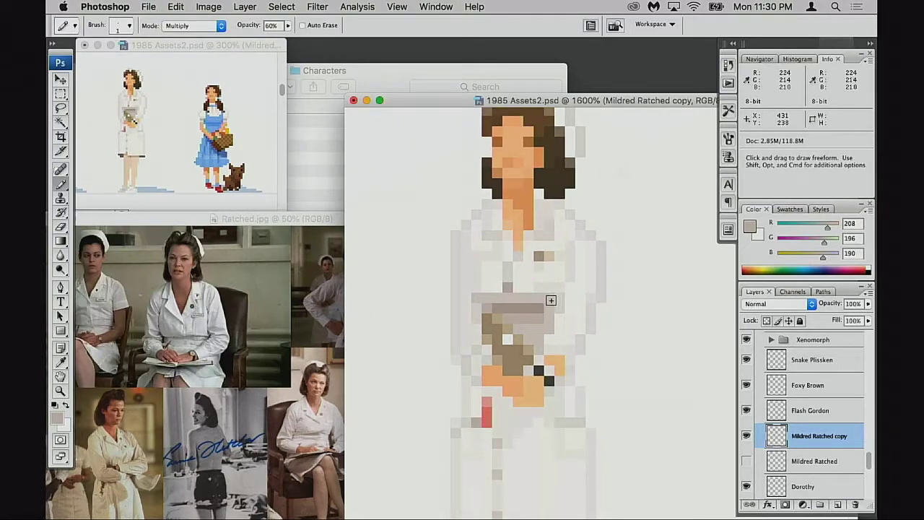
Restore the Pencil to Normal mode at 100% opacity and paint over the clipboard's topmost grey row with the uniform's off-white shades.
{"action": "key", "text": "0"}
{"action": "left_click", "coordinate": [551, 288], "text": "alt"}
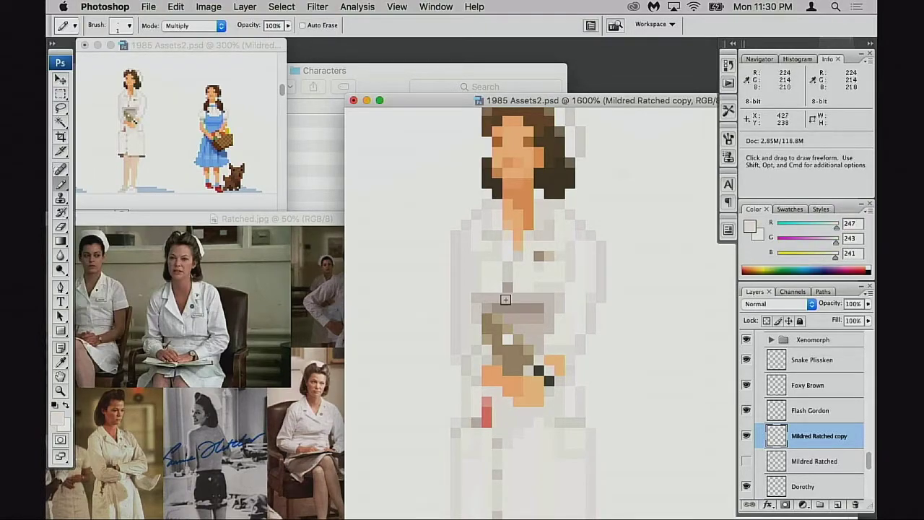
{"action": "key", "text": "shift+alt+n"}
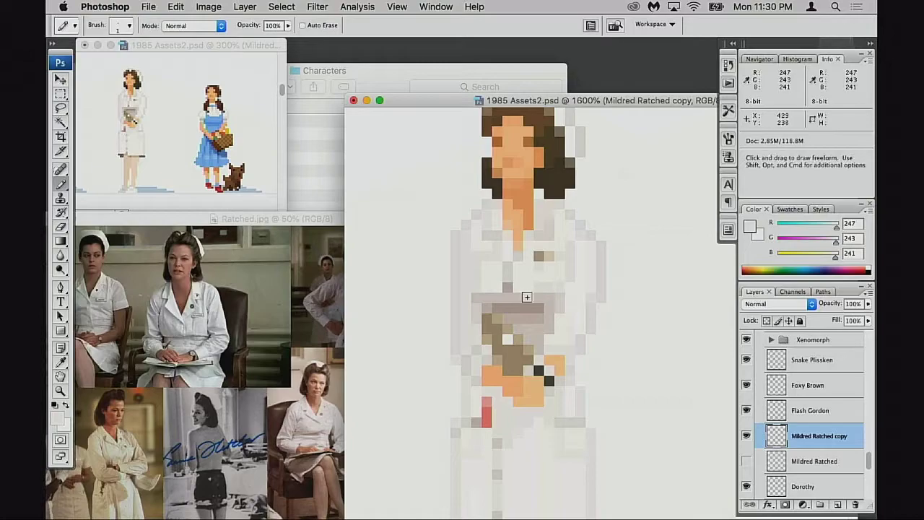
{"action": "left_click", "coordinate": [548, 279], "text": "alt"}
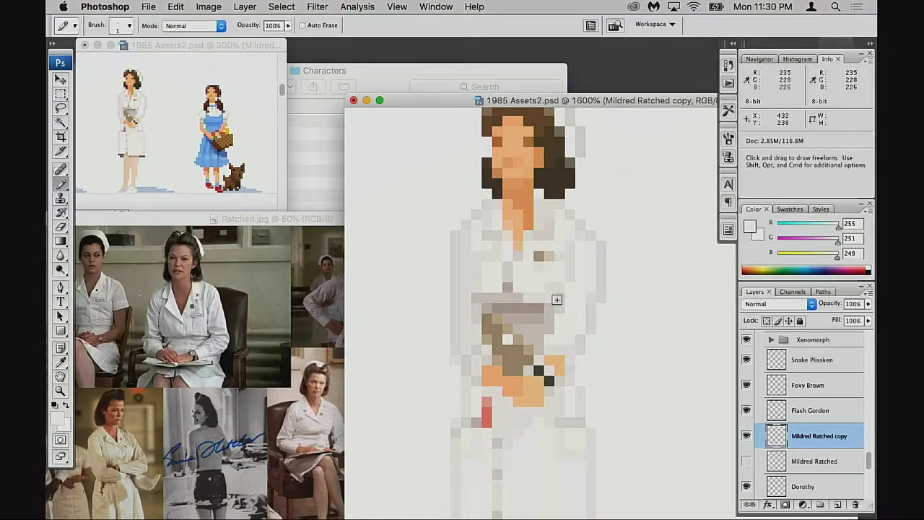
{"action": "left_click", "coordinate": [497, 292], "text": "alt"}
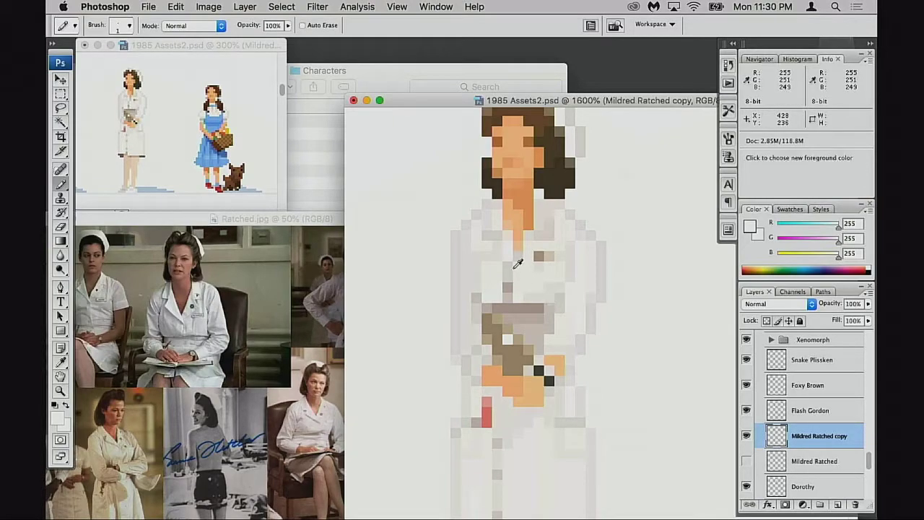
{"action": "left_click", "coordinate": [520, 284], "text": "alt"}
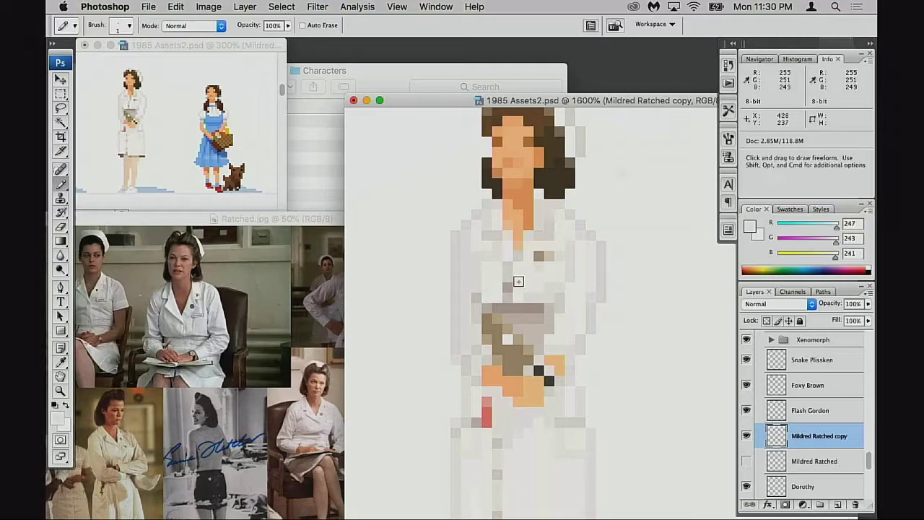
Touch up the clipboard's upper right end with sampled light greys and paint out the dress button above it in off-white.
{"action": "left_click", "coordinate": [553, 305], "text": "alt"}
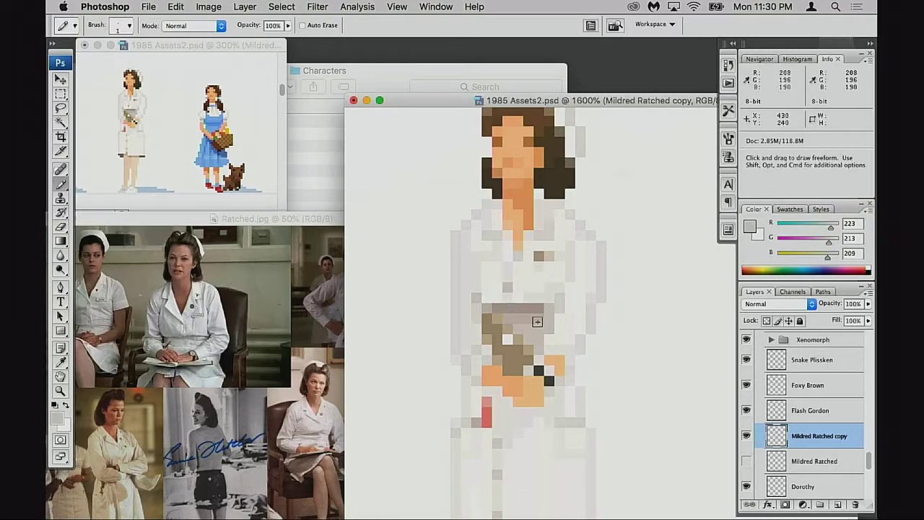
{"action": "left_click_drag", "start_coordinate": [532, 323], "coordinate": [526, 321]}
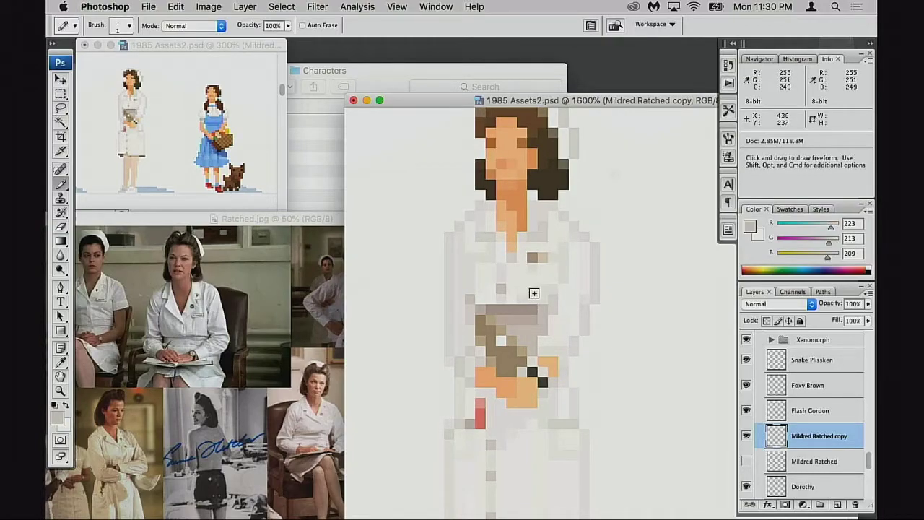
{"action": "left_click", "coordinate": [499, 290], "text": "alt"}
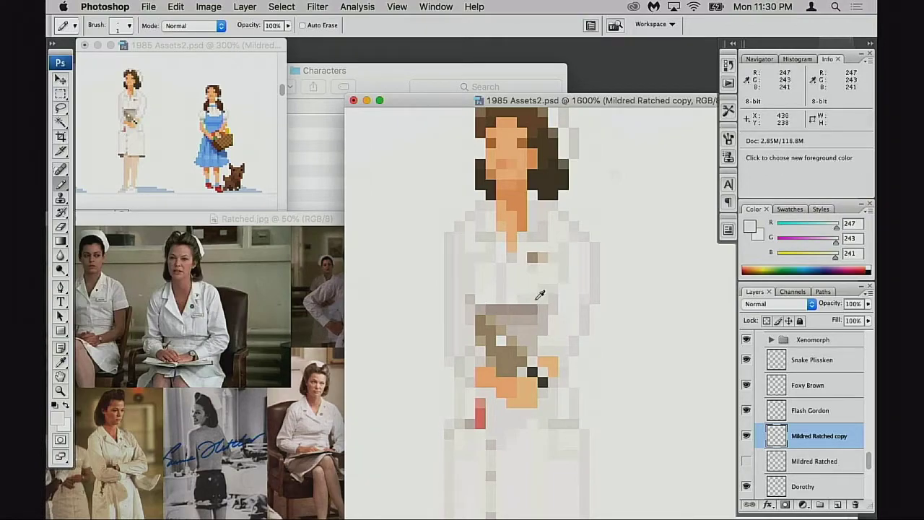
{"action": "left_click", "coordinate": [527, 289], "text": "alt"}
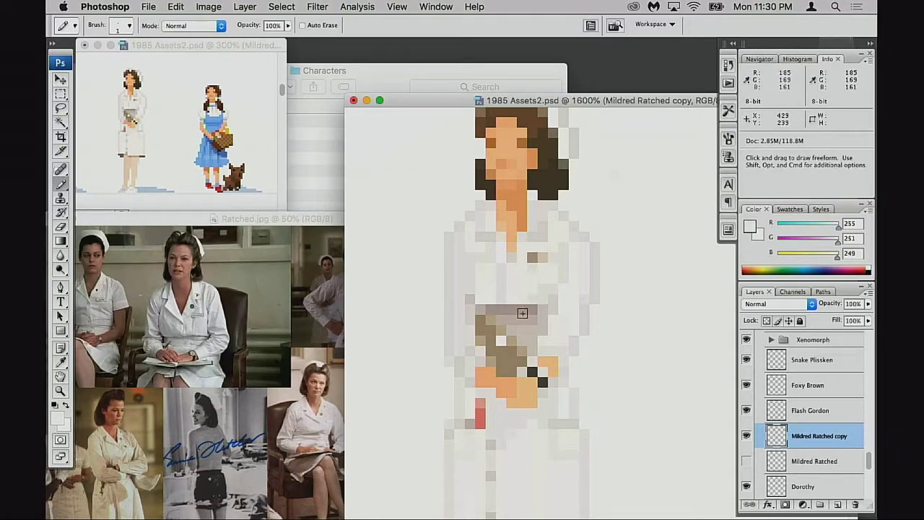
{"action": "left_click", "coordinate": [533, 316], "text": "alt"}
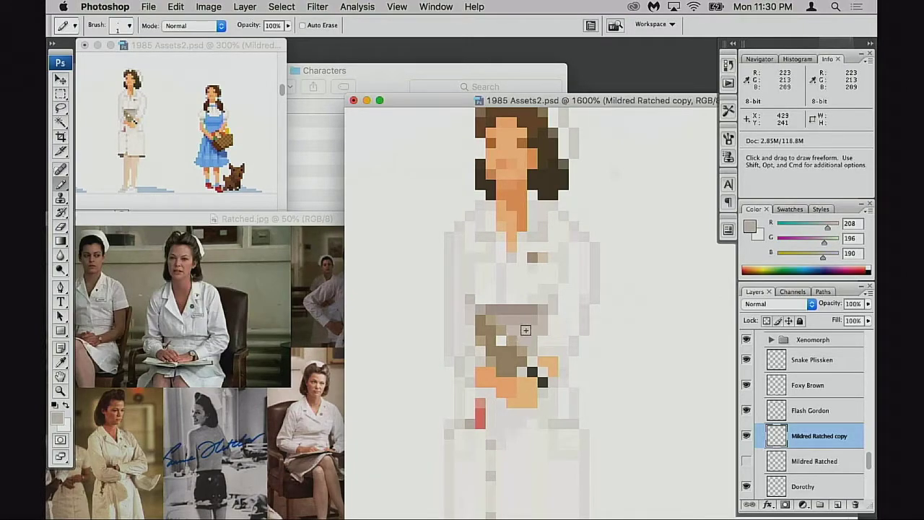
Try painting over the grey shadow pixel beside the clipboard's upper-left corner with the uniform's off-white.
{"action": "left_click", "coordinate": [468, 292], "text": "alt"}
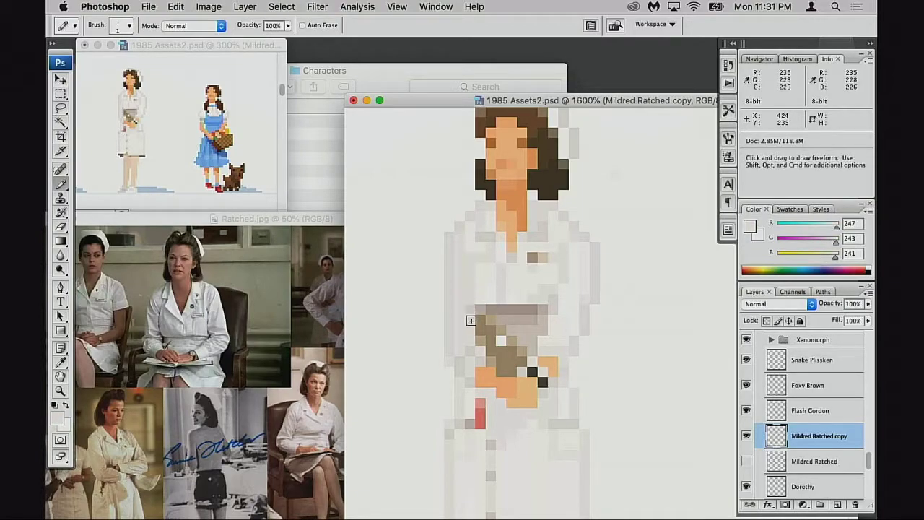
{"action": "left_click", "coordinate": [470, 268], "text": "alt"}
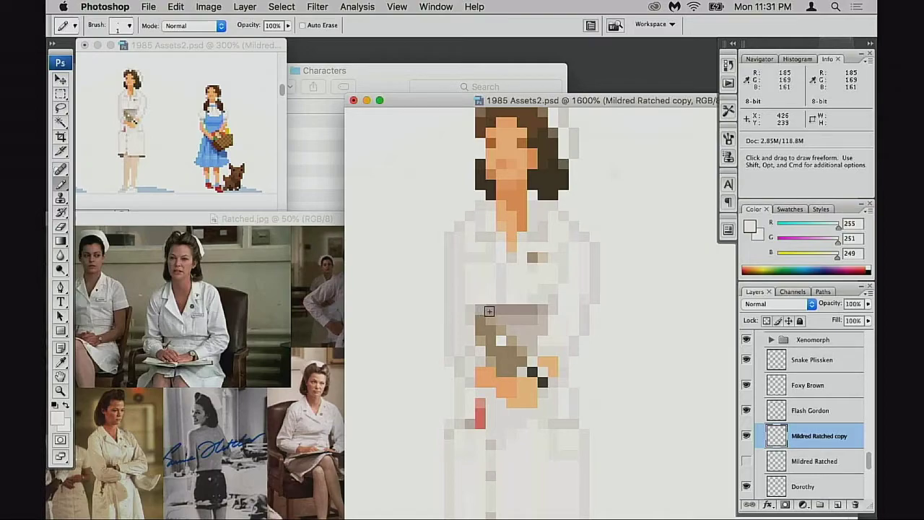
{"action": "key", "text": "super+z"}
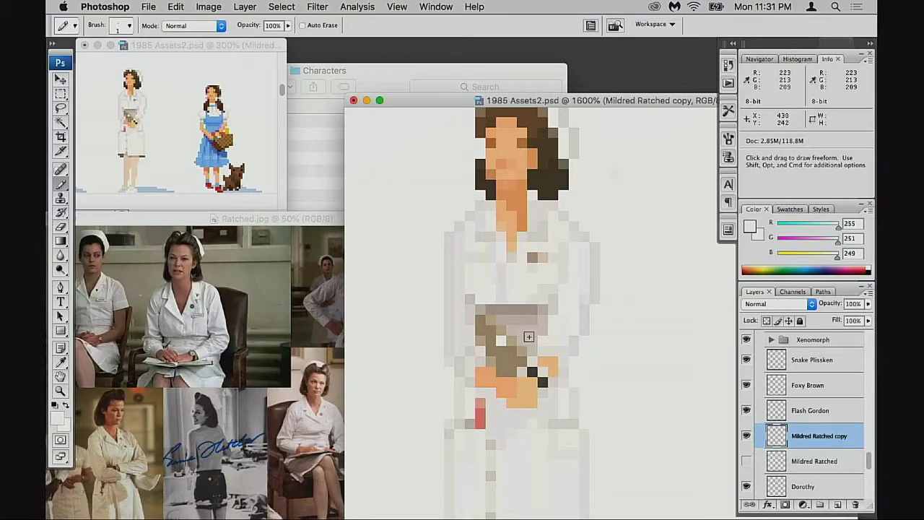
Try breaking up the clipboard's dark top row with sampled light grey and off-white pixels.
{"action": "left_click", "coordinate": [529, 310], "text": "alt"}
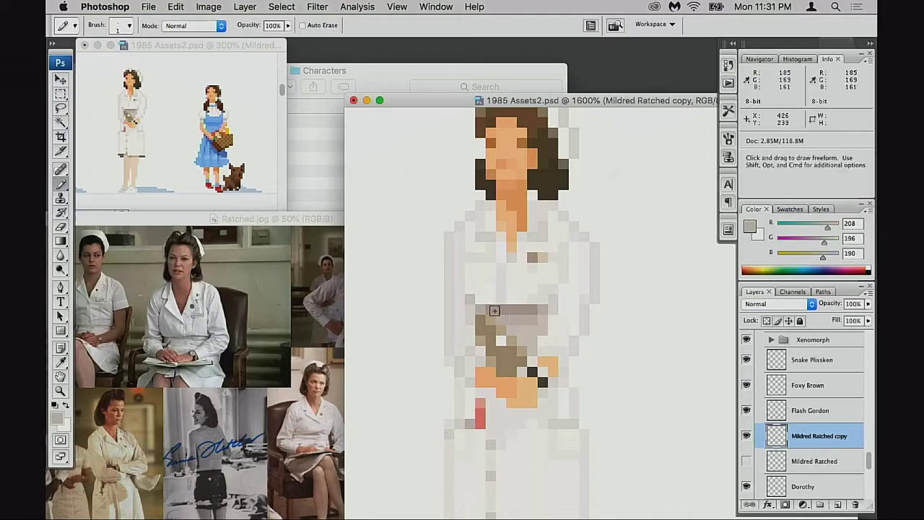
{"action": "left_click", "coordinate": [535, 319], "text": "shift"}
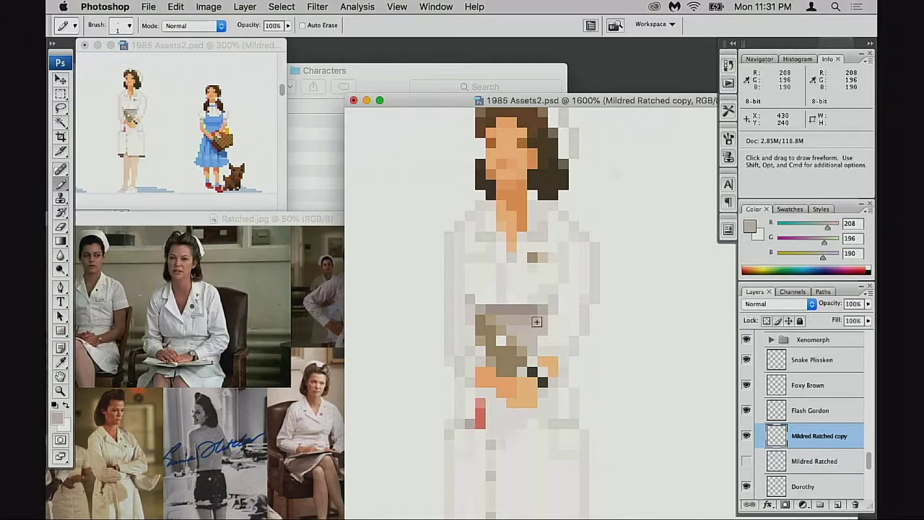
{"action": "left_click", "coordinate": [534, 307], "text": "alt"}
{"action": "left_click_drag", "start_coordinate": [534, 308], "coordinate": [503, 309]}
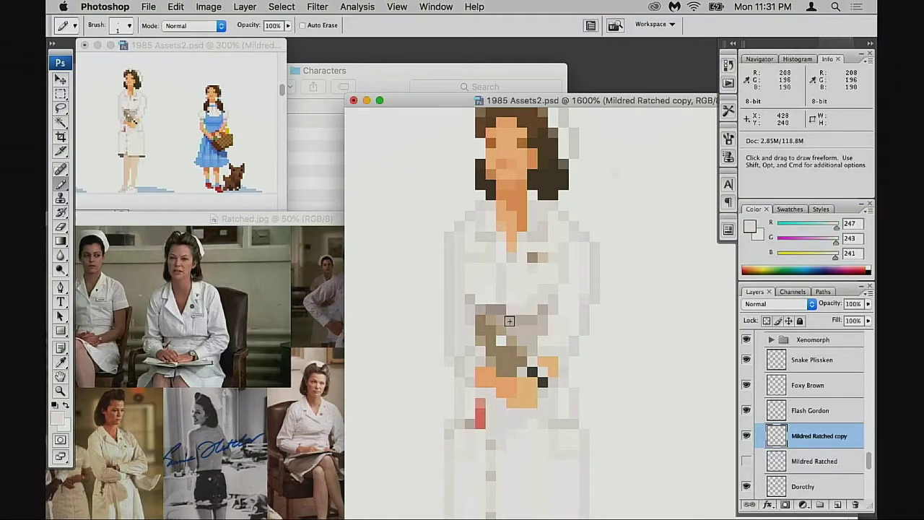
{"action": "left_click", "coordinate": [491, 308]}
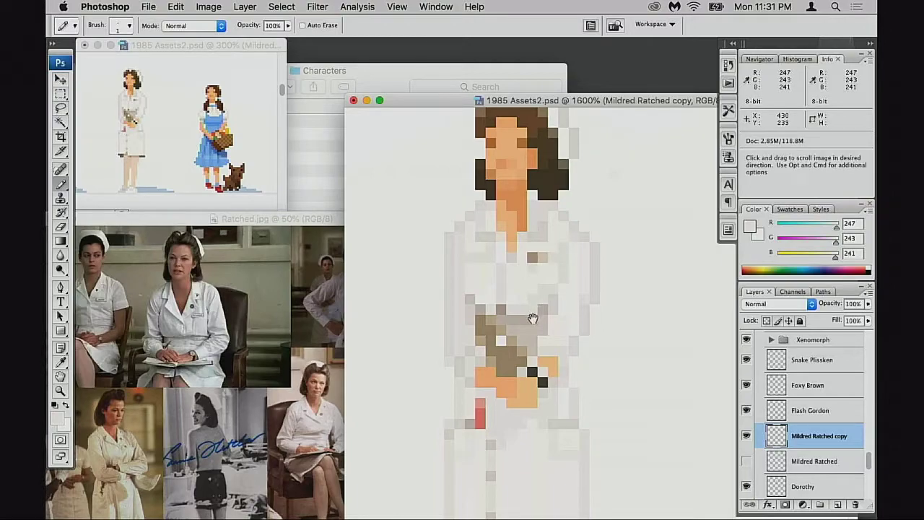
Examine the nurse sprite and her clipboard at reduced magnification beside the neighbouring characters.
{"action": "left_click", "coordinate": [548, 329], "text": "alt"}
{"action": "left_click", "coordinate": [553, 335], "text": "alt"}
{"action": "left_click", "coordinate": [562, 341], "text": "alt"}
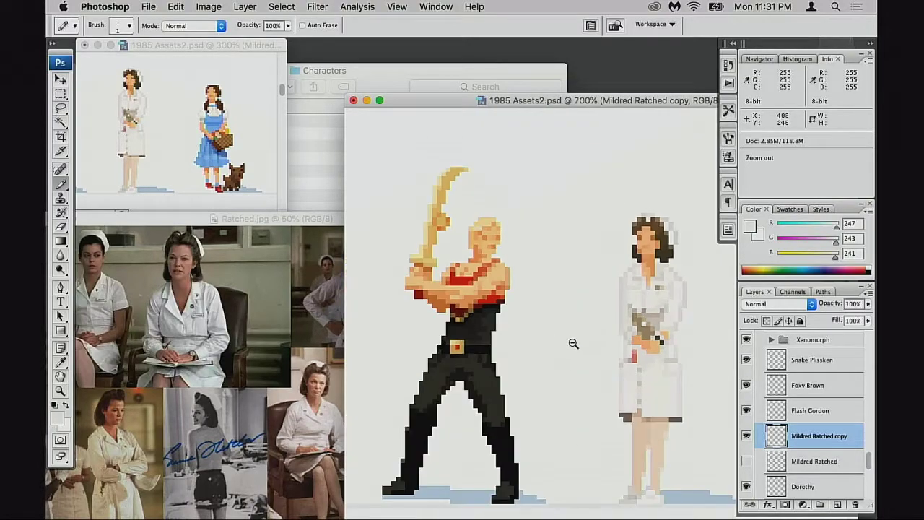
{"action": "left_click", "coordinate": [599, 348], "text": "alt"}
{"action": "scroll", "coordinate": [613, 353], "scroll_direction": "right", "scroll_amount": 3}
{"action": "key", "text": "v"}
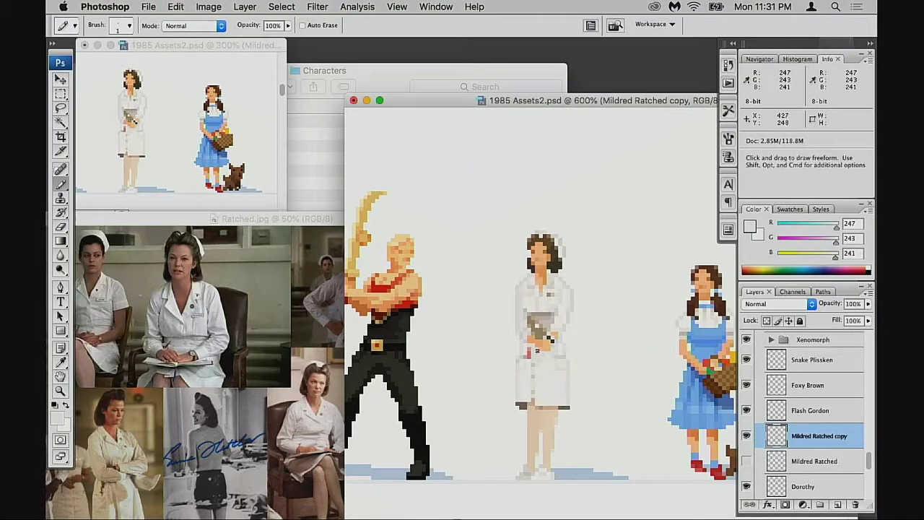
{"action": "left_click", "coordinate": [554, 331], "text": "super"}
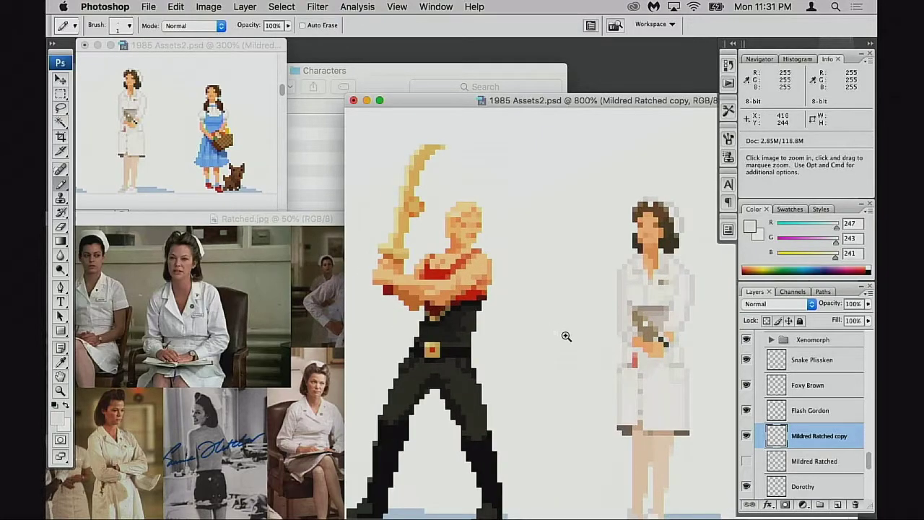
{"action": "left_click", "coordinate": [548, 339], "text": "super"}
{"action": "left_click", "coordinate": [514, 356], "text": "super"}
{"action": "scroll", "coordinate": [513, 356], "scroll_direction": "right", "scroll_amount": 3}
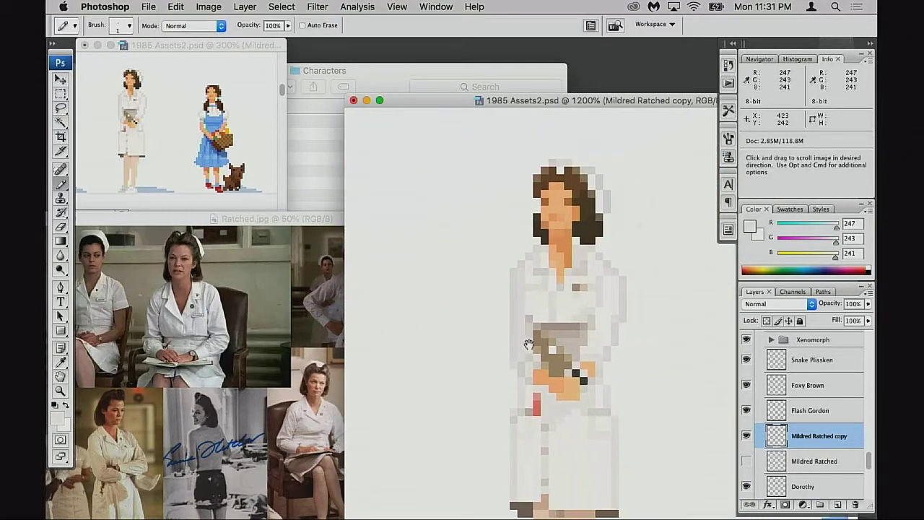
{"action": "left_click", "coordinate": [582, 329], "text": "super"}
{"action": "left_click_drag", "start_coordinate": [572, 334], "coordinate": [548, 342]}
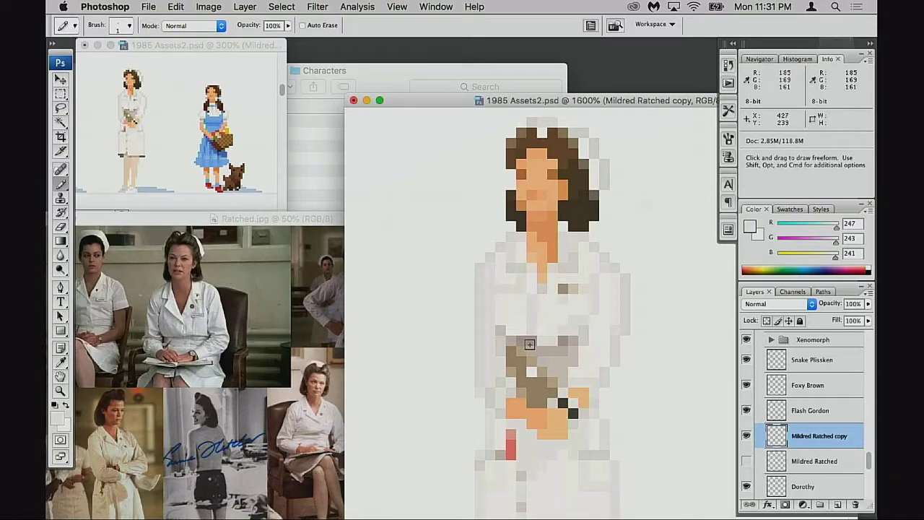
Try a darker grey-brown across the clipboard's face, undo it, and touch up the face with light grey R 223, G 213, B 209.
{"action": "left_click", "coordinate": [567, 343], "text": "alt"}
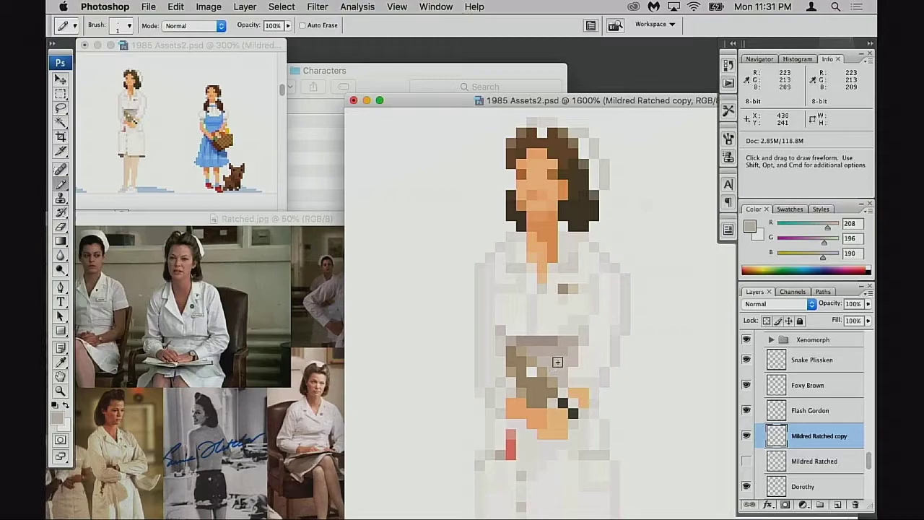
{"action": "left_click", "coordinate": [547, 356], "text": "alt"}
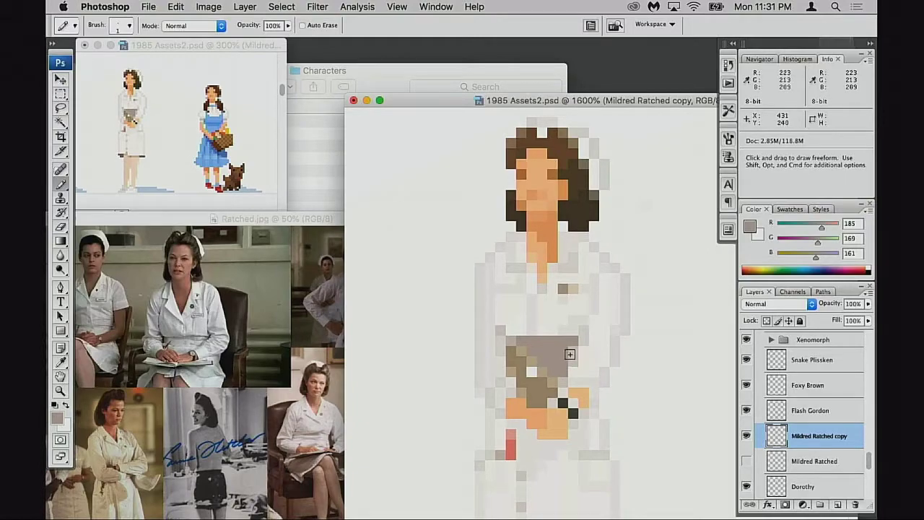
{"action": "key", "text": "super+z"}
{"action": "left_click", "coordinate": [567, 352], "text": "alt"}
{"action": "left_click", "coordinate": [536, 352]}
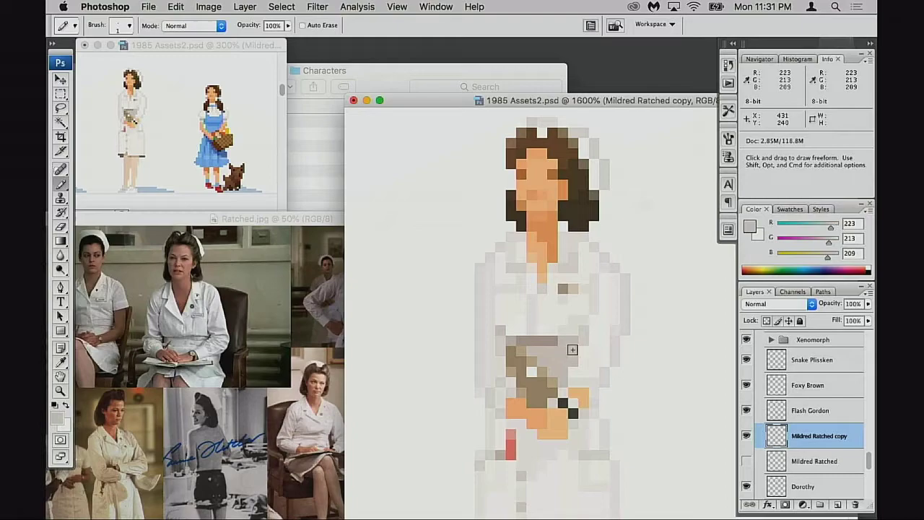
Recolour the clipboard's top row with the sampled grey-beige R 208, G 196, B 190.
{"action": "key", "text": "super"}
{"action": "left_click", "coordinate": [576, 344], "text": "alt"}
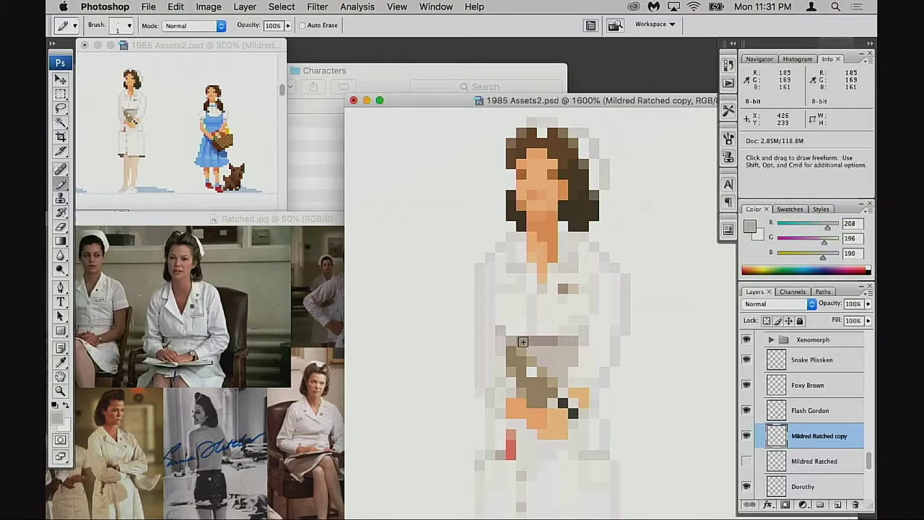
{"action": "left_click_drag", "start_coordinate": [569, 350], "coordinate": [564, 355]}
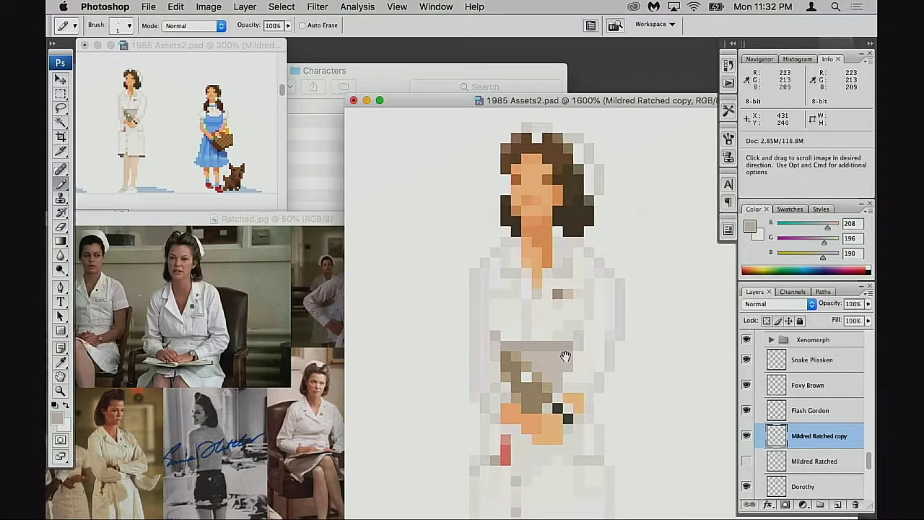
Sample off-white R 247, G 243, B 241 and light grey R 235, G 228, B 226 from the uniform for the clipboard's shading.
{"action": "left_click", "coordinate": [577, 386], "text": "alt"}
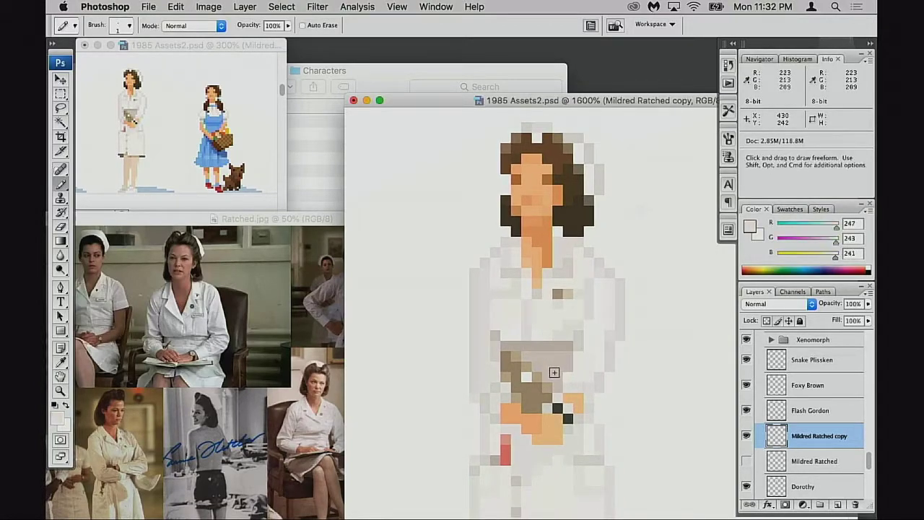
{"action": "left_click", "coordinate": [569, 275], "text": "alt"}
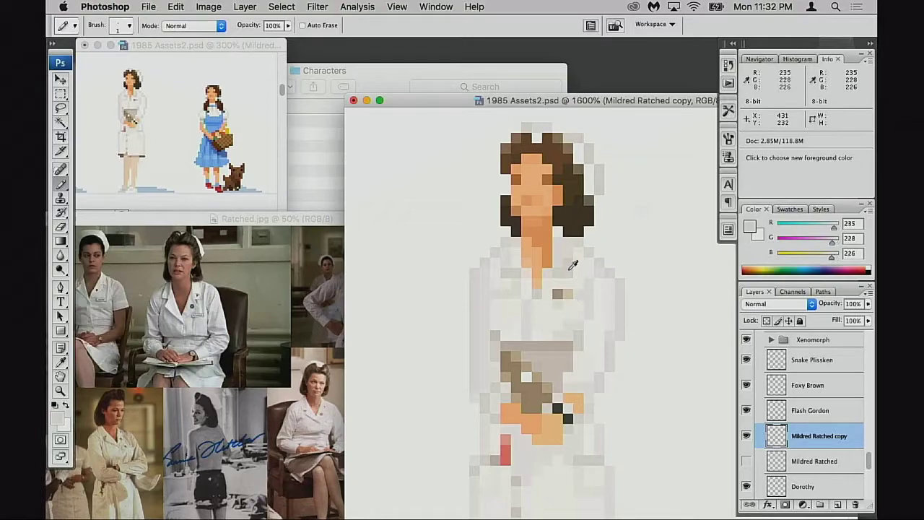
{"action": "left_click", "coordinate": [554, 368], "text": "super"}
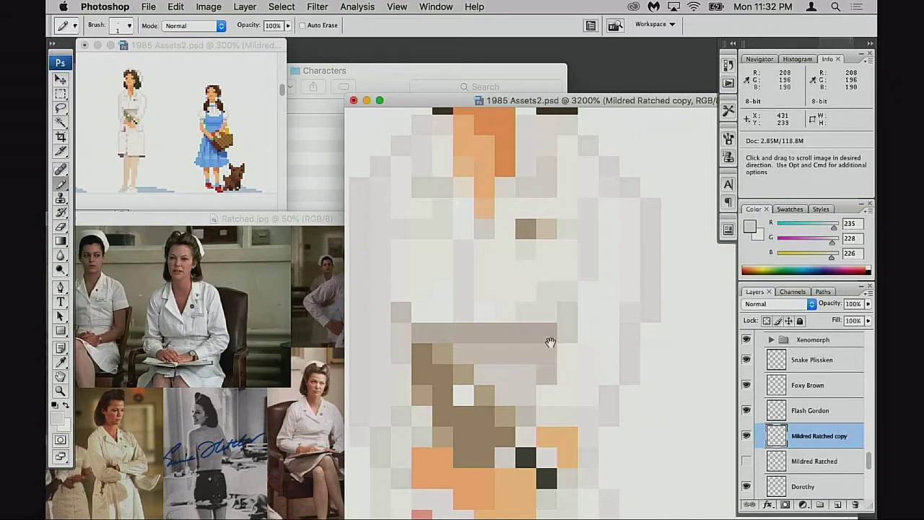
{"action": "scroll", "coordinate": [557, 284], "scroll_direction": "left", "scroll_amount": 2}
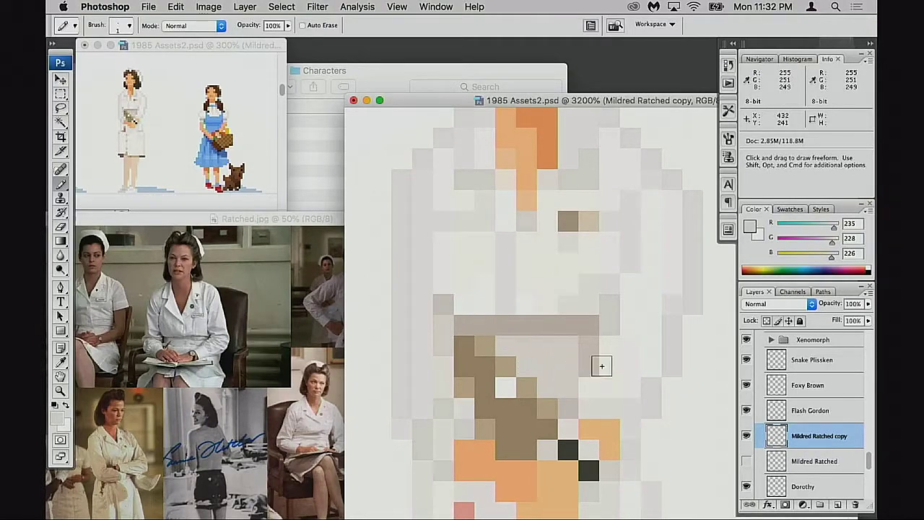
{"action": "scroll", "coordinate": [535, 338], "scroll_direction": "up", "scroll_amount": 1}
{"action": "scroll", "coordinate": [577, 369], "scroll_direction": "right", "scroll_amount": 1}
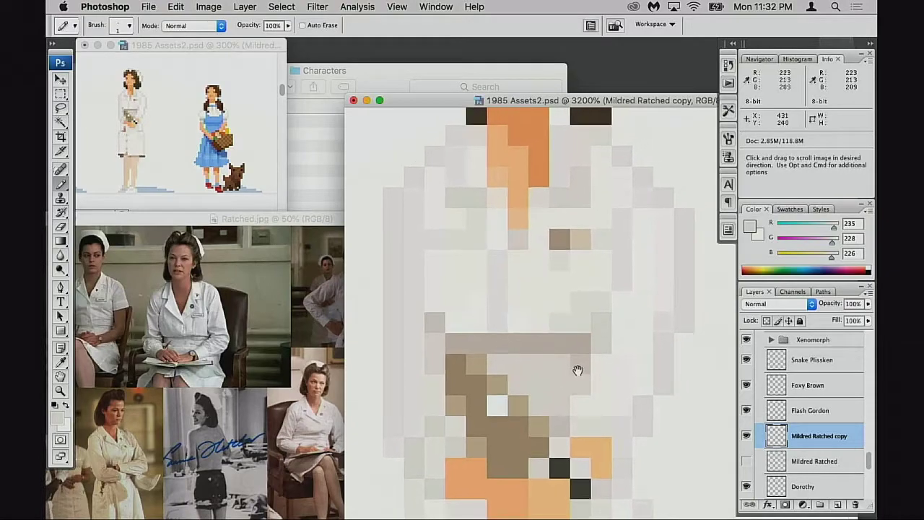
Try shading the clipboard's upper right corner and edge with sampled uniform greys, including R 223, G 213, B 209.
{"action": "left_click", "coordinate": [628, 353], "text": "alt"}
{"action": "left_click", "coordinate": [630, 356], "text": "alt"}
{"action": "left_click", "coordinate": [654, 355], "text": "alt"}
{"action": "mouse_move", "coordinate": [653, 355]}
{"action": "left_mouse_down"}
{"action": "mouse_move", "coordinate": [557, 346]}
{"action": "mouse_move", "coordinate": [650, 358]}
{"action": "left_mouse_up"}
{"action": "left_click_drag", "start_coordinate": [530, 349], "coordinate": [553, 324]}
{"action": "left_click", "coordinate": [505, 318]}
{"action": "left_click", "coordinate": [632, 337]}
{"action": "left_click", "coordinate": [565, 331], "text": "alt"}
{"action": "left_click", "coordinate": [574, 320], "text": "alt"}
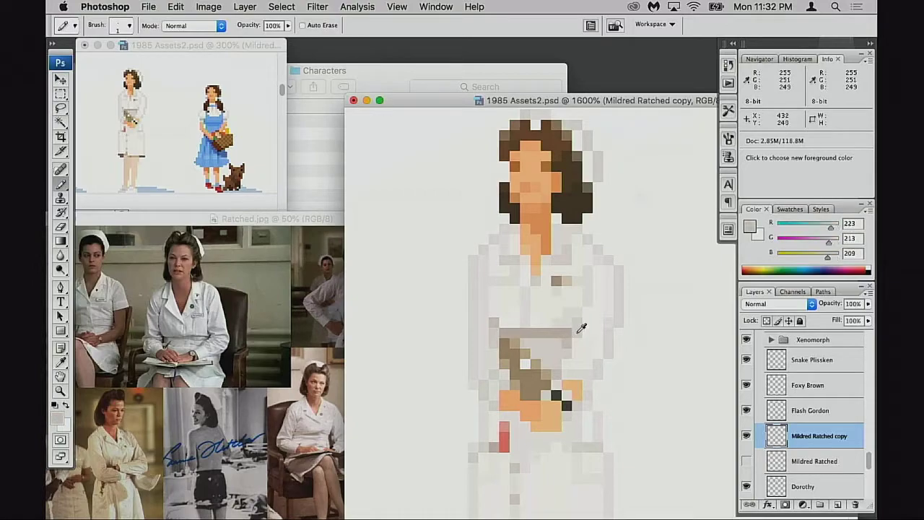
Lighten the clipboard's top row and right edge with sampled greys R 223, G 213, B 209 and R 235, G 228, B 226.
{"action": "left_click", "coordinate": [555, 333]}
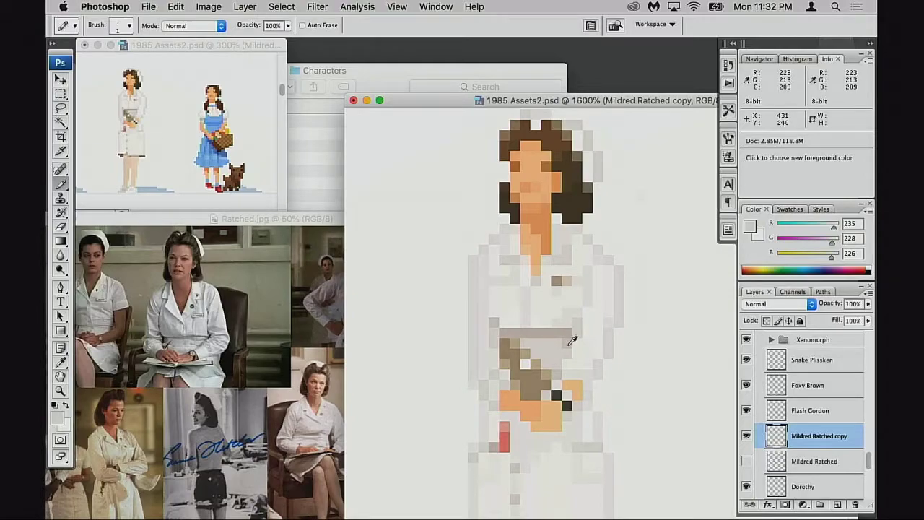
{"action": "left_click", "coordinate": [571, 339], "text": "alt"}
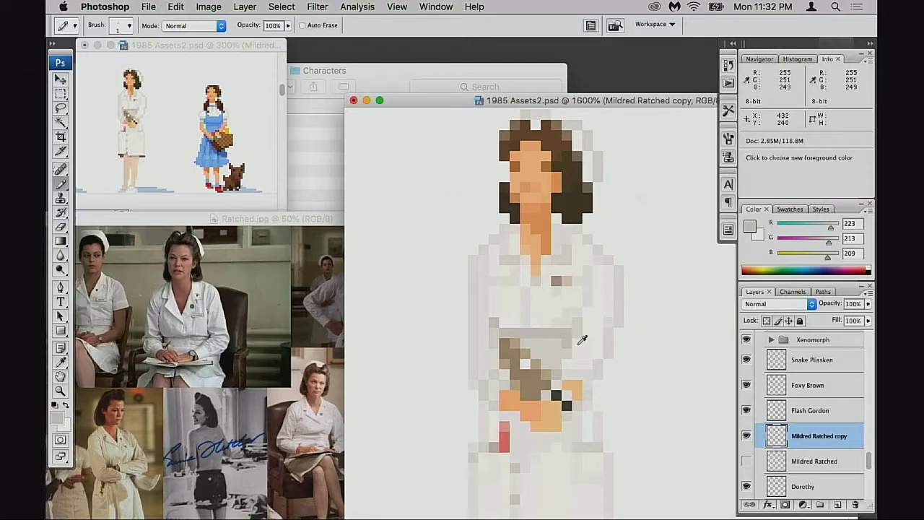
{"action": "left_click", "coordinate": [557, 355], "text": "alt"}
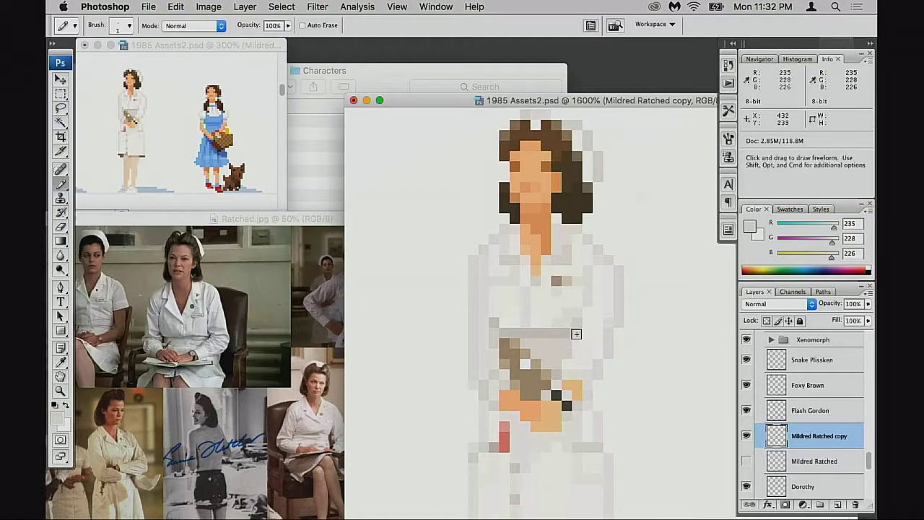
{"action": "mouse_move", "coordinate": [552, 348]}
{"action": "left_mouse_down"}
{"action": "mouse_move", "coordinate": [580, 332]}
{"action": "mouse_move", "coordinate": [567, 350]}
{"action": "left_mouse_up"}
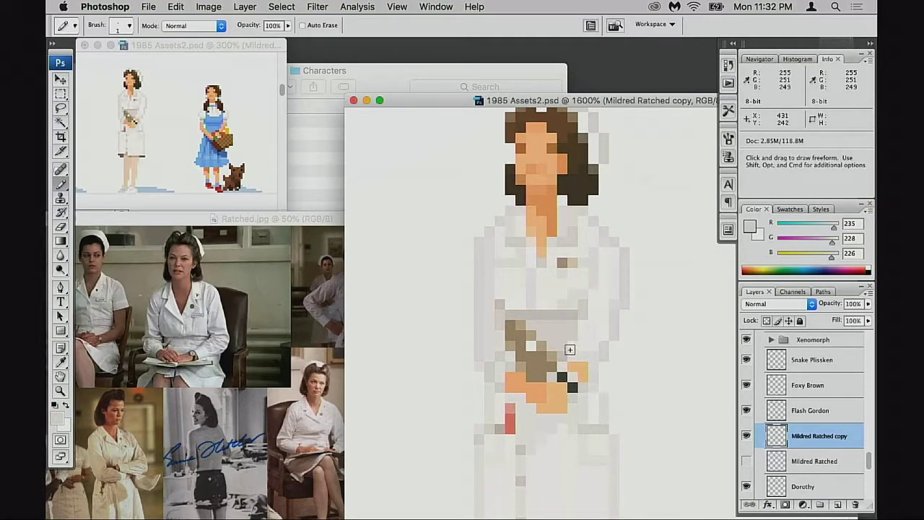
Show the original Mildred Ratched layer and move it above the Mildred Ratched copy layer.
{"action": "scroll", "coordinate": [614, 360], "scroll_direction": "down", "scroll_amount": 2}
{"action": "scroll", "coordinate": [752, 425], "scroll_direction": "down", "scroll_amount": 1}
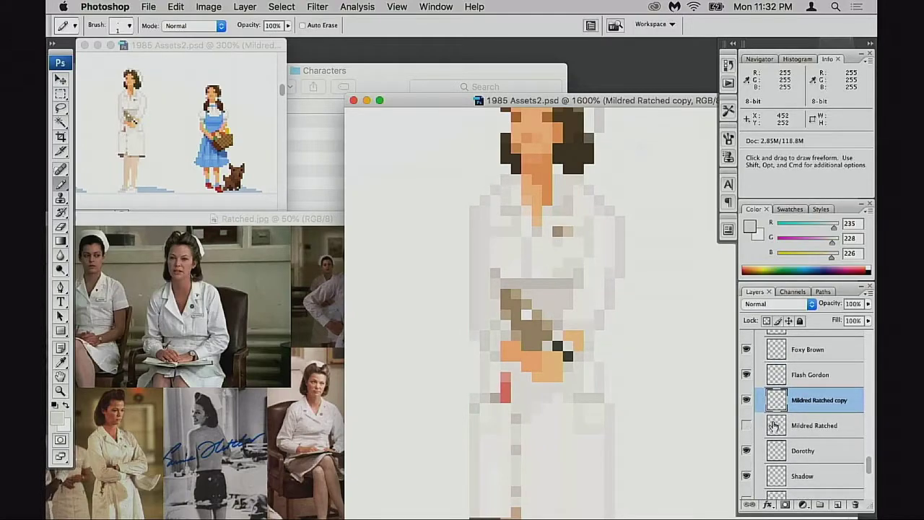
{"action": "left_click", "coordinate": [748, 425]}
{"action": "left_click_drag", "start_coordinate": [773, 401], "coordinate": [770, 409]}
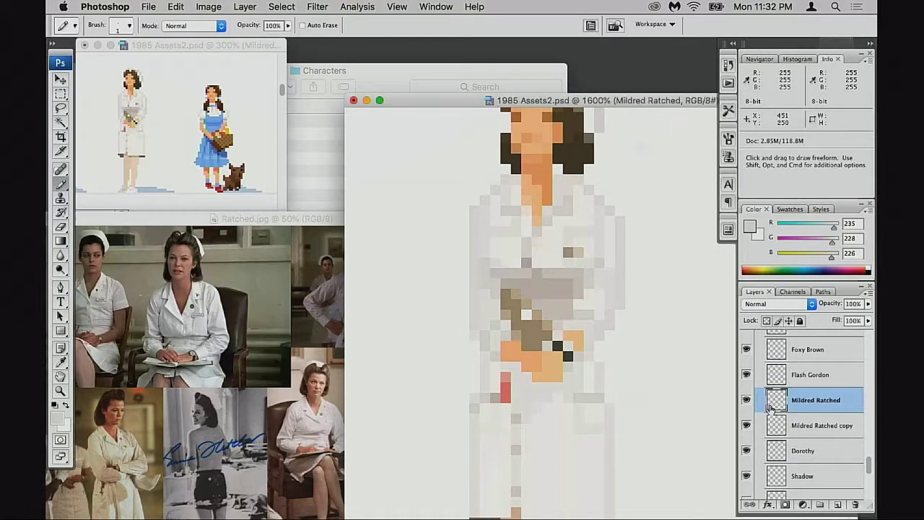
Compare both nurse versions by toggling layer visibility, leaving the original hidden and the Mildred Ratched copy layer active.
{"action": "left_click", "coordinate": [747, 401]}
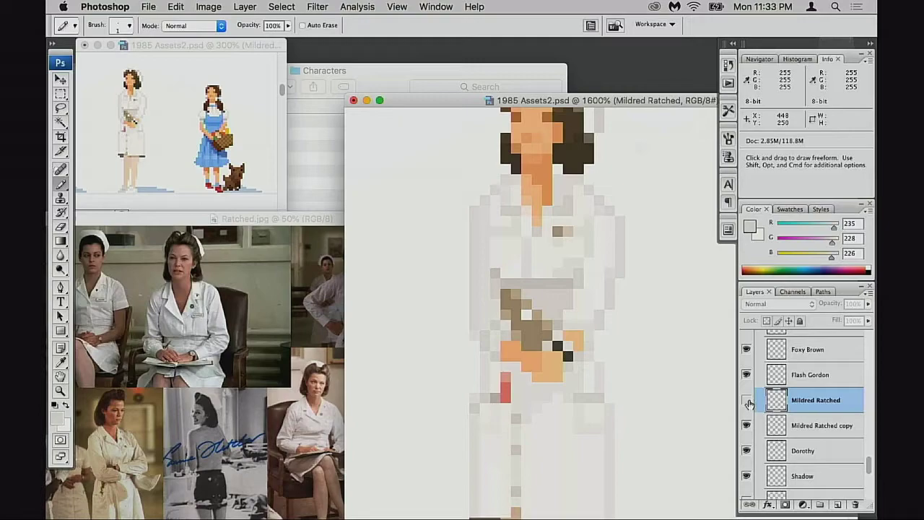
{"action": "left_click", "coordinate": [748, 402]}
{"action": "left_click", "coordinate": [748, 402]}
{"action": "left_click", "coordinate": [748, 403]}
{"action": "left_click", "coordinate": [747, 402]}
{"action": "left_click", "coordinate": [746, 425]}
{"action": "left_click", "coordinate": [746, 425]}
{"action": "left_click", "coordinate": [778, 426]}
Select the 7 by 9 pixel block covering the uniform's collar and chest and shift it one pixel left.
{"action": "key", "text": "super+space"}
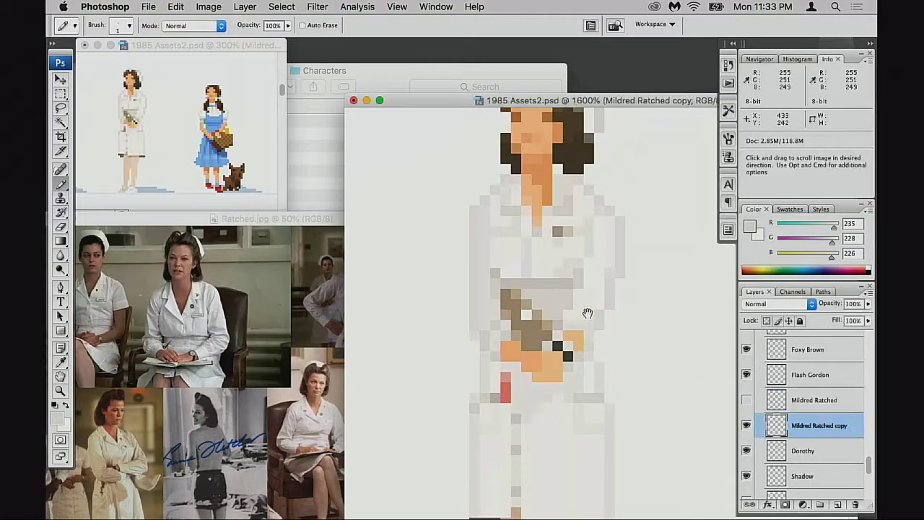
{"action": "left_click", "coordinate": [573, 290]}
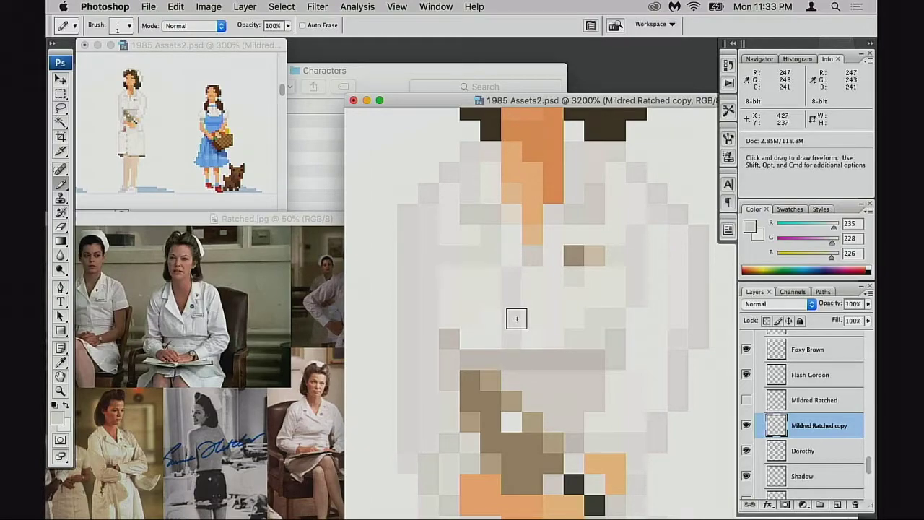
{"action": "key", "text": "m"}
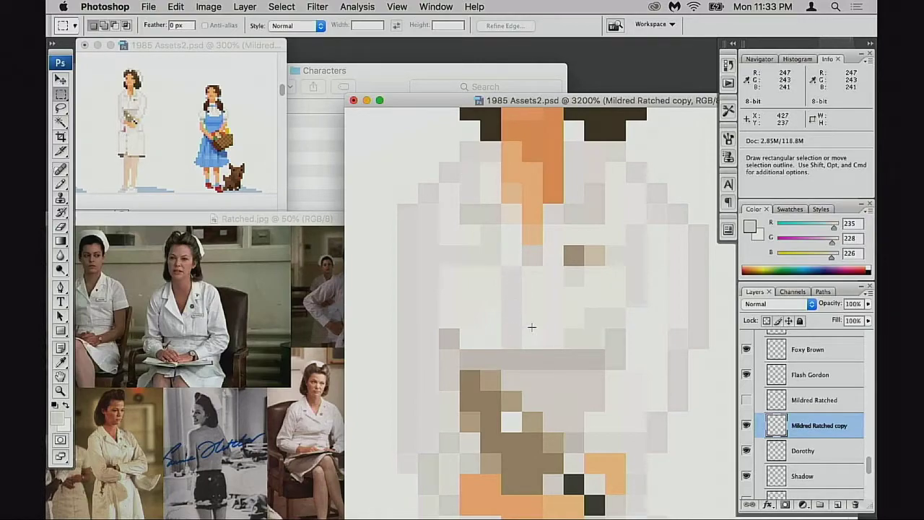
{"action": "scroll", "coordinate": [531, 327], "scroll_direction": "up", "scroll_amount": 3}
{"action": "left_click_drag", "start_coordinate": [470, 194], "coordinate": [491, 243]}
{"action": "left_click_drag", "start_coordinate": [597, 386], "coordinate": [607, 382]}
{"action": "left_click_drag", "start_coordinate": [472, 196], "coordinate": [598, 364]}
{"action": "key", "text": "super"}
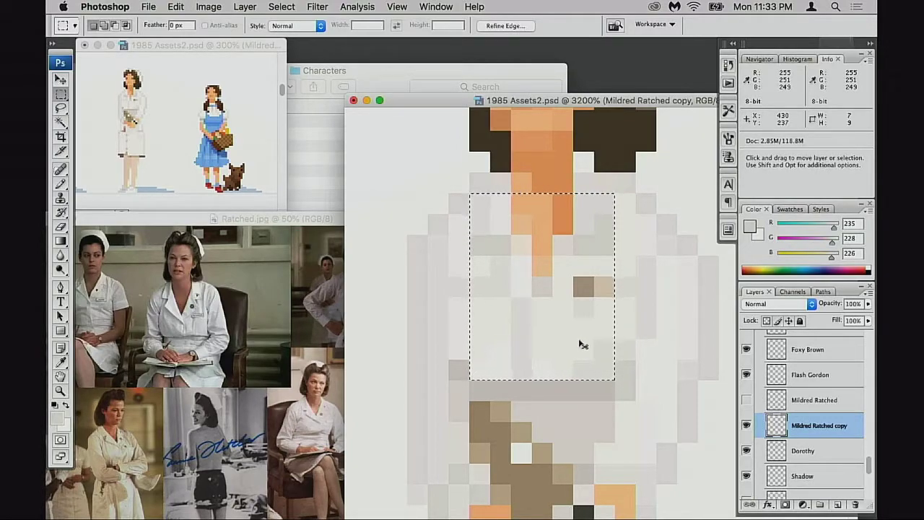
{"action": "left_click", "coordinate": [582, 348]}
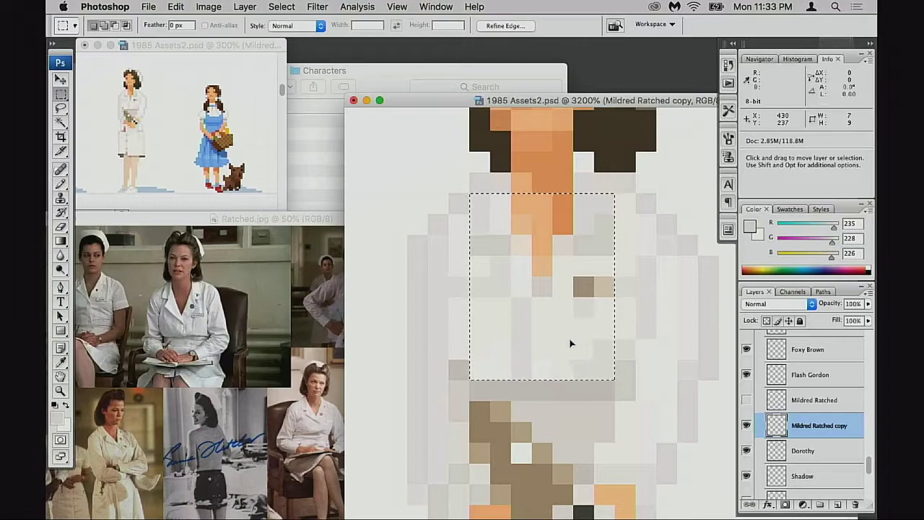
{"action": "key", "text": "Left"}
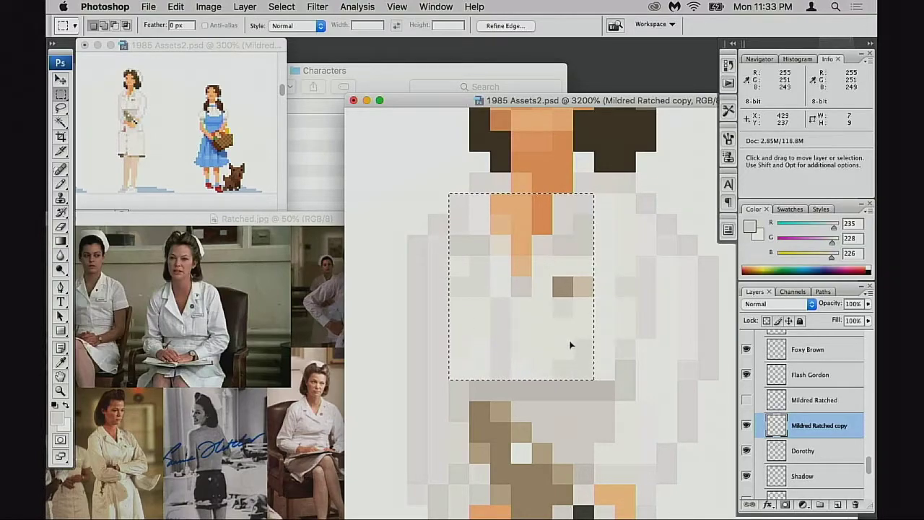
Compare the chest block's two positions by shifting it one pixel right and back left repeatedly.
{"action": "key", "text": "Right"}
{"action": "key", "text": "Left"}
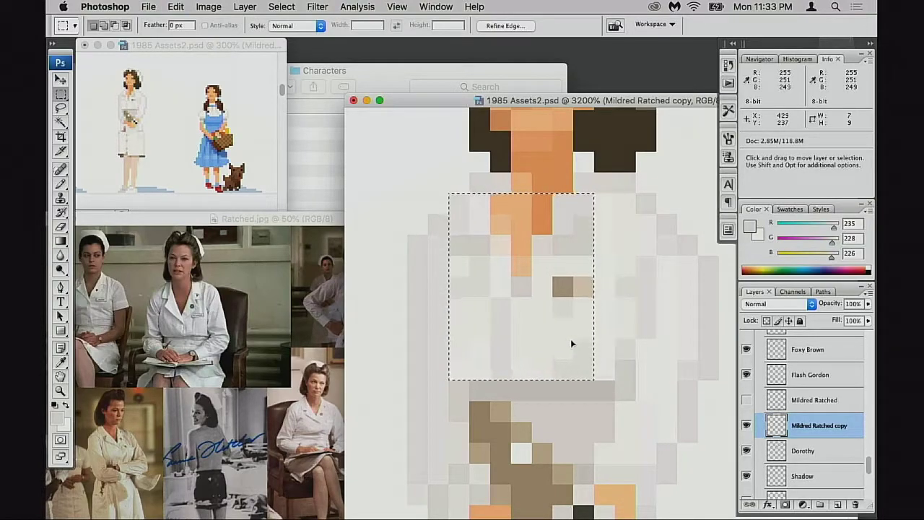
{"action": "key", "text": "Right"}
{"action": "key", "text": "Left"}
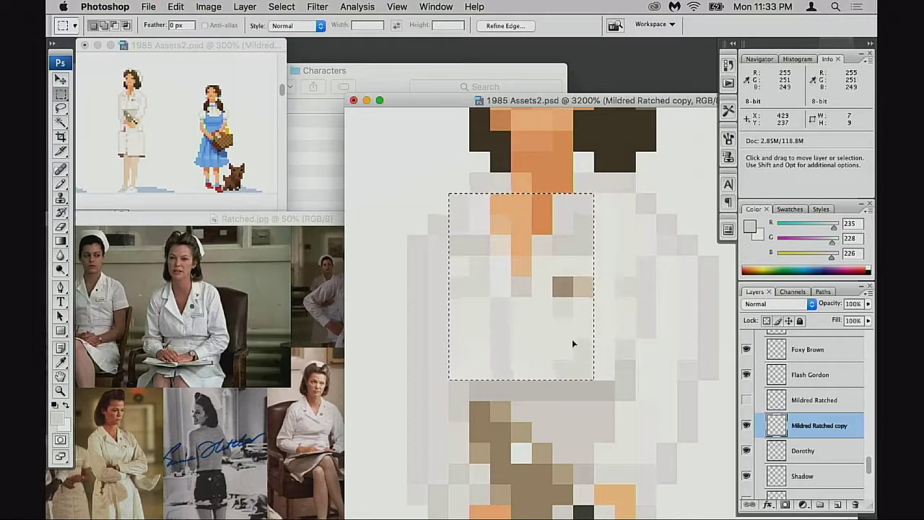
{"action": "key", "text": "Right"}
{"action": "key", "text": "Left"}
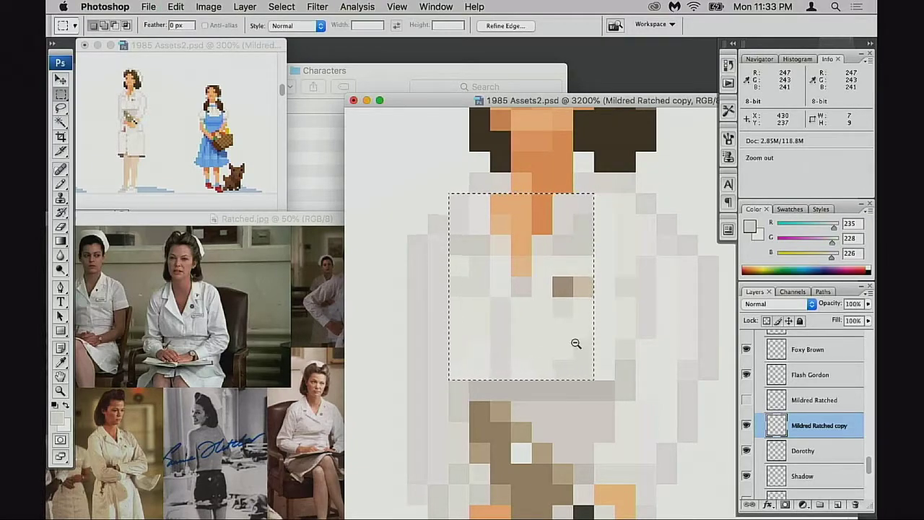
Examine the nurse with the shifted chest at reduced magnification beside the neighbouring sword-wielding character.
{"action": "left_click", "coordinate": [573, 342], "text": "alt+super"}
{"action": "left_click", "coordinate": [573, 342], "text": "alt+super"}
{"action": "left_click", "coordinate": [575, 342], "text": "alt+super"}
{"action": "left_click", "coordinate": [578, 341], "text": "alt+super"}
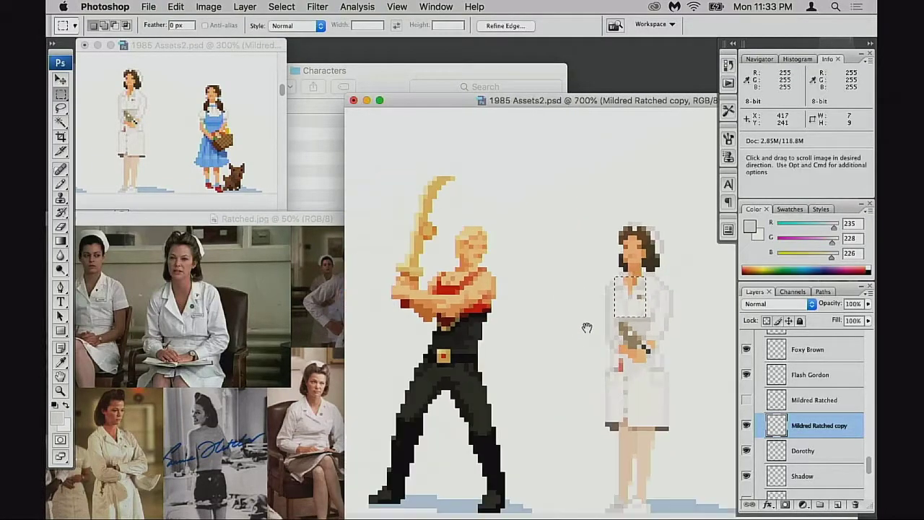
{"action": "key", "text": "super+c"}
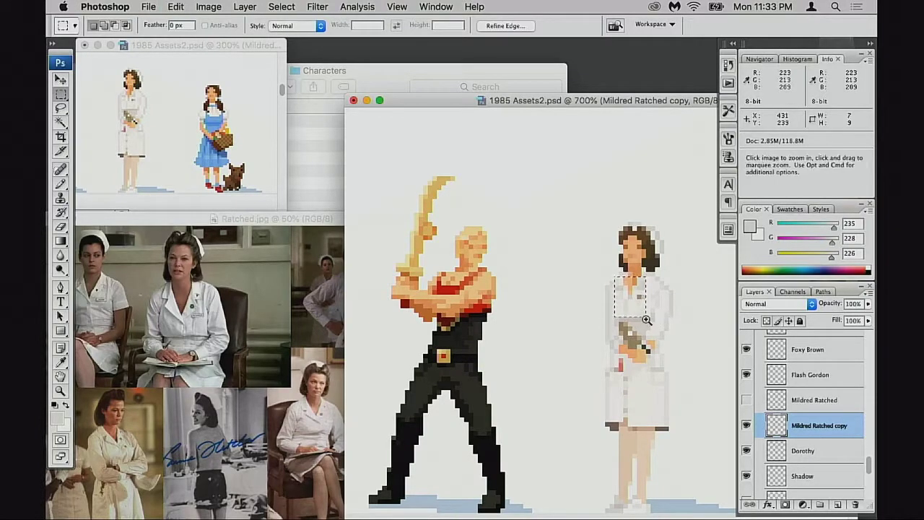
{"action": "left_click", "coordinate": [646, 321]}
{"action": "left_click", "coordinate": [646, 321]}
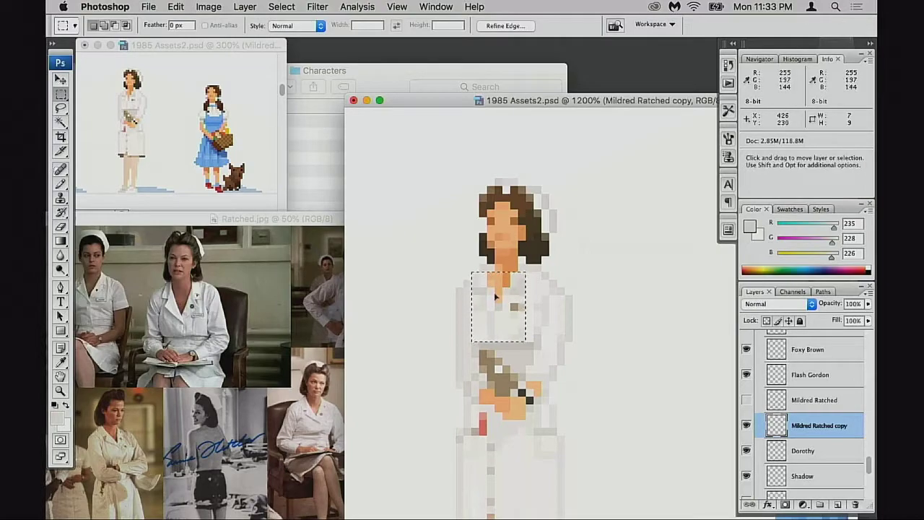
Undo and redo the chest shift repeatedly to compare both positions on the whole figure, keeping the shifted version.
{"action": "key", "text": "super+z"}
{"action": "key", "text": "super+z"}
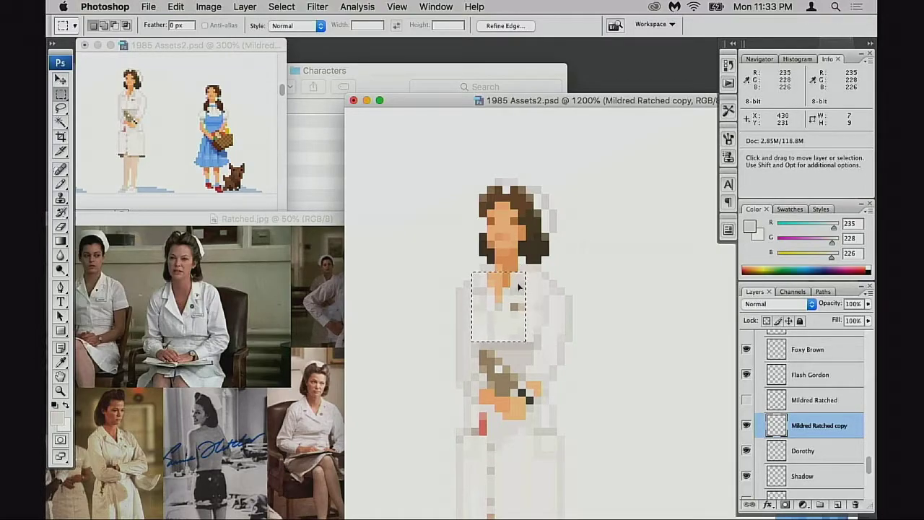
{"action": "key", "text": "super+z"}
{"action": "key", "text": "super+z"}
{"action": "key", "text": "super+z"}
{"action": "key", "text": "super+z"}
{"action": "key", "text": "super+z"}
{"action": "key", "text": "super+z"}
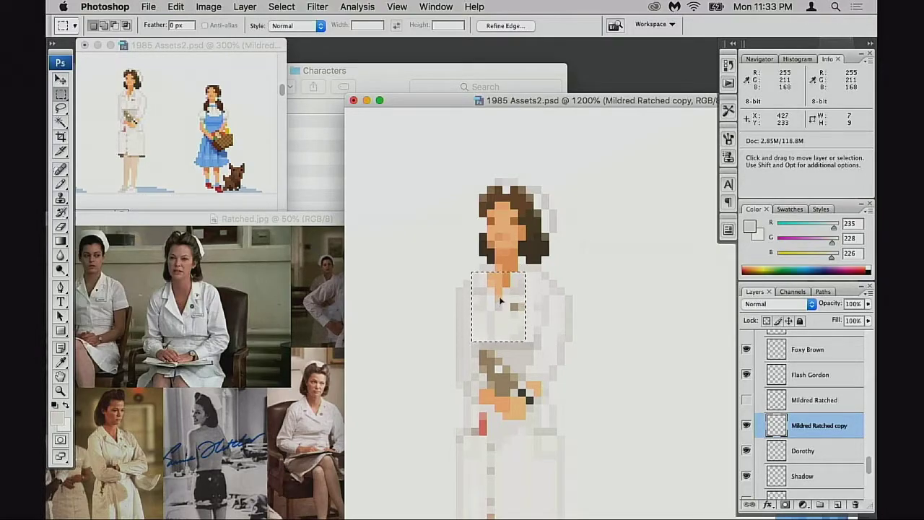
{"action": "scroll", "coordinate": [553, 361], "scroll_direction": "down", "scroll_amount": 5}
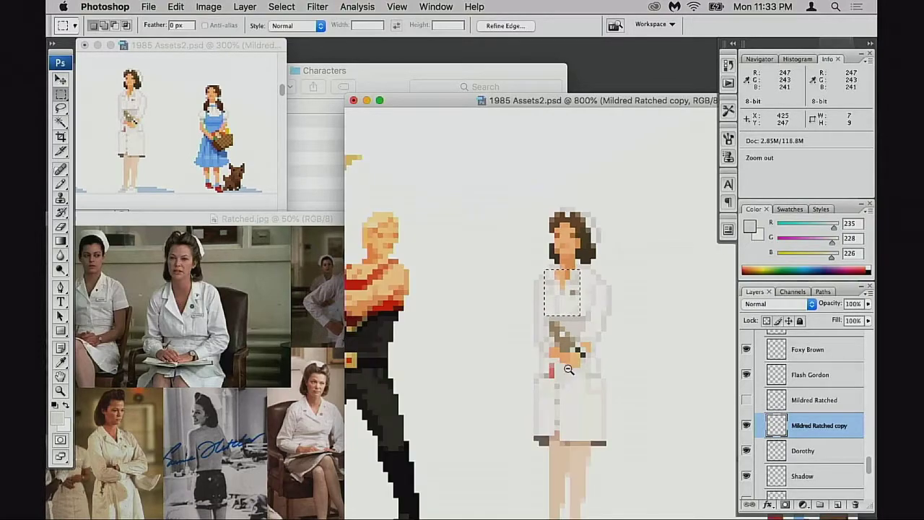
{"action": "left_click_drag", "start_coordinate": [615, 378], "coordinate": [574, 305]}
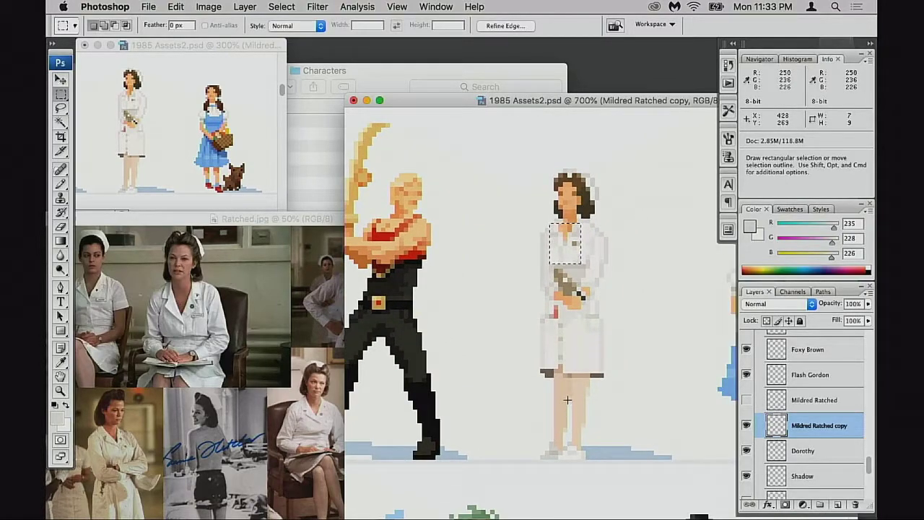
{"action": "key", "text": "super+z"}
{"action": "key", "text": "super+z"}
{"action": "key", "text": "super+z"}
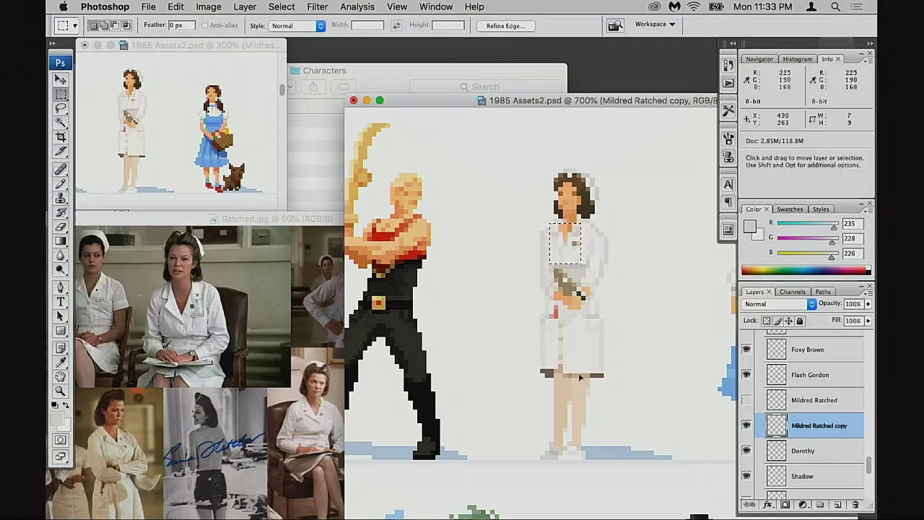
Deselect the chest block and cover the two skin pixels beside the left collar with sampled off-white R 255, G 251, B 249.
{"action": "key", "text": "z"}
{"action": "left_click", "coordinate": [574, 270]}
{"action": "left_click", "coordinate": [588, 317]}
{"action": "left_click", "coordinate": [565, 317]}
{"action": "left_click", "coordinate": [566, 317]}
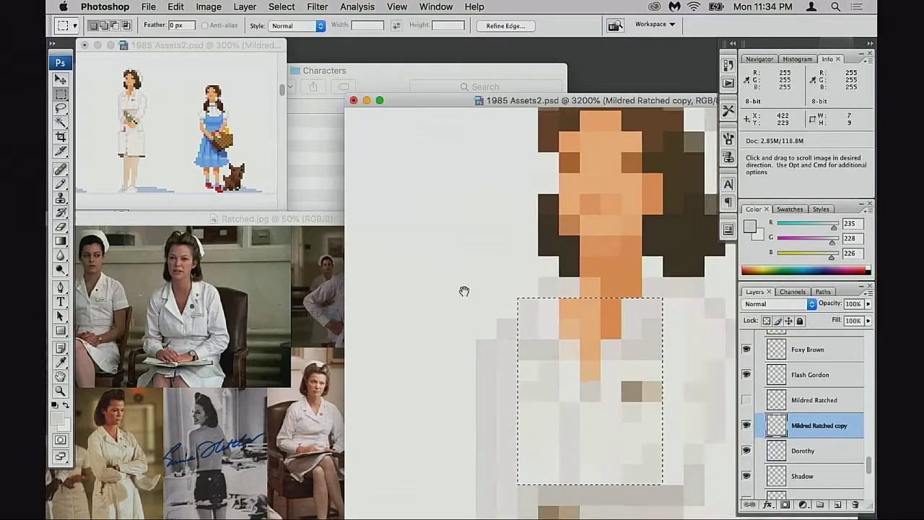
{"action": "key", "text": "super+d"}
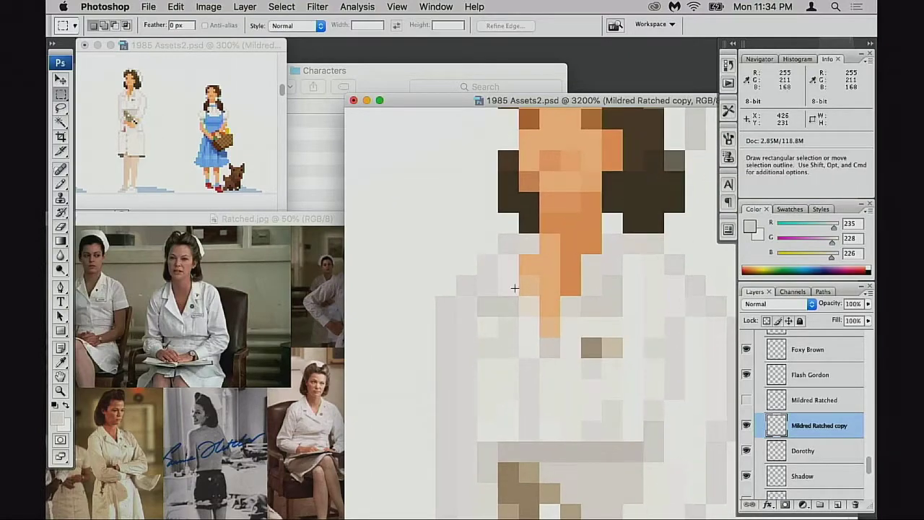
{"action": "key", "text": "b"}
{"action": "left_click", "coordinate": [501, 282], "text": "alt"}
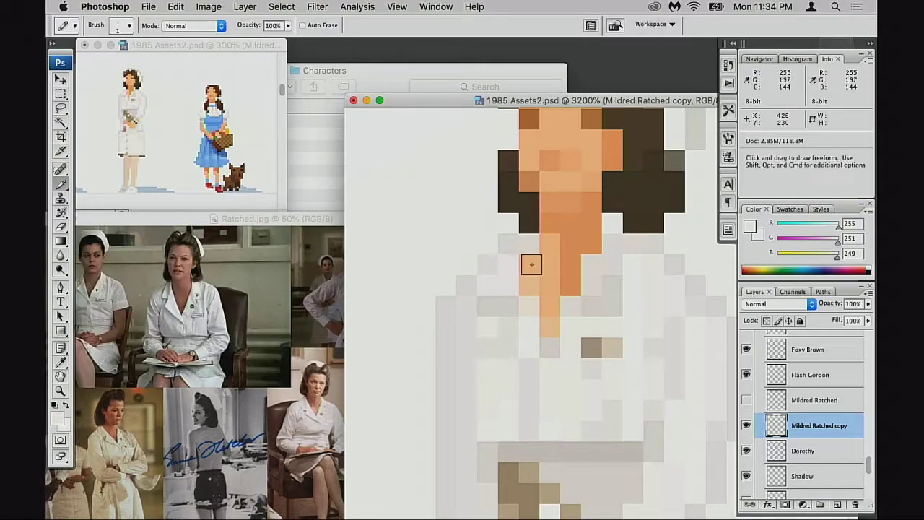
{"action": "left_click", "coordinate": [529, 265]}
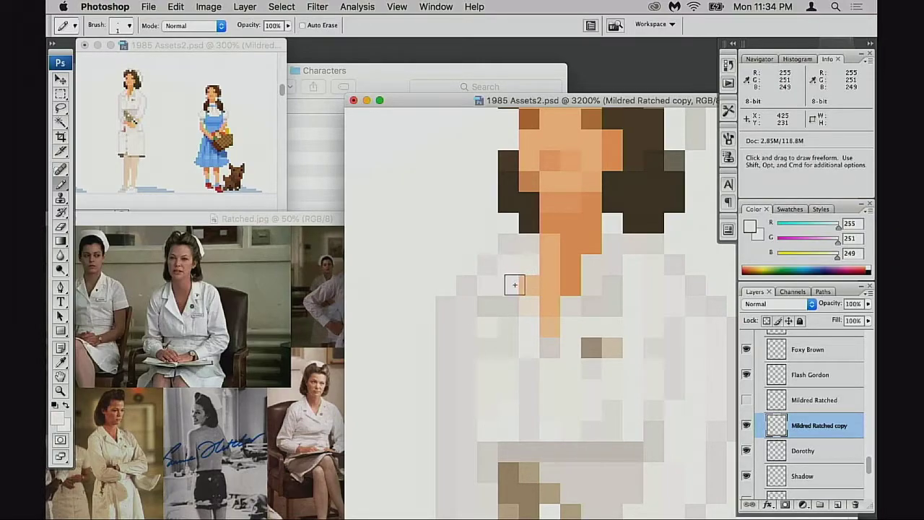
{"action": "left_click", "coordinate": [531, 285]}
{"action": "key", "text": "space"}
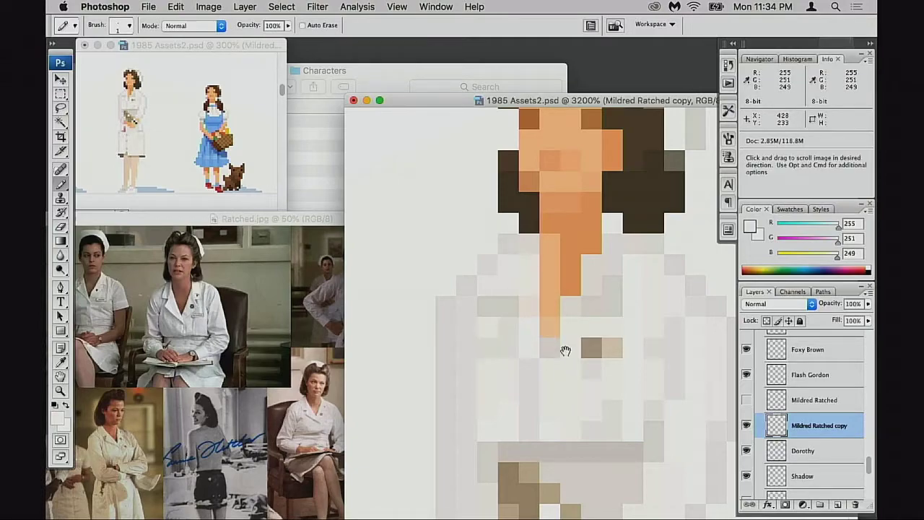
Refine the uniform's centre seam below the neckline with off-white and sampled grey R 235, G 228, B 226.
{"action": "scroll", "coordinate": [562, 349], "scroll_direction": "down", "scroll_amount": 2}
{"action": "scroll", "coordinate": [562, 350], "scroll_direction": "left", "scroll_amount": 1}
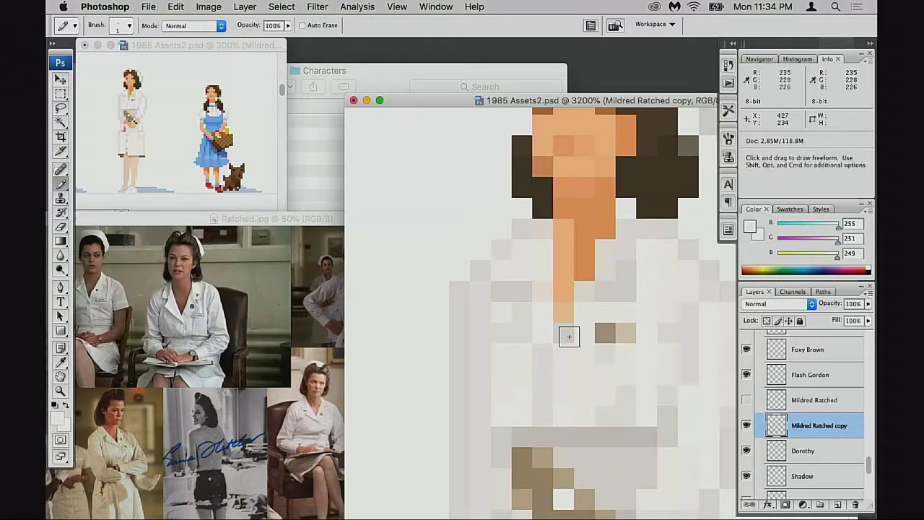
{"action": "scroll", "coordinate": [584, 325], "scroll_direction": "down", "scroll_amount": 3}
{"action": "scroll", "coordinate": [584, 325], "scroll_direction": "right", "scroll_amount": 1}
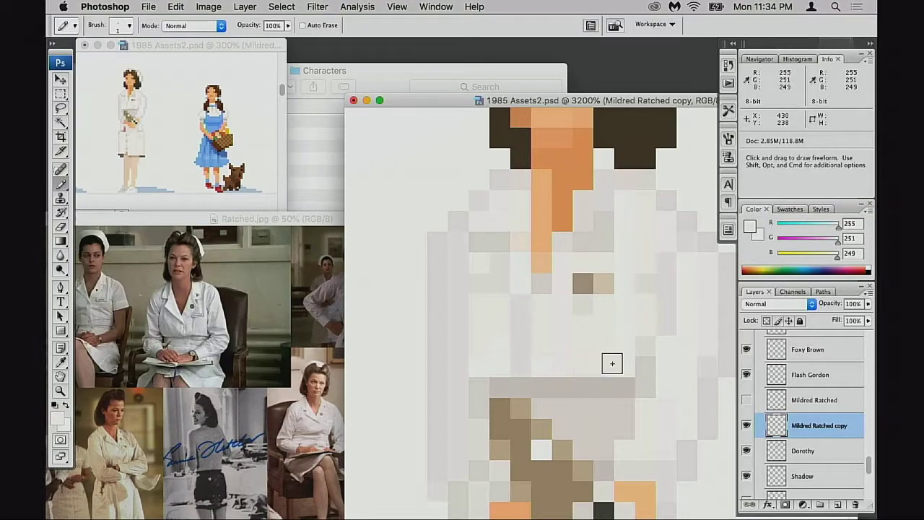
{"action": "scroll", "coordinate": [602, 350], "scroll_direction": "right", "scroll_amount": 1}
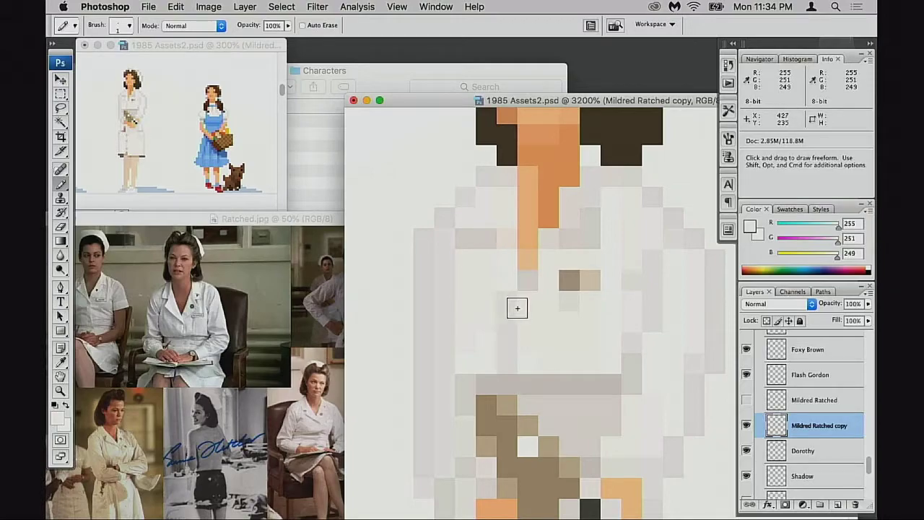
{"action": "key", "text": "alt"}
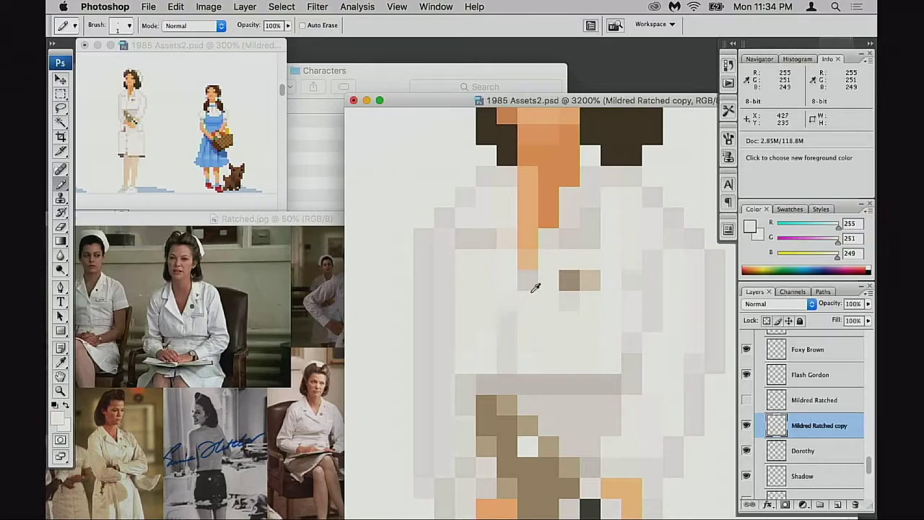
{"action": "left_click", "coordinate": [518, 311], "text": "alt"}
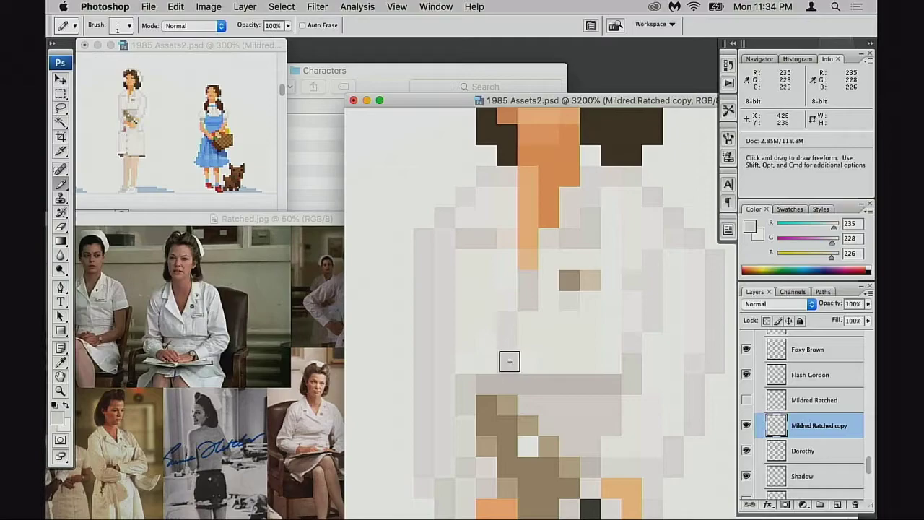
{"action": "scroll", "coordinate": [526, 355], "scroll_direction": "down", "scroll_amount": 1}
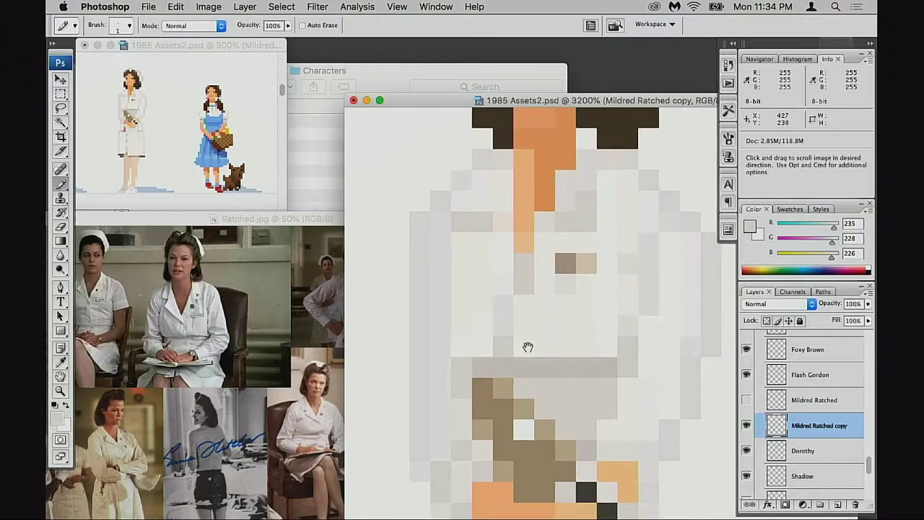
{"action": "key", "text": "alt"}
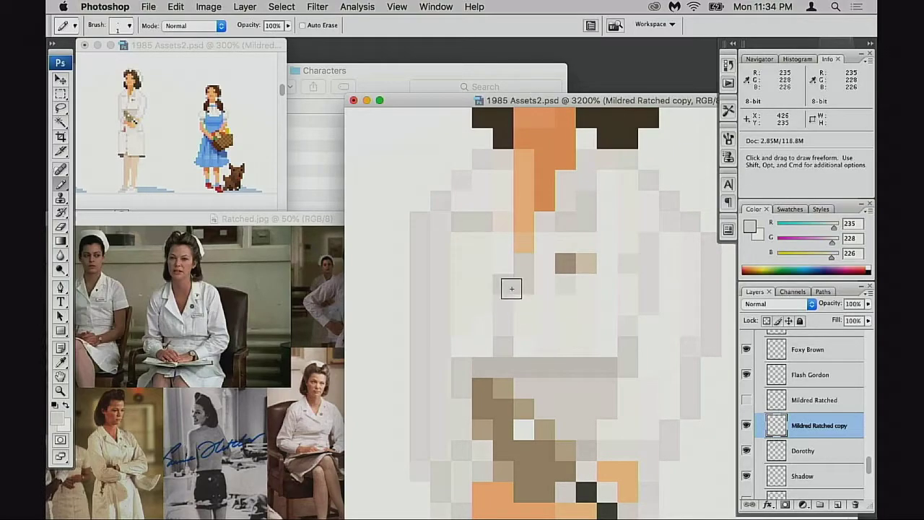
{"action": "key", "text": "space"}
Soften the shading between the chest and the adjacent sleeve with sampled white and off-white R 247, G 243, B 241.
{"action": "scroll", "coordinate": [524, 309], "scroll_direction": "right", "scroll_amount": 2}
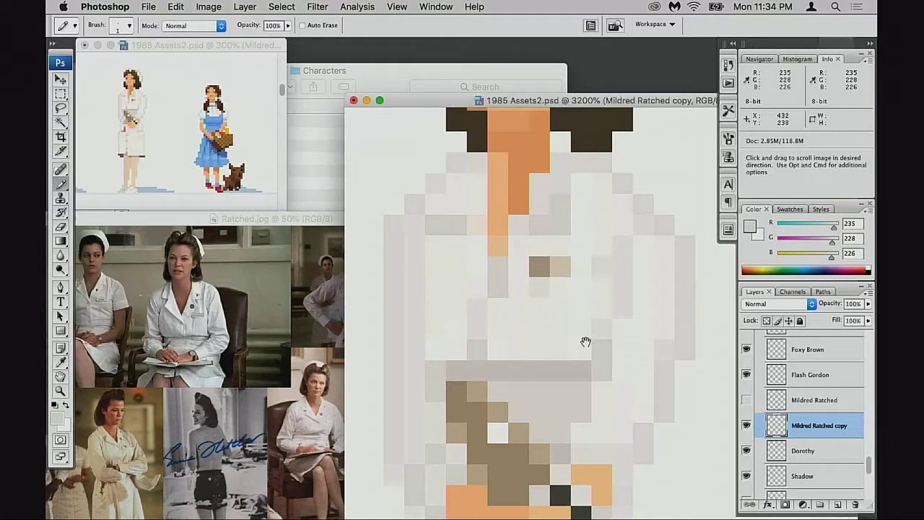
{"action": "scroll", "coordinate": [585, 340], "scroll_direction": "right", "scroll_amount": 2}
{"action": "left_click", "coordinate": [630, 334], "text": "alt"}
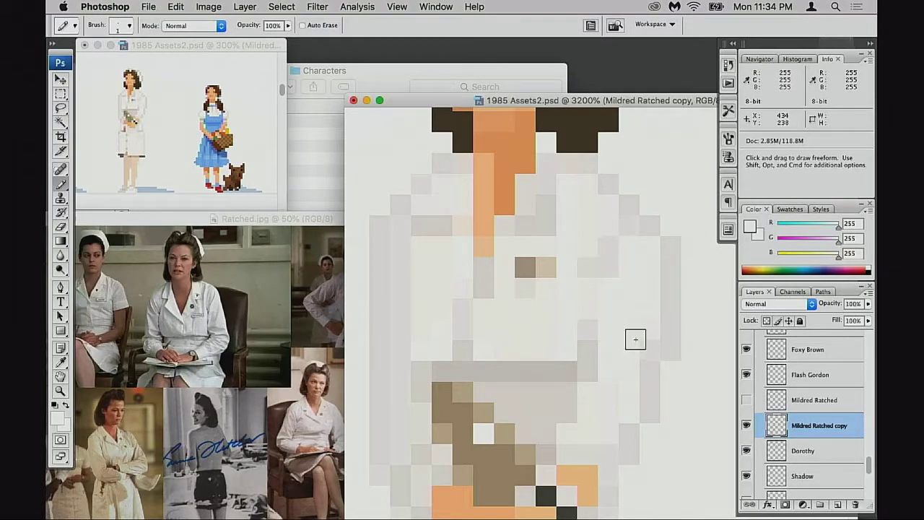
{"action": "left_click", "coordinate": [590, 308], "text": "alt"}
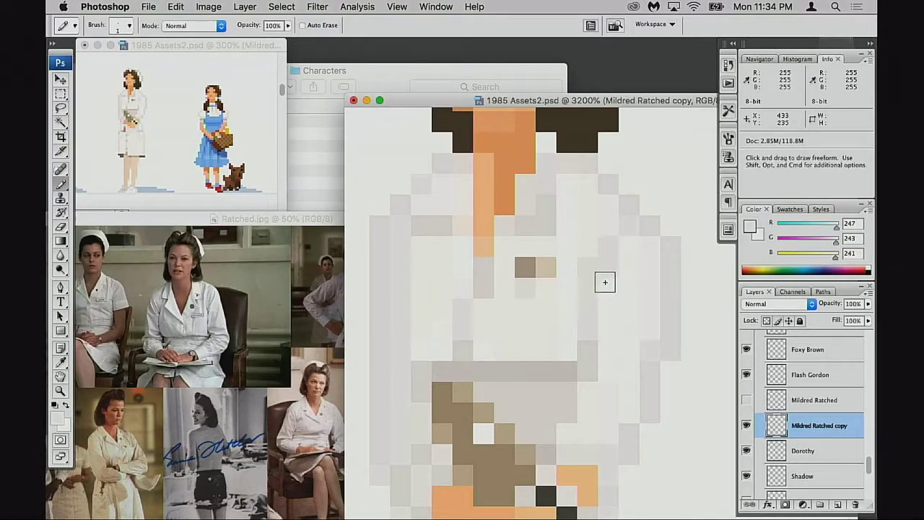
{"action": "left_click_drag", "start_coordinate": [612, 318], "coordinate": [605, 337]}
{"action": "key", "text": "super"}
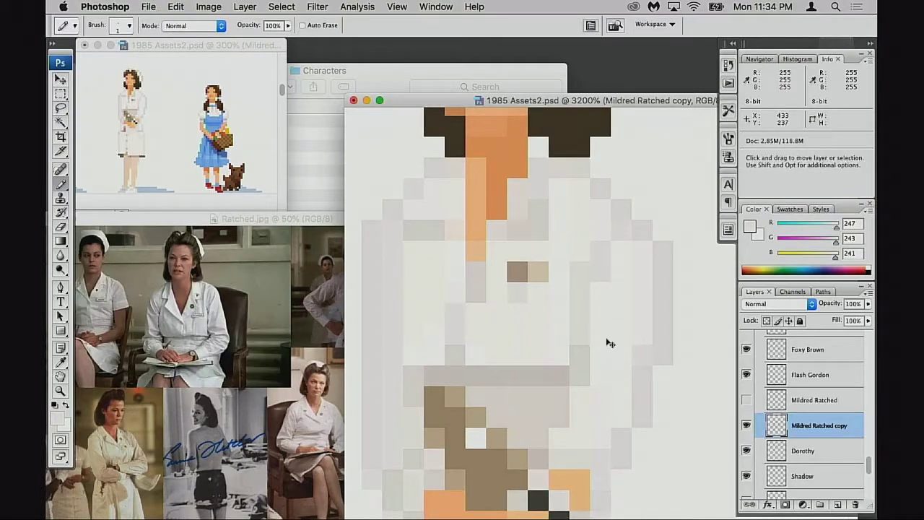
Examine the whole nurse beside the neighbouring characters at 600% and compare by hiding and showing the Mildred Ratched copy layer.
{"action": "left_click", "coordinate": [604, 345], "text": "alt+super"}
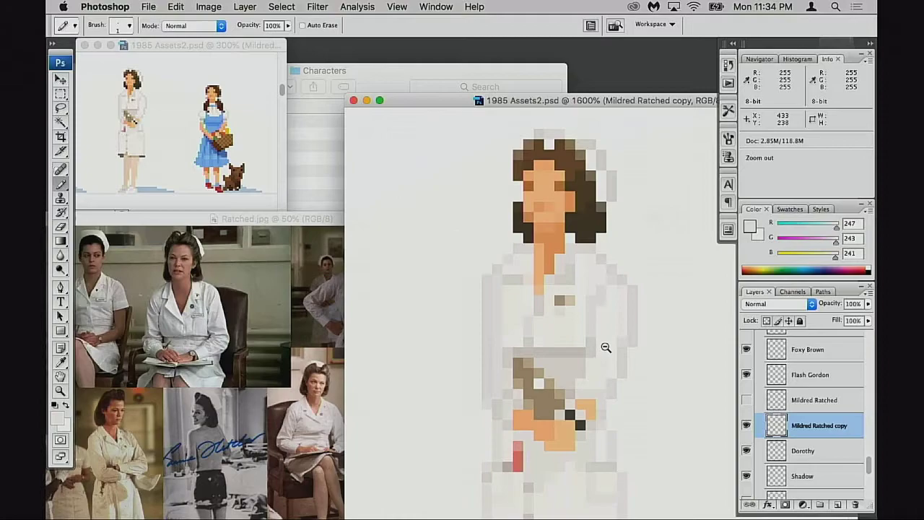
{"action": "left_click", "coordinate": [606, 347], "text": "alt+super"}
{"action": "left_click", "coordinate": [604, 347], "text": "alt+super"}
{"action": "left_click", "coordinate": [604, 361], "text": "alt+super"}
{"action": "left_click_drag", "start_coordinate": [603, 361], "coordinate": [578, 370]}
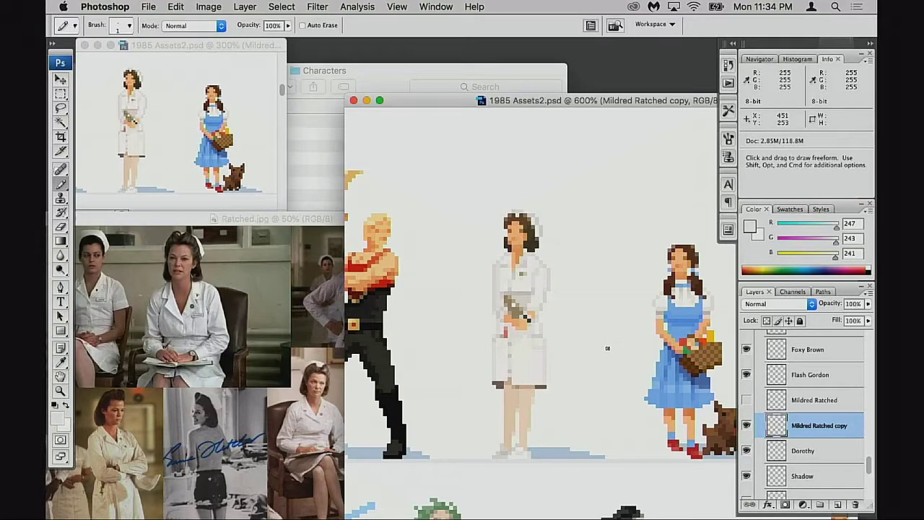
{"action": "left_click", "coordinate": [748, 426]}
{"action": "left_click", "coordinate": [748, 426]}
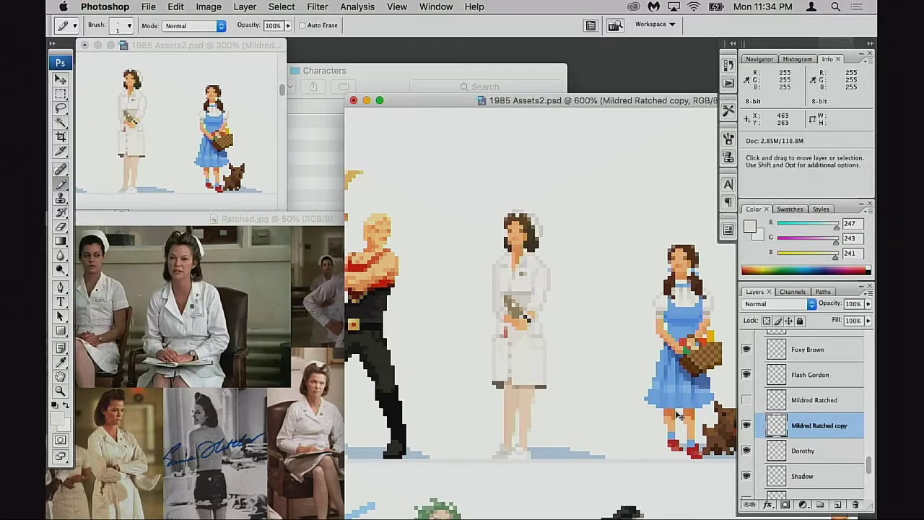
{"action": "key", "text": "super+u"}
{"action": "key", "text": "super+l"}
{"action": "left_click_drag", "start_coordinate": [249, 259], "coordinate": [445, 48]}
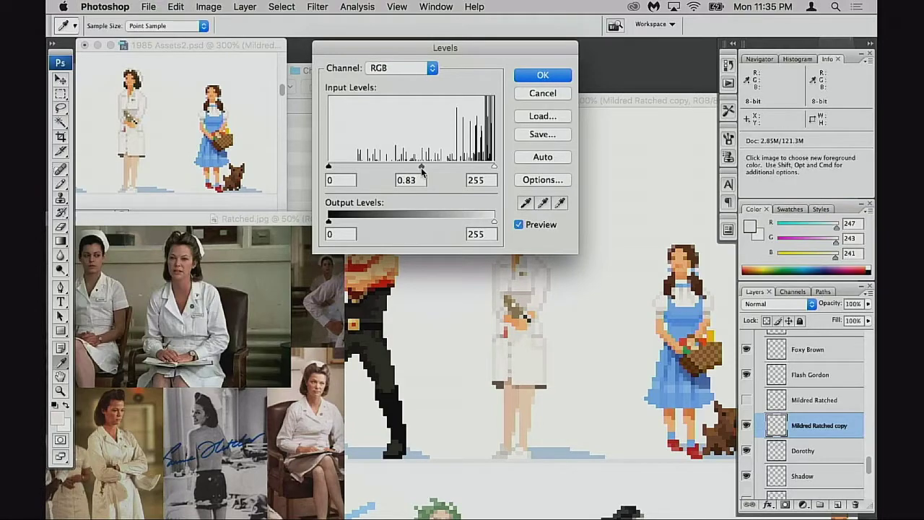
{"action": "key", "text": "Return"}
{"action": "key", "text": "b"}
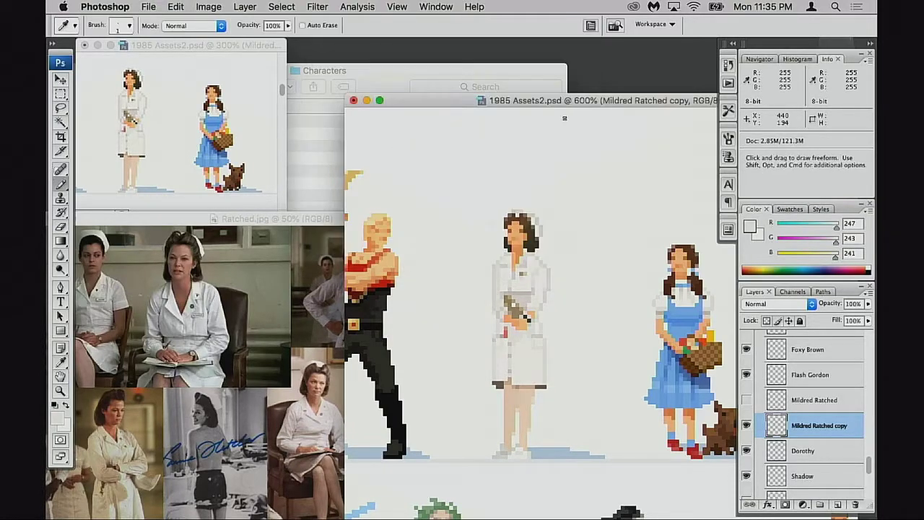
Select the skin pixels of the nurse's face and neck with rectangular marquee selections.
{"action": "scroll", "coordinate": [514, 243], "scroll_direction": "up", "scroll_amount": 5}
{"action": "key", "text": "m"}
{"action": "left_click_drag", "start_coordinate": [435, 209], "coordinate": [497, 313]}
{"action": "left_click_drag", "start_coordinate": [456, 190], "coordinate": [487, 220]}
{"action": "left_click_drag", "start_coordinate": [518, 251], "coordinate": [539, 292]}
{"action": "left_click_drag", "start_coordinate": [457, 272], "coordinate": [475, 285]}
{"action": "mouse_move", "coordinate": [509, 339]}
{"action": "left_mouse_down"}
{"action": "mouse_move", "coordinate": [539, 224]}
{"action": "mouse_move", "coordinate": [501, 329]}
{"action": "left_mouse_up"}
{"action": "left_click_drag", "start_coordinate": [510, 224], "coordinate": [540, 252]}
Add the skin pixels of both hands to the selection and copy all selected skin to a new layer.
{"action": "scroll", "coordinate": [535, 285], "scroll_direction": "down", "scroll_amount": 10}
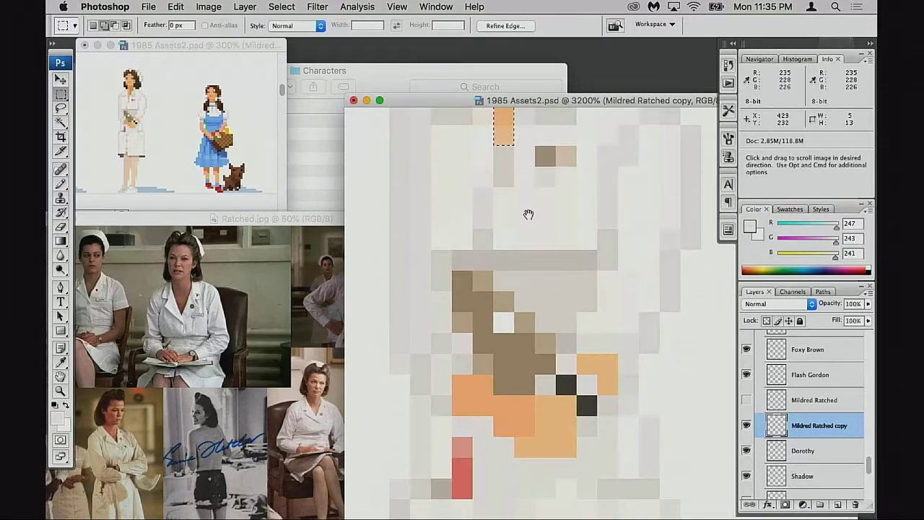
{"action": "left_click_drag", "start_coordinate": [459, 286], "coordinate": [499, 326]}
{"action": "mouse_move", "coordinate": [480, 306]}
{"action": "left_mouse_down"}
{"action": "mouse_move", "coordinate": [537, 328]}
{"action": "mouse_move", "coordinate": [571, 355]}
{"action": "left_mouse_up"}
{"action": "left_click_drag", "start_coordinate": [586, 266], "coordinate": [623, 304]}
{"action": "key", "text": "space"}
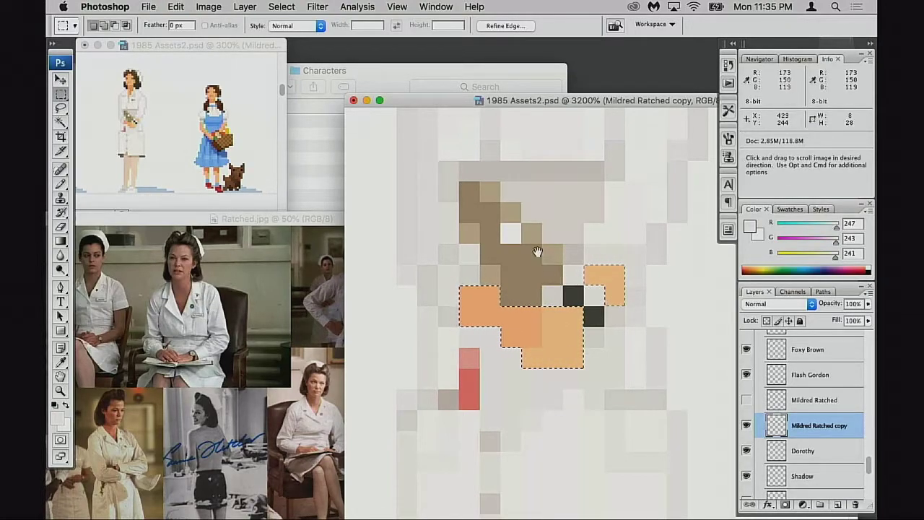
{"action": "scroll", "coordinate": [553, 262], "scroll_direction": "down", "scroll_amount": 5}
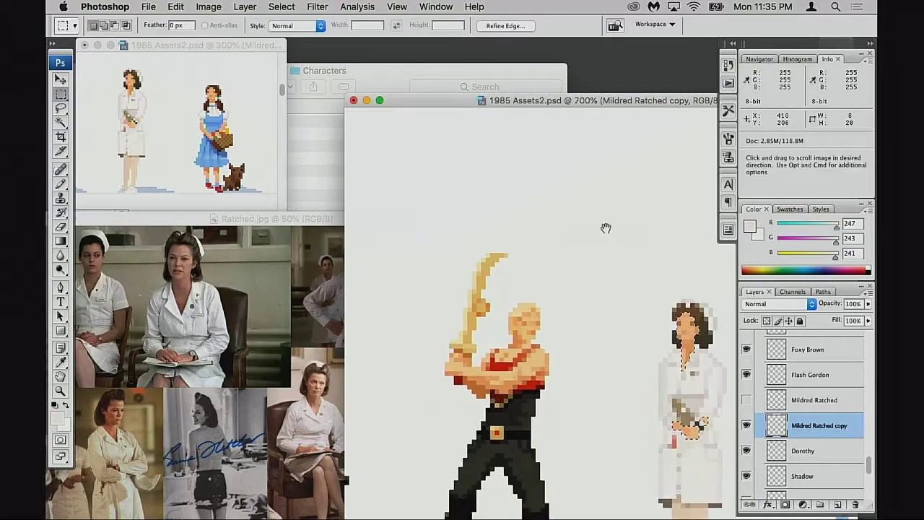
{"action": "left_click_drag", "start_coordinate": [606, 228], "coordinate": [495, 192]}
{"action": "left_click_drag", "start_coordinate": [653, 296], "coordinate": [594, 223]}
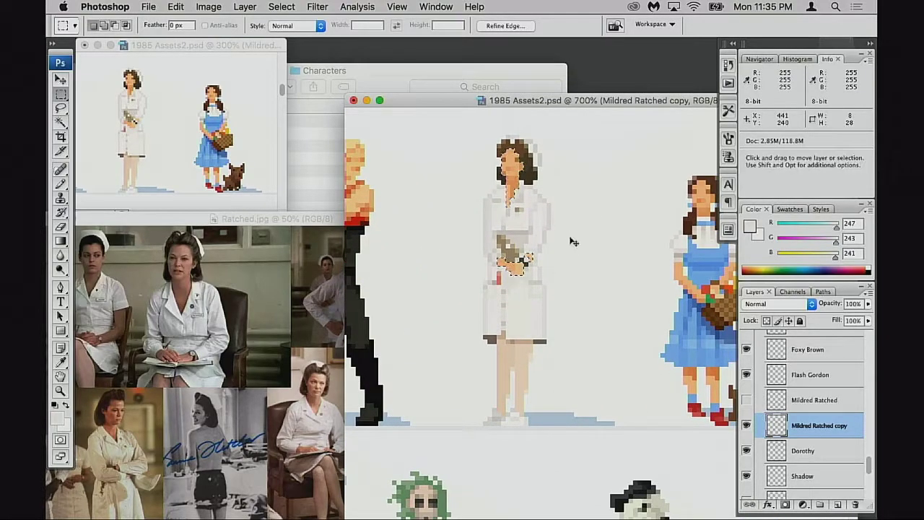
{"action": "key", "text": "super+j"}
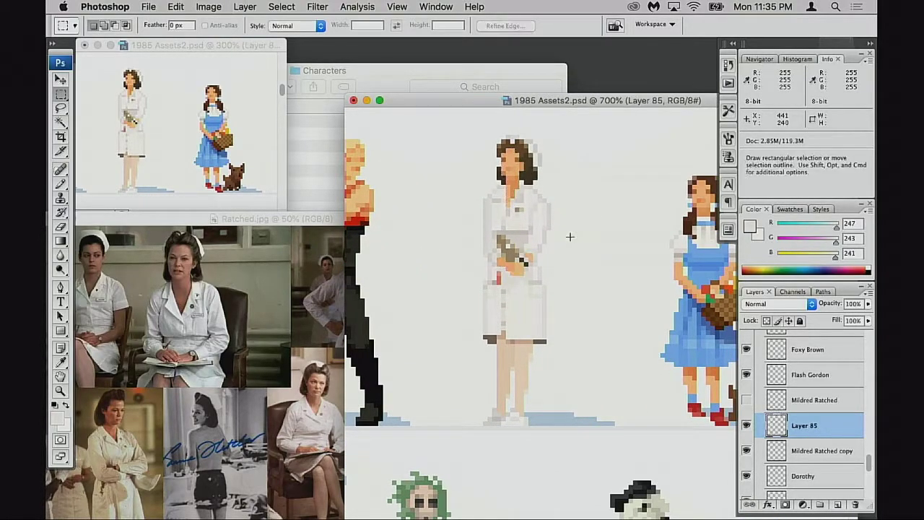
Try darkening the Mildred Ratched copy layer with Levels, using a midtone input of 0.80 and a white input of 252.
{"action": "left_click", "coordinate": [747, 451]}
{"action": "left_click", "coordinate": [747, 451]}
{"action": "left_click", "coordinate": [776, 451]}
{"action": "key", "text": "super+l"}
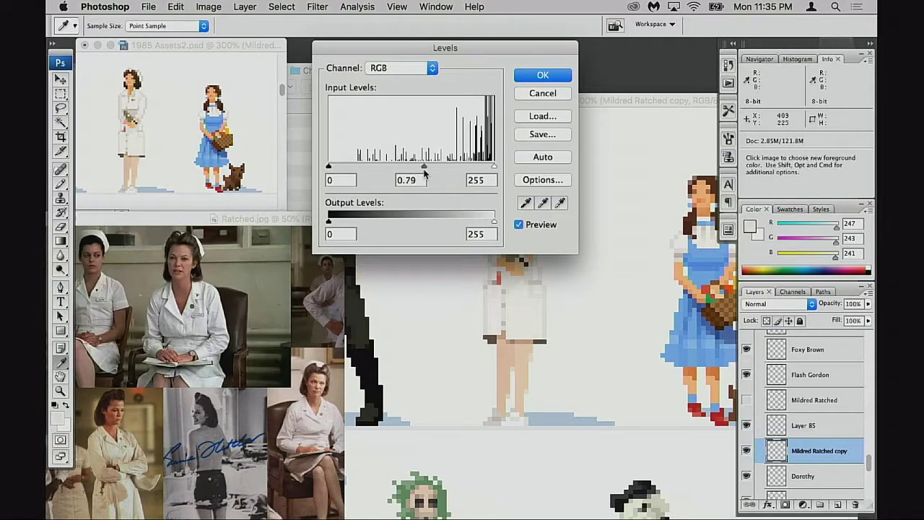
{"action": "left_click_drag", "start_coordinate": [423, 171], "coordinate": [429, 171]}
{"action": "left_click_drag", "start_coordinate": [494, 168], "coordinate": [493, 168]}
{"action": "left_click", "coordinate": [497, 166]}
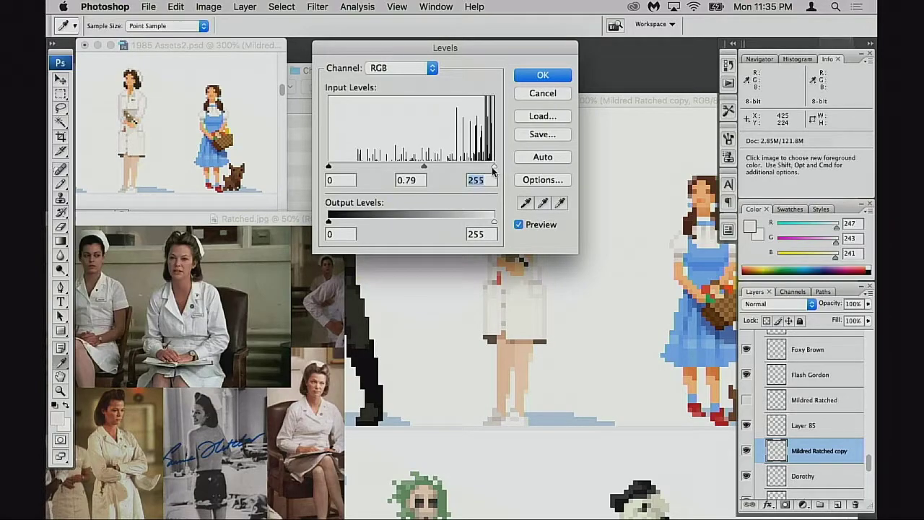
{"action": "left_click", "coordinate": [423, 167]}
{"action": "left_click_drag", "start_coordinate": [497, 50], "coordinate": [760, 91]}
{"action": "key", "text": "super+equal"}
{"action": "left_click", "coordinate": [784, 265]}
{"action": "left_click", "coordinate": [784, 265]}
{"action": "scroll", "coordinate": [418, 334], "scroll_direction": "right", "scroll_amount": 5}
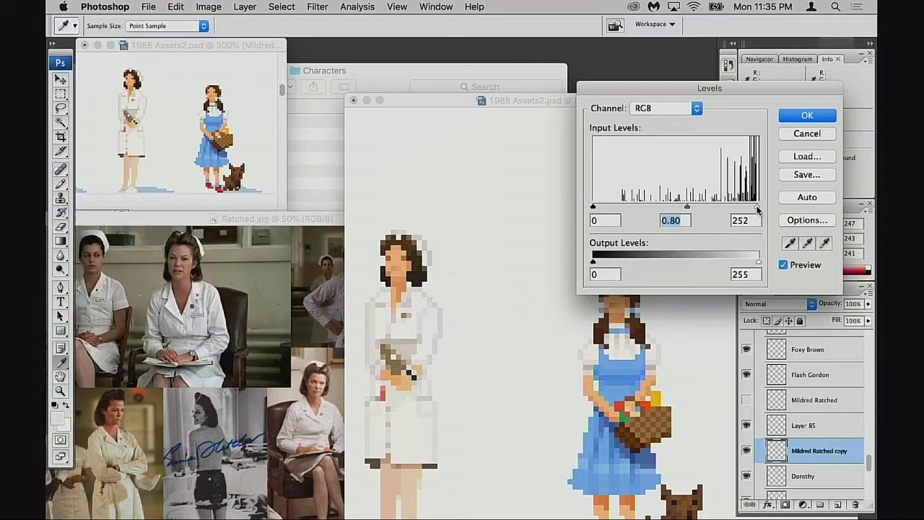
{"action": "left_click", "coordinate": [689, 208]}
Compare the nurse with and without the Levels adjustment by toggling the preview repeatedly, and close the adjustment.
{"action": "left_click", "coordinate": [784, 265]}
{"action": "left_click", "coordinate": [784, 264]}
{"action": "left_click", "coordinate": [784, 265]}
{"action": "left_click", "coordinate": [783, 265]}
{"action": "left_click", "coordinate": [784, 264]}
{"action": "left_click", "coordinate": [784, 265]}
{"action": "left_click", "coordinate": [783, 265]}
{"action": "left_click", "coordinate": [784, 265]}
{"action": "left_click", "coordinate": [784, 265]}
{"action": "left_click", "coordinate": [784, 265]}
{"action": "key", "text": "Return"}
Select the nurse's hair pixels around her face on the Mildred Ratched copy layer.
{"action": "left_click", "coordinate": [747, 450]}
{"action": "left_click", "coordinate": [748, 450]}
{"action": "left_click", "coordinate": [770, 476]}
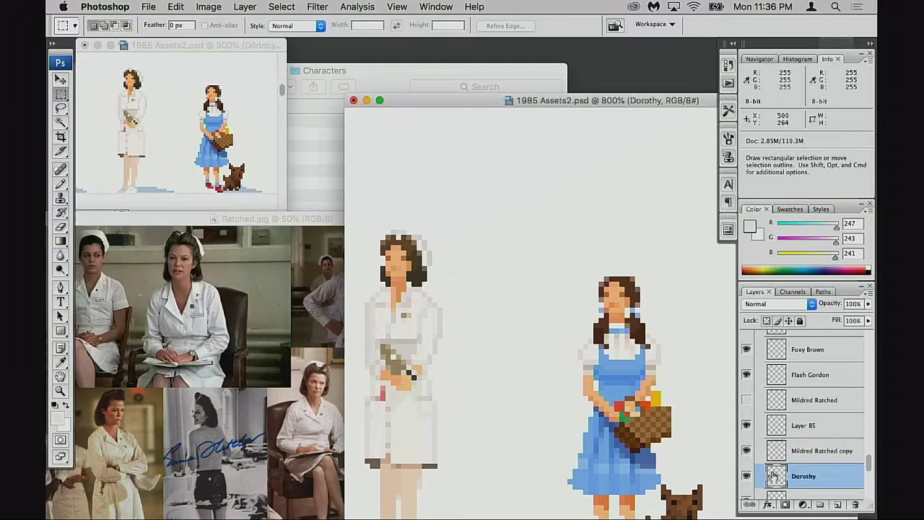
{"action": "left_click", "coordinate": [767, 446]}
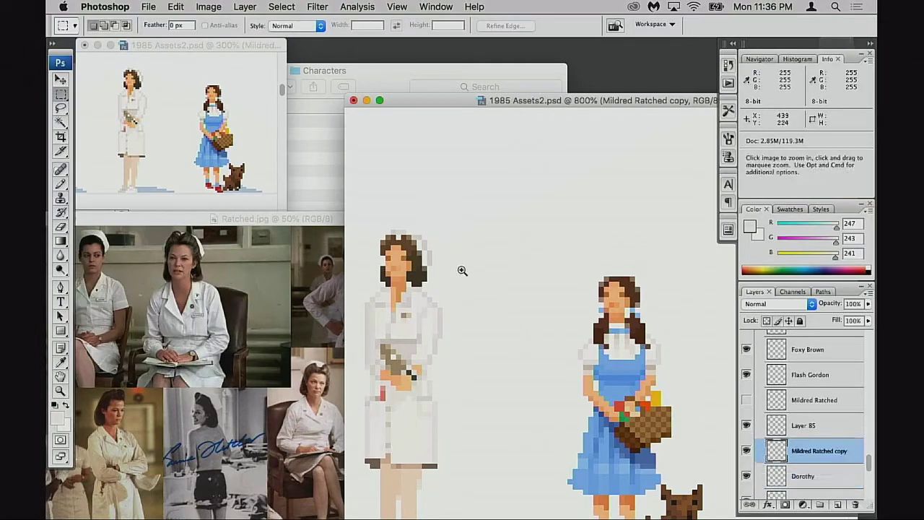
{"action": "key", "text": "super+equal"}
{"action": "left_click_drag", "start_coordinate": [658, 356], "coordinate": [475, 258]}
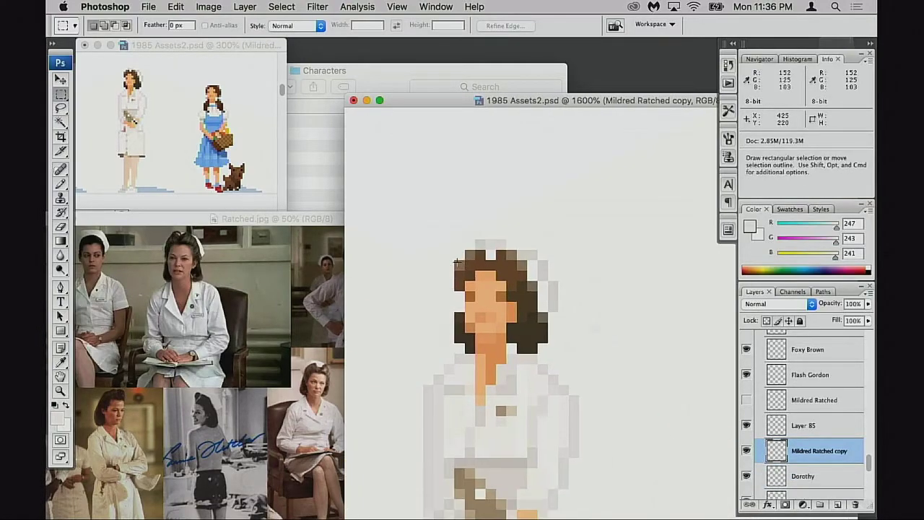
{"action": "left_click_drag", "start_coordinate": [456, 290], "coordinate": [518, 347]}
{"action": "left_click_drag", "start_coordinate": [456, 313], "coordinate": [476, 353]}
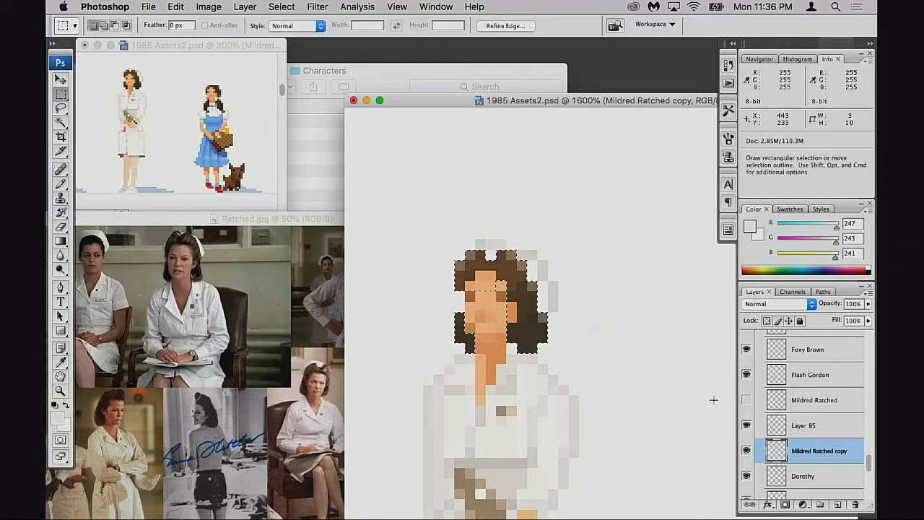
Copy the selected hair to a new layer, merge it with the skin layer, and check the separation by toggling layer visibility.
{"action": "key", "text": "super+j"}
{"action": "left_click", "coordinate": [778, 433]}
{"action": "key", "text": "super+e"}
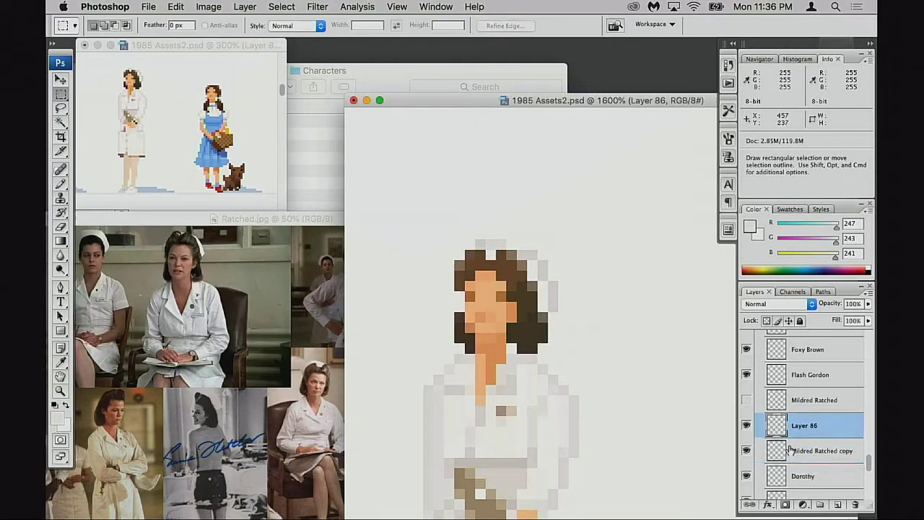
{"action": "left_click", "coordinate": [746, 450]}
{"action": "left_click", "coordinate": [746, 450]}
Darken the Mildred Ratched copy layer with Levels, setting the midtone input to 0.65 and the white input to 252.
{"action": "left_click", "coordinate": [767, 452]}
{"action": "key", "text": "super+l"}
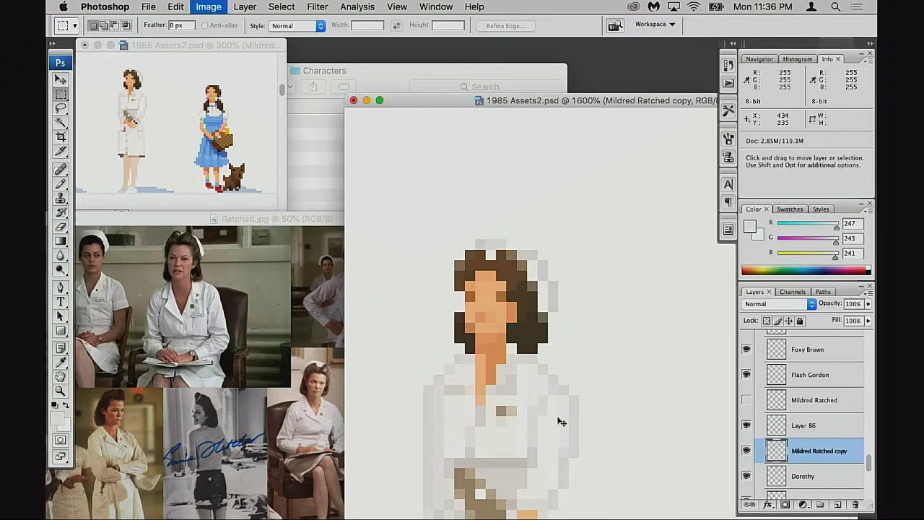
{"action": "left_click_drag", "start_coordinate": [684, 207], "coordinate": [689, 205]}
{"action": "left_click_drag", "start_coordinate": [759, 207], "coordinate": [757, 210]}
{"action": "left_click", "coordinate": [757, 208]}
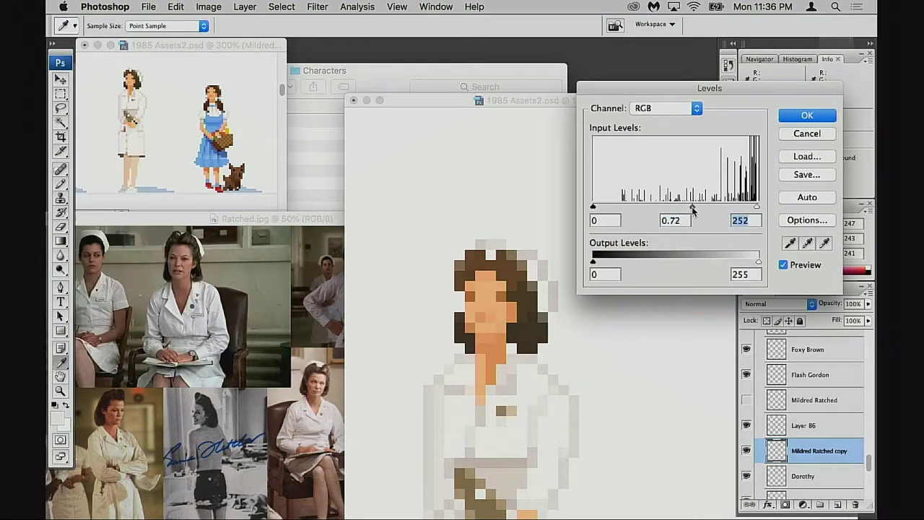
{"action": "left_click_drag", "start_coordinate": [693, 206], "coordinate": [697, 210]}
{"action": "left_click", "coordinate": [697, 208]}
Compare the nurse with and without the Levels adjustment, both close up and alongside the neighbouring characters.
{"action": "left_click", "coordinate": [783, 265]}
{"action": "left_click", "coordinate": [784, 266]}
{"action": "scroll", "coordinate": [458, 349], "scroll_direction": "left", "scroll_amount": 10}
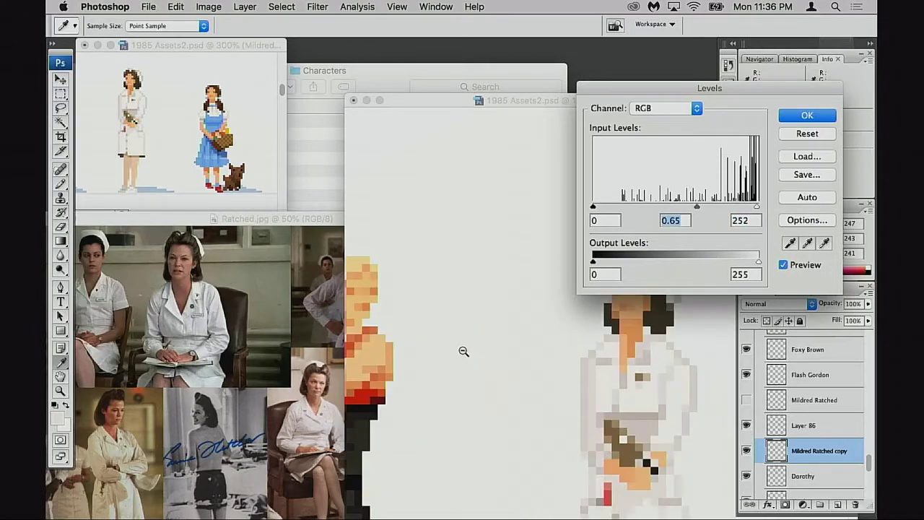
{"action": "scroll", "coordinate": [471, 353], "scroll_direction": "down", "scroll_amount": 6}
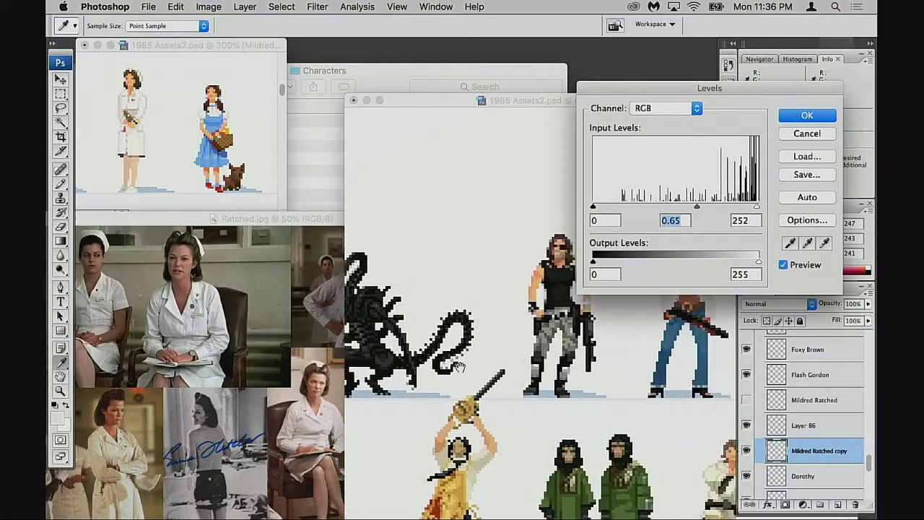
{"action": "scroll", "coordinate": [492, 358], "scroll_direction": "right", "scroll_amount": 2}
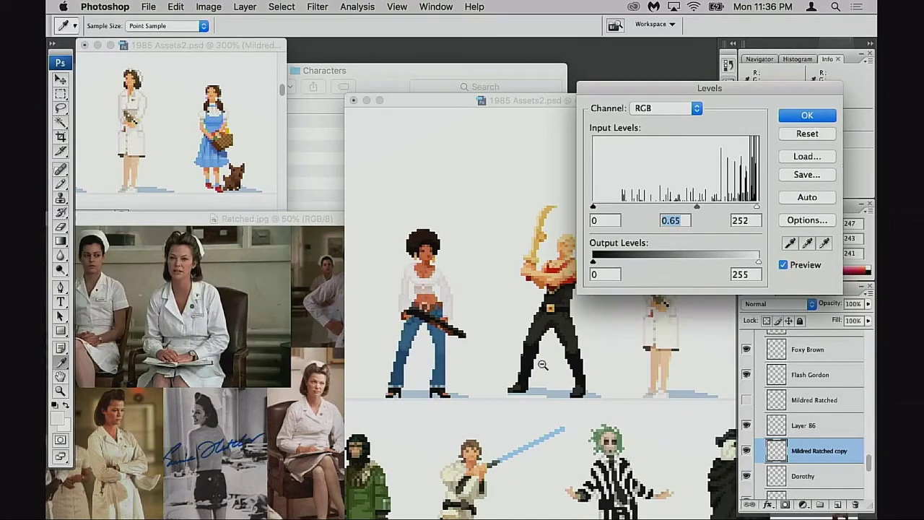
{"action": "scroll", "coordinate": [469, 346], "scroll_direction": "down", "scroll_amount": 3}
{"action": "scroll", "coordinate": [476, 336], "scroll_direction": "right", "scroll_amount": 3}
{"action": "scroll", "coordinate": [507, 340], "scroll_direction": "right", "scroll_amount": 3}
{"action": "scroll", "coordinate": [507, 340], "scroll_direction": "up", "scroll_amount": 1}
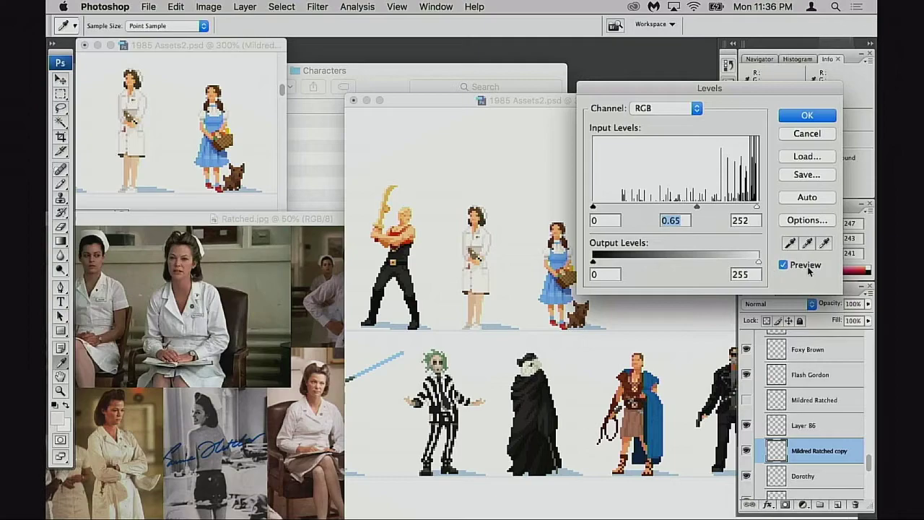
{"action": "left_click", "coordinate": [784, 265]}
{"action": "left_click", "coordinate": [784, 265]}
{"action": "left_click", "coordinate": [784, 265]}
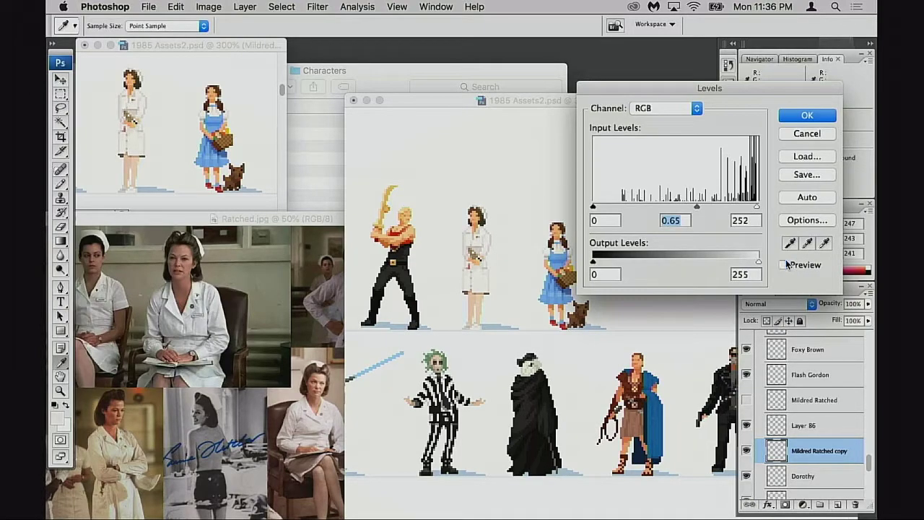
{"action": "left_click", "coordinate": [784, 265]}
{"action": "left_click", "coordinate": [784, 264]}
{"action": "left_click", "coordinate": [785, 265]}
Set the Levels midtone input to 0.75, compare the result with the original in the preview, and apply the adjustment.
{"action": "left_click_drag", "start_coordinate": [696, 208], "coordinate": [690, 207]}
{"action": "left_click", "coordinate": [785, 265]}
{"action": "left_click", "coordinate": [785, 266]}
{"action": "left_click", "coordinate": [785, 266]}
{"action": "left_click", "coordinate": [784, 266]}
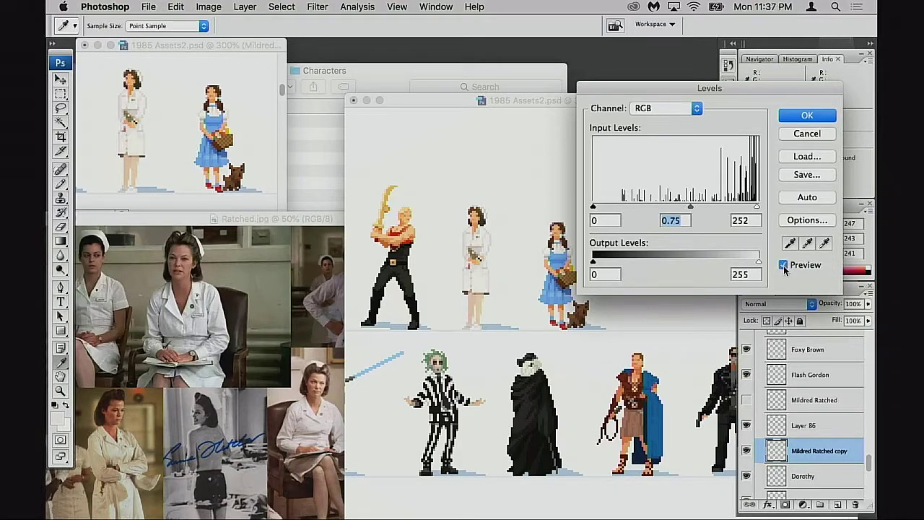
{"action": "left_click", "coordinate": [784, 266]}
{"action": "left_click", "coordinate": [784, 265]}
{"action": "left_click", "coordinate": [783, 265]}
{"action": "left_click", "coordinate": [783, 265]}
{"action": "left_click", "coordinate": [784, 265]}
{"action": "left_click", "coordinate": [784, 265]}
{"action": "left_click", "coordinate": [784, 266]}
{"action": "left_click", "coordinate": [807, 115]}
Inspect the adjusted nurse up close and compare her uniform with the photos in Ratched.jpg.
{"action": "left_click", "coordinate": [517, 333], "text": "super"}
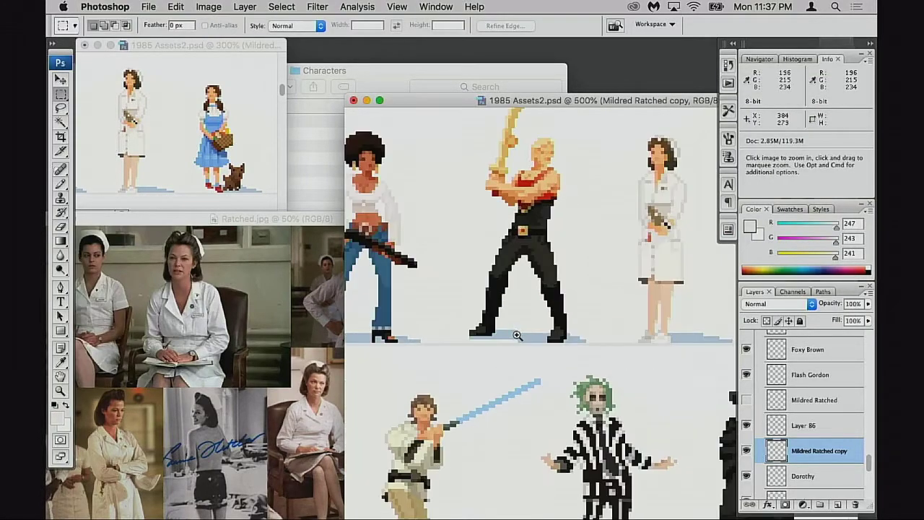
{"action": "left_click", "coordinate": [614, 310], "text": "super"}
{"action": "left_click", "coordinate": [614, 303], "text": "super"}
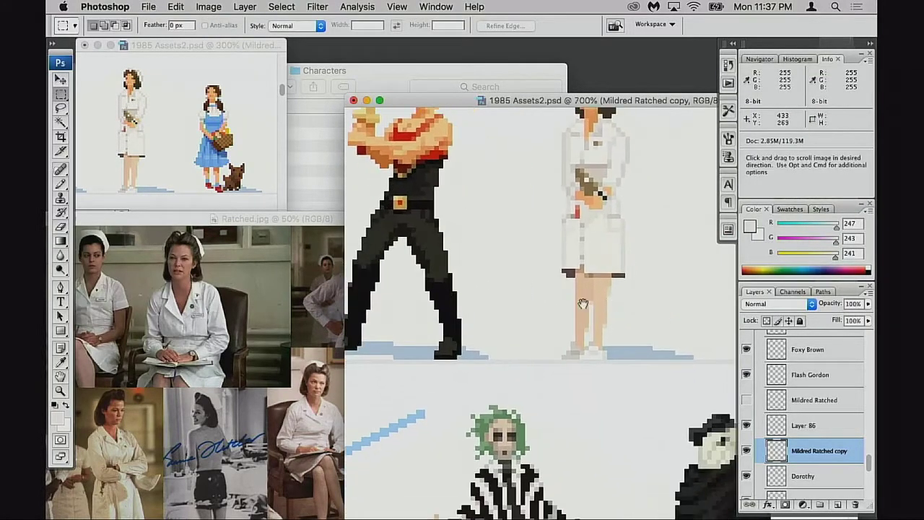
{"action": "left_click", "coordinate": [338, 375]}
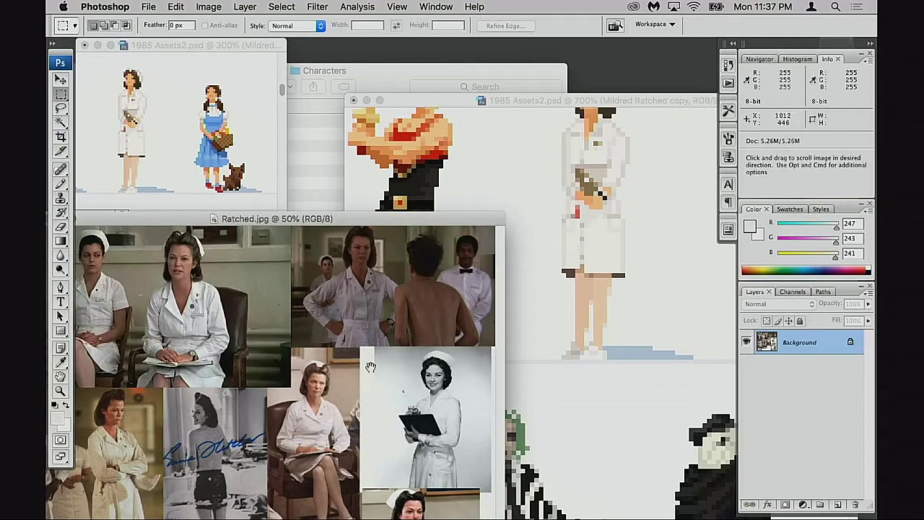
{"action": "left_click_drag", "start_coordinate": [376, 218], "coordinate": [414, 98]}
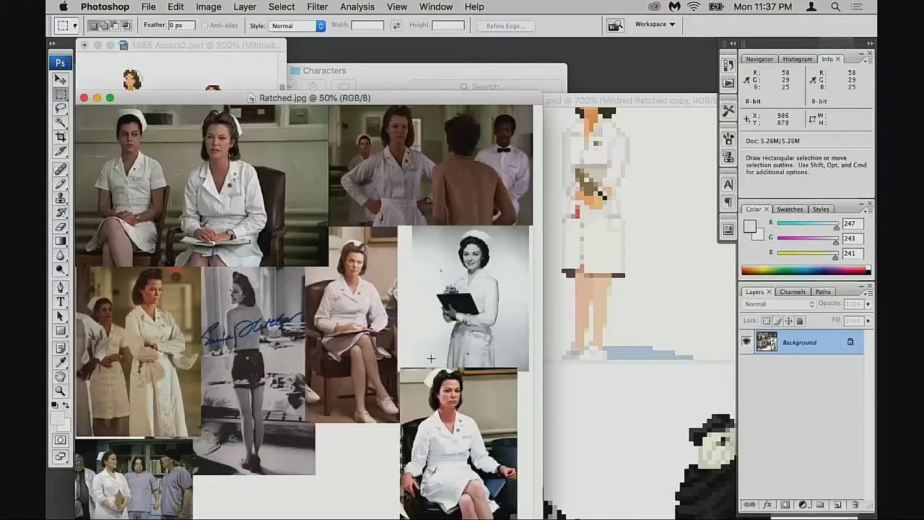
{"action": "left_click_drag", "start_coordinate": [490, 105], "coordinate": [425, 51]}
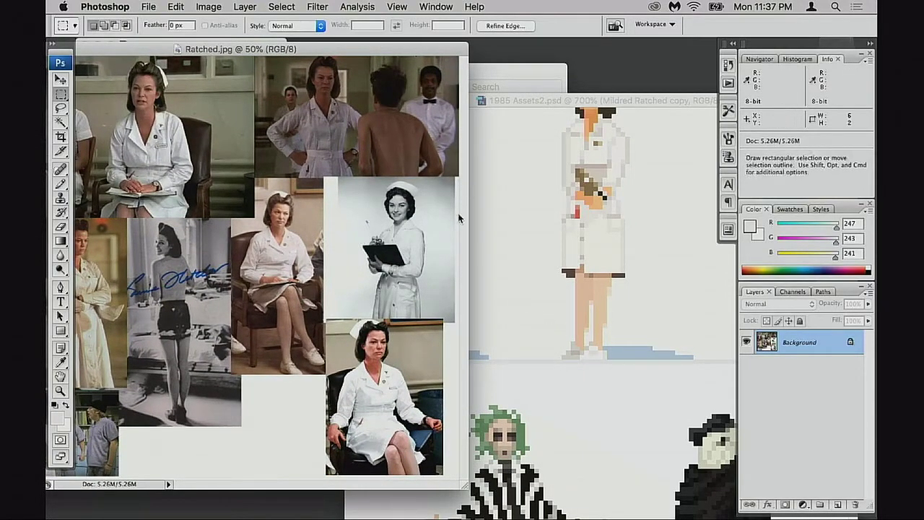
{"action": "left_click_drag", "start_coordinate": [404, 49], "coordinate": [420, 321]}
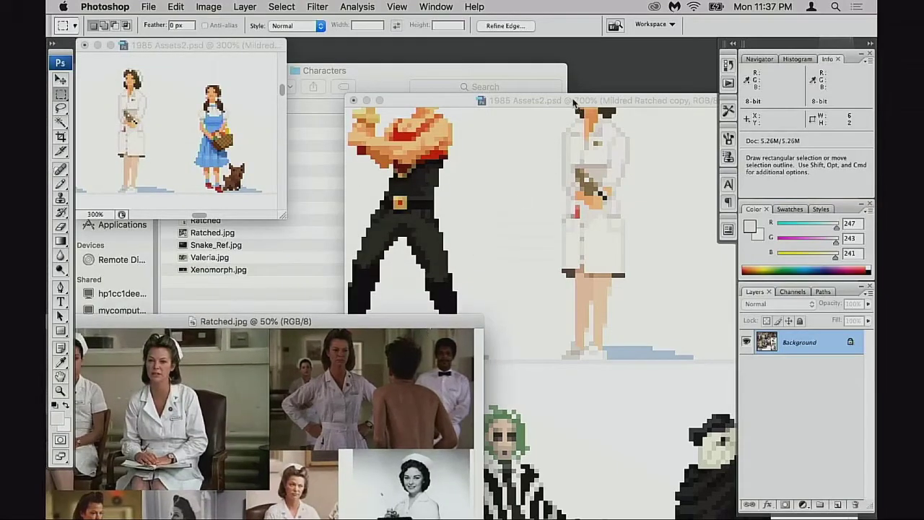
Return to 1985 Assets2.psd and merge Layer 86, holding the nurse's skin and hair, down into the Mildred Ratched copy layer.
{"action": "left_click", "coordinate": [577, 107]}
{"action": "left_click_drag", "start_coordinate": [629, 253], "coordinate": [582, 257]}
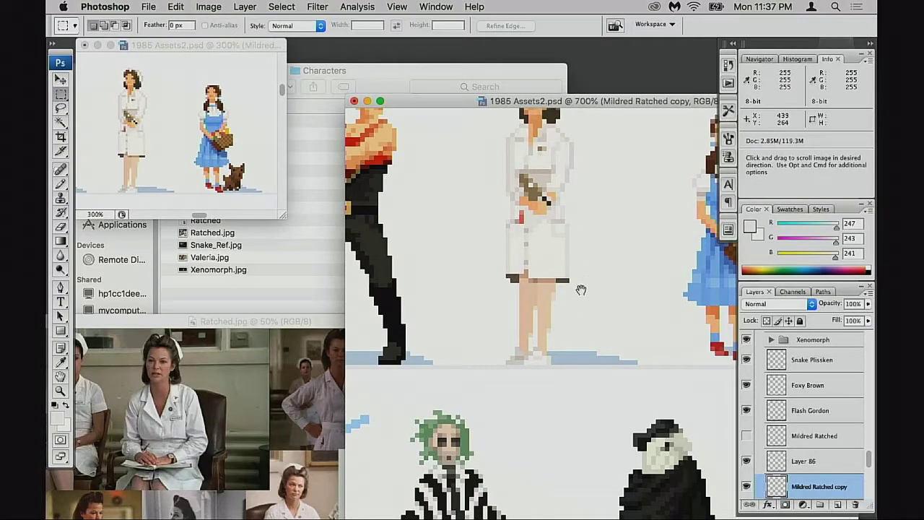
{"action": "left_click_drag", "start_coordinate": [576, 315], "coordinate": [561, 345]}
{"action": "left_click", "coordinate": [565, 344], "text": "alt+super"}
{"action": "left_click", "coordinate": [567, 343], "text": "alt+super"}
{"action": "left_click", "coordinate": [567, 343], "text": "alt+super"}
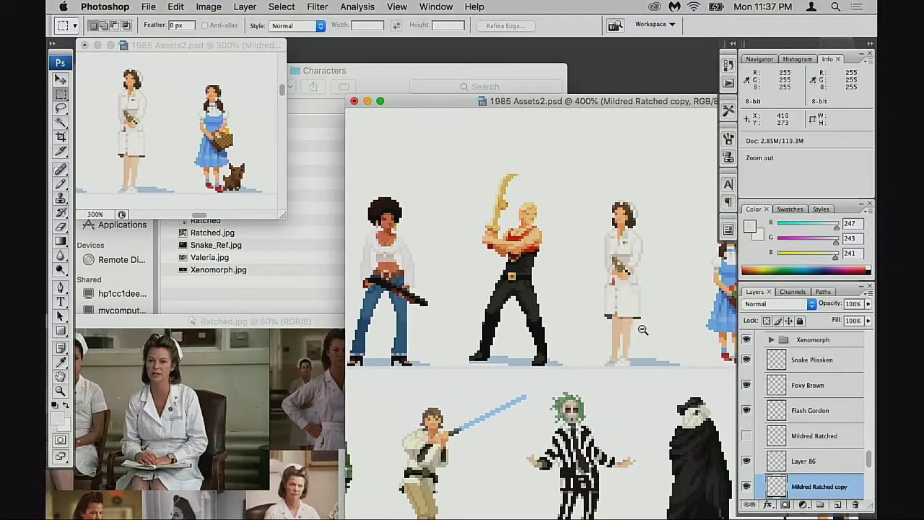
{"action": "left_click", "coordinate": [567, 343], "text": "alt+super"}
{"action": "scroll", "coordinate": [763, 470], "scroll_direction": "down", "scroll_amount": 3}
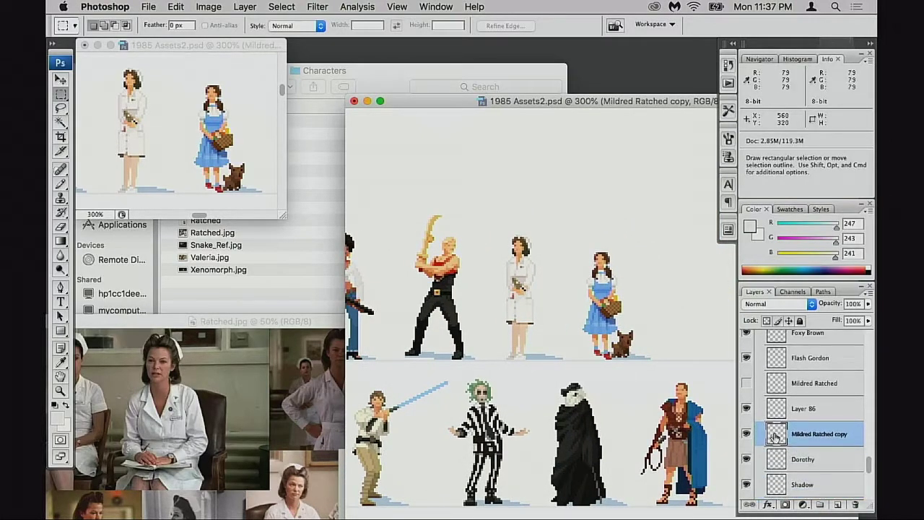
{"action": "left_click", "coordinate": [755, 412]}
{"action": "key", "text": "super+e"}
Compare the original Mildred Ratched layer with the merged copy by switching which of the two is visible.
{"action": "left_click", "coordinate": [746, 383]}
{"action": "left_click", "coordinate": [747, 408]}
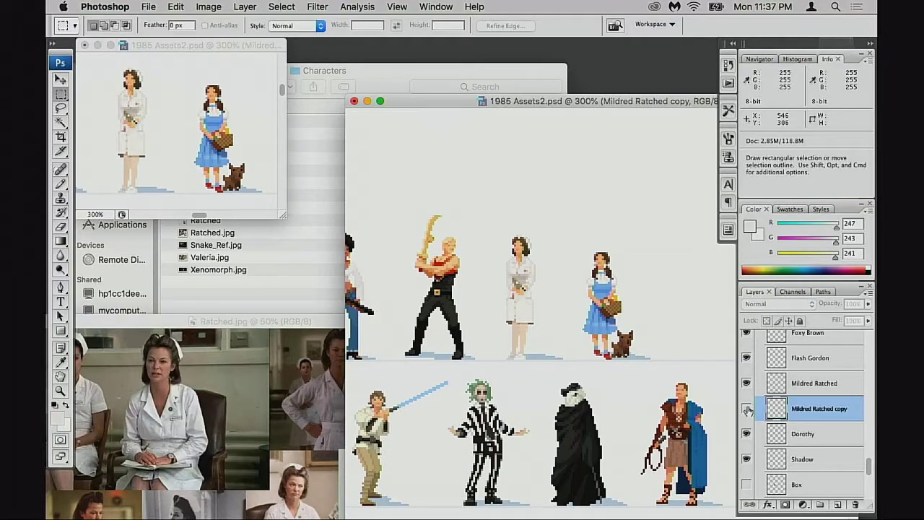
{"action": "left_click", "coordinate": [747, 408]}
{"action": "left_click", "coordinate": [746, 383]}
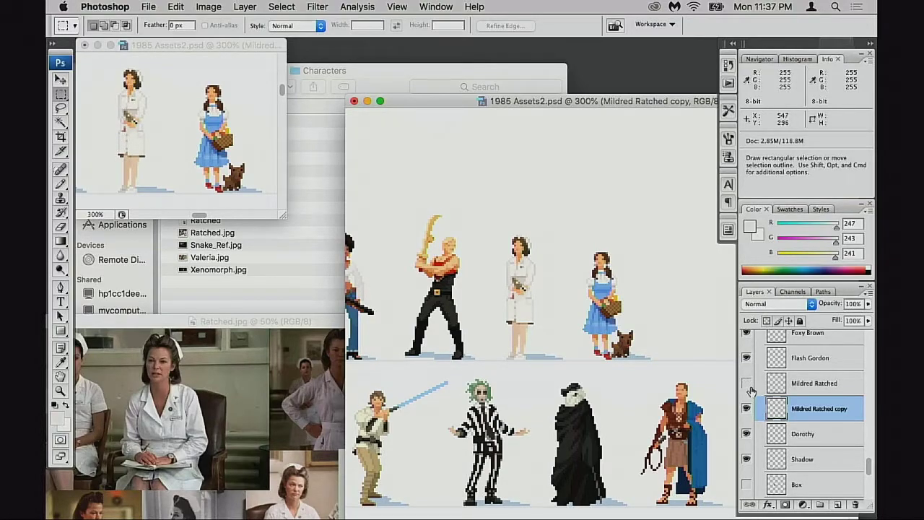
{"action": "left_click", "coordinate": [746, 383]}
{"action": "left_click", "coordinate": [747, 408]}
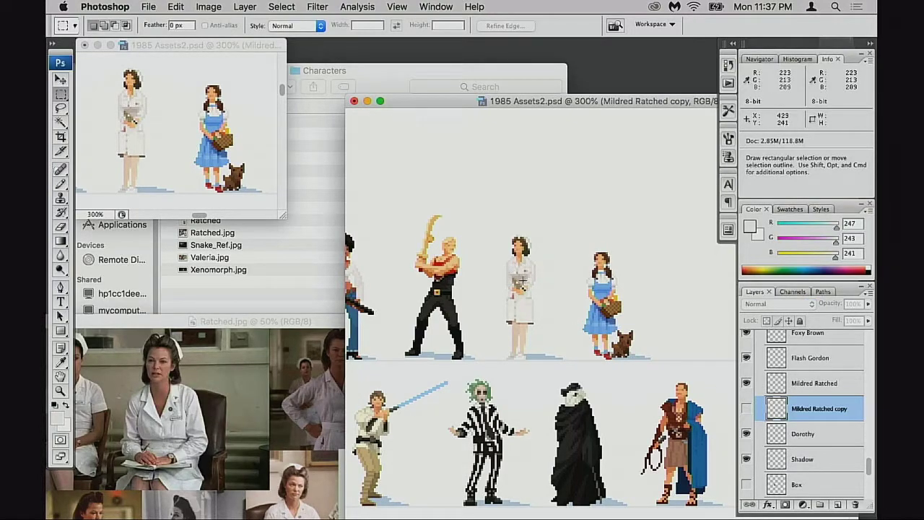
{"action": "key", "text": "b"}
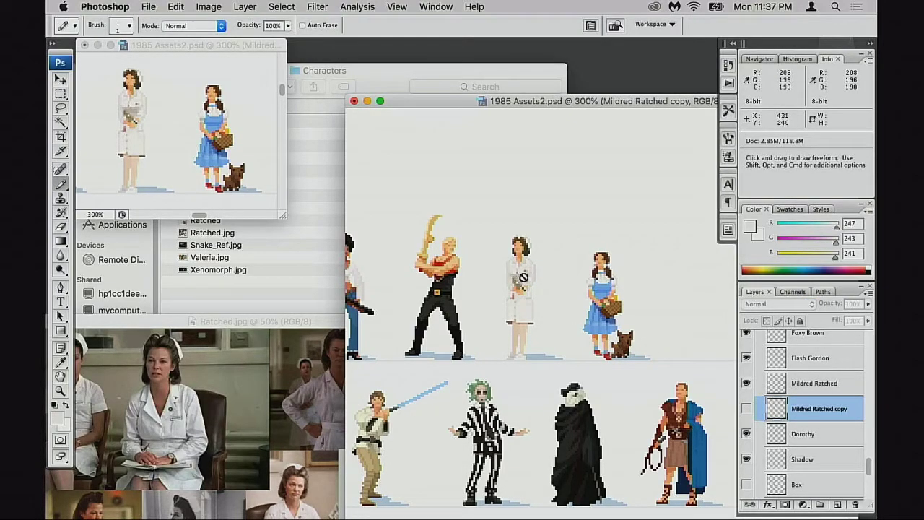
{"action": "key", "text": "v"}
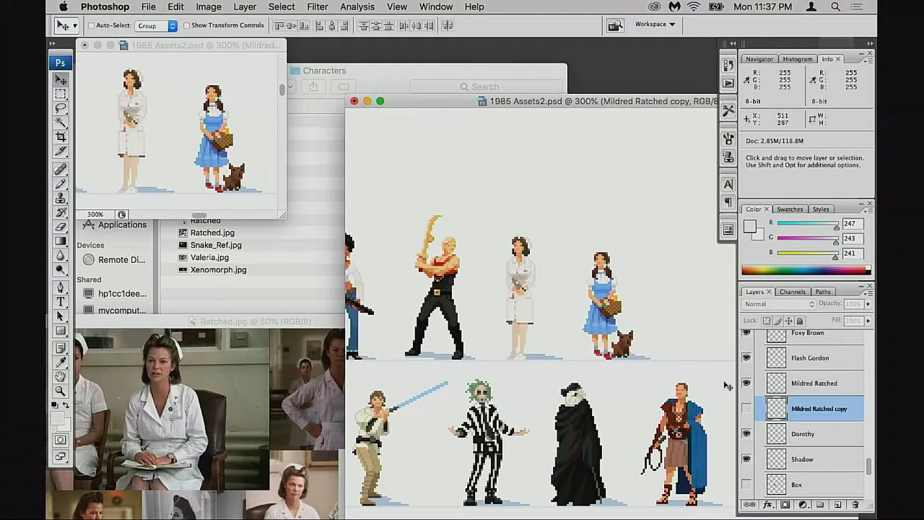
Show the merged copy and repeatedly toggle the original Mildred Ratched layer above it to judge the change in uniform contrast.
{"action": "left_click", "coordinate": [747, 410]}
{"action": "left_click", "coordinate": [747, 431]}
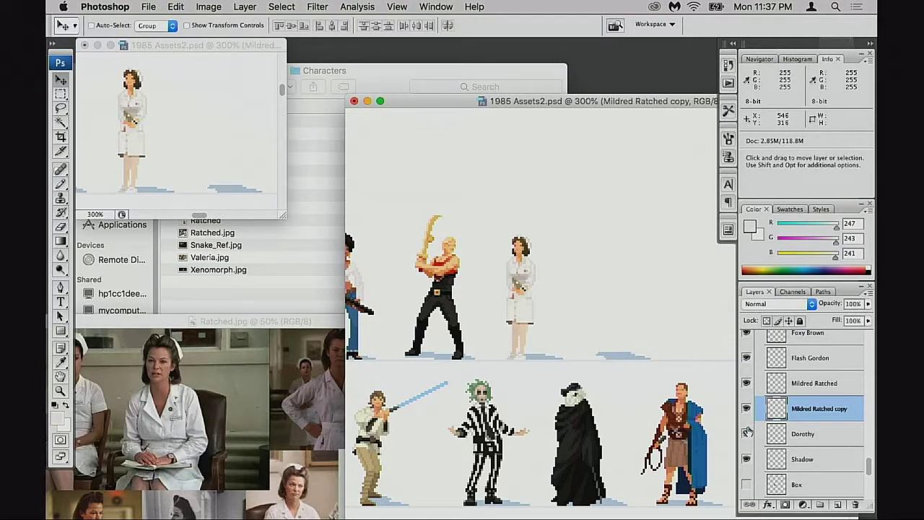
{"action": "left_click", "coordinate": [747, 431]}
{"action": "left_click", "coordinate": [747, 384]}
{"action": "left_click", "coordinate": [748, 390]}
{"action": "left_click", "coordinate": [748, 390]}
{"action": "left_click", "coordinate": [748, 390]}
{"action": "left_click", "coordinate": [748, 389]}
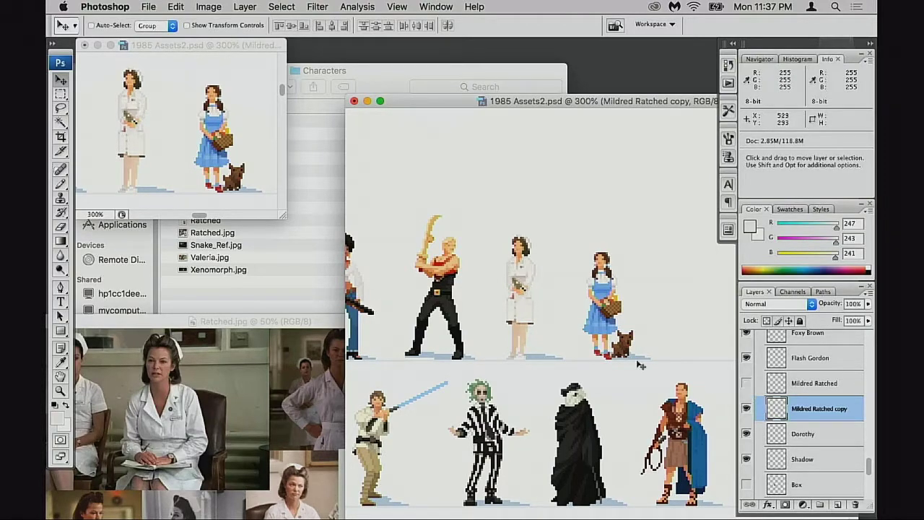
{"action": "left_click", "coordinate": [748, 390]}
{"action": "left_click", "coordinate": [747, 389]}
{"action": "left_click", "coordinate": [747, 383]}
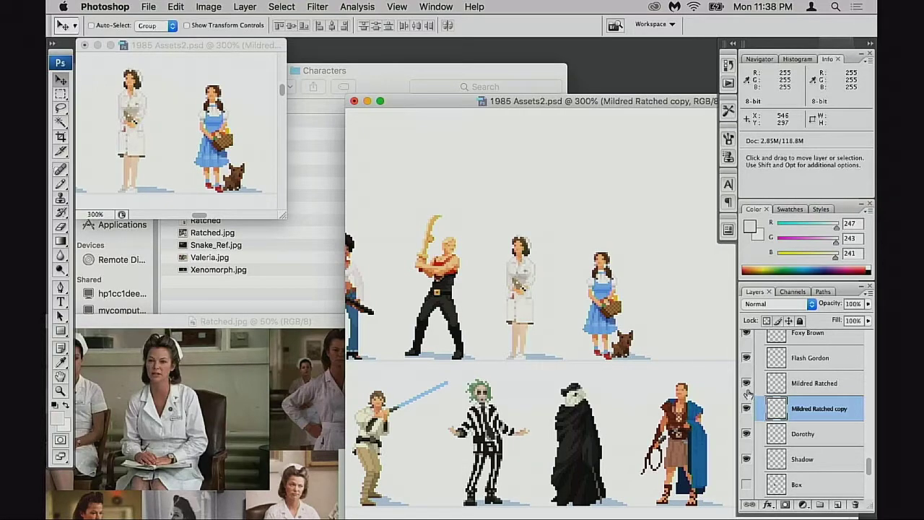
{"action": "left_click", "coordinate": [747, 390]}
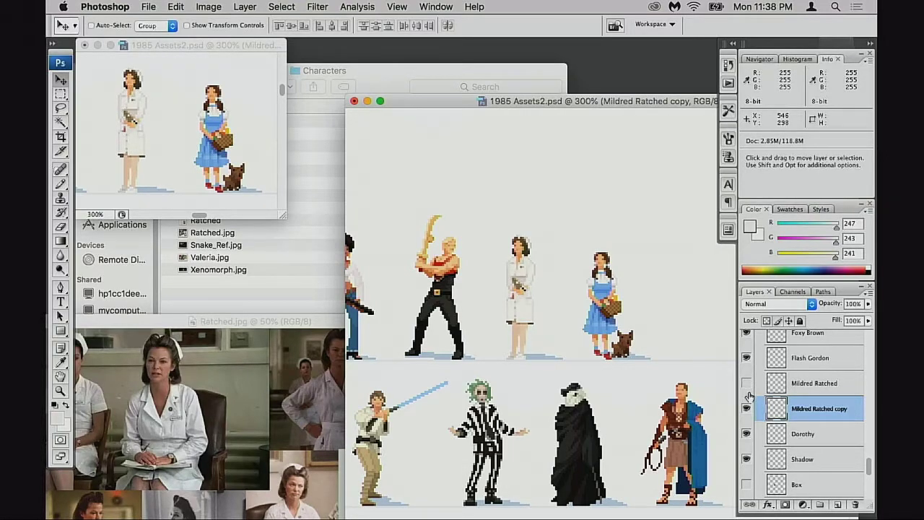
{"action": "left_click", "coordinate": [747, 389]}
{"action": "left_click", "coordinate": [748, 389]}
Delete the original Mildred Ratched layer and rename the adjusted copy to Mildred Ratched.
{"action": "left_click_drag", "start_coordinate": [775, 384], "coordinate": [855, 500]}
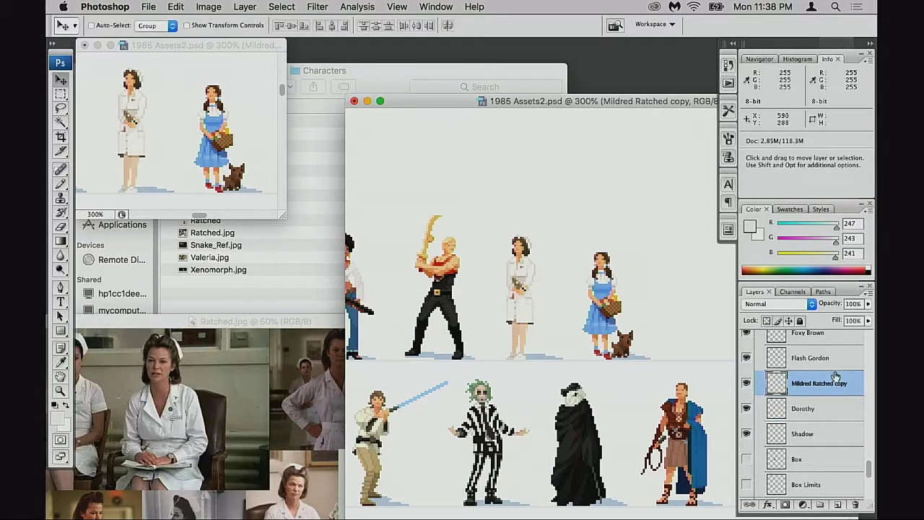
{"action": "double_click", "coordinate": [829, 384]}
{"action": "left_click", "coordinate": [850, 383]}
{"action": "key", "text": "BackSpace"}
{"action": "key", "text": "BackSpace"}
{"action": "key", "text": "BackSpace"}
{"action": "key", "text": "BackSpace"}
{"action": "key", "text": "BackSpace"}
{"action": "key", "text": "Return"}
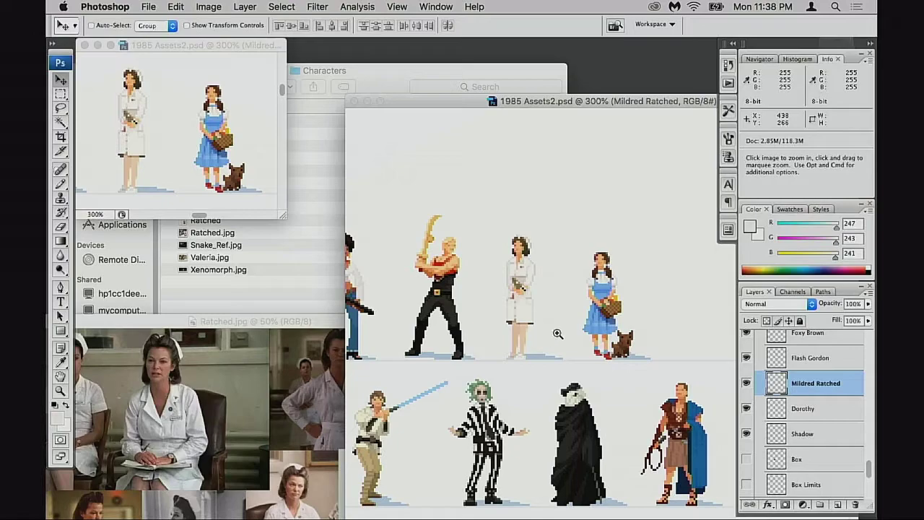
Try flipping the nurse horizontally and view her in the character lineup.
{"action": "key", "text": "super+equal"}
{"action": "key", "text": "super+t"}
{"action": "right_click", "coordinate": [573, 279]}
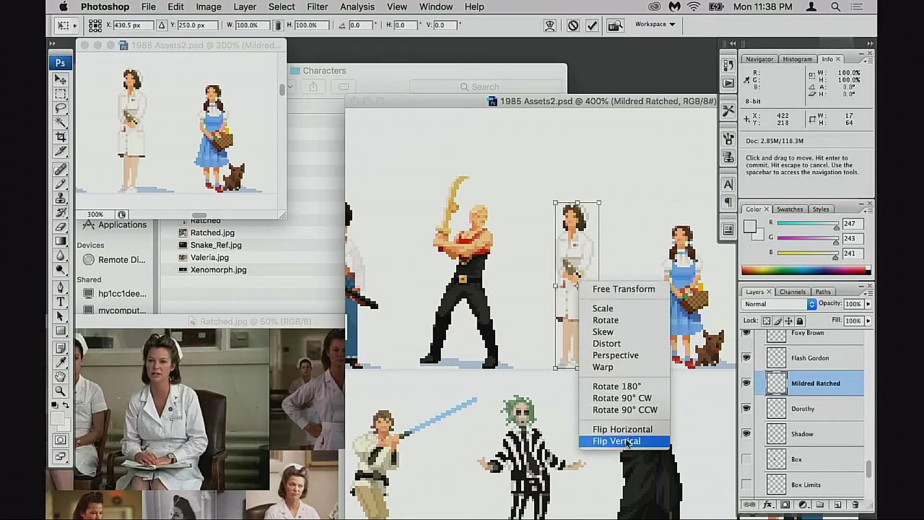
{"action": "left_click", "coordinate": [577, 430]}
{"action": "key", "text": "Return"}
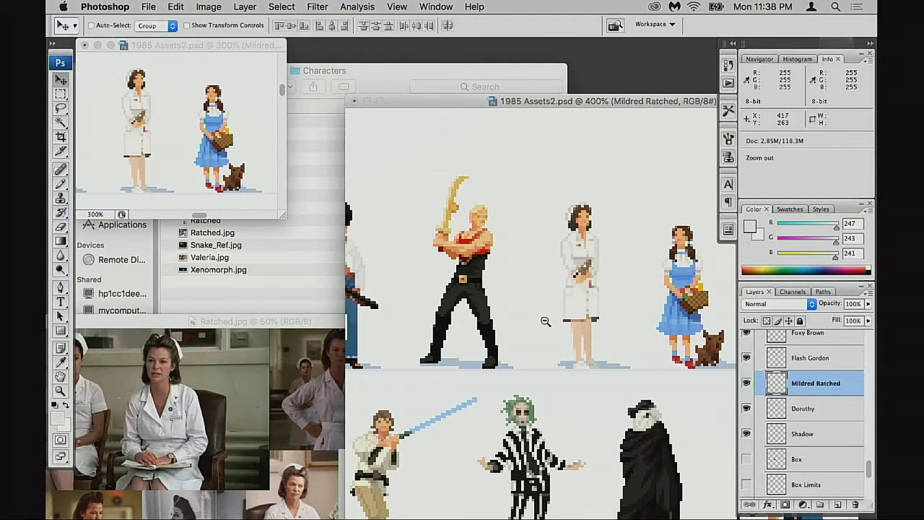
{"action": "key", "text": "super+minus"}
{"action": "key", "text": "super+minus"}
{"action": "scroll", "coordinate": [585, 340], "scroll_direction": "right", "scroll_amount": 2}
{"action": "scroll", "coordinate": [585, 340], "scroll_direction": "down", "scroll_amount": 2}
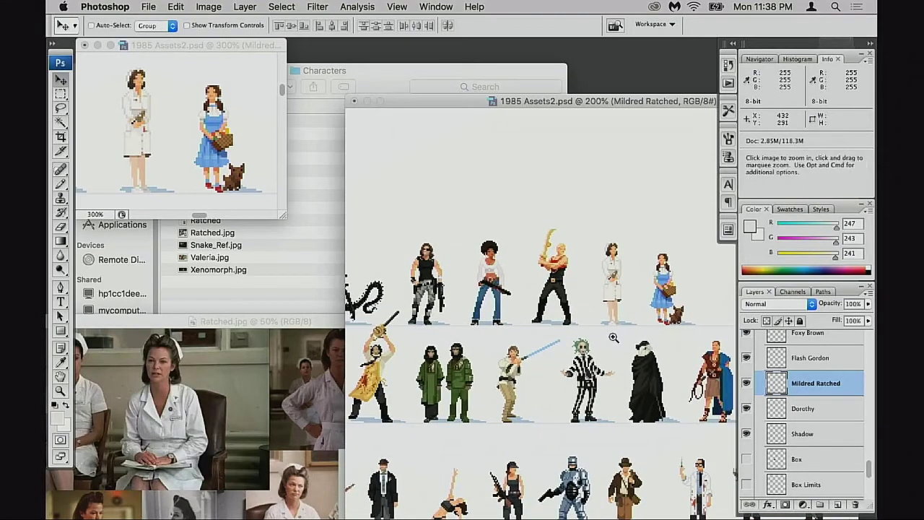
Undo the nurse's horizontal flip.
{"action": "key", "text": "super+equal"}
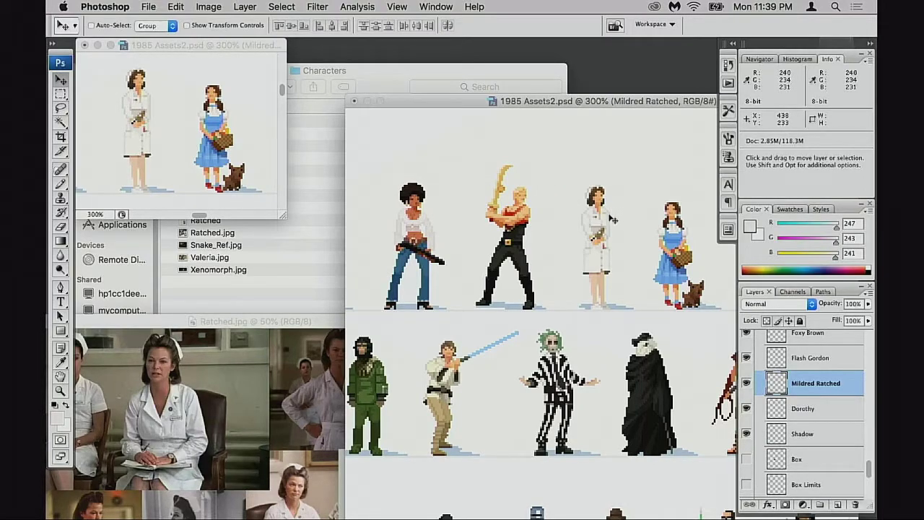
{"action": "key", "text": "Left"}
{"action": "key", "text": "Left"}
{"action": "key", "text": "Left"}
Duplicate the Mildred Ratched layer as a hidden backup and make the original layer active.
{"action": "key", "text": "super+space"}
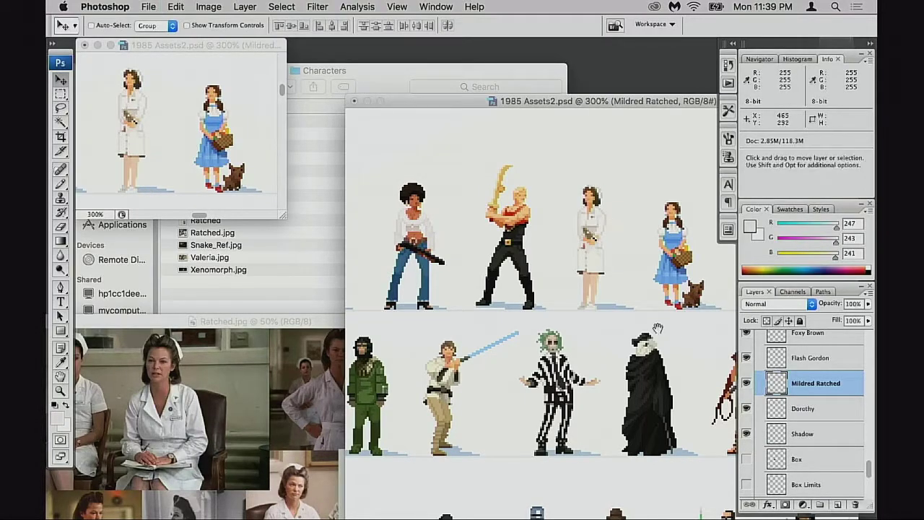
{"action": "left_click", "coordinate": [605, 302]}
{"action": "left_click", "coordinate": [608, 315]}
{"action": "left_click", "coordinate": [611, 326]}
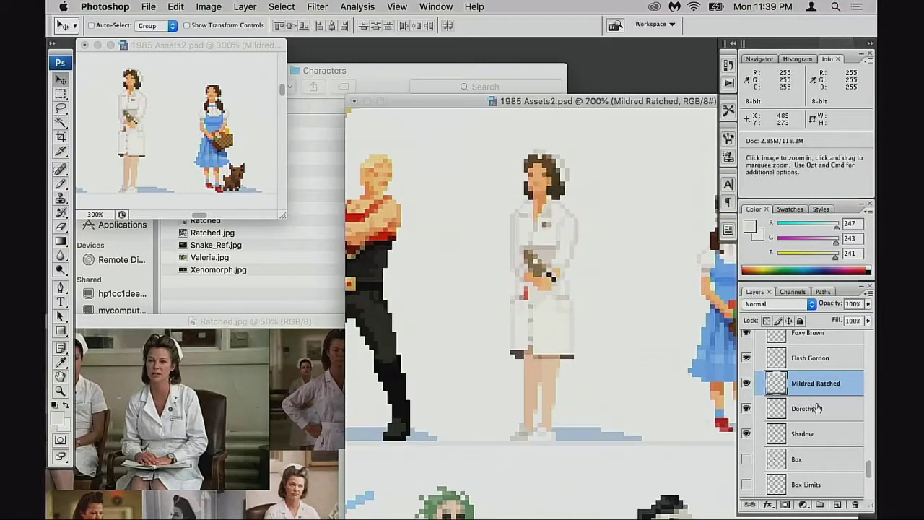
{"action": "key", "text": "super+j"}
{"action": "left_click", "coordinate": [767, 409]}
{"action": "left_click", "coordinate": [746, 383]}
Touch up the outer edge of the nurse's right-hand leg just below the hem in the light skin tone, using the Pencil at 50% opacity.
{"action": "key", "text": "super+space"}
{"action": "left_click", "coordinate": [571, 382]}
{"action": "left_click", "coordinate": [571, 382]}
{"action": "key", "text": "e"}
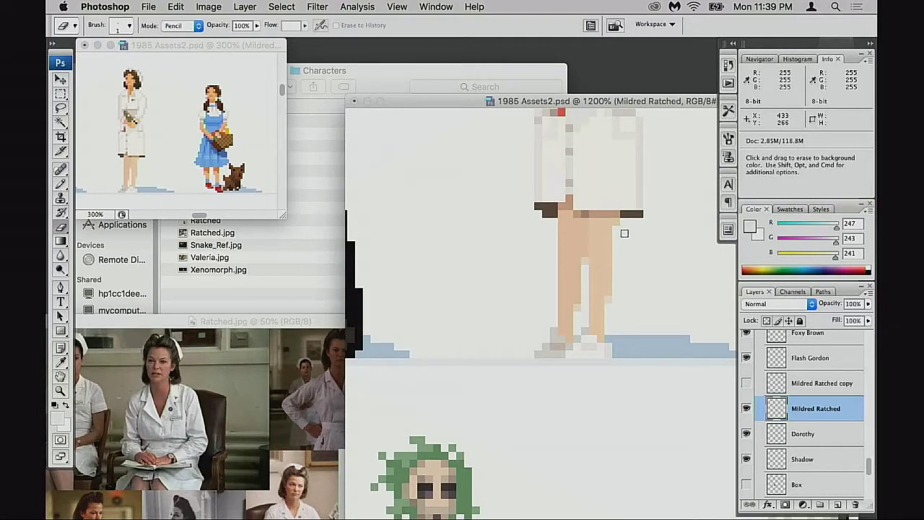
{"action": "key", "text": "b"}
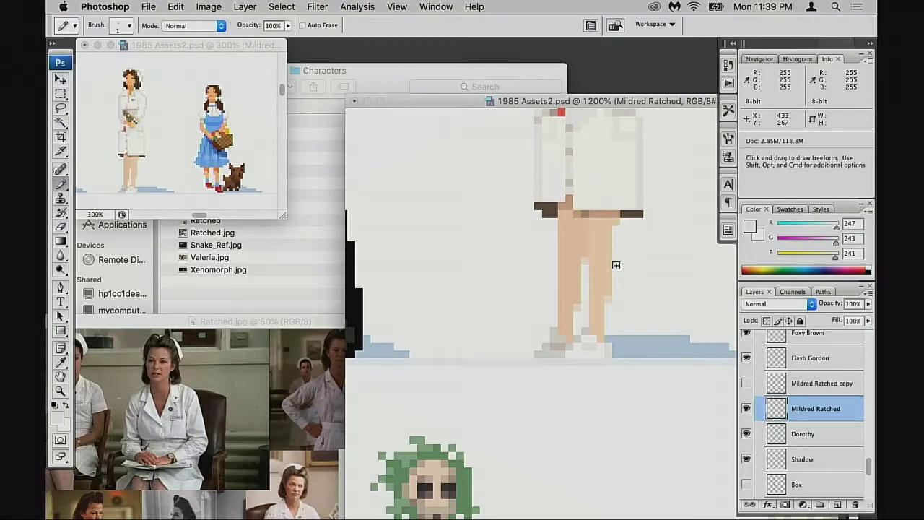
{"action": "left_click", "coordinate": [612, 297], "text": "alt"}
{"action": "left_click", "coordinate": [615, 225], "text": "alt"}
{"action": "key", "text": "5"}
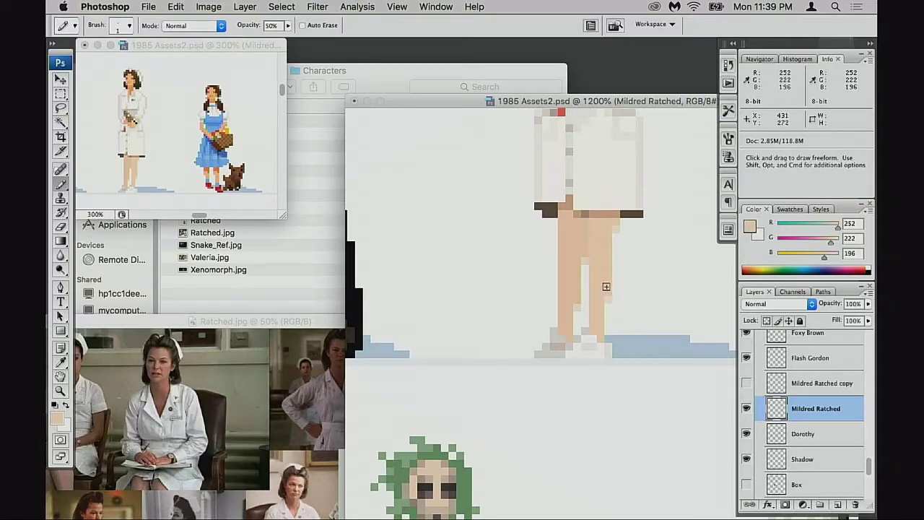
Select the nurse's legs and shoes, shift them one pixel to the right, and compare the legs before and after the move.
{"action": "key", "text": "m"}
{"action": "left_click_drag", "start_coordinate": [561, 212], "coordinate": [596, 290]}
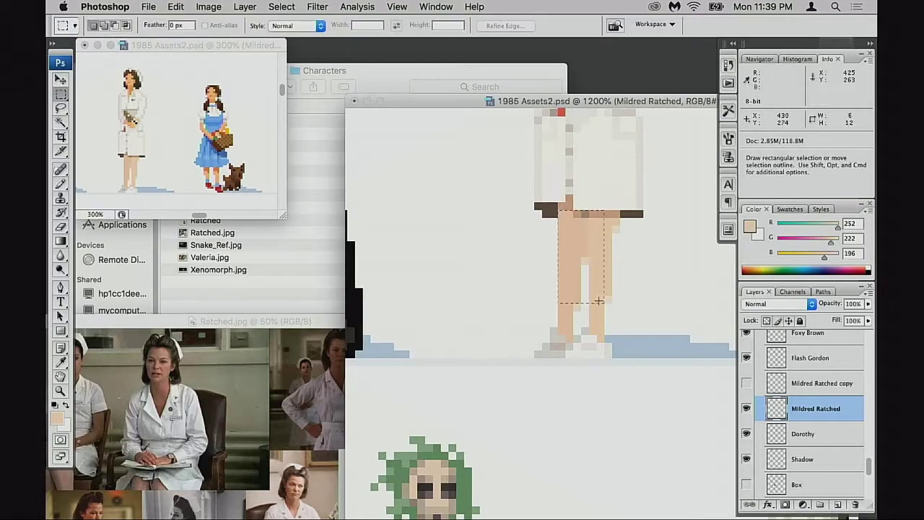
{"action": "left_click_drag", "start_coordinate": [621, 353], "coordinate": [627, 357]}
{"action": "left_click_drag", "start_coordinate": [519, 312], "coordinate": [635, 374]}
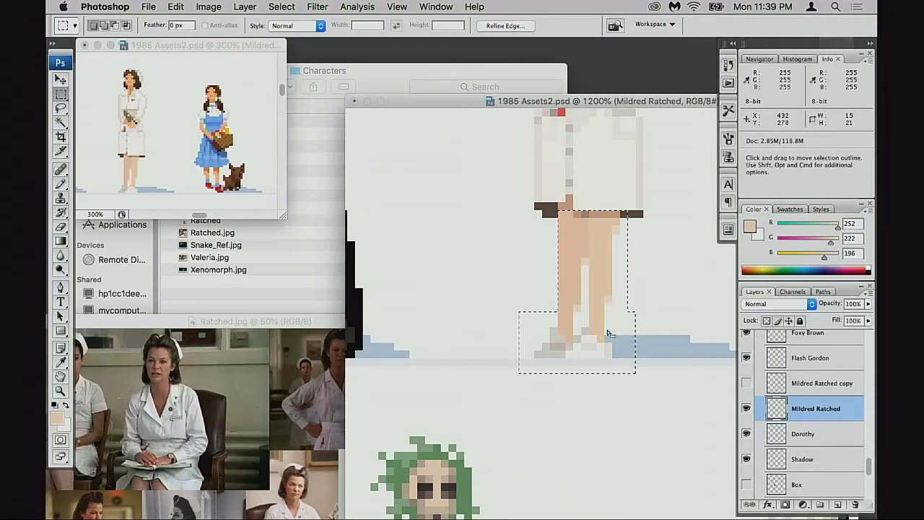
{"action": "left_click_drag", "start_coordinate": [604, 313], "coordinate": [610, 313]}
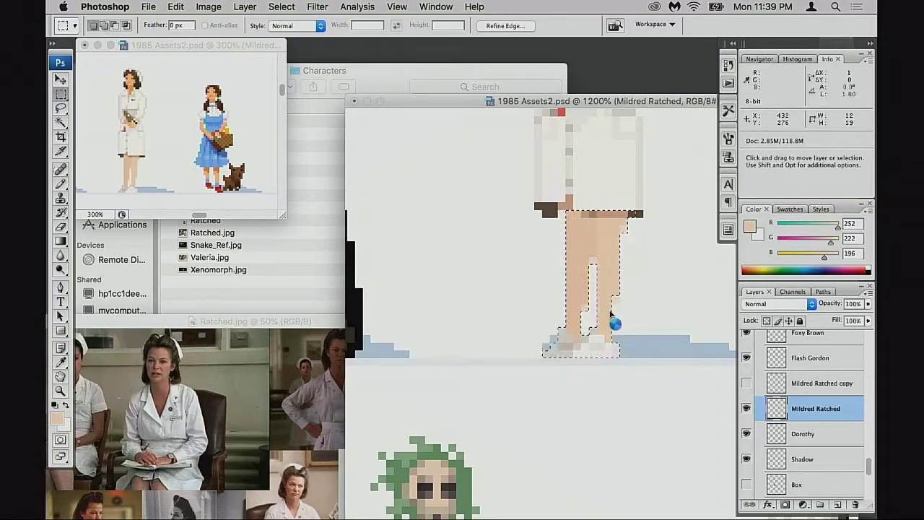
{"action": "key", "text": "super+z"}
{"action": "key", "text": "super+z"}
{"action": "key", "text": "super+z"}
{"action": "key", "text": "super+z"}
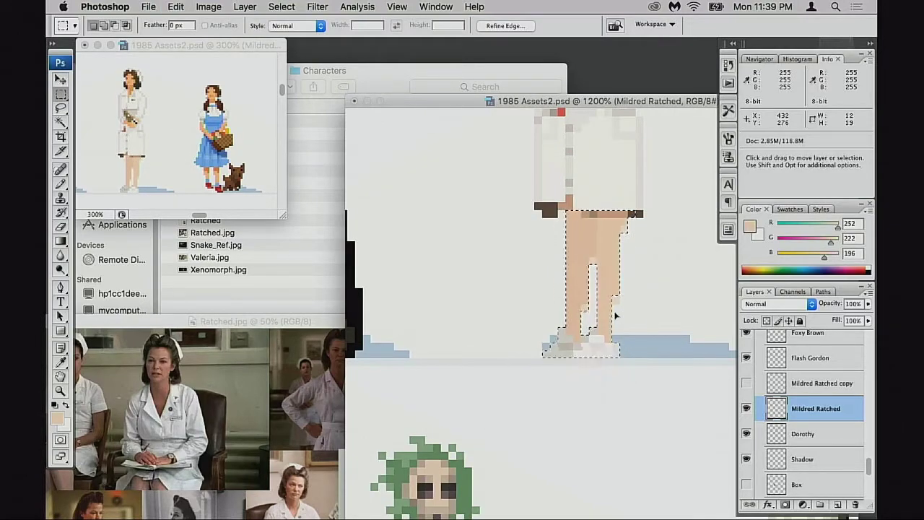
Deselect the legs and fill the gap beside the left-hand leg with the dark brown sampled from under the coat hem.
{"action": "key", "text": "z"}
{"action": "left_click", "coordinate": [585, 255]}
{"action": "key", "text": "super+d"}
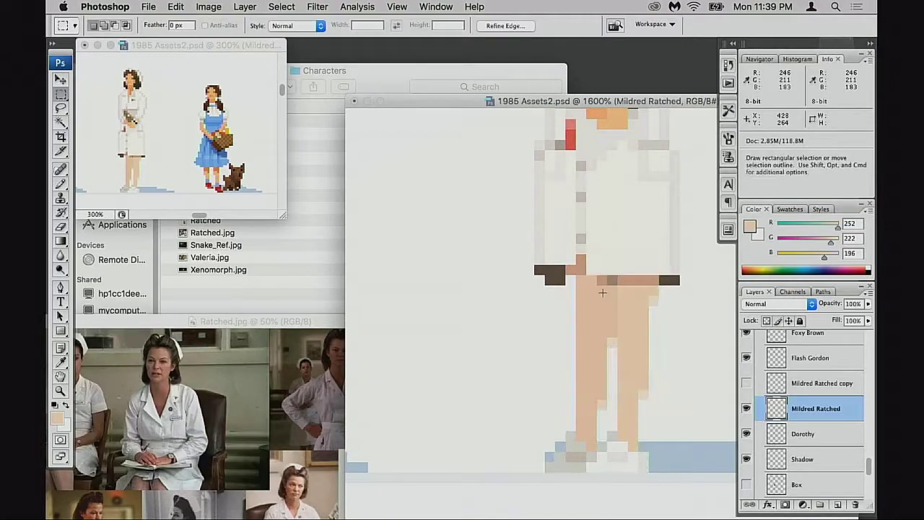
{"action": "key", "text": "b"}
{"action": "left_click", "coordinate": [562, 275], "text": "alt"}
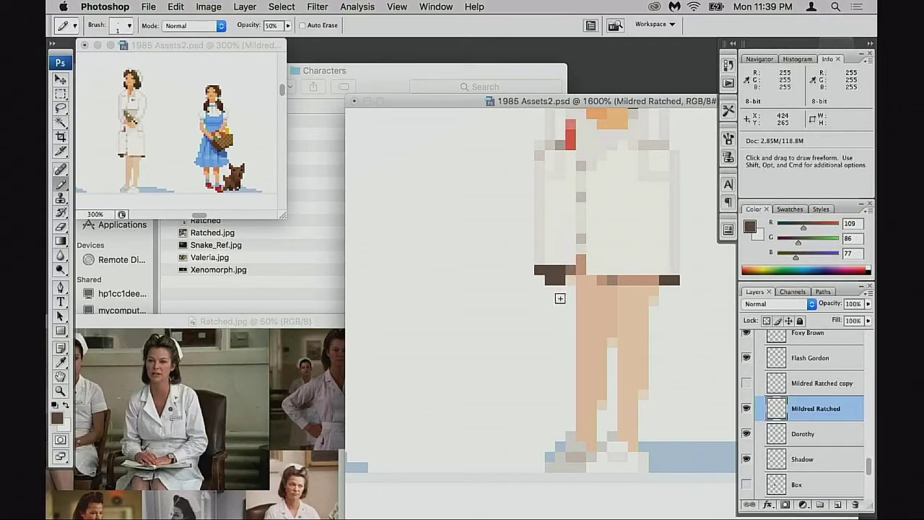
{"action": "left_click", "coordinate": [568, 277]}
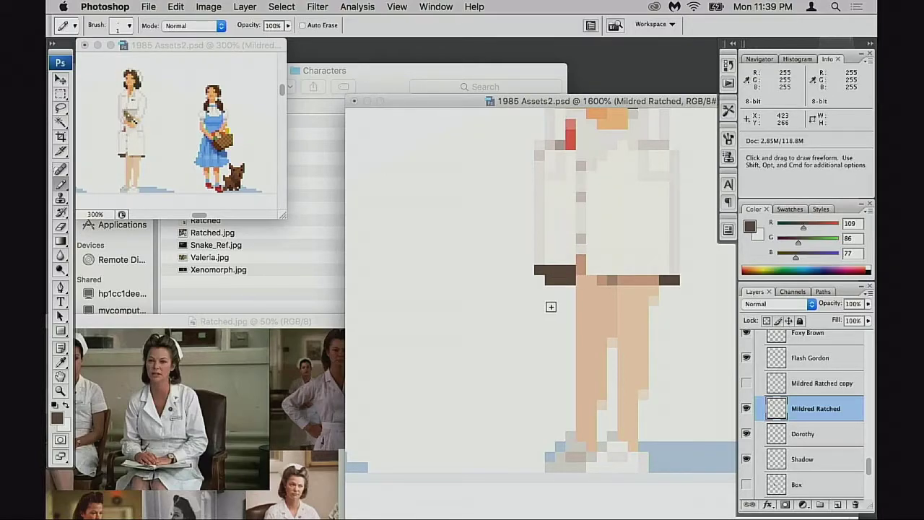
Try flipping the Mildred Ratched layer horizontally and view her among the other characters.
{"action": "left_click", "coordinate": [609, 322], "text": "alt"}
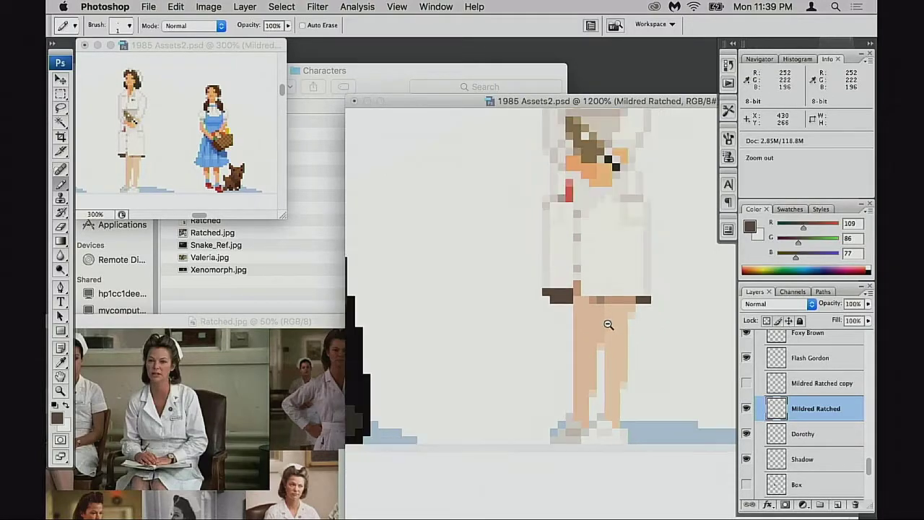
{"action": "left_click", "coordinate": [609, 323], "text": "alt"}
{"action": "left_click", "coordinate": [610, 323], "text": "alt"}
{"action": "left_click", "coordinate": [611, 325], "text": "alt"}
{"action": "left_click", "coordinate": [611, 329], "text": "alt"}
{"action": "left_click", "coordinate": [612, 336], "text": "alt"}
{"action": "left_click", "coordinate": [611, 339], "text": "alt"}
{"action": "left_click_drag", "start_coordinate": [610, 339], "coordinate": [615, 337]}
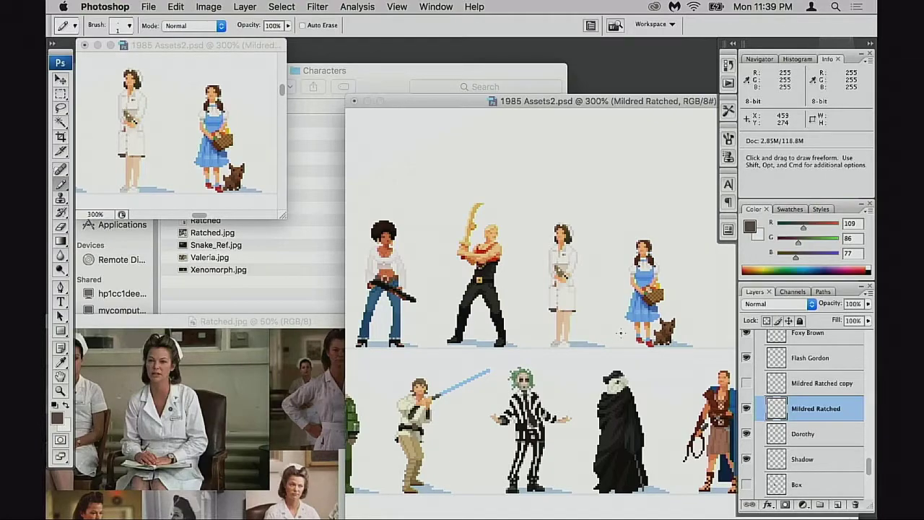
{"action": "key", "text": "super+t"}
{"action": "right_click", "coordinate": [569, 315]}
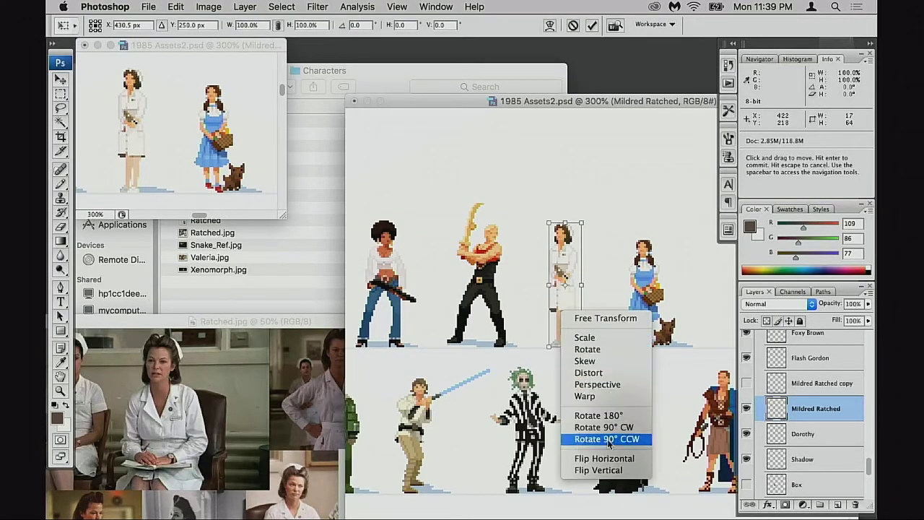
{"action": "left_click", "coordinate": [612, 463]}
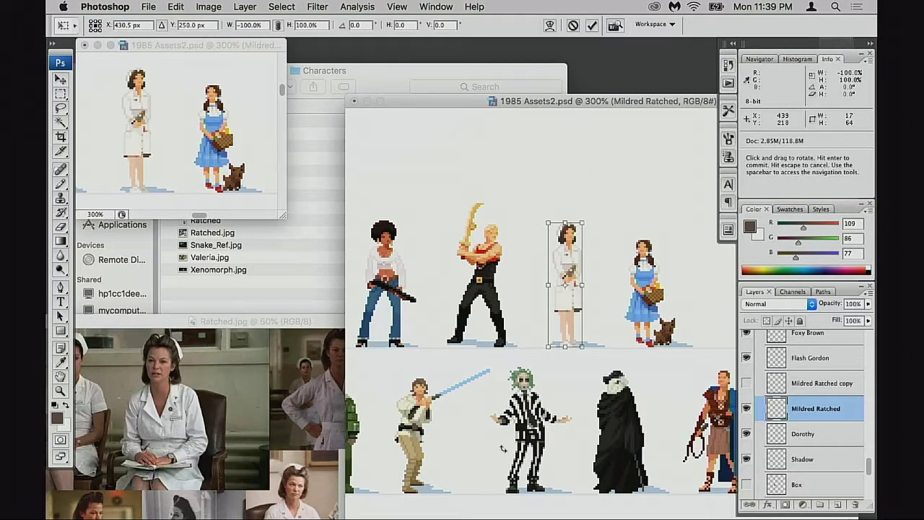
{"action": "key", "text": "Return"}
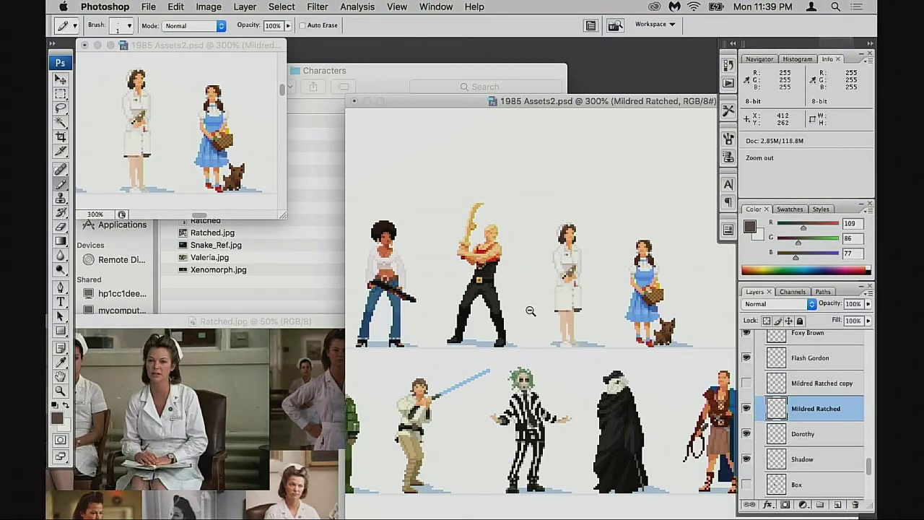
{"action": "key", "text": "super+minus"}
{"action": "left_click_drag", "start_coordinate": [596, 355], "coordinate": [547, 348]}
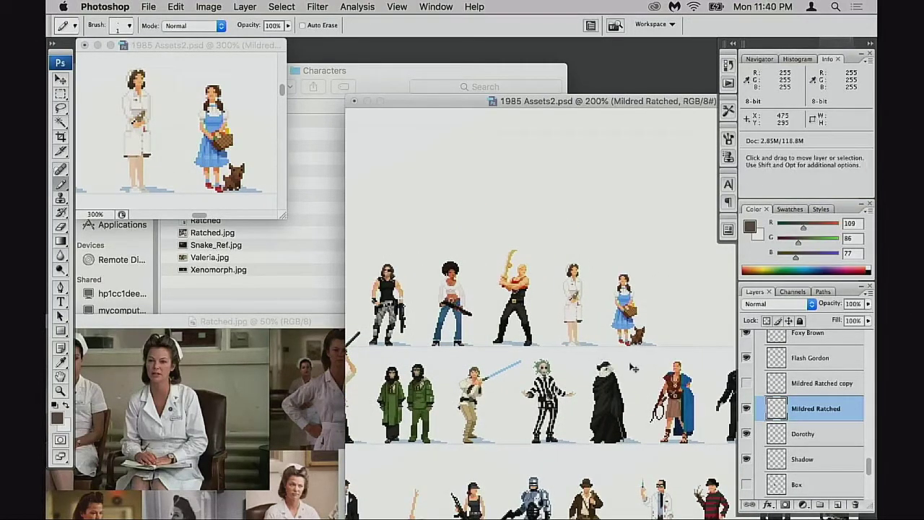
Show only the Mildred Ratched copy layer of the two nurse versions and flip it horizontally to match.
{"action": "left_click", "coordinate": [746, 383]}
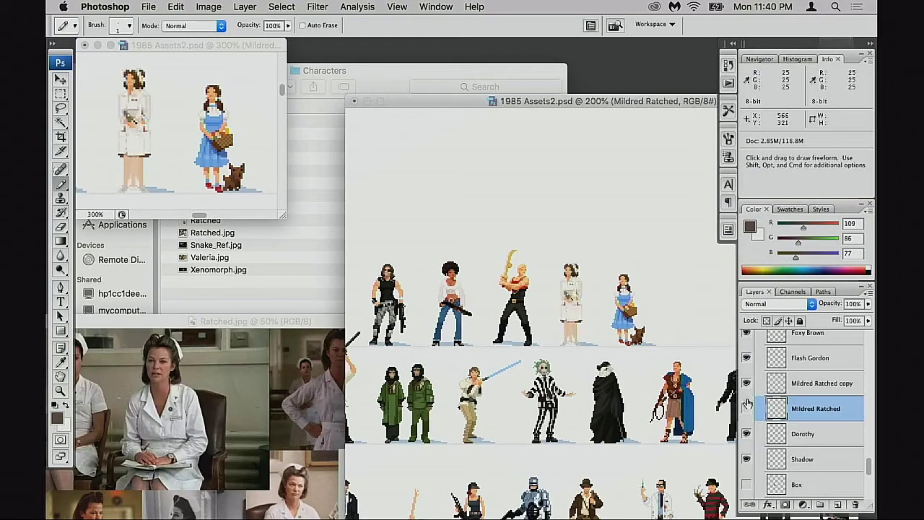
{"action": "left_click", "coordinate": [746, 408]}
{"action": "left_click", "coordinate": [775, 384]}
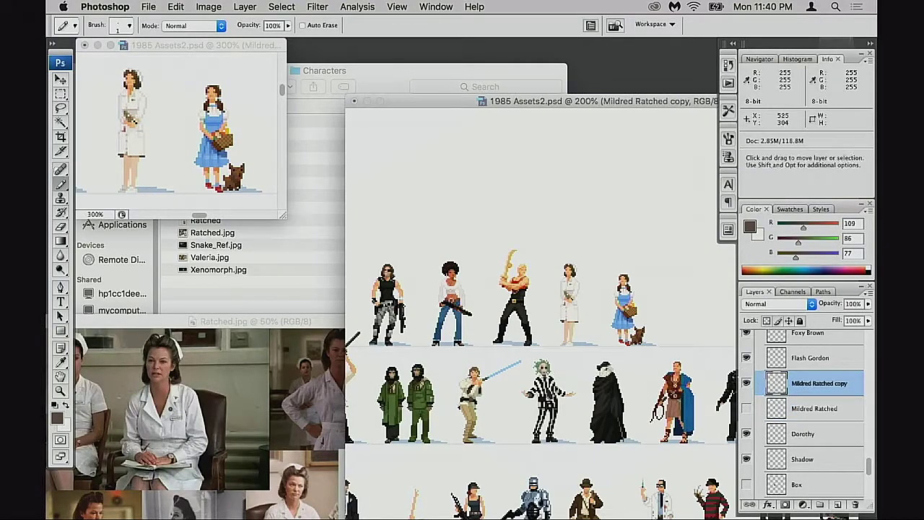
{"action": "key", "text": "super+t"}
{"action": "right_click", "coordinate": [610, 358]}
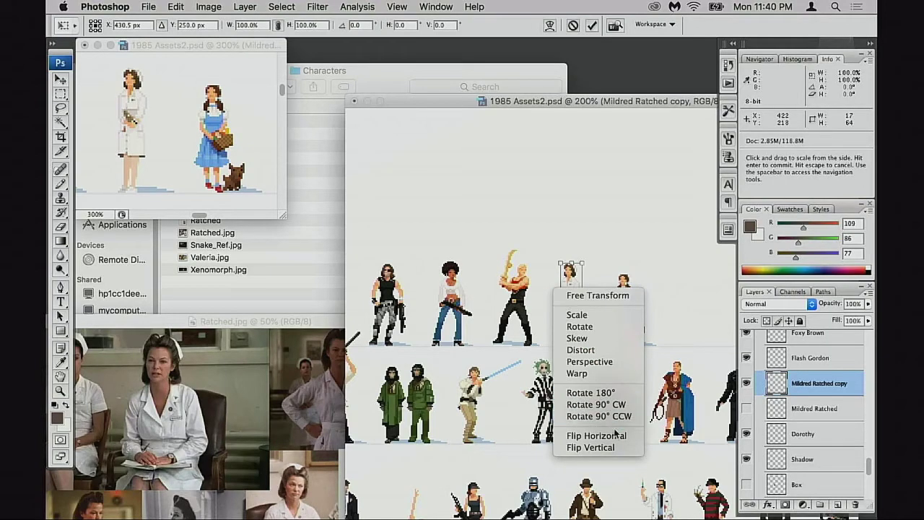
{"action": "left_click", "coordinate": [618, 436]}
{"action": "key", "text": "Return"}
Compare the leg spacing of the two flipped nurse versions in the lineup by alternating the visibility of their layers.
{"action": "left_click", "coordinate": [746, 408]}
{"action": "left_click", "coordinate": [746, 382]}
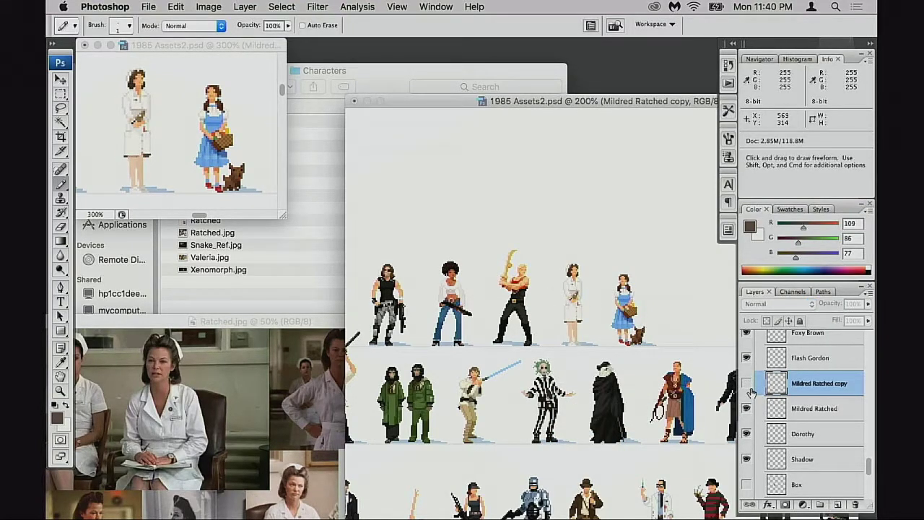
{"action": "left_click", "coordinate": [746, 383]}
{"action": "left_click", "coordinate": [747, 408]}
{"action": "left_click", "coordinate": [747, 383]}
{"action": "left_click", "coordinate": [747, 382]}
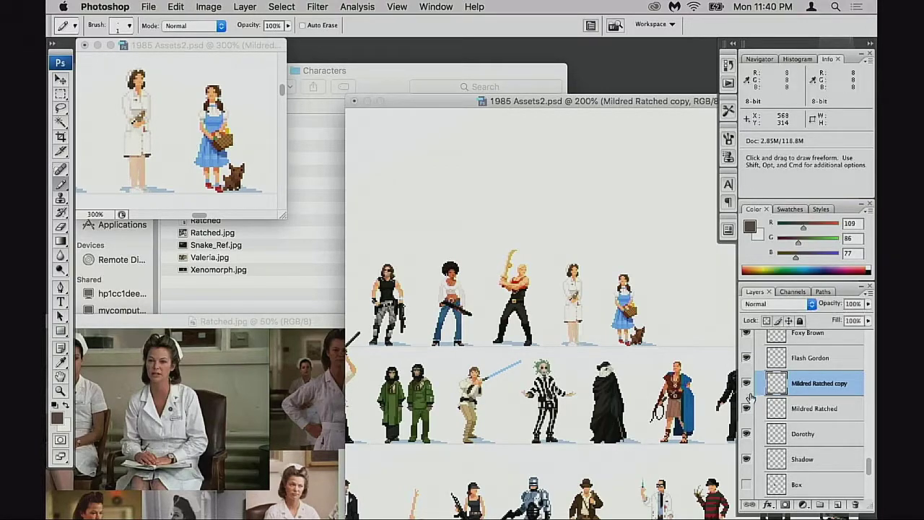
{"action": "left_click", "coordinate": [751, 408]}
{"action": "left_click", "coordinate": [750, 386]}
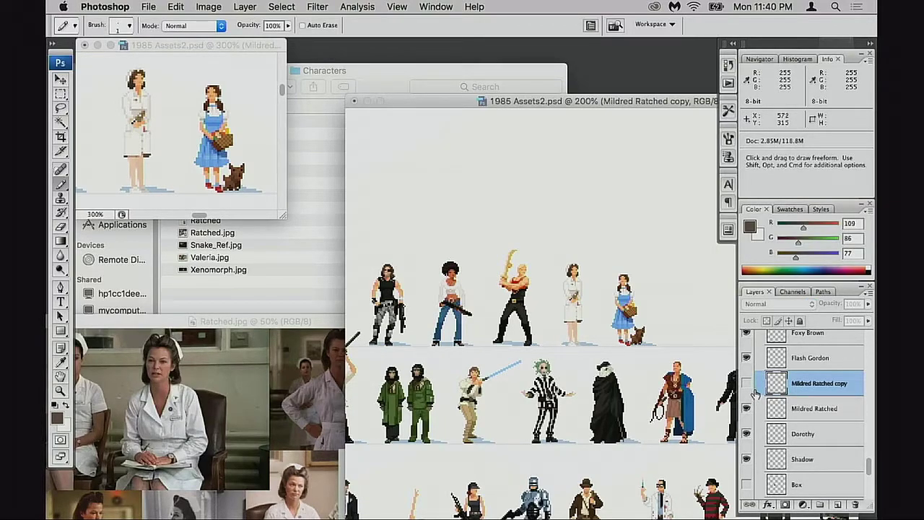
{"action": "left_click", "coordinate": [746, 382]}
{"action": "left_click", "coordinate": [747, 407]}
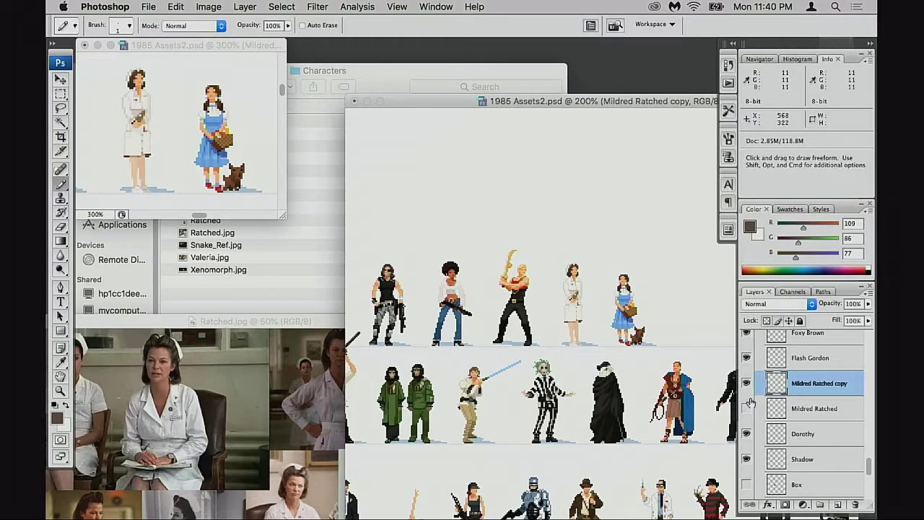
{"action": "left_click", "coordinate": [747, 384]}
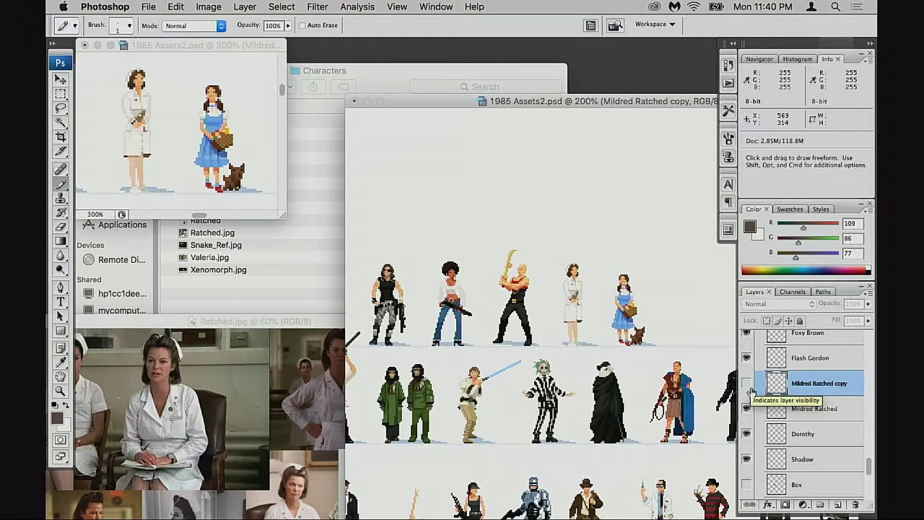
{"action": "left_click", "coordinate": [748, 387]}
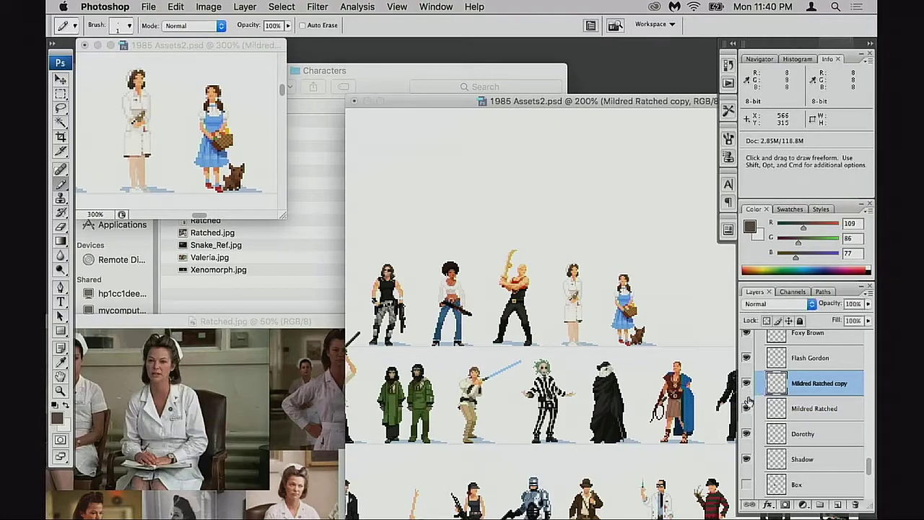
{"action": "left_click", "coordinate": [750, 393]}
{"action": "left_click", "coordinate": [748, 388]}
{"action": "left_click", "coordinate": [748, 389]}
{"action": "left_click", "coordinate": [747, 389]}
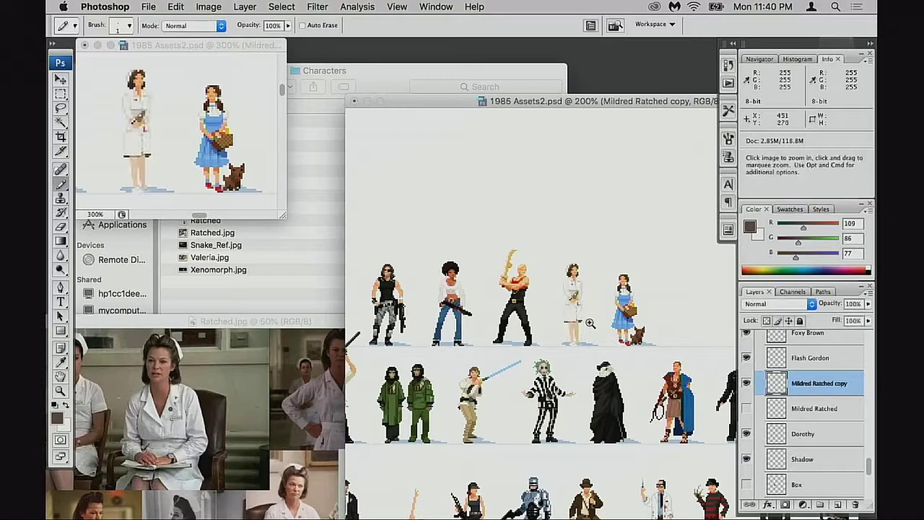
{"action": "left_click", "coordinate": [594, 336]}
{"action": "left_click", "coordinate": [623, 367]}
{"action": "left_click", "coordinate": [747, 389]}
{"action": "left_click", "coordinate": [746, 390]}
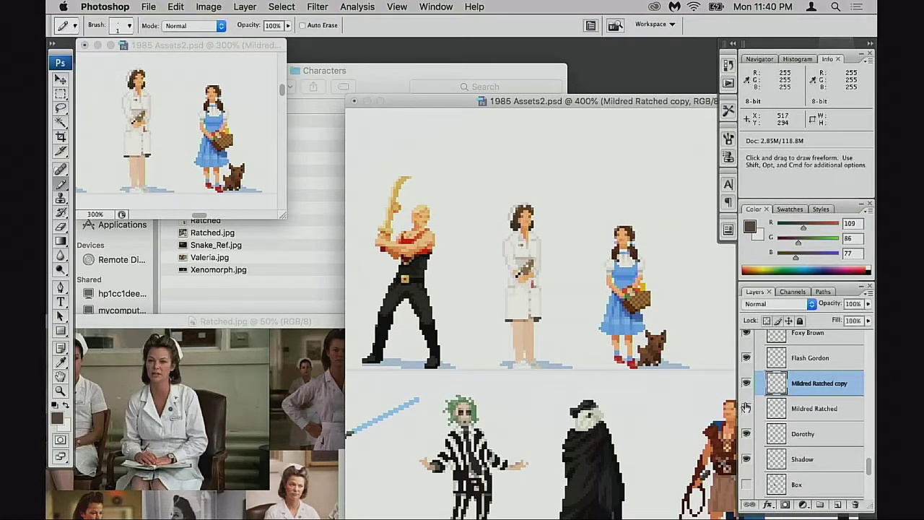
{"action": "left_click", "coordinate": [746, 390]}
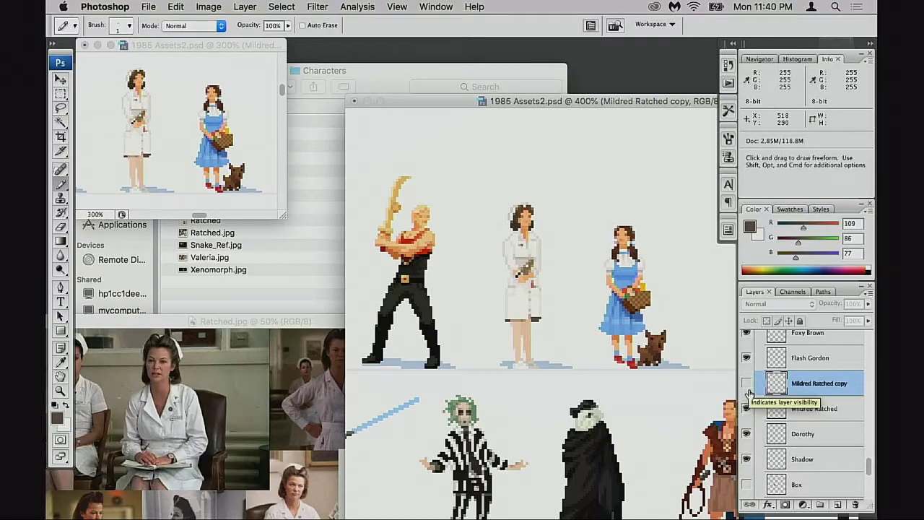
Inspect the nurse with the shifted legs beside Dorothy at 700% and save the document.
{"action": "key", "text": "super+equal"}
{"action": "key", "text": "super+equal"}
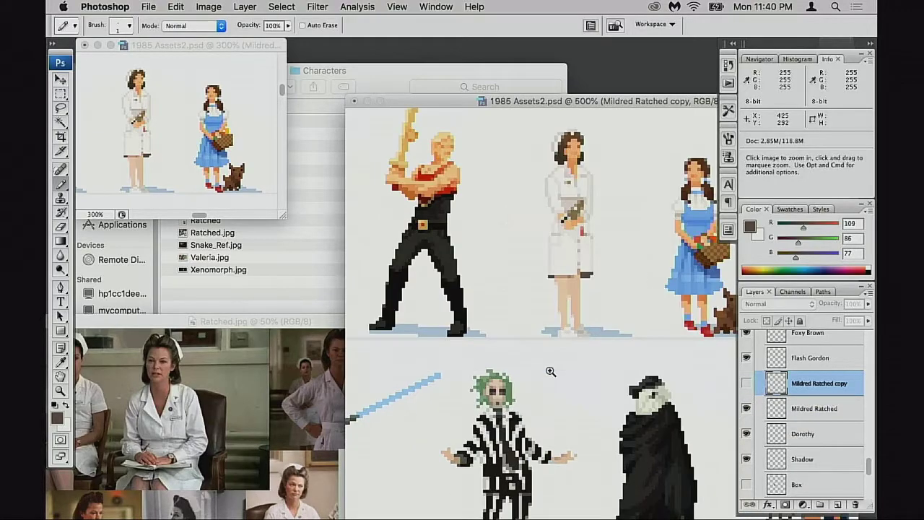
{"action": "scroll", "coordinate": [644, 346], "scroll_direction": "up", "scroll_amount": 3}
{"action": "key", "text": "super+equal"}
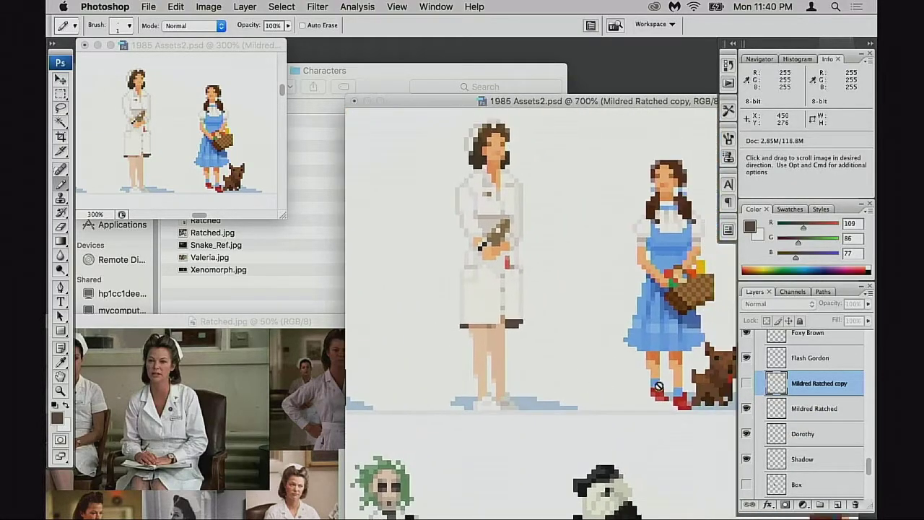
{"action": "key", "text": "super+s"}
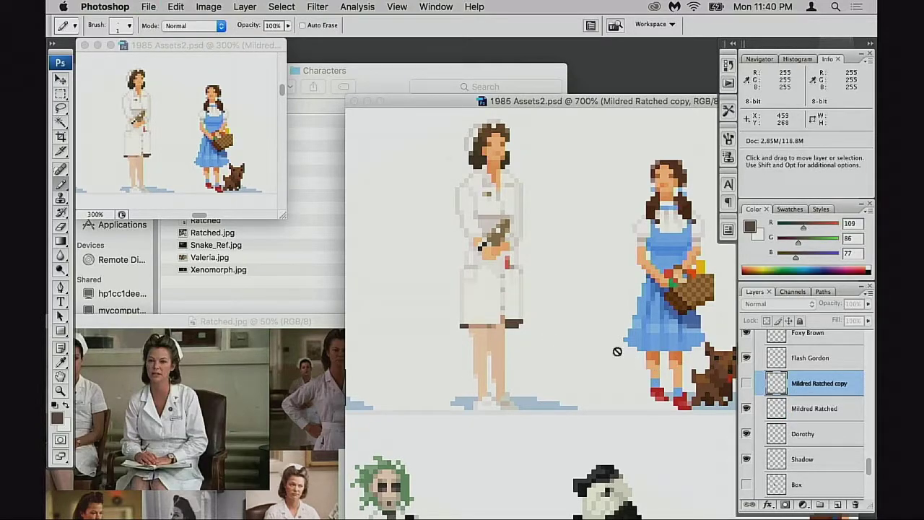
Show both Mildred Ratched layers, select them together and flip them horizontally back to their original direction.
{"action": "left_click", "coordinate": [780, 409]}
{"action": "left_click", "coordinate": [747, 384]}
{"action": "left_click", "coordinate": [780, 384]}
{"action": "left_click", "coordinate": [780, 409], "text": "shift"}
{"action": "key", "text": "super+t"}
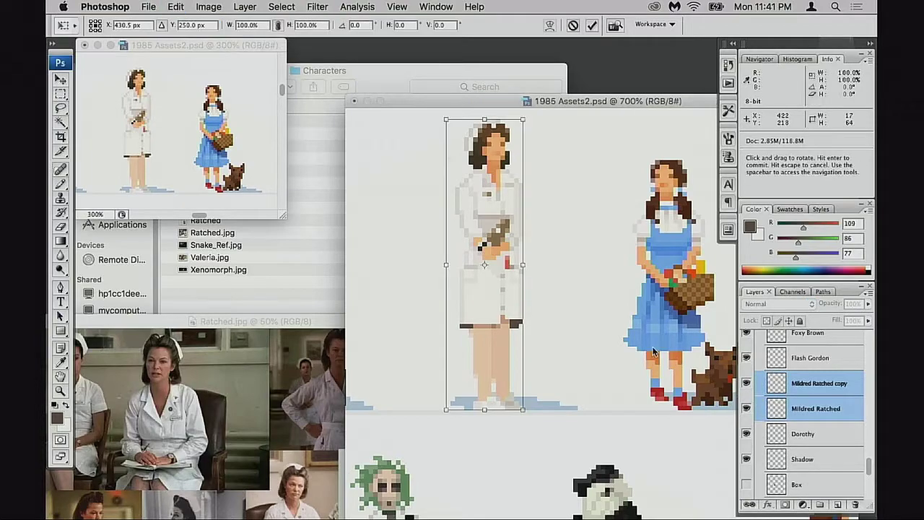
{"action": "right_click", "coordinate": [525, 284]}
{"action": "left_click", "coordinate": [602, 431]}
{"action": "key", "text": "Return"}
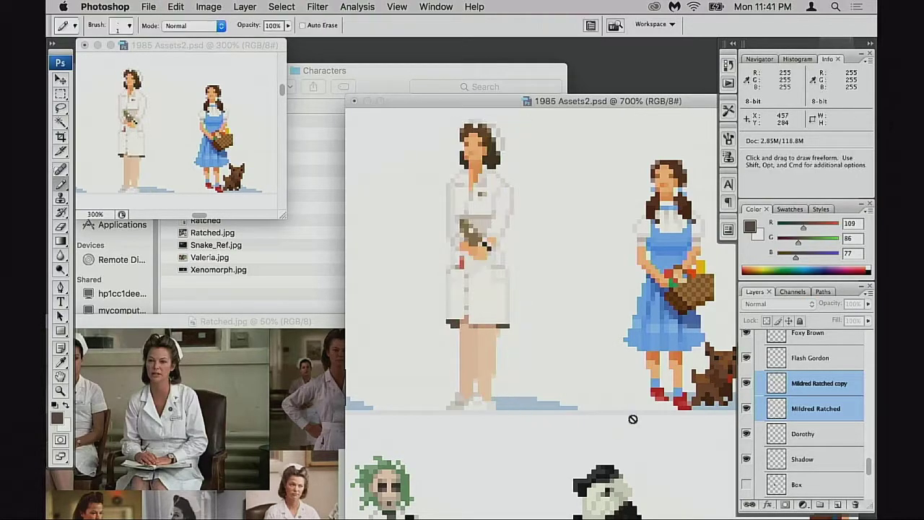
Hide the Mildred Ratched copy layer and make the Mildred Ratched layer active for close-up work on the legs.
{"action": "left_click", "coordinate": [746, 384]}
{"action": "left_click", "coordinate": [771, 408]}
{"action": "left_click", "coordinate": [746, 408]}
{"action": "left_click", "coordinate": [746, 408]}
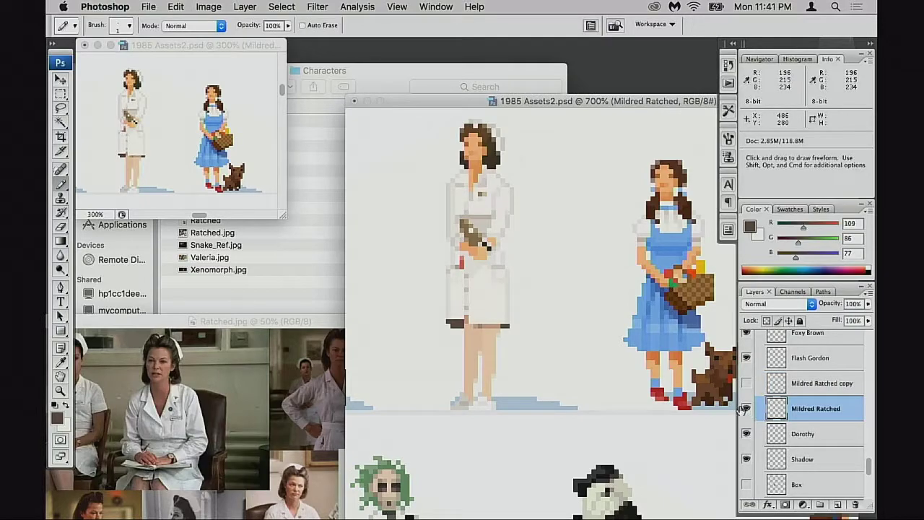
{"action": "left_click", "coordinate": [503, 371], "text": "super"}
{"action": "left_click_drag", "start_coordinate": [503, 371], "coordinate": [460, 414]}
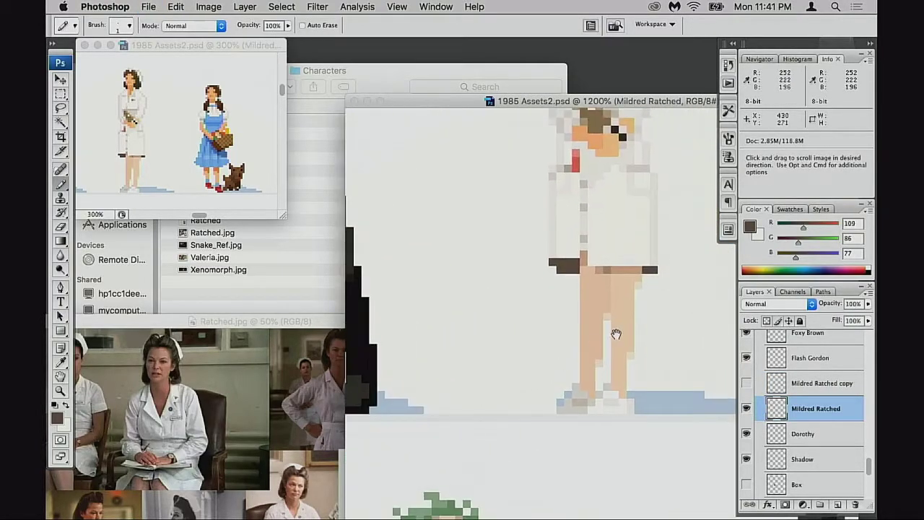
Select the nurse's left leg and foot with rectangular marquees, shift them one pixel left and deselect.
{"action": "left_click_drag", "start_coordinate": [625, 340], "coordinate": [582, 334]}
{"action": "key", "text": "m"}
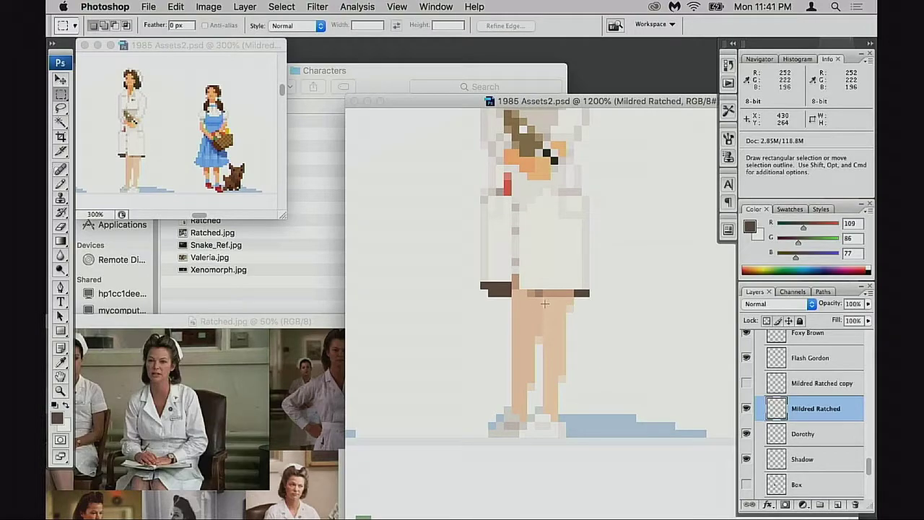
{"action": "left_click_drag", "start_coordinate": [512, 291], "coordinate": [542, 382]}
{"action": "left_click_drag", "start_coordinate": [480, 383], "coordinate": [518, 444], "text": "shift"}
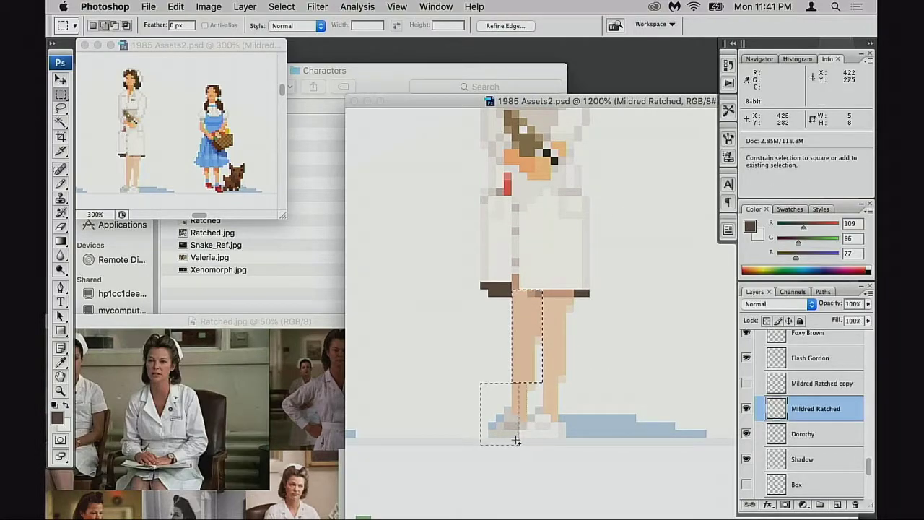
{"action": "left_click_drag", "start_coordinate": [511, 407], "coordinate": [516, 367], "text": "shift"}
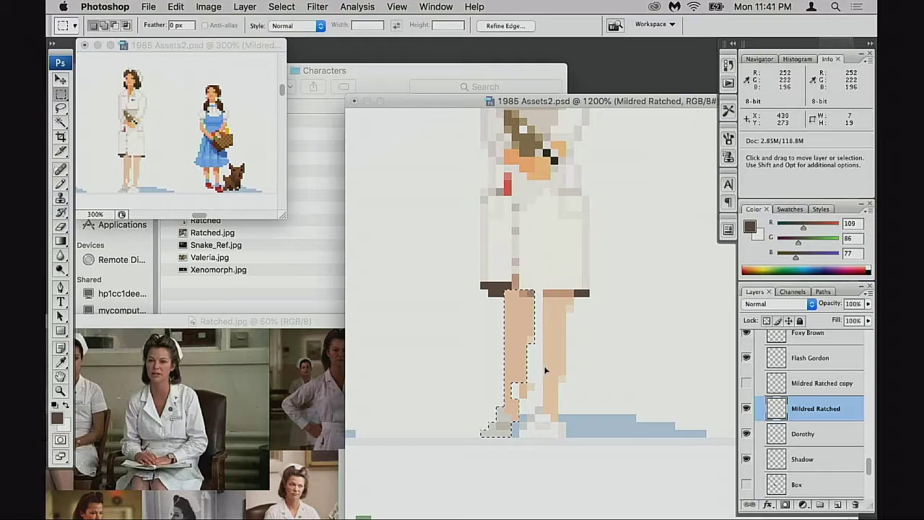
{"action": "key", "text": "super+z"}
{"action": "key", "text": "super+z"}
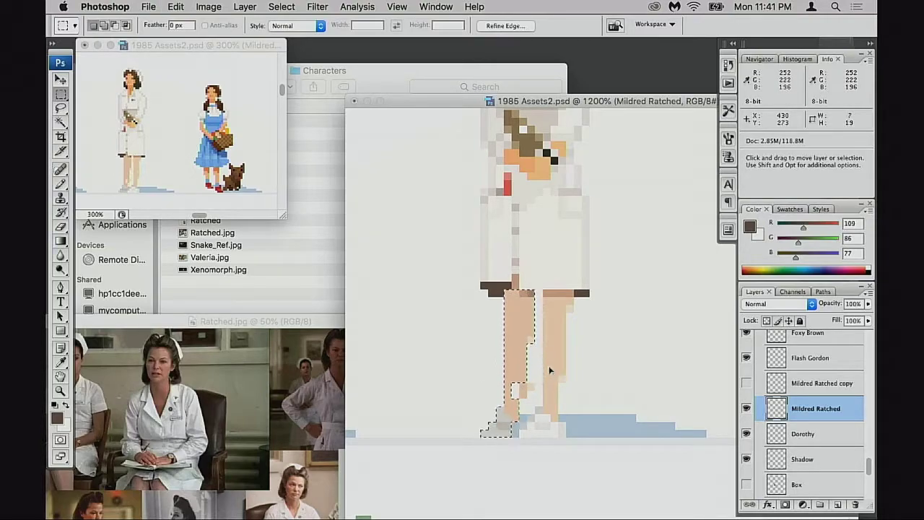
{"action": "key", "text": "super+d"}
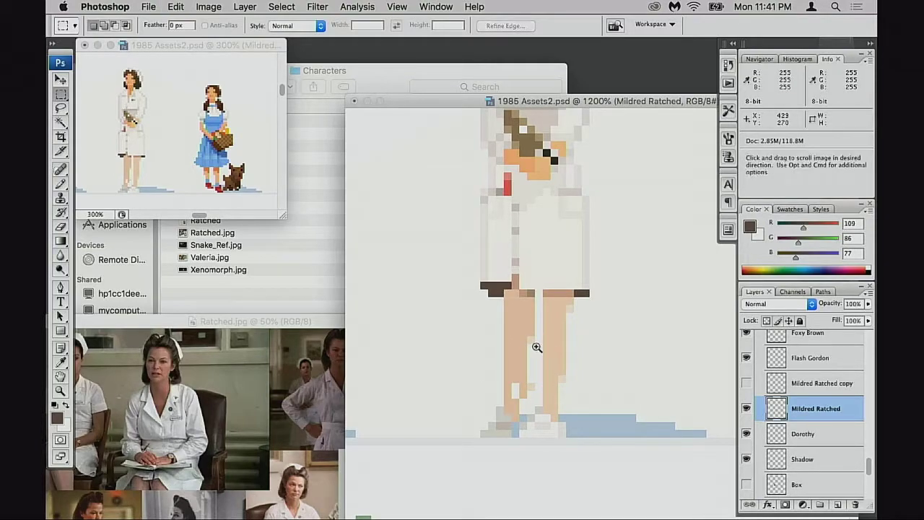
Step back to the leg selection, add the missed calf pixels, shift the left leg and foot one pixel left again and deselect.
{"action": "key", "text": "super+equal"}
{"action": "key", "text": "super+z"}
{"action": "key", "text": "super+z"}
{"action": "key", "text": "super+z"}
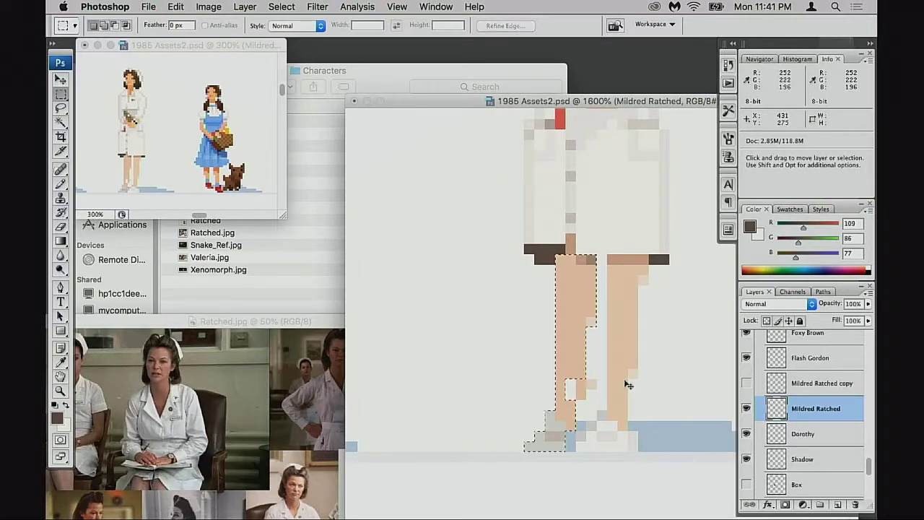
{"action": "key", "text": "super+alt+z"}
{"action": "key", "text": "super+alt+z"}
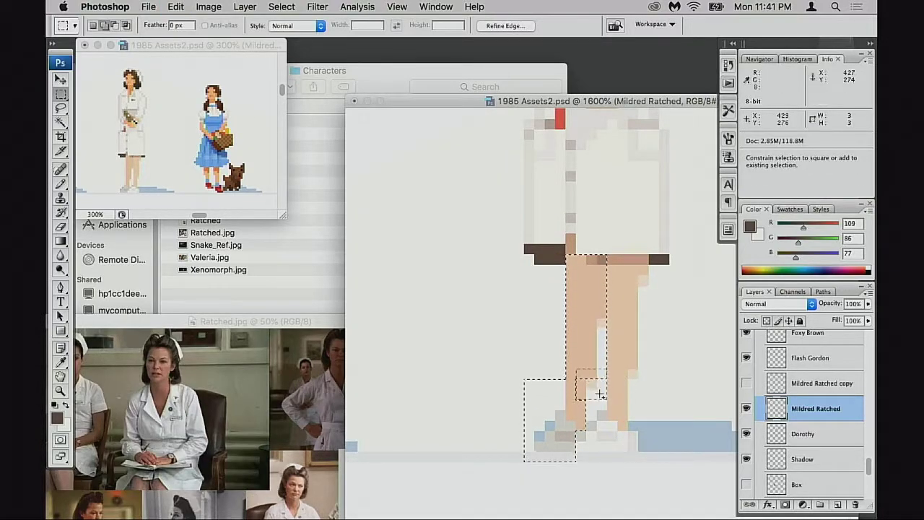
{"action": "key", "text": "super+shift+z"}
{"action": "key", "text": "super+shift+z"}
{"action": "key", "text": "super+shift+z"}
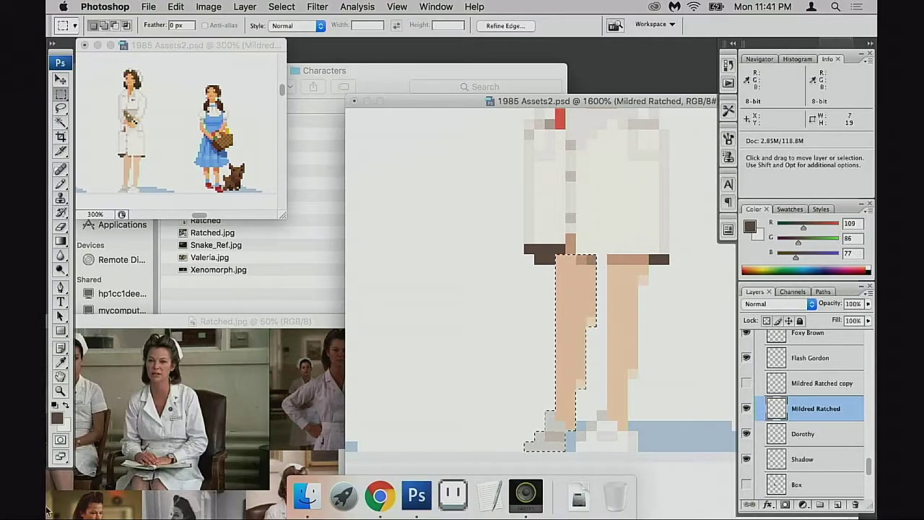
{"action": "key", "text": "super+d"}
Fill the blue gap pixels beside the left ankle with the light grey sampled from the shoe.
{"action": "key", "text": "super+space"}
{"action": "left_click", "coordinate": [586, 435]}
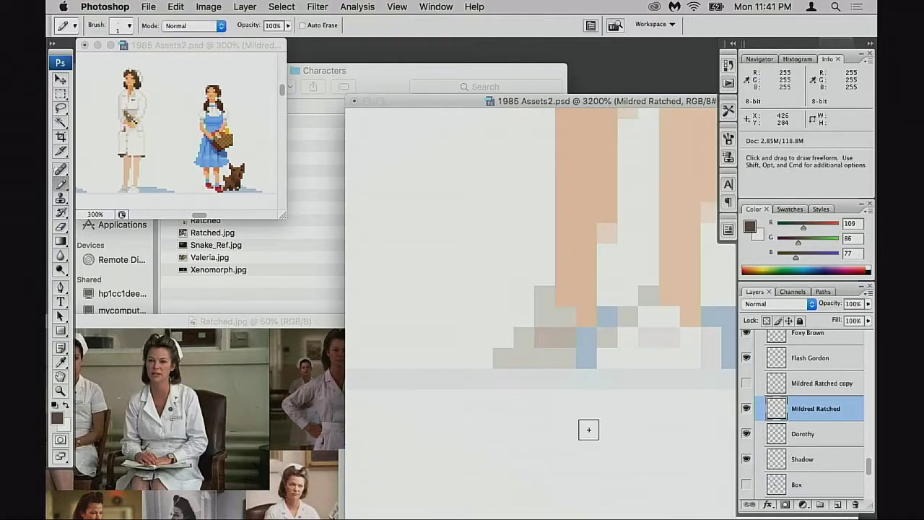
{"action": "key", "text": "b"}
{"action": "left_click", "coordinate": [584, 337], "text": "alt"}
{"action": "left_click", "coordinate": [605, 316]}
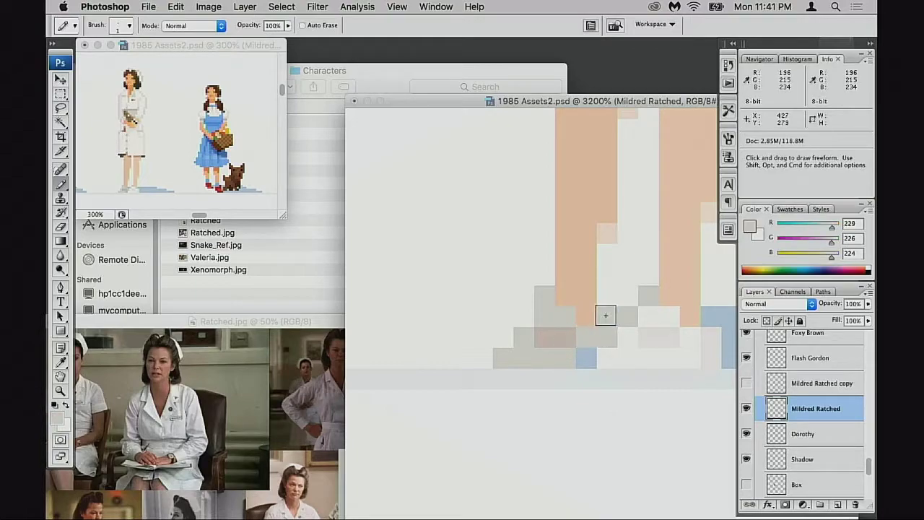
Extend the dark brown hem one pixel right under the coat opening, using the sampled hem colour.
{"action": "key", "text": "space"}
{"action": "scroll", "coordinate": [577, 361], "scroll_direction": "up", "scroll_amount": 5}
{"action": "scroll", "coordinate": [578, 361], "scroll_direction": "right", "scroll_amount": 2}
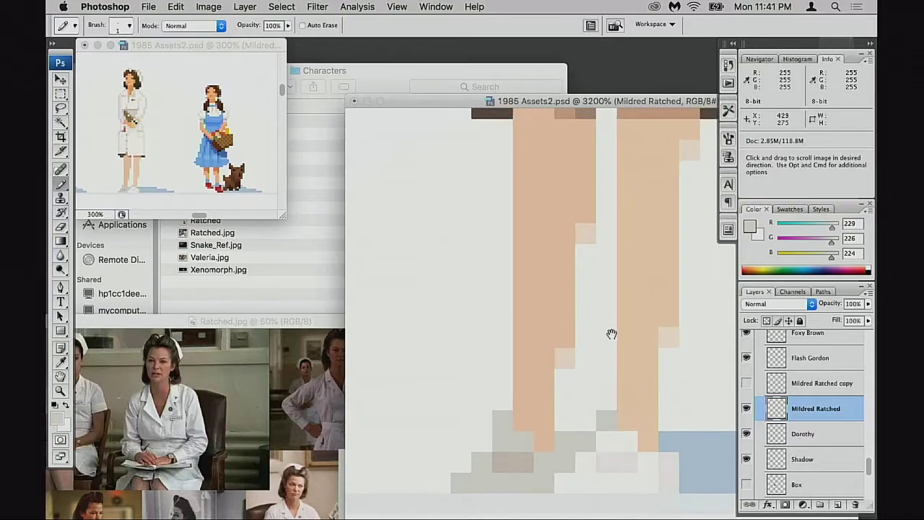
{"action": "scroll", "coordinate": [532, 330], "scroll_direction": "up", "scroll_amount": 8}
{"action": "scroll", "coordinate": [532, 329], "scroll_direction": "right", "scroll_amount": 2}
{"action": "left_click", "coordinate": [488, 257], "text": "alt"}
{"action": "left_click", "coordinate": [503, 260]}
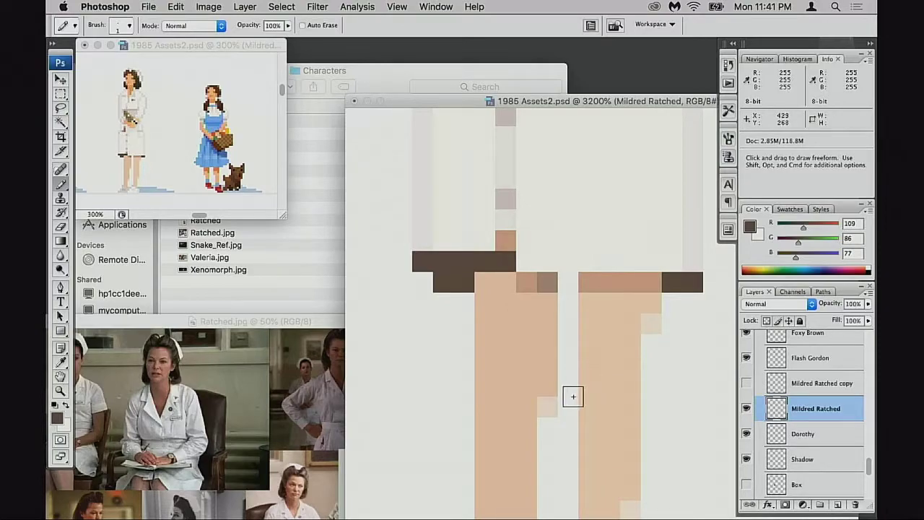
Move the 1 by 4 pixel strip on the left leg's inner edge up one pixel and deselect.
{"action": "key", "text": "m"}
{"action": "left_click_drag", "start_coordinate": [540, 341], "coordinate": [556, 416]}
{"action": "left_click_drag", "start_coordinate": [553, 380], "coordinate": [556, 363]}
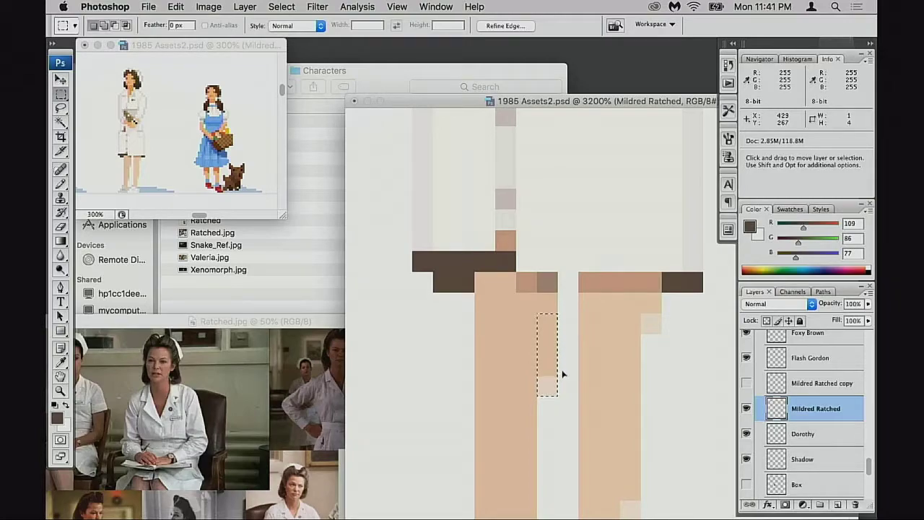
{"action": "key", "text": "space"}
{"action": "scroll", "coordinate": [566, 372], "scroll_direction": "down", "scroll_amount": 3}
{"action": "scroll", "coordinate": [565, 373], "scroll_direction": "down", "scroll_amount": 3}
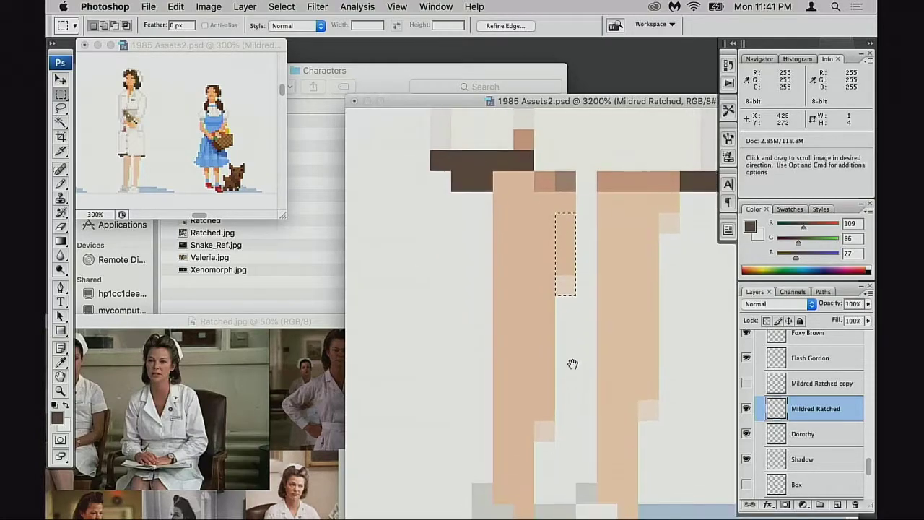
{"action": "scroll", "coordinate": [575, 354], "scroll_direction": "up", "scroll_amount": 2}
{"action": "key", "text": "super+d"}
Paint the skin-coloured pixel in the coat opening above the hem dark brown with the Pencil.
{"action": "key", "text": "b"}
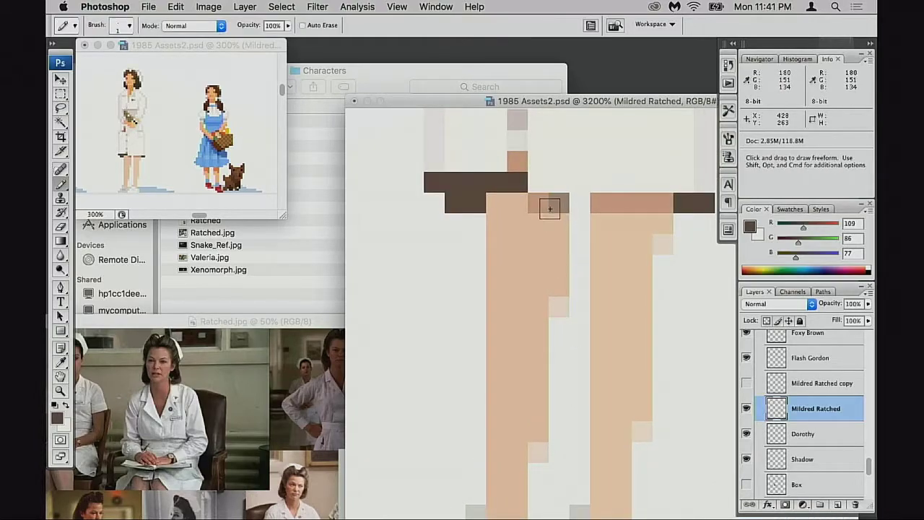
{"action": "left_click", "coordinate": [516, 161]}
{"action": "key", "text": "space"}
{"action": "scroll", "coordinate": [540, 239], "scroll_direction": "up", "scroll_amount": 1}
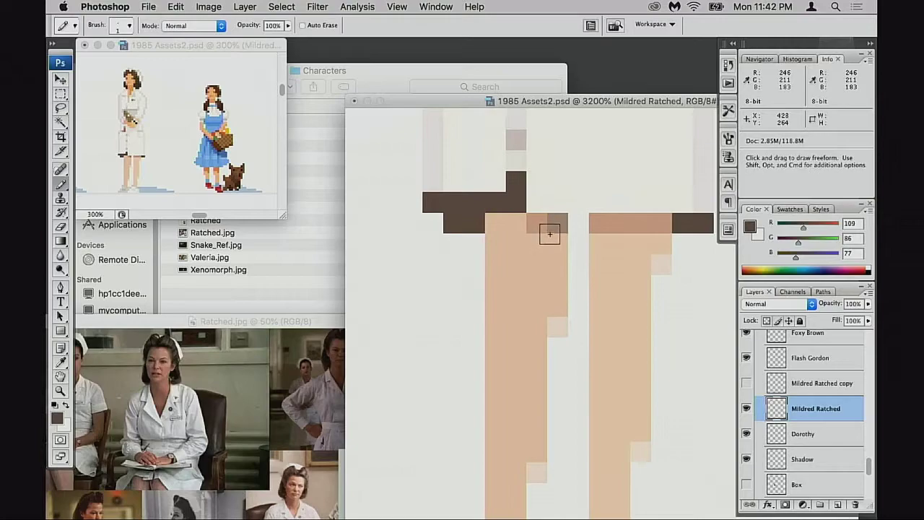
Paint the top row of the left leg with the shadow tone RGB 220, 175, 149 sampled from the right leg.
{"action": "left_click", "coordinate": [619, 225], "text": "alt"}
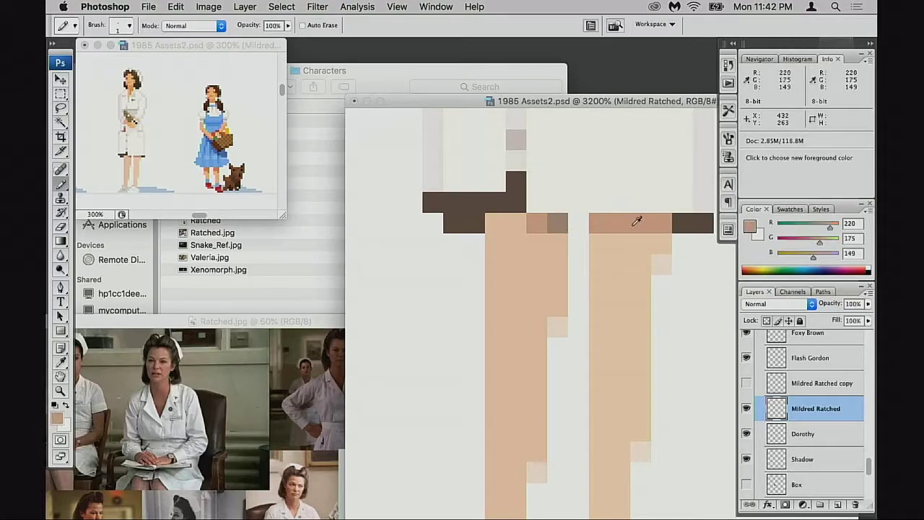
{"action": "mouse_move", "coordinate": [536, 224]}
{"action": "left_mouse_down"}
{"action": "mouse_move", "coordinate": [549, 224]}
{"action": "mouse_move", "coordinate": [501, 221]}
{"action": "left_mouse_up"}
{"action": "scroll", "coordinate": [548, 285], "scroll_direction": "right", "scroll_amount": 2}
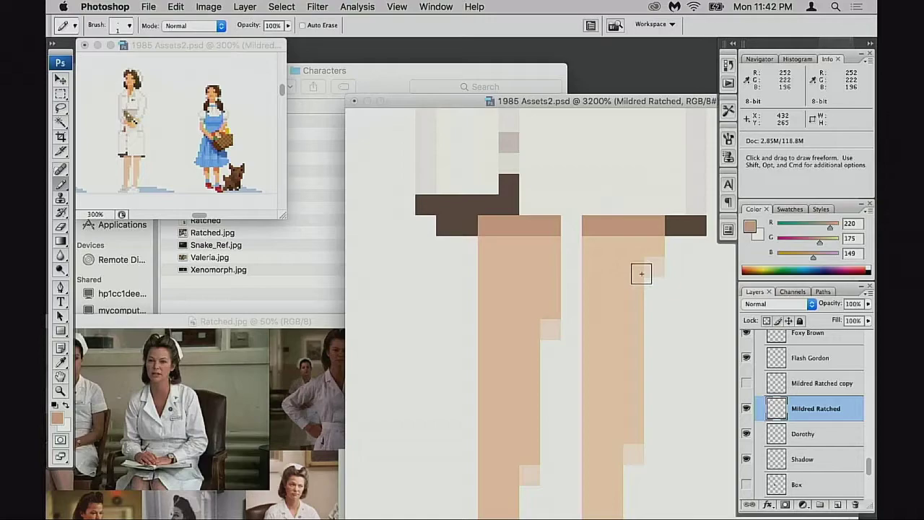
Fill the stepped pixel on the right leg's outer edge with RGB 252, 222, 196 and soften the pixel below at 50% opacity.
{"action": "left_click", "coordinate": [660, 252], "text": "alt"}
{"action": "left_click", "coordinate": [654, 267]}
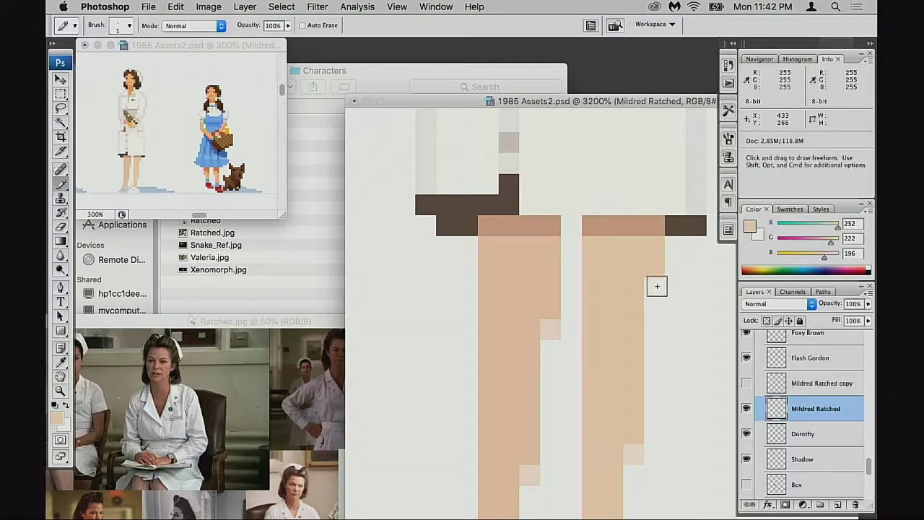
{"action": "key", "text": "5"}
{"action": "left_click", "coordinate": [655, 303]}
{"action": "key", "text": "super+minus"}
{"action": "key", "text": "super+z"}
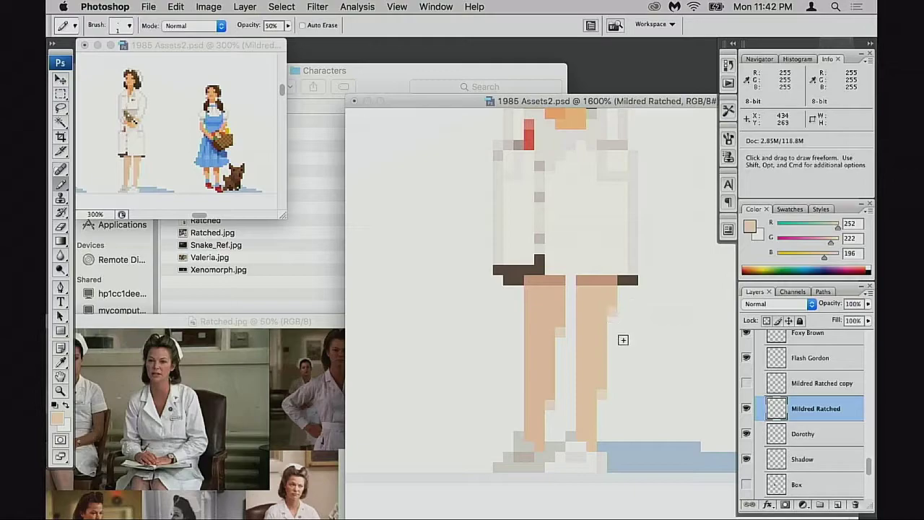
Try flipping the Mildred Ratched layer horizontally to see the nurse facing the other way in the lineup.
{"action": "key", "text": "super+minus"}
{"action": "key", "text": "super+minus"}
{"action": "key", "text": "super+minus"}
{"action": "key", "text": "super+minus"}
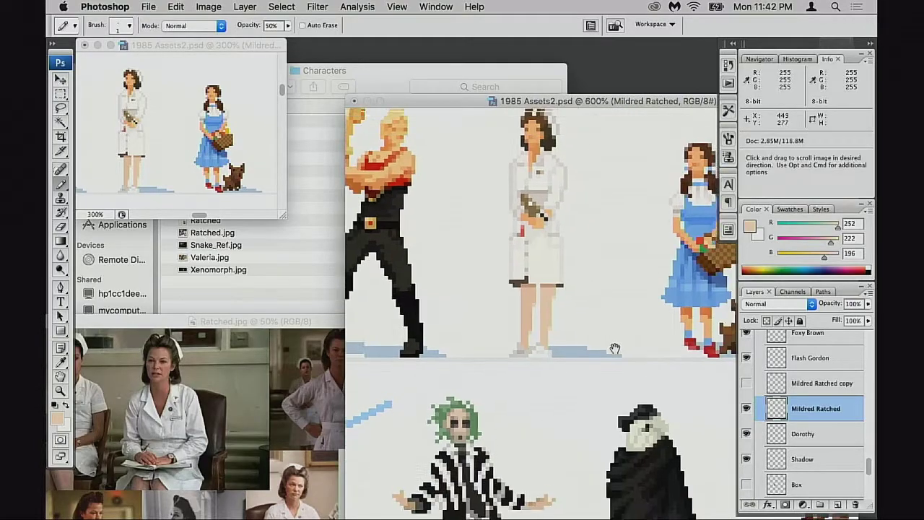
{"action": "key", "text": "super+minus"}
{"action": "key", "text": "super+t"}
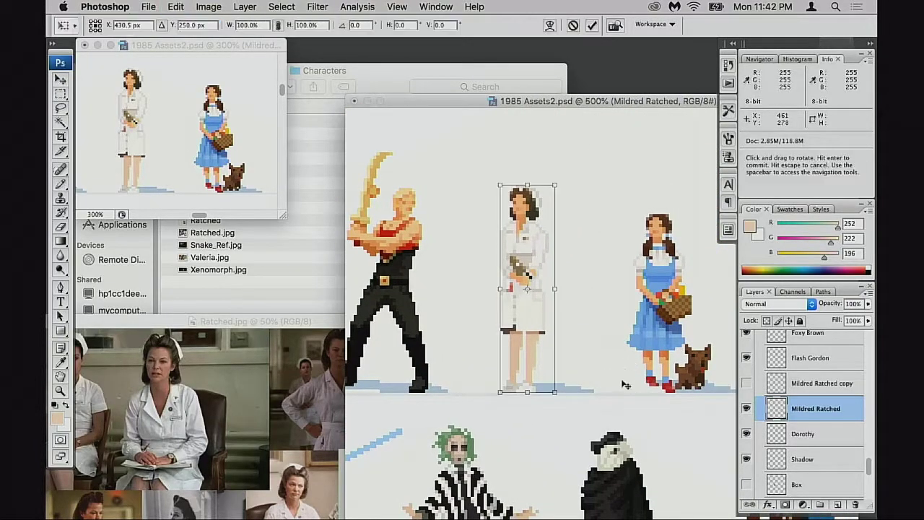
{"action": "right_click", "coordinate": [554, 315]}
{"action": "left_click", "coordinate": [595, 461]}
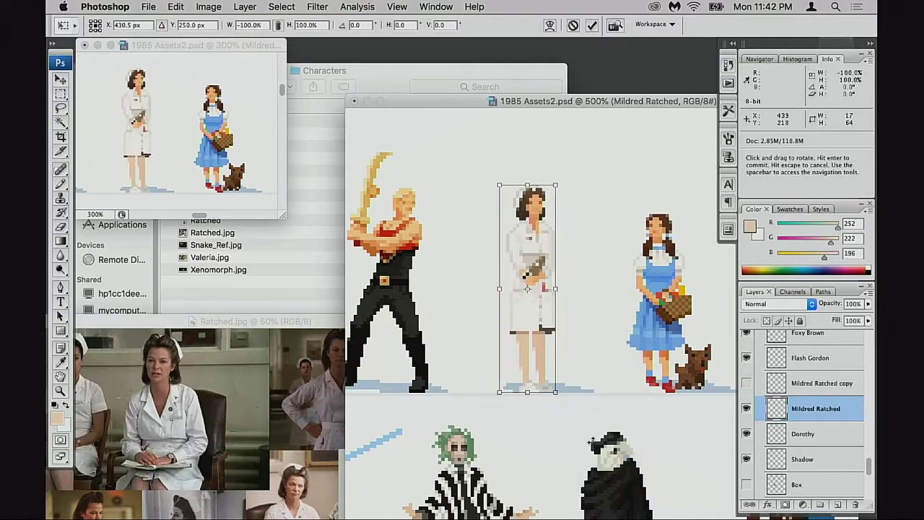
{"action": "key", "text": "Return"}
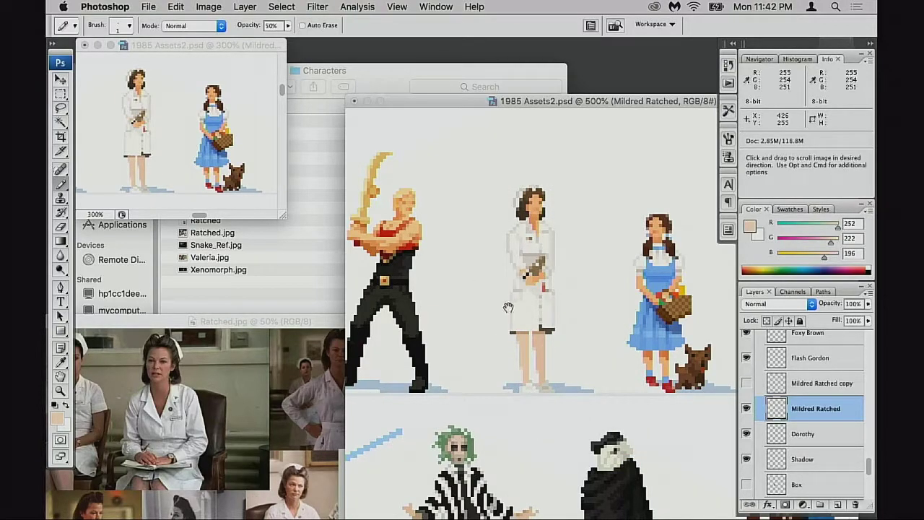
Check the flipped nurse among the other characters at 300% and undo the flip.
{"action": "key", "text": "super+minus"}
{"action": "key", "text": "super+minus"}
{"action": "scroll", "coordinate": [560, 341], "scroll_direction": "right", "scroll_amount": 2}
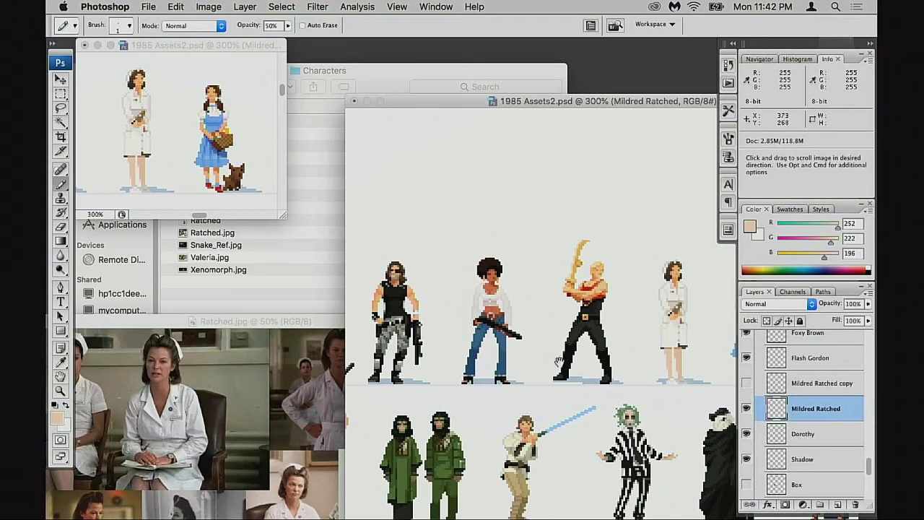
{"action": "scroll", "coordinate": [560, 361], "scroll_direction": "right", "scroll_amount": 5}
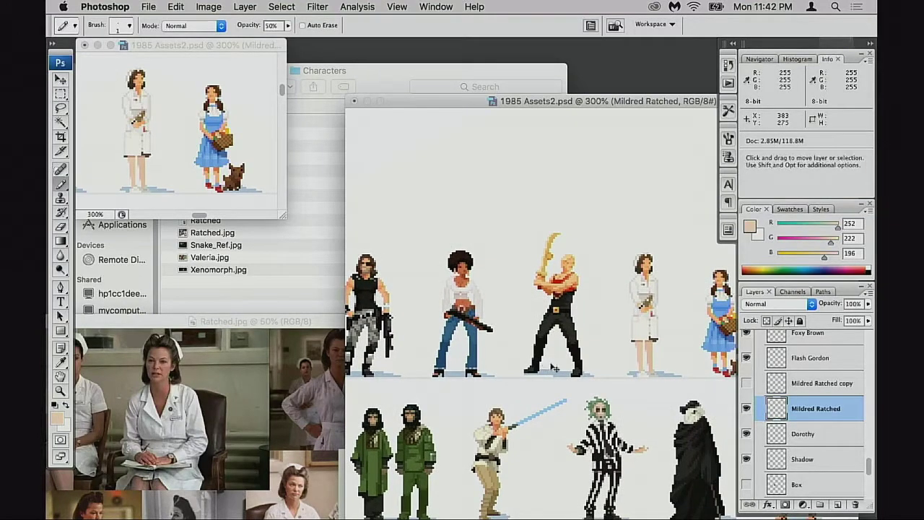
{"action": "key", "text": "Left"}
{"action": "key", "text": "Left"}
{"action": "scroll", "coordinate": [556, 366], "scroll_direction": "right", "scroll_amount": 10}
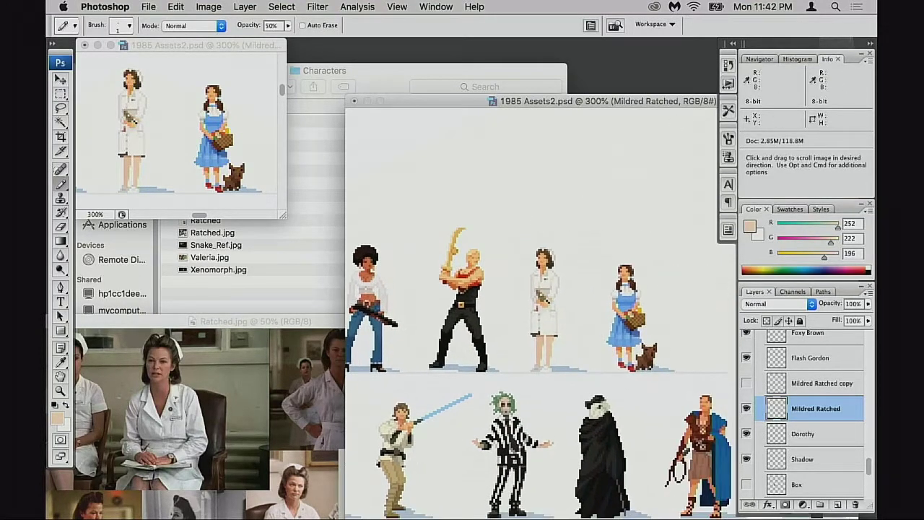
Compare the nurse before and after the leg edits by alternating between the Free Transform and latest Pencil history states.
{"action": "left_click", "coordinate": [728, 65]}
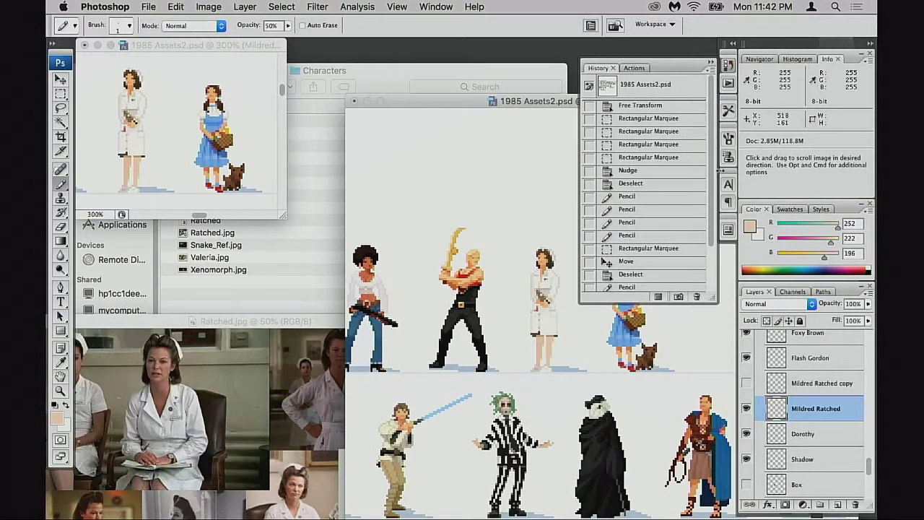
{"action": "left_click", "coordinate": [663, 108]}
{"action": "scroll", "coordinate": [704, 272], "scroll_direction": "down", "scroll_amount": 3}
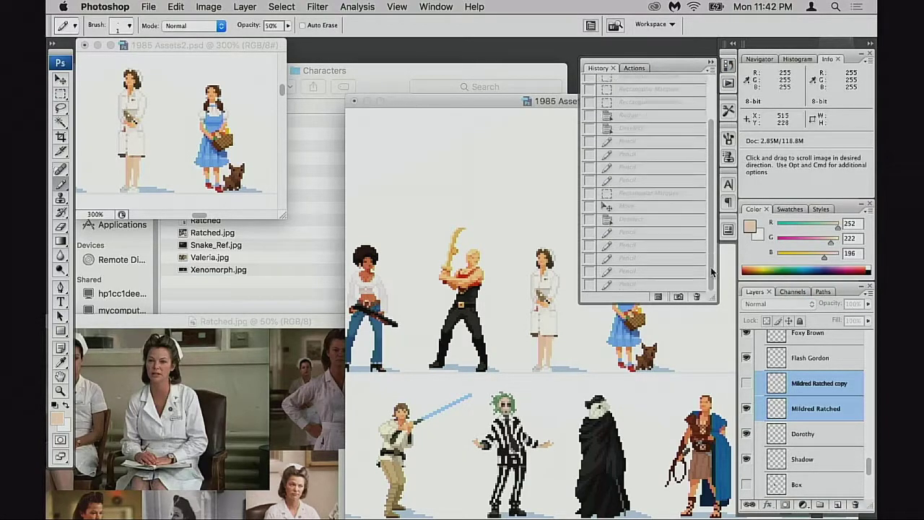
{"action": "left_click", "coordinate": [659, 284]}
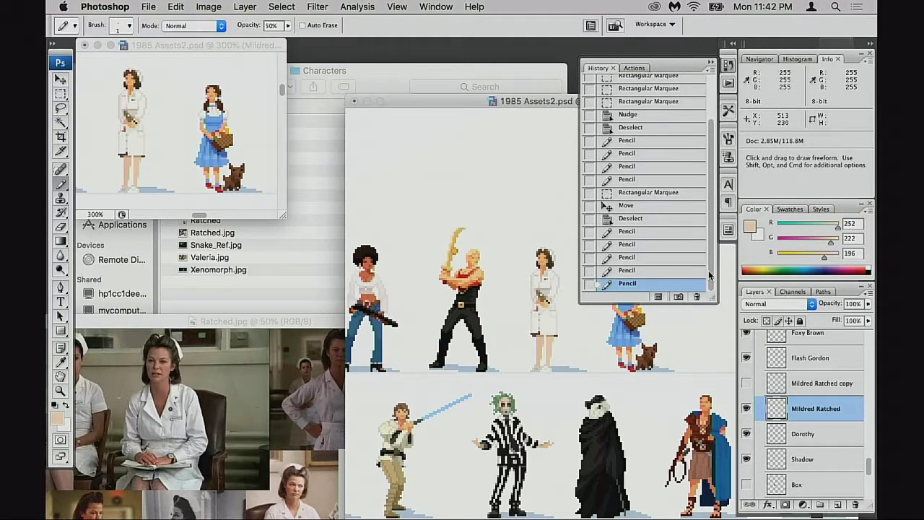
{"action": "scroll", "coordinate": [686, 188], "scroll_direction": "up", "scroll_amount": 4}
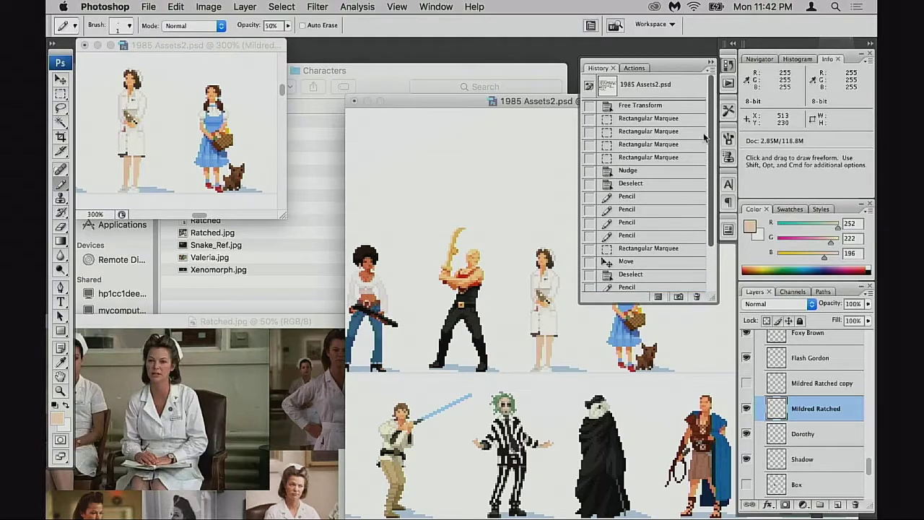
{"action": "left_click", "coordinate": [657, 110]}
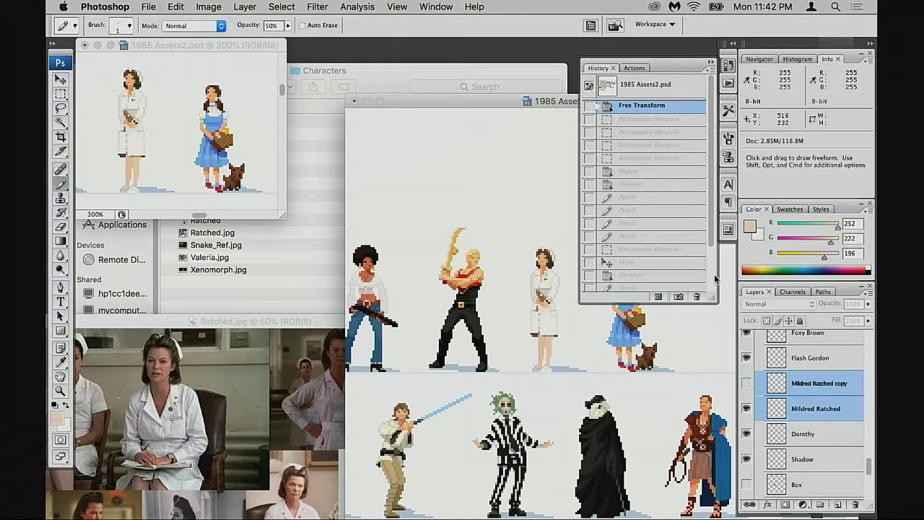
{"action": "scroll", "coordinate": [714, 274], "scroll_direction": "down", "scroll_amount": 5}
{"action": "left_click", "coordinate": [671, 283]}
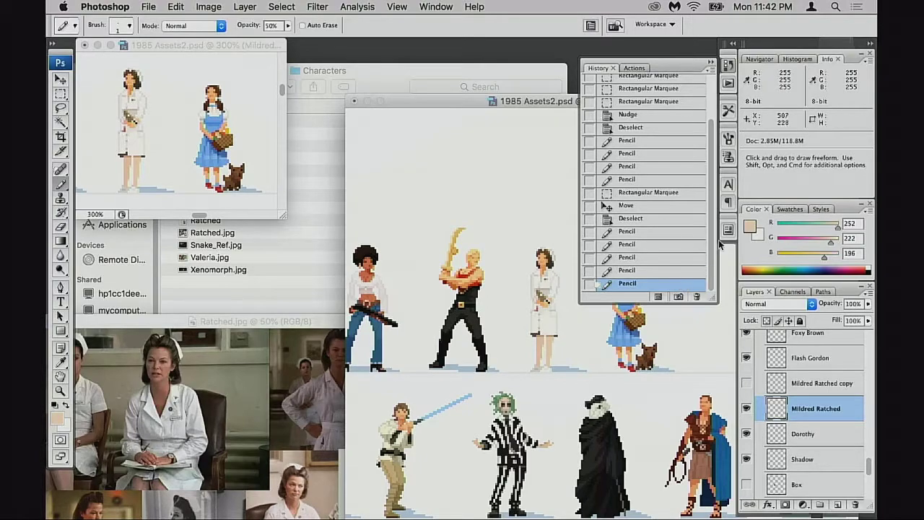
{"action": "scroll", "coordinate": [711, 144], "scroll_direction": "up", "scroll_amount": 5}
{"action": "left_click", "coordinate": [650, 105]}
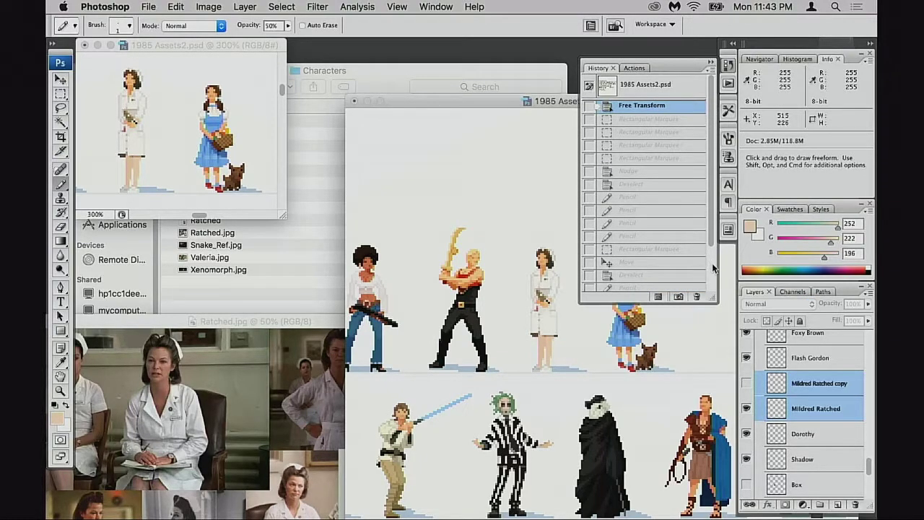
{"action": "scroll", "coordinate": [699, 280], "scroll_direction": "down", "scroll_amount": 3}
{"action": "left_click", "coordinate": [681, 284]}
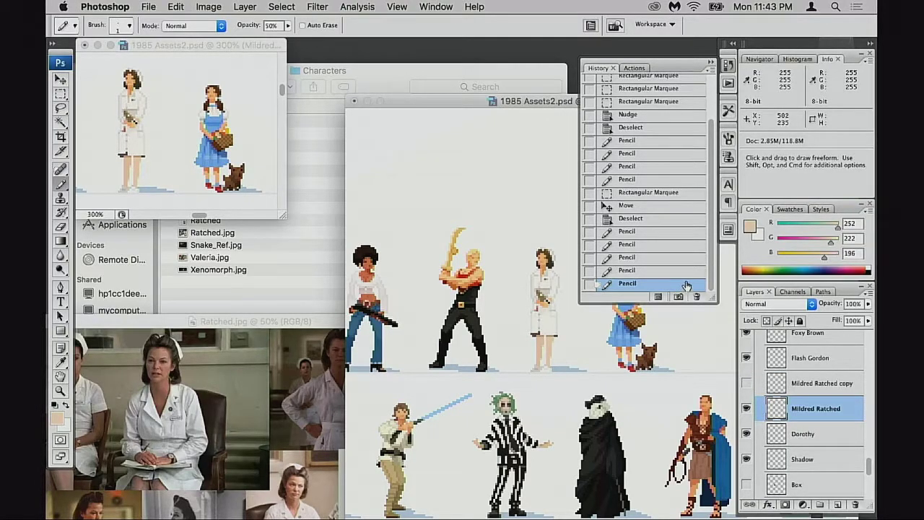
Revisit the Free Transform history state to view the nurse's original legs and return to the latest Pencil state.
{"action": "scroll", "coordinate": [700, 114], "scroll_direction": "up", "scroll_amount": 5}
{"action": "left_click", "coordinate": [670, 108]}
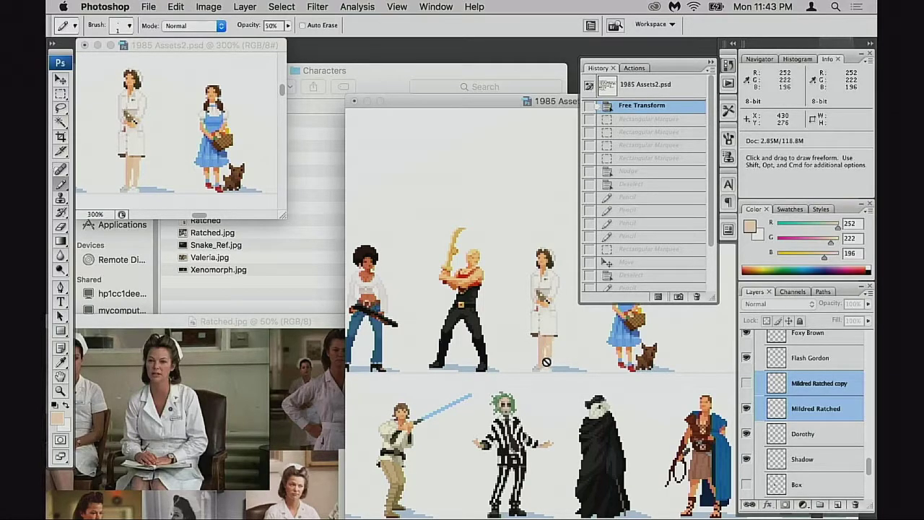
{"action": "scroll", "coordinate": [711, 263], "scroll_direction": "down", "scroll_amount": 3}
{"action": "left_click", "coordinate": [650, 285]}
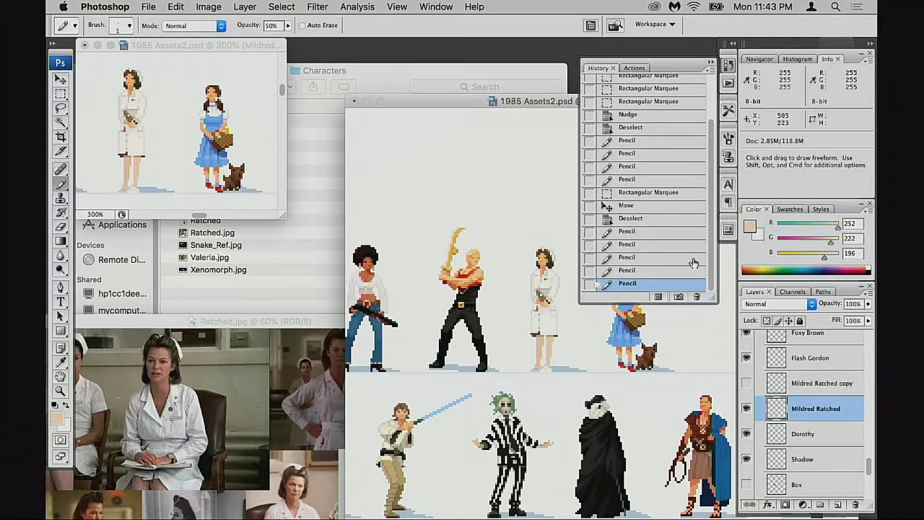
{"action": "left_click", "coordinate": [710, 63]}
Fill the gap between the nurse's legs at hem level with the sampled dark hem colour, RGB 109, 86, 77.
{"action": "key", "text": "super+space"}
{"action": "left_click", "coordinate": [603, 302], "text": "super"}
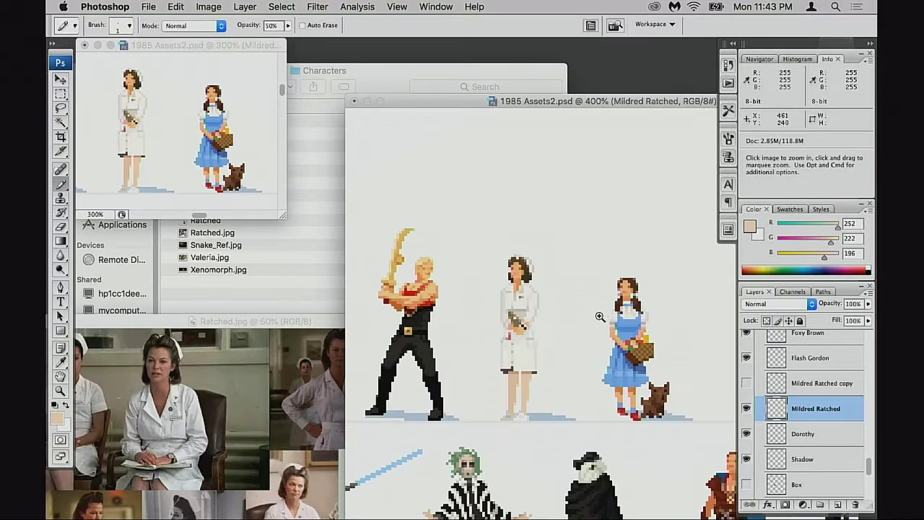
{"action": "left_click", "coordinate": [602, 315], "text": "super"}
{"action": "left_click", "coordinate": [602, 314], "text": "super"}
{"action": "left_click", "coordinate": [639, 326], "text": "super"}
{"action": "left_click_drag", "start_coordinate": [640, 326], "coordinate": [474, 396]}
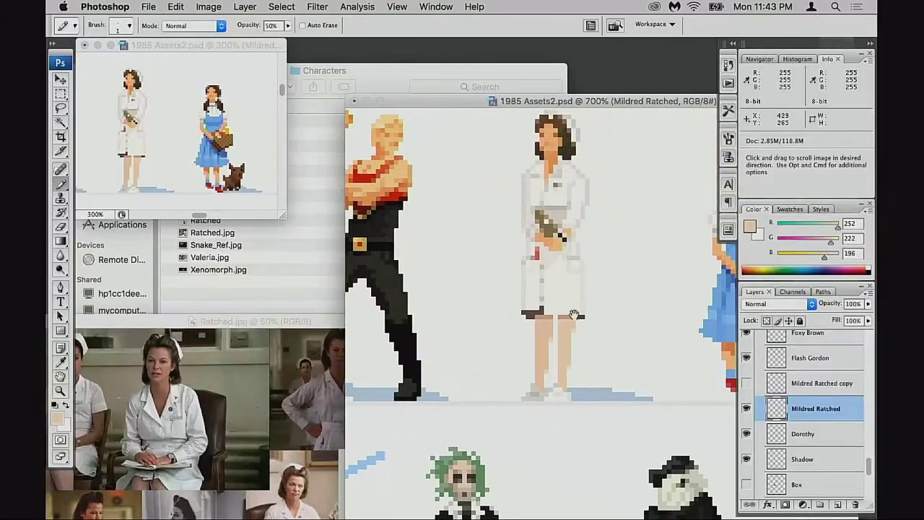
{"action": "left_click", "coordinate": [580, 330], "text": "super"}
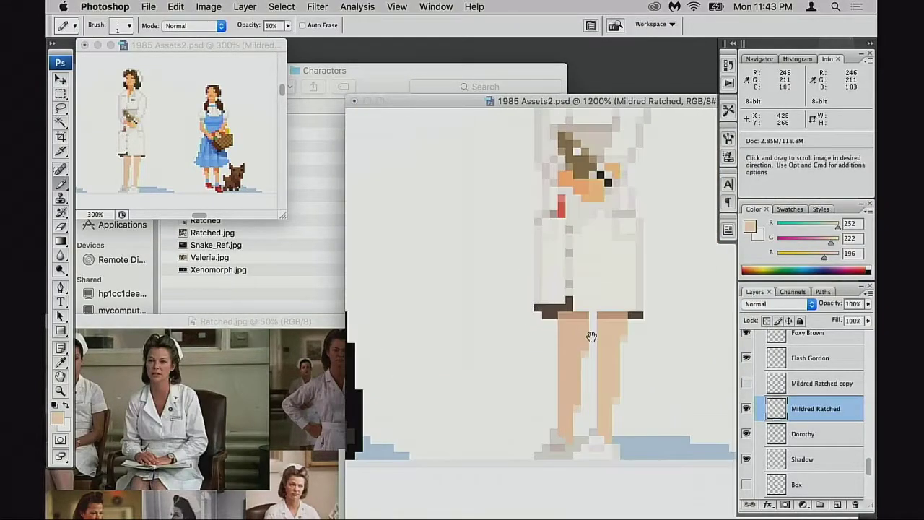
{"action": "left_click", "coordinate": [641, 315], "text": "alt"}
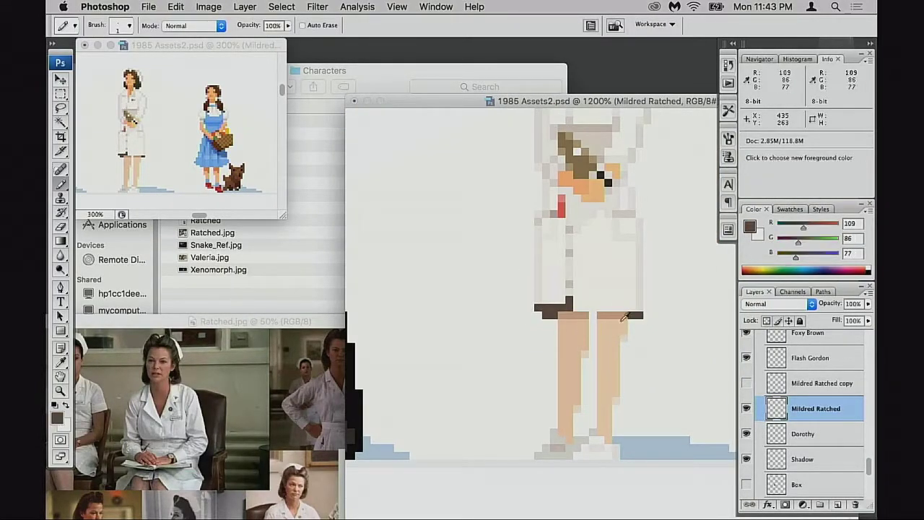
{"action": "left_click_drag", "start_coordinate": [585, 349], "coordinate": [578, 354]}
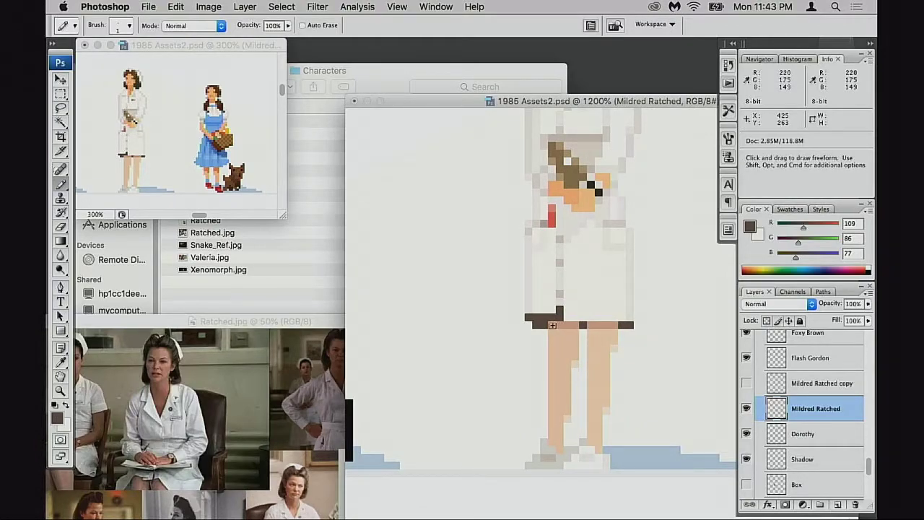
Add RGB 220, 175, 149 shadow pixels below the hem on both legs and retouch the left leg's inner edge with RGB 246, 211, 183.
{"action": "left_click", "coordinate": [573, 323], "text": "alt"}
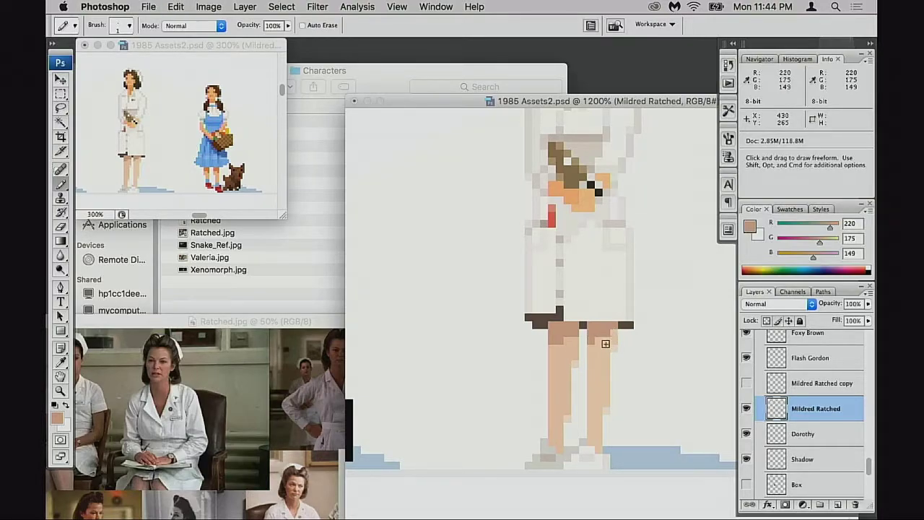
{"action": "left_click", "coordinate": [612, 337], "text": "alt"}
{"action": "key", "text": "5"}
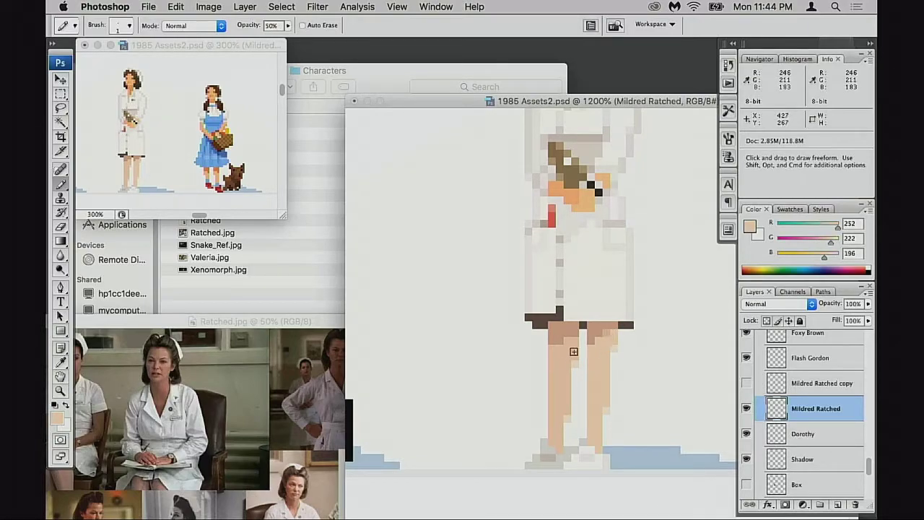
{"action": "left_click", "coordinate": [572, 348], "text": "alt"}
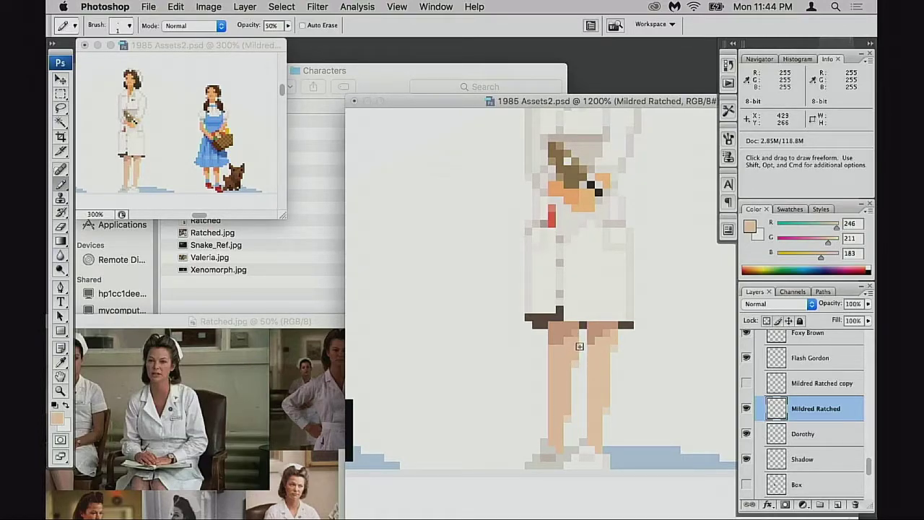
{"action": "left_click", "coordinate": [577, 347]}
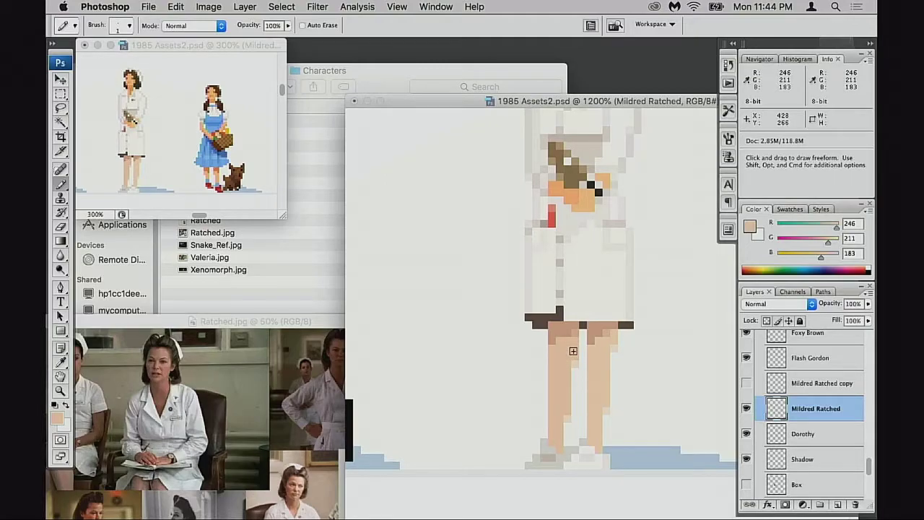
Complete an even two-pixel-deep shadow band across the top of both legs in RGB 220, 175, 149.
{"action": "left_click", "coordinate": [609, 338], "text": "alt"}
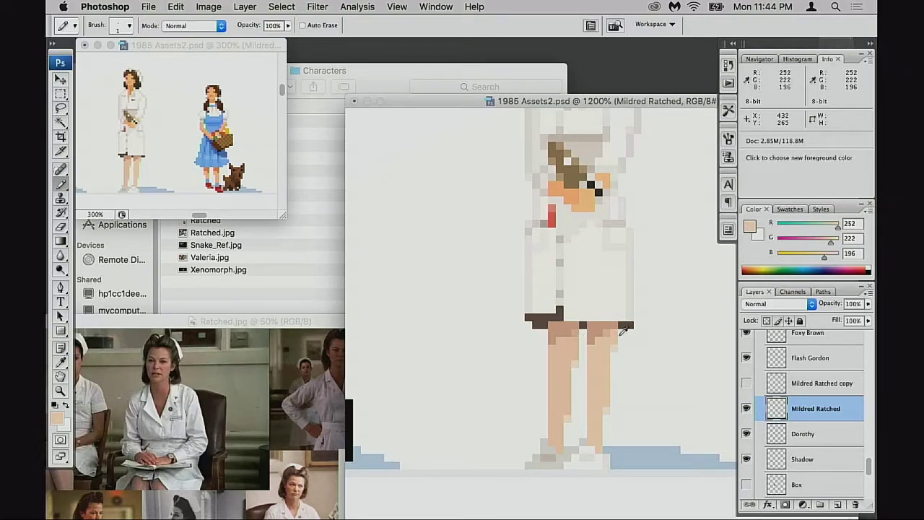
{"action": "left_click", "coordinate": [570, 334], "text": "alt"}
{"action": "scroll", "coordinate": [584, 347], "scroll_direction": "right", "scroll_amount": 1}
{"action": "left_click", "coordinate": [556, 340], "text": "alt"}
{"action": "left_click", "coordinate": [587, 344], "text": "alt"}
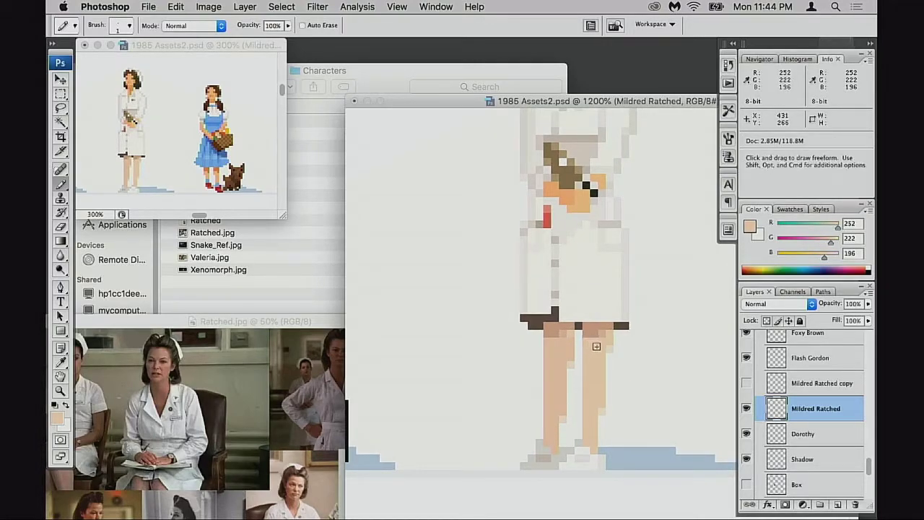
{"action": "left_click", "coordinate": [564, 332], "text": "alt"}
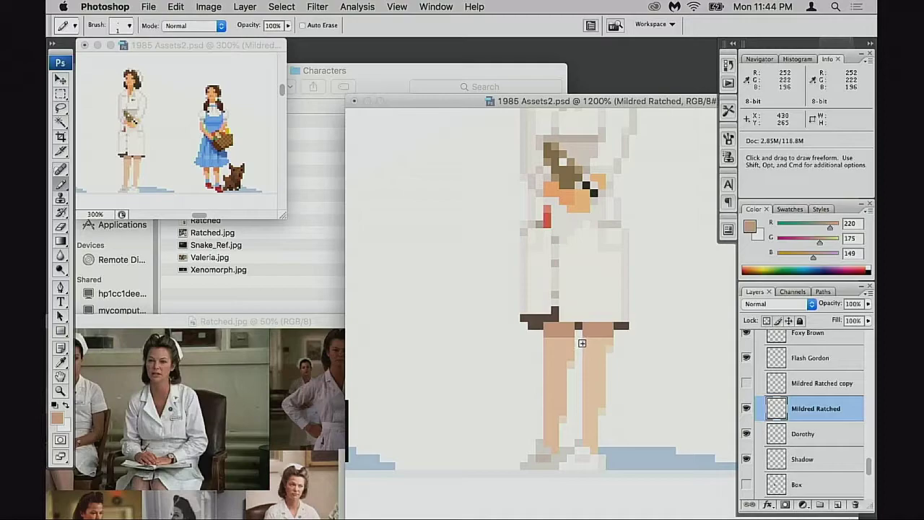
Darken the top row of the shadow on both legs with the Pencil in Multiply mode at 56% opacity.
{"action": "left_click", "coordinate": [599, 354], "text": "alt"}
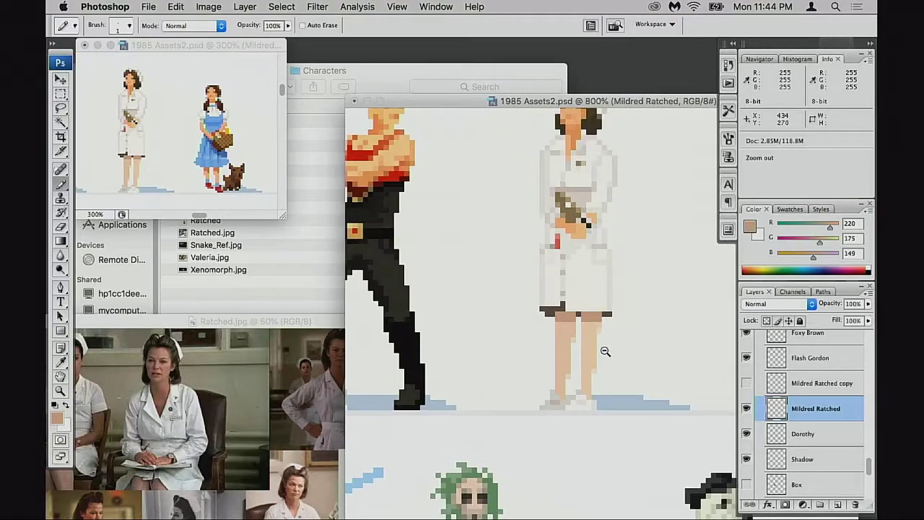
{"action": "left_click", "coordinate": [605, 351], "text": "alt"}
{"action": "left_click", "coordinate": [609, 351], "text": "alt"}
{"action": "left_click", "coordinate": [611, 344], "text": "alt"}
{"action": "left_click_drag", "start_coordinate": [611, 344], "coordinate": [613, 305]}
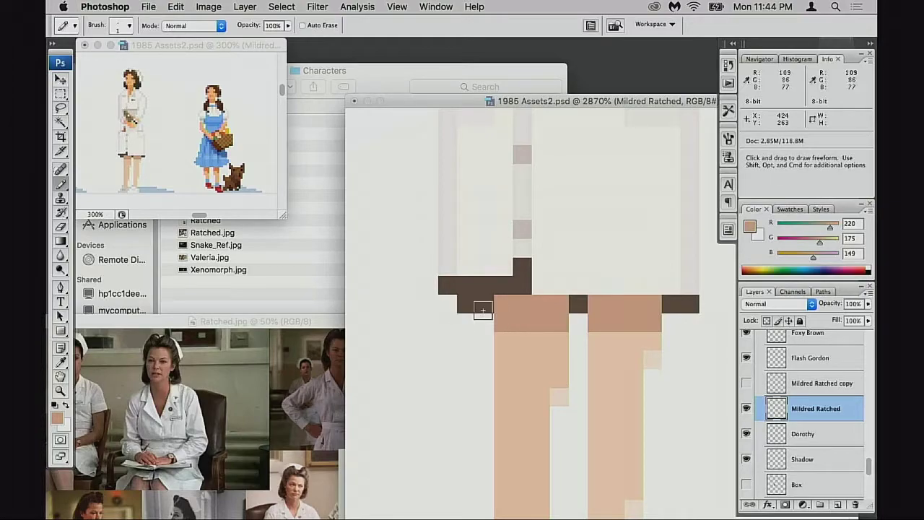
{"action": "key", "text": "shift+alt+m"}
{"action": "key", "text": "2"}
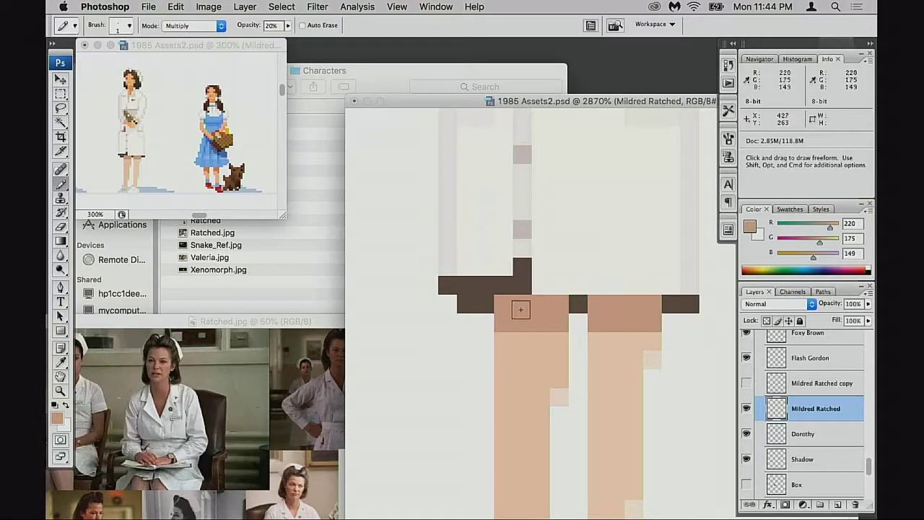
{"action": "key", "text": "5"}
{"action": "key", "text": "6"}
{"action": "left_click_drag", "start_coordinate": [507, 306], "coordinate": [557, 306]}
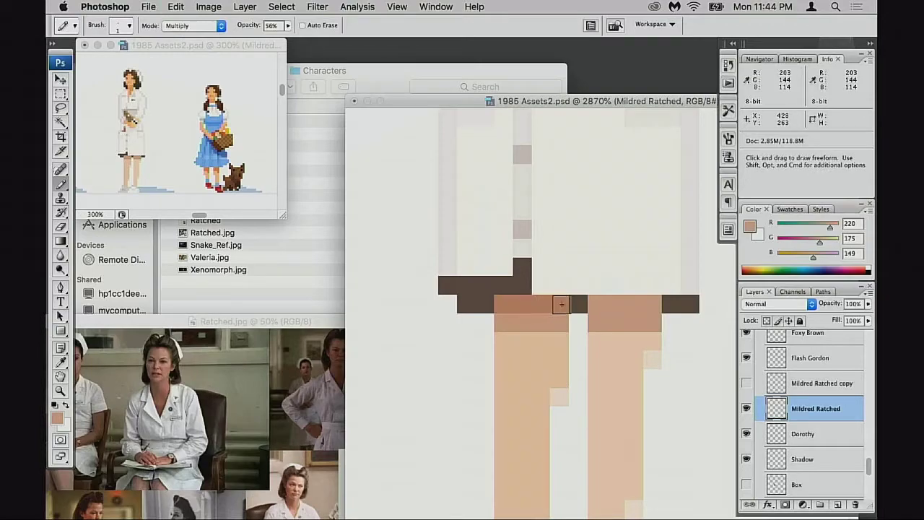
{"action": "left_click_drag", "start_coordinate": [614, 308], "coordinate": [650, 303]}
Check the nurse's darkened leg shadows among the neighbouring characters at 300%.
{"action": "left_click", "coordinate": [610, 323], "text": "alt"}
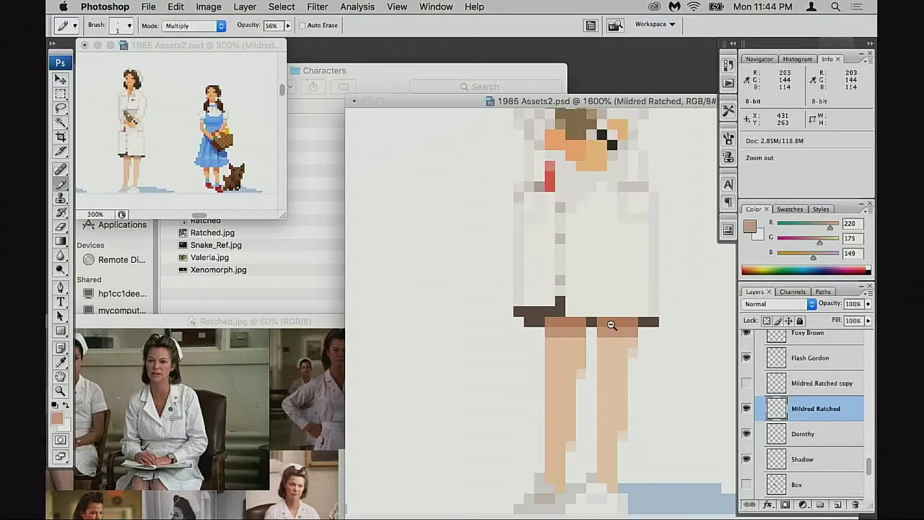
{"action": "left_click", "coordinate": [613, 322], "text": "alt"}
{"action": "left_click", "coordinate": [613, 322], "text": "alt"}
{"action": "left_click", "coordinate": [614, 322], "text": "alt"}
{"action": "left_click", "coordinate": [615, 323], "text": "alt"}
{"action": "left_click", "coordinate": [616, 323], "text": "alt"}
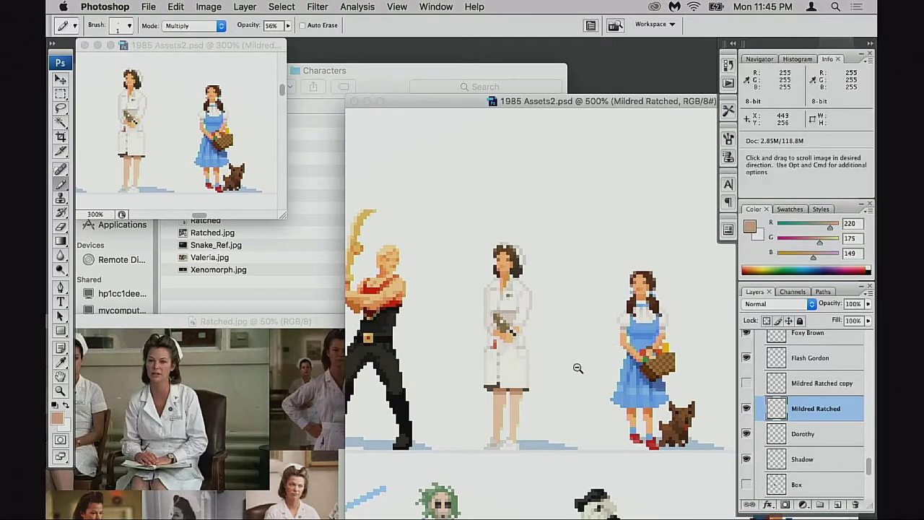
{"action": "left_click", "coordinate": [581, 368], "text": "alt"}
{"action": "left_click", "coordinate": [588, 372], "text": "alt"}
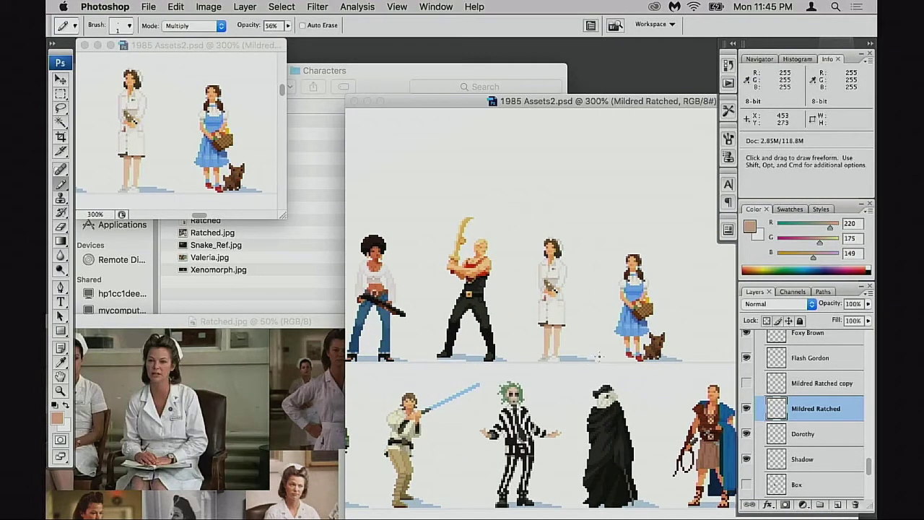
{"action": "left_click_drag", "start_coordinate": [527, 303], "coordinate": [600, 355]}
Sample the coat's off-white, RGB 255, 254, 251, and set the Pencil to Normal mode at 100% opacity.
{"action": "left_click_drag", "start_coordinate": [533, 280], "coordinate": [532, 317]}
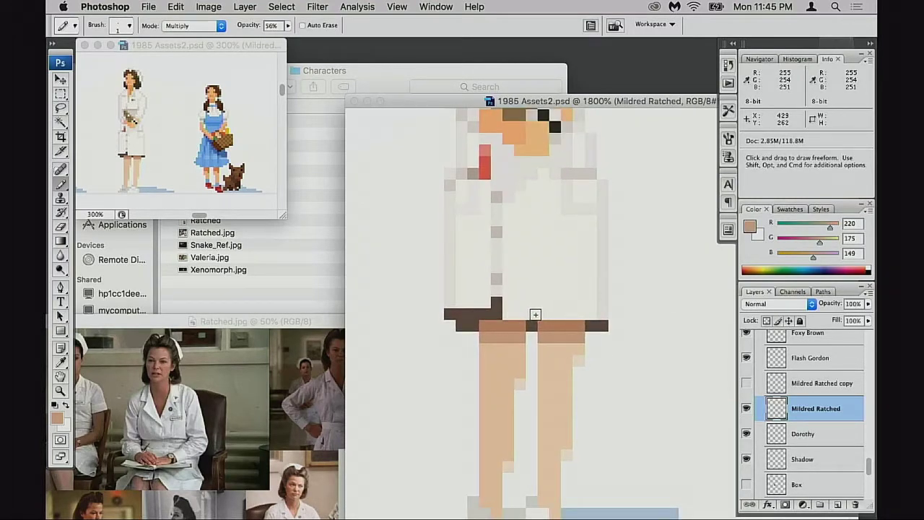
{"action": "key", "text": "0"}
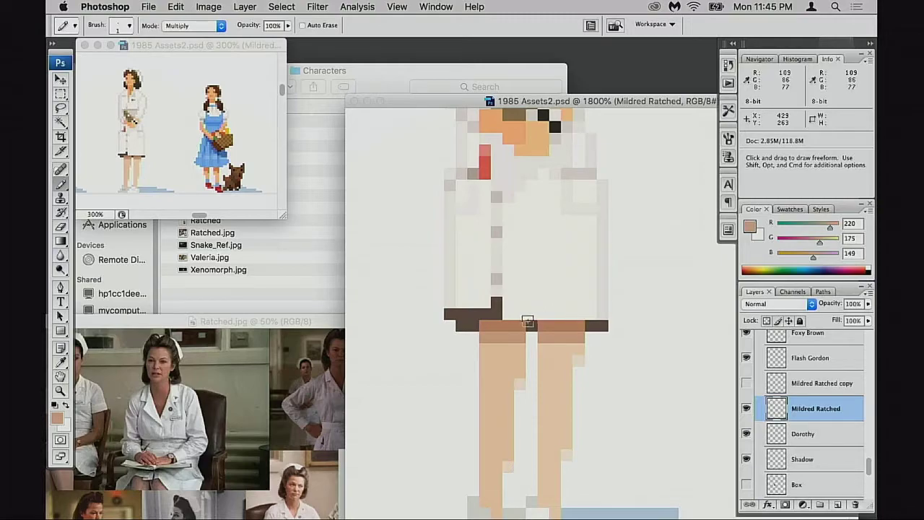
{"action": "left_click", "coordinate": [483, 294], "text": "alt"}
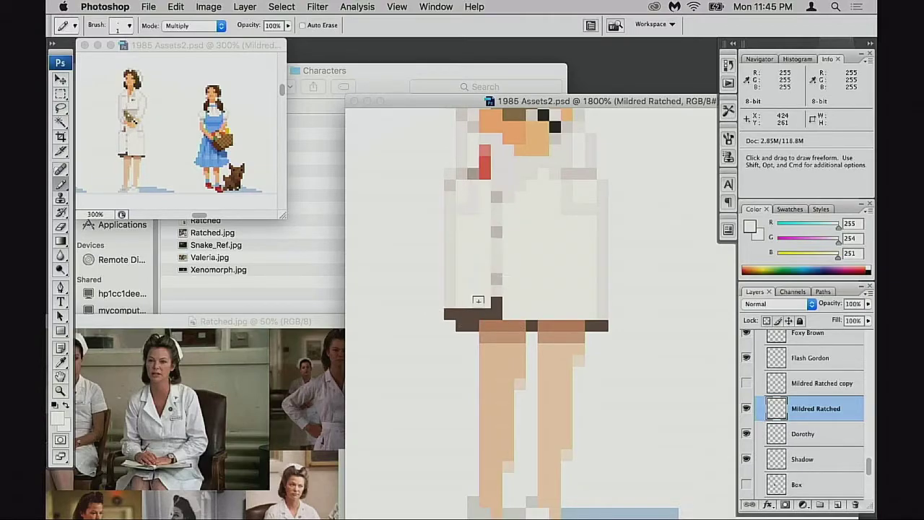
{"action": "left_click", "coordinate": [487, 289], "text": "alt"}
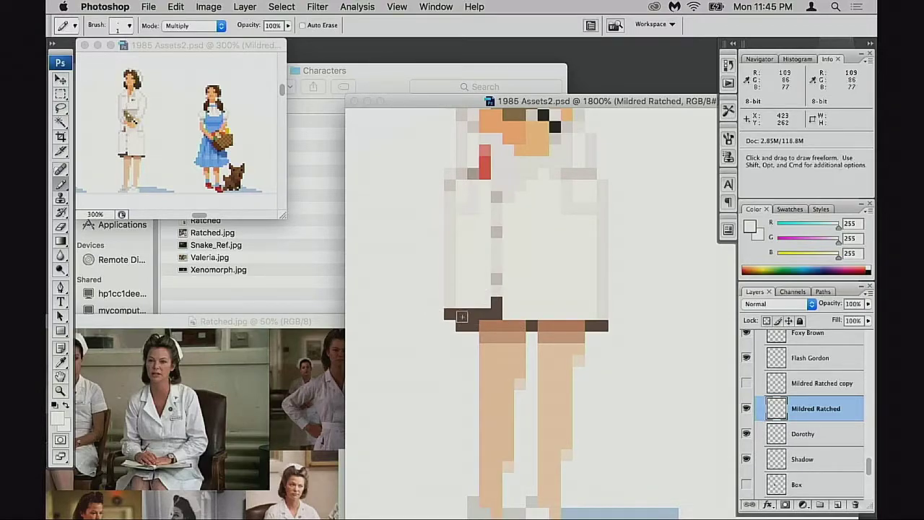
{"action": "key", "text": "alt+shift+n"}
{"action": "key", "text": "super+u"}
{"action": "key", "text": "super+b"}
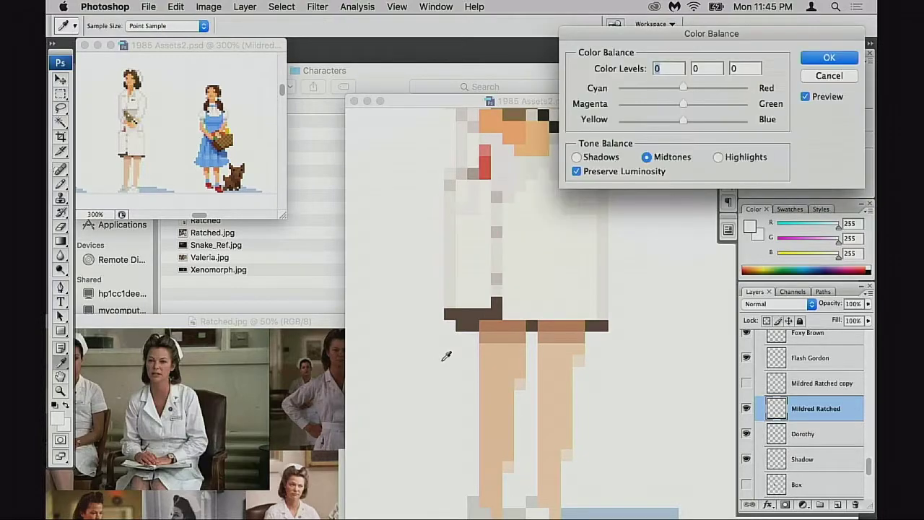
{"action": "left_click", "coordinate": [818, 80]}
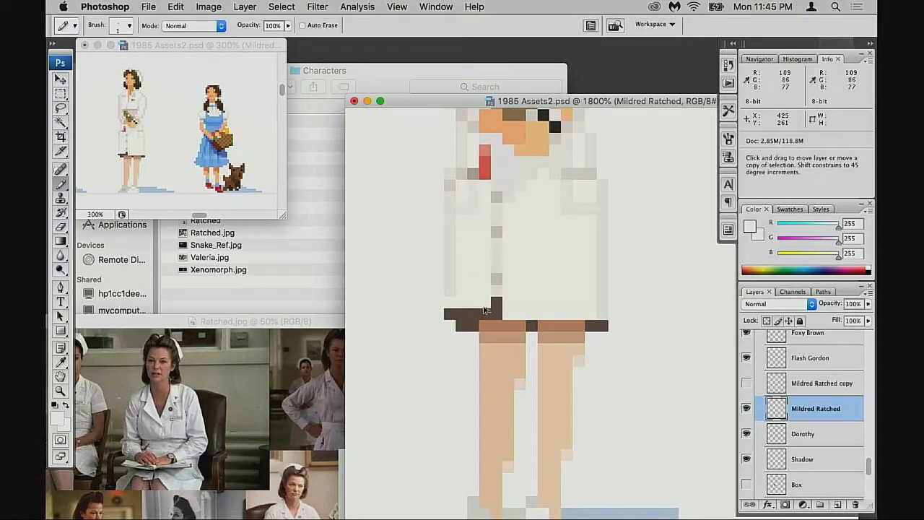
Paint over the raised dark hem row with RGB 255, 254, 251, using RGB 248, 243, 240 for its outer corner pixel.
{"action": "left_click_drag", "start_coordinate": [462, 314], "coordinate": [478, 312]}
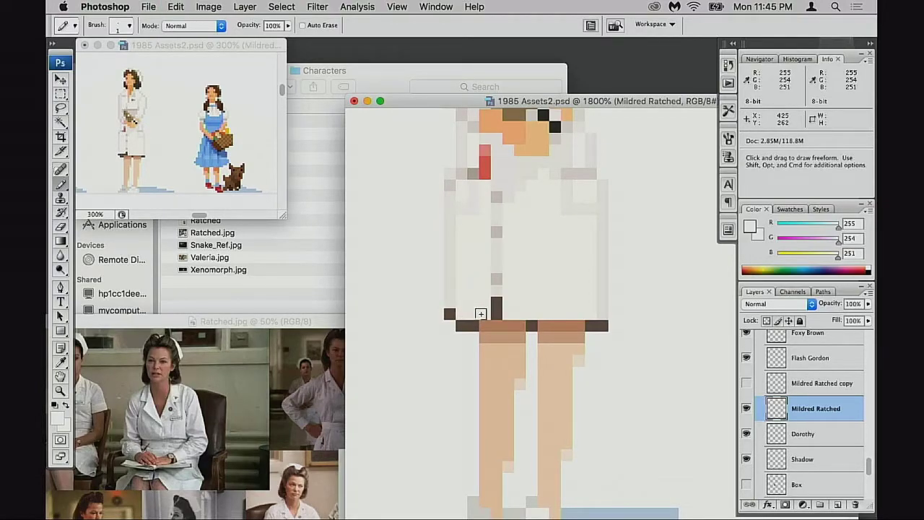
{"action": "left_click", "coordinate": [448, 314]}
Try erasing the remaining dark hem pixels beside the left leg and undo the erasure.
{"action": "key", "text": "e"}
{"action": "left_click_drag", "start_coordinate": [472, 326], "coordinate": [460, 326]}
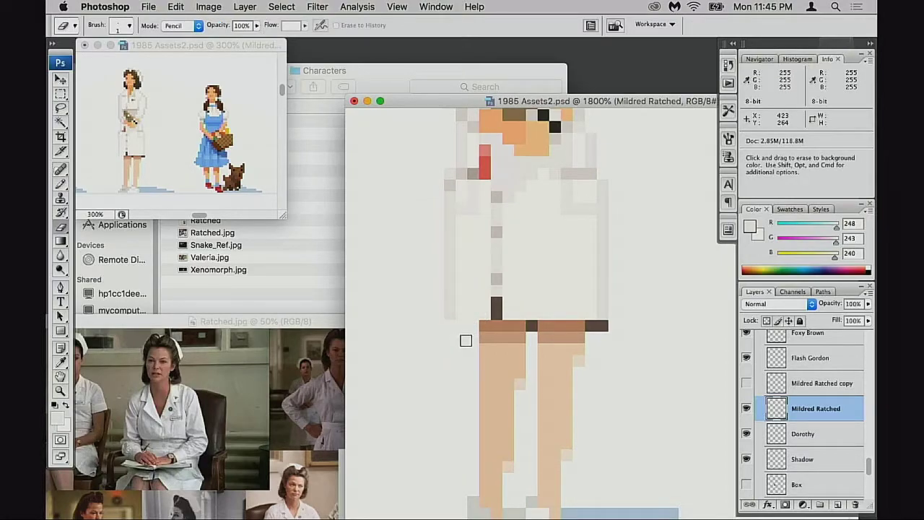
{"action": "key", "text": "super+z"}
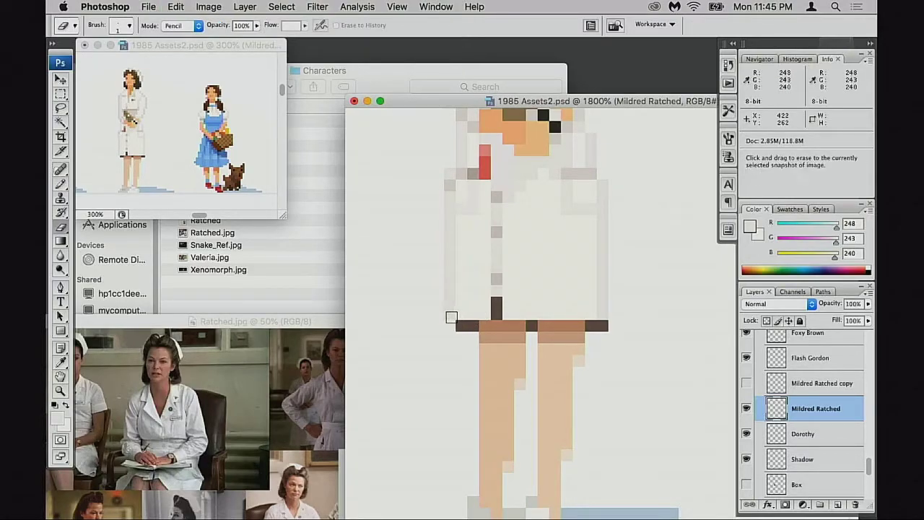
Recolour the dark hem pixels outside both legs with the pale coat edge colour, RGB 248, 243, 240.
{"action": "key", "text": "b"}
{"action": "left_click_drag", "start_coordinate": [450, 325], "coordinate": [479, 326]}
{"action": "left_click_drag", "start_coordinate": [594, 325], "coordinate": [610, 327]}
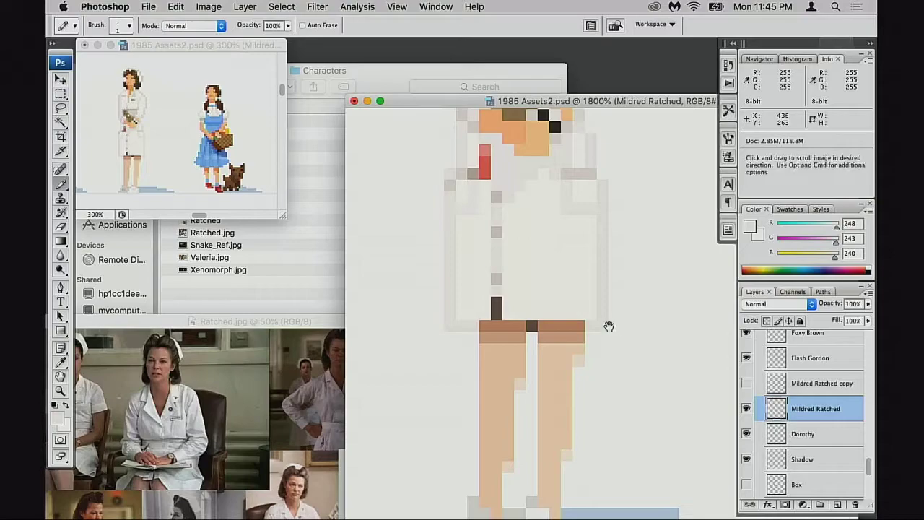
{"action": "scroll", "coordinate": [611, 324], "scroll_direction": "up", "scroll_amount": 2}
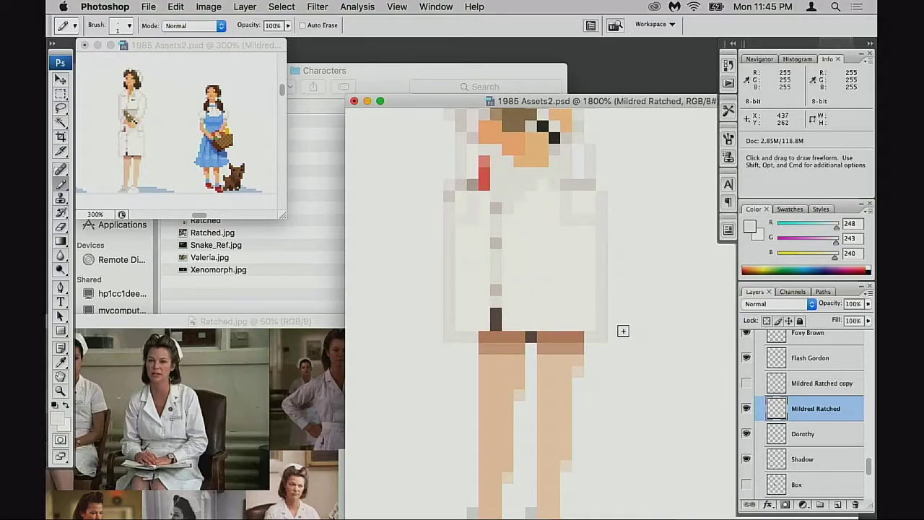
Repaint the dark pixels at the bottom of the coat's button line with RGB 224, 213, 208 and resample the coat's RGB 255, 254, 251.
{"action": "key", "text": "alt"}
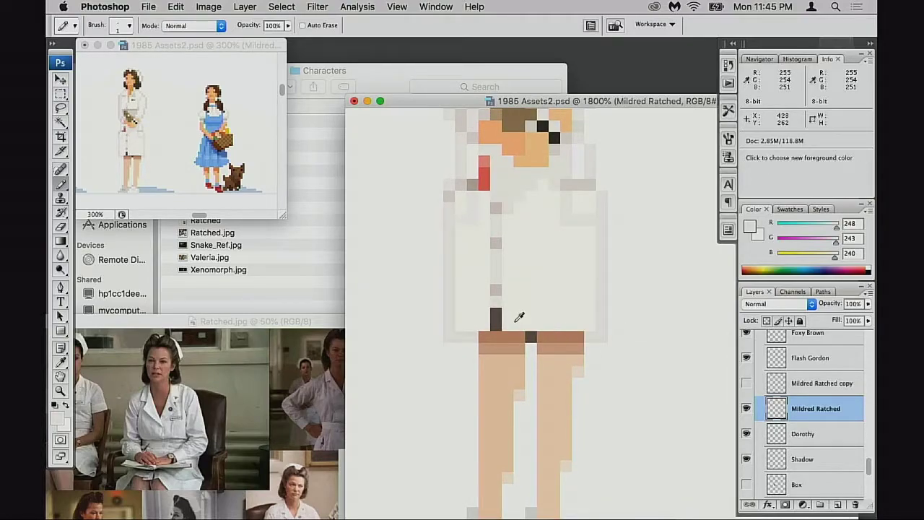
{"action": "left_click", "coordinate": [496, 286], "text": "alt"}
{"action": "left_click_drag", "start_coordinate": [495, 304], "coordinate": [496, 329]}
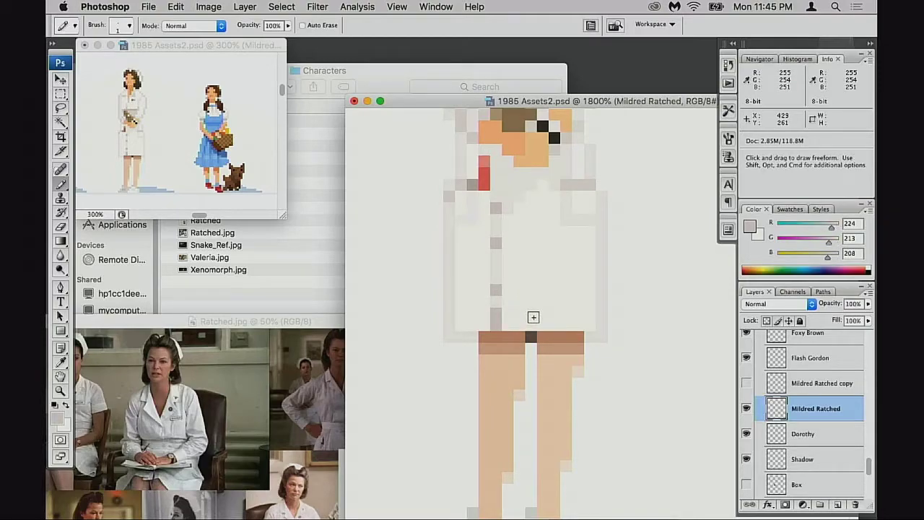
{"action": "left_click", "coordinate": [543, 323], "text": "alt"}
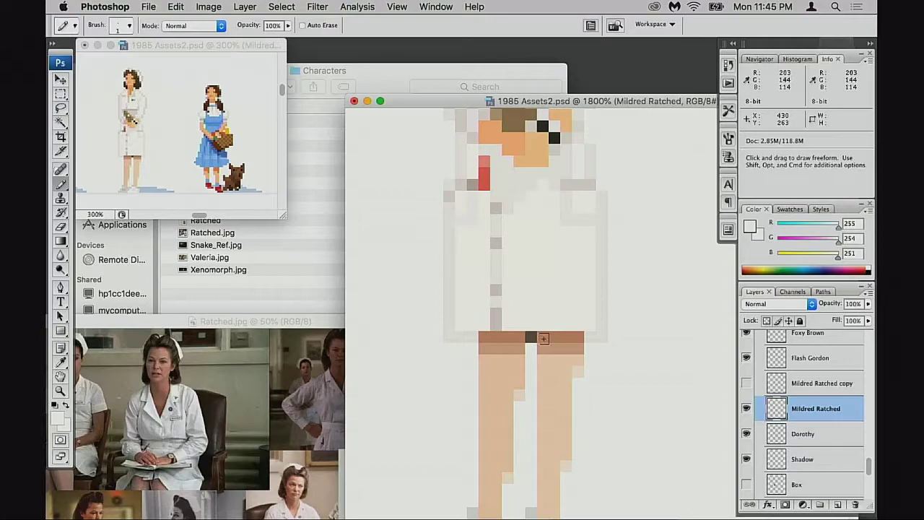
Recolour the dark hem pixel in the gap between the legs with the coat edge colour, RGB 248, 243, 240.
{"action": "left_click", "coordinate": [599, 331], "text": "alt"}
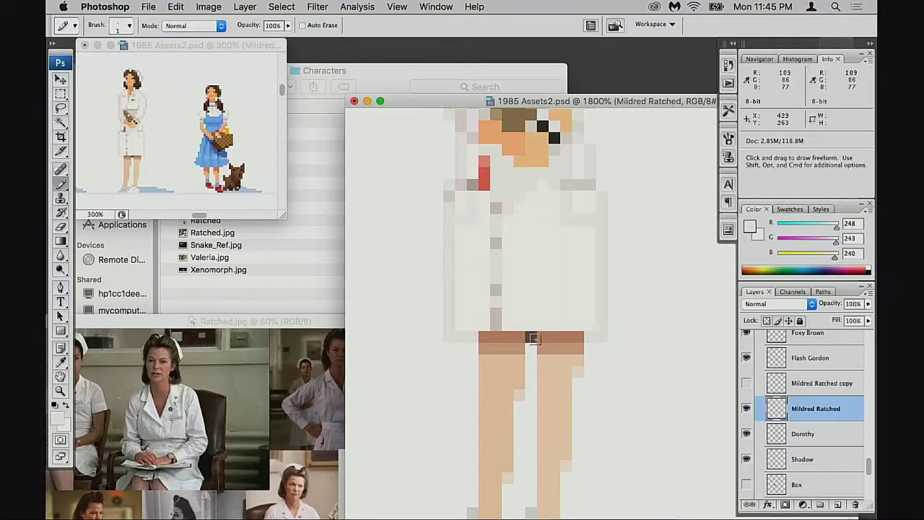
{"action": "left_click_drag", "start_coordinate": [549, 337], "coordinate": [548, 345]}
{"action": "left_click", "coordinate": [548, 344], "text": "alt+super"}
{"action": "left_click", "coordinate": [550, 344], "text": "alt+super"}
{"action": "left_click", "coordinate": [552, 344], "text": "alt+super"}
{"action": "left_click", "coordinate": [577, 329], "text": "alt+super"}
{"action": "left_click_drag", "start_coordinate": [642, 276], "coordinate": [482, 363]}
{"action": "left_click_drag", "start_coordinate": [597, 321], "coordinate": [593, 368]}
{"action": "left_click", "coordinate": [596, 338], "text": "alt+super"}
{"action": "left_click_drag", "start_coordinate": [586, 370], "coordinate": [584, 383]}
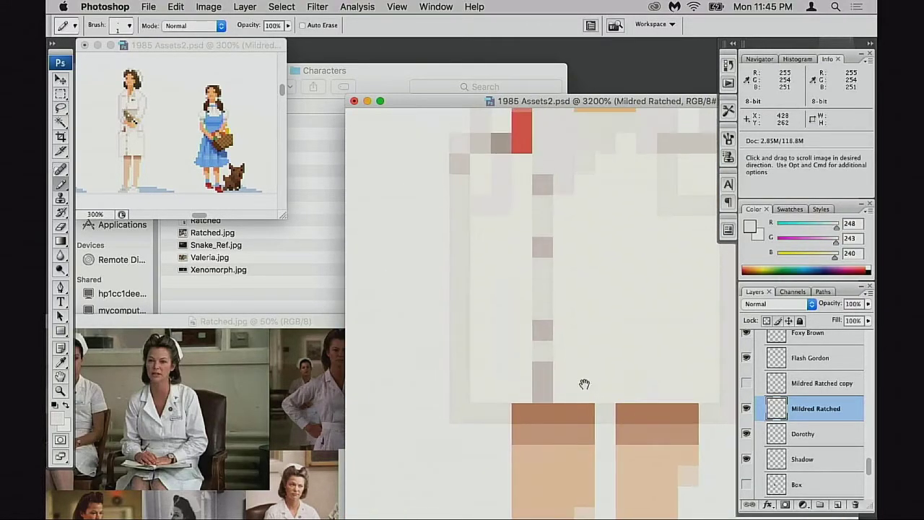
Raise the third lower coat button by one pixel and repaint the button line below it with RGB 248, 243, 240.
{"action": "left_click", "coordinate": [546, 330], "text": "alt"}
{"action": "left_click", "coordinate": [543, 309]}
{"action": "left_click", "coordinate": [546, 349], "text": "alt"}
{"action": "left_click", "coordinate": [543, 338]}
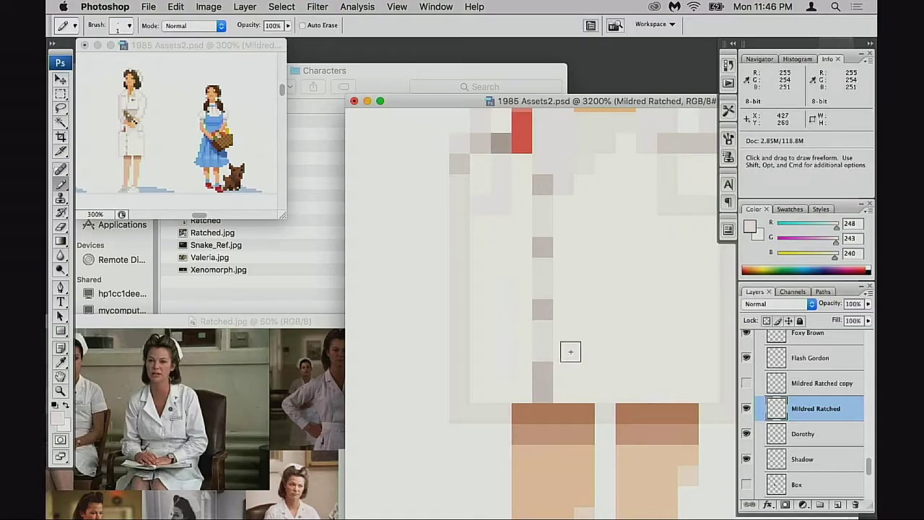
{"action": "mouse_move", "coordinate": [544, 365]}
{"action": "left_mouse_down"}
{"action": "mouse_move", "coordinate": [544, 375]}
{"action": "mouse_move", "coordinate": [566, 377]}
{"action": "mouse_move", "coordinate": [567, 348]}
{"action": "left_mouse_up"}
{"action": "key", "text": "space"}
{"action": "key", "text": "super+minus"}
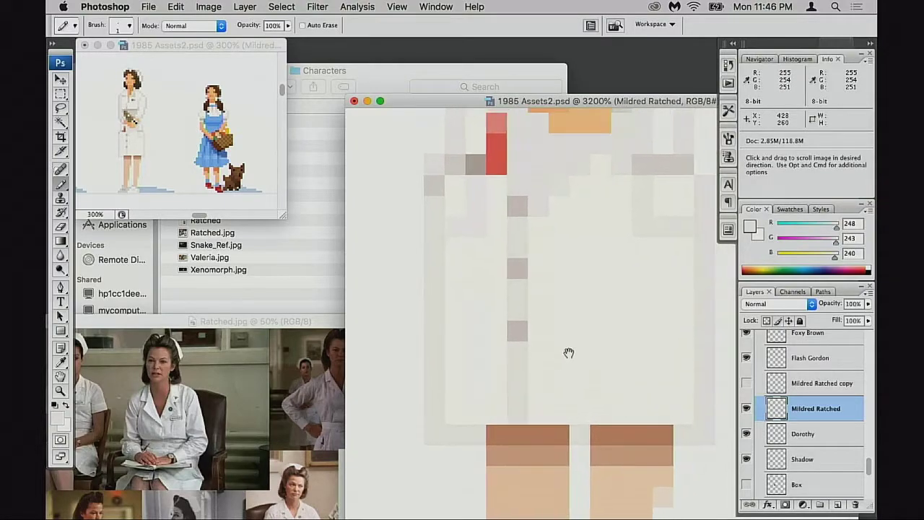
Examine the nurse's revised coat and legs at several magnifications beside the neighbouring characters.
{"action": "left_click", "coordinate": [575, 345], "text": "alt"}
{"action": "left_click", "coordinate": [584, 342], "text": "alt"}
{"action": "left_click", "coordinate": [588, 340], "text": "alt"}
{"action": "left_click", "coordinate": [589, 340], "text": "alt"}
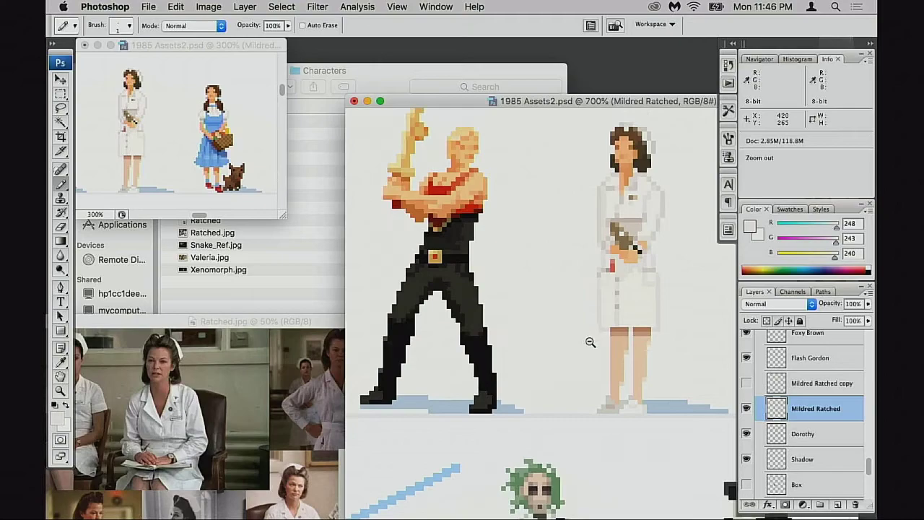
{"action": "left_click", "coordinate": [590, 340], "text": "alt"}
{"action": "left_click", "coordinate": [595, 341], "text": "alt"}
{"action": "key", "text": "space"}
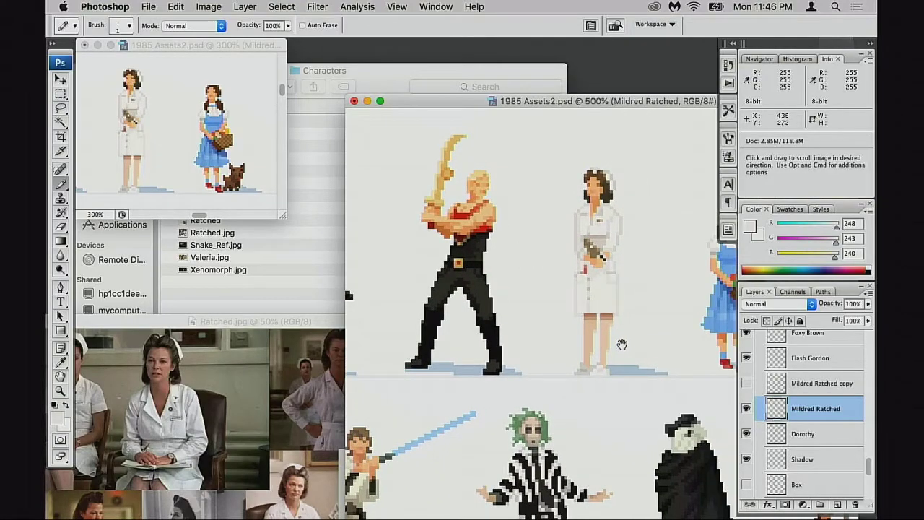
{"action": "left_click", "coordinate": [607, 329]}
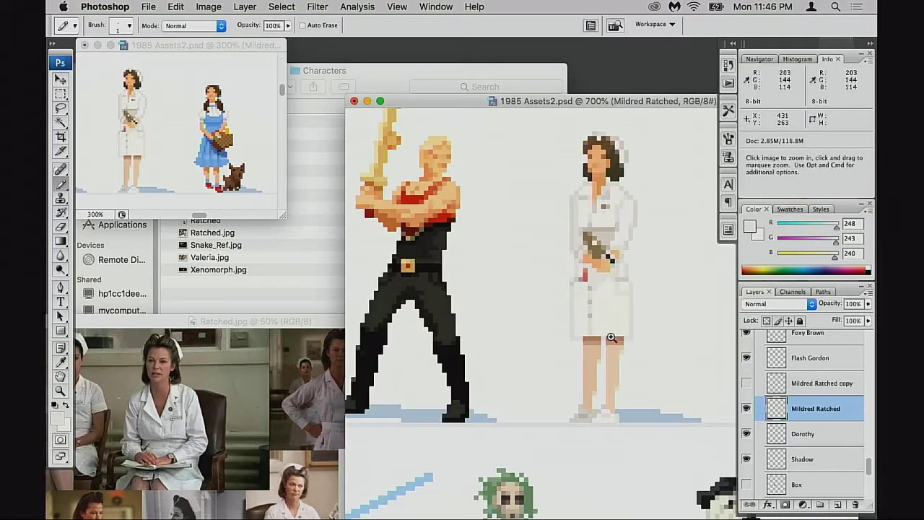
{"action": "left_click", "coordinate": [611, 337]}
{"action": "left_click", "coordinate": [605, 338]}
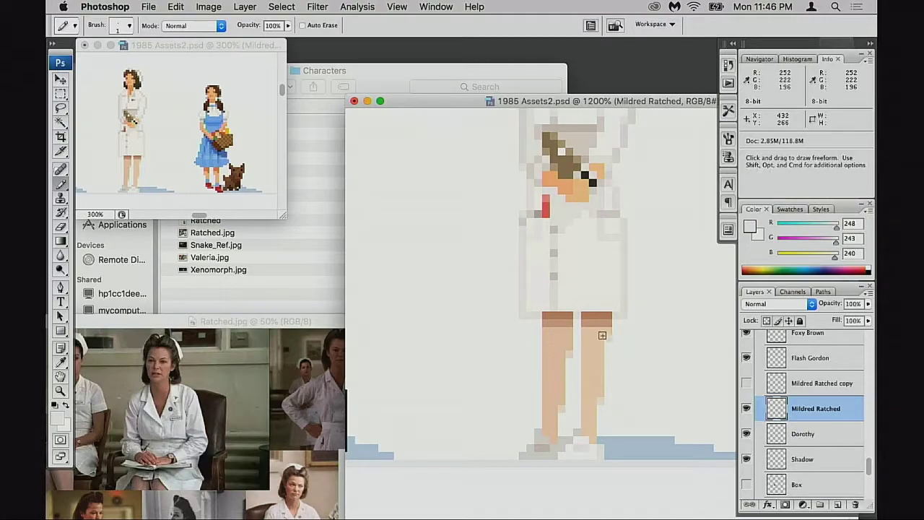
Study the nurse uniforms and skirt lengths in the Ratched.jpg reference photos, then return to 1985 Assets2.psd.
{"action": "left_click", "coordinate": [288, 447]}
{"action": "left_click_drag", "start_coordinate": [361, 320], "coordinate": [457, 75]}
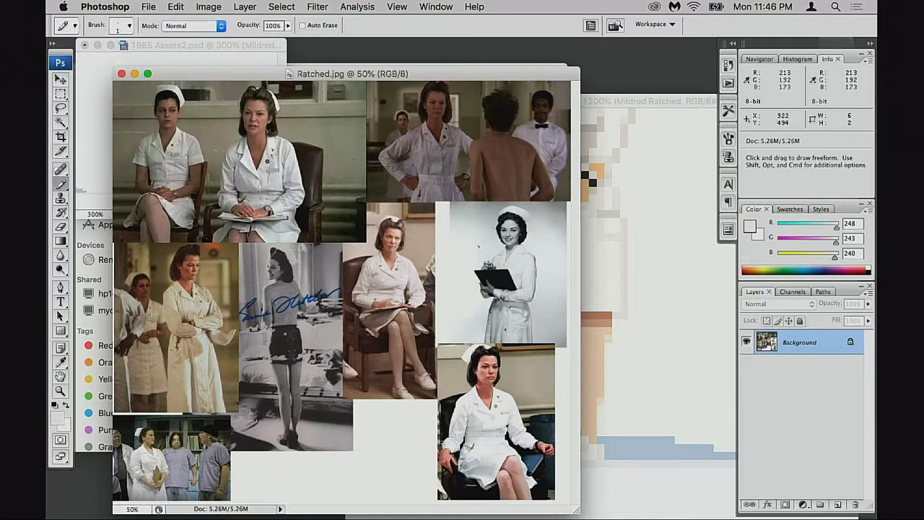
{"action": "key", "text": "v"}
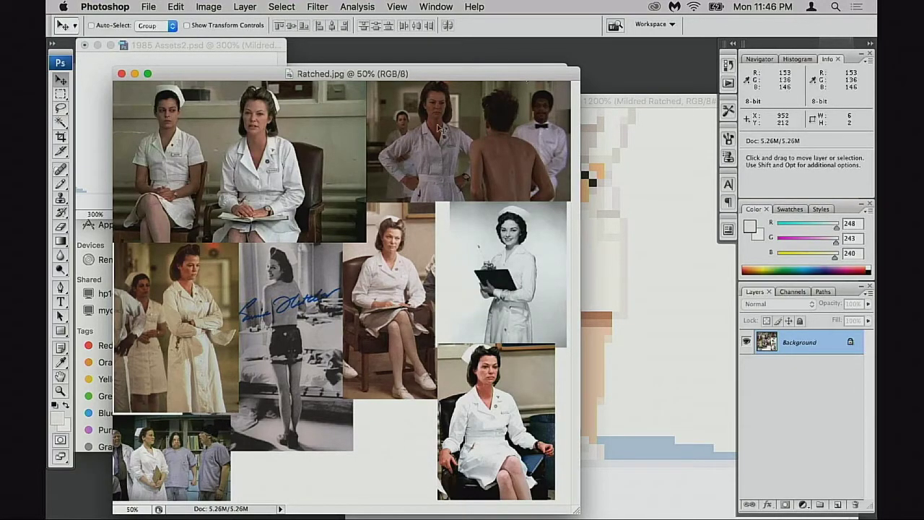
{"action": "left_click_drag", "start_coordinate": [445, 75], "coordinate": [506, 301]}
{"action": "left_click", "coordinate": [612, 324]}
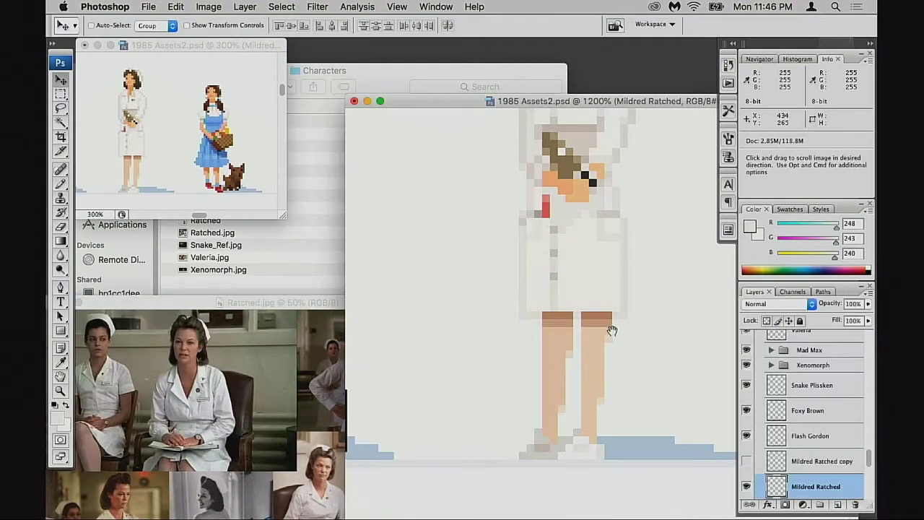
Lengthen the coat by selecting its bottom rows with the upper legs, nudging them down one pixel, and deselecting.
{"action": "left_click", "coordinate": [604, 320], "text": "super"}
{"action": "left_click_drag", "start_coordinate": [607, 339], "coordinate": [563, 342]}
{"action": "key", "text": "m"}
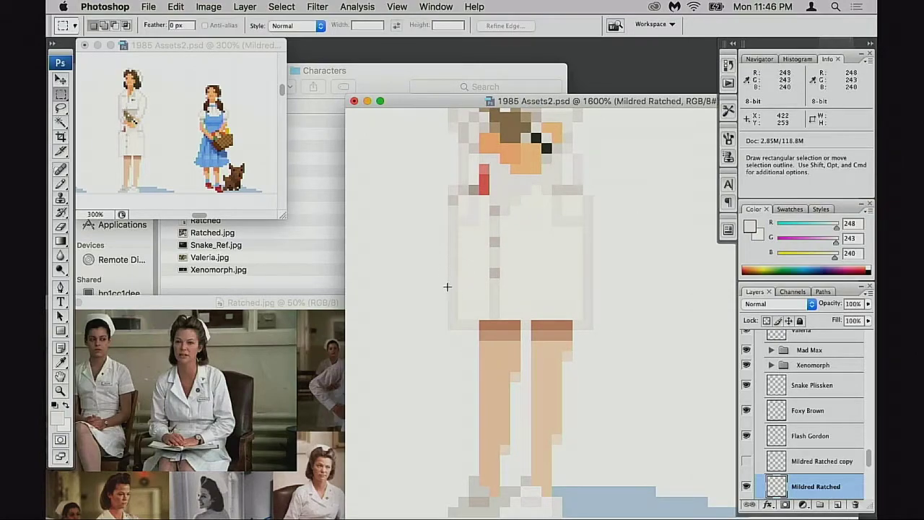
{"action": "left_click_drag", "start_coordinate": [617, 325], "coordinate": [635, 340]}
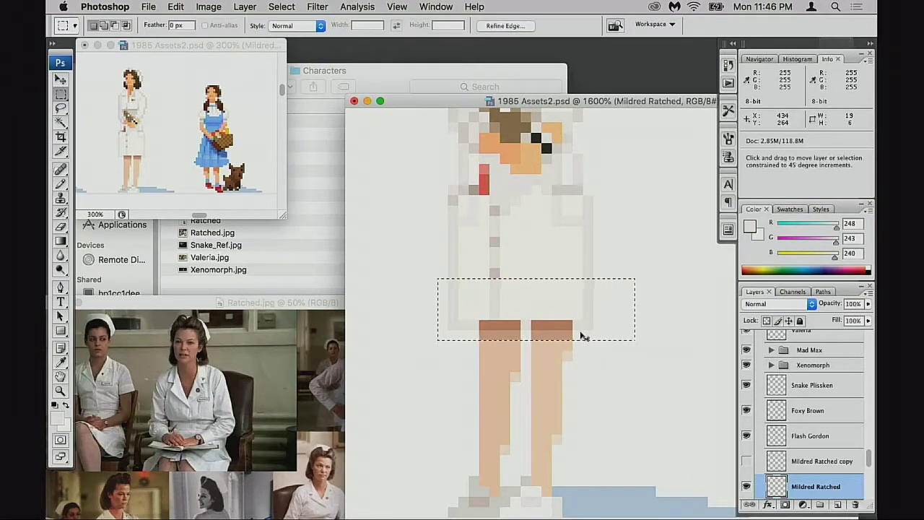
{"action": "left_click", "coordinate": [643, 304]}
{"action": "left_click_drag", "start_coordinate": [440, 301], "coordinate": [619, 358]}
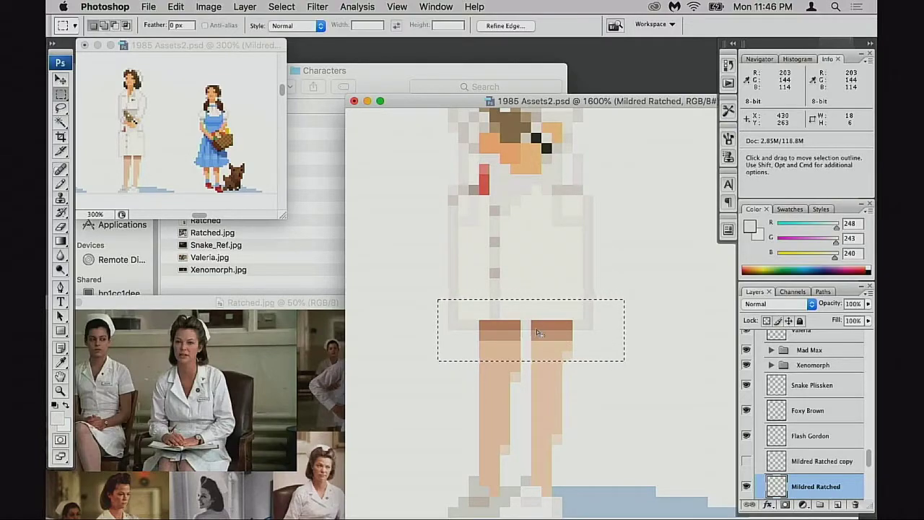
{"action": "left_click_drag", "start_coordinate": [418, 300], "coordinate": [654, 381]}
{"action": "key", "text": "super+Down"}
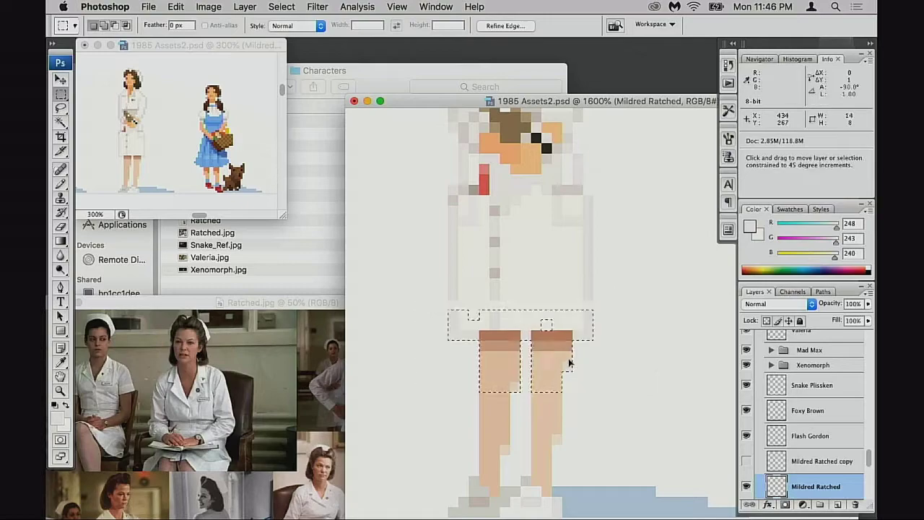
{"action": "key", "text": "super+z"}
{"action": "key", "text": "super+z"}
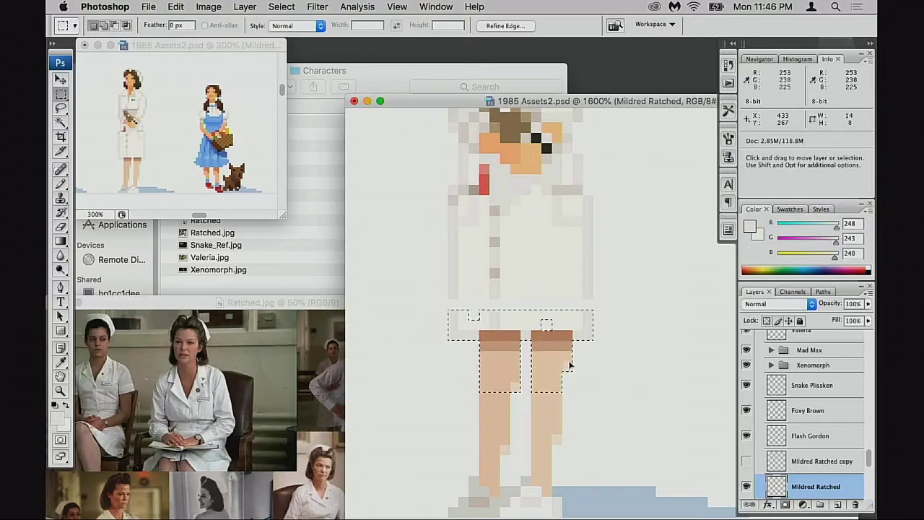
{"action": "key", "text": "super+d"}
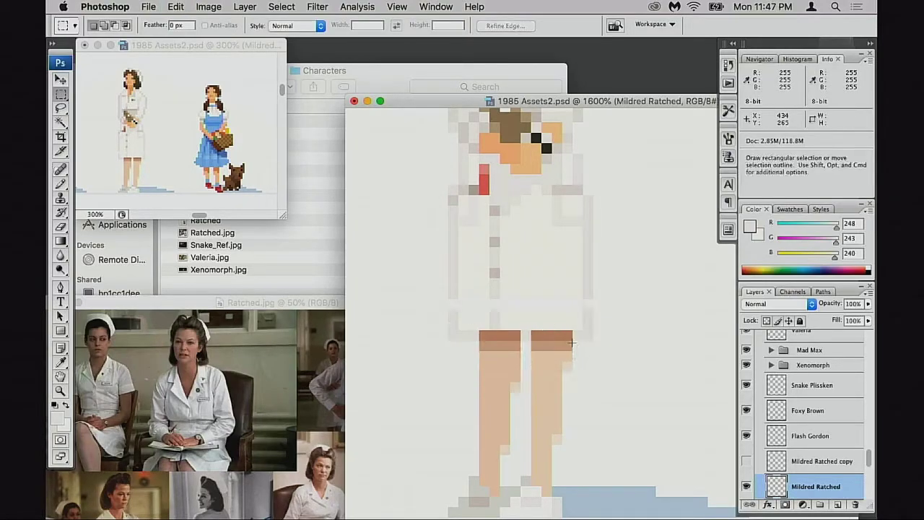
Fill the gap row above the shifted hem with the Pencil, matching the coat and using RGB 248, 243, 240 for its shading.
{"action": "key", "text": "b"}
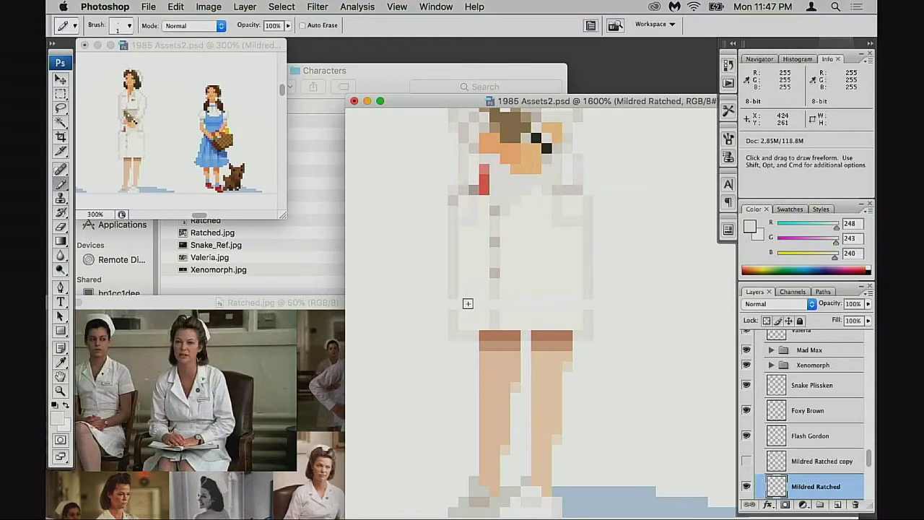
{"action": "left_click", "coordinate": [489, 304], "text": "alt"}
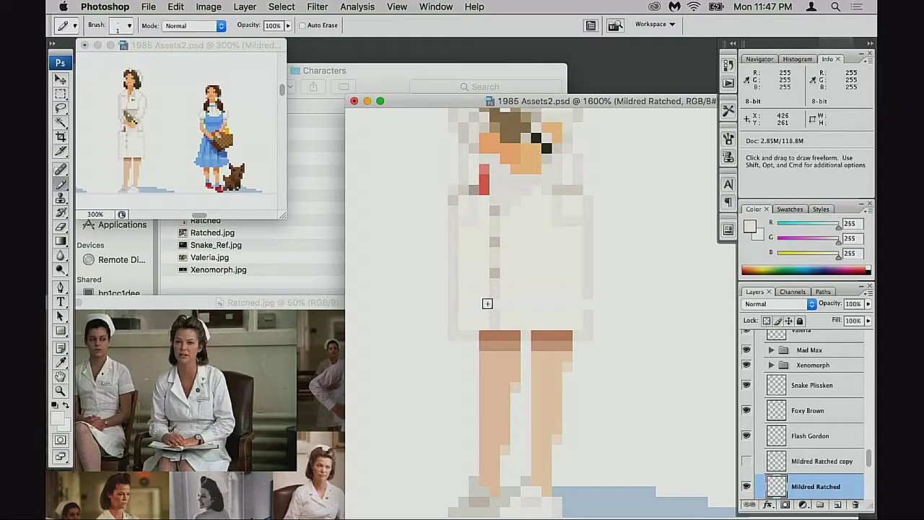
{"action": "left_click", "coordinate": [516, 307], "text": "alt"}
{"action": "left_click", "coordinate": [561, 316], "text": "alt"}
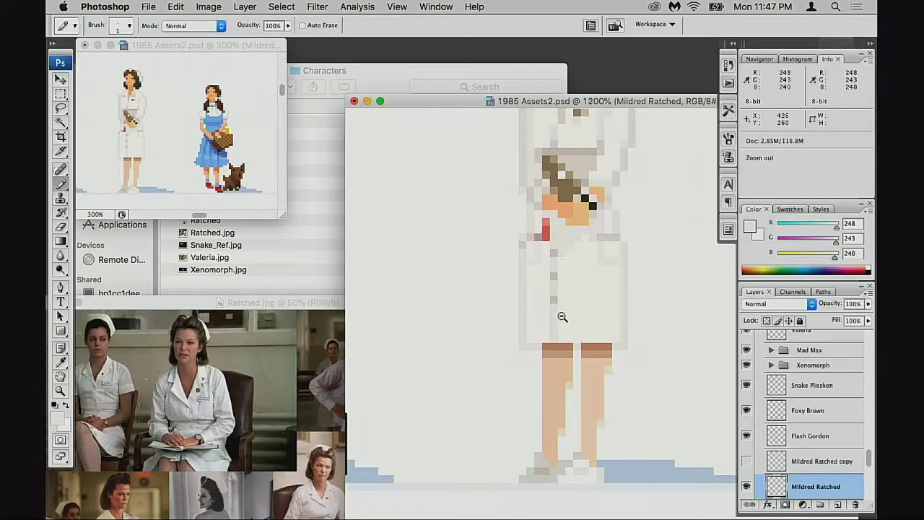
Compare the lengthened coat with the history state before the hem move, then restore the latest Pencil state.
{"action": "left_click", "coordinate": [561, 316], "text": "alt"}
{"action": "left_click", "coordinate": [609, 330], "text": "alt"}
{"action": "left_click", "coordinate": [619, 325], "text": "alt"}
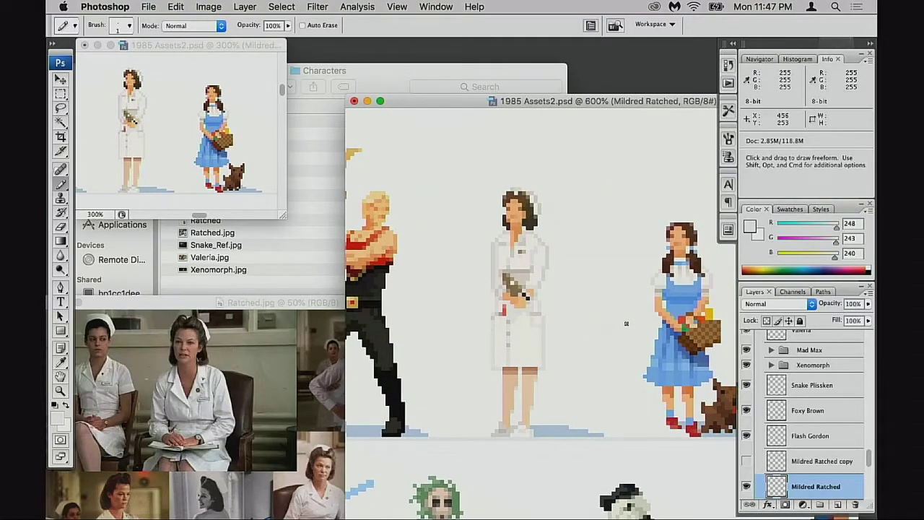
{"action": "left_click", "coordinate": [728, 65]}
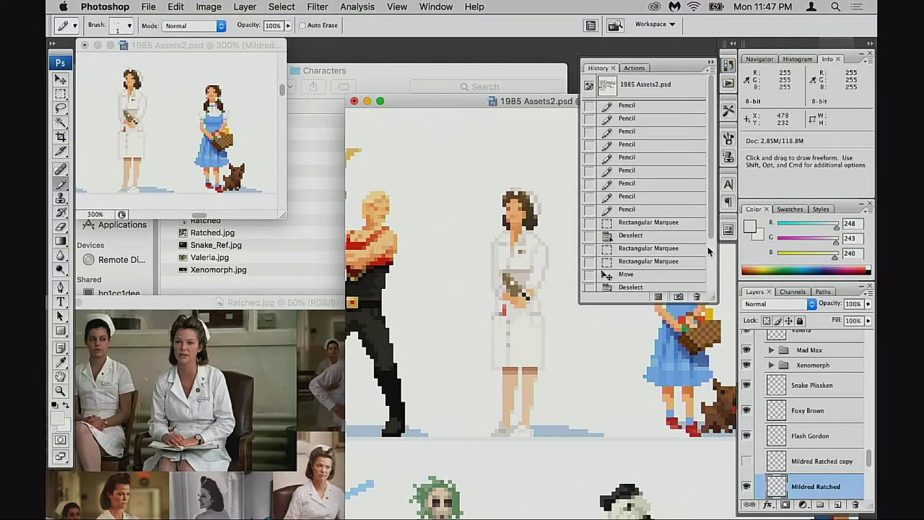
{"action": "scroll", "coordinate": [711, 243], "scroll_direction": "down", "scroll_amount": 3}
{"action": "left_click", "coordinate": [662, 182]}
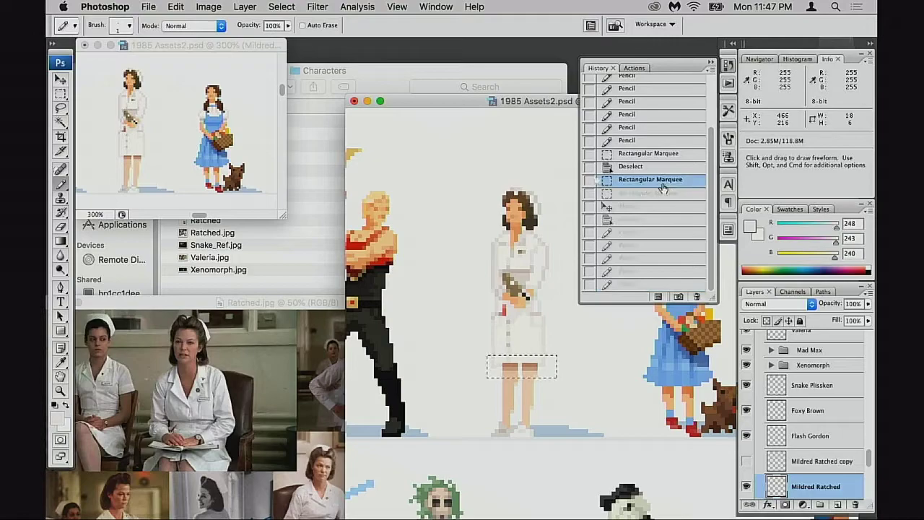
{"action": "left_click", "coordinate": [662, 285]}
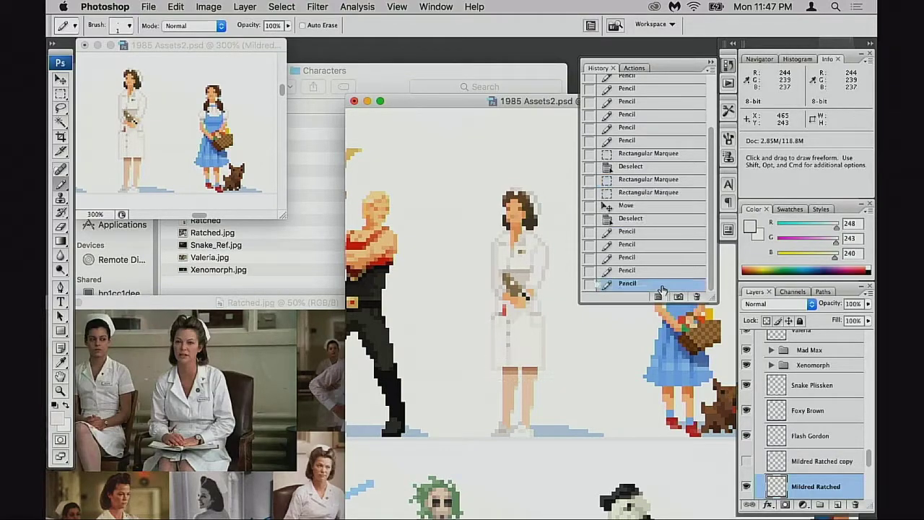
{"action": "left_click", "coordinate": [714, 64]}
Compare the revised nurse with the Mildred Ratched copy version by toggling the two layers' visibility.
{"action": "scroll", "coordinate": [613, 221], "scroll_direction": "left", "scroll_amount": 2}
{"action": "scroll", "coordinate": [613, 221], "scroll_direction": "down", "scroll_amount": 1}
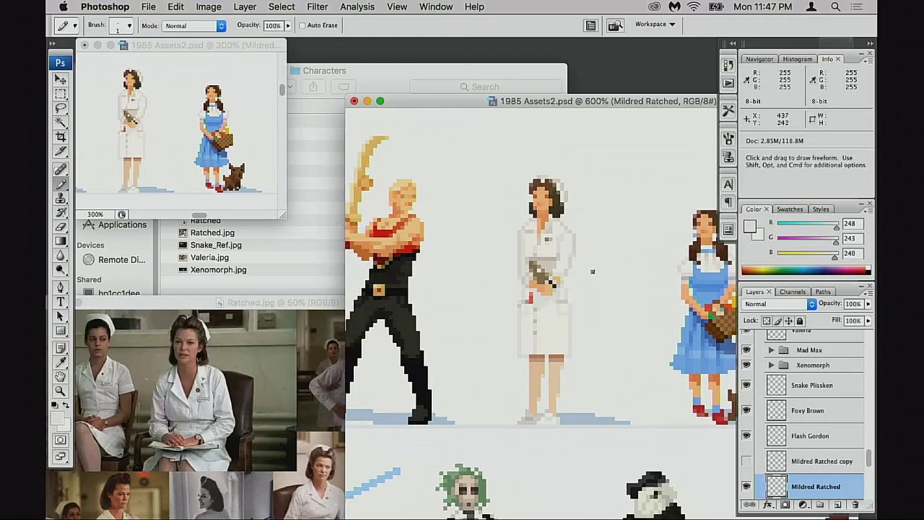
{"action": "left_click", "coordinate": [560, 336], "text": "alt+super"}
{"action": "left_click_drag", "start_coordinate": [560, 336], "coordinate": [542, 351]}
{"action": "left_click", "coordinate": [568, 338], "text": "alt+super"}
{"action": "scroll", "coordinate": [542, 310], "scroll_direction": "down", "scroll_amount": 2}
{"action": "scroll", "coordinate": [541, 311], "scroll_direction": "left", "scroll_amount": 2}
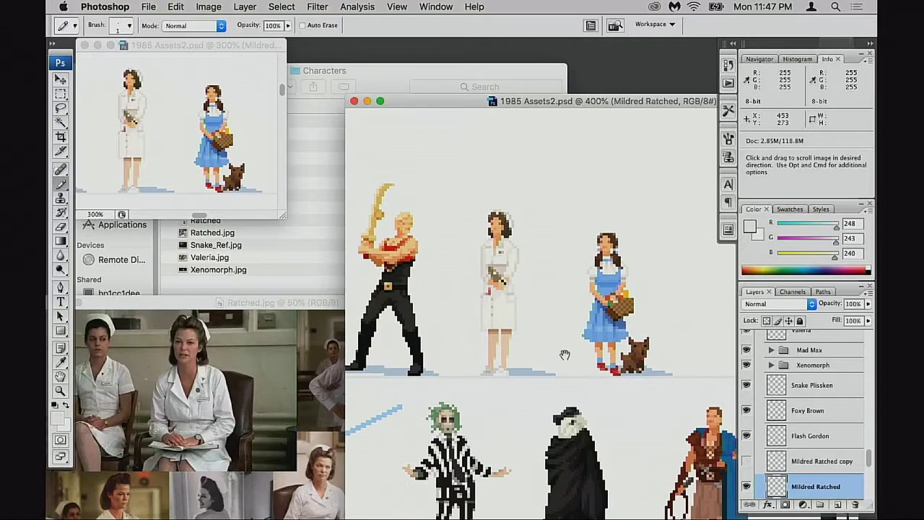
{"action": "left_click", "coordinate": [746, 461]}
{"action": "left_click", "coordinate": [747, 485]}
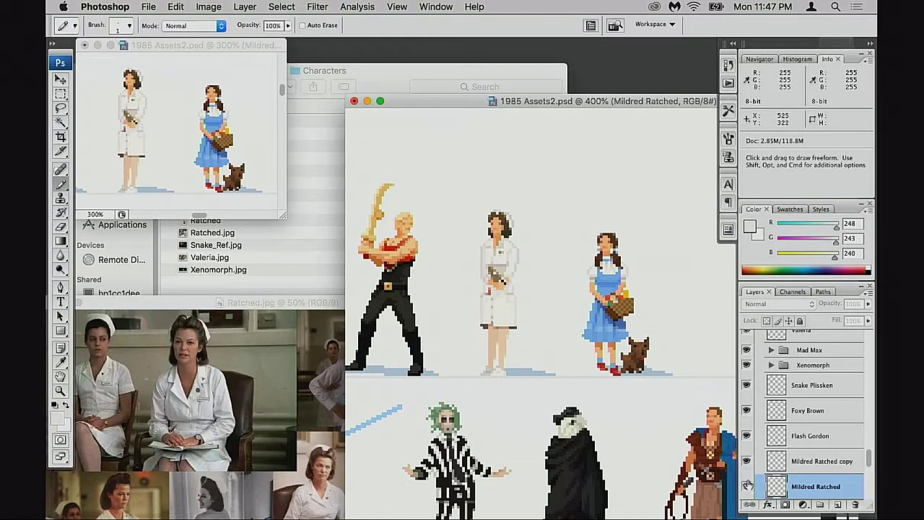
{"action": "left_click", "coordinate": [746, 485]}
{"action": "left_click", "coordinate": [746, 460]}
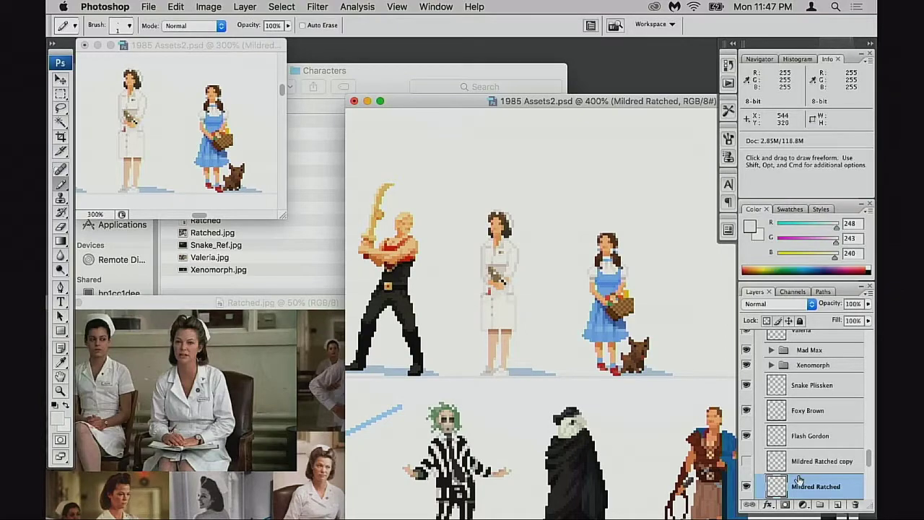
Delete the Mildred Ratched copy layer and save the document.
{"action": "left_click_drag", "start_coordinate": [806, 461], "coordinate": [854, 504]}
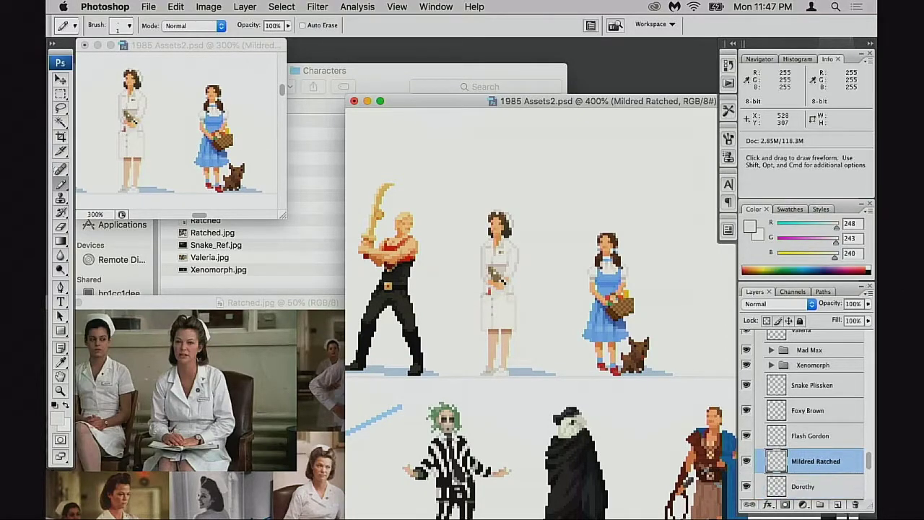
{"action": "scroll", "coordinate": [580, 394], "scroll_direction": "up", "scroll_amount": 1}
{"action": "scroll", "coordinate": [580, 395], "scroll_direction": "right", "scroll_amount": 2}
{"action": "key", "text": "super+s"}
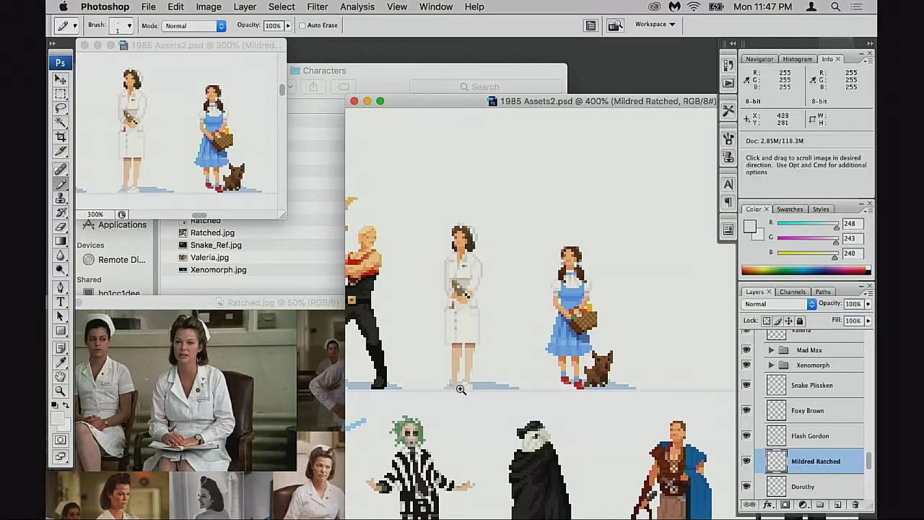
Examine the nurse's shoes and overall proportions against Flash Gordon and Dorothy in the lineup.
{"action": "left_click", "coordinate": [464, 390], "text": "super"}
{"action": "left_click", "coordinate": [469, 394], "text": "super"}
{"action": "left_click", "coordinate": [615, 301], "text": "super"}
{"action": "left_click_drag", "start_coordinate": [635, 269], "coordinate": [410, 365]}
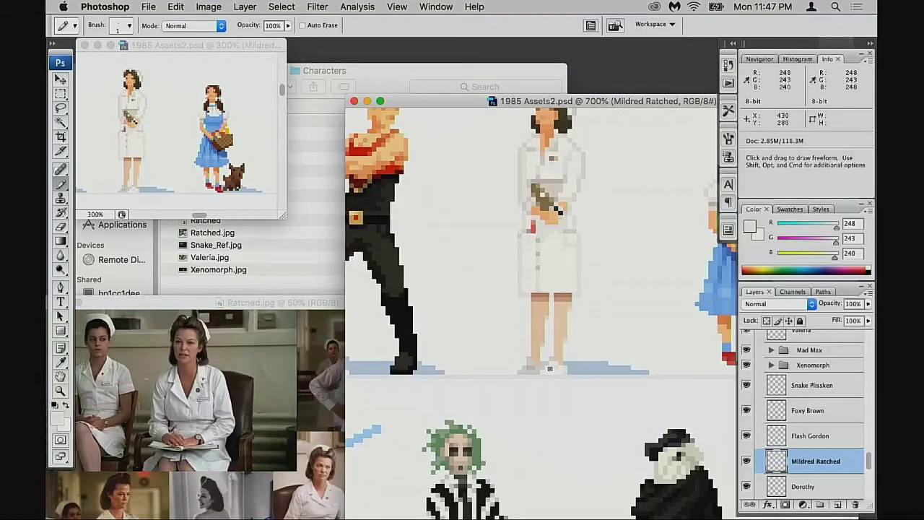
{"action": "key", "text": "e"}
{"action": "left_click_drag", "start_coordinate": [528, 391], "coordinate": [524, 400]}
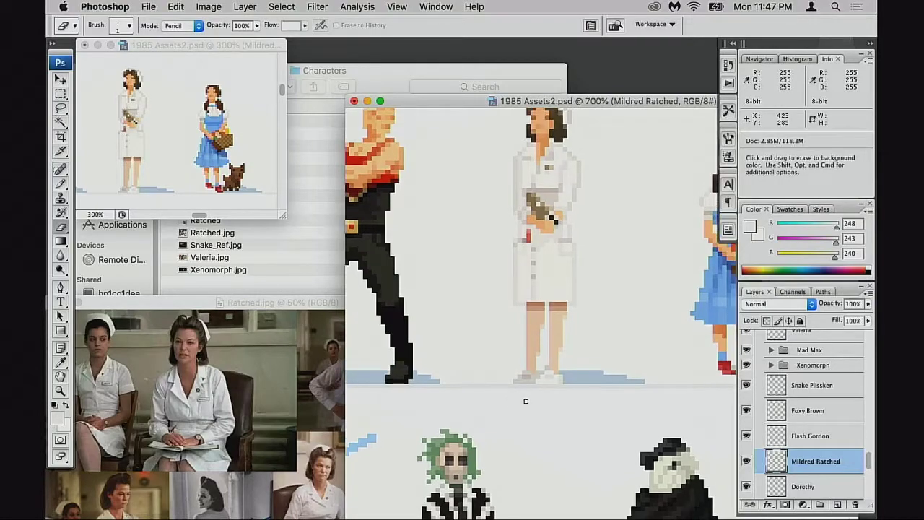
{"action": "left_click", "coordinate": [598, 329], "text": "alt"}
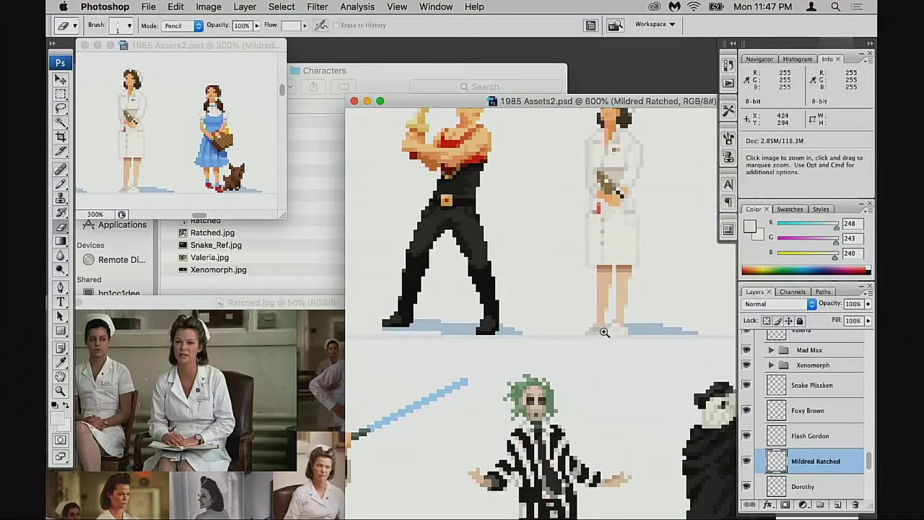
{"action": "left_click", "coordinate": [598, 329], "text": "super"}
{"action": "left_click", "coordinate": [567, 367], "text": "alt"}
{"action": "left_click", "coordinate": [576, 363], "text": "alt"}
{"action": "left_click", "coordinate": [578, 368], "text": "alt"}
{"action": "left_click_drag", "start_coordinate": [675, 235], "coordinate": [568, 389]}
{"action": "scroll", "coordinate": [577, 386], "scroll_direction": "right", "scroll_amount": 3}
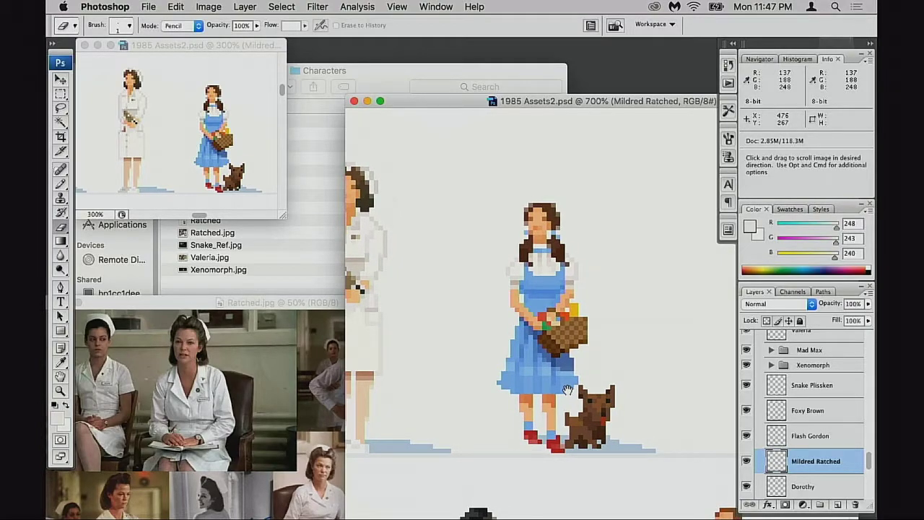
{"action": "scroll", "coordinate": [568, 390], "scroll_direction": "left", "scroll_amount": 3}
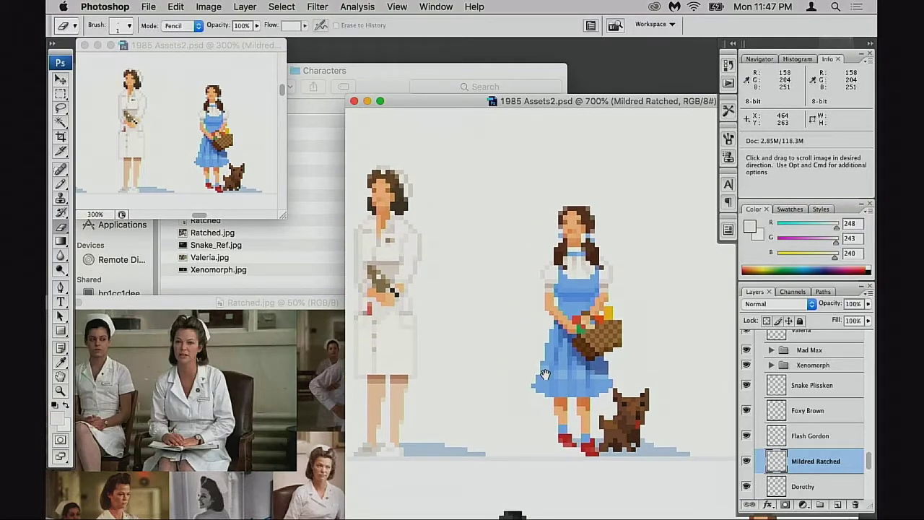
Retouch the pixels between the nurse's clipboard and hand with coat shades sampled as RGB 217, 204, 198 and 255, 254, 251.
{"action": "scroll", "coordinate": [545, 374], "scroll_direction": "left", "scroll_amount": 10}
{"action": "scroll", "coordinate": [572, 340], "scroll_direction": "down", "scroll_amount": 2}
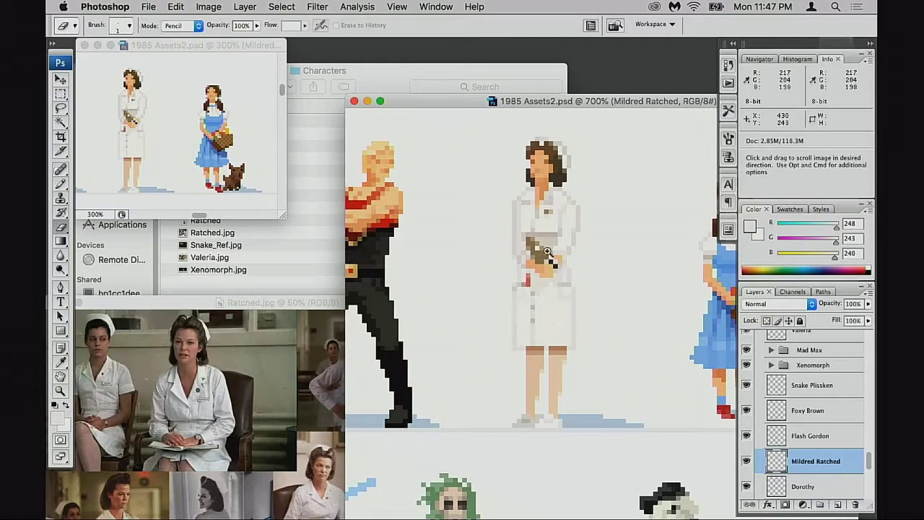
{"action": "scroll", "coordinate": [554, 261], "scroll_direction": "up", "scroll_amount": 4}
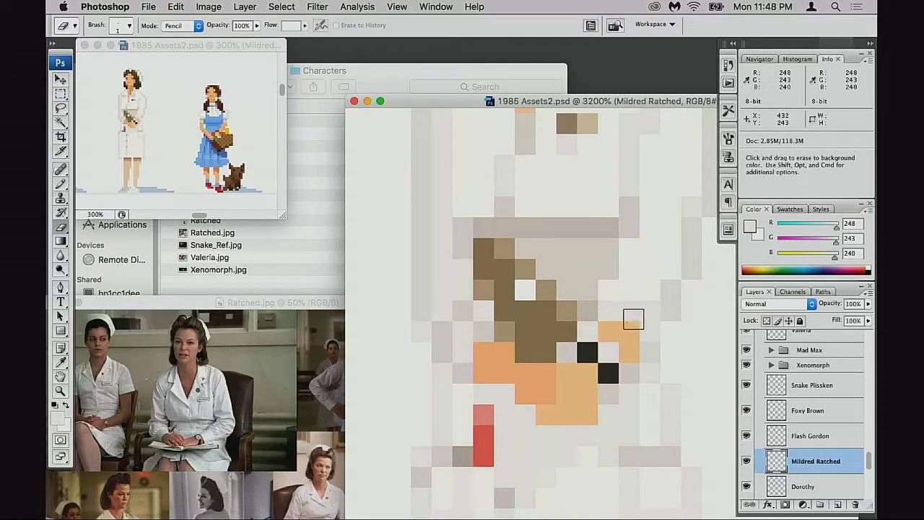
{"action": "key", "text": "b"}
{"action": "left_click", "coordinate": [587, 310], "text": "alt"}
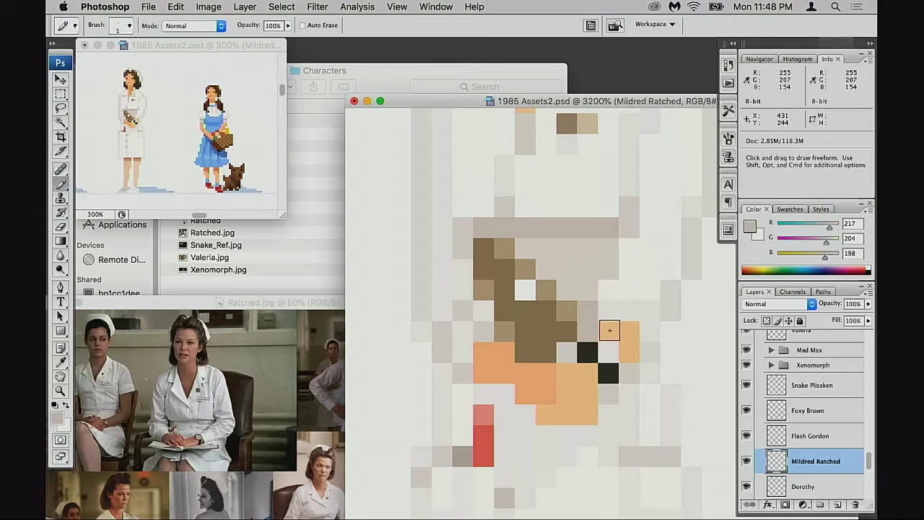
{"action": "left_click", "coordinate": [648, 312], "text": "alt"}
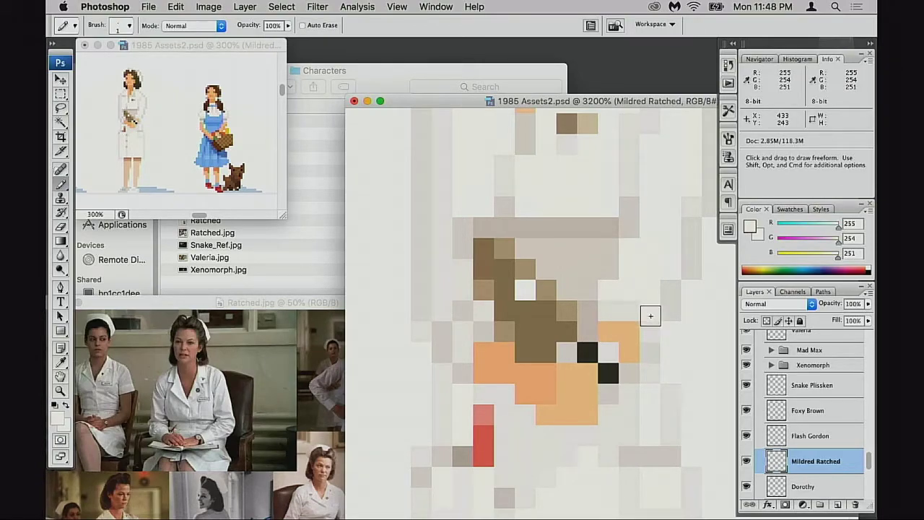
{"action": "left_click_drag", "start_coordinate": [599, 356], "coordinate": [593, 362]}
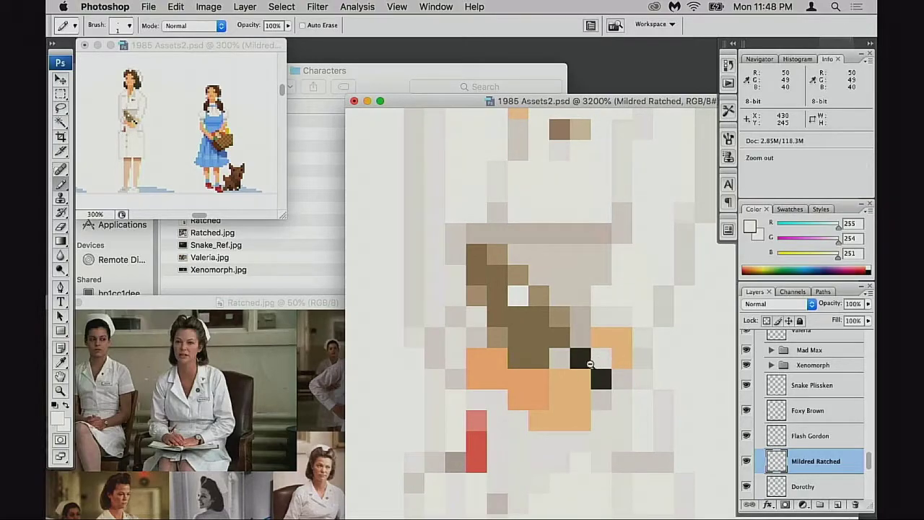
{"action": "left_click", "coordinate": [590, 364], "text": "alt+super"}
{"action": "left_click", "coordinate": [594, 361], "text": "alt+super"}
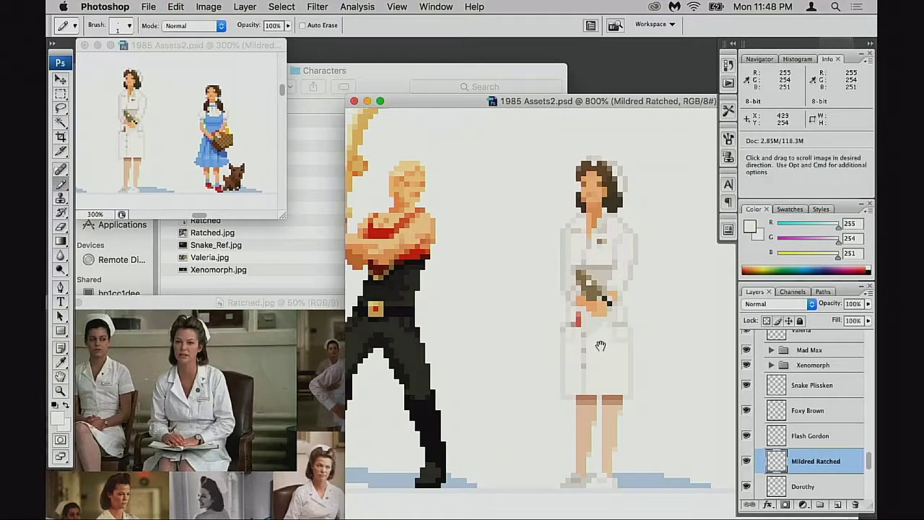
{"action": "left_click", "coordinate": [598, 348], "text": "alt+super"}
{"action": "left_click", "coordinate": [609, 350], "text": "alt+super"}
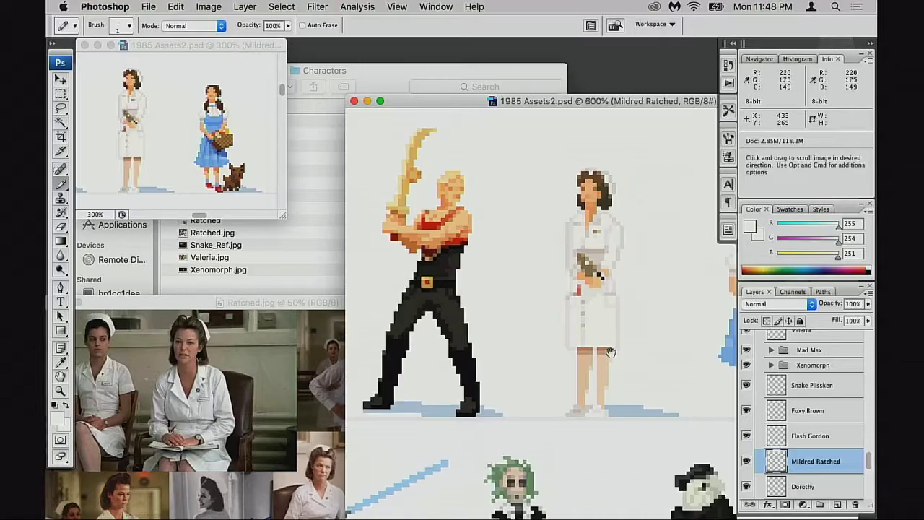
Select the name tag on the nurse's chest and move it one pixel to the right.
{"action": "left_click", "coordinate": [618, 258], "text": "super"}
{"action": "left_click", "coordinate": [613, 278], "text": "super"}
{"action": "left_click", "coordinate": [605, 292], "text": "super"}
{"action": "left_click", "coordinate": [601, 301], "text": "super"}
{"action": "key", "text": "m"}
{"action": "mouse_move", "coordinate": [512, 311]}
{"action": "left_mouse_down"}
{"action": "mouse_move", "coordinate": [575, 348]}
{"action": "mouse_move", "coordinate": [567, 334]}
{"action": "left_mouse_up"}
{"action": "key", "text": "super+d"}
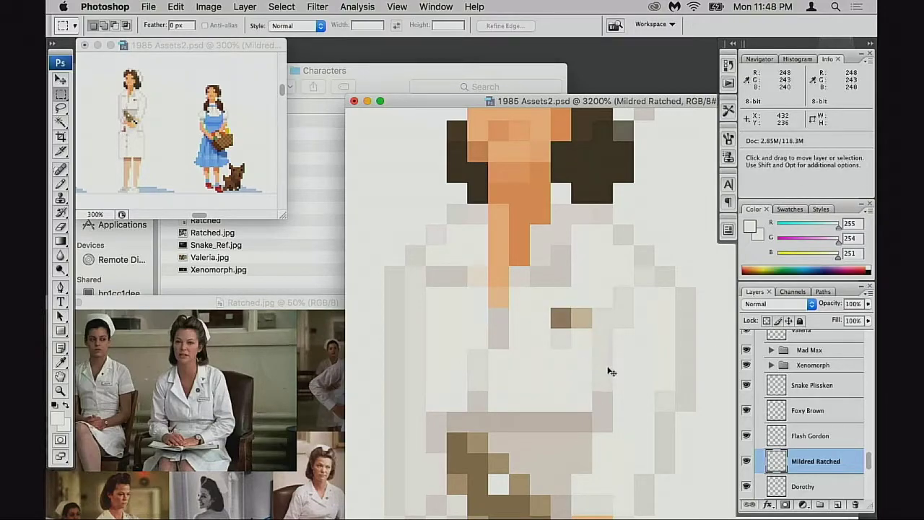
Compare the name tag's former and shifted positions by stepping back and forward through the history.
{"action": "key", "text": "super+alt+z"}
{"action": "key", "text": "super+alt+z"}
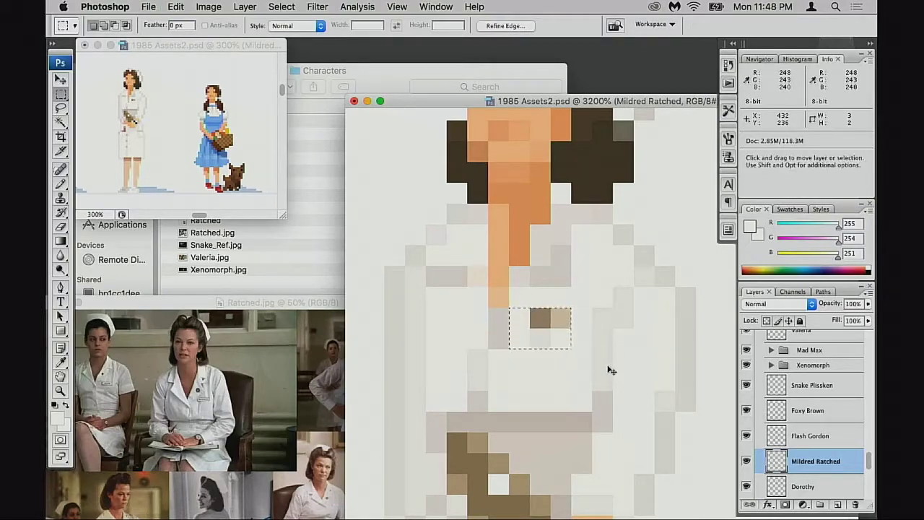
{"action": "key", "text": "super+shift+z"}
{"action": "key", "text": "super+shift+z"}
Examine the nurse's coat and name tag up close and beside Flash Gordon and Dorothy in the lineup.
{"action": "scroll", "coordinate": [579, 367], "scroll_direction": "down", "scroll_amount": 1}
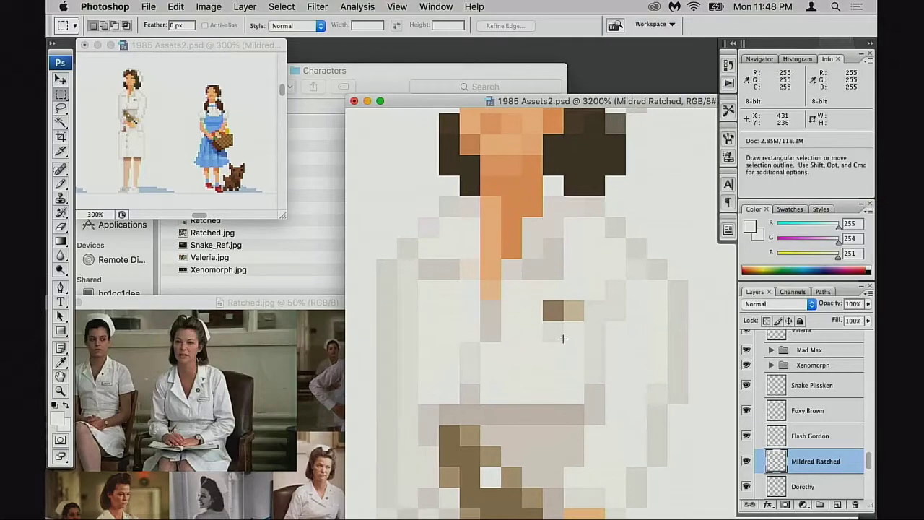
{"action": "key", "text": "b"}
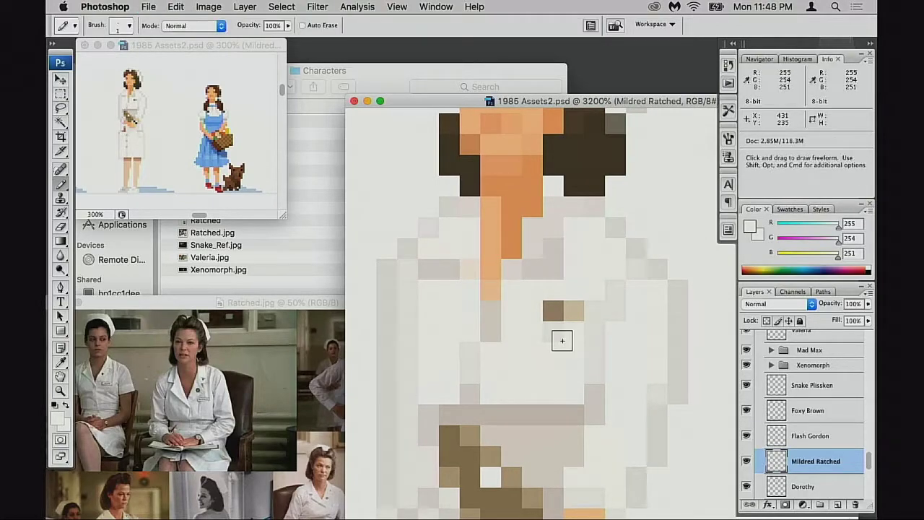
{"action": "left_click", "coordinate": [556, 349], "text": "alt"}
{"action": "left_click", "coordinate": [557, 349], "text": "alt"}
{"action": "left_click", "coordinate": [559, 353], "text": "alt"}
{"action": "left_click", "coordinate": [559, 353], "text": "alt"}
{"action": "left_click", "coordinate": [559, 353], "text": "alt"}
{"action": "left_click", "coordinate": [561, 355], "text": "alt"}
{"action": "left_click", "coordinate": [583, 365], "text": "alt"}
{"action": "left_click", "coordinate": [665, 365], "text": "alt"}
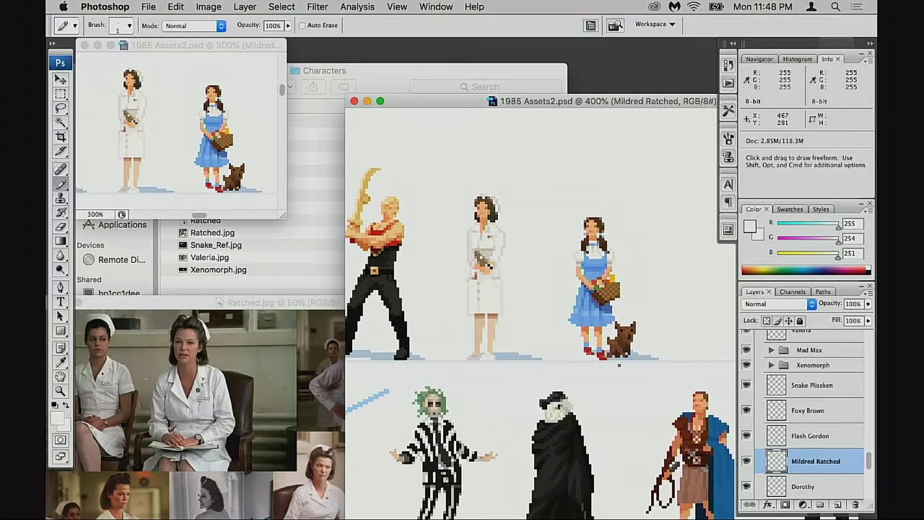
Compare the nurse and Dorothy in the lineup by toggling the visibility of the Mildred Ratched and Dorothy layers.
{"action": "left_click", "coordinate": [748, 462]}
{"action": "left_click", "coordinate": [748, 461]}
{"action": "scroll", "coordinate": [760, 468], "scroll_direction": "down", "scroll_amount": 2}
{"action": "left_click", "coordinate": [747, 453]}
{"action": "left_click", "coordinate": [747, 453]}
{"action": "left_click_drag", "start_coordinate": [621, 382], "coordinate": [592, 422]}
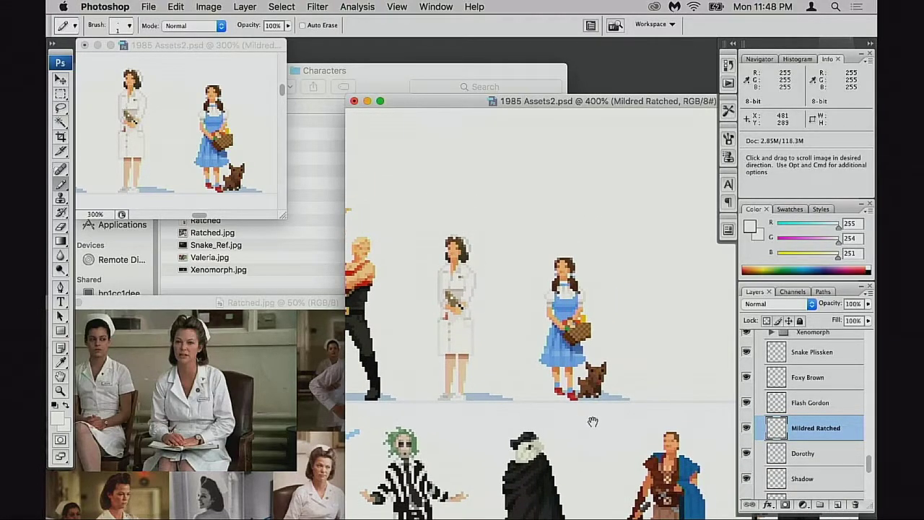
{"action": "left_click", "coordinate": [747, 428]}
{"action": "left_click", "coordinate": [747, 428]}
{"action": "left_click", "coordinate": [747, 454]}
{"action": "left_click", "coordinate": [747, 453]}
Flip the Dorothy layer horizontally so the dog stands on the nurse's side.
{"action": "left_click", "coordinate": [777, 457]}
{"action": "key", "text": "super+t"}
{"action": "right_click", "coordinate": [560, 340]}
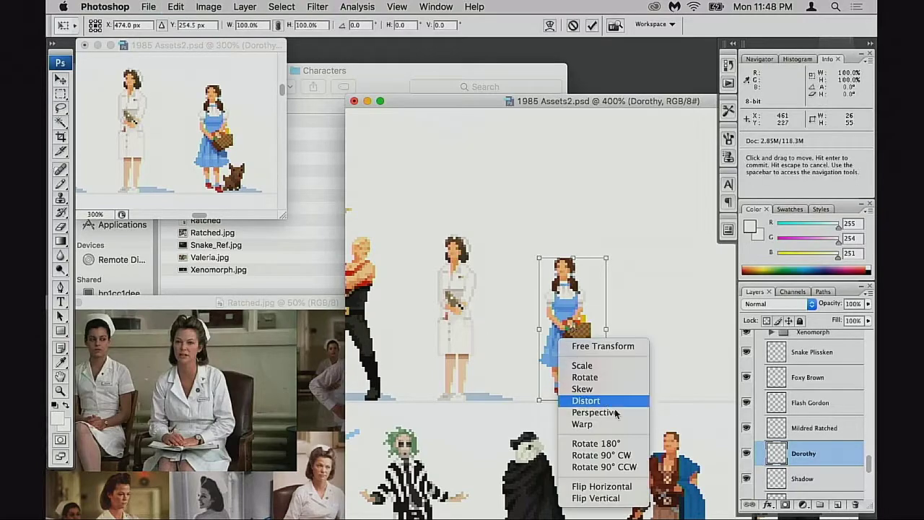
{"action": "left_click", "coordinate": [602, 486]}
{"action": "key", "text": "Return"}
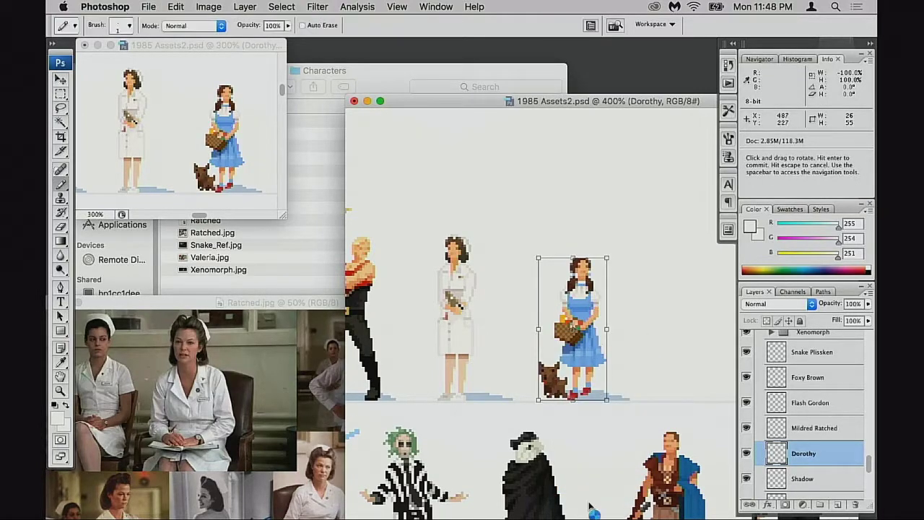
{"action": "scroll", "coordinate": [695, 402], "scroll_direction": "left", "scroll_amount": 2}
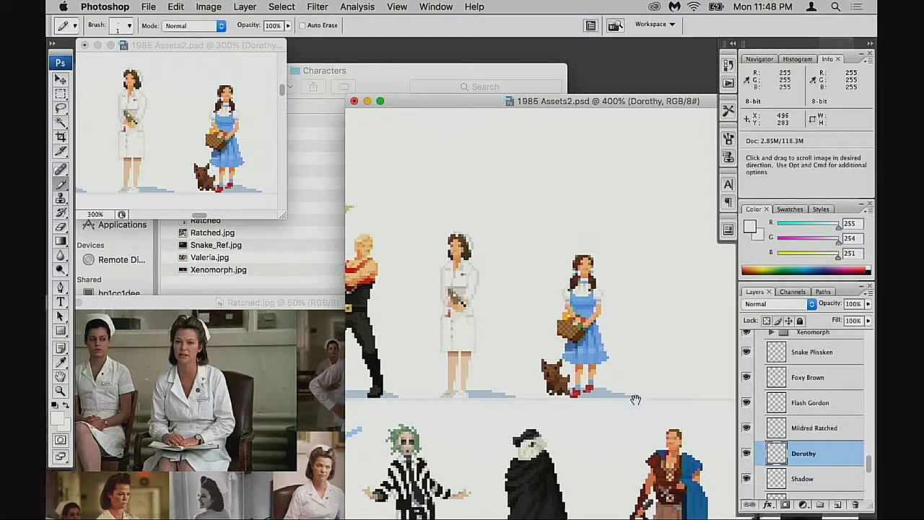
On the Shadow layer, shift a block of Dorothy's shadow left into the gap between the dog and her shoe.
{"action": "key", "text": "super+space"}
{"action": "left_click", "coordinate": [601, 400]}
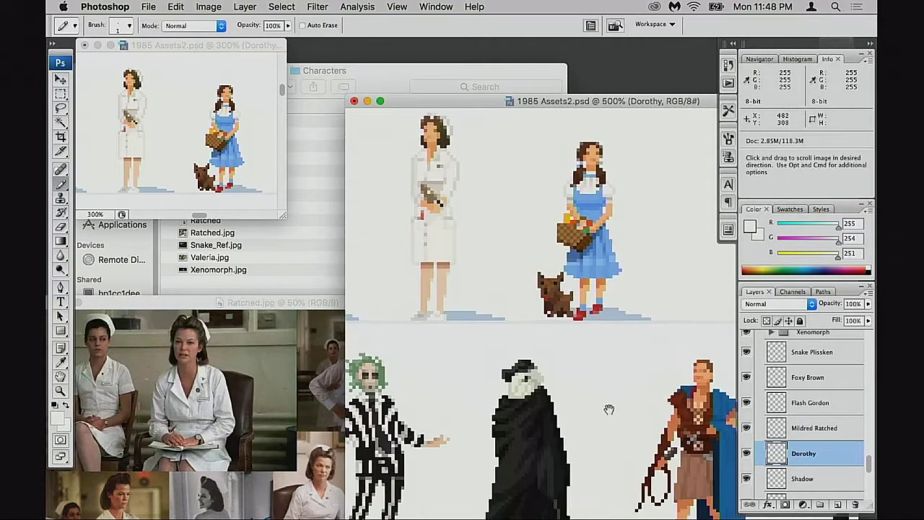
{"action": "key", "text": "alt+bracketleft"}
{"action": "key", "text": "super+space"}
{"action": "left_click", "coordinate": [595, 340]}
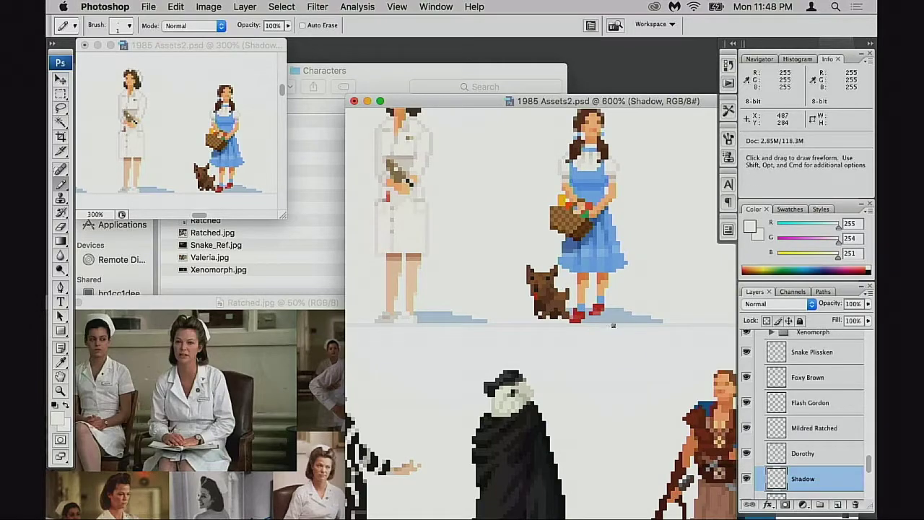
{"action": "key", "text": "e"}
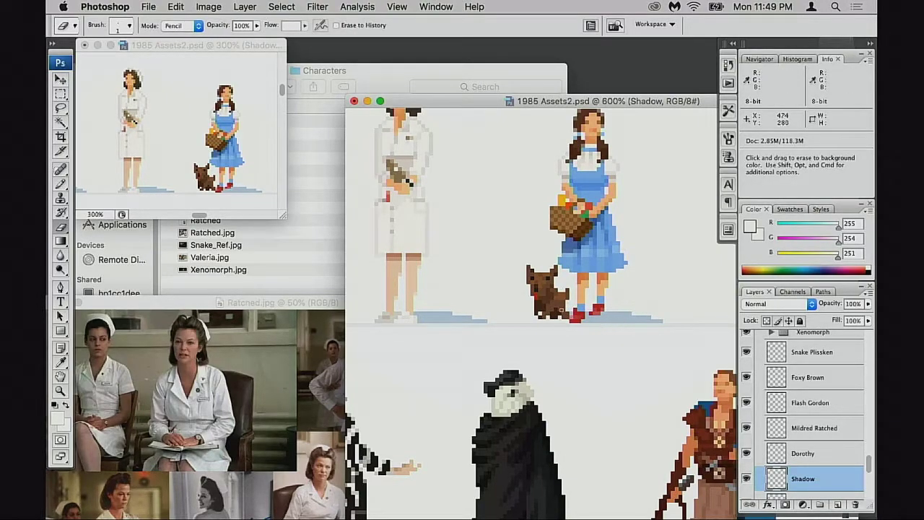
{"action": "key", "text": "m"}
{"action": "left_click_drag", "start_coordinate": [615, 316], "coordinate": [562, 333]}
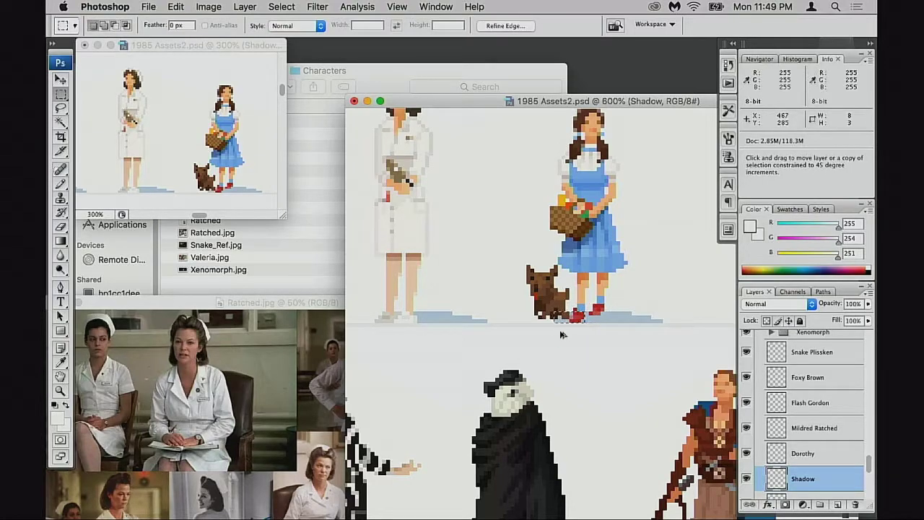
{"action": "left_click_drag", "start_coordinate": [583, 304], "coordinate": [614, 332]}
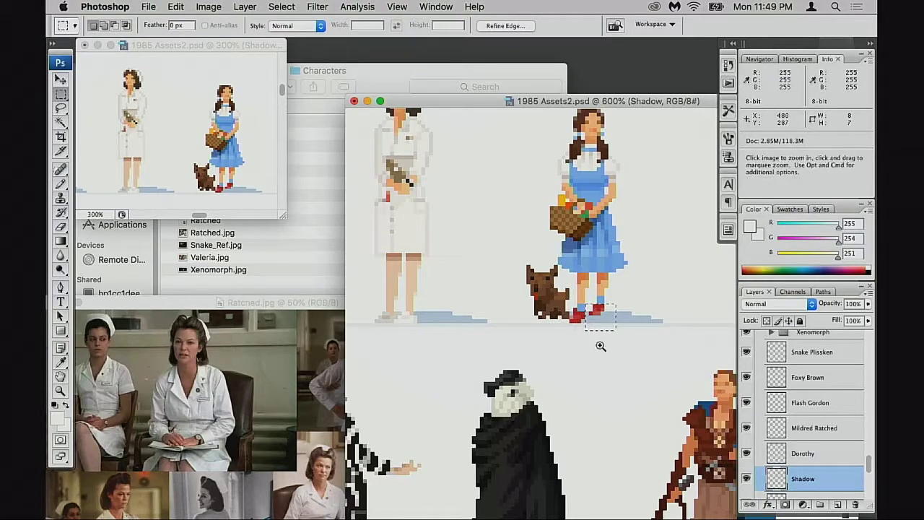
Hide the Dorothy layer and delete the stray pixels at the left end of her shadow.
{"action": "key", "text": "super+equal"}
{"action": "key", "text": "super+equal"}
{"action": "left_click", "coordinate": [747, 455]}
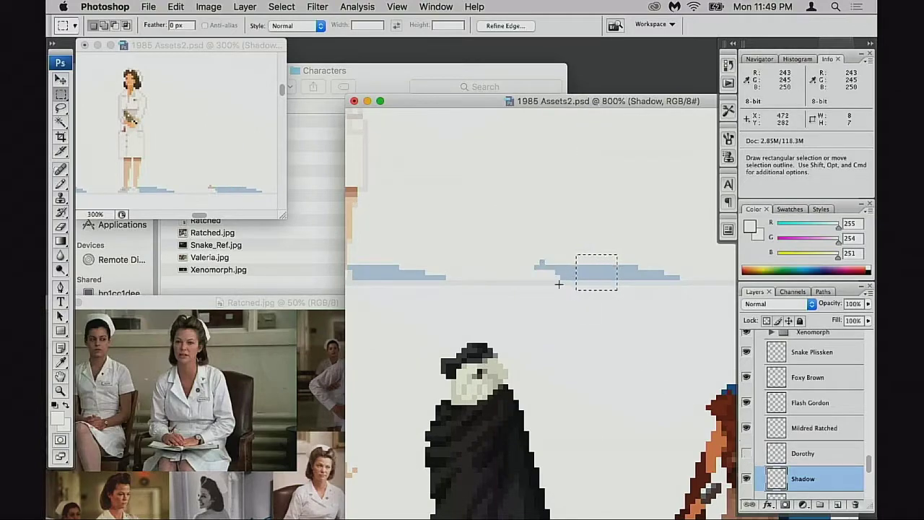
{"action": "left_click_drag", "start_coordinate": [530, 249], "coordinate": [579, 299]}
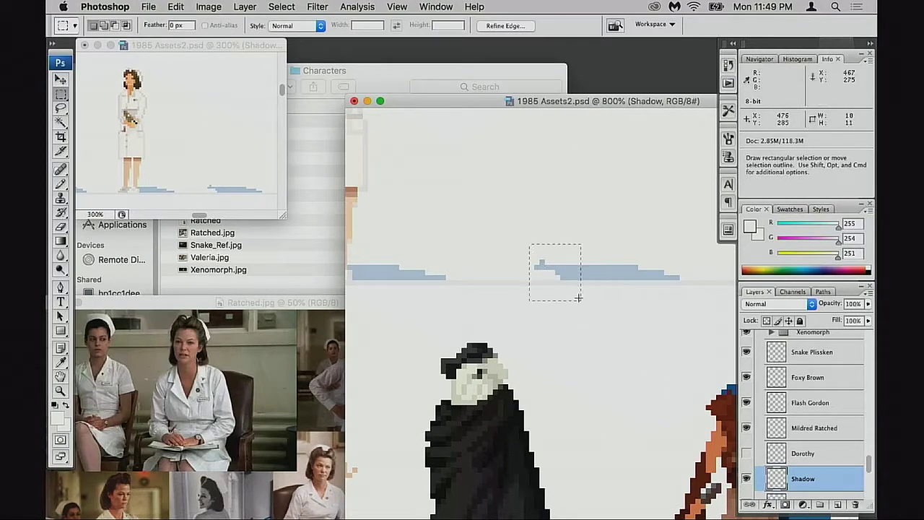
{"action": "left_click", "coordinate": [596, 316]}
{"action": "left_click_drag", "start_coordinate": [525, 251], "coordinate": [540, 265]}
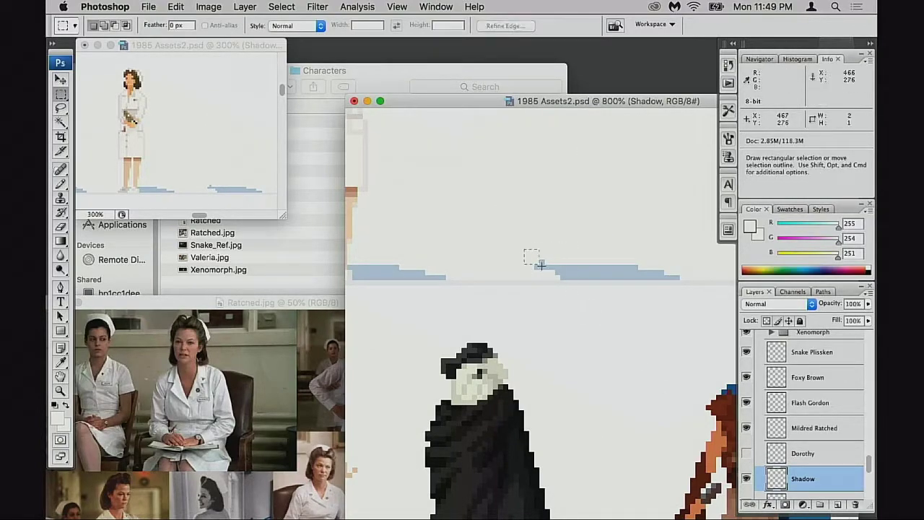
{"action": "key", "text": "Delete"}
Extend Dorothy's shadow left beneath the dog with a copied block 7 px wide and 3 px high, and show the Dorothy layer again.
{"action": "mouse_move", "coordinate": [576, 228]}
{"action": "left_mouse_down"}
{"action": "mouse_move", "coordinate": [609, 291]}
{"action": "mouse_move", "coordinate": [567, 290]}
{"action": "left_mouse_up"}
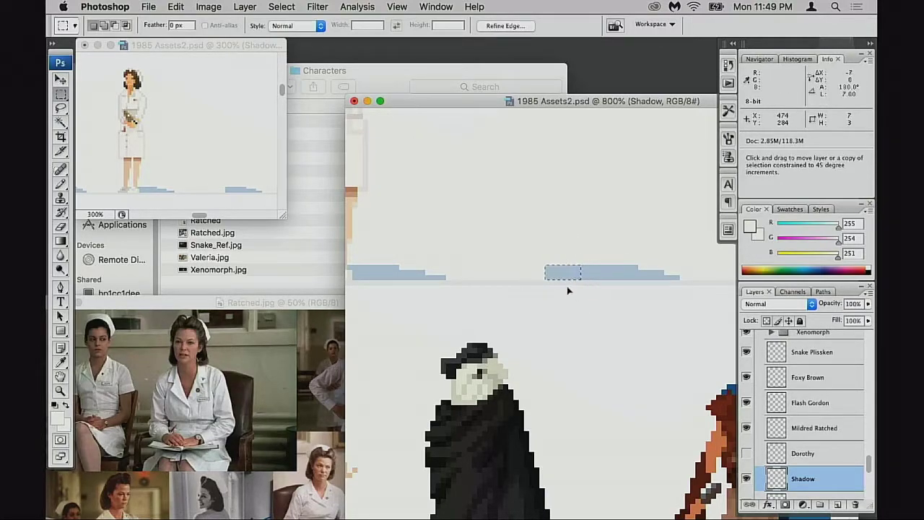
{"action": "left_click", "coordinate": [745, 452]}
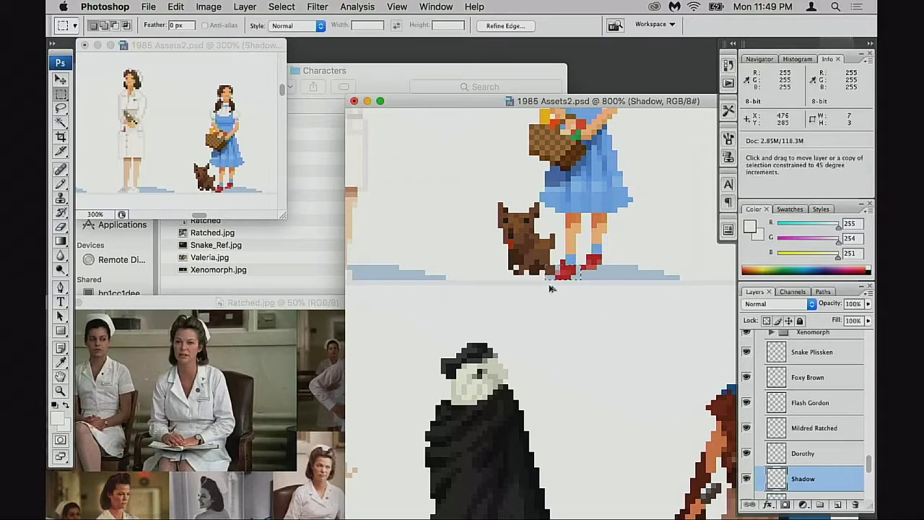
{"action": "left_click_drag", "start_coordinate": [558, 275], "coordinate": [524, 275]}
{"action": "key", "text": "super+d"}
{"action": "key", "text": "e"}
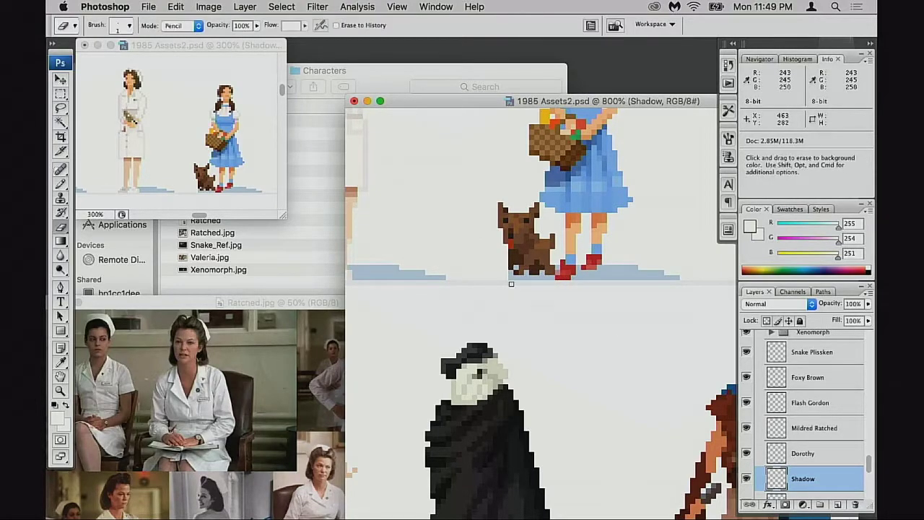
{"action": "key", "text": "space"}
{"action": "left_click_drag", "start_coordinate": [550, 314], "coordinate": [556, 345]}
{"action": "left_click", "coordinate": [540, 355], "text": "alt+super"}
{"action": "left_click", "coordinate": [551, 355], "text": "alt+super"}
{"action": "left_click", "coordinate": [570, 353], "text": "alt+super"}
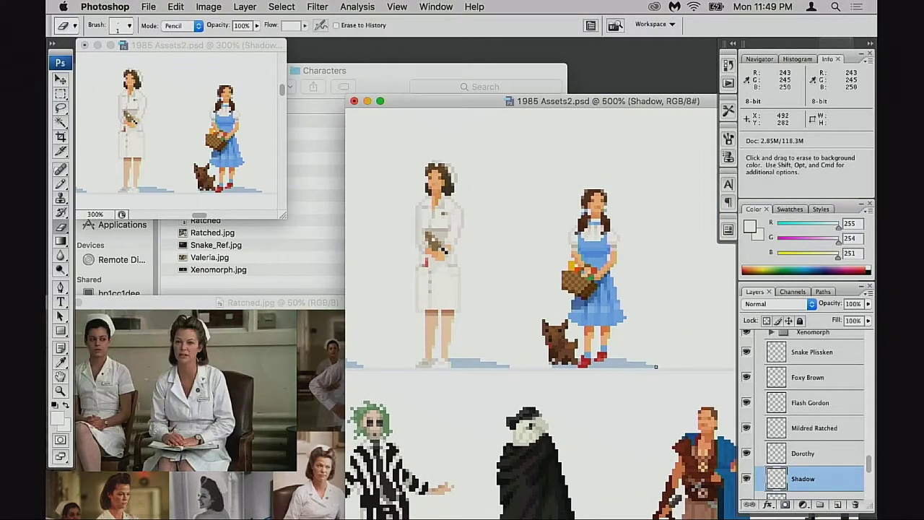
Shorten Dorothy's shadow by moving its 11 px wide right end one pixel to the left.
{"action": "key", "text": "m"}
{"action": "mouse_move", "coordinate": [625, 345]}
{"action": "left_mouse_down"}
{"action": "mouse_move", "coordinate": [676, 384]}
{"action": "mouse_move", "coordinate": [621, 373]}
{"action": "mouse_move", "coordinate": [668, 383]}
{"action": "mouse_move", "coordinate": [638, 375]}
{"action": "left_mouse_up"}
{"action": "left_click", "coordinate": [641, 361]}
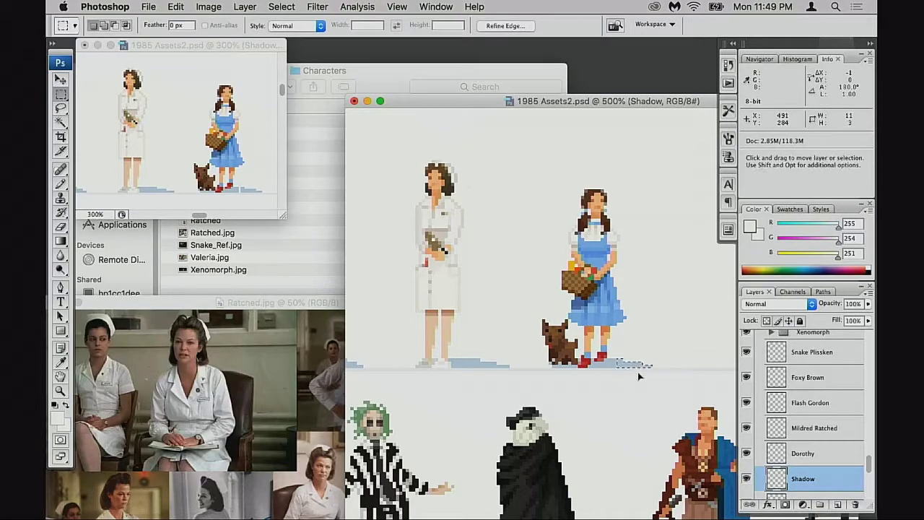
{"action": "key", "text": "super+d"}
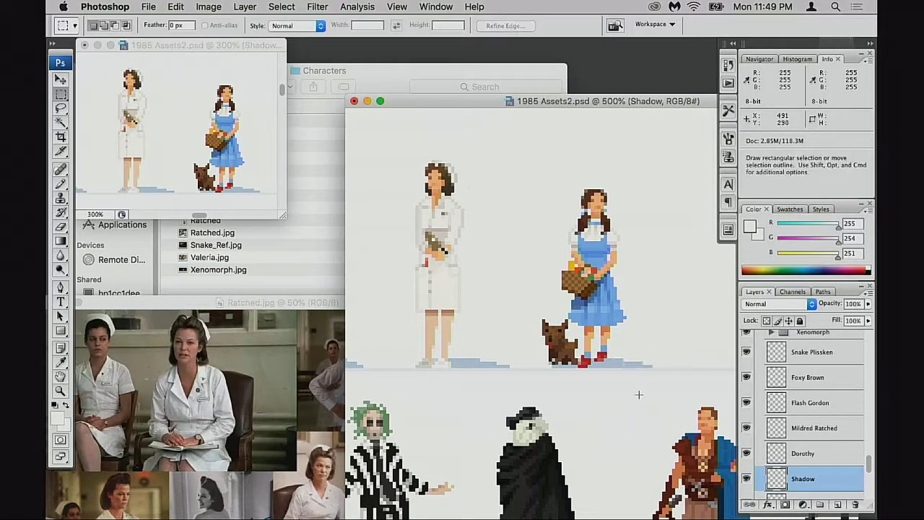
Delete a 3 px wide vertical strip from the nurse's shadow on the Shadow layer.
{"action": "scroll", "coordinate": [635, 376], "scroll_direction": "up", "scroll_amount": 2}
{"action": "left_click", "coordinate": [627, 377], "text": "alt"}
{"action": "left_click", "coordinate": [627, 377], "text": "alt"}
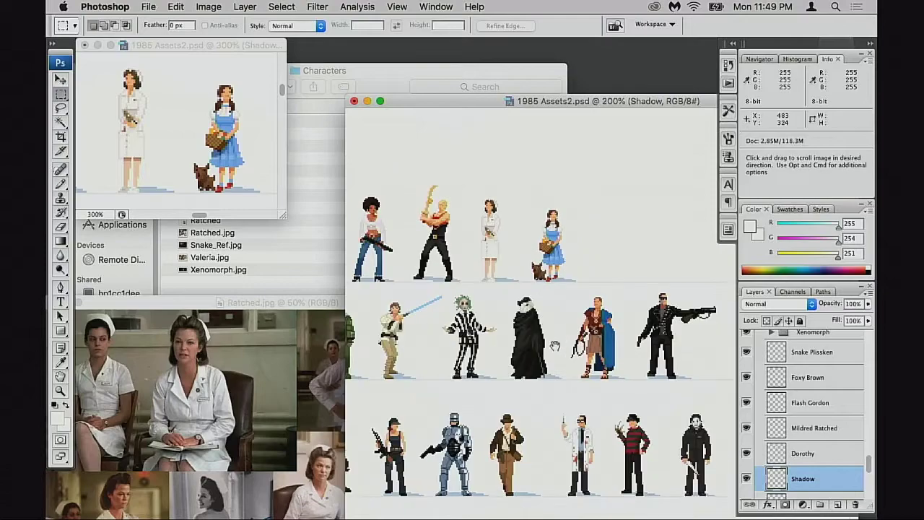
{"action": "scroll", "coordinate": [607, 361], "scroll_direction": "up", "scroll_amount": 2}
{"action": "key", "text": "super+space"}
{"action": "left_click_drag", "start_coordinate": [488, 227], "coordinate": [516, 310]}
{"action": "left_click_drag", "start_coordinate": [567, 370], "coordinate": [545, 420]}
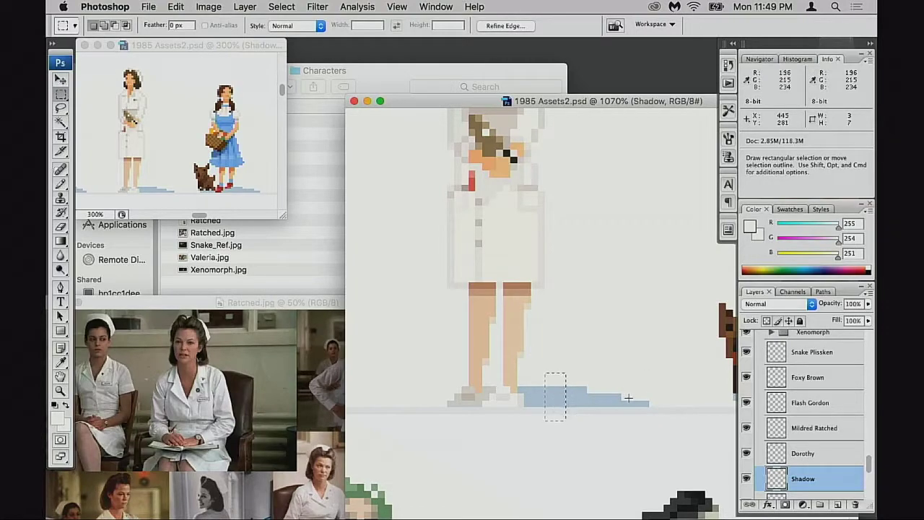
{"action": "key", "text": "Delete"}
Move the 12 px wide outer part of the nurse's shadow 3 px left to close the gap.
{"action": "left_click_drag", "start_coordinate": [559, 368], "coordinate": [666, 421]}
{"action": "key", "text": "super+Left"}
{"action": "key", "text": "super+Down"}
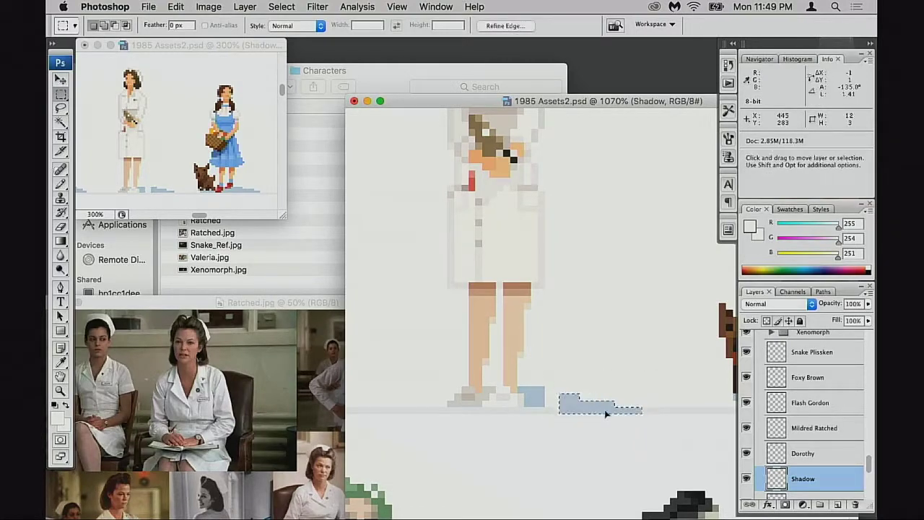
{"action": "key", "text": "super+Left"}
{"action": "key", "text": "super+Left"}
{"action": "key", "text": "super+Up"}
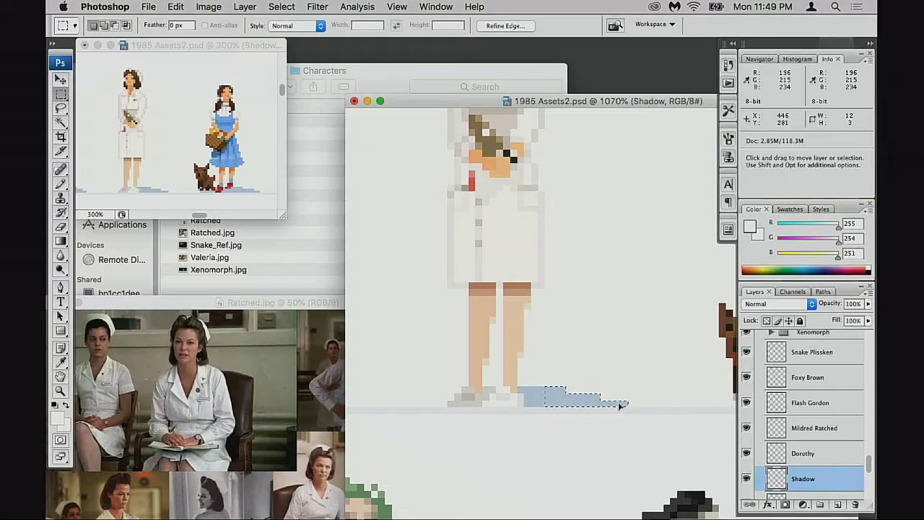
{"action": "scroll", "coordinate": [617, 401], "scroll_direction": "up", "scroll_amount": 1}
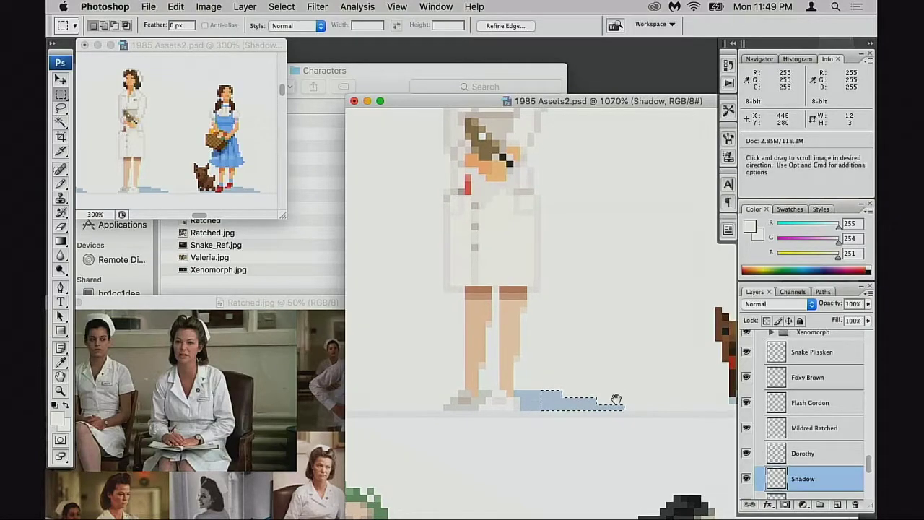
Shorten the nurse's shadow by deleting a 2 px wide strip and moving its 6 px wide outer end 2 px left.
{"action": "left_click", "coordinate": [633, 399]}
{"action": "left_click_drag", "start_coordinate": [572, 392], "coordinate": [581, 410]}
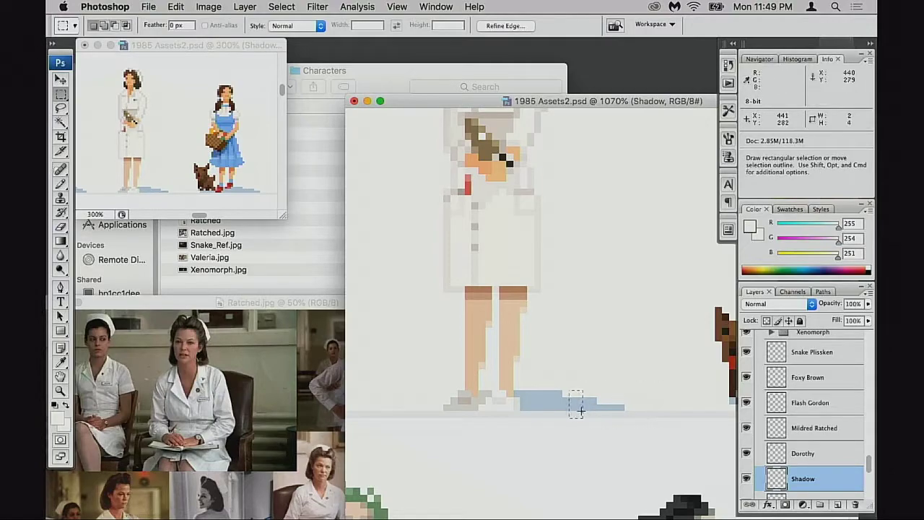
{"action": "key", "text": "Delete"}
{"action": "left_click_drag", "start_coordinate": [584, 371], "coordinate": [600, 412]}
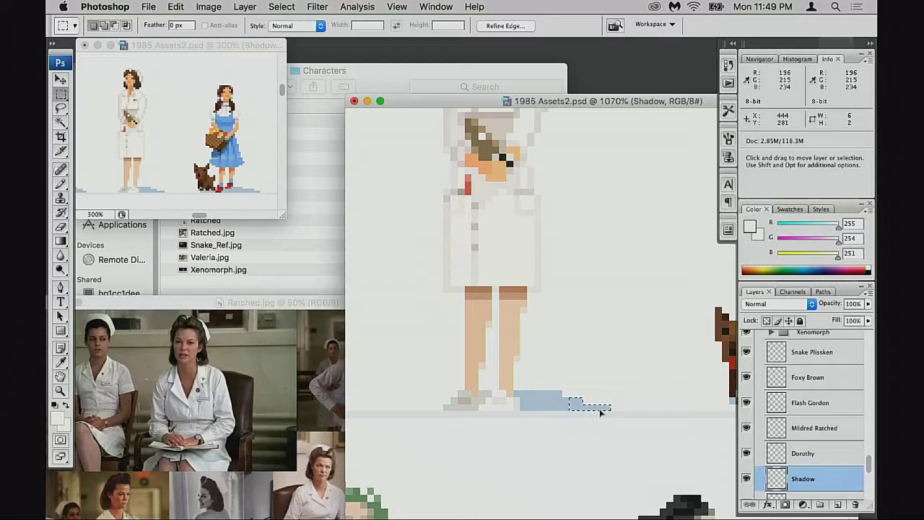
{"action": "key", "text": "ctrl+d"}
Erase the outermost pixel from the top row of the nurse's shadow with the 1 px Eraser.
{"action": "key", "text": "e"}
{"action": "left_click", "coordinate": [558, 393]}
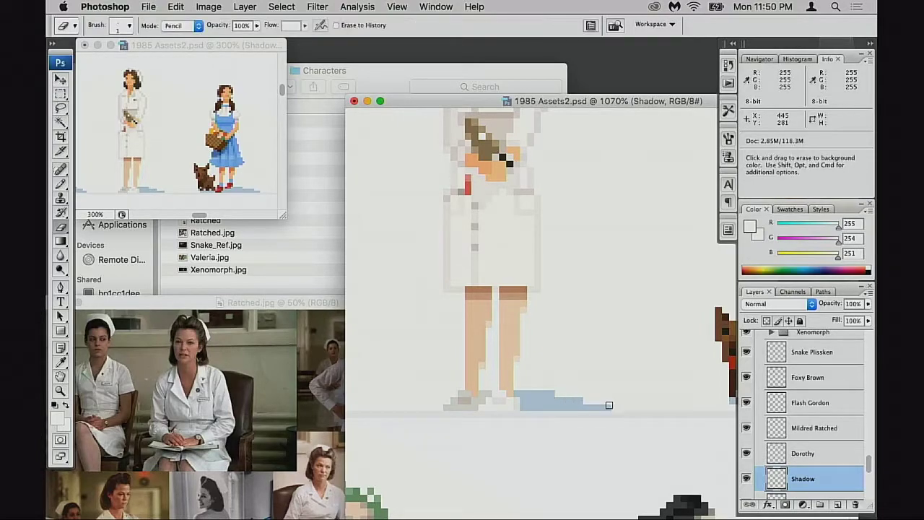
{"action": "left_click", "coordinate": [600, 389], "text": "alt+super"}
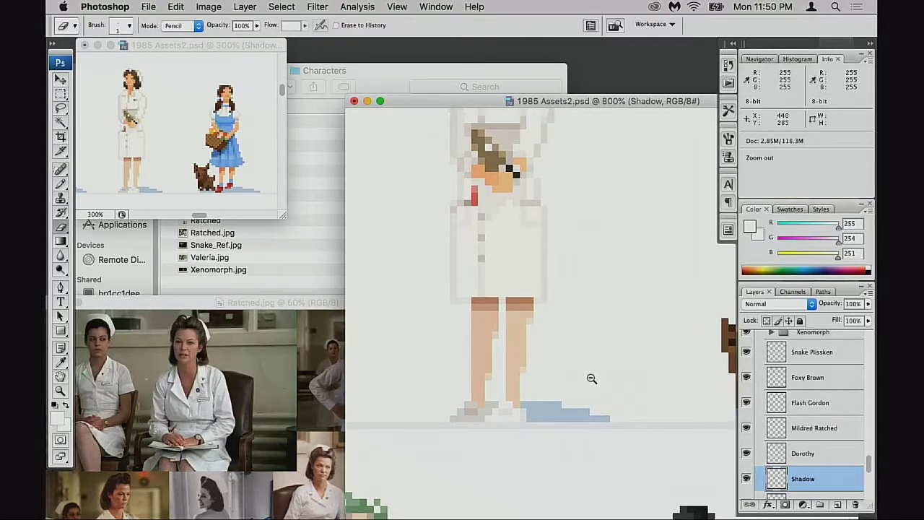
{"action": "left_click", "coordinate": [596, 372], "text": "alt+super"}
{"action": "left_click", "coordinate": [596, 372], "text": "alt+super"}
Trim the tip of Dorothy's shadow at its right end with the Eraser.
{"action": "scroll", "coordinate": [606, 347], "scroll_direction": "right", "scroll_amount": 10}
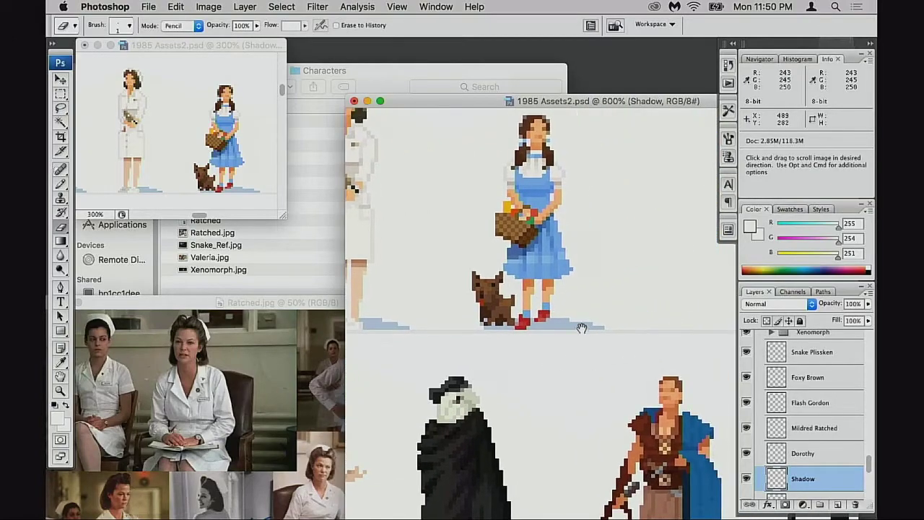
{"action": "left_click", "coordinate": [612, 338], "text": "super"}
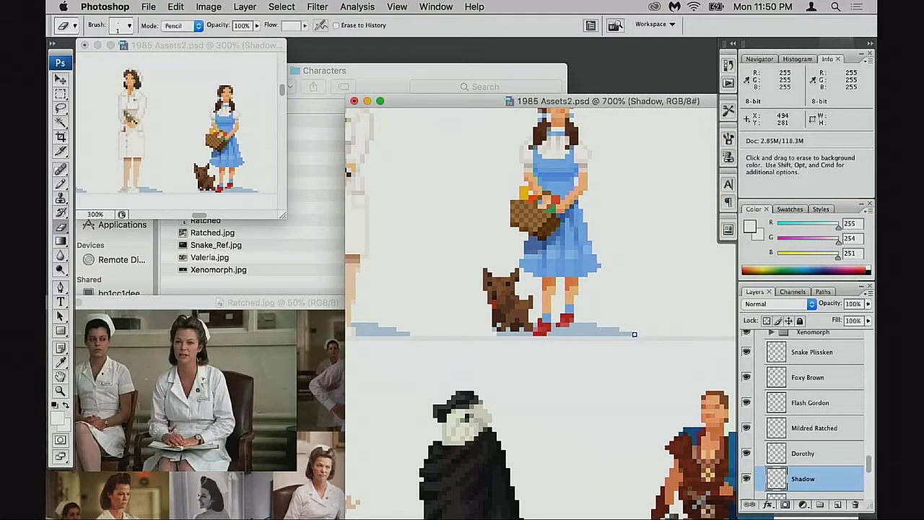
{"action": "left_click_drag", "start_coordinate": [622, 344], "coordinate": [628, 349]}
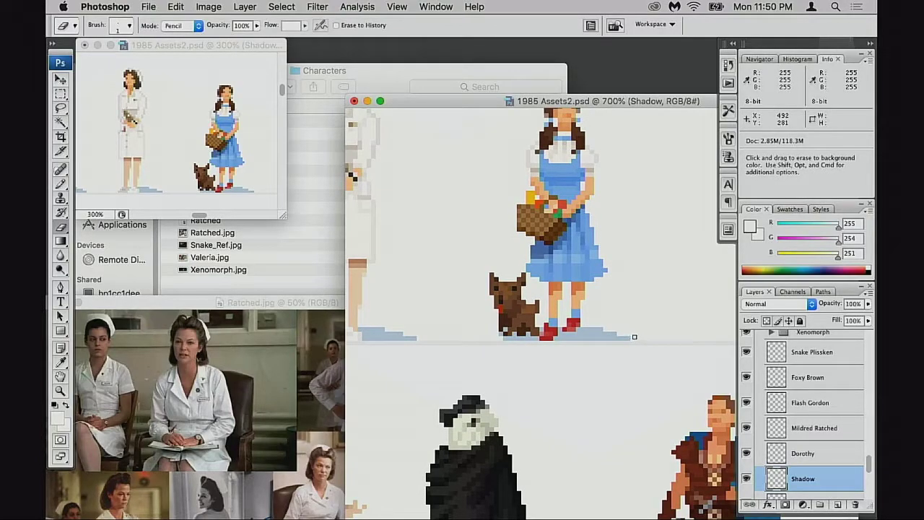
Check the trimmed shadows against the rest of the lineup and save the document.
{"action": "left_click", "coordinate": [548, 363], "text": "alt+super"}
{"action": "left_click", "coordinate": [566, 361], "text": "alt+super"}
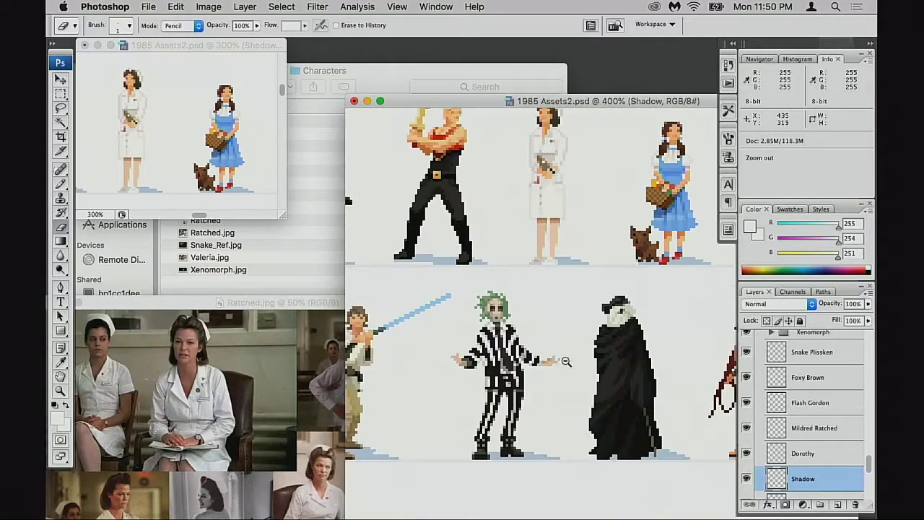
{"action": "left_click", "coordinate": [565, 361], "text": "alt+super"}
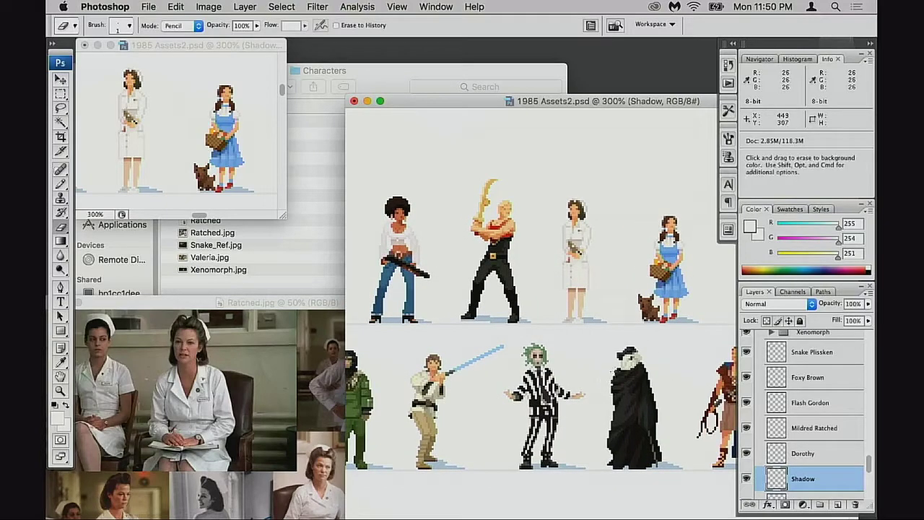
{"action": "left_click_drag", "start_coordinate": [617, 371], "coordinate": [589, 380]}
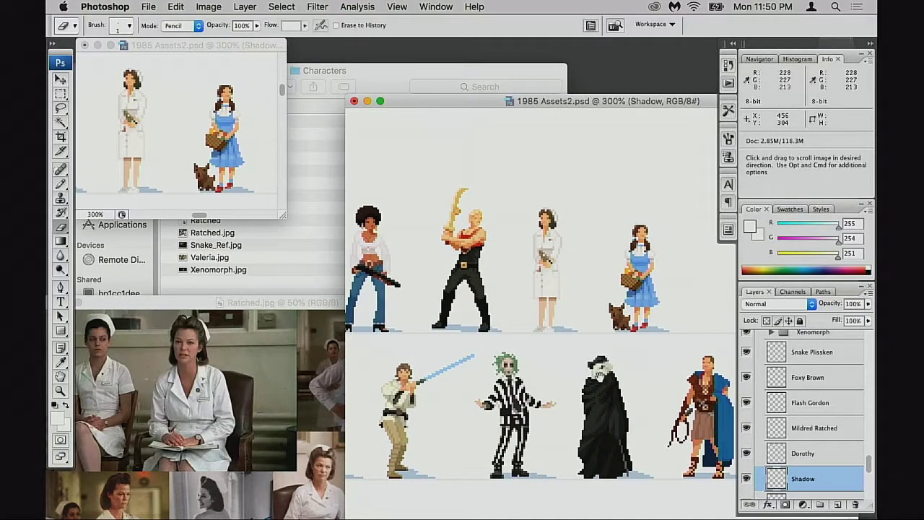
{"action": "left_click", "coordinate": [656, 329], "text": "super"}
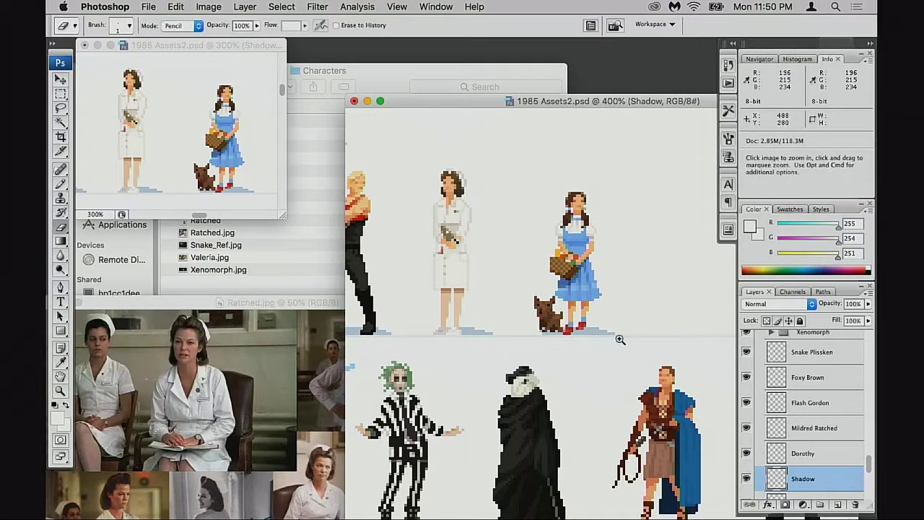
{"action": "left_click", "coordinate": [619, 338], "text": "super"}
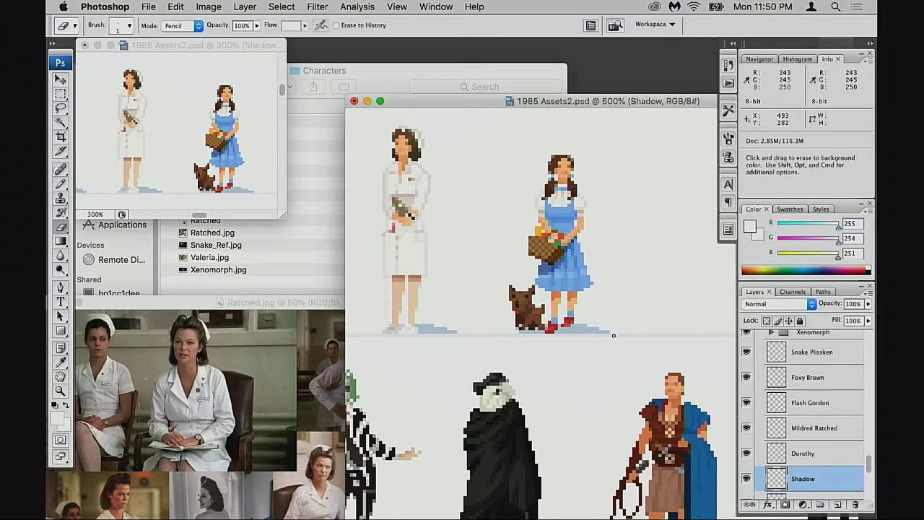
{"action": "key", "text": "super+s"}
Close the Ratched.jpg reference image.
{"action": "scroll", "coordinate": [596, 350], "scroll_direction": "left", "scroll_amount": 3}
{"action": "scroll", "coordinate": [596, 351], "scroll_direction": "up", "scroll_amount": 1}
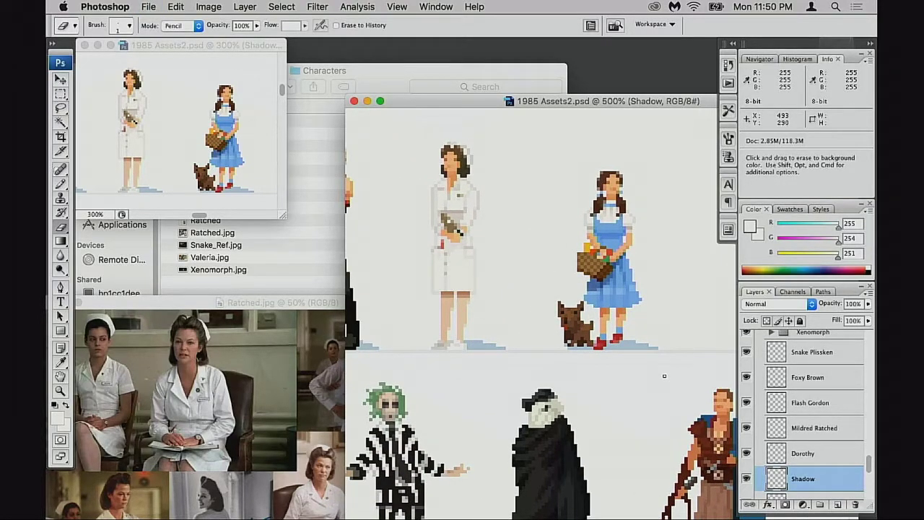
{"action": "scroll", "coordinate": [520, 295], "scroll_direction": "left", "scroll_amount": 2}
{"action": "left_click", "coordinate": [323, 326]}
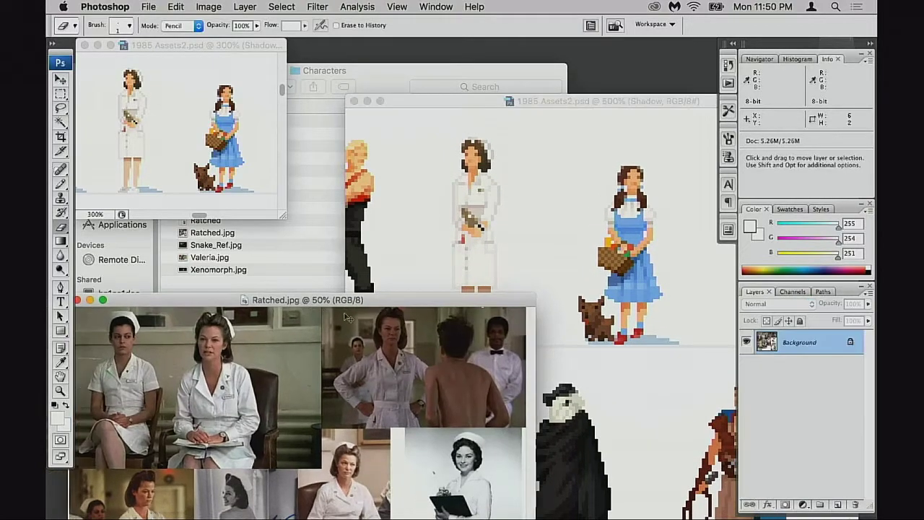
{"action": "key", "text": "super+w"}
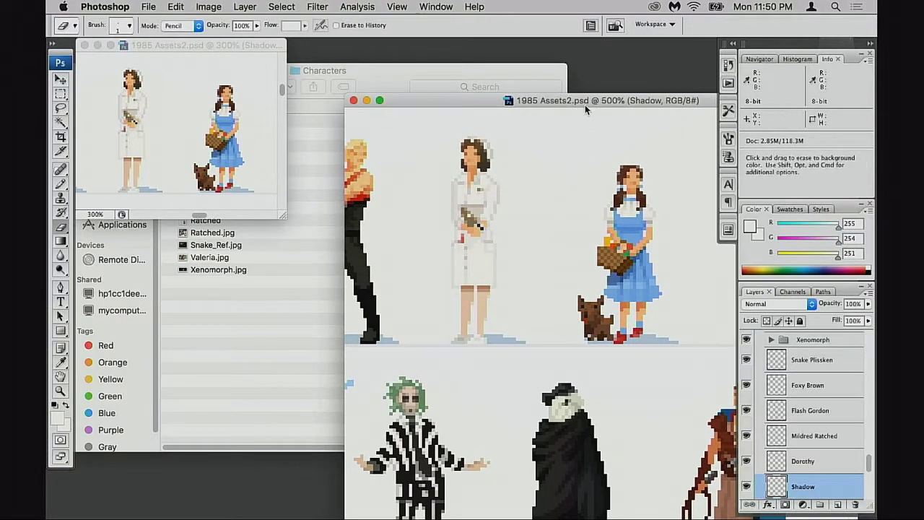
Move the main 1985 Assets2.psd window toward the upper-left of the workspace at 300% magnification and enlarge it.
{"action": "left_click_drag", "start_coordinate": [584, 105], "coordinate": [522, 96]}
{"action": "scroll", "coordinate": [495, 233], "scroll_direction": "left", "scroll_amount": 5}
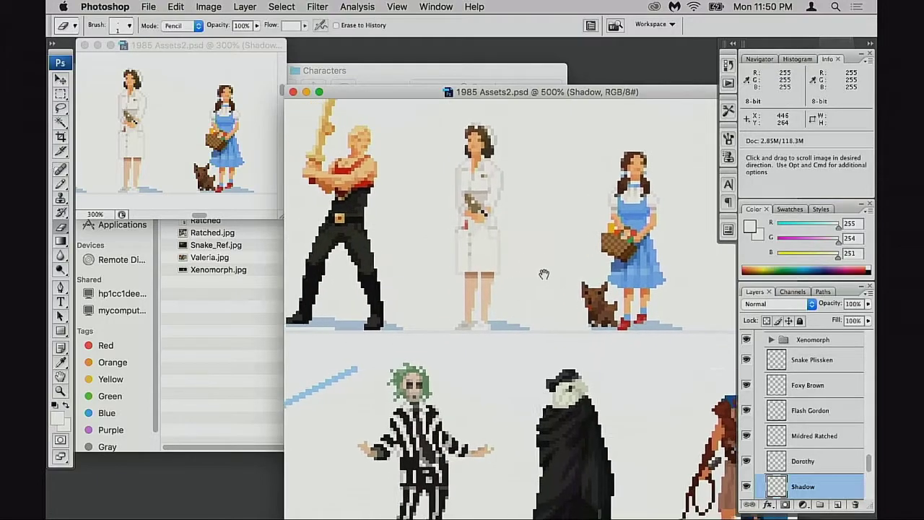
{"action": "scroll", "coordinate": [545, 275], "scroll_direction": "up", "scroll_amount": 1}
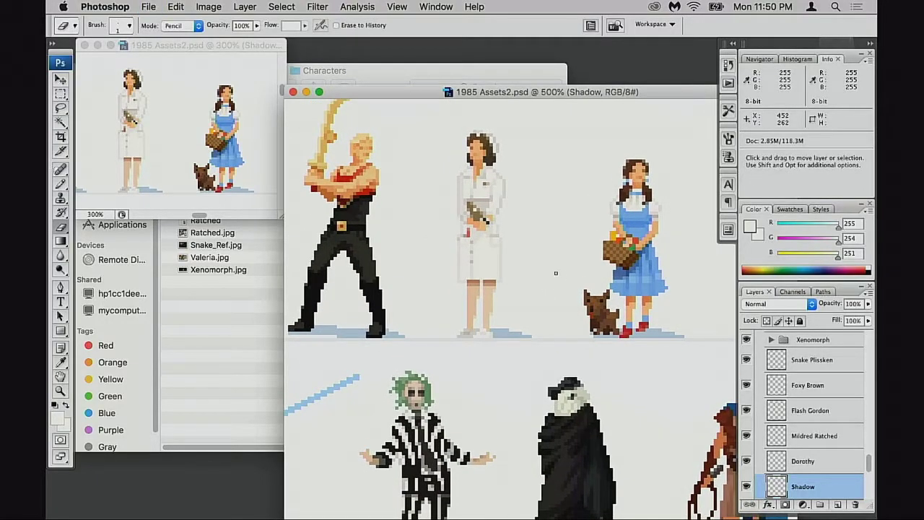
{"action": "key", "text": "super+minus"}
{"action": "key", "text": "super+minus"}
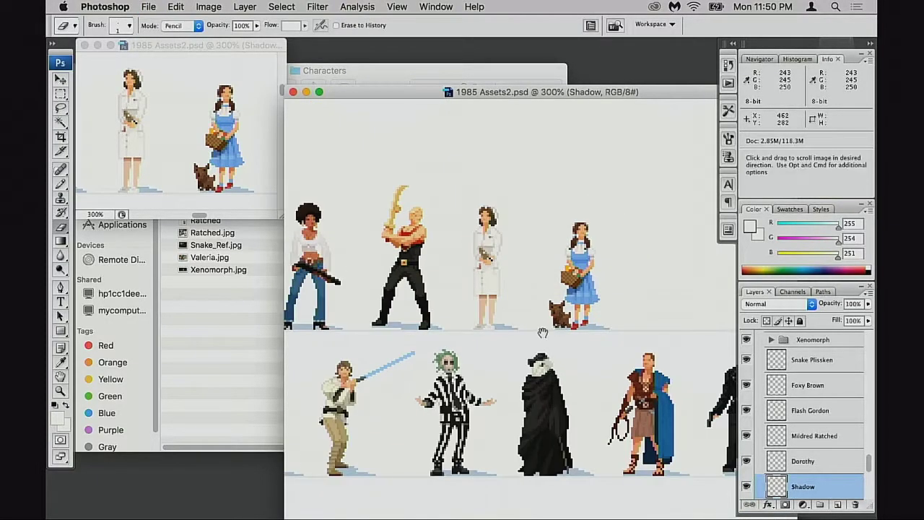
{"action": "scroll", "coordinate": [541, 332], "scroll_direction": "left", "scroll_amount": 2}
{"action": "scroll", "coordinate": [541, 331], "scroll_direction": "down", "scroll_amount": 1}
{"action": "left_click_drag", "start_coordinate": [360, 90], "coordinate": [206, 54]}
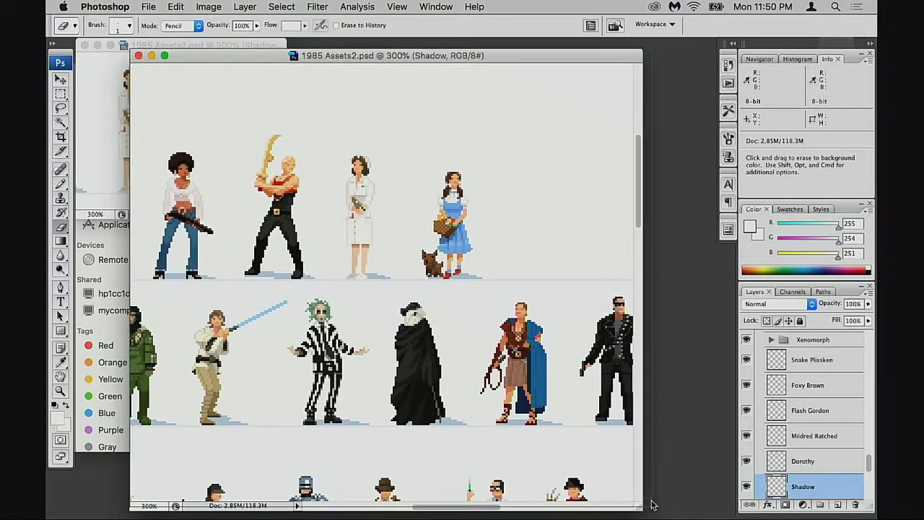
{"action": "left_click_drag", "start_coordinate": [673, 498], "coordinate": [684, 500]}
Frame Flash Gordon, the nurse and Dorothy at 500% magnification and enlarge the document window further.
{"action": "scroll", "coordinate": [518, 334], "scroll_direction": "up", "scroll_amount": 2}
{"action": "scroll", "coordinate": [517, 334], "scroll_direction": "left", "scroll_amount": 2}
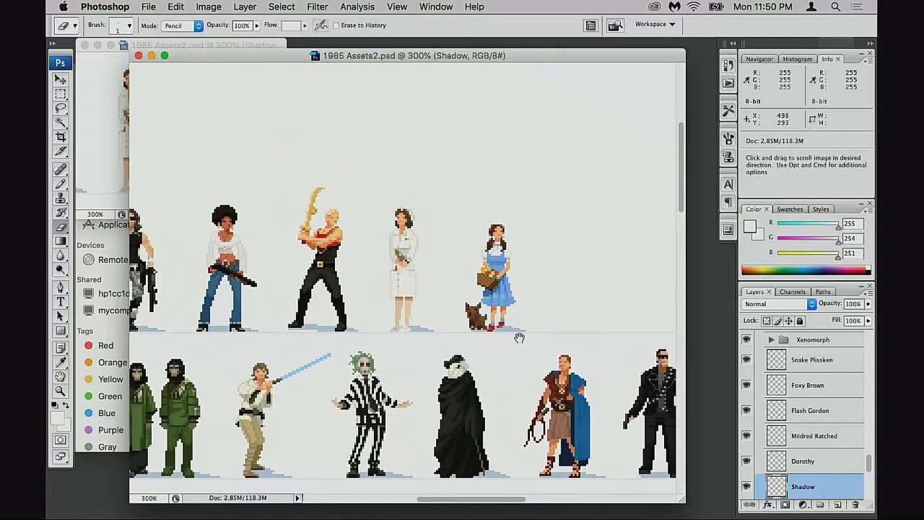
{"action": "key", "text": "super+equal"}
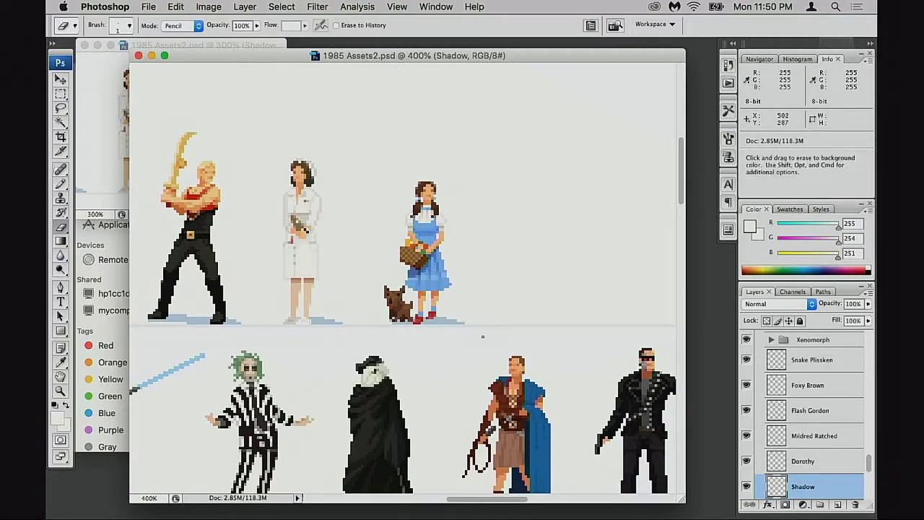
{"action": "key", "text": "super+equal"}
{"action": "key", "text": "super+equal"}
{"action": "scroll", "coordinate": [429, 319], "scroll_direction": "left", "scroll_amount": 5}
{"action": "scroll", "coordinate": [429, 318], "scroll_direction": "up", "scroll_amount": 2}
{"action": "key", "text": "super+minus"}
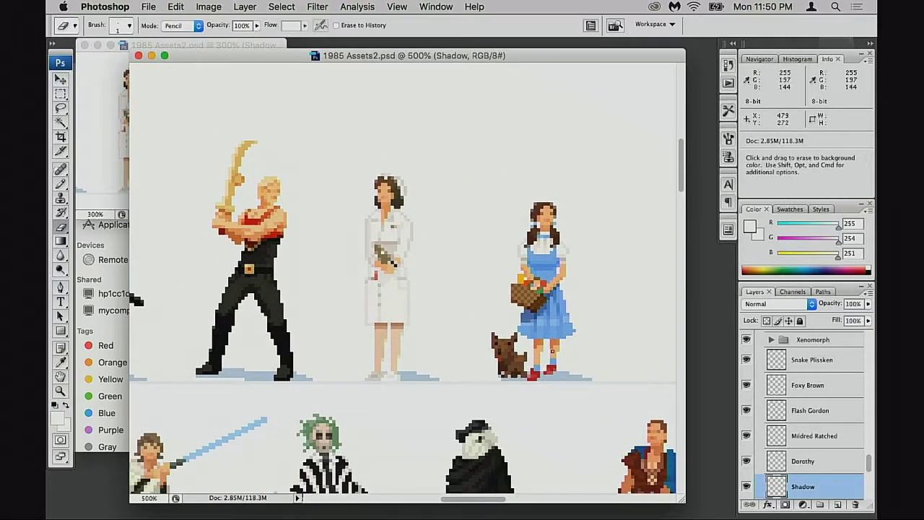
{"action": "left_click_drag", "start_coordinate": [287, 56], "coordinate": [270, 46]}
{"action": "left_click_drag", "start_coordinate": [666, 490], "coordinate": [702, 504]}
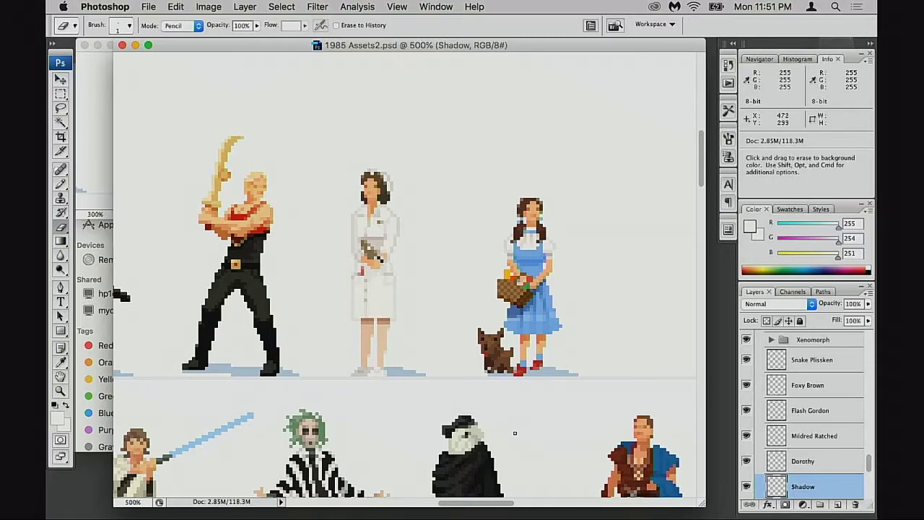
Switch the document to full screen mode and review the nurse alongside the other characters in the top row.
{"action": "key", "text": "f"}
{"action": "scroll", "coordinate": [394, 361], "scroll_direction": "left", "scroll_amount": 6}
{"action": "scroll", "coordinate": [394, 361], "scroll_direction": "down", "scroll_amount": 3}
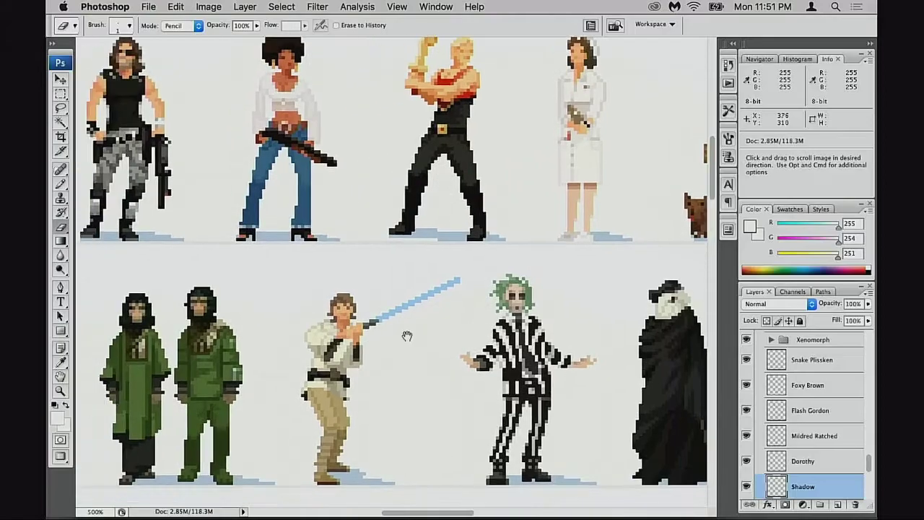
{"action": "scroll", "coordinate": [407, 336], "scroll_direction": "left", "scroll_amount": 10}
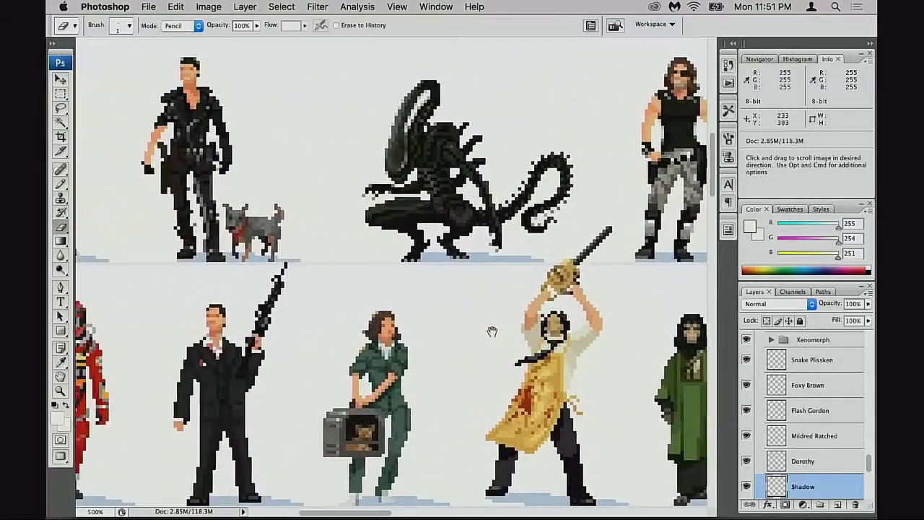
{"action": "left_click_drag", "start_coordinate": [492, 331], "coordinate": [505, 333]}
{"action": "scroll", "coordinate": [505, 334], "scroll_direction": "left", "scroll_amount": 8}
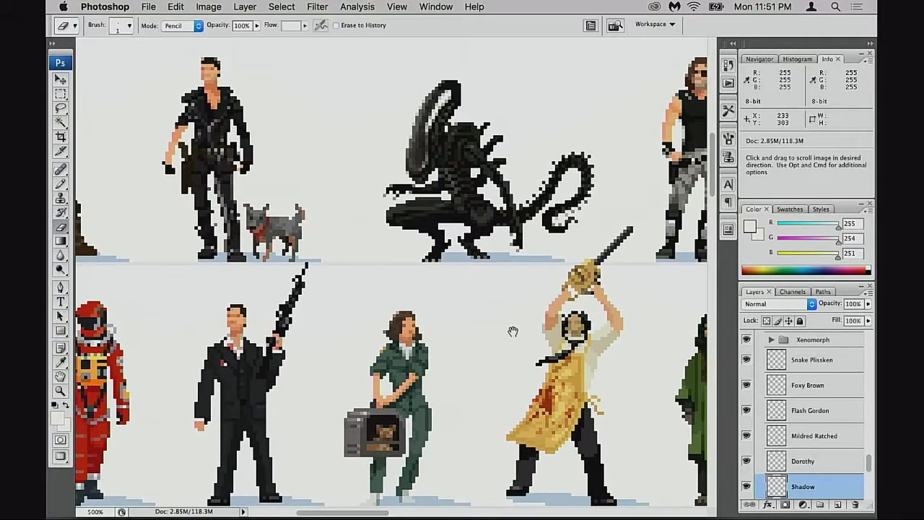
{"action": "scroll", "coordinate": [404, 328], "scroll_direction": "right", "scroll_amount": 20}
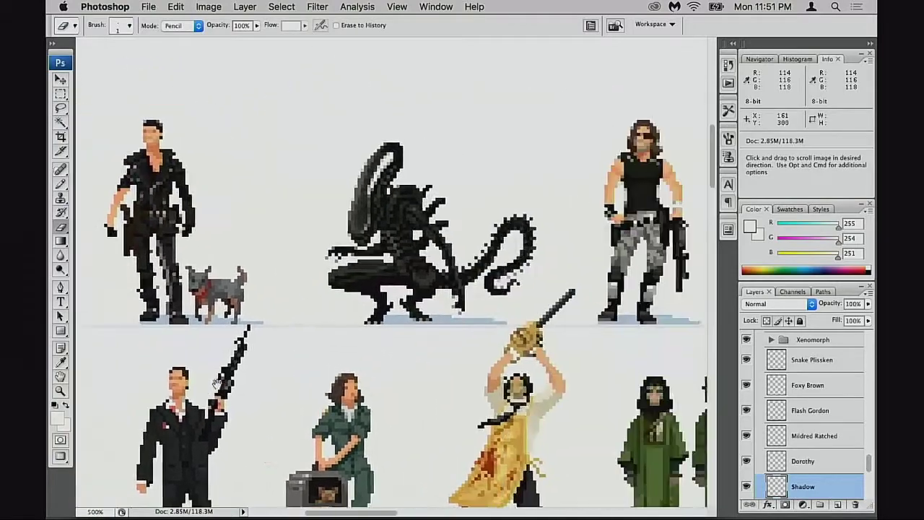
{"action": "scroll", "coordinate": [354, 347], "scroll_direction": "right", "scroll_amount": 4}
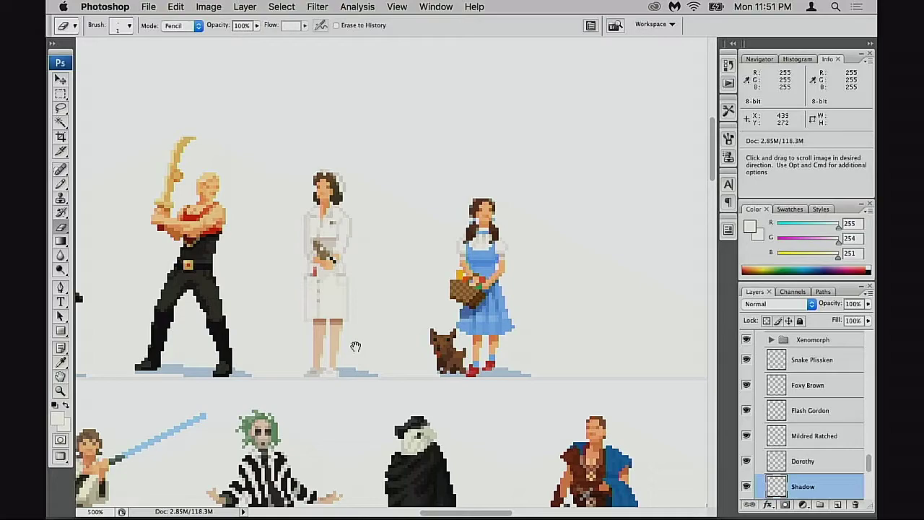
{"action": "scroll", "coordinate": [372, 332], "scroll_direction": "left", "scroll_amount": 1}
{"action": "scroll", "coordinate": [412, 315], "scroll_direction": "left", "scroll_amount": 3}
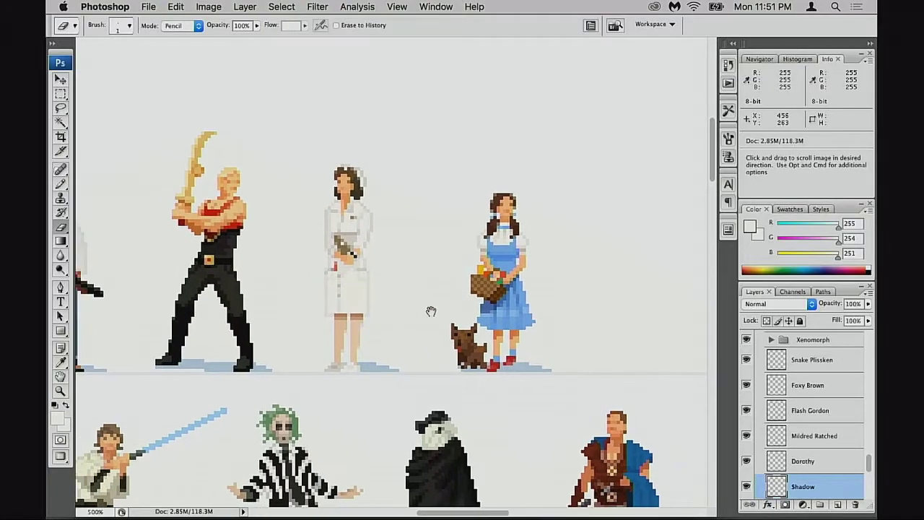
{"action": "scroll", "coordinate": [405, 341], "scroll_direction": "left", "scroll_amount": 2}
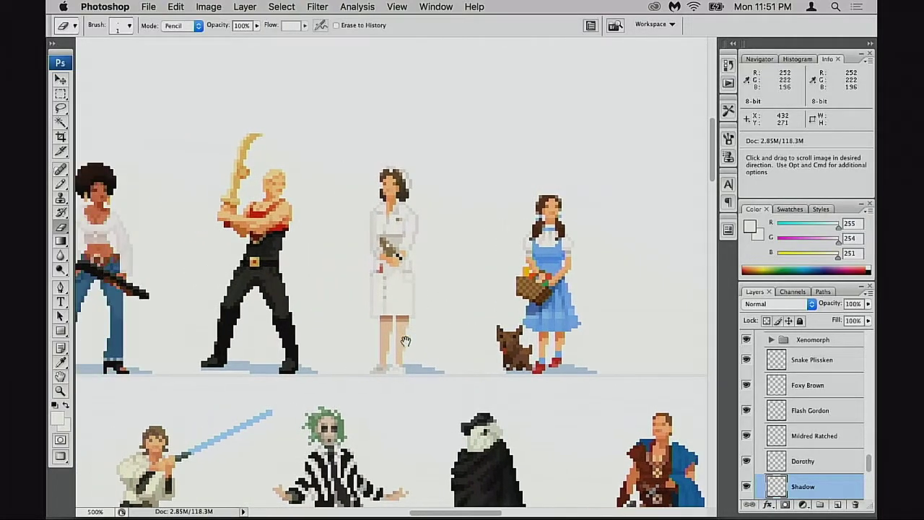
{"action": "scroll", "coordinate": [419, 344], "scroll_direction": "left", "scroll_amount": 5}
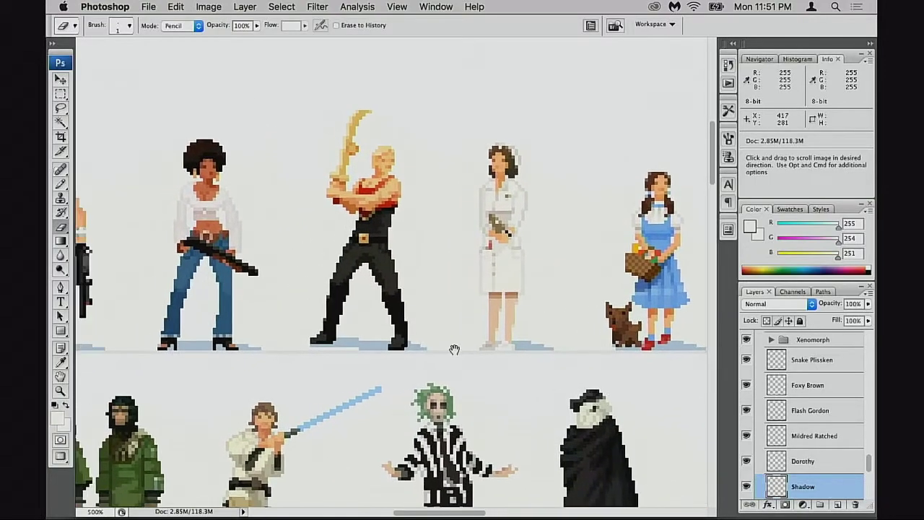
Examine the characters and their ground shadows in the lower rows of the lineup.
{"action": "scroll", "coordinate": [454, 350], "scroll_direction": "right", "scroll_amount": 12}
{"action": "scroll", "coordinate": [454, 349], "scroll_direction": "down", "scroll_amount": 5}
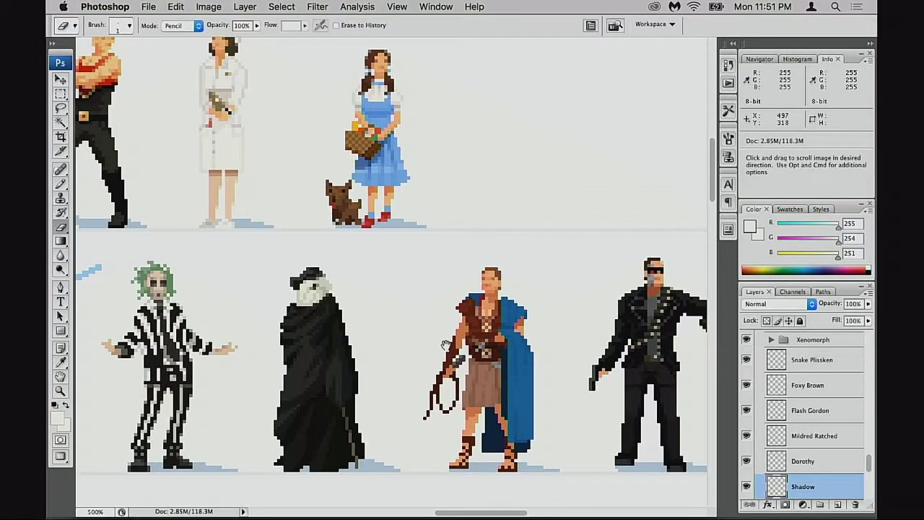
{"action": "scroll", "coordinate": [419, 345], "scroll_direction": "right", "scroll_amount": 18}
{"action": "scroll", "coordinate": [392, 345], "scroll_direction": "down", "scroll_amount": 5}
{"action": "scroll", "coordinate": [325, 332], "scroll_direction": "left", "scroll_amount": 11}
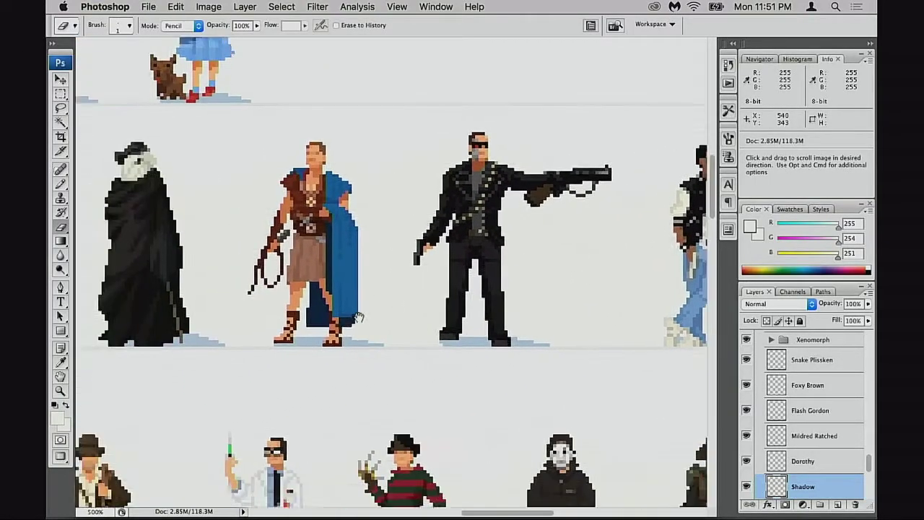
{"action": "scroll", "coordinate": [358, 318], "scroll_direction": "left", "scroll_amount": 20}
{"action": "scroll", "coordinate": [378, 310], "scroll_direction": "down", "scroll_amount": 5}
{"action": "scroll", "coordinate": [313, 356], "scroll_direction": "up", "scroll_amount": 5}
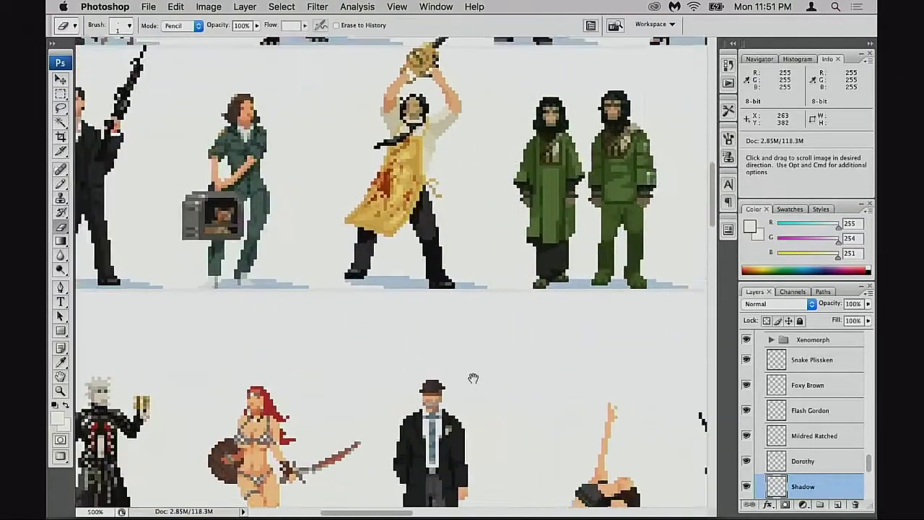
{"action": "scroll", "coordinate": [448, 368], "scroll_direction": "left", "scroll_amount": 8}
{"action": "scroll", "coordinate": [447, 368], "scroll_direction": "up", "scroll_amount": 1}
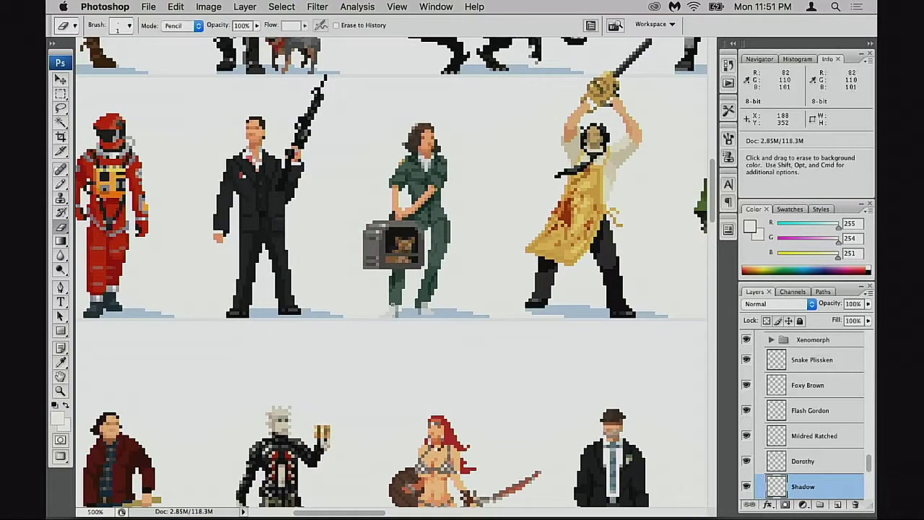
Examine the top-row warrior, the man with the dog and the alien, plus the astronaut and neighbouring characters in the rows beneath.
{"action": "mouse_move", "coordinate": [316, 289]}
{"action": "left_mouse_down"}
{"action": "mouse_move", "coordinate": [412, 355]}
{"action": "mouse_move", "coordinate": [349, 331]}
{"action": "mouse_move", "coordinate": [440, 357]}
{"action": "mouse_move", "coordinate": [367, 375]}
{"action": "left_mouse_up"}
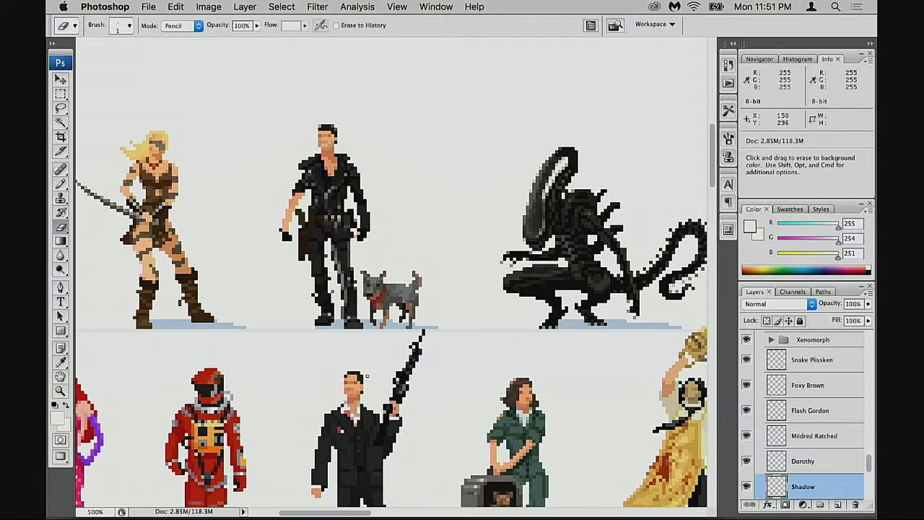
{"action": "scroll", "coordinate": [516, 335], "scroll_direction": "right", "scroll_amount": 5}
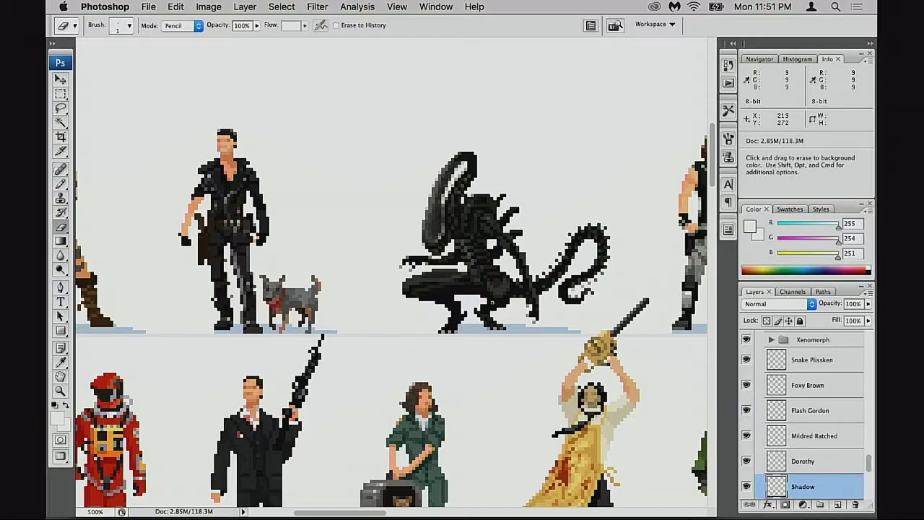
{"action": "left_click_drag", "start_coordinate": [165, 306], "coordinate": [461, 251]}
{"action": "scroll", "coordinate": [461, 252], "scroll_direction": "right", "scroll_amount": 8}
{"action": "scroll", "coordinate": [462, 251], "scroll_direction": "down", "scroll_amount": 5}
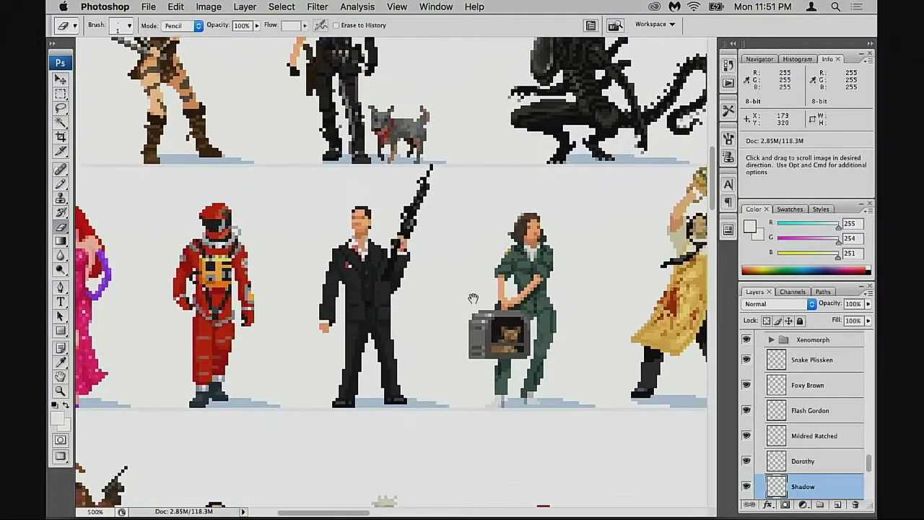
{"action": "scroll", "coordinate": [500, 317], "scroll_direction": "left", "scroll_amount": 1}
{"action": "scroll", "coordinate": [501, 318], "scroll_direction": "down", "scroll_amount": 4}
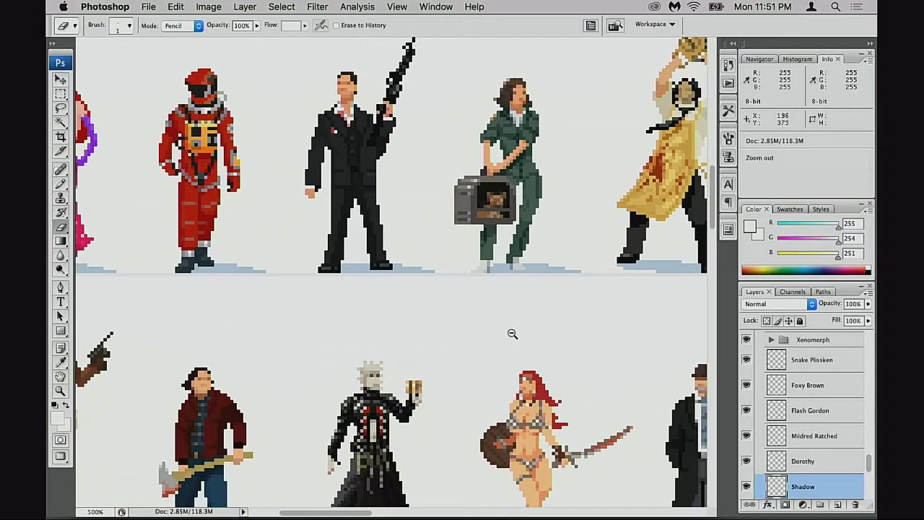
Review the second and third character rows at 400% magnification, through to the last figures at the end of the second row.
{"action": "key", "text": "super+minus"}
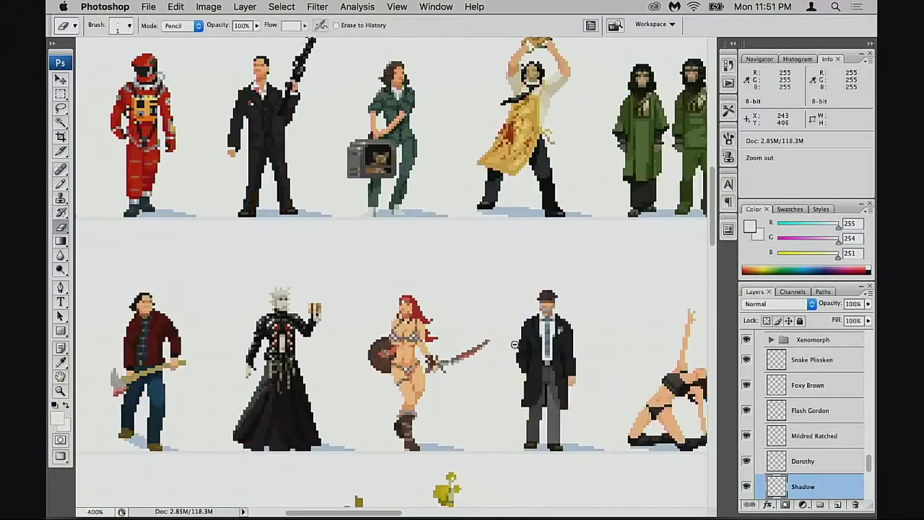
{"action": "scroll", "coordinate": [512, 344], "scroll_direction": "right", "scroll_amount": 4}
{"action": "scroll", "coordinate": [511, 345], "scroll_direction": "up", "scroll_amount": 2}
{"action": "scroll", "coordinate": [454, 375], "scroll_direction": "right", "scroll_amount": 14}
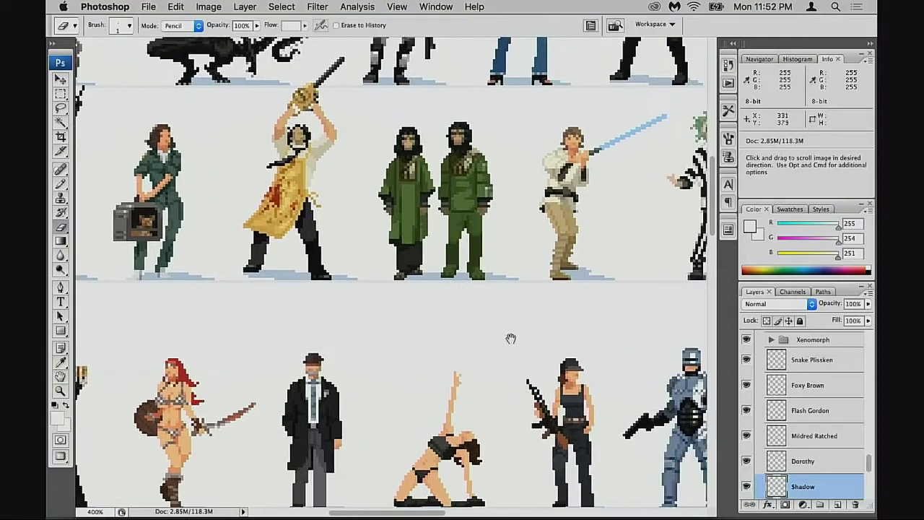
{"action": "scroll", "coordinate": [508, 338], "scroll_direction": "right", "scroll_amount": 16}
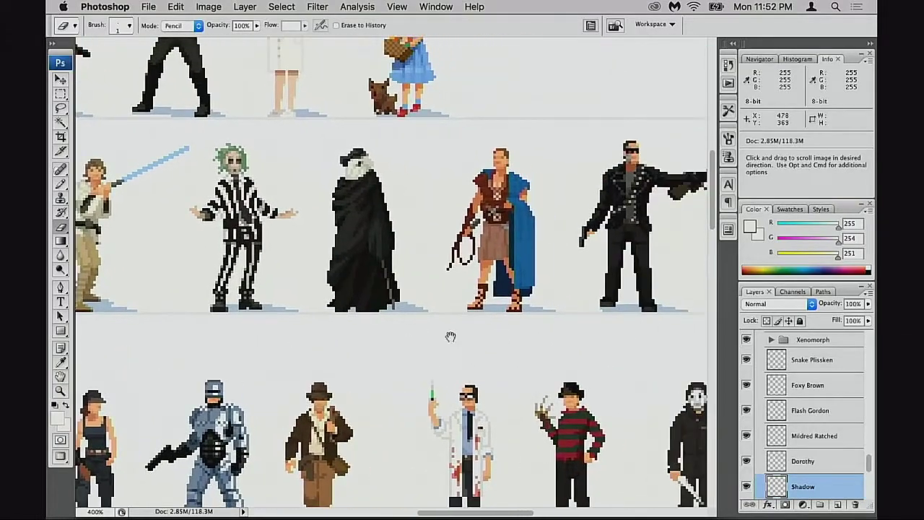
{"action": "scroll", "coordinate": [408, 311], "scroll_direction": "up", "scroll_amount": 7}
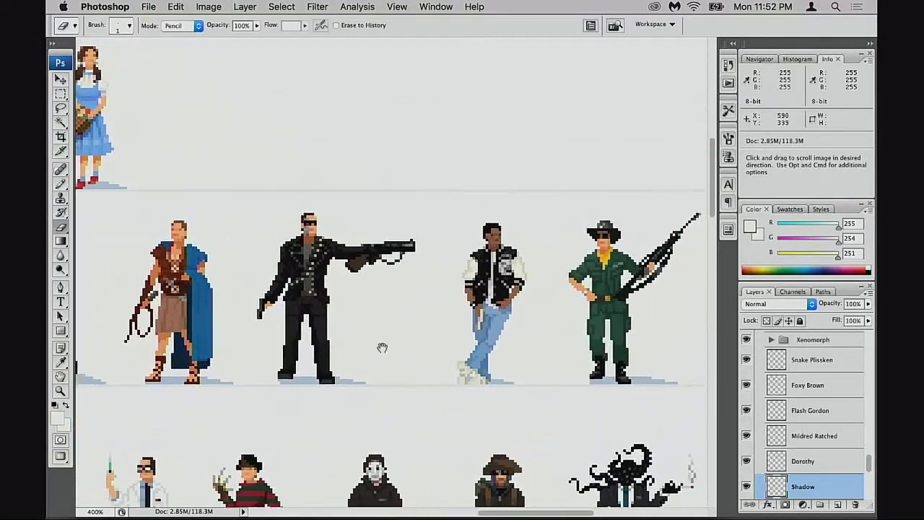
Examine the nurse and Dorothy beside Flash Gordon and Foxy Brown in the top row, together with the row beneath them.
{"action": "scroll", "coordinate": [383, 346], "scroll_direction": "left", "scroll_amount": 6}
{"action": "scroll", "coordinate": [408, 374], "scroll_direction": "up", "scroll_amount": 2}
{"action": "scroll", "coordinate": [408, 374], "scroll_direction": "left", "scroll_amount": 4}
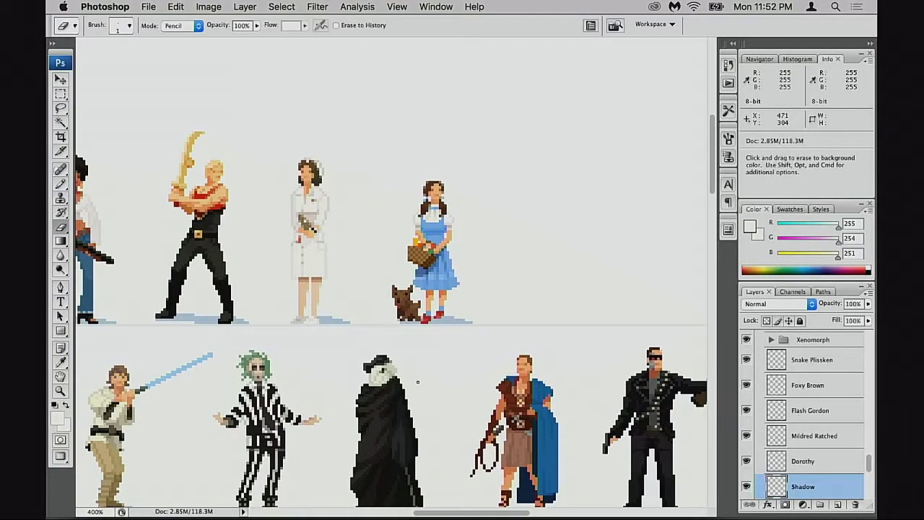
{"action": "key", "text": "super"}
{"action": "scroll", "coordinate": [422, 388], "scroll_direction": "left", "scroll_amount": 6}
{"action": "scroll", "coordinate": [421, 388], "scroll_direction": "down", "scroll_amount": 1}
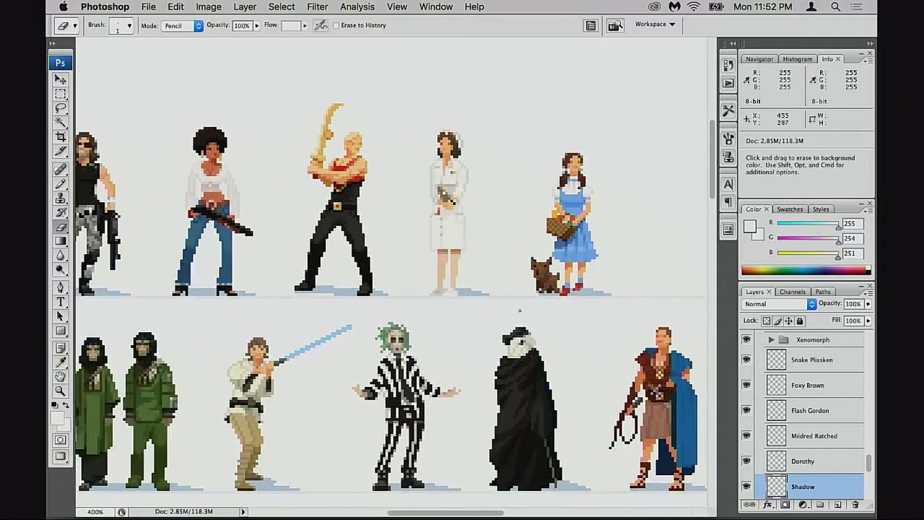